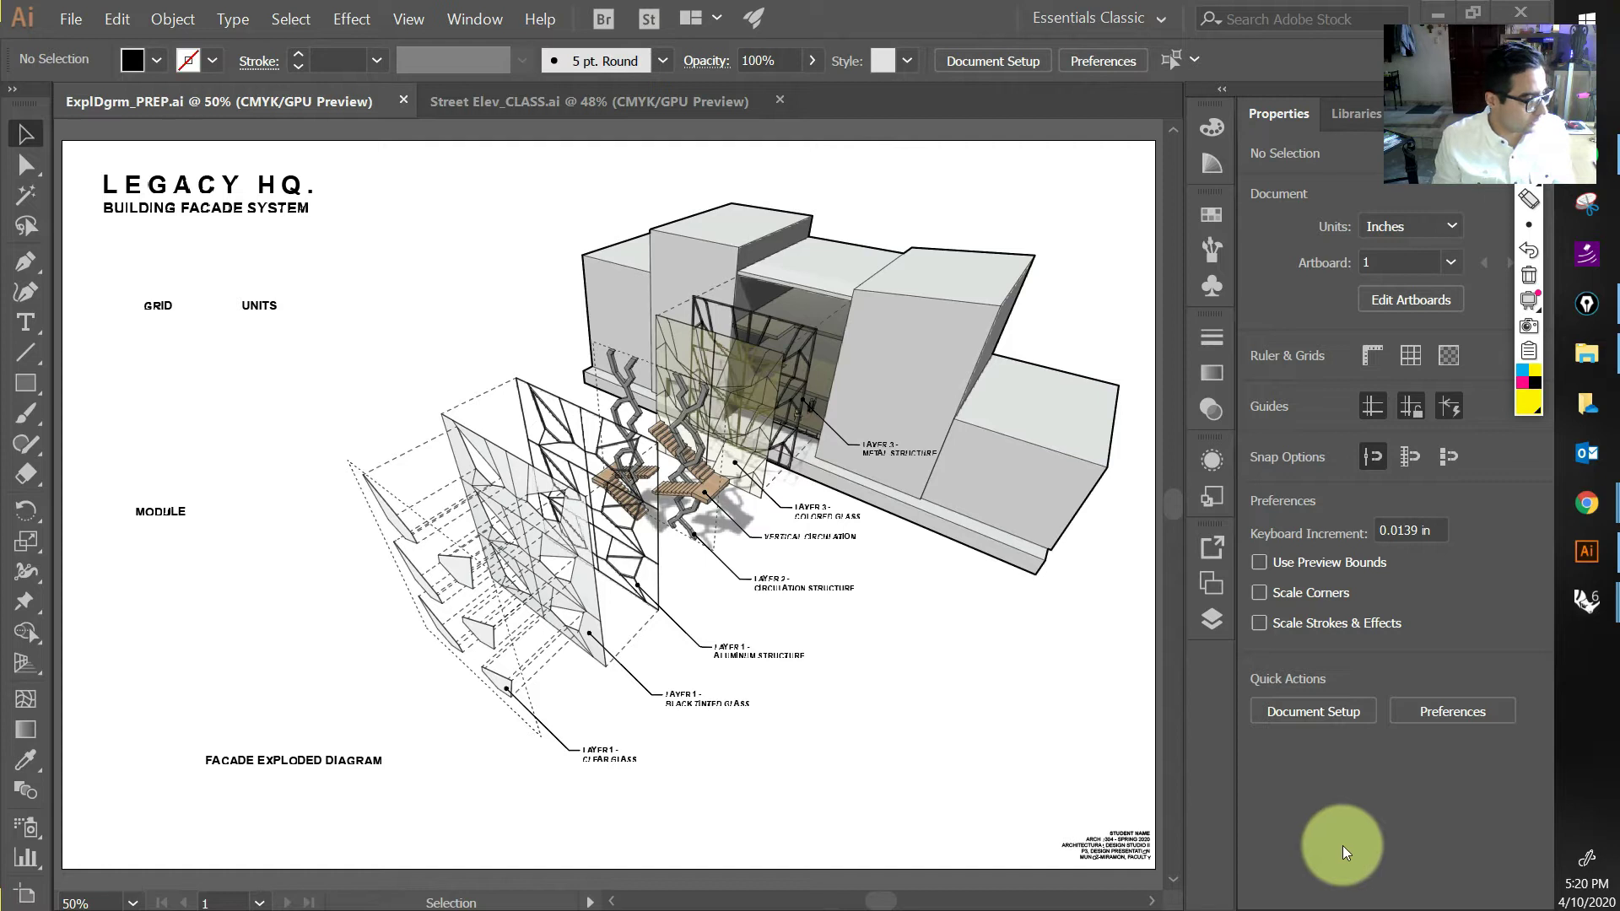
Step: Switch to the Rhino model SP20-S2-Rendering CLASSam and reposition its window clear of the webcam area
{"action": "left_click", "coordinate": [774, 793]}
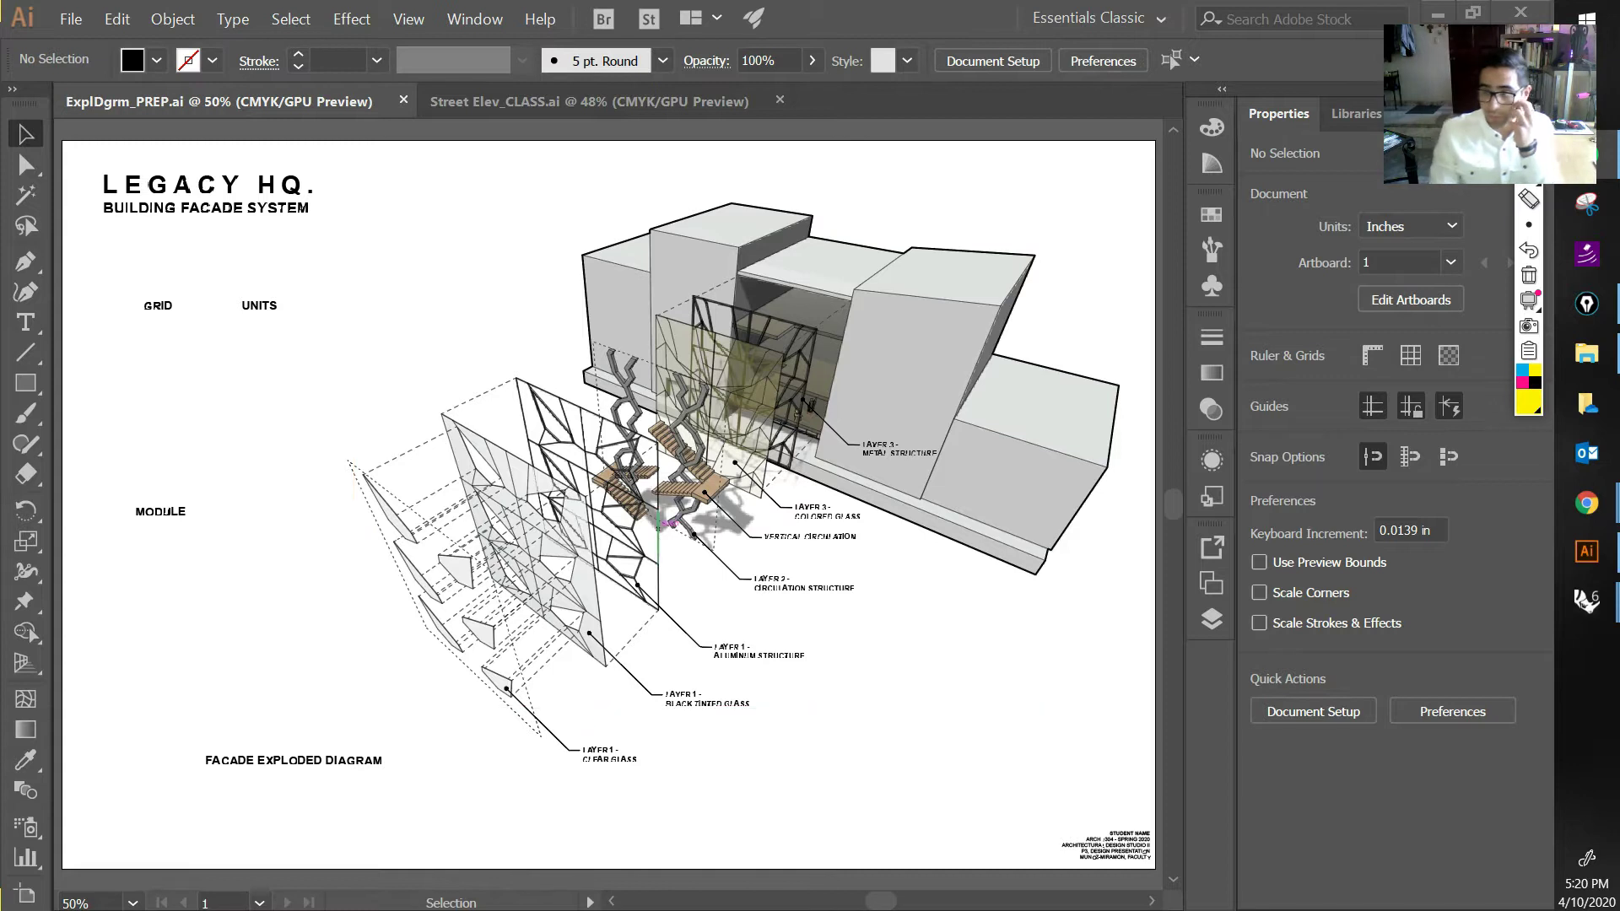
{"action": "mouse_move", "coordinate": [1586, 601]}
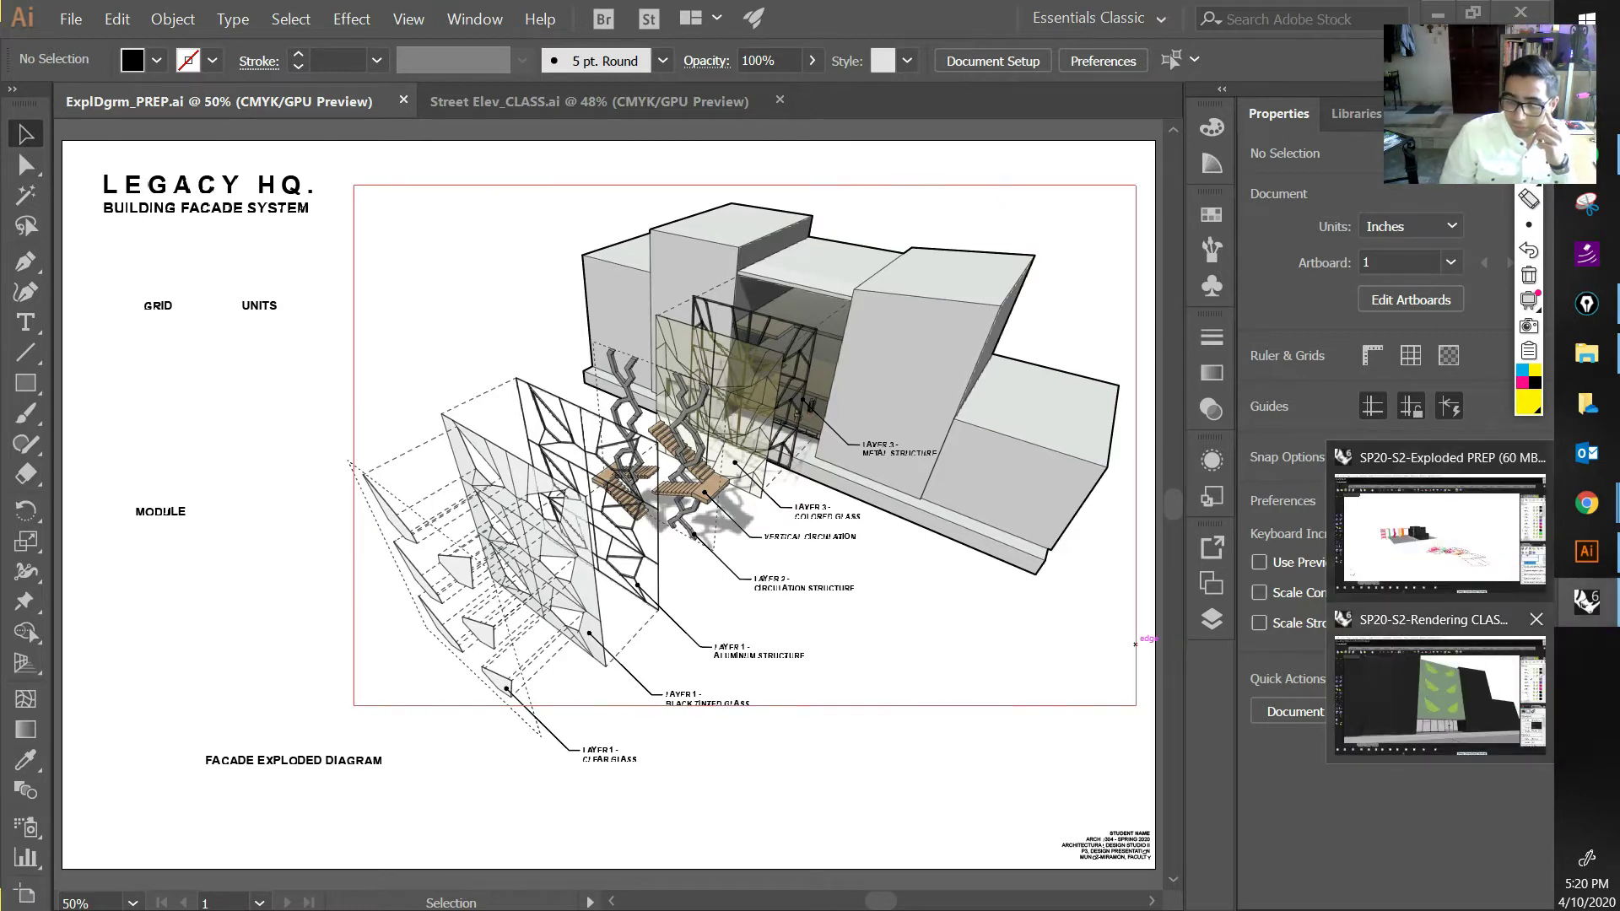
{"action": "left_click", "coordinate": [1439, 694]}
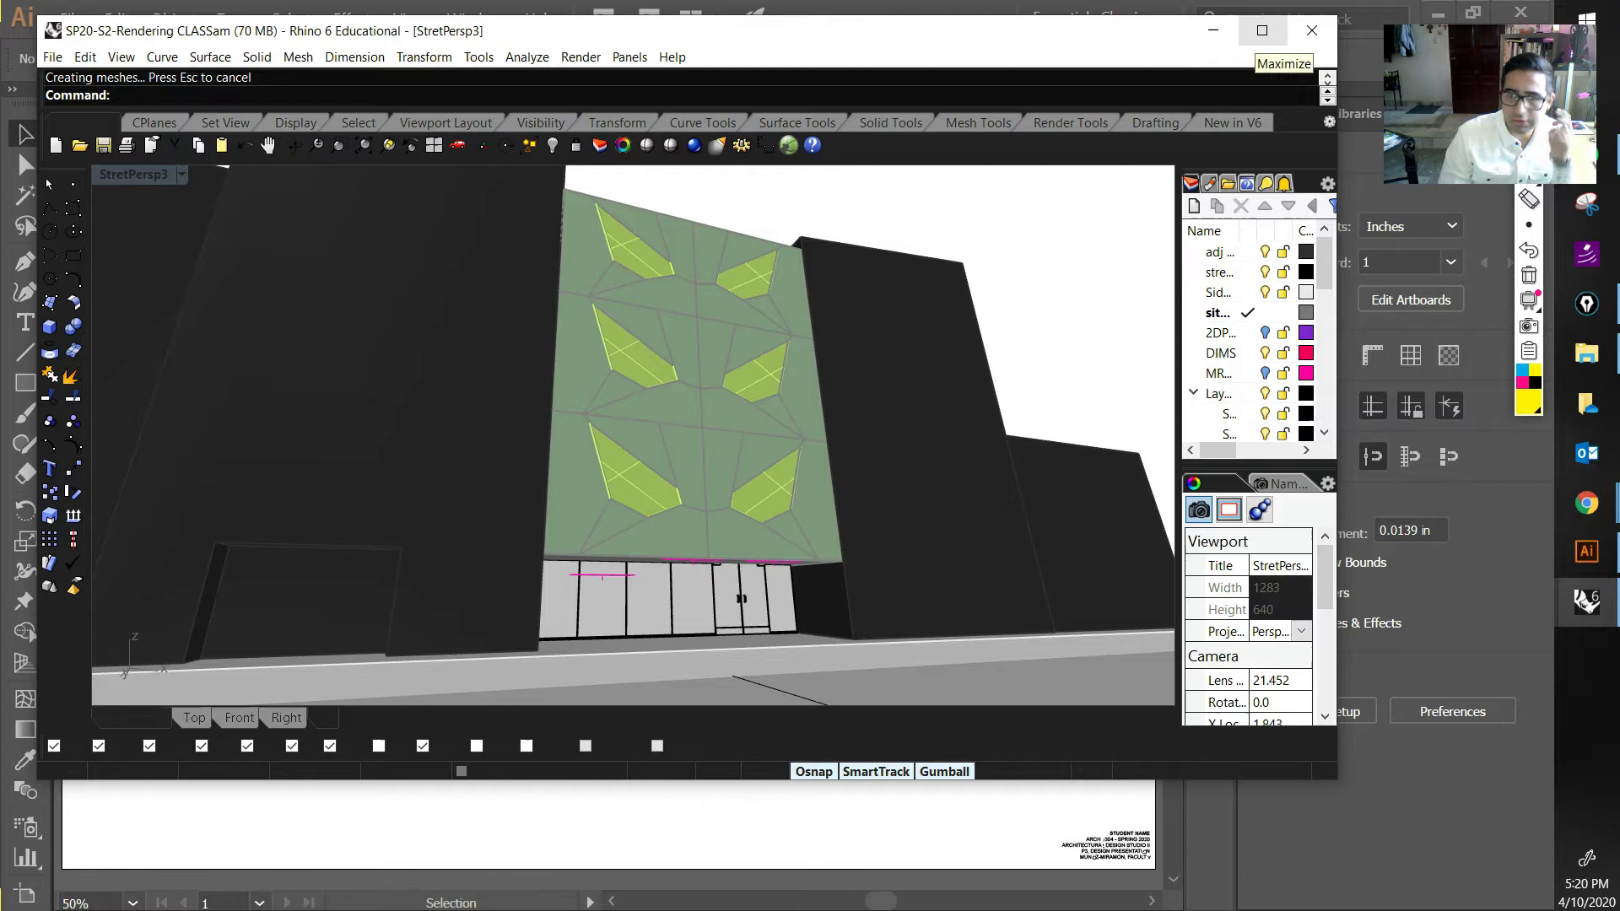
{"action": "left_click_drag", "start_coordinate": [1180, 30], "coordinate": [1236, 47]}
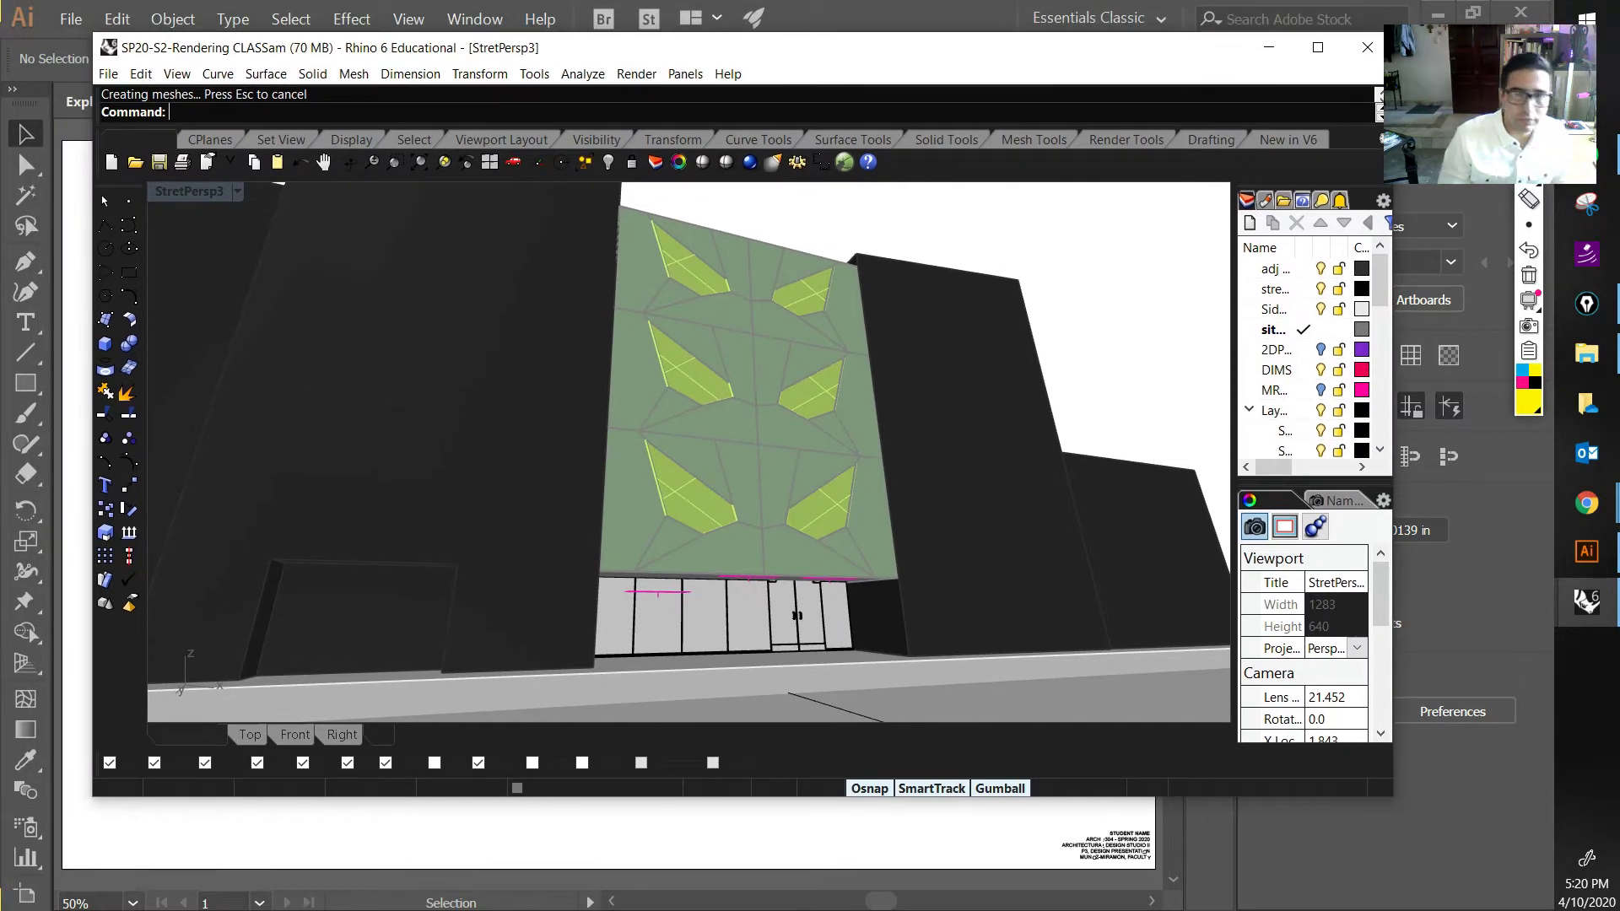
{"action": "type", "text": "Options"}
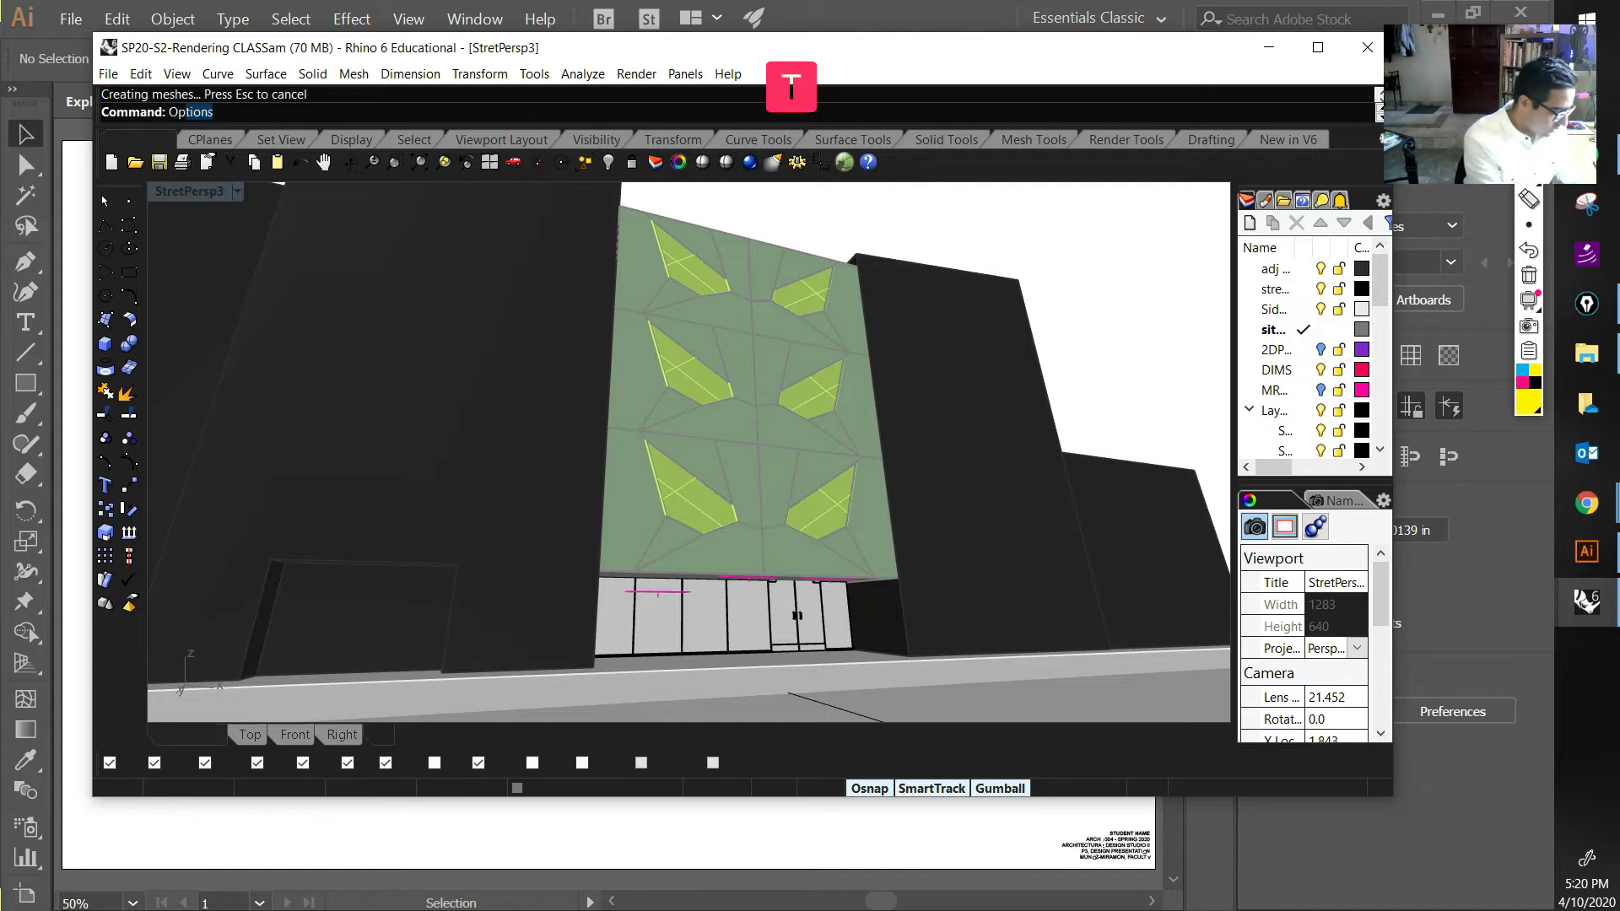
{"action": "key", "text": "Return"}
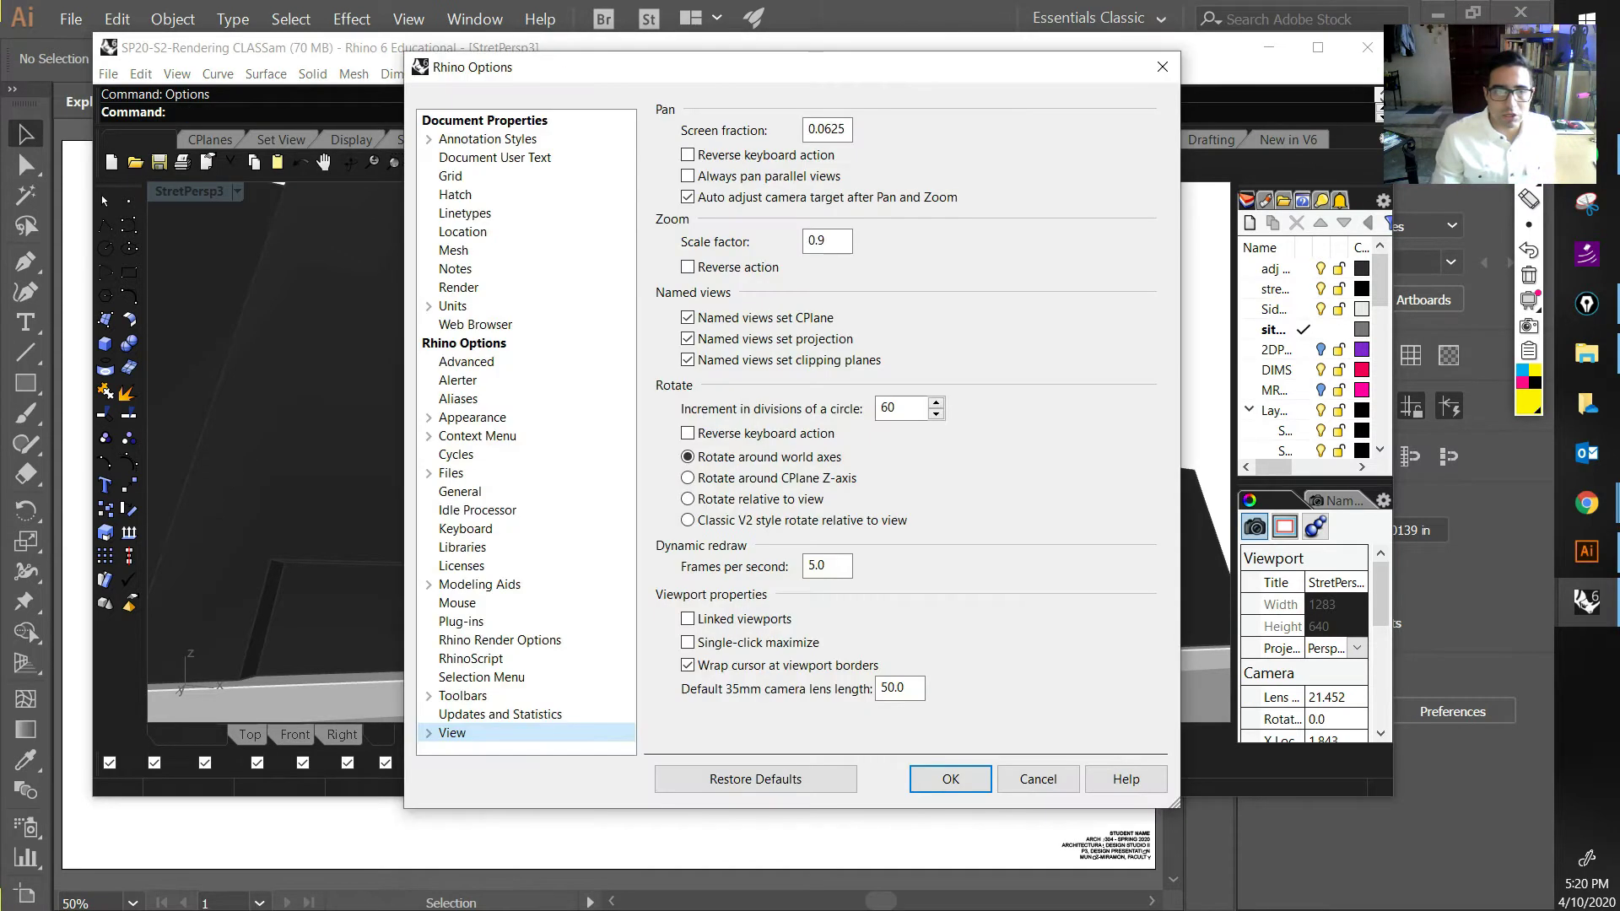
{"action": "left_click", "coordinate": [1162, 67]}
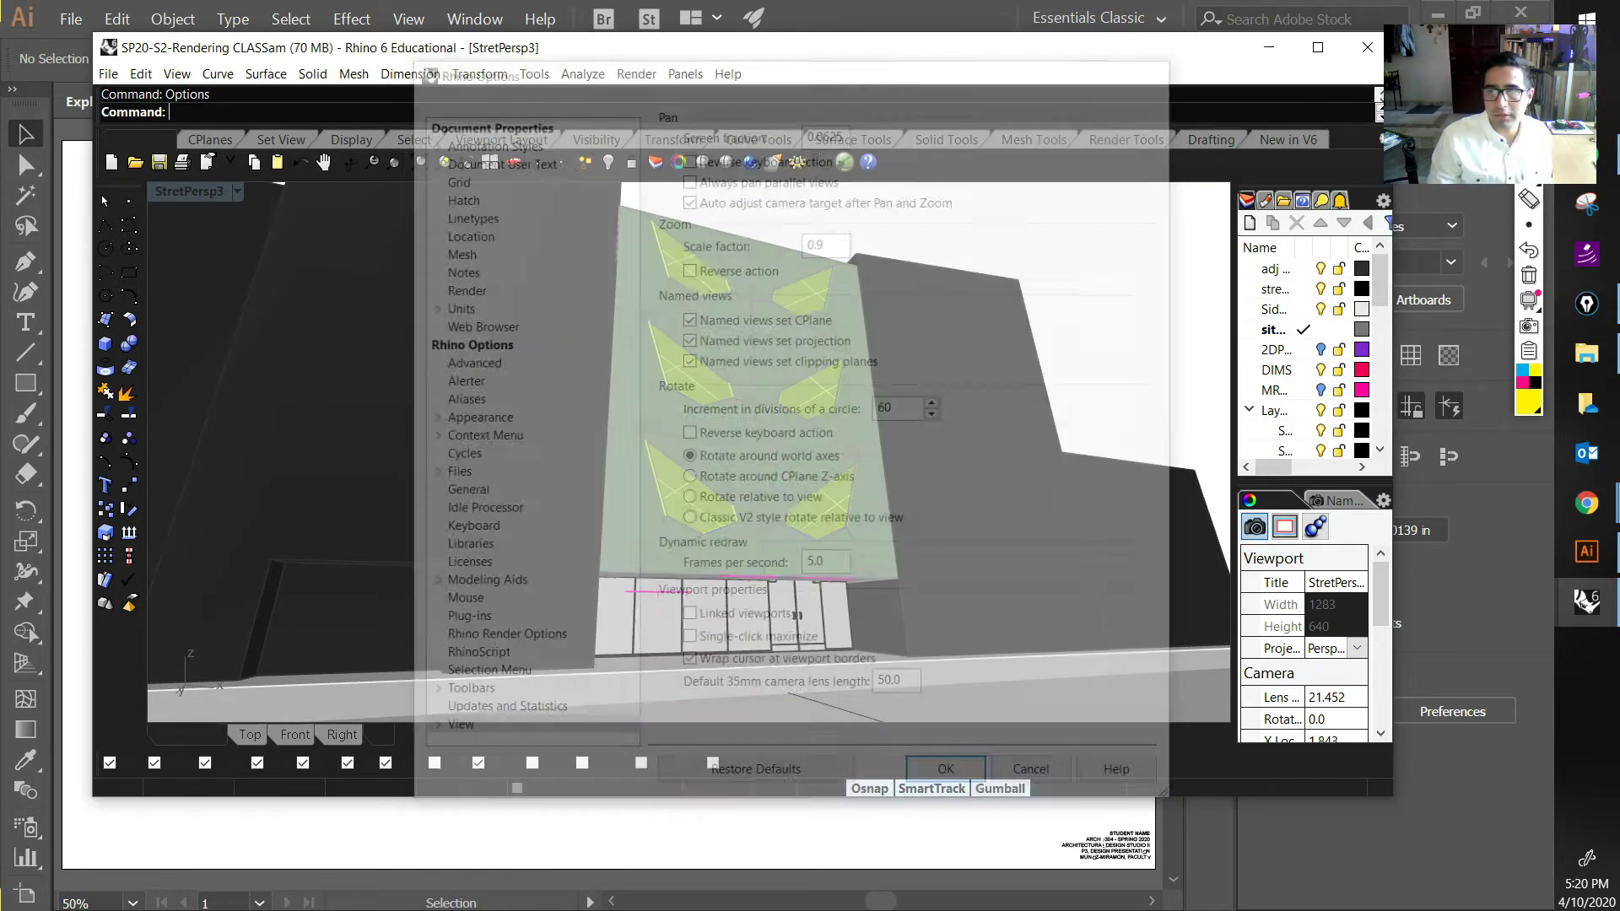
{"action": "left_click", "coordinate": [1528, 166]}
{"action": "mouse_move", "coordinate": [980, 76]}
{"action": "left_mouse_down"}
{"action": "mouse_move", "coordinate": [848, 140]}
{"action": "mouse_move", "coordinate": [1005, 169]}
{"action": "mouse_move", "coordinate": [909, 75]}
{"action": "left_mouse_up"}
{"action": "mouse_move", "coordinate": [122, 256]}
{"action": "left_mouse_down"}
{"action": "mouse_move", "coordinate": [66, 306]}
{"action": "mouse_move", "coordinate": [108, 242]}
{"action": "mouse_move", "coordinate": [75, 271]}
{"action": "left_mouse_up"}
{"action": "mouse_move", "coordinate": [530, 703]}
{"action": "left_mouse_down"}
{"action": "mouse_move", "coordinate": [503, 811]}
{"action": "mouse_move", "coordinate": [530, 687]}
{"action": "mouse_move", "coordinate": [498, 685]}
{"action": "left_mouse_up"}
{"action": "mouse_move", "coordinate": [930, 722]}
{"action": "left_mouse_down"}
{"action": "mouse_move", "coordinate": [1027, 808]}
{"action": "mouse_move", "coordinate": [935, 731]}
{"action": "left_mouse_up"}
{"action": "mouse_move", "coordinate": [1368, 552]}
{"action": "left_mouse_down"}
{"action": "mouse_move", "coordinate": [1236, 570]}
{"action": "mouse_move", "coordinate": [1393, 589]}
{"action": "left_mouse_up"}
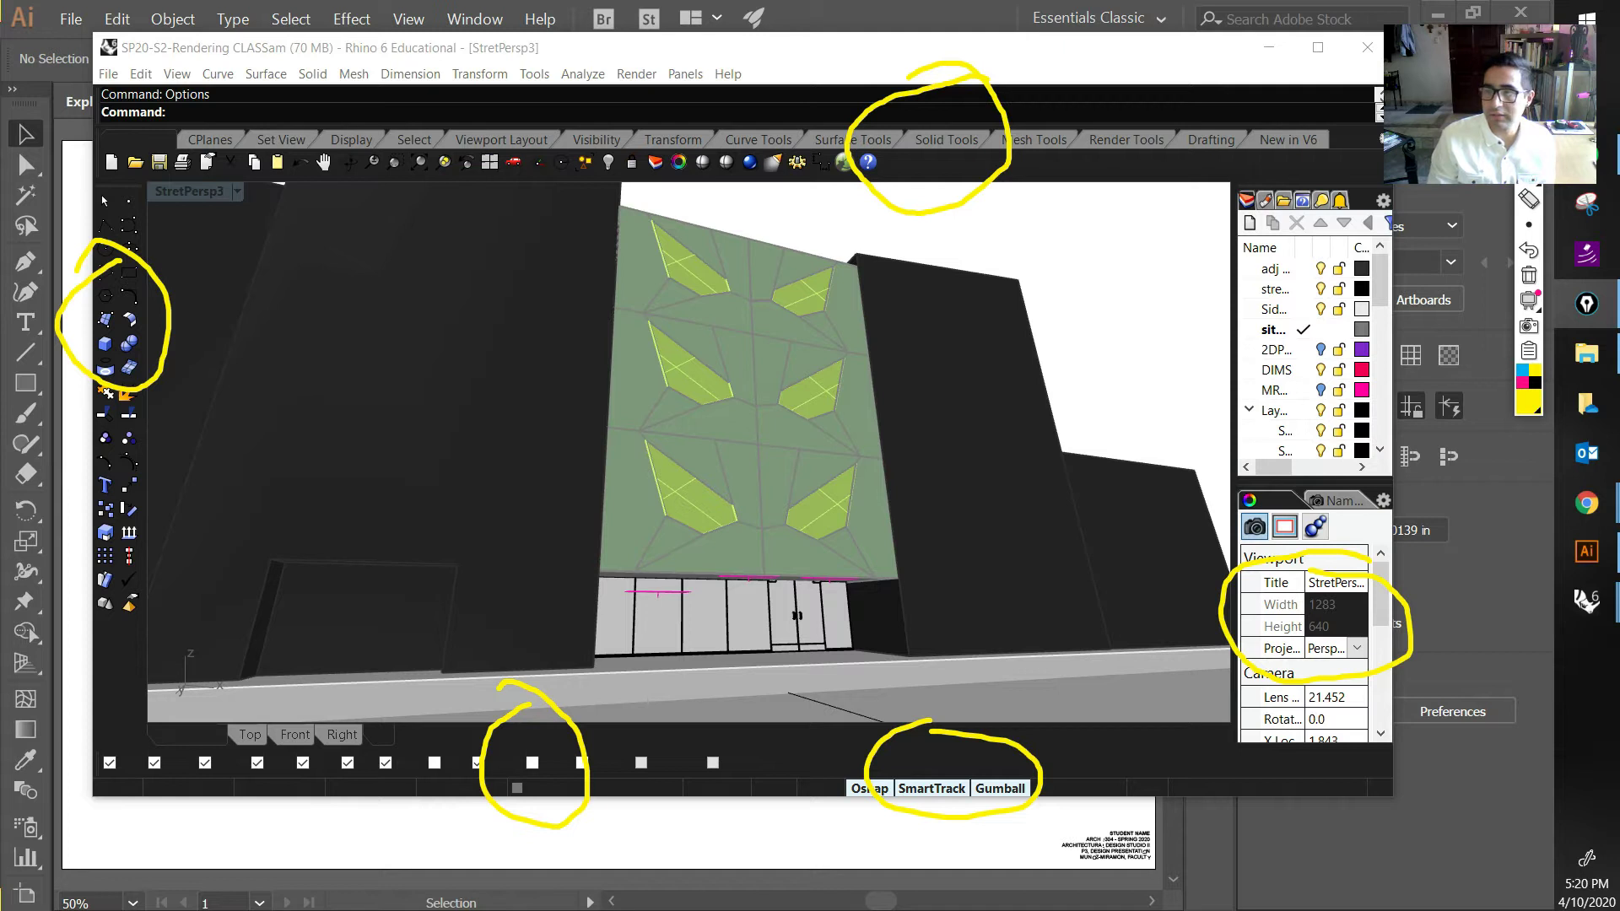
{"action": "left_click", "coordinate": [1528, 275]}
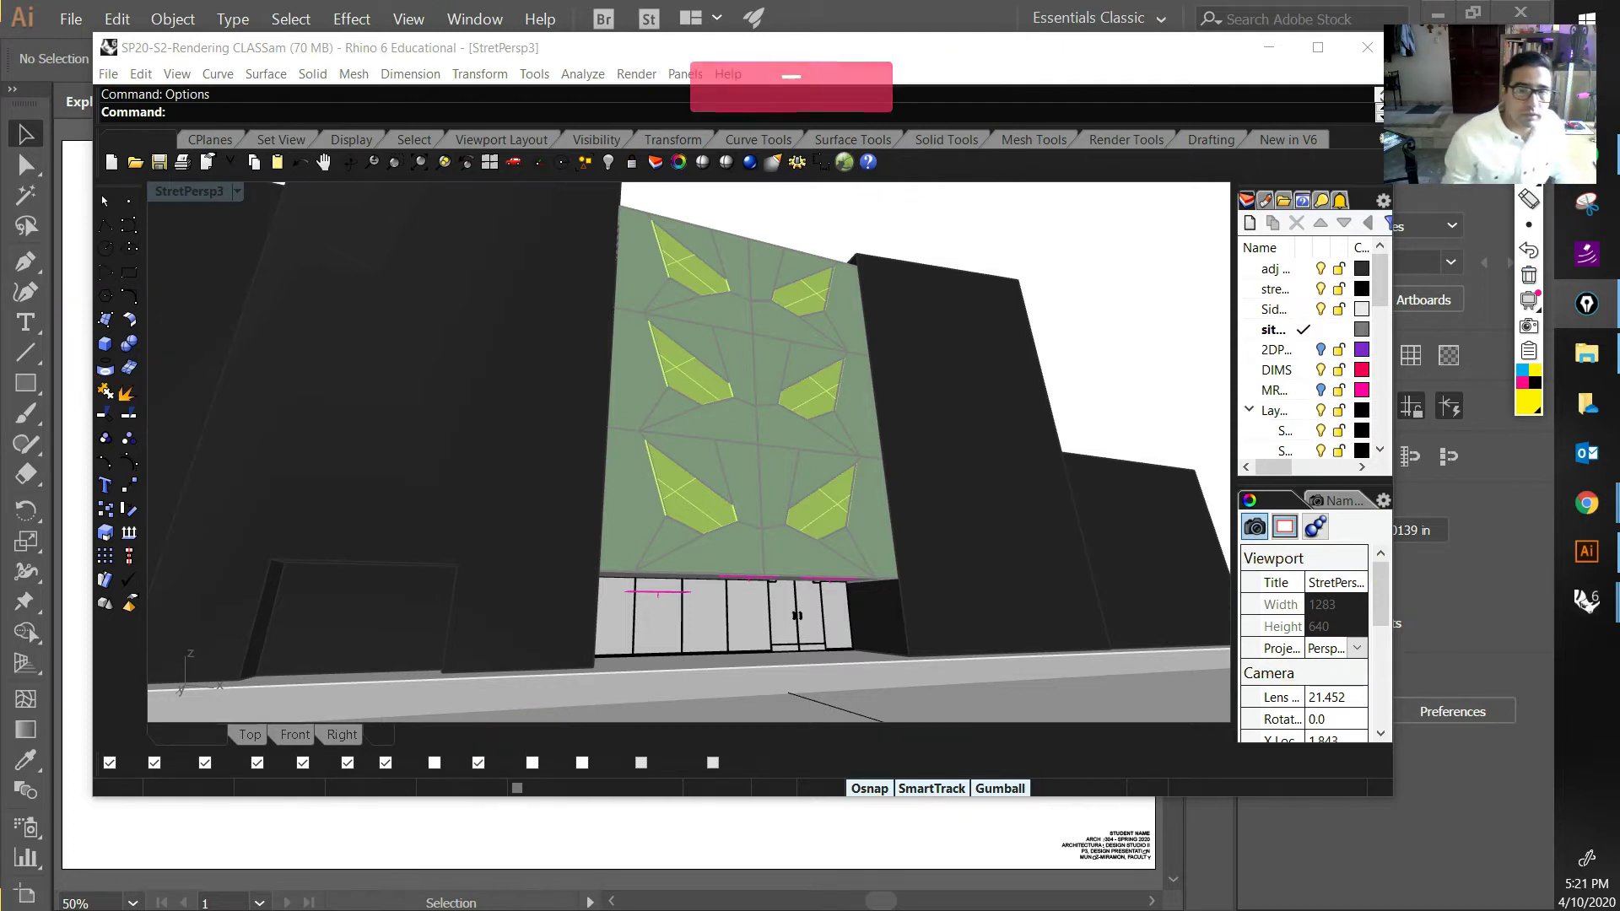
Step: Open the Appearance color settings in Rhino Options and bring up the General window colors
{"action": "key", "text": "Return"}
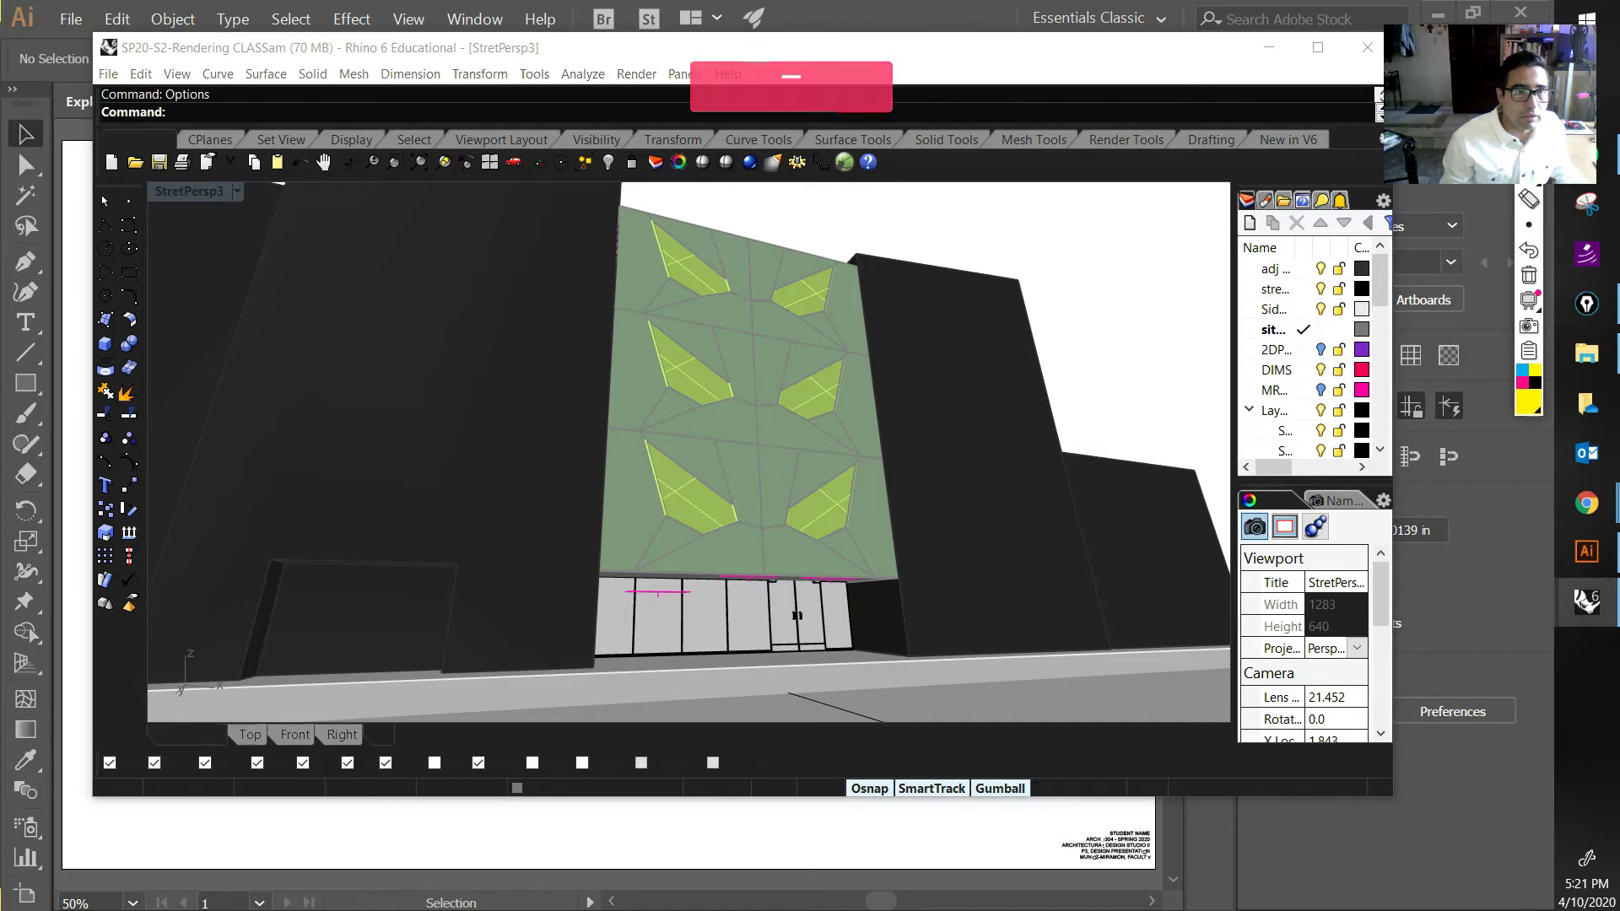
{"action": "left_click", "coordinate": [473, 417]}
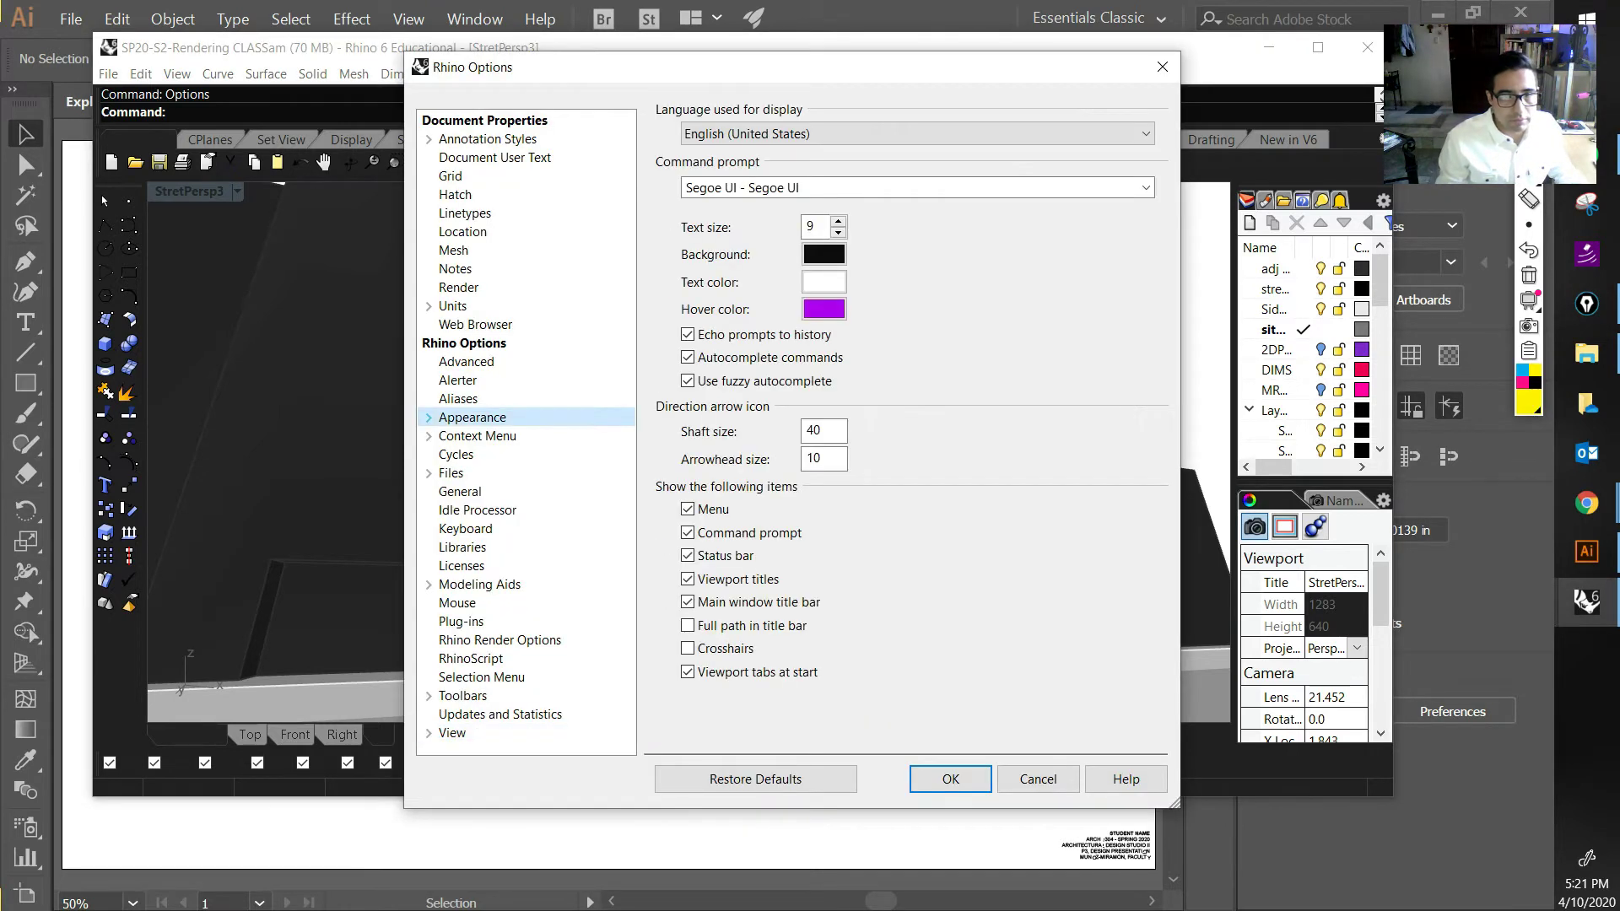
{"action": "left_click", "coordinate": [428, 418]}
{"action": "left_click", "coordinate": [474, 436]}
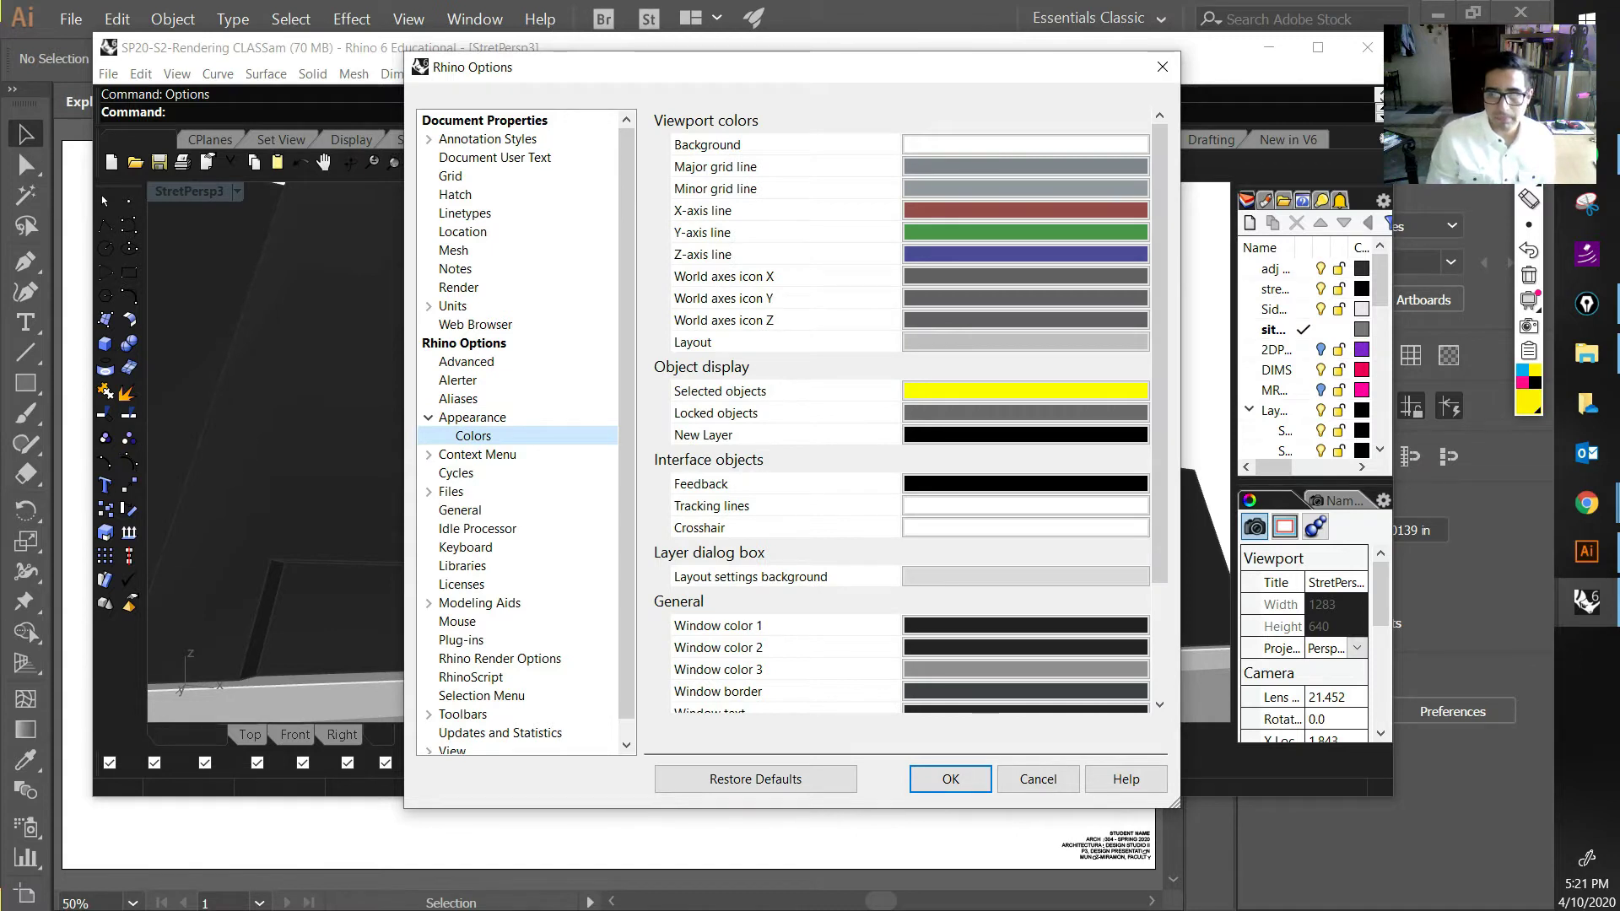
{"action": "scroll", "coordinate": [901, 405], "scroll_direction": "down", "scroll_amount": 3}
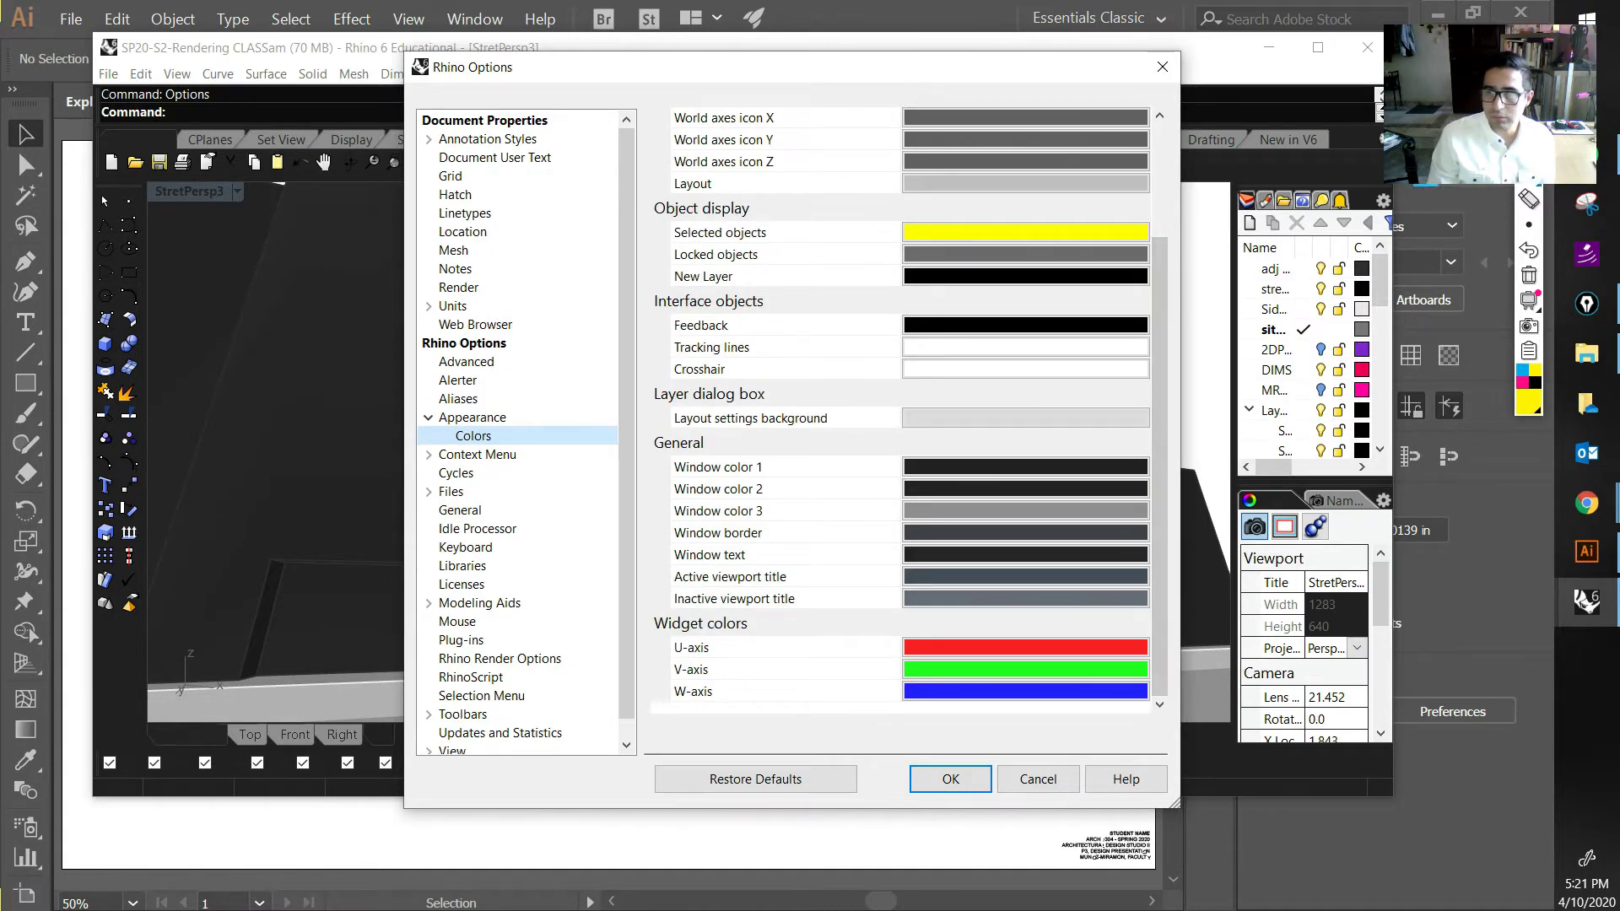
{"action": "left_click", "coordinate": [1529, 161]}
{"action": "left_click_drag", "start_coordinate": [720, 422], "coordinate": [675, 424]}
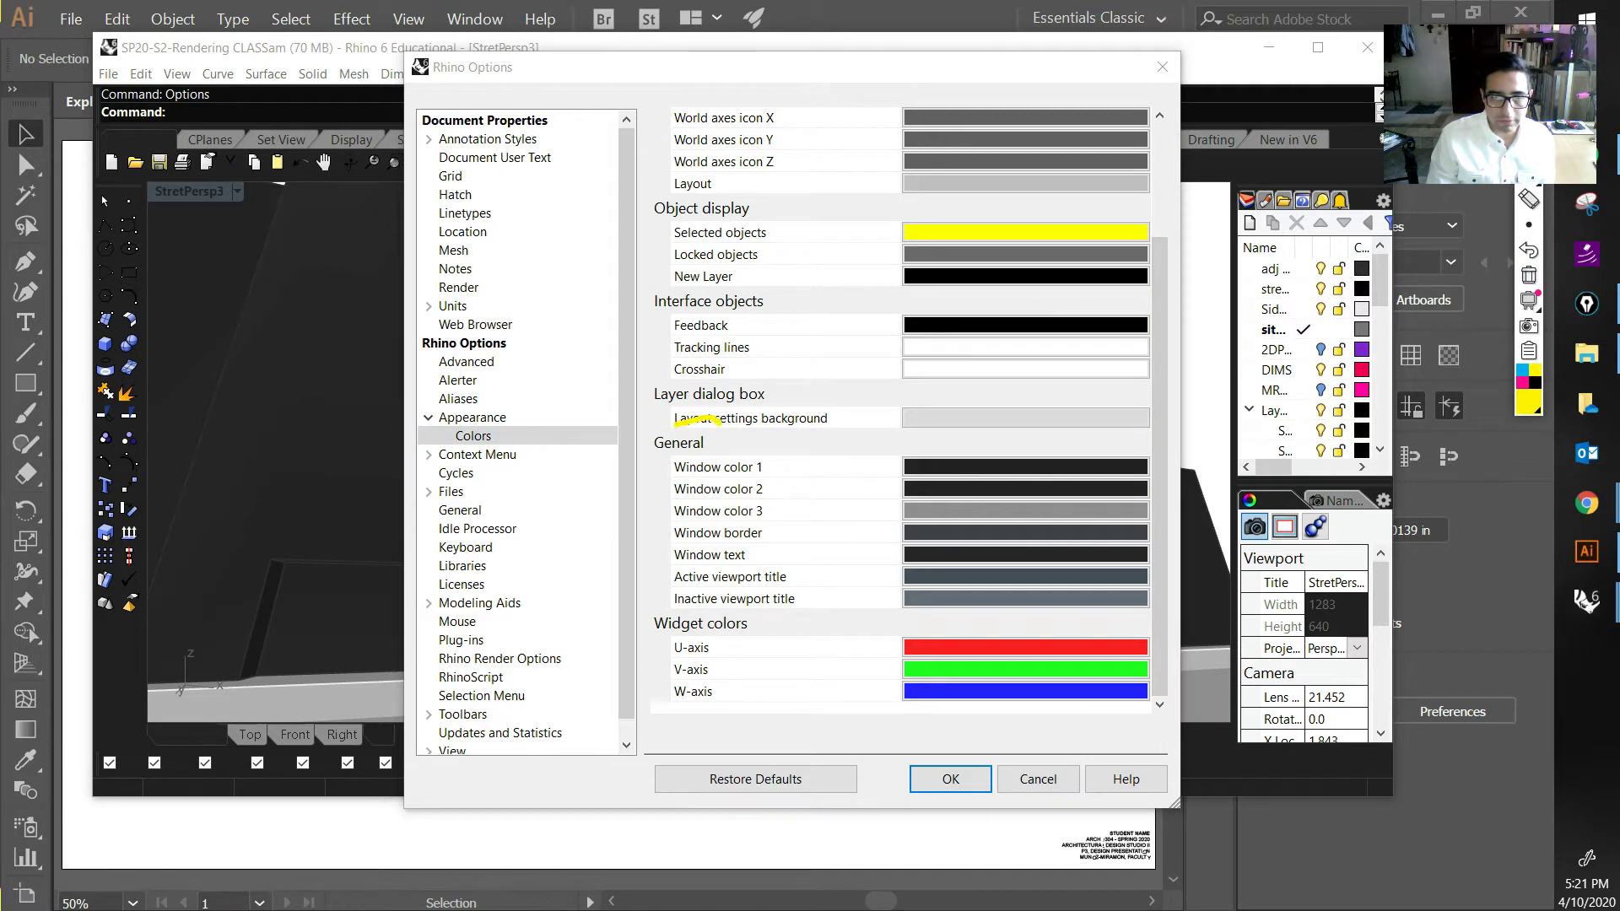
{"action": "mouse_move", "coordinate": [652, 606]}
{"action": "left_mouse_down"}
{"action": "mouse_move", "coordinate": [1146, 622]}
{"action": "mouse_move", "coordinate": [1170, 481]}
{"action": "mouse_move", "coordinate": [714, 413]}
{"action": "left_mouse_up"}
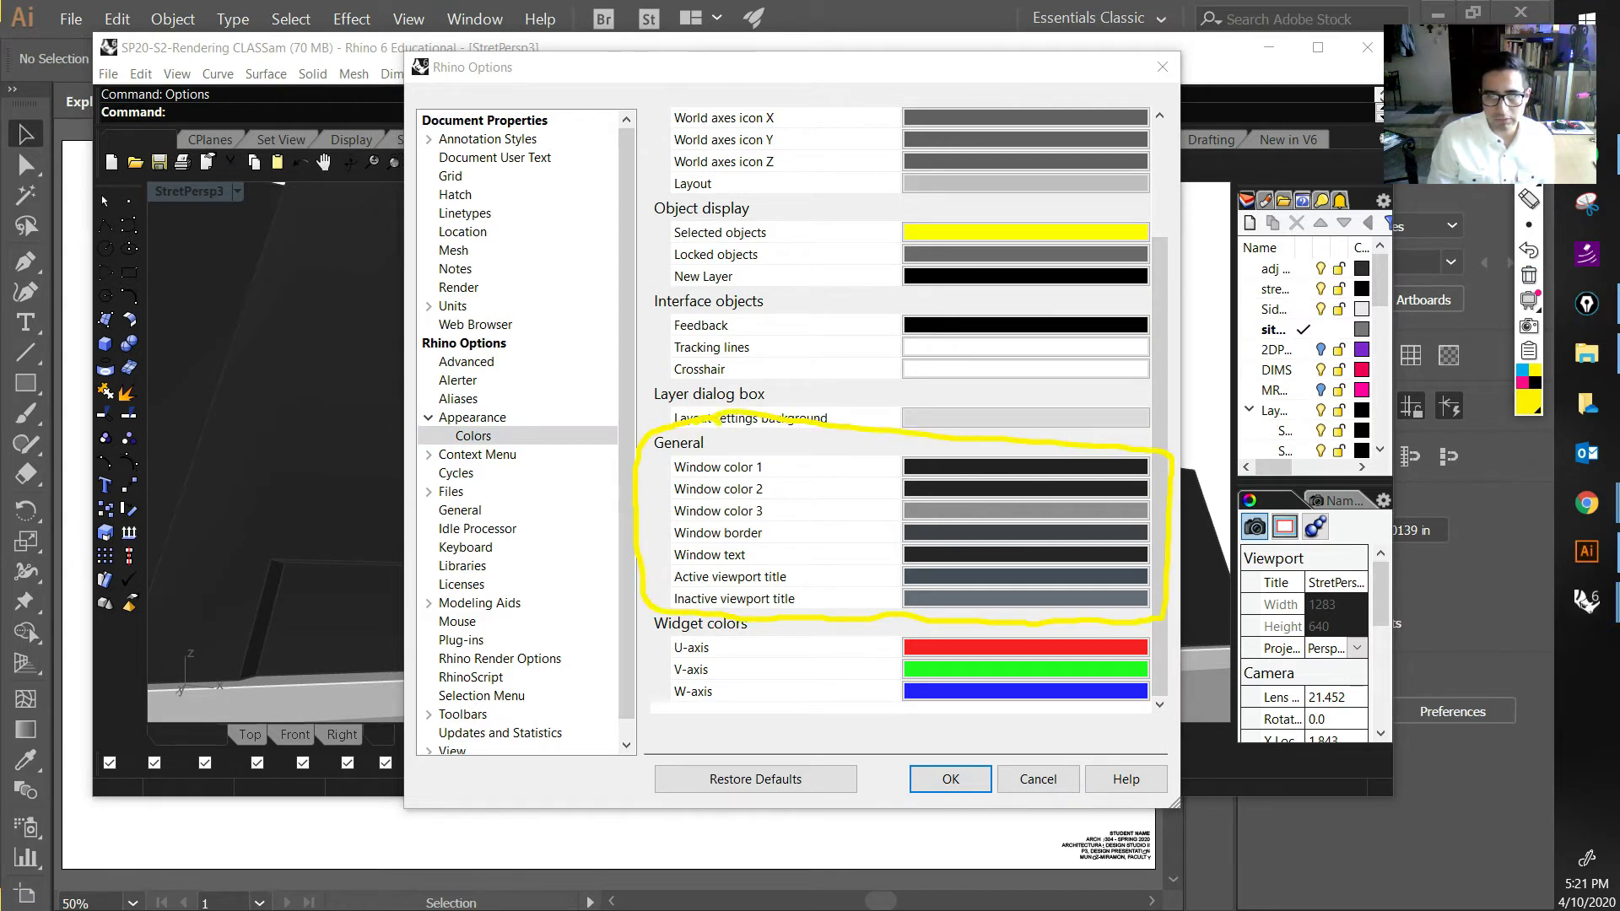
{"action": "mouse_move", "coordinate": [941, 445]}
{"action": "left_mouse_down"}
{"action": "mouse_move", "coordinate": [892, 605]}
{"action": "mouse_move", "coordinate": [1138, 629]}
{"action": "mouse_move", "coordinate": [1055, 426]}
{"action": "left_mouse_up"}
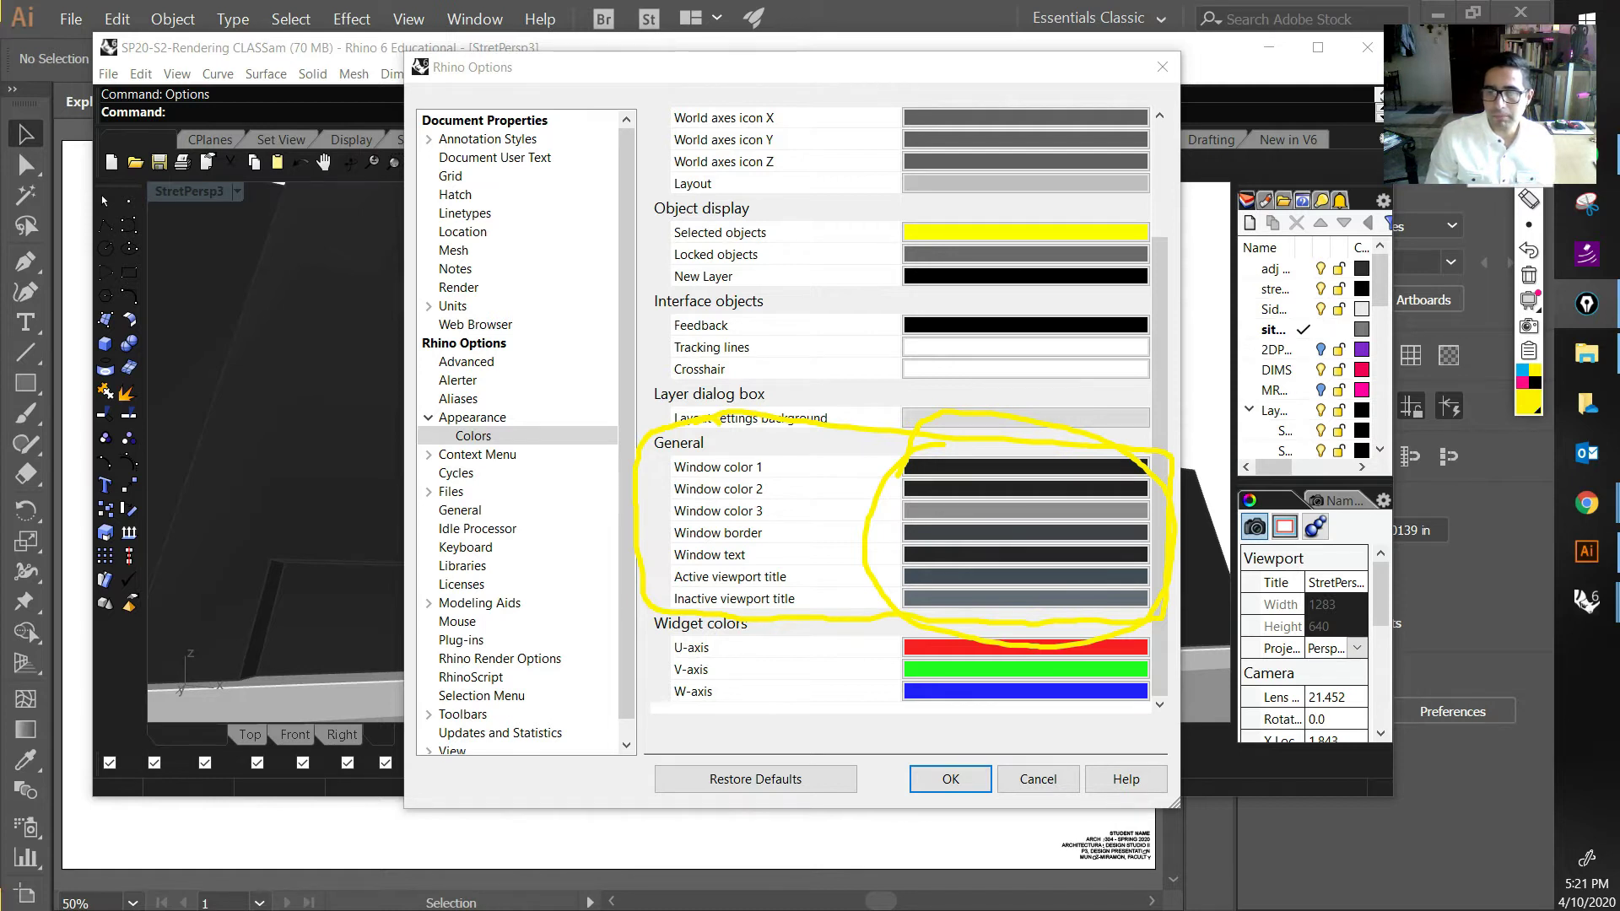
{"action": "mouse_move", "coordinate": [1267, 254]}
{"action": "left_mouse_down"}
{"action": "mouse_move", "coordinate": [1249, 285]}
{"action": "mouse_move", "coordinate": [1294, 336]}
{"action": "mouse_move", "coordinate": [1294, 454]}
{"action": "left_mouse_up"}
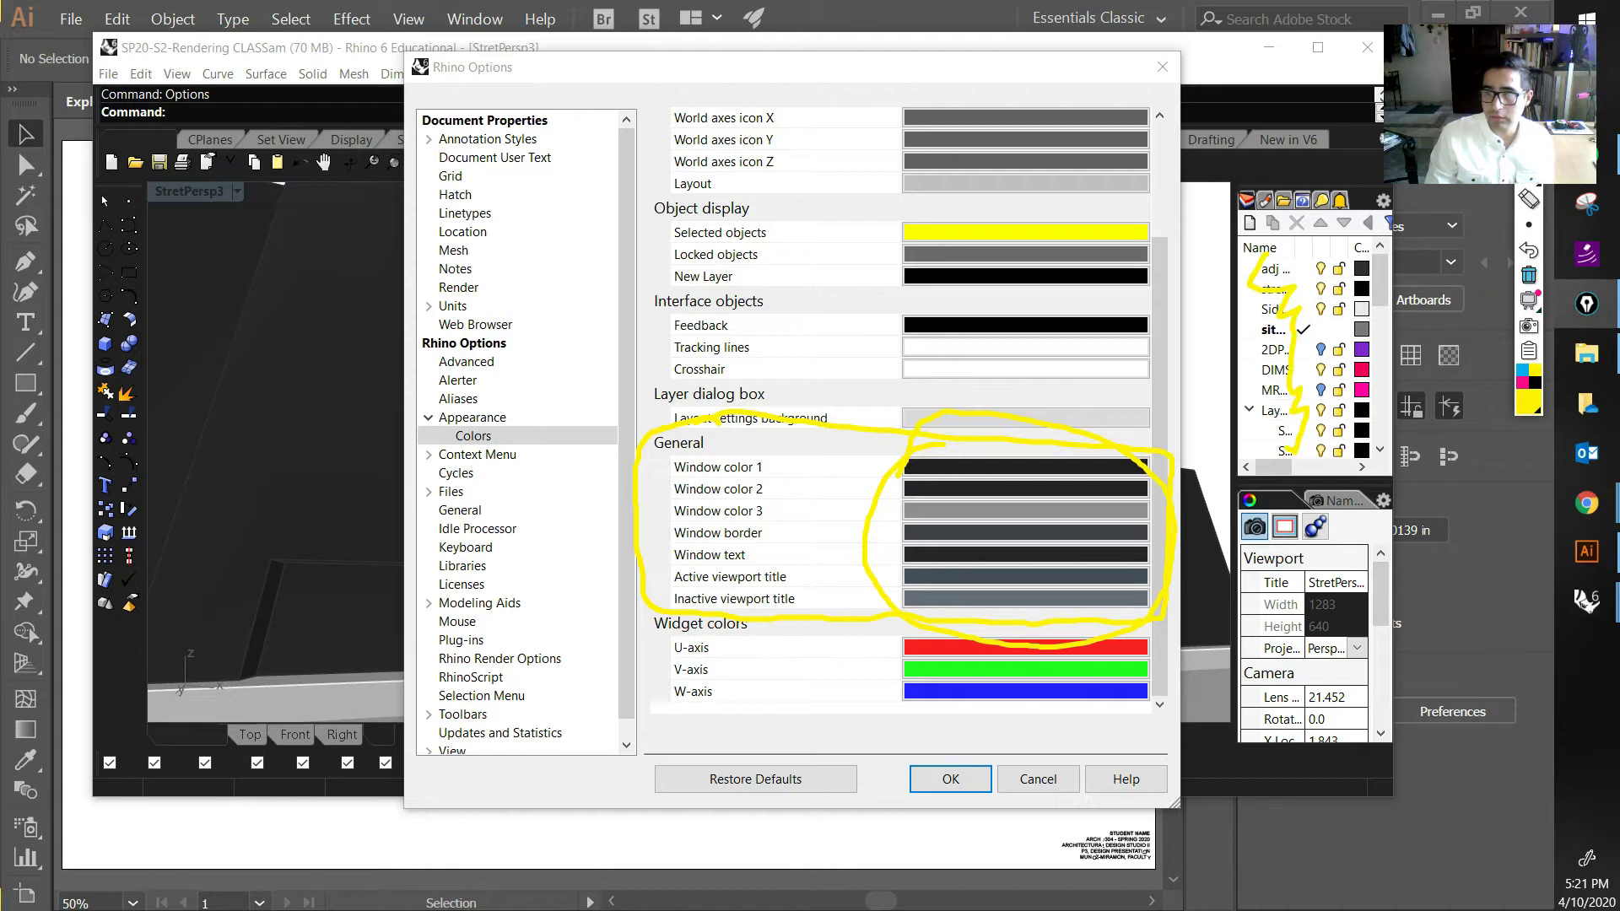
{"action": "left_click", "coordinate": [1528, 275]}
Step: Restore the default interface colors and the default Appearance settings, and apply both
{"action": "left_click", "coordinate": [755, 778]}
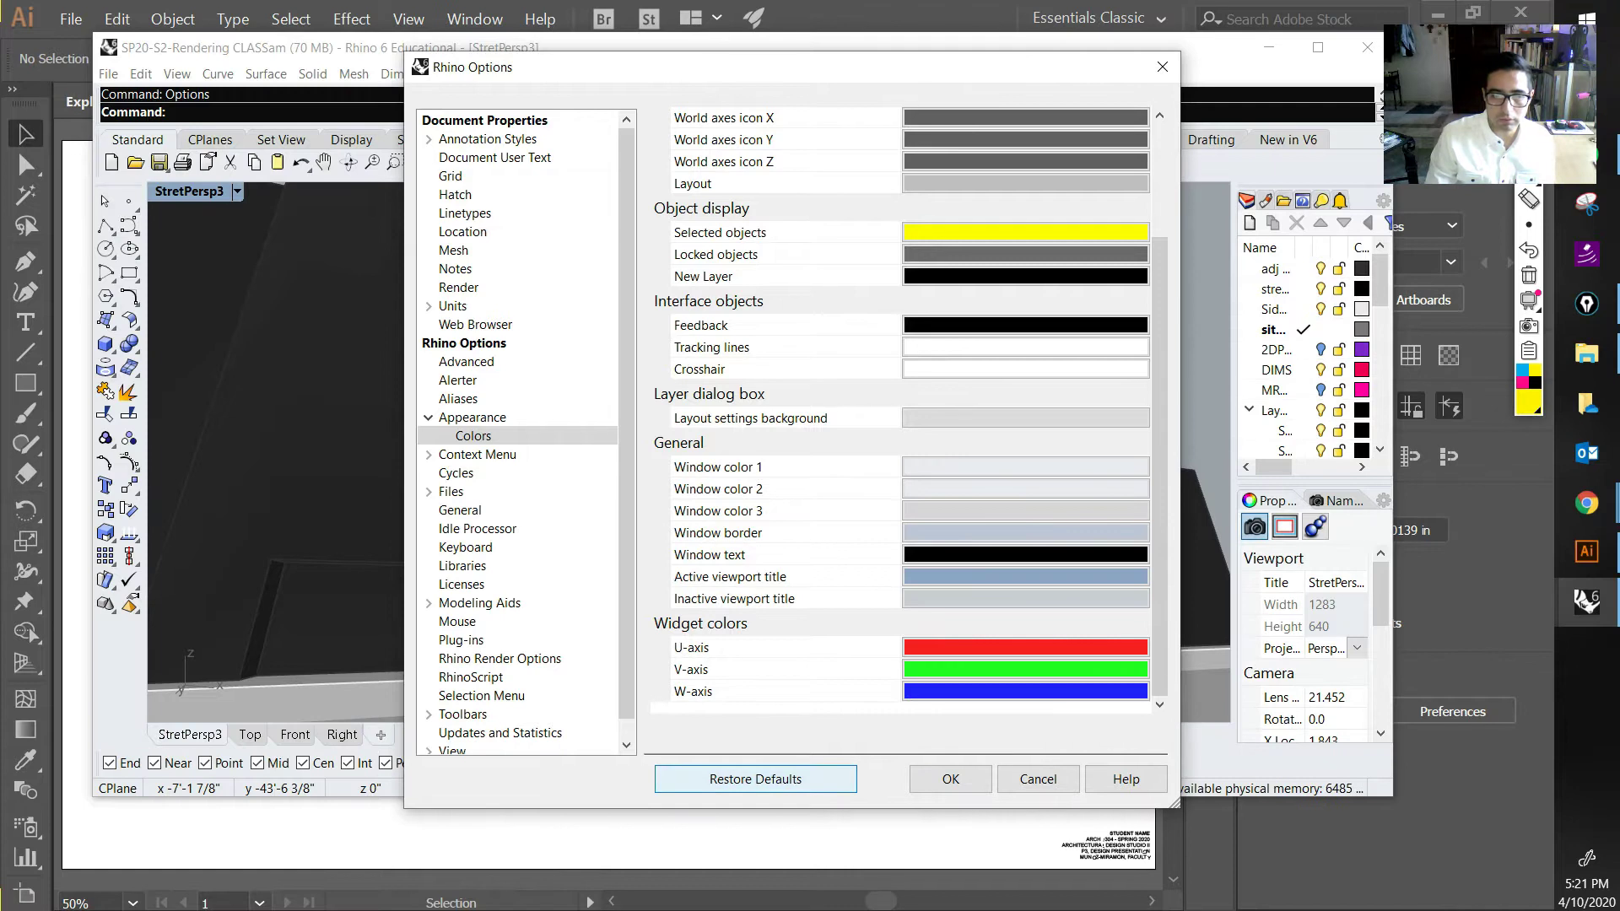
{"action": "left_click", "coordinate": [950, 778]}
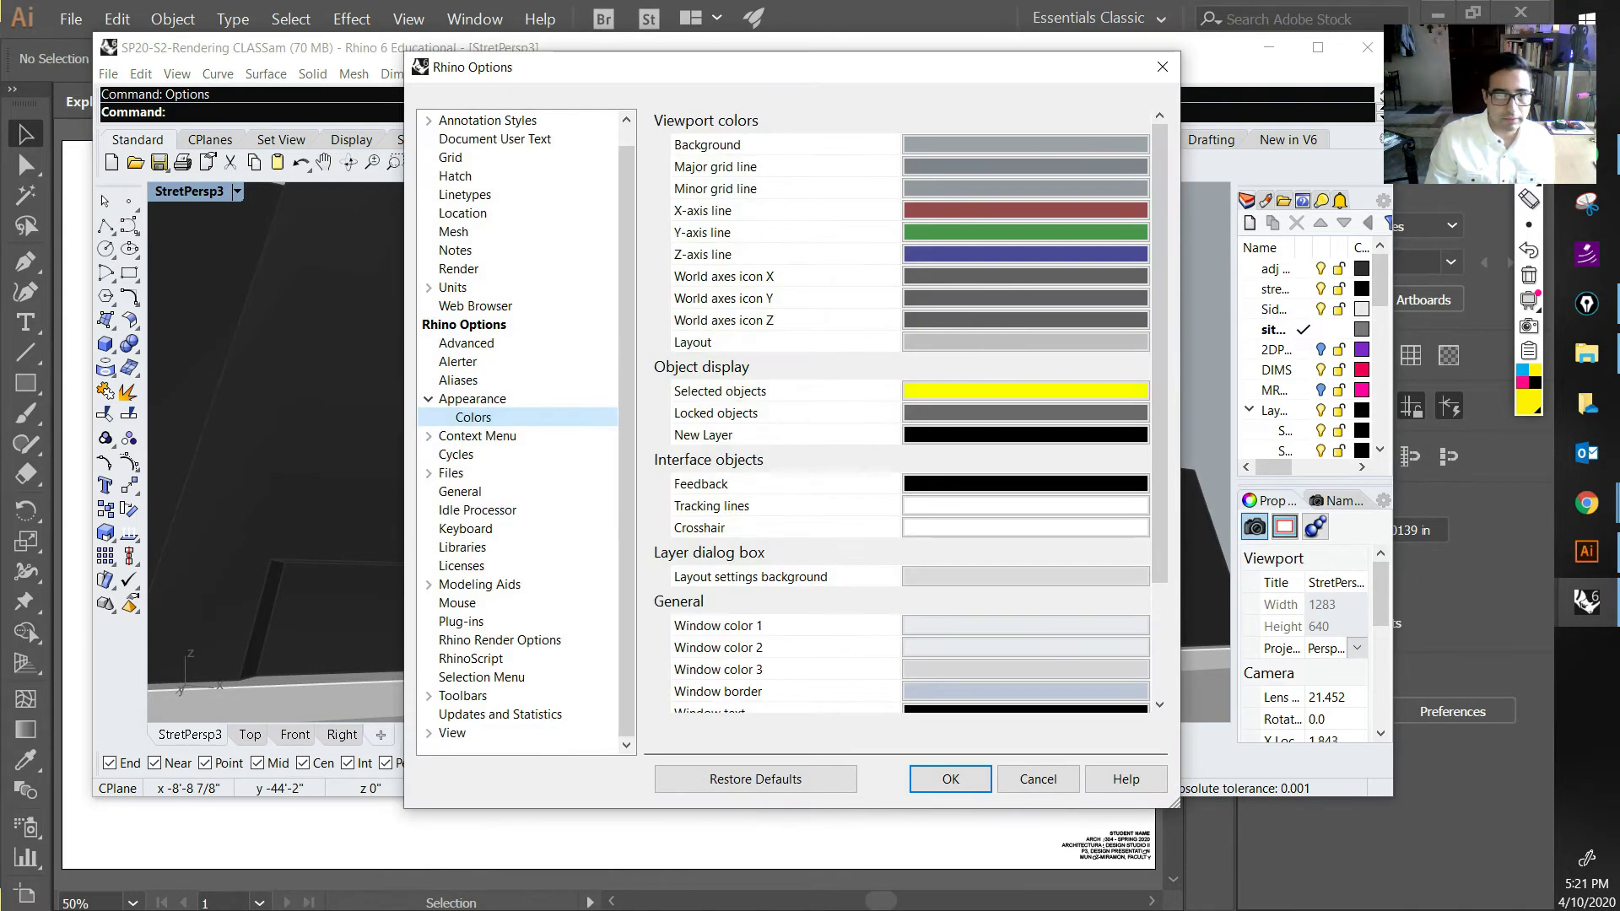
{"action": "left_click", "coordinate": [472, 399]}
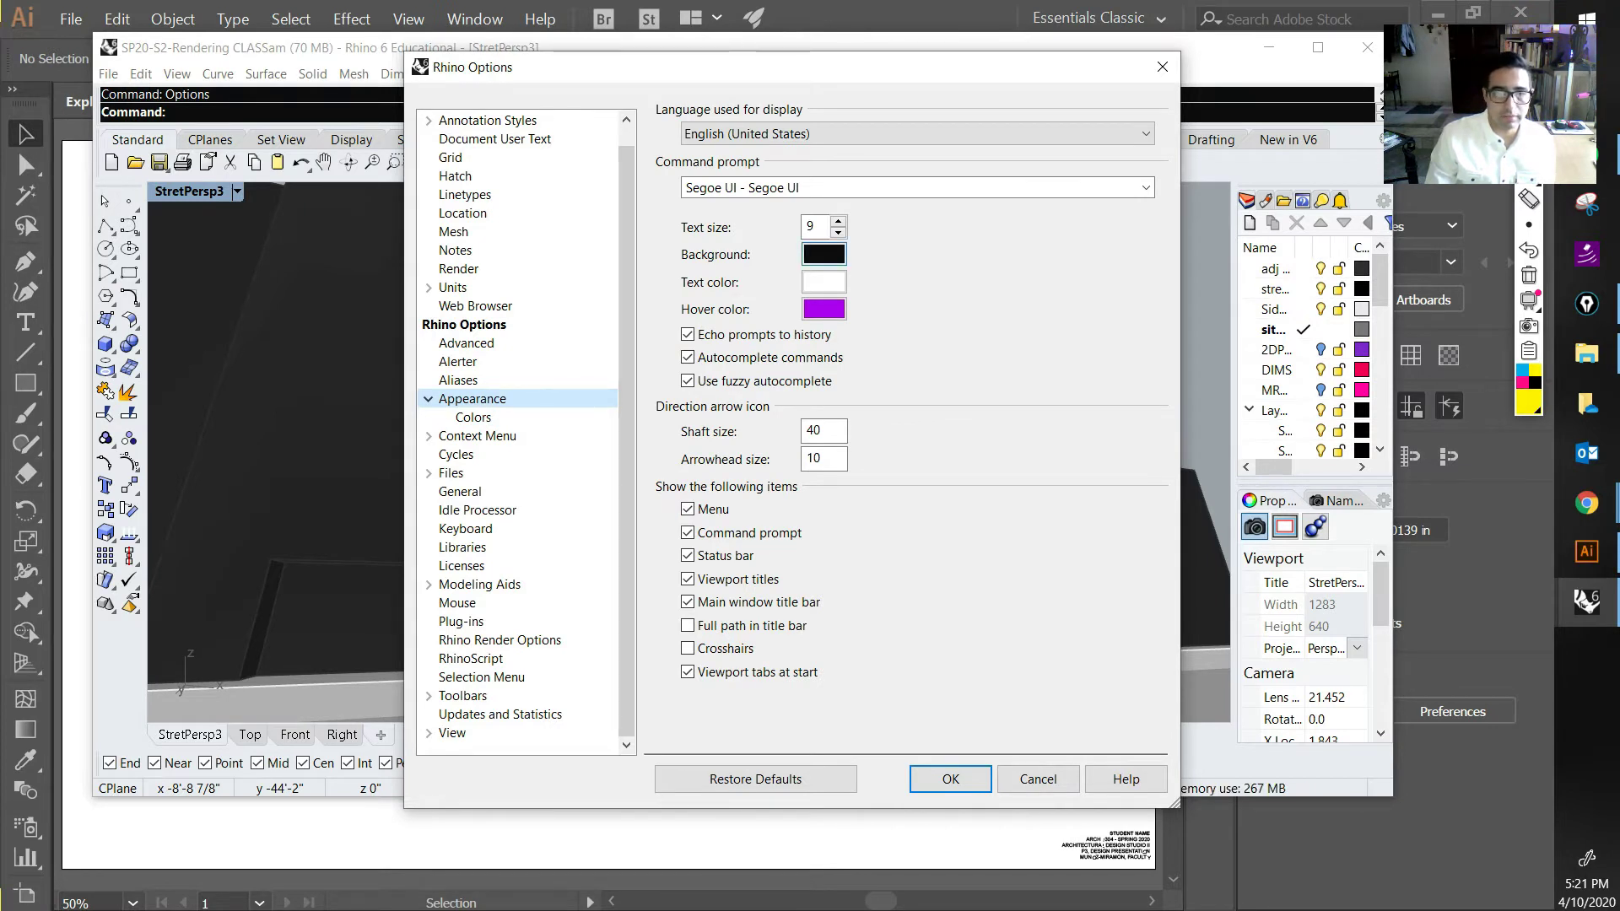
{"action": "left_click", "coordinate": [755, 779]}
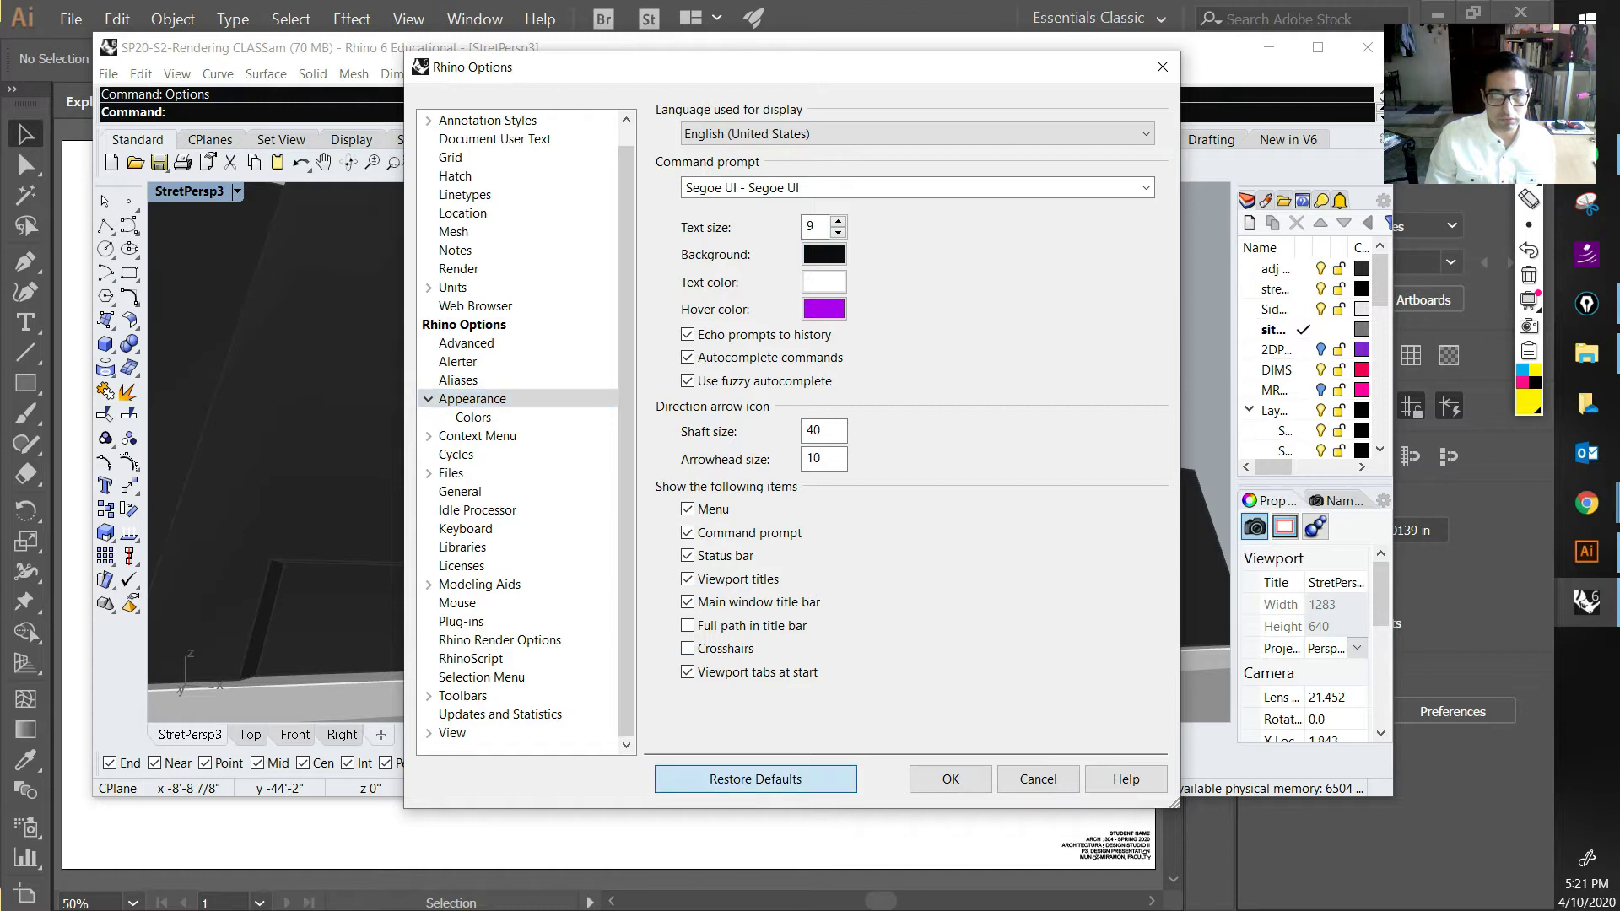
{"action": "left_click", "coordinate": [951, 779]}
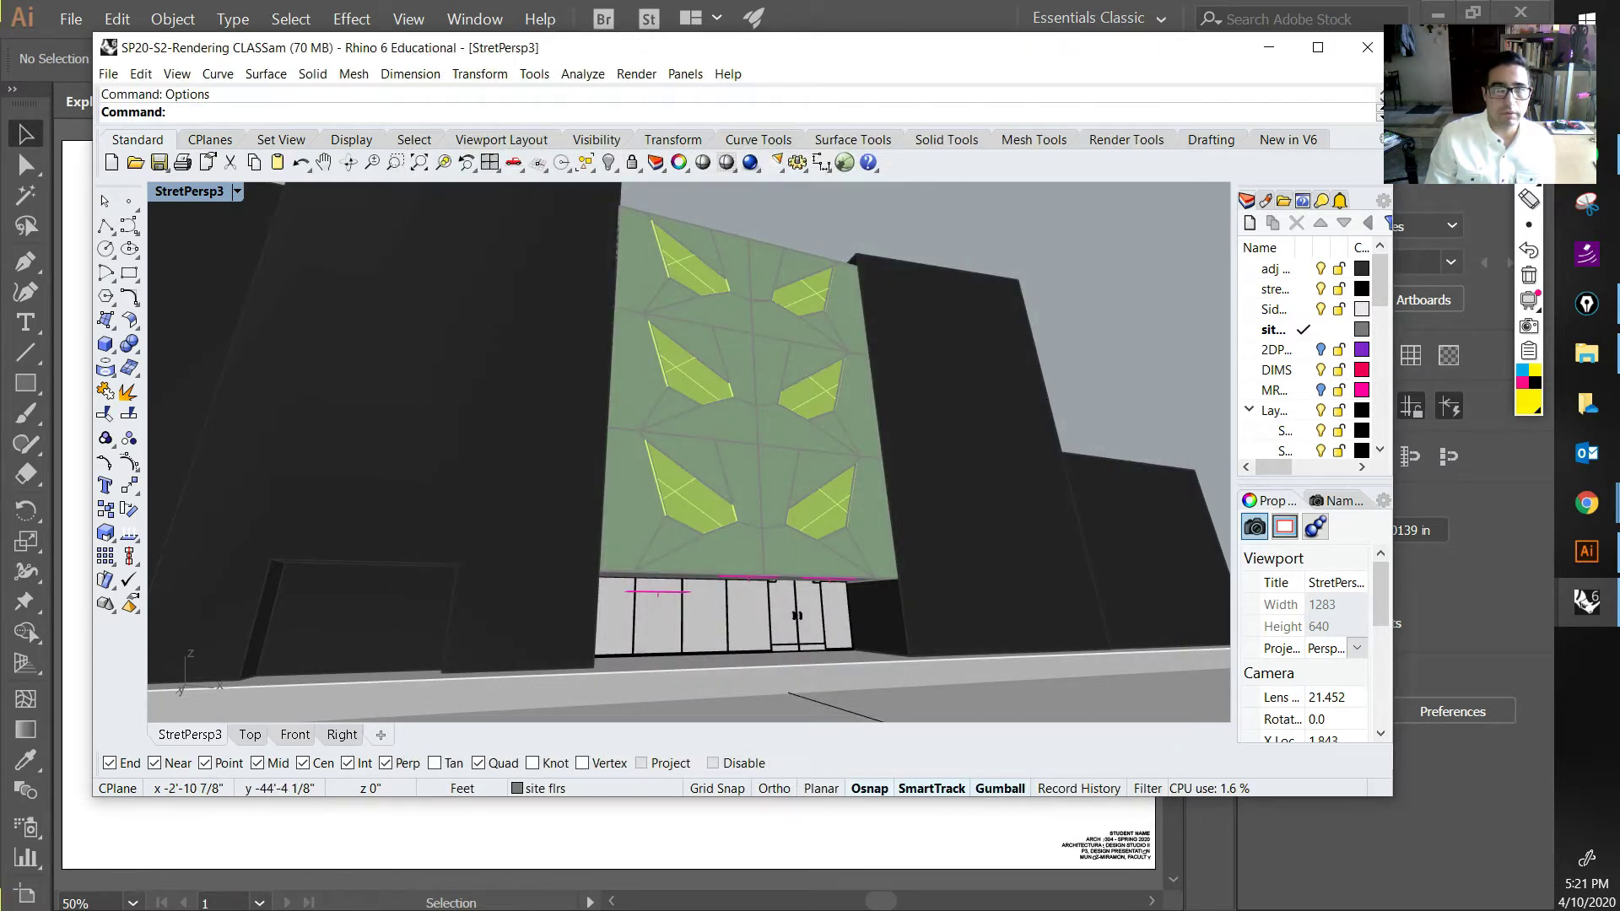
Step: Restore the saved view StretPersp3 from the Named Views list, undocking the list for access and docking it again
{"action": "right_click_drag", "start_coordinate": [759, 472], "coordinate": [768, 467]}
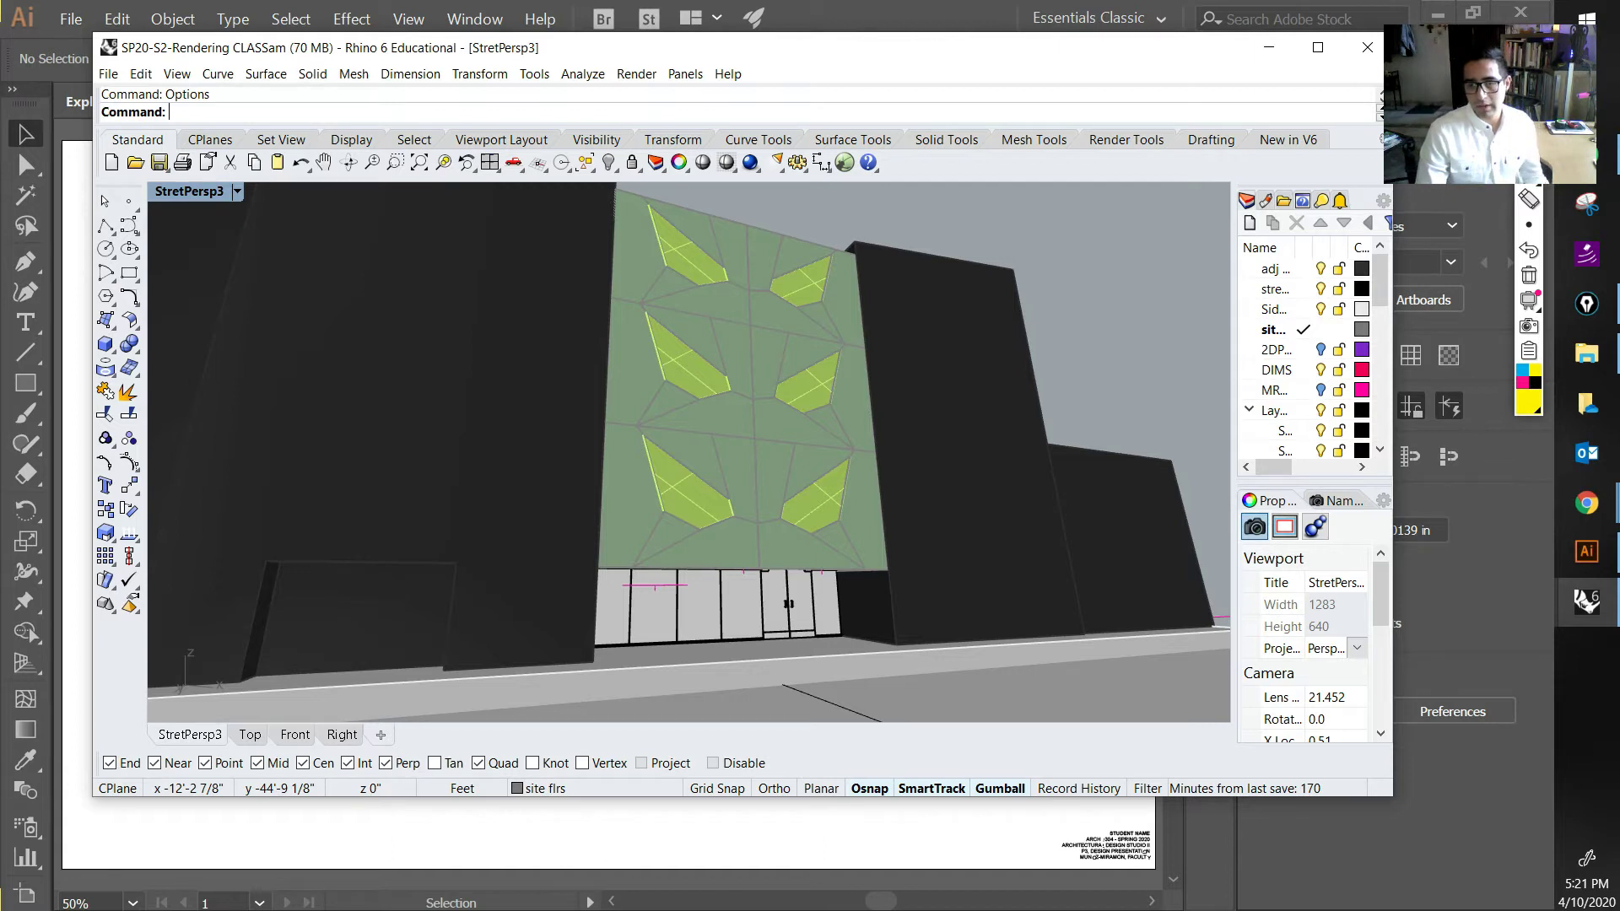
{"action": "left_click", "coordinate": [1336, 501]}
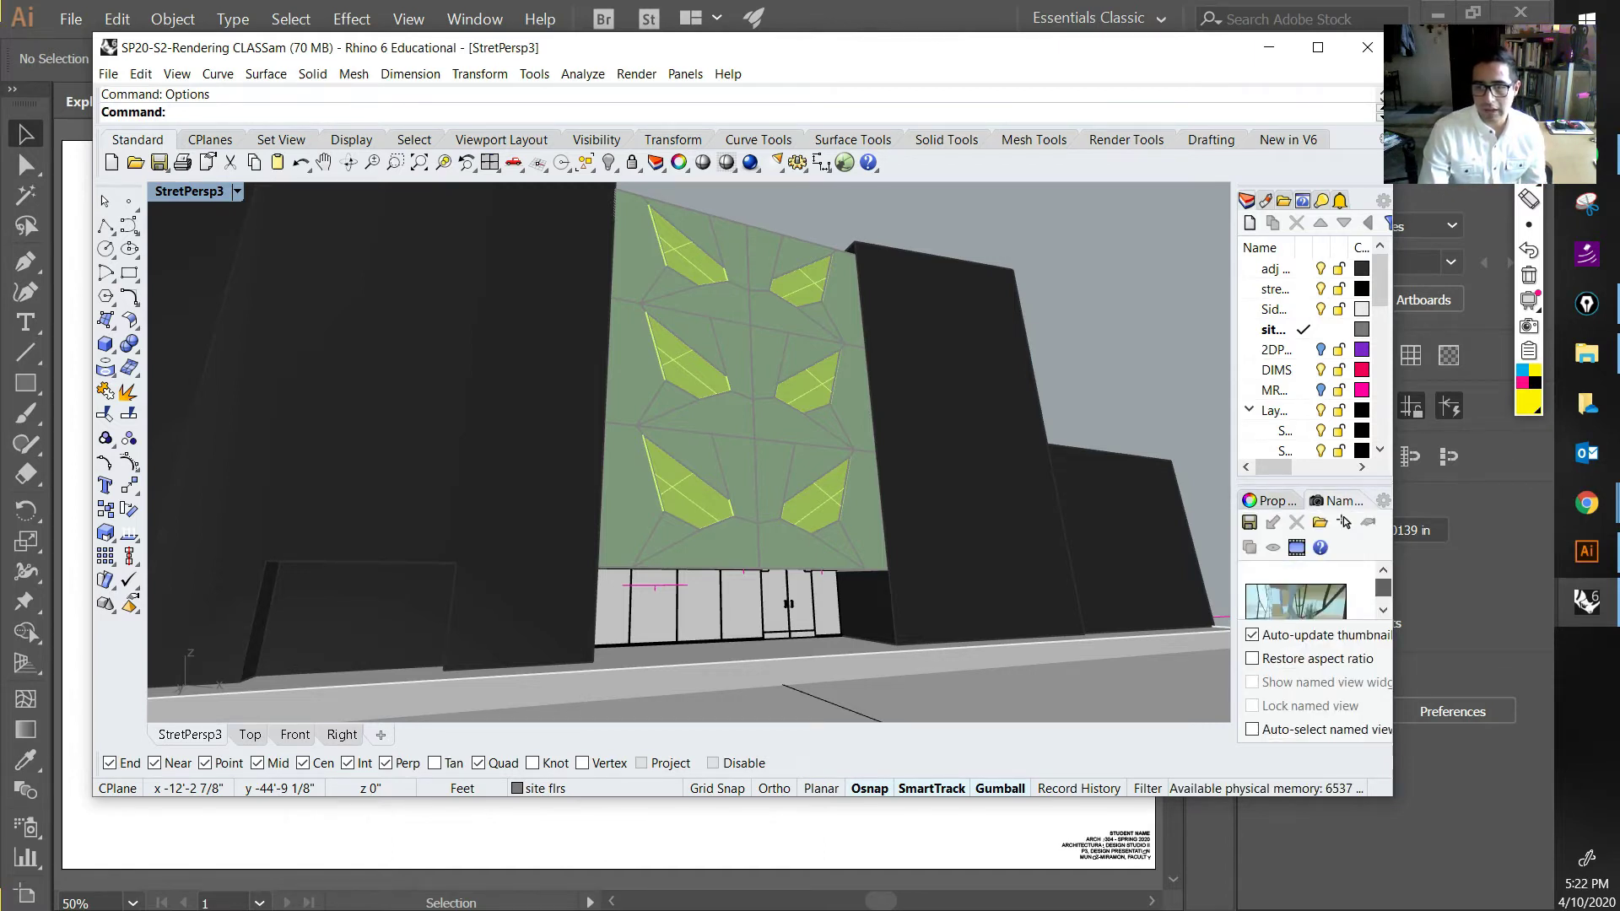
{"action": "mouse_move", "coordinate": [1393, 582]}
{"action": "left_mouse_down"}
{"action": "mouse_move", "coordinate": [1419, 582]}
{"action": "mouse_move", "coordinate": [1403, 588]}
{"action": "left_mouse_up"}
{"action": "scroll", "coordinate": [1328, 590], "scroll_direction": "down", "scroll_amount": 1}
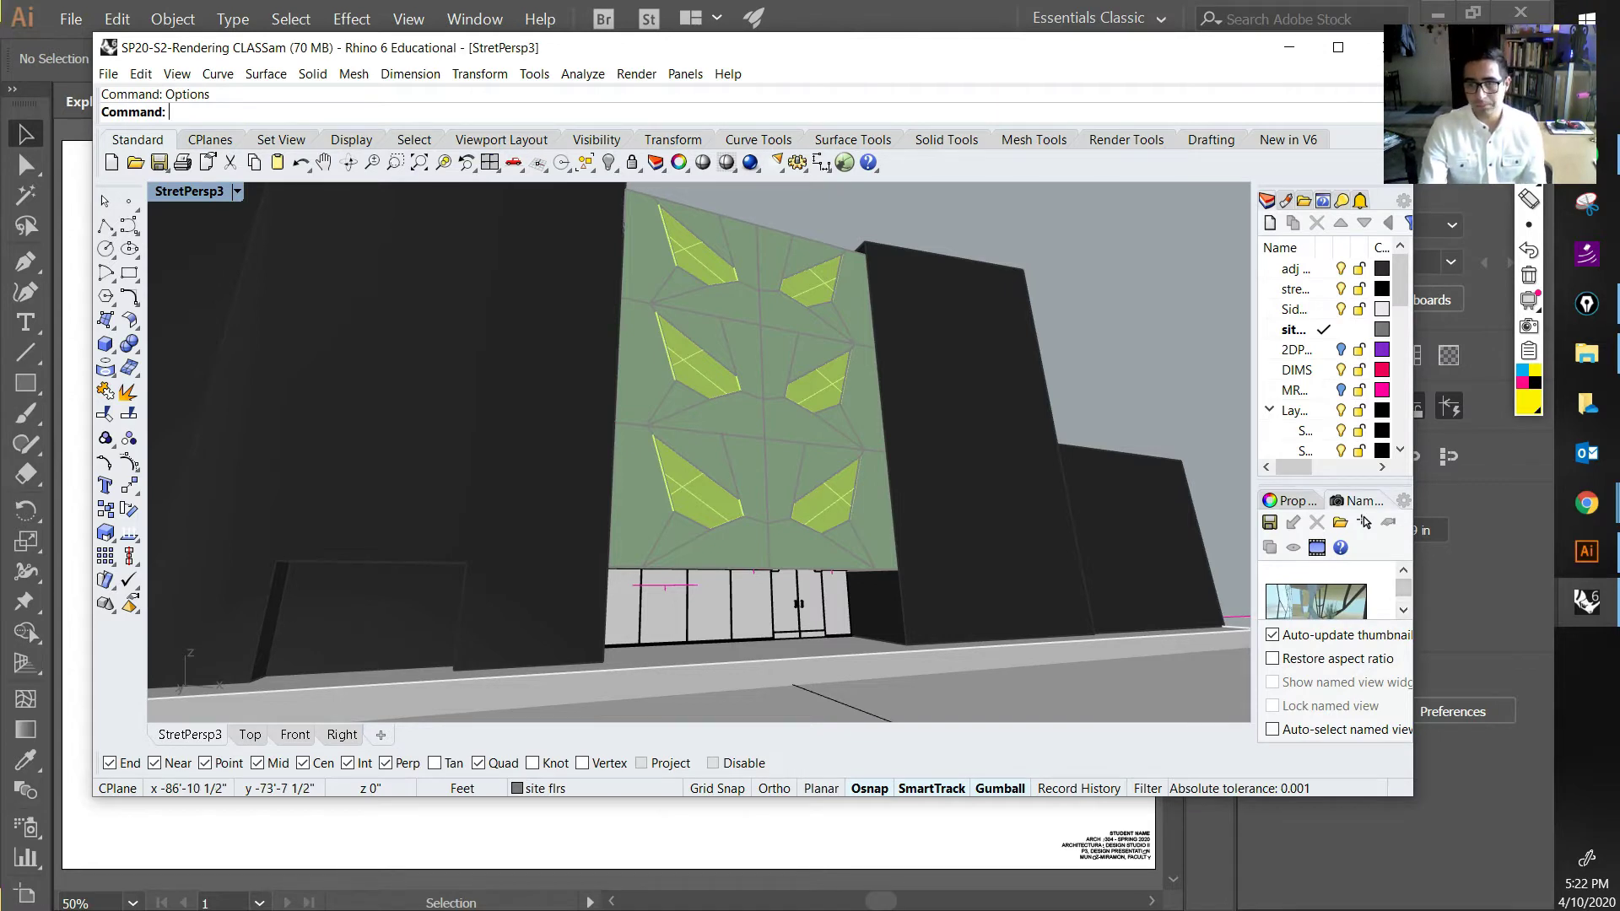
{"action": "left_click_drag", "start_coordinate": [1359, 501], "coordinate": [1083, 387]}
{"action": "scroll", "coordinate": [1148, 531], "scroll_direction": "down", "scroll_amount": 3}
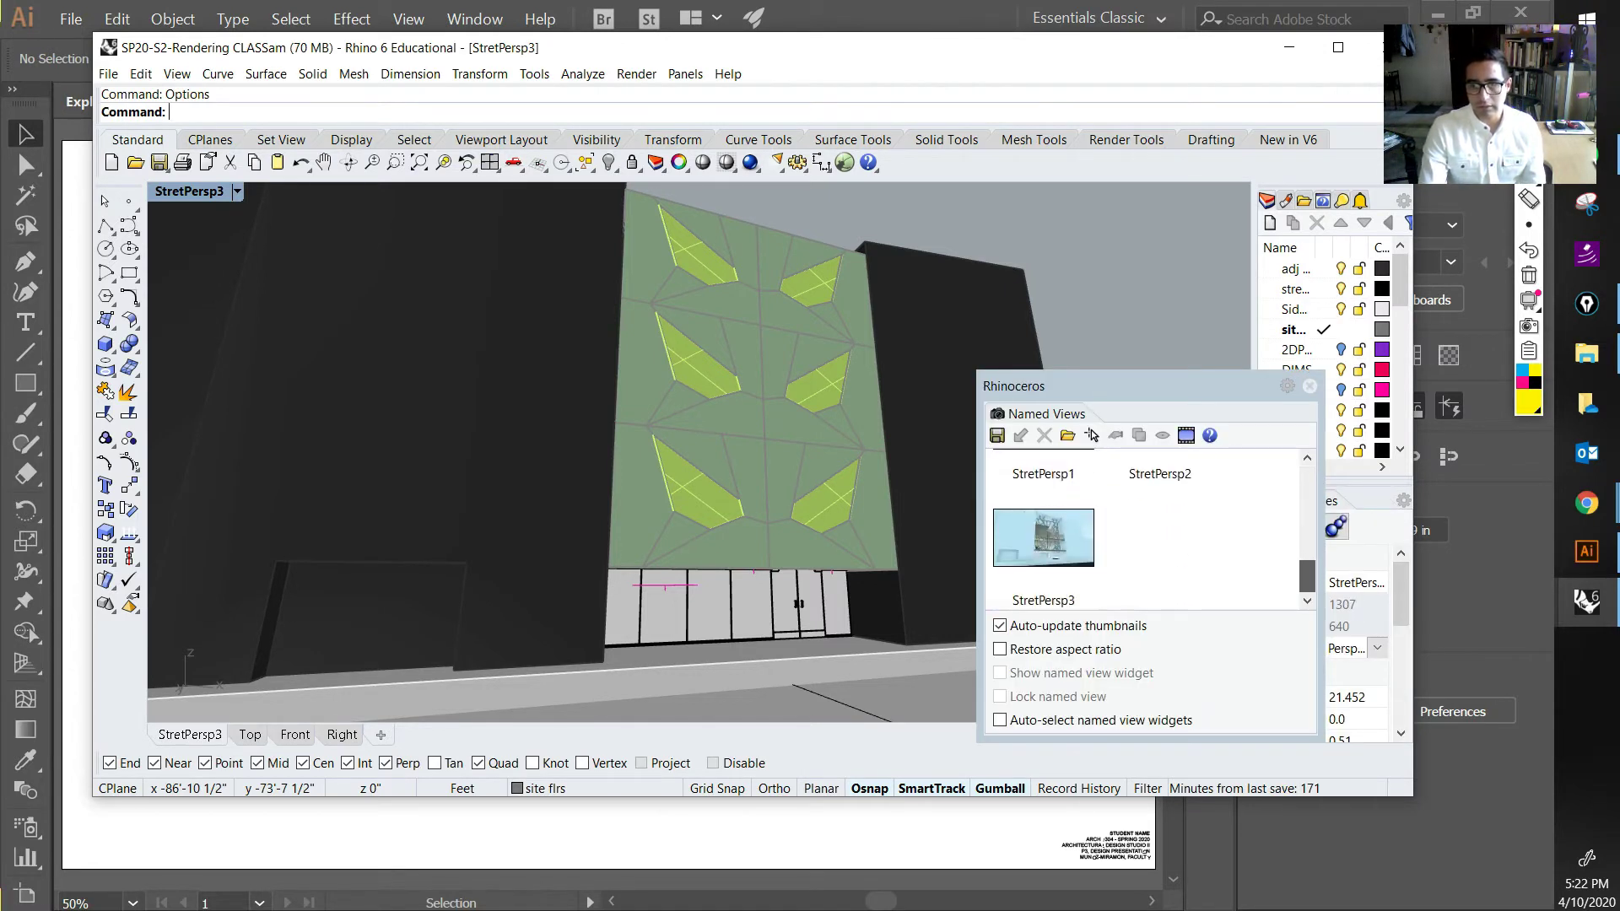
{"action": "double_click", "coordinate": [1044, 551]}
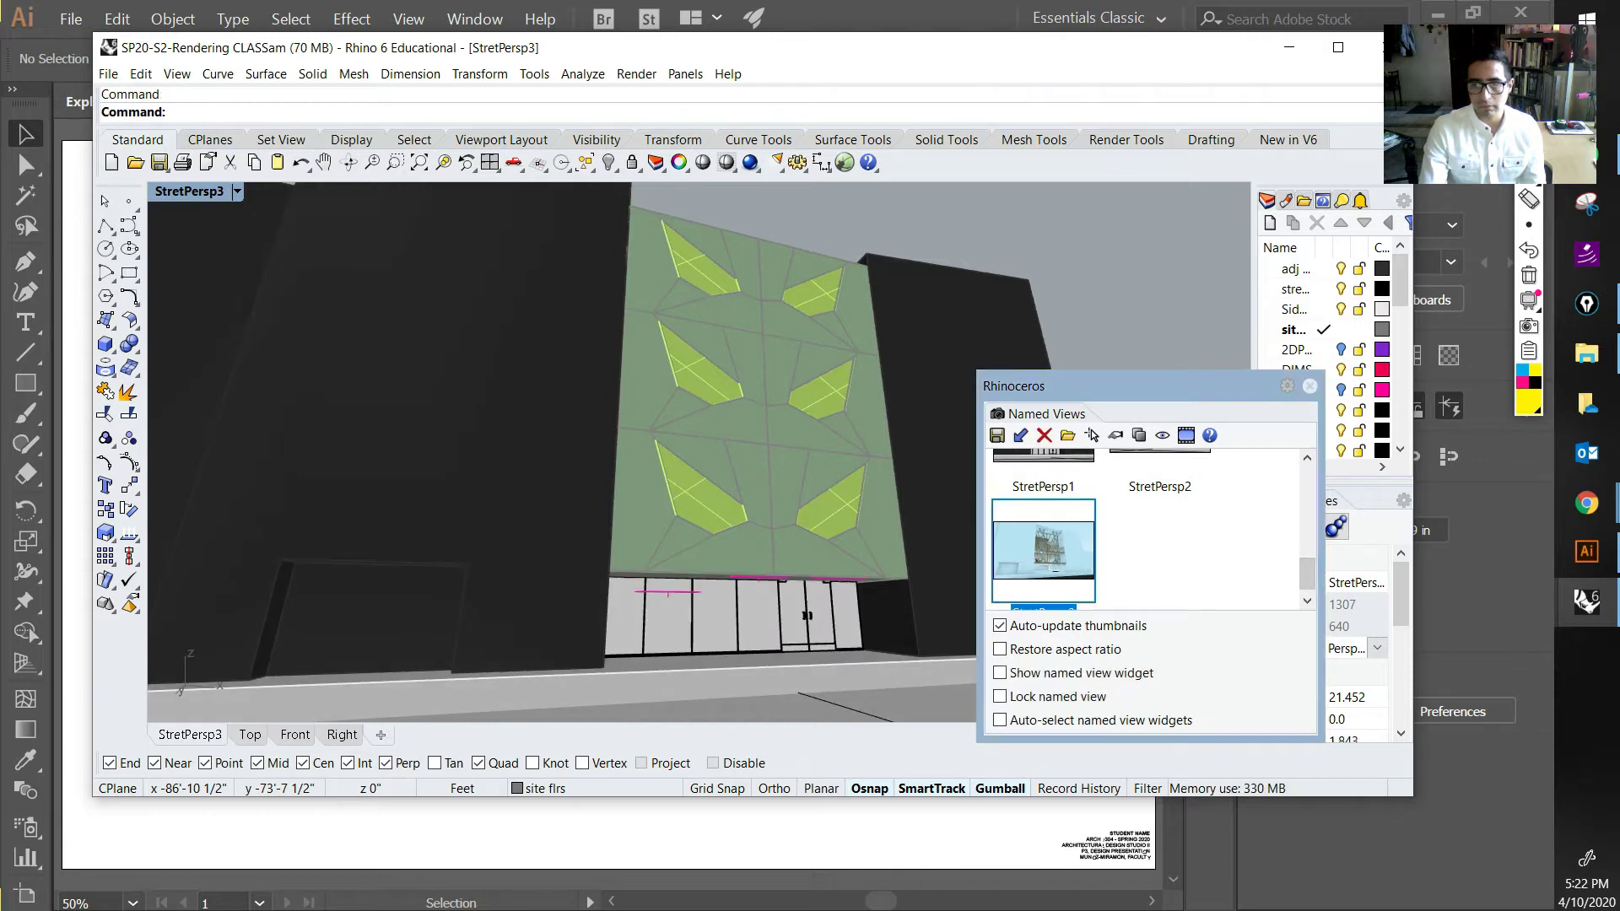
{"action": "left_click_drag", "start_coordinate": [1065, 386], "coordinate": [864, 352]}
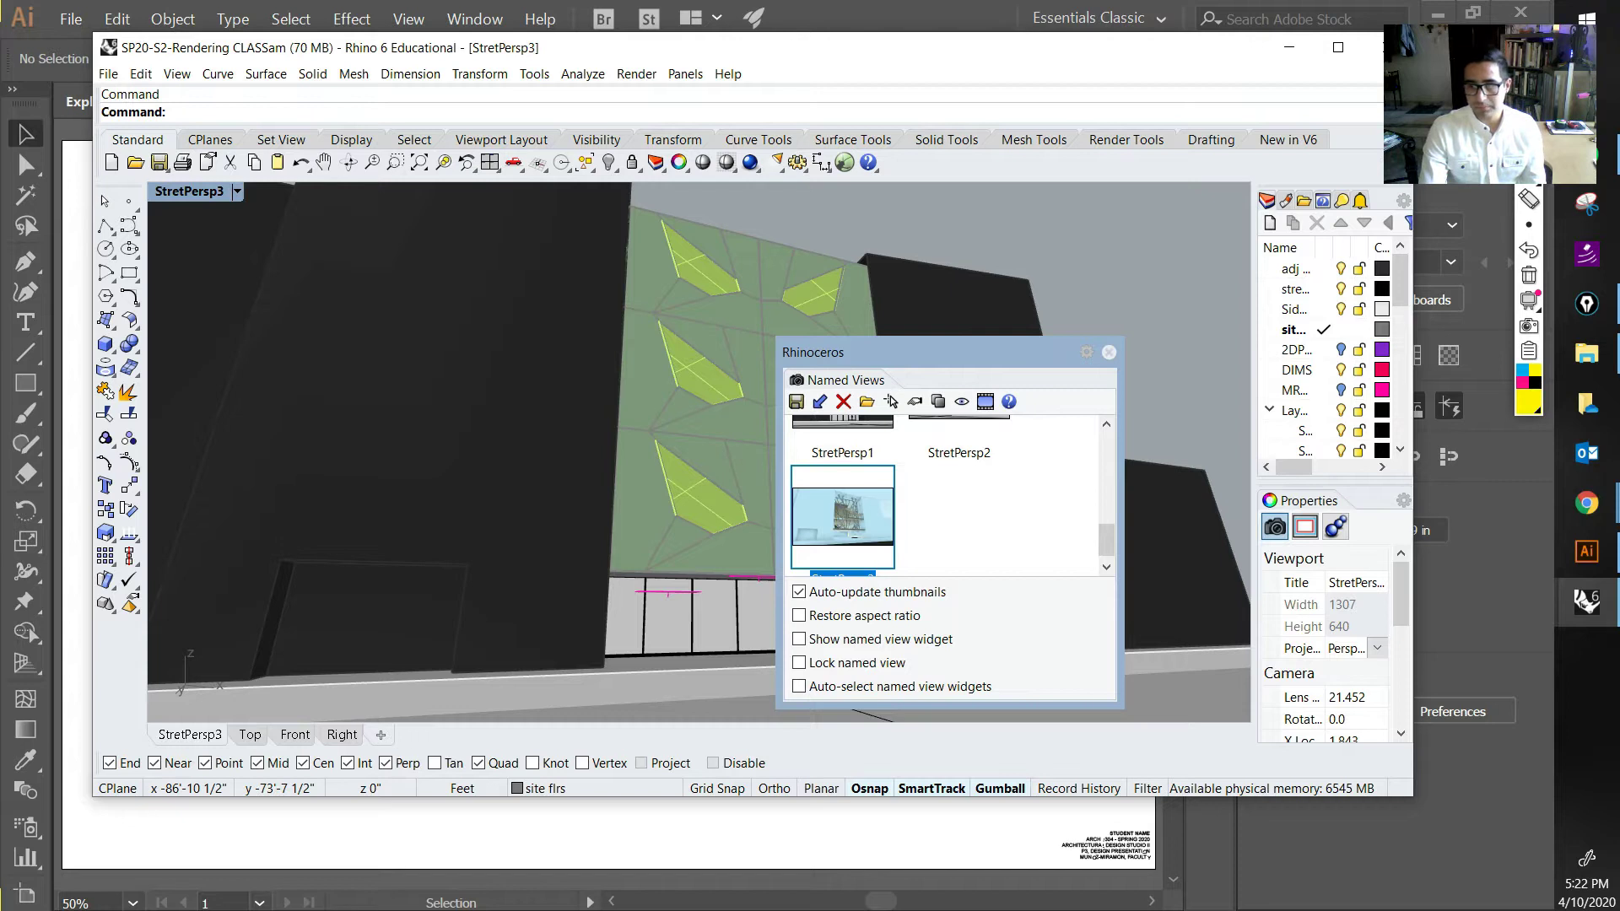
{"action": "double_click", "coordinate": [864, 352]}
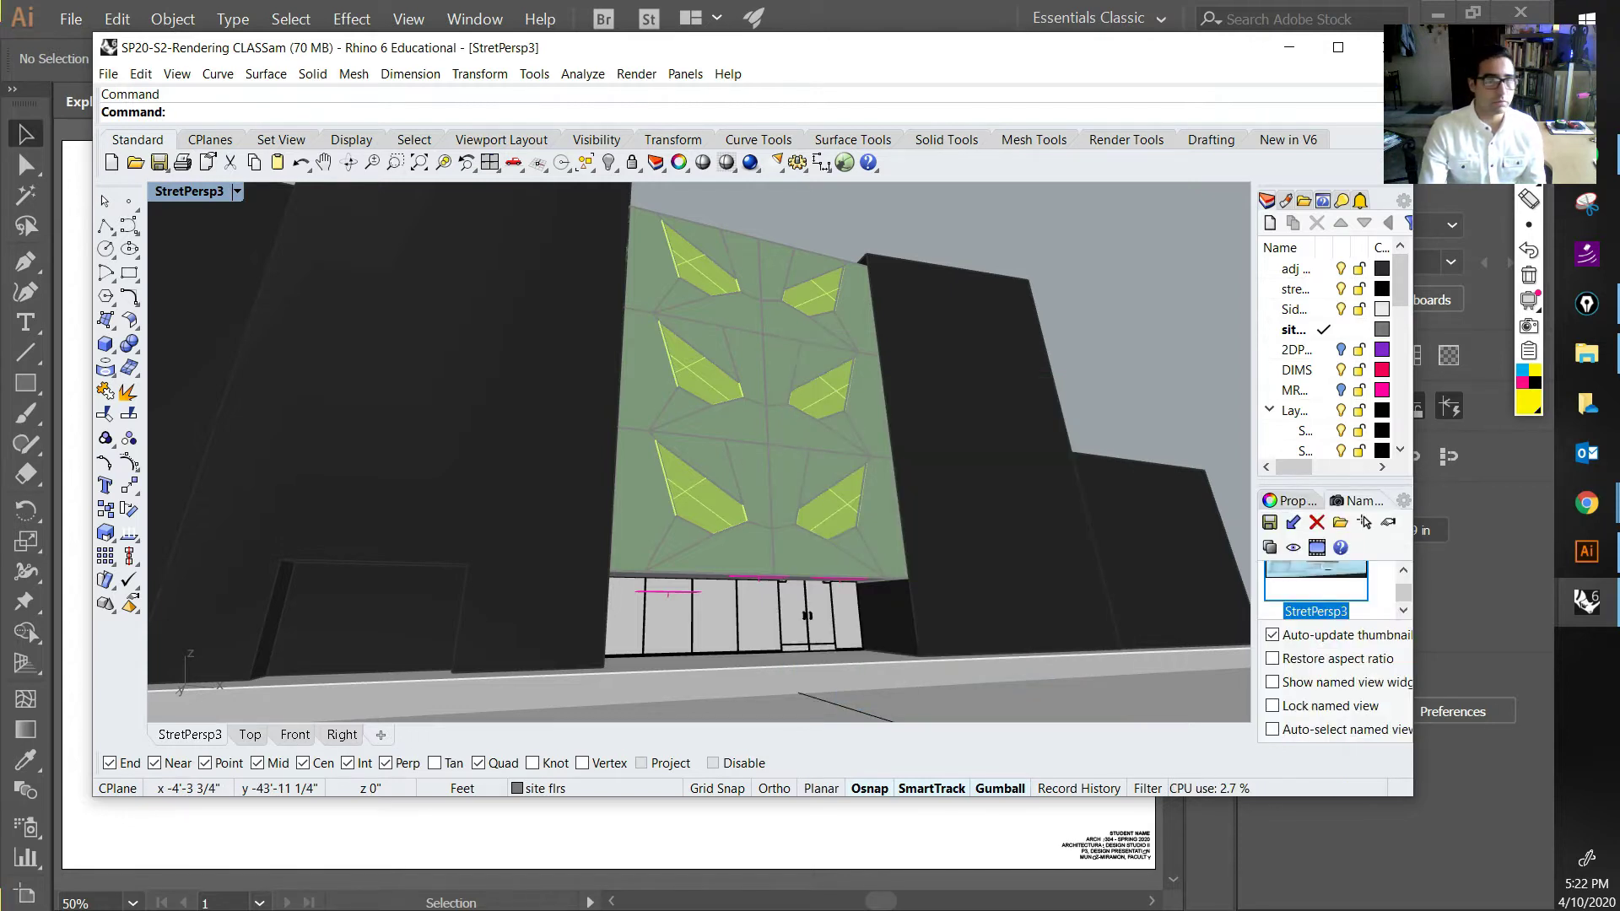
Step: Save a copy of the model as SP20-S2-Exploded REC in the P3, Rendering folder
{"action": "left_click", "coordinate": [108, 74]}
{"action": "left_click", "coordinate": [150, 224]}
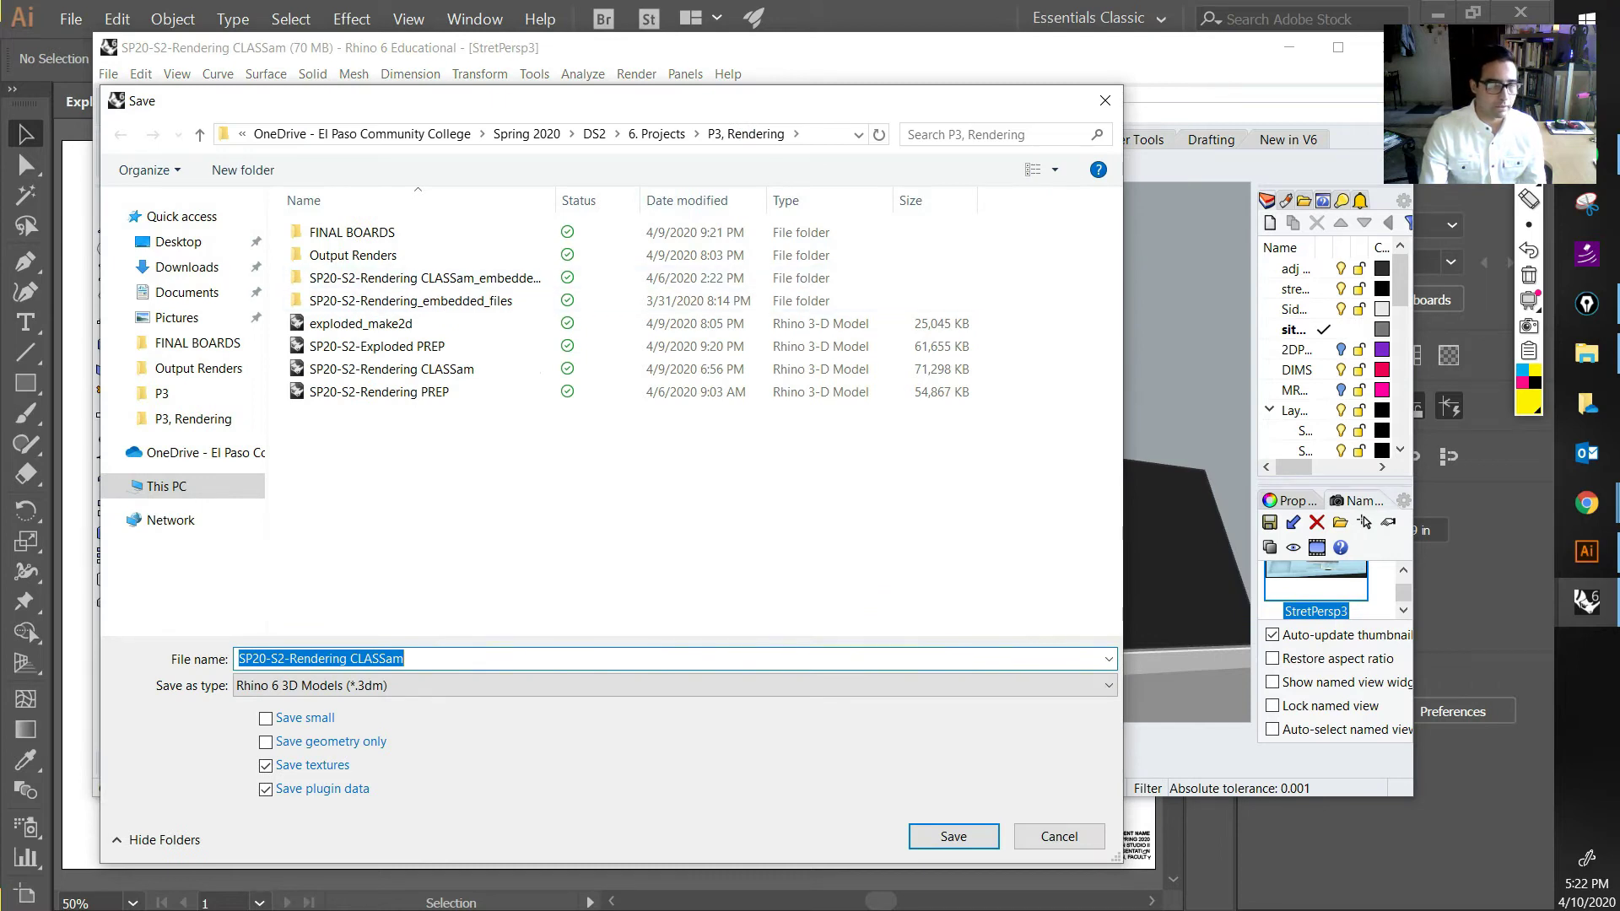
{"action": "left_click", "coordinate": [408, 659]}
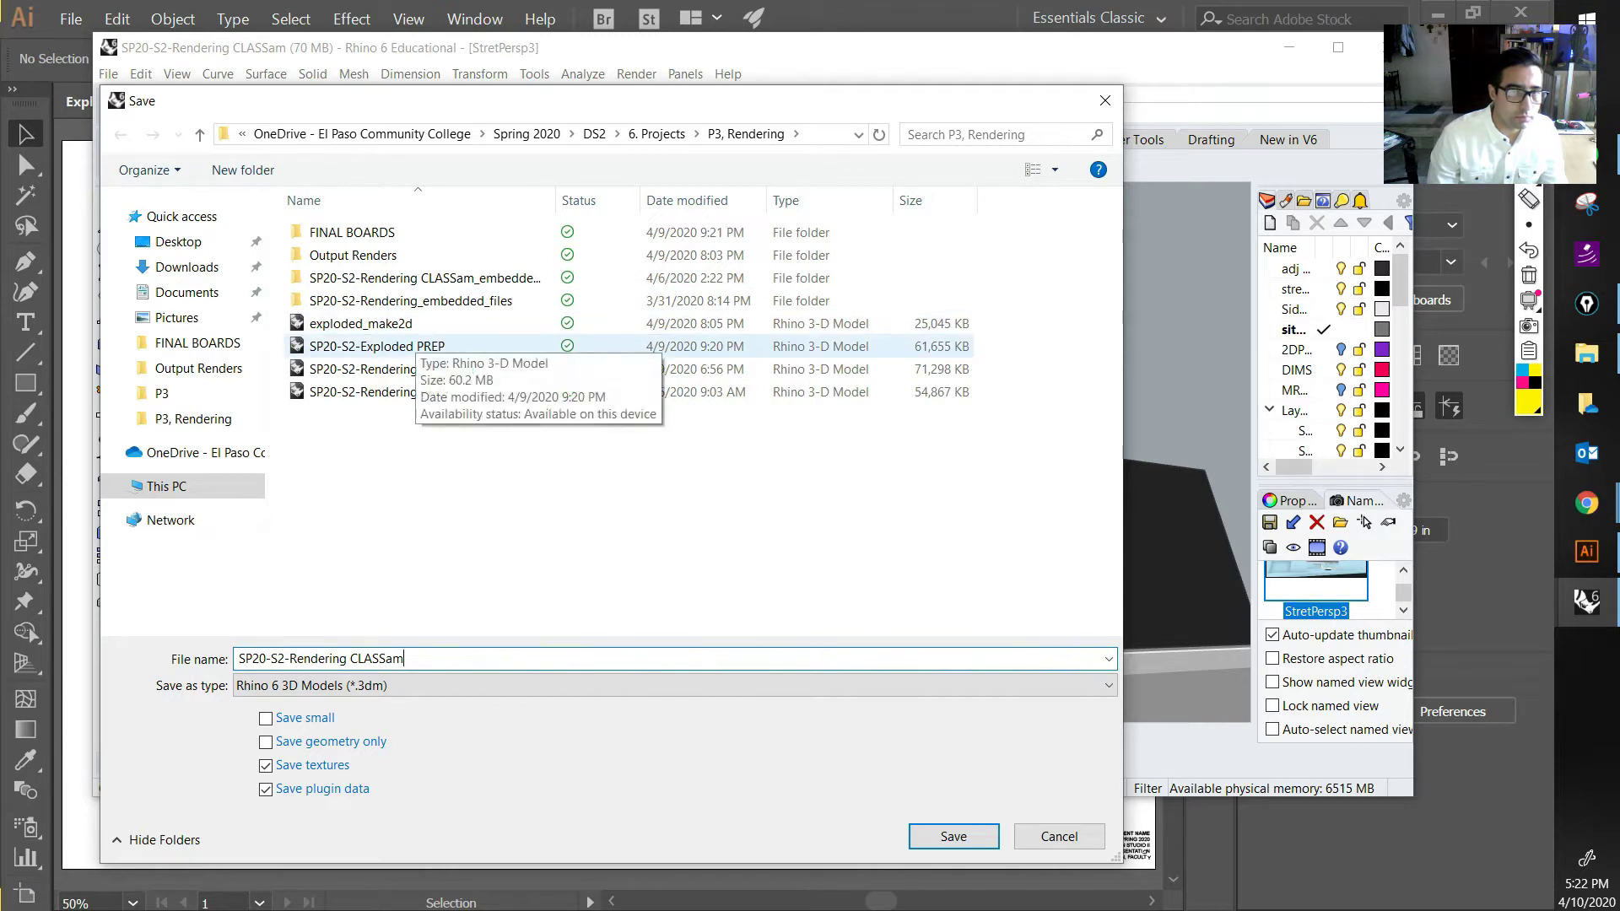
{"action": "left_click", "coordinate": [405, 346]}
{"action": "left_click", "coordinate": [377, 659]}
{"action": "key", "text": "BackSpace"}
{"action": "key", "text": "BackSpace"}
{"action": "key", "text": "BackSpace"}
{"action": "key", "text": "BackSpace"}
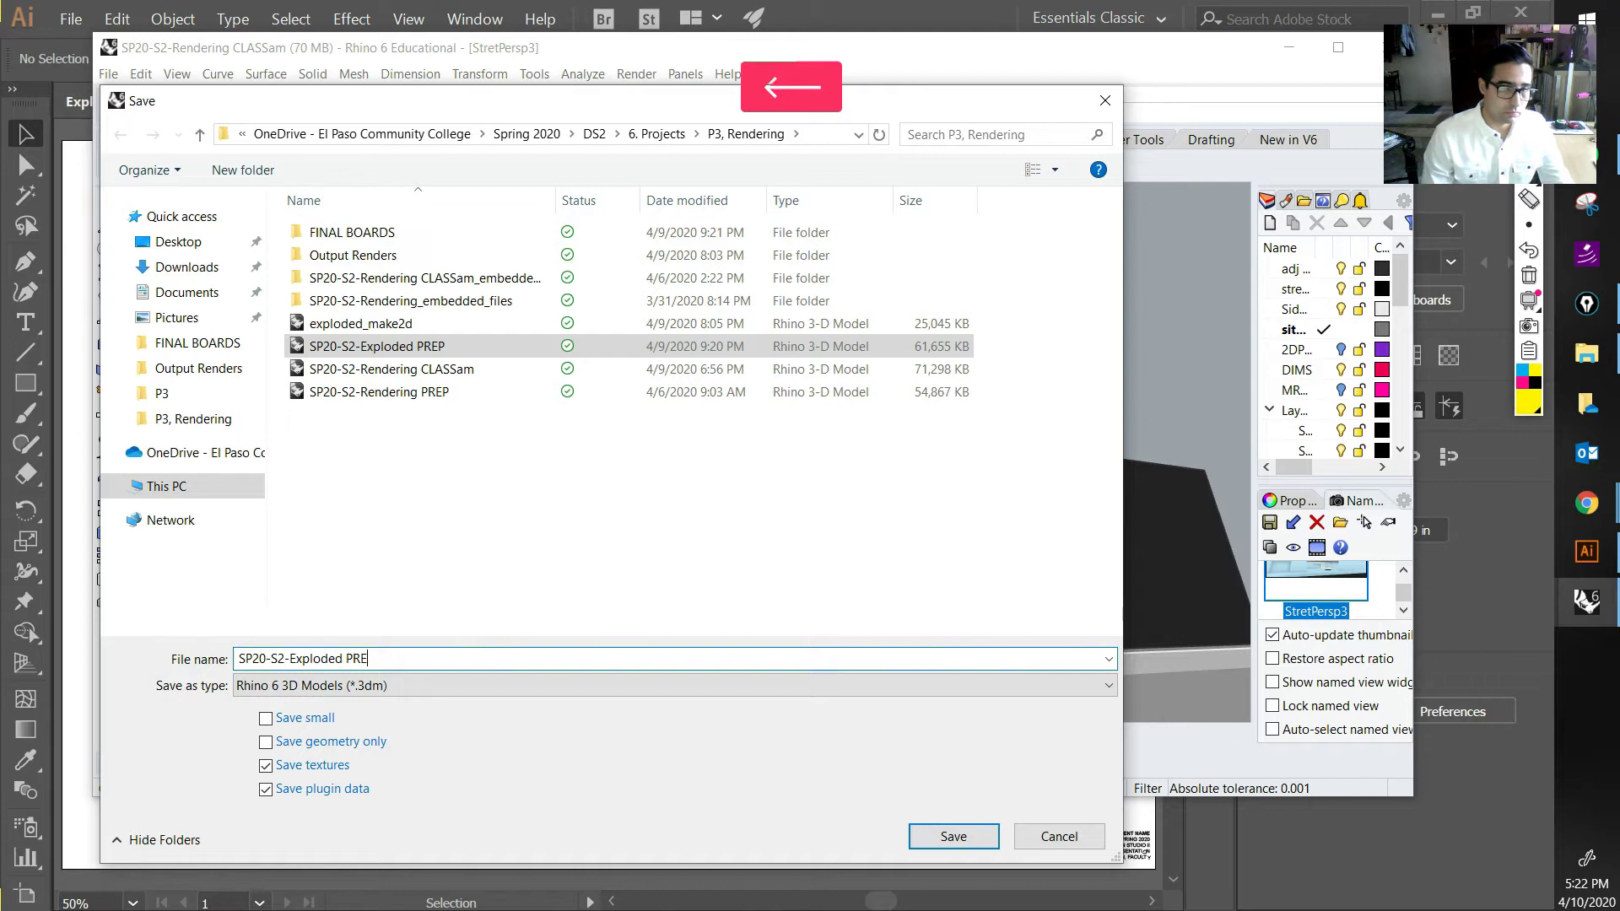
{"action": "key", "text": "Caps_Lock"}
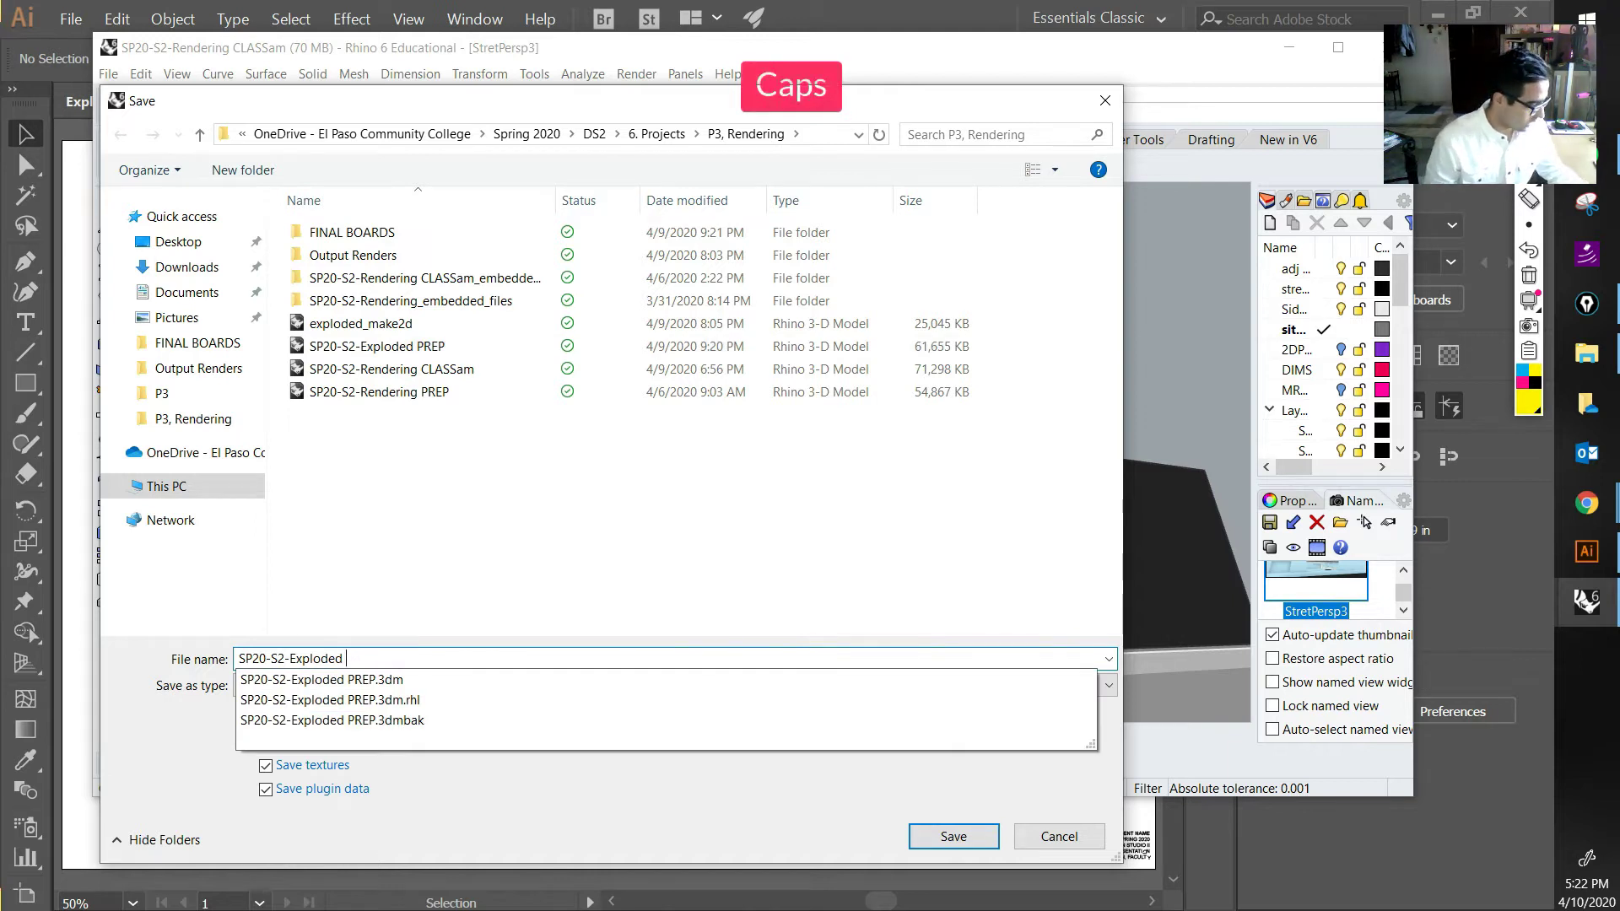
{"action": "type", "text": "REC"}
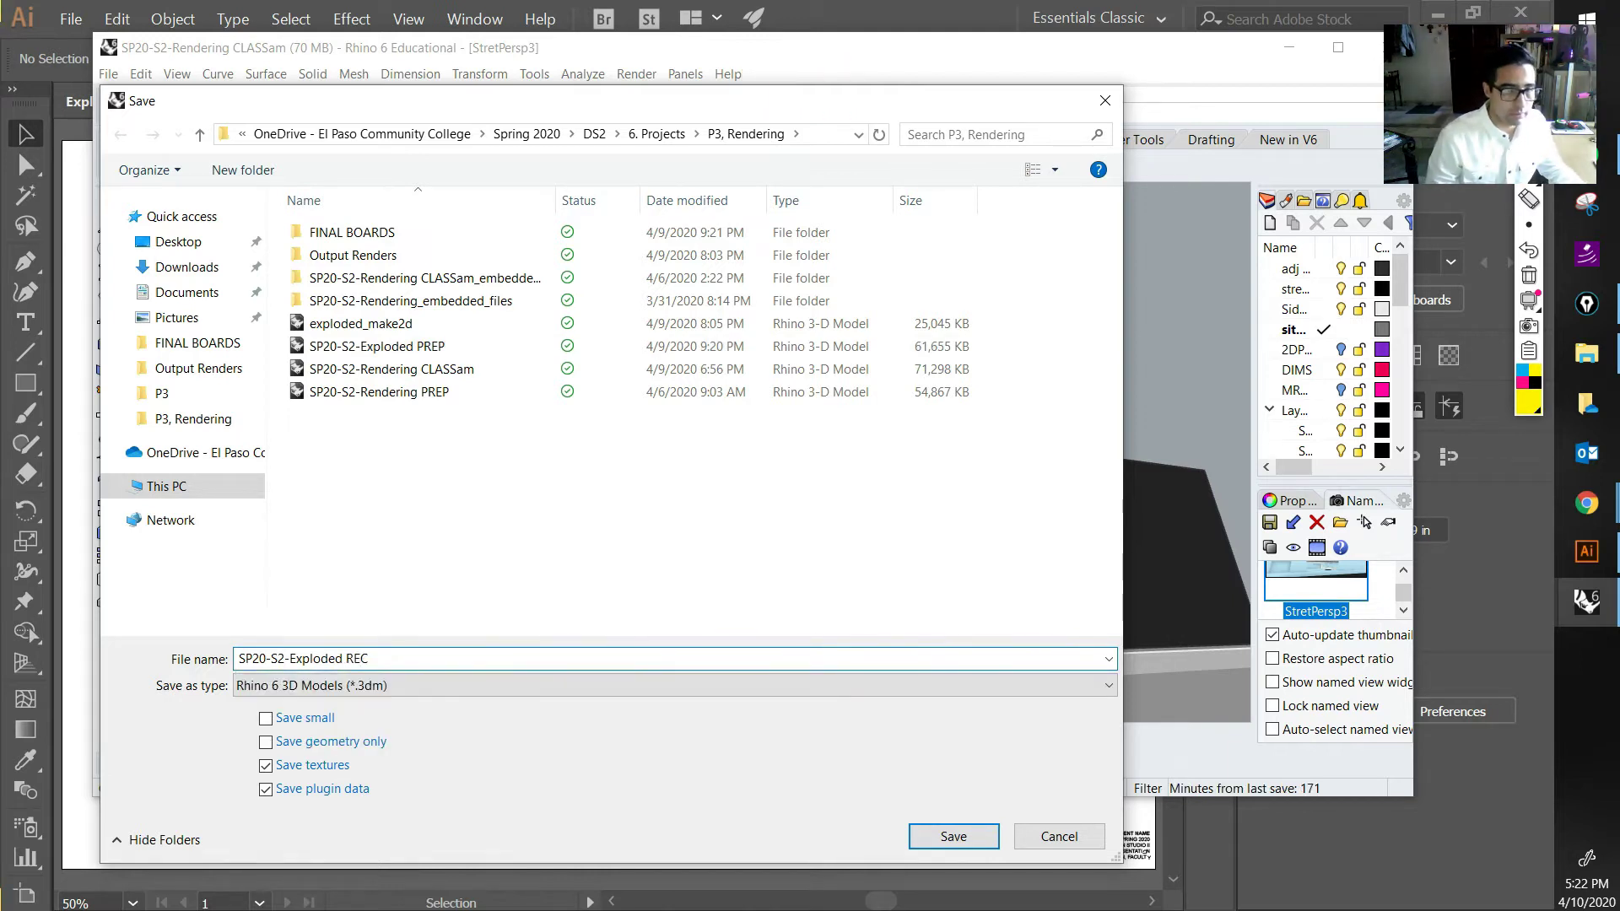
{"action": "left_click_drag", "start_coordinate": [284, 659], "coordinate": [346, 659]}
{"action": "left_click", "coordinate": [343, 659]}
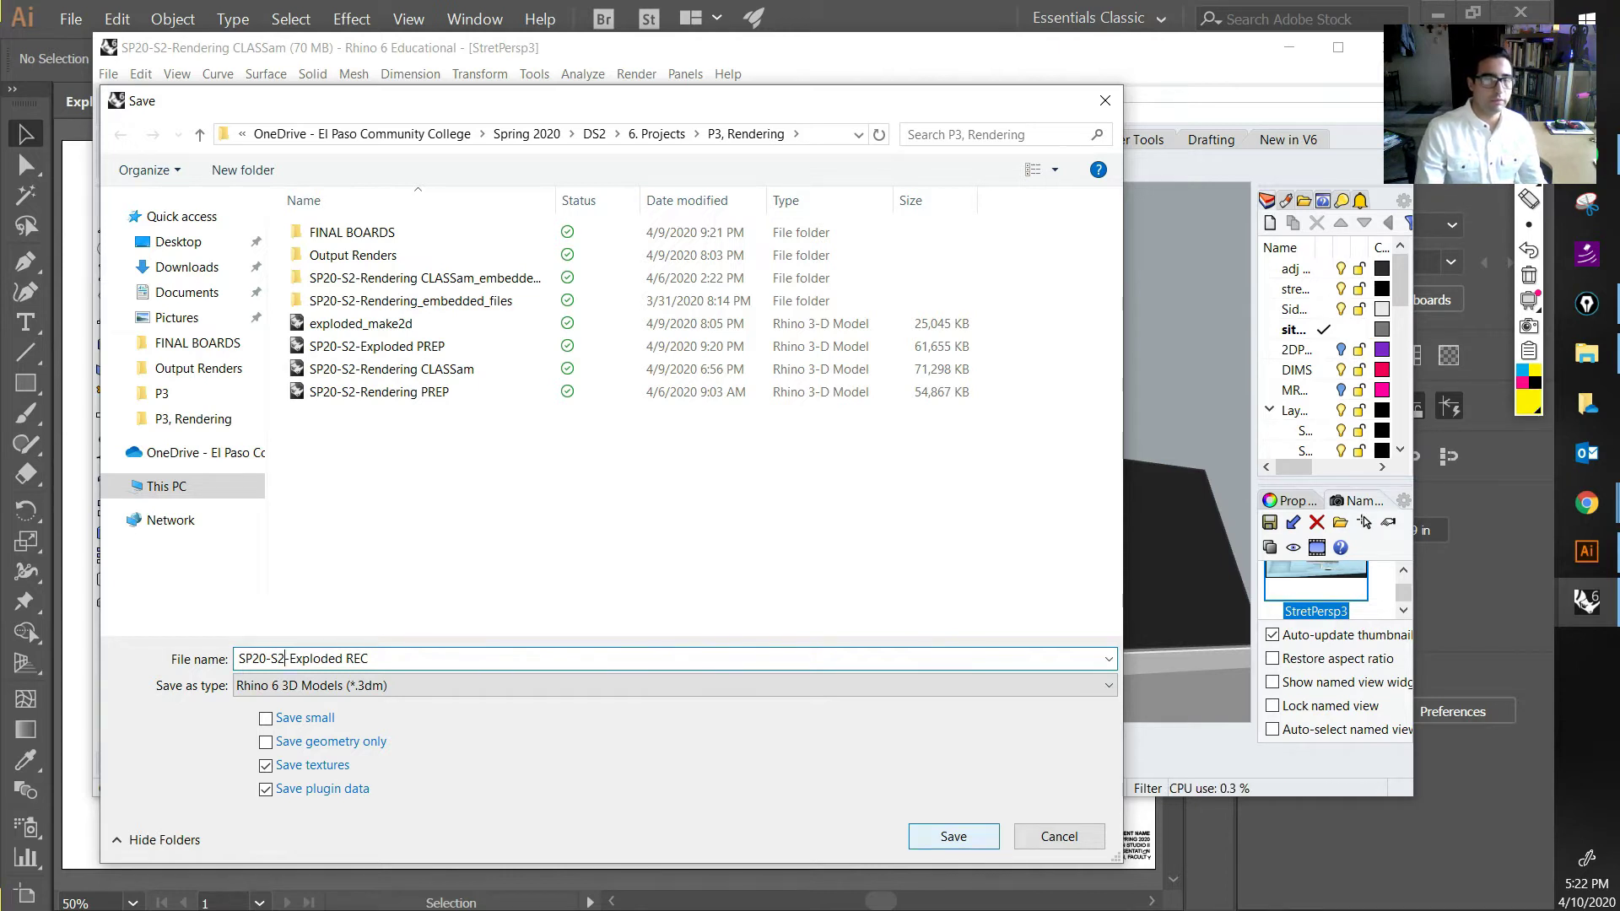
{"action": "key", "text": "Return"}
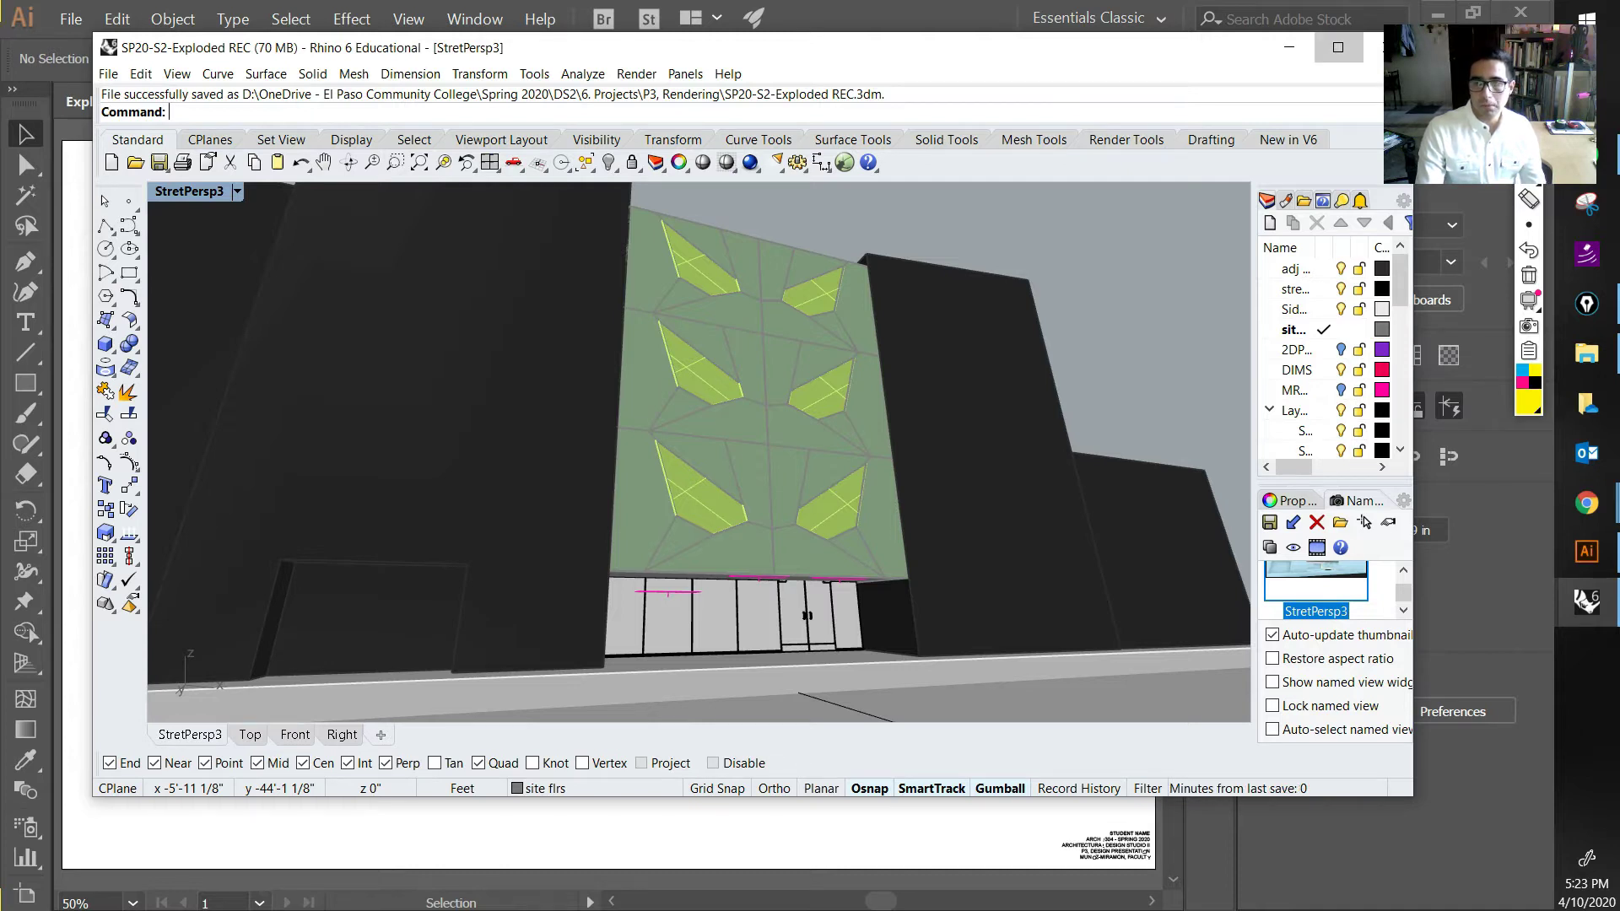
Step: Maximize the model window and bring the whole building and its surrounding drawings into view
{"action": "left_click", "coordinate": [1337, 47]}
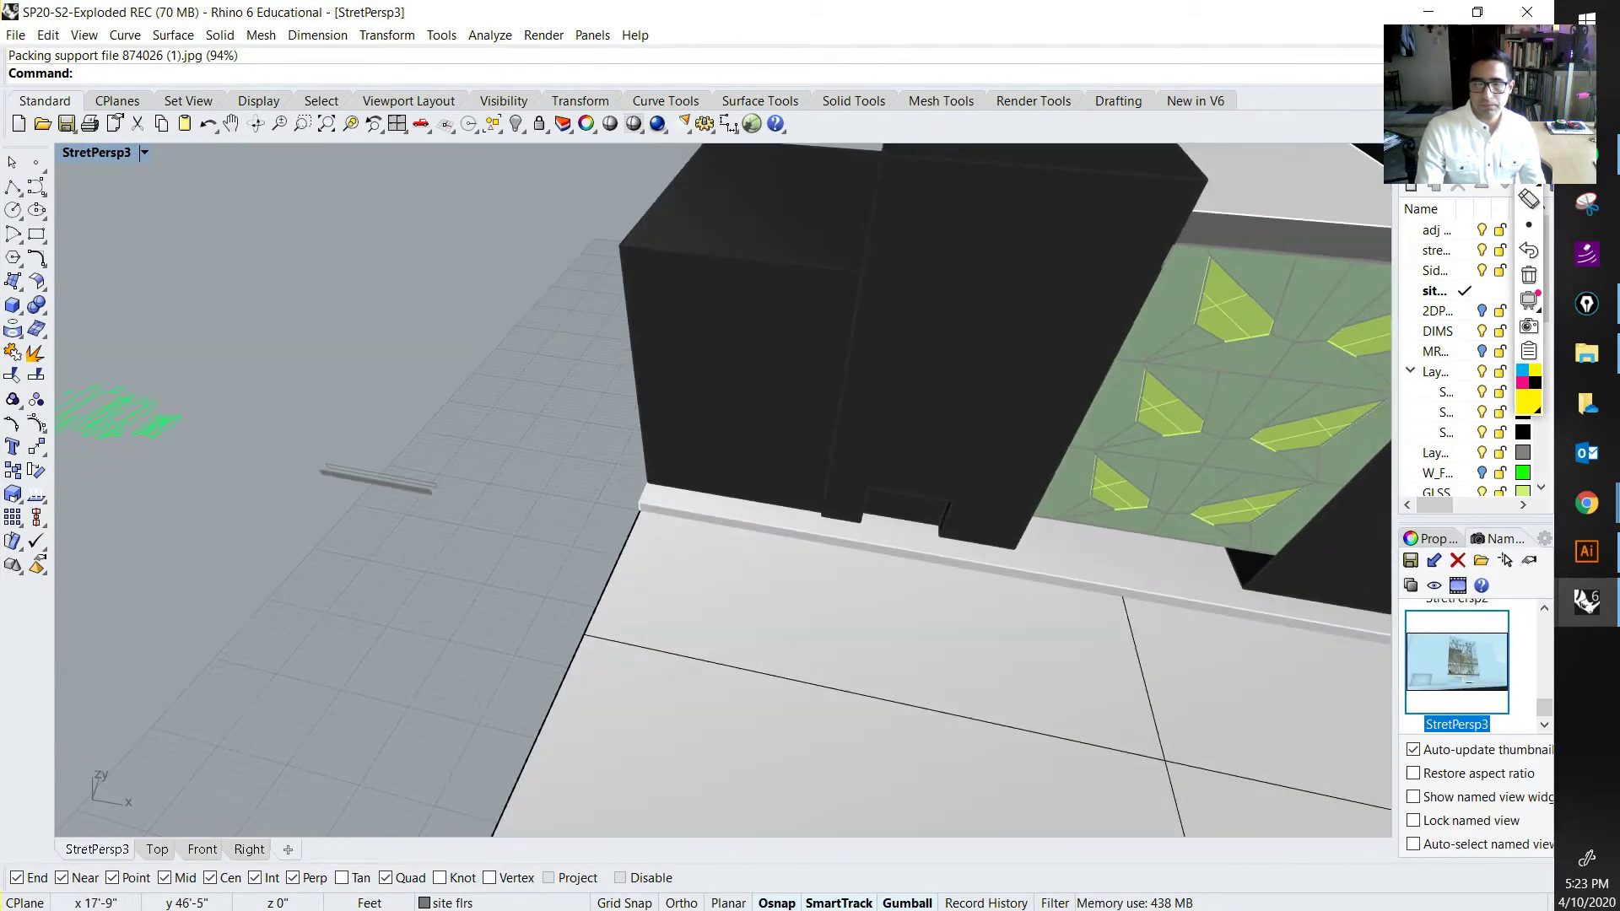
{"action": "scroll", "coordinate": [881, 333], "scroll_direction": "down", "scroll_amount": 15}
{"action": "right_click_drag", "start_coordinate": [924, 335], "coordinate": [730, 371], "text": "shift"}
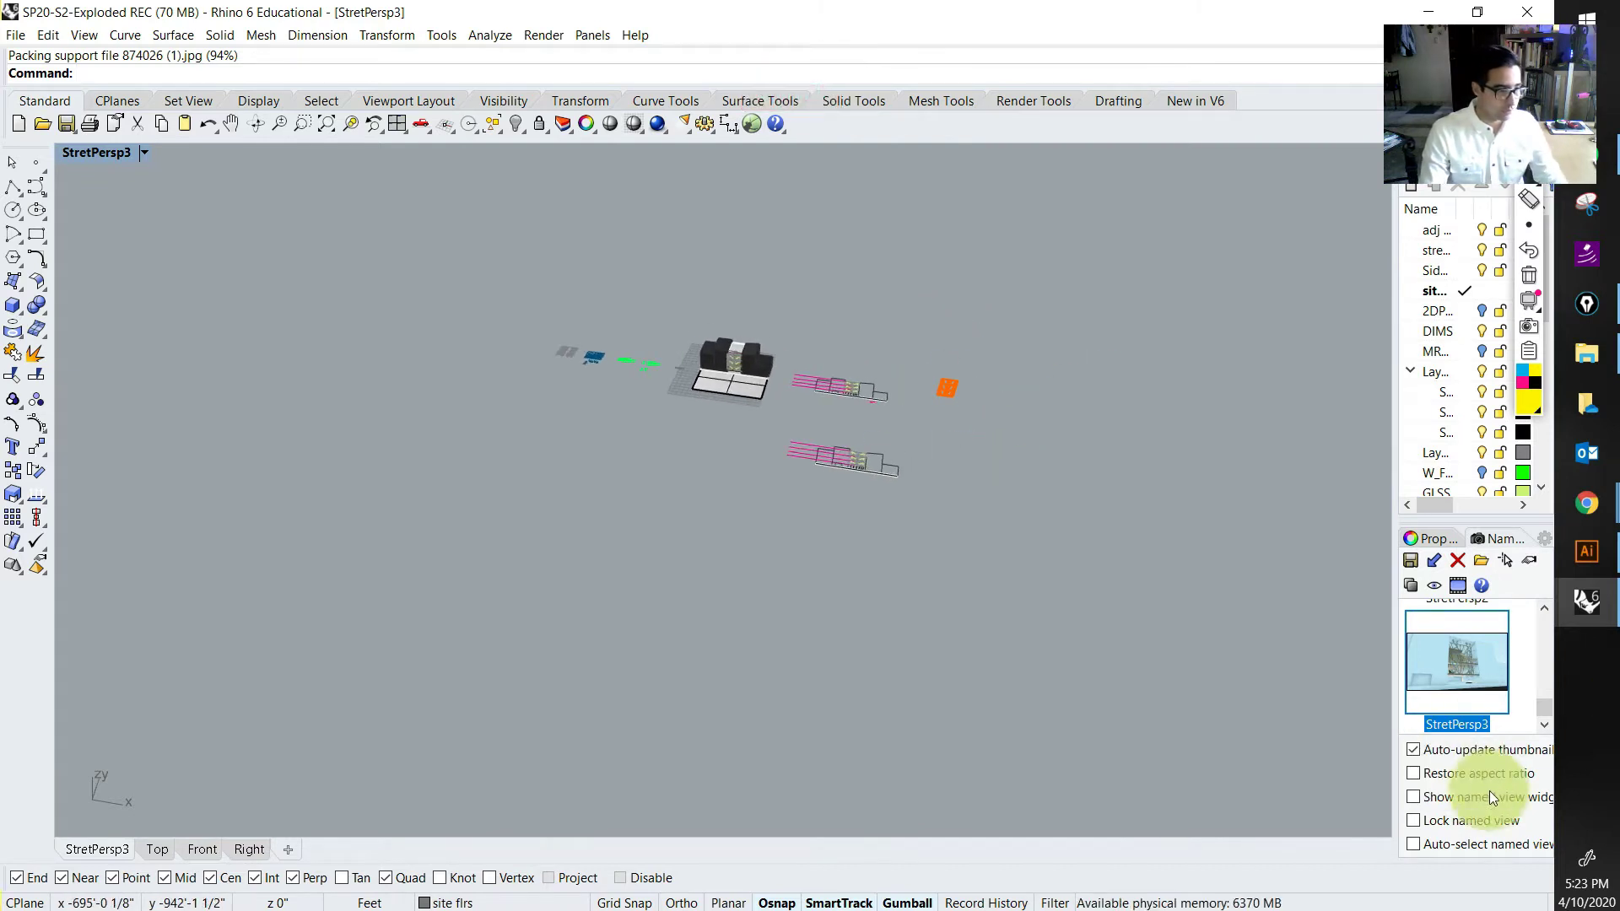
{"action": "key", "text": "F10"}
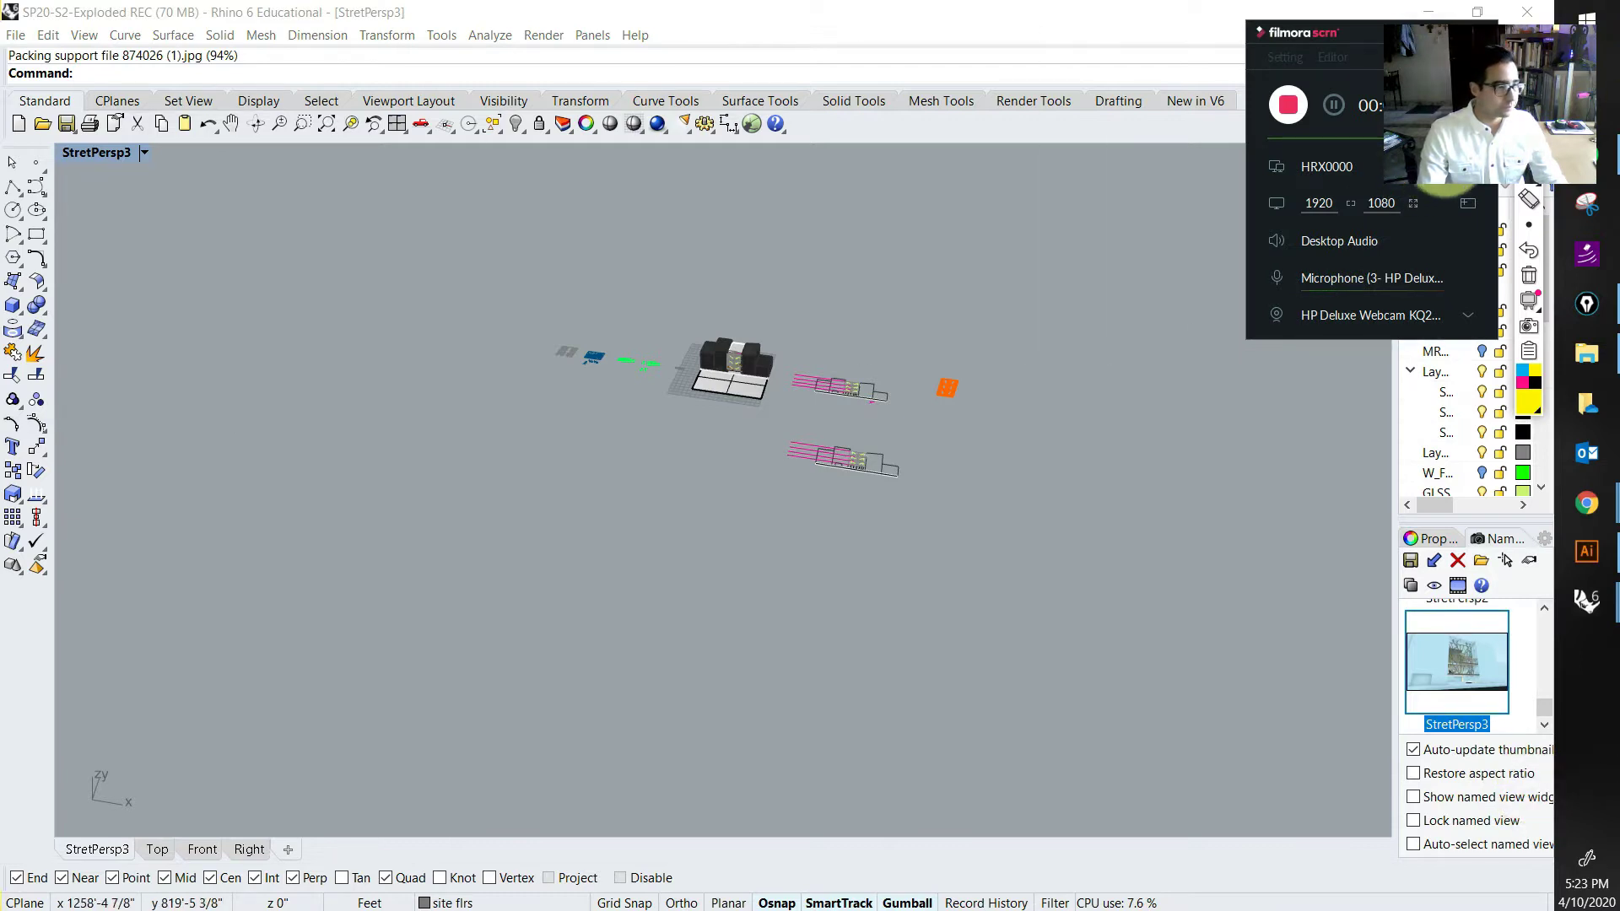
{"action": "left_click", "coordinate": [1426, 413]}
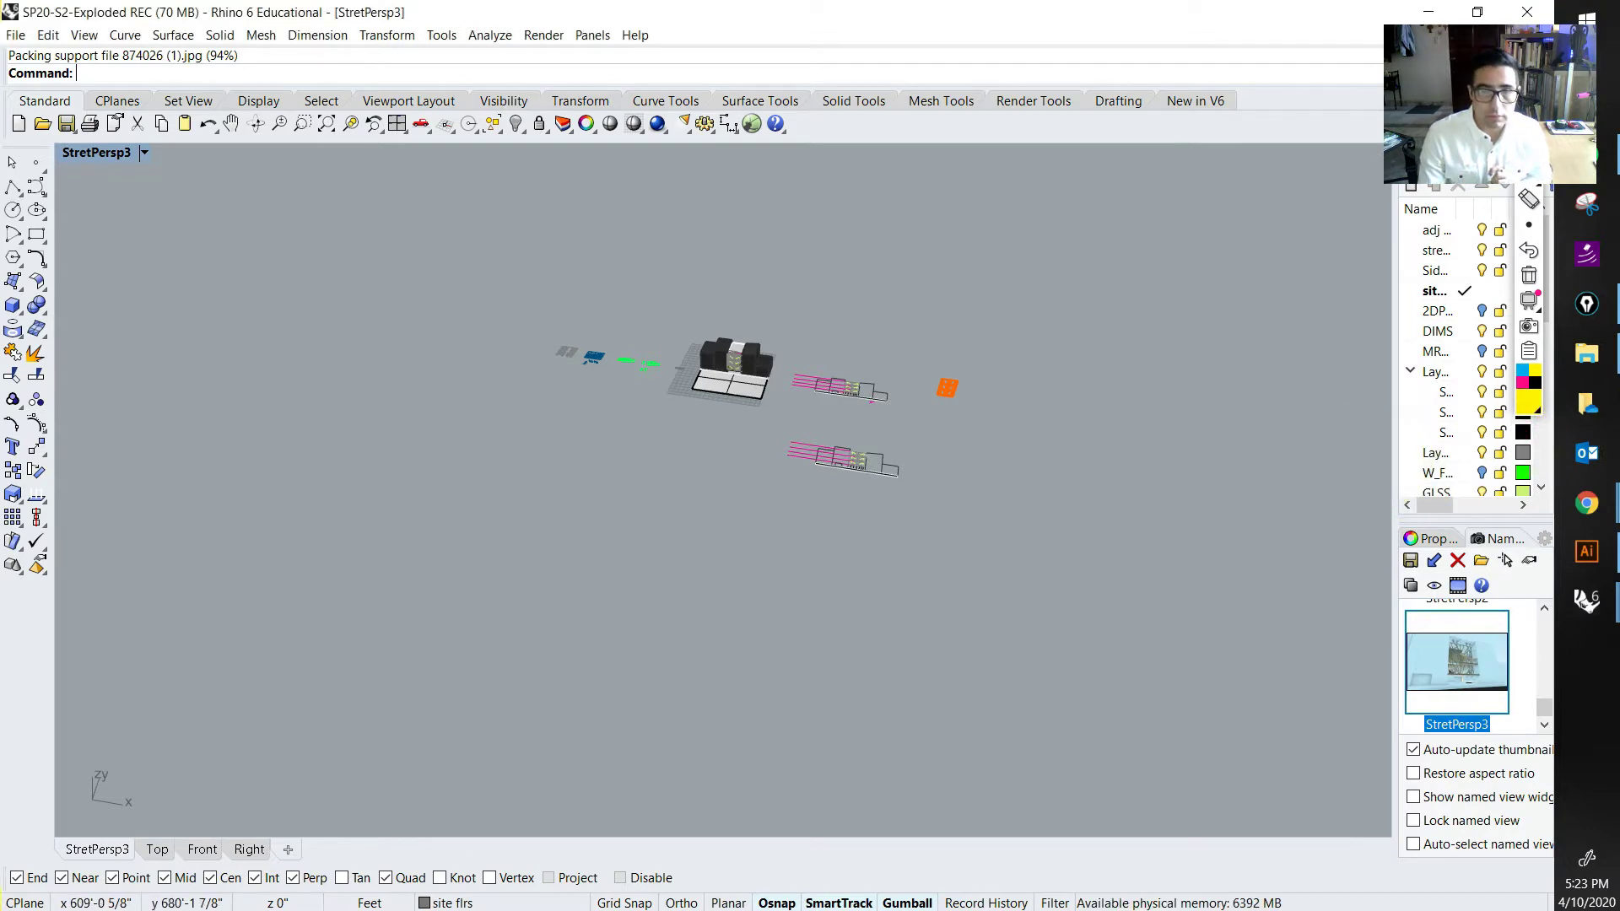
Step: Delete the elevation drawings, the orange facade pattern and the other flat curve drawings on both sides of the building model
{"action": "scroll", "coordinate": [975, 374], "scroll_direction": "up", "scroll_amount": 3}
{"action": "scroll", "coordinate": [920, 396], "scroll_direction": "up", "scroll_amount": 3}
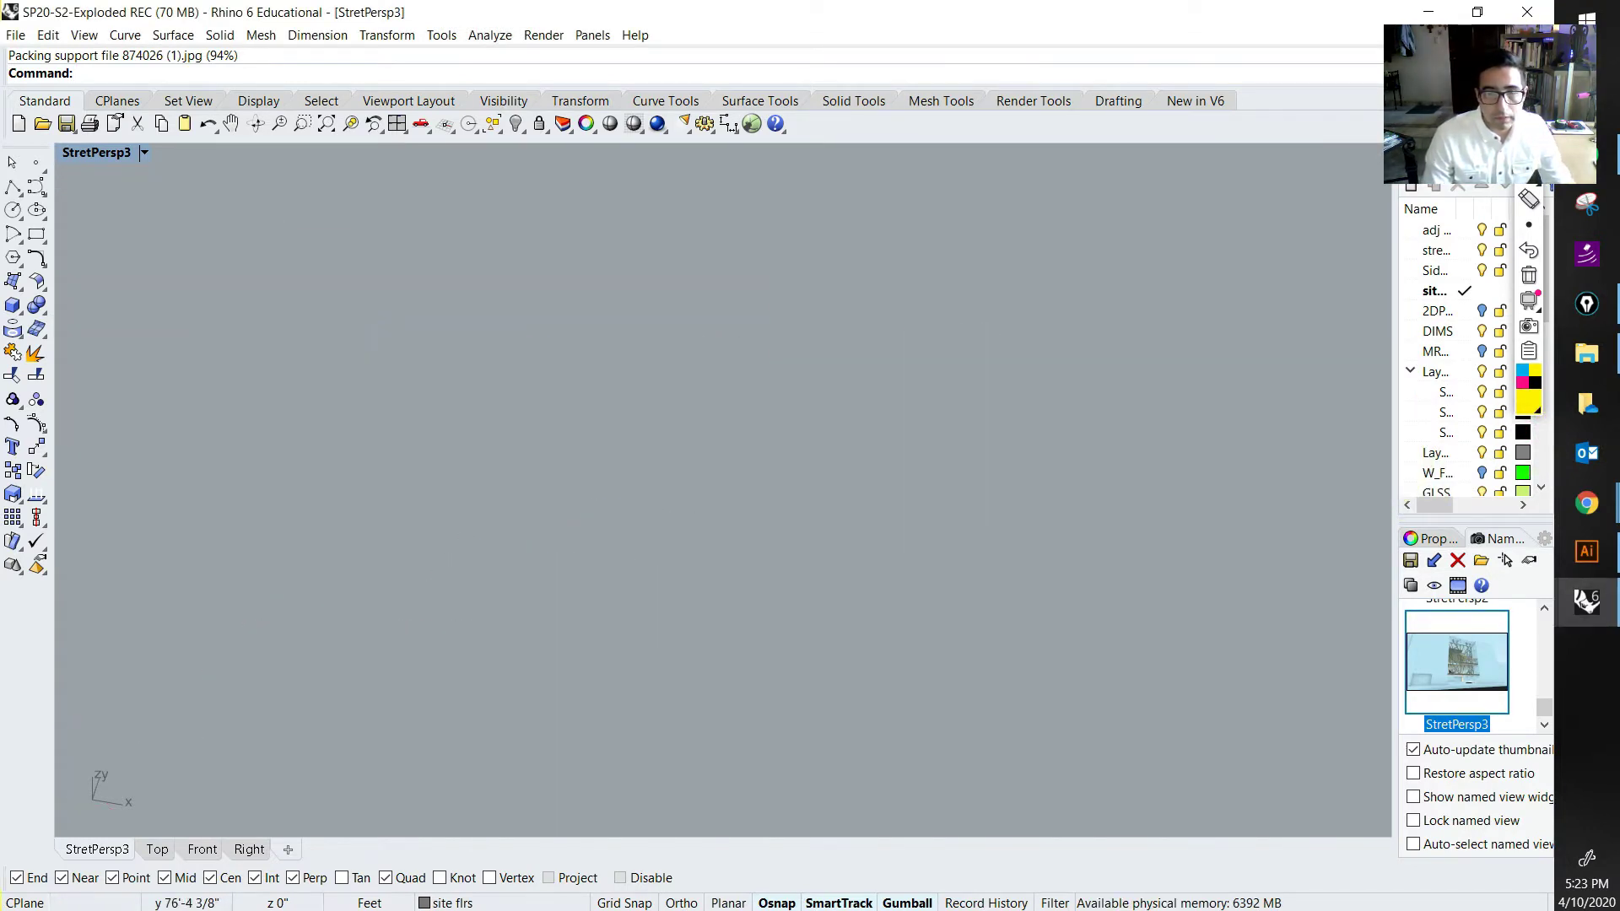
{"action": "left_click_drag", "start_coordinate": [925, 534], "coordinate": [877, 460]}
{"action": "key", "text": "Delete"}
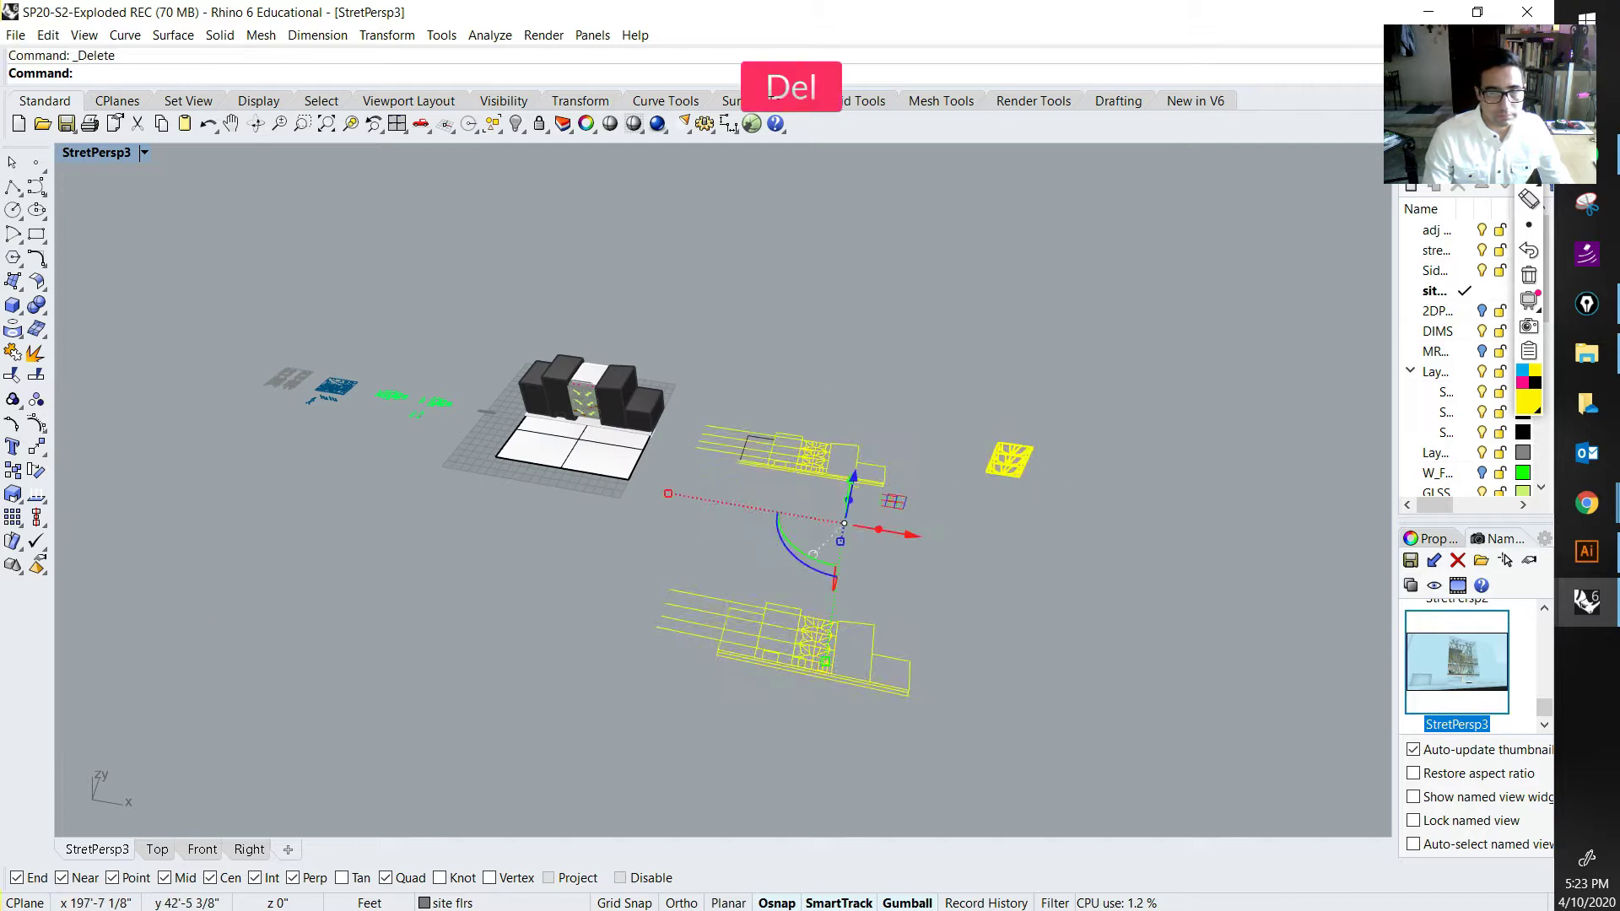
{"action": "left_click_drag", "start_coordinate": [254, 332], "coordinate": [253, 331]}
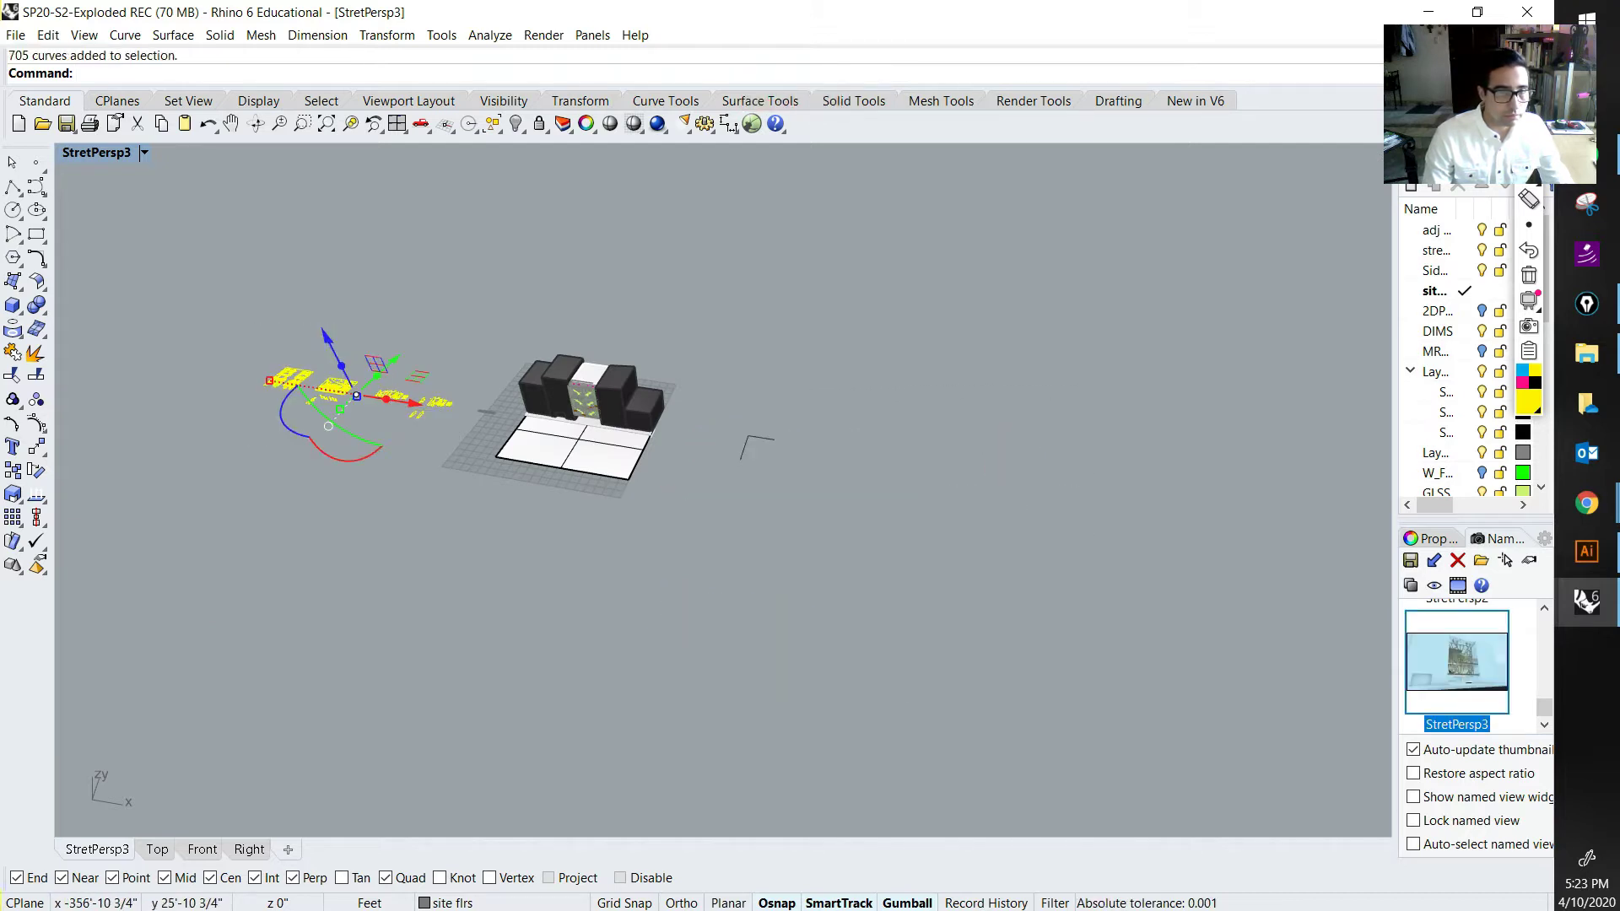
{"action": "key", "text": "Delete"}
Step: Delete the small leftover strip lying between the building site and the removed flat drawings
{"action": "scroll", "coordinate": [337, 389], "scroll_direction": "up", "scroll_amount": 8}
{"action": "scroll", "coordinate": [717, 468], "scroll_direction": "up", "scroll_amount": 6}
{"action": "scroll", "coordinate": [612, 414], "scroll_direction": "up", "scroll_amount": 5}
{"action": "left_click_drag", "start_coordinate": [686, 476], "coordinate": [464, 345]}
{"action": "scroll", "coordinate": [465, 345], "scroll_direction": "down", "scroll_amount": 8}
{"action": "key", "text": "Delete"}
Step: Hide the green facade panels, the front roof slab and the orange facade structure to expose the floors and stairs
{"action": "left_click", "coordinate": [927, 291]}
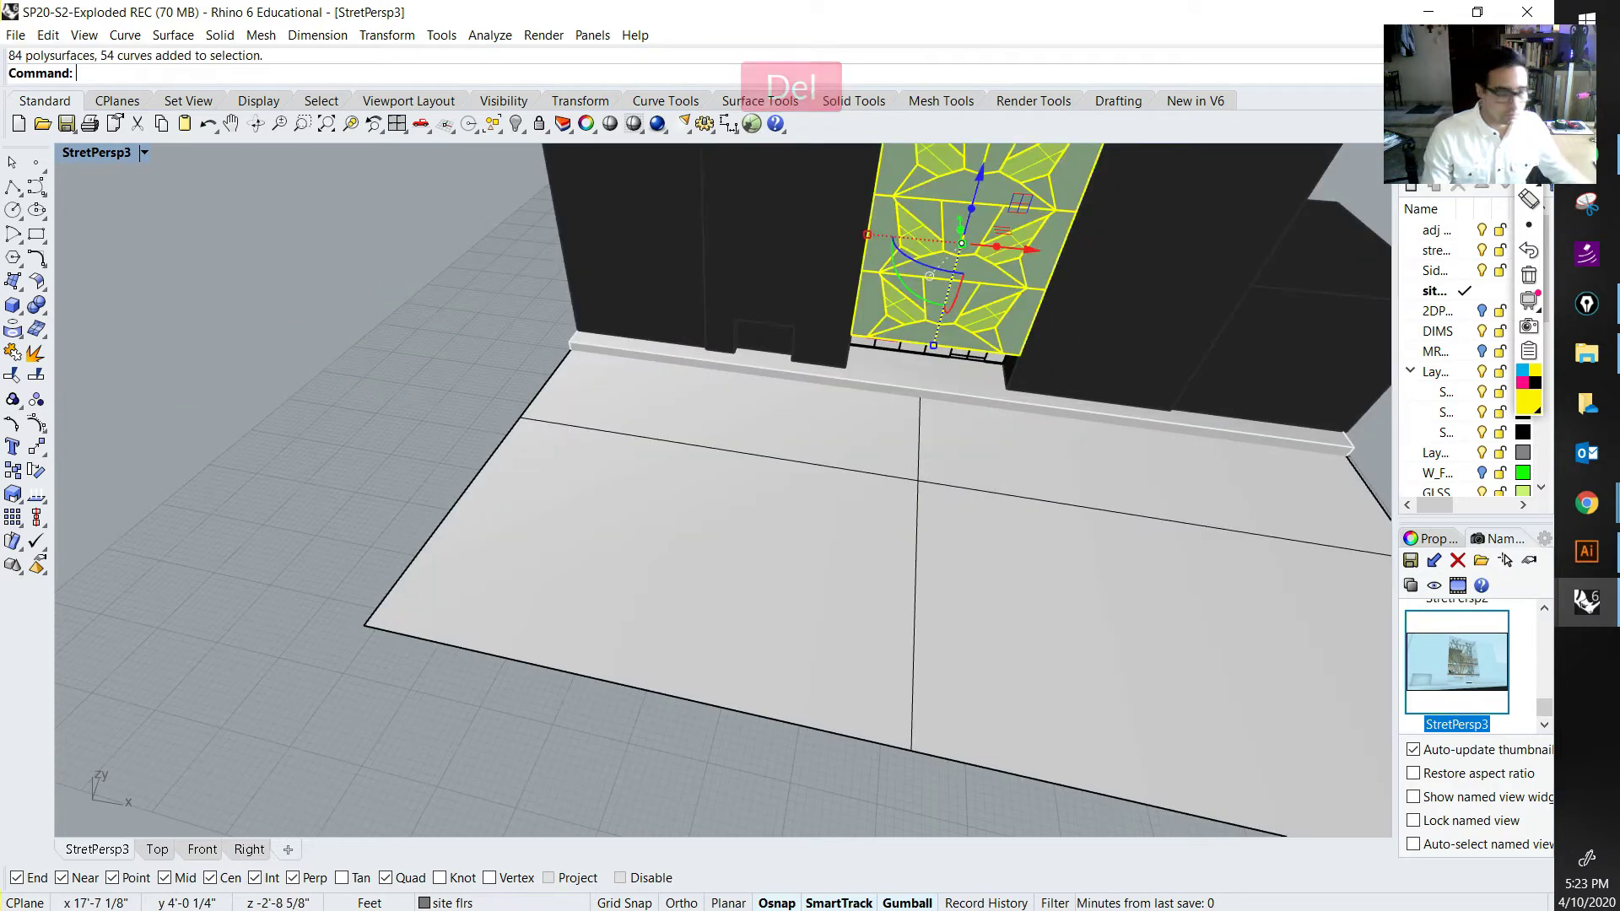
{"action": "type", "text": "hide"}
{"action": "key", "text": "Return"}
{"action": "scroll", "coordinate": [725, 489], "scroll_direction": "down", "scroll_amount": 5, "text": "shift"}
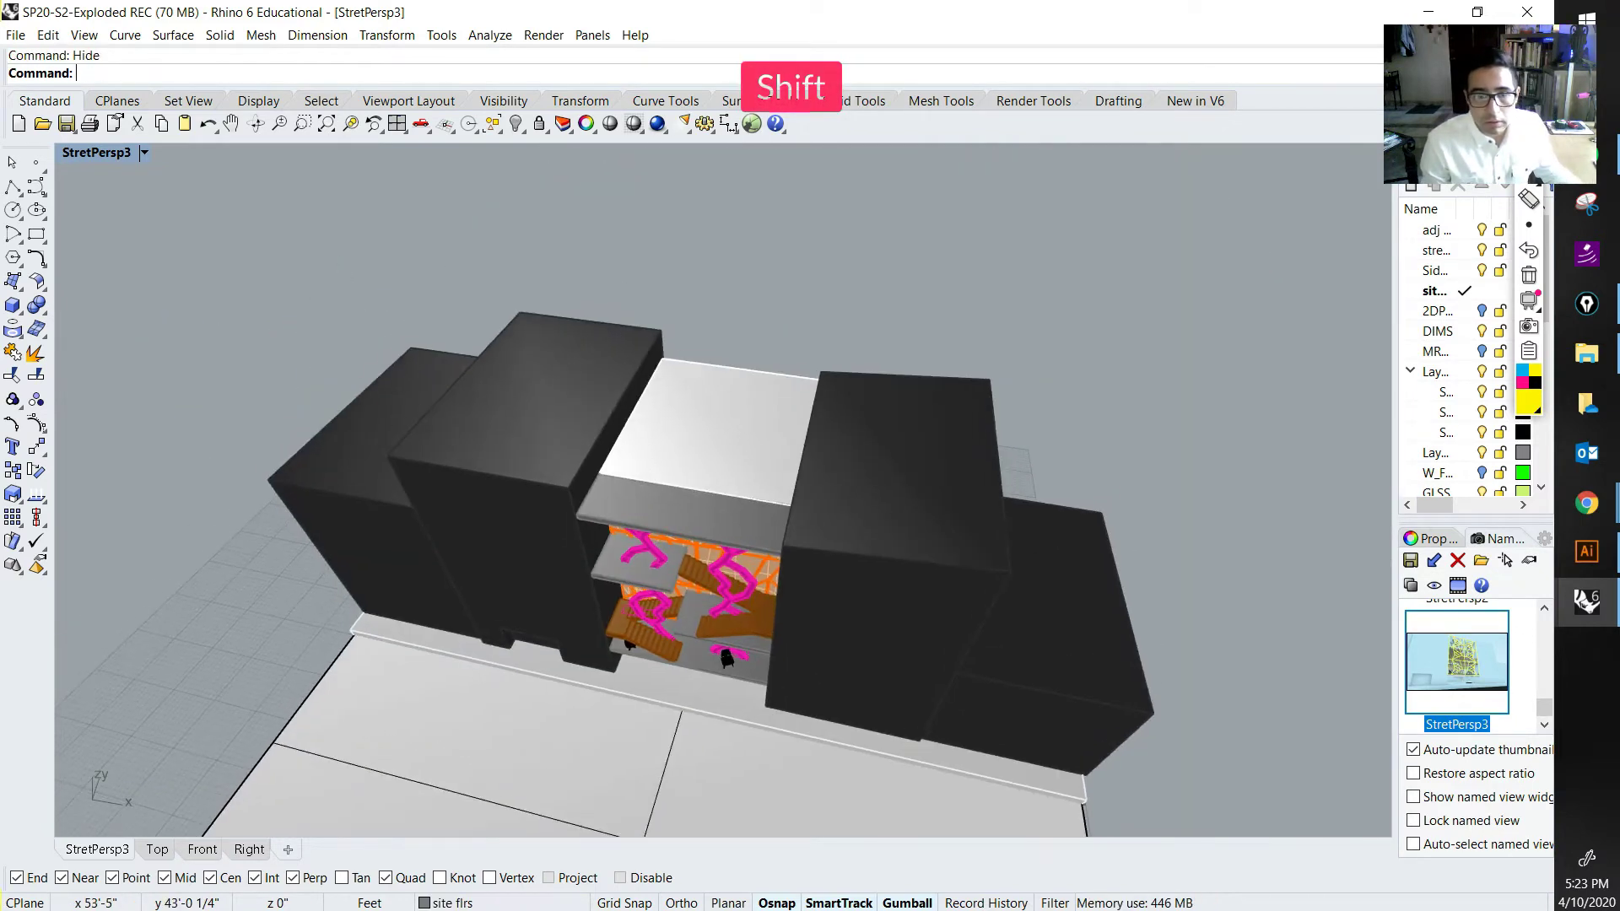
{"action": "scroll", "coordinate": [675, 489], "scroll_direction": "up", "scroll_amount": 5}
{"action": "left_click", "coordinate": [615, 470]}
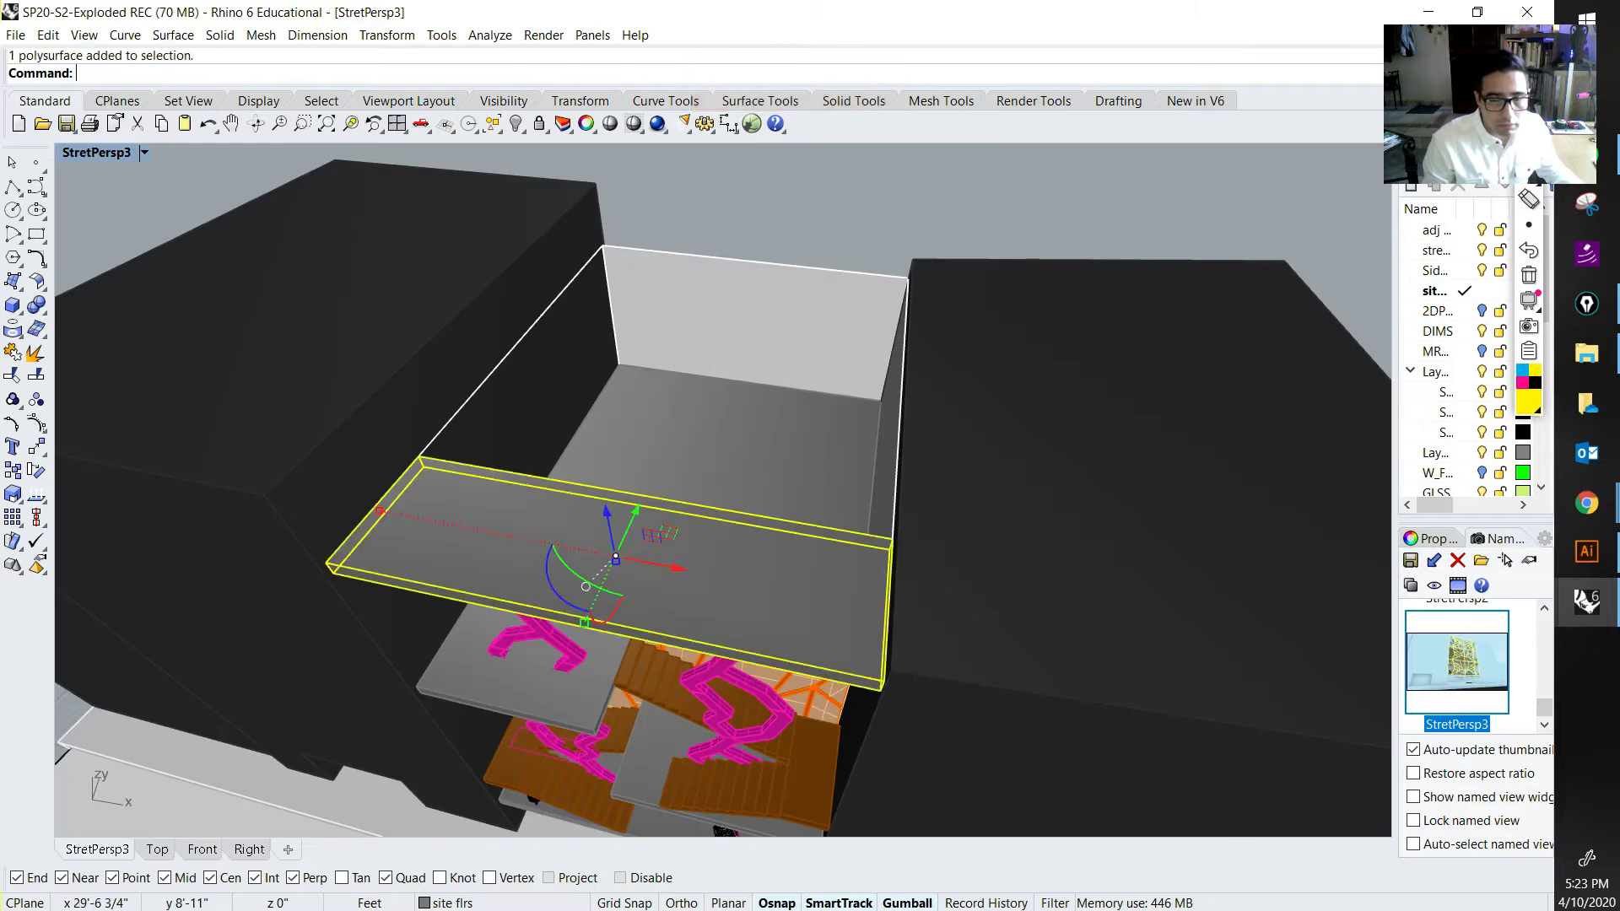
{"action": "key", "text": "Return"}
{"action": "scroll", "coordinate": [675, 473], "scroll_direction": "up", "scroll_amount": 3}
{"action": "left_click", "coordinate": [700, 405]}
{"action": "key", "text": "space"}
{"action": "mouse_move", "coordinate": [700, 421]}
{"action": "right_mouse_down"}
{"action": "mouse_move", "coordinate": [624, 473]}
{"action": "mouse_move", "coordinate": [687, 429]}
{"action": "right_mouse_up"}
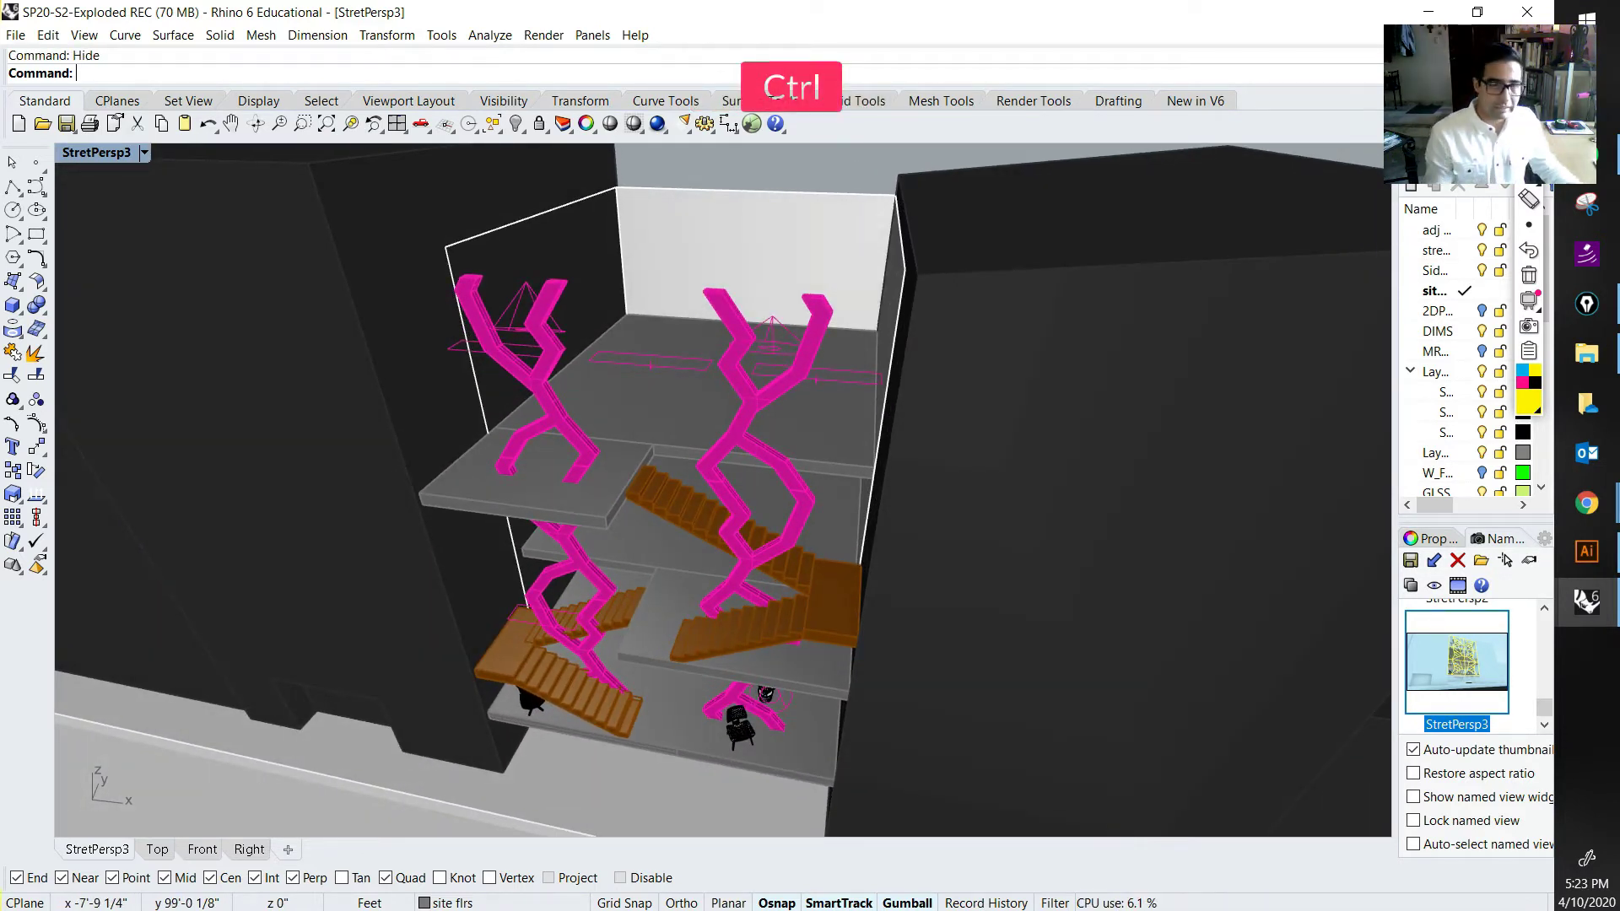
Step: Undo the hiding of the facade panels, roof slab and orange structure
{"action": "key", "text": "ctrl"}
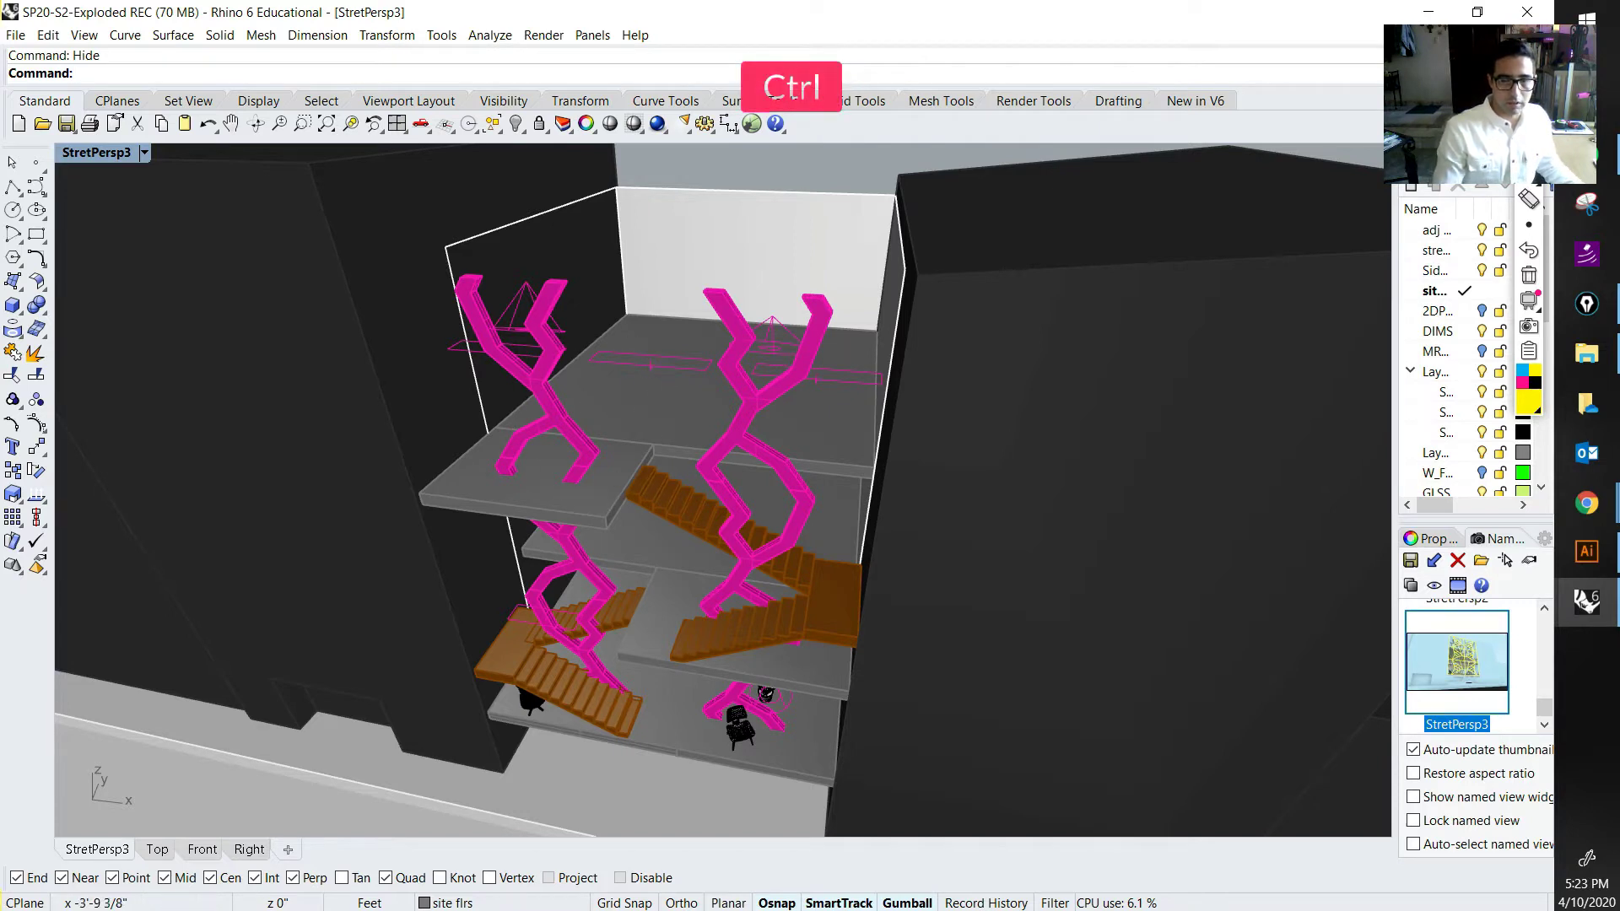
{"action": "key", "text": "ctrl+z"}
{"action": "key", "text": "ctrl+z"}
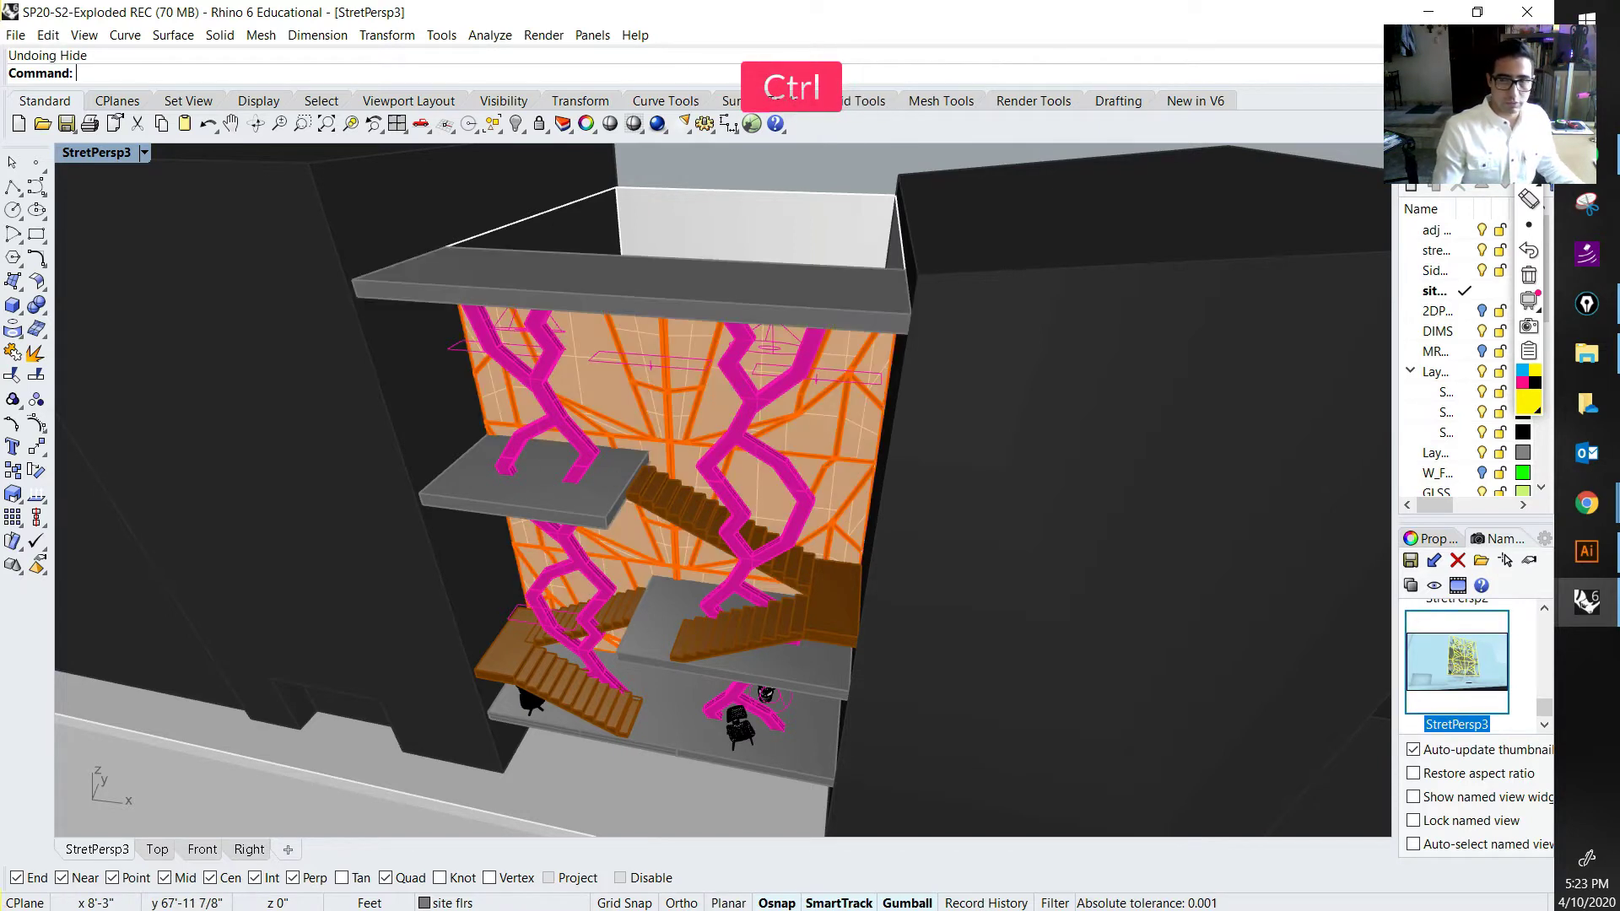
Step: Delete the stray curves remaining on the open ground beside the building site
{"action": "scroll", "coordinate": [723, 489], "scroll_direction": "down", "scroll_amount": 10}
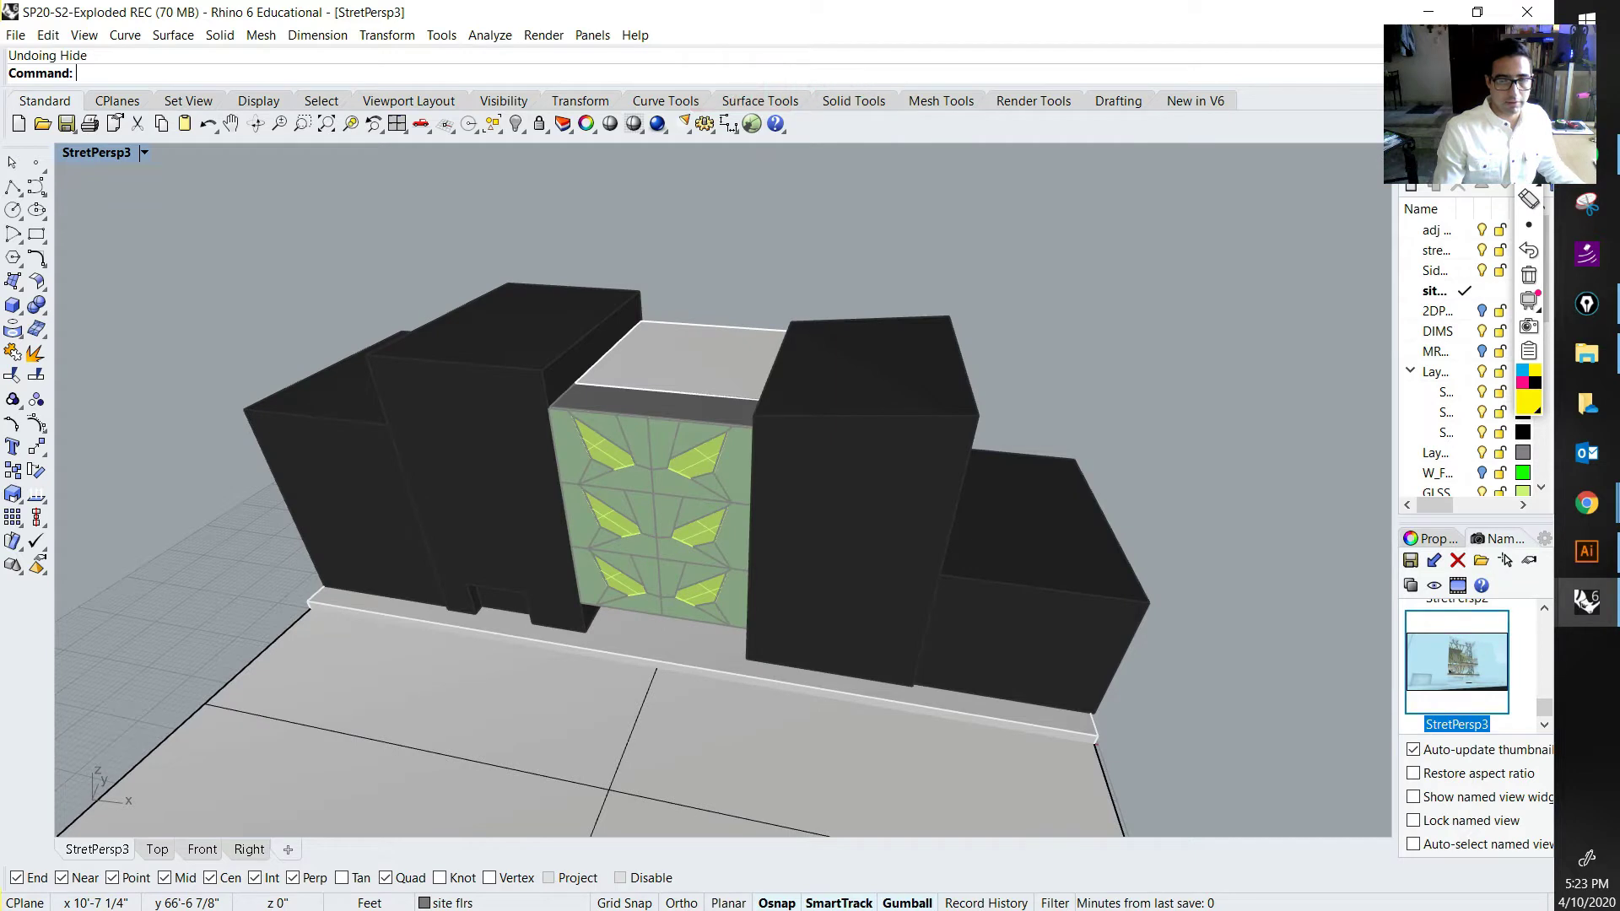
{"action": "left_click_drag", "start_coordinate": [951, 576], "coordinate": [1088, 655]}
{"action": "key", "text": "Delete"}
Step: Widen the docked layer and named view panels and frame the building in the perspective view
{"action": "scroll", "coordinate": [841, 502], "scroll_direction": "up", "scroll_amount": 3}
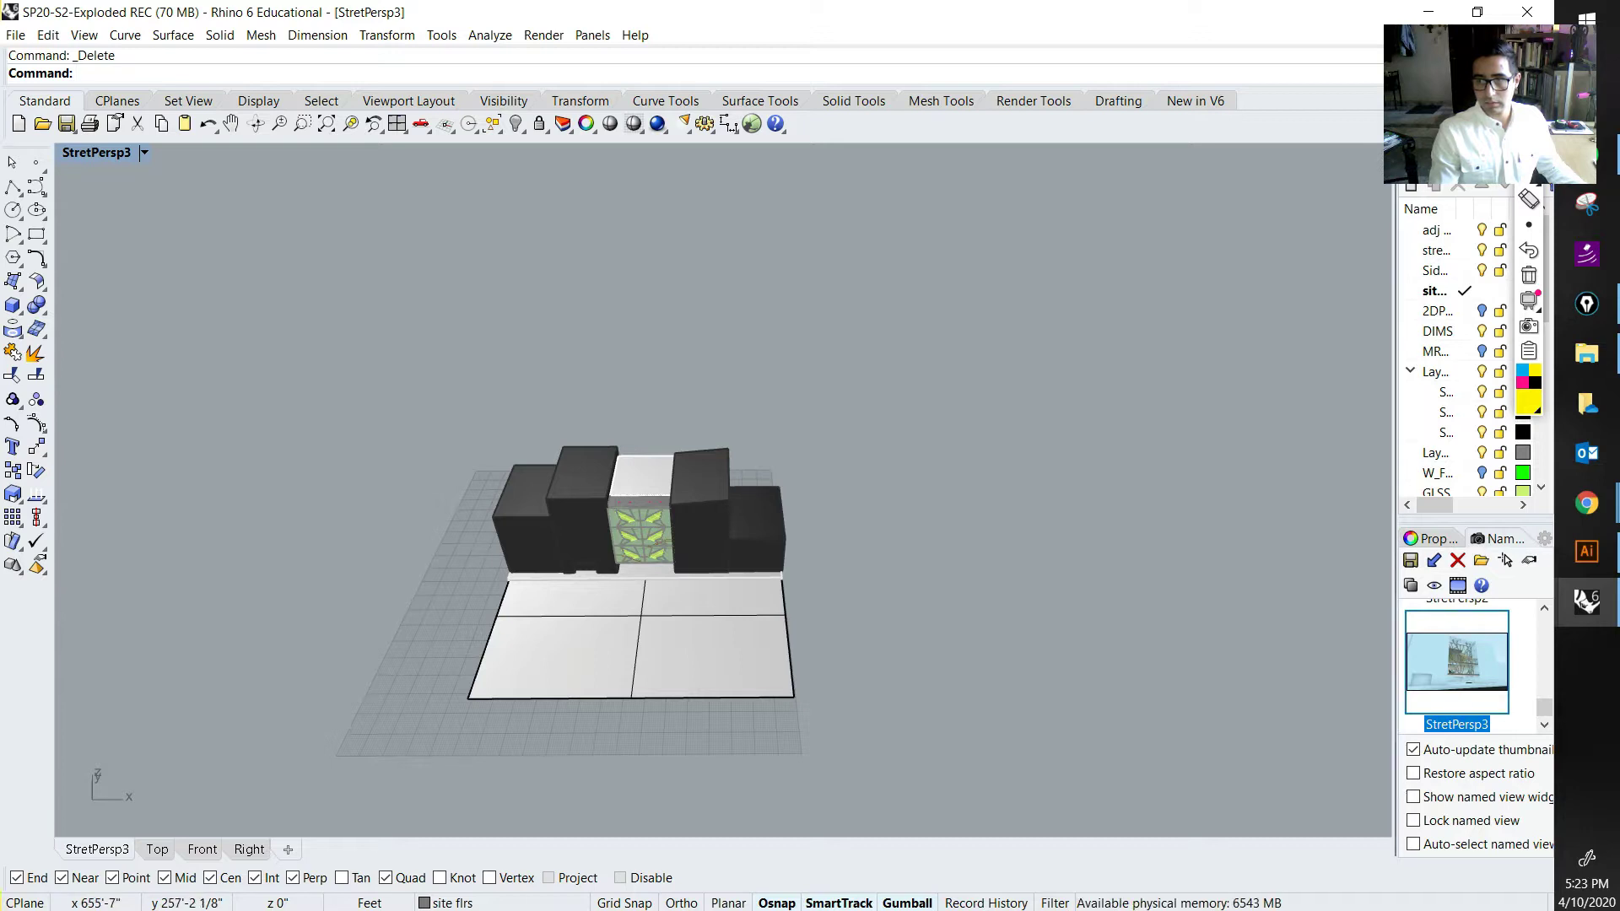
{"action": "left_click_drag", "start_coordinate": [1396, 506], "coordinate": [1321, 506]}
{"action": "right_click_drag", "start_coordinate": [777, 582], "coordinate": [622, 364]}
{"action": "scroll", "coordinate": [523, 464], "scroll_direction": "up", "scroll_amount": 5}
{"action": "key", "text": "Escape"}
Step: Start the Purge command to clean unused information out of the file
{"action": "type", "text": "Purge"}
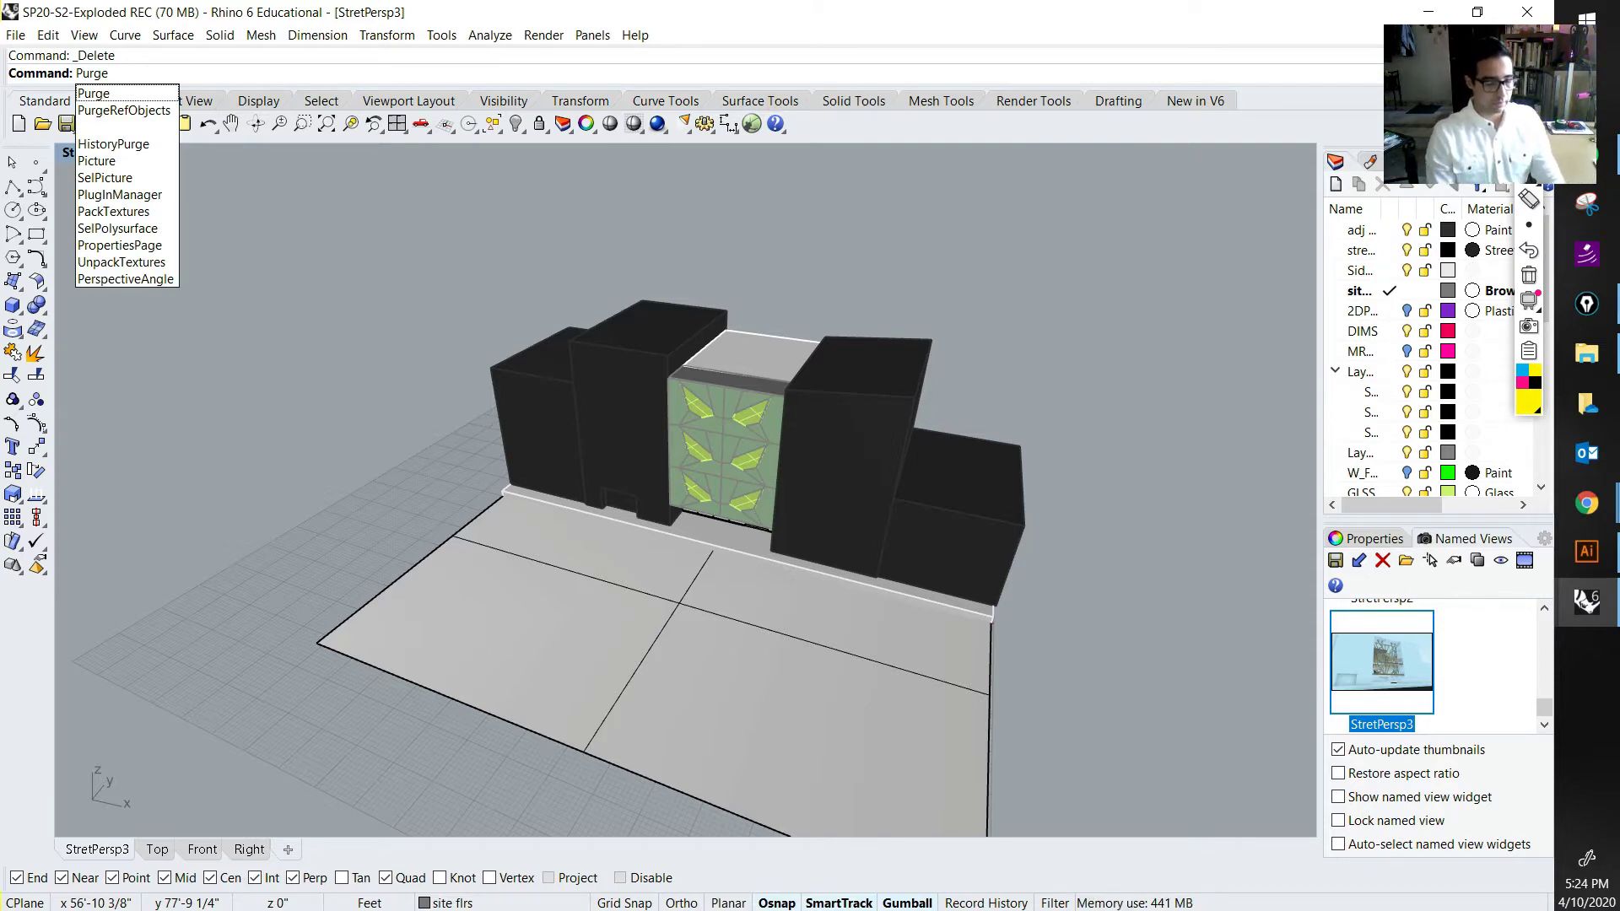
{"action": "scroll", "coordinate": [600, 549], "scroll_direction": "up", "scroll_amount": 2}
{"action": "key", "text": "Return"}
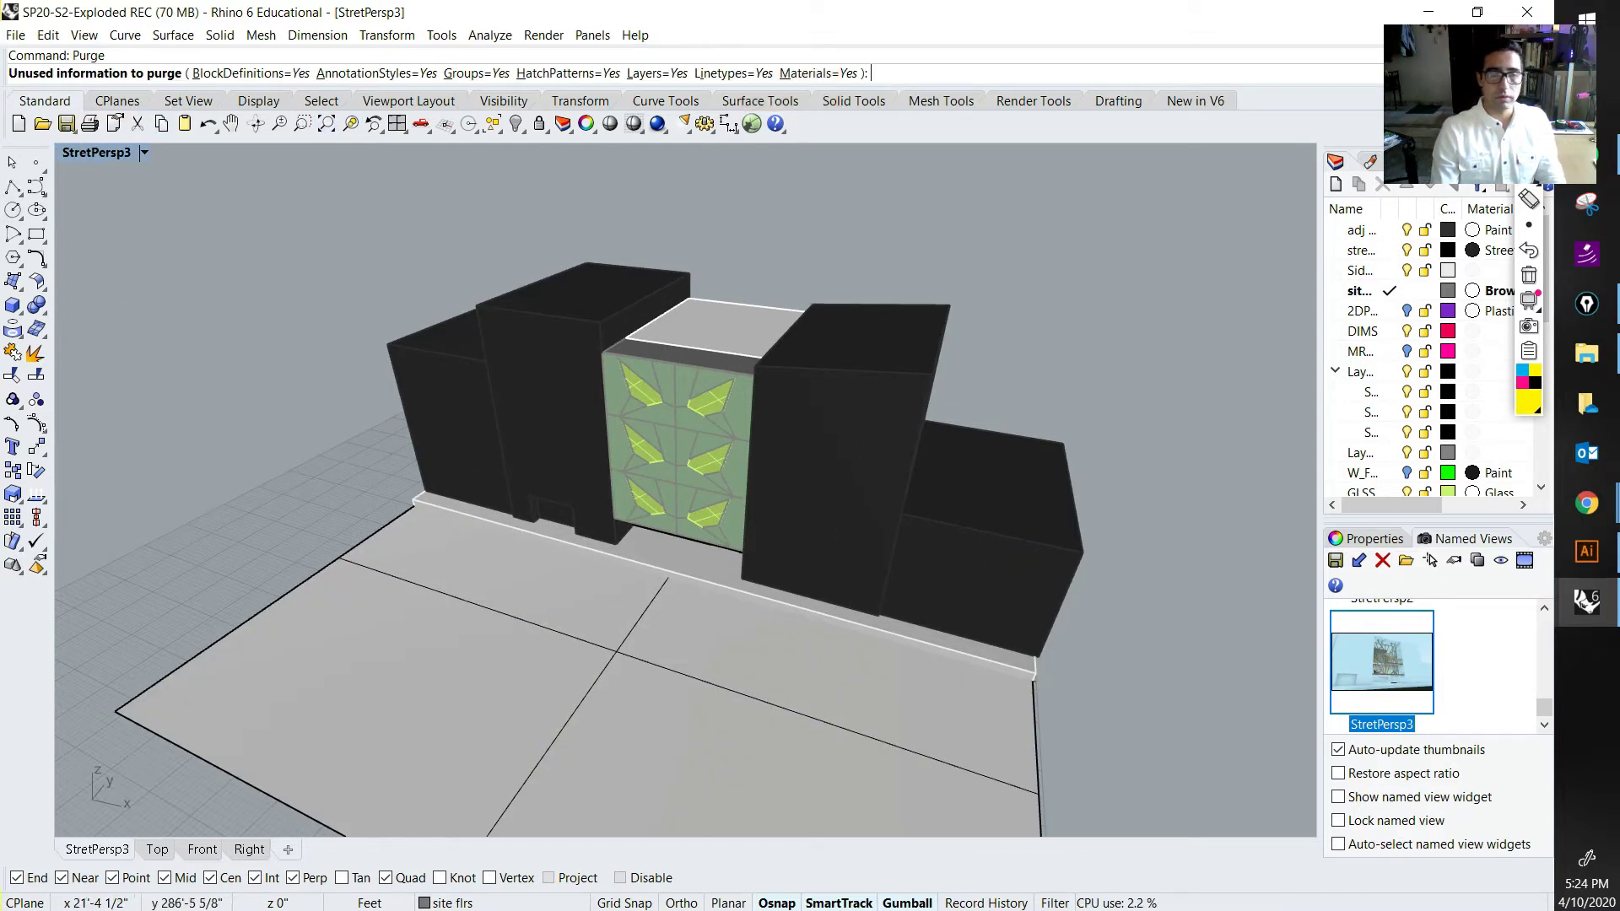
{"action": "left_click", "coordinate": [1528, 150]}
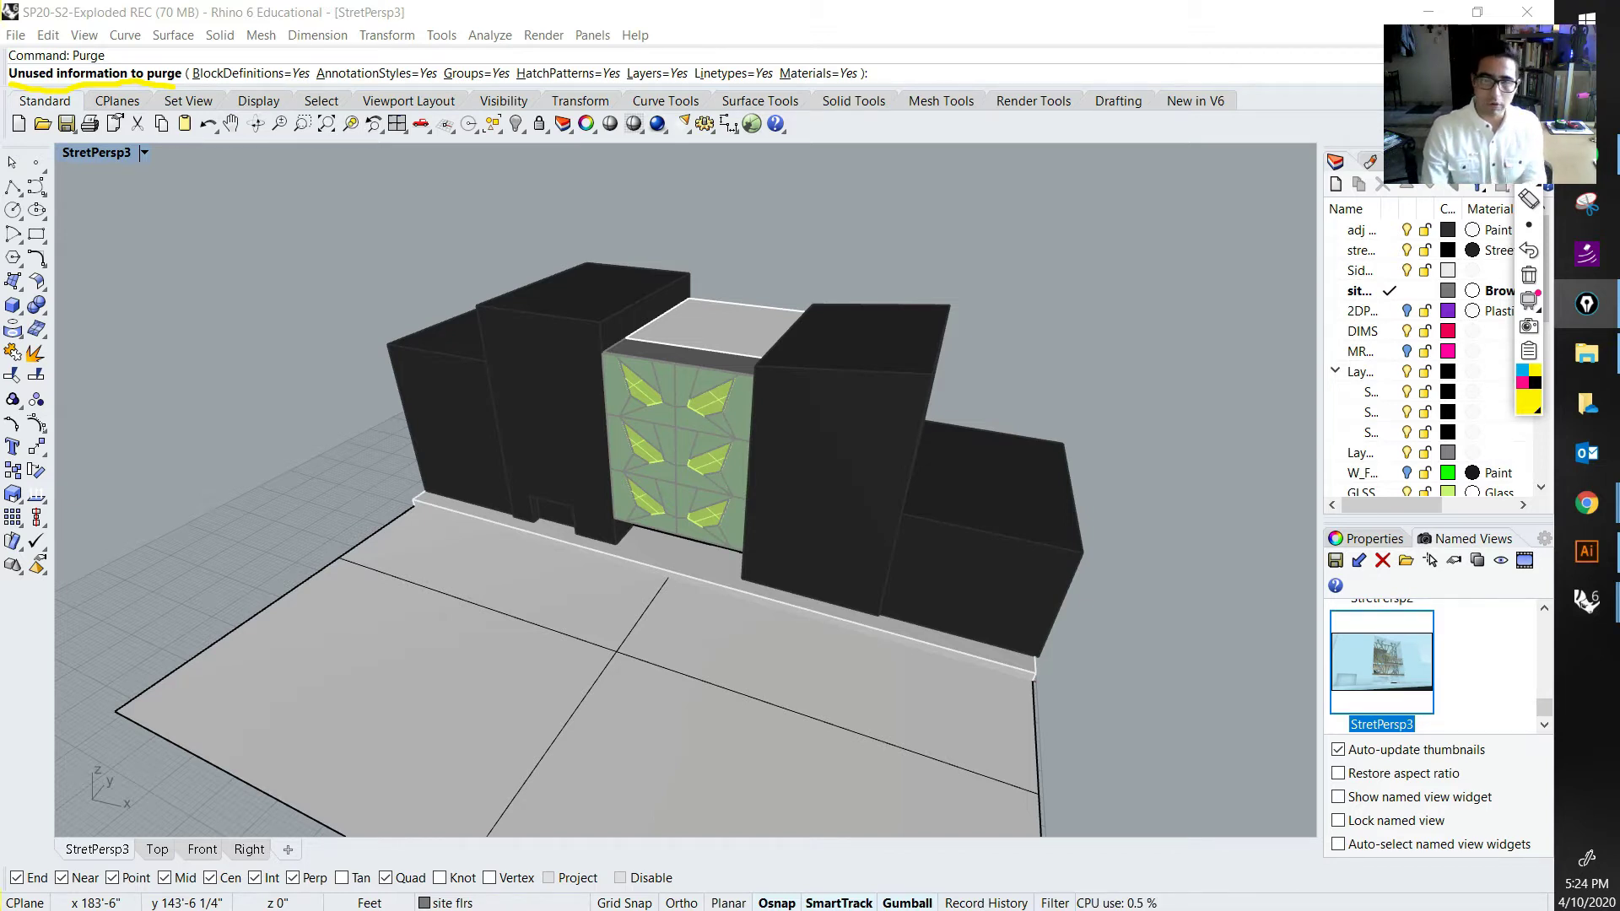
{"action": "left_click_drag", "start_coordinate": [1411, 353], "coordinate": [1424, 361]}
{"action": "mouse_move", "coordinate": [1306, 418]}
{"action": "left_mouse_down"}
{"action": "mouse_move", "coordinate": [1466, 446]}
{"action": "mouse_move", "coordinate": [1434, 361]}
{"action": "left_mouse_up"}
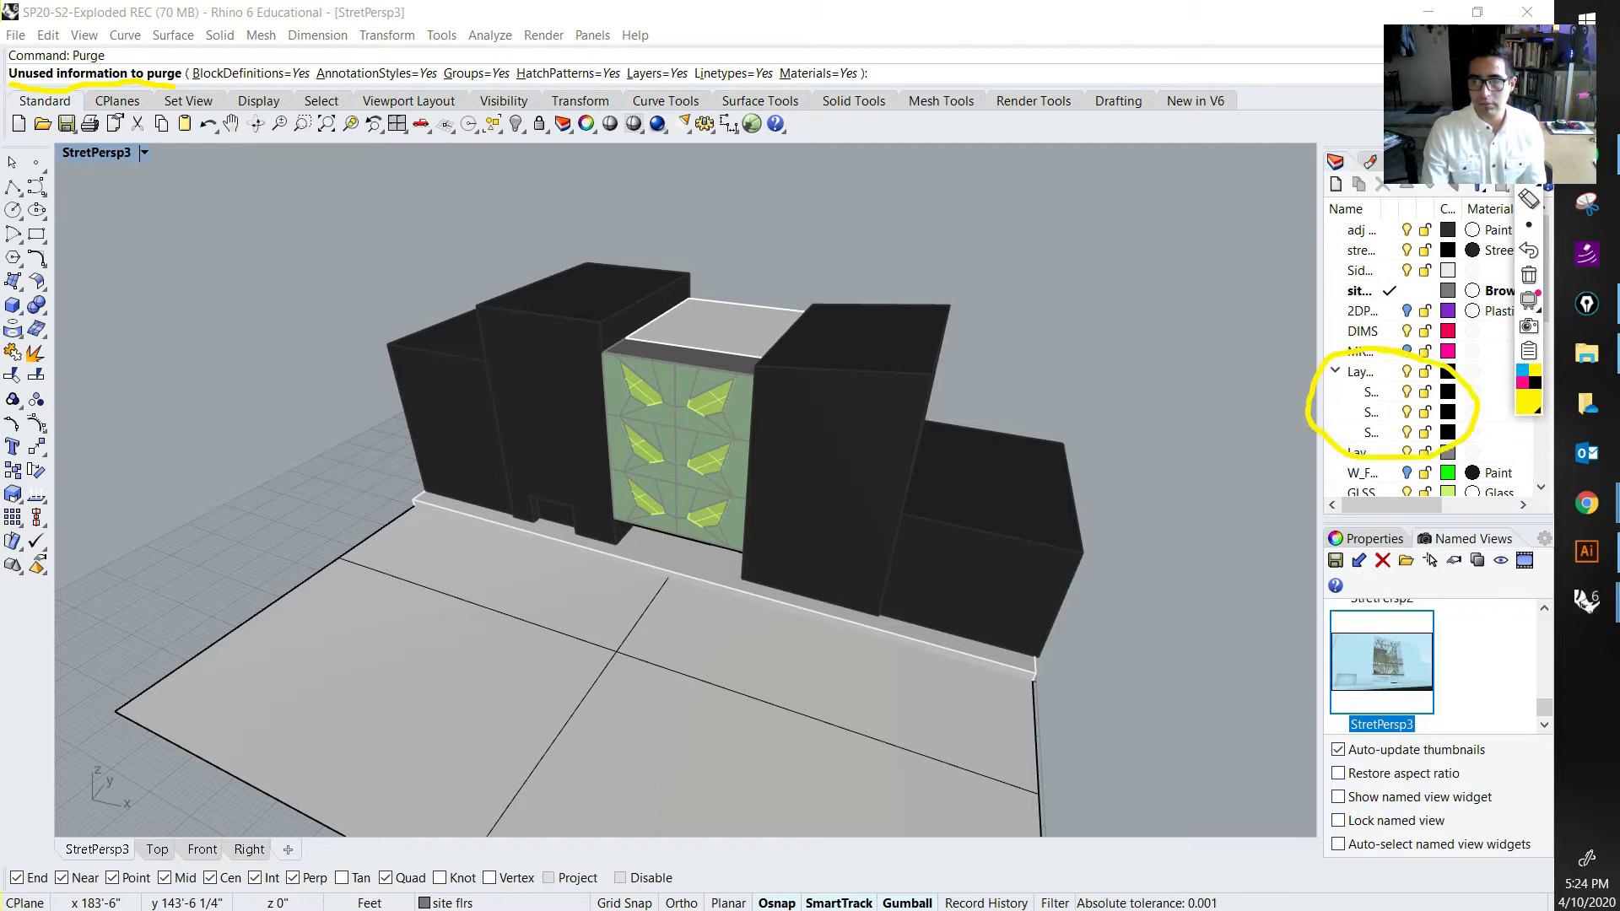
{"action": "left_click", "coordinate": [1529, 275]}
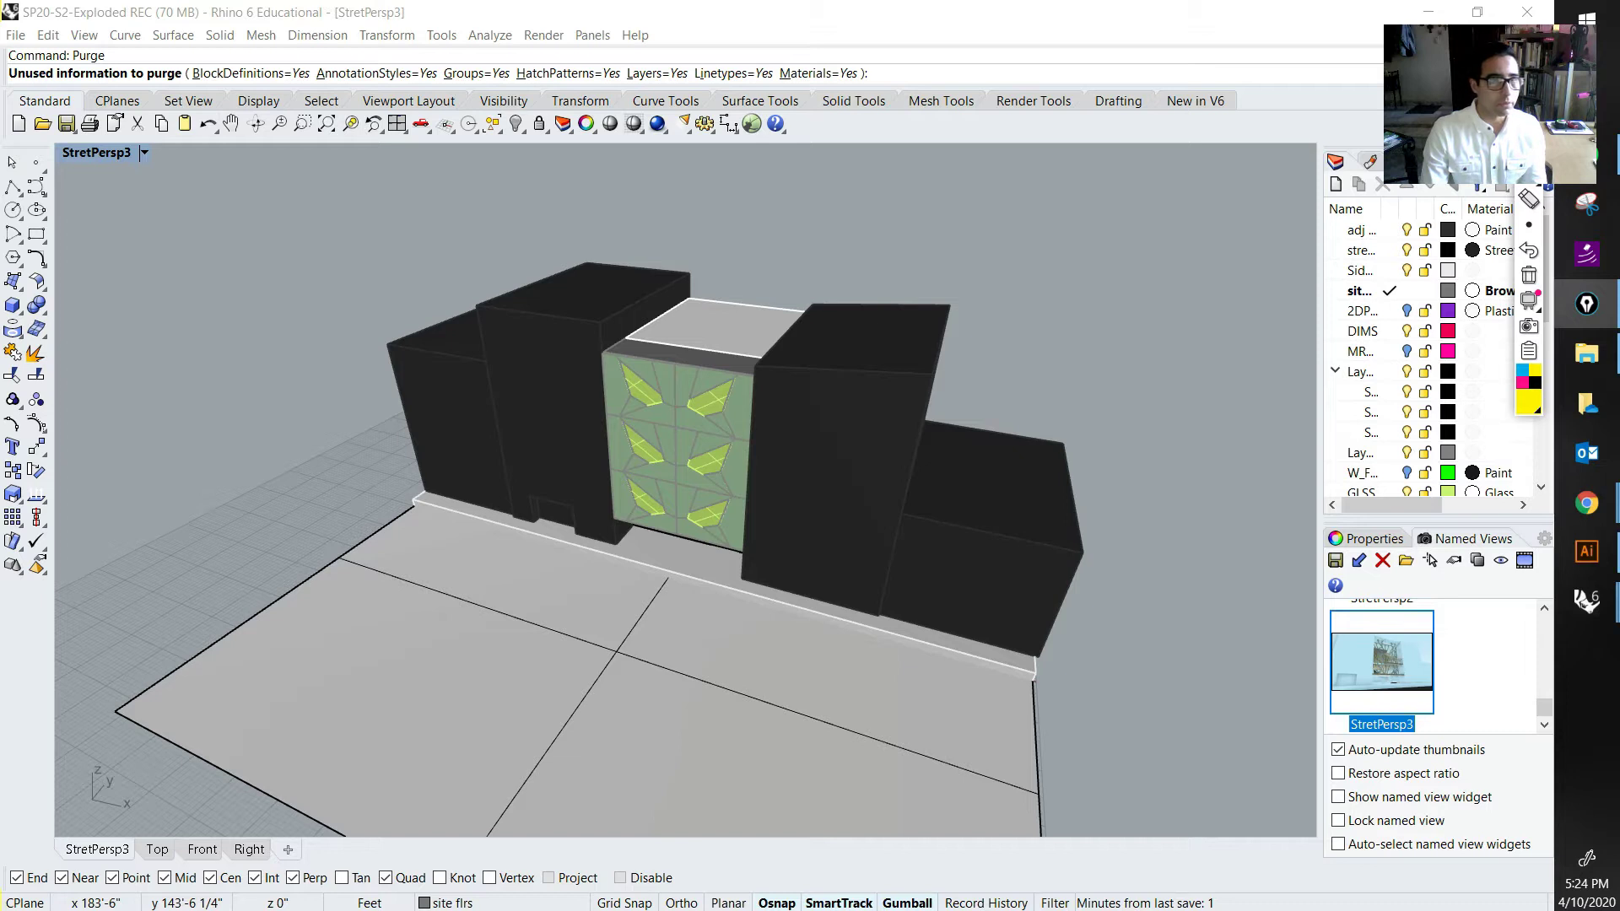
{"action": "left_click_drag", "start_coordinate": [188, 81], "coordinate": [224, 79]}
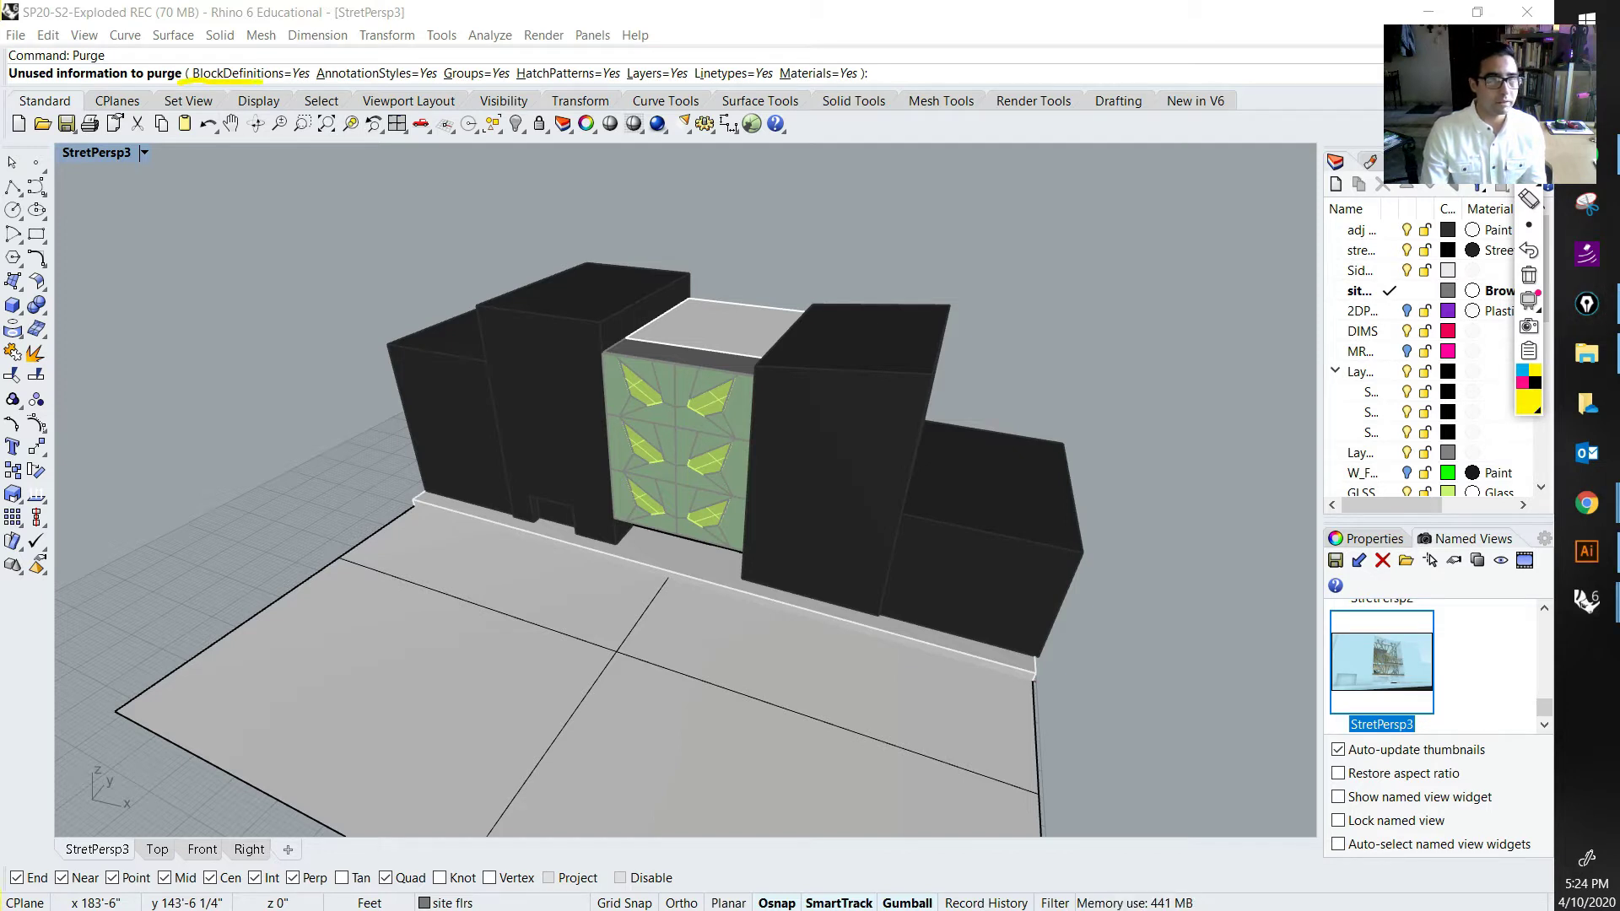
{"action": "left_click_drag", "start_coordinate": [328, 84], "coordinate": [839, 83]}
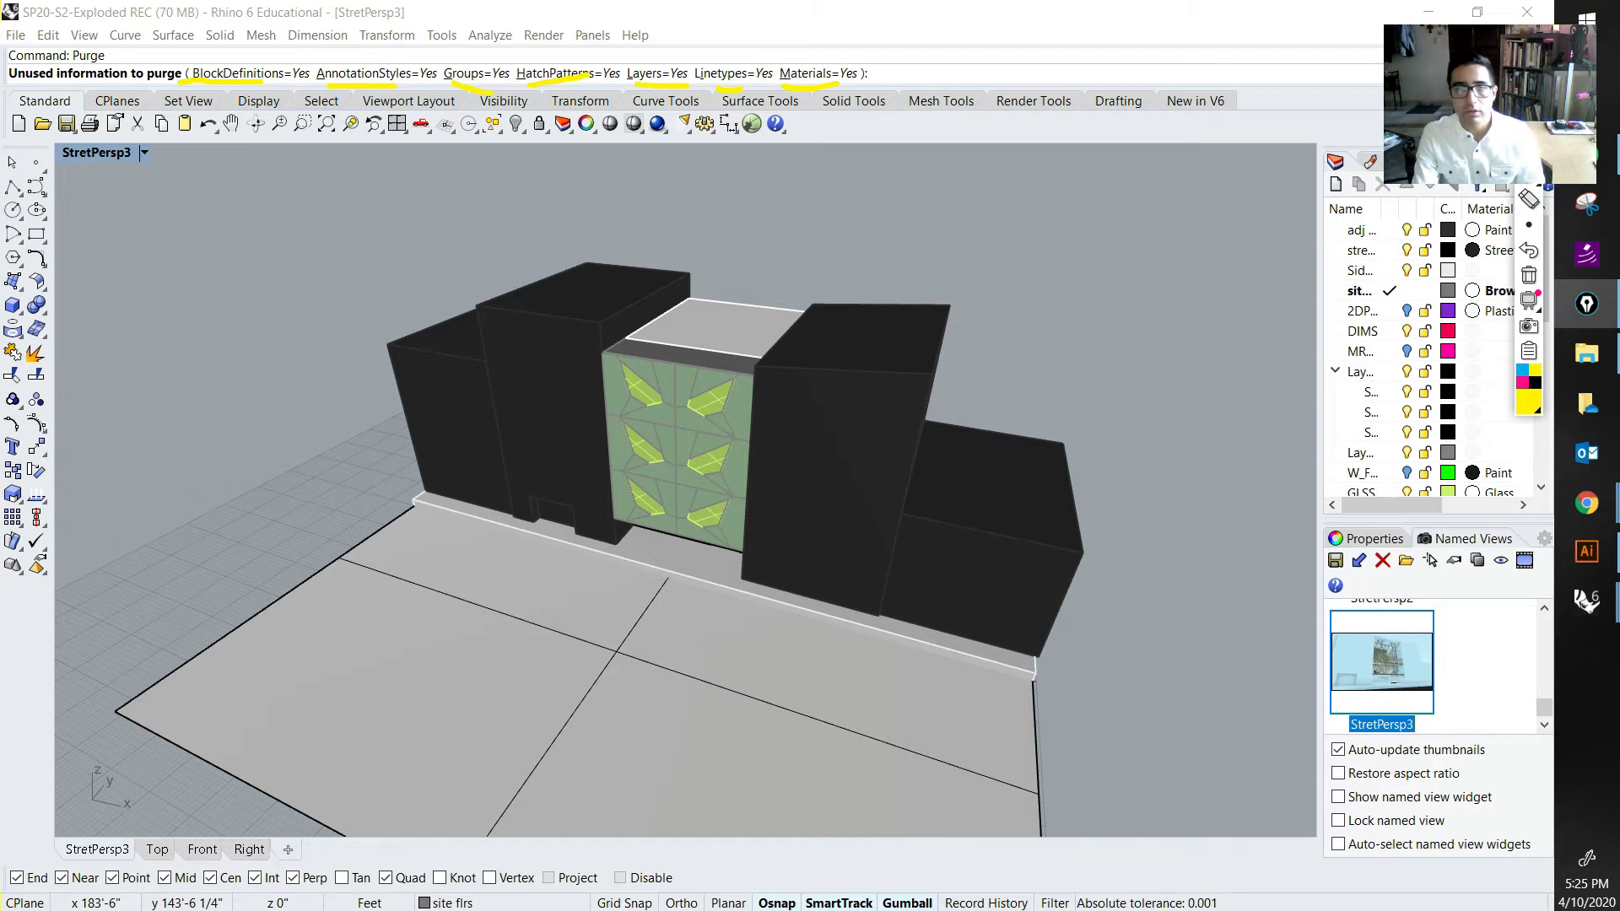
{"action": "left_click_drag", "start_coordinate": [858, 74], "coordinate": [881, 53]}
{"action": "mouse_move", "coordinate": [724, 78]}
{"action": "left_mouse_down"}
{"action": "mouse_move", "coordinate": [763, 57]}
{"action": "mouse_move", "coordinate": [696, 57]}
{"action": "left_mouse_up"}
{"action": "left_click_drag", "start_coordinate": [588, 77], "coordinate": [615, 62]}
{"action": "left_click_drag", "start_coordinate": [491, 76], "coordinate": [514, 54]}
{"action": "left_click_drag", "start_coordinate": [410, 67], "coordinate": [425, 53]}
{"action": "mouse_move", "coordinate": [340, 76]}
{"action": "left_mouse_down"}
{"action": "mouse_move", "coordinate": [380, 52]}
{"action": "mouse_move", "coordinate": [357, 35]}
{"action": "left_mouse_up"}
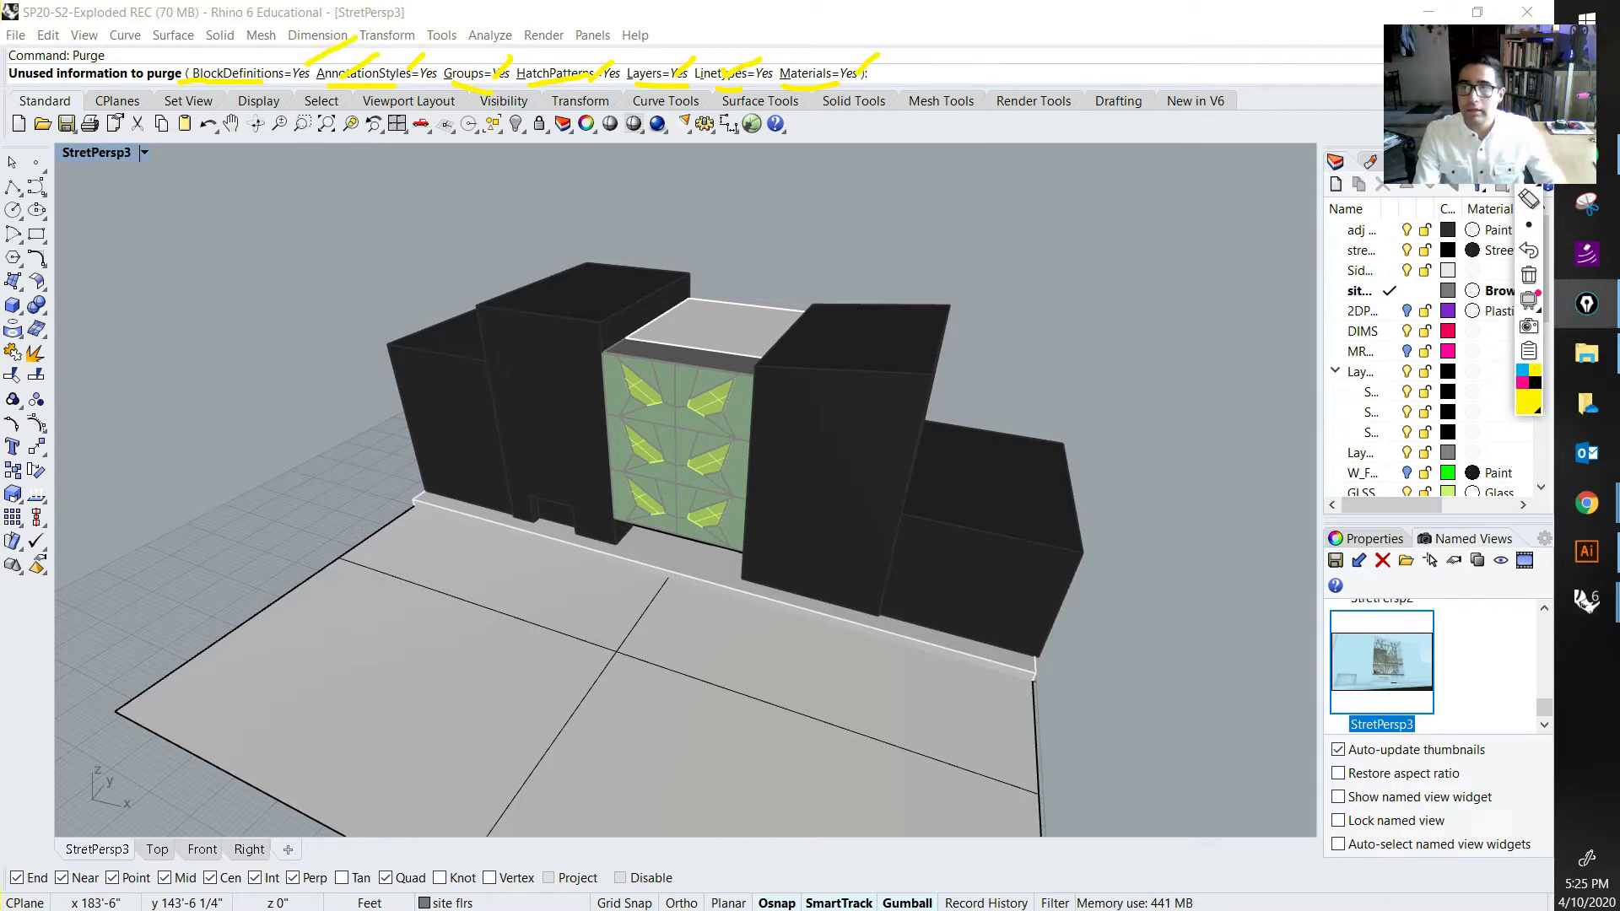
Step: Purge all unused block definitions, annotation styles, groups, hatch patterns, layers, linetypes and materials
{"action": "left_click", "coordinate": [872, 73]}
{"action": "key", "text": "Return"}
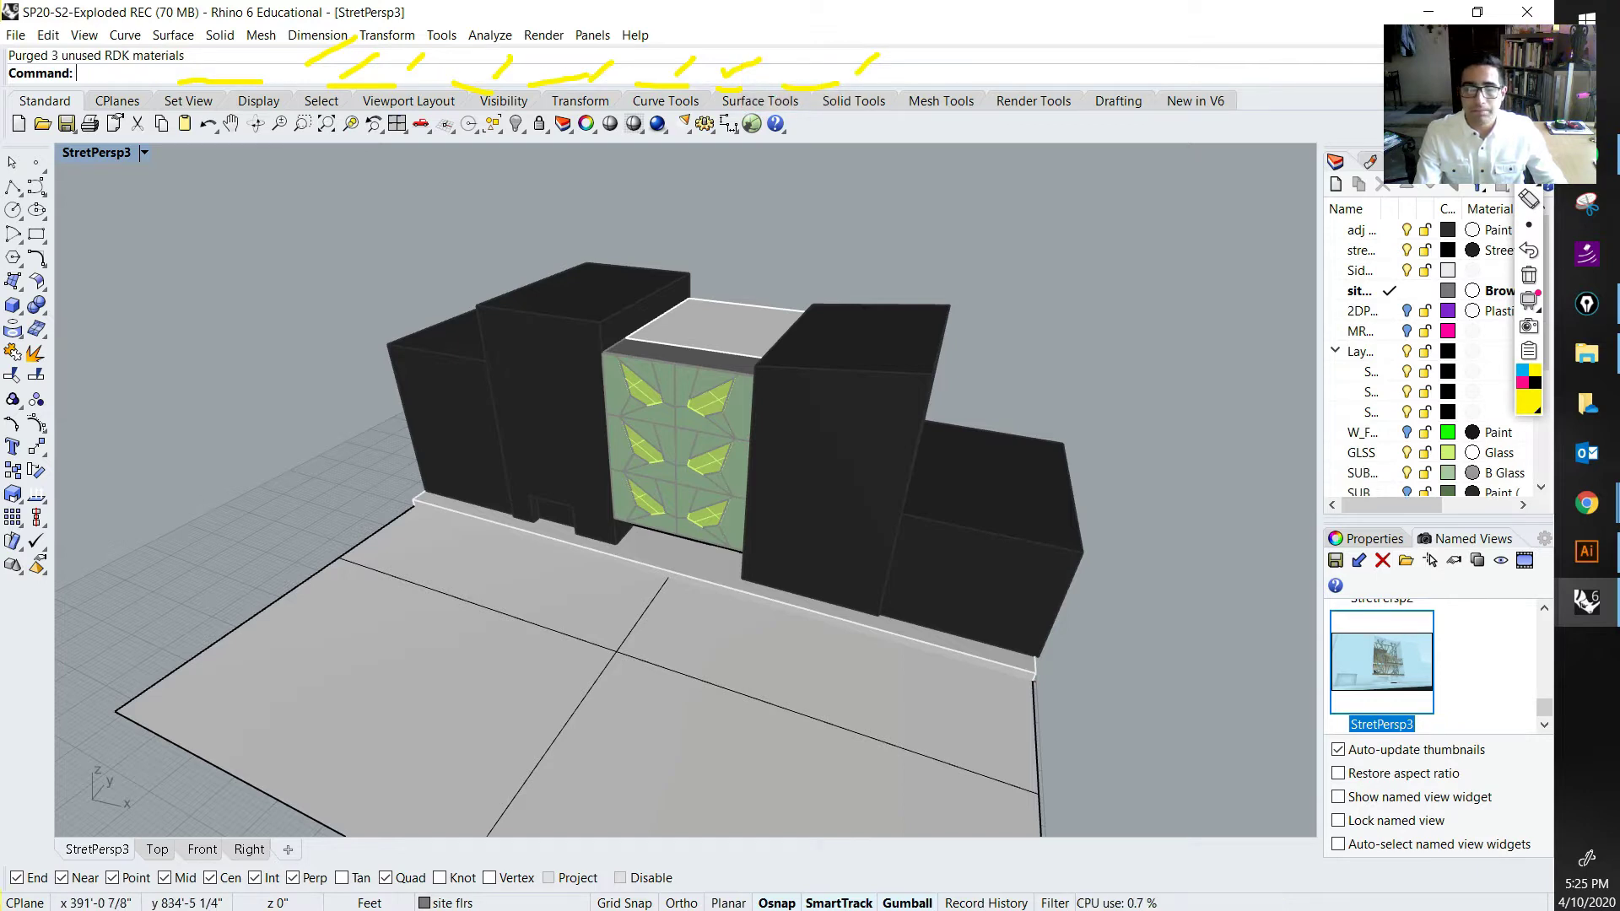
Step: Open the command history and examine what the purge removed
{"action": "key", "text": "F2"}
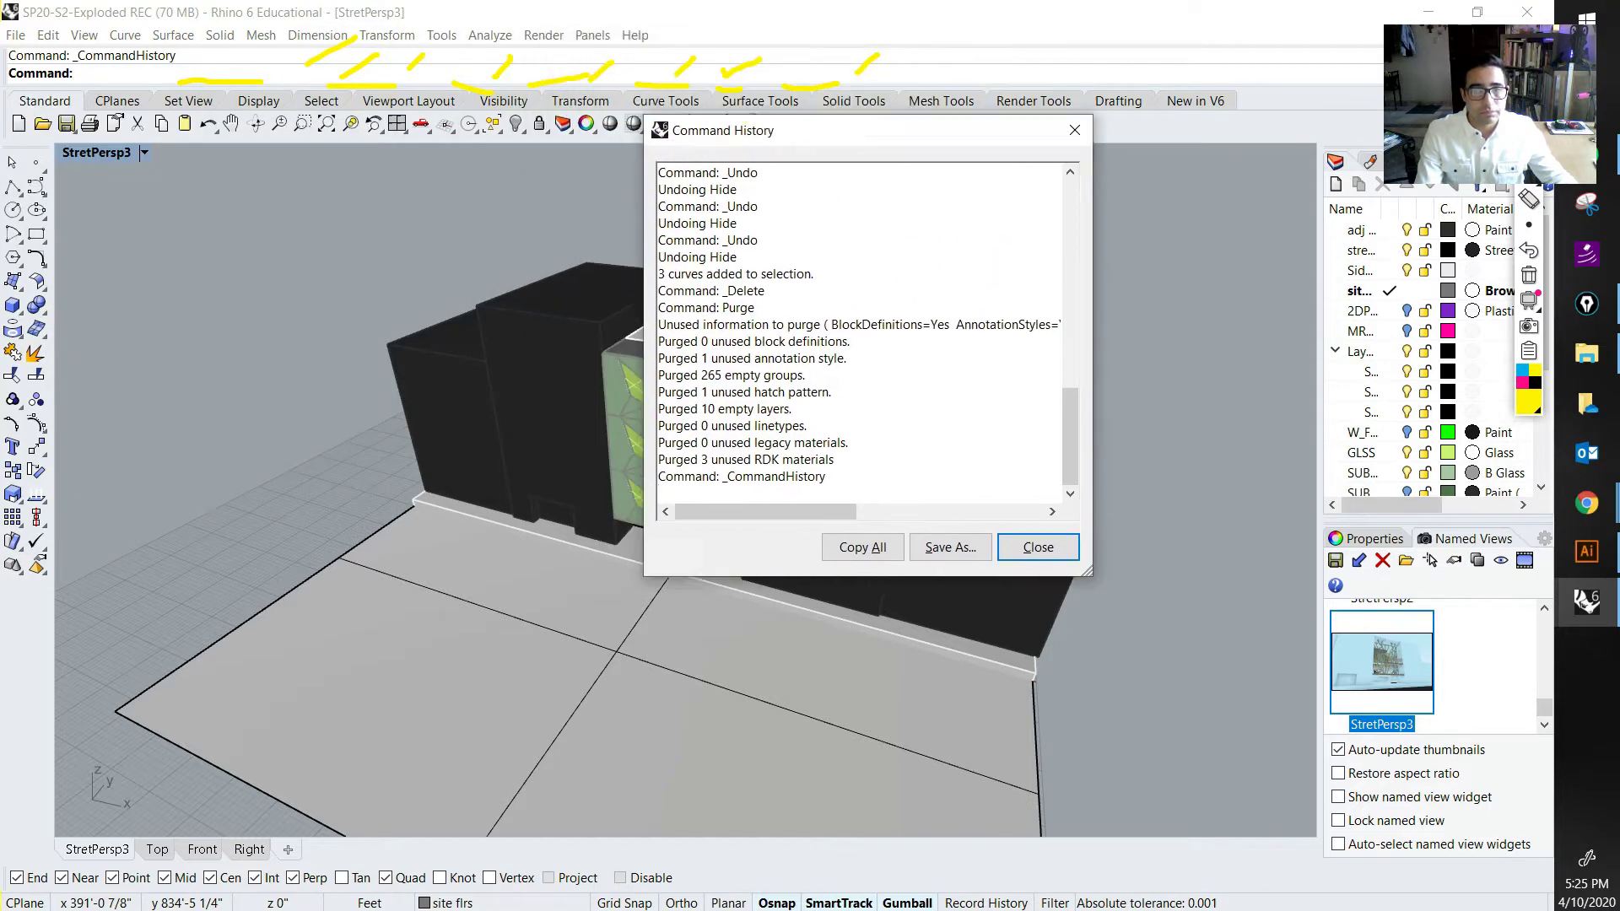
{"action": "left_click", "coordinate": [1528, 150]}
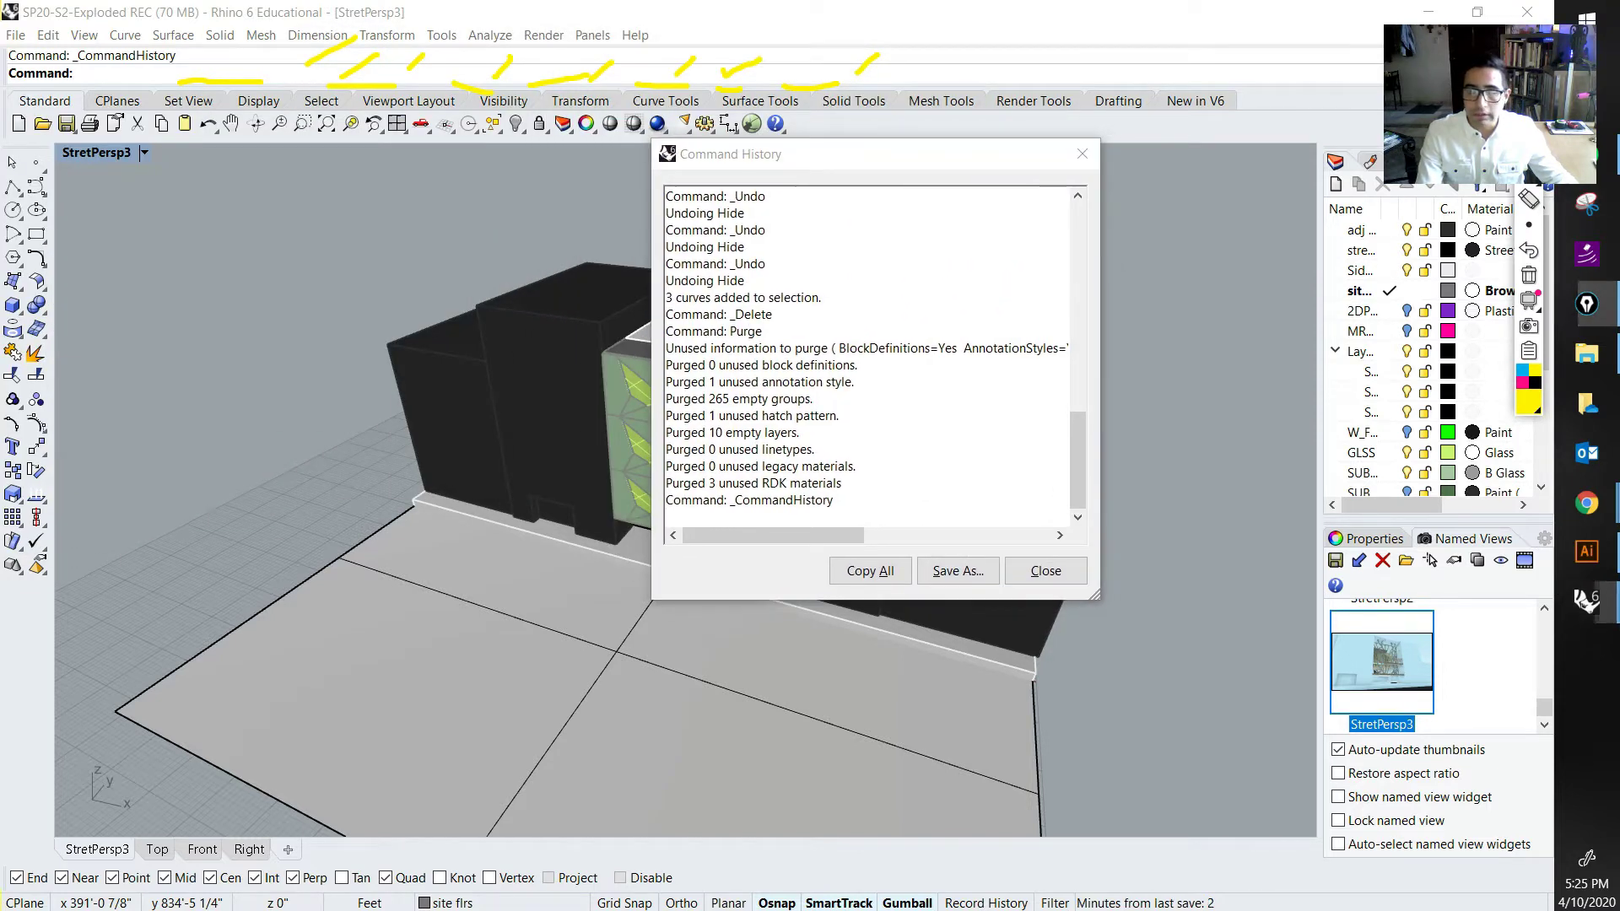
{"action": "mouse_move", "coordinate": [695, 389]}
{"action": "left_mouse_down"}
{"action": "mouse_move", "coordinate": [731, 406]}
{"action": "mouse_move", "coordinate": [737, 488]}
{"action": "left_mouse_up"}
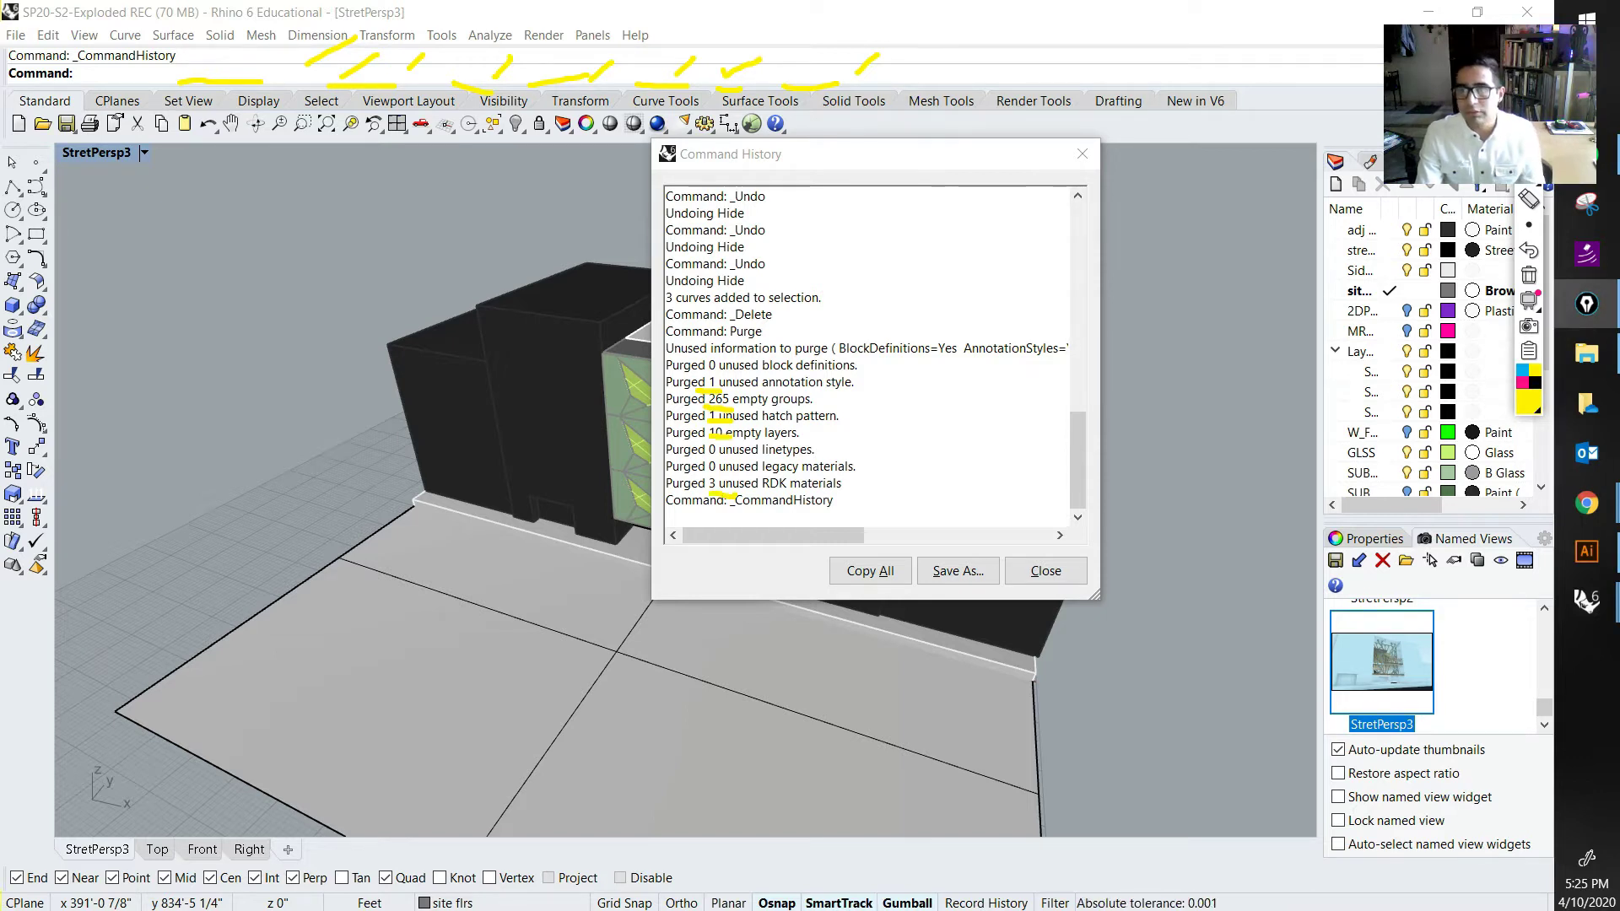
{"action": "left_click", "coordinate": [1529, 275]}
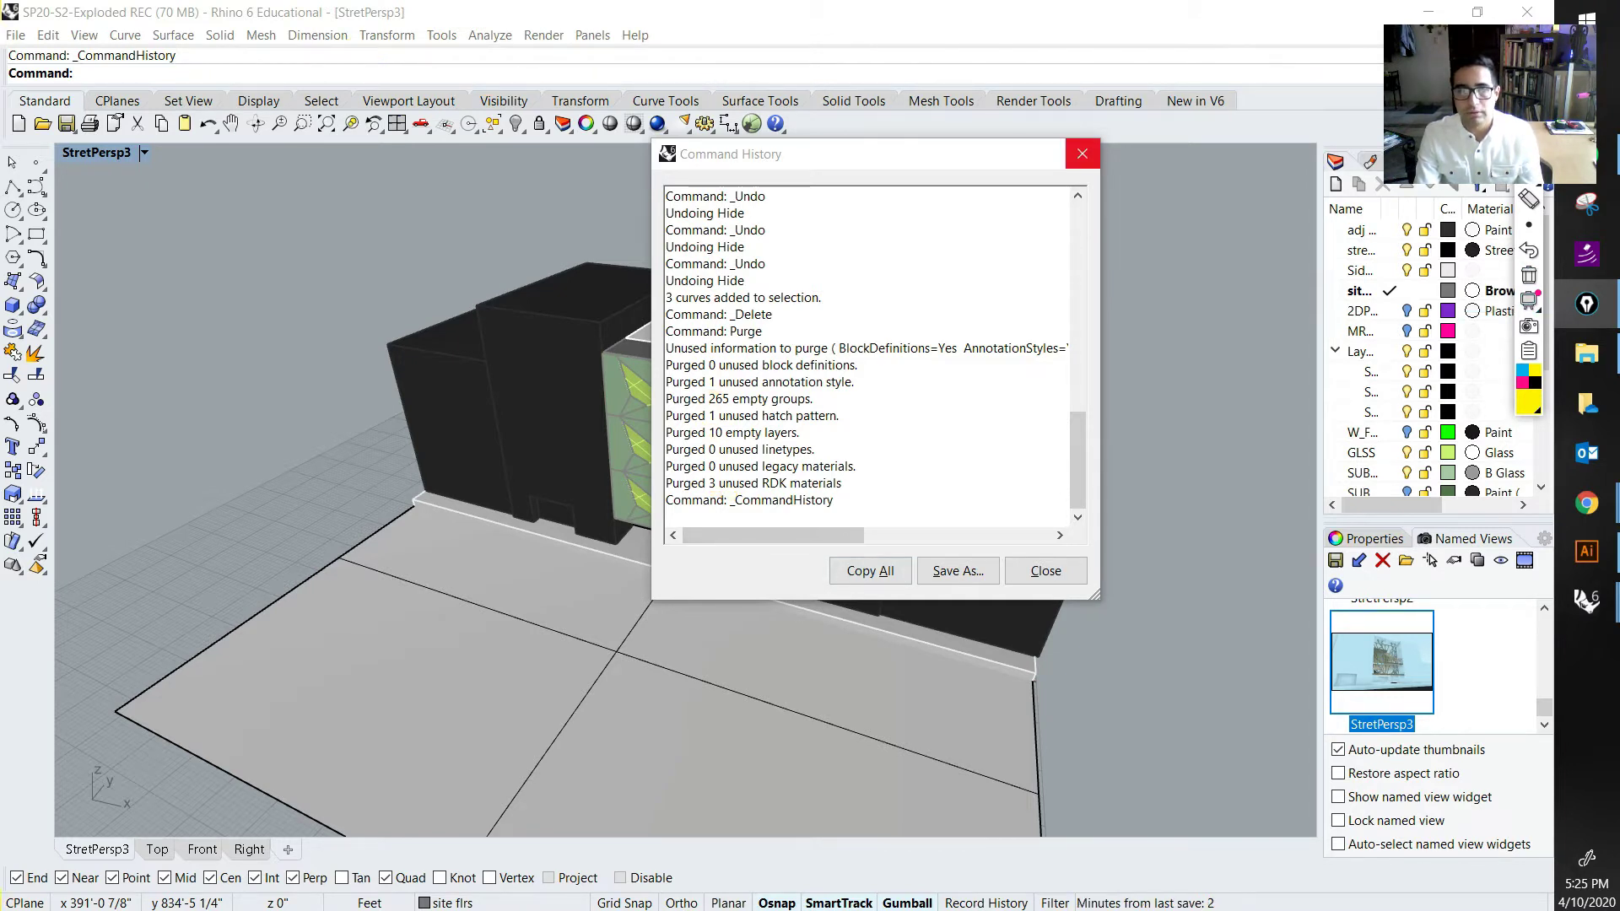
Step: Reopen the command history, examine the purge results once more, and close it
{"action": "left_click", "coordinate": [1081, 153]}
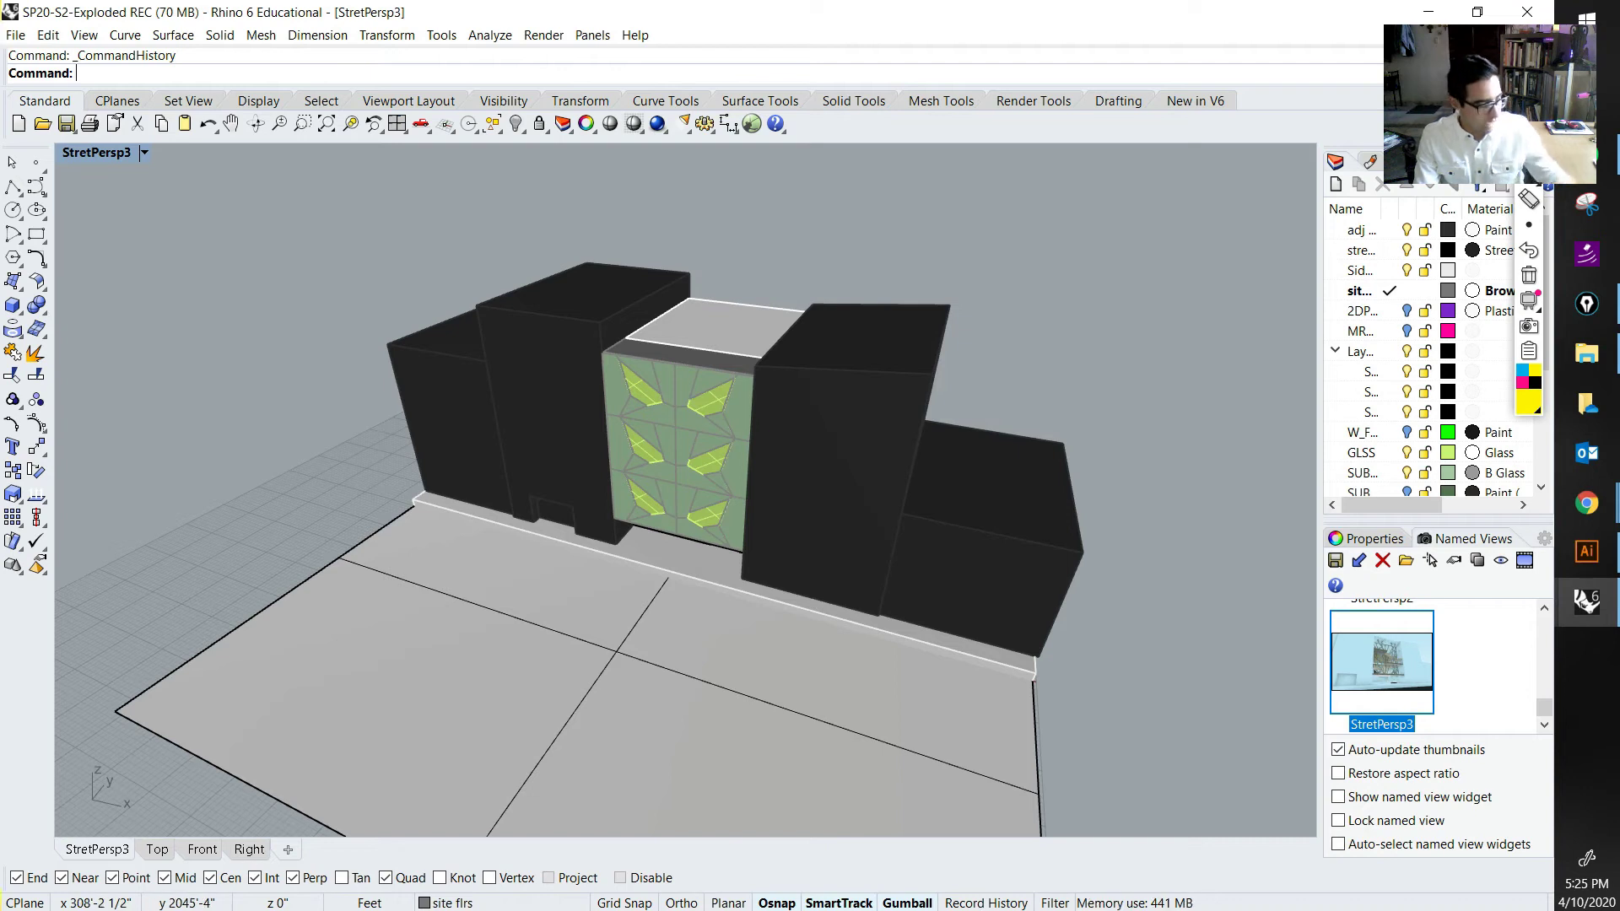
{"action": "key", "text": "F2"}
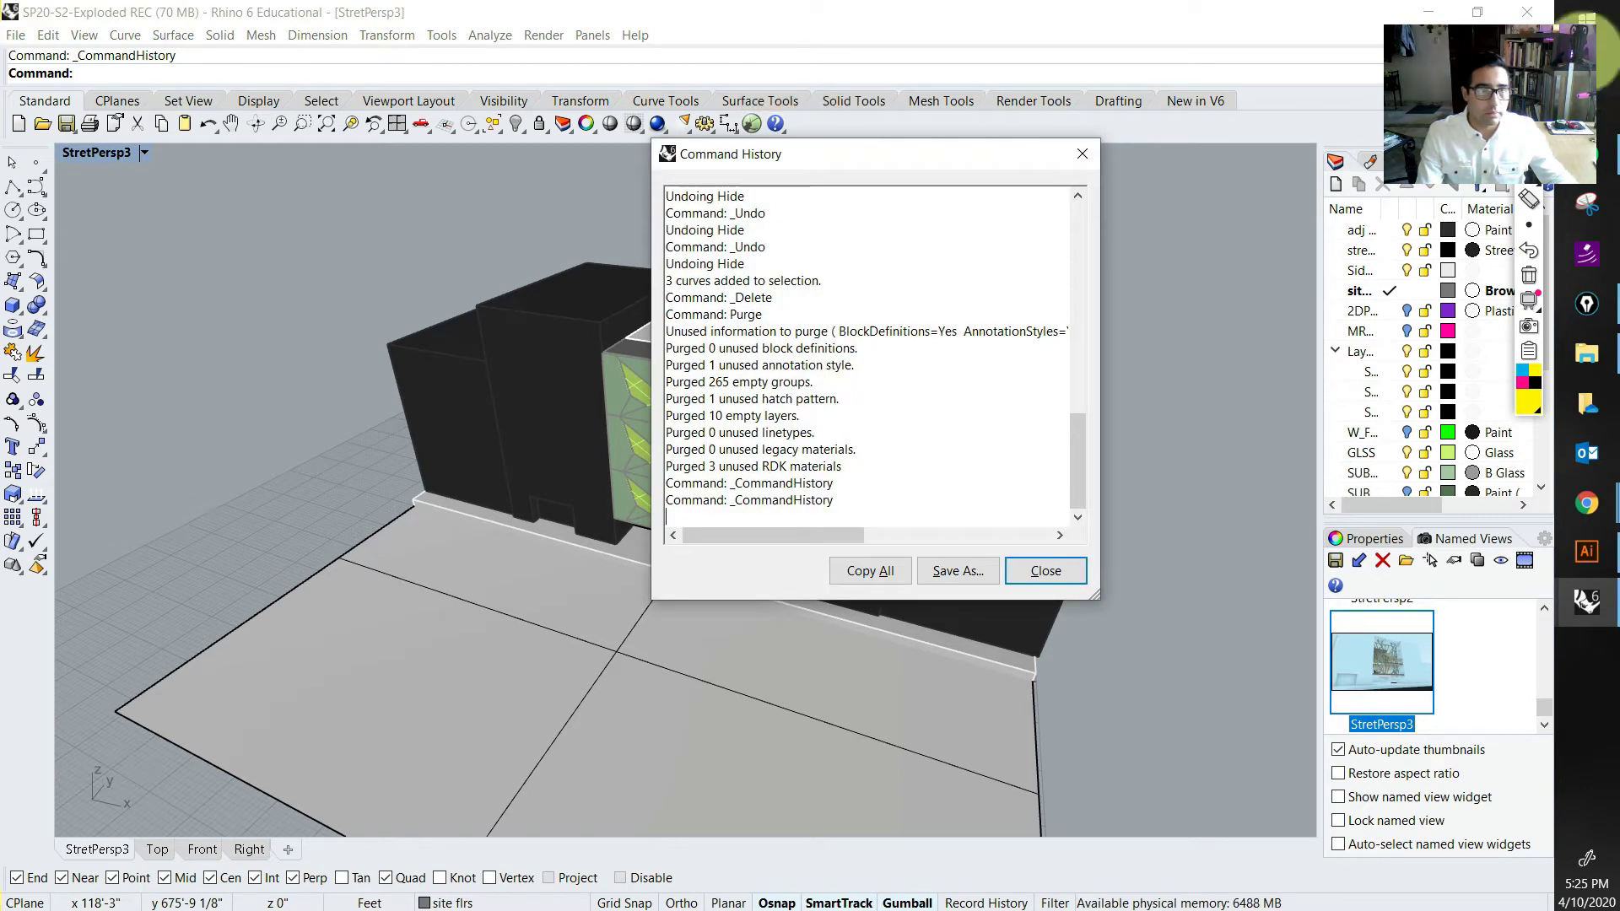
{"action": "mouse_move", "coordinate": [866, 105]}
{"action": "left_mouse_down"}
{"action": "mouse_move", "coordinate": [604, 171]}
{"action": "mouse_move", "coordinate": [850, 147]}
{"action": "left_mouse_up"}
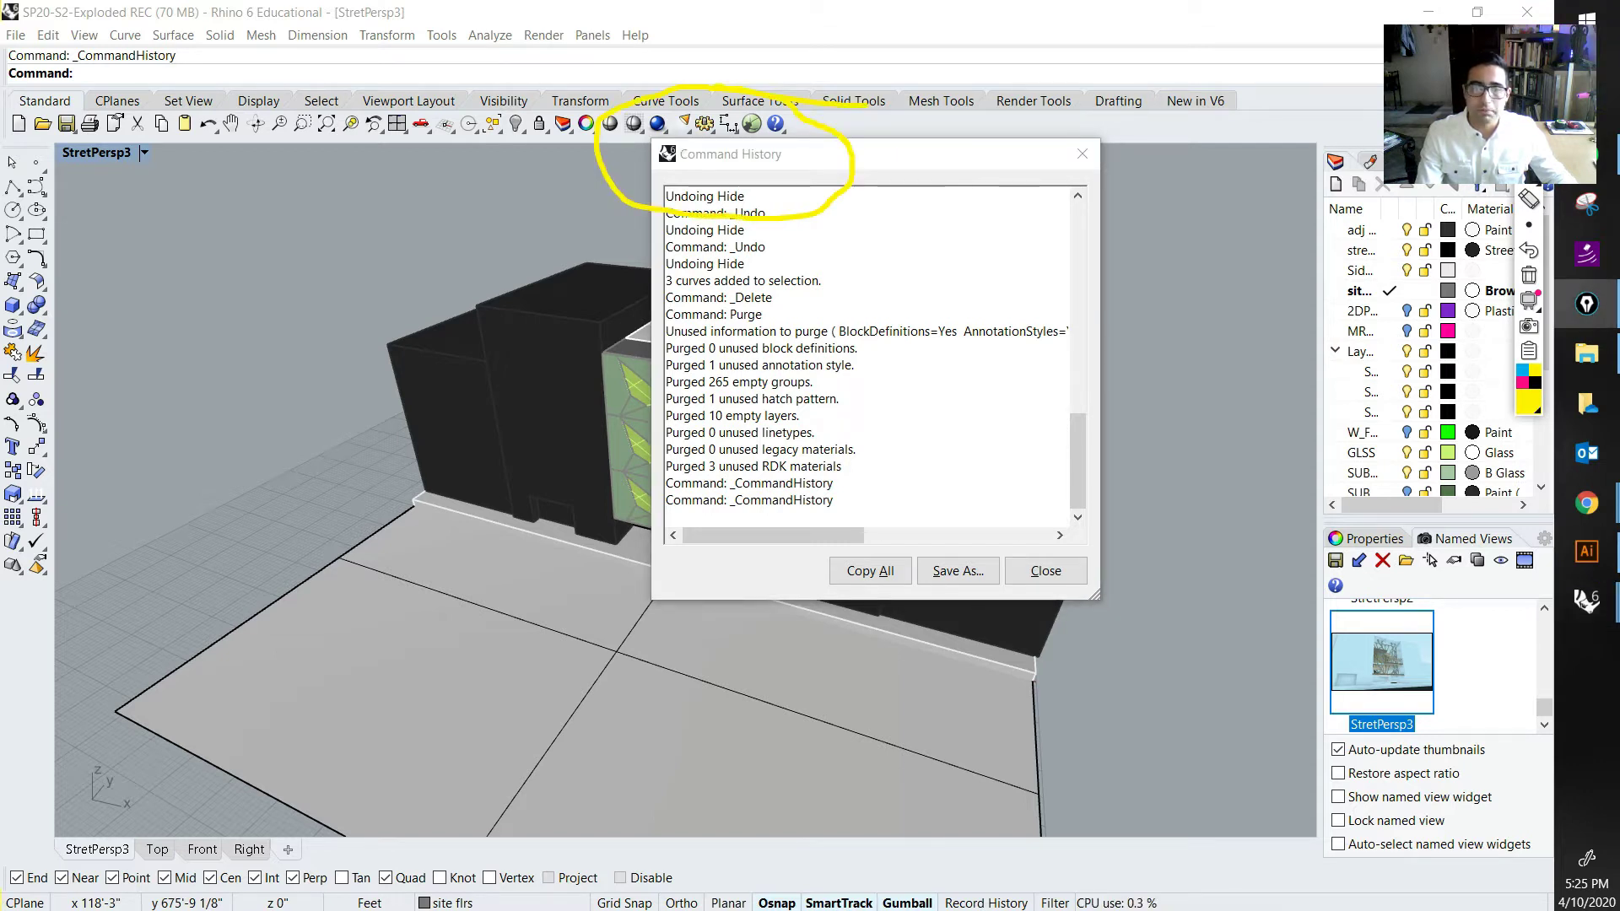
{"action": "left_click", "coordinate": [1529, 275]}
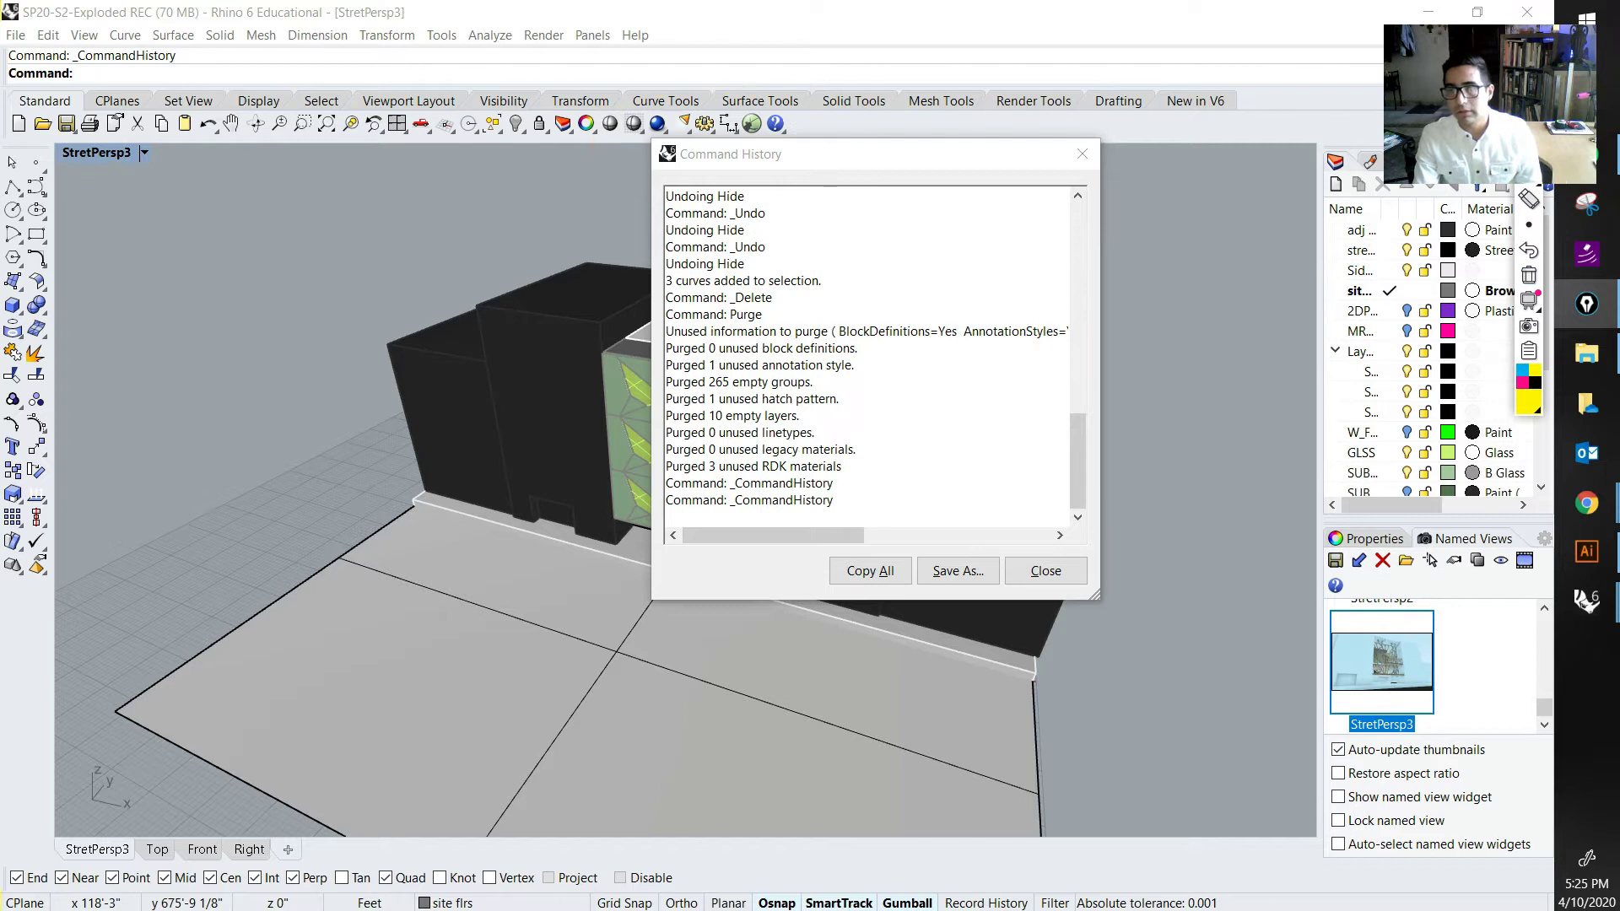
{"action": "mouse_move", "coordinate": [1078, 461]}
{"action": "left_mouse_down"}
{"action": "mouse_move", "coordinate": [1078, 249]}
{"action": "mouse_move", "coordinate": [1078, 461]}
{"action": "left_mouse_up"}
{"action": "left_click", "coordinate": [1082, 153]}
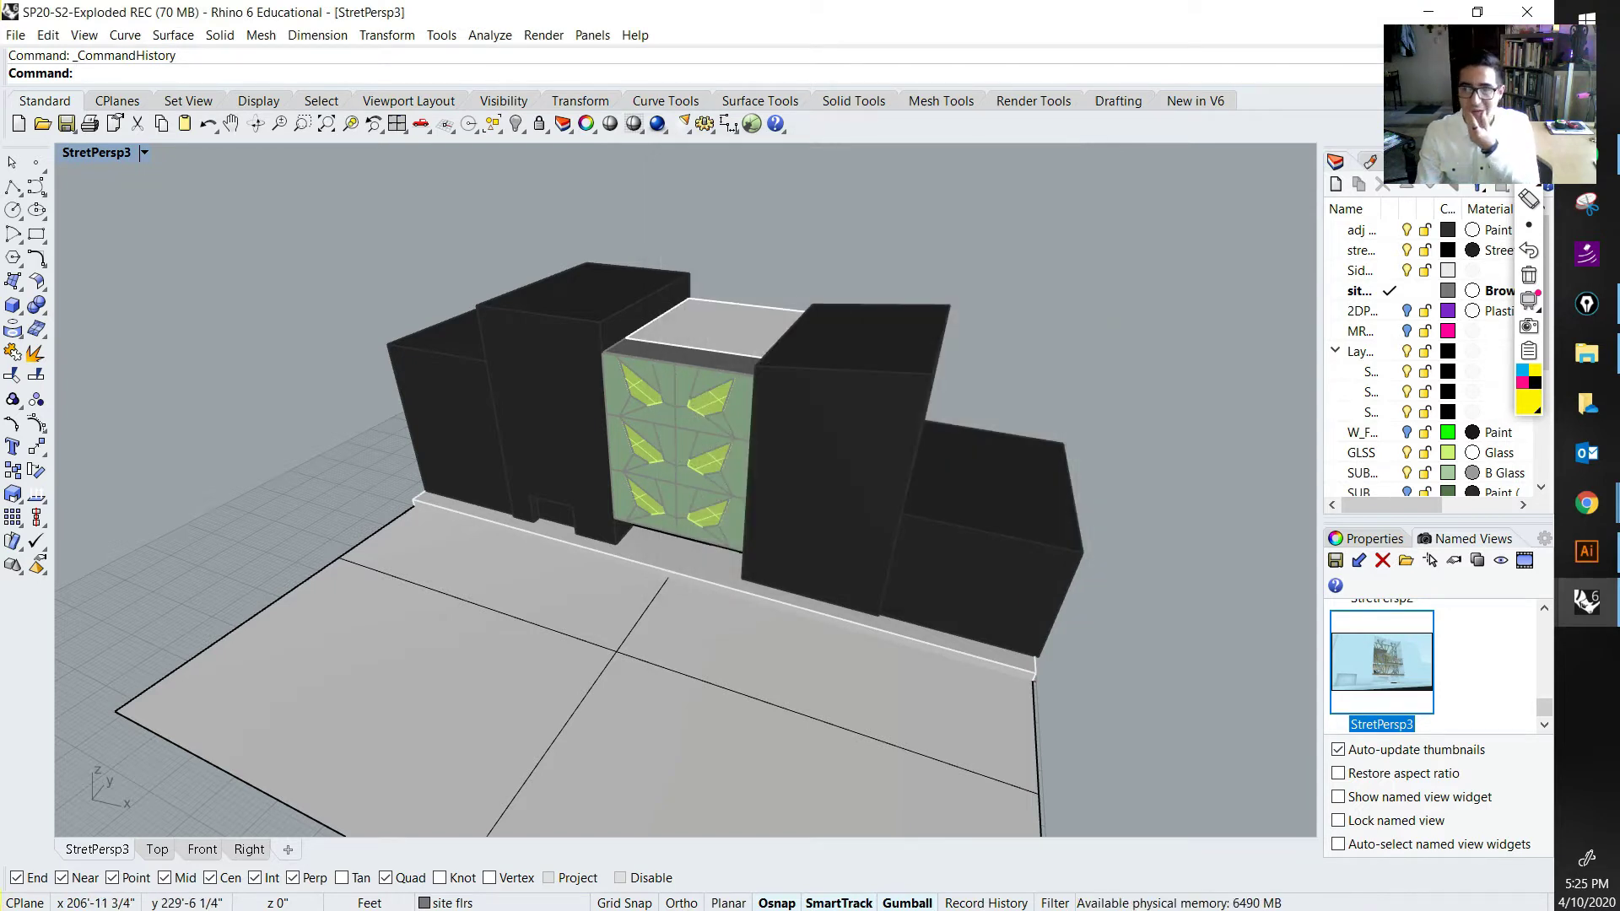
Step: Collapse the parent layer's sublayers and compose an elevated, zoomed-out perspective of the buildings with the whole street surface in frame
{"action": "left_click", "coordinate": [1334, 351]}
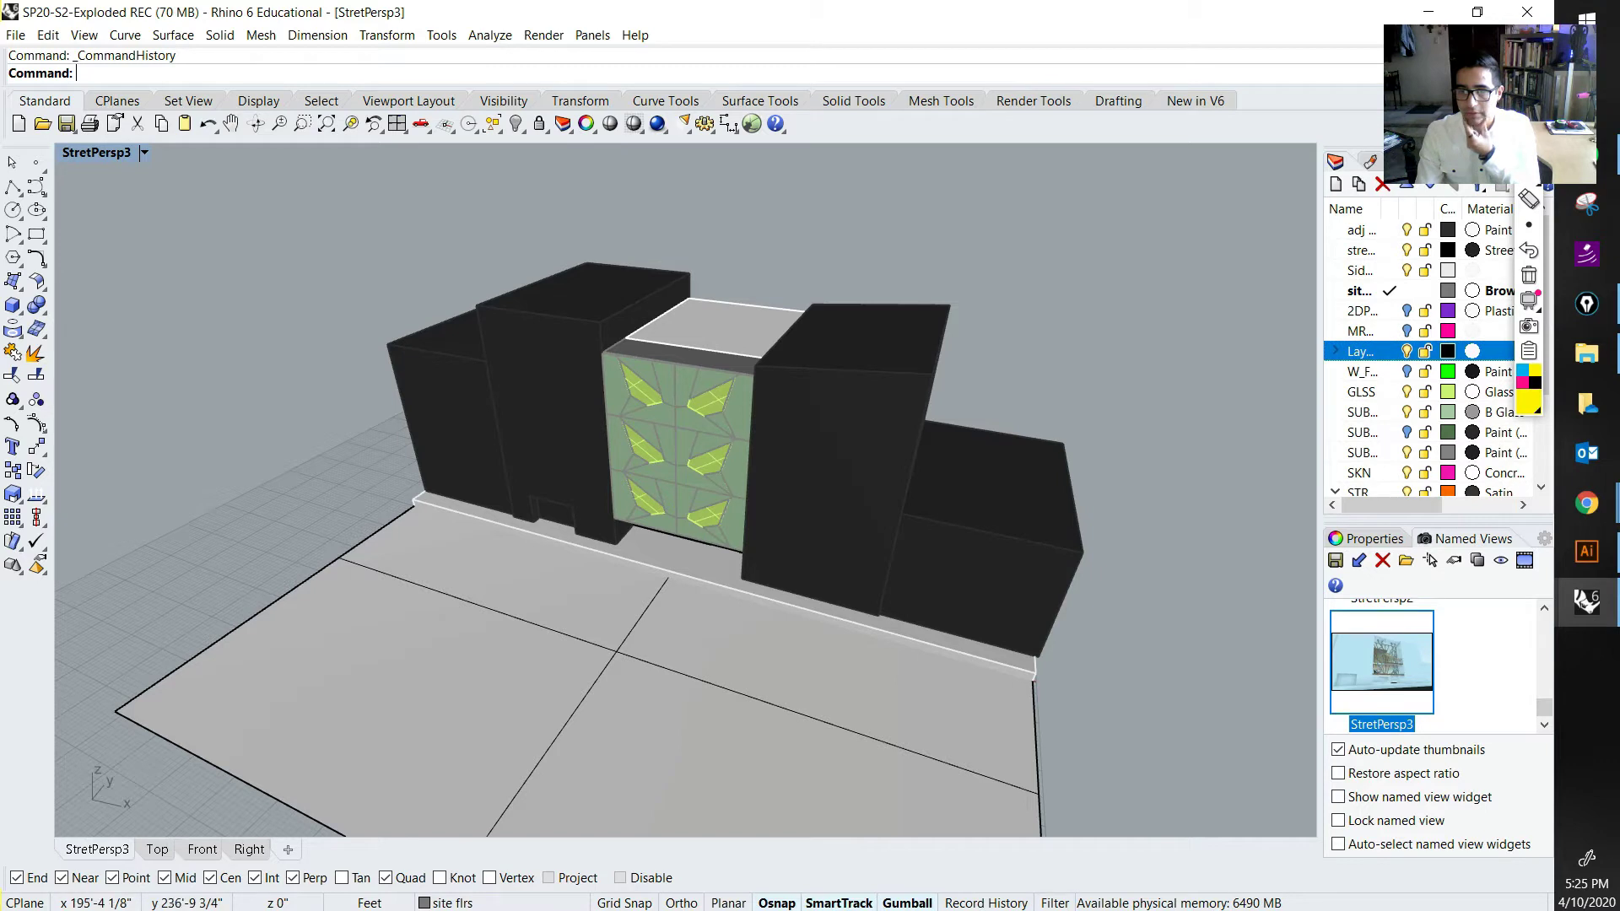
{"action": "right_click_drag", "start_coordinate": [675, 523], "coordinate": [573, 561]}
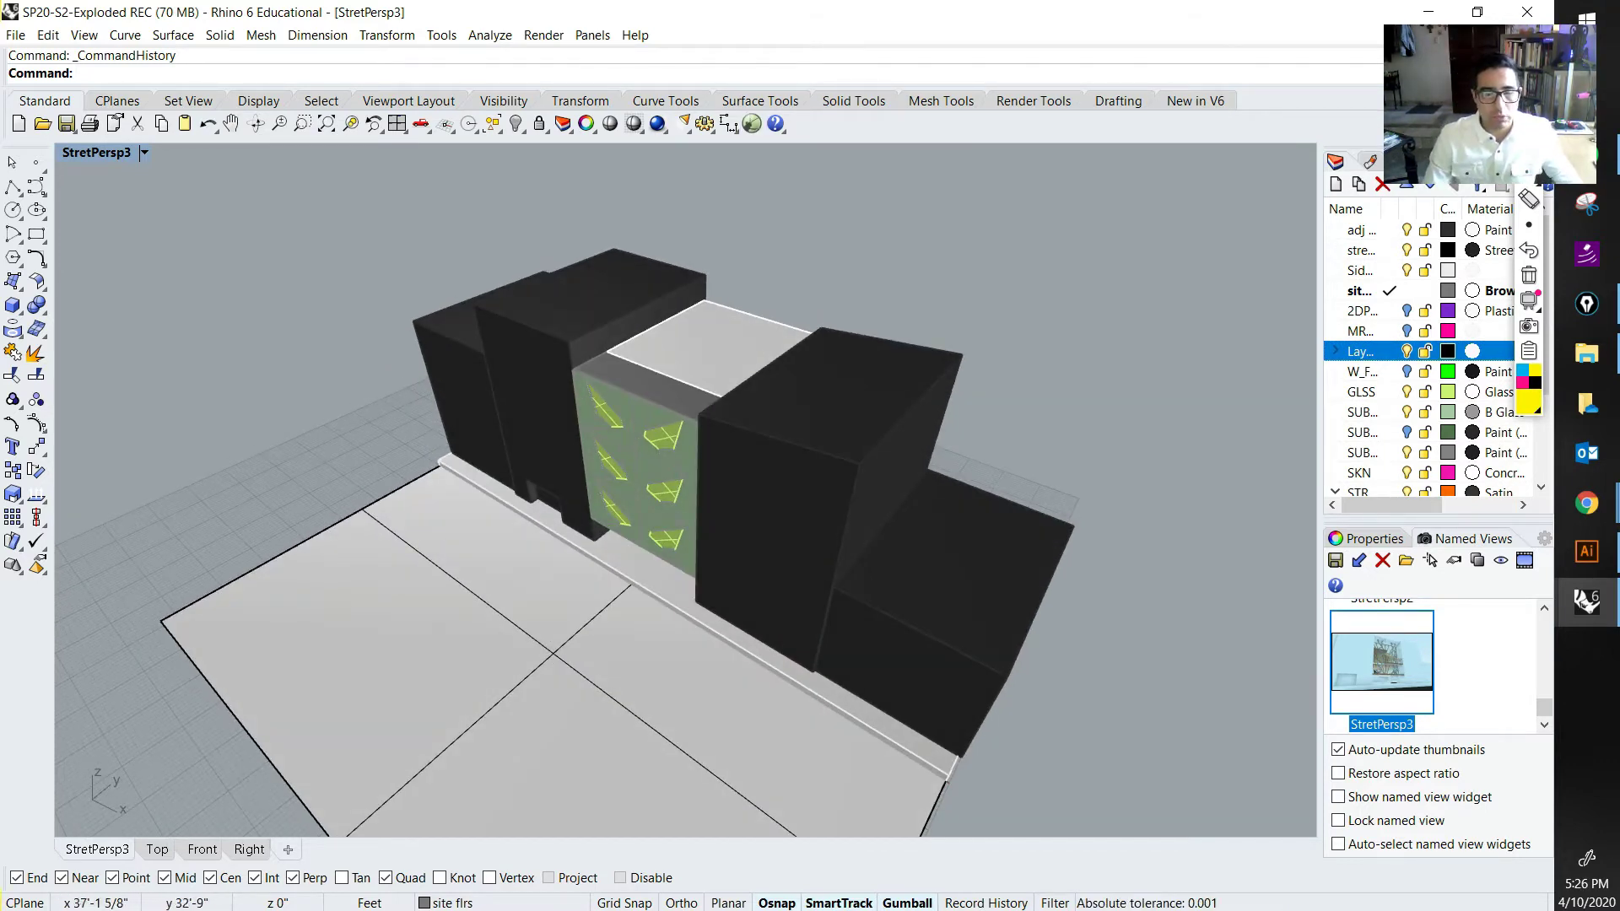
{"action": "scroll", "coordinate": [683, 506], "scroll_direction": "down", "scroll_amount": 4}
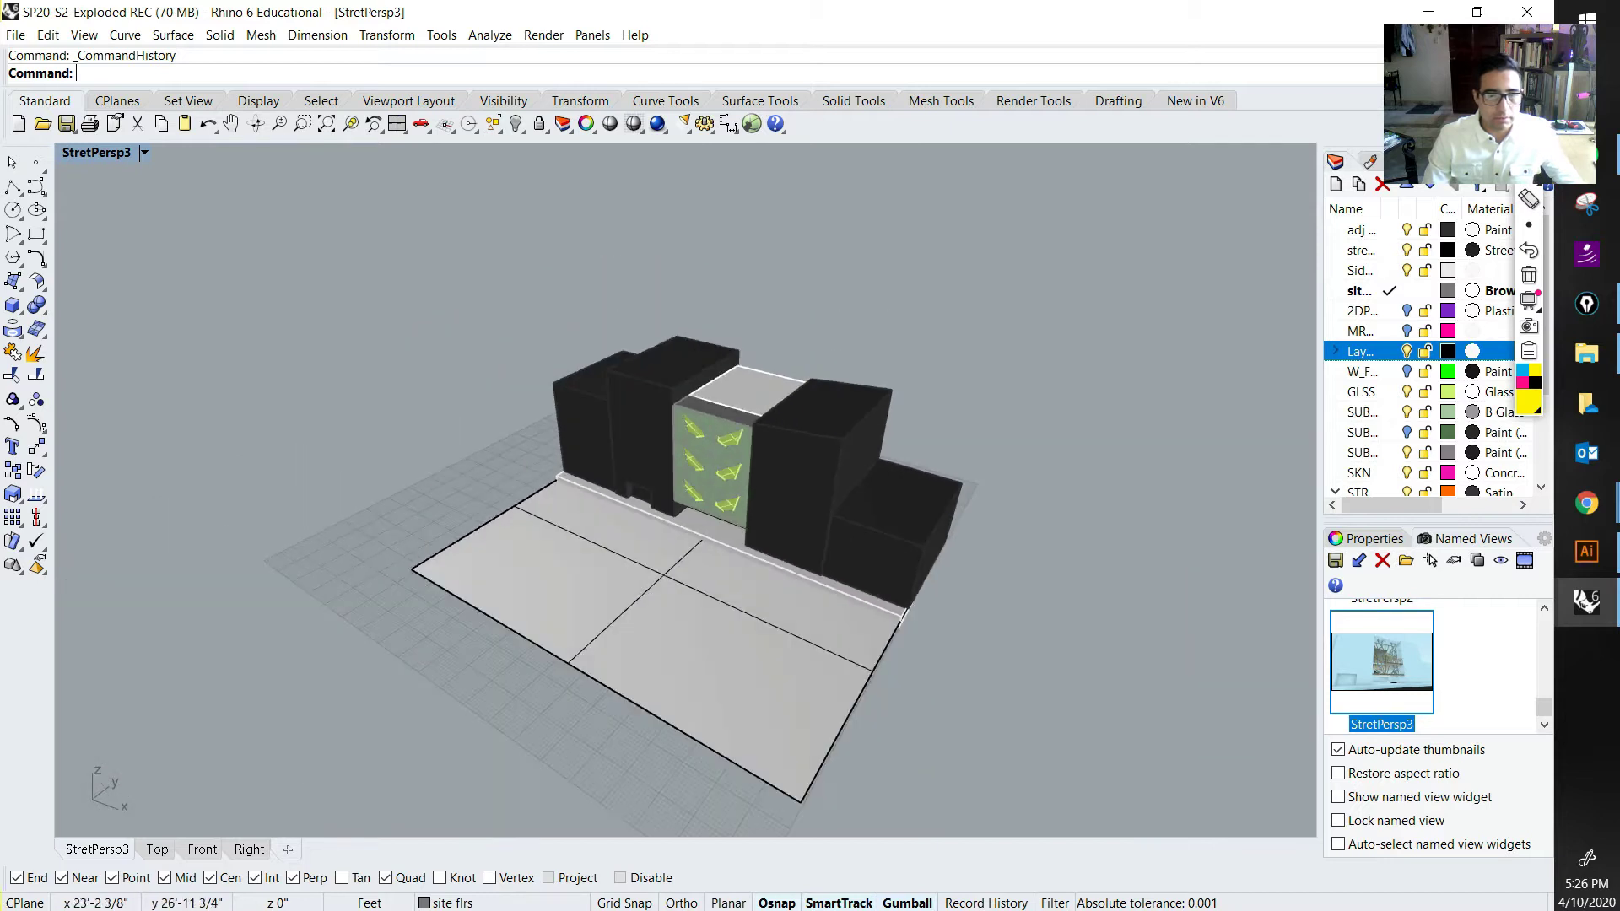
{"action": "right_click_drag", "start_coordinate": [675, 514], "coordinate": [800, 424], "text": "shift"}
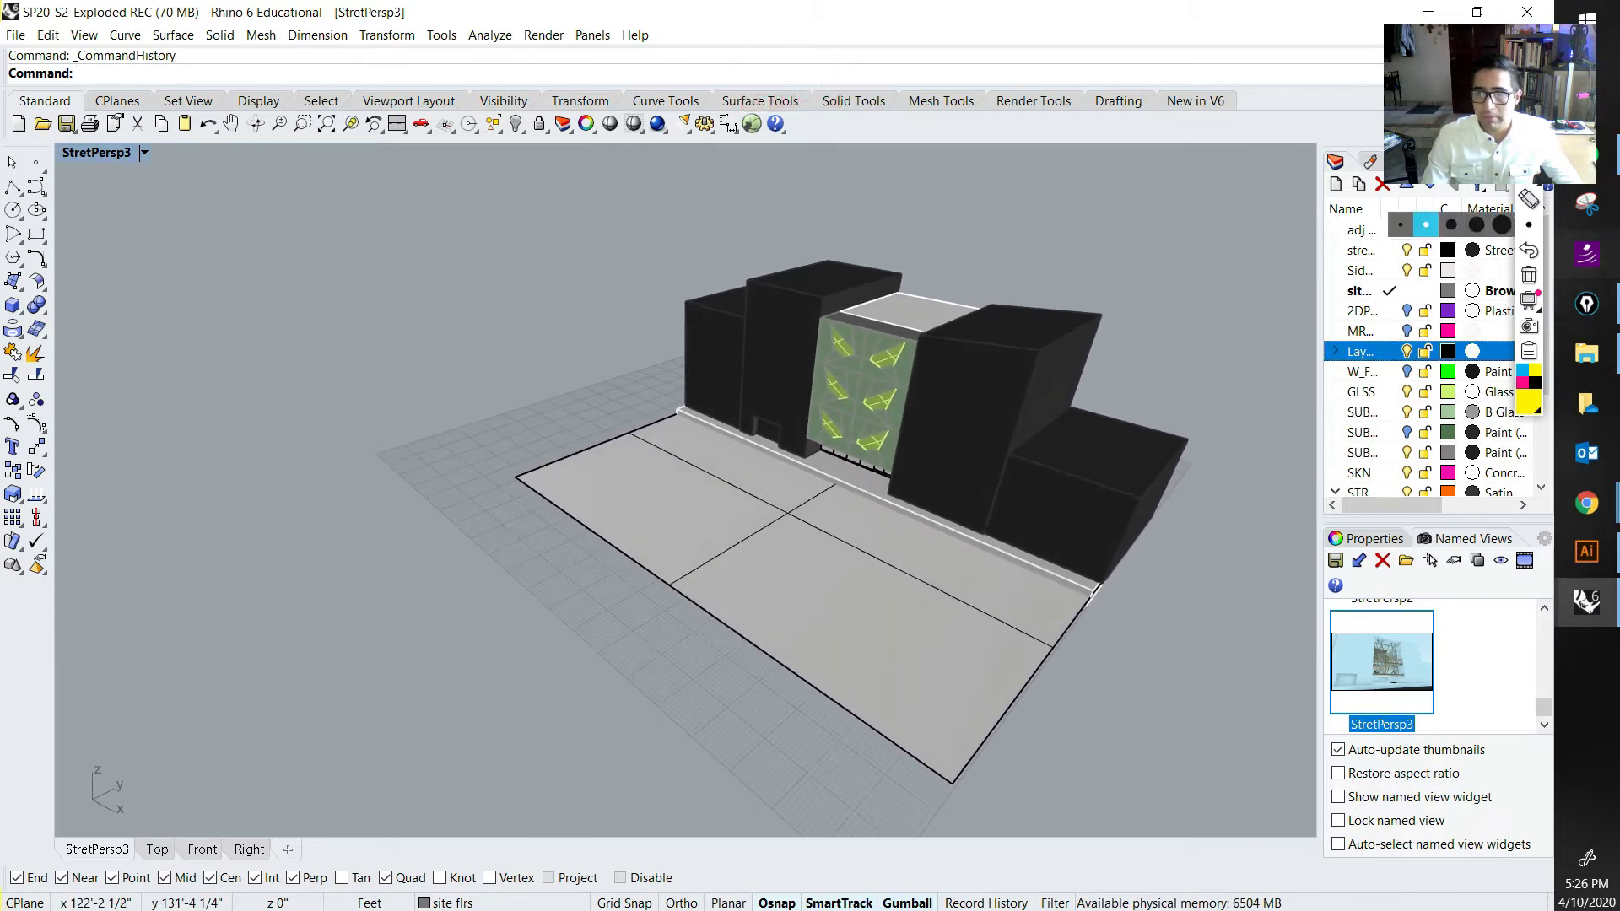
{"action": "left_click", "coordinate": [1529, 150]}
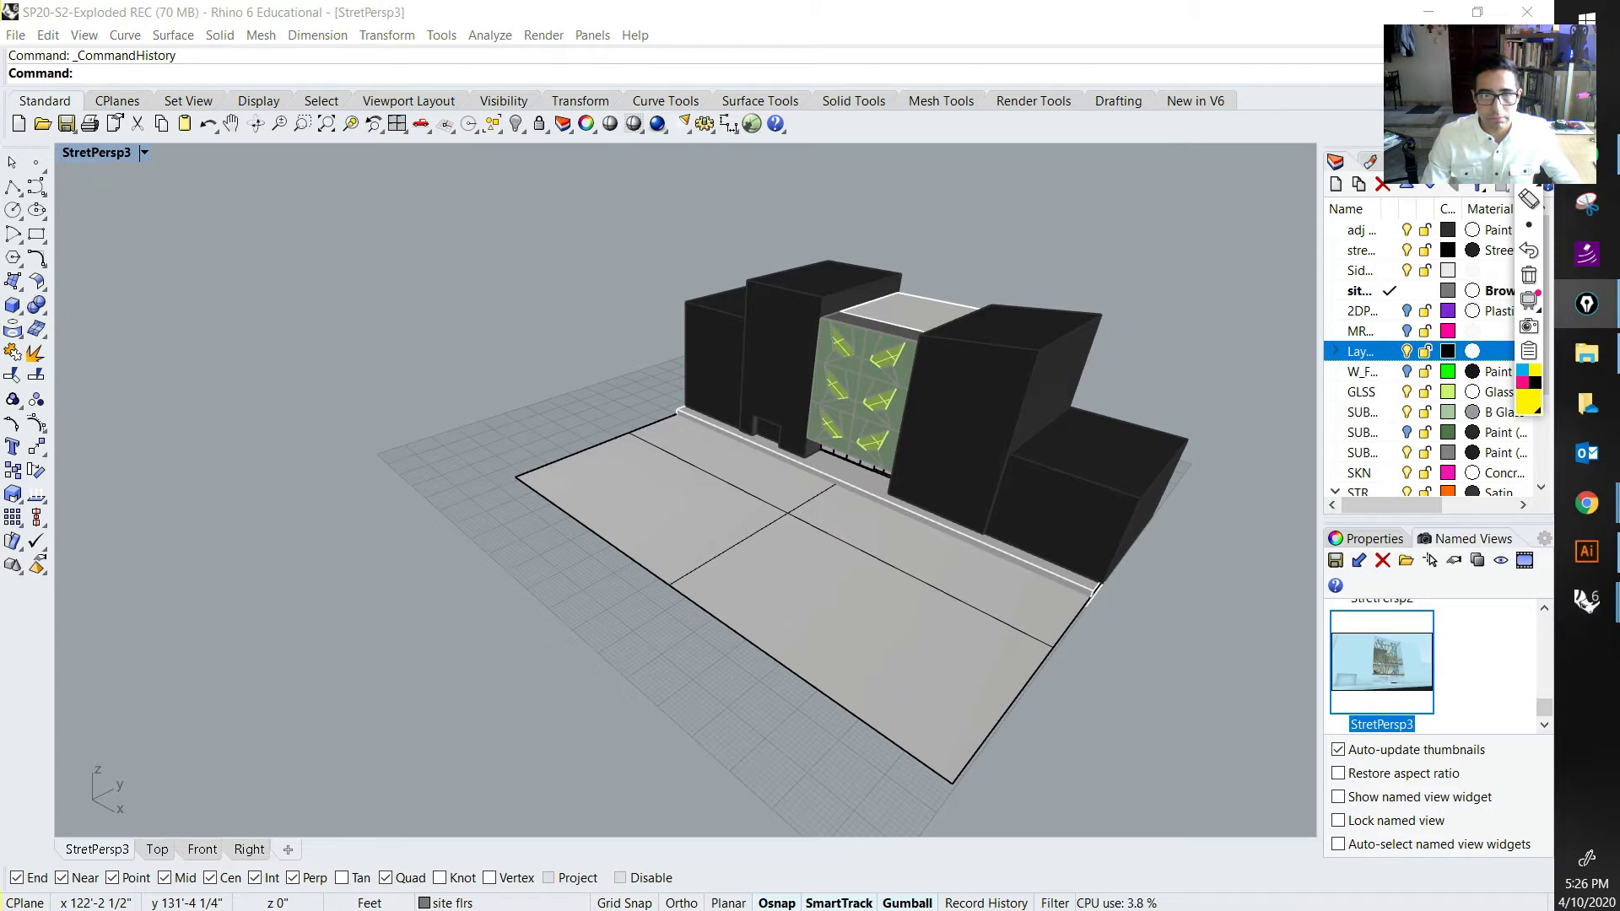
{"action": "left_click_drag", "start_coordinate": [760, 333], "coordinate": [821, 356]}
{"action": "left_click_drag", "start_coordinate": [821, 440], "coordinate": [810, 486]}
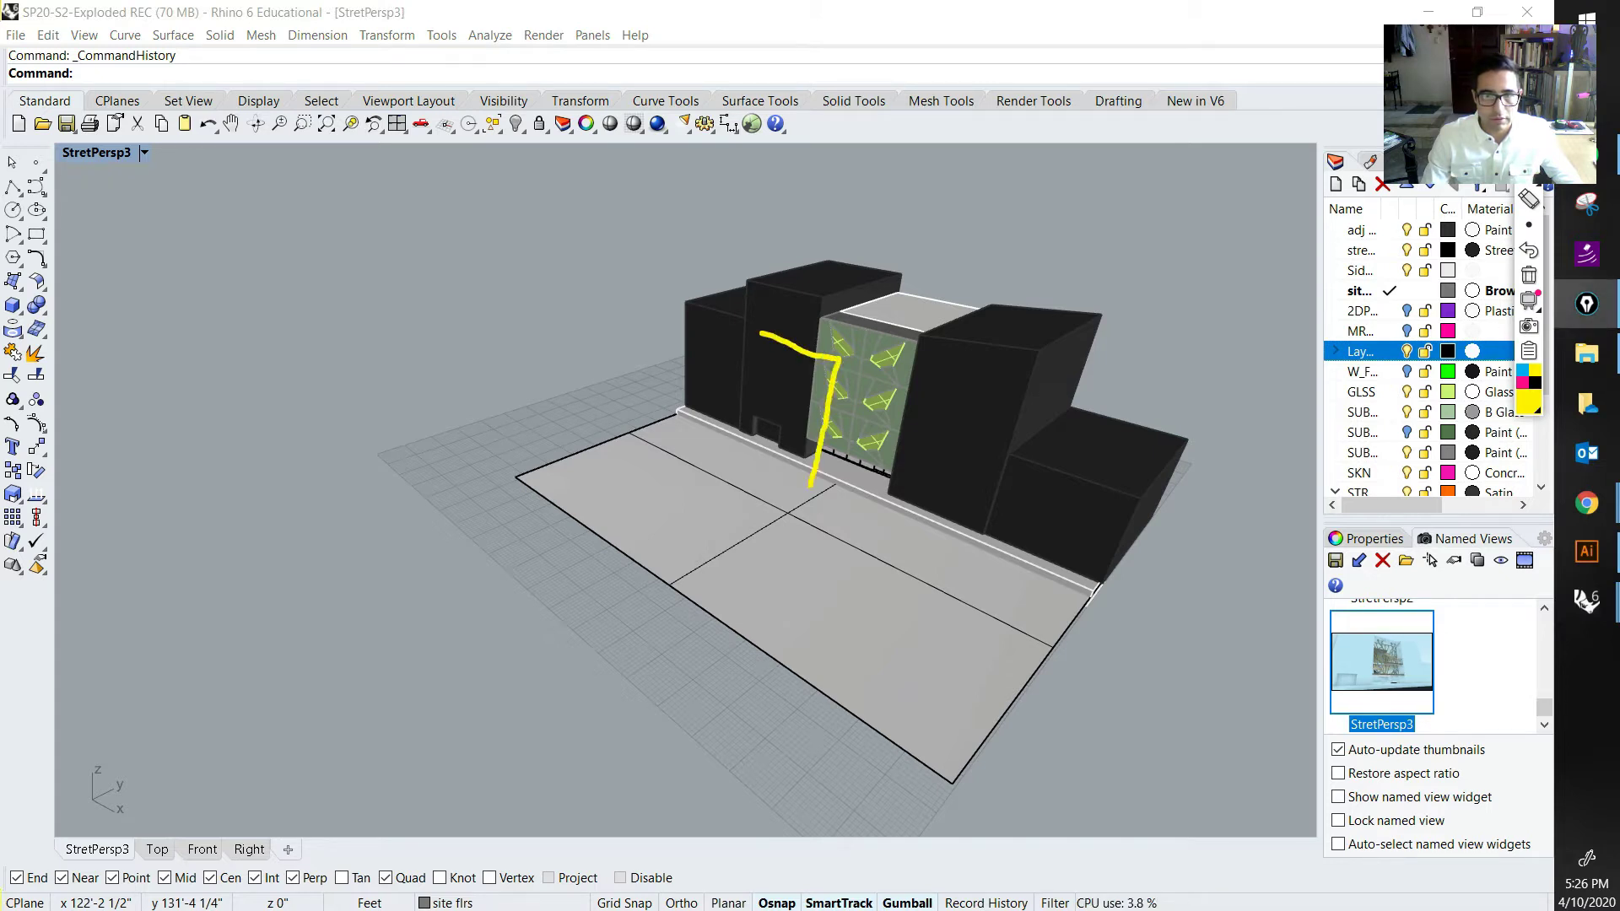
{"action": "left_click_drag", "start_coordinate": [759, 333], "coordinate": [727, 463]}
{"action": "mouse_move", "coordinate": [689, 368]}
{"action": "left_mouse_down"}
{"action": "mouse_move", "coordinate": [787, 380]}
{"action": "mouse_move", "coordinate": [768, 499]}
{"action": "left_mouse_up"}
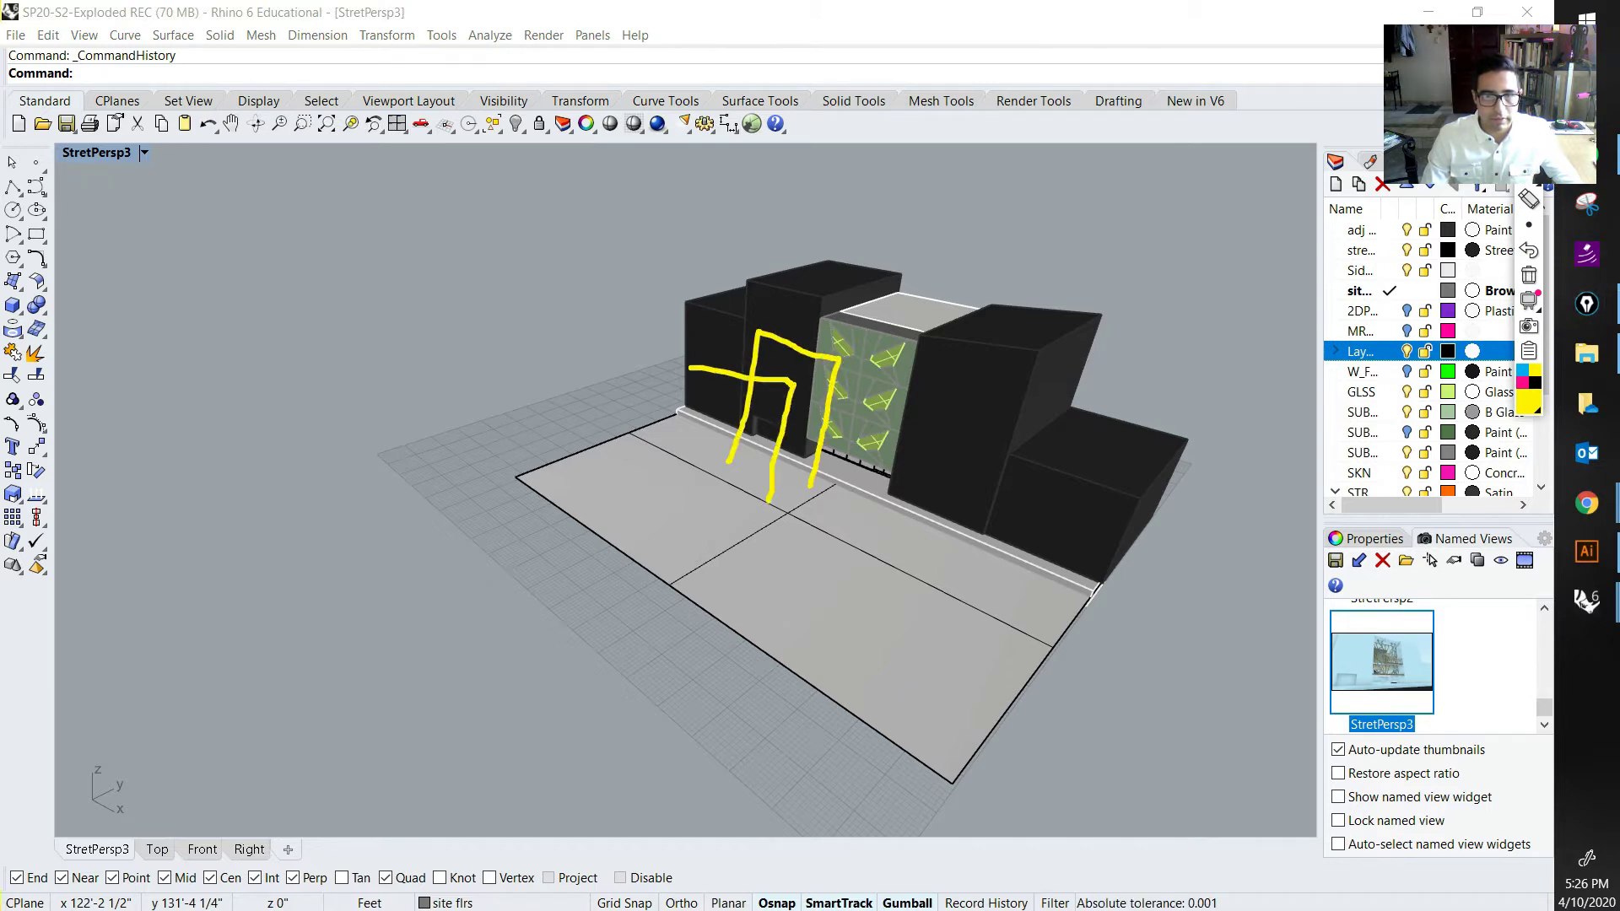
{"action": "mouse_move", "coordinate": [676, 482]}
{"action": "left_mouse_down"}
{"action": "mouse_move", "coordinate": [698, 369]}
{"action": "mouse_move", "coordinate": [711, 421]}
{"action": "mouse_move", "coordinate": [671, 540]}
{"action": "left_mouse_up"}
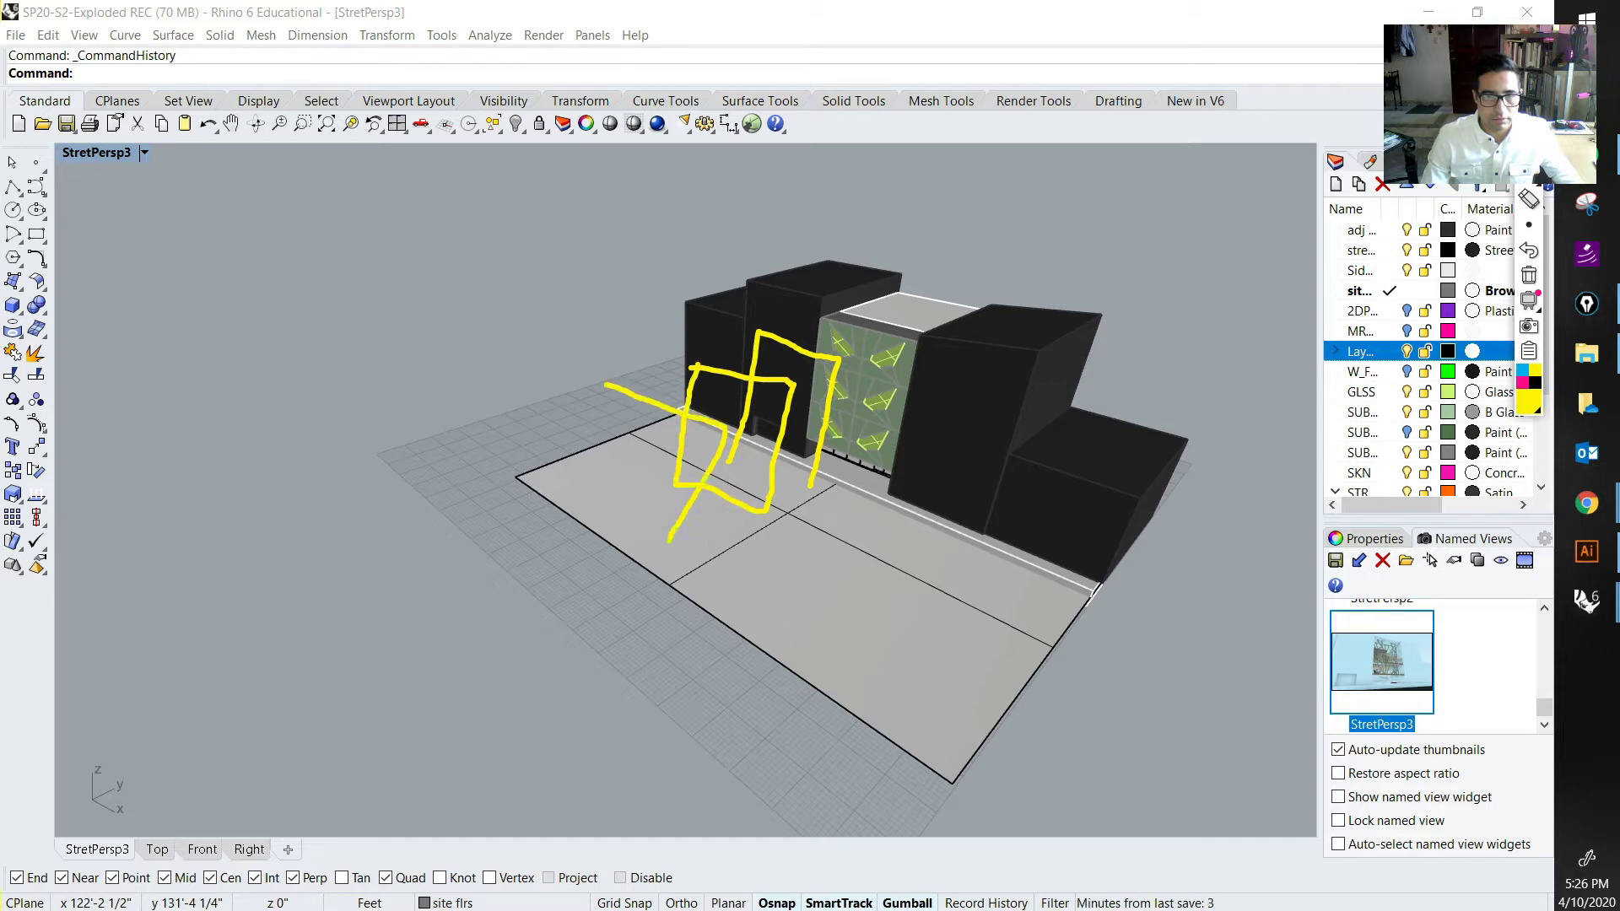
{"action": "mouse_move", "coordinate": [616, 405]}
{"action": "left_mouse_down"}
{"action": "mouse_move", "coordinate": [590, 486]}
{"action": "mouse_move", "coordinate": [663, 489]}
{"action": "mouse_move", "coordinate": [487, 576]}
{"action": "mouse_move", "coordinate": [534, 447]}
{"action": "left_mouse_up"}
{"action": "mouse_move", "coordinate": [434, 500]}
{"action": "left_mouse_down"}
{"action": "mouse_move", "coordinate": [506, 525]}
{"action": "mouse_move", "coordinate": [460, 688]}
{"action": "mouse_move", "coordinate": [417, 554]}
{"action": "mouse_move", "coordinate": [434, 499]}
{"action": "left_mouse_up"}
{"action": "mouse_move", "coordinate": [822, 422]}
{"action": "right_mouse_down"}
{"action": "mouse_move", "coordinate": [802, 420]}
{"action": "mouse_move", "coordinate": [861, 412]}
{"action": "mouse_move", "coordinate": [828, 433]}
{"action": "mouse_move", "coordinate": [814, 416]}
{"action": "right_mouse_up"}
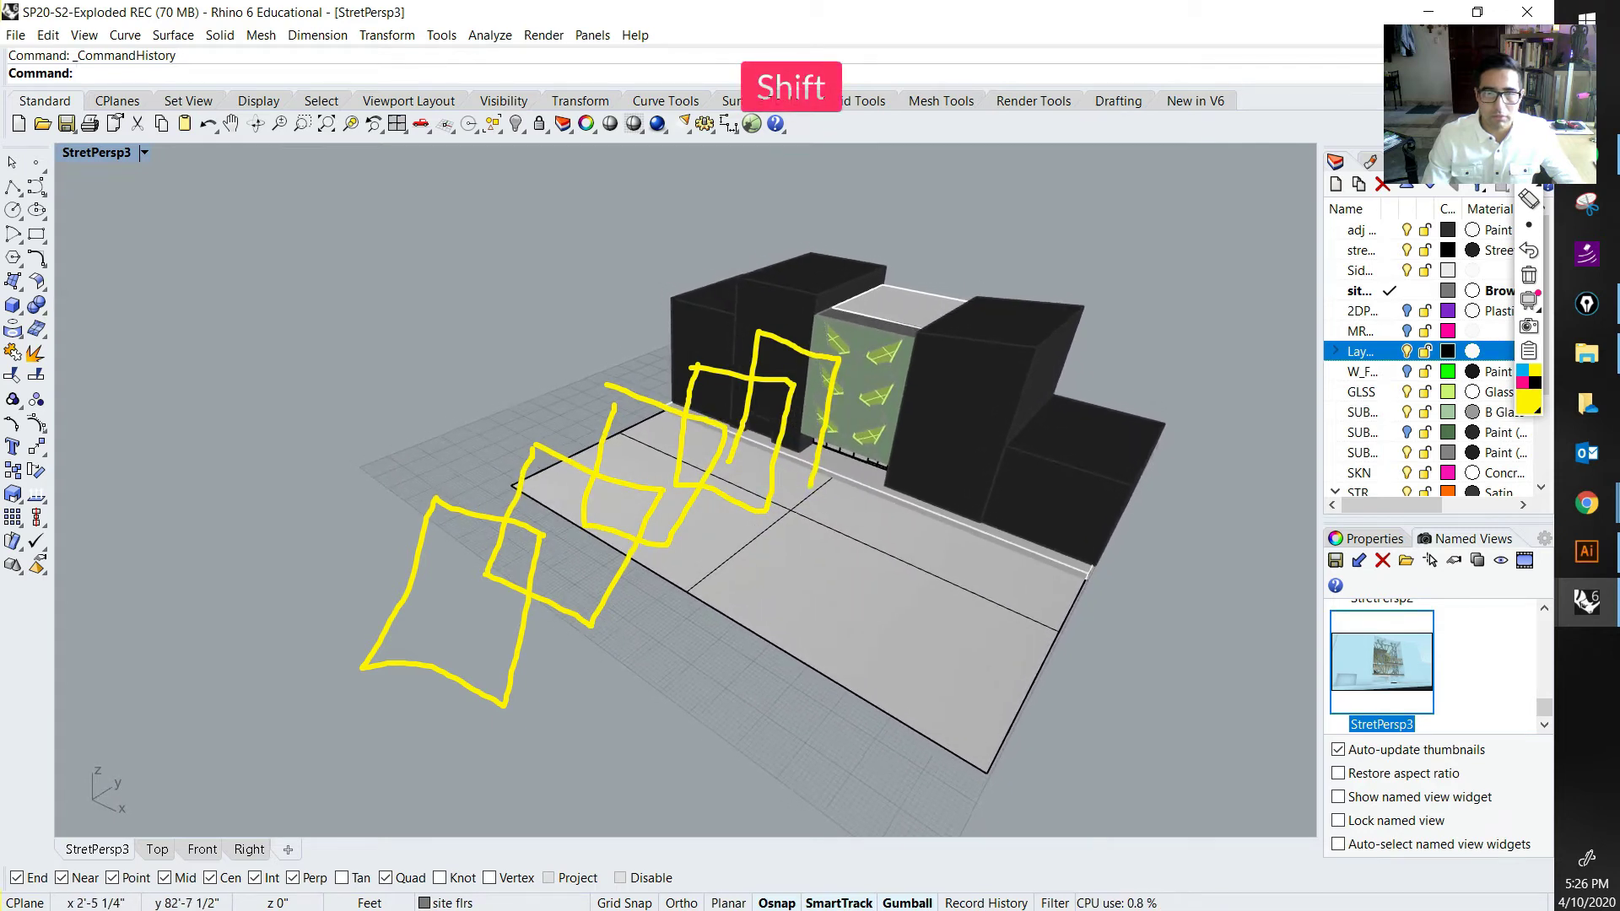
{"action": "left_click", "coordinate": [1529, 275]}
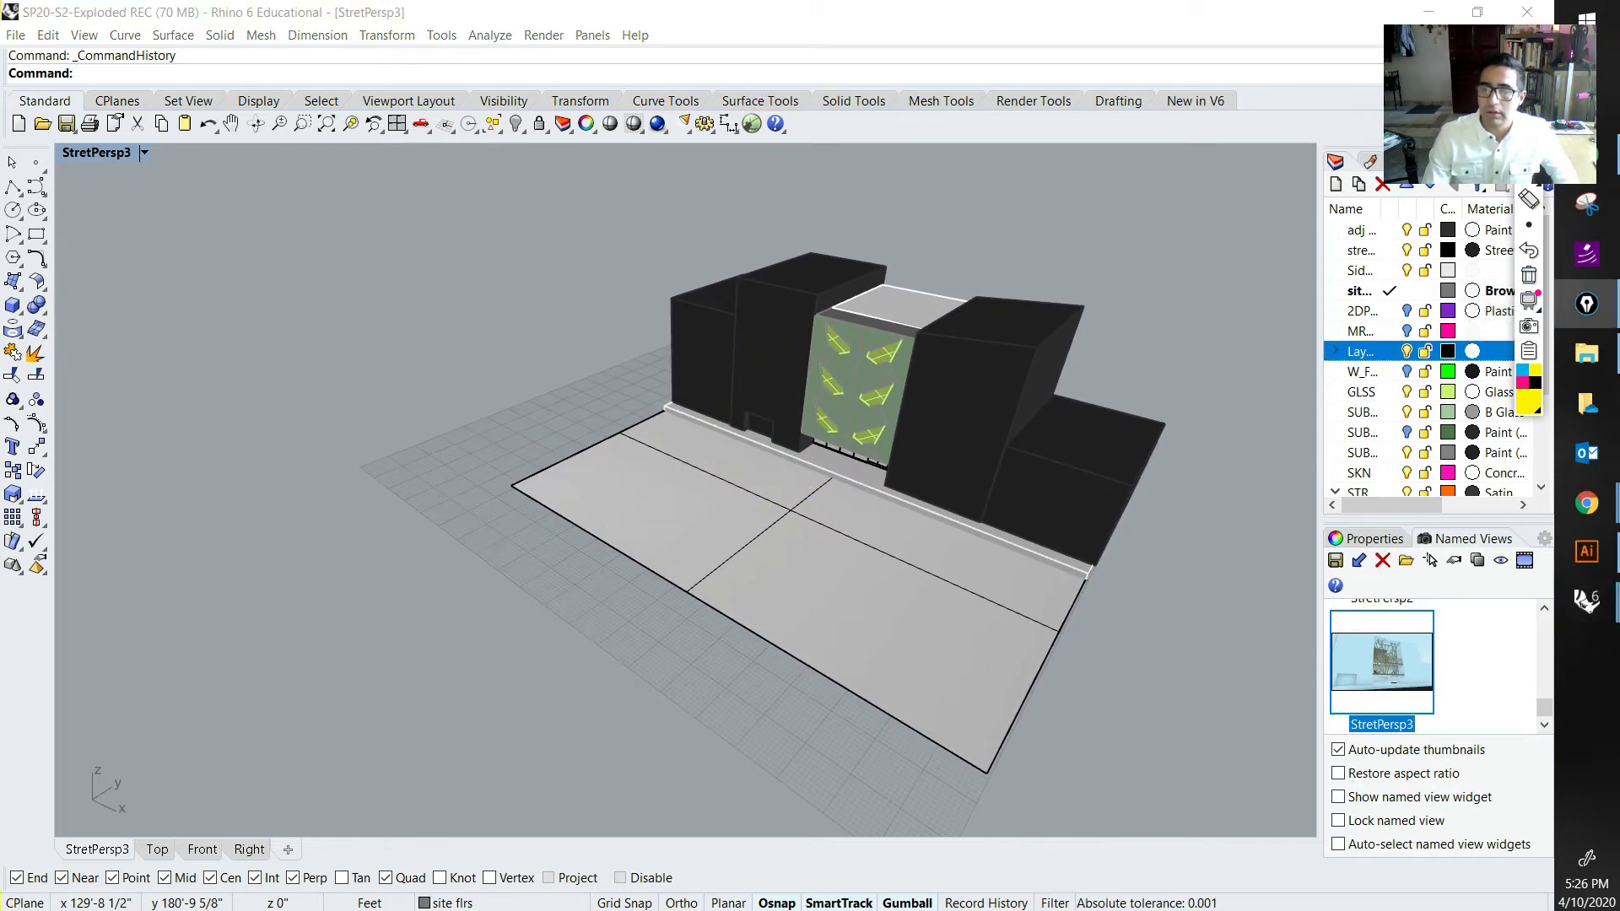
{"action": "left_click", "coordinate": [1529, 124]}
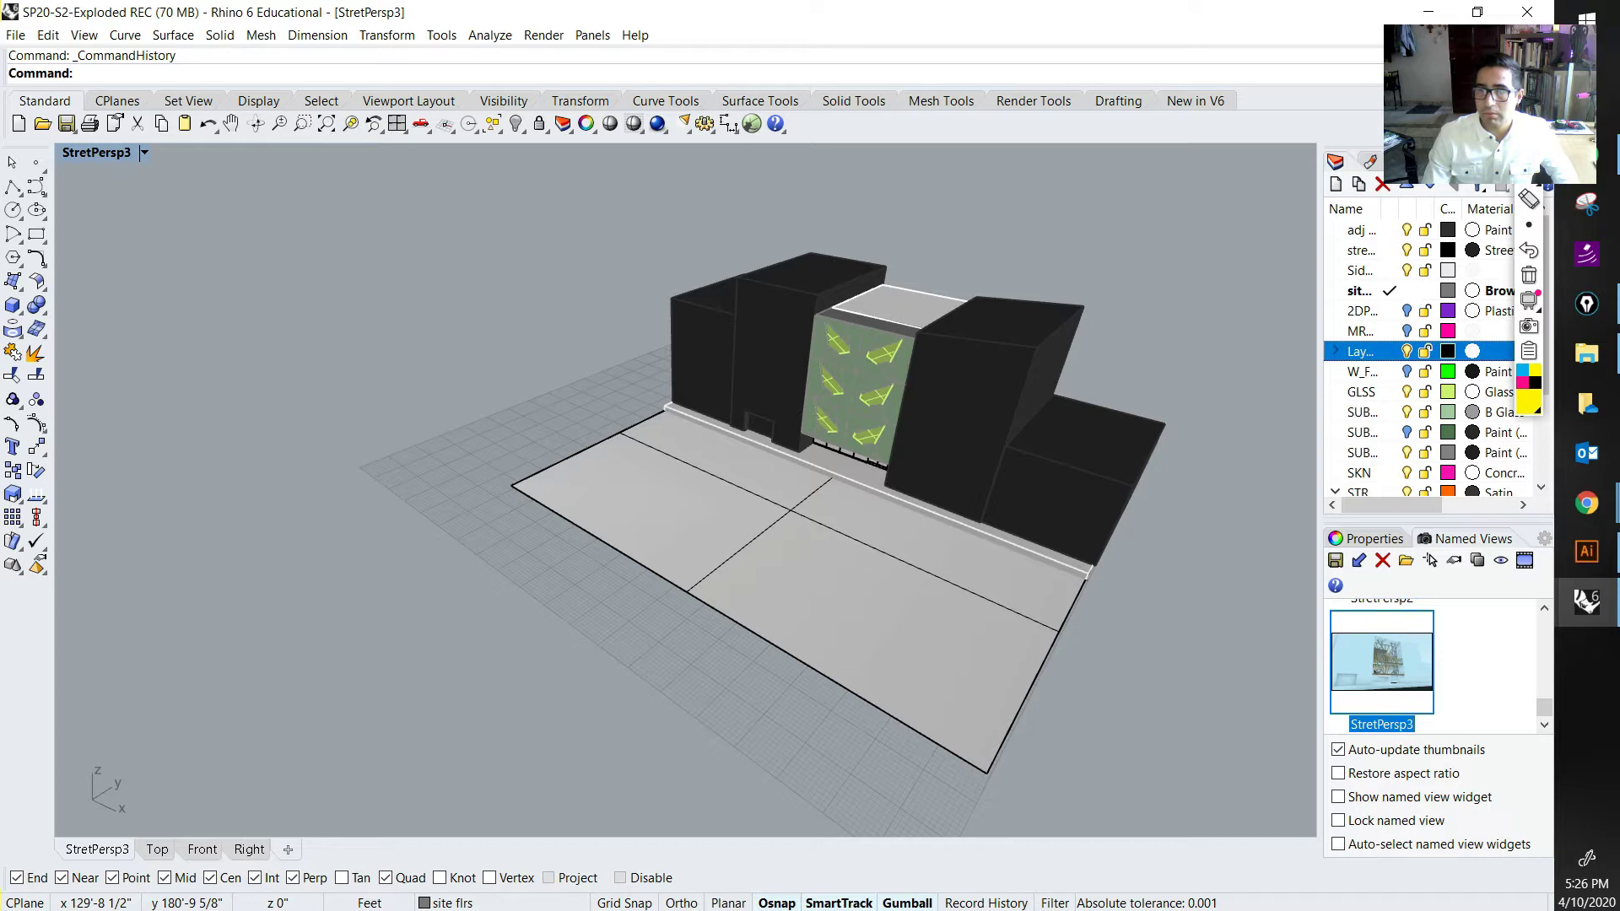
{"action": "left_click", "coordinate": [1528, 149]}
{"action": "mouse_move", "coordinate": [1317, 519]}
{"action": "left_mouse_down"}
{"action": "mouse_move", "coordinate": [1354, 561]}
{"action": "mouse_move", "coordinate": [1290, 525]}
{"action": "left_mouse_up"}
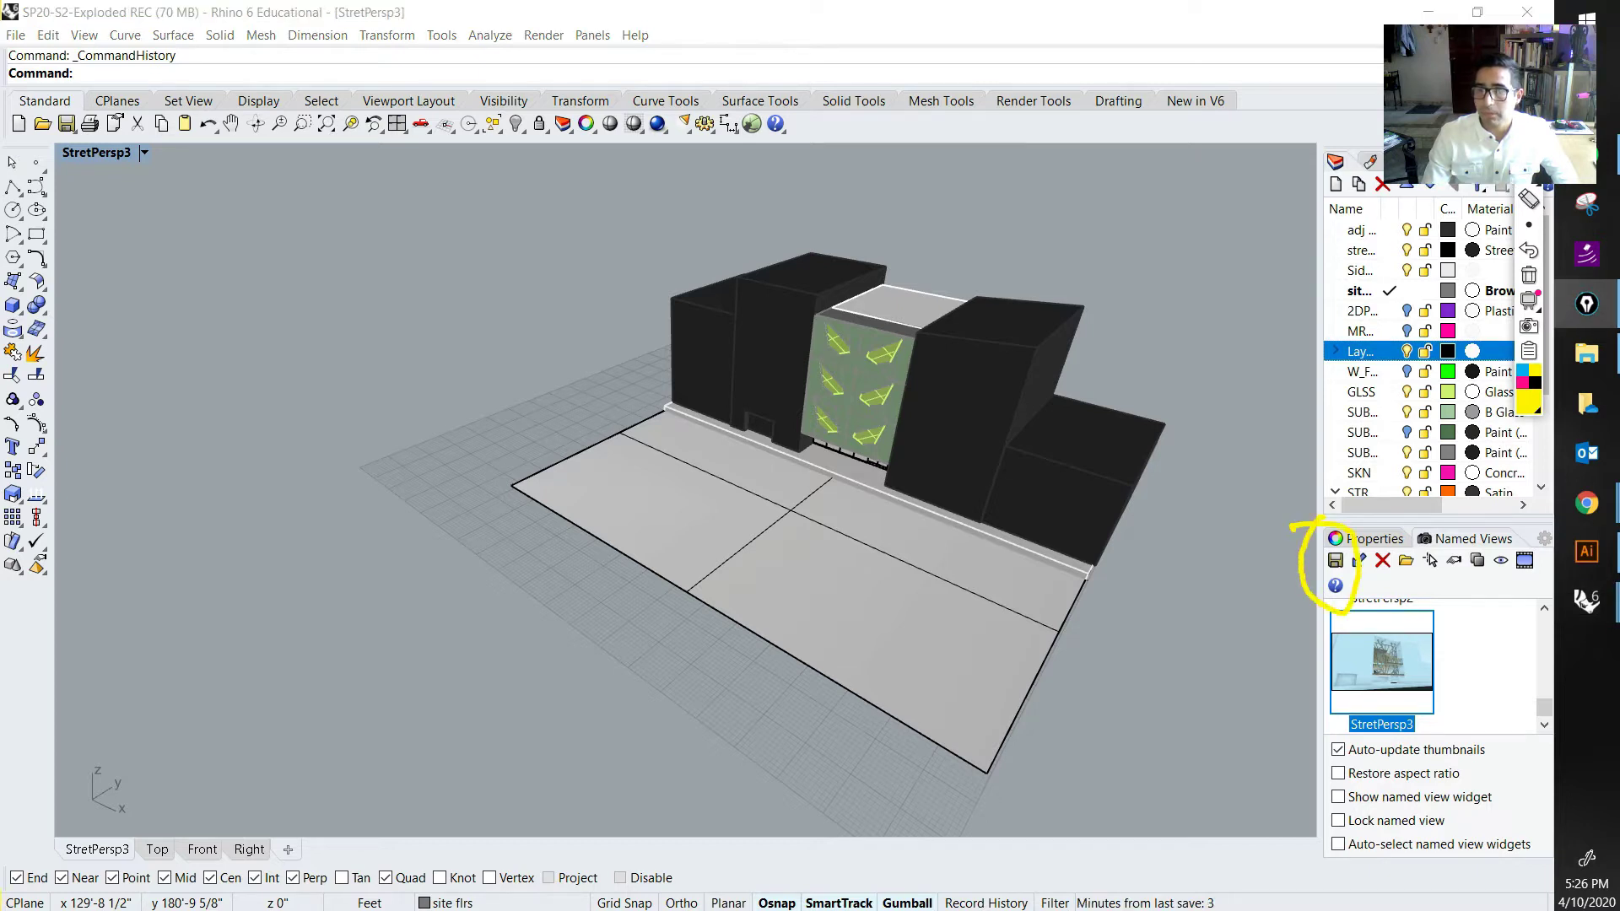
{"action": "left_click", "coordinate": [1528, 275]}
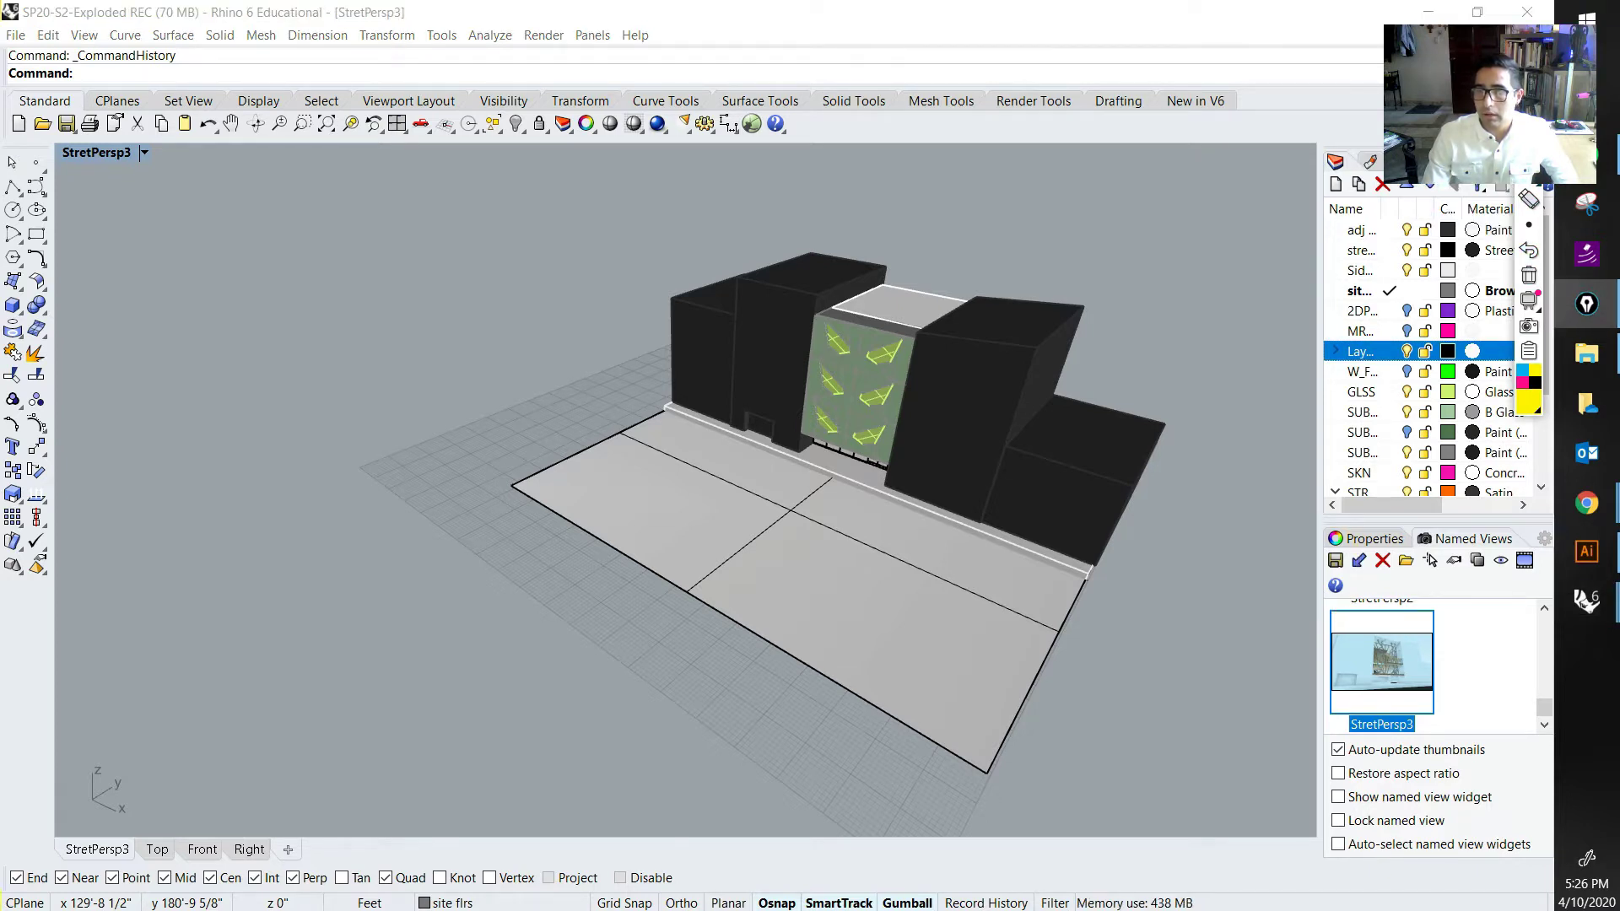
Step: Save the current perspective viewport as a named view called Expld1 and restore that view after orbiting away
{"action": "left_click", "coordinate": [1335, 560]}
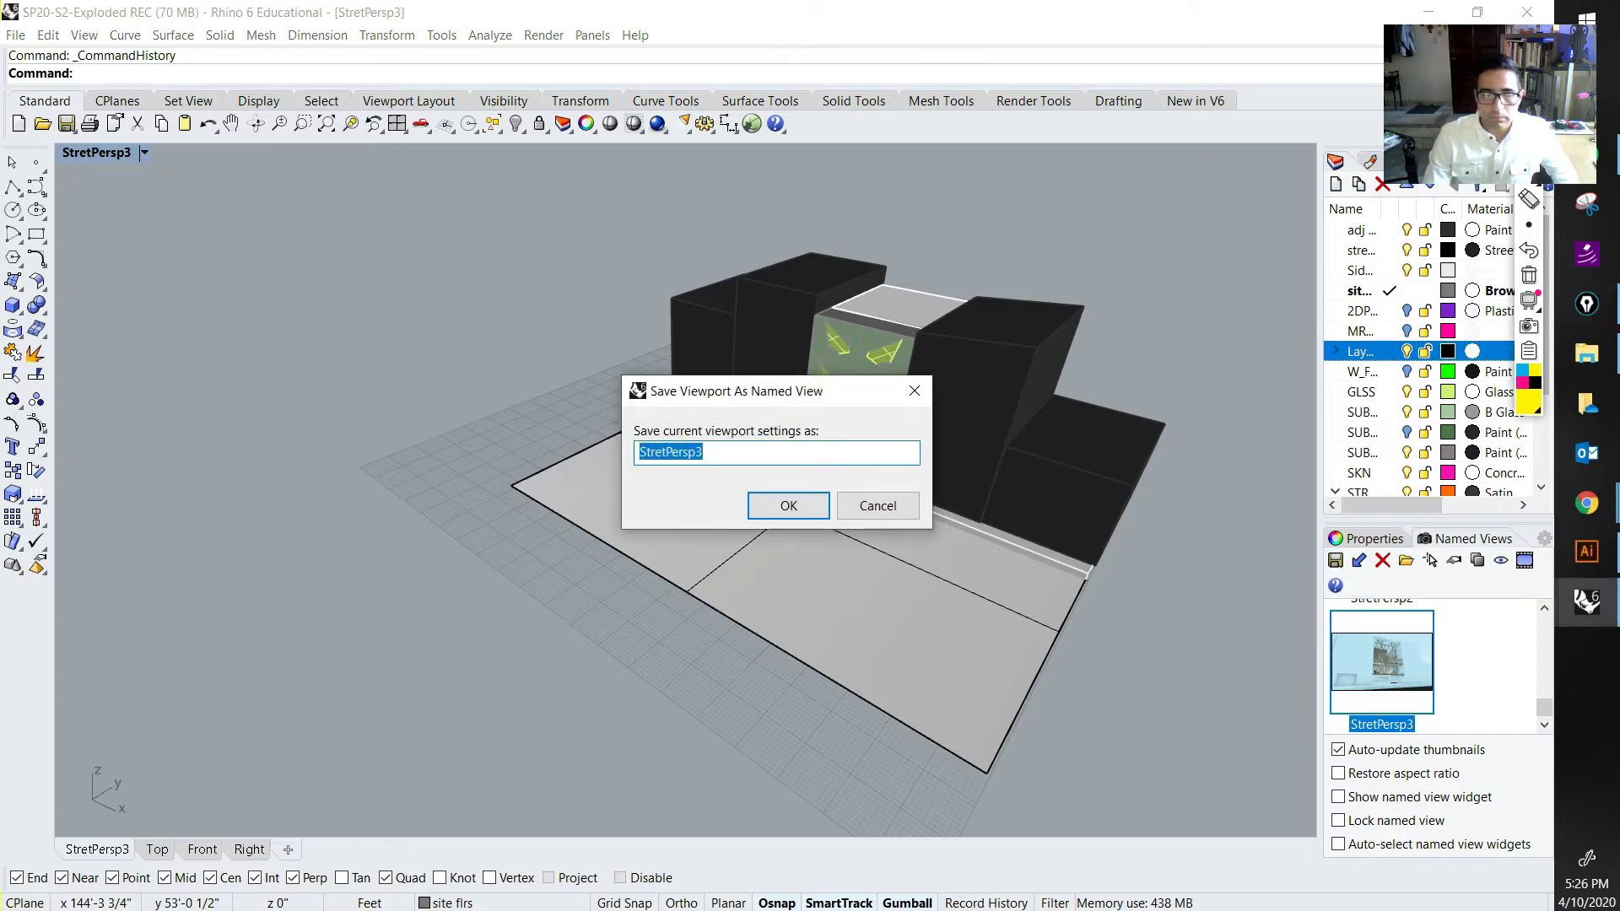
{"action": "key", "text": "Caps_Lock"}
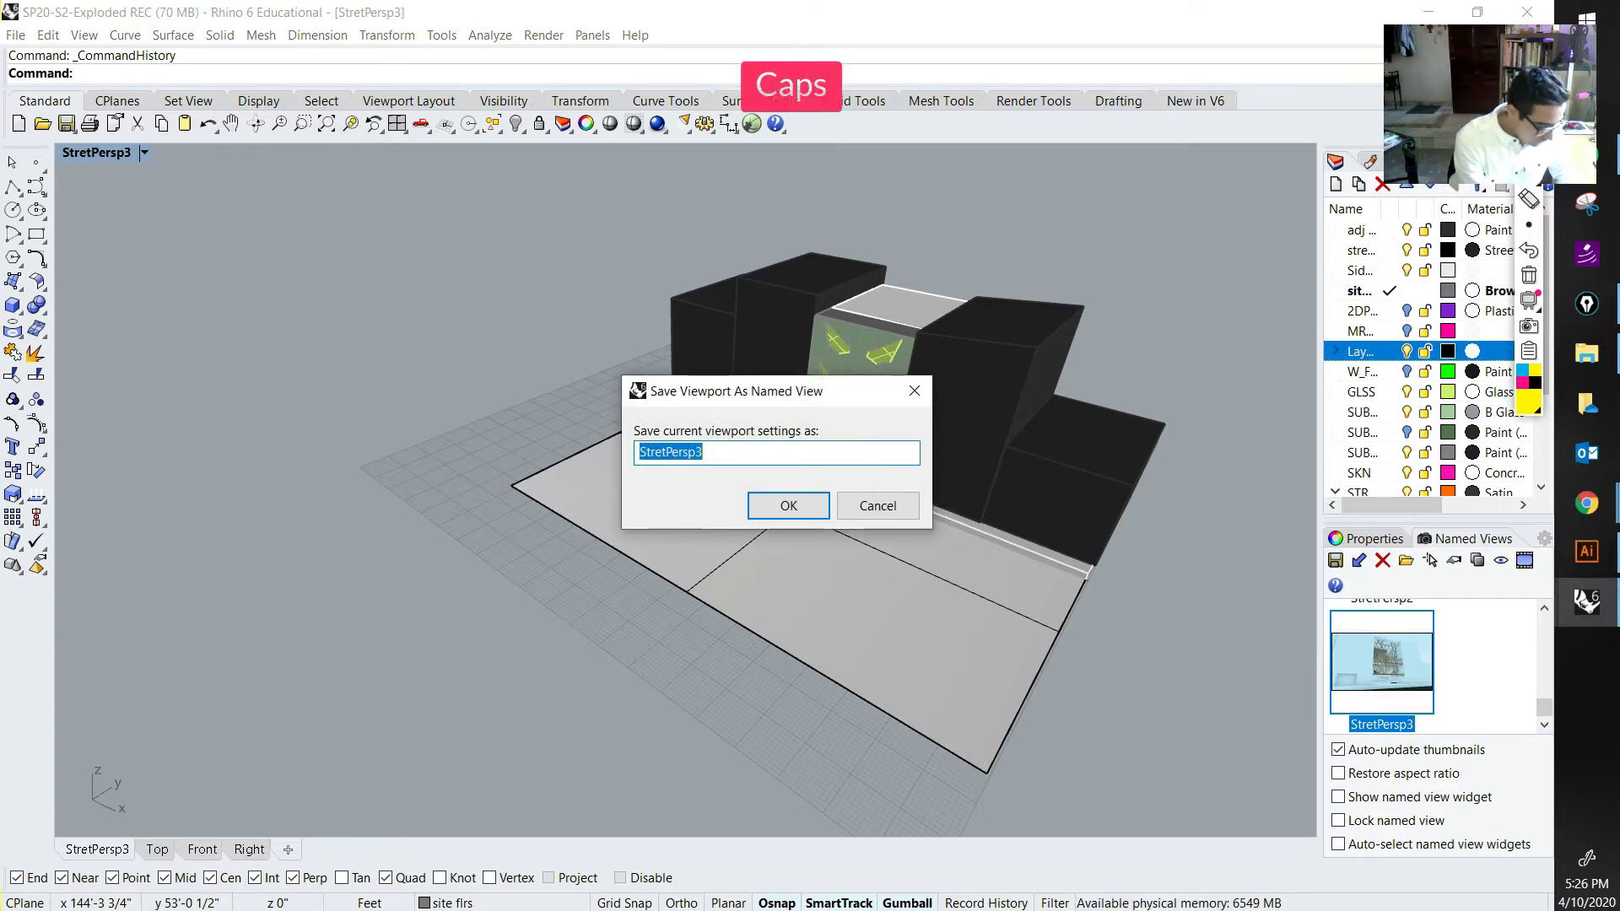
{"action": "type", "text": "Expld1"}
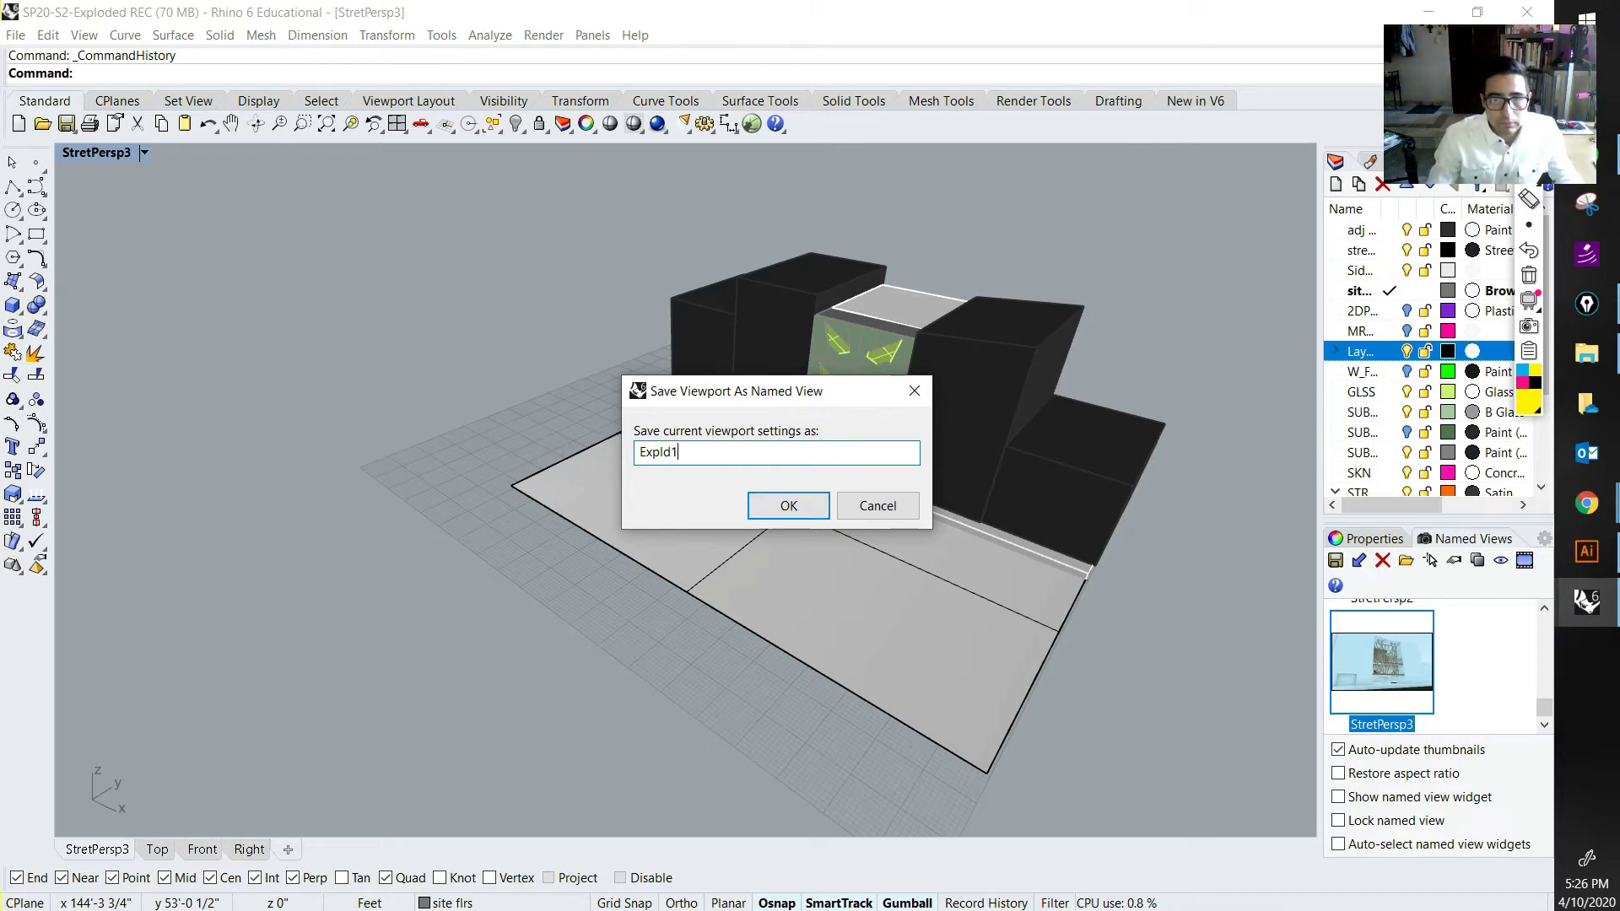
{"action": "key", "text": "Return"}
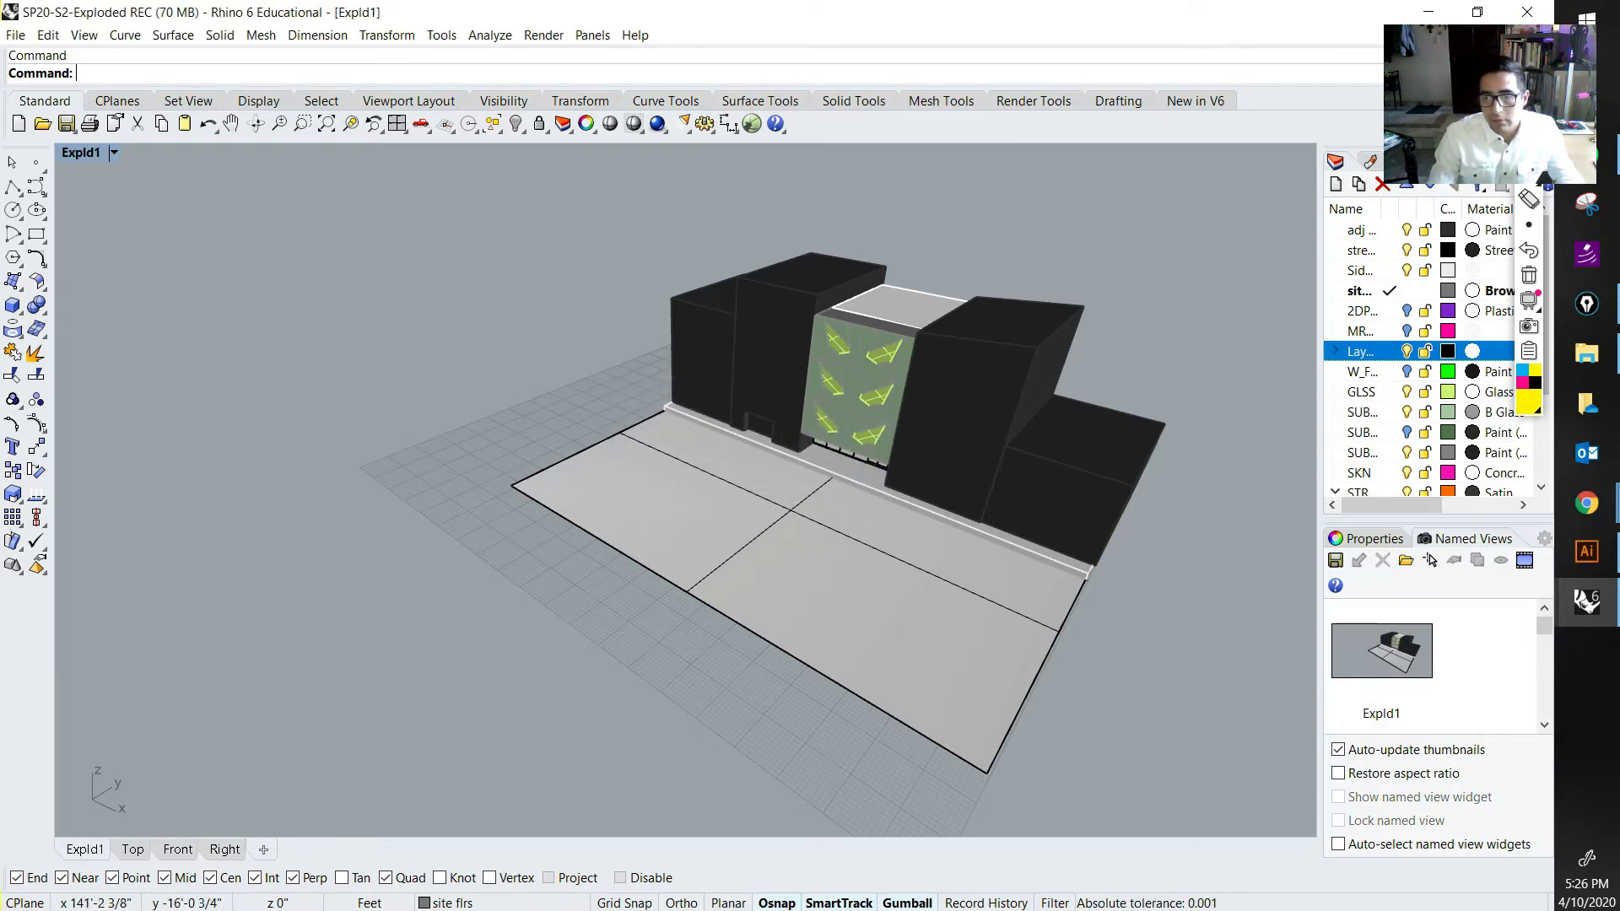
{"action": "right_click_drag", "start_coordinate": [625, 620], "coordinate": [809, 527]}
{"action": "double_click", "coordinate": [1381, 654]}
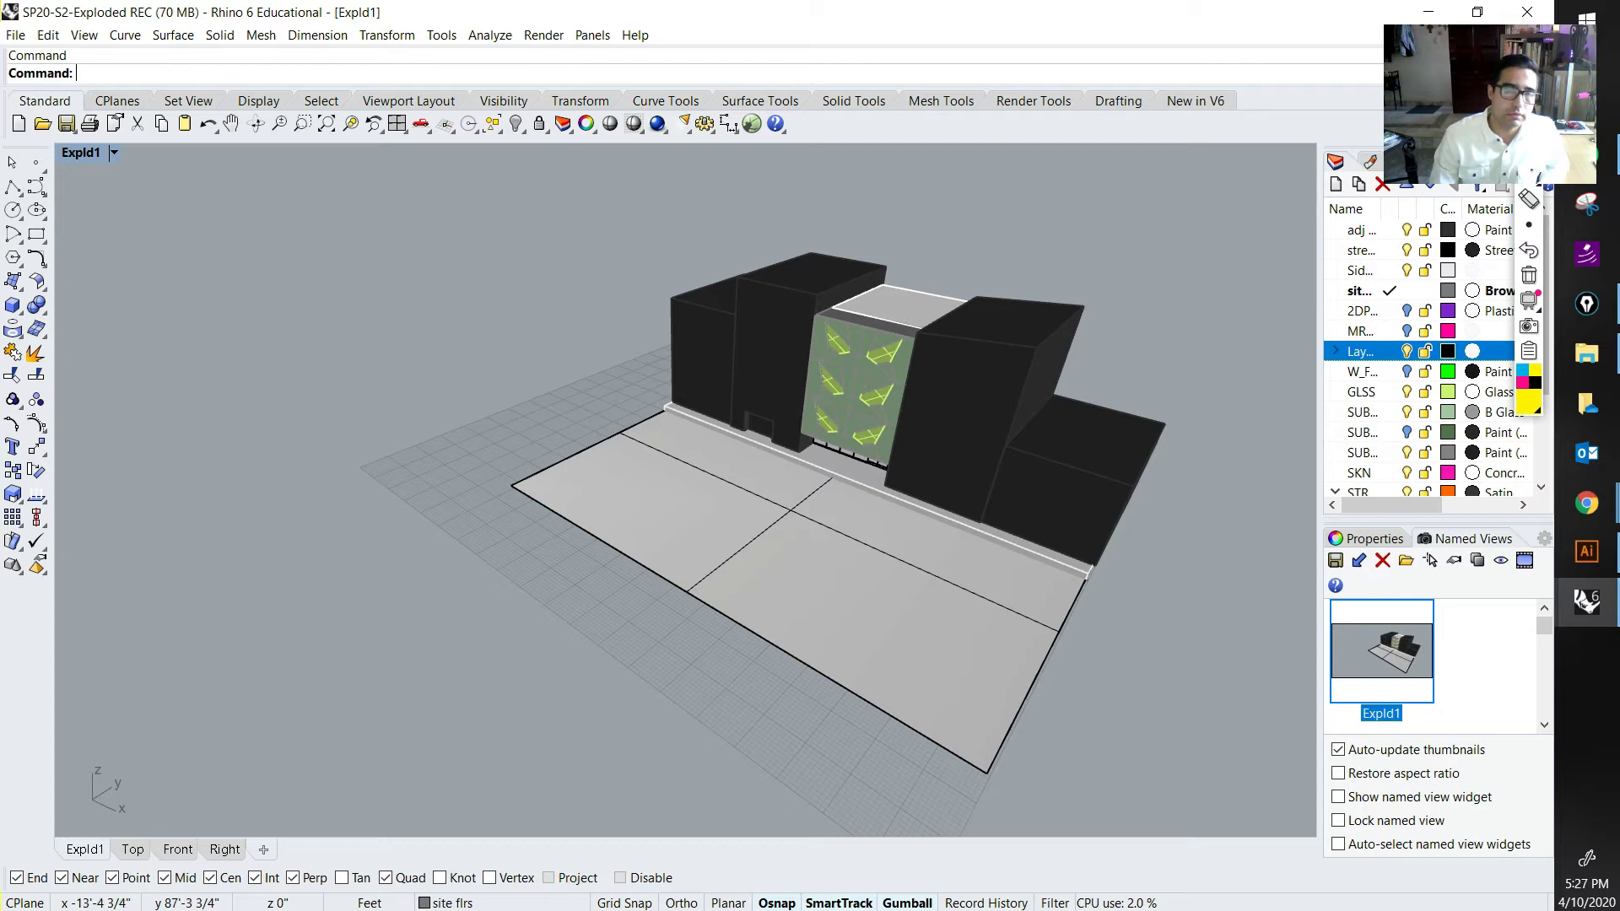
Step: Select the grouped green facade panels between the black neighbouring buildings for moving
{"action": "left_click", "coordinate": [853, 396]}
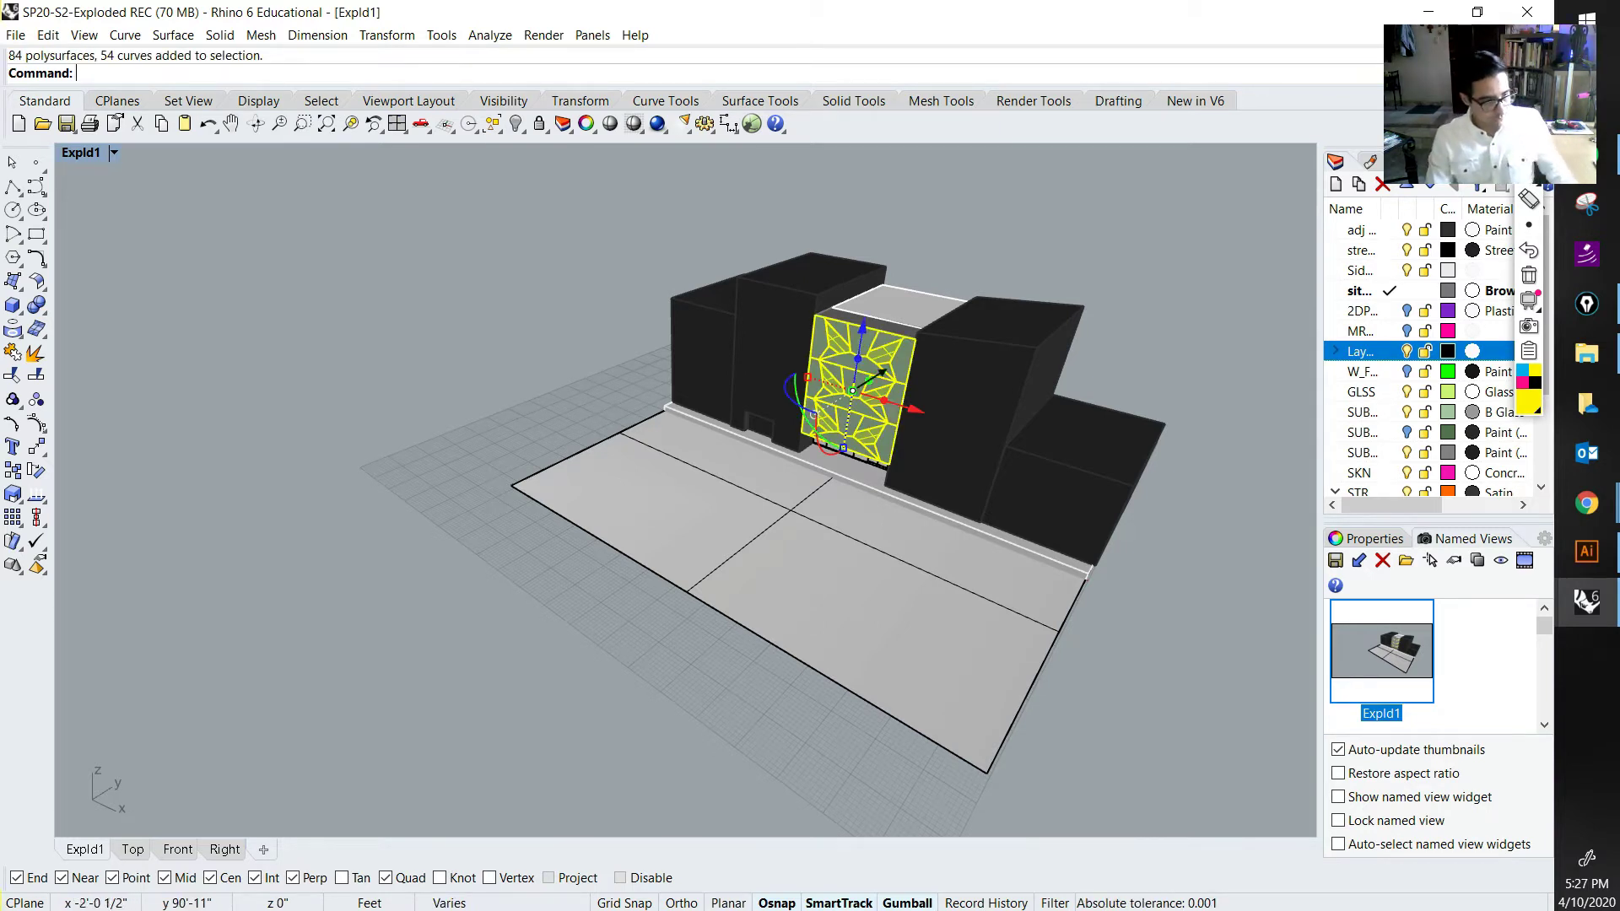
{"action": "right_click_drag", "start_coordinate": [844, 473], "coordinate": [730, 477], "text": "ctrl"}
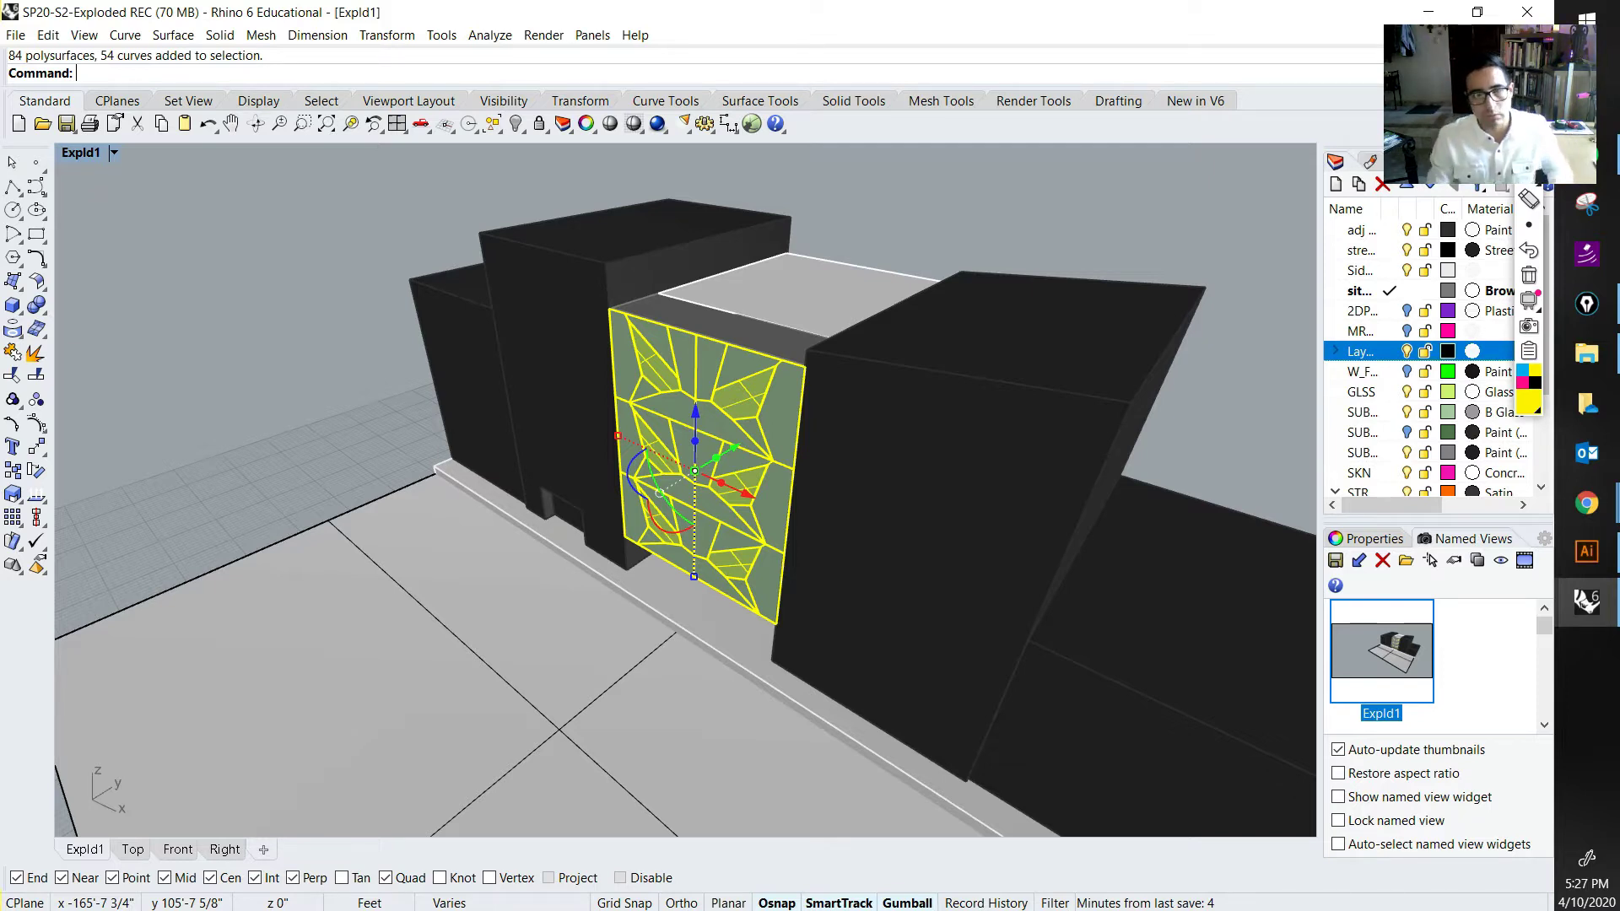
{"action": "right_click_drag", "start_coordinate": [709, 472], "coordinate": [788, 482]}
{"action": "scroll", "coordinate": [803, 472], "scroll_direction": "up", "scroll_amount": 6}
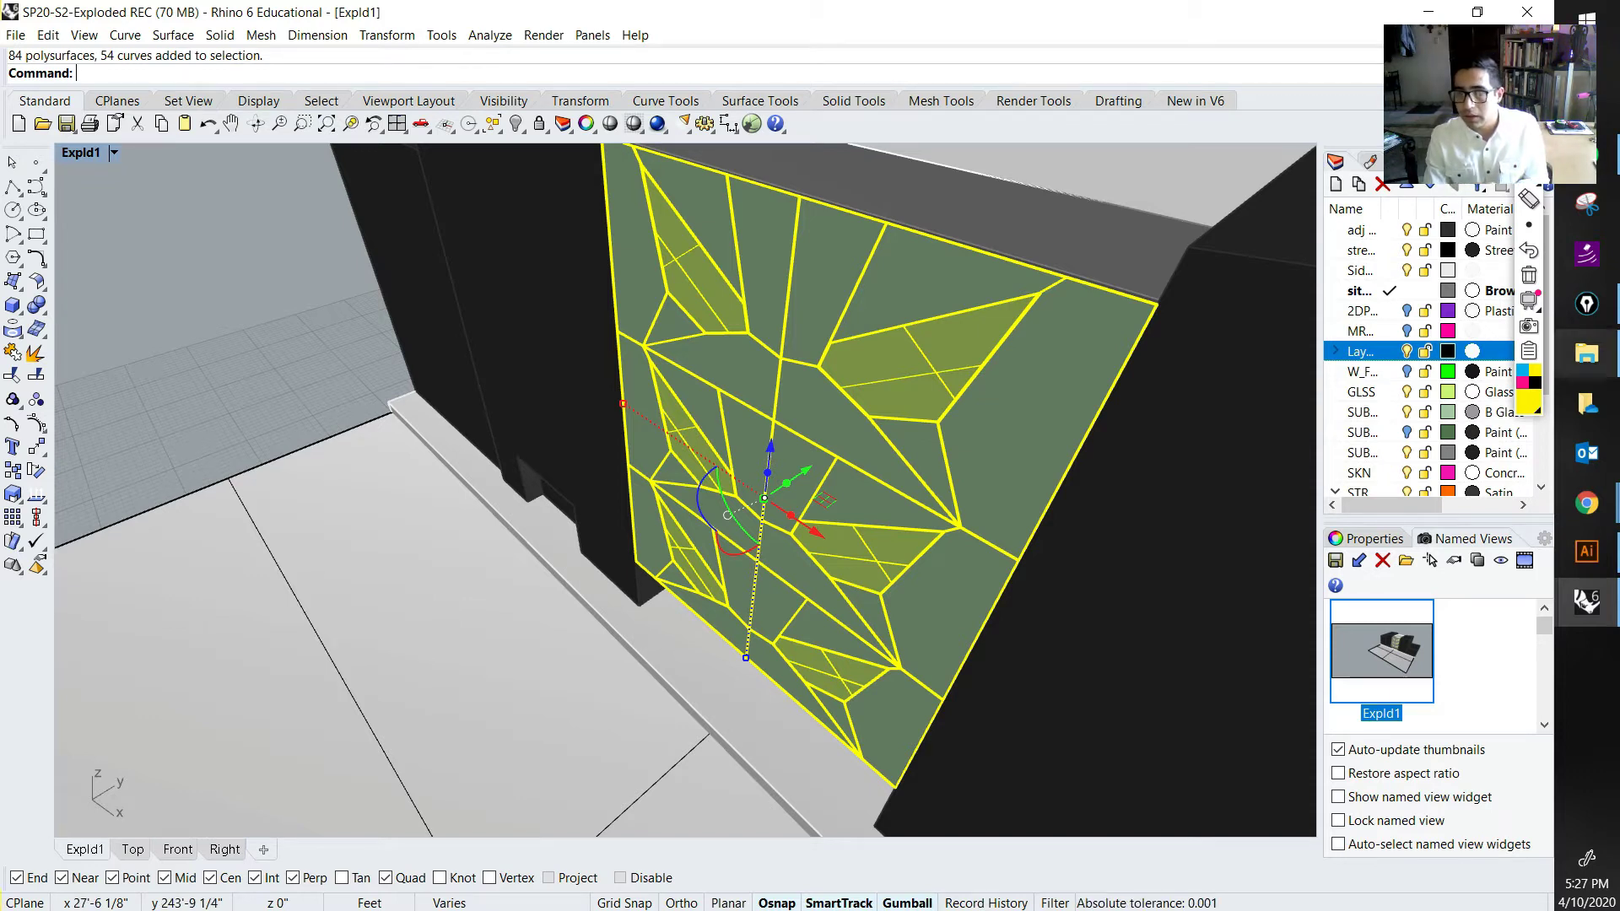
{"action": "left_click", "coordinate": [1522, 382]}
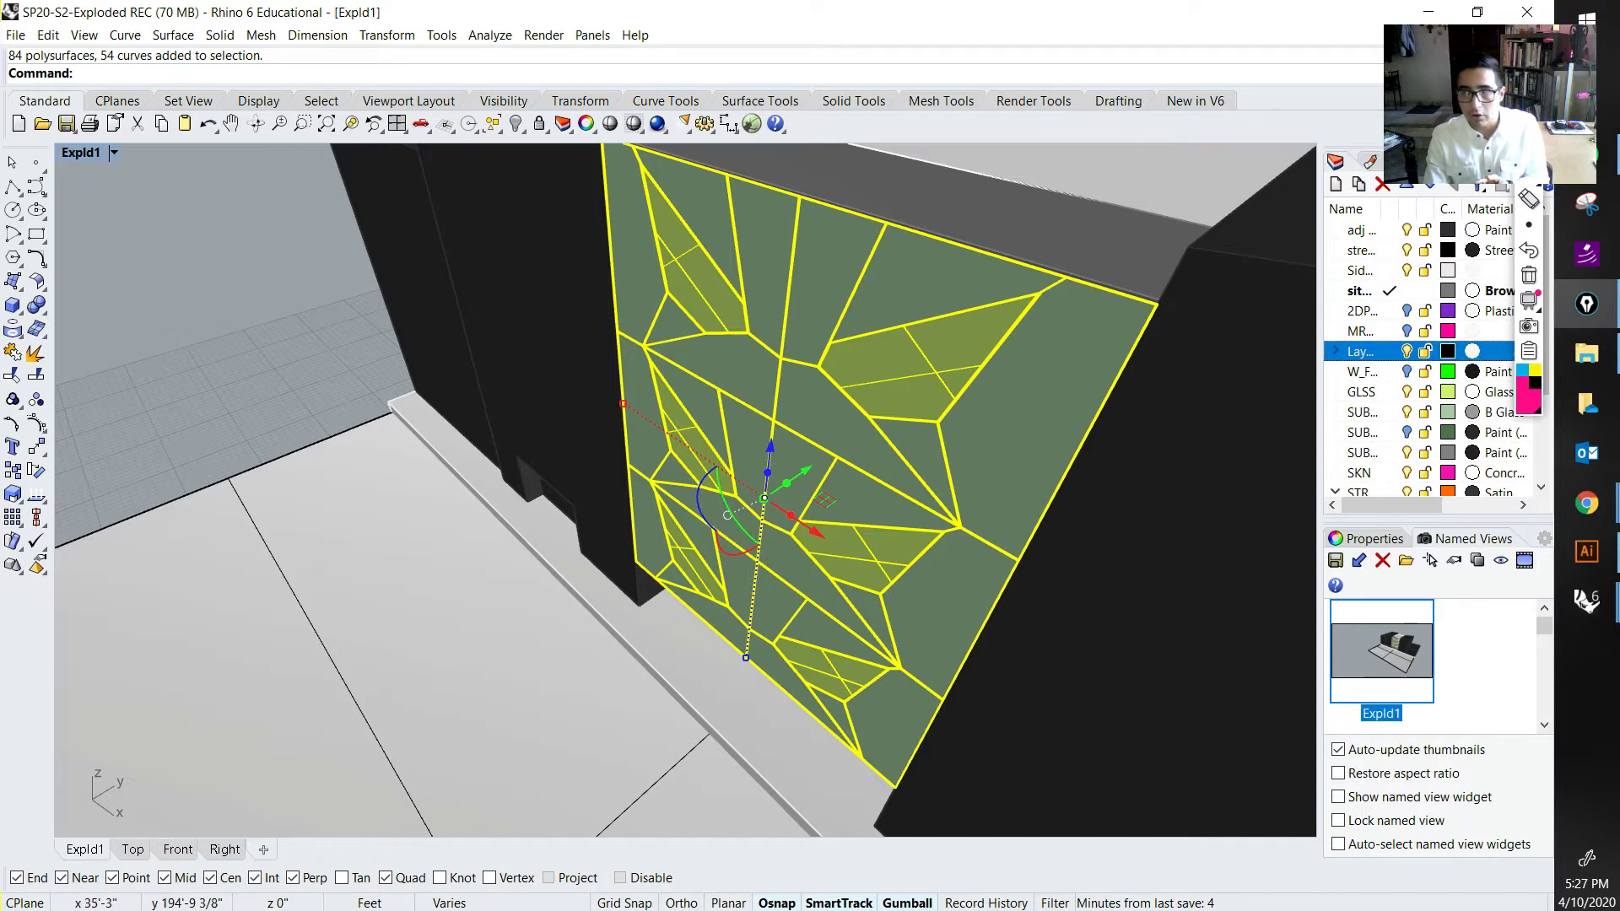
{"action": "mouse_move", "coordinate": [769, 494]}
{"action": "left_mouse_down"}
{"action": "mouse_move", "coordinate": [811, 472]}
{"action": "mouse_move", "coordinate": [544, 593]}
{"action": "left_mouse_up"}
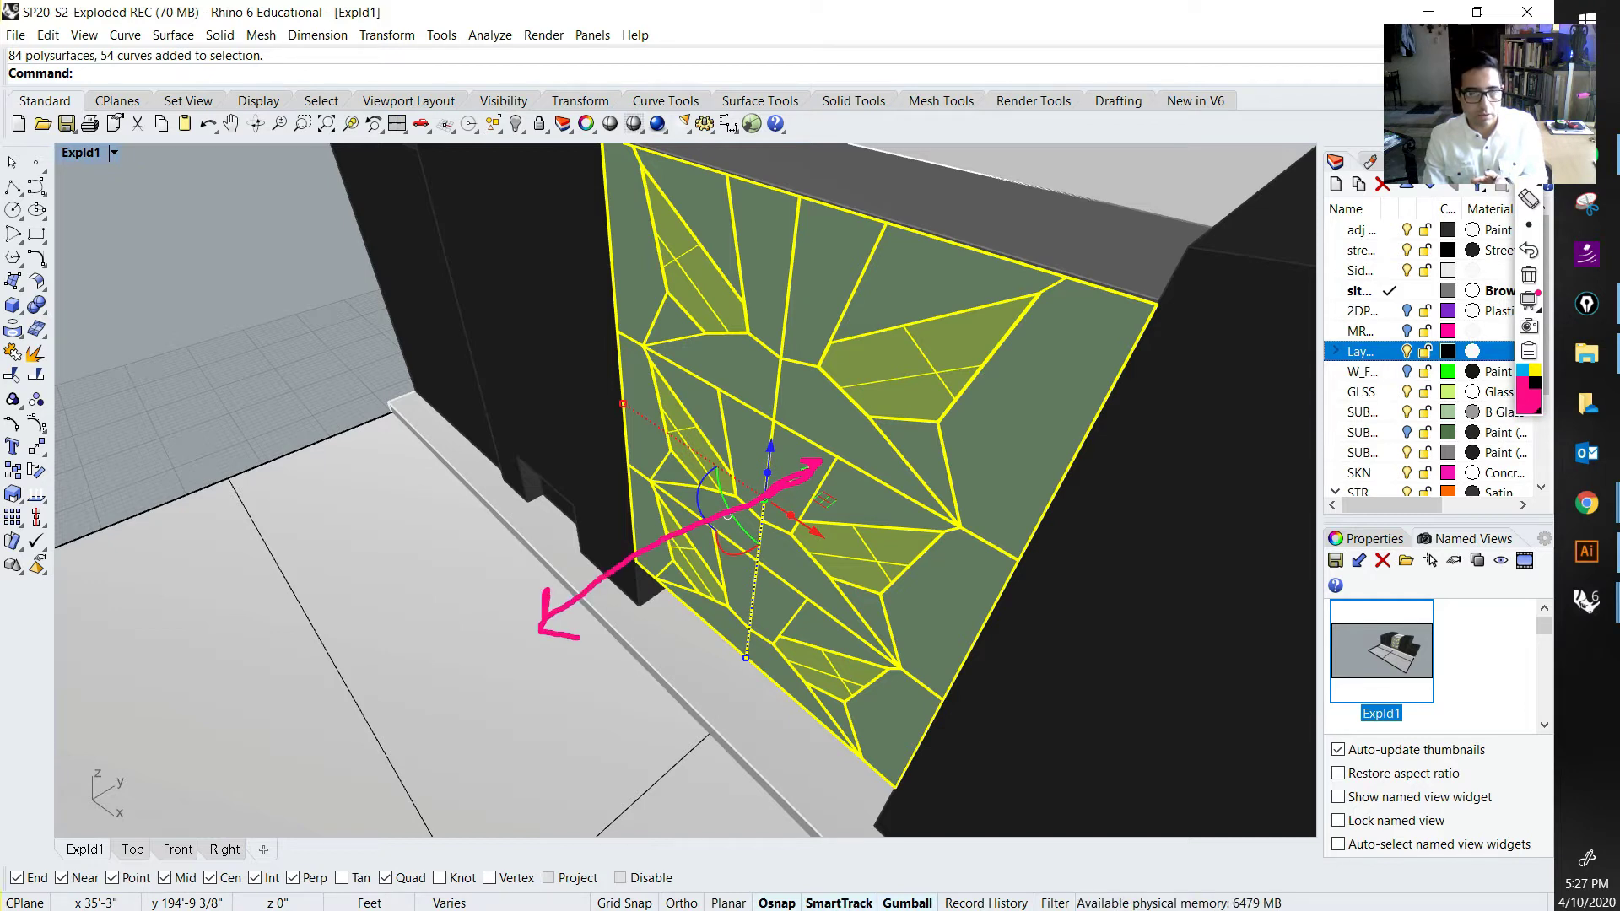
{"action": "left_click_drag", "start_coordinate": [477, 550], "coordinate": [642, 740]}
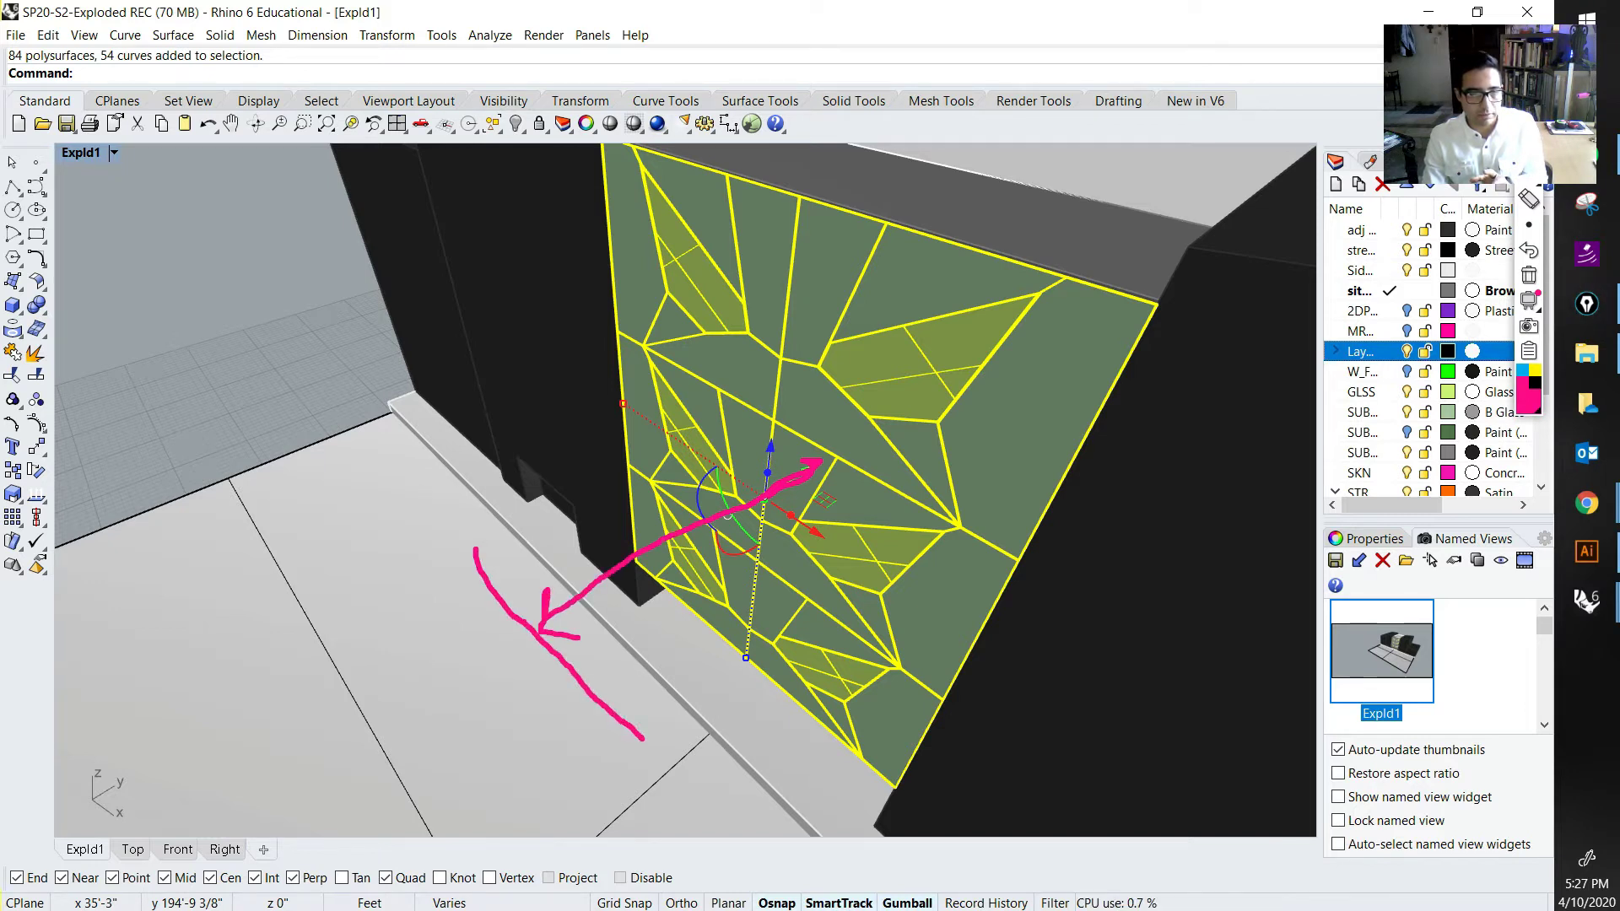
{"action": "left_click_drag", "start_coordinate": [544, 626], "coordinate": [398, 692]}
{"action": "left_click_drag", "start_coordinate": [191, 746], "coordinate": [194, 740]}
{"action": "mouse_move", "coordinate": [194, 819]}
{"action": "left_mouse_down"}
{"action": "mouse_move", "coordinate": [256, 819]}
{"action": "mouse_move", "coordinate": [185, 826]}
{"action": "mouse_move", "coordinate": [170, 757]}
{"action": "left_mouse_up"}
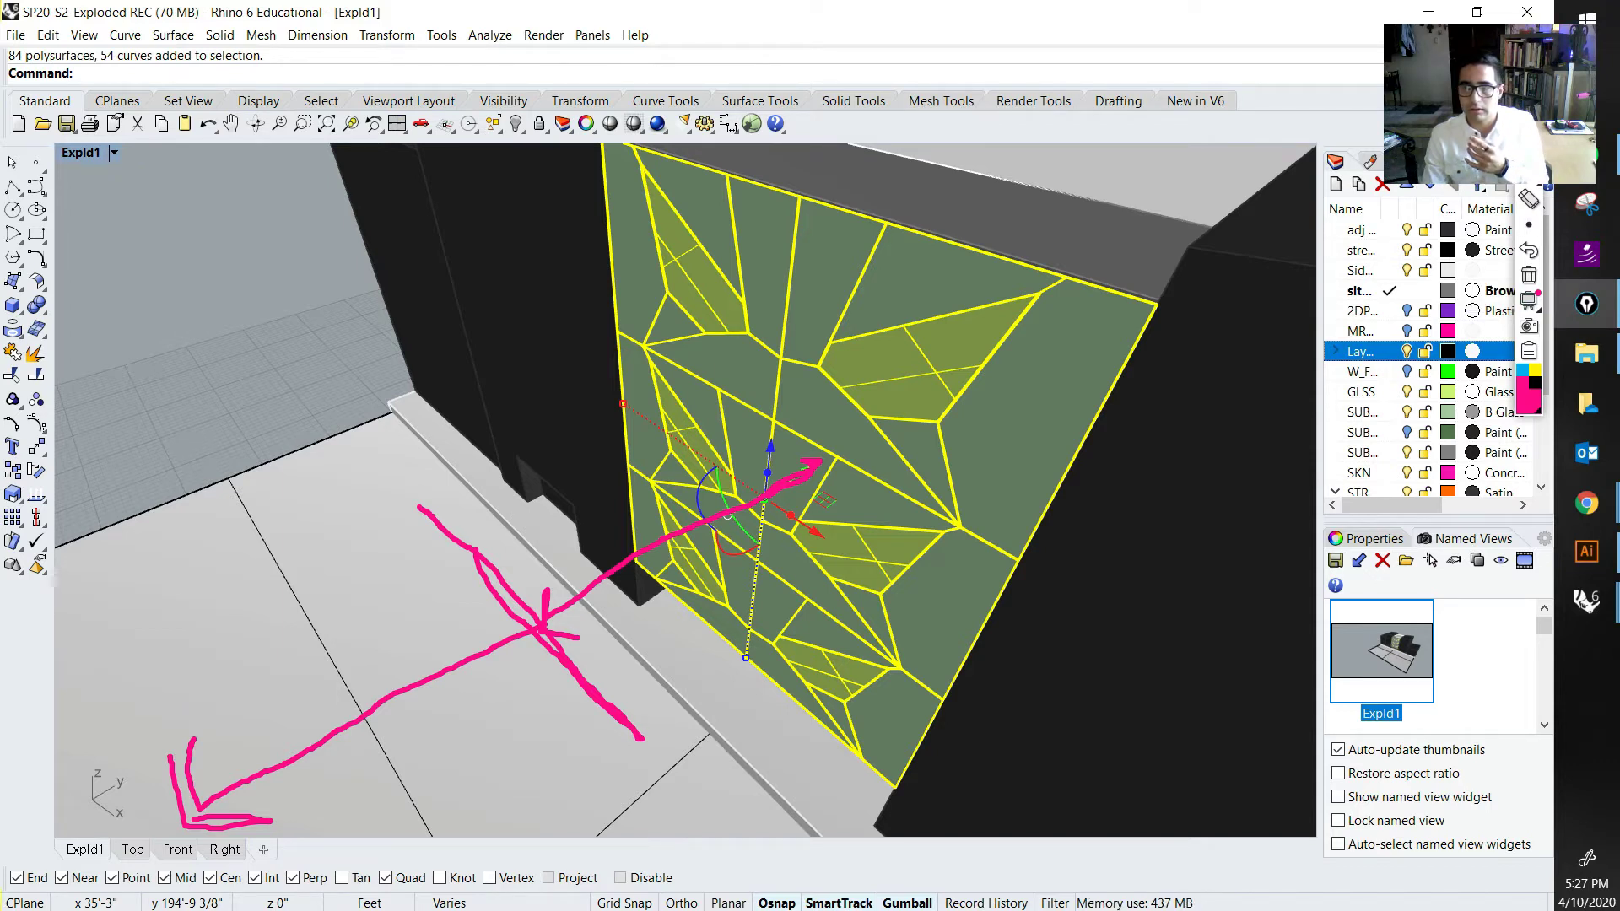
{"action": "left_click", "coordinate": [1529, 275]}
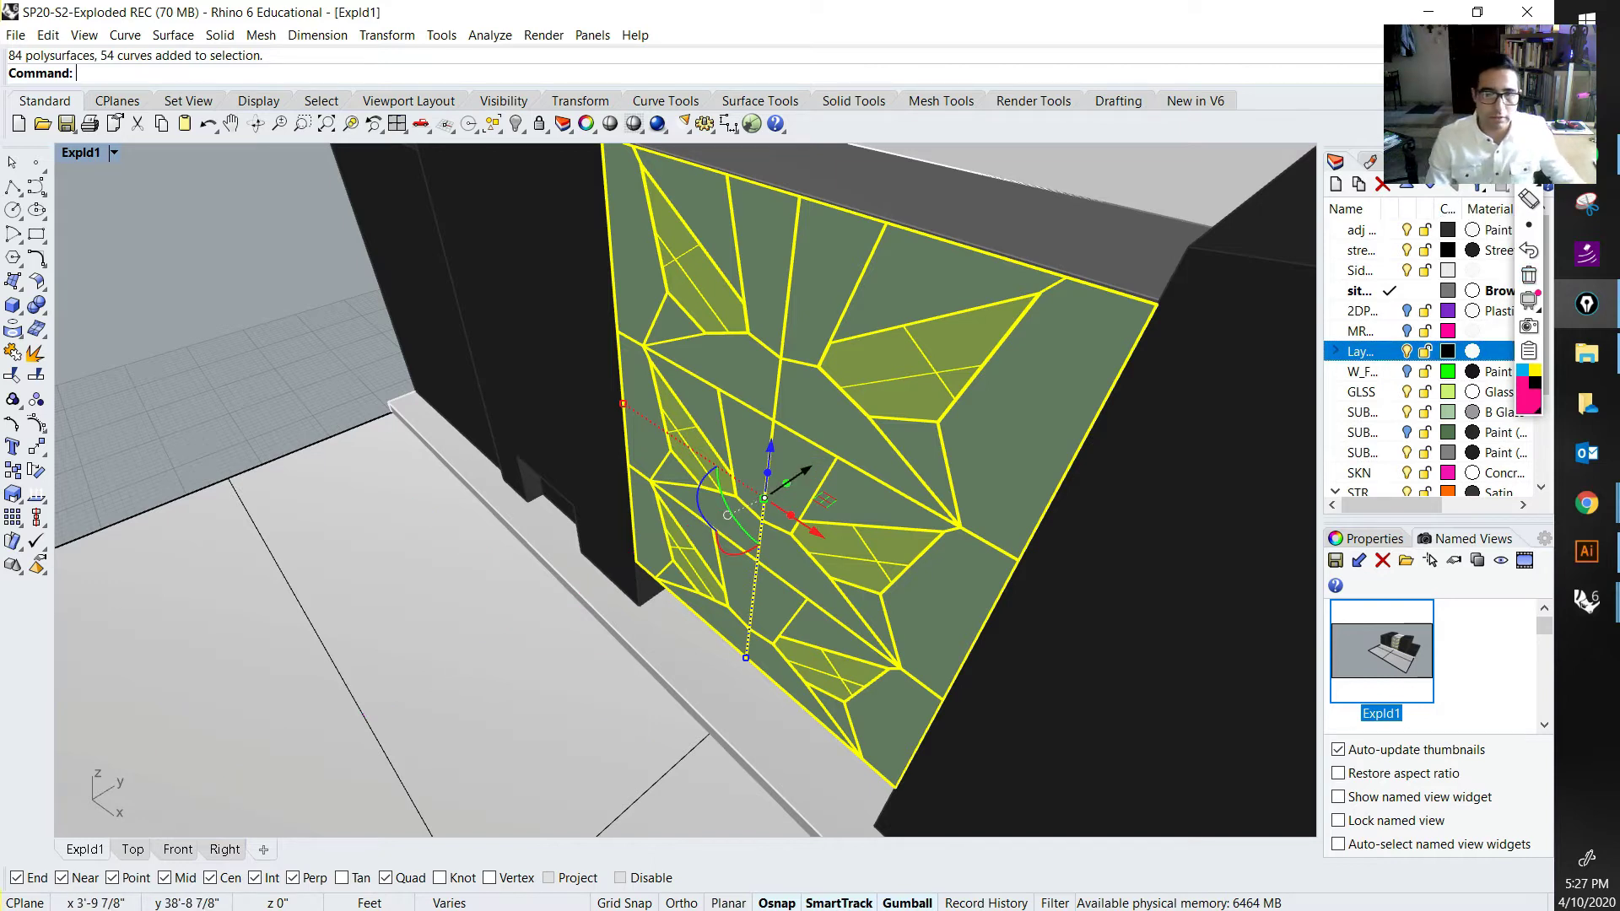
Step: Try to move the selected facade panels 30' along the positive Y axis with the gumball, and undo the move
{"action": "left_click", "coordinate": [805, 471]}
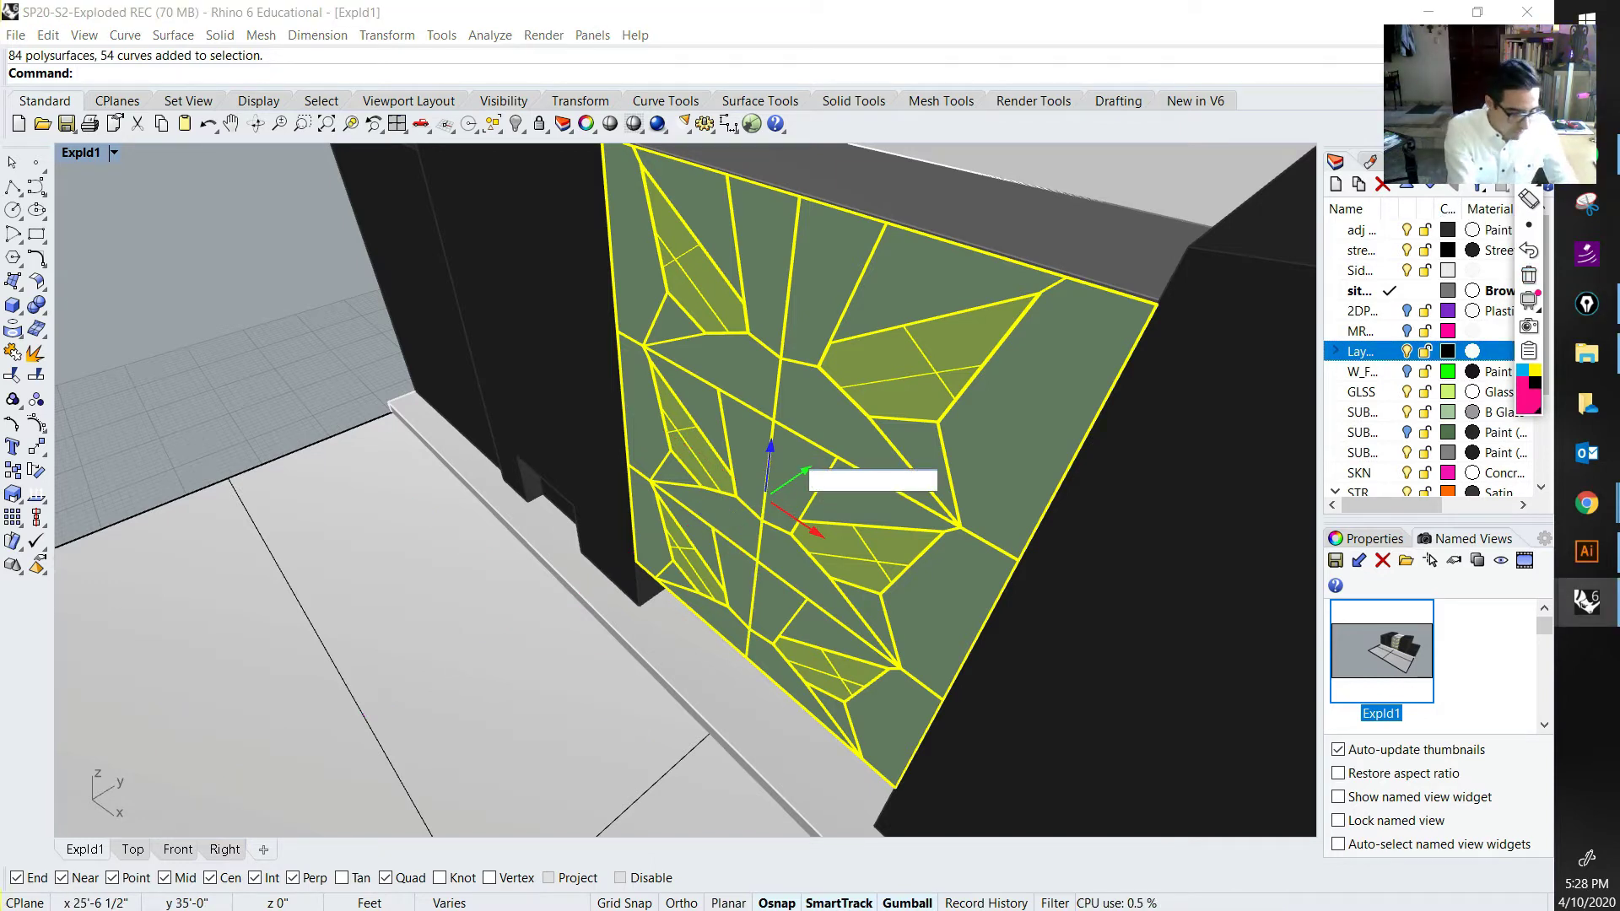
{"action": "type", "text": "20"}
{"action": "key", "text": "Return"}
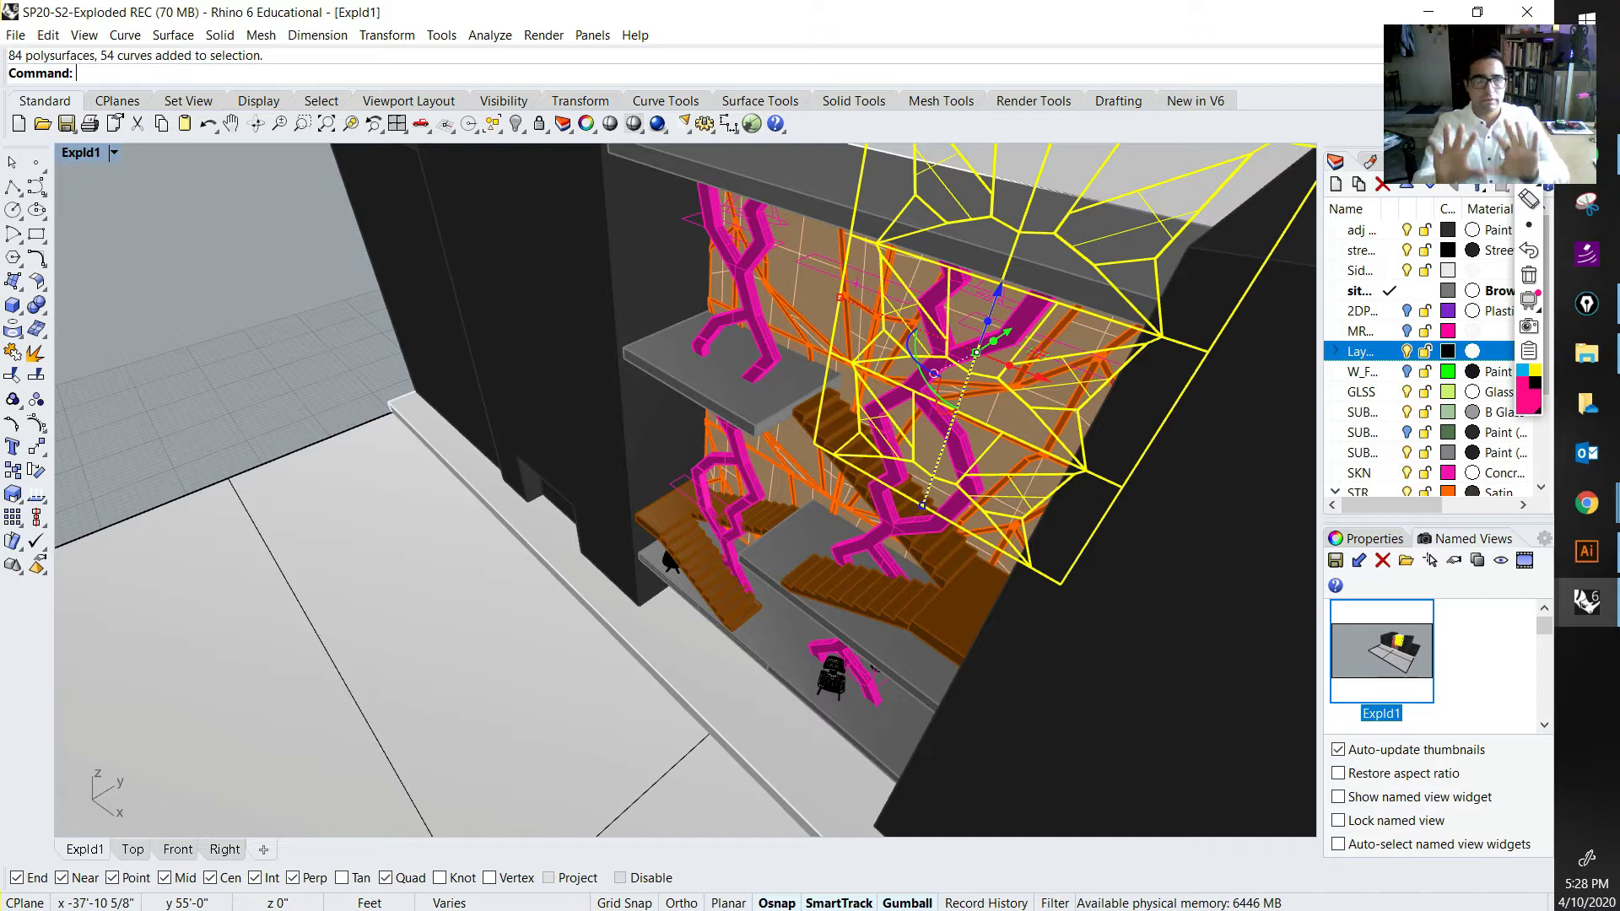
{"action": "key", "text": "ctrl+z"}
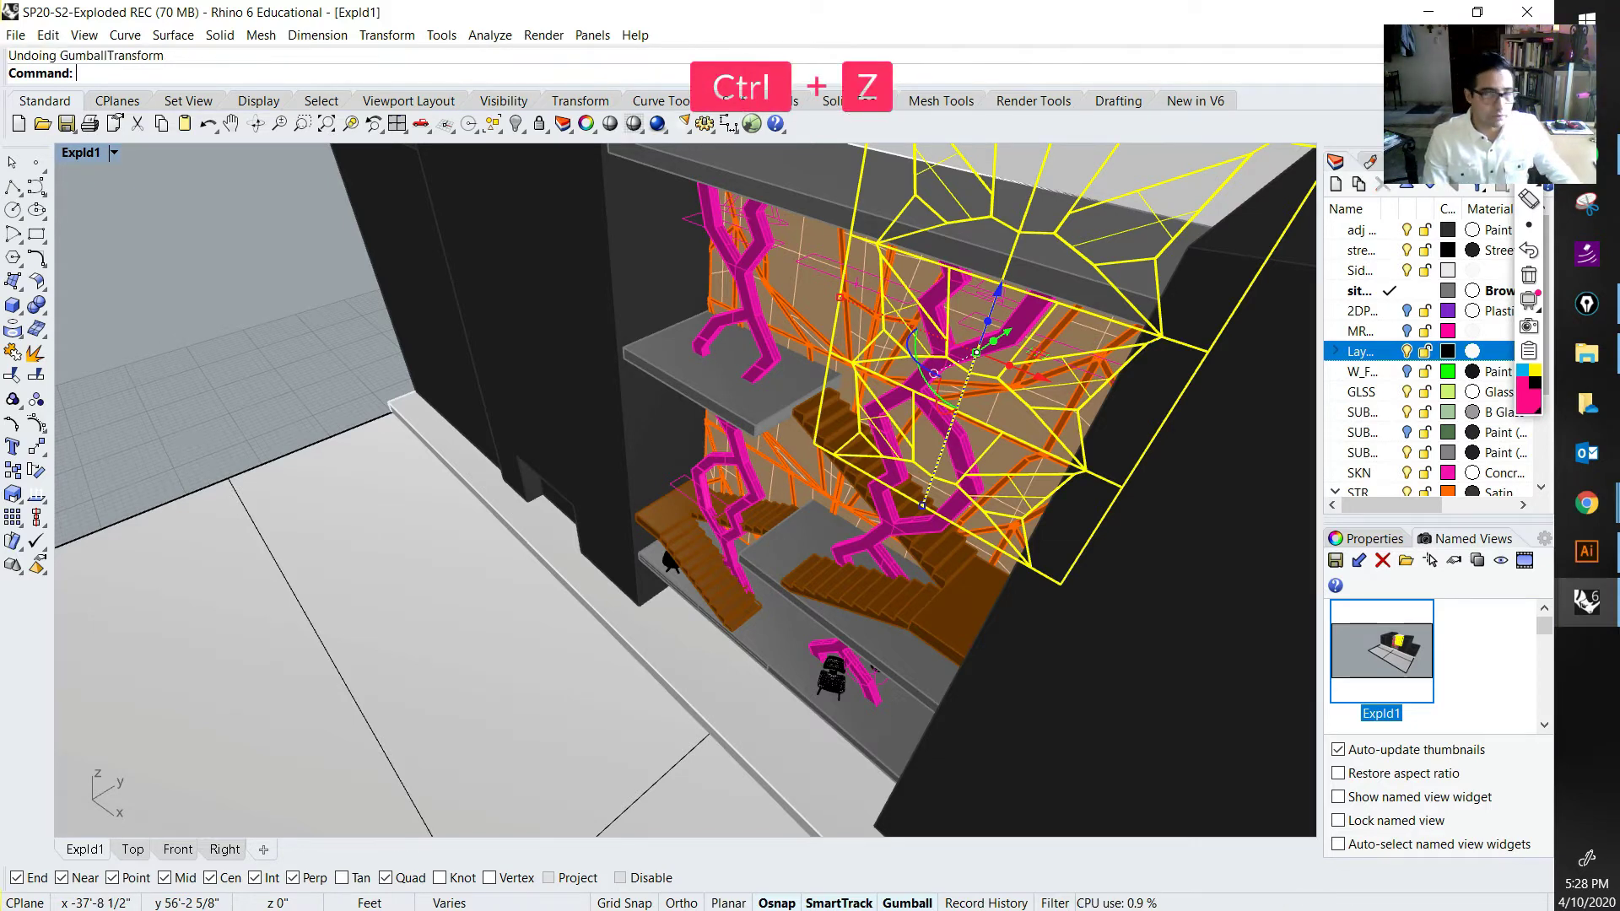
Step: Move the selected green facade panels -30' along the Y axis with the gumball, out over the street, and deselect them
{"action": "left_click", "coordinate": [802, 473]}
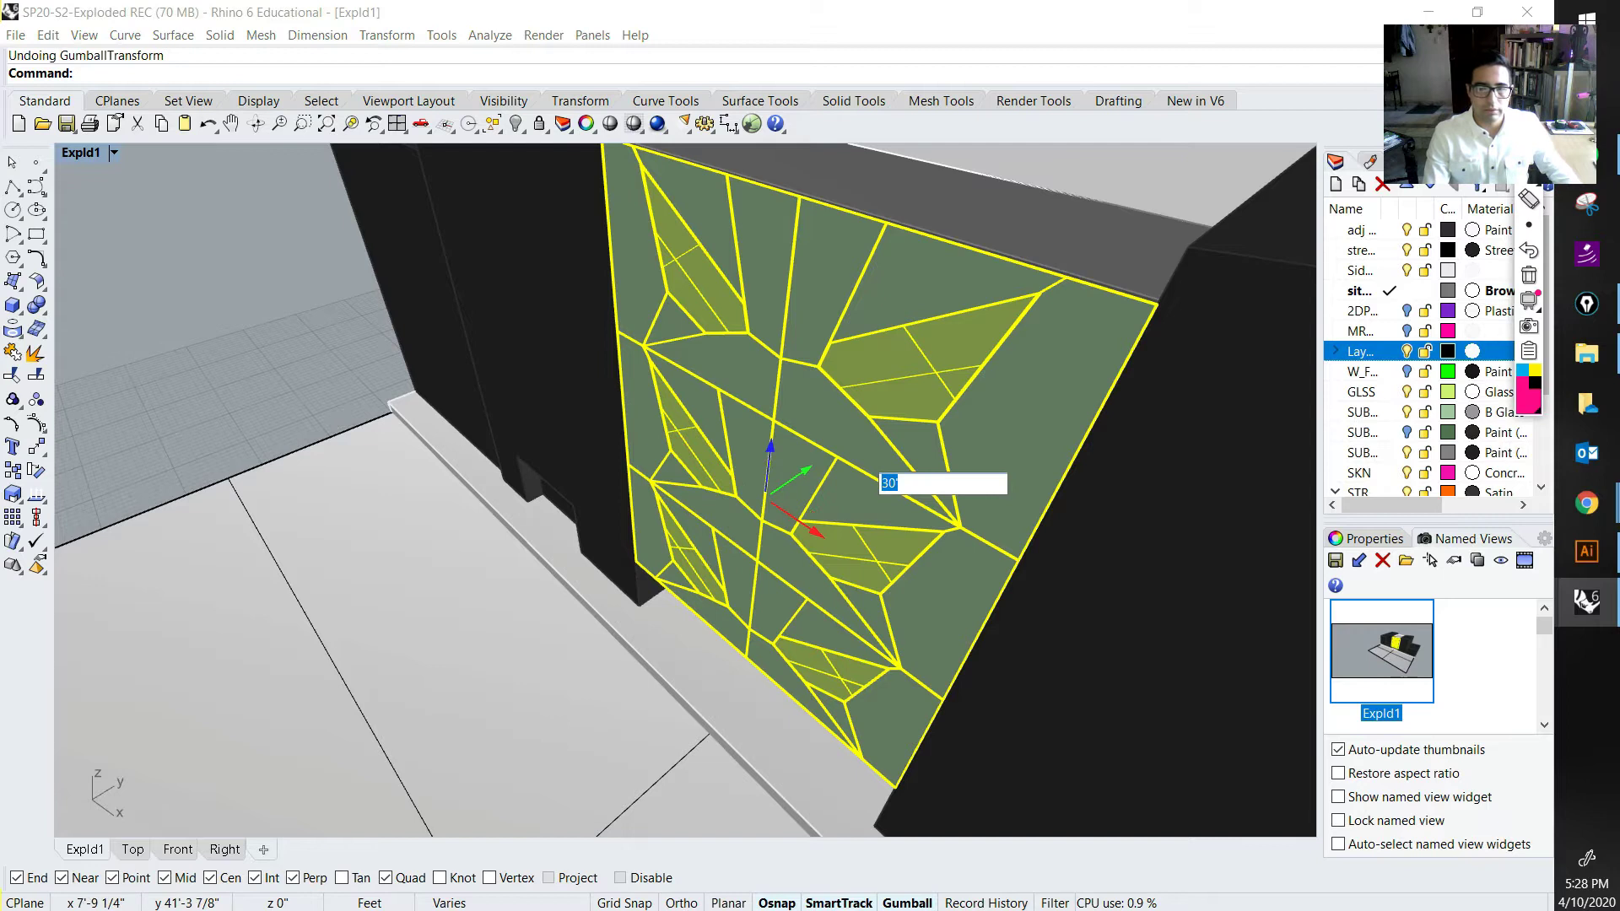
{"action": "type", "text": "-230"}
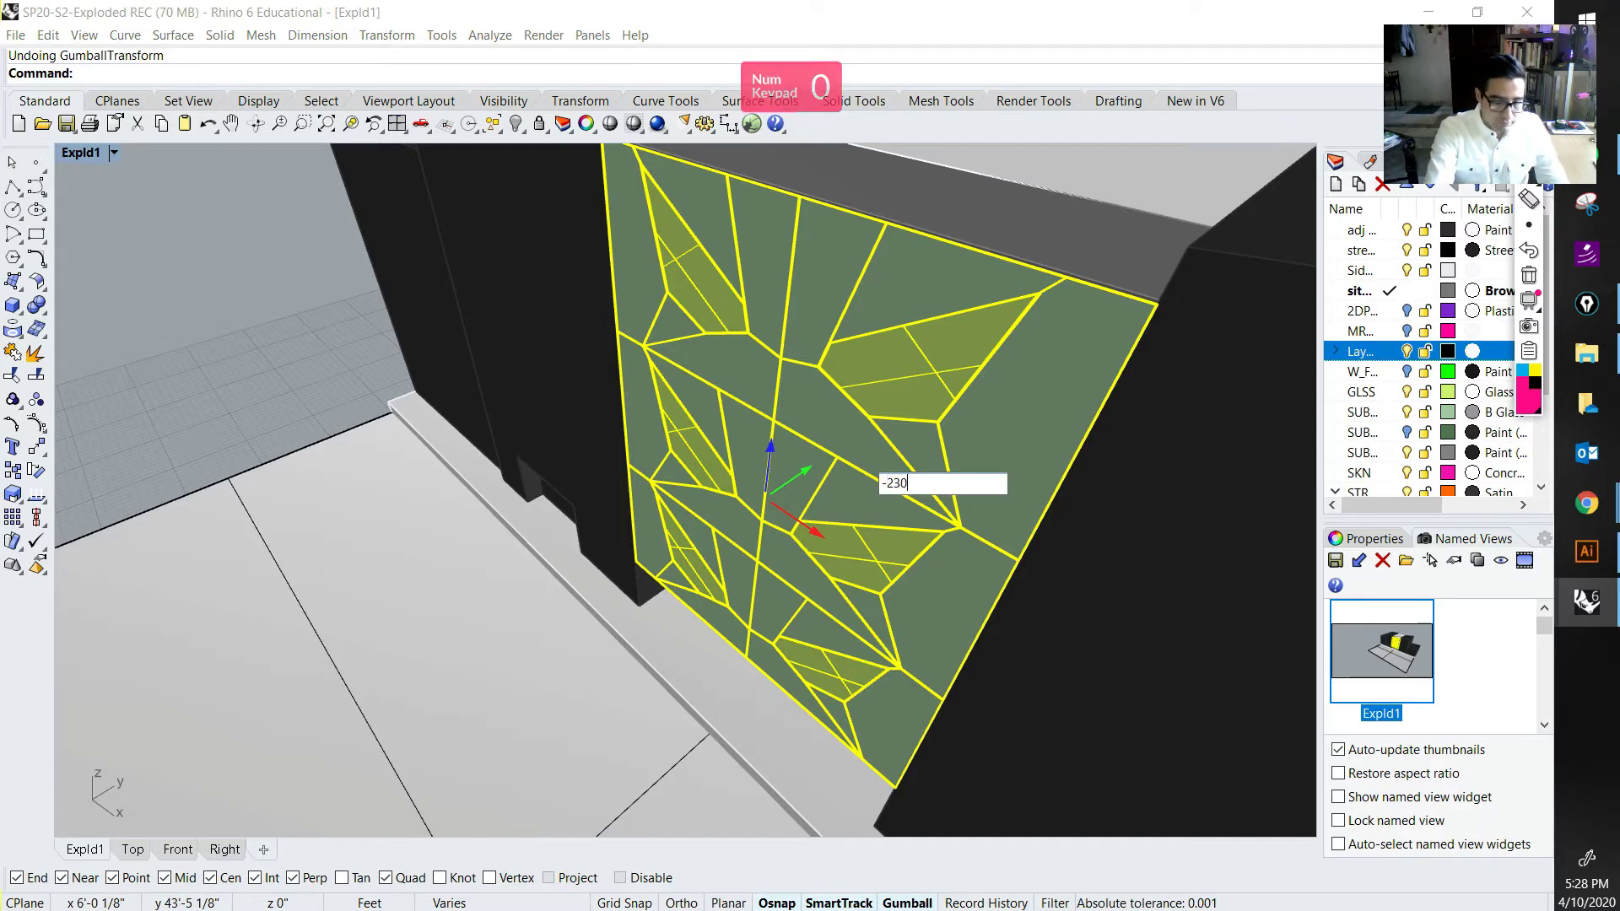
{"action": "key", "text": "BackSpace"}
{"action": "type", "text": "3"}
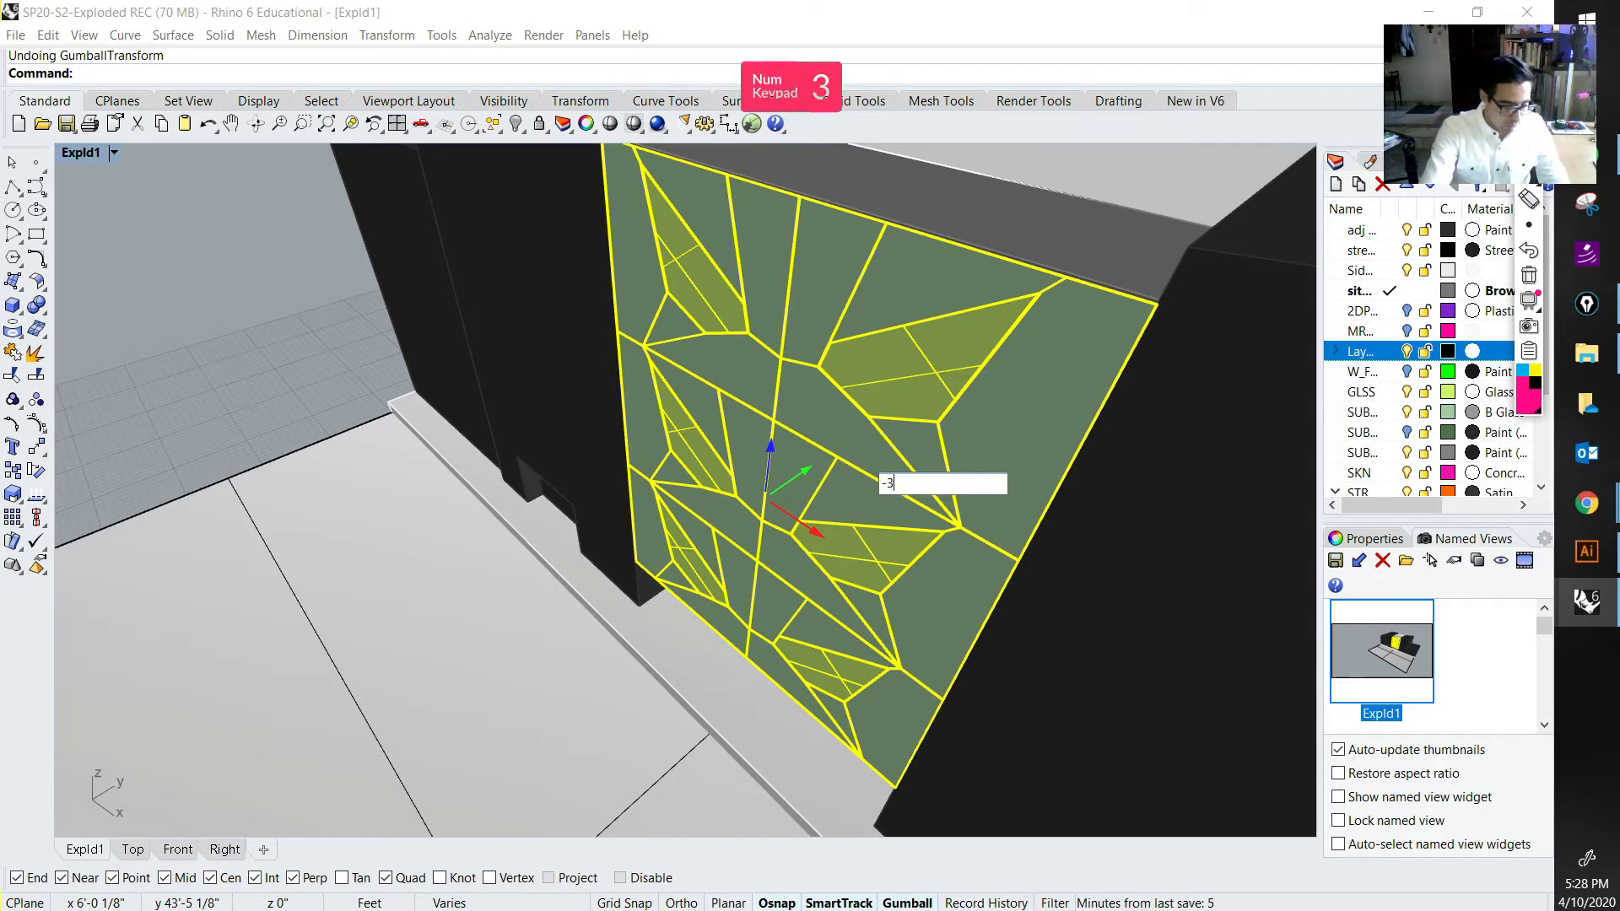
{"action": "key", "text": "Return"}
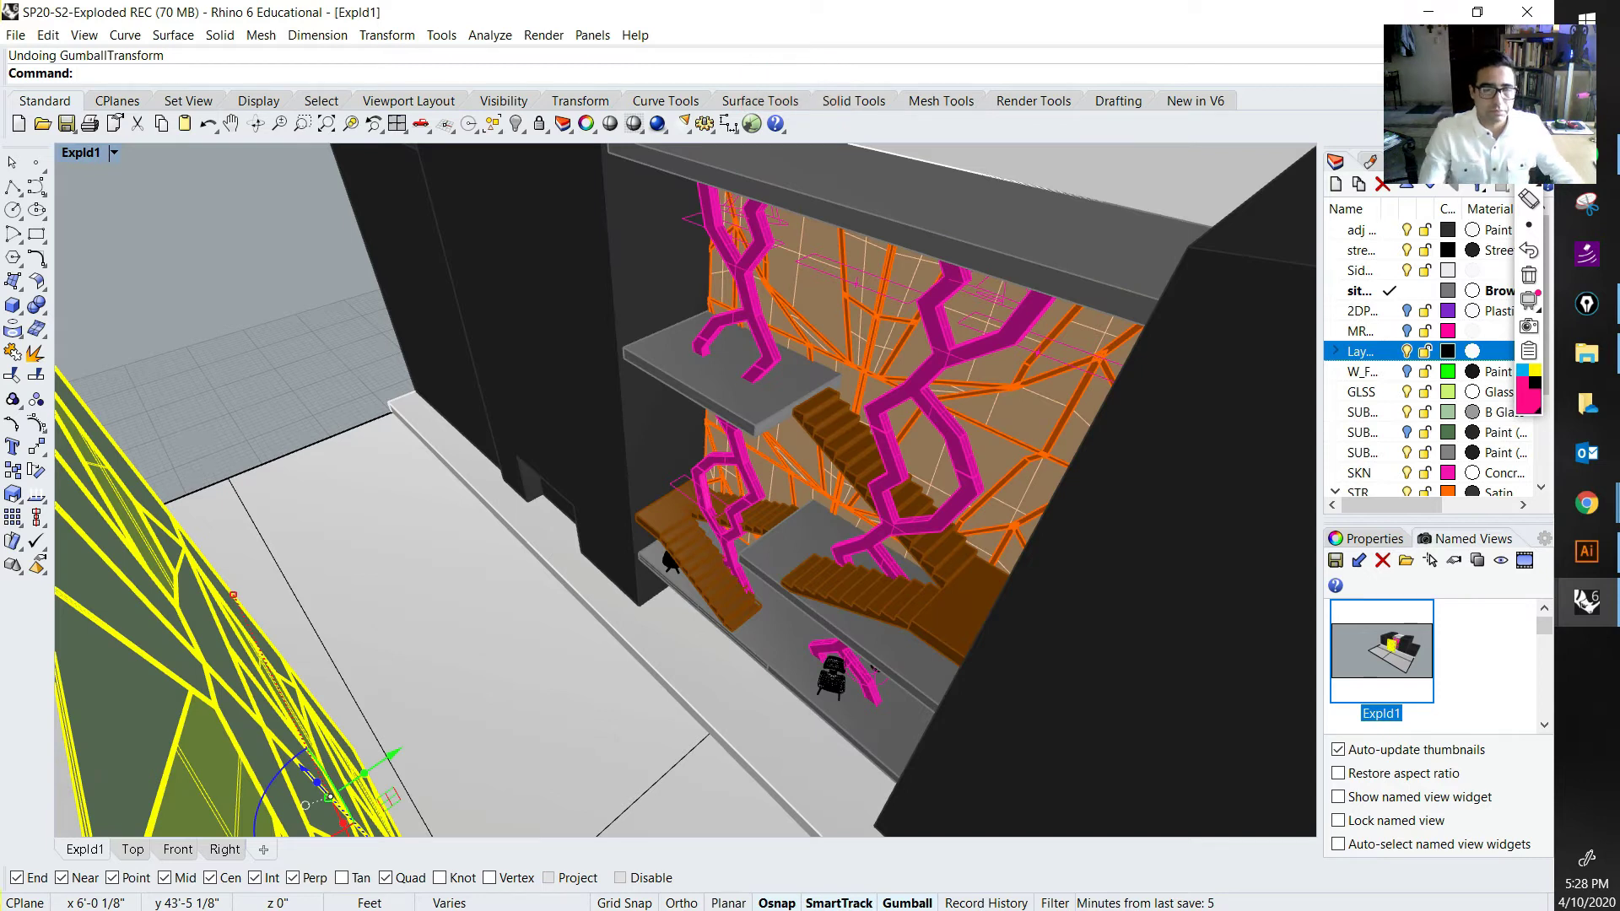
{"action": "scroll", "coordinate": [843, 422], "scroll_direction": "down", "scroll_amount": 5}
{"action": "right_click_drag", "start_coordinate": [843, 422], "coordinate": [776, 426]}
{"action": "key", "text": "Escape"}
Step: Try to move the magenta branching members -30' along the Y axis with the gumball
{"action": "right_click_drag", "start_coordinate": [776, 426], "coordinate": [860, 363], "text": "shift"}
{"action": "scroll", "coordinate": [780, 355], "scroll_direction": "up", "scroll_amount": 3}
{"action": "left_click", "coordinate": [818, 365]}
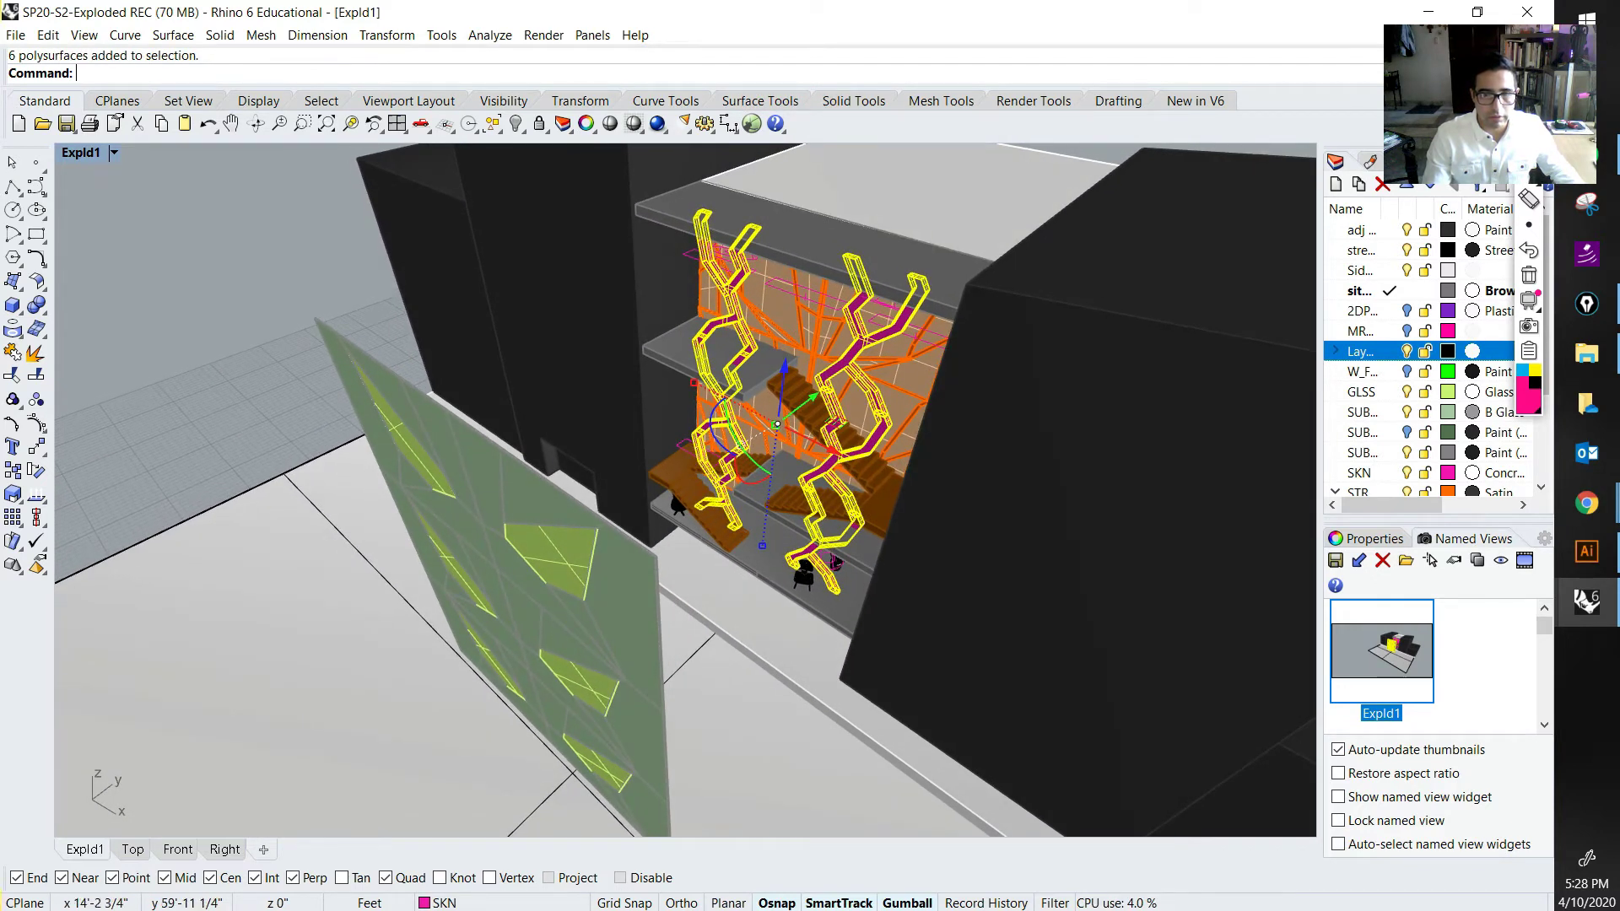
{"action": "left_click", "coordinate": [815, 396]}
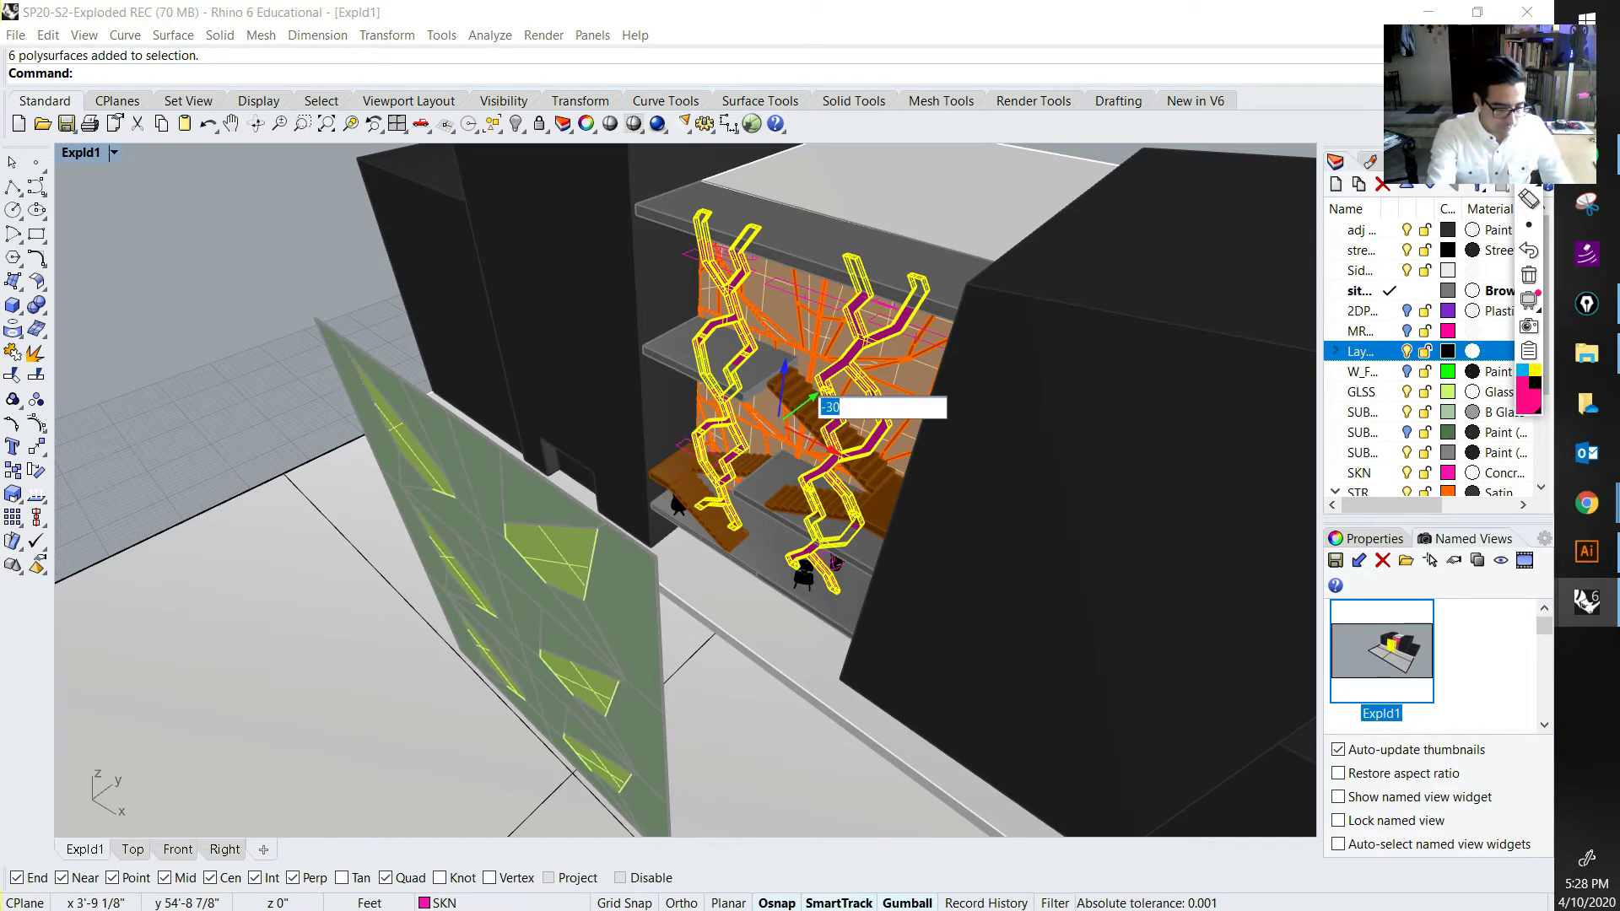
{"action": "key", "text": "Return"}
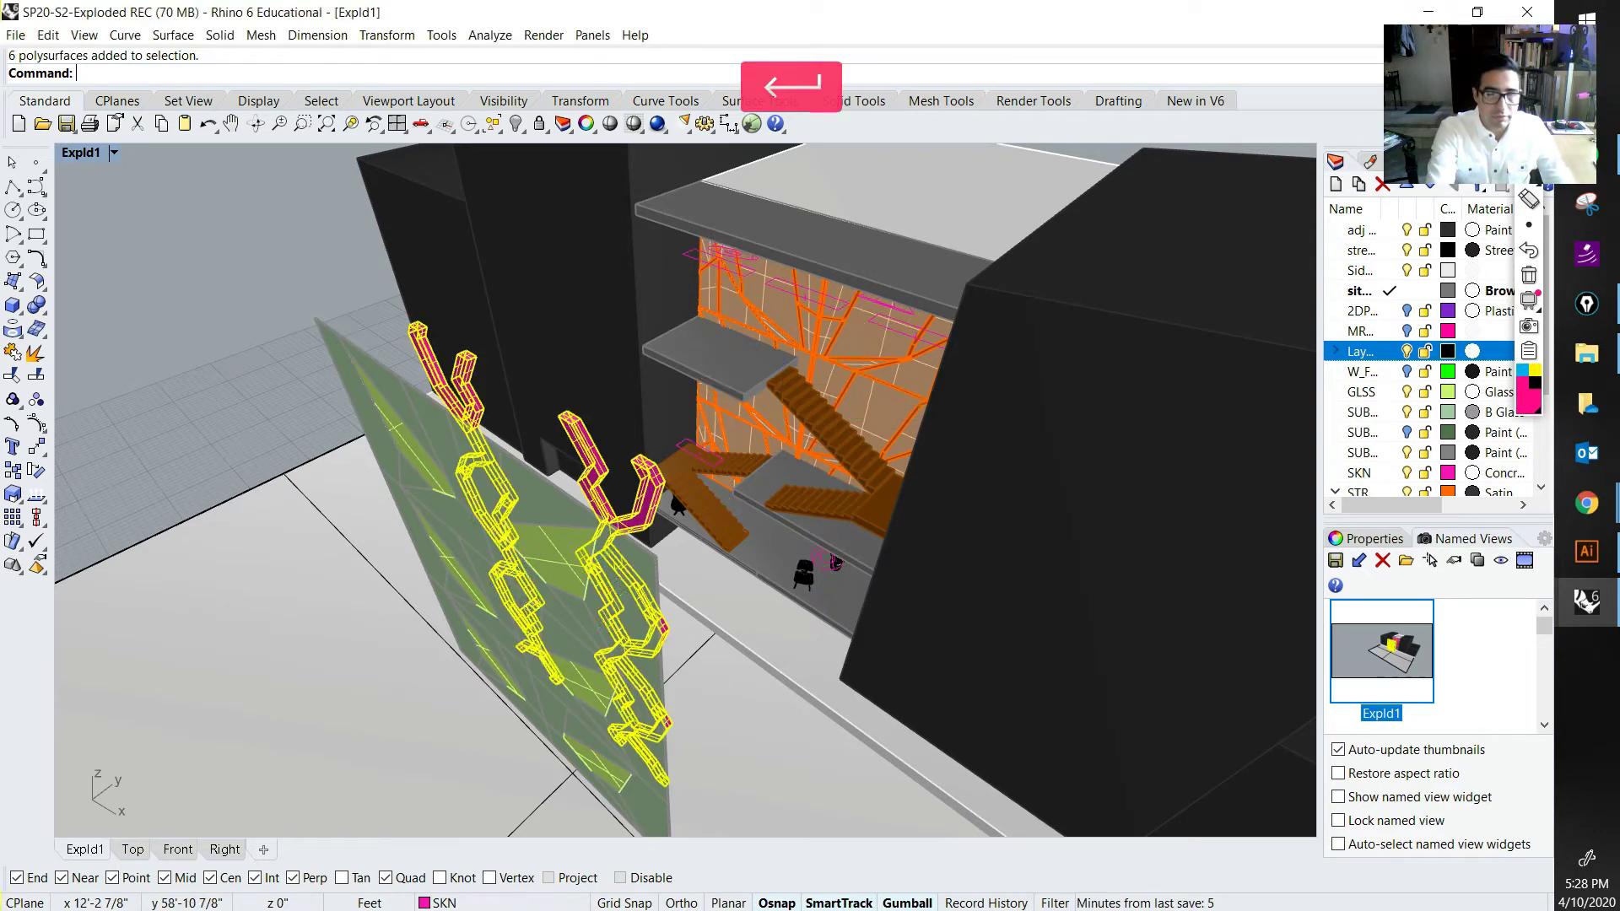
{"action": "right_click_drag", "start_coordinate": [759, 506], "coordinate": [557, 490]}
{"action": "key", "text": "Escape"}
{"action": "right_click_drag", "start_coordinate": [402, 540], "coordinate": [607, 538]}
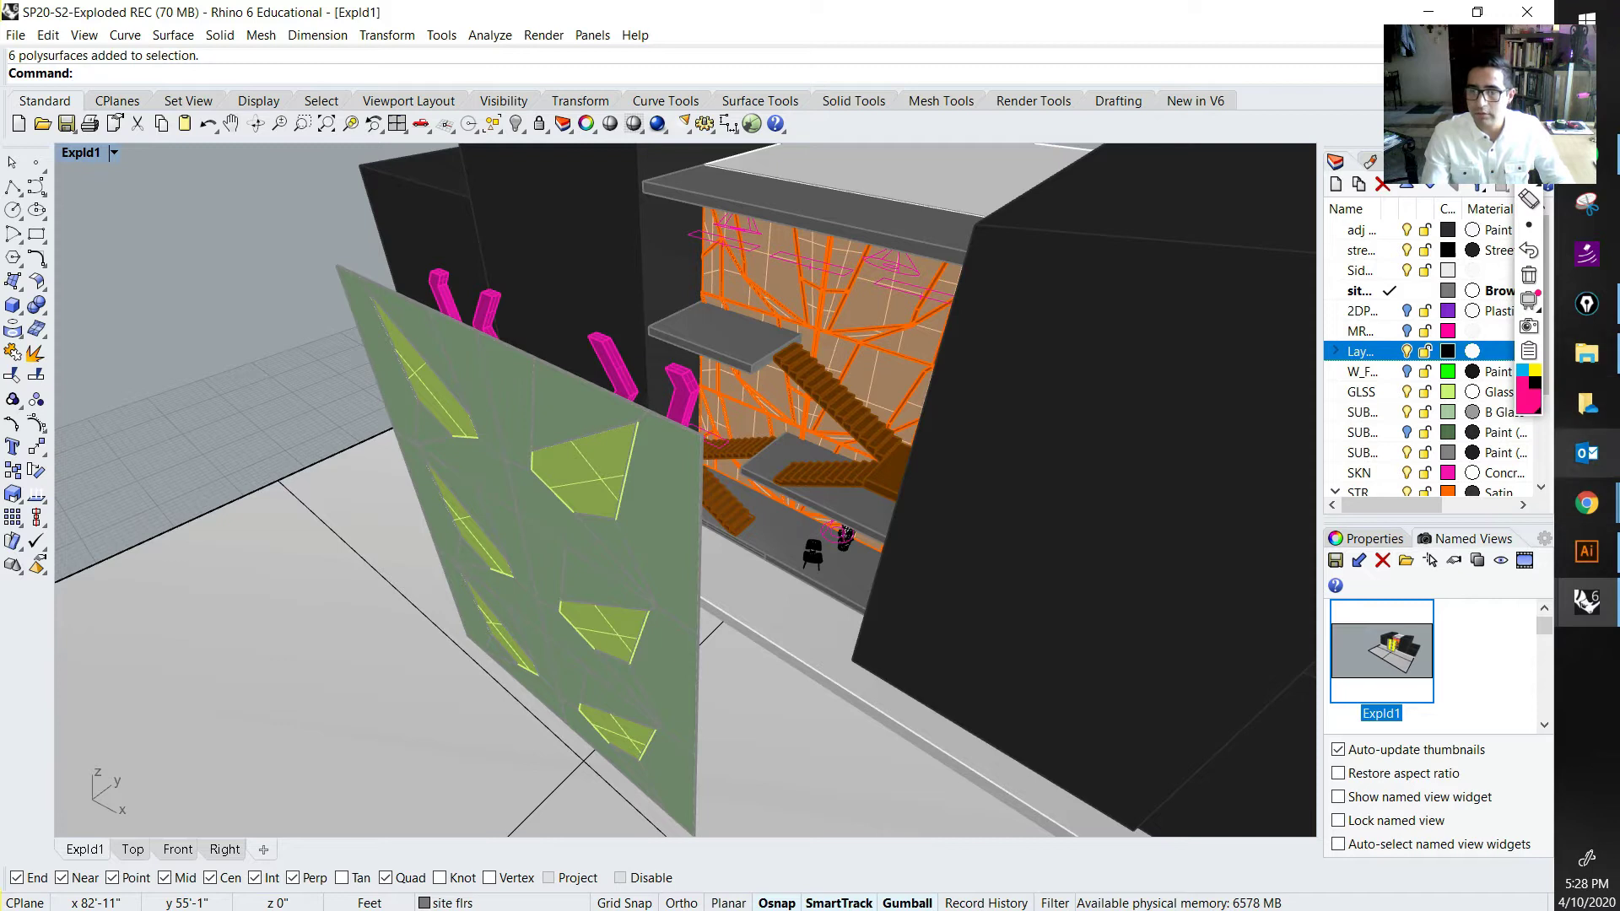
Step: Switch to Chrome, open the Façade Exploded Diagram reference, and mark the spacing between the building corner and its exploded layers
{"action": "mouse_move", "coordinate": [1586, 504]}
{"action": "left_click", "coordinate": [1438, 600]}
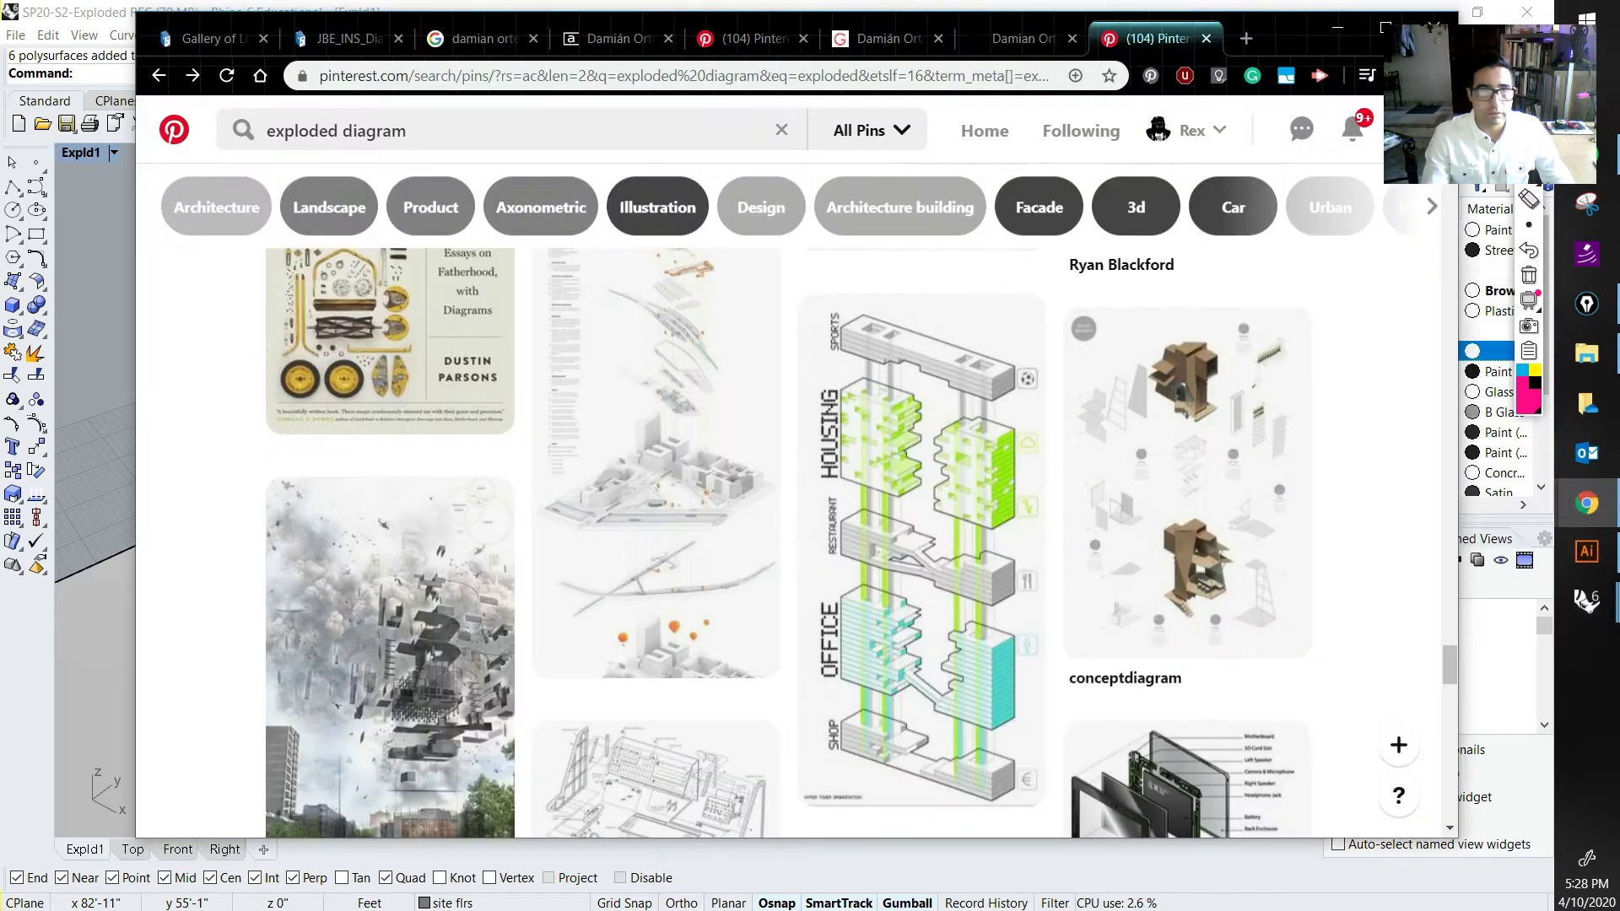
{"action": "left_click", "coordinate": [337, 38]}
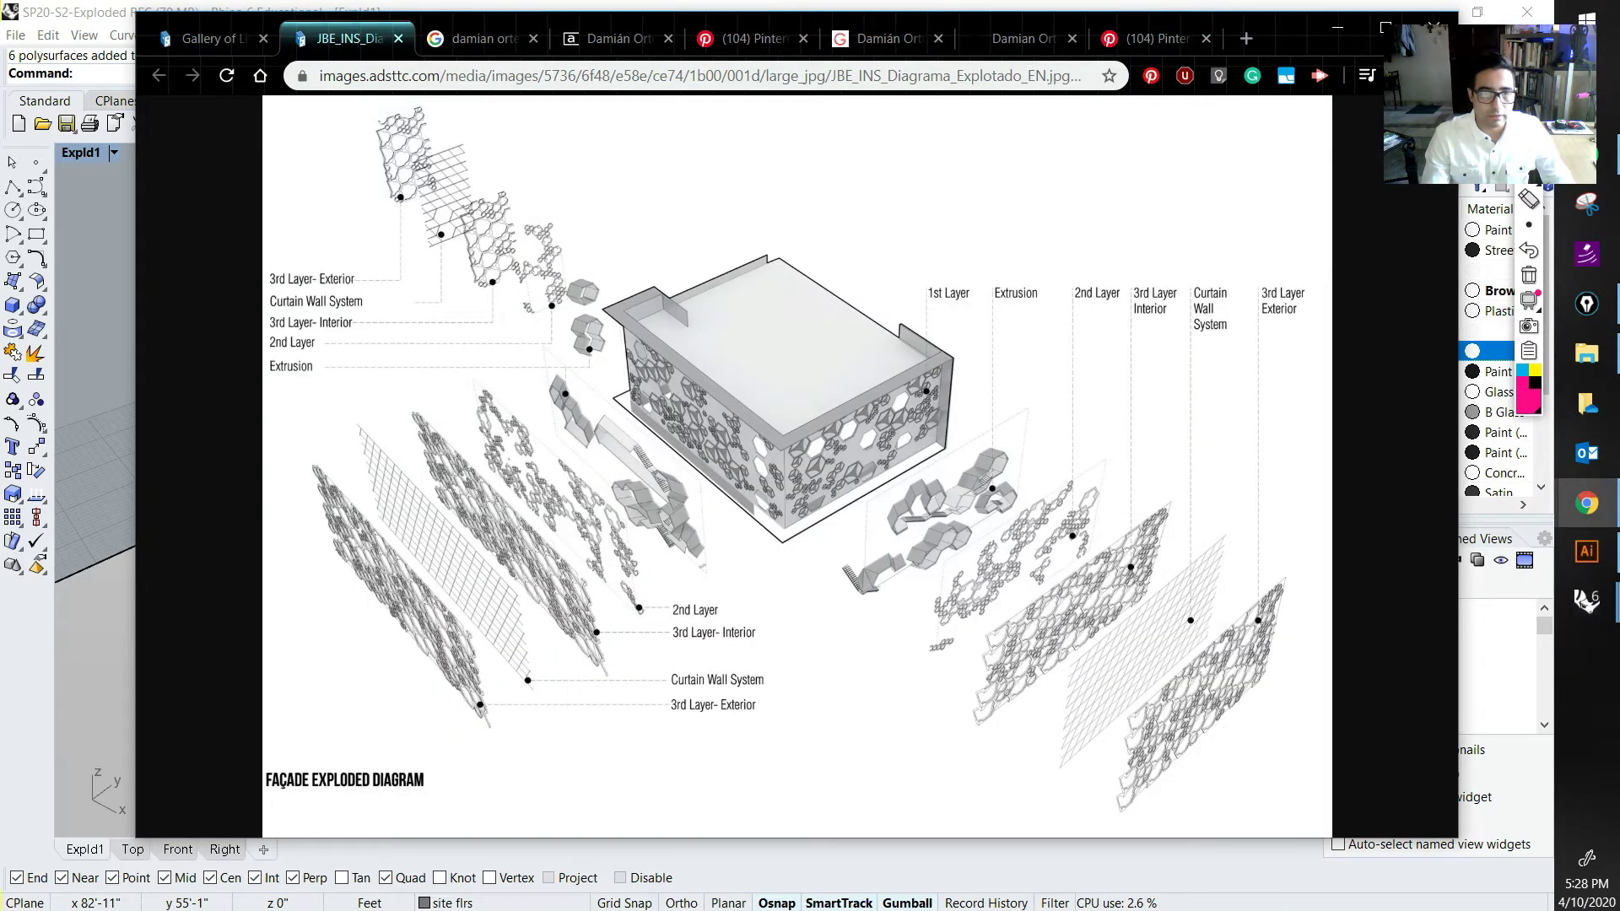
{"action": "left_click_drag", "start_coordinate": [647, 594], "coordinate": [768, 540]}
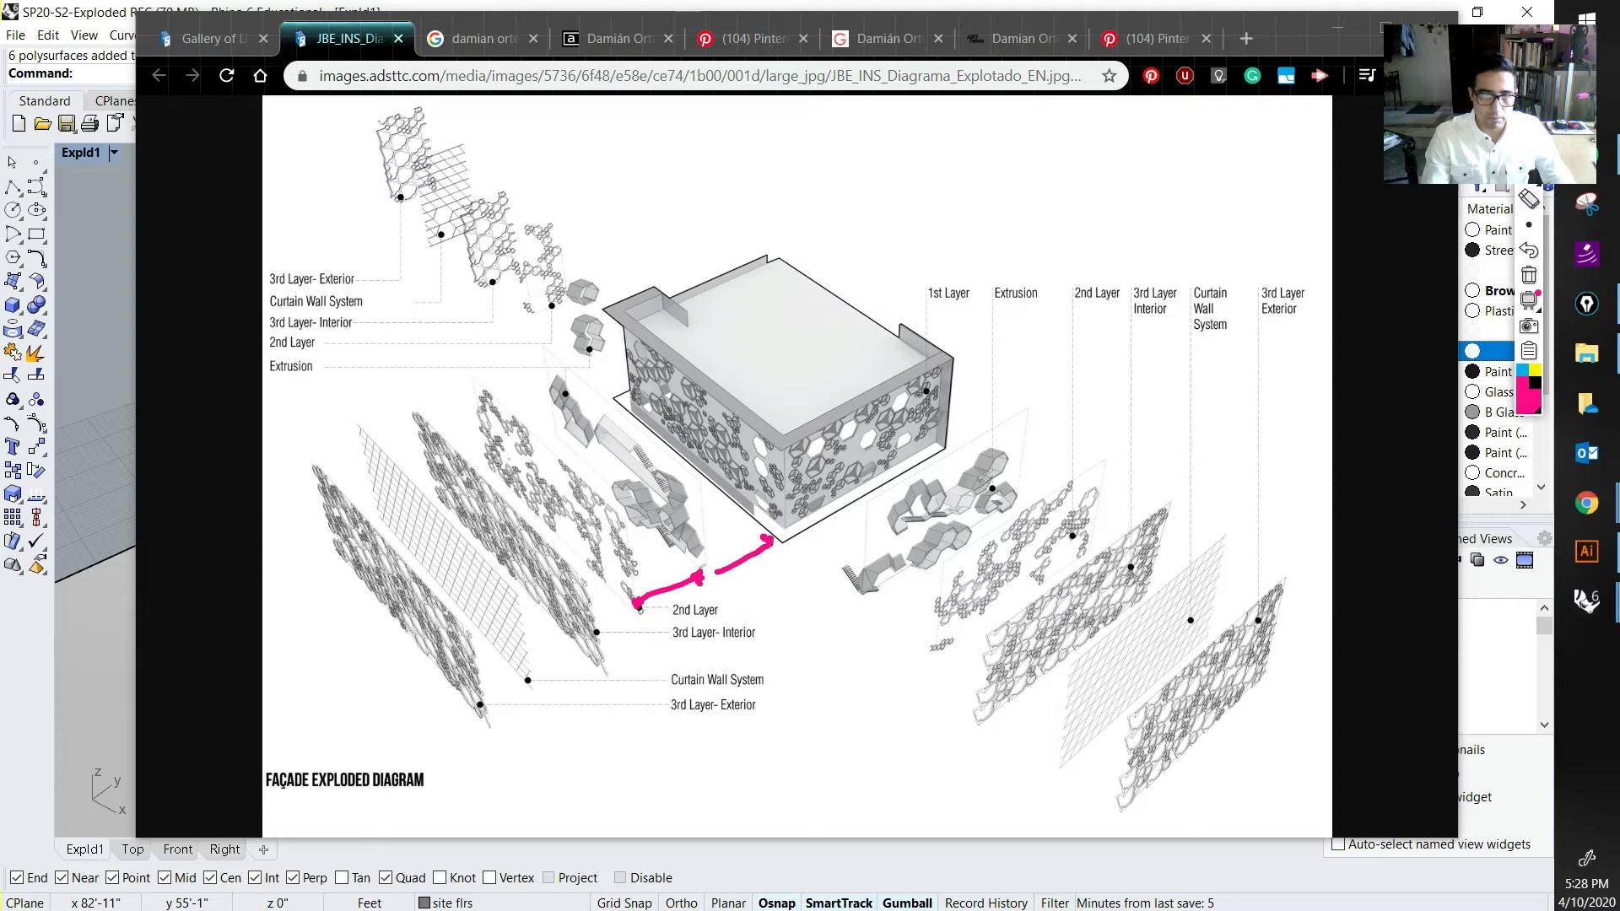
{"action": "left_click_drag", "start_coordinate": [634, 609], "coordinate": [604, 641]}
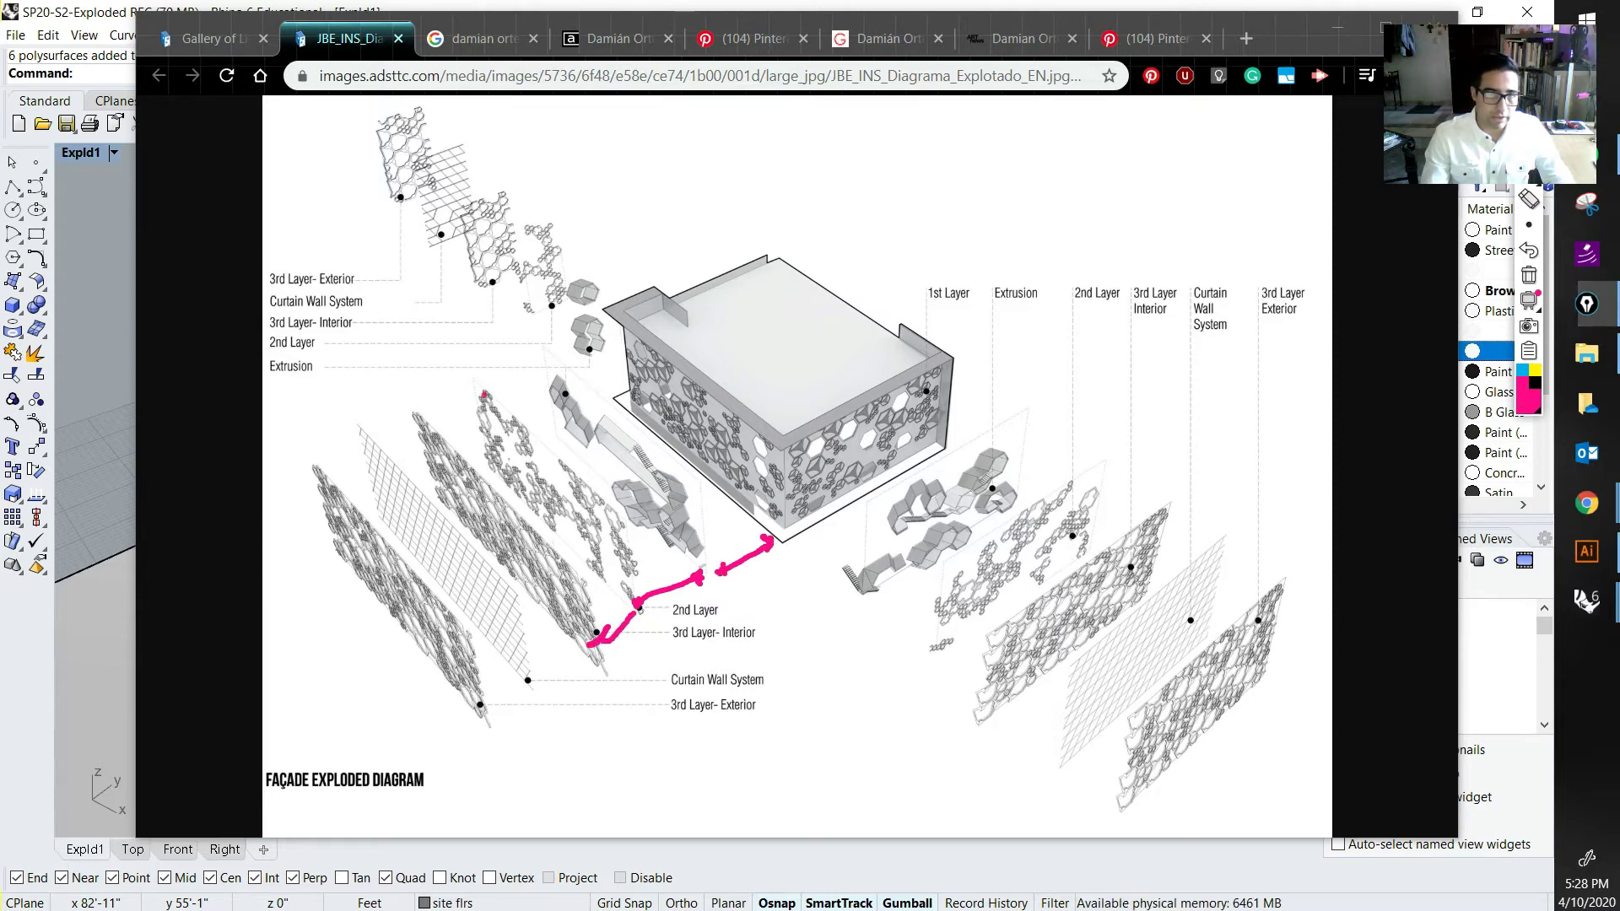
Step: Outline the exploded 2nd Layer planes on both sides of the reference diagram, and clear all the annotations
{"action": "left_click_drag", "start_coordinate": [484, 393], "coordinate": [479, 463]}
{"action": "left_click_drag", "start_coordinate": [648, 506], "coordinate": [486, 397]}
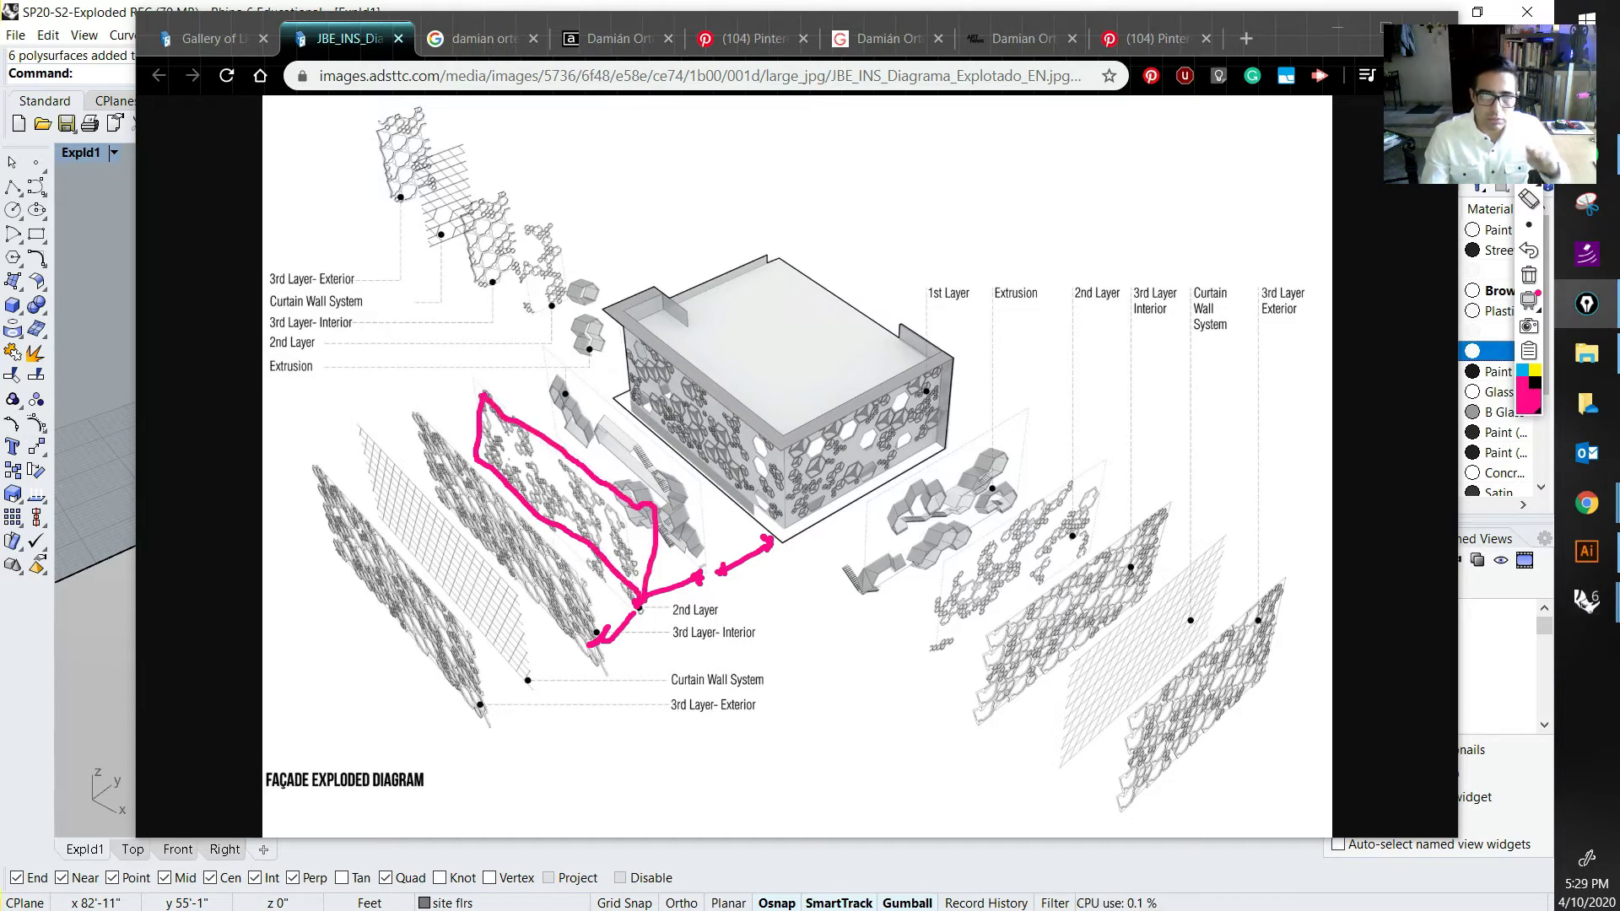
{"action": "left_click_drag", "start_coordinate": [869, 597], "coordinate": [1019, 506]}
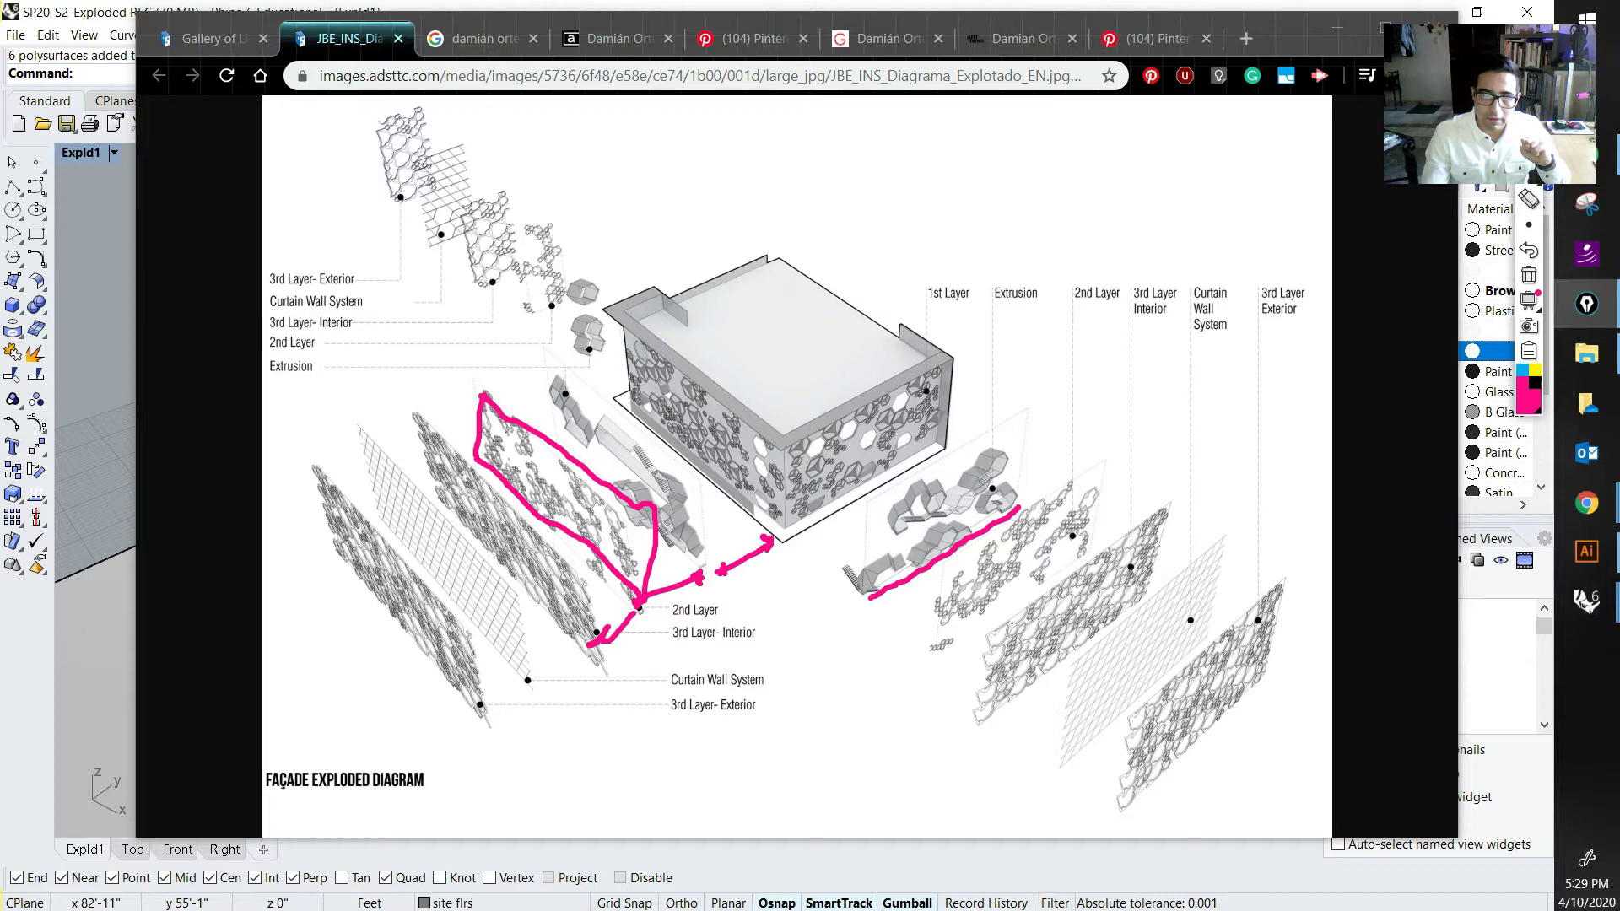
{"action": "left_click_drag", "start_coordinate": [907, 548], "coordinate": [954, 523]}
{"action": "left_click_drag", "start_coordinate": [1071, 464], "coordinate": [1061, 524]}
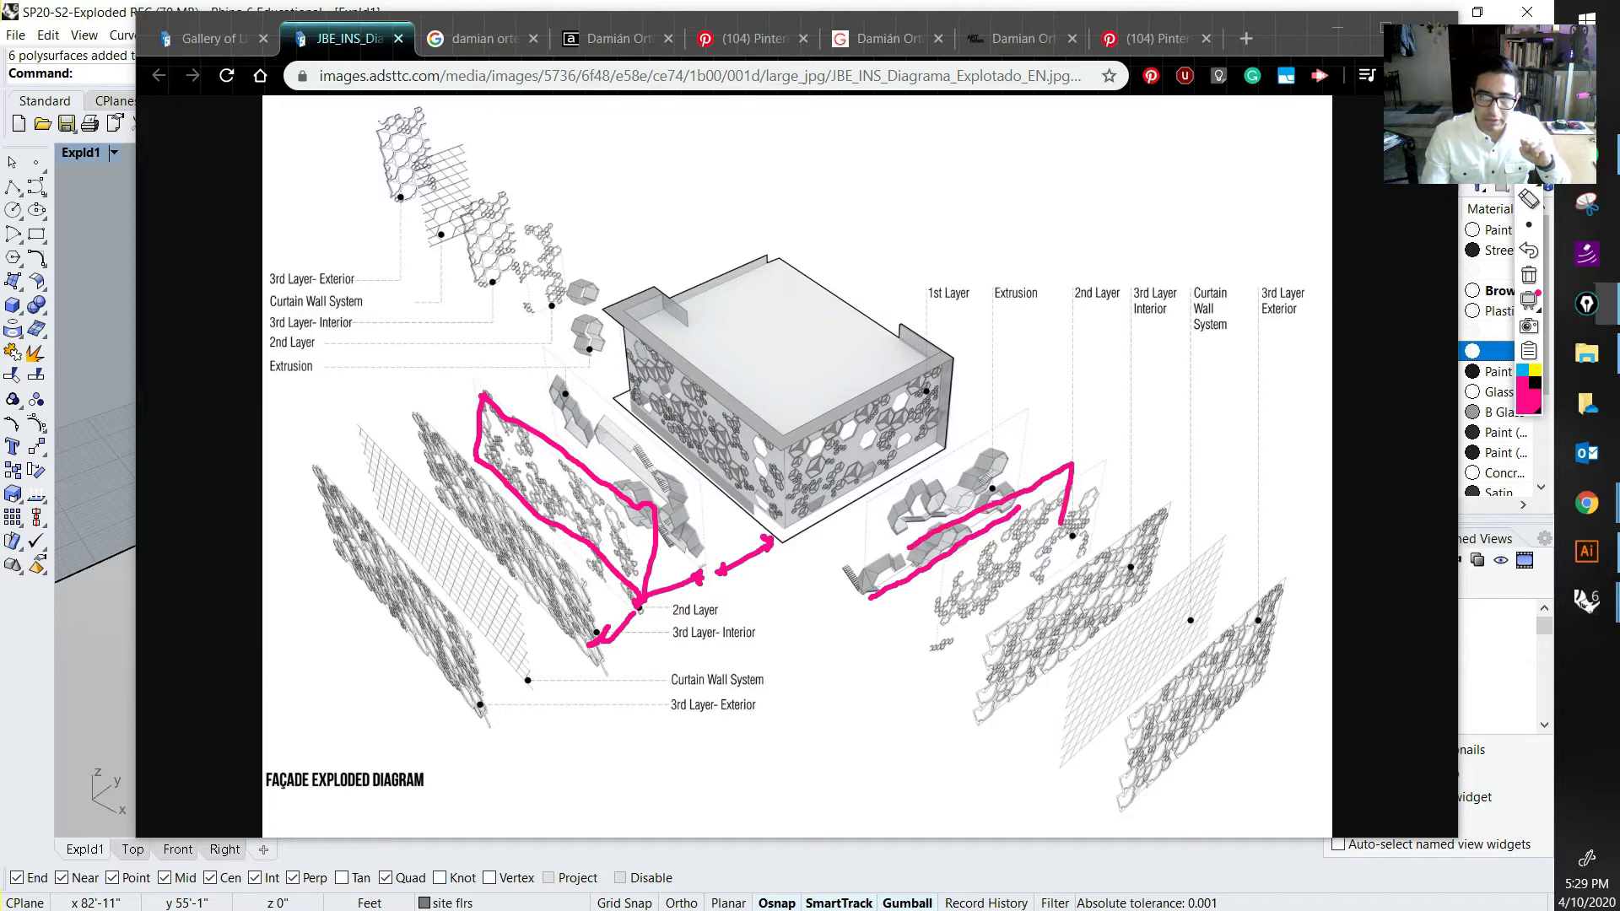
{"action": "left_click_drag", "start_coordinate": [913, 542], "coordinate": [899, 656]}
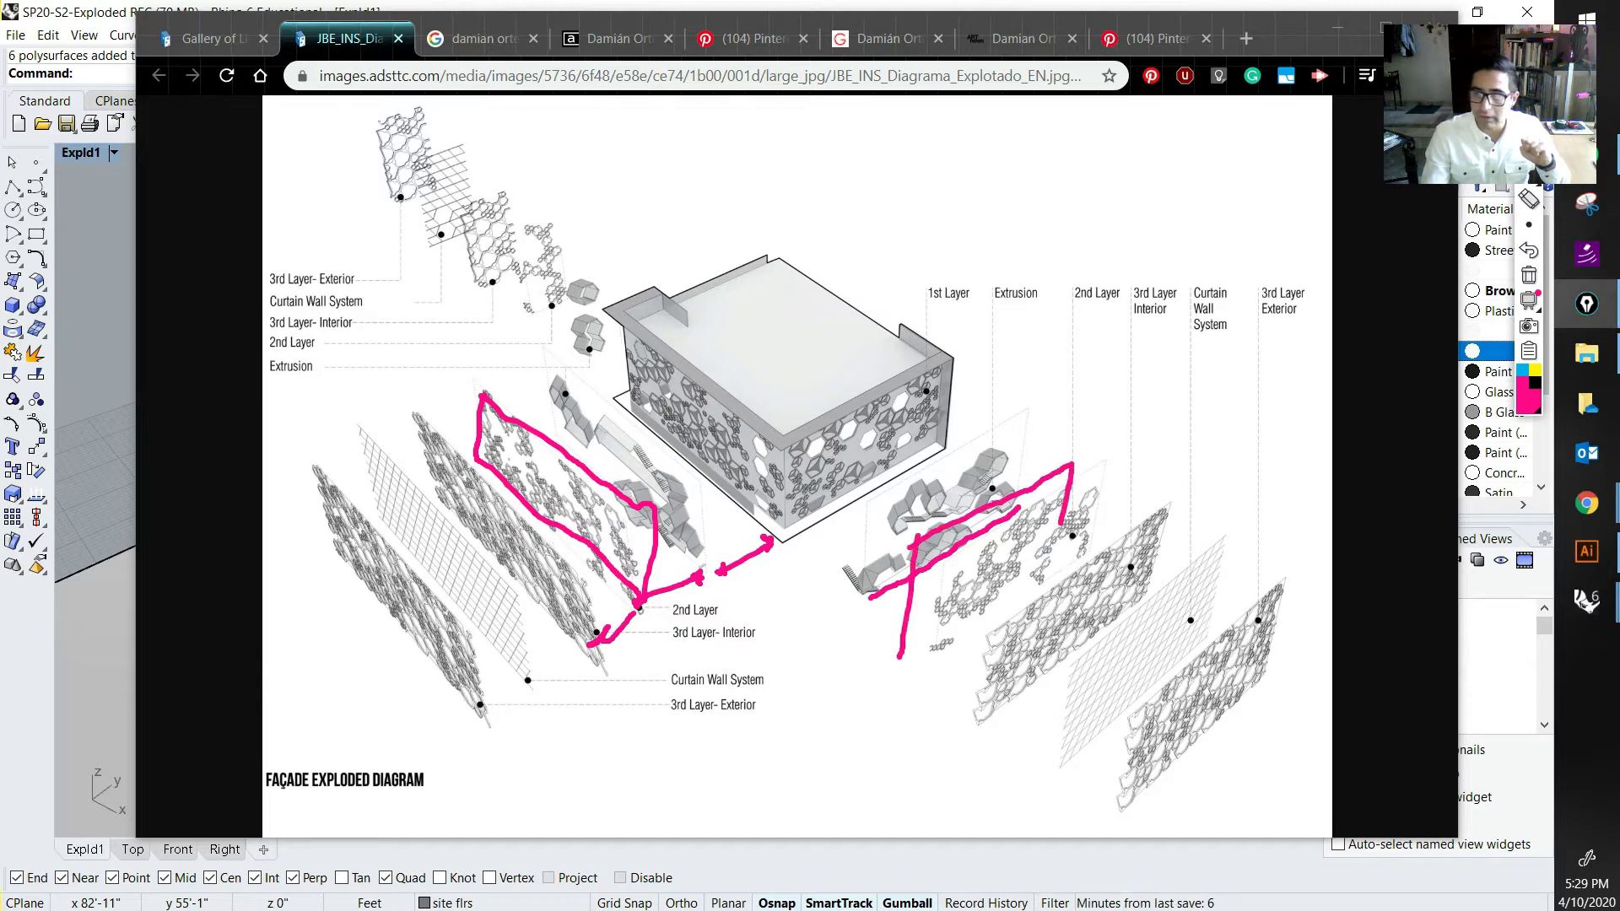
{"action": "left_click", "coordinate": [1529, 275]}
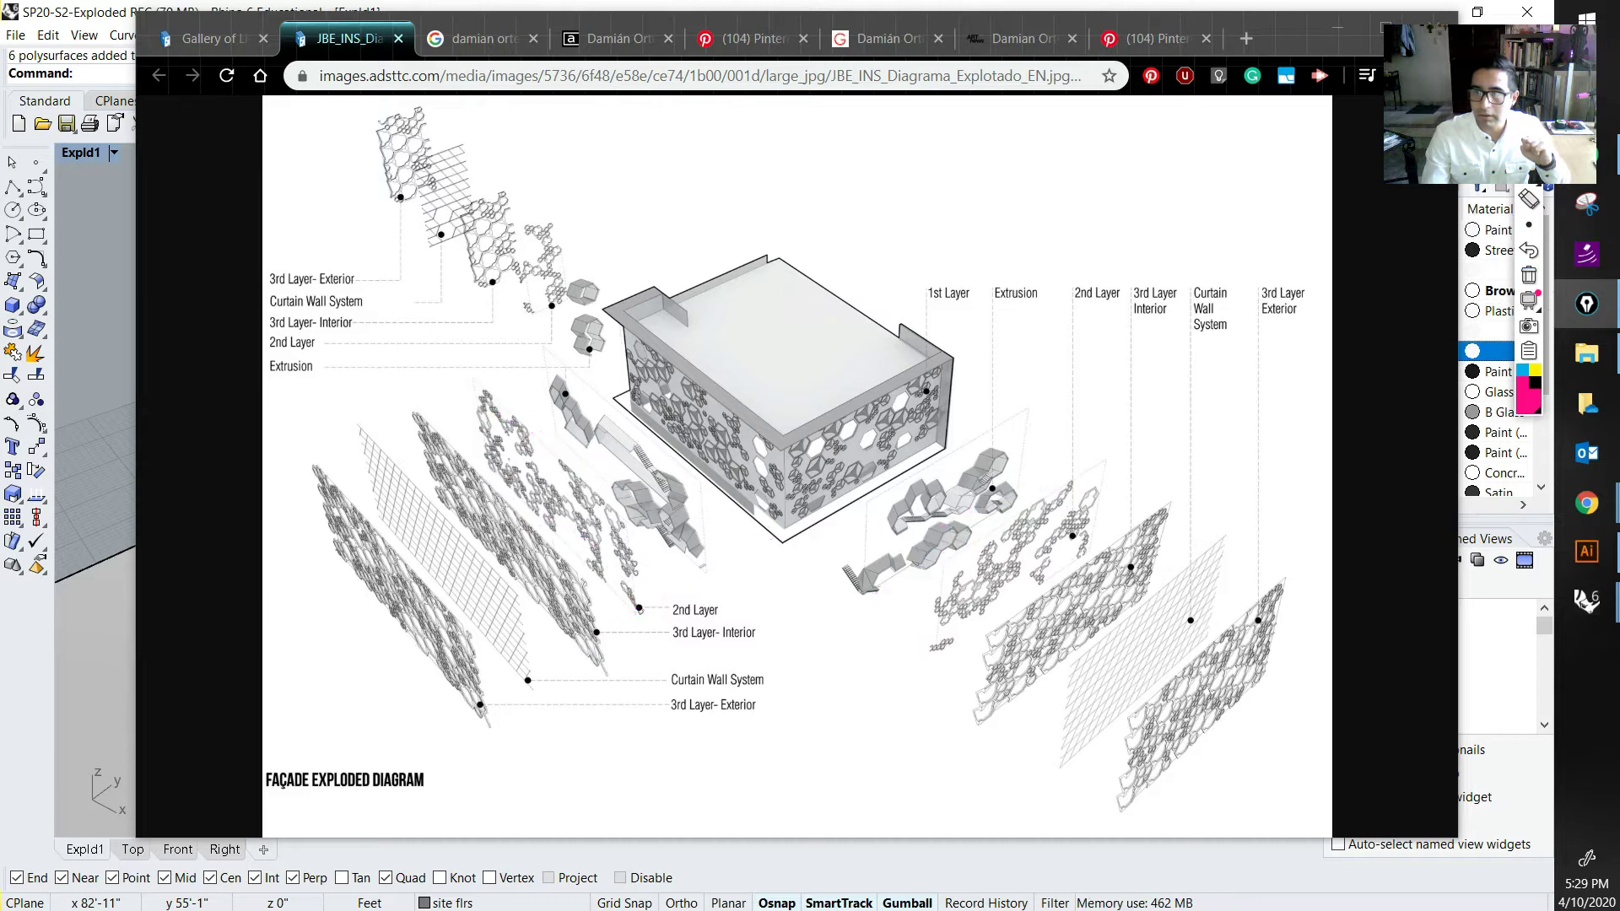
Step: Switch back to the SP20-S2-Exploded REC model in Rhino and undo the last move of the magenta branching members
{"action": "mouse_move", "coordinate": [1586, 601]}
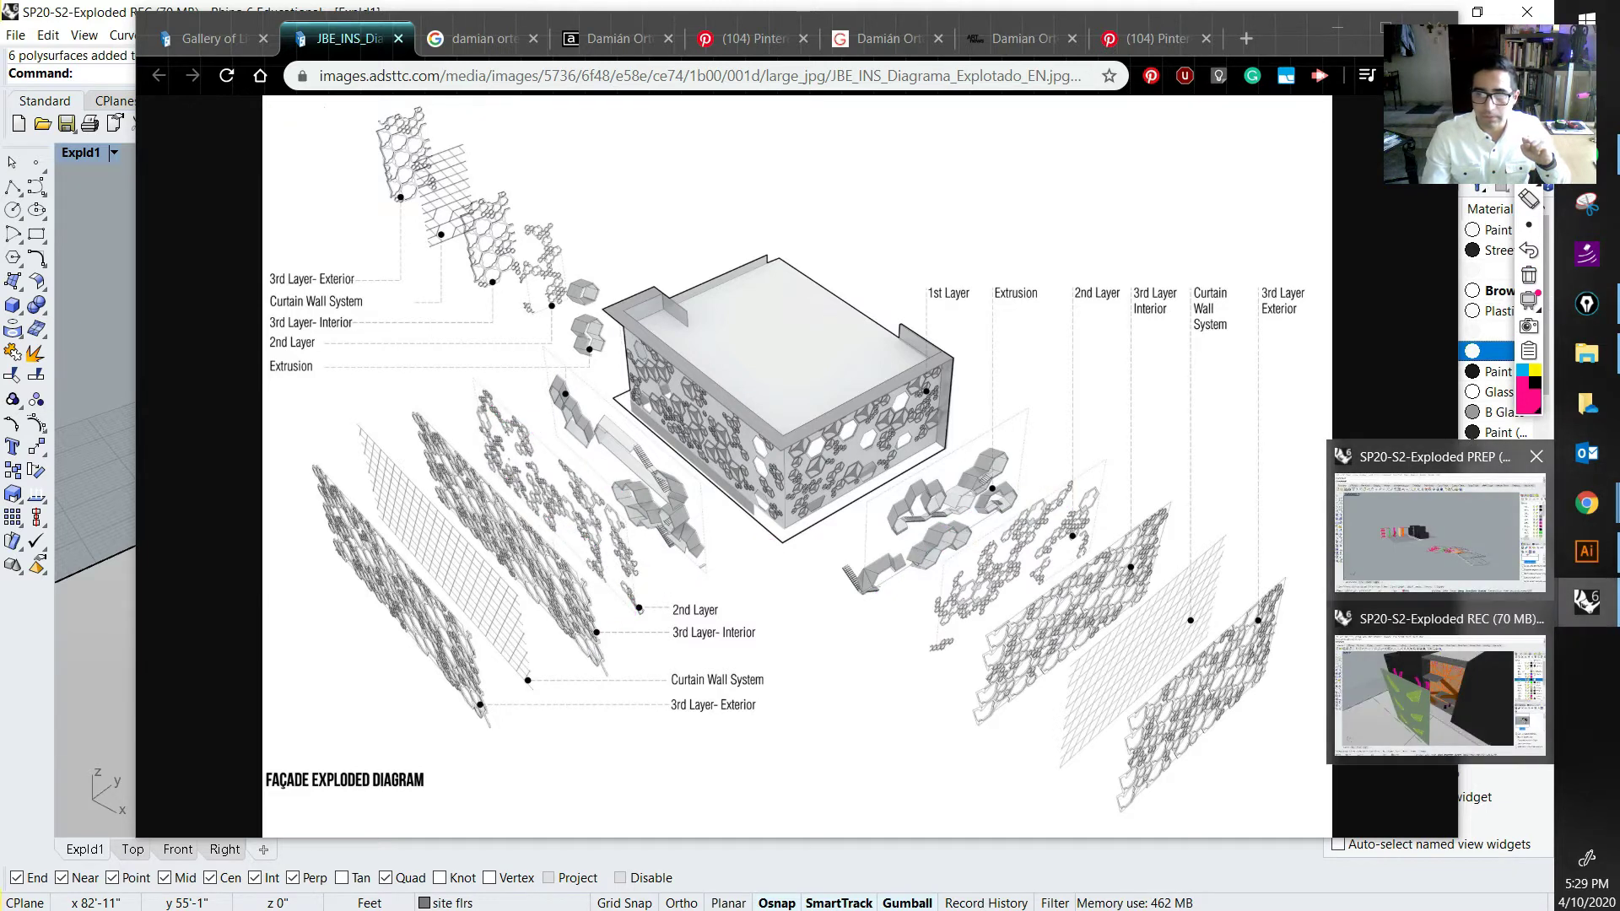
{"action": "left_click", "coordinate": [1439, 696]}
{"action": "right_click_drag", "start_coordinate": [843, 456], "coordinate": [675, 485]}
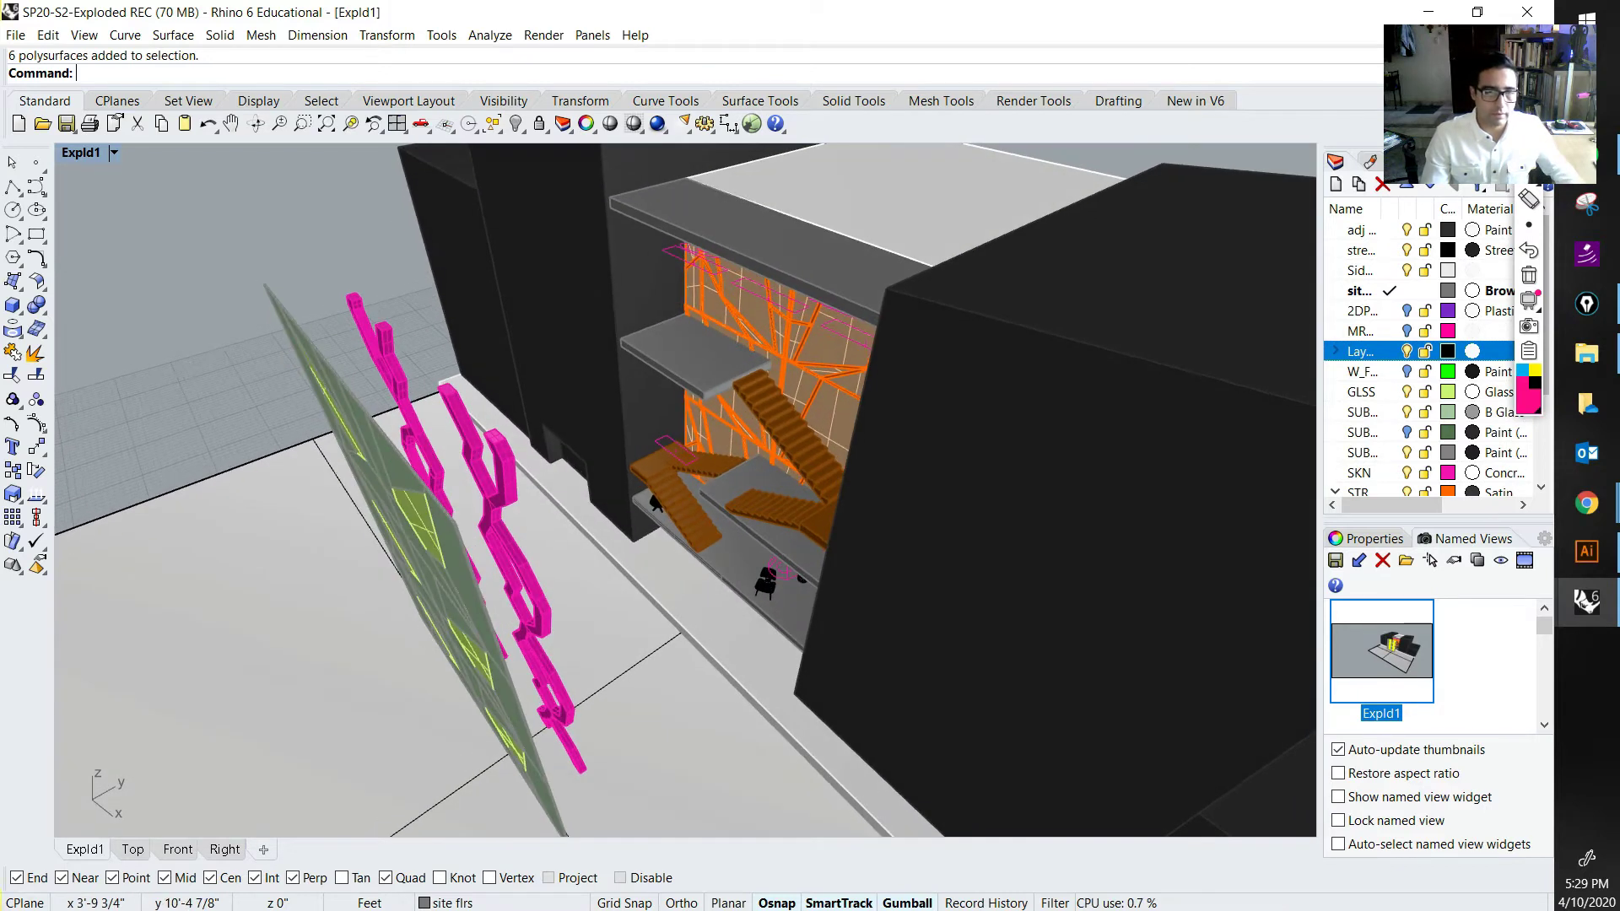
{"action": "left_click", "coordinate": [544, 616]}
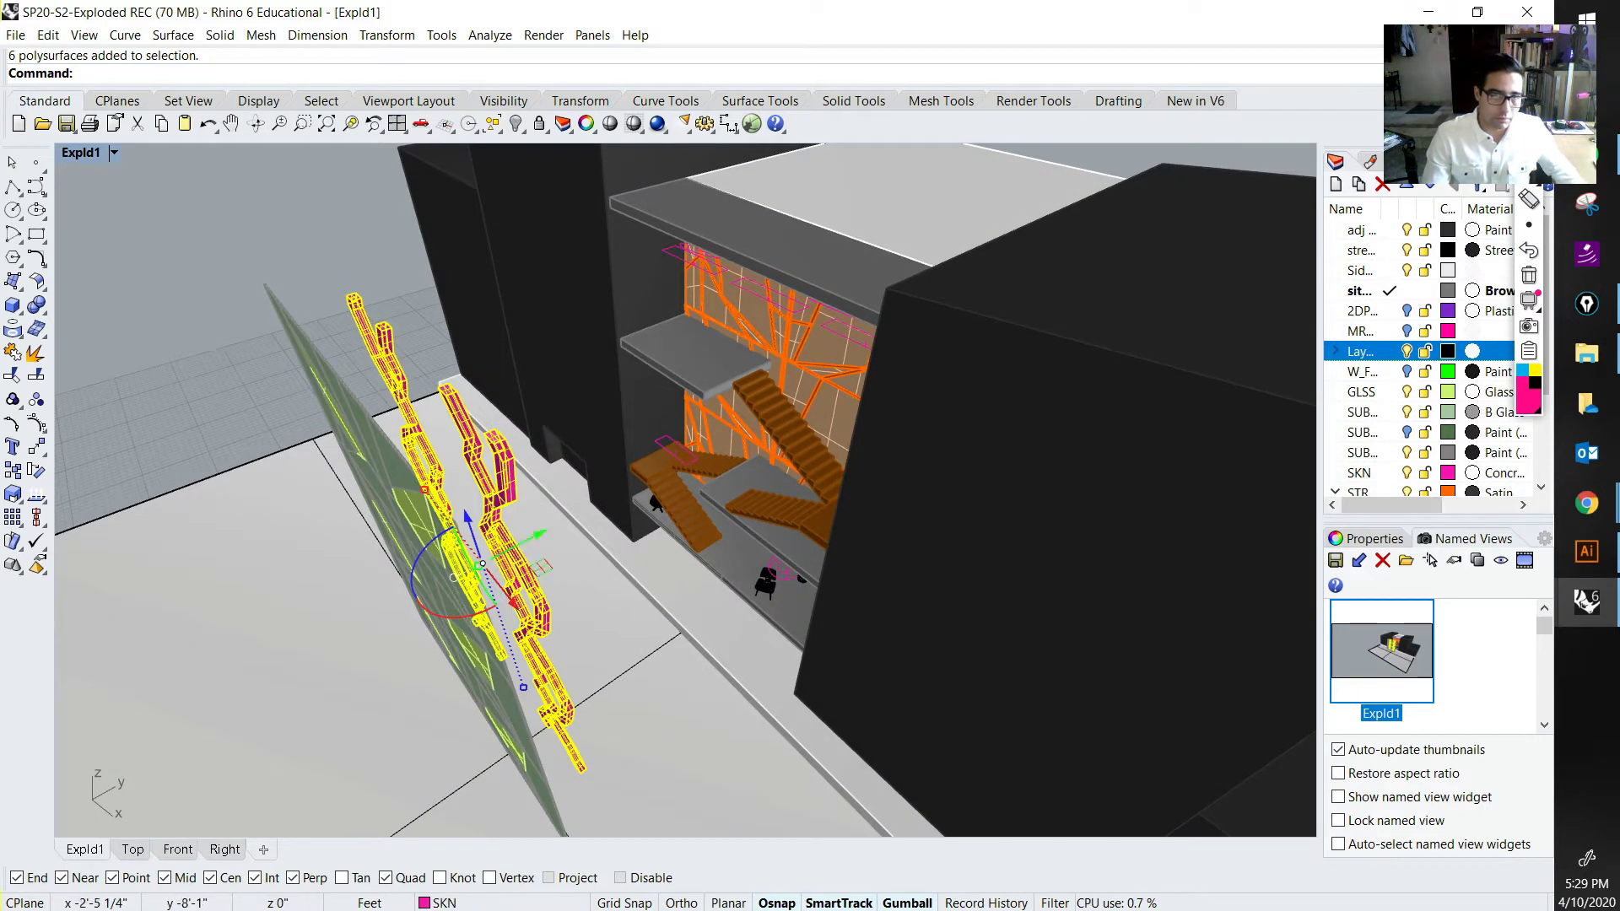
{"action": "left_click", "coordinate": [540, 534]}
{"action": "key", "text": "Escape"}
{"action": "key", "text": "ctrl+z"}
{"action": "key", "text": "Escape"}
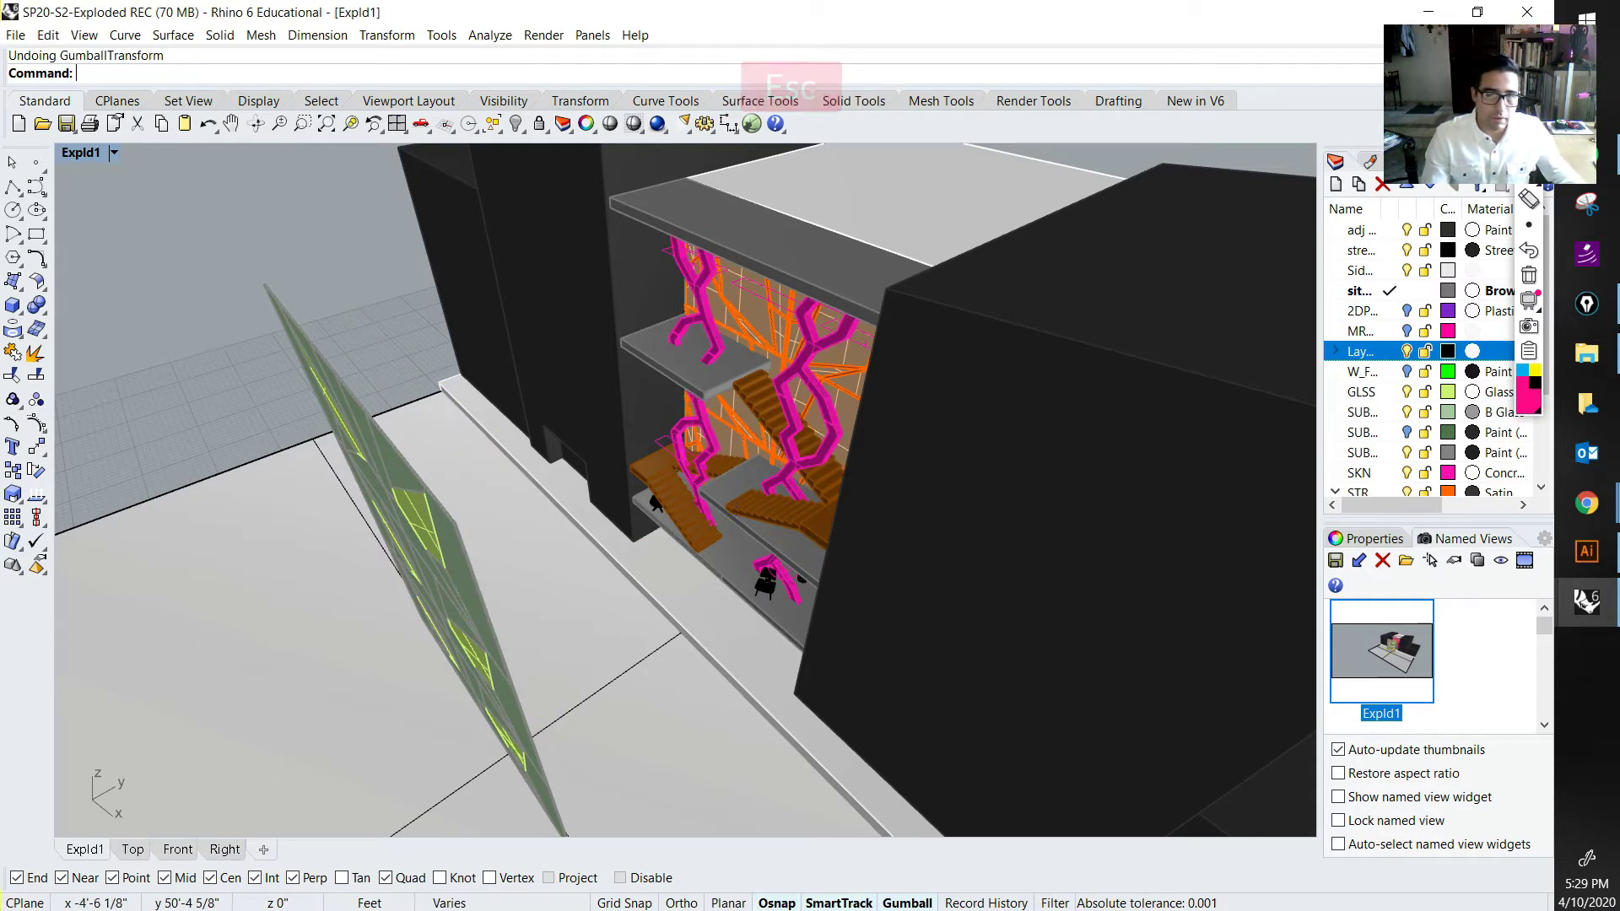
Step: Move the magenta branching members -15' along the Y axis with the gumball, and deselect them
{"action": "left_click", "coordinate": [786, 390]}
{"action": "left_click", "coordinate": [787, 405]}
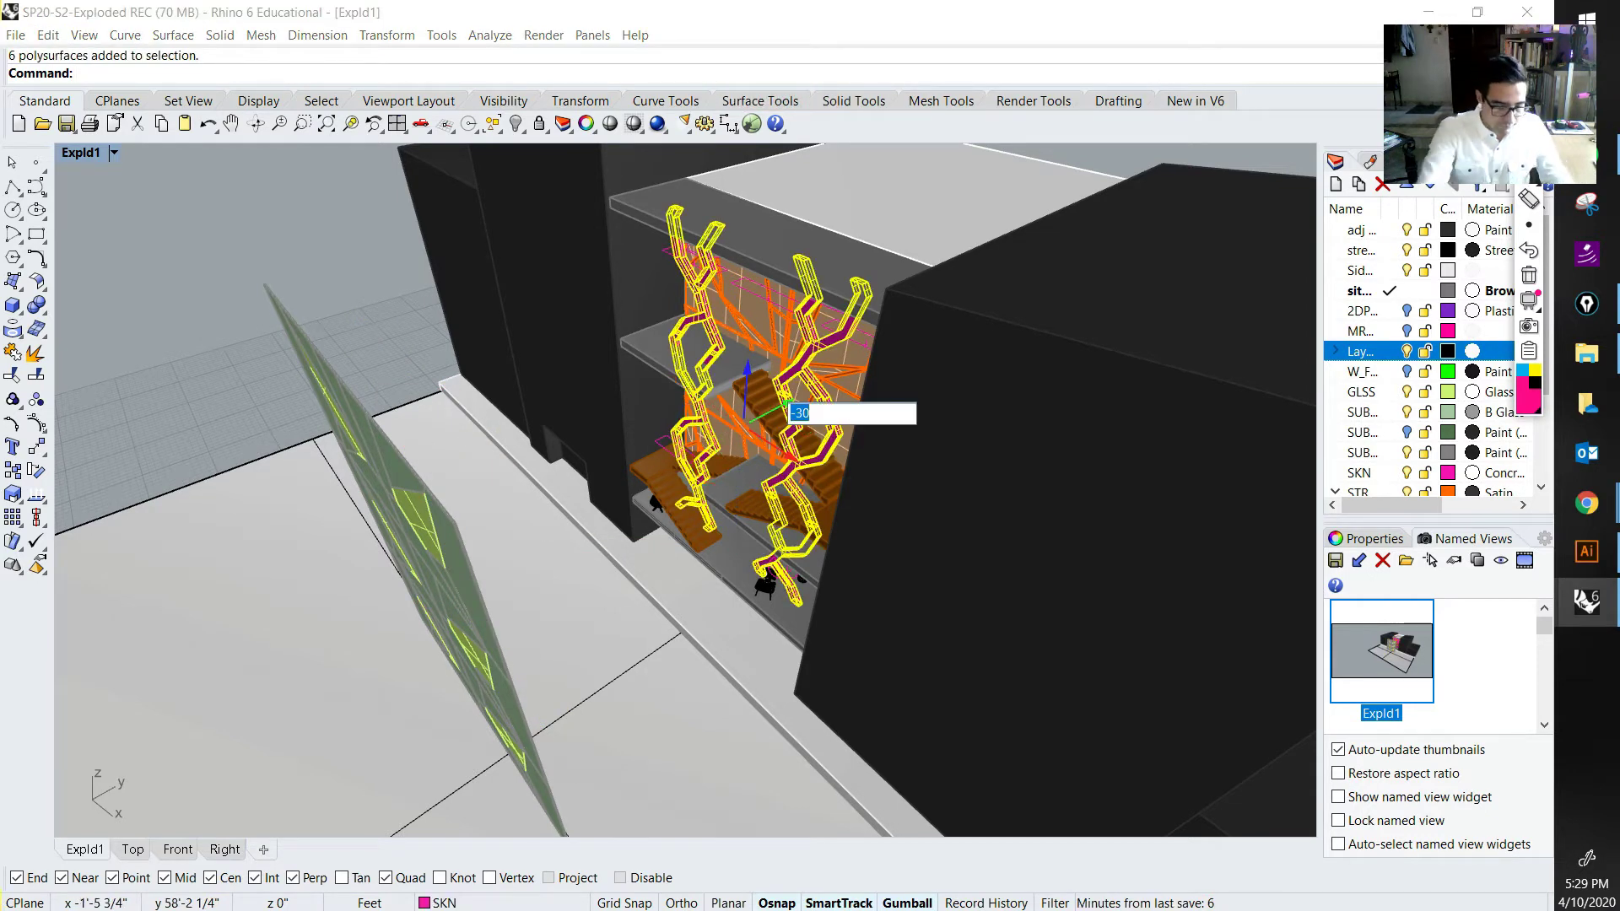
{"action": "type", "text": "-5"}
{"action": "key", "text": "Return"}
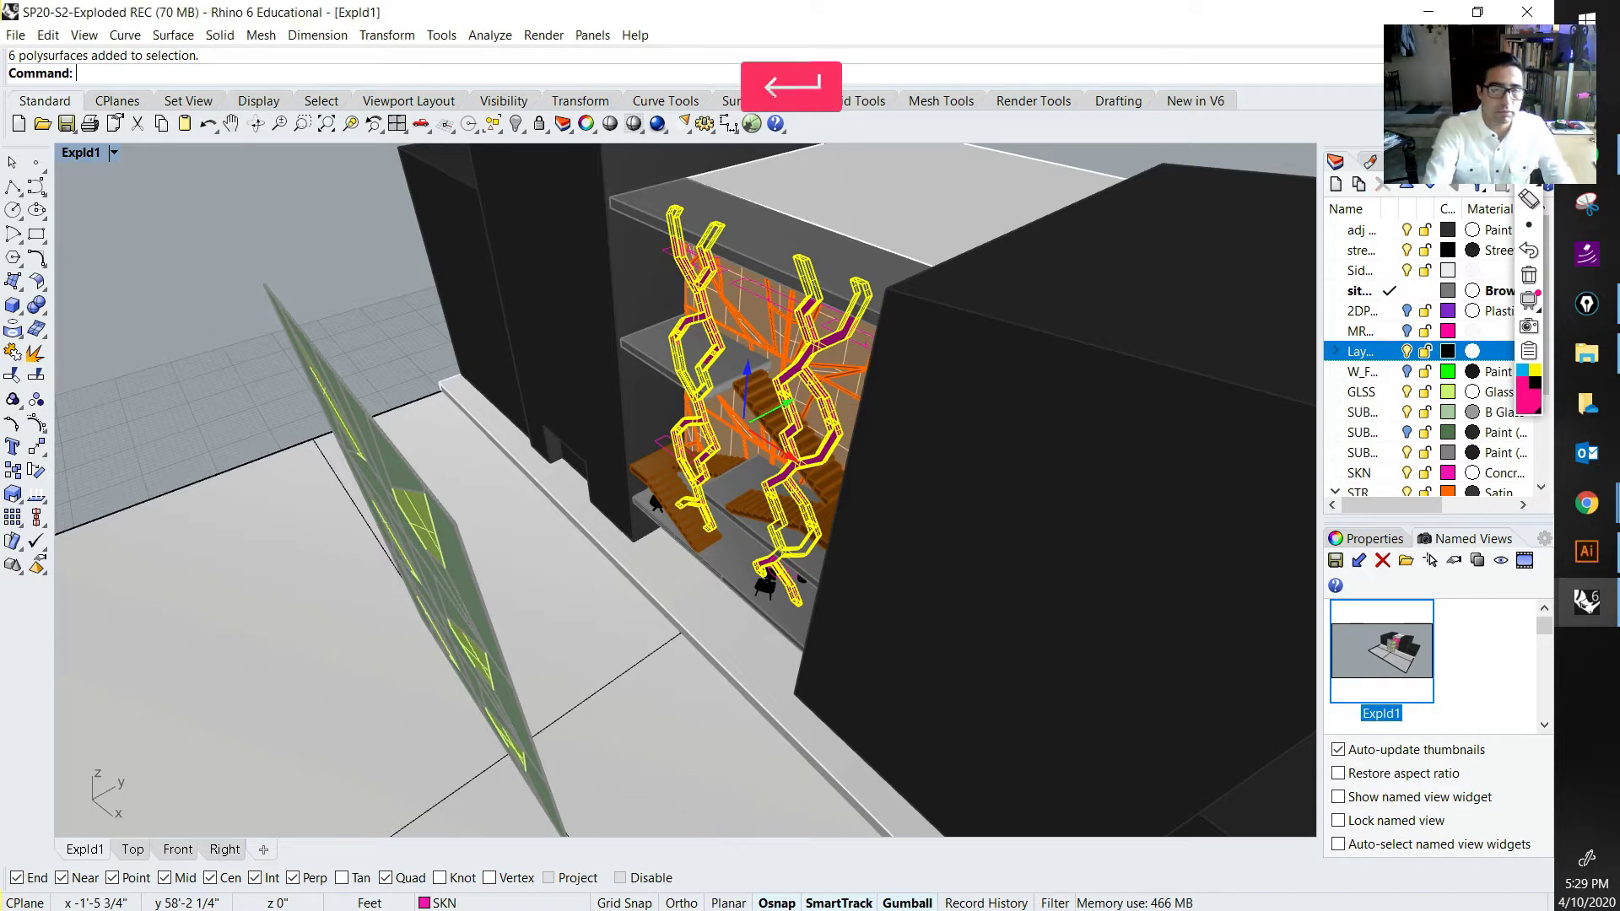
{"action": "key", "text": "Escape"}
Step: Examine the spacing between the green panels, magenta members and orange structural grid from several angles and distances
{"action": "right_click_drag", "start_coordinate": [742, 506], "coordinate": [640, 449]}
{"action": "scroll", "coordinate": [615, 540], "scroll_direction": "down", "scroll_amount": 8}
{"action": "right_click_drag", "start_coordinate": [616, 540], "coordinate": [582, 473]}
{"action": "scroll", "coordinate": [599, 582], "scroll_direction": "up", "scroll_amount": 9}
{"action": "scroll", "coordinate": [675, 540], "scroll_direction": "down", "scroll_amount": 8}
{"action": "scroll", "coordinate": [675, 421], "scroll_direction": "up", "scroll_amount": 6}
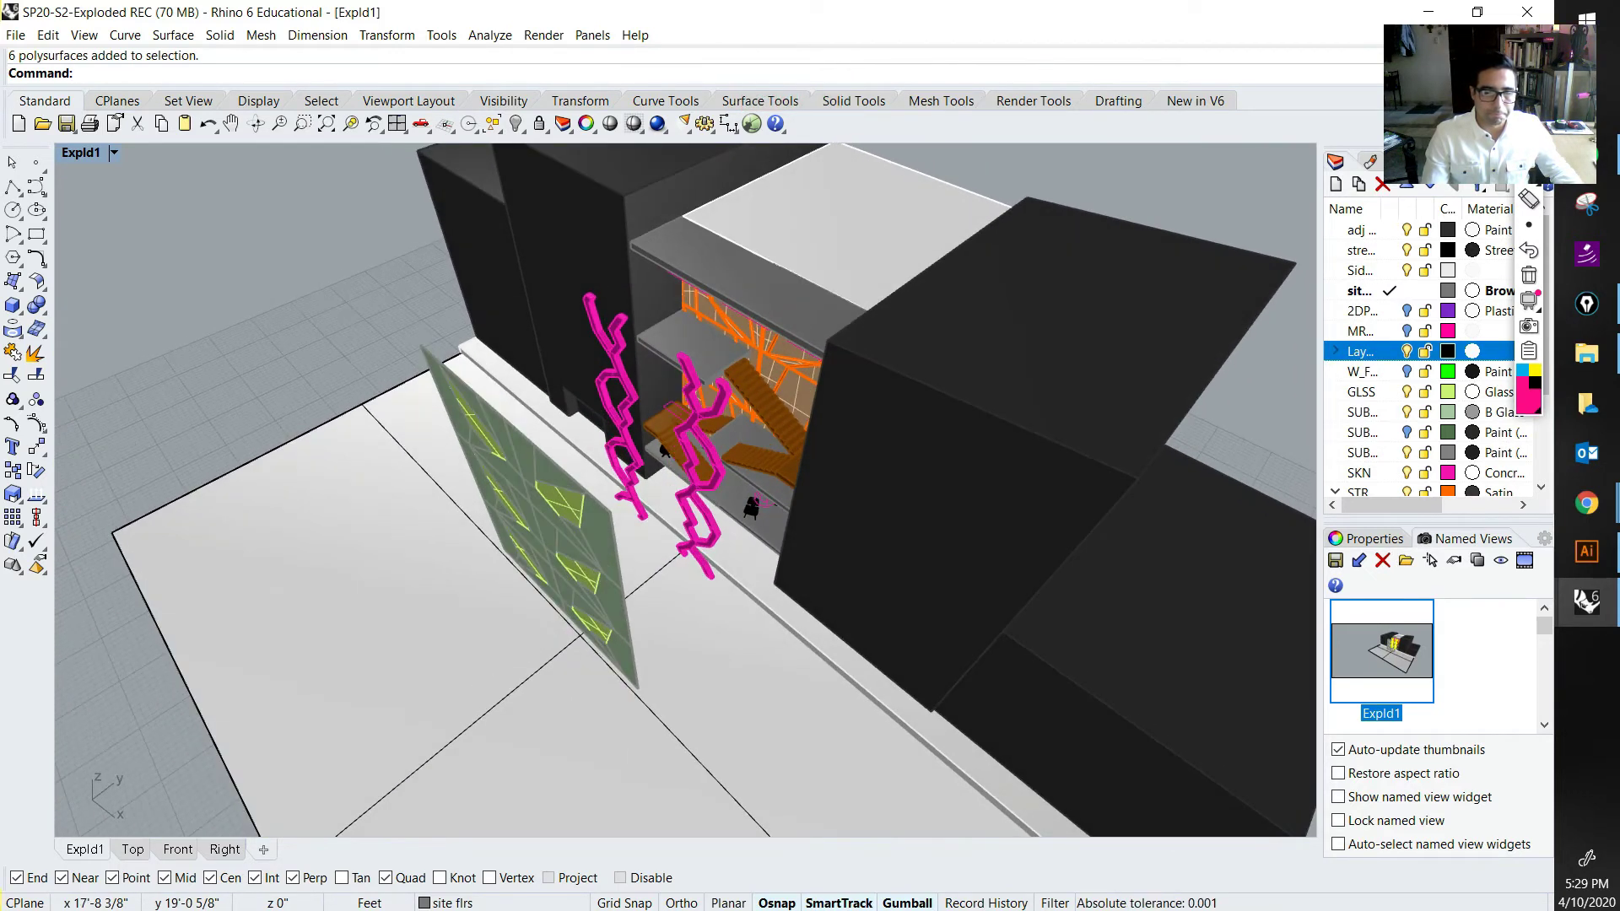
{"action": "scroll", "coordinate": [683, 582], "scroll_direction": "down", "scroll_amount": 7}
{"action": "right_click_drag", "start_coordinate": [683, 582], "coordinate": [755, 574]}
{"action": "mouse_move", "coordinate": [755, 574]}
{"action": "right_mouse_down", "text": "shift"}
{"action": "mouse_move", "coordinate": [755, 523]}
{"action": "mouse_move", "coordinate": [704, 549]}
{"action": "mouse_move", "coordinate": [739, 547]}
{"action": "right_mouse_up", "text": "shift"}
{"action": "scroll", "coordinate": [707, 549], "scroll_direction": "up", "scroll_amount": 3}
{"action": "scroll", "coordinate": [707, 548], "scroll_direction": "down", "scroll_amount": 3}
{"action": "left_click", "coordinate": [756, 395]}
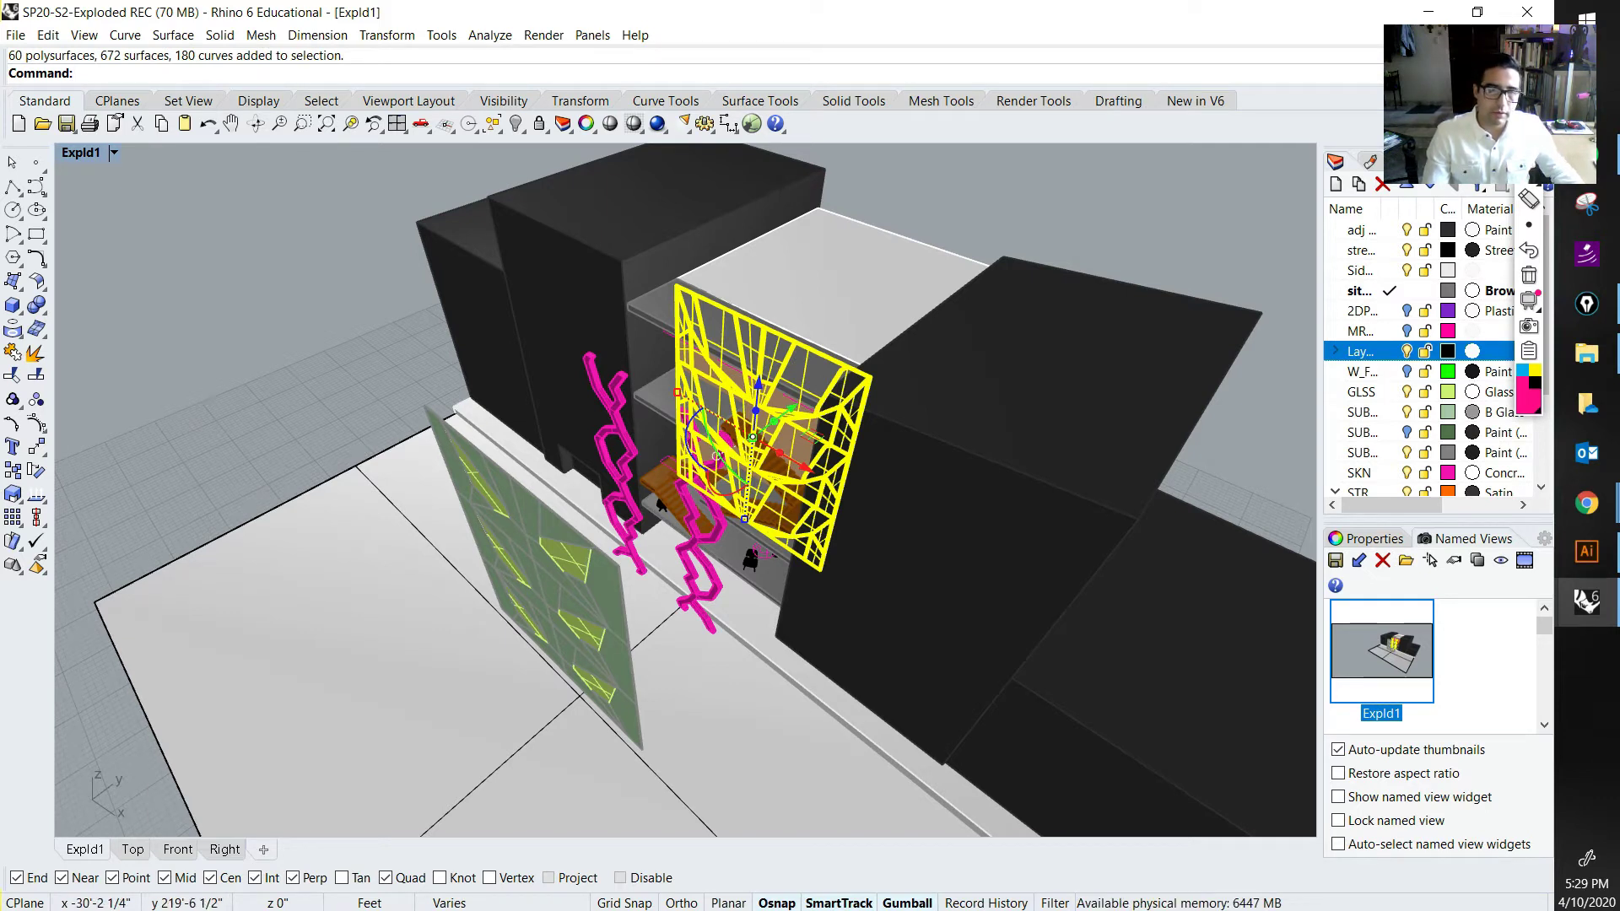
{"action": "key", "text": "Escape"}
{"action": "scroll", "coordinate": [734, 434], "scroll_direction": "up", "scroll_amount": 2}
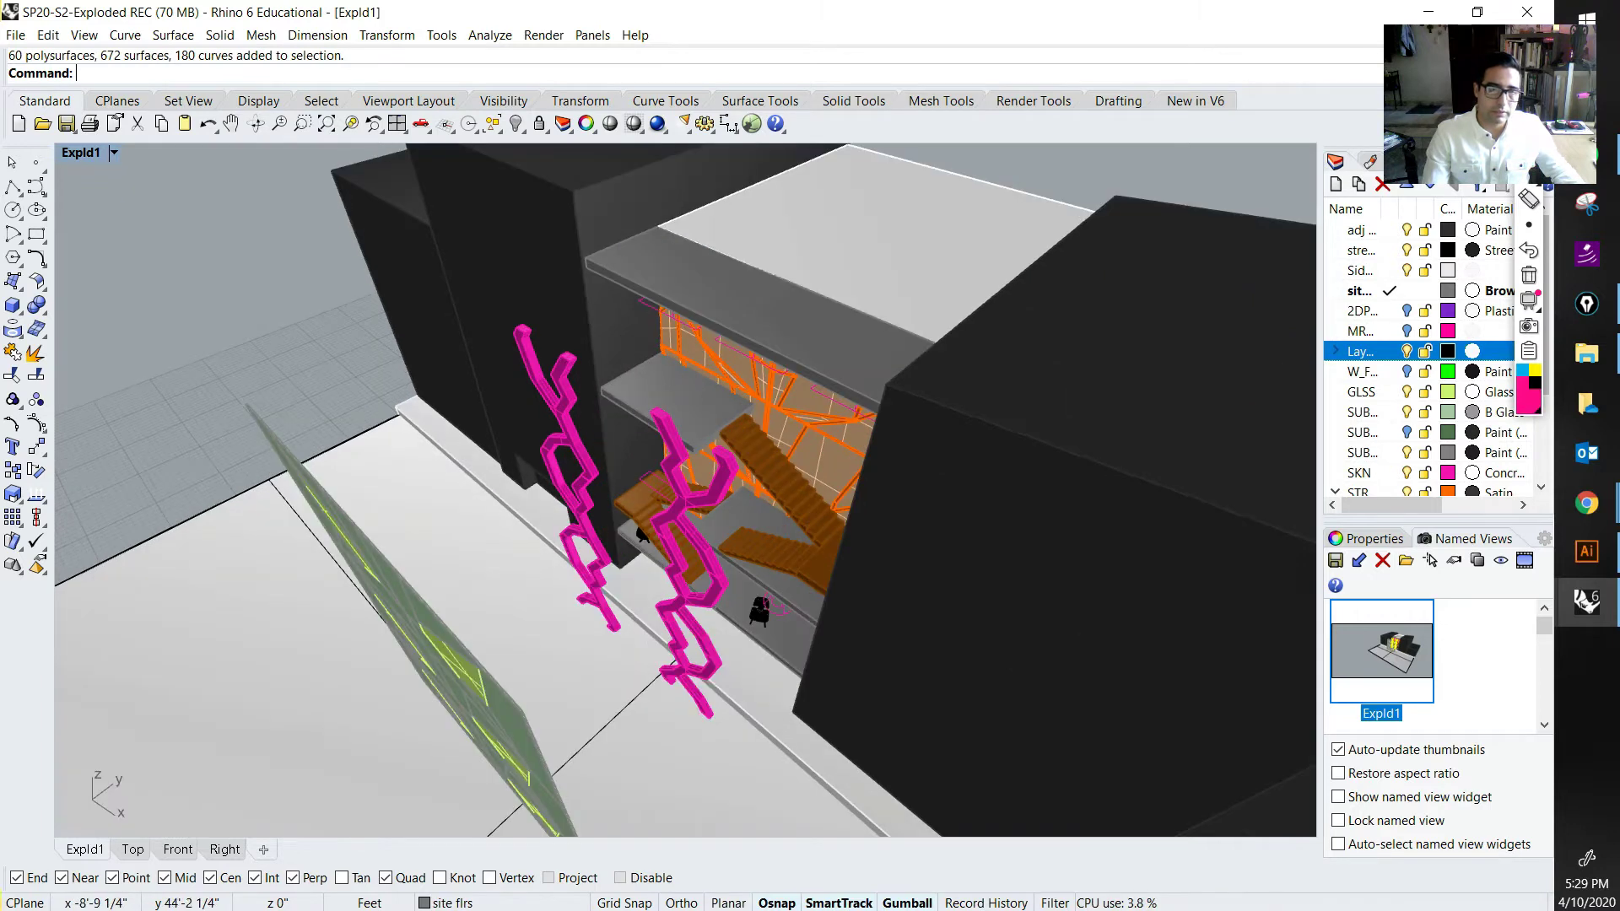
{"action": "scroll", "coordinate": [742, 422], "scroll_direction": "down", "scroll_amount": 2}
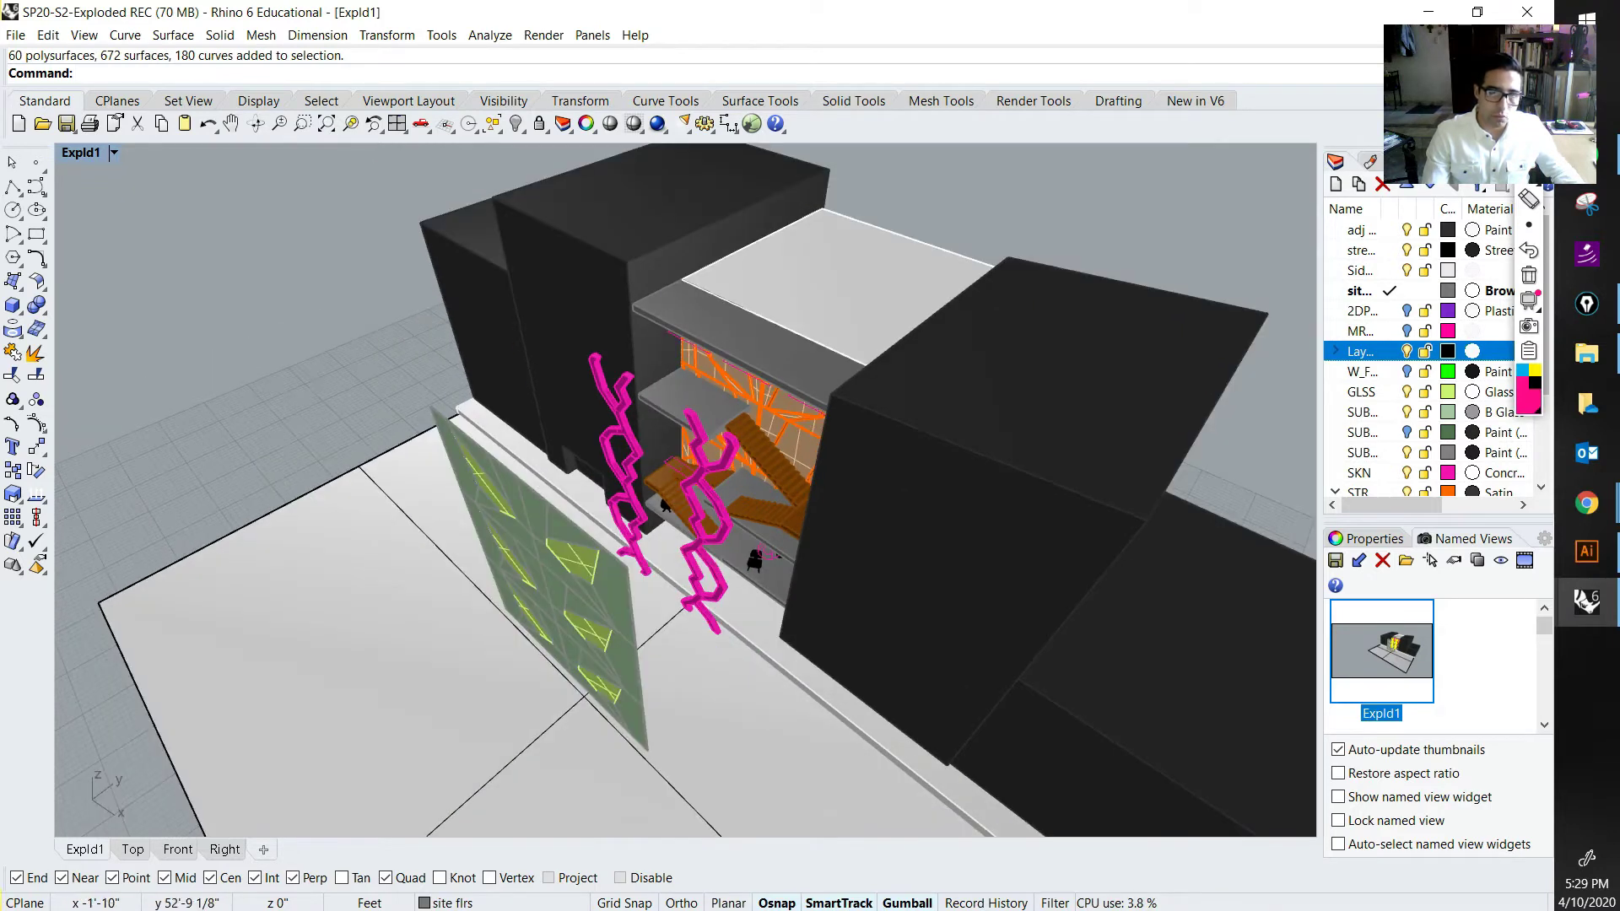
Step: Select the orange structural grid, magenta members and green panels together and move them -15' along the Y axis with the gumball
{"action": "left_click", "coordinate": [763, 401]}
{"action": "left_click", "coordinate": [712, 540], "text": "shift"}
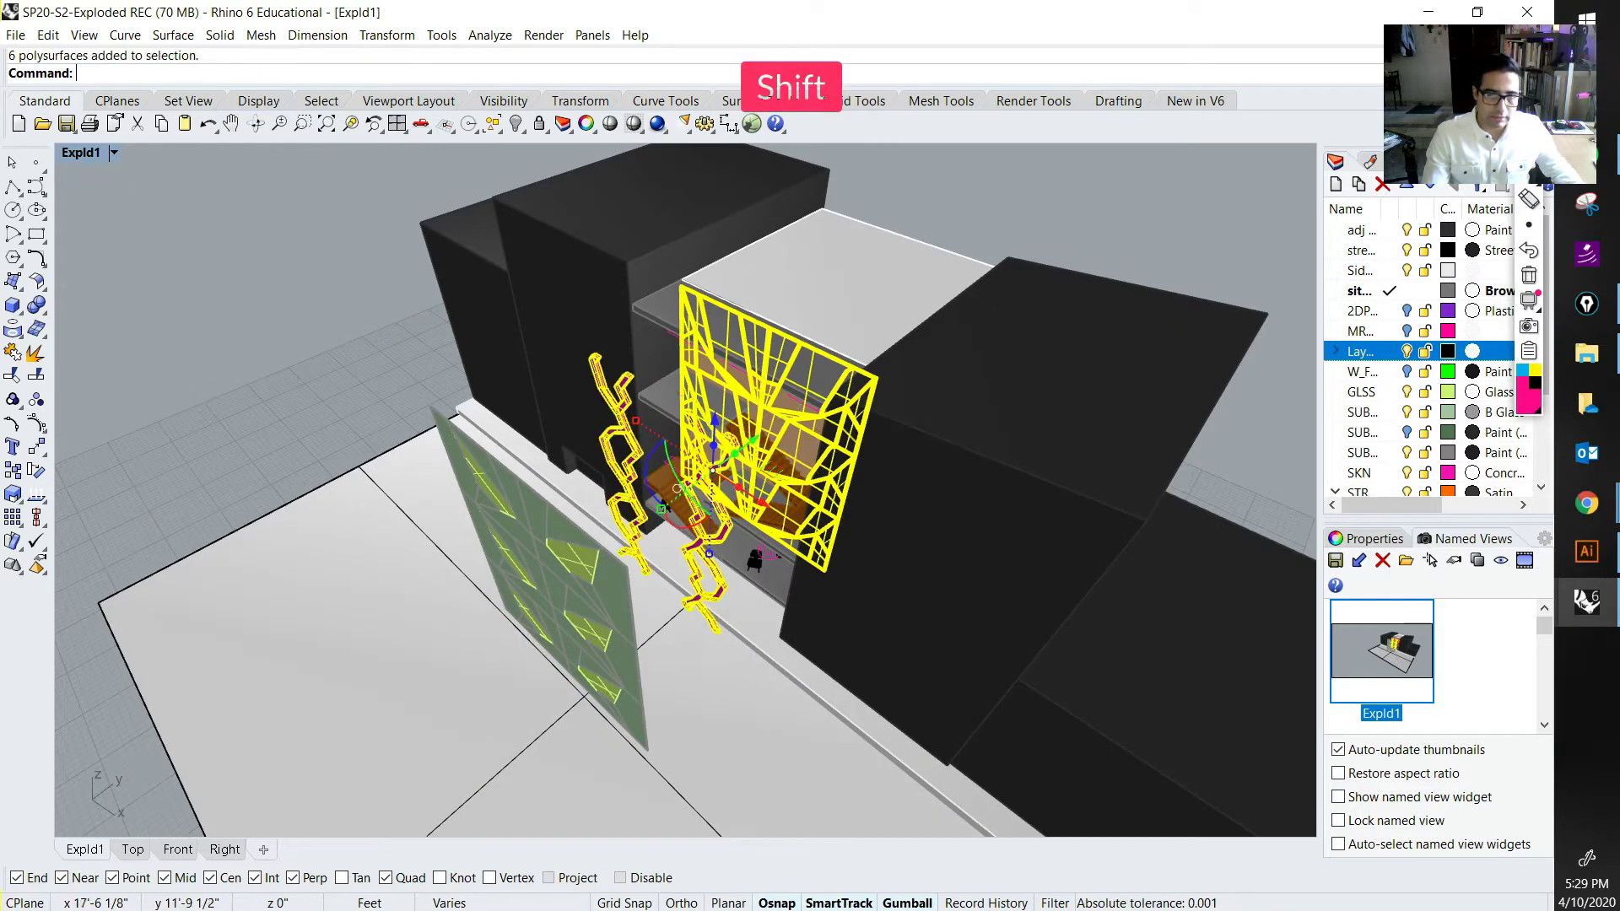
{"action": "left_click", "coordinate": [588, 563], "text": "shift"}
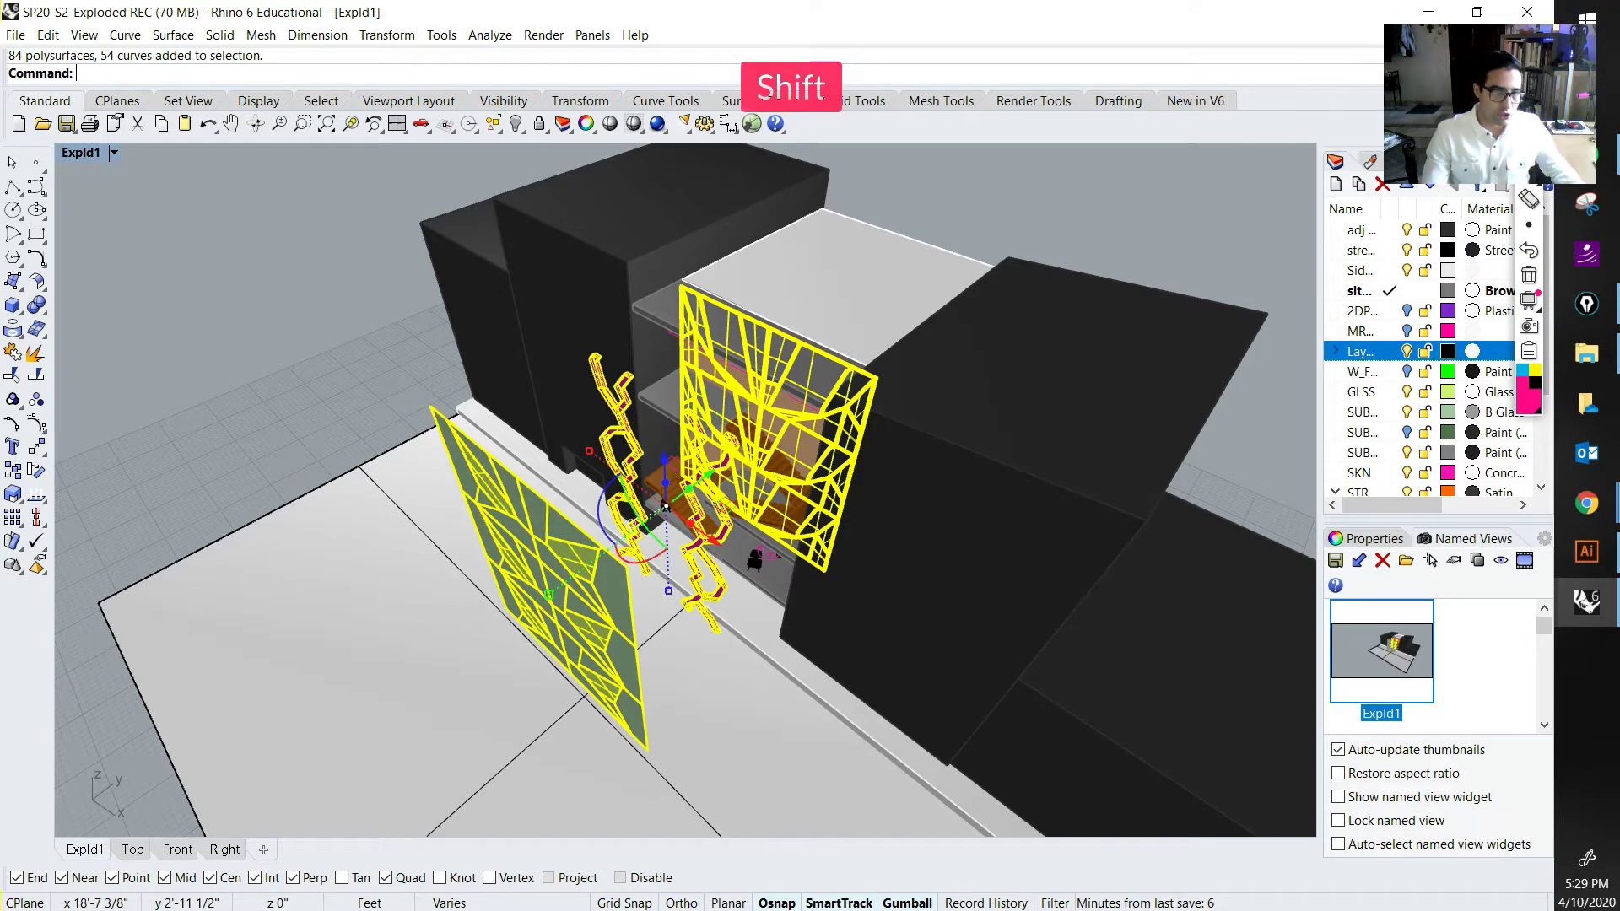
{"action": "type", "text": "1"}
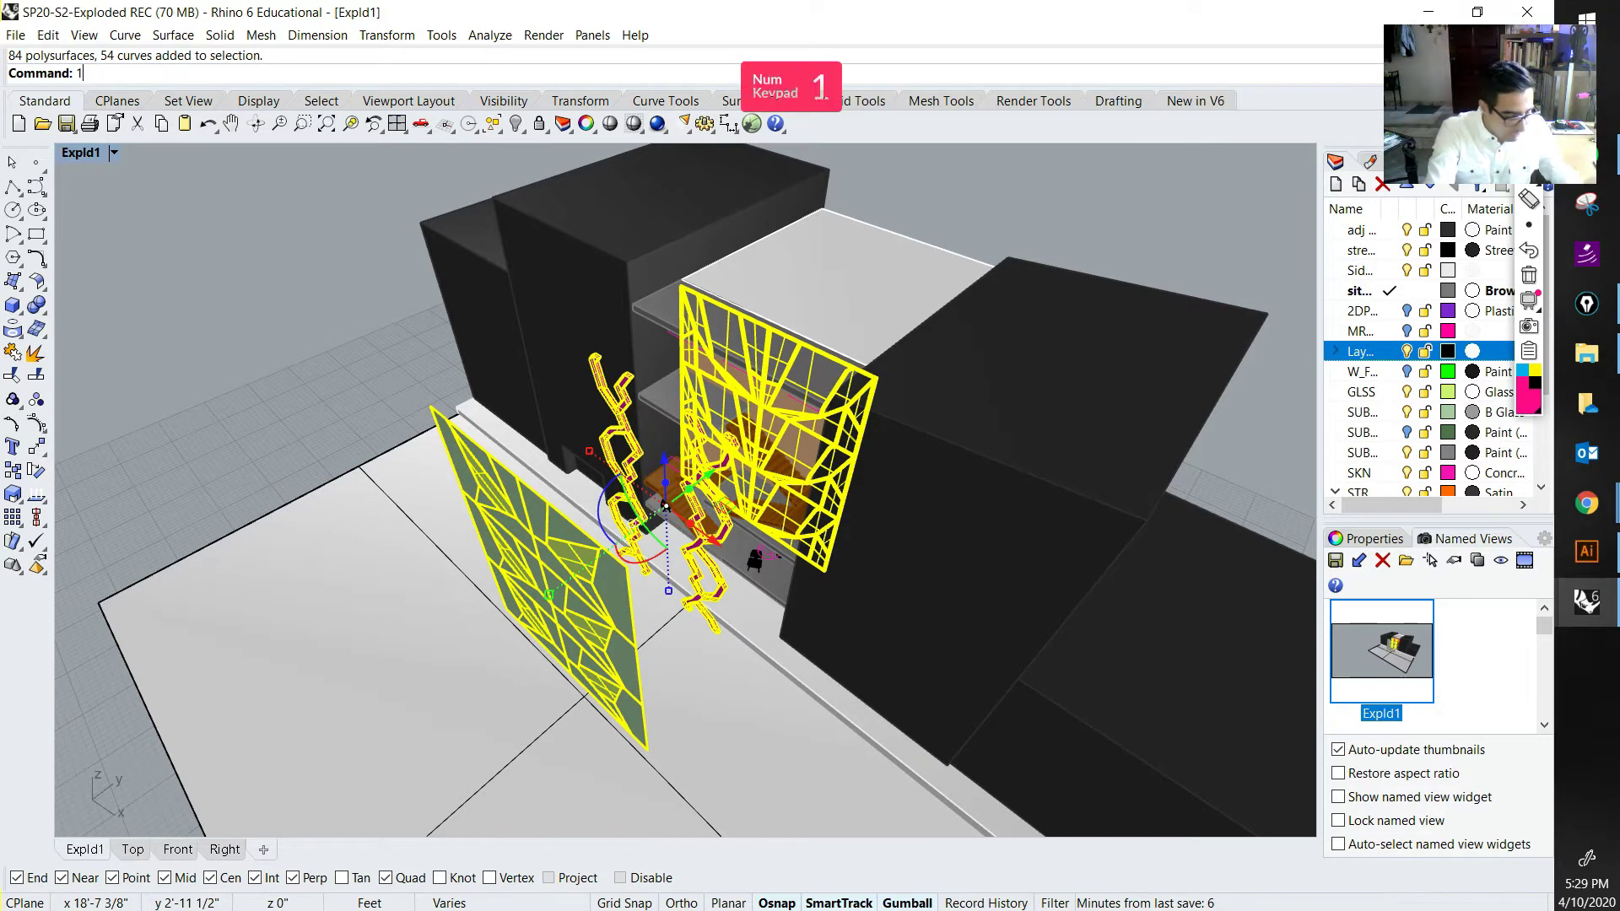
{"action": "type", "text": "5'"}
{"action": "key", "text": "Return"}
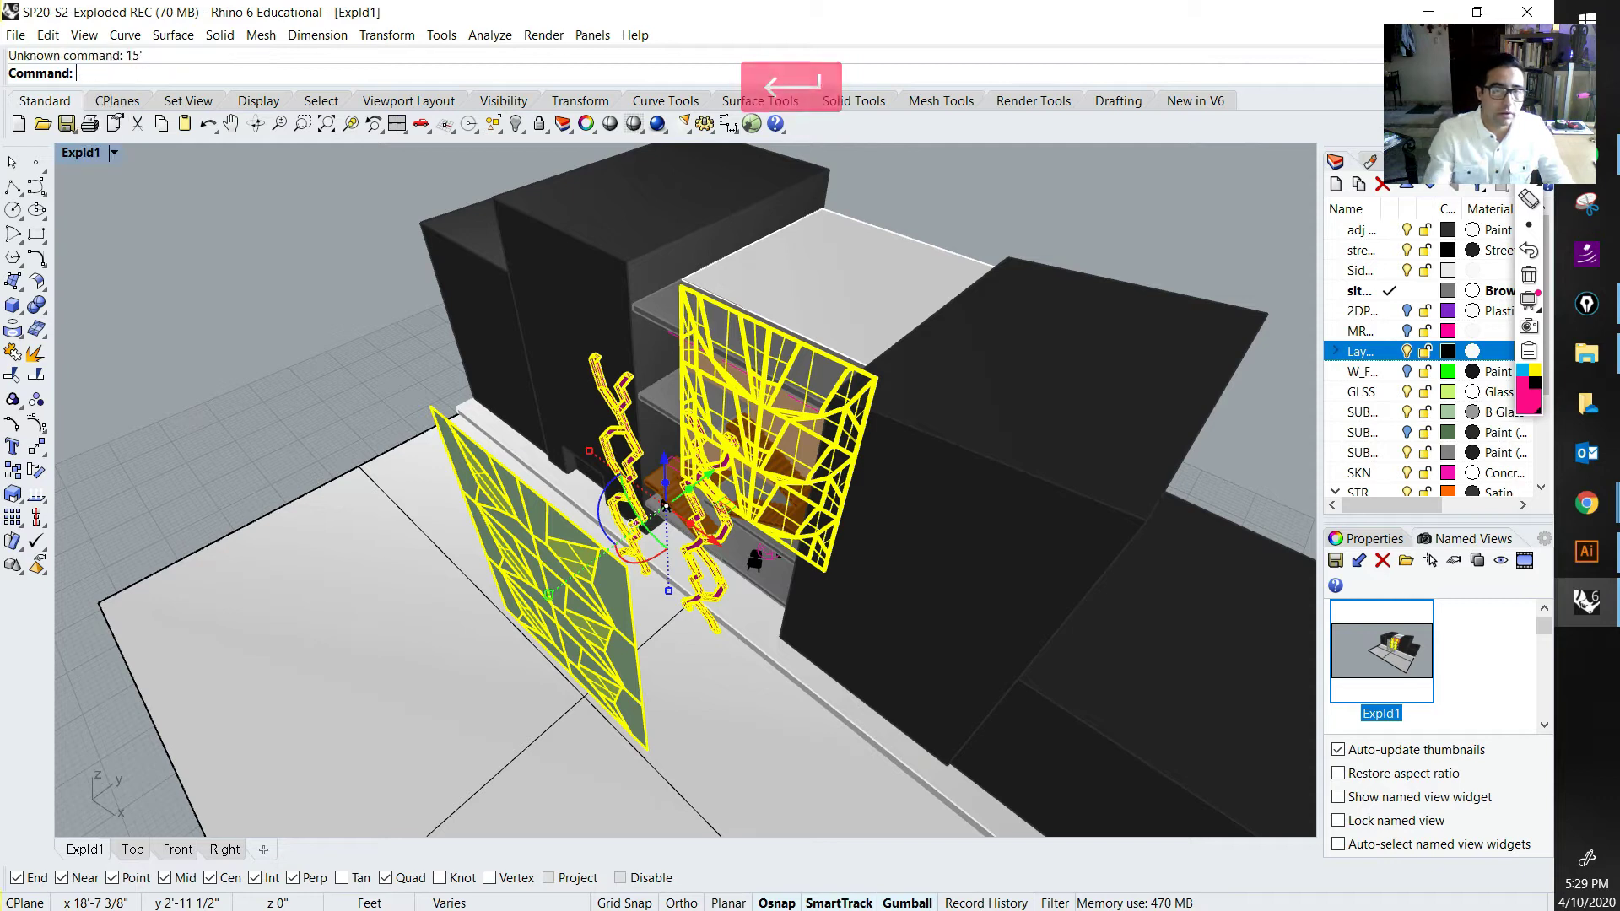
{"action": "left_click", "coordinate": [707, 476]}
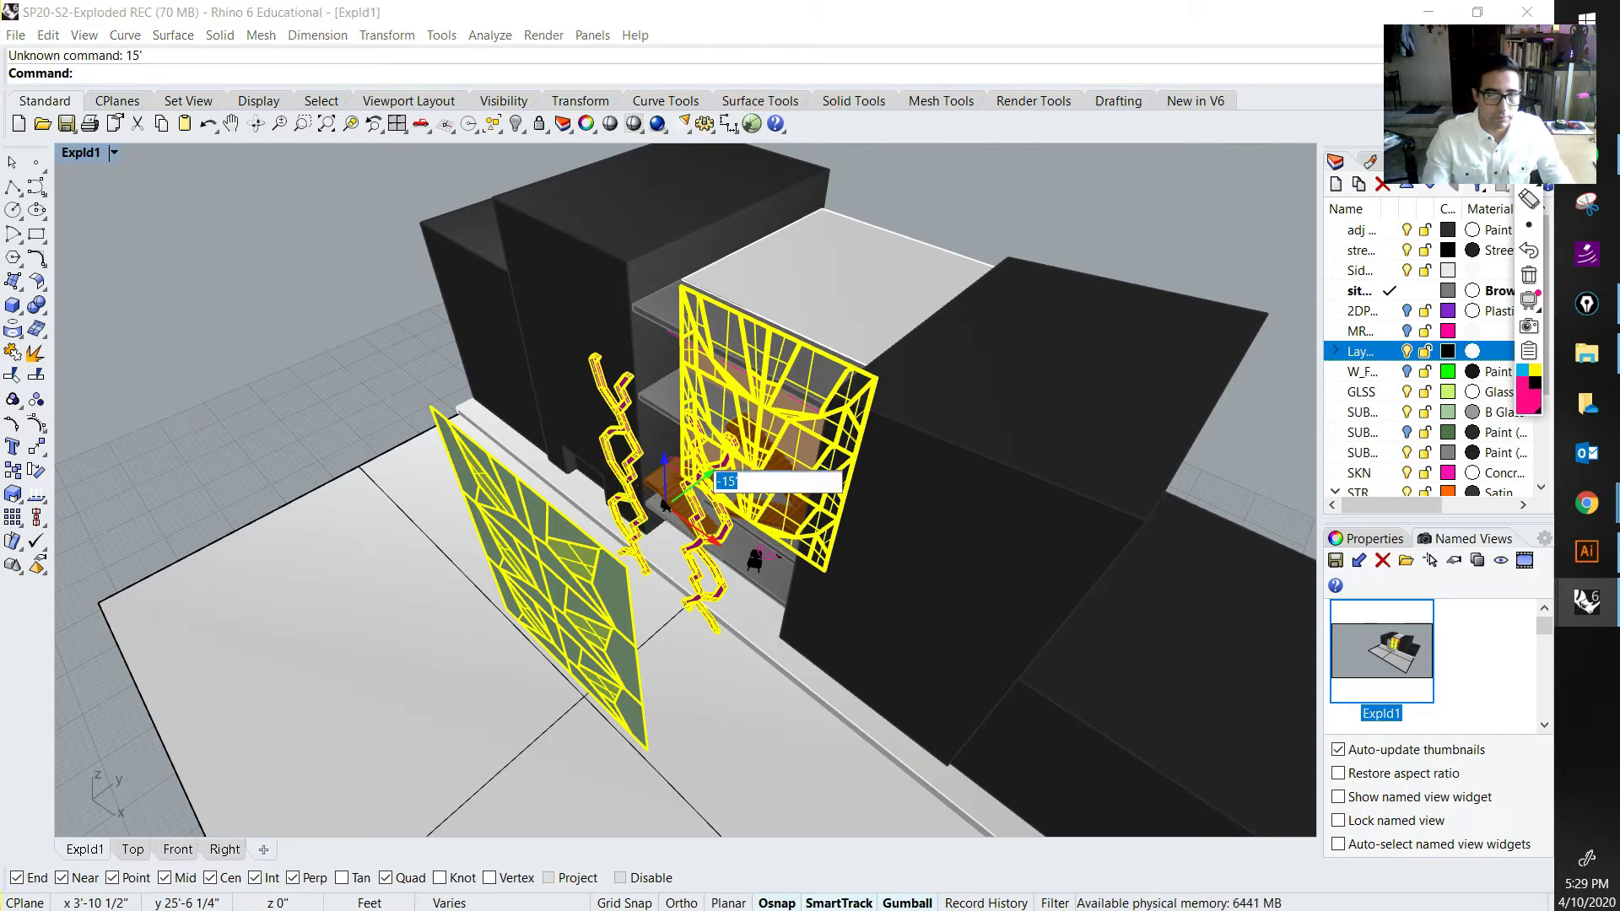
{"action": "key", "text": "Return"}
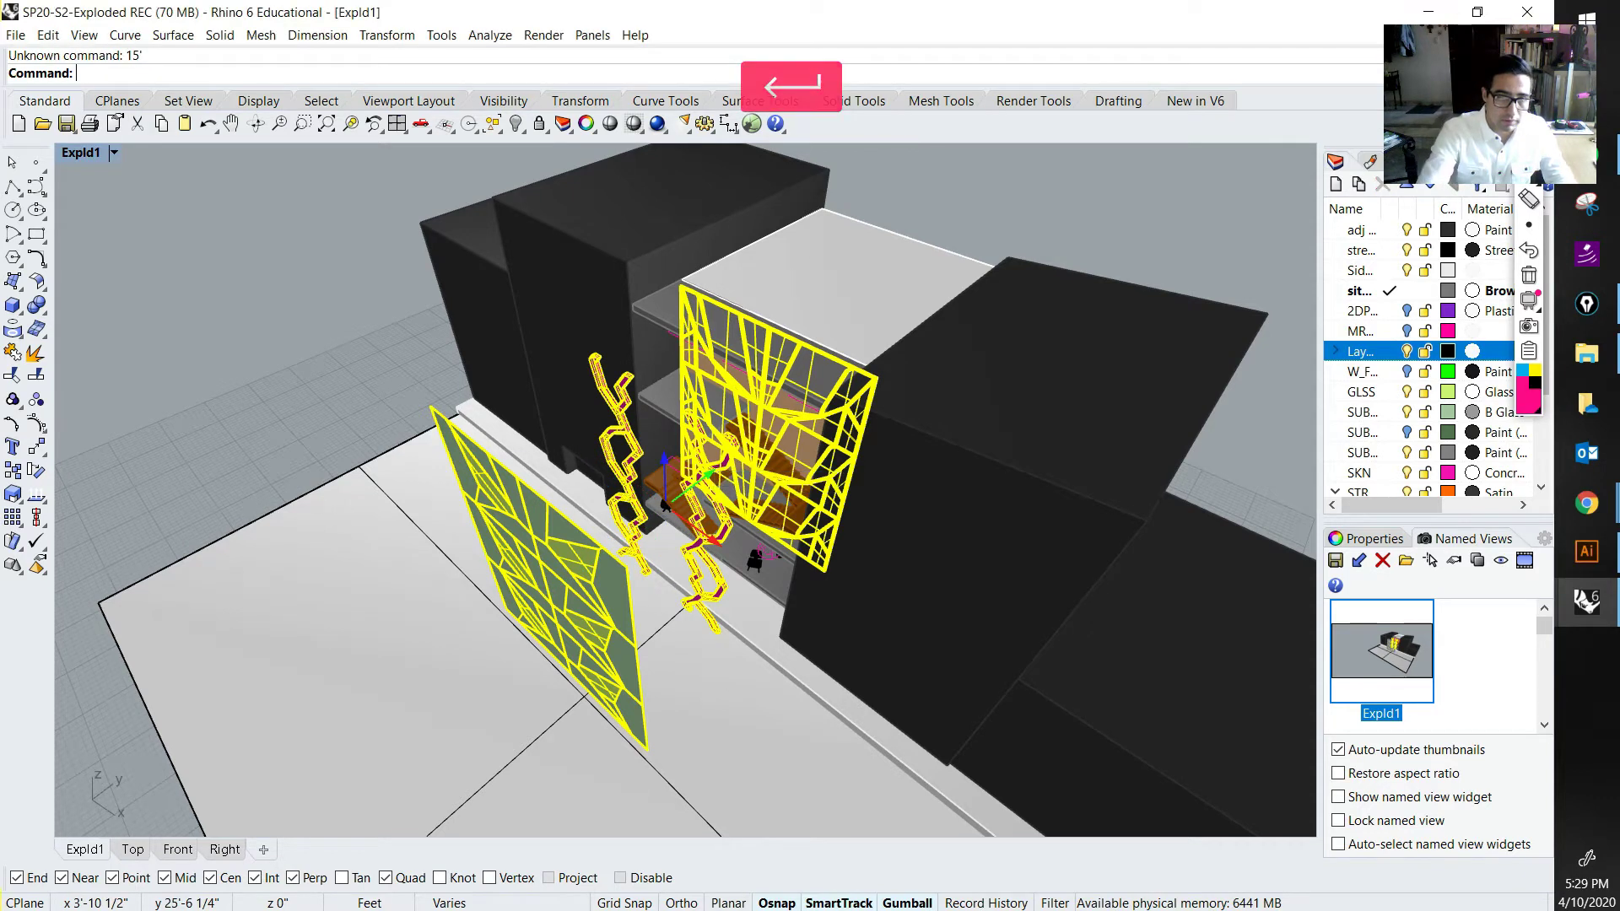
{"action": "key", "text": "Escape"}
Step: Move the orange grid, magenta members and green panels a further -15' along the Y axis, and restore the Expld1 named view
{"action": "right_click_drag", "start_coordinate": [707, 476], "coordinate": [713, 426]}
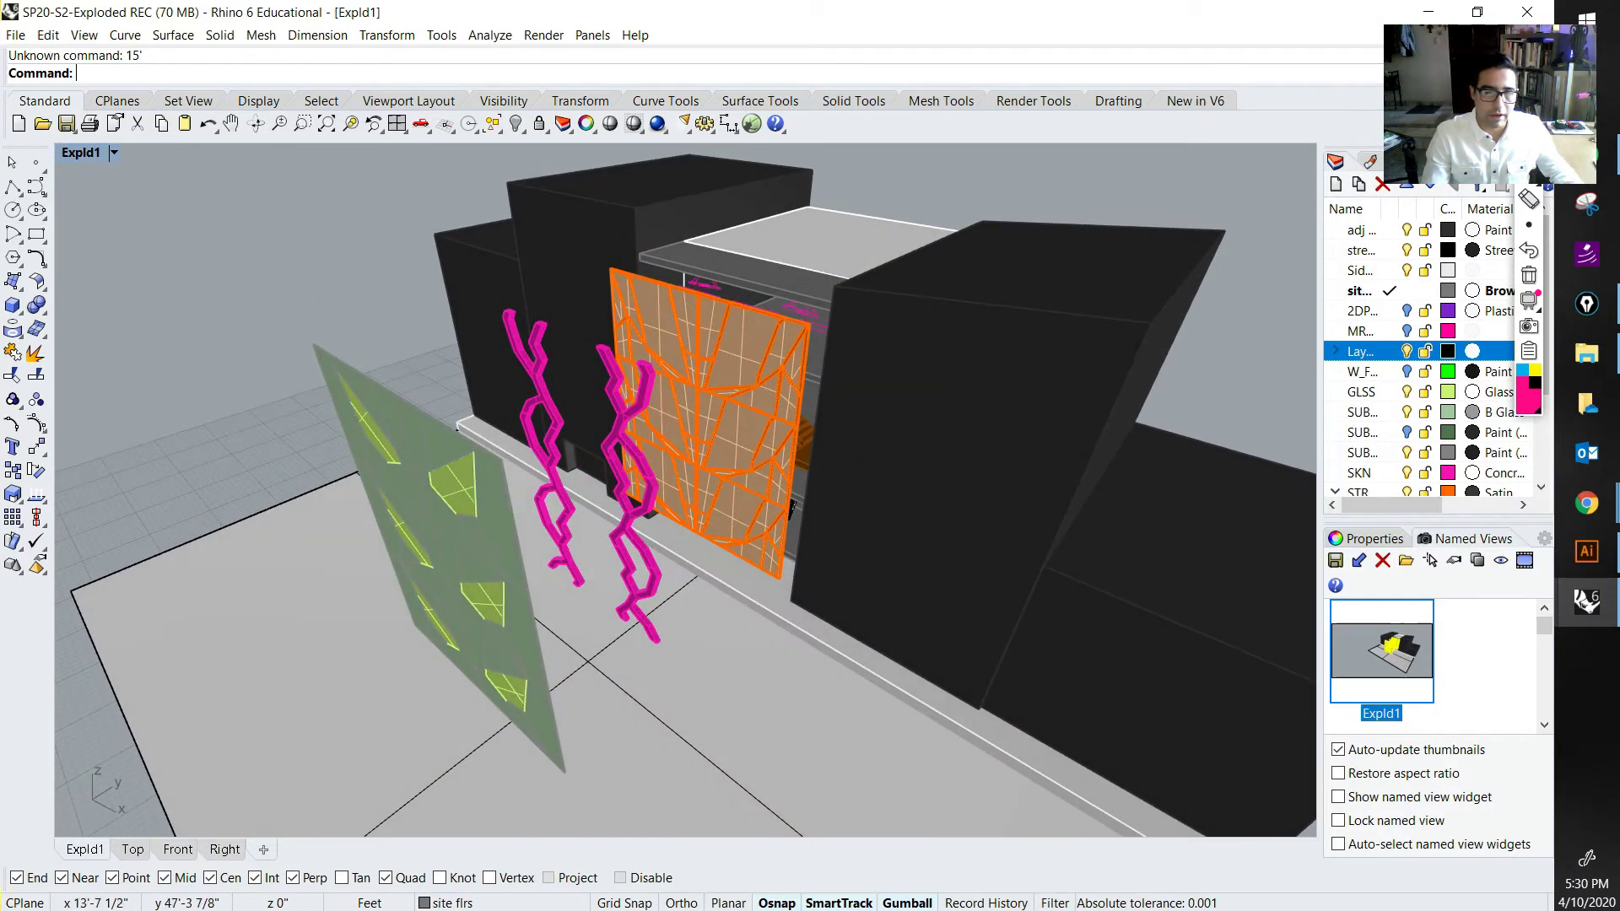
{"action": "left_click", "coordinate": [699, 403]}
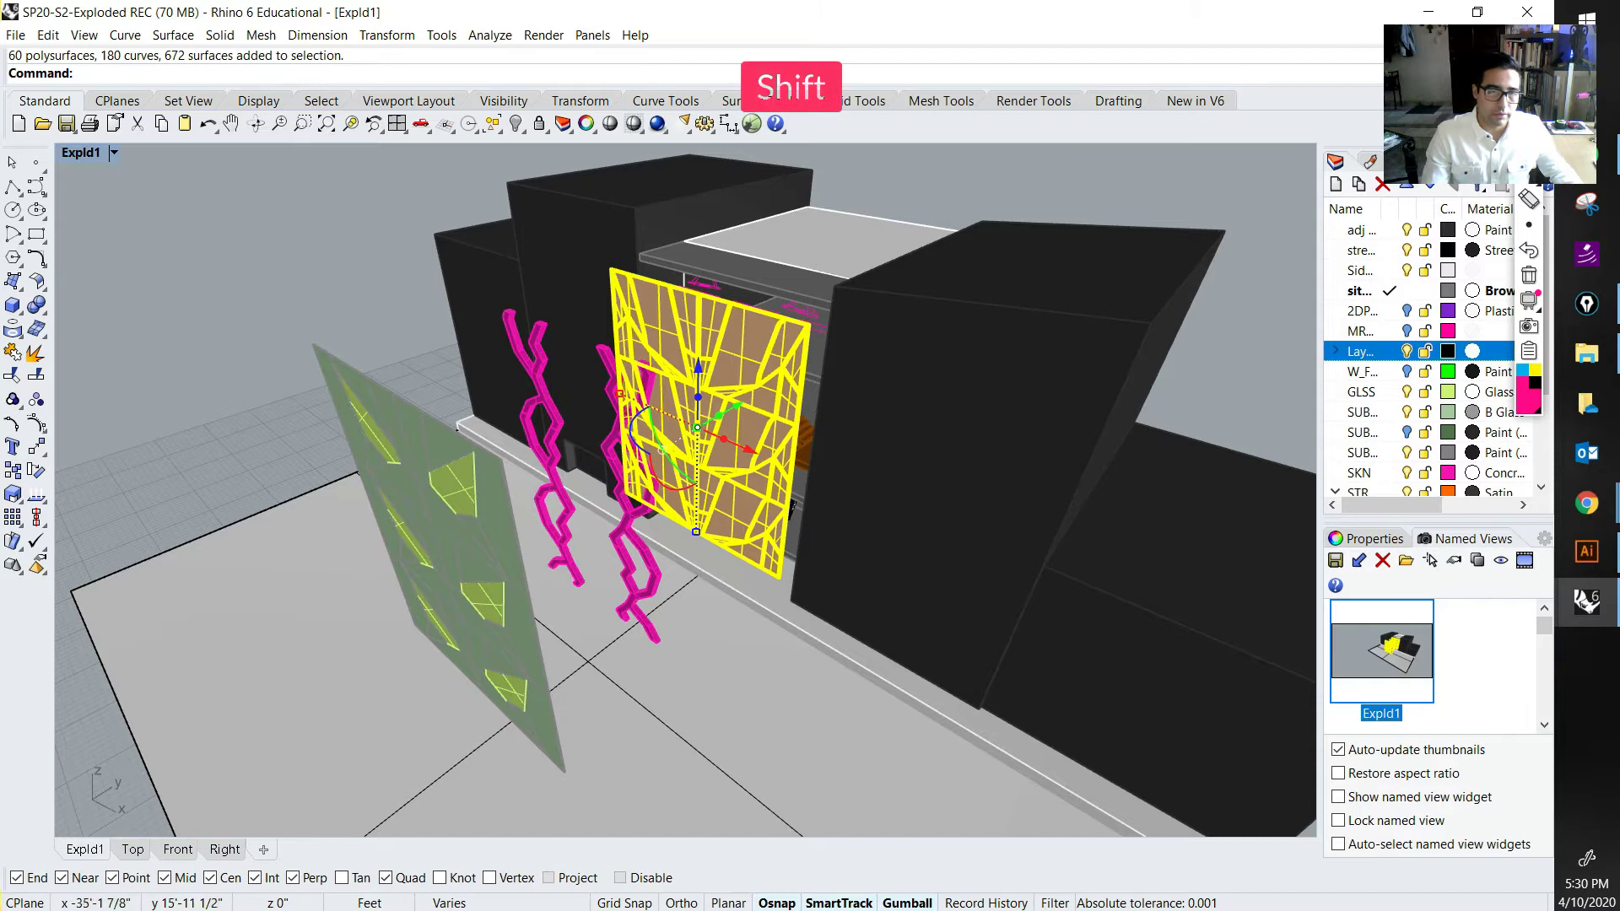
{"action": "left_click", "coordinate": [627, 511], "text": "shift"}
{"action": "left_click", "coordinate": [421, 527], "text": "shift"}
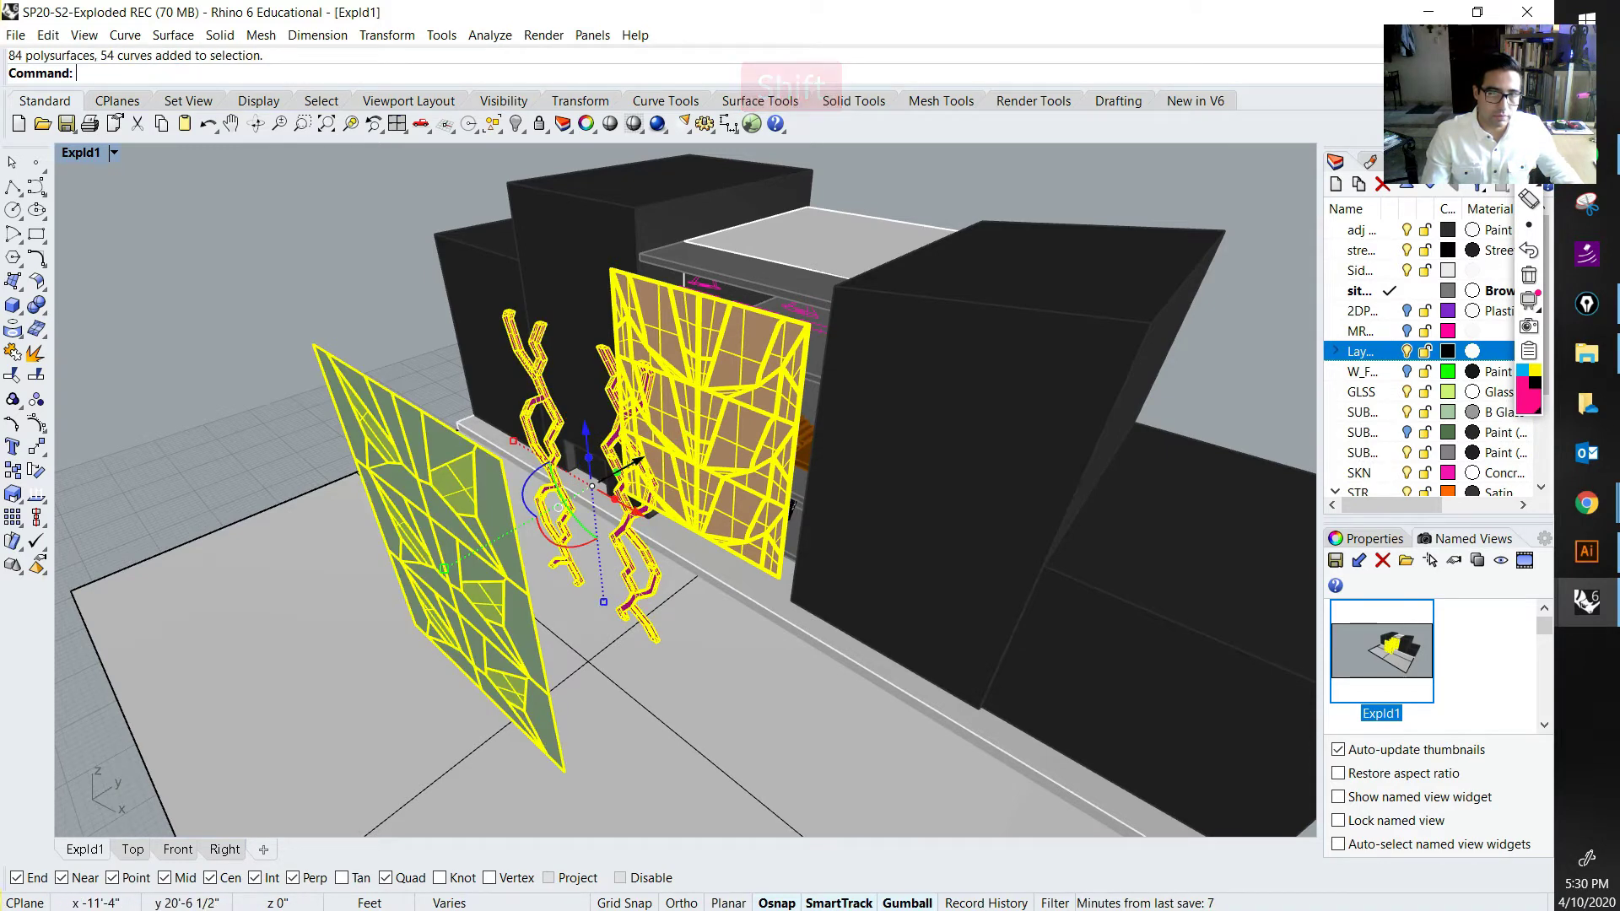
{"action": "left_click", "coordinate": [637, 461]}
{"action": "key", "text": "Return"}
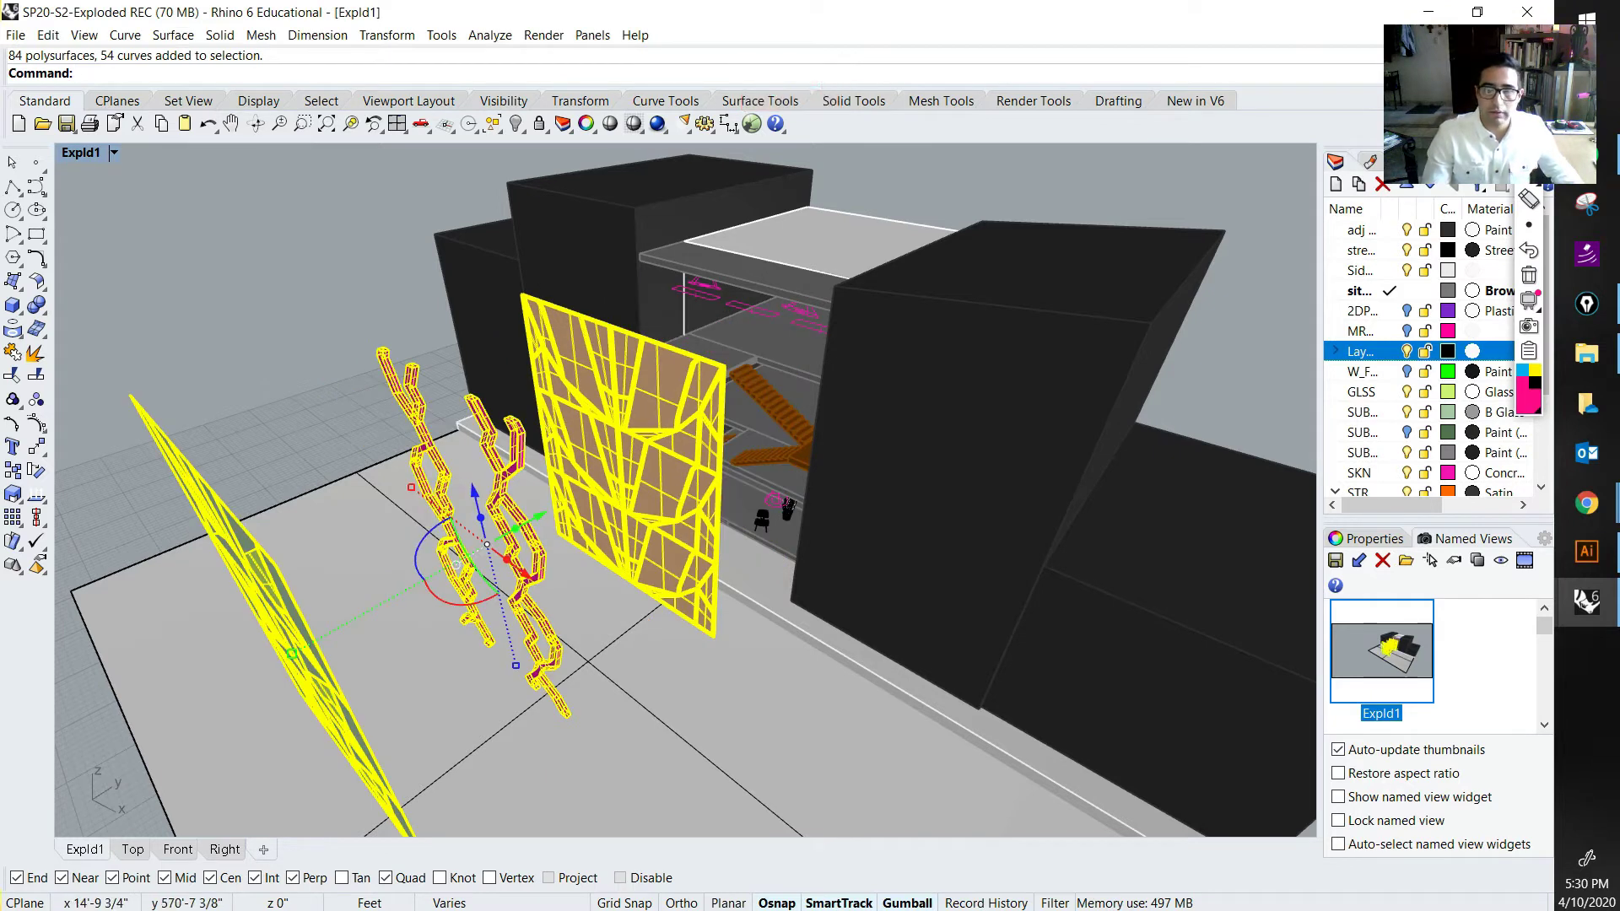
{"action": "left_click", "coordinate": [1248, 337]}
{"action": "double_click", "coordinate": [1381, 651]}
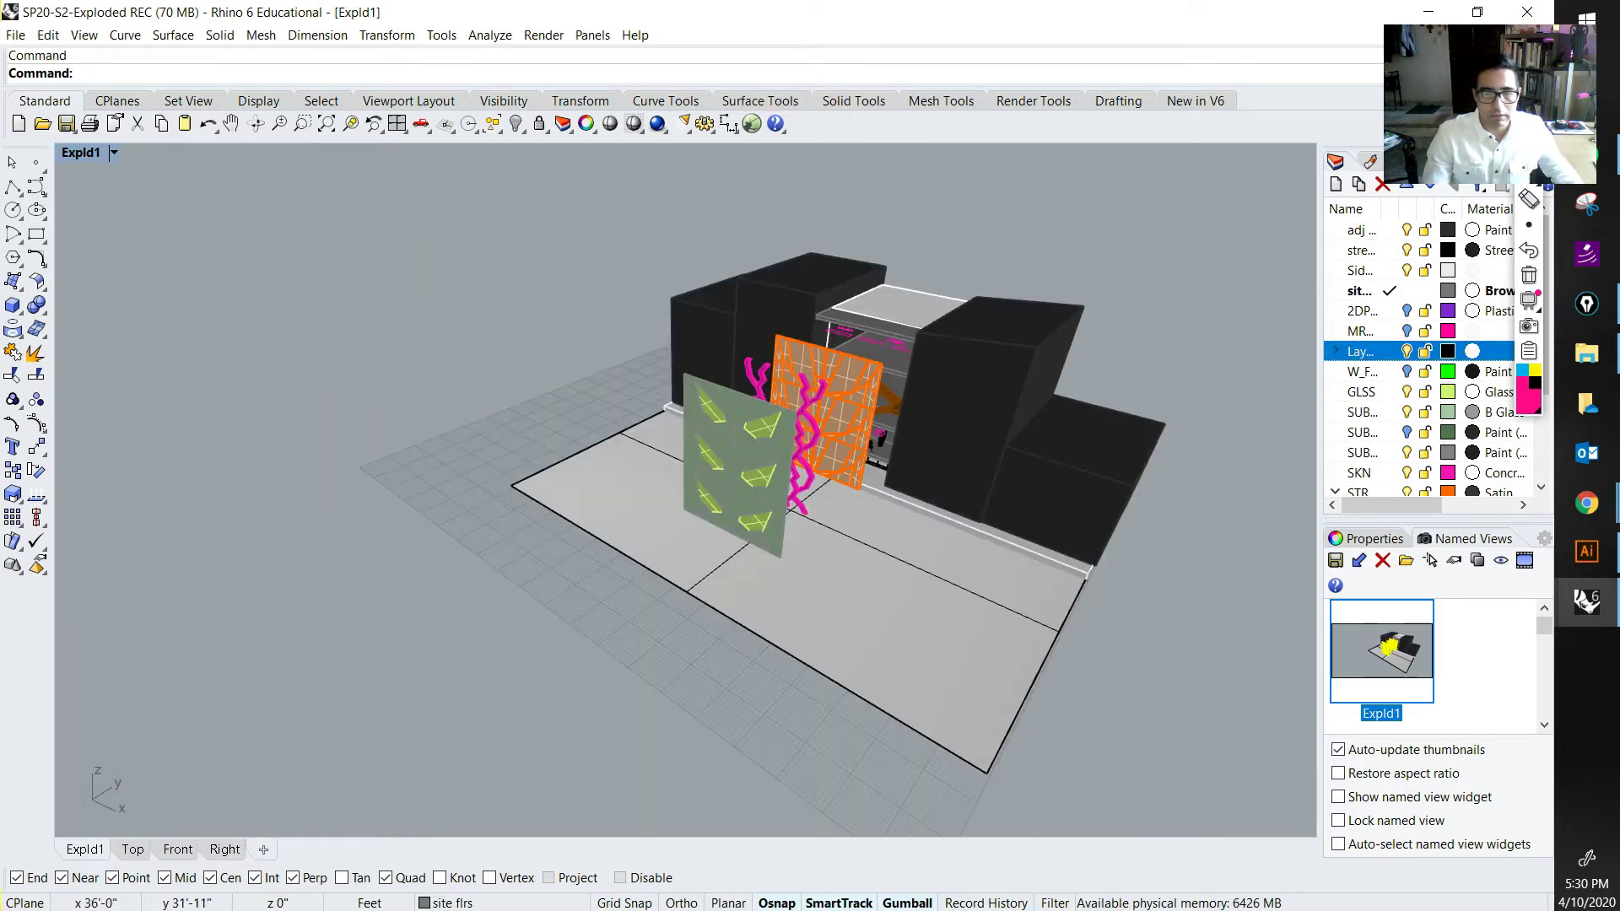
{"action": "right_click_drag", "start_coordinate": [894, 396], "coordinate": [515, 401]}
{"action": "right_click_drag", "start_coordinate": [515, 401], "coordinate": [456, 404]}
{"action": "scroll", "coordinate": [582, 380], "scroll_direction": "up", "scroll_amount": 5}
{"action": "left_click", "coordinate": [632, 329]}
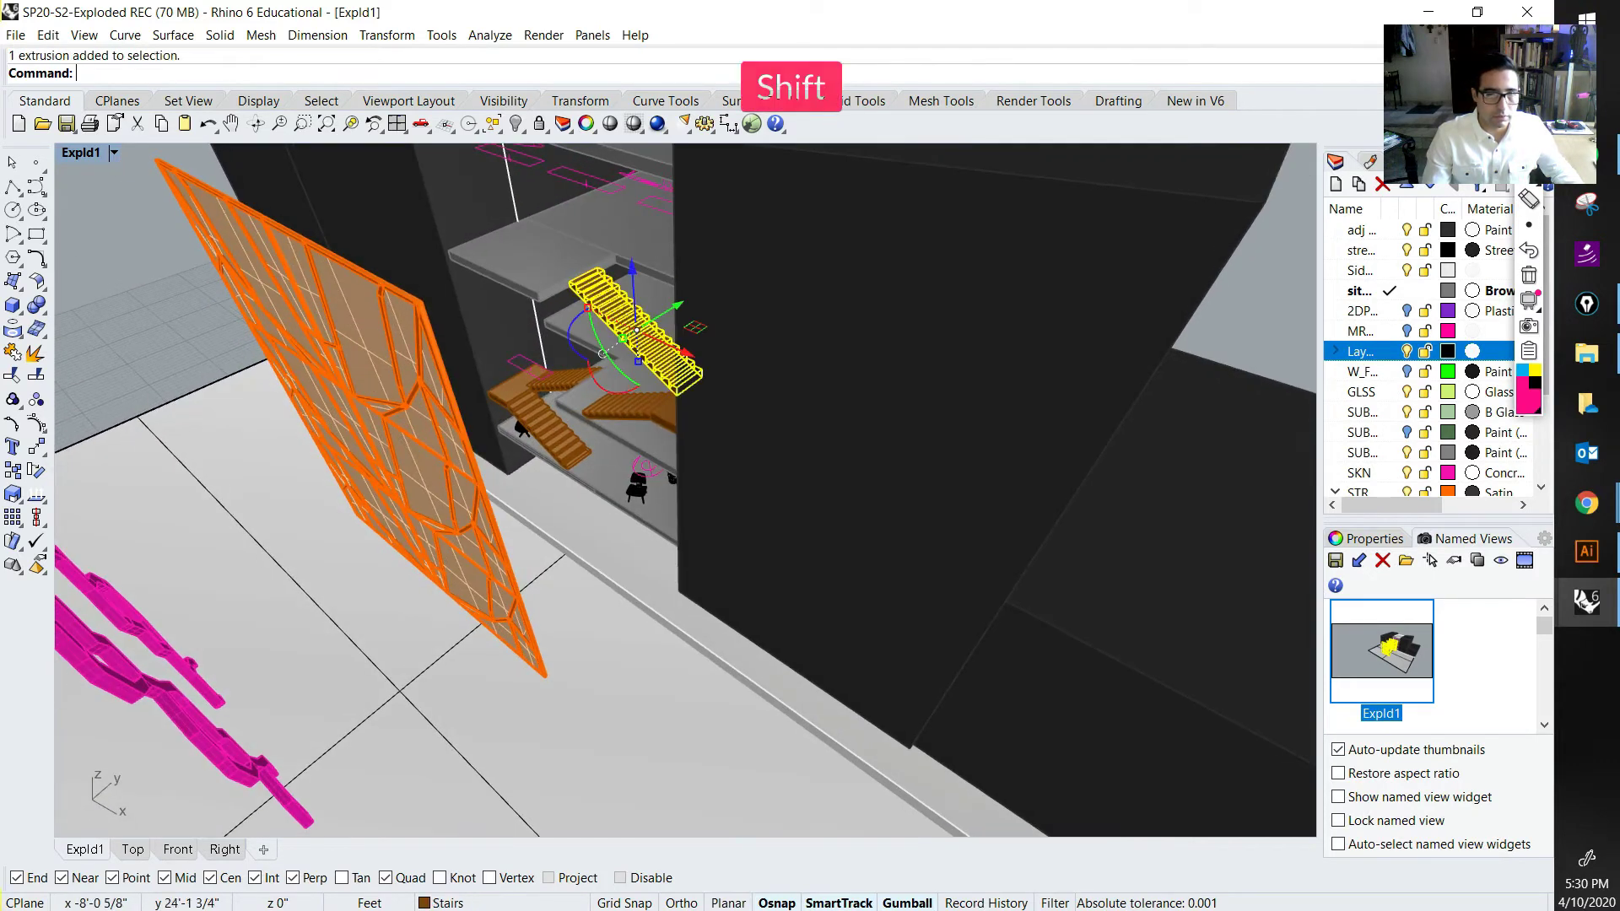
{"action": "scroll", "coordinate": [683, 489], "scroll_direction": "down", "scroll_amount": 8}
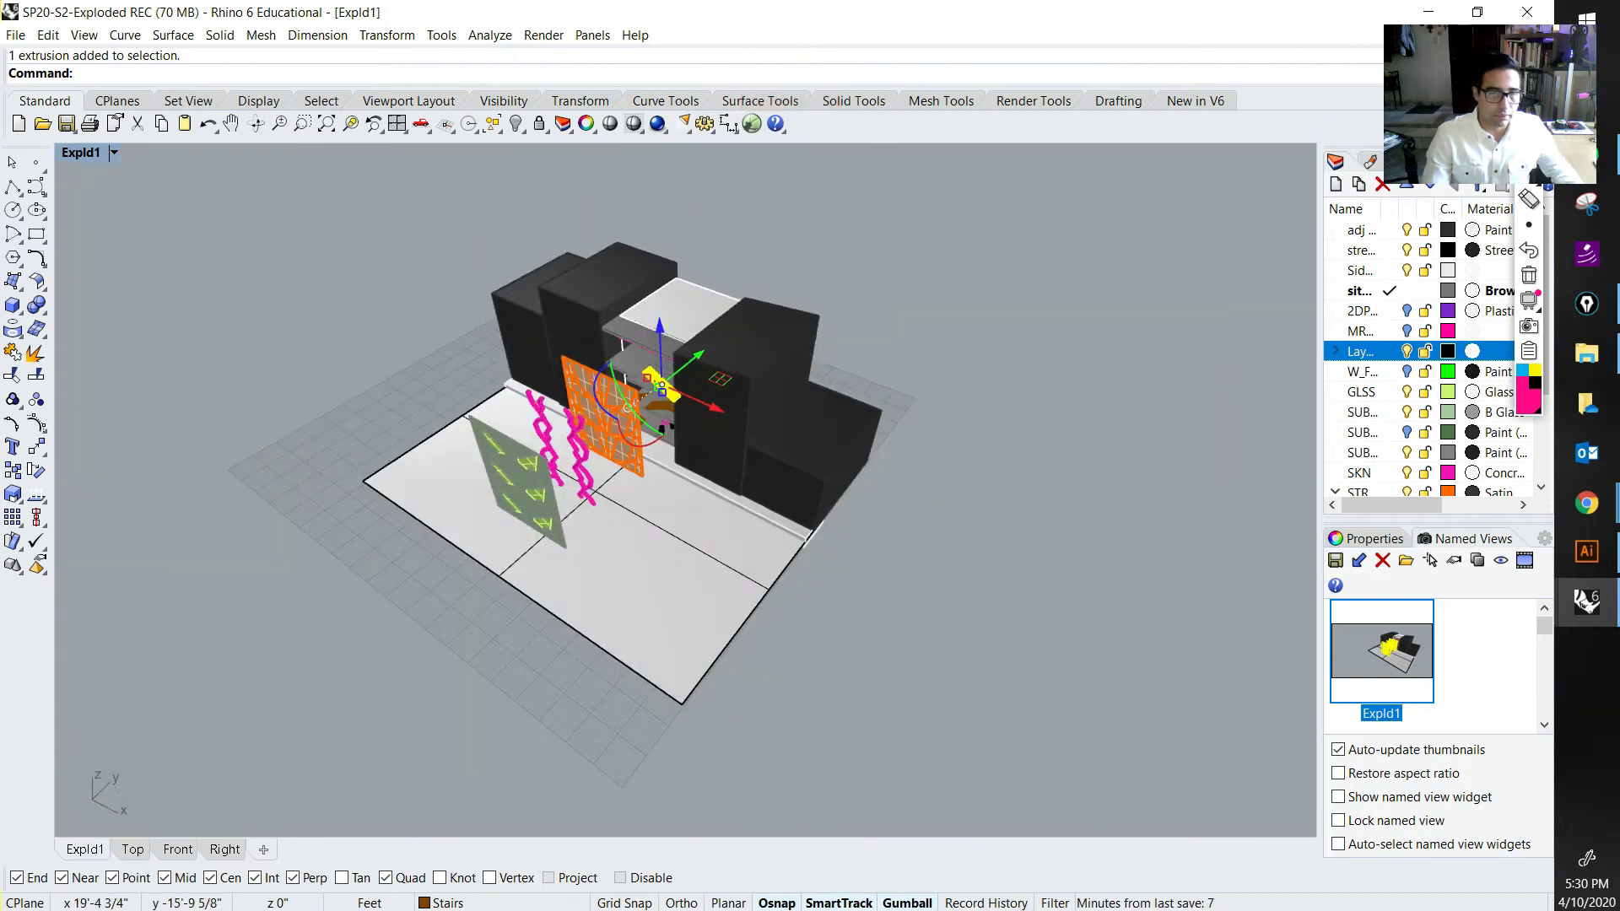
{"action": "scroll", "coordinate": [683, 489], "scroll_direction": "up", "scroll_amount": 3}
{"action": "right_click_drag", "start_coordinate": [683, 490], "coordinate": [561, 532]}
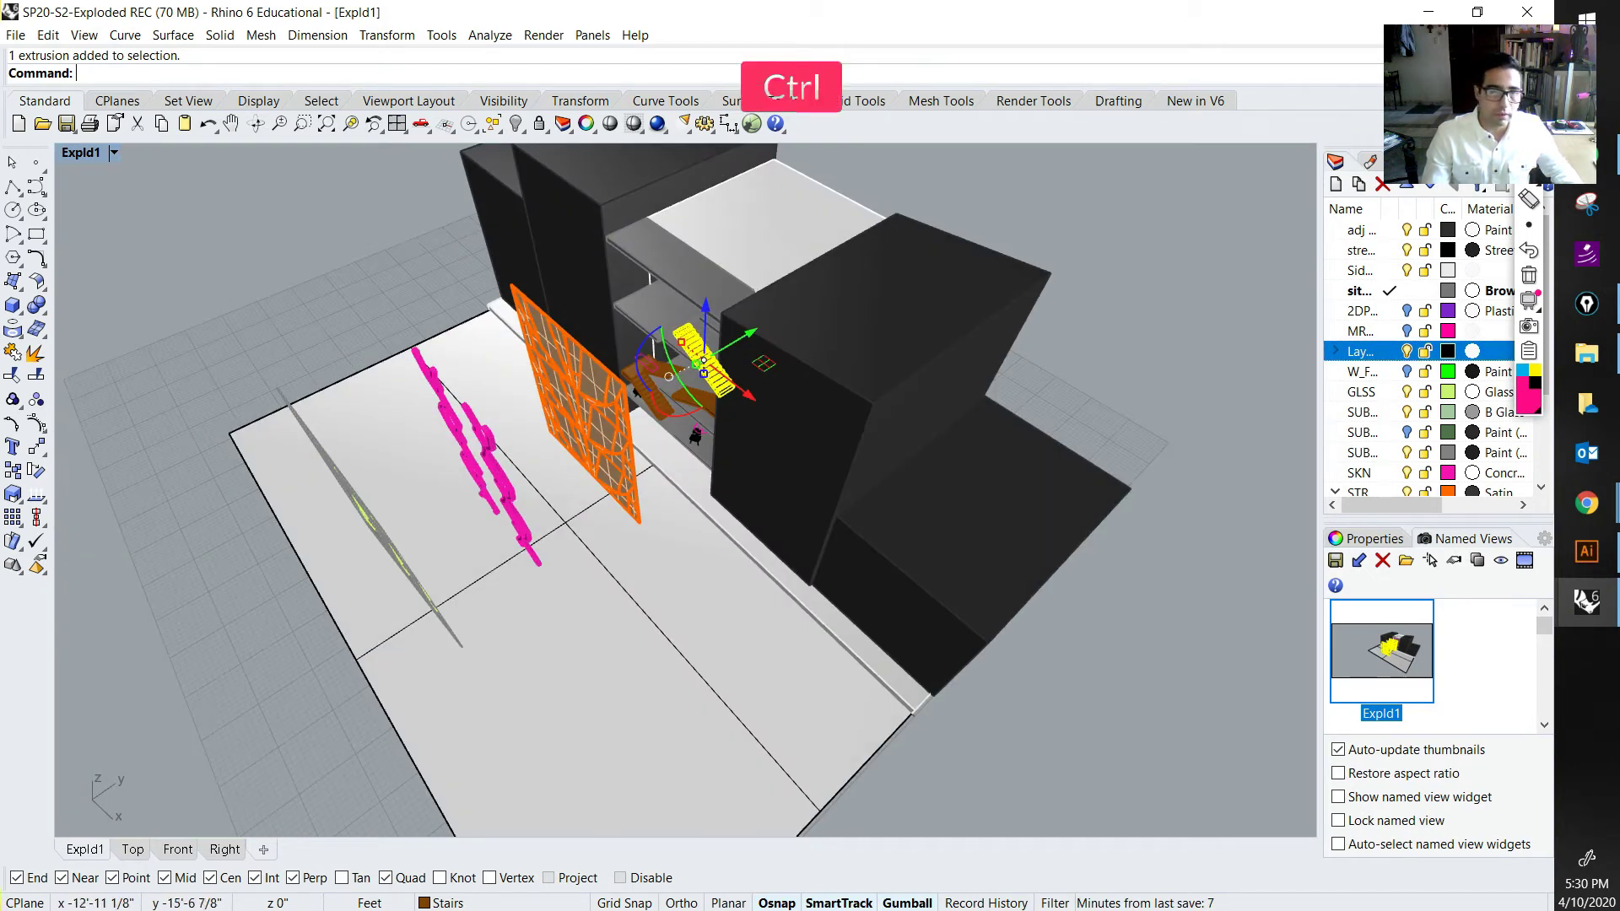
{"action": "right_click_drag", "start_coordinate": [481, 438], "coordinate": [481, 395]}
{"action": "scroll", "coordinate": [692, 320], "scroll_direction": "up", "scroll_amount": 8}
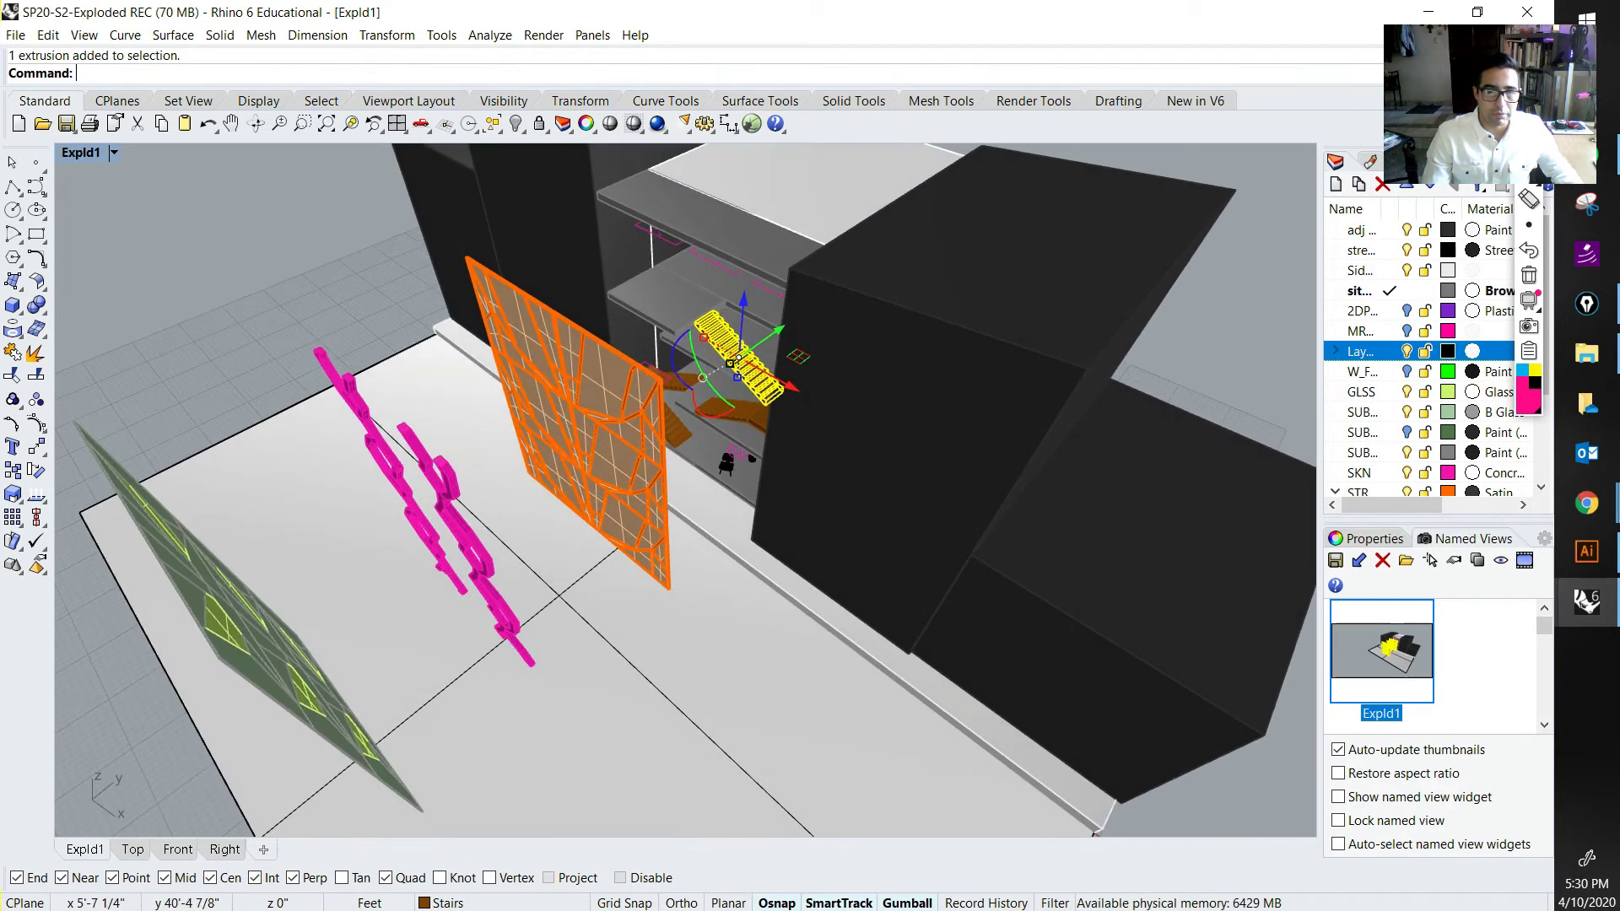
{"action": "left_click", "coordinate": [887, 571], "text": "shift"}
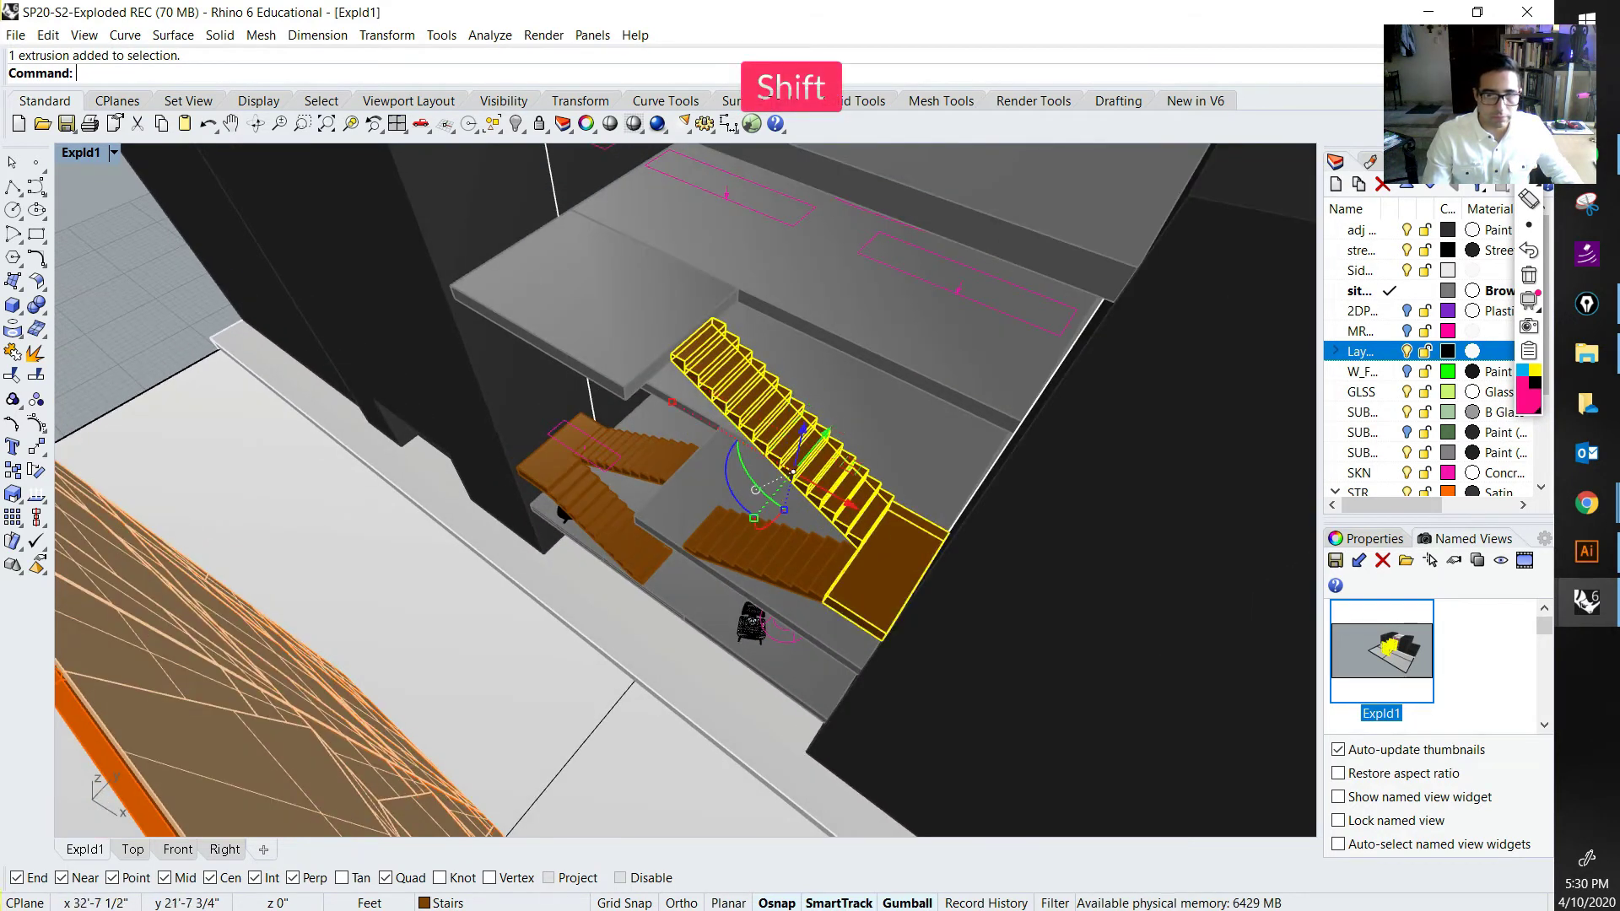
{"action": "left_click", "coordinate": [759, 549], "text": "shift"}
{"action": "left_click", "coordinate": [608, 523], "text": "shift"}
{"action": "left_click", "coordinate": [548, 460], "text": "shift"}
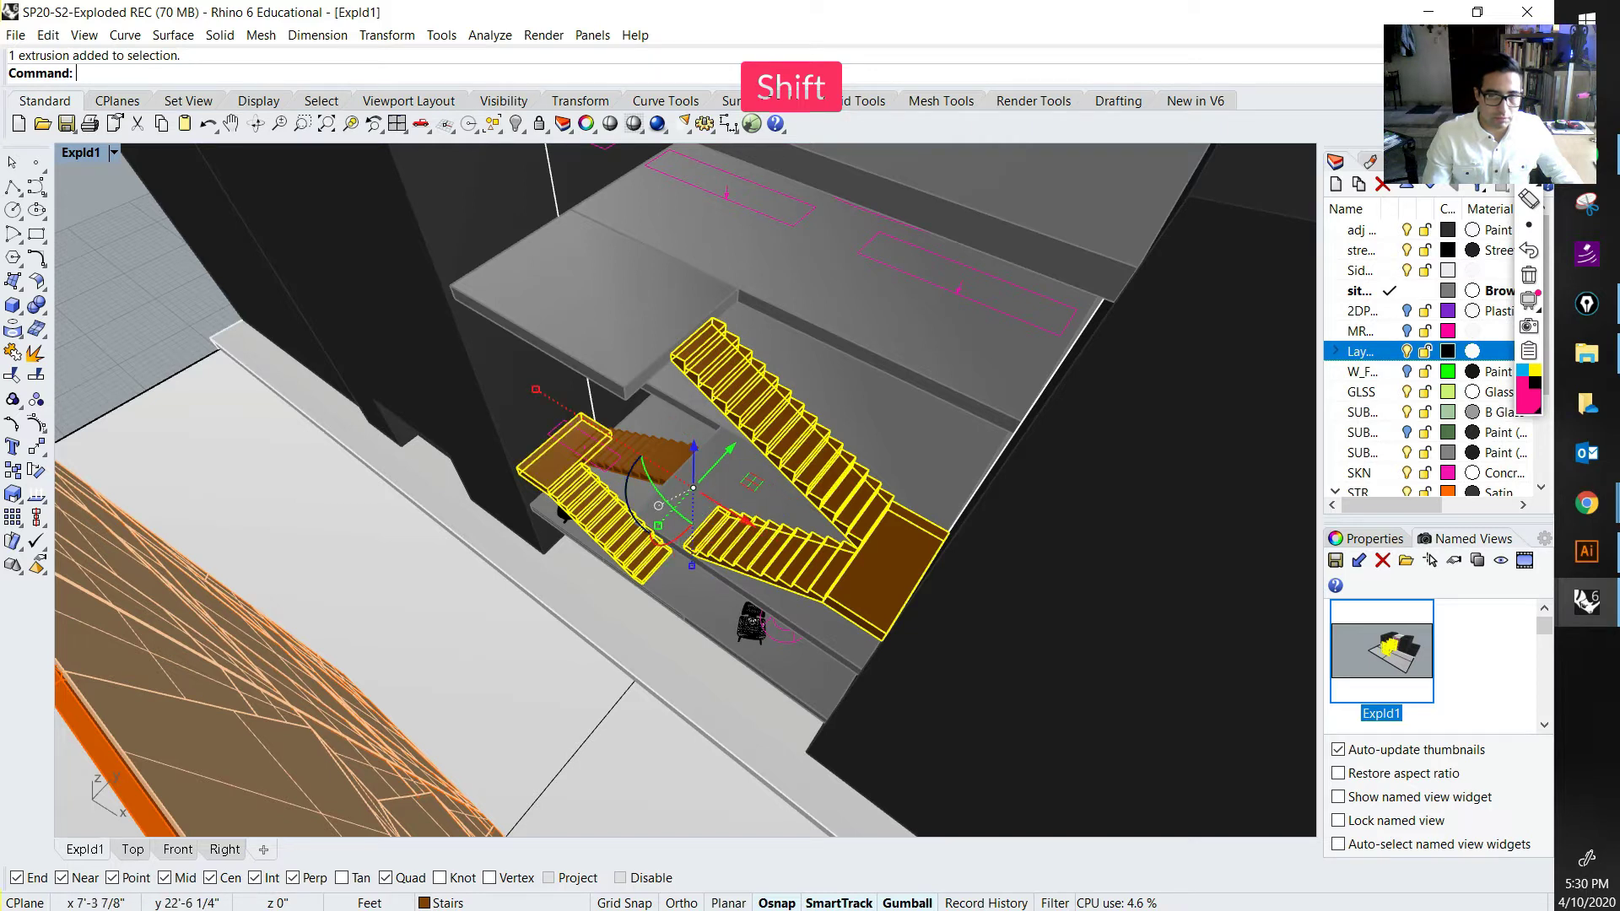
{"action": "left_click", "coordinate": [646, 456], "text": "shift"}
{"action": "key", "text": "Escape"}
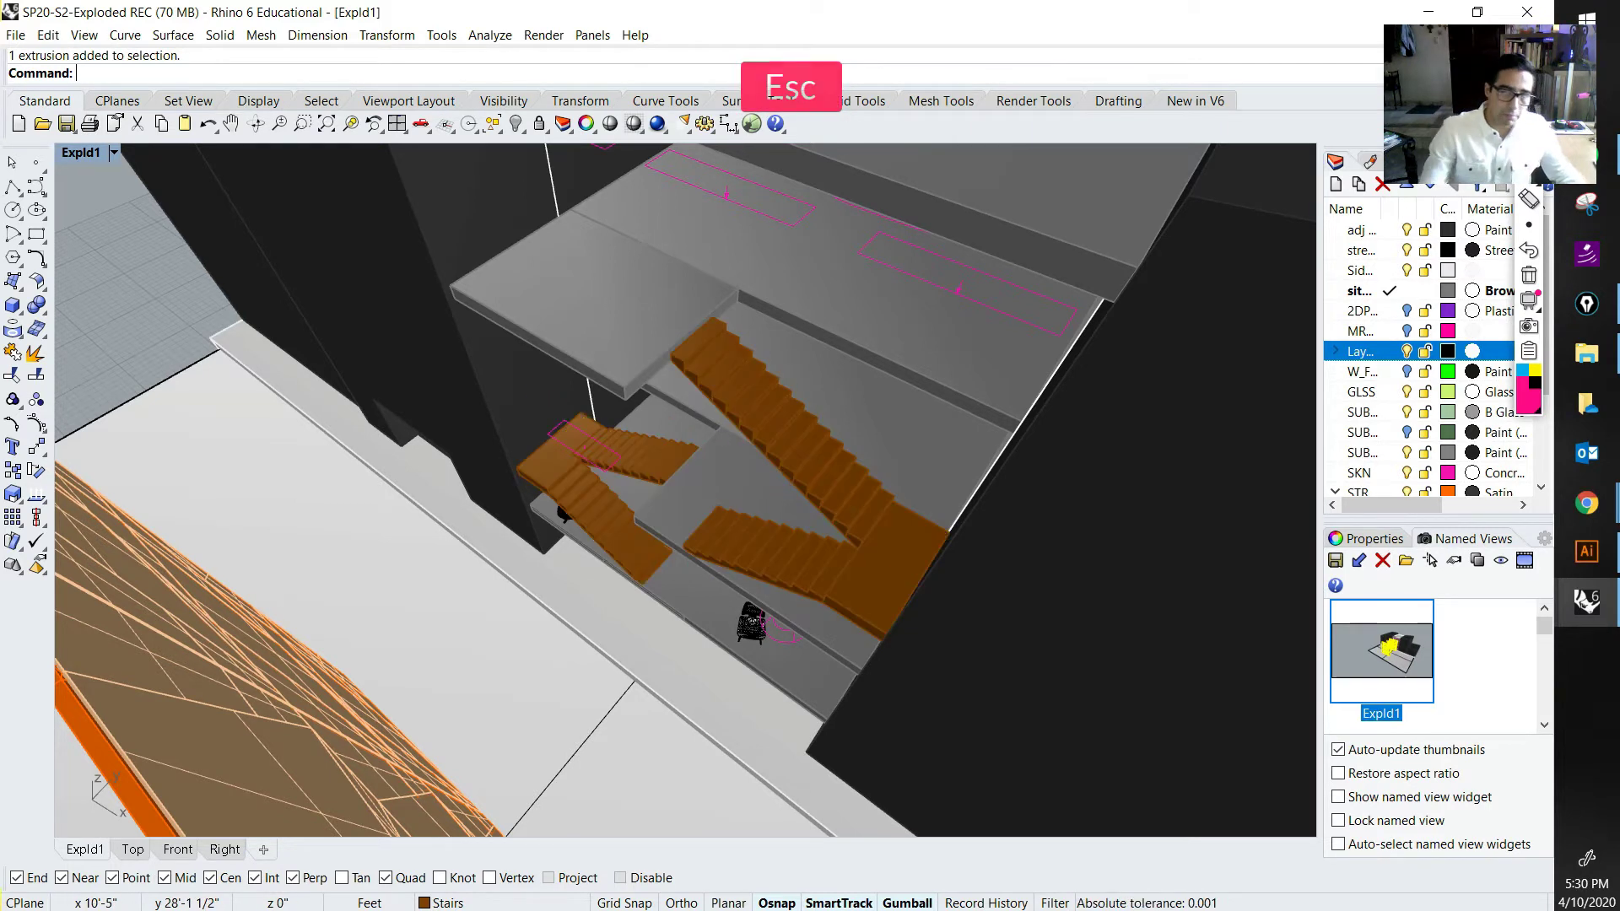
Step: Group the two upper stair flights with the landing that connects them
{"action": "left_click", "coordinate": [759, 405], "text": "shift"}
{"action": "left_click", "coordinate": [894, 573], "text": "shift"}
{"action": "left_click", "coordinate": [742, 540], "text": "shift"}
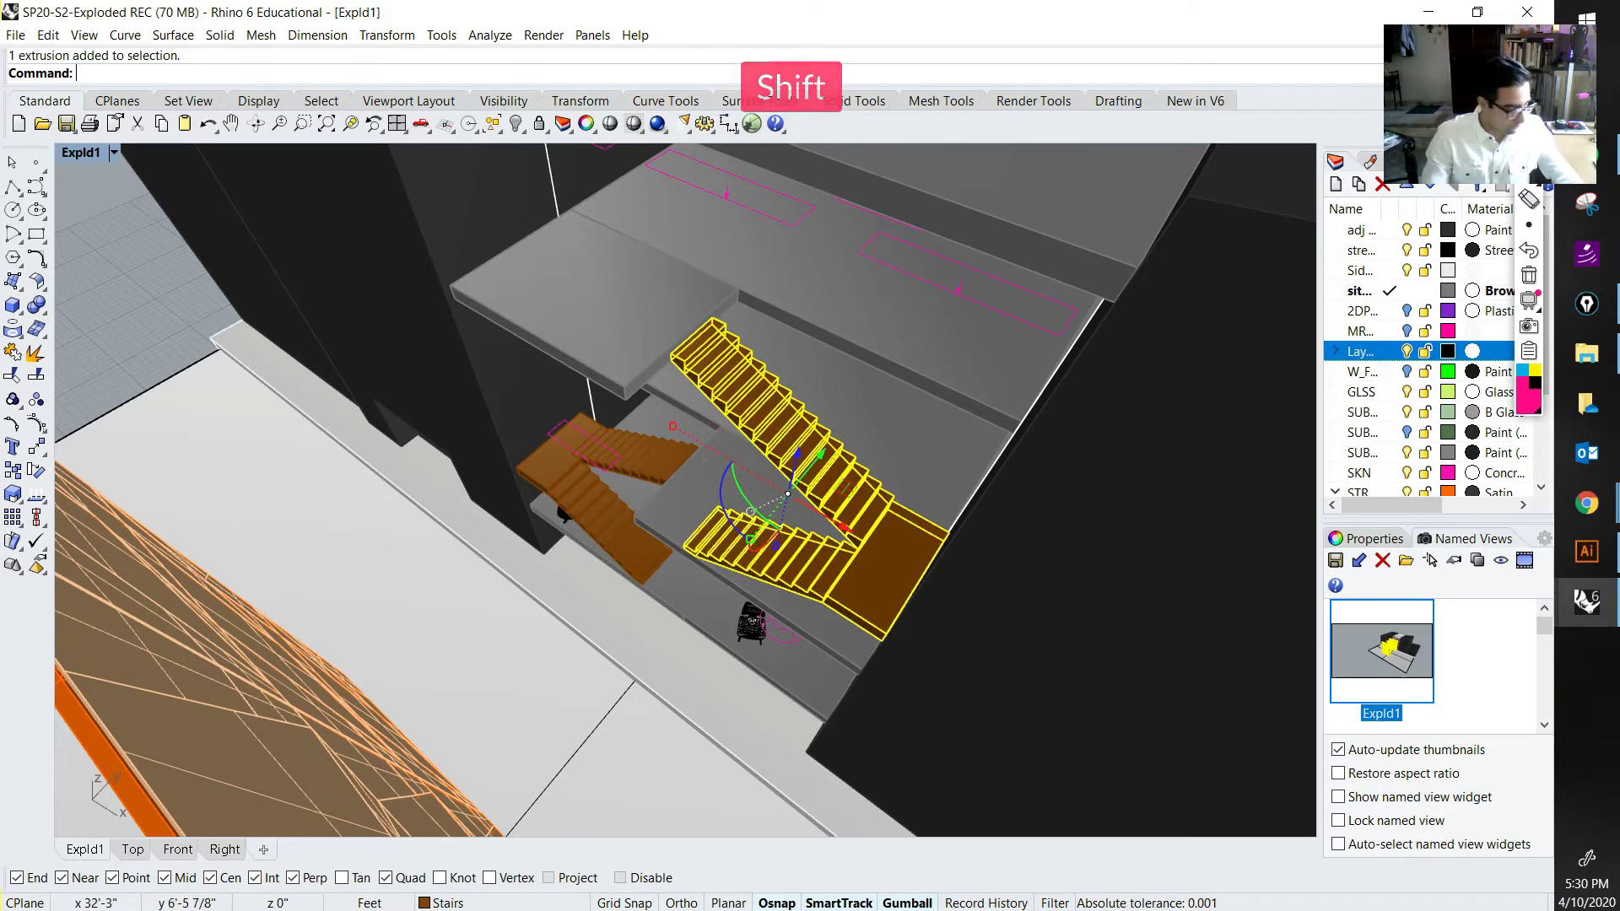
{"action": "type", "text": "G"}
{"action": "key", "text": "Return"}
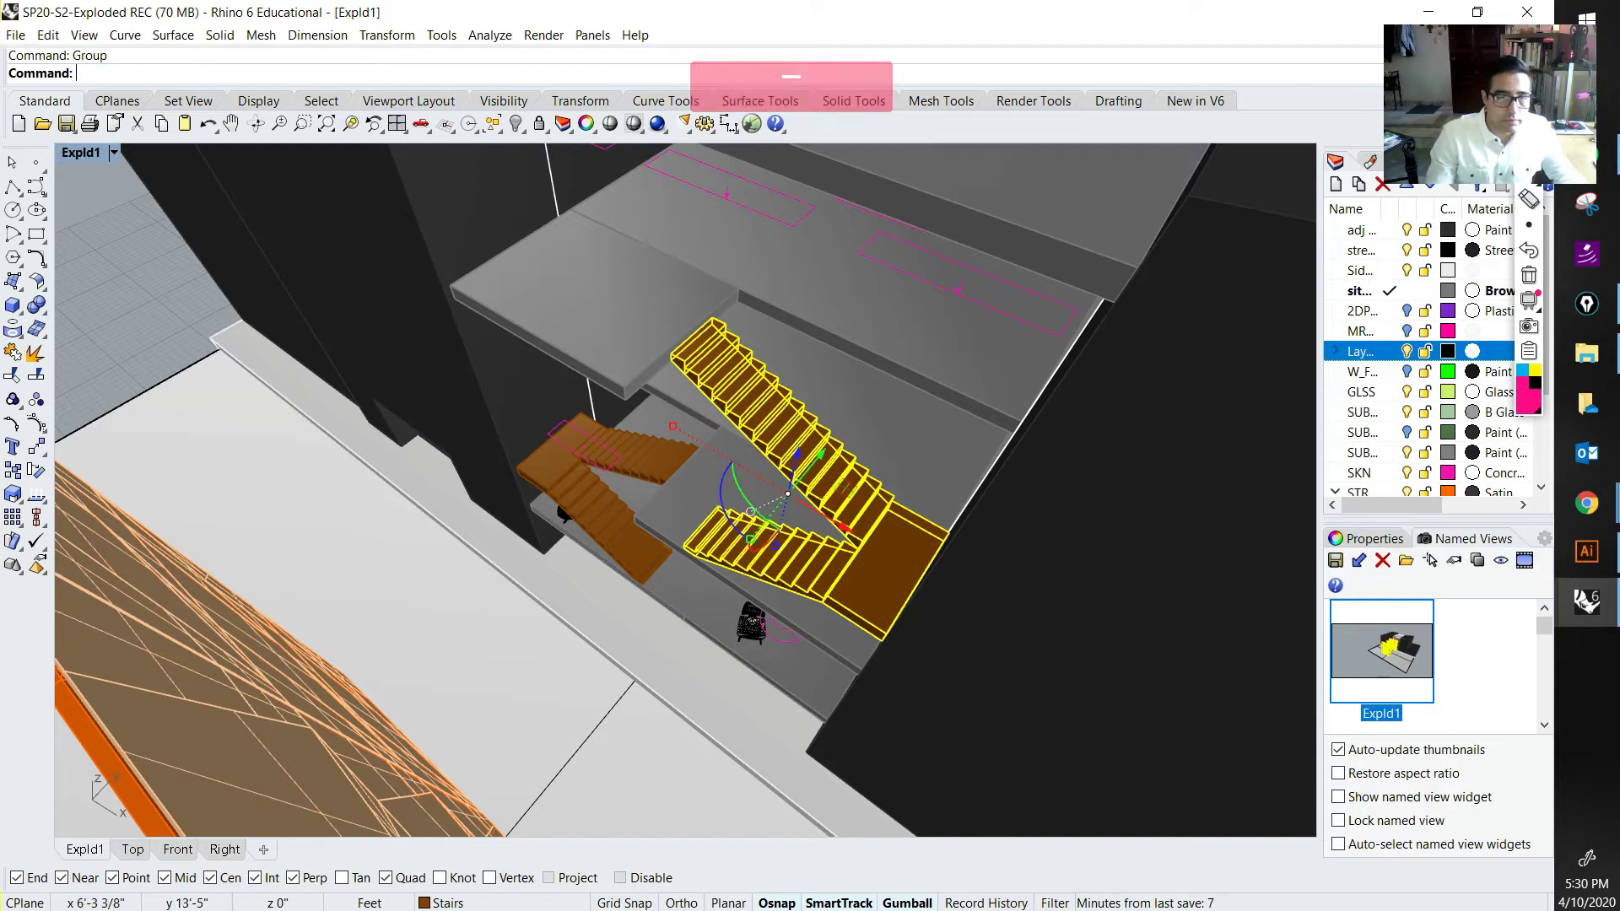
Step: Group the two lower stair flights with their landing, and deselect them
{"action": "left_click", "coordinate": [578, 538]}
{"action": "key", "text": "Return"}
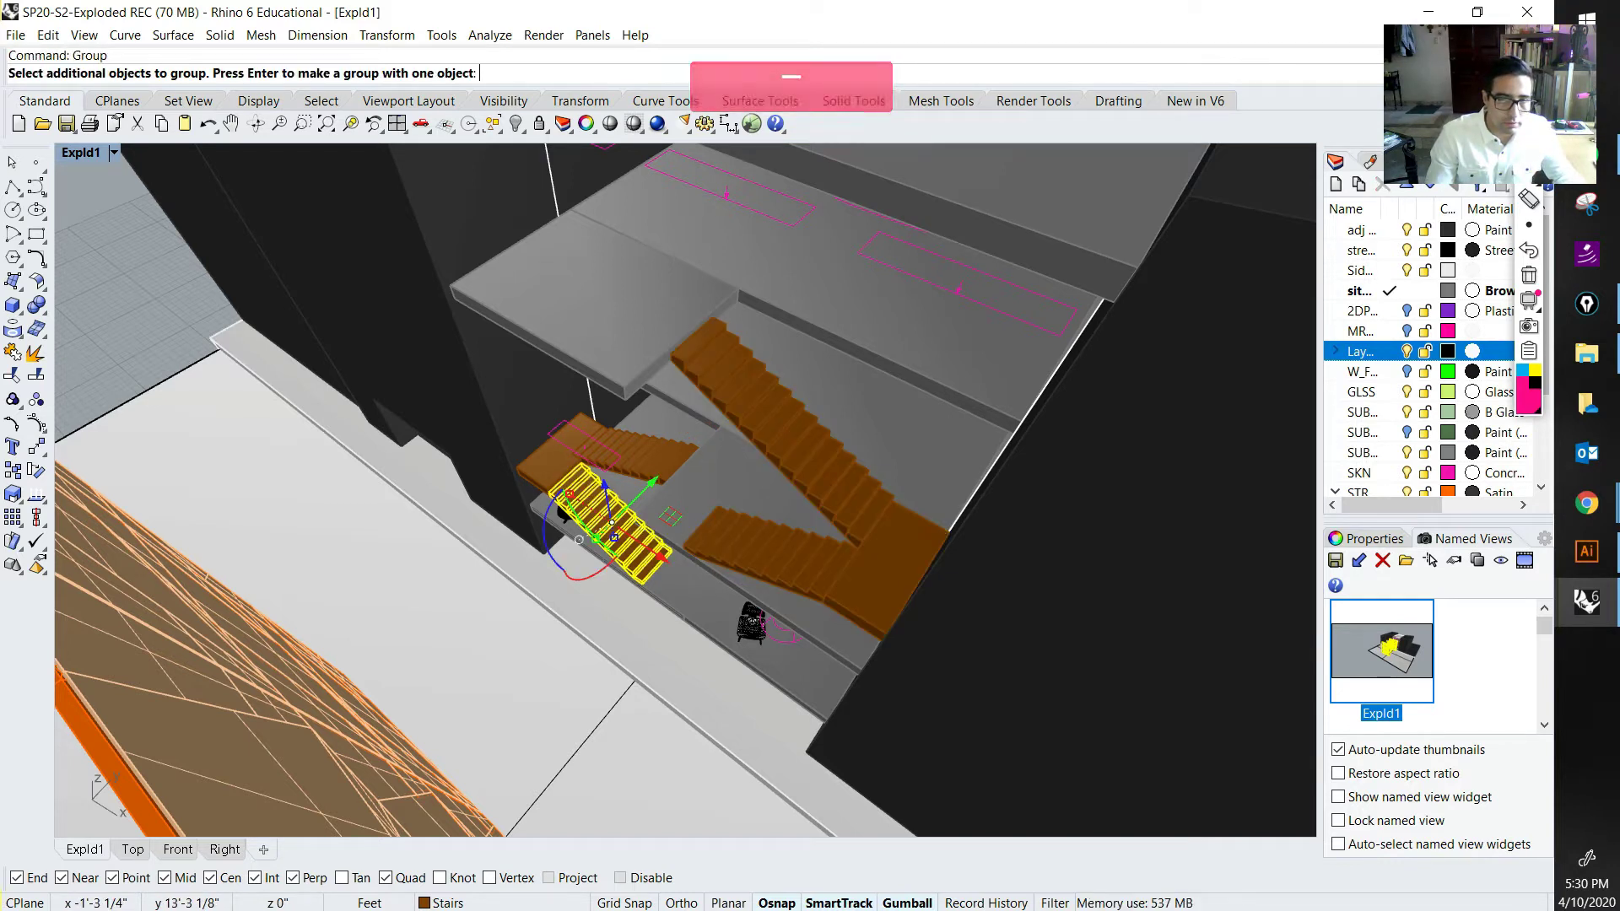
{"action": "left_click", "coordinate": [564, 443], "text": "shift"}
{"action": "key", "text": "Return"}
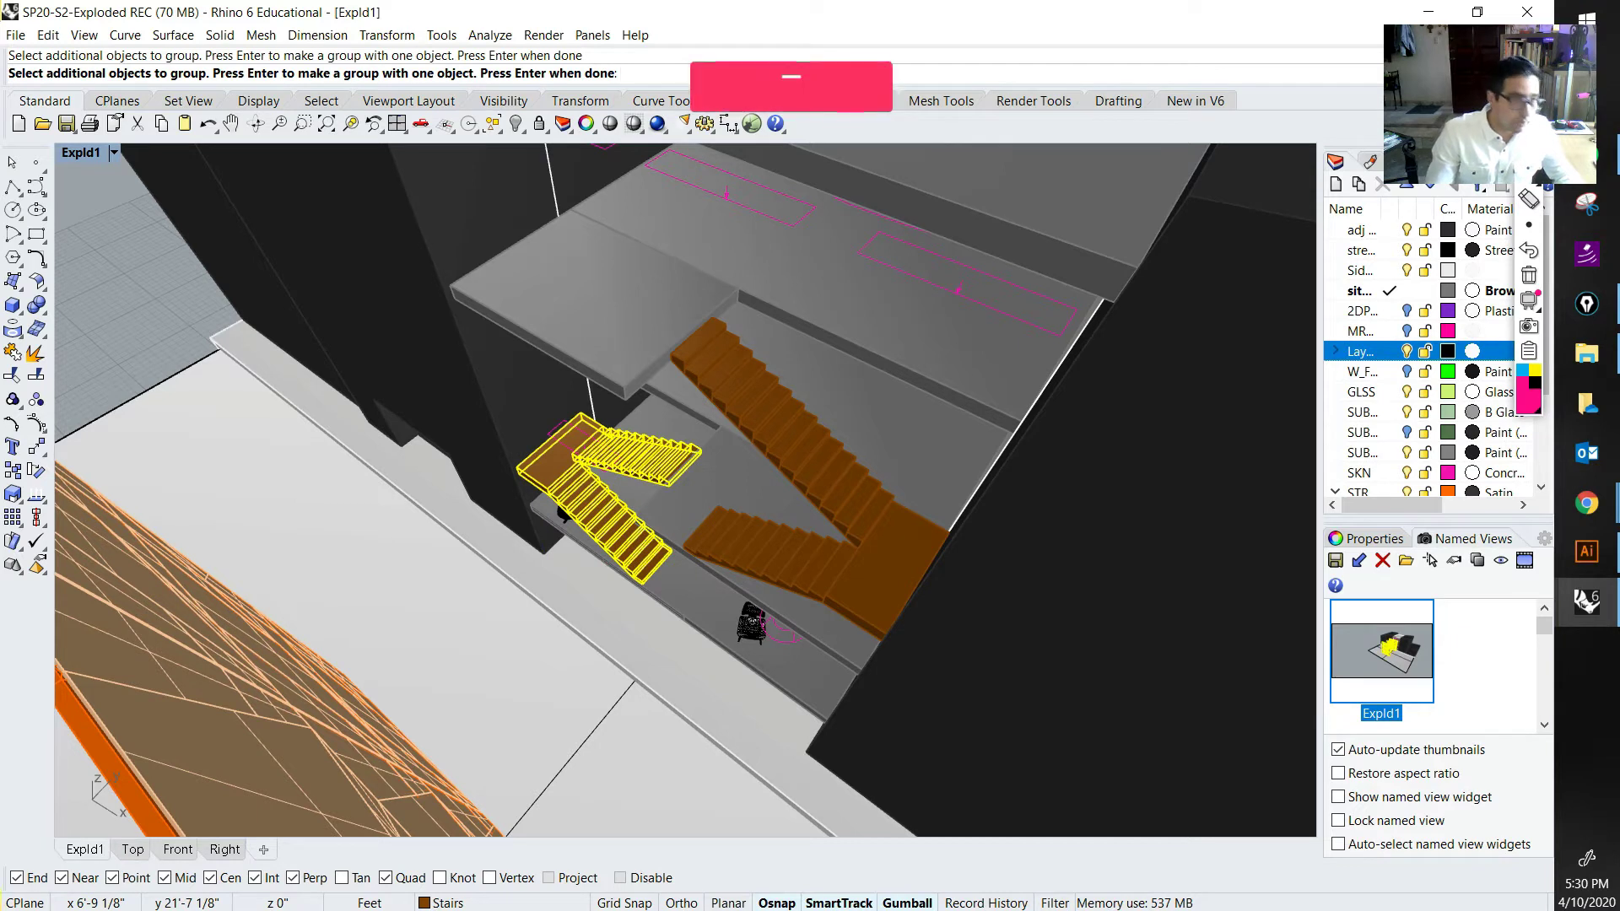
{"action": "left_click", "coordinate": [612, 523], "text": "shift"}
{"action": "key", "text": "Escape"}
Step: Select the upper and lower stair groups and combine them into one group
{"action": "left_click", "coordinate": [576, 497]}
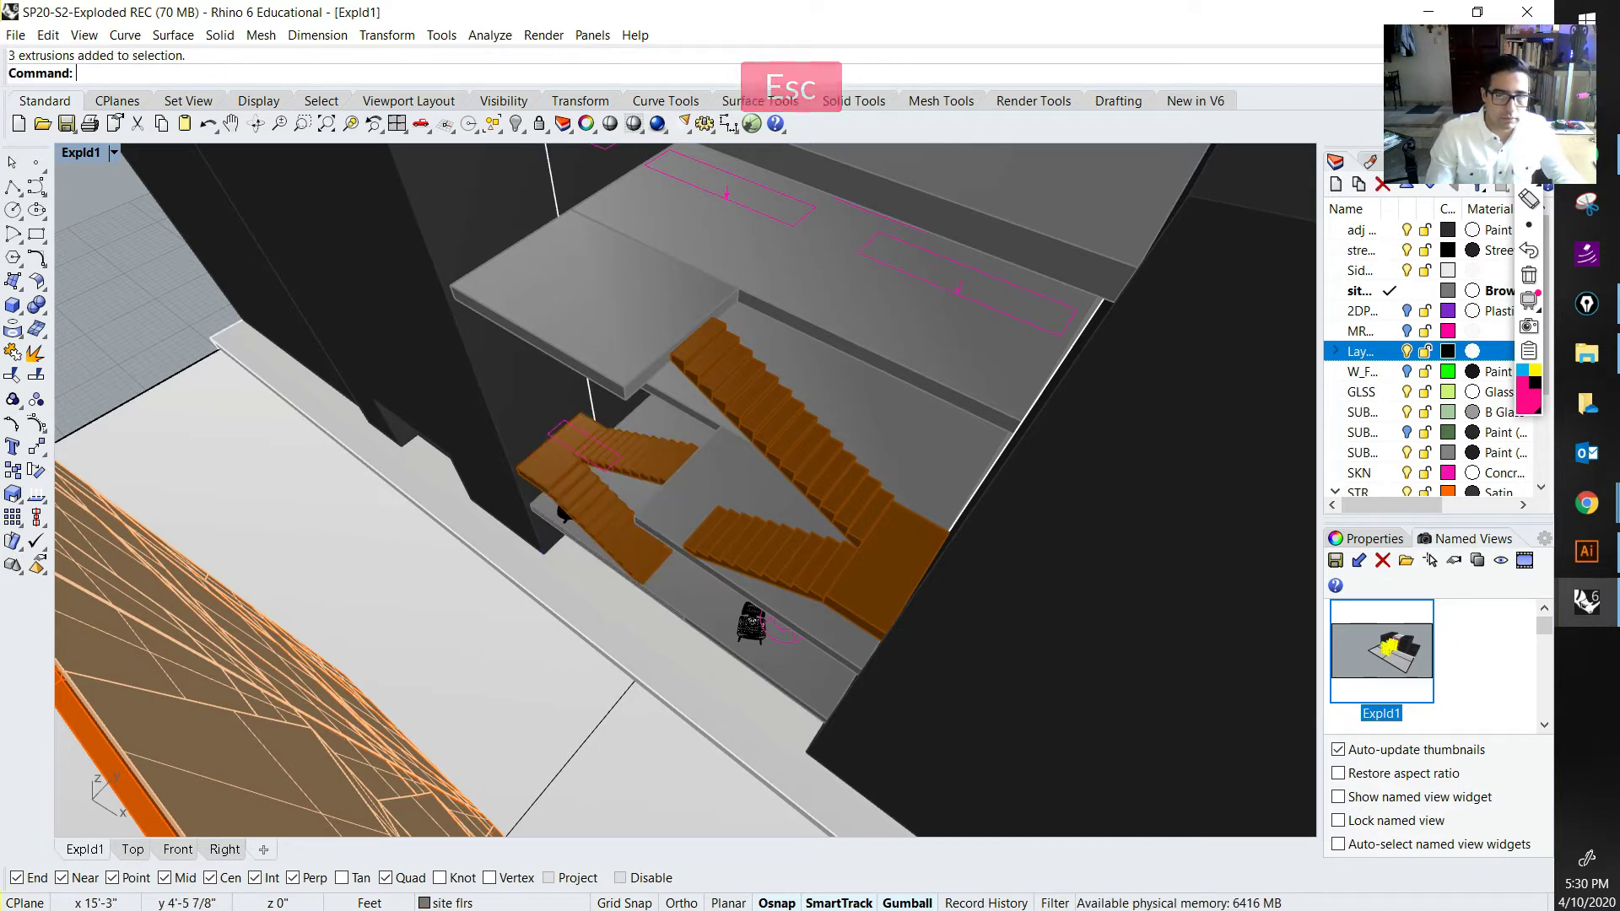
{"action": "left_click", "coordinate": [881, 544], "text": "shift"}
{"action": "key", "text": "space"}
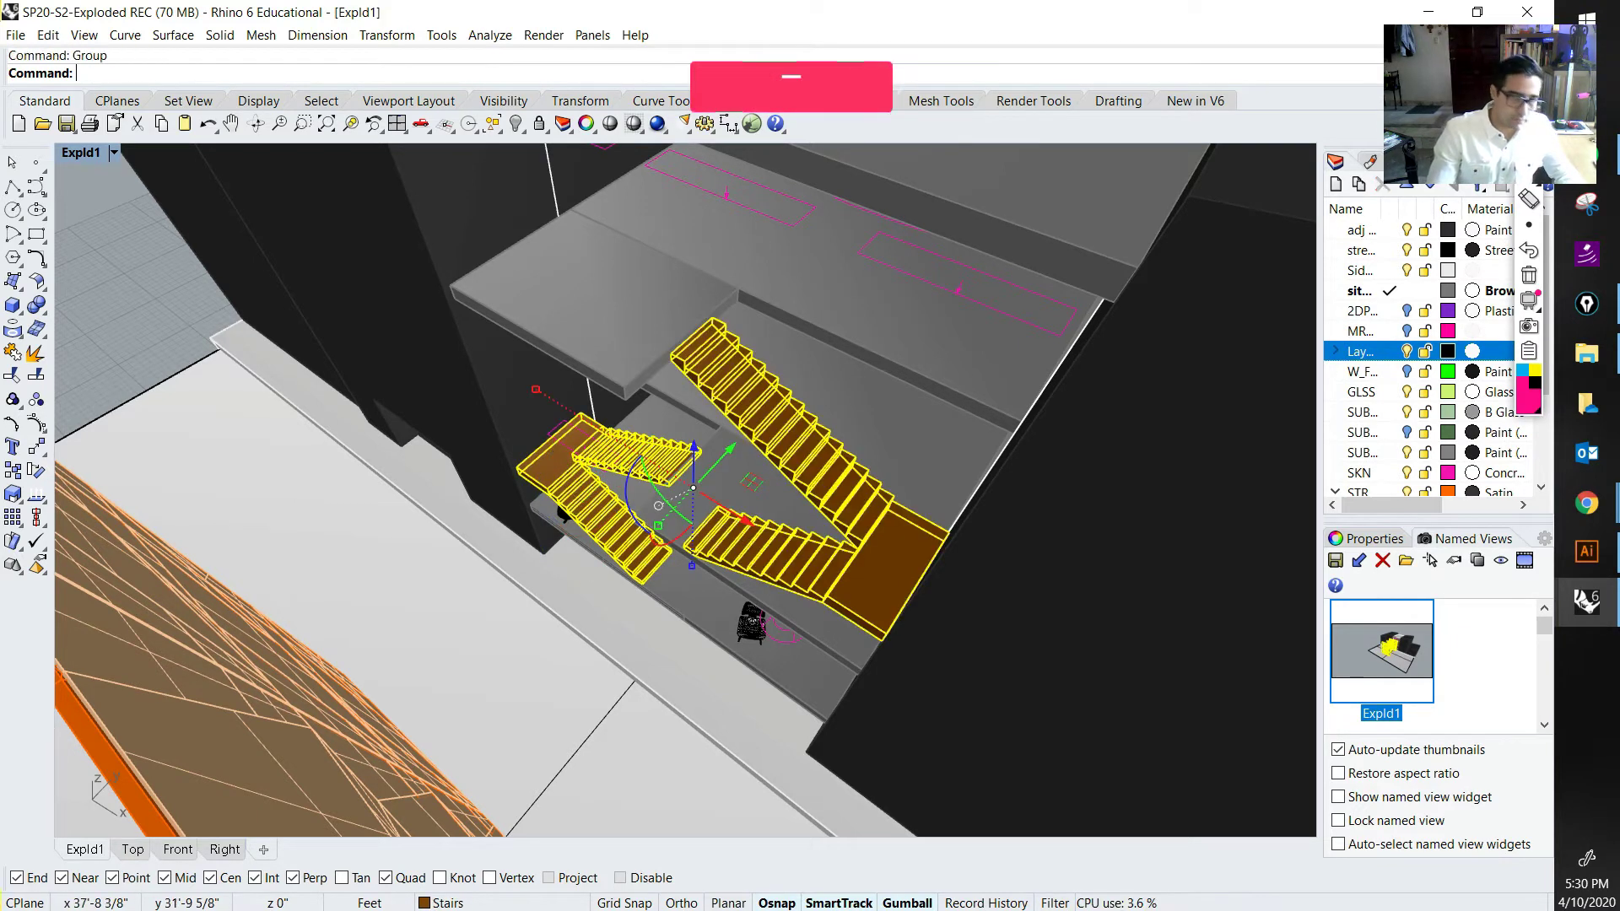
Step: Draw pink on-screen arrows marking the offset steps from the stairs past the orange grid towards the magenta members
{"action": "scroll", "coordinate": [906, 515], "scroll_direction": "down", "scroll_amount": 10}
{"action": "right_click_drag", "start_coordinate": [906, 514], "coordinate": [886, 397]}
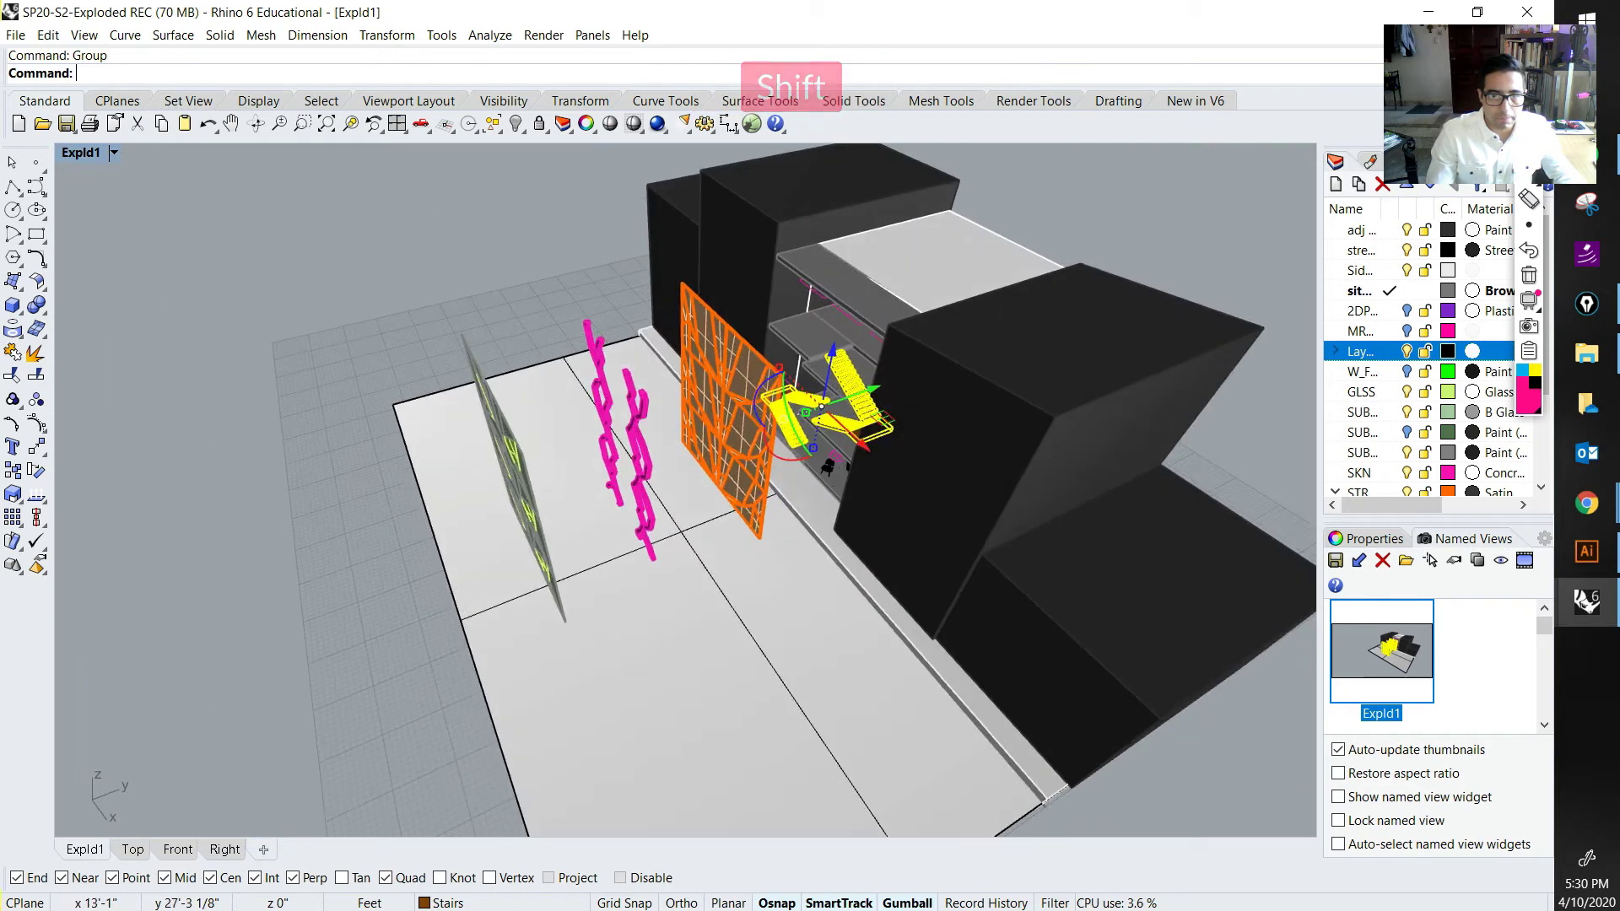
{"action": "scroll", "coordinate": [890, 405], "scroll_direction": "up", "scroll_amount": 4}
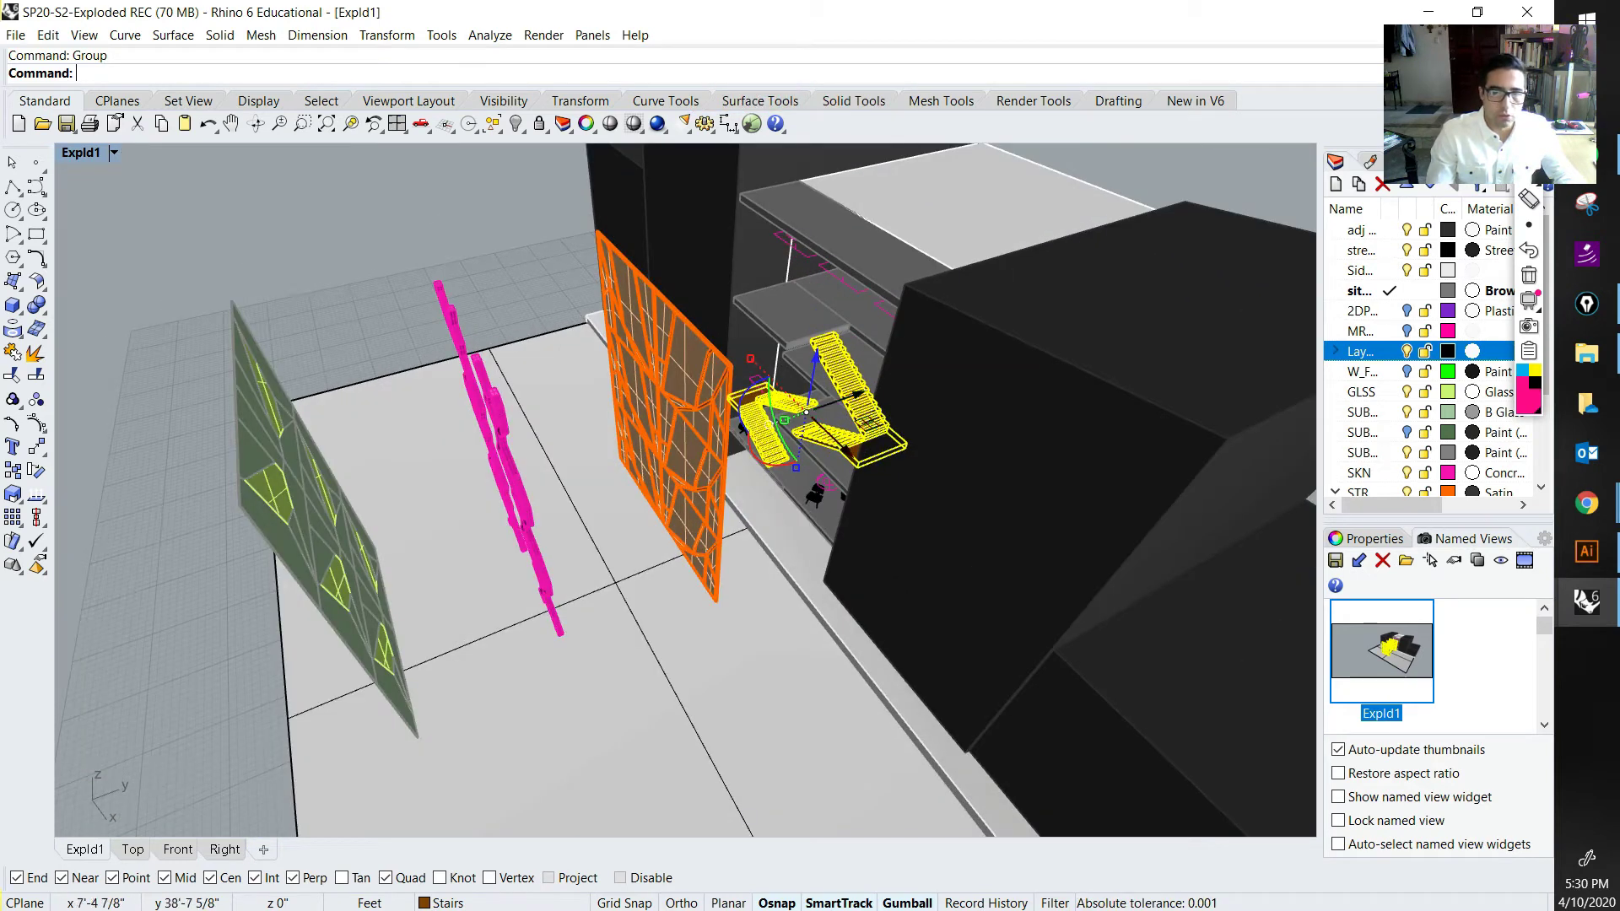
{"action": "left_click_drag", "start_coordinate": [900, 489], "coordinate": [874, 437]}
{"action": "mouse_move", "coordinate": [559, 633]}
{"action": "left_mouse_down"}
{"action": "mouse_move", "coordinate": [582, 685]}
{"action": "mouse_move", "coordinate": [544, 612]}
{"action": "left_mouse_up"}
{"action": "left_click_drag", "start_coordinate": [882, 469], "coordinate": [852, 483]}
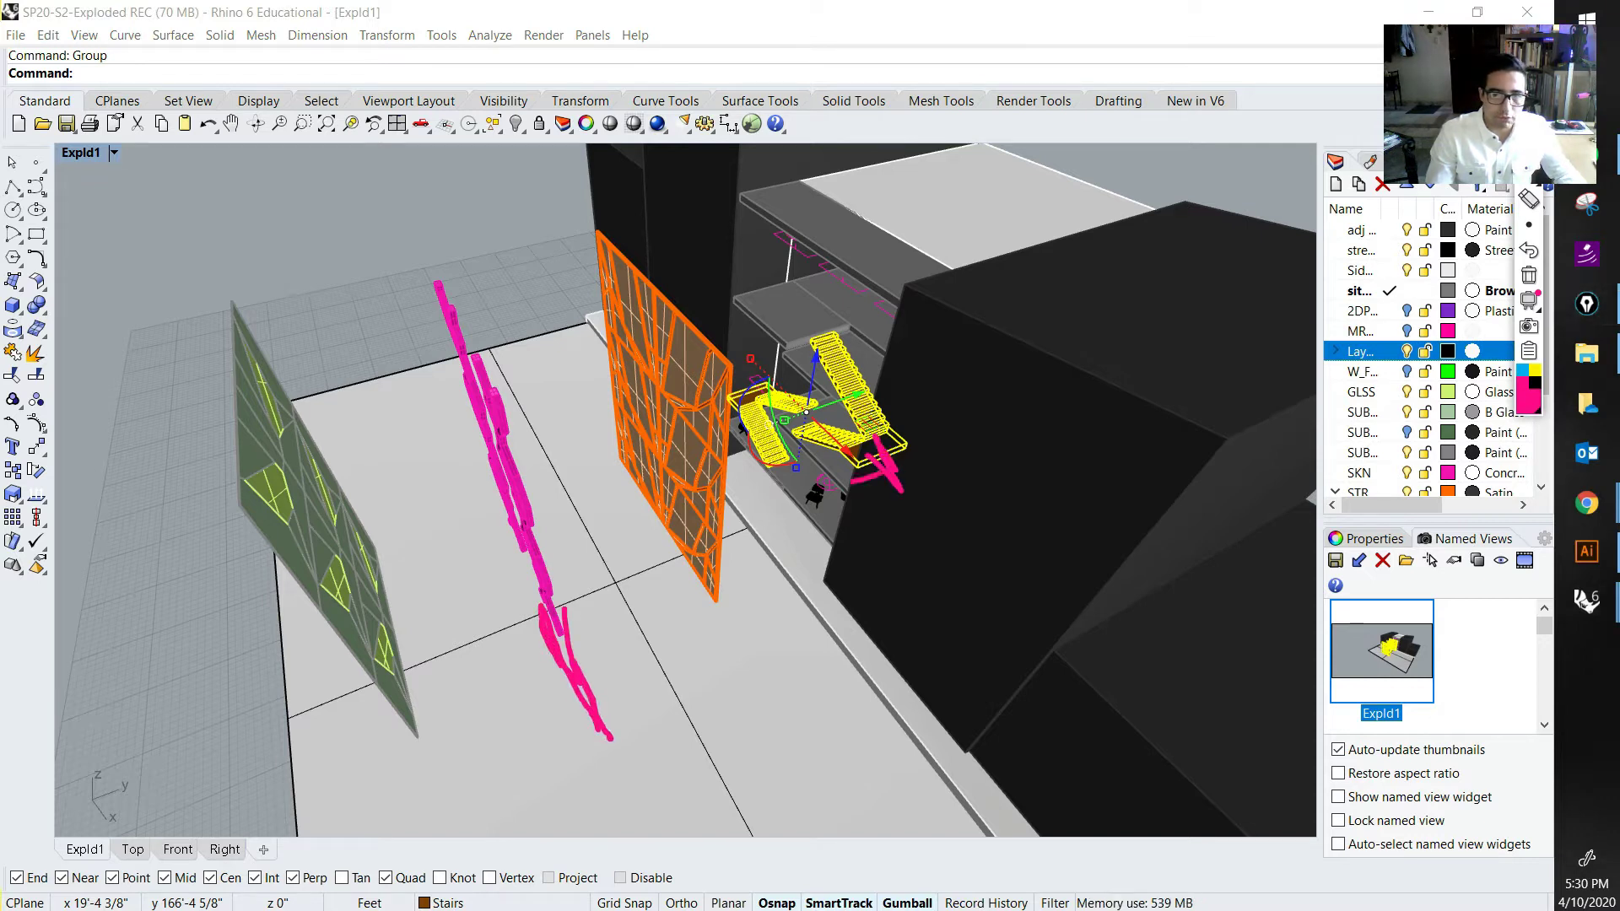
{"action": "left_click_drag", "start_coordinate": [751, 516], "coordinate": [736, 527]}
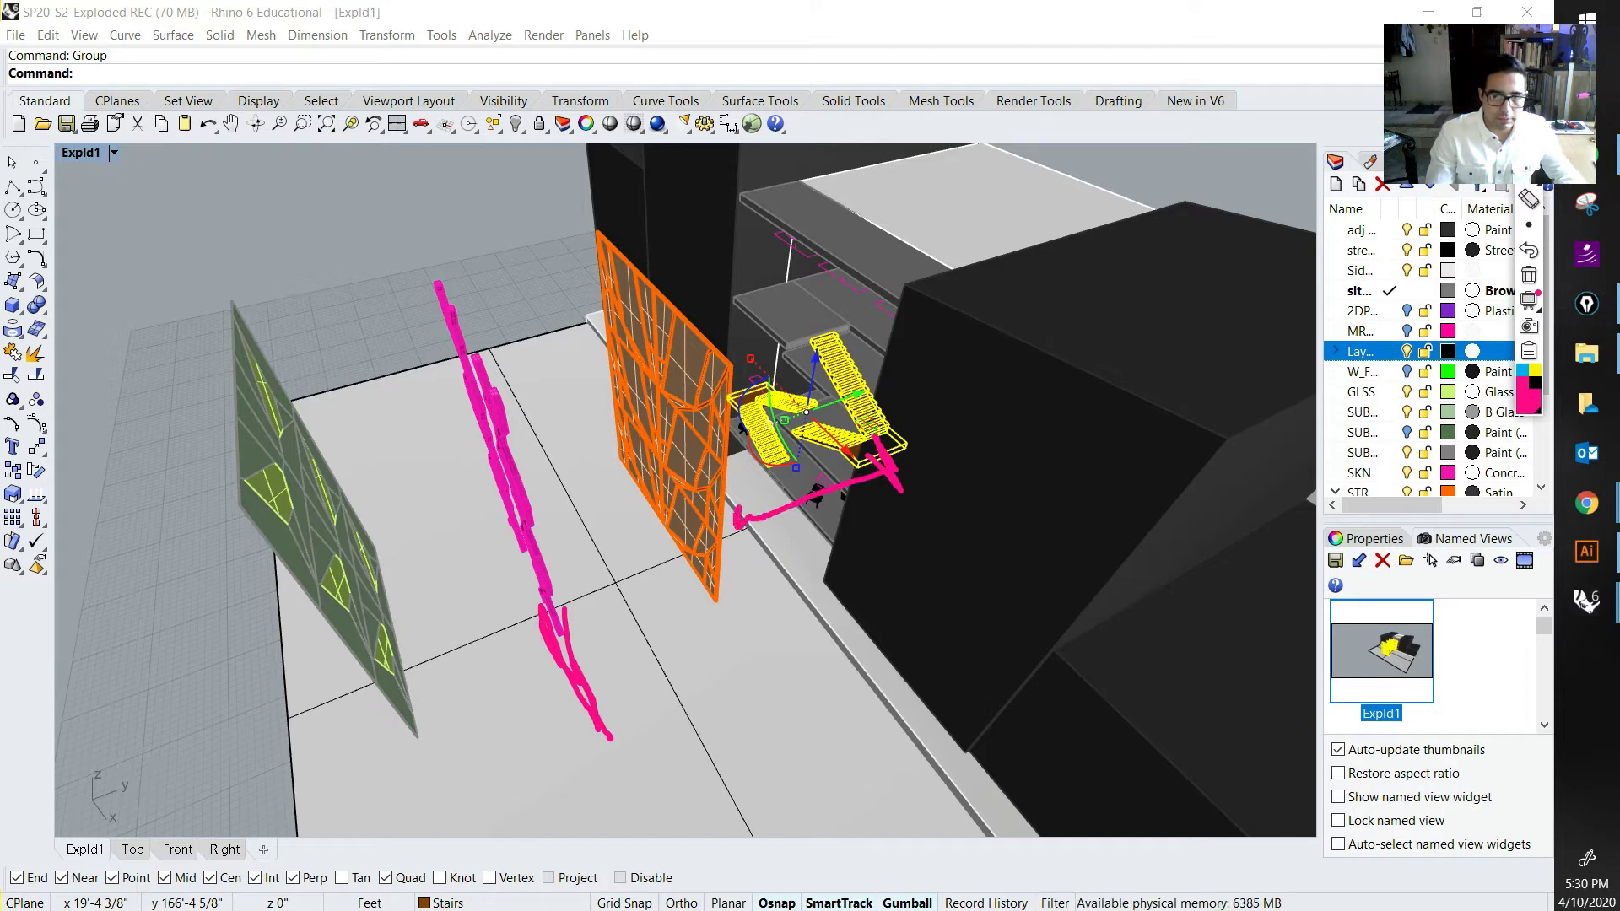
{"action": "mouse_move", "coordinate": [716, 544]}
{"action": "left_mouse_down"}
{"action": "mouse_move", "coordinate": [619, 567]}
{"action": "mouse_move", "coordinate": [588, 600]}
{"action": "left_mouse_up"}
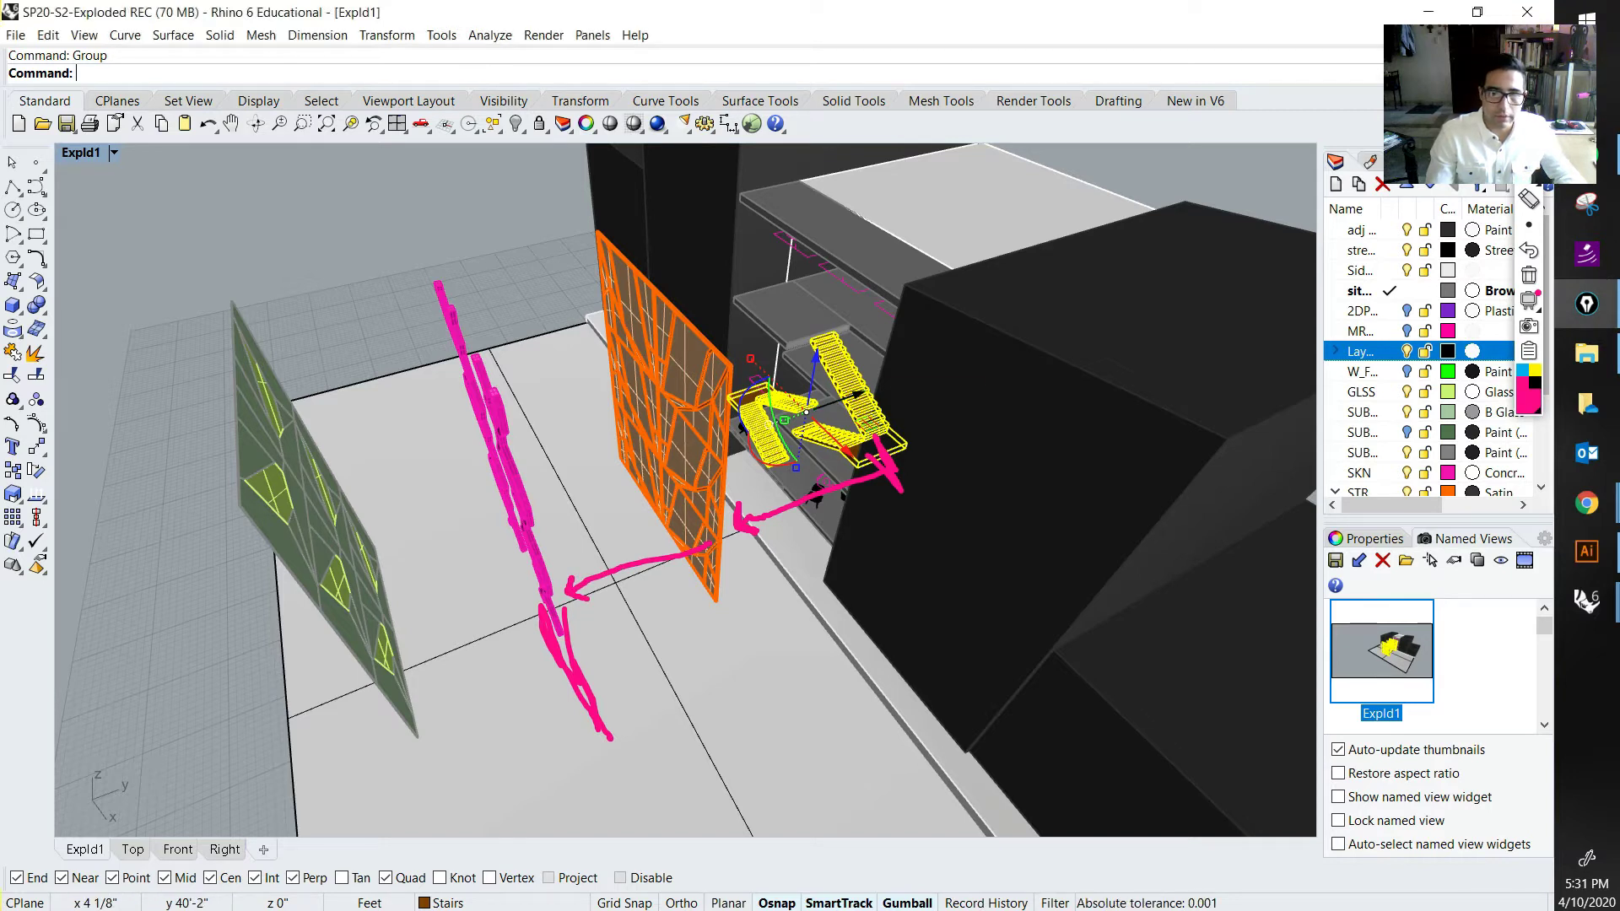
Step: Move the grouped stairs -15' along the Y axis three times with the gumball, and deselect them
{"action": "left_click", "coordinate": [855, 395]}
{"action": "key", "text": "Return"}
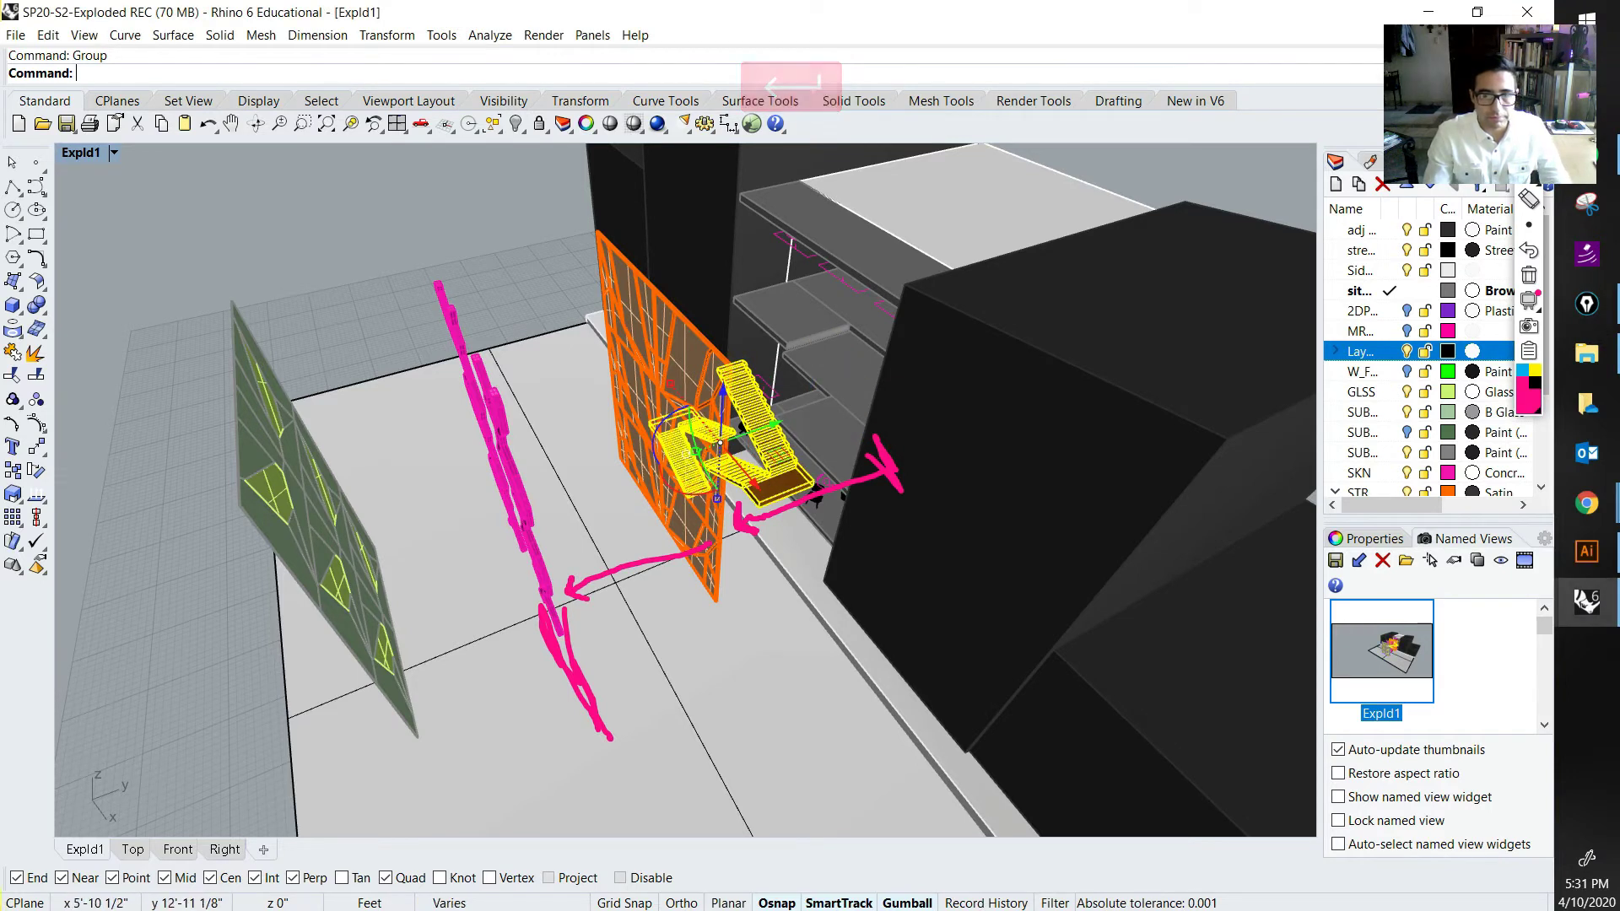
{"action": "left_click", "coordinate": [776, 423]}
{"action": "key", "text": "Return"}
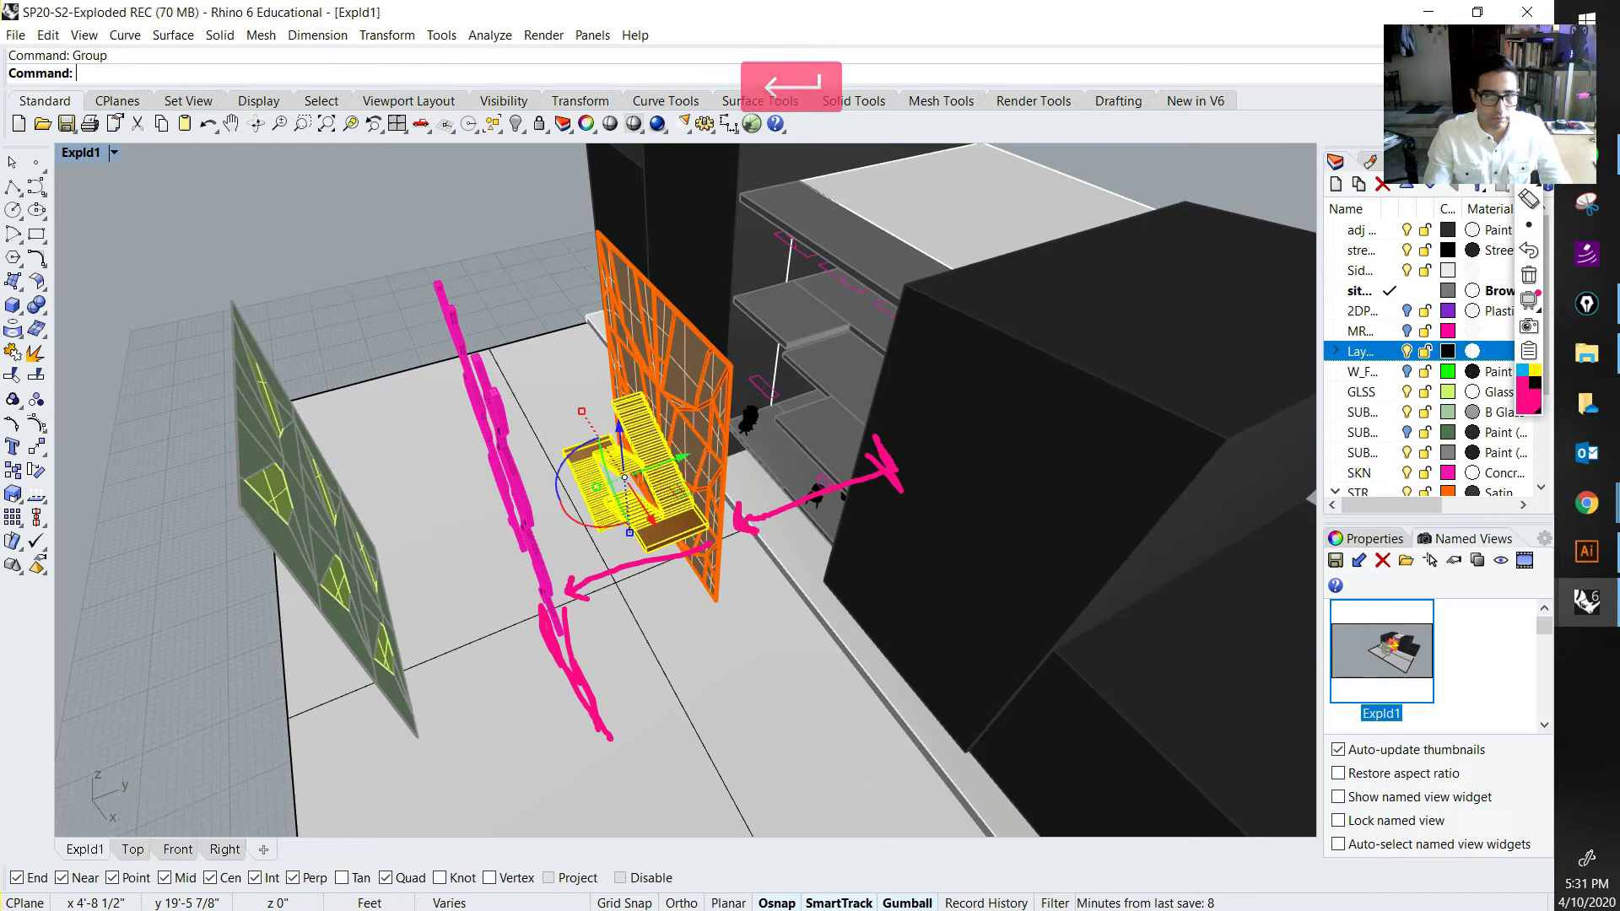
{"action": "left_click", "coordinate": [680, 458]}
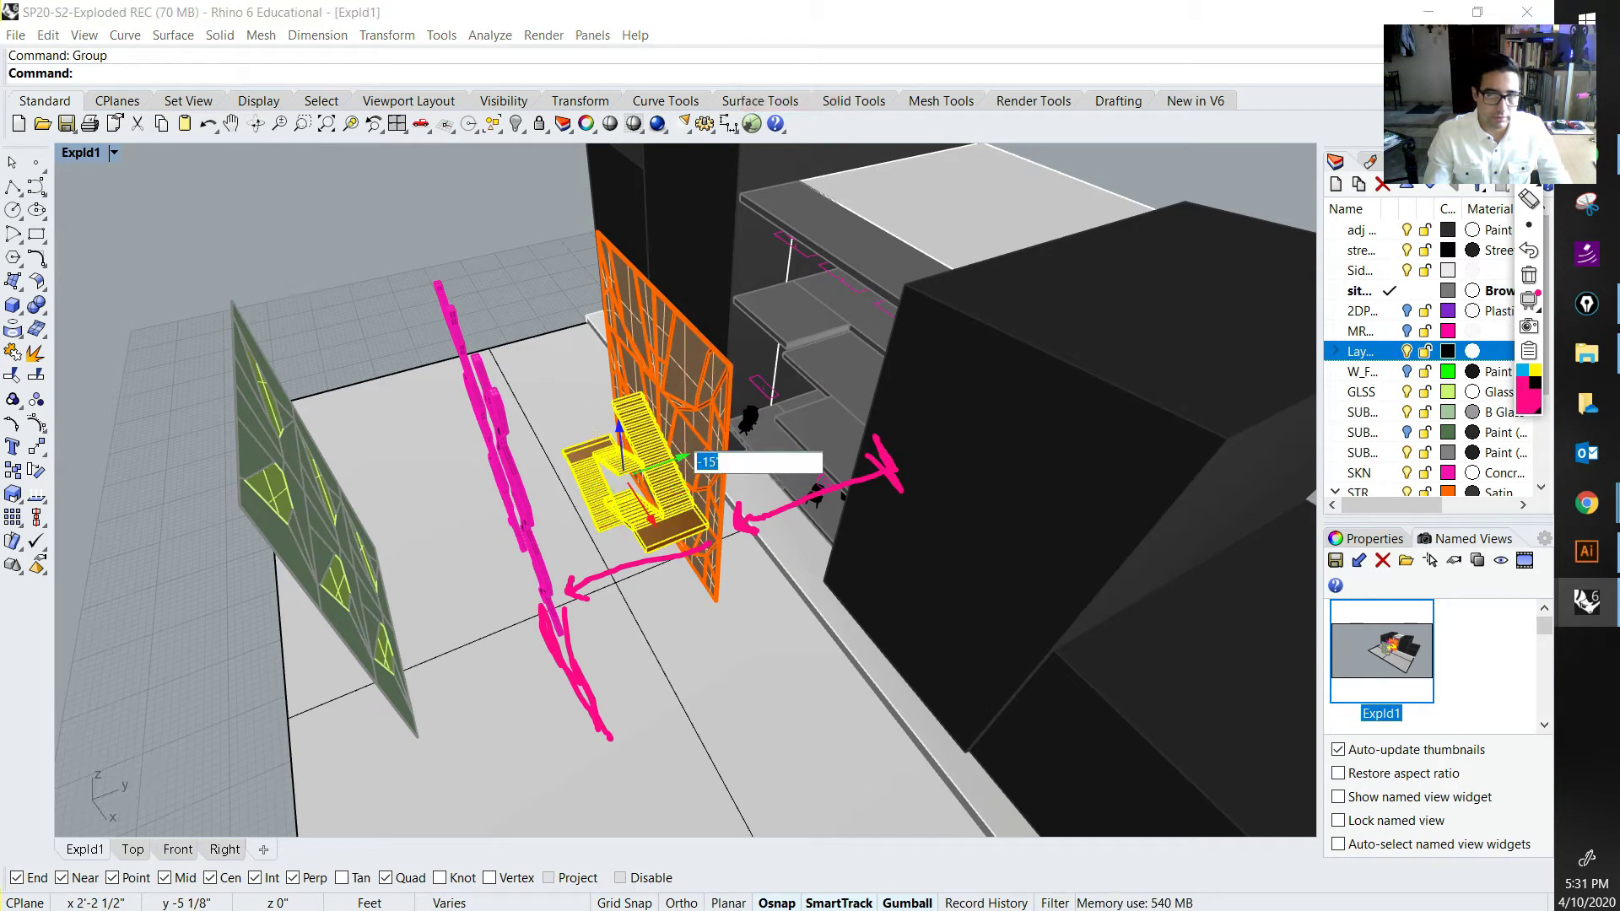
{"action": "key", "text": "Return"}
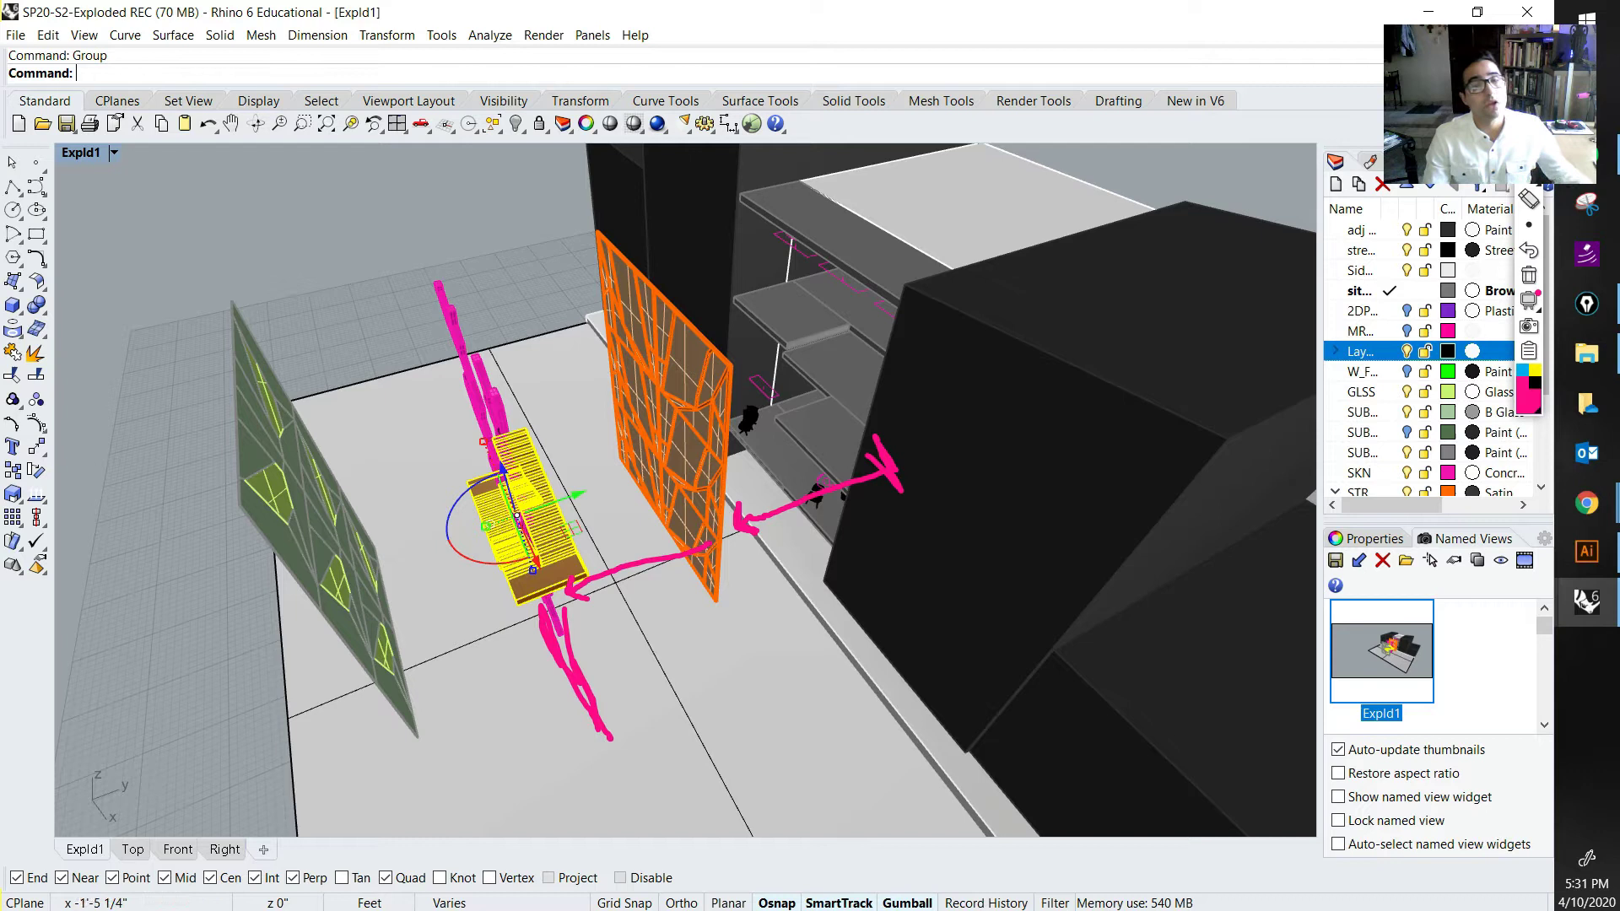
{"action": "key", "text": "Escape"}
Step: Try moving the orange structural grid with the gumball, and undo the move
{"action": "mouse_move", "coordinate": [844, 480]}
{"action": "right_mouse_down"}
{"action": "mouse_move", "coordinate": [898, 384]}
{"action": "mouse_move", "coordinate": [834, 495]}
{"action": "right_mouse_up"}
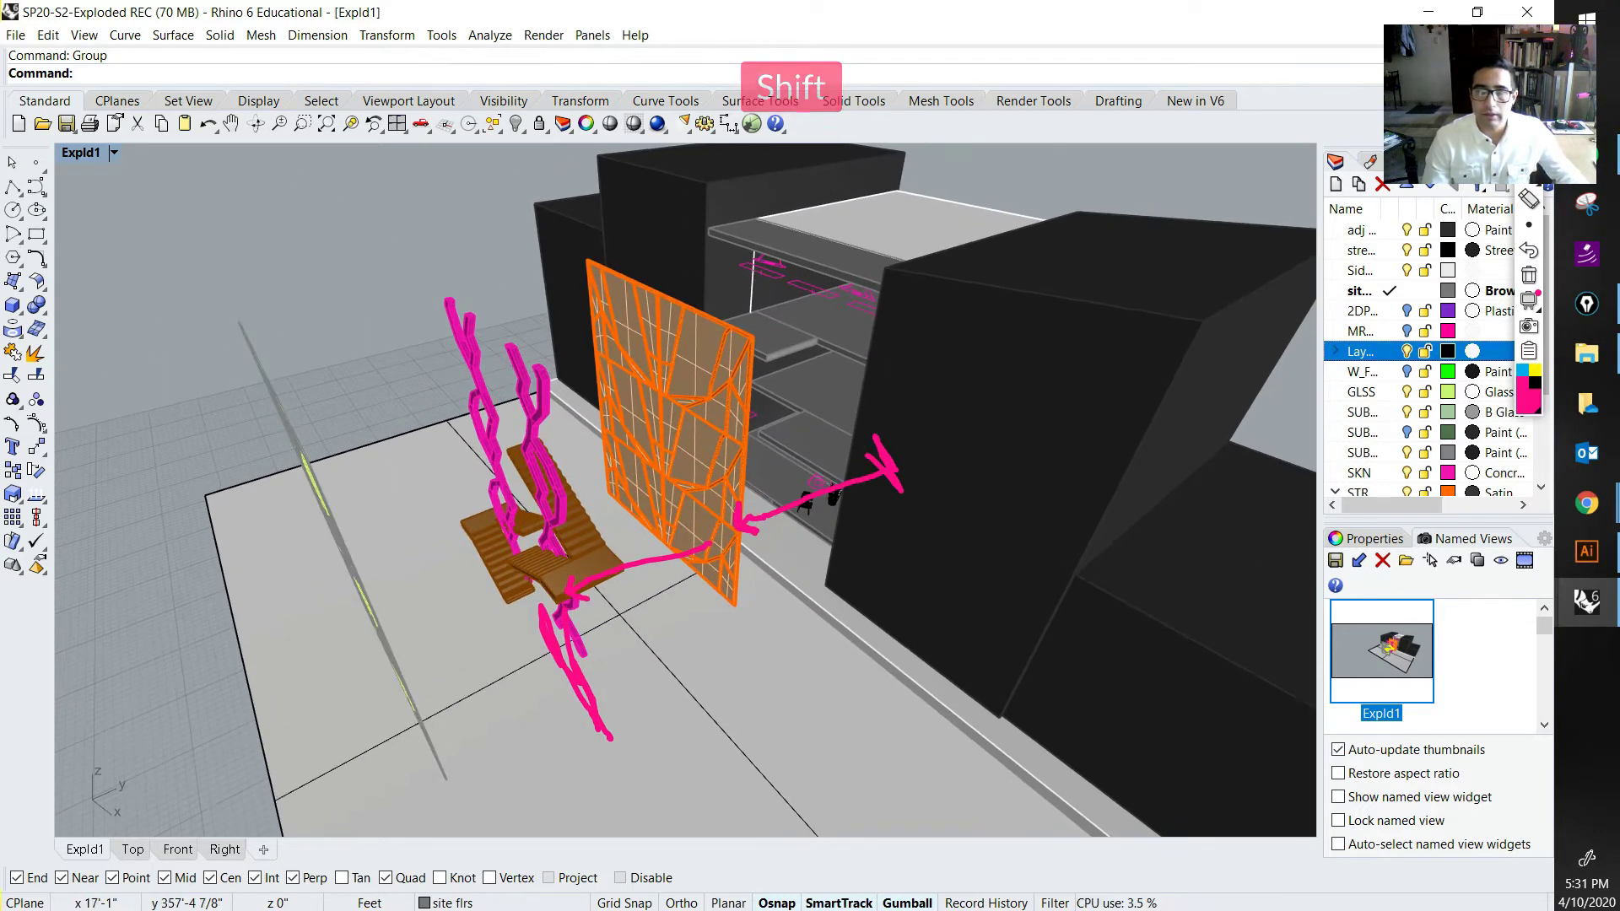
{"action": "left_click", "coordinate": [666, 403]}
{"action": "mouse_move", "coordinate": [707, 417]}
{"action": "left_mouse_down"}
{"action": "mouse_move", "coordinate": [728, 410]}
{"action": "mouse_move", "coordinate": [714, 414]}
{"action": "left_mouse_up"}
{"action": "key", "text": "ctrl+z"}
{"action": "key", "text": "Escape"}
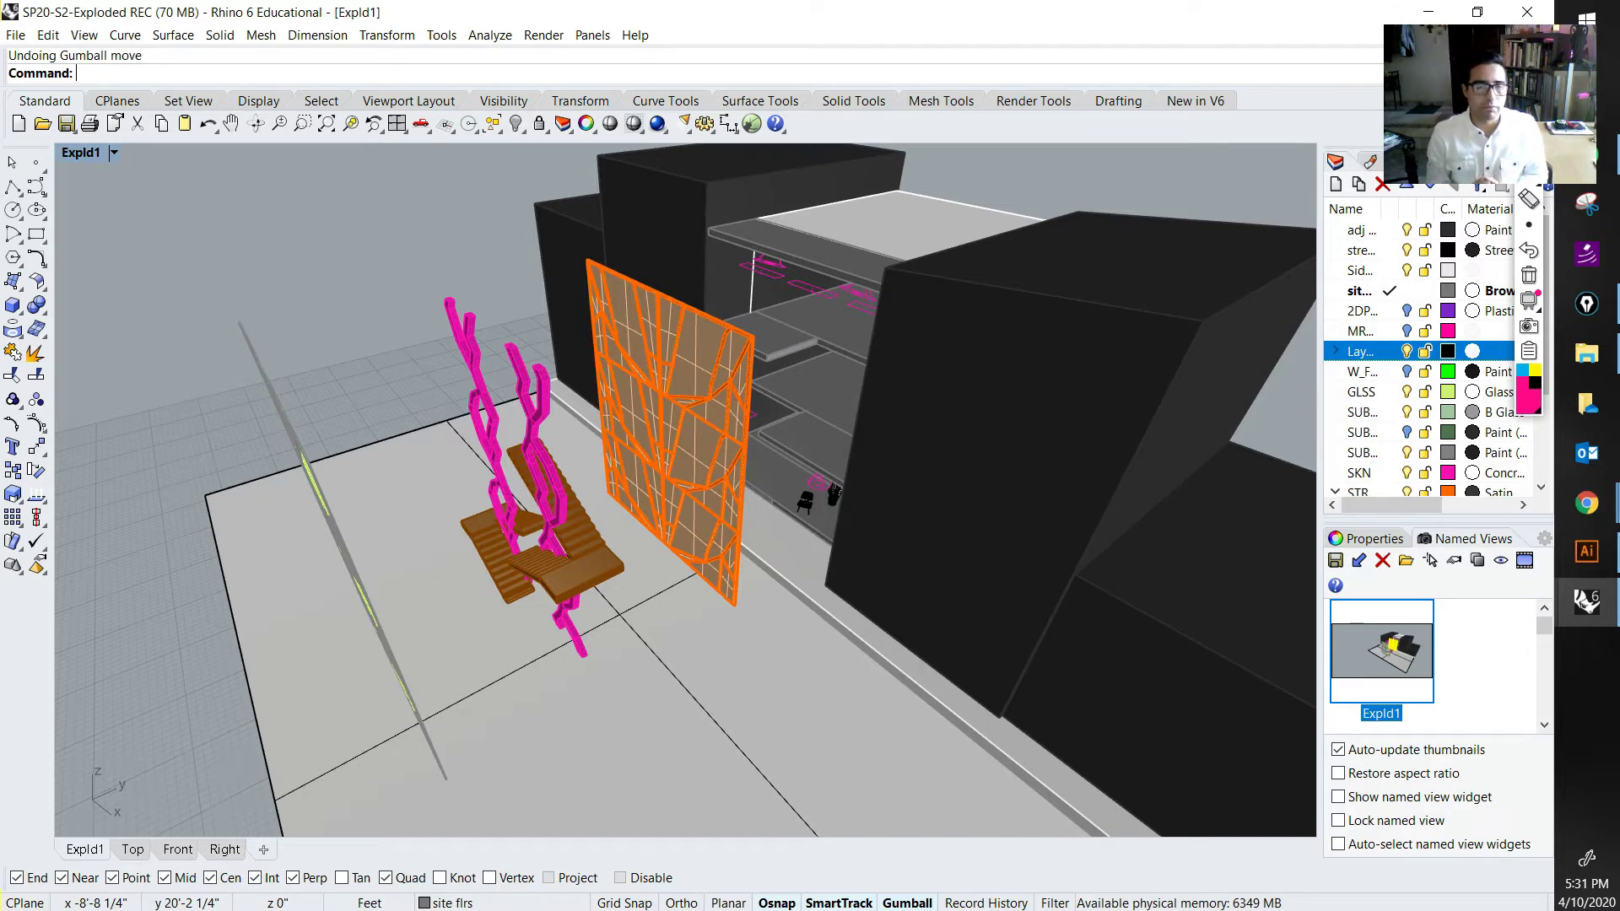
Step: Maximize the Right view and examine the side-on spacing between the building, orange grid, magenta members, stairs and green panels
{"action": "right_click_drag", "start_coordinate": [894, 405], "coordinate": [700, 350]}
{"action": "scroll", "coordinate": [700, 350], "scroll_direction": "down", "scroll_amount": 6}
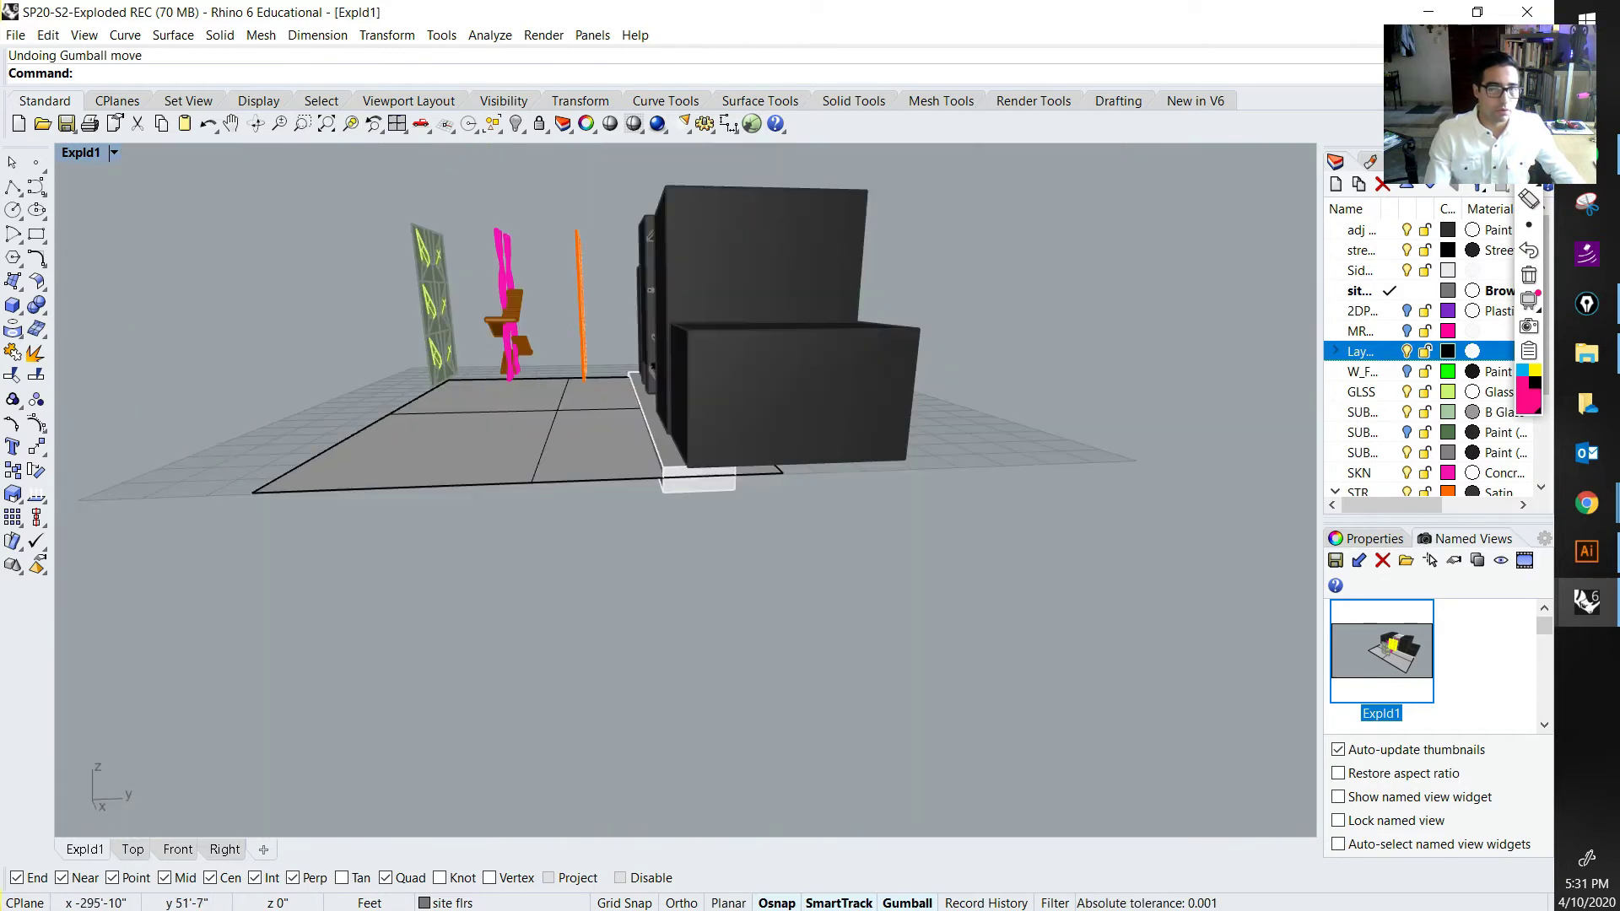
{"action": "double_click", "coordinate": [81, 153]}
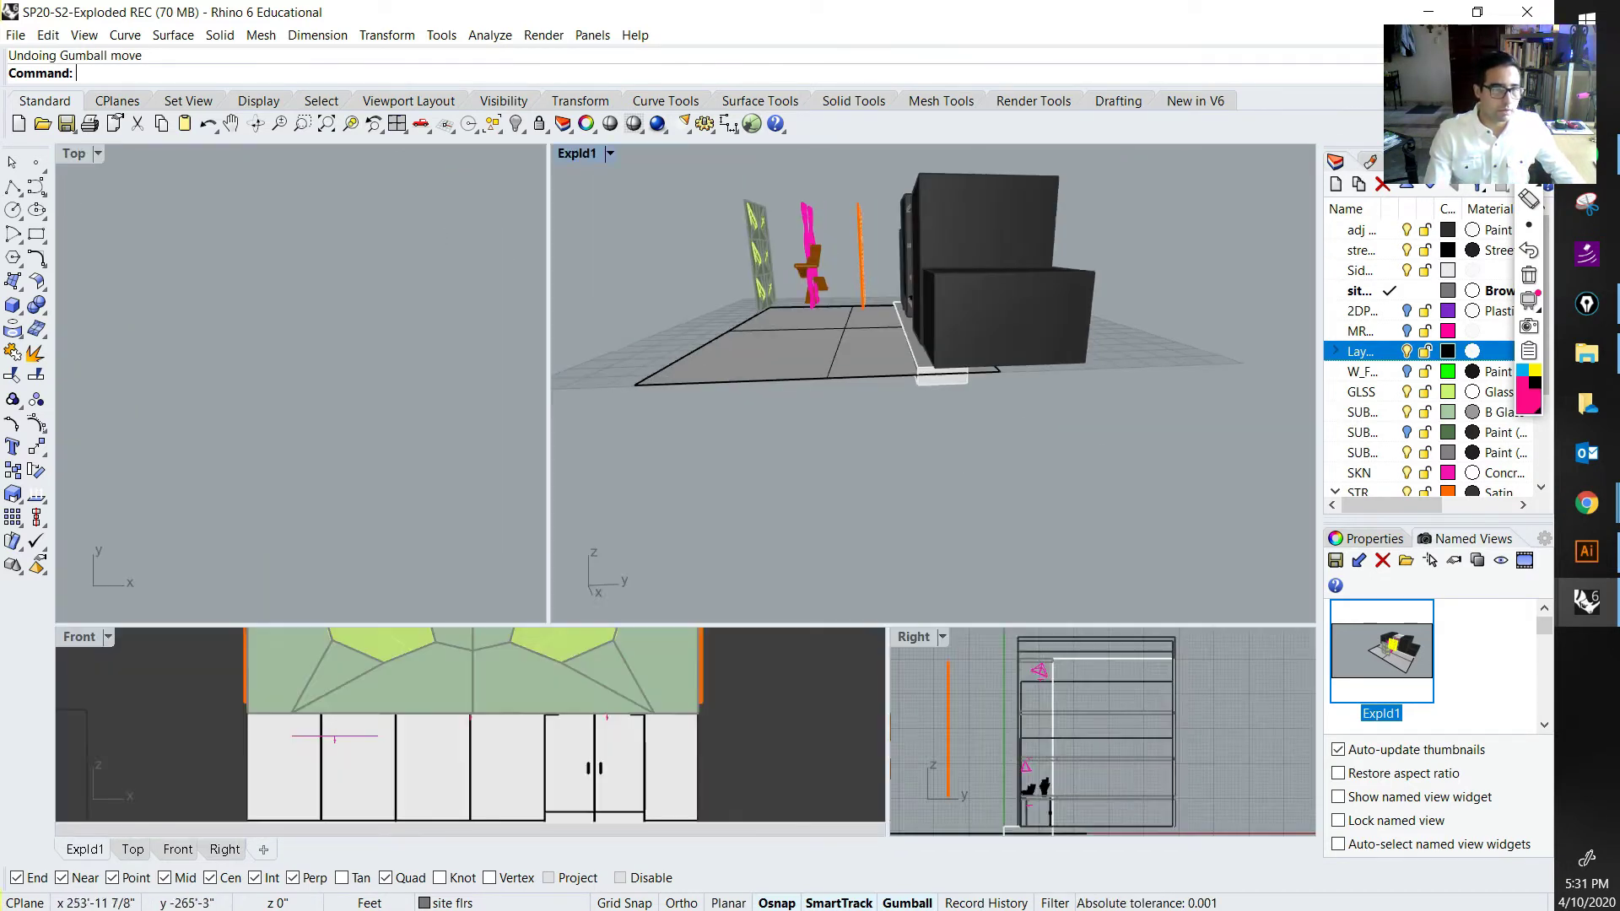
{"action": "double_click", "coordinate": [913, 637]}
{"action": "scroll", "coordinate": [915, 638], "scroll_direction": "down", "scroll_amount": 6}
{"action": "right_click_drag", "start_coordinate": [915, 639], "coordinate": [1034, 641]}
{"action": "scroll", "coordinate": [887, 606], "scroll_direction": "up", "scroll_amount": 2}
{"action": "right_click_drag", "start_coordinate": [884, 606], "coordinate": [961, 621]}
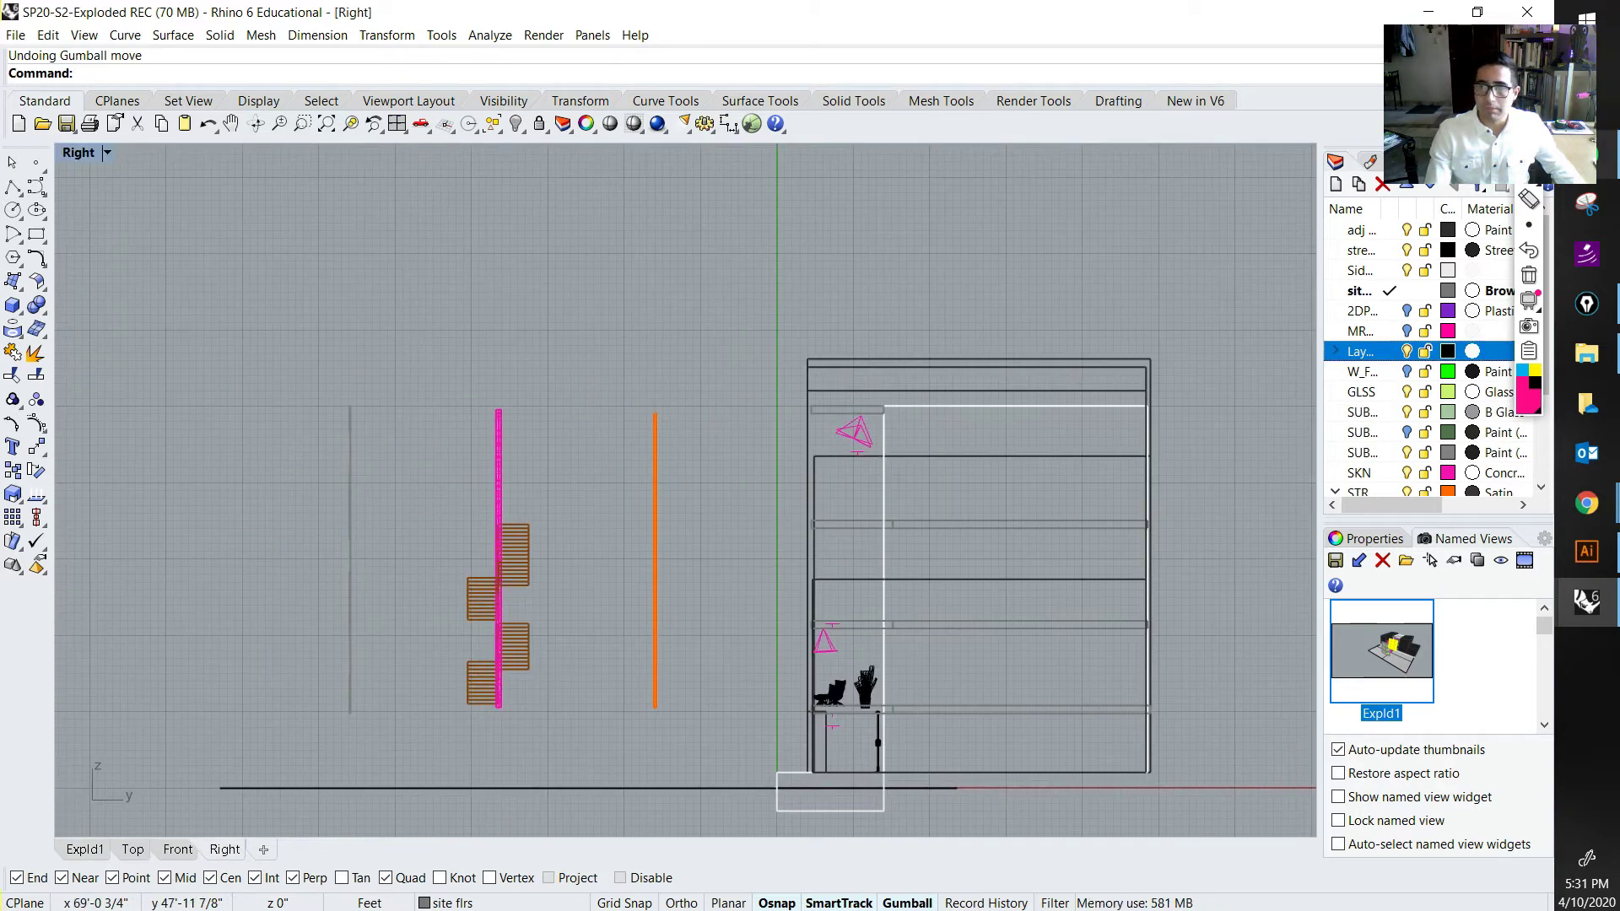
Step: Draw pink on-screen arrows pointing down to the orange grid, the magenta members and the green panels
{"action": "left_click", "coordinate": [1528, 150]}
{"action": "mouse_move", "coordinate": [650, 291]}
{"action": "left_mouse_down"}
{"action": "mouse_move", "coordinate": [648, 396]}
{"action": "mouse_move", "coordinate": [637, 375]}
{"action": "left_mouse_up"}
{"action": "left_click_drag", "start_coordinate": [488, 258], "coordinate": [492, 372]}
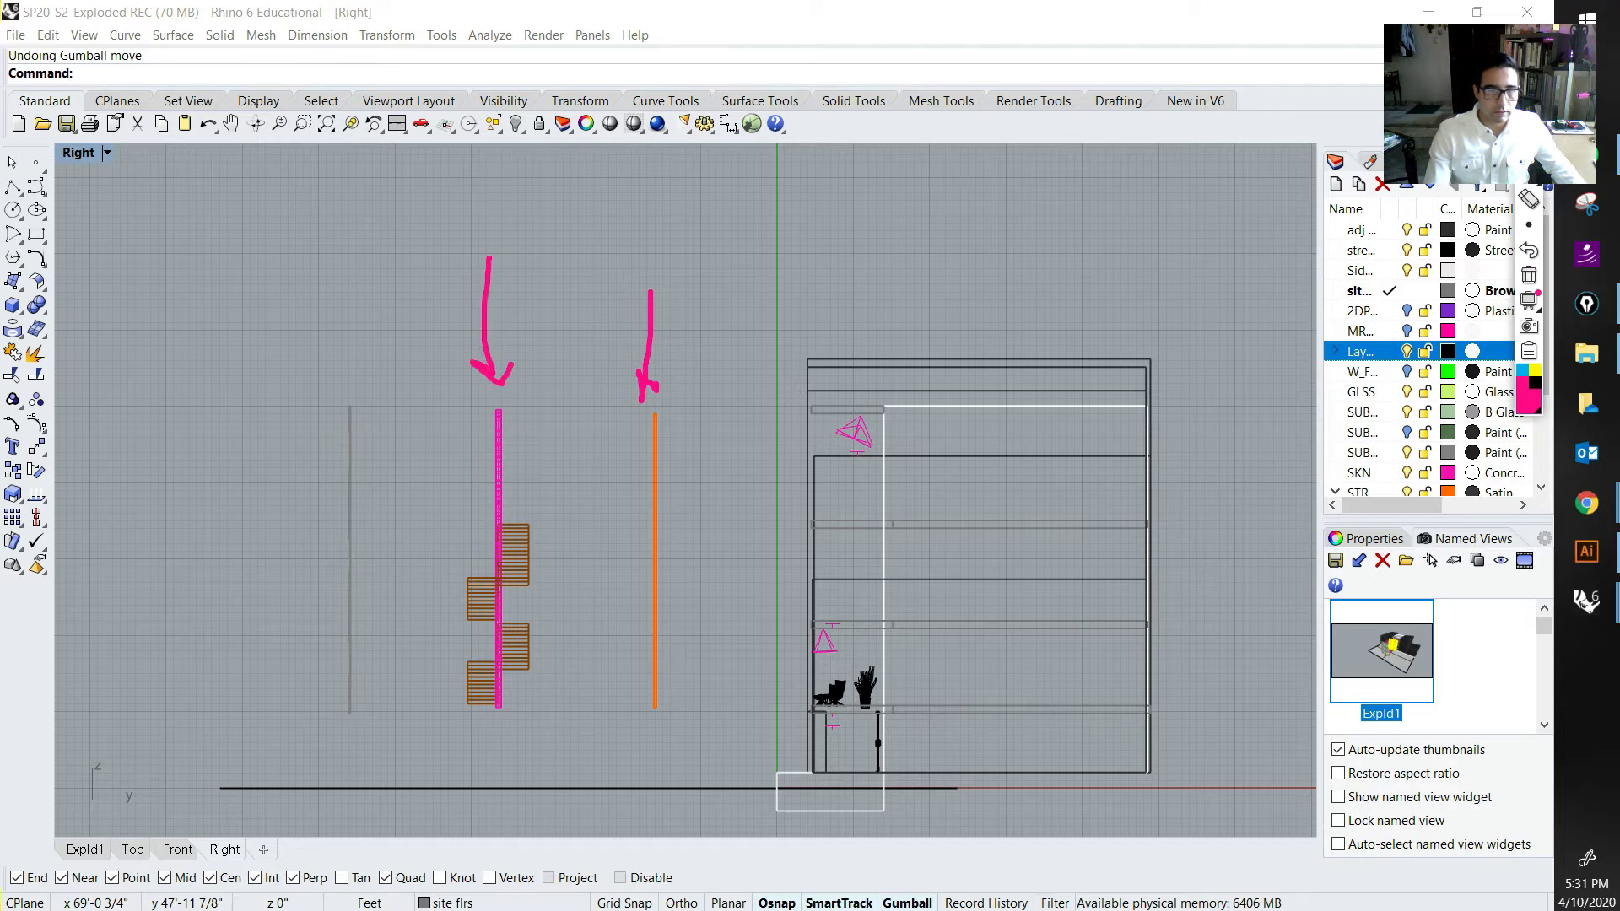
{"action": "mouse_move", "coordinate": [358, 245]}
{"action": "left_mouse_down"}
{"action": "mouse_move", "coordinate": [341, 398]}
{"action": "mouse_move", "coordinate": [369, 356]}
{"action": "left_mouse_up"}
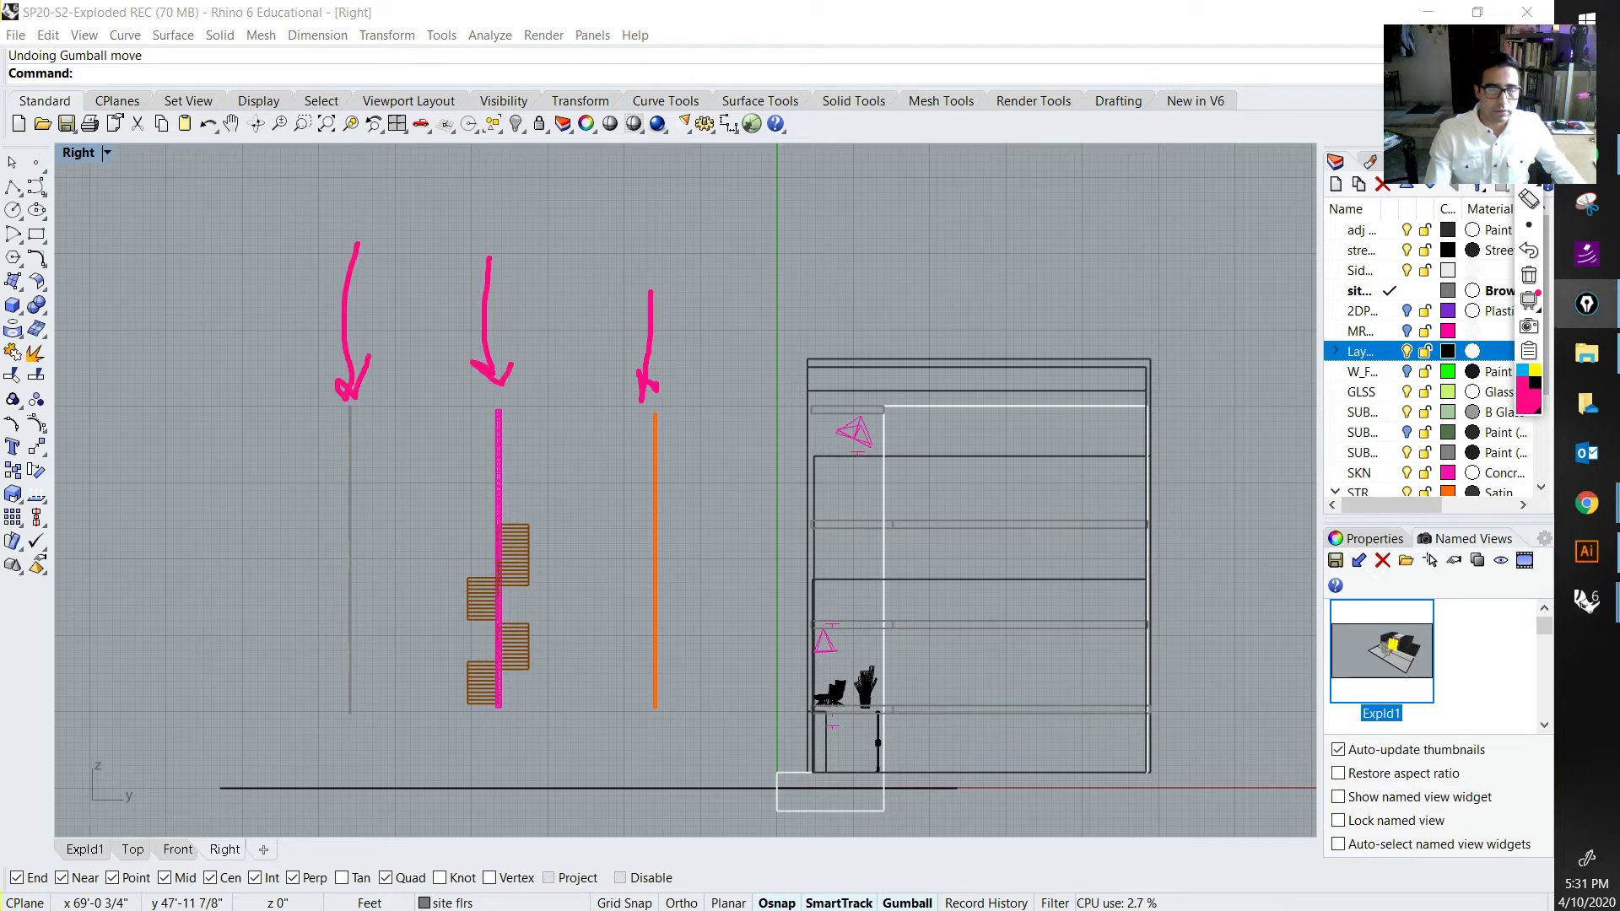
Step: Mark the building face as zero with an arrow and label the orange grid, magenta members and green panels each +15'
{"action": "mouse_move", "coordinate": [803, 220]}
{"action": "left_mouse_down"}
{"action": "mouse_move", "coordinate": [787, 369]}
{"action": "mouse_move", "coordinate": [817, 370]}
{"action": "left_mouse_up"}
{"action": "left_click_drag", "start_coordinate": [808, 165], "coordinate": [846, 169]}
{"action": "mouse_move", "coordinate": [644, 210]}
{"action": "left_mouse_down"}
{"action": "mouse_move", "coordinate": [645, 240]}
{"action": "mouse_move", "coordinate": [654, 221]}
{"action": "mouse_move", "coordinate": [685, 230]}
{"action": "mouse_move", "coordinate": [688, 205]}
{"action": "mouse_move", "coordinate": [700, 236]}
{"action": "mouse_move", "coordinate": [684, 238]}
{"action": "left_mouse_up"}
{"action": "left_click_drag", "start_coordinate": [474, 211], "coordinate": [476, 233]}
{"action": "mouse_move", "coordinate": [447, 221]}
{"action": "left_mouse_down"}
{"action": "mouse_move", "coordinate": [512, 207]}
{"action": "mouse_move", "coordinate": [505, 239]}
{"action": "mouse_move", "coordinate": [545, 203]}
{"action": "mouse_move", "coordinate": [550, 246]}
{"action": "left_mouse_up"}
{"action": "left_click_drag", "start_coordinate": [572, 192], "coordinate": [569, 210]}
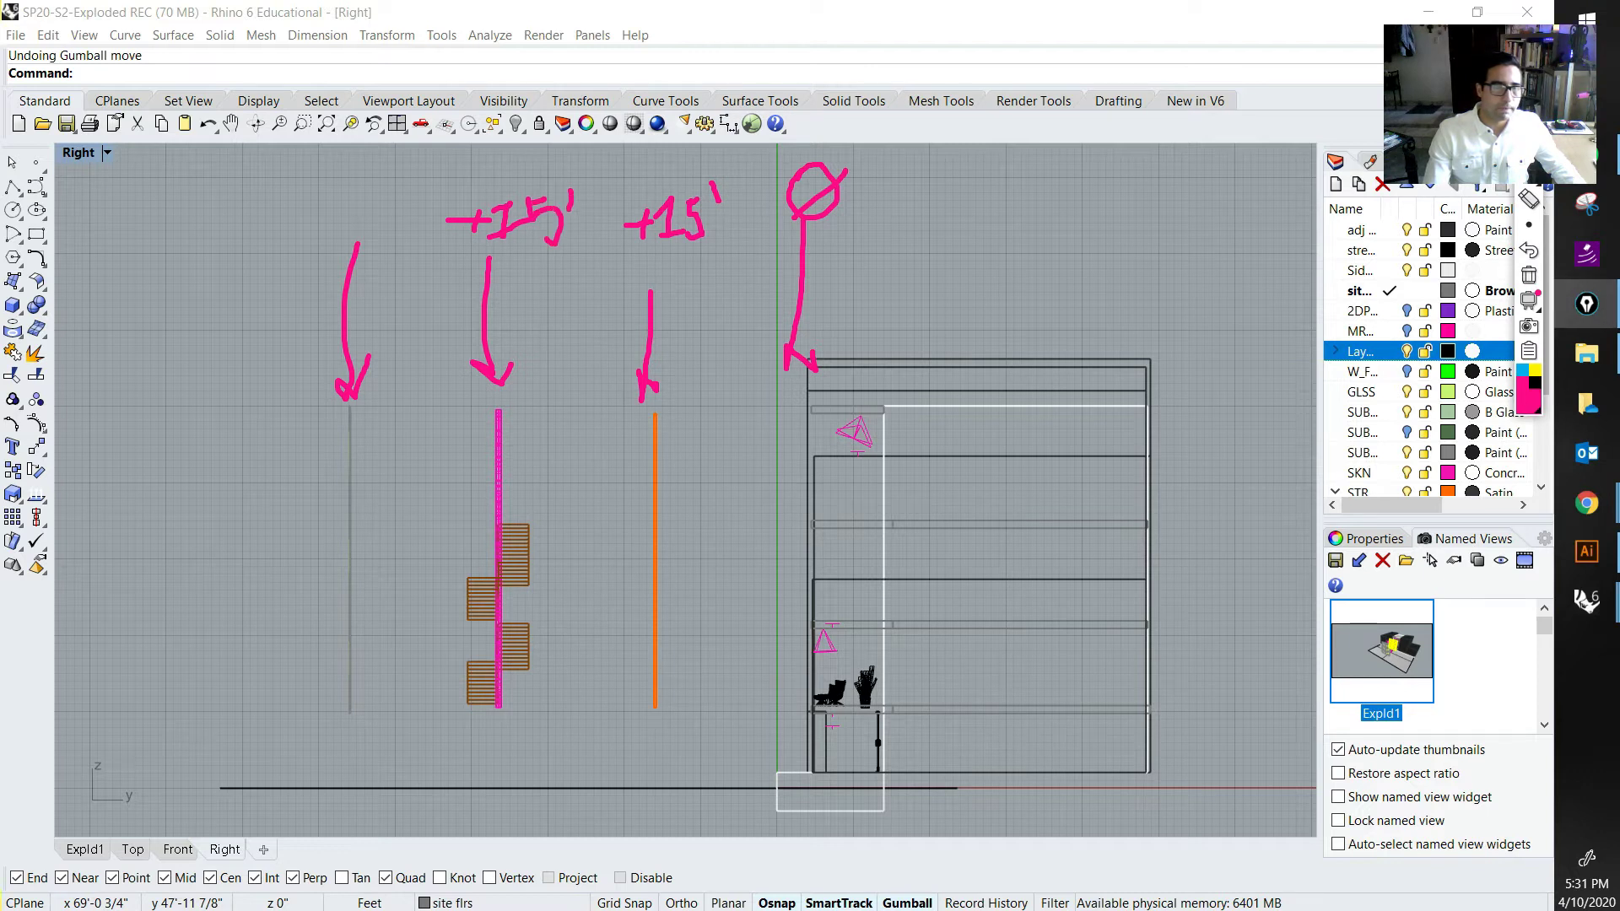
{"action": "mouse_move", "coordinate": [372, 208]}
{"action": "left_mouse_down"}
{"action": "mouse_move", "coordinate": [370, 237]}
{"action": "mouse_move", "coordinate": [413, 196]}
{"action": "mouse_move", "coordinate": [393, 231]}
{"action": "left_mouse_up"}
{"action": "mouse_move", "coordinate": [388, 230]}
{"action": "left_mouse_down"}
{"action": "mouse_move", "coordinate": [424, 198]}
{"action": "mouse_move", "coordinate": [420, 231]}
{"action": "mouse_move", "coordinate": [430, 203]}
{"action": "left_mouse_up"}
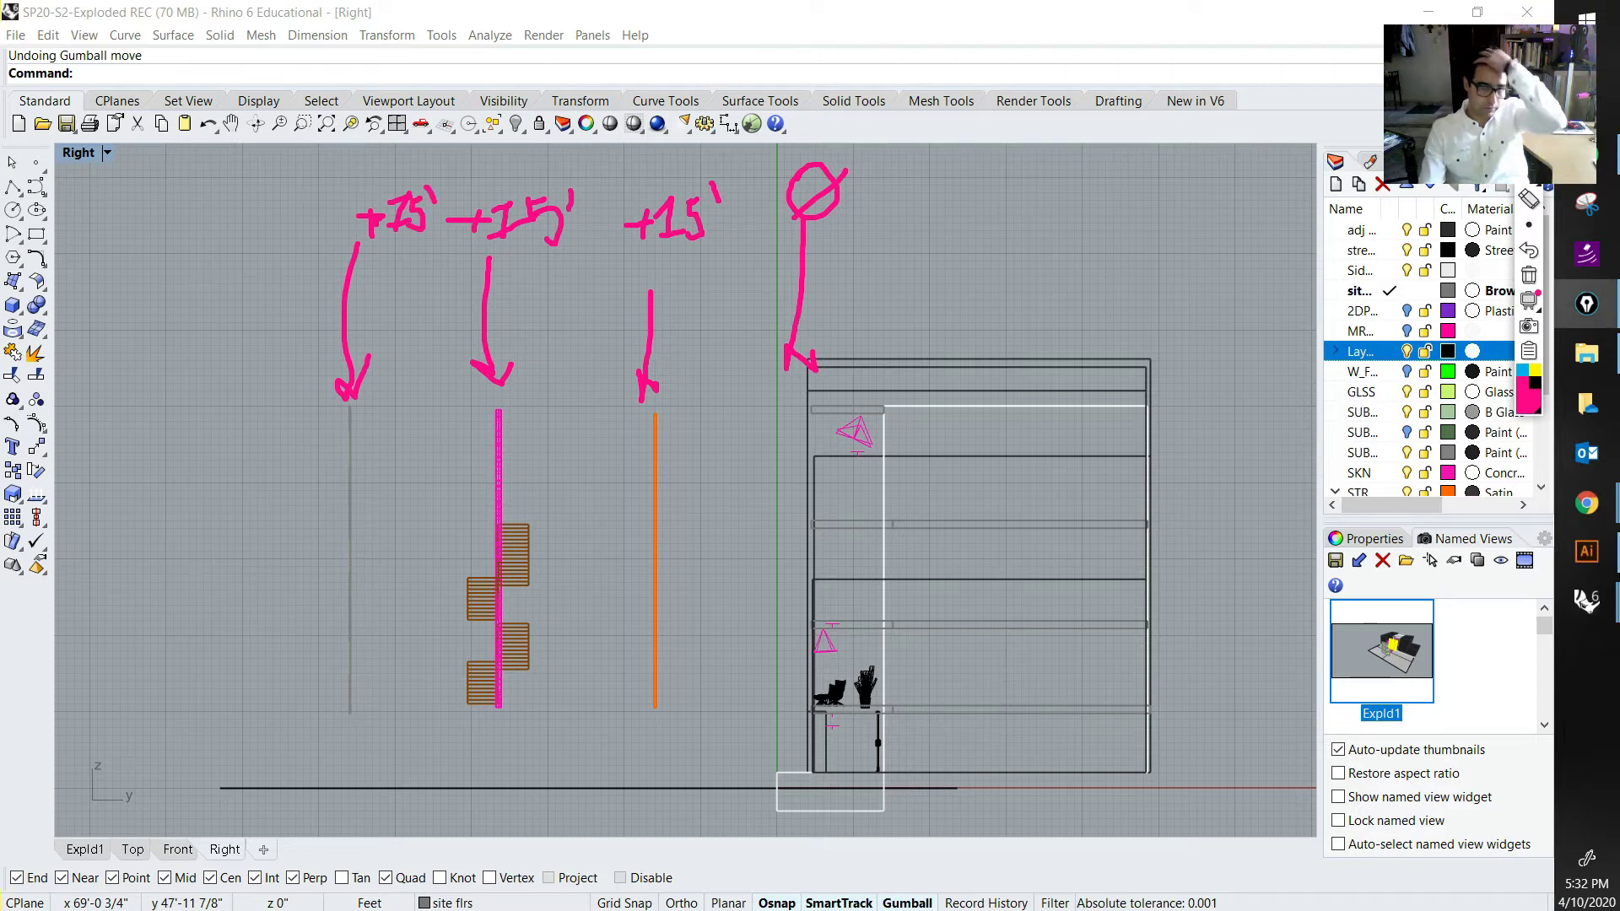
Step: Draw a ticked horizontal line between the building and the orange grid, and clear all on-screen markings
{"action": "left_click_drag", "start_coordinate": [632, 537], "coordinate": [1023, 525]}
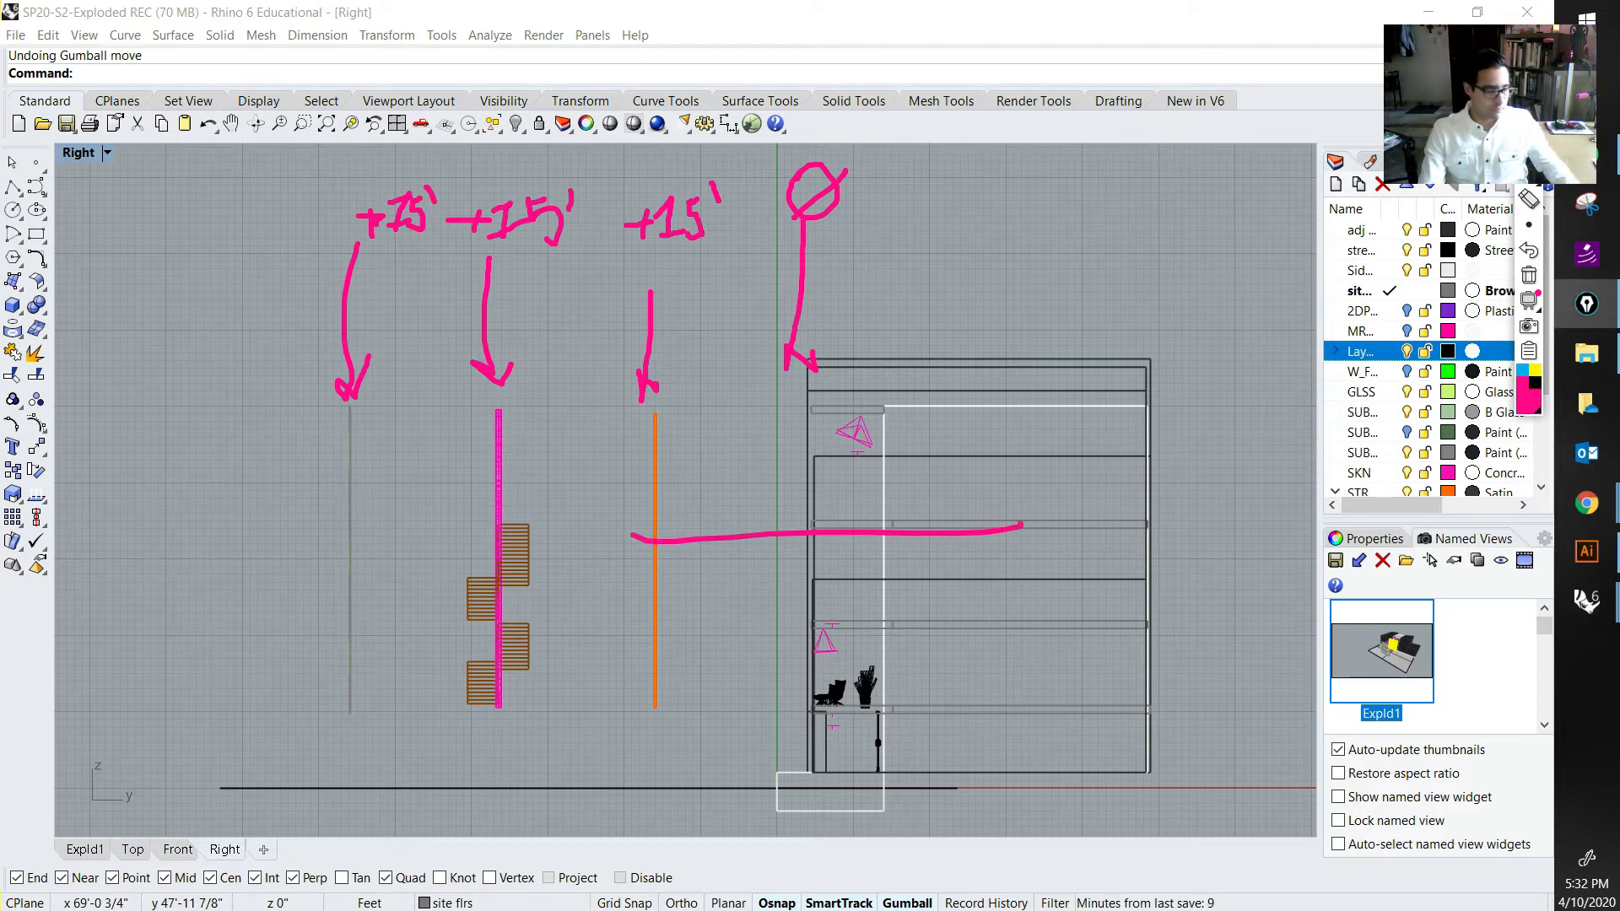
{"action": "left_click_drag", "start_coordinate": [828, 517], "coordinate": [793, 549]}
{"action": "left_click_drag", "start_coordinate": [671, 528], "coordinate": [618, 565]}
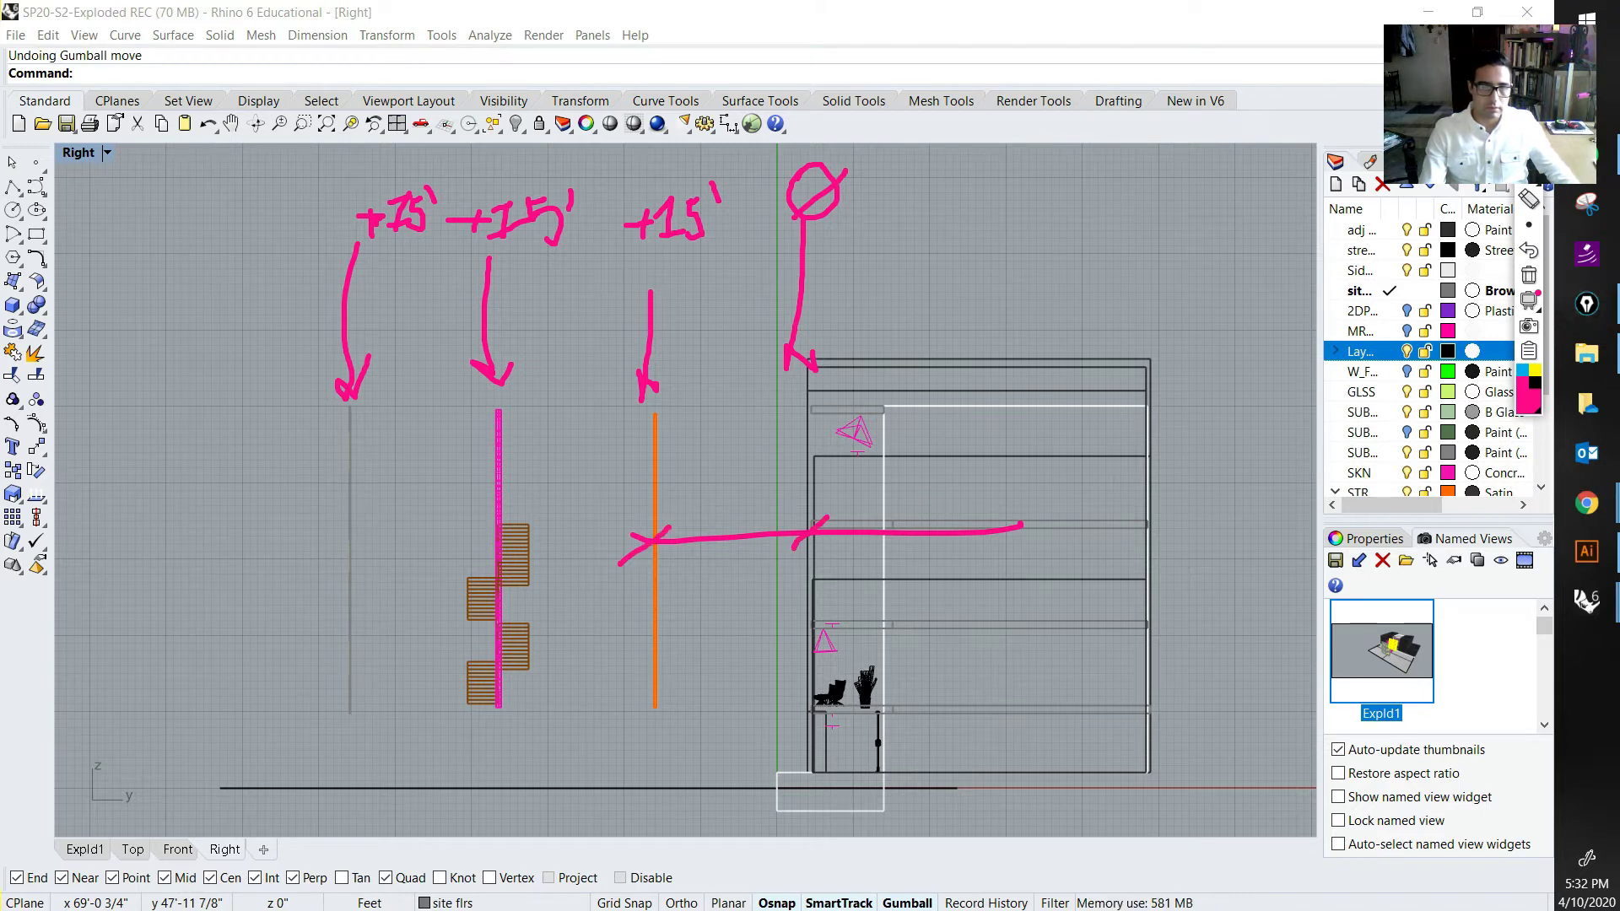
{"action": "left_click", "coordinate": [1528, 275]}
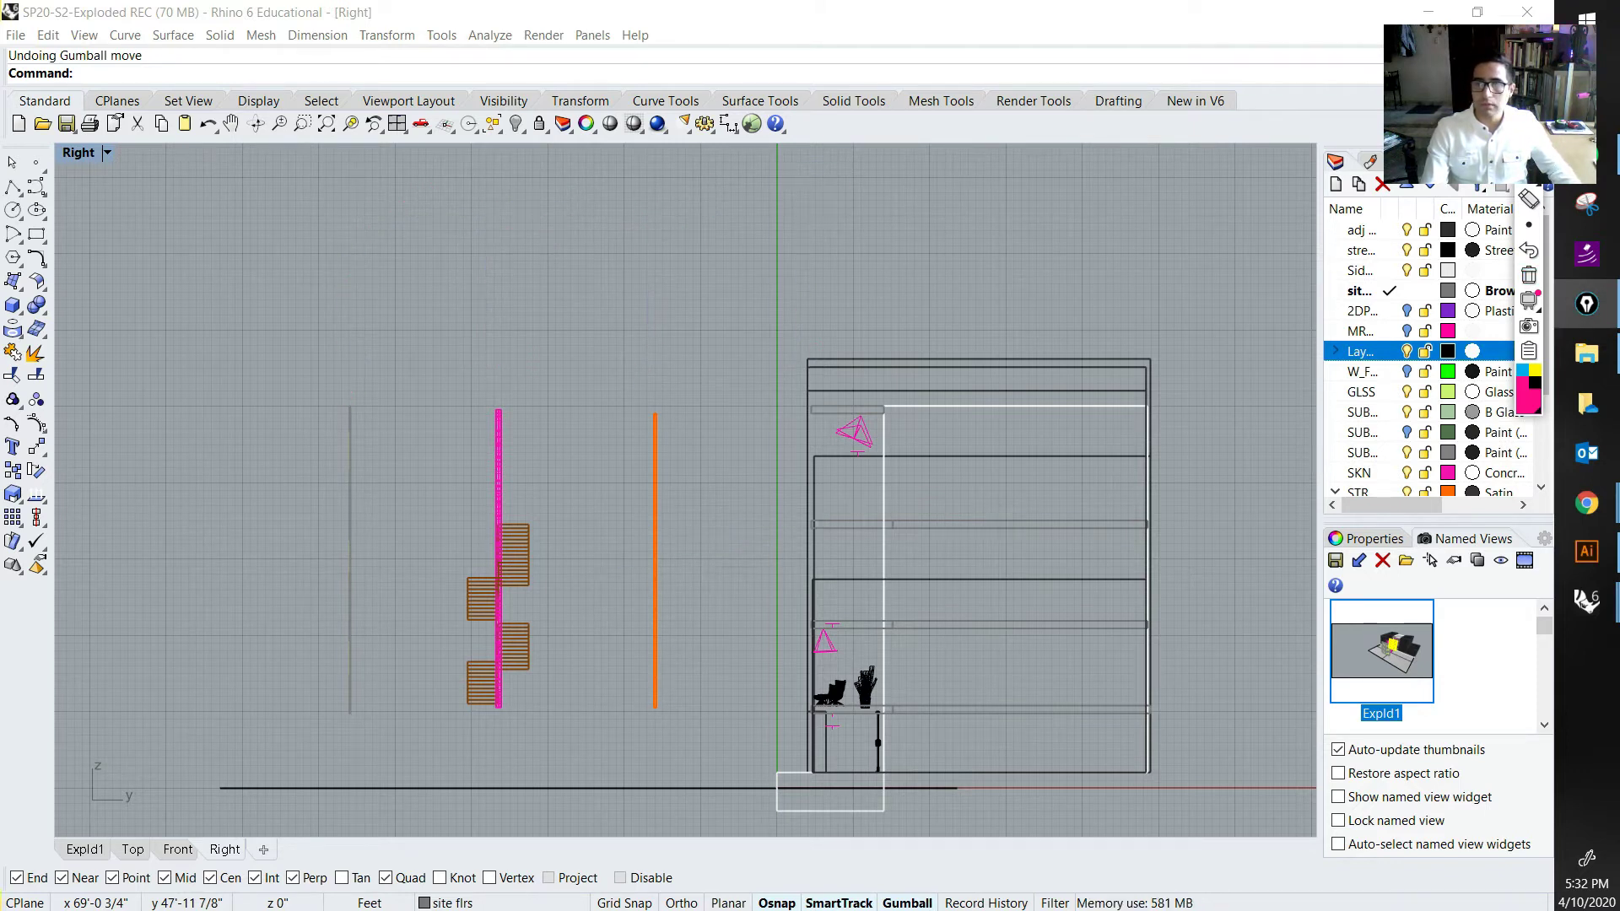
Step: Leave the Right view, maximize the Expld1 viewport and restore the Expld1 named view
{"action": "double_click", "coordinate": [80, 153]}
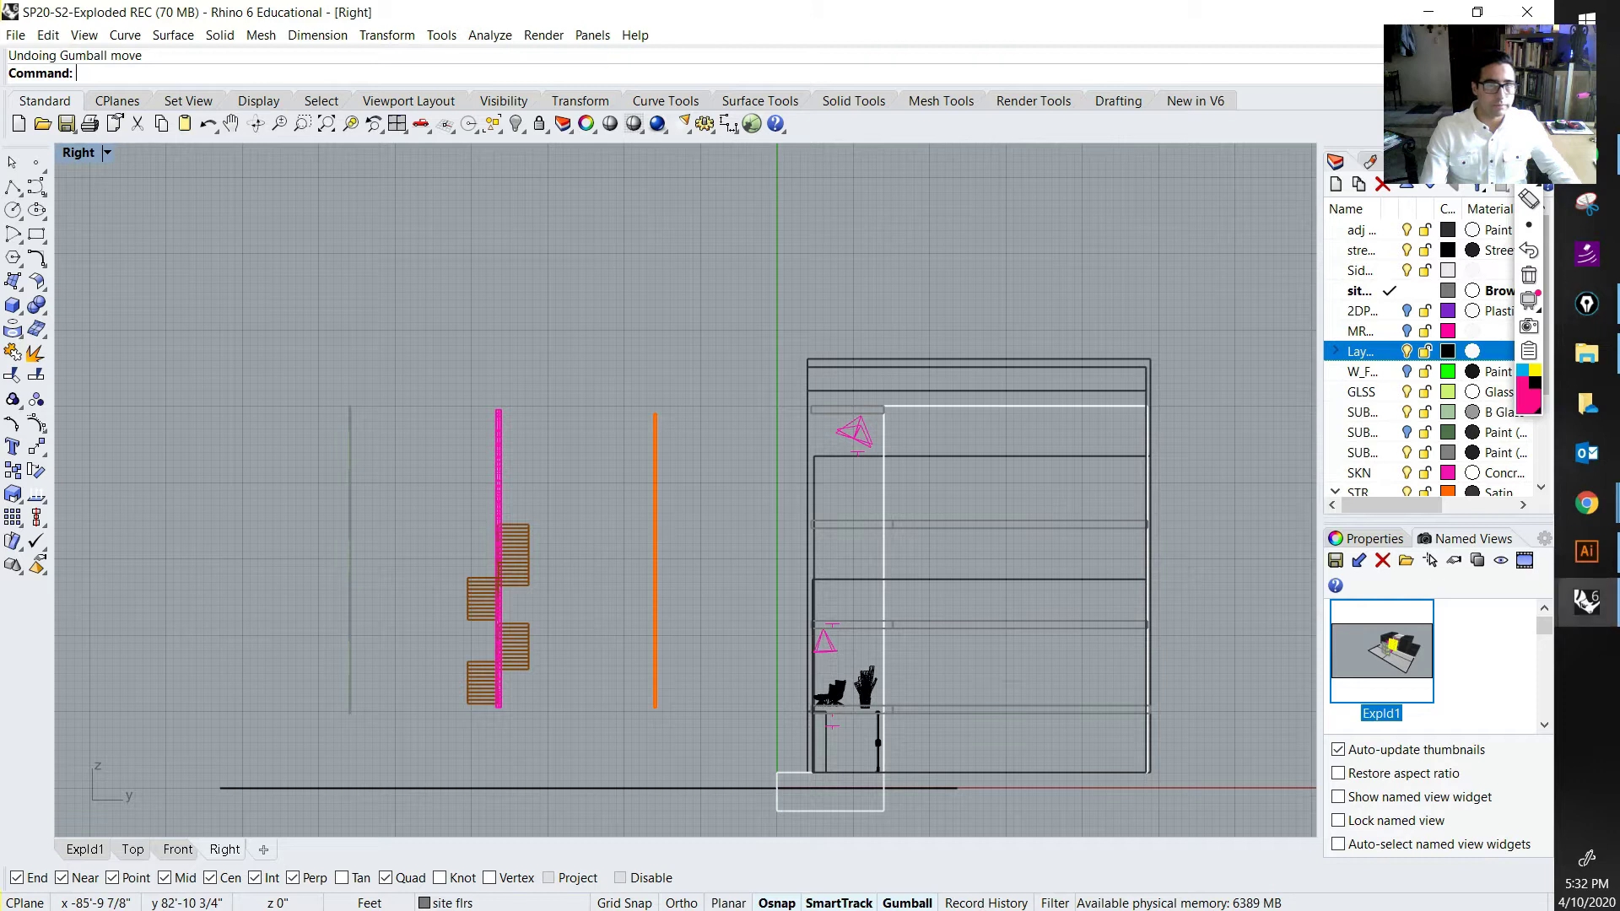
{"action": "double_click", "coordinate": [577, 154]}
{"action": "right_click_drag", "start_coordinate": [717, 355], "coordinate": [1122, 591]}
{"action": "double_click", "coordinate": [1382, 651]}
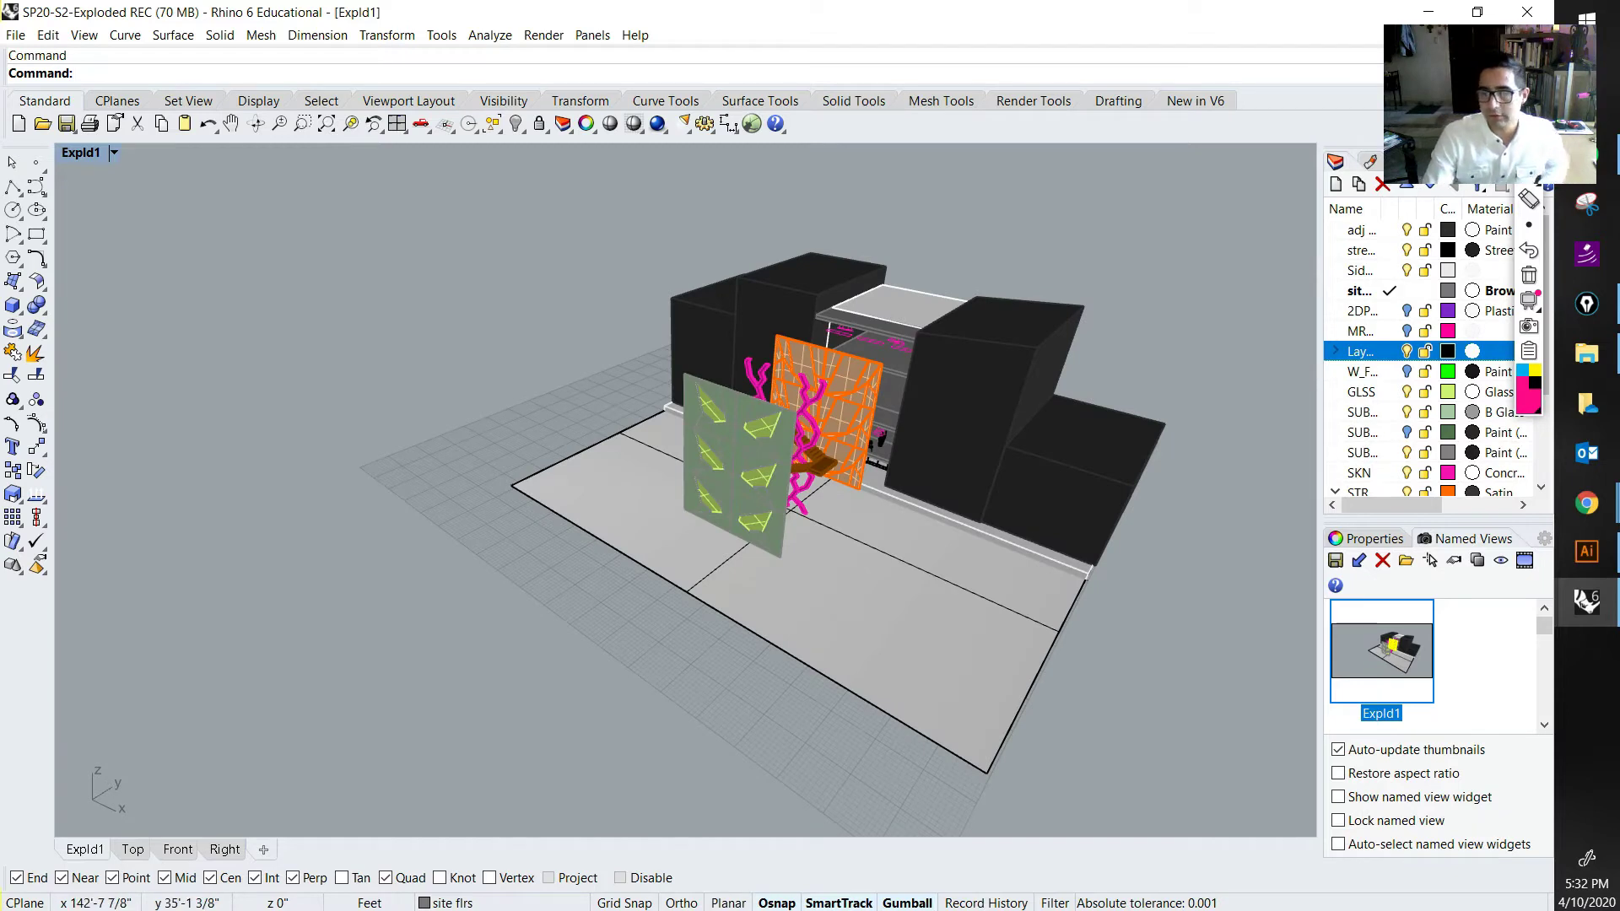
Step: Switch to the SP20-S2-Exploded PREP model, restore its ExplodedV3 named view and draw an arrow toward the outermost glass layer
{"action": "left_click", "coordinate": [1586, 600]}
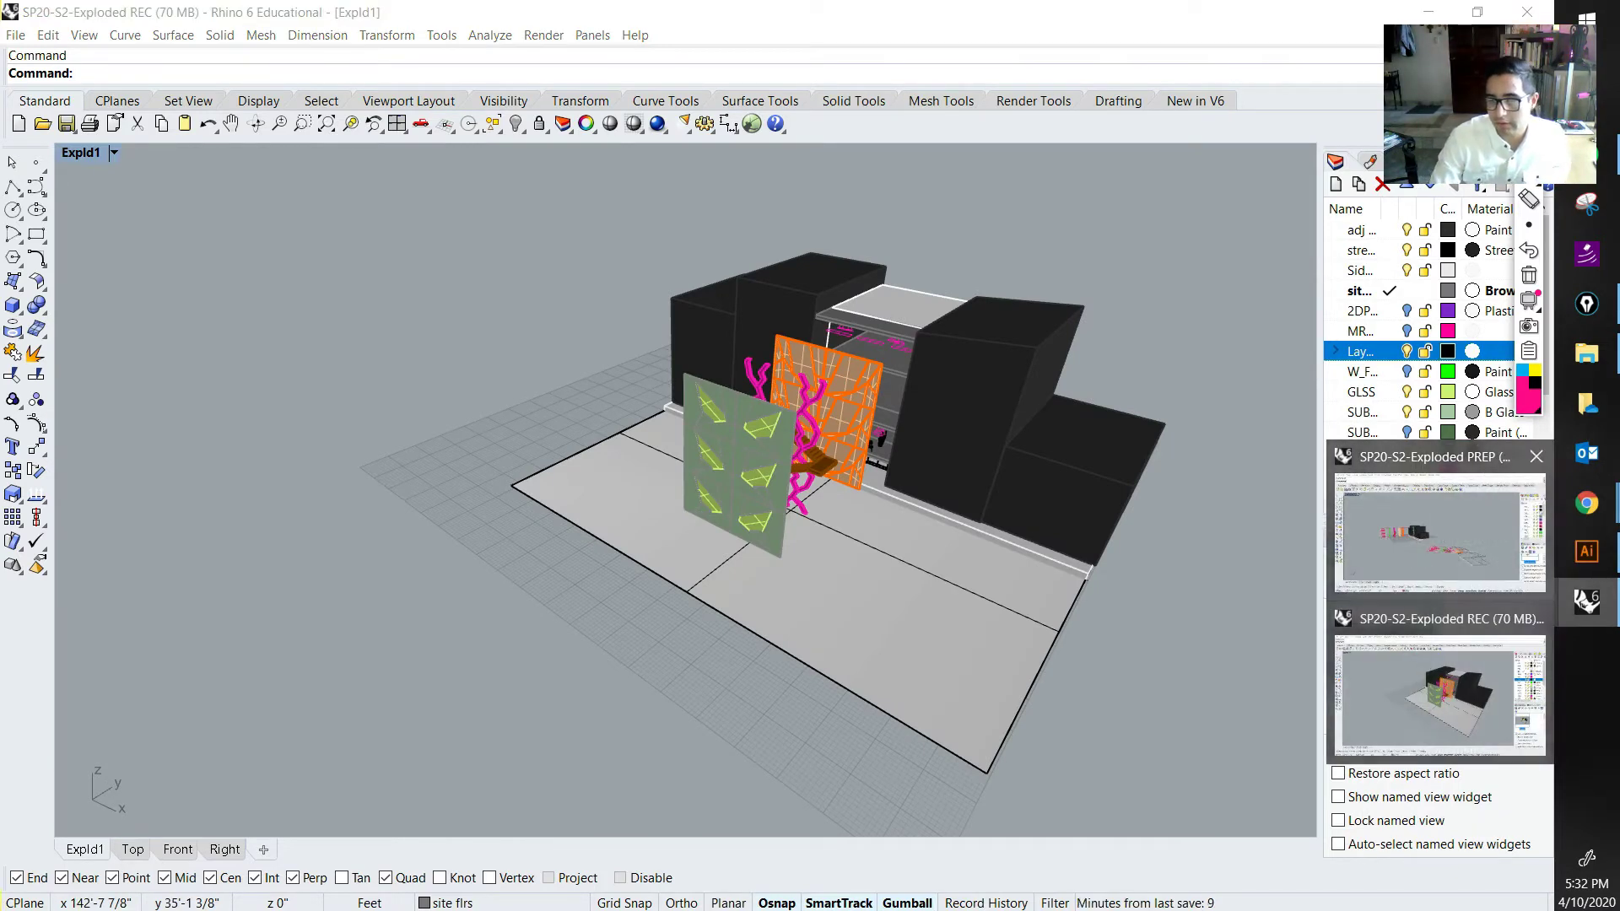
{"action": "left_click", "coordinate": [1439, 527]}
{"action": "double_click", "coordinate": [1240, 567]}
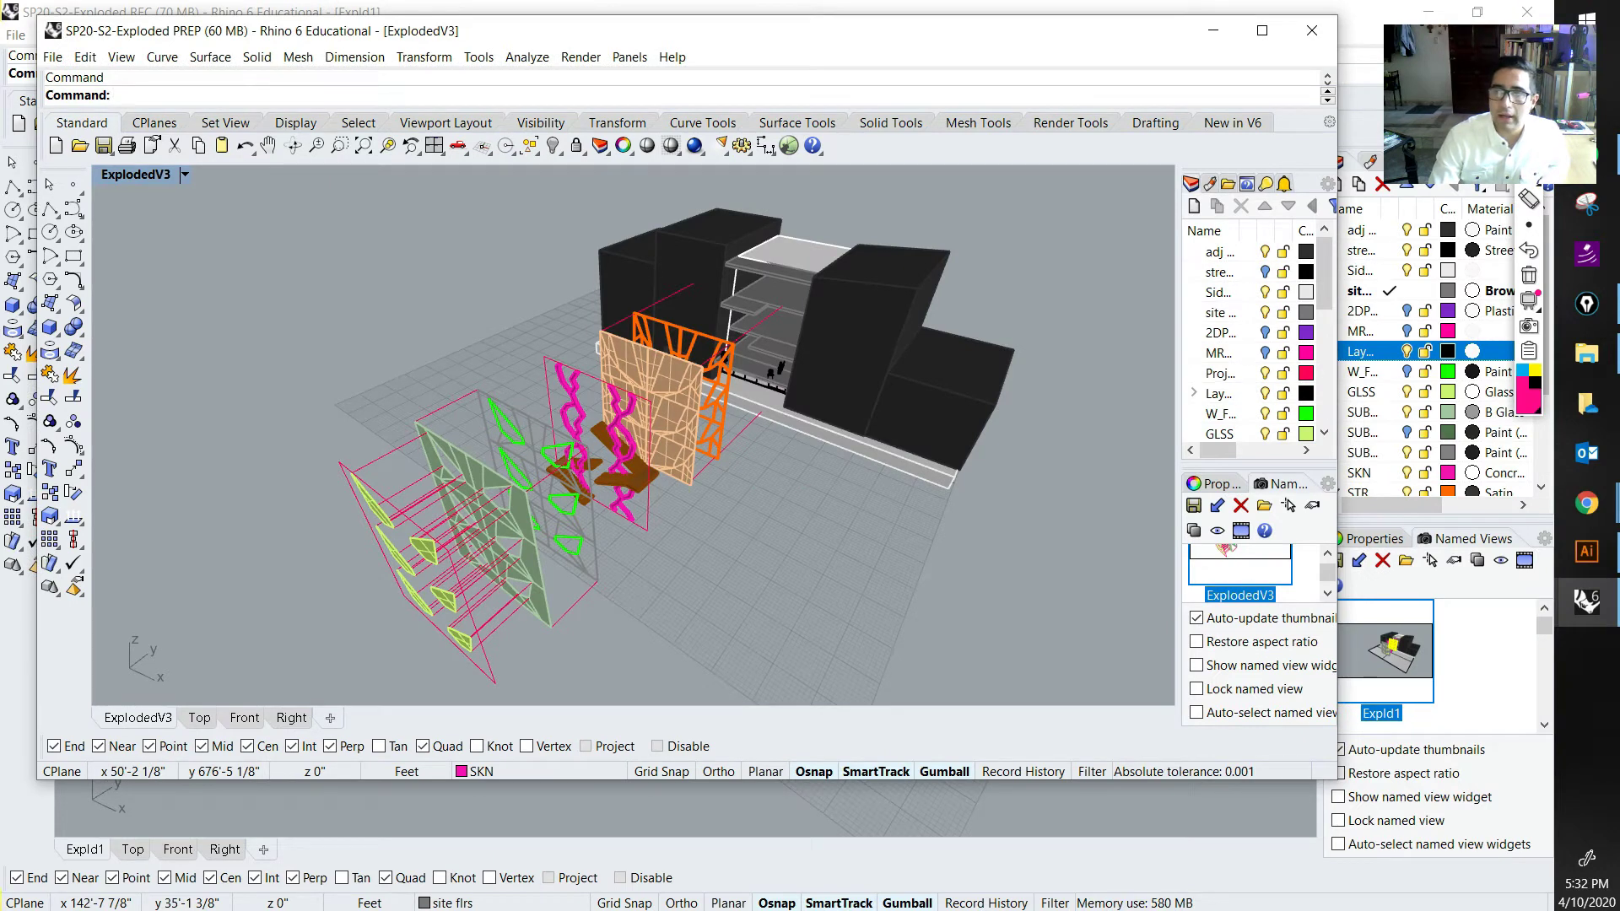
{"action": "left_click", "coordinate": [1528, 149]}
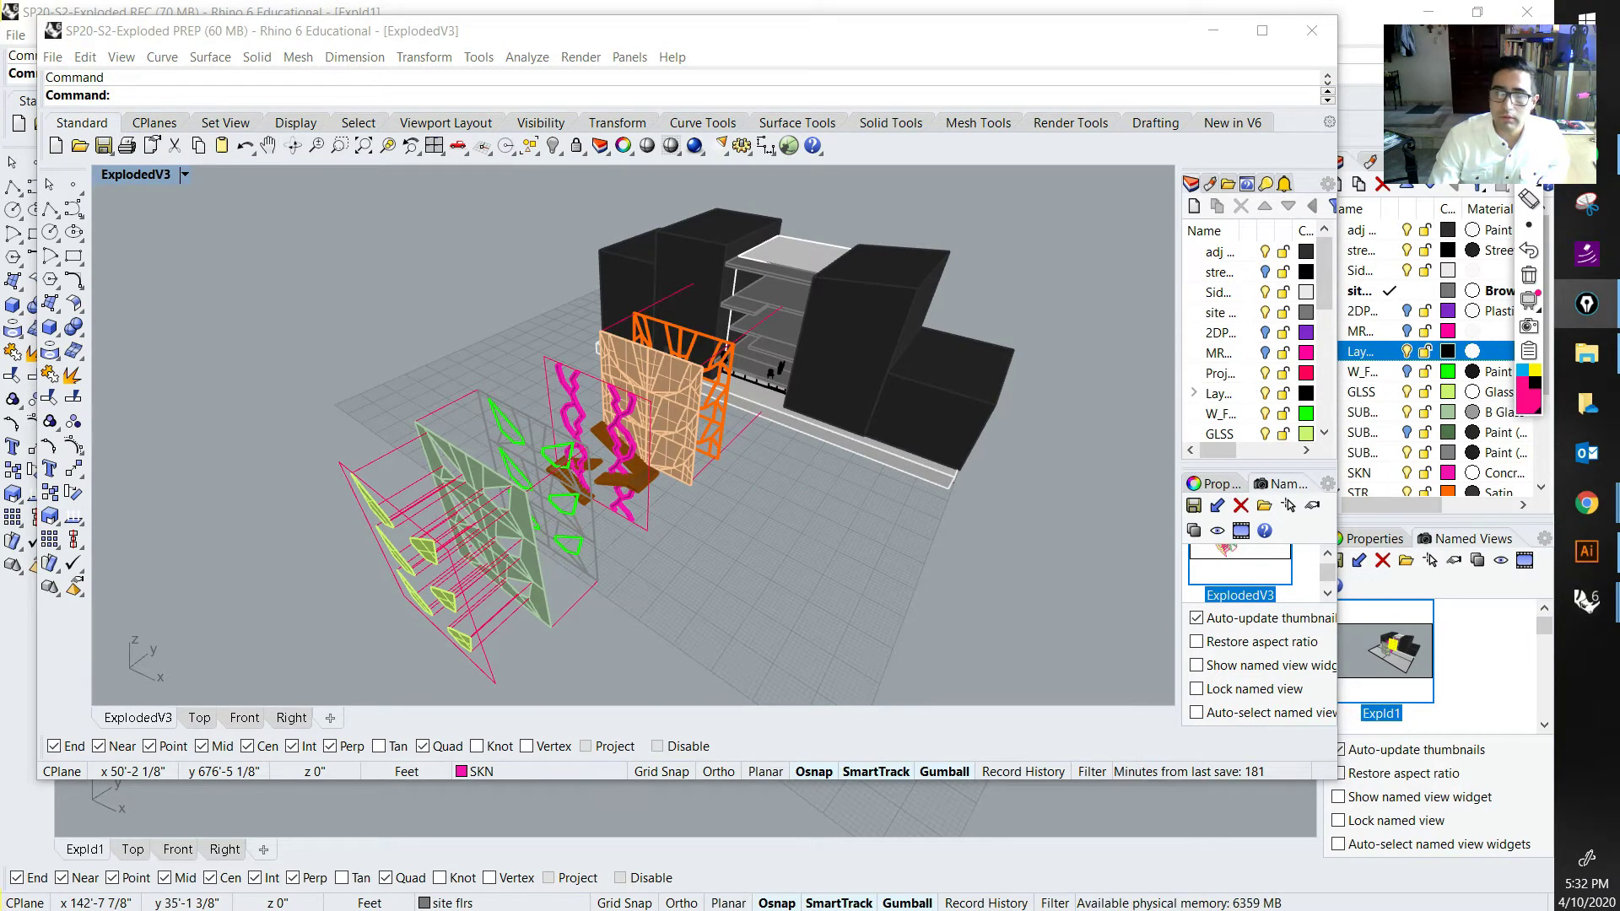
{"action": "mouse_move", "coordinate": [478, 387]}
{"action": "left_mouse_down"}
{"action": "mouse_move", "coordinate": [439, 371]}
{"action": "mouse_move", "coordinate": [322, 433]}
{"action": "left_mouse_up"}
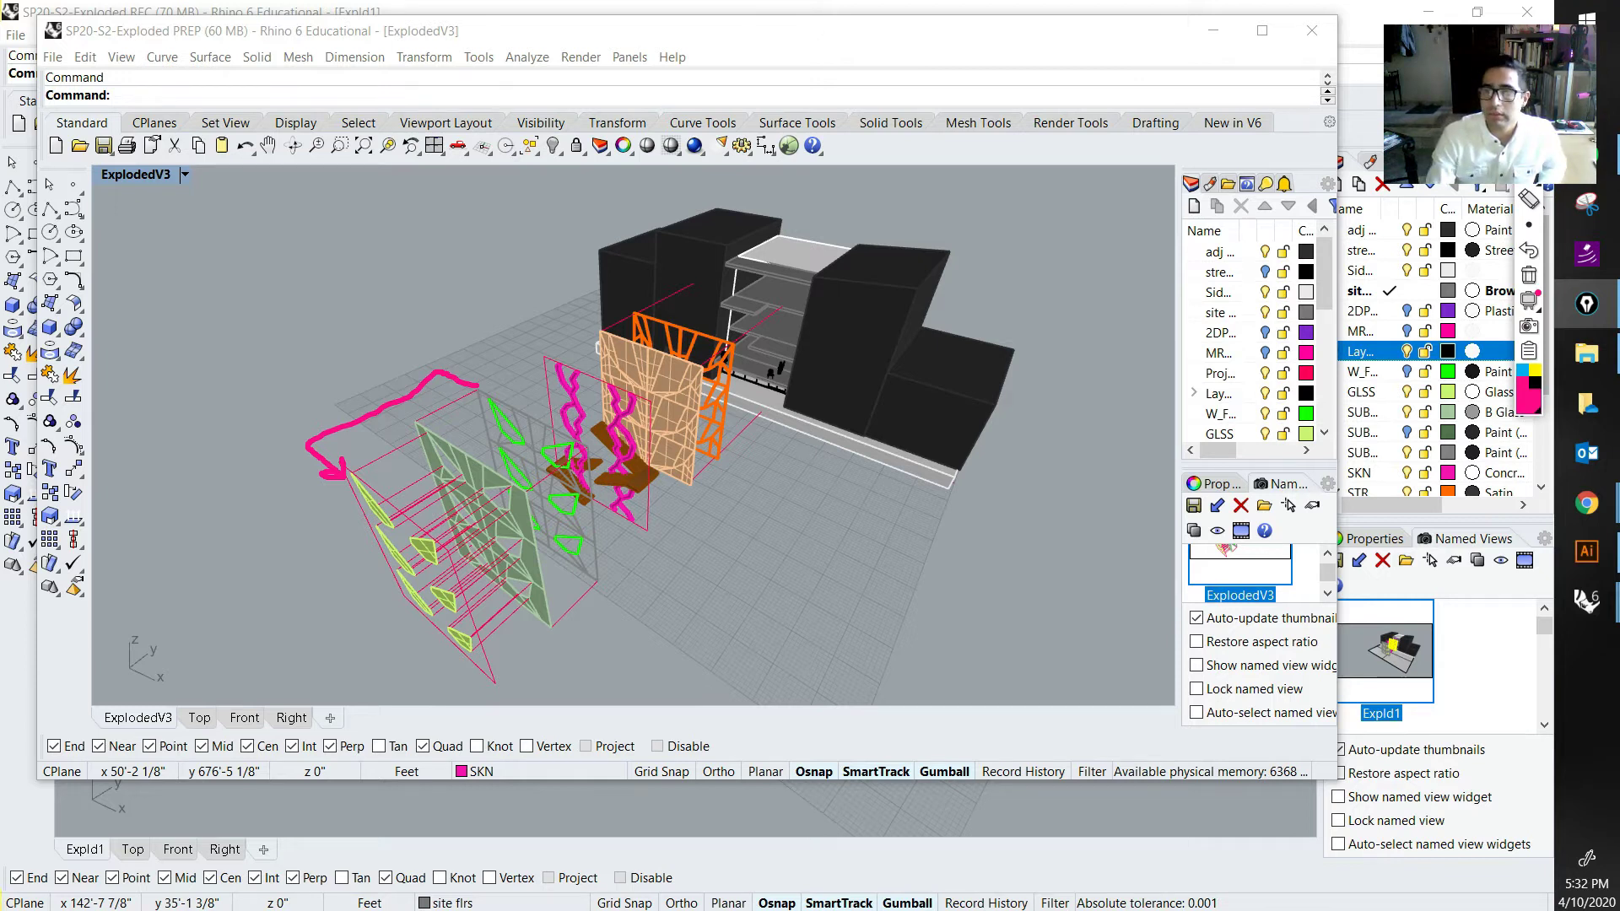
Step: Switch to Illustrator and examine the layer callouts of the facade exploded diagram in ExplDgrm_PREP.ai
{"action": "left_click", "coordinate": [1587, 550]}
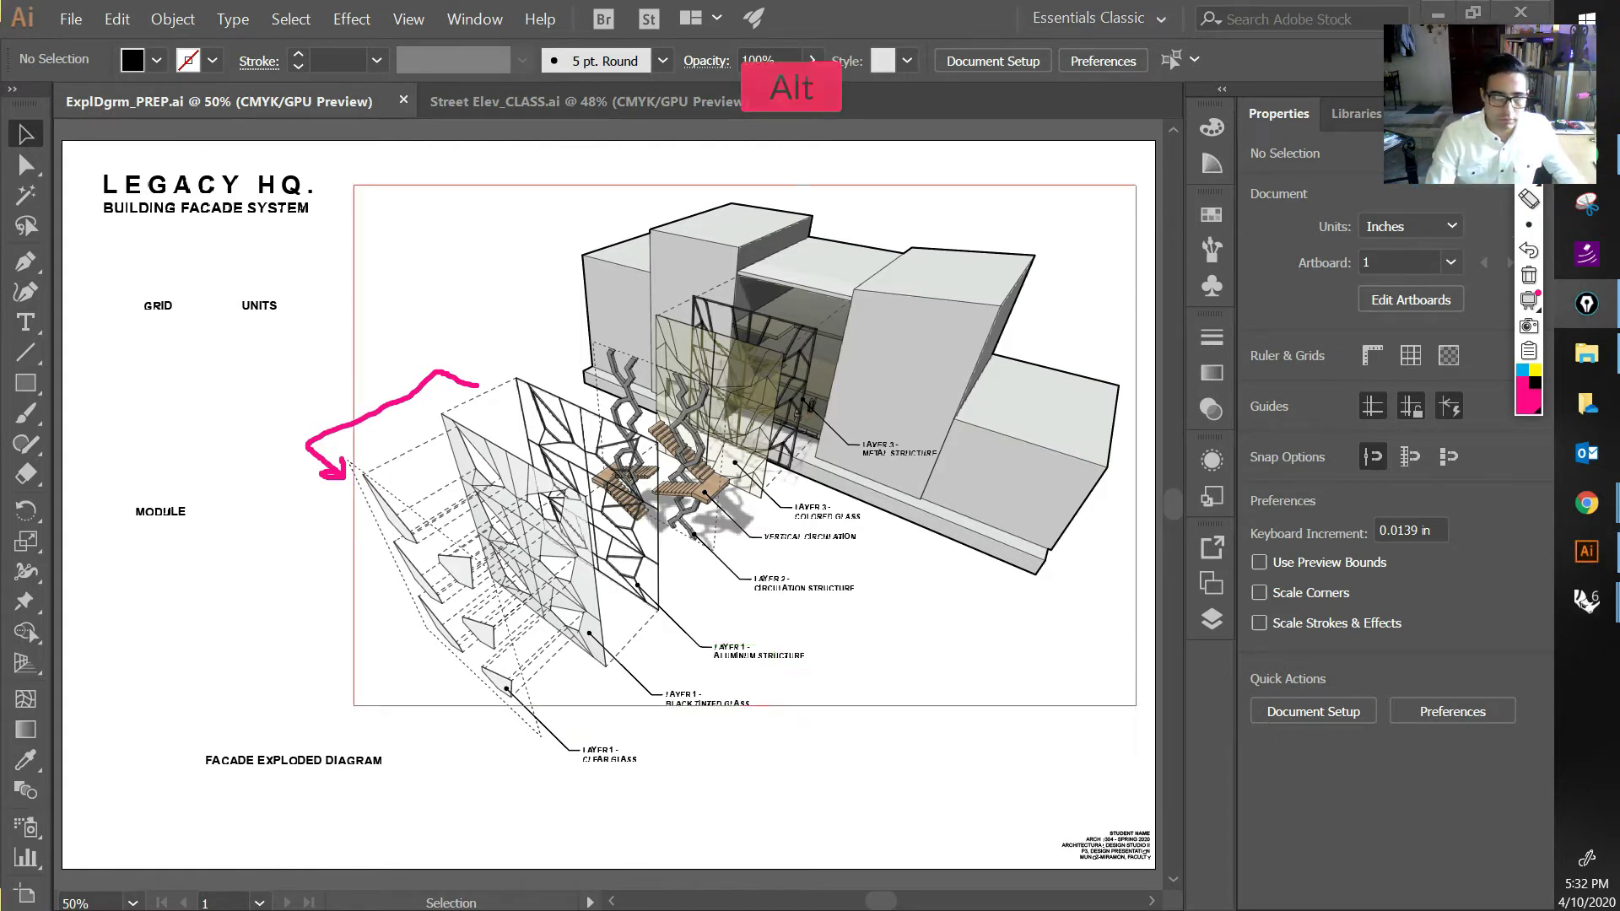
{"action": "scroll", "coordinate": [740, 703], "scroll_direction": "up", "scroll_amount": 2, "text": "alt"}
{"action": "scroll", "coordinate": [657, 717], "scroll_direction": "up", "scroll_amount": 1, "text": "alt"}
{"action": "left_click", "coordinate": [658, 717]}
{"action": "left_click_drag", "start_coordinate": [657, 716], "coordinate": [744, 639]}
{"action": "scroll", "coordinate": [744, 639], "scroll_direction": "down", "scroll_amount": 1, "text": "alt"}
{"action": "scroll", "coordinate": [721, 657], "scroll_direction": "down", "scroll_amount": 1, "text": "alt"}
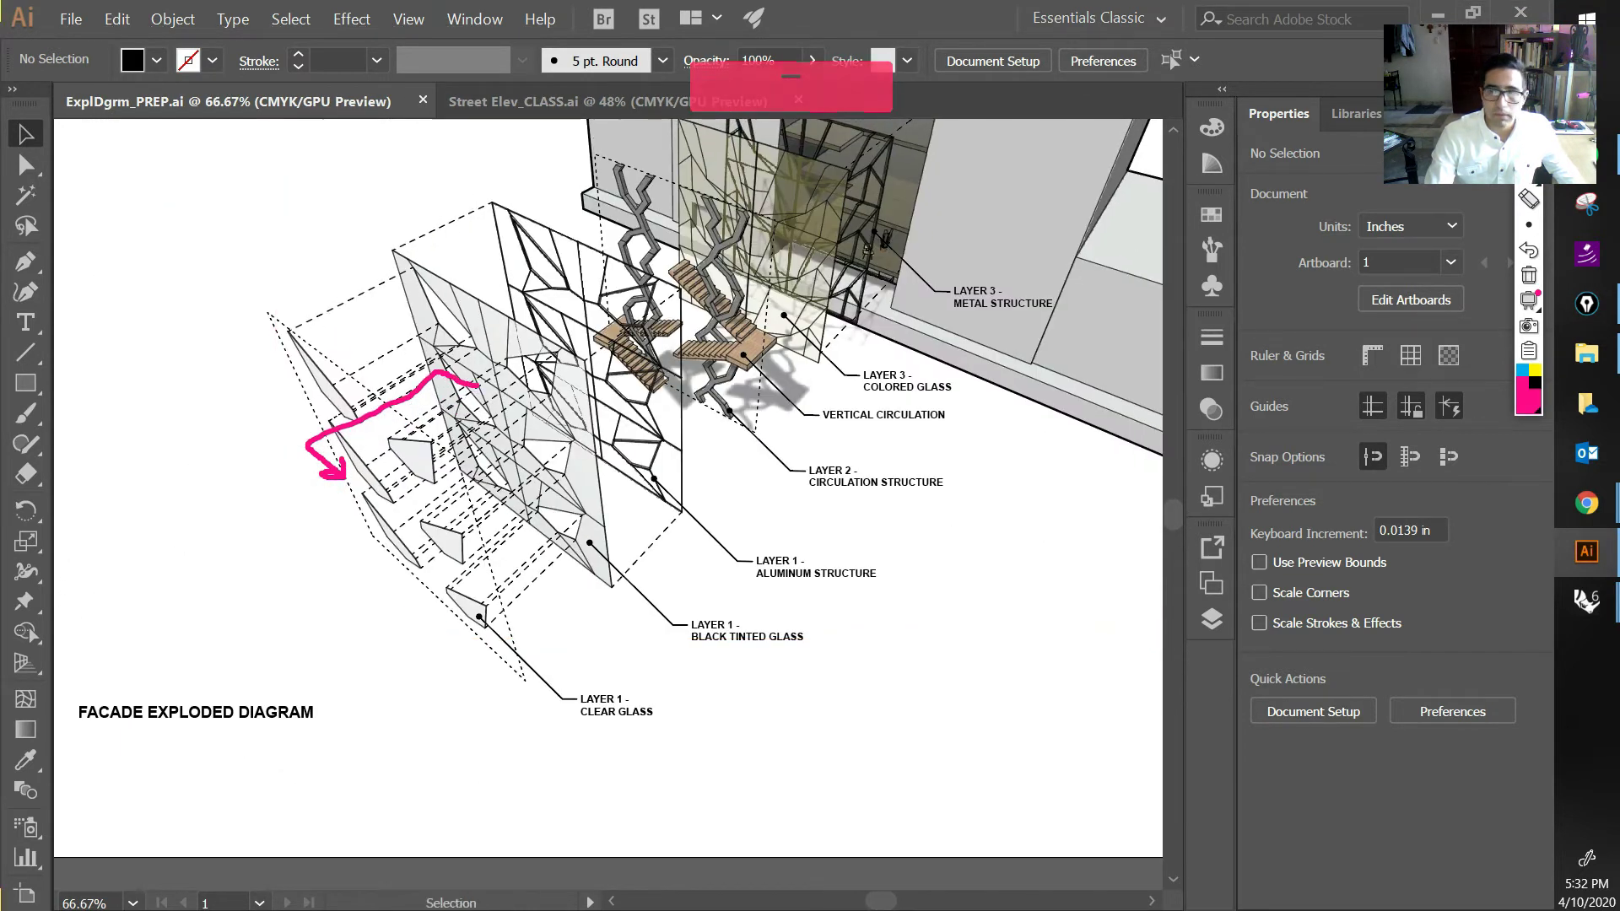
Step: Underline, bracket and tick the Layer 1 aluminum structure, black tinted glass and clear glass callouts, and clear the markings
{"action": "left_click_drag", "start_coordinate": [572, 725], "coordinate": [641, 720]}
{"action": "left_click_drag", "start_coordinate": [694, 651], "coordinate": [753, 655]}
{"action": "left_click_drag", "start_coordinate": [753, 584], "coordinate": [798, 580]}
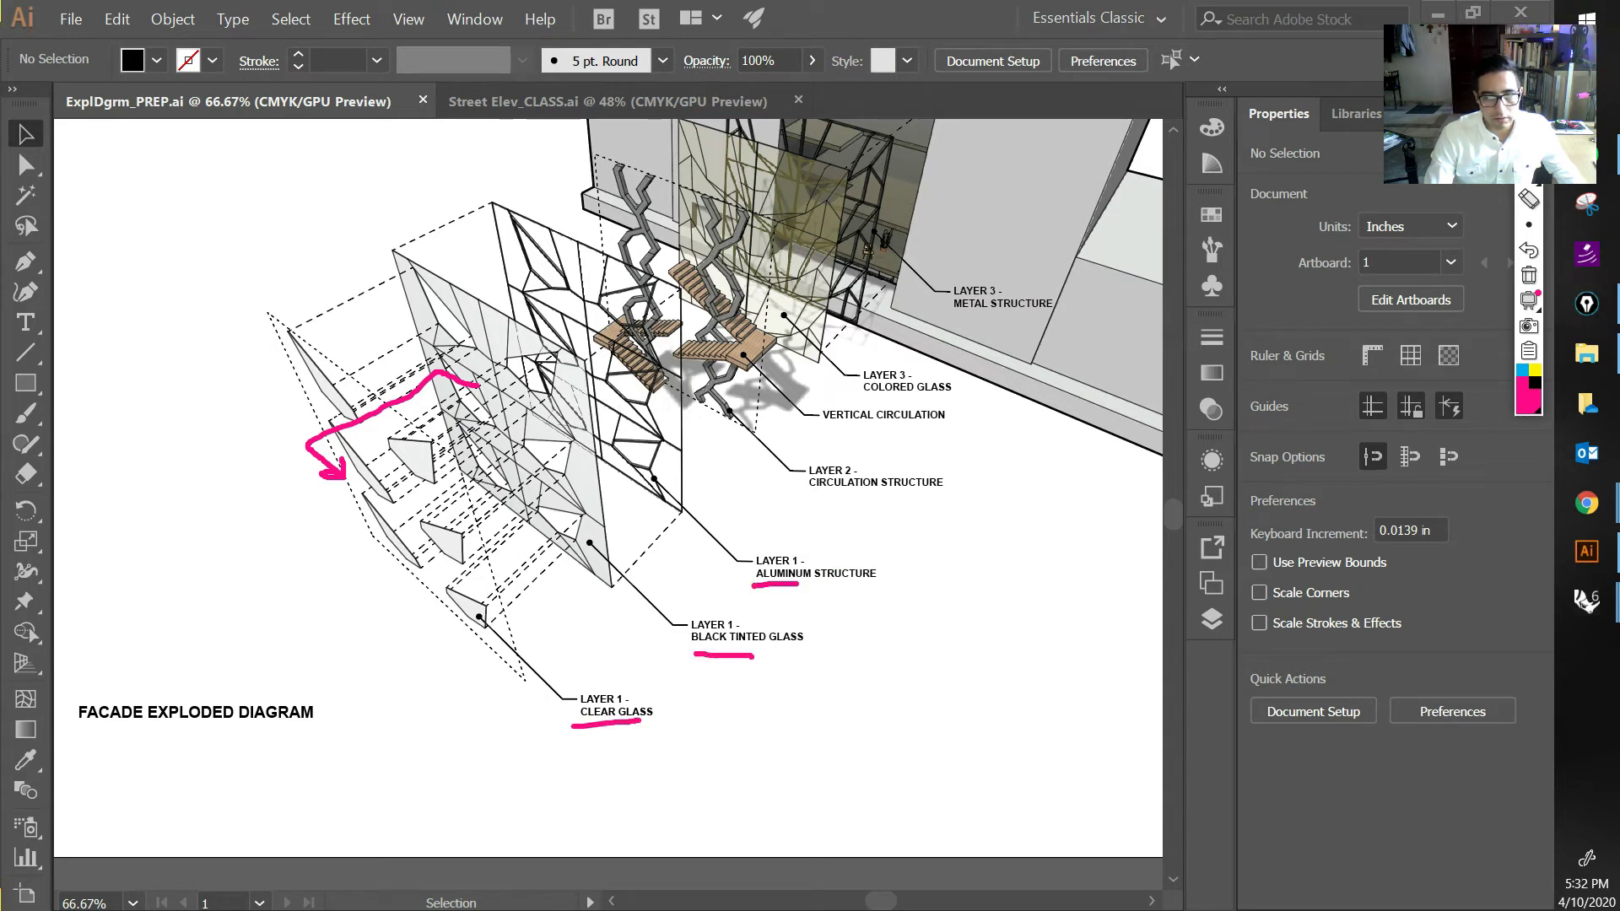
{"action": "mouse_move", "coordinate": [572, 729]}
{"action": "left_mouse_down"}
{"action": "mouse_move", "coordinate": [638, 727]}
{"action": "mouse_move", "coordinate": [606, 763]}
{"action": "mouse_move", "coordinate": [764, 732]}
{"action": "mouse_move", "coordinate": [935, 586]}
{"action": "mouse_move", "coordinate": [869, 546]}
{"action": "left_mouse_up"}
{"action": "left_click_drag", "start_coordinate": [755, 582], "coordinate": [874, 581]}
{"action": "left_click_drag", "start_coordinate": [693, 653], "coordinate": [785, 651]}
{"action": "left_click_drag", "start_coordinate": [581, 719], "coordinate": [589, 719]}
{"action": "left_click_drag", "start_coordinate": [809, 628], "coordinate": [834, 617]}
{"action": "left_click_drag", "start_coordinate": [668, 708], "coordinate": [718, 688]}
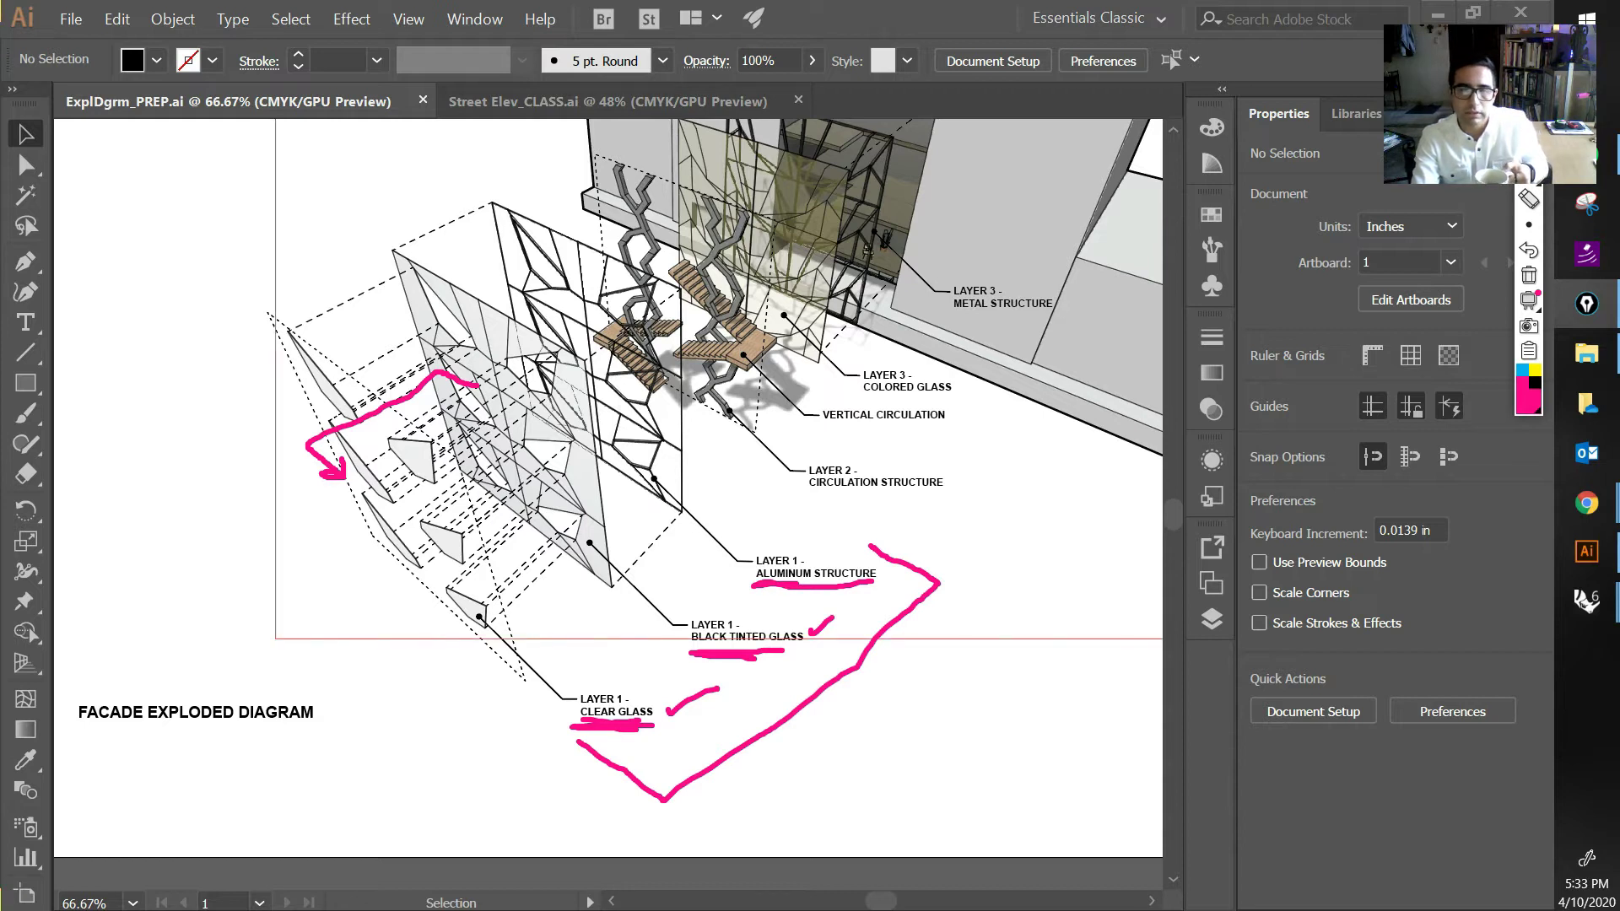
{"action": "left_click", "coordinate": [1528, 274]}
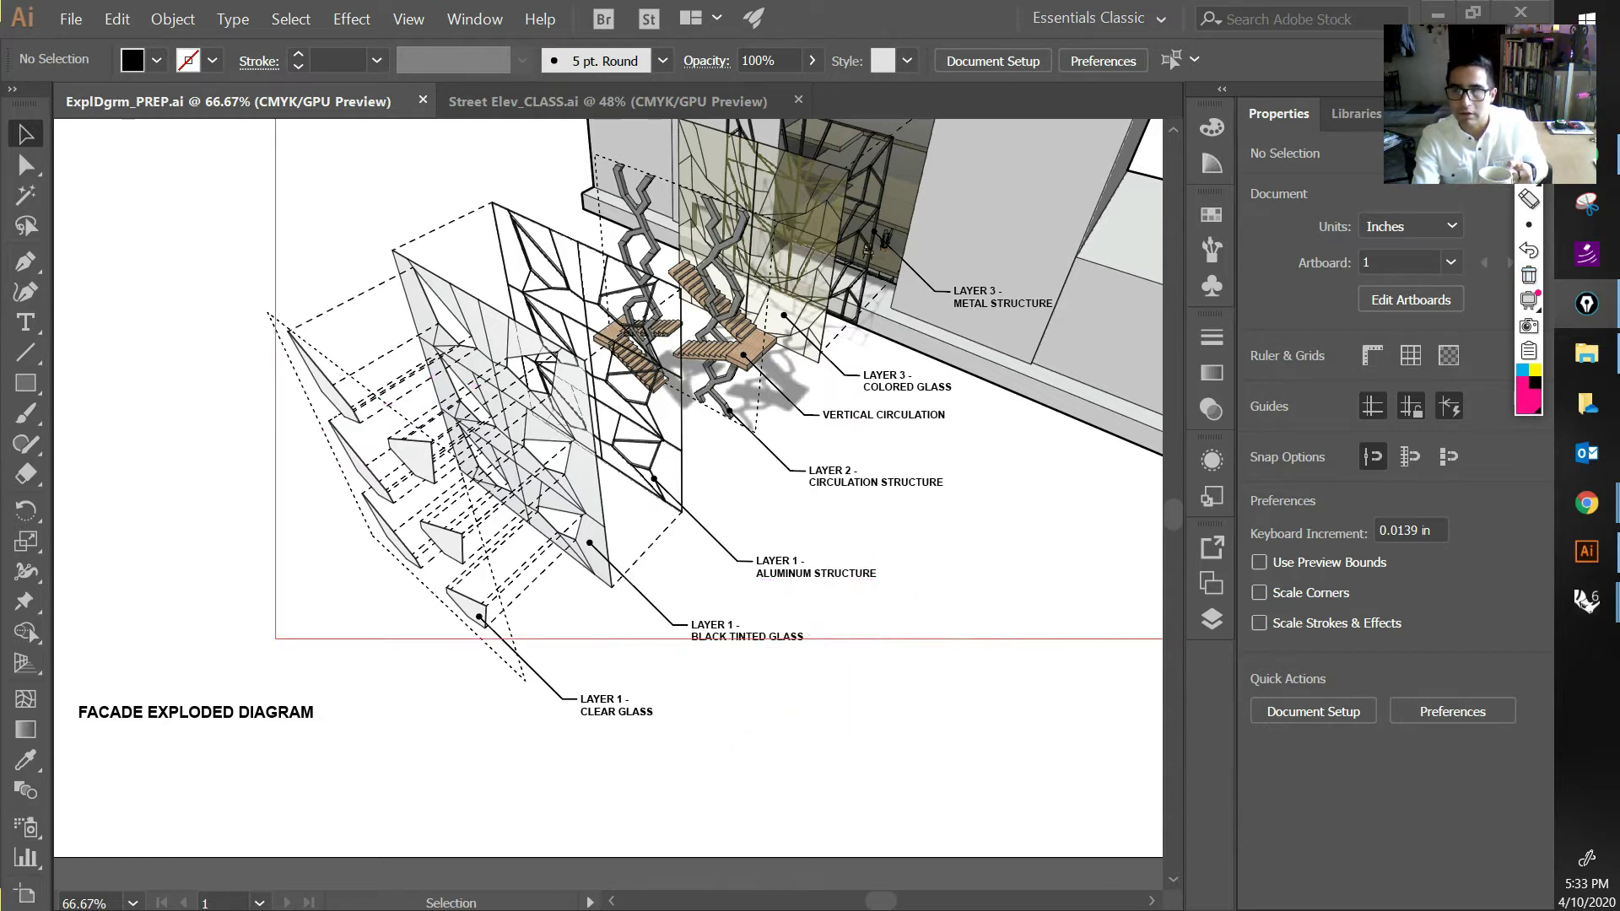
Step: Circle the Layer 1, Layer 2 and Layer 3 callout groups in the diagram, and clear the markings
{"action": "mouse_move", "coordinate": [803, 516]}
{"action": "left_mouse_down"}
{"action": "mouse_move", "coordinate": [637, 590]}
{"action": "mouse_move", "coordinate": [683, 764]}
{"action": "mouse_move", "coordinate": [839, 529]}
{"action": "mouse_move", "coordinate": [763, 525]}
{"action": "left_mouse_up"}
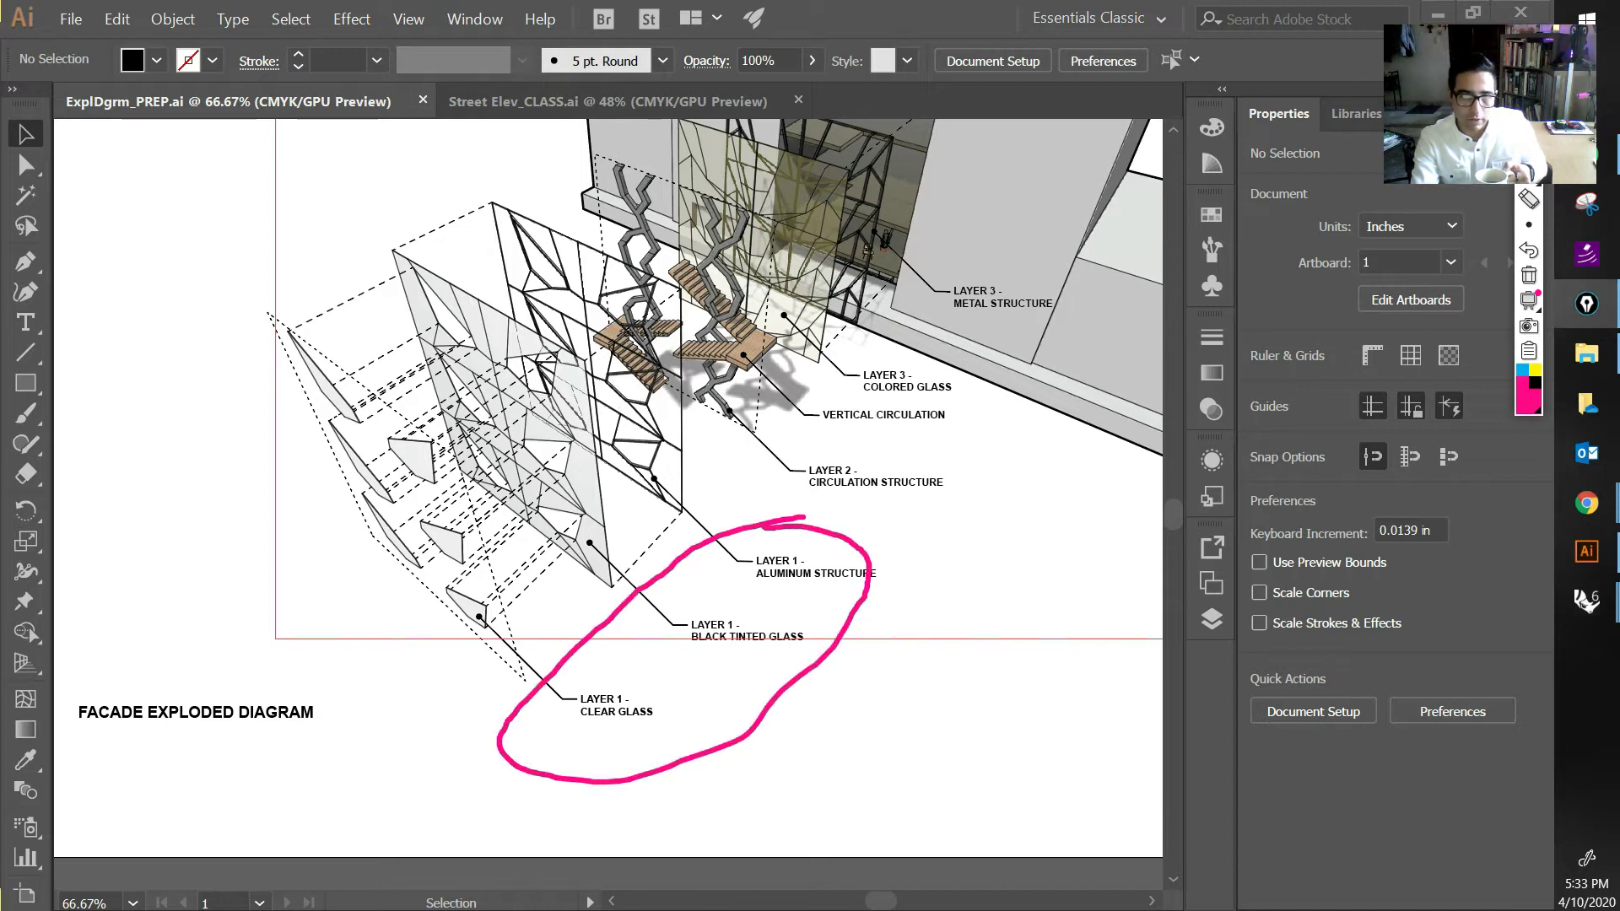
{"action": "mouse_move", "coordinate": [846, 451]}
{"action": "left_mouse_down"}
{"action": "mouse_move", "coordinate": [806, 493]}
{"action": "mouse_move", "coordinate": [880, 418]}
{"action": "left_mouse_up"}
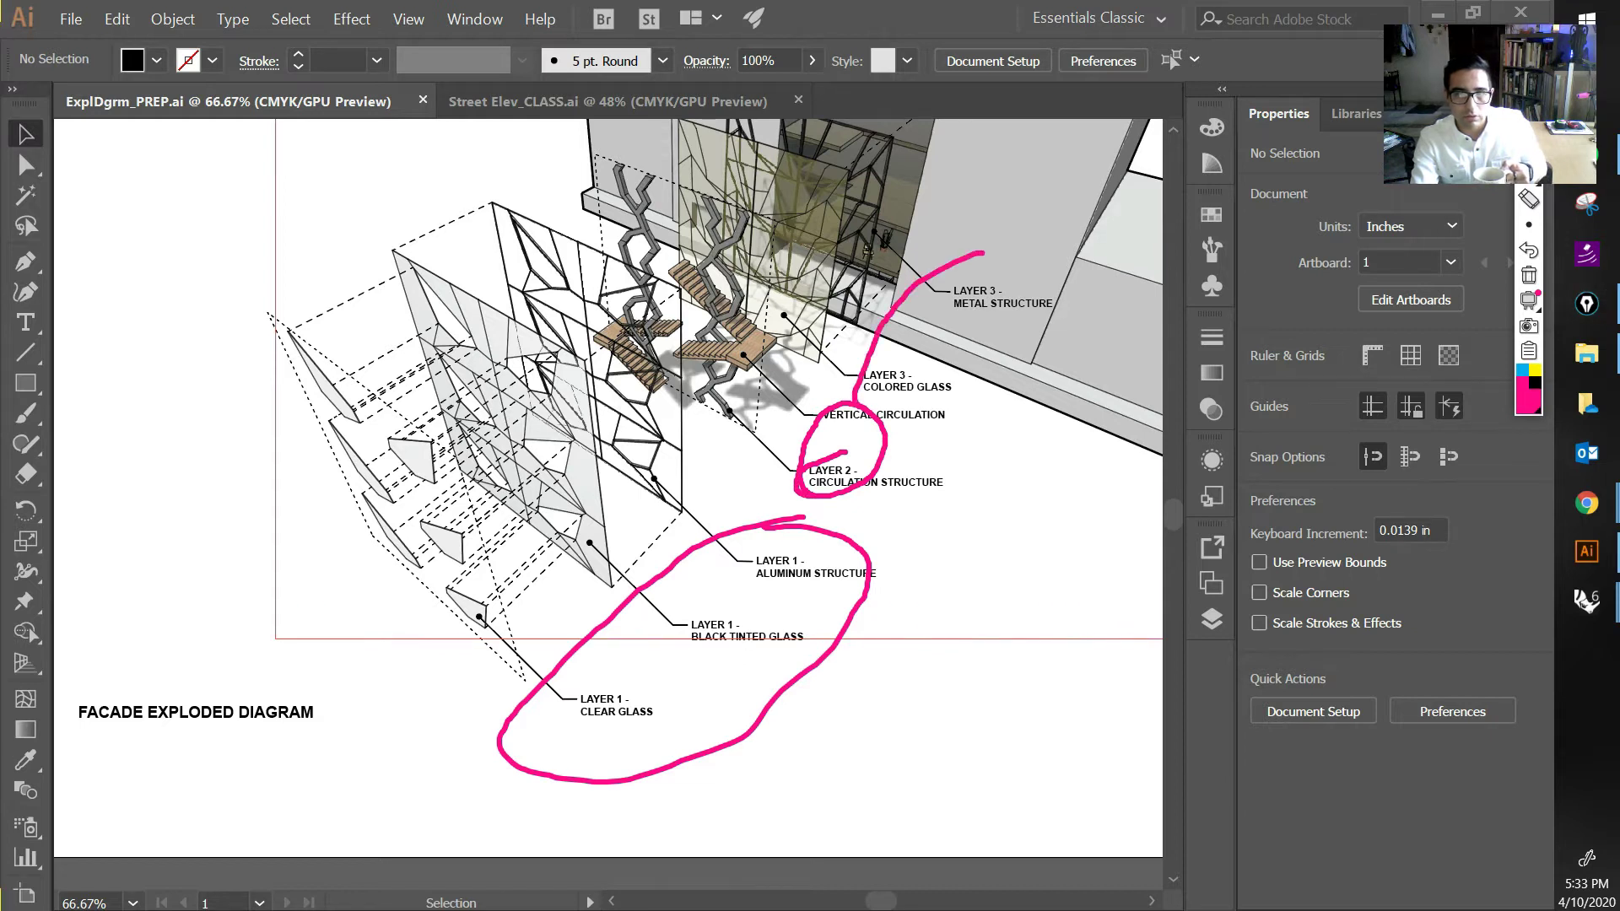
{"action": "left_click_drag", "start_coordinate": [998, 293], "coordinate": [958, 273]}
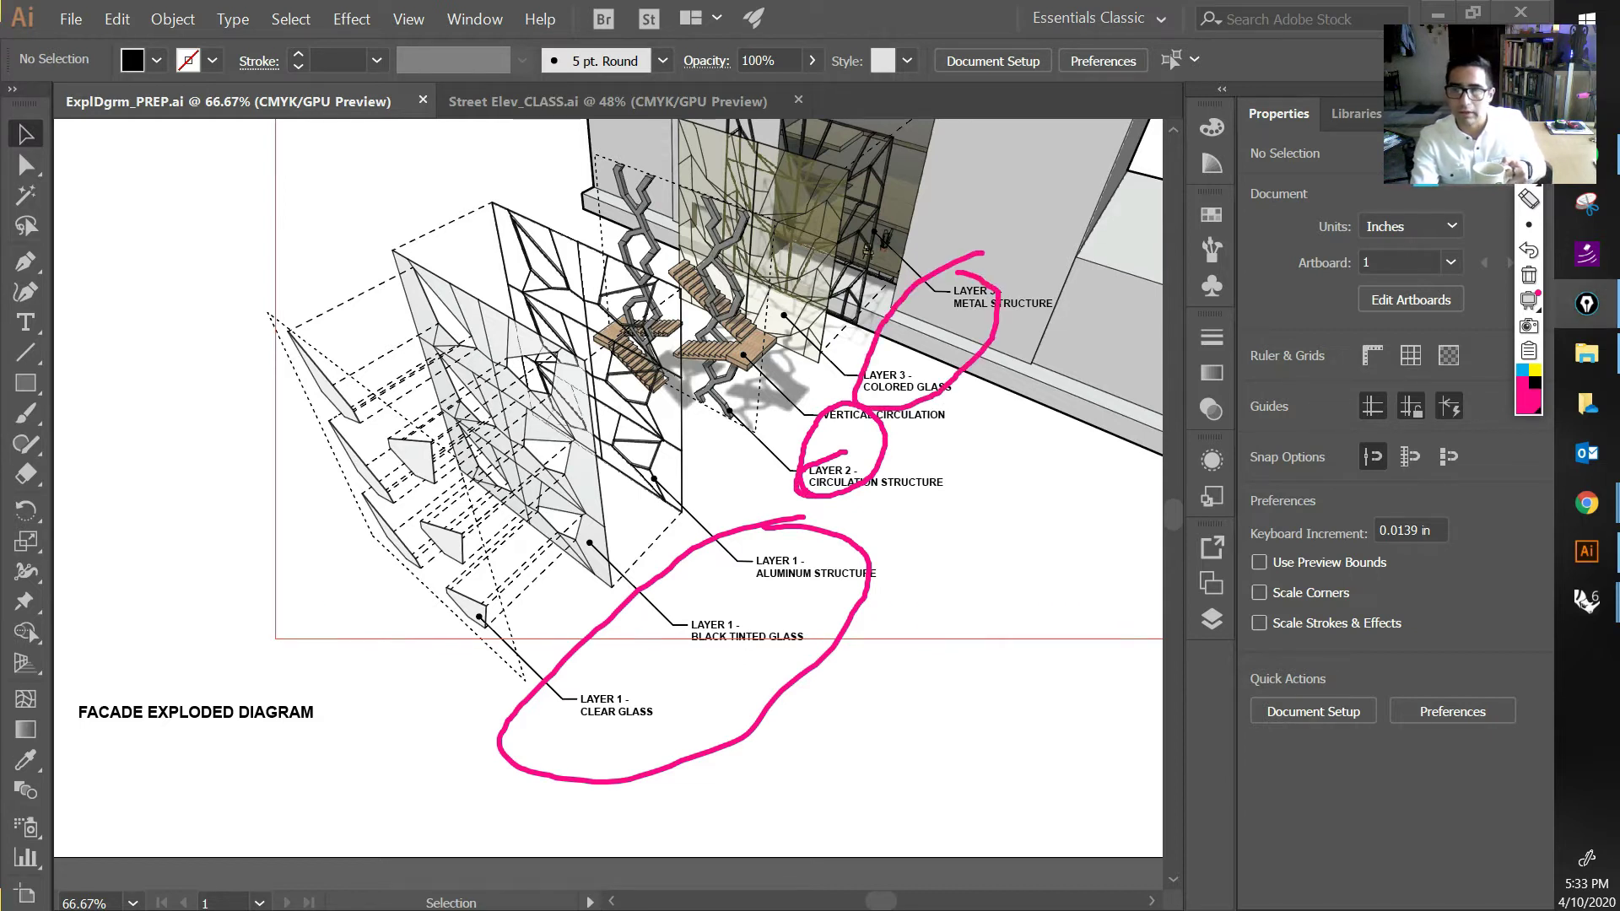
{"action": "left_click", "coordinate": [1528, 275]}
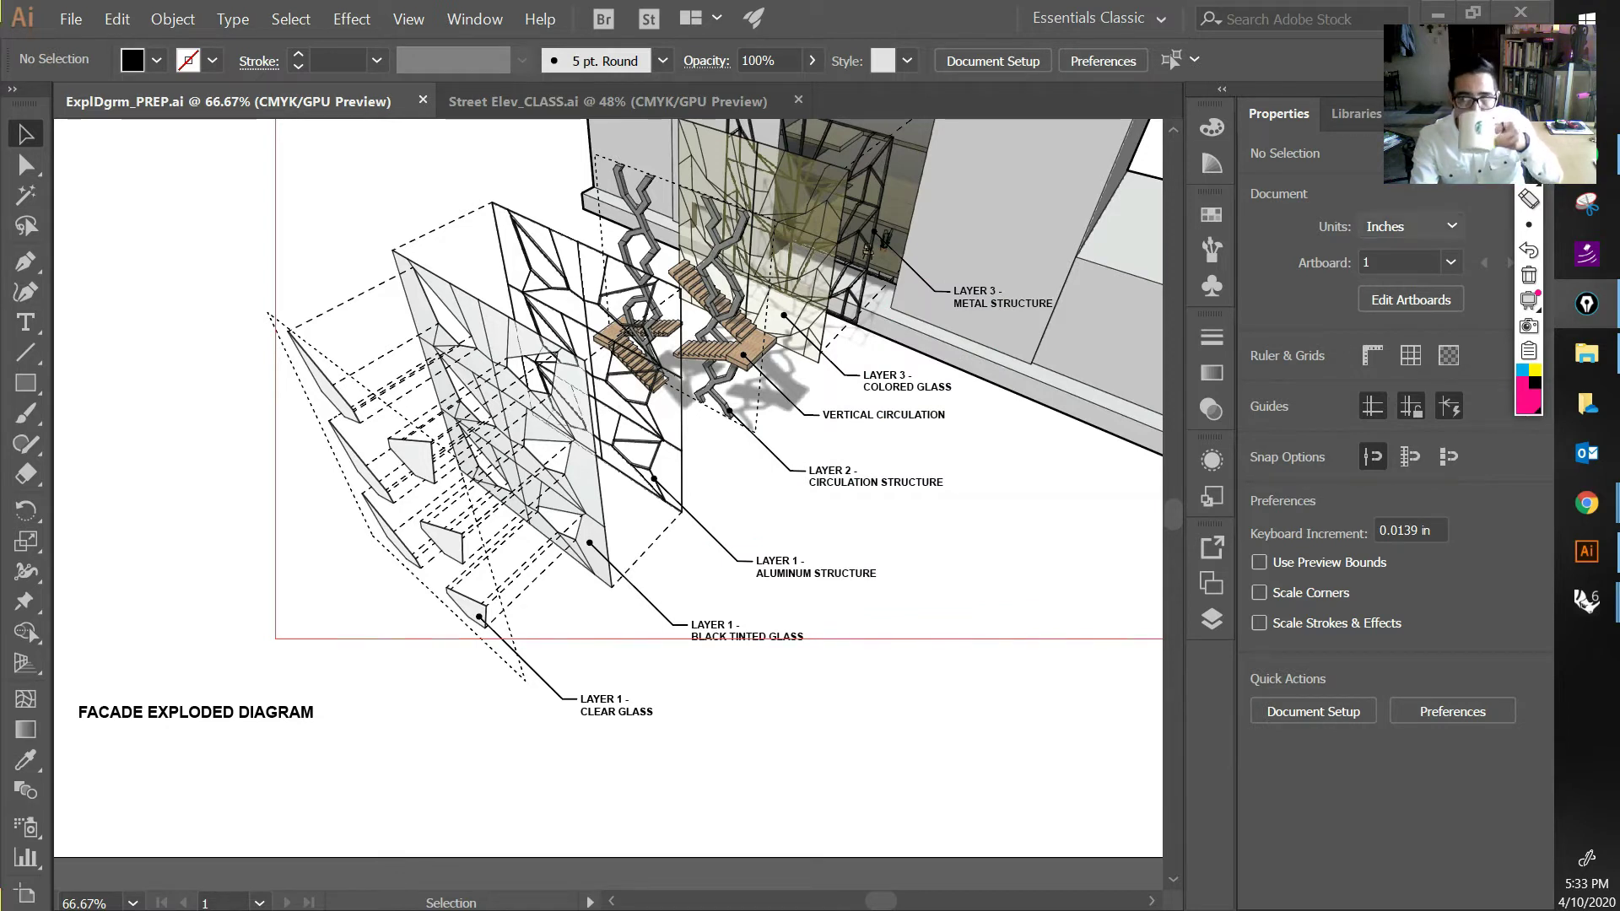
Step: Switch back to Rhino and compare the layer separation in the REC model with the SP20-S2-Exploded PREP reference model
{"action": "mouse_move", "coordinate": [1586, 600]}
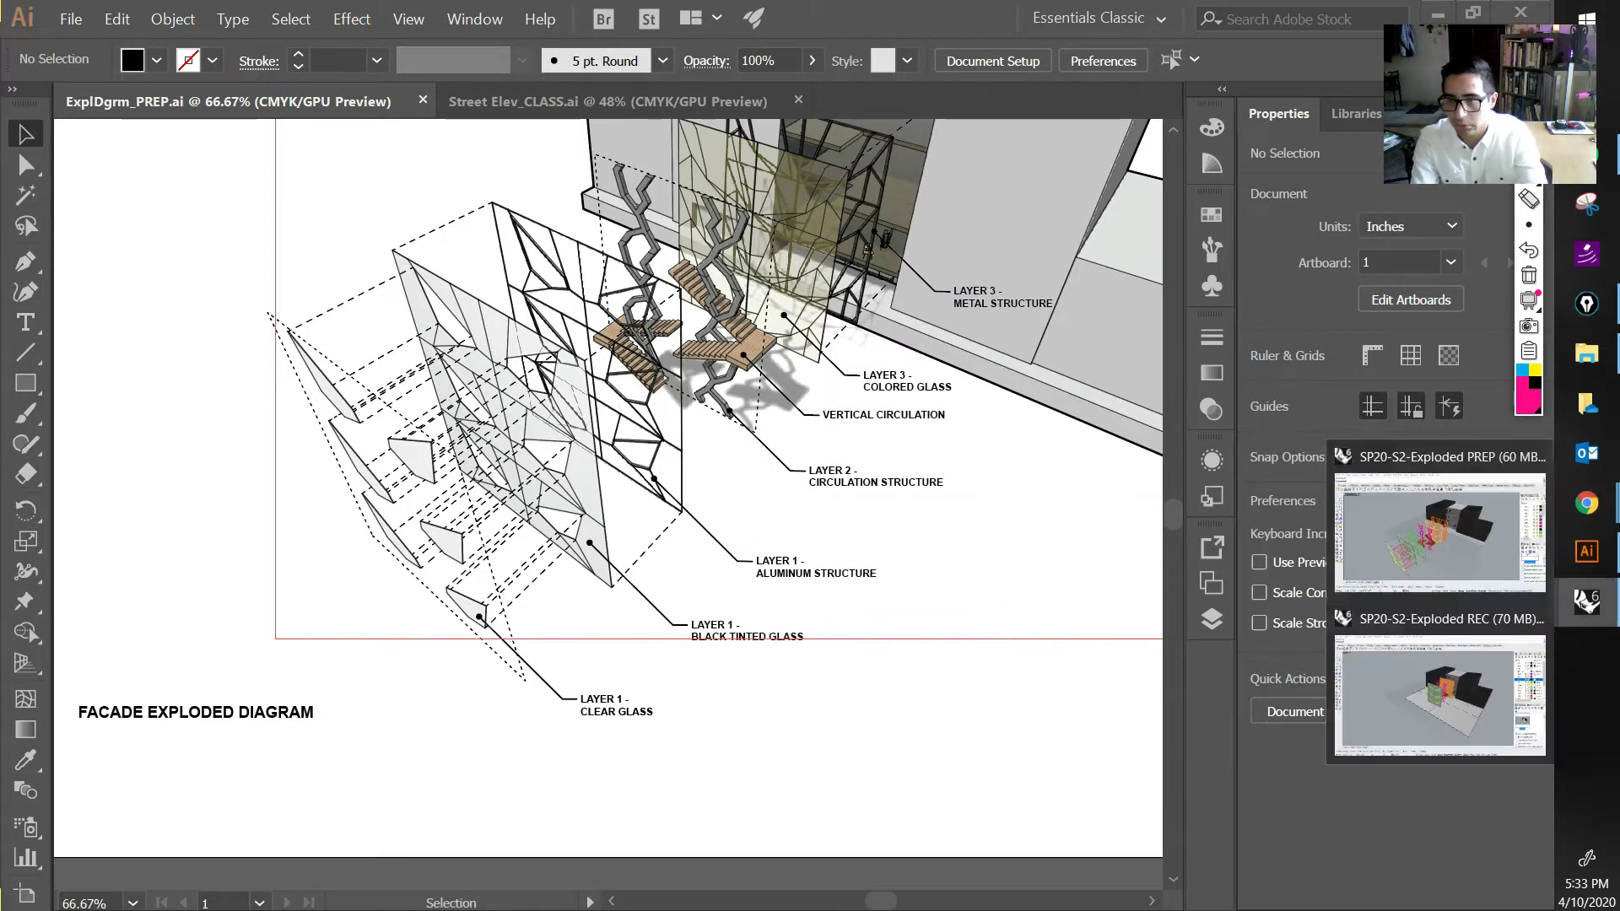
{"action": "left_click", "coordinate": [1439, 691]}
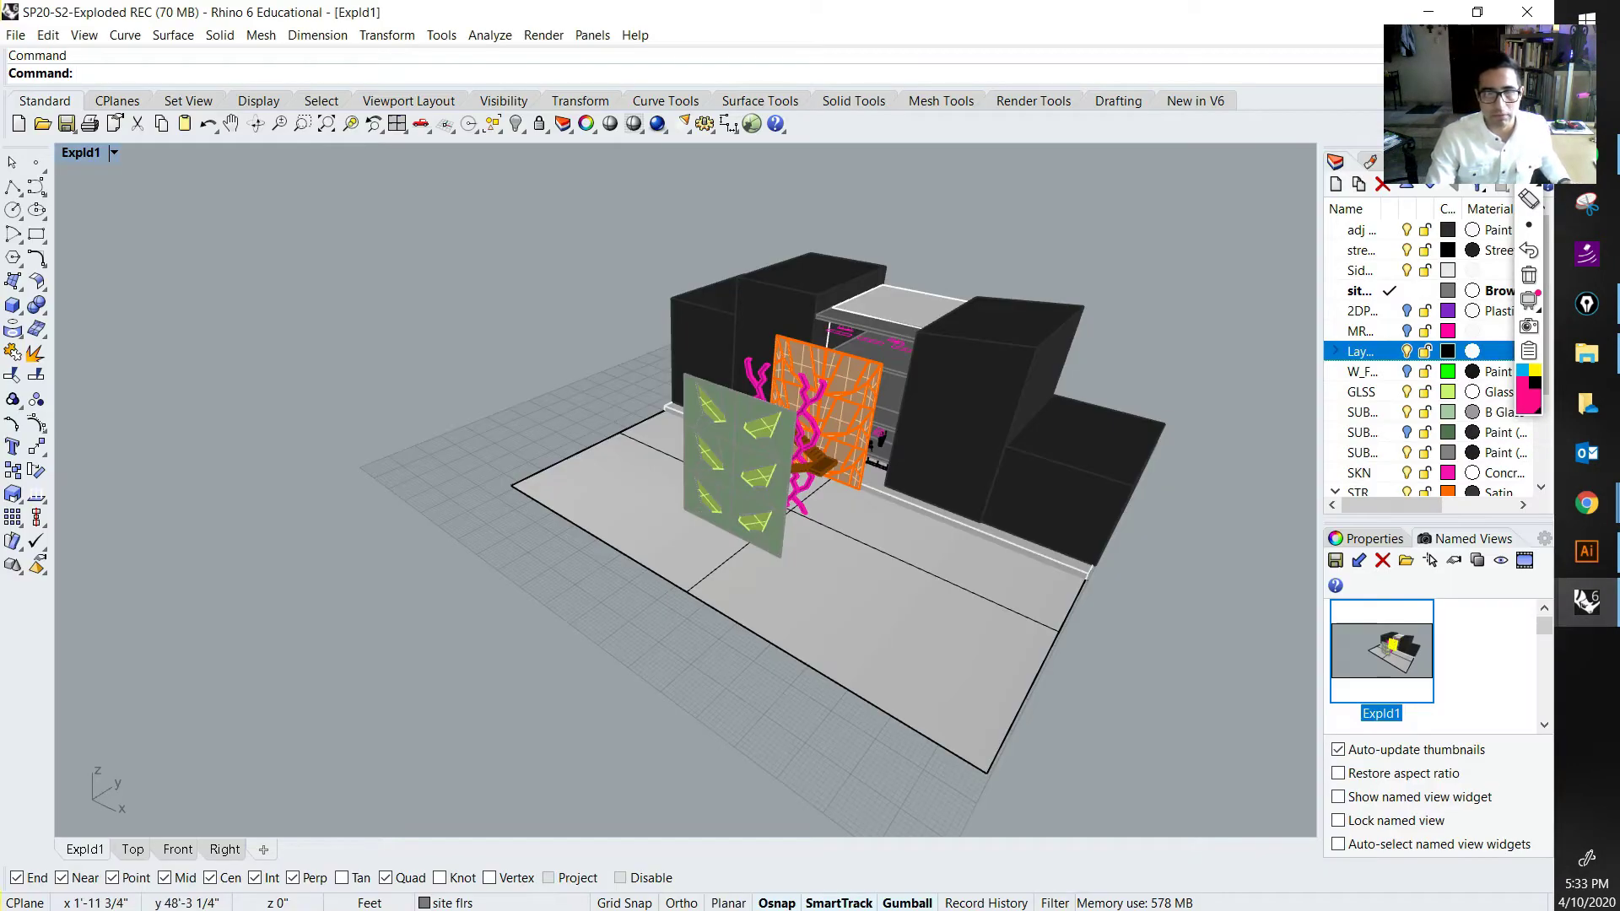
{"action": "mouse_move", "coordinate": [1585, 600]}
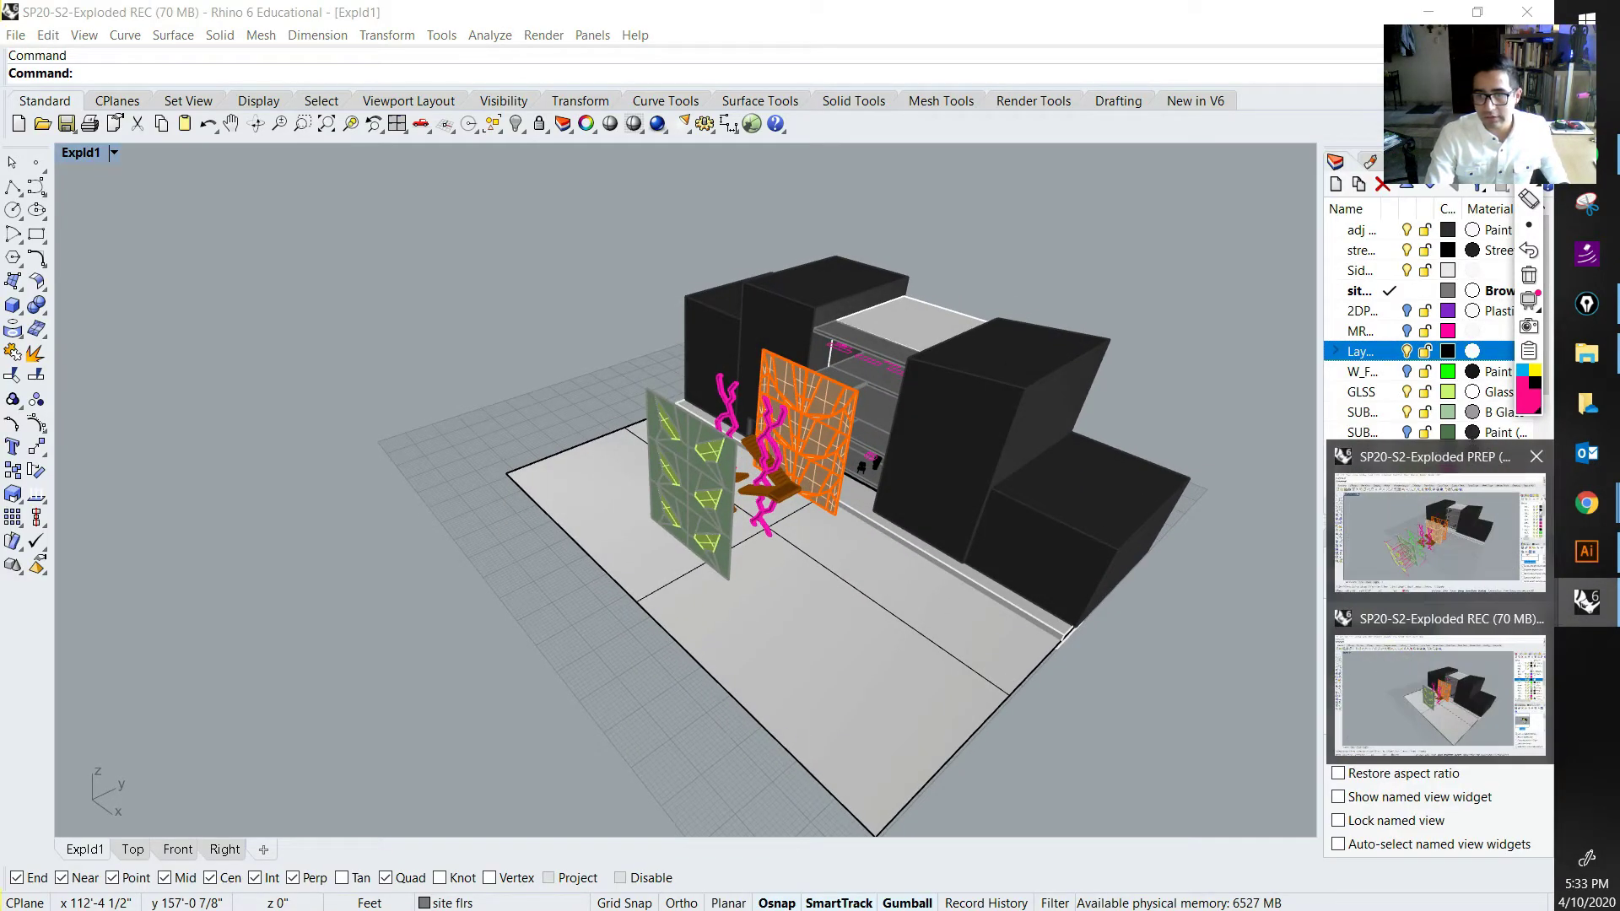
{"action": "left_click", "coordinate": [1439, 532]}
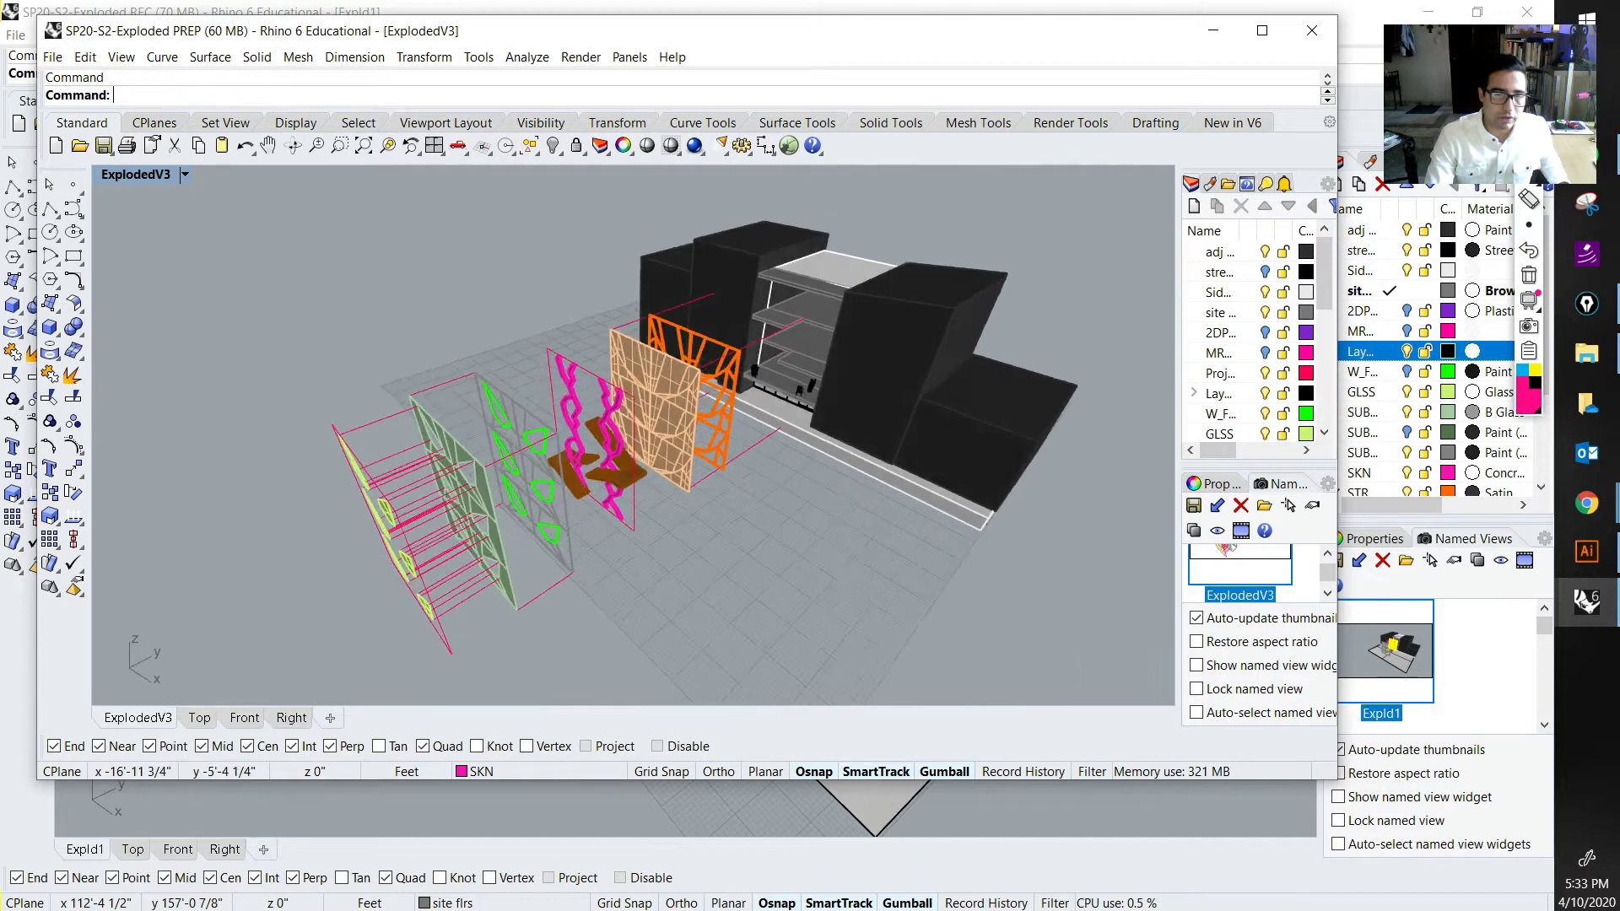
{"action": "right_click_drag", "start_coordinate": [650, 472], "coordinate": [603, 451]}
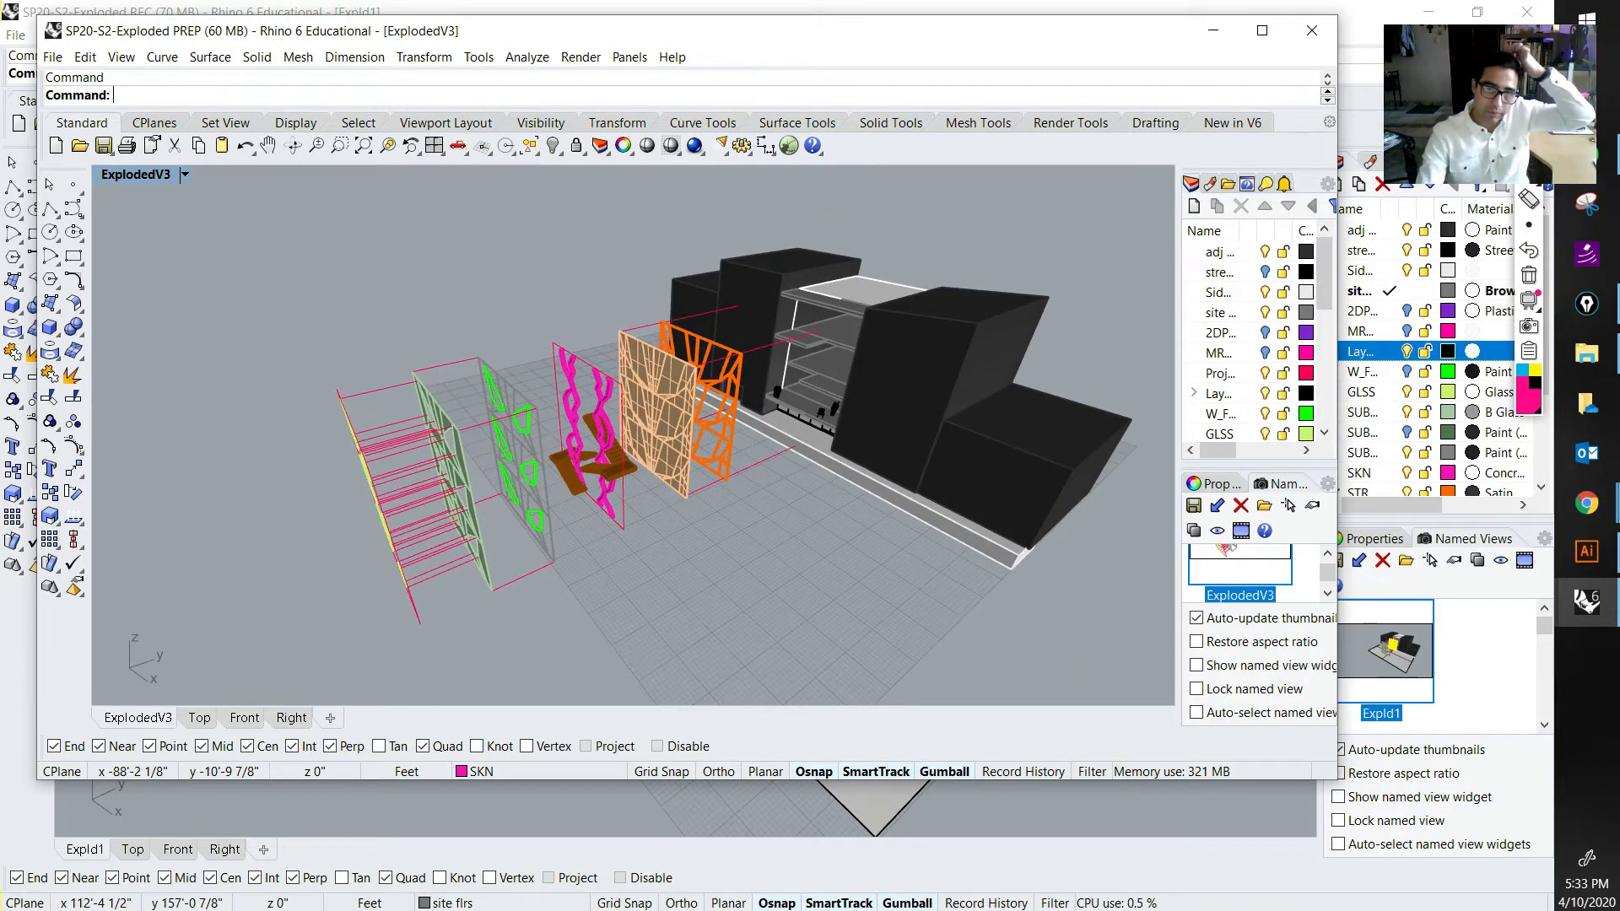
{"action": "mouse_move", "coordinate": [603, 451]}
{"action": "right_mouse_down"}
{"action": "mouse_move", "coordinate": [413, 435]}
{"action": "mouse_move", "coordinate": [464, 414]}
{"action": "mouse_move", "coordinate": [582, 473]}
{"action": "right_mouse_up"}
Step: In the REC model, move the orange structure, stairs, magenta members and green panels together -15' along the Y axis with the gumball
{"action": "key", "text": "alt+Tab"}
{"action": "left_click", "coordinate": [744, 418]}
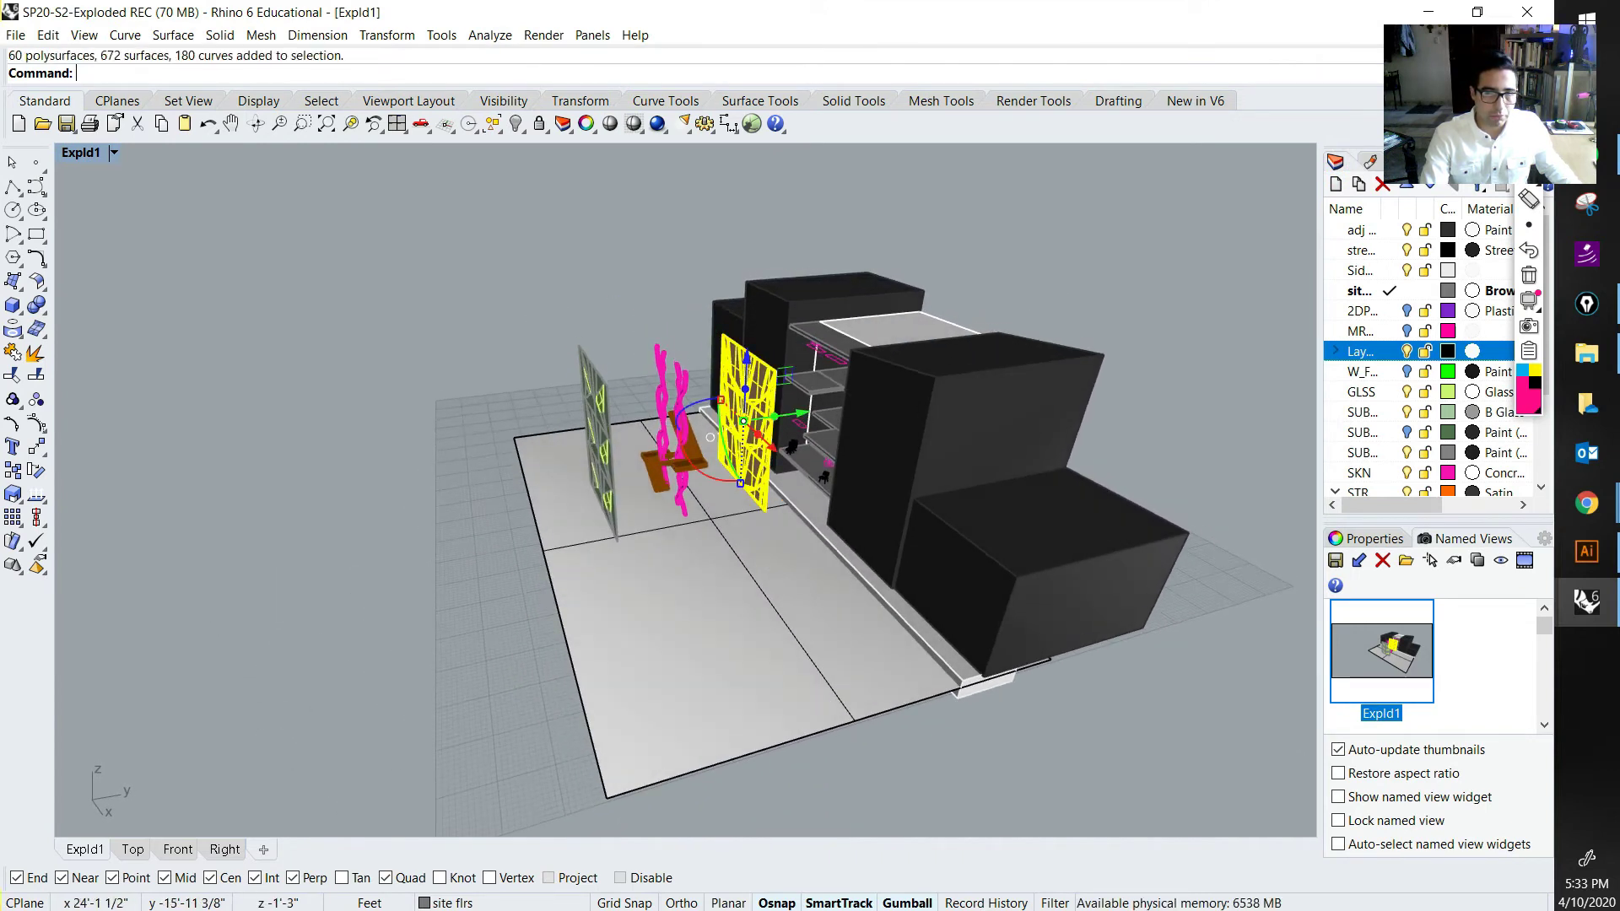
{"action": "scroll", "coordinate": [677, 454], "scroll_direction": "up", "scroll_amount": 5, "text": "shift"}
{"action": "left_click", "coordinate": [692, 479], "text": "shift"}
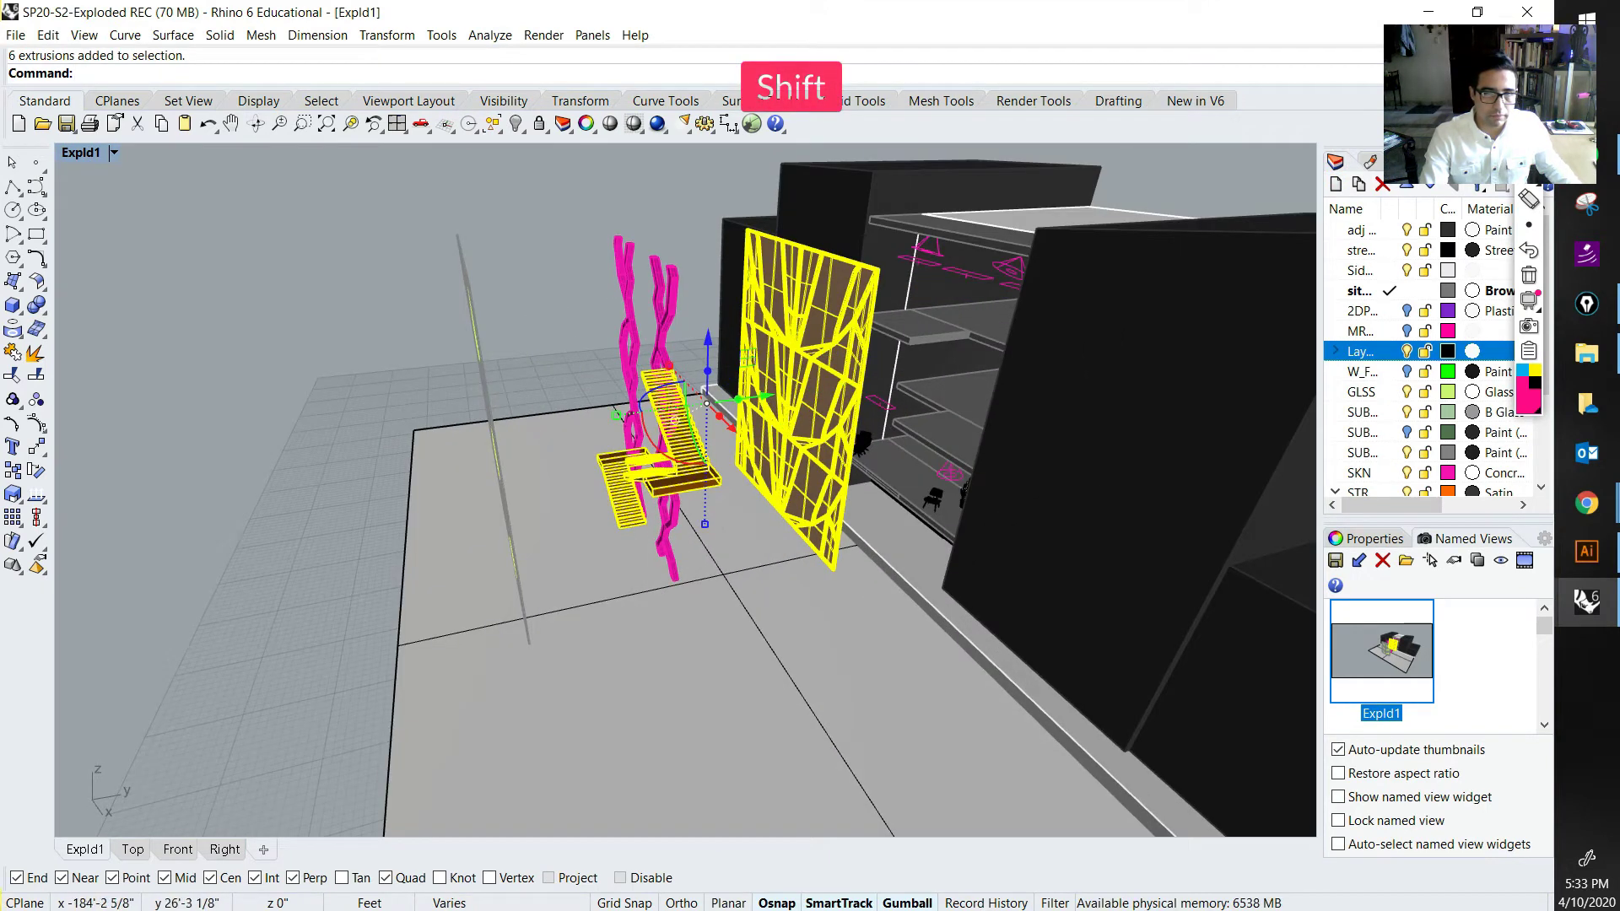
{"action": "left_click", "coordinate": [667, 524], "text": "shift"}
{"action": "left_click", "coordinate": [499, 474], "text": "shift"}
{"action": "scroll", "coordinate": [532, 380], "scroll_direction": "down", "scroll_amount": 7}
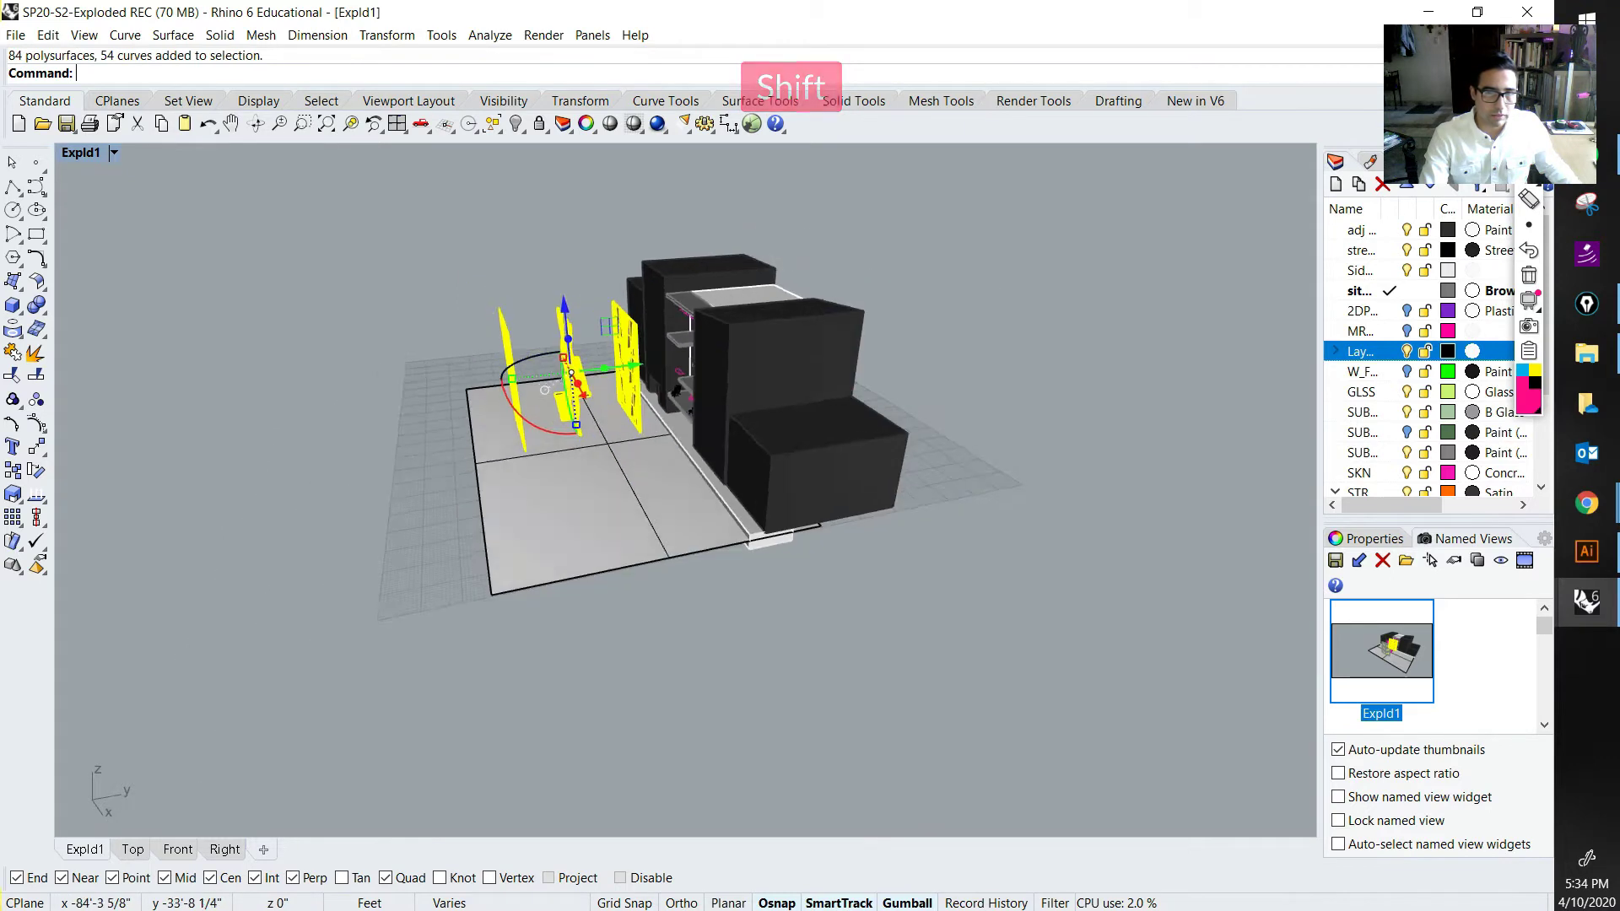
{"action": "right_click_drag", "start_coordinate": [532, 388], "coordinate": [590, 473]}
{"action": "scroll", "coordinate": [590, 473], "scroll_direction": "up", "scroll_amount": 5}
{"action": "left_click", "coordinate": [596, 451]}
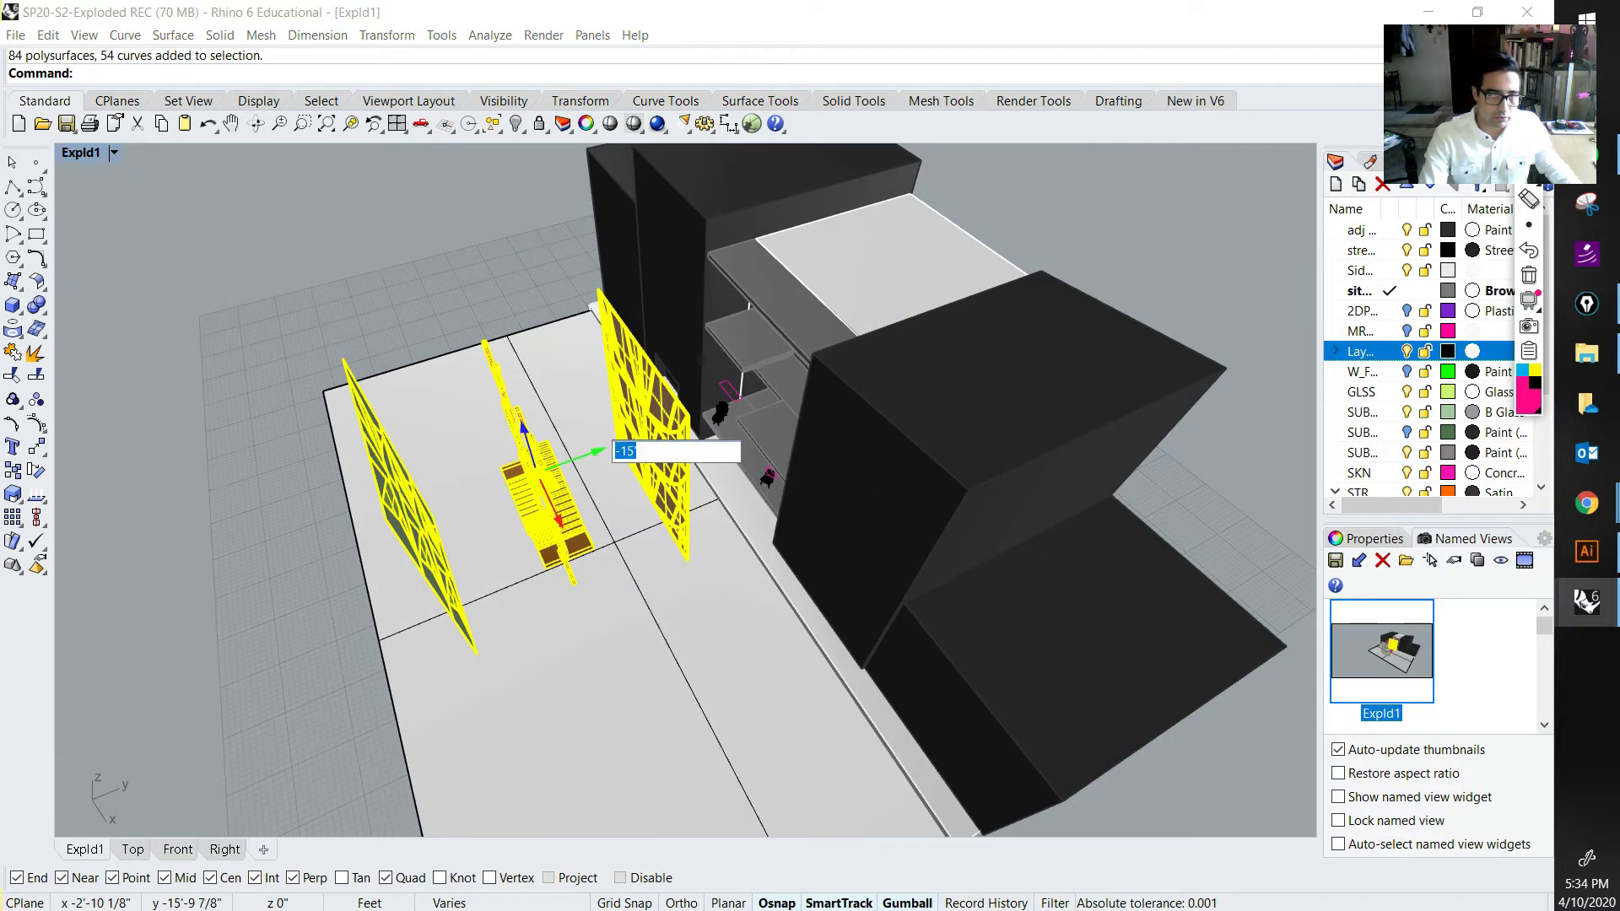
{"action": "key", "text": "Return"}
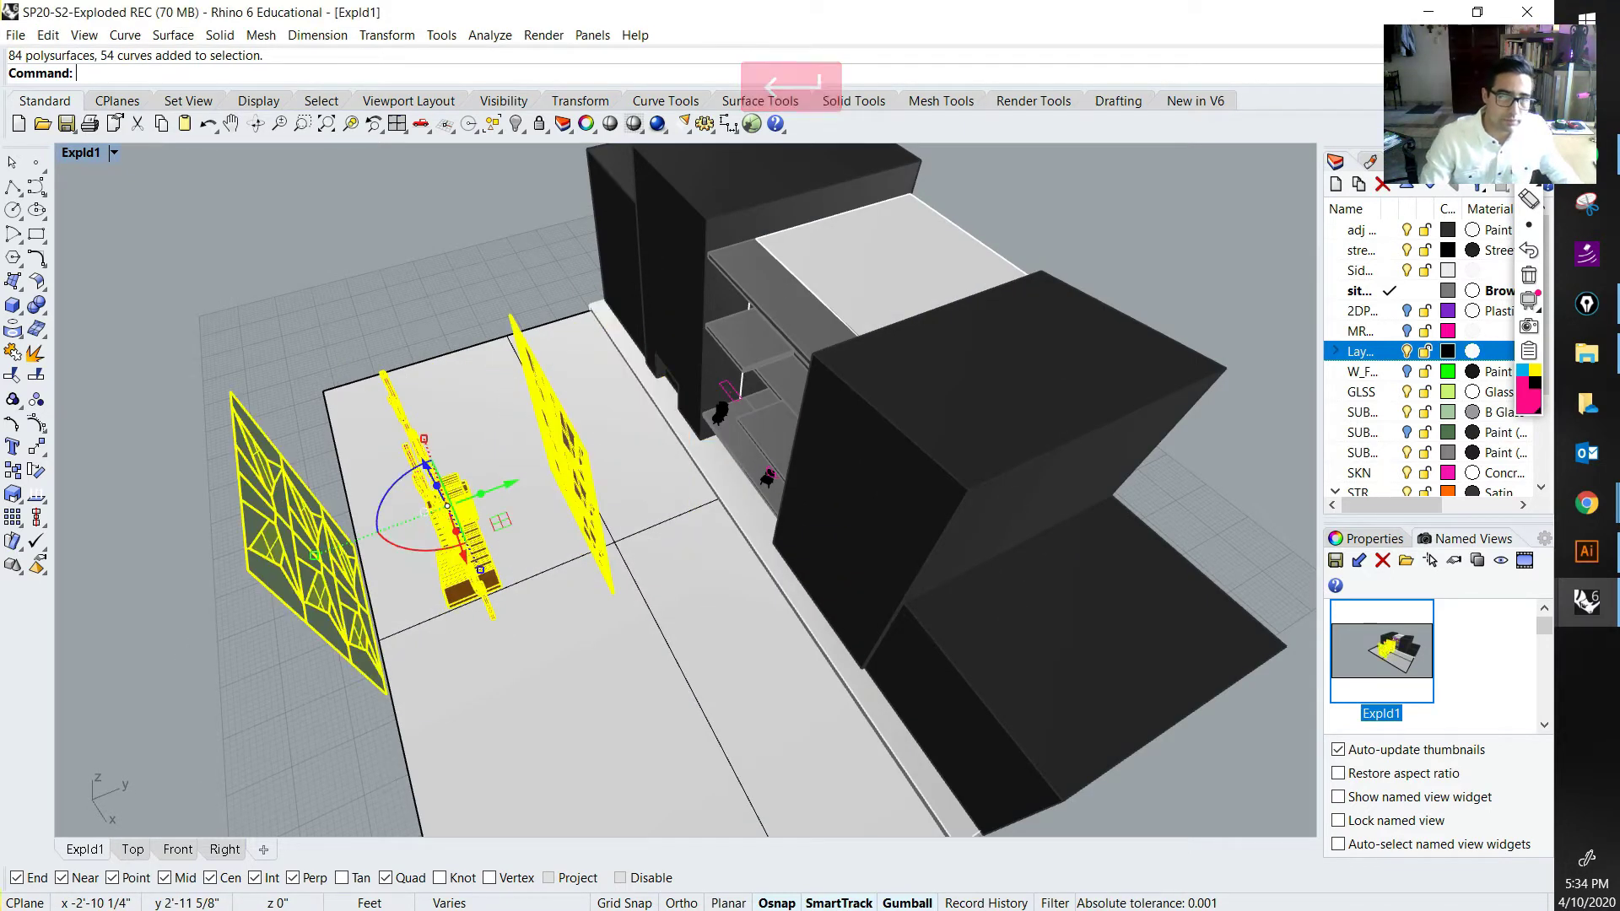
{"action": "key", "text": "Escape"}
Step: Ungroup the orange structural grid and deselect it
{"action": "right_click_drag", "start_coordinate": [582, 380], "coordinate": [586, 270]}
{"action": "scroll", "coordinate": [586, 270], "scroll_direction": "up", "scroll_amount": 6}
{"action": "left_click", "coordinate": [586, 279]}
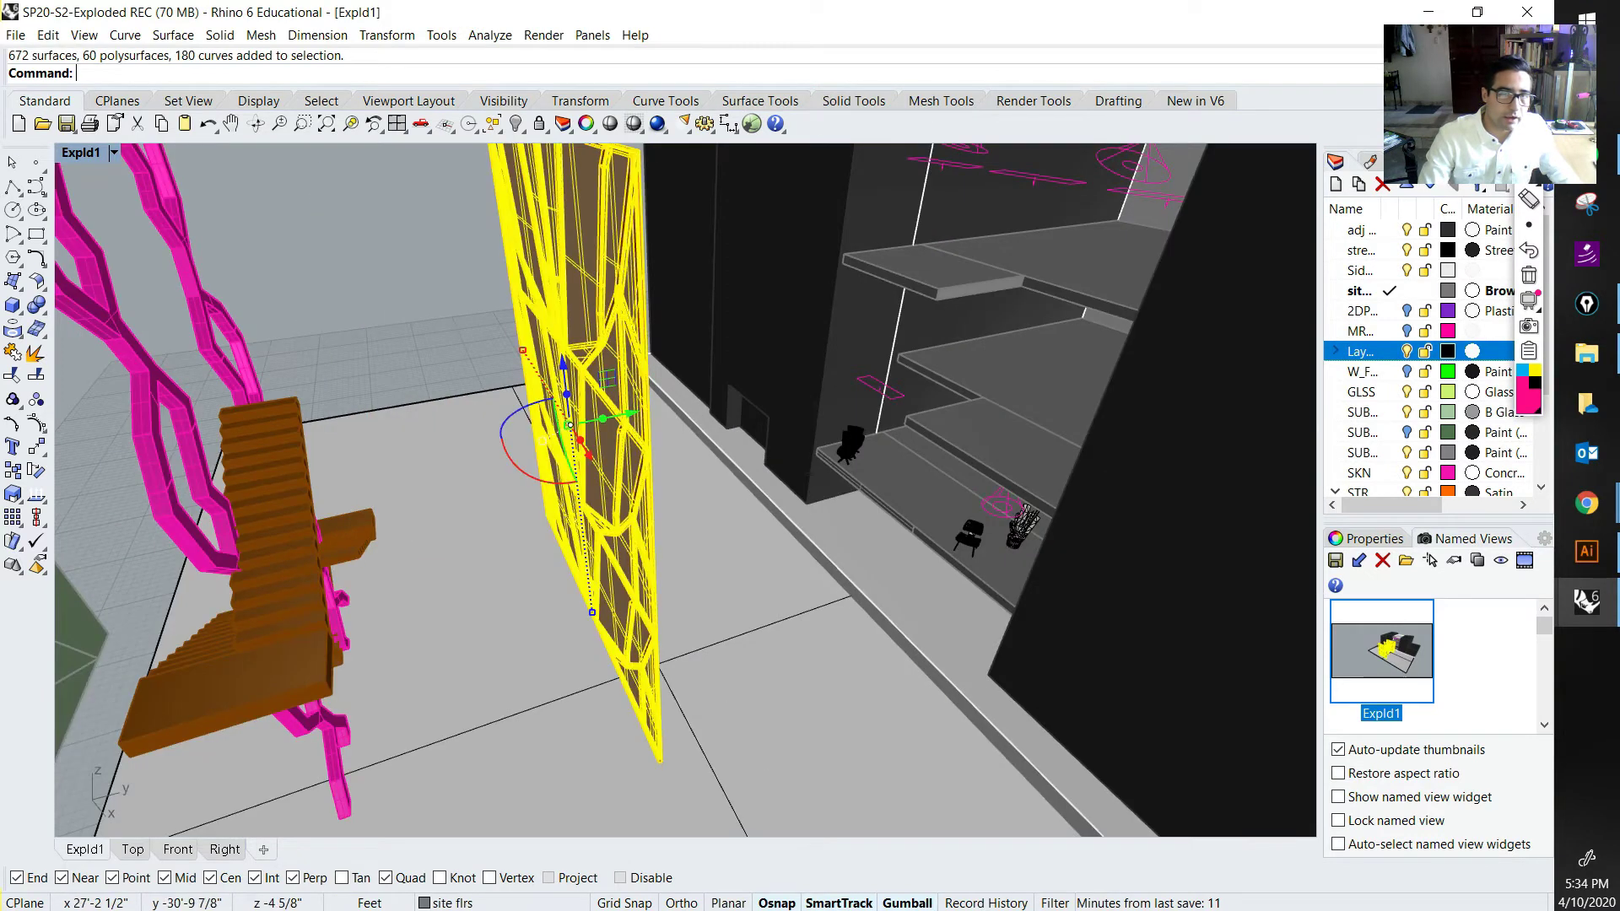
{"action": "key", "text": "ctrl+shift+g"}
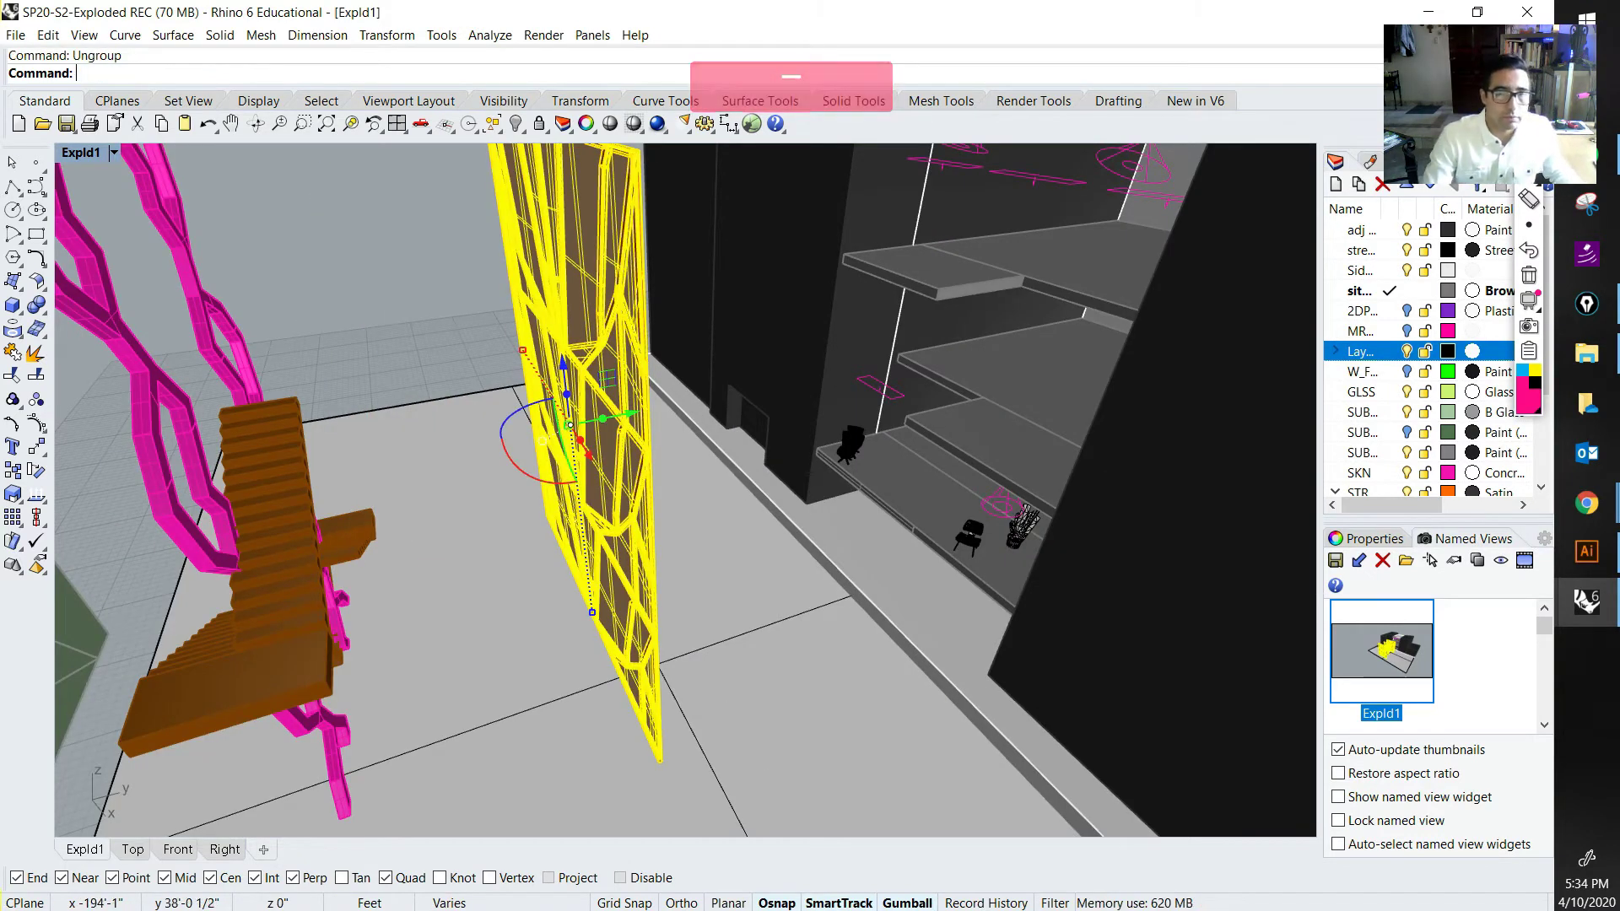
{"action": "key", "text": "Escape"}
{"action": "scroll", "coordinate": [455, 278], "scroll_direction": "down", "scroll_amount": 7}
{"action": "right_click_drag", "start_coordinate": [422, 270], "coordinate": [464, 278]}
{"action": "scroll", "coordinate": [452, 278], "scroll_direction": "up", "scroll_amount": 8}
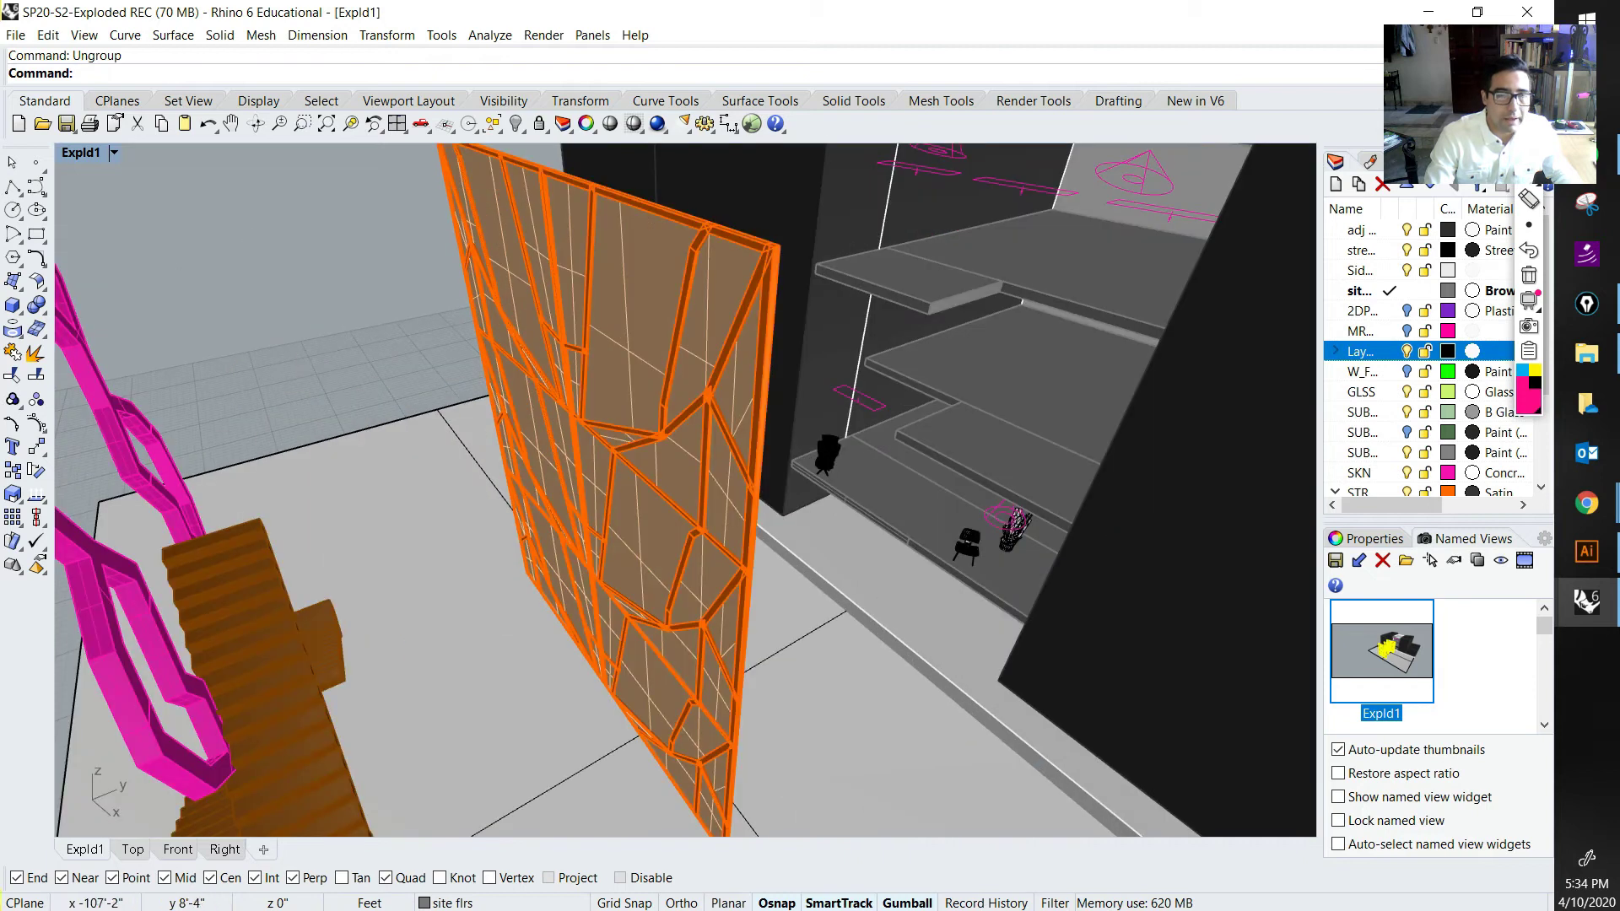
{"action": "scroll", "coordinate": [456, 299], "scroll_direction": "down", "scroll_amount": 4}
{"action": "scroll", "coordinate": [541, 266], "scroll_direction": "up", "scroll_amount": 4}
{"action": "left_click", "coordinate": [532, 268]}
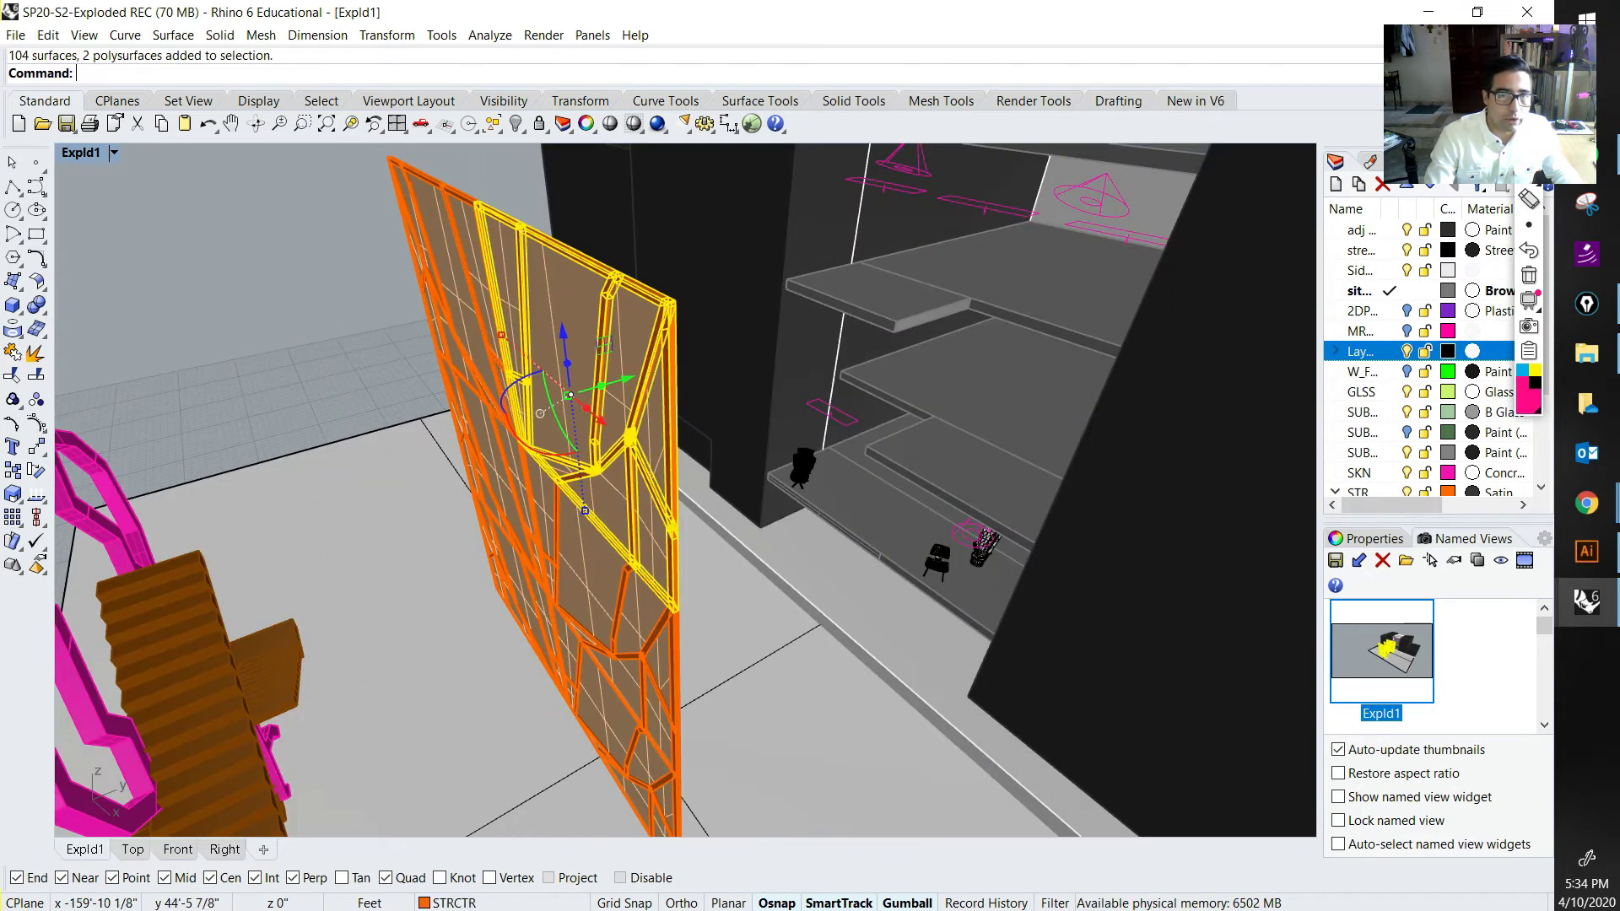
{"action": "right_click_drag", "start_coordinate": [536, 269], "coordinate": [622, 356], "text": "shift"}
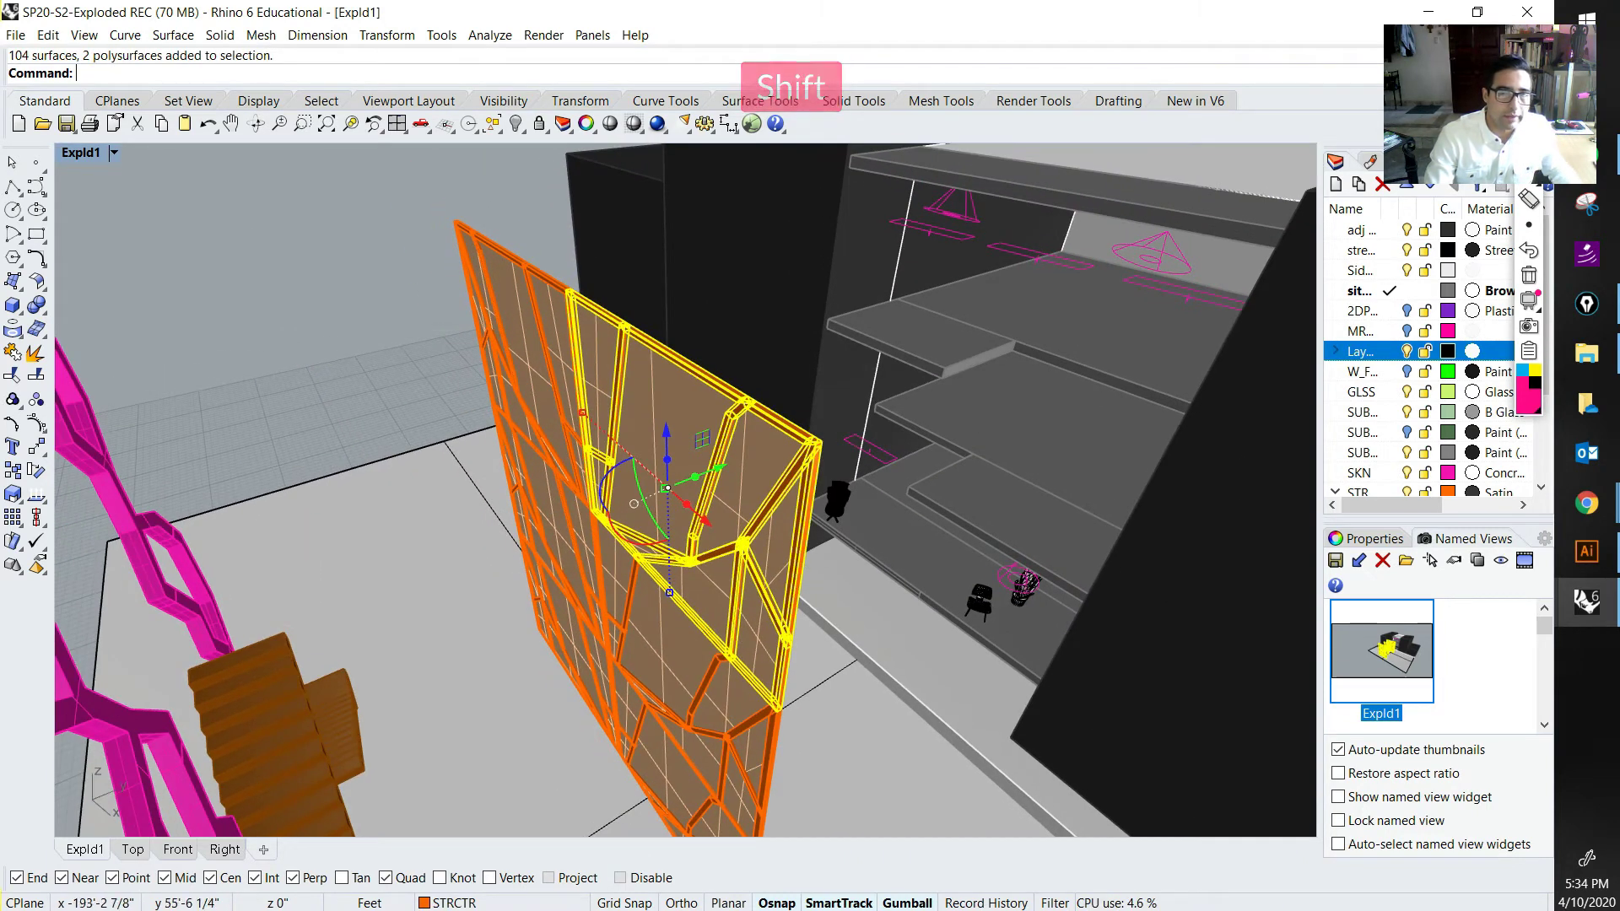
{"action": "key", "text": "Escape"}
{"action": "left_click", "coordinate": [628, 321]}
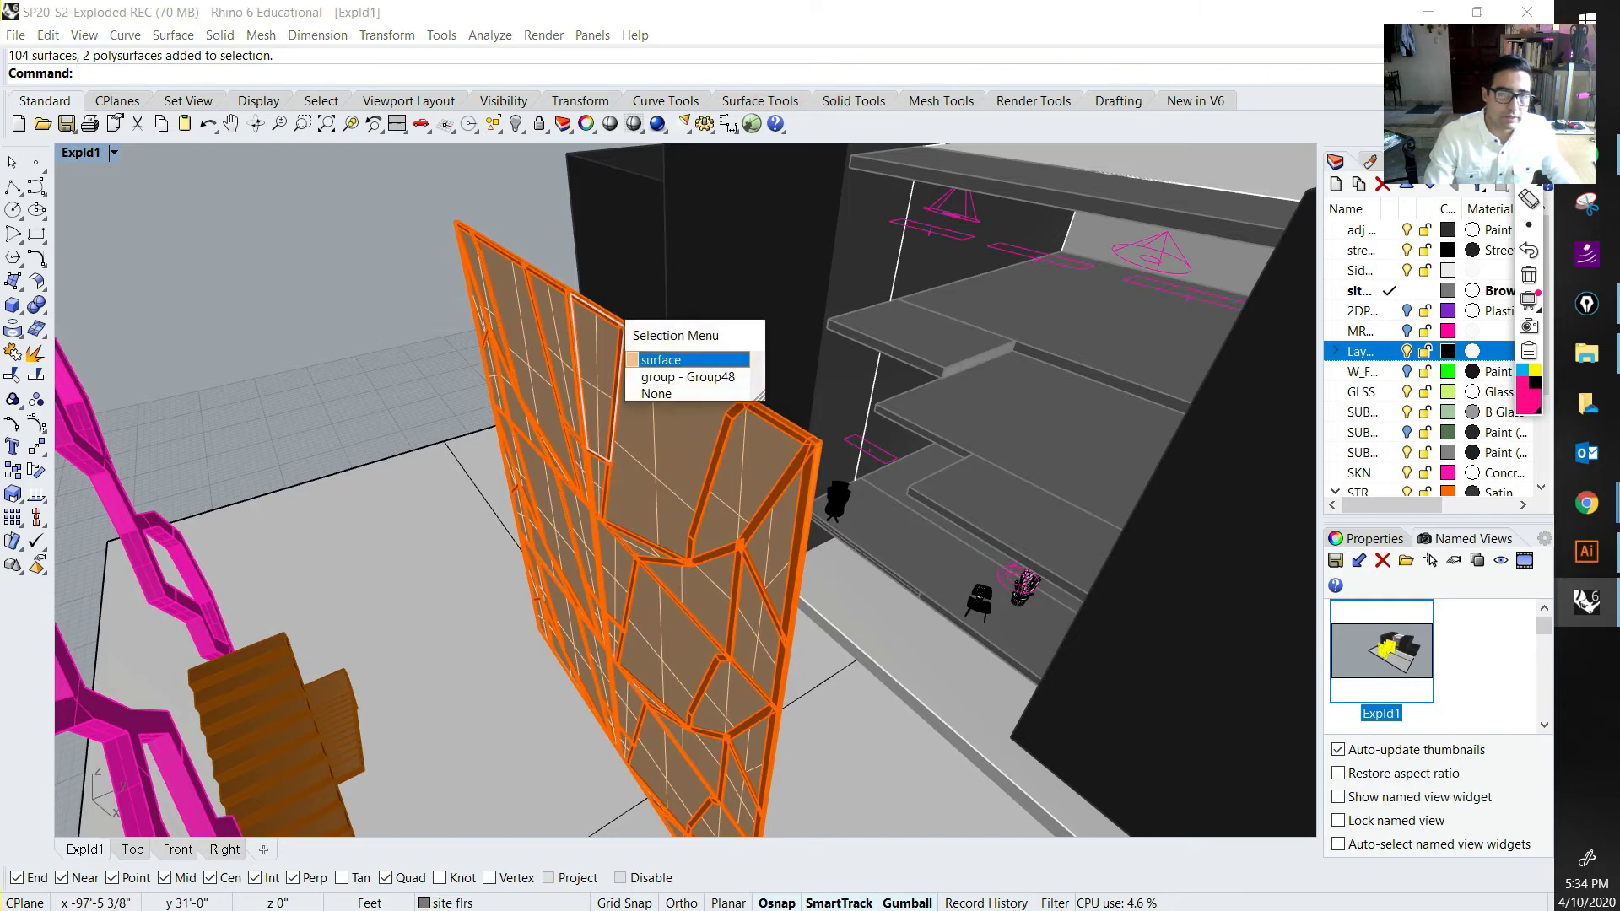
{"action": "left_click", "coordinate": [679, 372]}
{"action": "left_click", "coordinate": [528, 271], "text": "shift"}
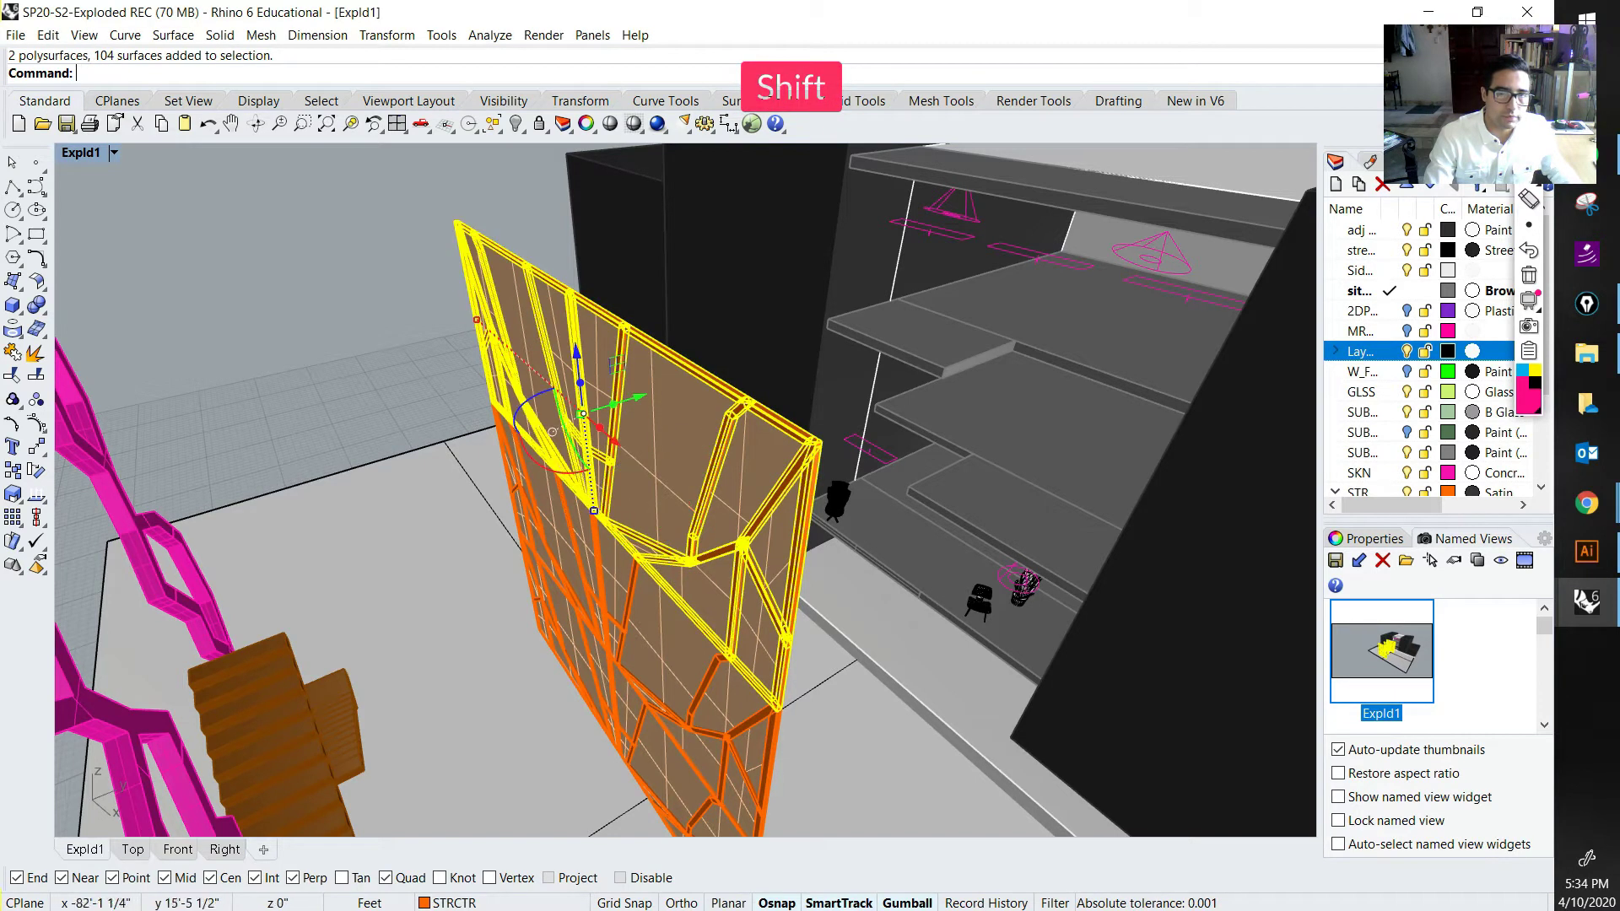
{"action": "left_click", "coordinate": [590, 523], "text": "shift"}
{"action": "left_click", "coordinate": [649, 615]}
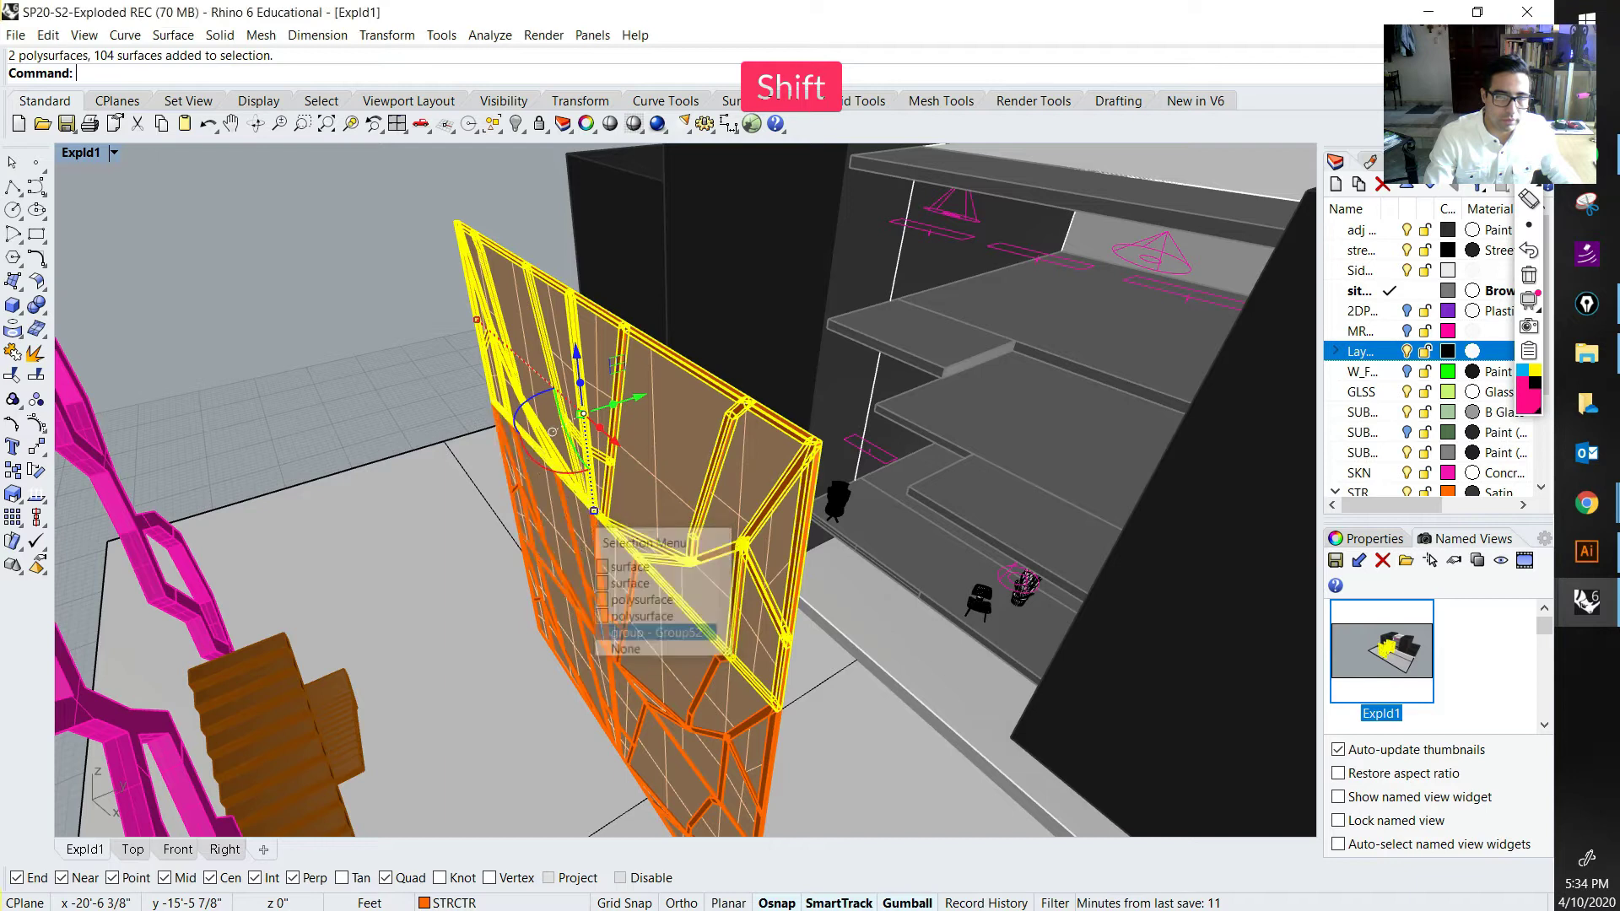
{"action": "key", "text": "Escape"}
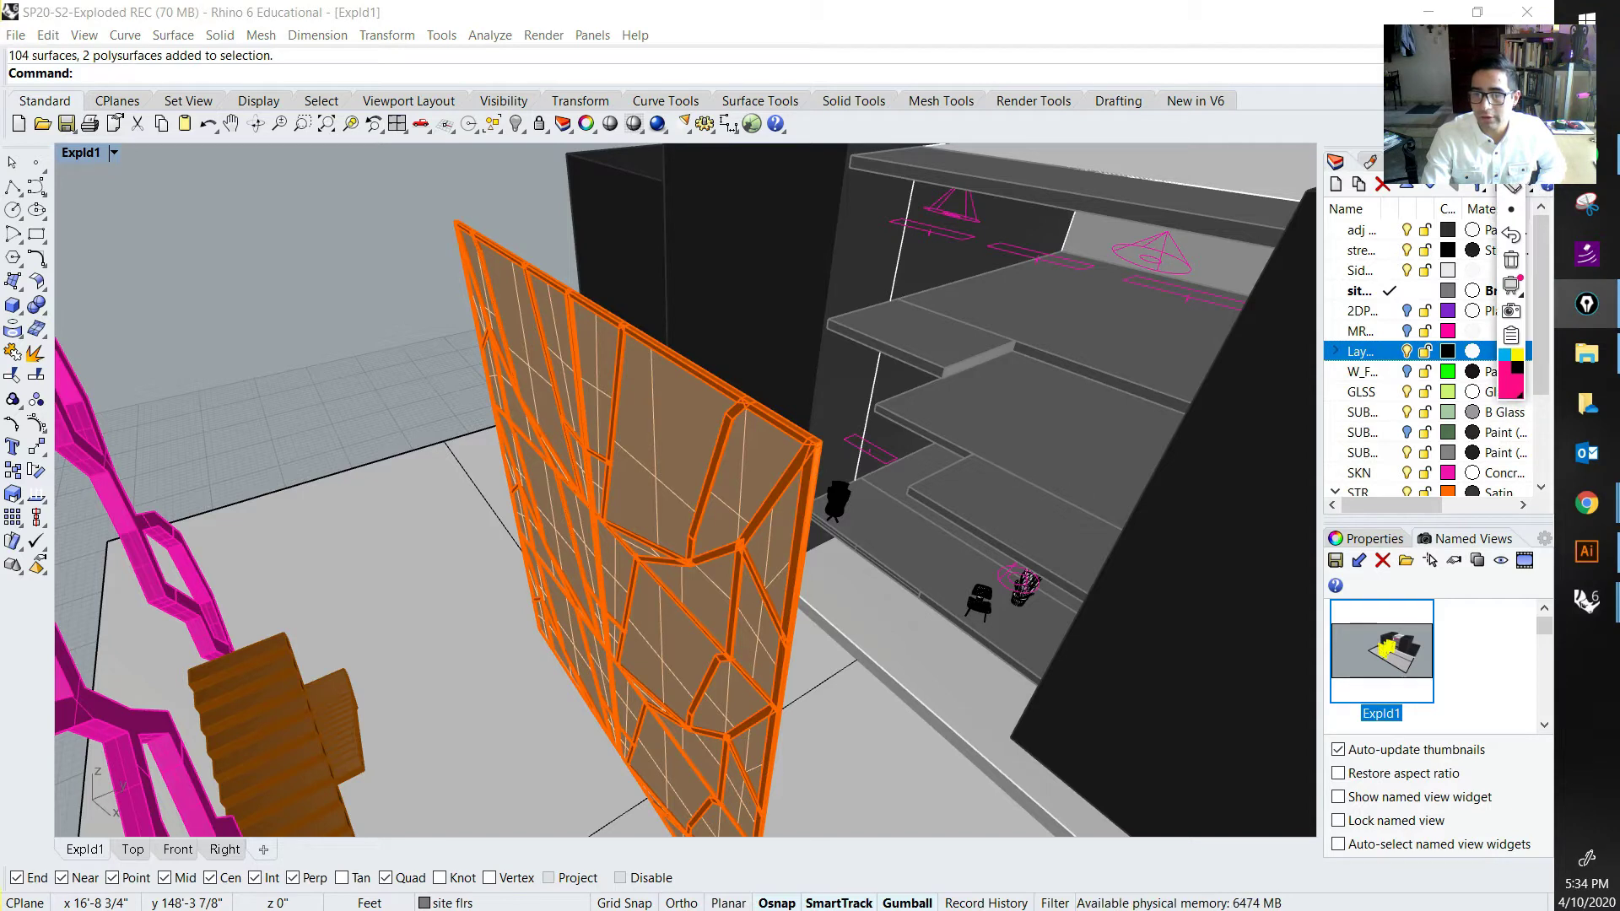
Step: Mark the STRCTR layer and its orange swatch in the layer list, and select all objects on that layer
{"action": "scroll", "coordinate": [1434, 354], "scroll_direction": "down", "scroll_amount": 3}
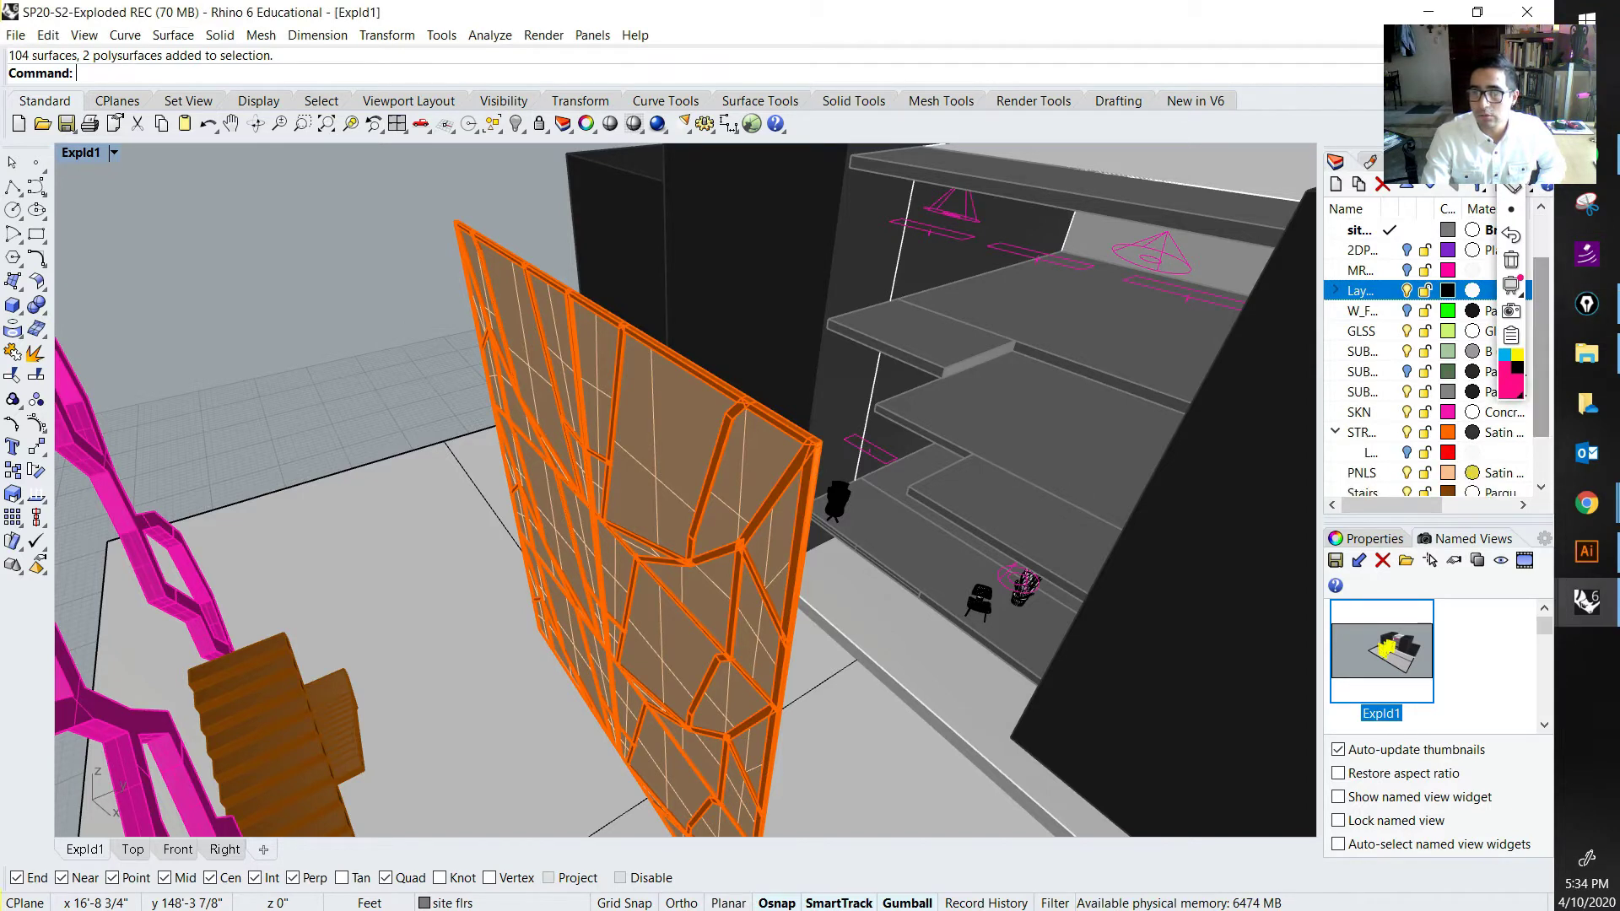
{"action": "left_click_drag", "start_coordinate": [1272, 426], "coordinate": [1309, 426]}
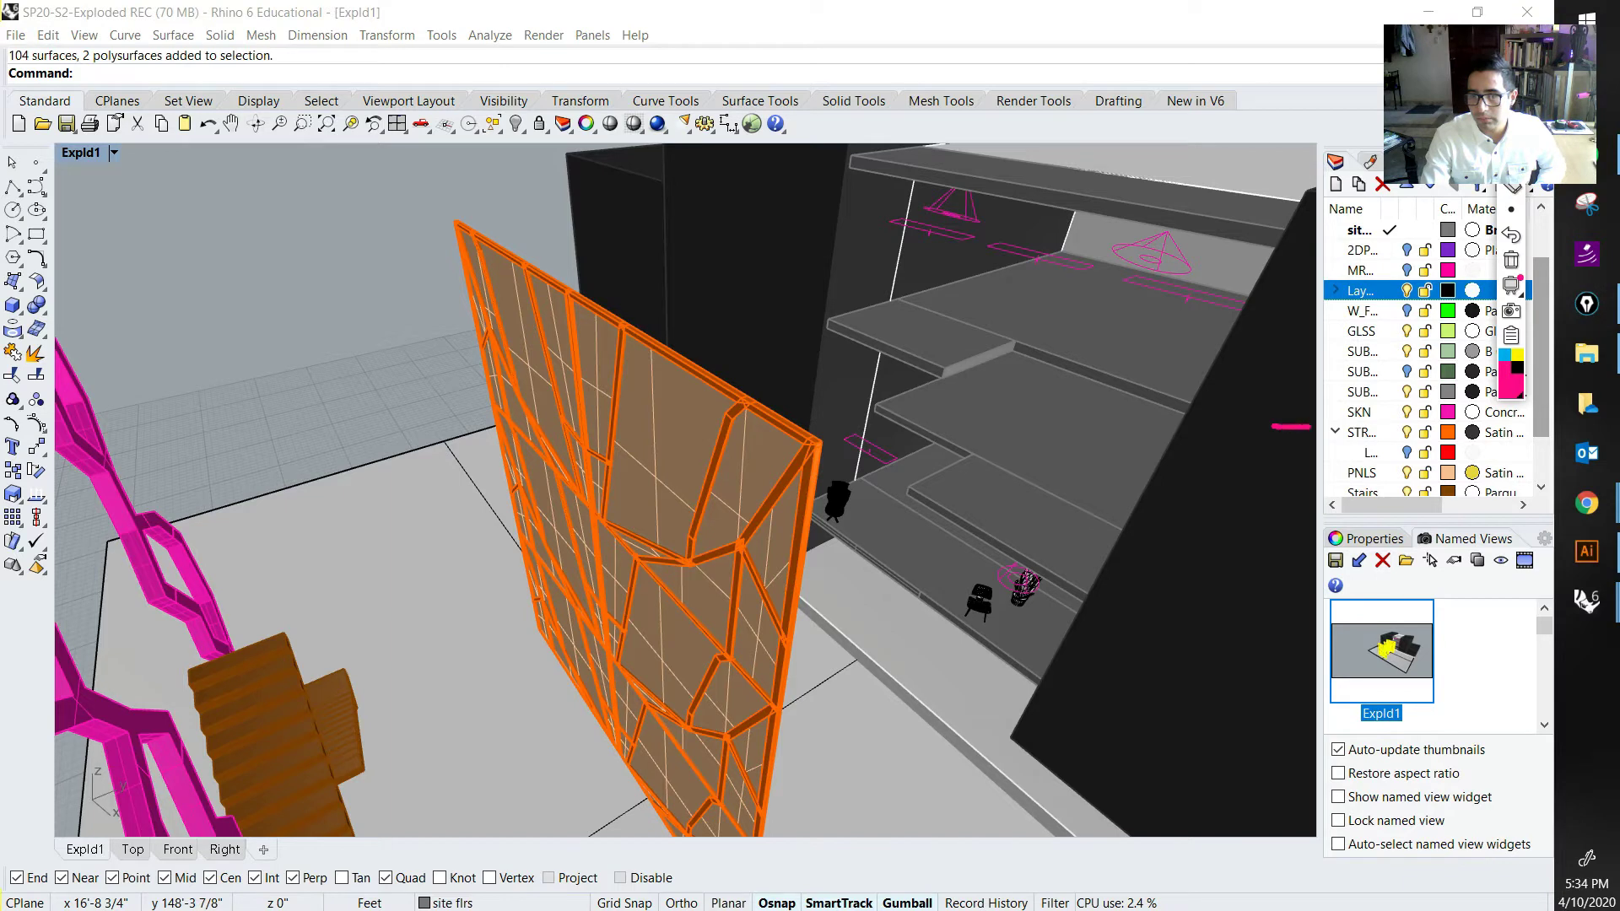
{"action": "left_click_drag", "start_coordinate": [1461, 421], "coordinate": [1436, 440]}
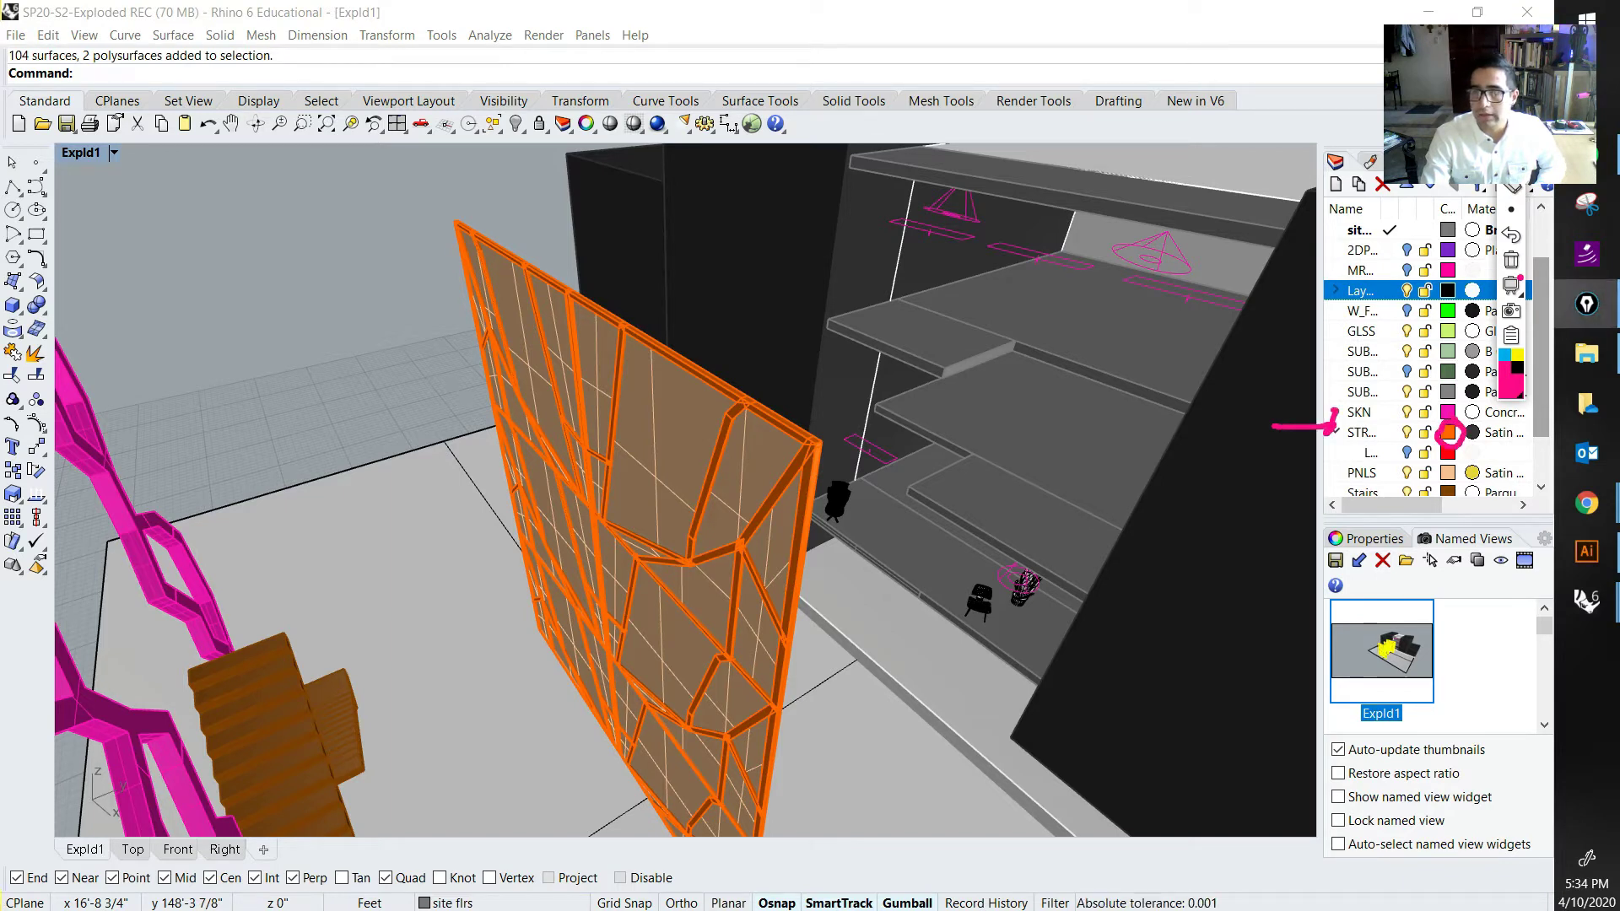
{"action": "right_click", "coordinate": [1341, 431]}
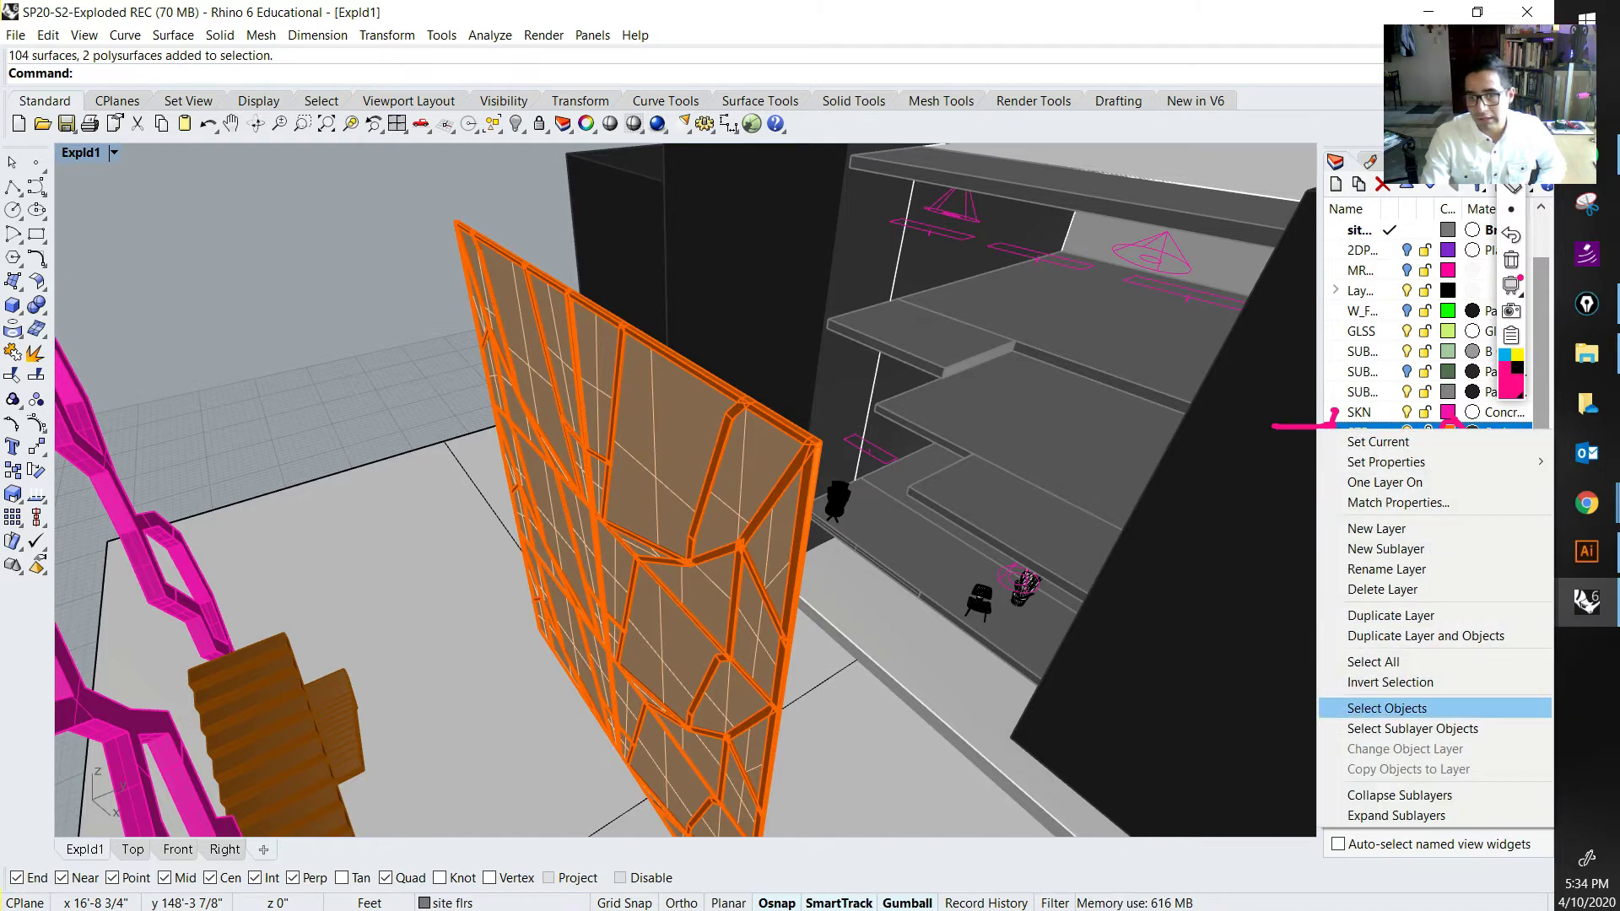
{"action": "left_click", "coordinate": [1387, 707]}
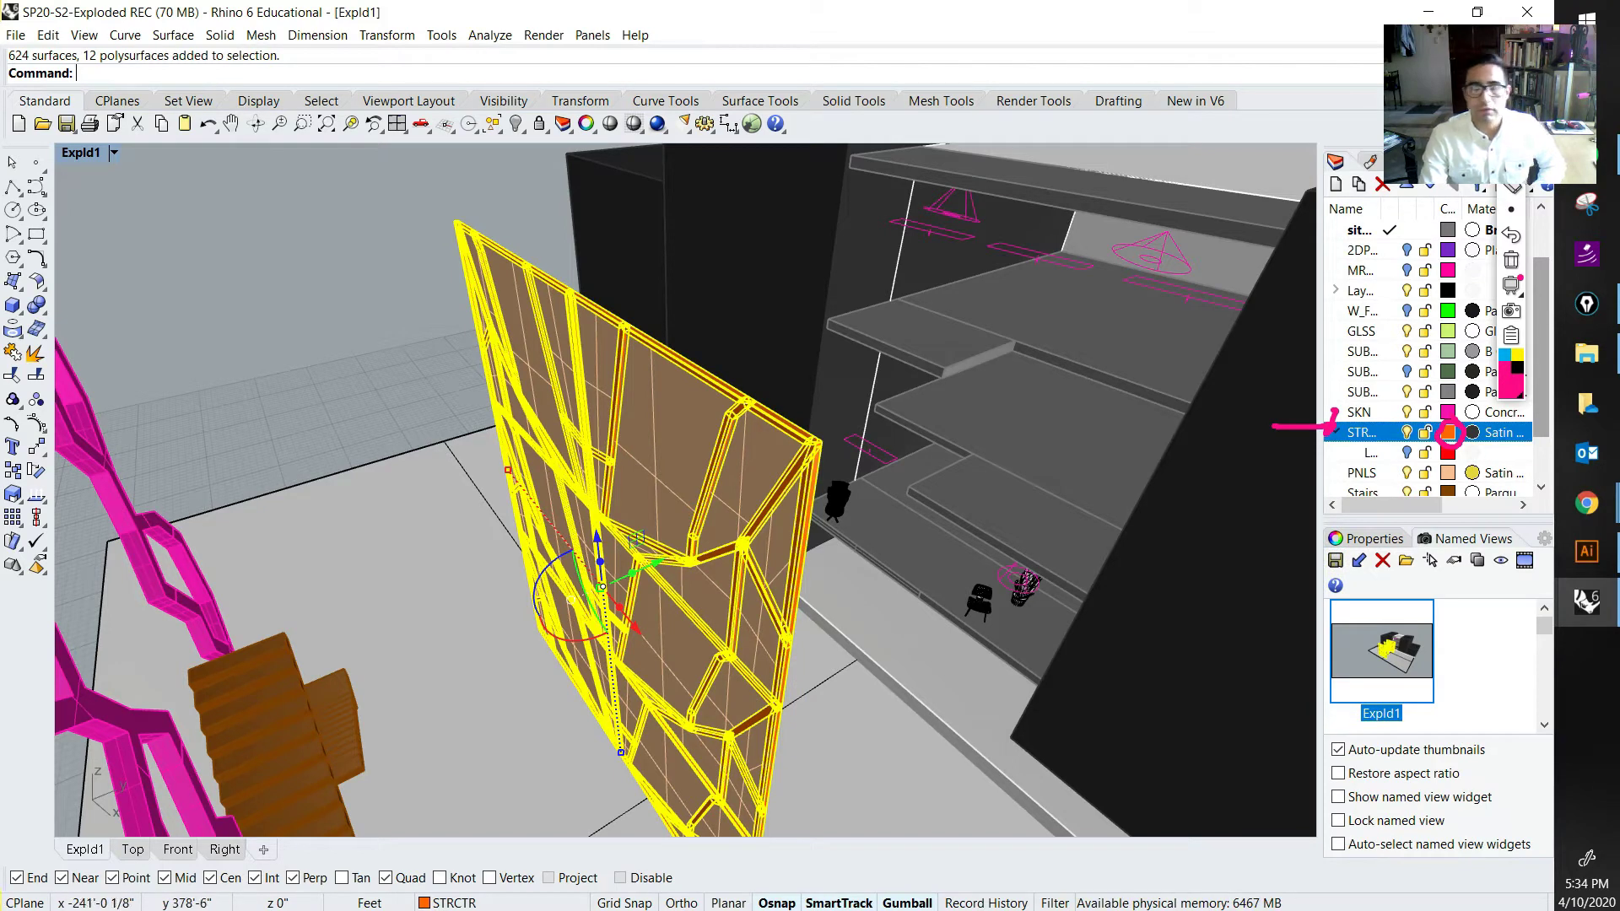
{"action": "left_click", "coordinate": [1510, 135]}
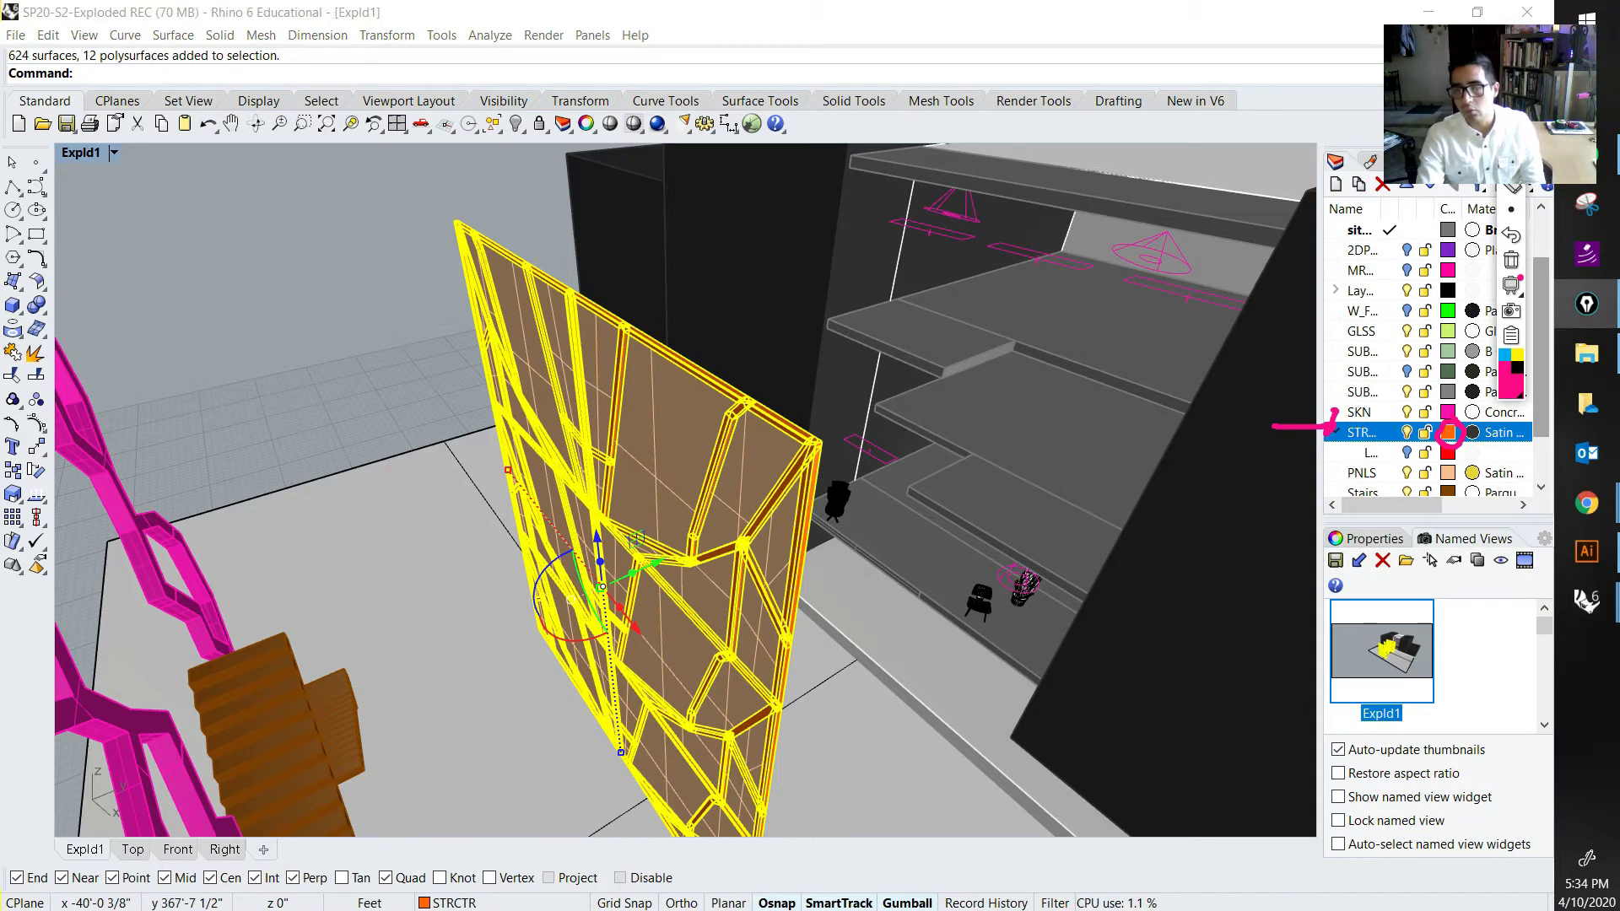
{"action": "left_click_drag", "start_coordinate": [1442, 413], "coordinate": [1424, 440]}
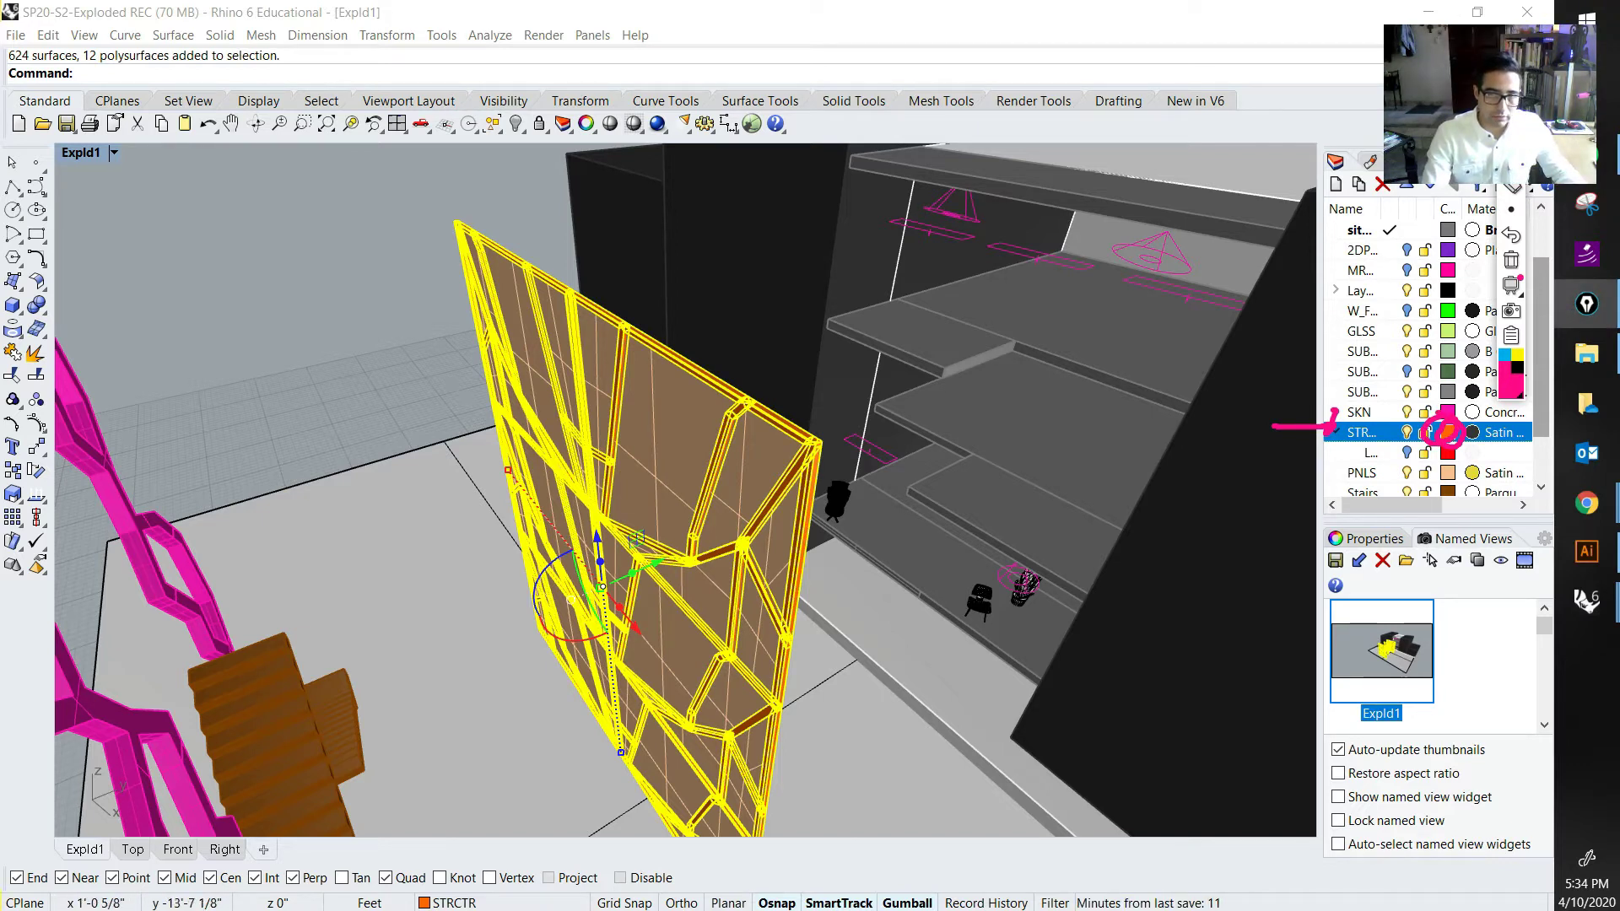
Step: Move the selected orange structure 15' along the Y axis, away from the tan panels, with the gumball
{"action": "left_click", "coordinate": [653, 561]}
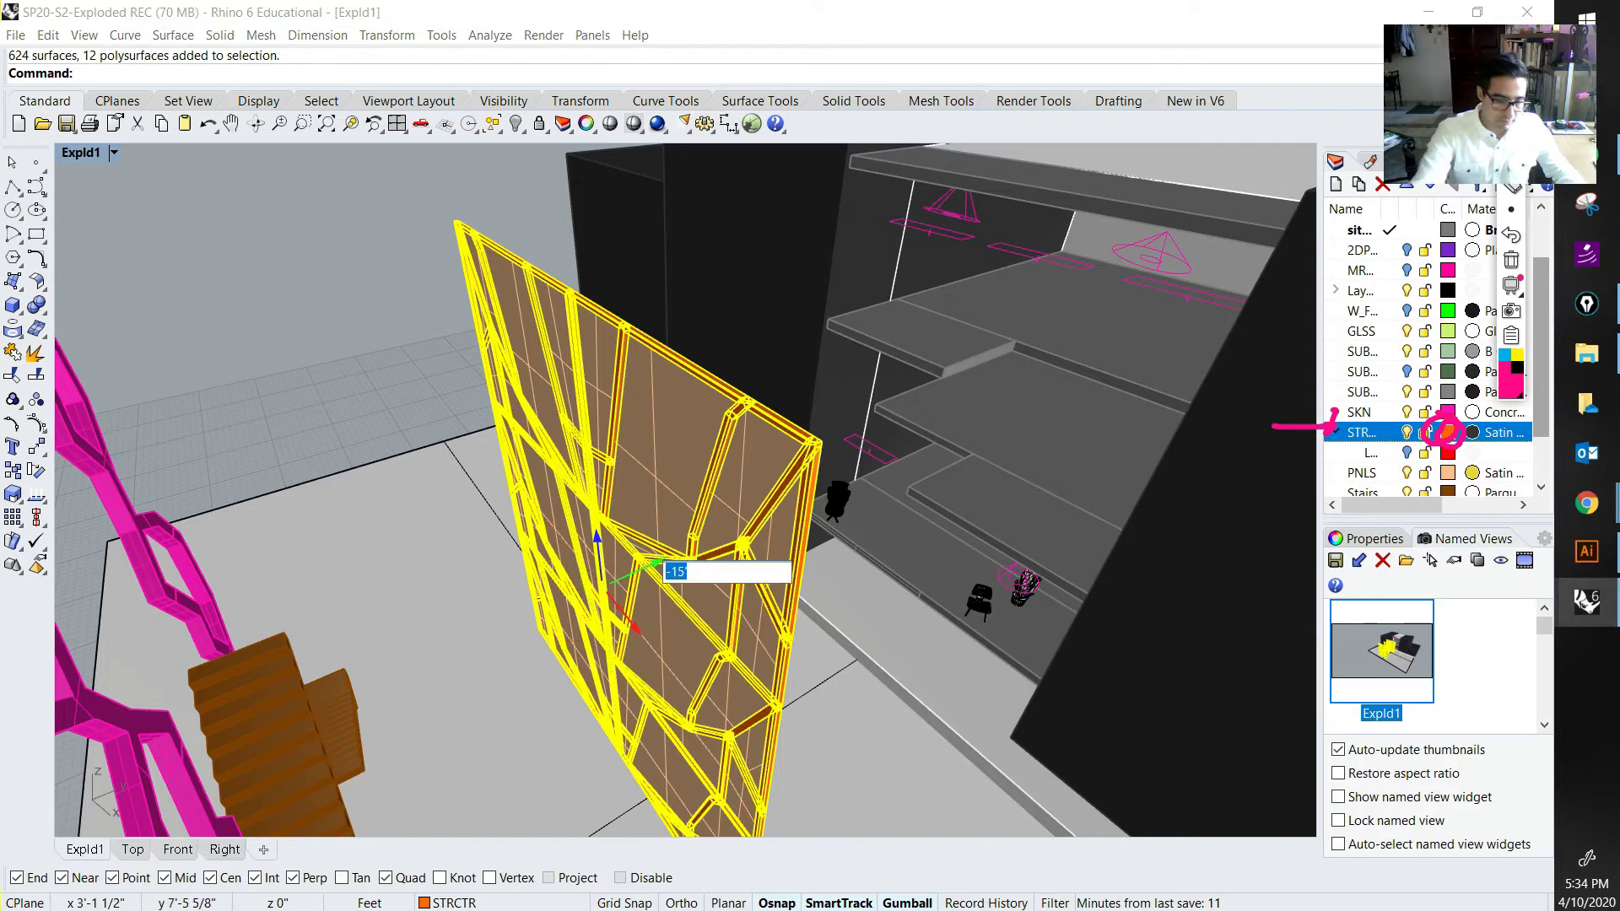
{"action": "type", "text": "15"}
{"action": "key", "text": "Return"}
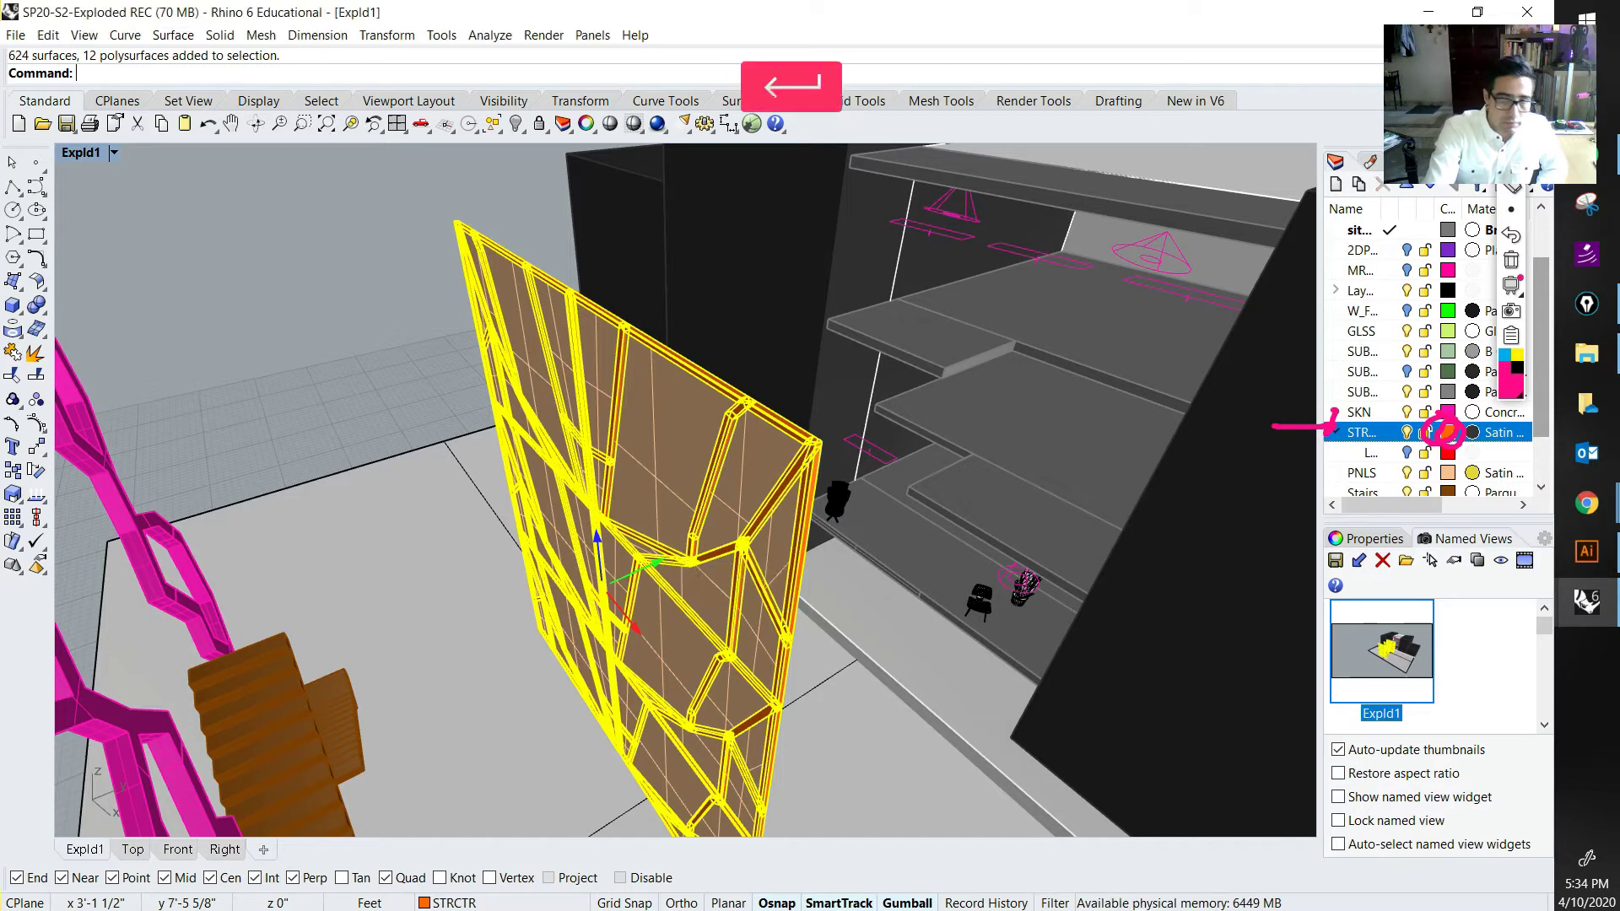
{"action": "scroll", "coordinate": [582, 485], "scroll_direction": "down", "scroll_amount": 10}
{"action": "right_click_drag", "start_coordinate": [628, 485], "coordinate": [536, 447]}
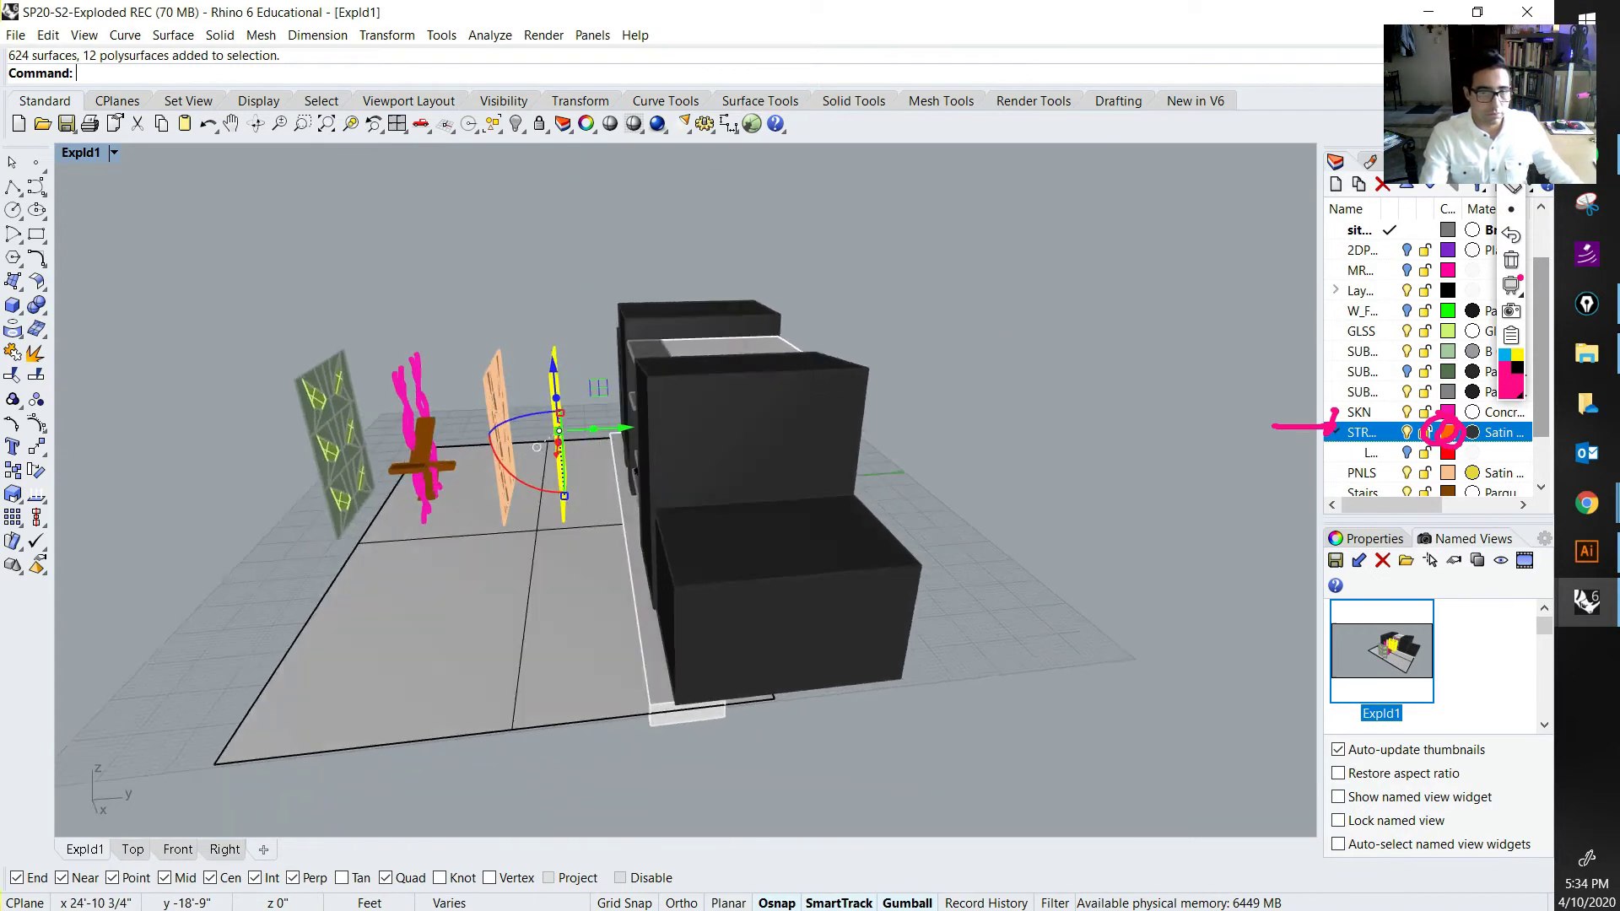
Step: Group the moved orange structure and deselect it
{"action": "scroll", "coordinate": [537, 447], "scroll_direction": "up", "scroll_amount": 8}
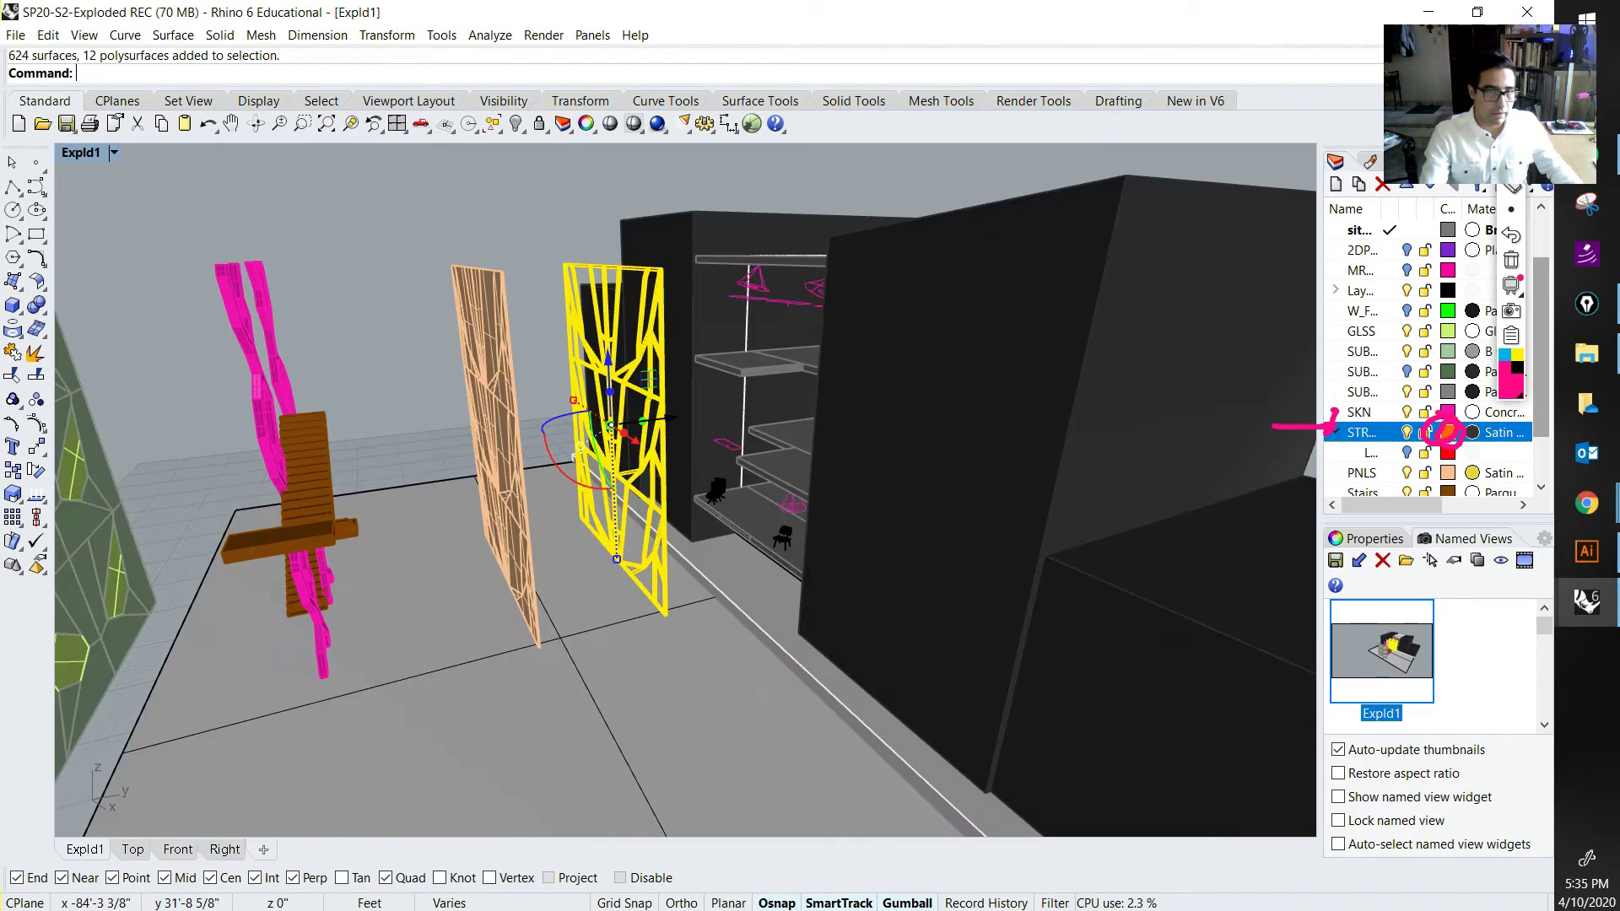
{"action": "type", "text": "Group"}
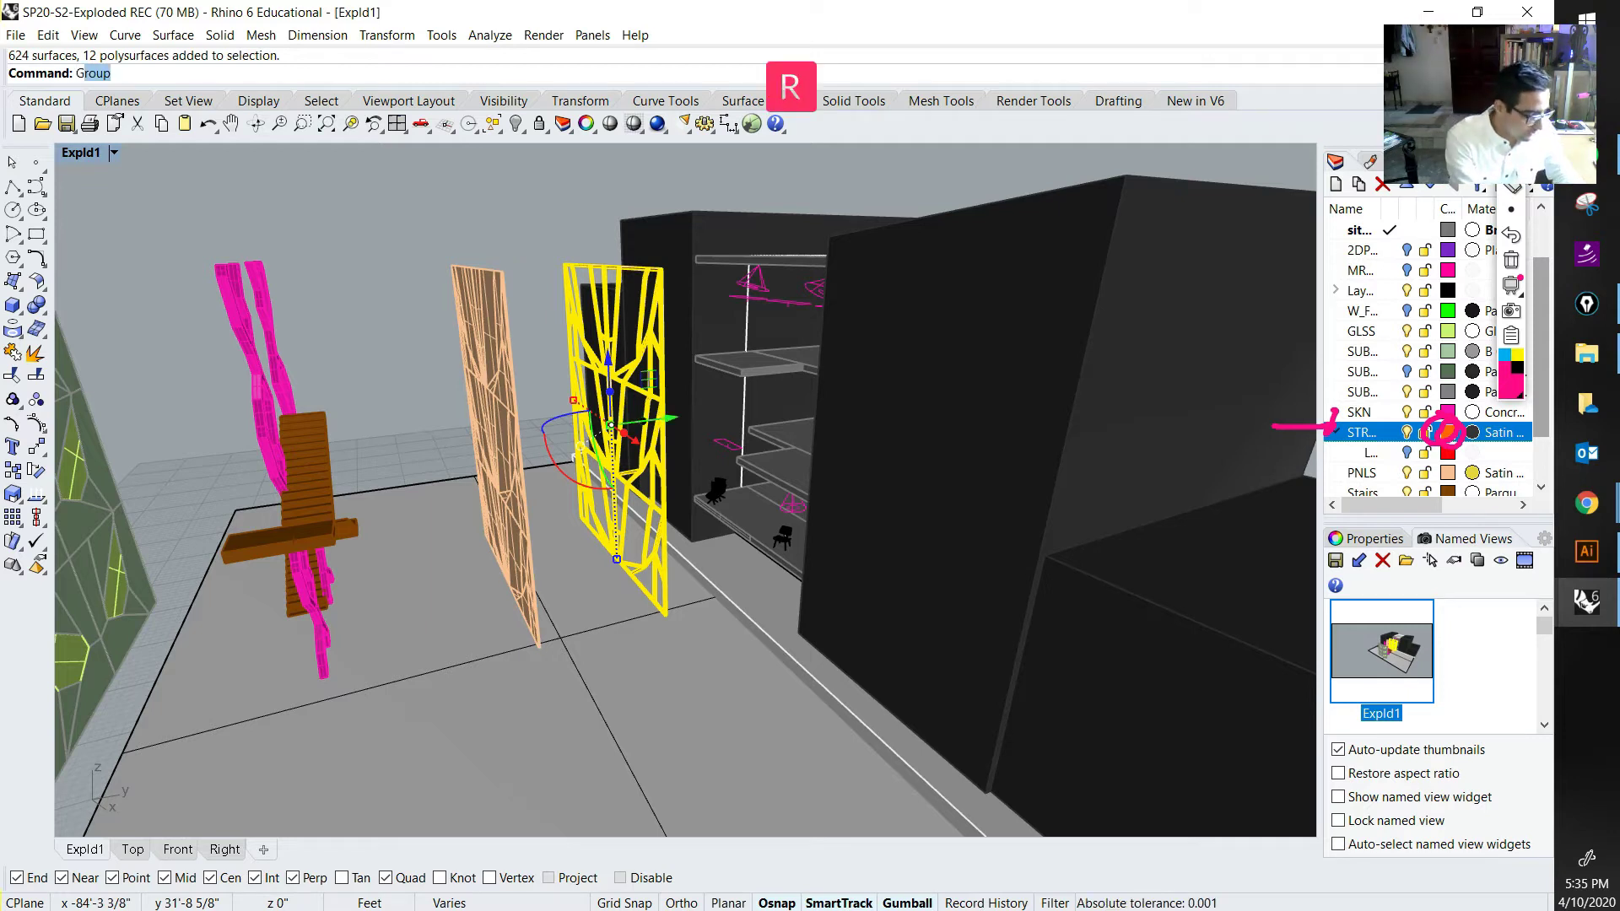
{"action": "key", "text": "Return"}
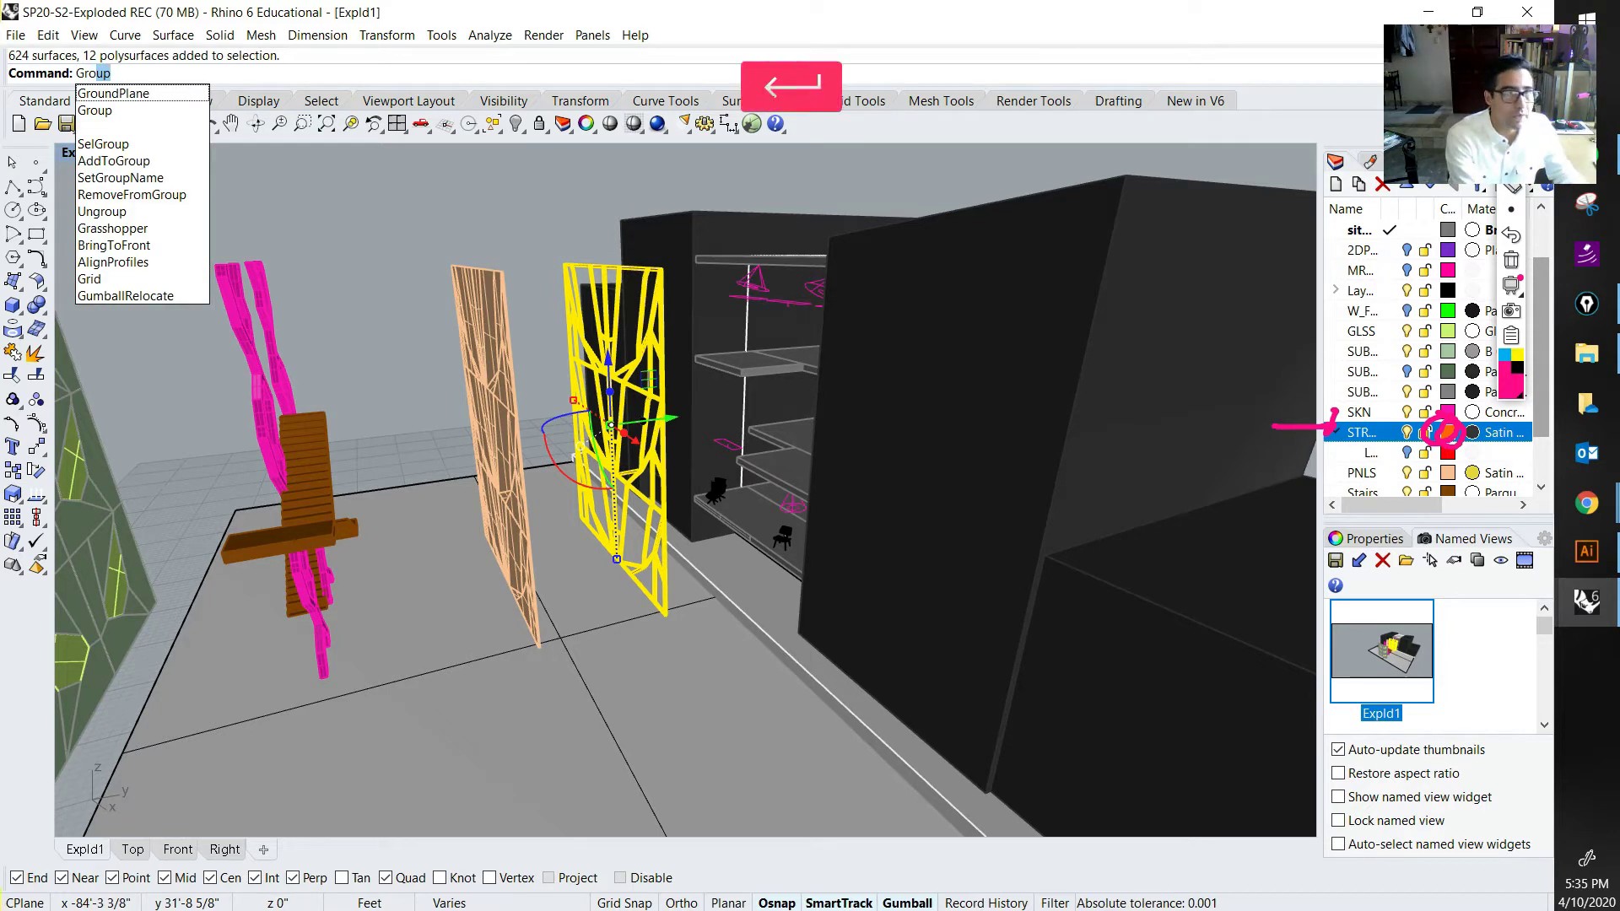
{"action": "key", "text": "Escape"}
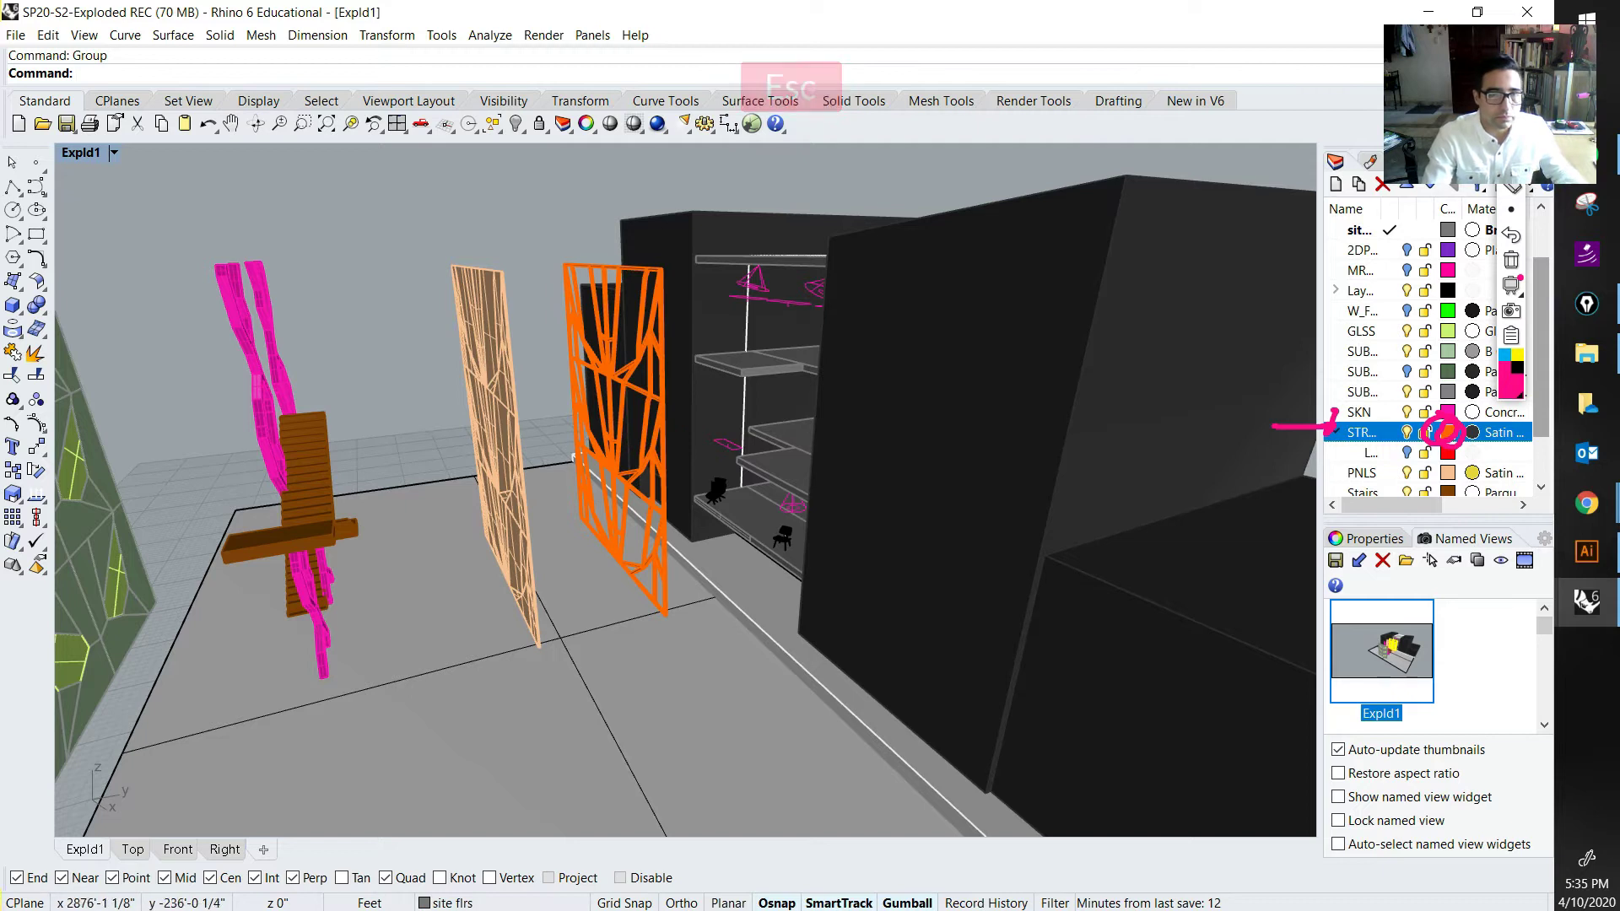
Step: Examine the separation between the green facade, magenta members, tan panels and orange structure from several angles
{"action": "scroll", "coordinate": [539, 362], "scroll_direction": "down", "scroll_amount": 6}
{"action": "right_click_drag", "start_coordinate": [574, 422], "coordinate": [658, 489]}
{"action": "scroll", "coordinate": [540, 422], "scroll_direction": "up", "scroll_amount": 7}
{"action": "right_click_drag", "start_coordinate": [549, 431], "coordinate": [649, 489]}
{"action": "scroll", "coordinate": [540, 413], "scroll_direction": "down", "scroll_amount": 7}
{"action": "right_click_drag", "start_coordinate": [582, 431], "coordinate": [654, 462]}
{"action": "right_click_drag", "start_coordinate": [654, 462], "coordinate": [688, 451], "text": "shift"}
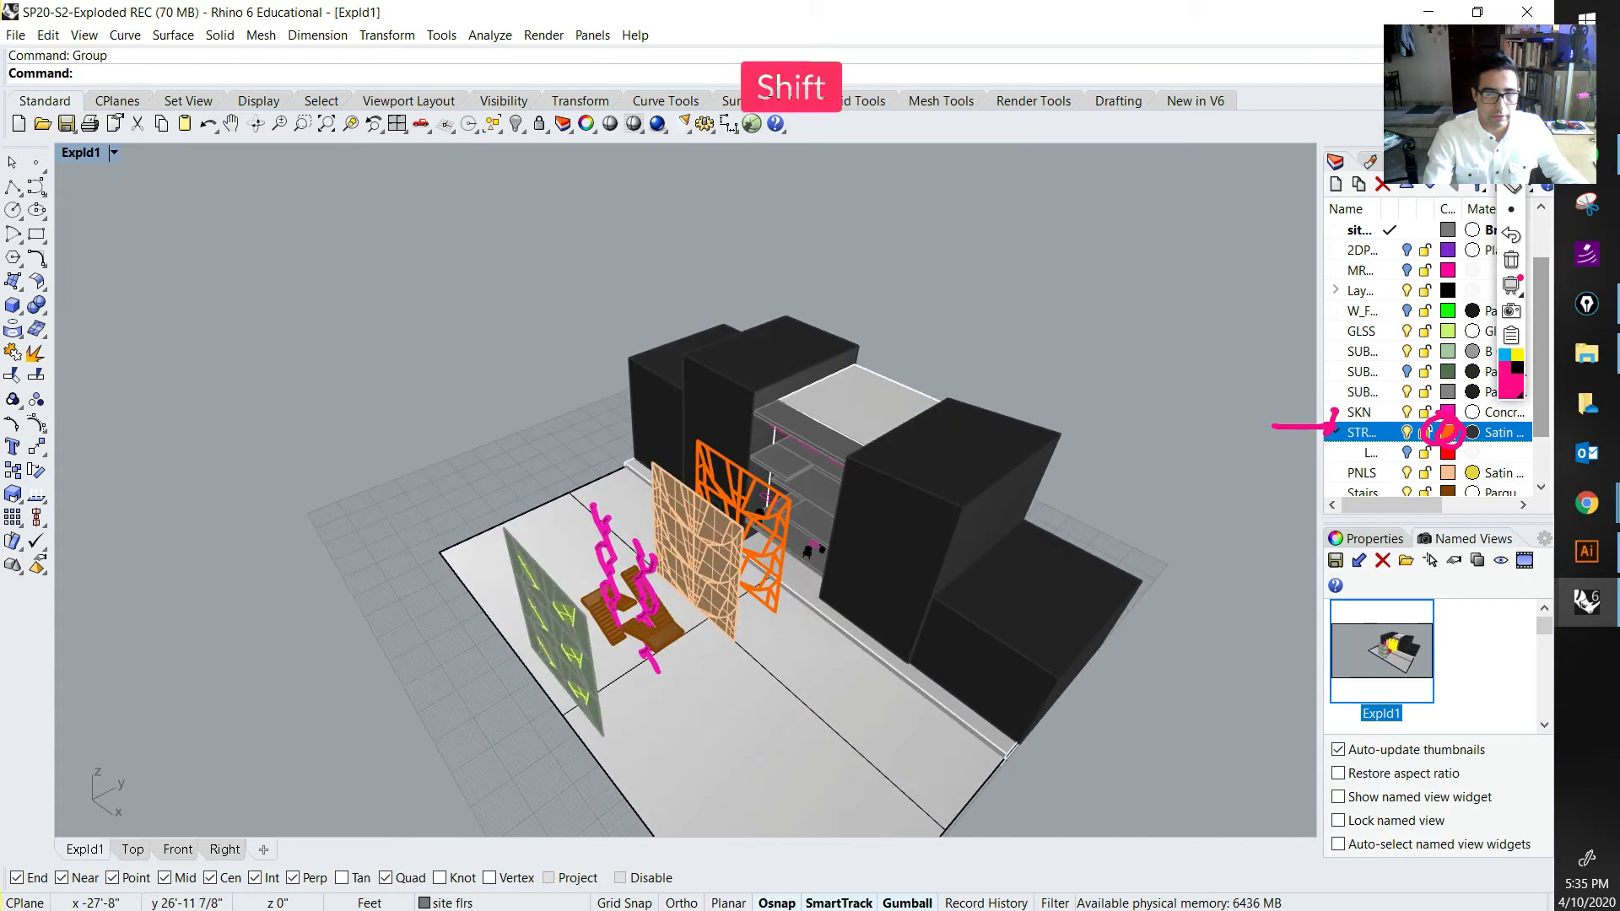
{"action": "right_click_drag", "start_coordinate": [641, 506], "coordinate": [674, 464]}
{"action": "scroll", "coordinate": [645, 540], "scroll_direction": "up", "scroll_amount": 4}
{"action": "right_click_drag", "start_coordinate": [624, 523], "coordinate": [582, 472], "text": "shift"}
{"action": "scroll", "coordinate": [570, 451], "scroll_direction": "up", "scroll_amount": 7}
Step: Compare the green facade with its separated glass, panel and frame layers in the SP20-S2-Exploded PREP reference model, and return to the REC model
{"action": "left_click", "coordinate": [569, 451]}
{"action": "scroll", "coordinate": [570, 451], "scroll_direction": "down", "scroll_amount": 7}
{"action": "scroll", "coordinate": [582, 443], "scroll_direction": "up", "scroll_amount": 3}
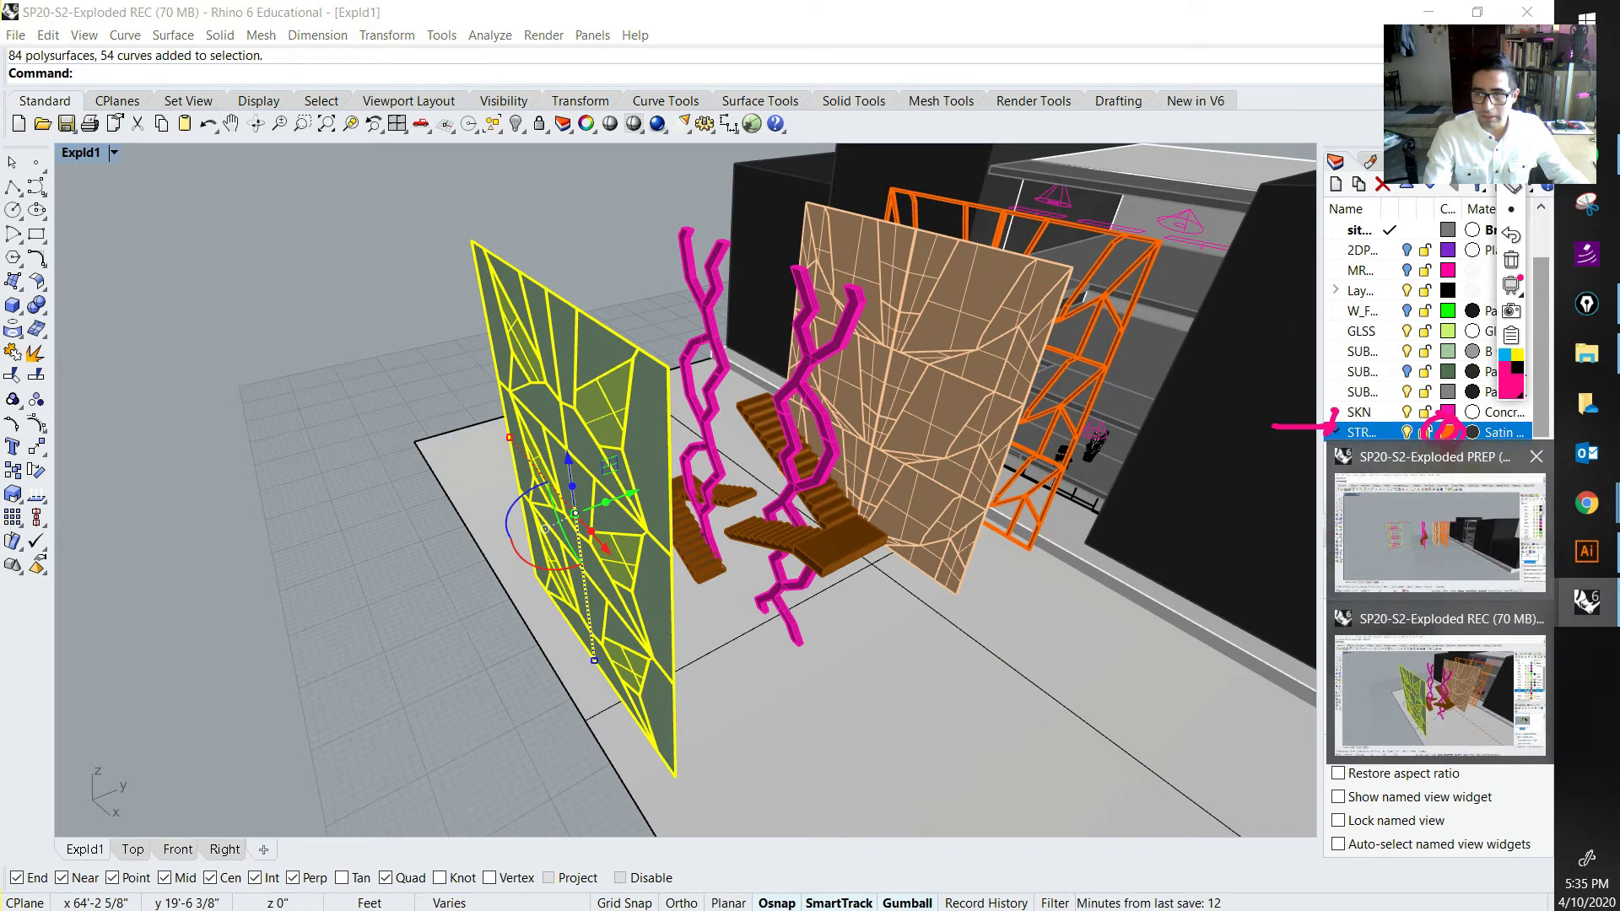
{"action": "left_click", "coordinate": [1439, 528]}
{"action": "scroll", "coordinate": [784, 338], "scroll_direction": "up", "scroll_amount": 5}
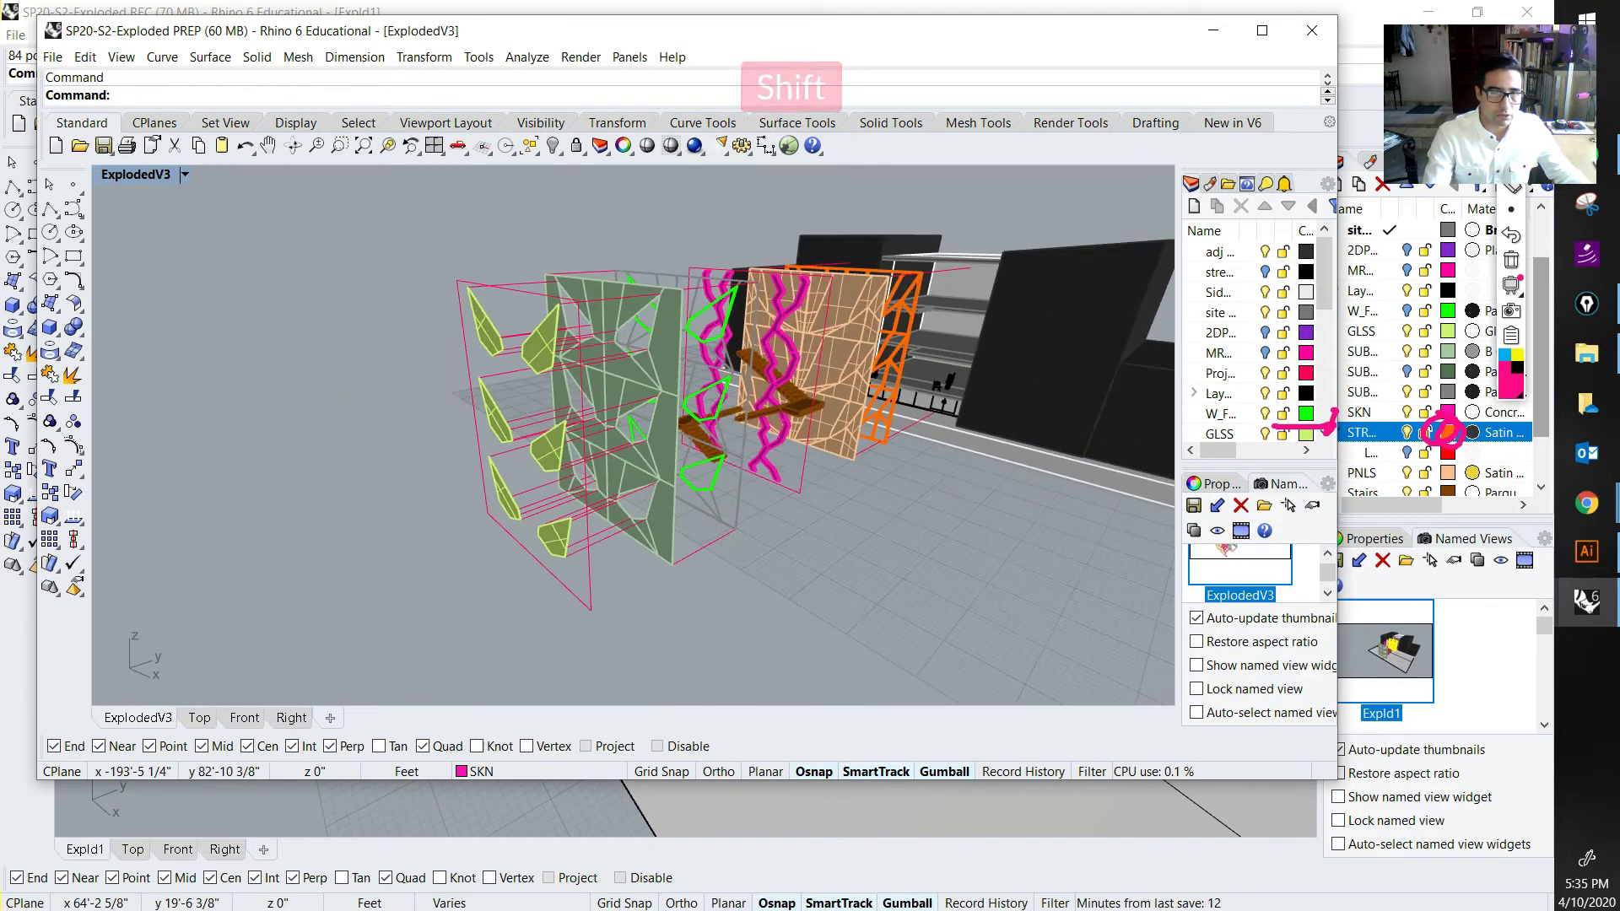
{"action": "right_click_drag", "start_coordinate": [784, 346], "coordinate": [726, 371]}
{"action": "left_click", "coordinate": [727, 420]}
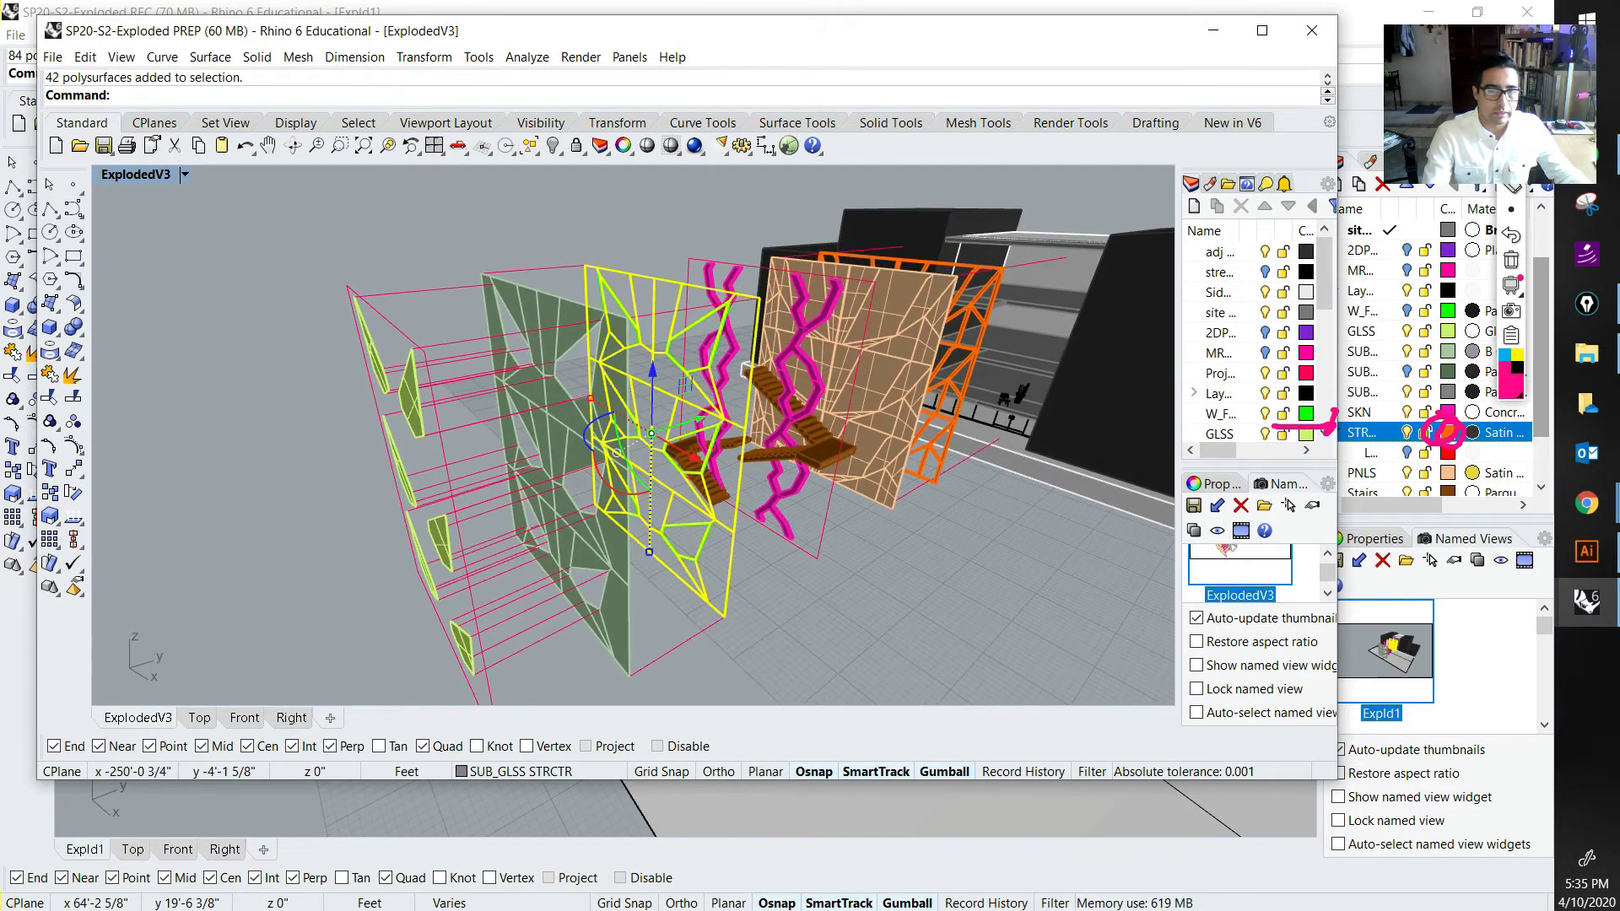
{"action": "left_click", "coordinate": [567, 413]}
{"action": "left_click", "coordinate": [389, 511]}
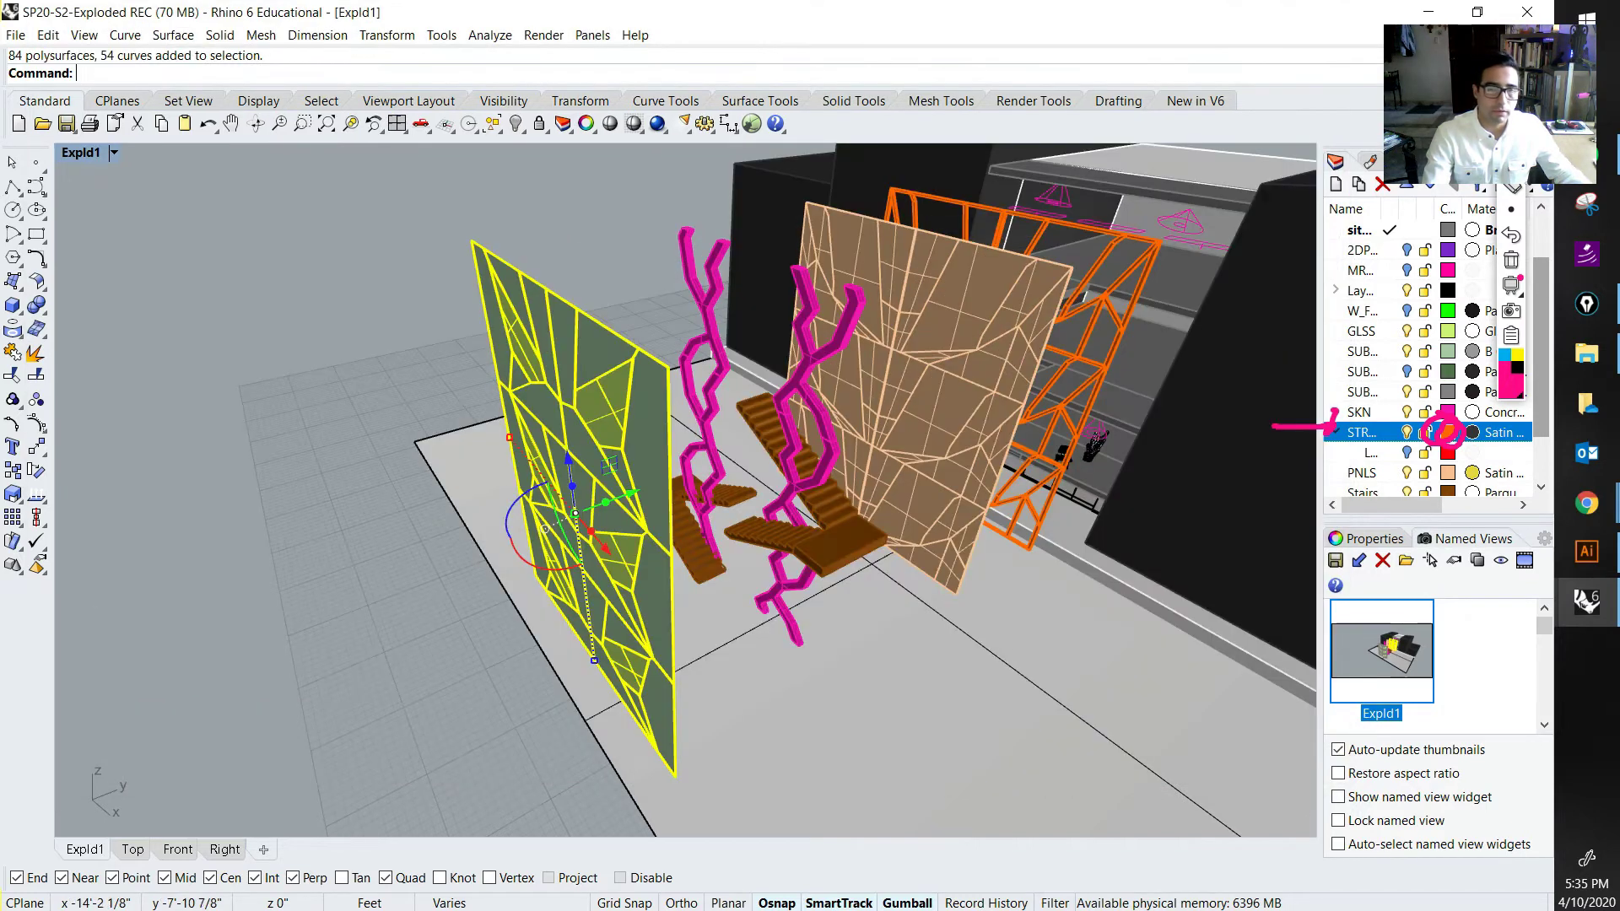
Step: Ungroup the green facade assembly in the REC model and deselect it
{"action": "key", "text": "Escape"}
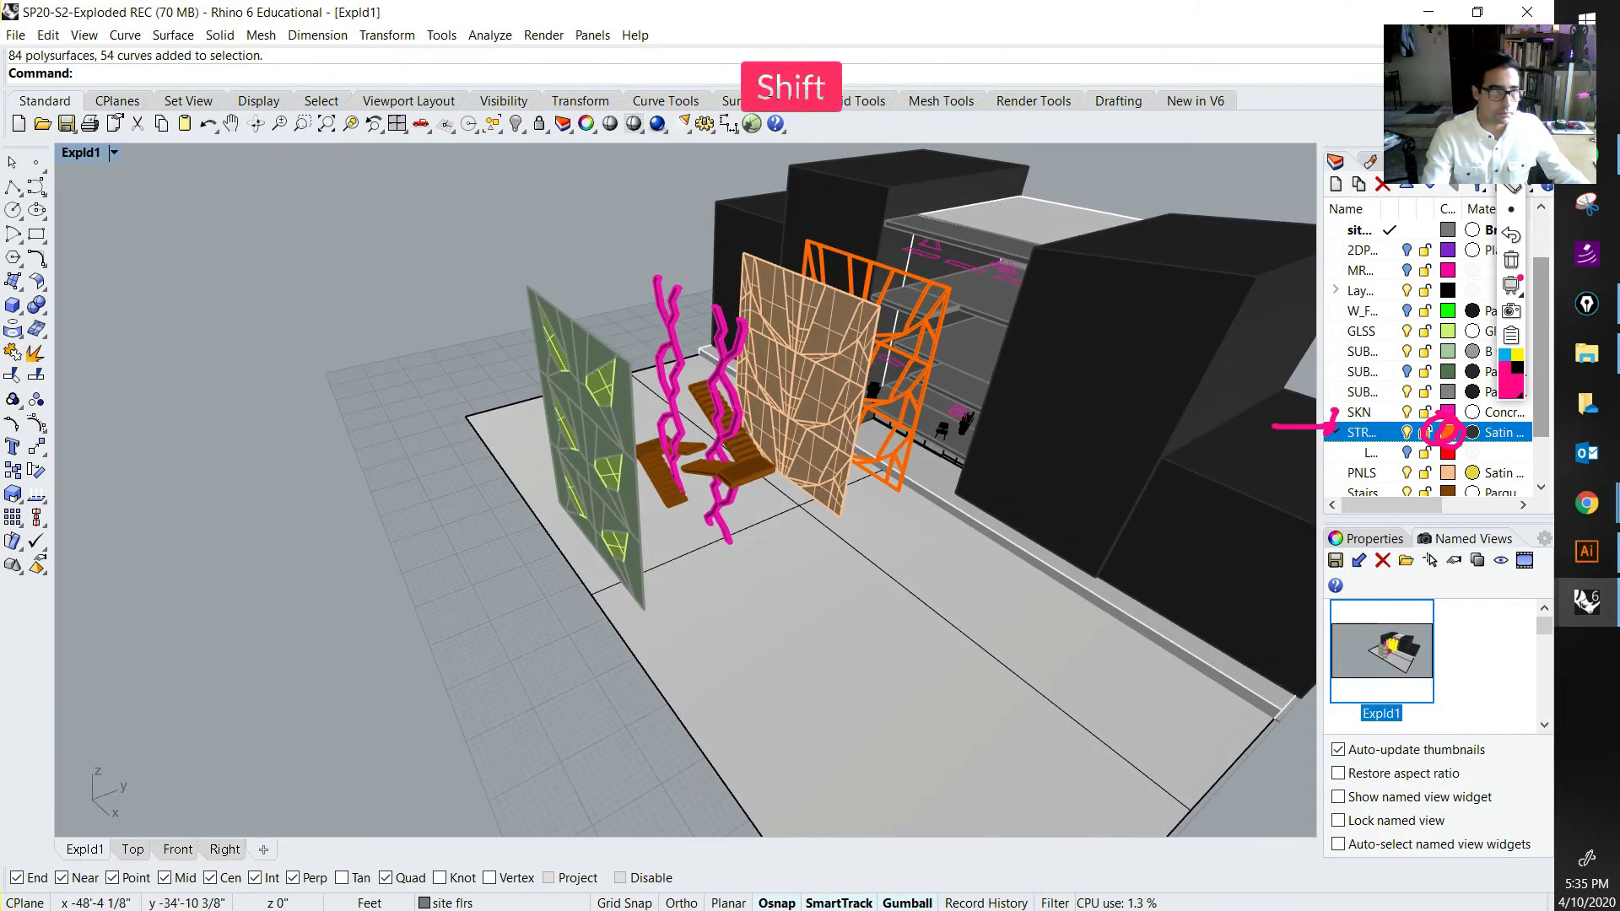
{"action": "right_click_drag", "start_coordinate": [602, 379], "coordinate": [619, 413], "text": "shift"}
{"action": "scroll", "coordinate": [618, 413], "scroll_direction": "up", "scroll_amount": 4}
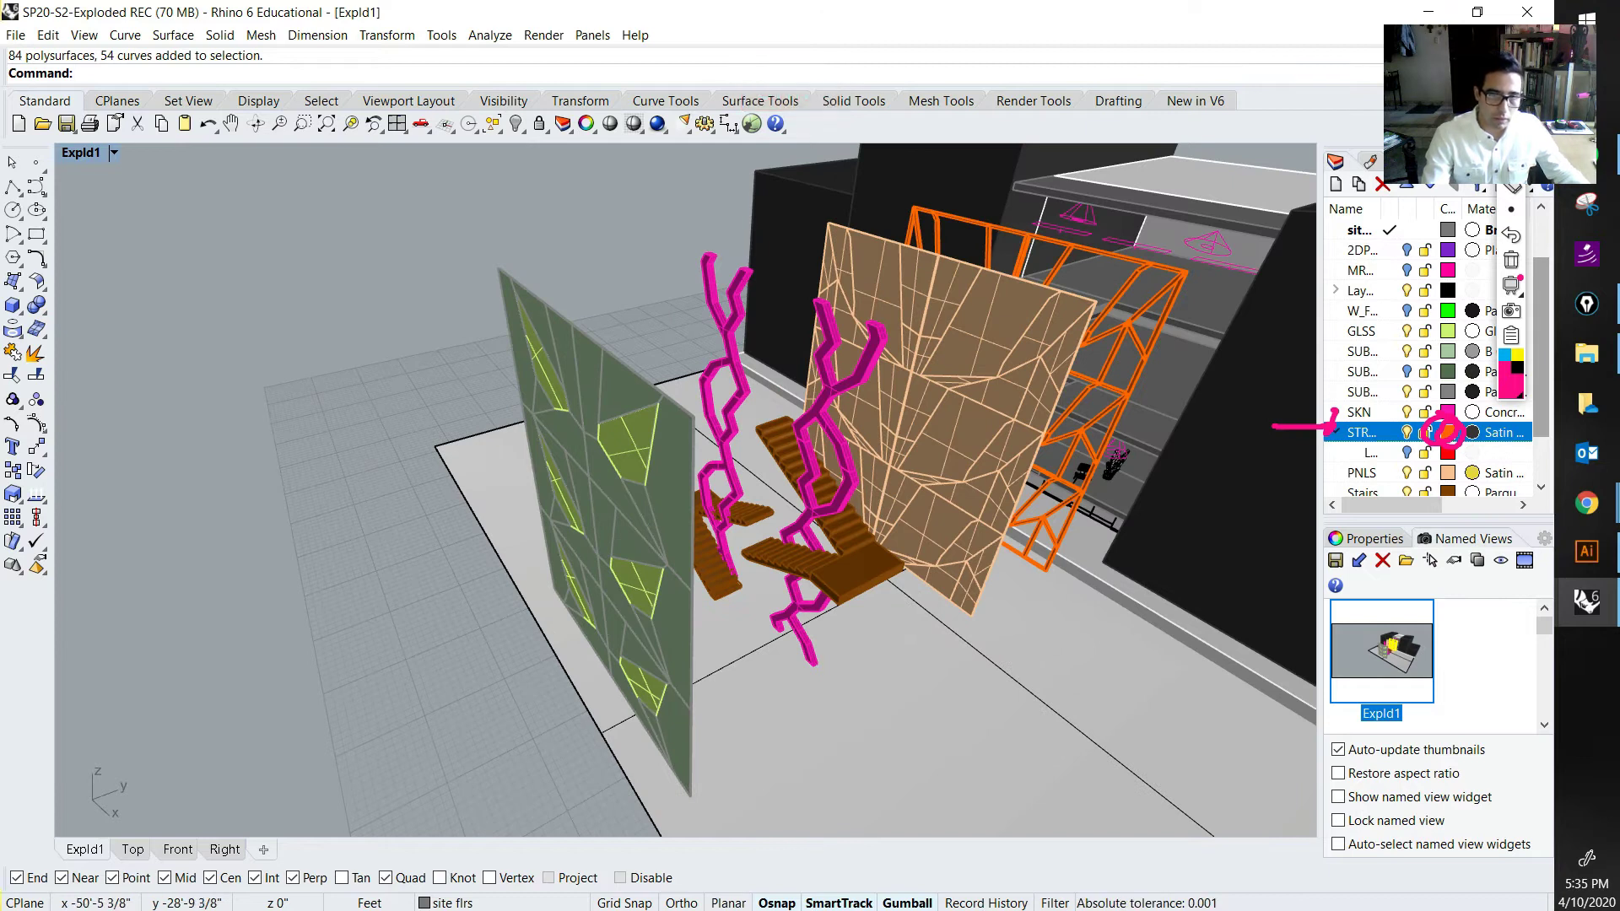
{"action": "left_click", "coordinate": [623, 507]}
{"action": "key", "text": "ctrl+shift+g"}
{"action": "key", "text": "Return"}
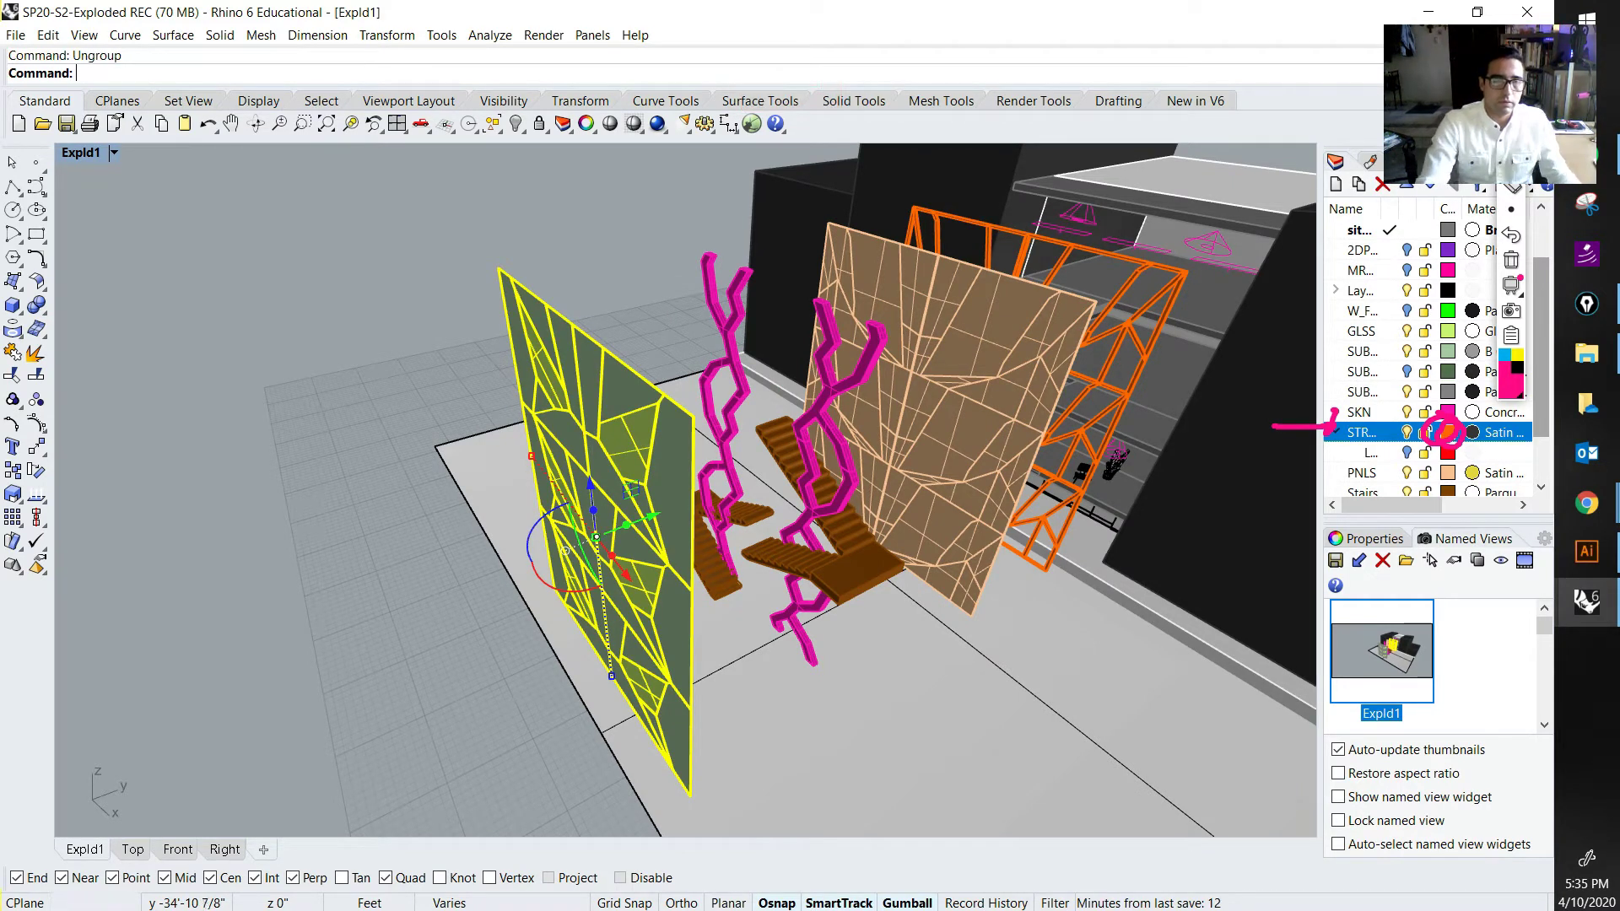
{"action": "key", "text": "Escape"}
Step: Examine the ungrouped green facade up close and check which layer its individual pieces are on
{"action": "scroll", "coordinate": [675, 422], "scroll_direction": "up", "scroll_amount": 3}
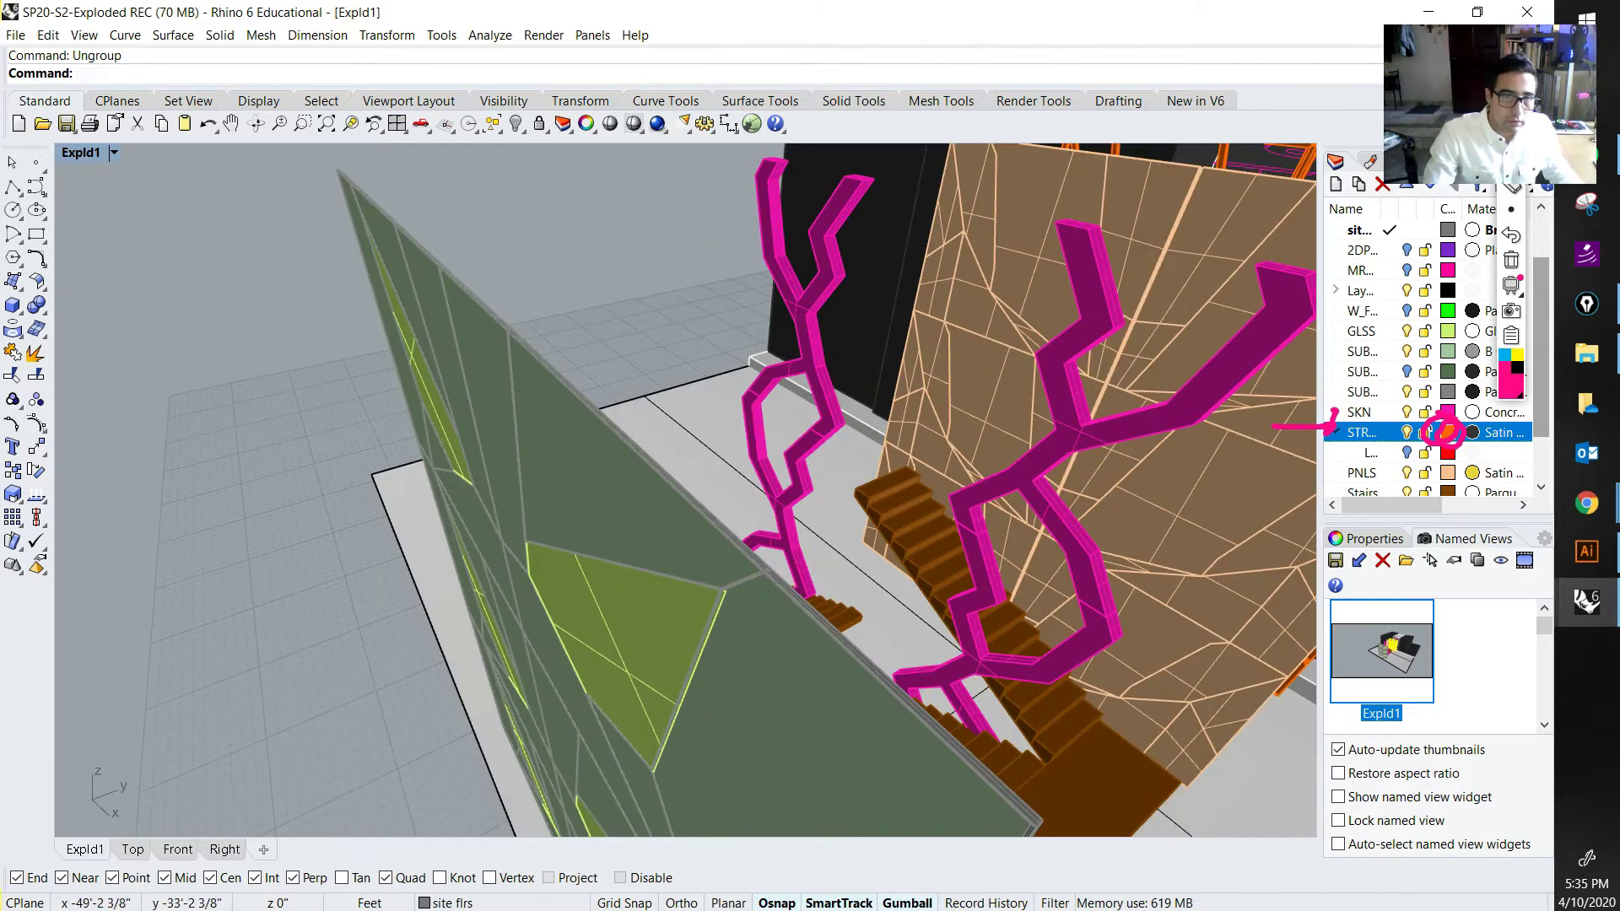
{"action": "left_click", "coordinate": [563, 562]}
{"action": "key", "text": "Escape"}
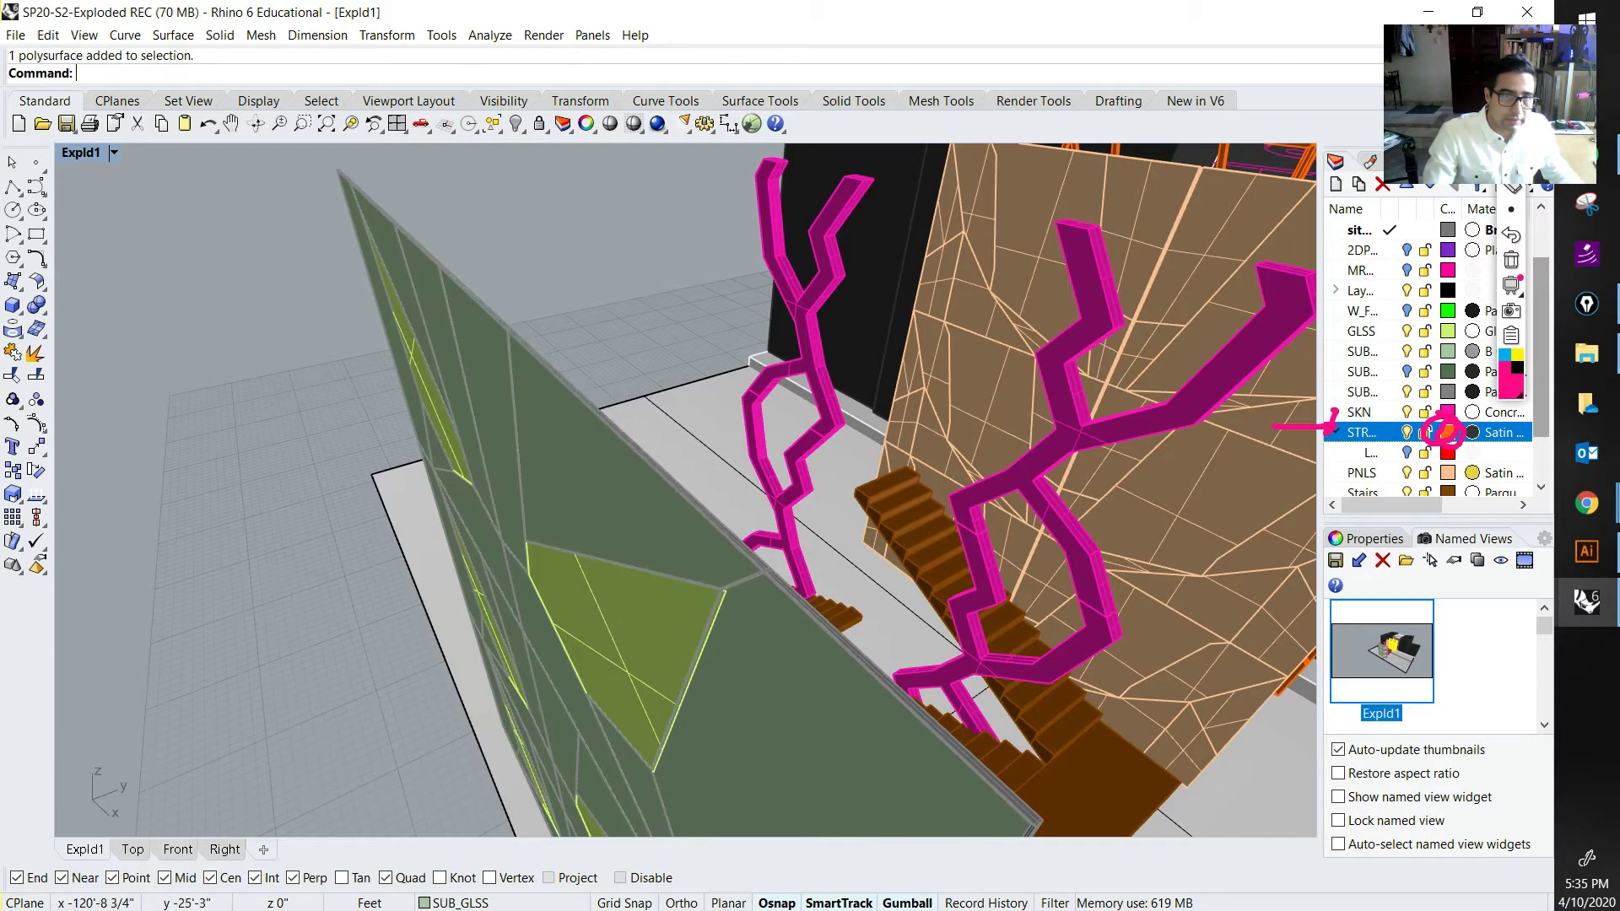
{"action": "scroll", "coordinate": [641, 422], "scroll_direction": "down", "scroll_amount": 6}
{"action": "right_click_drag", "start_coordinate": [675, 489], "coordinate": [652, 411]}
{"action": "scroll", "coordinate": [658, 380], "scroll_direction": "up", "scroll_amount": 5}
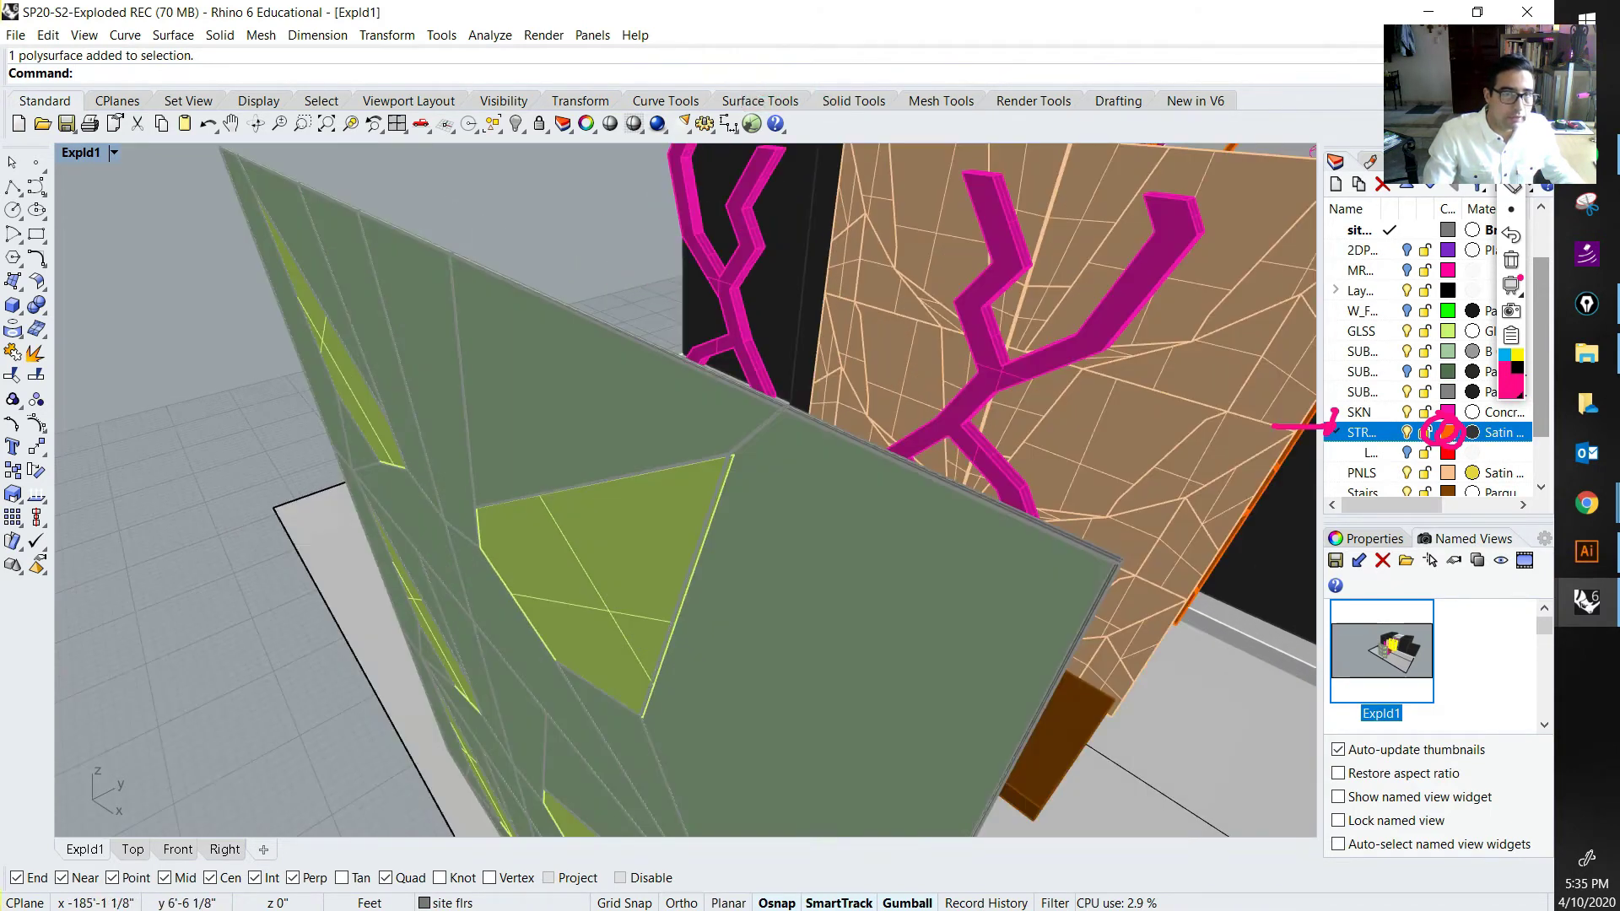
{"action": "scroll", "coordinate": [658, 371], "scroll_direction": "up", "scroll_amount": 1}
{"action": "scroll", "coordinate": [624, 338], "scroll_direction": "down", "scroll_amount": 1}
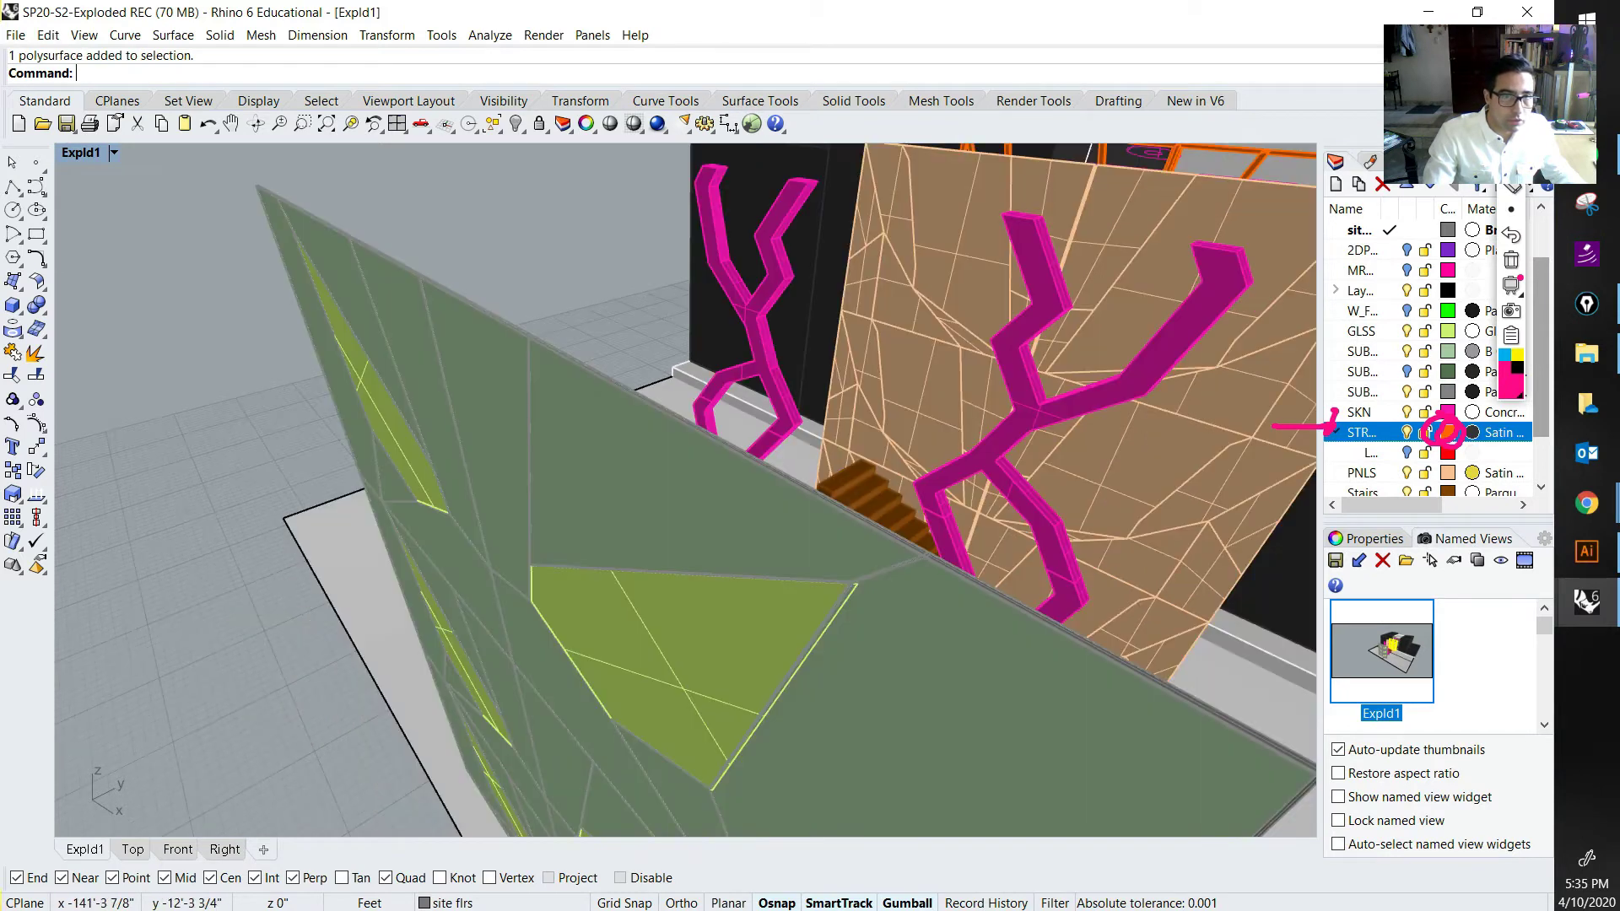
Step: Try to move one frame polysurface of the green facade outward along Y, and undo the move
{"action": "left_click", "coordinate": [448, 288]}
{"action": "left_click", "coordinate": [532, 358]}
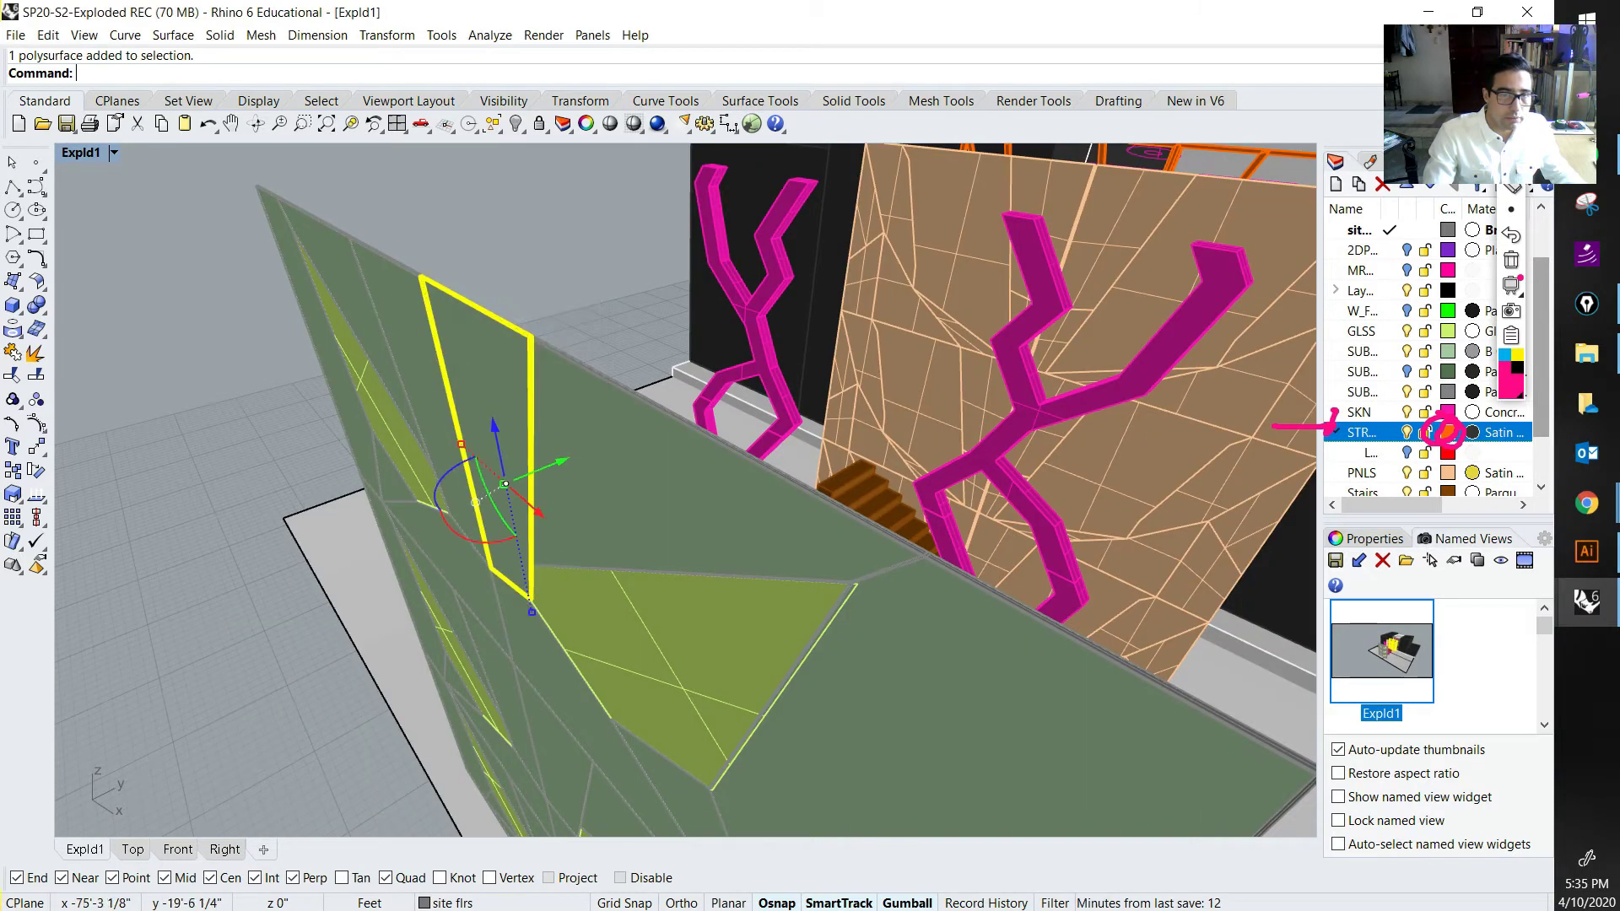
{"action": "scroll", "coordinate": [784, 489], "scroll_direction": "down", "scroll_amount": 2}
{"action": "scroll", "coordinate": [509, 408], "scroll_direction": "up", "scroll_amount": 4}
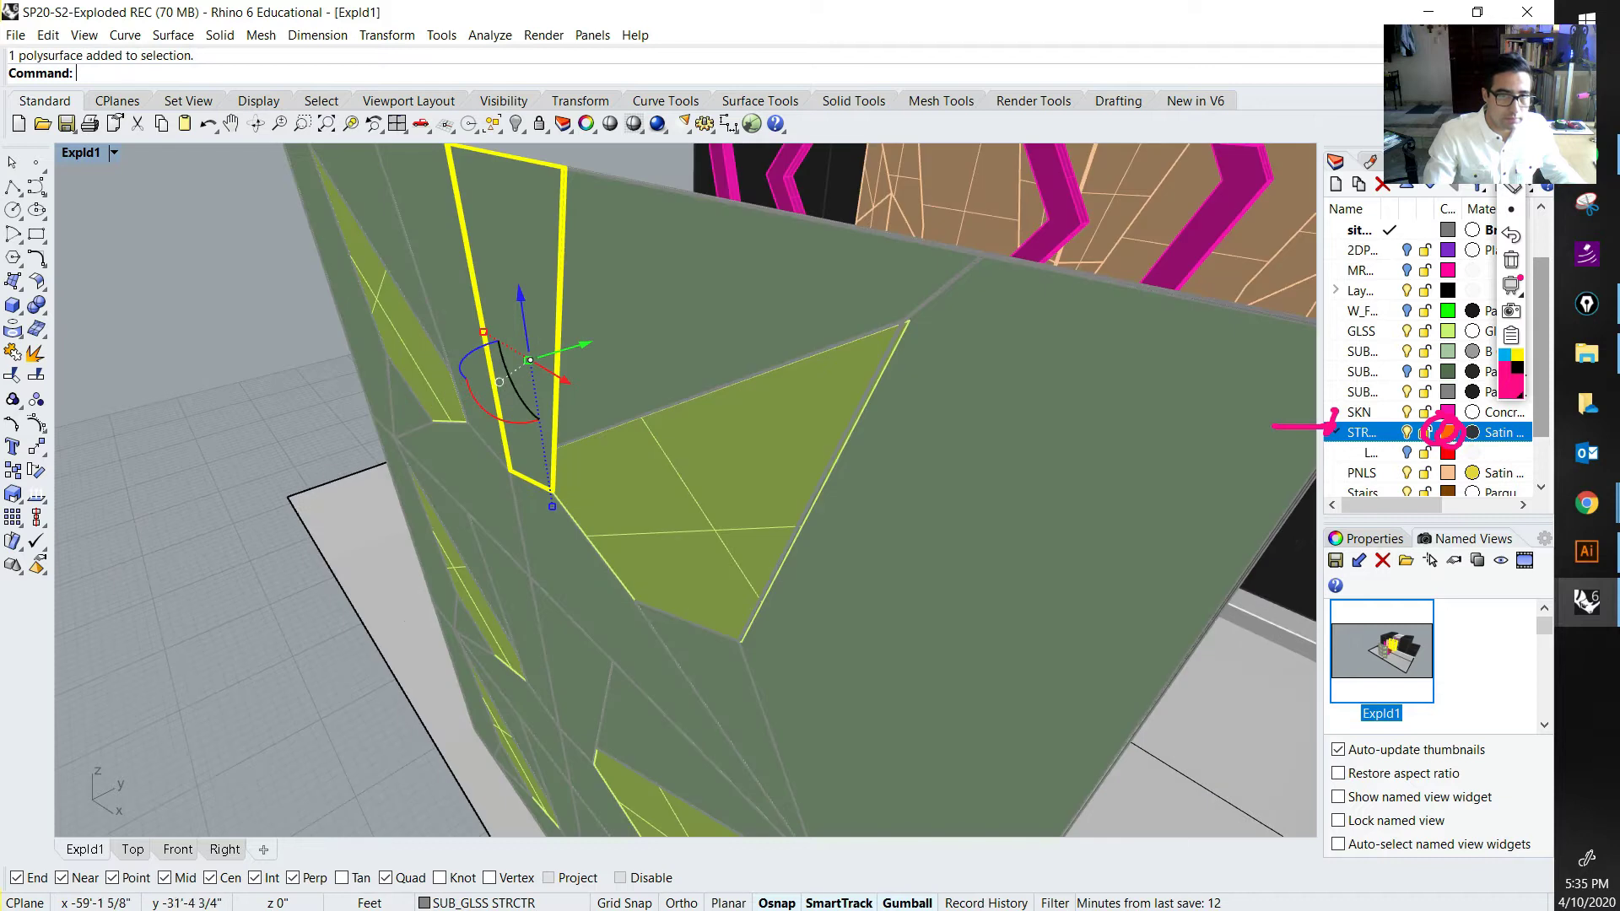
{"action": "left_click_drag", "start_coordinate": [582, 344], "coordinate": [466, 381]}
{"action": "key", "text": "ctrl+z"}
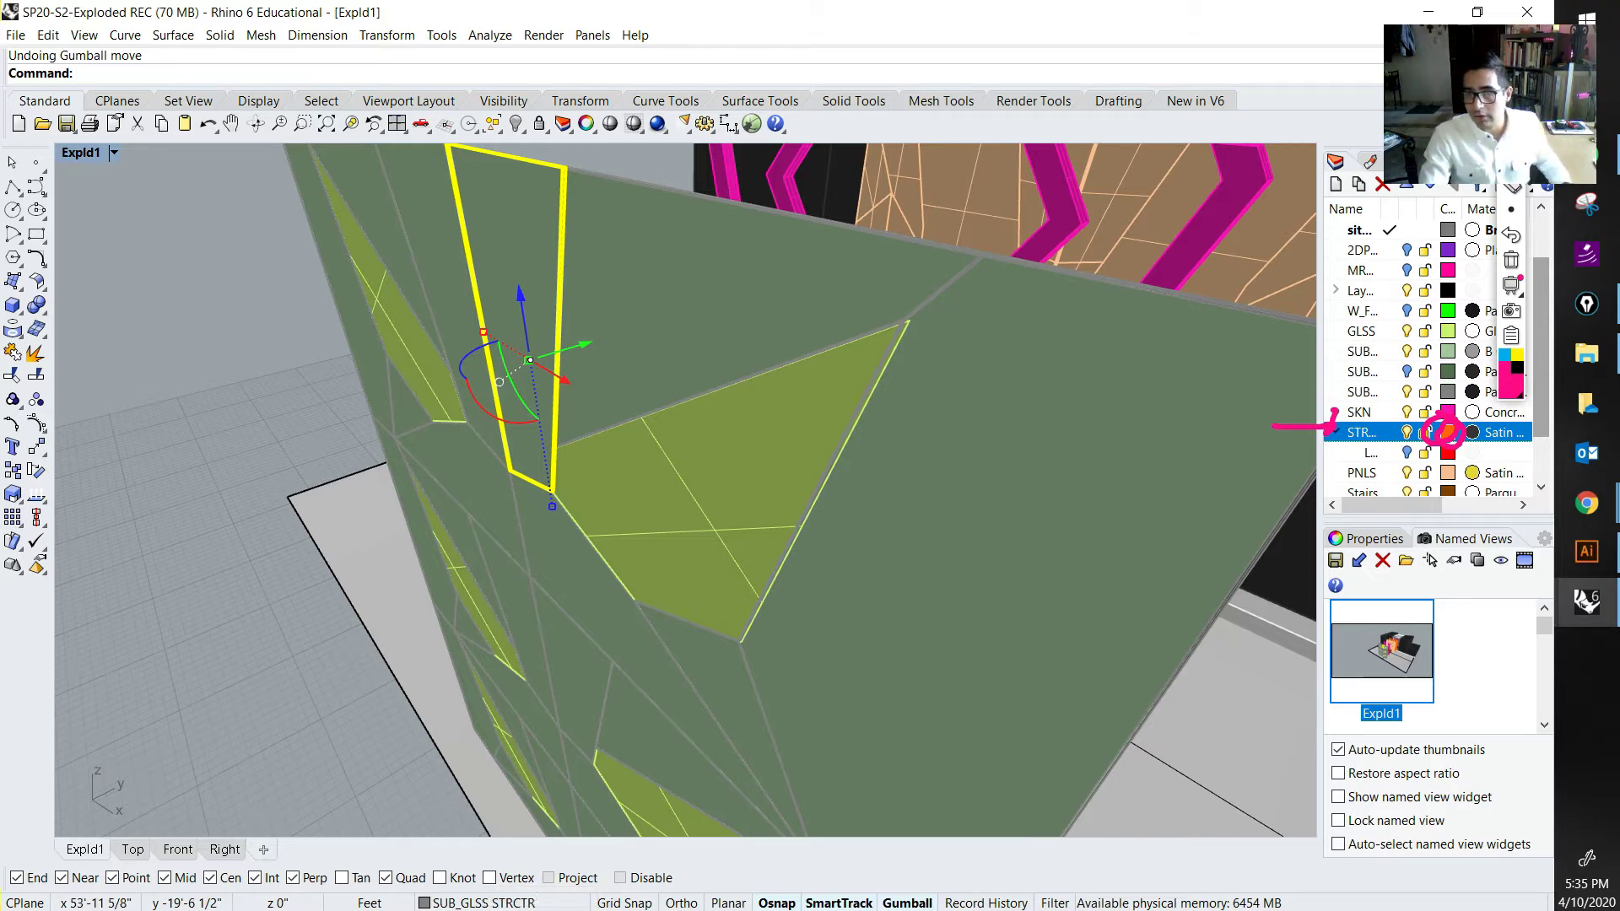
Step: Select all objects on the SUB_GLSS STRCTR layer and group them
{"action": "left_click", "coordinate": [1511, 260]}
{"action": "left_click_drag", "start_coordinate": [1540, 339], "coordinate": [1540, 353]}
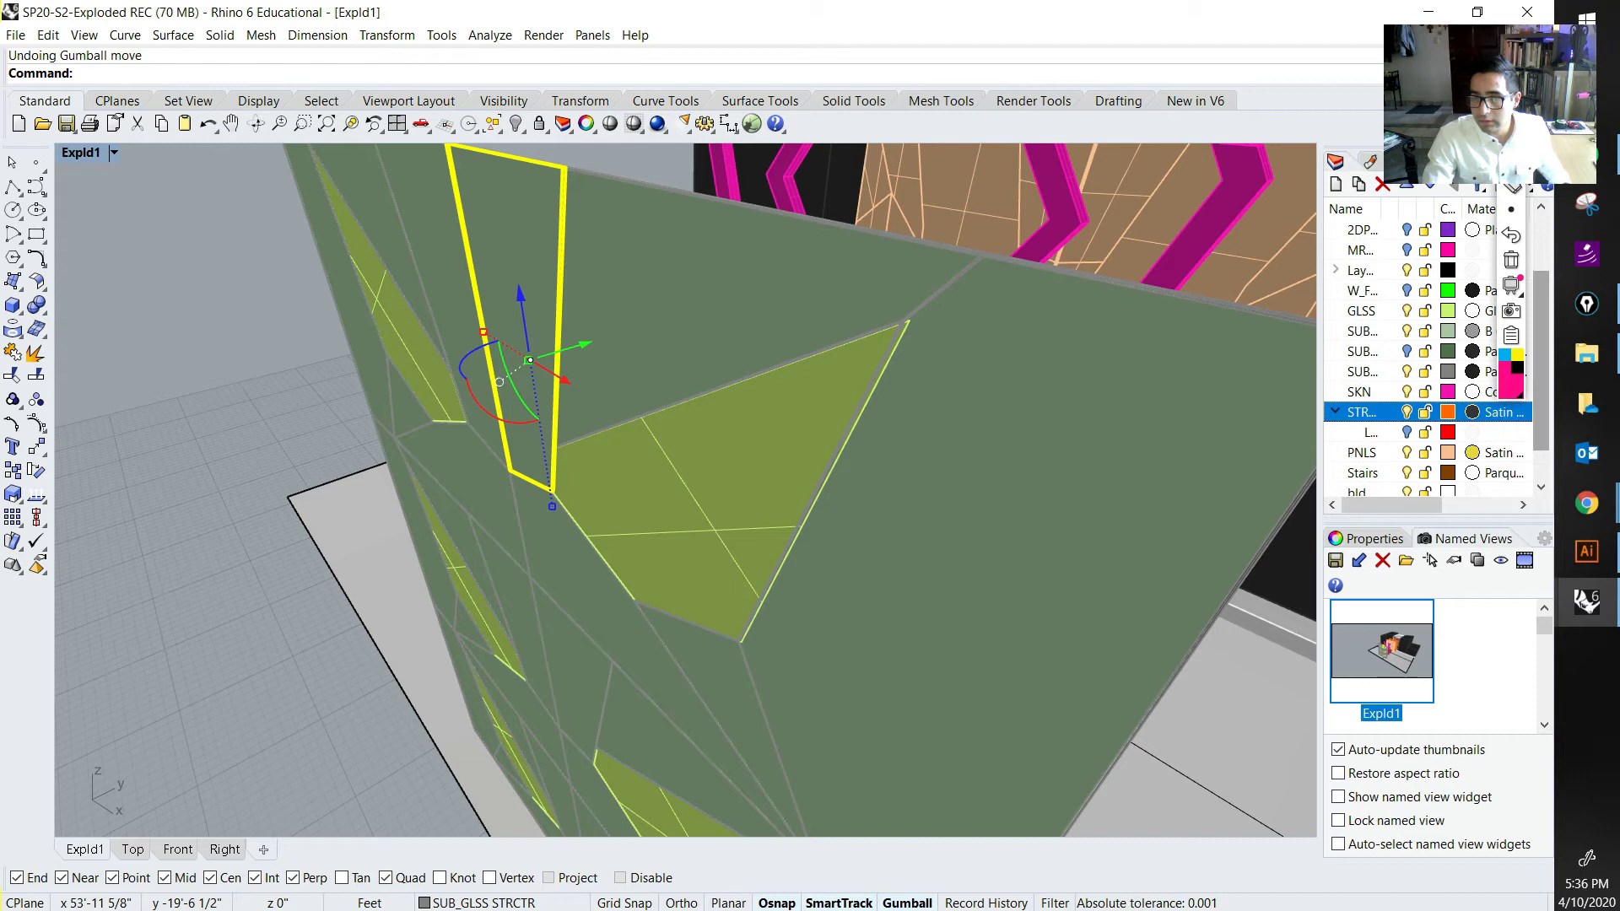
{"action": "left_click", "coordinate": [1361, 353]}
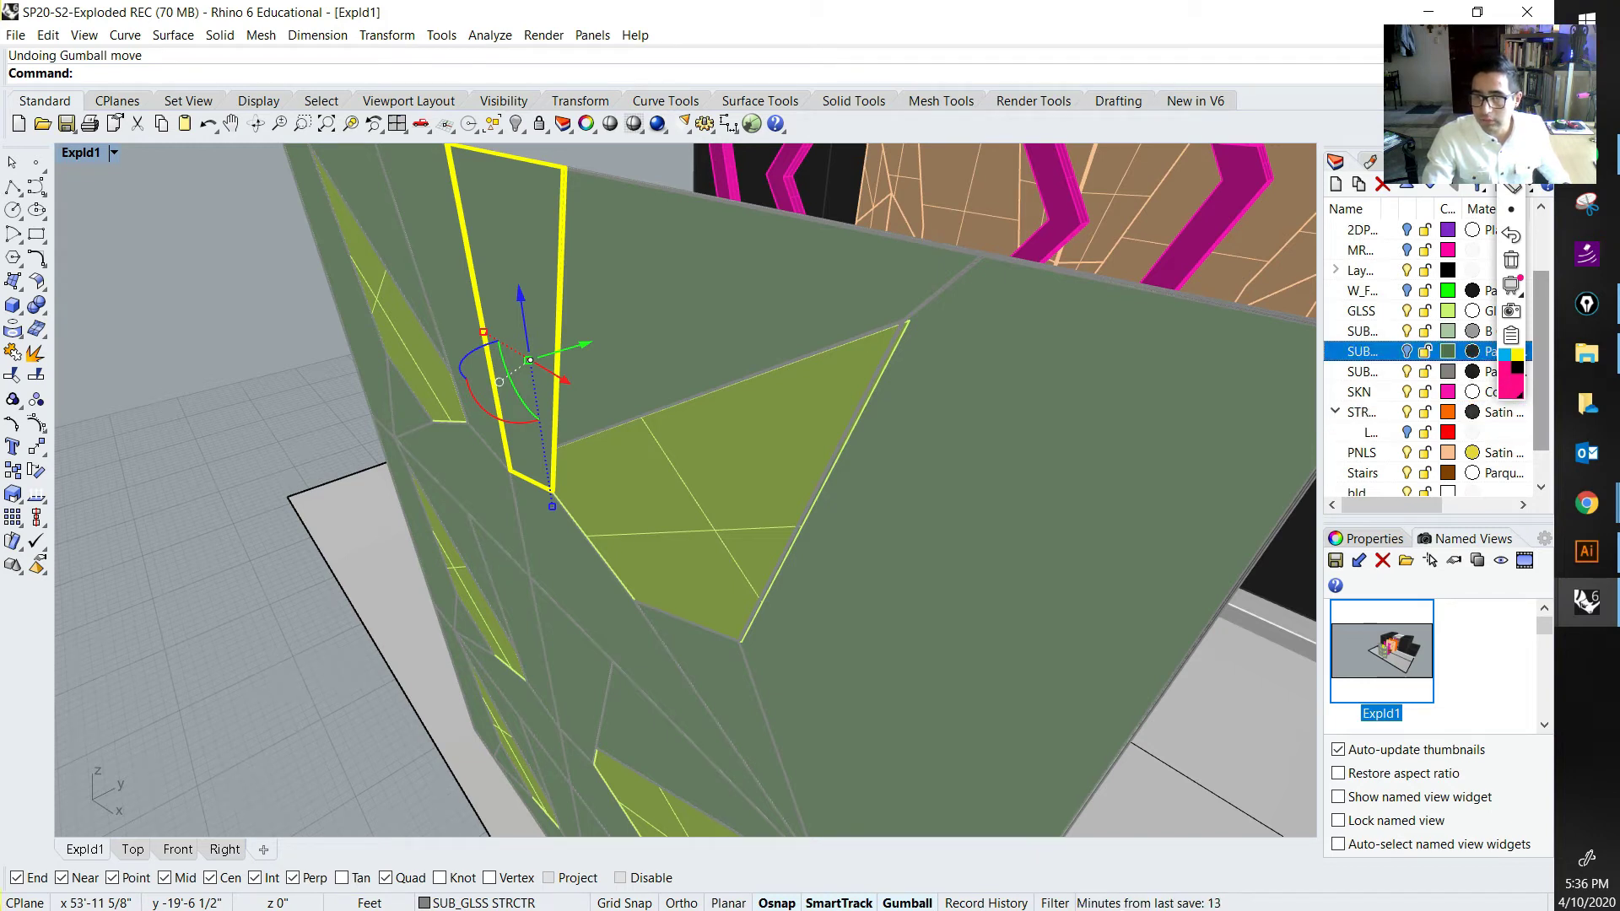
{"action": "left_click", "coordinate": [1370, 371]}
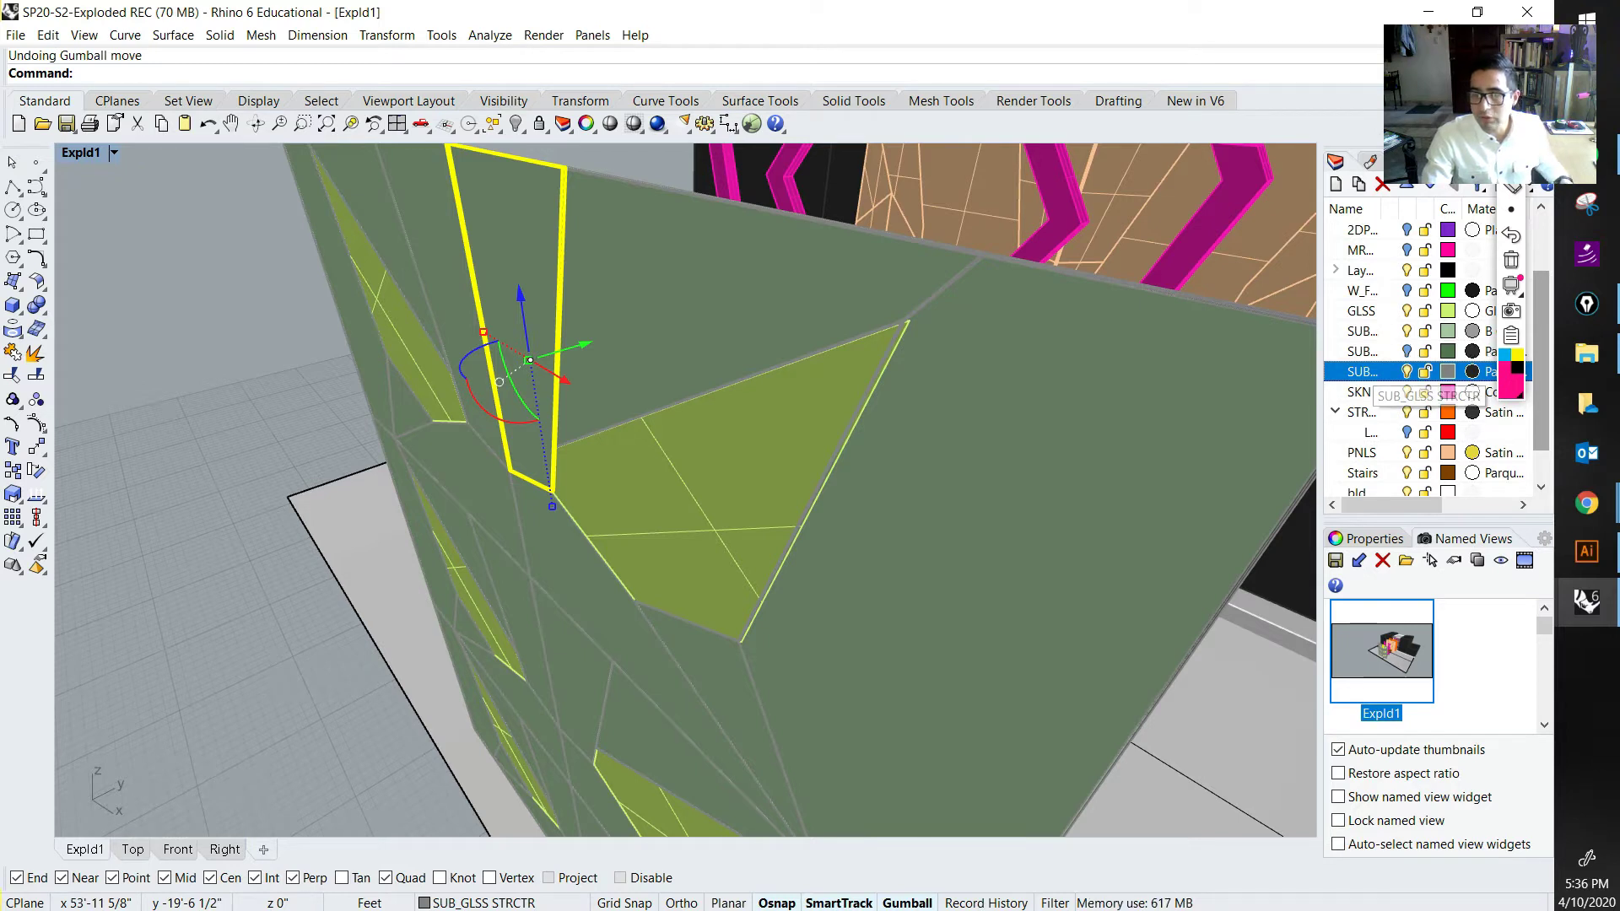
{"action": "right_click", "coordinate": [1370, 371]}
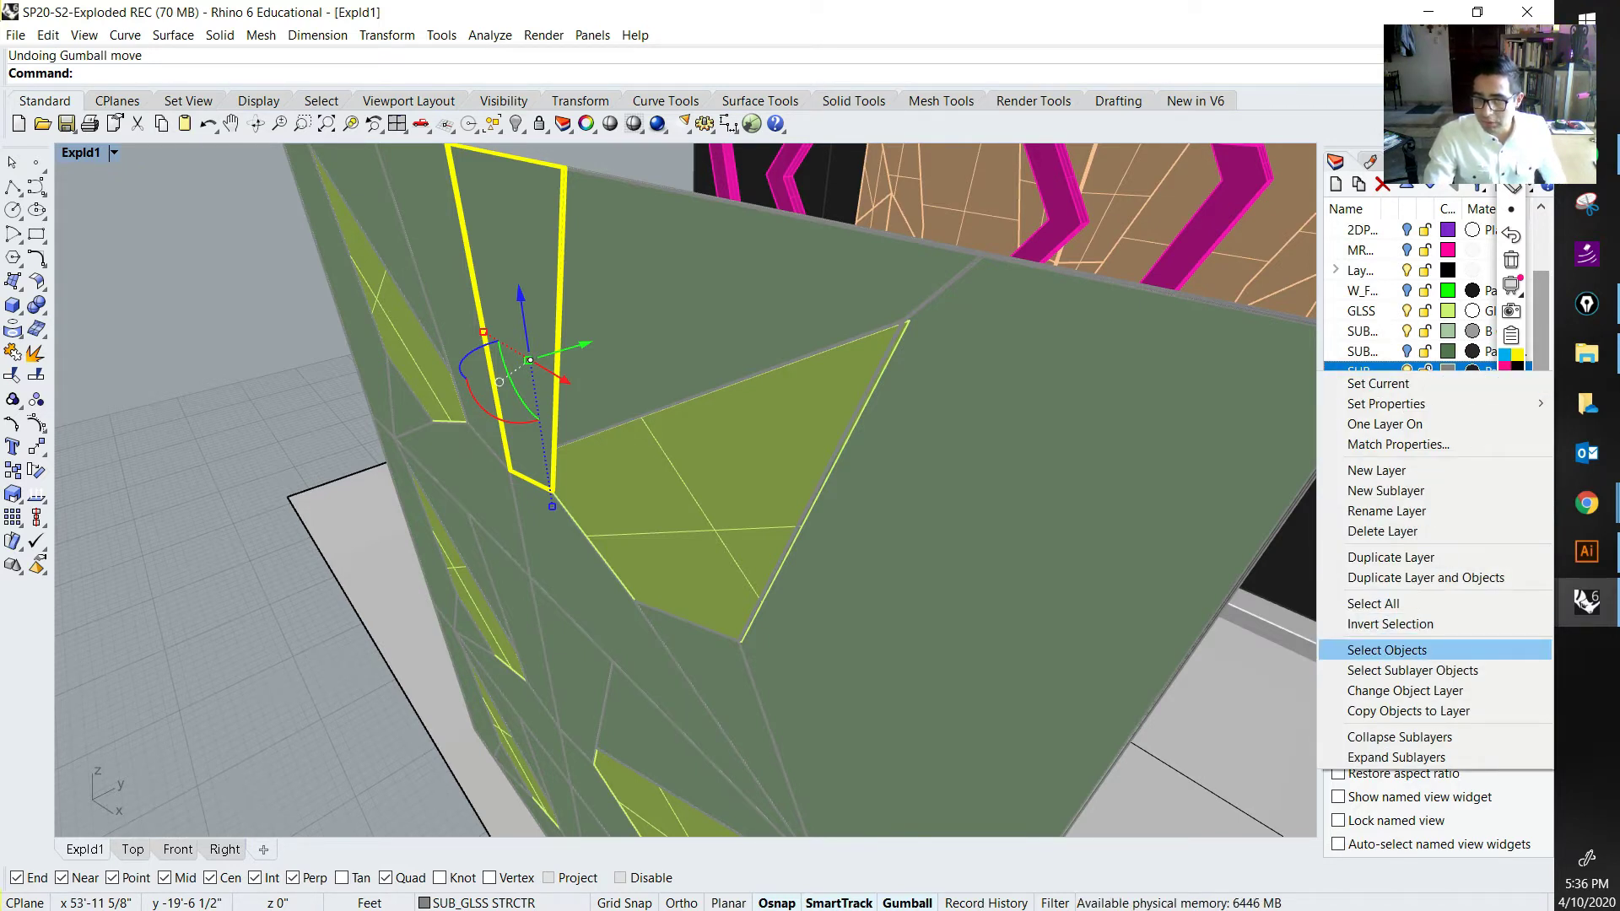
{"action": "left_click", "coordinate": [1392, 649]}
{"action": "type", "text": "group"}
{"action": "key", "text": "Return"}
{"action": "scroll", "coordinate": [801, 523], "scroll_direction": "up", "scroll_amount": 4}
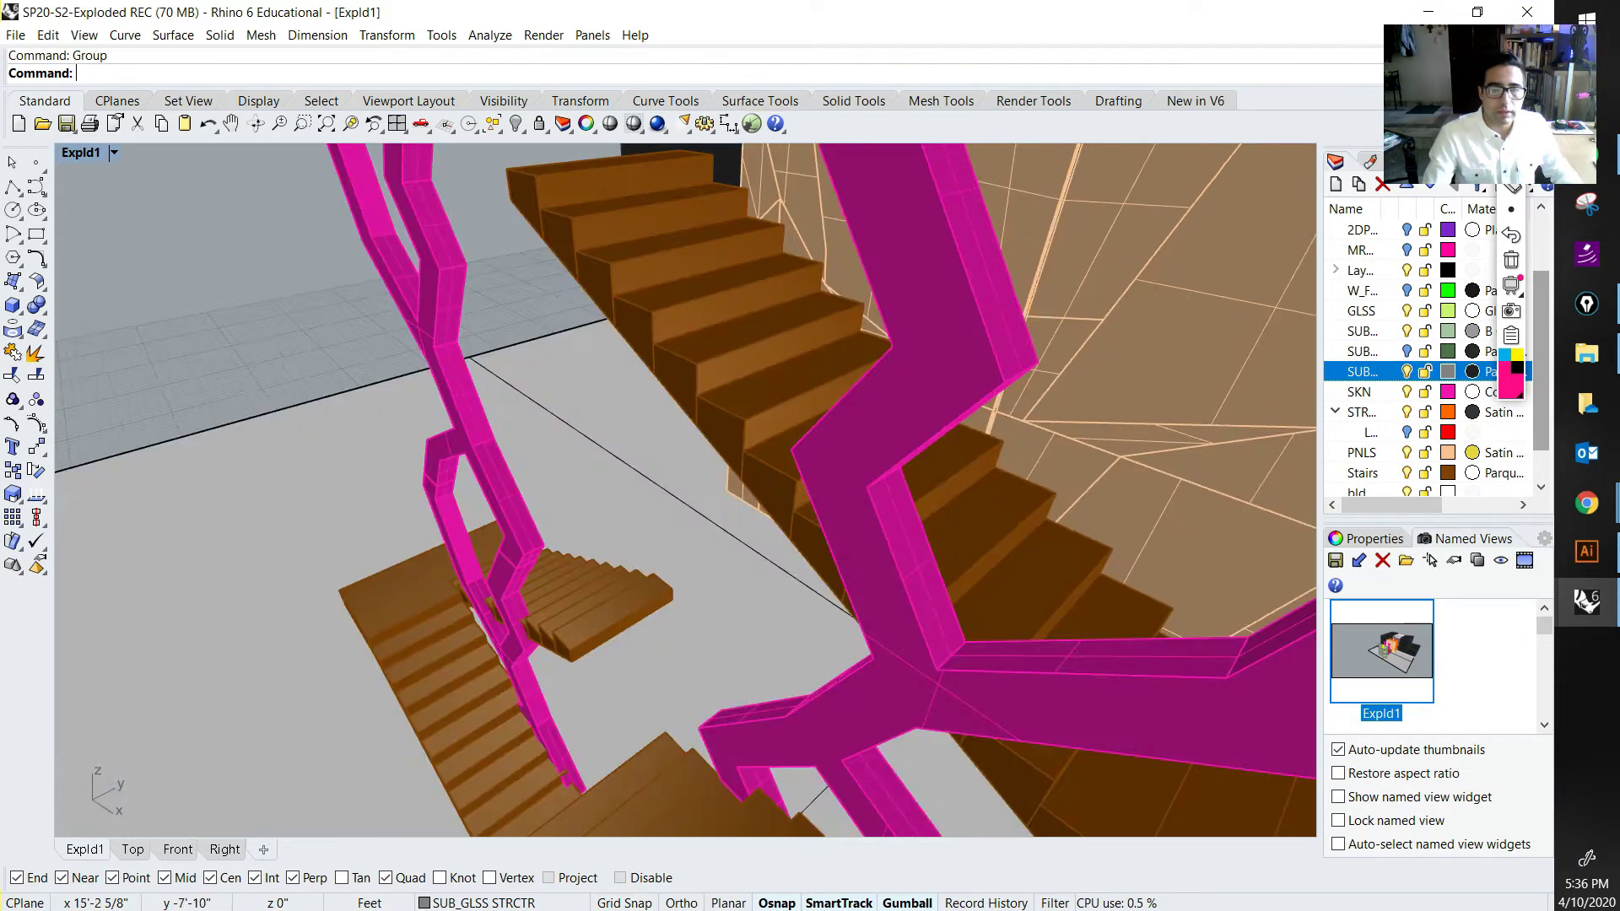
Step: Compare the selected facade frame with the separated frame, panel and glass layers in the SP20-S2-Exploded PREP model, and return to the REC model
{"action": "scroll", "coordinate": [802, 522], "scroll_direction": "down", "scroll_amount": 12}
{"action": "right_click_drag", "start_coordinate": [820, 519], "coordinate": [717, 506]}
{"action": "scroll", "coordinate": [756, 506], "scroll_direction": "up", "scroll_amount": 5}
{"action": "scroll", "coordinate": [717, 506], "scroll_direction": "up", "scroll_amount": 3}
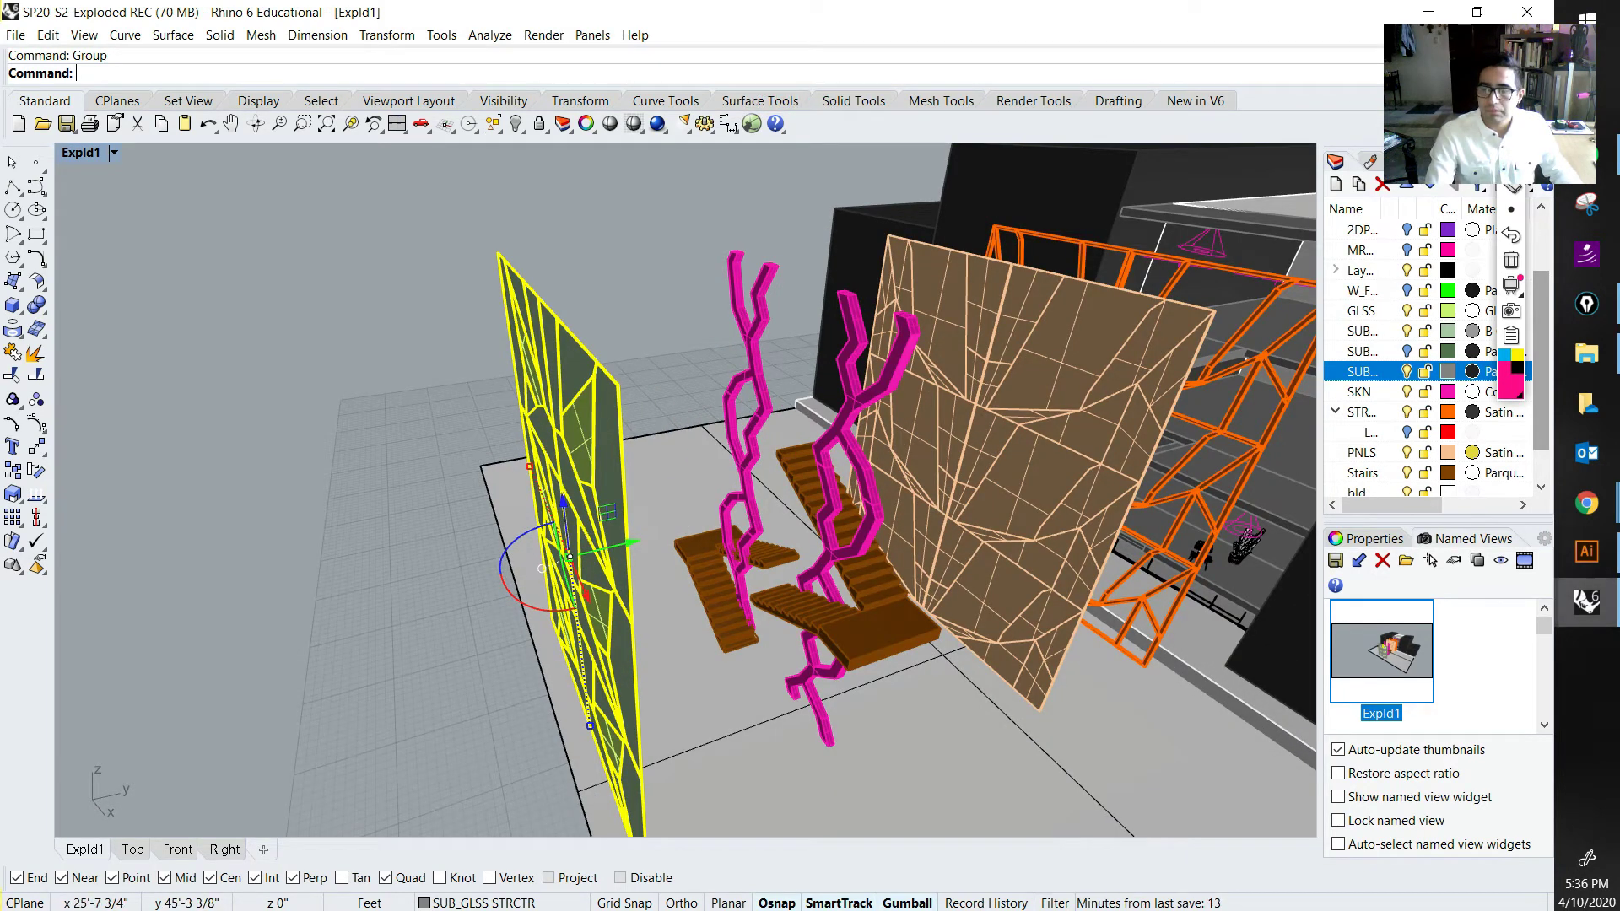
{"action": "mouse_move", "coordinate": [1586, 600]}
{"action": "left_click", "coordinate": [1438, 531]}
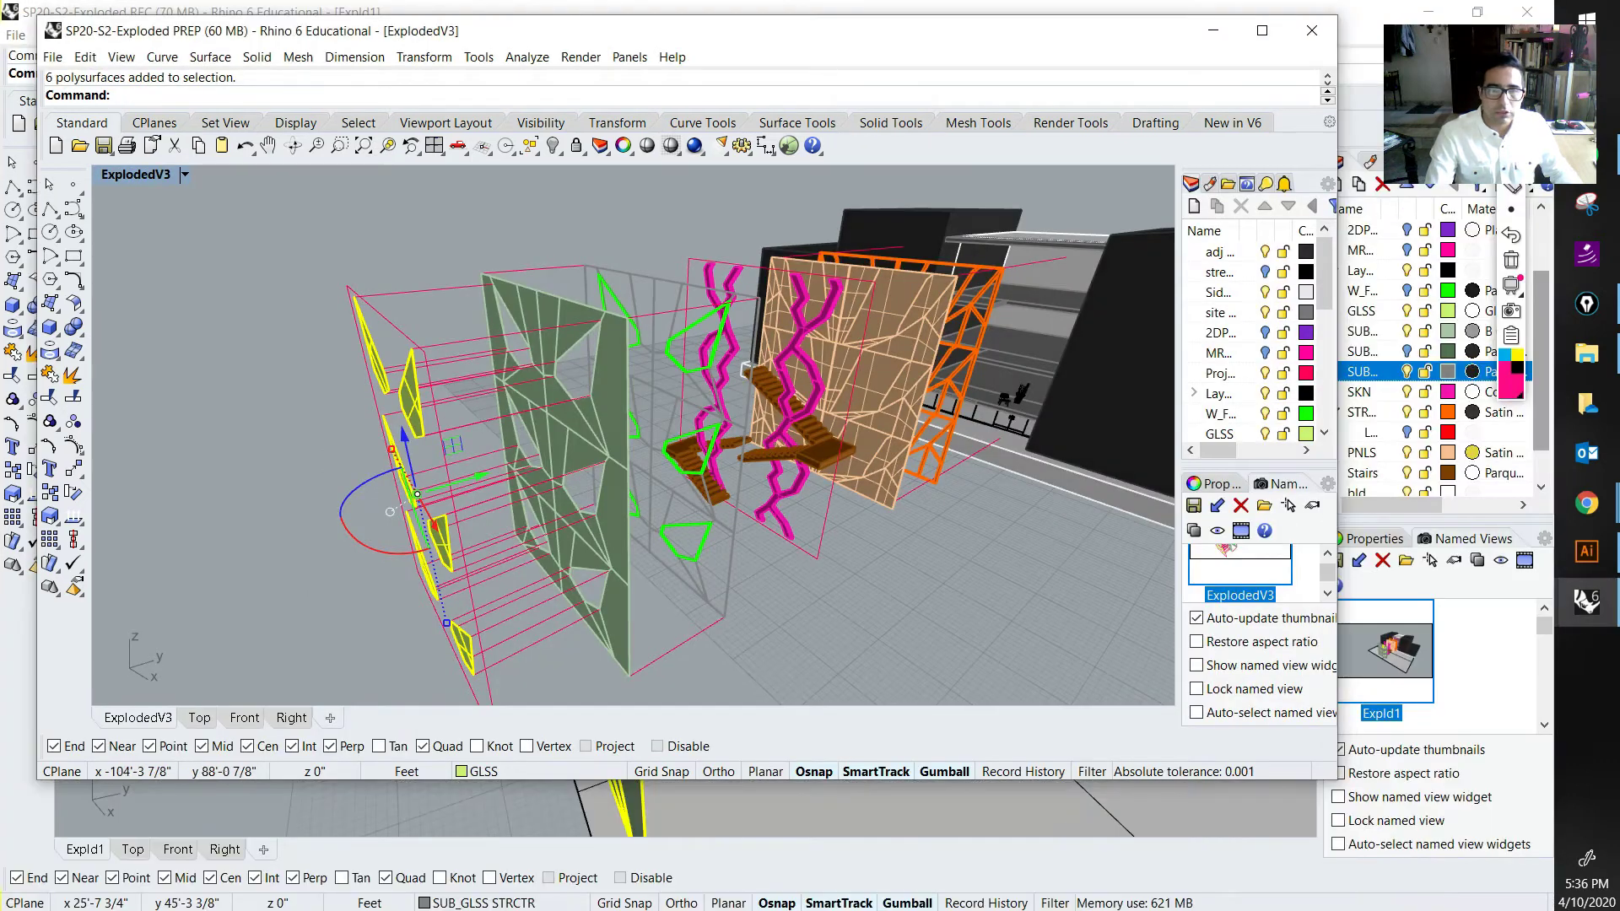
{"action": "right_click_drag", "start_coordinate": [717, 348], "coordinate": [713, 429]}
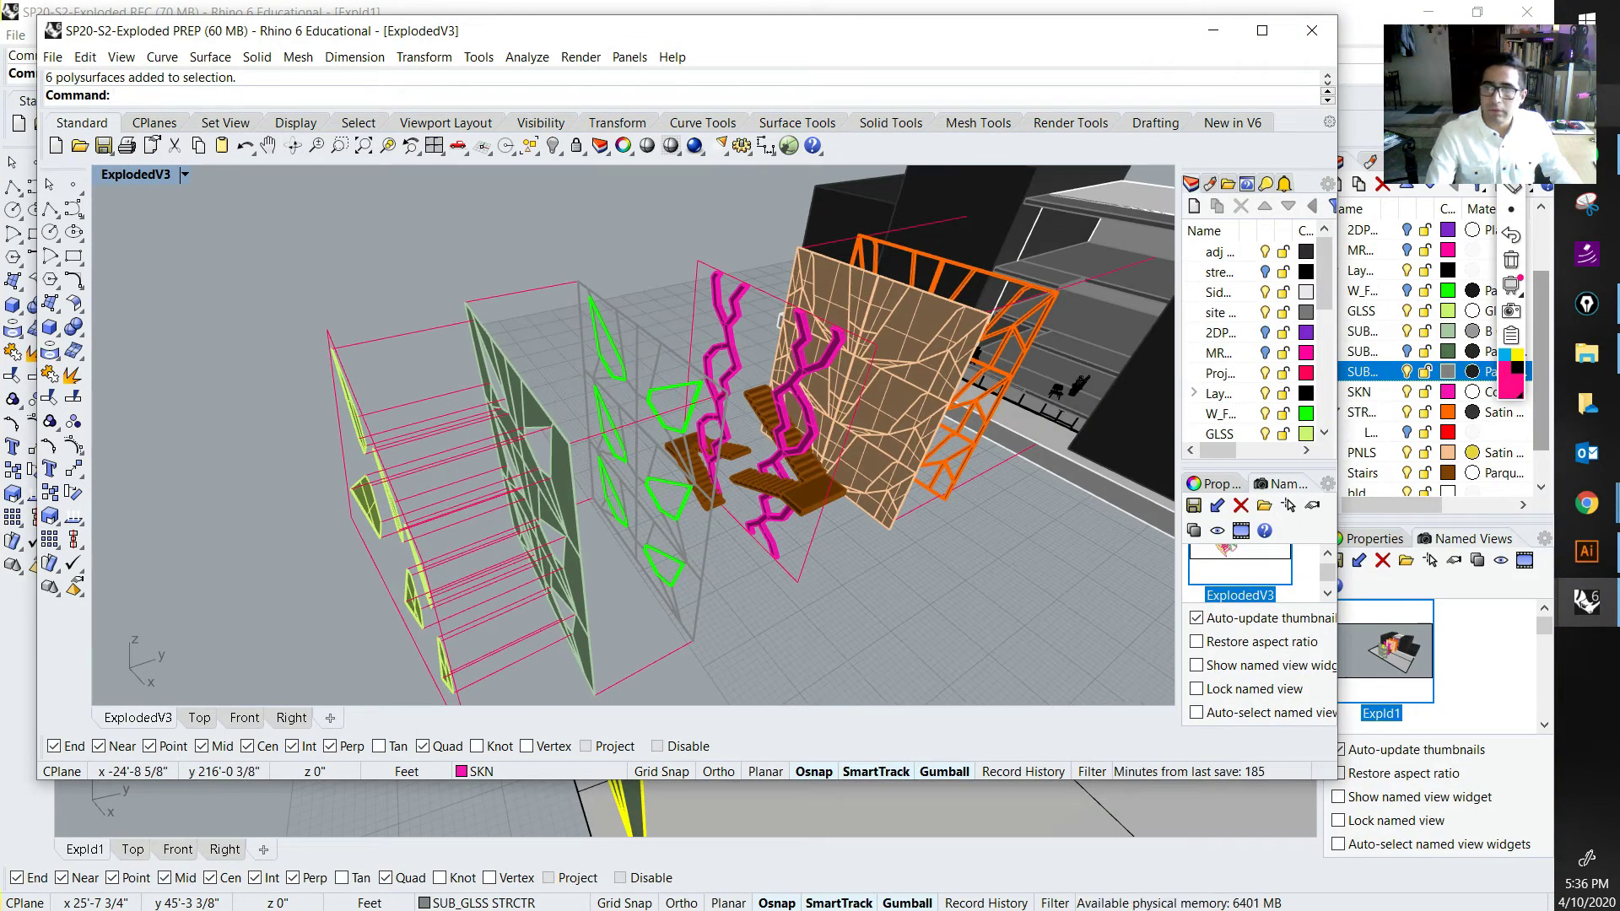
{"action": "left_click", "coordinate": [1510, 140]}
{"action": "mouse_move", "coordinate": [423, 250]}
{"action": "left_mouse_down"}
{"action": "mouse_move", "coordinate": [447, 314]}
{"action": "mouse_move", "coordinate": [462, 300]}
{"action": "left_mouse_up"}
{"action": "mouse_move", "coordinate": [273, 265]}
{"action": "left_mouse_down"}
{"action": "mouse_move", "coordinate": [300, 365]}
{"action": "mouse_move", "coordinate": [327, 340]}
{"action": "left_mouse_up"}
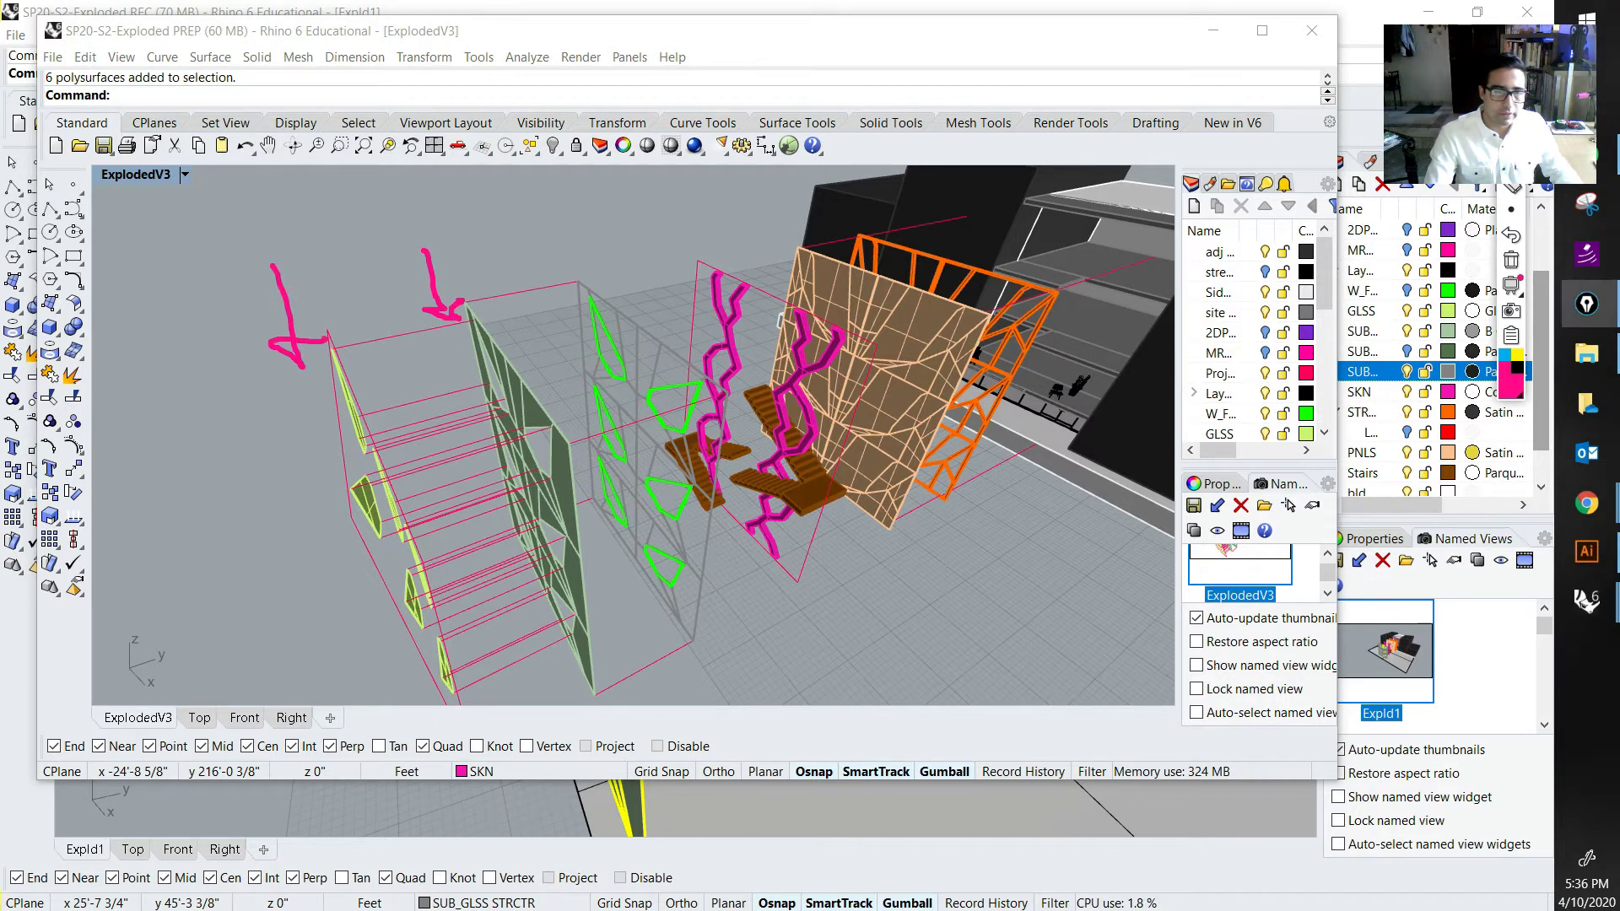
{"action": "mouse_move", "coordinate": [582, 215]}
{"action": "left_mouse_down"}
{"action": "mouse_move", "coordinate": [587, 286]}
{"action": "mouse_move", "coordinate": [639, 323]}
{"action": "mouse_move", "coordinate": [501, 336]}
{"action": "left_mouse_up"}
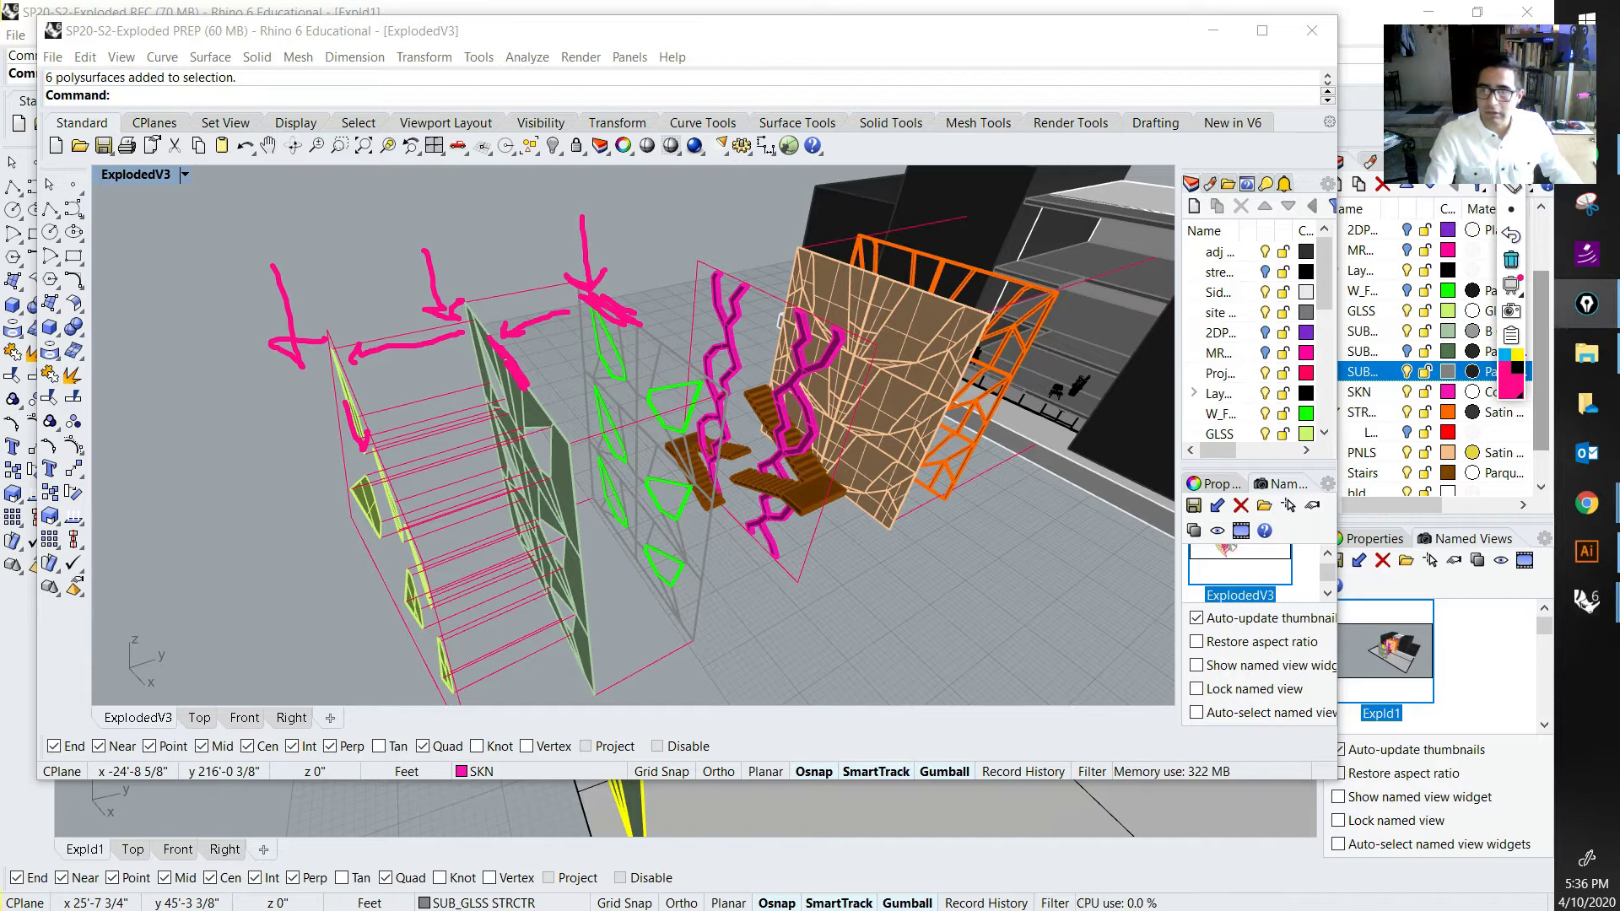
{"action": "left_click", "coordinate": [1511, 259]}
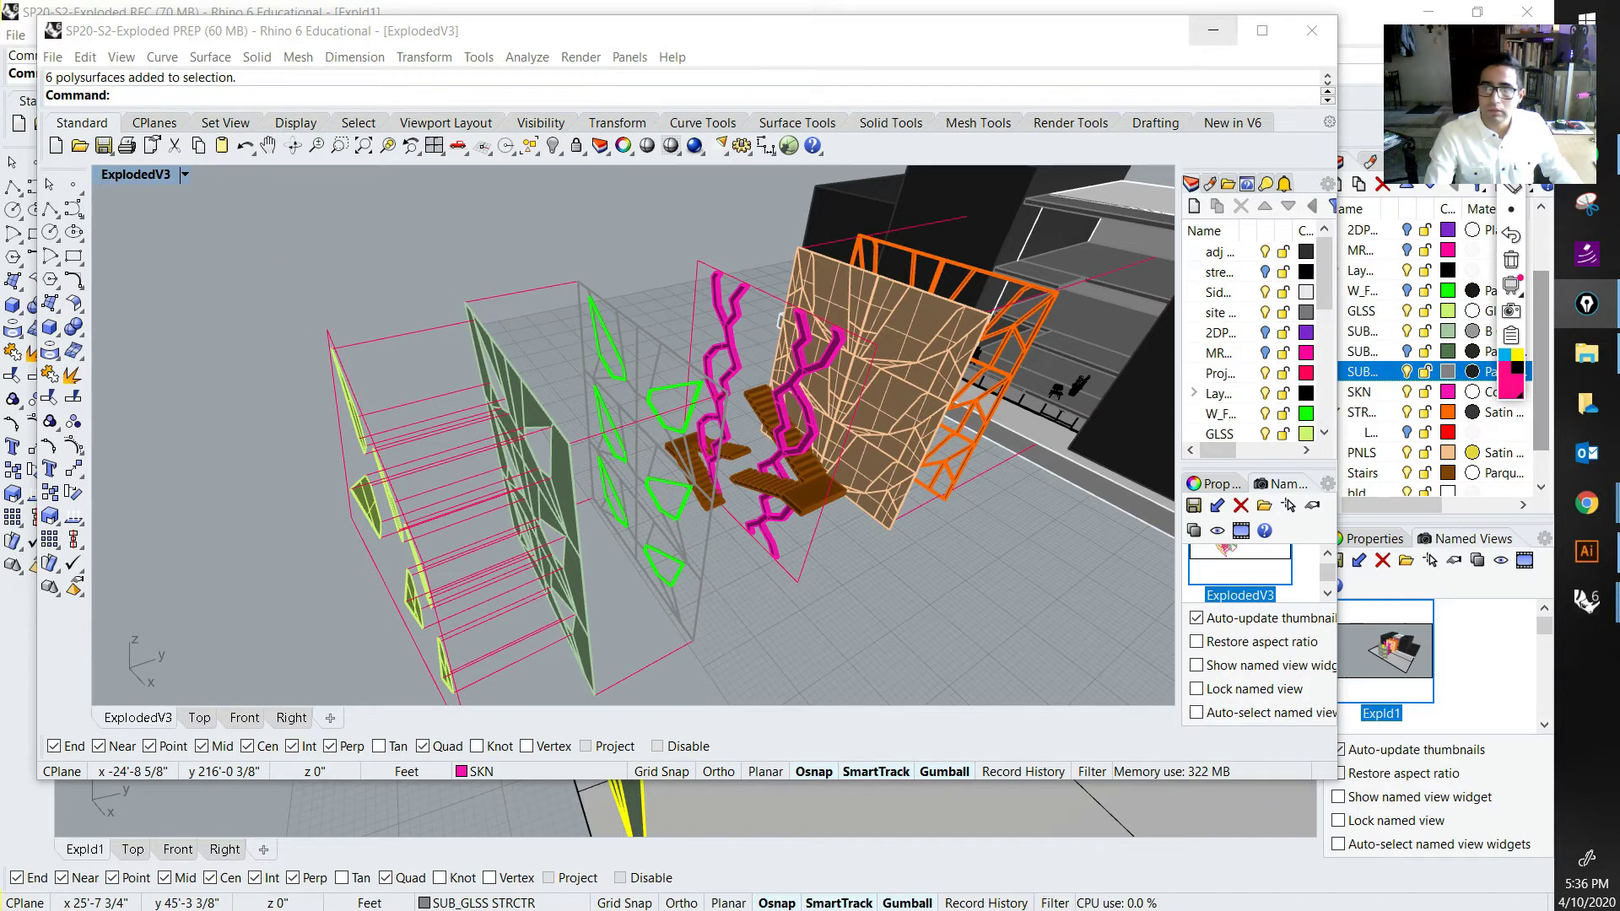
{"action": "left_click", "coordinate": [1213, 31]}
Step: Select all objects on the SUB_GLSS layer of the green facade and group them
{"action": "right_click_drag", "start_coordinate": [540, 359], "coordinate": [655, 354]}
{"action": "left_click", "coordinate": [654, 354]}
{"action": "left_click", "coordinate": [694, 419]}
{"action": "right_click_drag", "start_coordinate": [694, 419], "coordinate": [620, 413]}
{"action": "left_click", "coordinate": [645, 365]}
{"action": "scroll", "coordinate": [670, 428], "scroll_direction": "up", "scroll_amount": 5}
{"action": "left_click", "coordinate": [675, 422]}
{"action": "scroll", "coordinate": [706, 331], "scroll_direction": "down", "scroll_amount": 5}
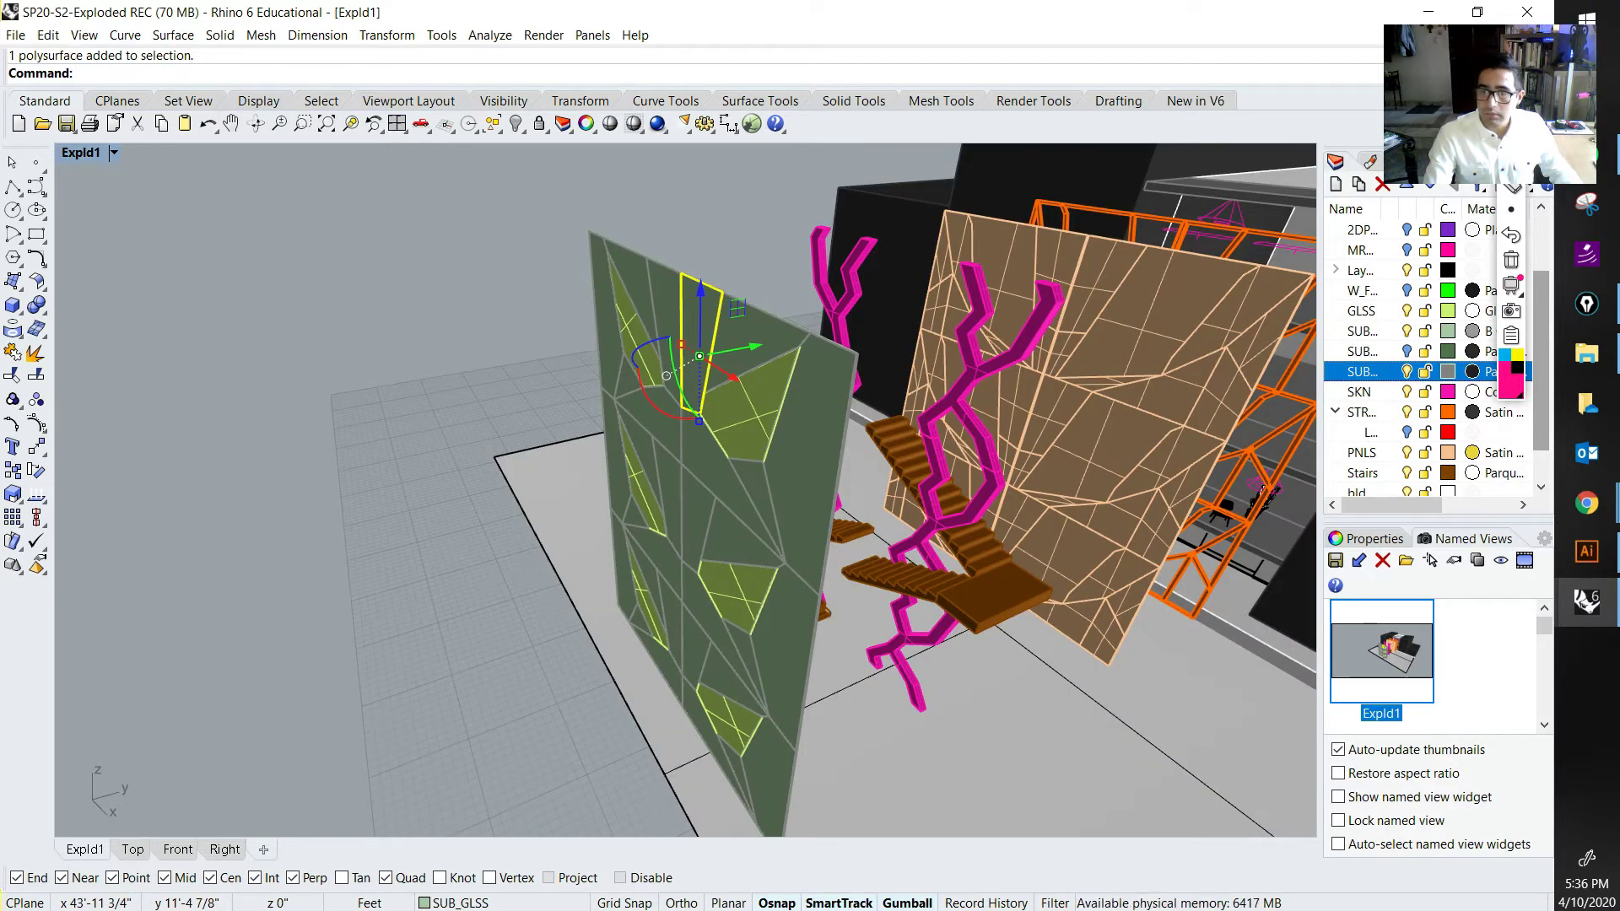
{"action": "left_click", "coordinate": [1362, 331]}
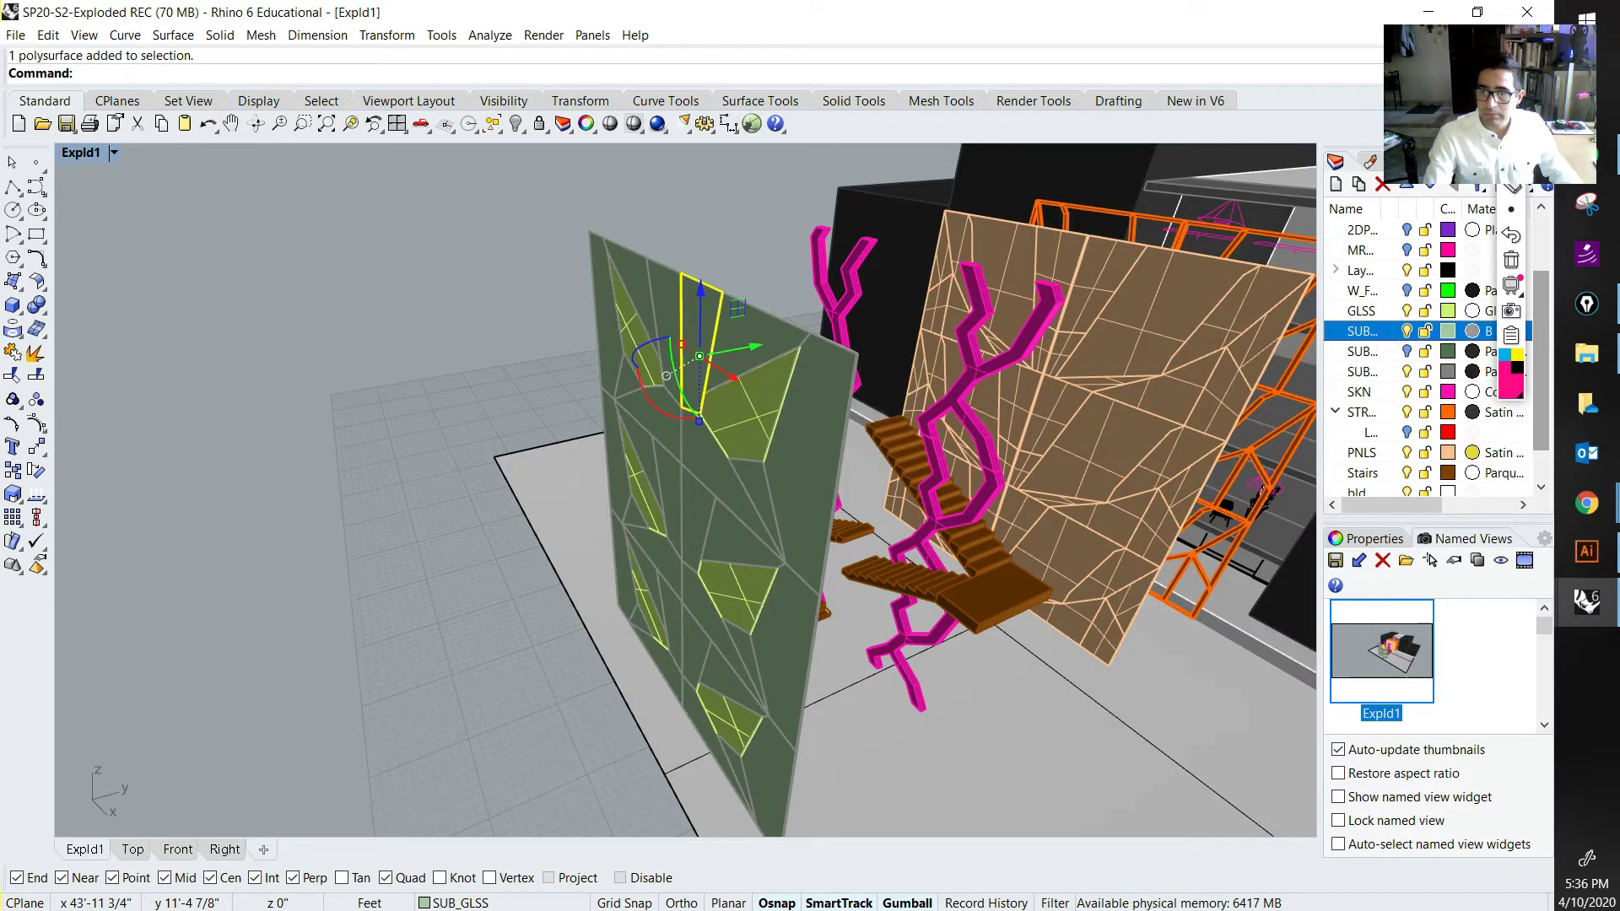
{"action": "right_click", "coordinate": [1360, 336]}
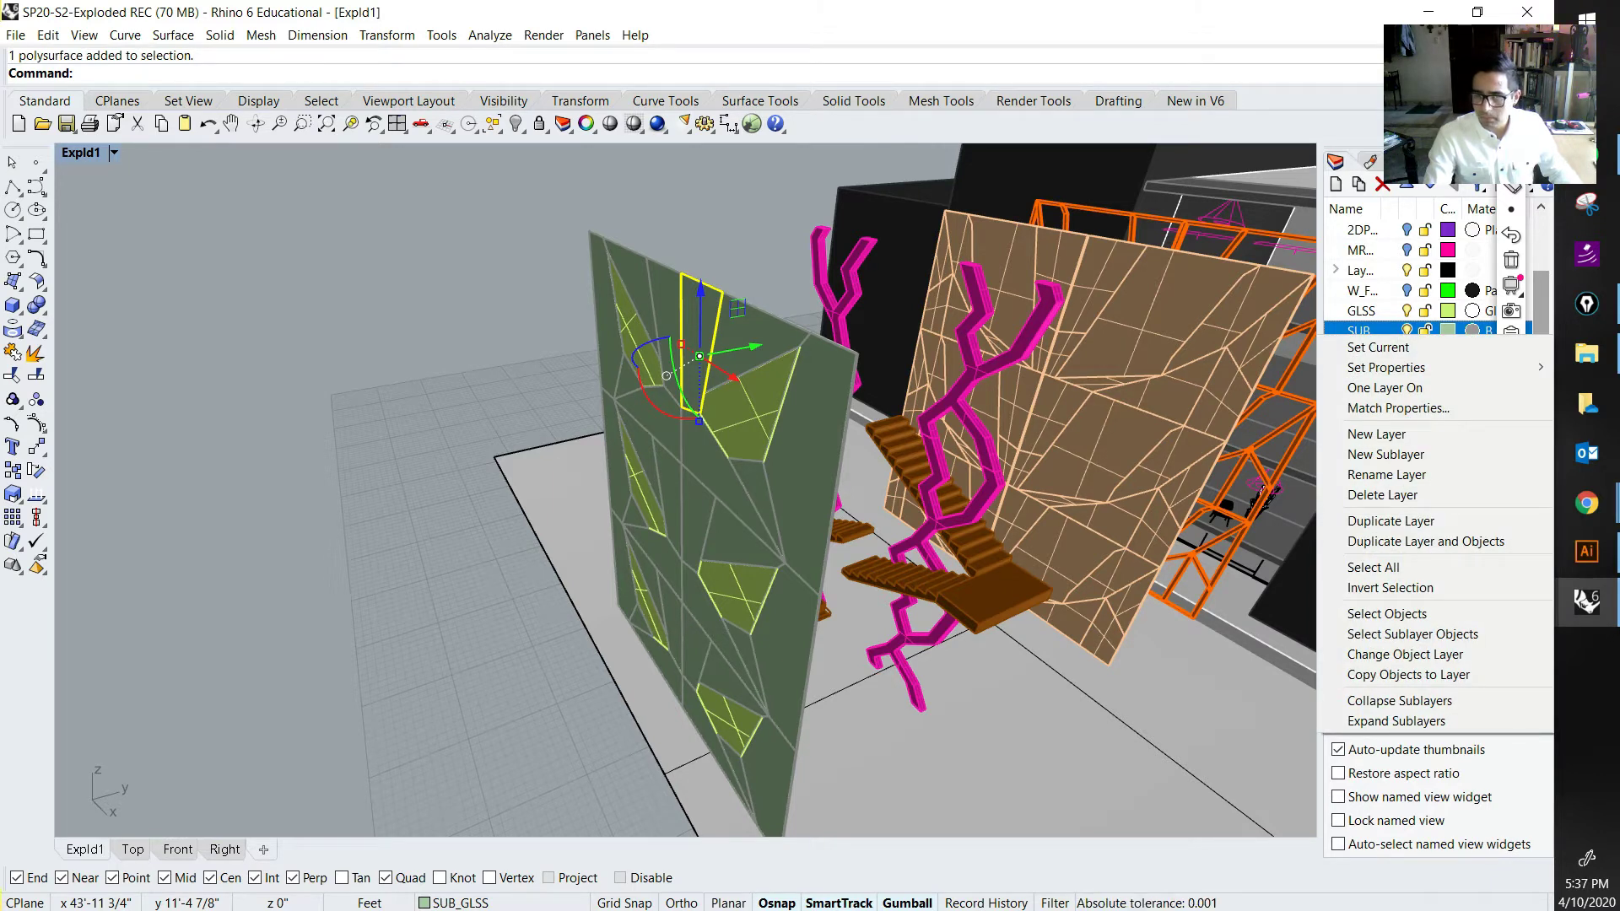
{"action": "left_click", "coordinate": [1387, 613]}
{"action": "type", "text": "Group"}
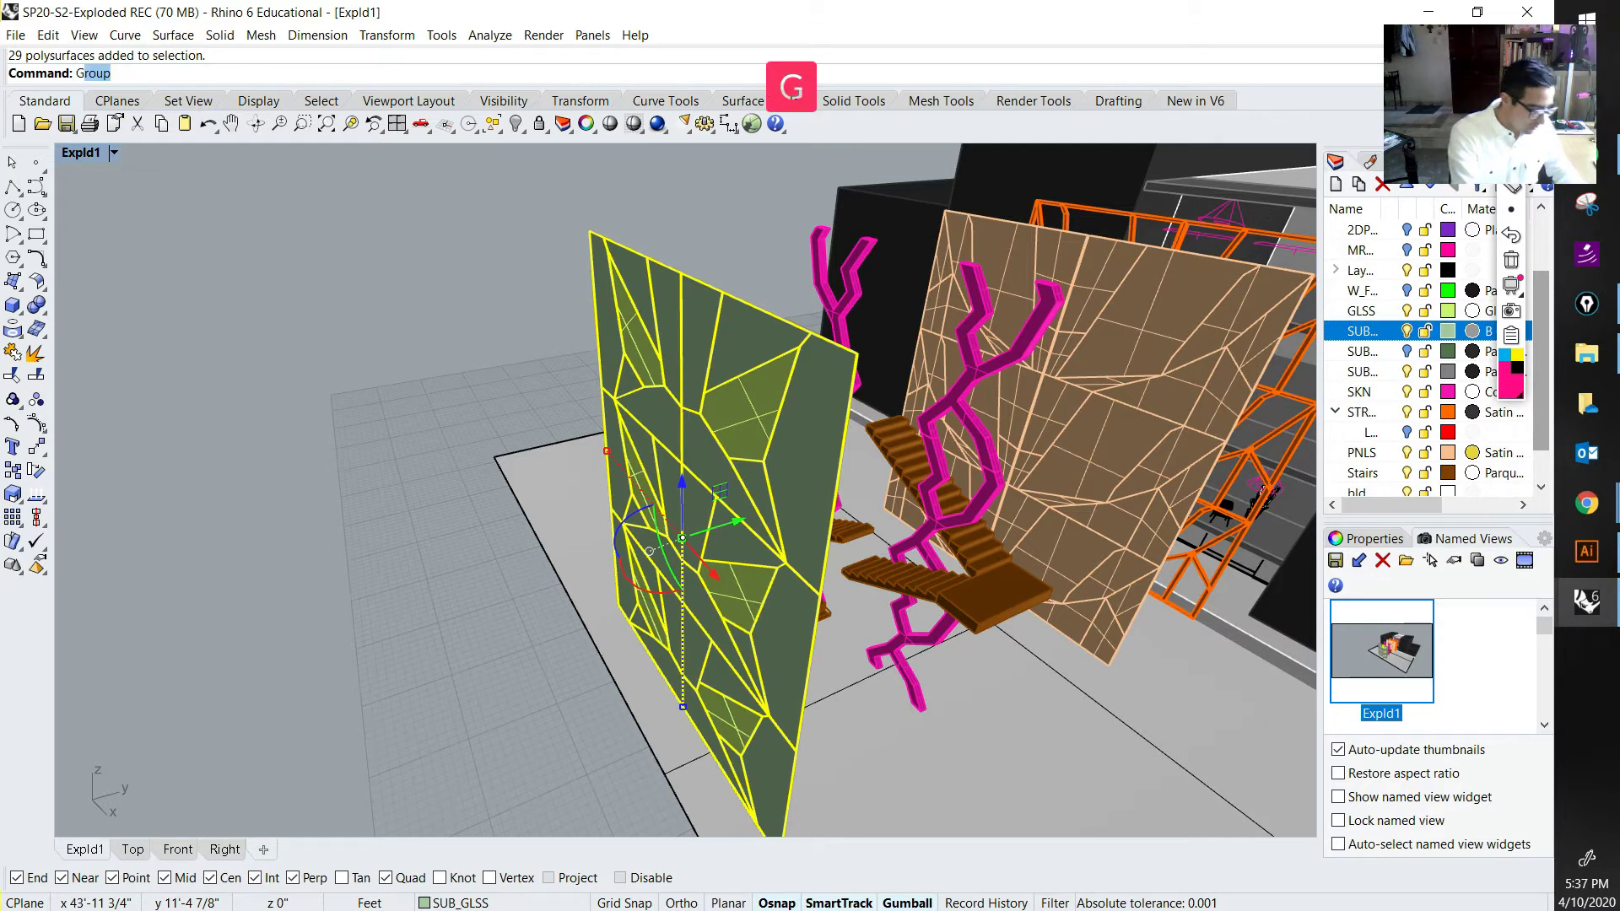
{"action": "key", "text": "Return"}
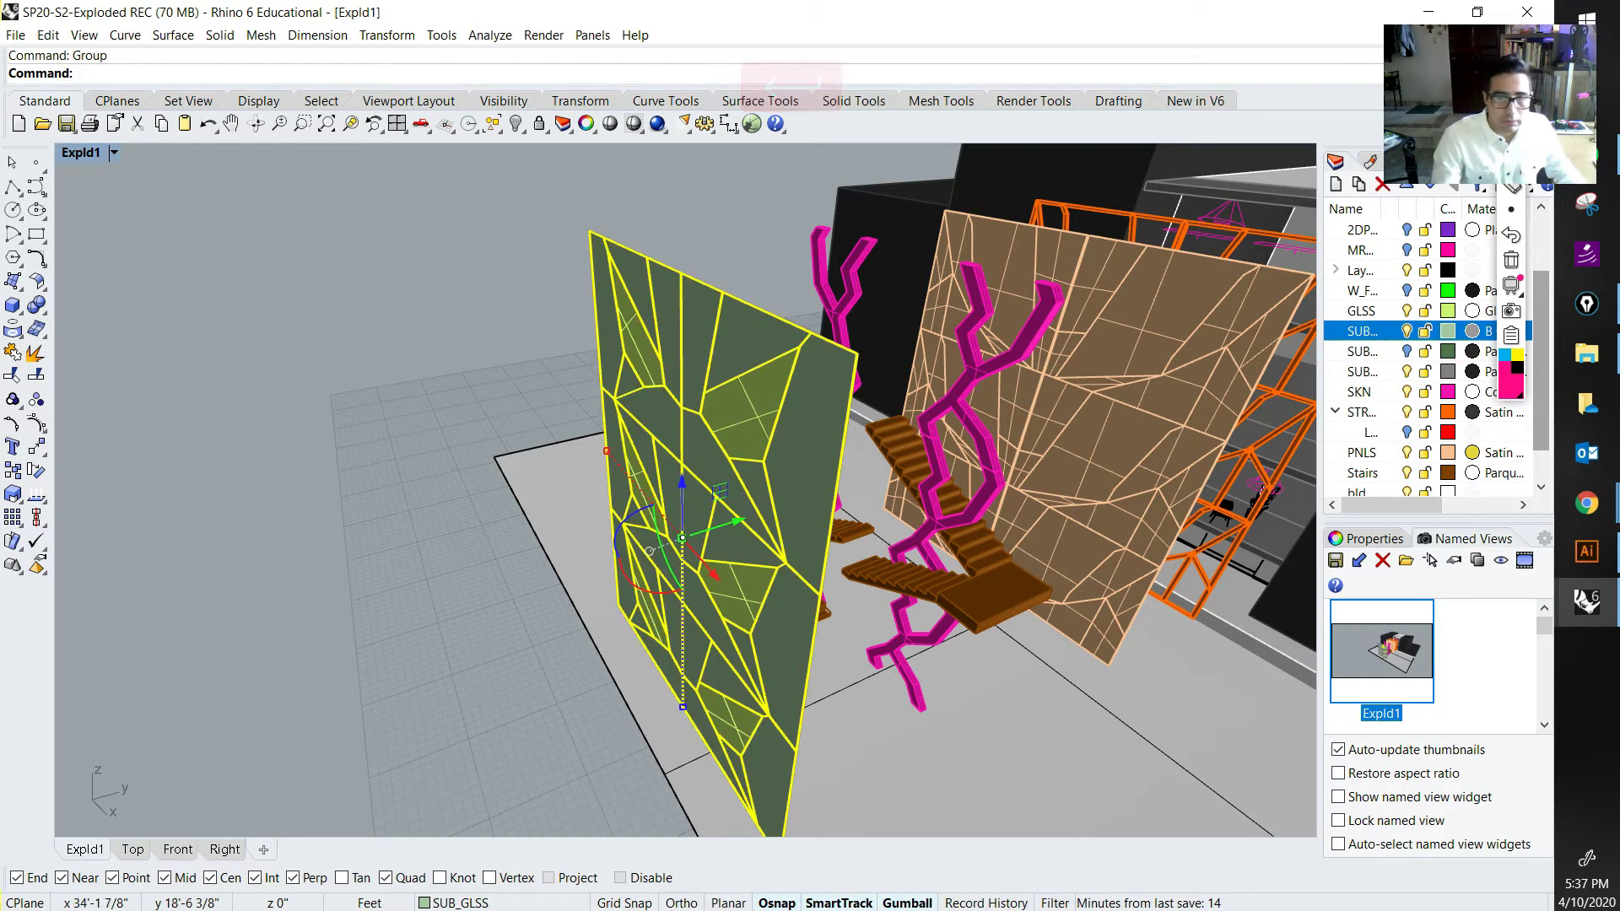
Step: Move the grouped SUB_GLSS panels 15' along Y, away from the building, and deselect them
{"action": "left_click", "coordinate": [736, 522]}
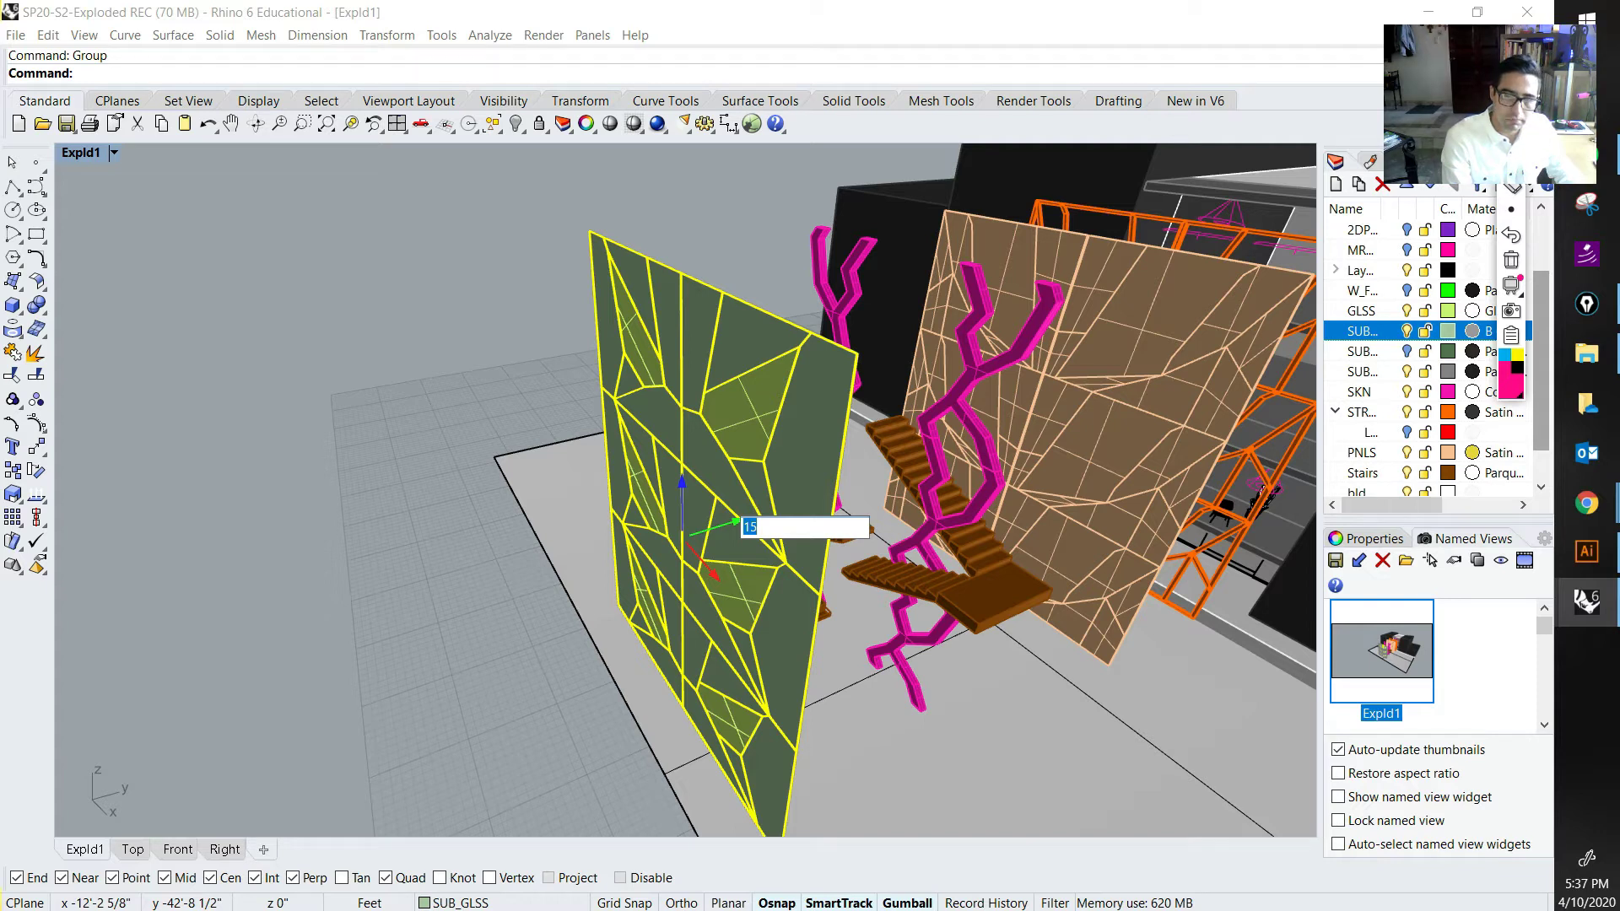
{"action": "type", "text": "15"}
{"action": "key", "text": "Return"}
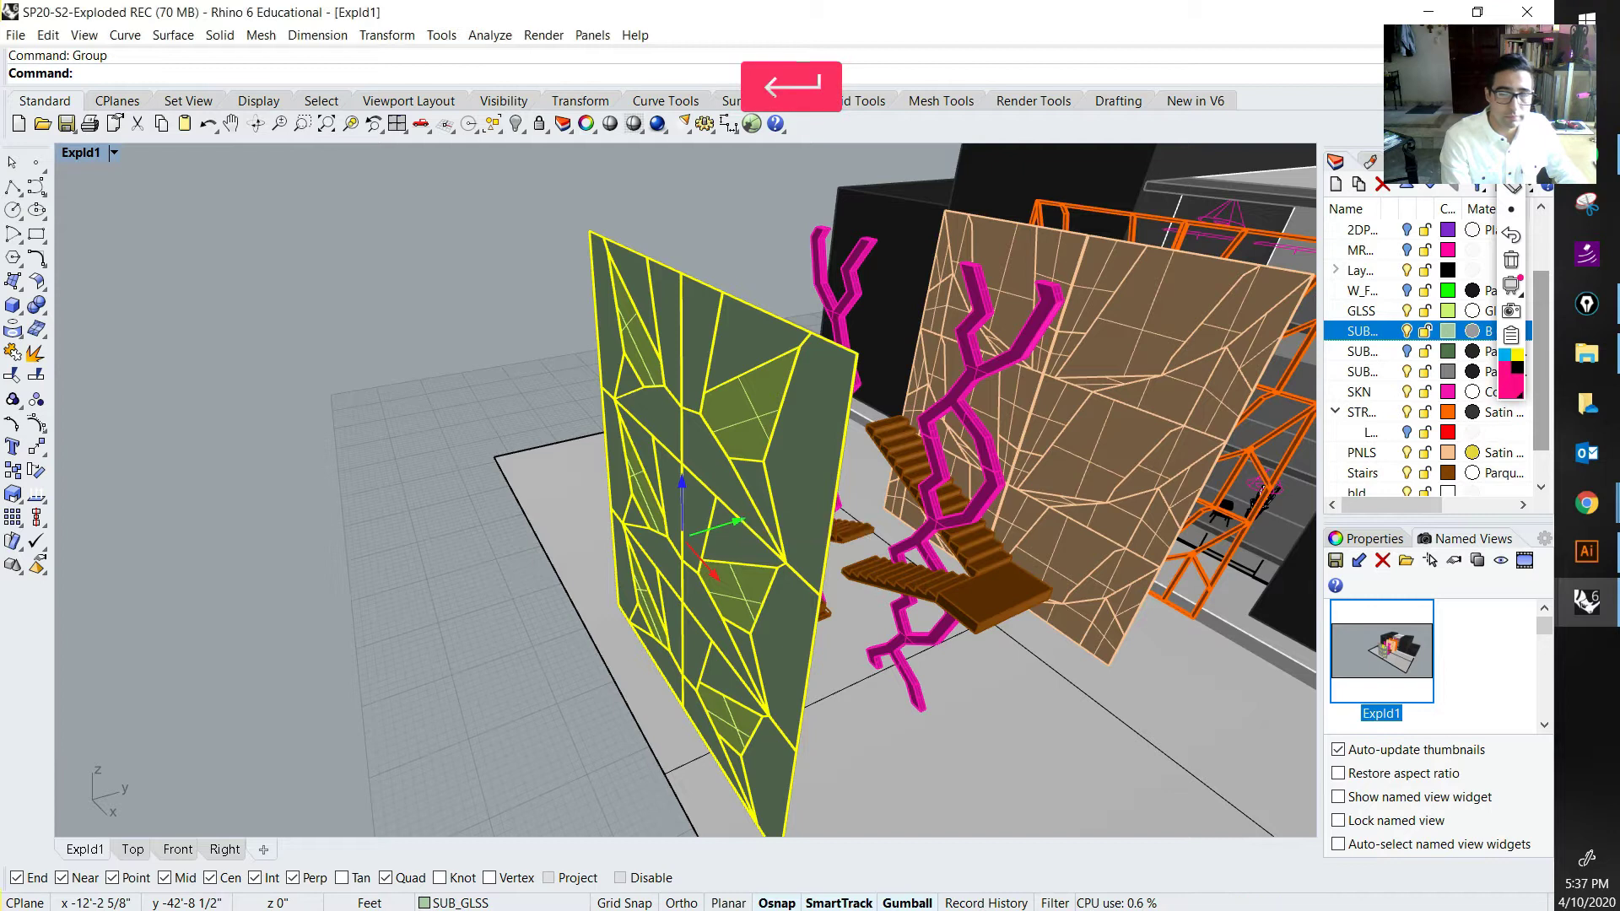
{"action": "left_click", "coordinate": [508, 456]}
{"action": "scroll", "coordinate": [507, 462], "scroll_direction": "down", "scroll_amount": 4}
{"action": "scroll", "coordinate": [508, 461], "scroll_direction": "down", "scroll_amount": 3}
{"action": "right_click_drag", "start_coordinate": [508, 461], "coordinate": [595, 422]}
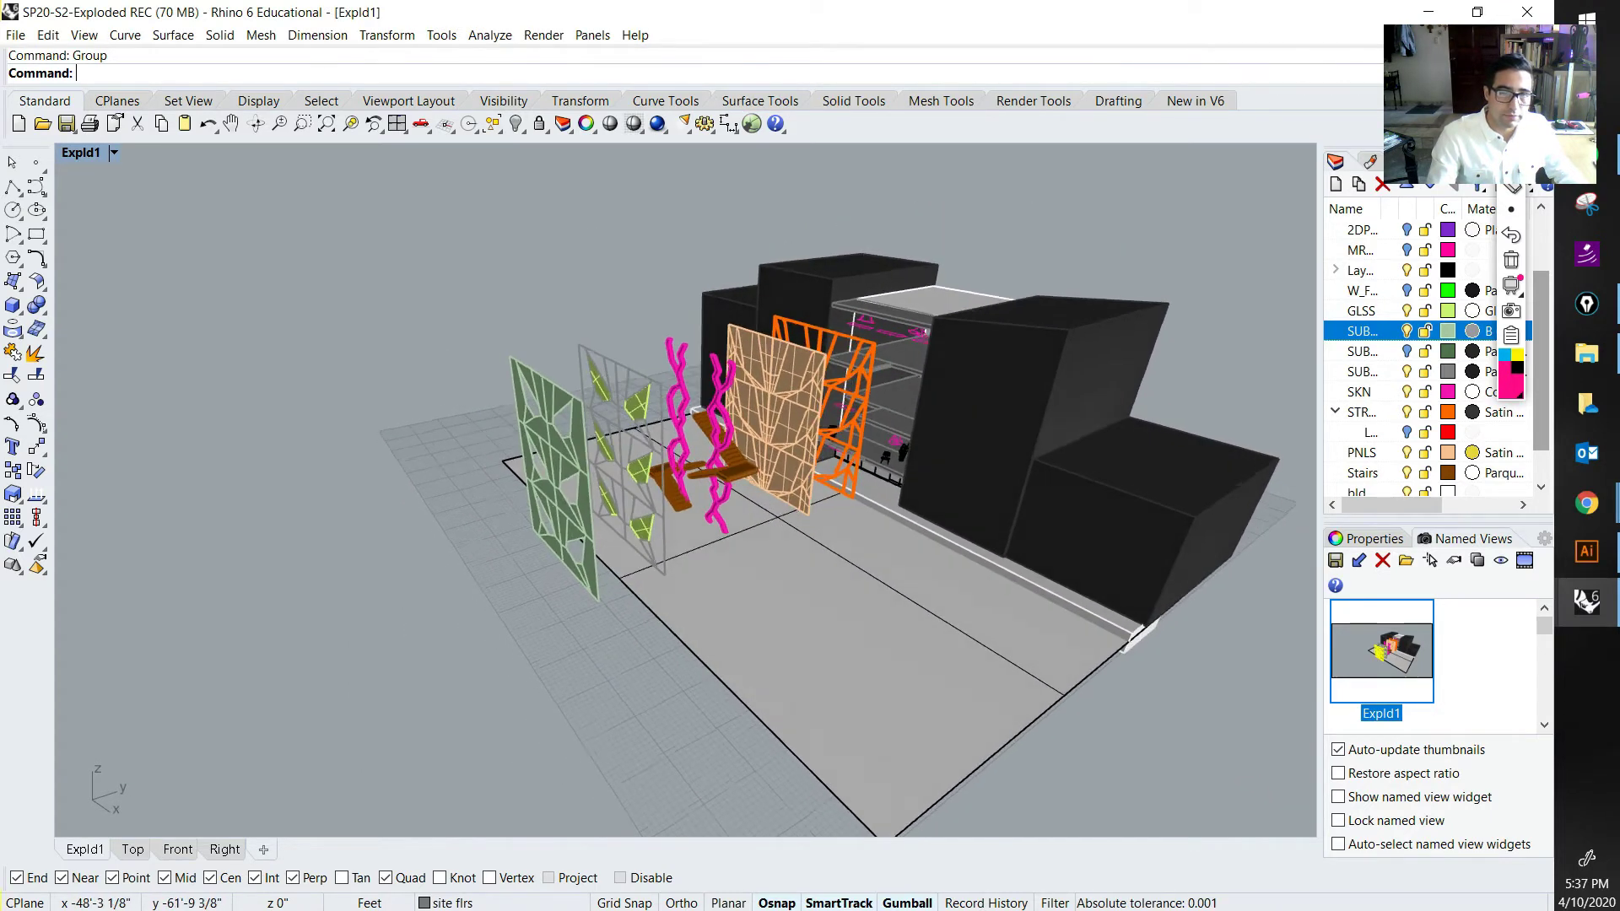
Step: Identify the layer of the glass panes in the facade frame, select all objects on the GLSS layer and group them
{"action": "scroll", "coordinate": [595, 421], "scroll_direction": "up", "scroll_amount": 4}
{"action": "left_click", "coordinate": [687, 460]}
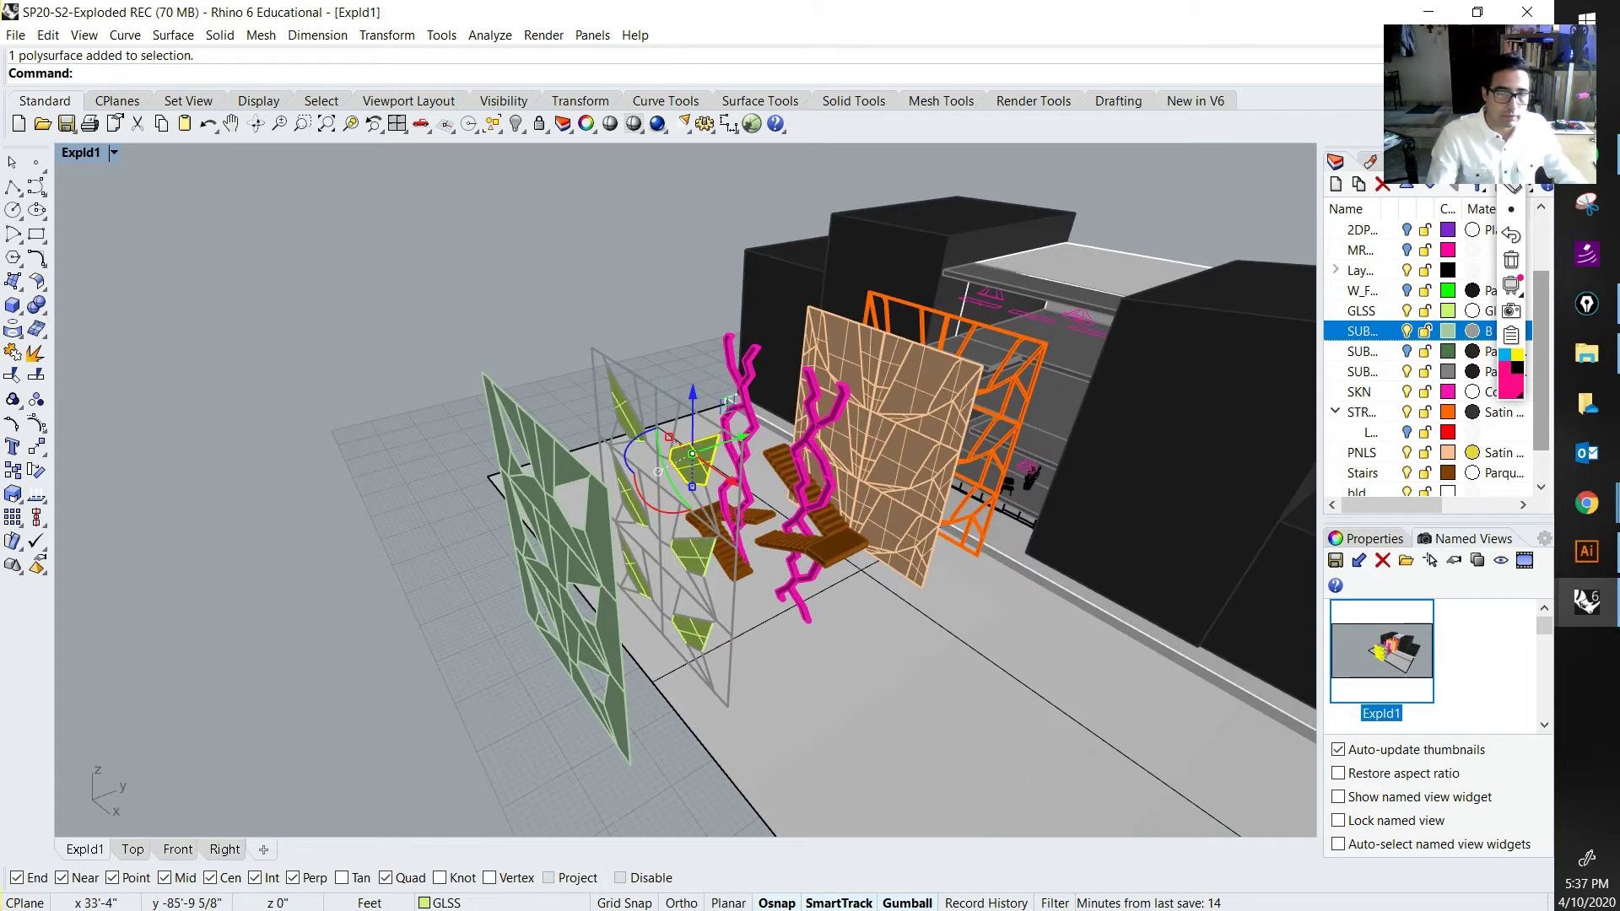
{"action": "left_click", "coordinate": [447, 903]}
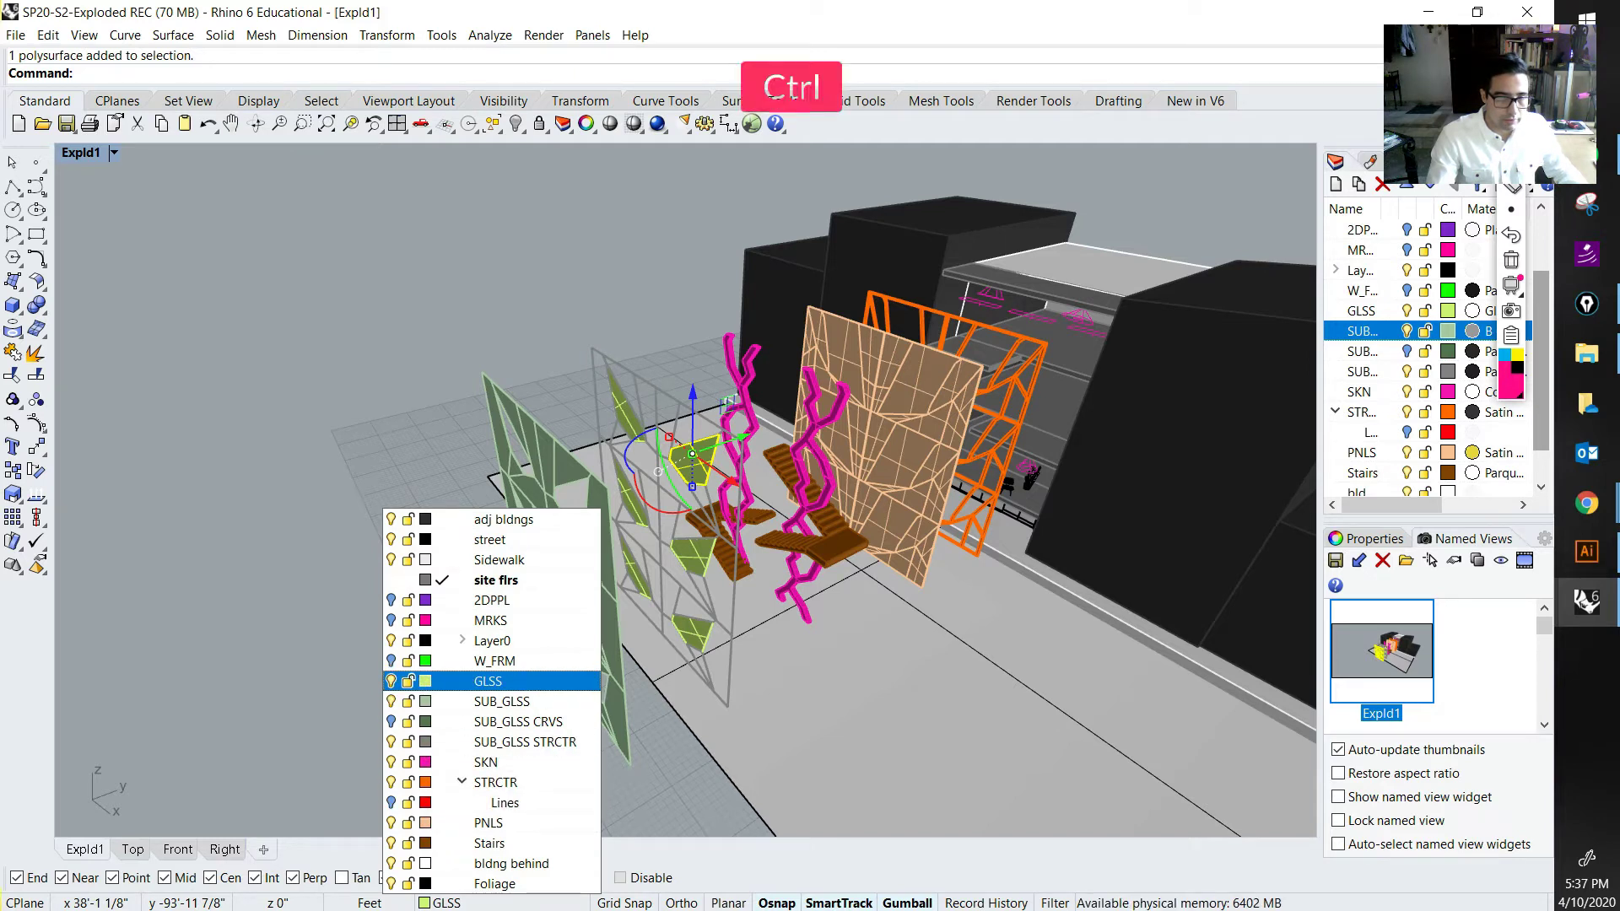
{"action": "left_click", "coordinate": [540, 380]}
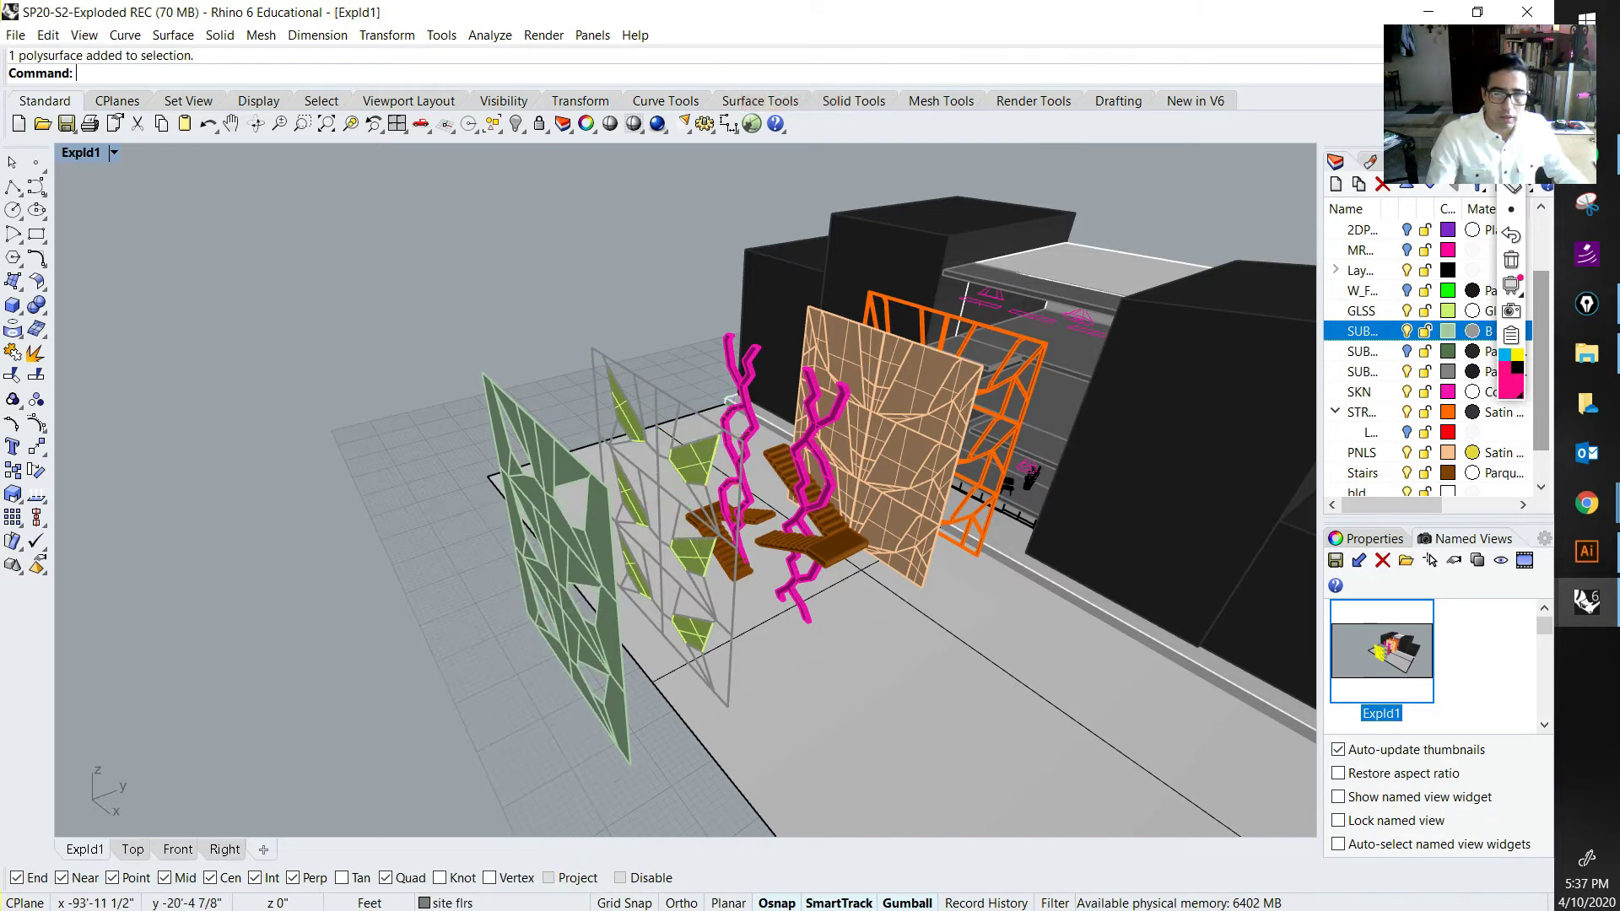
{"action": "scroll", "coordinate": [694, 445], "scroll_direction": "up", "scroll_amount": 4}
{"action": "left_click", "coordinate": [693, 447]}
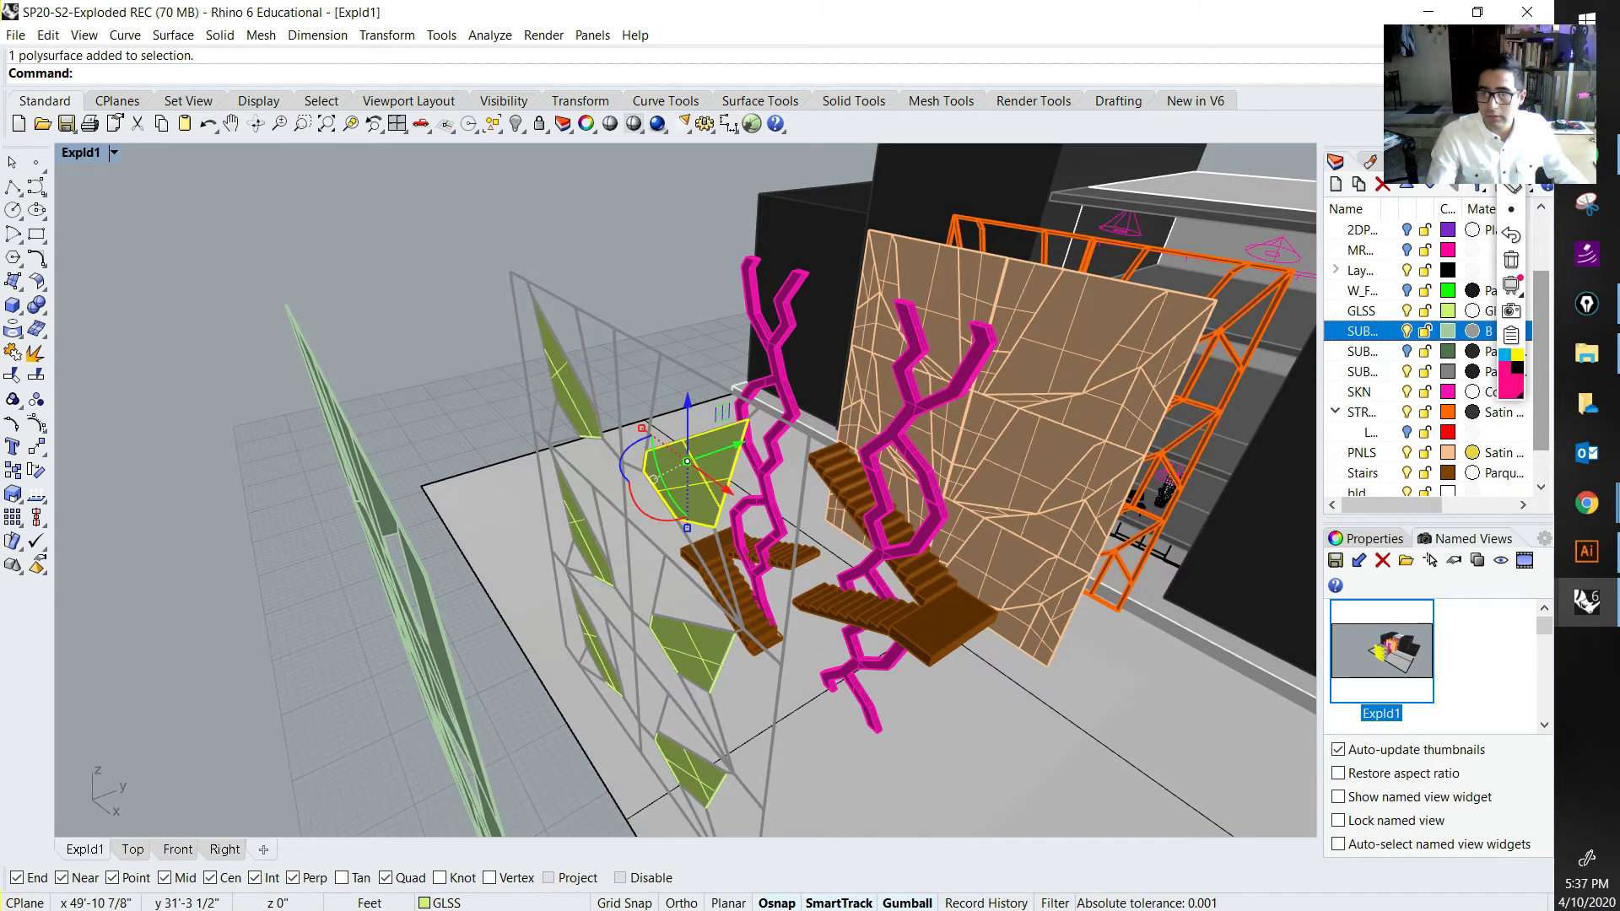
{"action": "key", "text": "ctrl"}
{"action": "left_click", "coordinate": [1359, 311]}
{"action": "right_click", "coordinate": [1360, 311]}
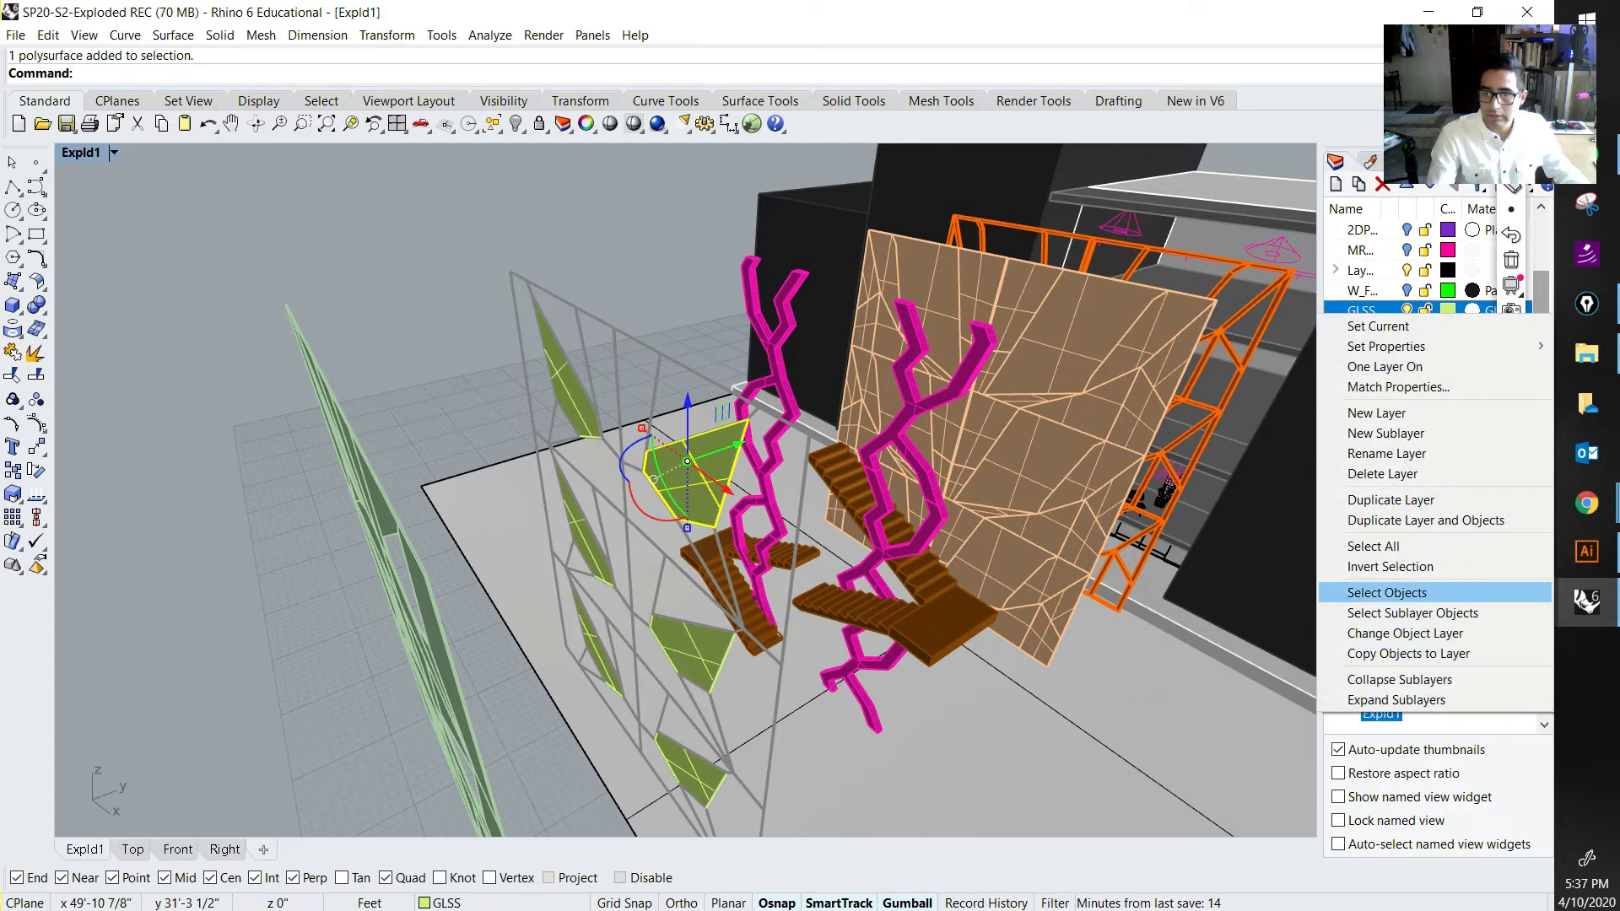
{"action": "left_click", "coordinate": [1387, 592]}
{"action": "type", "text": "Gro"}
{"action": "key", "text": "Return"}
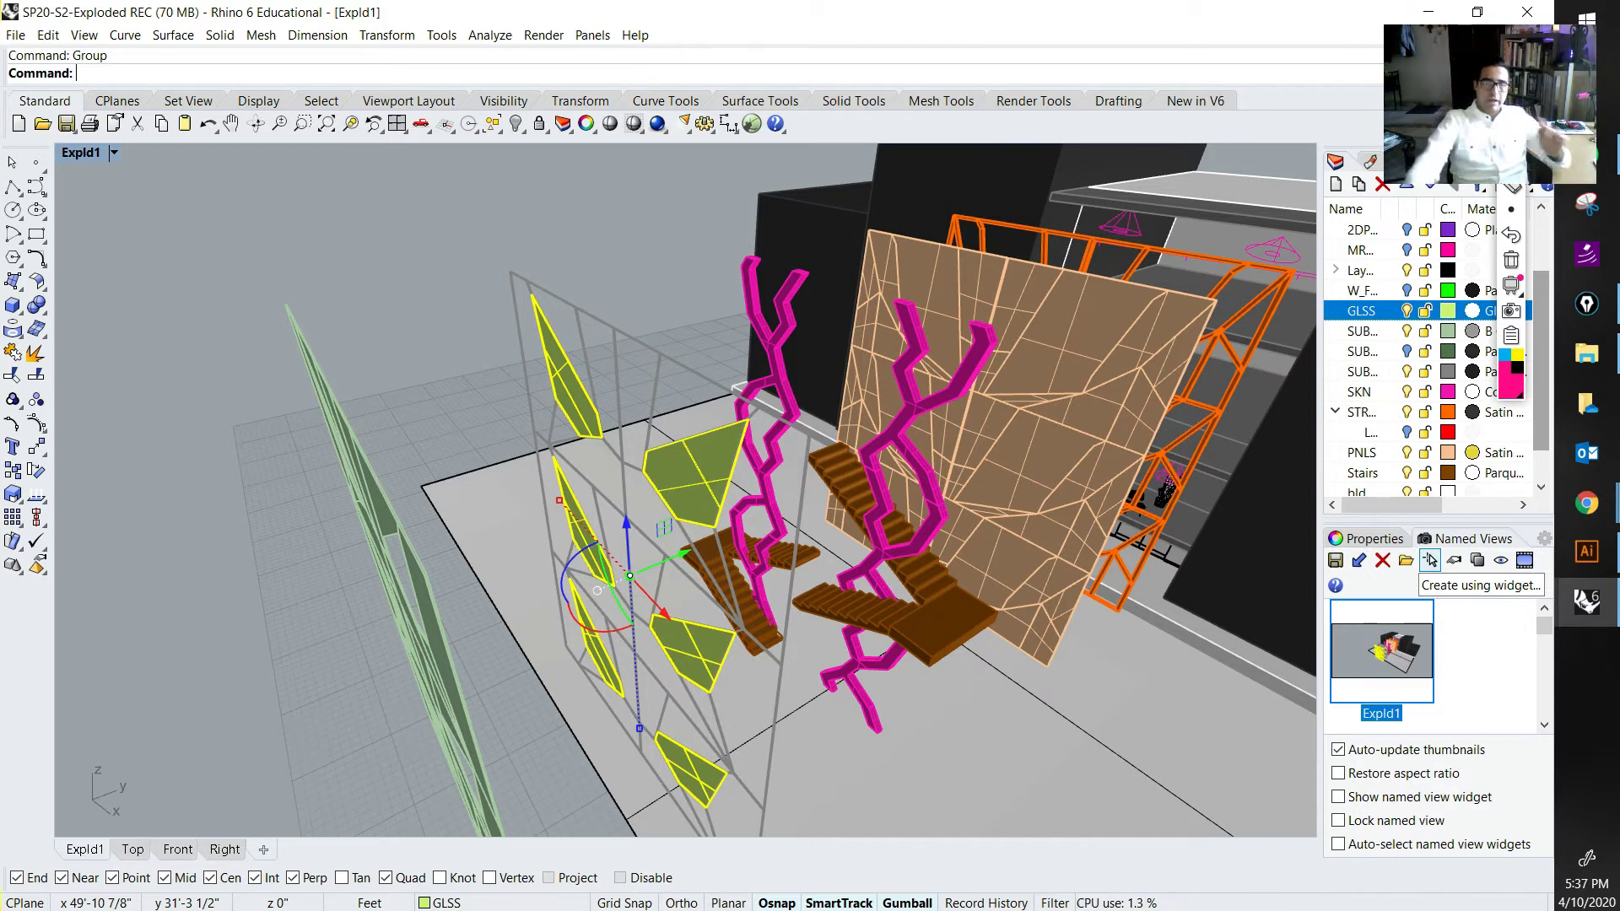
Step: Deselect the glass group and restore the Expld1 named view
{"action": "left_click", "coordinate": [414, 359]}
{"action": "scroll", "coordinate": [413, 358], "scroll_direction": "down", "scroll_amount": 20}
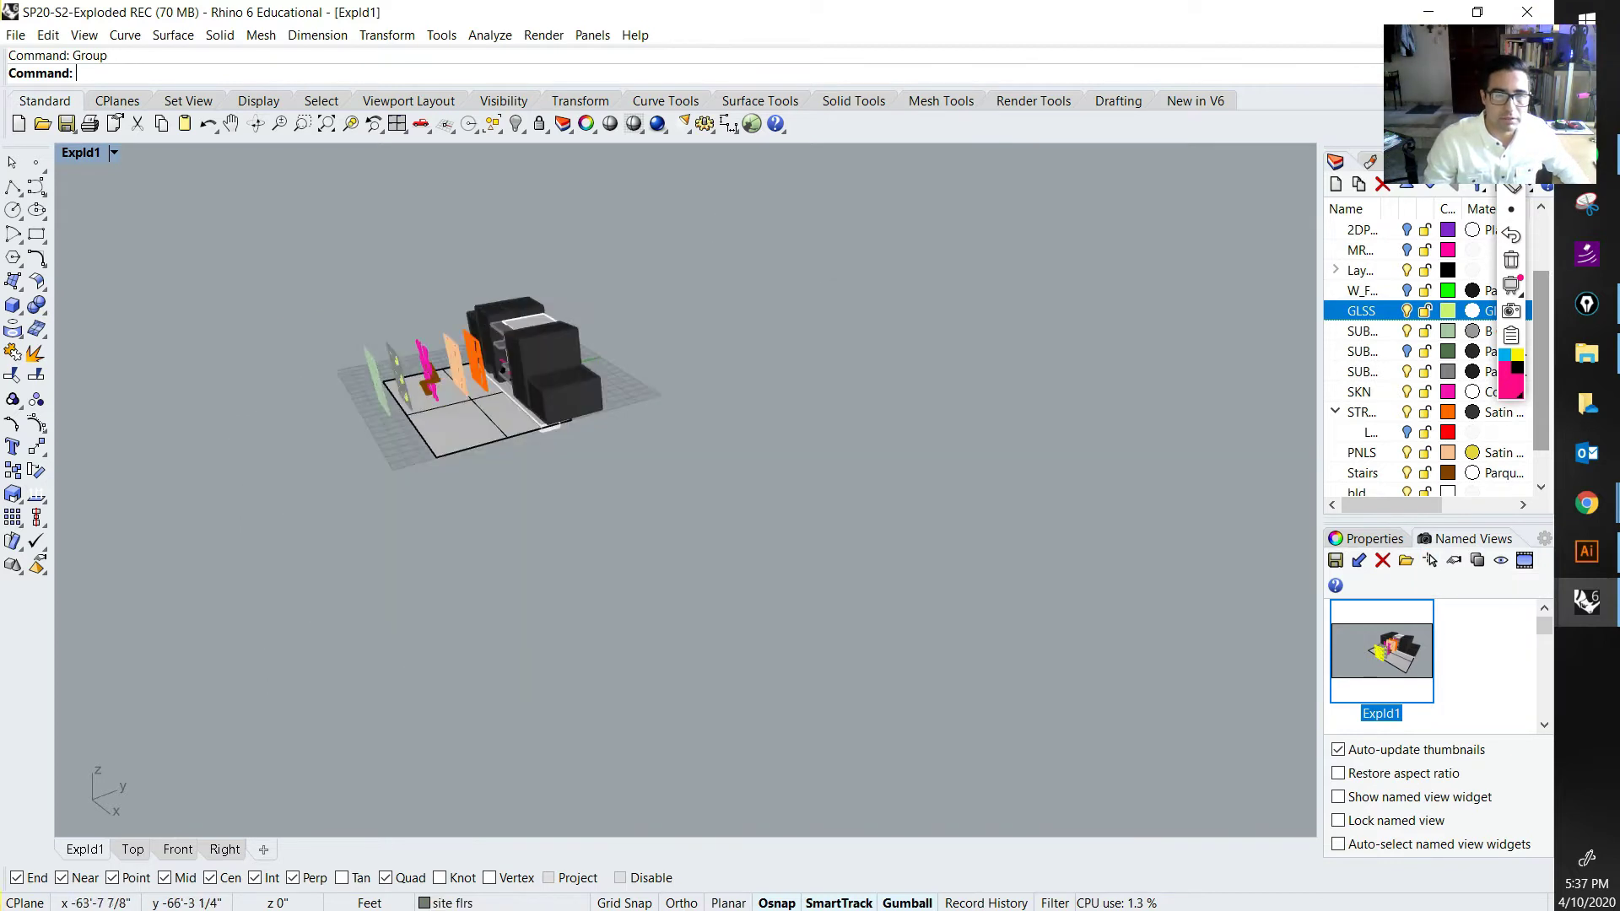
{"action": "left_click_drag", "start_coordinate": [1012, 285], "coordinate": [725, 405]}
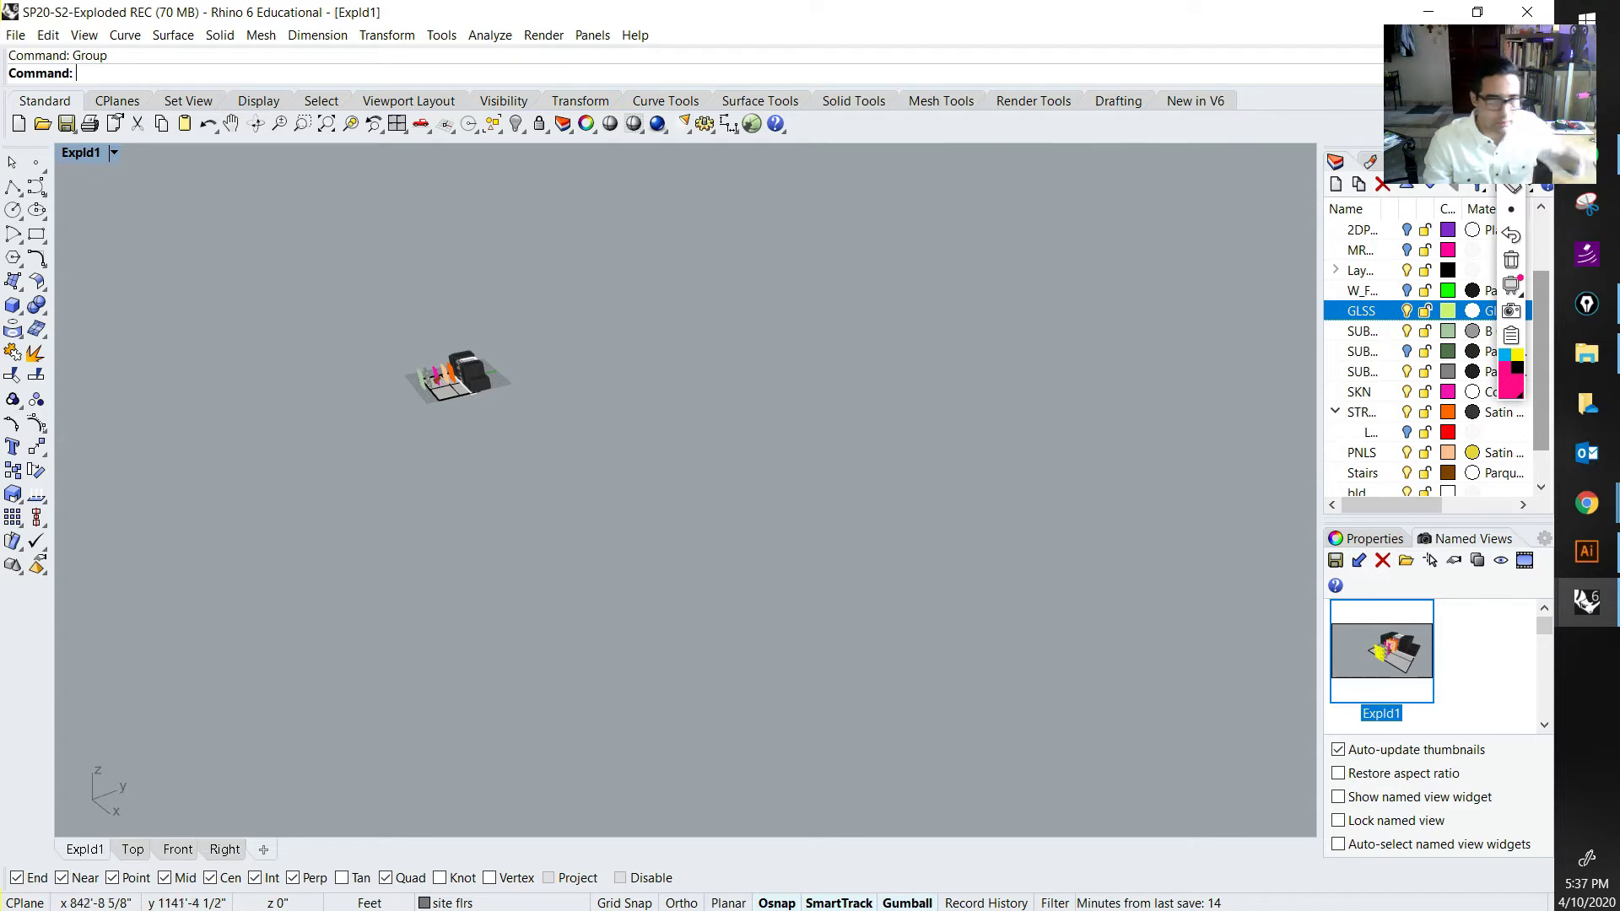
{"action": "double_click", "coordinate": [1381, 652]}
Step: Select the grouped glass panes in the grey frame and sketch a pink annotation of their target position in front of the green panels
{"action": "right_click_drag", "start_coordinate": [742, 422], "coordinate": [662, 460]}
{"action": "scroll", "coordinate": [662, 460], "scroll_direction": "up", "scroll_amount": 6}
{"action": "left_click", "coordinate": [719, 564]}
{"action": "scroll", "coordinate": [718, 563], "scroll_direction": "down", "scroll_amount": 6}
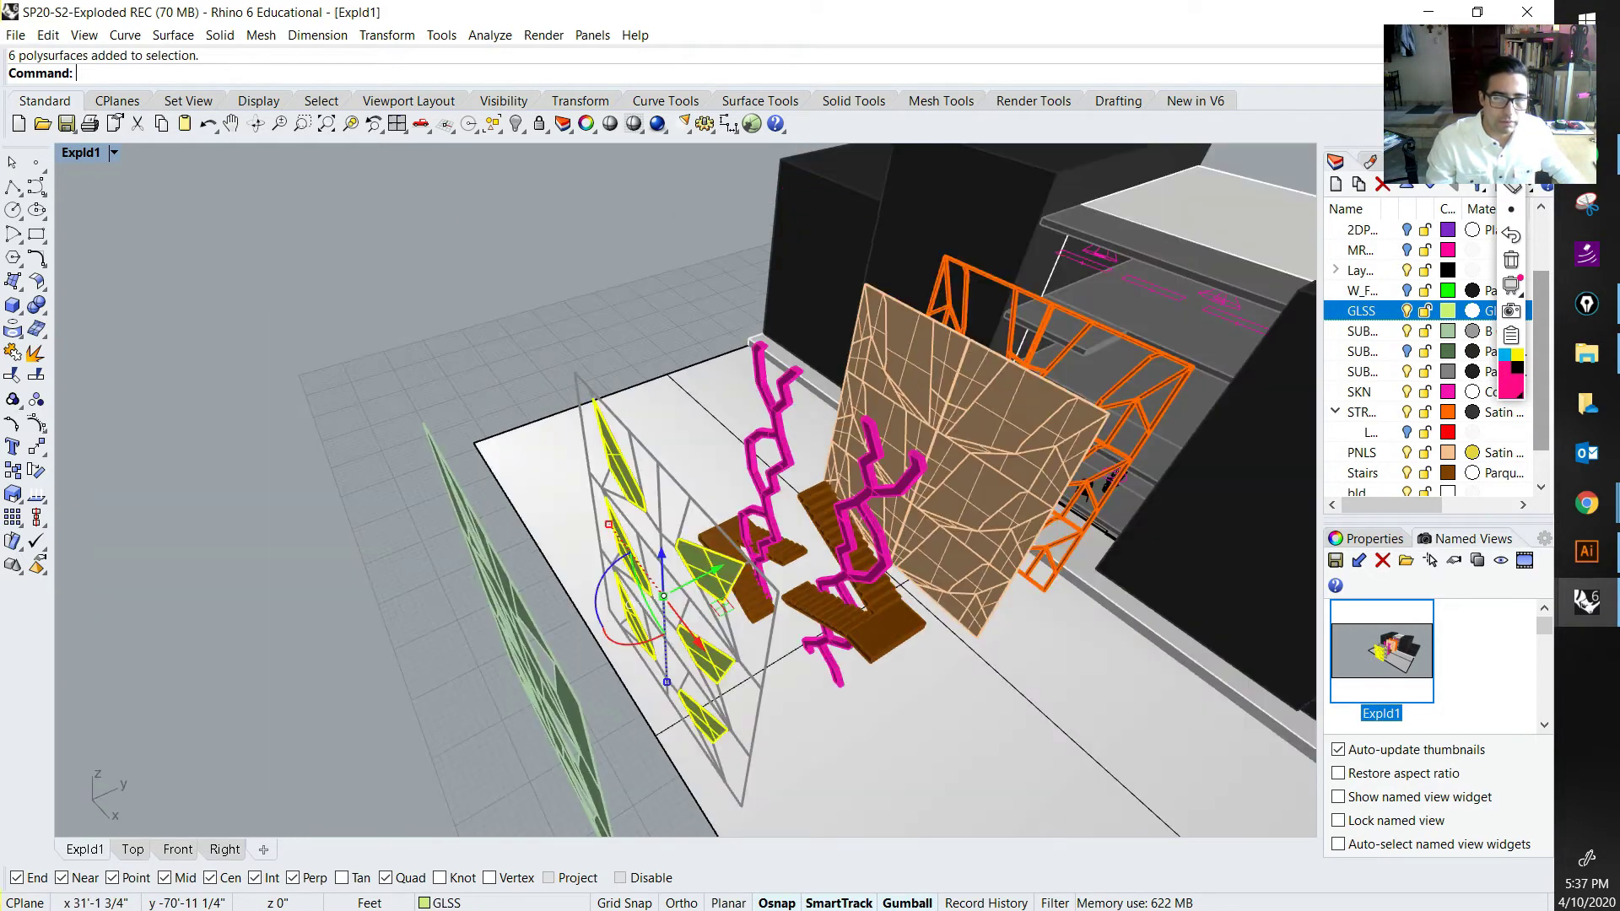
{"action": "right_click_drag", "start_coordinate": [718, 565], "coordinate": [749, 508], "text": "shift"}
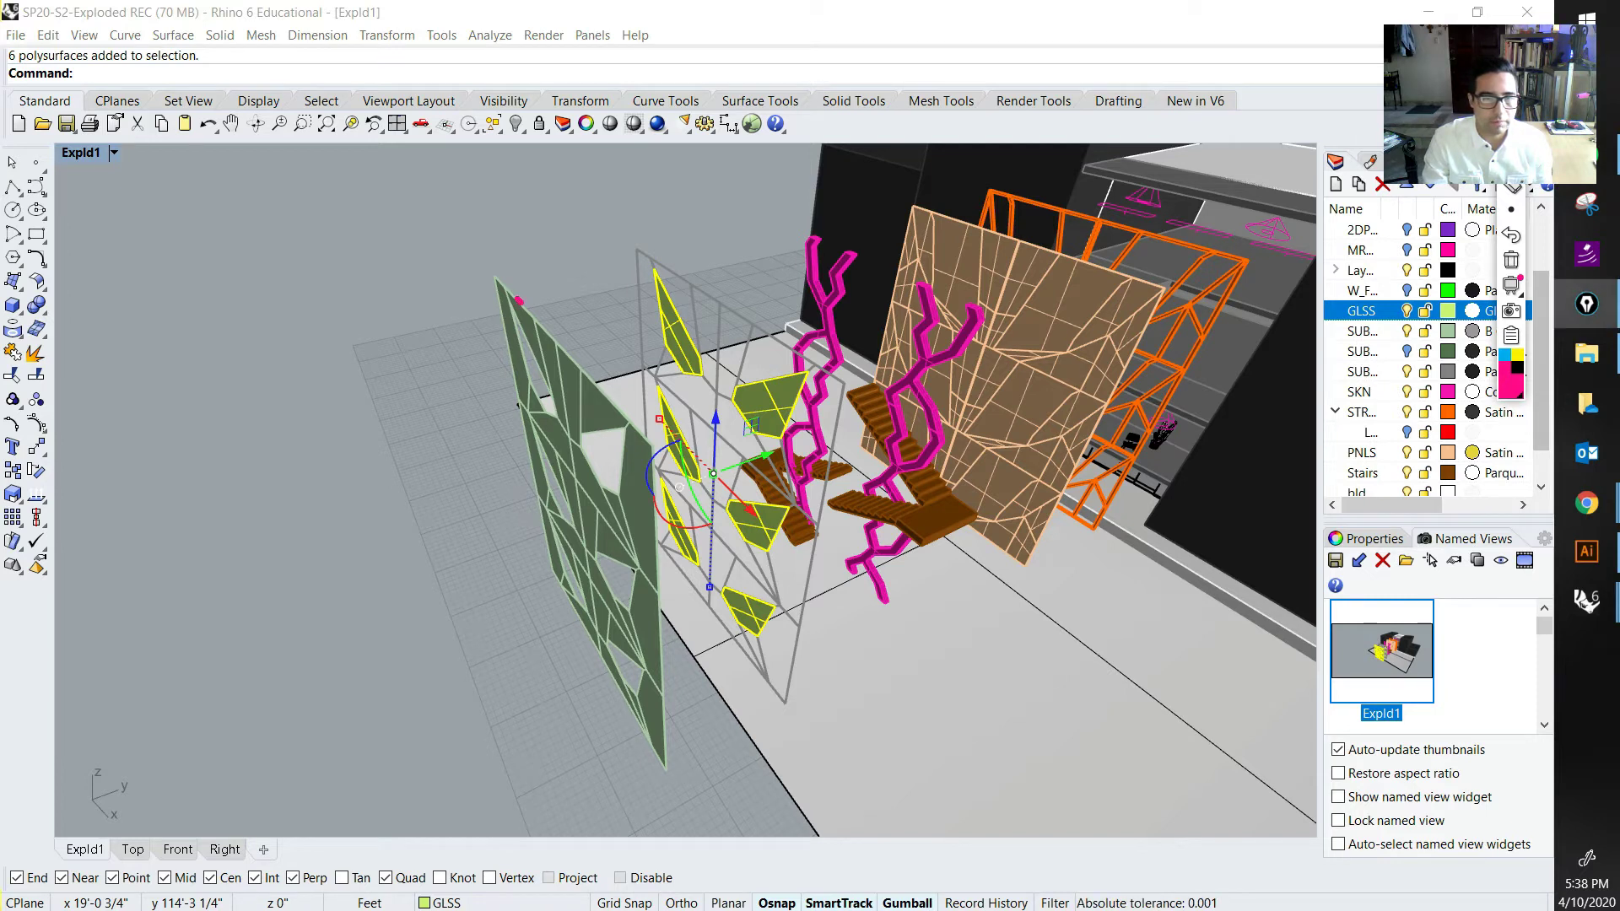
{"action": "left_click_drag", "start_coordinate": [310, 339], "coordinate": [431, 507]}
{"action": "left_click_drag", "start_coordinate": [456, 615], "coordinate": [472, 818]}
{"action": "left_click_drag", "start_coordinate": [302, 339], "coordinate": [328, 601]}
{"action": "left_click_drag", "start_coordinate": [616, 257], "coordinate": [634, 252]}
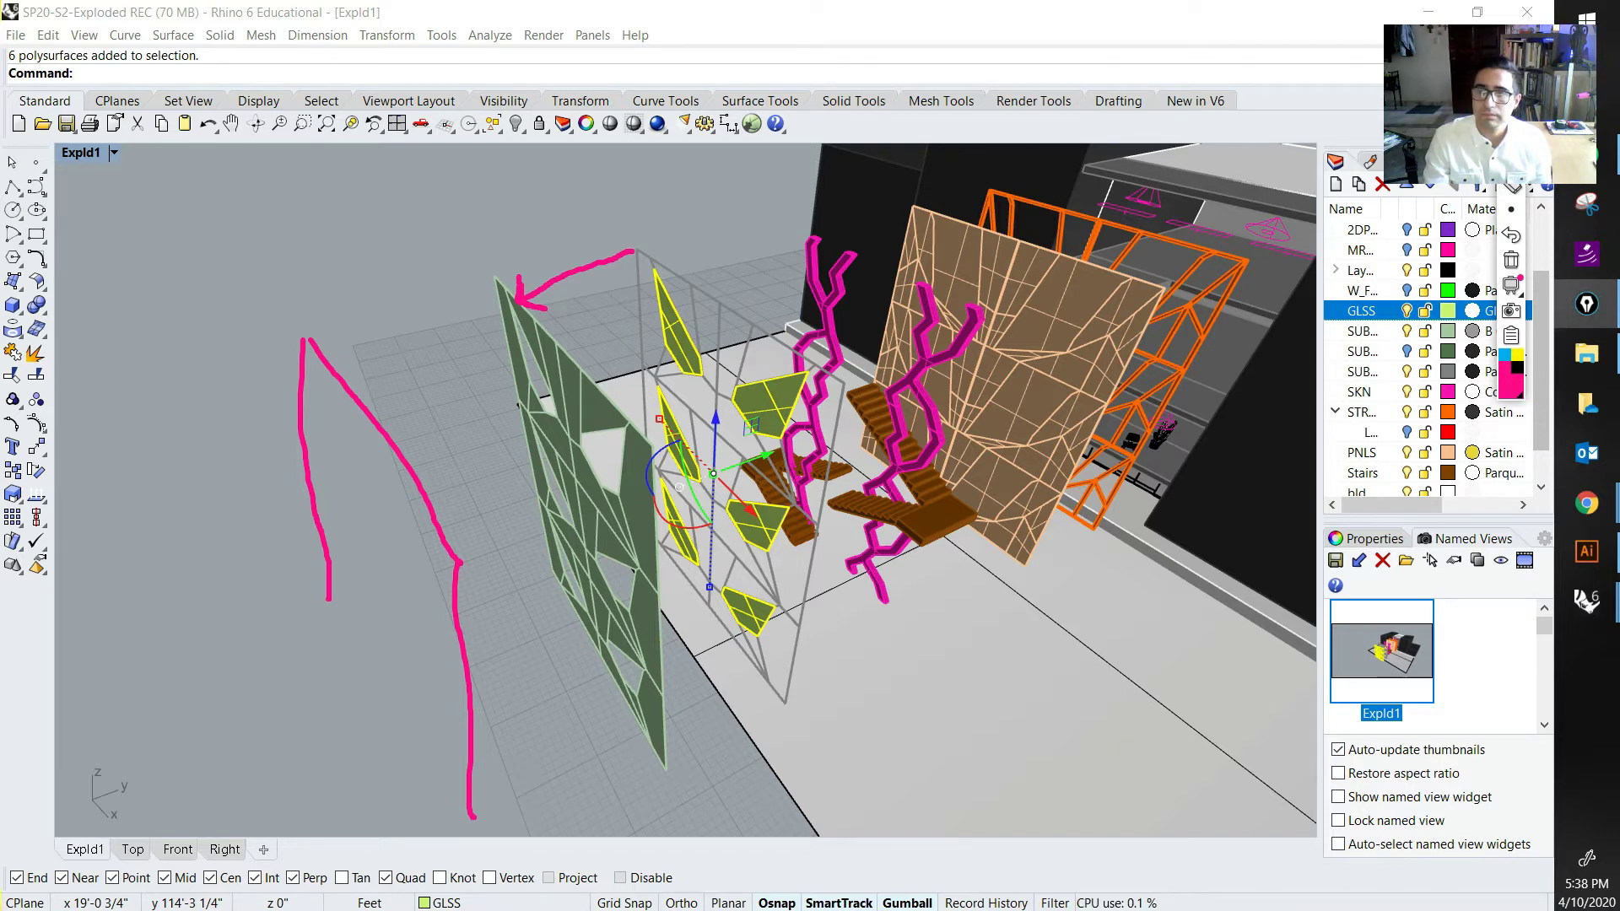
Step: Move the glass group -15' along Y twice, deselect it and erase the screen annotations
{"action": "left_click", "coordinate": [759, 459]}
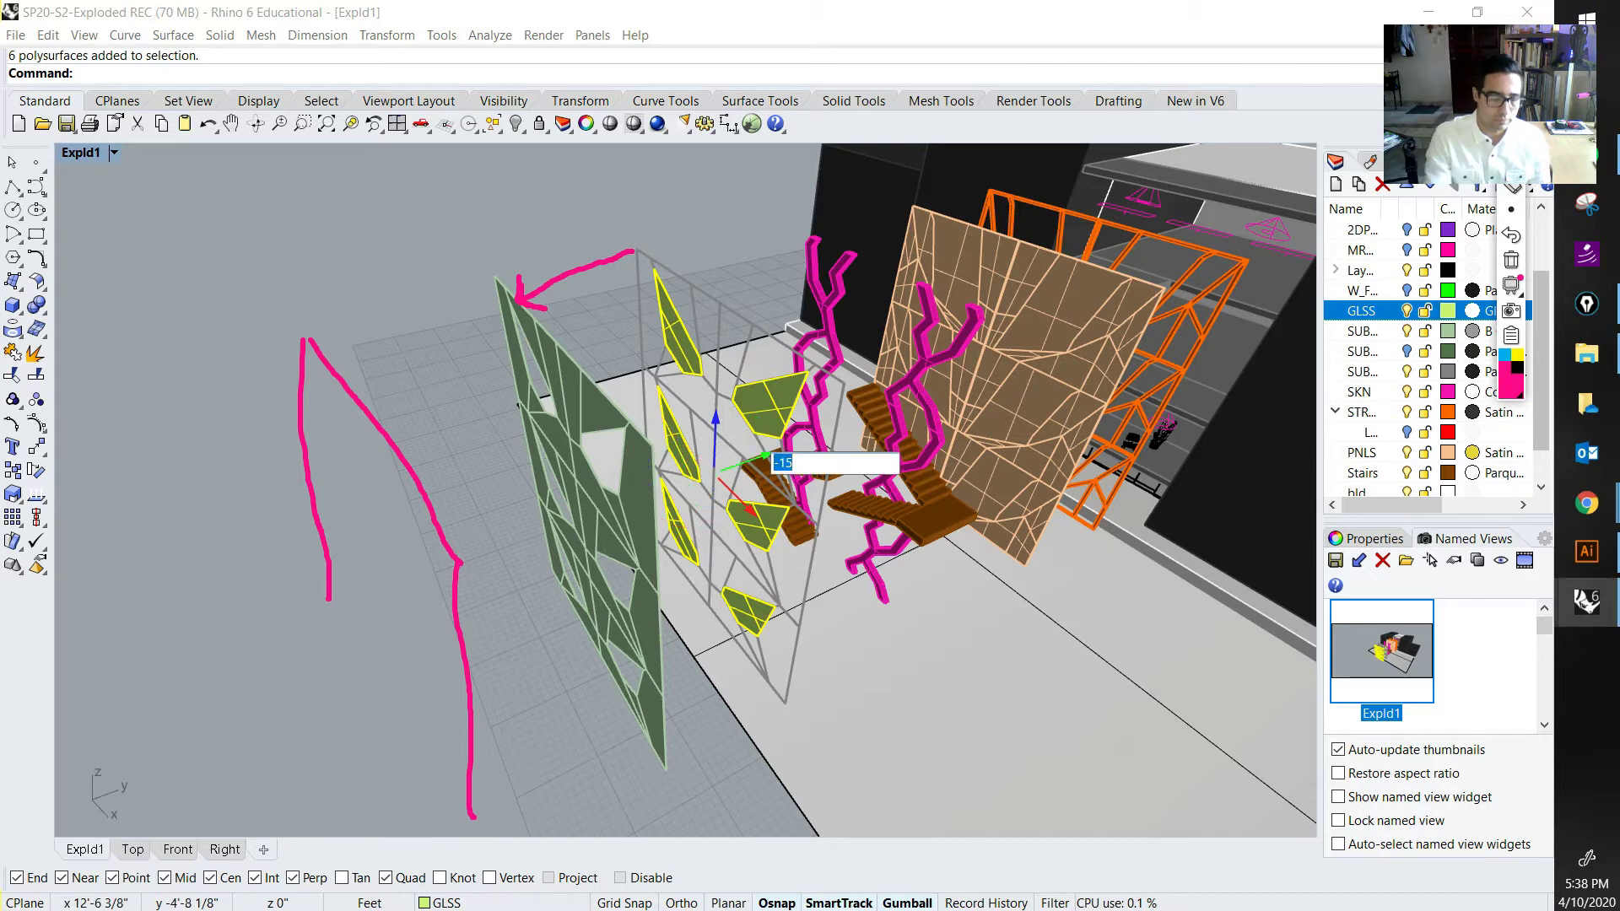
{"action": "key", "text": "Return"}
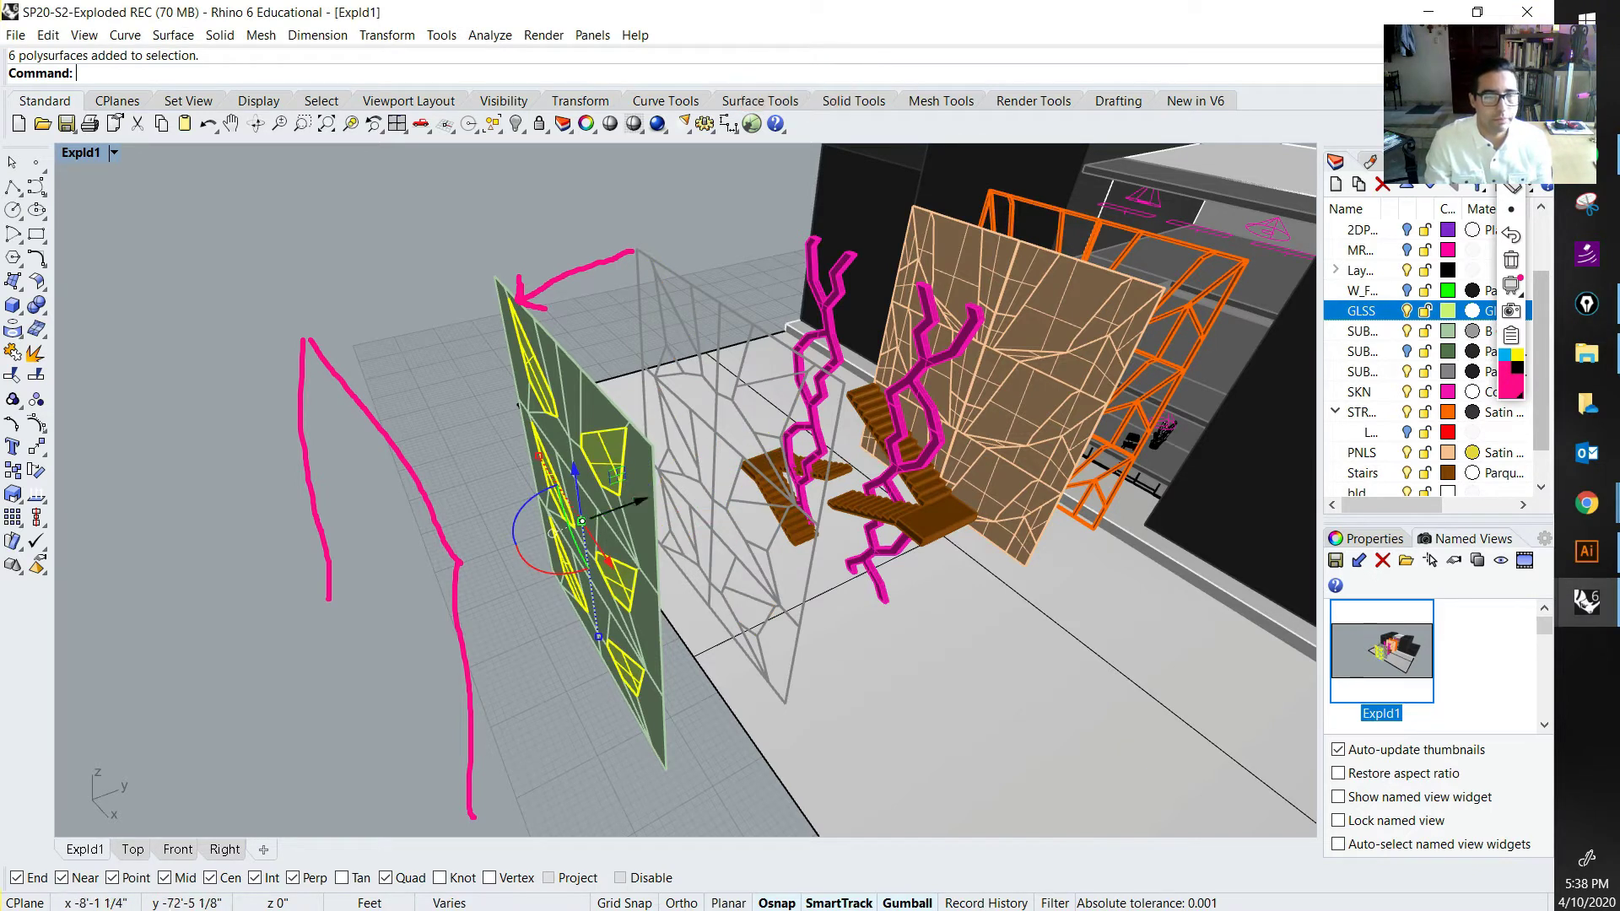
{"action": "left_click", "coordinate": [639, 503]}
{"action": "key", "text": "Return"}
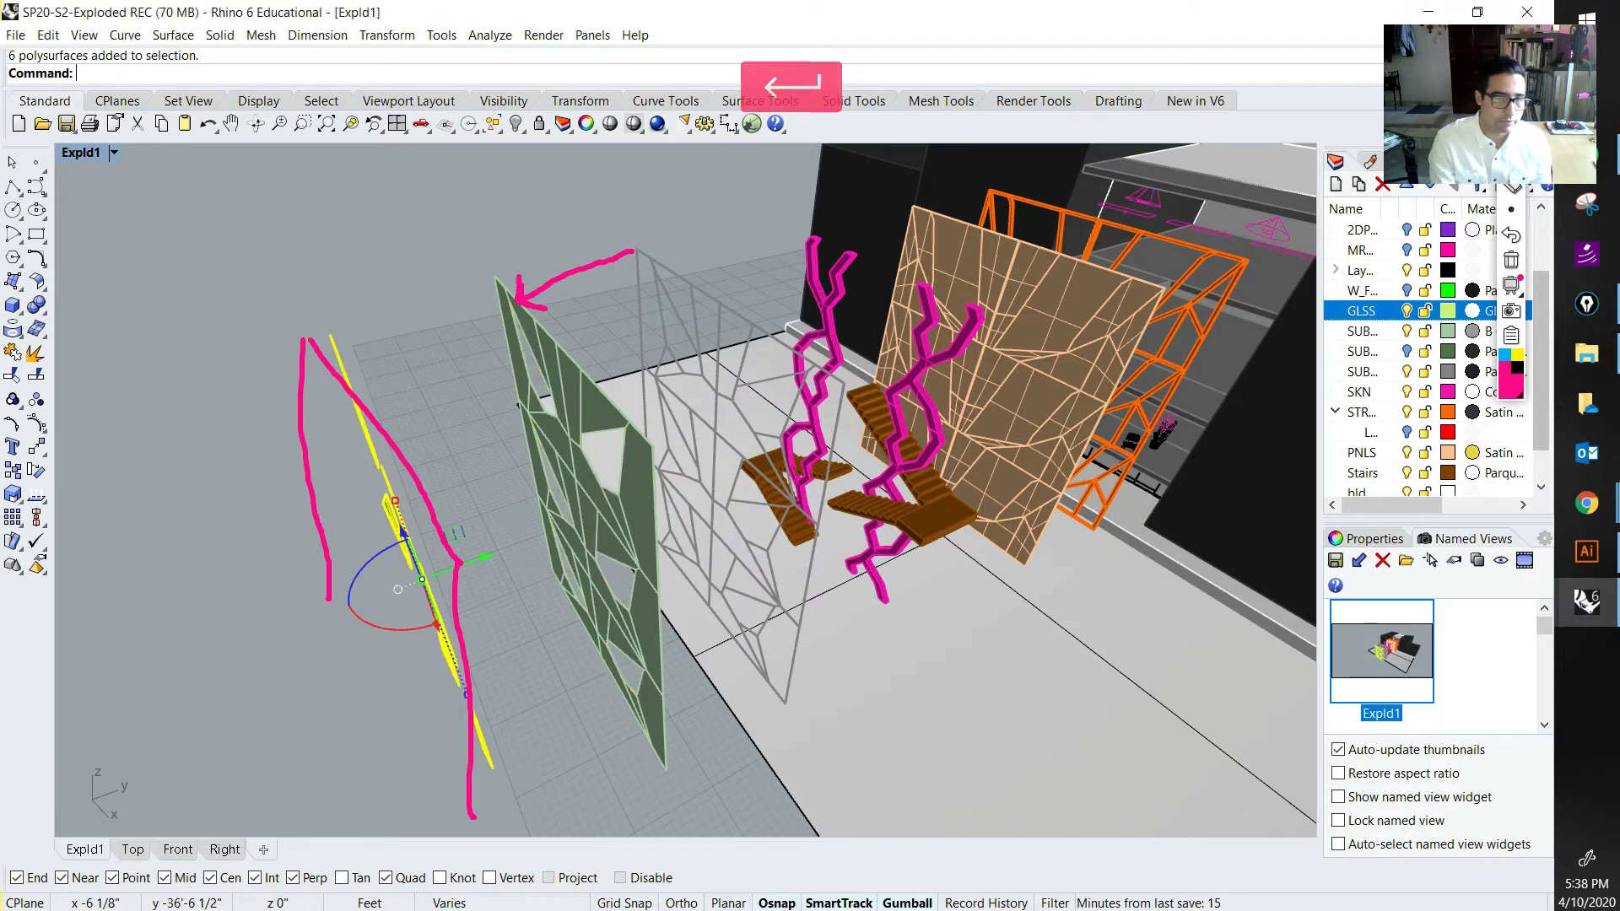
{"action": "left_click", "coordinate": [182, 296]}
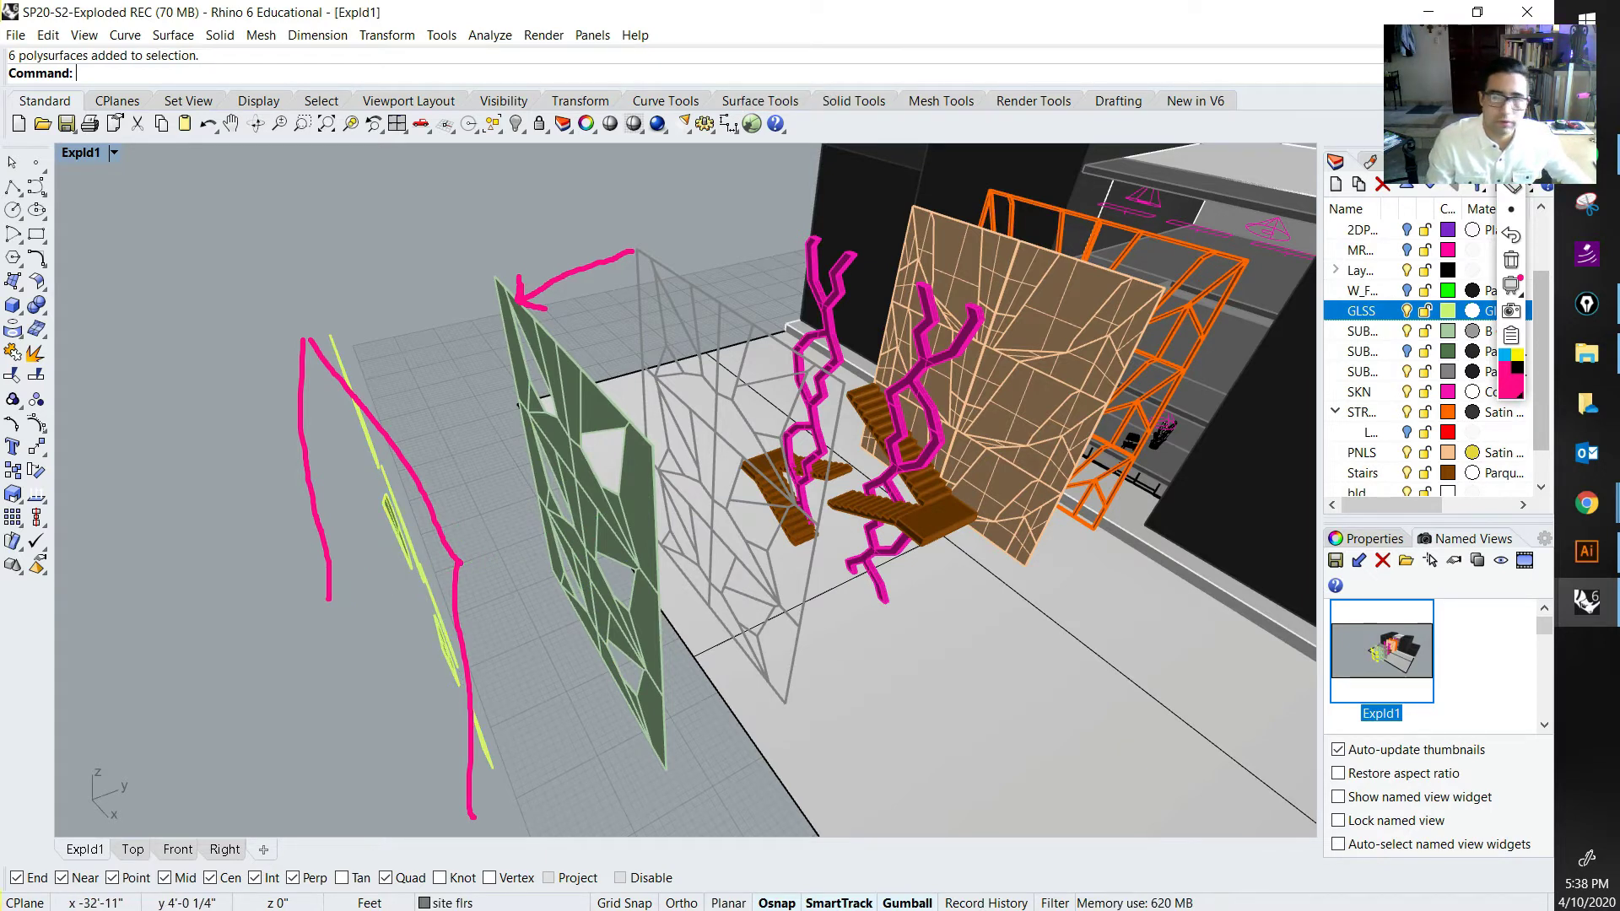
{"action": "left_click", "coordinate": [1510, 260]}
Step: Compare the exploded layers with the SP20-S2-Exploded PREP file, return to SP20-S2-Exploded REC and restore the Expld1 named view
{"action": "right_click_drag", "start_coordinate": [675, 438], "coordinate": [506, 489]}
{"action": "scroll", "coordinate": [590, 472], "scroll_direction": "down", "scroll_amount": 6}
{"action": "right_click_drag", "start_coordinate": [641, 472], "coordinate": [721, 490]}
{"action": "mouse_move", "coordinate": [1586, 600]}
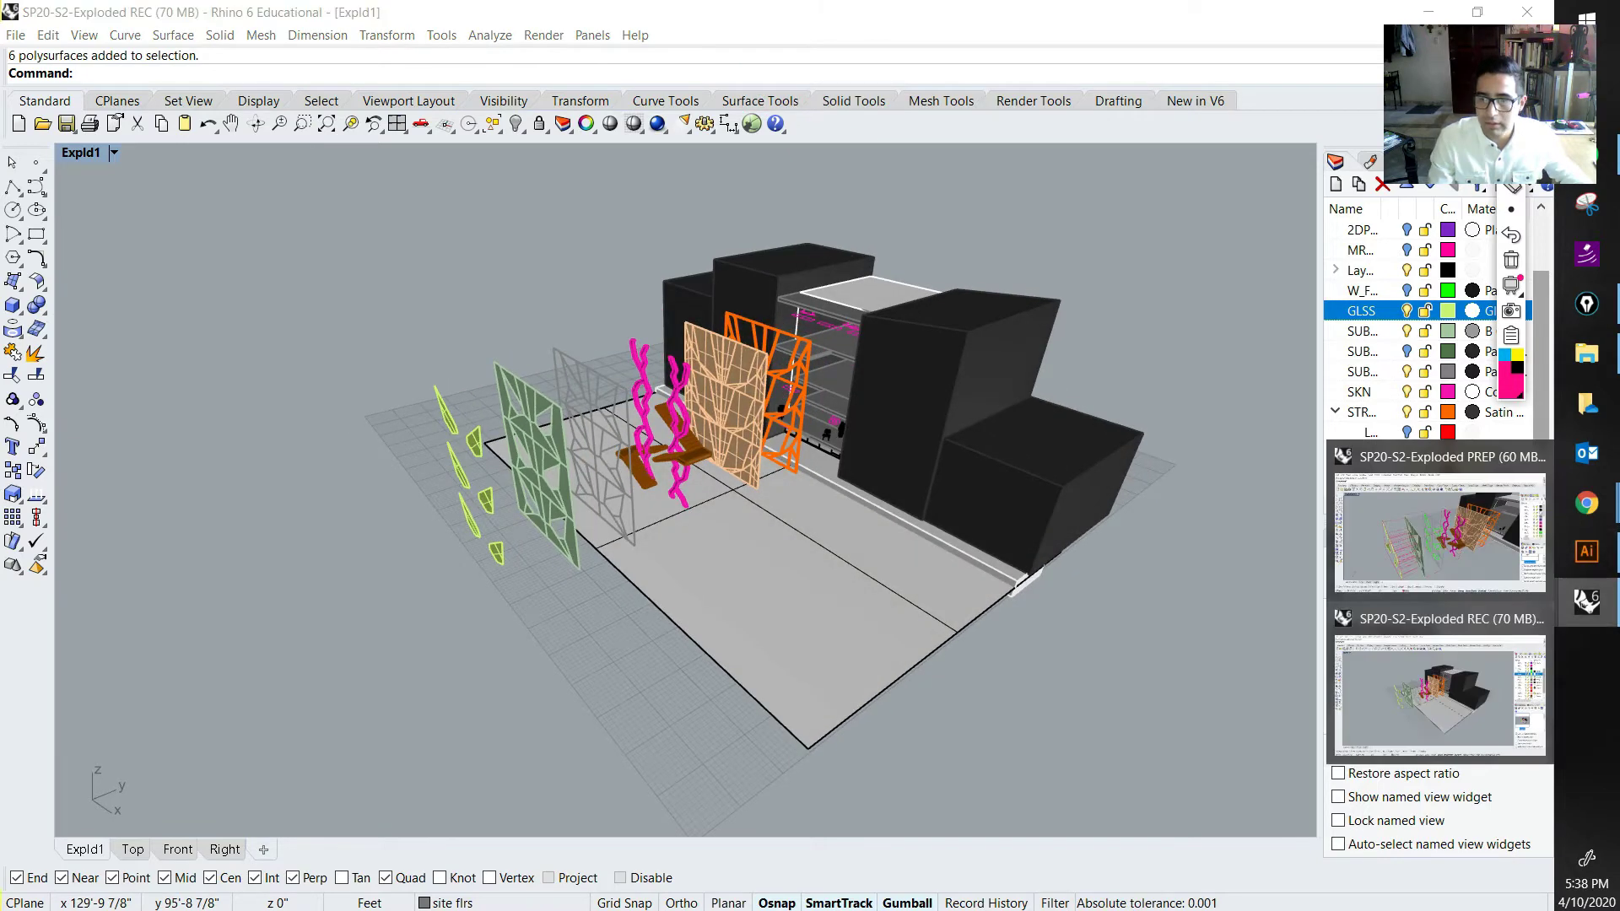
{"action": "left_click", "coordinate": [1438, 519]}
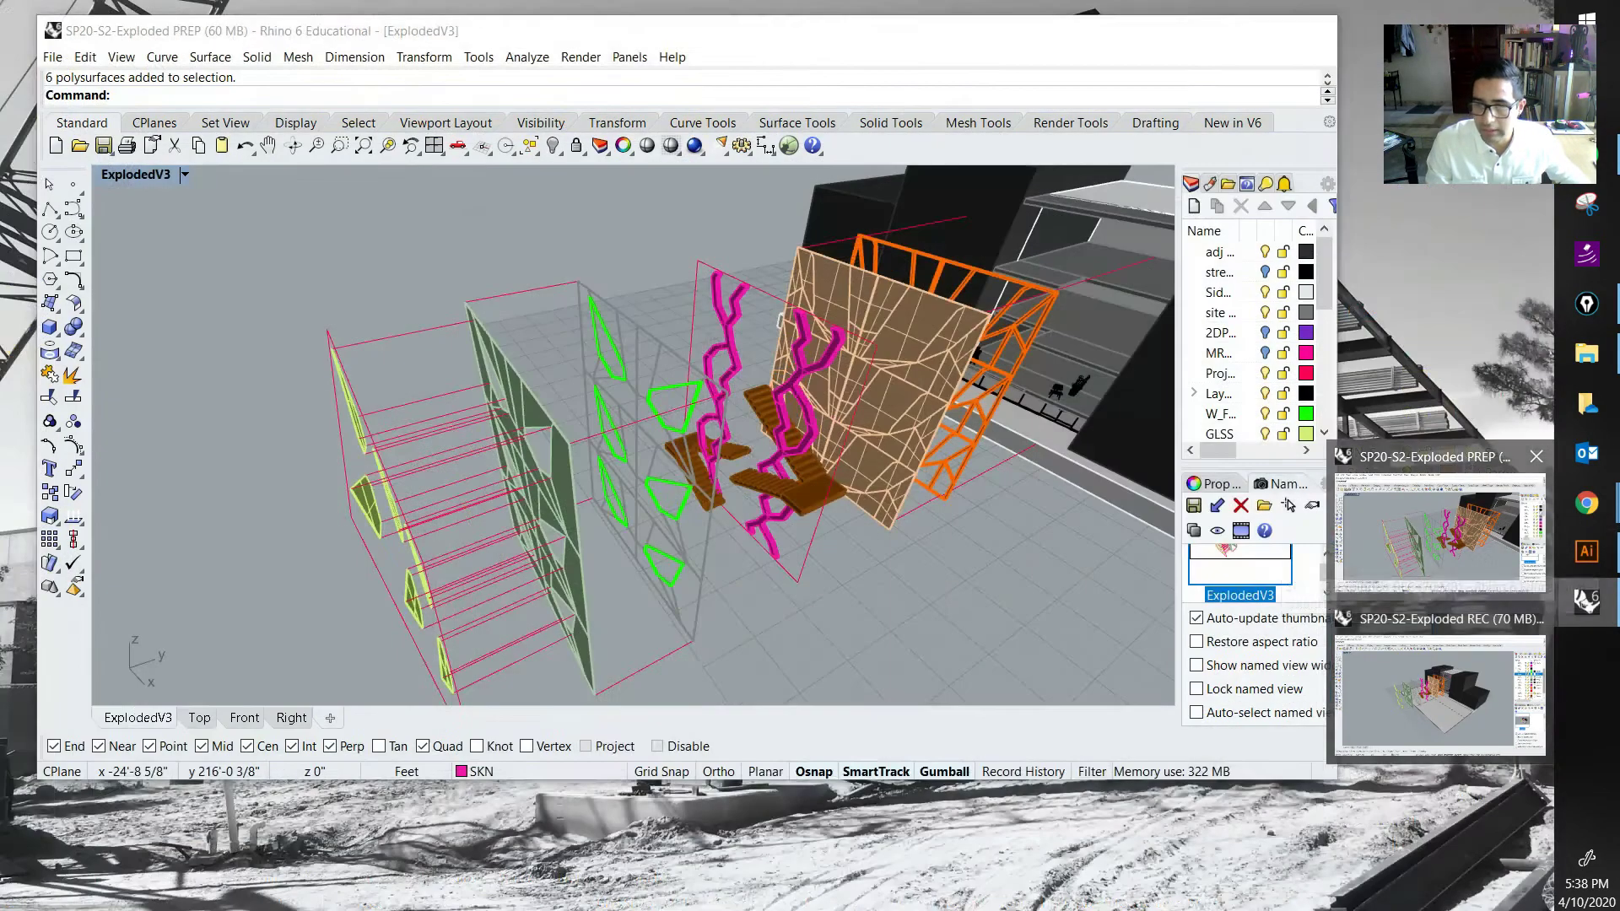
{"action": "right_click_drag", "start_coordinate": [650, 439], "coordinate": [705, 493]}
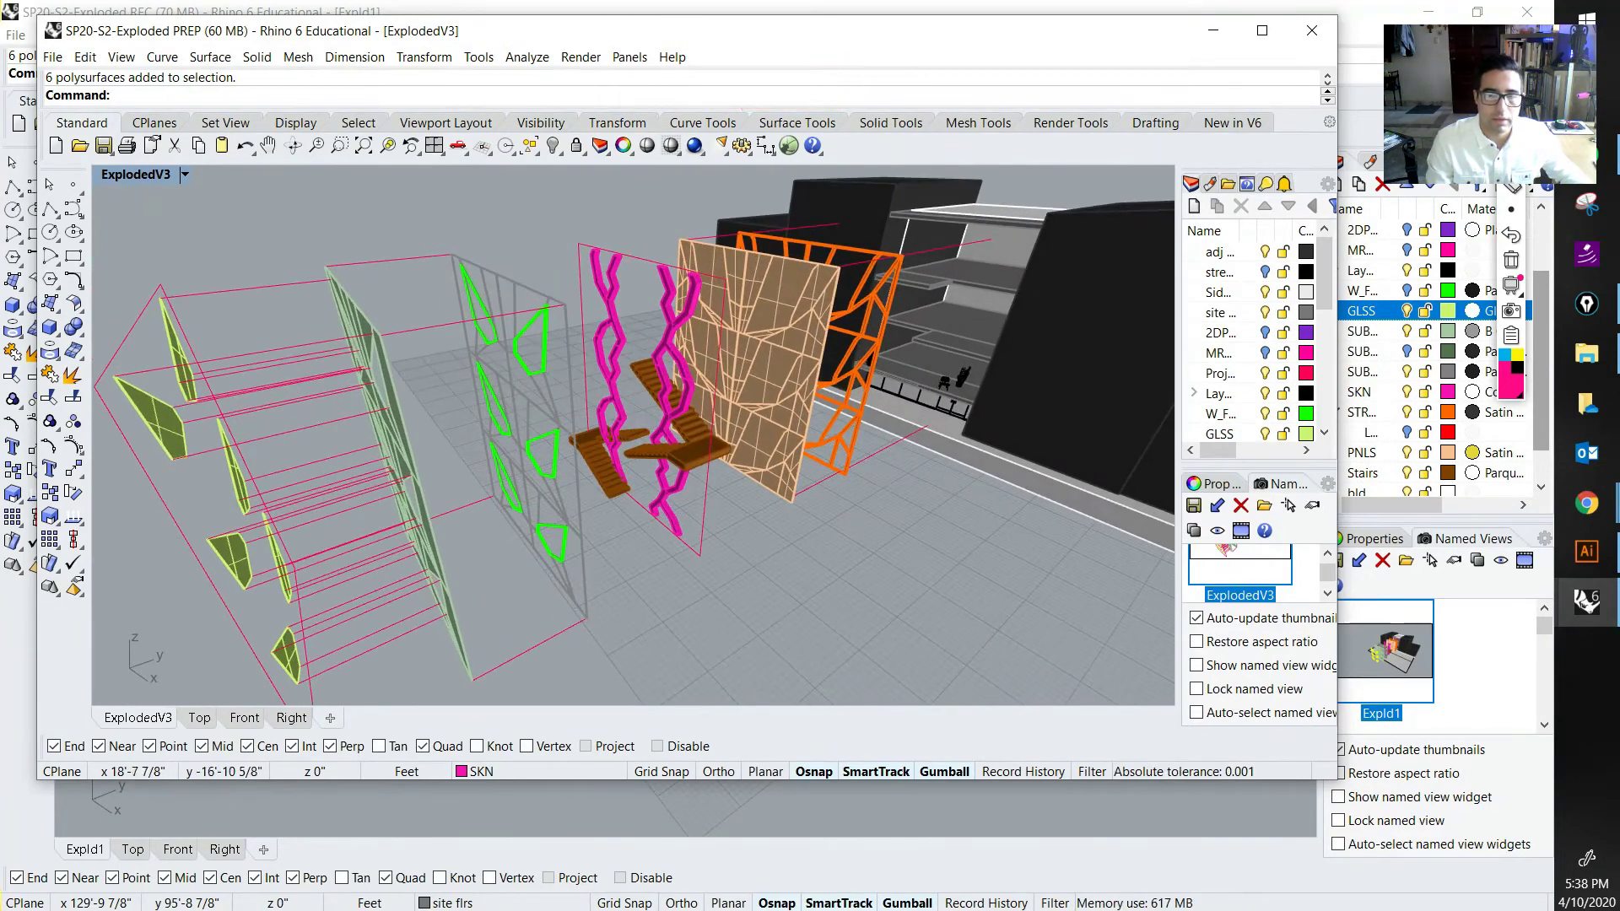
{"action": "scroll", "coordinate": [759, 438], "scroll_direction": "down", "scroll_amount": 3}
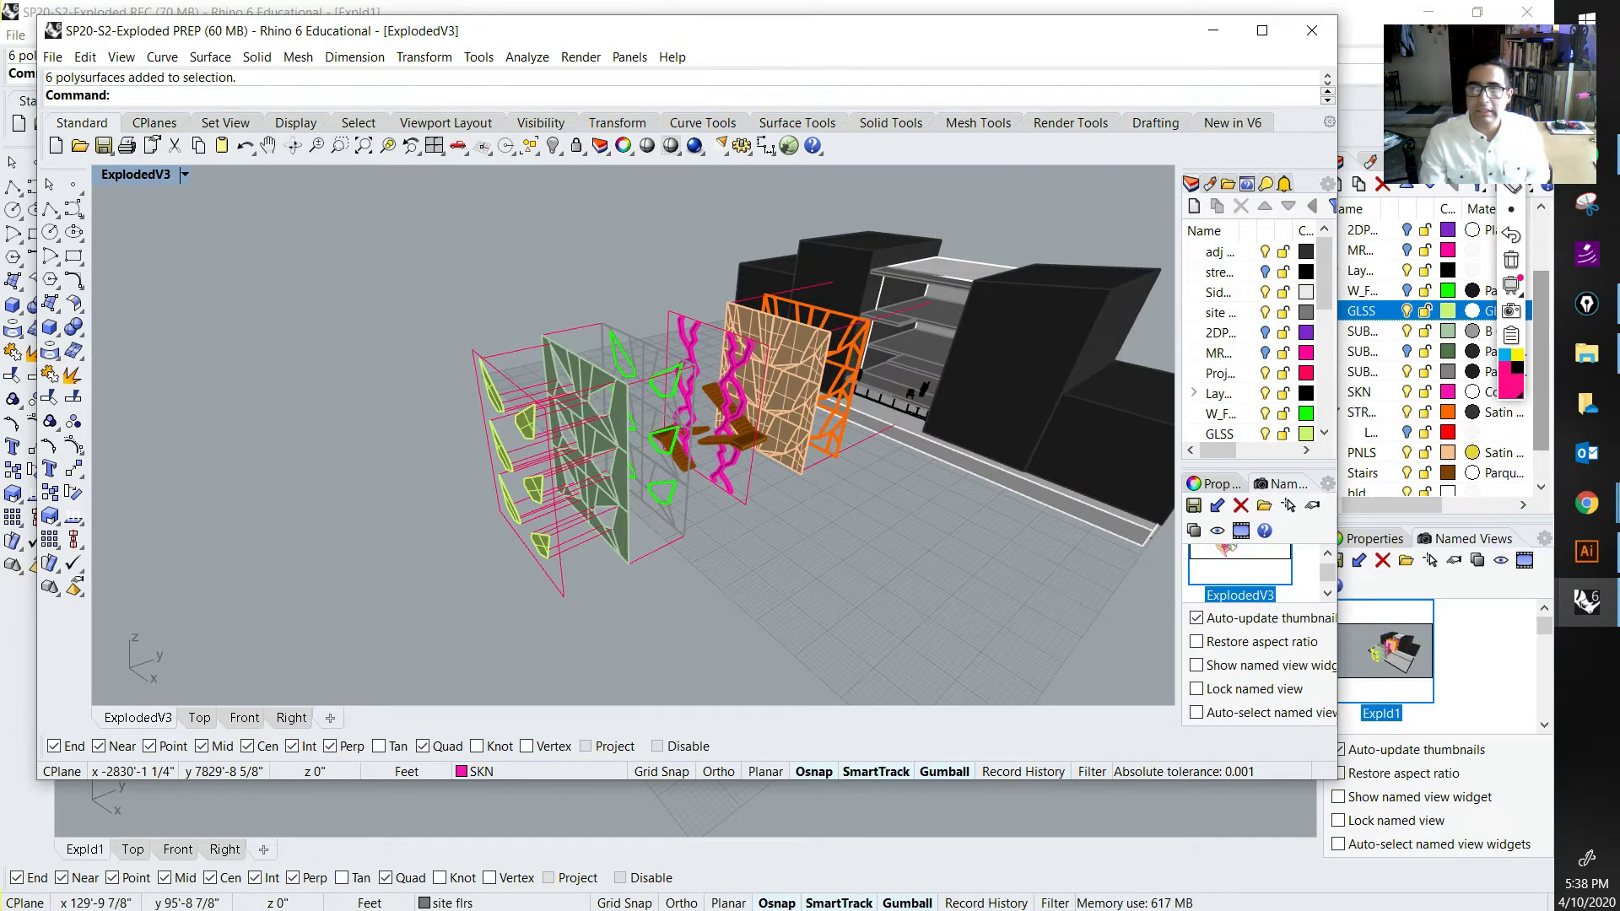
{"action": "key", "text": "alt+Tab"}
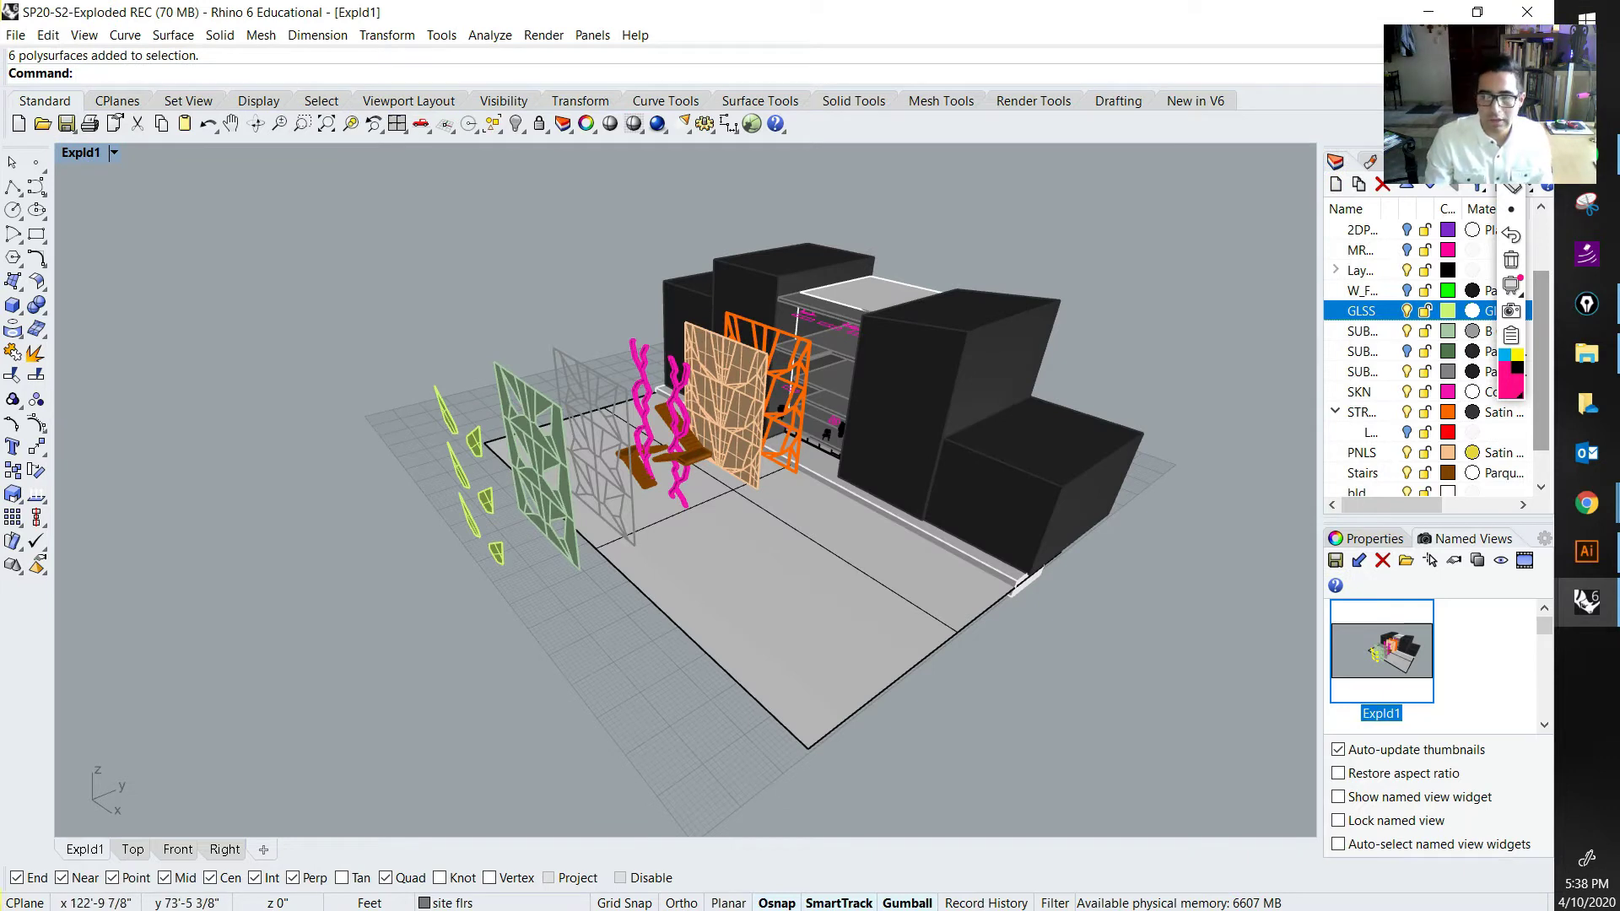
{"action": "double_click", "coordinate": [1382, 658]}
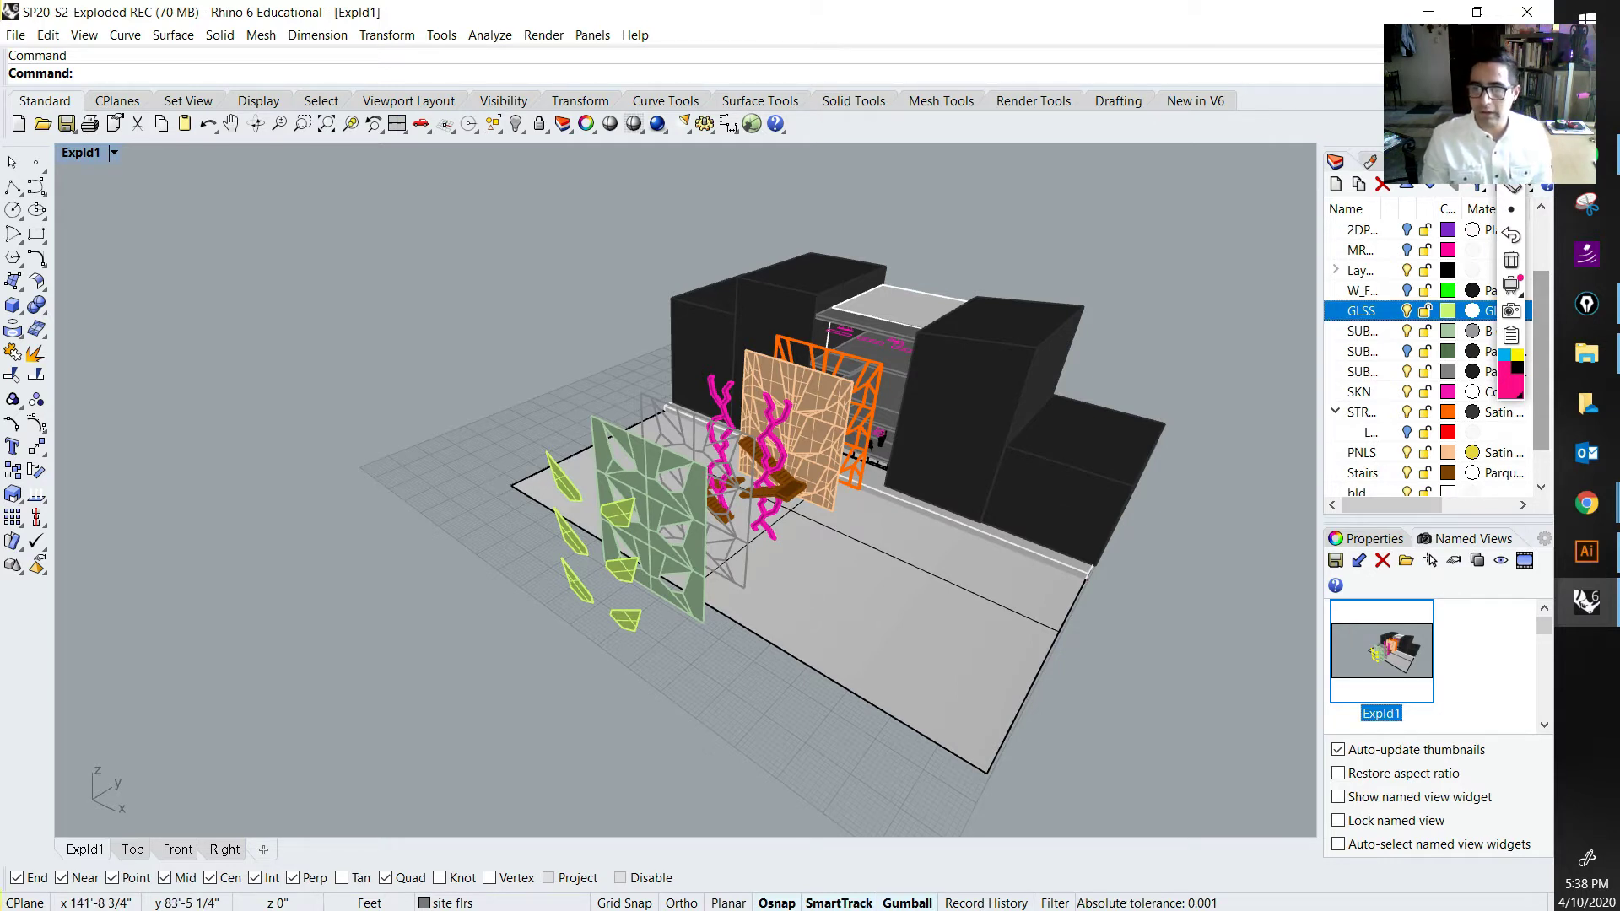
Step: Switch to the facade exploded diagram in Chrome and outline its 3rd Layer Interior and Curtain Wall System layers in pink
{"action": "mouse_move", "coordinate": [1586, 503]}
{"action": "left_click", "coordinate": [1439, 595]}
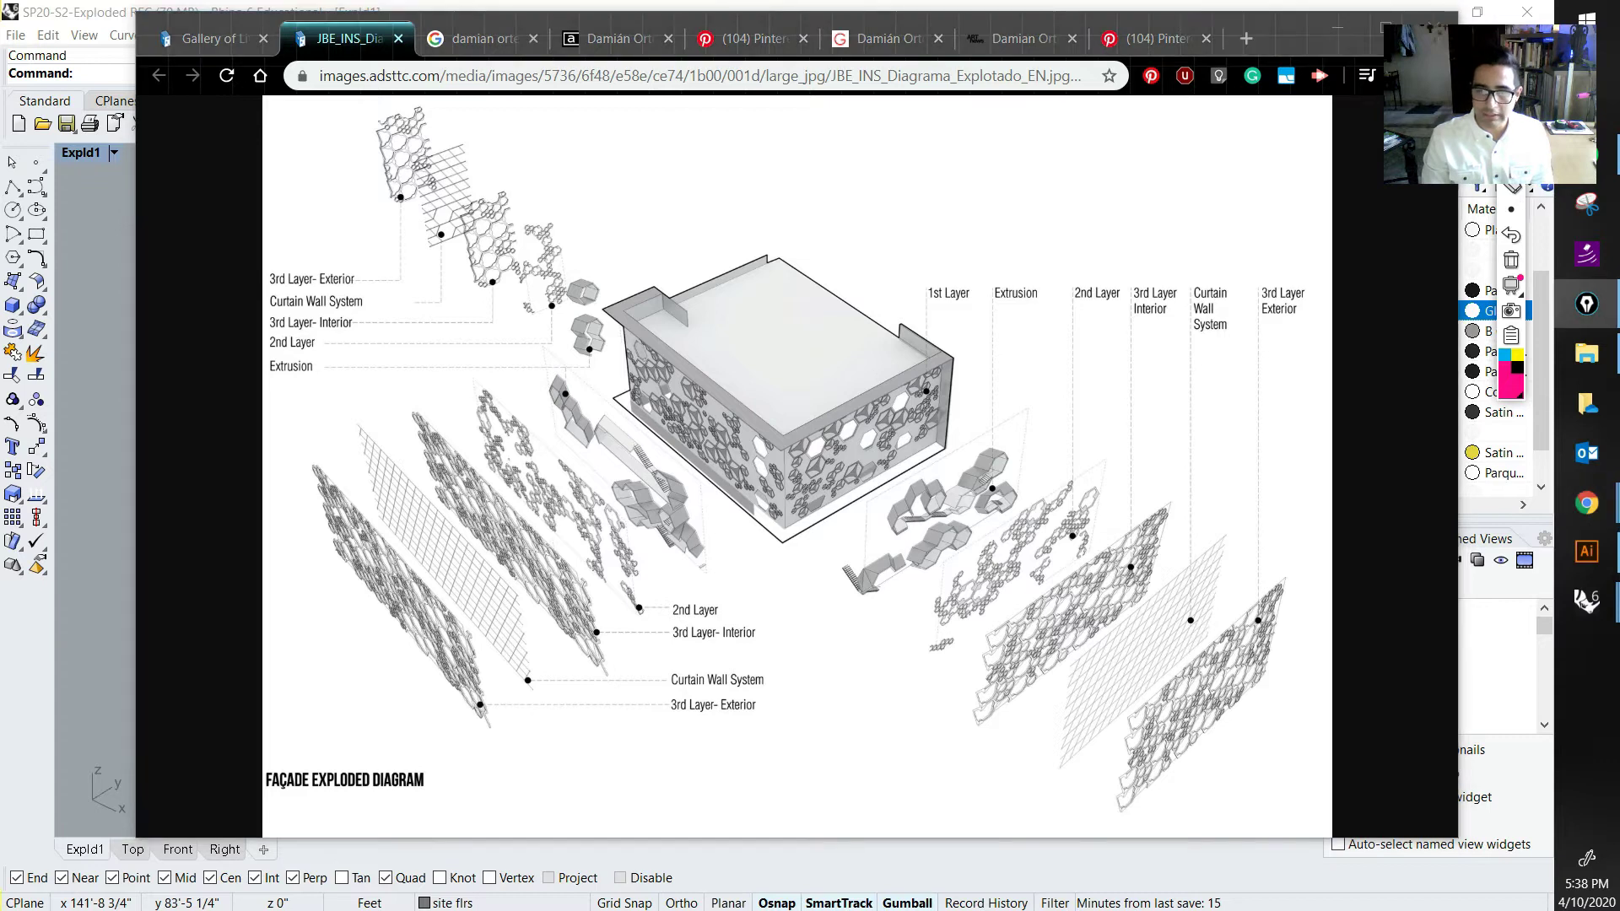
{"action": "left_click_drag", "start_coordinate": [991, 629], "coordinate": [977, 683]}
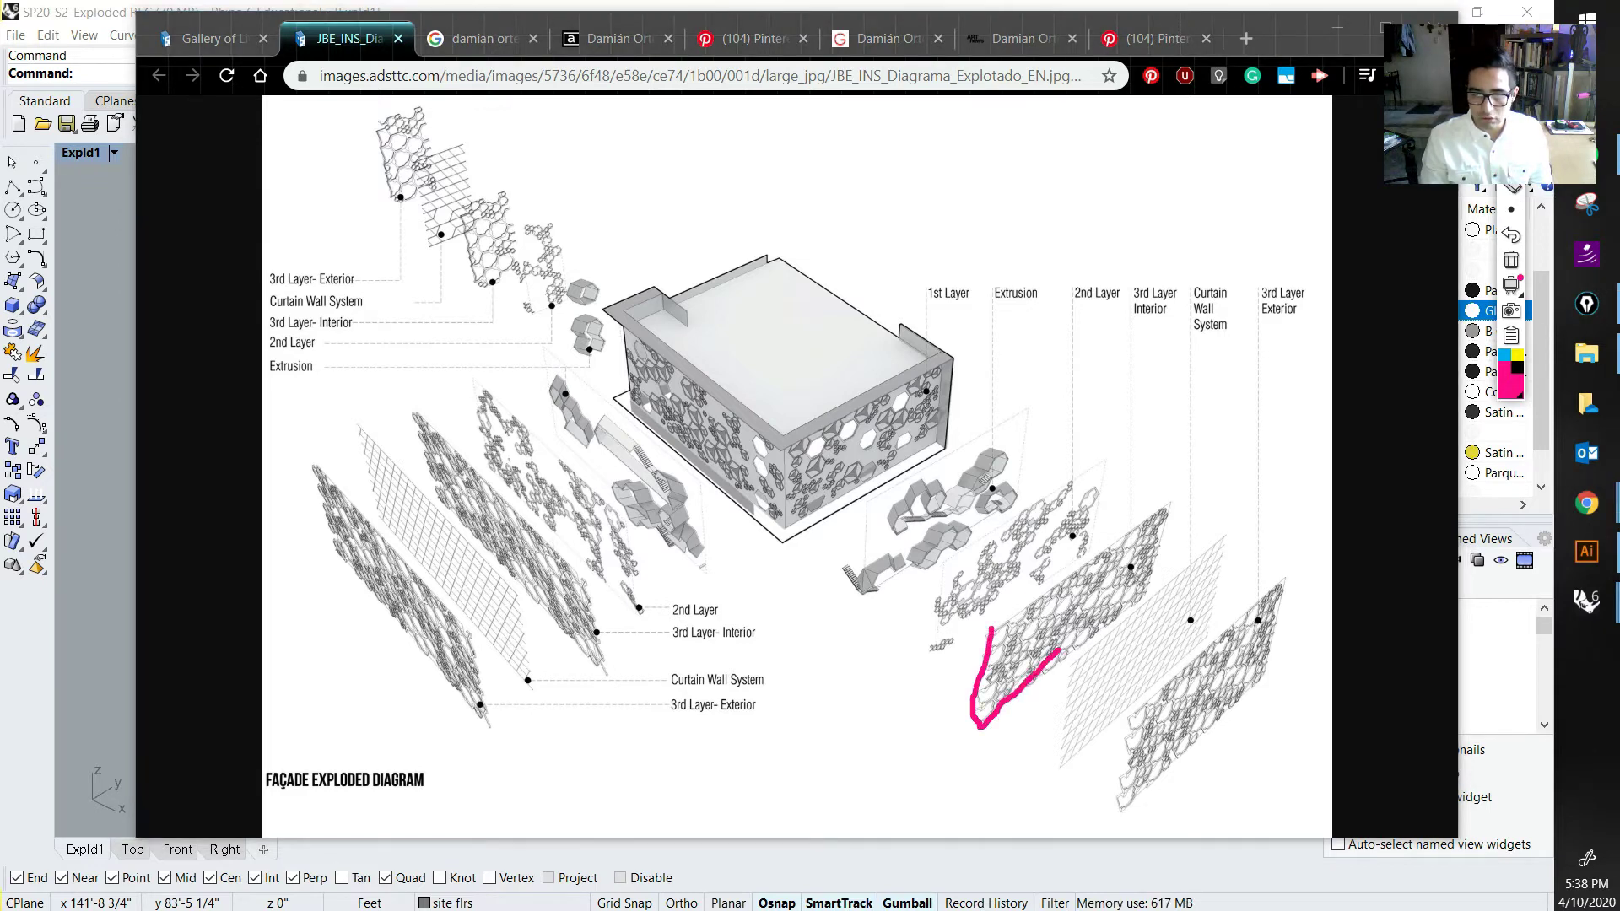
{"action": "mouse_move", "coordinate": [1147, 594]}
{"action": "left_mouse_down"}
{"action": "mouse_move", "coordinate": [1164, 488]}
{"action": "mouse_move", "coordinate": [1039, 590]}
{"action": "left_mouse_up"}
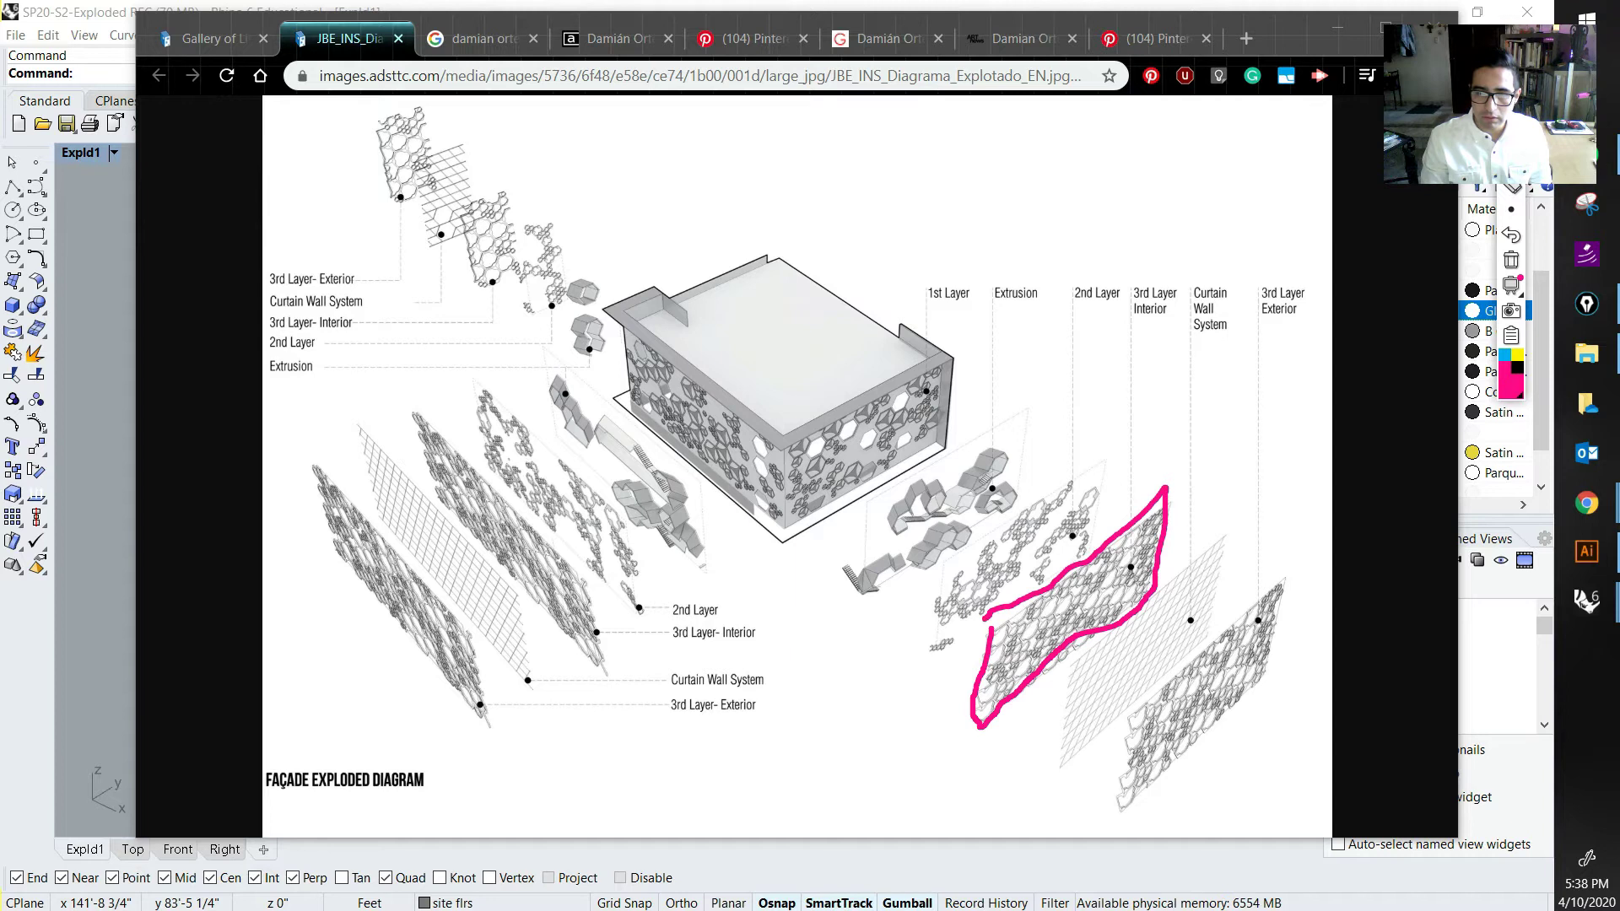
{"action": "mouse_move", "coordinate": [1072, 663]}
{"action": "left_mouse_down"}
{"action": "mouse_move", "coordinate": [1068, 719]}
{"action": "mouse_move", "coordinate": [1210, 631]}
{"action": "mouse_move", "coordinate": [1221, 536]}
{"action": "mouse_move", "coordinate": [1096, 634]}
{"action": "left_mouse_up"}
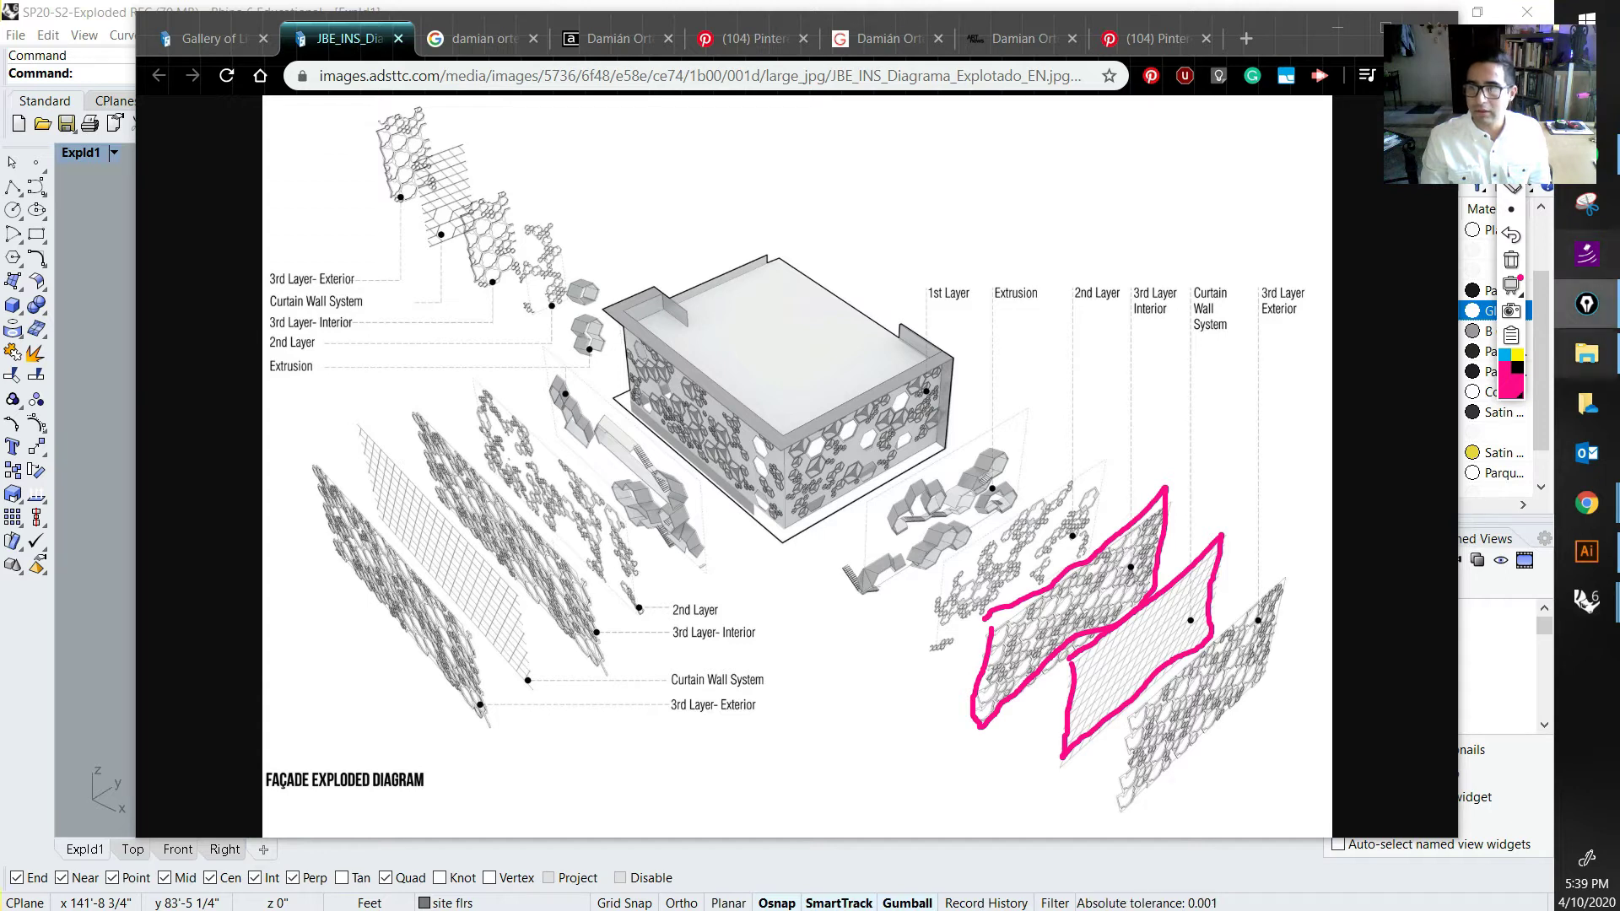
Step: Return to the SP20-S2-Exploded REC model in Rhino, hatch the annotated outlines and mark the area of the glass panes in pink
{"action": "mouse_move", "coordinate": [1585, 601]}
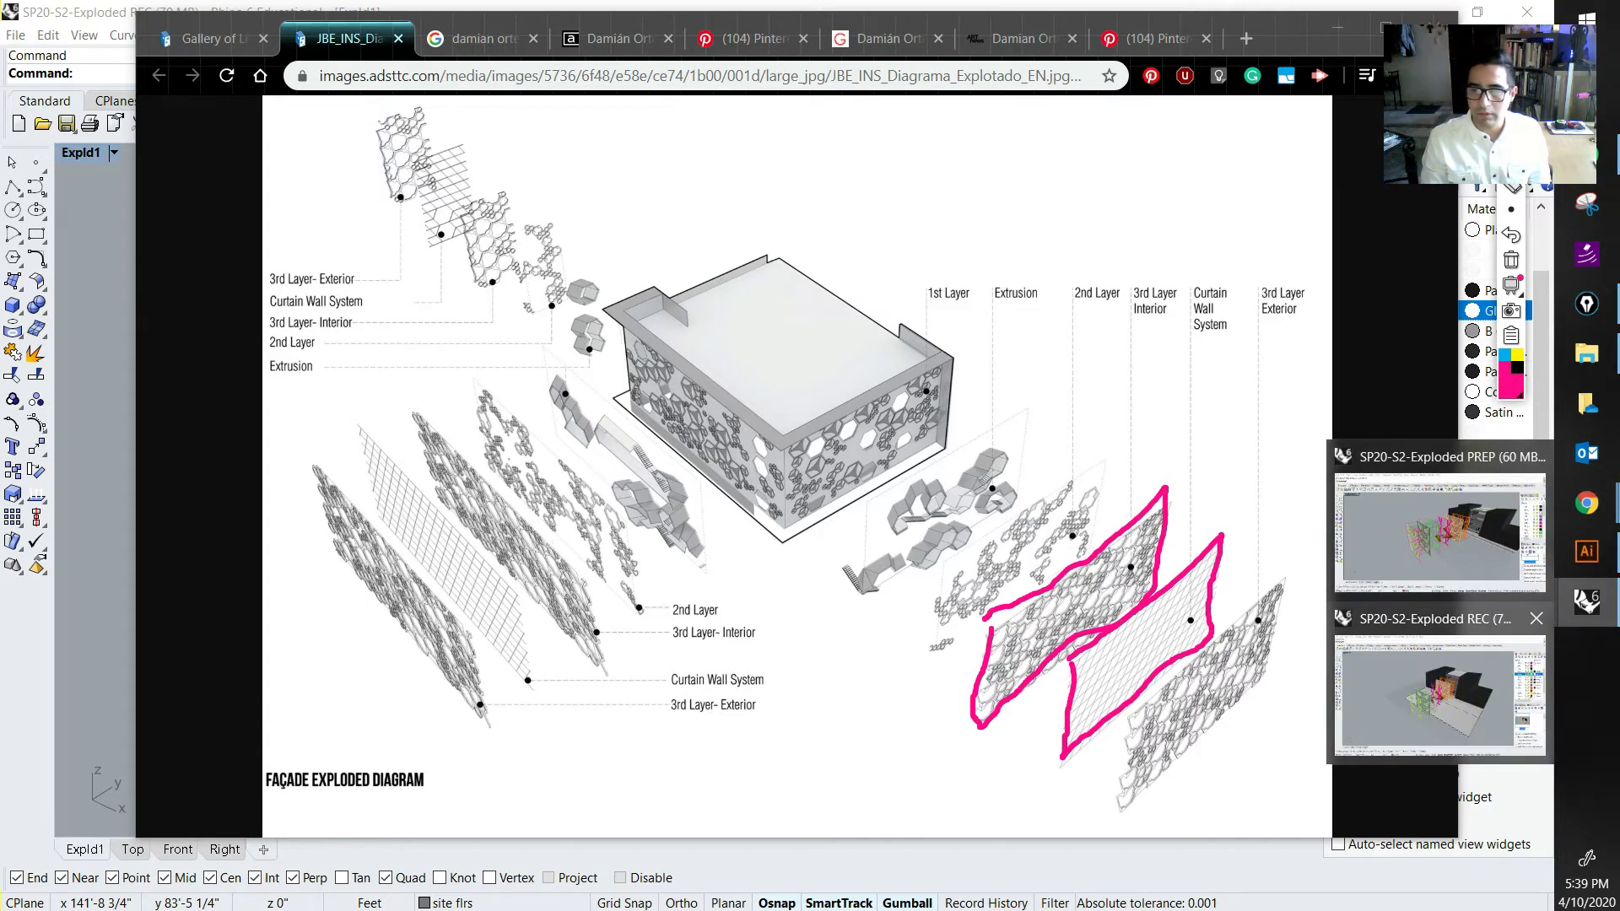
{"action": "left_click", "coordinate": [1439, 693]}
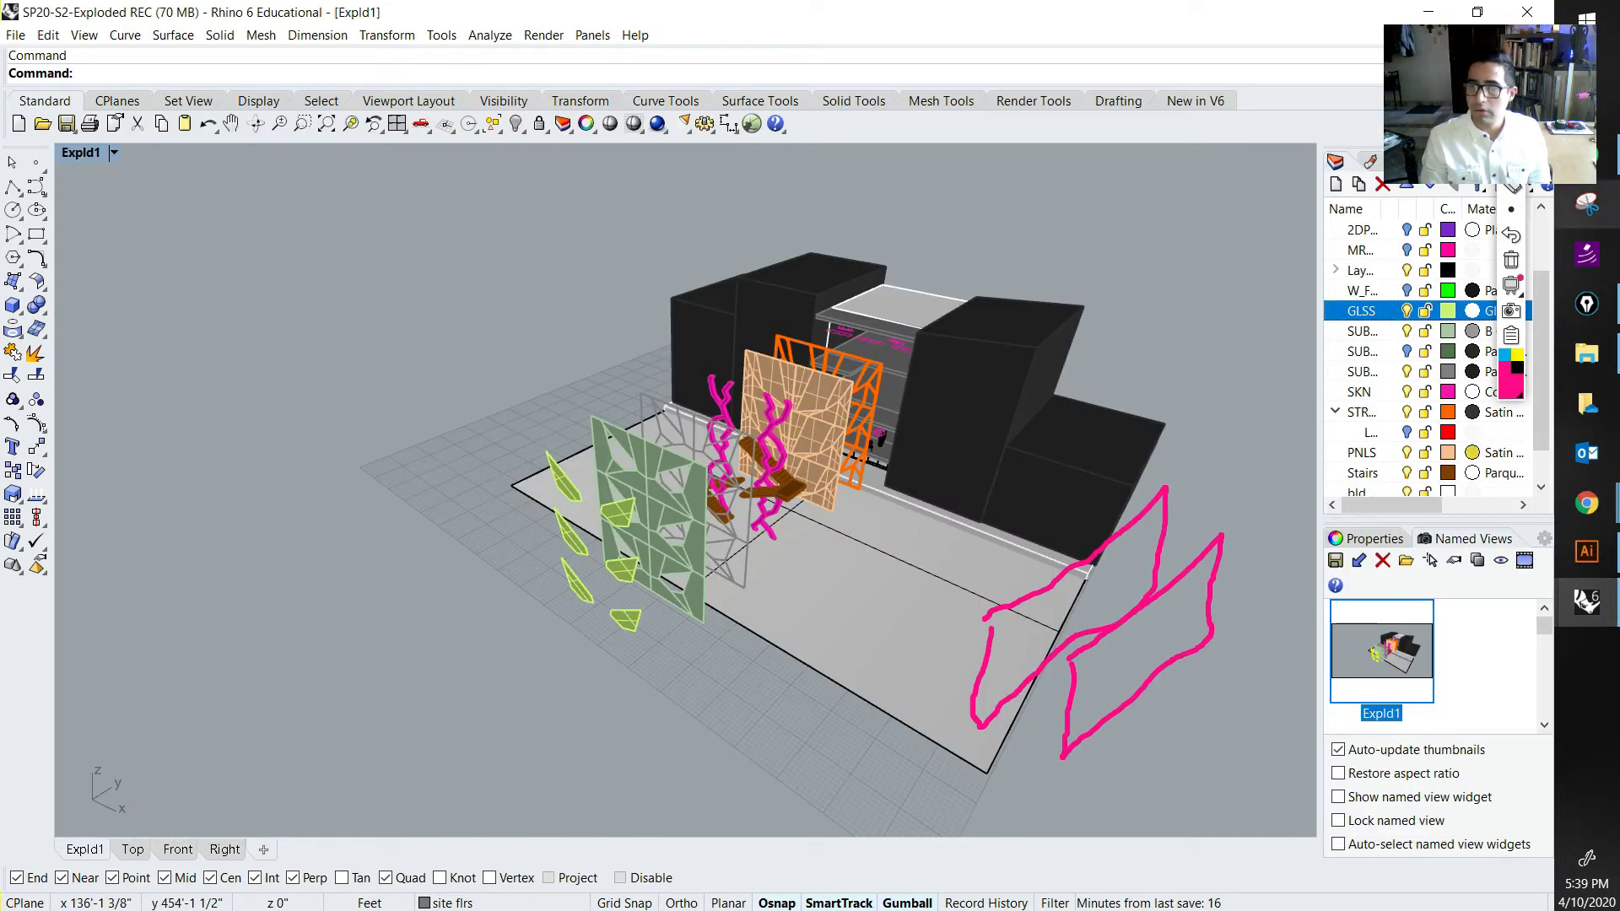
{"action": "mouse_move", "coordinate": [997, 634]}
{"action": "left_mouse_down"}
{"action": "mouse_move", "coordinate": [1038, 596]}
{"action": "mouse_move", "coordinate": [1117, 584]}
{"action": "mouse_move", "coordinate": [1120, 600]}
{"action": "left_mouse_up"}
{"action": "left_click_drag", "start_coordinate": [1100, 656], "coordinate": [1210, 624]}
{"action": "mouse_move", "coordinate": [546, 451]}
{"action": "left_mouse_down"}
{"action": "mouse_move", "coordinate": [626, 484]}
{"action": "mouse_move", "coordinate": [626, 624]}
{"action": "left_mouse_up"}
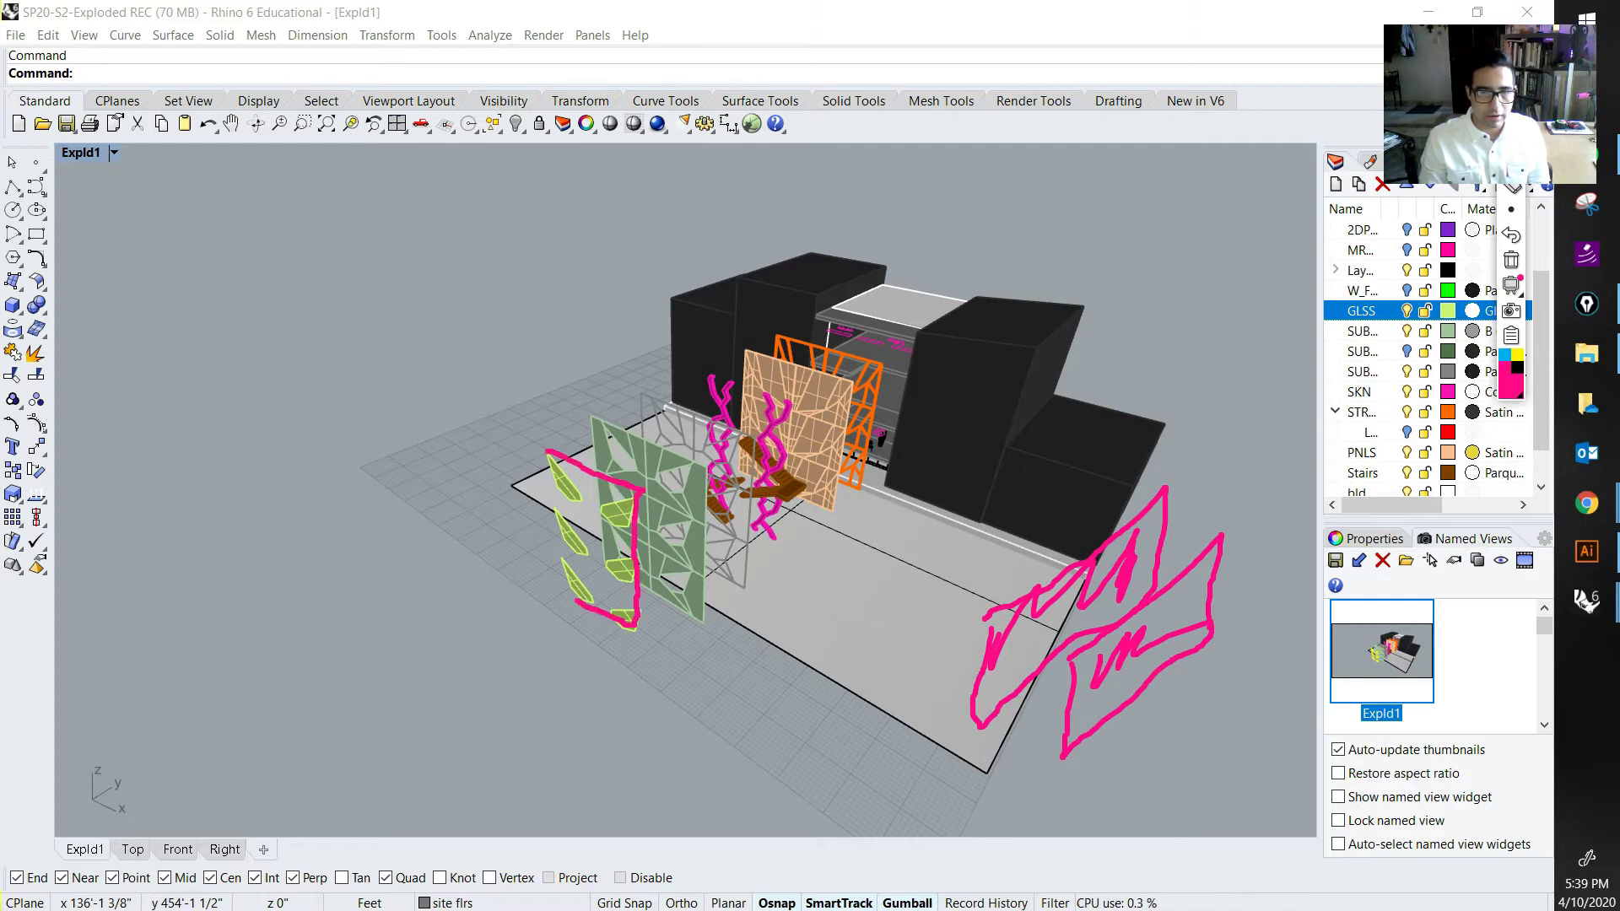
{"action": "mouse_move", "coordinate": [548, 466]}
{"action": "left_mouse_down"}
{"action": "mouse_move", "coordinate": [563, 493]}
{"action": "mouse_move", "coordinate": [586, 475]}
{"action": "mouse_move", "coordinate": [597, 552]}
{"action": "mouse_move", "coordinate": [618, 506]}
{"action": "left_mouse_up"}
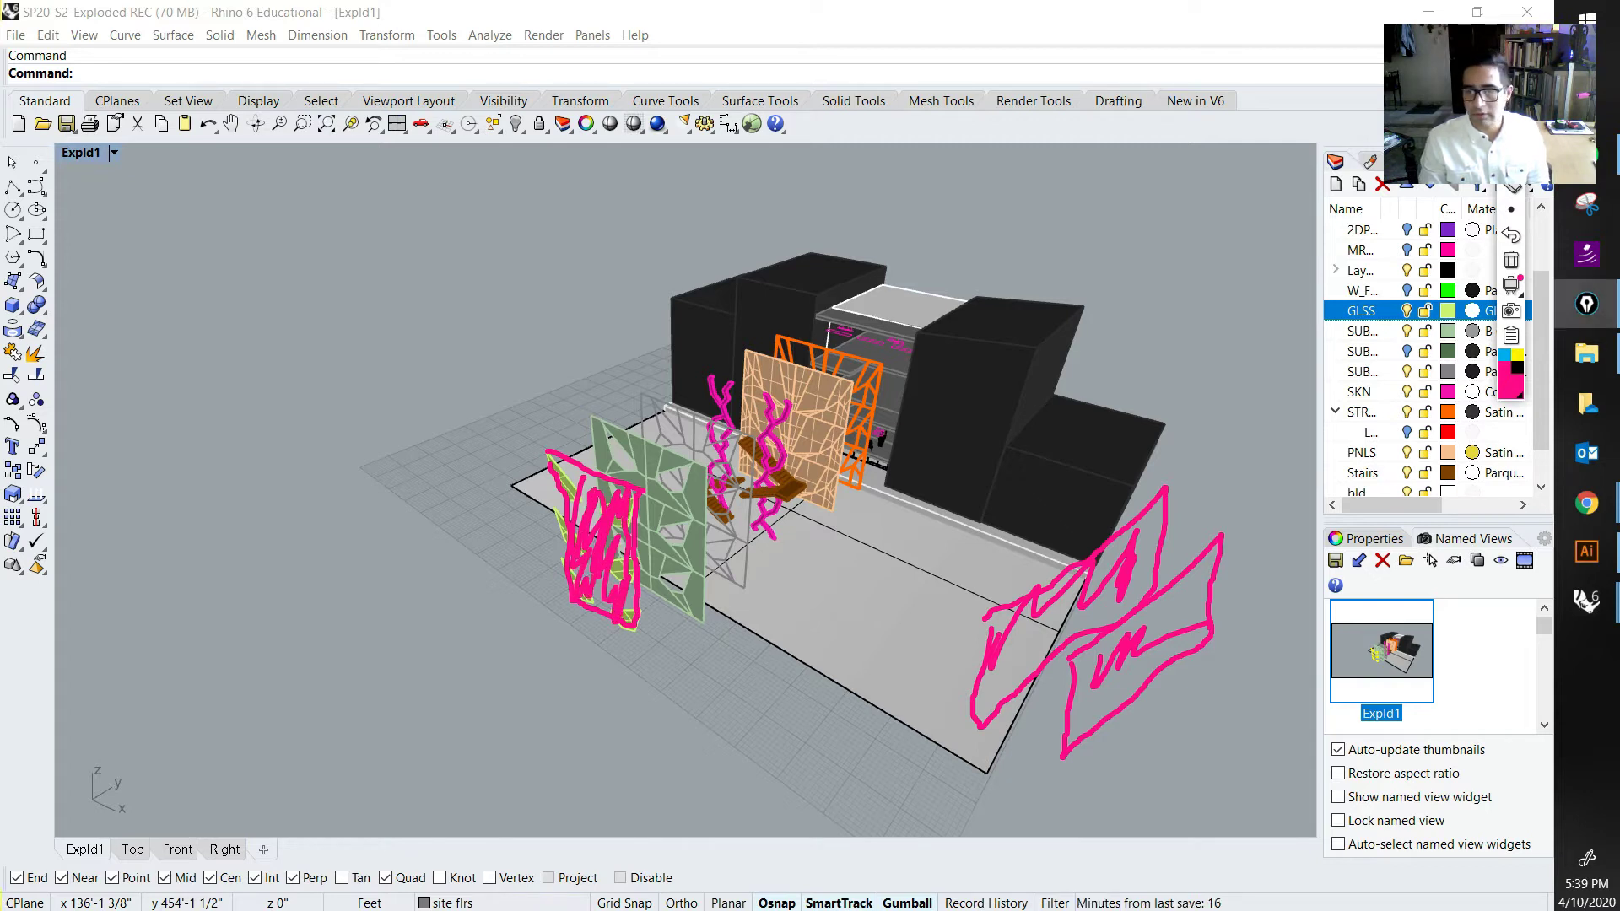
Step: Undo the stray pink stroke, change the annotation colour to yellow, and outline and hatch the green panel layer
{"action": "left_click", "coordinate": [1511, 335]}
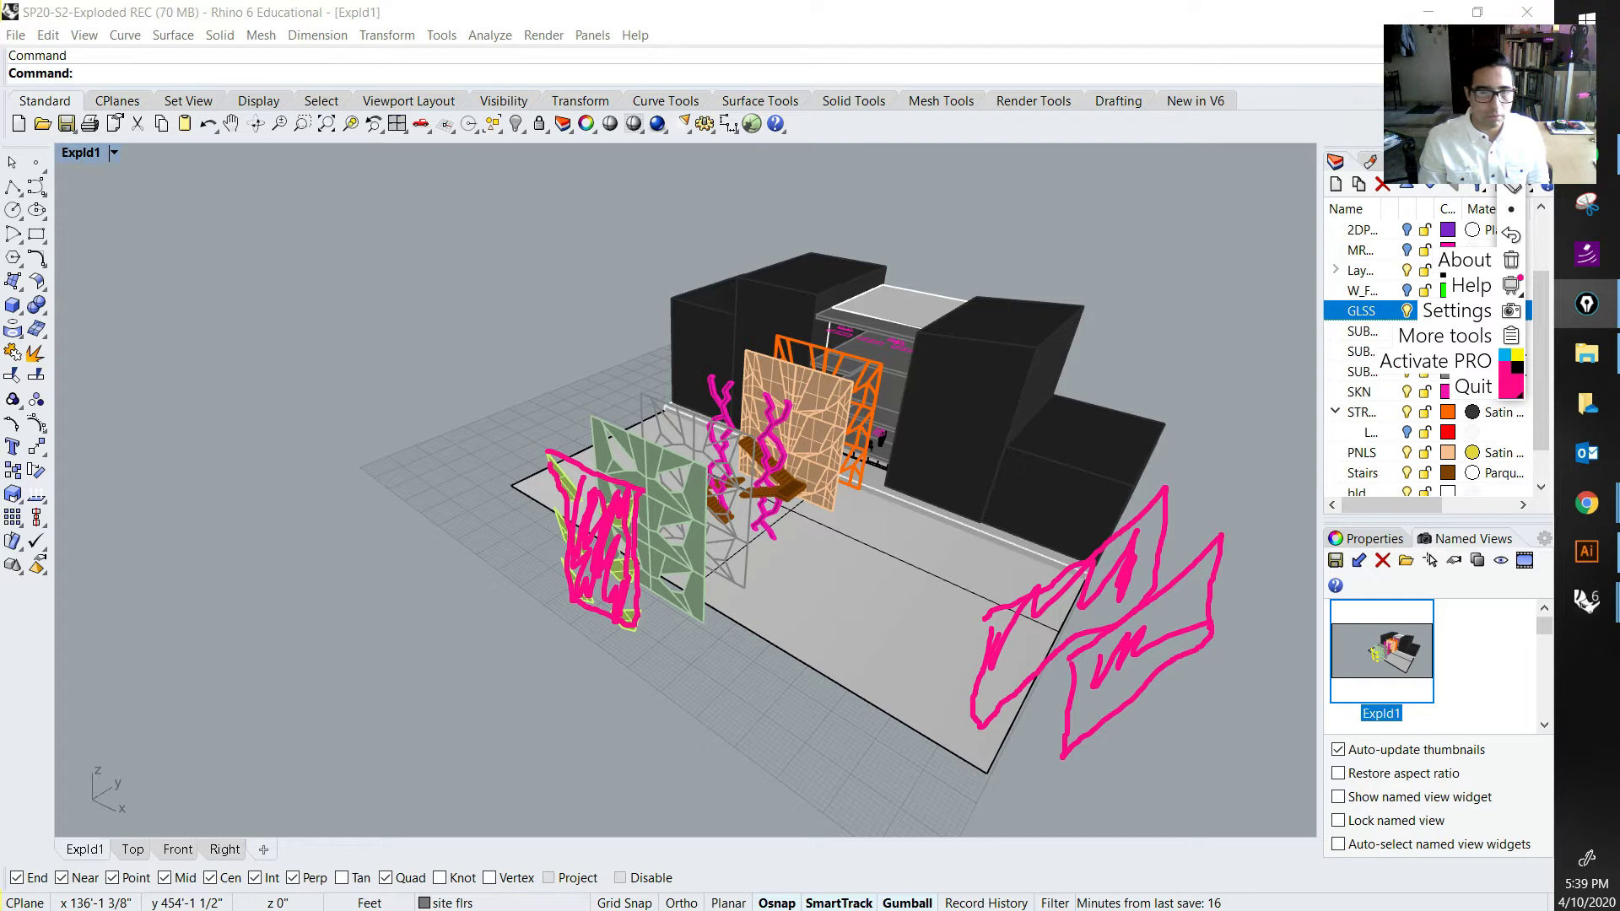
{"action": "left_click_drag", "start_coordinate": [593, 418], "coordinate": [596, 471]}
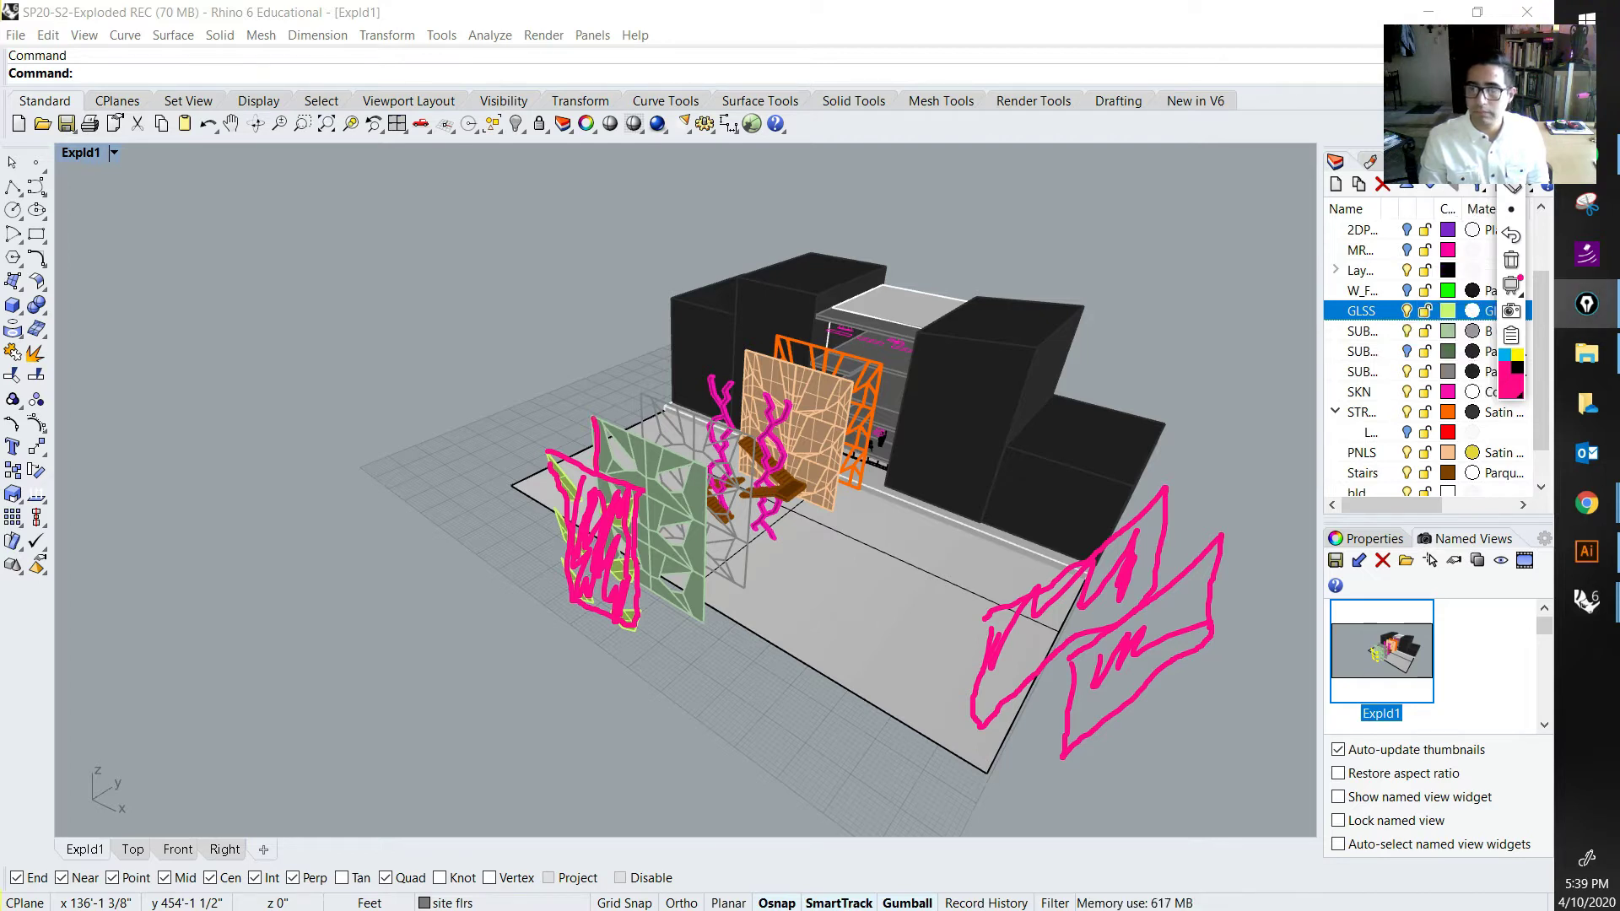
{"action": "left_click", "coordinate": [1511, 235]}
{"action": "left_click", "coordinate": [1511, 386]}
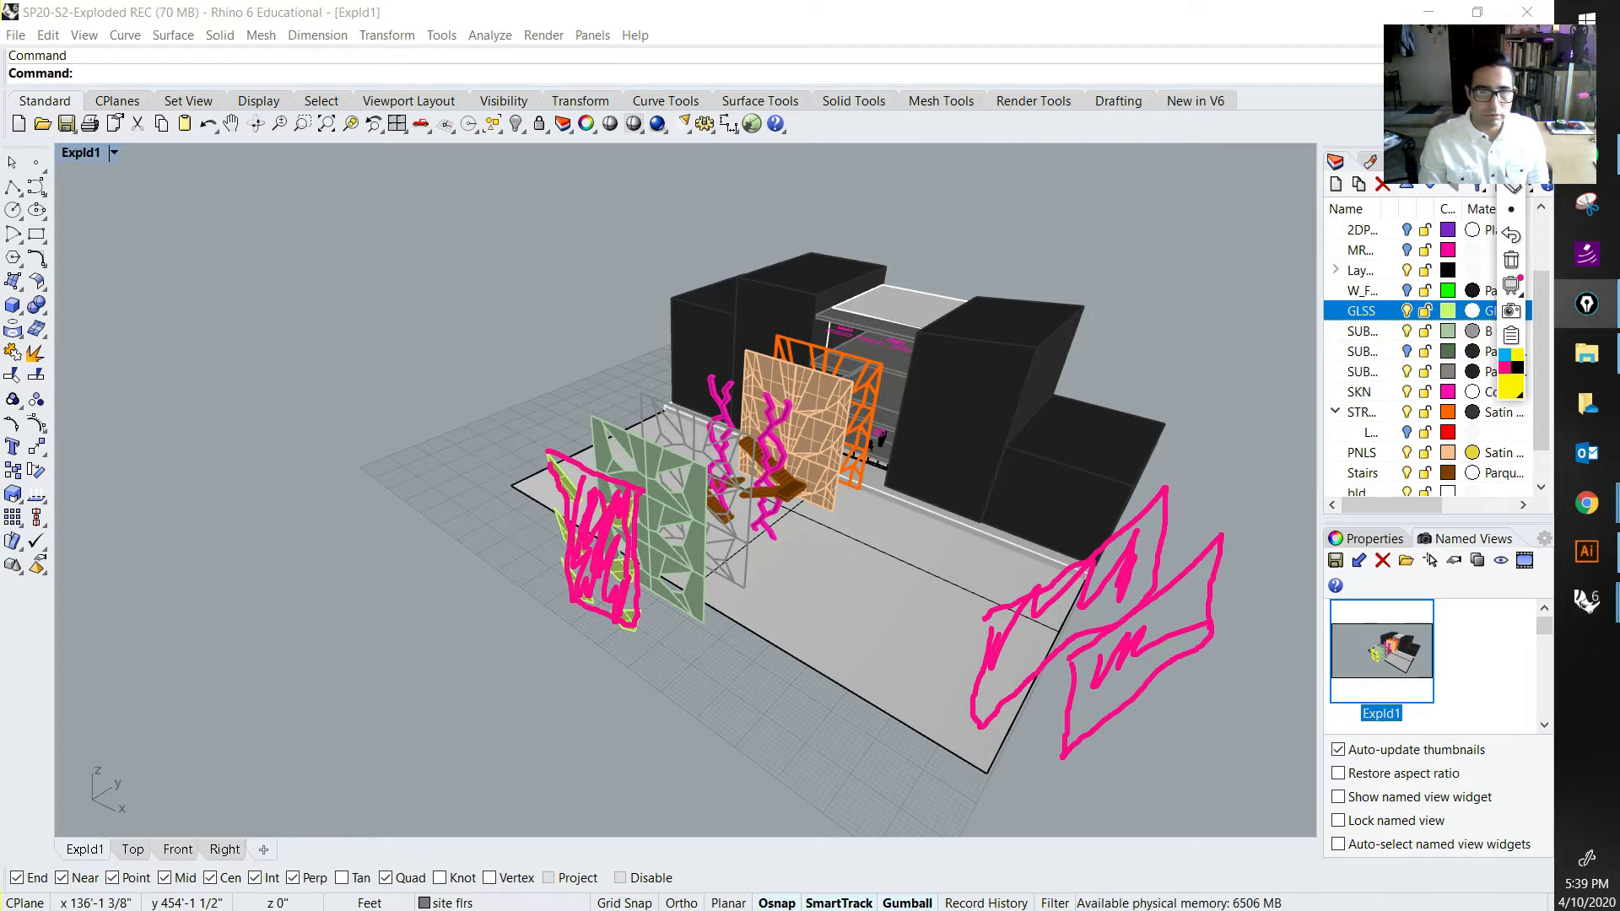
{"action": "mouse_move", "coordinate": [592, 447]}
{"action": "left_mouse_down"}
{"action": "mouse_move", "coordinate": [594, 469]}
{"action": "mouse_move", "coordinate": [668, 452]}
{"action": "left_mouse_up"}
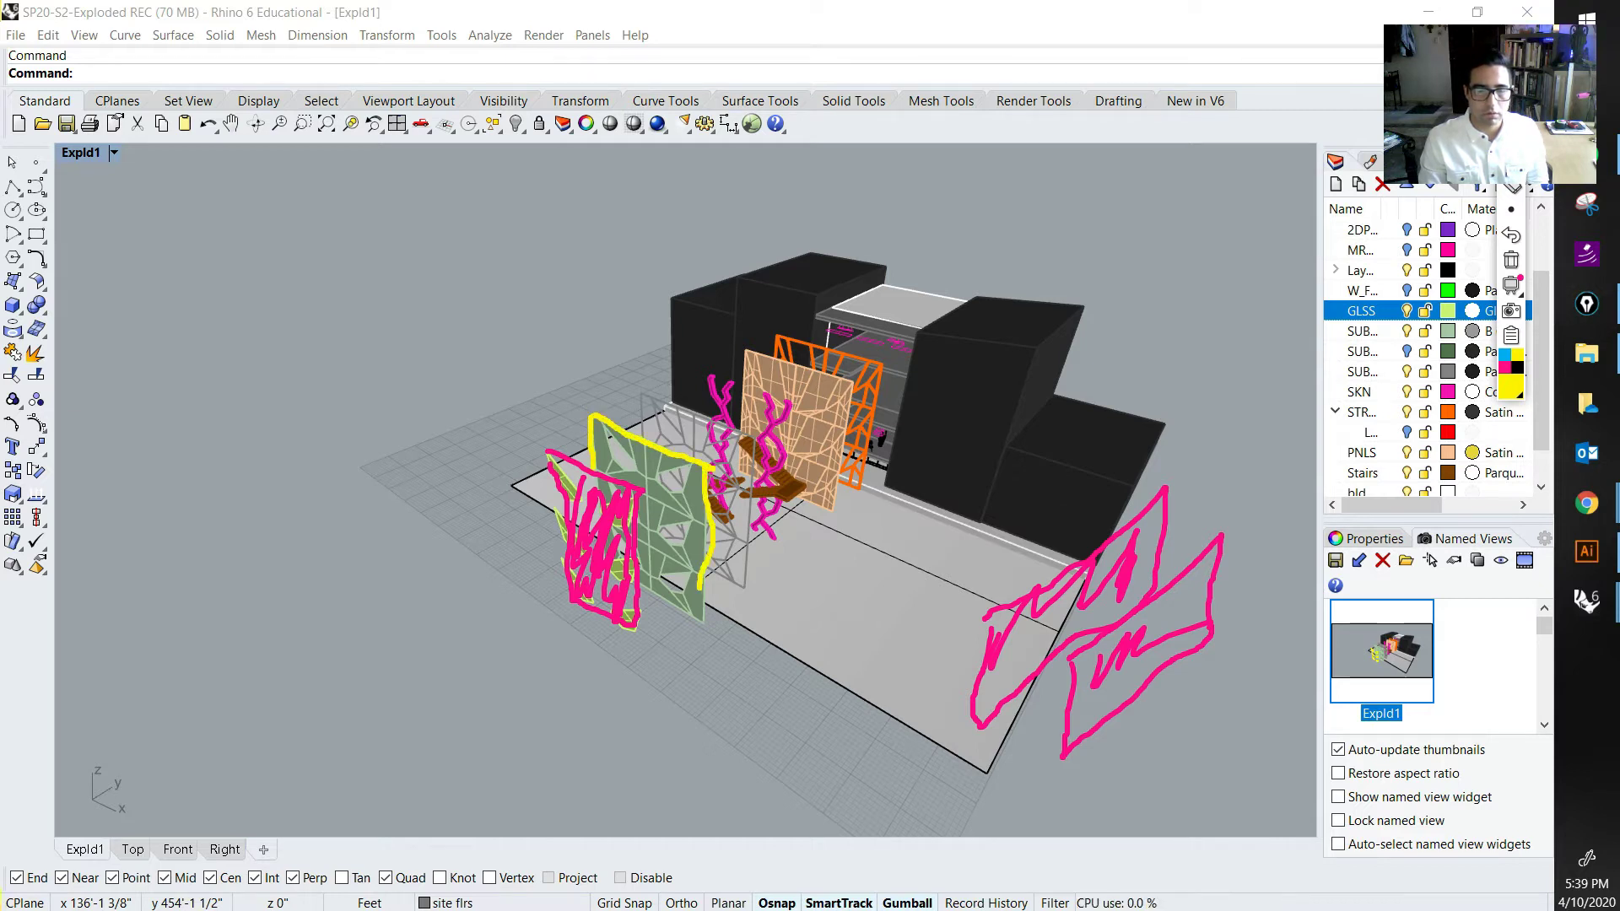
{"action": "mouse_move", "coordinate": [594, 432]}
{"action": "left_mouse_down"}
{"action": "mouse_move", "coordinate": [685, 549]}
{"action": "mouse_move", "coordinate": [646, 575]}
{"action": "mouse_move", "coordinate": [672, 618]}
{"action": "left_mouse_up"}
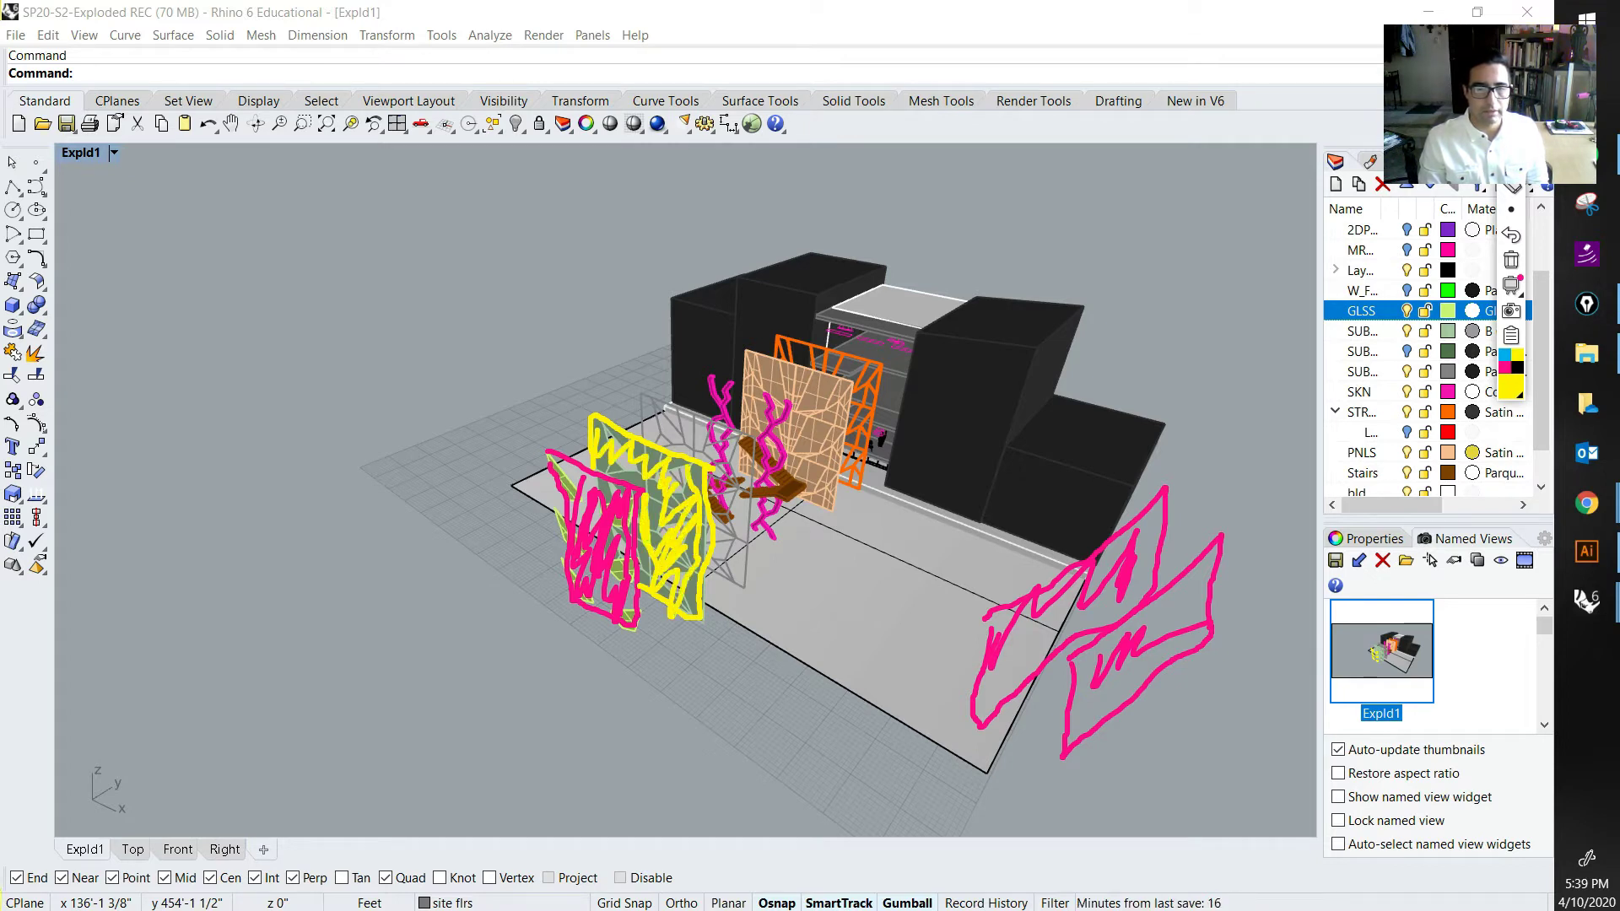
Step: Mark the overlap between the glass and green panel layers in blue with an arrow above it, and clear all annotations
{"action": "left_click", "coordinate": [1505, 355]}
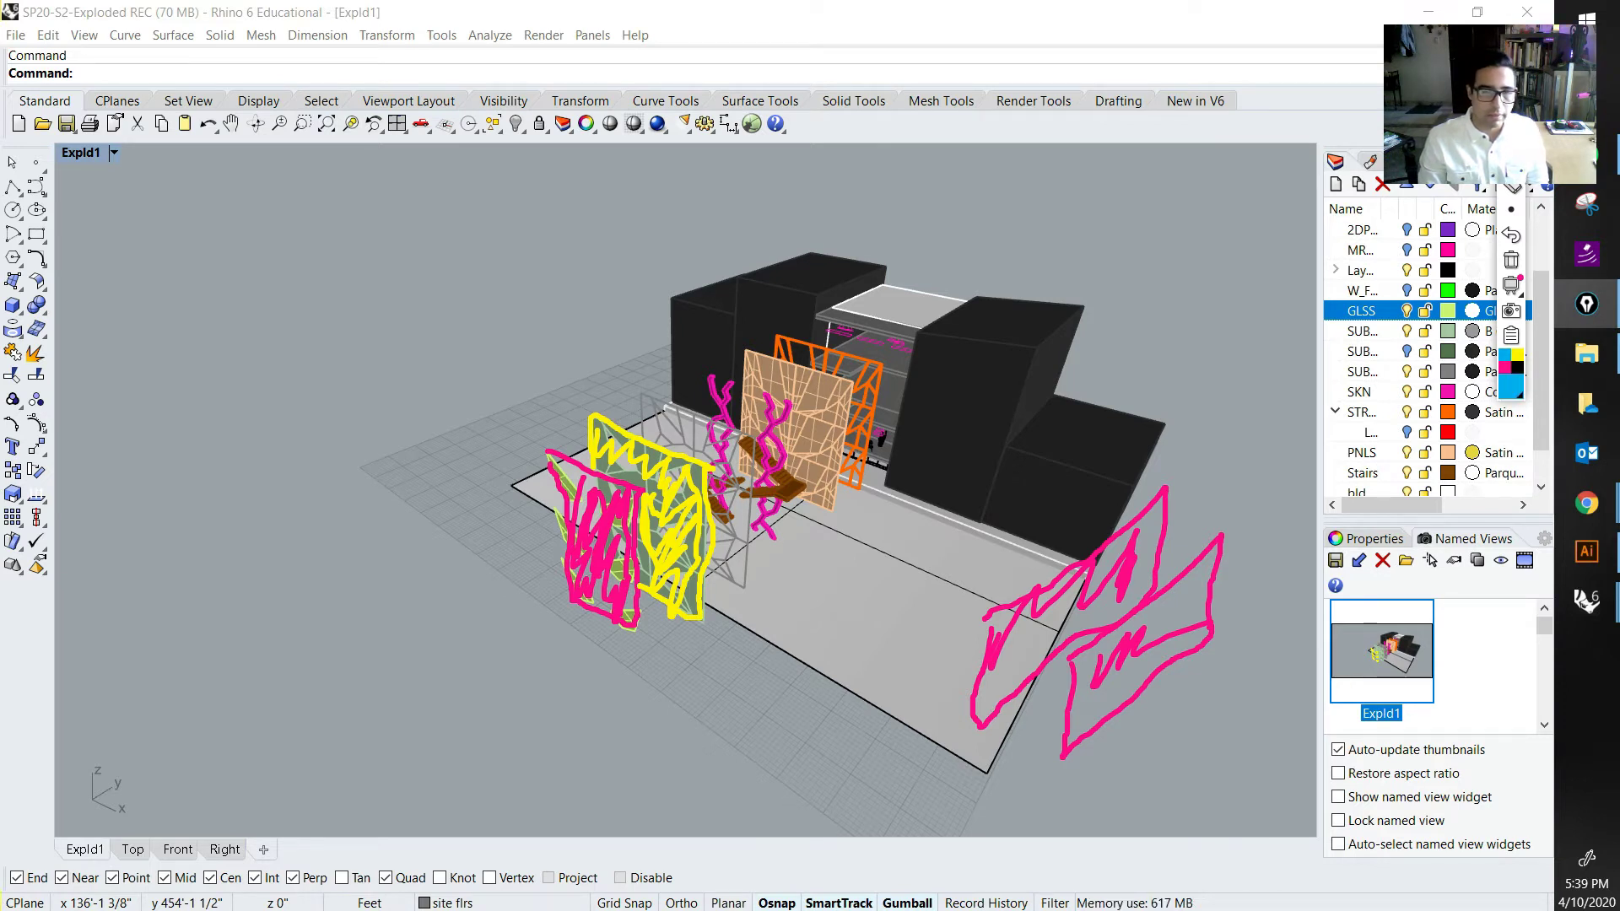
{"action": "mouse_move", "coordinate": [576, 365]}
{"action": "left_mouse_down"}
{"action": "mouse_move", "coordinate": [576, 404]}
{"action": "mouse_move", "coordinate": [588, 390]}
{"action": "left_mouse_up"}
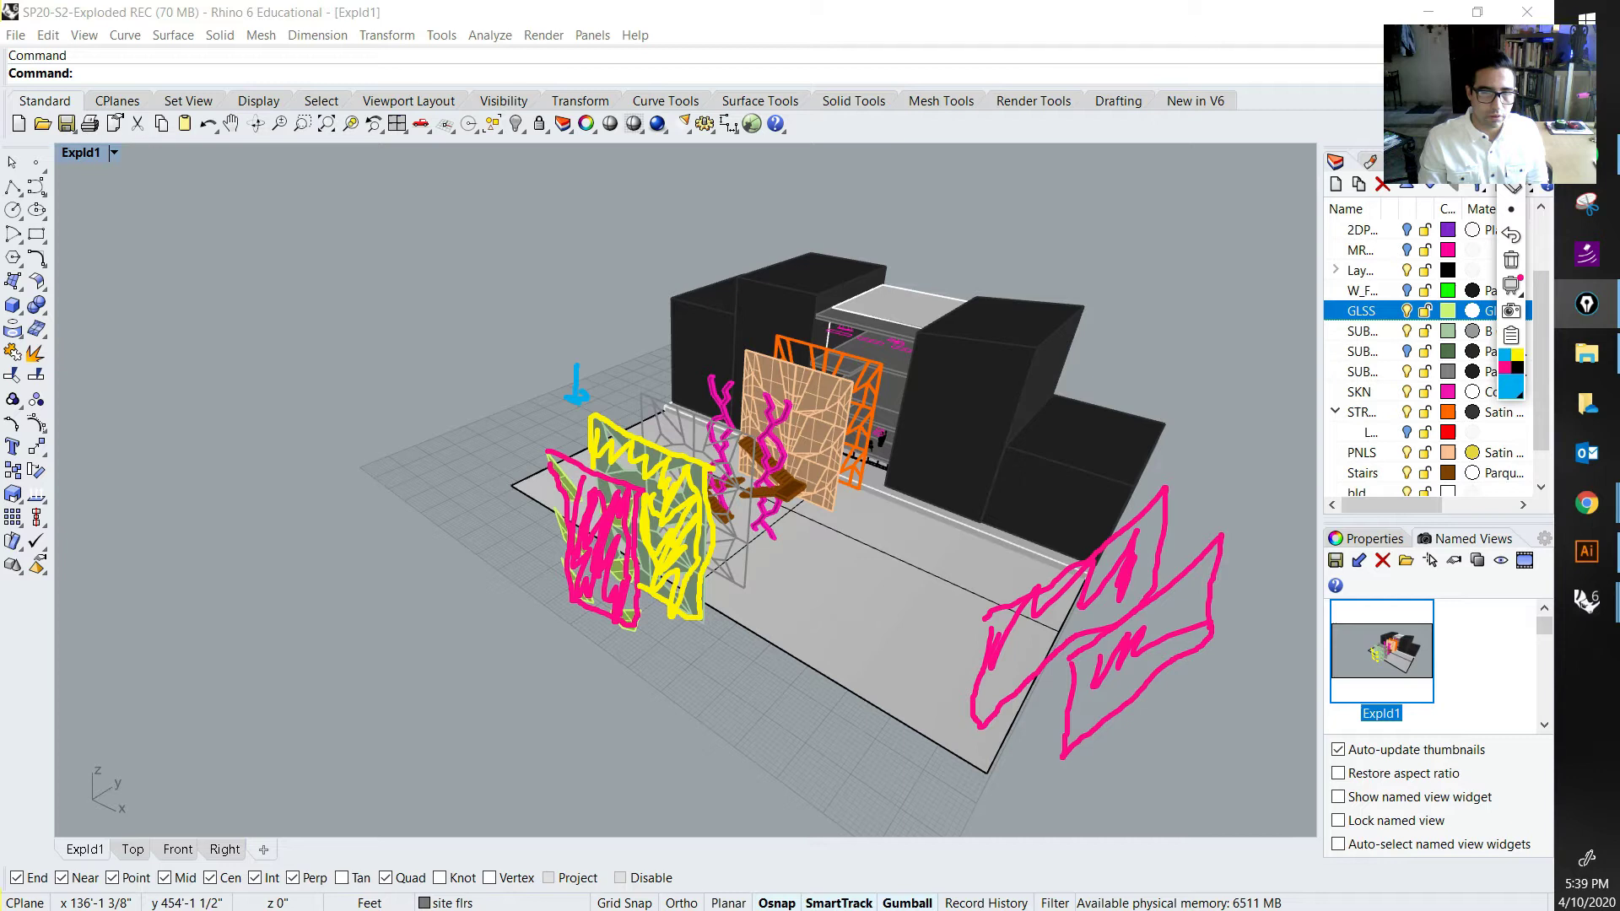
{"action": "left_click_drag", "start_coordinate": [600, 492], "coordinate": [606, 545]}
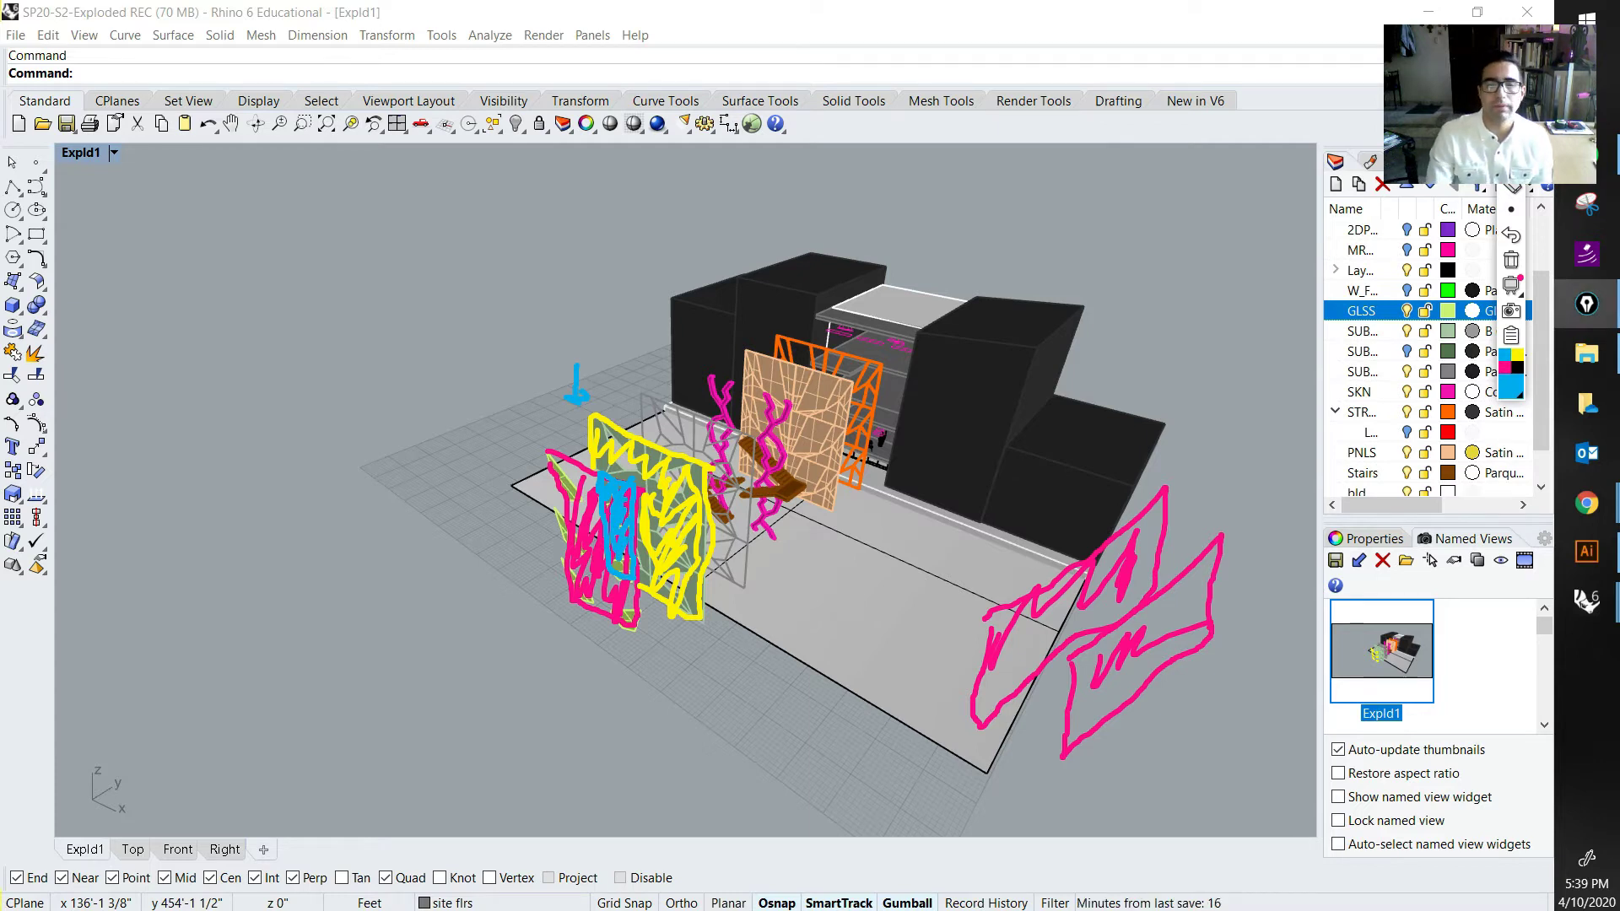
{"action": "mouse_move", "coordinate": [591, 375]}
{"action": "left_mouse_down"}
{"action": "mouse_move", "coordinate": [514, 742]}
{"action": "mouse_move", "coordinate": [523, 341]}
{"action": "mouse_move", "coordinate": [378, 361]}
{"action": "left_mouse_up"}
{"action": "left_click", "coordinate": [1511, 260]}
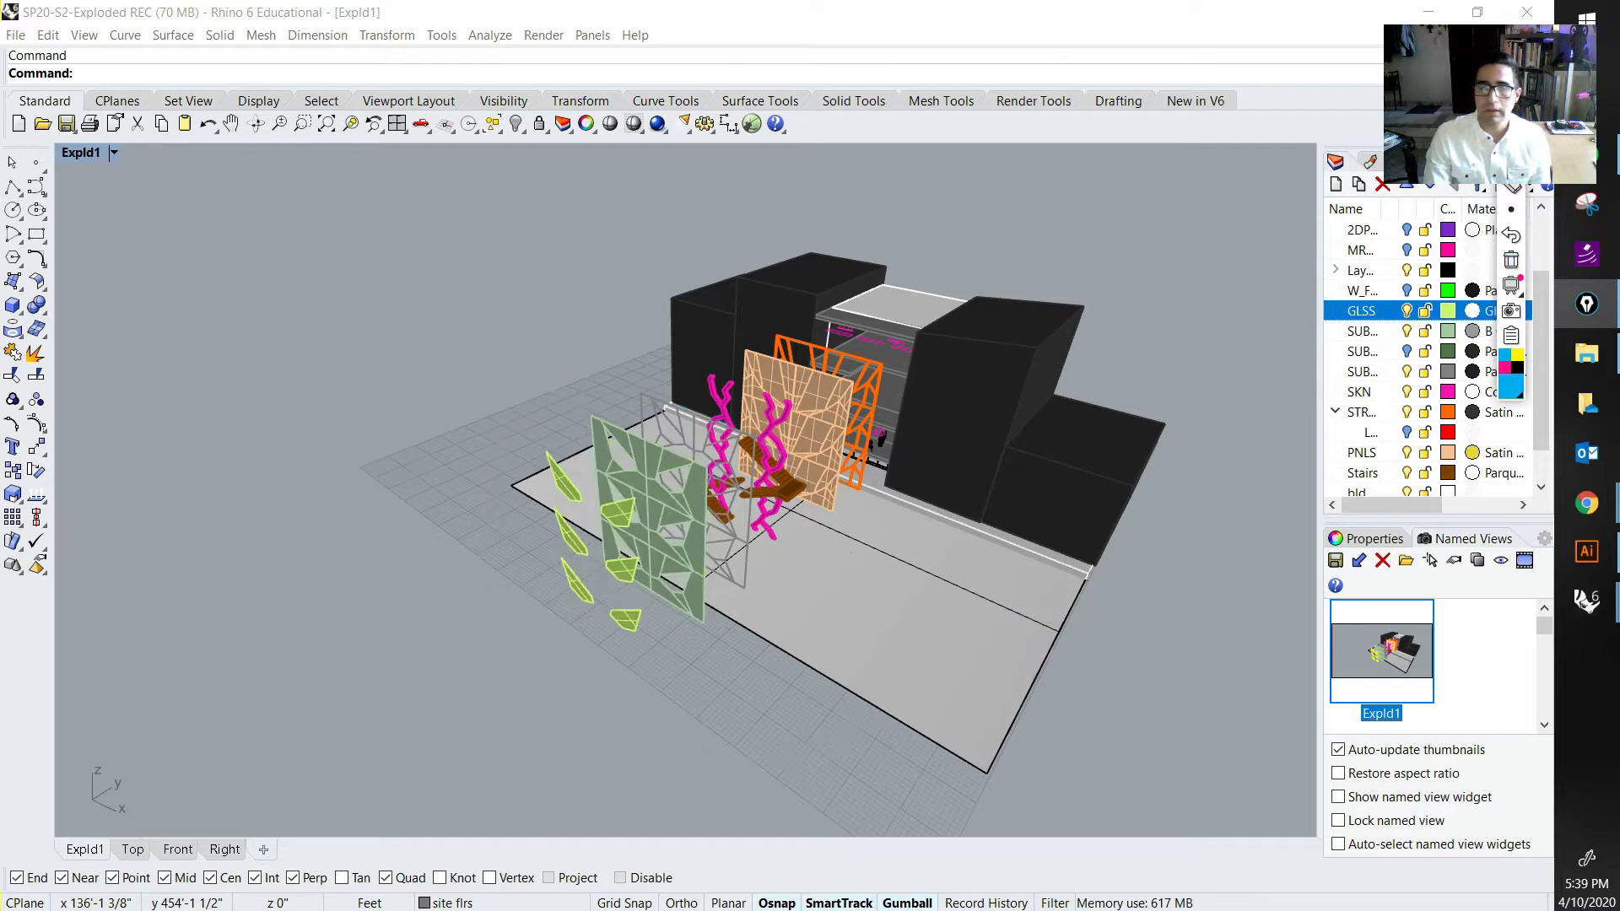
{"action": "left_click", "coordinate": [1067, 645]}
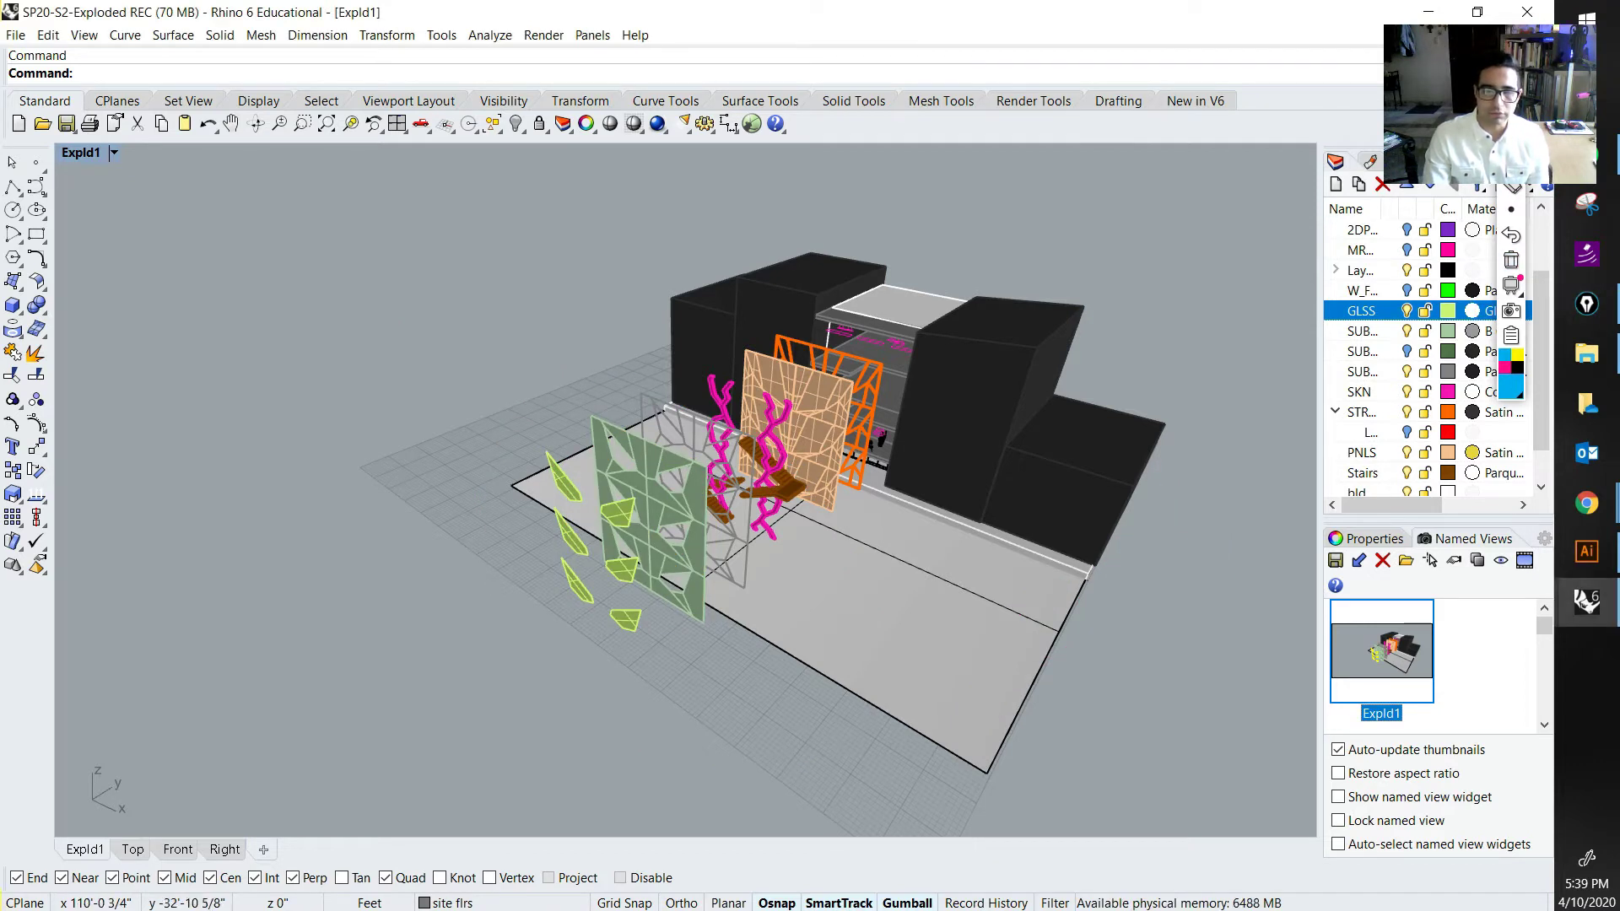
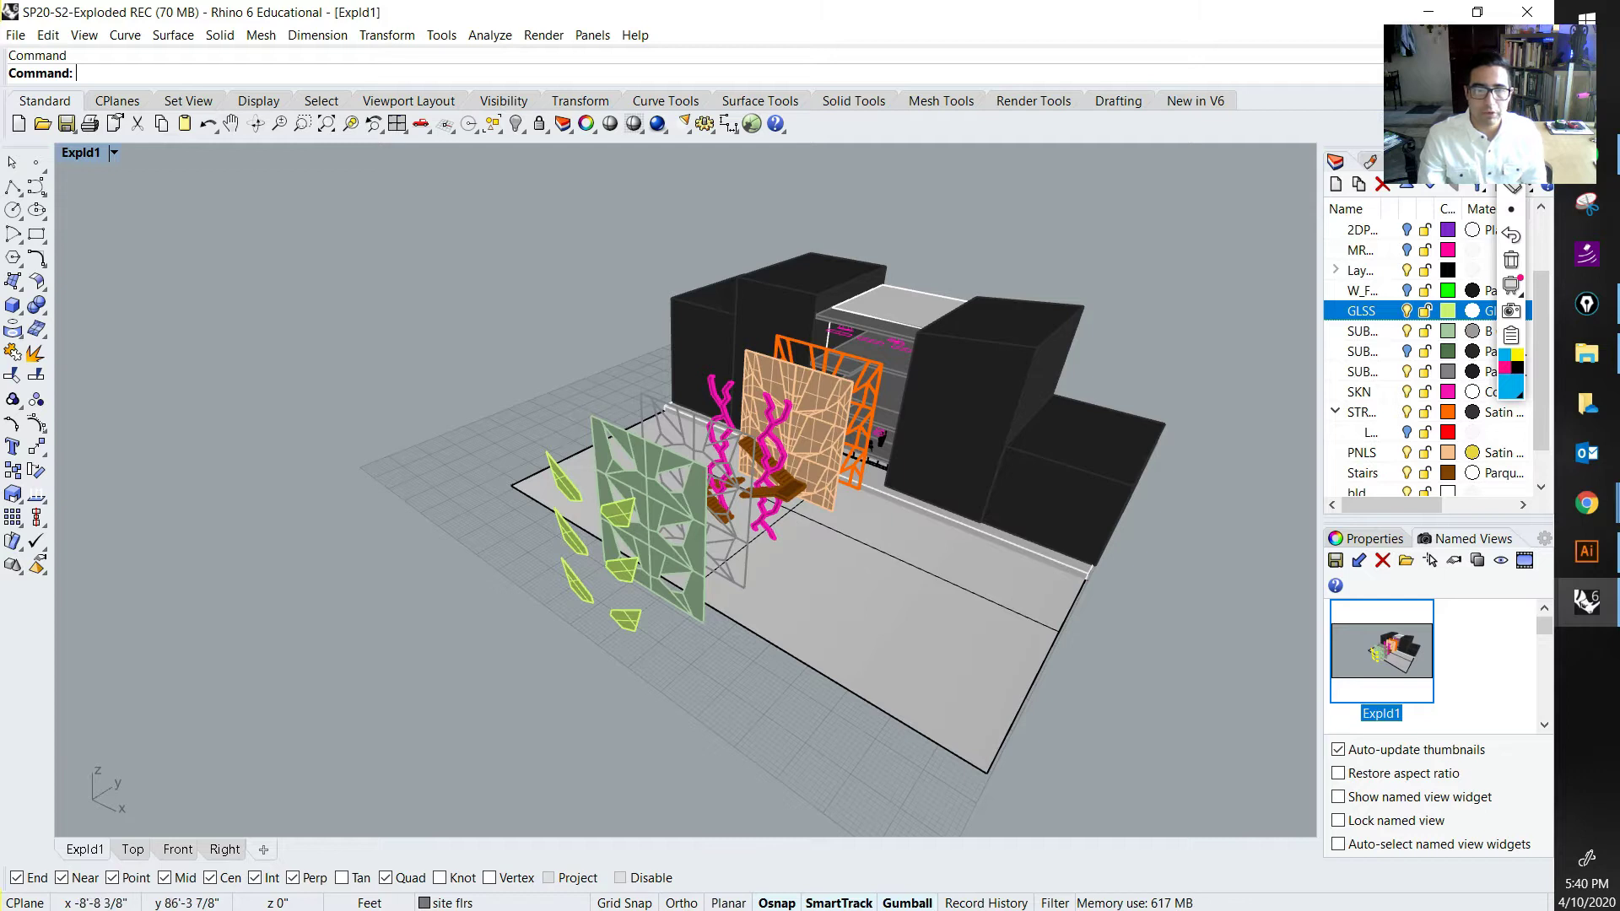
Step: Try to select the pieces of the tan panel layer one by one in the Expld1 view
{"action": "left_click", "coordinate": [872, 403]}
{"action": "key", "text": "Escape"}
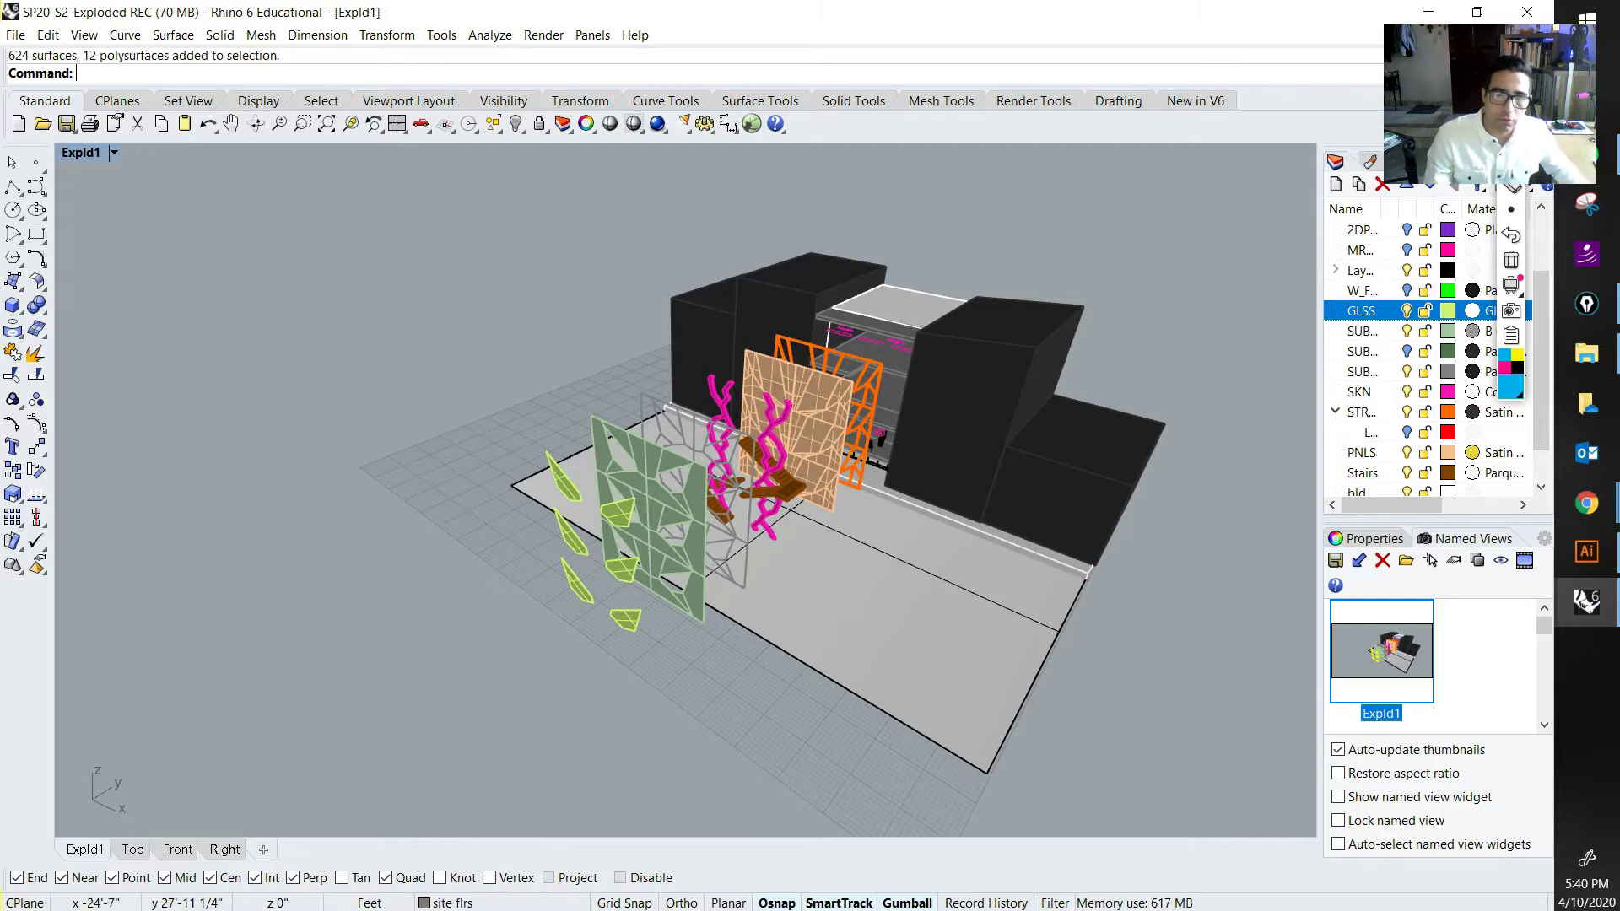
{"action": "left_click", "coordinate": [774, 367]}
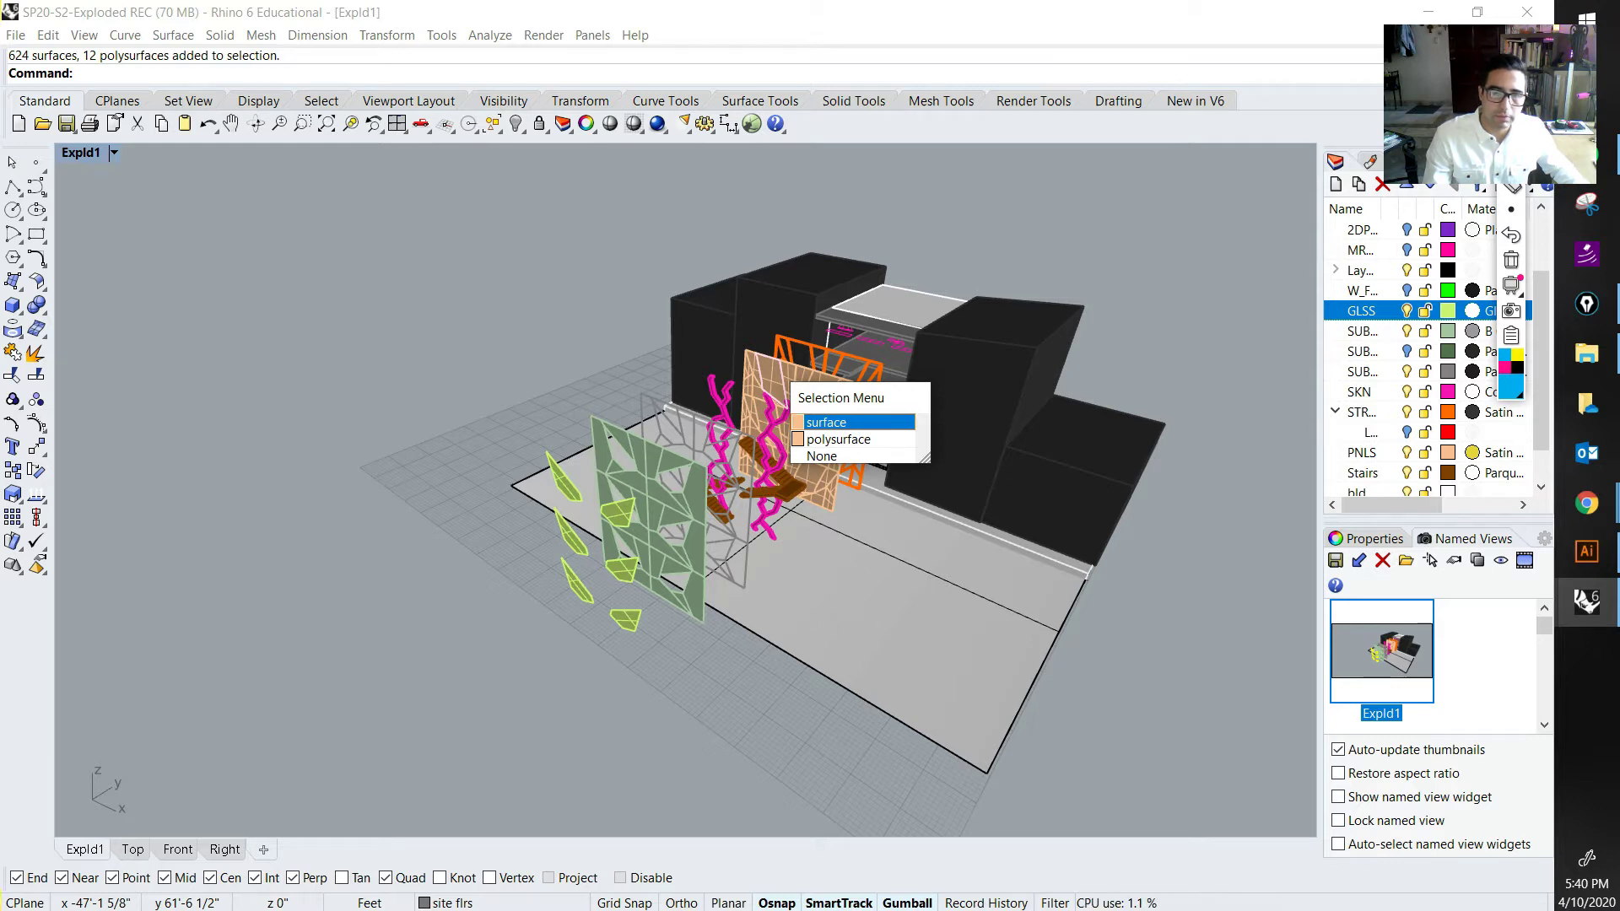
{"action": "left_click", "coordinate": [838, 438]}
{"action": "left_click", "coordinate": [879, 435]}
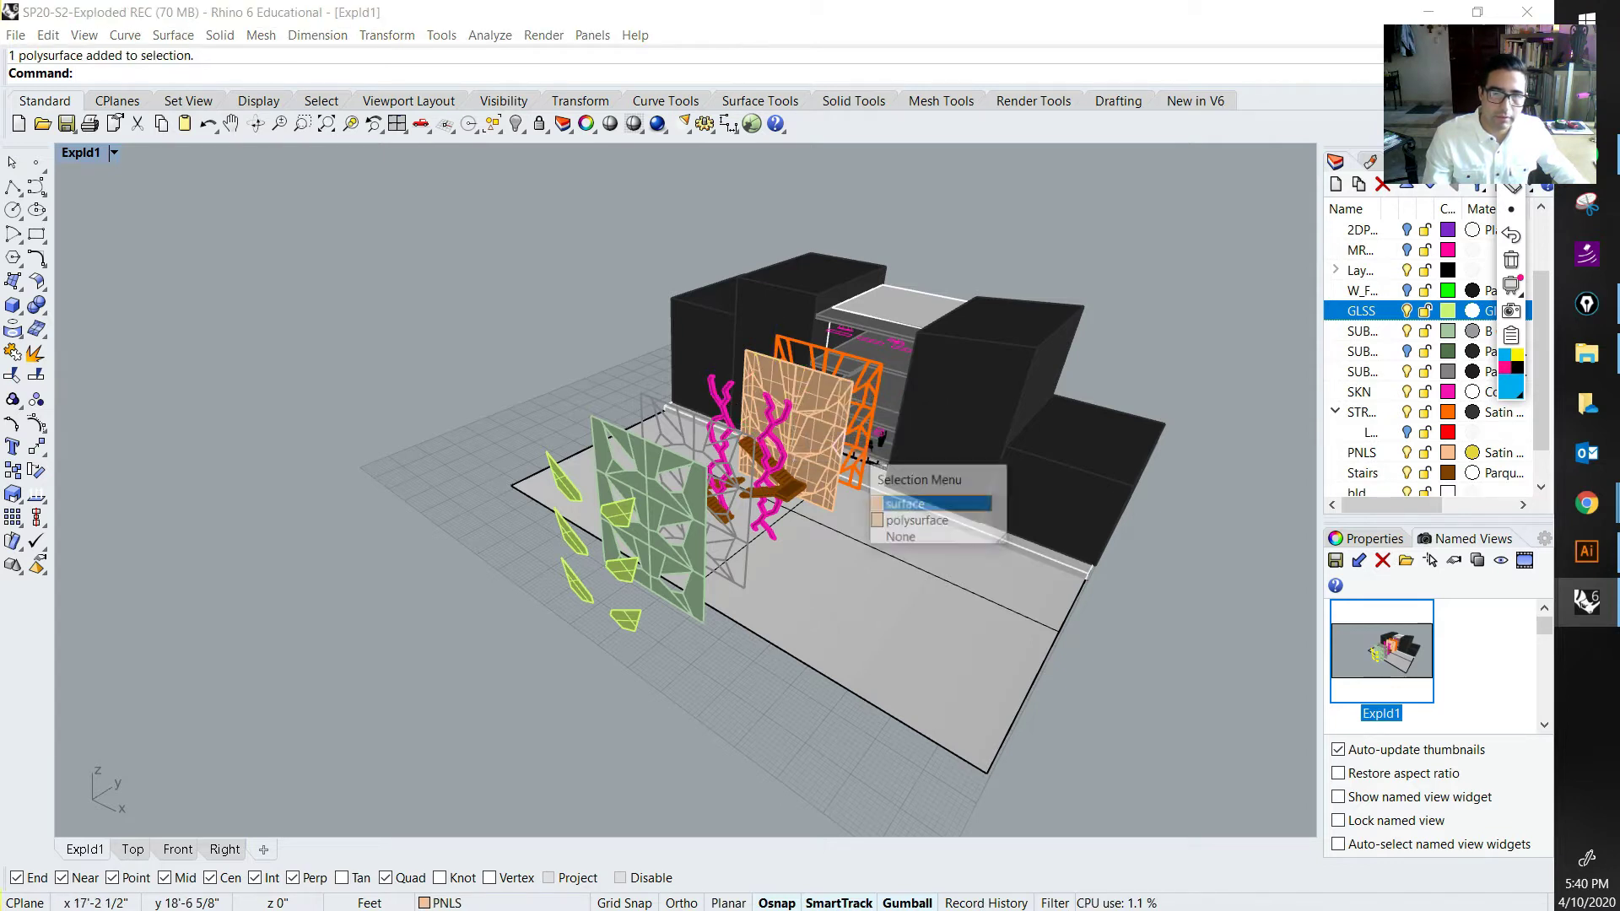
{"action": "left_click", "coordinate": [825, 426]}
{"action": "left_click", "coordinate": [818, 380]}
{"action": "left_click", "coordinate": [803, 454]}
{"action": "left_click", "coordinate": [826, 453]}
{"action": "left_click", "coordinate": [830, 494]}
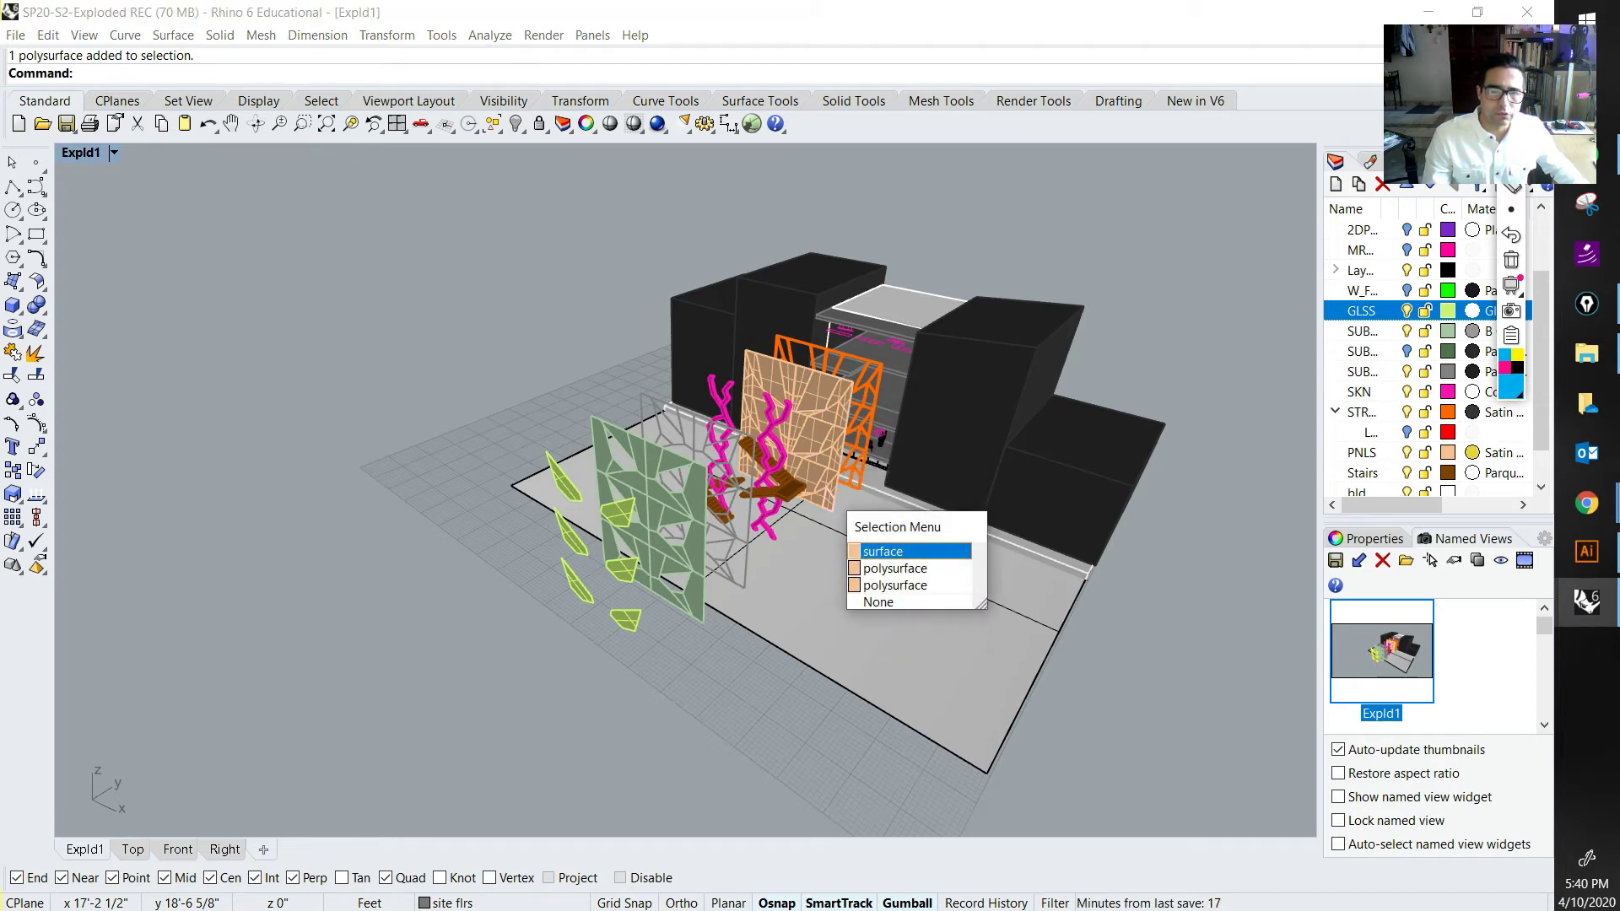
{"action": "key", "text": "Escape"}
{"action": "left_click", "coordinate": [776, 363], "text": "shift"}
{"action": "left_click", "coordinate": [791, 330]}
{"action": "left_click", "coordinate": [1046, 192]}
{"action": "left_click", "coordinate": [780, 415]}
Step: Try to select all tan panel pieces together with a selection window from a side-on view
{"action": "right_click_drag", "start_coordinate": [936, 473], "coordinate": [607, 338]}
{"action": "left_click", "coordinate": [662, 392]}
{"action": "scroll", "coordinate": [662, 392], "scroll_direction": "up", "scroll_amount": 3}
{"action": "mouse_move", "coordinate": [662, 393]}
{"action": "right_mouse_down"}
{"action": "mouse_move", "coordinate": [664, 369]}
{"action": "mouse_move", "coordinate": [672, 411]}
{"action": "right_mouse_up"}
{"action": "left_click_drag", "start_coordinate": [658, 264], "coordinate": [603, 445]}
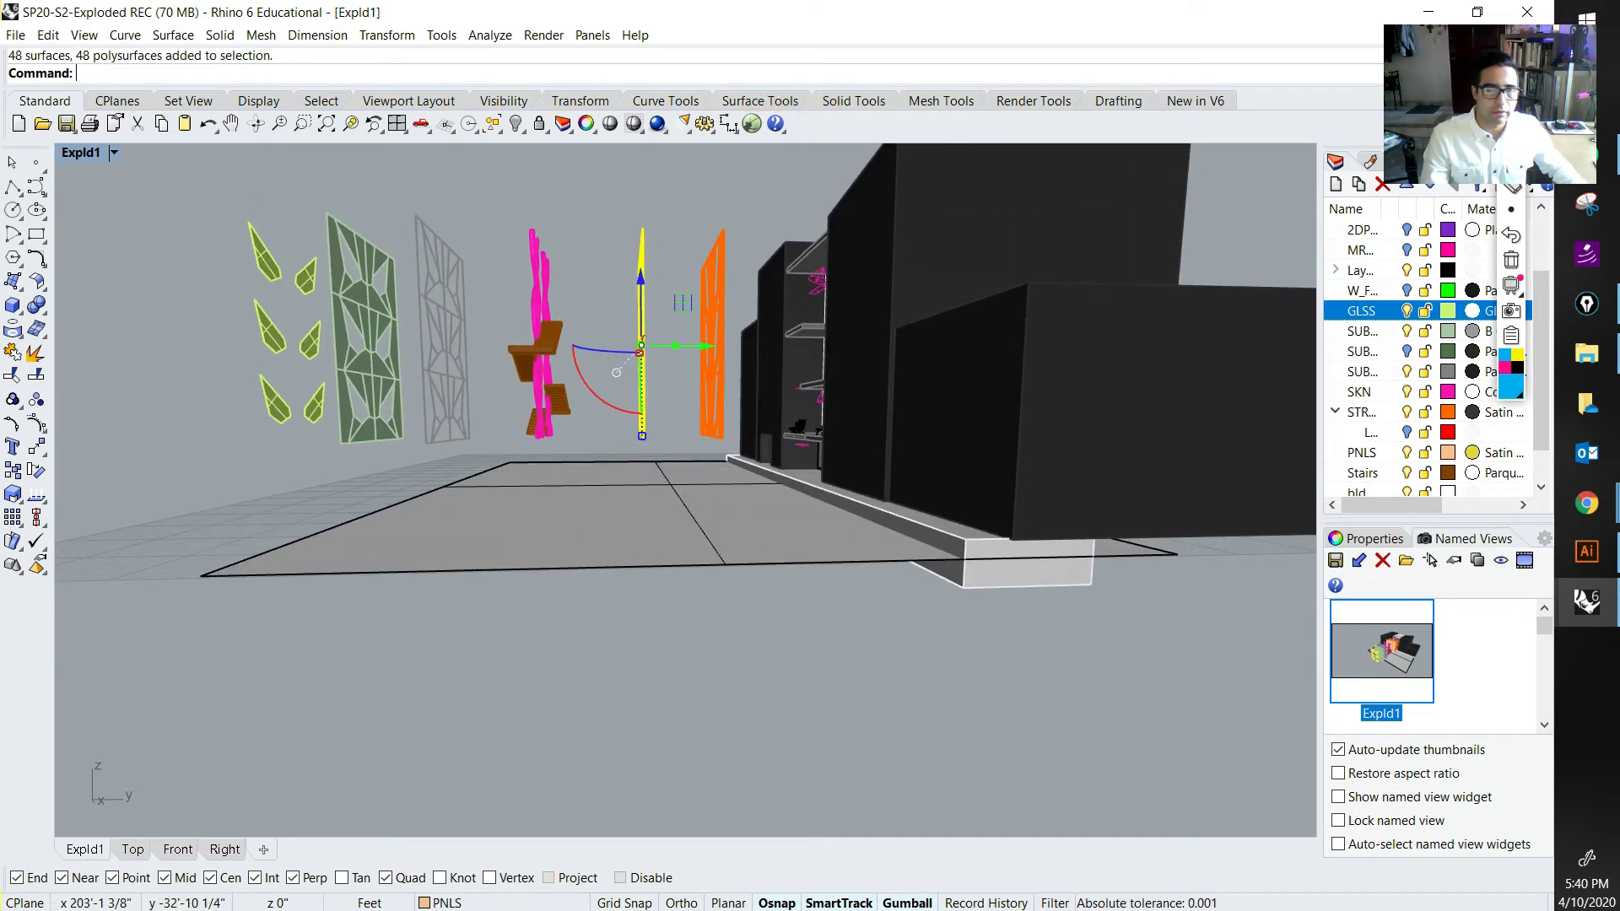
{"action": "key", "text": "Escape"}
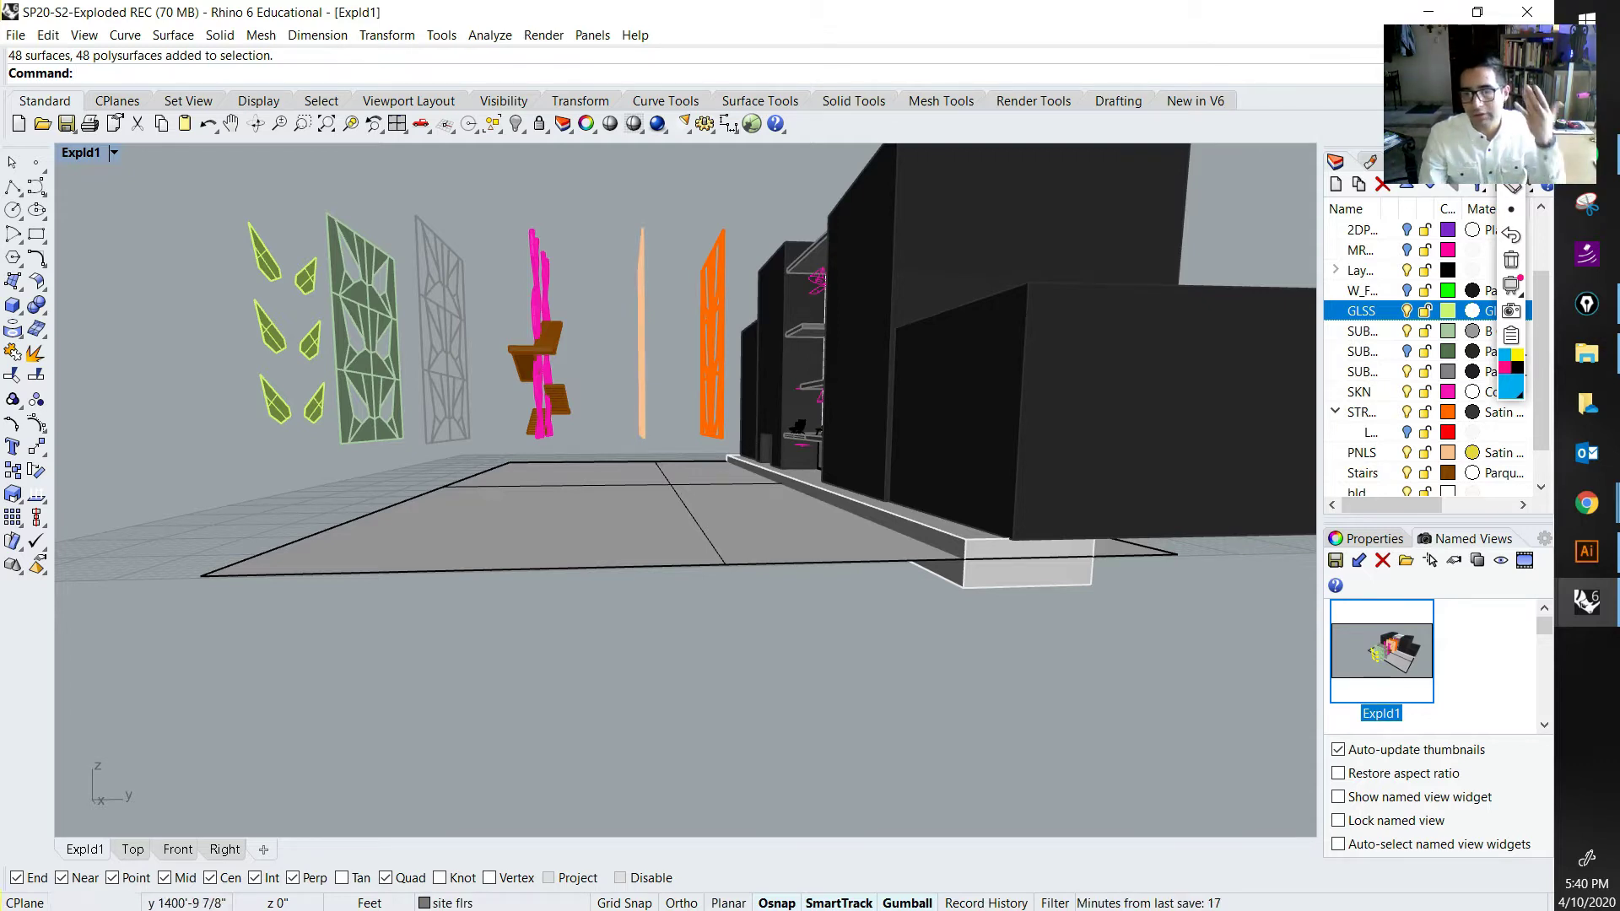
Step: Select all objects on the PNLS layer
{"action": "left_click", "coordinate": [1361, 453]}
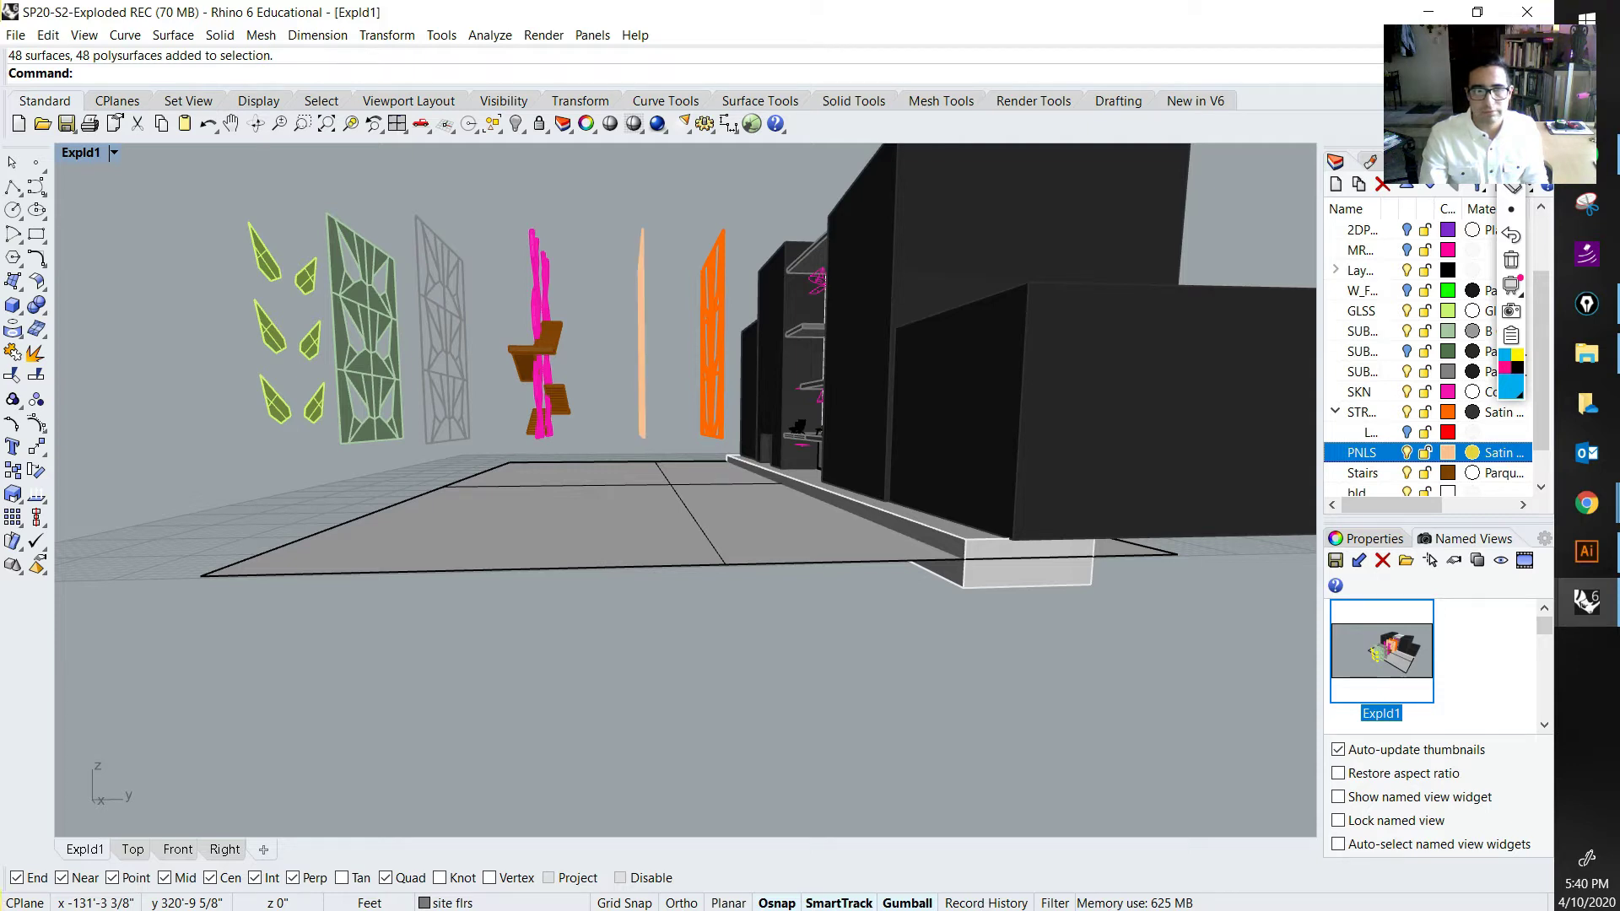
{"action": "left_click", "coordinate": [1405, 453]}
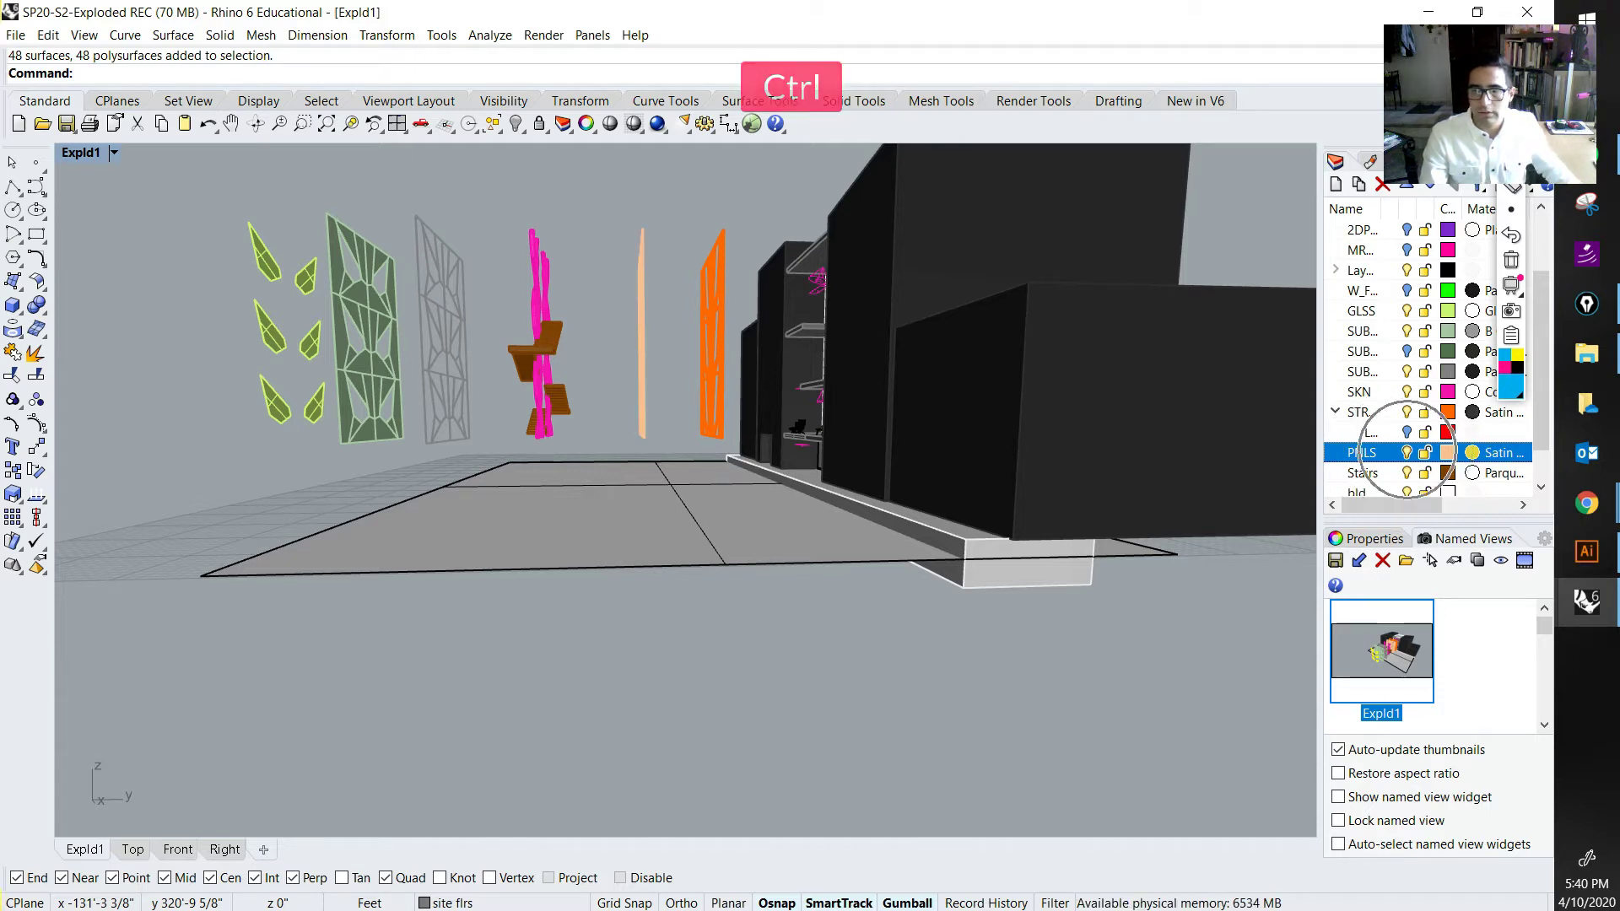
{"action": "right_click", "coordinate": [1406, 453]}
{"action": "left_click", "coordinate": [1386, 733]}
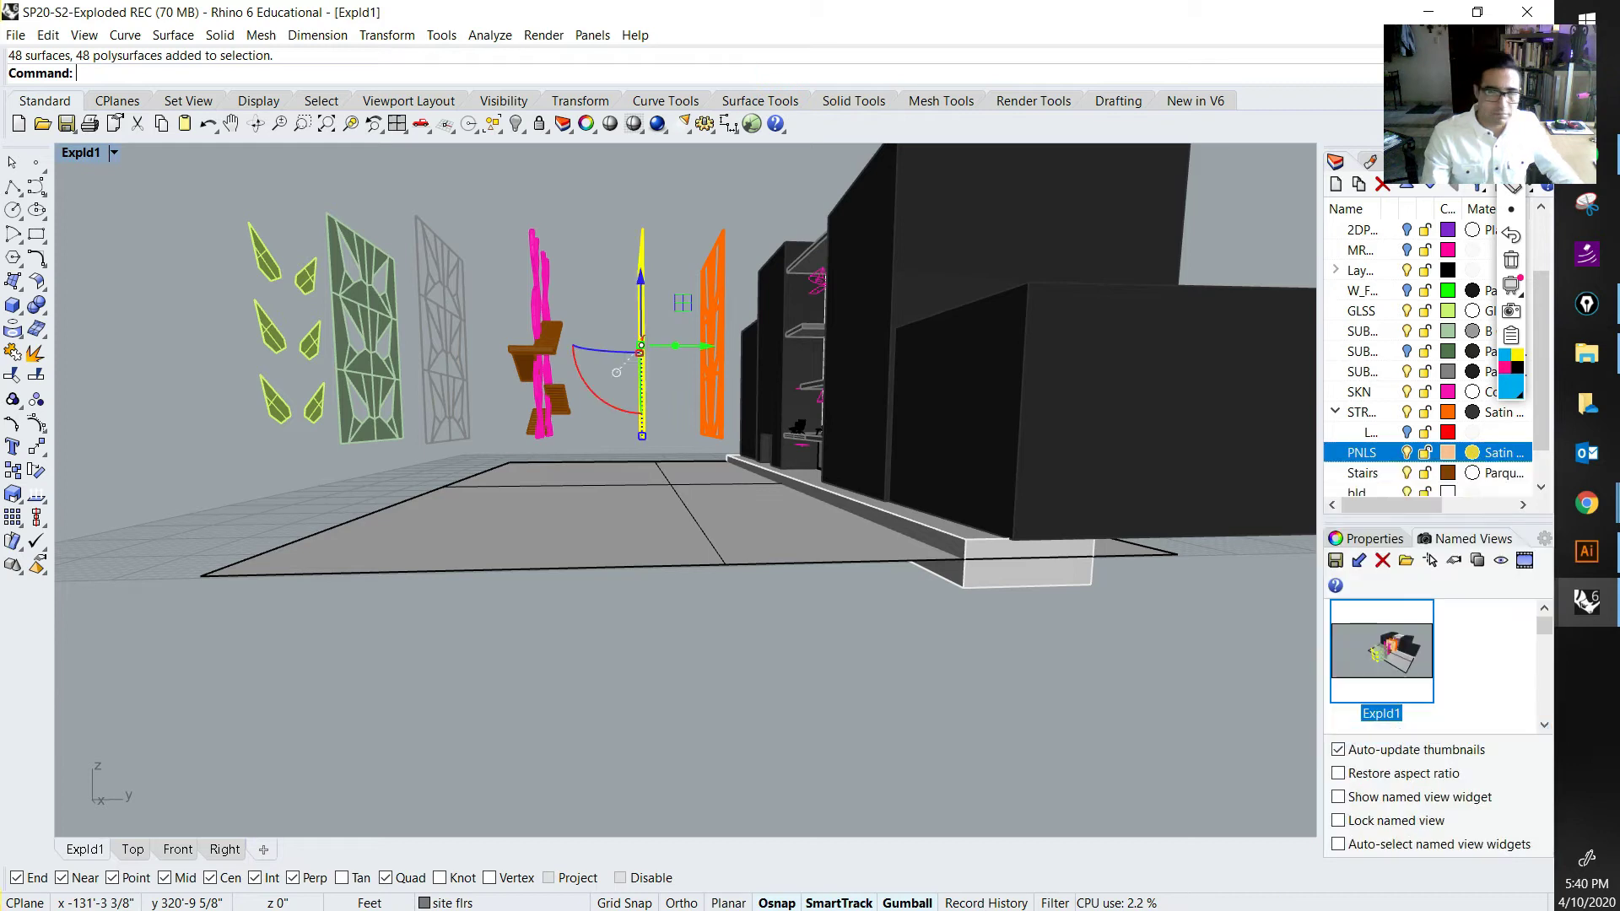
{"action": "key", "text": "Delete"}
{"action": "type", "text": "Gro"}
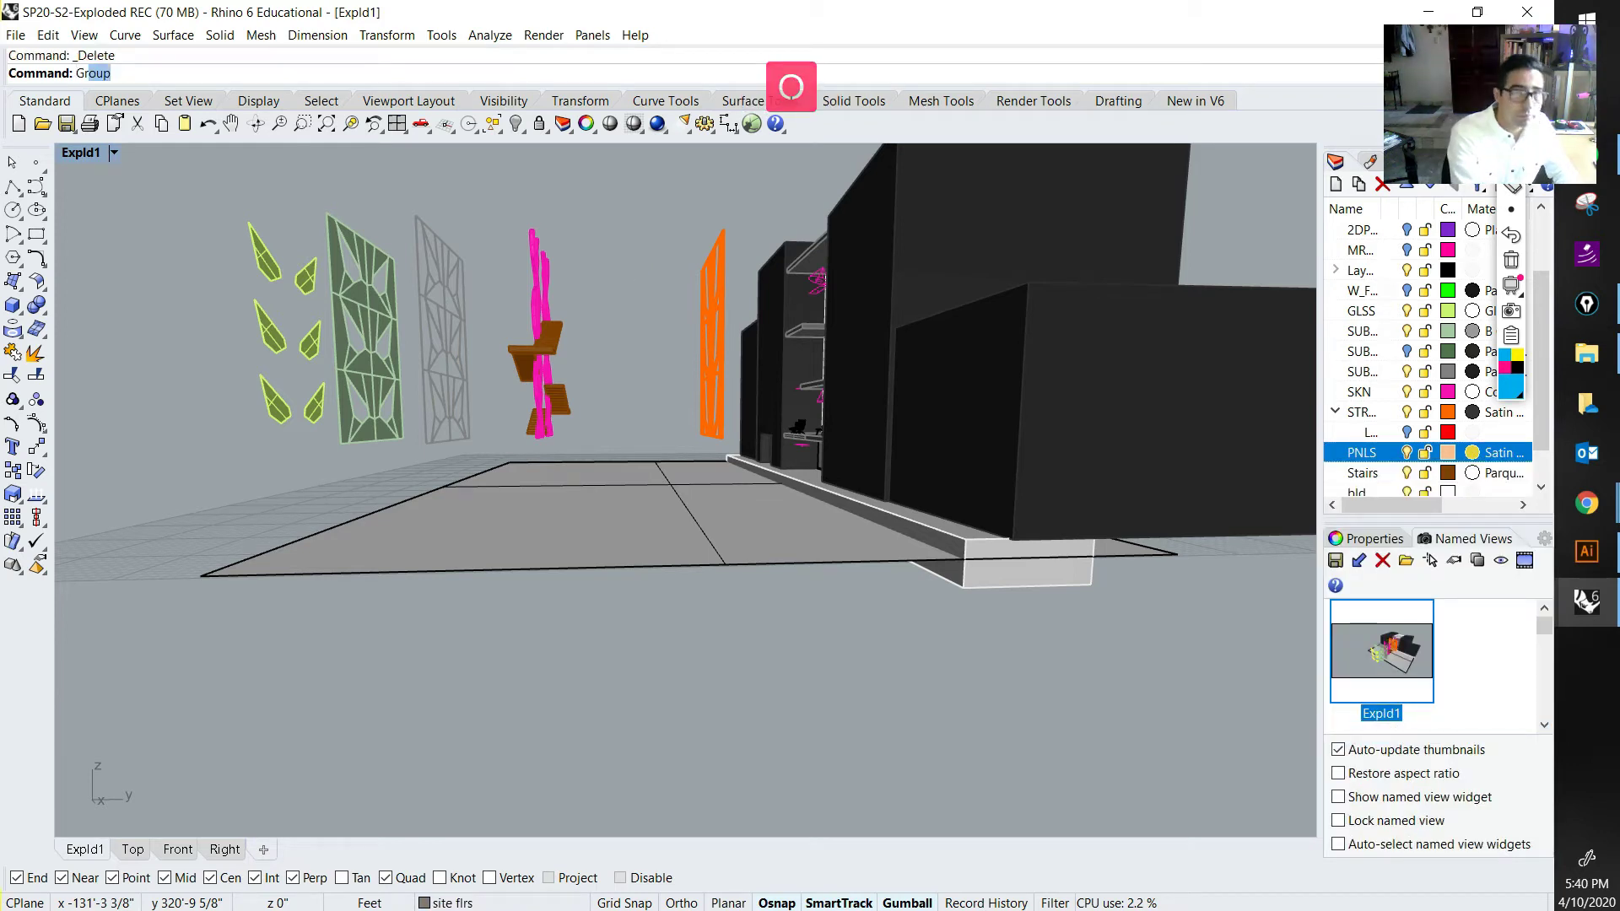
{"action": "key", "text": "Escape"}
{"action": "key", "text": "ctrl+z"}
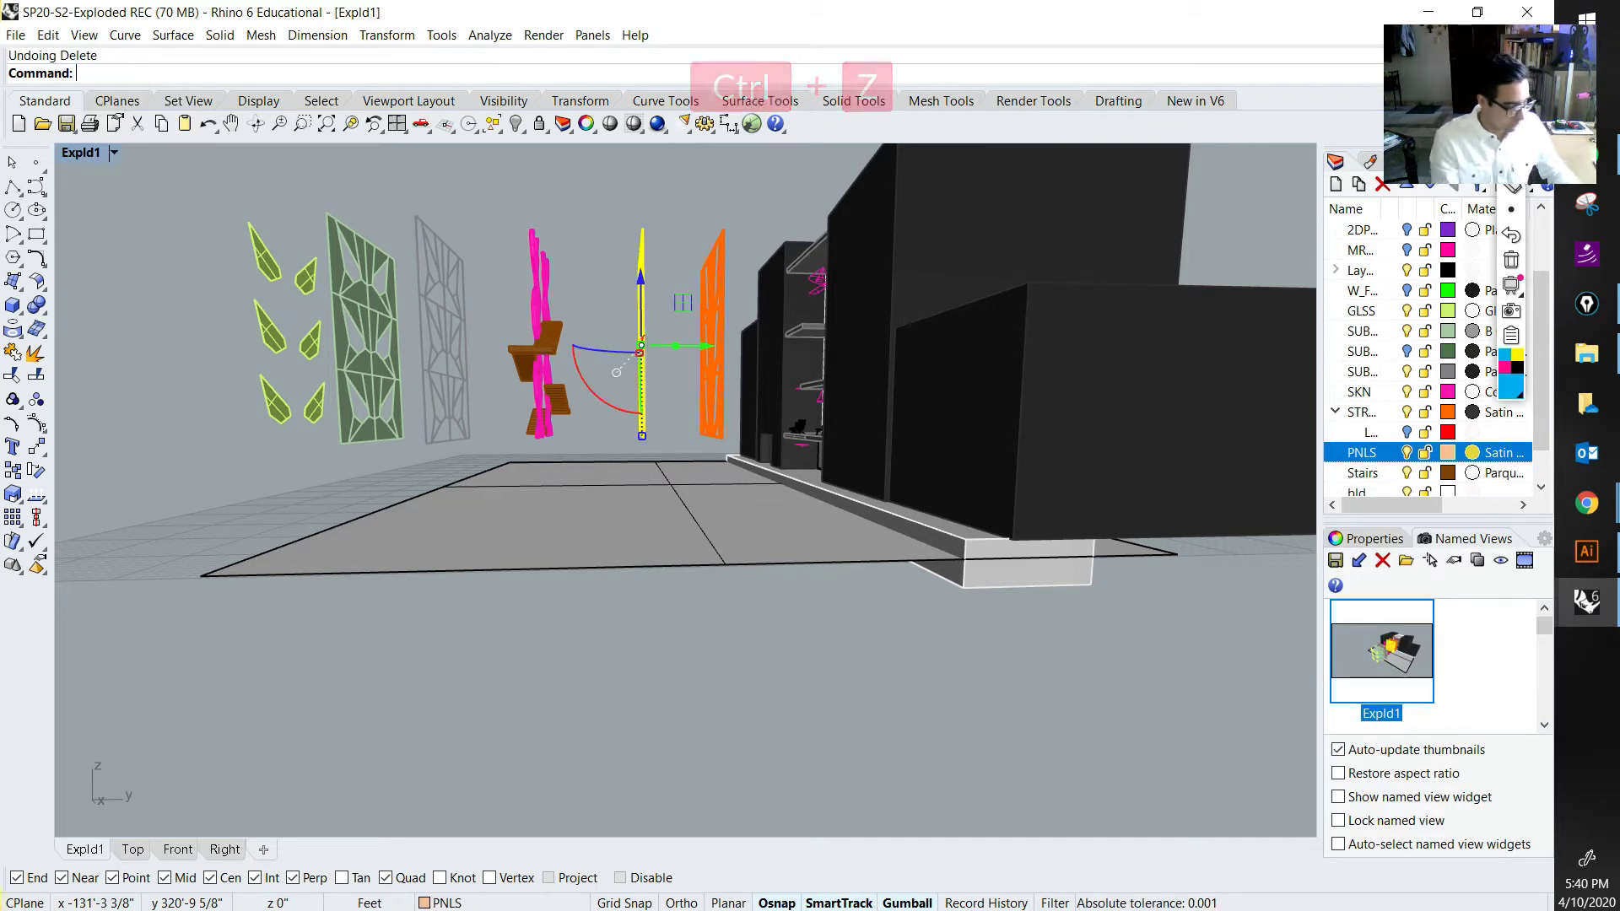
Step: Group the selected PNLS panel objects, deselect them, and restore the Expld1 named view
{"action": "type", "text": "Group"}
{"action": "key", "text": "Return"}
{"action": "key", "text": "Escape"}
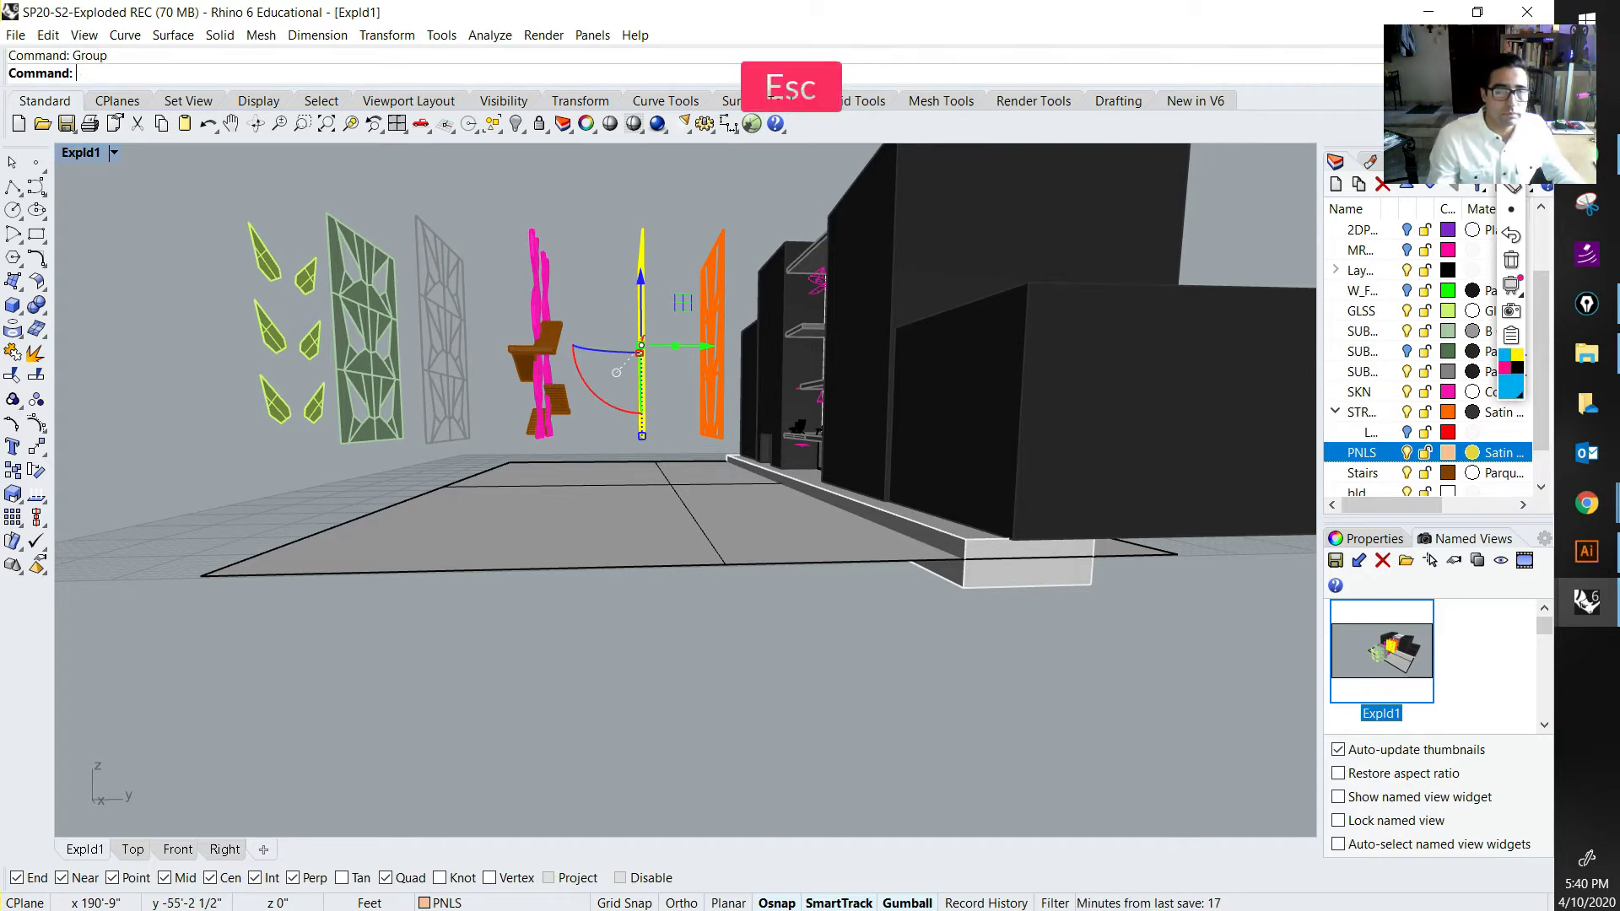
{"action": "double_click", "coordinate": [1382, 651]}
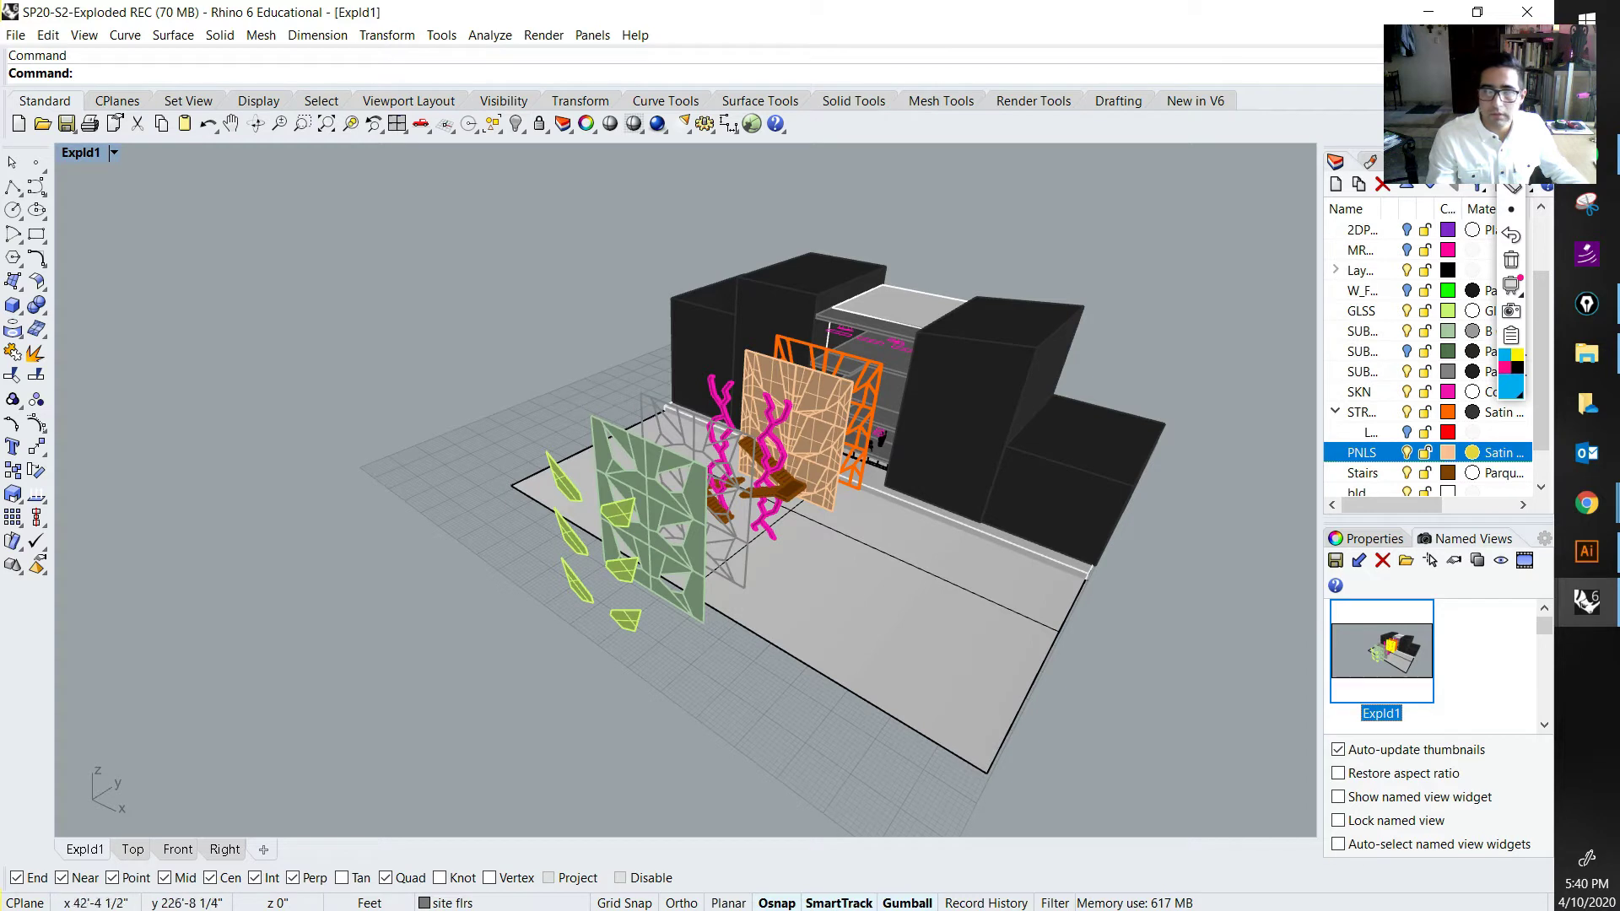
Step: Annotate in blue the top edge of the orange frame layer and draw a series of arrows from it towards the front of the site
{"action": "left_click", "coordinate": [1510, 138]}
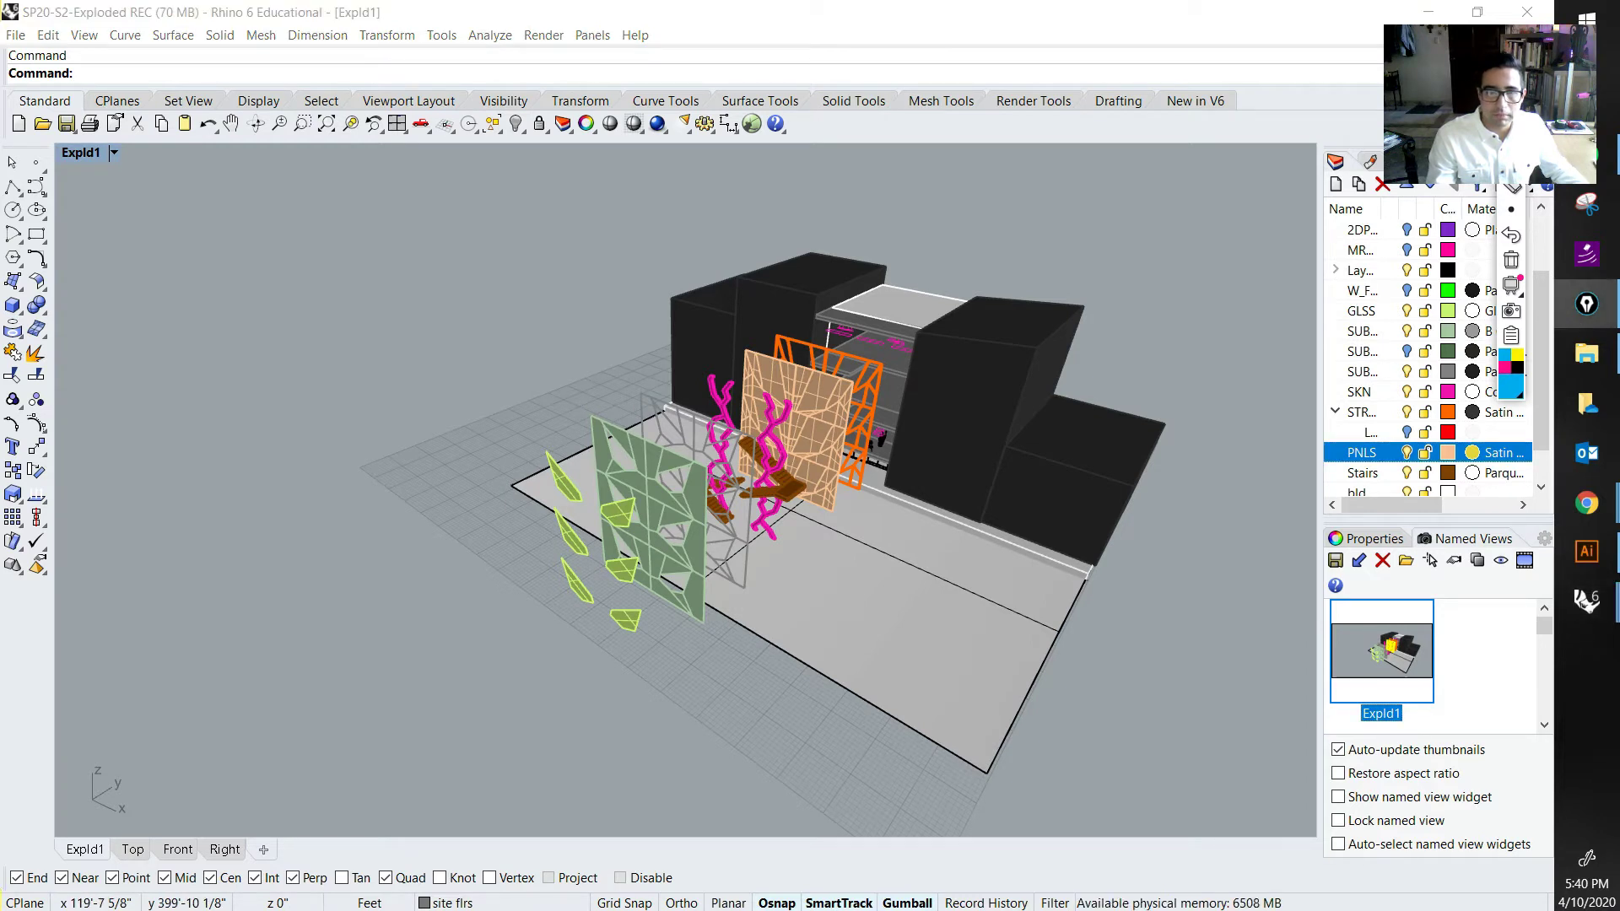
{"action": "left_click_drag", "start_coordinate": [787, 331], "coordinate": [848, 346]}
{"action": "mouse_move", "coordinate": [864, 453]}
{"action": "left_mouse_down"}
{"action": "mouse_move", "coordinate": [854, 490]}
{"action": "mouse_move", "coordinate": [788, 556]}
{"action": "mouse_move", "coordinate": [818, 571]}
{"action": "mouse_move", "coordinate": [758, 624]}
{"action": "left_mouse_up"}
{"action": "mouse_move", "coordinate": [763, 596]}
{"action": "left_mouse_down"}
{"action": "mouse_move", "coordinate": [779, 626]}
{"action": "mouse_move", "coordinate": [736, 663]}
{"action": "left_mouse_up"}
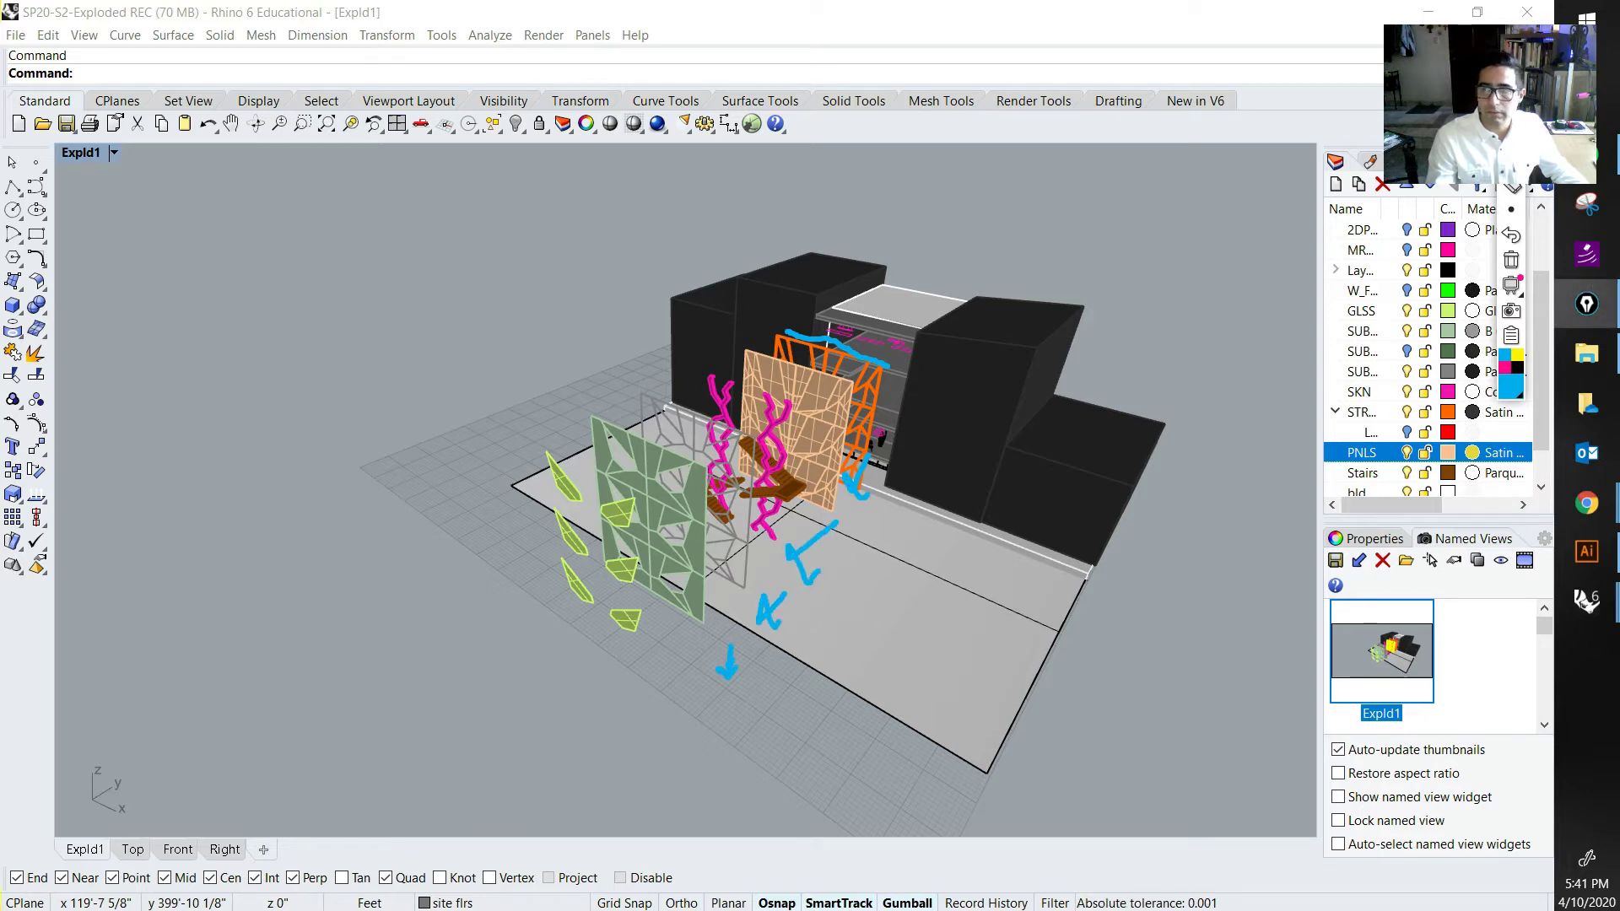
Step: Select the PNLS panels, stairs, magenta members, grey frame, green panel and lime pieces, and restore the Expld1 named view
{"action": "left_click", "coordinate": [1511, 259]}
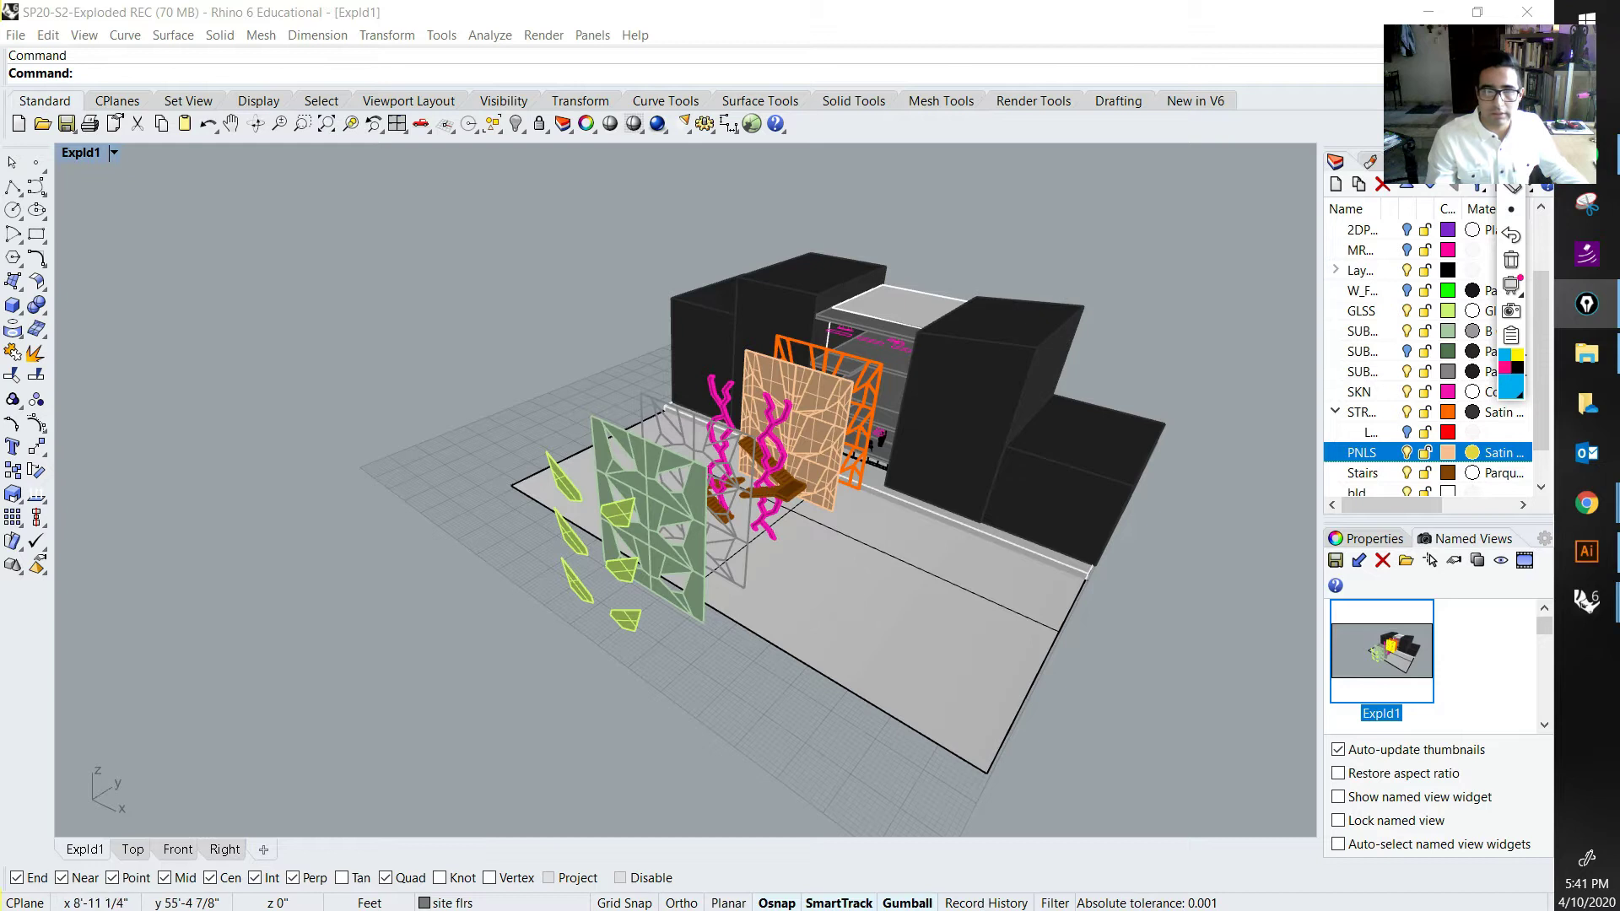
{"action": "left_click", "coordinate": [806, 452]}
{"action": "key", "text": "ctrl"}
{"action": "right_click_drag", "start_coordinate": [810, 498], "coordinate": [700, 388]}
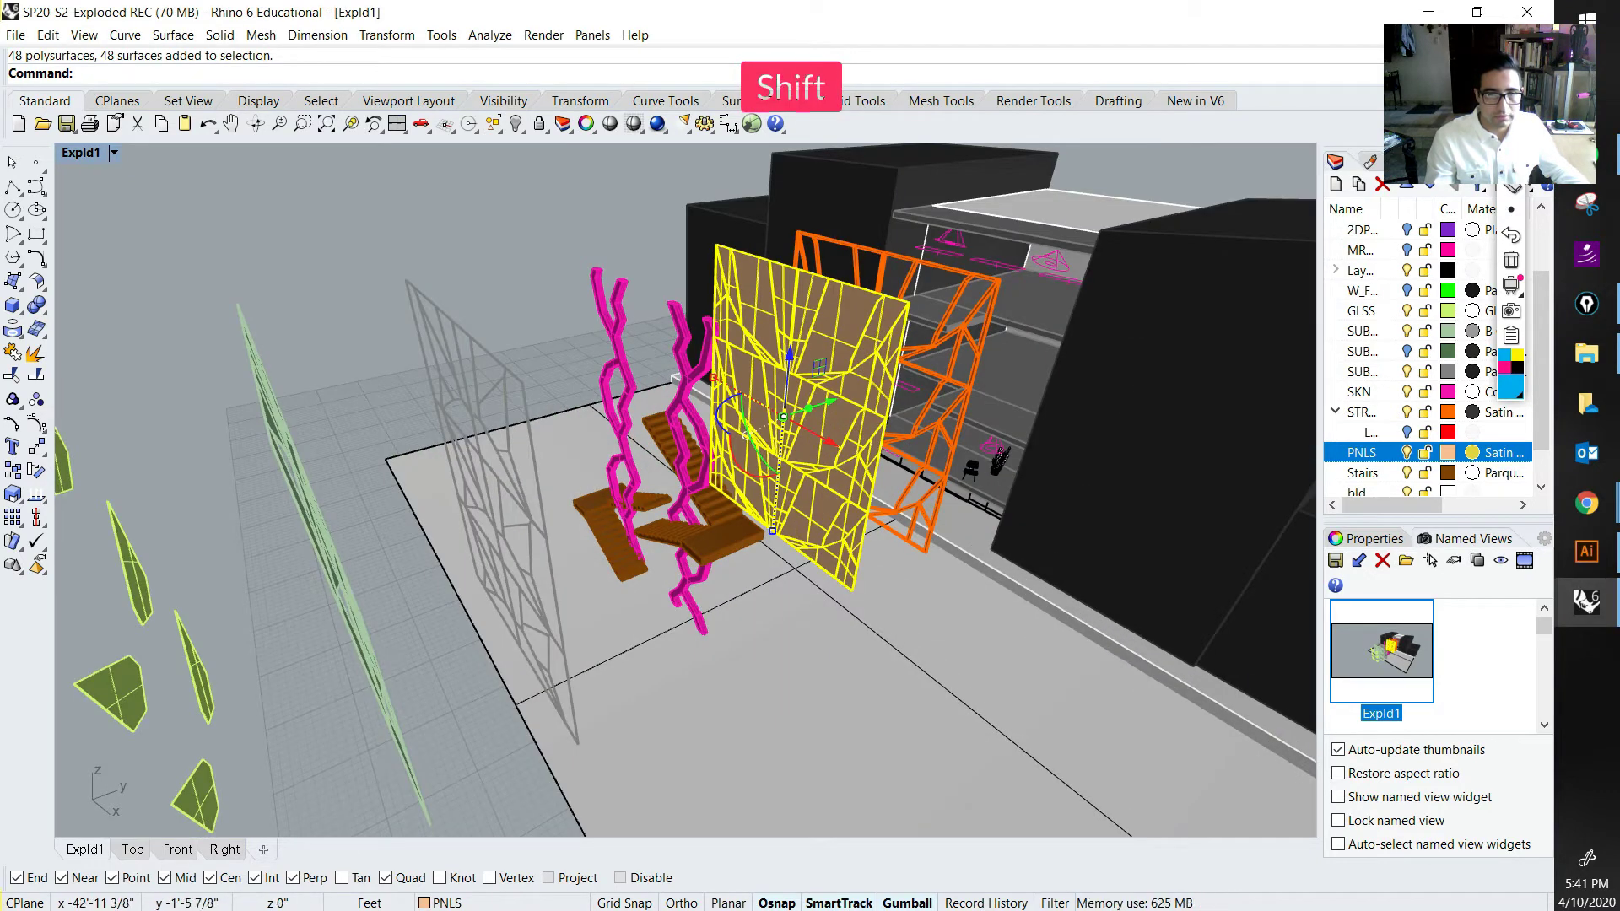
{"action": "left_click", "coordinate": [702, 451], "text": "shift"}
{"action": "left_click", "coordinate": [658, 430], "text": "shift"}
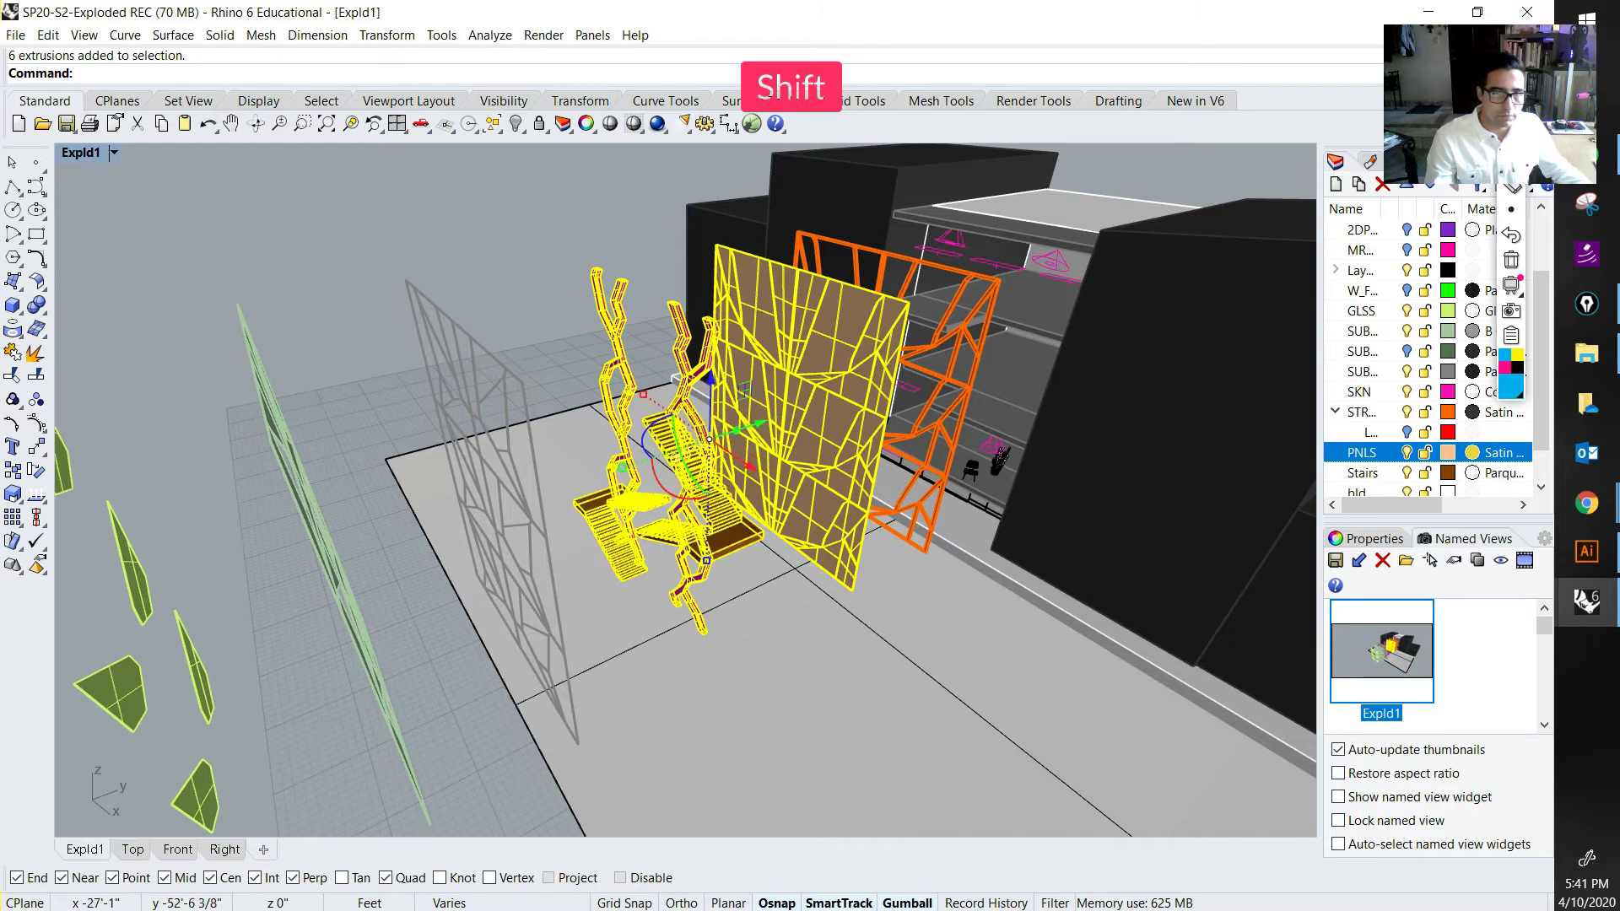
{"action": "left_click", "coordinate": [544, 523], "text": "shift"}
{"action": "left_click", "coordinate": [302, 447], "text": "shift"}
{"action": "scroll", "coordinate": [307, 397], "scroll_direction": "down", "scroll_amount": 8}
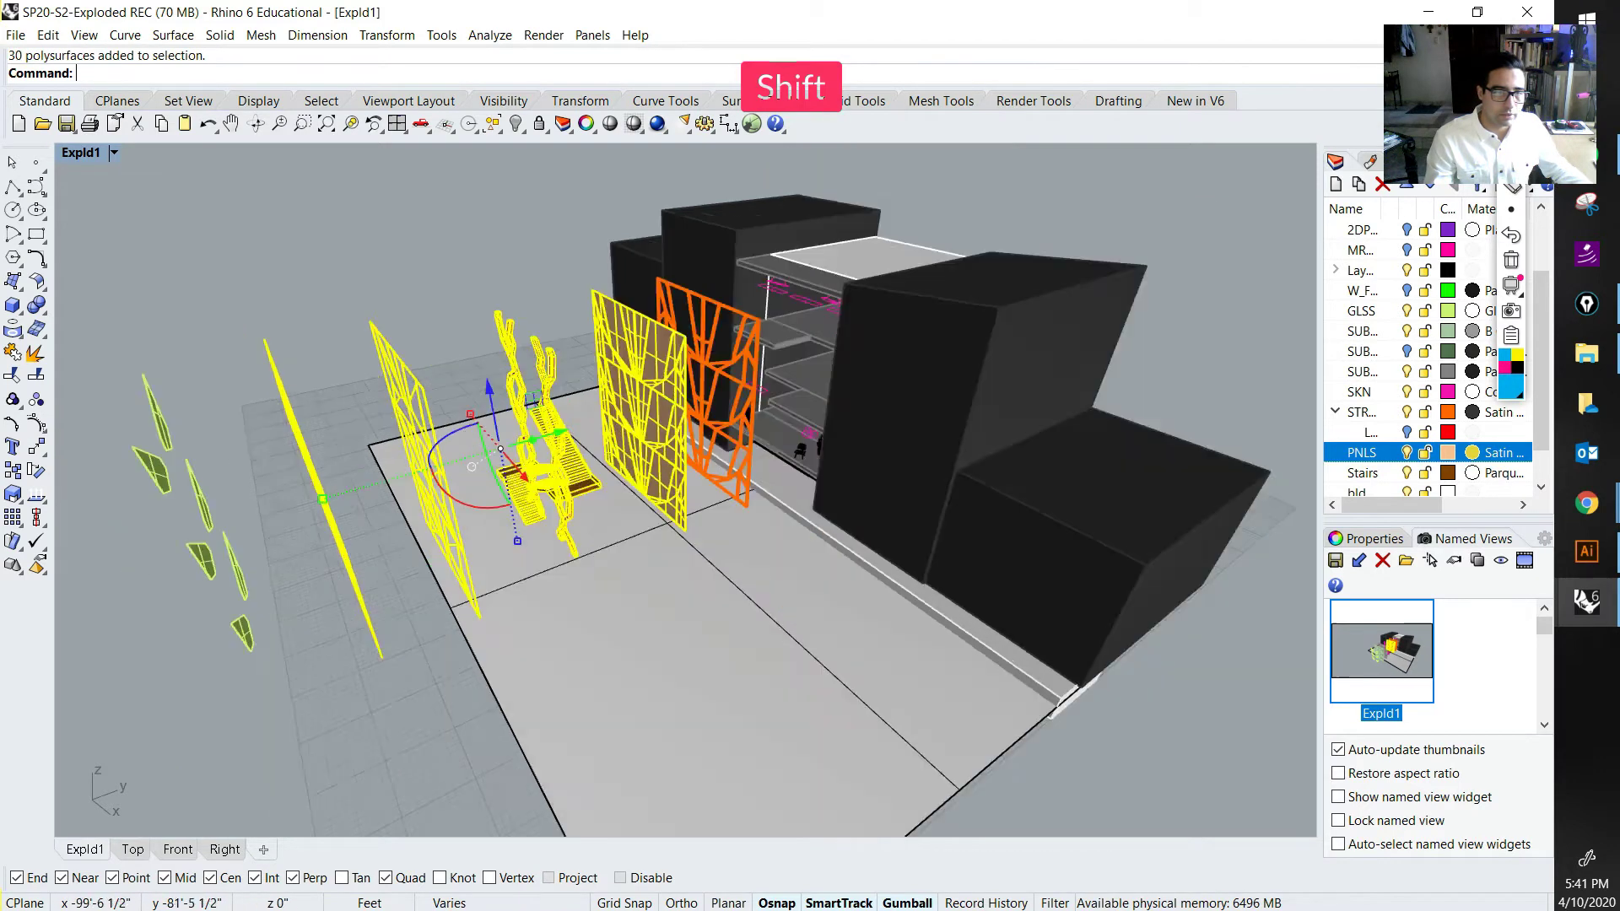
{"action": "left_click", "coordinate": [228, 381], "text": "shift"}
{"action": "right_click_drag", "start_coordinate": [253, 405], "coordinate": [325, 434]}
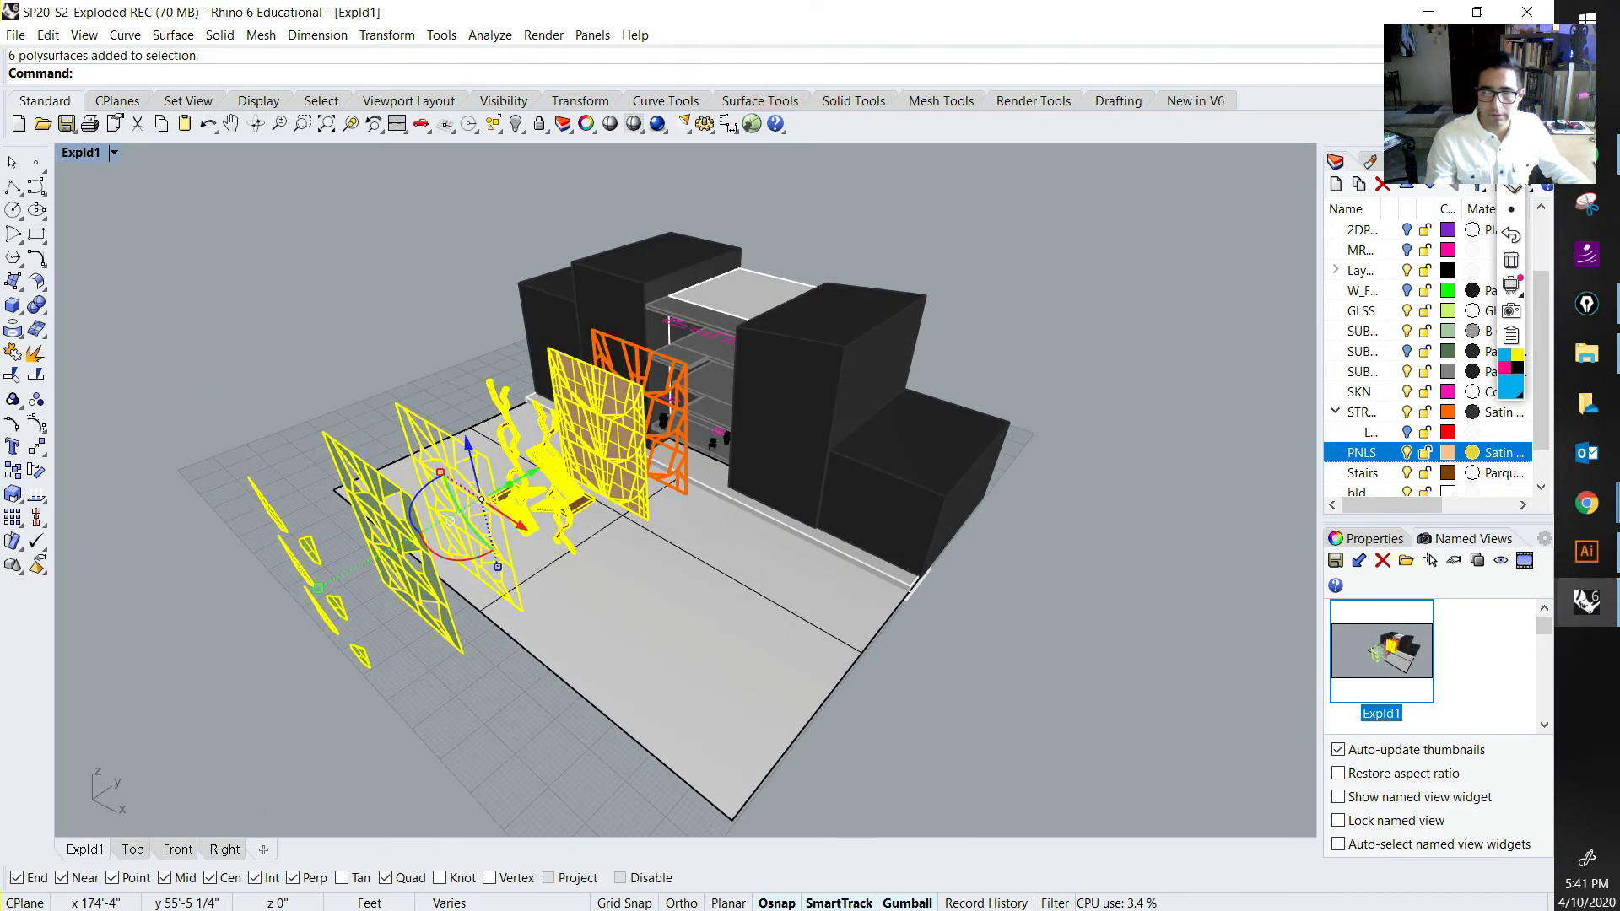
{"action": "double_click", "coordinate": [1382, 651]}
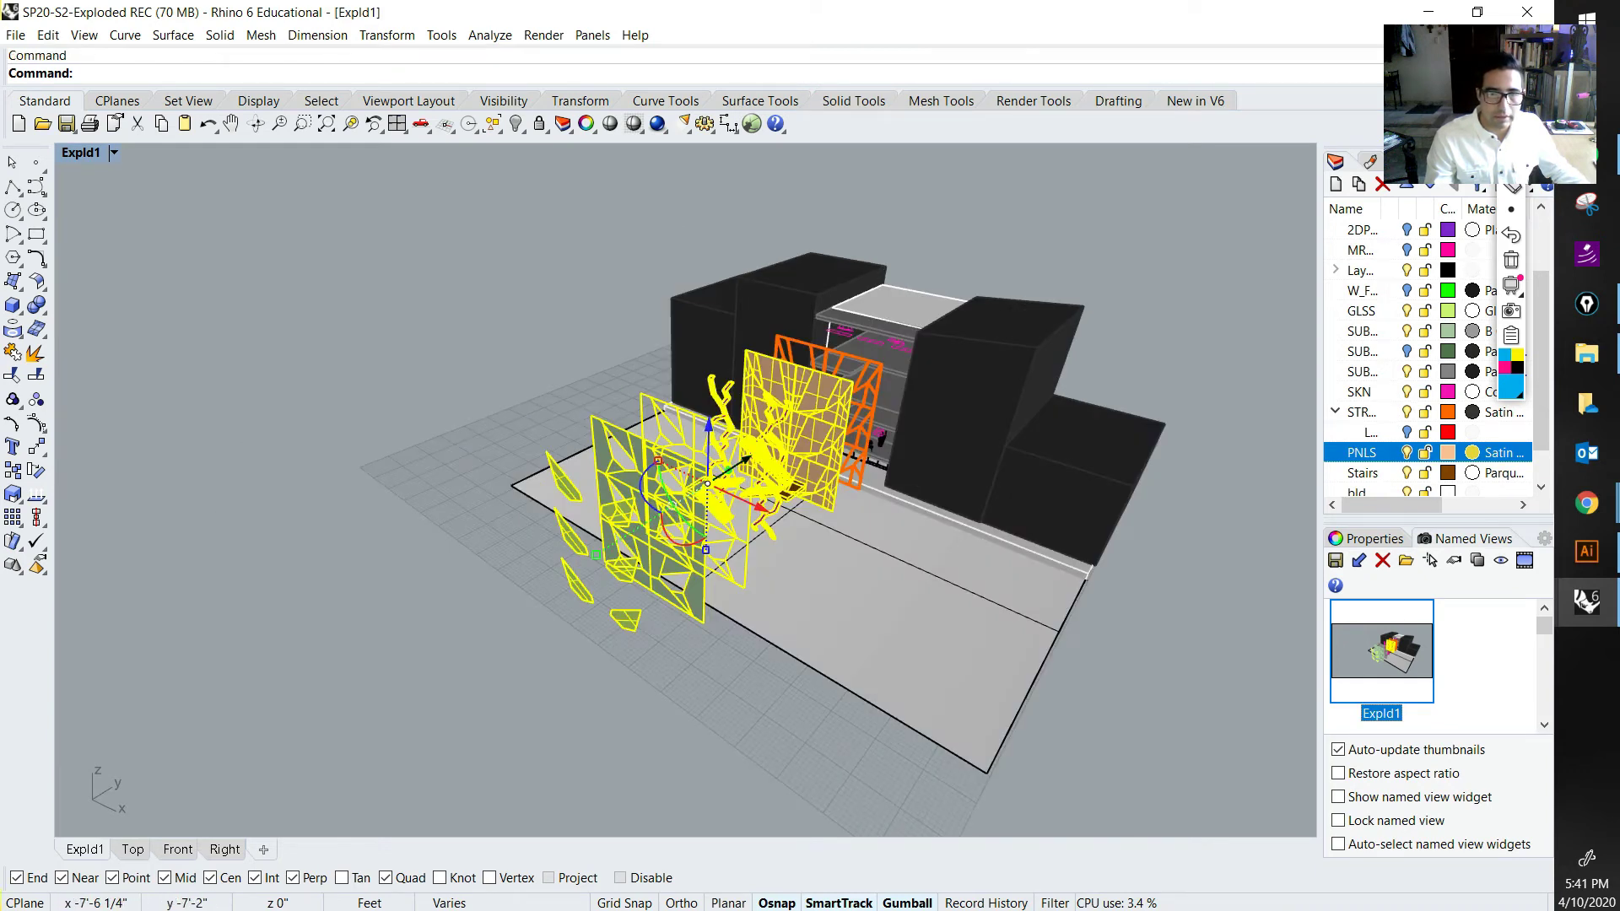
{"action": "left_click_drag", "start_coordinate": [745, 460], "coordinate": [633, 532]}
{"action": "left_click", "coordinate": [1511, 139]}
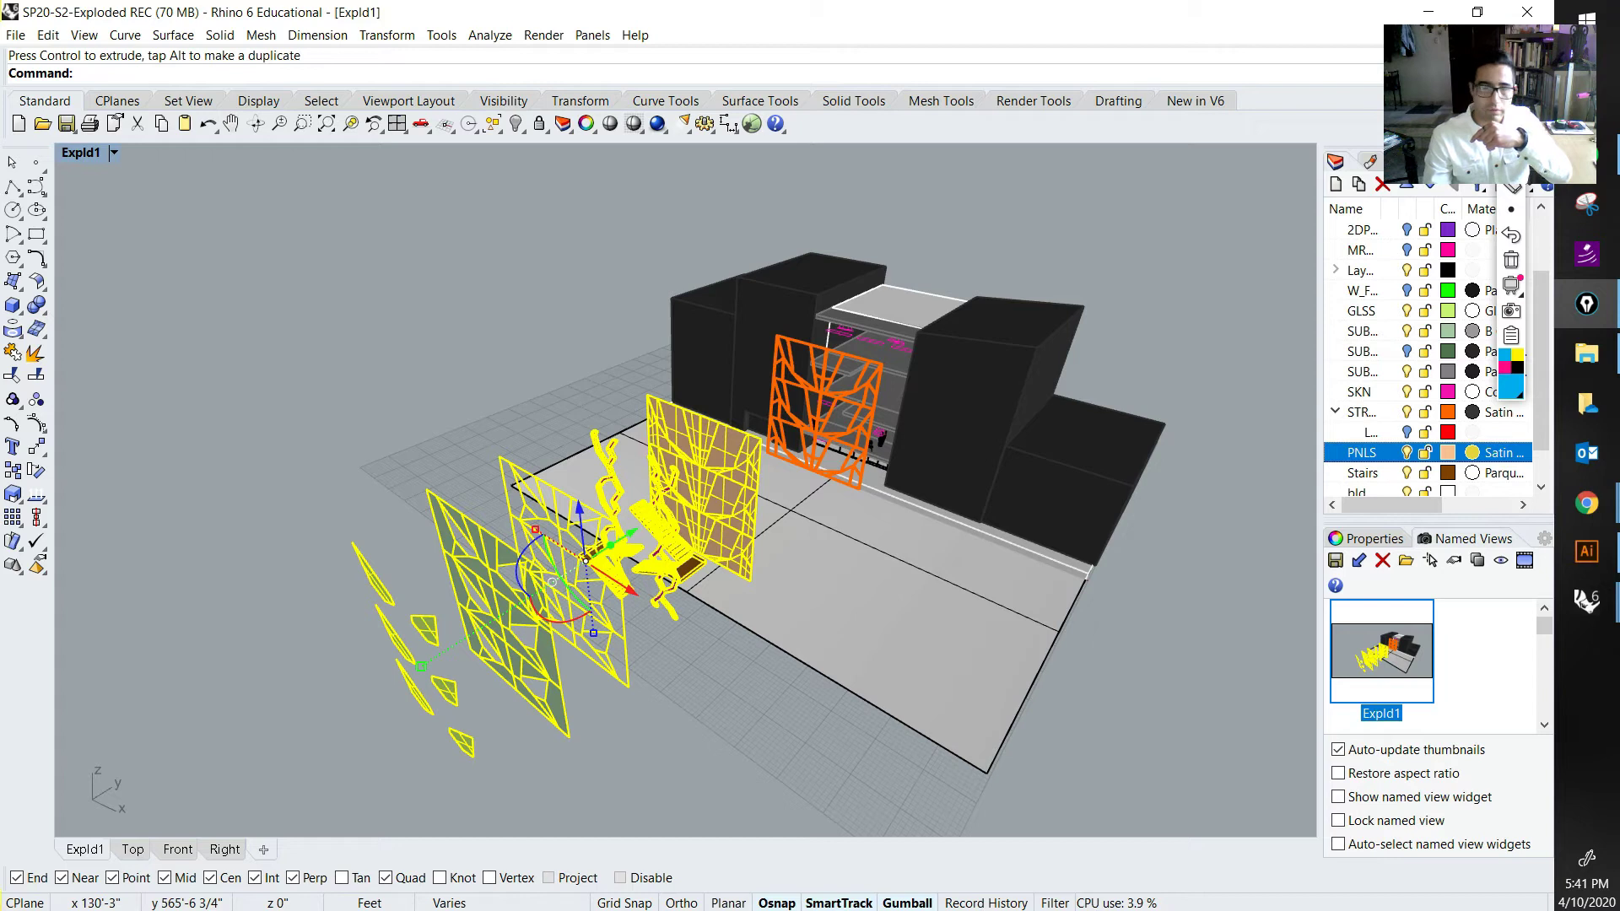
{"action": "left_click_drag", "start_coordinate": [346, 851], "coordinate": [392, 840]}
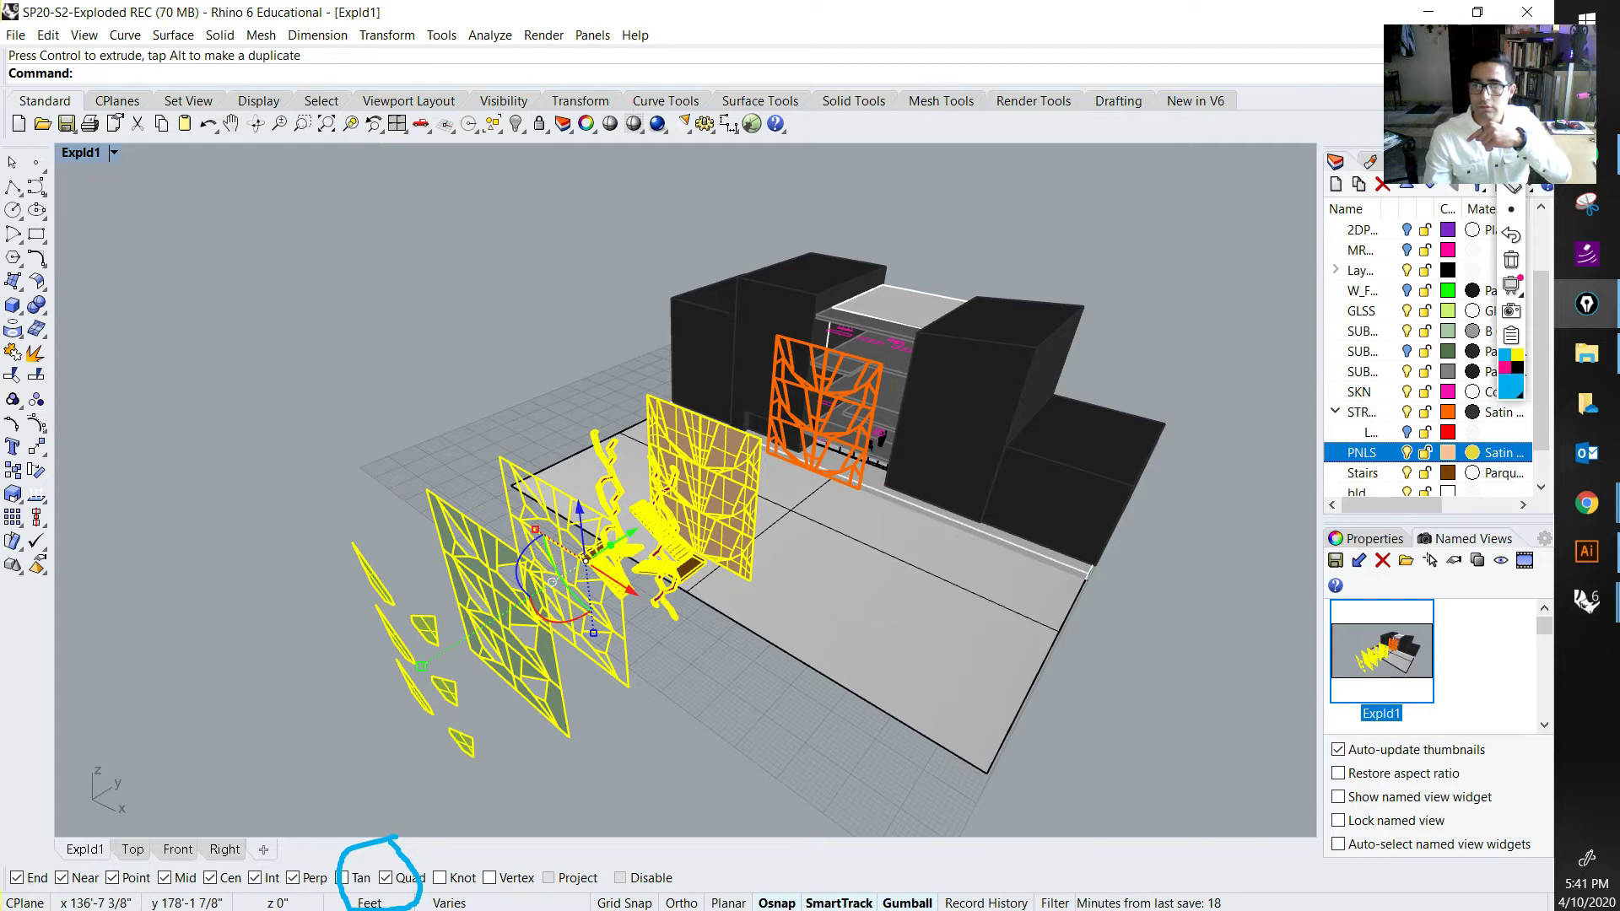
{"action": "left_click_drag", "start_coordinate": [630, 535], "coordinate": [759, 451]}
{"action": "key", "text": "ctrl+z"}
{"action": "key", "text": "ctrl+z"}
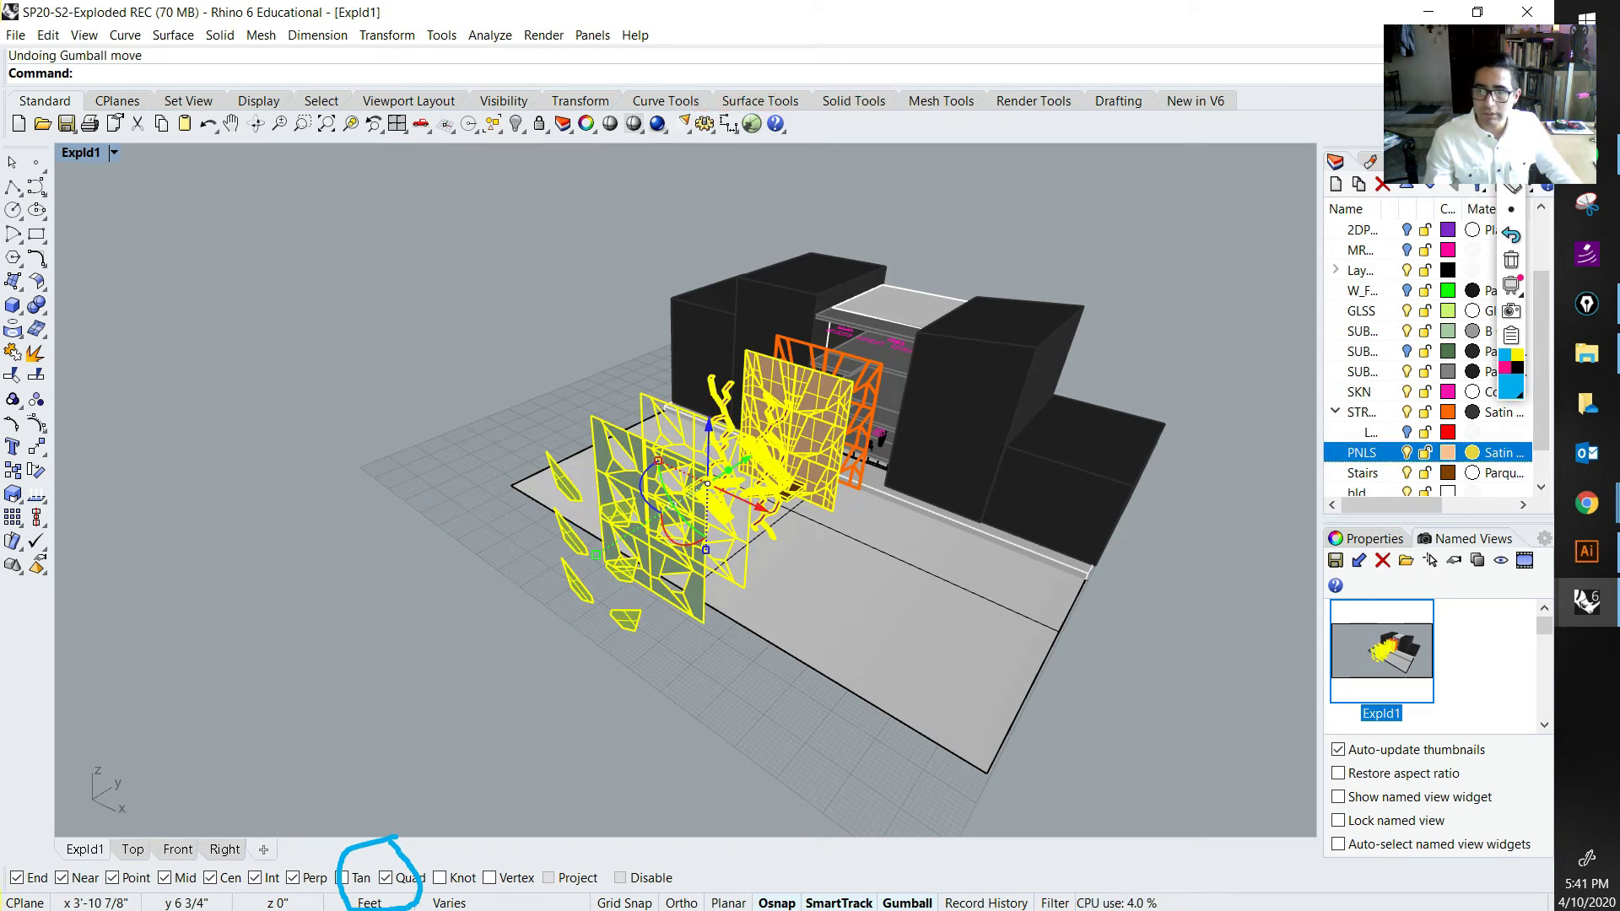
{"action": "left_click_drag", "start_coordinate": [745, 460], "coordinate": [645, 526]}
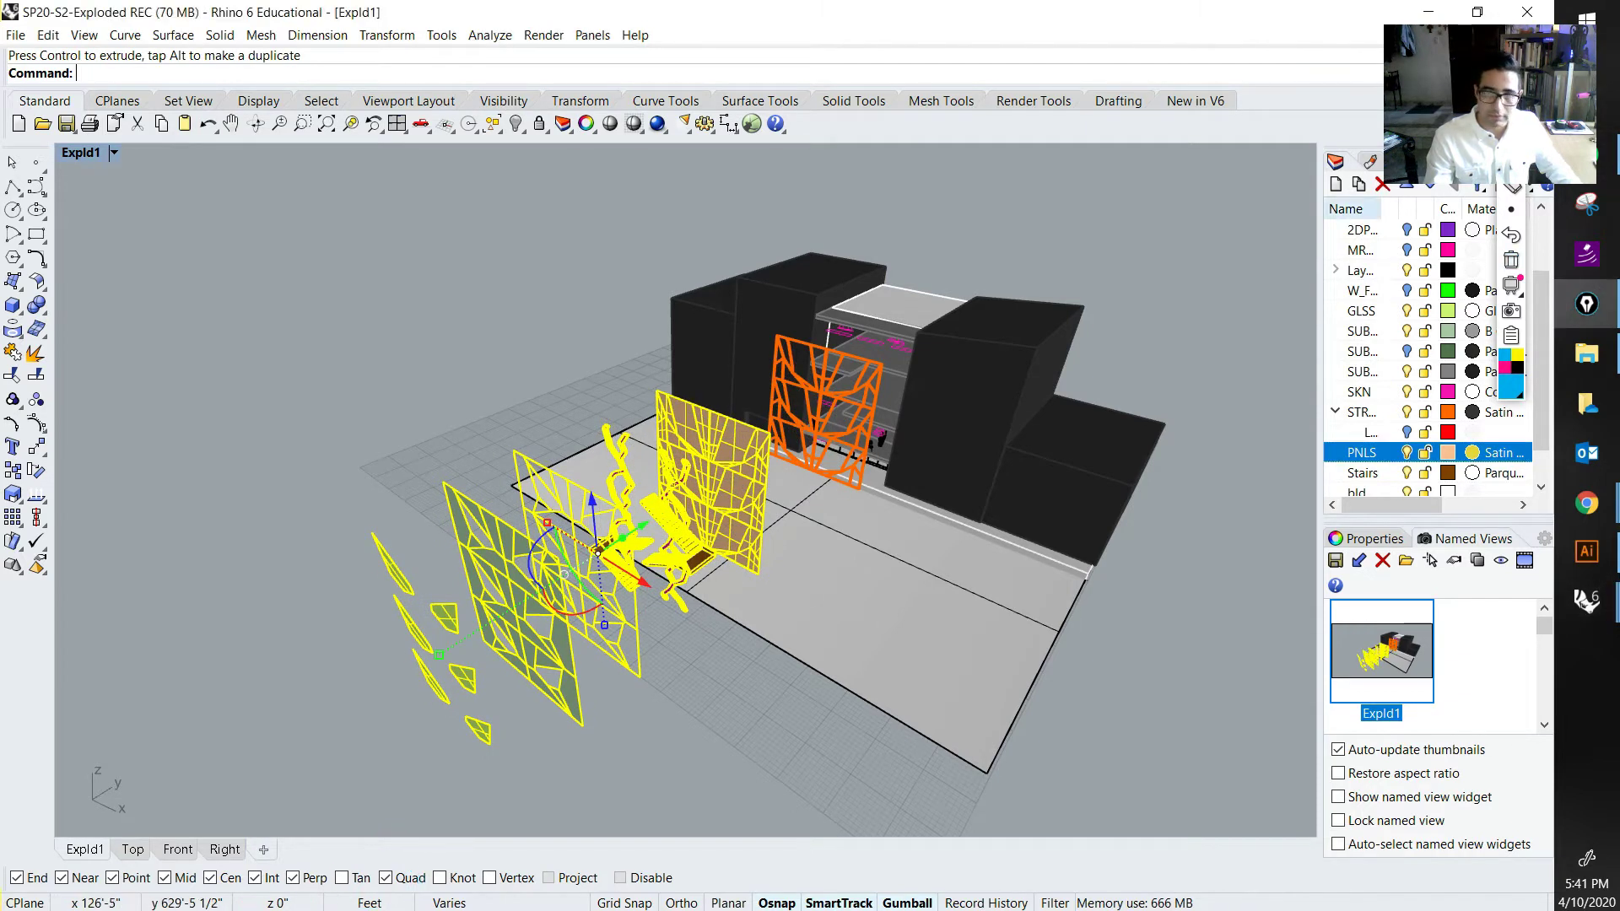
{"action": "key", "text": "ctrl+z"}
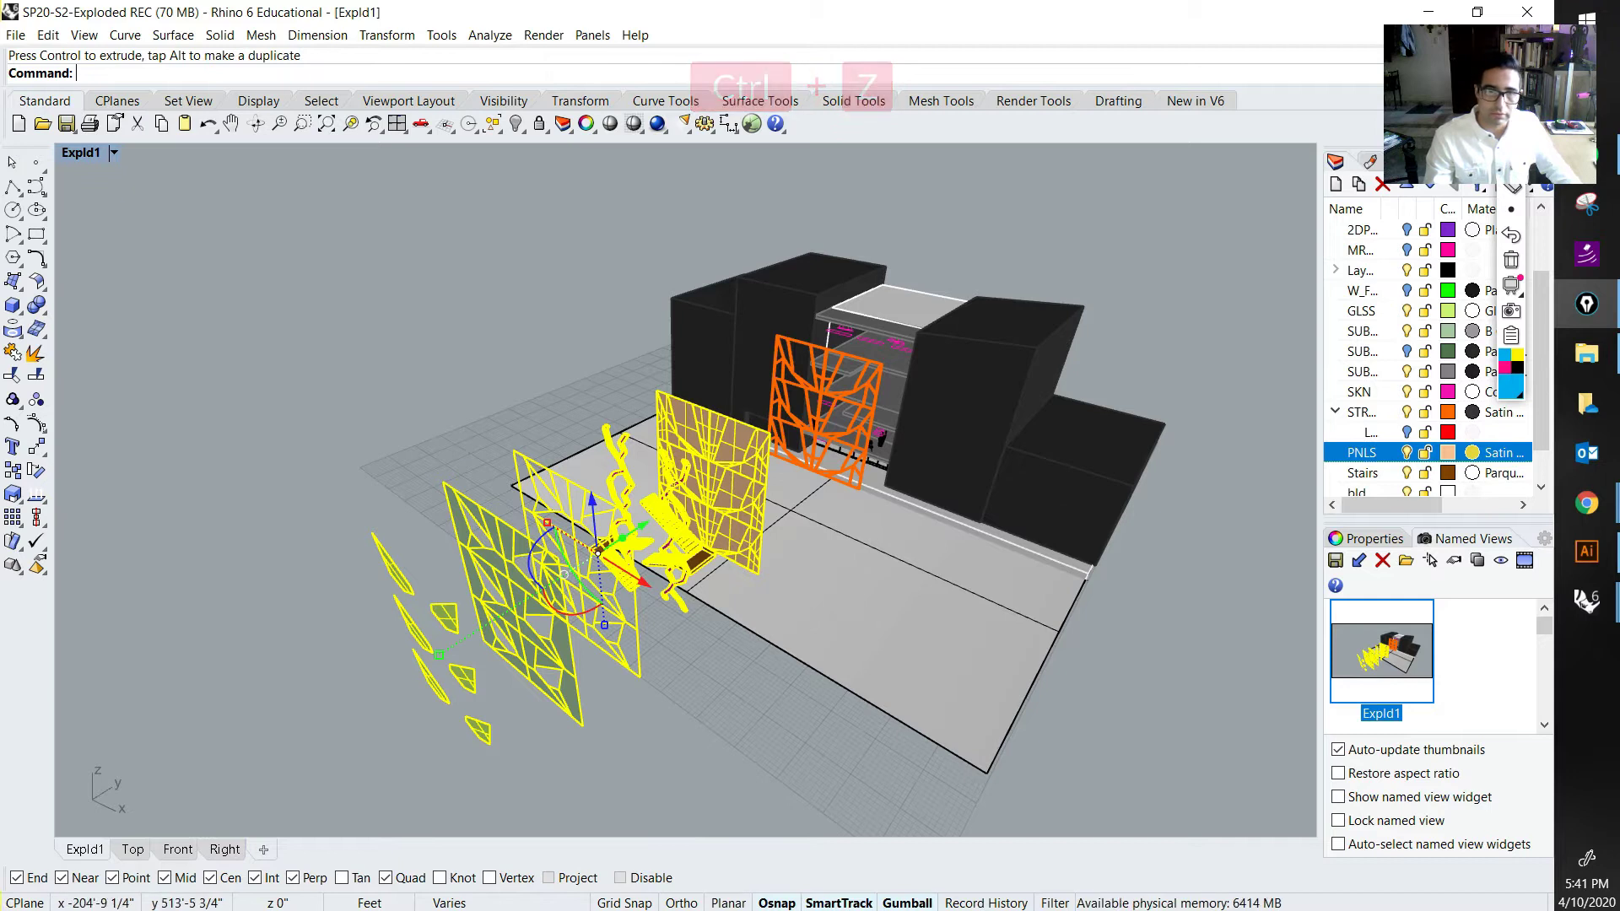
{"action": "key", "text": "ctrl+z"}
{"action": "left_click_drag", "start_coordinate": [747, 458], "coordinate": [638, 531]}
{"action": "mouse_move", "coordinate": [759, 522]}
{"action": "right_mouse_down"}
{"action": "mouse_move", "coordinate": [755, 599]}
{"action": "mouse_move", "coordinate": [764, 493]}
{"action": "mouse_move", "coordinate": [752, 537]}
{"action": "mouse_move", "coordinate": [751, 515]}
{"action": "right_mouse_up"}
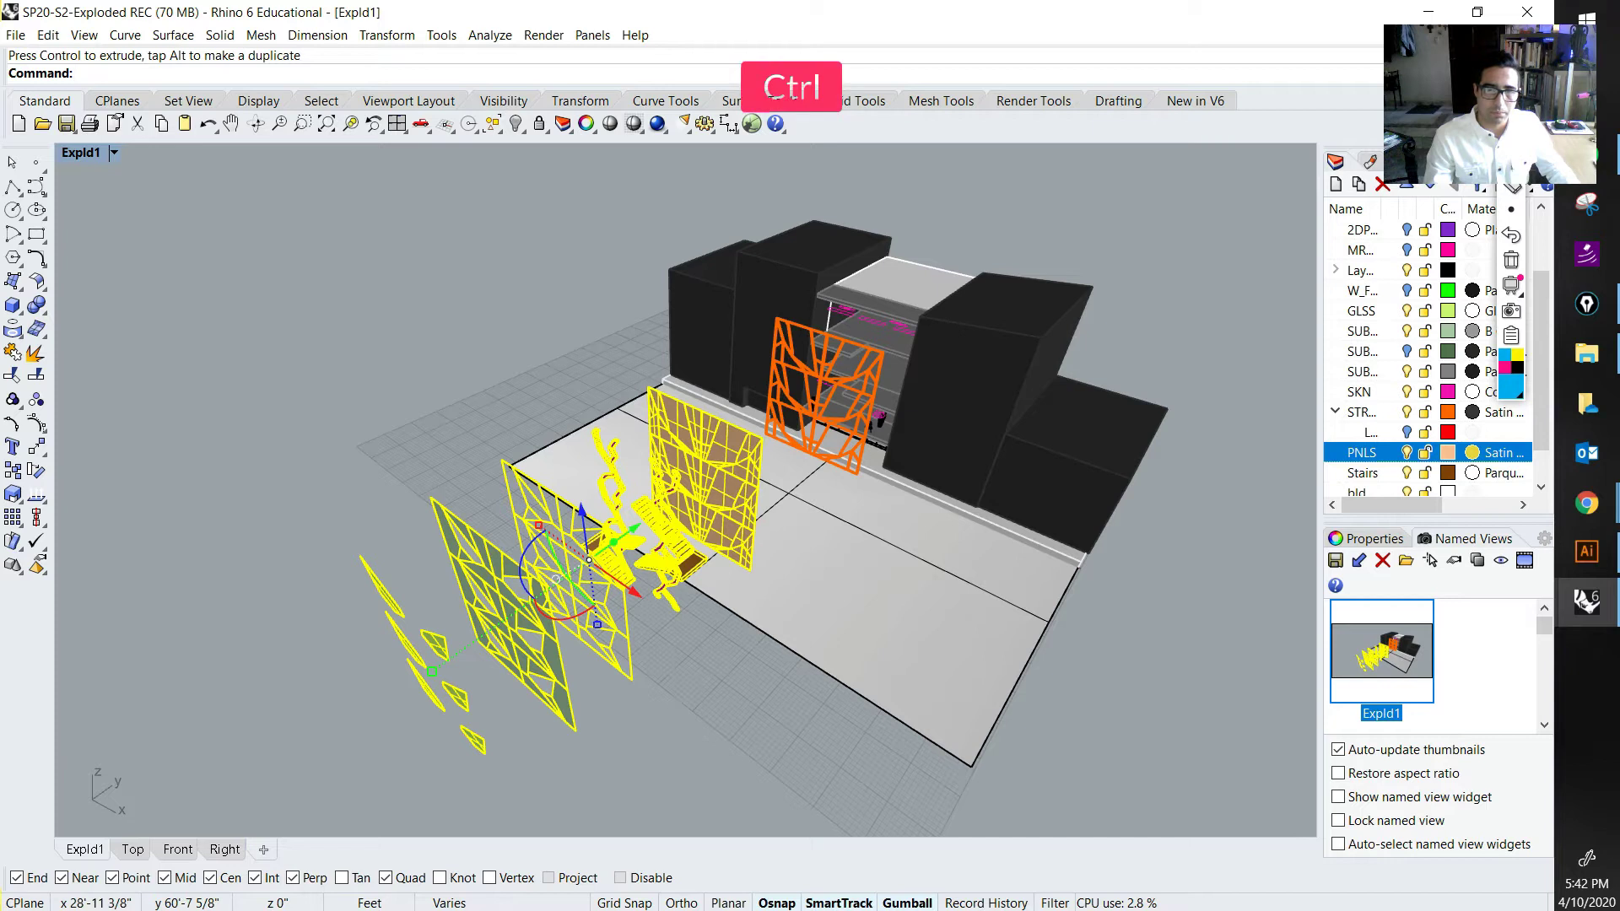
{"action": "key", "text": "ctrl+z"}
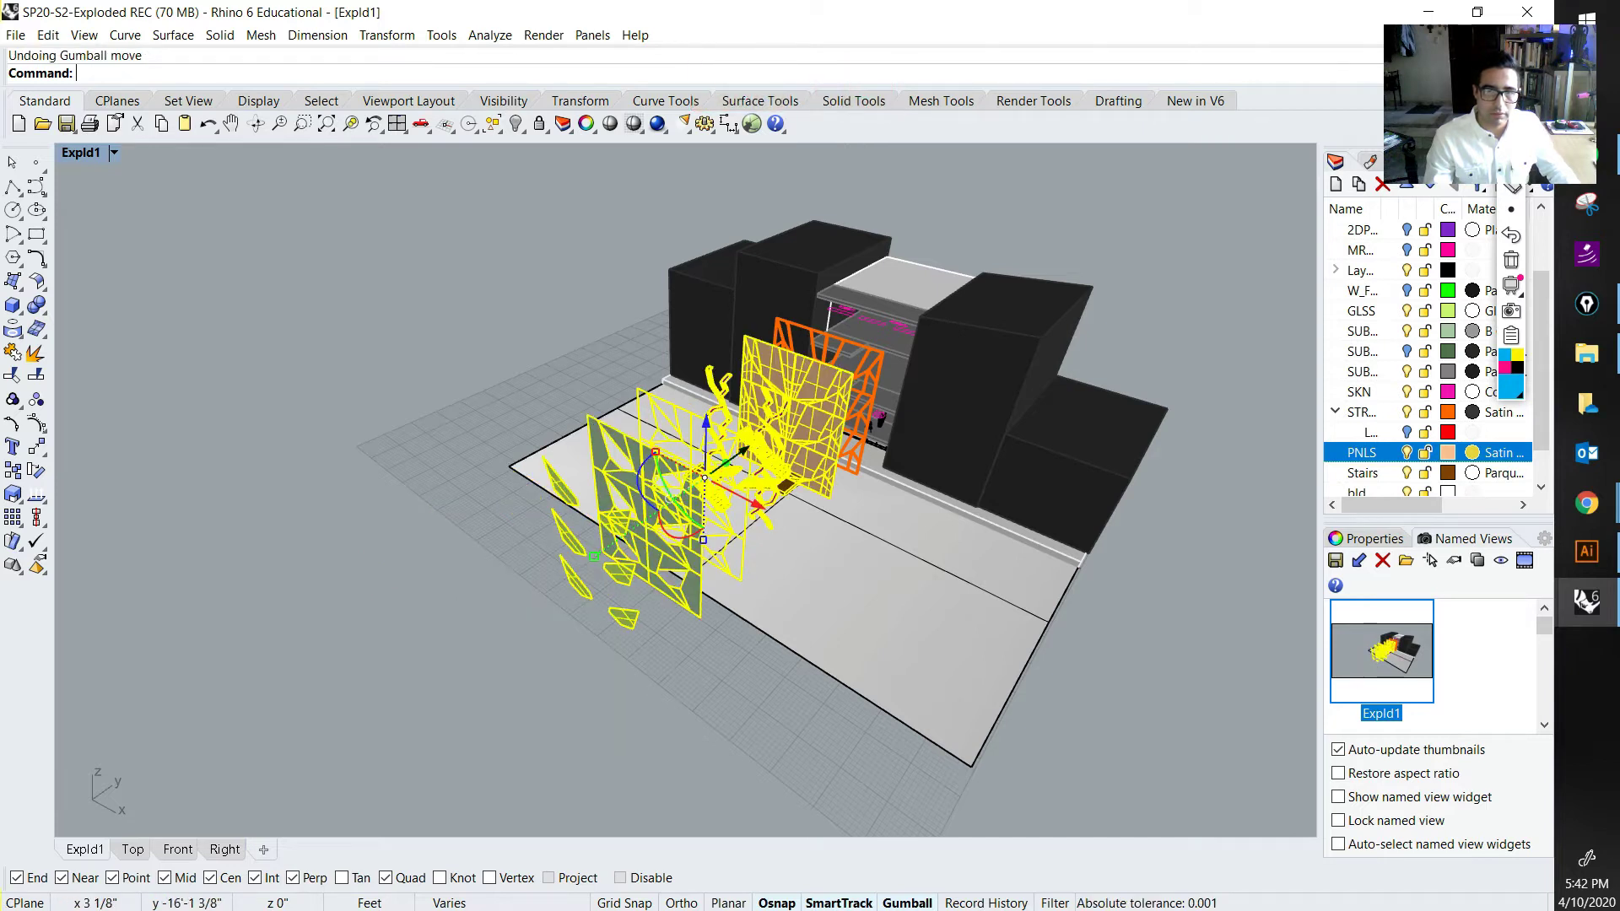
Step: Move the selected facade layers -15 feet along the Y axis, and the layers in front of the PNLS panels another -15 feet
{"action": "left_click", "coordinate": [742, 453]}
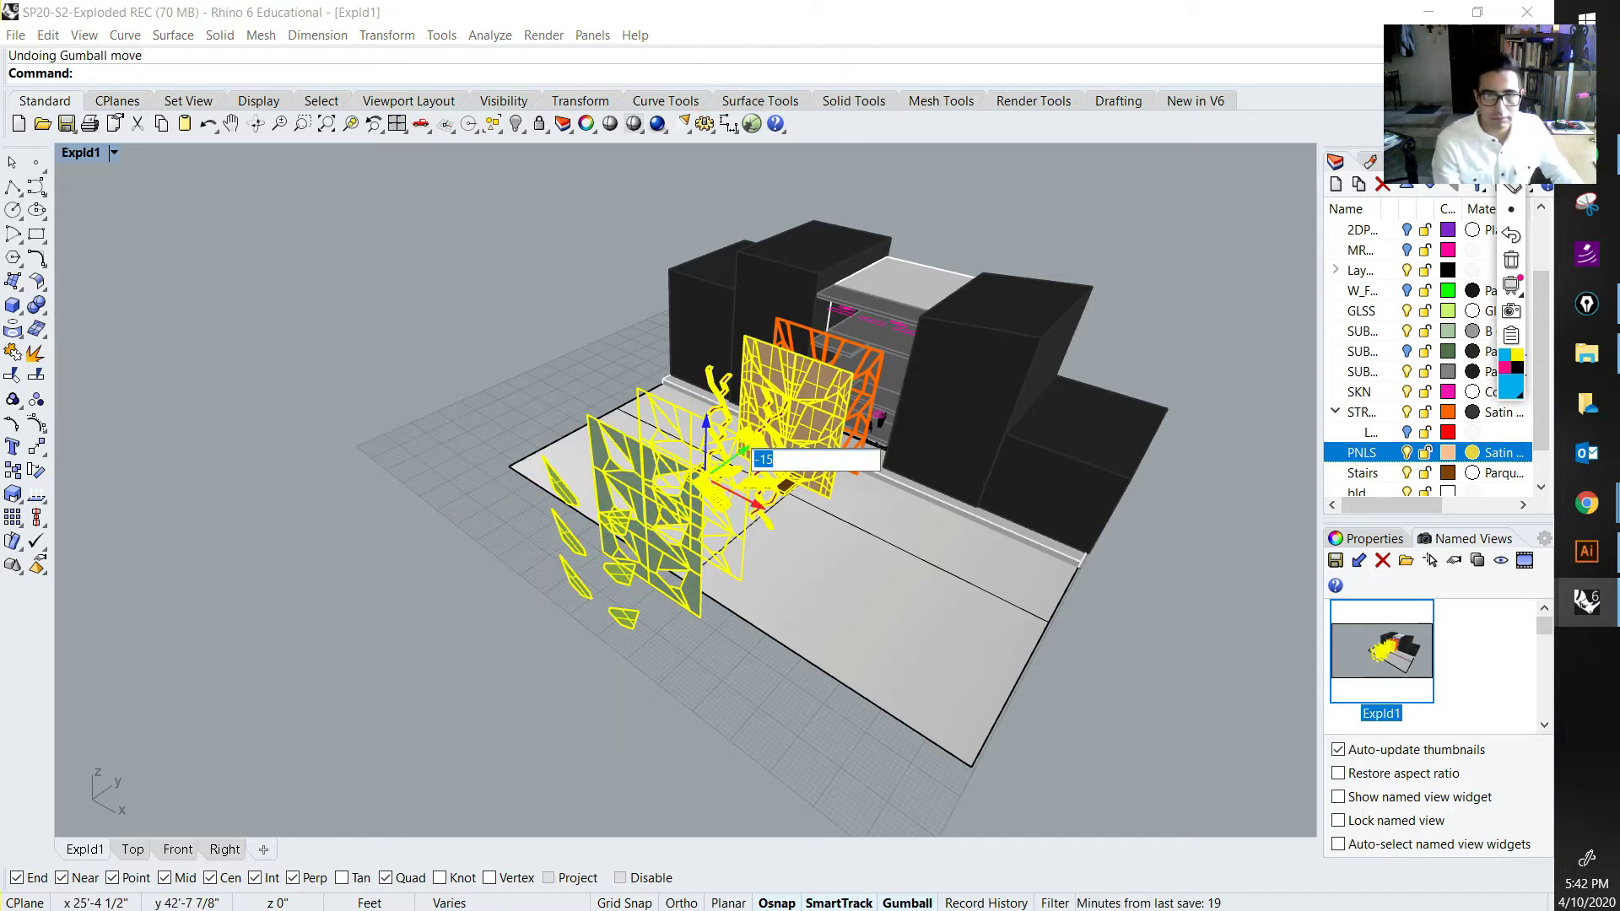
{"action": "key", "text": "Return"}
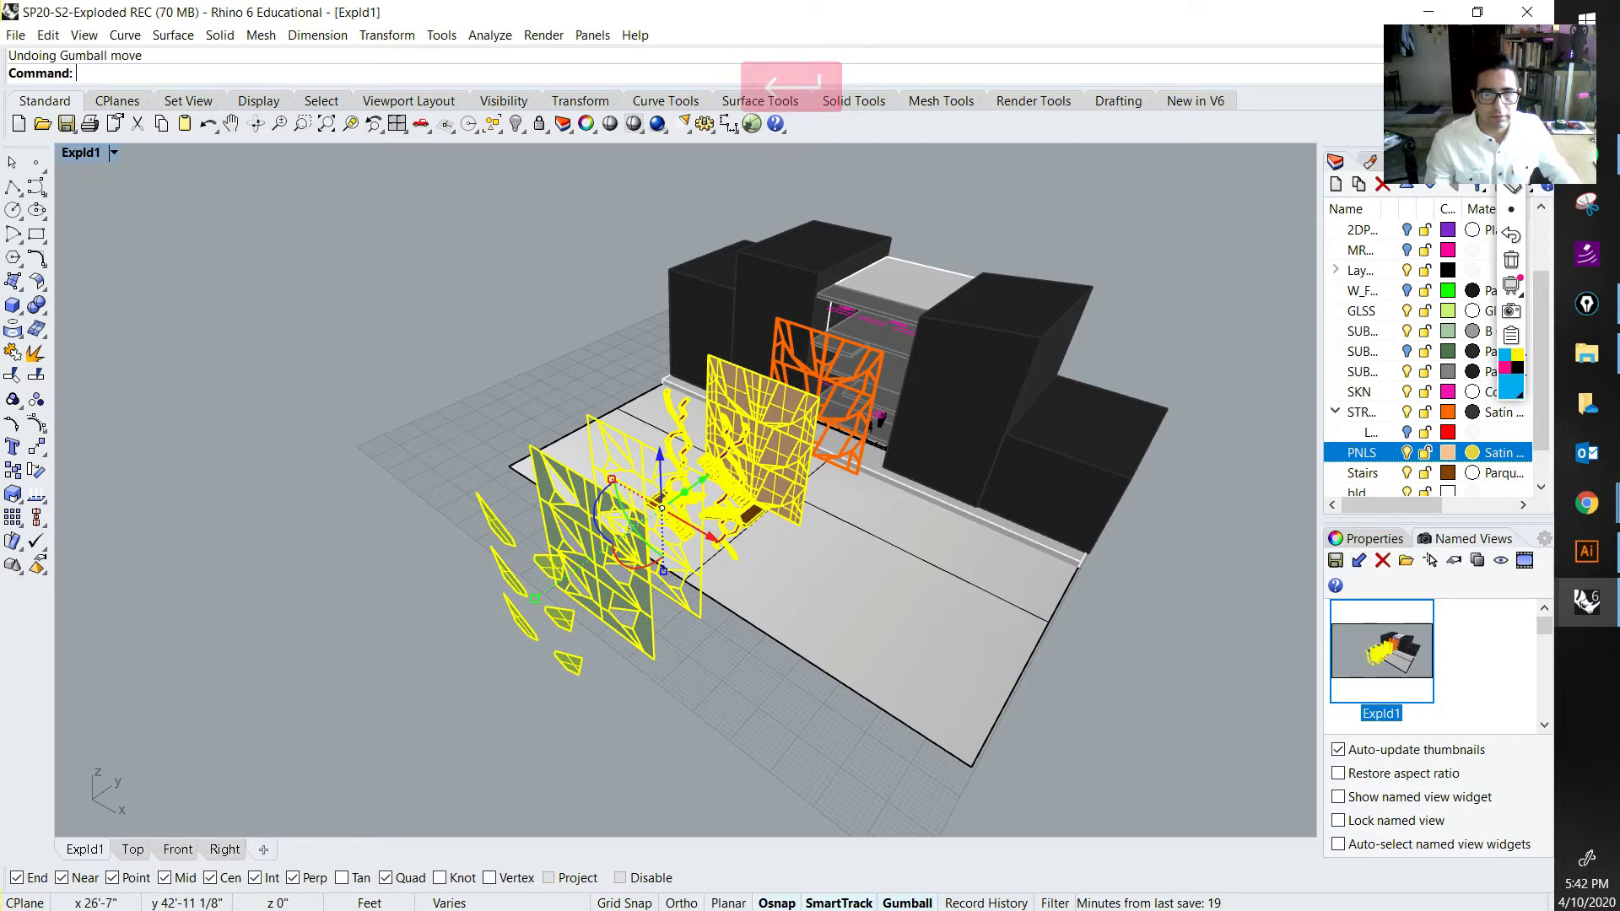
{"action": "left_click", "coordinate": [831, 474], "text": "shift"}
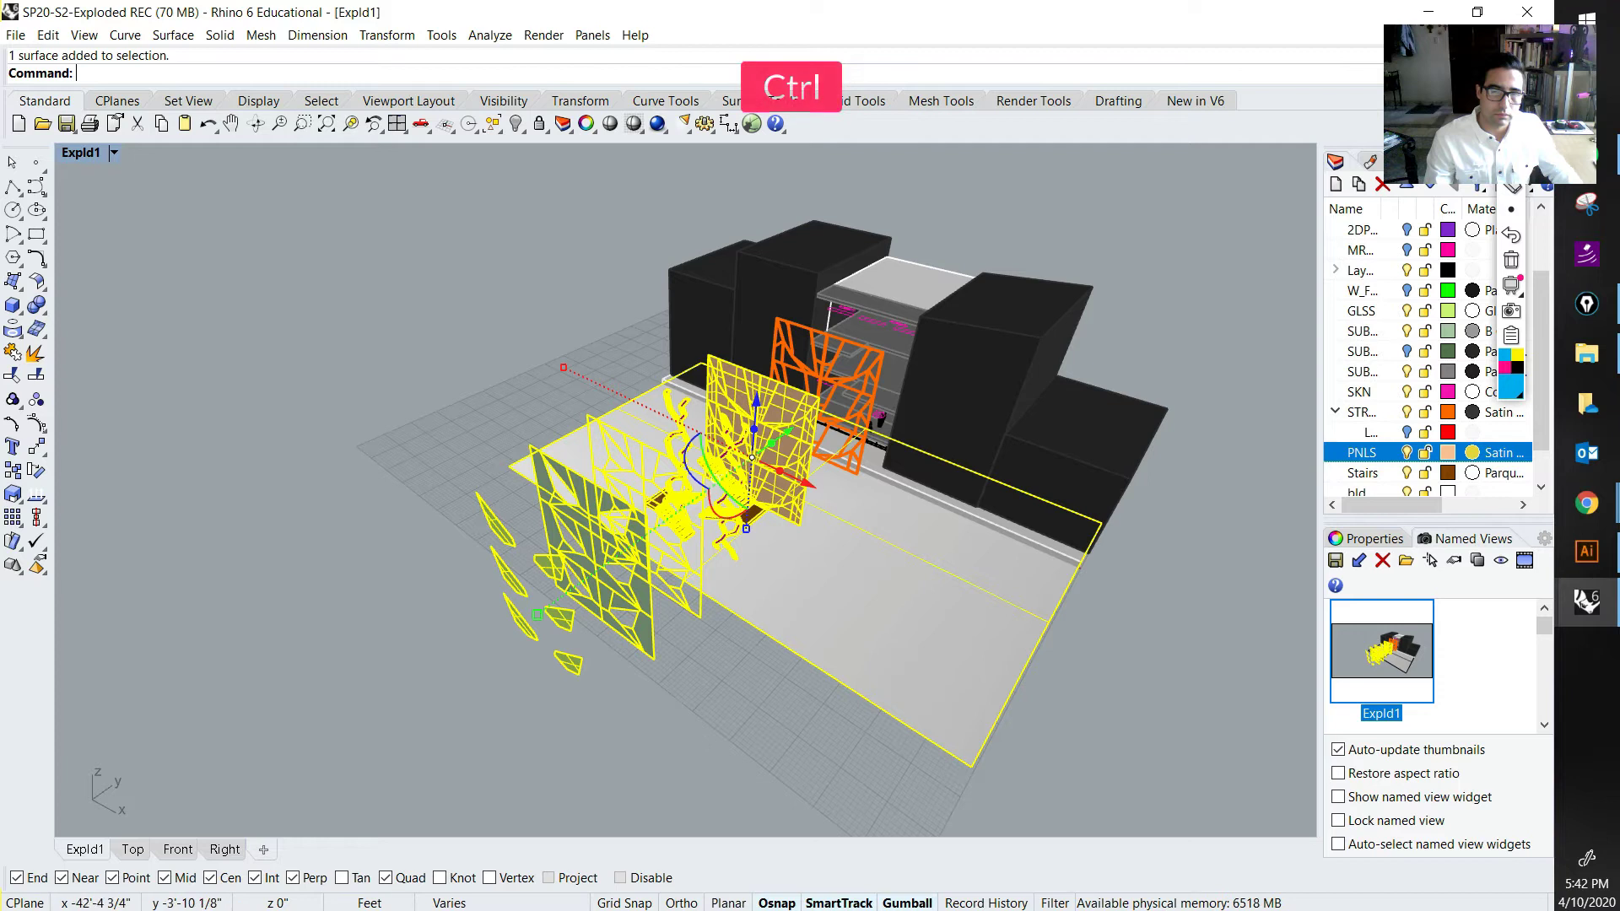
{"action": "left_click", "coordinate": [917, 594], "text": "ctrl"}
{"action": "left_click", "coordinate": [762, 424], "text": "ctrl"}
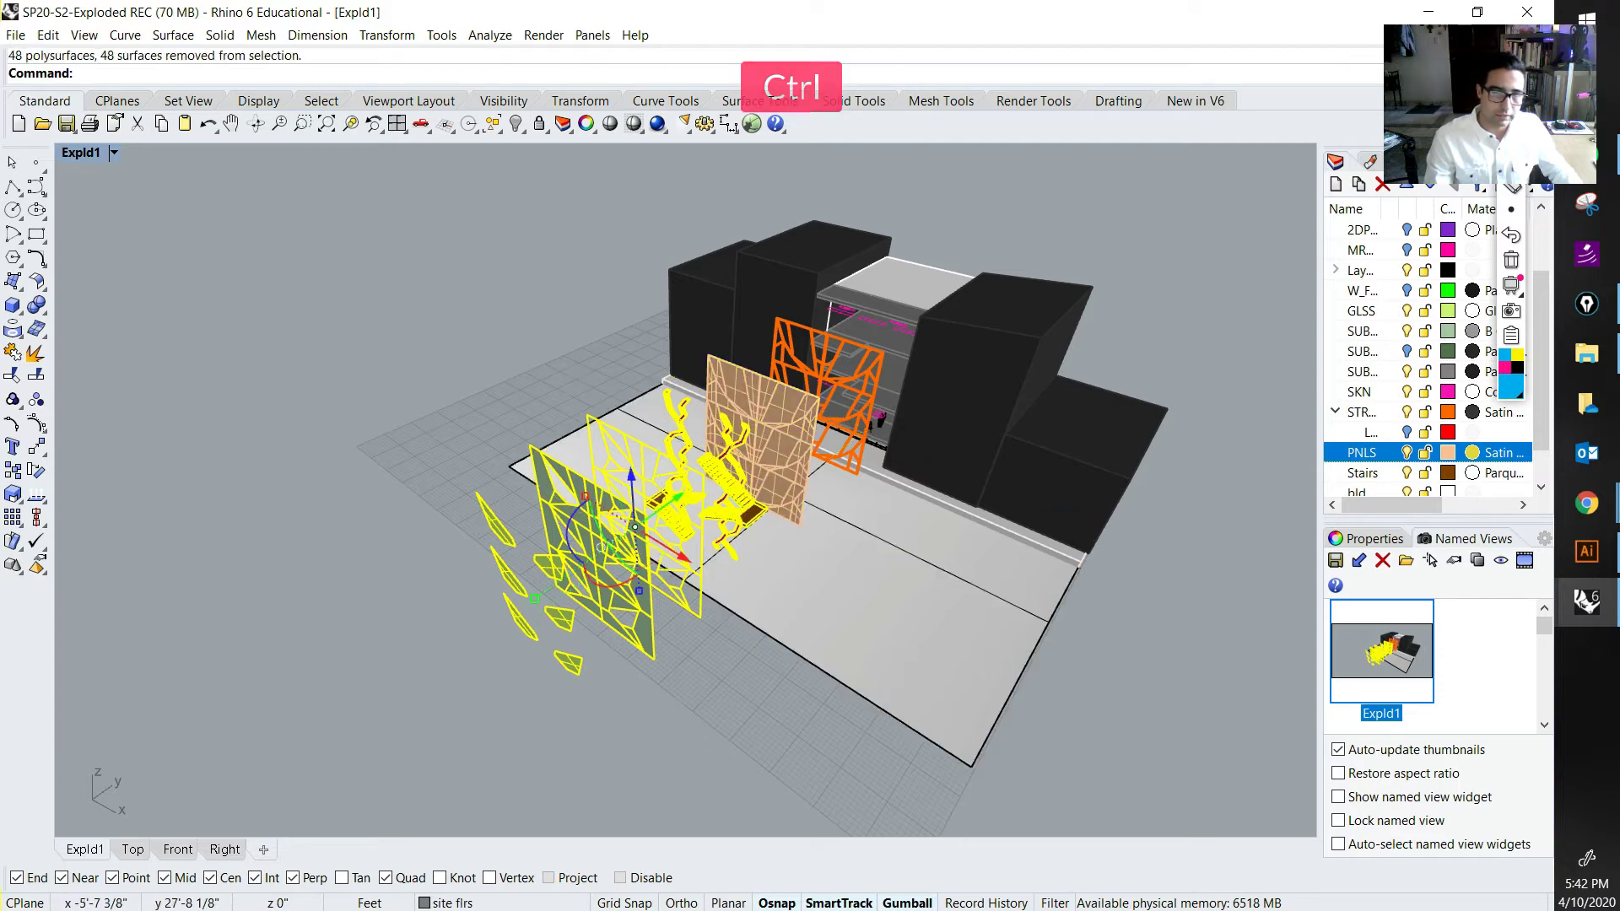
{"action": "left_click", "coordinate": [677, 498]}
{"action": "key", "text": "Return"}
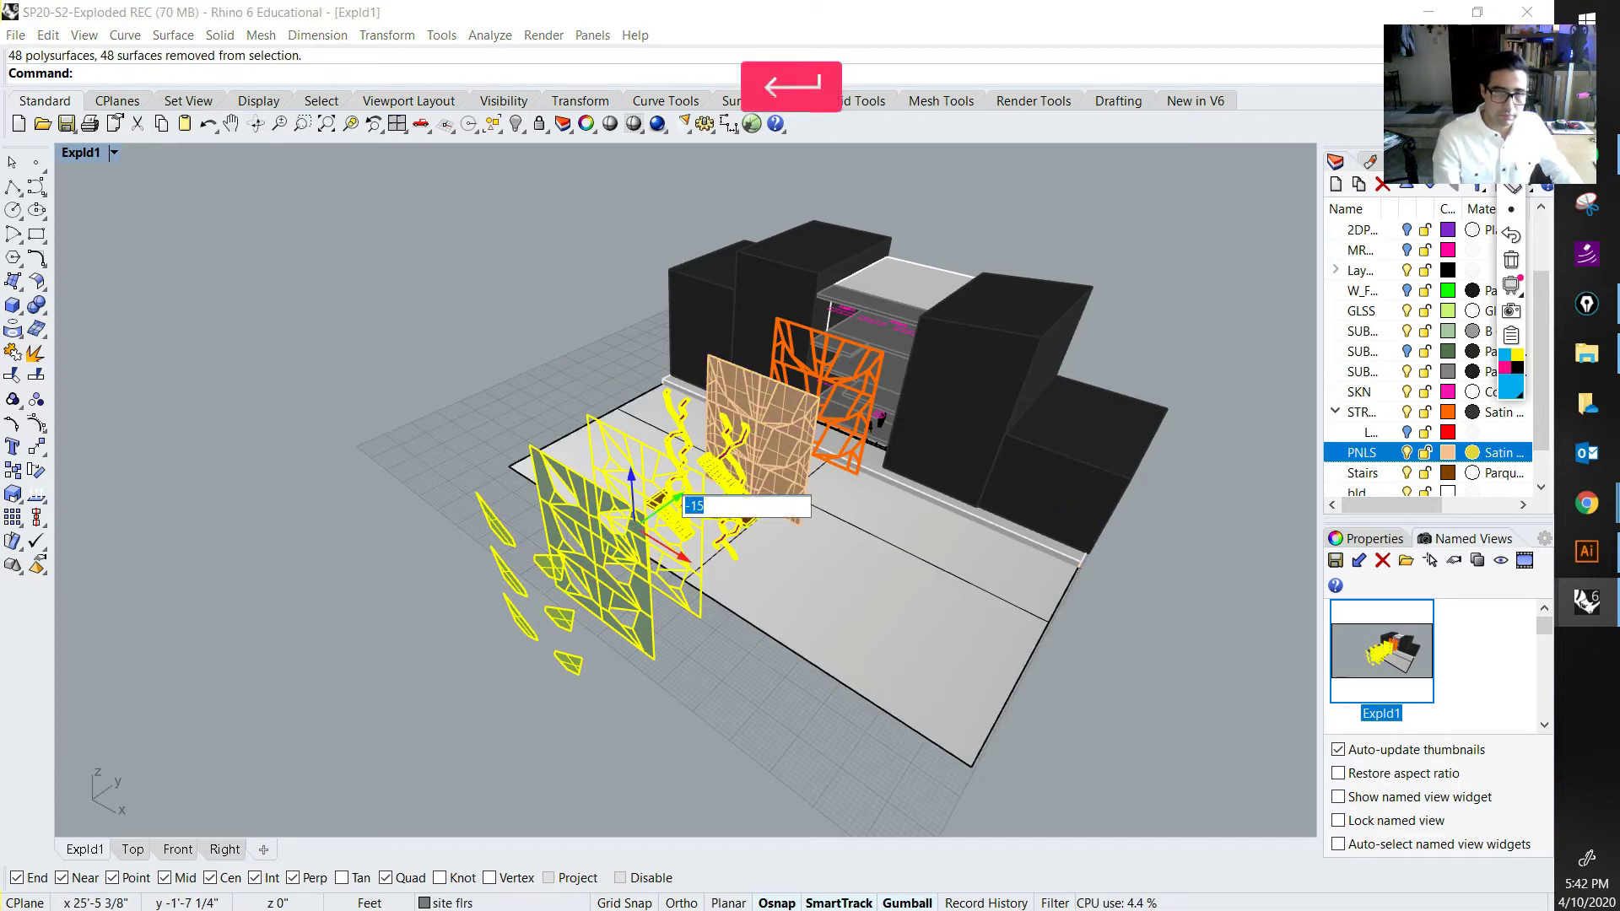
Step: Remove the stairs and magenta members from the selection and move the remaining front layers -15 feet along the Y axis
{"action": "left_click", "coordinate": [683, 506], "text": "ctrl"}
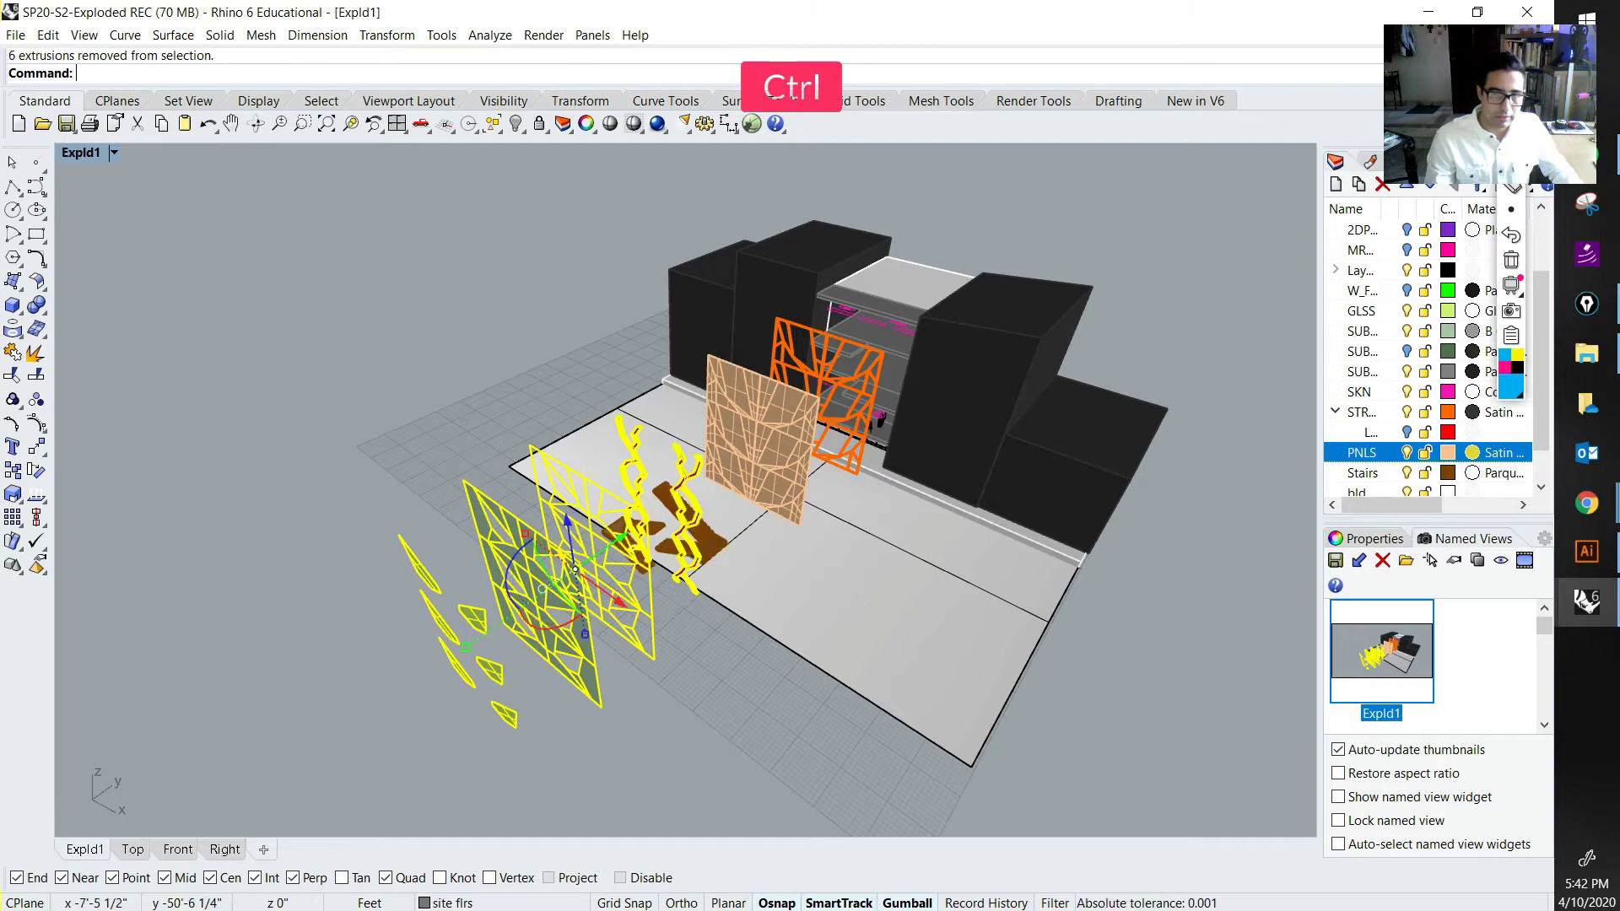
{"action": "left_click", "coordinate": [695, 506], "text": "ctrl"}
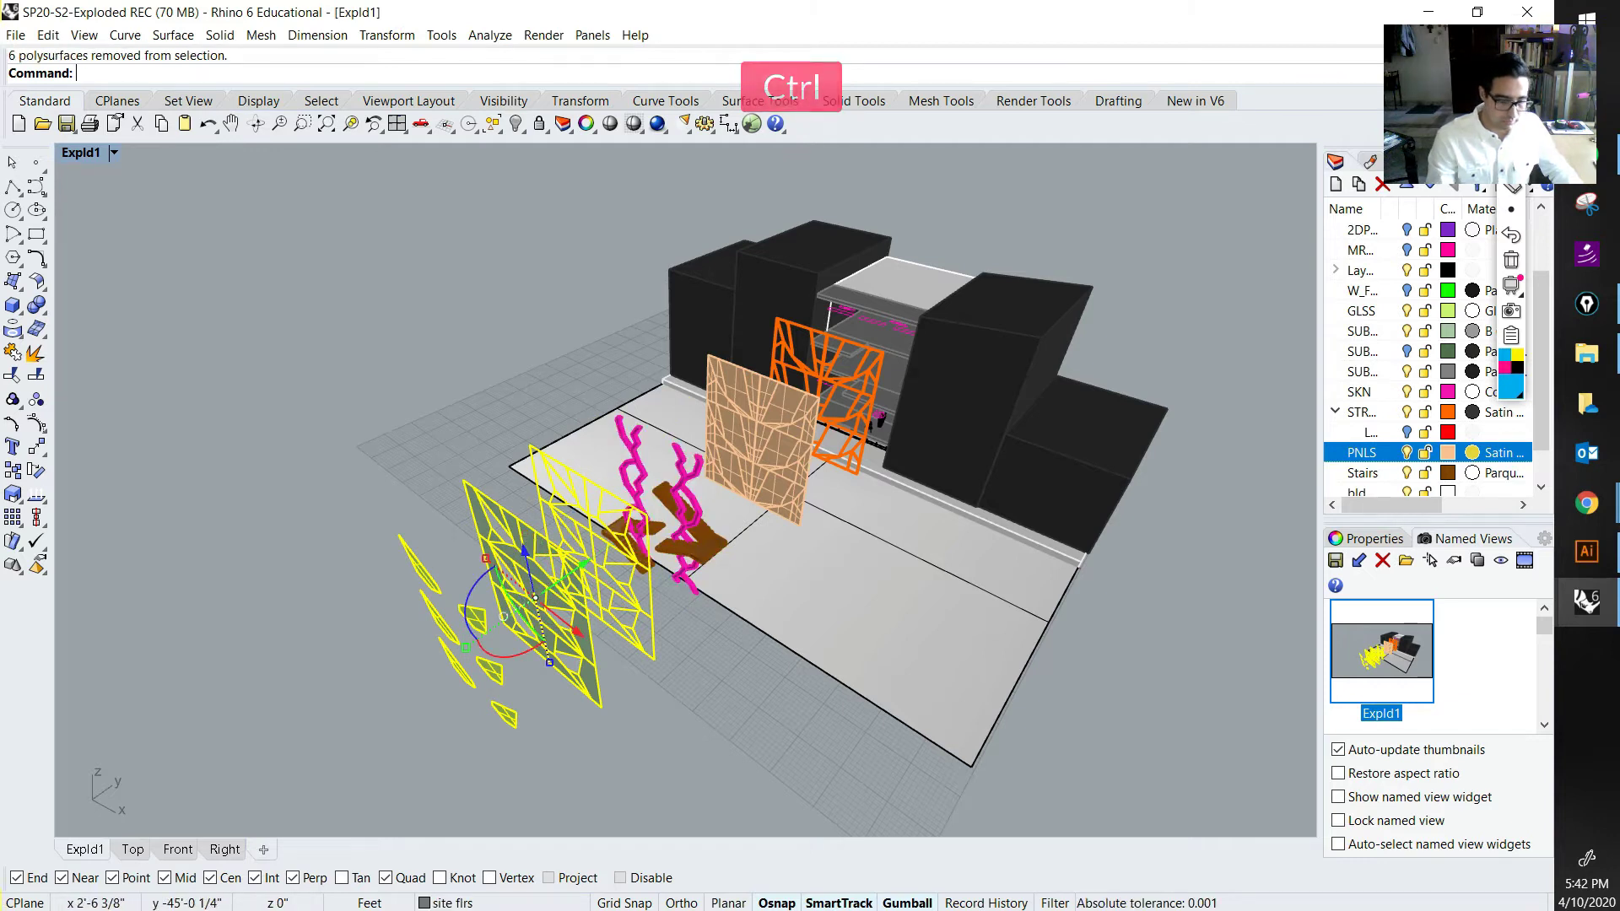
{"action": "left_click", "coordinate": [584, 563]}
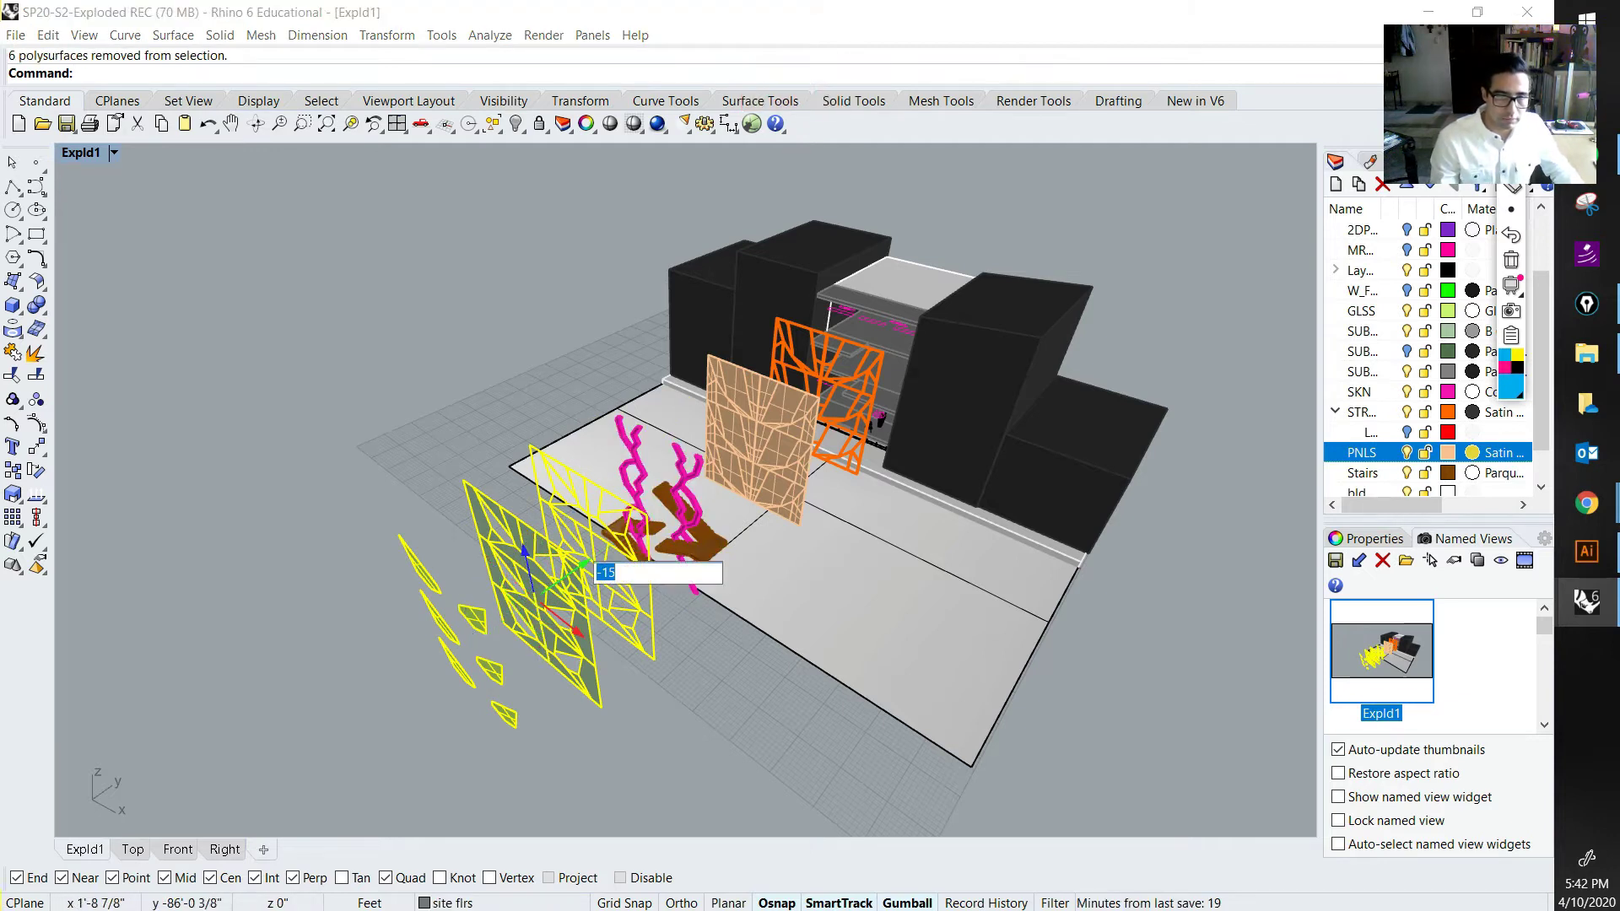
{"action": "key", "text": "Return"}
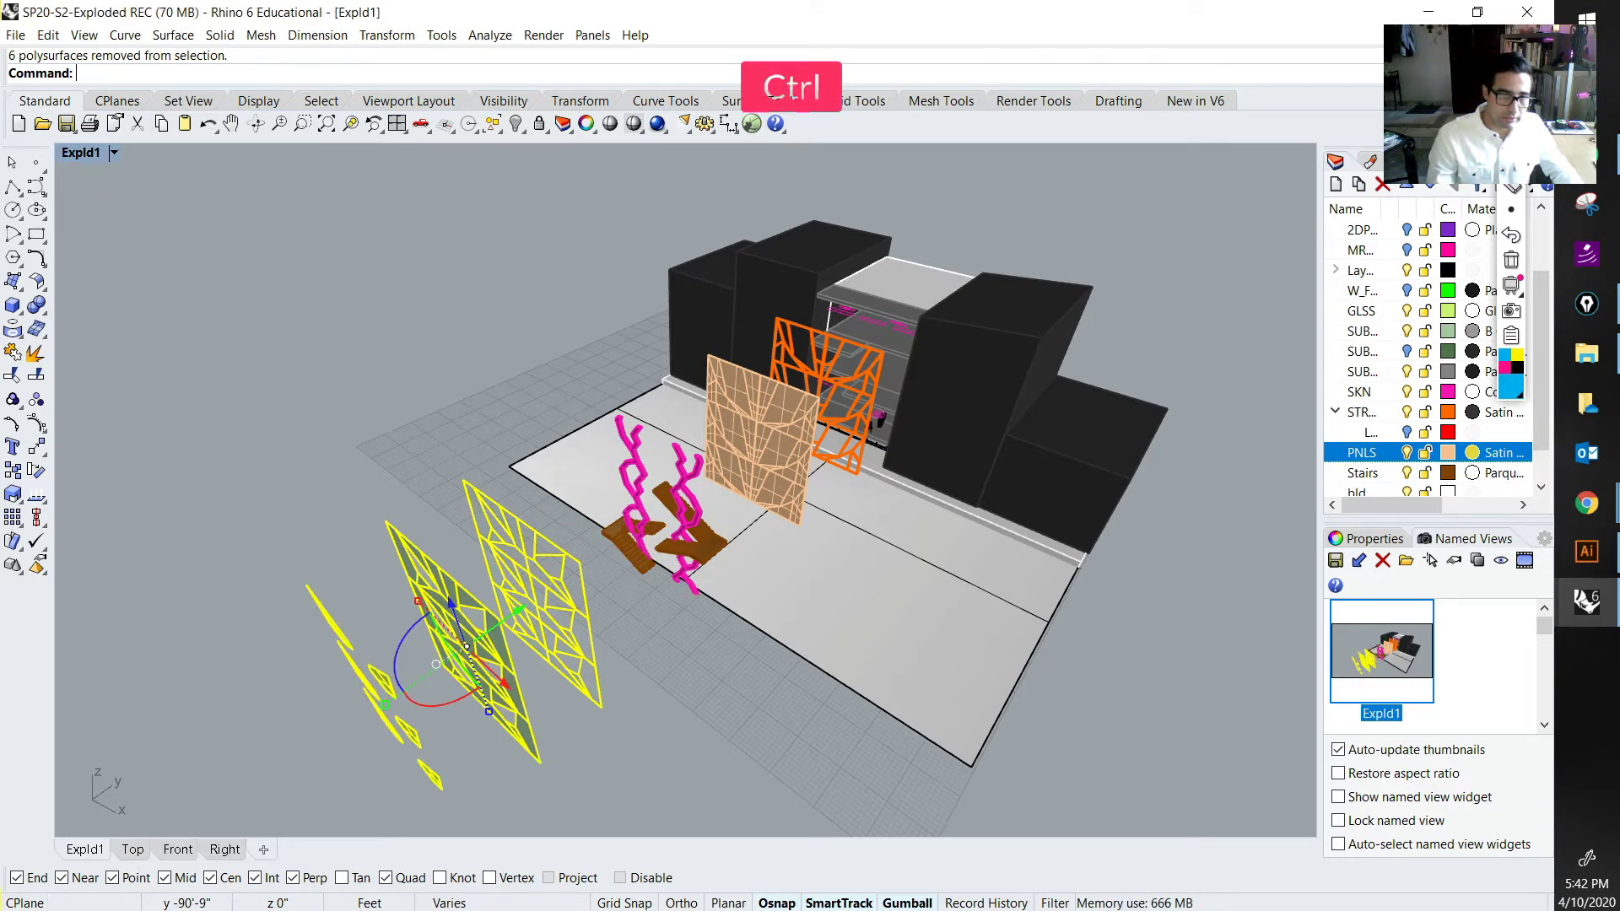
Step: Drop the grey frame from the selection and keep only the green SUB_GLSS panel selected
{"action": "left_click", "coordinate": [591, 648], "text": "ctrl"}
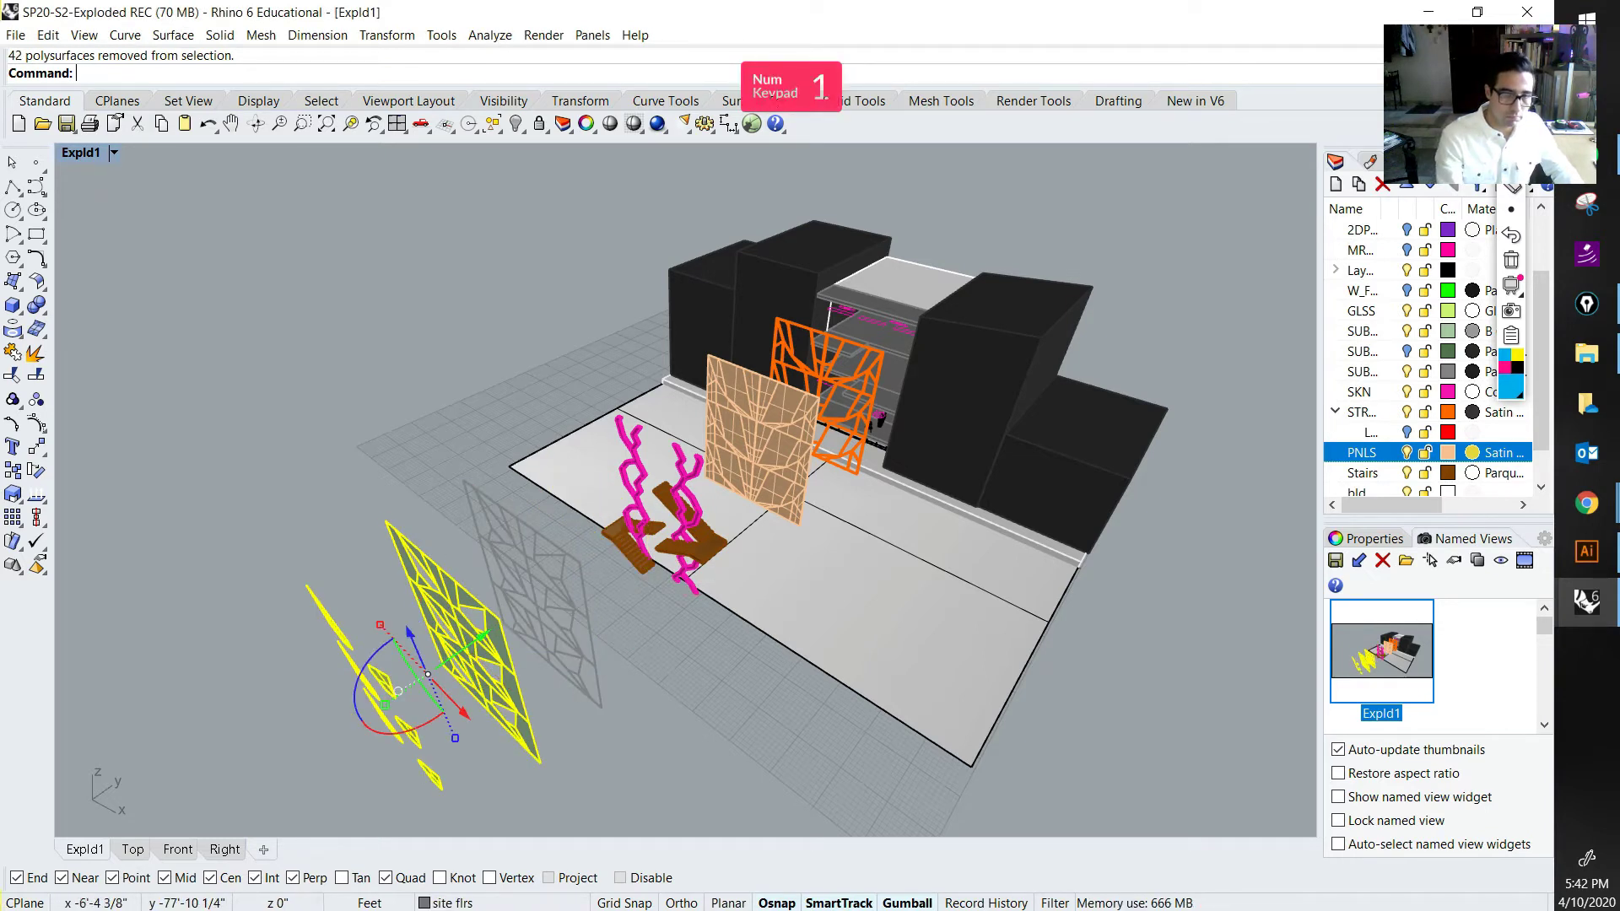
{"action": "type", "text": "15"}
{"action": "key", "text": "BackSpace"}
{"action": "key", "text": "BackSpace"}
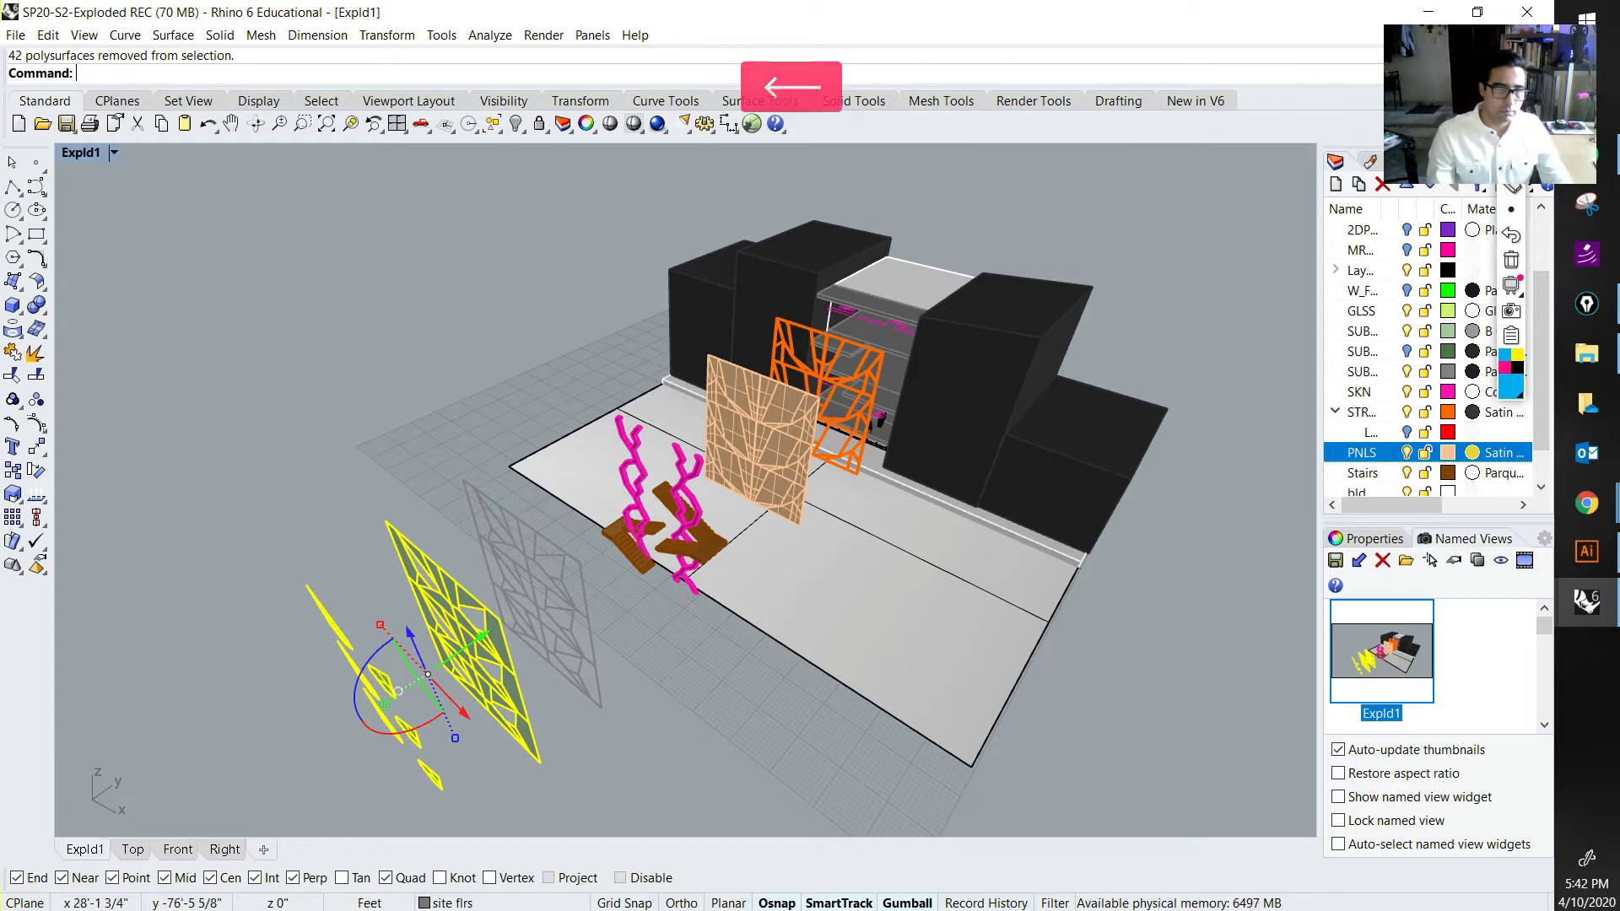
{"action": "left_click", "coordinate": [481, 644]}
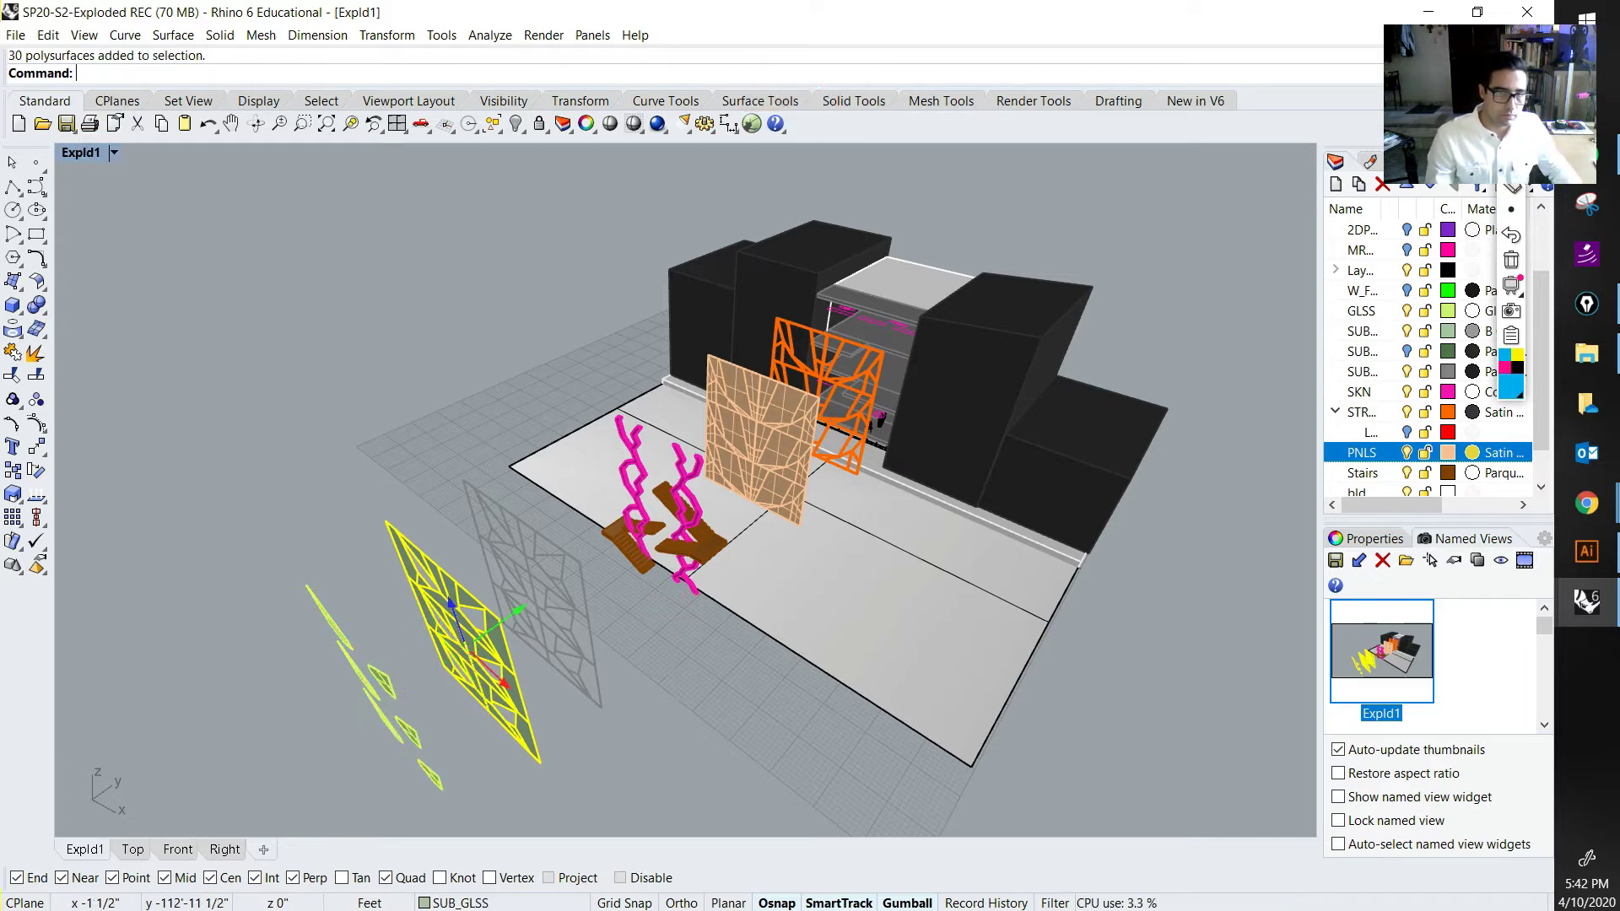
{"action": "left_click", "coordinate": [509, 619]}
{"action": "key", "text": "Return"}
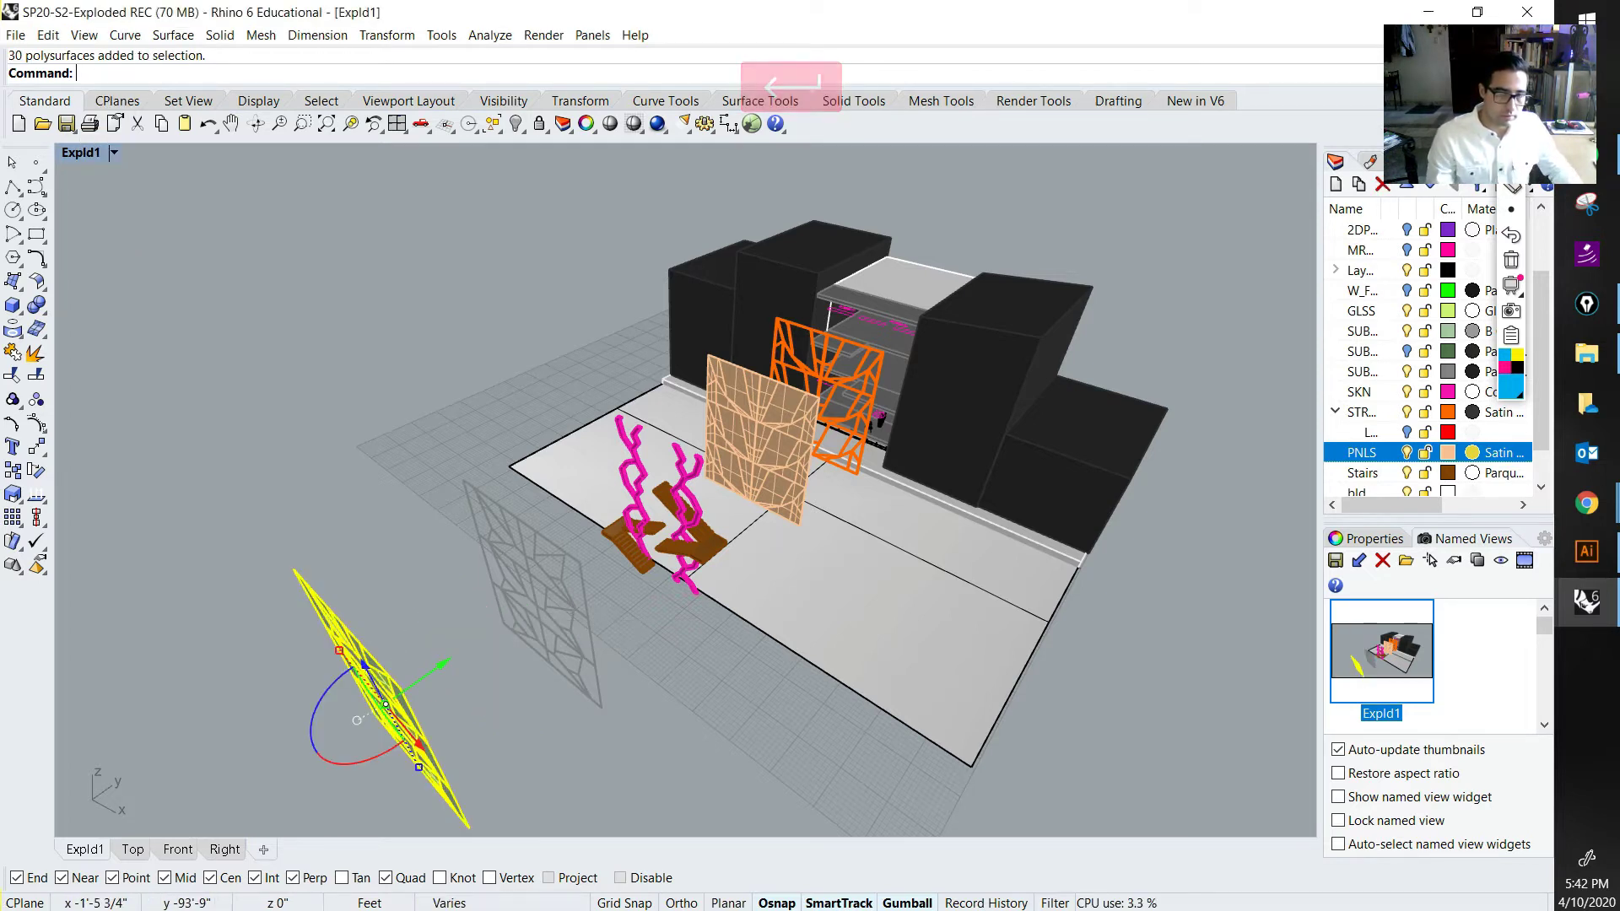
{"action": "scroll", "coordinate": [559, 513], "scroll_direction": "down", "scroll_amount": 5}
{"action": "key", "text": "ctrl+z"}
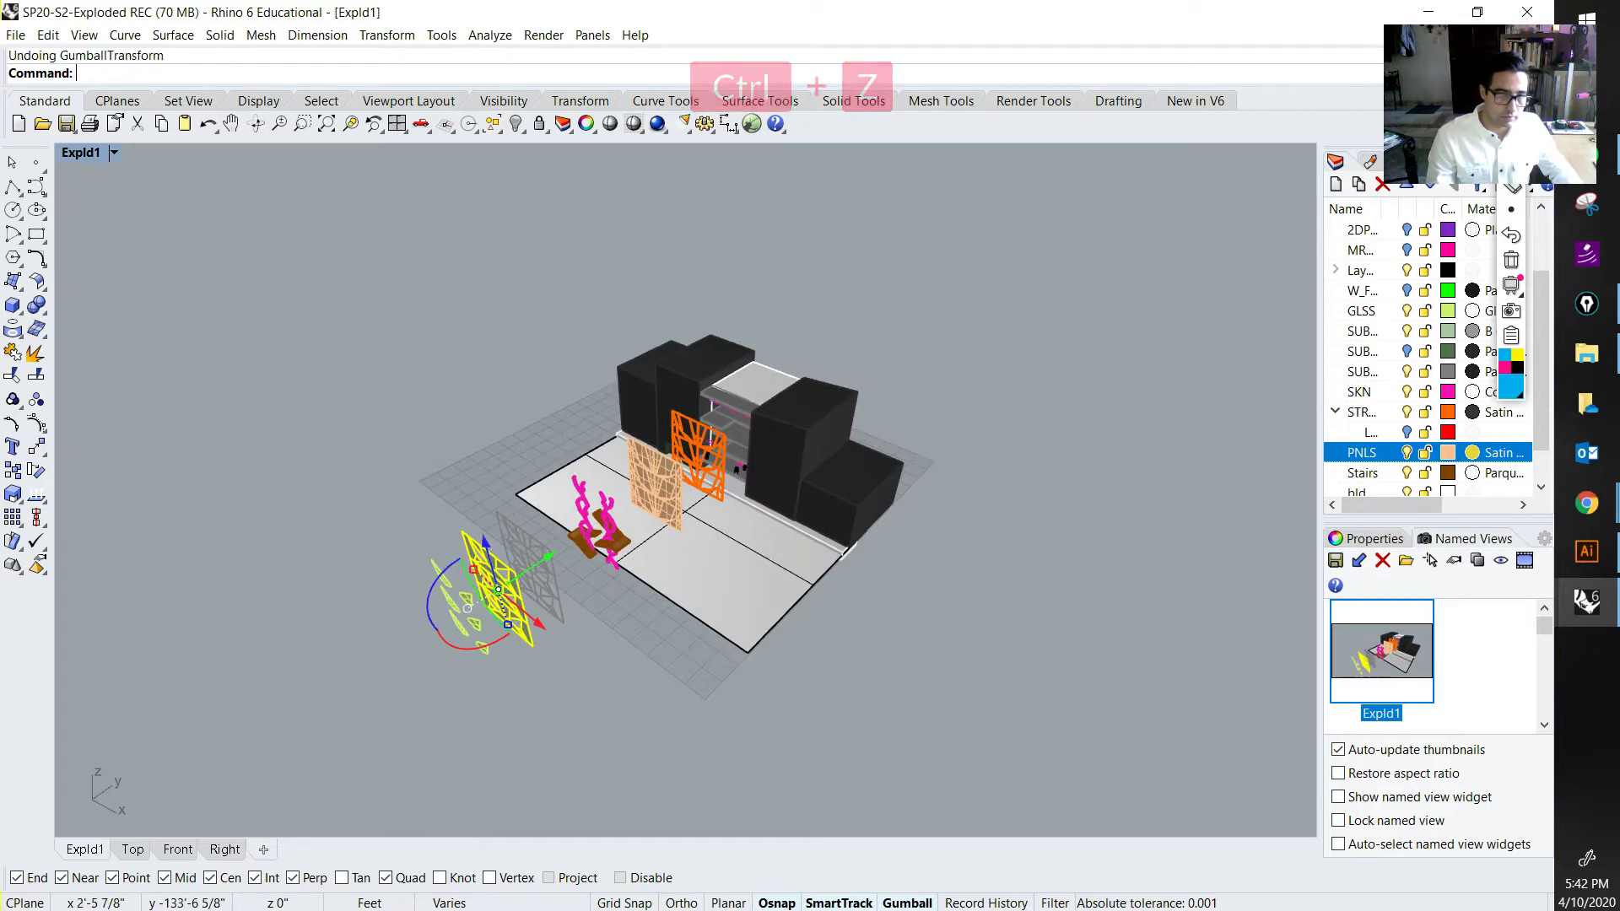
Step: Add the lime glass pieces to the selected green panel and move both -15 feet along the Y axis
{"action": "scroll", "coordinate": [426, 599], "scroll_direction": "up", "scroll_amount": 3}
{"action": "left_click", "coordinate": [456, 599], "text": "shift"}
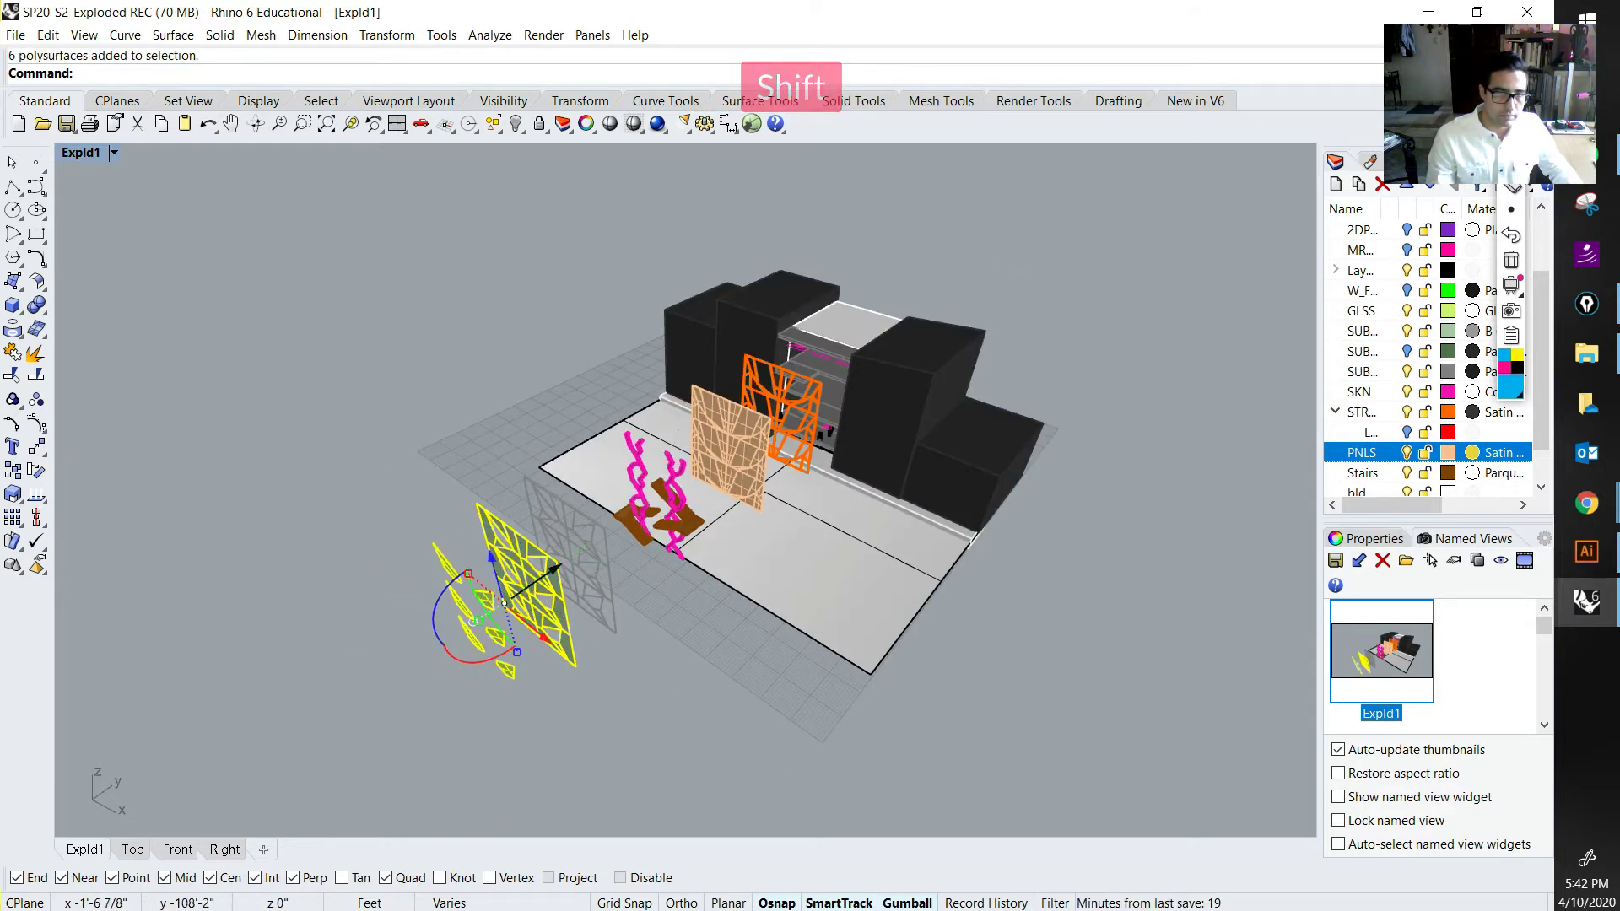
{"action": "left_click", "coordinate": [556, 571]}
{"action": "key", "text": "Return"}
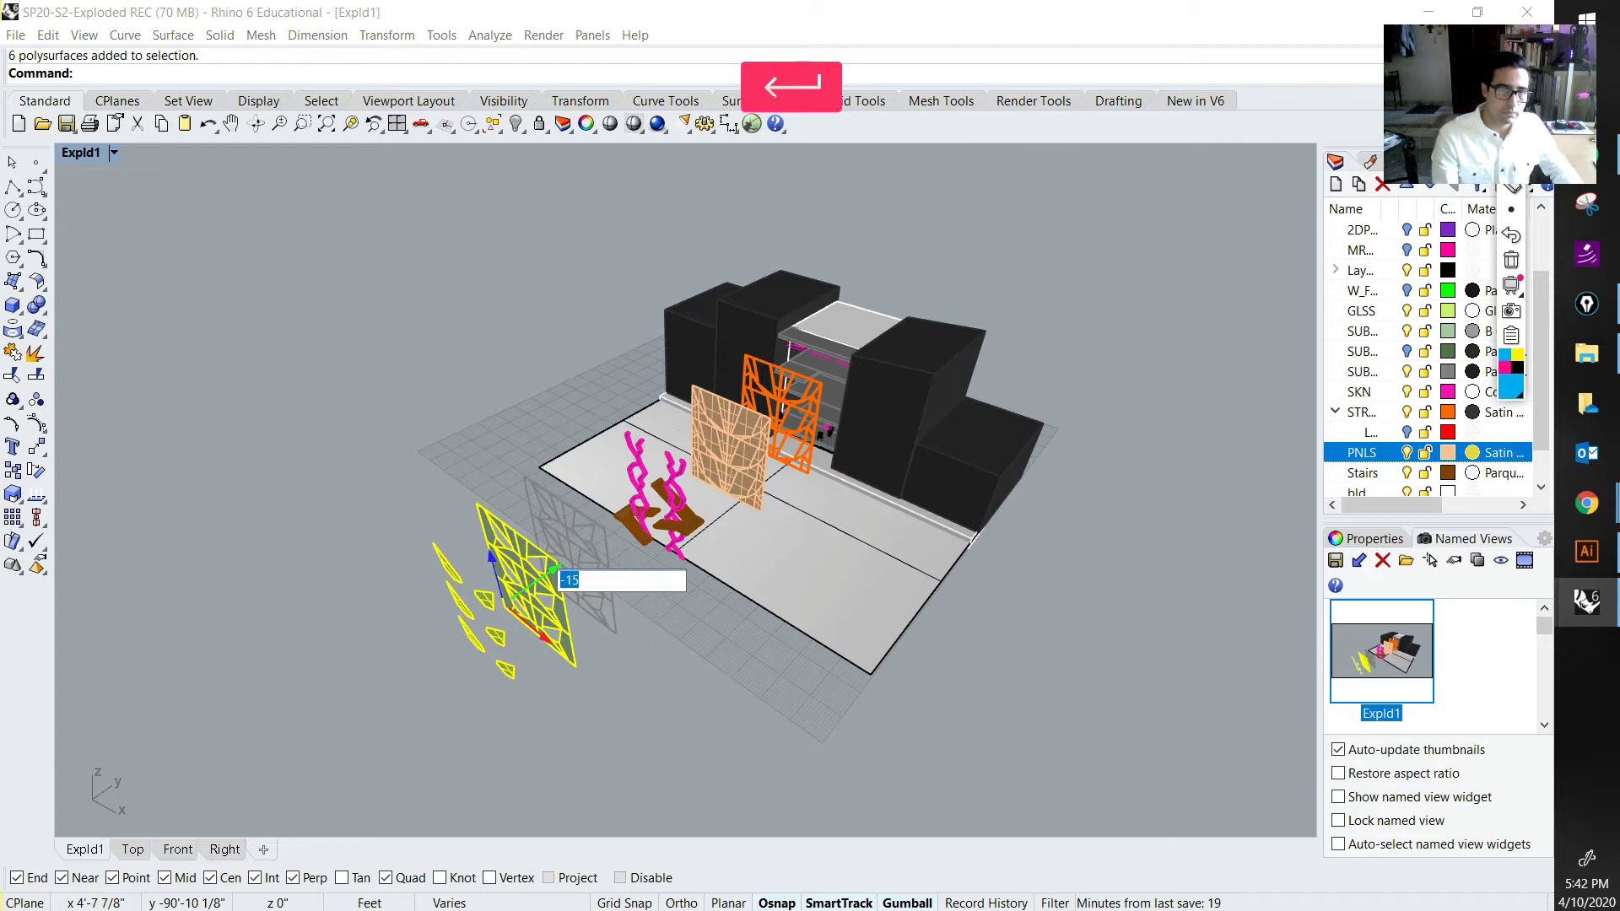
Step: Remove the green panel from the selection and move the lime glass pieces another -15 feet along the Y axis
{"action": "left_click", "coordinate": [472, 620], "text": "ctrl"}
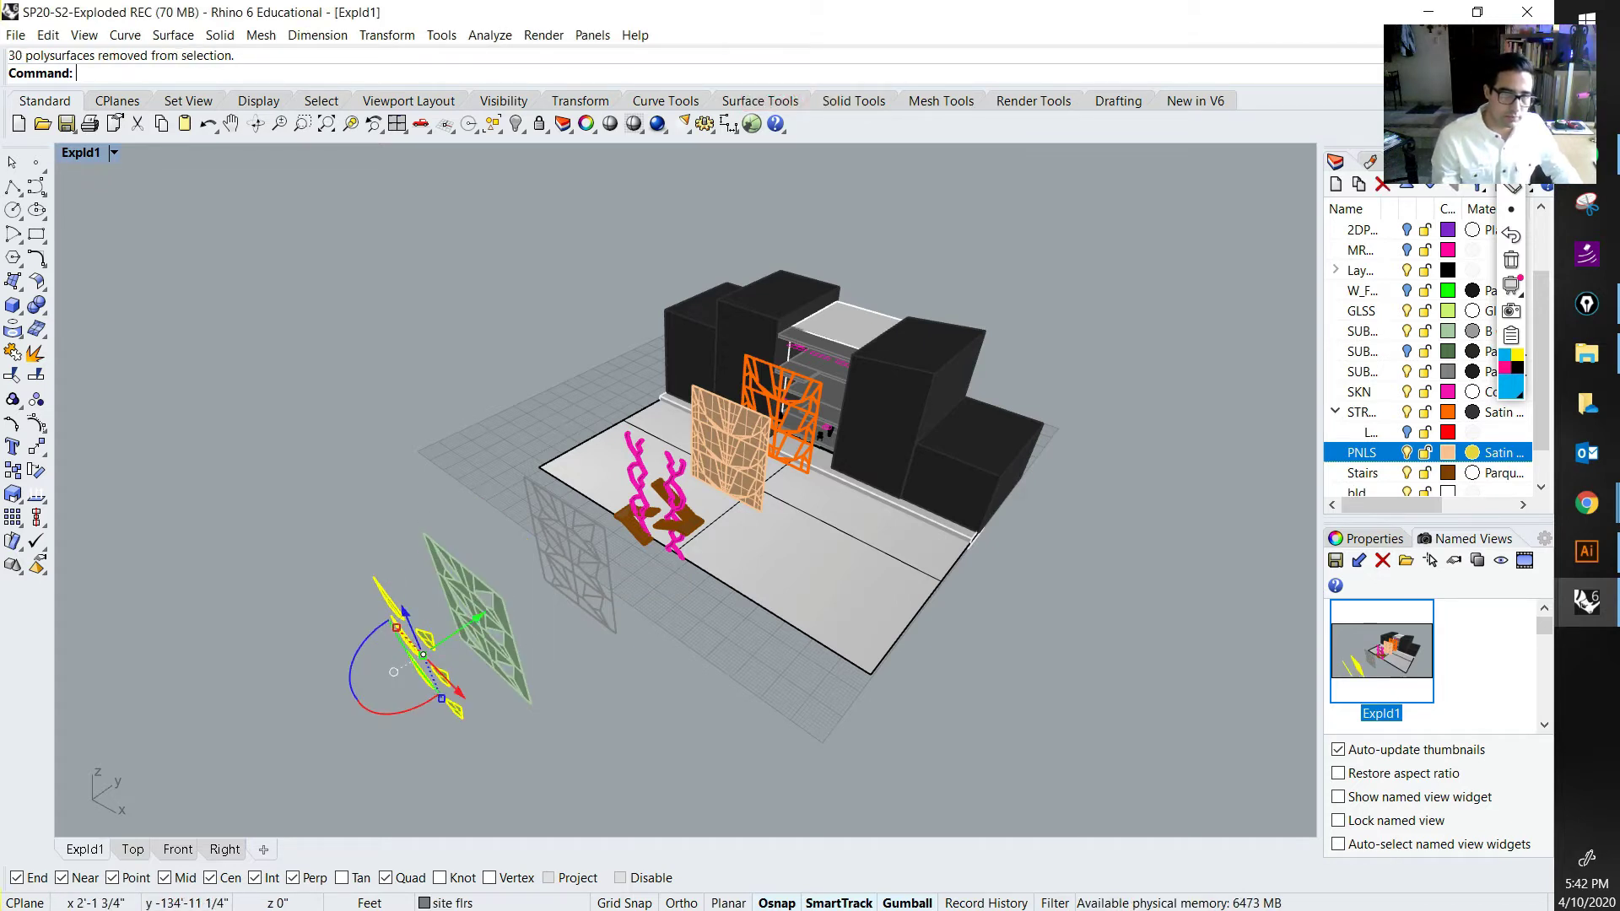
{"action": "left_click", "coordinate": [479, 616]}
{"action": "key", "text": "Return"}
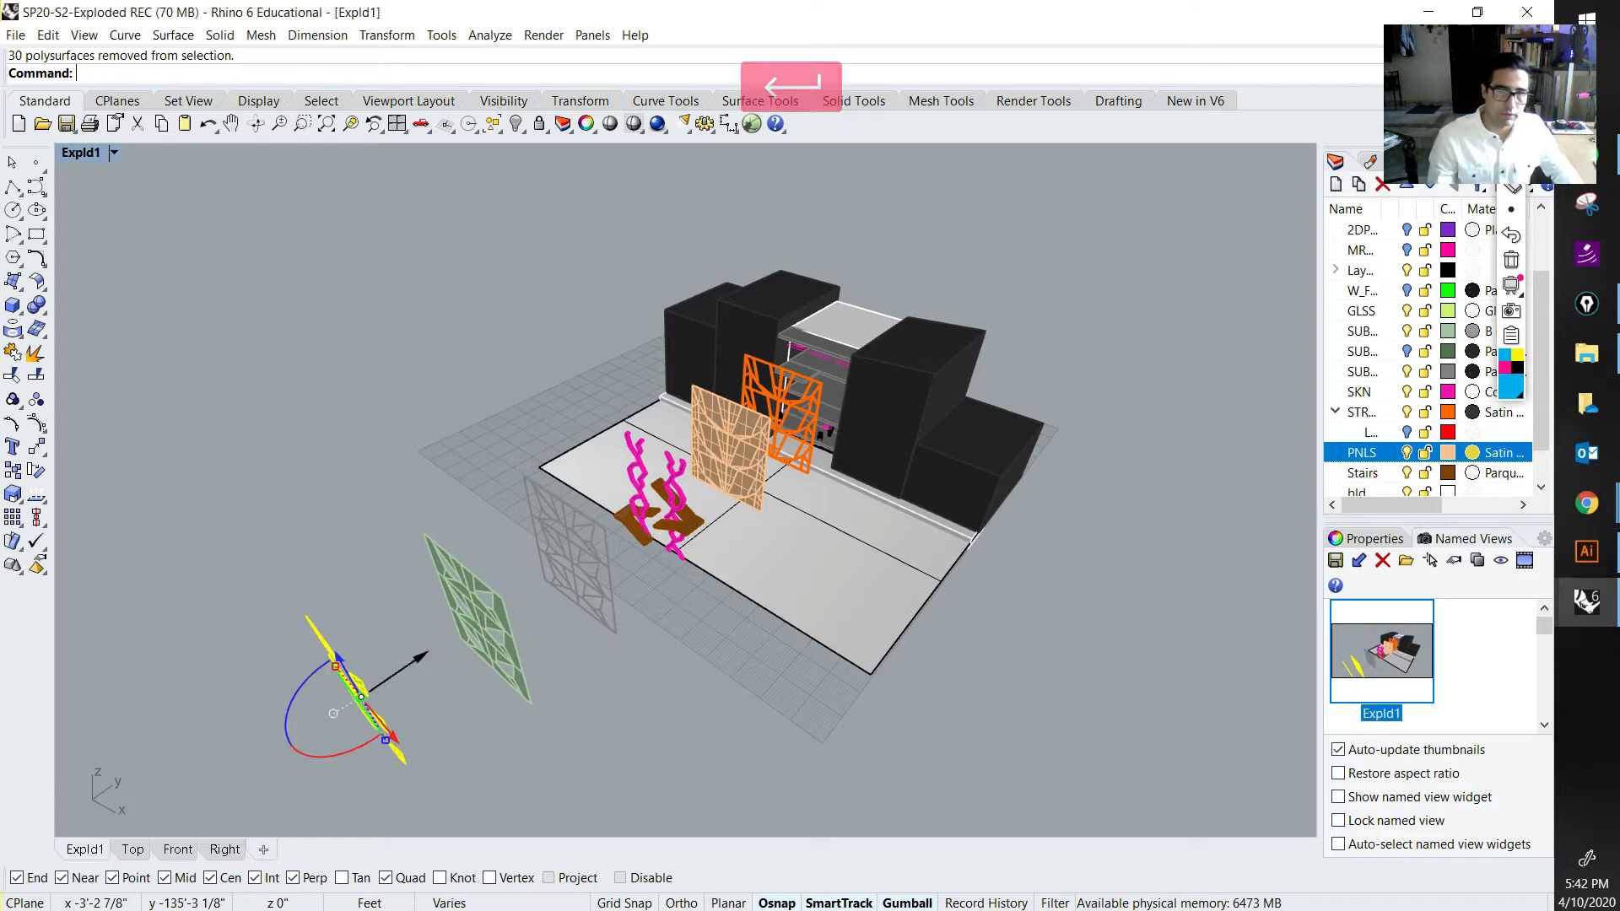
Step: Clear the selection and examine the exploded layers' spacing from the restored Expld1 named view and from a wider angle
{"action": "left_click", "coordinate": [674, 582]}
{"action": "right_click_drag", "start_coordinate": [762, 523], "coordinate": [721, 501]}
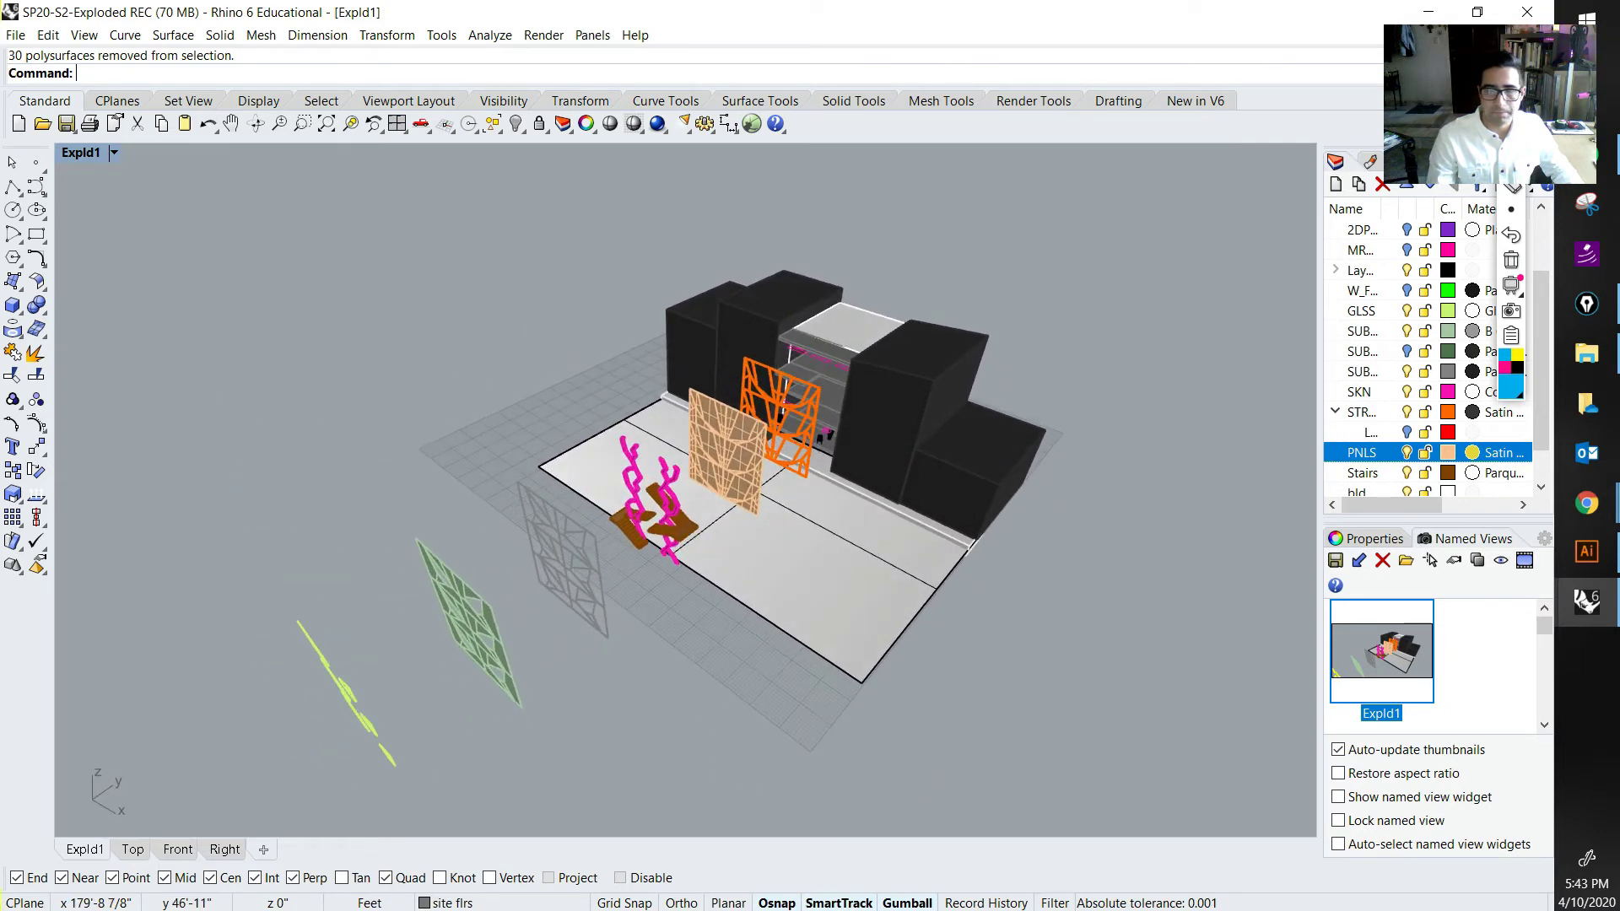
{"action": "double_click", "coordinate": [1381, 651]}
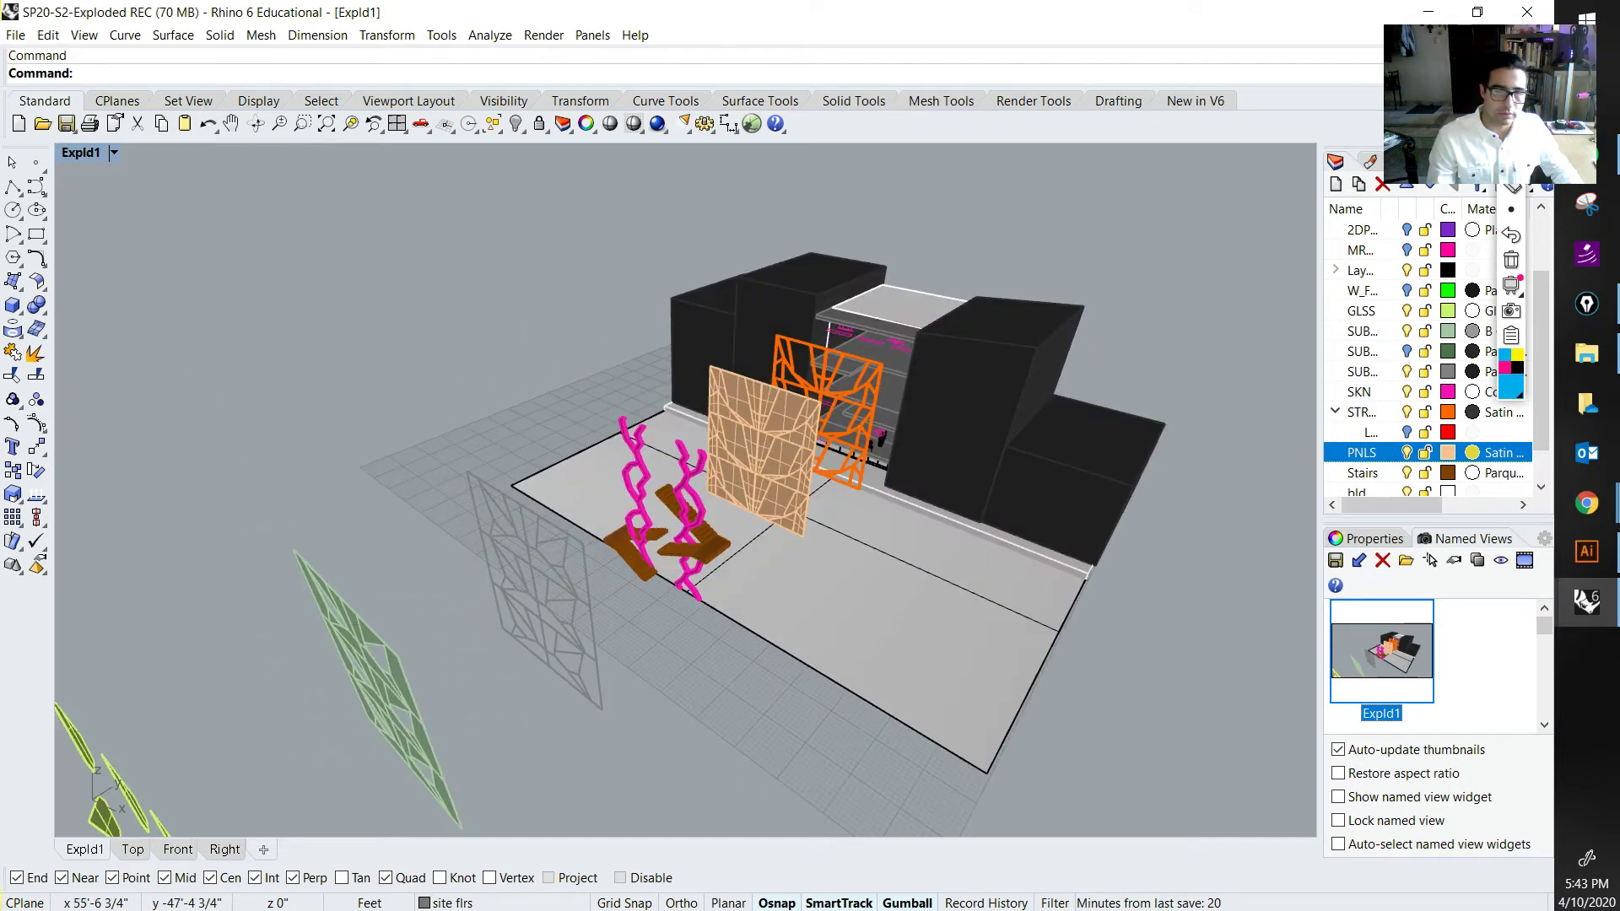
{"action": "key", "text": "ctrl"}
{"action": "right_click_drag", "start_coordinate": [717, 506], "coordinate": [753, 464]}
{"action": "scroll", "coordinate": [752, 463], "scroll_direction": "down", "scroll_amount": 2}
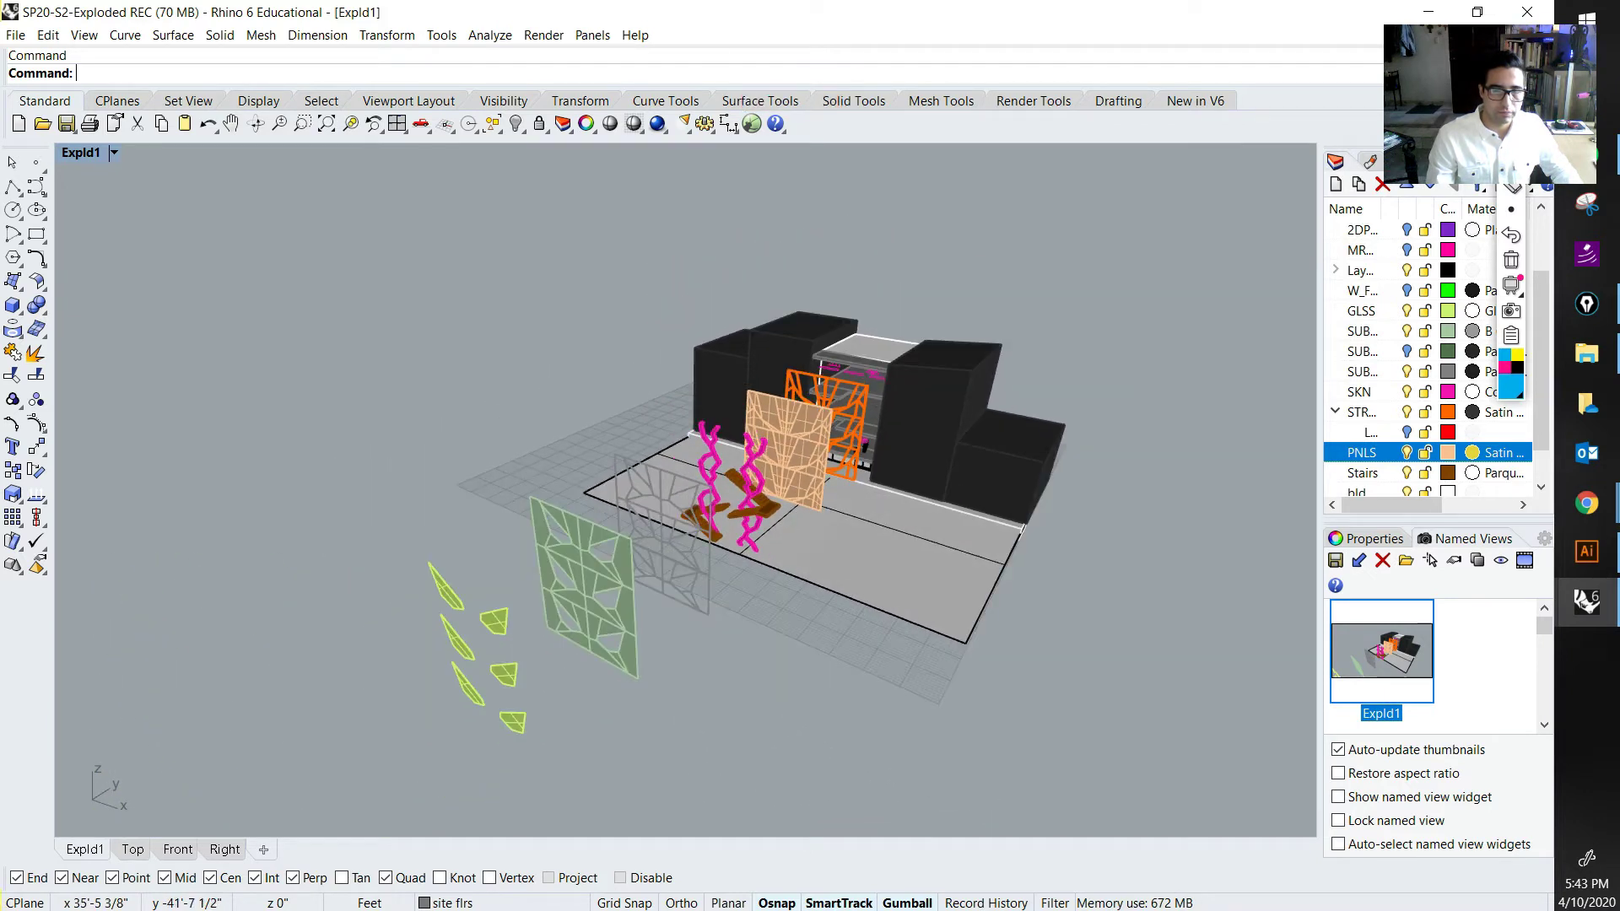
Step: Change the Expld1 viewport to the standard Perspective view and turn it to look at the exploded layers from the side
{"action": "left_click", "coordinate": [114, 153]}
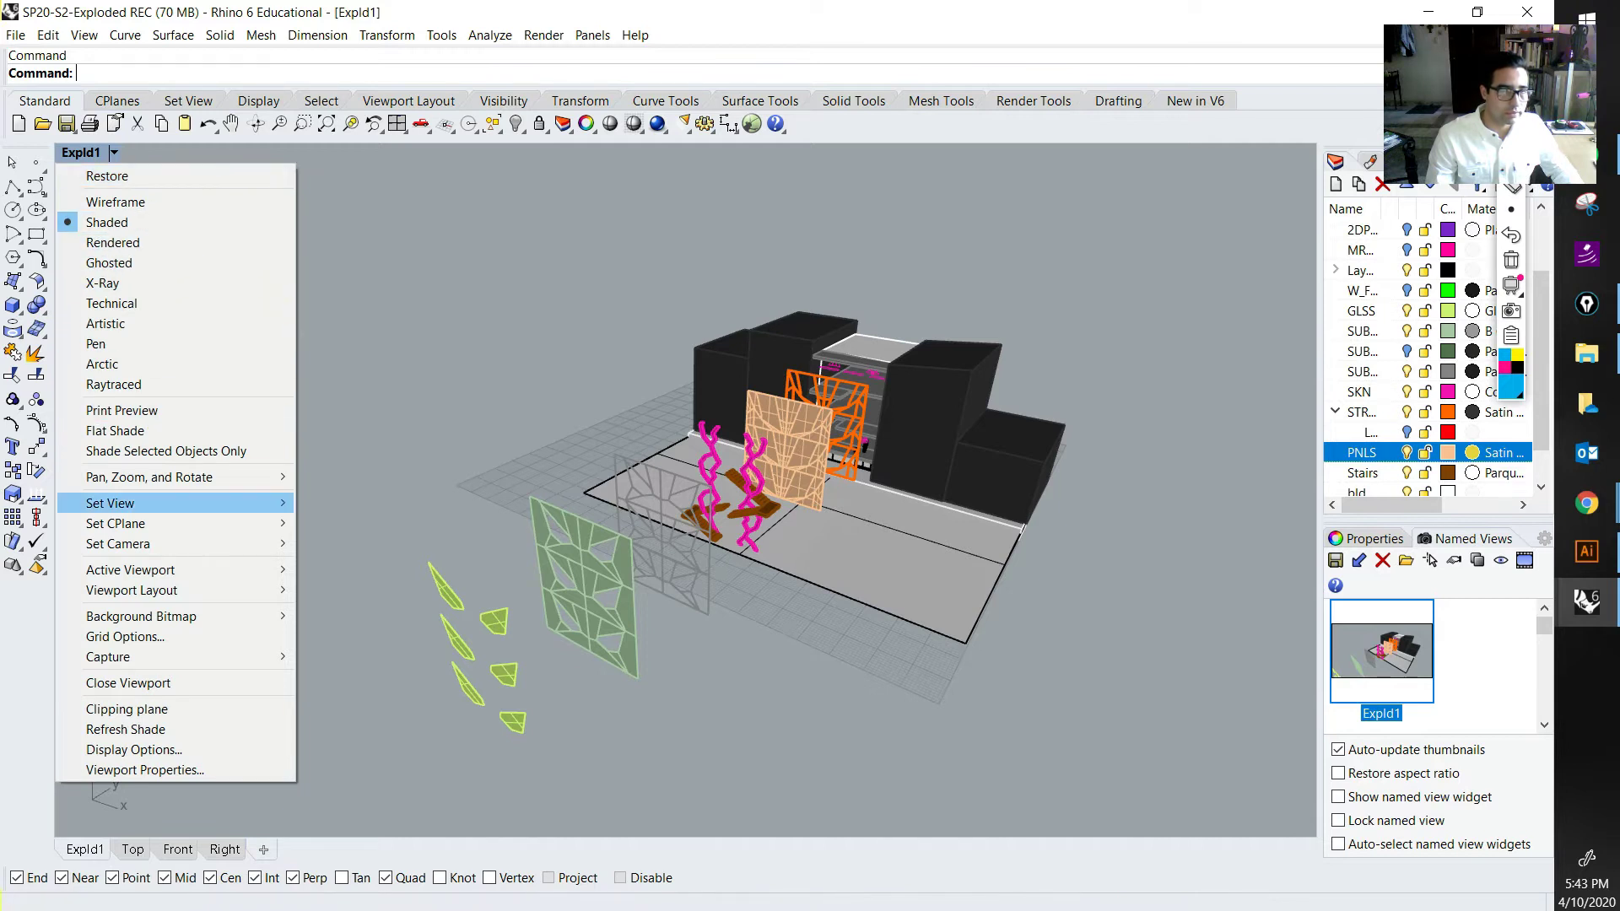
{"action": "mouse_move", "coordinate": [118, 503]}
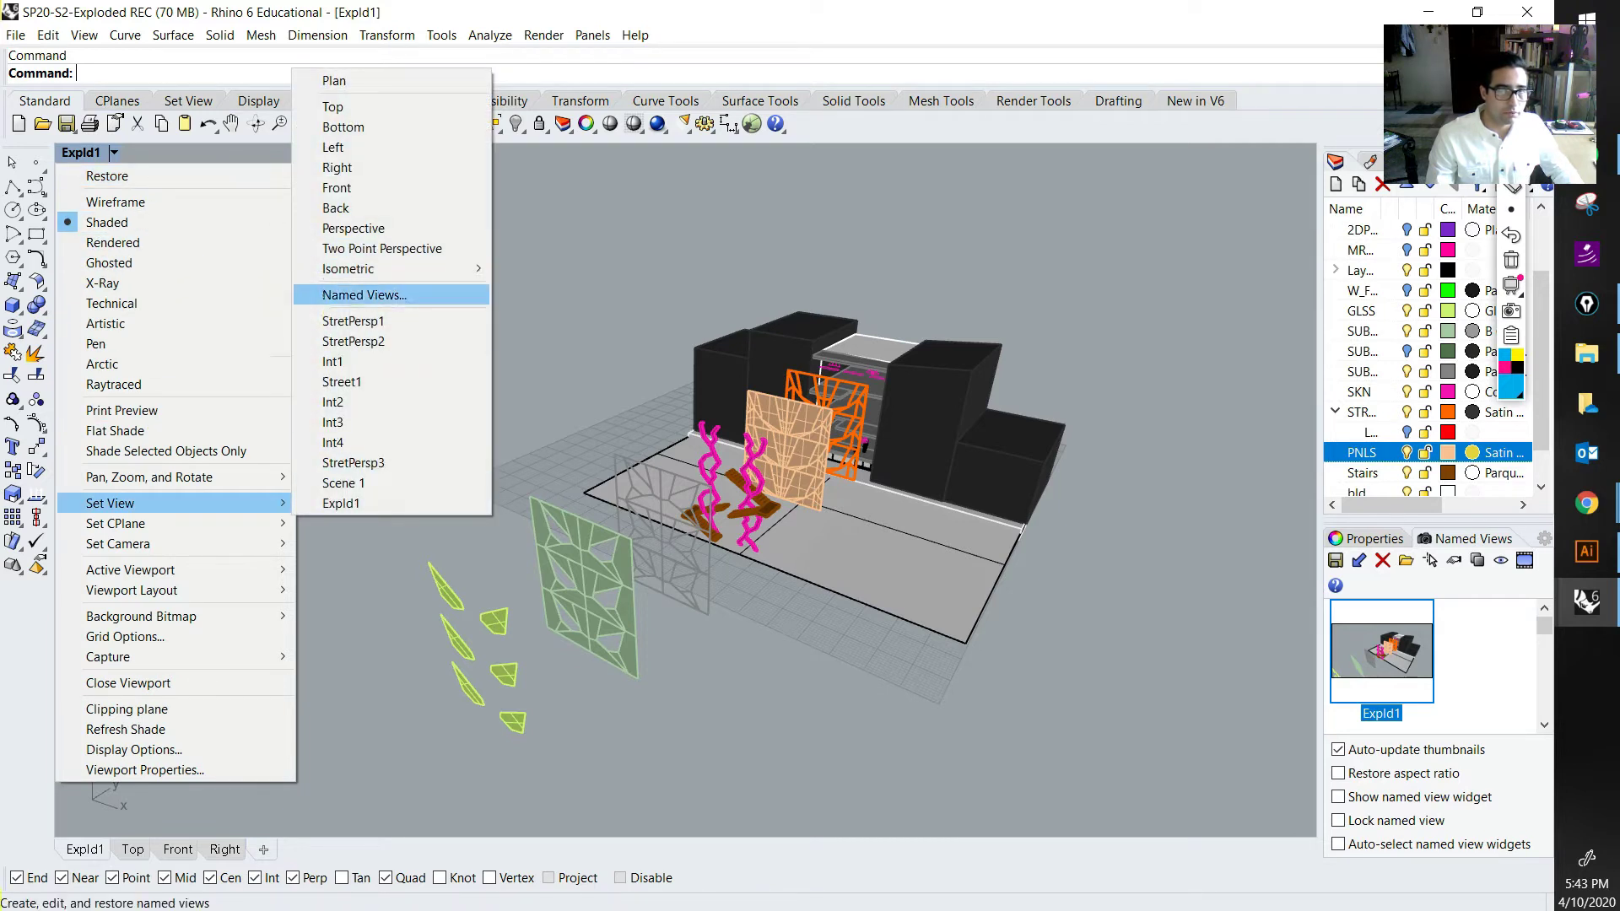
{"action": "left_click", "coordinate": [353, 228]}
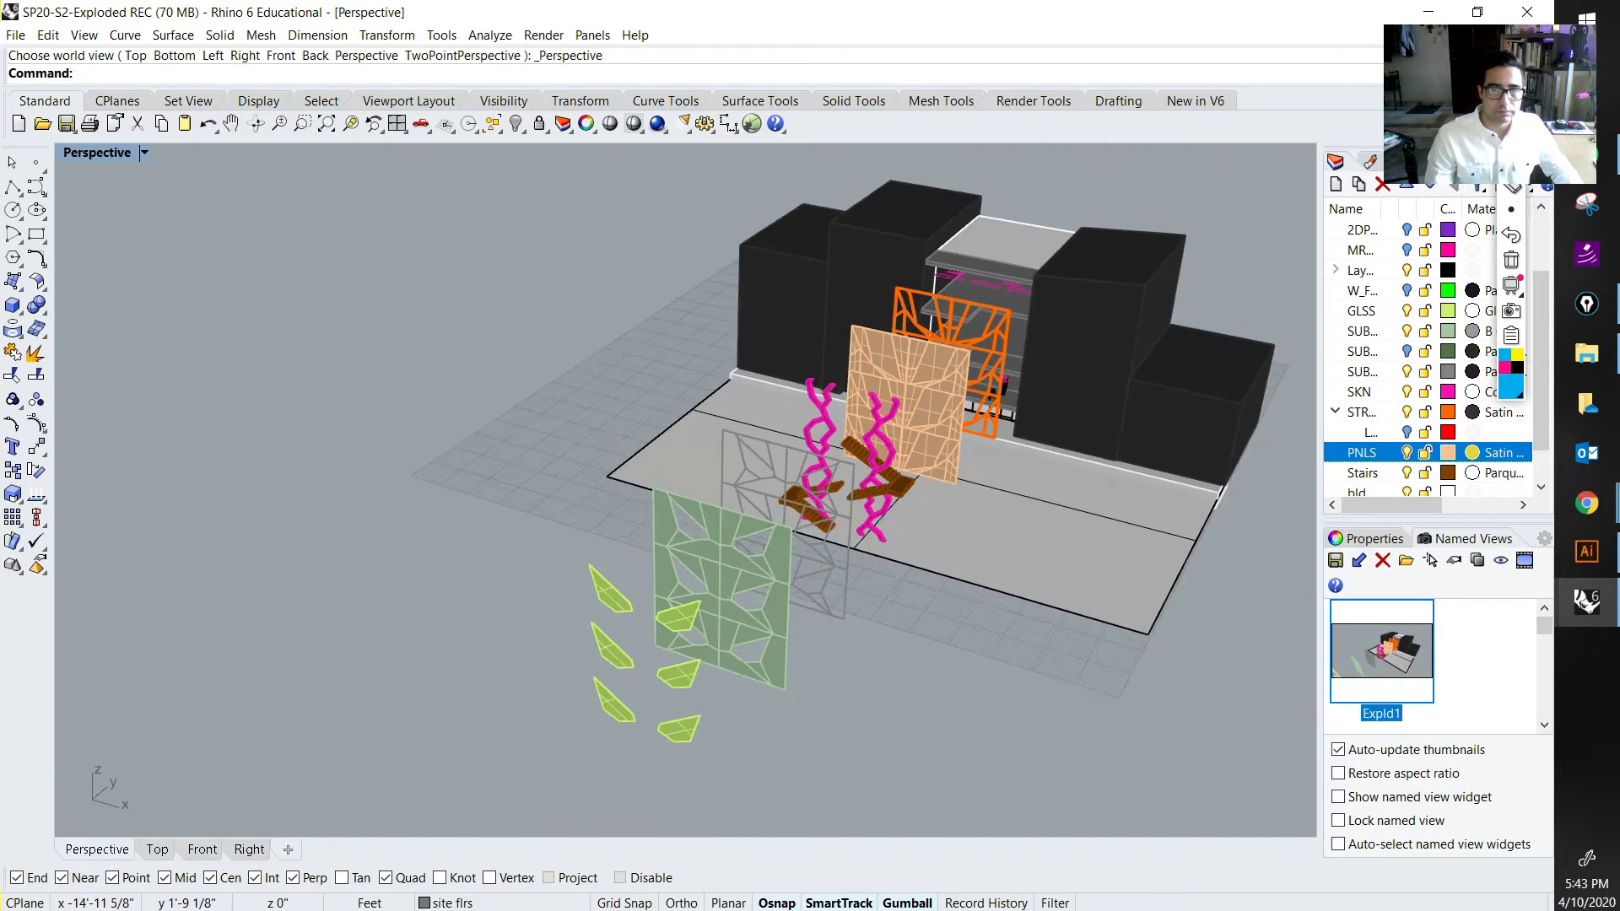
{"action": "right_click_drag", "start_coordinate": [685, 523], "coordinate": [683, 447]}
{"action": "right_click_drag", "start_coordinate": [852, 497], "coordinate": [699, 359]}
Step: Maximize the Right view, frame all the exploded layers, and select the orange structure panel
{"action": "key", "text": "ctrl+m"}
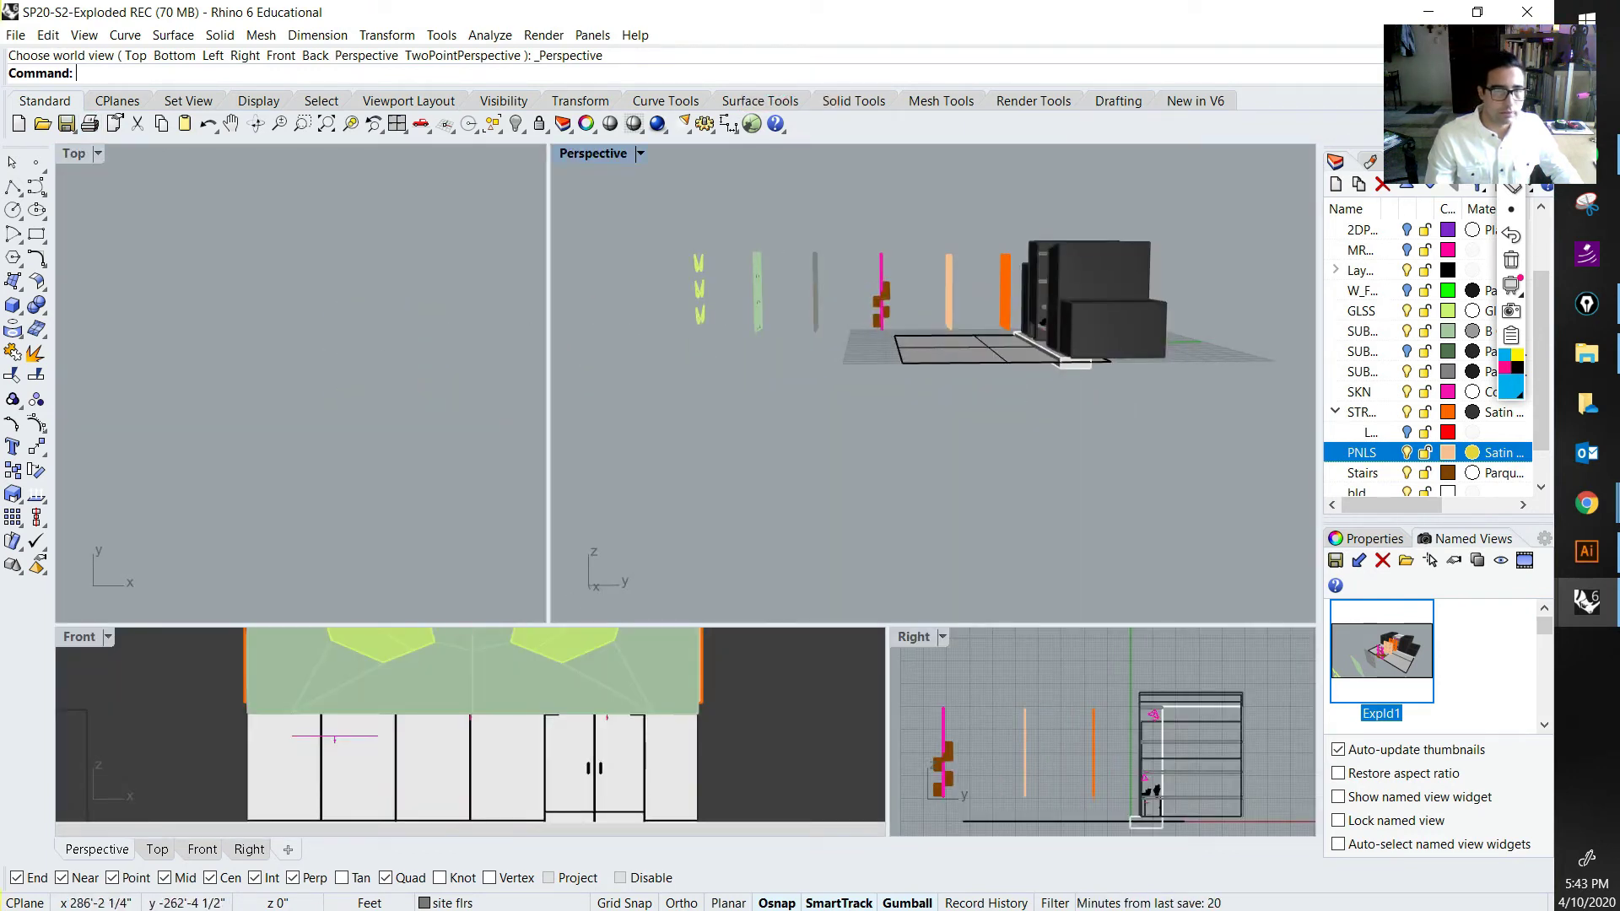
{"action": "double_click", "coordinate": [913, 637]}
{"action": "scroll", "coordinate": [908, 633], "scroll_direction": "down", "scroll_amount": 8}
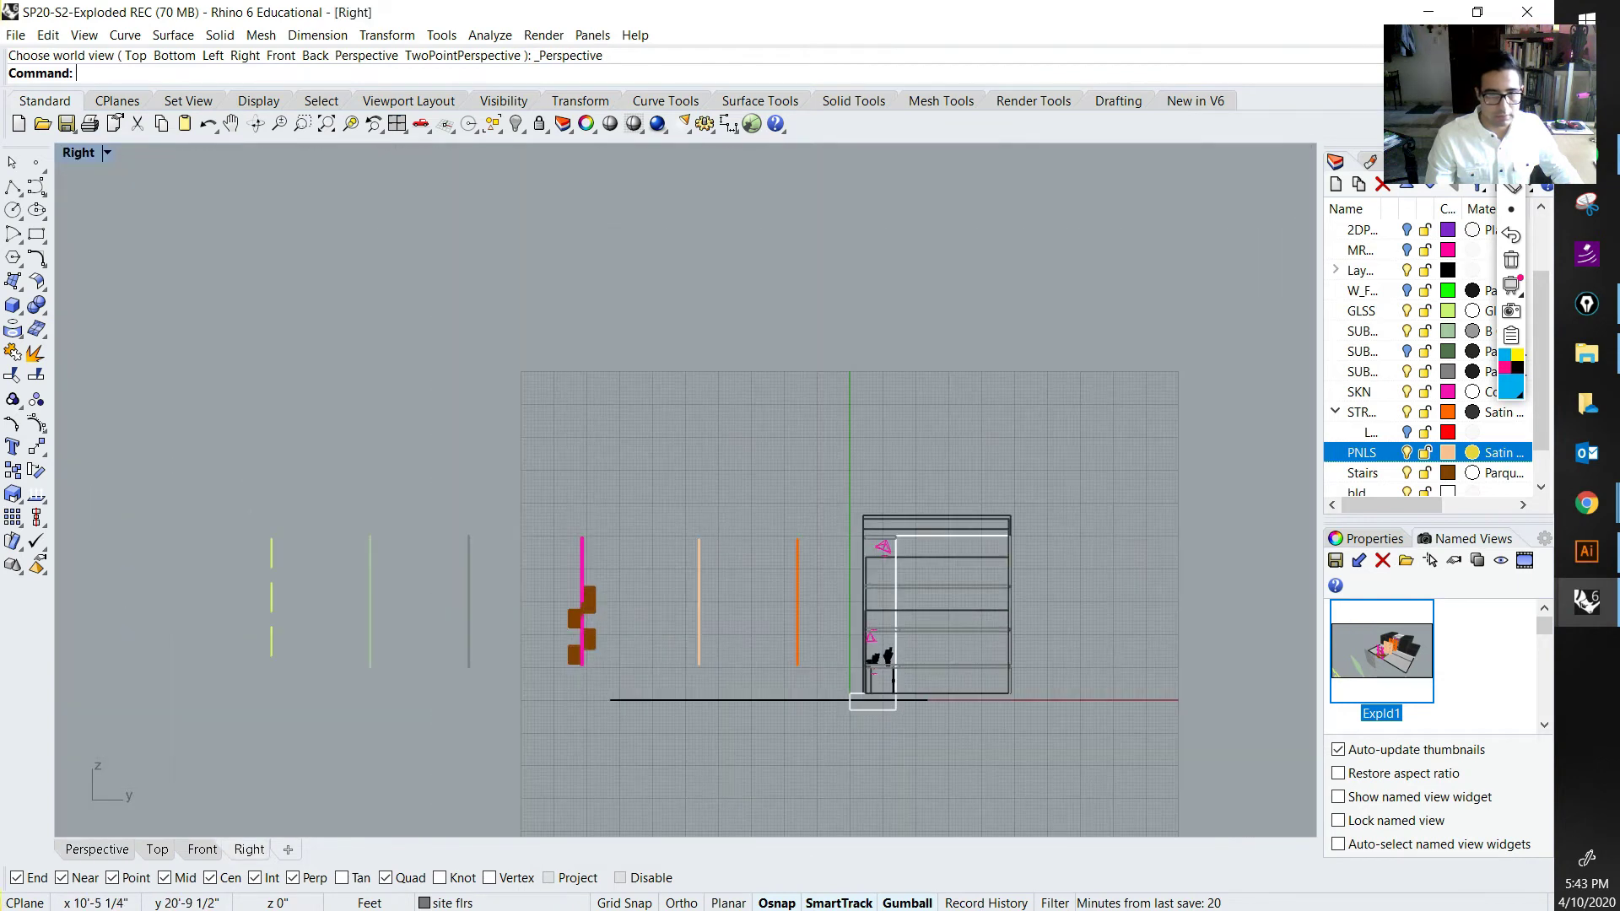
{"action": "right_click_drag", "start_coordinate": [825, 632], "coordinate": [860, 621]}
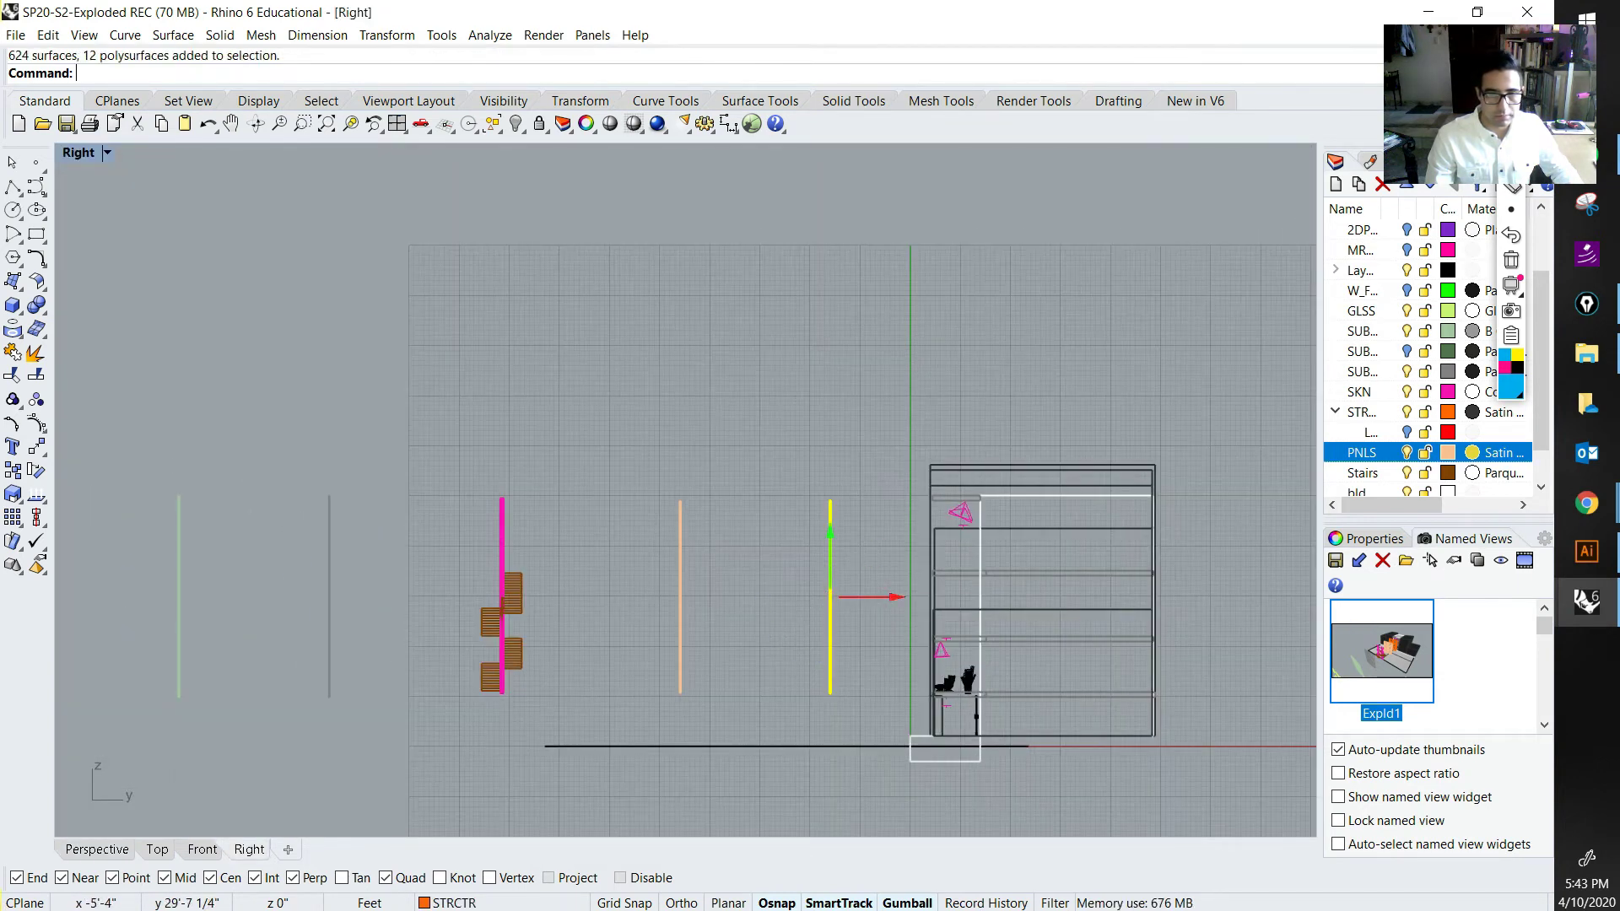
Step: Try moving the orange structure panel -15 feet along the Y axis and undo the move
{"action": "left_click", "coordinate": [901, 597]}
{"action": "key", "text": "Return"}
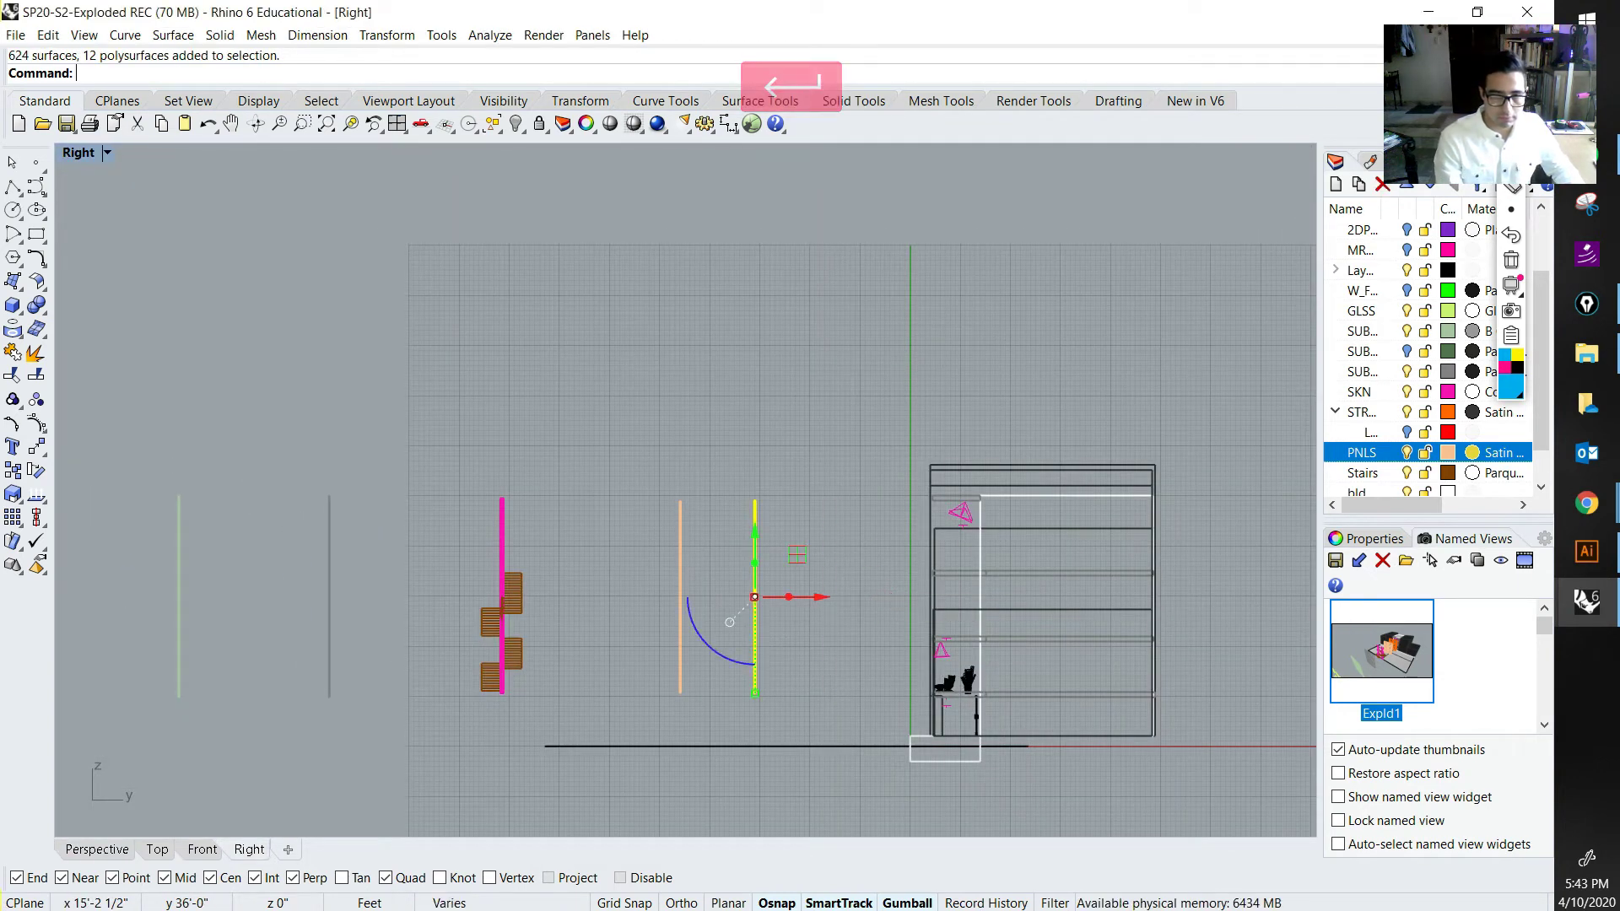
{"action": "key", "text": "ctrl+z"}
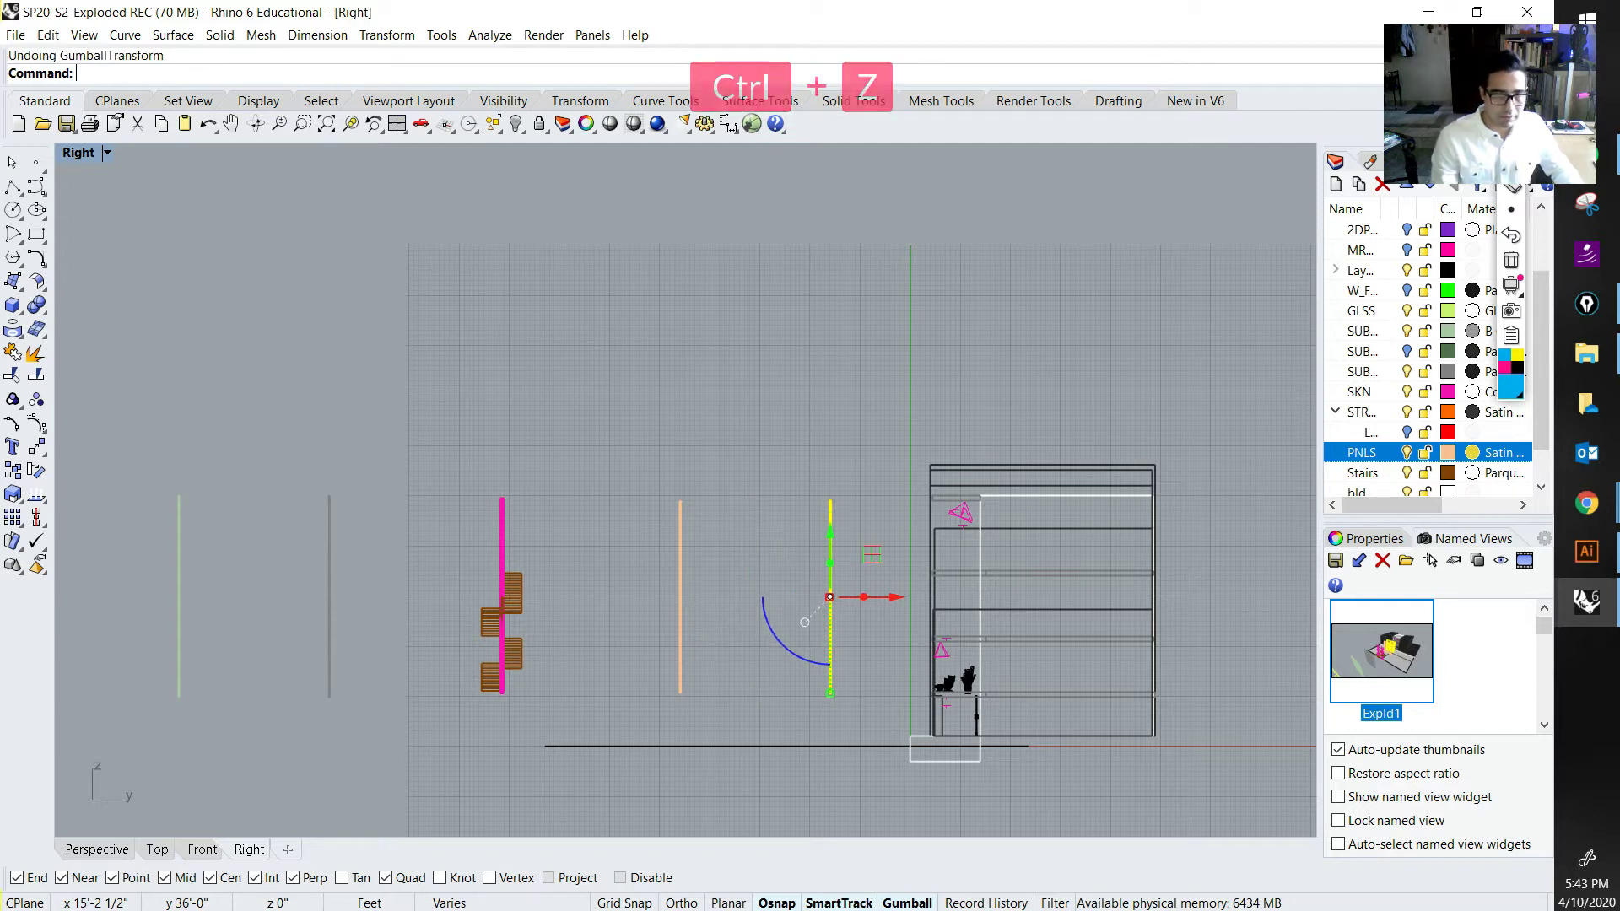
Step: Try moving the orange structure panel 30 feet along the Y axis and undo the move
{"action": "scroll", "coordinate": [839, 510], "scroll_direction": "down", "scroll_amount": 2}
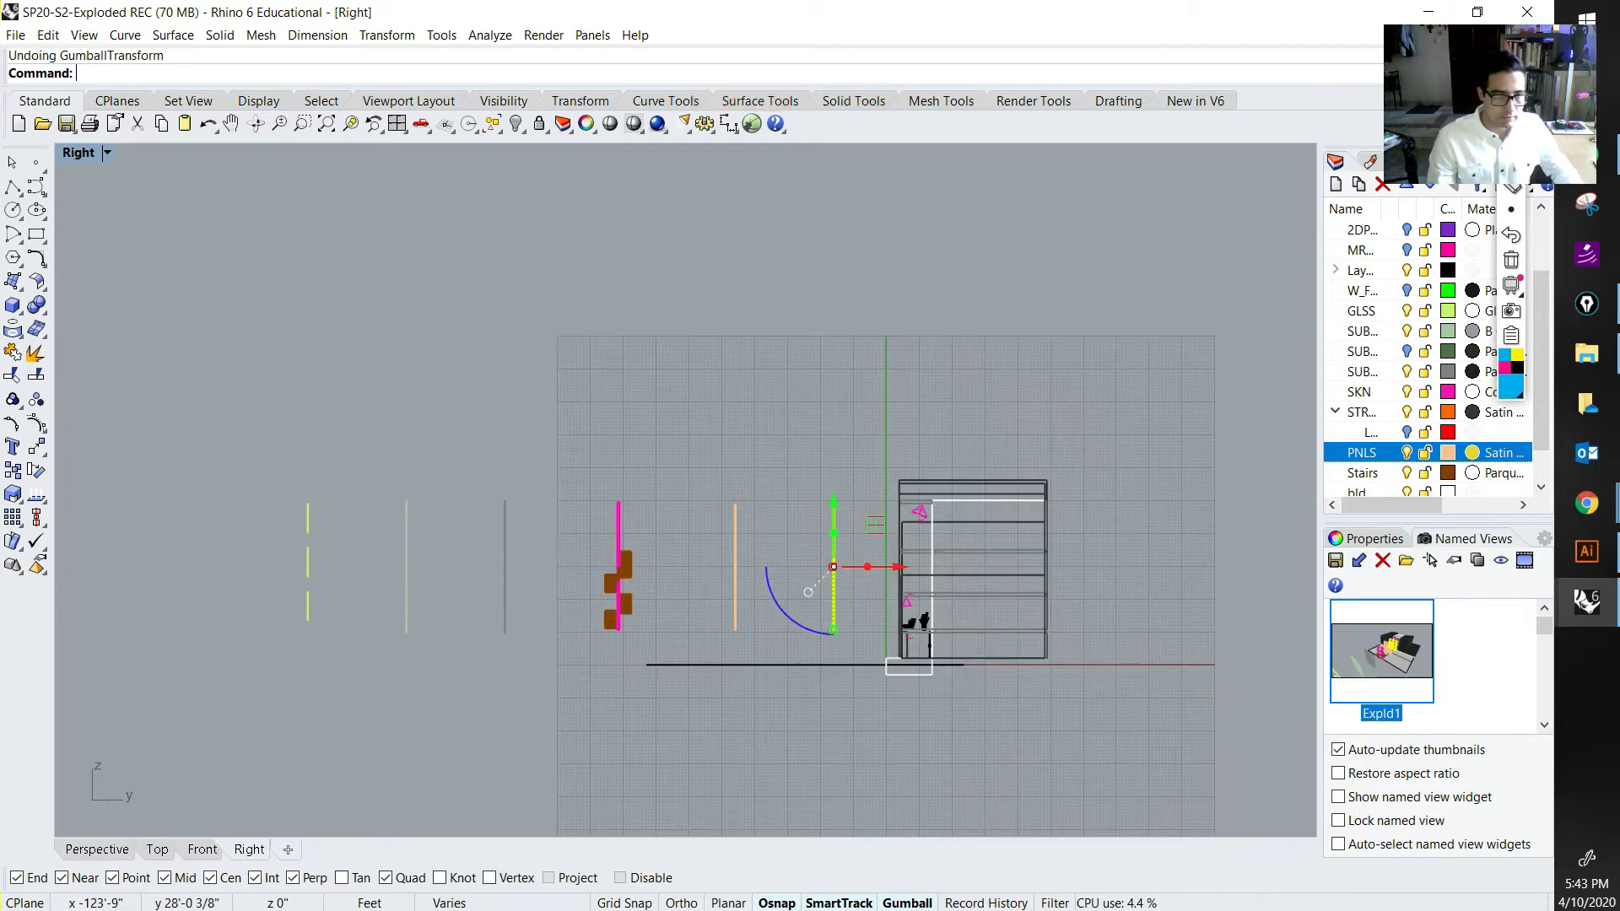
{"action": "scroll", "coordinate": [749, 575], "scroll_direction": "up", "scroll_amount": 2}
{"action": "left_click", "coordinate": [922, 566]}
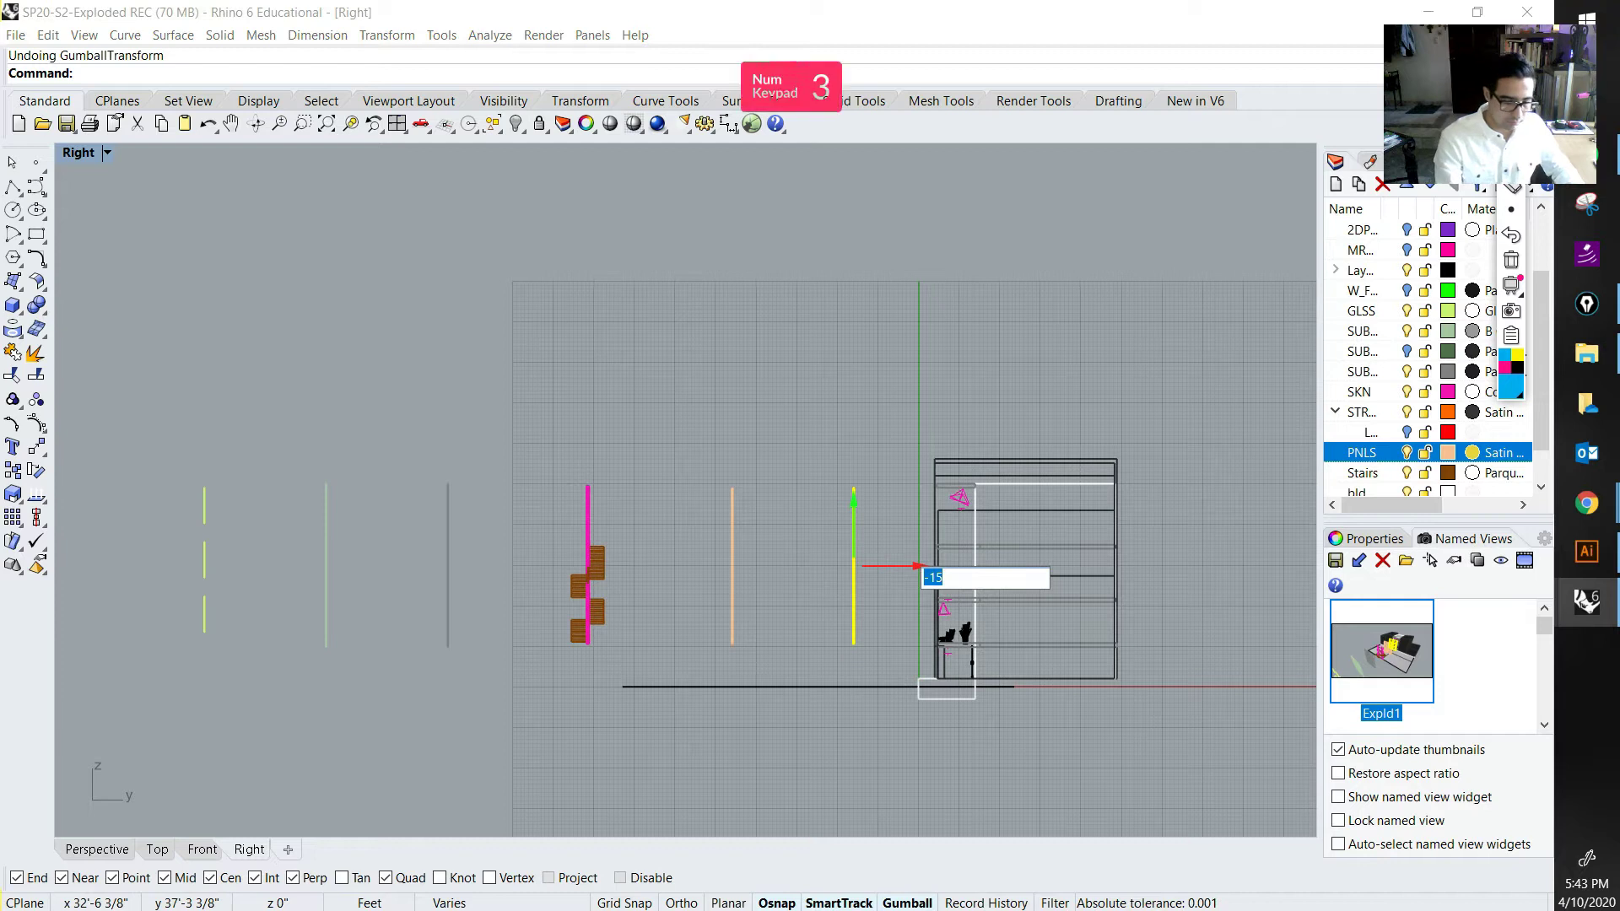
{"action": "type", "text": "30"}
{"action": "key", "text": "Return"}
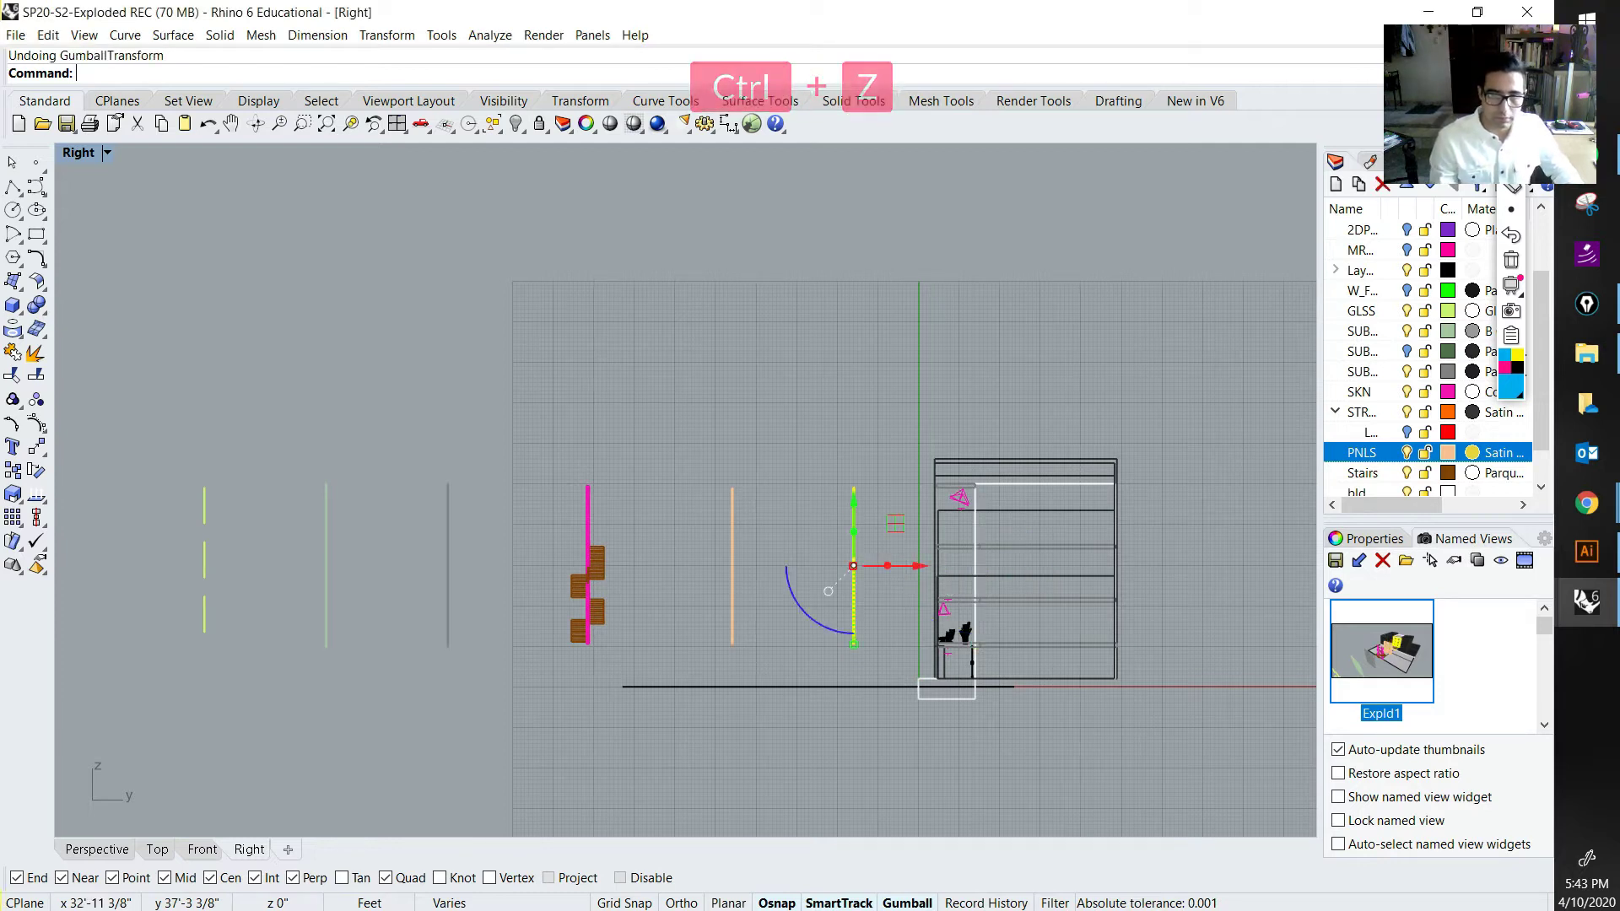
{"action": "key", "text": "ctrl+z"}
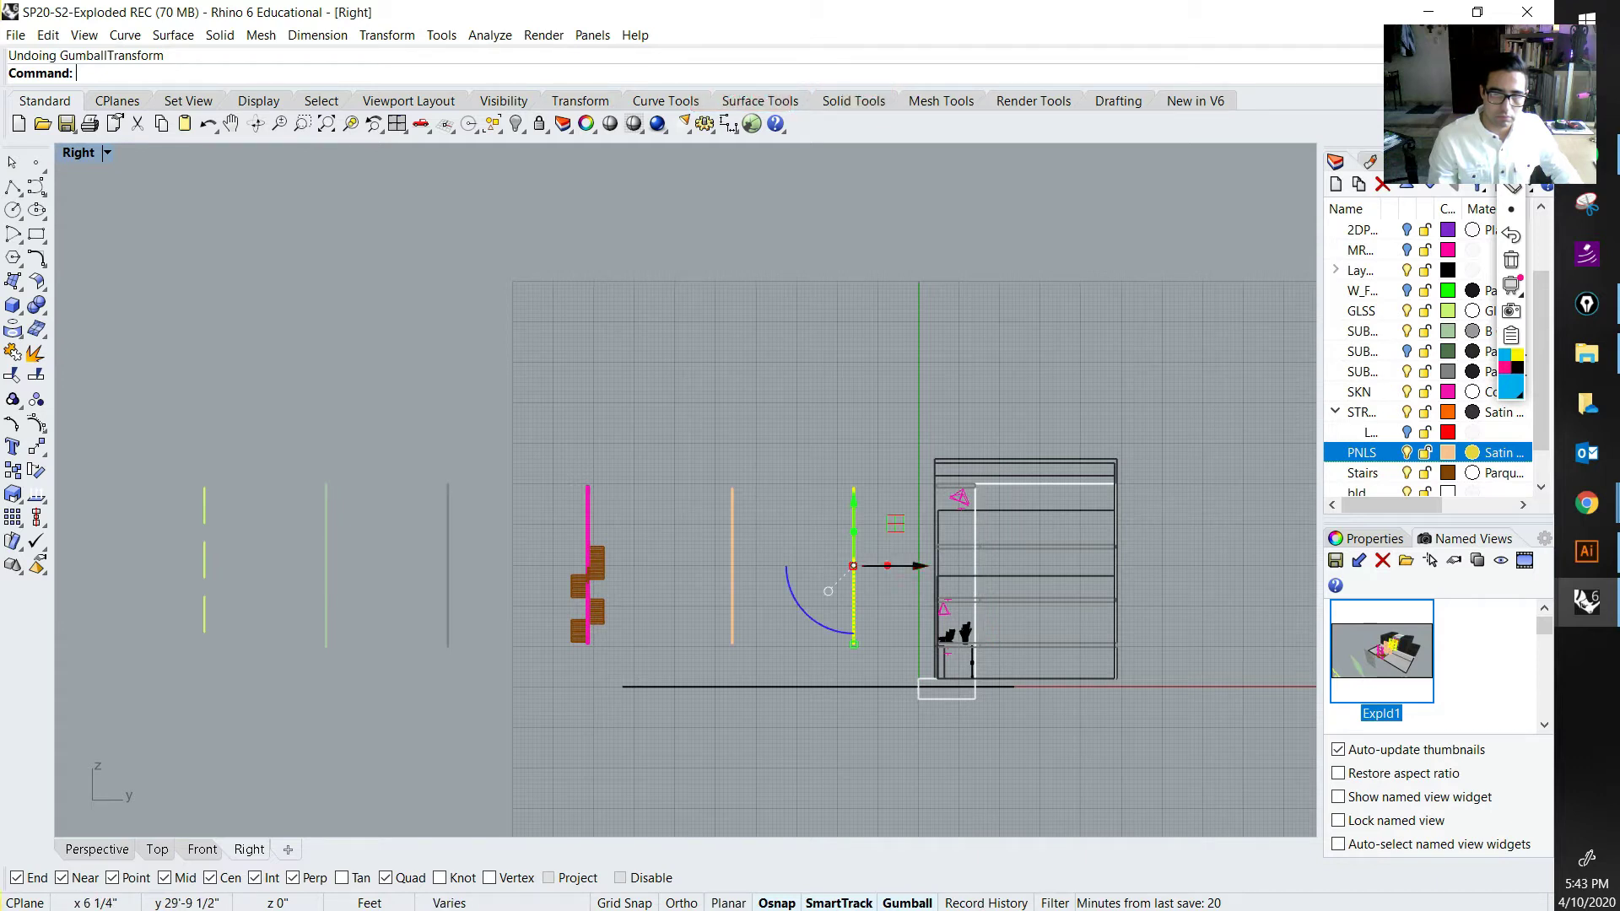
Step: Try moving the orange structure panel -30 feet along the Y axis and undo the move
{"action": "left_click", "coordinate": [919, 566]}
{"action": "type", "text": "-30"}
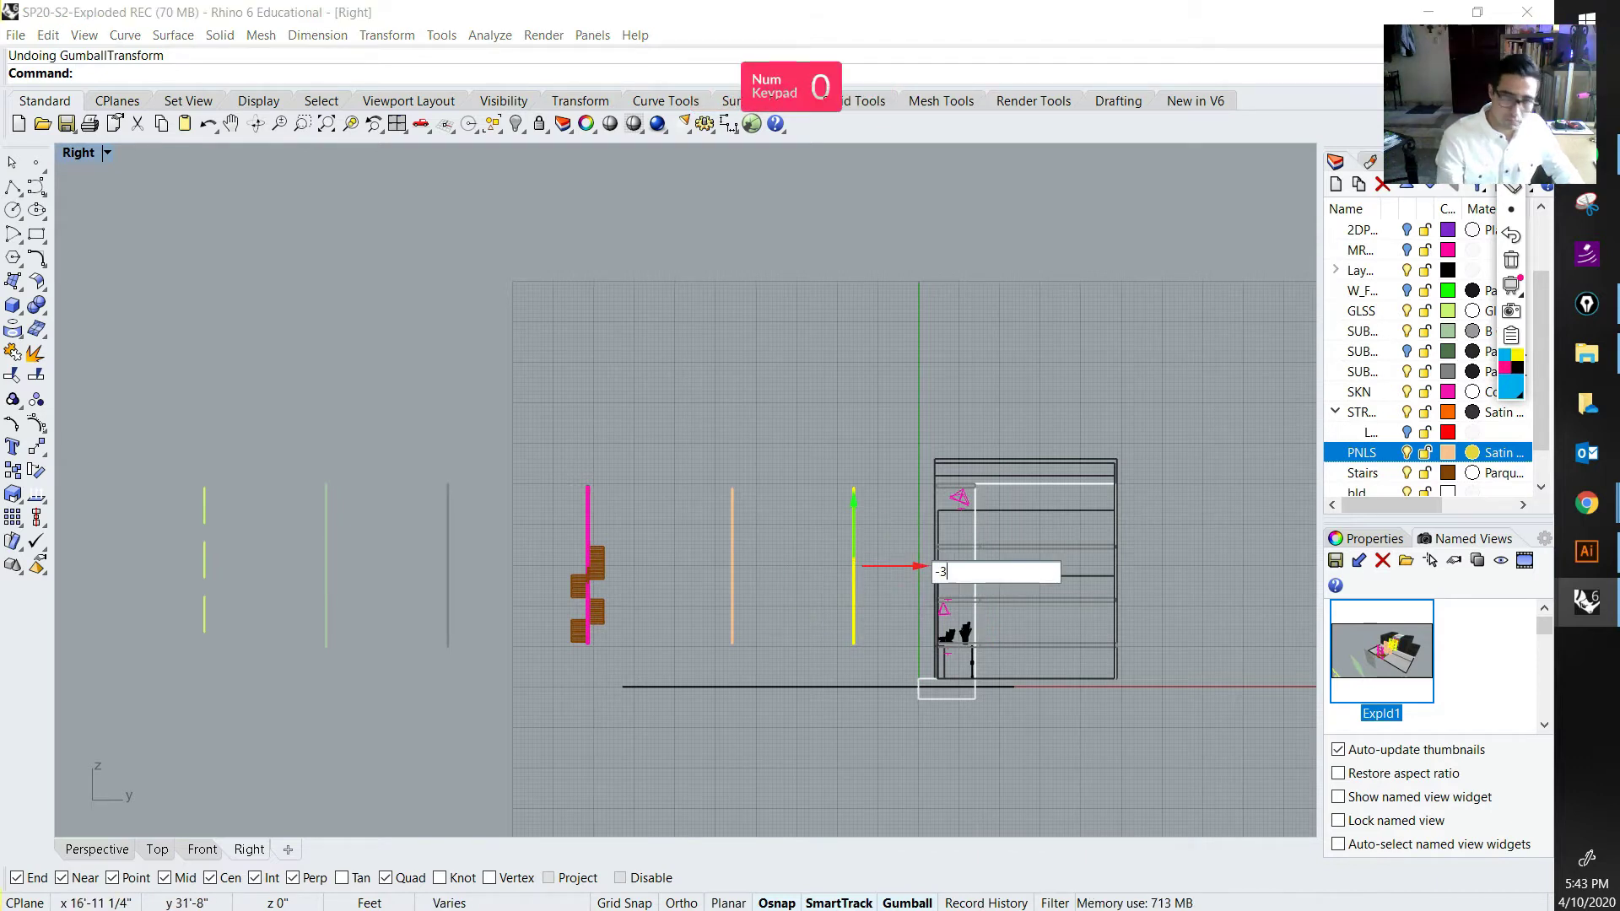
{"action": "key", "text": "Return"}
{"action": "key", "text": "ctrl+z"}
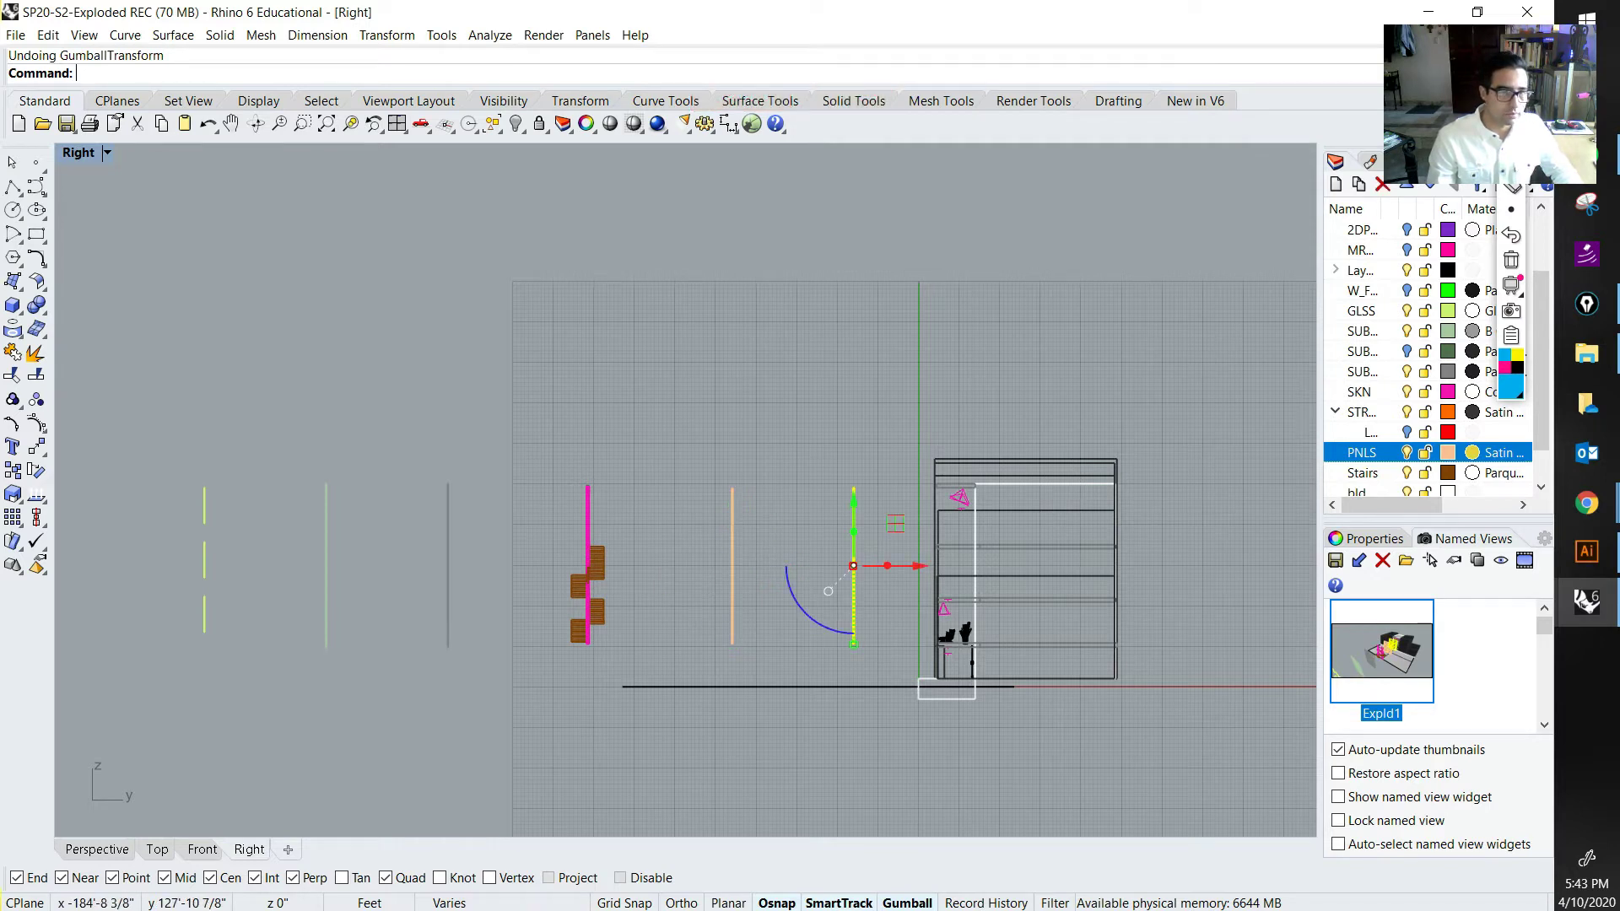
Step: Try moving the lime glass pieces 30 feet along the Y axis, and undo the move and the accidental cut
{"action": "left_click", "coordinate": [204, 523]}
{"action": "left_click", "coordinate": [271, 559]}
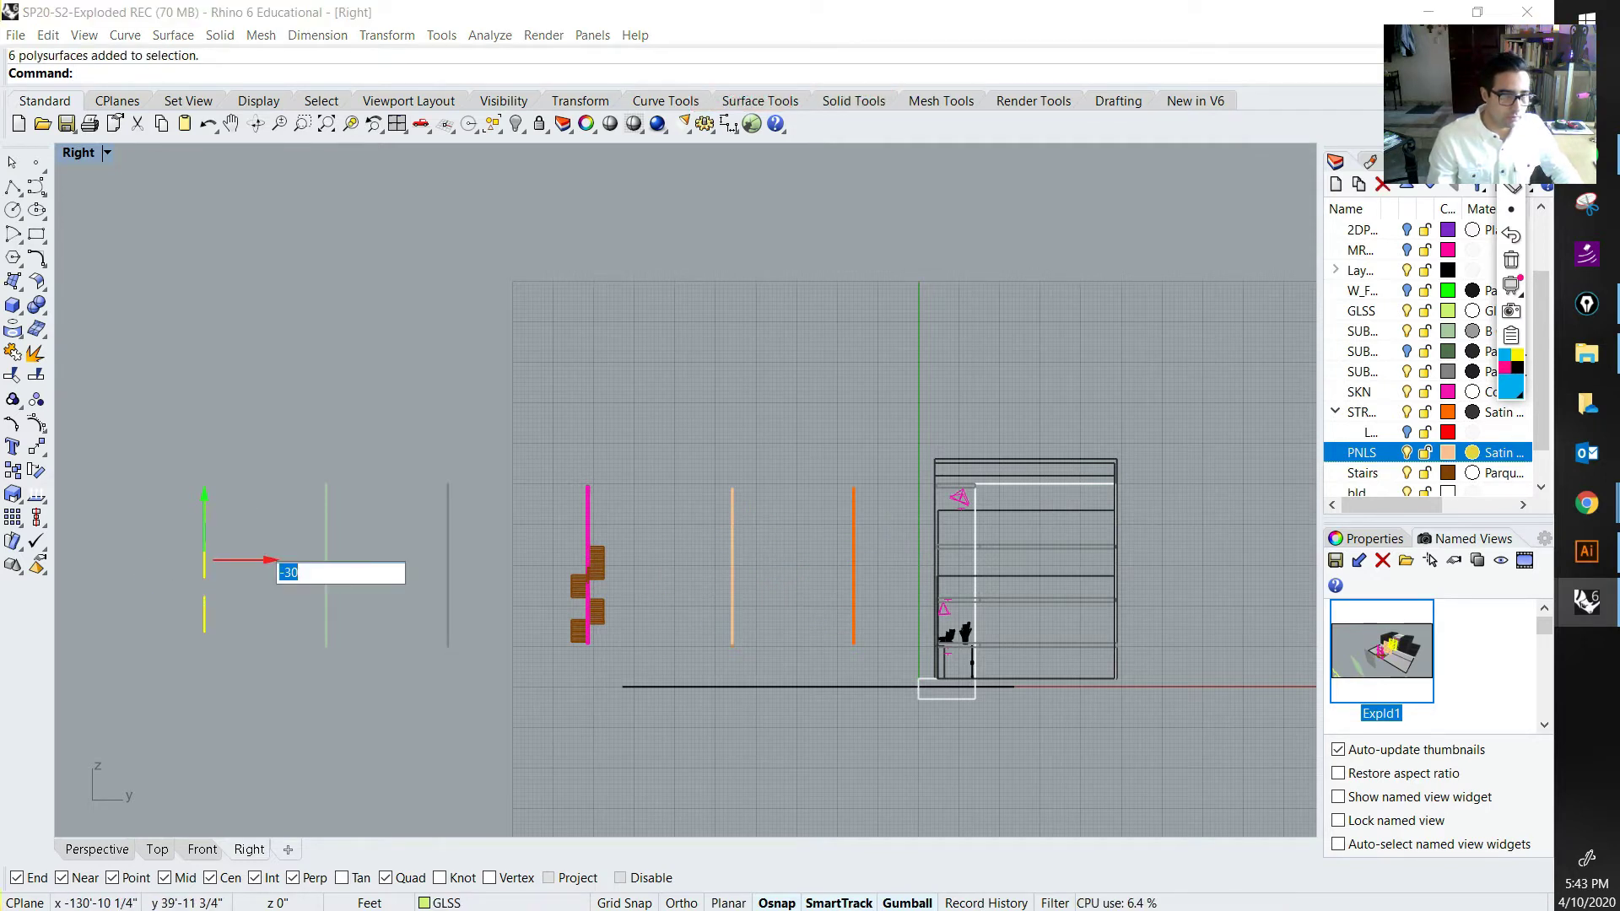
{"action": "type", "text": "30"}
{"action": "key", "text": "Return"}
{"action": "key", "text": "ctrl+x"}
{"action": "key", "text": "ctrl+z"}
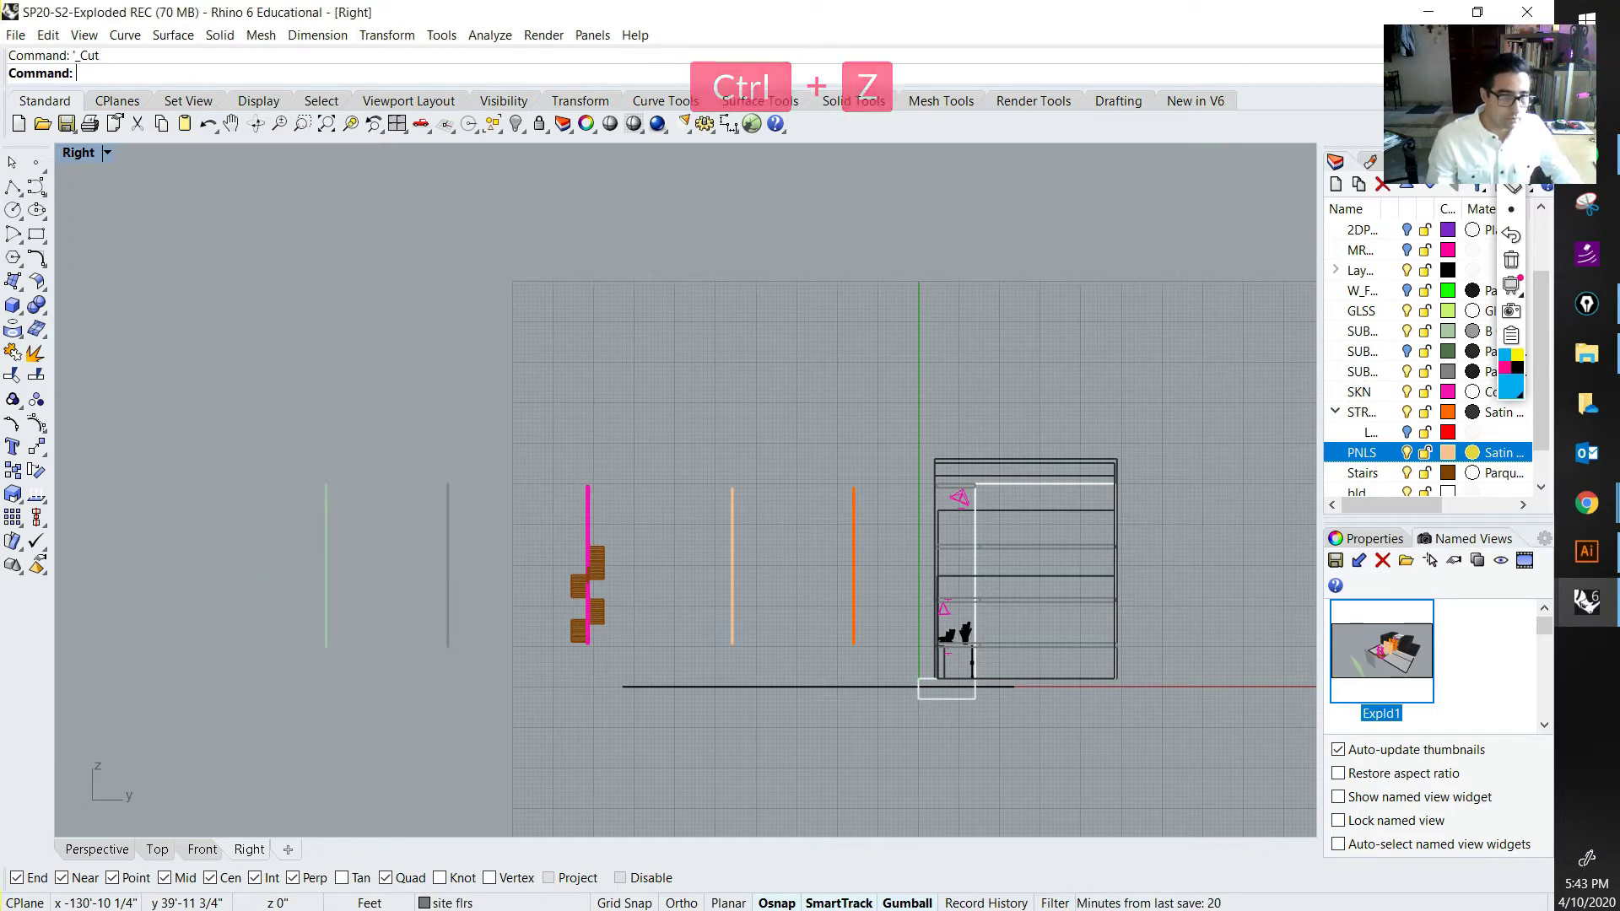
{"action": "key", "text": "ctrl+z"}
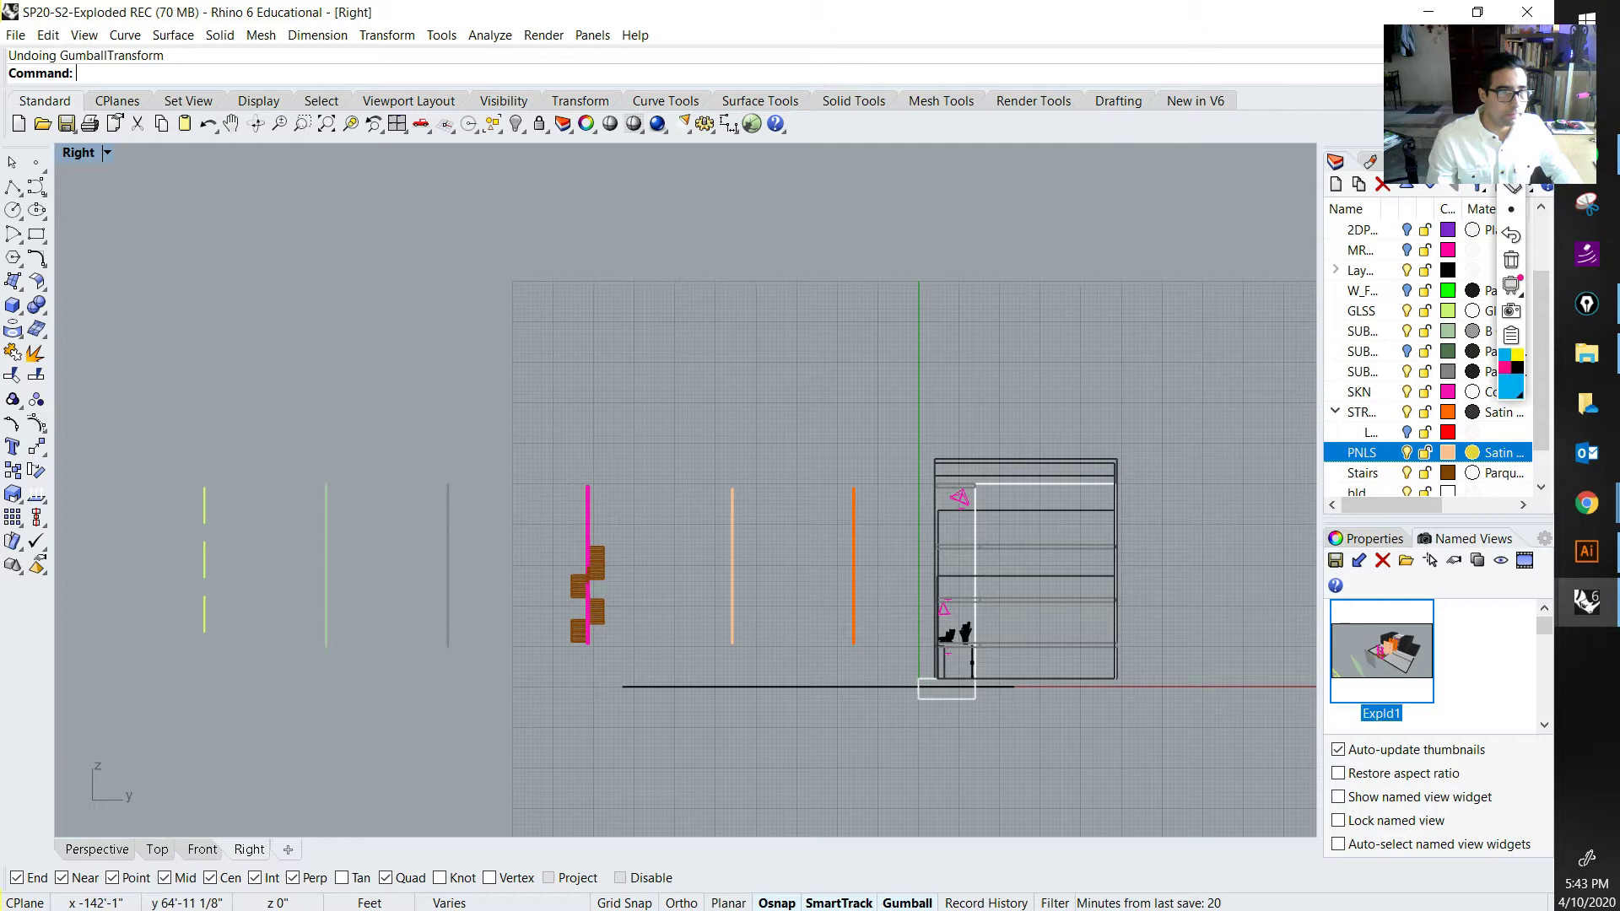
Step: Maximize the Perspective view and frame the building with all its exploded layers from an elevated corner angle
{"action": "key", "text": "ctrl+m"}
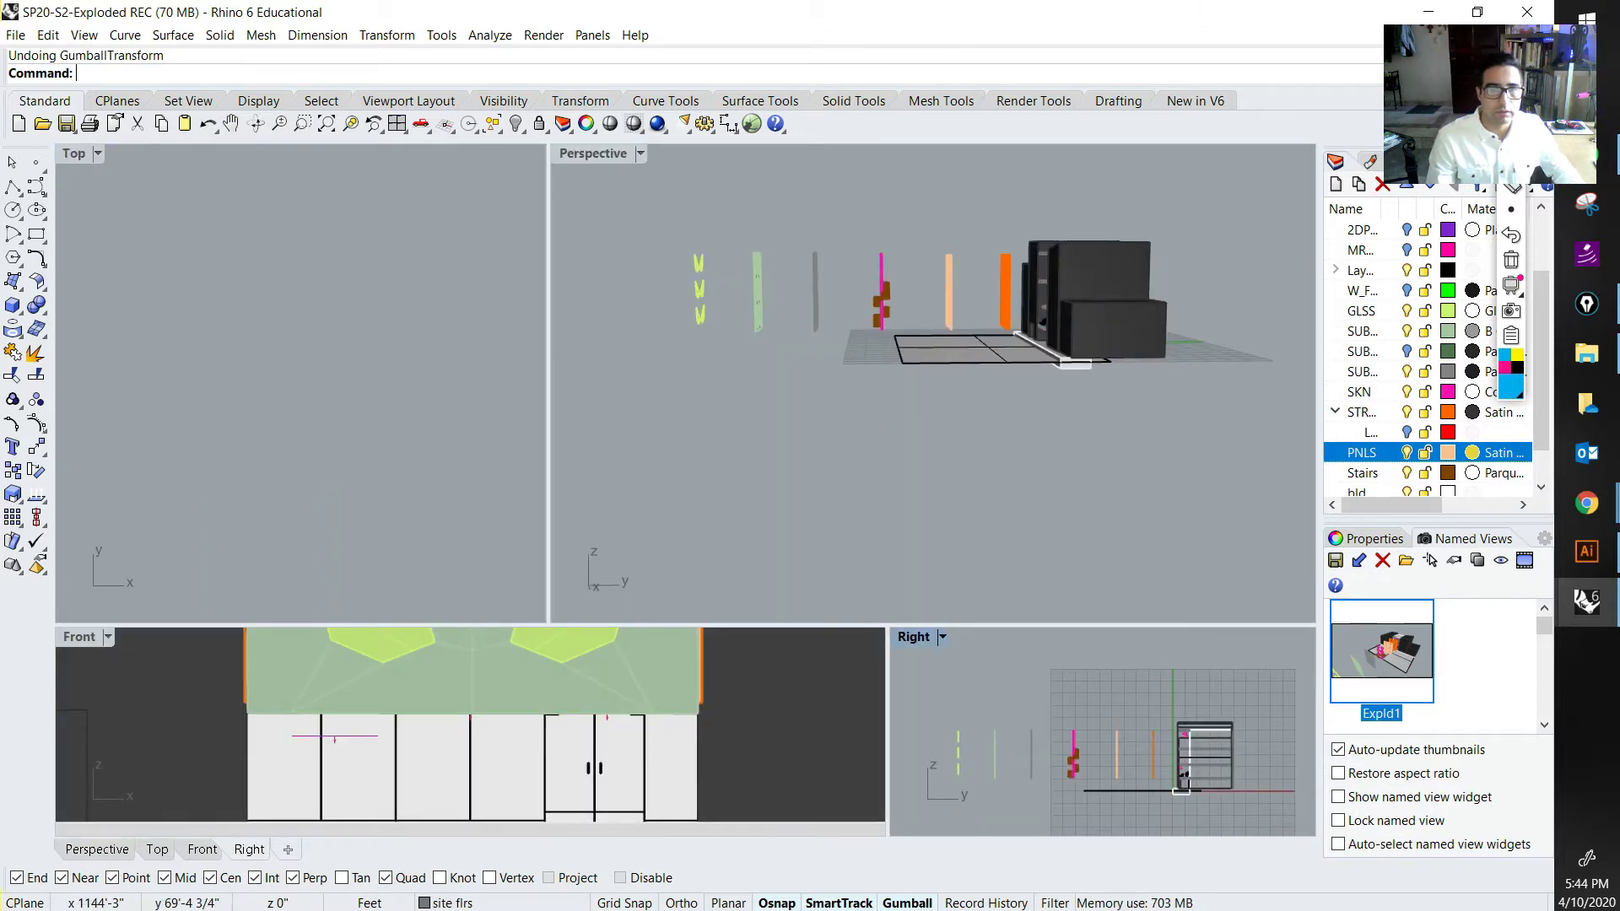
{"action": "double_click", "coordinate": [593, 153]}
{"action": "scroll", "coordinate": [742, 531], "scroll_direction": "down", "scroll_amount": 4}
{"action": "right_click_drag", "start_coordinate": [742, 532], "coordinate": [877, 603]}
{"action": "scroll", "coordinate": [810, 479], "scroll_direction": "up", "scroll_amount": 2}
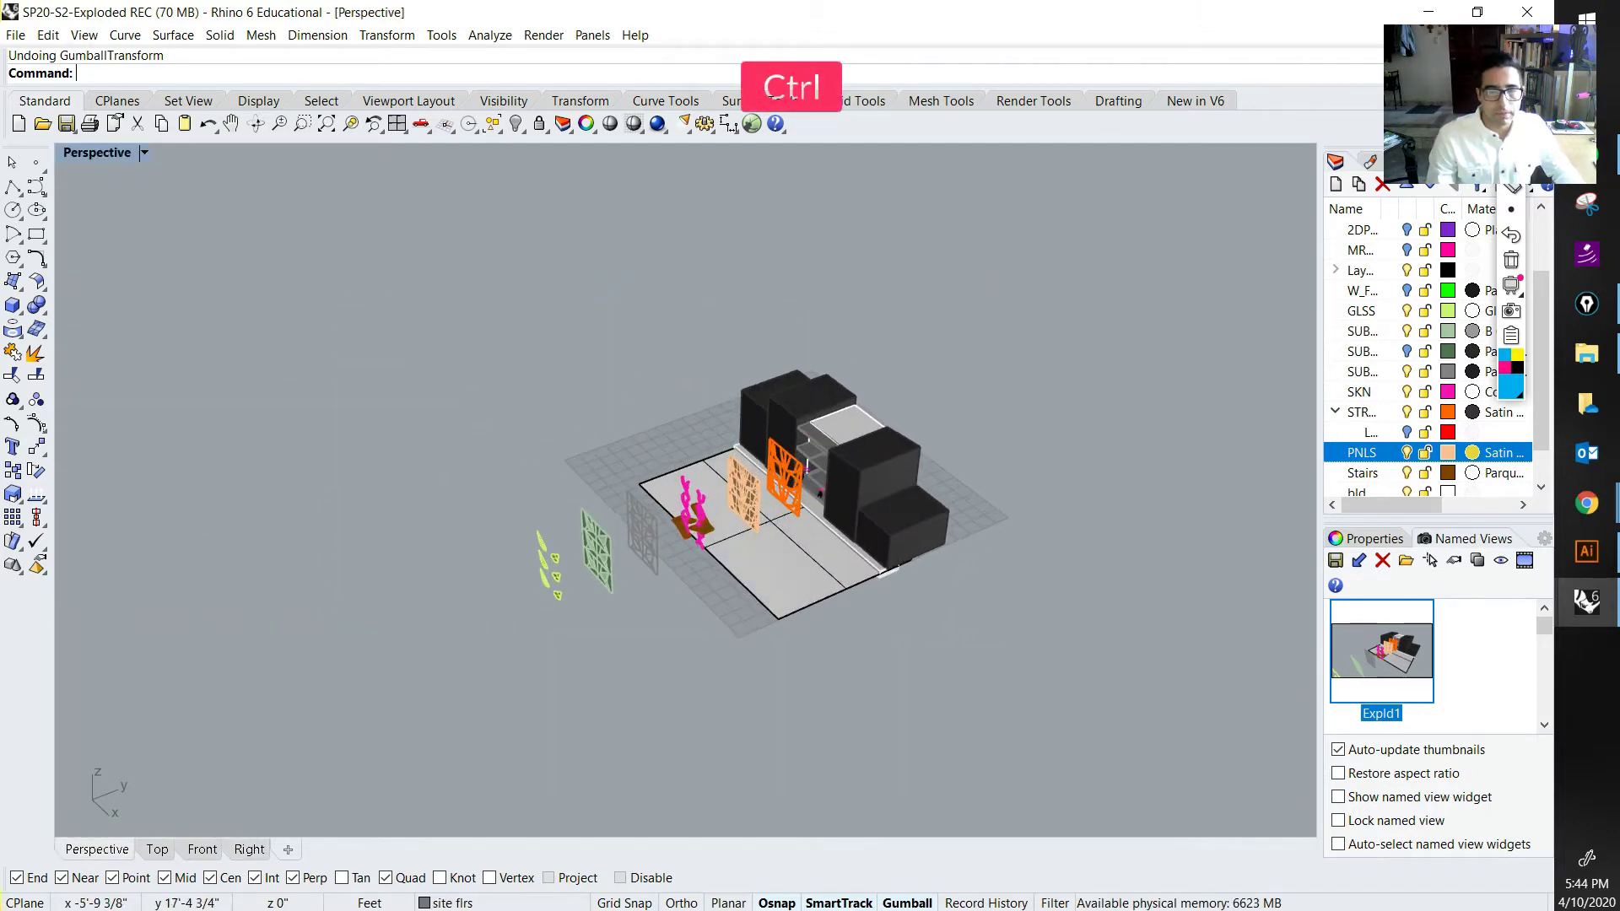
{"action": "scroll", "coordinate": [815, 474], "scroll_direction": "up", "scroll_amount": 5}
{"action": "mouse_move", "coordinate": [815, 474]}
{"action": "right_mouse_down"}
{"action": "mouse_move", "coordinate": [746, 475]}
{"action": "mouse_move", "coordinate": [804, 492]}
{"action": "right_mouse_up"}
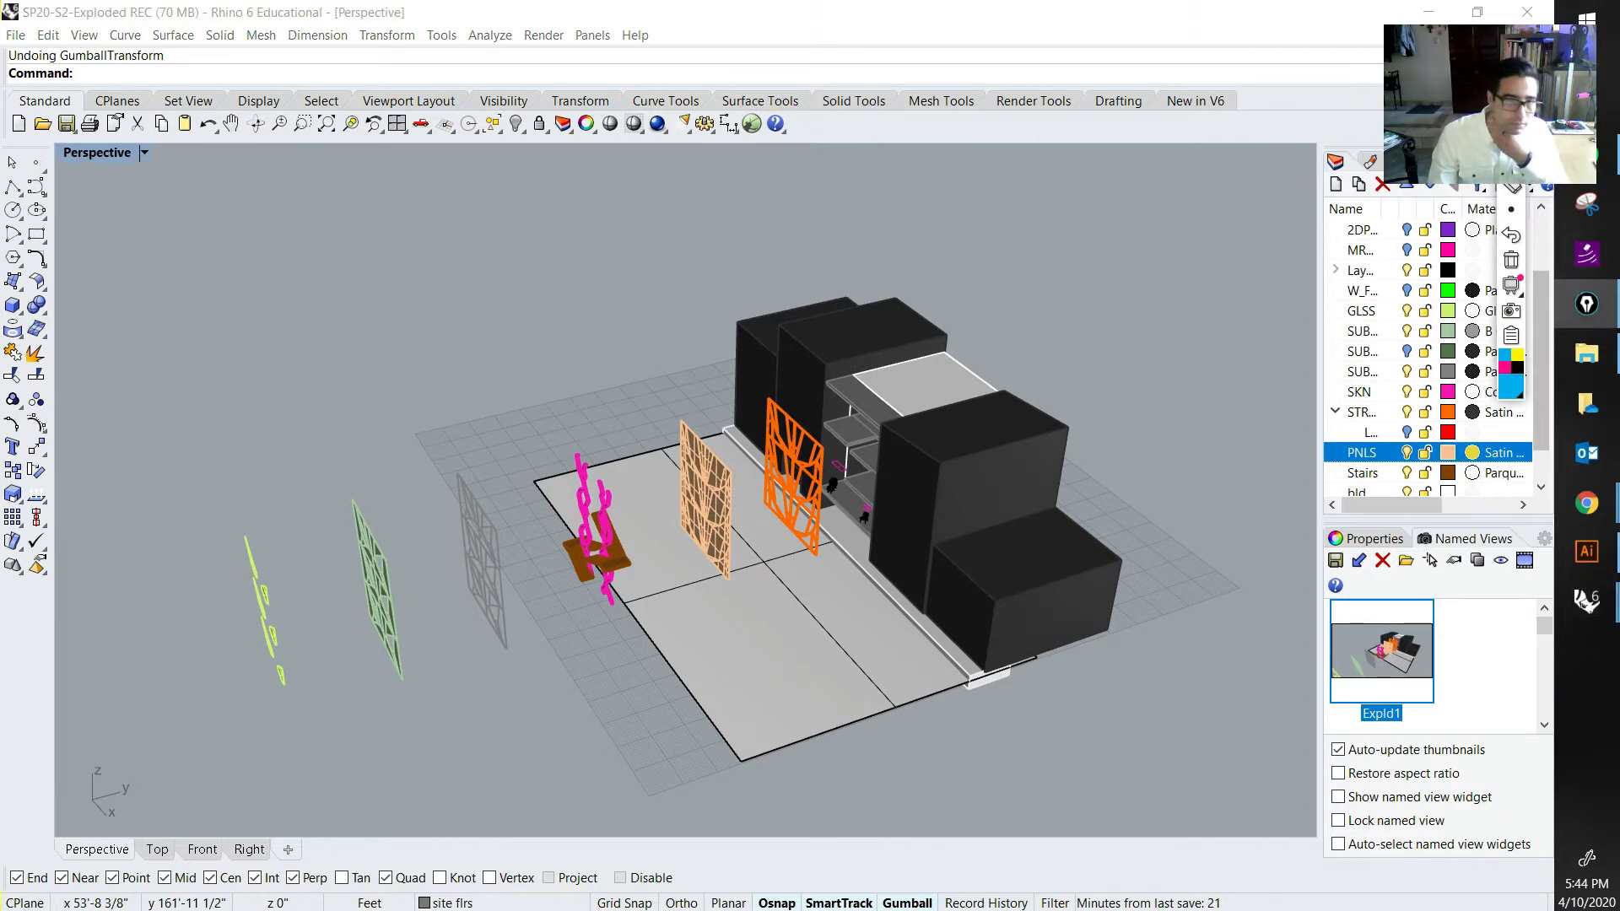
Step: Circle the lime glass pieces with a freehand blue screen annotation and erase the annotation
{"action": "left_click_drag", "start_coordinate": [209, 498], "coordinate": [315, 698]}
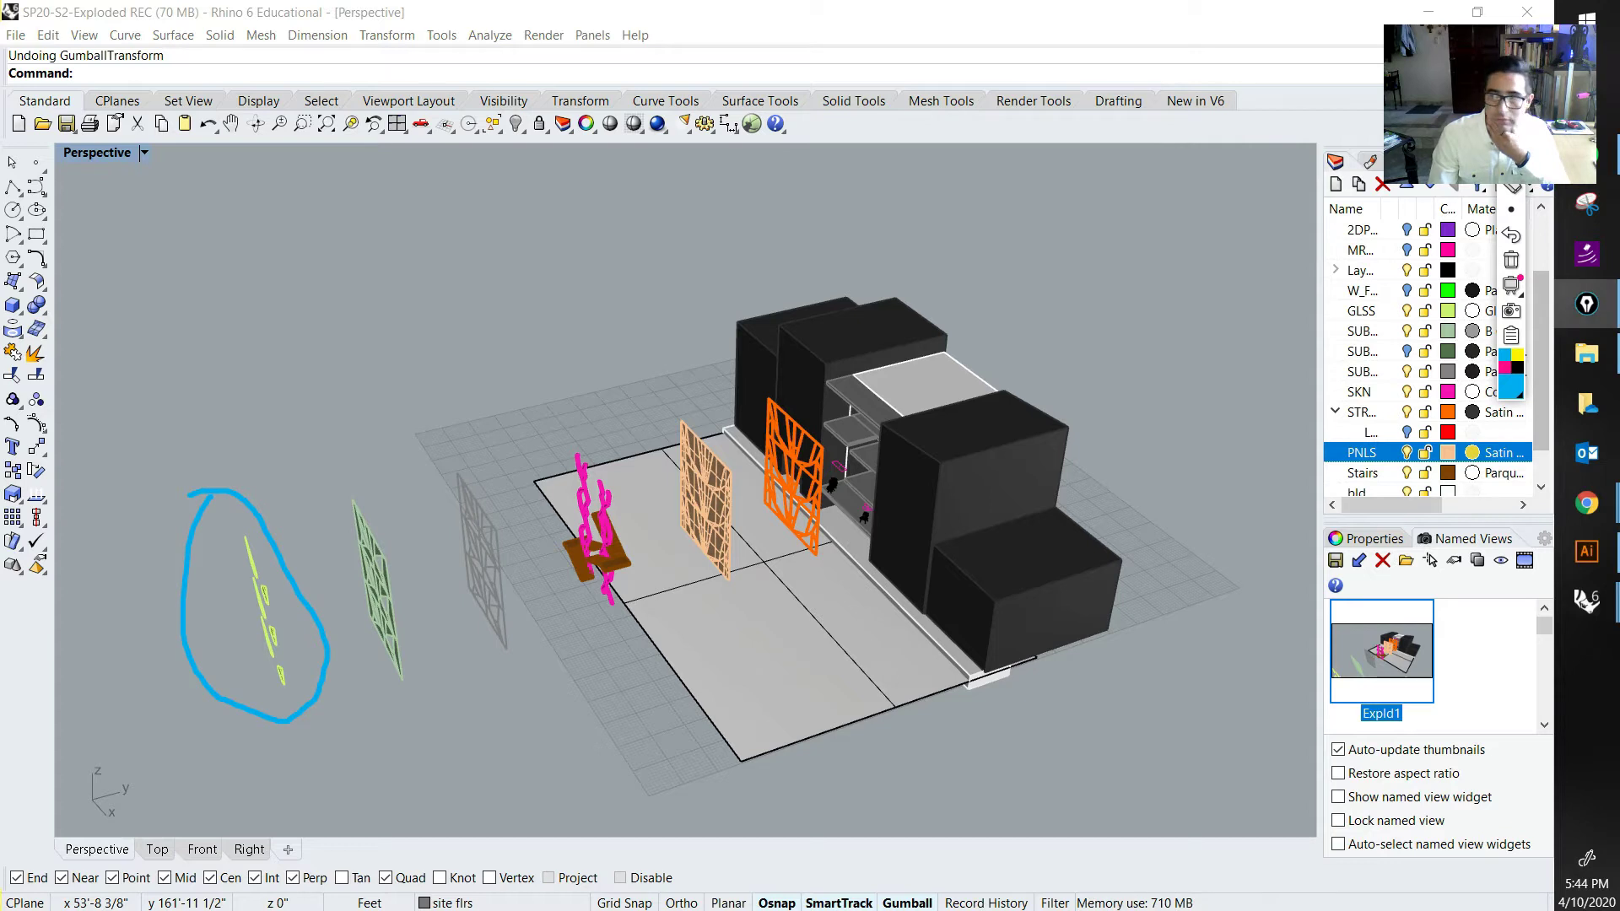
{"action": "right_click_drag", "start_coordinate": [759, 591], "coordinate": [823, 562]}
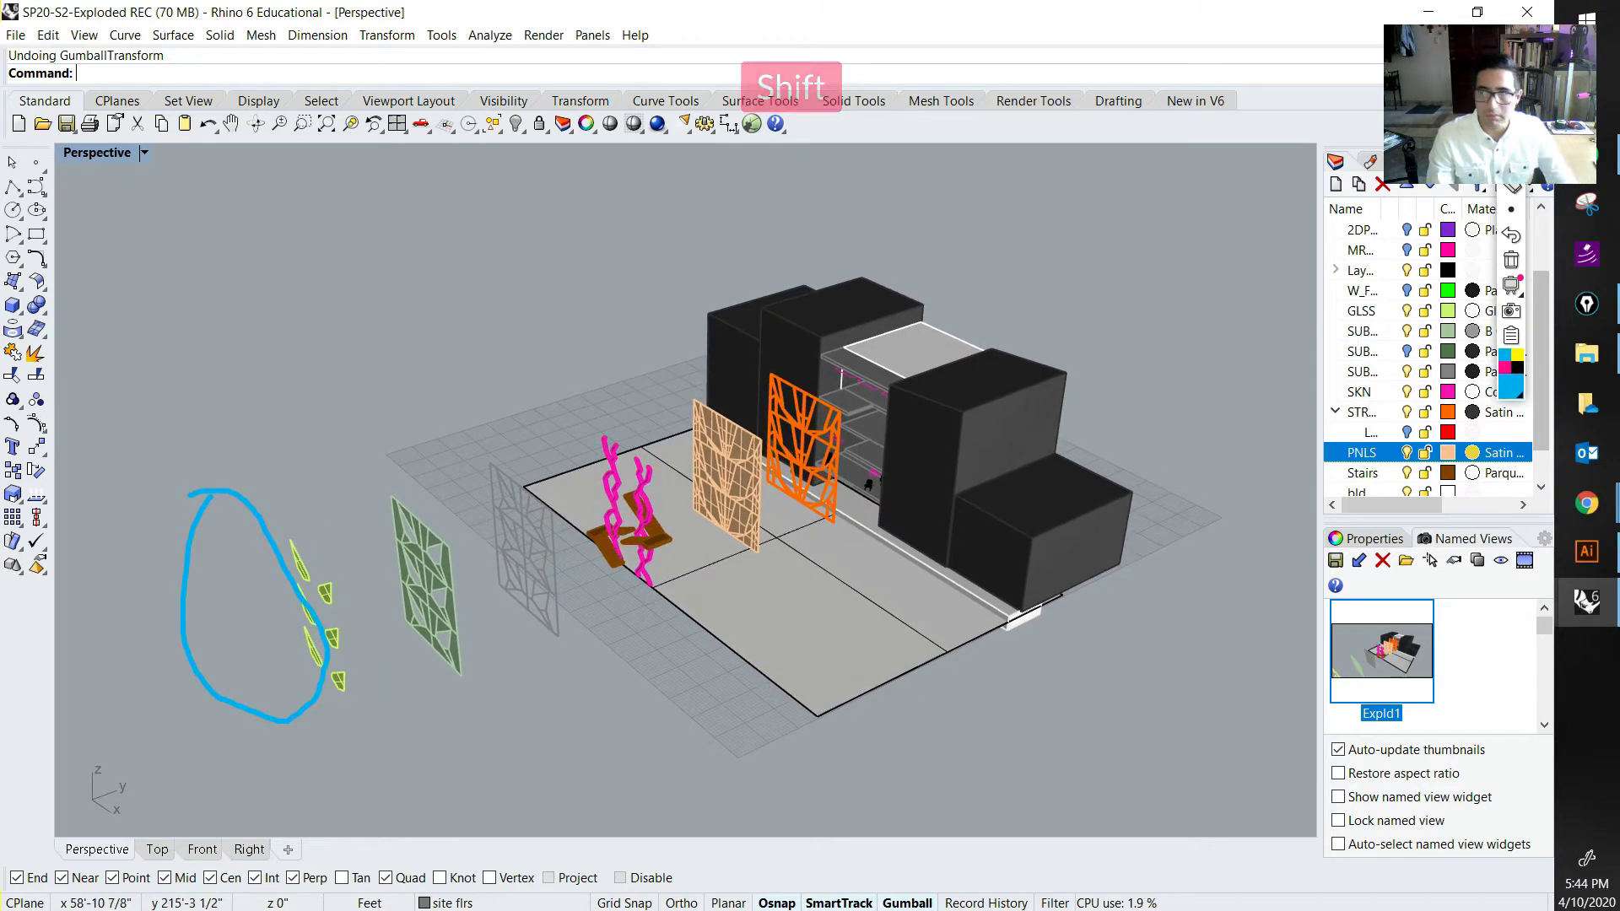
{"action": "left_click", "coordinate": [1511, 260]}
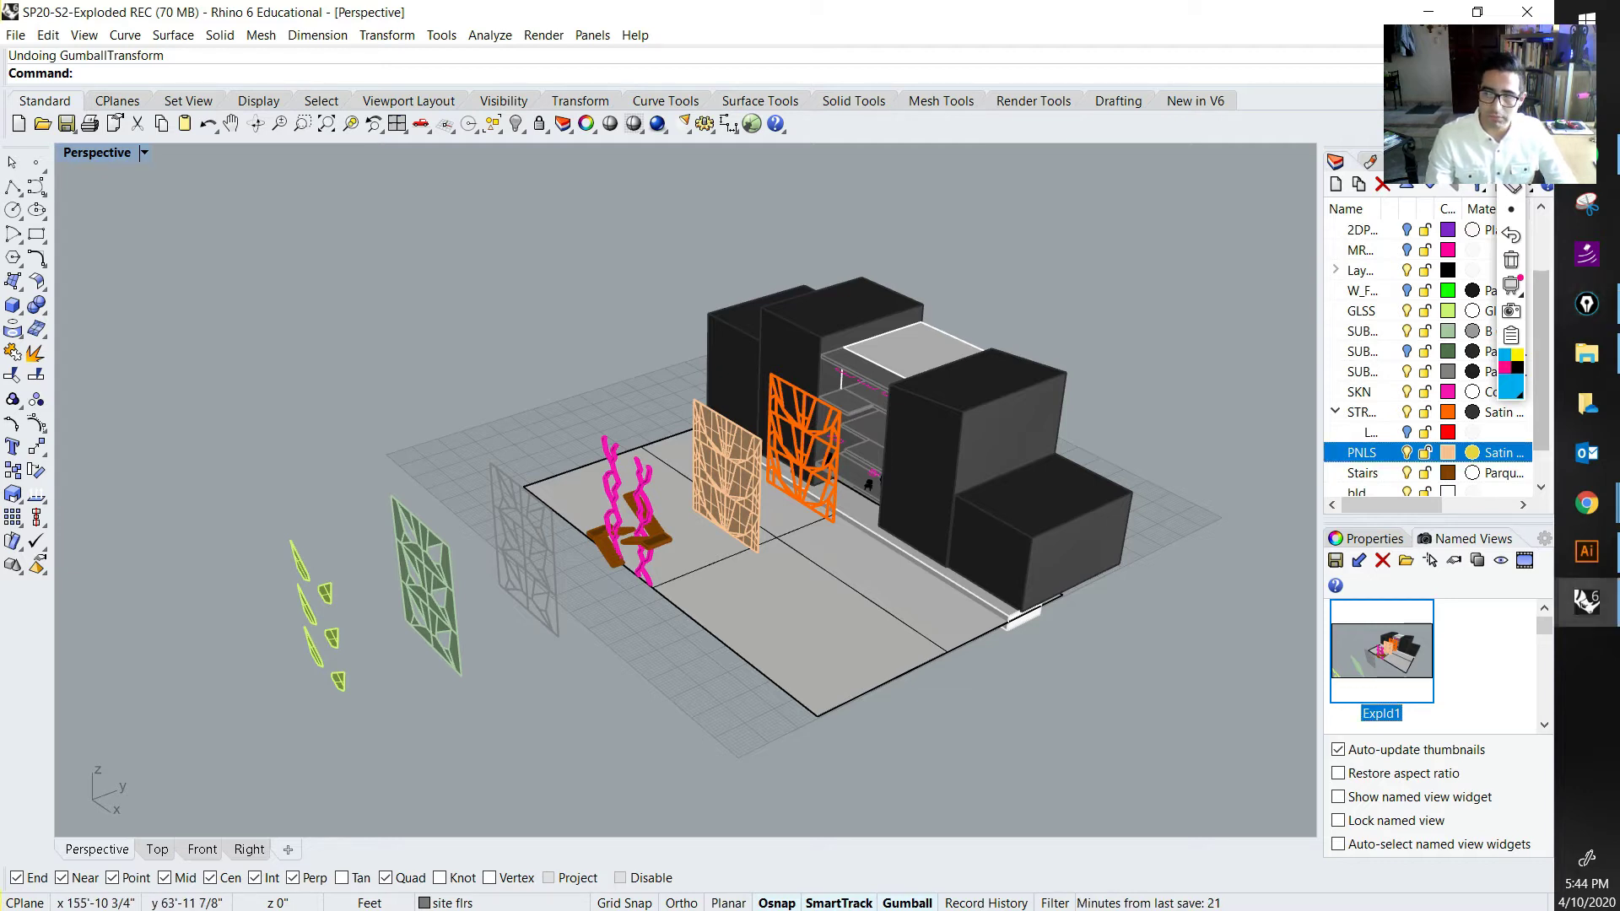
Step: Save the current perspective viewport as a named view called Expld2
{"action": "left_click", "coordinate": [1335, 560]}
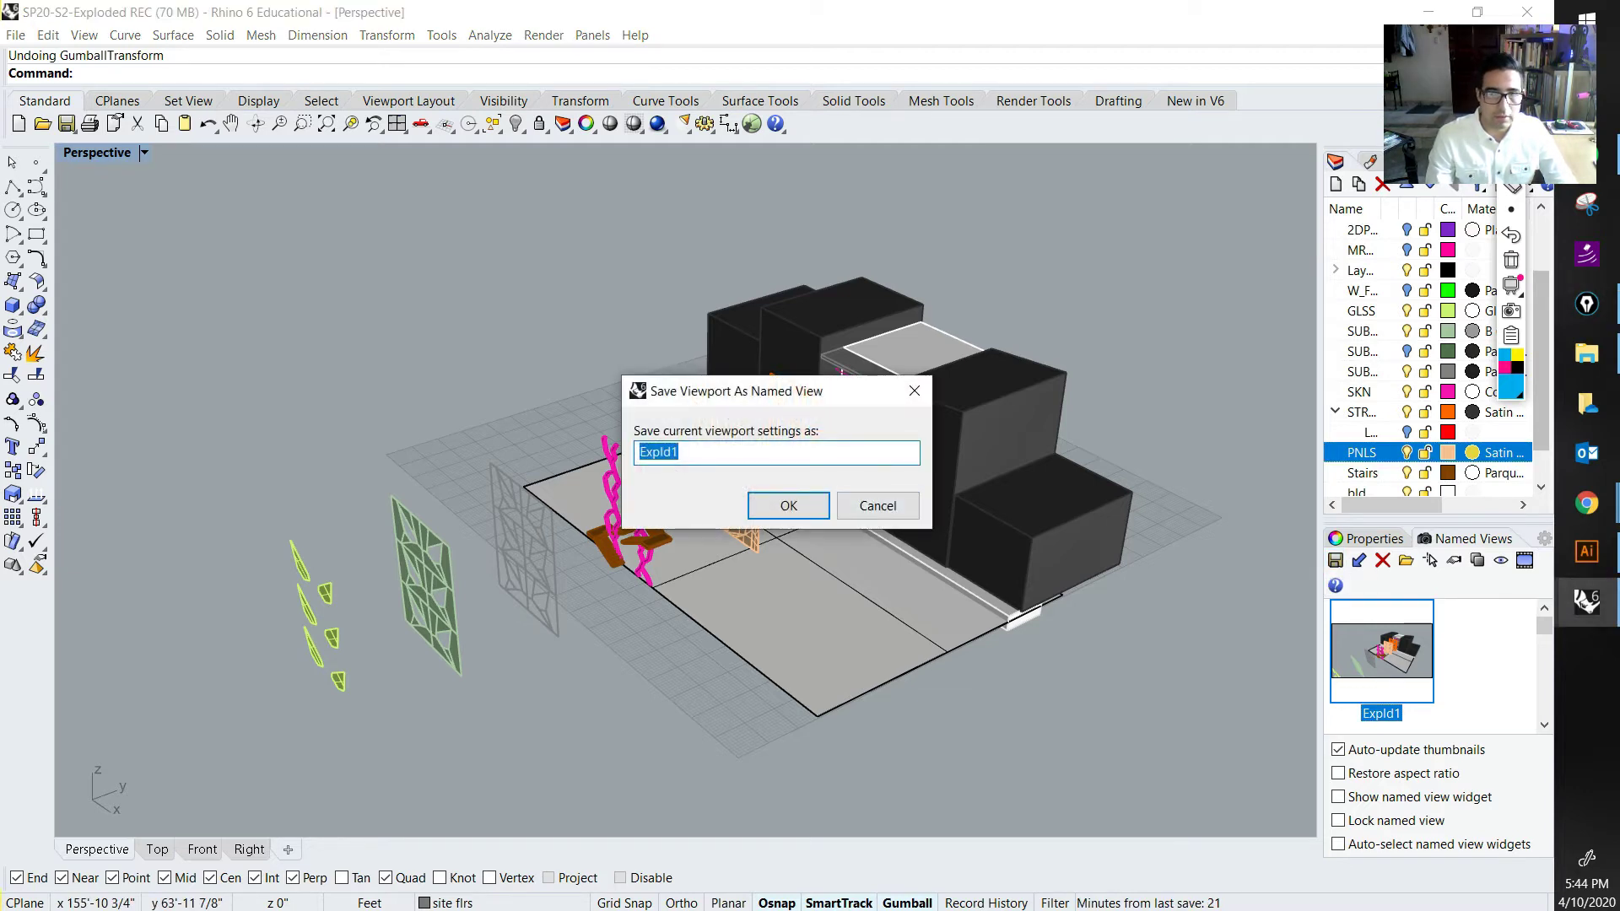
{"action": "left_click", "coordinate": [682, 452]}
{"action": "key", "text": "BackSpace"}
{"action": "type", "text": "2"}
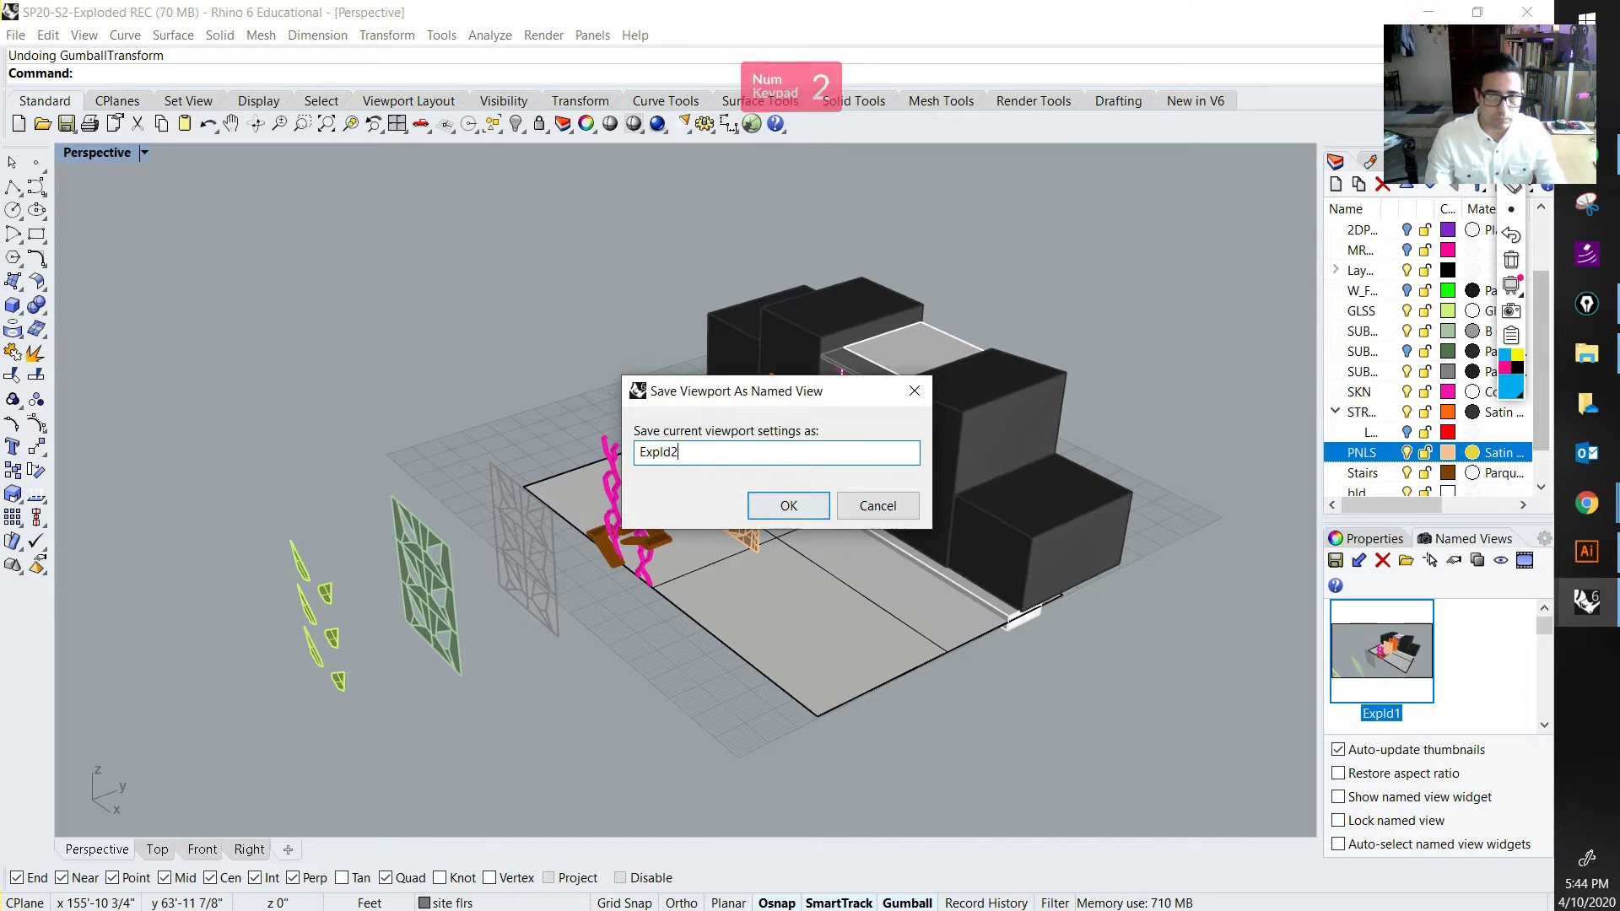
{"action": "left_click", "coordinate": [788, 506]}
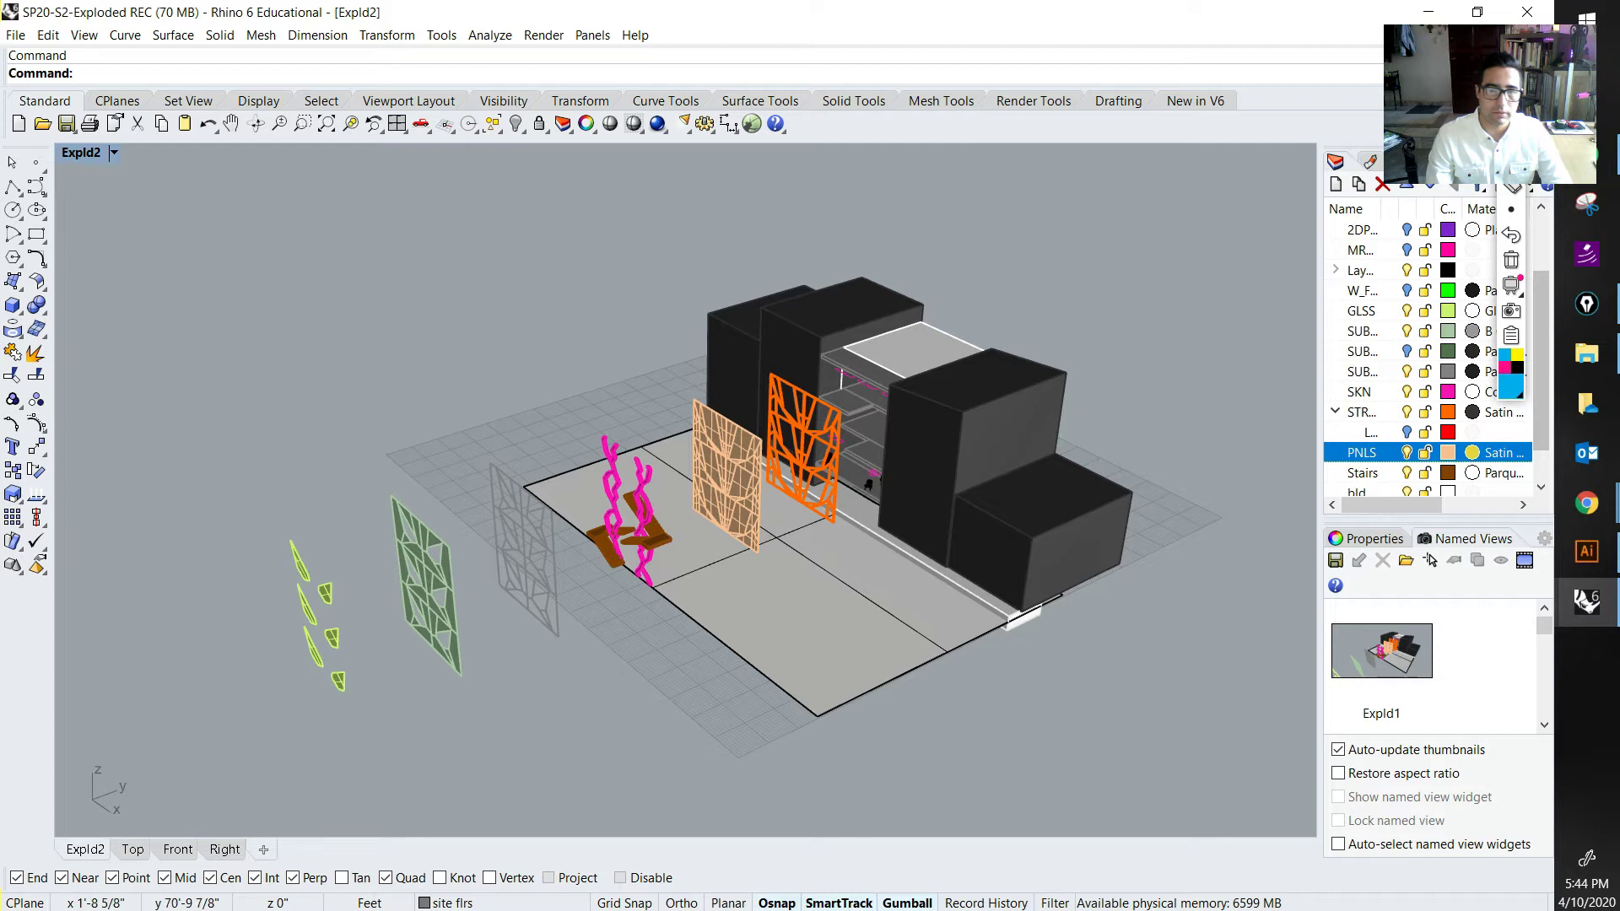
Step: Set the viewport to the SE isometric view to show the exploded layers in parallel projection
{"action": "mouse_move", "coordinate": [911, 452]}
{"action": "right_mouse_down"}
{"action": "mouse_move", "coordinate": [1054, 397]}
{"action": "mouse_move", "coordinate": [1000, 447]}
{"action": "mouse_move", "coordinate": [940, 459]}
{"action": "right_mouse_up"}
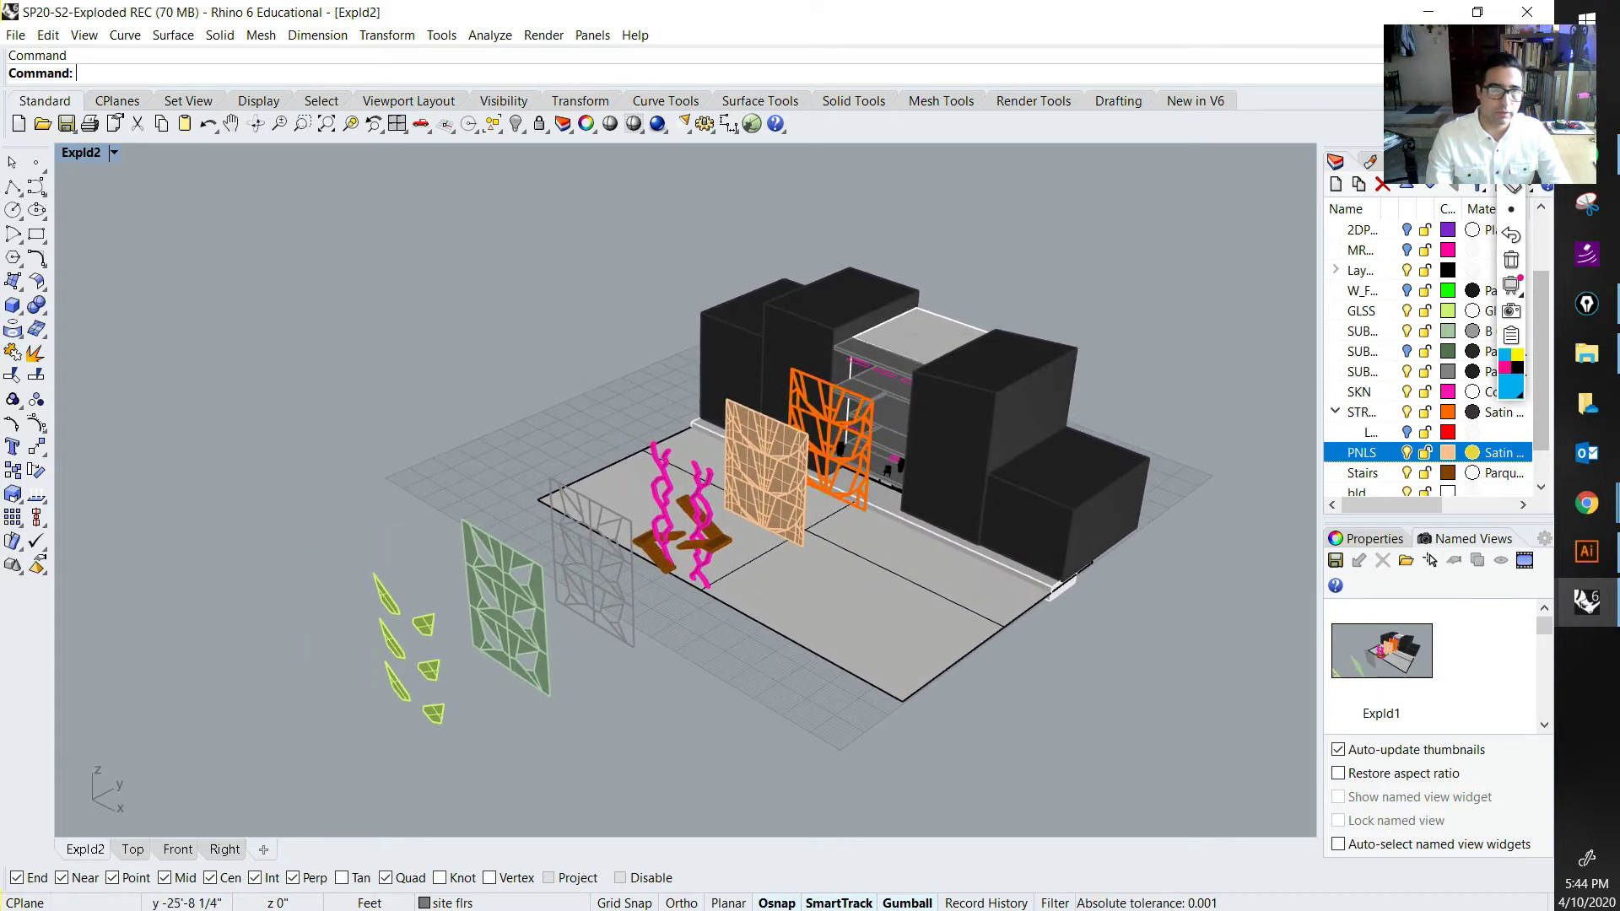
{"action": "left_click", "coordinate": [114, 152]}
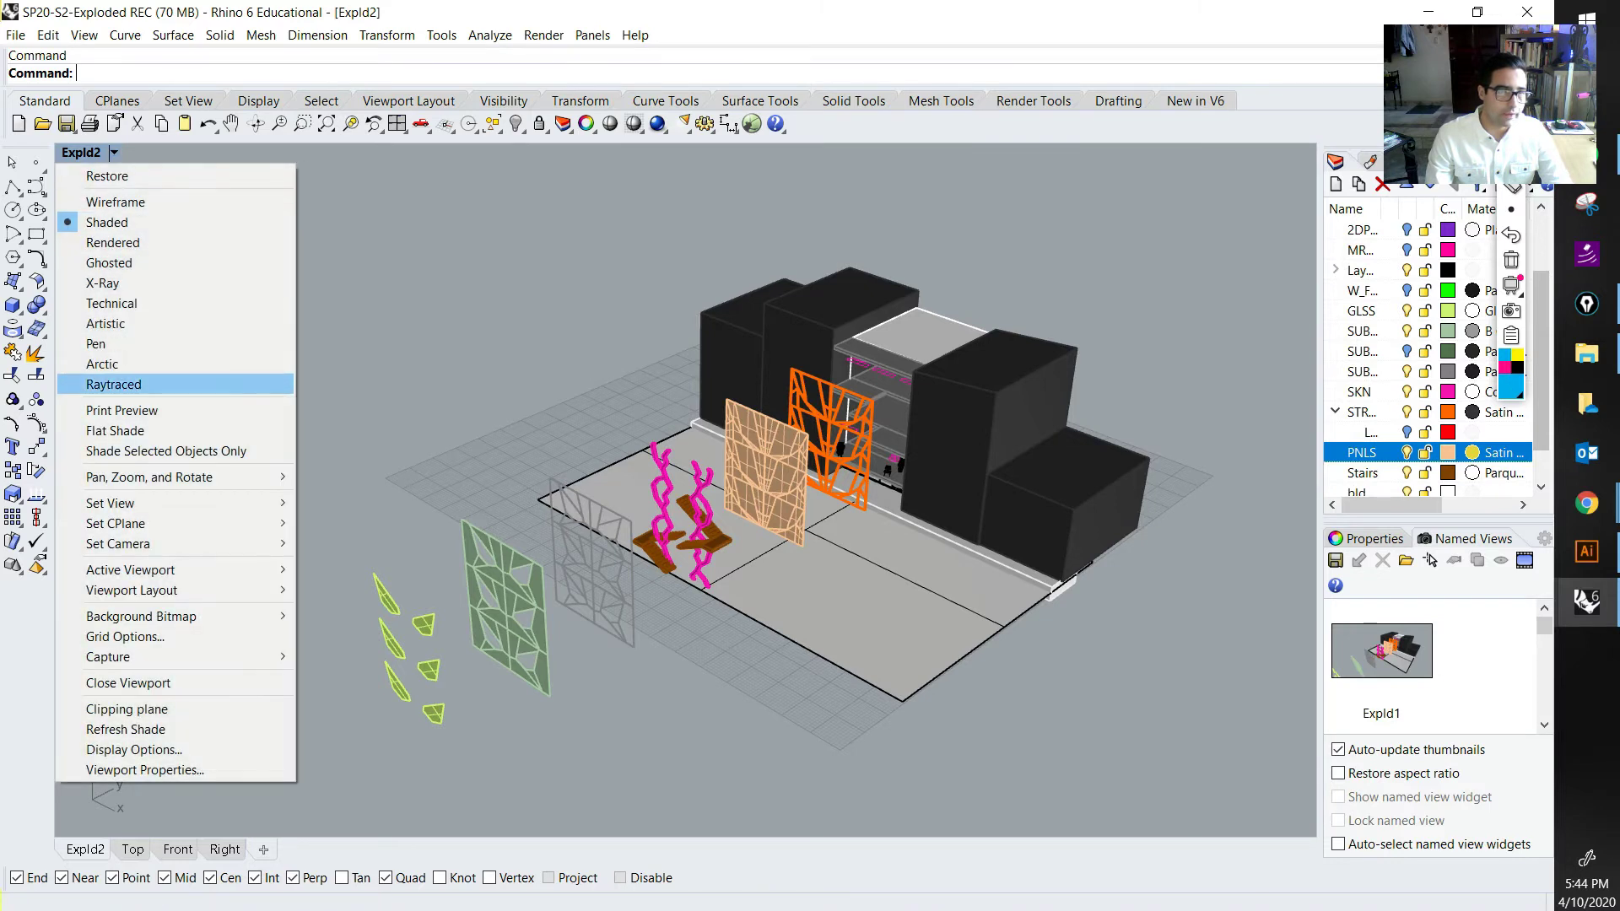
{"action": "mouse_move", "coordinate": [135, 503]}
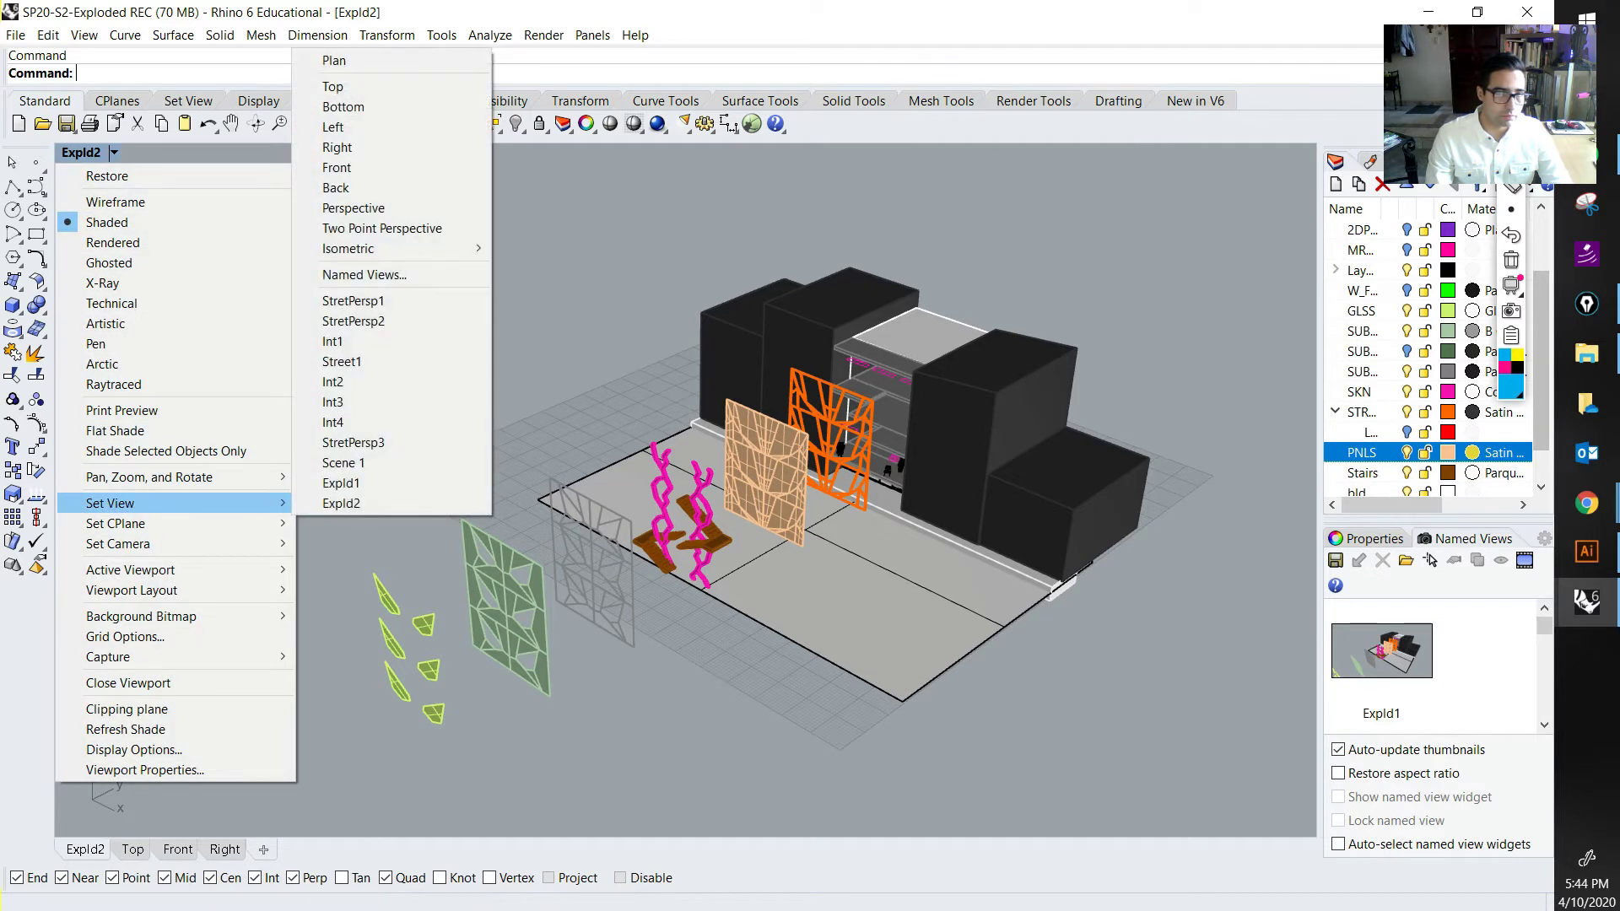
{"action": "mouse_move", "coordinate": [396, 248]}
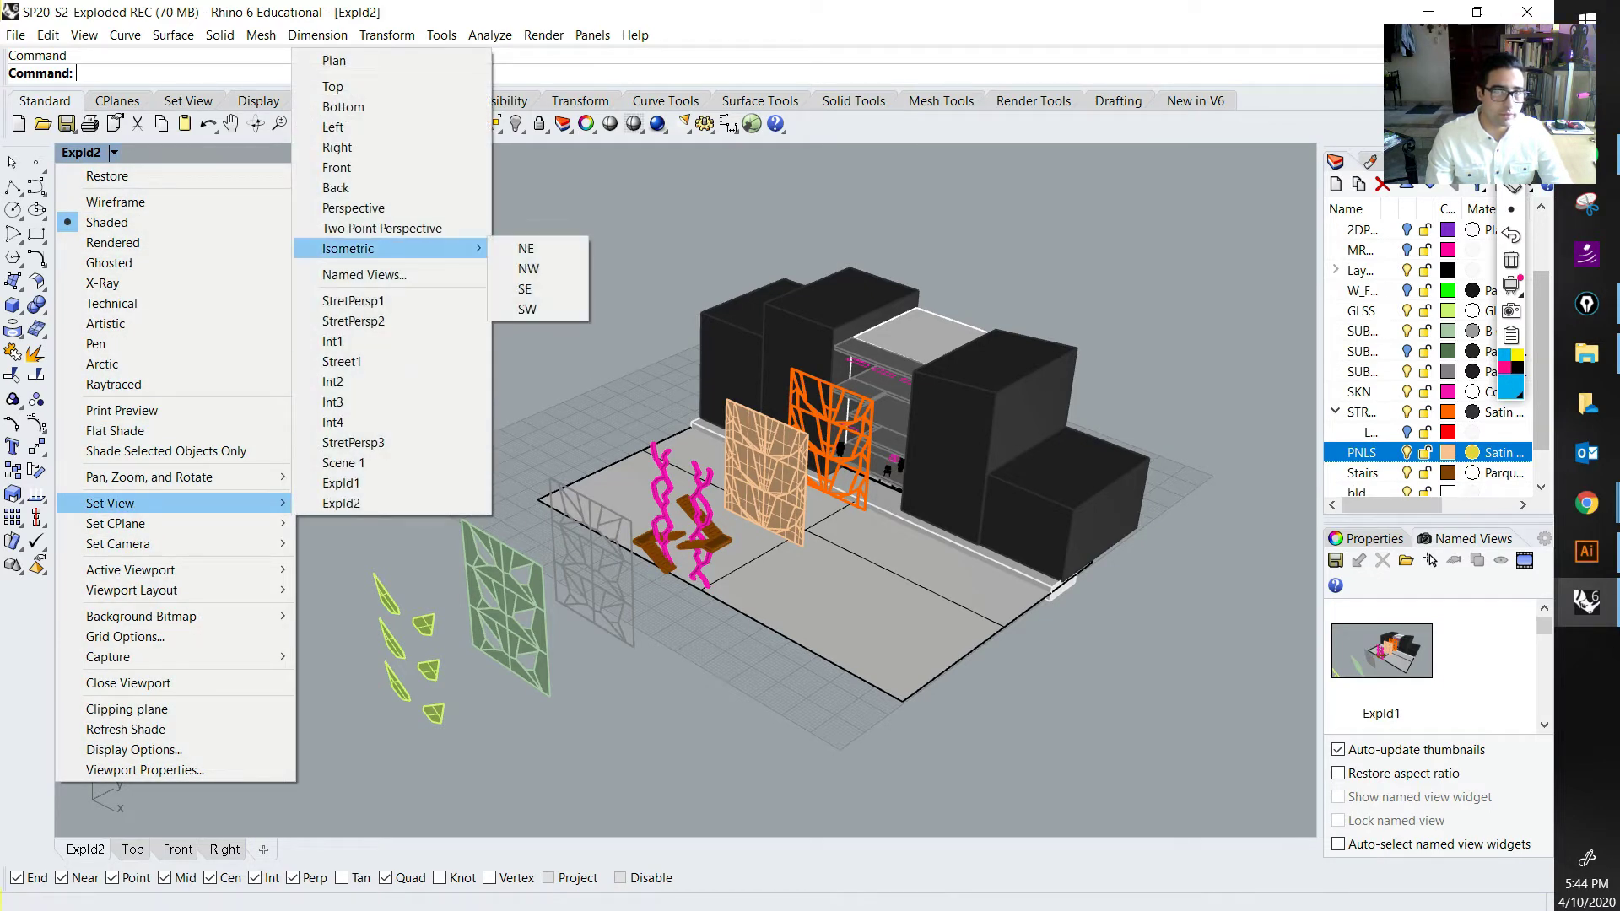
{"action": "left_click", "coordinate": [524, 288]}
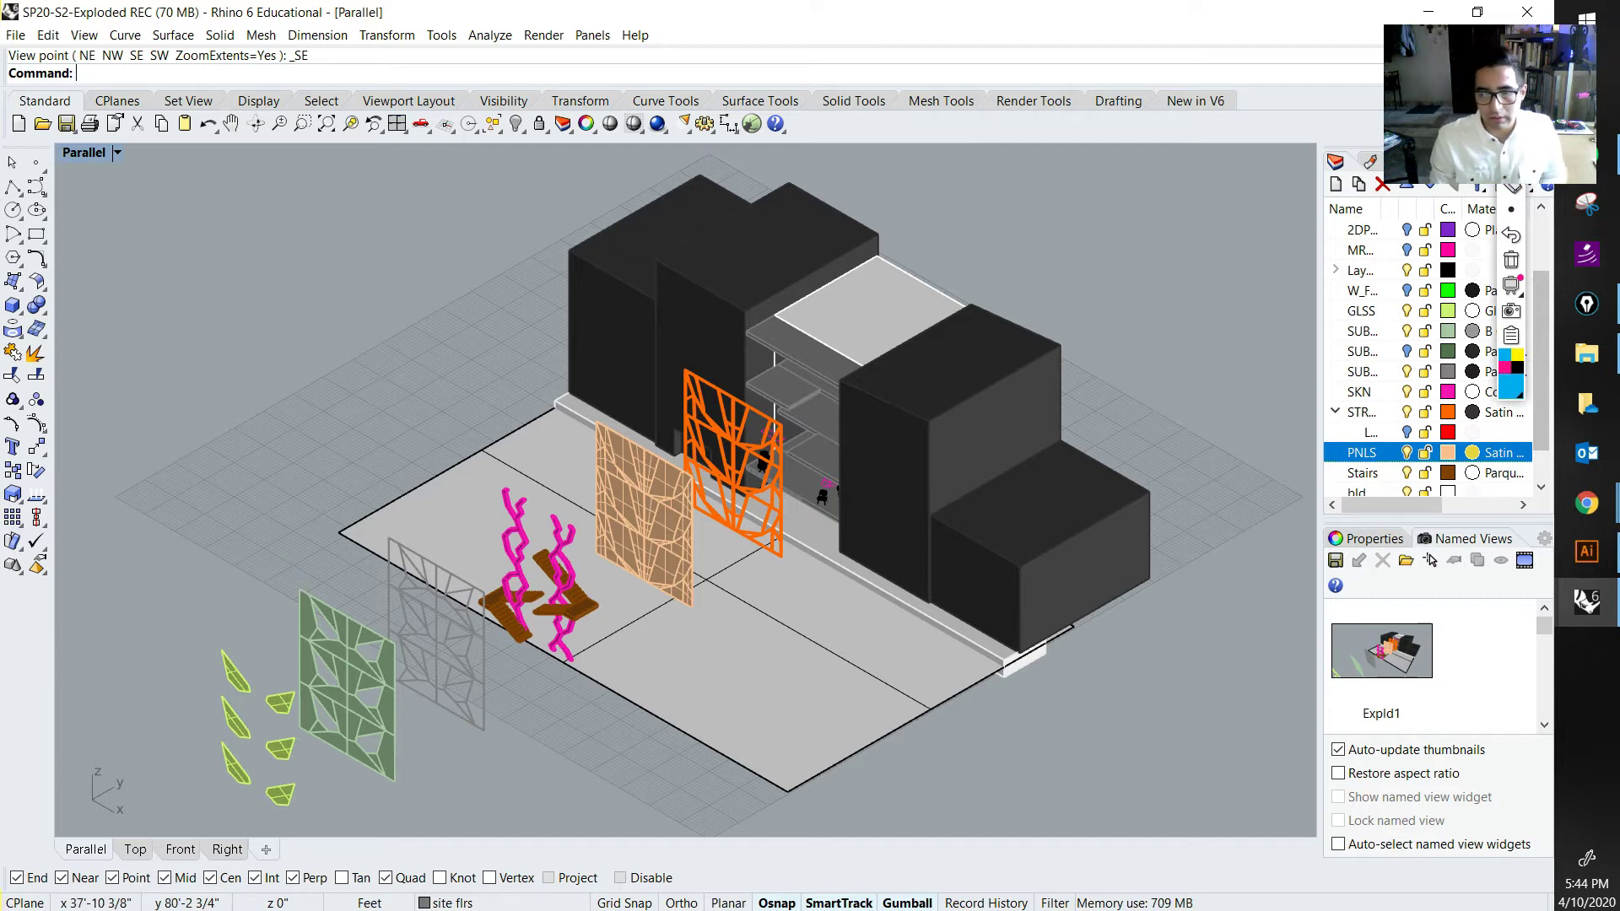
Step: Select the street ground surface and bring the street and site layers into view in the layer list
{"action": "left_click", "coordinate": [706, 581]}
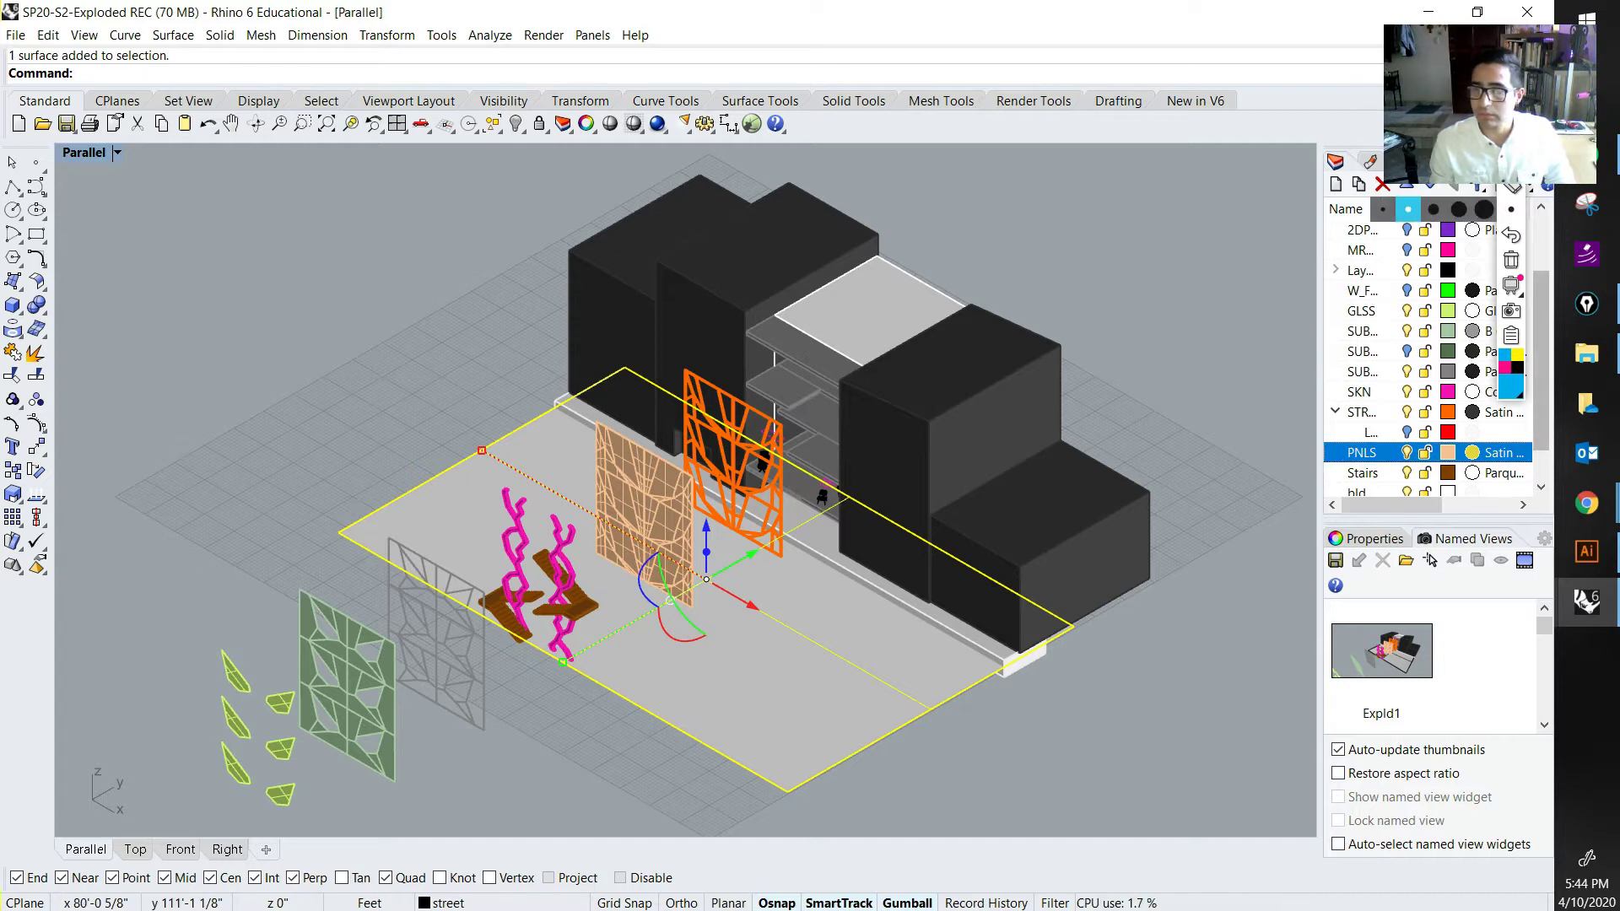
{"action": "left_click_drag", "start_coordinate": [1541, 296], "coordinate": [1541, 239]}
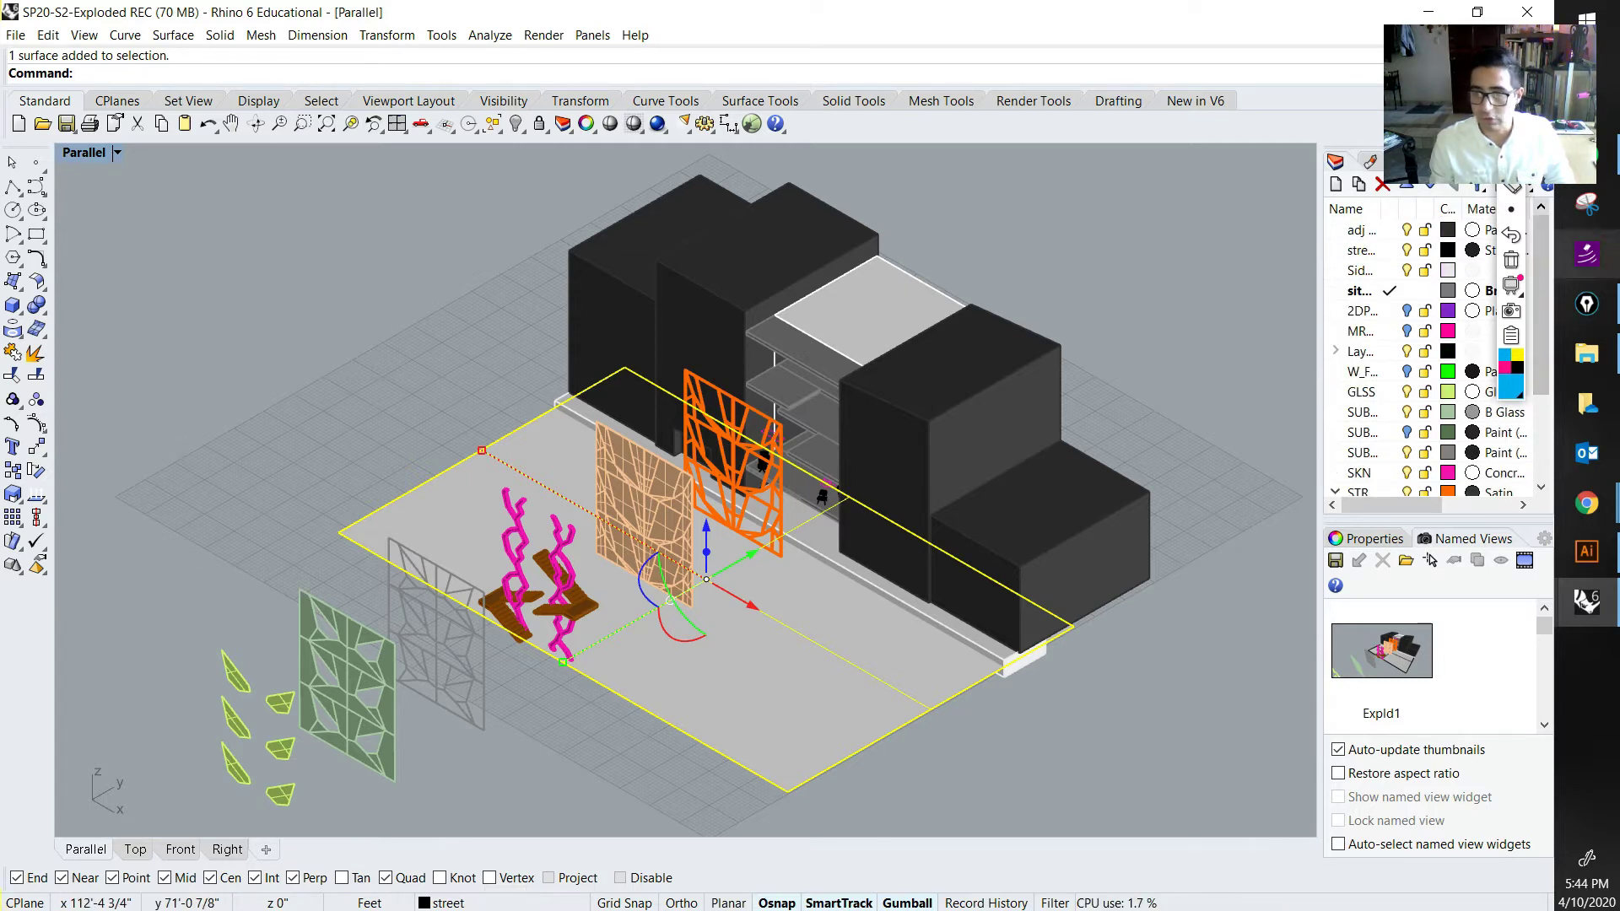
Step: Switch to Illustrator and look at the annotated facade exploded diagram in ExplDgrm_PREP.ai
{"action": "left_click", "coordinate": [1585, 602]}
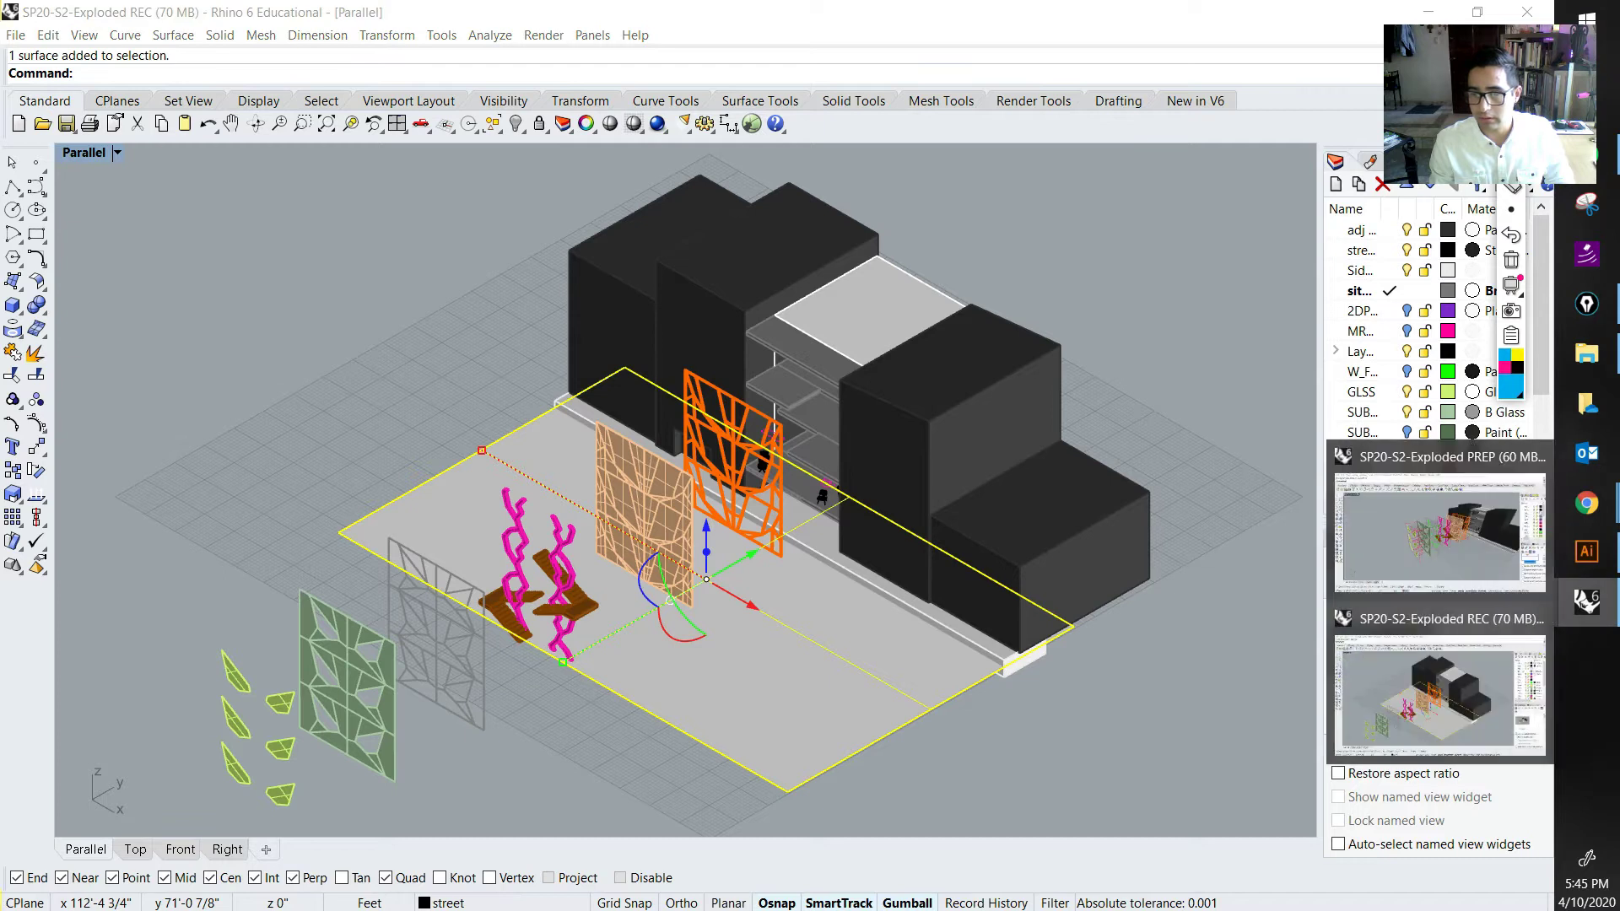
{"action": "left_click", "coordinate": [1585, 550]}
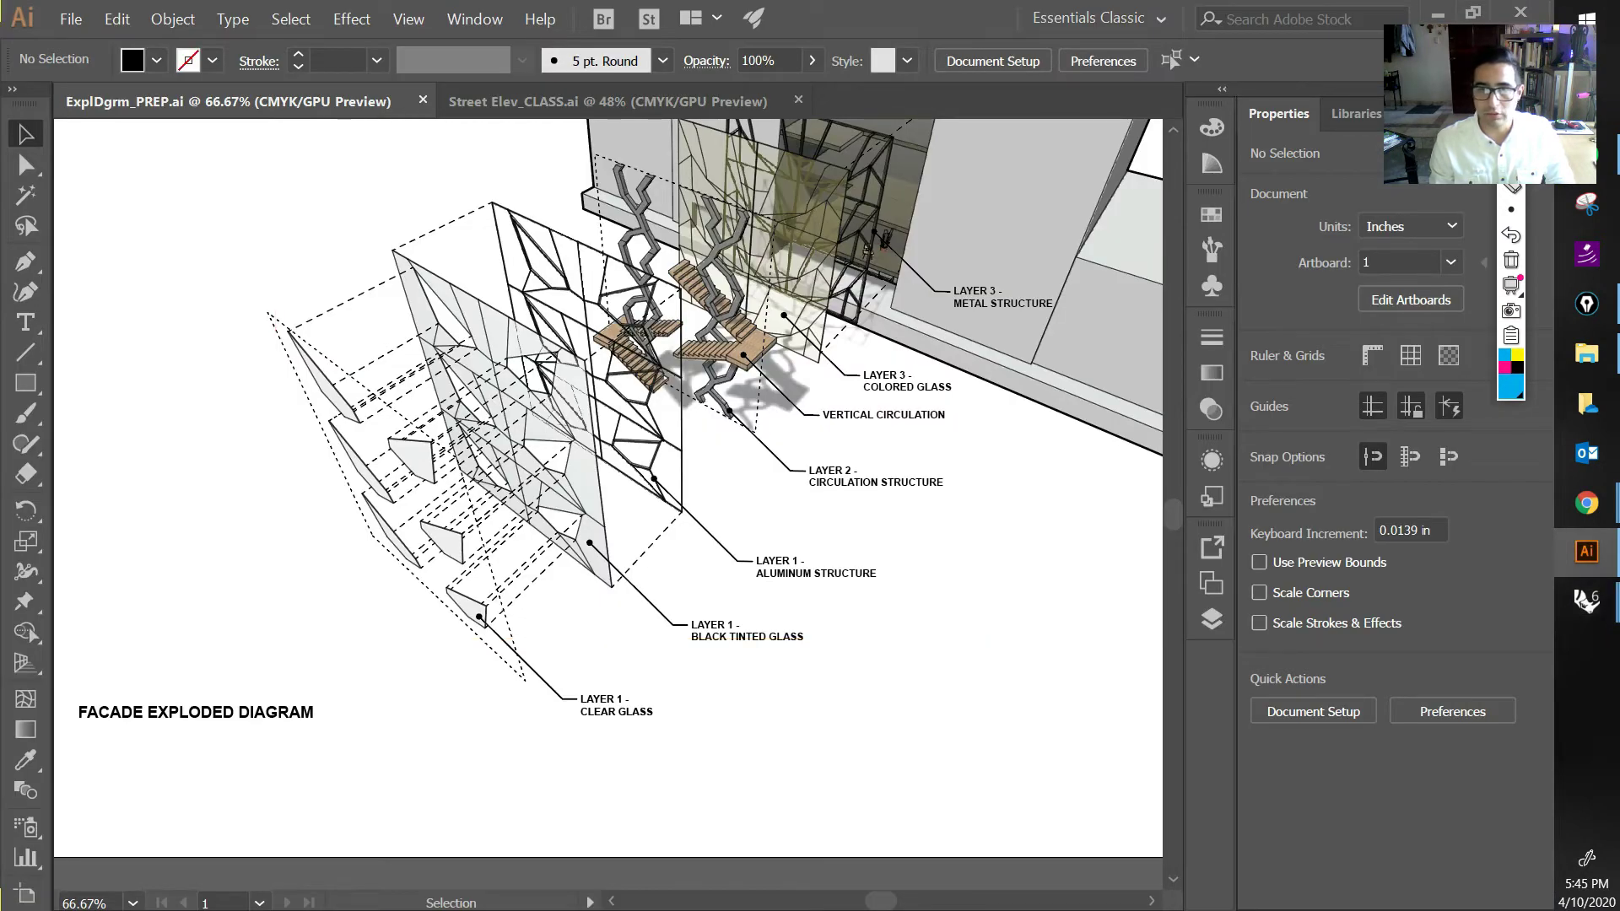
Step: Switch to Rhino, hide the street layer and turn off the grid in the Parallel viewport
{"action": "key", "text": "alt+Tab"}
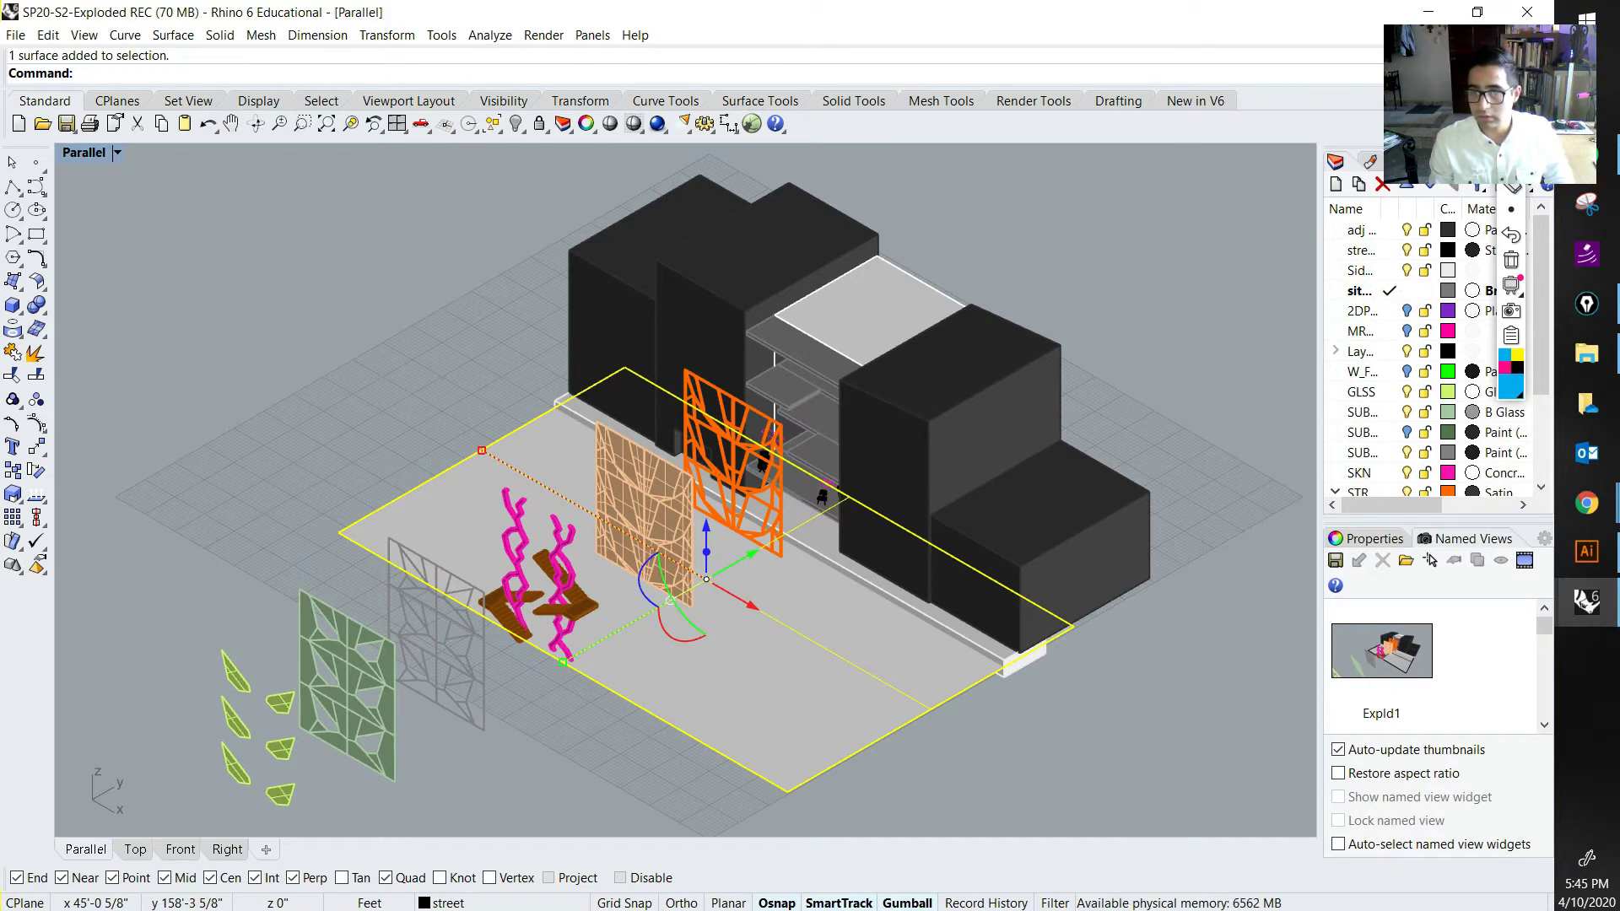
{"action": "left_click", "coordinate": [1406, 250]}
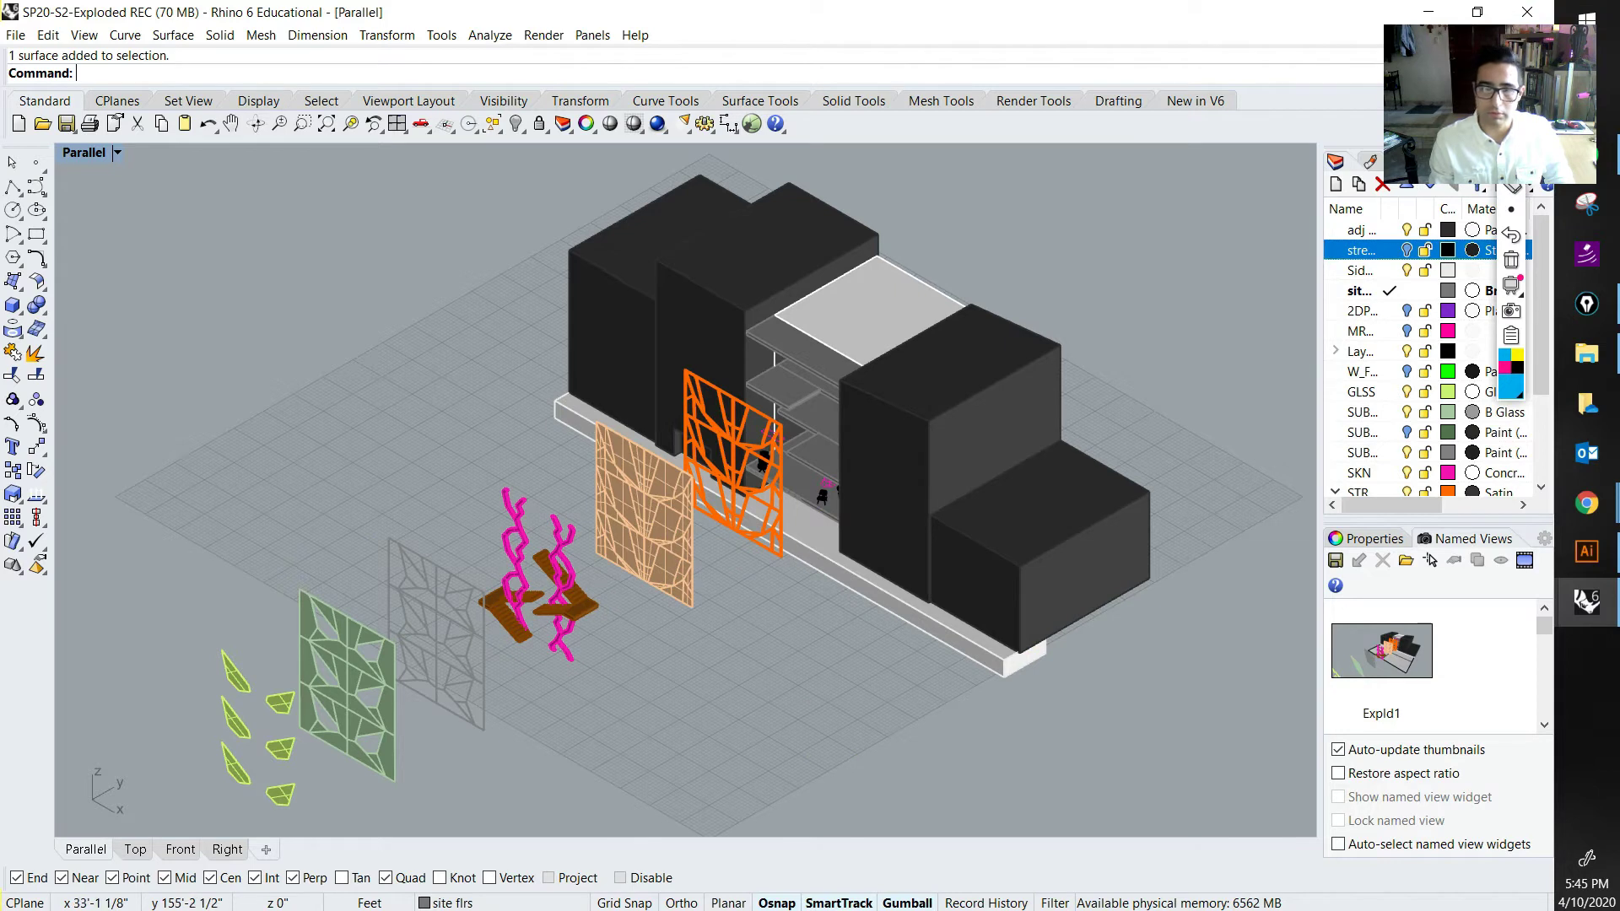
{"action": "type", "text": "G"}
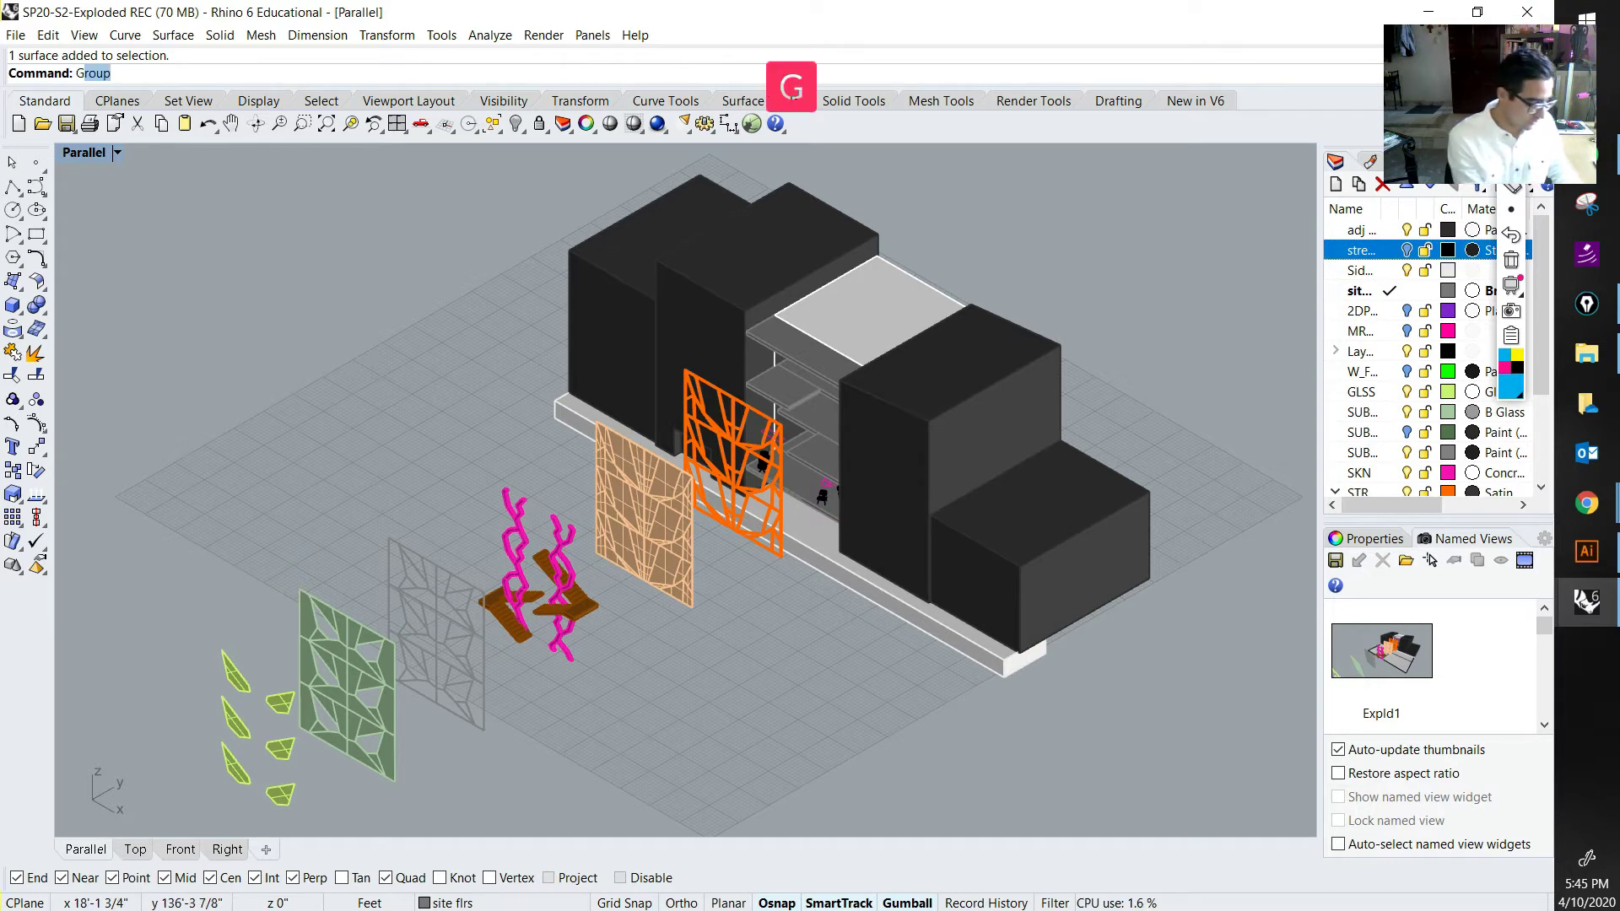
{"action": "type", "text": "ri"}
{"action": "key", "text": "Return"}
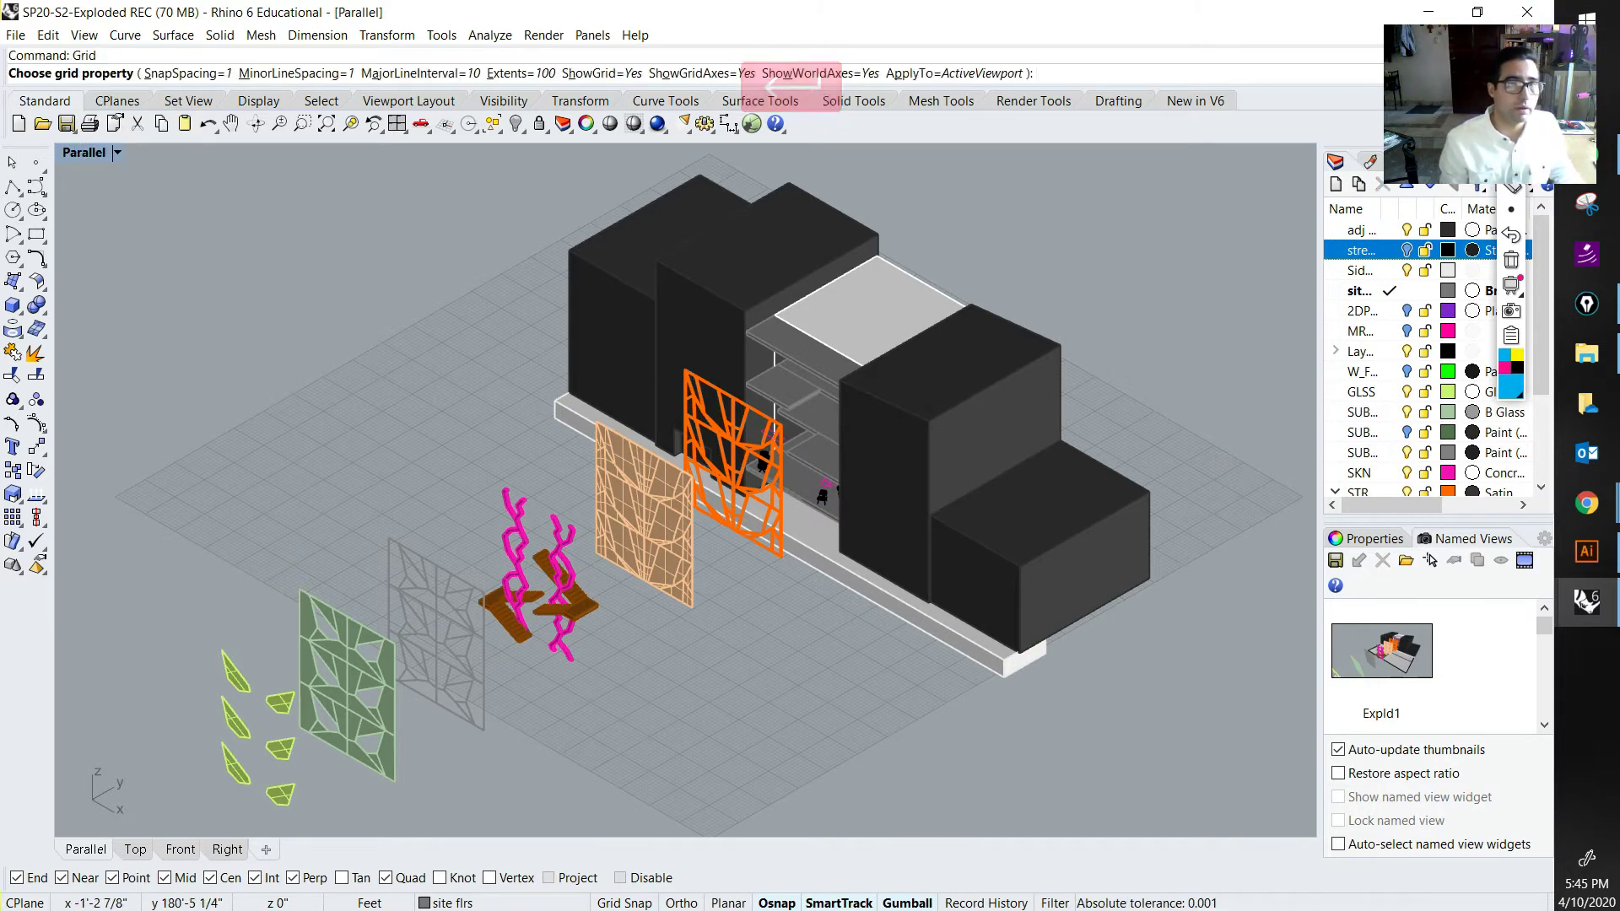
{"action": "left_click", "coordinate": [600, 74]}
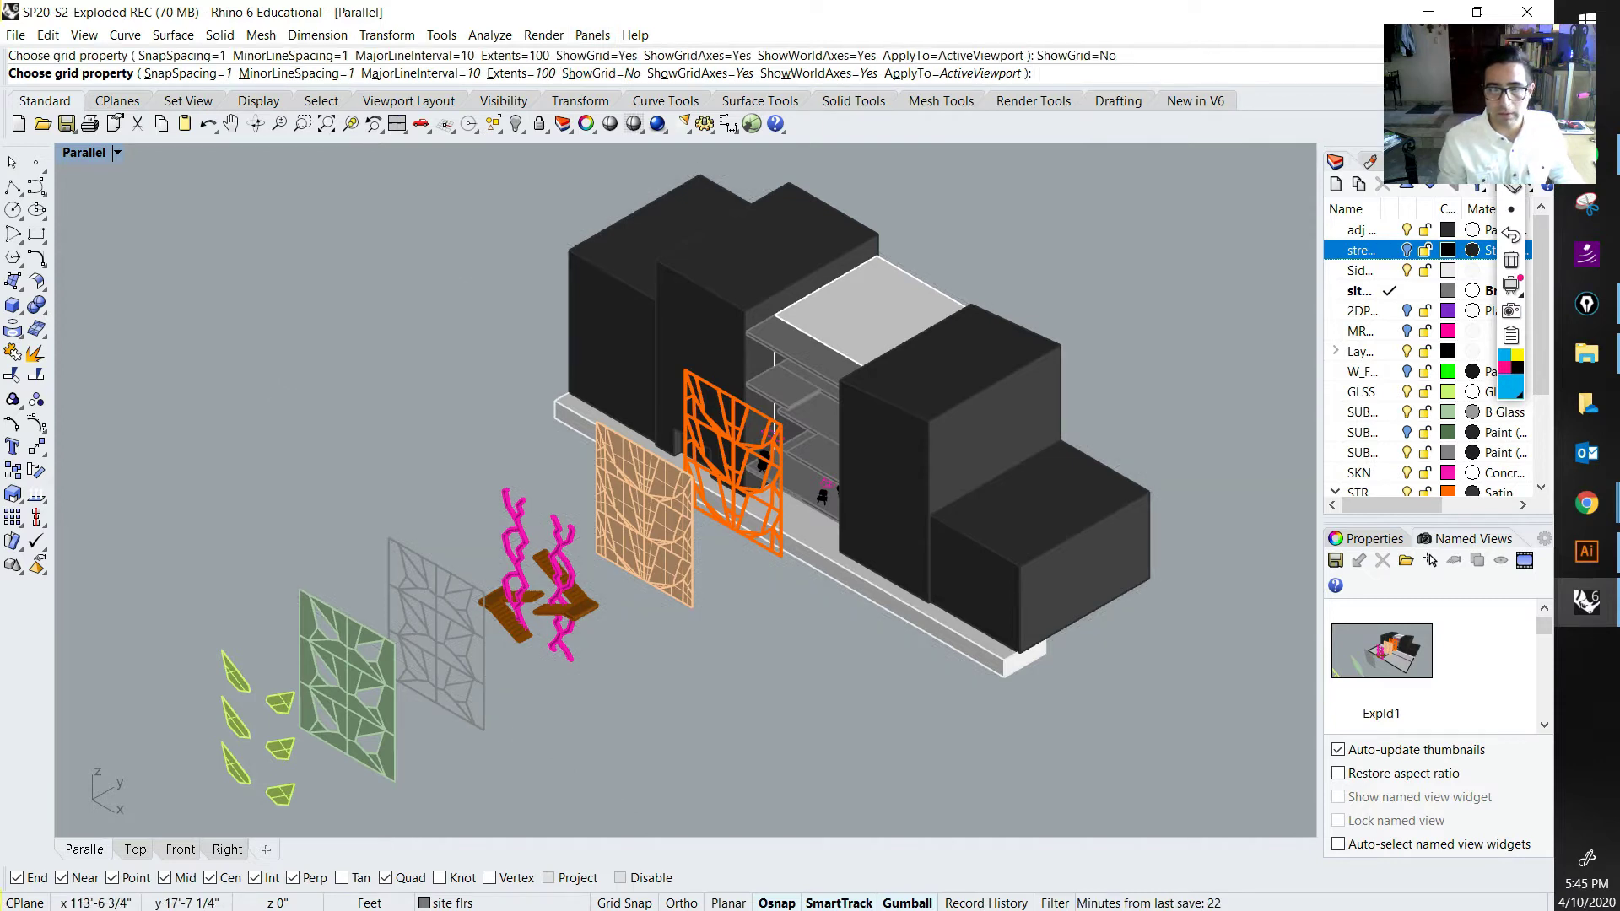
Step: Compare the sidewalk's exposed end corner in Rhino with the same corner in the Illustrator diagram, marking both on screen, and return to Rhino
{"action": "left_click", "coordinate": [1510, 135]}
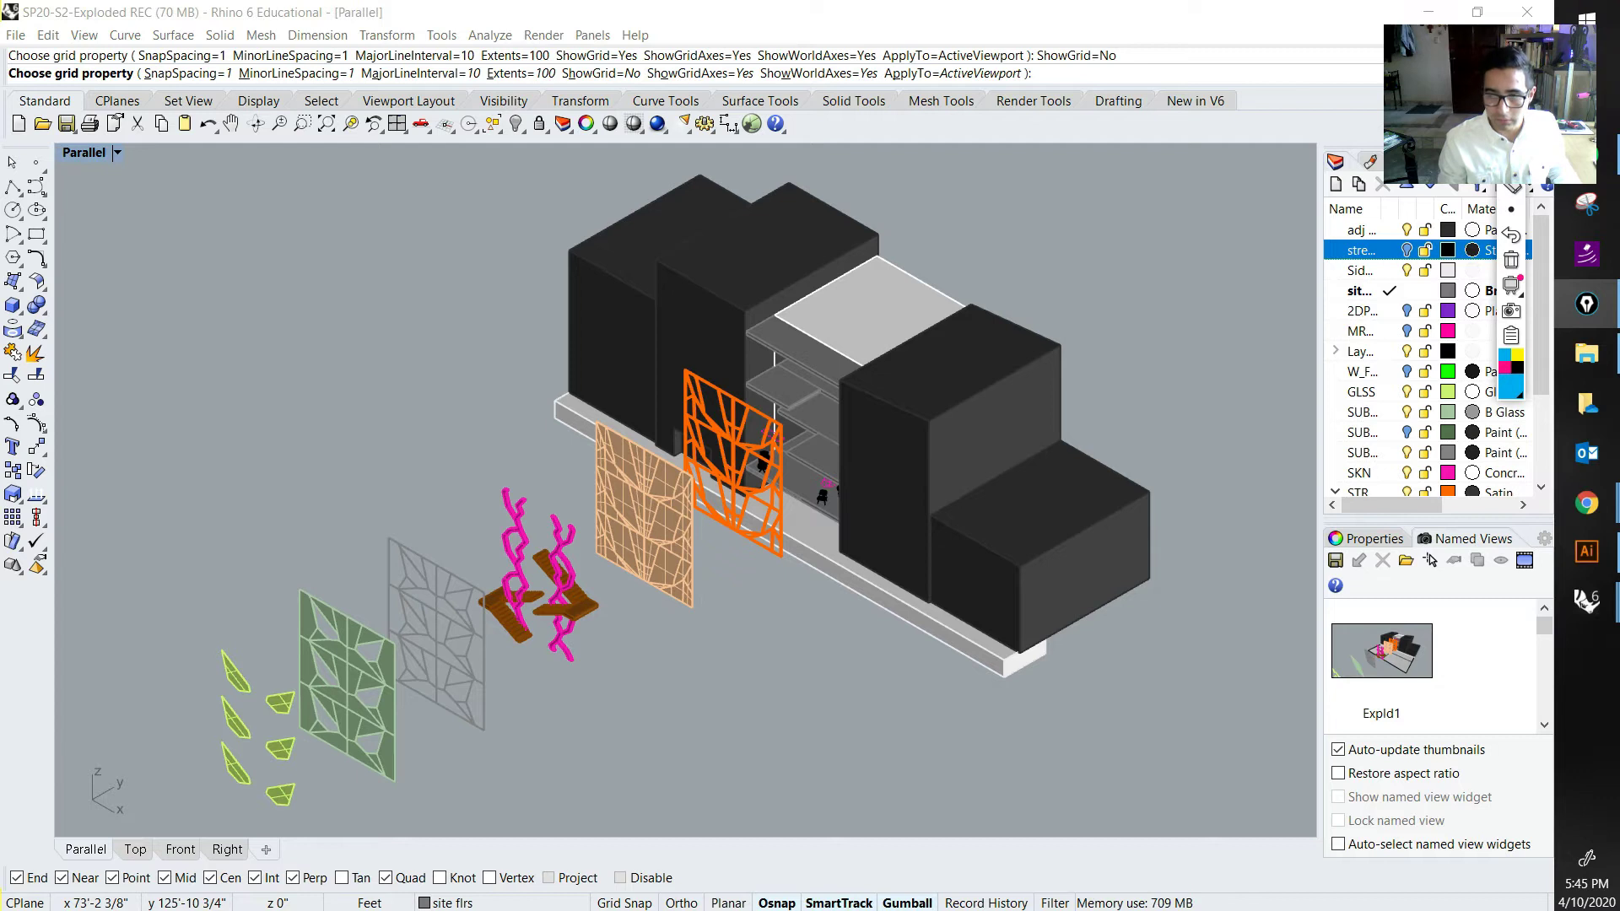
{"action": "left_click_drag", "start_coordinate": [1088, 609], "coordinate": [992, 695]}
{"action": "left_click_drag", "start_coordinate": [1069, 625], "coordinate": [1033, 609]}
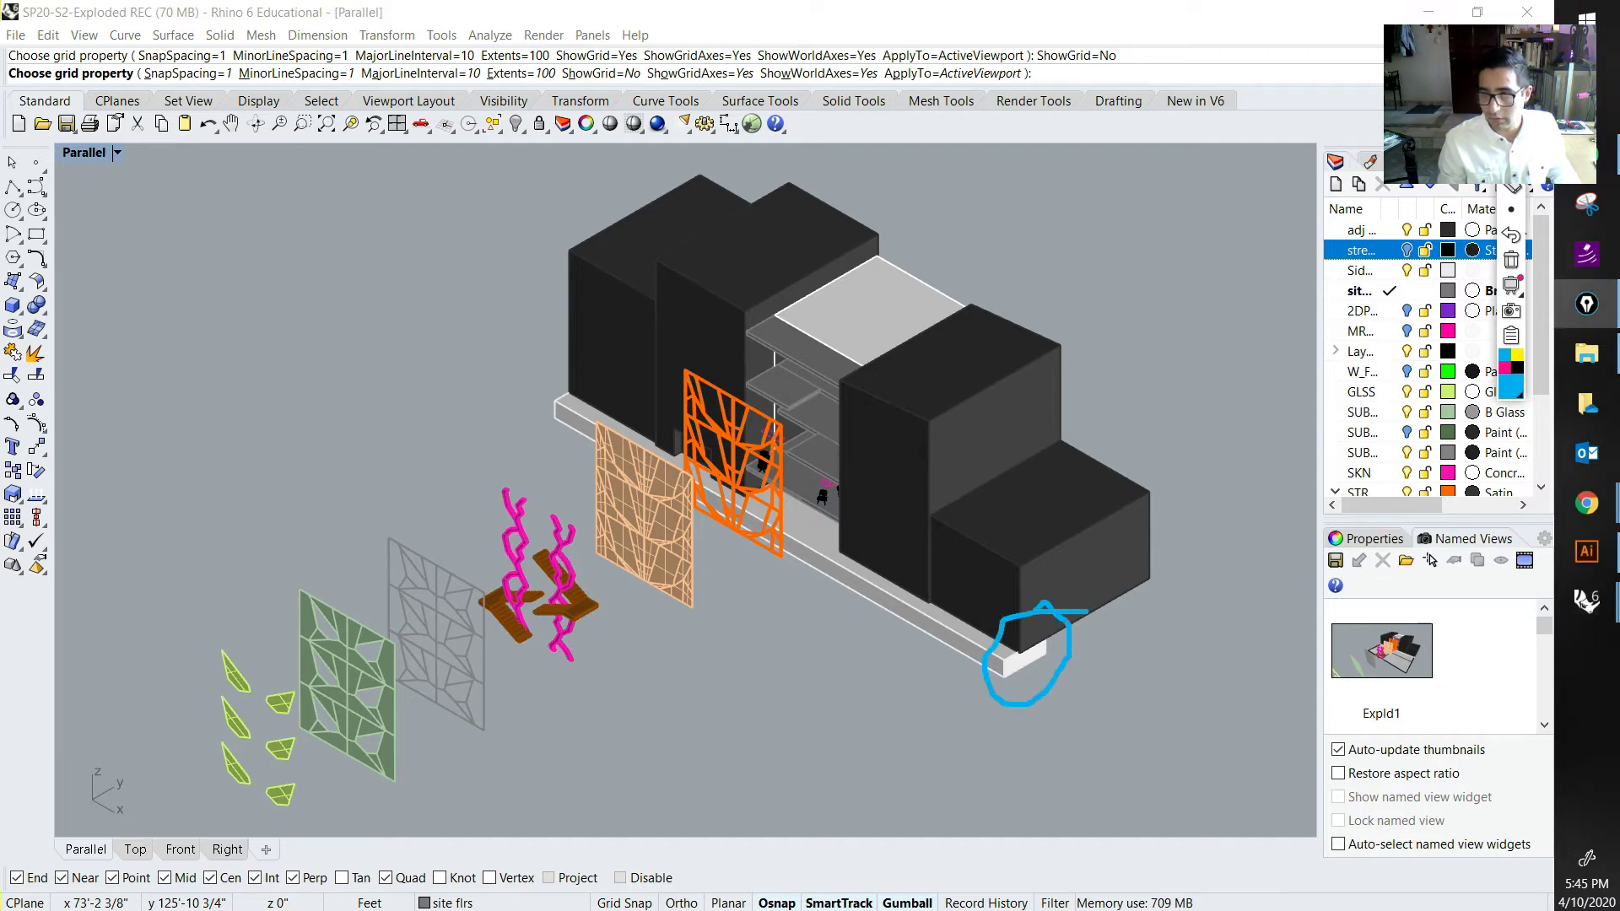
{"action": "left_click", "coordinate": [1586, 552]}
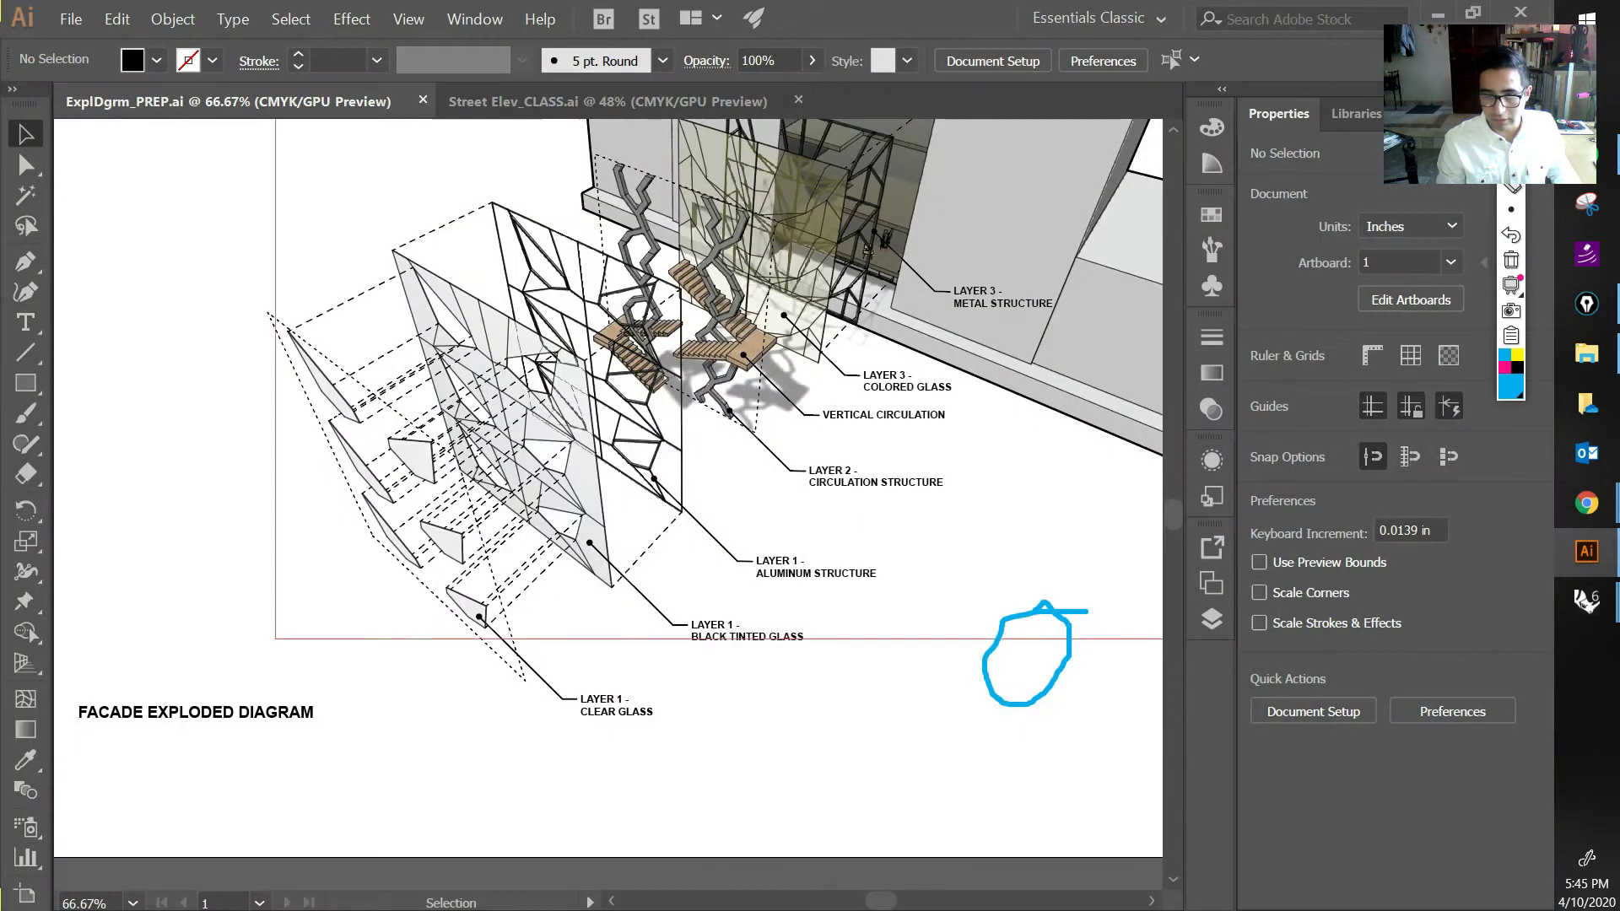
{"action": "left_click_drag", "start_coordinate": [970, 506], "coordinate": [431, 518]}
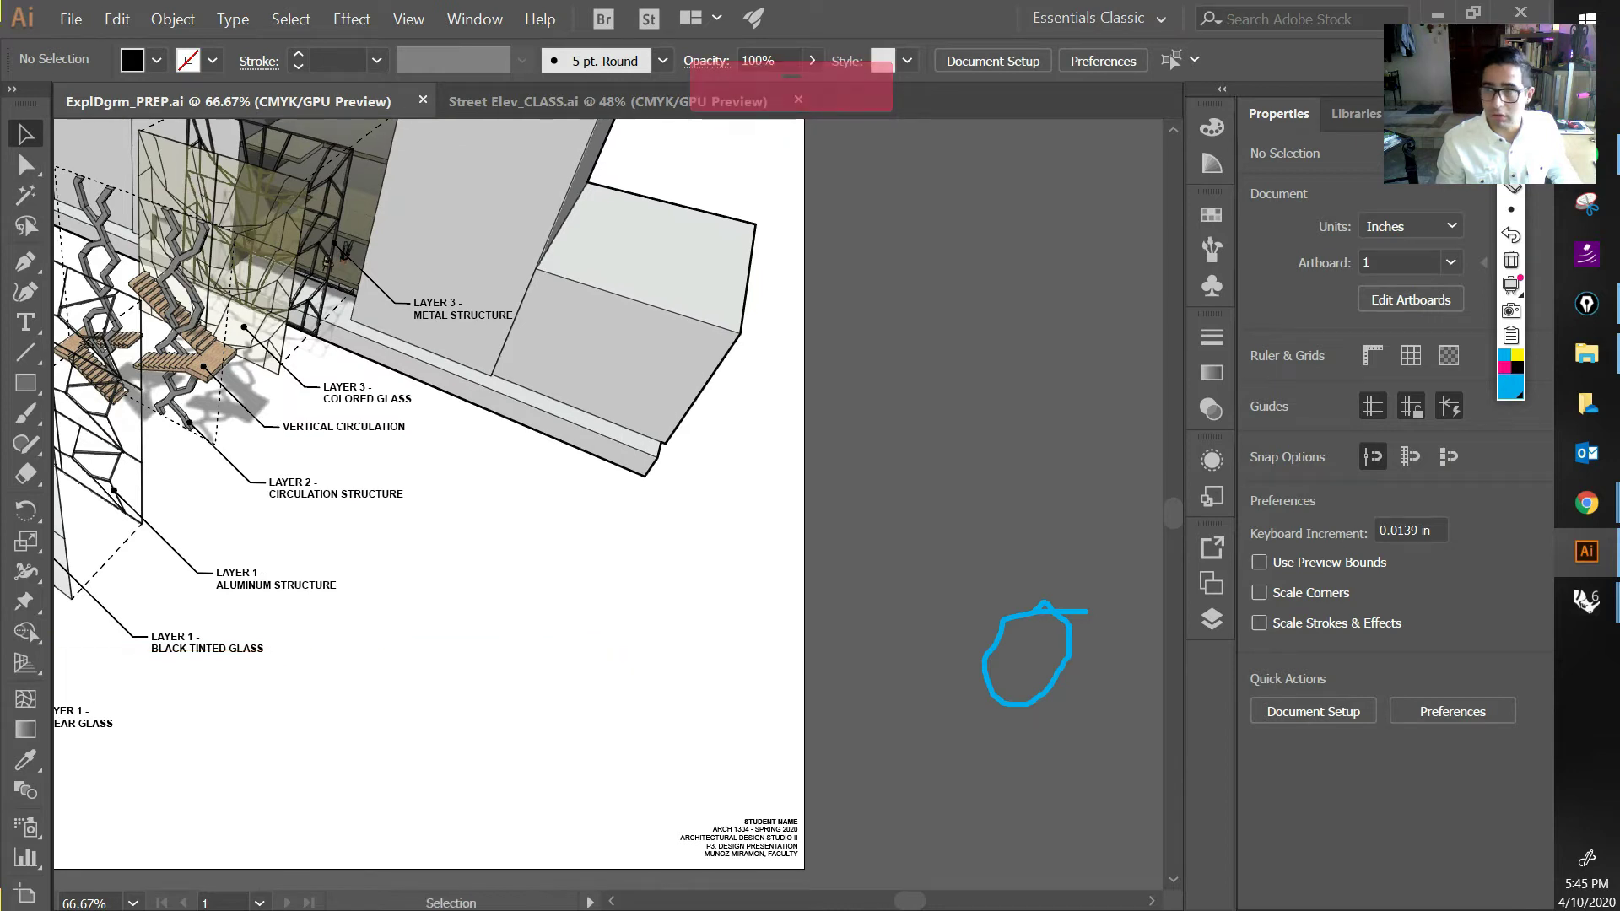
{"action": "left_click_drag", "start_coordinate": [648, 420], "coordinate": [749, 420]}
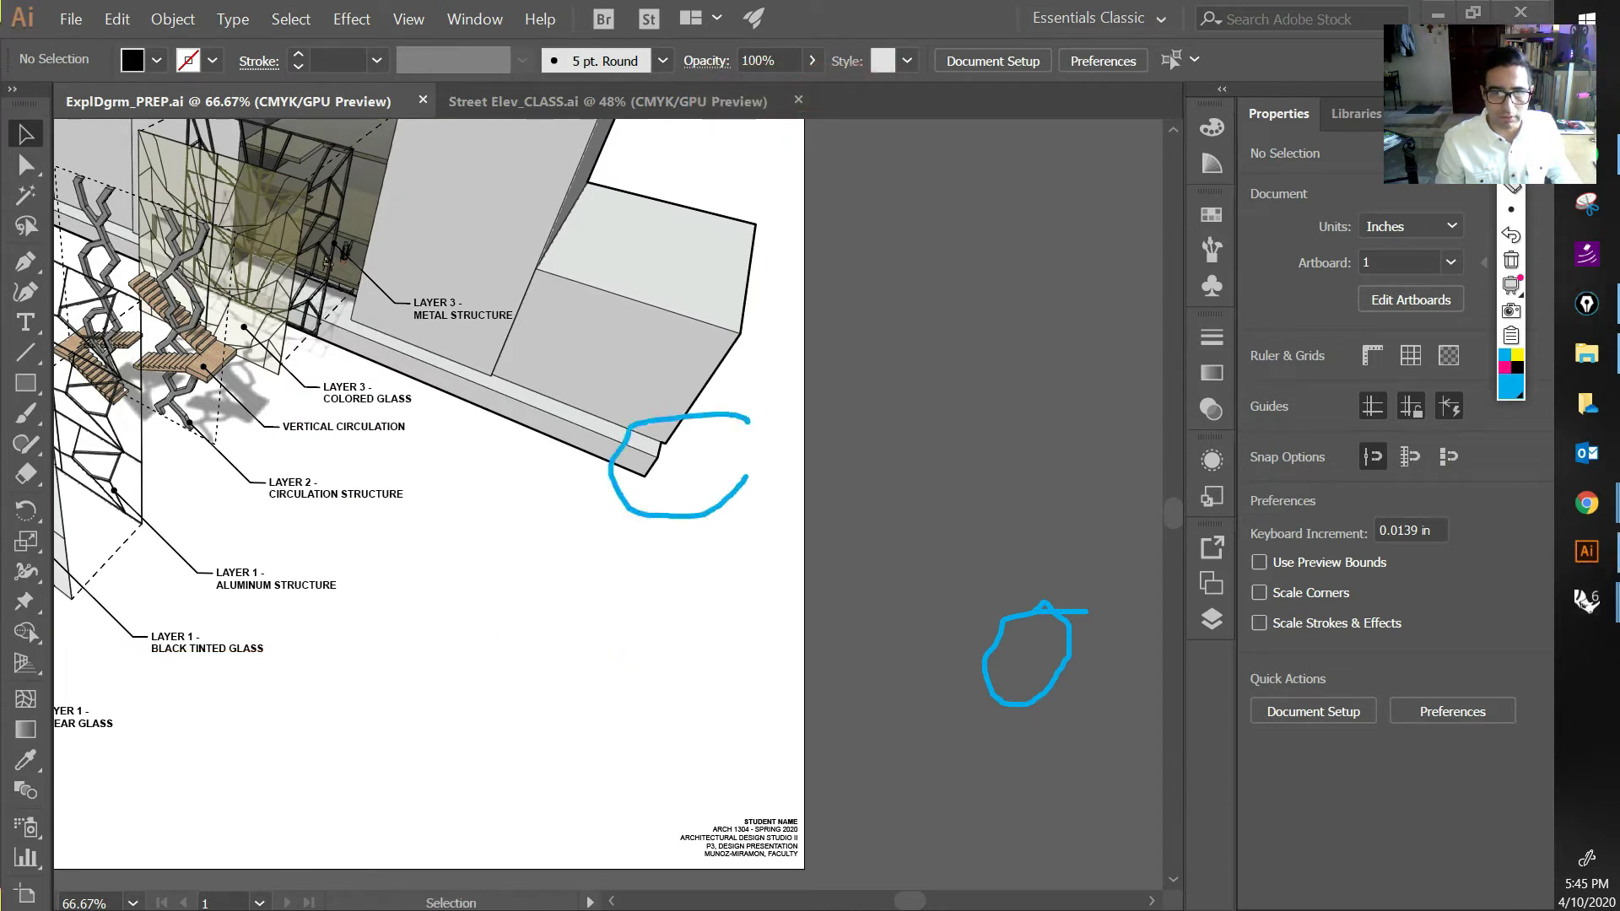
{"action": "left_click_drag", "start_coordinate": [747, 478], "coordinate": [681, 420]}
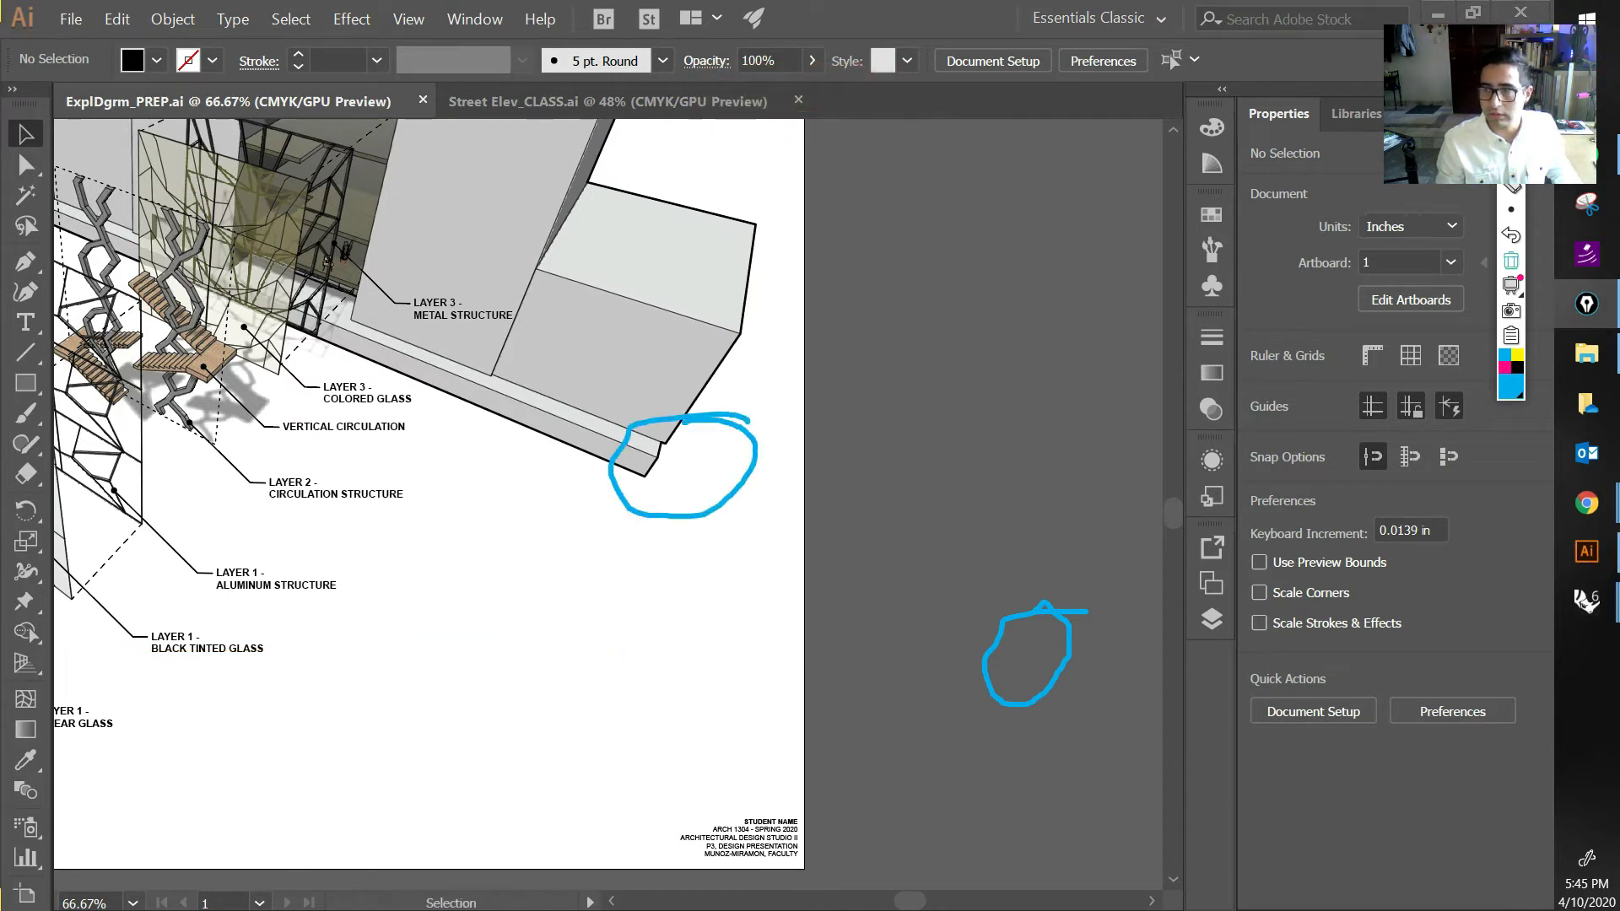
{"action": "left_click", "coordinate": [1510, 260]}
{"action": "mouse_move", "coordinate": [1586, 600]}
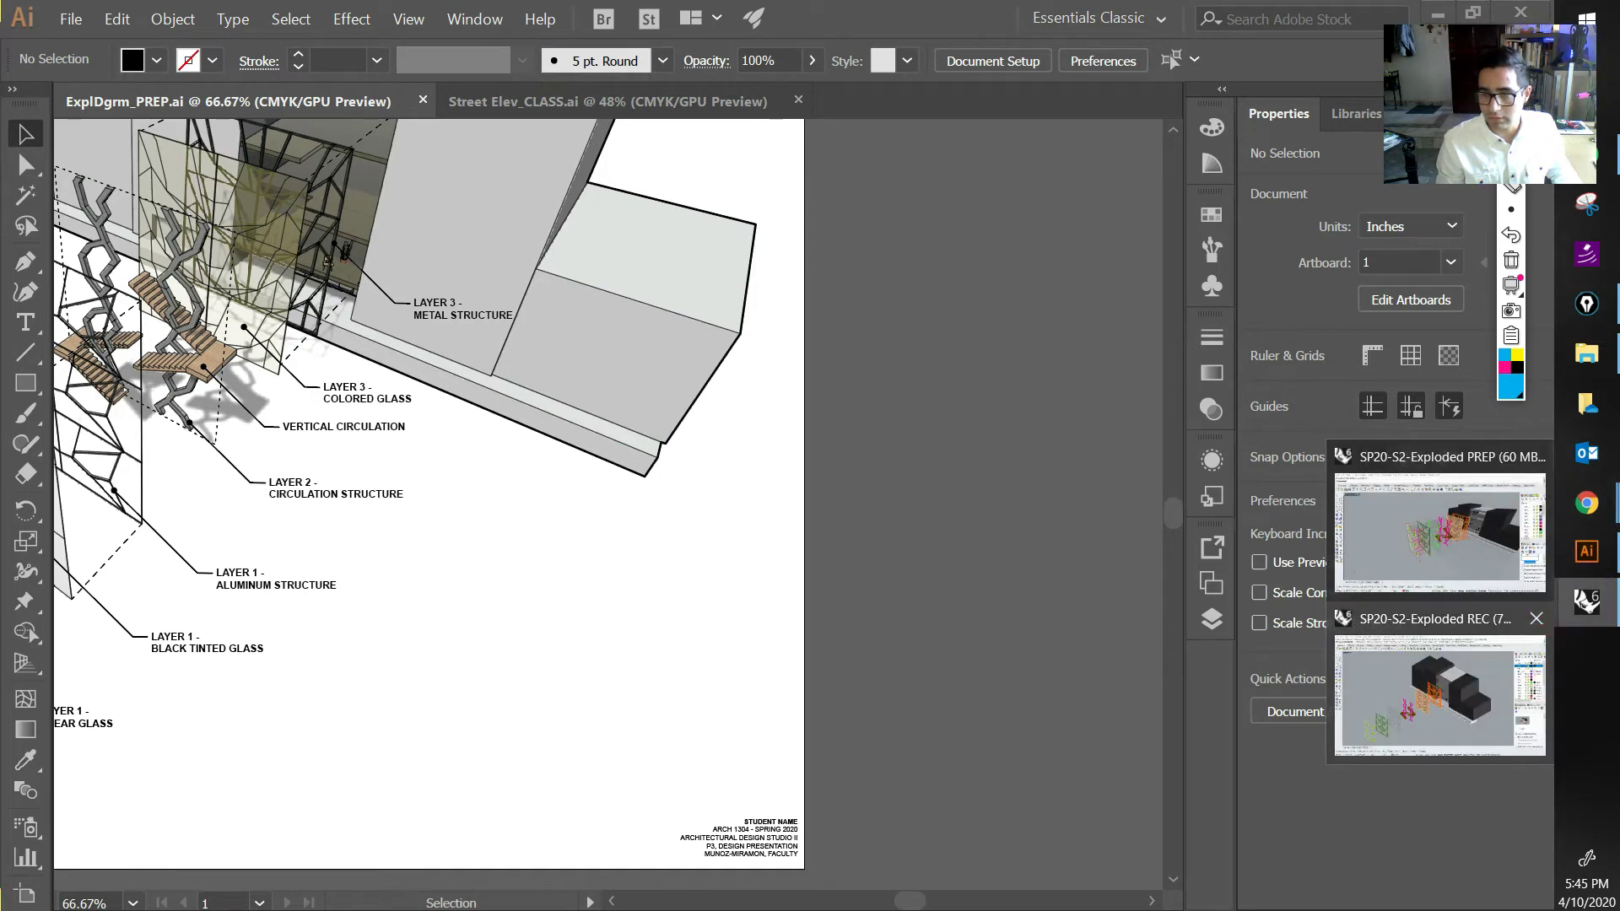
{"action": "left_click", "coordinate": [1439, 693]}
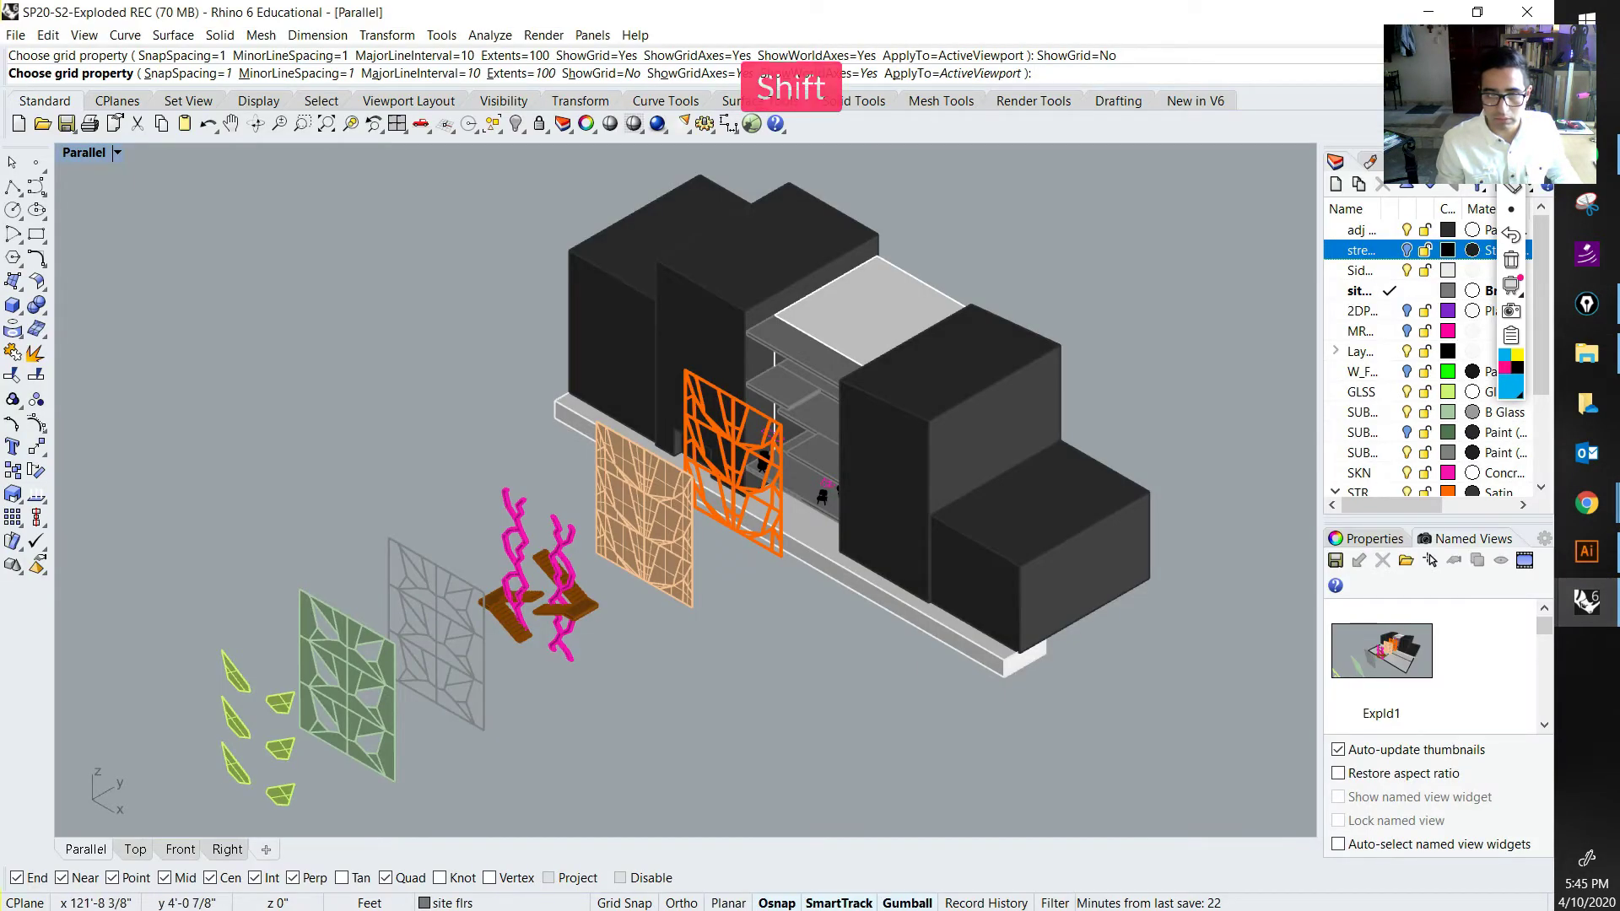
{"action": "scroll", "coordinate": [995, 597], "scroll_direction": "up", "scroll_amount": 10}
{"action": "key", "text": "Escape"}
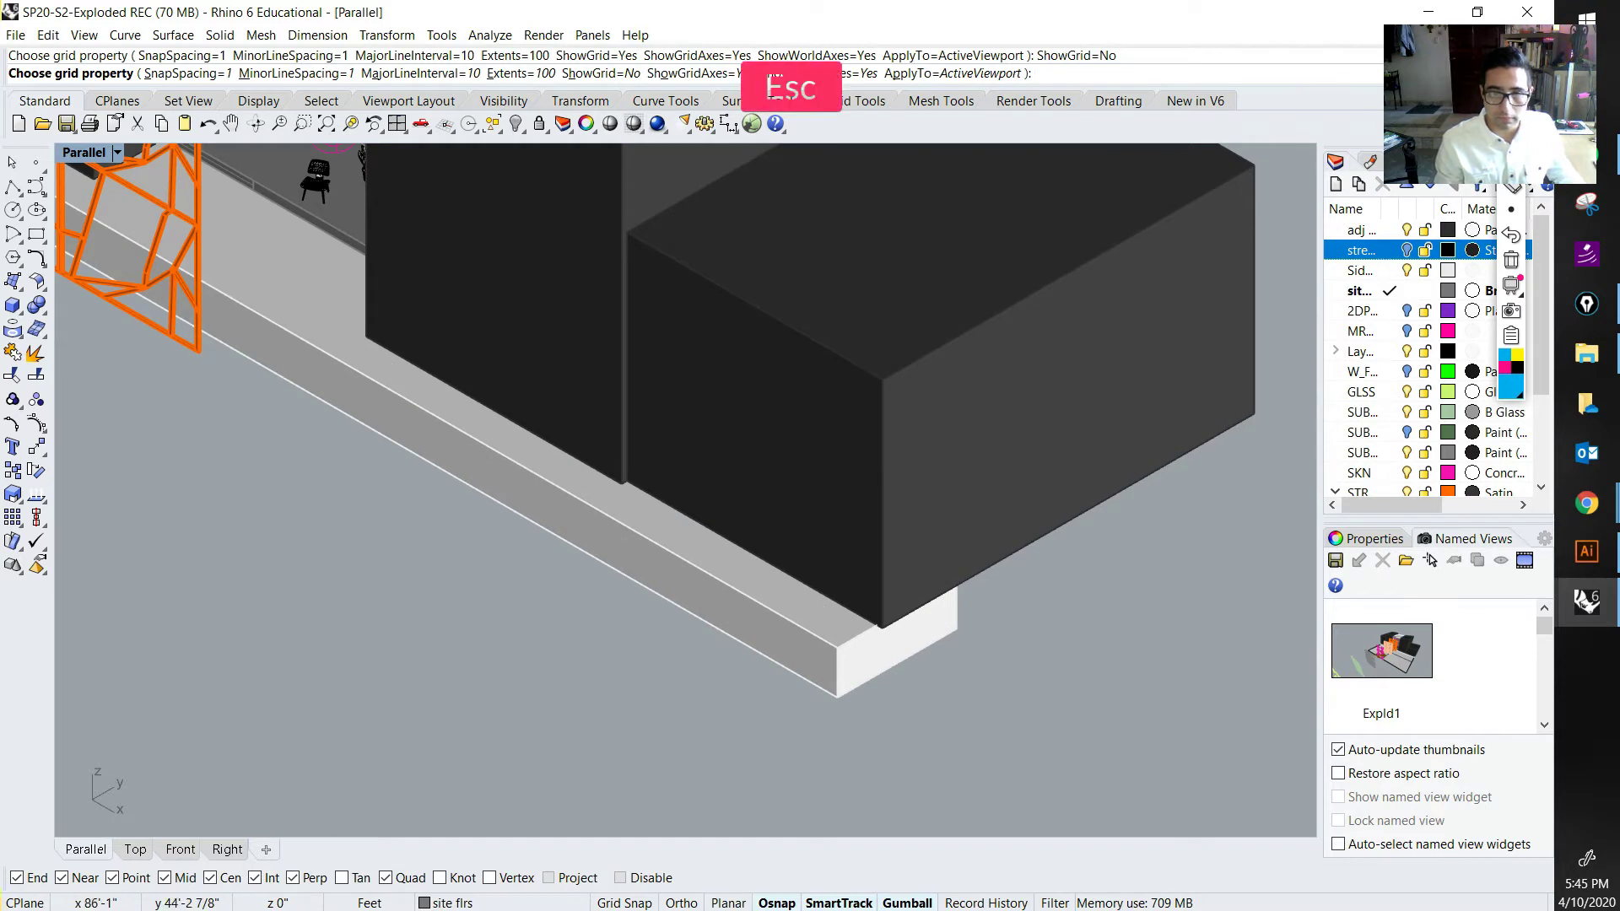
{"action": "left_click", "coordinate": [1097, 329]}
{"action": "key", "text": "Escape"}
{"action": "right_click_drag", "start_coordinate": [881, 548], "coordinate": [911, 499]}
{"action": "key", "text": "Escape"}
{"action": "type", "text": "scale"}
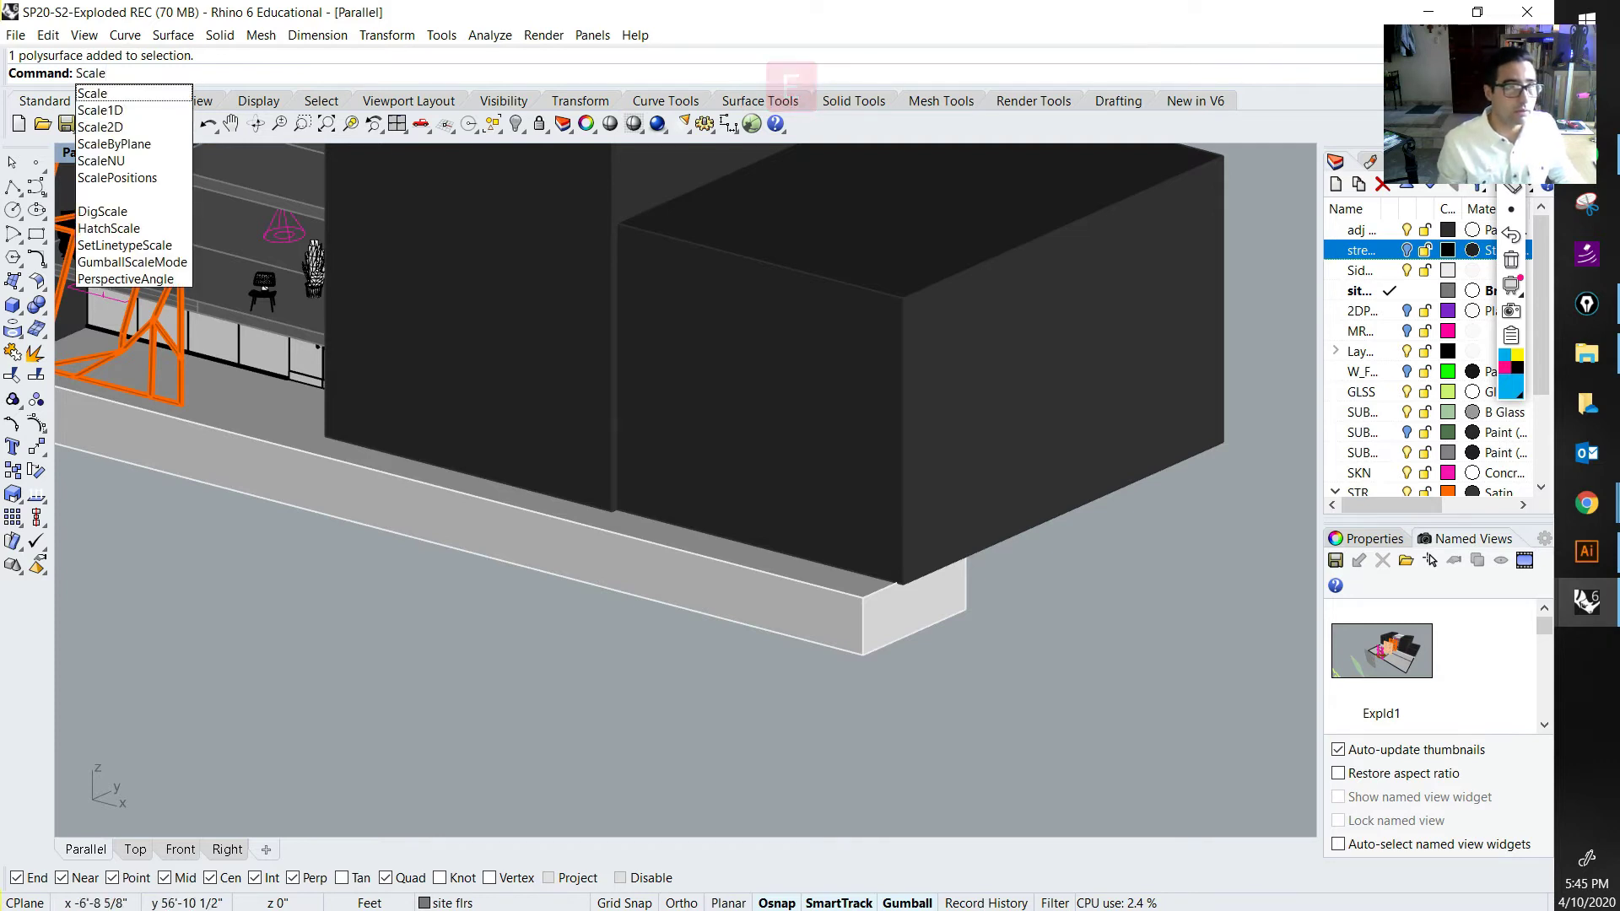
{"action": "left_click", "coordinate": [100, 111]}
{"action": "left_click", "coordinate": [692, 422]}
{"action": "key", "text": "space"}
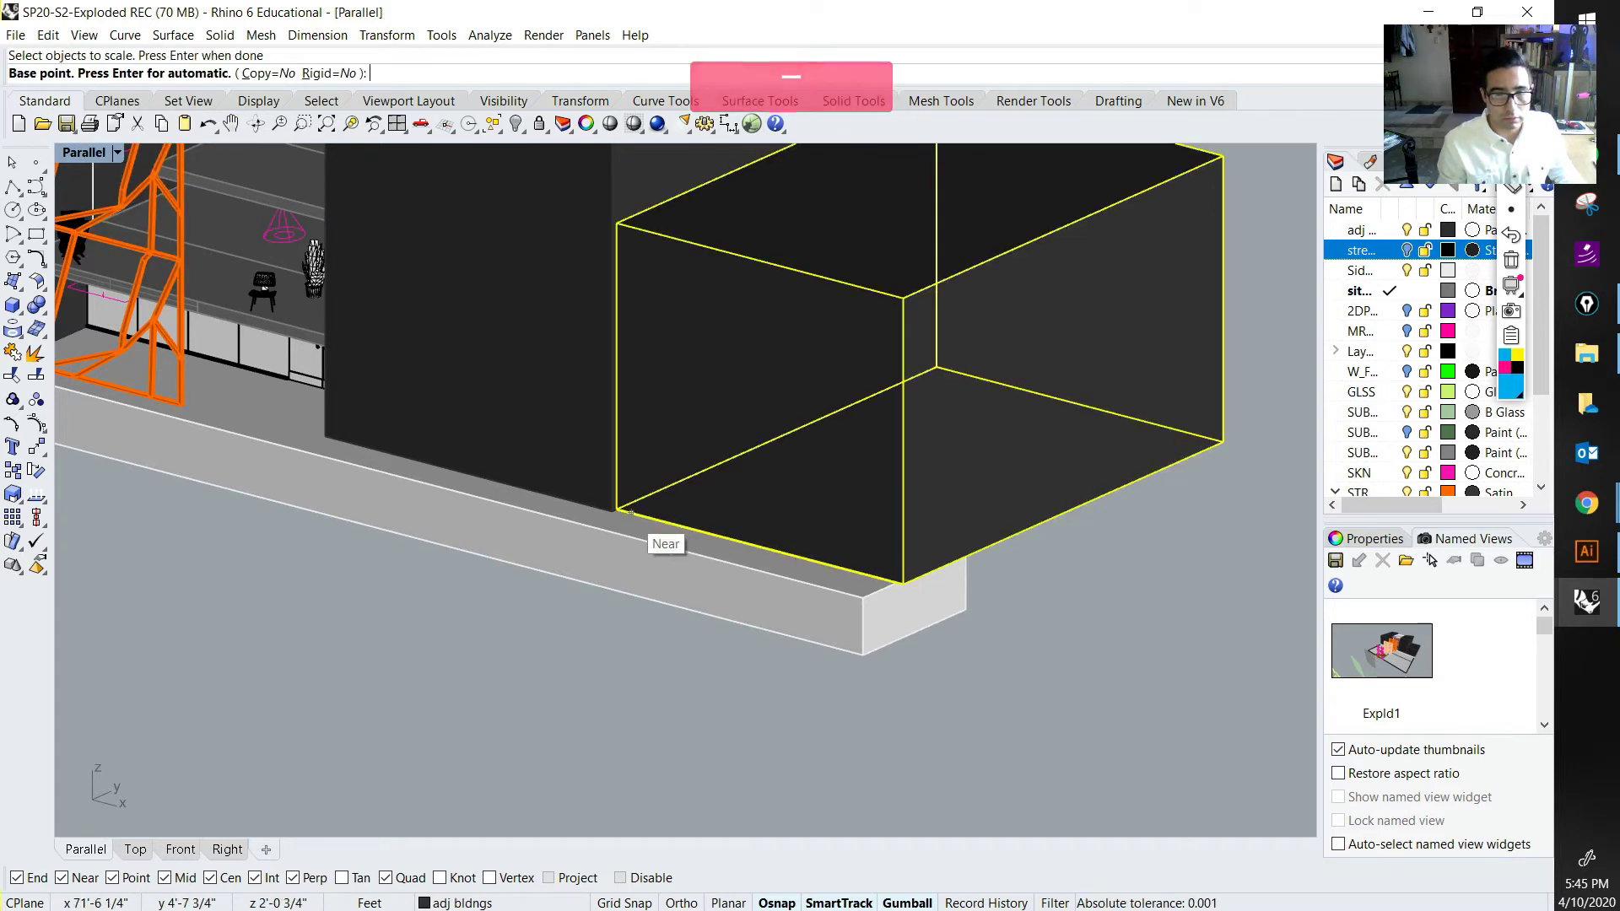
{"action": "left_click", "coordinate": [616, 510]}
{"action": "left_click", "coordinate": [902, 582]}
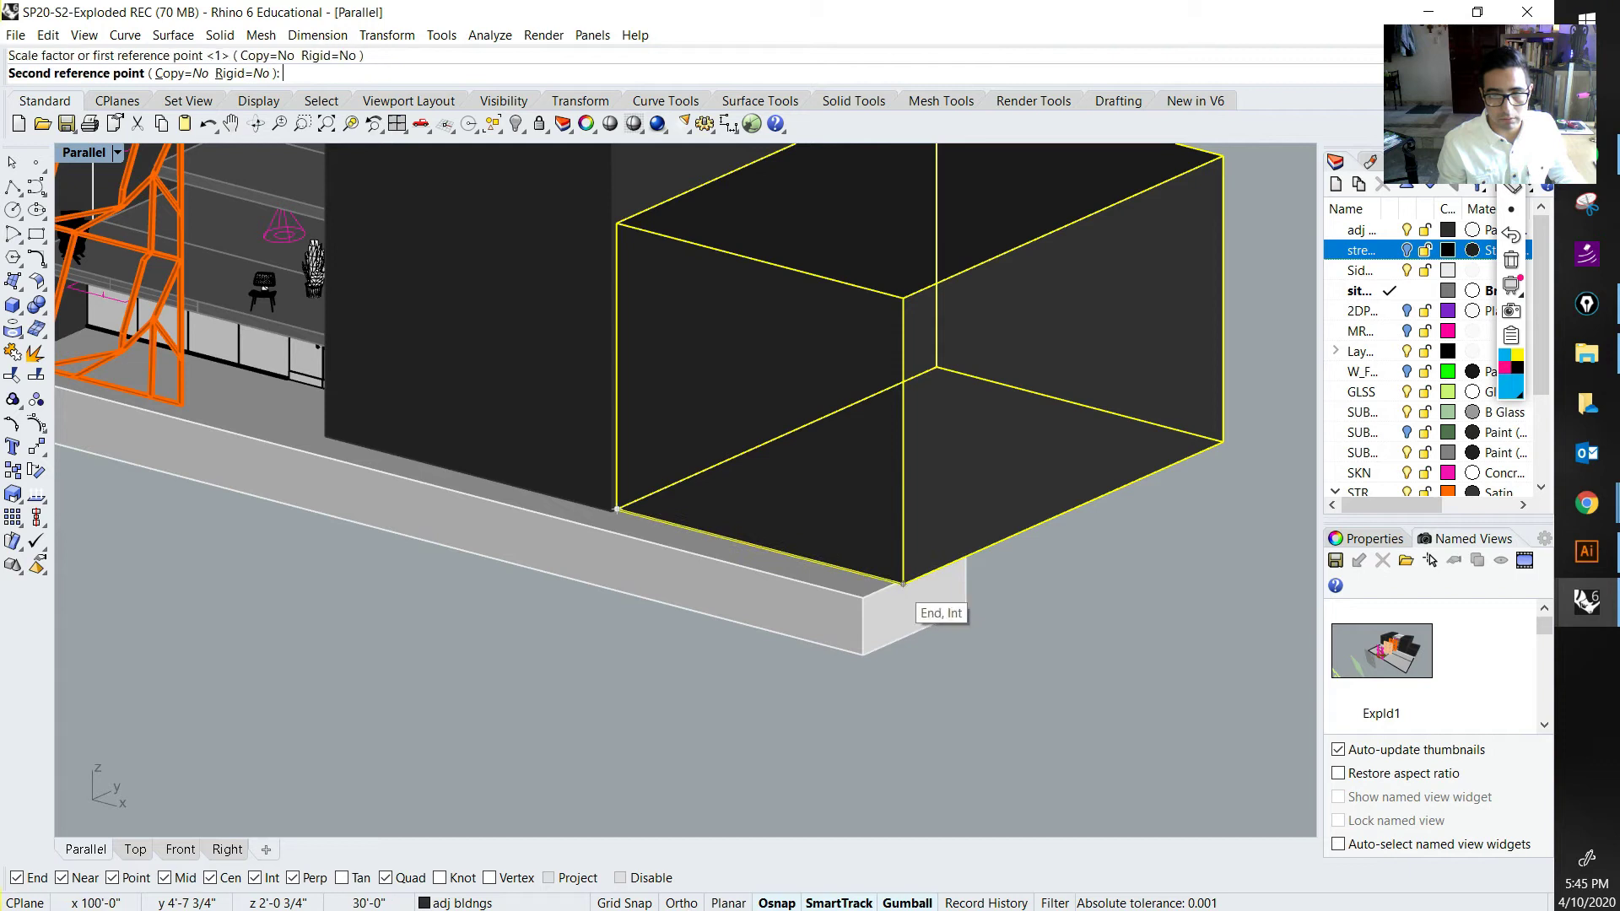
{"action": "key", "text": "Escape"}
Step: Stretch the sidewalk slab in depth with Scale1D from its front bottom corner so it reaches the rear edge of the adjacent buildings
{"action": "scroll", "coordinate": [944, 579], "scroll_direction": "up", "scroll_amount": 2}
{"action": "right_click_drag", "start_coordinate": [945, 579], "coordinate": [548, 422]}
{"action": "scroll", "coordinate": [759, 532], "scroll_direction": "down", "scroll_amount": 5}
{"action": "right_click_drag", "start_coordinate": [759, 531], "coordinate": [830, 582]}
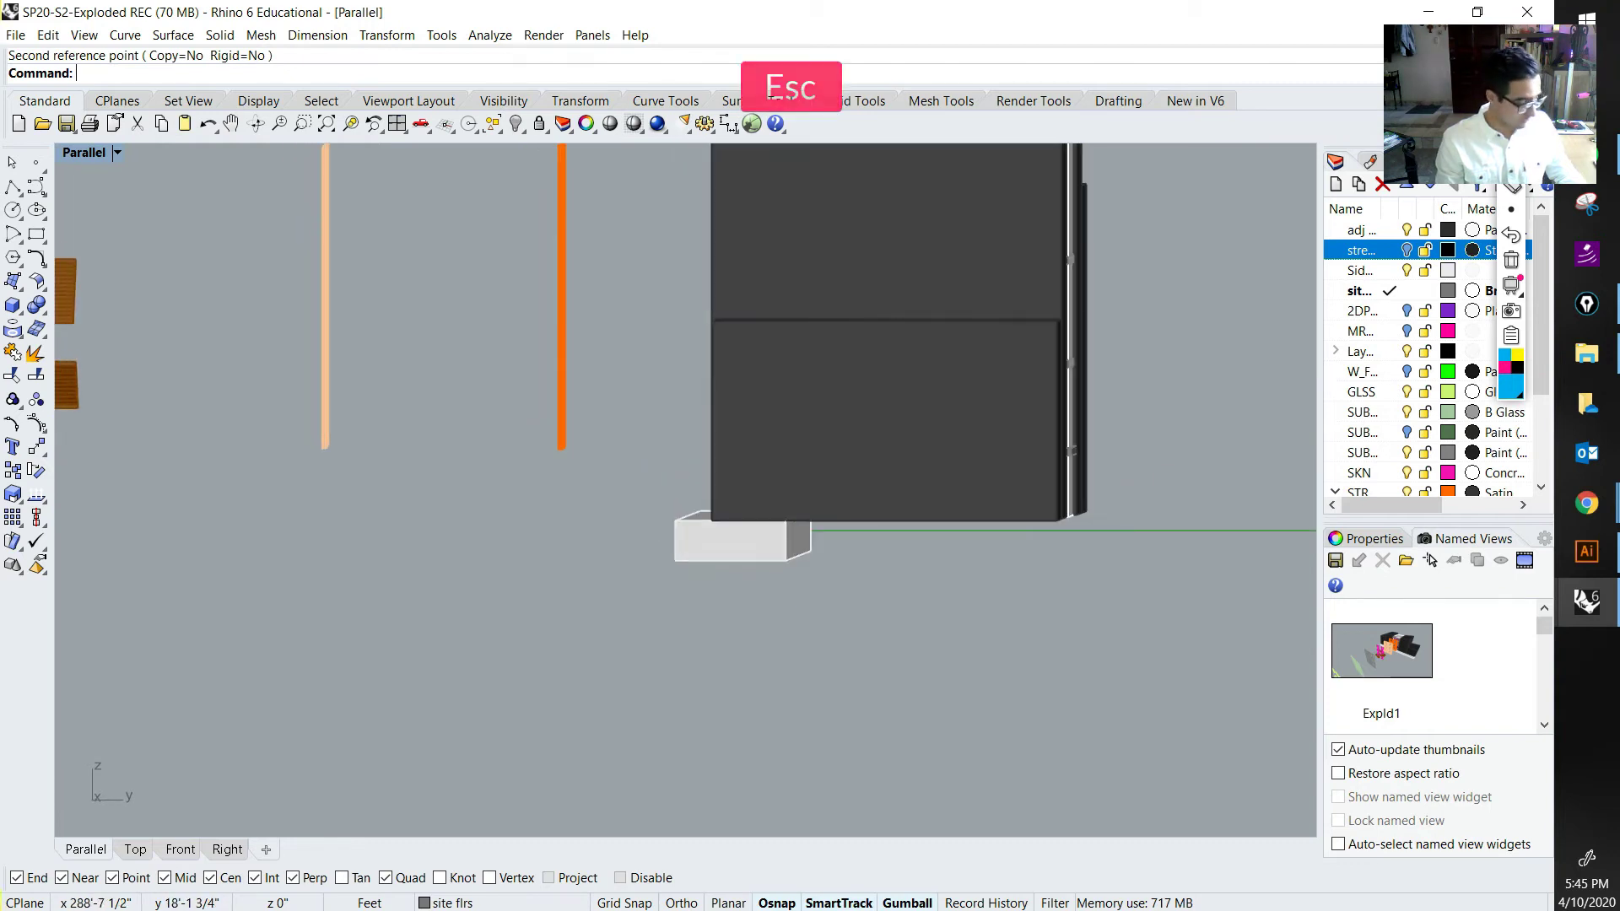
{"action": "key", "text": "Return"}
{"action": "left_click", "coordinate": [683, 549]}
{"action": "key", "text": "Return"}
{"action": "left_click", "coordinate": [674, 559]}
{"action": "left_click", "coordinate": [797, 563]}
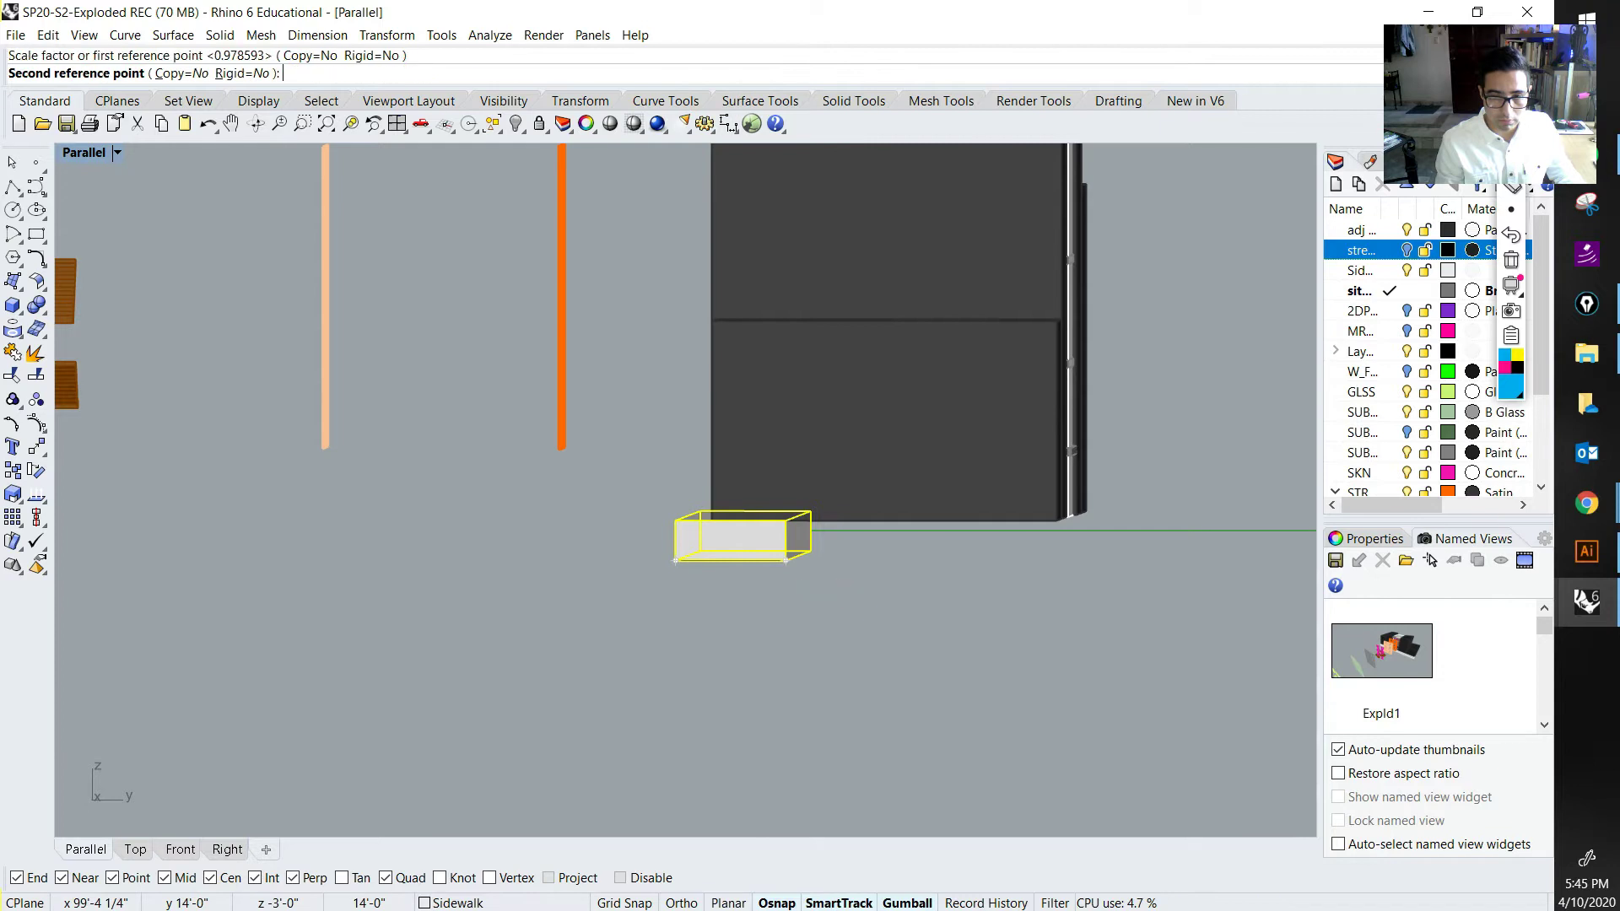
{"action": "scroll", "coordinate": [797, 563], "scroll_direction": "down", "scroll_amount": 3}
{"action": "key", "text": "Escape"}
Step: Examine from several angles how the stretched sidewalk slab meets the base and corners of the adjacent buildings
{"action": "right_click_drag", "start_coordinate": [878, 565], "coordinate": [970, 590]}
{"action": "scroll", "coordinate": [845, 540], "scroll_direction": "up", "scroll_amount": 10}
{"action": "scroll", "coordinate": [886, 544], "scroll_direction": "down", "scroll_amount": 10}
{"action": "right_click_drag", "start_coordinate": [608, 523], "coordinate": [1097, 514], "text": "shift"}
{"action": "right_click_drag", "start_coordinate": [675, 523], "coordinate": [844, 506], "text": "shift"}
{"action": "scroll", "coordinate": [717, 506], "scroll_direction": "up", "scroll_amount": 8}
{"action": "scroll", "coordinate": [851, 516], "scroll_direction": "up", "scroll_amount": 4}
{"action": "right_click", "coordinate": [851, 515]}
{"action": "key", "text": "Escape"}
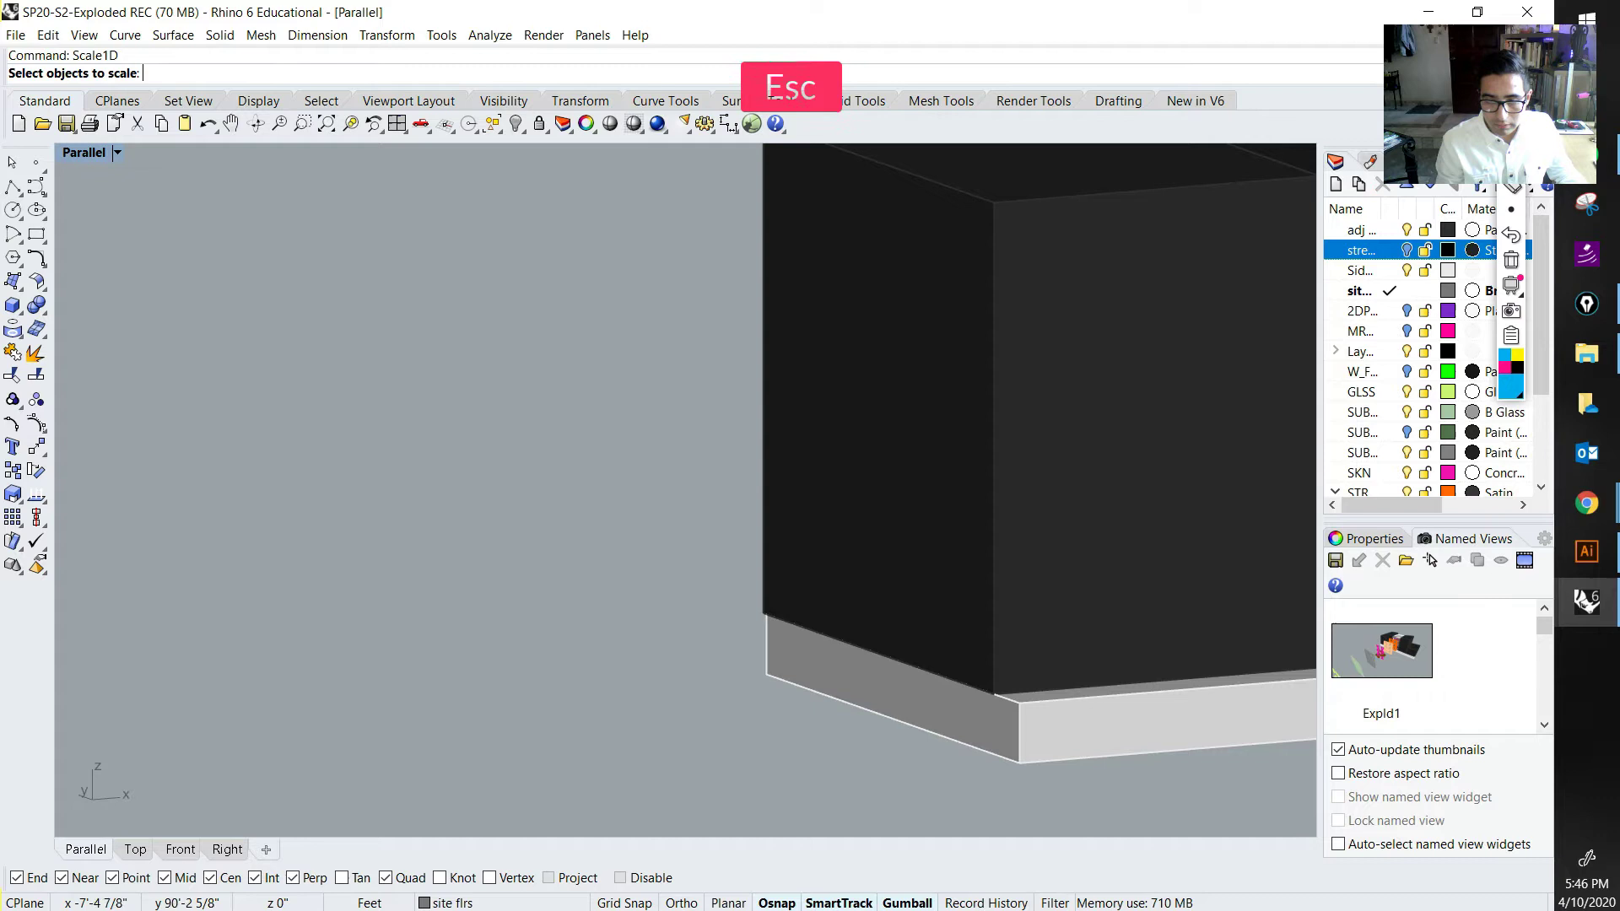
{"action": "right_click_drag", "start_coordinate": [970, 523], "coordinate": [864, 586], "text": "shift"}
{"action": "left_click", "coordinate": [810, 371]}
{"action": "key", "text": "Escape"}
{"action": "scroll", "coordinate": [1041, 377], "scroll_direction": "up", "scroll_amount": 4}
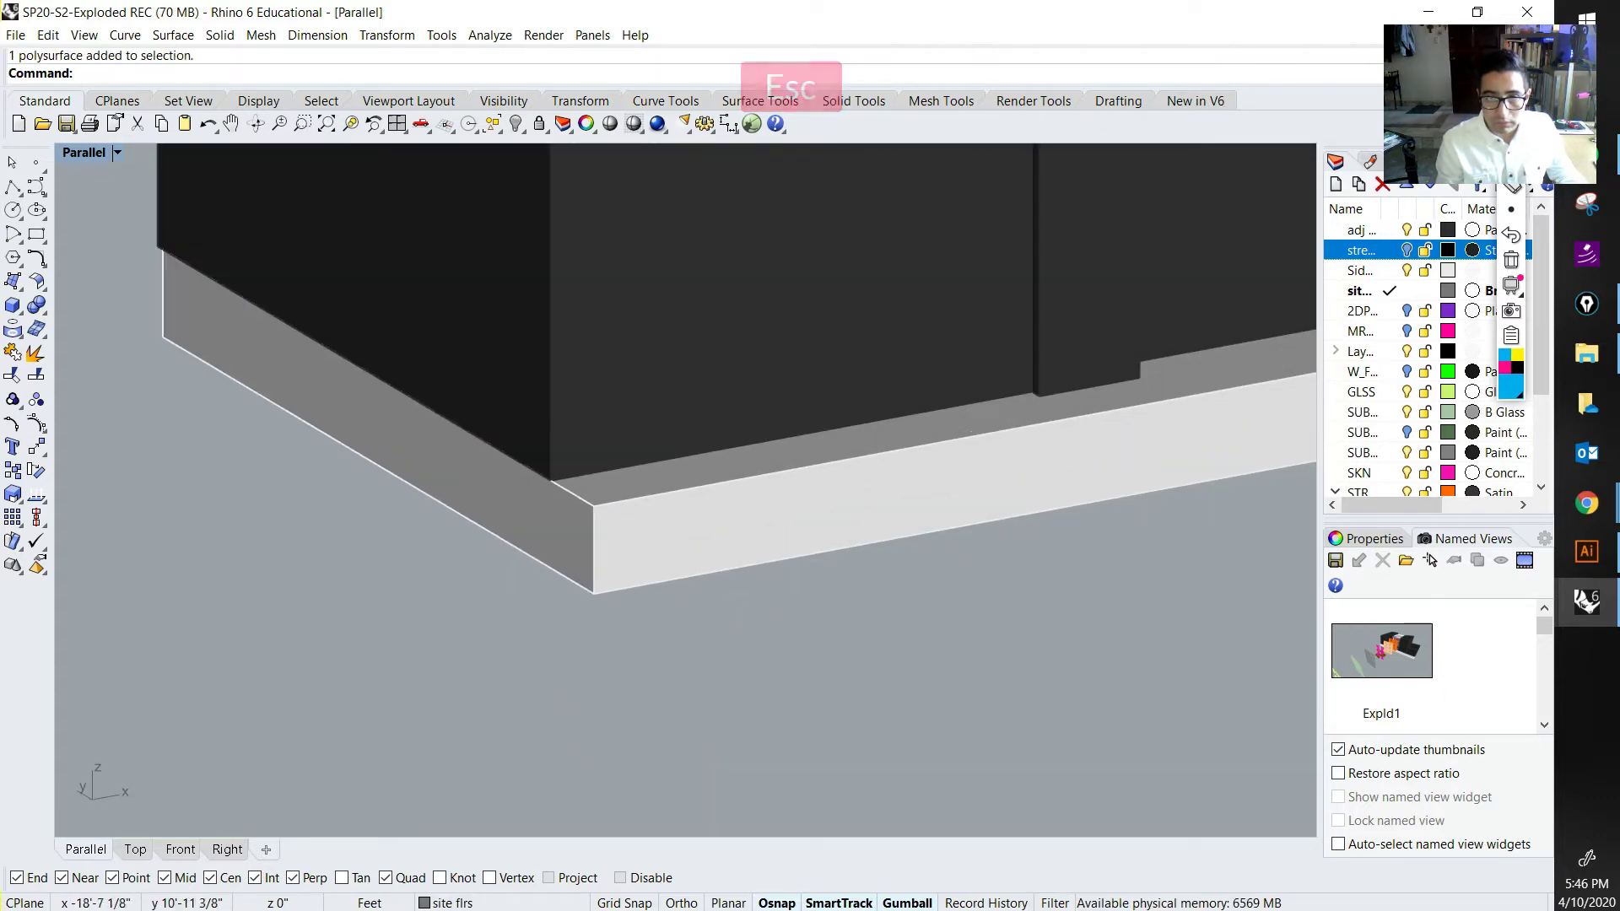
{"action": "scroll", "coordinate": [738, 432], "scroll_direction": "up", "scroll_amount": 4}
{"action": "scroll", "coordinate": [451, 506], "scroll_direction": "up", "scroll_amount": 14}
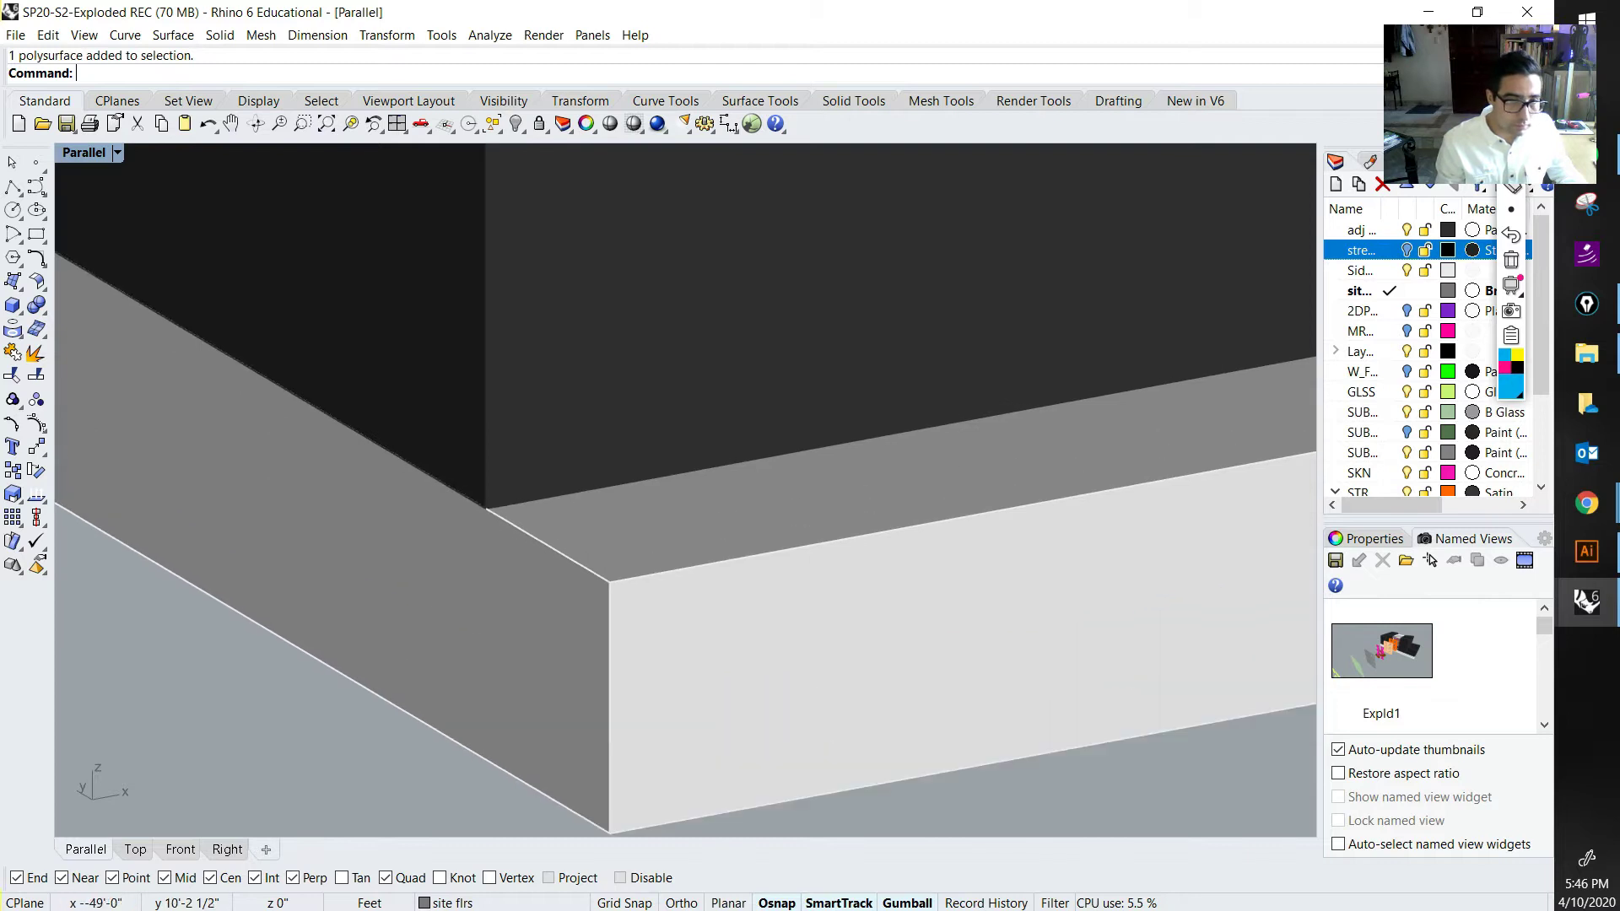
{"action": "scroll", "coordinate": [473, 509], "scroll_direction": "down", "scroll_amount": 16}
{"action": "scroll", "coordinate": [471, 512], "scroll_direction": "down", "scroll_amount": 5}
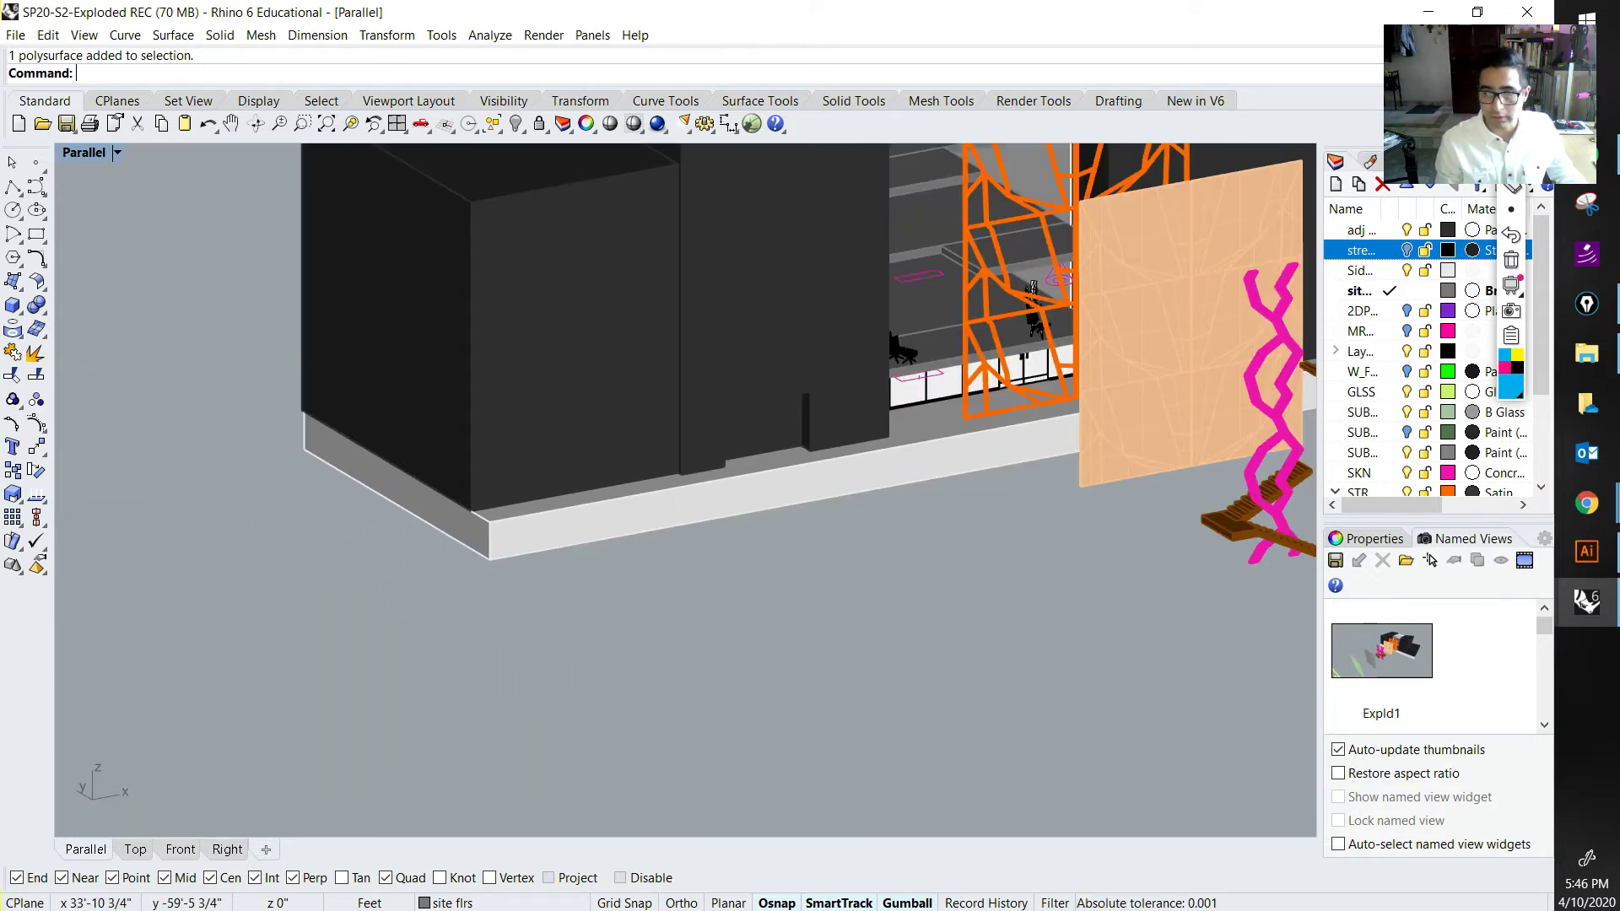
Step: Set the viewport to the SE isometric view and frame the whole exploded model with a small margin
{"action": "left_click", "coordinate": [85, 152]}
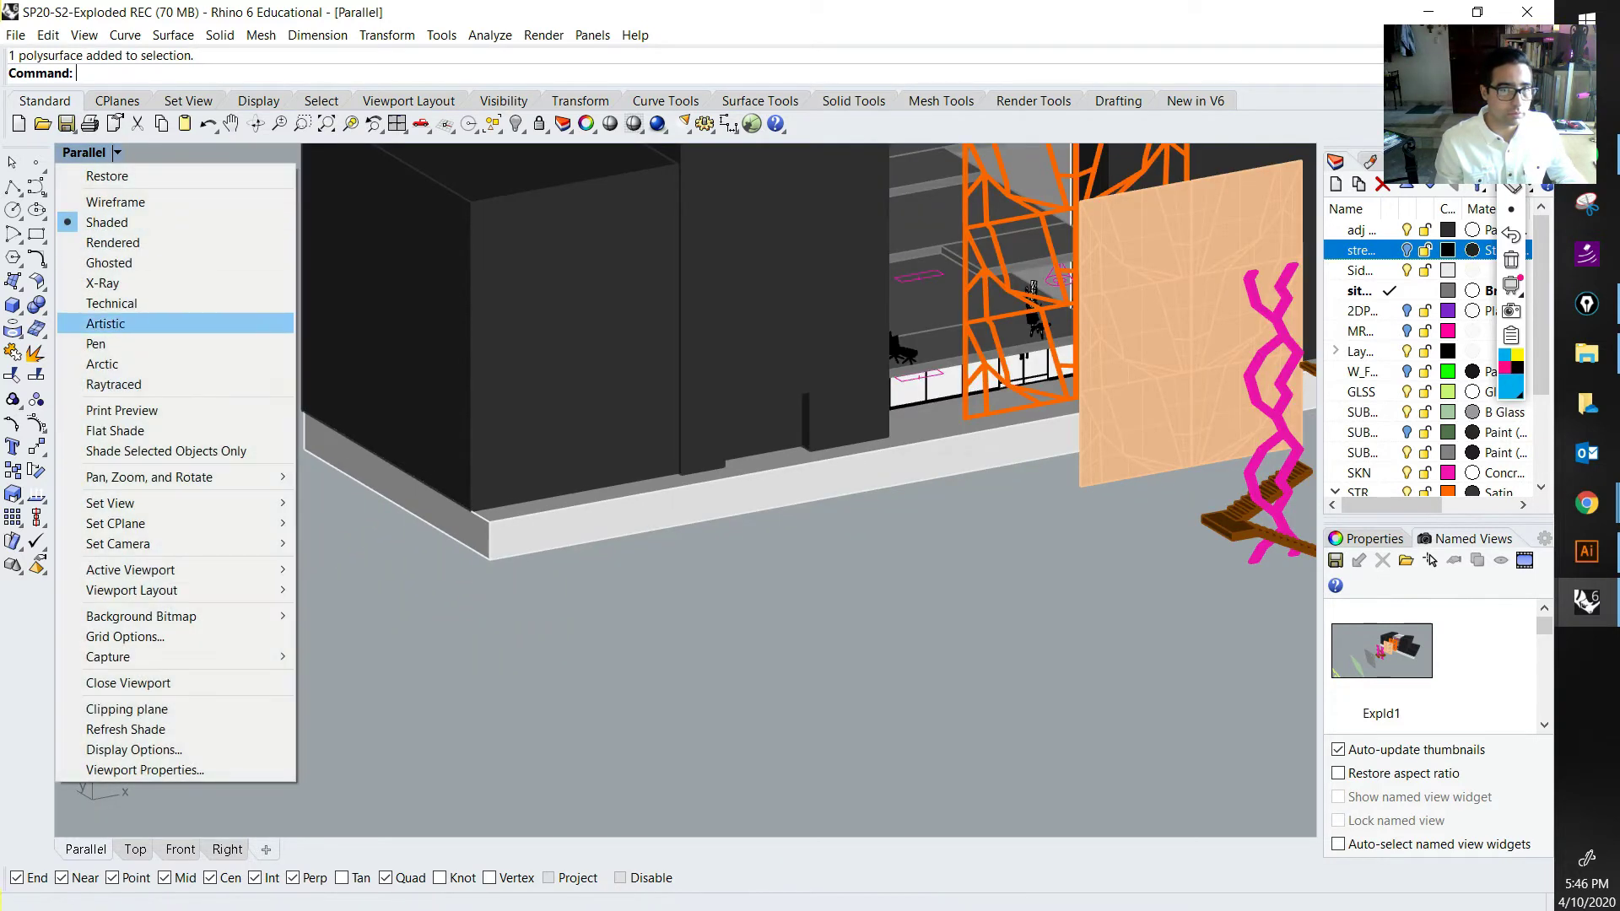
{"action": "mouse_move", "coordinate": [169, 503]}
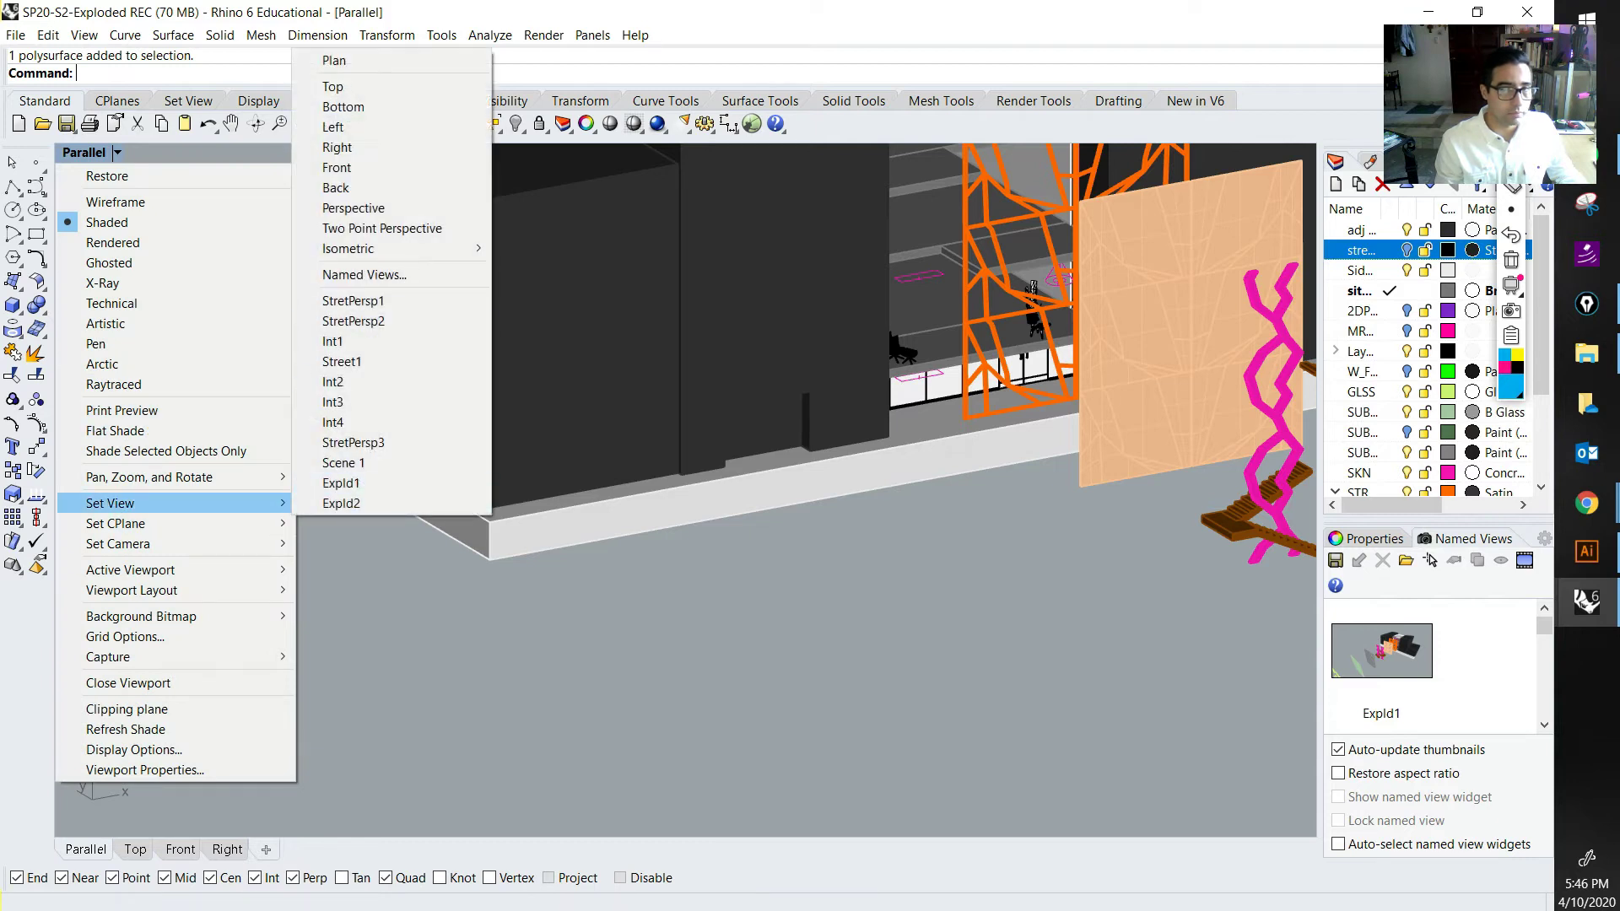
{"action": "mouse_move", "coordinate": [347, 248]}
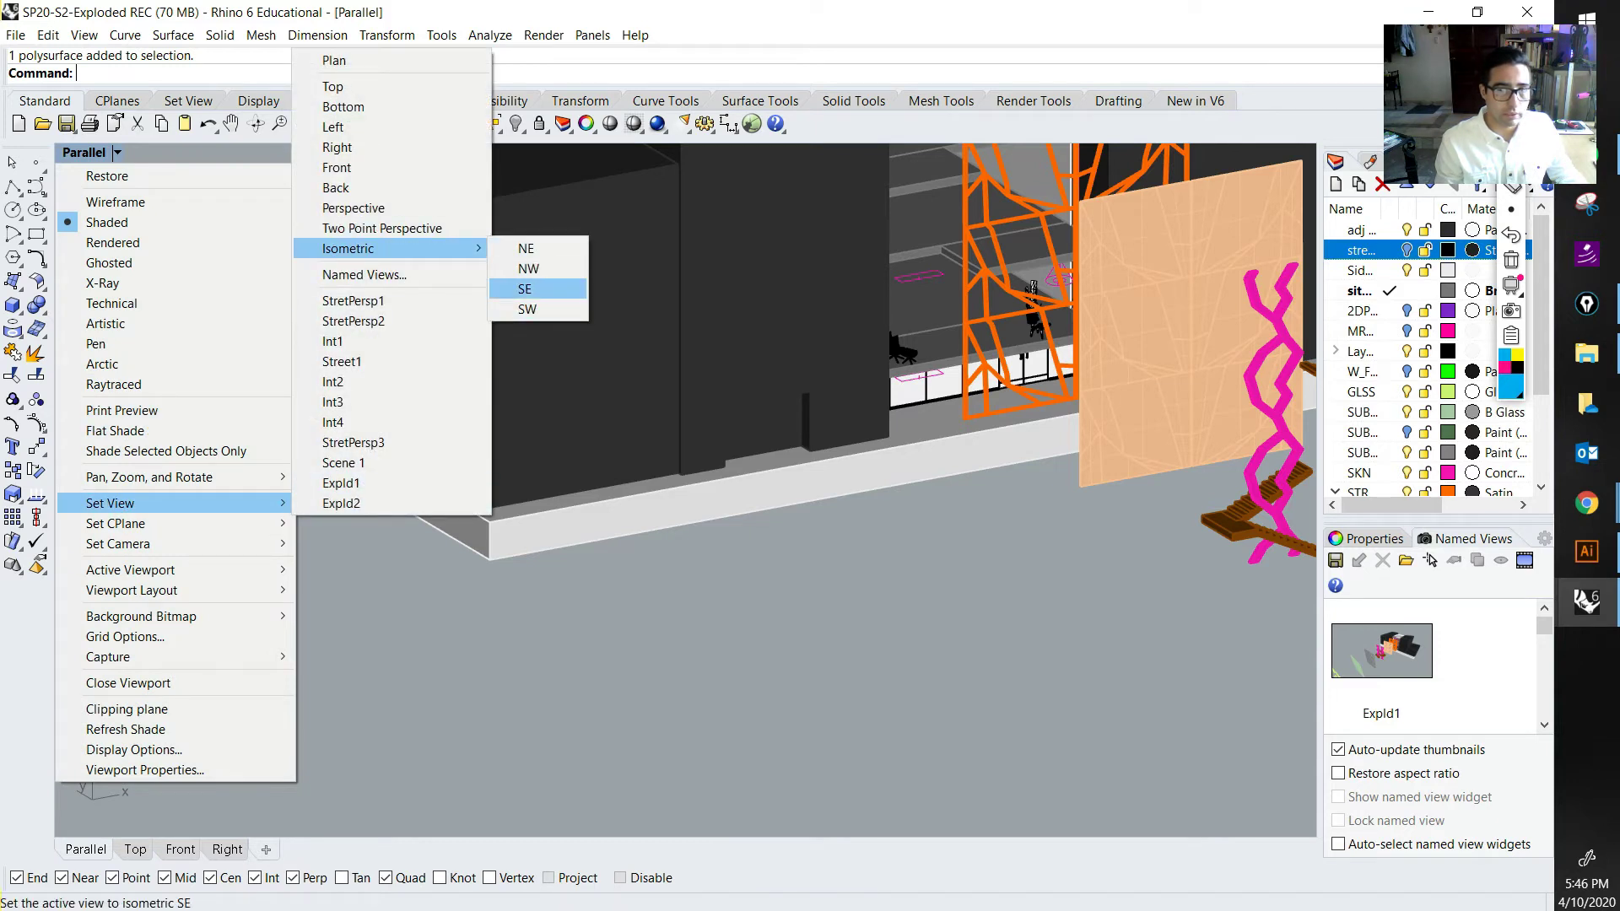
{"action": "left_click", "coordinate": [525, 288]}
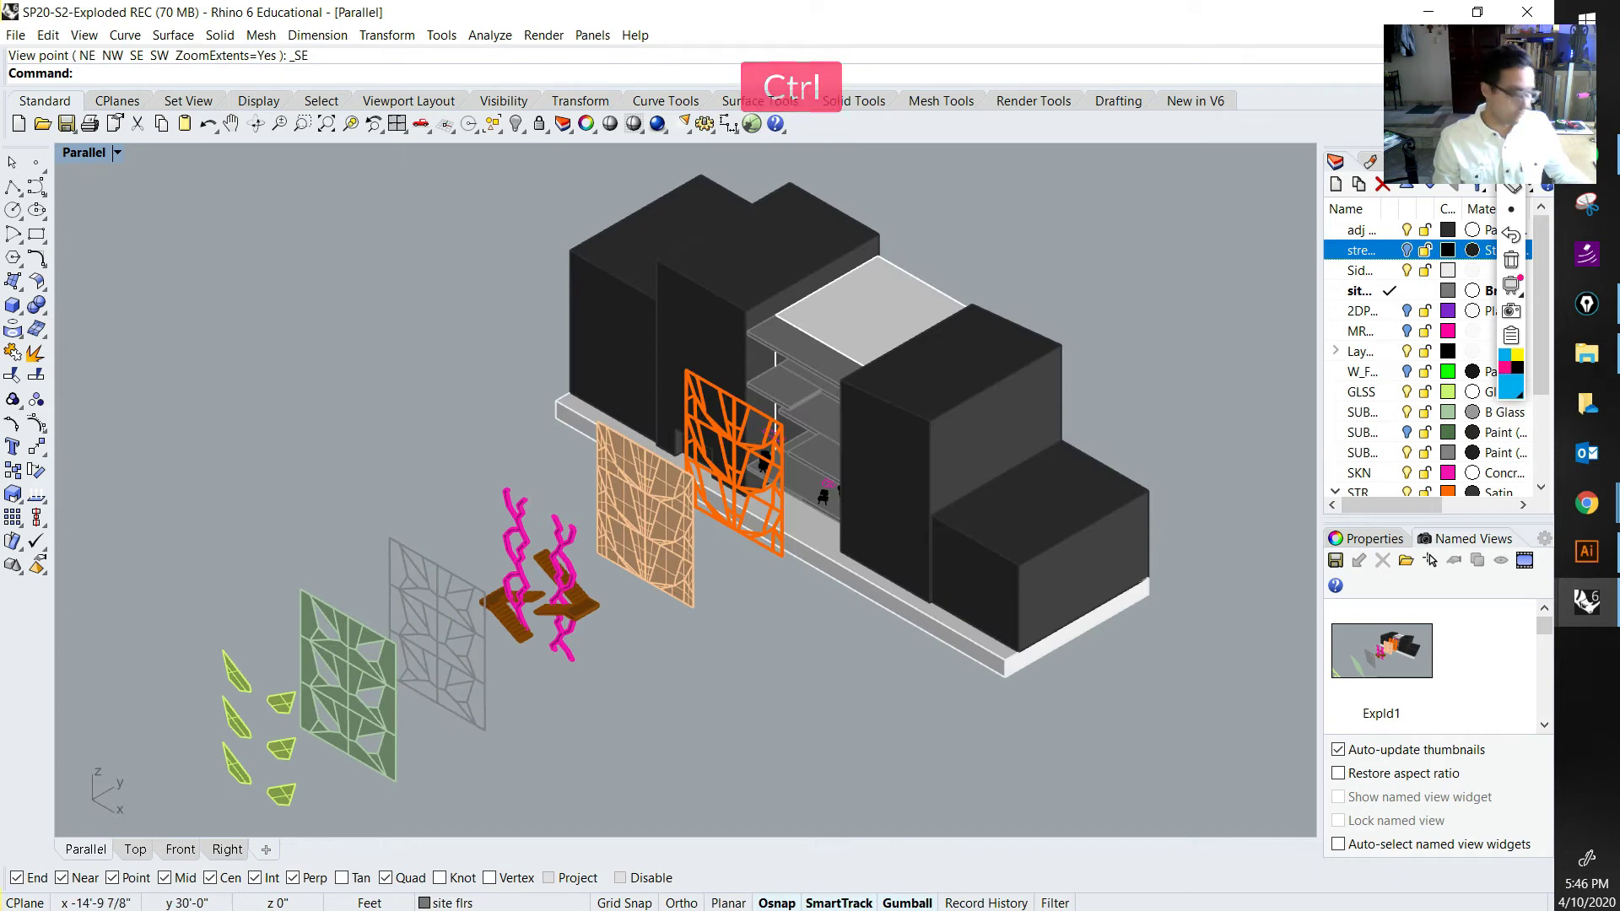
{"action": "mouse_move", "coordinate": [751, 413]}
{"action": "right_mouse_down", "text": "ctrl"}
{"action": "mouse_move", "coordinate": [750, 459]}
{"action": "mouse_move", "coordinate": [751, 426]}
{"action": "right_mouse_up", "text": "ctrl"}
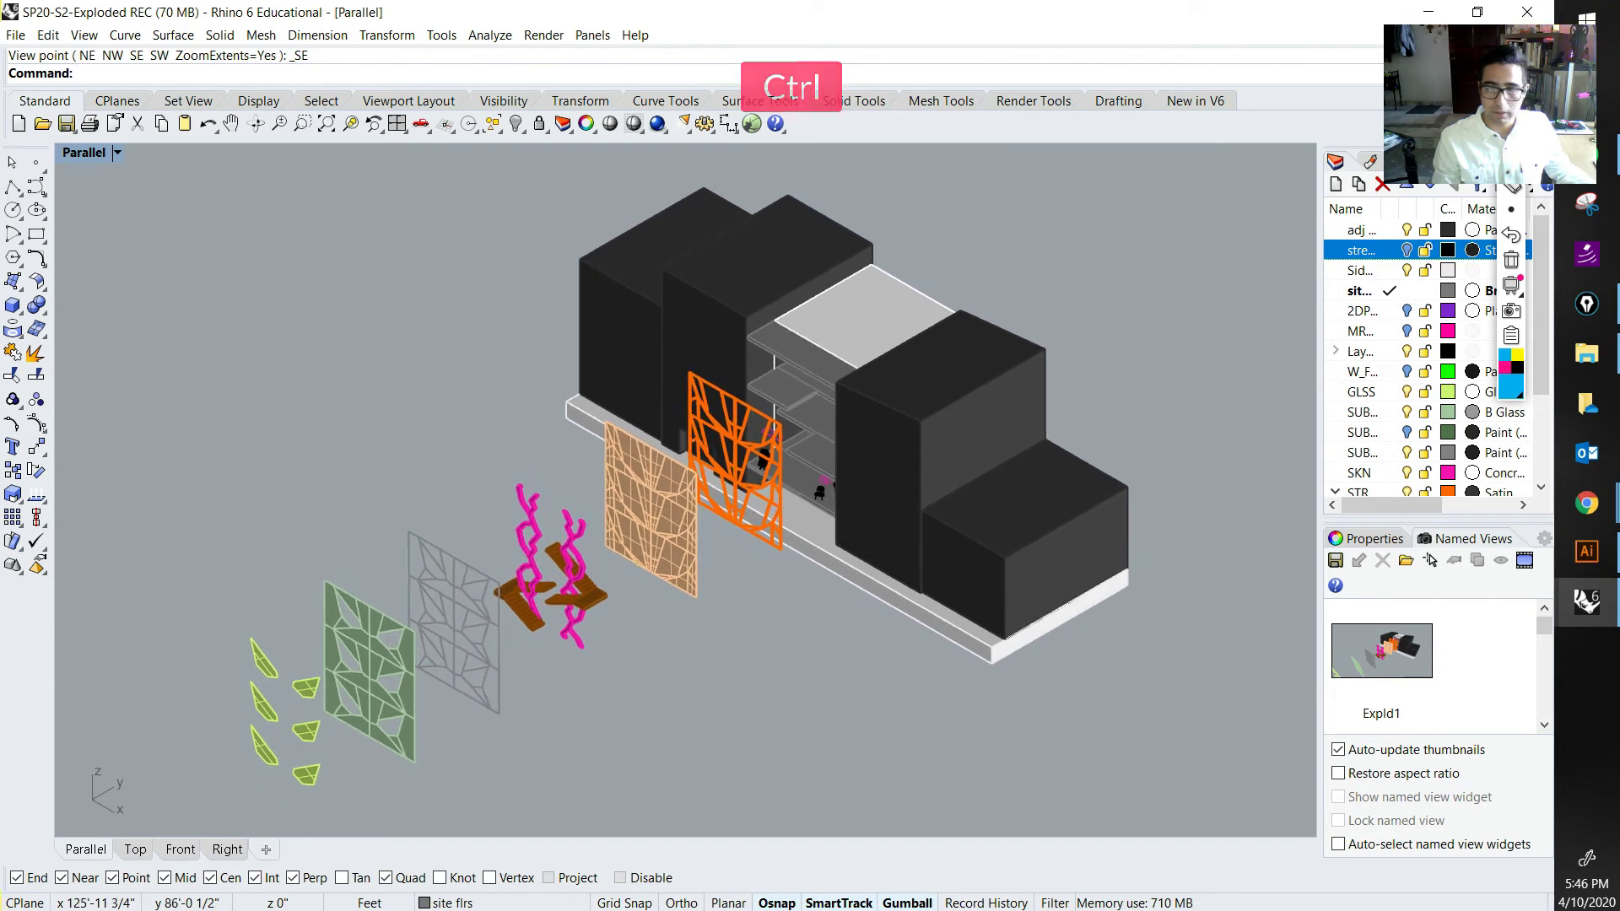
Step: Save the current isometric viewport as a named view called Expld3
{"action": "left_click", "coordinate": [1381, 653]}
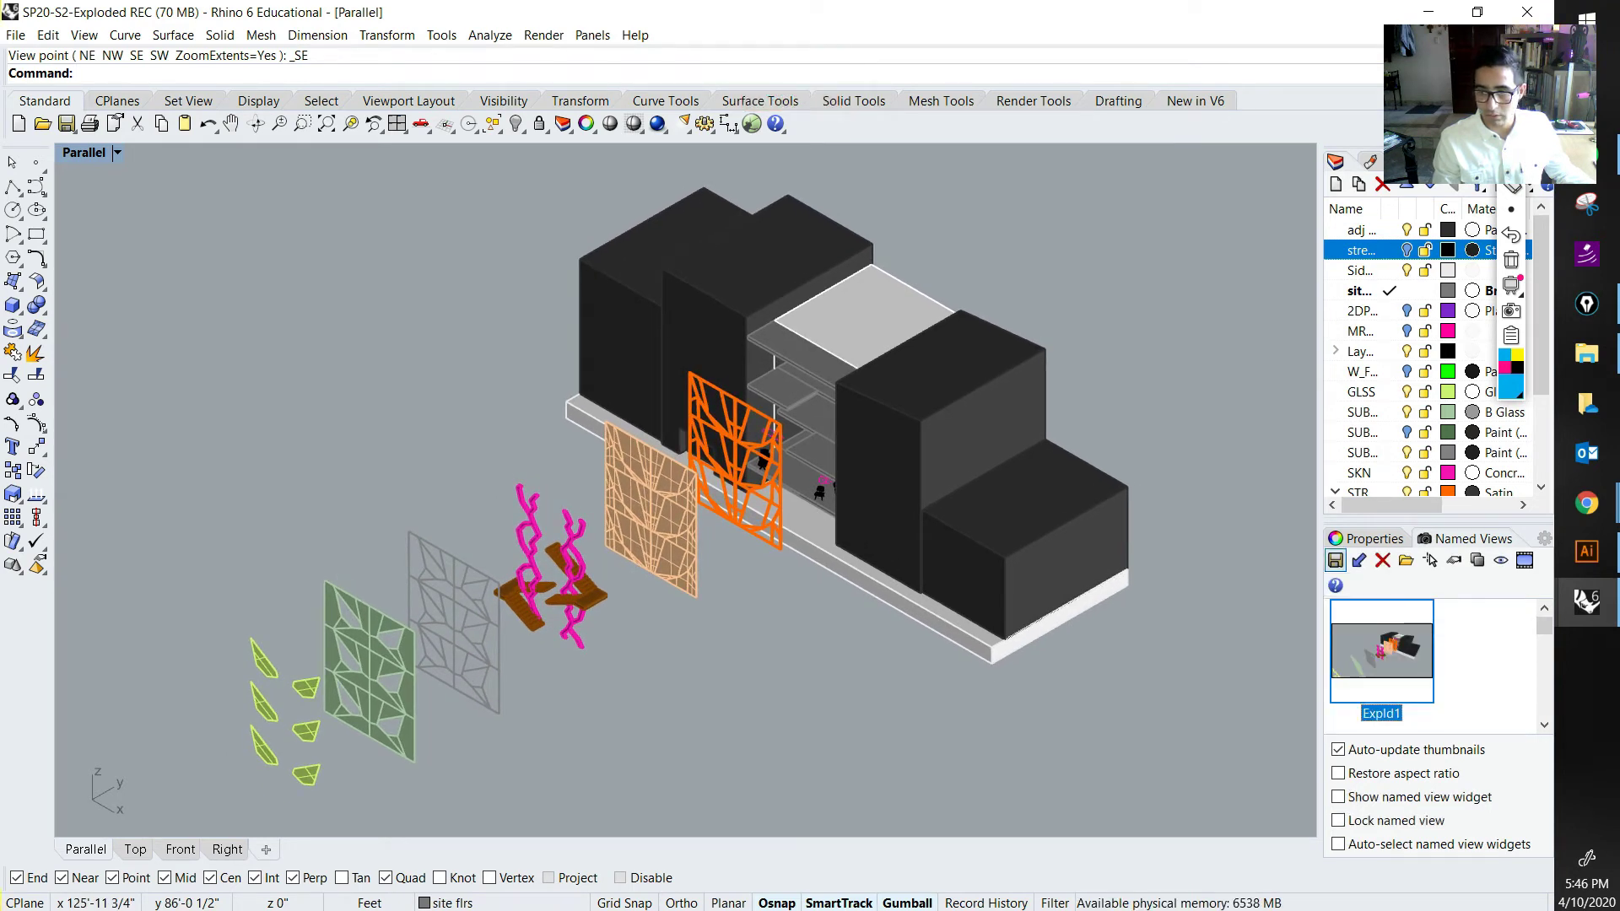
{"action": "left_click", "coordinate": [1335, 560]}
{"action": "left_click", "coordinate": [685, 452]}
{"action": "key", "text": "Left"}
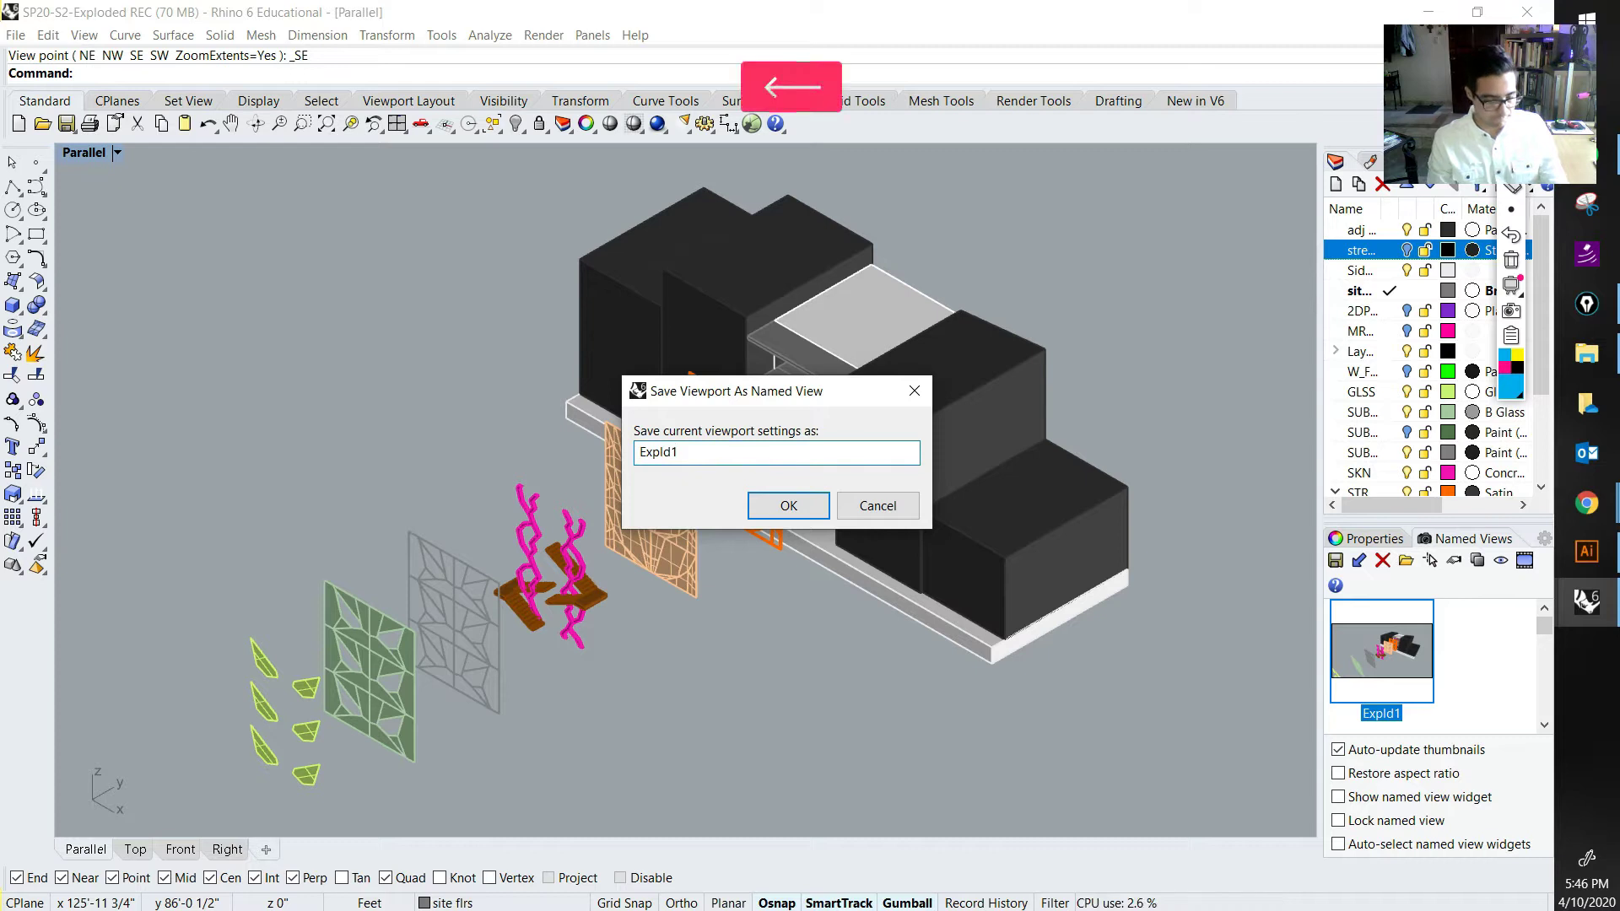
{"action": "type", "text": "3"}
{"action": "left_click", "coordinate": [789, 506]}
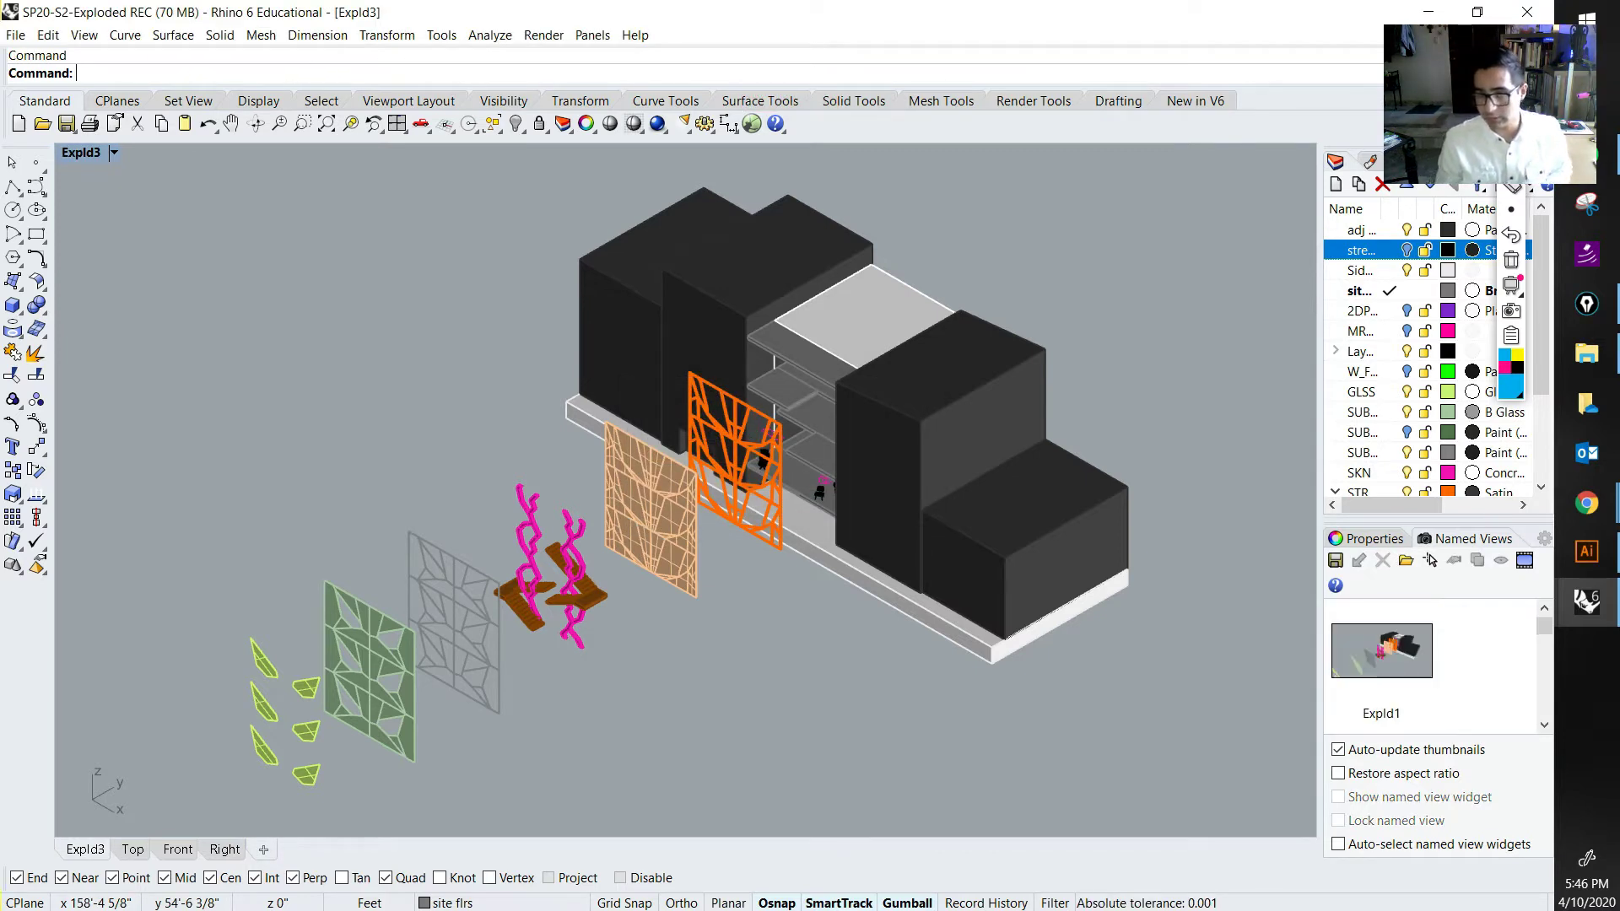
Step: Restore the named views Expld1, Expld2 and Expld3 in turn to compare them, ending on Expld2
{"action": "double_click", "coordinate": [1381, 651]}
{"action": "scroll", "coordinate": [1383, 662], "scroll_direction": "down", "scroll_amount": 1}
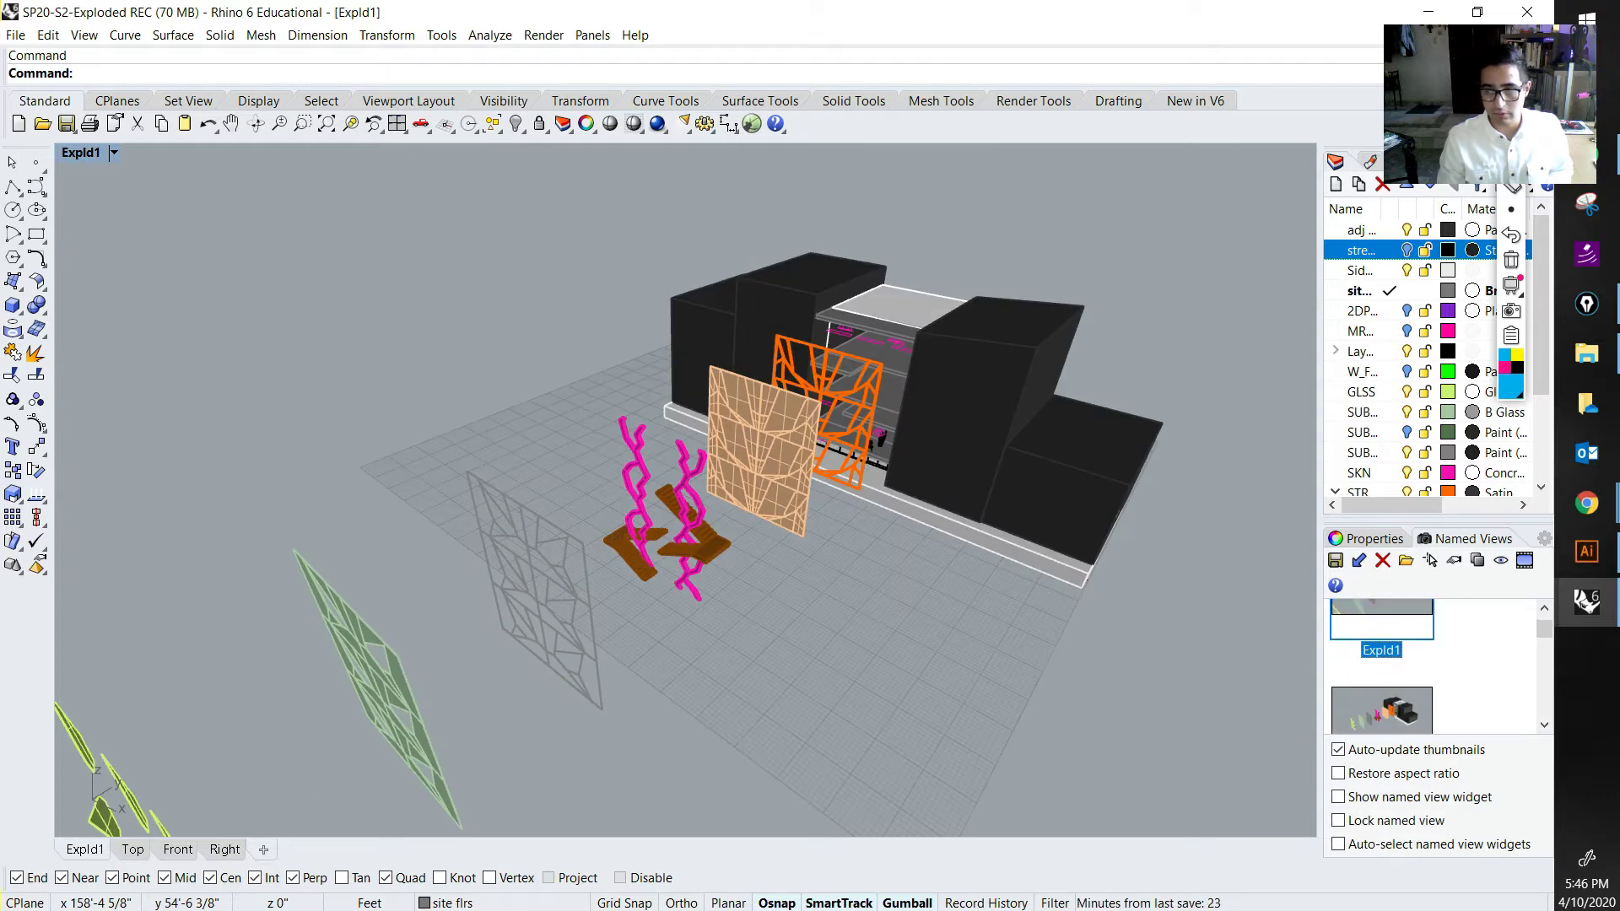
{"action": "double_click", "coordinate": [1382, 705]}
{"action": "scroll", "coordinate": [1382, 702], "scroll_direction": "down", "scroll_amount": 2}
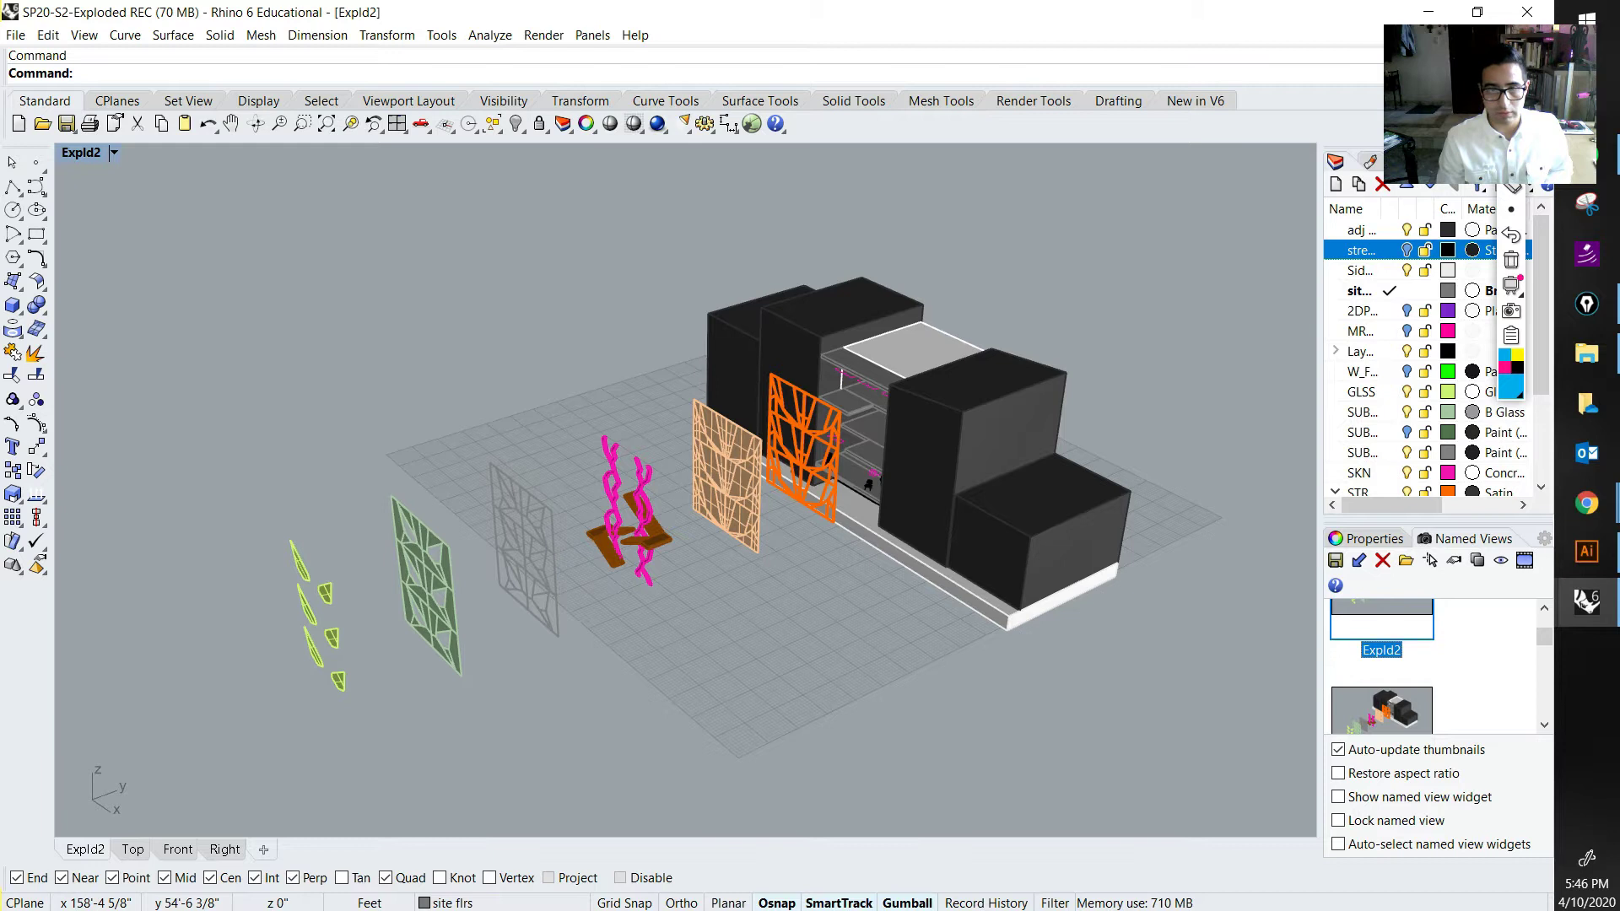
{"action": "double_click", "coordinate": [1381, 708]}
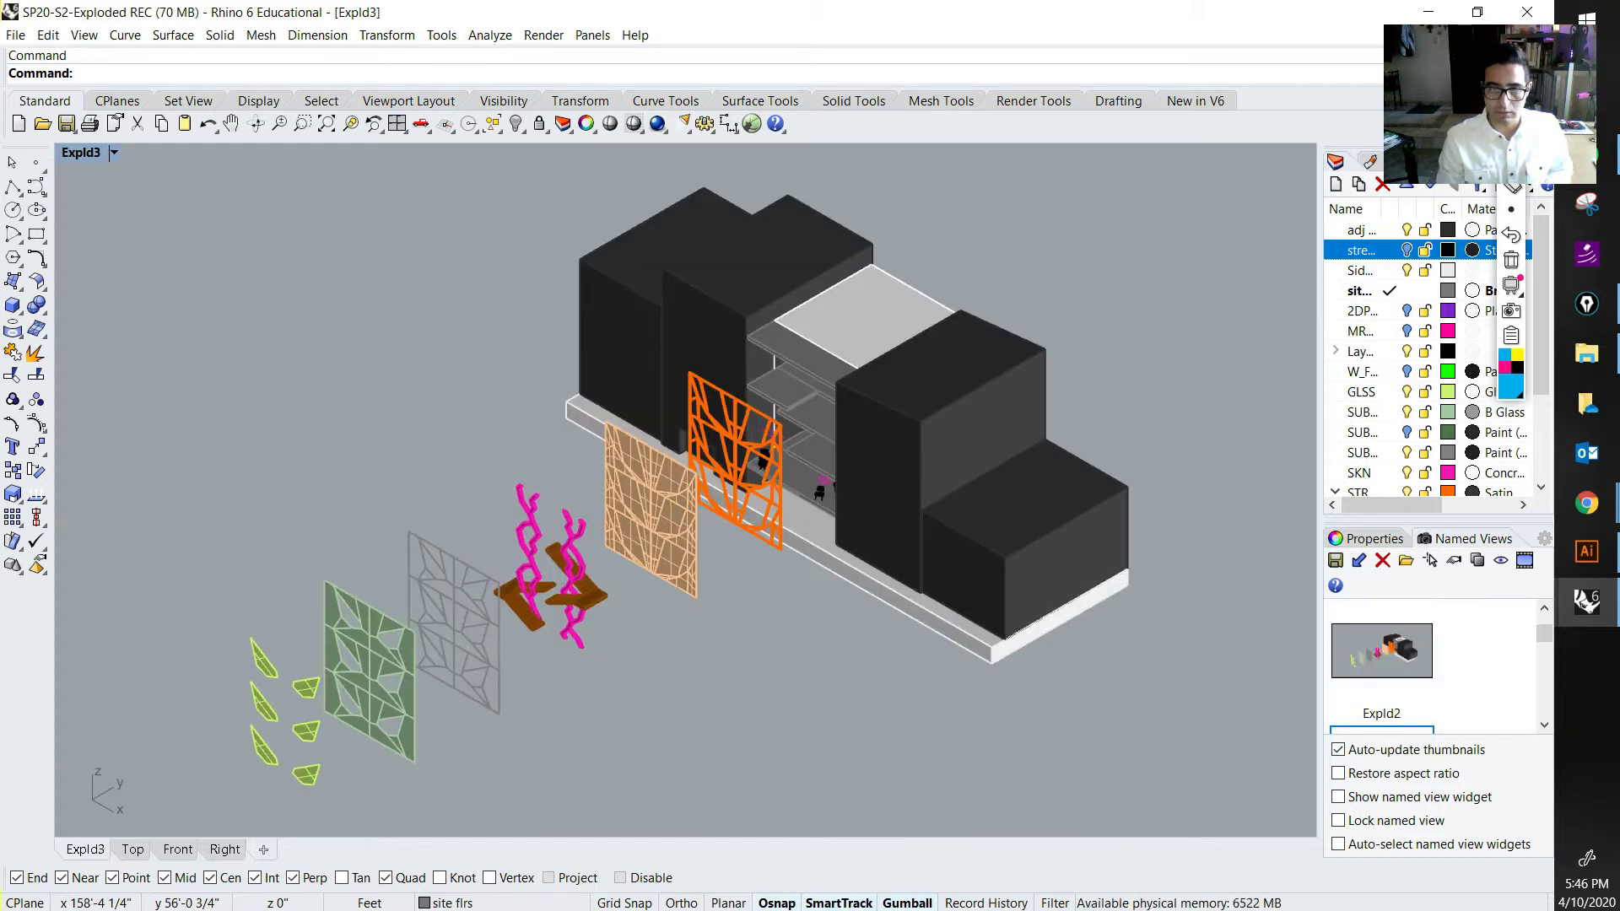
{"action": "double_click", "coordinate": [1382, 654]}
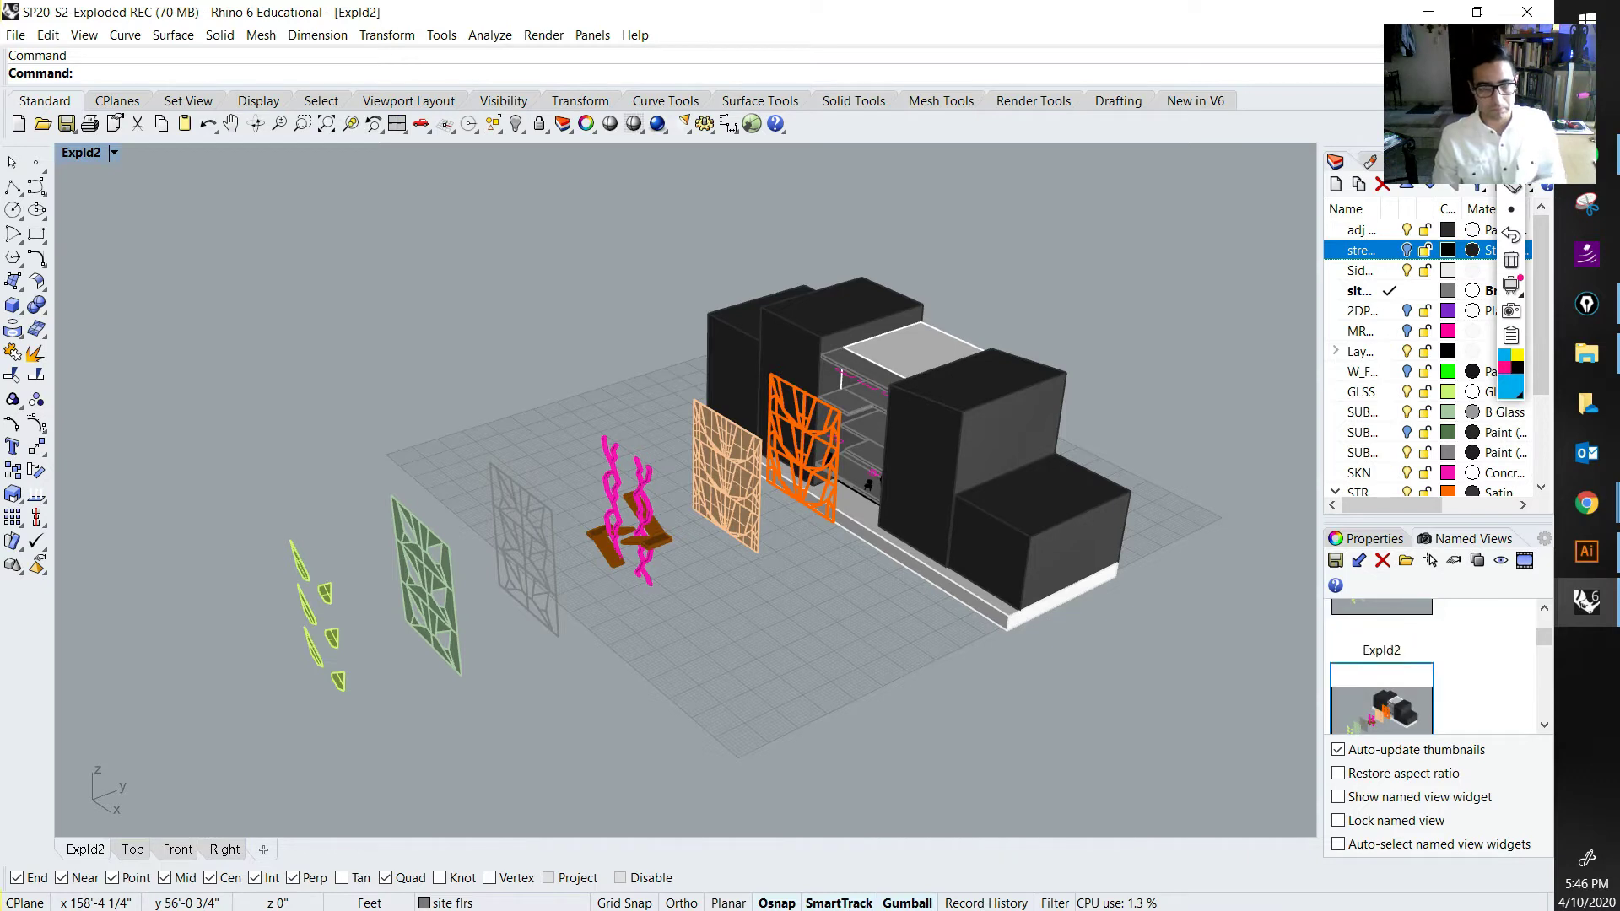
Step: Restore the named views Expld3 and Expld2 alternately to compare the isometric with the perspective, ending on Expld2
{"action": "double_click", "coordinate": [1381, 708]}
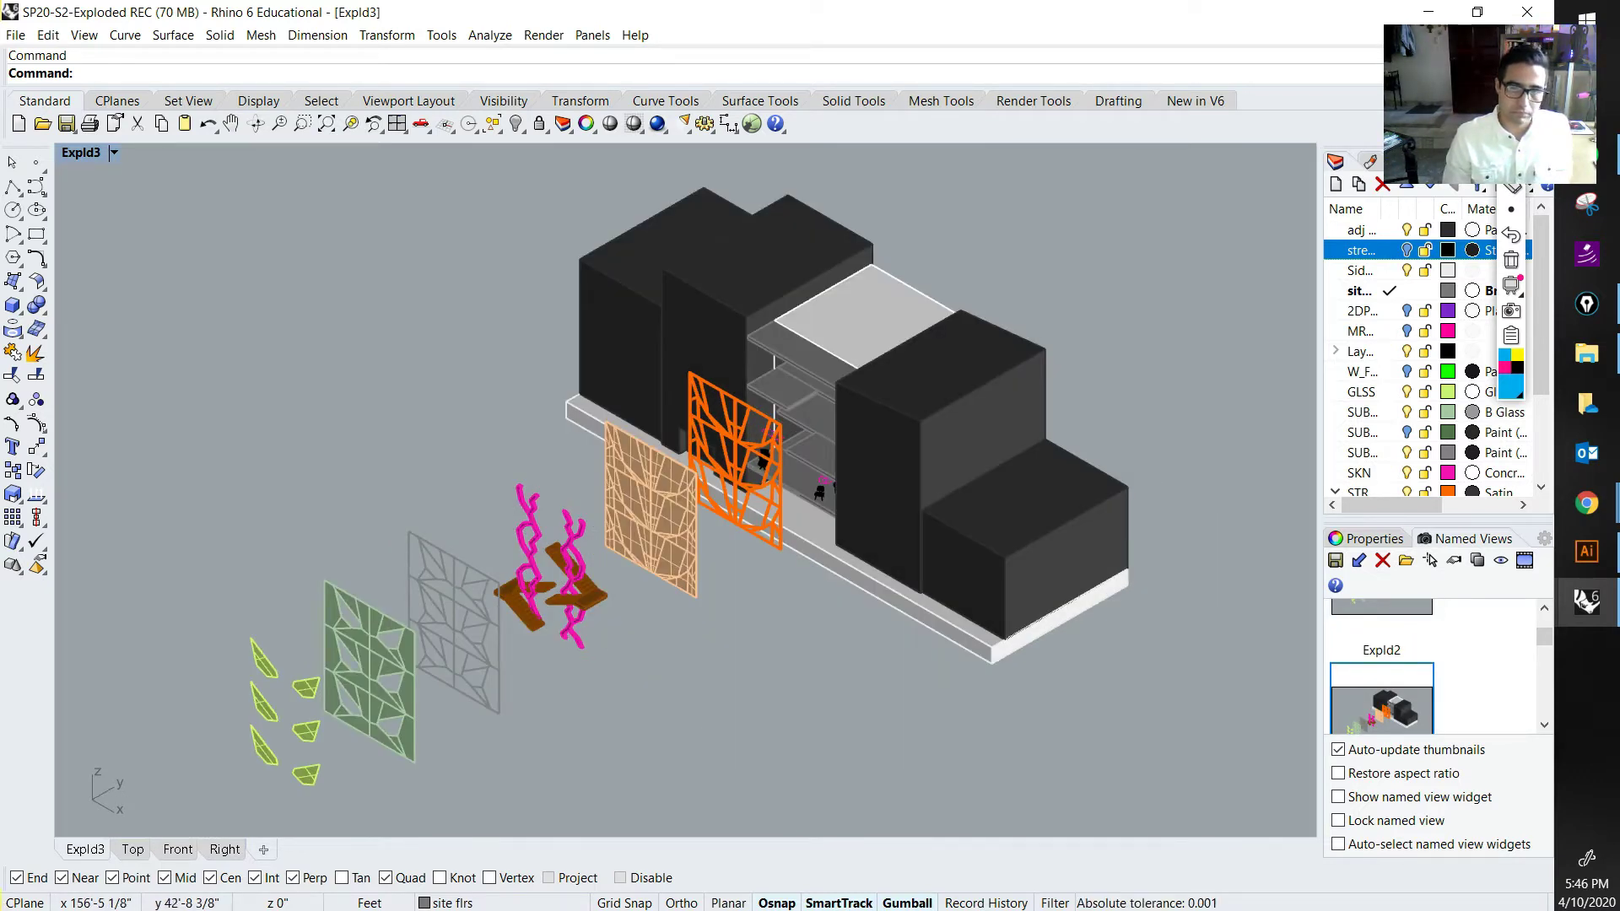
{"action": "scroll", "coordinate": [1382, 666], "scroll_direction": "up", "scroll_amount": 2}
{"action": "scroll", "coordinate": [1382, 667], "scroll_direction": "down", "scroll_amount": 1}
{"action": "left_click", "coordinate": [1382, 651]}
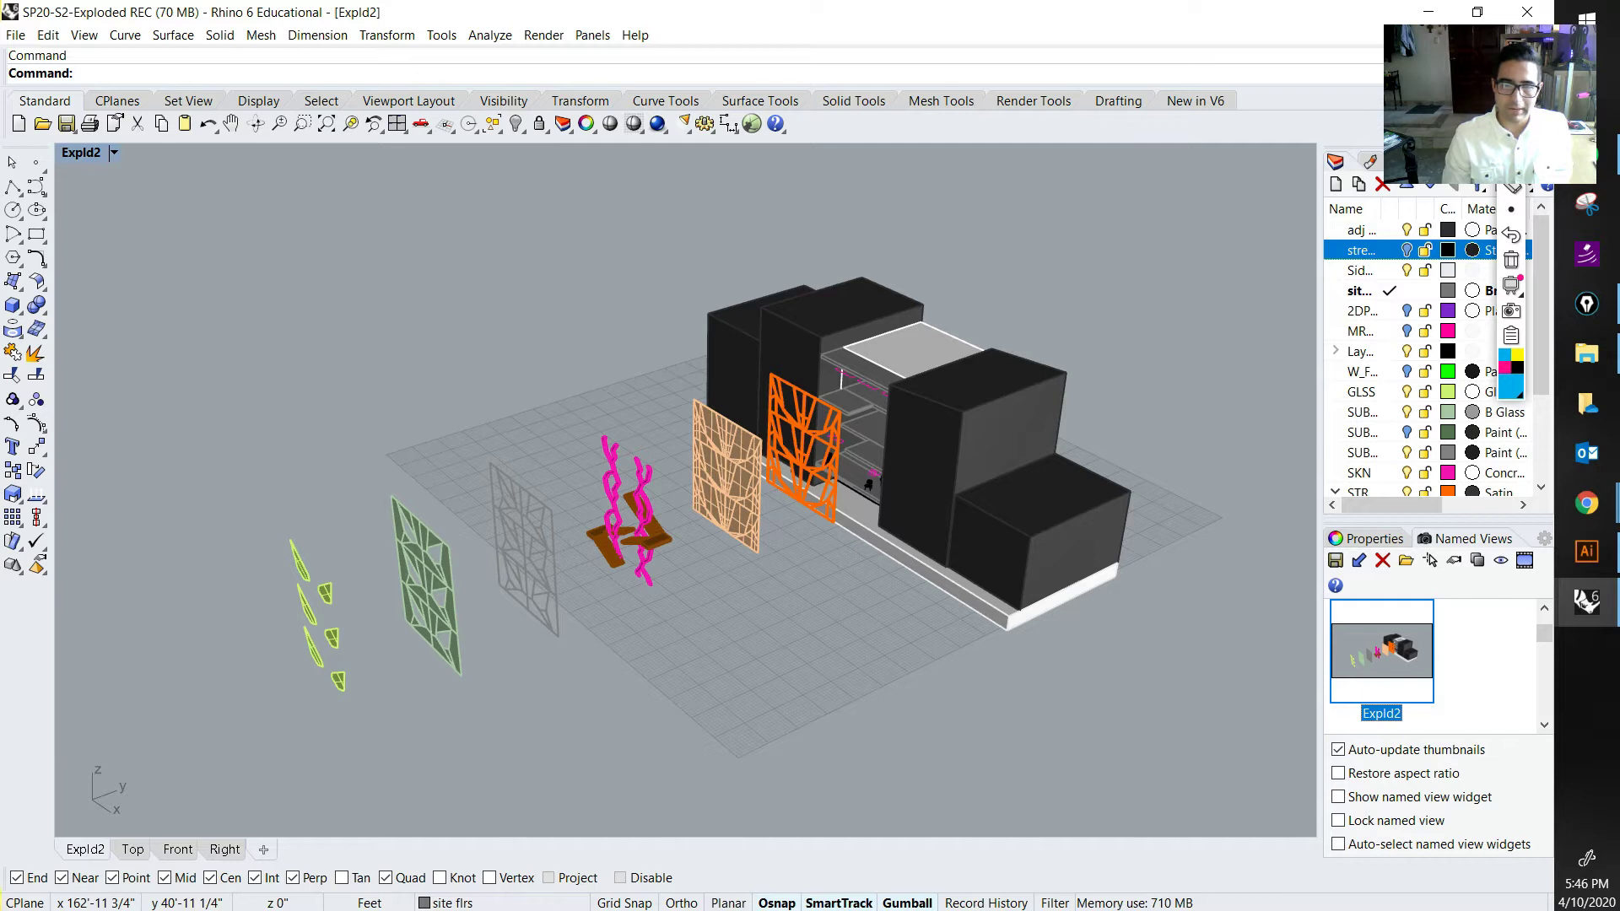
{"action": "scroll", "coordinate": [1434, 667], "scroll_direction": "down", "scroll_amount": 1}
{"action": "left_click", "coordinate": [1381, 709]}
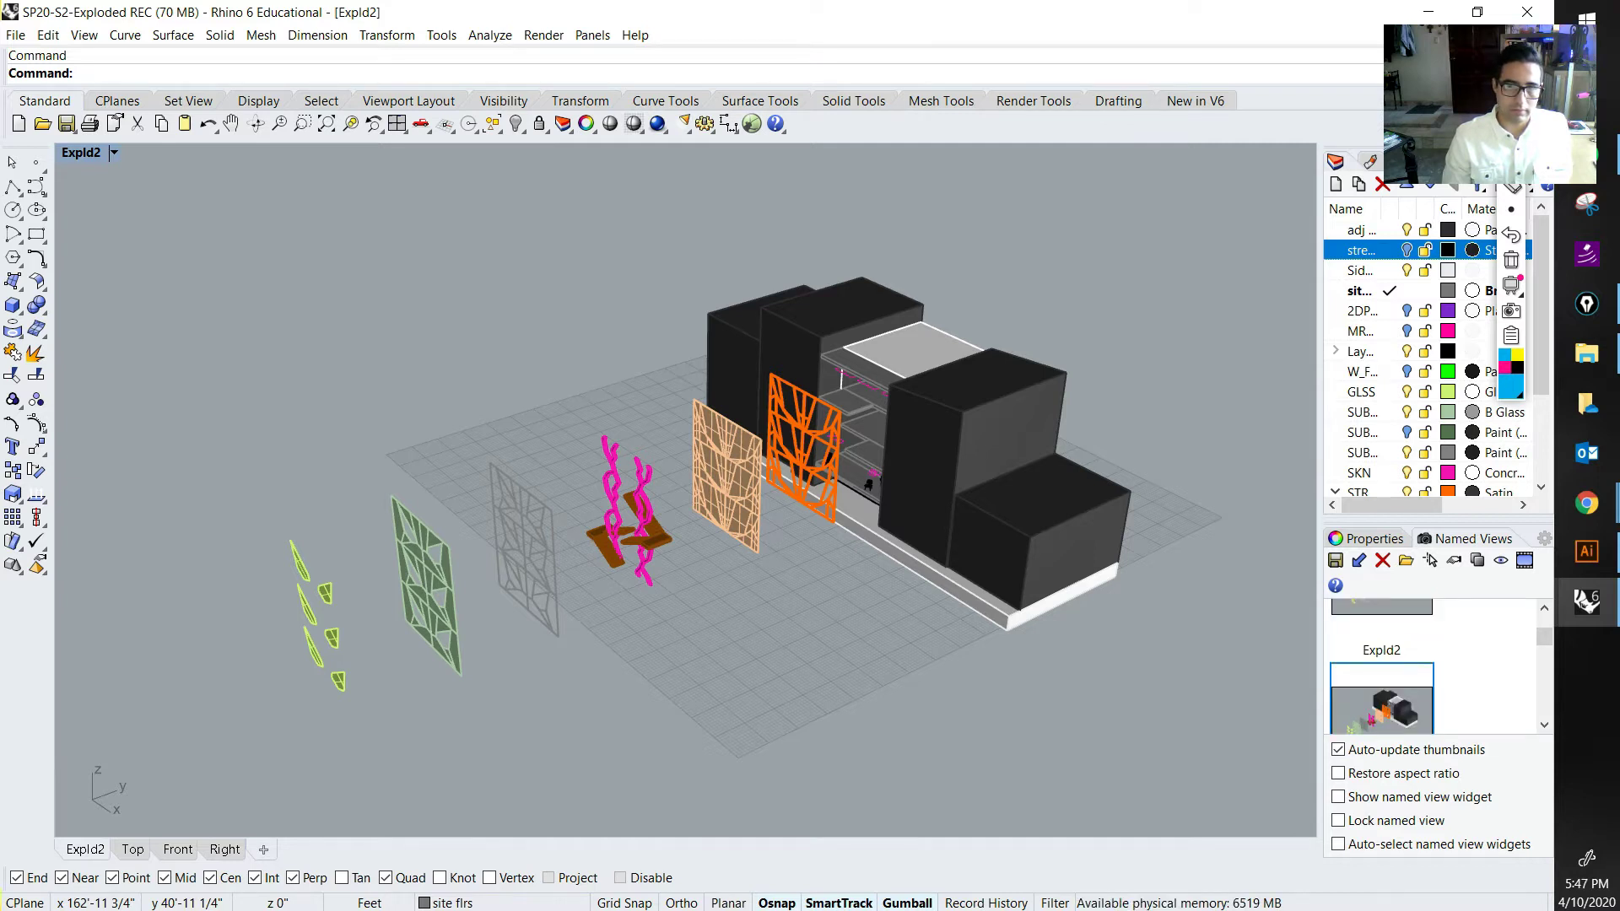
{"action": "scroll", "coordinate": [1434, 666], "scroll_direction": "up", "scroll_amount": 1}
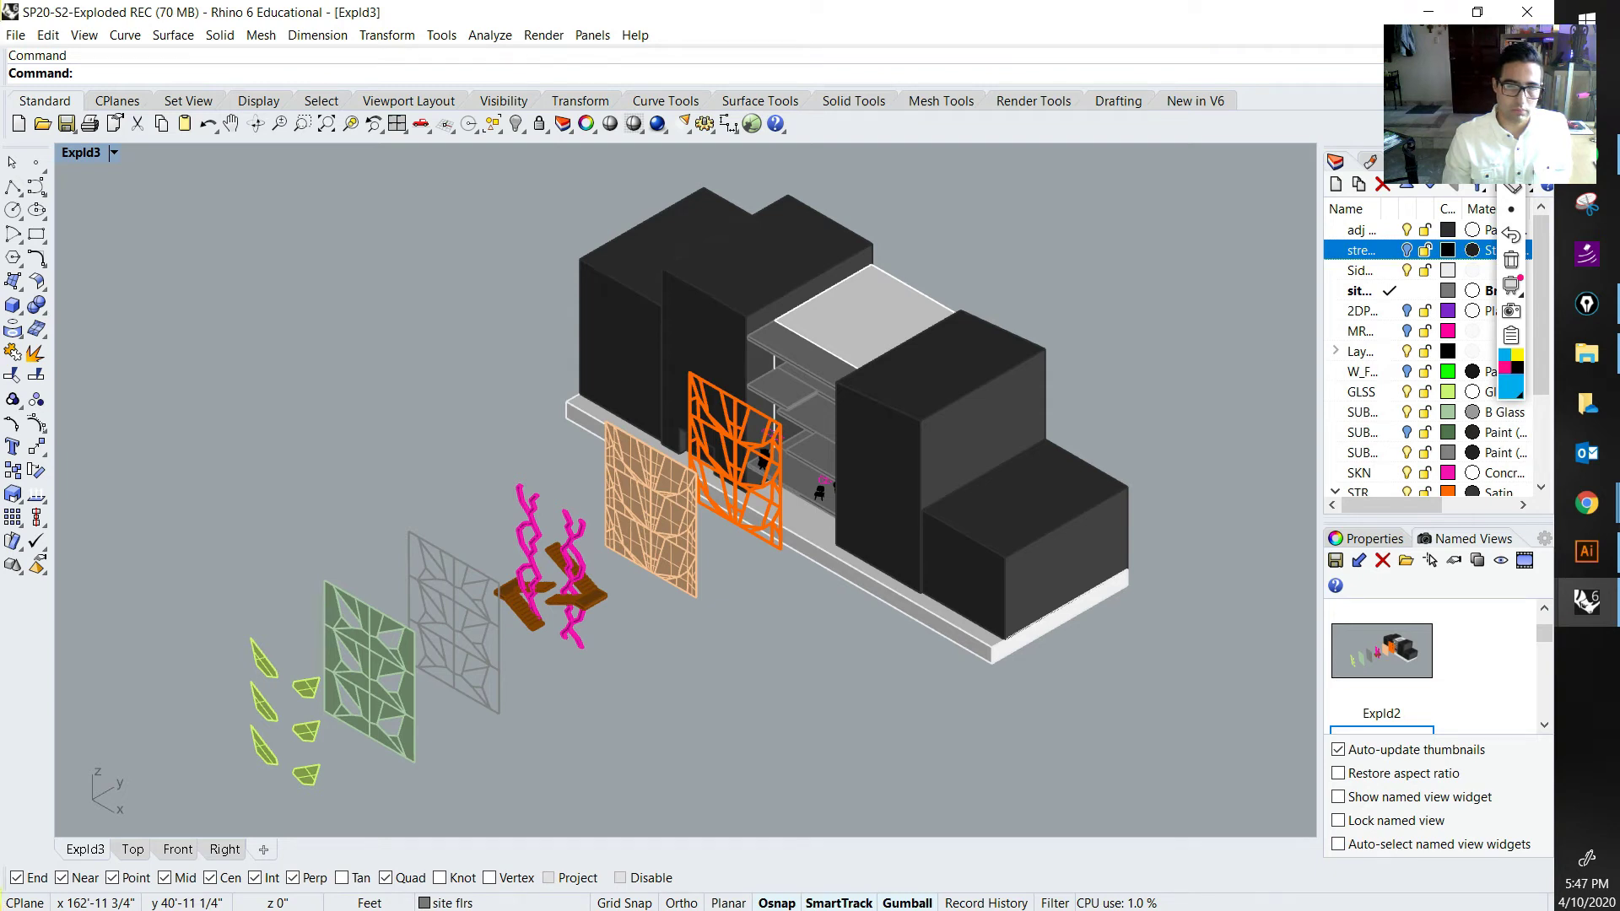
{"action": "double_click", "coordinate": [1382, 651]}
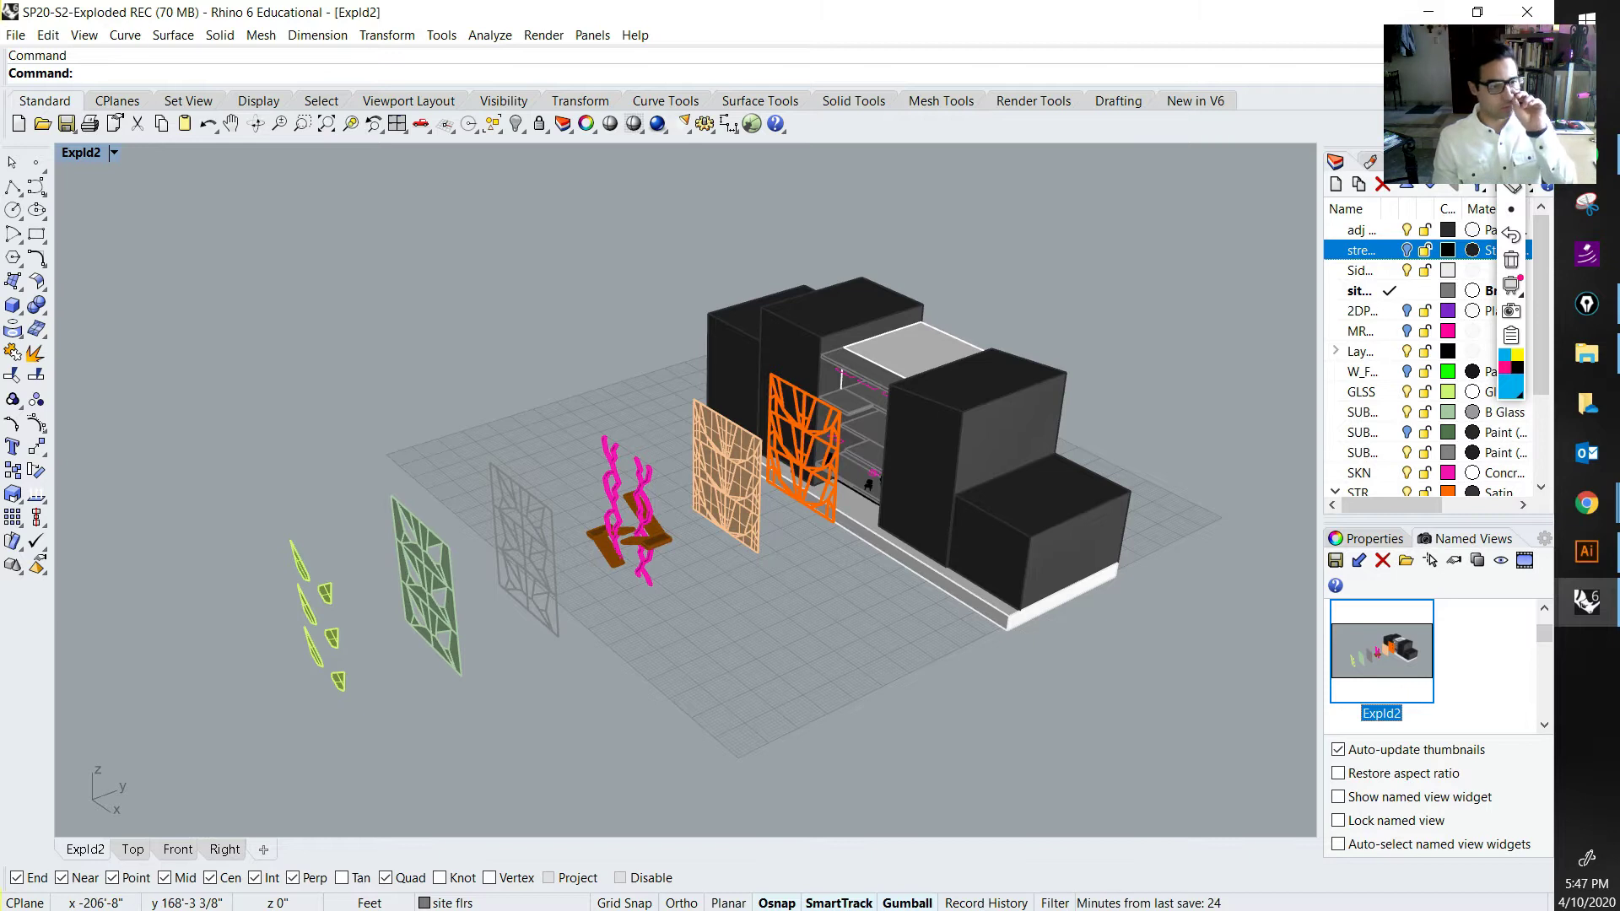
Step: Set the viewport to the standard Perspective view for comparison and restore the named view Expld2
{"action": "left_click", "coordinate": [113, 152]}
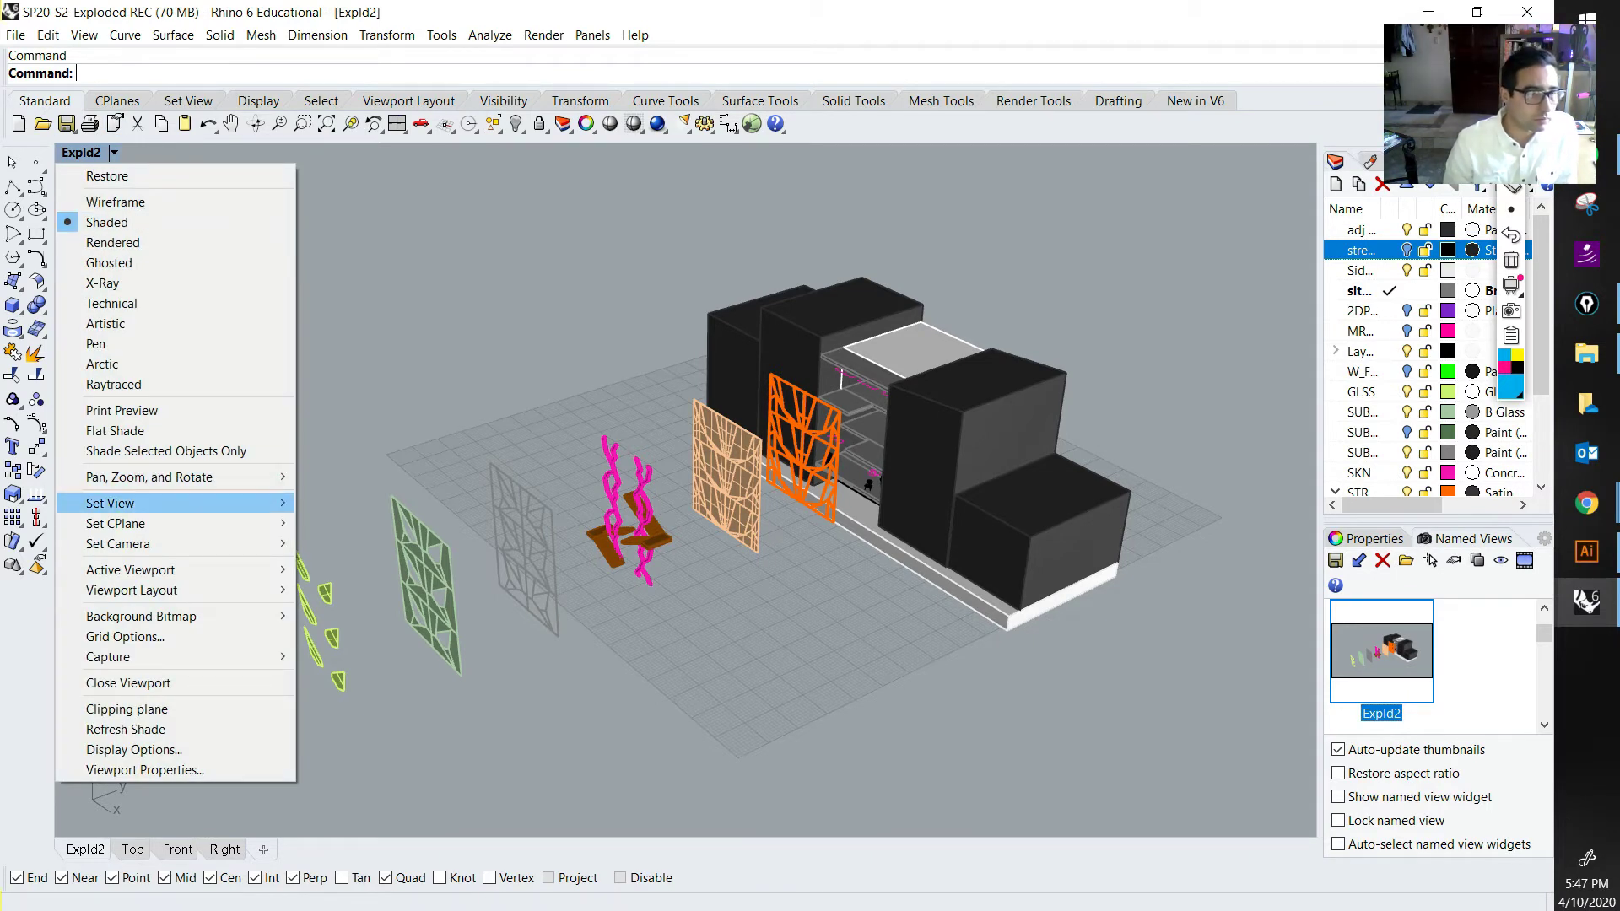
{"action": "mouse_move", "coordinate": [127, 502]}
{"action": "left_click", "coordinate": [353, 187]}
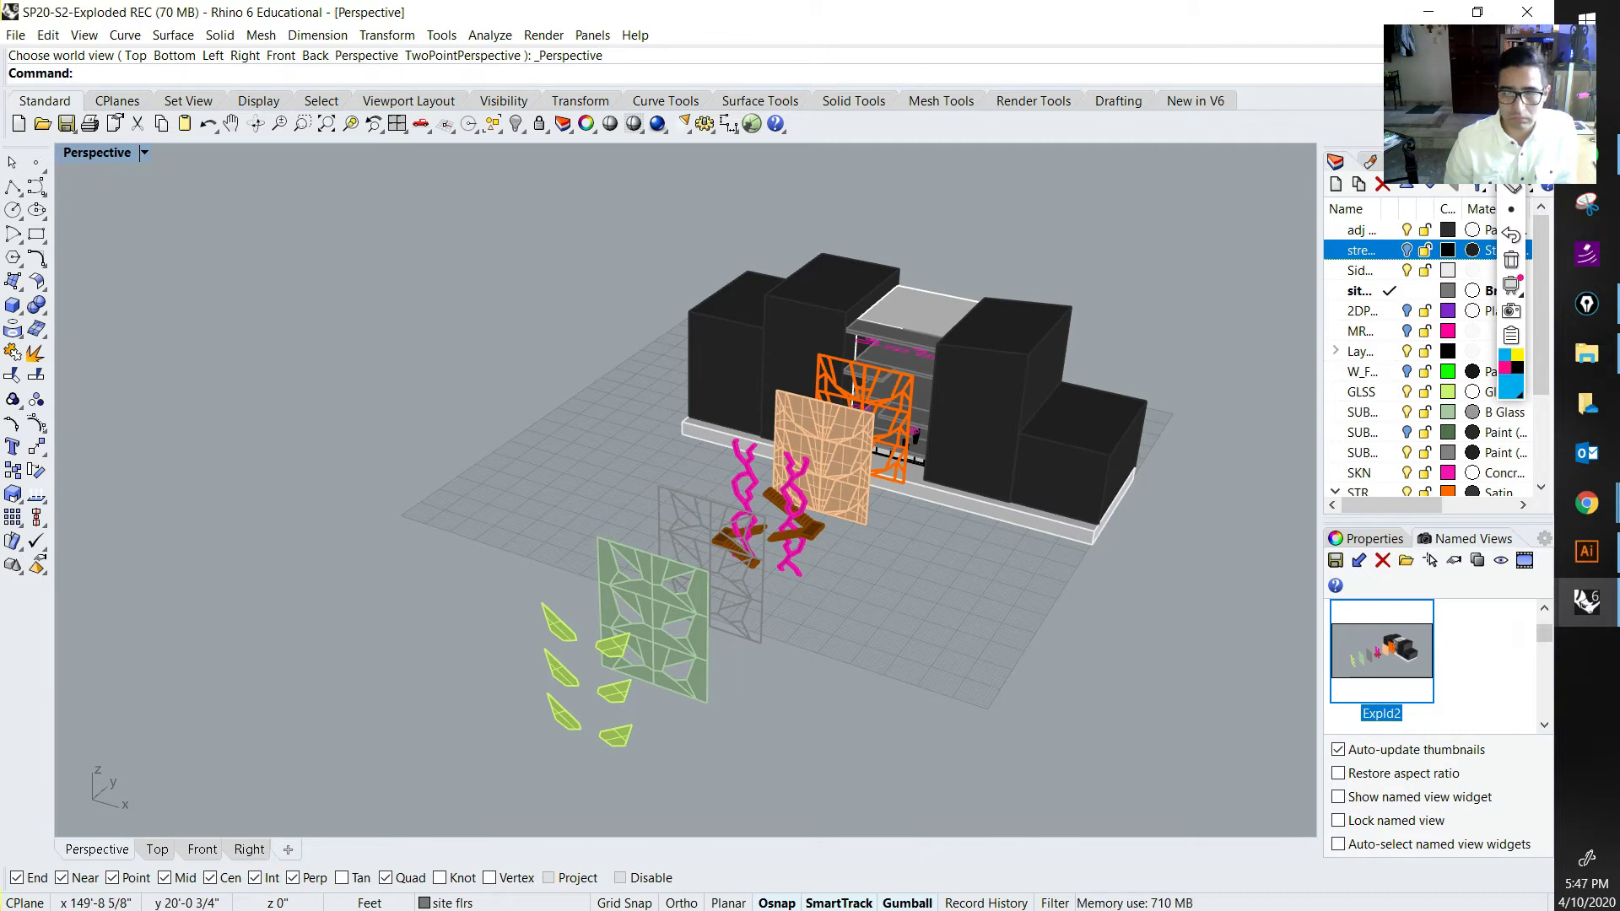
{"action": "double_click", "coordinate": [1381, 652]}
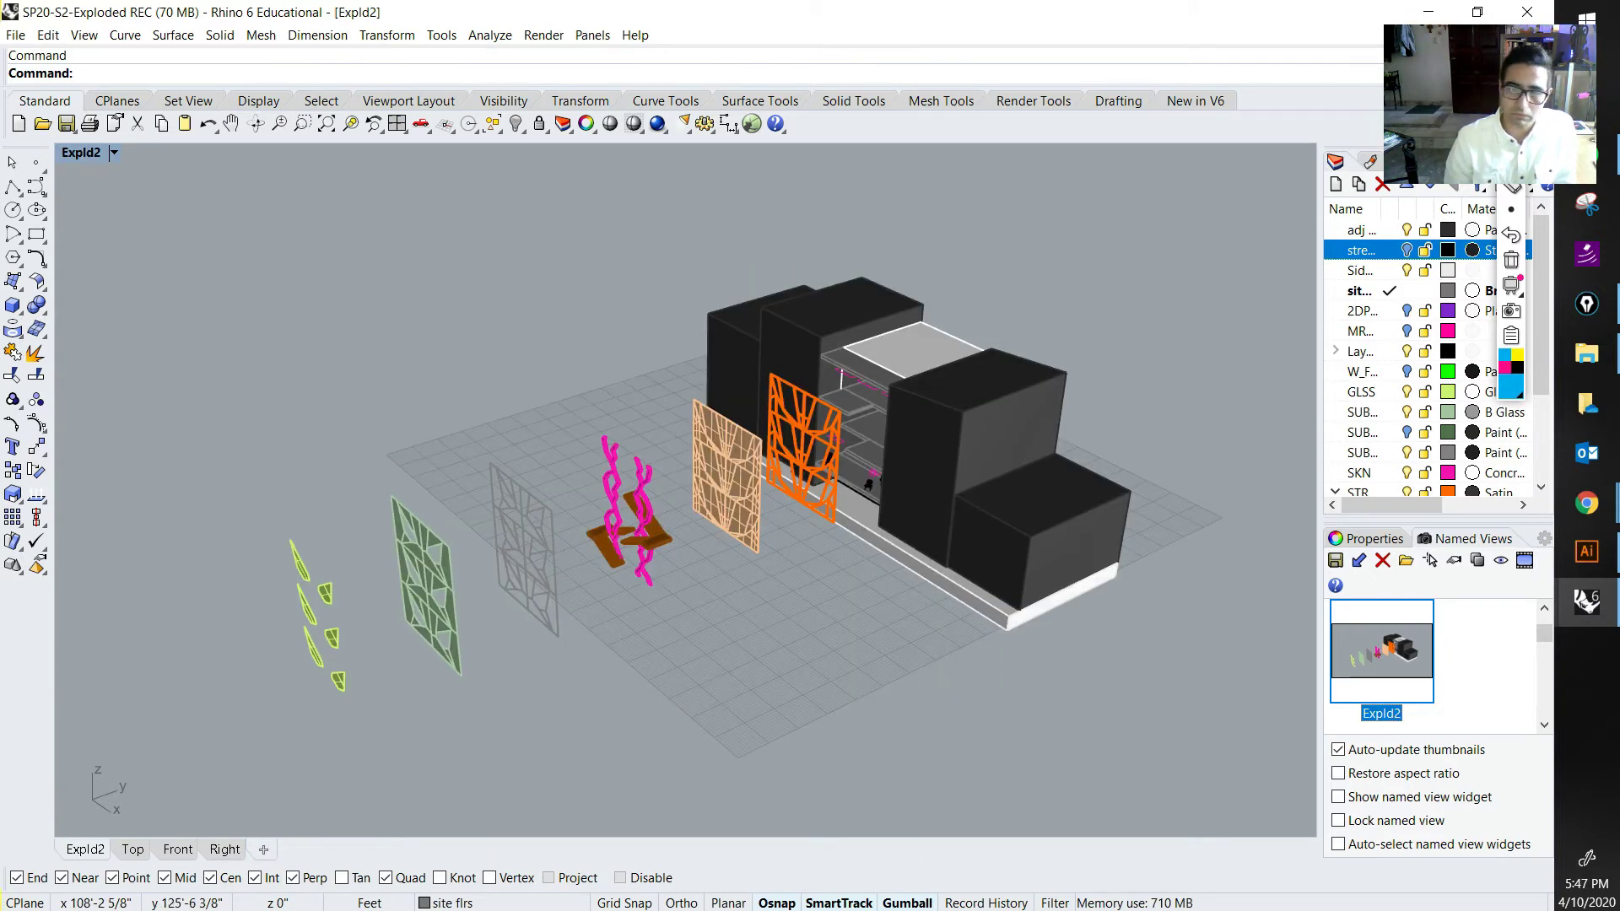
Step: Switch to Chrome to examine the facade exploded diagram and mark the building's vertical corner edge with a blue pen stroke
{"action": "scroll", "coordinate": [1380, 652], "scroll_direction": "down", "scroll_amount": 1}
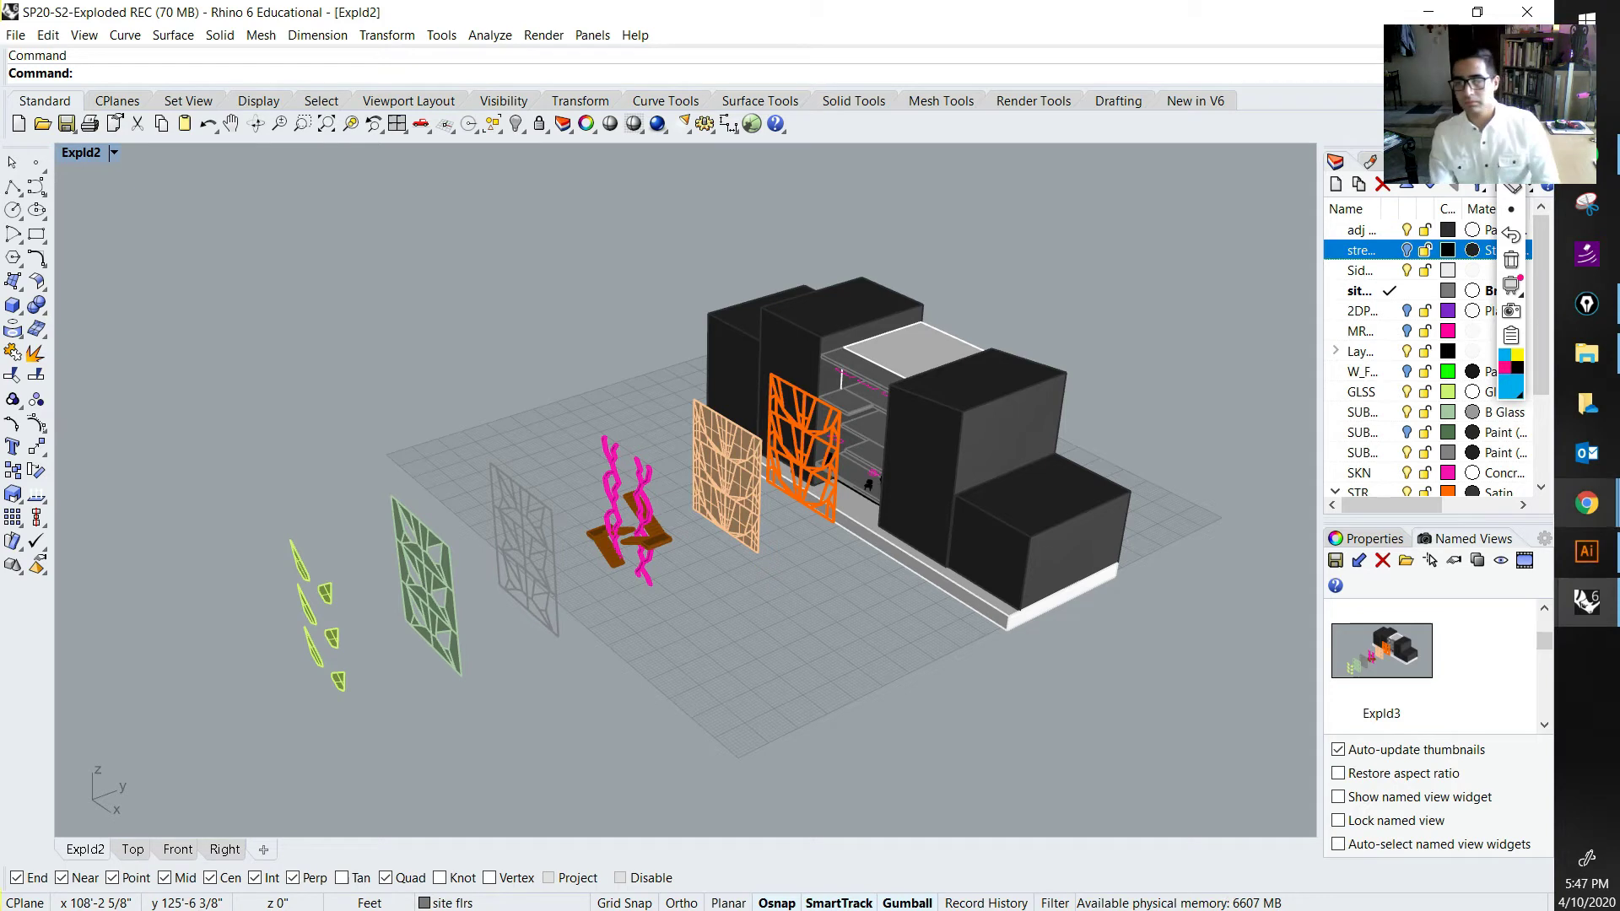
{"action": "mouse_move", "coordinate": [1585, 503]}
{"action": "left_click", "coordinate": [1439, 590]}
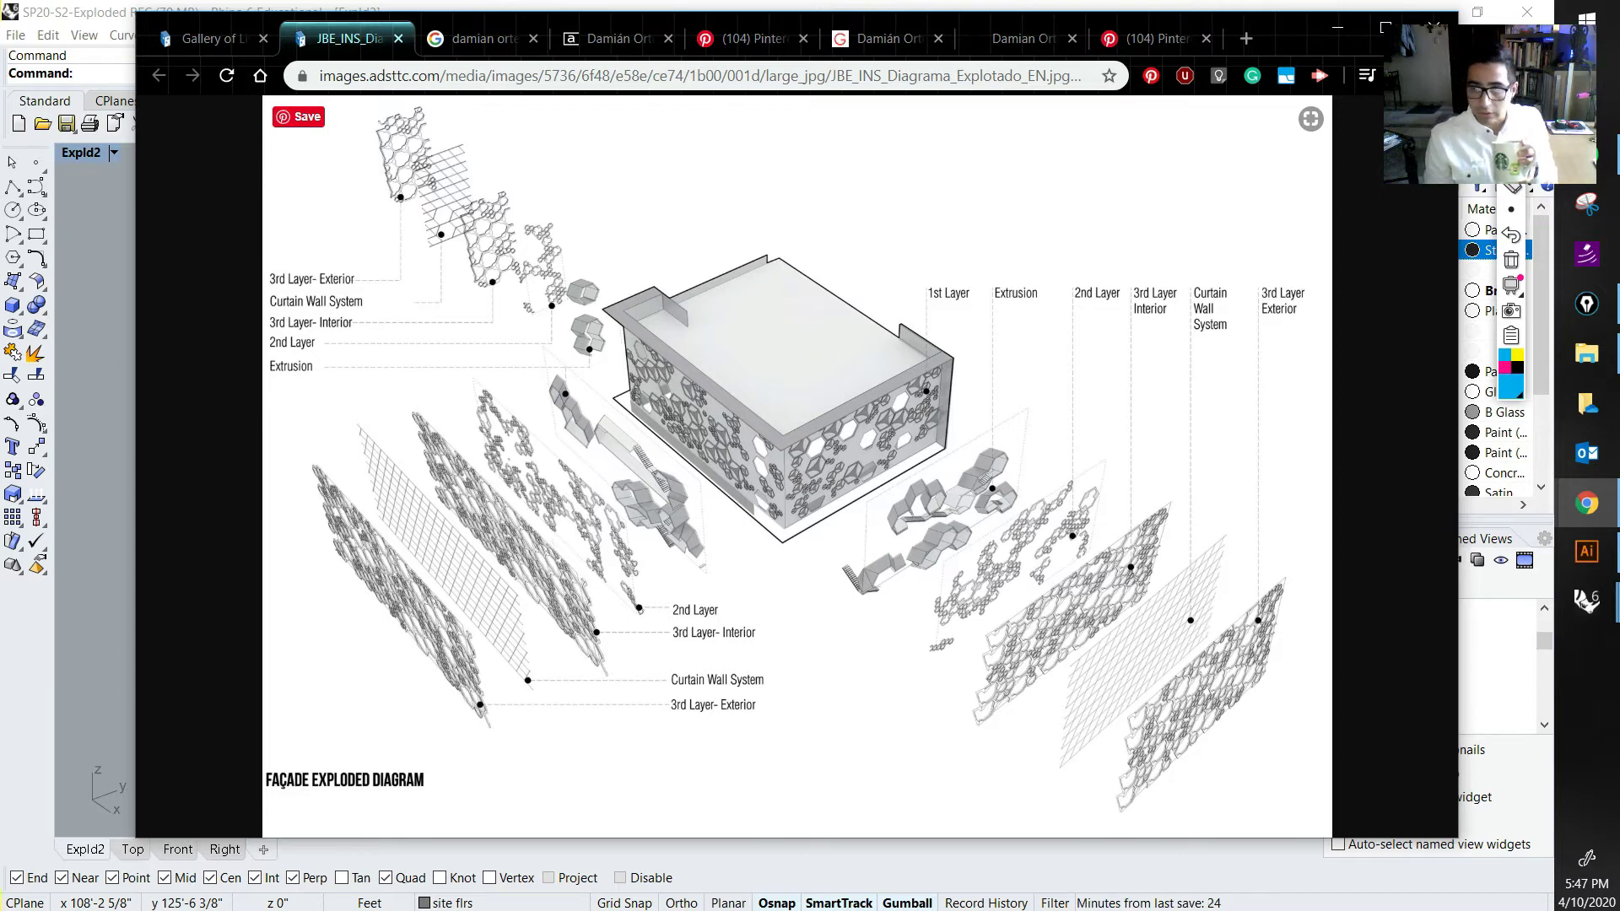
{"action": "left_click", "coordinate": [1510, 136]}
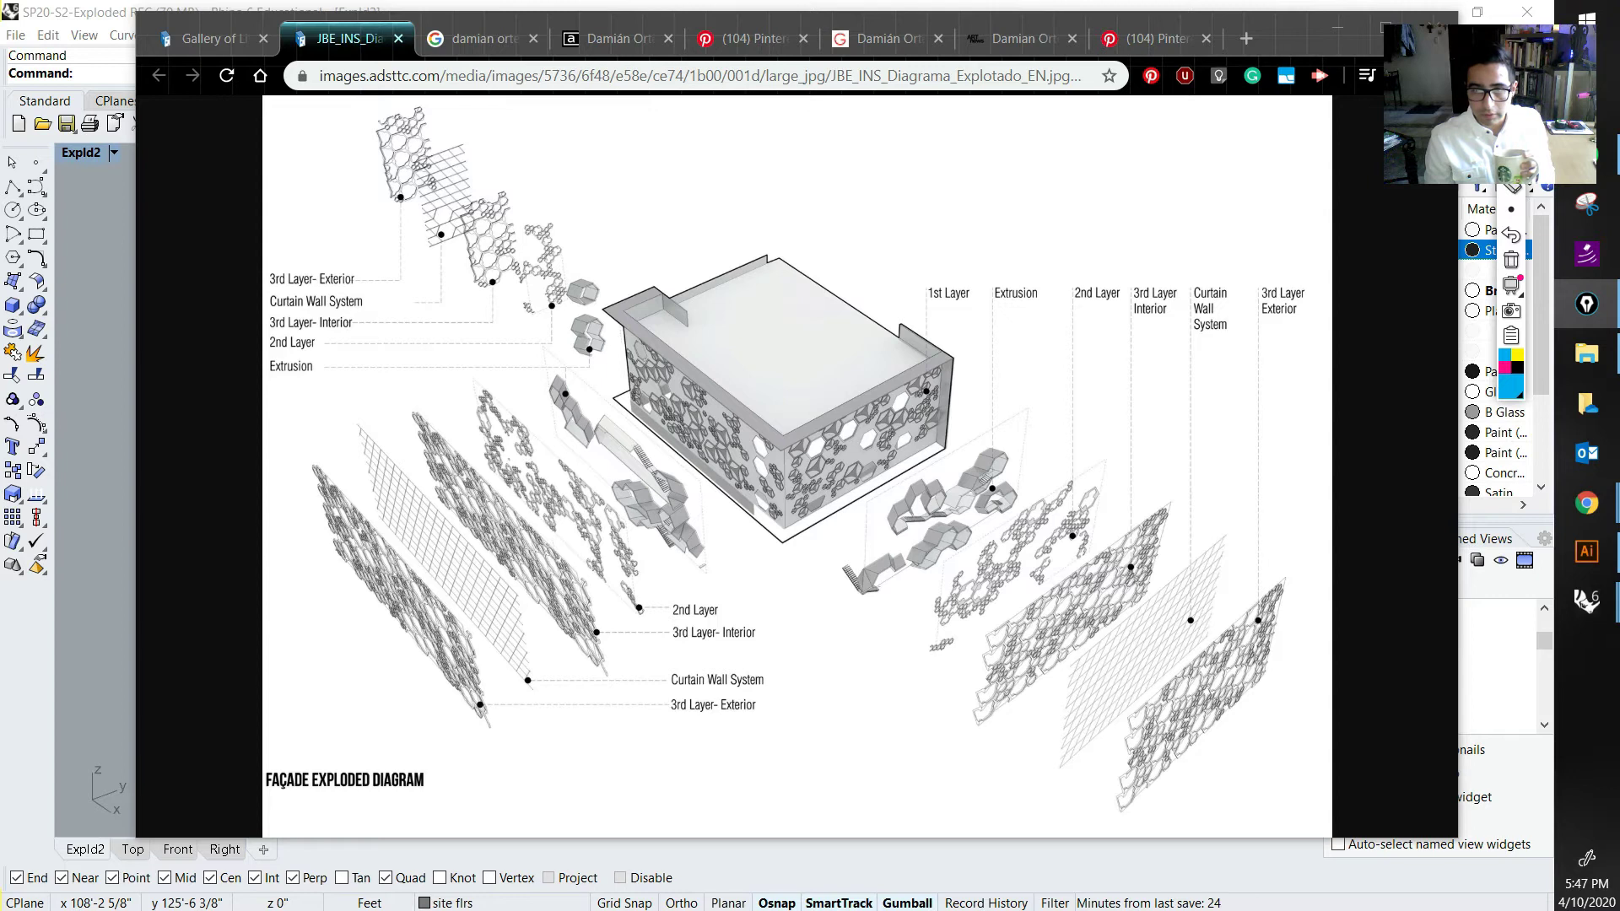
{"action": "left_click_drag", "start_coordinate": [953, 359], "coordinate": [953, 365]}
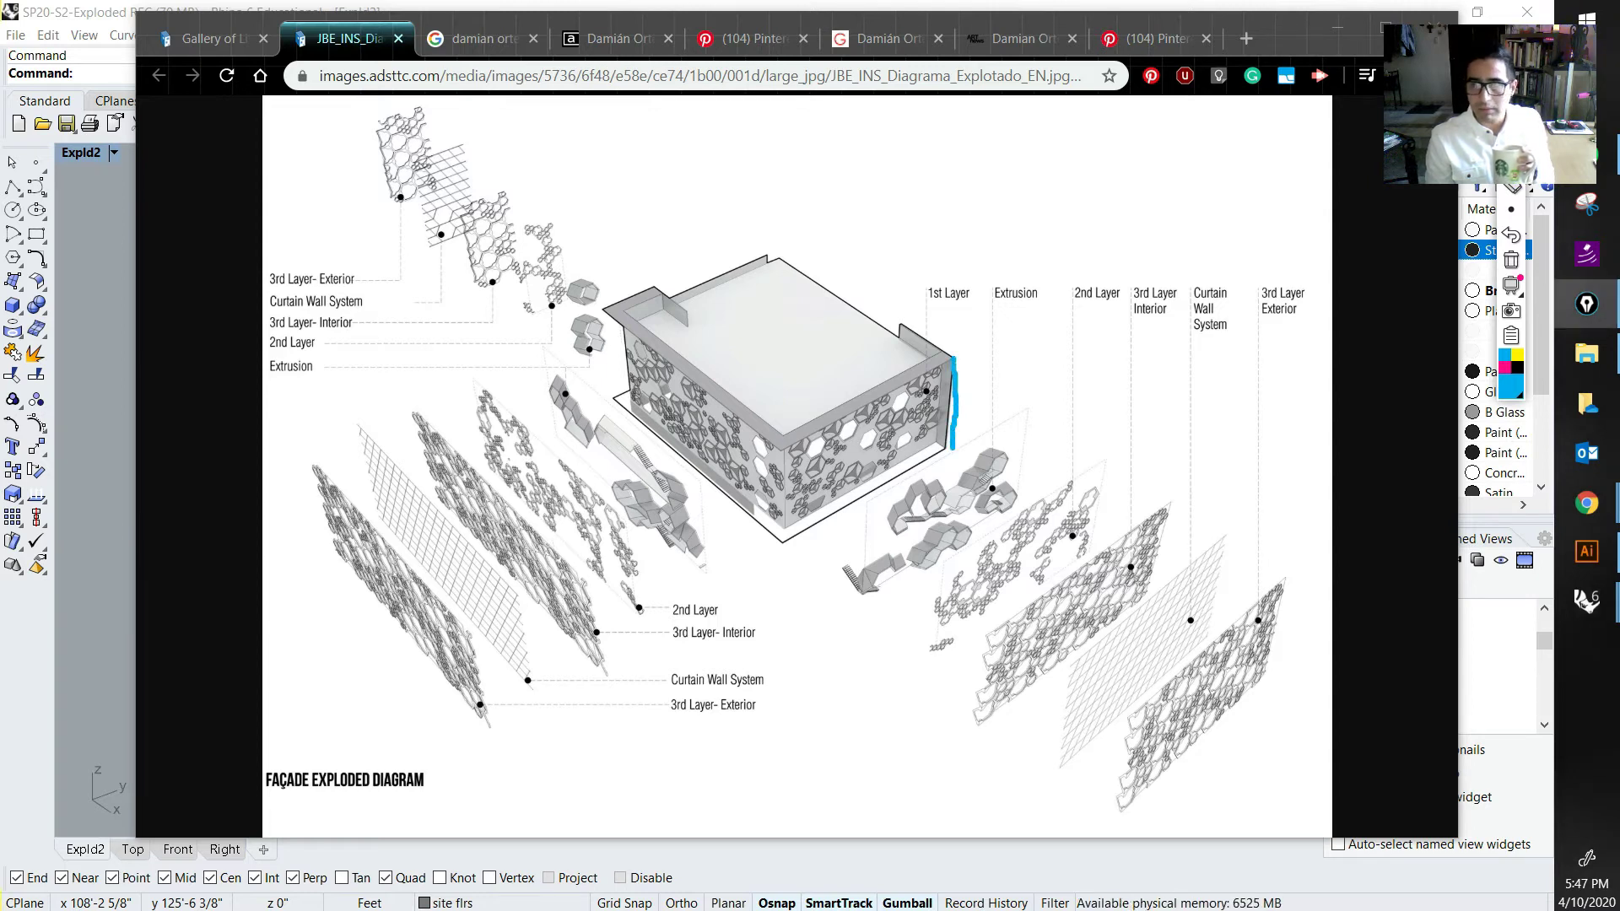
Step: Return to the Rhino model, cancel the Mesh command and set the viewport to the SE isometric view
{"action": "left_click", "coordinate": [36, 328]}
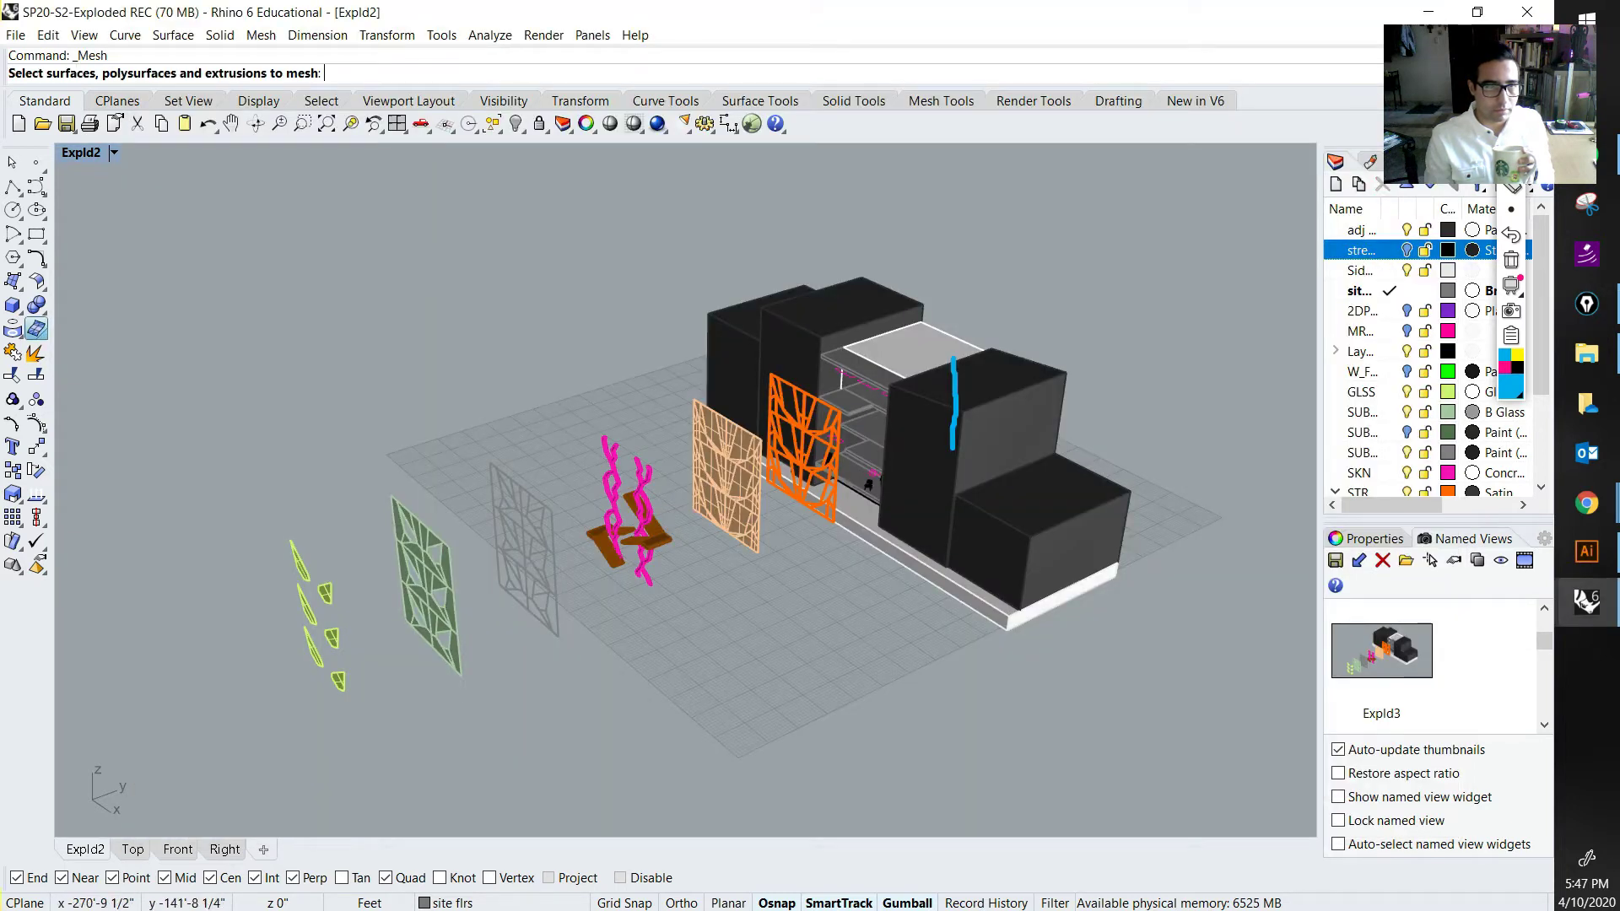
{"action": "right_click", "coordinate": [700, 468]}
{"action": "right_click_drag", "start_coordinate": [691, 477], "coordinate": [711, 439]}
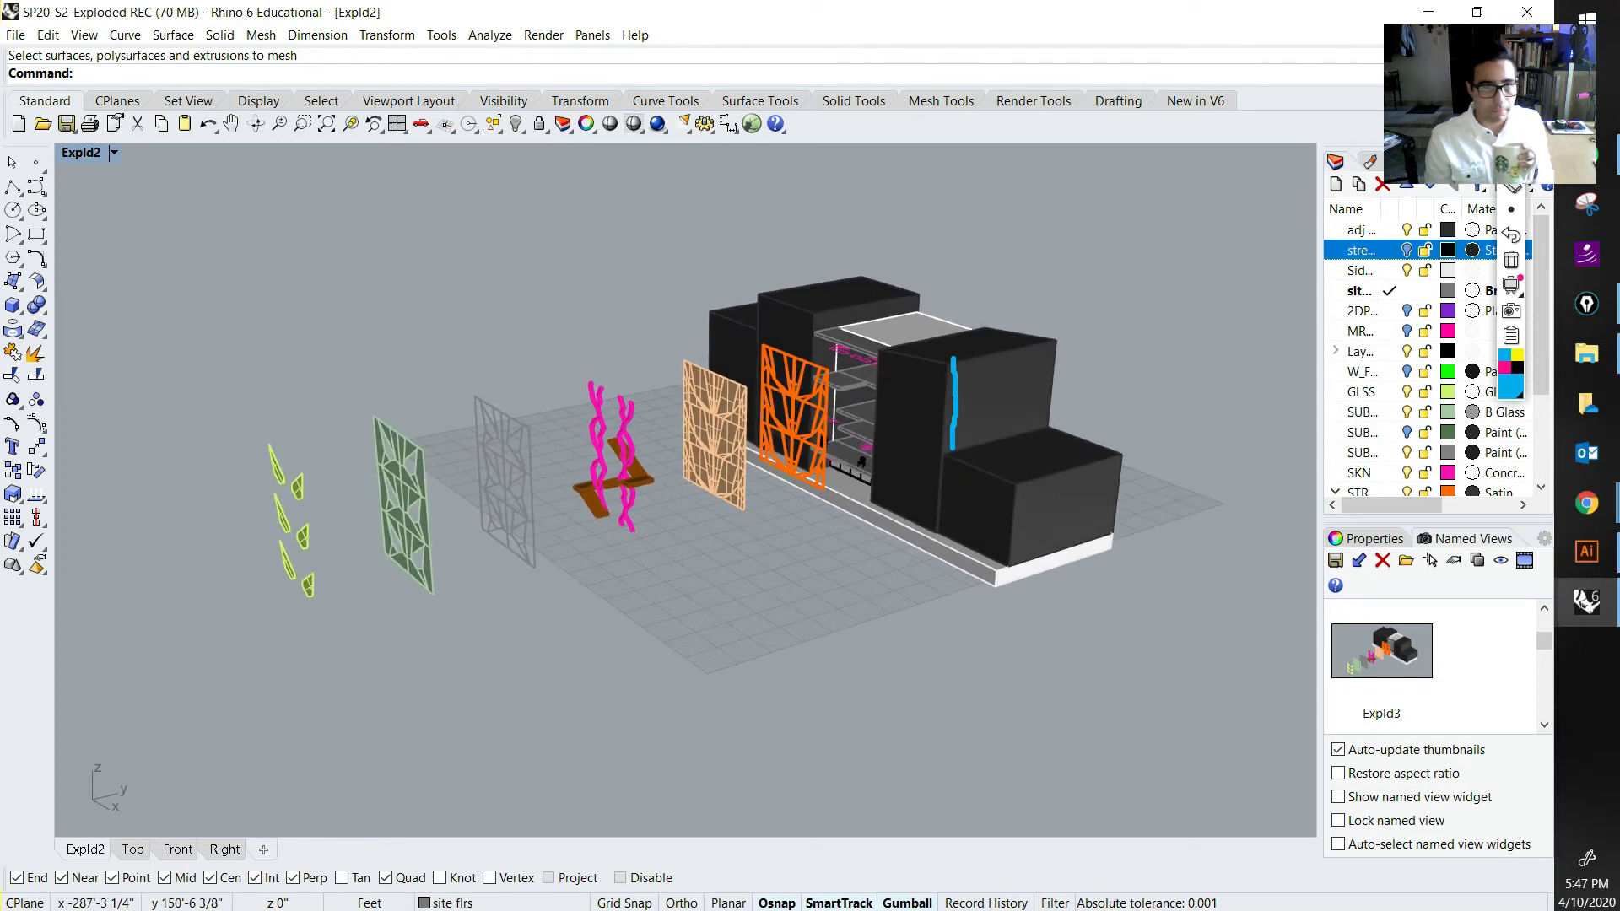
{"action": "left_click", "coordinate": [113, 152]}
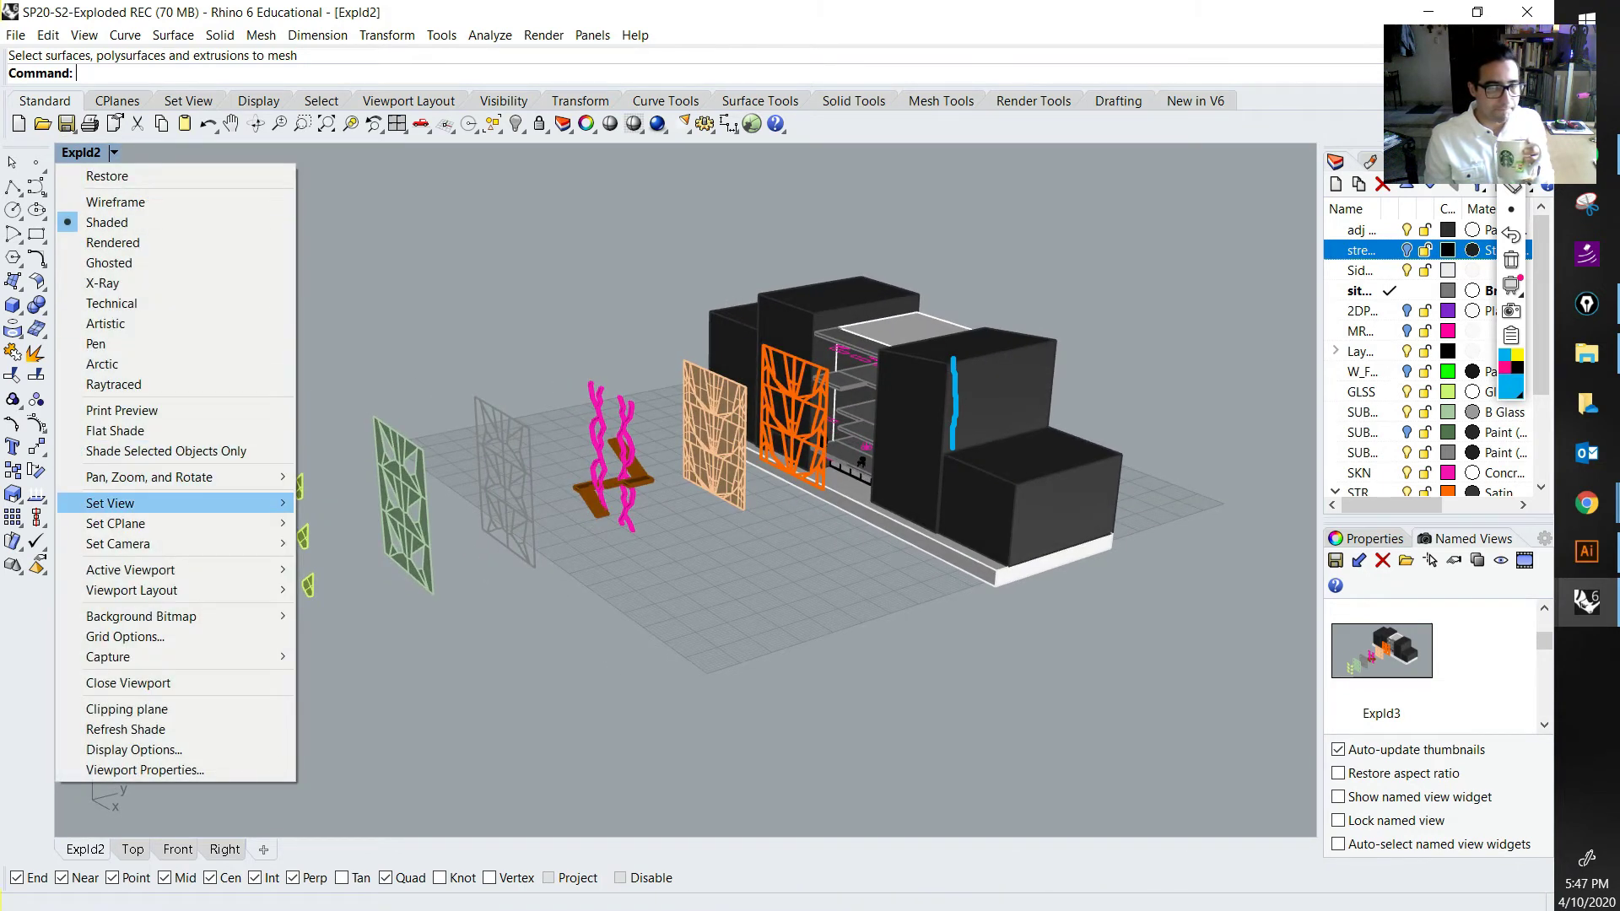
{"action": "mouse_move", "coordinate": [168, 502]}
{"action": "mouse_move", "coordinate": [380, 228]}
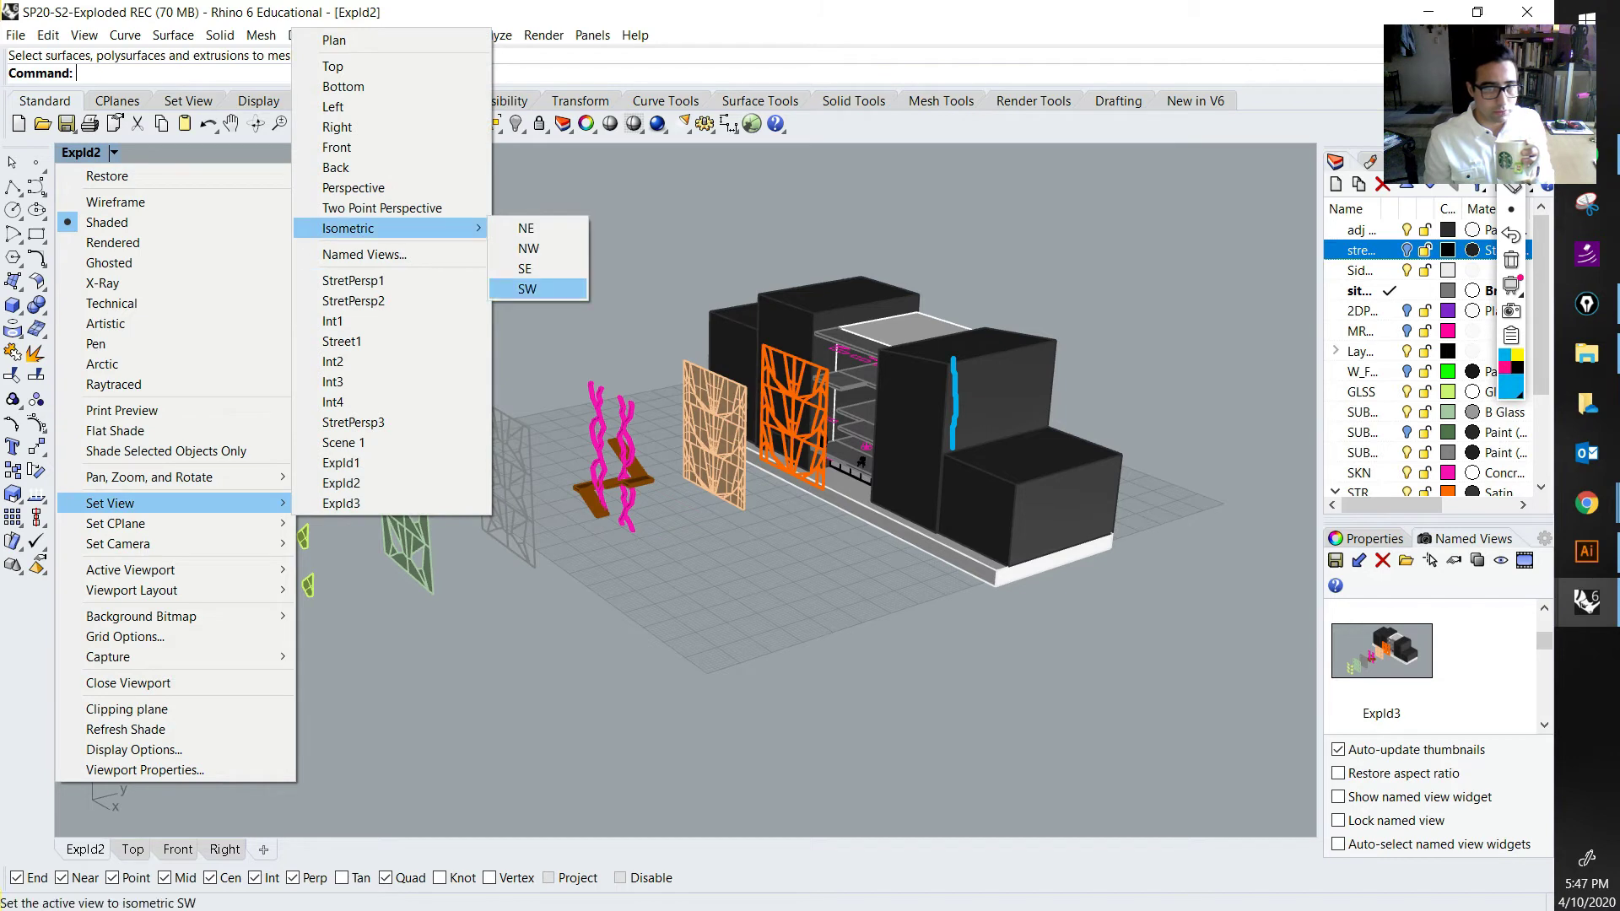
{"action": "left_click", "coordinate": [525, 268]}
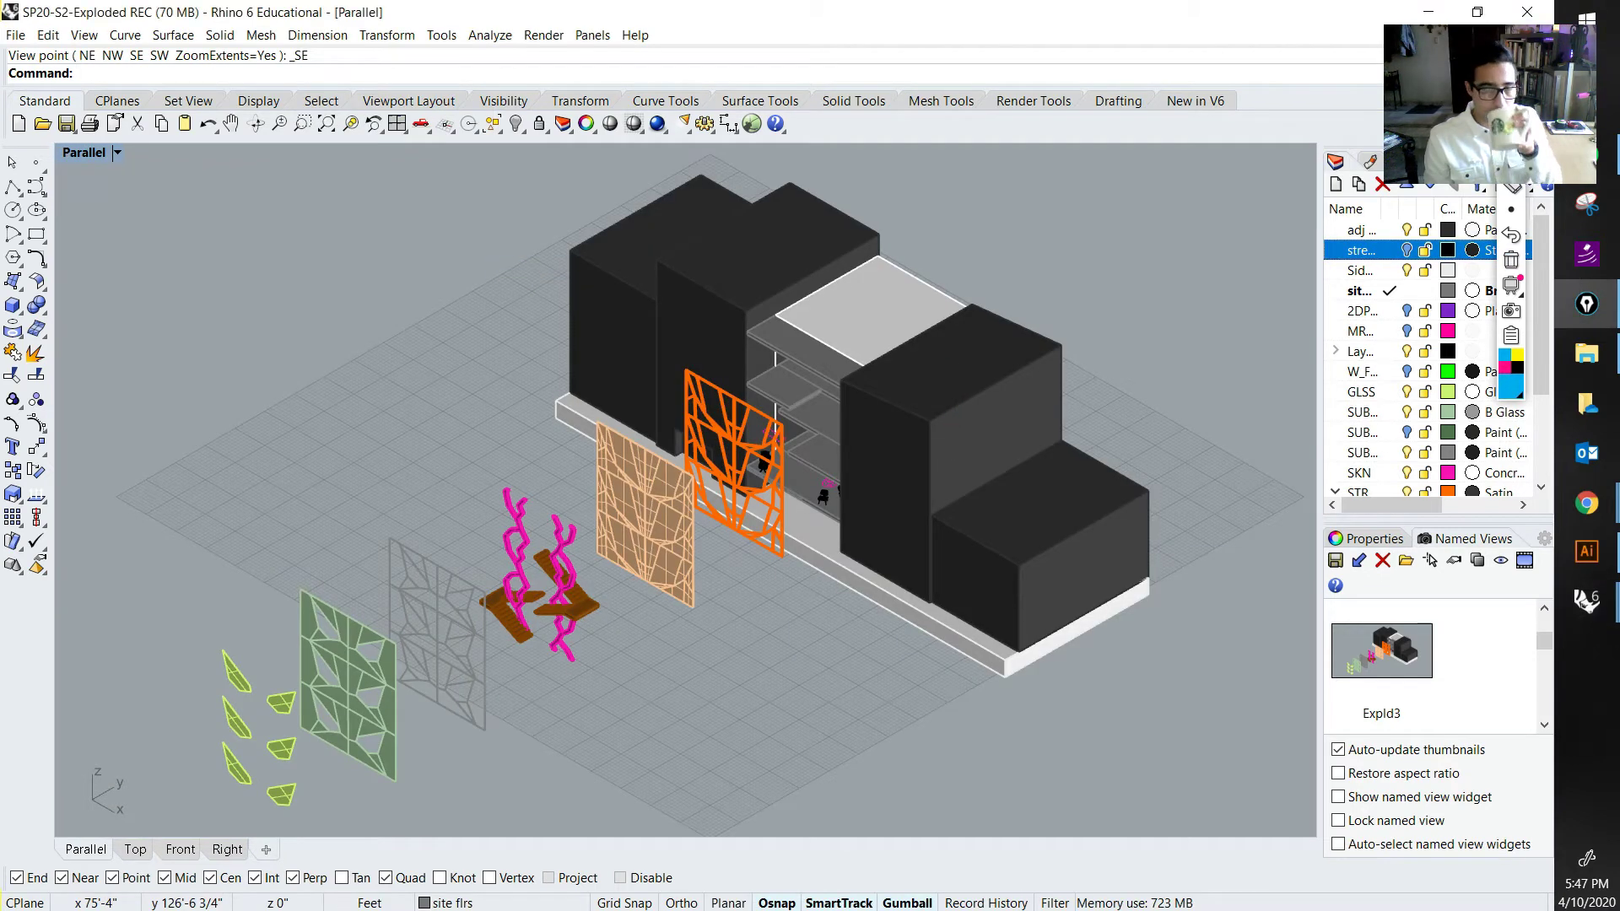
Step: Switch to Illustrator, fit the ExplDgrm_PREP.ai artboard to examine the full facade diagram, and return to the Exploded REC model in Rhino
{"action": "left_click", "coordinate": [1586, 550]}
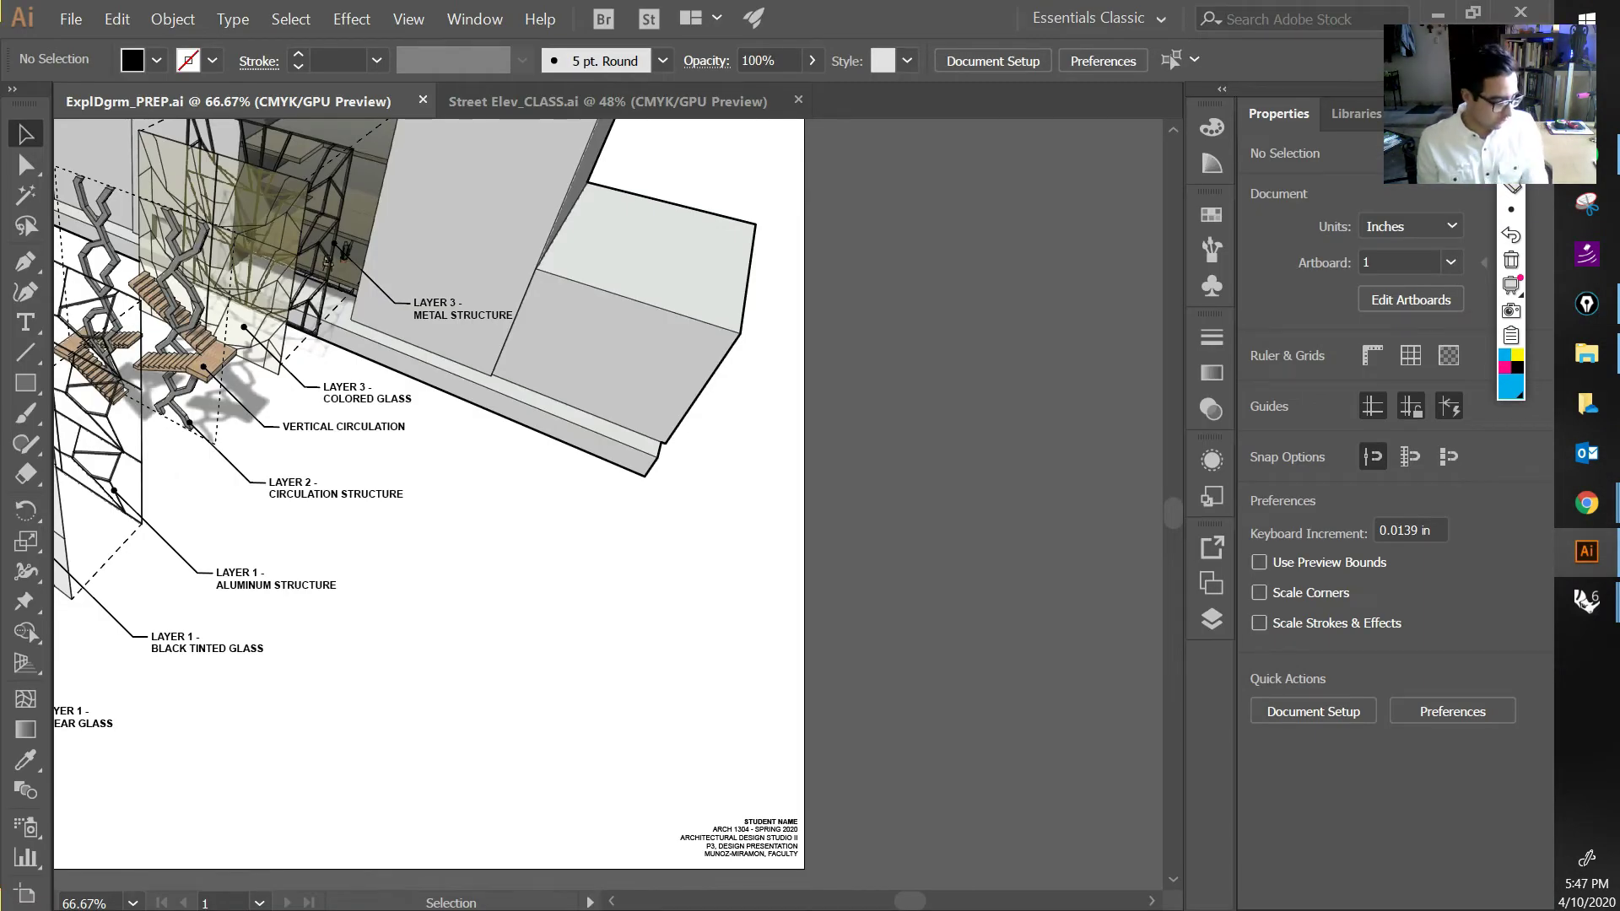
{"action": "key", "text": "ctrl+0"}
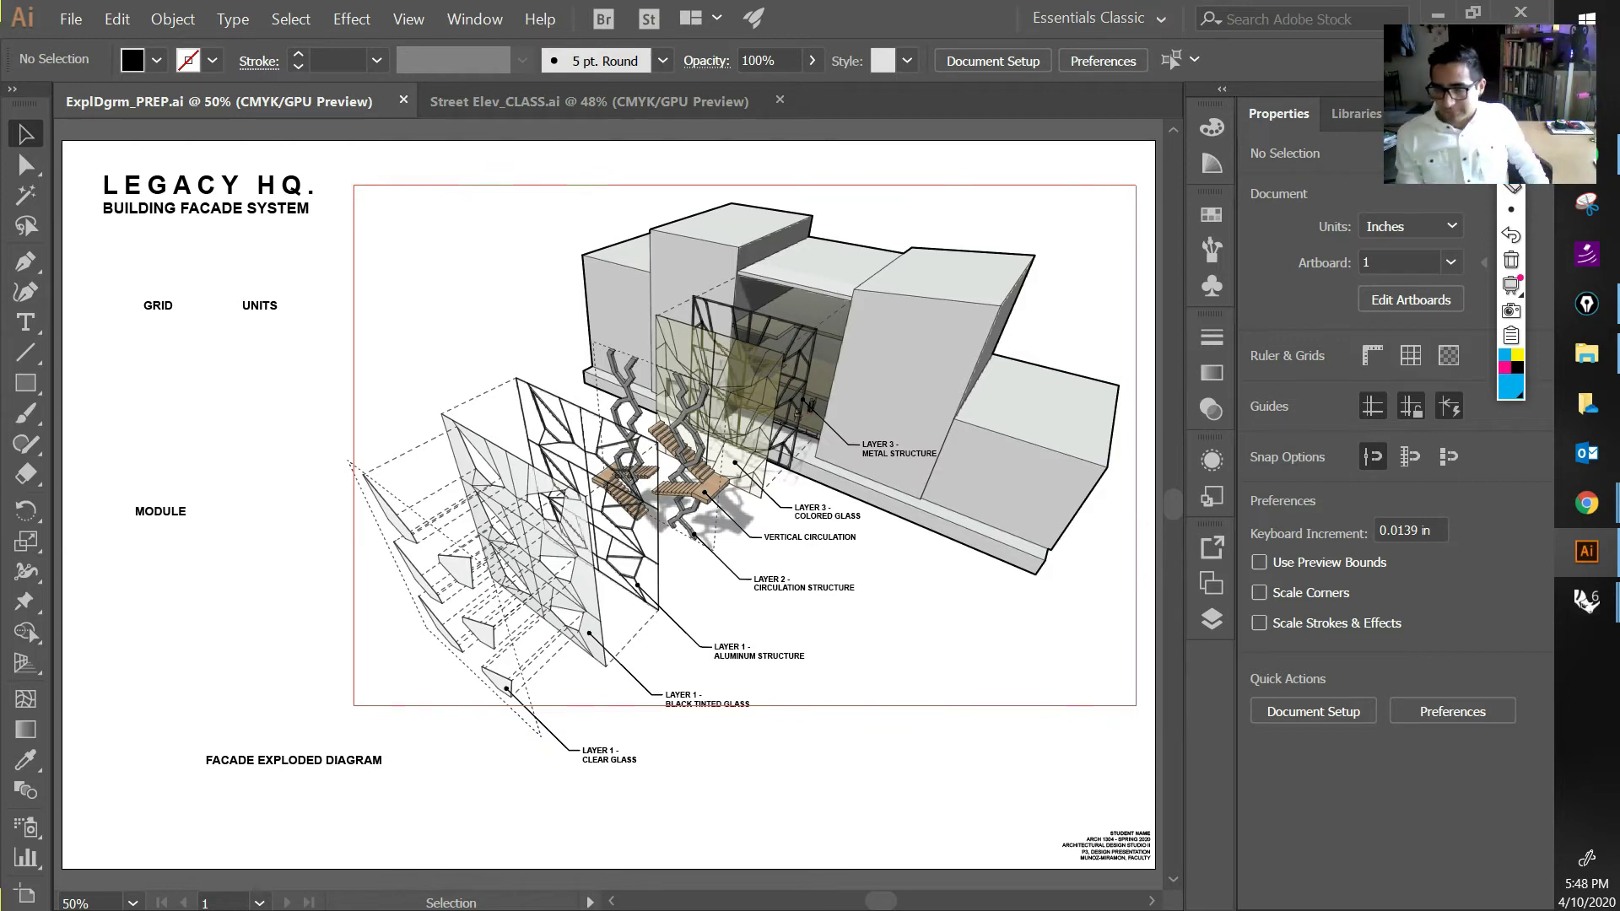
{"action": "mouse_move", "coordinate": [1586, 600]}
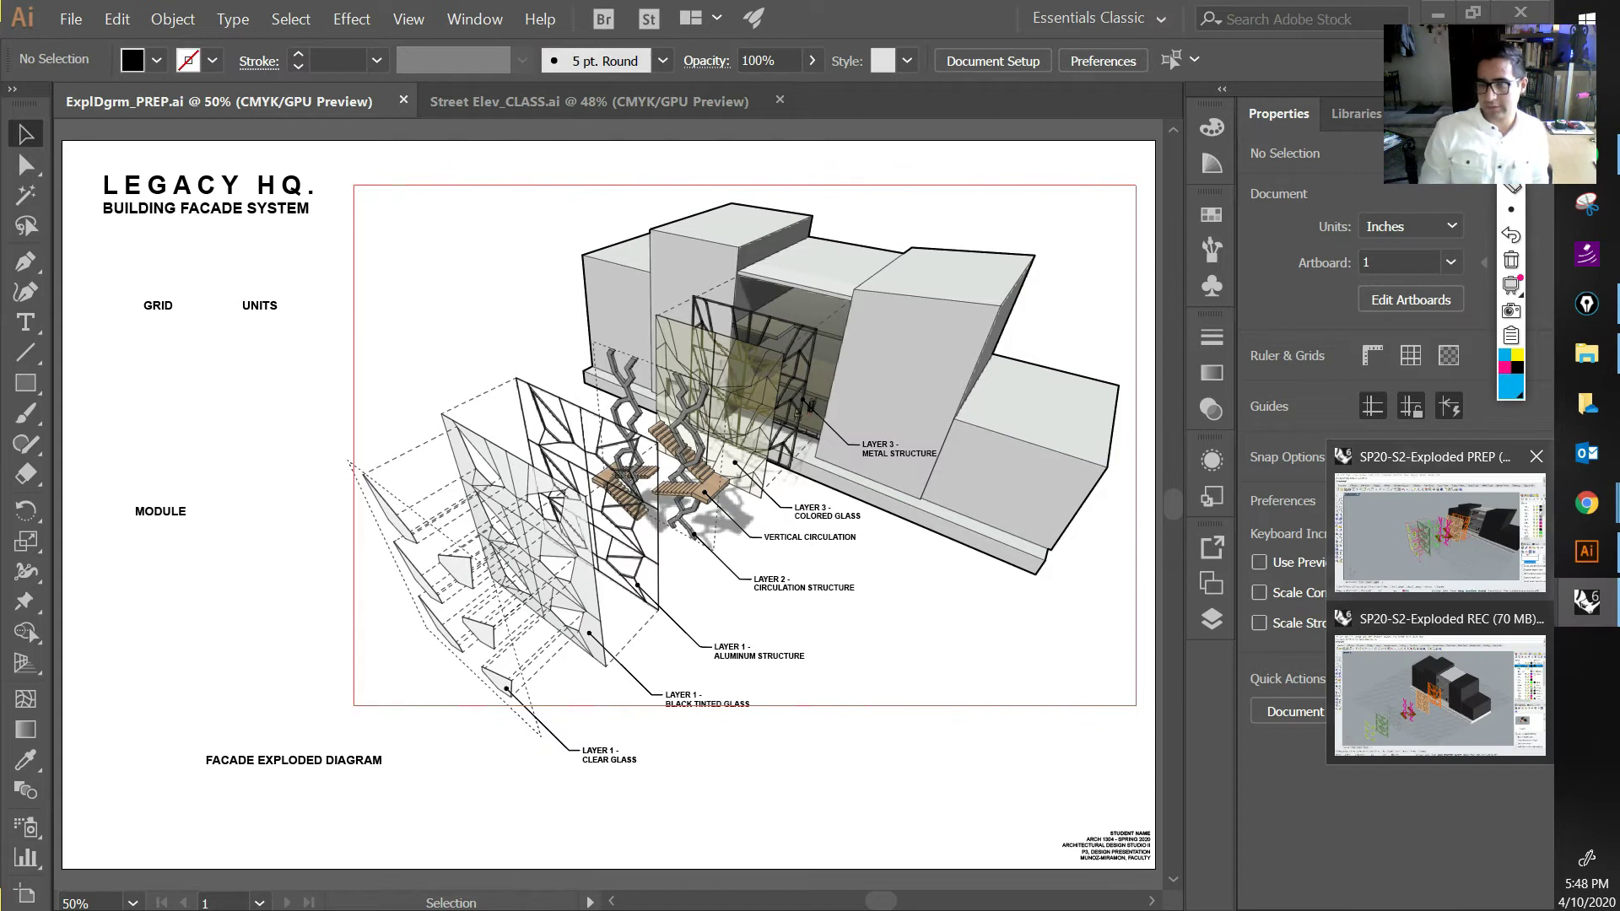
{"action": "left_click", "coordinate": [1440, 687]}
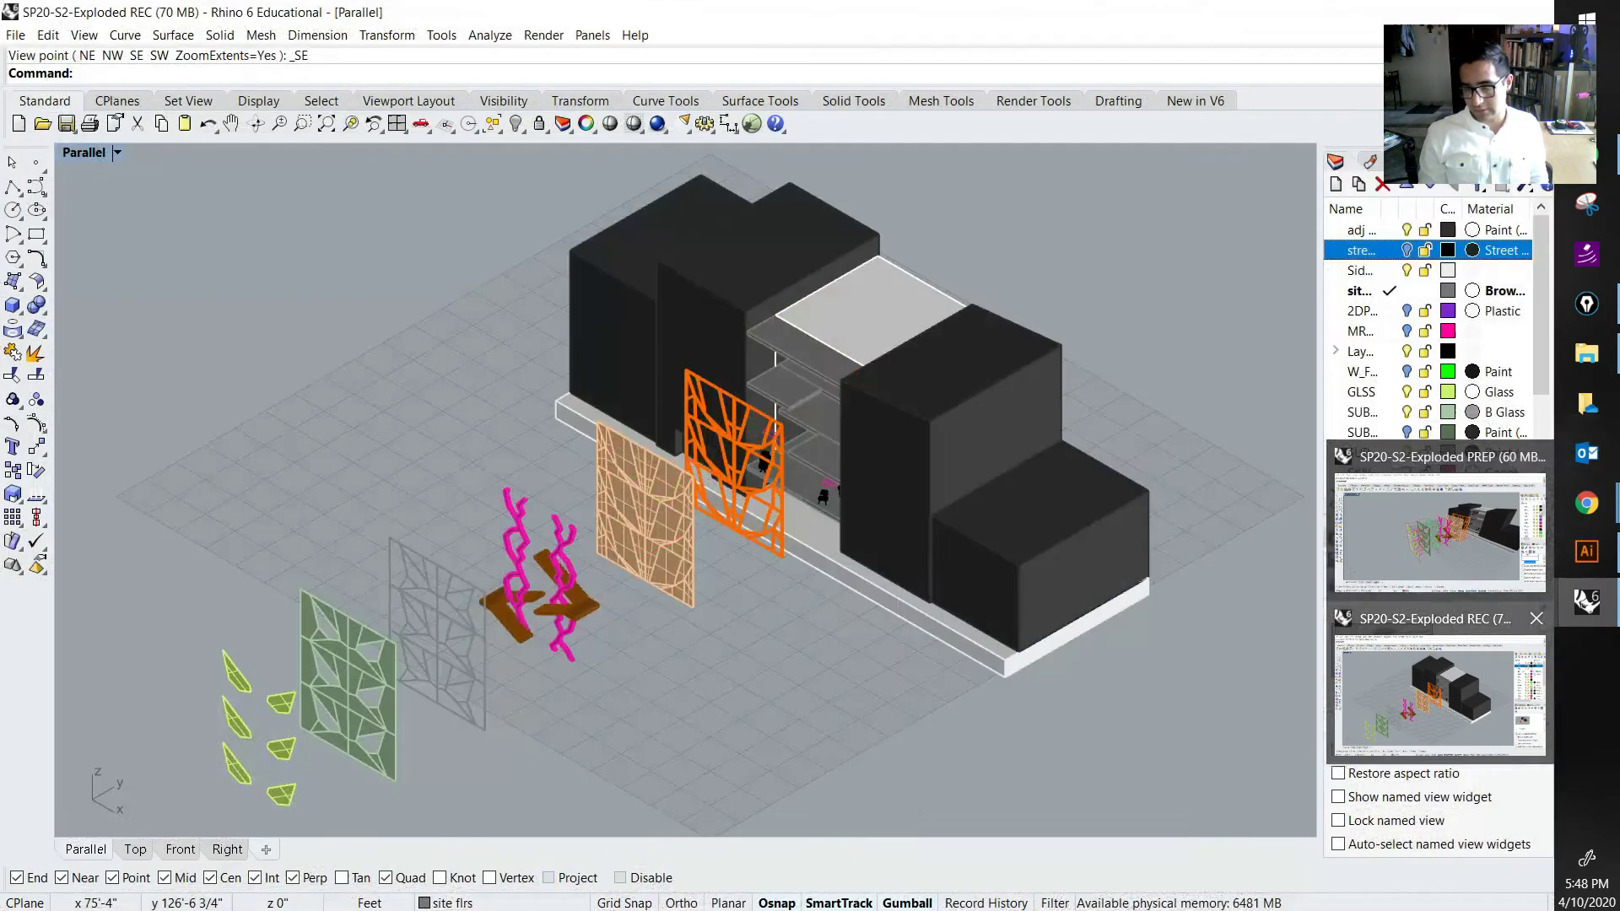
Step: Restore the named view StretPersp3 and examine the exploded model from a higher angle
{"action": "left_click_drag", "start_coordinate": [1544, 641], "coordinate": [1543, 707]}
{"action": "double_click", "coordinate": [1381, 661]}
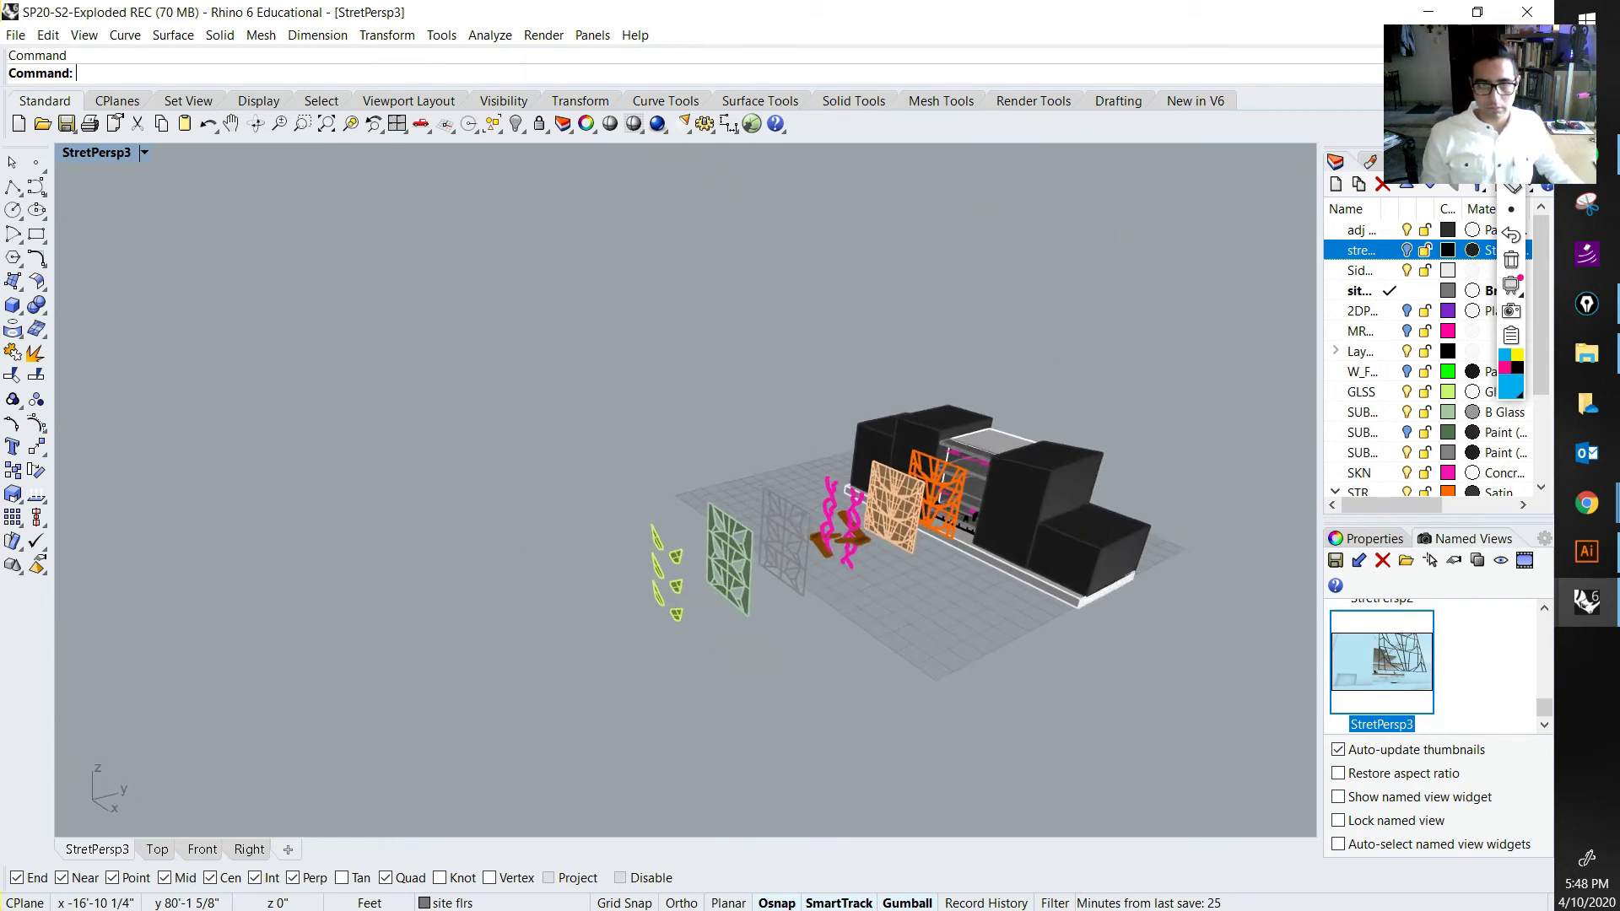
{"action": "right_click_drag", "start_coordinate": [970, 472], "coordinate": [873, 577]}
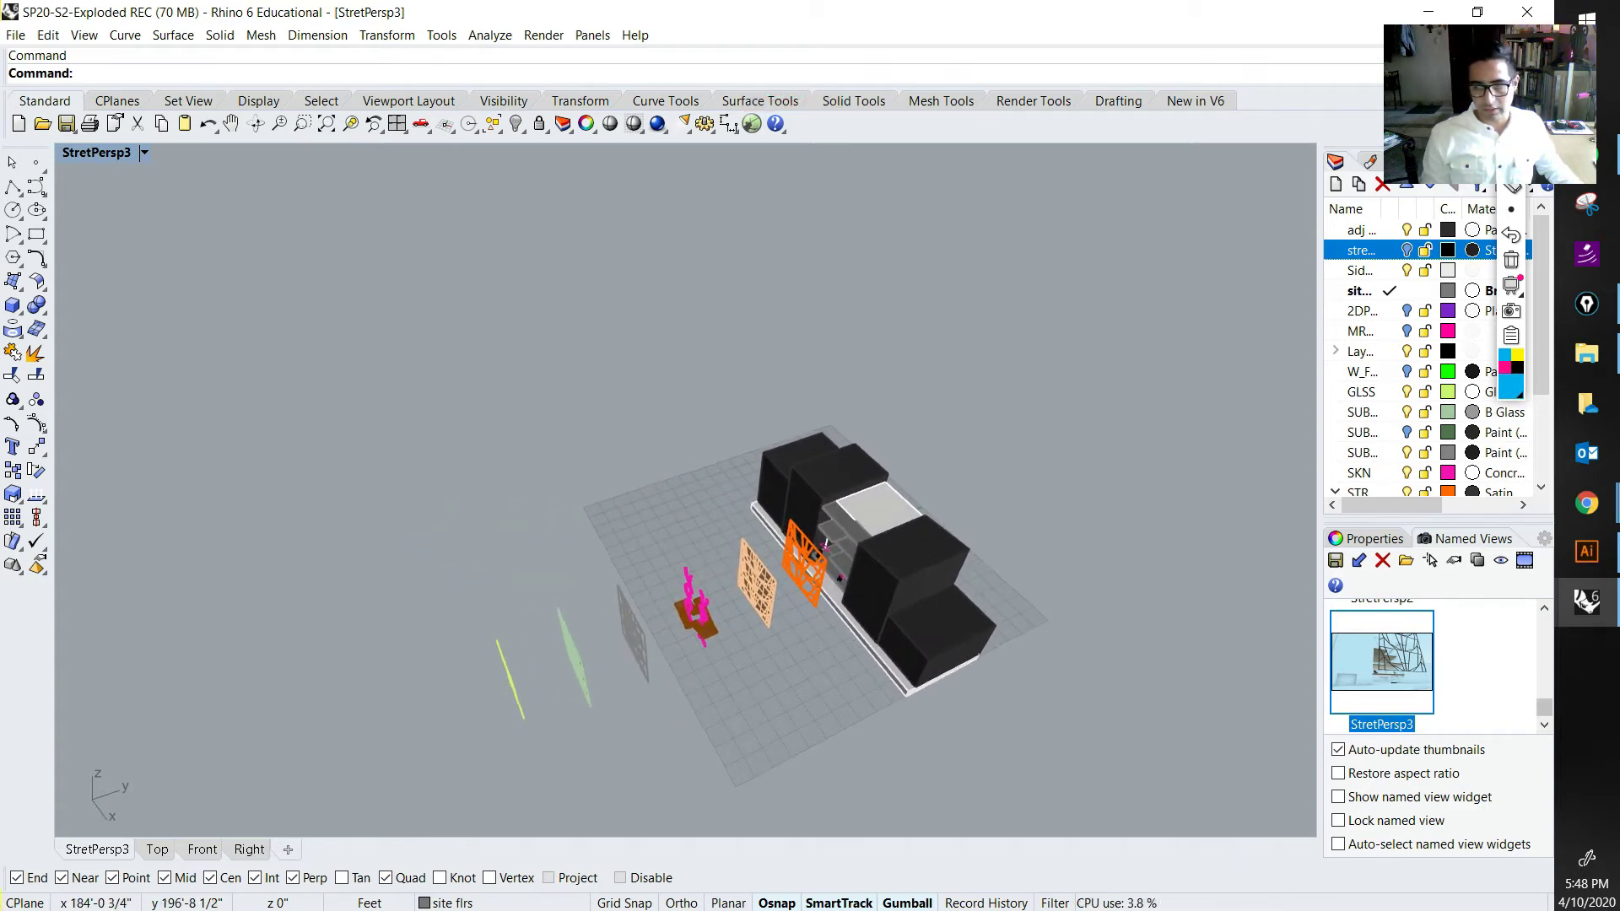
Step: Compare the saved views again by restoring Expld3 and Expld2 in alternation, finishing on Expld2
{"action": "scroll", "coordinate": [1434, 666], "scroll_direction": "up", "scroll_amount": 5}
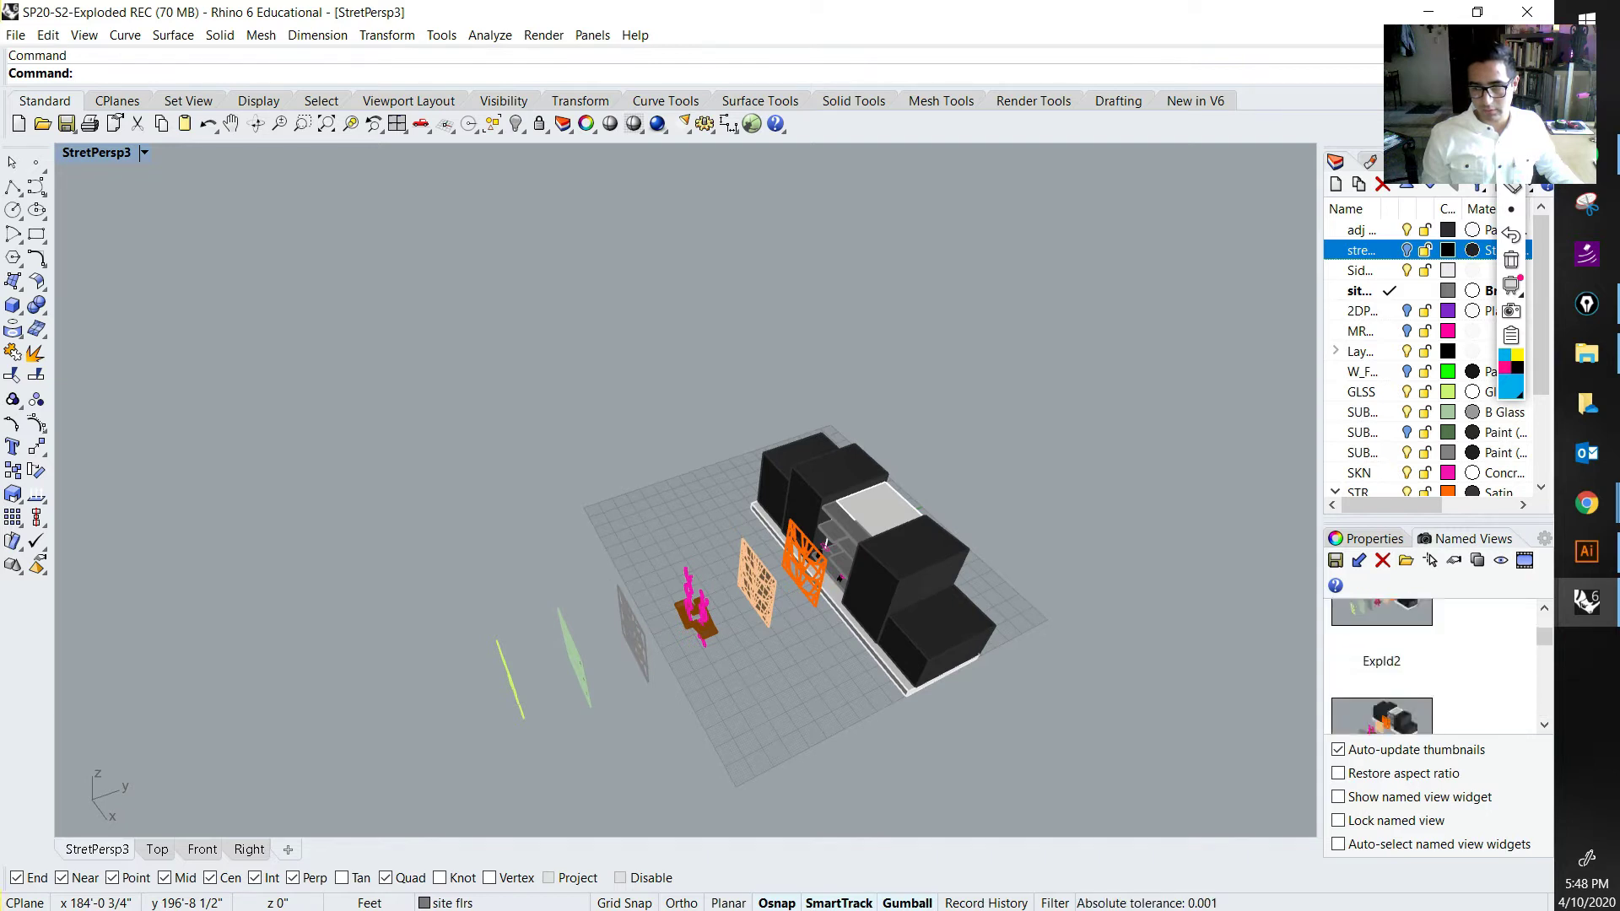
{"action": "scroll", "coordinate": [1434, 667], "scroll_direction": "down", "scroll_amount": 2}
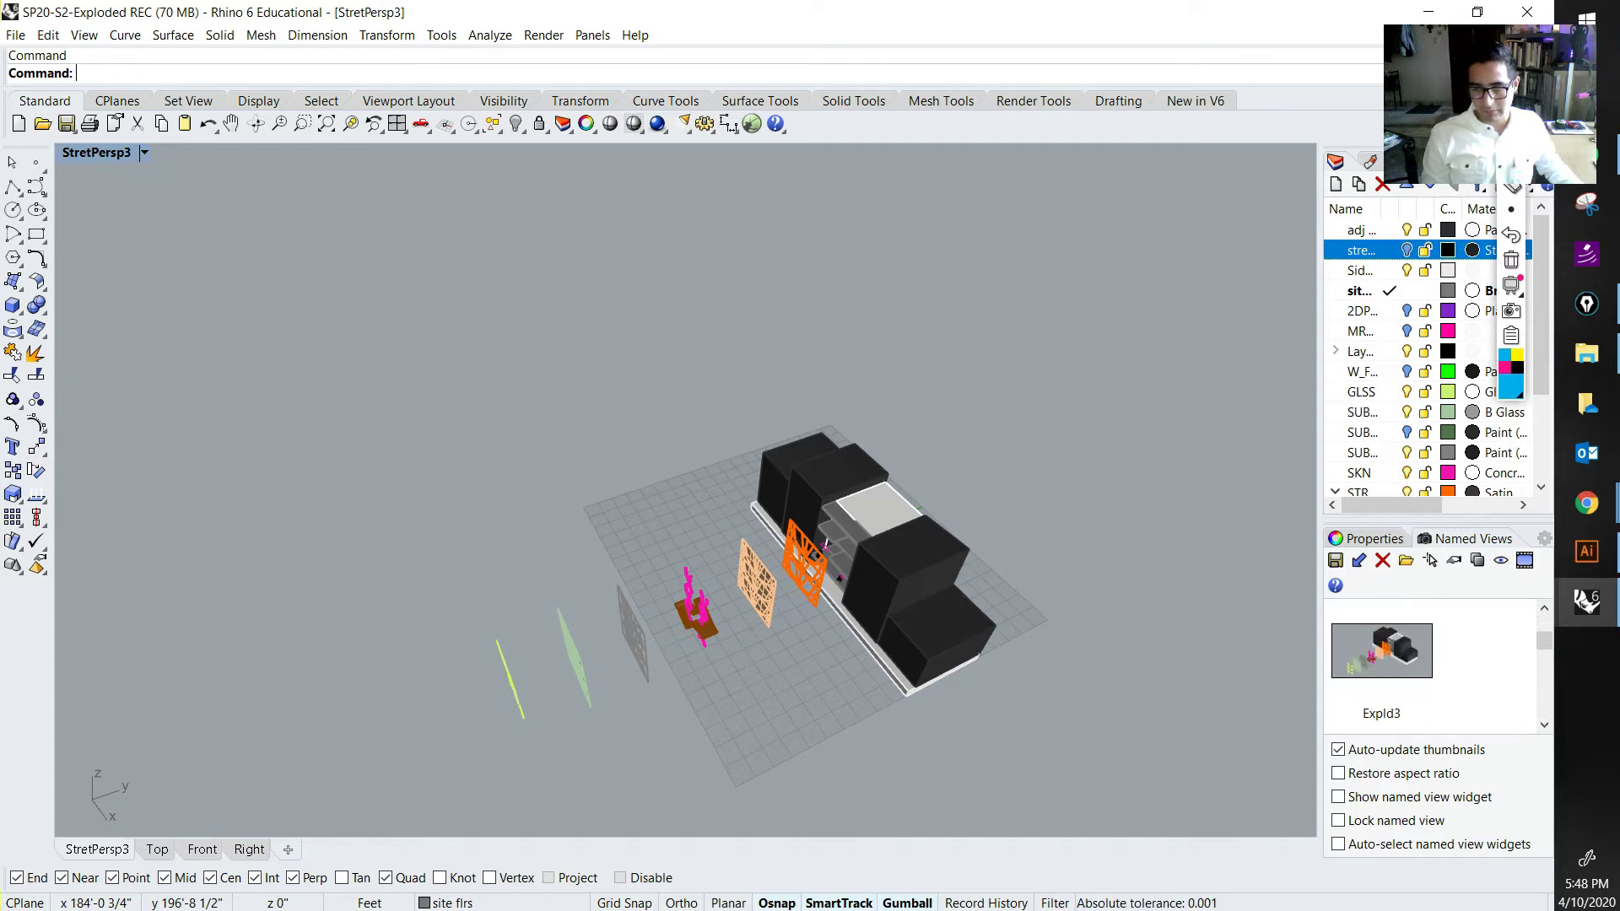
{"action": "double_click", "coordinate": [1381, 650]}
{"action": "scroll", "coordinate": [1381, 650], "scroll_direction": "up", "scroll_amount": 1}
{"action": "double_click", "coordinate": [1381, 649]}
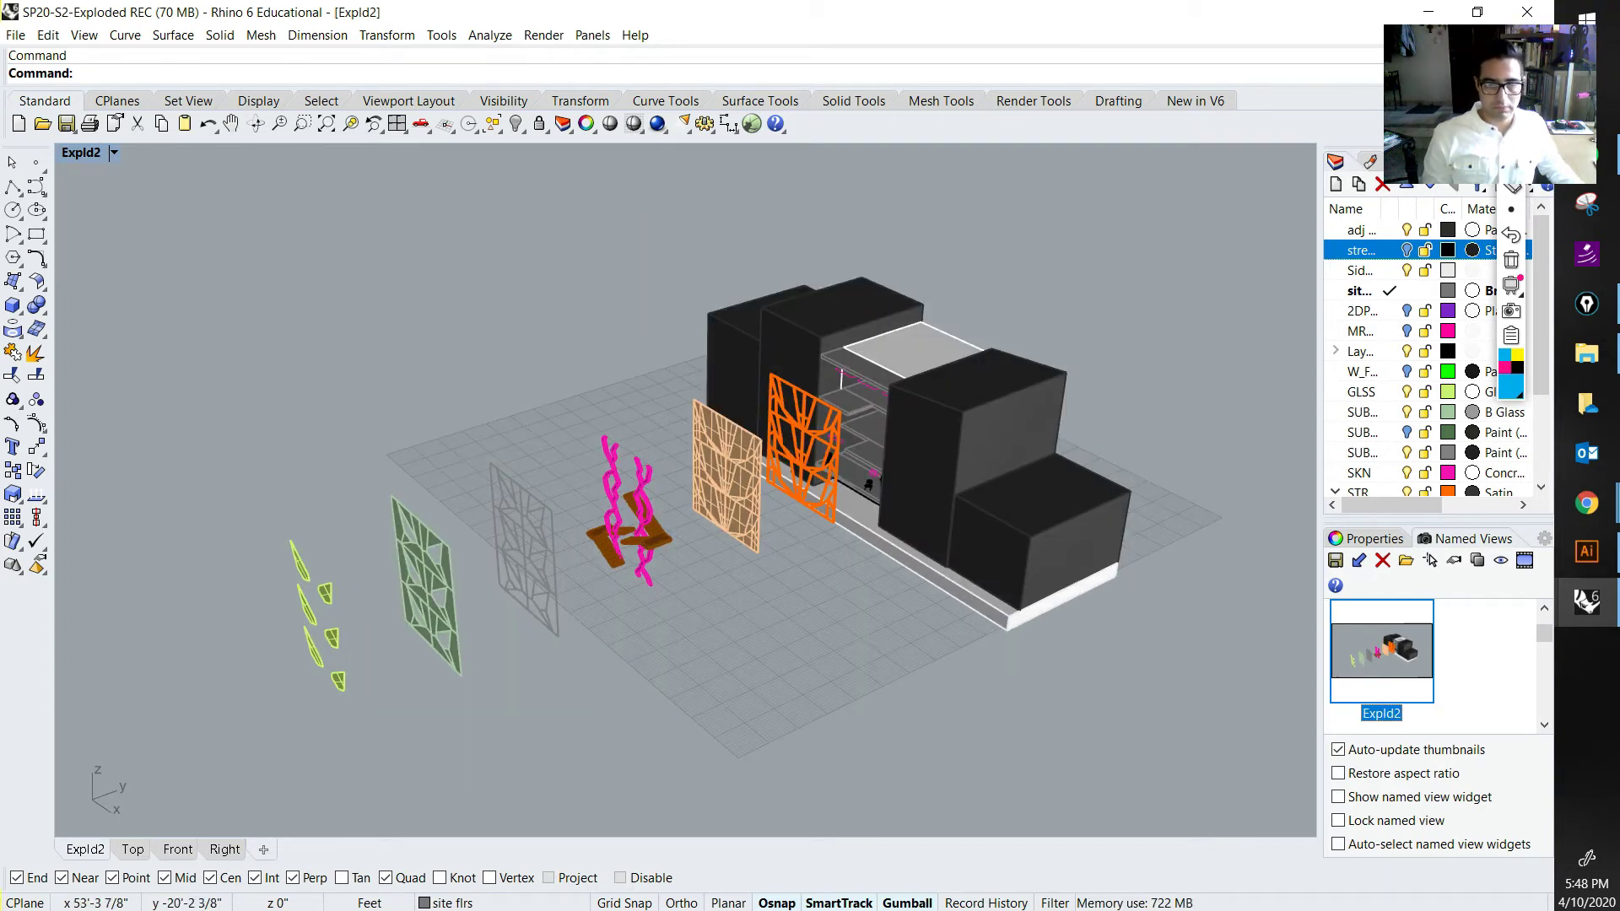
{"action": "scroll", "coordinate": [1432, 666], "scroll_direction": "down", "scroll_amount": 1}
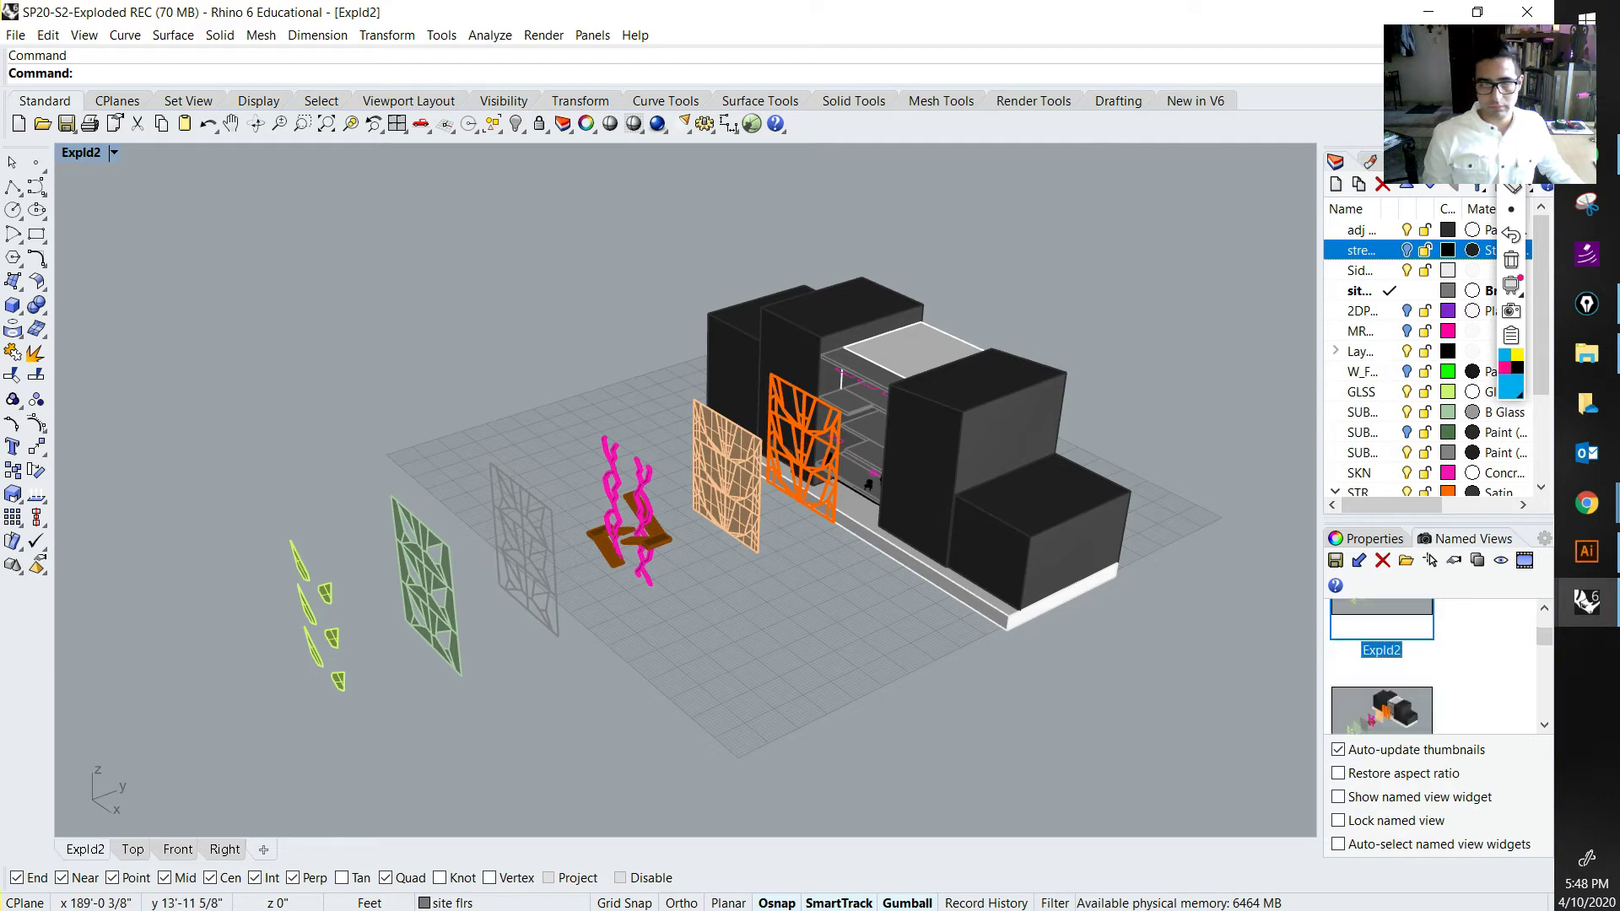
{"action": "double_click", "coordinate": [1382, 710]}
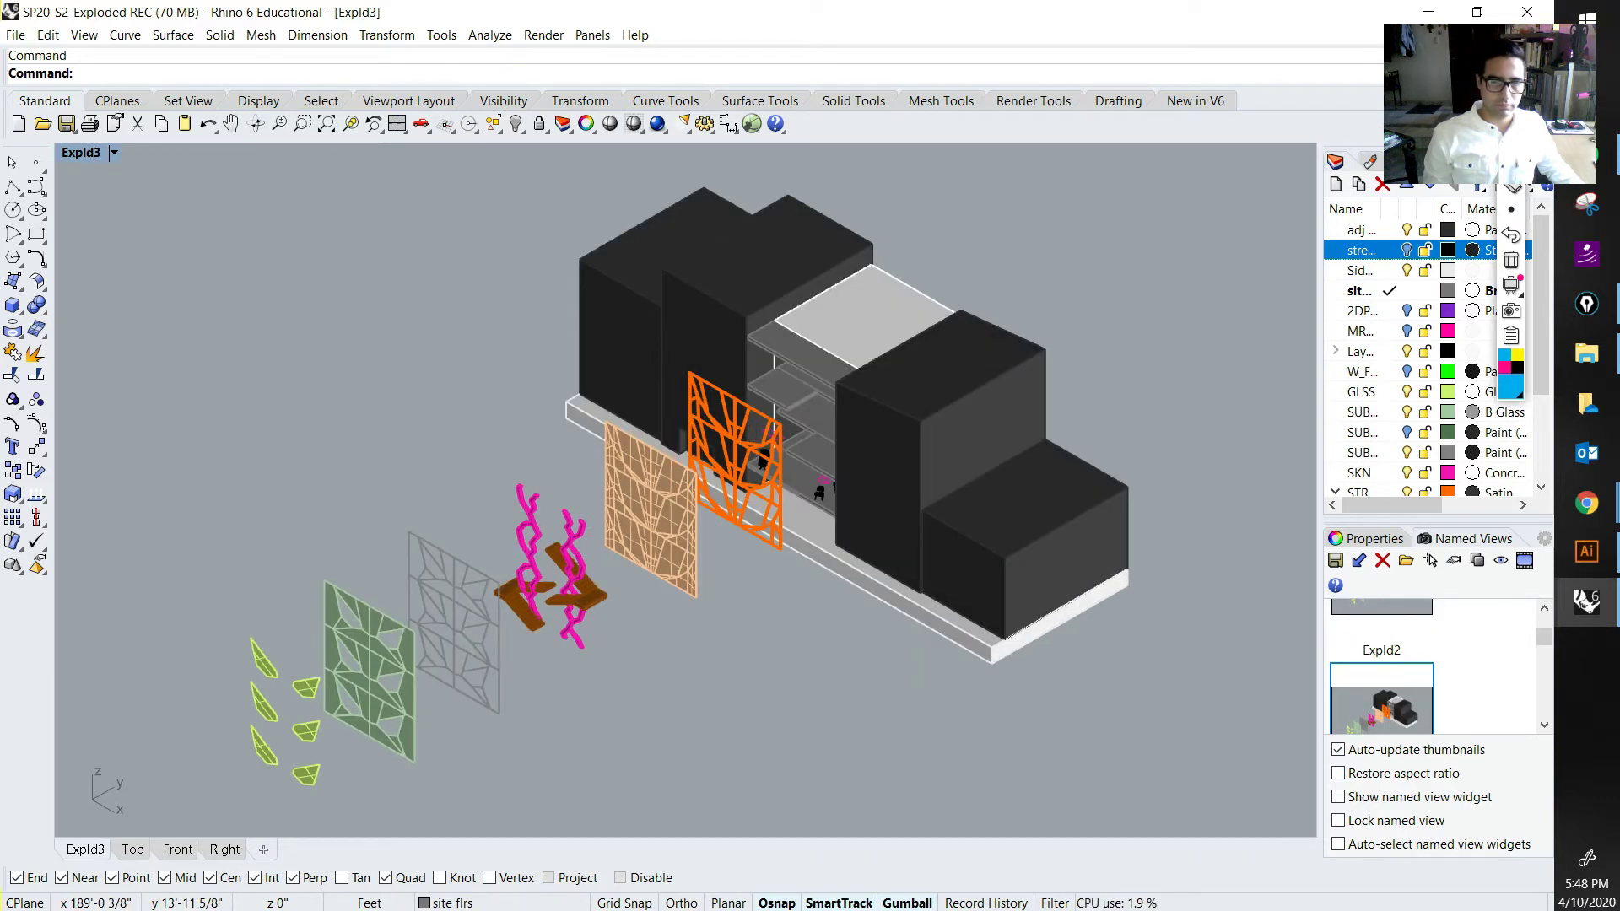
{"action": "scroll", "coordinate": [1382, 675], "scroll_direction": "up", "scroll_amount": 1}
{"action": "double_click", "coordinate": [1382, 670]}
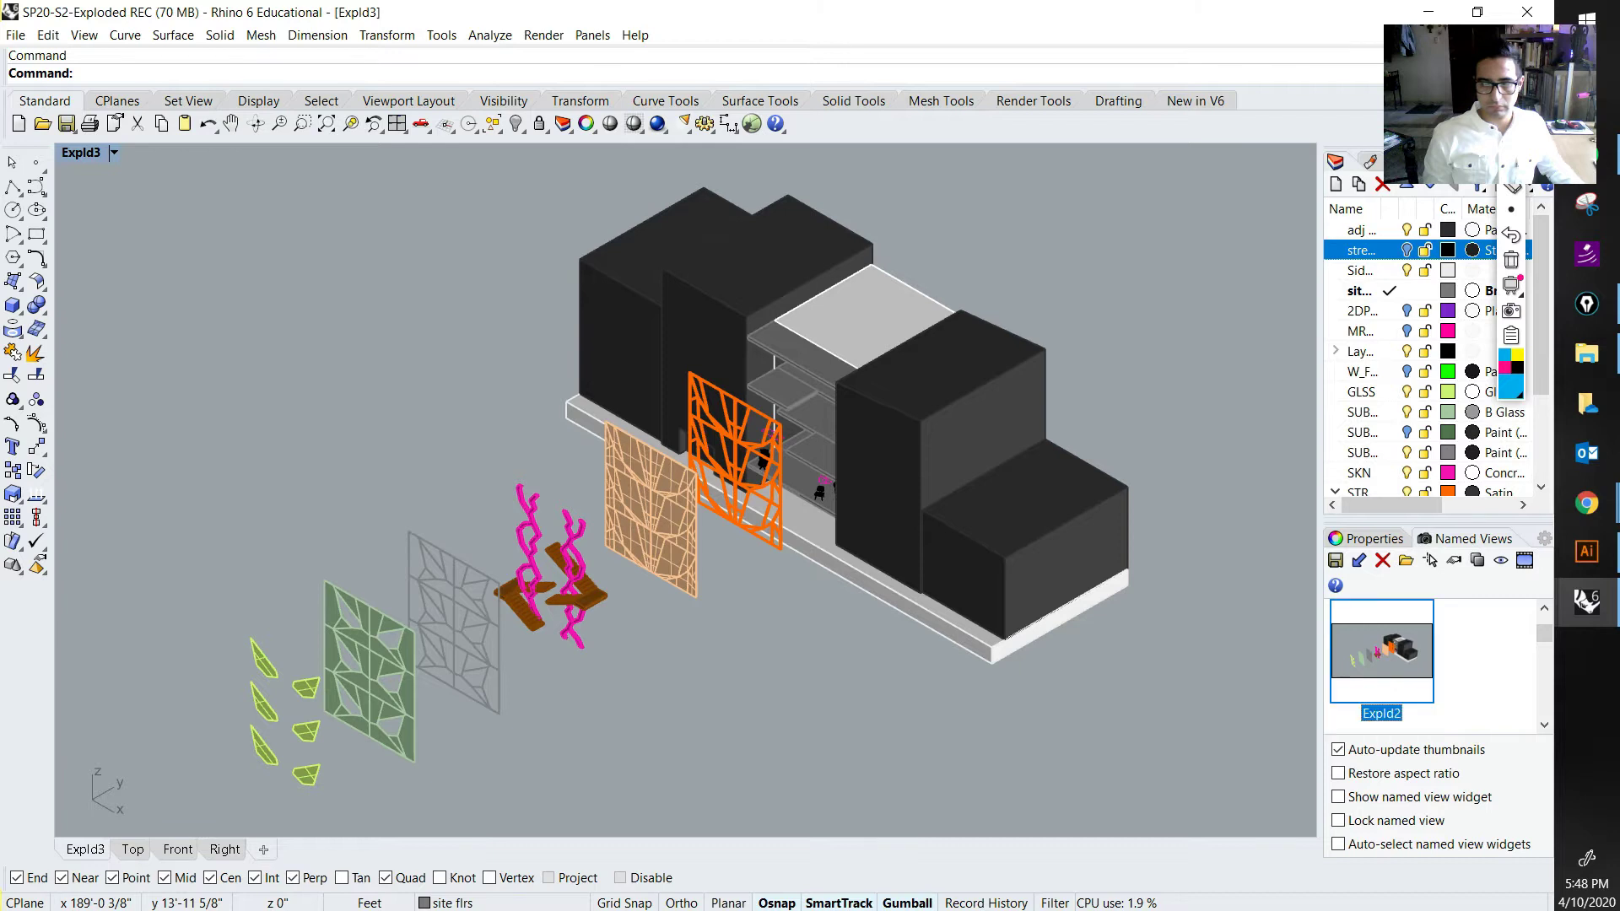
Step: Try the standard Perspective view from a different angle and go back to the named view Expld2
{"action": "left_click", "coordinate": [85, 153]}
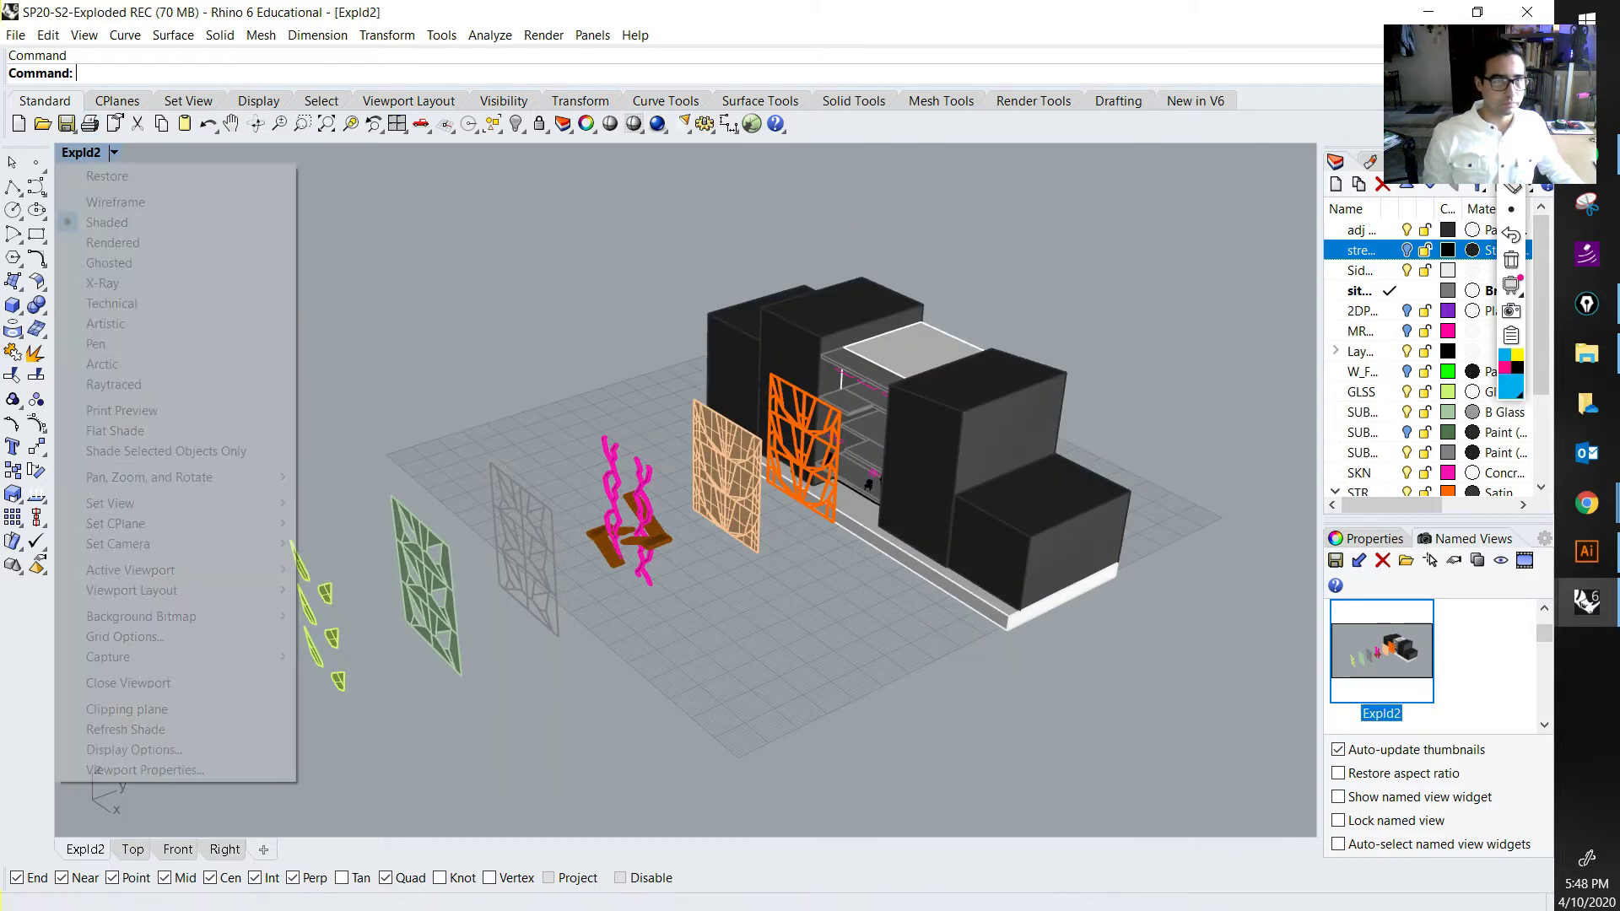
{"action": "mouse_move", "coordinate": [169, 503]}
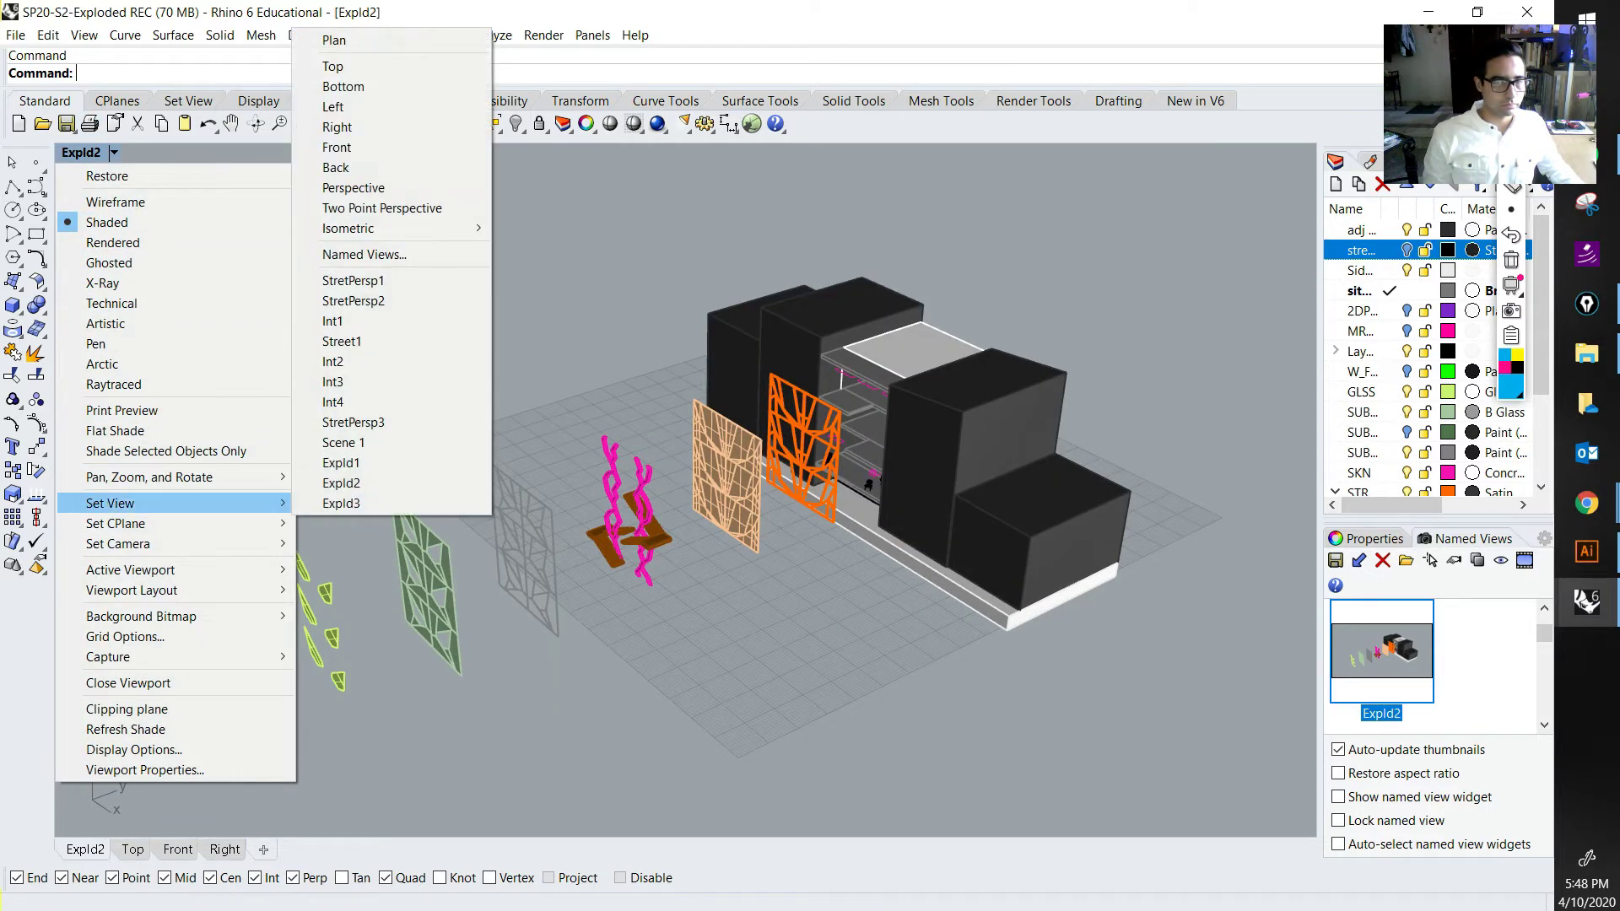
{"action": "left_click", "coordinate": [354, 187]}
{"action": "right_click_drag", "start_coordinate": [760, 455], "coordinate": [724, 379]}
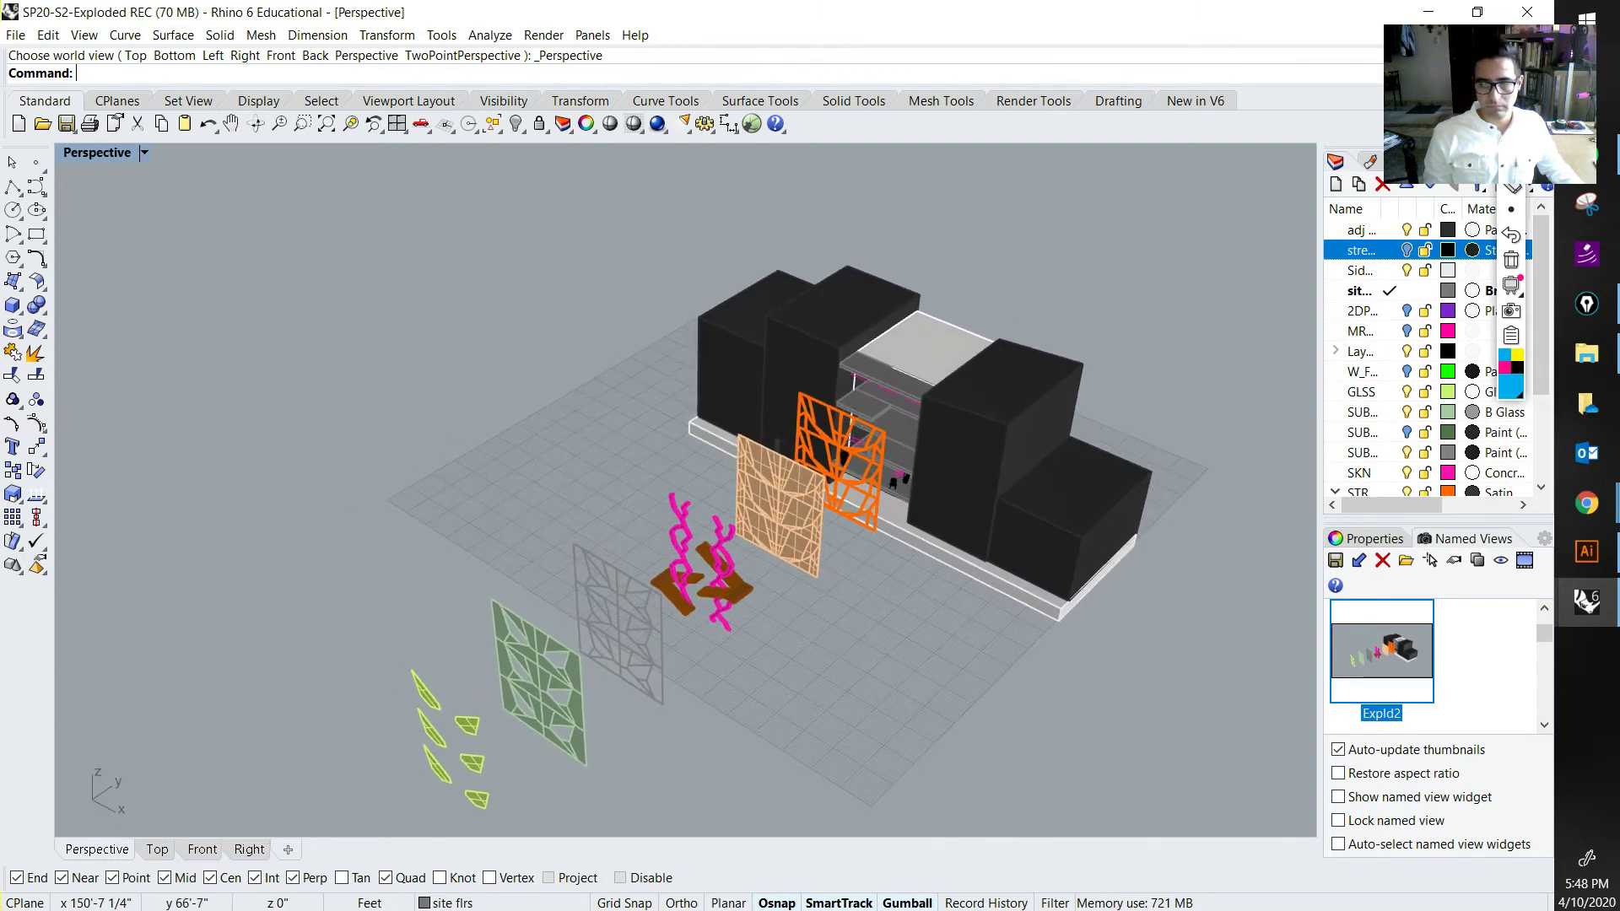
{"action": "double_click", "coordinate": [1381, 651]}
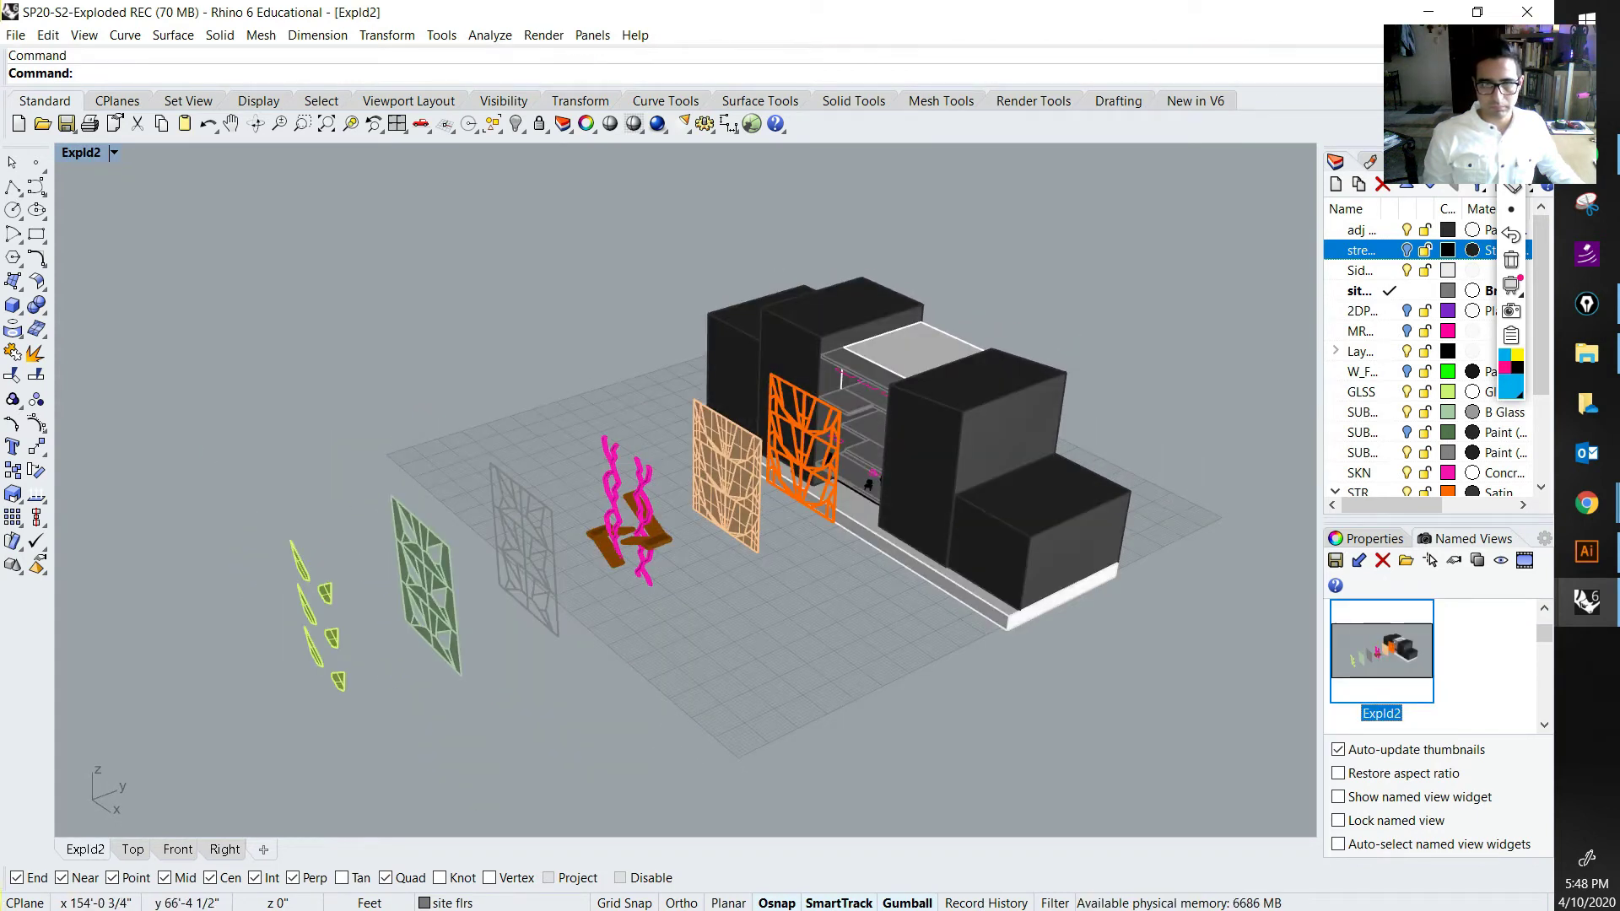
Step: Move all the exploded facade layers together by -15' along the Y axis, away from the building
{"action": "left_click", "coordinate": [815, 504]}
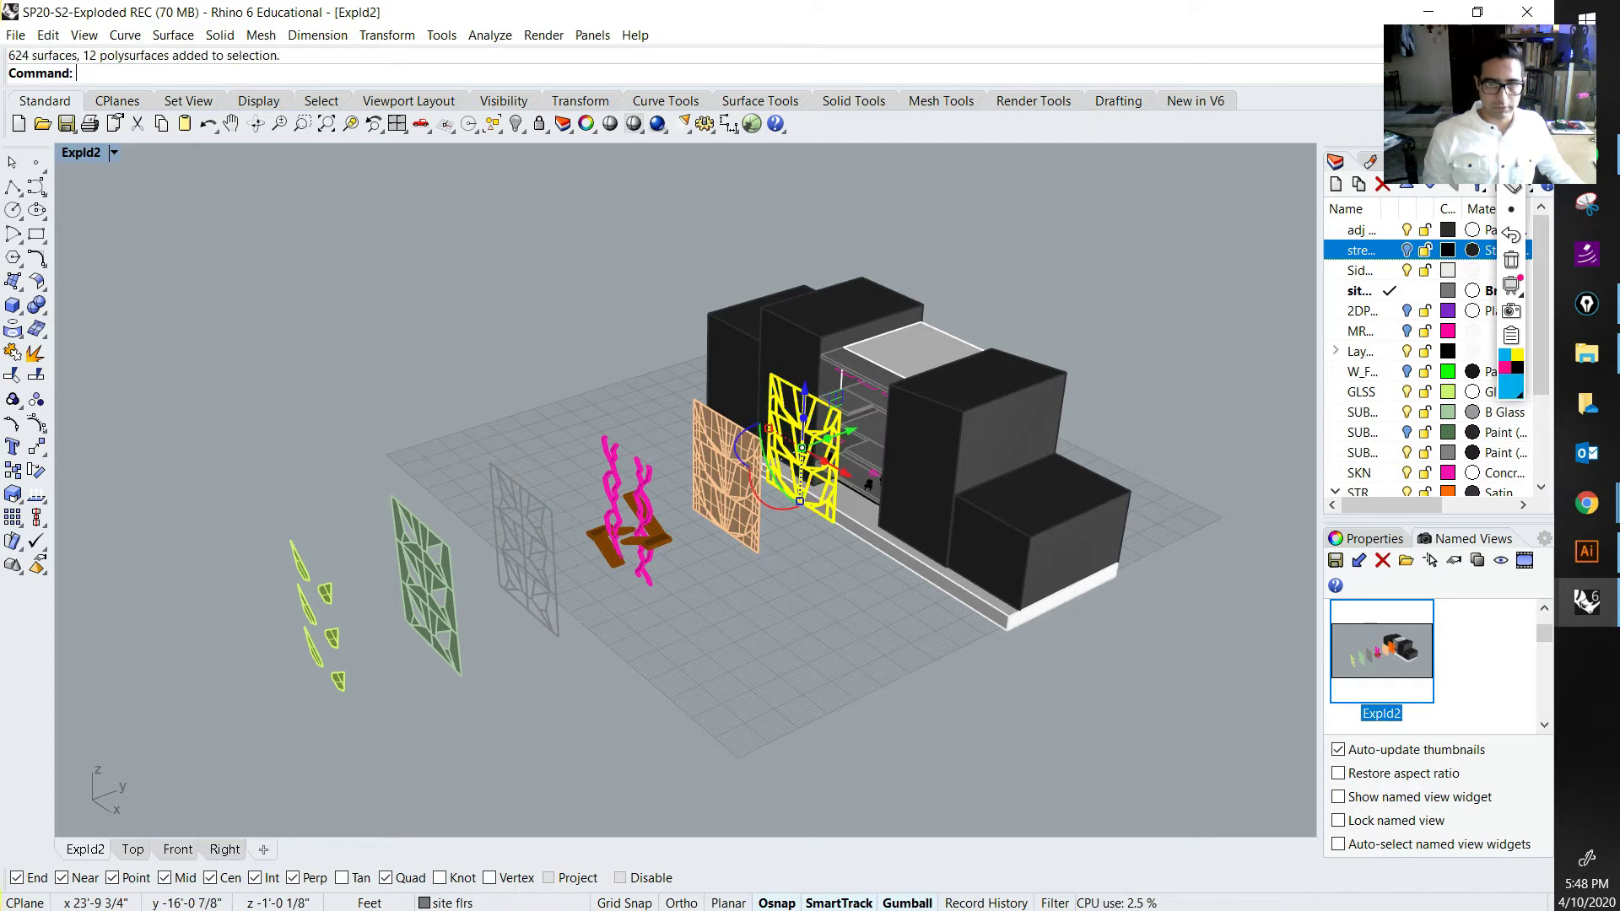
{"action": "left_click", "coordinate": [727, 477], "text": "shift"}
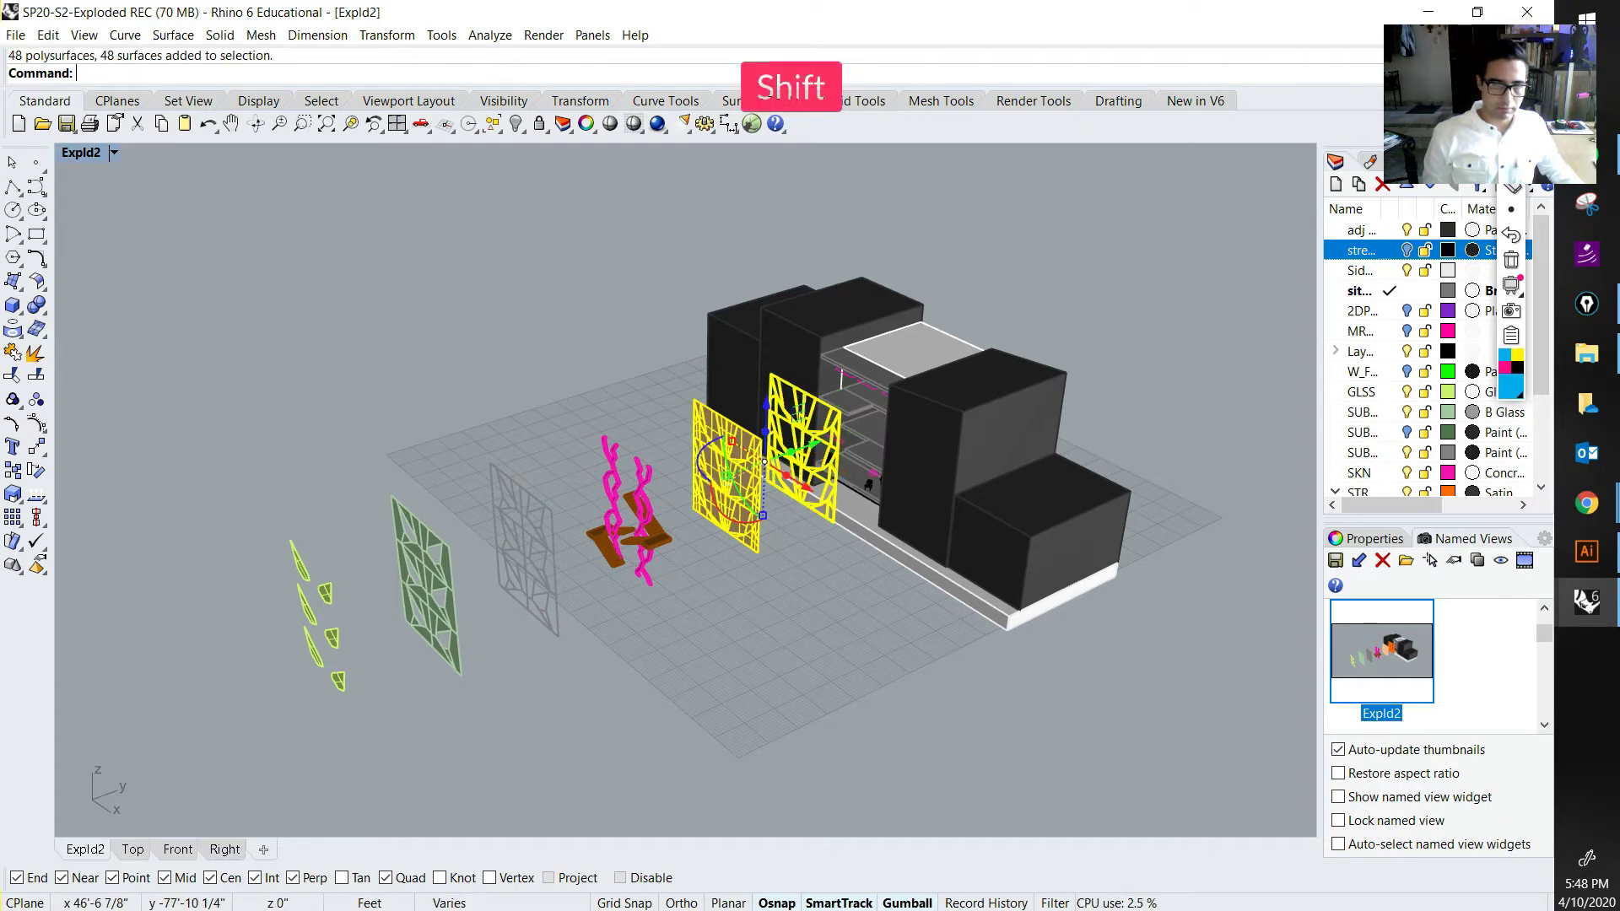
{"action": "left_click", "coordinate": [636, 506], "text": "shift"}
{"action": "left_click", "coordinate": [523, 544], "text": "shift"}
{"action": "left_click", "coordinate": [426, 582], "text": "shift"}
{"action": "left_click", "coordinate": [325, 594], "text": "shift"}
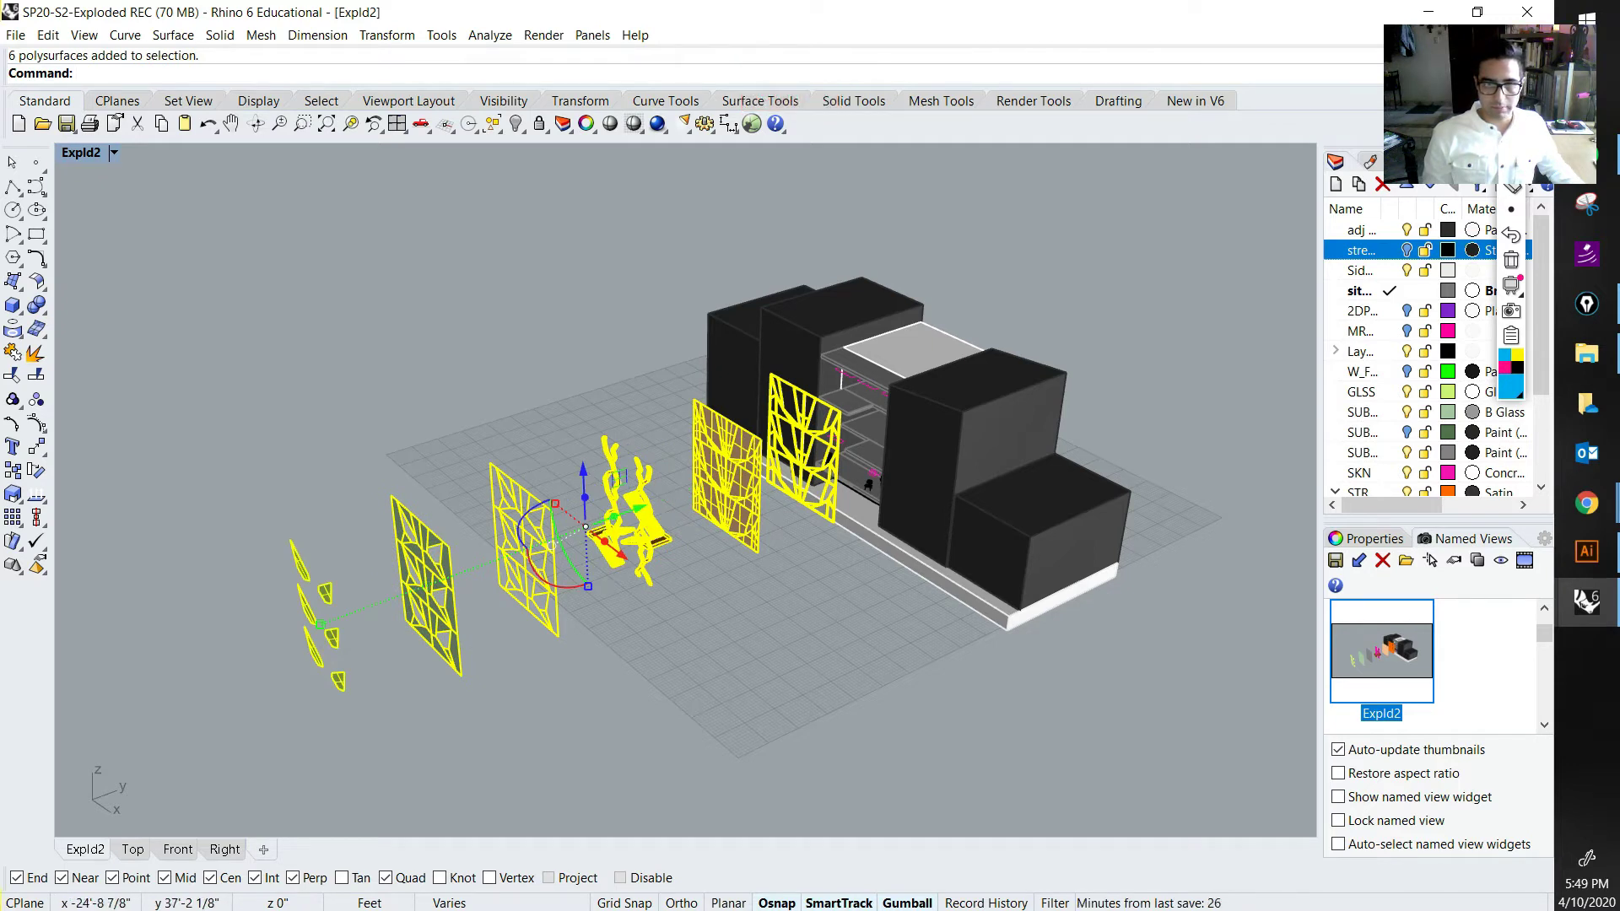
{"action": "left_click", "coordinate": [639, 508]}
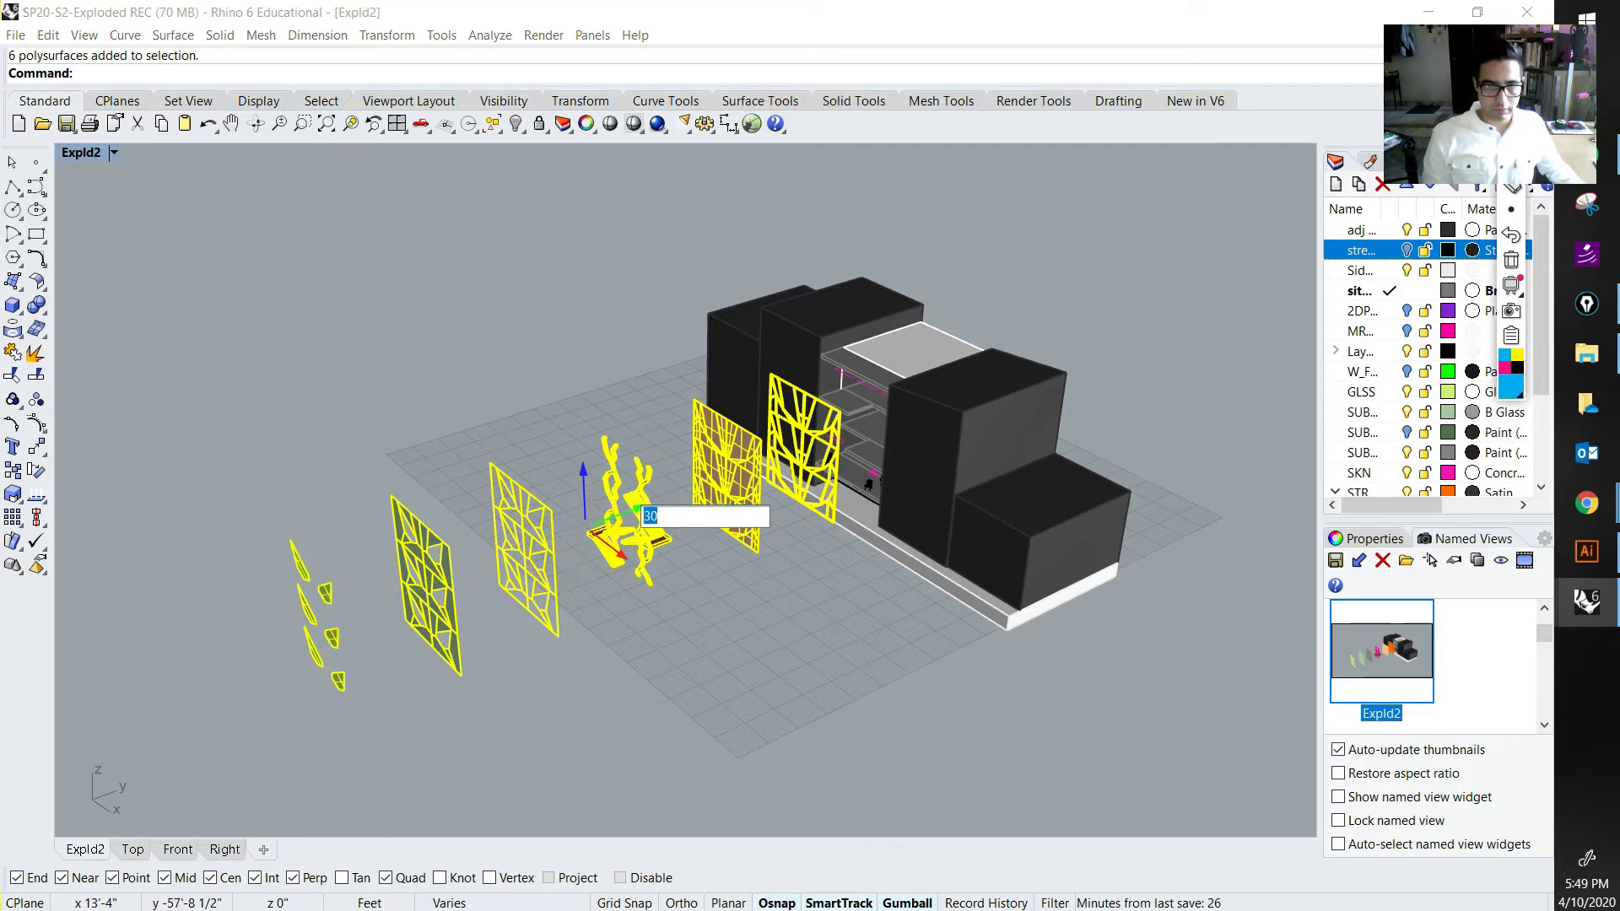
{"action": "type", "text": "-10'"}
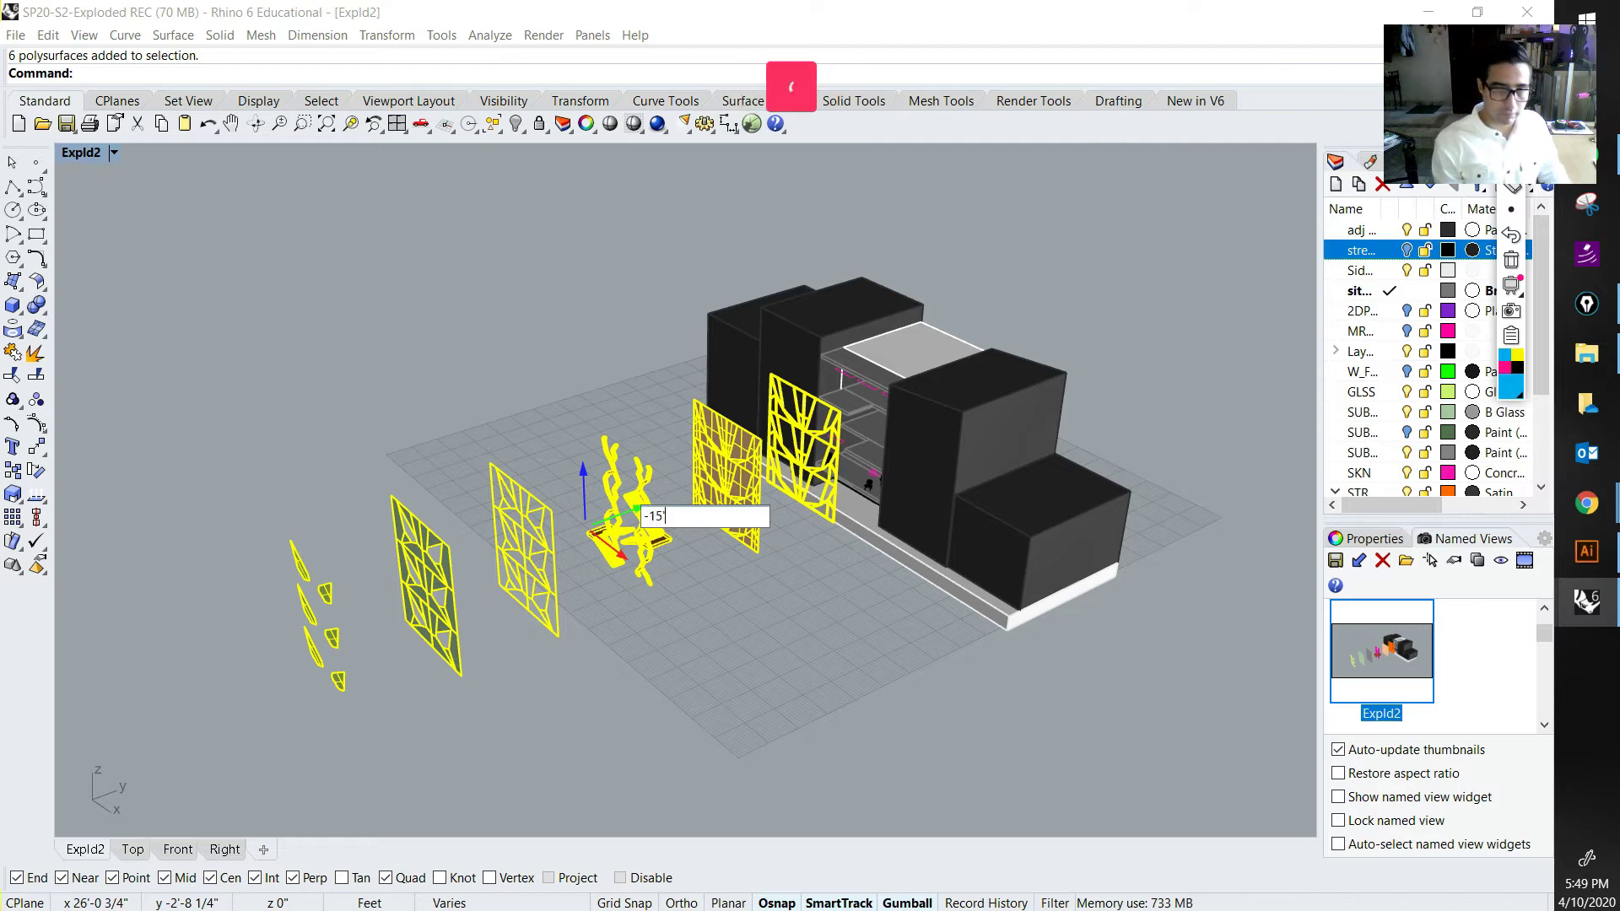
{"action": "key", "text": "Return"}
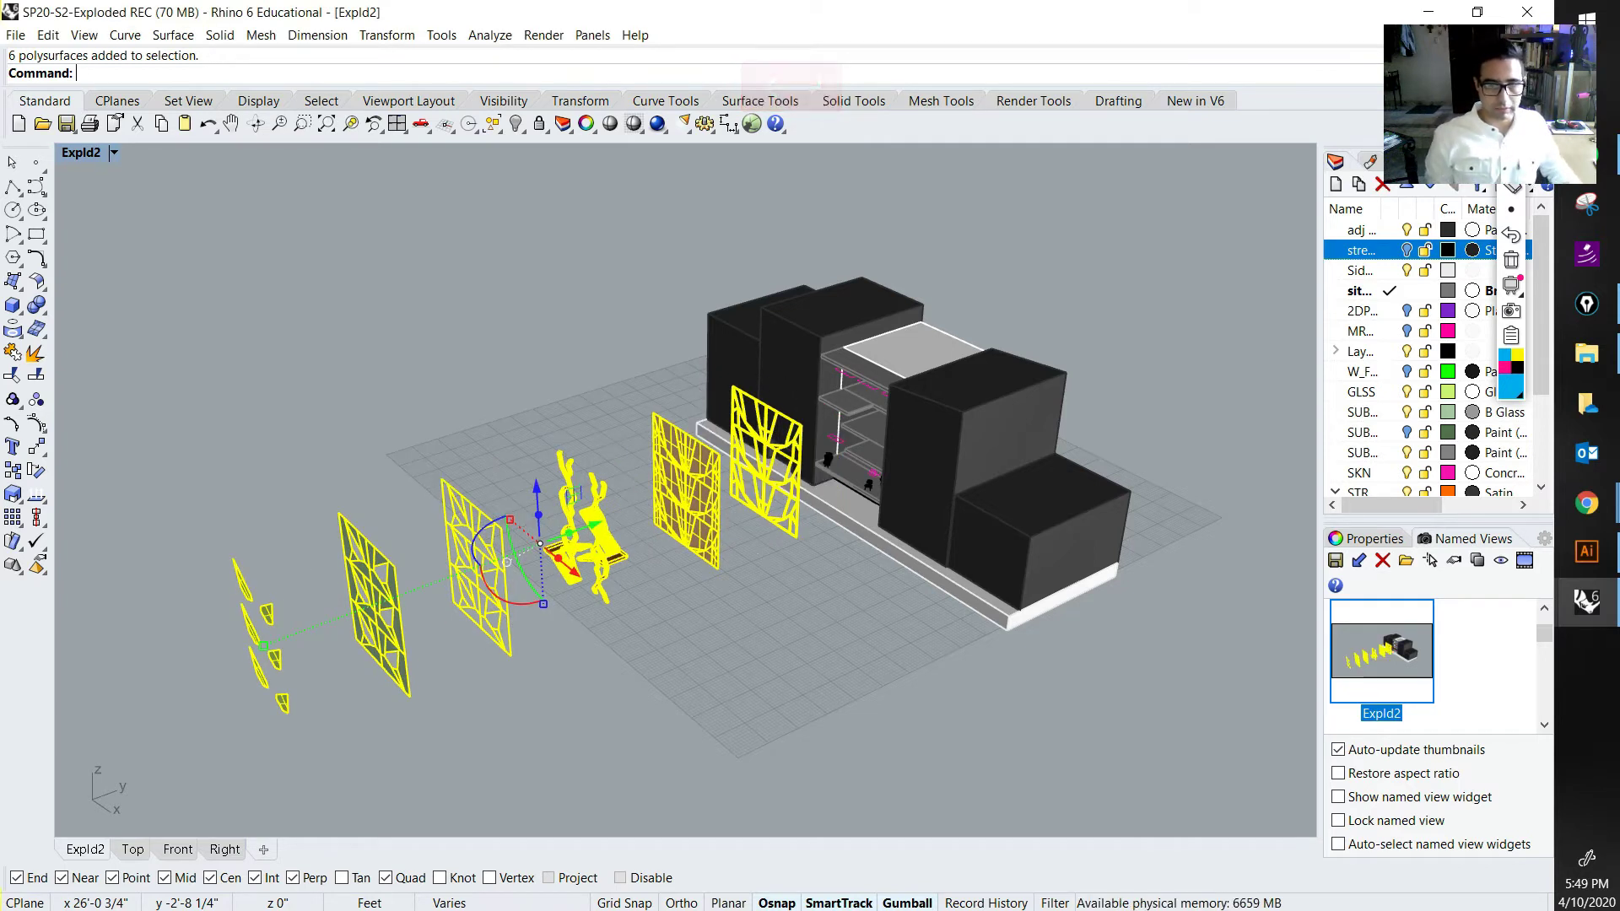
Step: Deselect the facade layers, orbit slightly to frame the whole model, and overwrite the named view Expld2 with the current viewport
{"action": "mouse_move", "coordinate": [840, 557]}
{"action": "right_mouse_down"}
{"action": "mouse_move", "coordinate": [861, 565]}
{"action": "mouse_move", "coordinate": [862, 551]}
{"action": "right_mouse_up"}
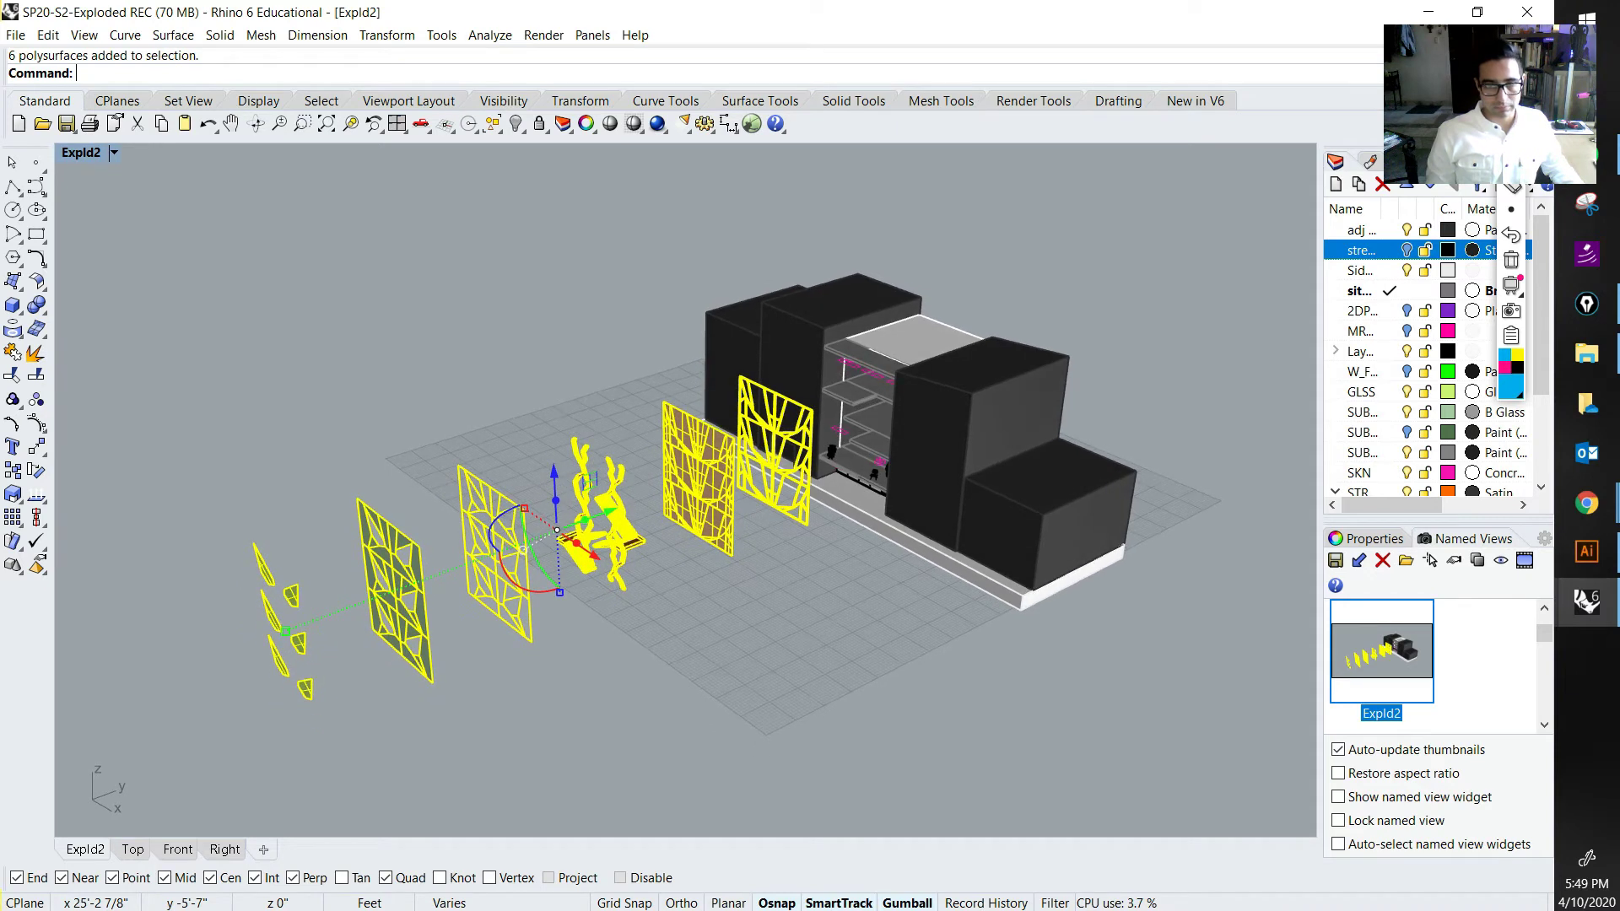
{"action": "key", "text": "Escape"}
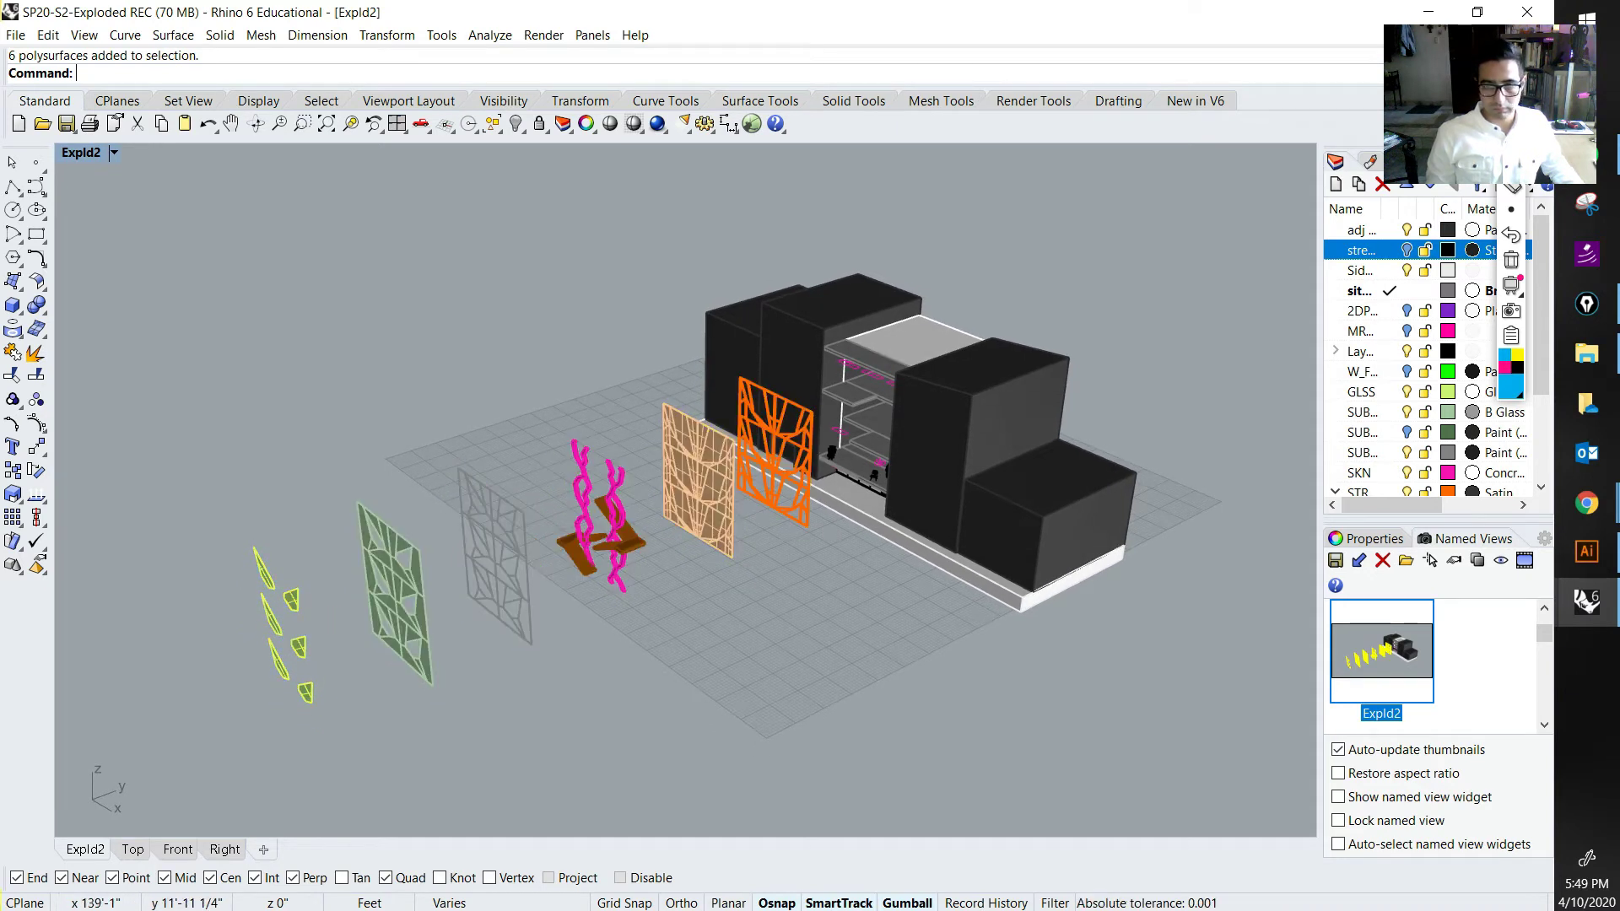
{"action": "right_click", "coordinate": [1383, 649]}
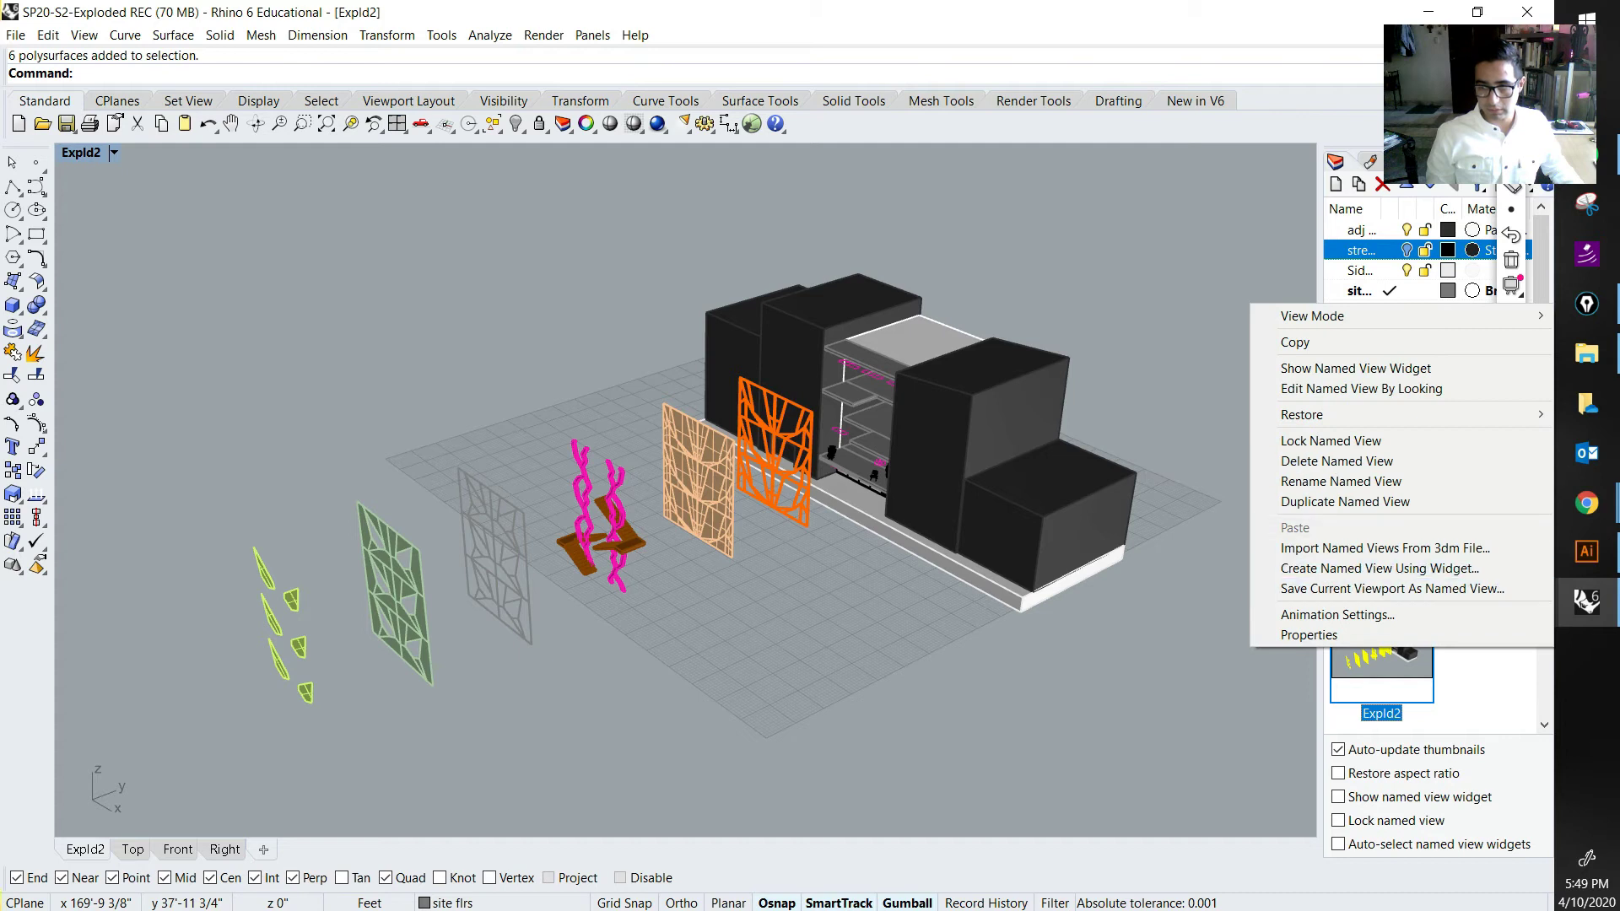
{"action": "left_click", "coordinate": [1292, 707]}
{"action": "key", "text": "Escape"}
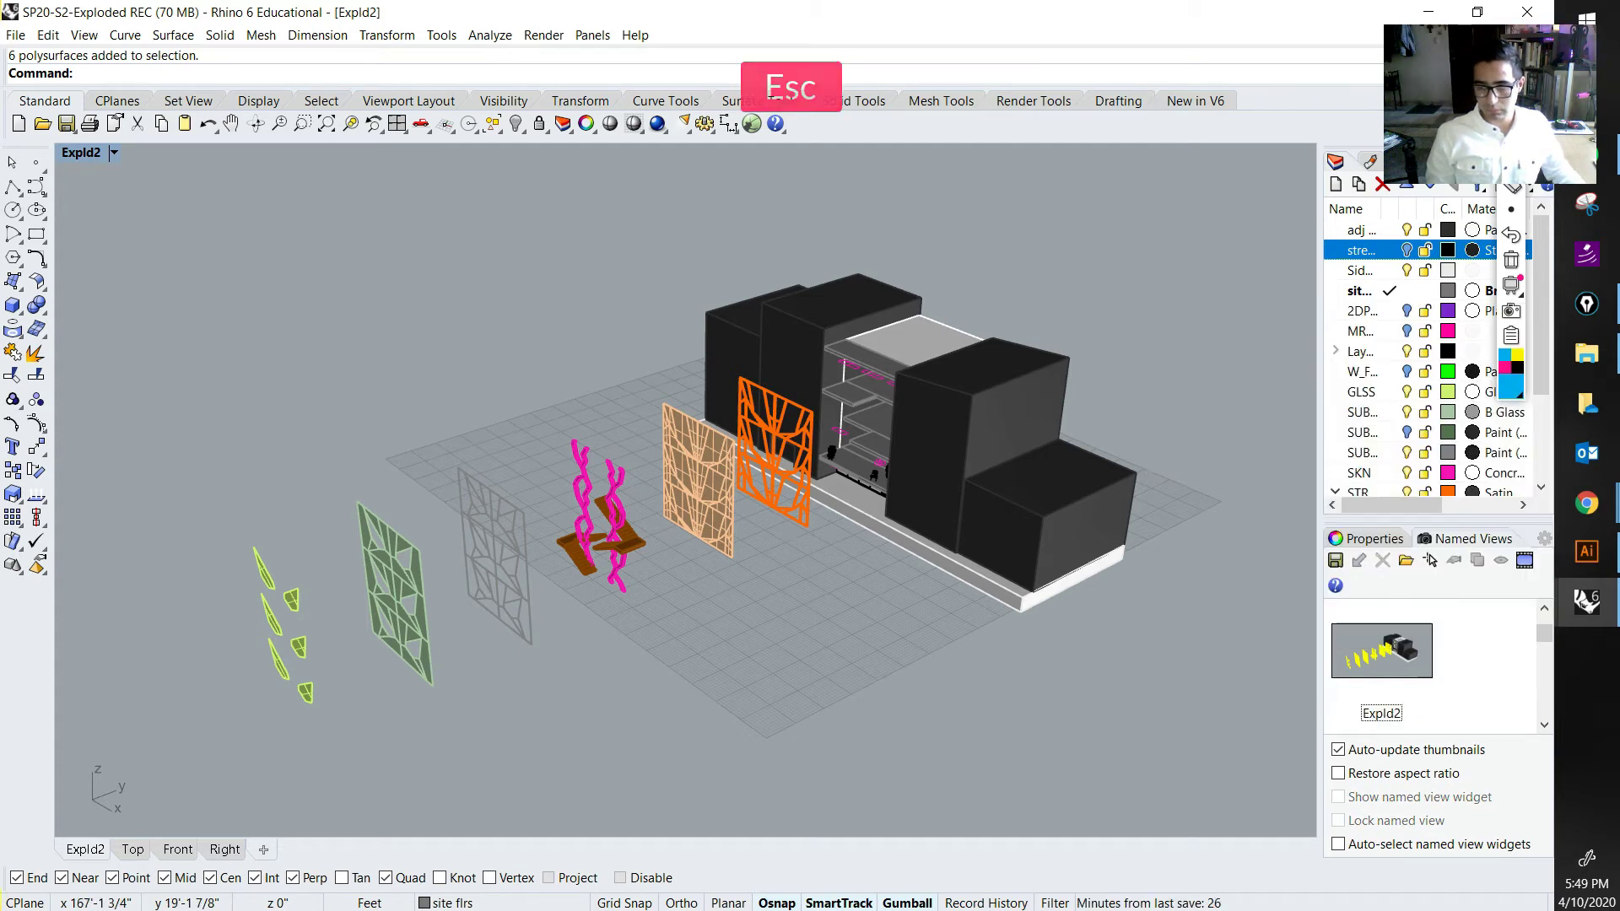
{"action": "left_click", "coordinate": [1381, 649]}
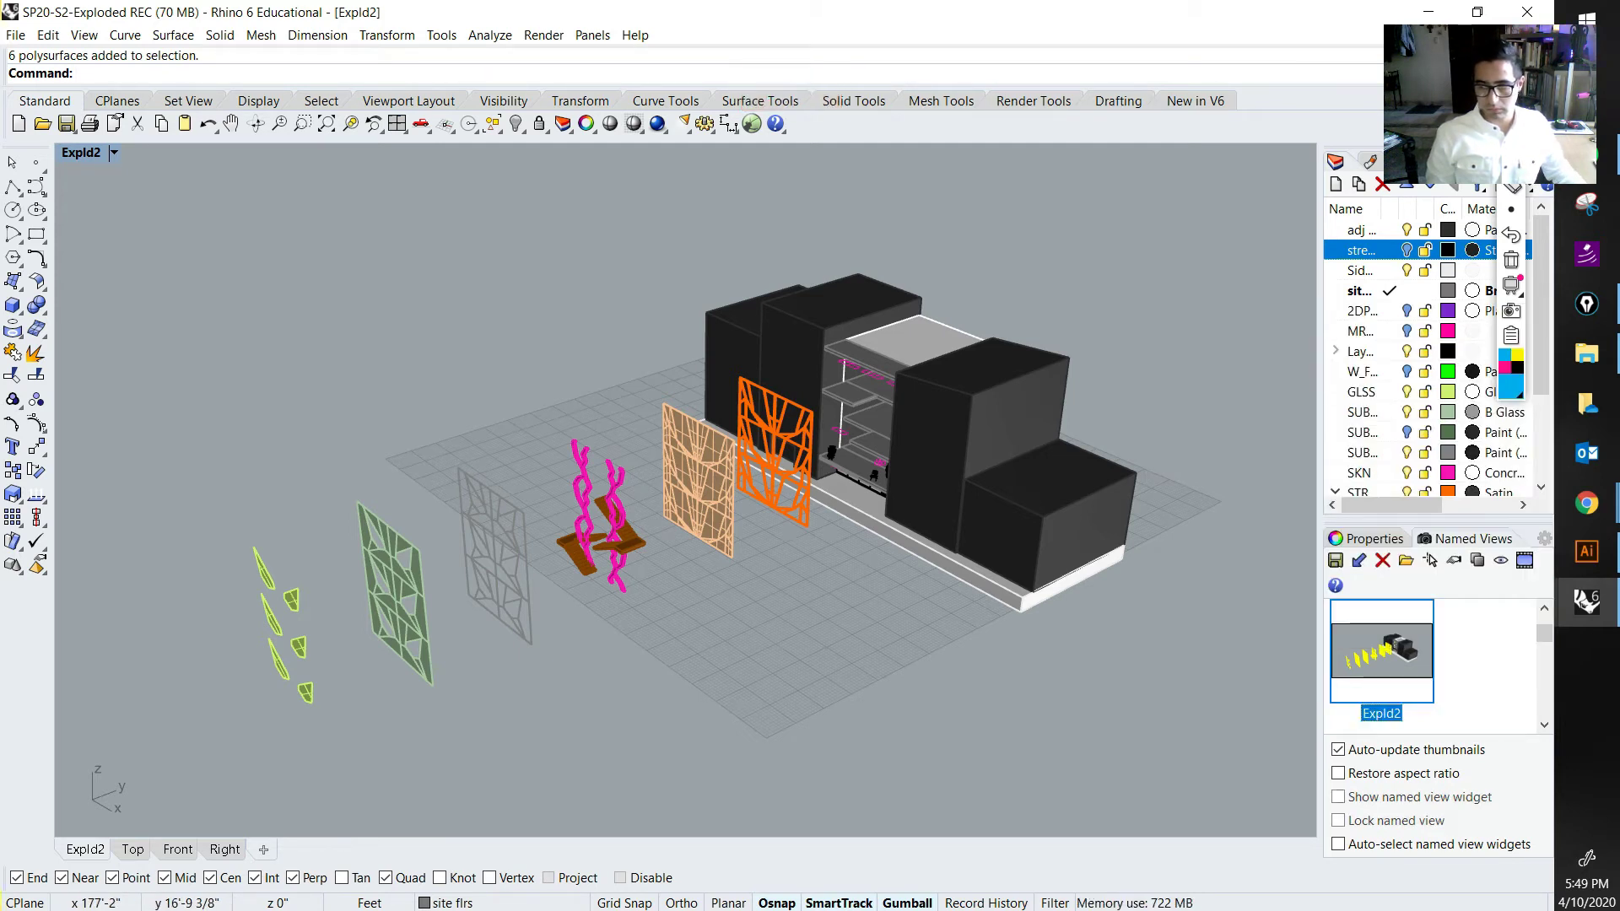
{"action": "left_click", "coordinate": [1335, 560]}
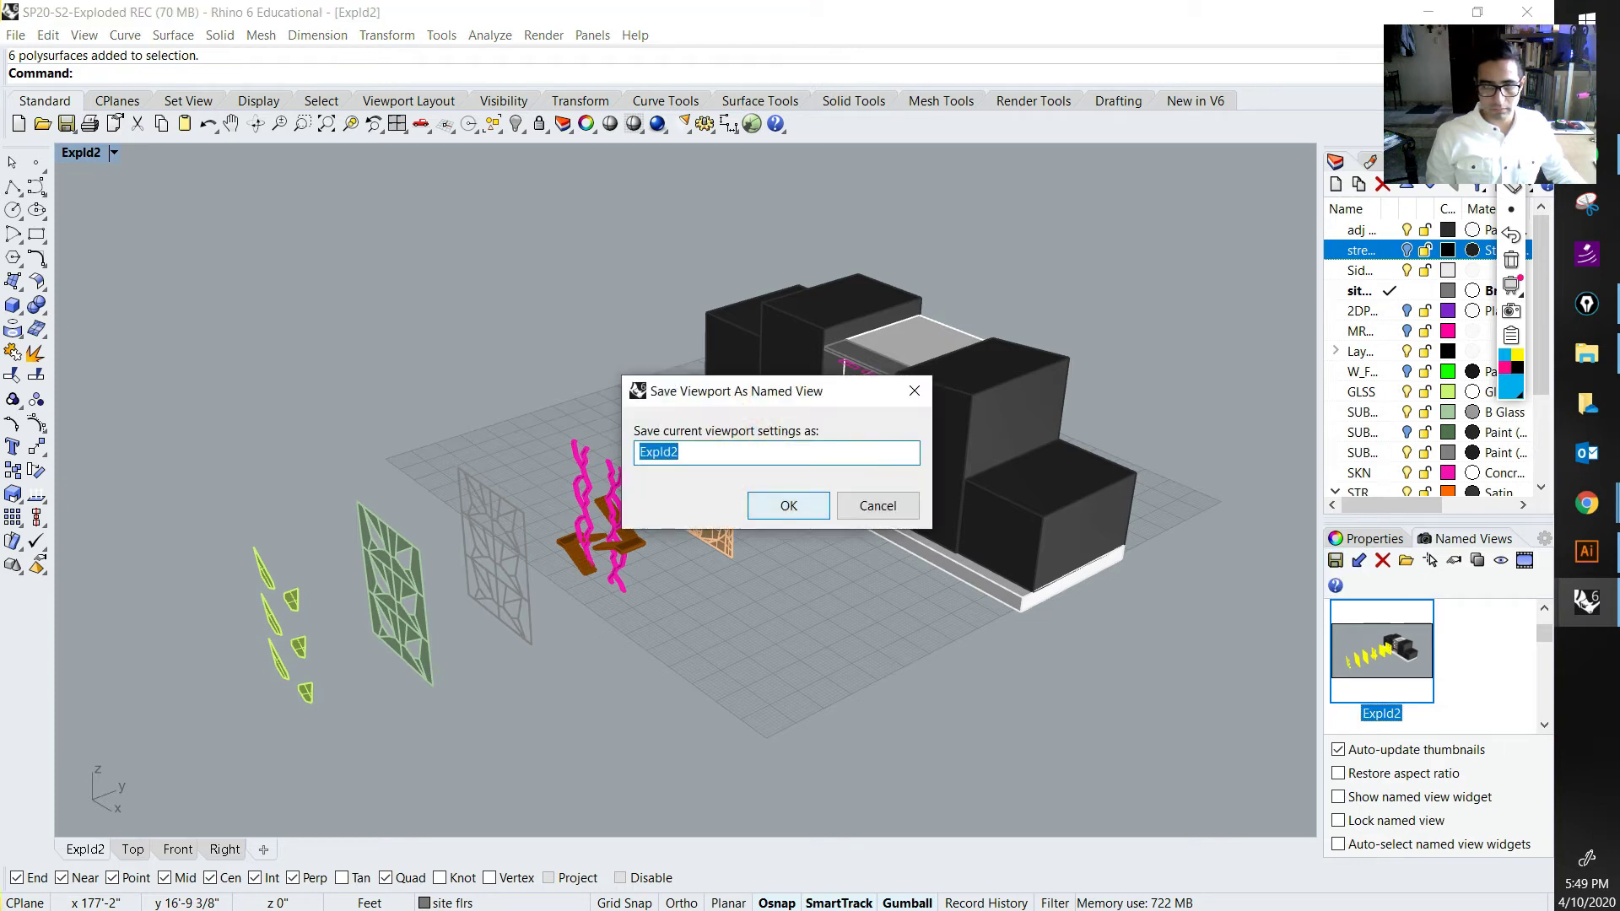
{"action": "left_click", "coordinate": [789, 505]}
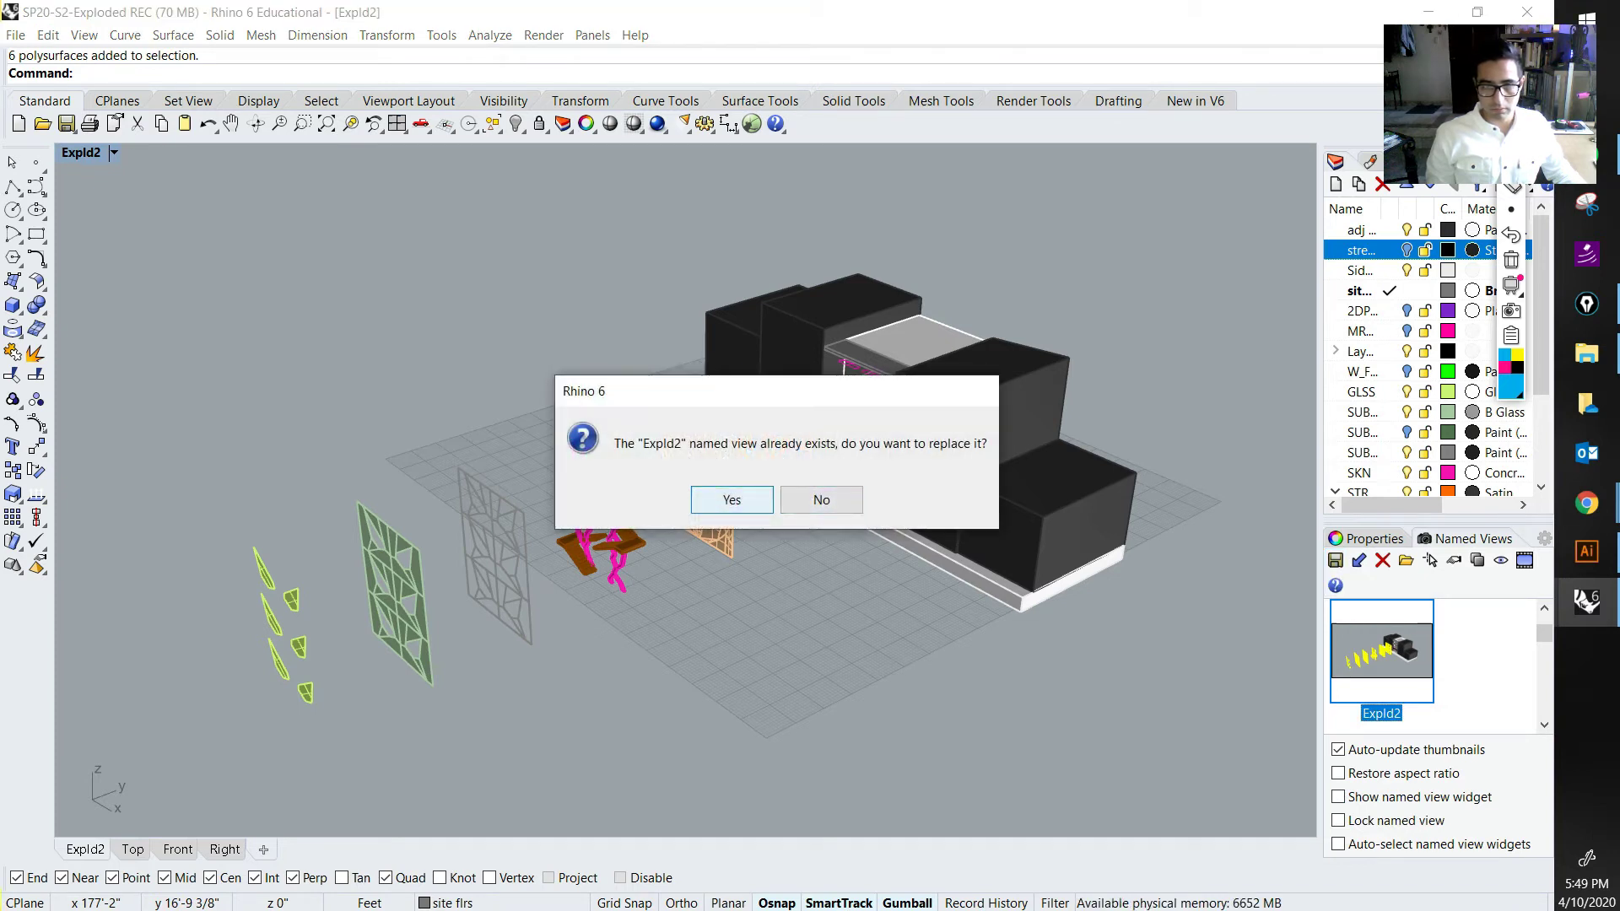
{"action": "key", "text": "Return"}
Step: Restore the named view Expld3 and center the exploded model in the viewport
{"action": "scroll", "coordinate": [1381, 650], "scroll_direction": "down", "scroll_amount": 2}
{"action": "double_click", "coordinate": [1381, 623]}
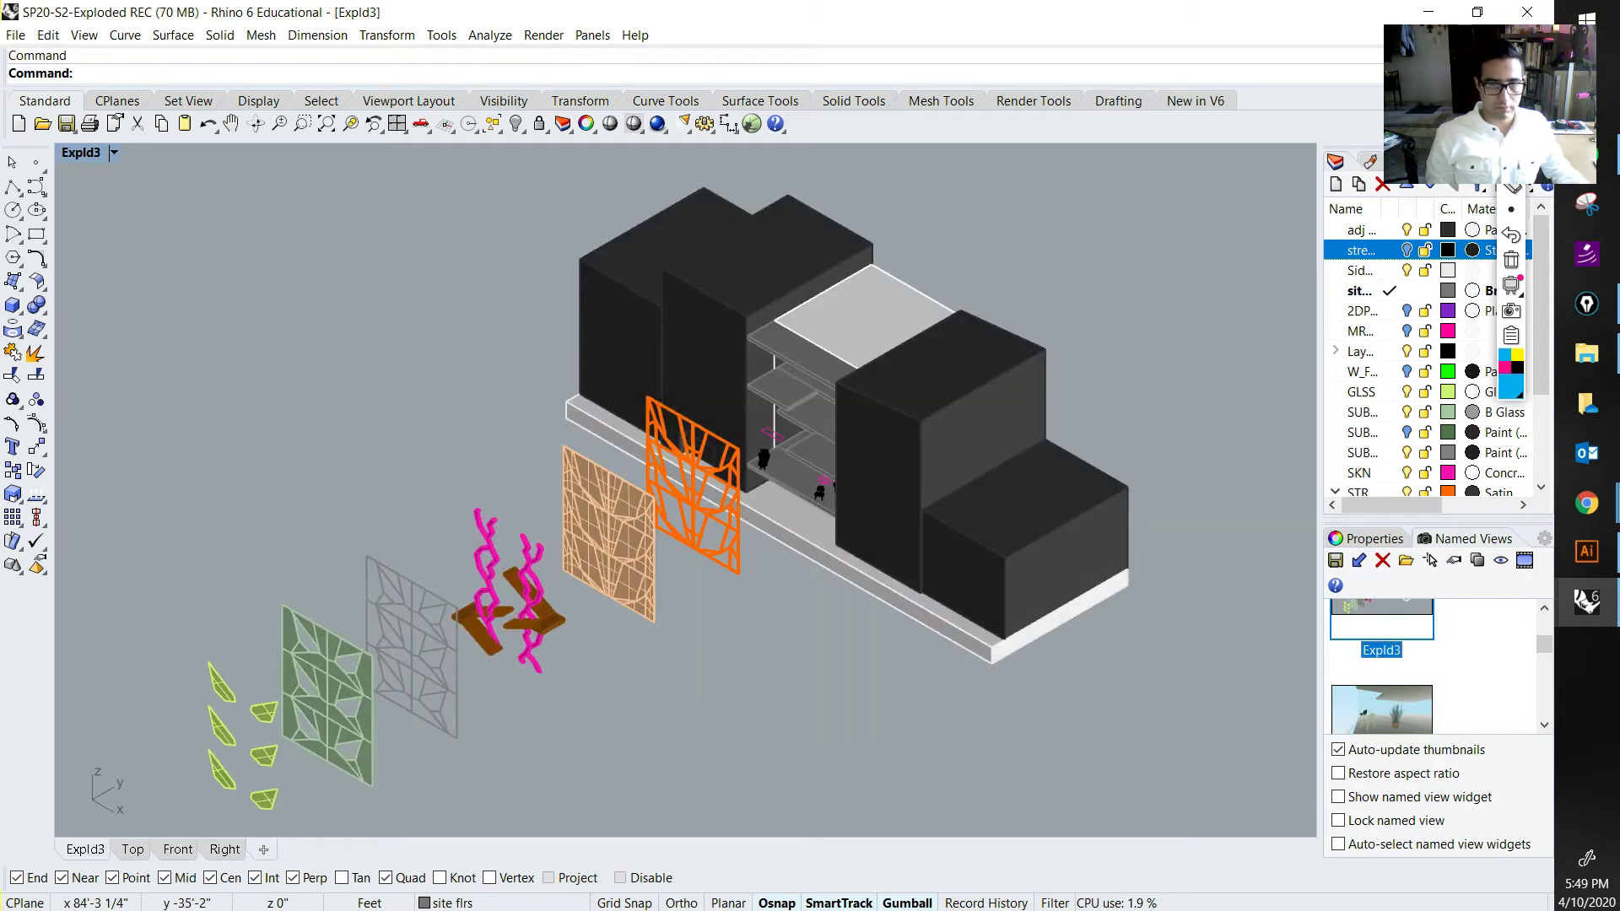
{"action": "right_click_drag", "start_coordinate": [784, 675], "coordinate": [816, 660], "text": "shift"}
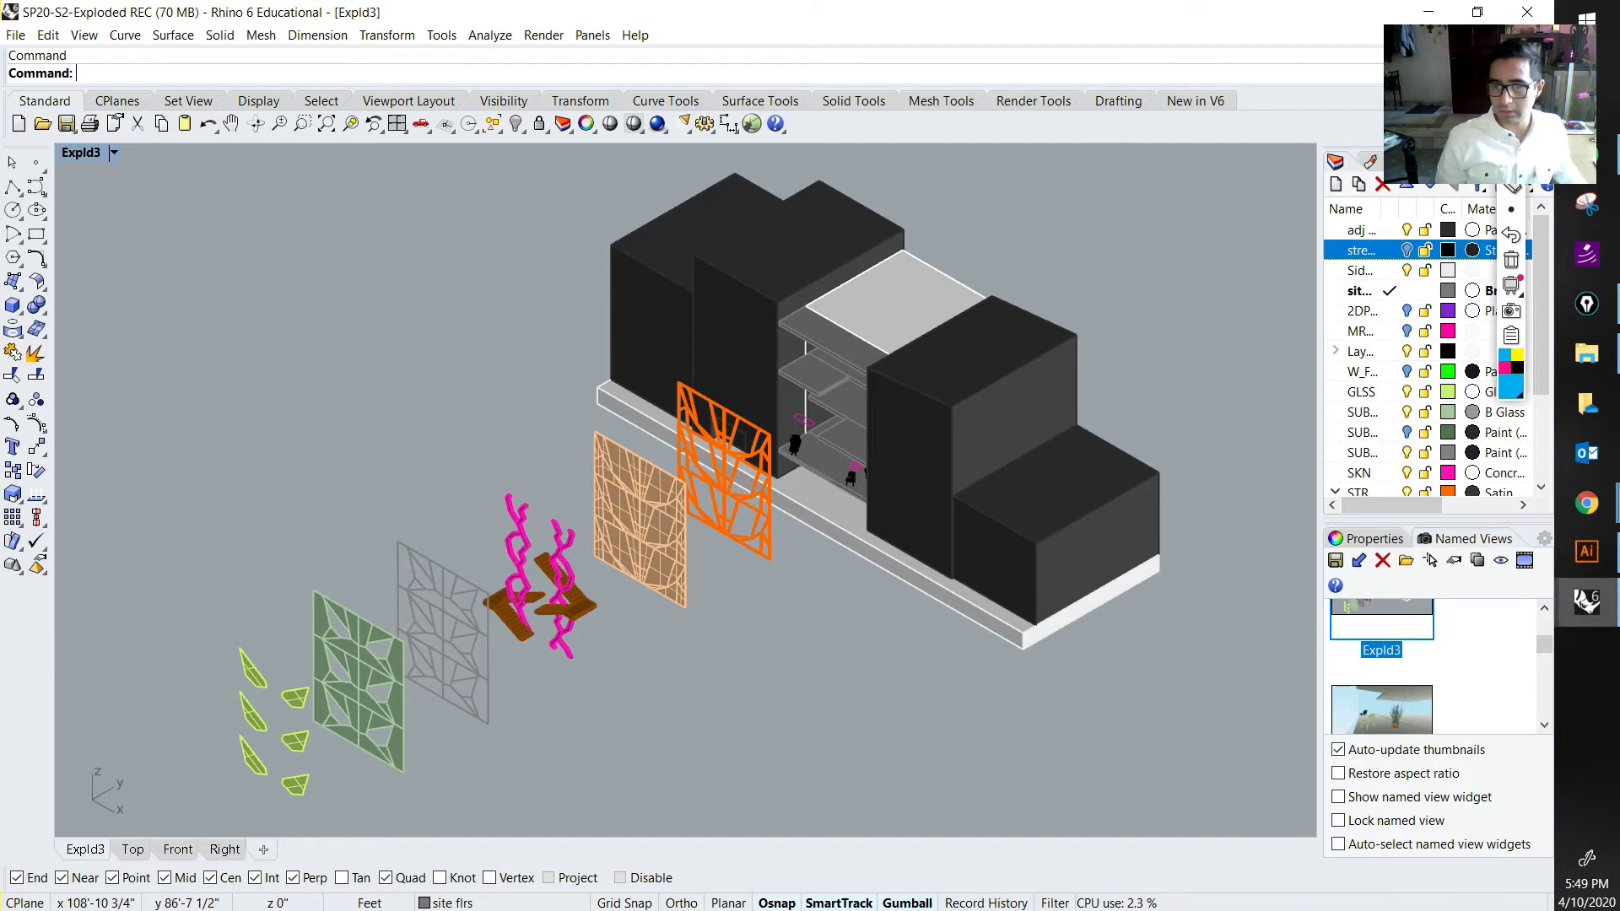
Step: Switch to the Exploded PREP model and examine the boundary and projection curves around the exploded facade layers from several angles
{"action": "left_click", "coordinate": [1587, 600]}
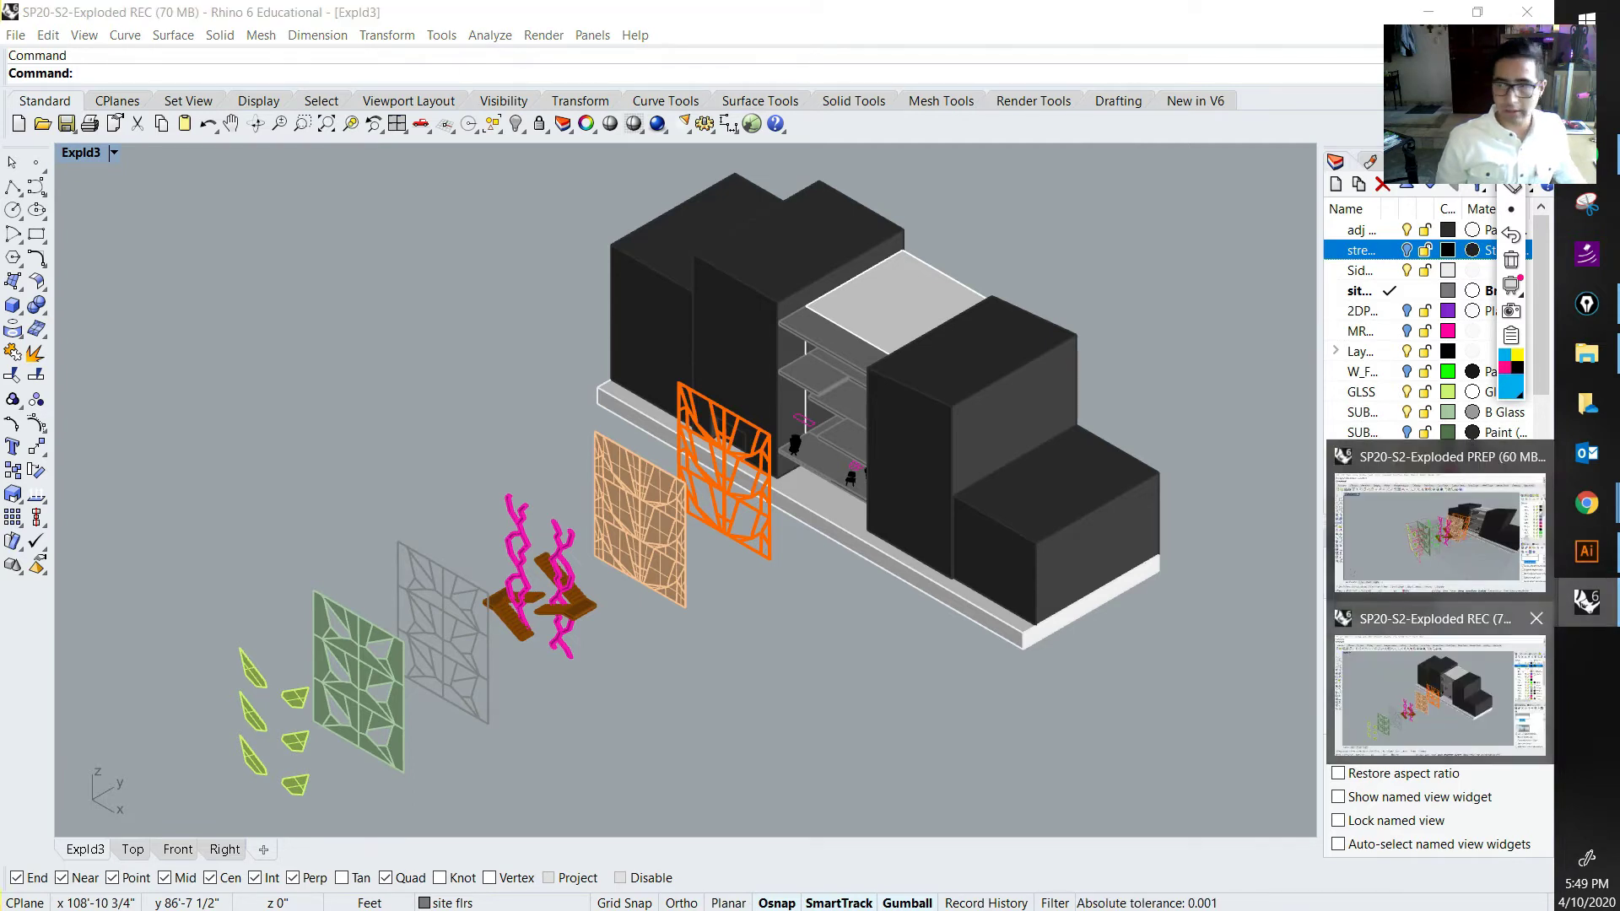
{"action": "left_click", "coordinate": [1439, 528]}
{"action": "right_click_drag", "start_coordinate": [645, 455], "coordinate": [573, 438]}
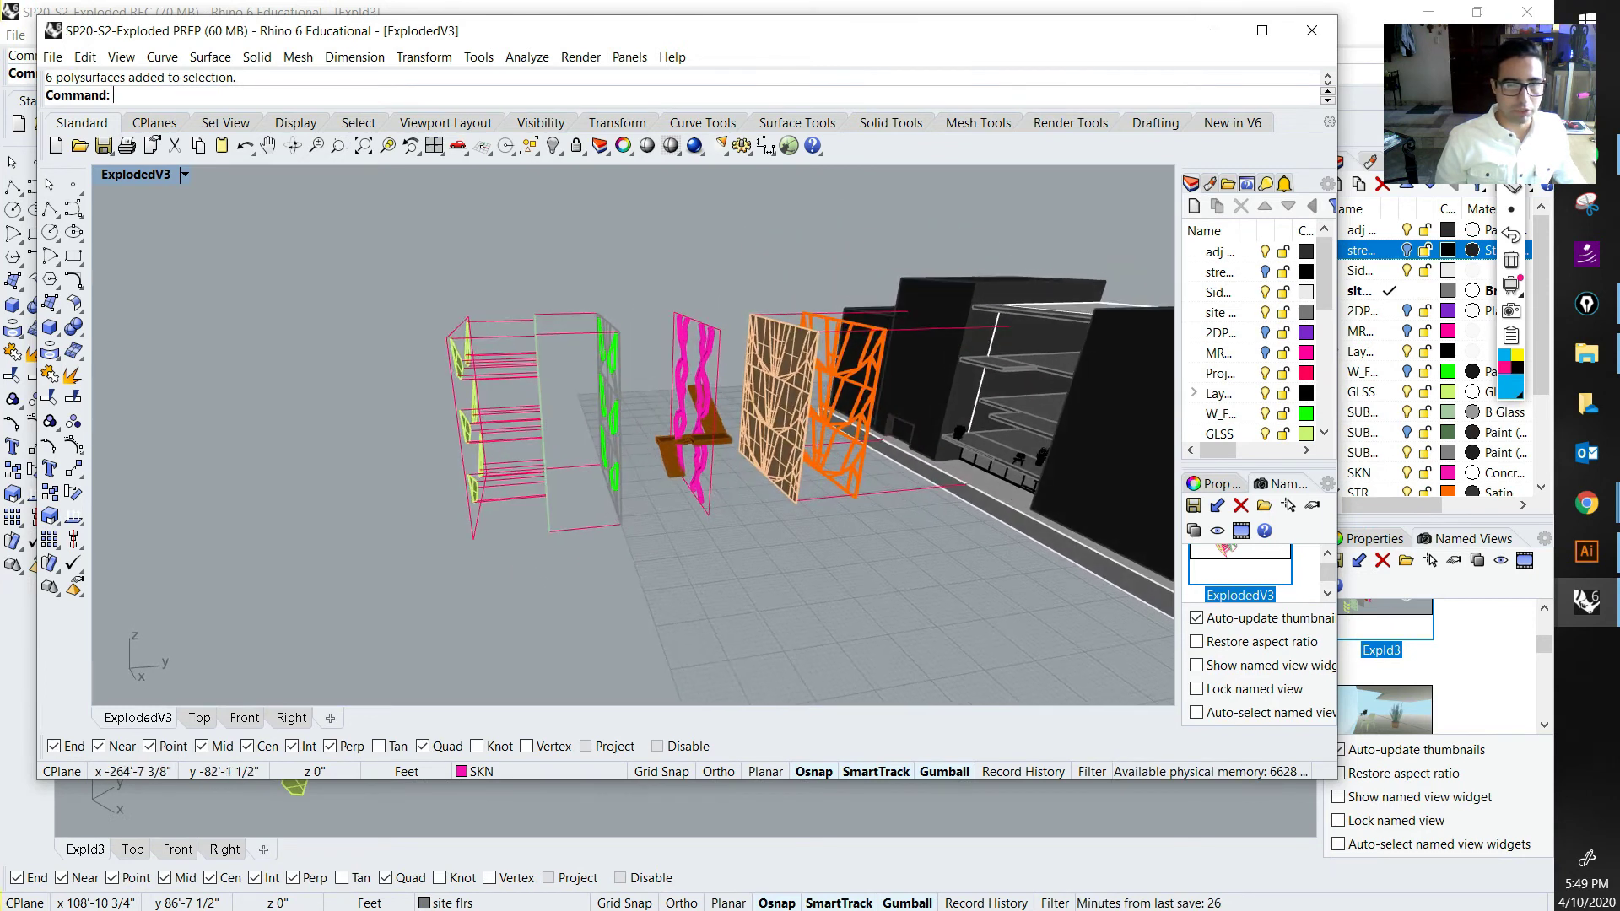
{"action": "left_click", "coordinate": [577, 334]}
{"action": "left_click", "coordinate": [567, 313]}
{"action": "left_click", "coordinate": [506, 320]}
{"action": "right_click_drag", "start_coordinate": [540, 380], "coordinate": [704, 426]}
{"action": "scroll", "coordinate": [675, 380], "scroll_direction": "up", "scroll_amount": 3}
{"action": "right_click_drag", "start_coordinate": [723, 336], "coordinate": [687, 312], "text": "shift"}
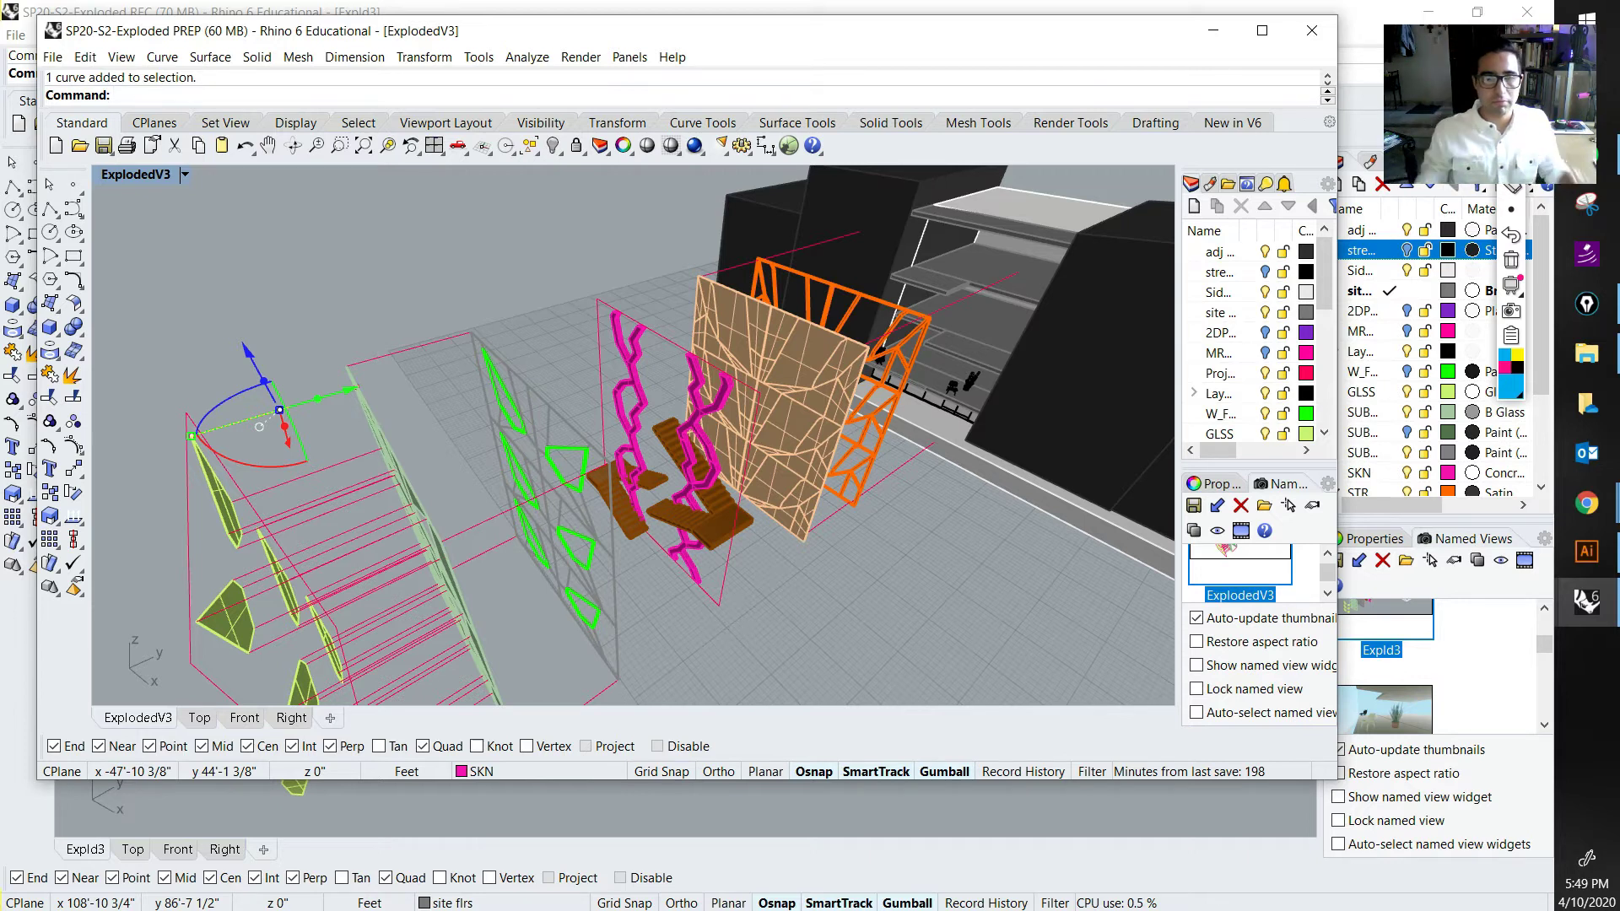
{"action": "key", "text": "Escape"}
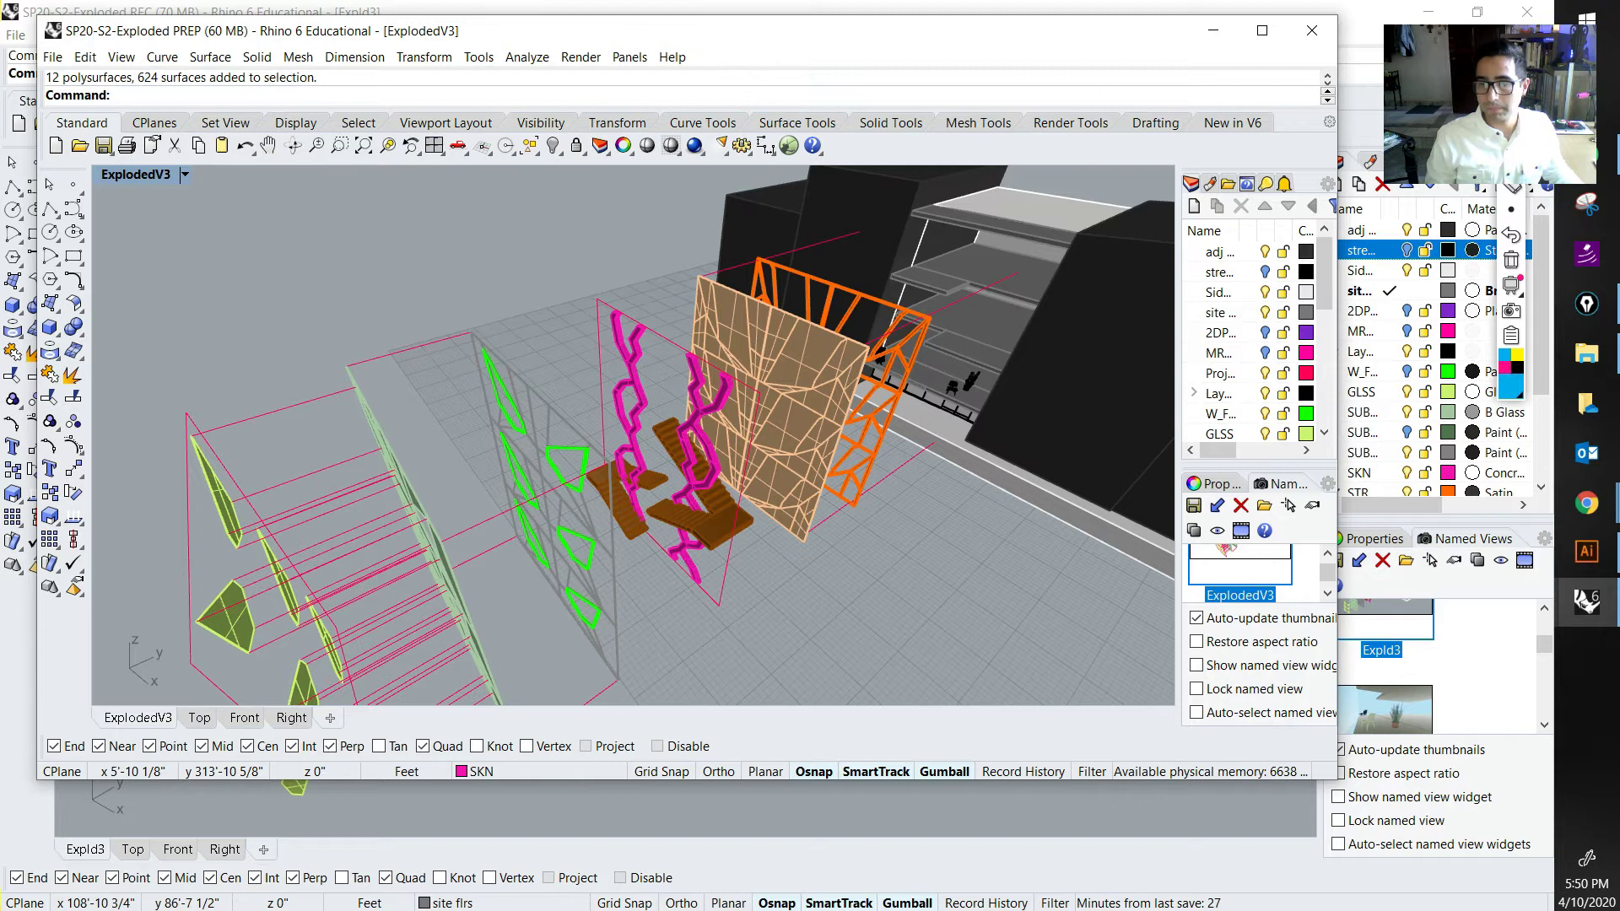
Step: Trace the metal structure and colored glass outlines in pink and the circulation layer's boundary in yellow with the screen pen
{"action": "left_click", "coordinate": [1505, 367]}
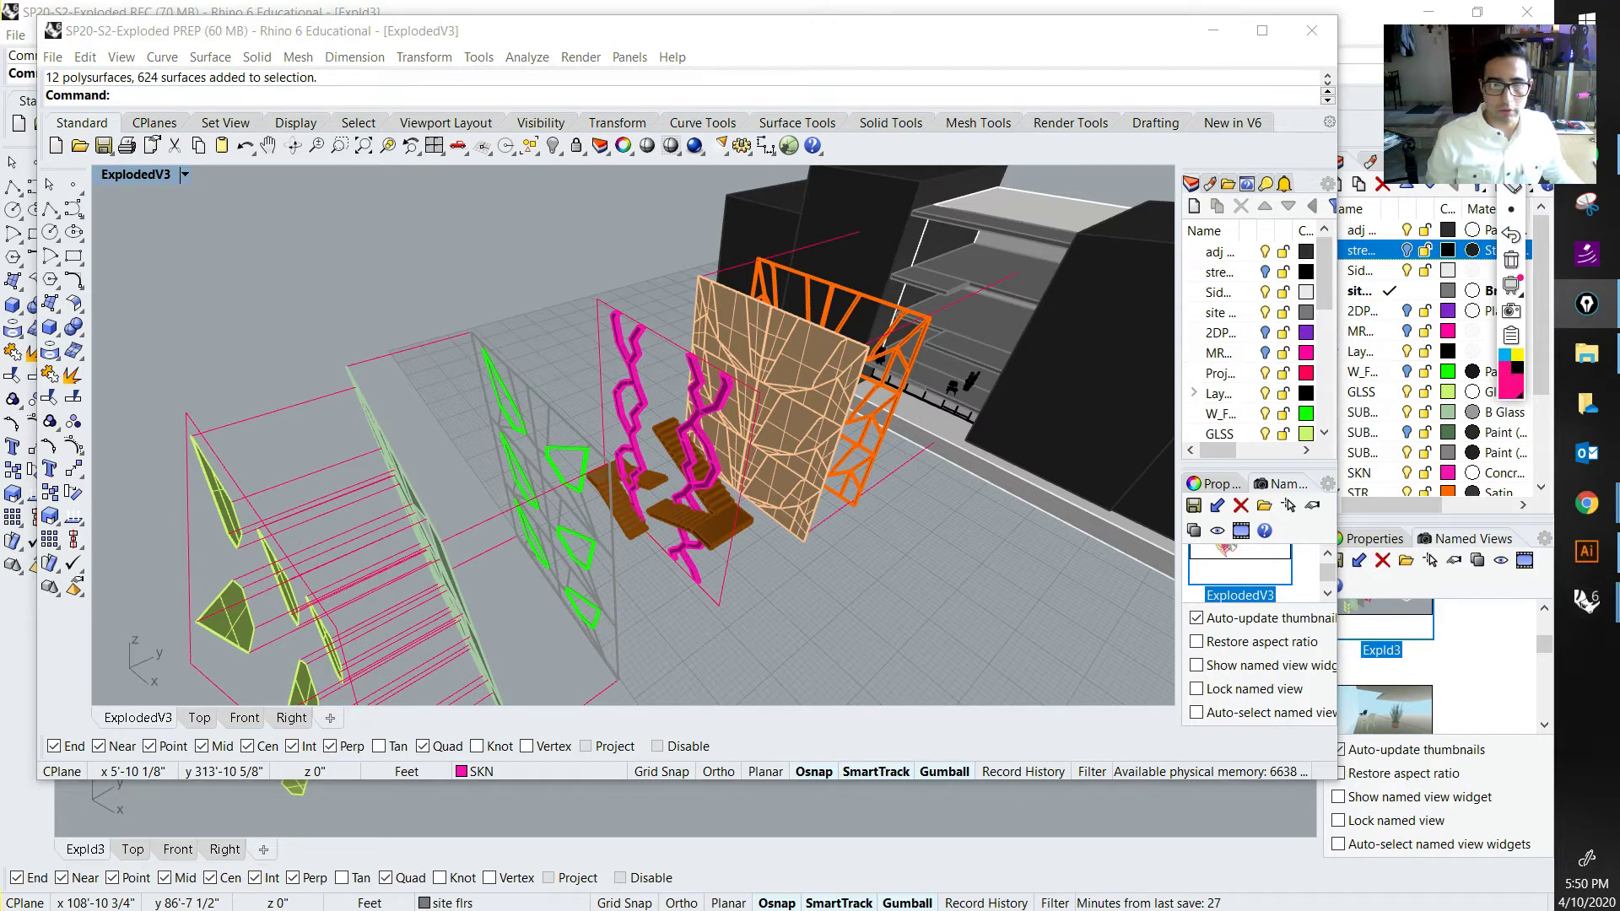
{"action": "left_click_drag", "start_coordinate": [751, 262], "coordinate": [751, 285]}
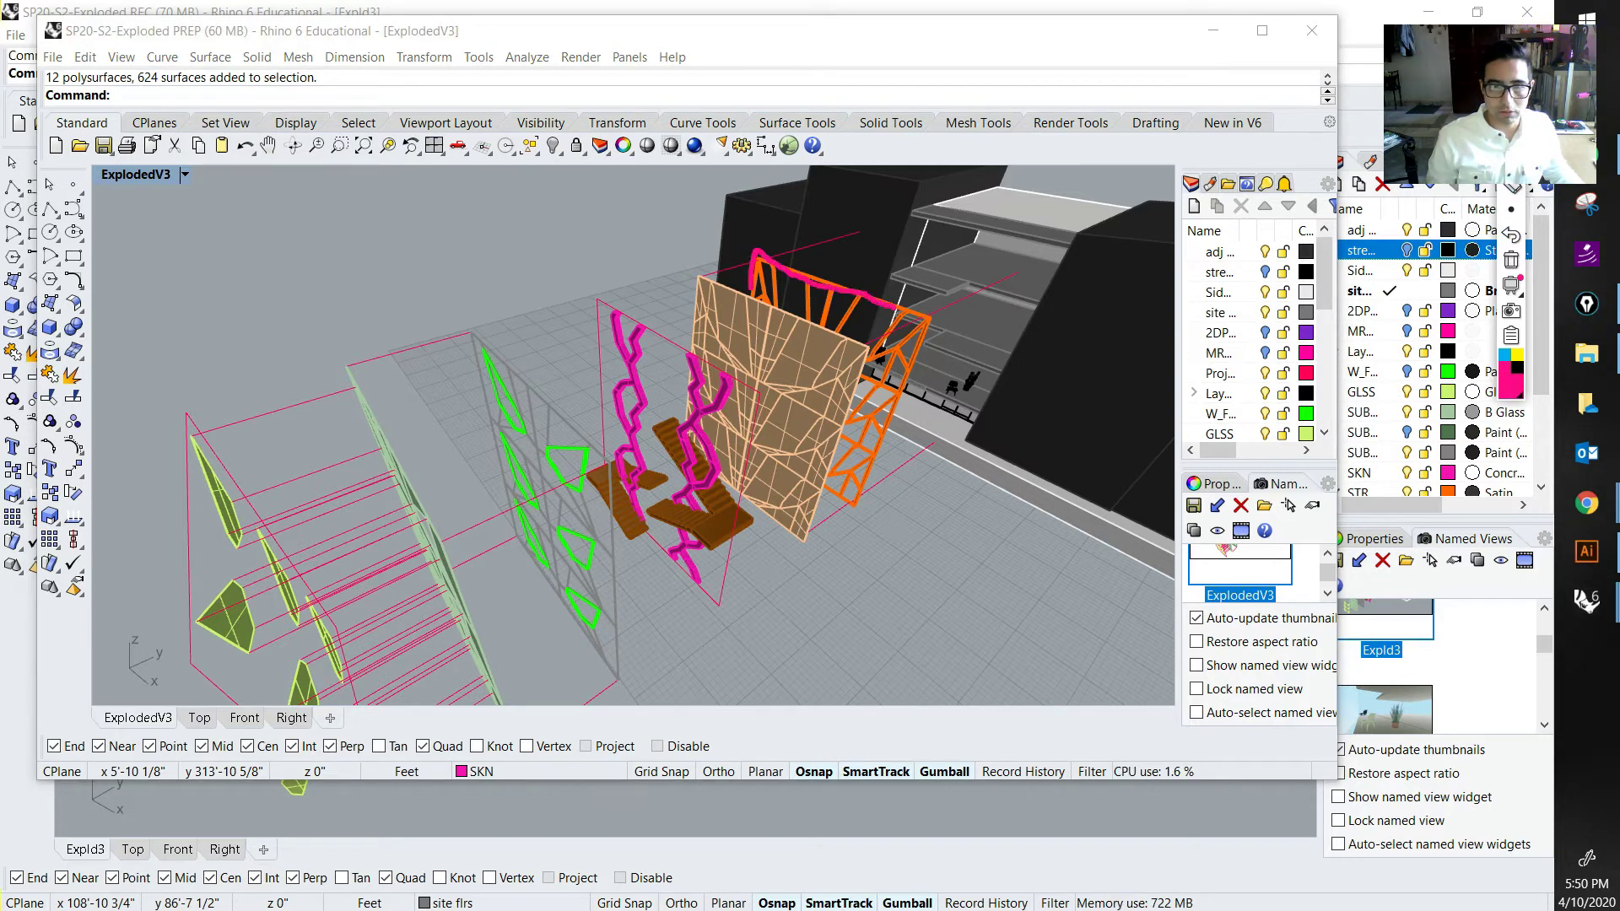
{"action": "left_click_drag", "start_coordinate": [692, 291], "coordinate": [692, 311]}
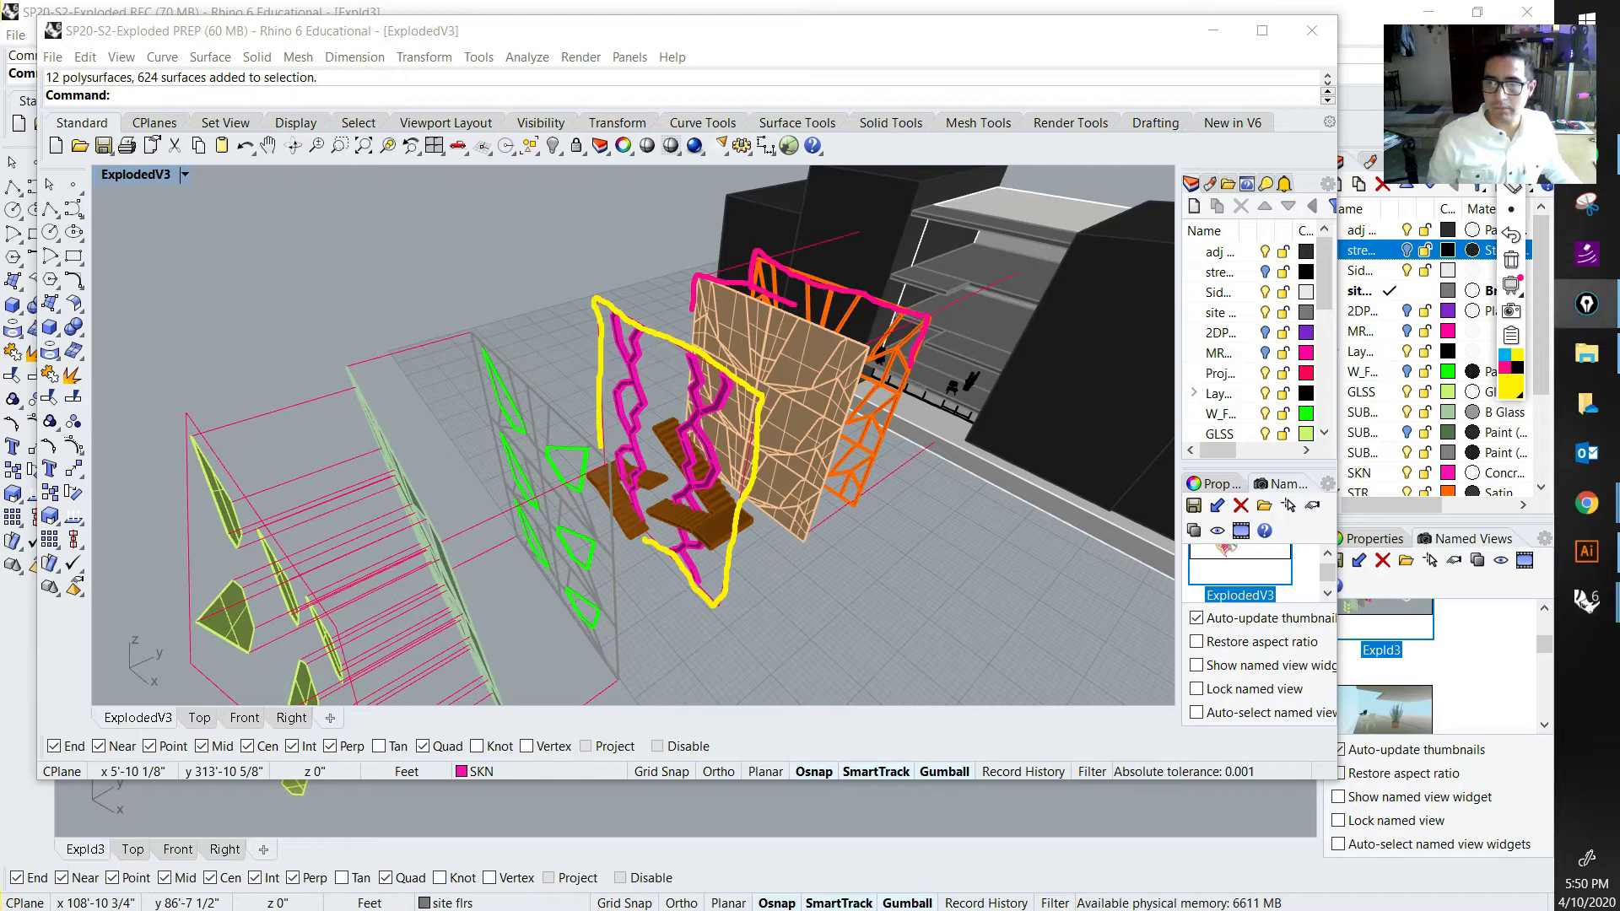
Step: Switch to the facade exploded diagram in Chrome, mark the extrusion layer's boundary corners in yellow, and clear all pen marks
{"action": "mouse_move", "coordinate": [1586, 504]}
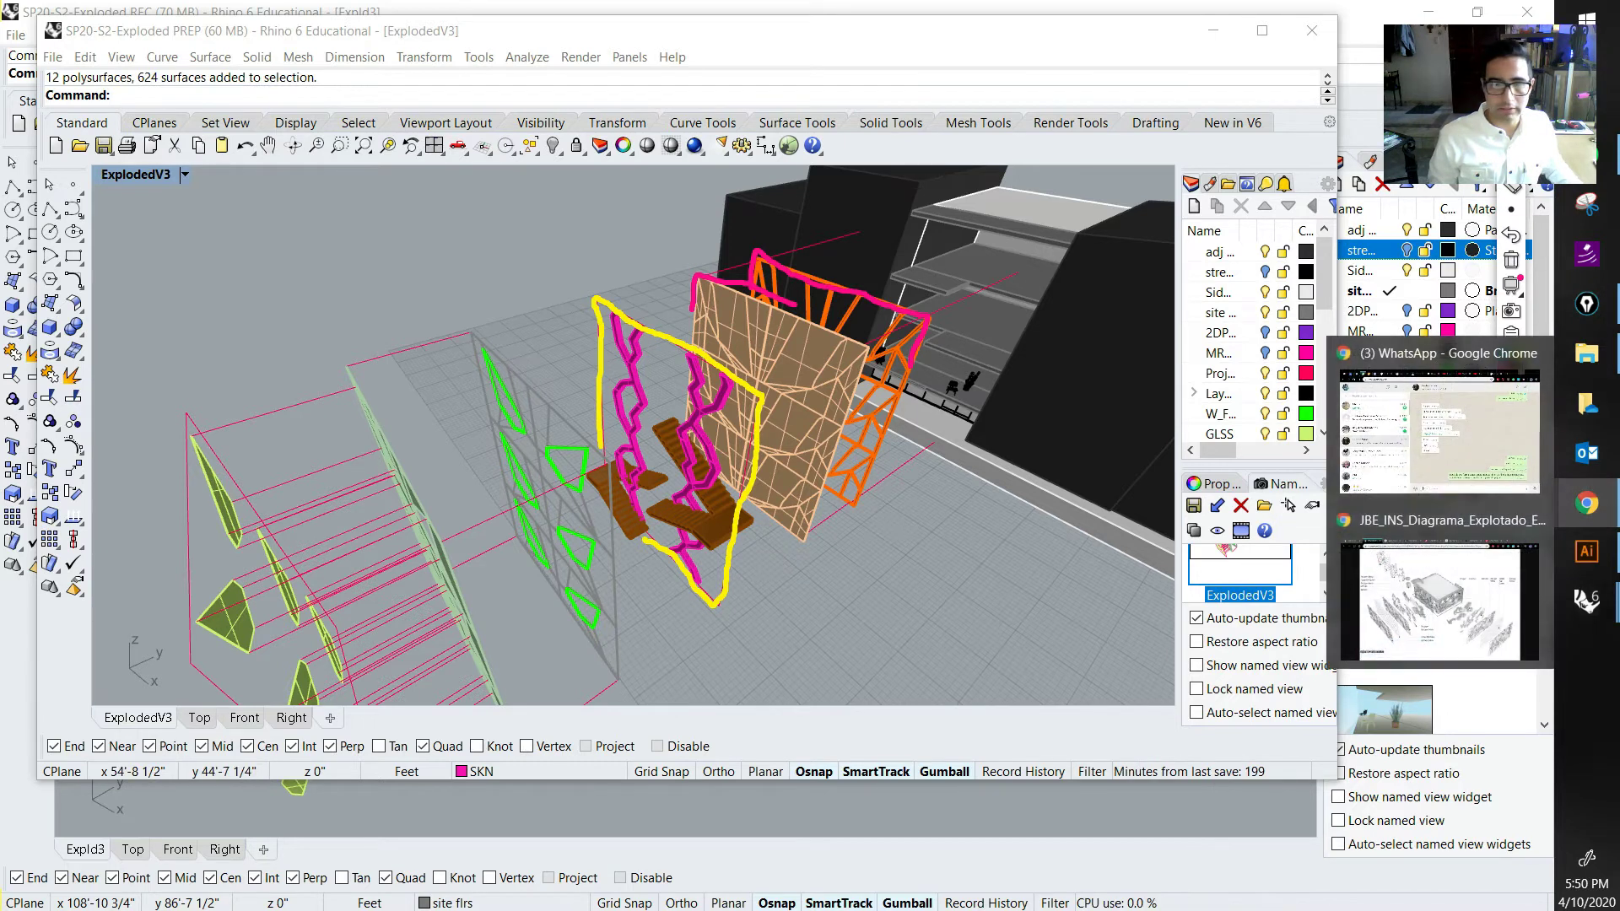
{"action": "left_click", "coordinate": [1439, 600]}
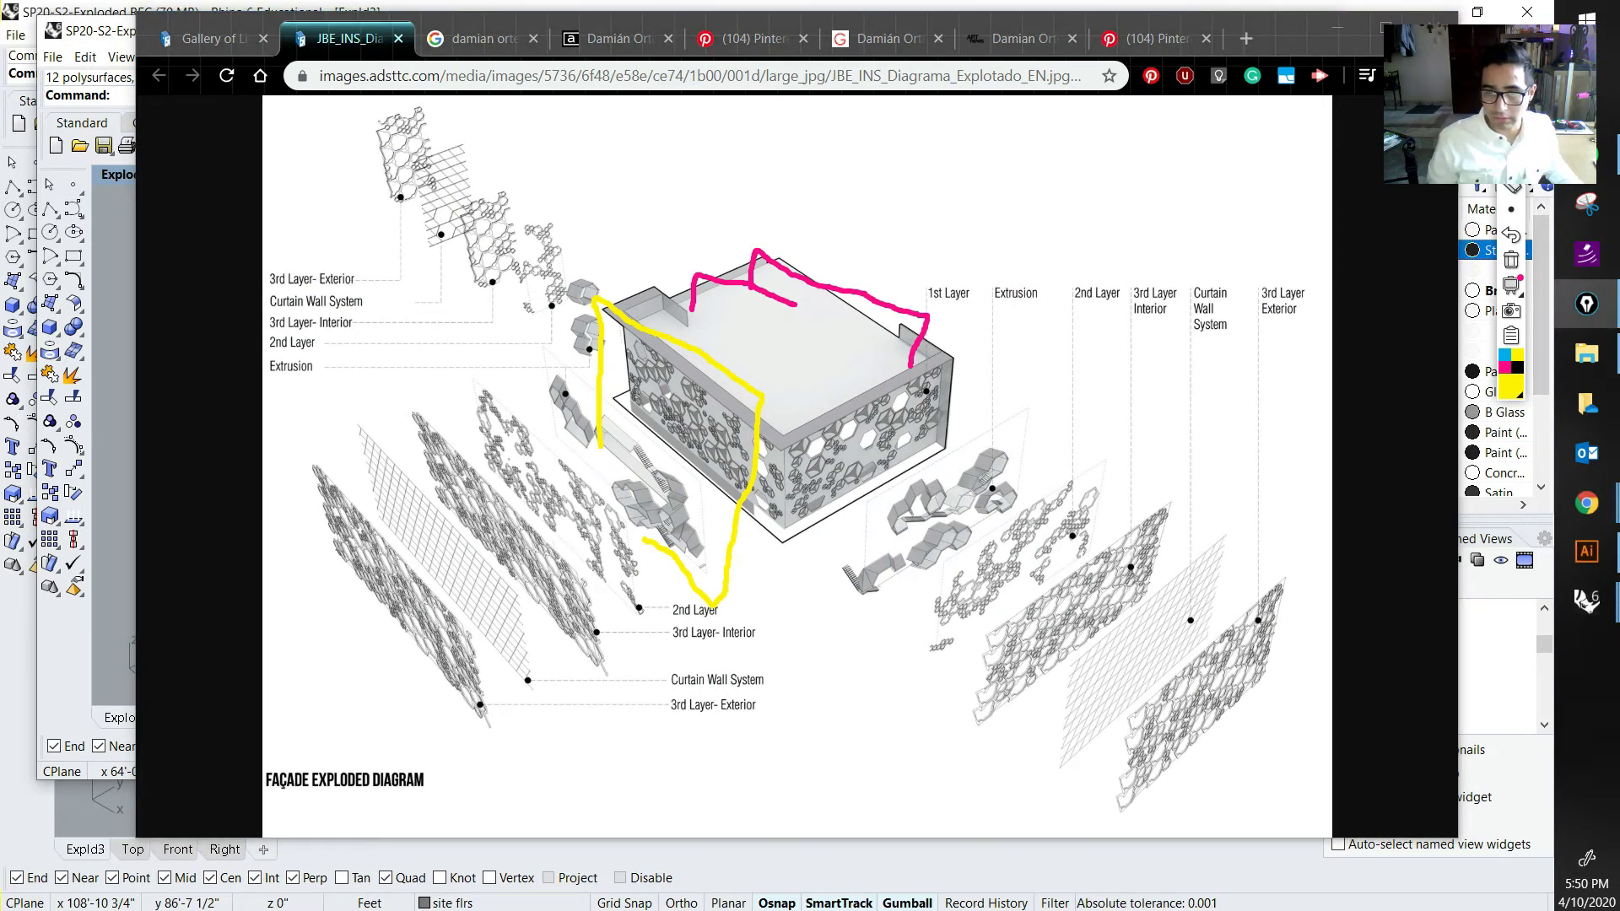
{"action": "left_click_drag", "start_coordinate": [1002, 417], "coordinate": [1023, 407]}
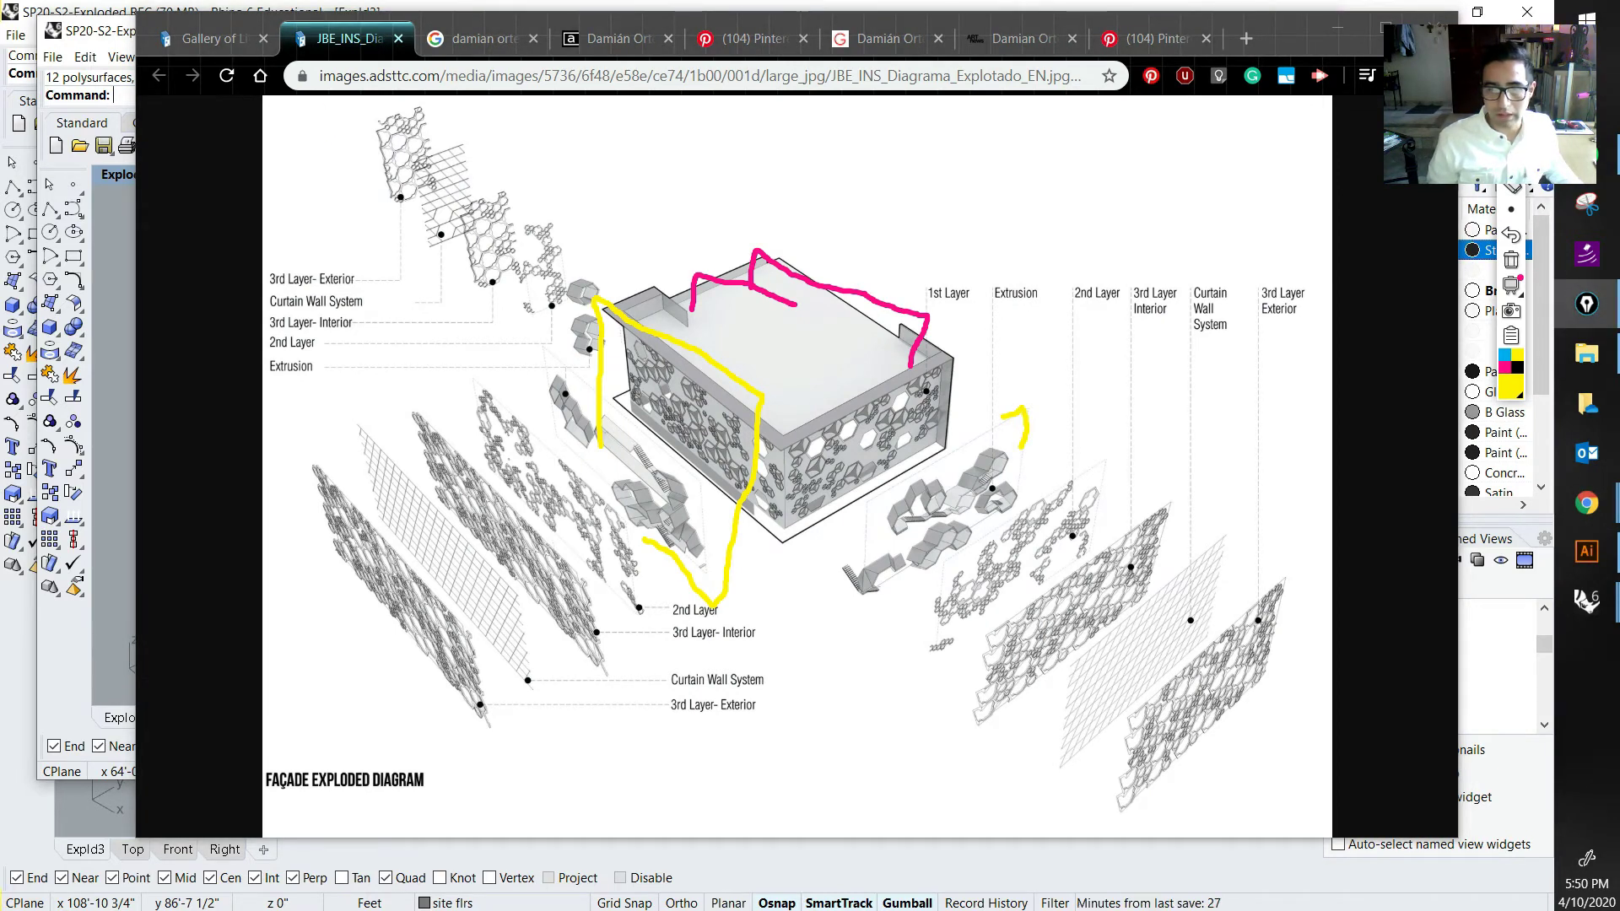
{"action": "left_click_drag", "start_coordinate": [852, 506], "coordinate": [883, 498]}
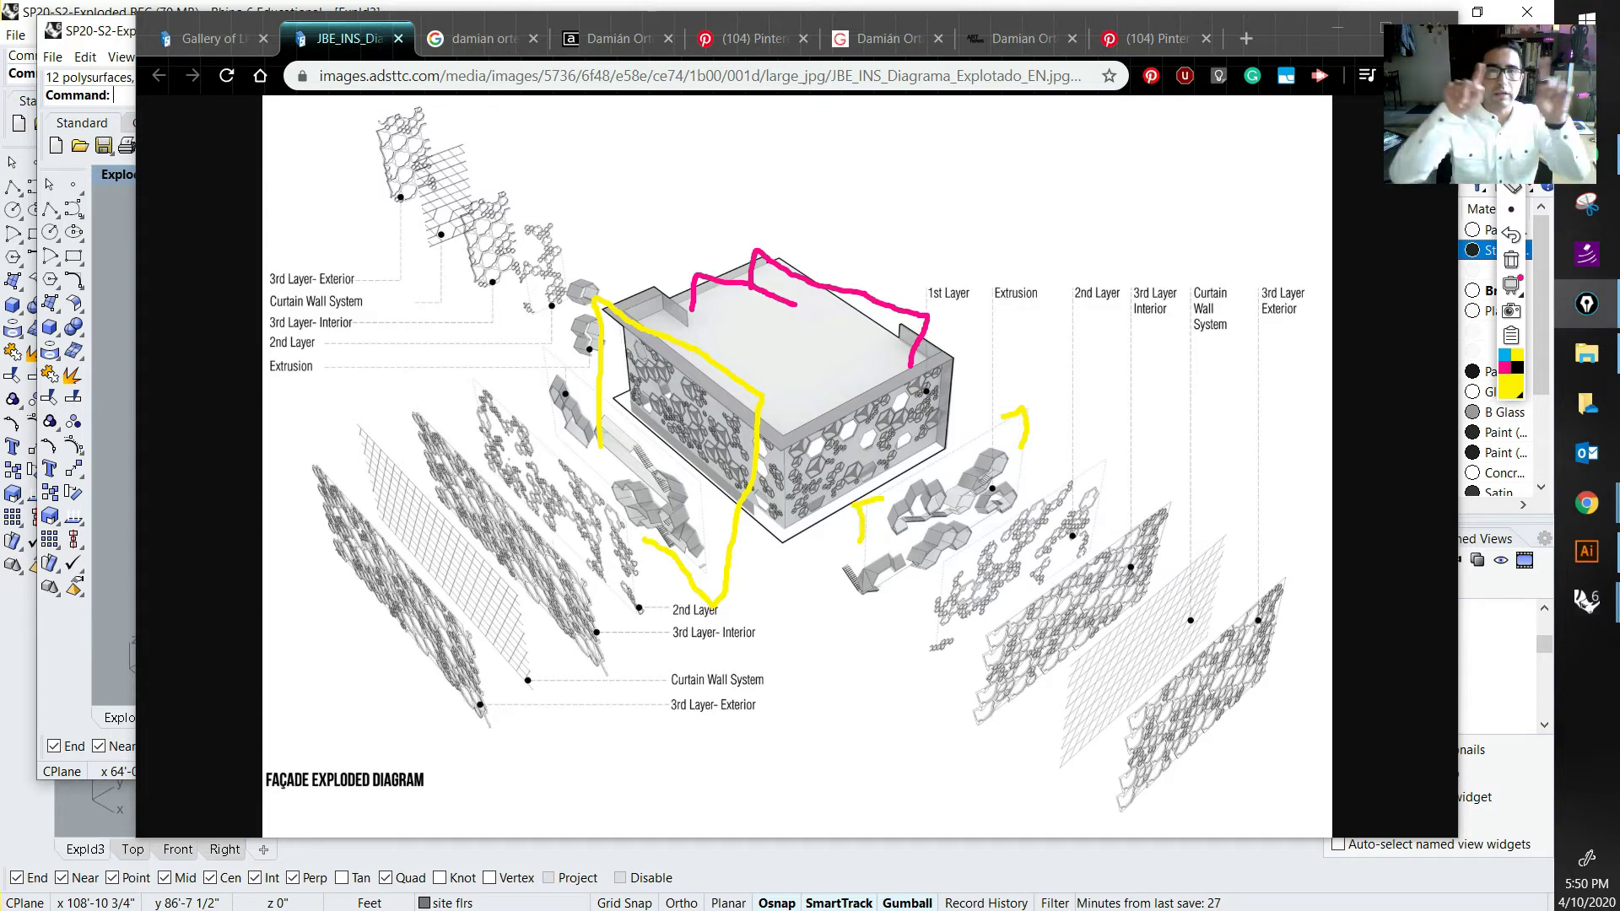
{"action": "left_click", "coordinate": [1511, 209]}
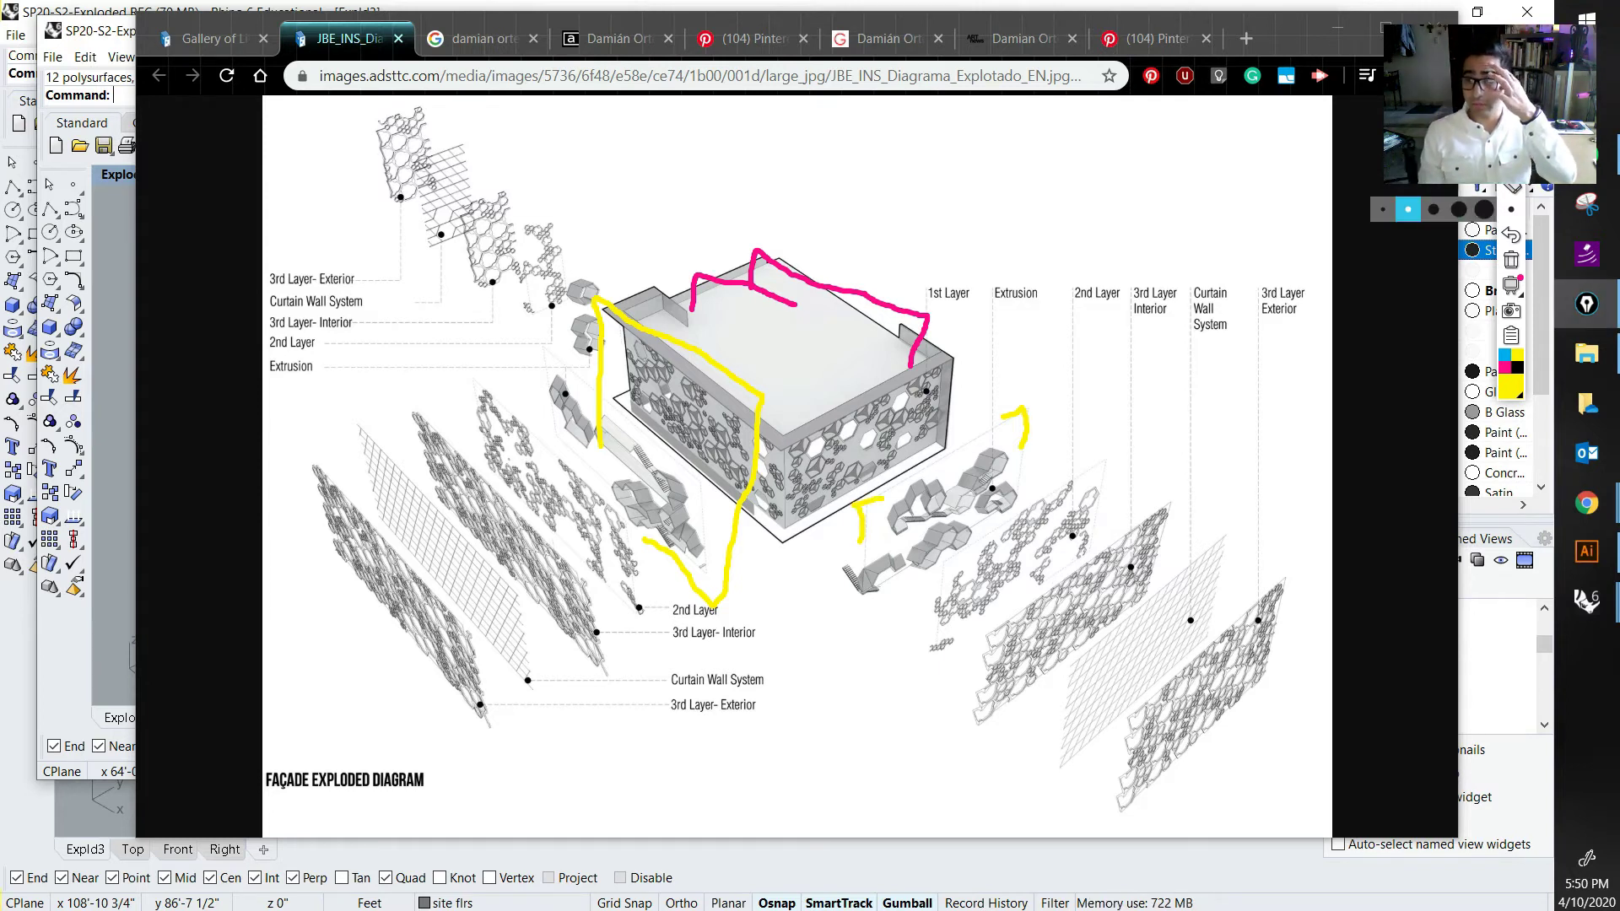
{"action": "left_click", "coordinate": [1511, 260]}
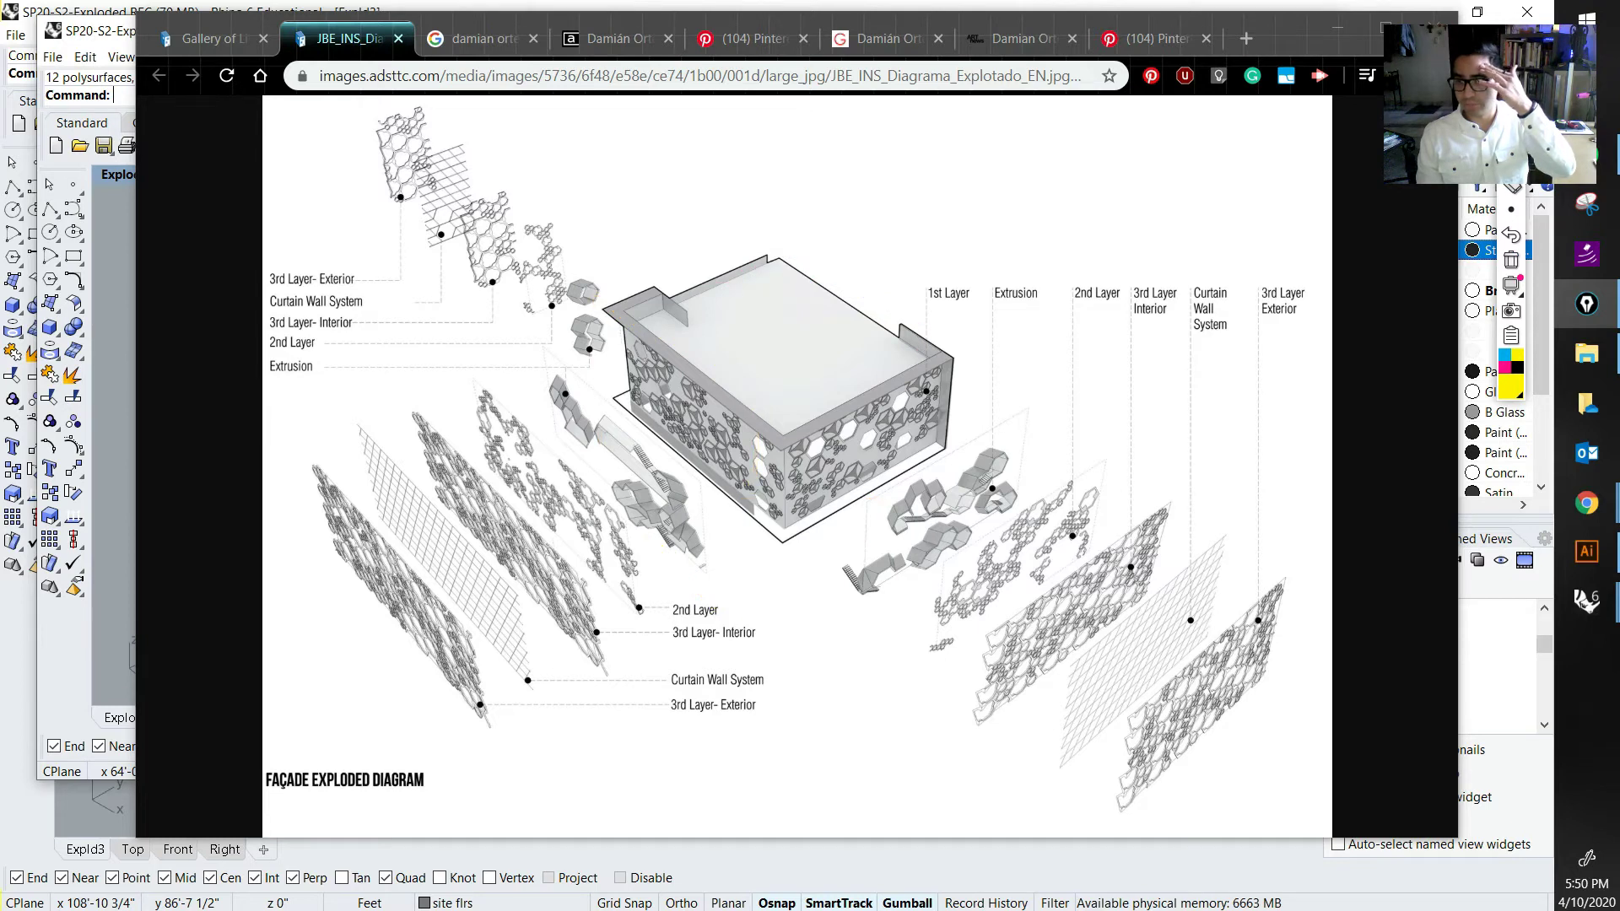
Step: Switch to ExplDgrm_PREP.ai in Illustrator, trace the clear glass layer's dotted outline in yellow, and clear the pen marks
{"action": "left_click", "coordinate": [1586, 551]}
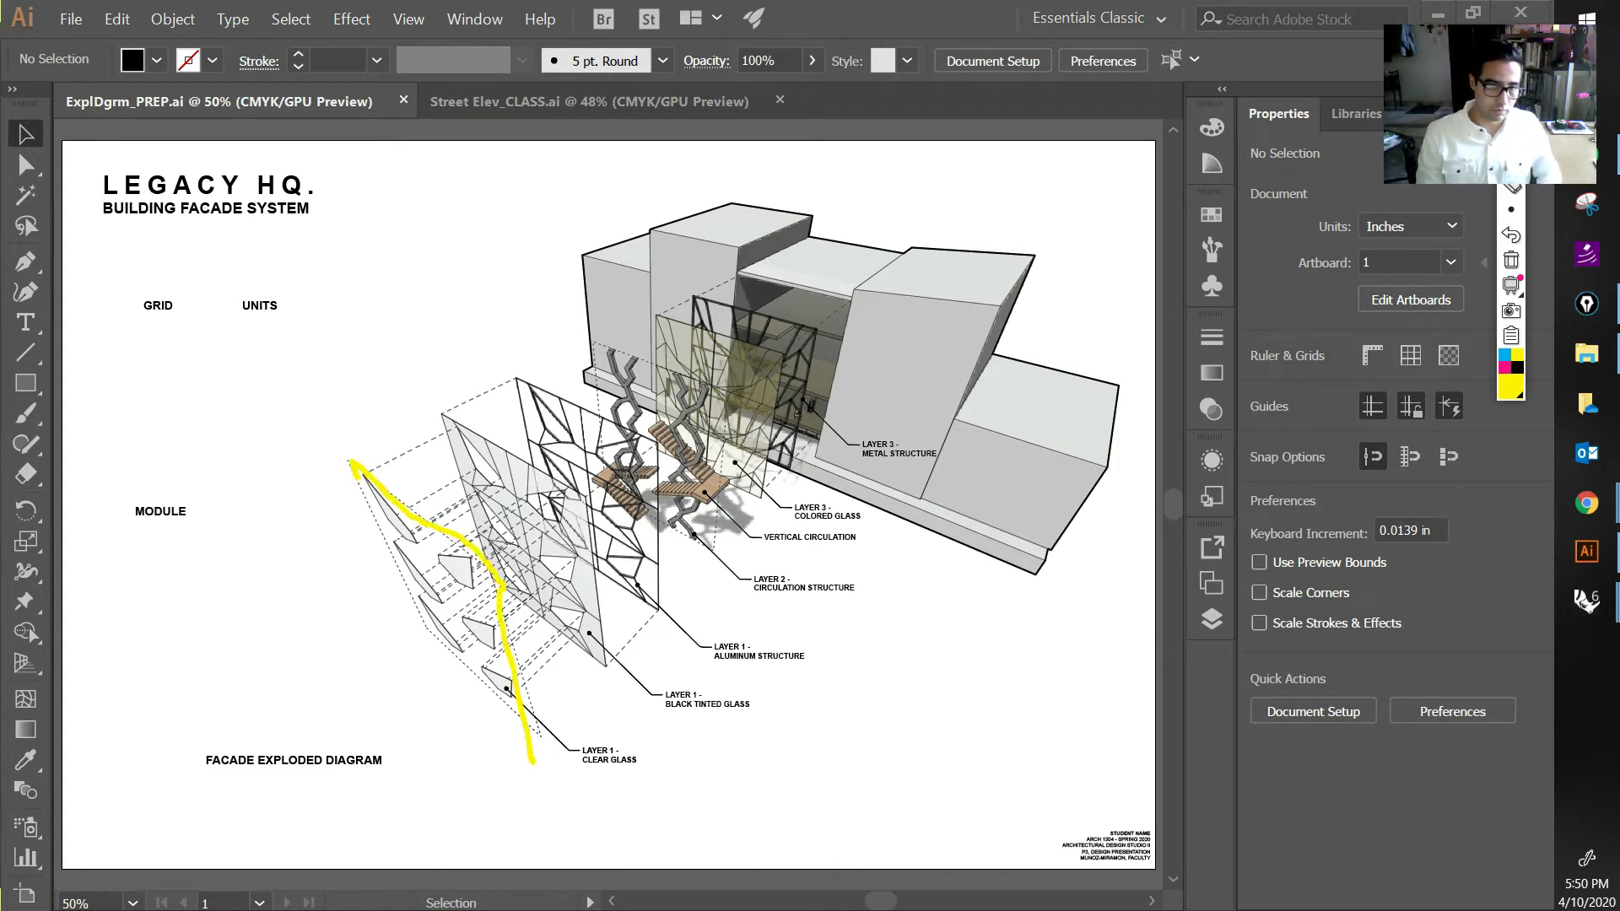
{"action": "left_click_drag", "start_coordinate": [480, 695], "coordinate": [466, 672]}
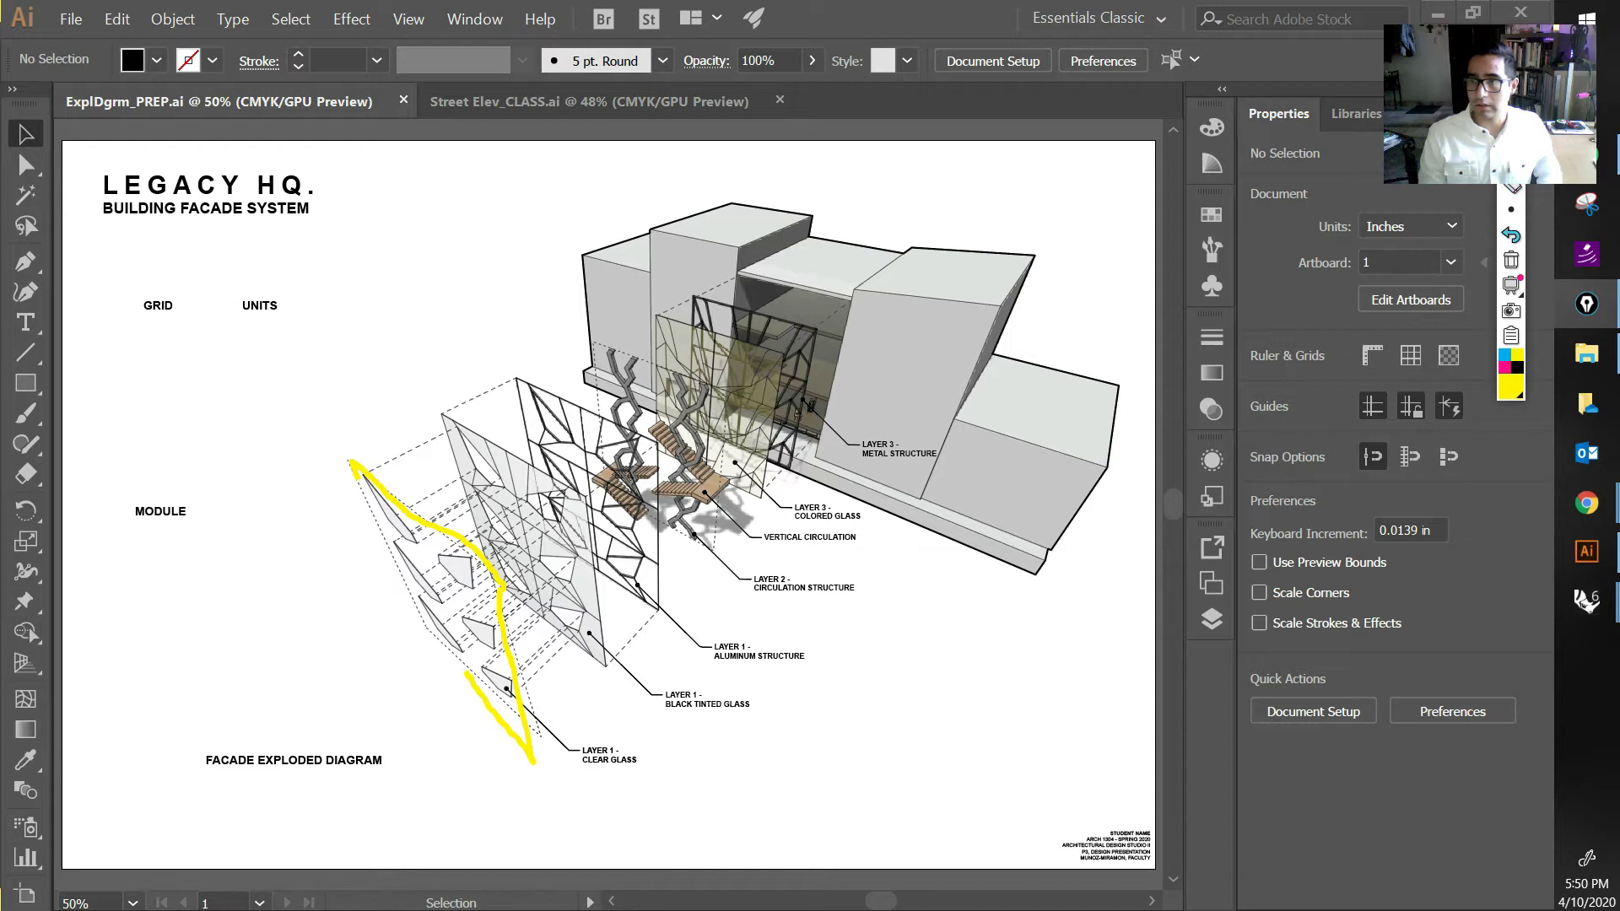
{"action": "left_click", "coordinate": [1510, 260]}
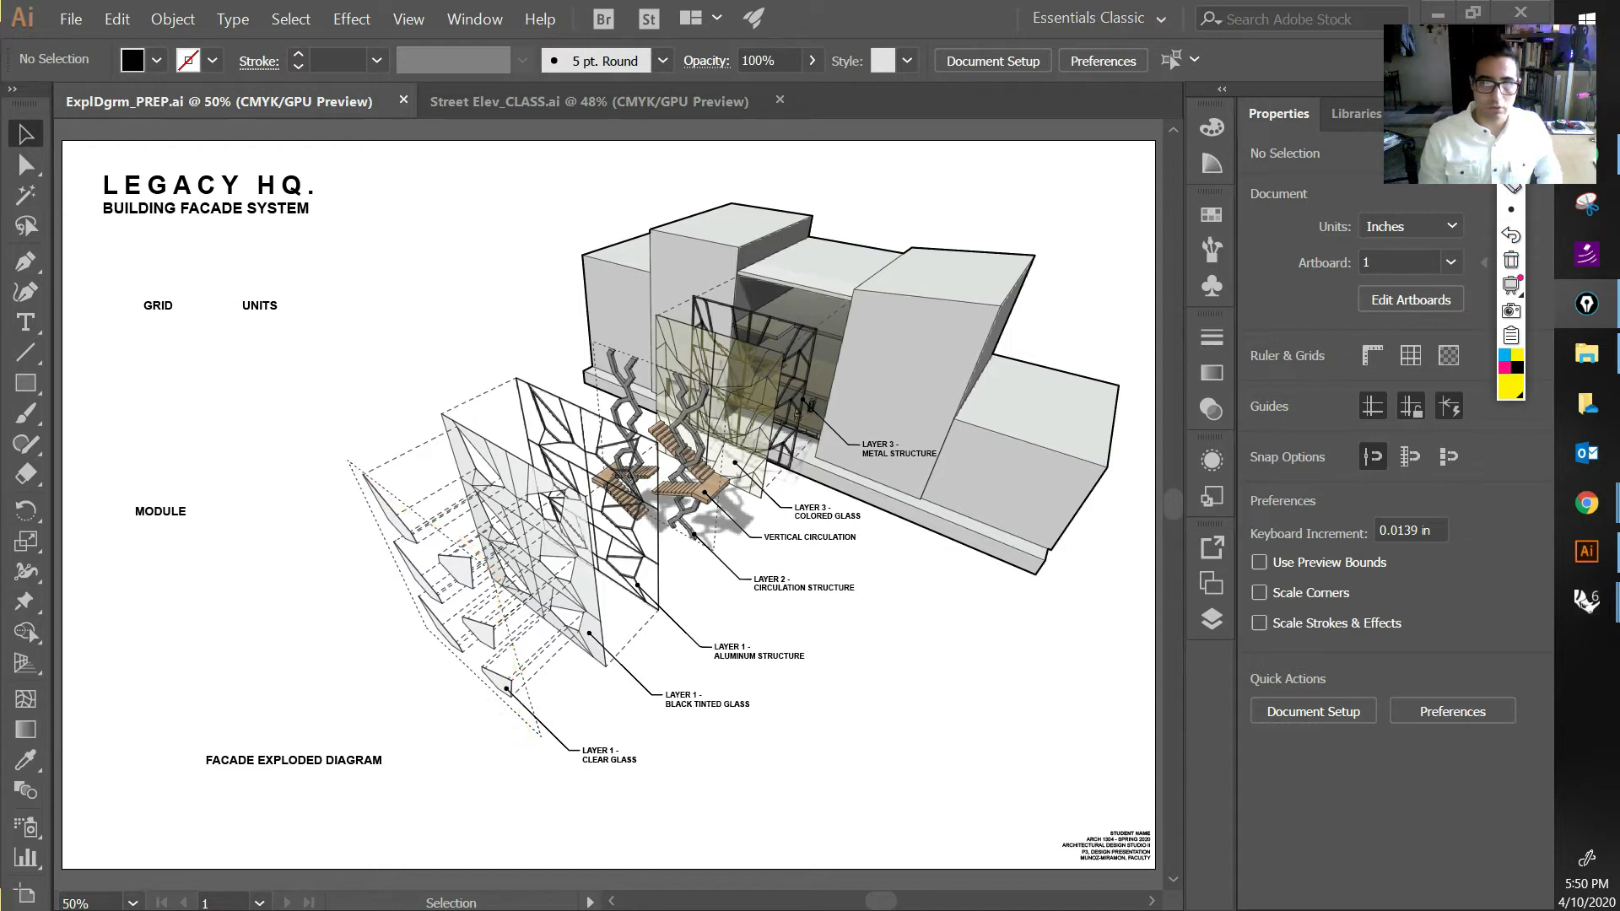
{"action": "left_click_drag", "start_coordinate": [503, 384], "coordinate": [458, 410]}
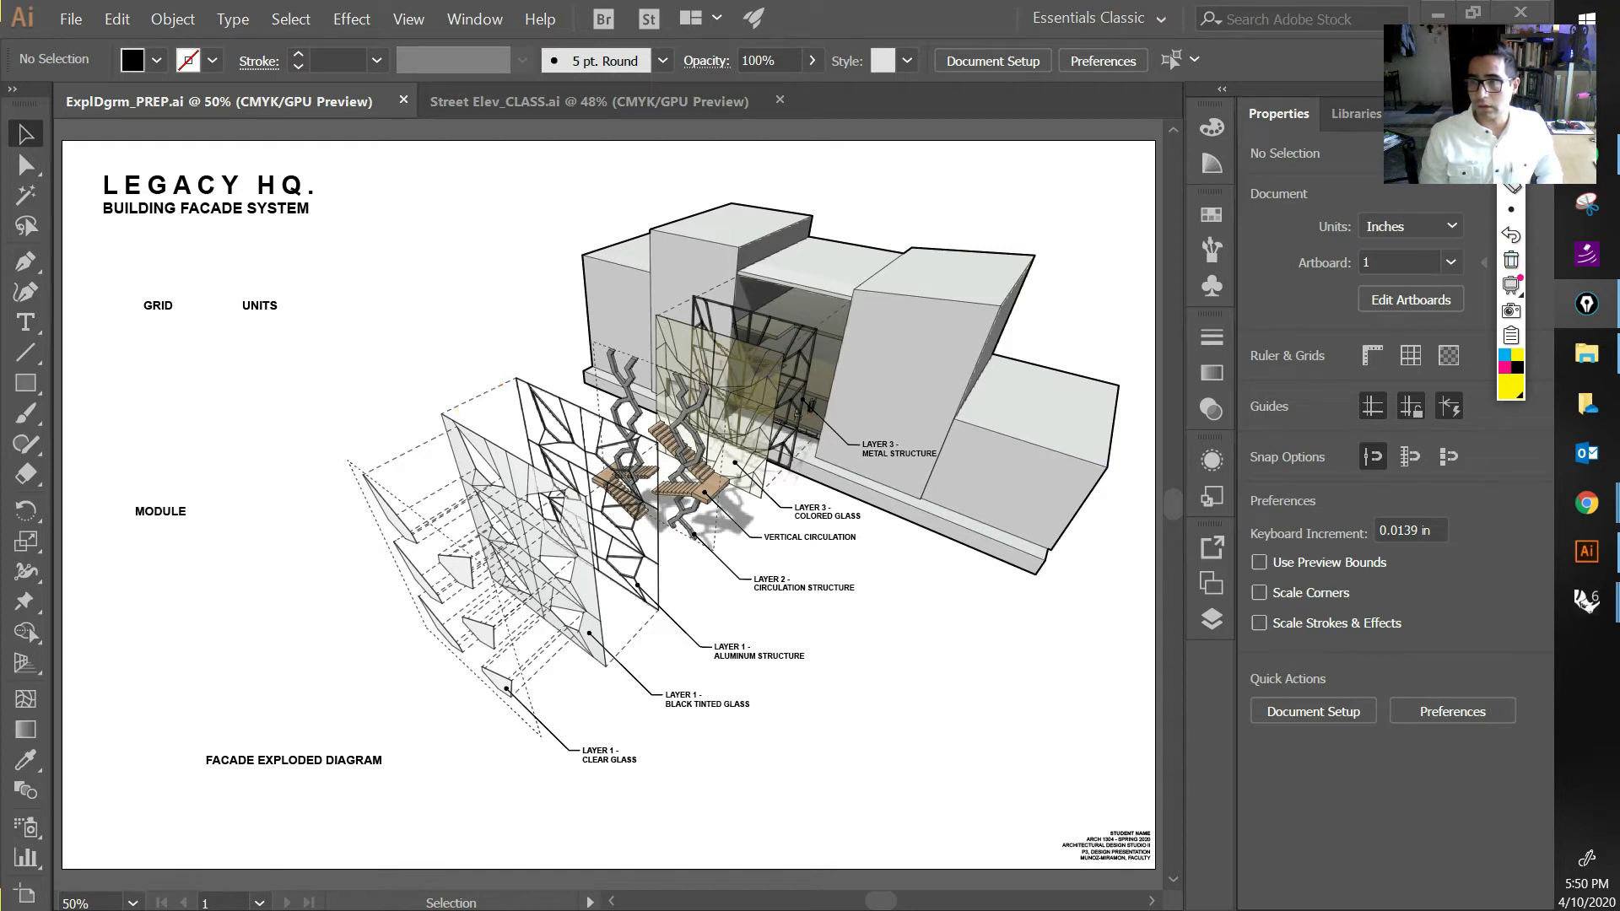
Step: Return to the Exploded REC model in Rhino by way of the Exploded PREP window
{"action": "mouse_move", "coordinate": [1586, 601]}
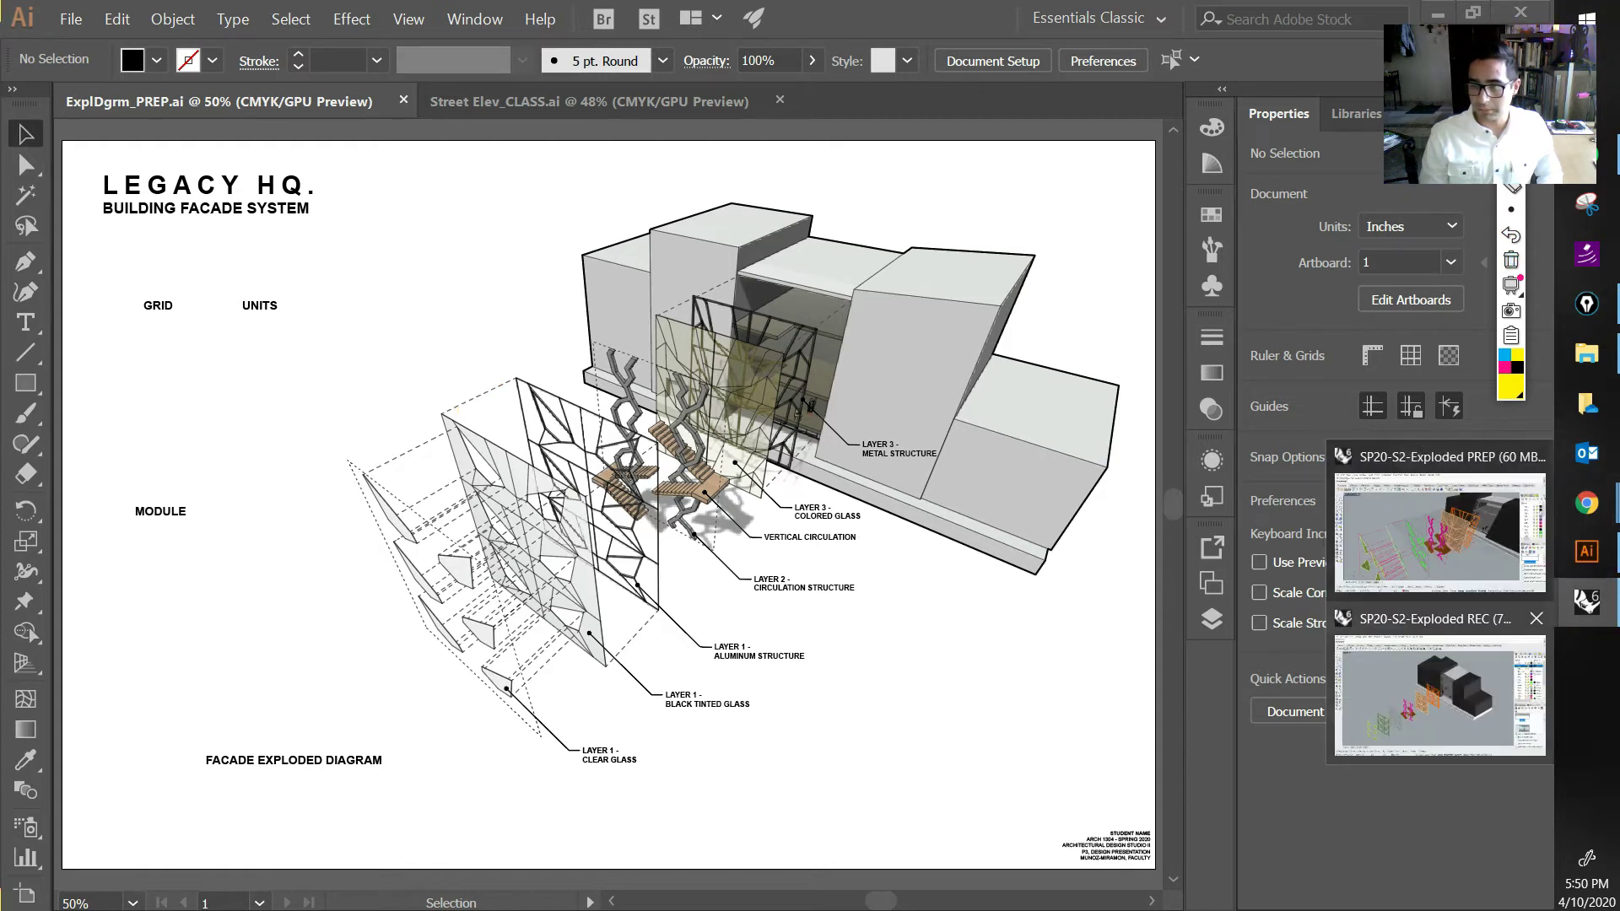
{"action": "left_click", "coordinate": [1439, 531]}
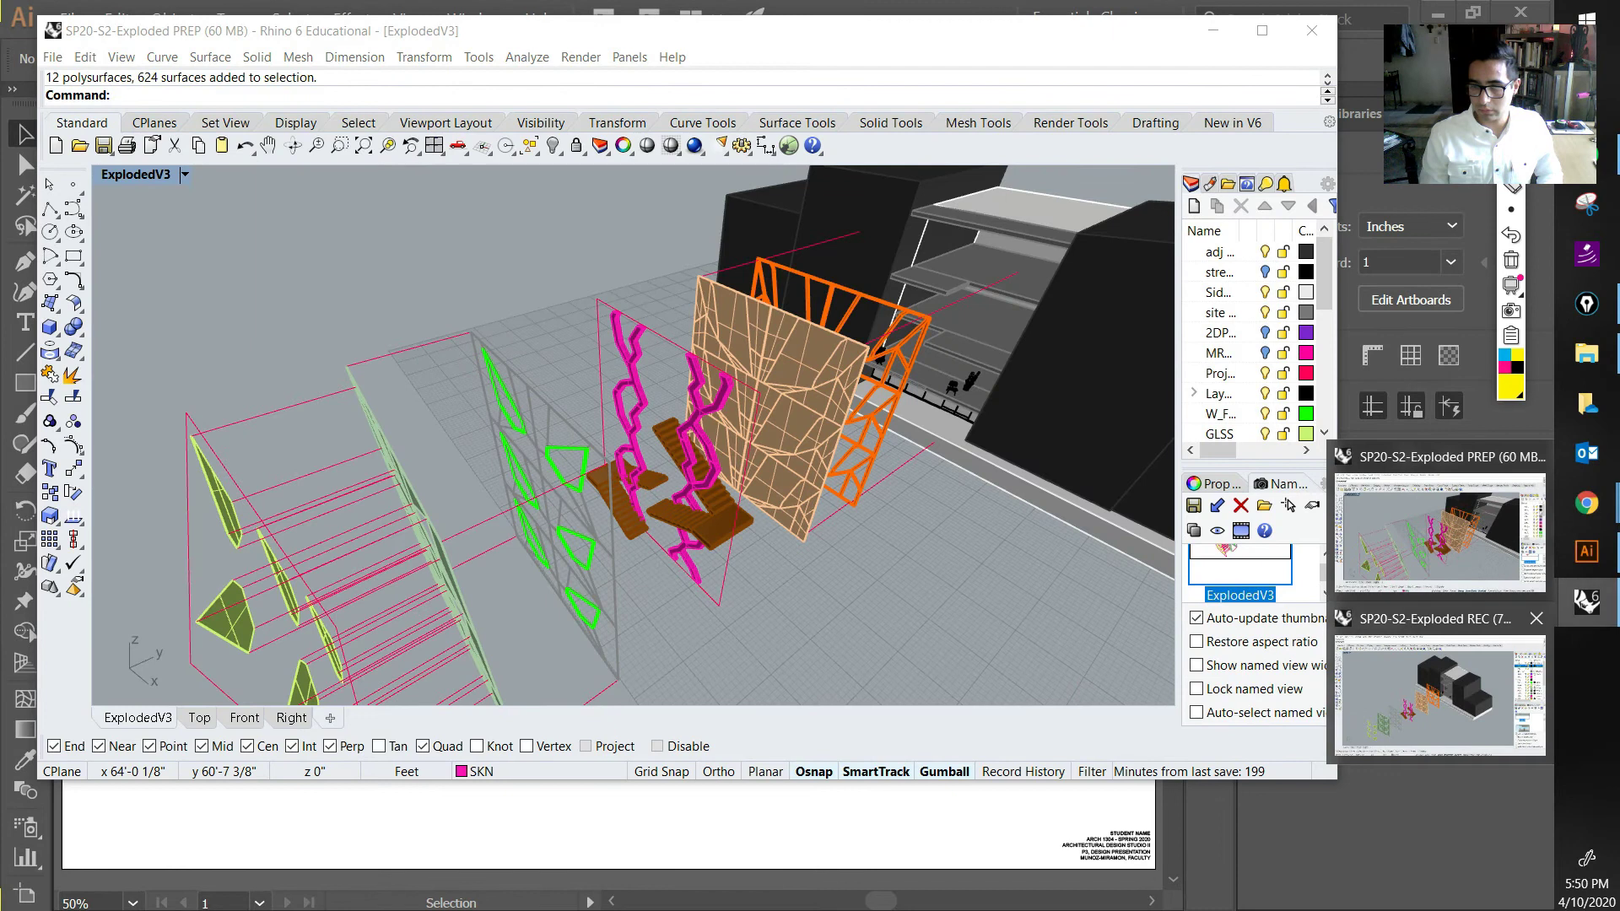
{"action": "left_click", "coordinate": [1439, 693]}
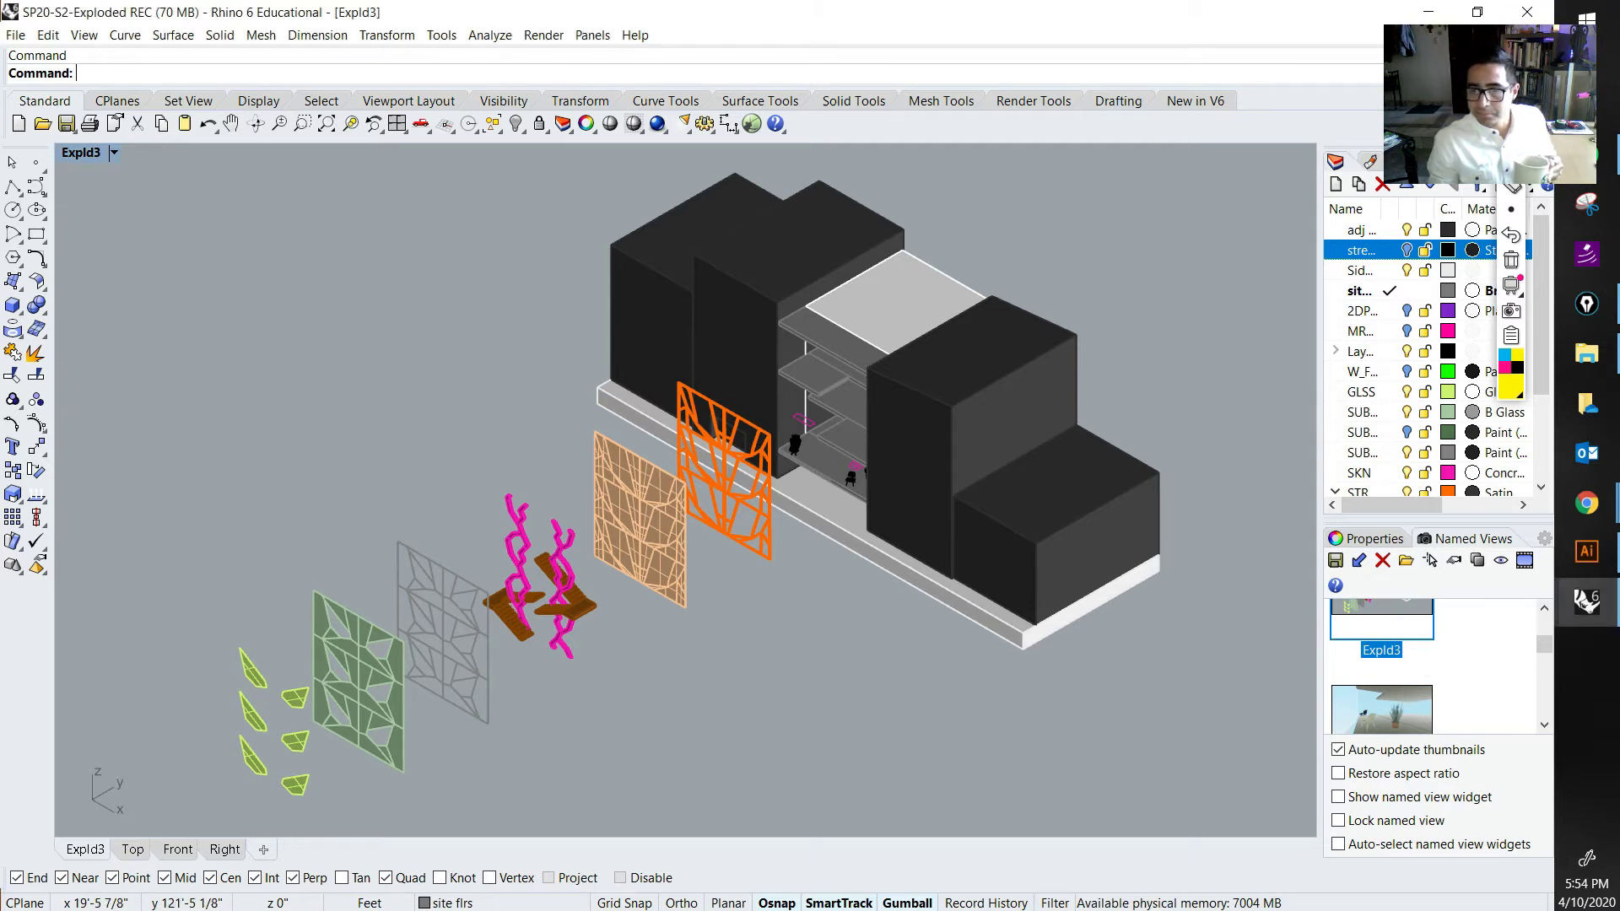
Step: Add a new layer named PrjctLns below the foliage layer
{"action": "scroll", "coordinate": [1426, 354], "scroll_direction": "down", "scroll_amount": 2}
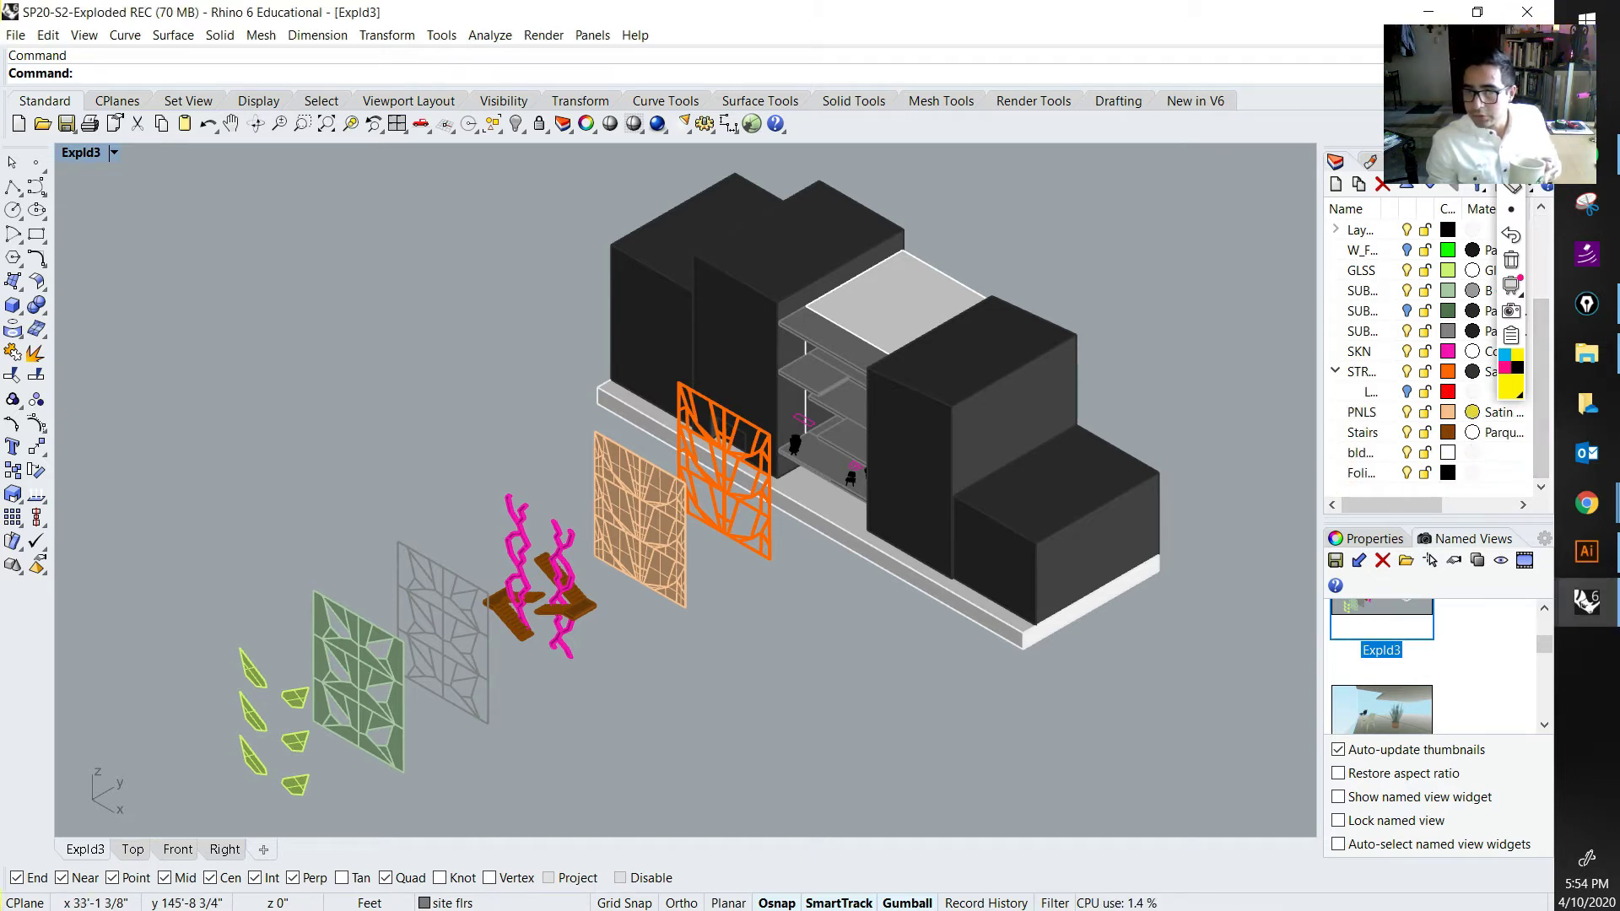
{"action": "left_click", "coordinate": [1334, 372]}
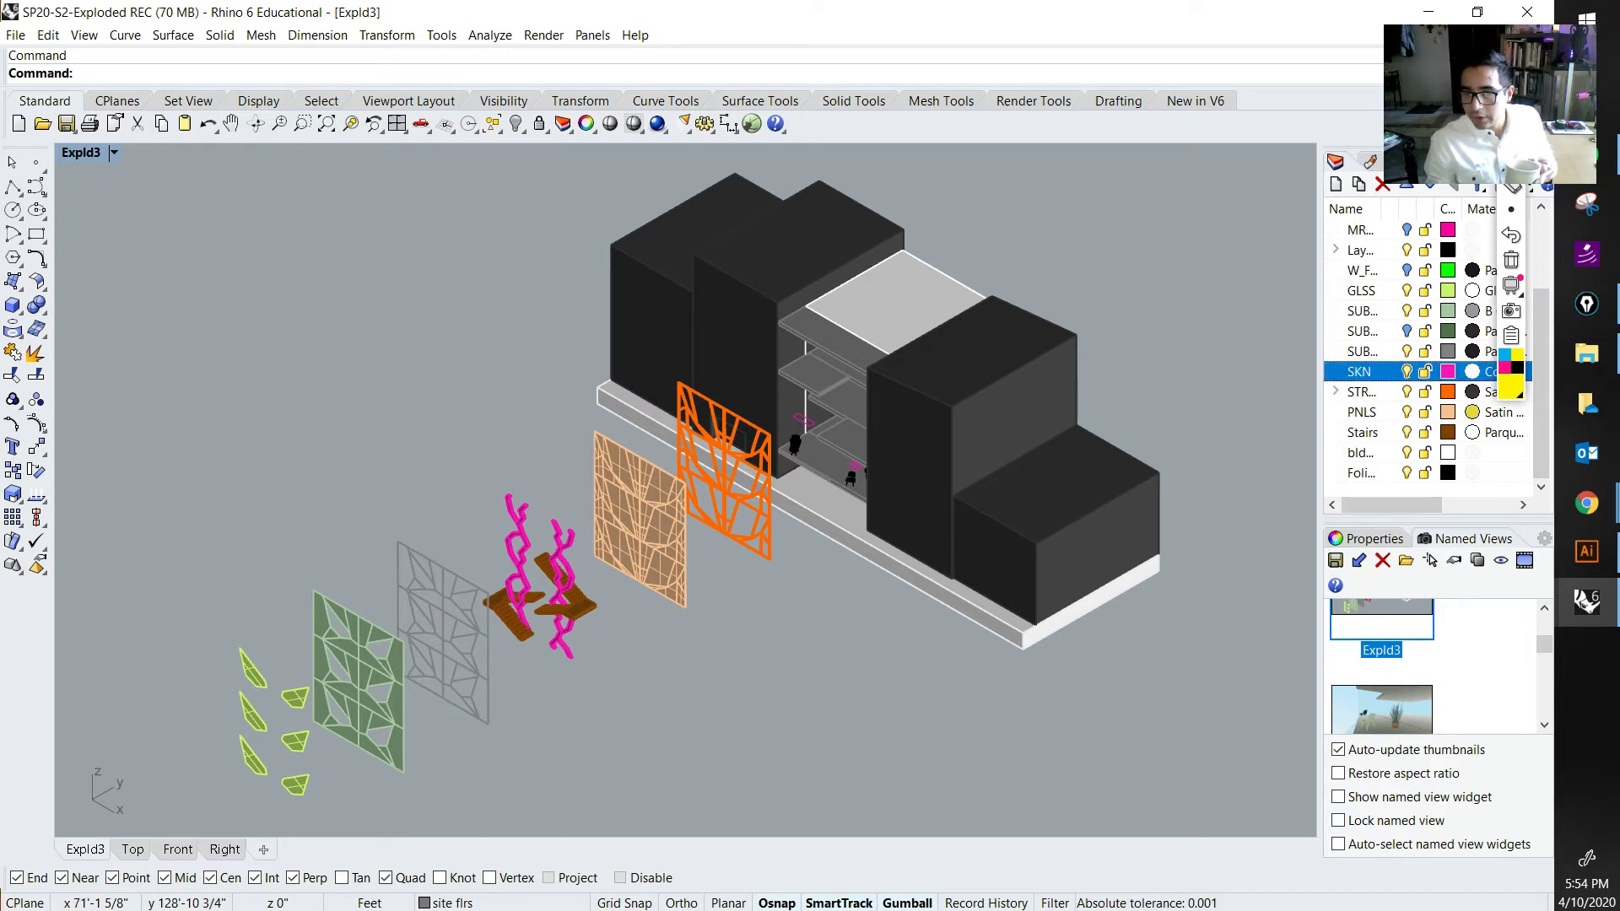
{"action": "left_click", "coordinate": [1360, 473]}
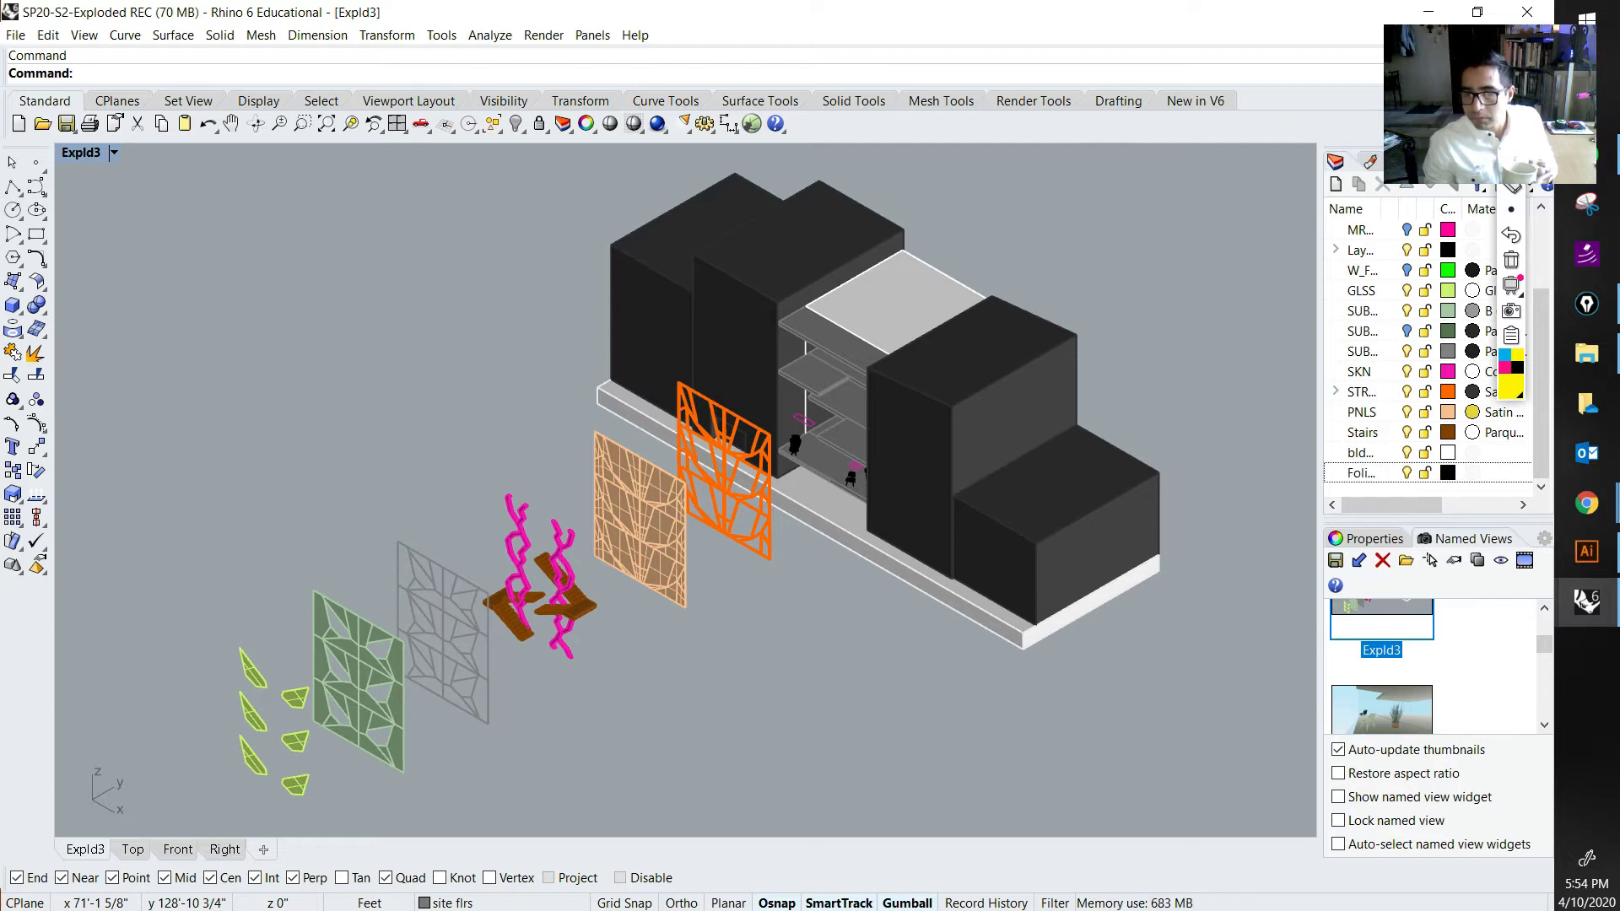
{"action": "left_click", "coordinate": [1335, 184]}
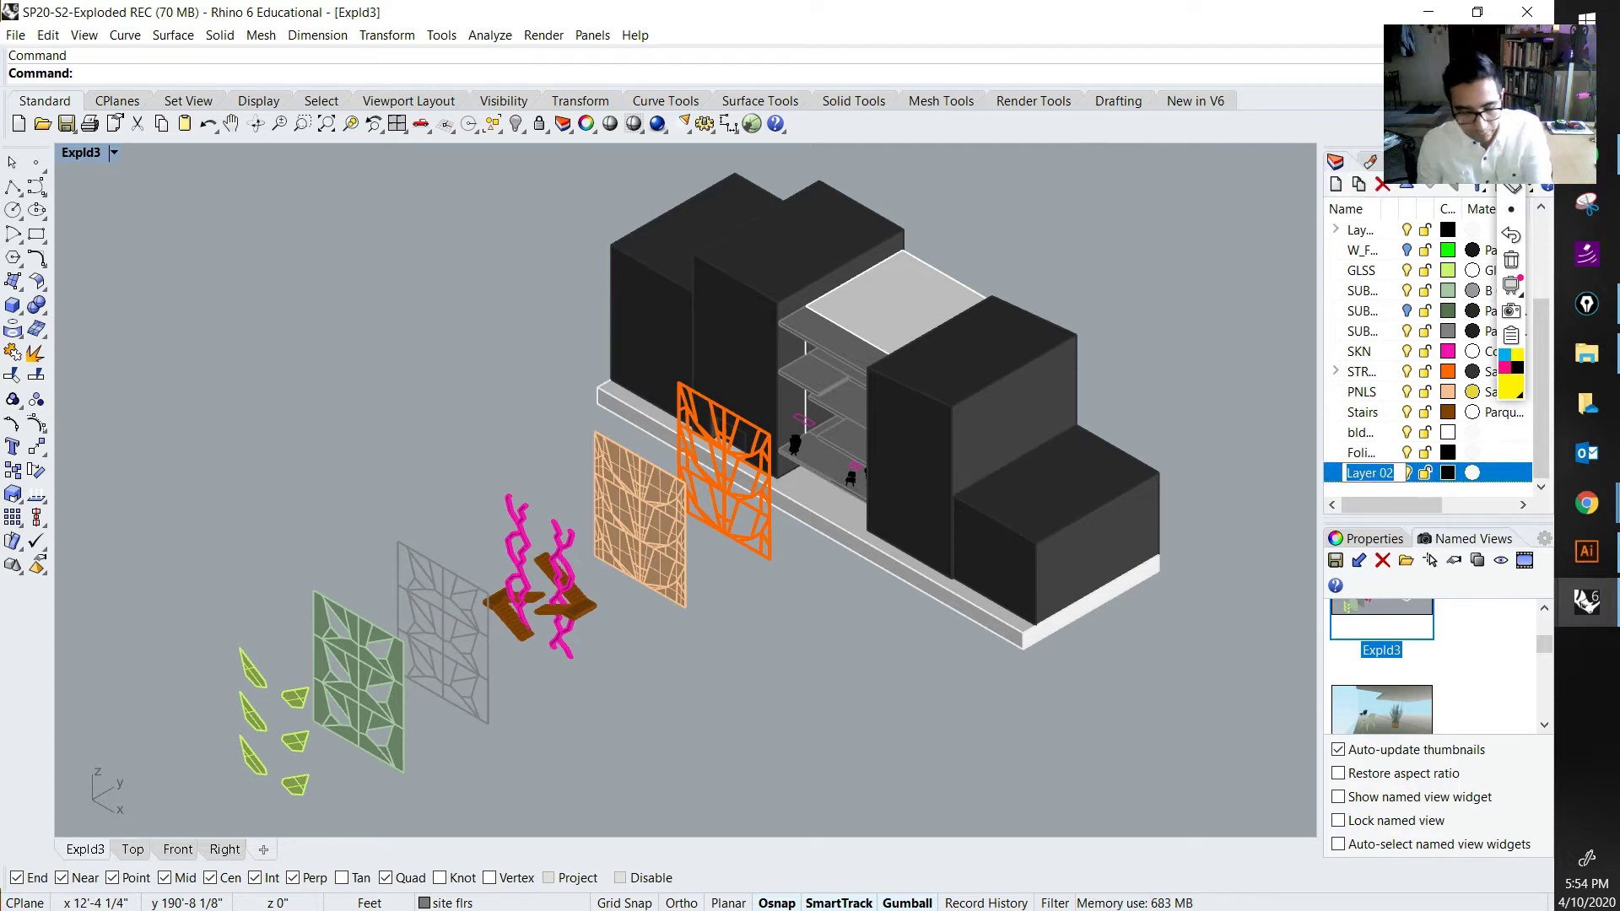
{"action": "key", "text": "Caps_Lock"}
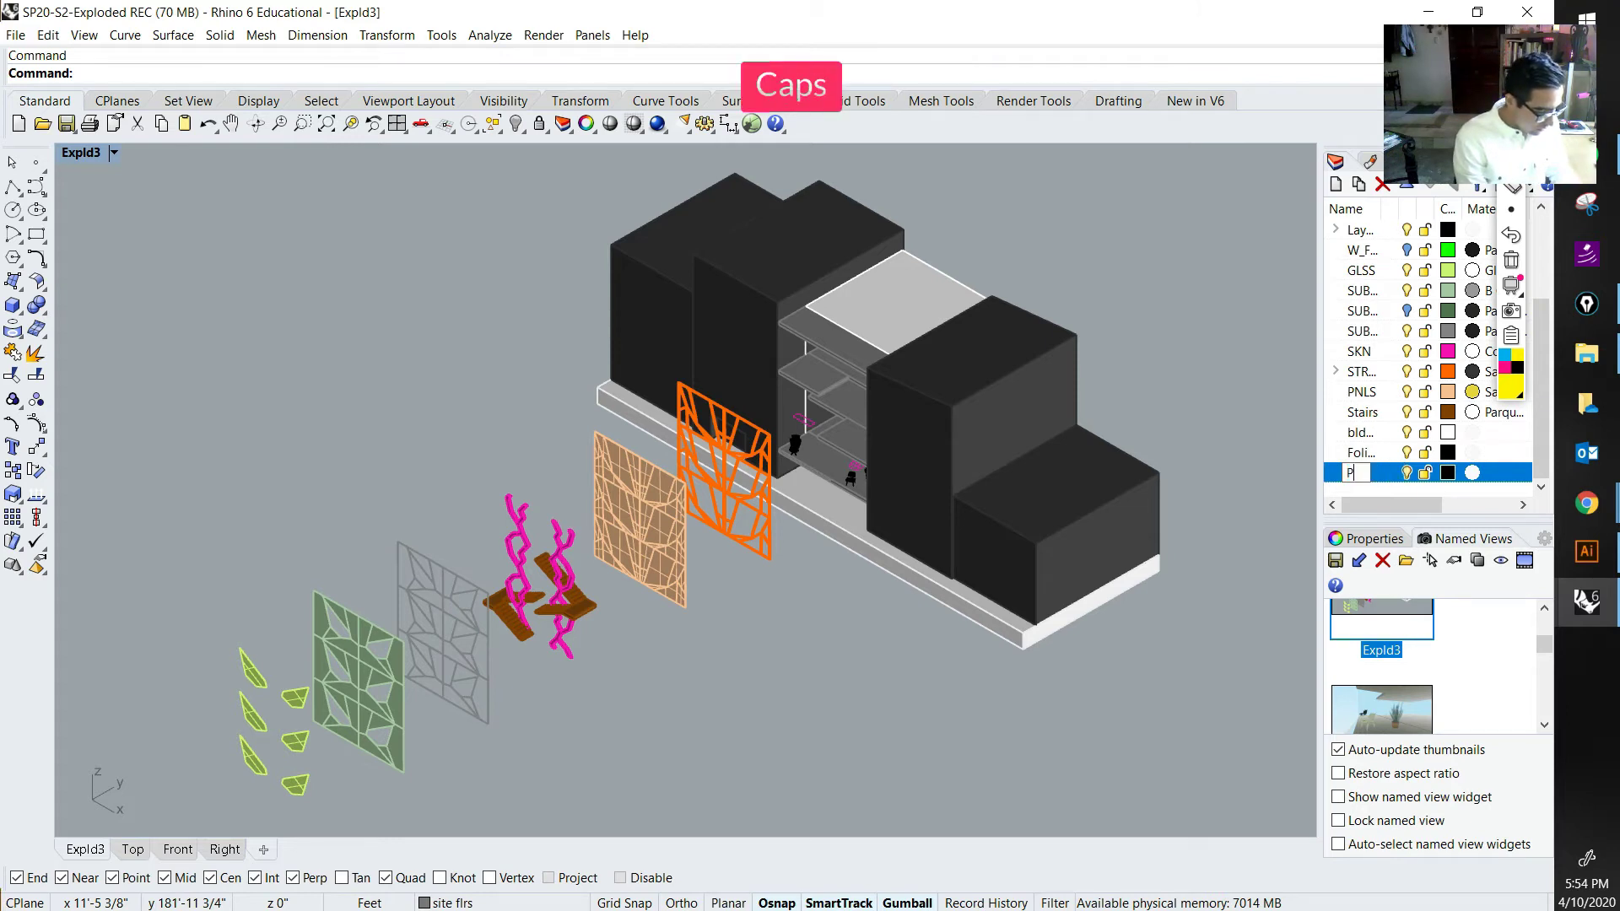
{"action": "type", "text": "Prj;"}
{"action": "key", "text": "Caps_Lock"}
{"action": "type", "text": "n"}
{"action": "key", "text": "BackSpace"}
{"action": "key", "text": "BackSpace"}
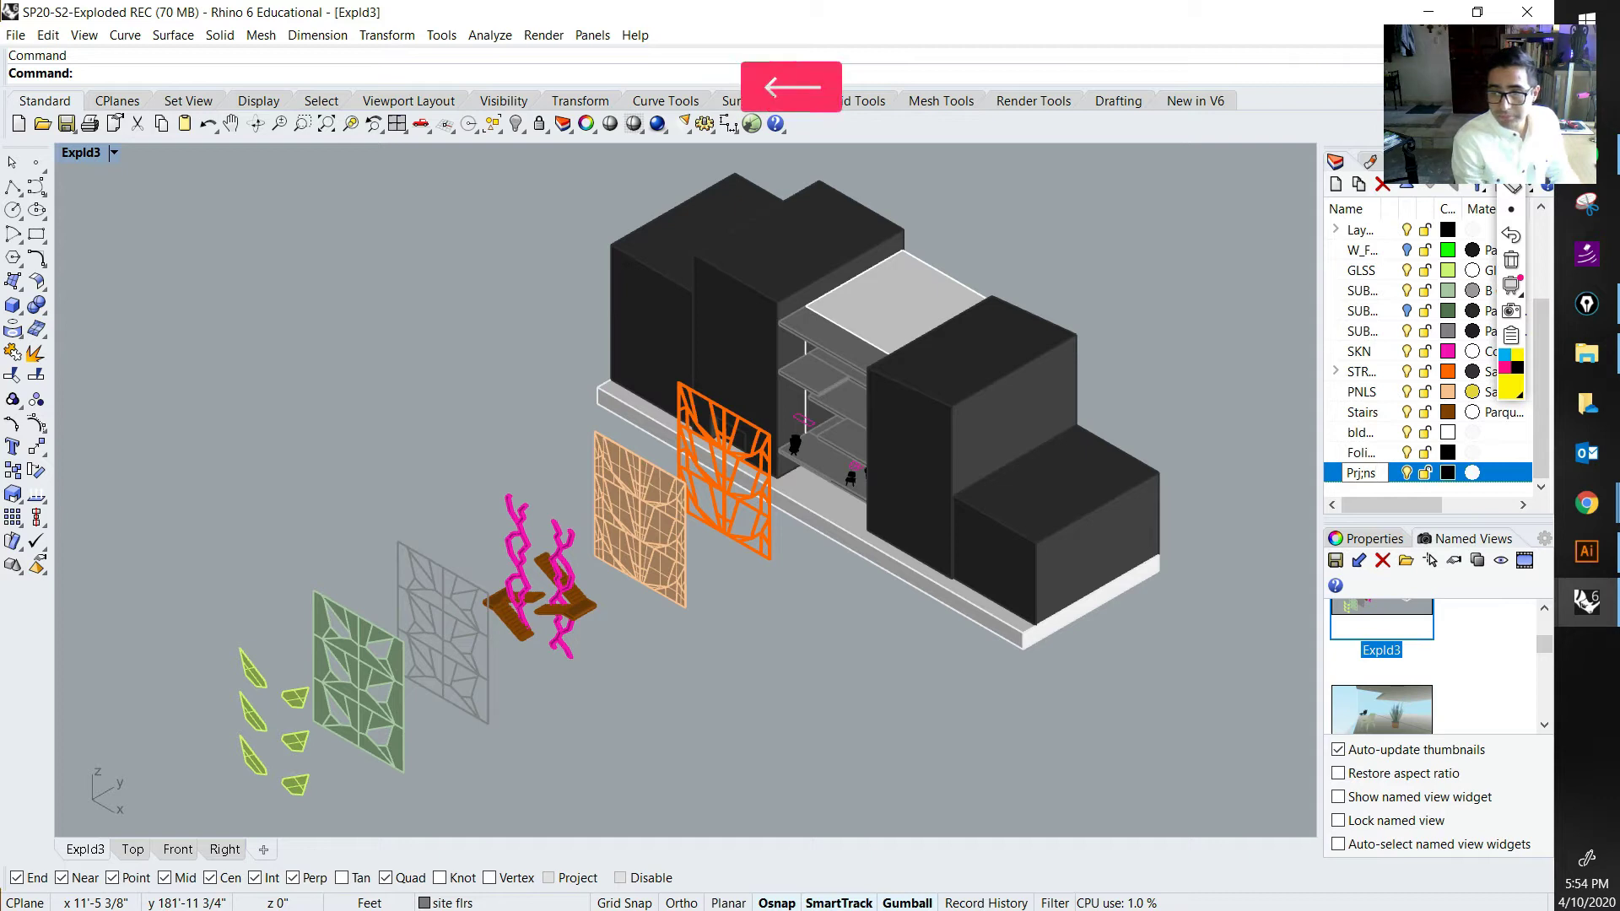
{"action": "type", "text": "ct"}
{"action": "key", "text": "Caps_Lock"}
{"action": "type", "text": "L"}
{"action": "key", "text": "Caps_Lock"}
{"action": "type", "text": "ns"}
{"action": "key", "text": "Return"}
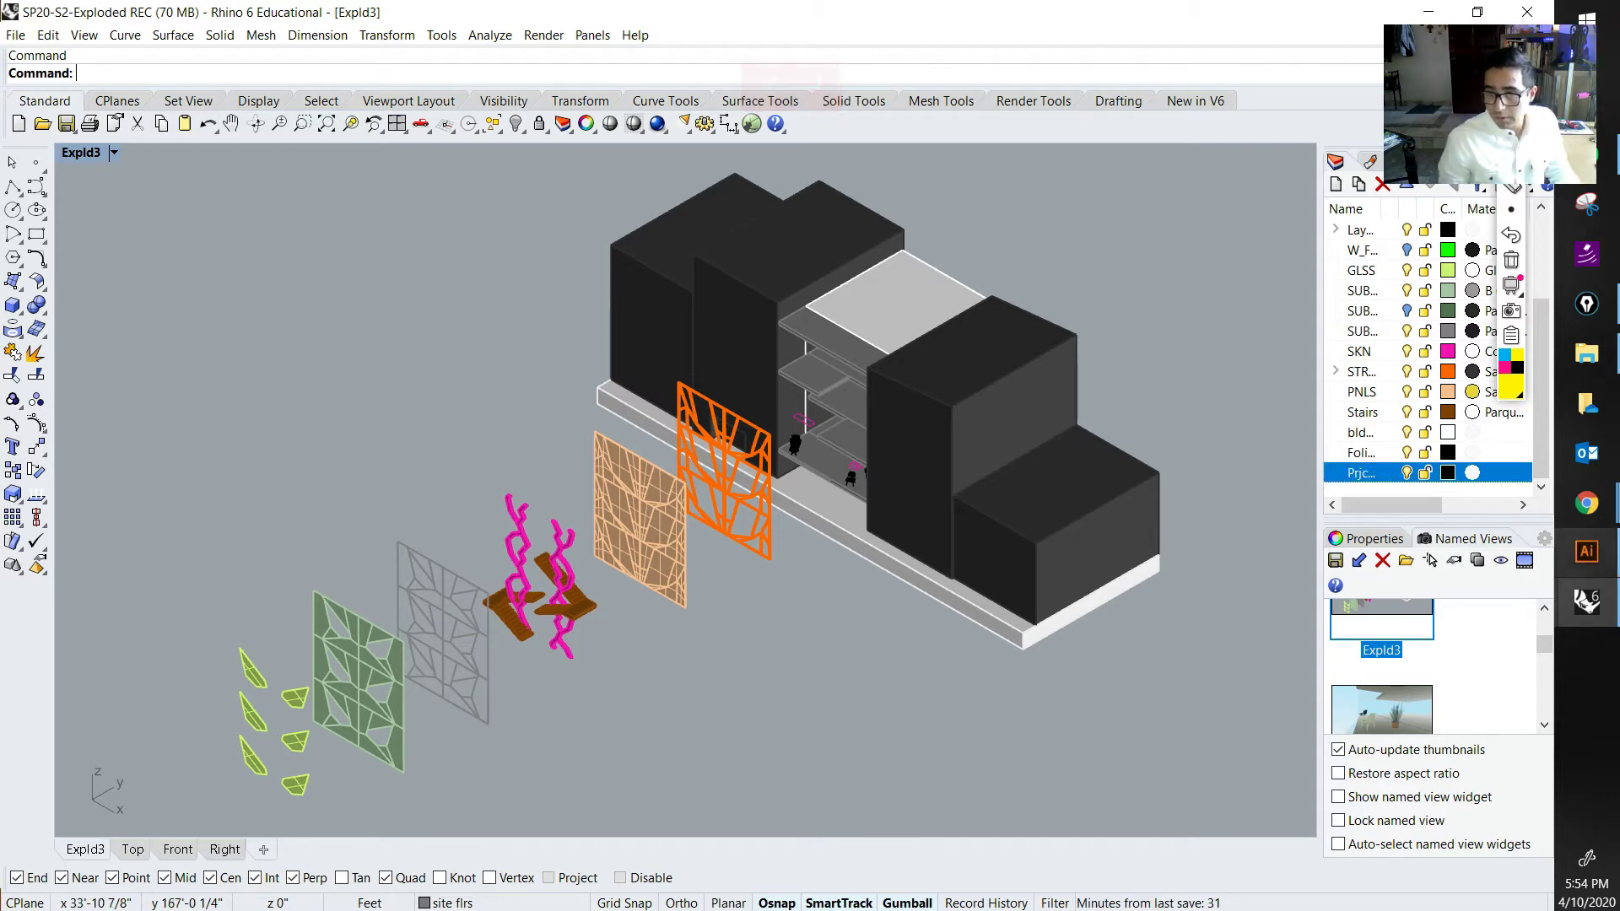
Step: Set the PrjctLns layer's color to pink, RGB 255, 0, 133
{"action": "left_click", "coordinate": [1447, 473]}
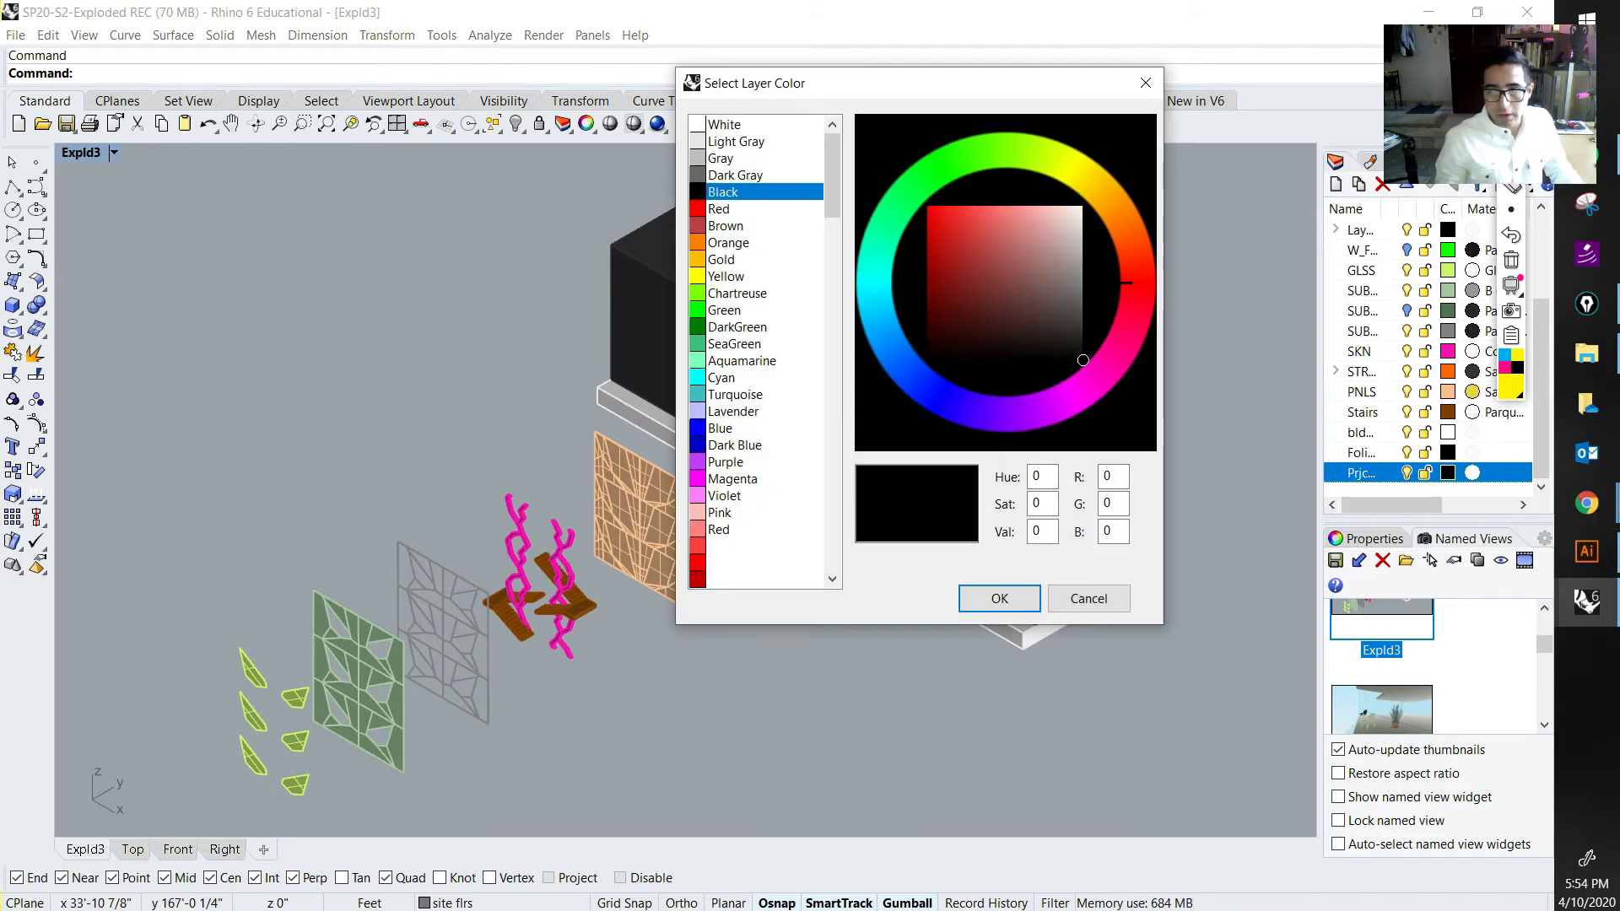
{"action": "left_click", "coordinate": [1122, 351]}
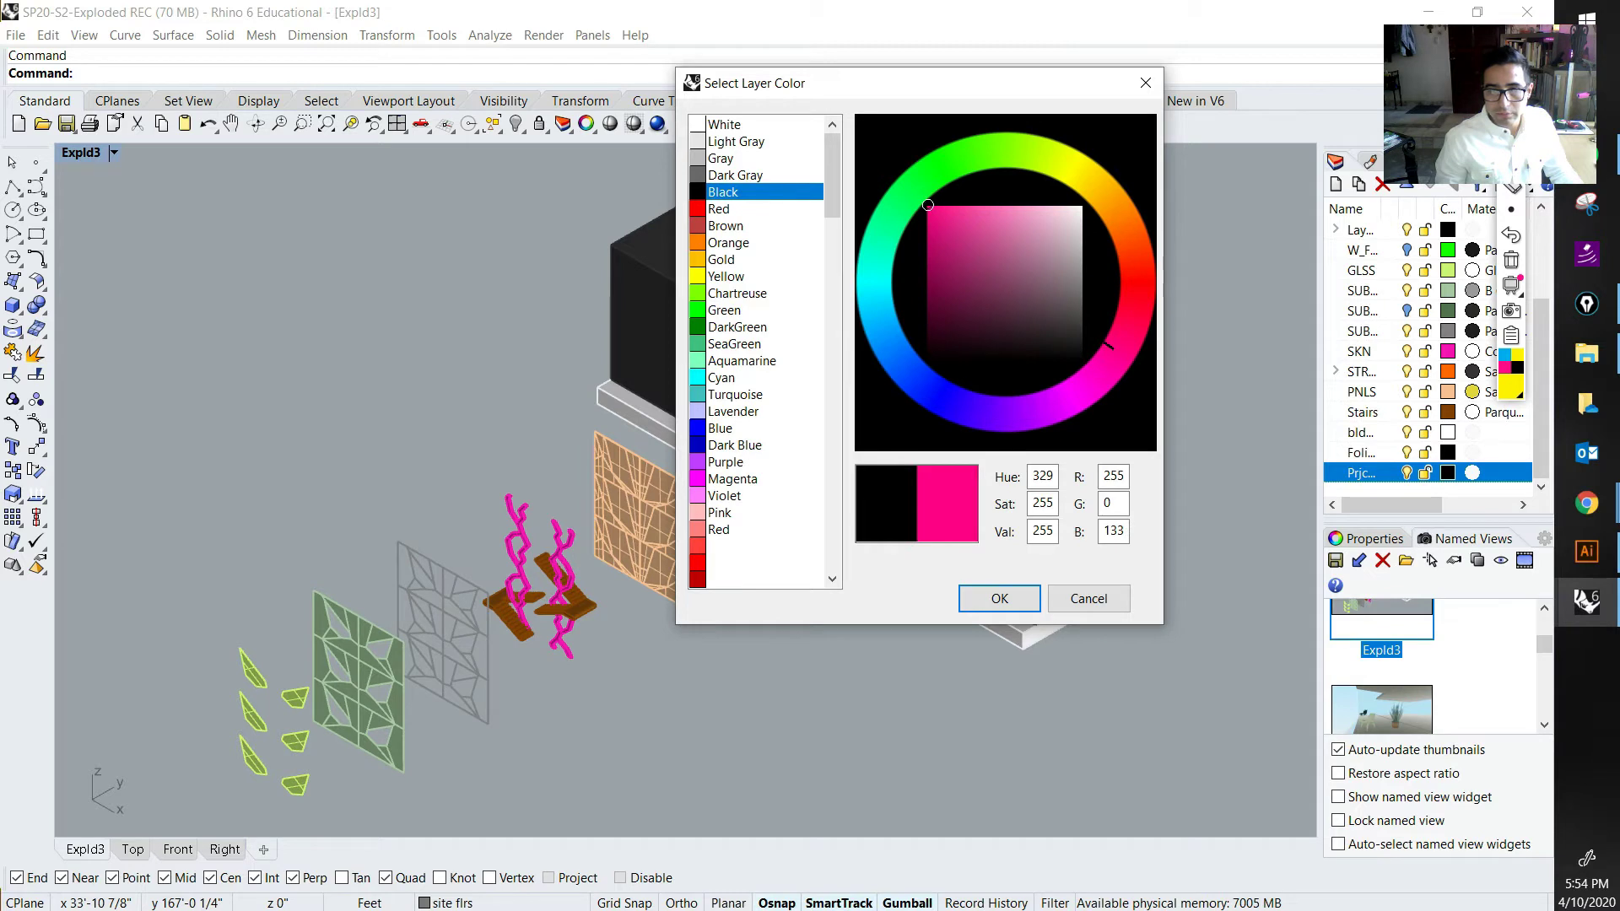
{"action": "left_click", "coordinate": [999, 598]}
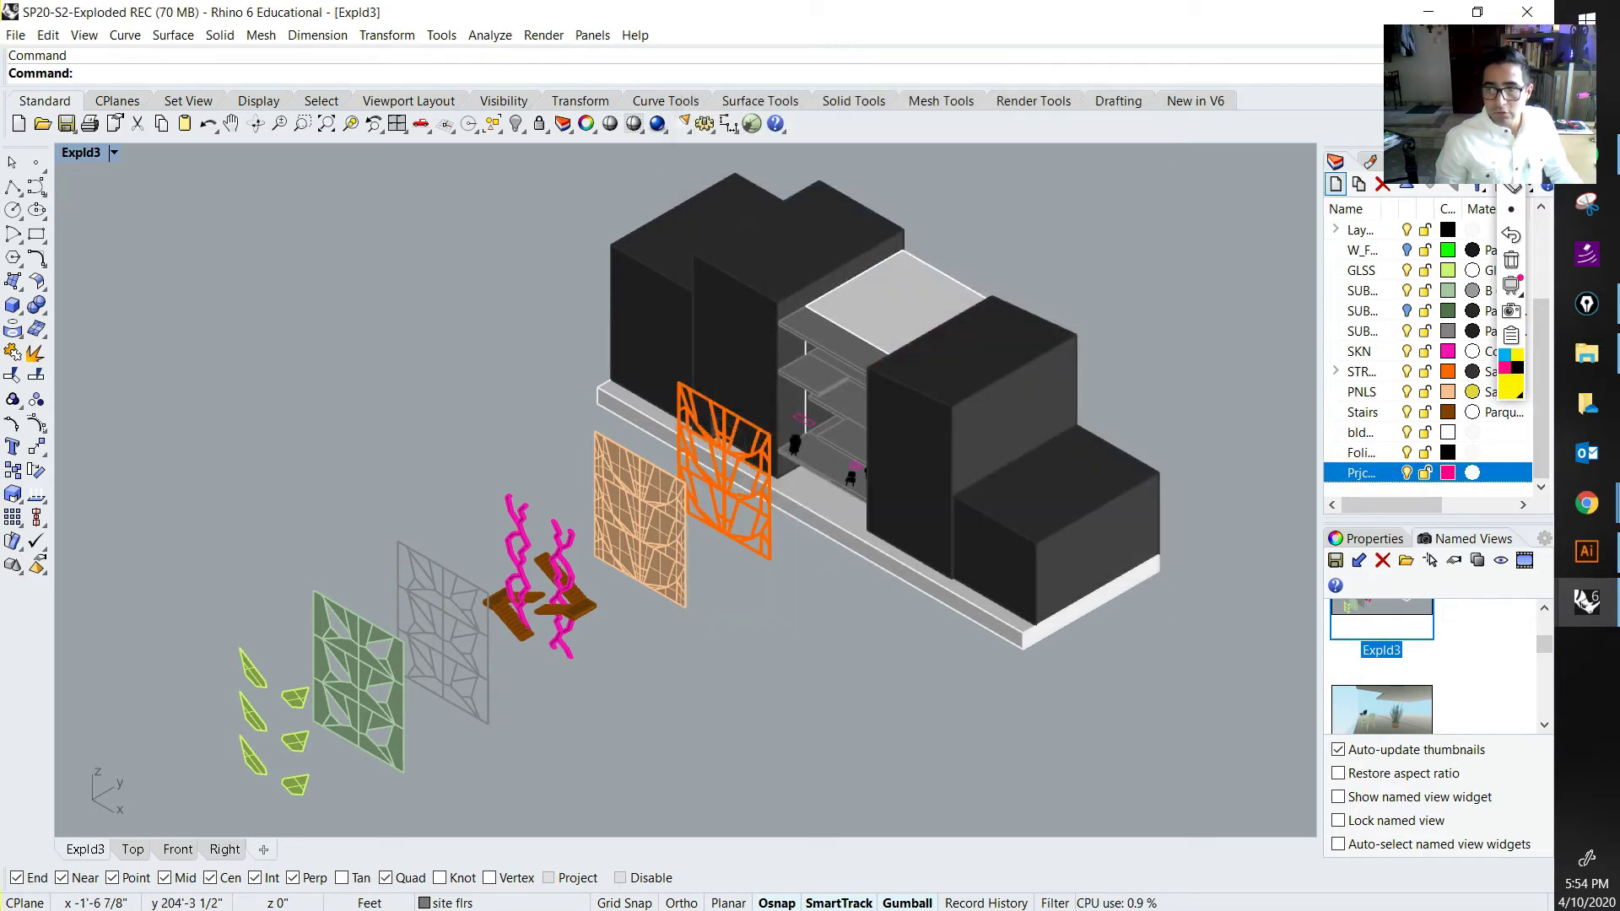
Step: Add another new layer named LyrFM and set its color to bright green, RGB 0, 255, 3
{"action": "left_click", "coordinate": [1336, 184]}
{"action": "type", "text": "LyrFM"}
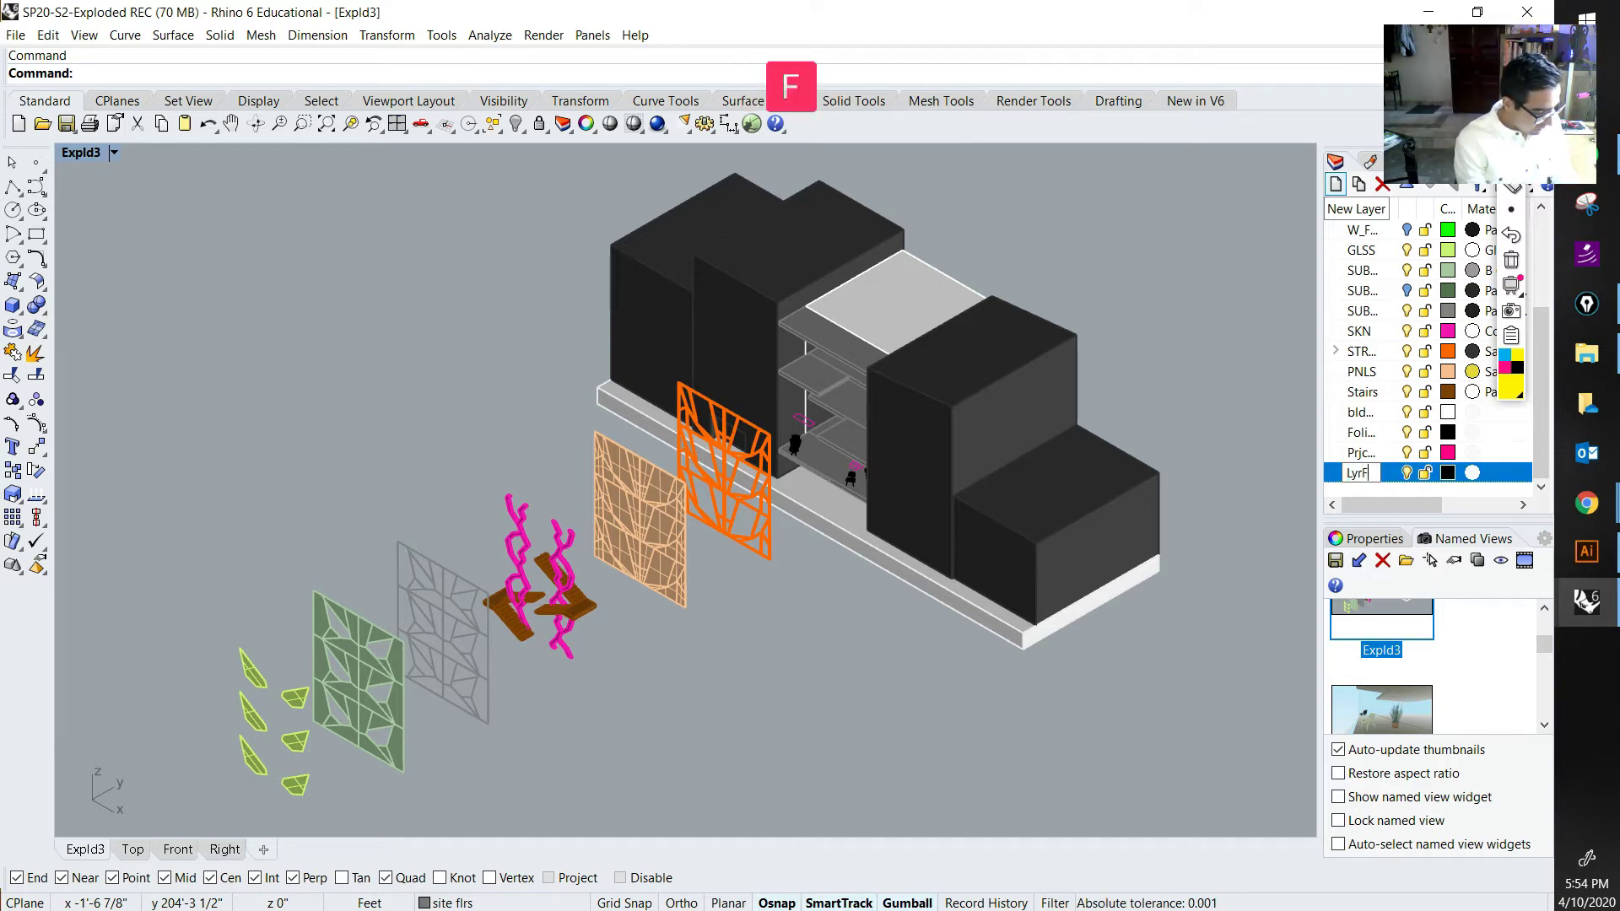
{"action": "key", "text": "Return"}
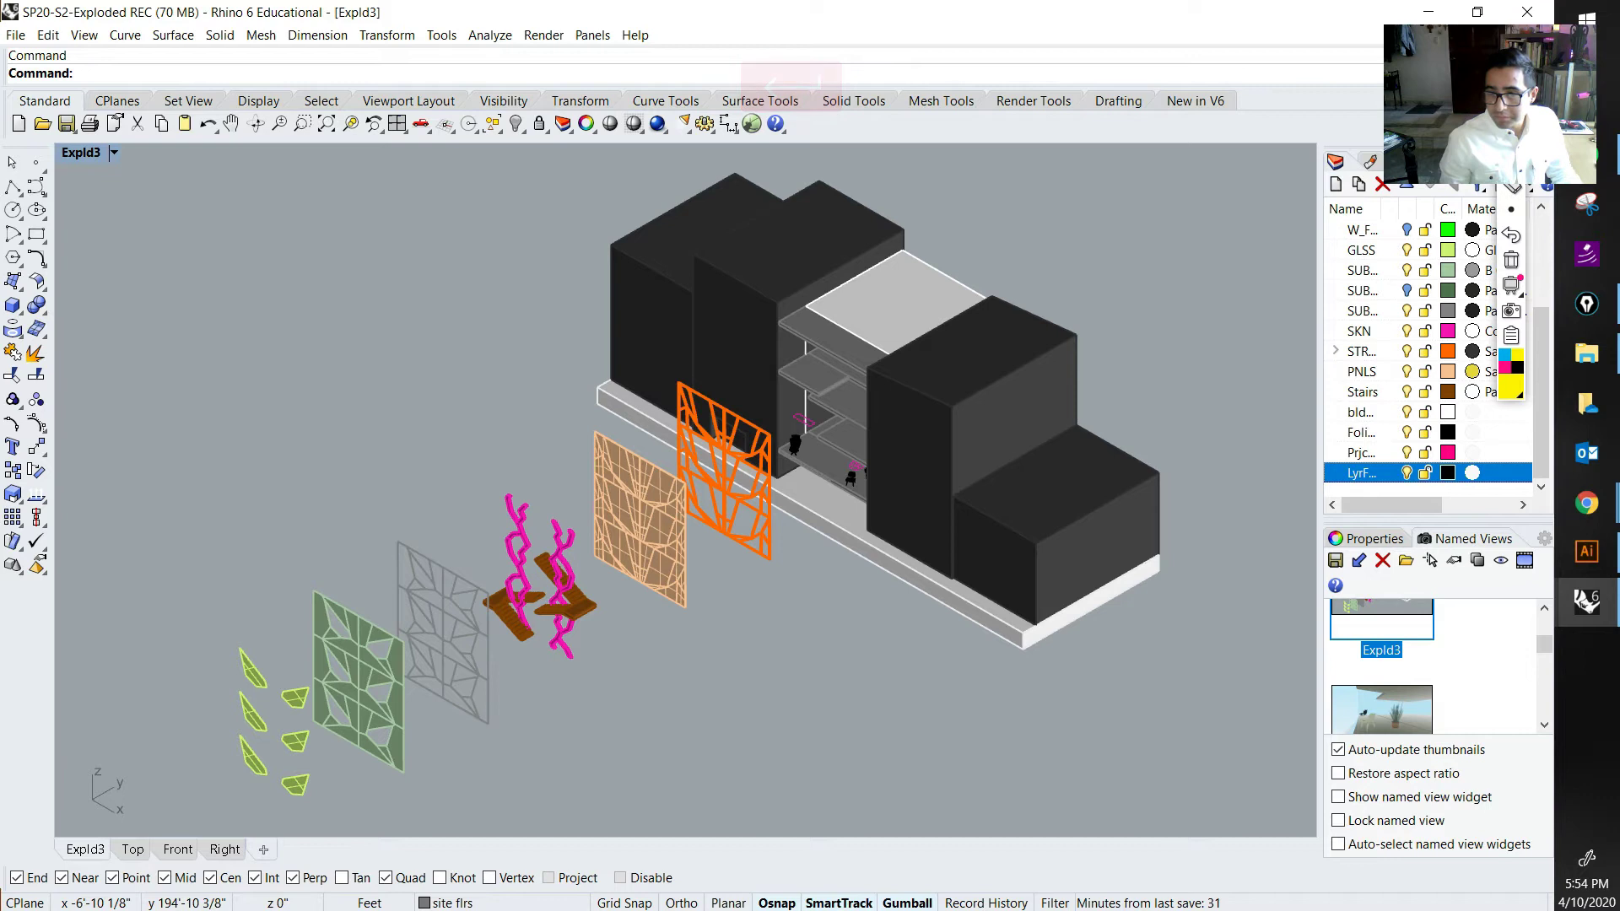
{"action": "left_click", "coordinate": [1448, 473]}
{"action": "left_click", "coordinate": [940, 171]}
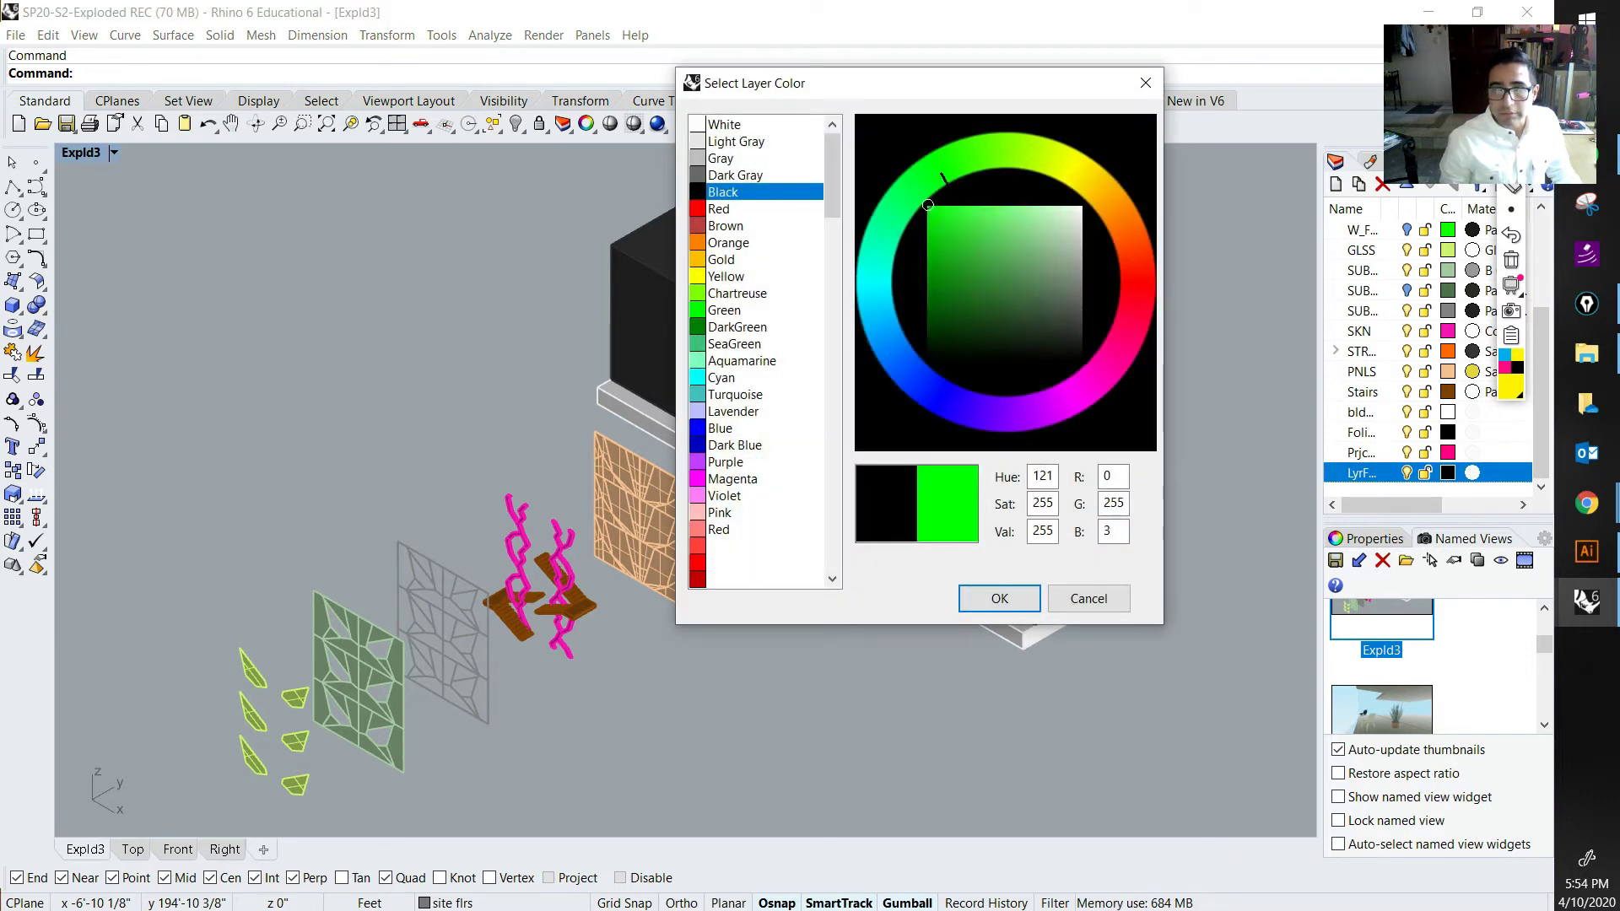
{"action": "left_click", "coordinate": [999, 598]}
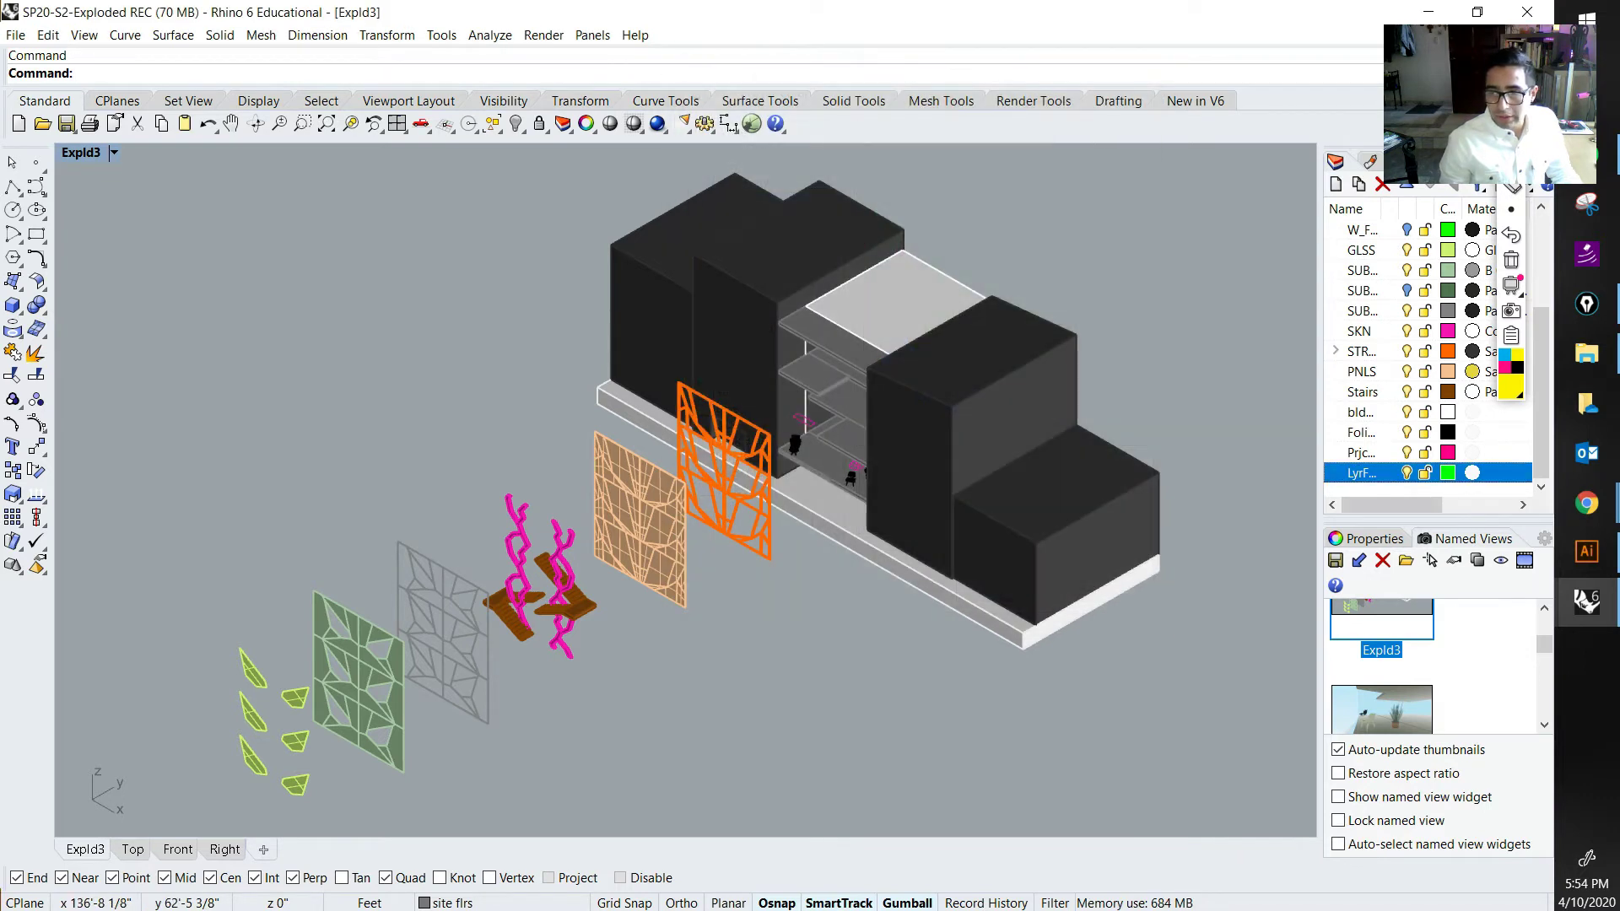
Step: On the PrjctLns layer, draw a straight line from the top floor slab's lower front corner toward the orange structure's upper corner
{"action": "left_click", "coordinate": [1389, 453]}
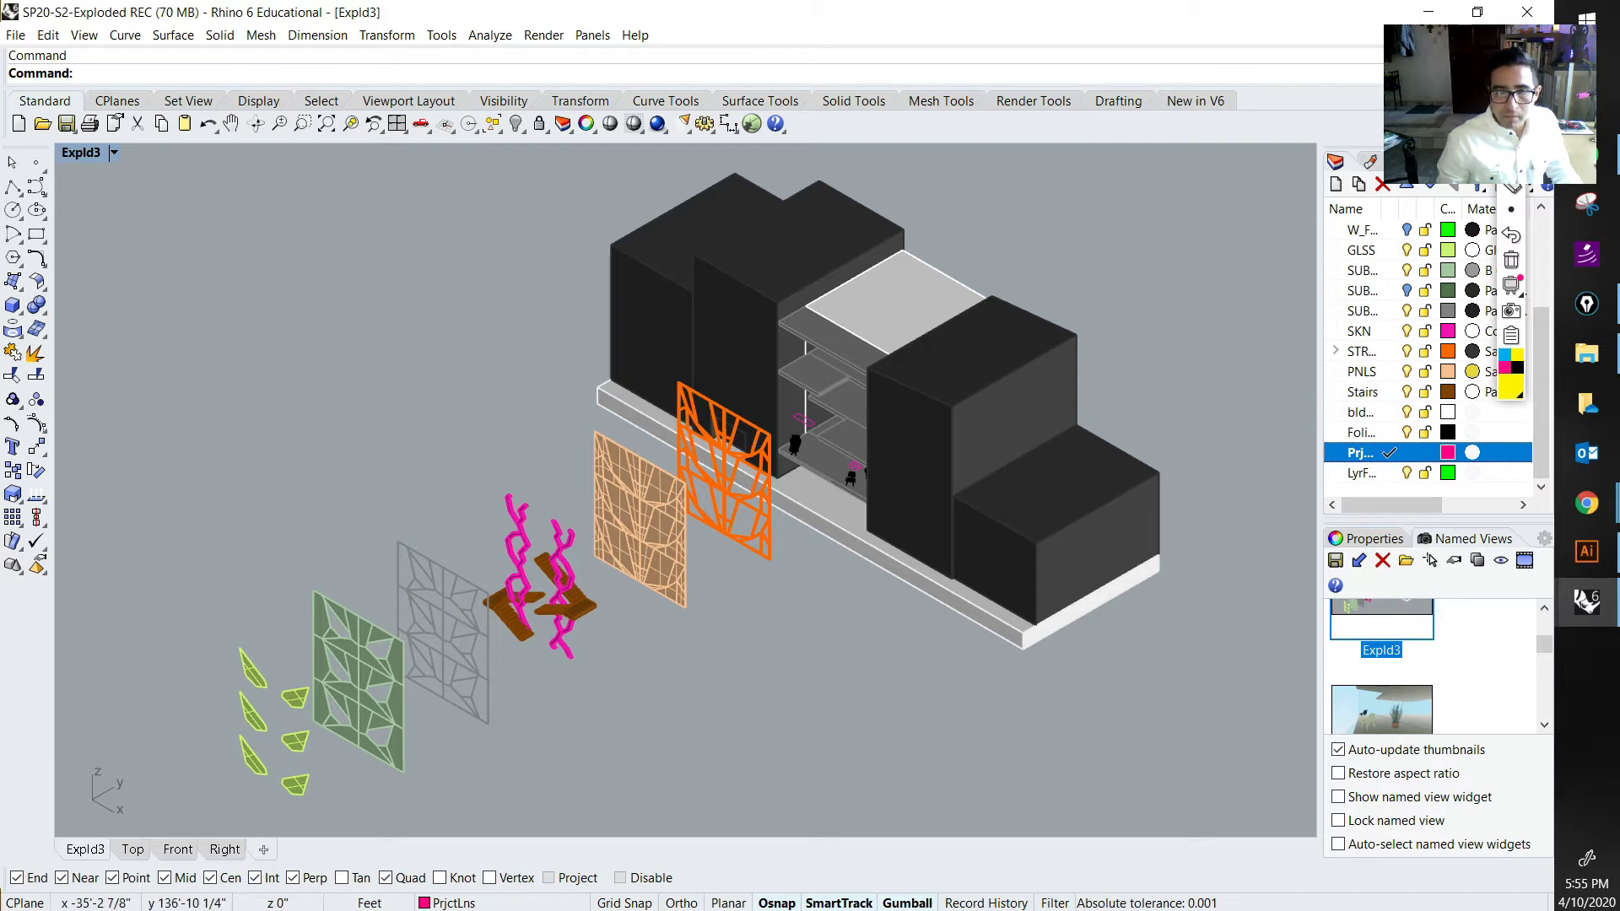
{"action": "type", "text": "line"}
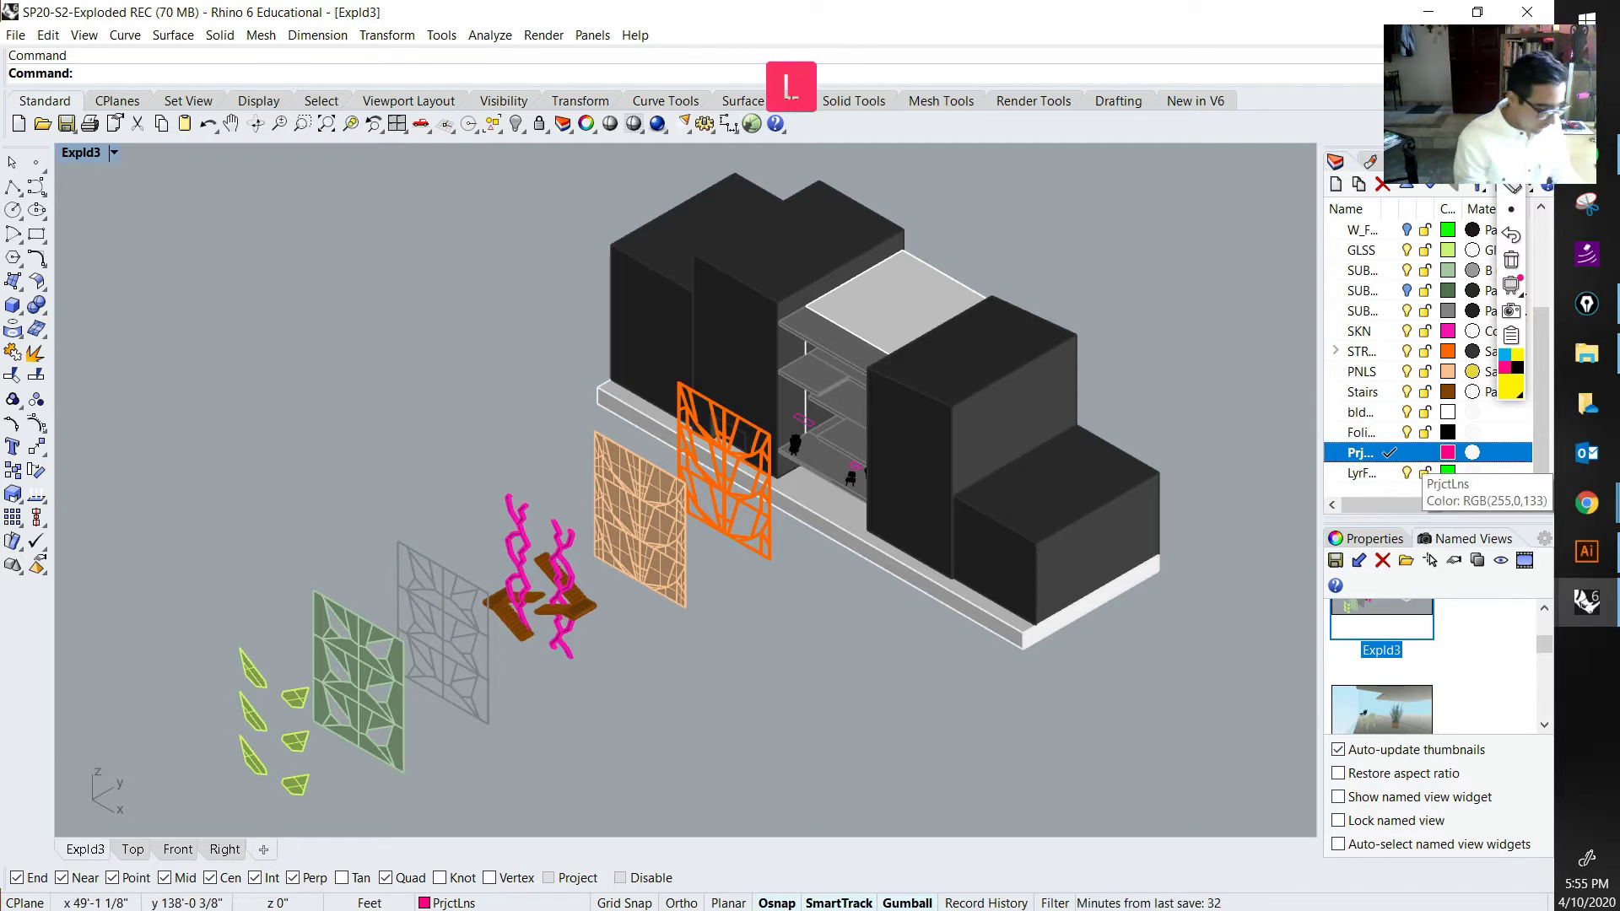
{"action": "key", "text": "Return"}
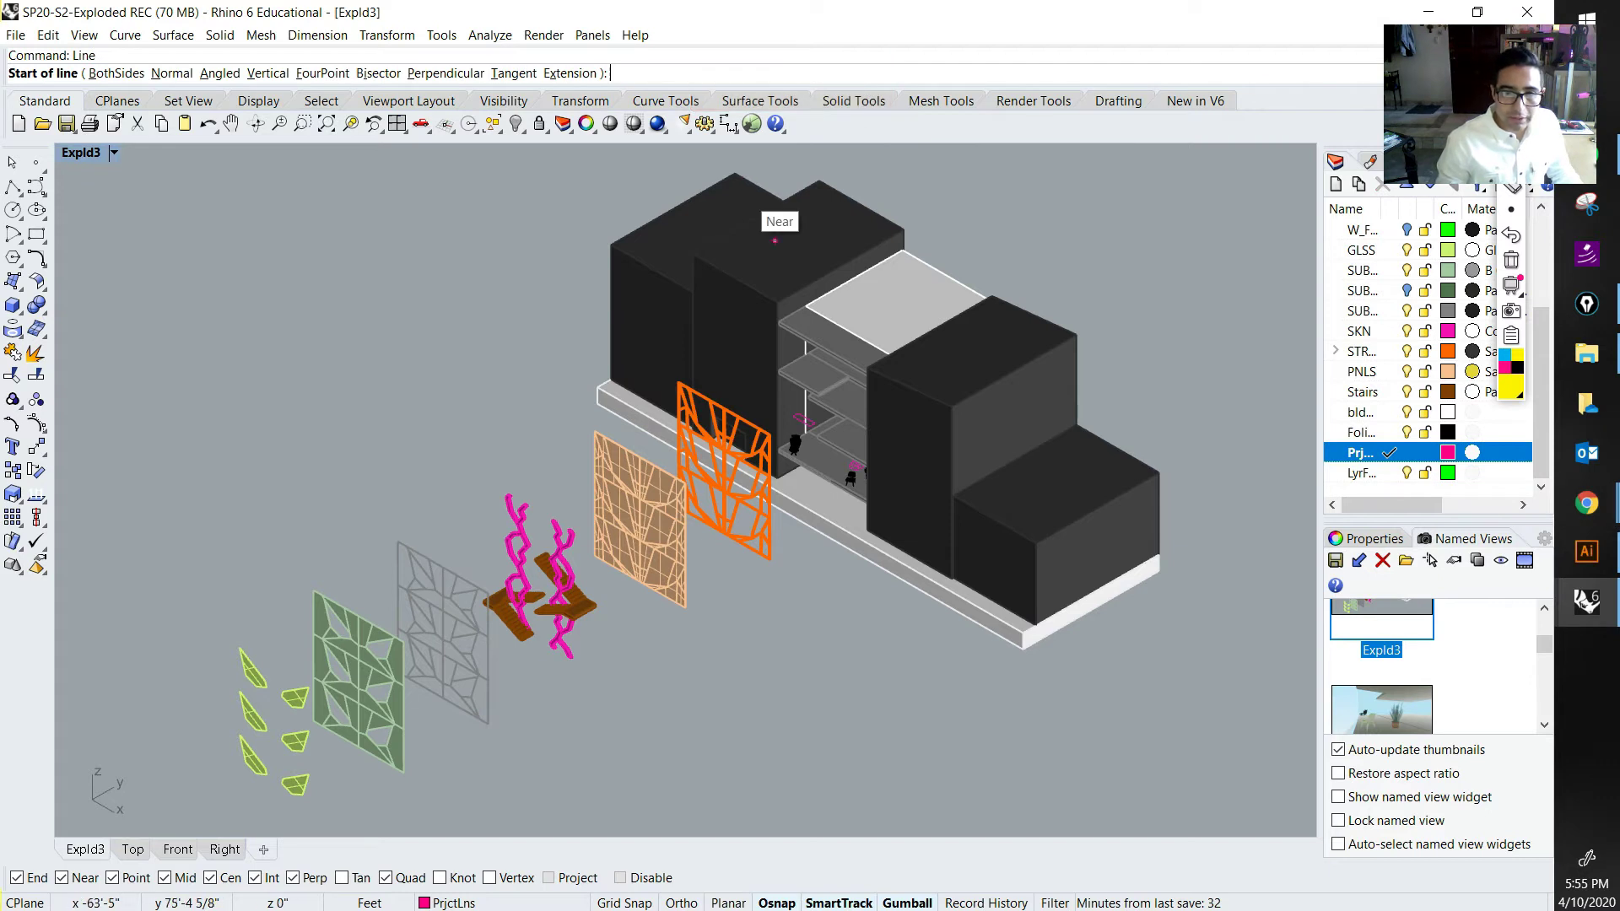
{"action": "scroll", "coordinate": [753, 404], "scroll_direction": "up", "scroll_amount": 10}
{"action": "left_click", "coordinate": [753, 404]}
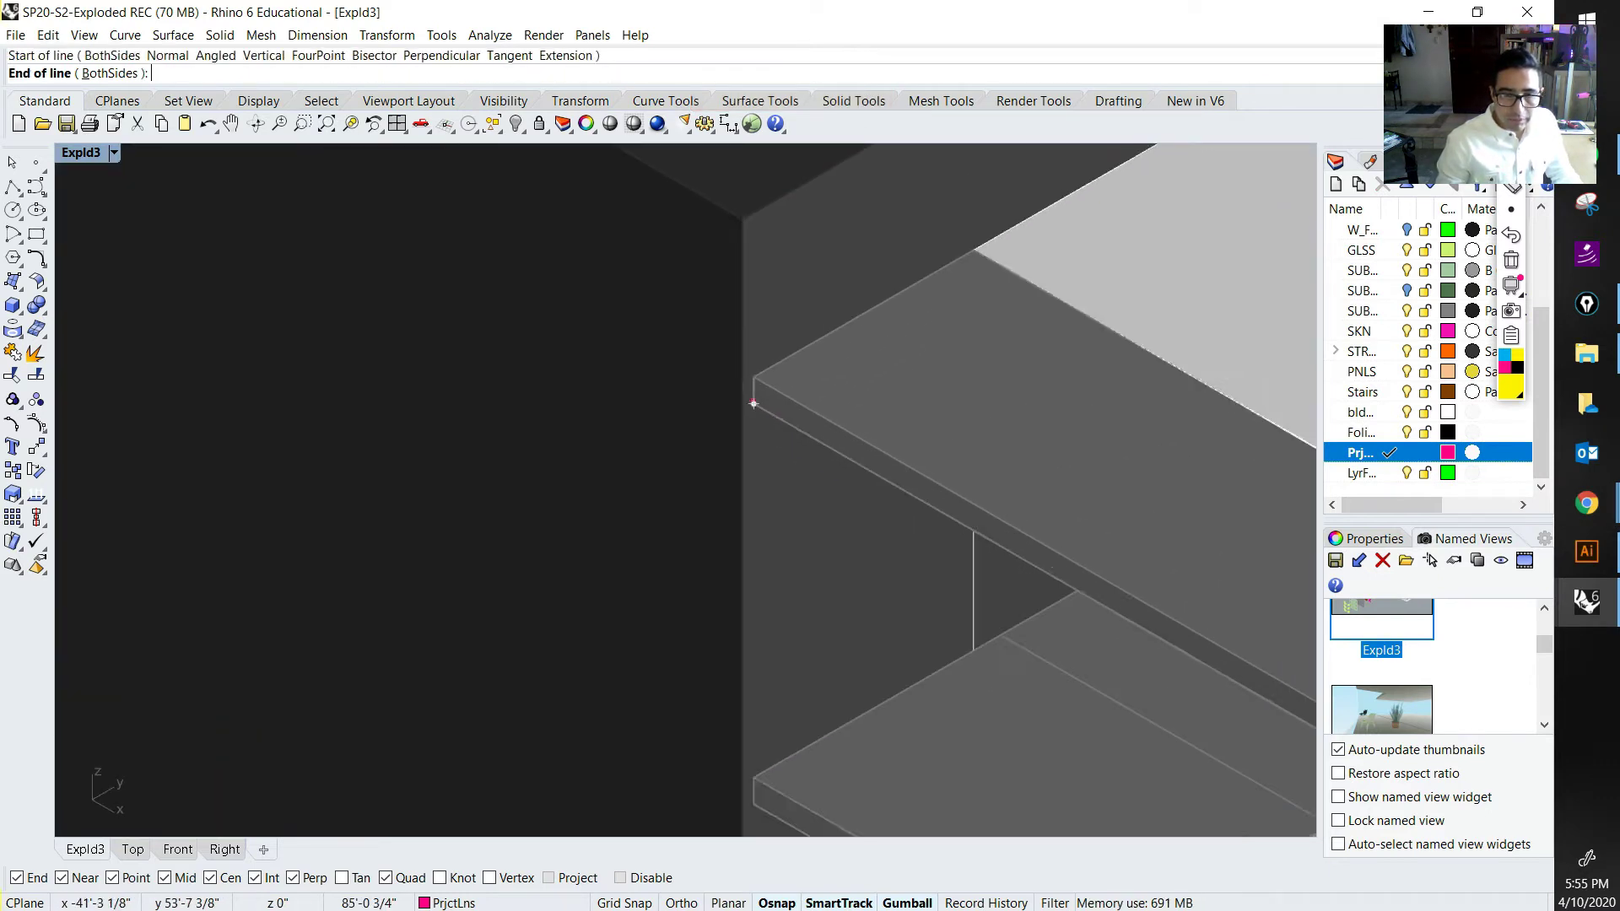
{"action": "scroll", "coordinate": [754, 404], "scroll_direction": "down", "scroll_amount": 5}
{"action": "key", "text": "shift"}
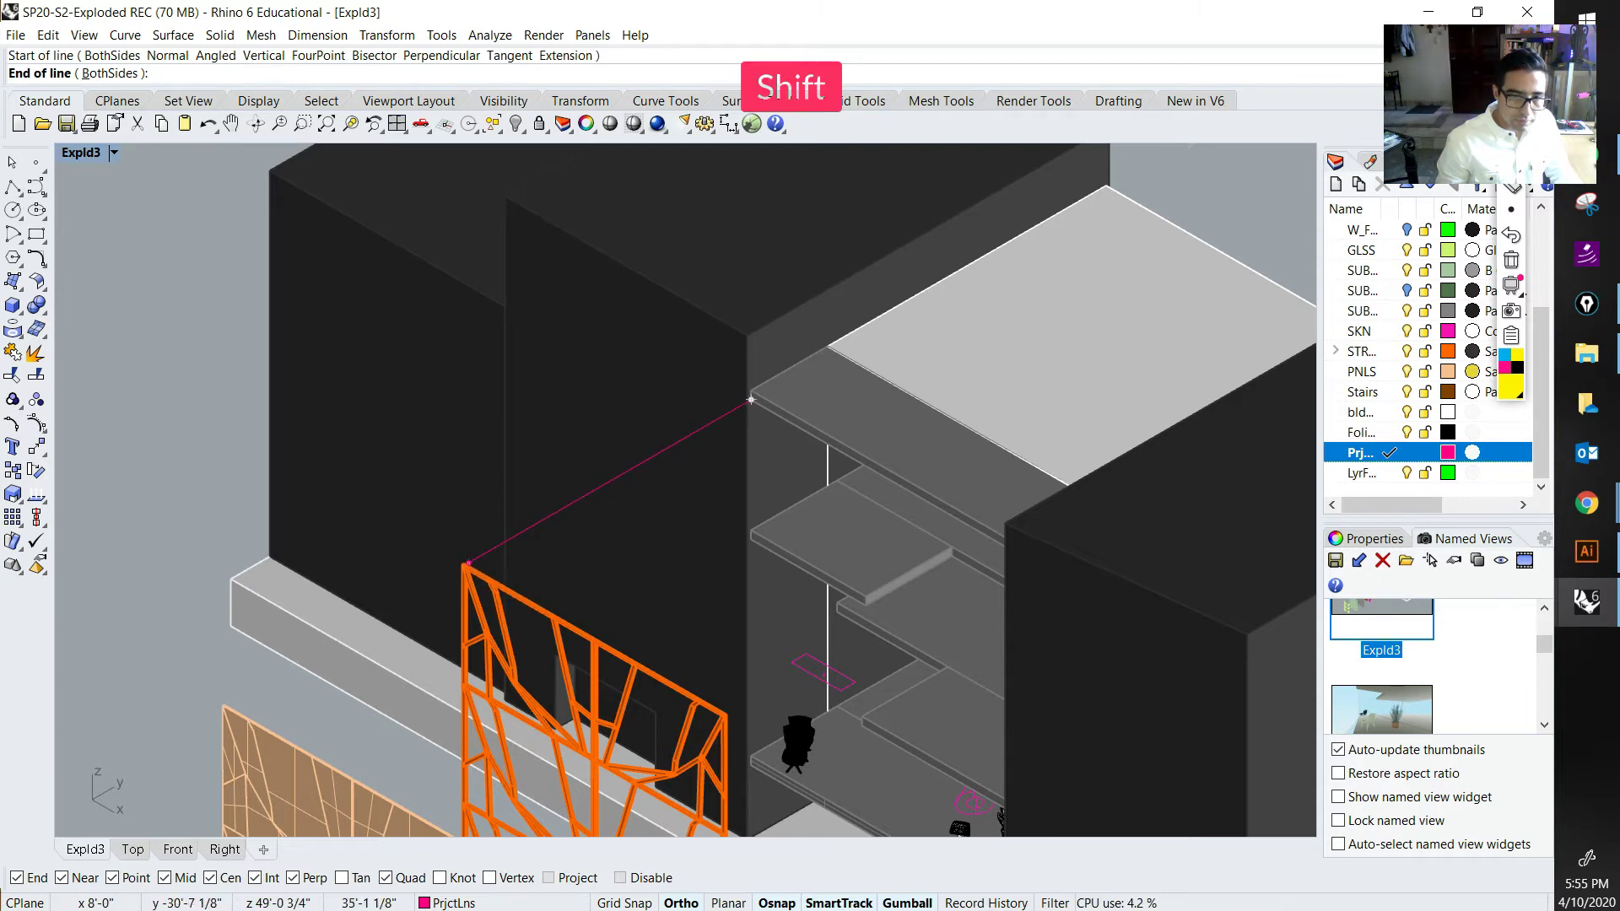
{"action": "left_click", "coordinate": [496, 546], "text": "shift"}
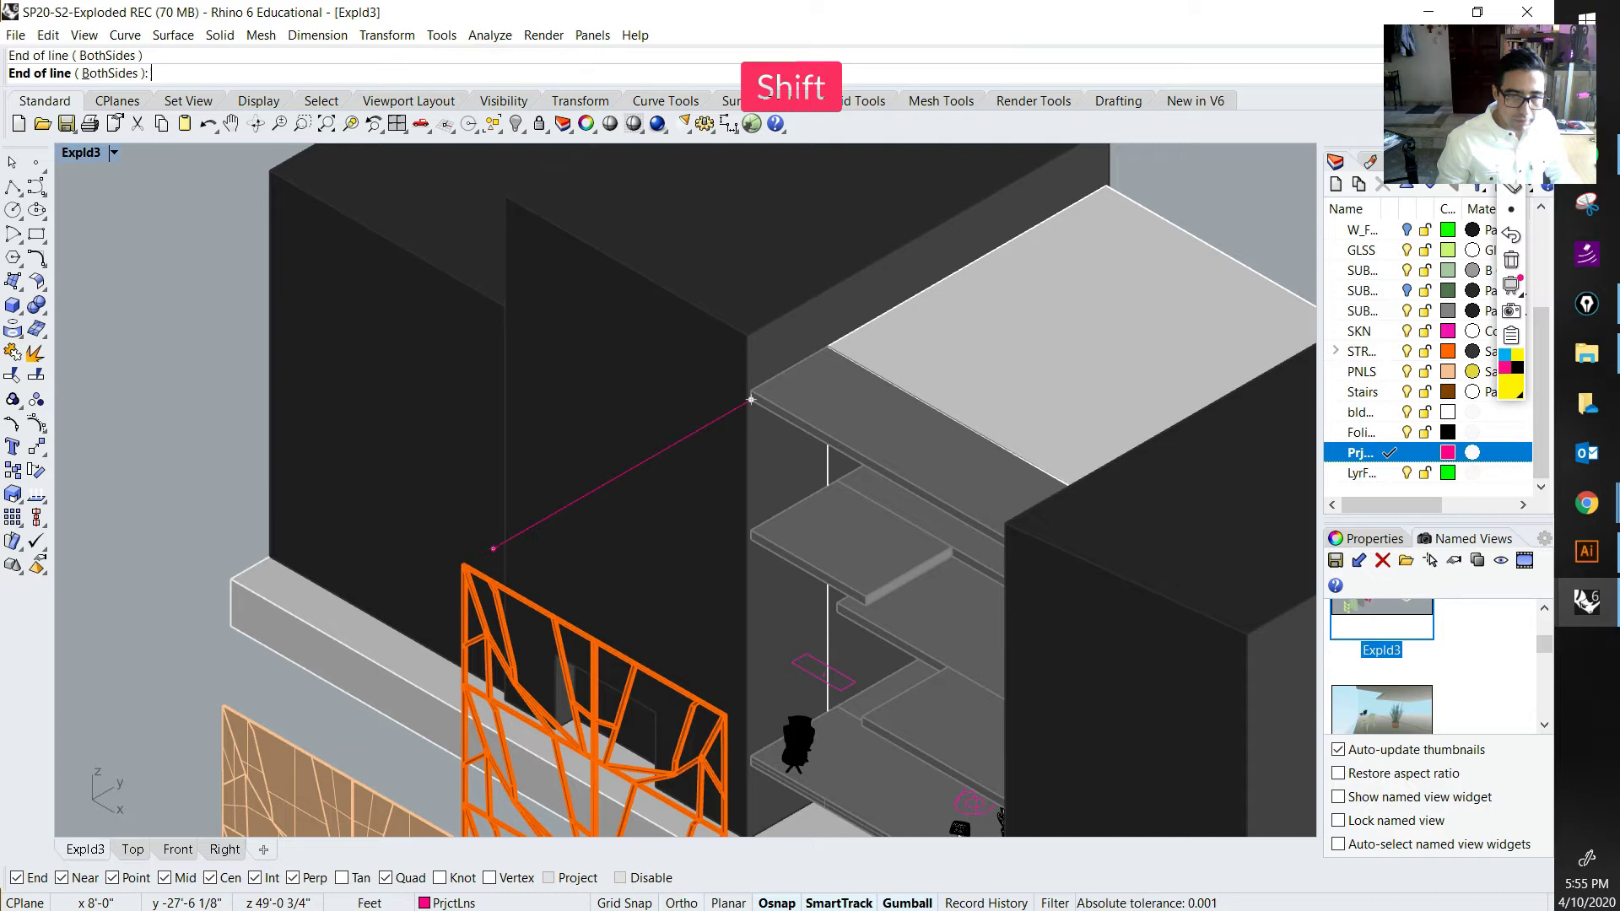
Step: Turn on the projection line's control points and move its free end onto the orange structure's upper corner
{"action": "right_click_drag", "start_coordinate": [533, 553], "coordinate": [295, 498]}
{"action": "left_click", "coordinate": [504, 488]}
{"action": "scroll", "coordinate": [503, 490], "scroll_direction": "up", "scroll_amount": 6}
{"action": "key", "text": "F10"}
{"action": "left_click", "coordinate": [479, 486]}
{"action": "scroll", "coordinate": [474, 498], "scroll_direction": "up", "scroll_amount": 6}
{"action": "scroll", "coordinate": [544, 492], "scroll_direction": "up", "scroll_amount": 4}
{"action": "right_click_drag", "start_coordinate": [544, 492], "coordinate": [380, 494]}
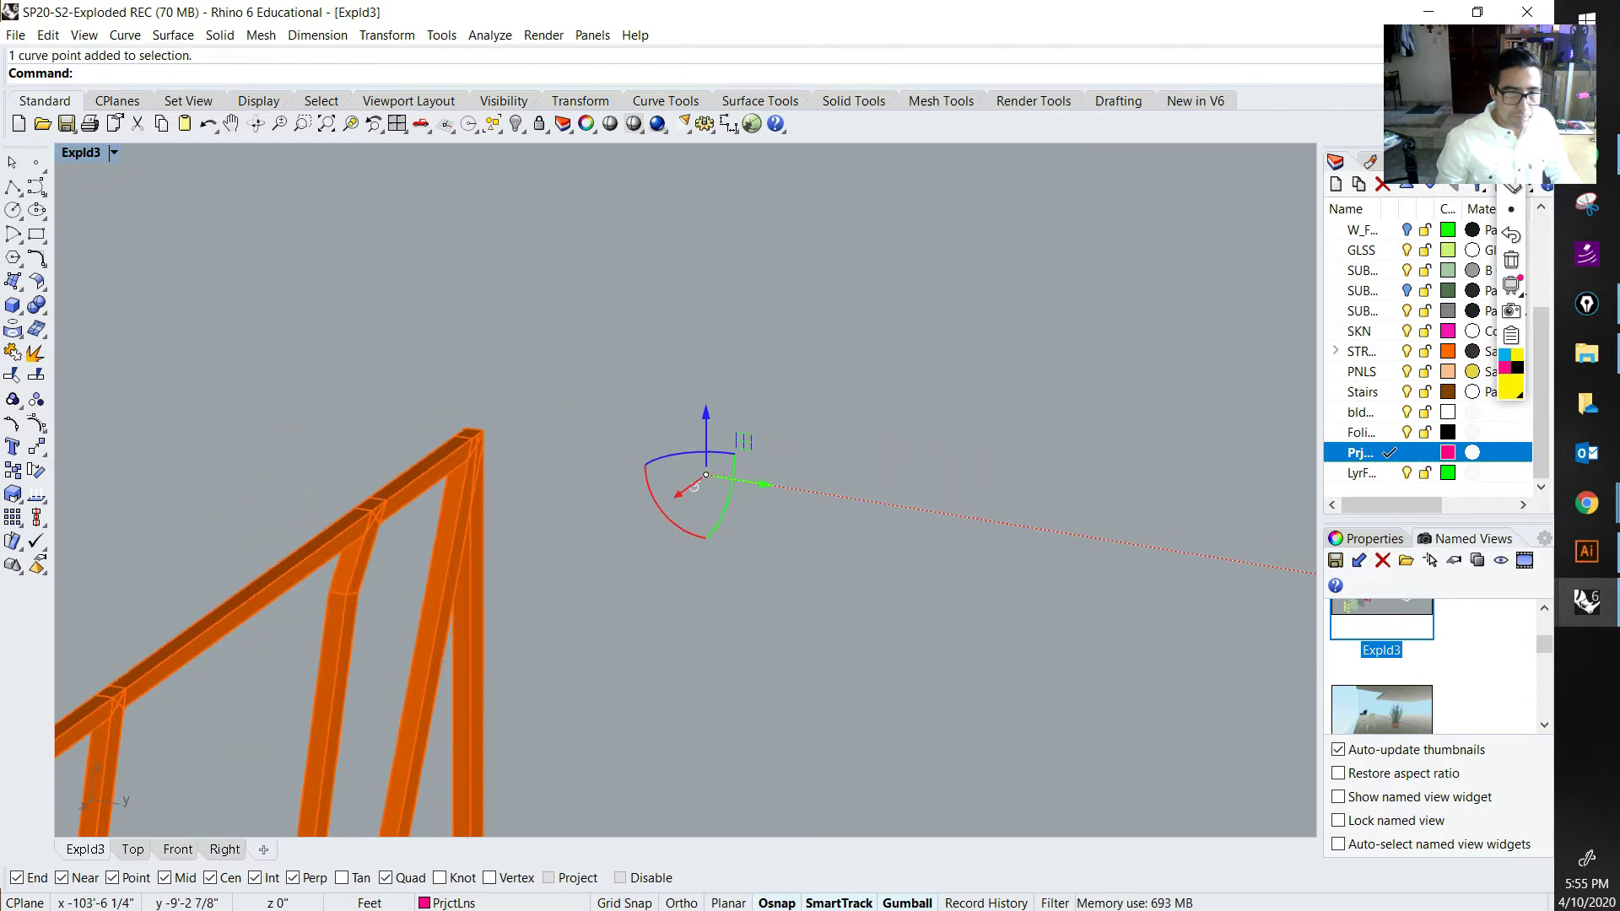
{"action": "left_click_drag", "start_coordinate": [706, 475], "coordinate": [483, 438]}
{"action": "scroll", "coordinate": [371, 426], "scroll_direction": "up", "scroll_amount": 8}
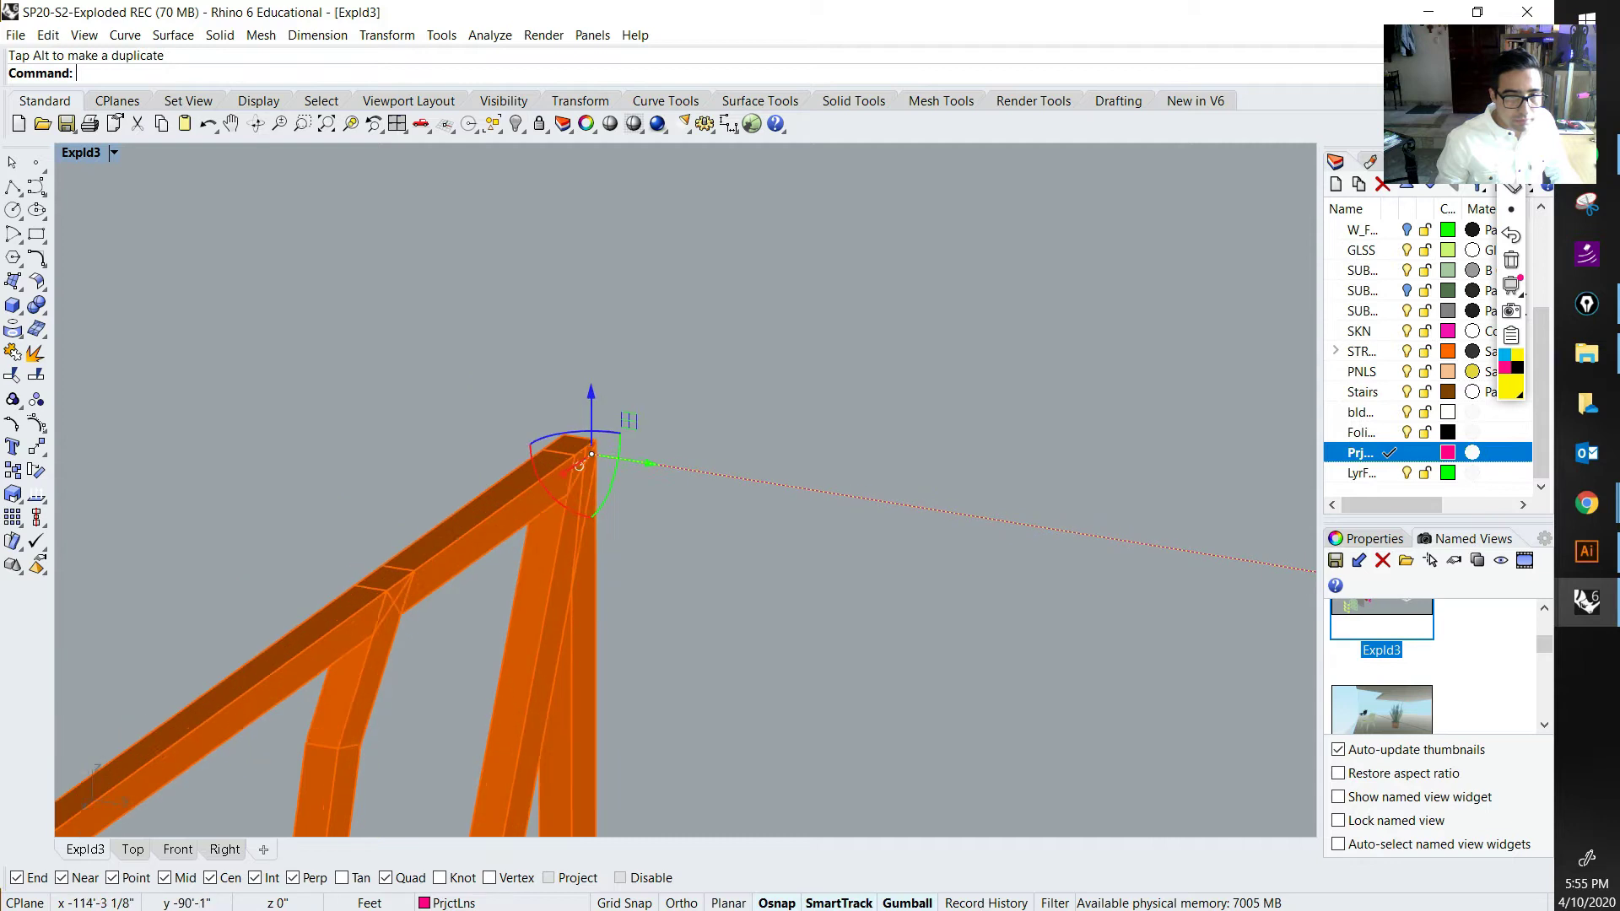
{"action": "right_click_drag", "start_coordinate": [371, 426], "coordinate": [279, 430]}
{"action": "scroll", "coordinate": [278, 430], "scroll_direction": "up", "scroll_amount": 4}
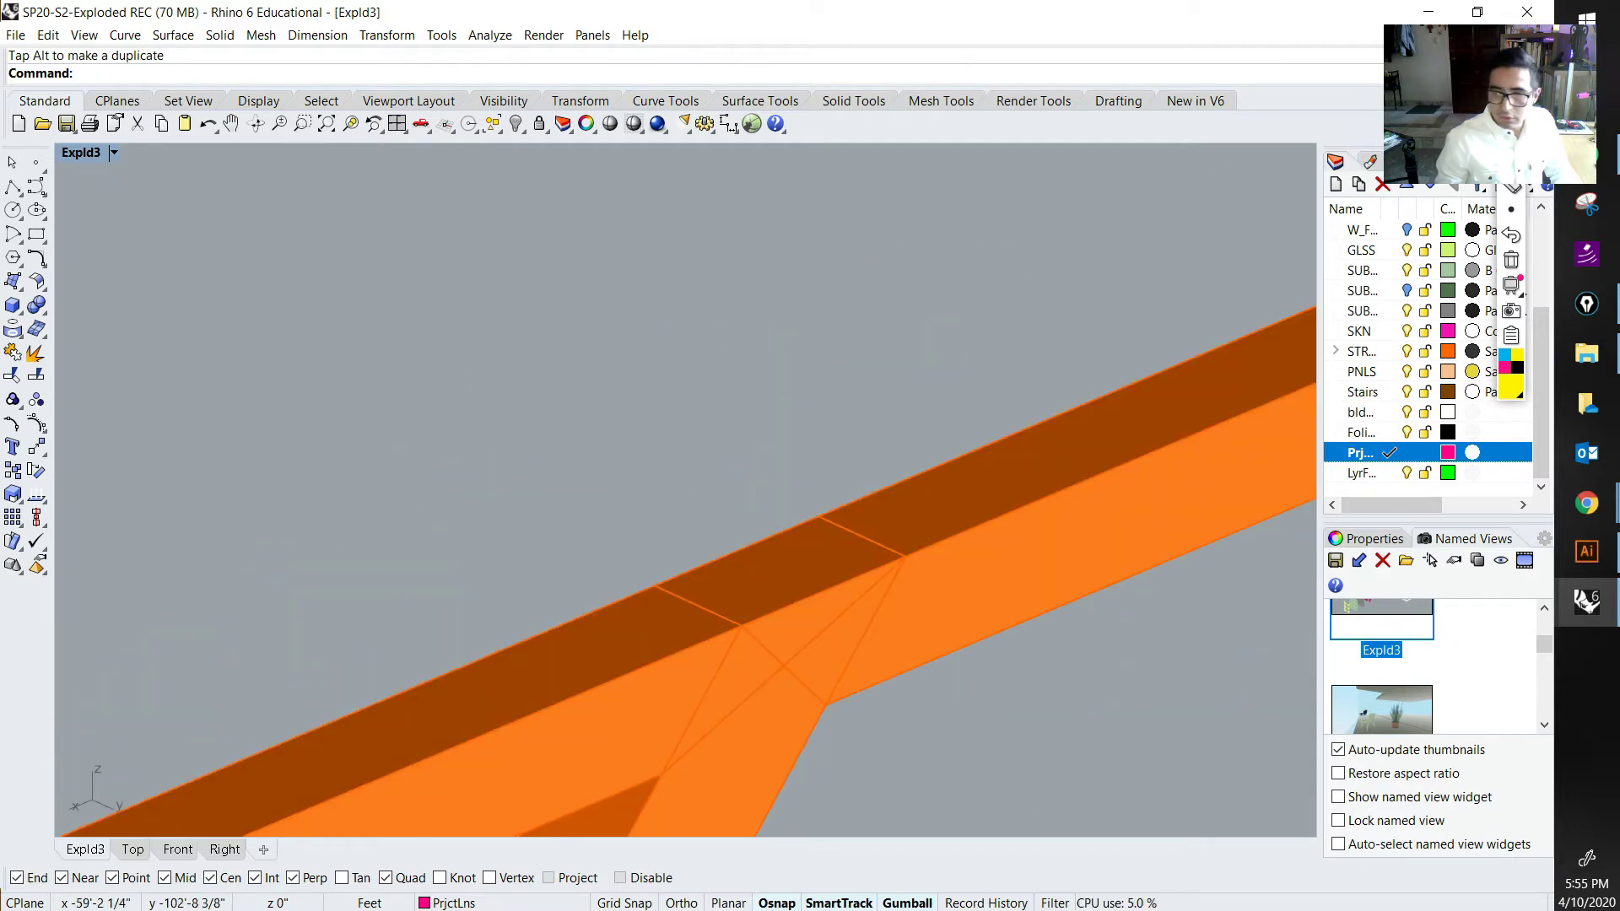
Step: Switch to ExplDgrm_PREP.ai in Illustrator and examine how the dashed projection line meets the aluminum structure's upper corner
{"action": "left_click", "coordinate": [1586, 551]}
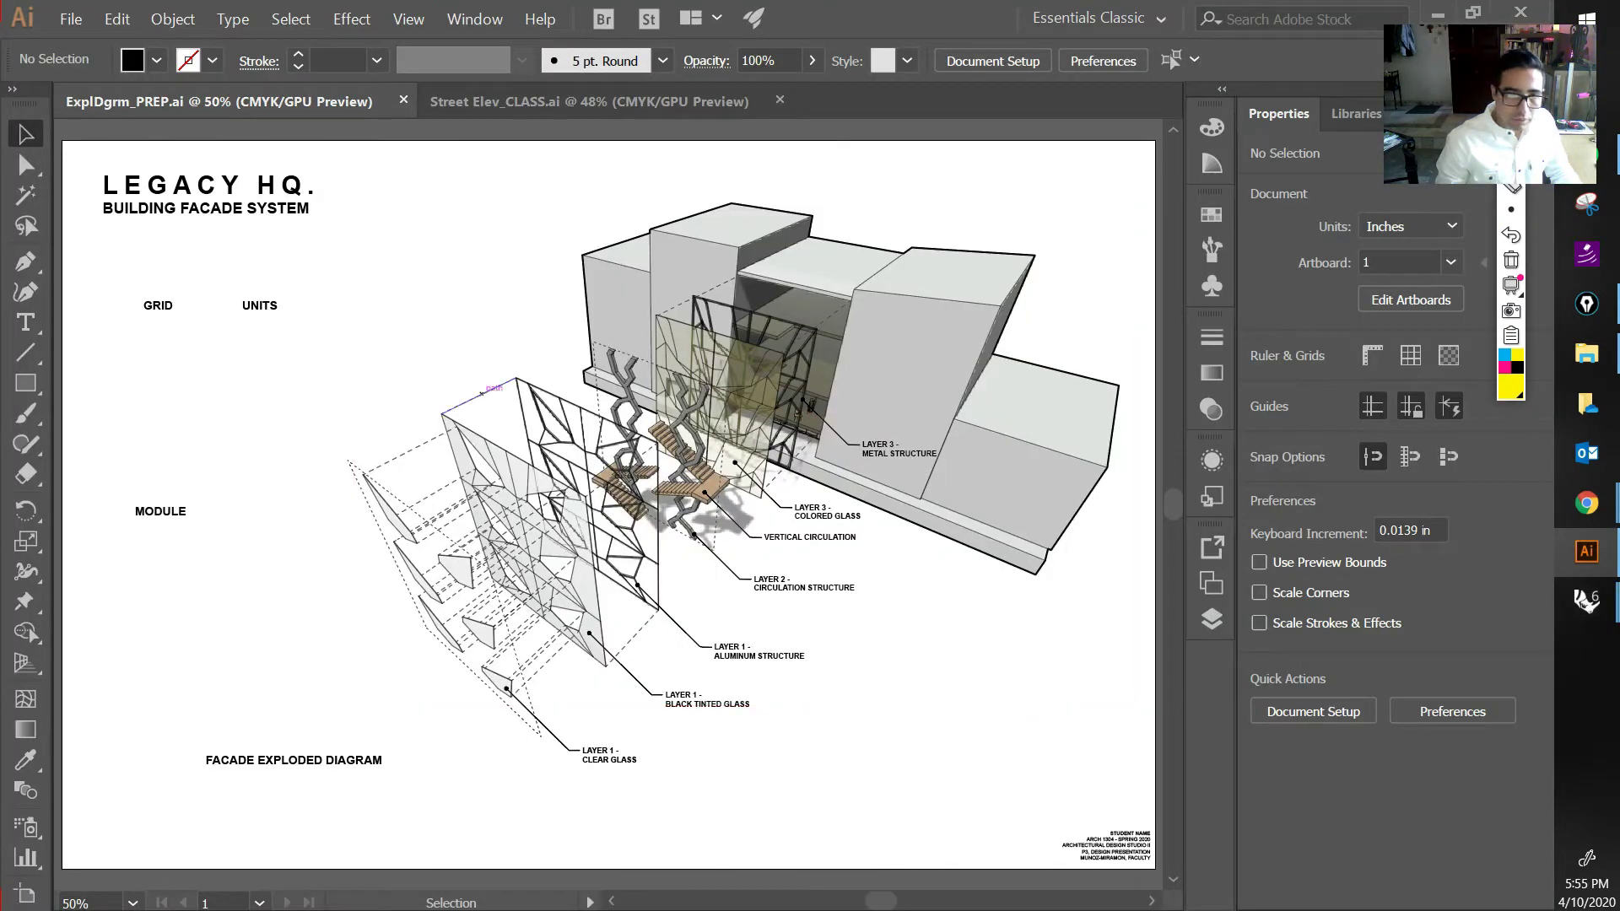
{"action": "scroll", "coordinate": [370, 475], "scroll_direction": "up", "scroll_amount": 6, "text": "alt"}
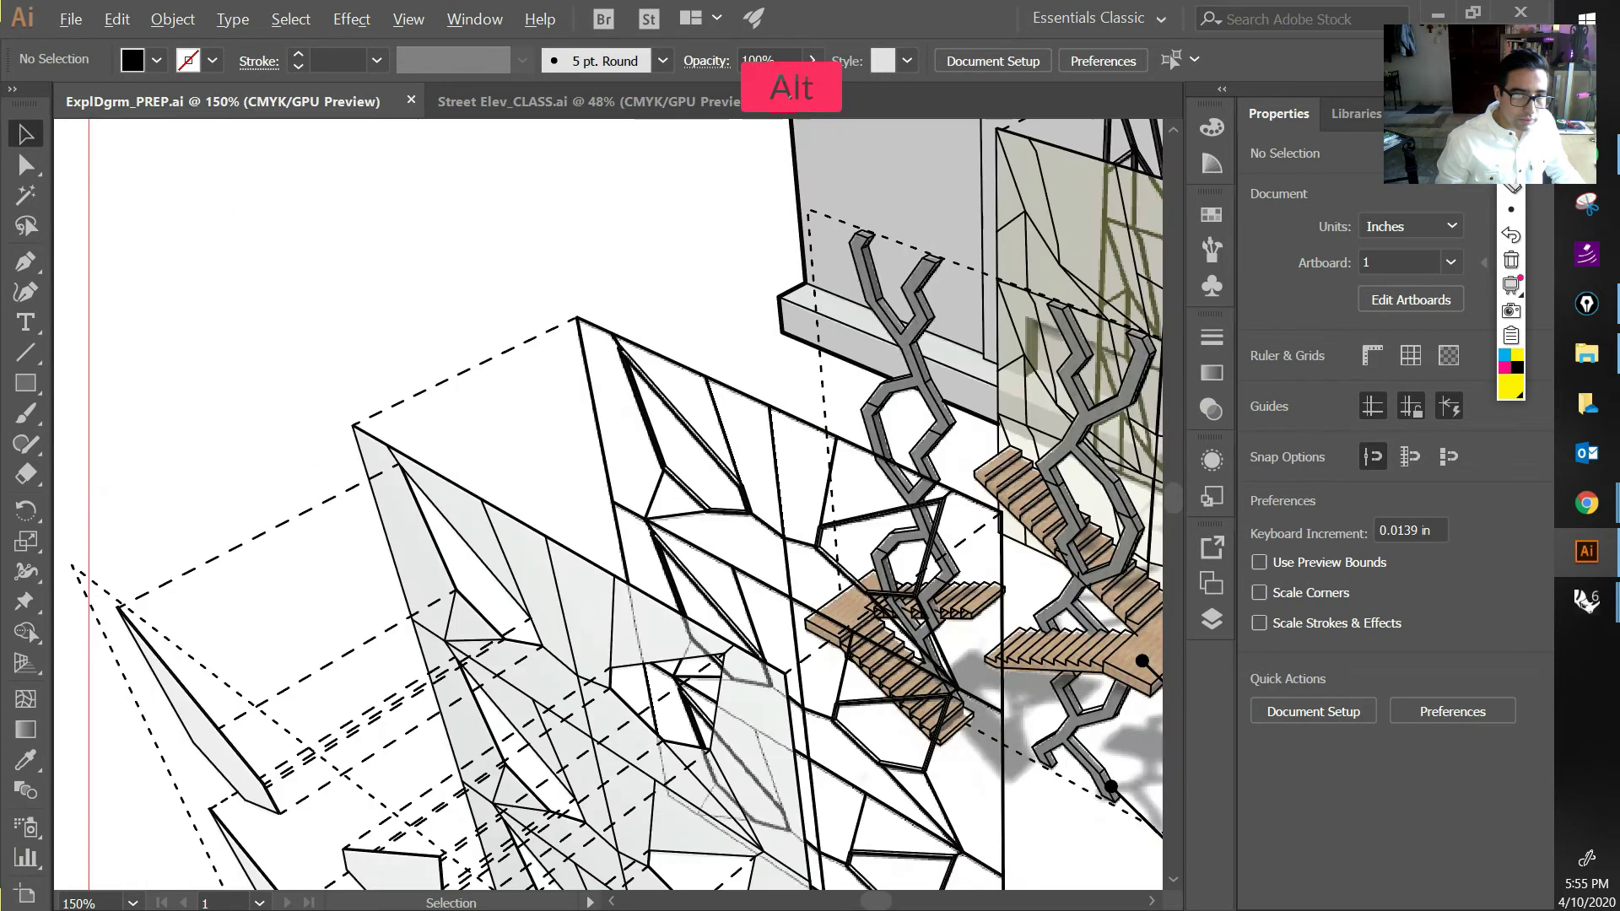
{"action": "scroll", "coordinate": [325, 442], "scroll_direction": "up", "scroll_amount": 6, "text": "alt"}
{"action": "scroll", "coordinate": [350, 455], "scroll_direction": "down", "scroll_amount": 2, "text": "alt"}
{"action": "key", "text": "space"}
{"action": "left_click_drag", "start_coordinate": [633, 337], "coordinate": [349, 472]}
{"action": "left_click_drag", "start_coordinate": [885, 244], "coordinate": [214, 614]}
Step: Return to the Exploded REC model in Rhino and examine where the projection line meets the orange structure's corner
{"action": "mouse_move", "coordinate": [1586, 601]}
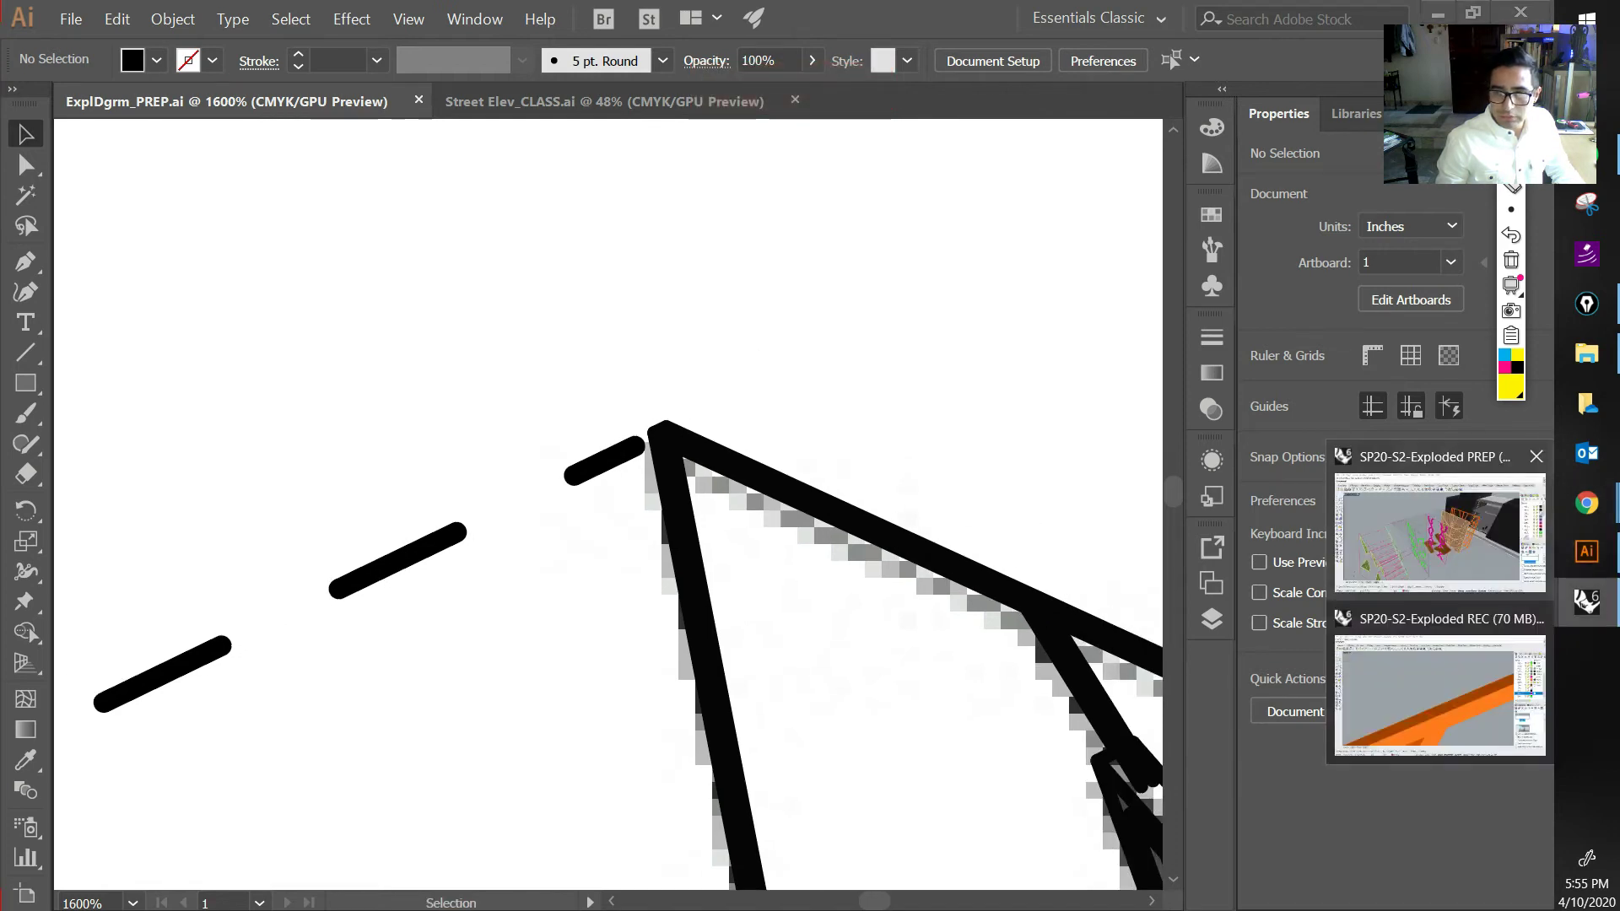
{"action": "left_click", "coordinate": [1439, 683]}
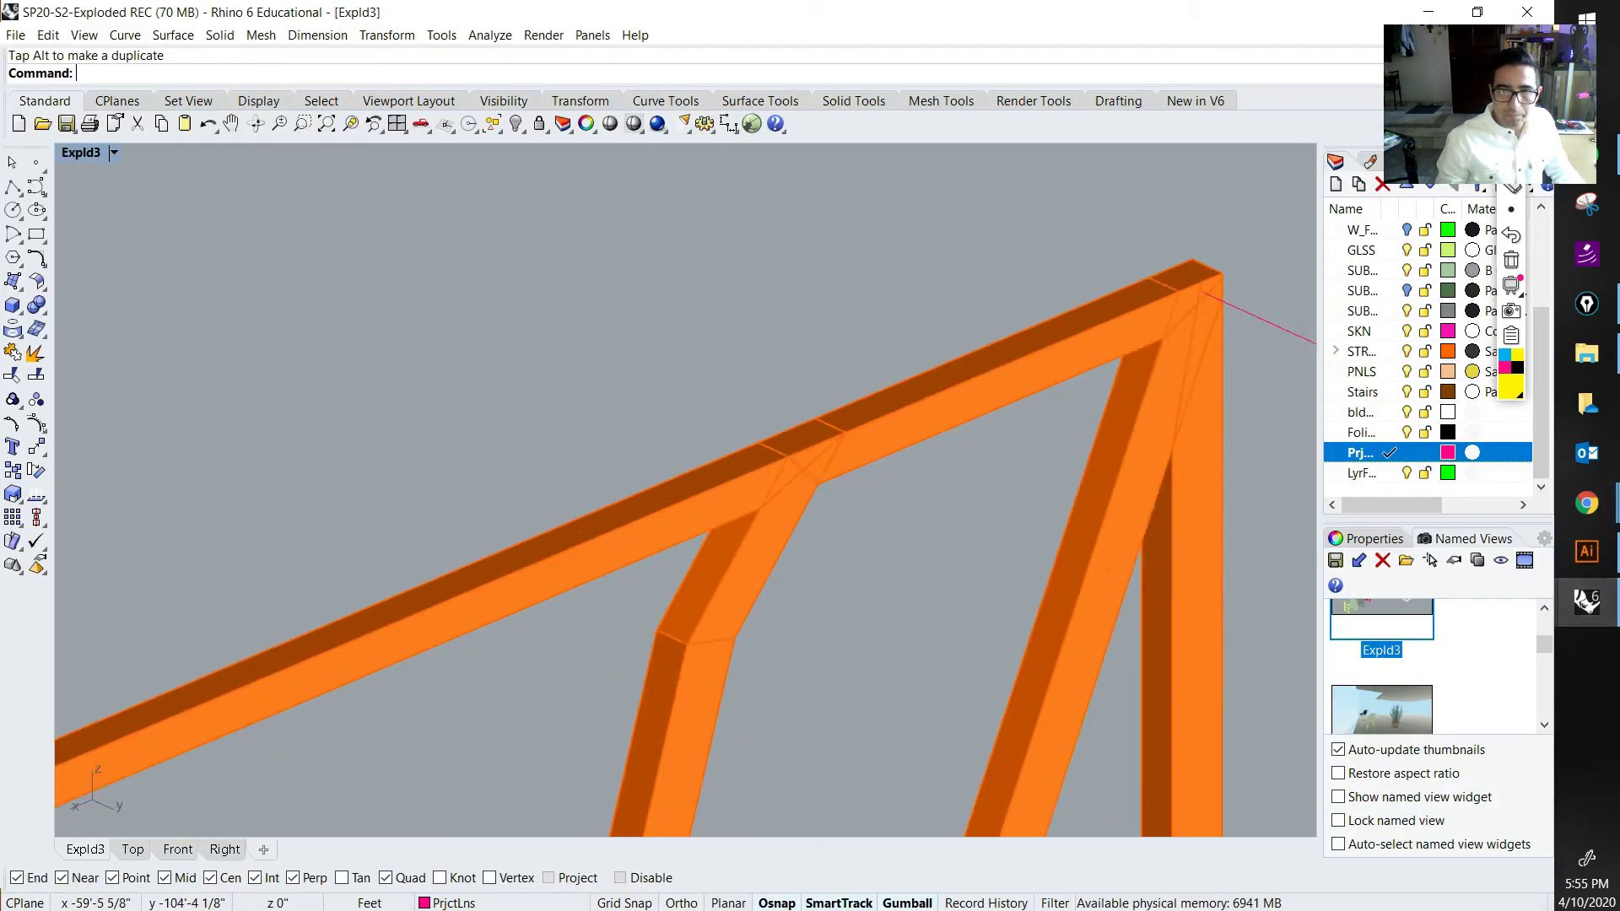
{"action": "right_click_drag", "start_coordinate": [810, 506], "coordinate": [734, 494]}
{"action": "right_click_drag", "start_coordinate": [1156, 329], "coordinate": [673, 379], "text": "shift"}
{"action": "right_click_drag", "start_coordinate": [844, 507], "coordinate": [708, 489]}
{"action": "right_click_drag", "start_coordinate": [1130, 645], "coordinate": [902, 591], "text": "shift"}
{"action": "scroll", "coordinate": [1063, 540], "scroll_direction": "up", "scroll_amount": 7}
{"action": "scroll", "coordinate": [1093, 514], "scroll_direction": "up", "scroll_amount": 5}
{"action": "scroll", "coordinate": [1092, 514], "scroll_direction": "down", "scroll_amount": 15}
Step: Restore the Expld3 named view
{"action": "scroll", "coordinate": [1425, 666], "scroll_direction": "down", "scroll_amount": 10}
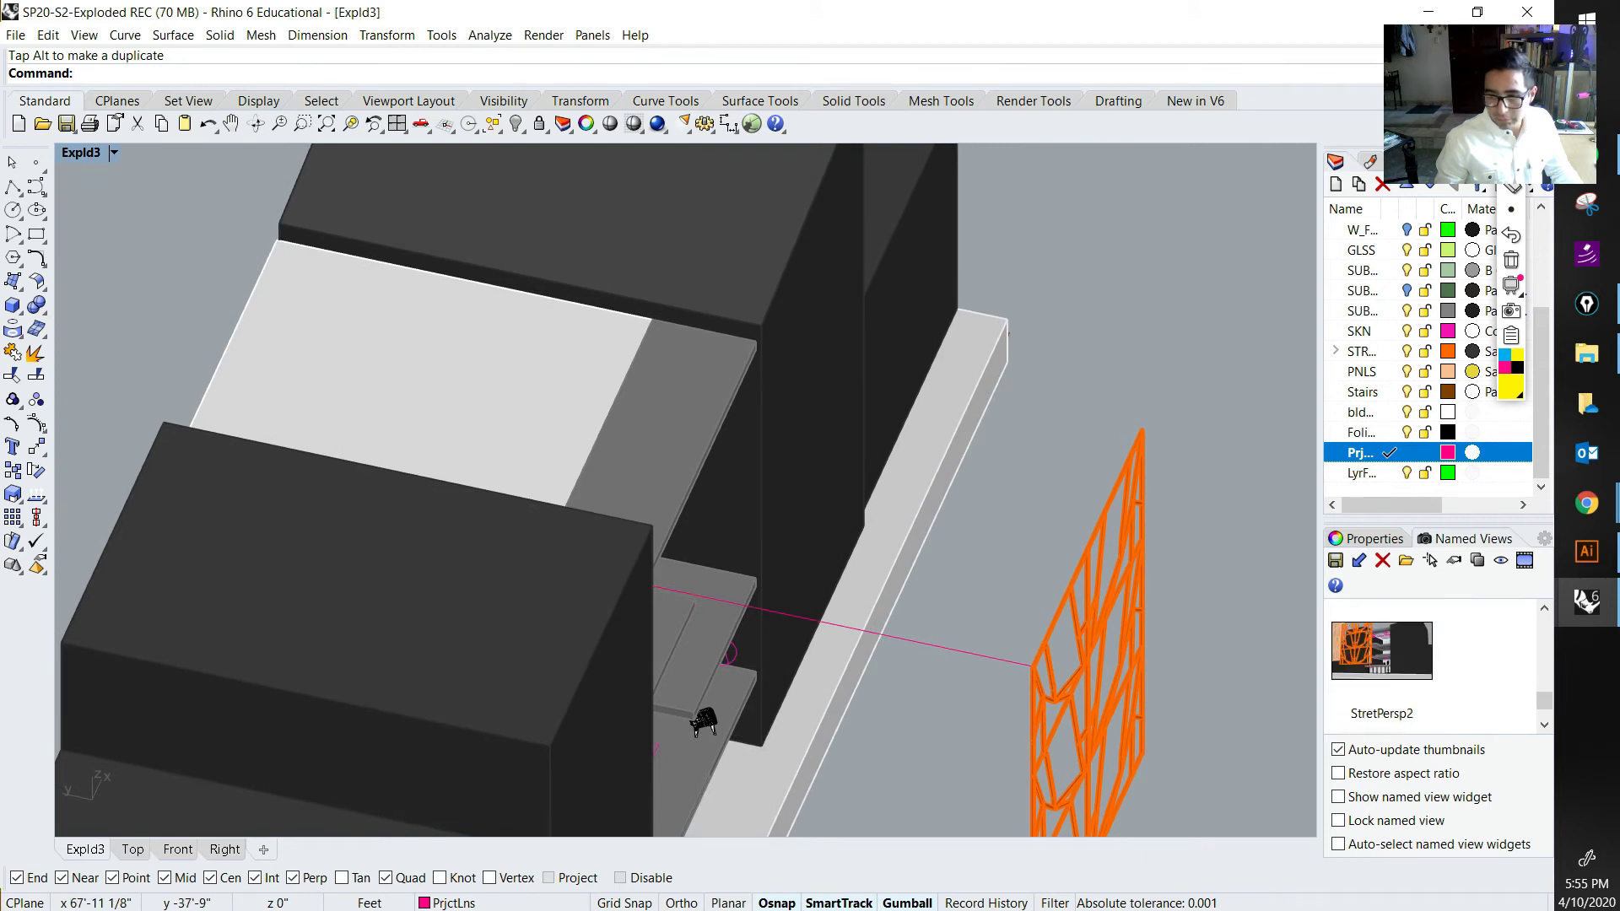
{"action": "scroll", "coordinate": [1425, 666], "scroll_direction": "up", "scroll_amount": 4}
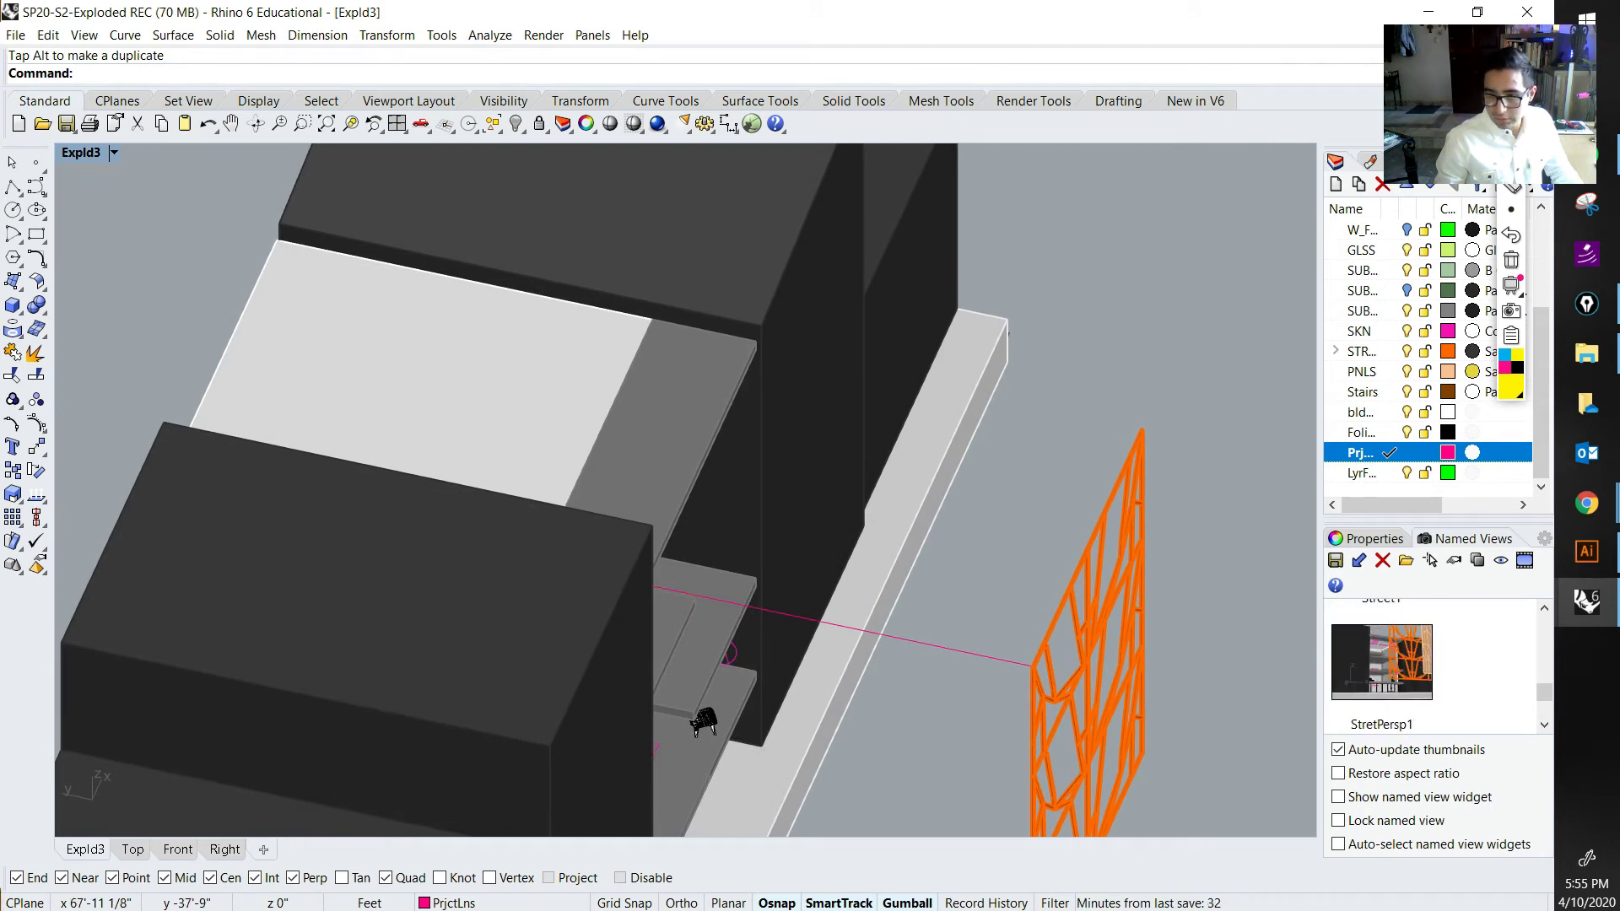
{"action": "scroll", "coordinate": [1425, 666], "scroll_direction": "up", "scroll_amount": 5}
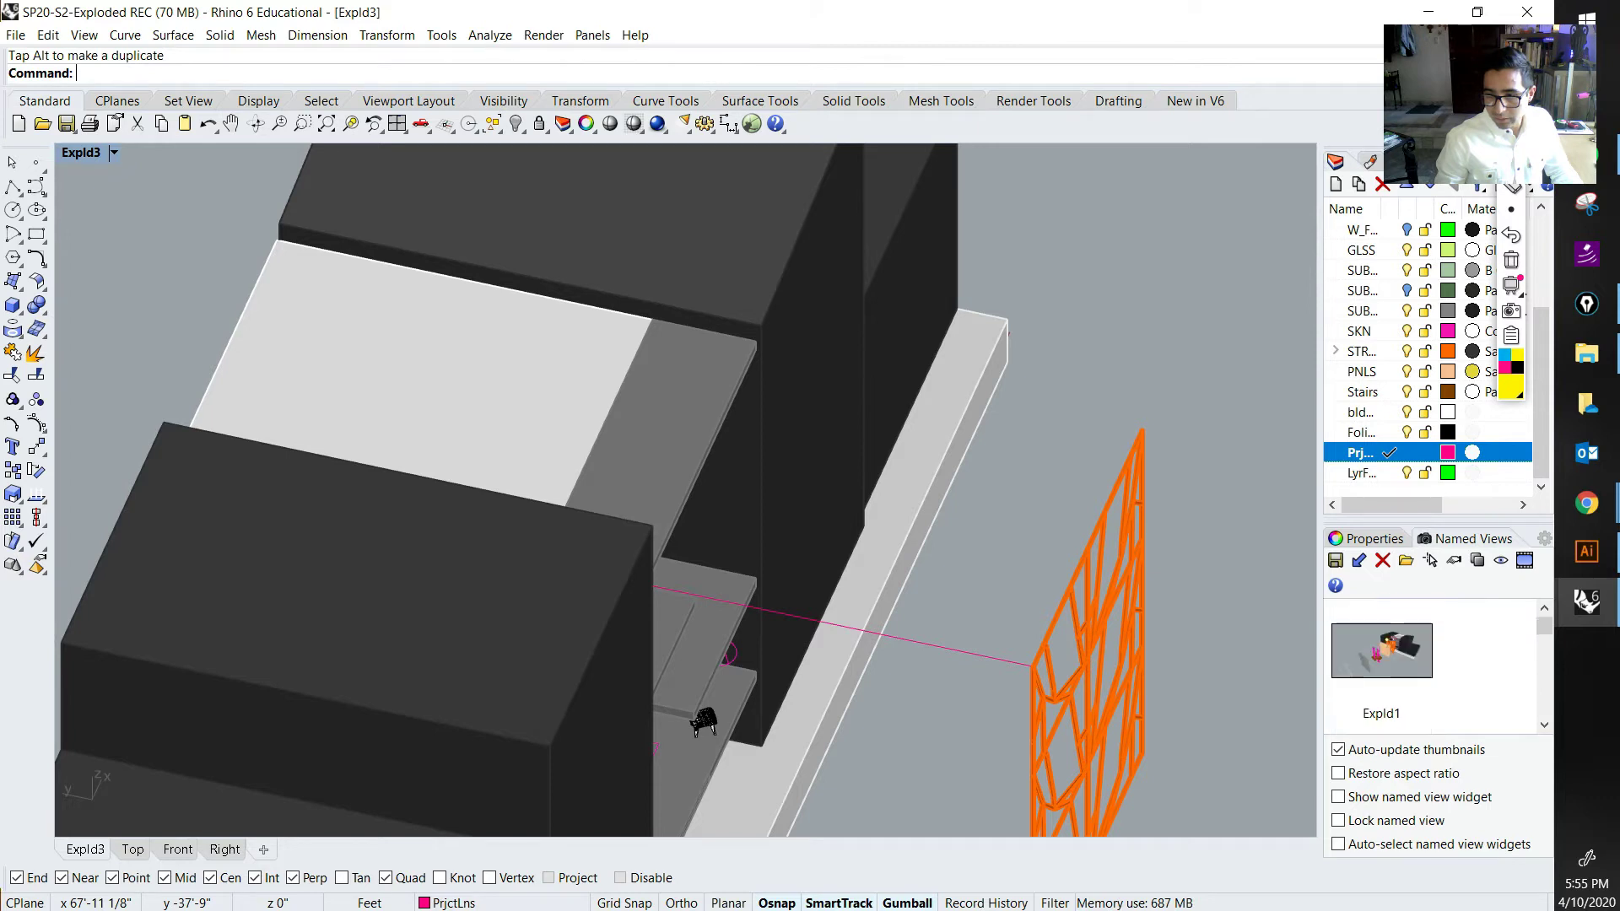
{"action": "scroll", "coordinate": [1425, 666], "scroll_direction": "down", "scroll_amount": 1}
{"action": "double_click", "coordinate": [1381, 651]}
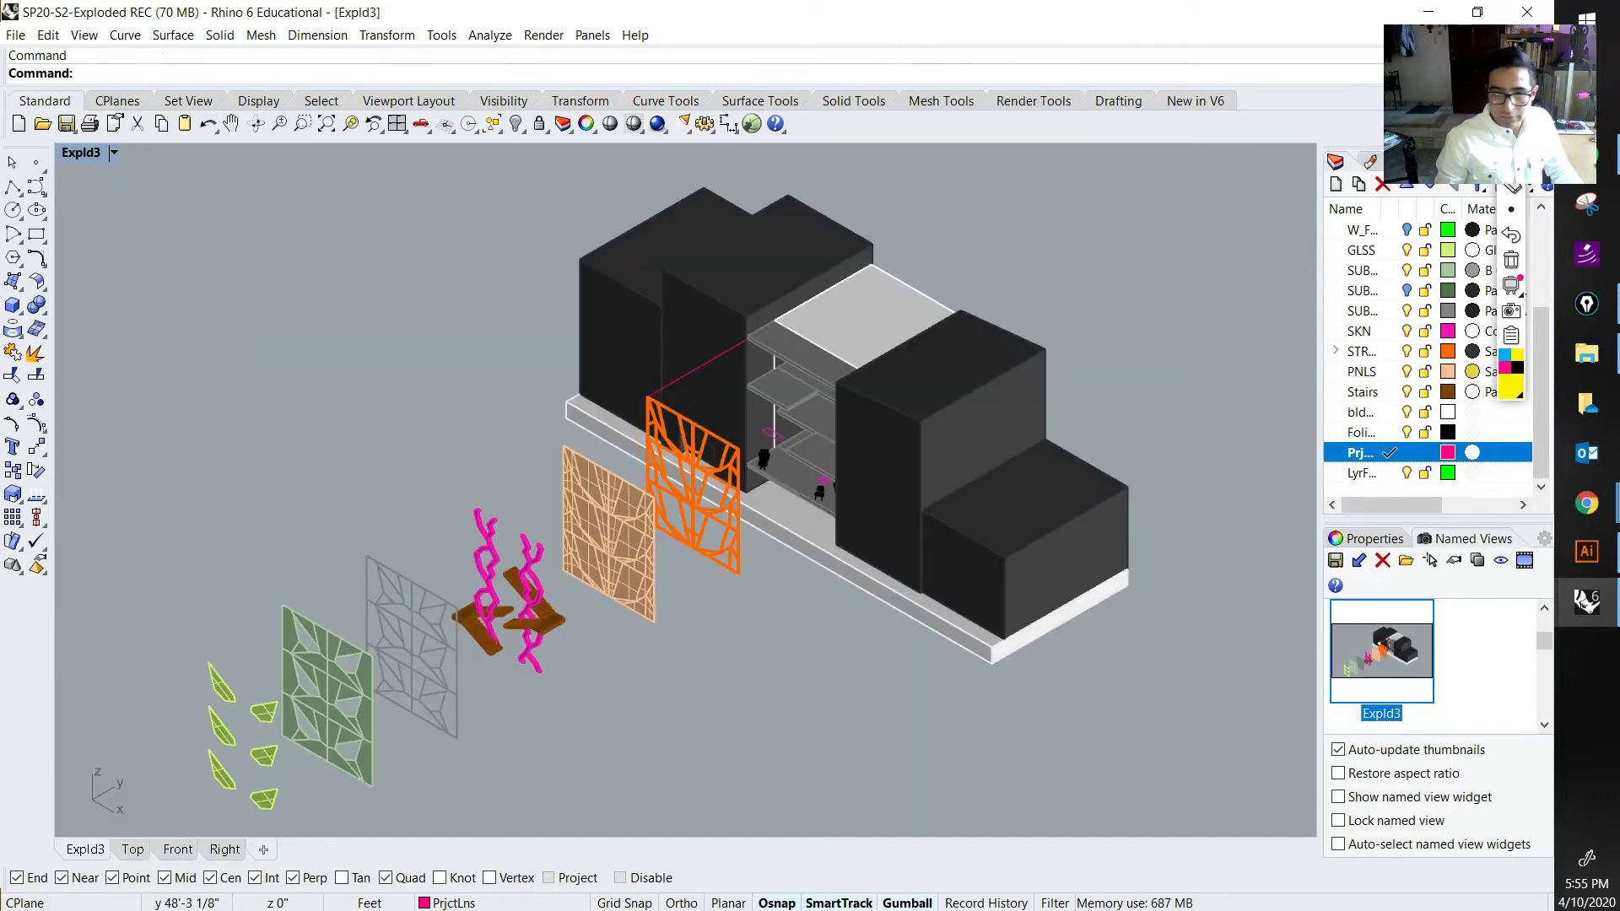
Step: Copy the projection line from the top slab's near corner to the slab's opposite front corner, at the orange structure's other upper corner
{"action": "scroll", "coordinate": [837, 396], "scroll_direction": "up", "scroll_amount": 5}
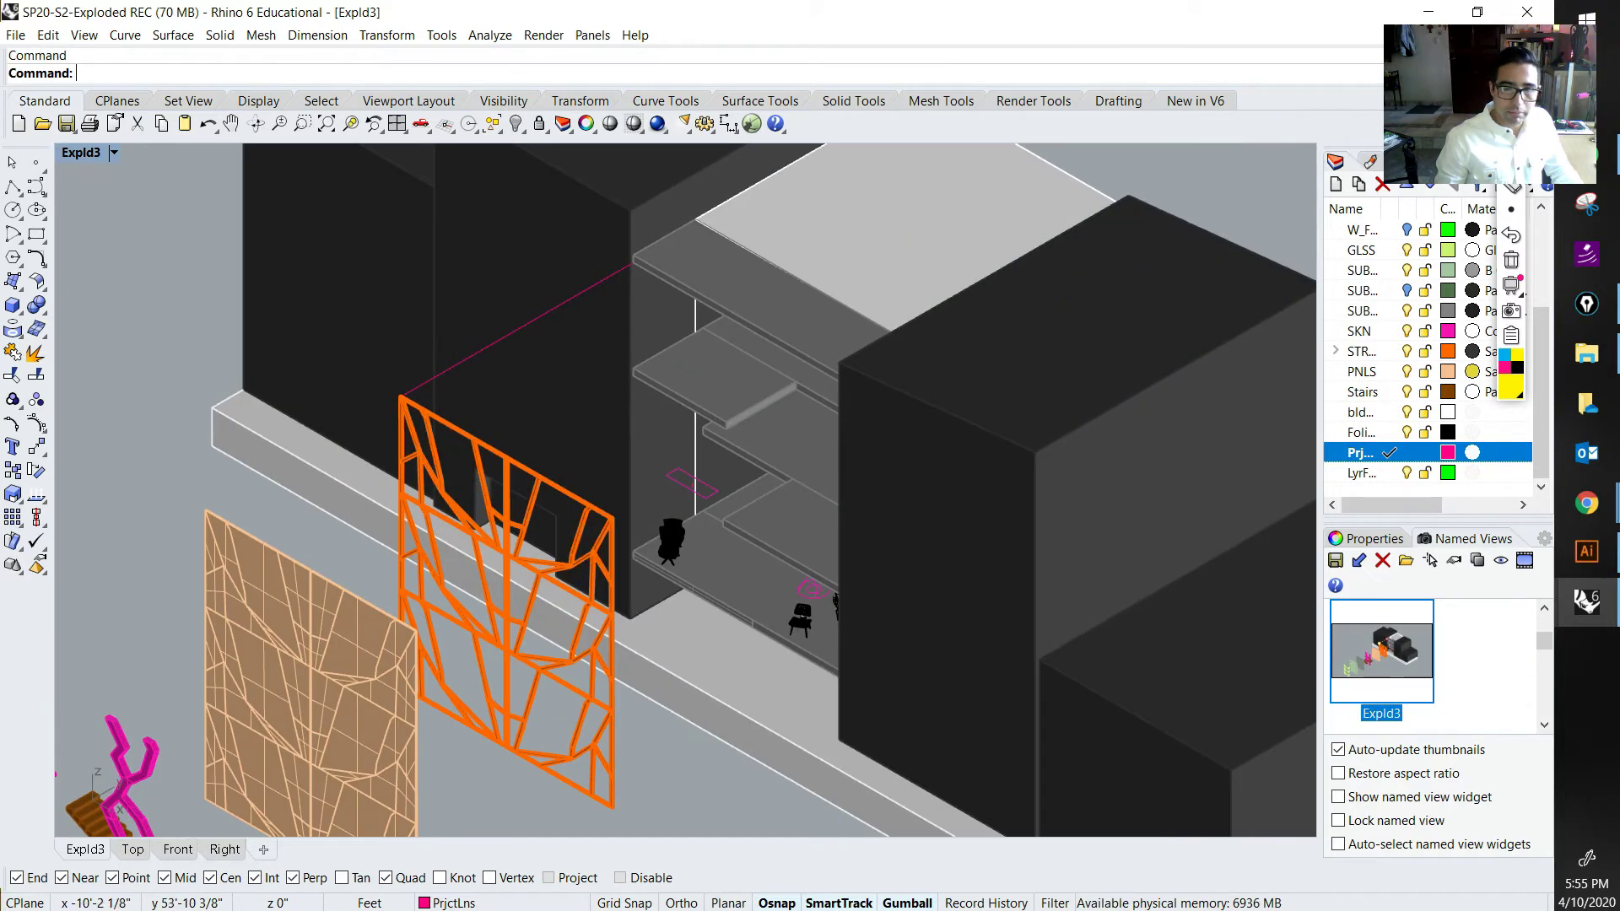
{"action": "type", "text": "copy"}
{"action": "key", "text": "space"}
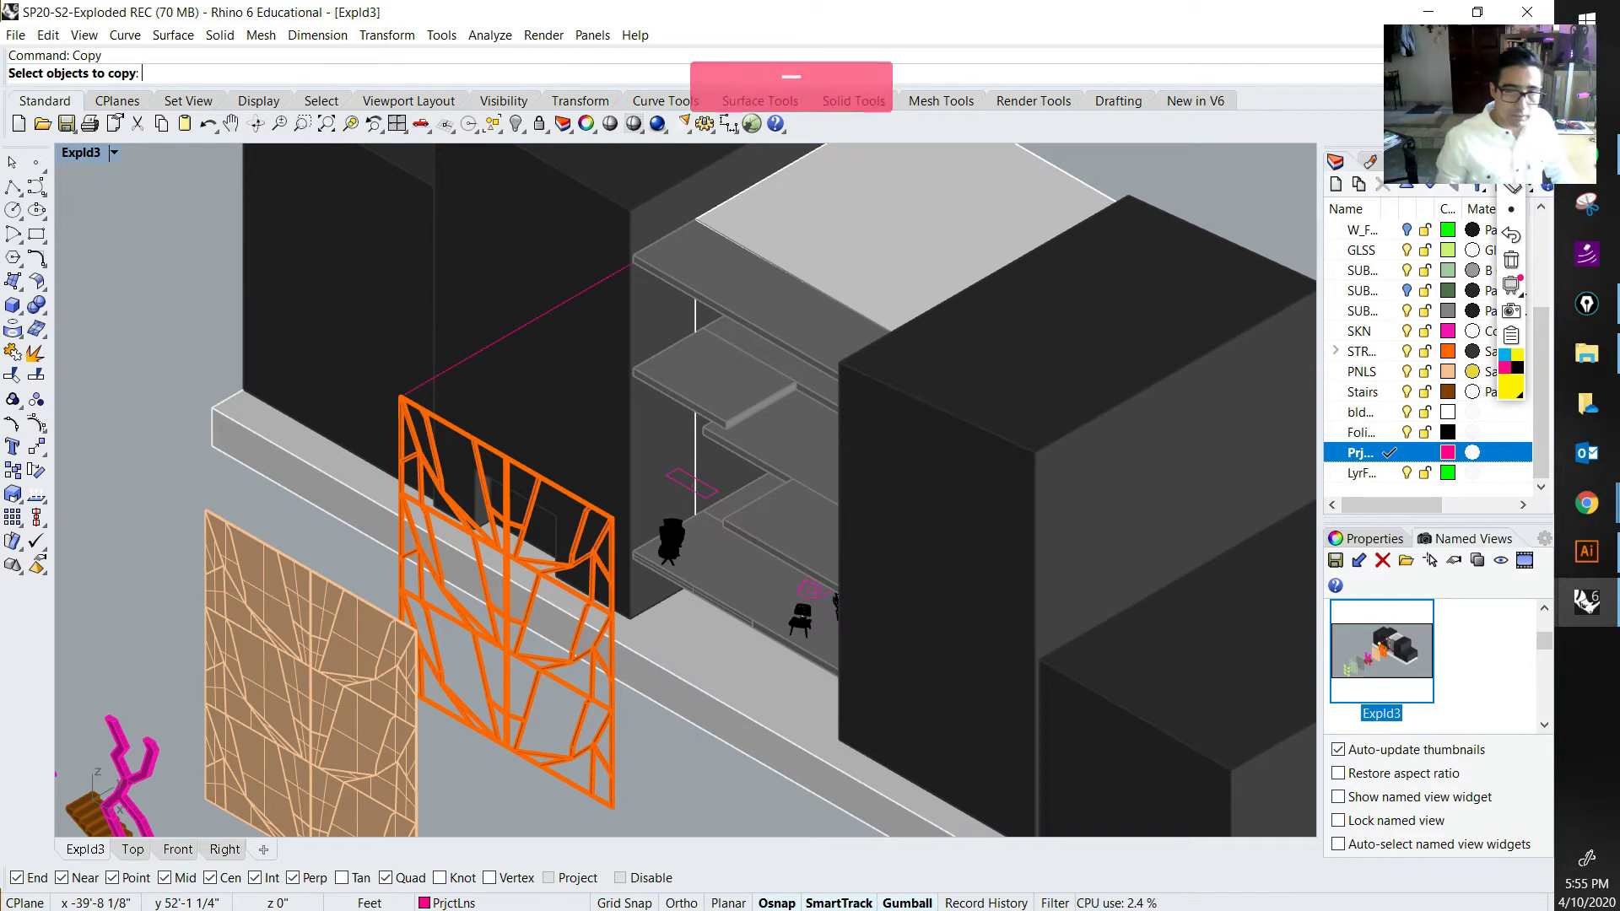
{"action": "scroll", "coordinate": [607, 246], "scroll_direction": "up", "scroll_amount": 8}
{"action": "left_click", "coordinate": [650, 295]}
{"action": "scroll", "coordinate": [666, 286], "scroll_direction": "up", "scroll_amount": 4}
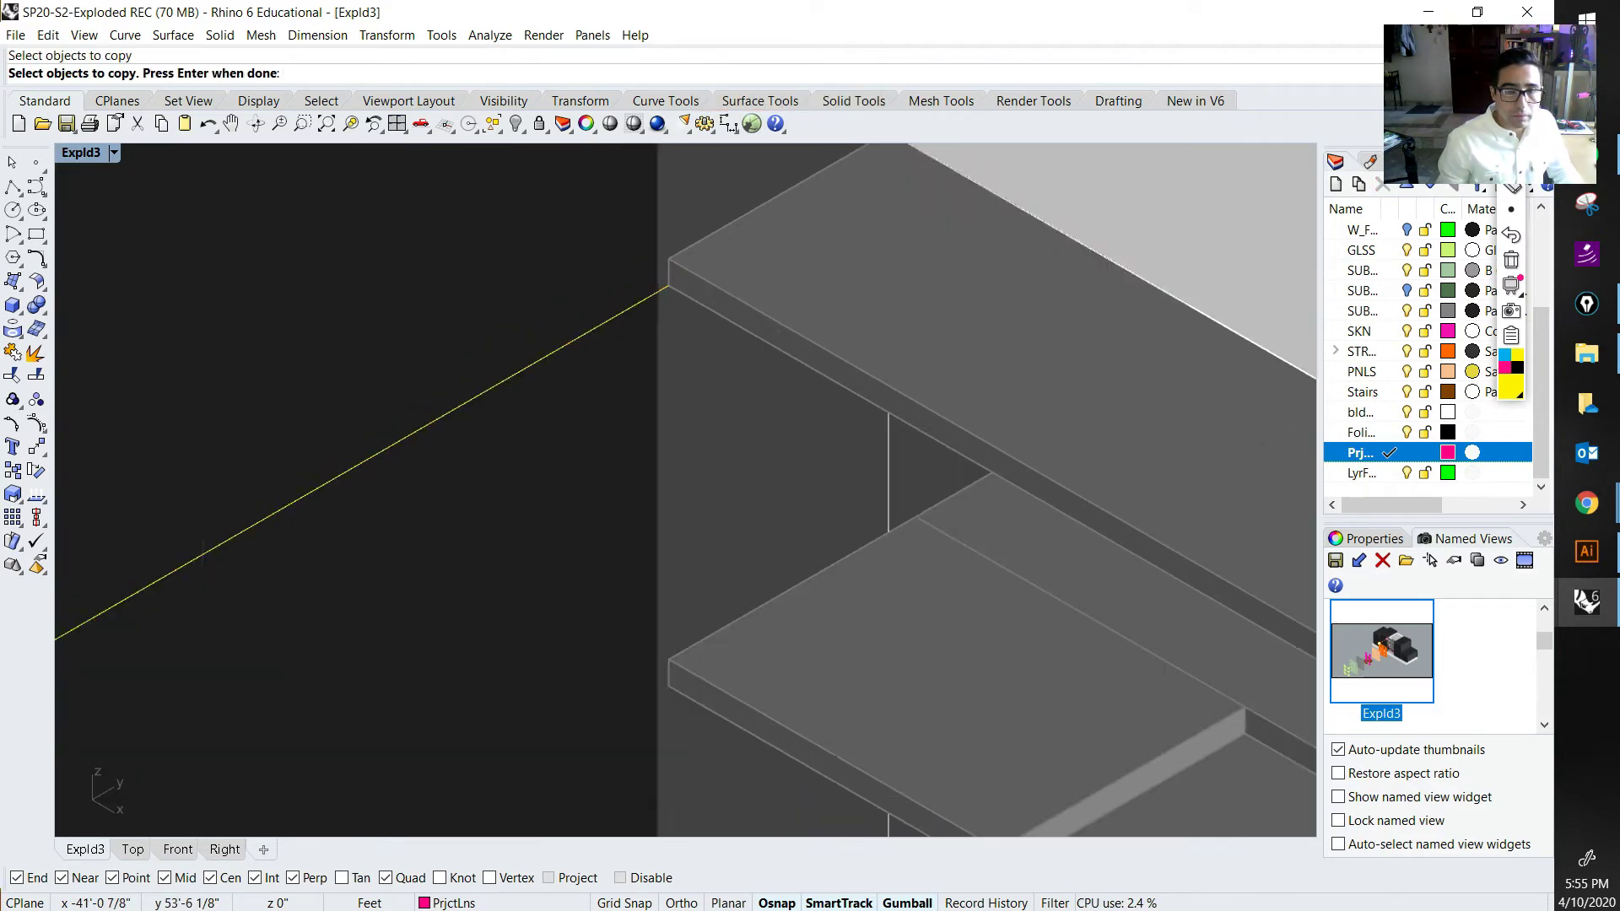
{"action": "scroll", "coordinate": [667, 286], "scroll_direction": "down", "scroll_amount": 8}
{"action": "scroll", "coordinate": [670, 286], "scroll_direction": "up", "scroll_amount": 6}
{"action": "key", "text": "space"}
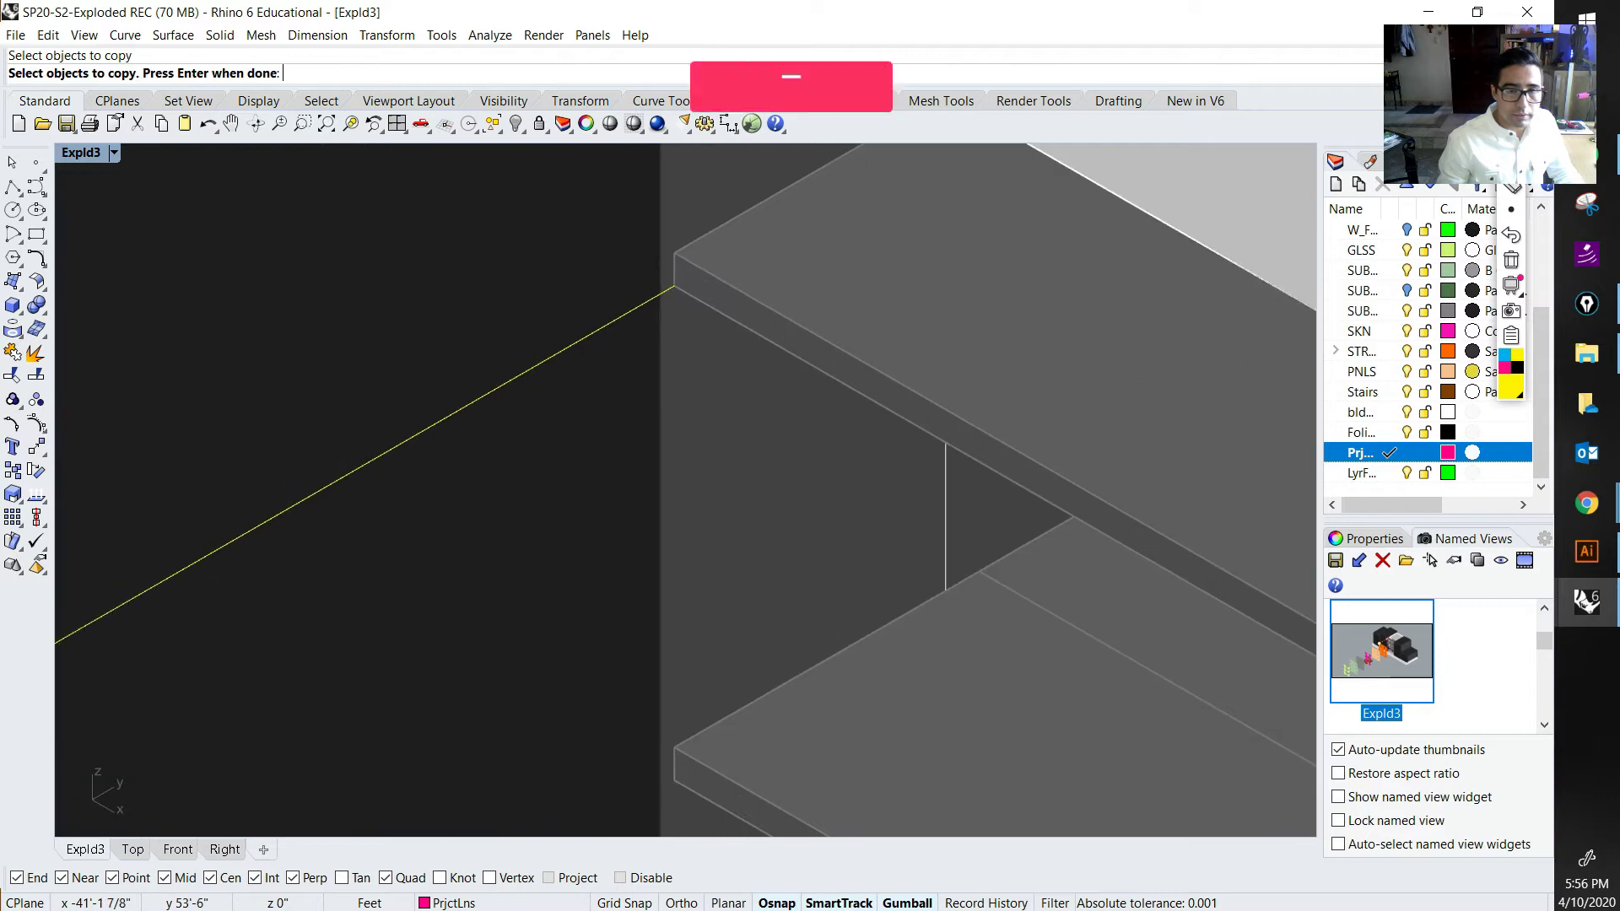
{"action": "left_click", "coordinate": [674, 286]}
{"action": "right_click_drag", "start_coordinate": [742, 283], "coordinate": [654, 375]}
{"action": "left_click", "coordinate": [1142, 259]}
{"action": "key", "text": "space"}
Step: Copy both upper projection lines straight down from the top slab's corner to the matching corner of the lowest floor slab
{"action": "scroll", "coordinate": [755, 325], "scroll_direction": "down", "scroll_amount": 15}
{"action": "right_click_drag", "start_coordinate": [759, 375], "coordinate": [624, 287]}
{"action": "left_click_drag", "start_coordinate": [756, 538], "coordinate": [753, 536]}
{"action": "right_click_drag", "start_coordinate": [744, 438], "coordinate": [835, 469]}
{"action": "right_click_drag", "start_coordinate": [763, 371], "coordinate": [743, 378]}
{"action": "scroll", "coordinate": [793, 341], "scroll_direction": "up", "scroll_amount": 12}
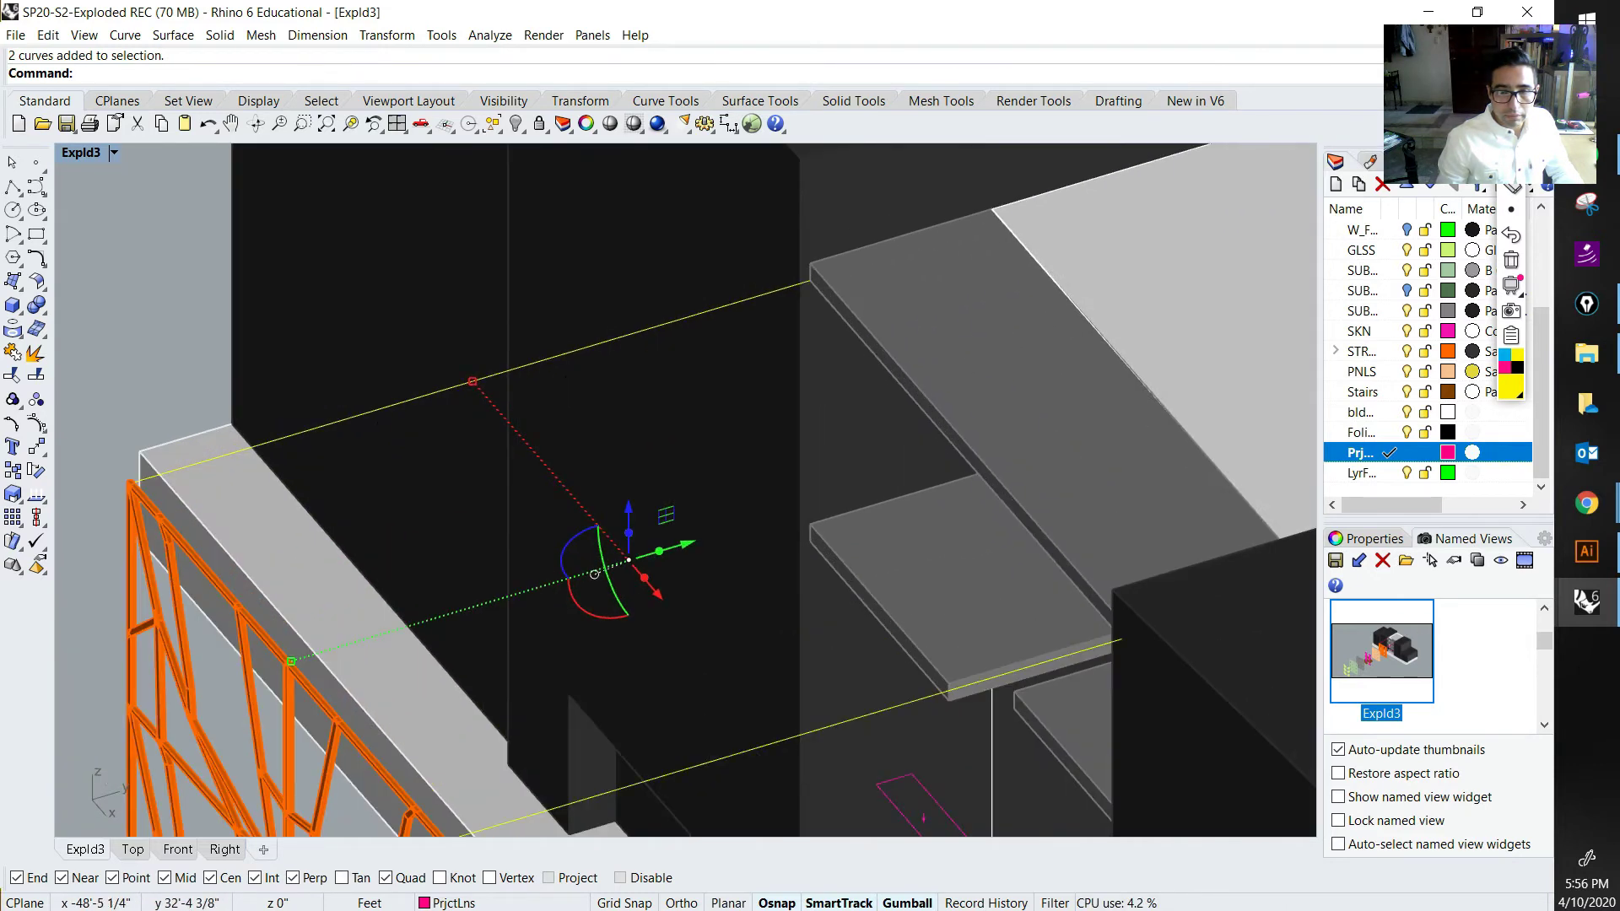
{"action": "scroll", "coordinate": [789, 331], "scroll_direction": "down", "scroll_amount": 8}
{"action": "scroll", "coordinate": [793, 350], "scroll_direction": "up", "scroll_amount": 11}
{"action": "key", "text": "space"}
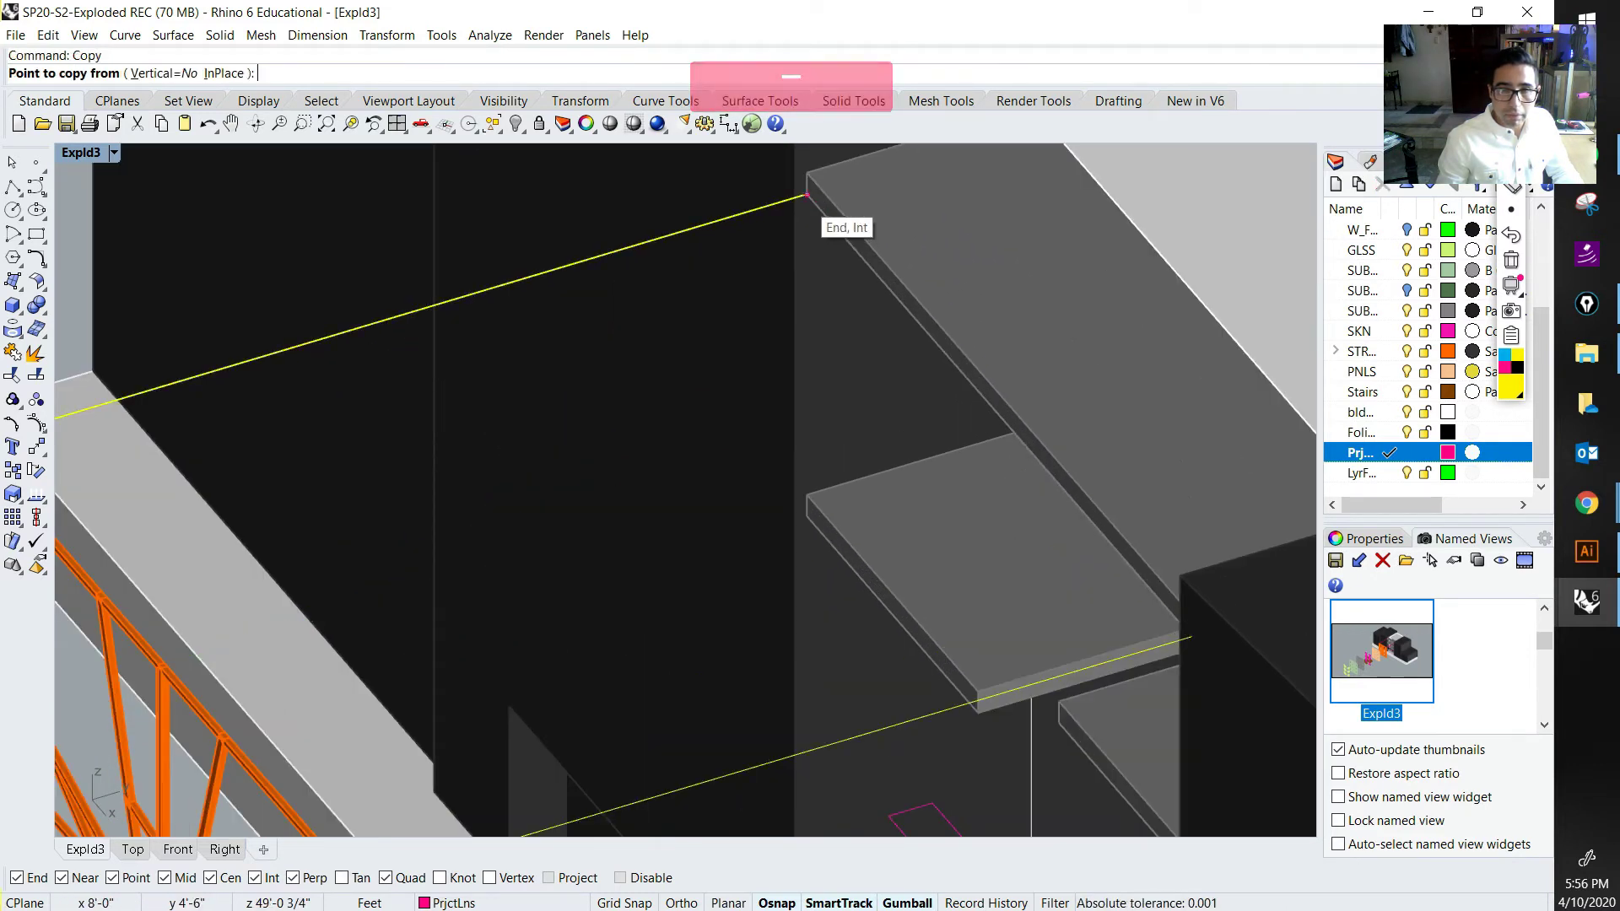
{"action": "left_click", "coordinate": [821, 210]}
{"action": "scroll", "coordinate": [823, 219], "scroll_direction": "down", "scroll_amount": 6}
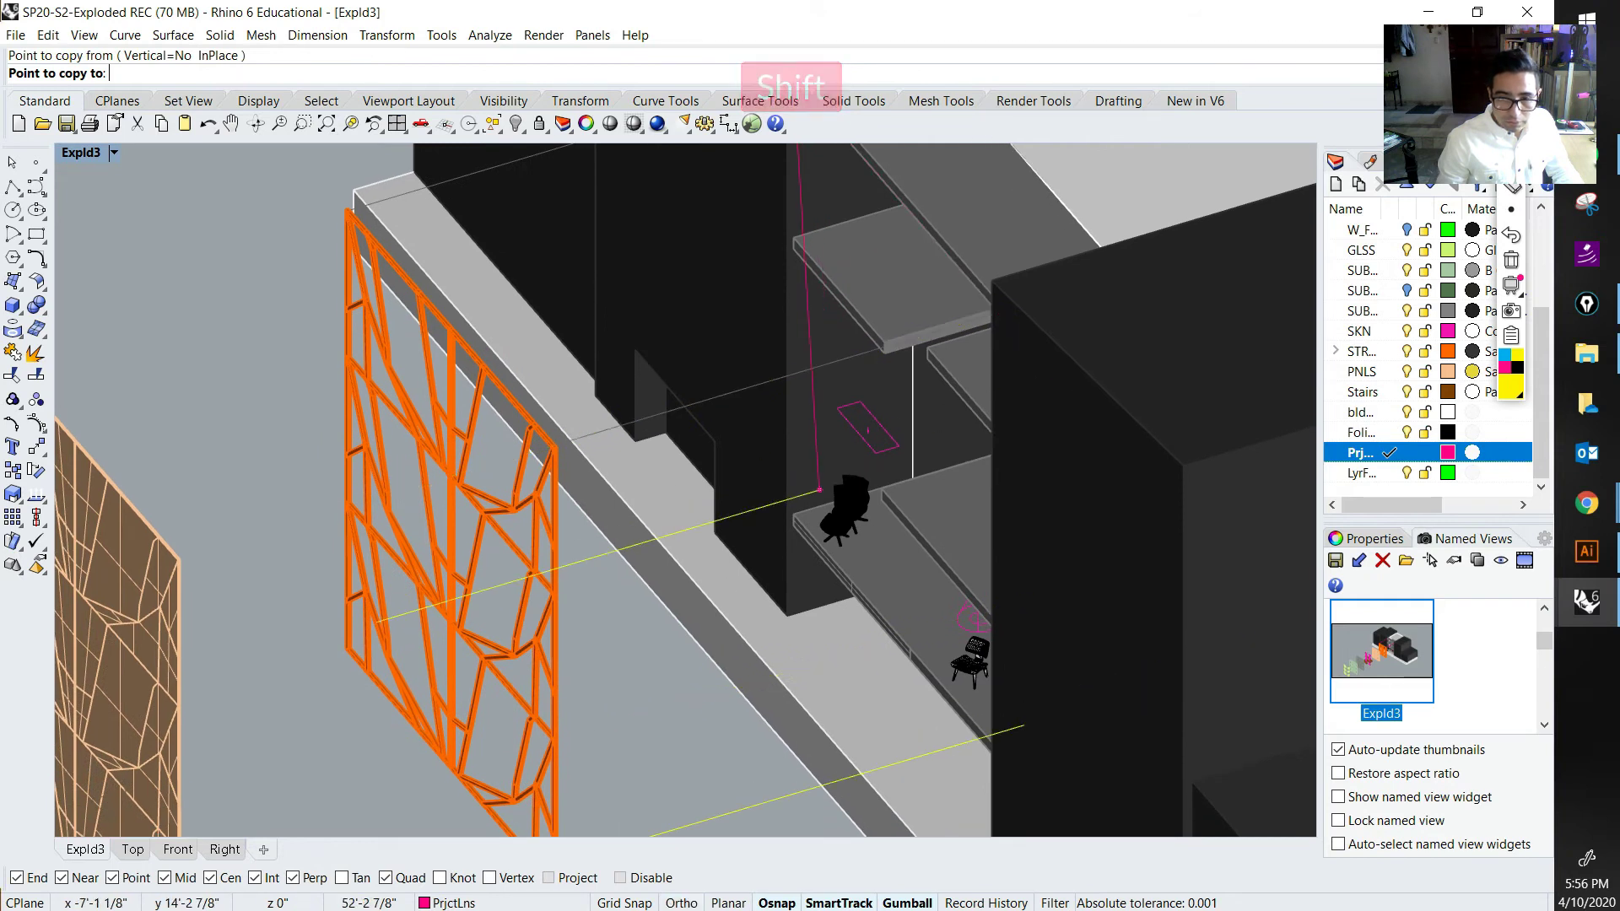
{"action": "scroll", "coordinate": [786, 540], "scroll_direction": "up", "scroll_amount": 2}
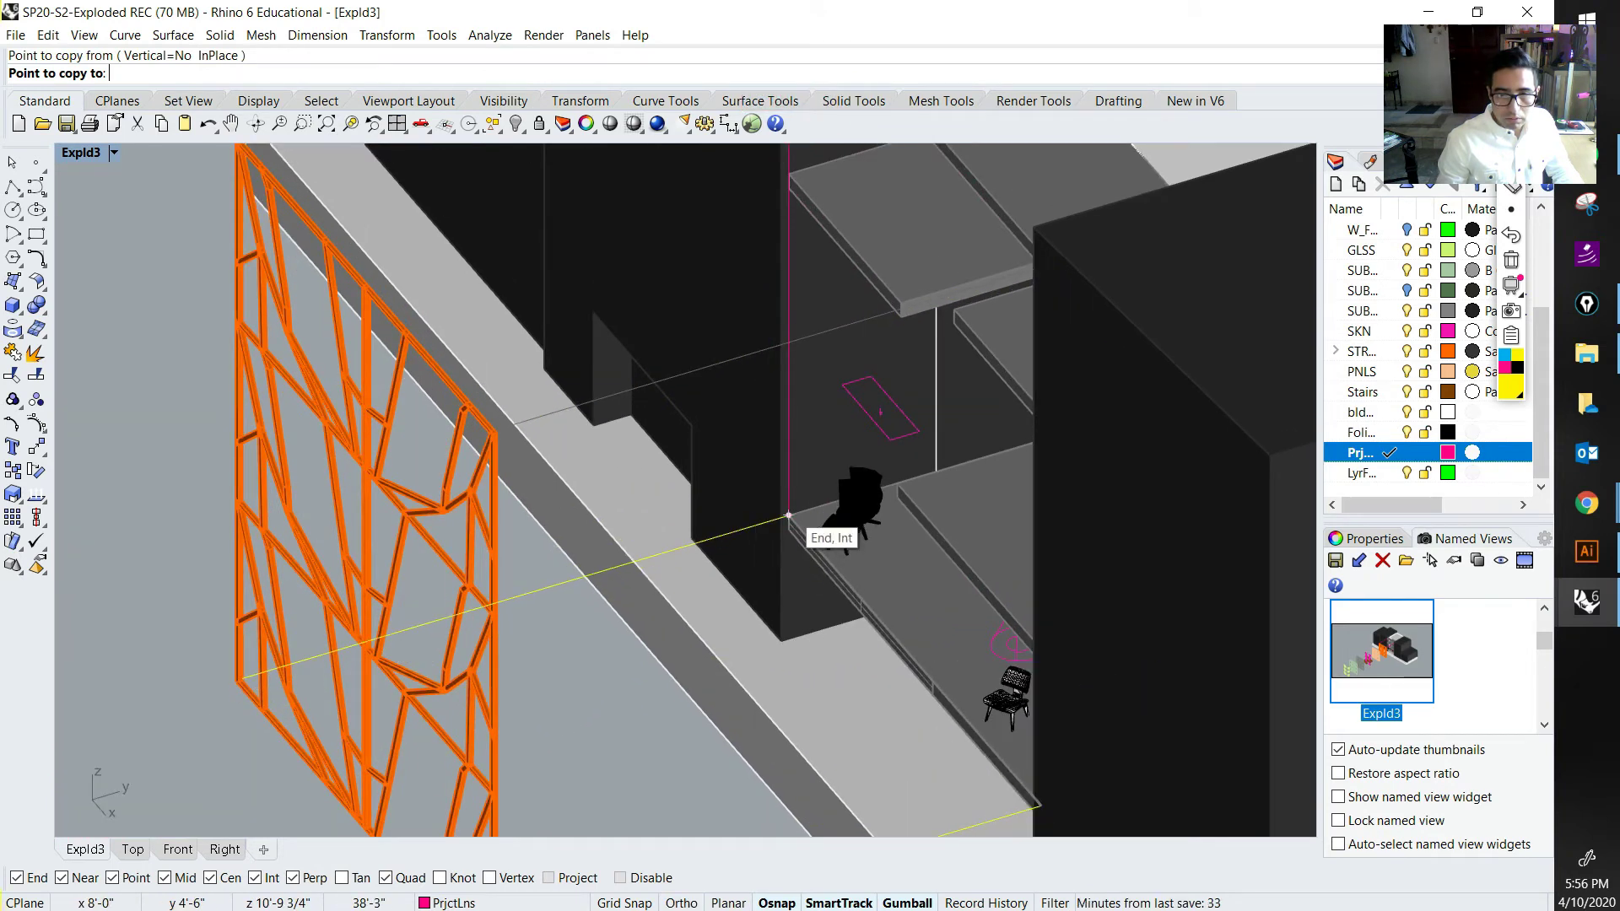
{"action": "left_click", "coordinate": [789, 516]}
{"action": "key", "text": "Return"}
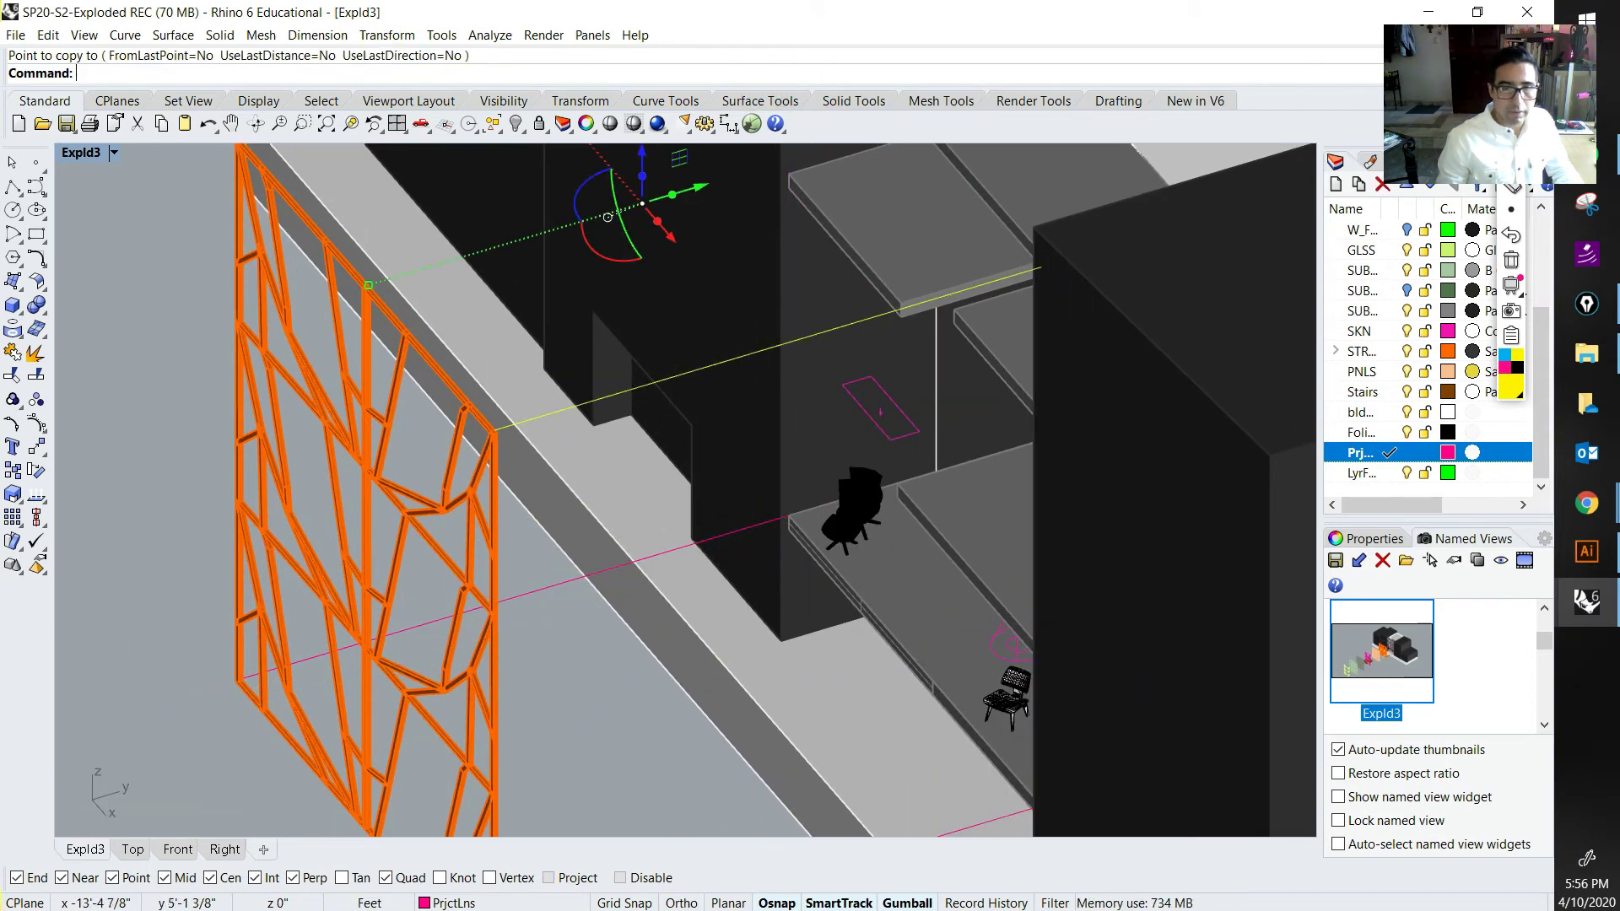
Step: Save the exploded model
{"action": "scroll", "coordinate": [418, 439], "scroll_direction": "down", "scroll_amount": 2}
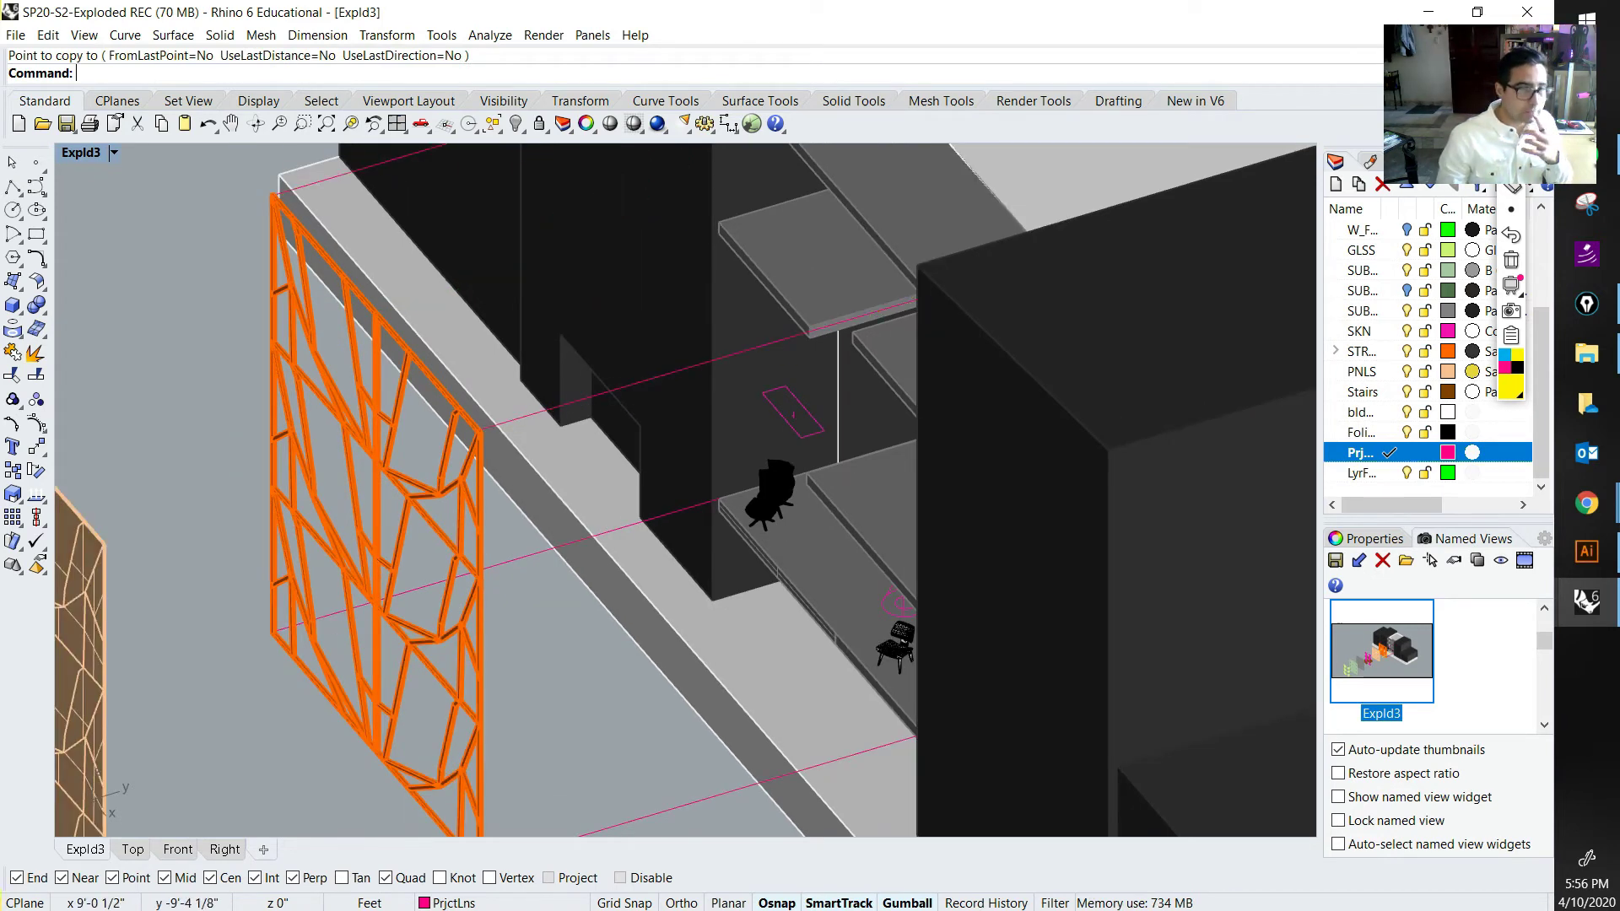
{"action": "left_click", "coordinate": [15, 34]}
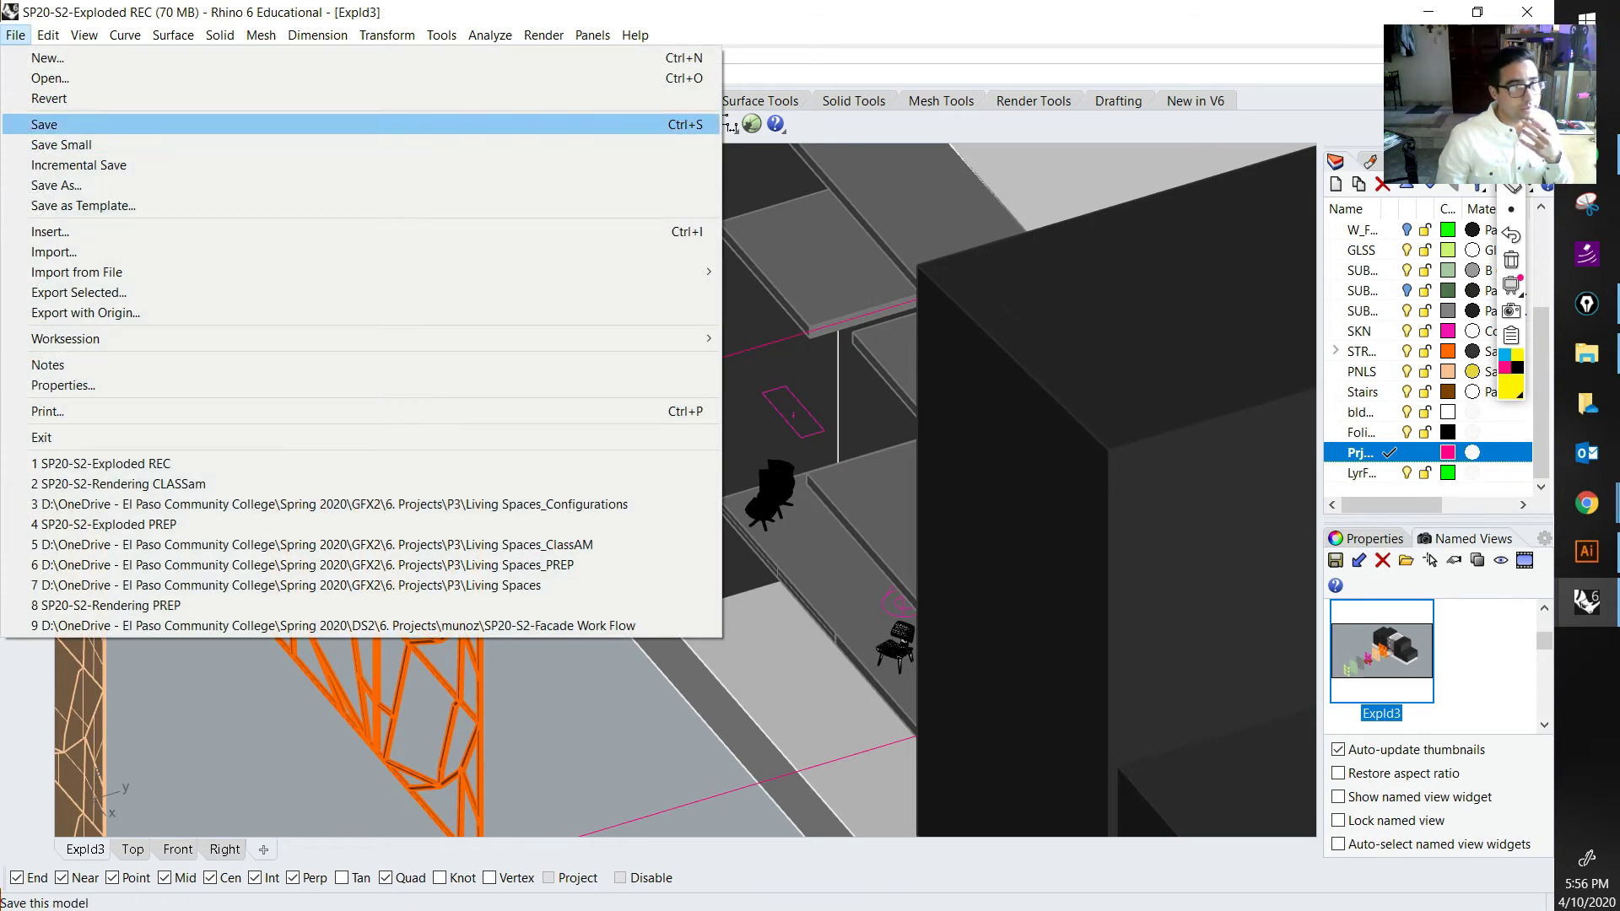
{"action": "left_click", "coordinate": [44, 124]}
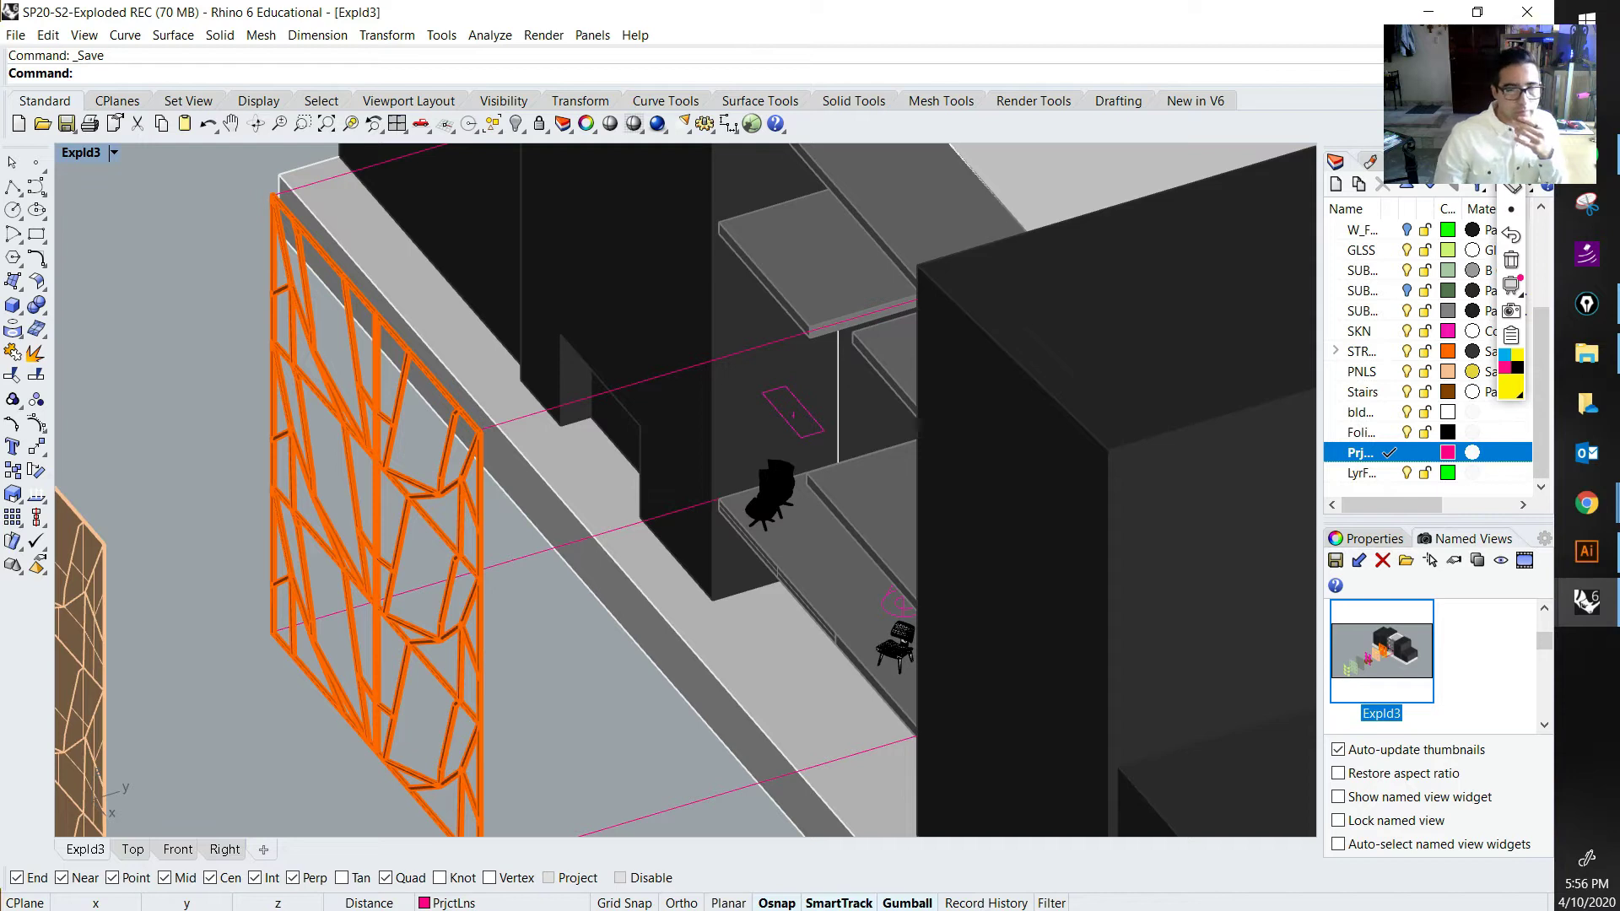
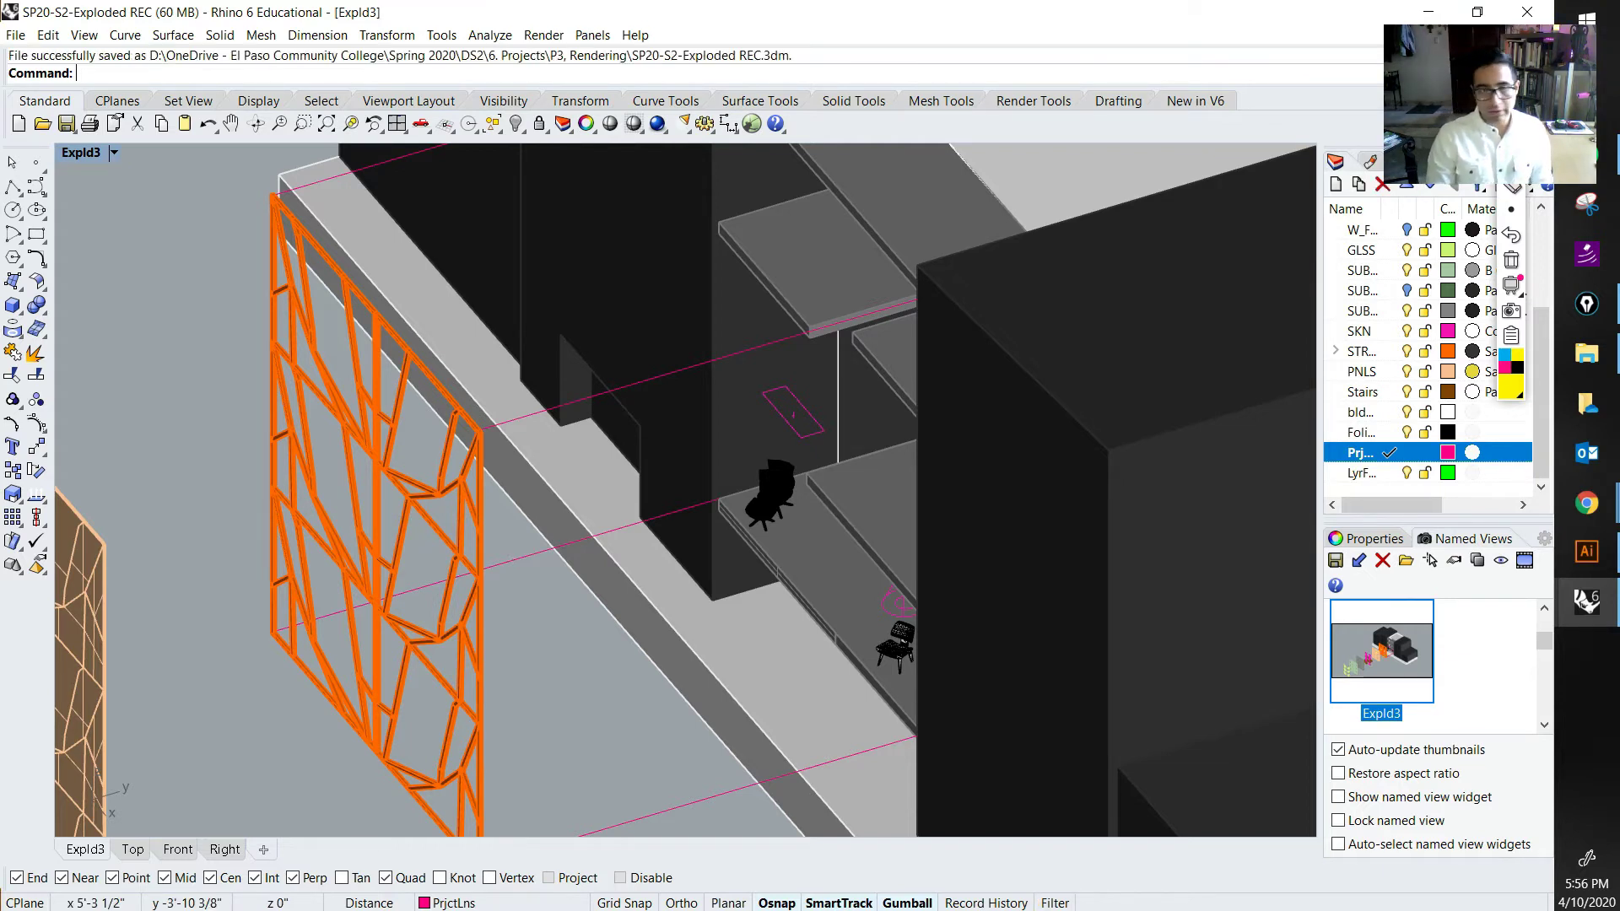
Step: Group the four projection lines between the building and the orange structure
{"action": "scroll", "coordinate": [588, 561], "scroll_direction": "down", "scroll_amount": 4}
{"action": "right_click_drag", "start_coordinate": [588, 561], "coordinate": [865, 438]}
{"action": "scroll", "coordinate": [685, 490], "scroll_direction": "down", "scroll_amount": 4}
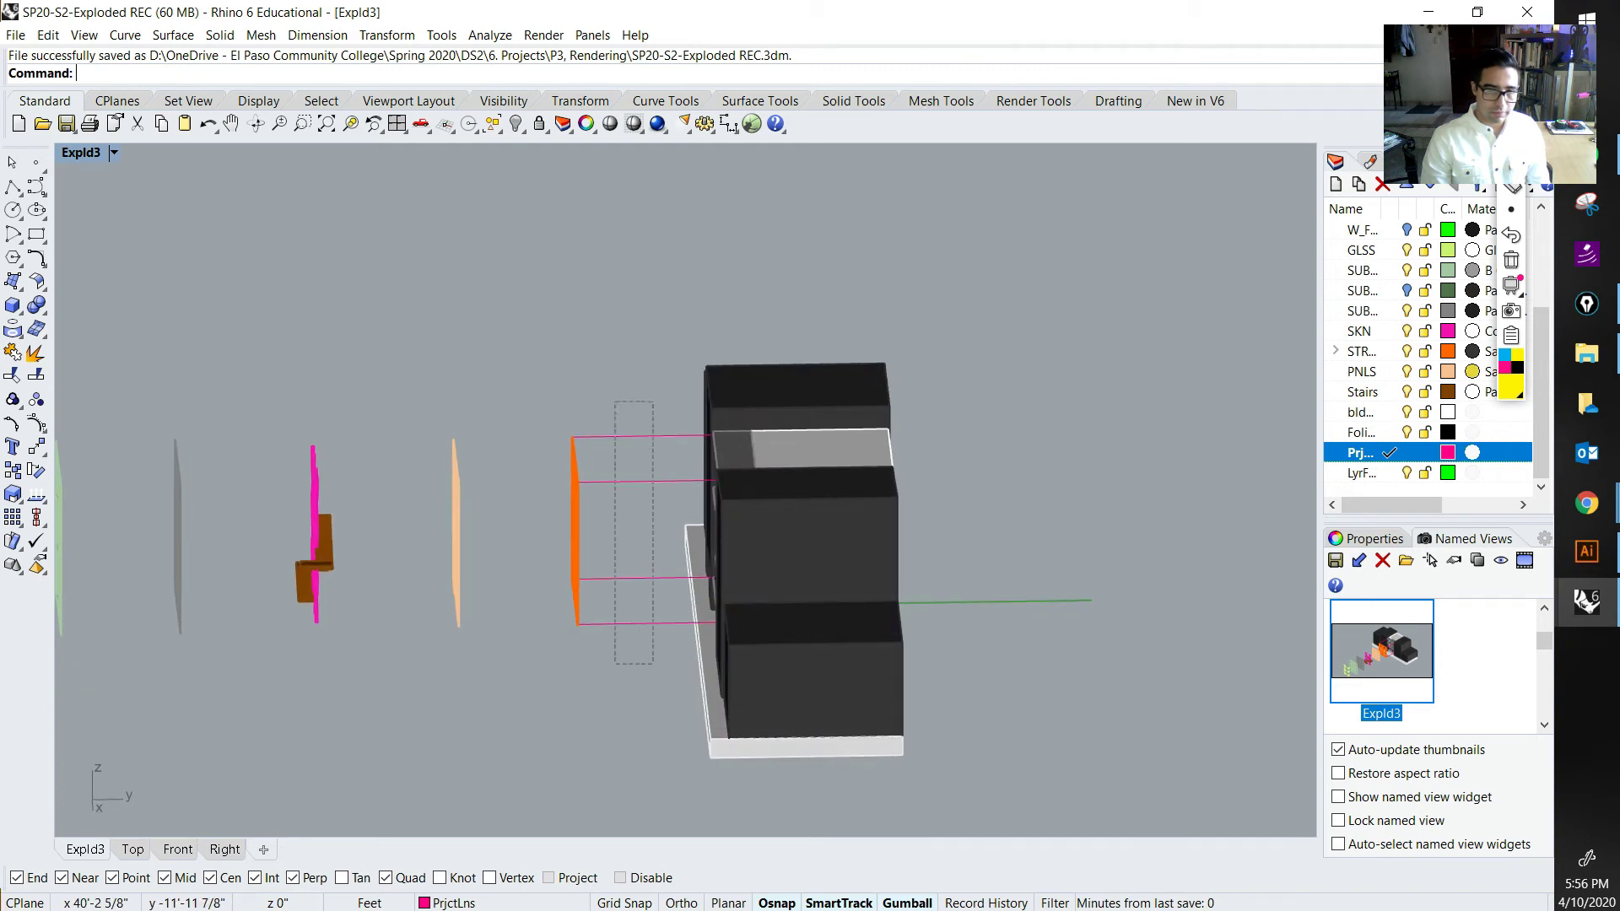
{"action": "left_click_drag", "start_coordinate": [652, 403], "coordinate": [615, 663]}
{"action": "type", "text": "gro"}
{"action": "key", "text": "Return"}
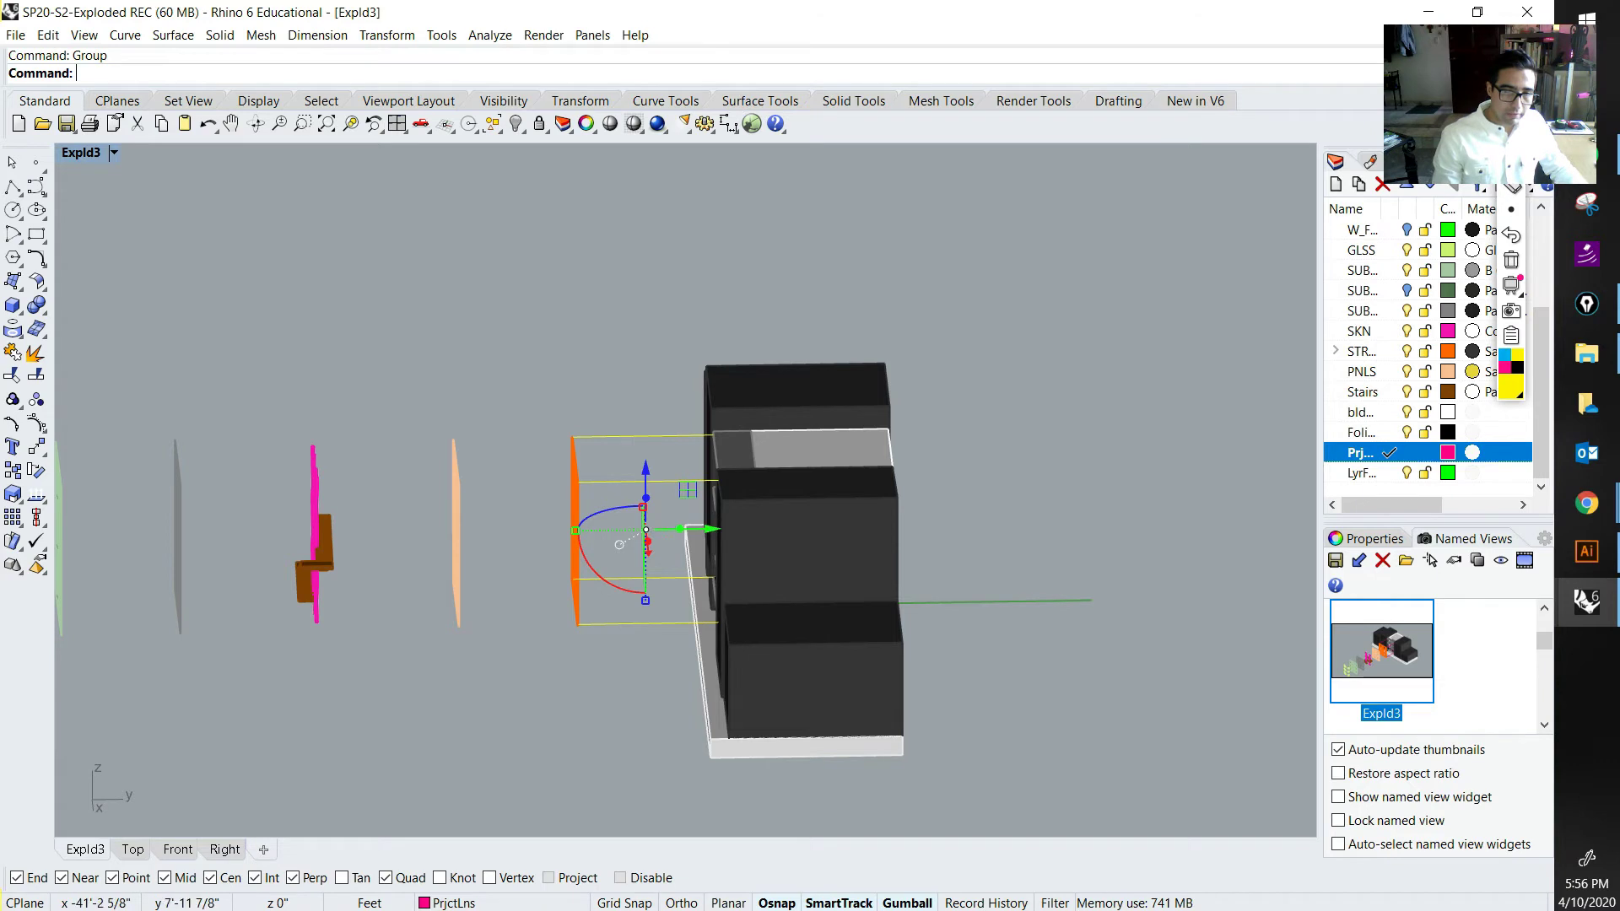
Step: Duplicate the grouped projection lines along the explosion axis into the gap between the orange structure and the peach panels
{"action": "scroll", "coordinate": [706, 545], "scroll_direction": "up", "scroll_amount": 4}
{"action": "right_click_drag", "start_coordinate": [705, 545], "coordinate": [737, 547], "text": "shift"}
{"action": "left_click_drag", "start_coordinate": [717, 532], "coordinate": [504, 582]}
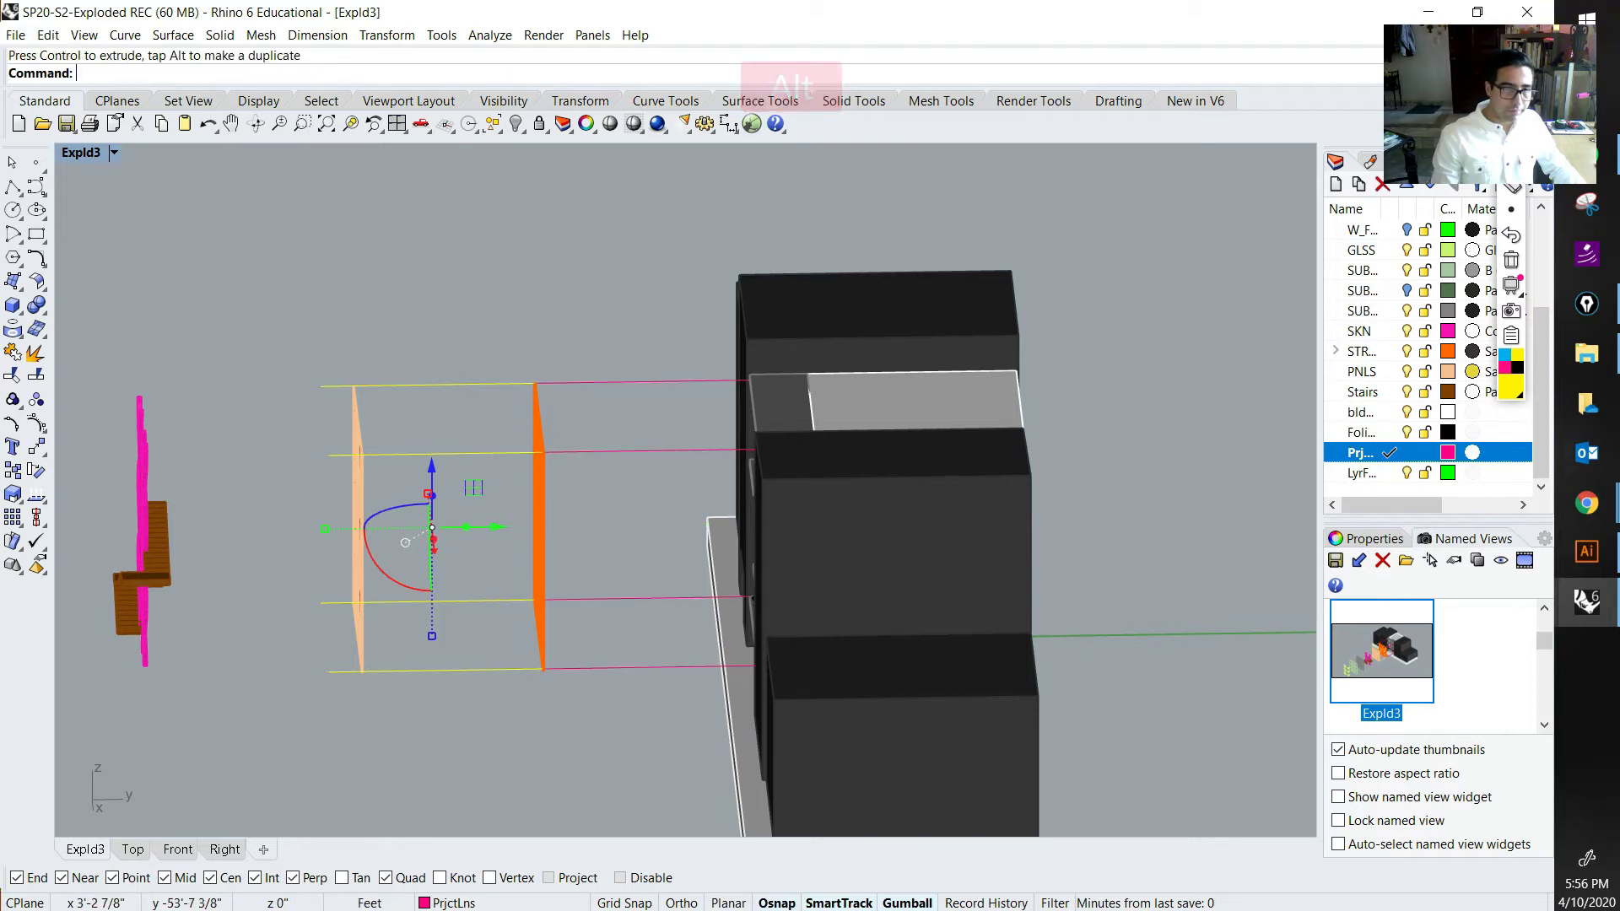
{"action": "left_click", "coordinate": [346, 687]}
Step: Shorten the duplicated projection lines along the explosion axis and shift them back towards the orange structure
{"action": "scroll", "coordinate": [343, 674], "scroll_direction": "up", "scroll_amount": 4}
{"action": "right_click_drag", "start_coordinate": [343, 675], "coordinate": [382, 657]}
{"action": "left_click_drag", "start_coordinate": [533, 207], "coordinate": [468, 721]}
{"action": "mouse_move", "coordinate": [947, 619]}
{"action": "right_mouse_down"}
{"action": "mouse_move", "coordinate": [932, 615]}
{"action": "mouse_move", "coordinate": [958, 609]}
{"action": "right_mouse_up"}
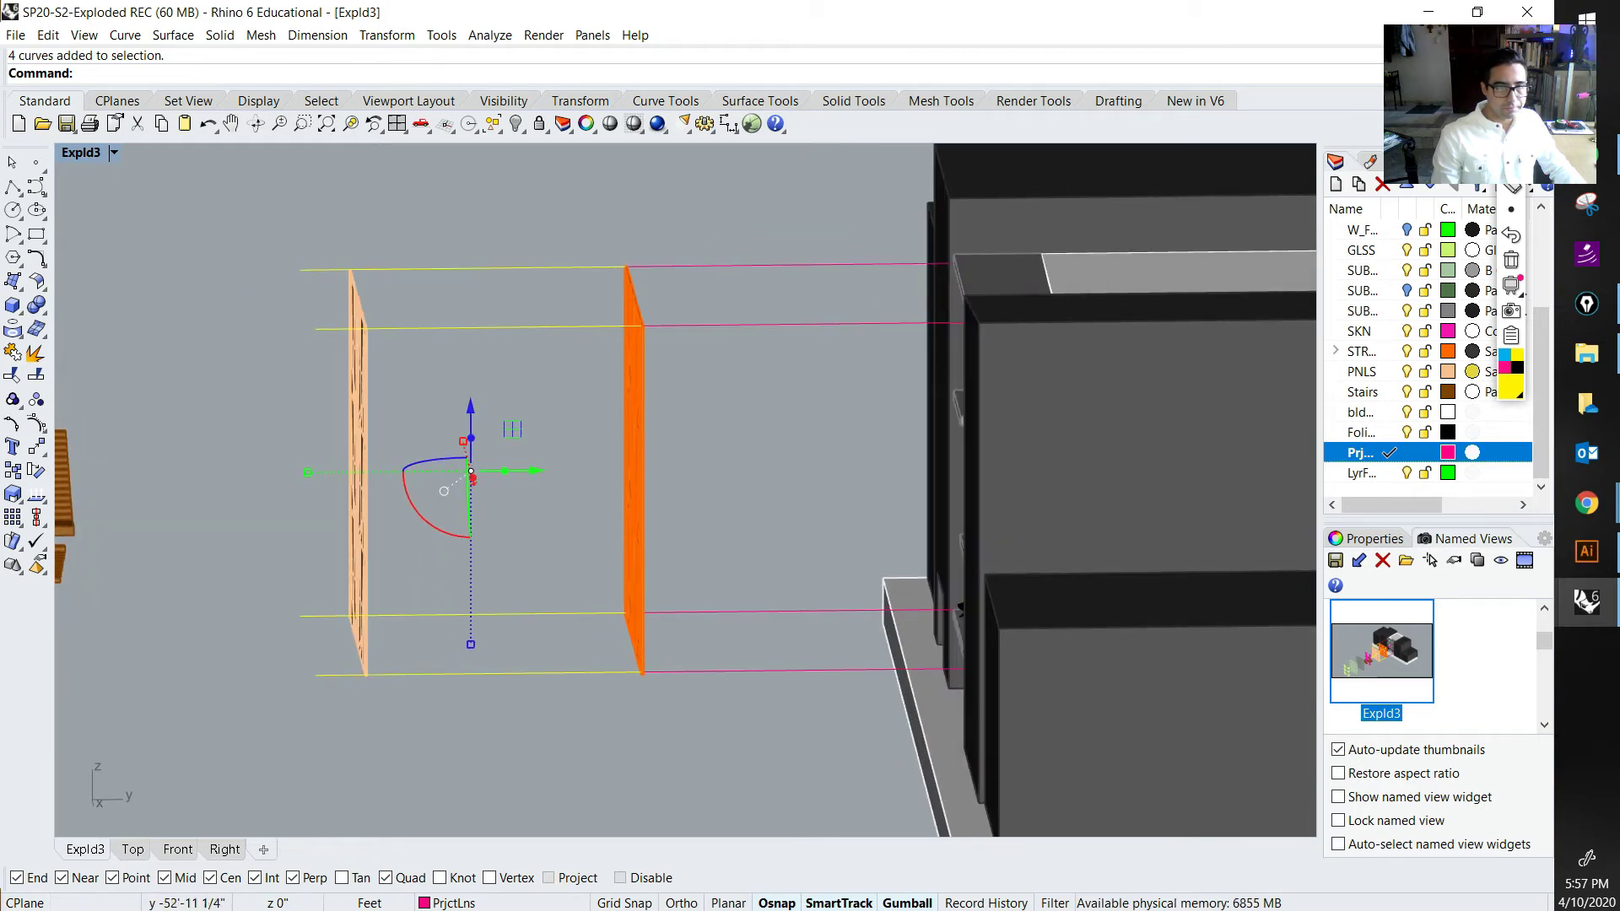
{"action": "left_click_drag", "start_coordinate": [505, 471], "coordinate": [326, 473]}
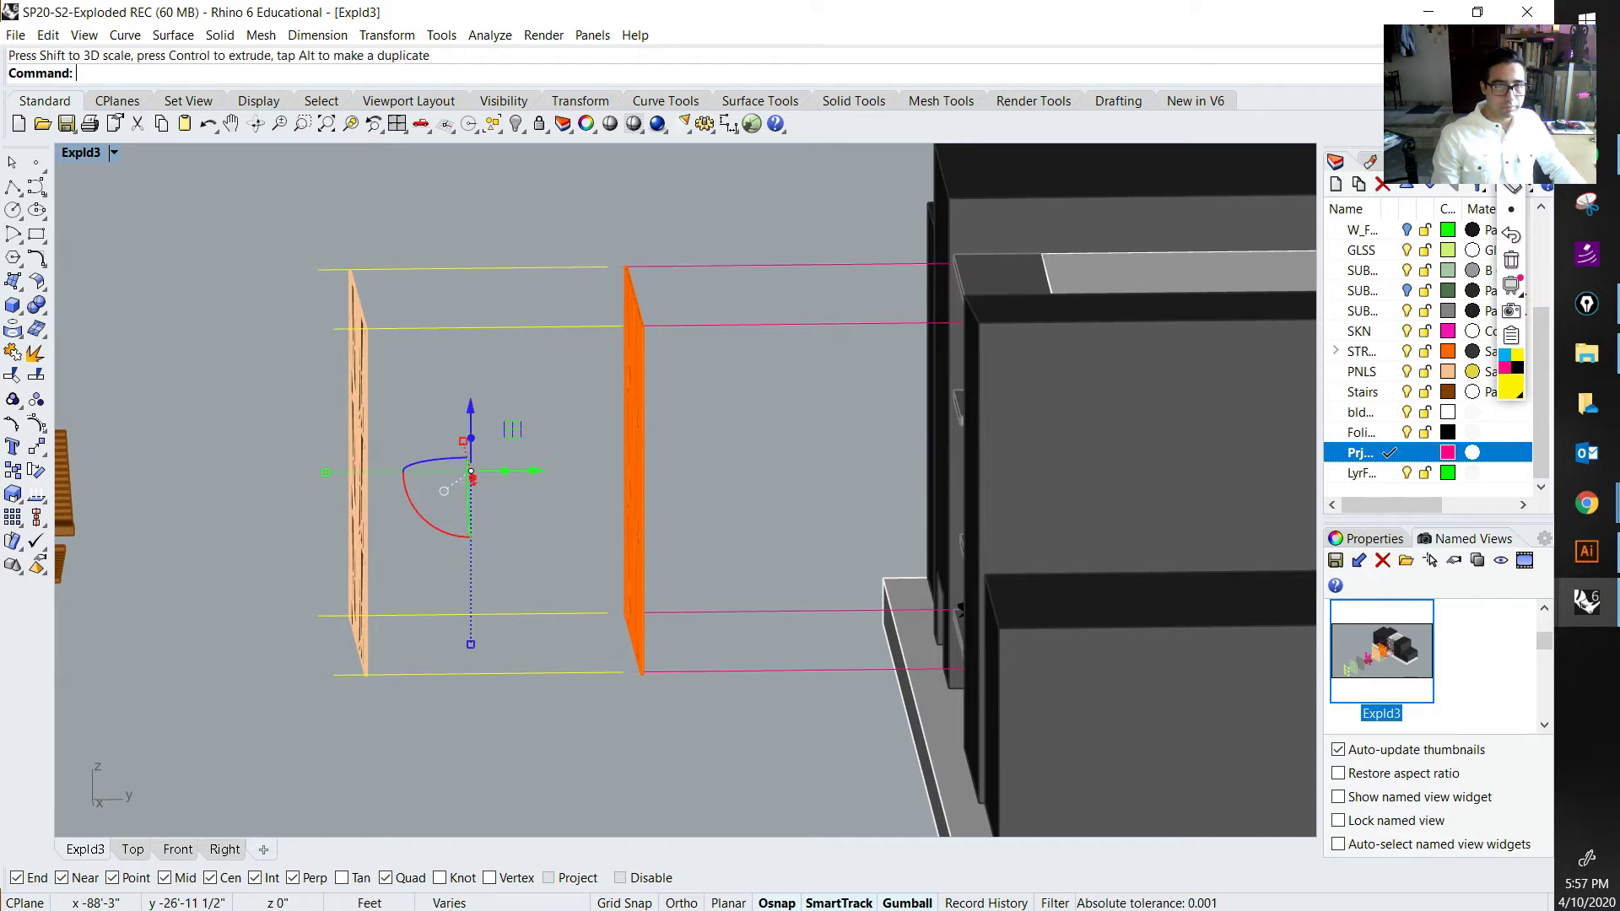
{"action": "right_click_drag", "start_coordinate": [460, 430], "coordinate": [506, 462]}
{"action": "left_click_drag", "start_coordinate": [506, 462], "coordinate": [536, 461]}
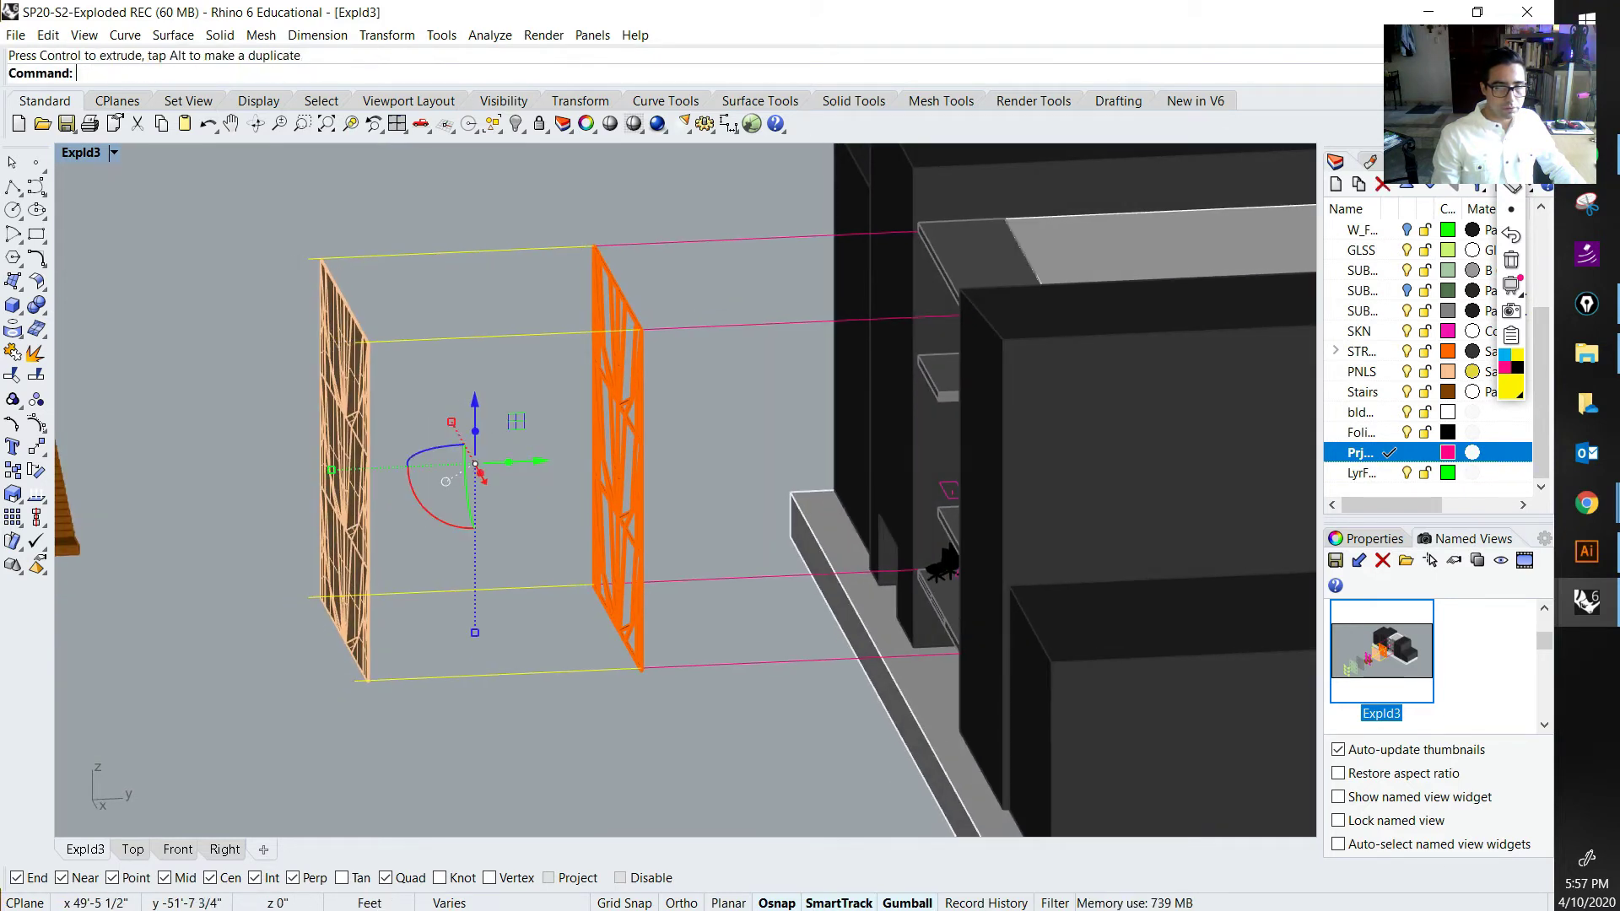
Step: Reselect the duplicated projection lines and shift them away from the orange structure, past the peach panels
{"action": "key", "text": "Escape"}
{"action": "mouse_move", "coordinate": [717, 472]}
{"action": "right_mouse_down"}
{"action": "mouse_move", "coordinate": [759, 413]}
{"action": "mouse_move", "coordinate": [710, 426]}
{"action": "mouse_move", "coordinate": [746, 469]}
{"action": "right_mouse_up"}
{"action": "left_click_drag", "start_coordinate": [514, 215], "coordinate": [430, 725]}
{"action": "scroll", "coordinate": [625, 489], "scroll_direction": "up", "scroll_amount": 2}
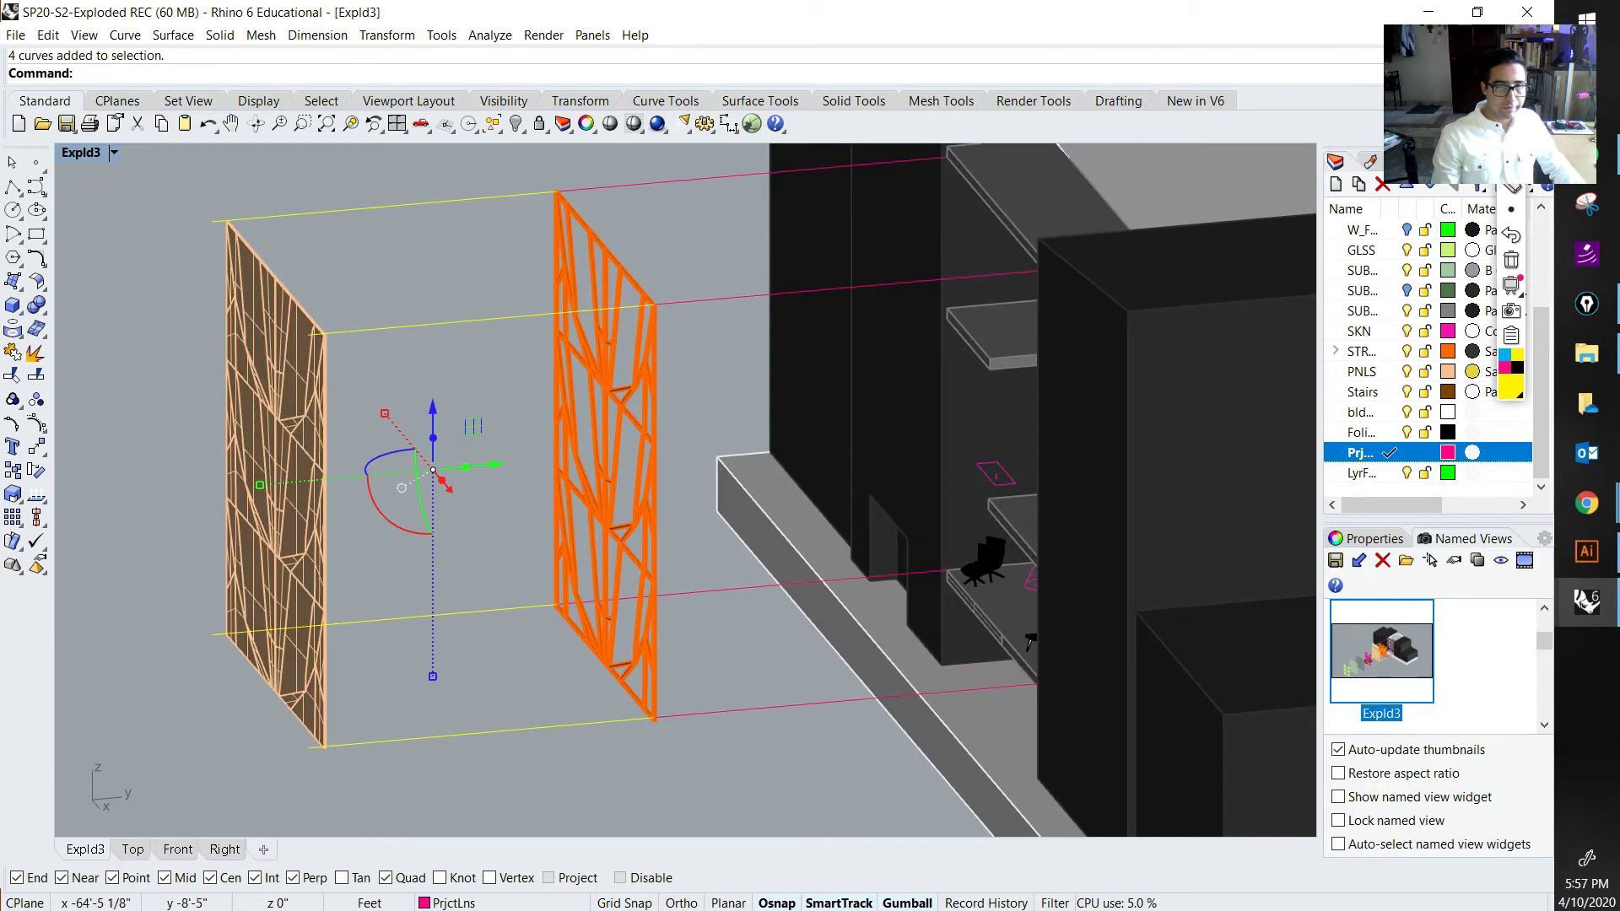
{"action": "left_click_drag", "start_coordinate": [496, 464], "coordinate": [457, 468]}
{"action": "scroll", "coordinate": [558, 160], "scroll_direction": "up", "scroll_amount": 2}
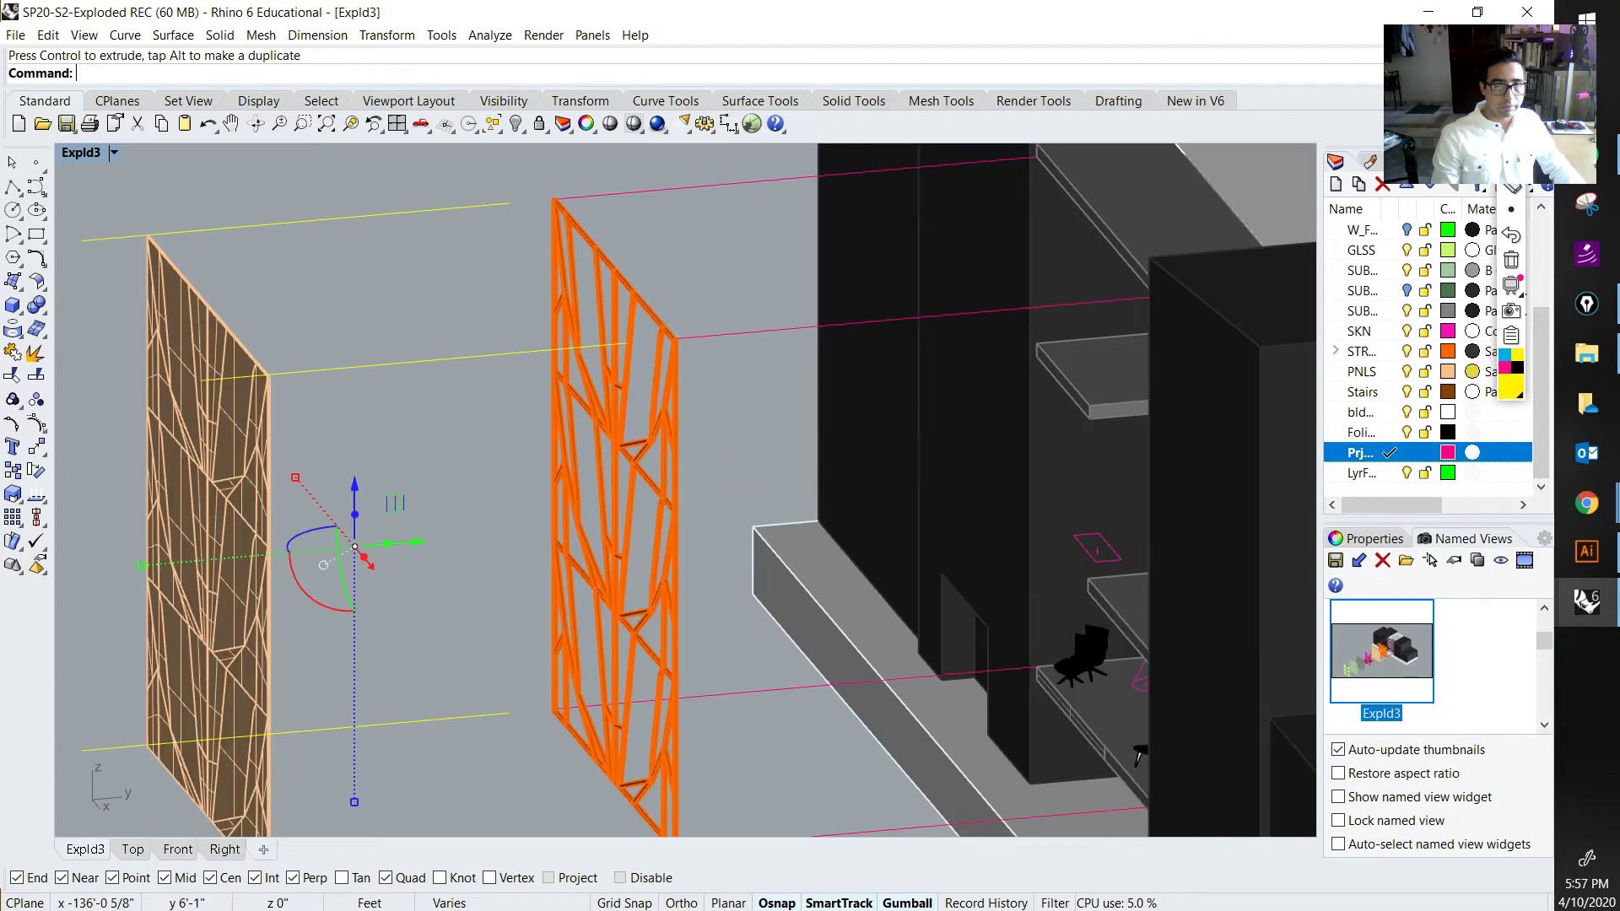
{"action": "scroll", "coordinate": [611, 320], "scroll_direction": "up", "scroll_amount": 2}
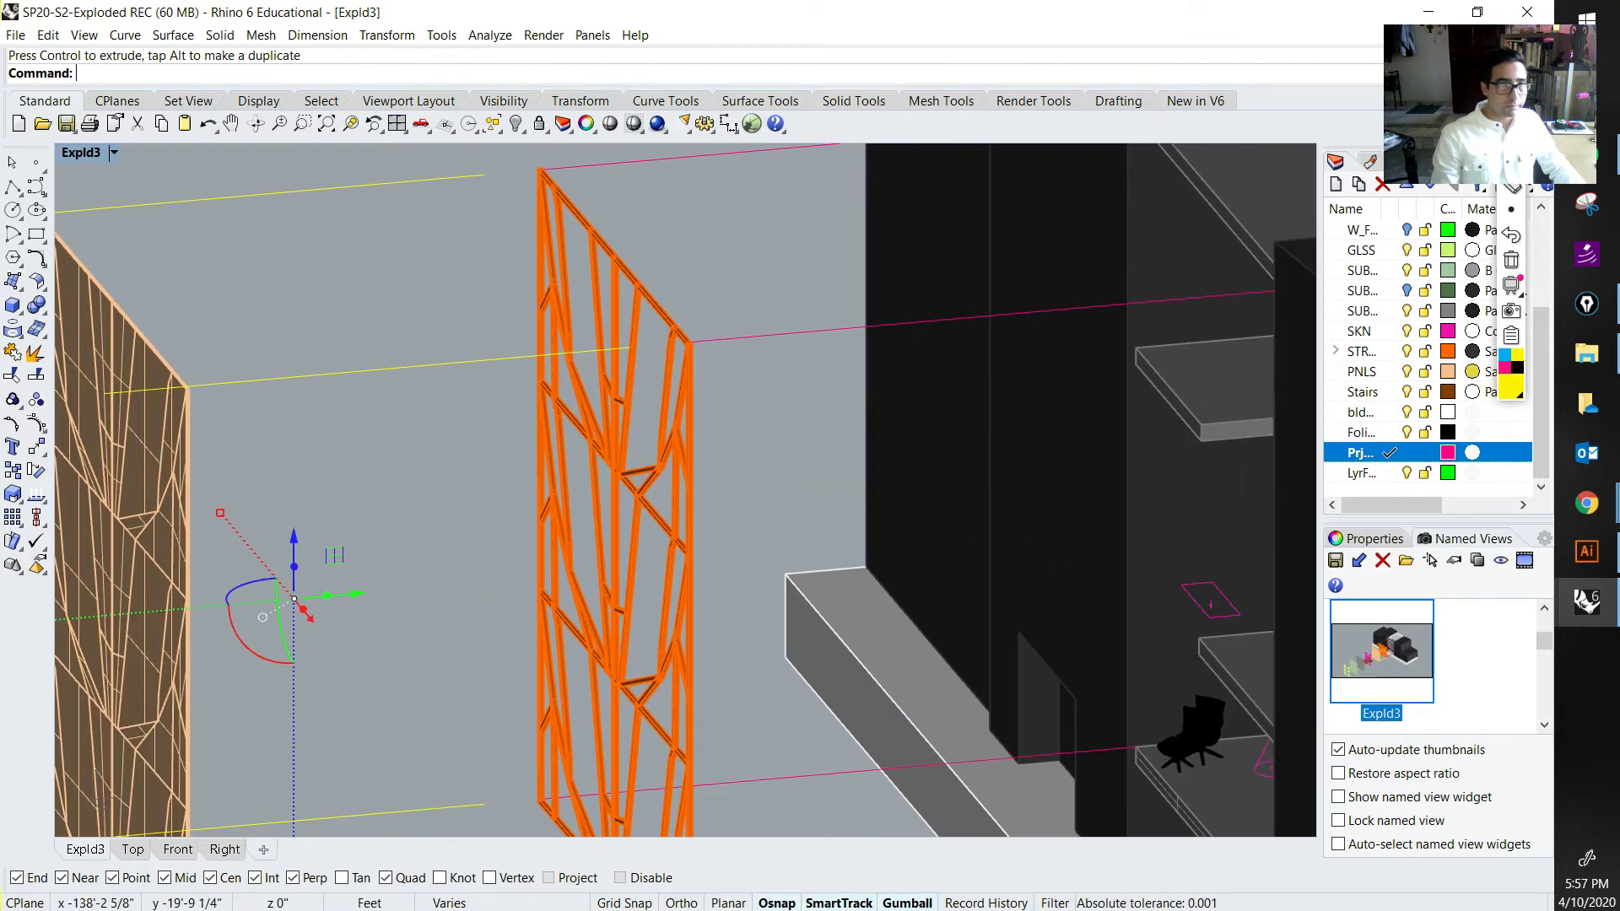
Step: Maximize the Right viewport and move the duplicated projection lines so their ends meet the orange structure
{"action": "key", "text": "ctrl+m"}
{"action": "double_click", "coordinate": [912, 637]}
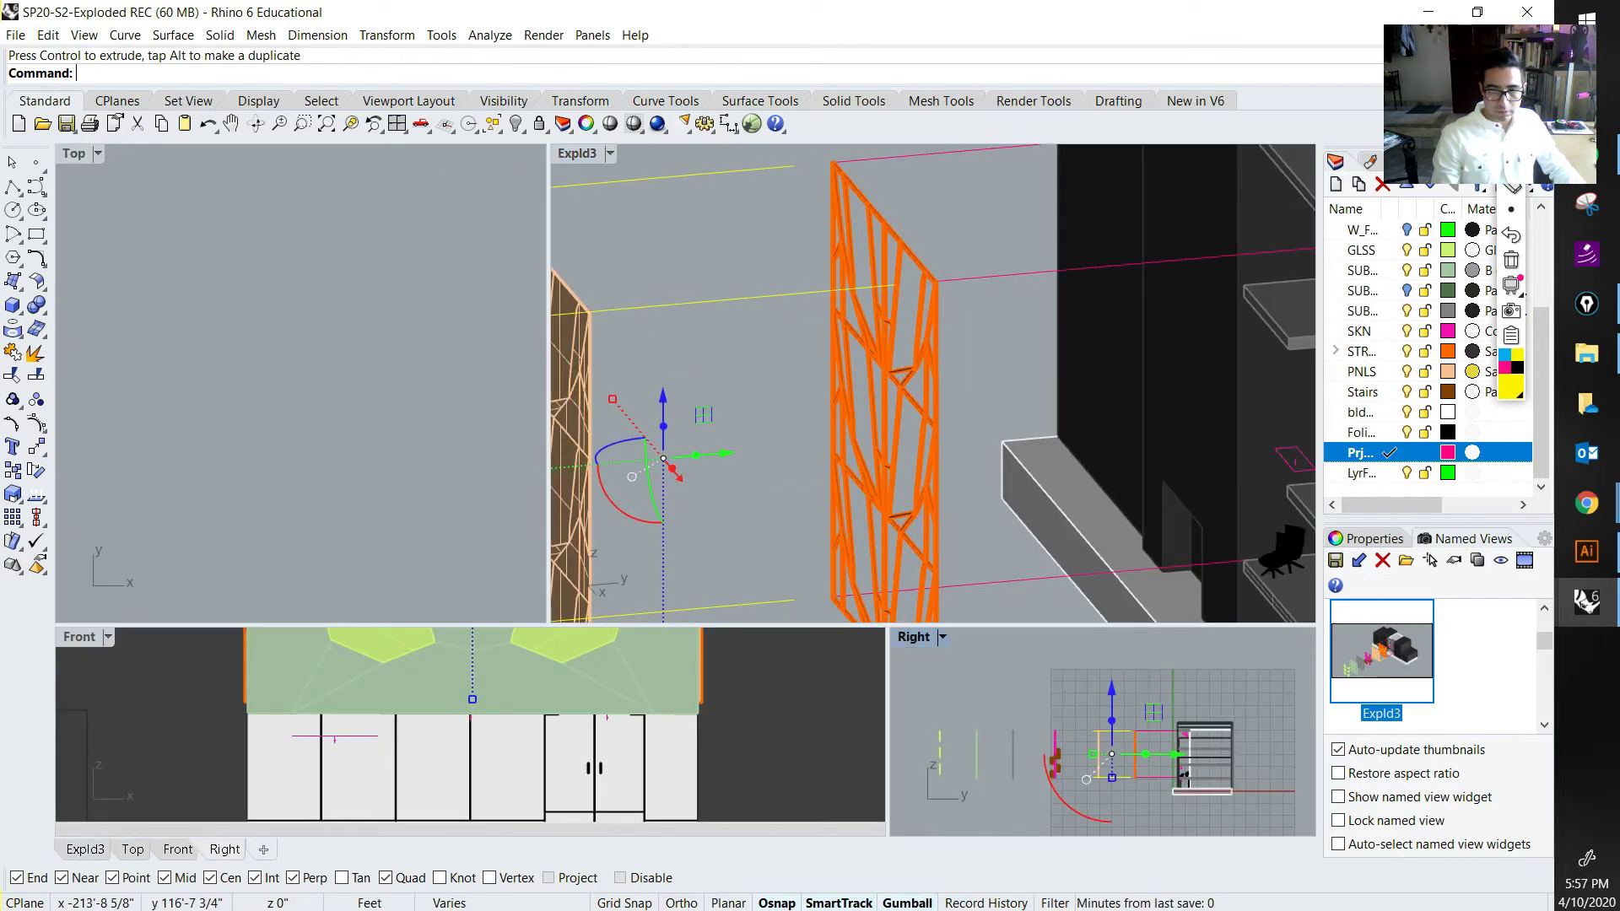
{"action": "scroll", "coordinate": [756, 512], "scroll_direction": "up", "scroll_amount": 8}
{"action": "right_click_drag", "start_coordinate": [814, 587], "coordinate": [731, 500]}
{"action": "scroll", "coordinate": [601, 601], "scroll_direction": "up", "scroll_amount": 4}
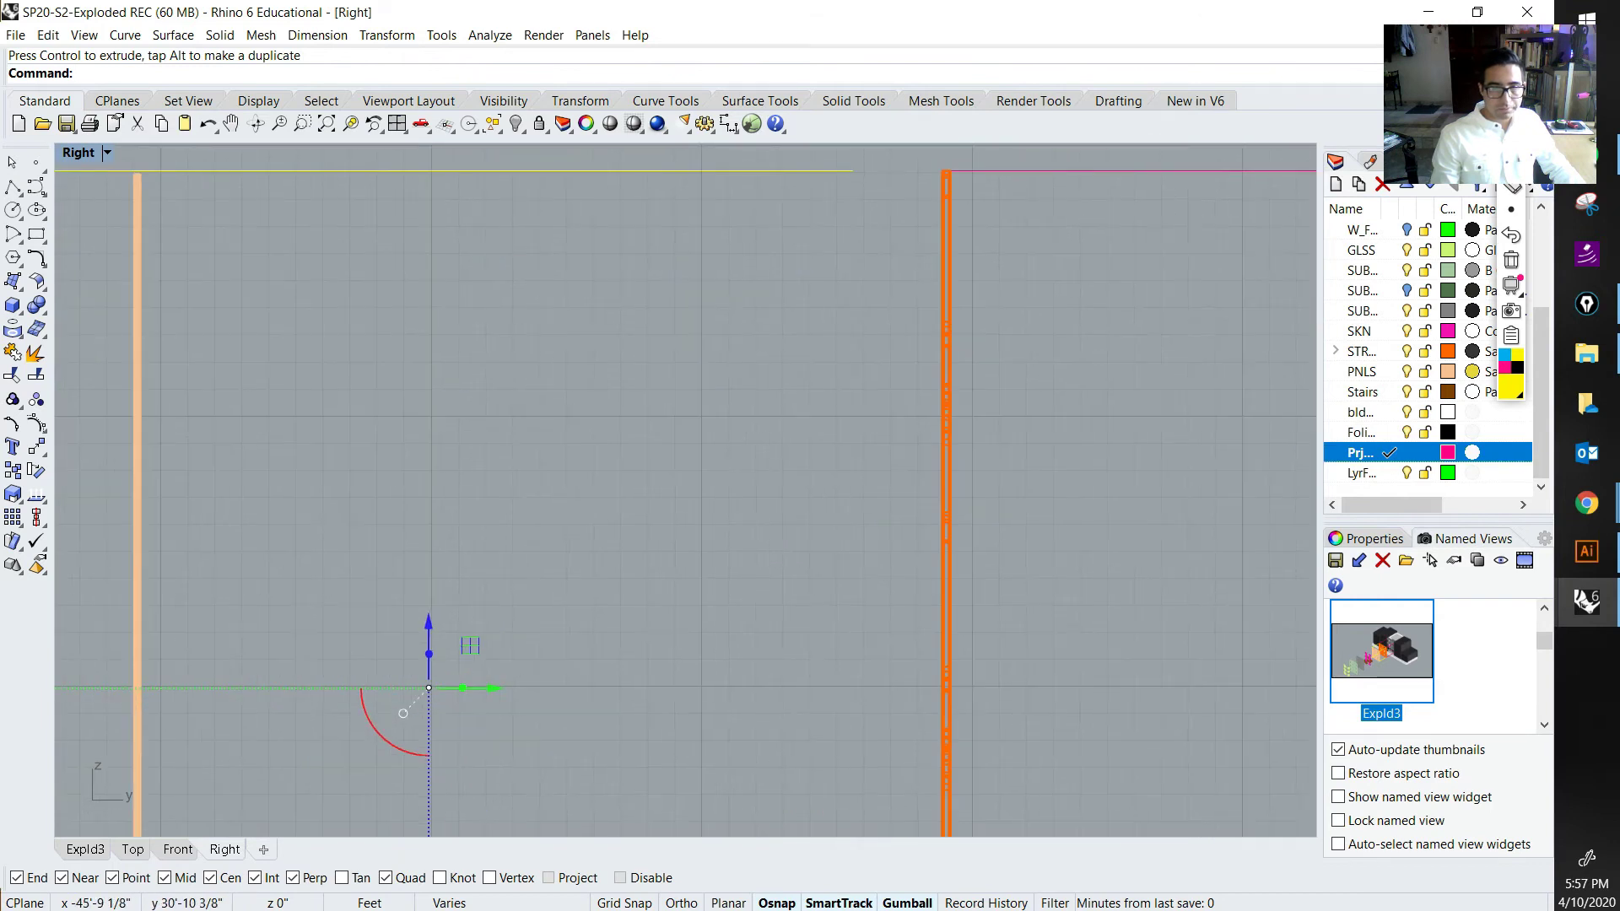
{"action": "left_click_drag", "start_coordinate": [487, 687], "coordinate": [541, 688]}
Step: Scale the duplicated lines with Scale1D from the orange structure so their far ends stop at the peach panels' edge
{"action": "scroll", "coordinate": [569, 632], "scroll_direction": "down", "scroll_amount": 4}
{"action": "scroll", "coordinate": [578, 624], "scroll_direction": "up", "scroll_amount": 2}
{"action": "type", "text": "sca"}
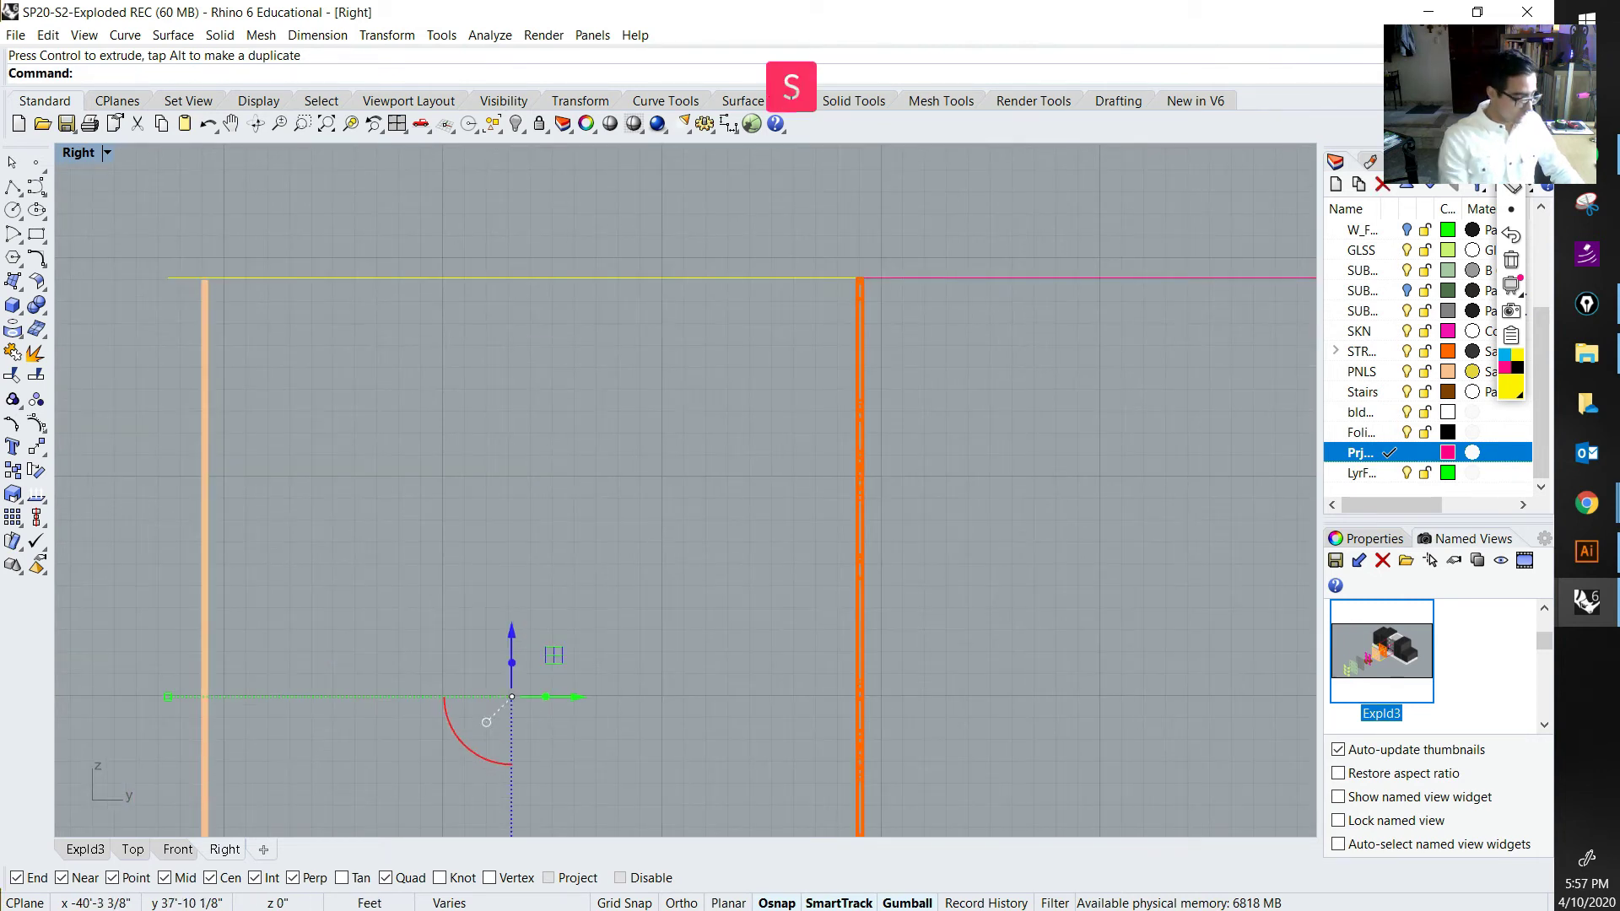
{"action": "key", "text": "Down"}
{"action": "key", "text": "Down"}
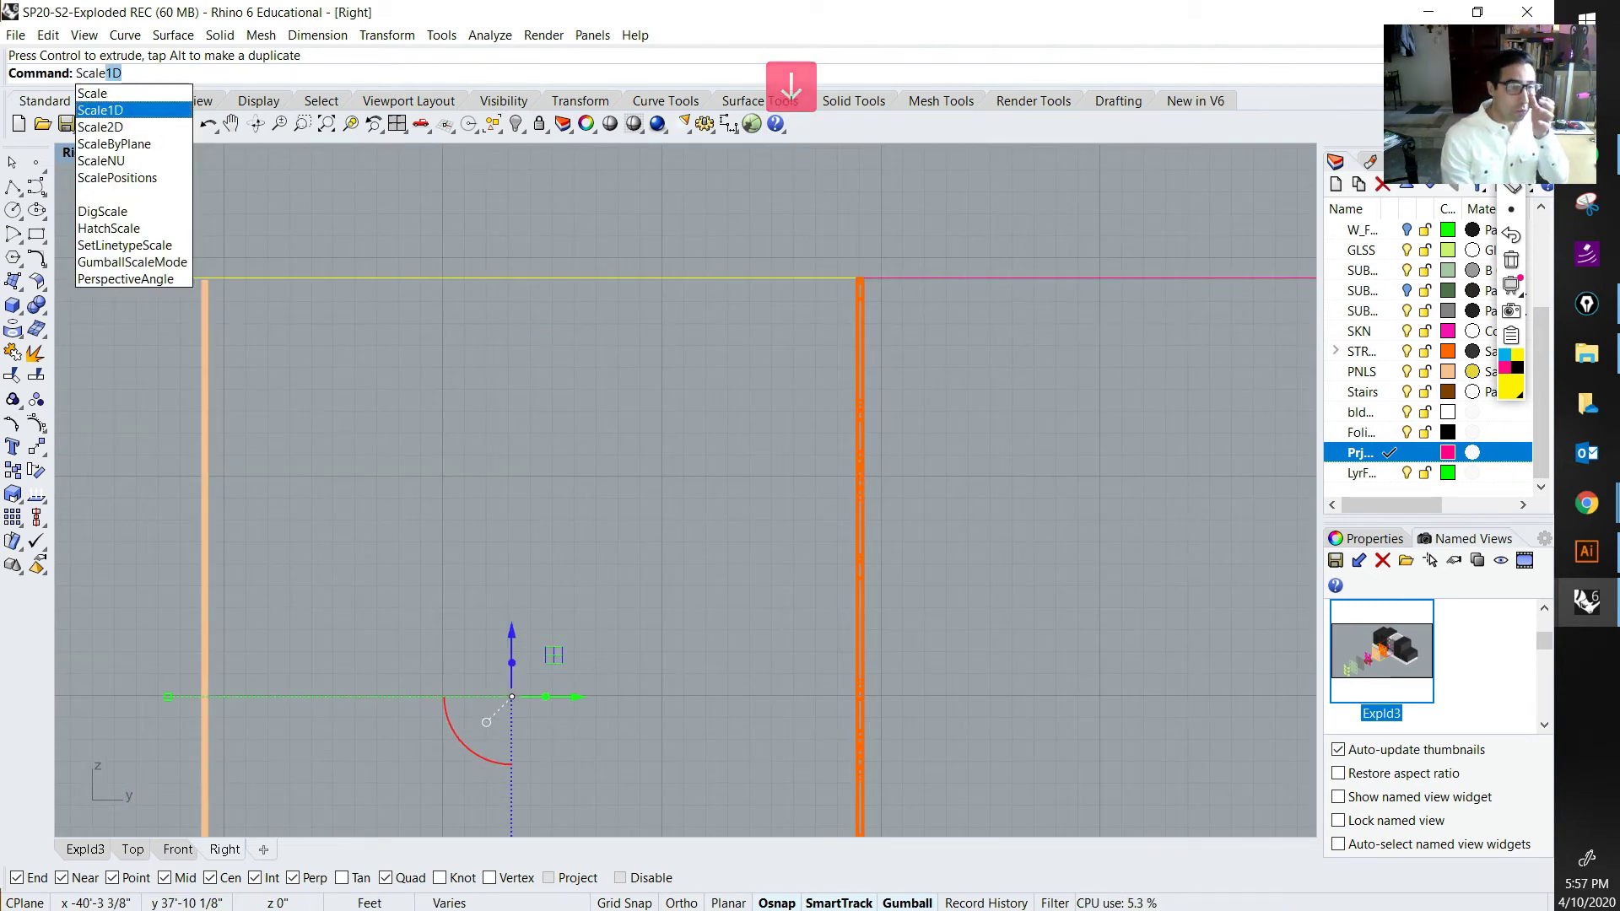
{"action": "key", "text": "Return"}
{"action": "scroll", "coordinate": [858, 298], "scroll_direction": "up", "scroll_amount": 8}
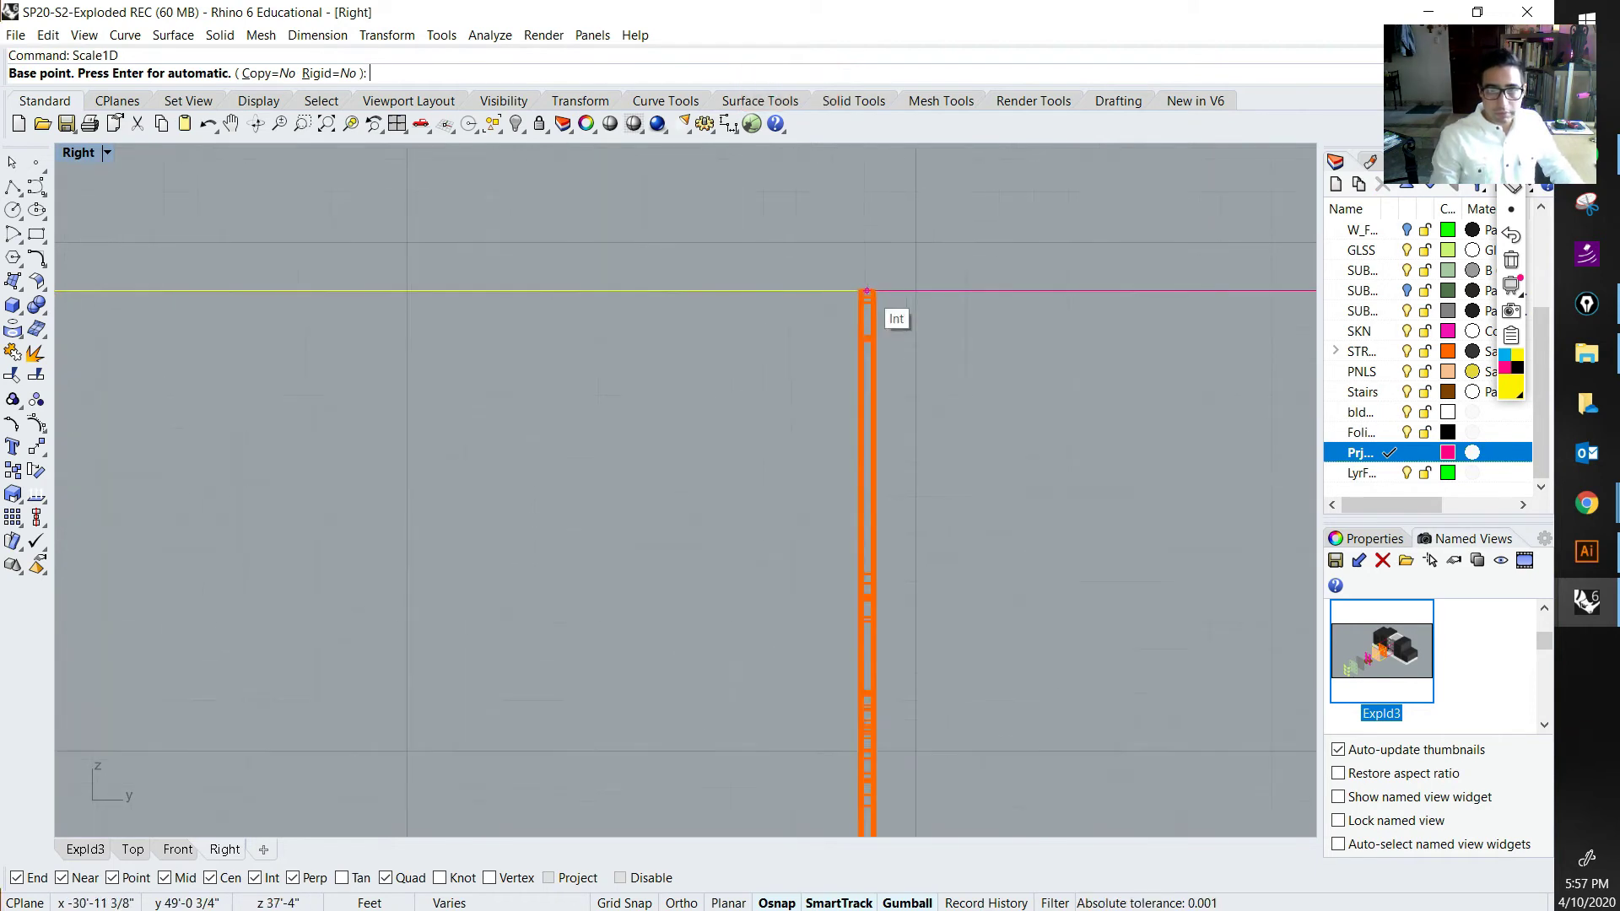
{"action": "left_click", "coordinate": [929, 429]}
{"action": "scroll", "coordinate": [922, 433], "scroll_direction": "down", "scroll_amount": 4}
{"action": "scroll", "coordinate": [793, 434], "scroll_direction": "up", "scroll_amount": 3}
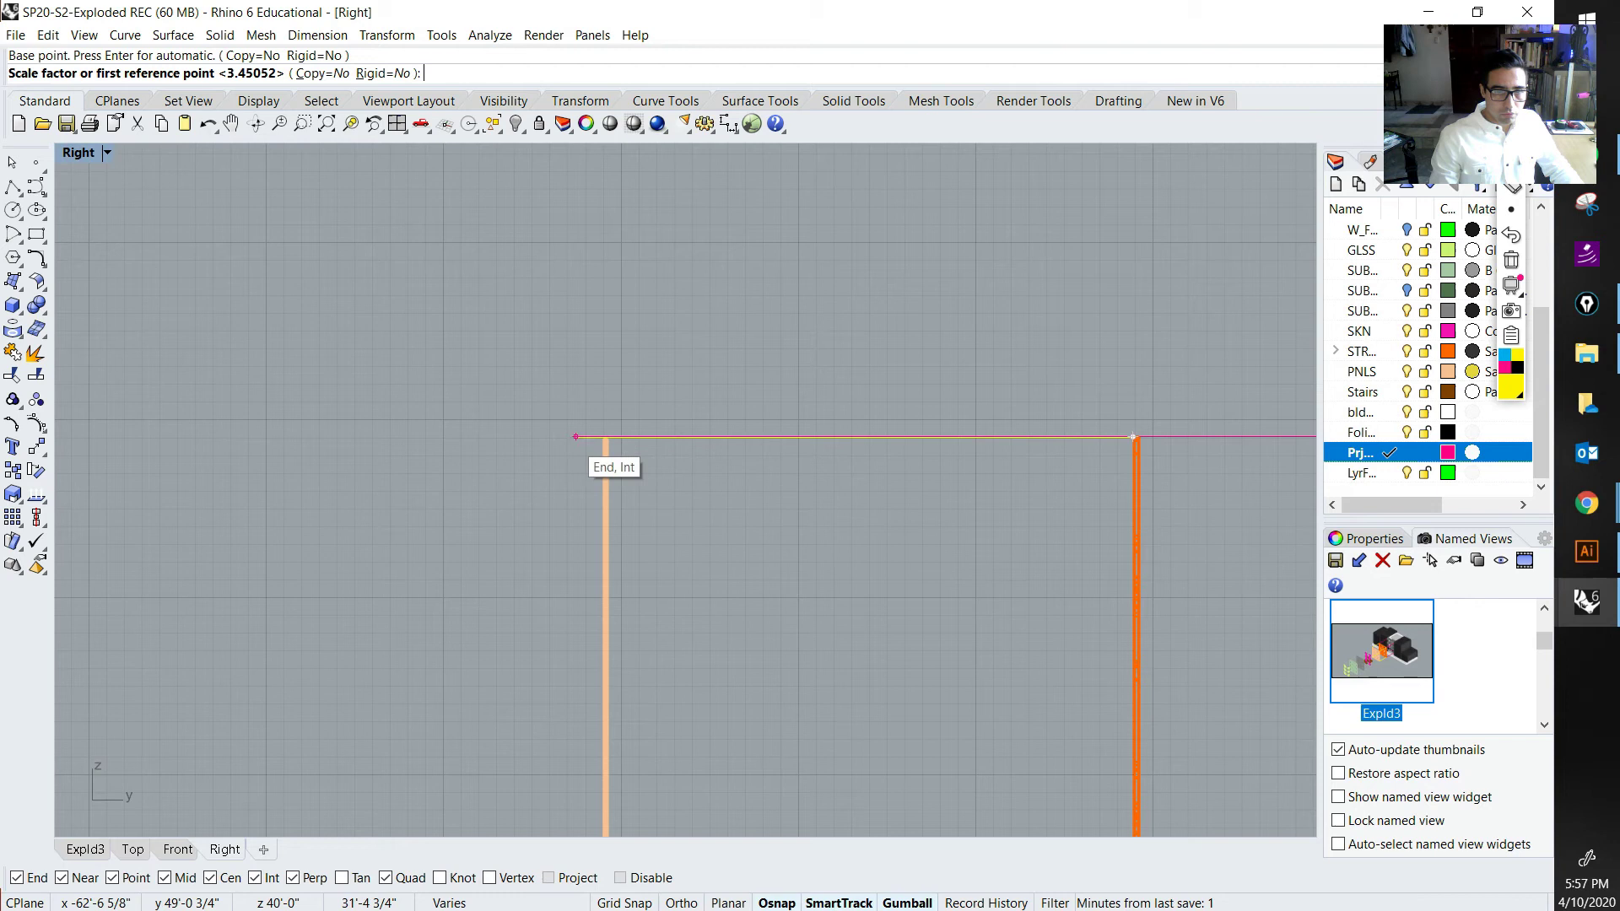
{"action": "left_click", "coordinate": [579, 437]}
{"action": "scroll", "coordinate": [594, 440], "scroll_direction": "up", "scroll_amount": 3}
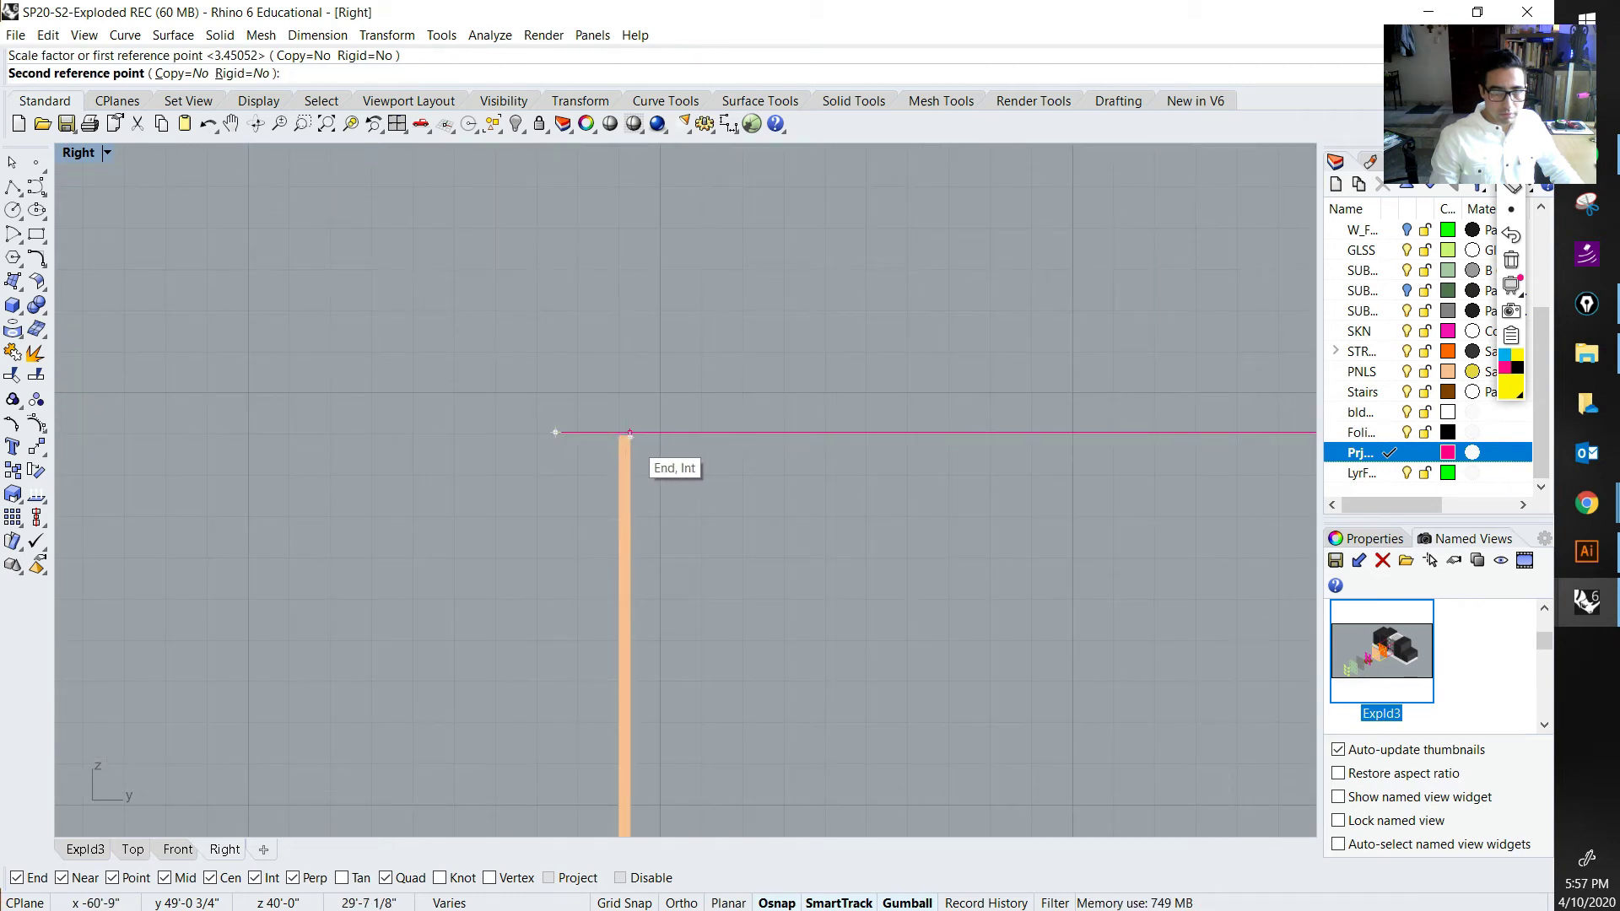
{"action": "left_click", "coordinate": [629, 433]}
{"action": "scroll", "coordinate": [666, 437], "scroll_direction": "up", "scroll_amount": 6}
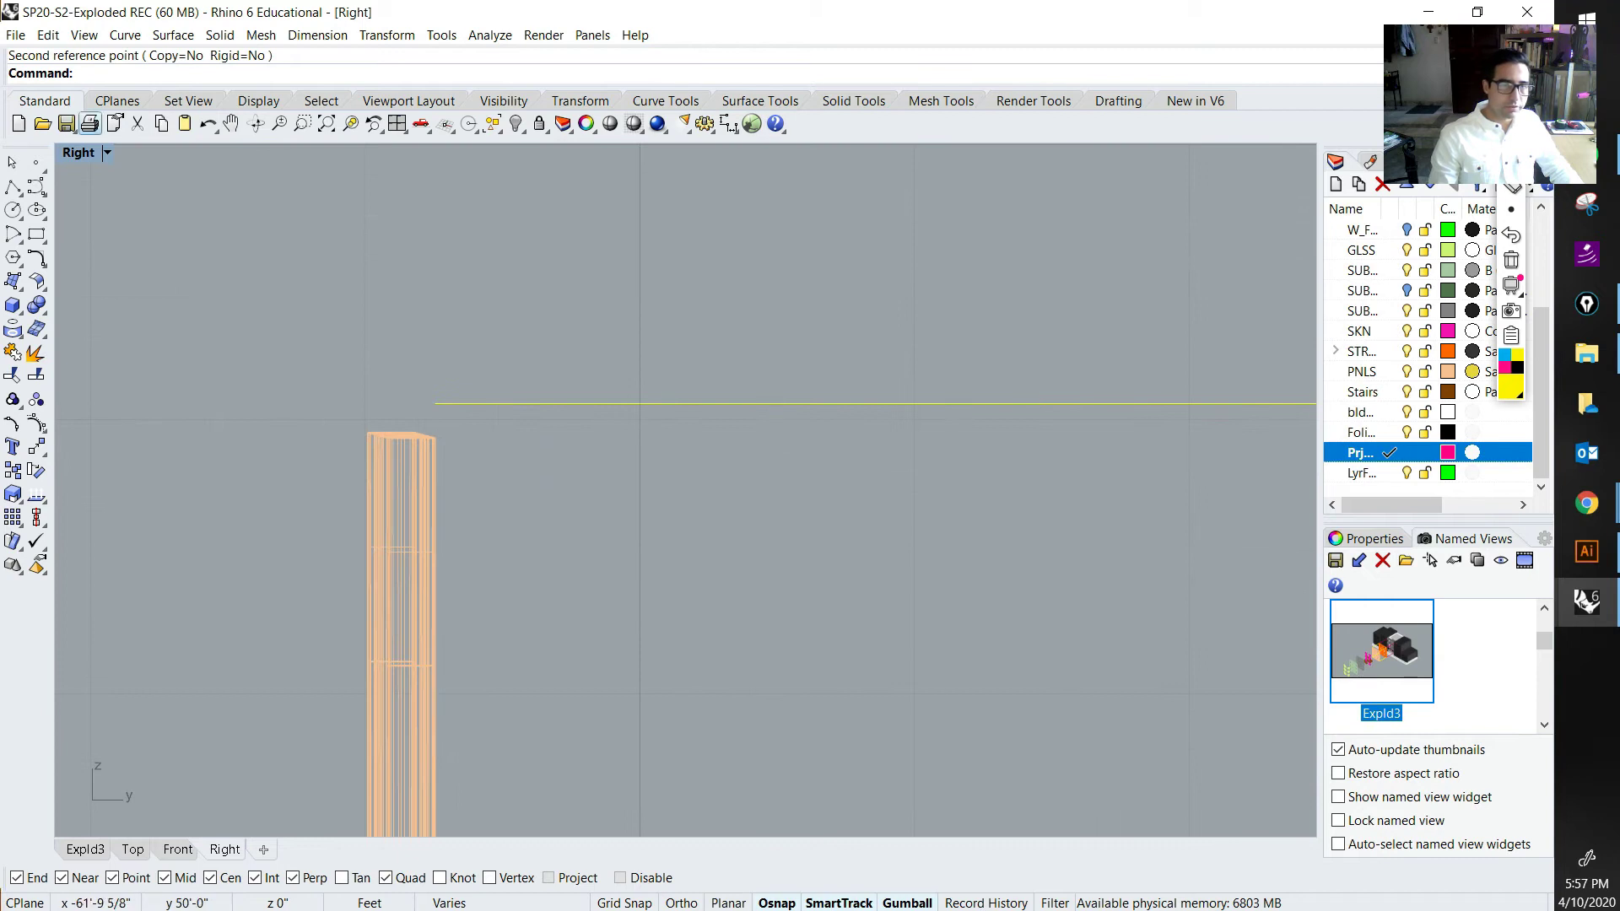
Step: Return to the maximized Expld3 viewport and restore the Expld3 named view, leaving nothing selected
{"action": "double_click", "coordinate": [78, 153]}
{"action": "double_click", "coordinate": [579, 154]}
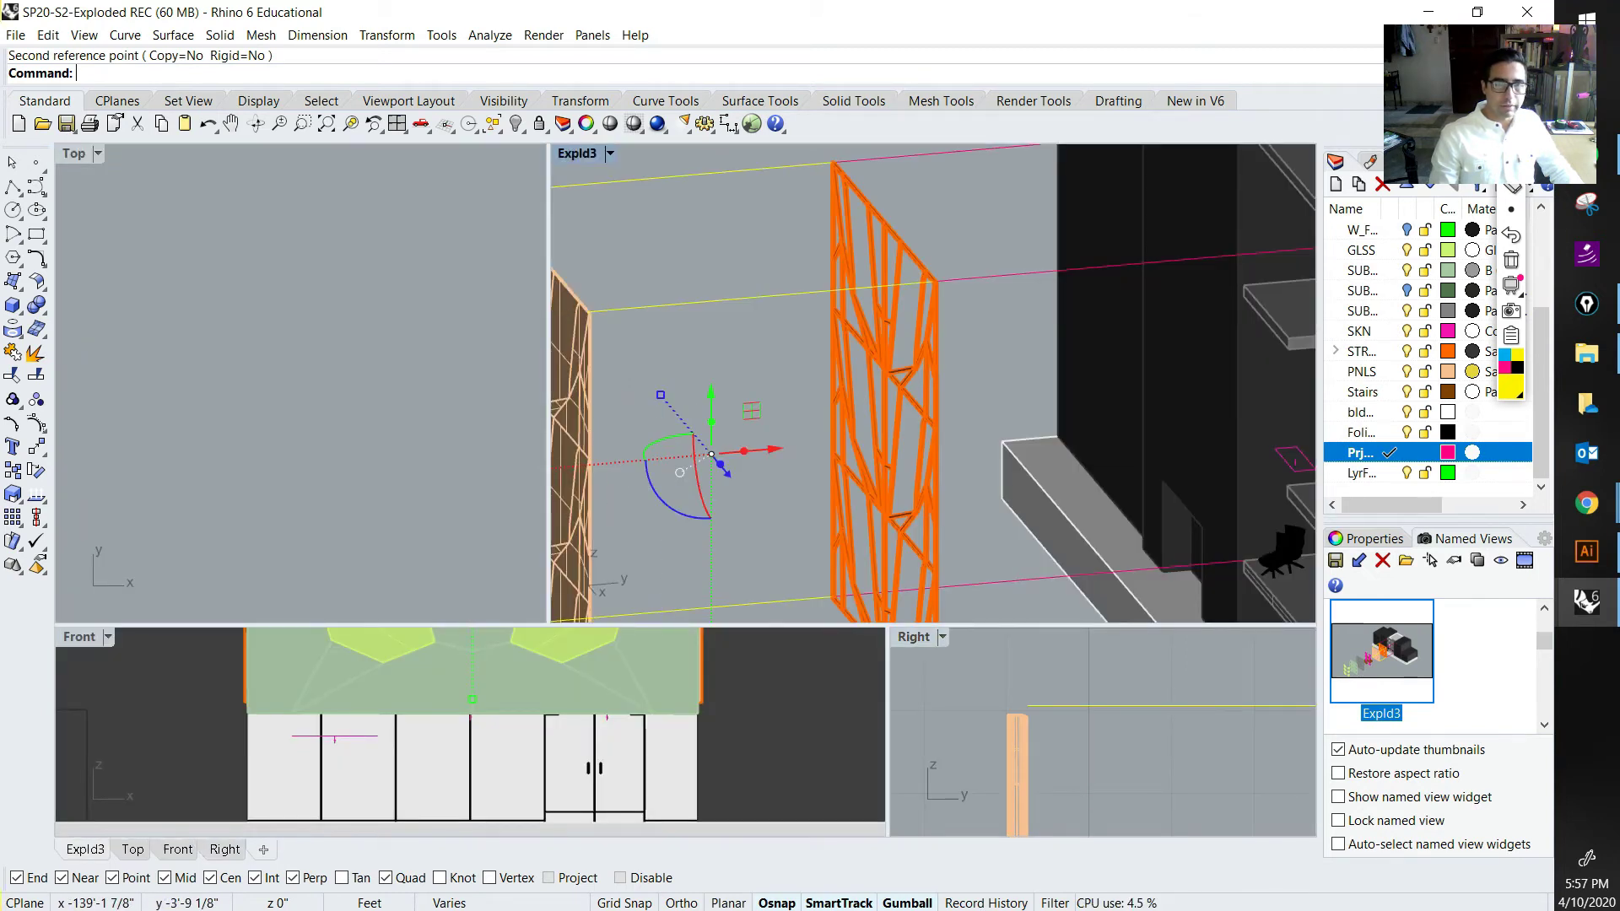
{"action": "left_click", "coordinate": [590, 228]}
{"action": "scroll", "coordinate": [472, 283], "scroll_direction": "down", "scroll_amount": 7}
{"action": "key", "text": "Escape"}
{"action": "right_click_drag", "start_coordinate": [506, 321], "coordinate": [666, 396]}
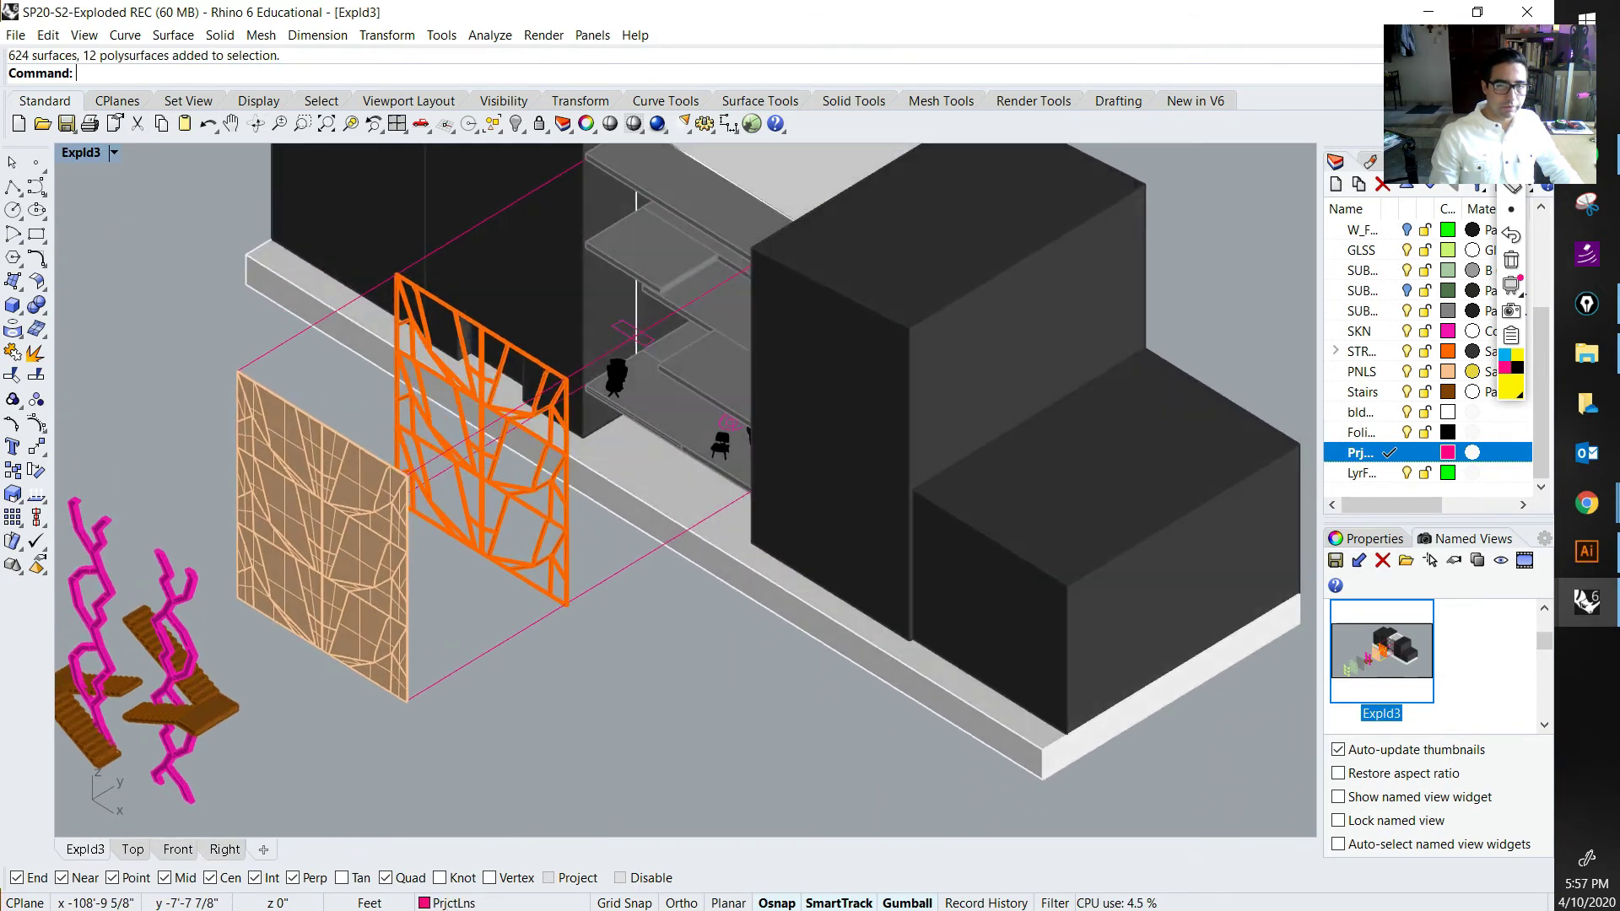
{"action": "double_click", "coordinate": [1381, 651]}
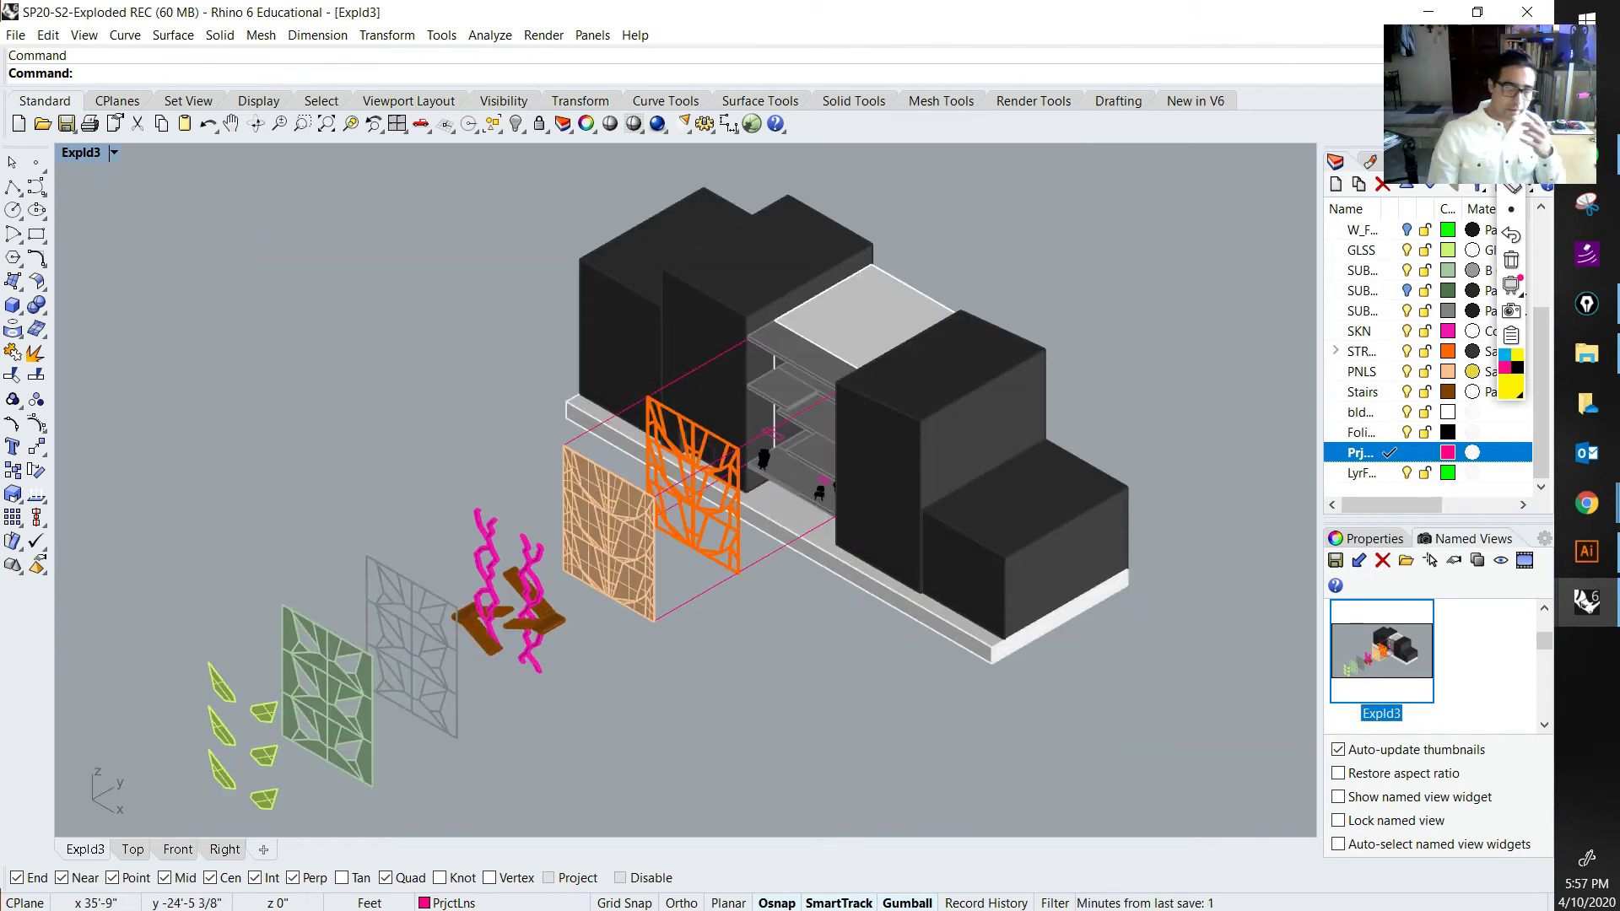
{"action": "left_click", "coordinate": [810, 532]}
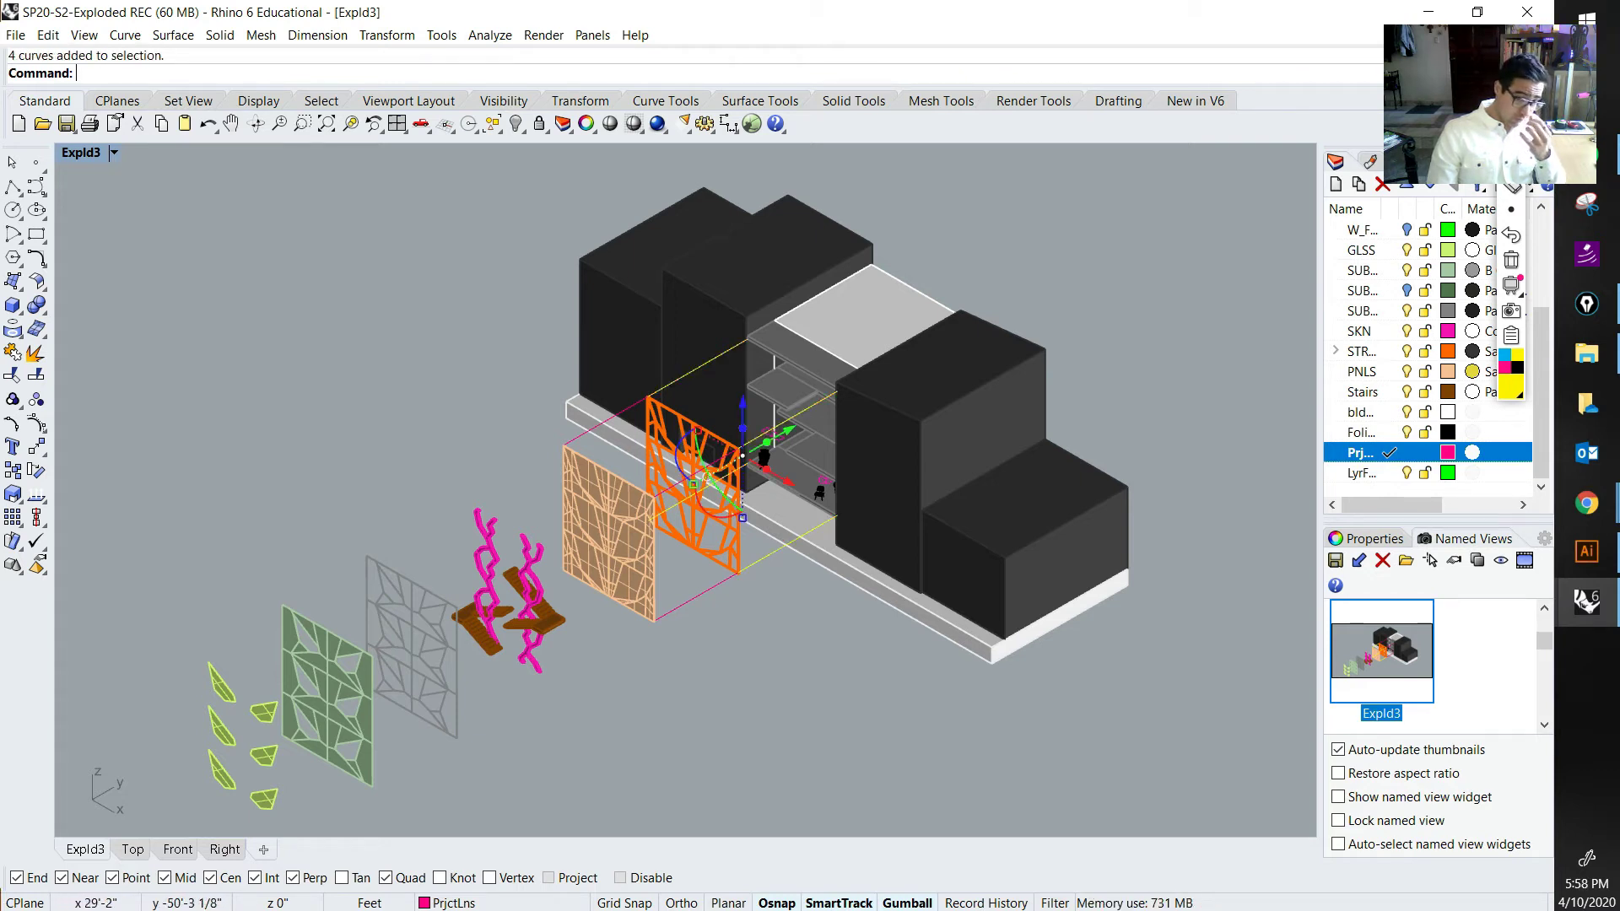
{"action": "key", "text": "Escape"}
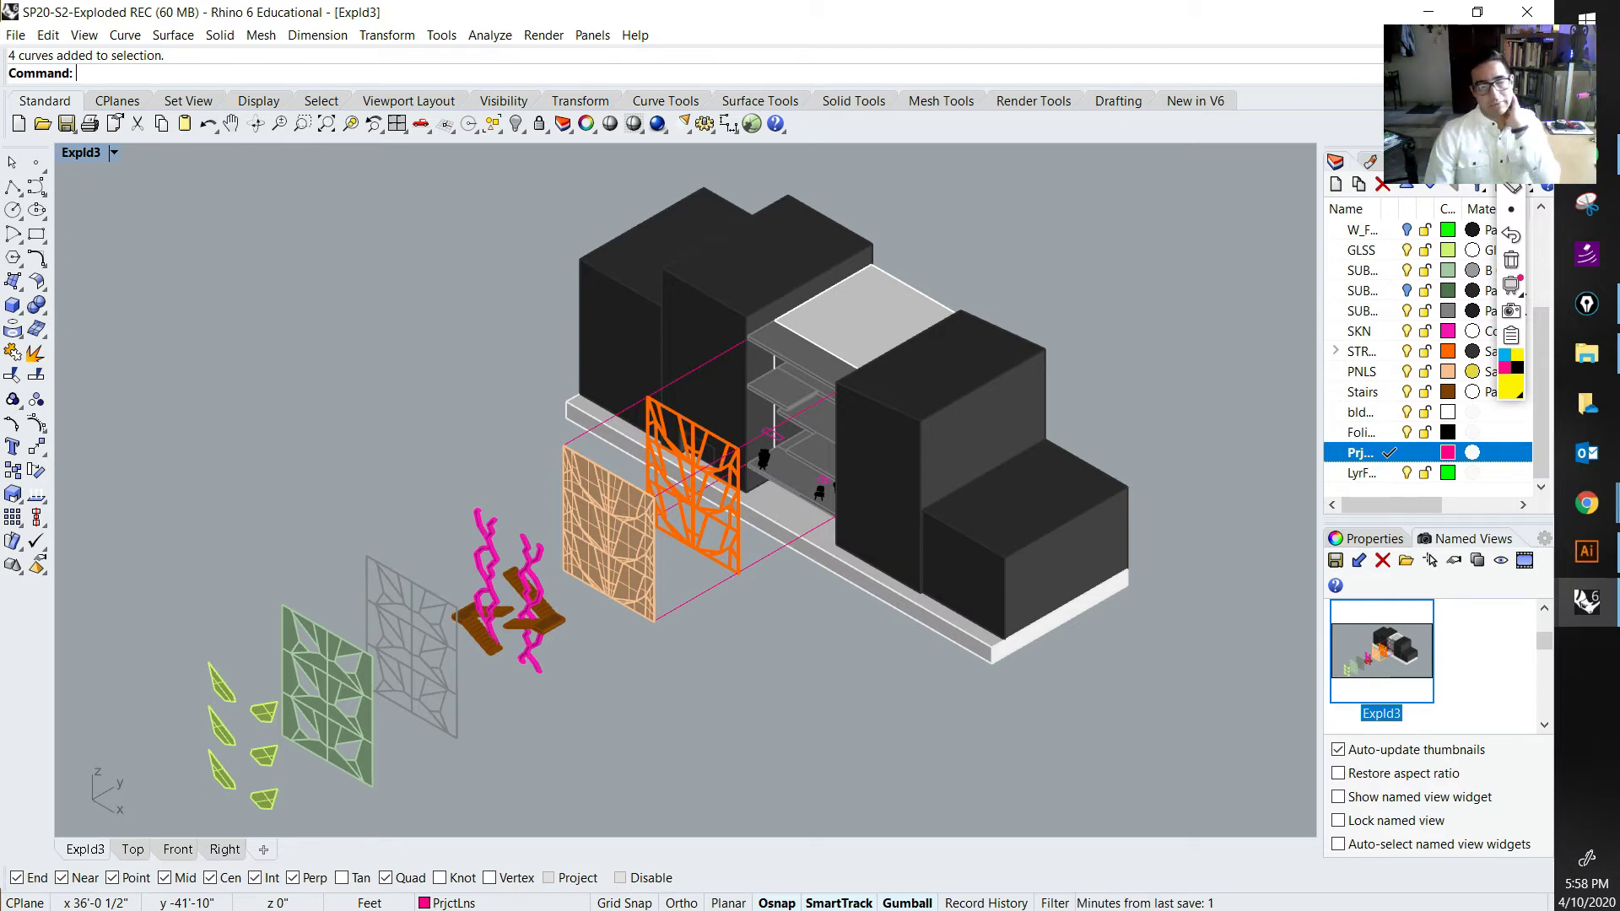
Step: Switch to Illustrator to examine the whole ExplDgrm_PREP.ai diagram, and return to the SP20-S2-Exploded REC model in Rhino
{"action": "left_click", "coordinate": [1585, 550]}
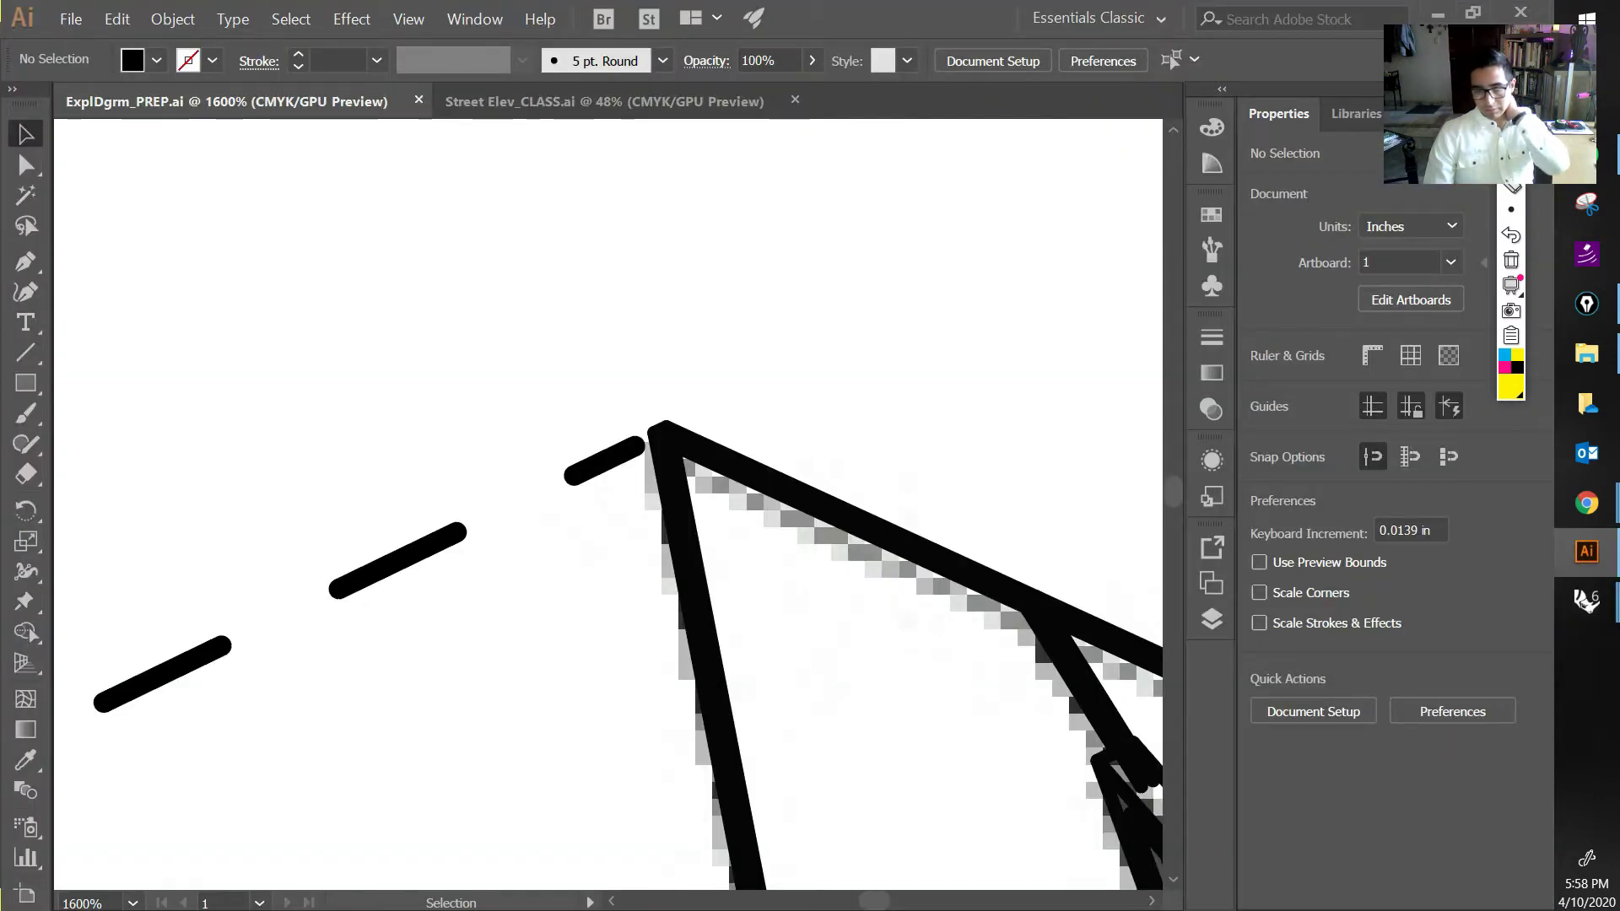
{"action": "key", "text": "ctrl+0"}
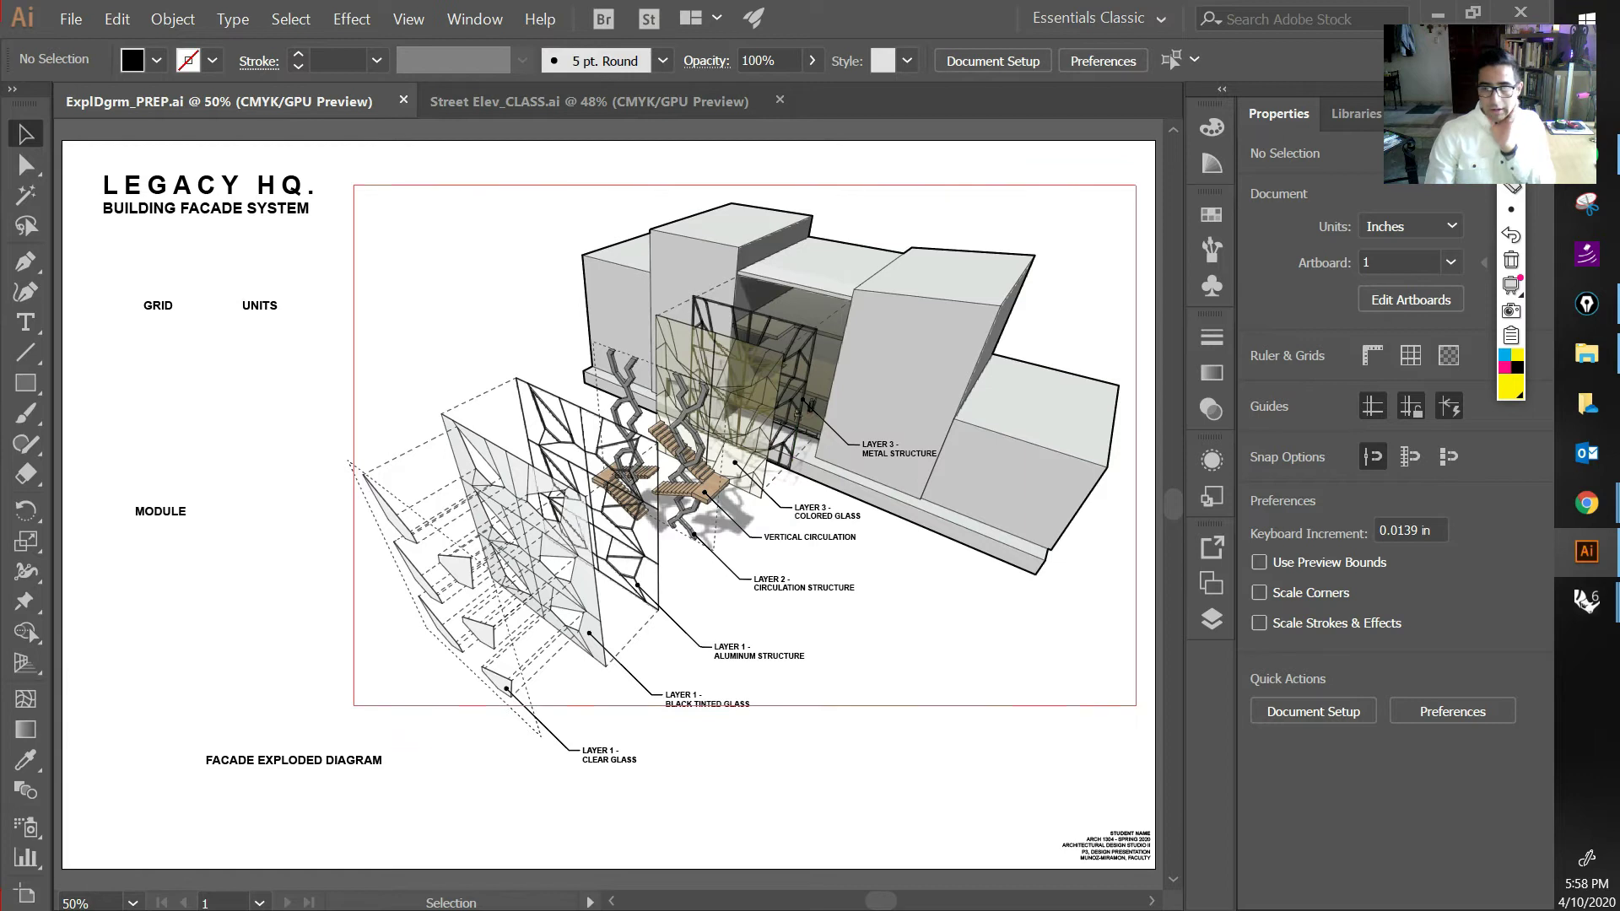
{"action": "mouse_move", "coordinate": [1586, 599]}
{"action": "left_click", "coordinate": [1438, 683]}
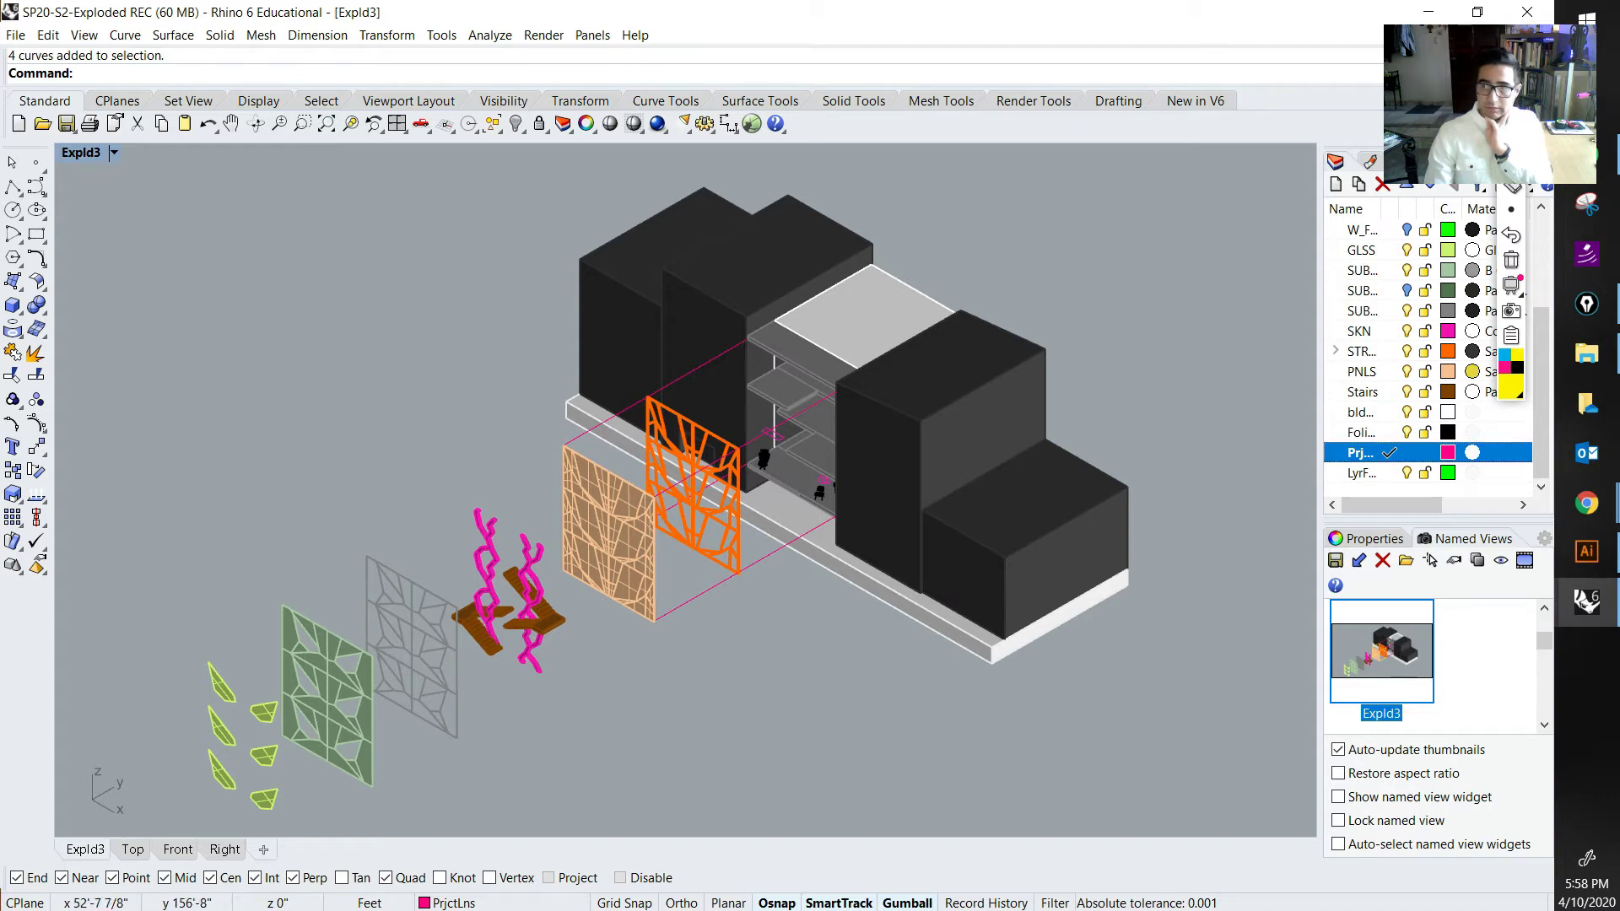
Step: Sketch temporary yellow marks over the model showing where projection lines link the facade layers, and clear them
{"action": "mouse_move", "coordinate": [562, 442]}
{"action": "left_mouse_down"}
{"action": "mouse_move", "coordinate": [608, 477]}
{"action": "mouse_move", "coordinate": [637, 545]}
{"action": "mouse_move", "coordinate": [664, 498]}
{"action": "left_mouse_up"}
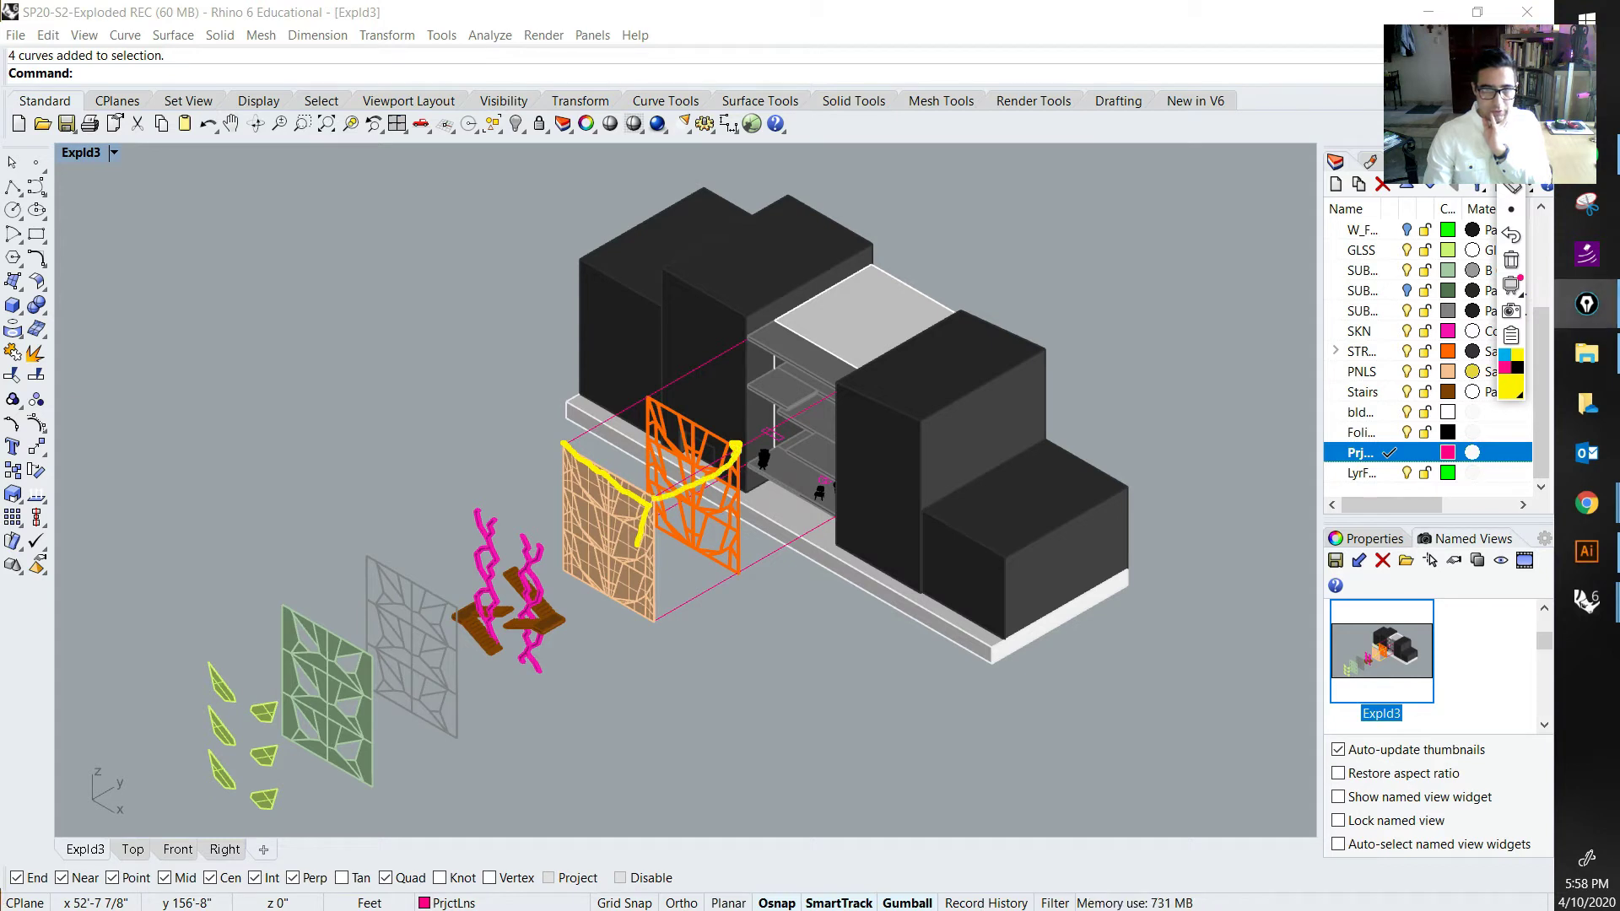
{"action": "left_click_drag", "start_coordinate": [735, 445], "coordinate": [755, 432]}
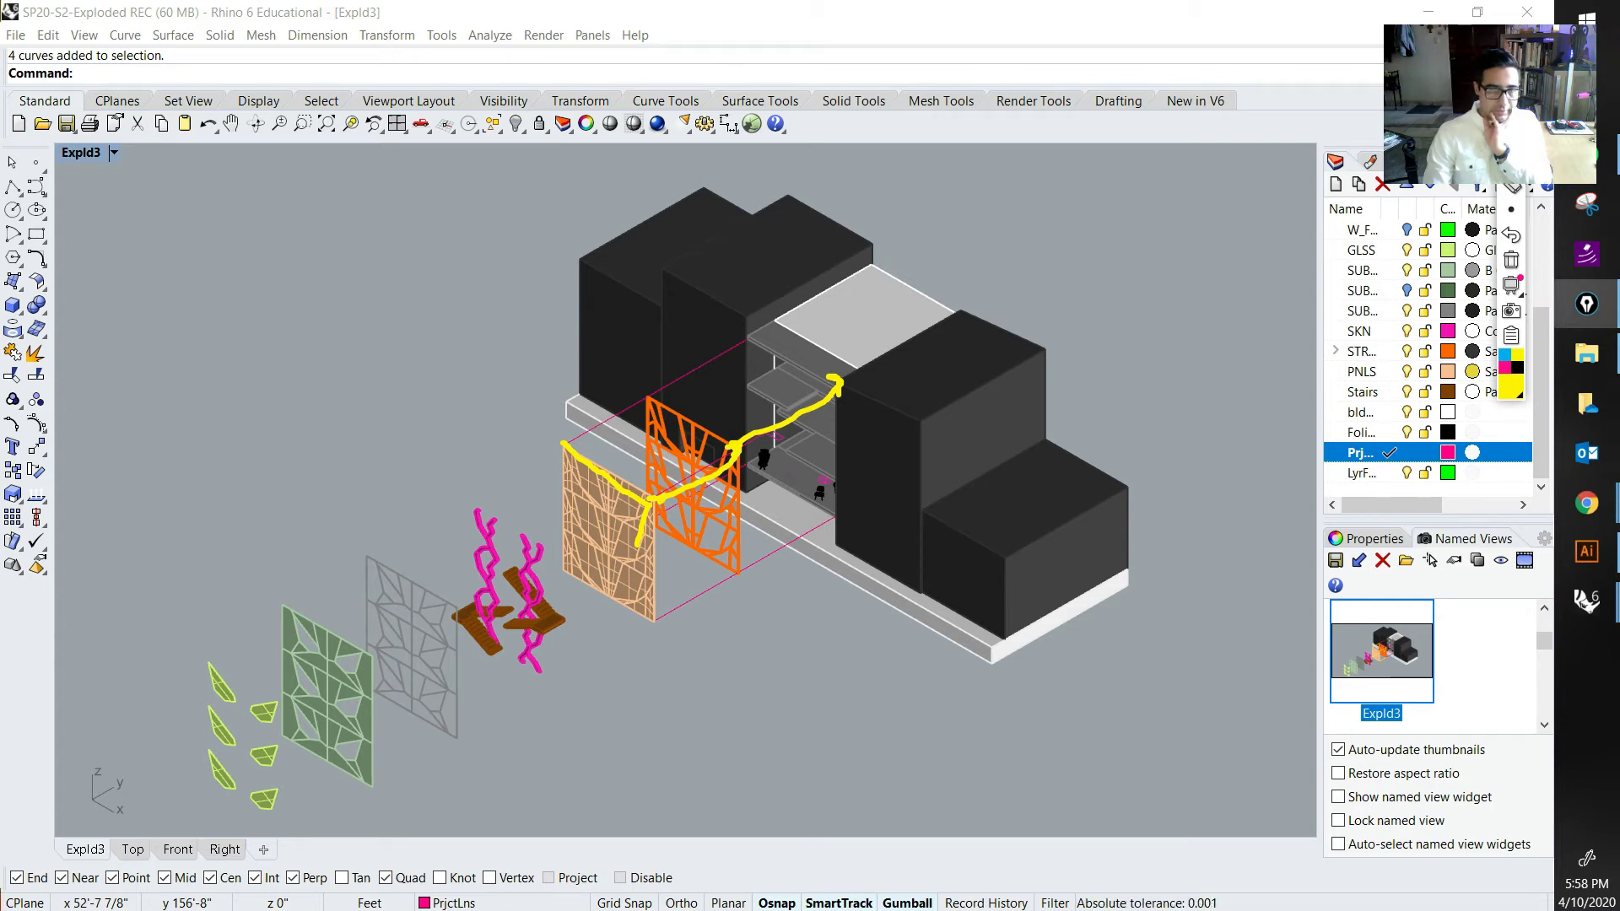
{"action": "left_click_drag", "start_coordinate": [365, 558], "coordinate": [469, 525]}
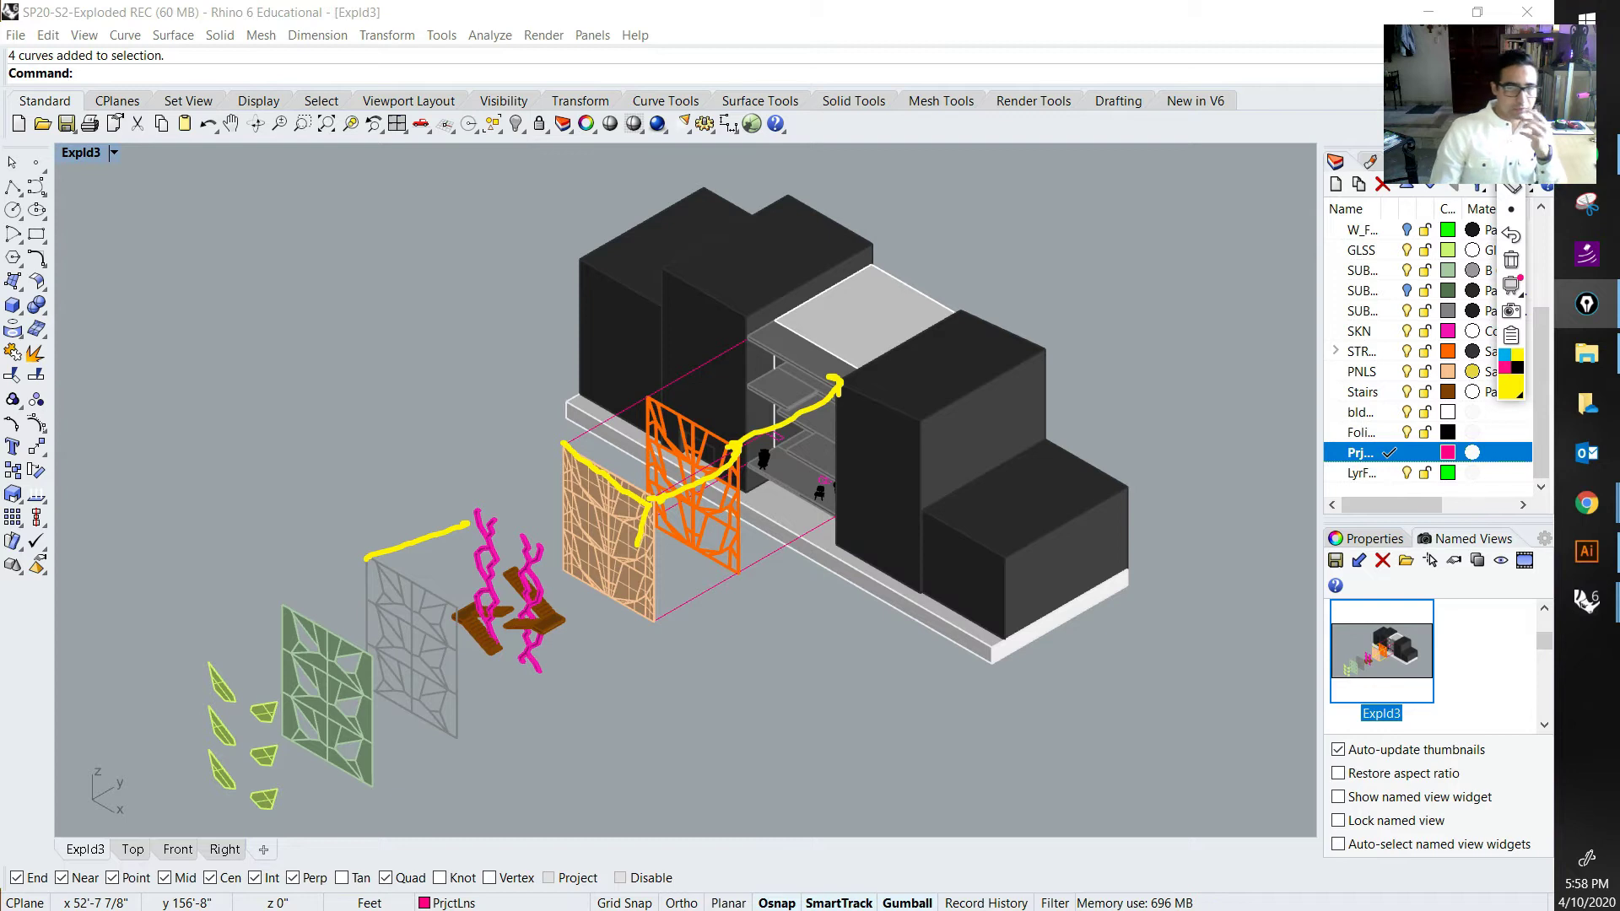
{"action": "left_click_drag", "start_coordinate": [559, 442], "coordinate": [368, 555]}
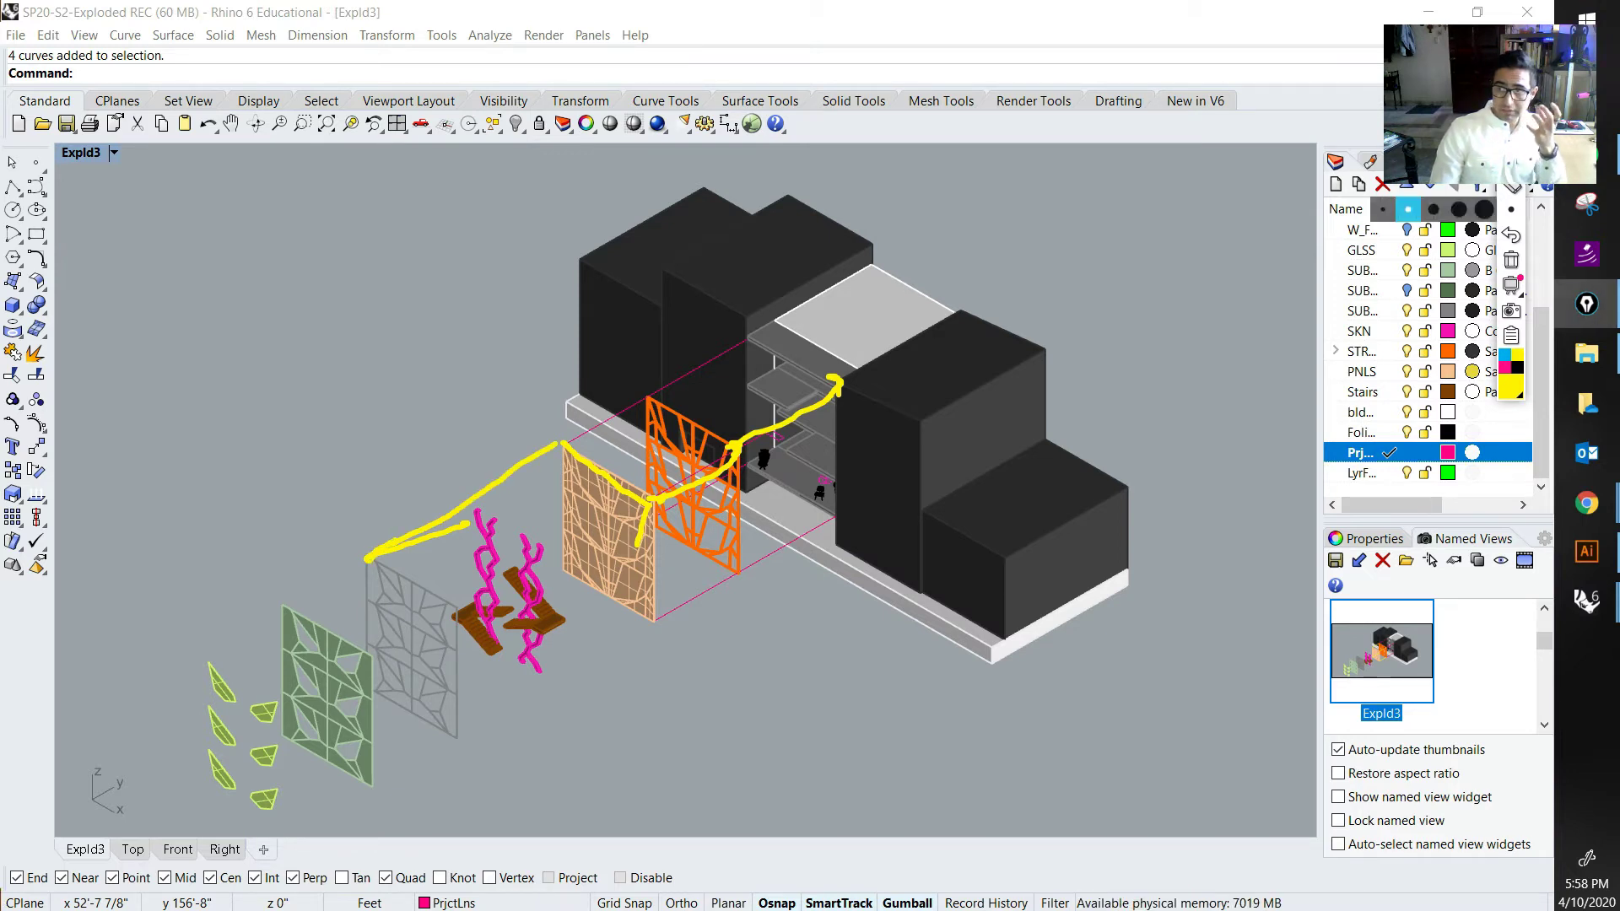
{"action": "left_click", "coordinate": [1511, 260]}
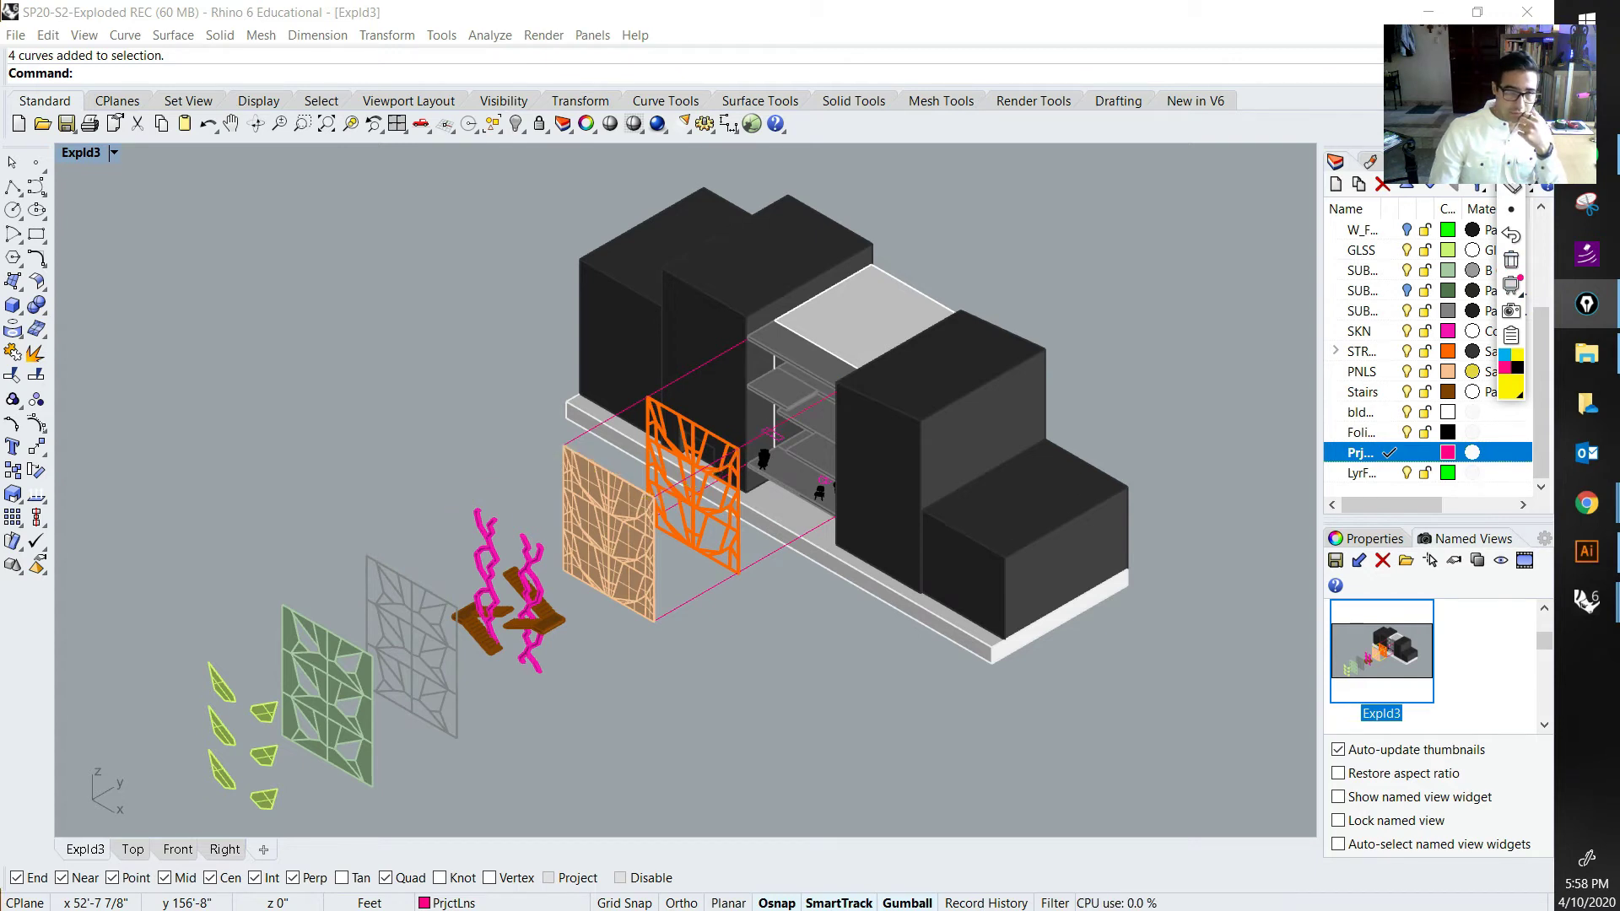
{"action": "left_click_drag", "start_coordinate": [273, 609], "coordinate": [336, 572]}
{"action": "left_click_drag", "start_coordinate": [205, 656], "coordinate": [272, 608]}
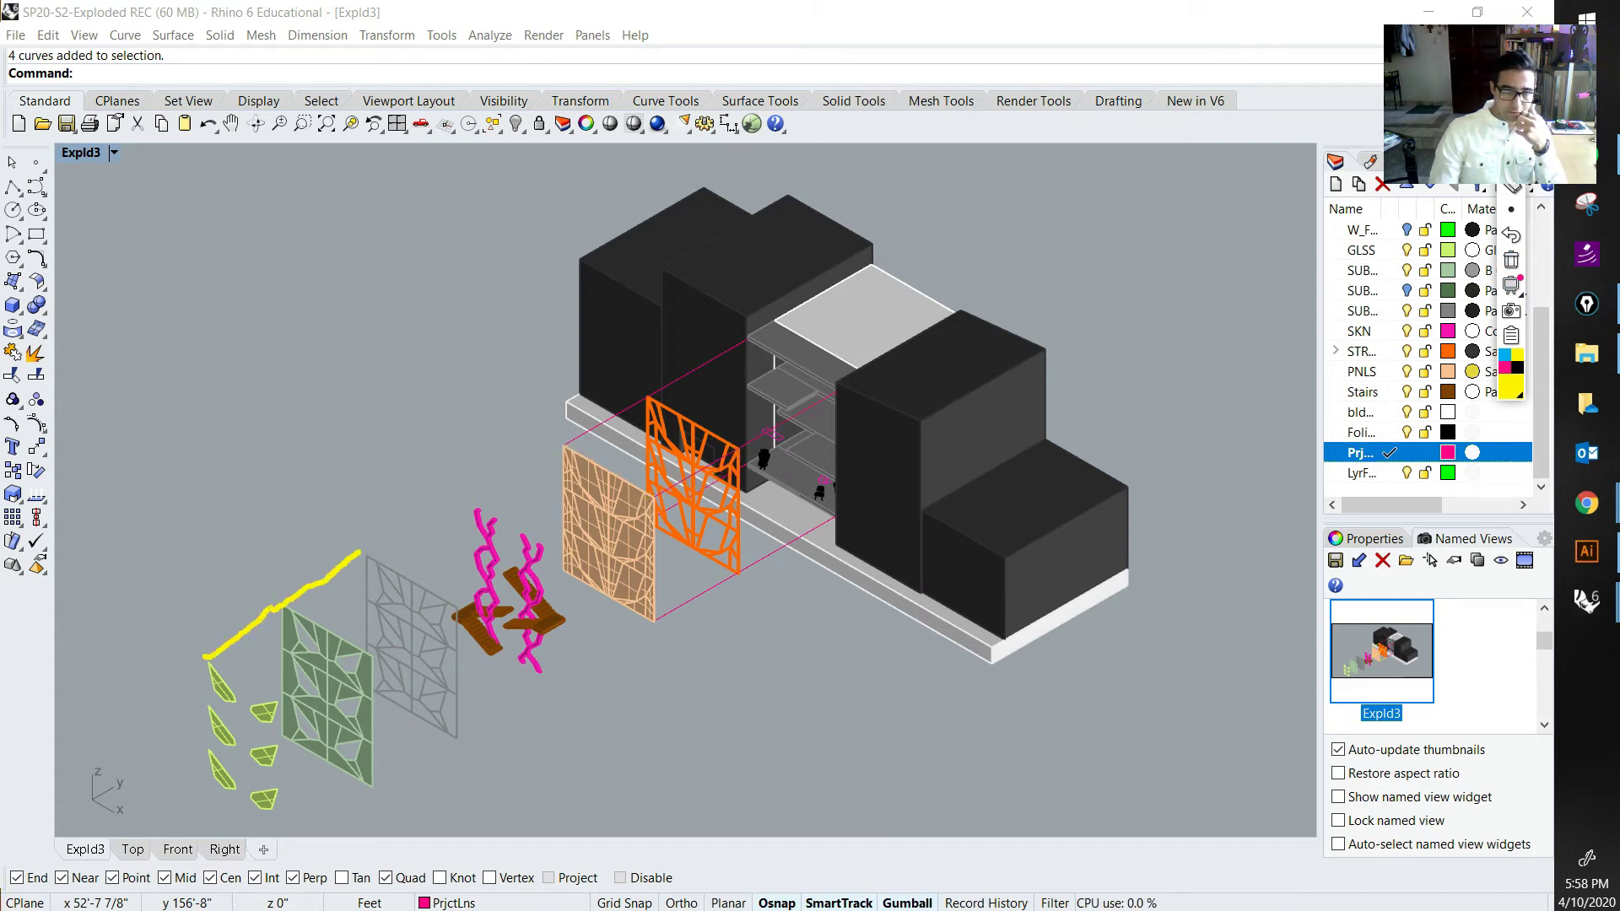
{"action": "left_click", "coordinate": [1510, 260]}
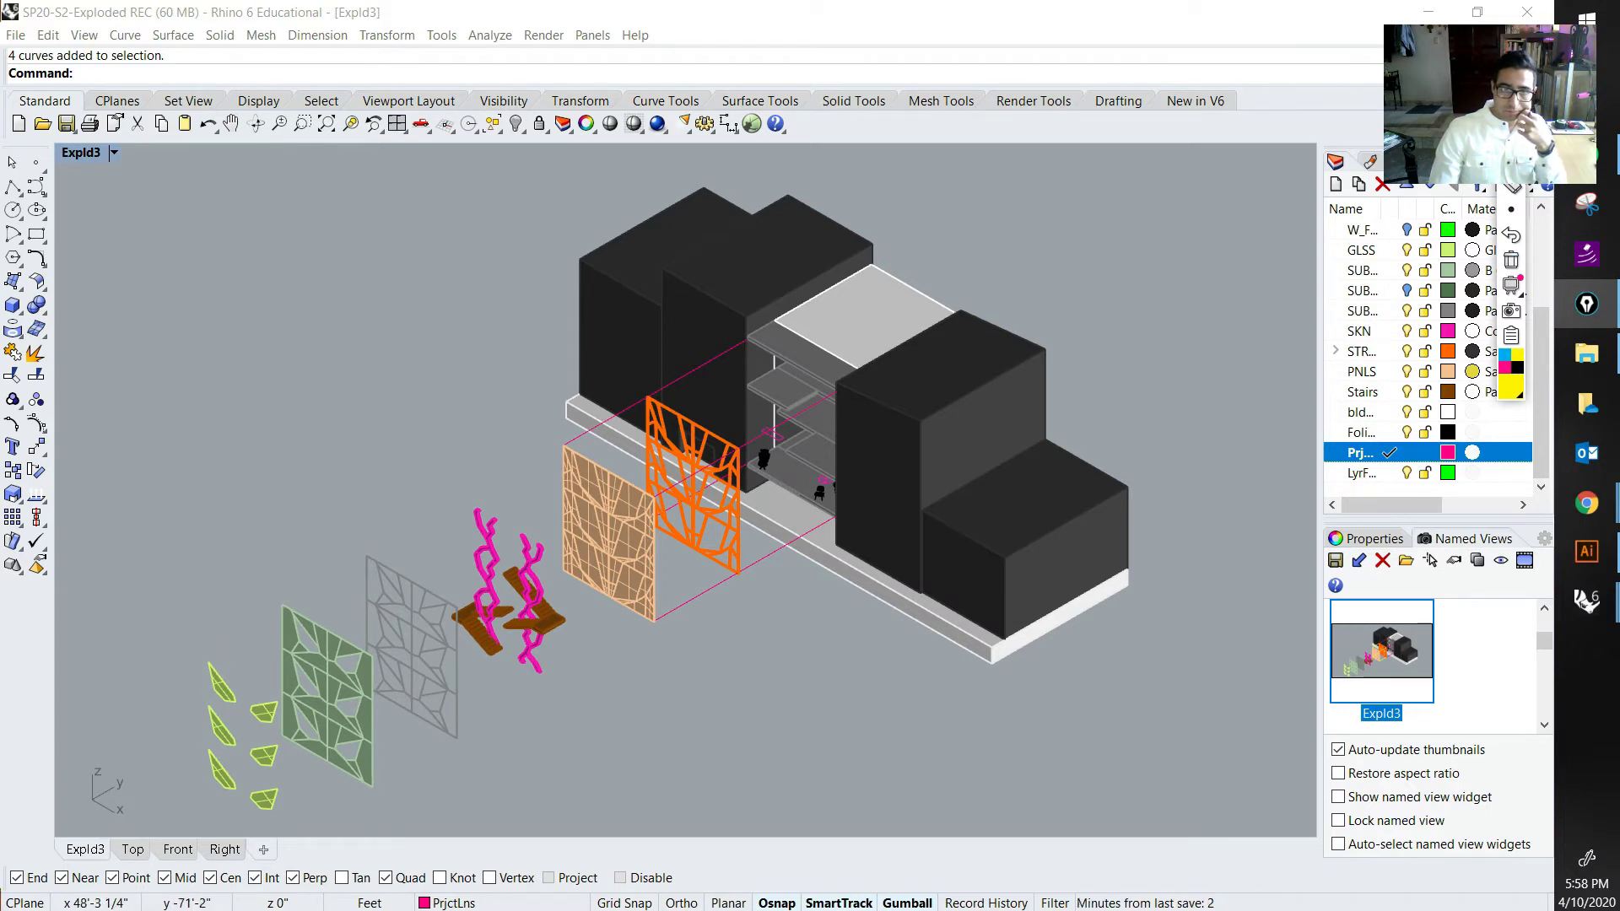
Step: Compare the exploded facade layers with the projection lines in the open SP20-S2-Exploded PREP model
{"action": "left_click", "coordinate": [664, 709]}
{"action": "right_click_drag", "start_coordinate": [672, 643], "coordinate": [626, 684]}
{"action": "scroll", "coordinate": [638, 654], "scroll_direction": "down", "scroll_amount": 4}
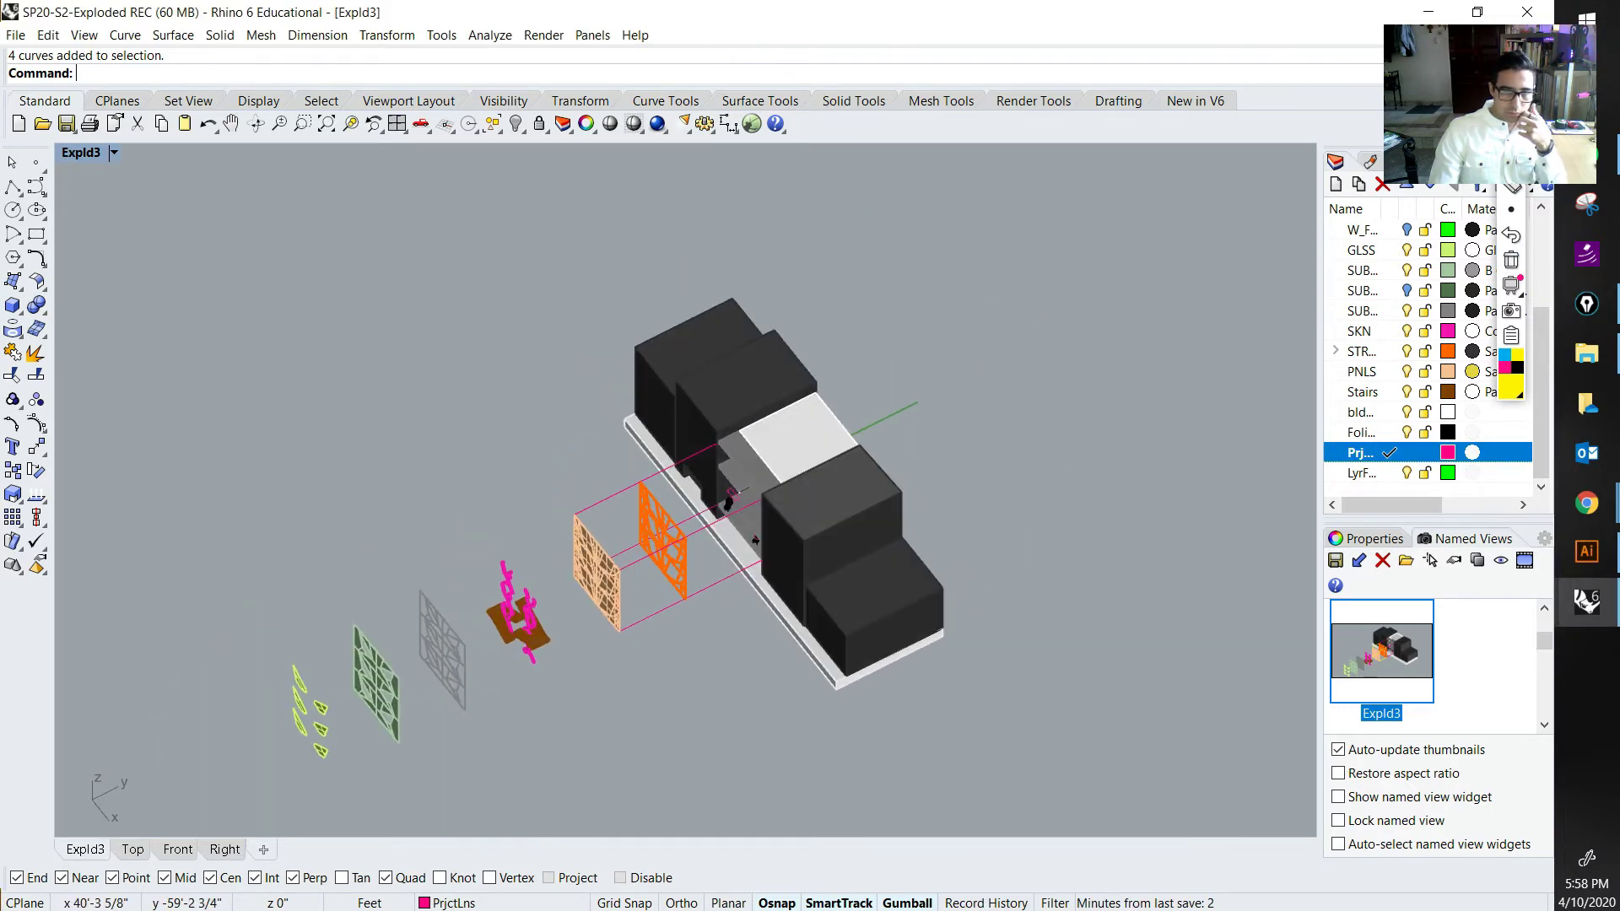
{"action": "scroll", "coordinate": [626, 683], "scroll_direction": "down", "scroll_amount": 4}
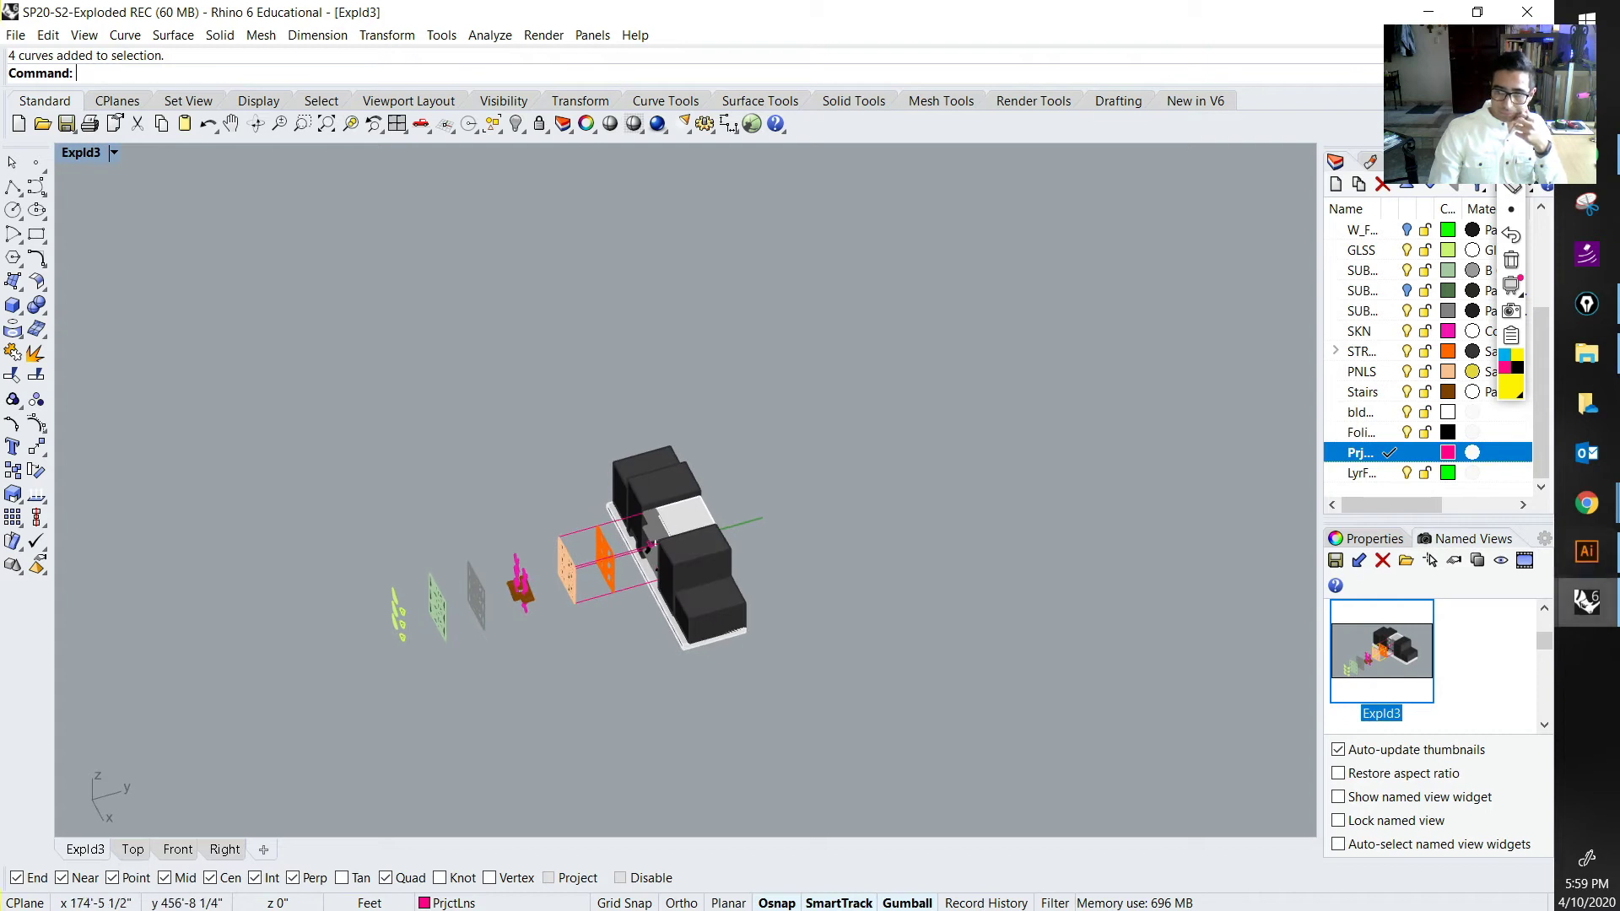
{"action": "left_click", "coordinate": [1587, 602]}
{"action": "left_click", "coordinate": [1458, 535]}
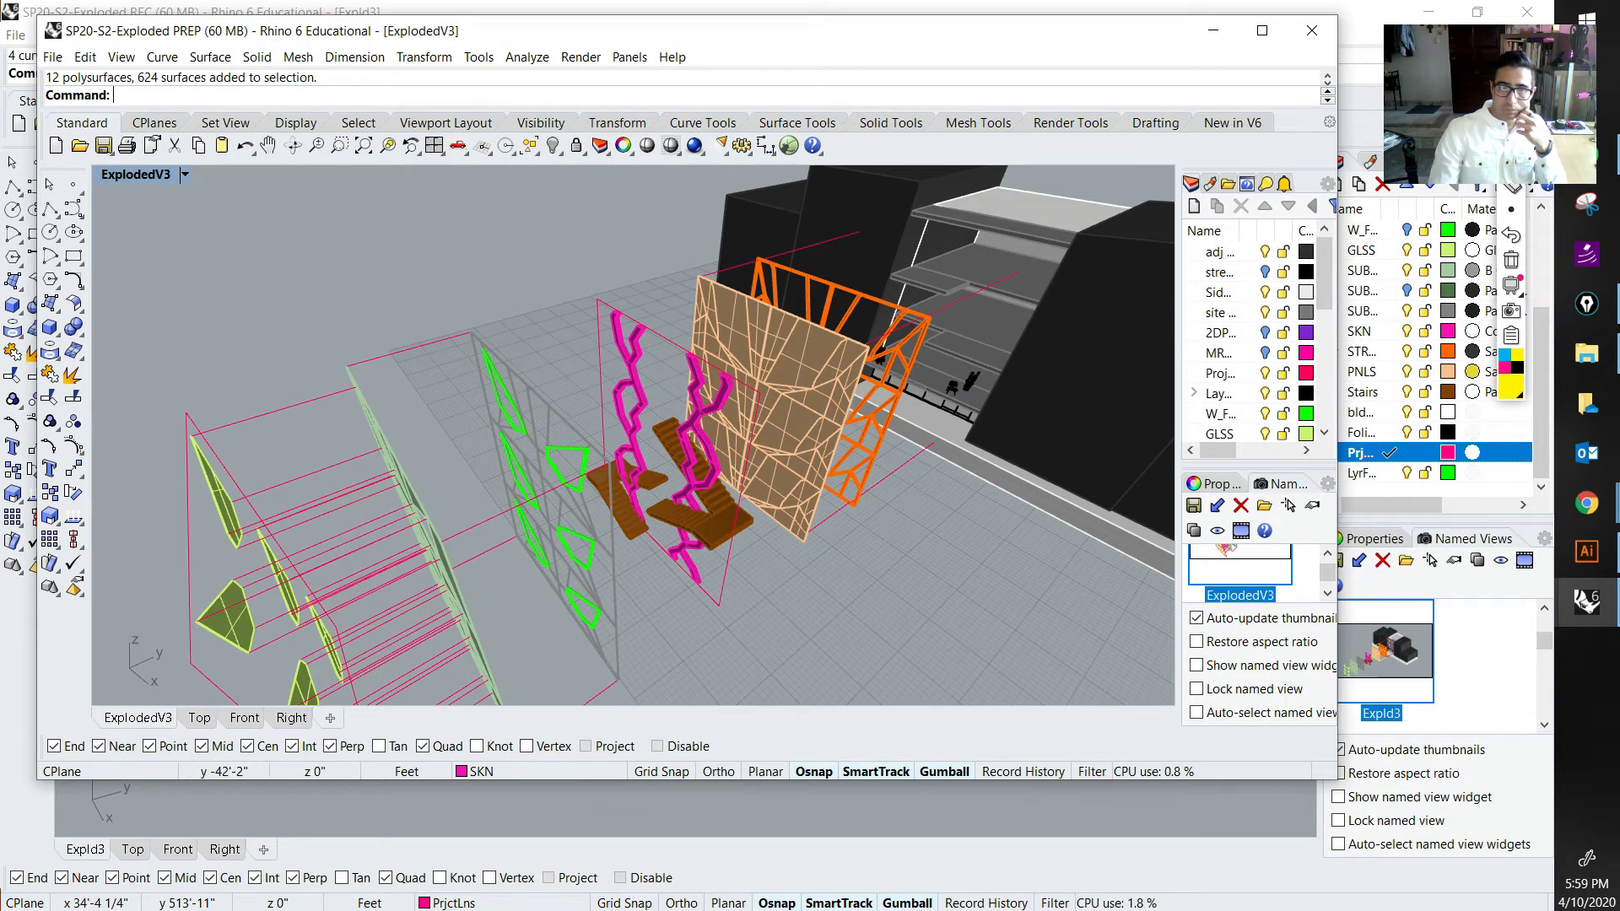
{"action": "left_click", "coordinate": [563, 806]}
{"action": "scroll", "coordinate": [444, 596], "scroll_direction": "up", "scroll_amount": 7}
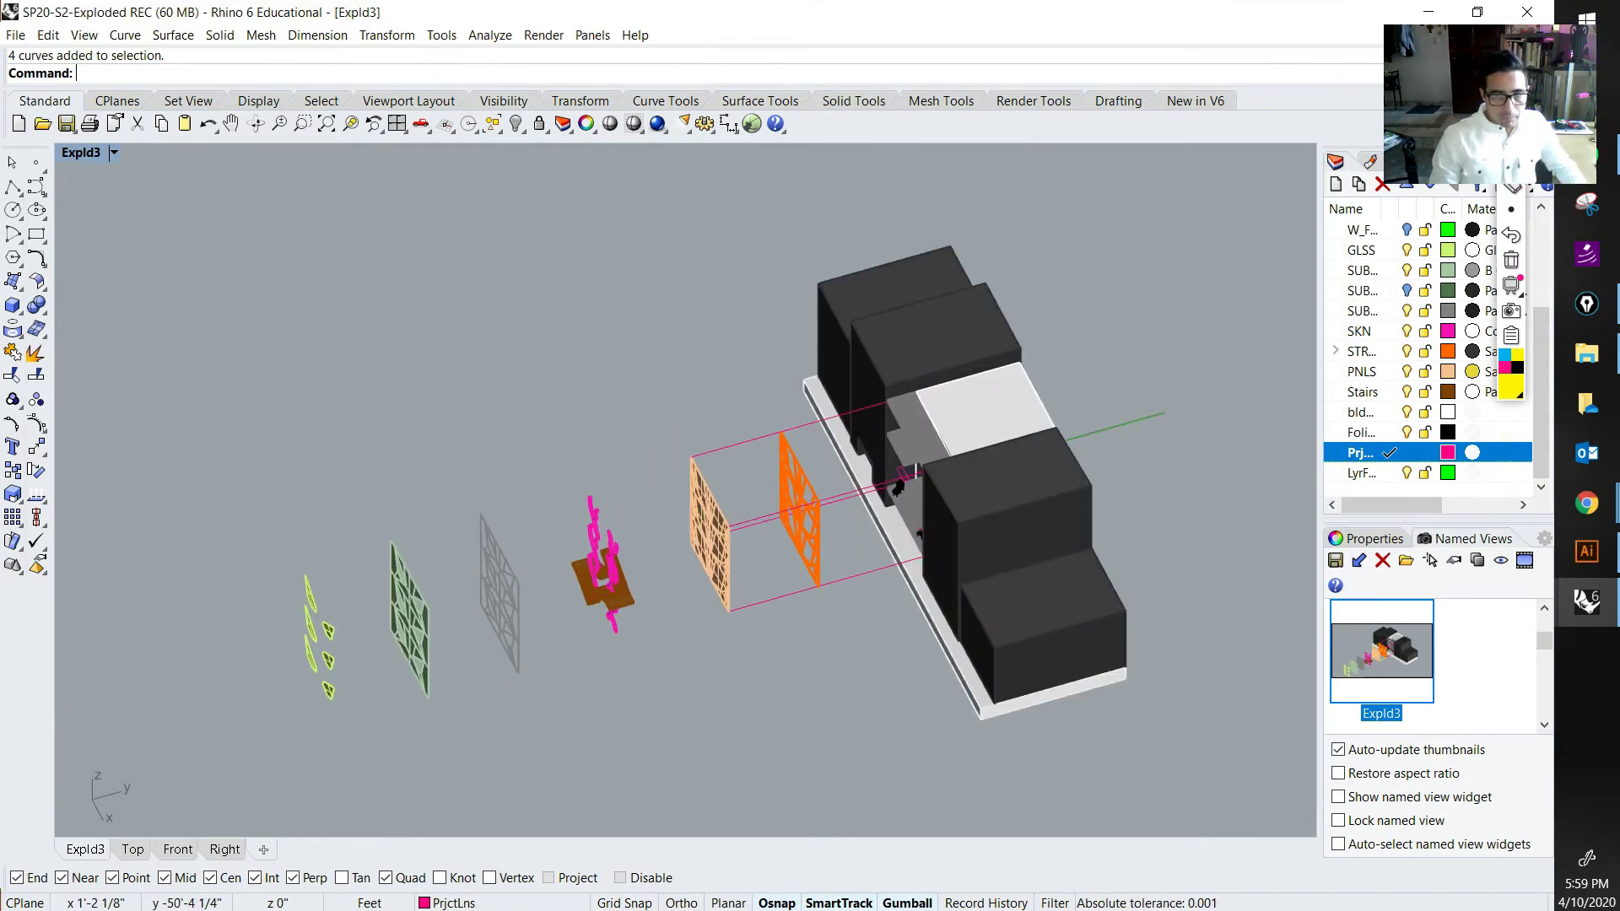
{"action": "right_click_drag", "start_coordinate": [709, 544], "coordinate": [662, 523]}
Step: Maximize the Right viewport with all exploded layers in view and nothing selected
{"action": "left_click", "coordinate": [744, 537]}
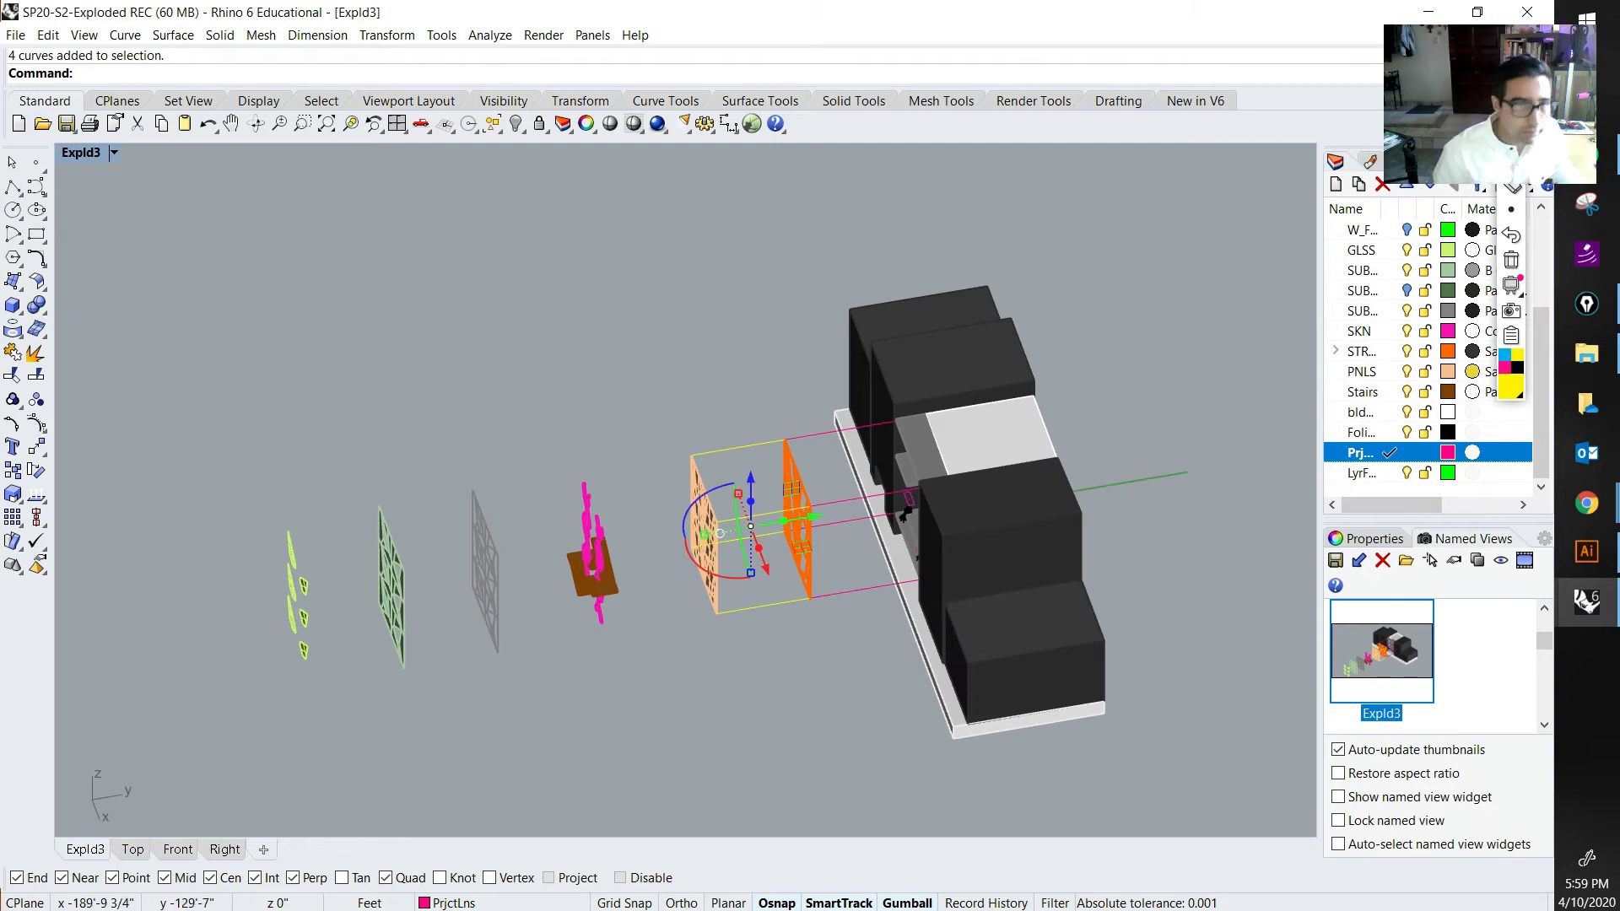
{"action": "double_click", "coordinate": [81, 153]}
{"action": "double_click", "coordinate": [914, 638]}
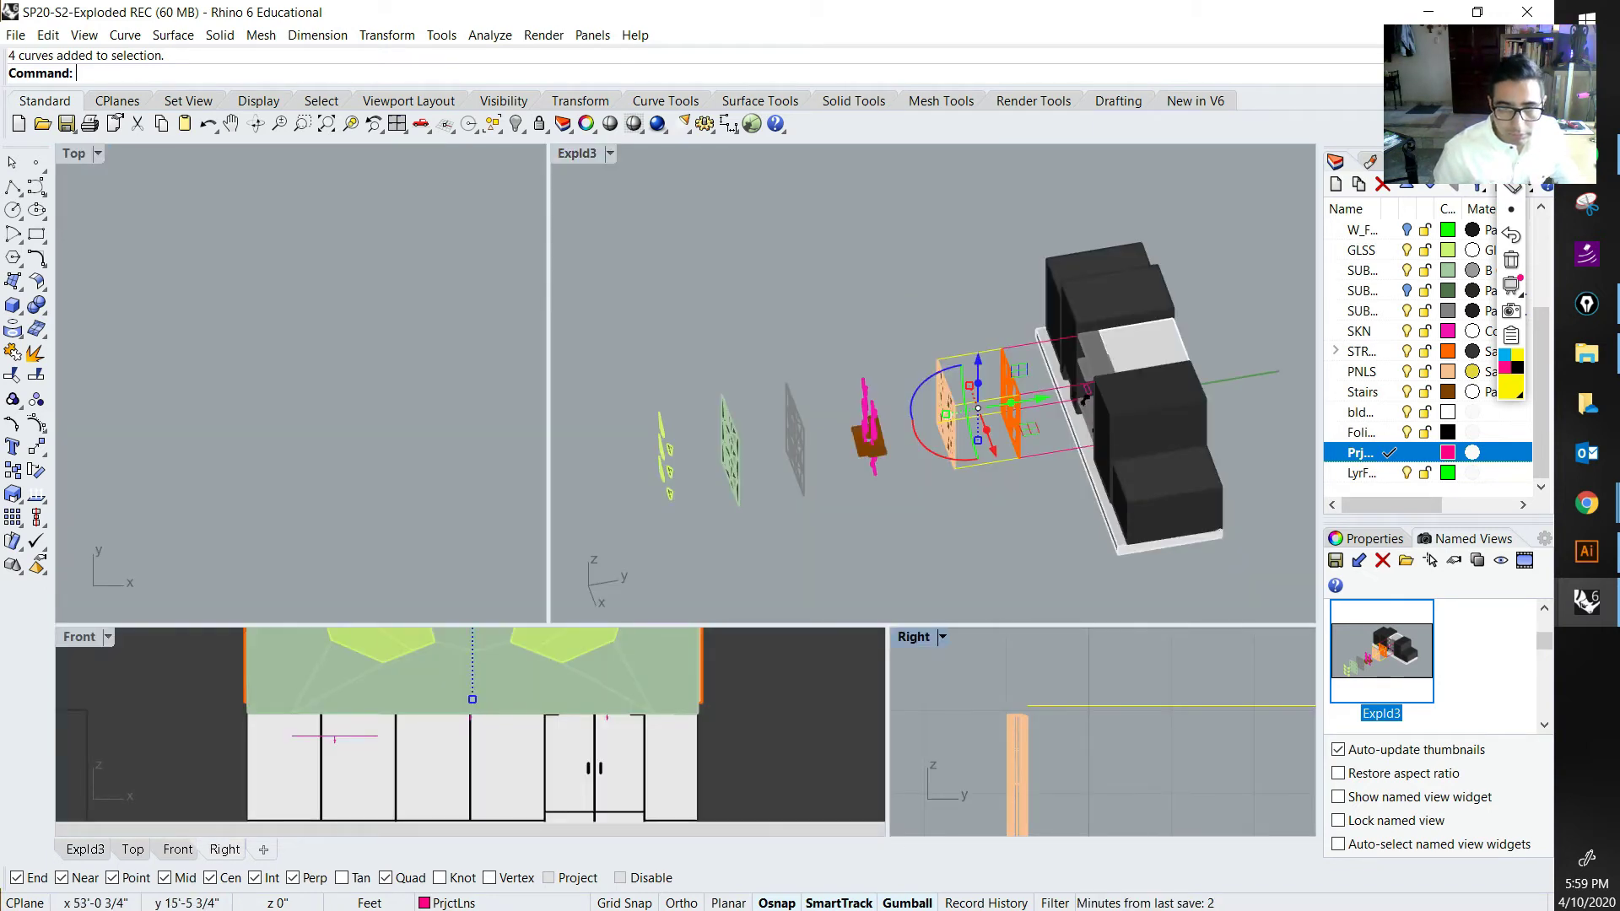
{"action": "scroll", "coordinate": [911, 631], "scroll_direction": "down", "scroll_amount": 18}
{"action": "right_click_drag", "start_coordinate": [877, 594], "coordinate": [704, 411]}
{"action": "key", "text": "Escape"}
{"action": "scroll", "coordinate": [694, 408], "scroll_direction": "down", "scroll_amount": 5}
Step: Copy the projection lines between the peach panels and orange structure straight across to span the green panels and grey frame
{"action": "type", "text": "copy"}
{"action": "key", "text": "space"}
{"action": "left_click_drag", "start_coordinate": [776, 380], "coordinate": [726, 747]}
{"action": "key", "text": "space"}
{"action": "left_click", "coordinate": [834, 277]}
{"action": "right_click_drag", "start_coordinate": [480, 285], "coordinate": [900, 250], "text": "shift"}
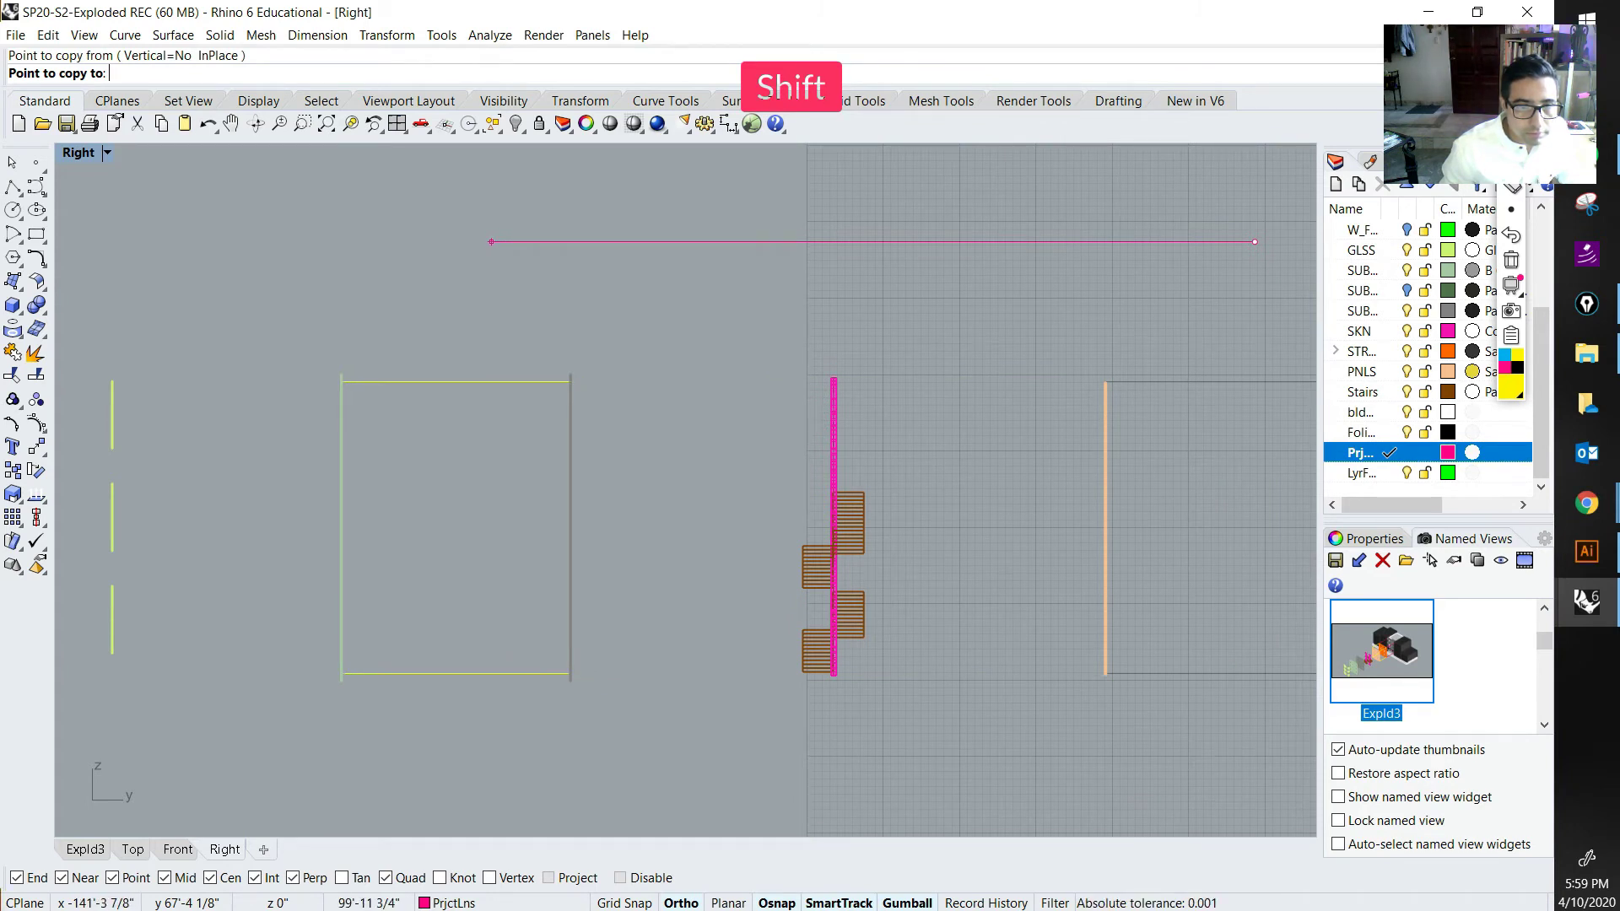
{"action": "left_click", "coordinate": [491, 242], "text": "shift"}
{"action": "right_click", "coordinate": [452, 304]}
{"action": "right_click", "coordinate": [440, 346]}
{"action": "scroll", "coordinate": [423, 460], "scroll_direction": "up", "scroll_amount": 2}
{"action": "scroll", "coordinate": [442, 337], "scroll_direction": "up", "scroll_amount": 8}
{"action": "scroll", "coordinate": [721, 380], "scroll_direction": "up", "scroll_amount": 2}
{"action": "scroll", "coordinate": [721, 381], "scroll_direction": "down", "scroll_amount": 8}
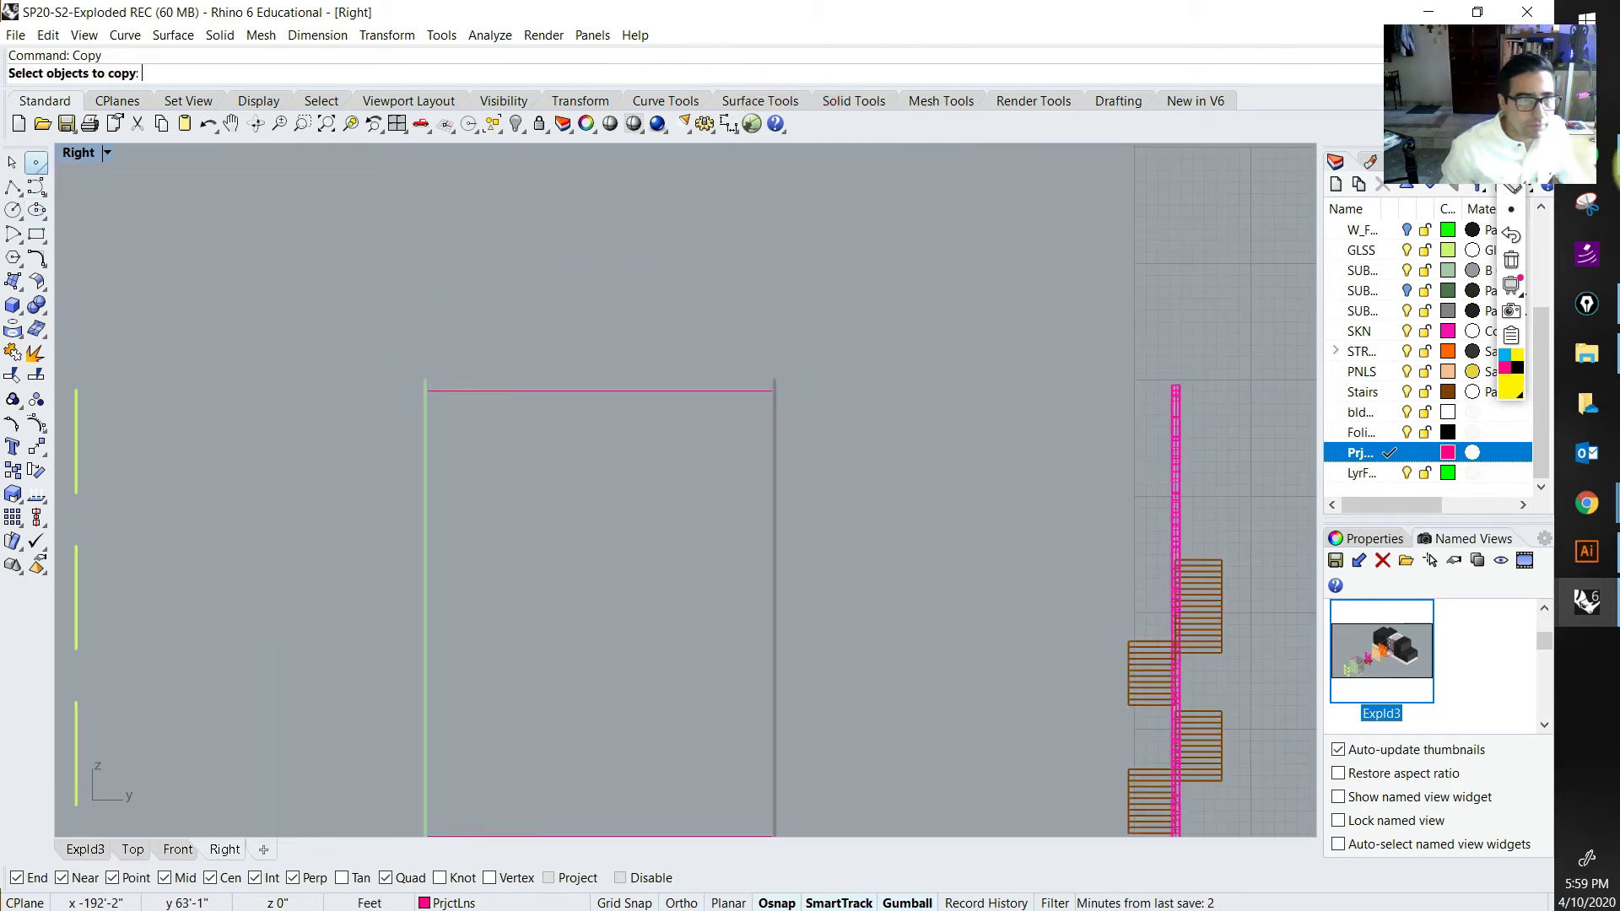
Step: Return to the maximized Expld3 viewport, restore the Expld3 named view and cancel the pending copy
{"action": "double_click", "coordinate": [78, 153]}
{"action": "double_click", "coordinate": [579, 154]}
{"action": "right_click_drag", "start_coordinate": [363, 611], "coordinate": [439, 637]}
{"action": "right_click_drag", "start_coordinate": [438, 637], "coordinate": [670, 571], "text": "shift"}
{"action": "scroll", "coordinate": [497, 489], "scroll_direction": "up", "scroll_amount": 15}
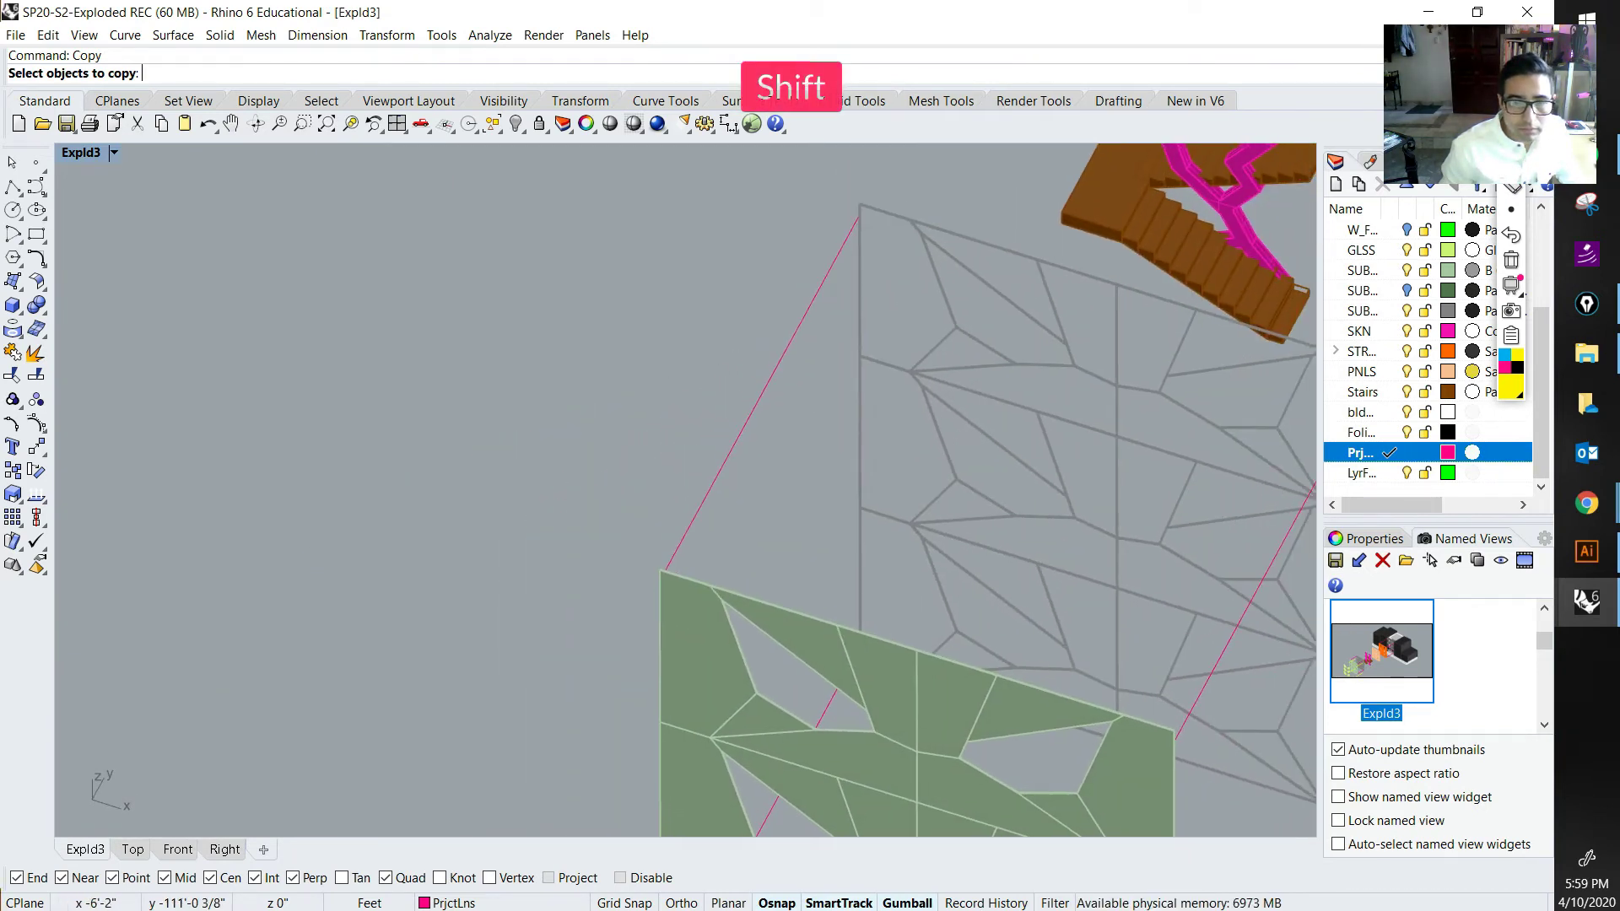
{"action": "scroll", "coordinate": [671, 570], "scroll_direction": "up", "scroll_amount": 2}
{"action": "left_click", "coordinate": [688, 529]}
{"action": "scroll", "coordinate": [621, 478], "scroll_direction": "down", "scroll_amount": 12}
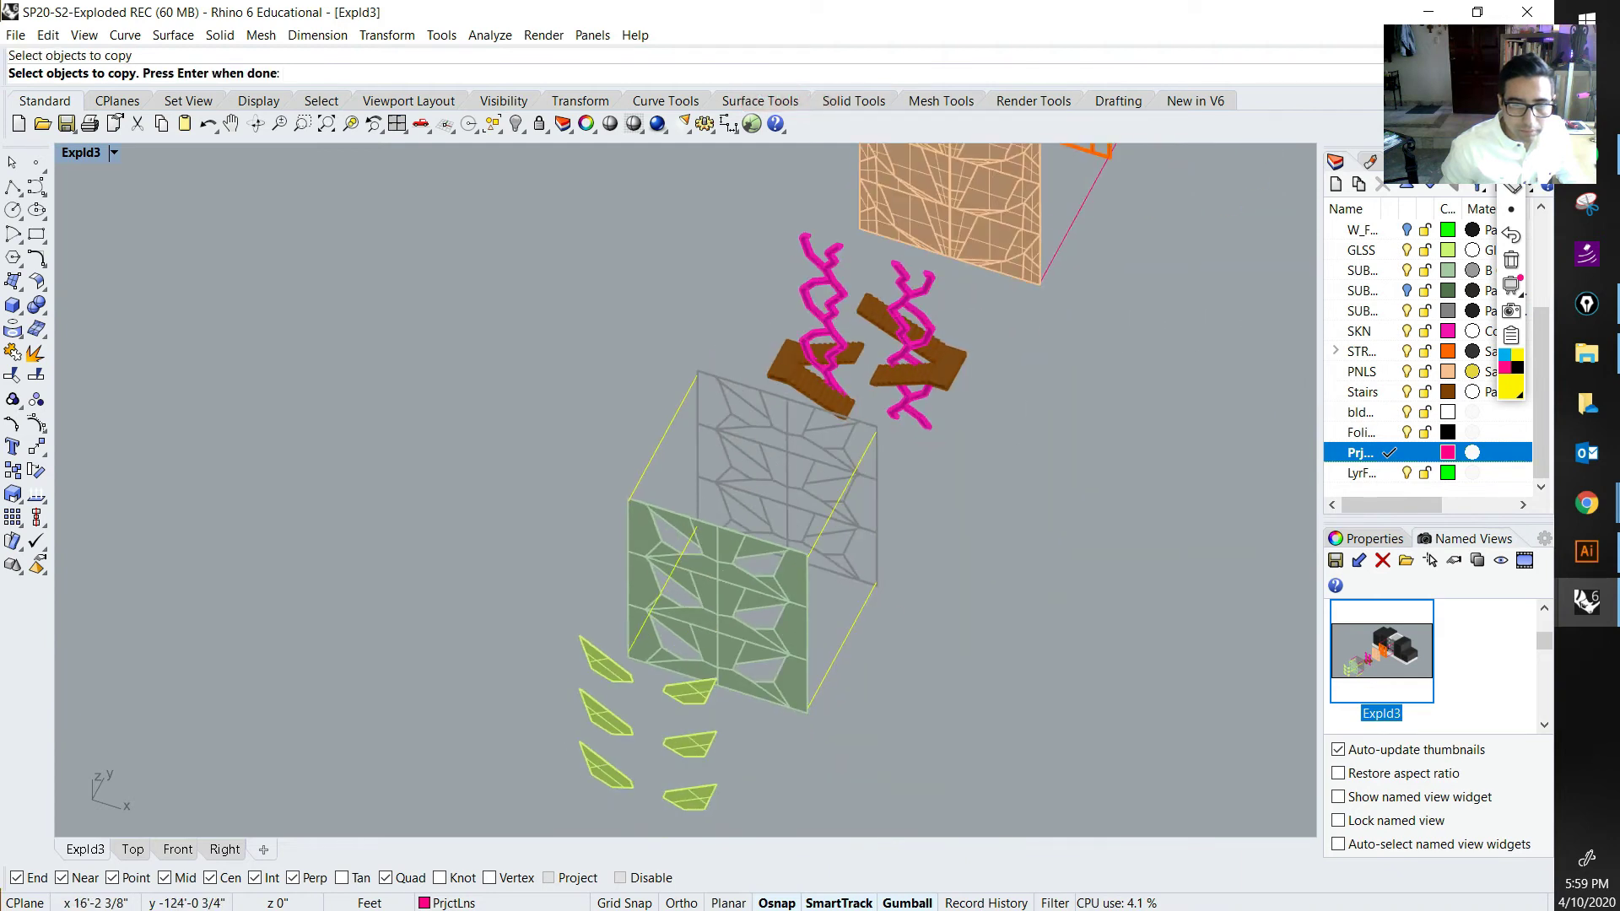
{"action": "right_click_drag", "start_coordinate": [621, 479], "coordinate": [519, 481]}
{"action": "scroll", "coordinate": [738, 650], "scroll_direction": "up", "scroll_amount": 4}
{"action": "double_click", "coordinate": [1381, 651]}
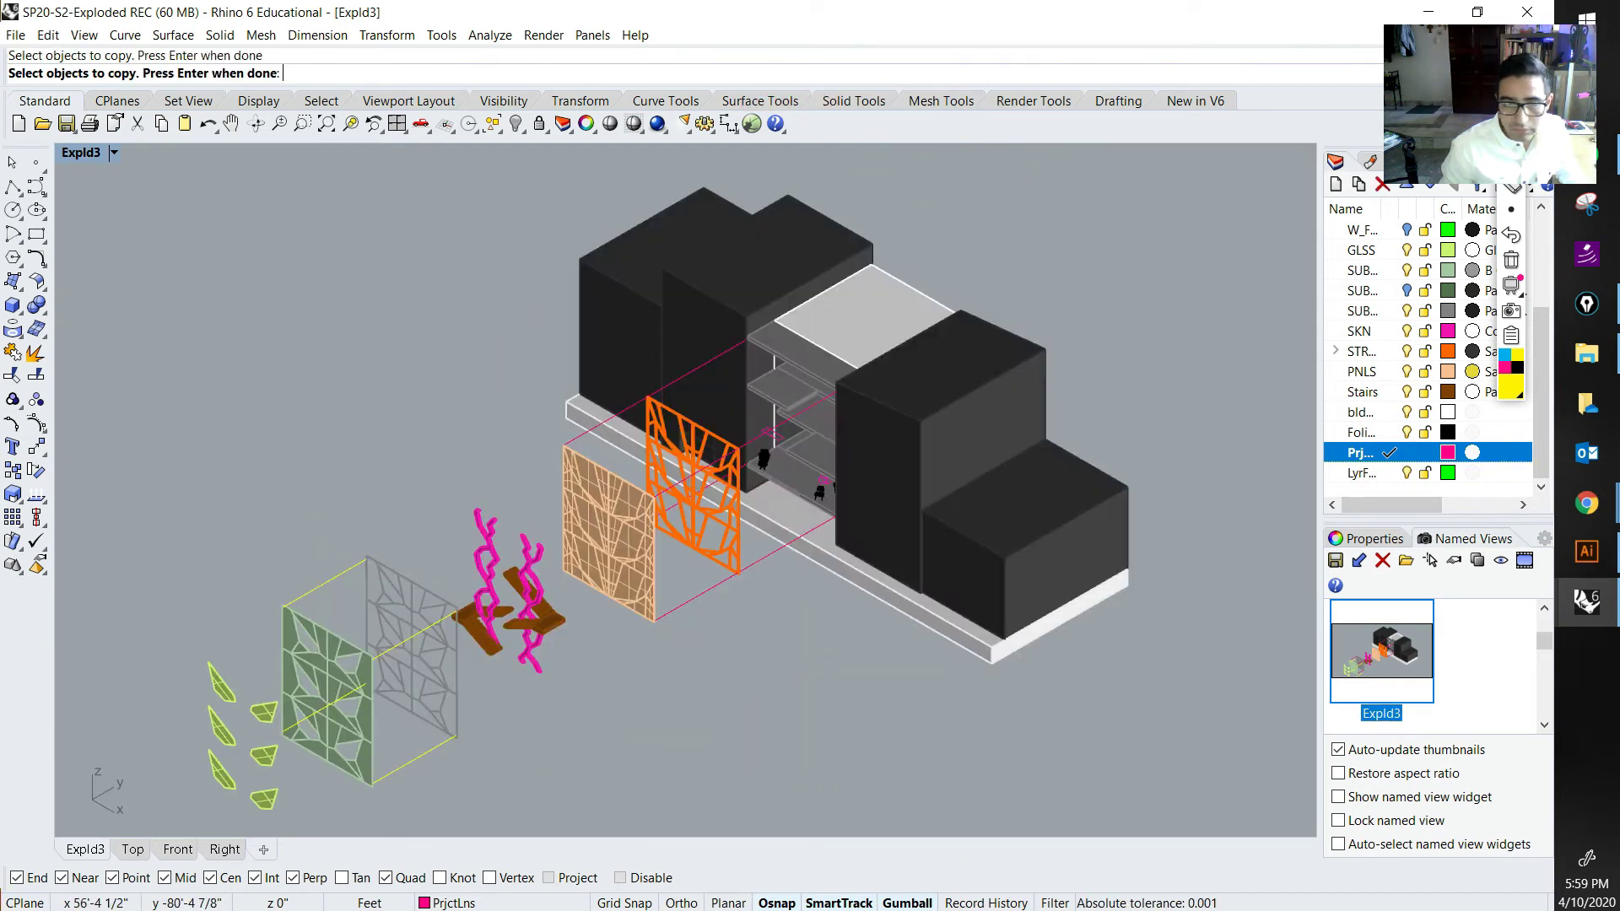
{"action": "key", "text": "Escape"}
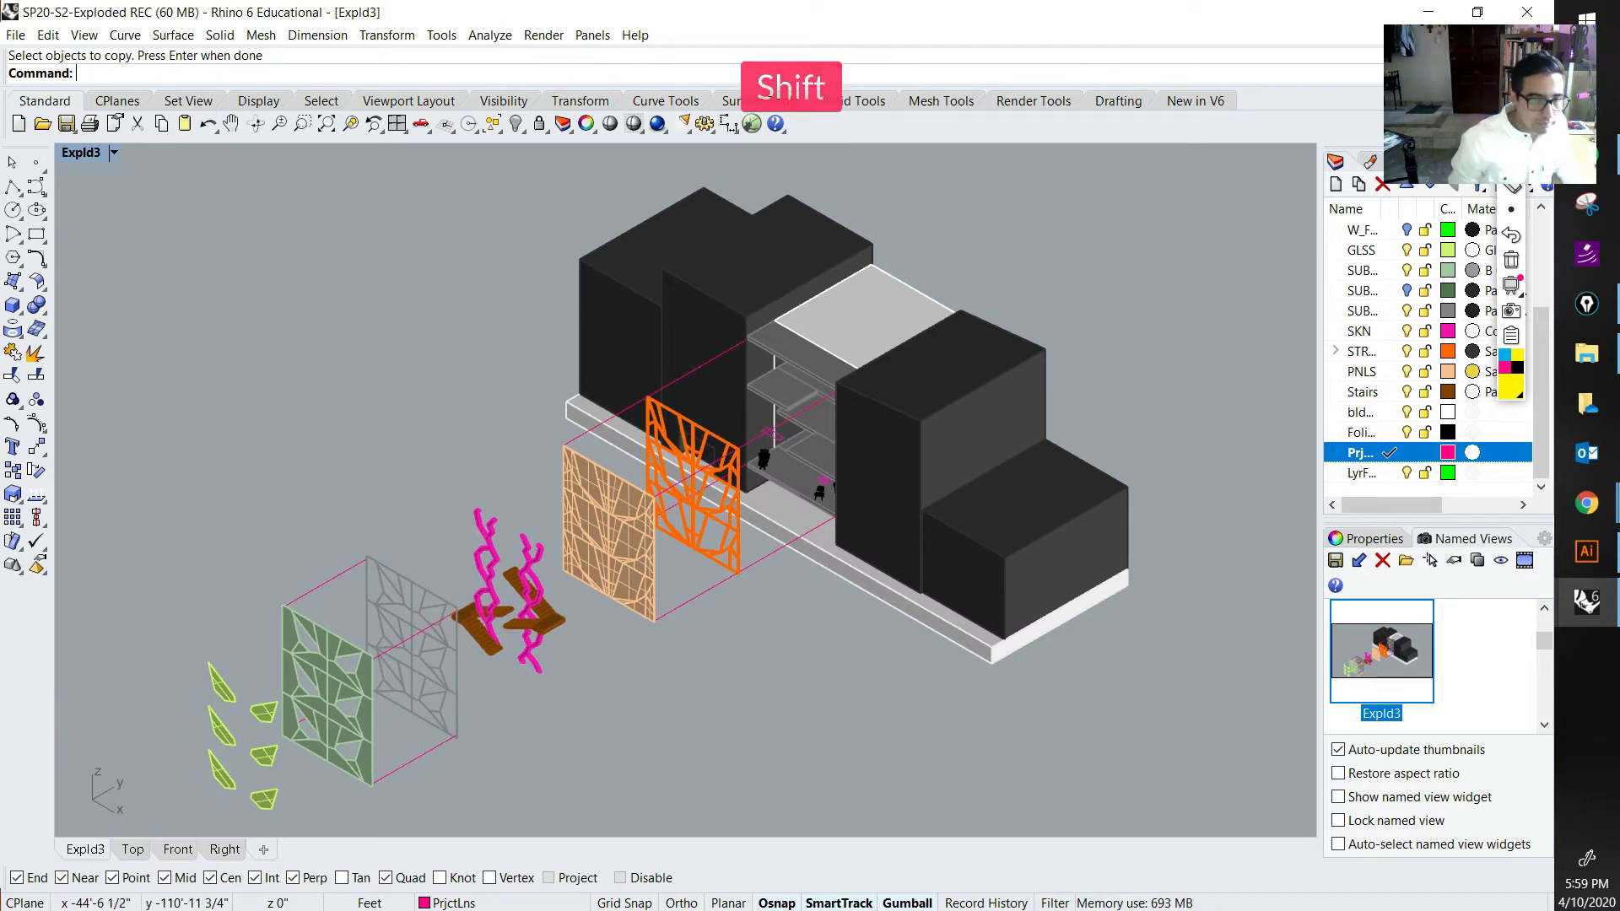
Step: Ungroup the projection lines between the green panels and the grey frame
{"action": "scroll", "coordinate": [295, 598], "scroll_direction": "up", "scroll_amount": 10}
{"action": "left_click", "coordinate": [296, 604]}
{"action": "type", "text": "ungroup"}
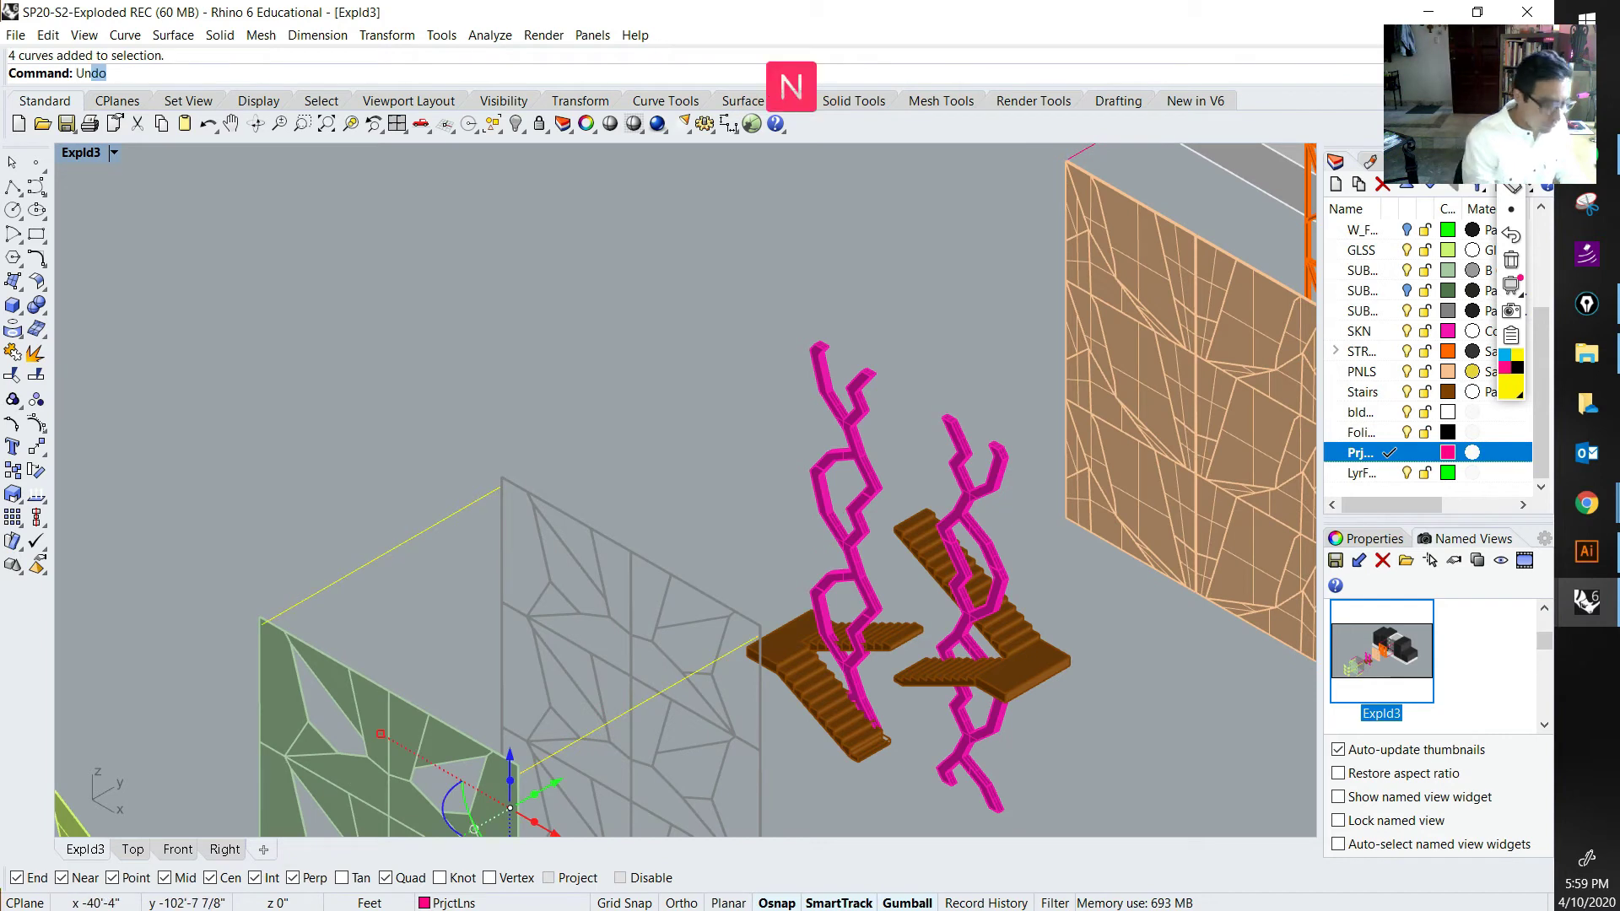
{"action": "key", "text": "Return"}
{"action": "key", "text": "Escape"}
Step: Move the single upper projection line so its end snaps to the green panels' top corner
{"action": "scroll", "coordinate": [283, 587], "scroll_direction": "up", "scroll_amount": 6}
{"action": "right_click_drag", "start_coordinate": [498, 572], "coordinate": [343, 564]}
{"action": "scroll", "coordinate": [343, 564], "scroll_direction": "down", "scroll_amount": 10}
{"action": "left_click", "coordinate": [165, 497]}
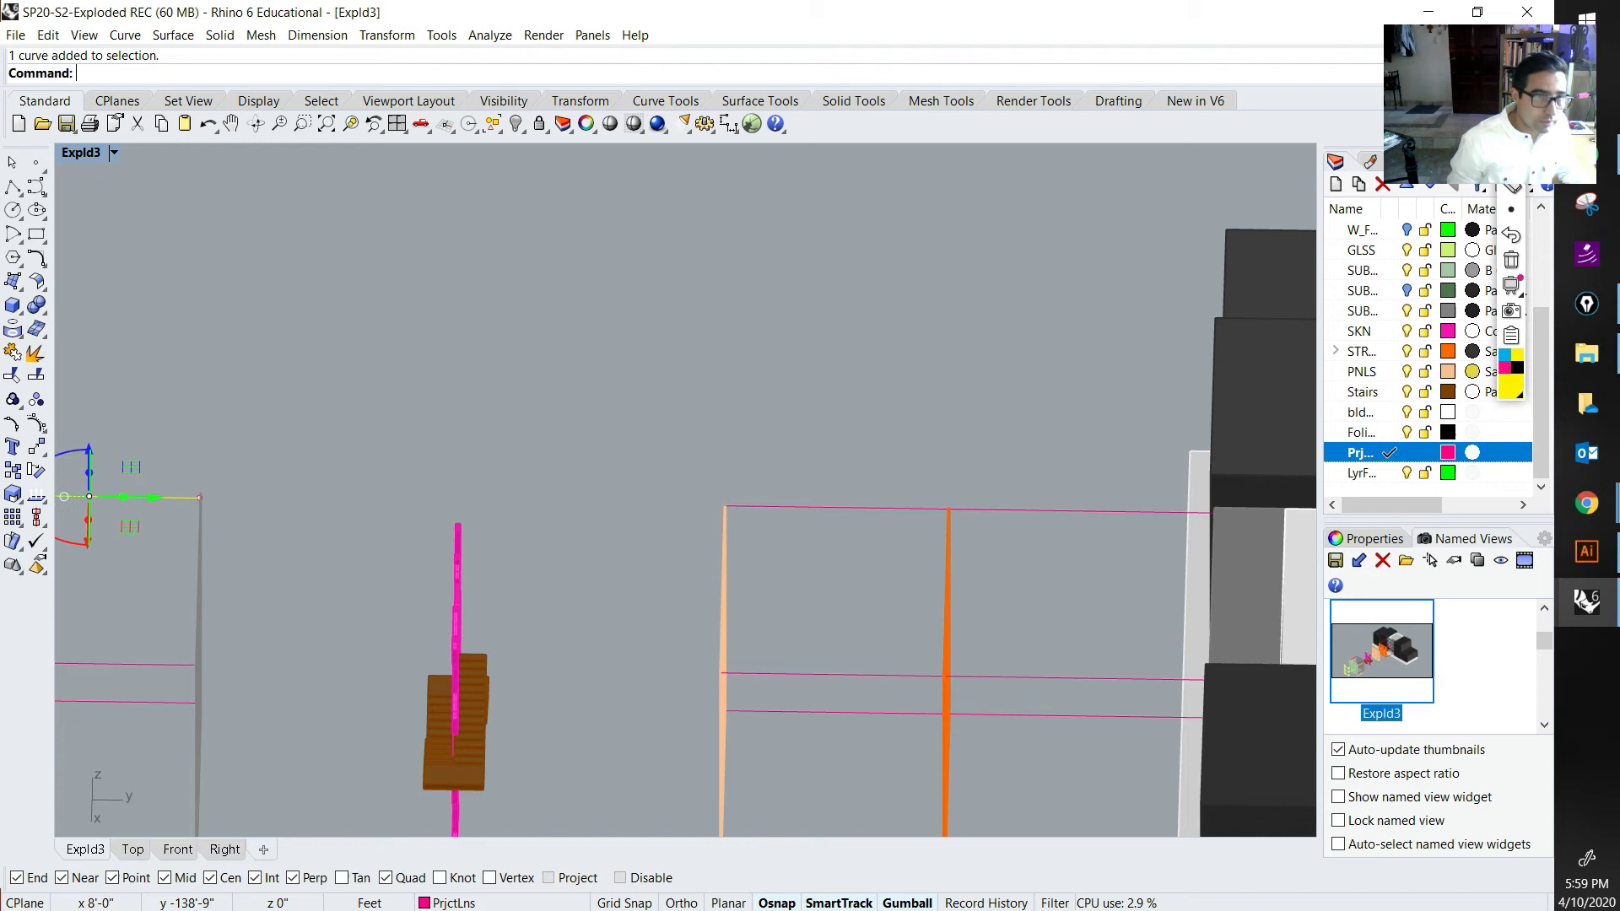
{"action": "left_click", "coordinate": [351, 124]}
{"action": "key", "text": "Escape"}
{"action": "right_click_drag", "start_coordinate": [675, 523], "coordinate": [793, 604]}
{"action": "type", "text": "m"}
{"action": "key", "text": "space"}
{"action": "left_click_drag", "start_coordinate": [440, 372], "coordinate": [440, 374]}
{"action": "key", "text": "space"}
{"action": "left_click", "coordinate": [413, 380]}
{"action": "left_click", "coordinate": [405, 347]}
Step: Turn on the upper line's control points and shift its far end along the line to the grey frame's top corner
{"action": "scroll", "coordinate": [413, 342], "scroll_direction": "down", "scroll_amount": 13}
{"action": "right_click_drag", "start_coordinate": [540, 379], "coordinate": [666, 430]}
{"action": "scroll", "coordinate": [674, 434], "scroll_direction": "up", "scroll_amount": 7}
{"action": "scroll", "coordinate": [570, 470], "scroll_direction": "up", "scroll_amount": 8}
{"action": "left_click", "coordinate": [574, 482]}
{"action": "scroll", "coordinate": [606, 470], "scroll_direction": "up", "scroll_amount": 4}
{"action": "key", "text": "F10"}
{"action": "left_click", "coordinate": [600, 507]}
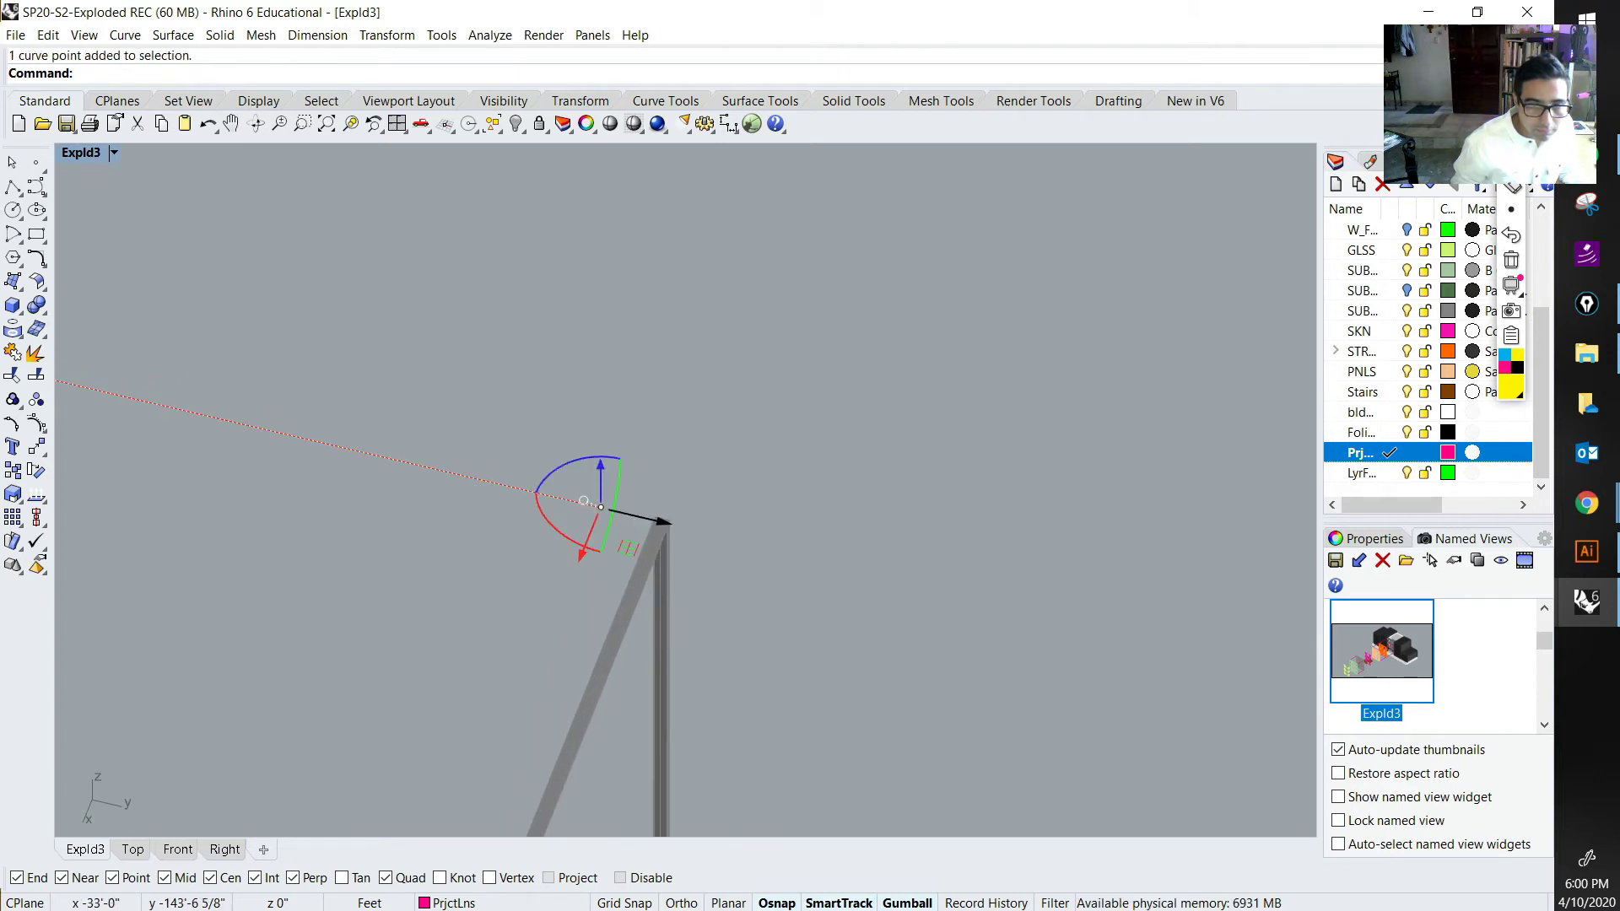
{"action": "left_click_drag", "start_coordinate": [584, 501], "coordinate": [602, 506]}
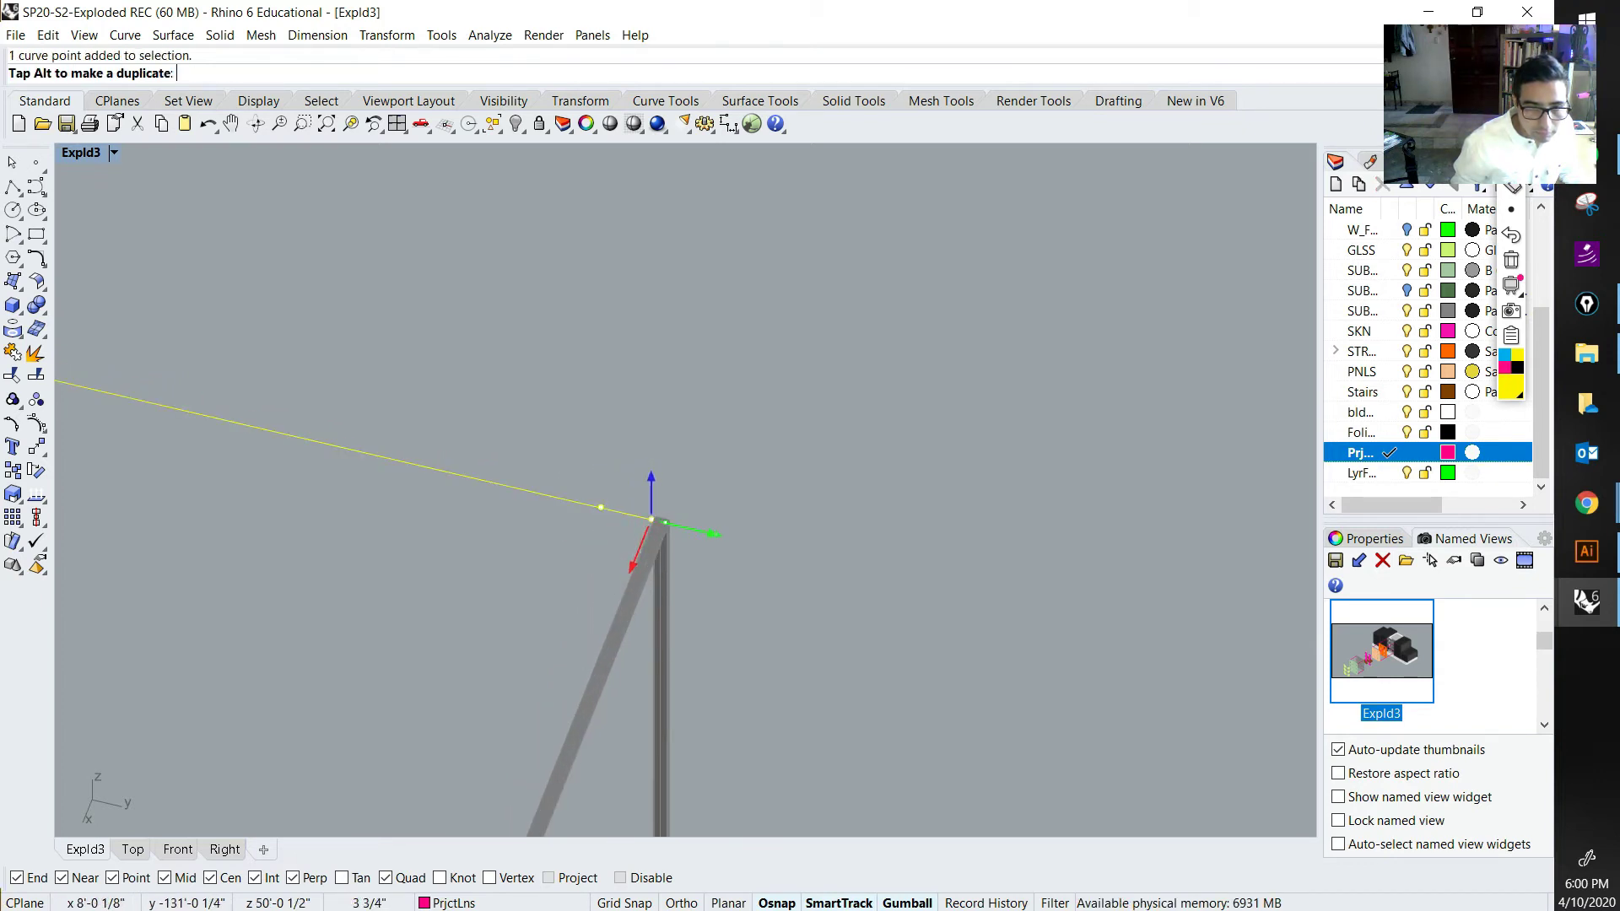
{"action": "left_click_drag", "start_coordinate": [715, 534], "coordinate": [716, 535]}
{"action": "key", "text": "Escape"}
{"action": "key", "text": "Escape"}
Step: Delete the other projection lines between the green panels and grey frame, keeping only the corrected upper one
{"action": "right_click_drag", "start_coordinate": [717, 533], "coordinate": [886, 516]}
{"action": "scroll", "coordinate": [602, 512], "scroll_direction": "down", "scroll_amount": 14}
{"action": "right_click_drag", "start_coordinate": [603, 511], "coordinate": [523, 527]}
{"action": "right_click_drag", "start_coordinate": [523, 527], "coordinate": [497, 510], "text": "shift"}
{"action": "left_click_drag", "start_coordinate": [547, 734], "coordinate": [509, 529]}
{"action": "key", "text": "Delete"}
Step: Copy the corrected projection line from its top corner to the green panels' opposite top corner
{"action": "type", "text": "copy"}
{"action": "key", "text": "space"}
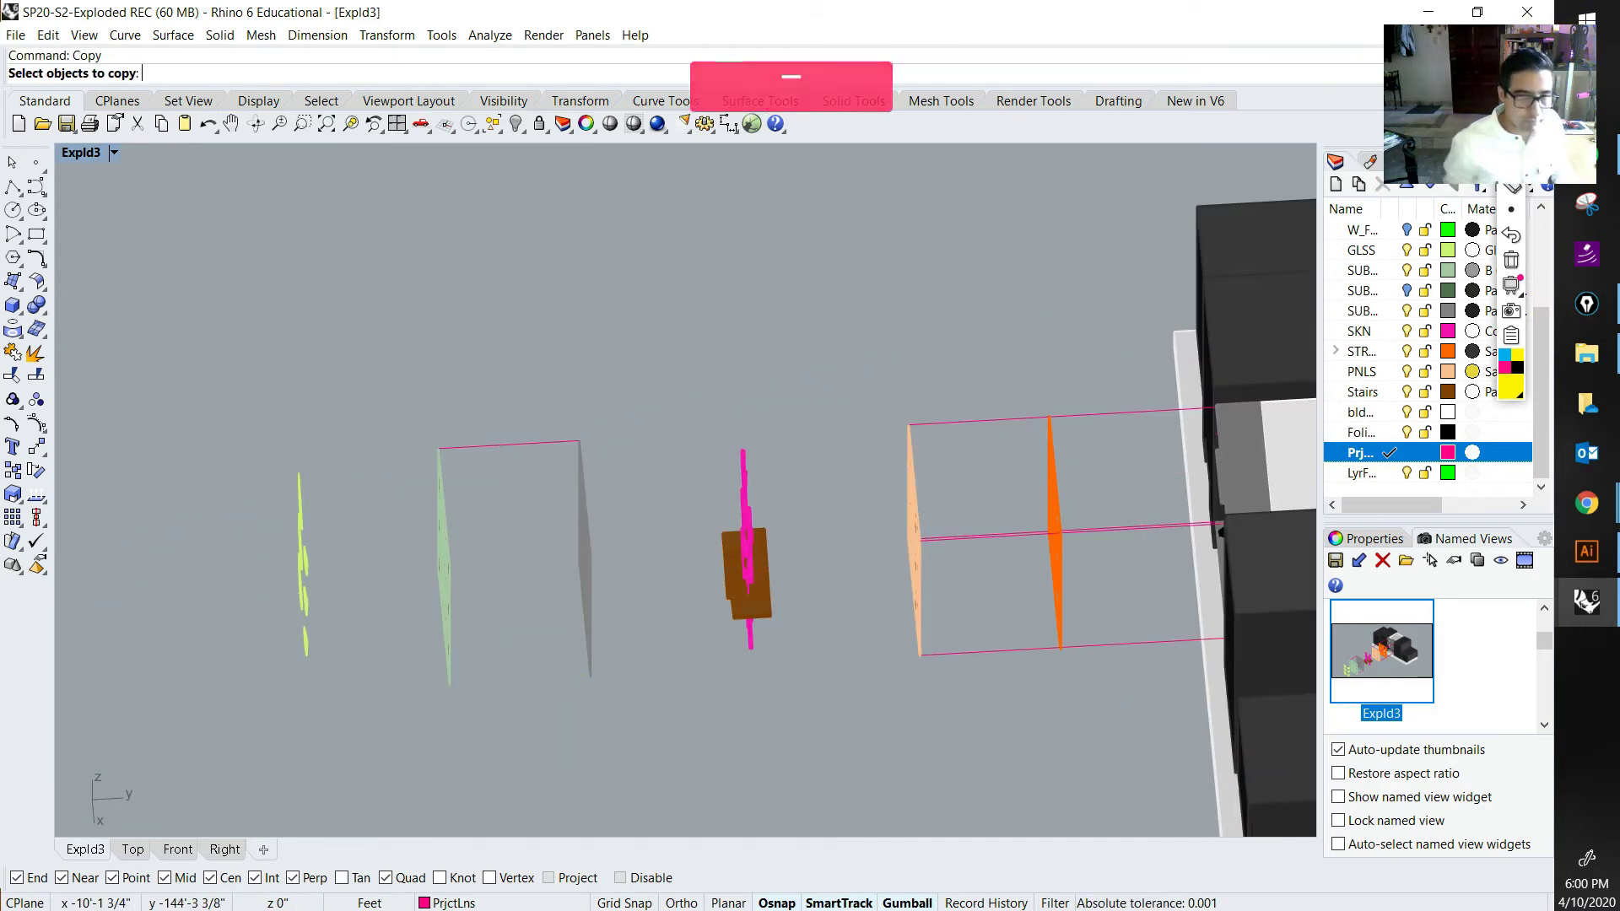
{"action": "left_click", "coordinate": [509, 444]}
{"action": "key", "text": "space"}
{"action": "right_click_drag", "start_coordinate": [513, 622], "coordinate": [438, 591]}
{"action": "scroll", "coordinate": [447, 415], "scroll_direction": "up", "scroll_amount": 5}
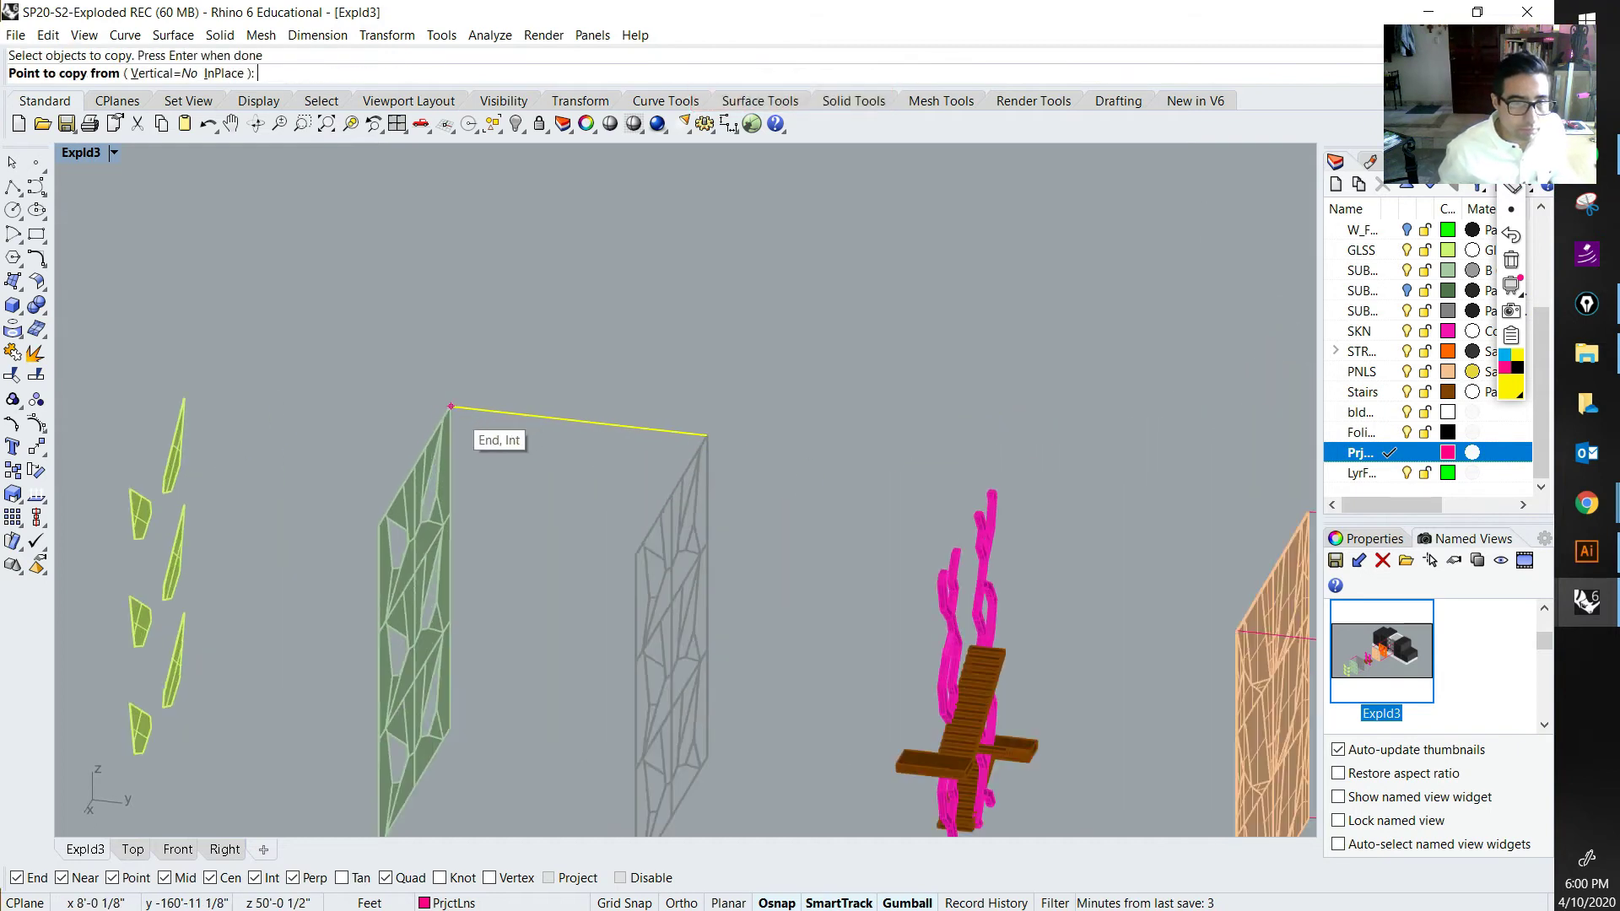
{"action": "scroll", "coordinate": [449, 405], "scroll_direction": "up", "scroll_amount": 3}
{"action": "left_click", "coordinate": [442, 398]}
{"action": "scroll", "coordinate": [443, 402], "scroll_direction": "down", "scroll_amount": 2}
{"action": "scroll", "coordinate": [355, 548], "scroll_direction": "up", "scroll_amount": 3}
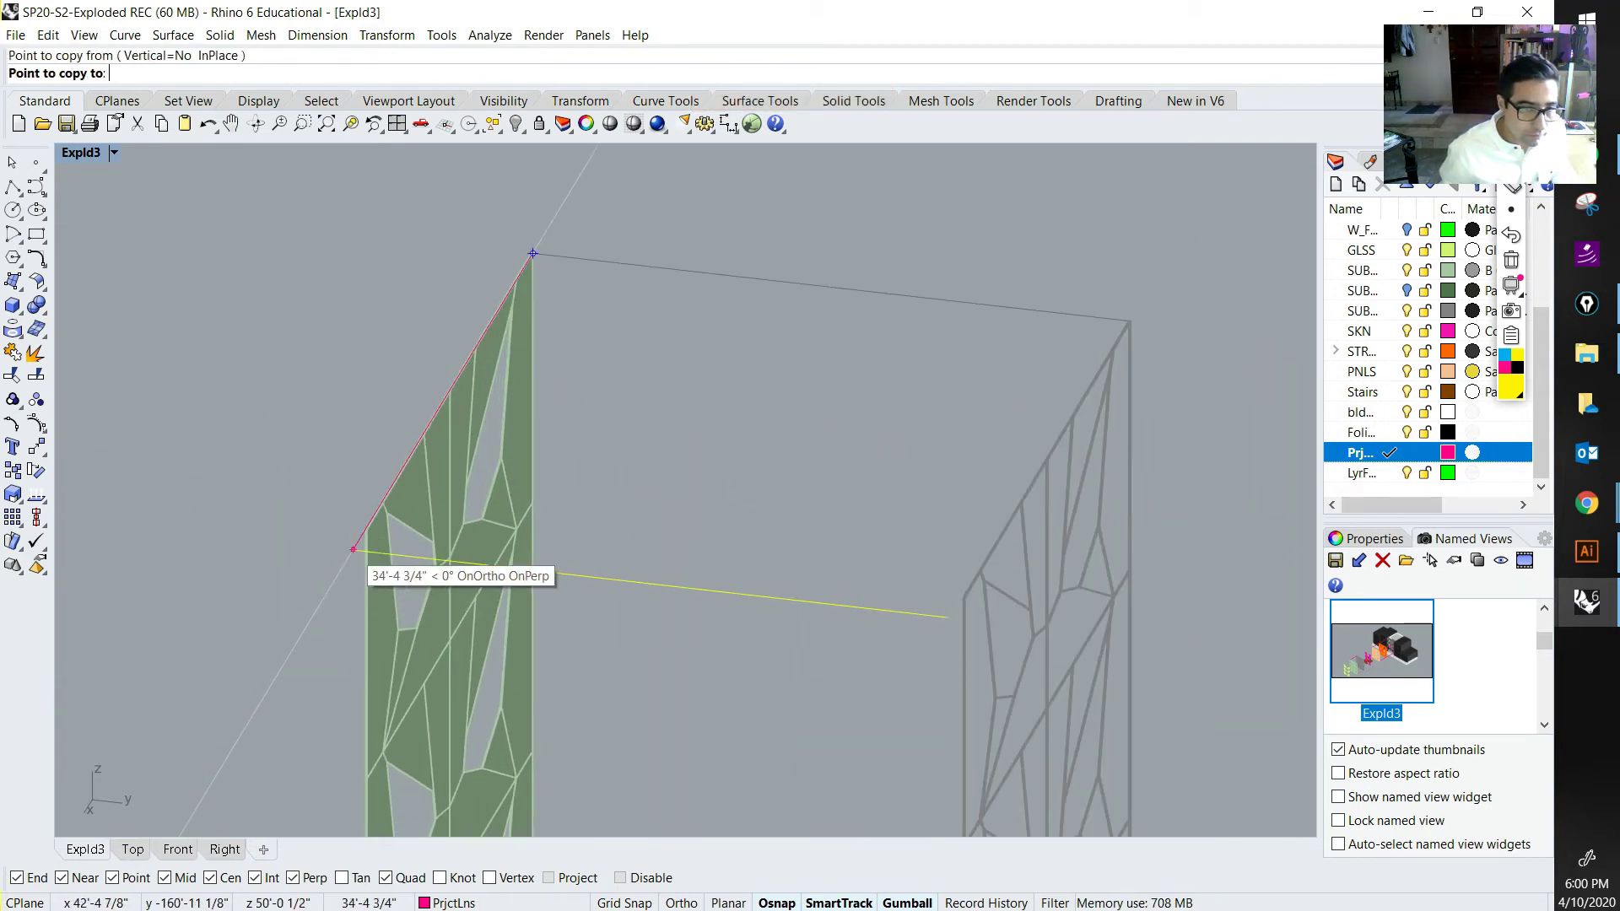
{"action": "scroll", "coordinate": [353, 549], "scroll_direction": "up", "scroll_amount": 3}
{"action": "scroll", "coordinate": [363, 540], "scroll_direction": "down", "scroll_amount": 2}
{"action": "left_click", "coordinate": [353, 549]}
{"action": "key", "text": "Return"}
Step: Copy both upper projection lines down to the bottom corners of the green panels and grey frame
{"action": "scroll", "coordinate": [570, 527], "scroll_direction": "down", "scroll_amount": 2}
{"action": "right_click_drag", "start_coordinate": [571, 527], "coordinate": [717, 505]}
{"action": "left_click_drag", "start_coordinate": [726, 257], "coordinate": [697, 208]}
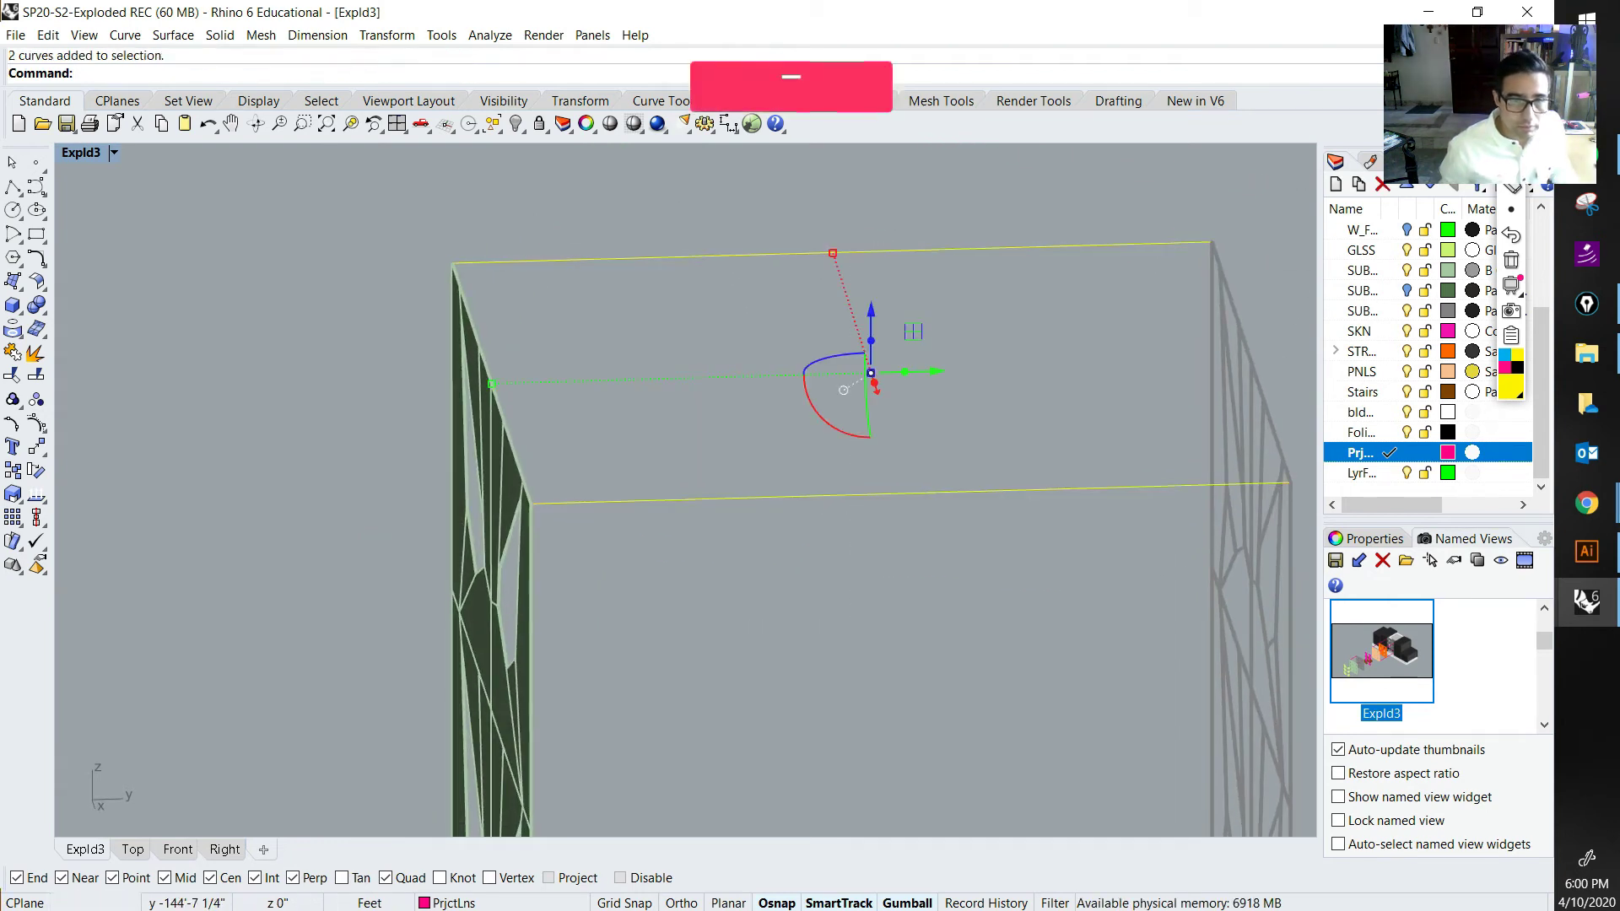
{"action": "key", "text": "Return"}
{"action": "scroll", "coordinate": [538, 492], "scroll_direction": "up", "scroll_amount": 6}
{"action": "left_click", "coordinate": [528, 515]}
{"action": "scroll", "coordinate": [532, 472], "scroll_direction": "down", "scroll_amount": 6}
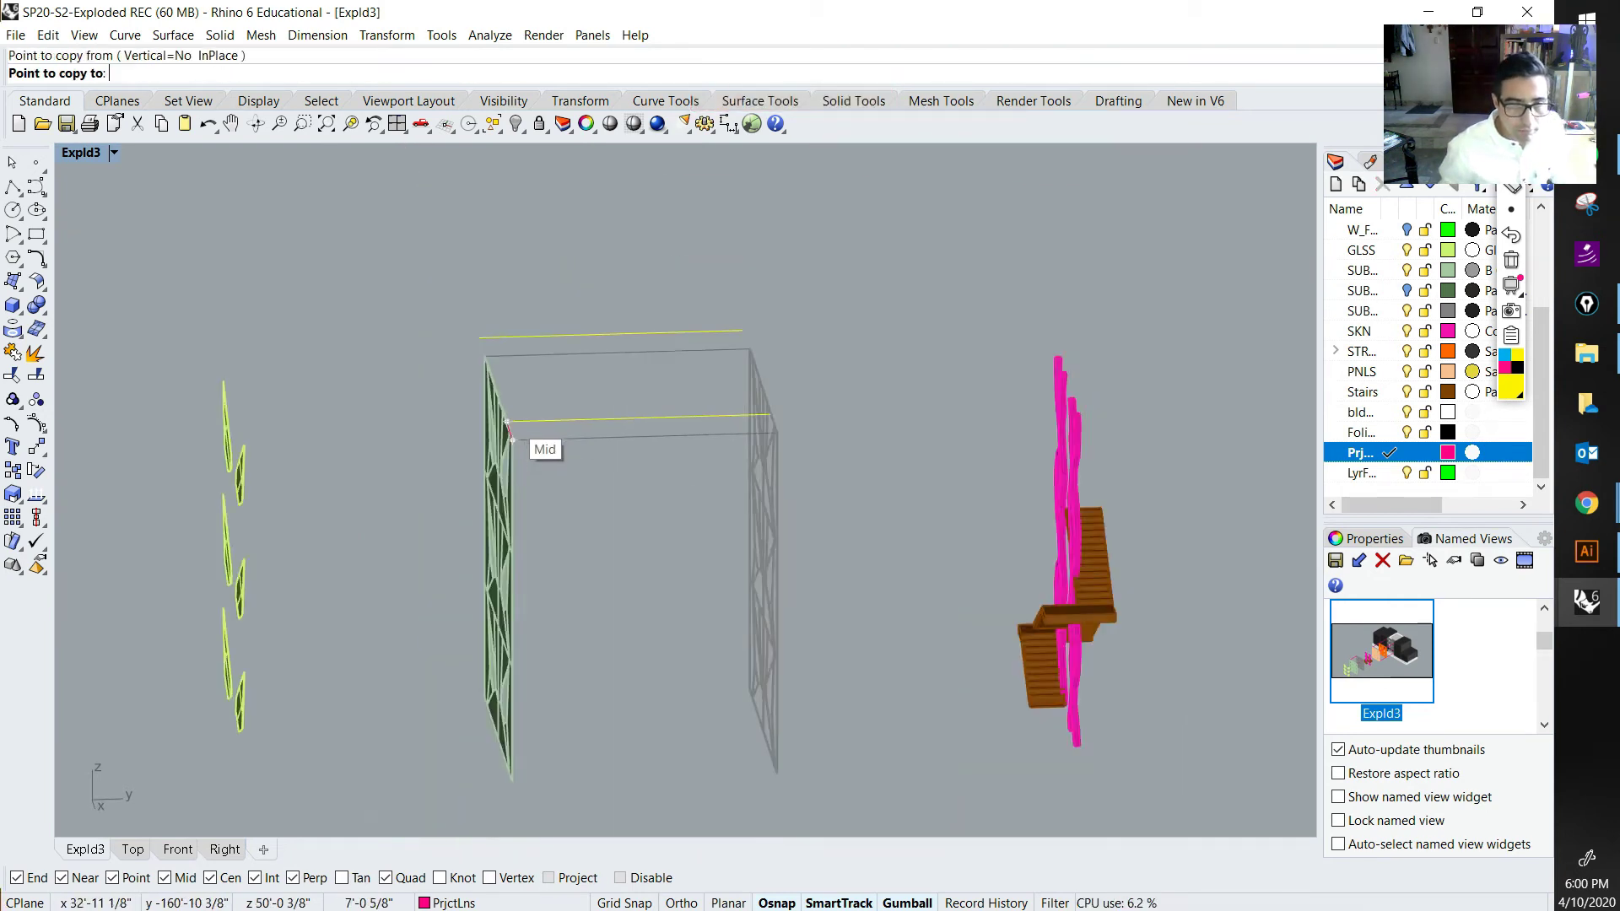
{"action": "scroll", "coordinate": [506, 582], "scroll_direction": "up", "scroll_amount": 8}
{"action": "scroll", "coordinate": [483, 566], "scroll_direction": "up", "scroll_amount": 4}
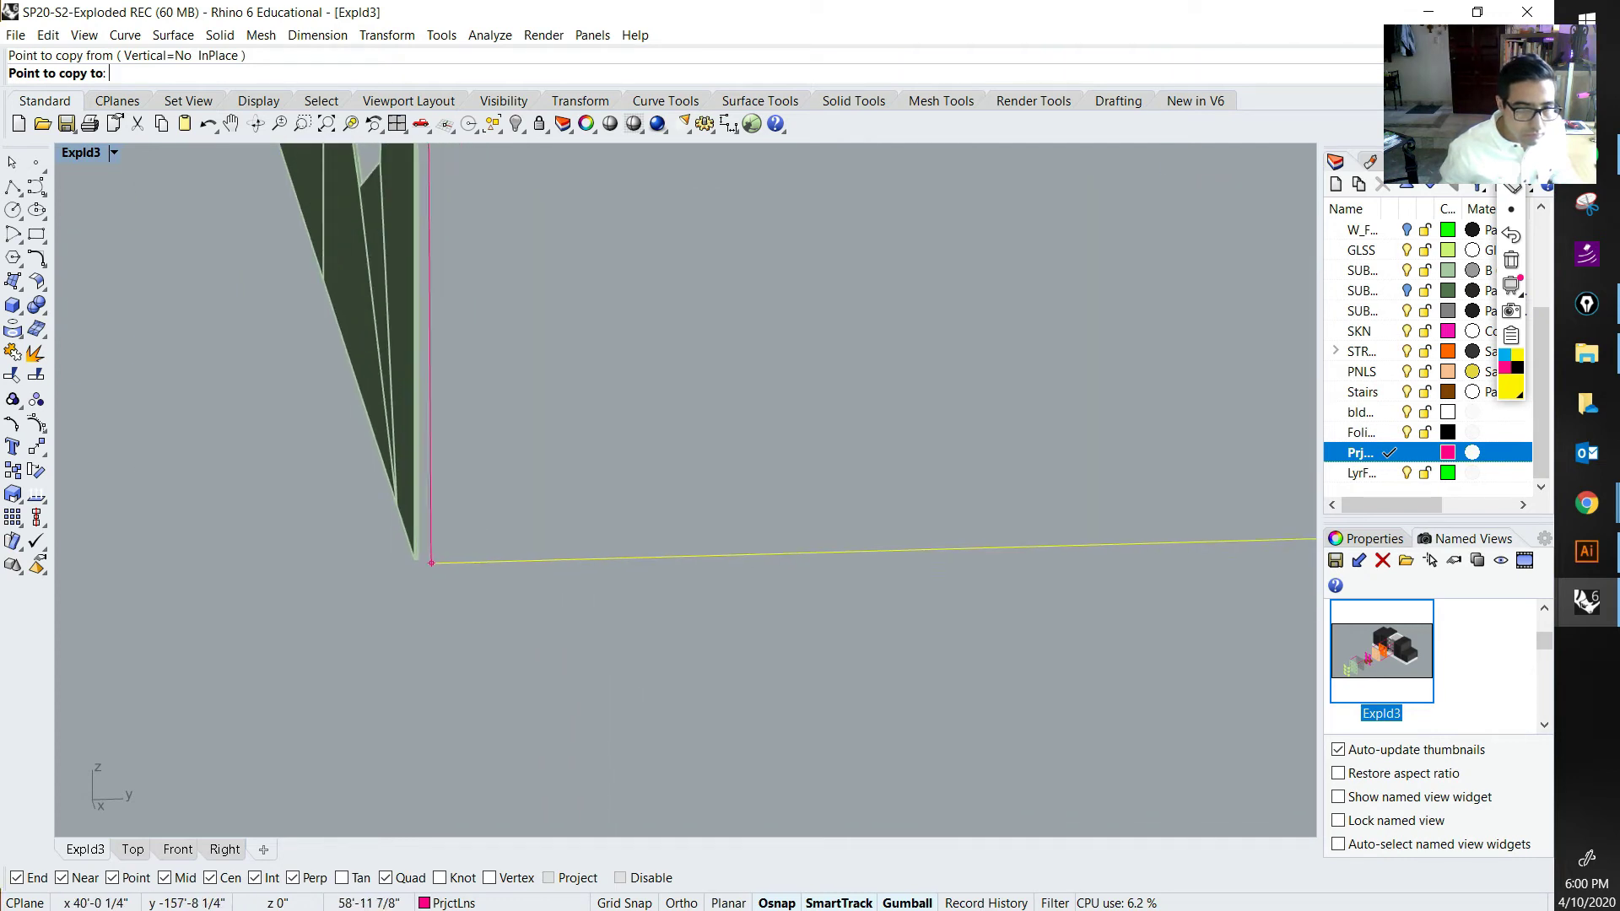
{"action": "left_click", "coordinate": [418, 560]}
{"action": "key", "text": "Return"}
Step: Restore the Expld3 named view and cancel the repeated Copy command
{"action": "key", "text": "Return"}
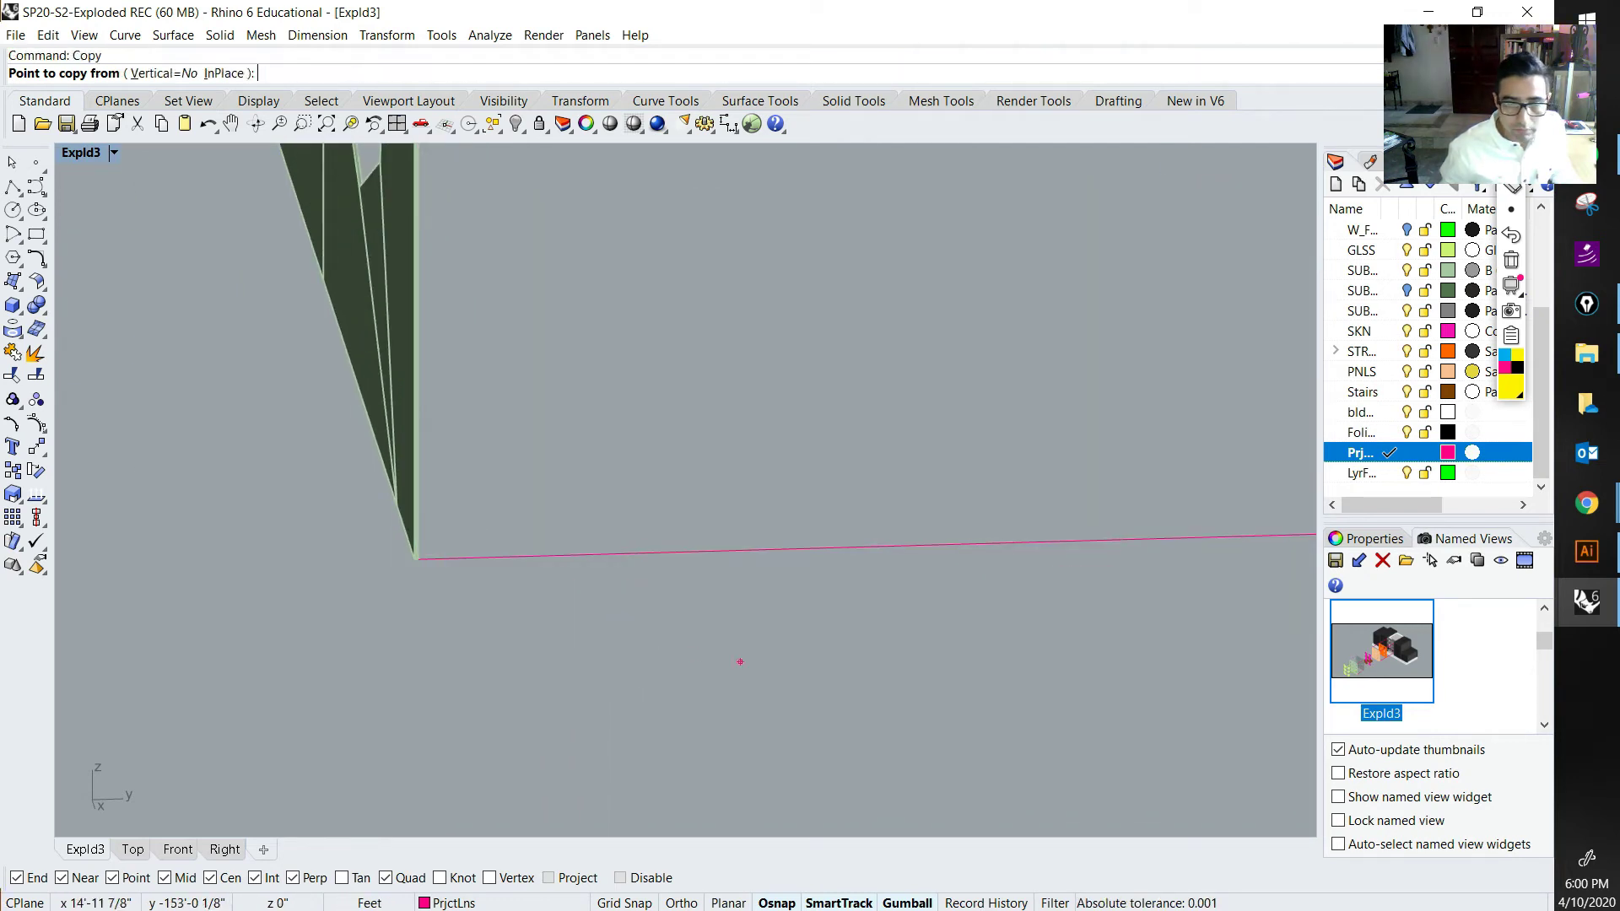
{"action": "left_click", "coordinate": [1246, 711]}
{"action": "scroll", "coordinate": [1246, 711], "scroll_direction": "down", "scroll_amount": 6}
{"action": "key", "text": "Escape"}
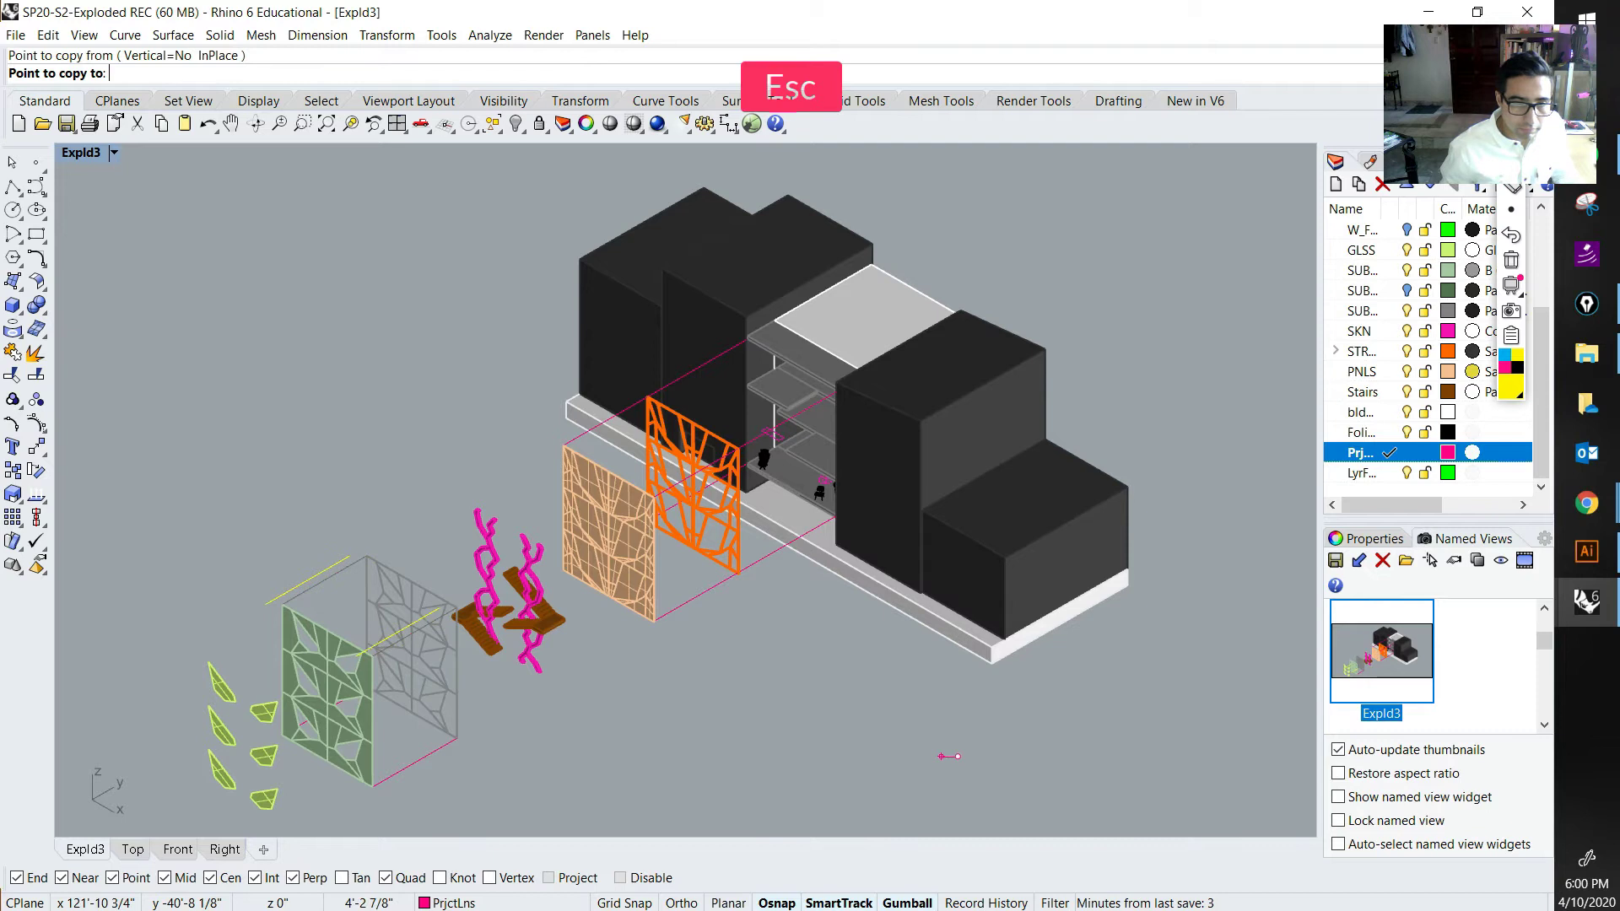
{"action": "key", "text": "shift"}
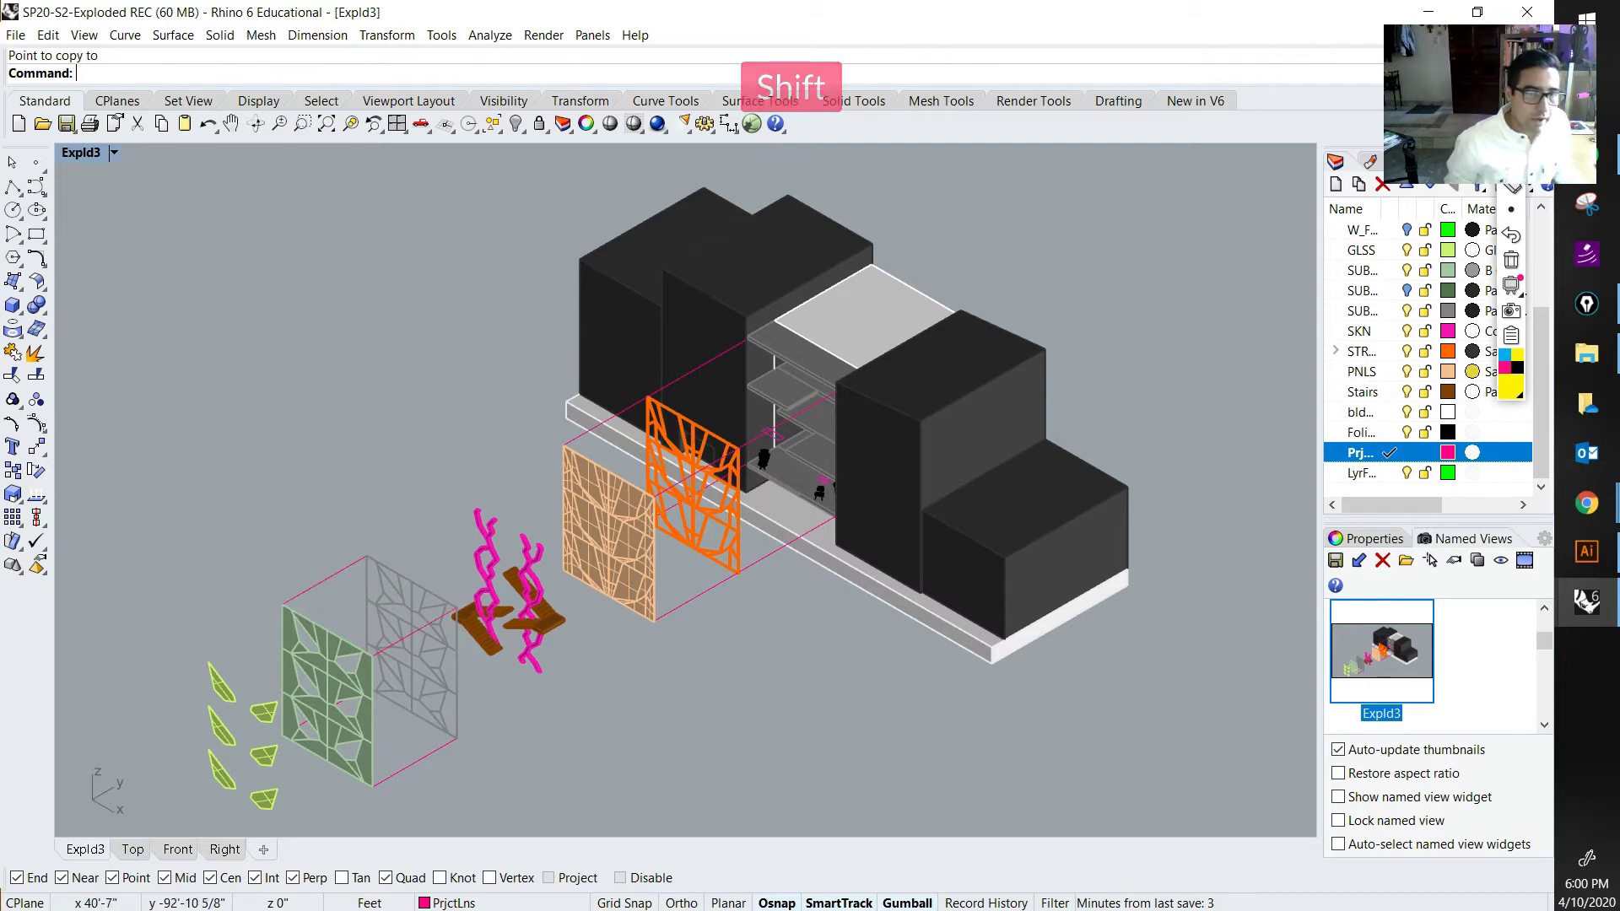
Step: Mark the glass pieces, clear the mark, and examine their projection lines in the SP20-S2-Exploded PREP model before returning to the REC model
{"action": "left_click", "coordinate": [1510, 135]}
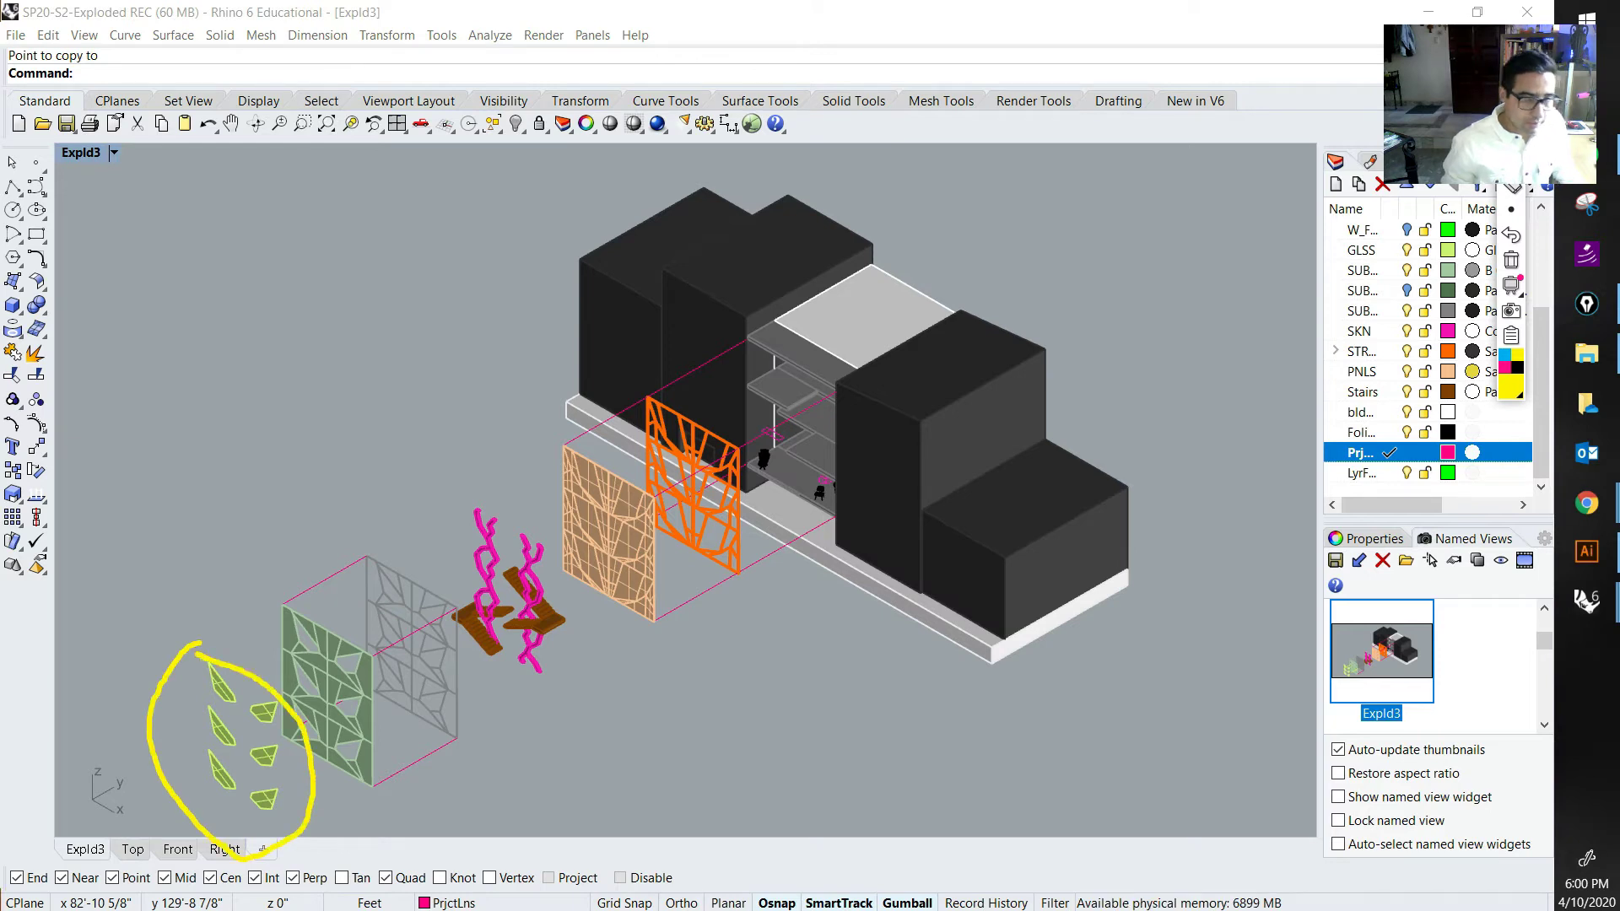
{"action": "left_click", "coordinate": [1511, 259]}
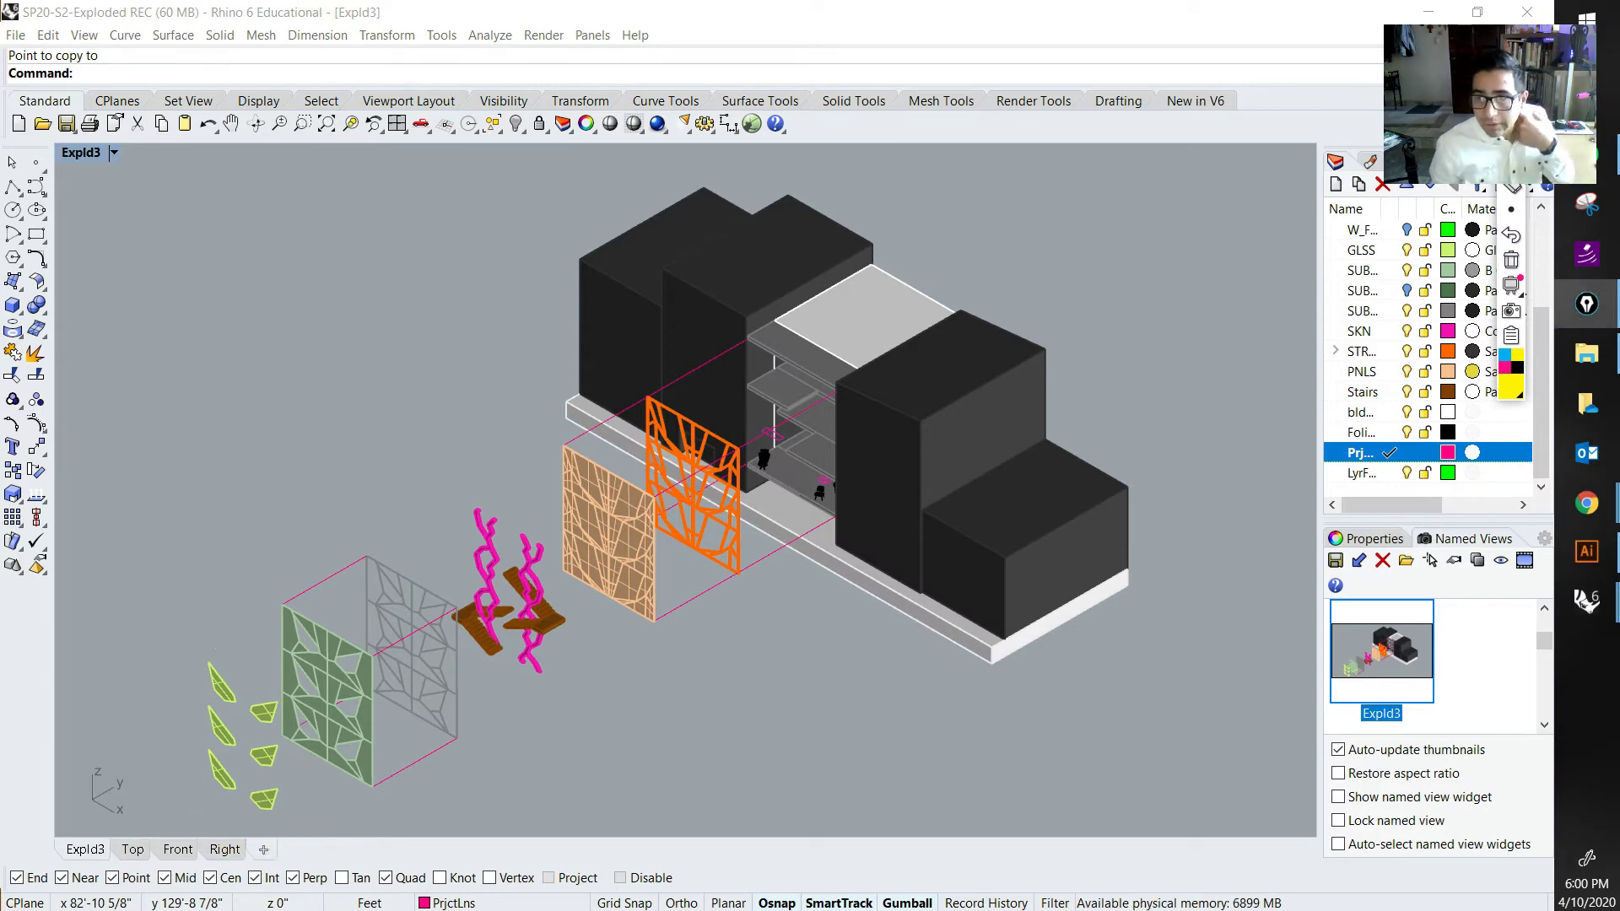
{"action": "mouse_move", "coordinate": [1587, 601]}
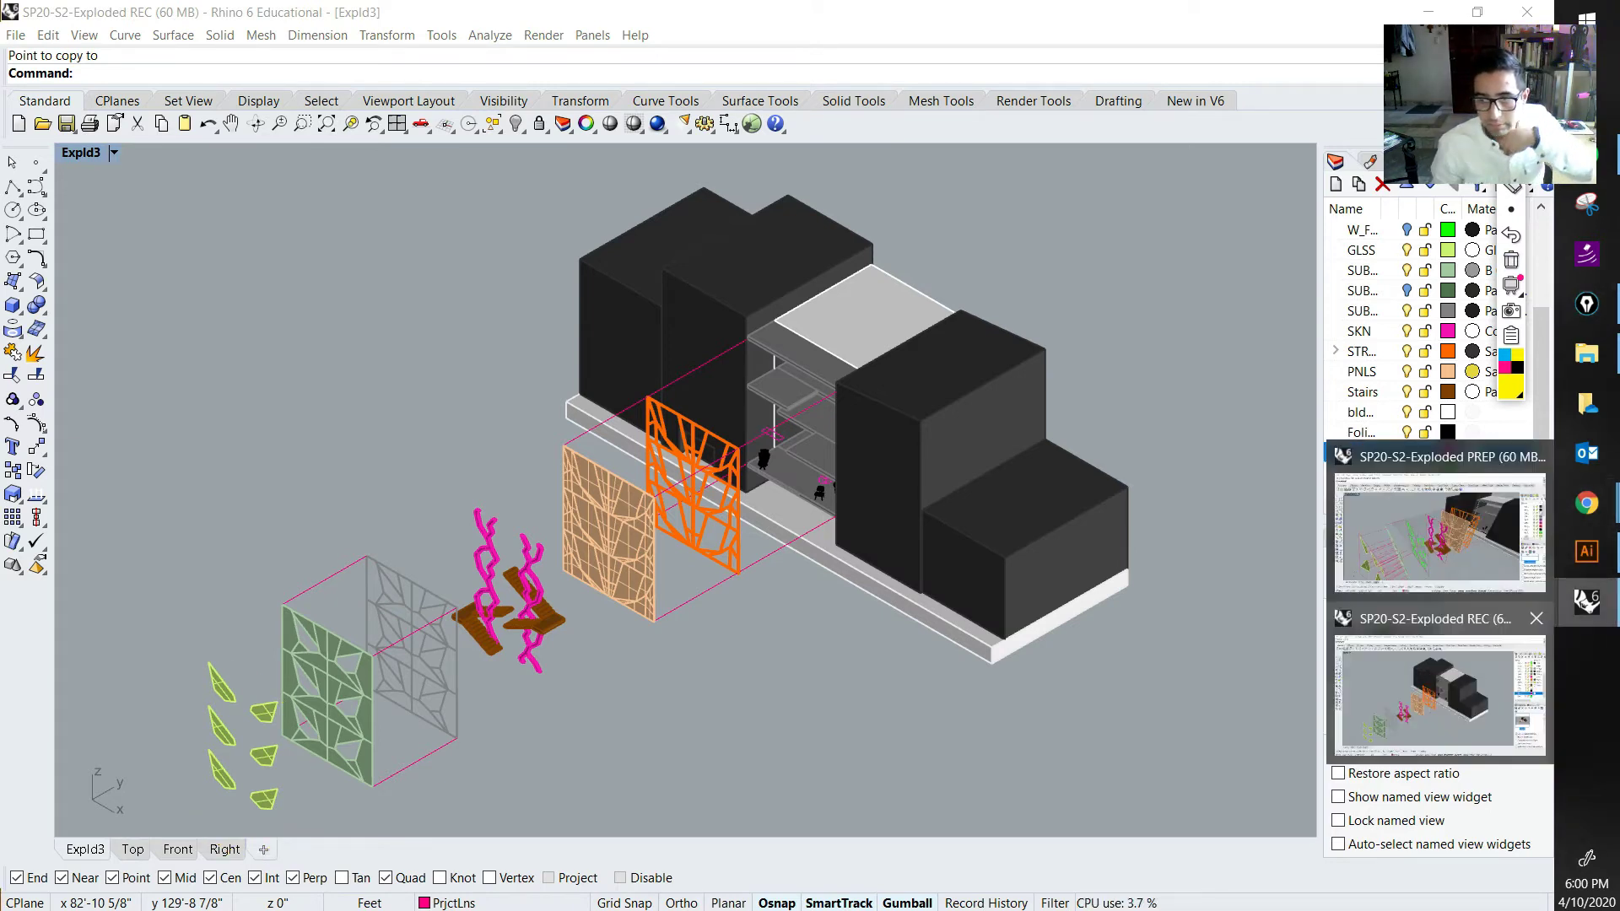
{"action": "left_click", "coordinate": [1439, 531]}
{"action": "scroll", "coordinate": [915, 548], "scroll_direction": "down", "scroll_amount": 7}
{"action": "right_click_drag", "start_coordinate": [915, 548], "coordinate": [877, 434]}
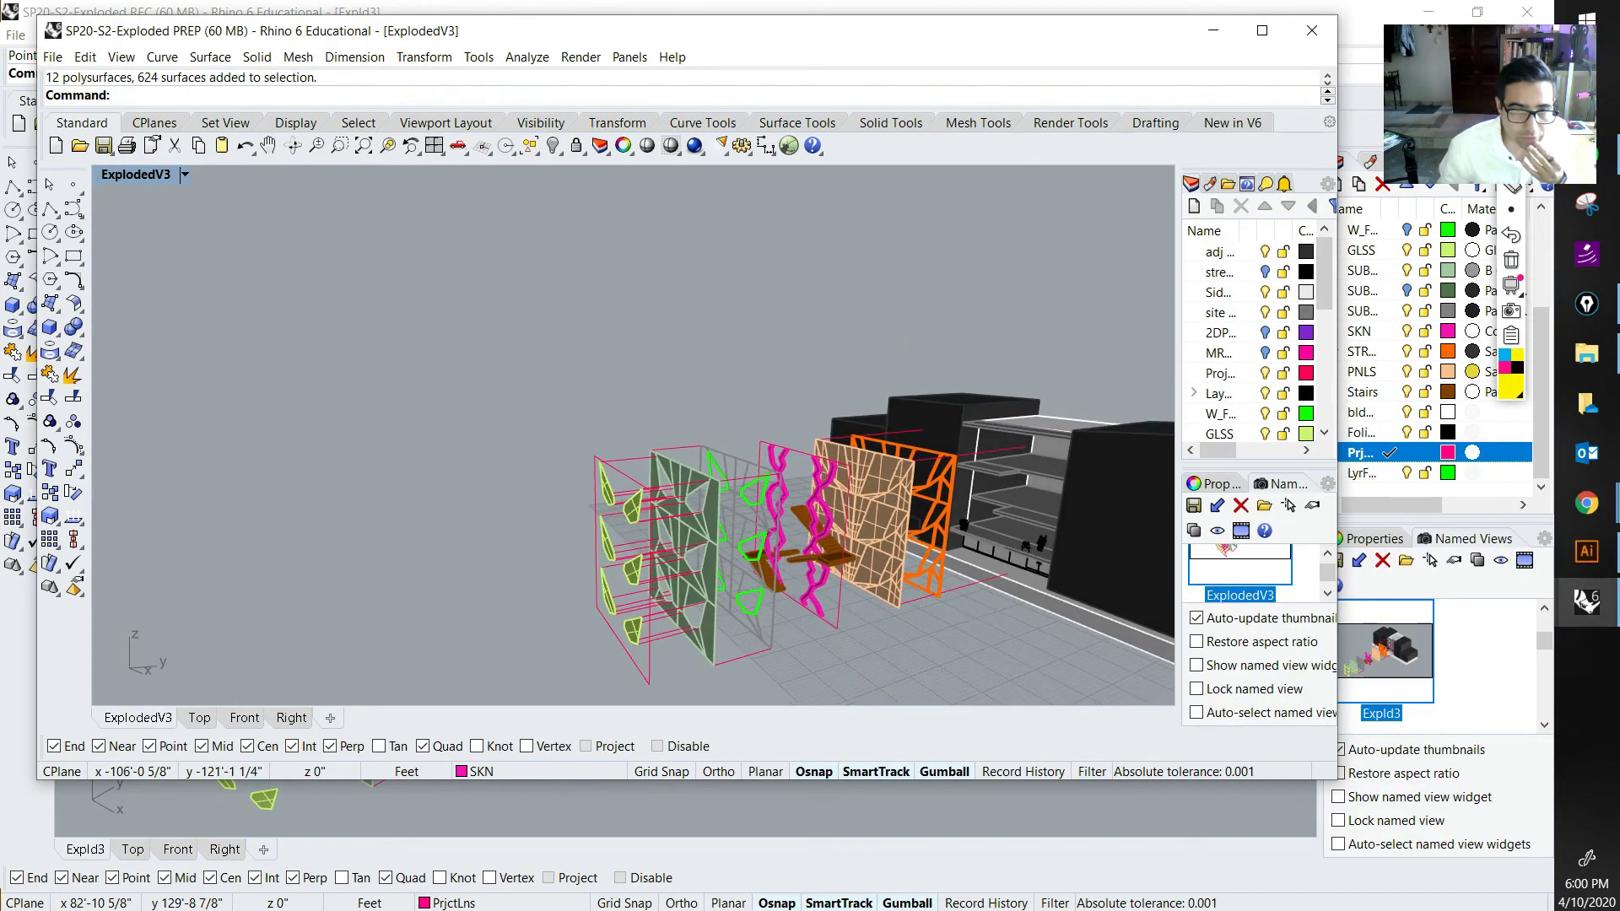
{"action": "scroll", "coordinate": [590, 523], "scroll_direction": "up", "scroll_amount": 5}
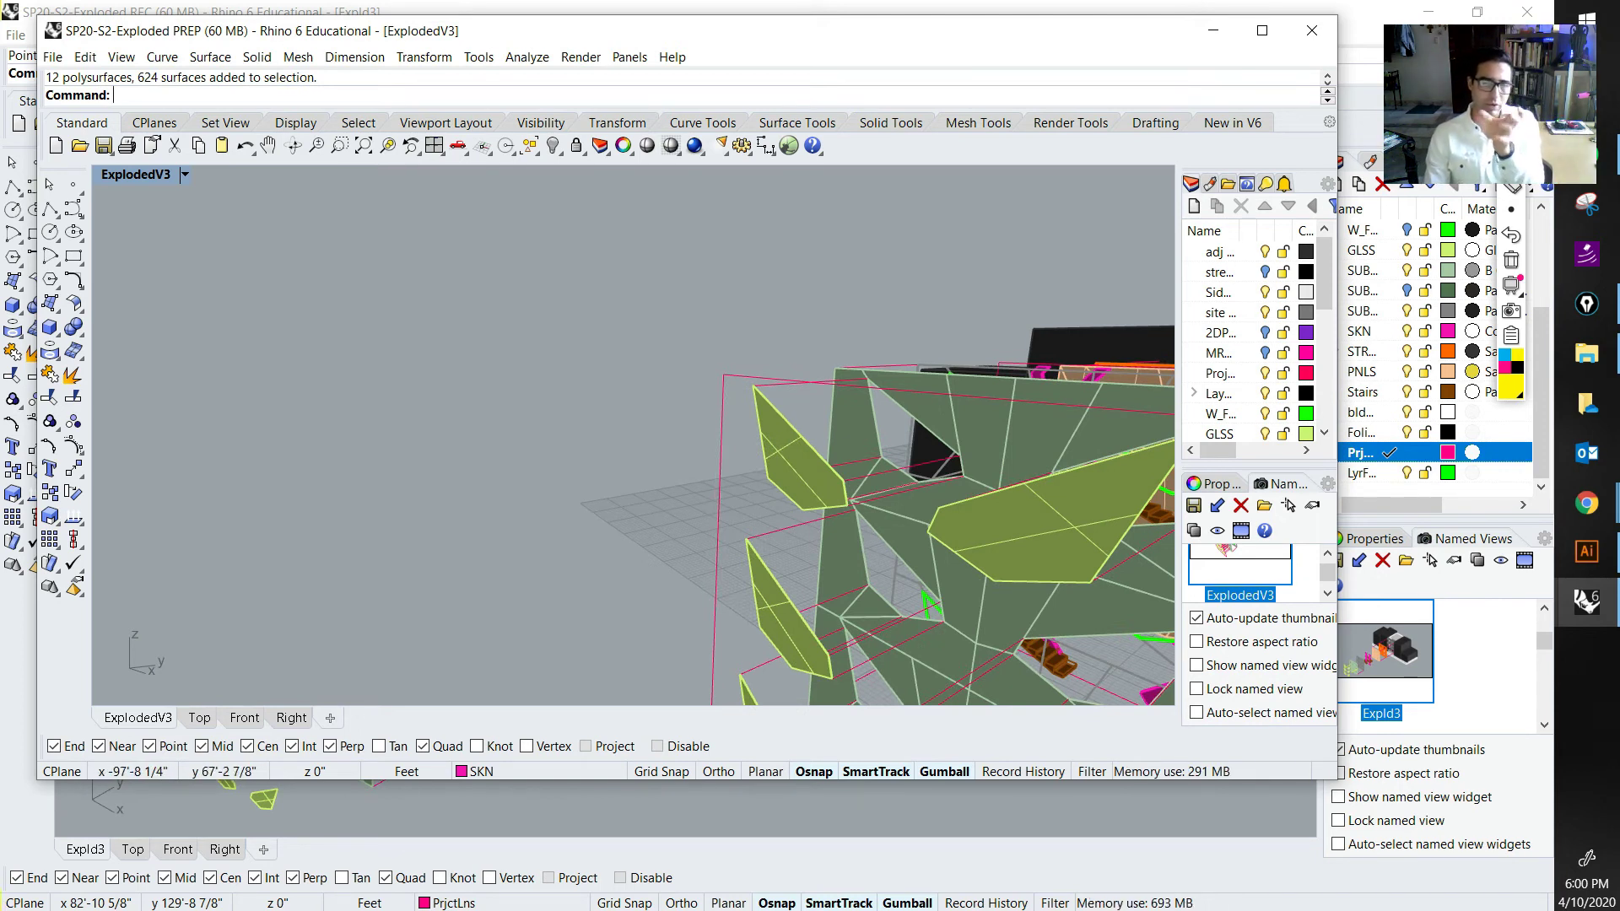
{"action": "mouse_move", "coordinate": [641, 506]}
{"action": "right_mouse_down"}
{"action": "mouse_move", "coordinate": [611, 493]}
{"action": "mouse_move", "coordinate": [653, 523]}
{"action": "mouse_move", "coordinate": [645, 512]}
{"action": "right_mouse_up"}
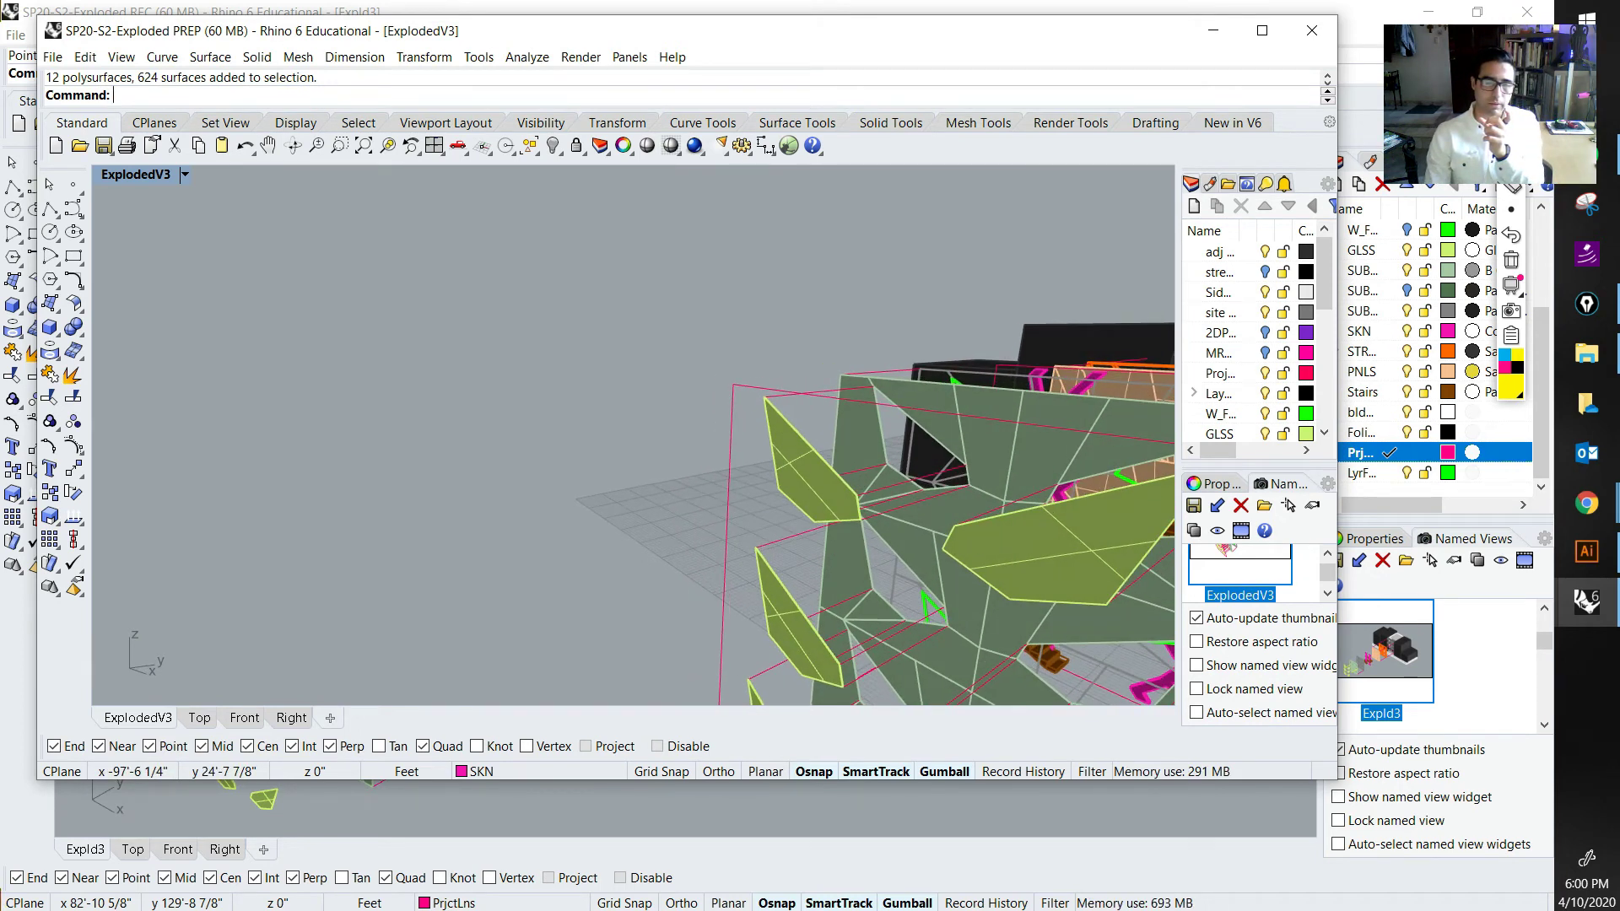
{"action": "key", "text": "alt+Tab"}
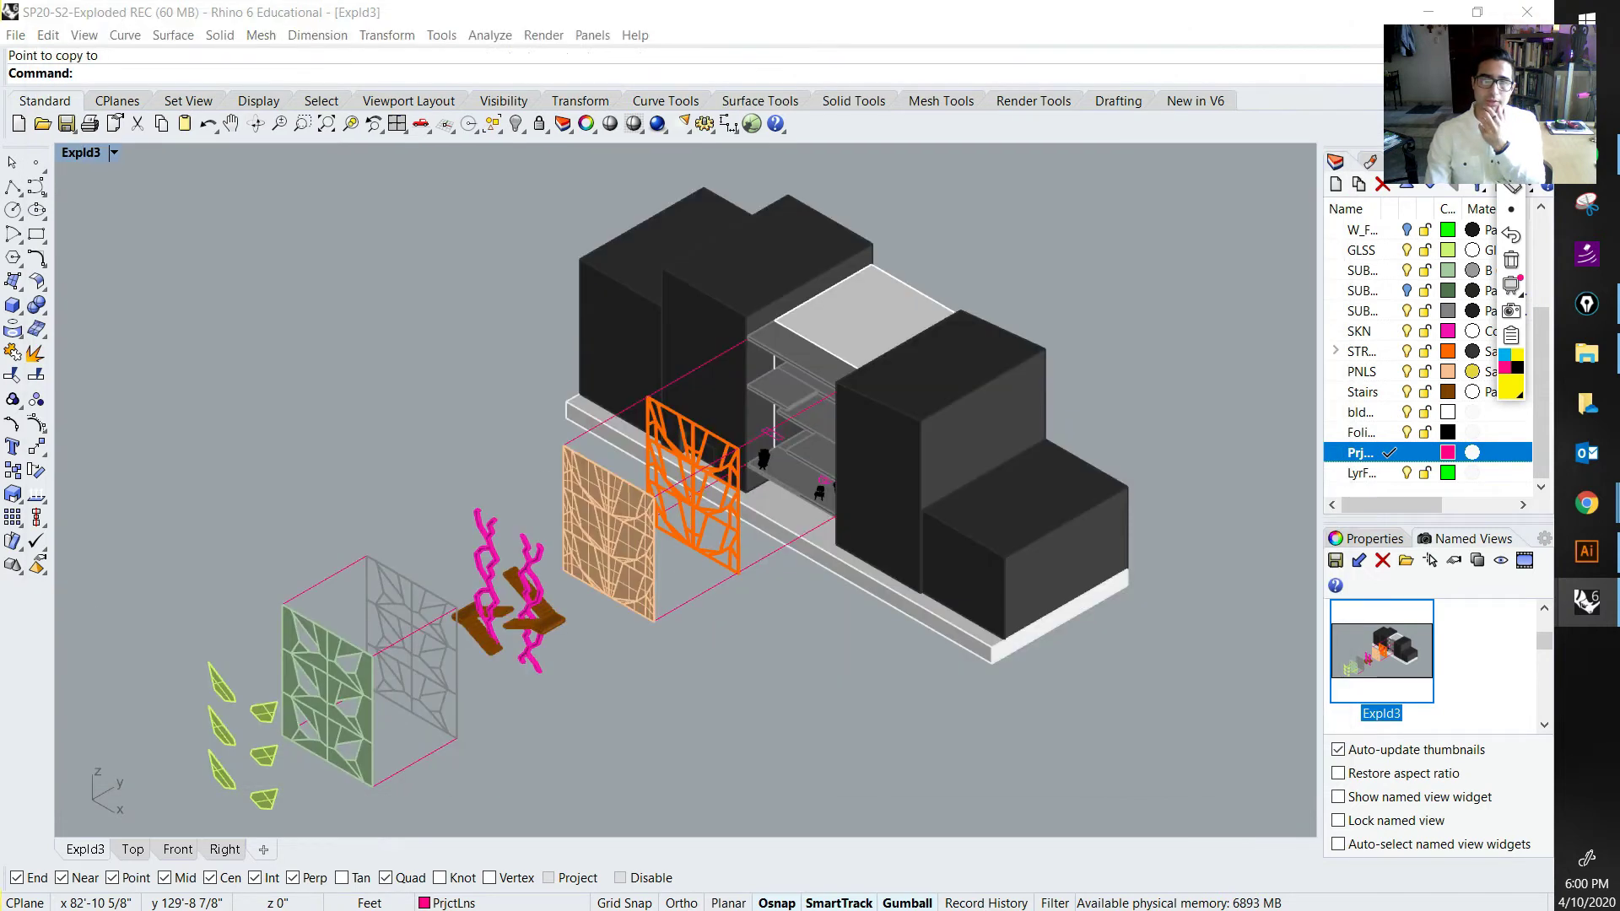
Step: Draw a projection line from the top corner of the green panels' upper opening to the tip of the matching glass piece
{"action": "right_click_drag", "start_coordinate": [422, 637], "coordinate": [536, 523], "text": "shift"}
{"action": "scroll", "coordinate": [481, 531], "scroll_direction": "up", "scroll_amount": 4}
{"action": "right_click_drag", "start_coordinate": [414, 523], "coordinate": [473, 513], "text": "shift"}
{"action": "scroll", "coordinate": [355, 529], "scroll_direction": "up", "scroll_amount": 5}
{"action": "key", "text": "Escape"}
{"action": "type", "text": "l"}
{"action": "key", "text": "Return"}
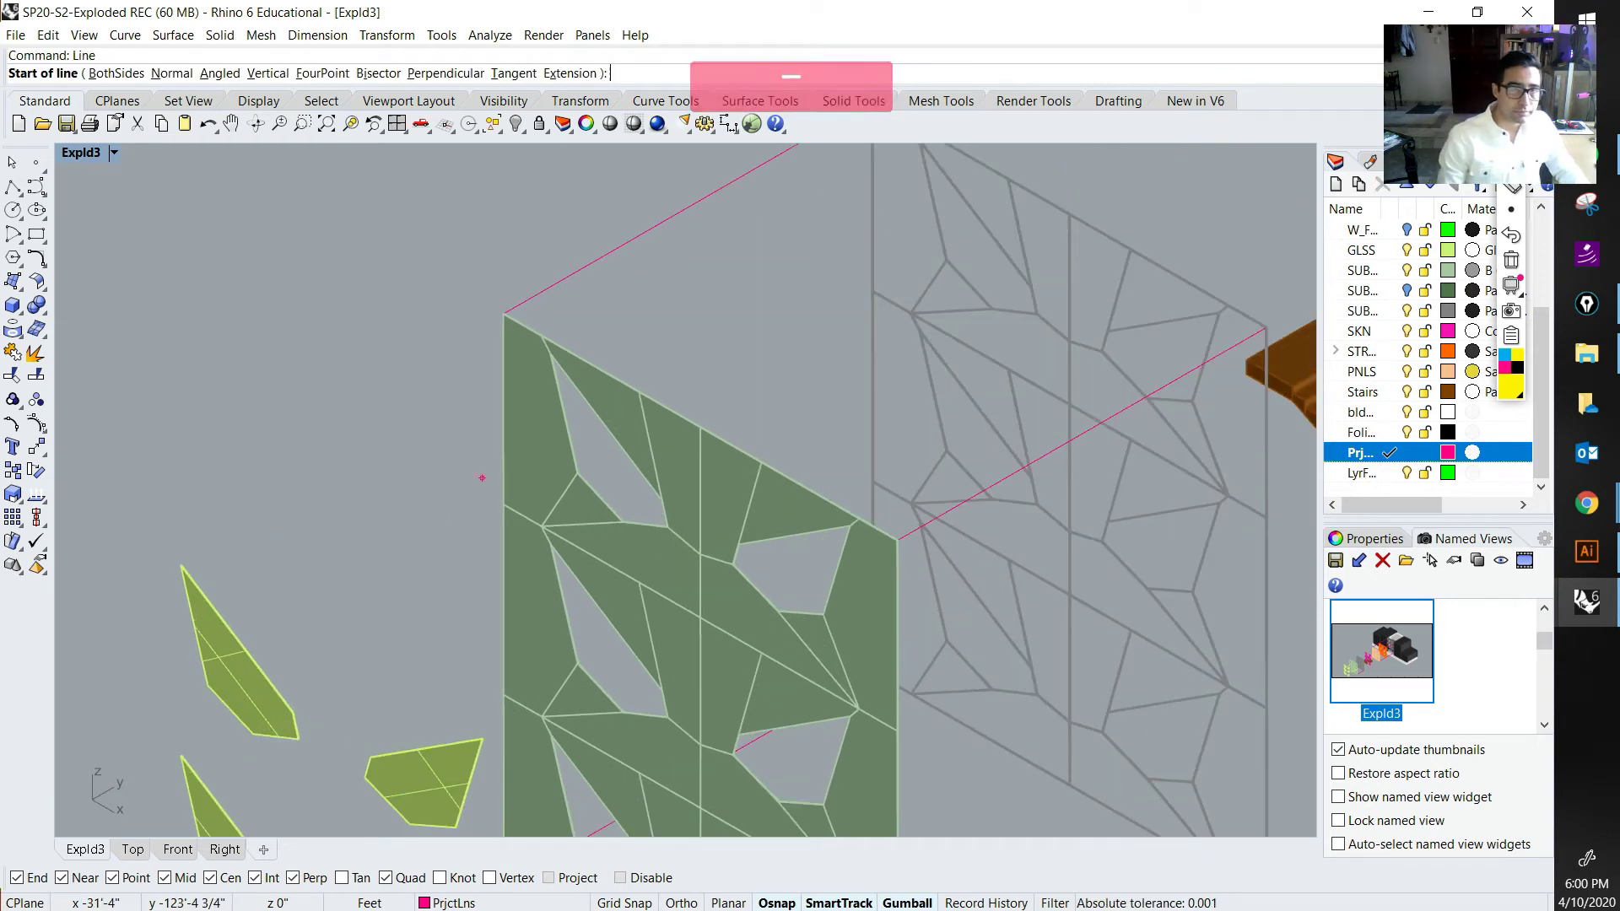
{"action": "left_click", "coordinate": [549, 355]}
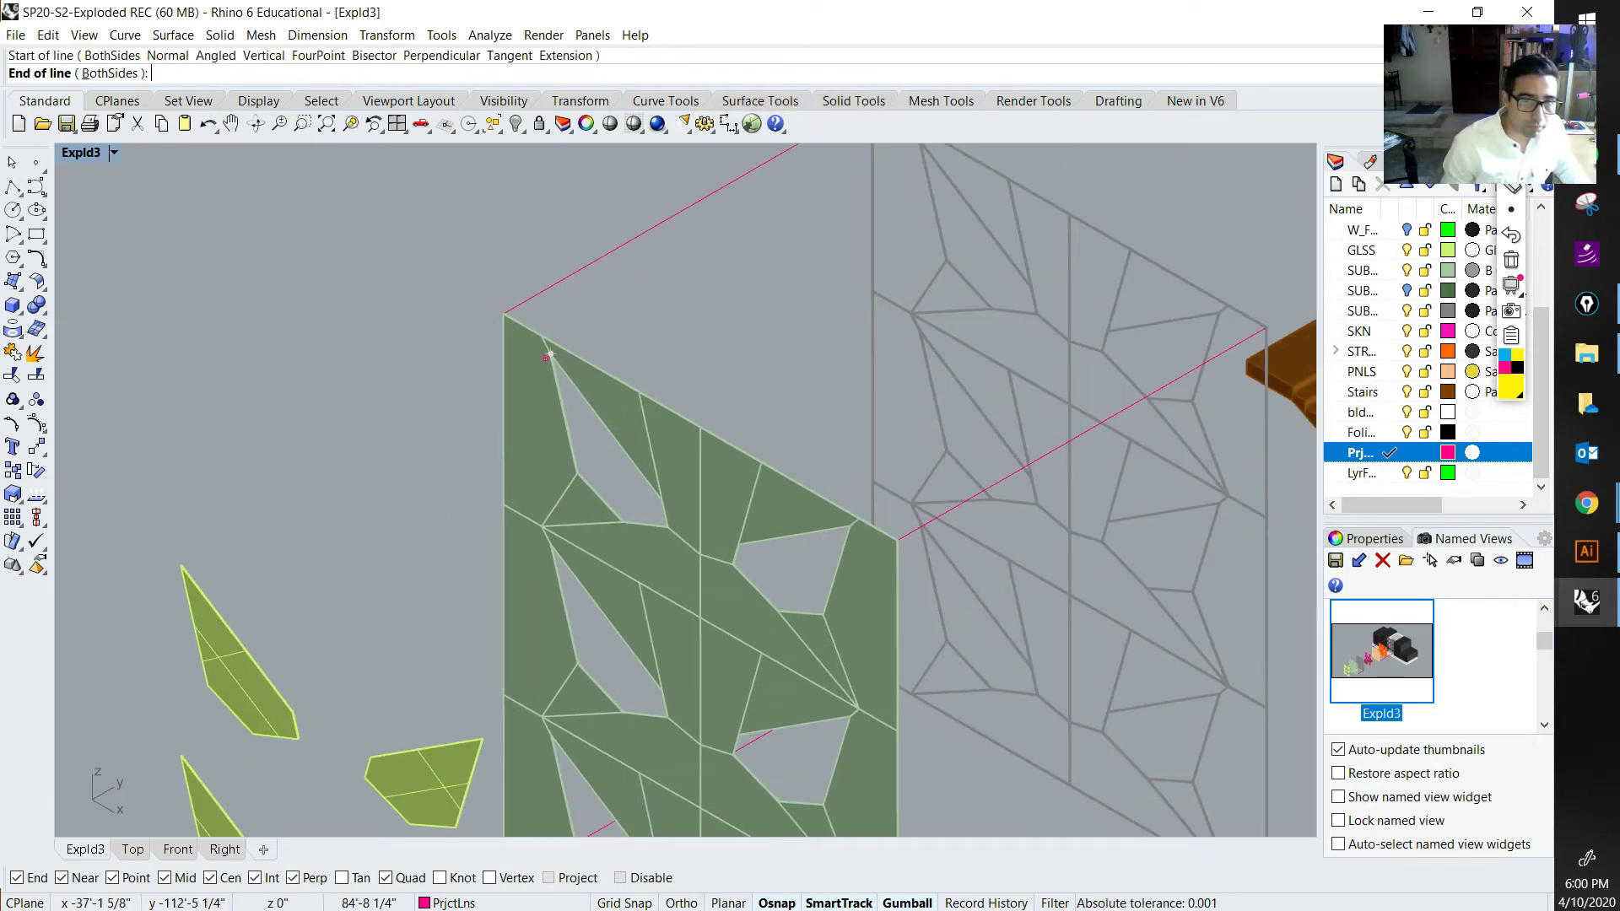
{"action": "left_click", "coordinate": [182, 564], "text": "shift"}
{"action": "key", "text": "Escape"}
Step: Copy the projection line to the remaining corners of the same upper opening in the green panels
{"action": "type", "text": "copy"}
{"action": "key", "text": "Return"}
{"action": "left_click_drag", "start_coordinate": [387, 420], "coordinate": [340, 503]}
{"action": "key", "text": "Return"}
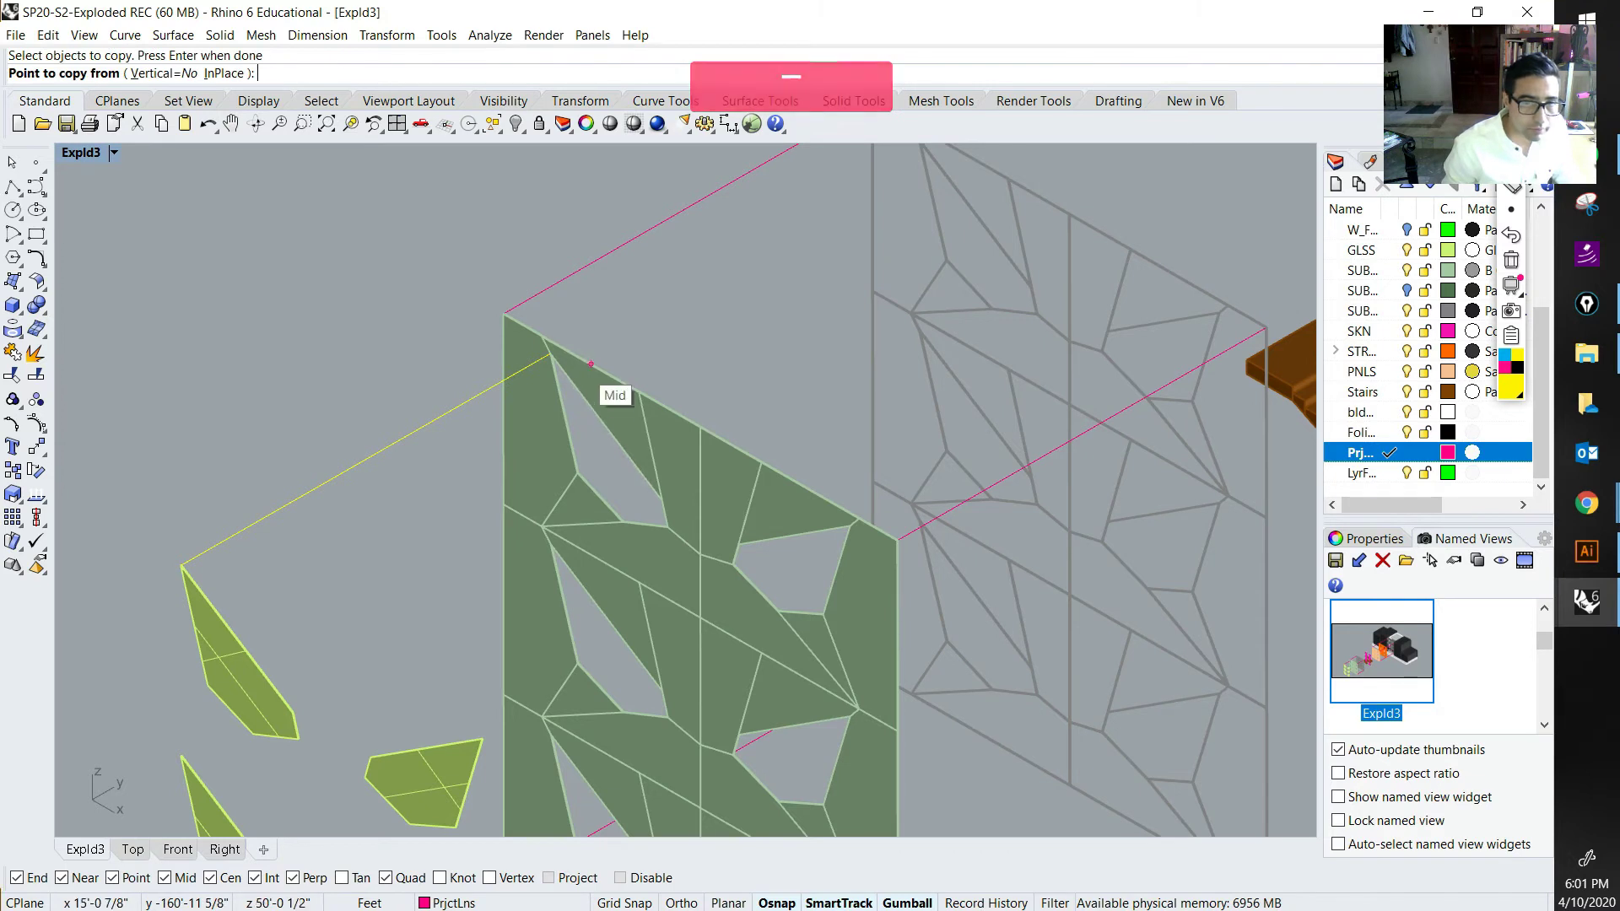
{"action": "left_click", "coordinate": [549, 354]}
{"action": "left_click", "coordinate": [662, 501]}
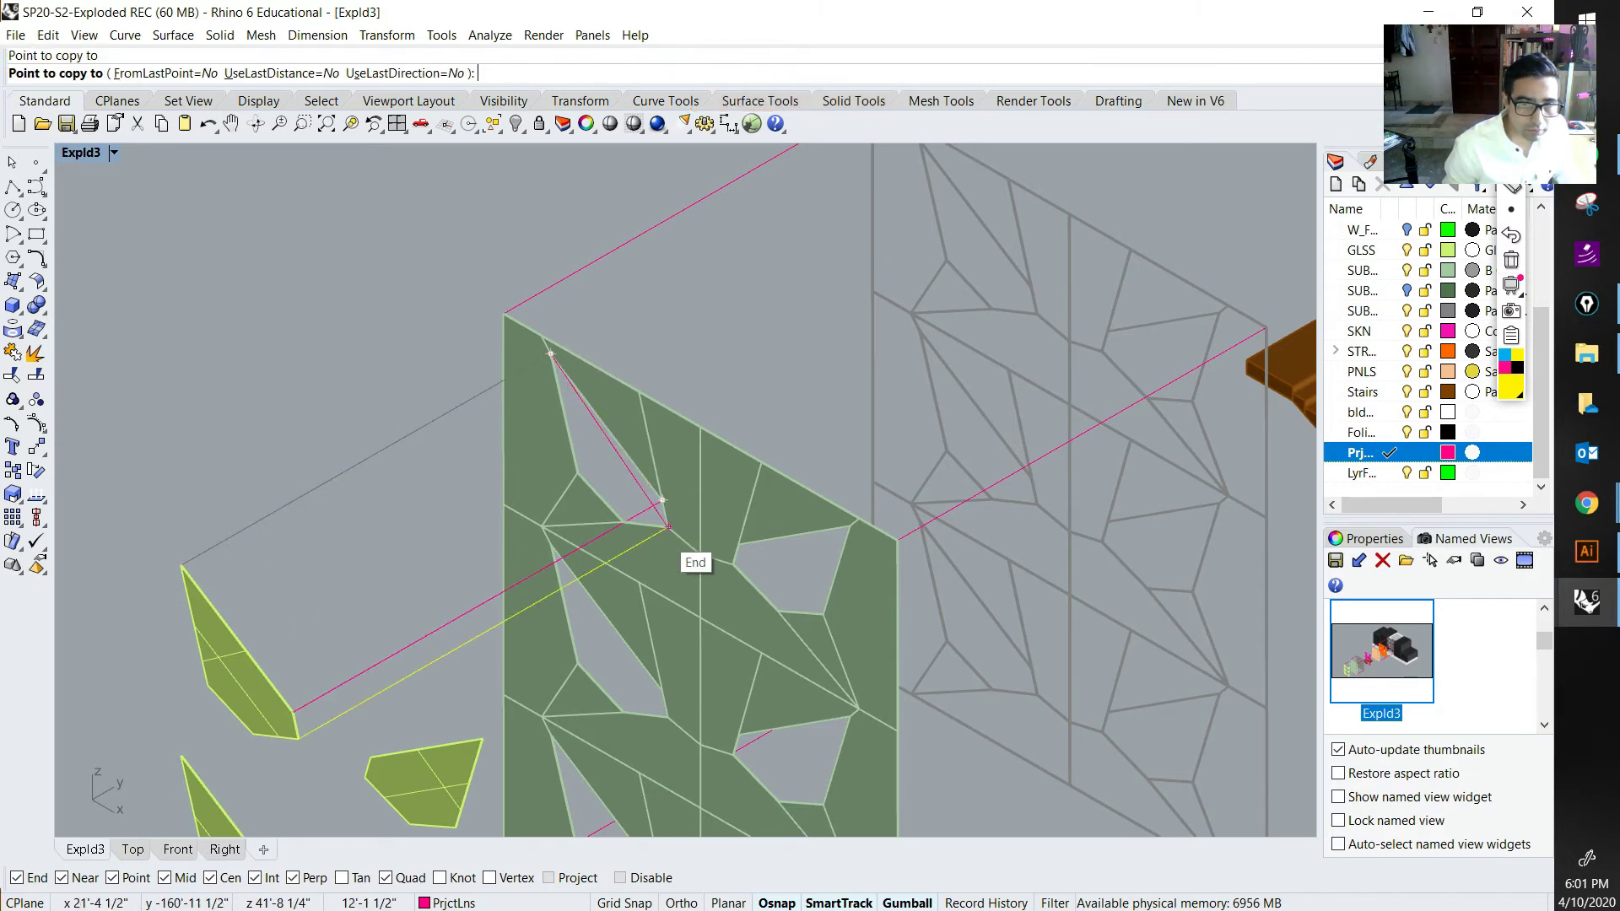
{"action": "left_click", "coordinate": [668, 528]}
{"action": "scroll", "coordinate": [668, 528], "scroll_direction": "up", "scroll_amount": 3}
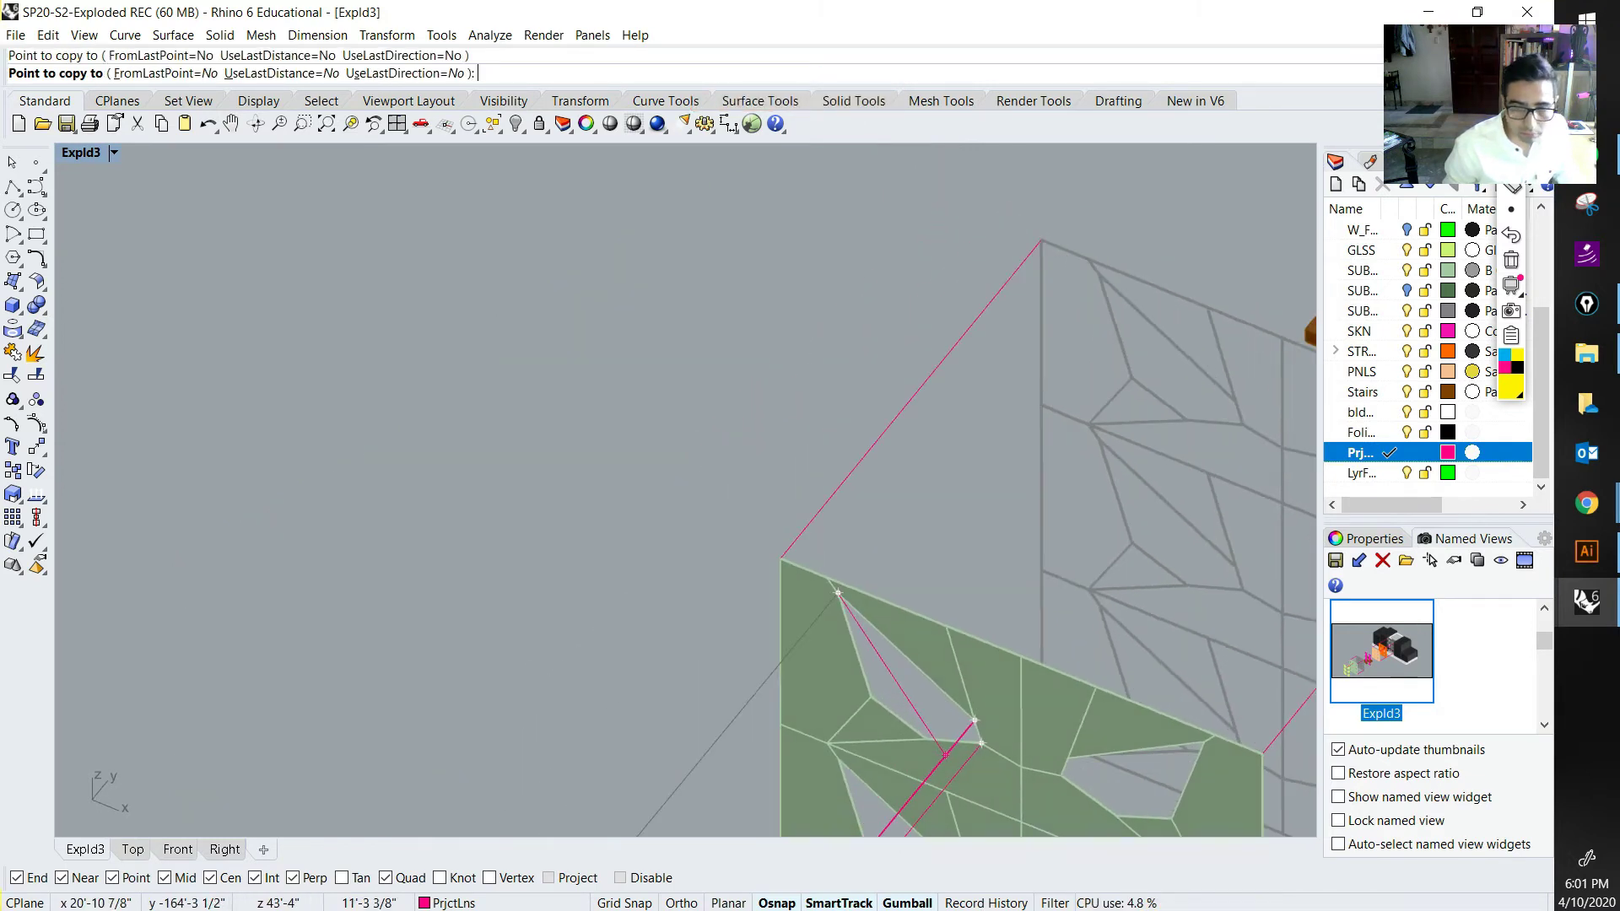
{"action": "right_click_drag", "start_coordinate": [946, 755], "coordinate": [917, 745]}
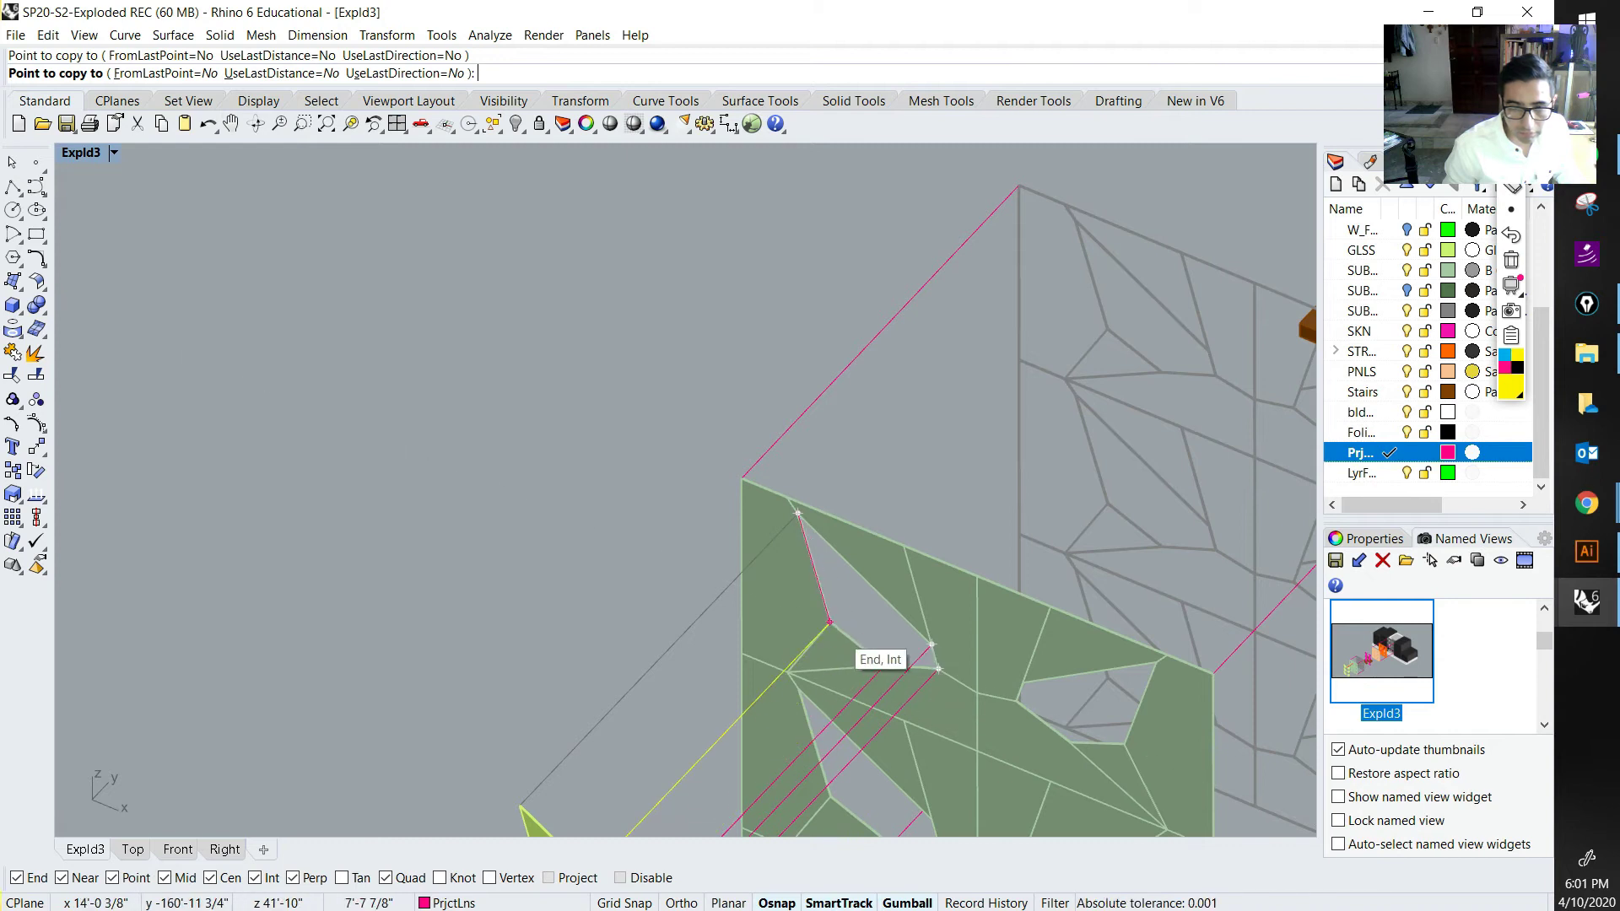
{"action": "key", "text": "Return"}
Step: Copy the upper opening's set of projection lines down to the two openings below it
{"action": "scroll", "coordinate": [830, 621], "scroll_direction": "down", "scroll_amount": 6}
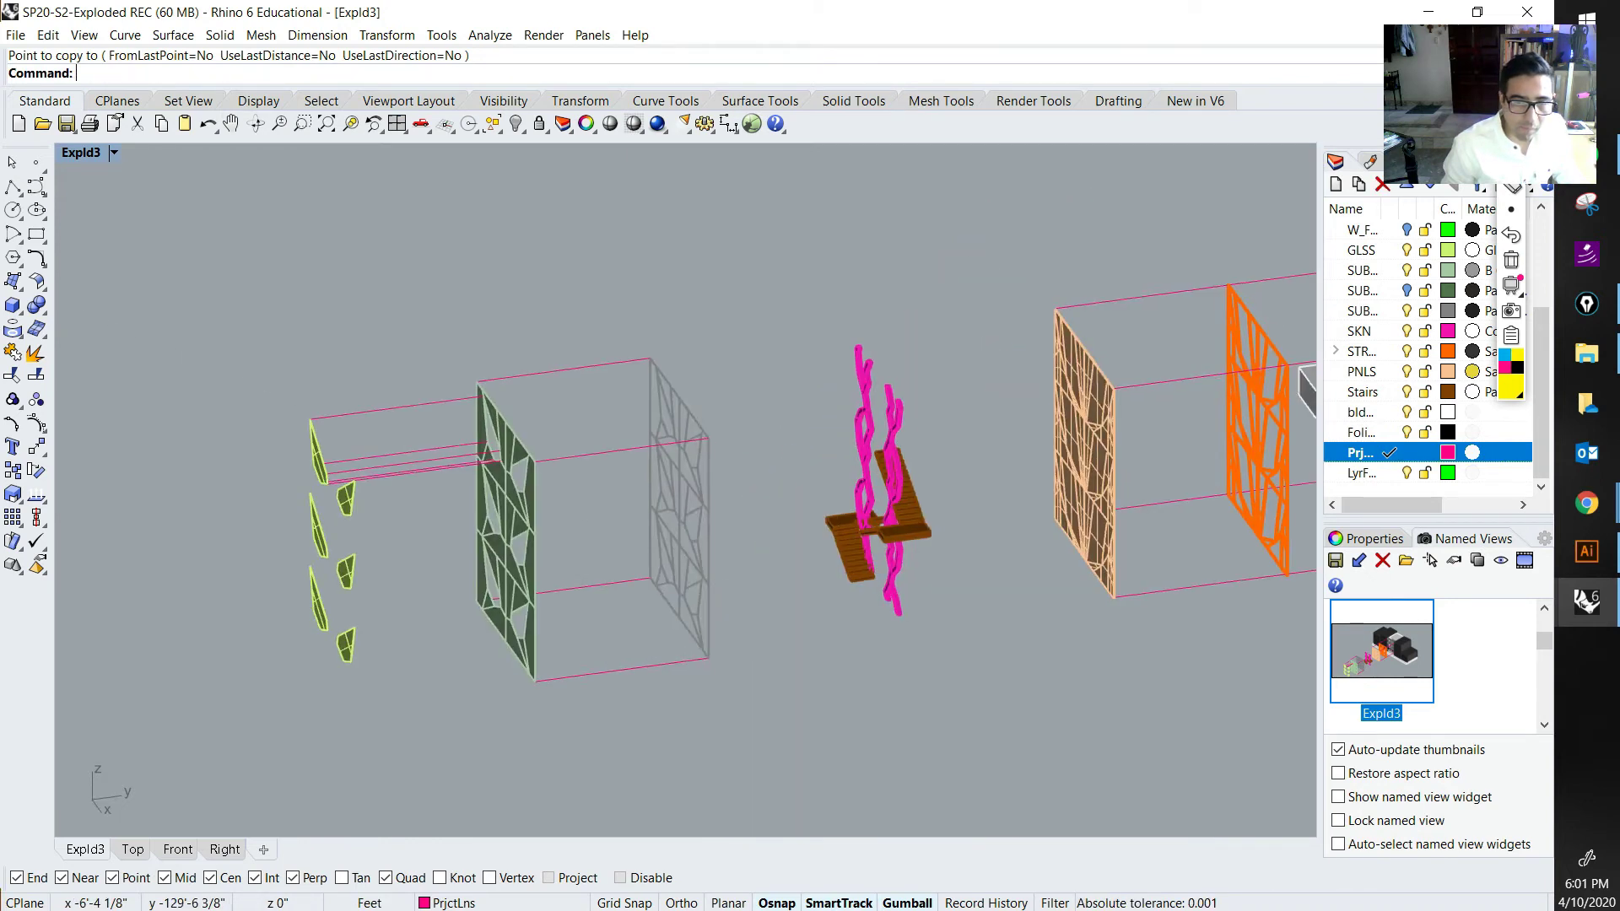
{"action": "mouse_move", "coordinate": [776, 607]}
{"action": "right_mouse_down"}
{"action": "mouse_move", "coordinate": [803, 602]}
{"action": "mouse_move", "coordinate": [784, 598]}
{"action": "right_mouse_up"}
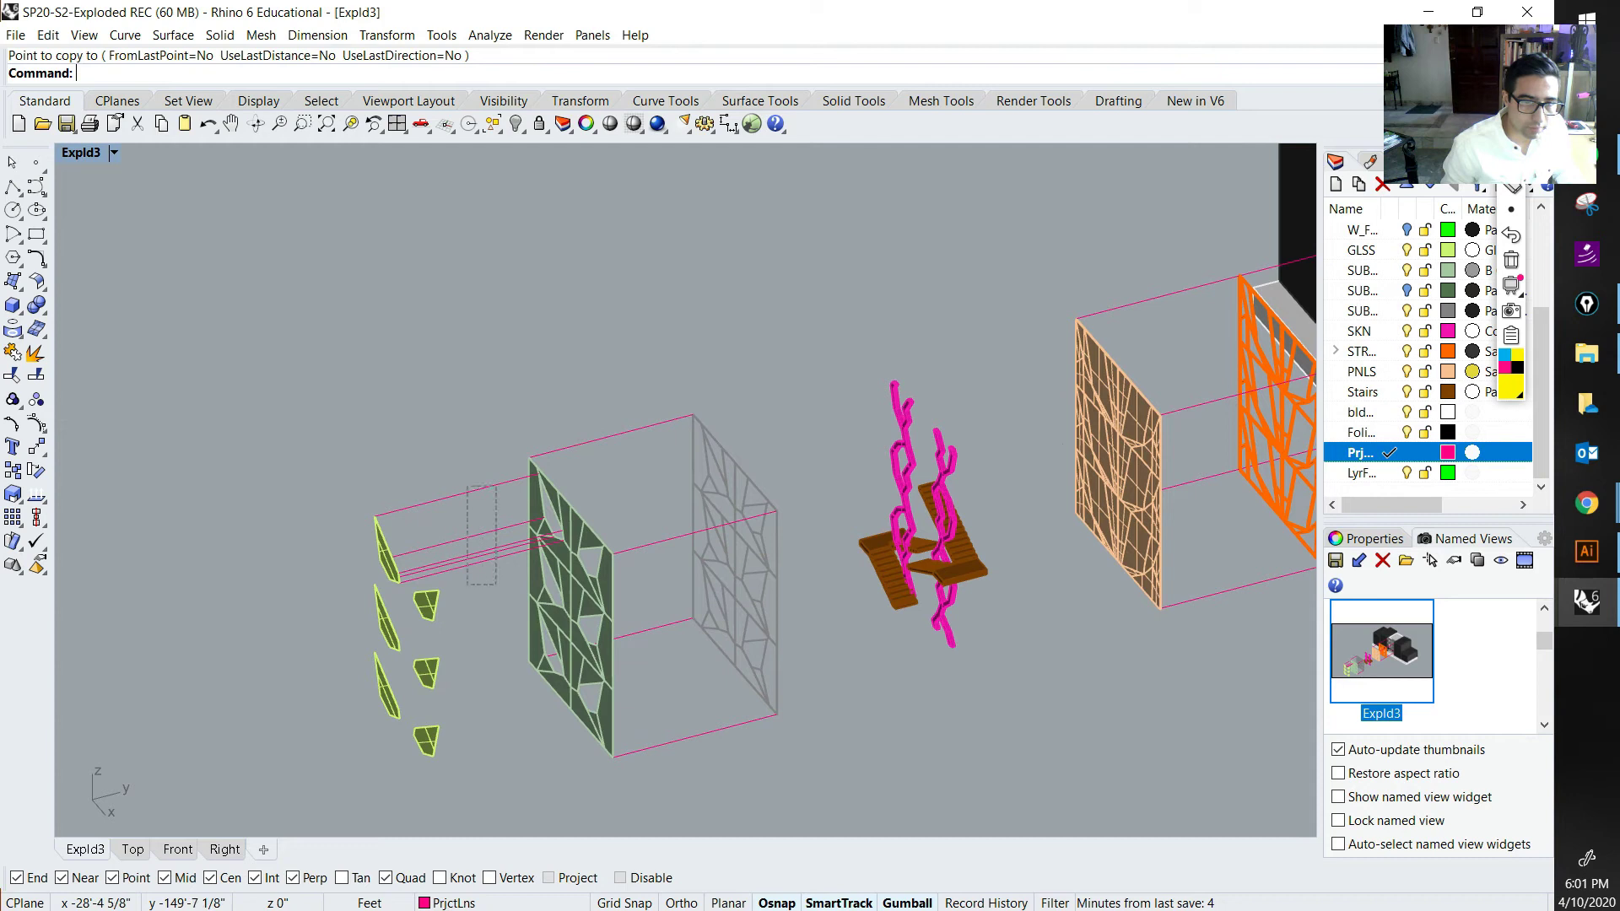
{"action": "left_click_drag", "start_coordinate": [467, 583], "coordinate": [466, 585]}
{"action": "type", "text": "Copy"}
{"action": "key", "text": "Return"}
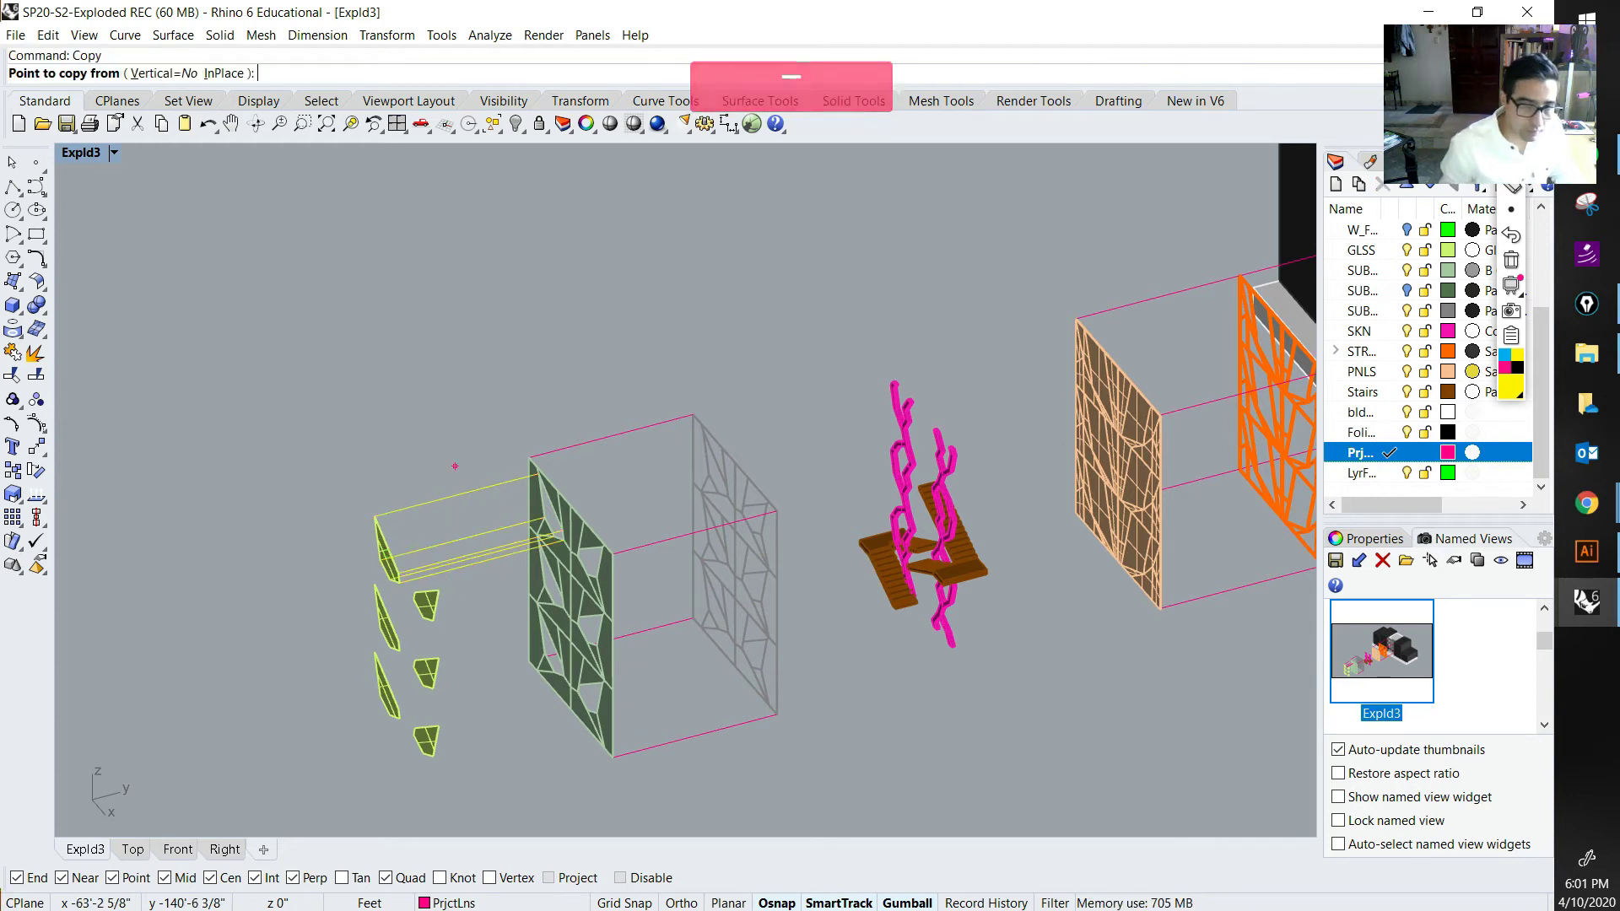
{"action": "scroll", "coordinate": [604, 515], "scroll_direction": "up", "scroll_amount": 5}
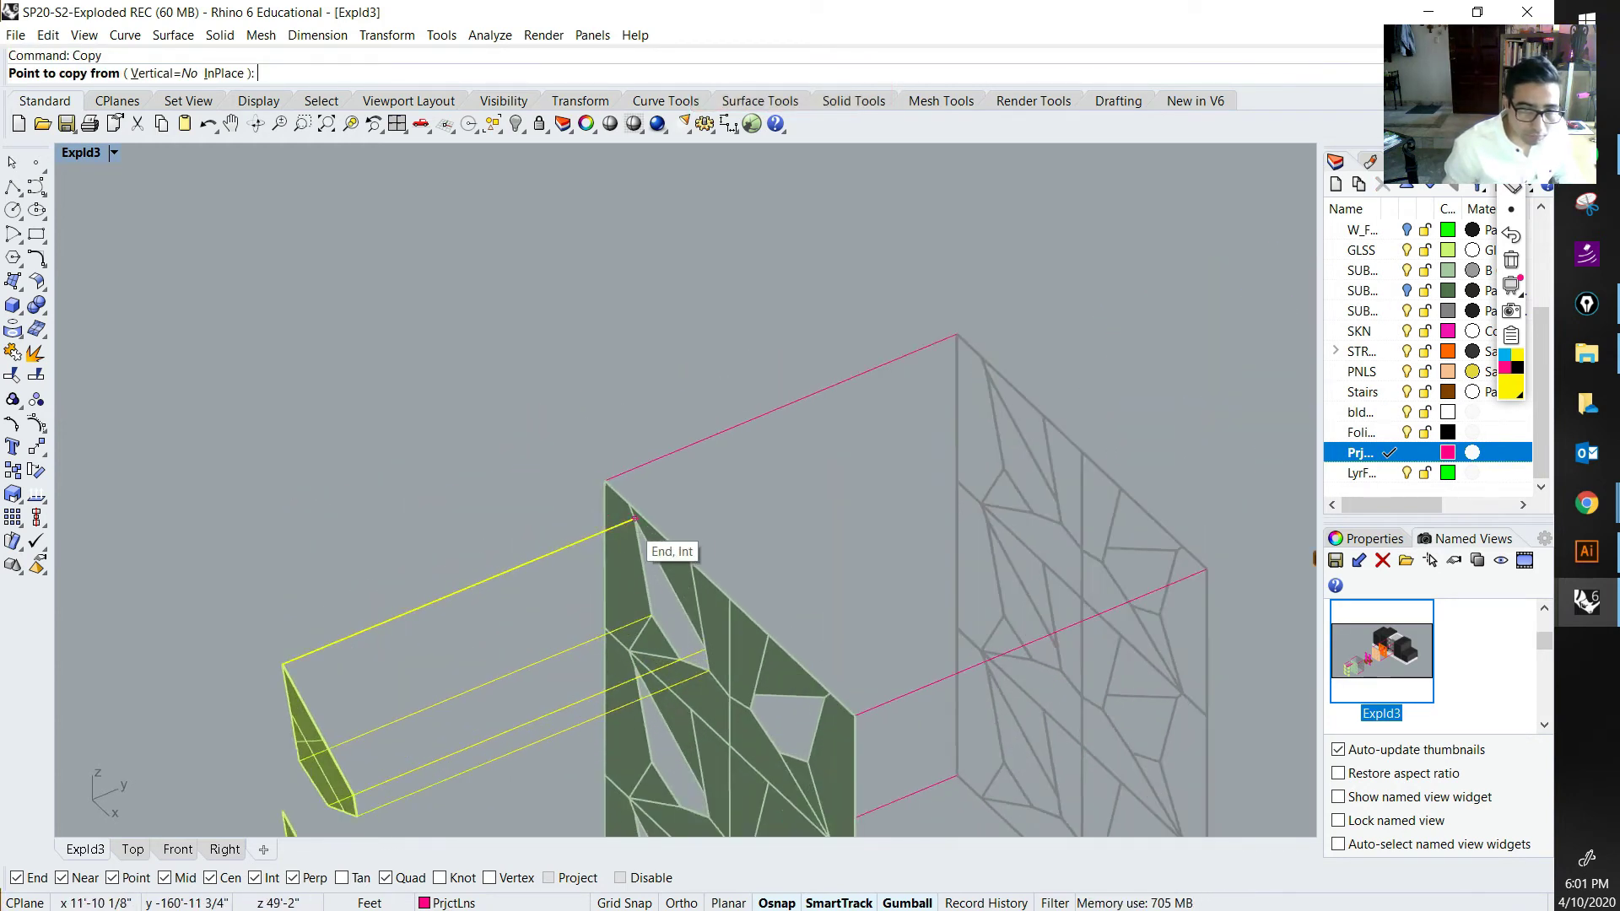
{"action": "left_click", "coordinate": [634, 518]}
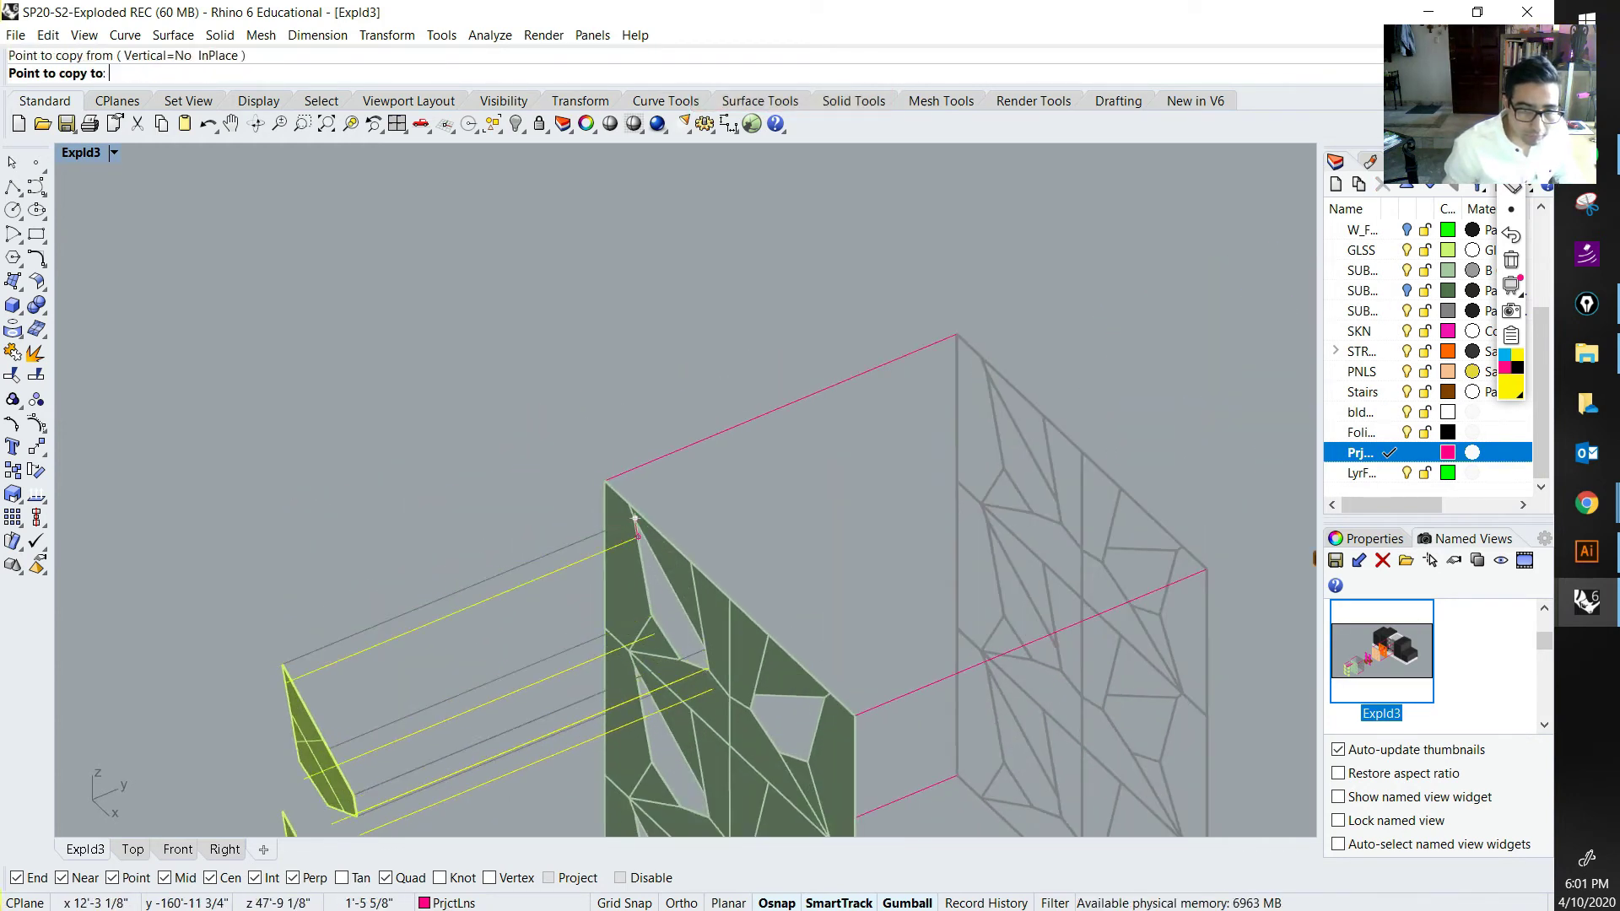
{"action": "left_click", "coordinate": [634, 657]}
{"action": "right_click_drag", "start_coordinate": [662, 682], "coordinate": [654, 382], "text": "shift"}
{"action": "left_click", "coordinate": [629, 506]}
{"action": "right_click", "coordinate": [641, 575]}
{"action": "right_click_drag", "start_coordinate": [640, 575], "coordinate": [564, 611]}
{"action": "key", "text": "Escape"}
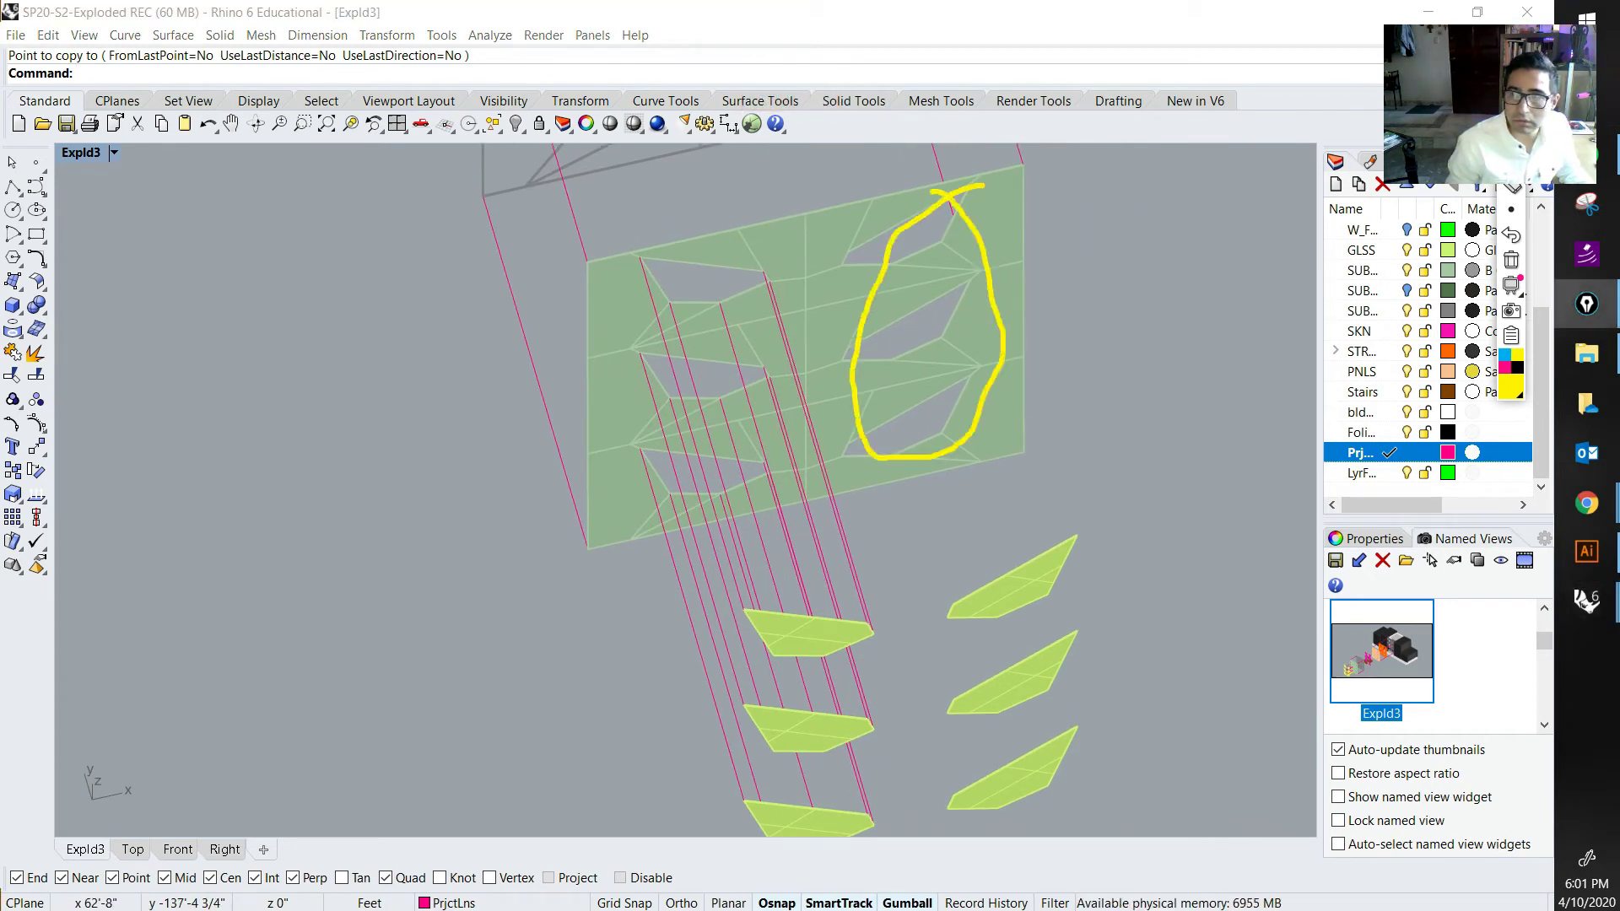
Step: Mirror all the glass projection lines about the green panels' vertical centre line onto the opposite column of openings, keeping the originals
{"action": "left_click_drag", "start_coordinate": [885, 559], "coordinate": [660, 560]}
{"action": "key", "text": "Return"}
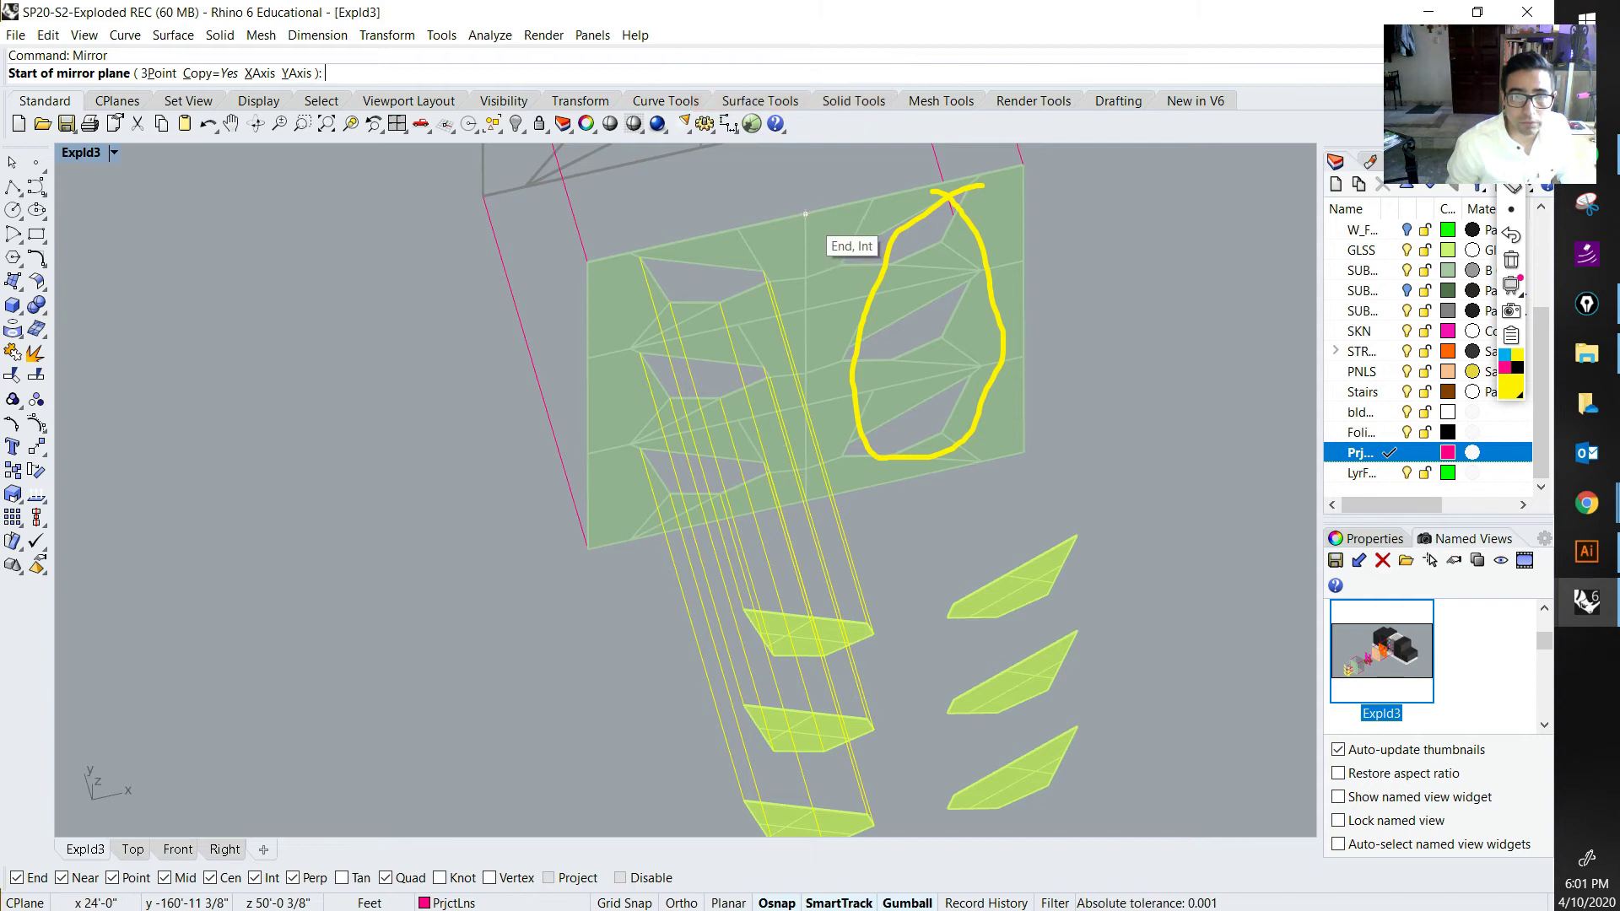
{"action": "left_click", "coordinate": [806, 213]}
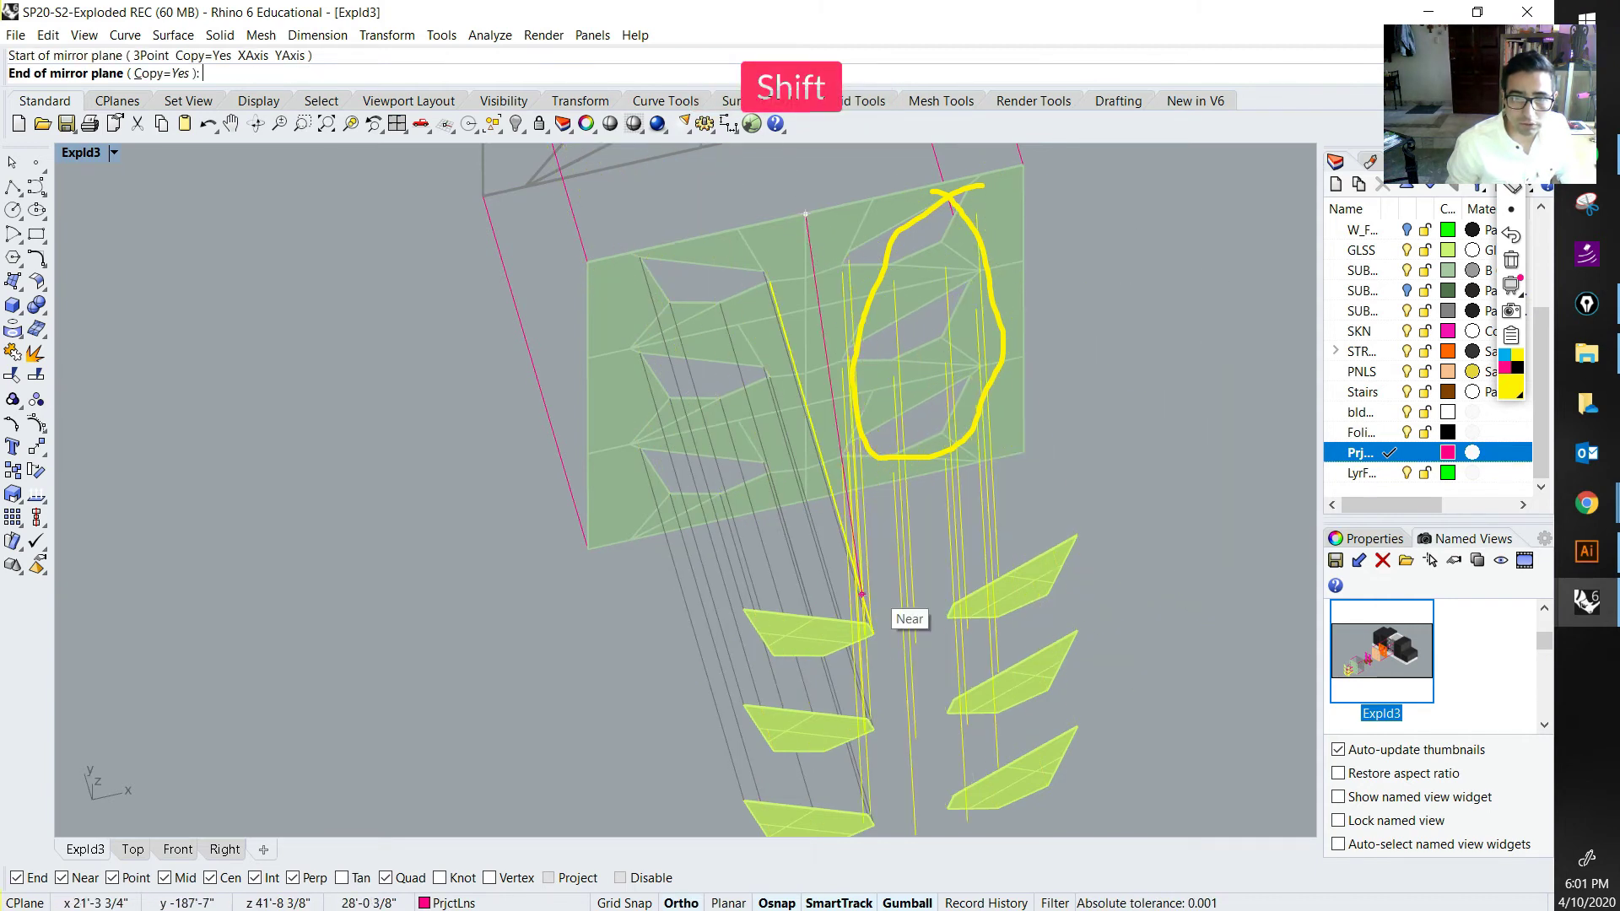
{"action": "left_click", "coordinate": [915, 584]}
{"action": "right_click_drag", "start_coordinate": [970, 582], "coordinate": [658, 531]}
{"action": "scroll", "coordinate": [791, 518], "scroll_direction": "down", "scroll_amount": 6}
{"action": "right_click_drag", "start_coordinate": [791, 518], "coordinate": [821, 615], "text": "shift"}
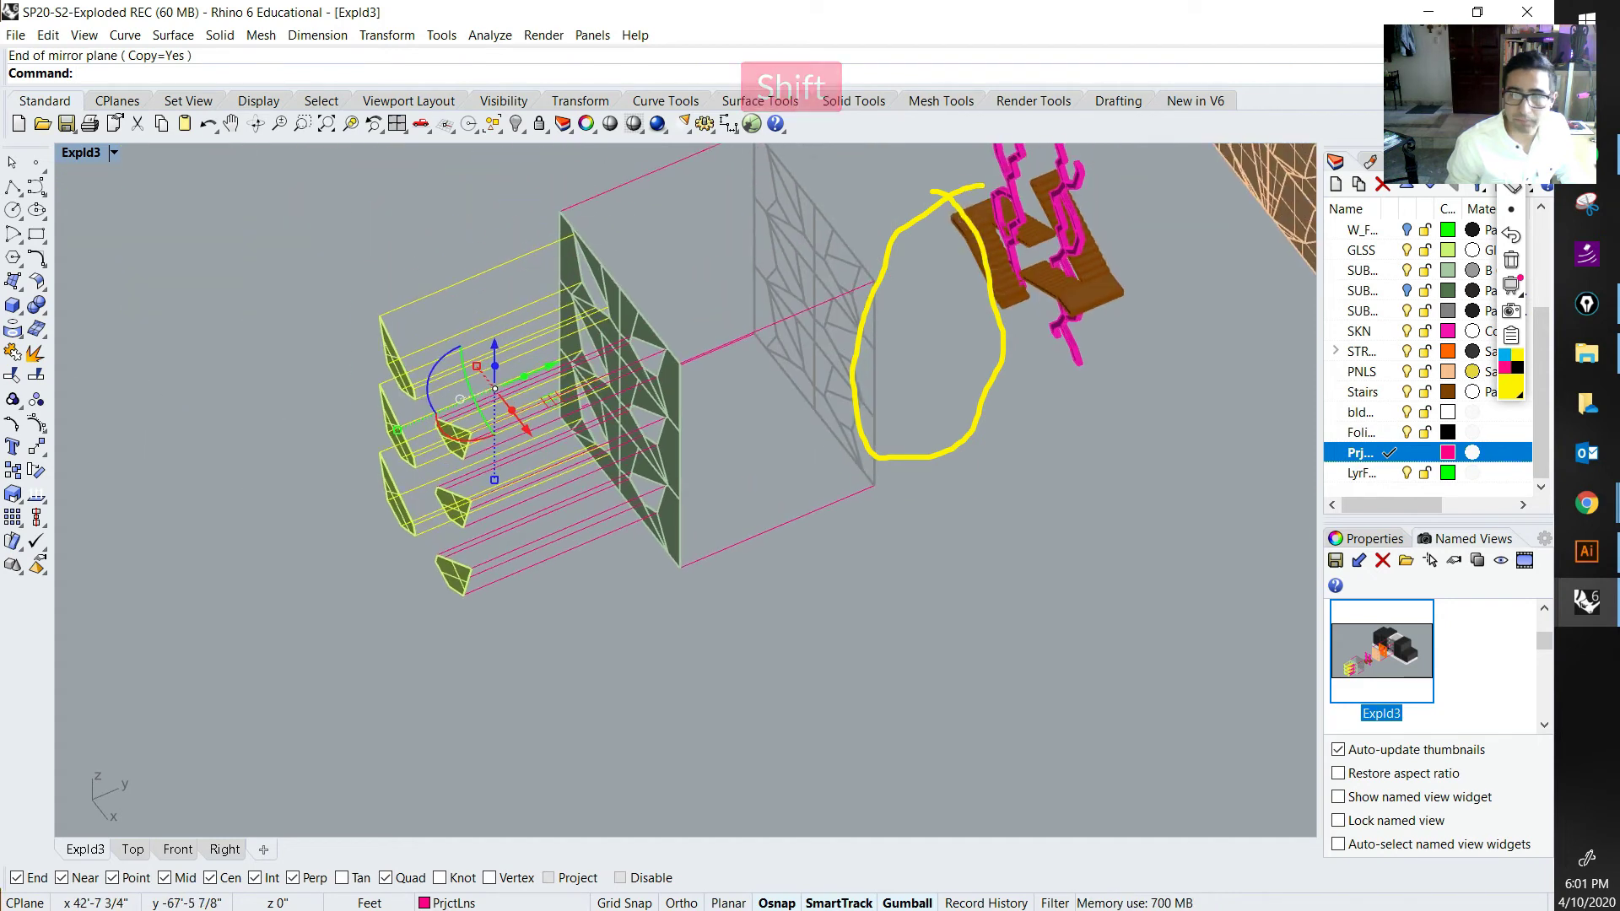
Step: Clear the screen annotation, restore the Expld3 named view, and deselect the projection lines
{"action": "left_click", "coordinate": [1511, 260]}
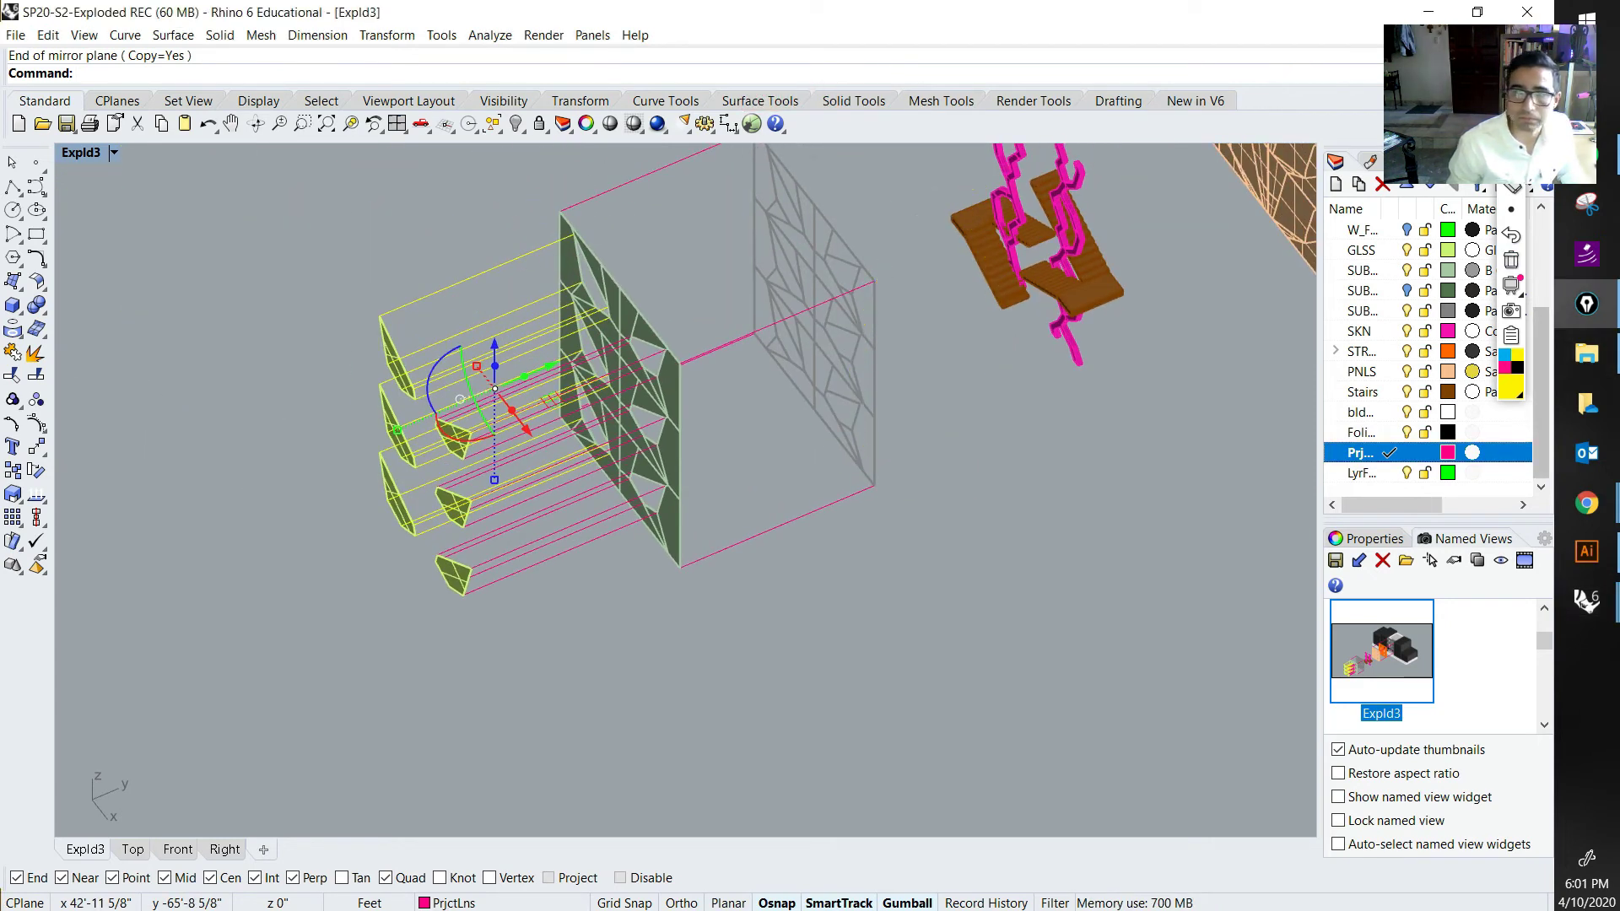
{"action": "double_click", "coordinate": [1381, 650]}
{"action": "key", "text": "Escape"}
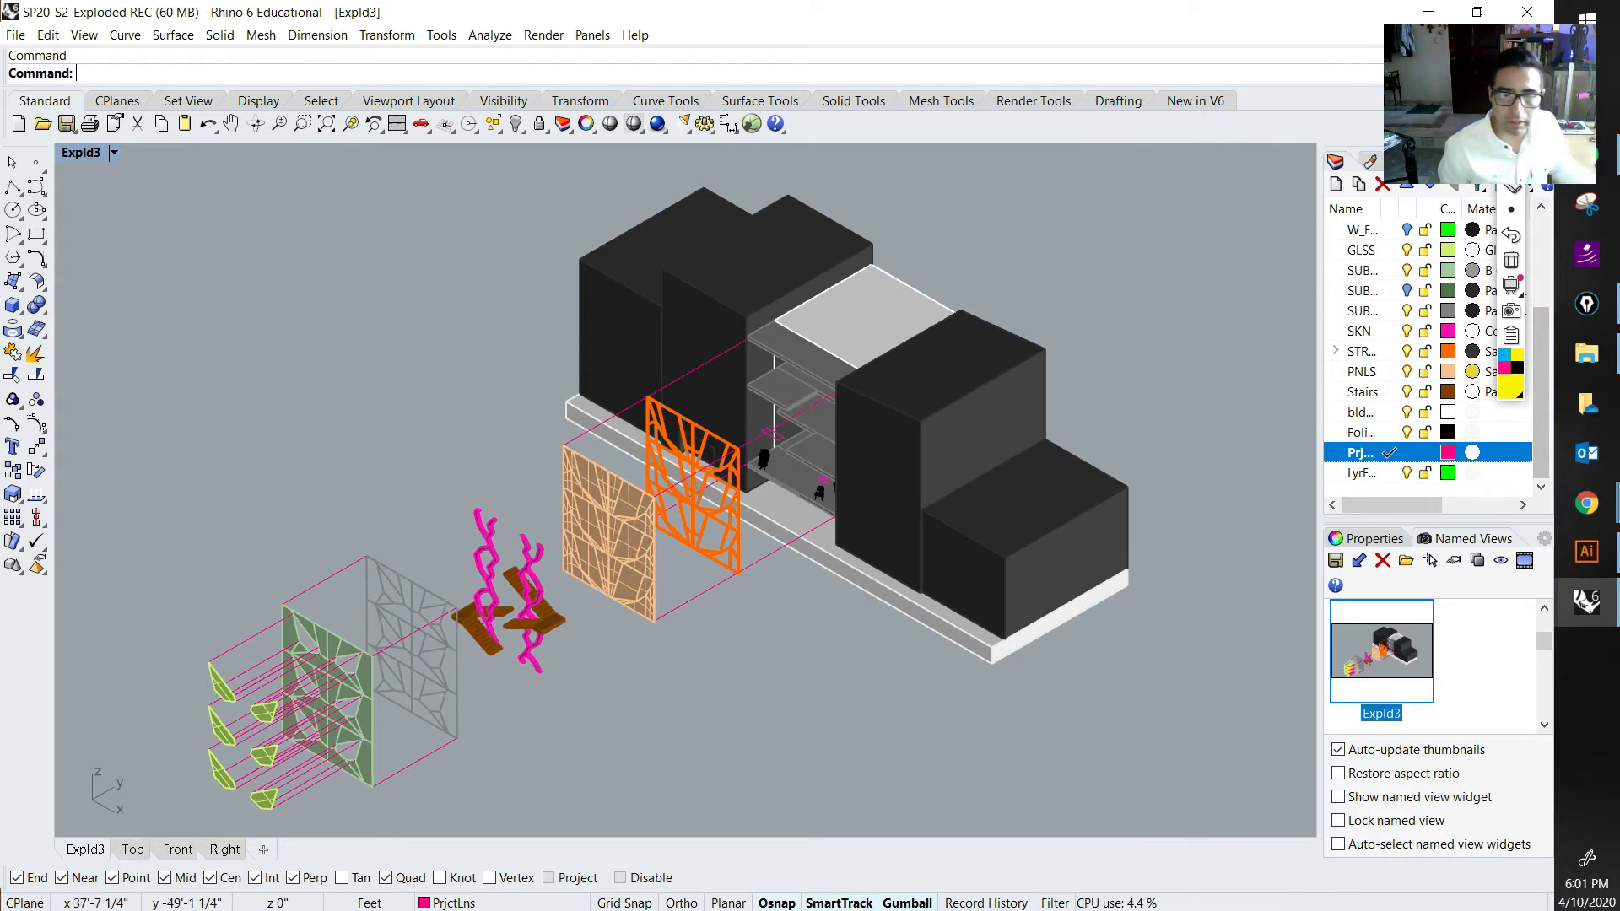
{"action": "right_click_drag", "start_coordinate": [759, 540], "coordinate": [765, 523], "text": "shift"}
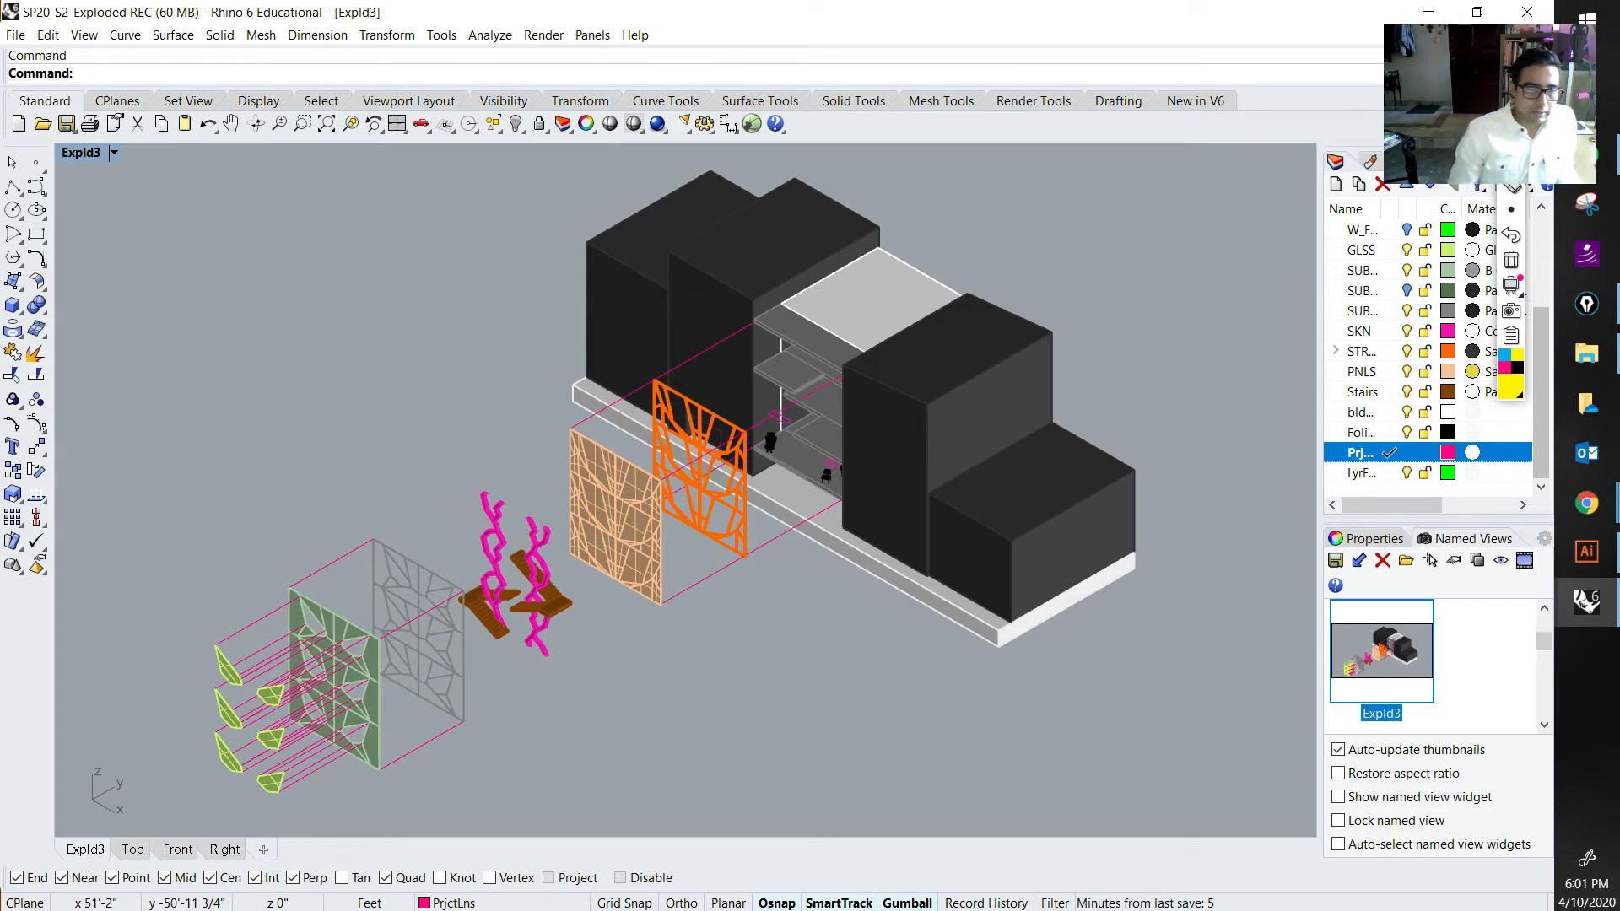
Step: Examine the rectangular layer frame around the glass pieces in the SP20-S2-Exploded PREP model, marking its corner
{"action": "mouse_move", "coordinate": [1586, 600]}
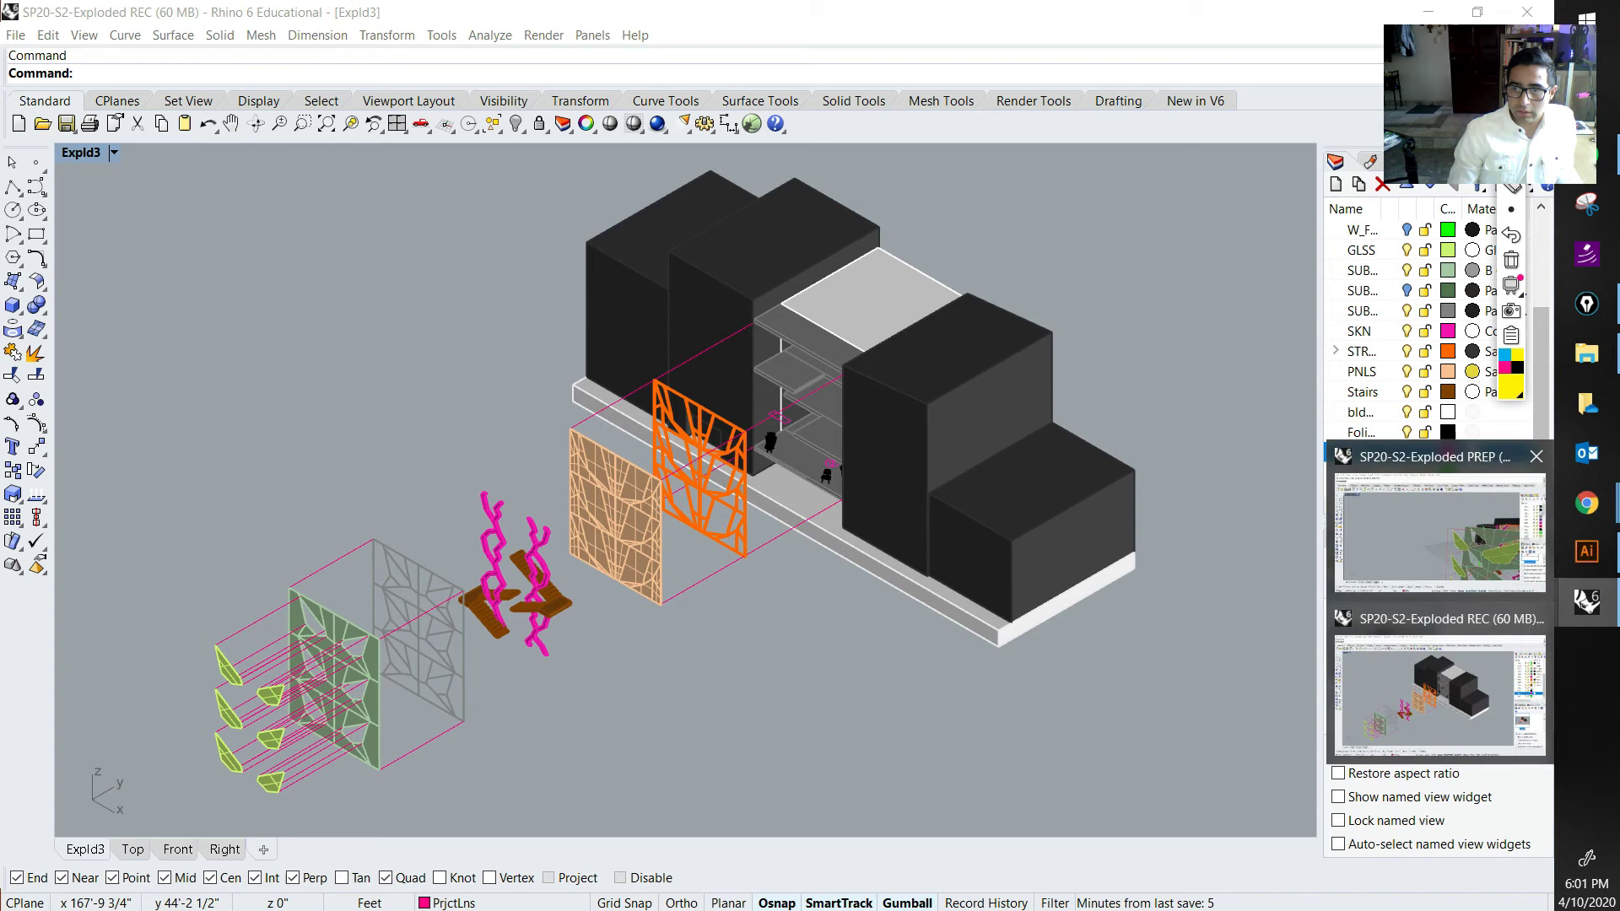
{"action": "left_click", "coordinate": [1434, 540]}
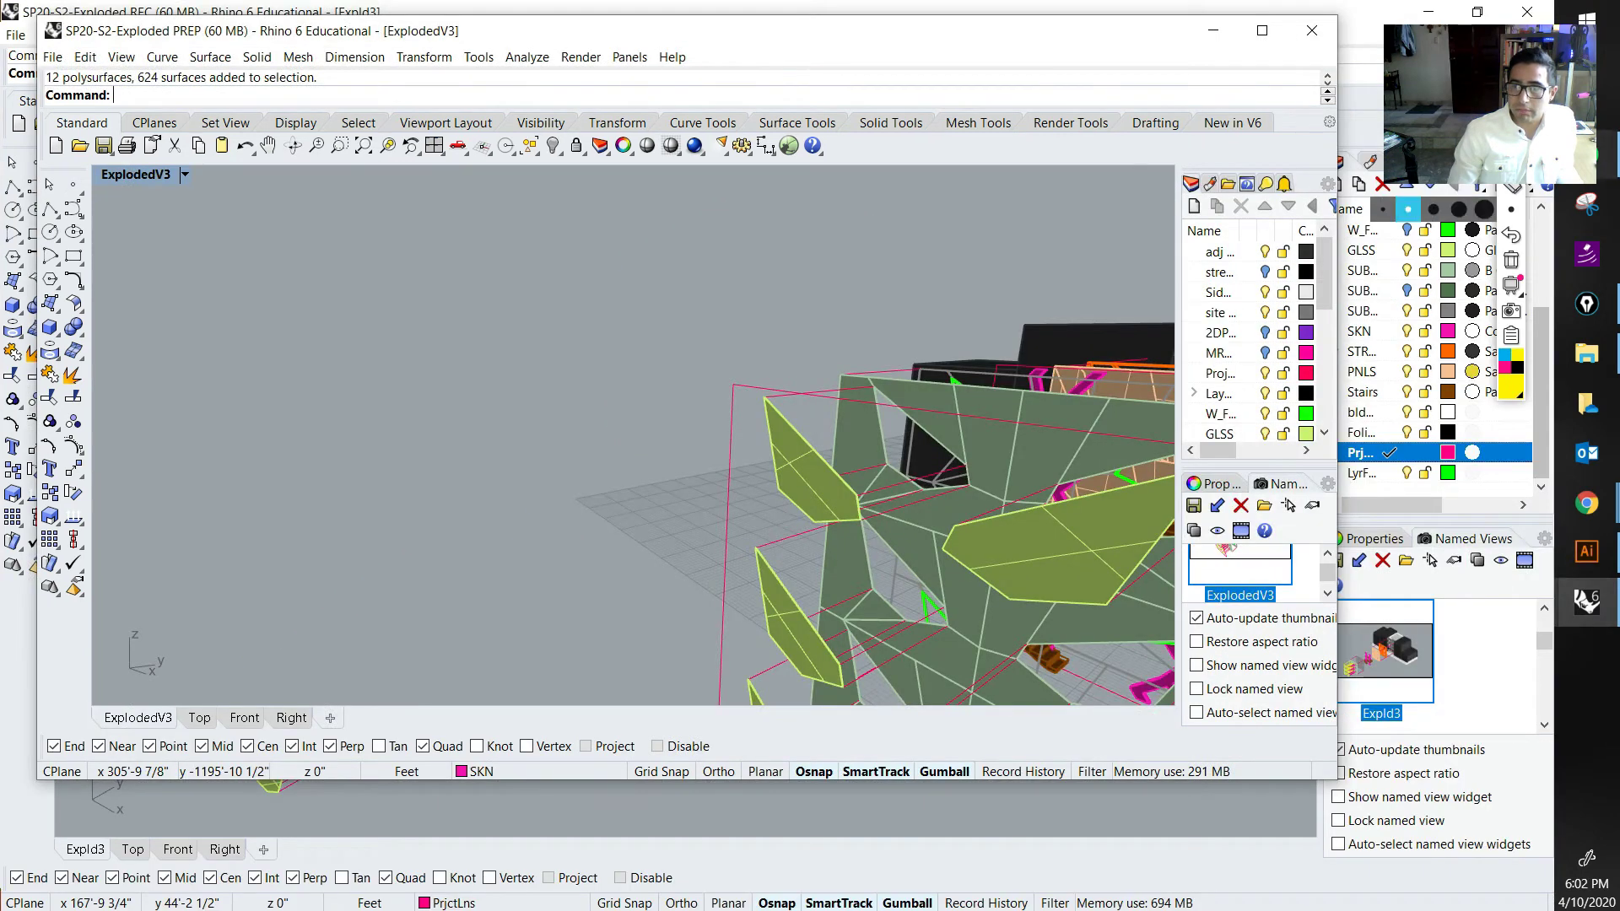
{"action": "left_click", "coordinate": [1511, 135]}
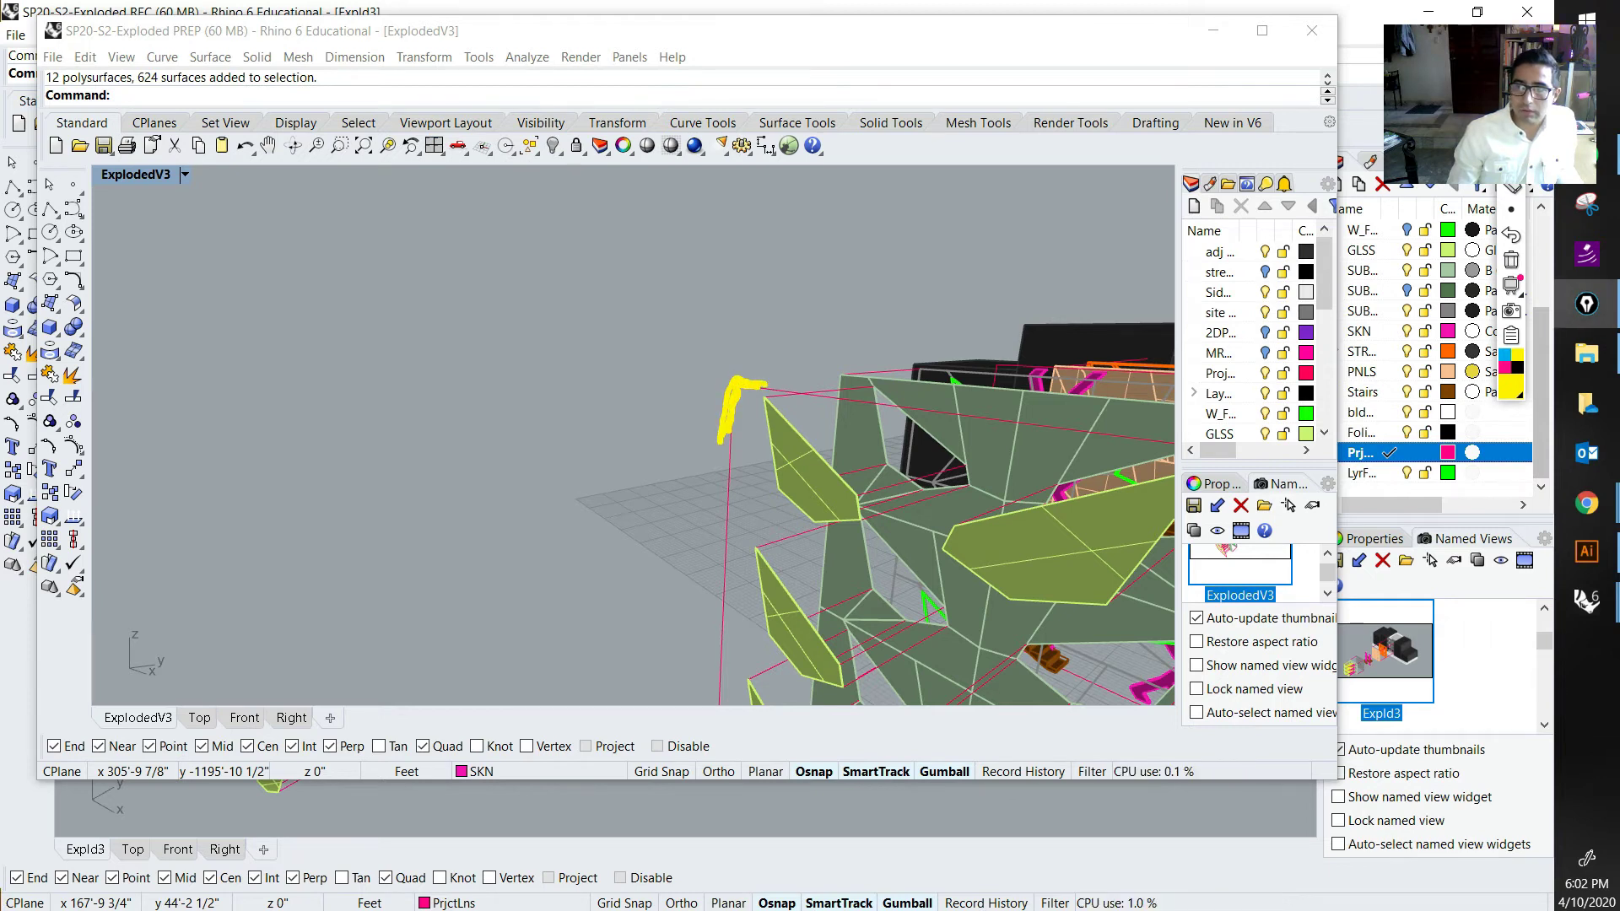
{"action": "key", "text": "alt+Tab"}
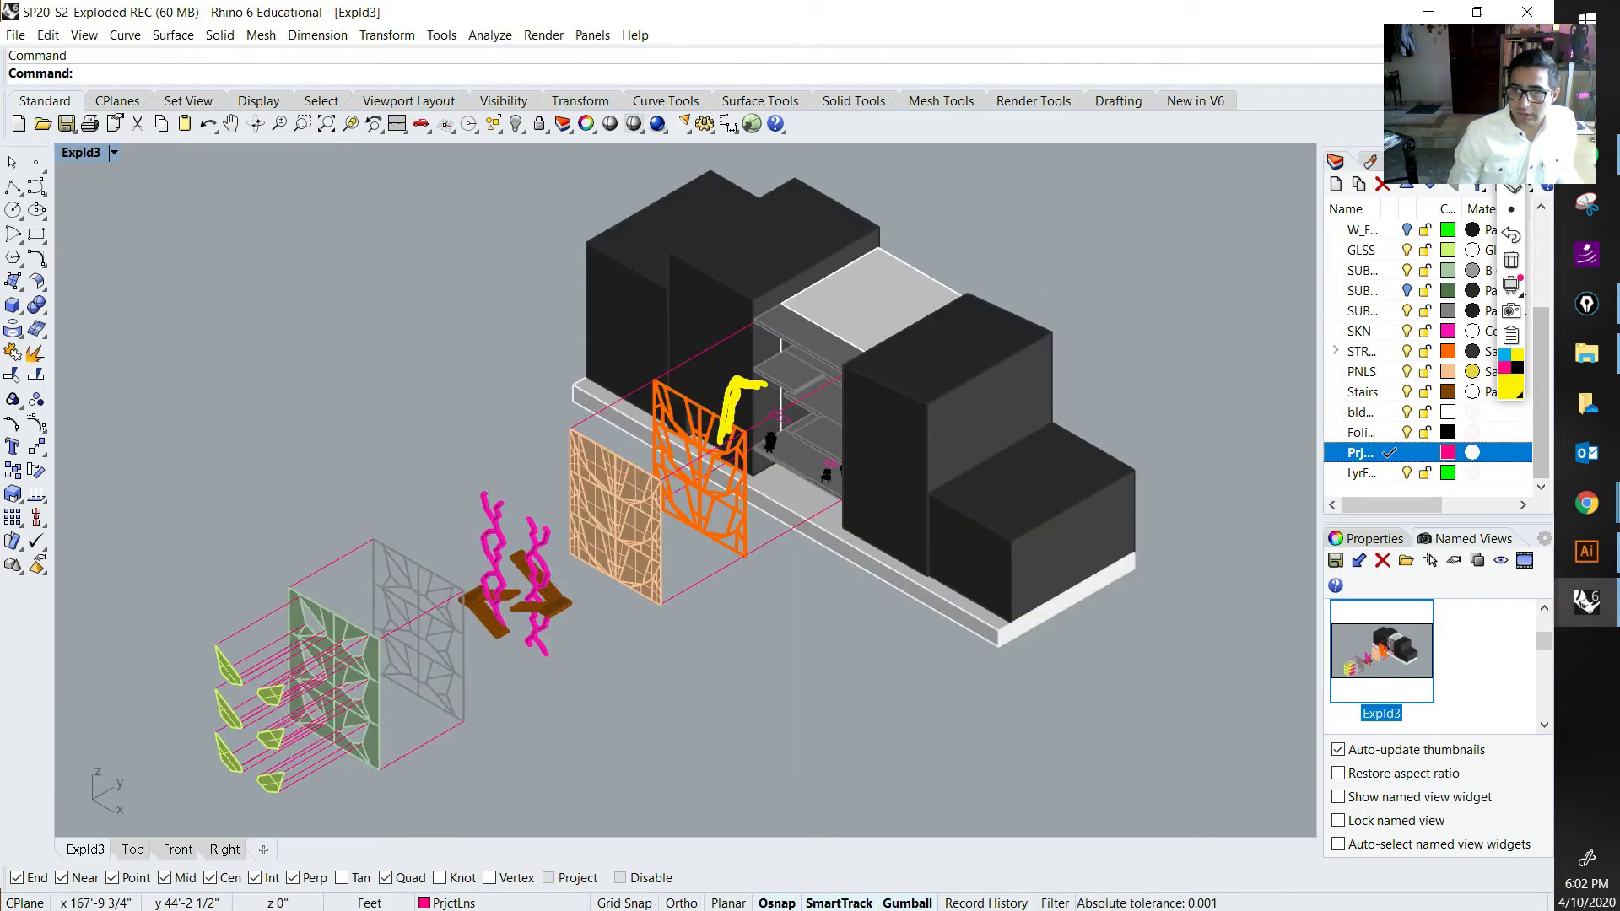
Step: Make LyrFrm the current layer and start a Rectangle for the frame around an exploded layer
{"action": "key", "text": "shift"}
{"action": "right_click_drag", "start_coordinate": [706, 430], "coordinate": [800, 350], "text": "shift"}
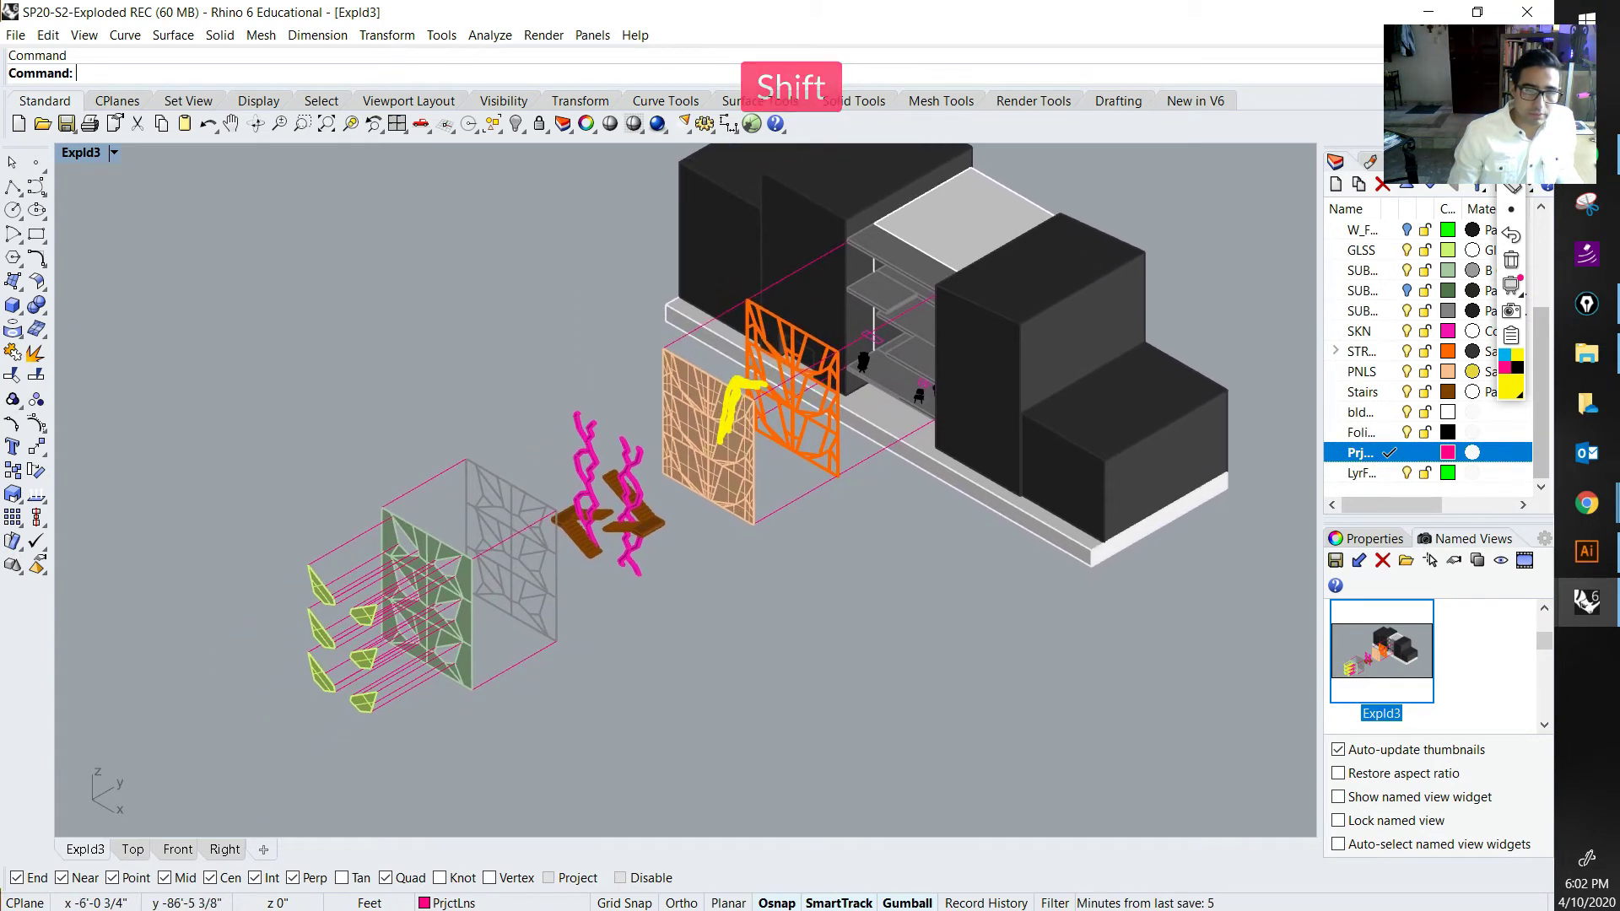
{"action": "left_click", "coordinate": [1390, 473]}
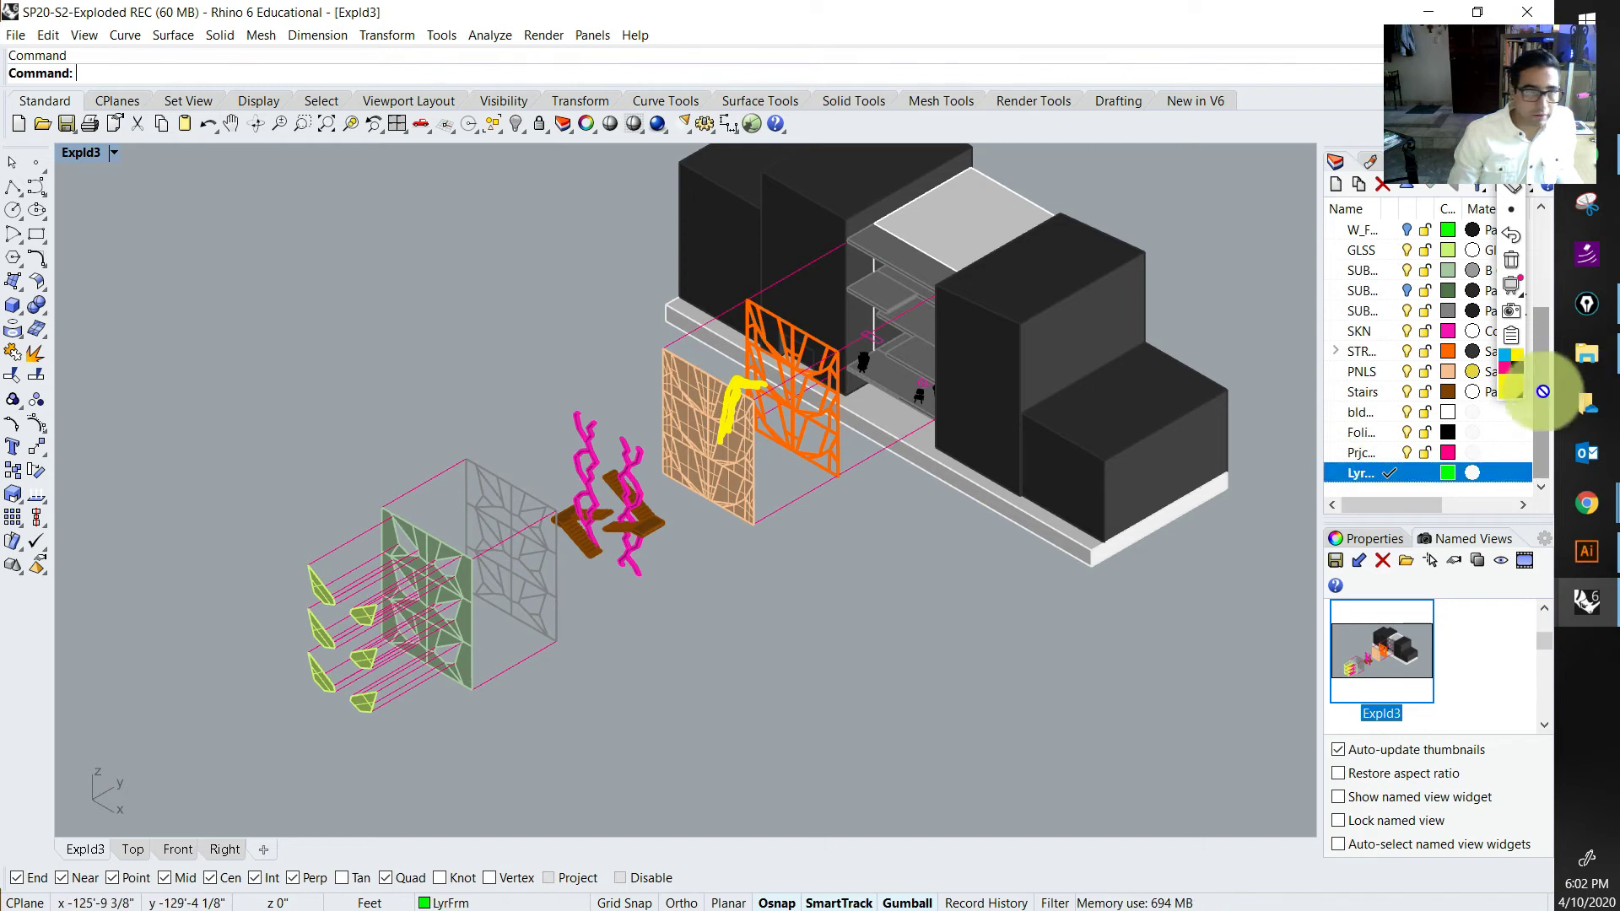
{"action": "left_click", "coordinate": [36, 233]}
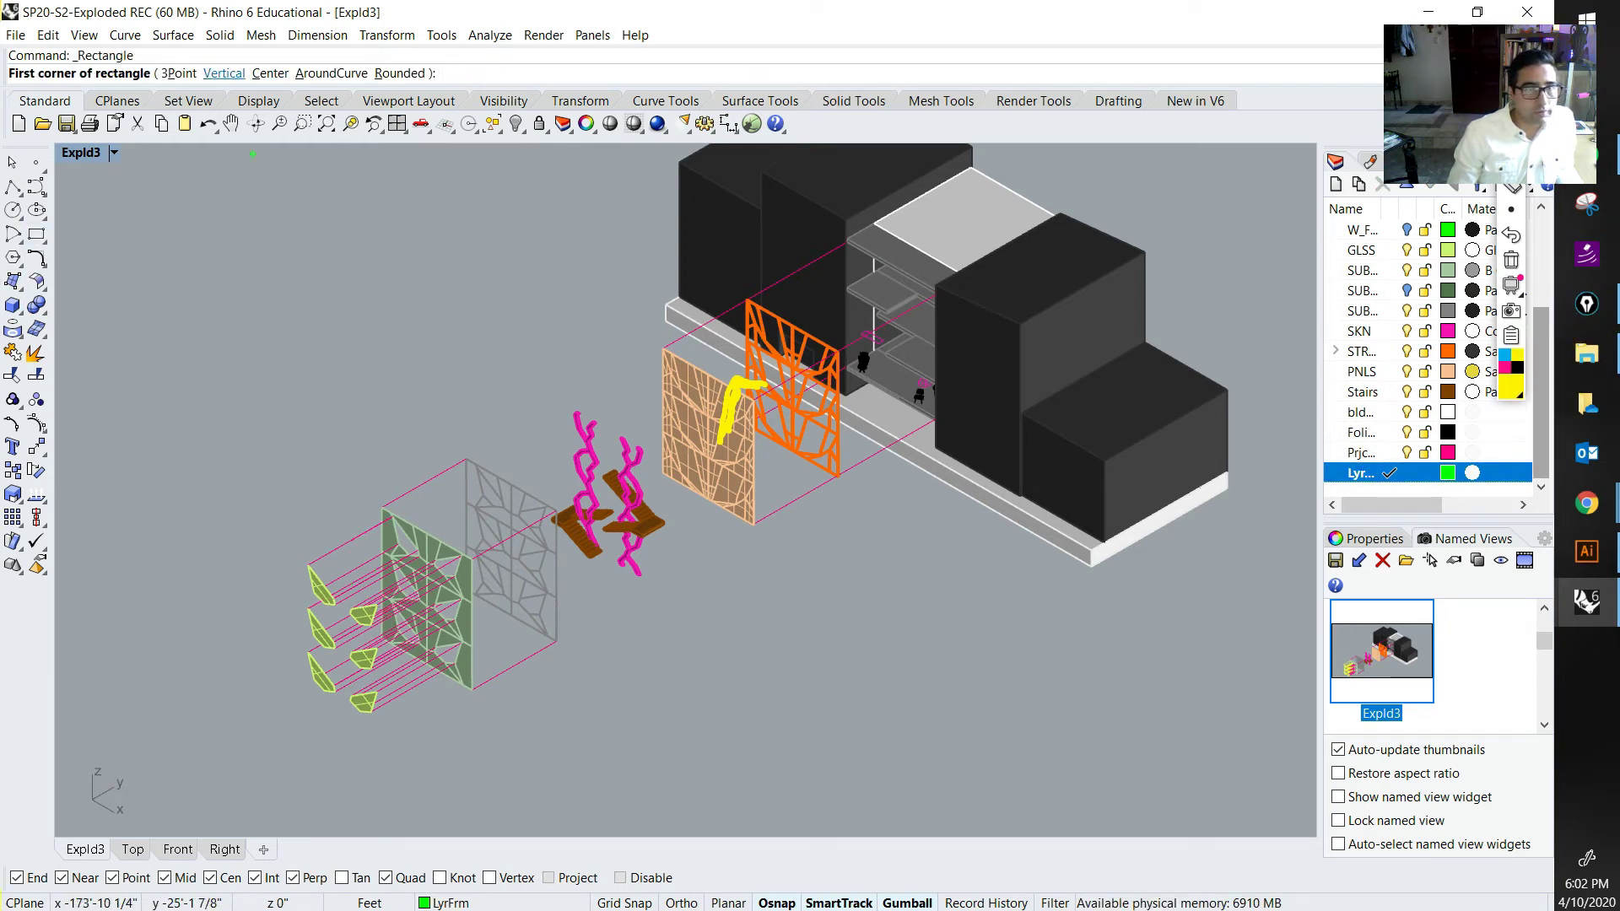
{"action": "key", "text": "ctrl"}
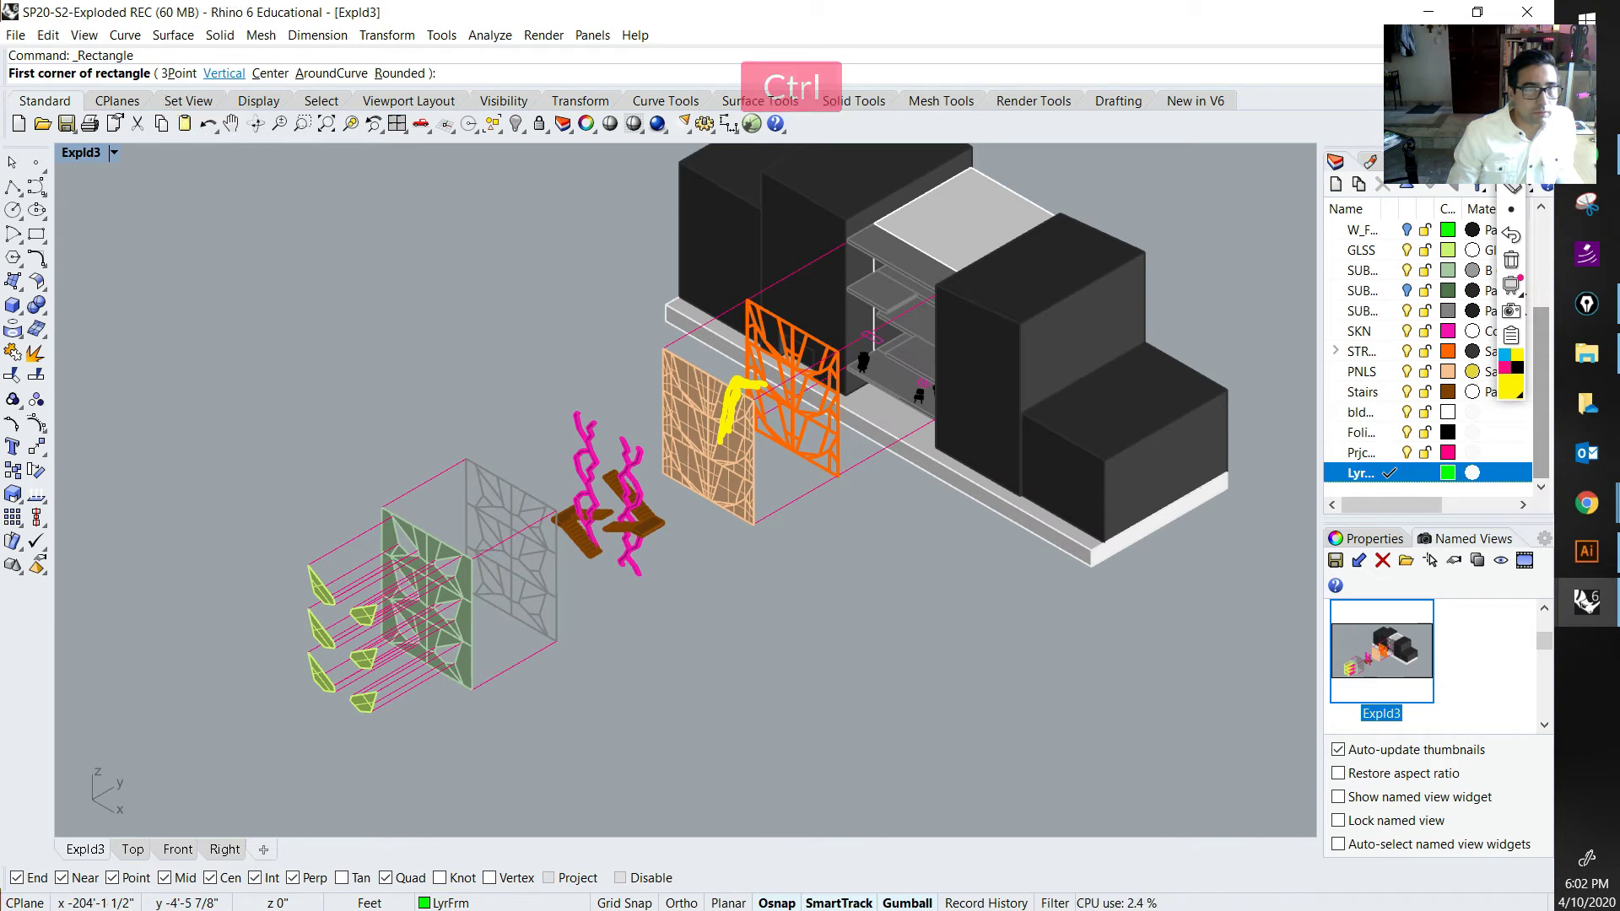
Step: Draw a vertical rectangle on the LyrFrm layer along the outer corners of the green subframe panel
{"action": "left_click", "coordinate": [223, 74]}
{"action": "scroll", "coordinate": [365, 554], "scroll_direction": "up", "scroll_amount": 8}
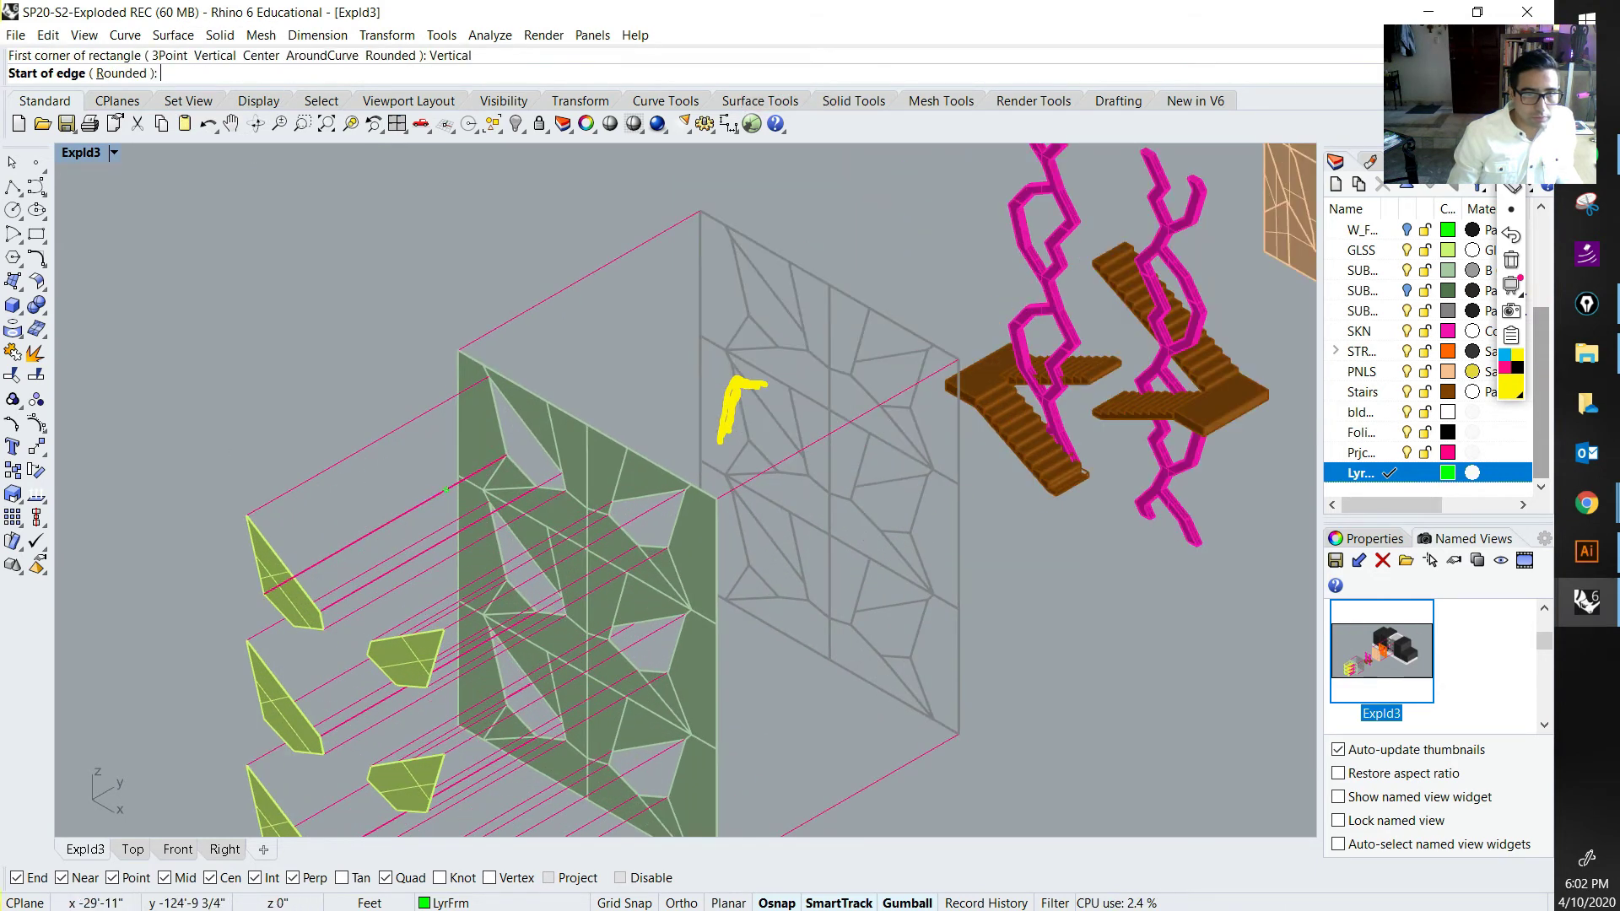
{"action": "left_click", "coordinate": [449, 341]}
{"action": "scroll", "coordinate": [455, 355], "scroll_direction": "down", "scroll_amount": 5}
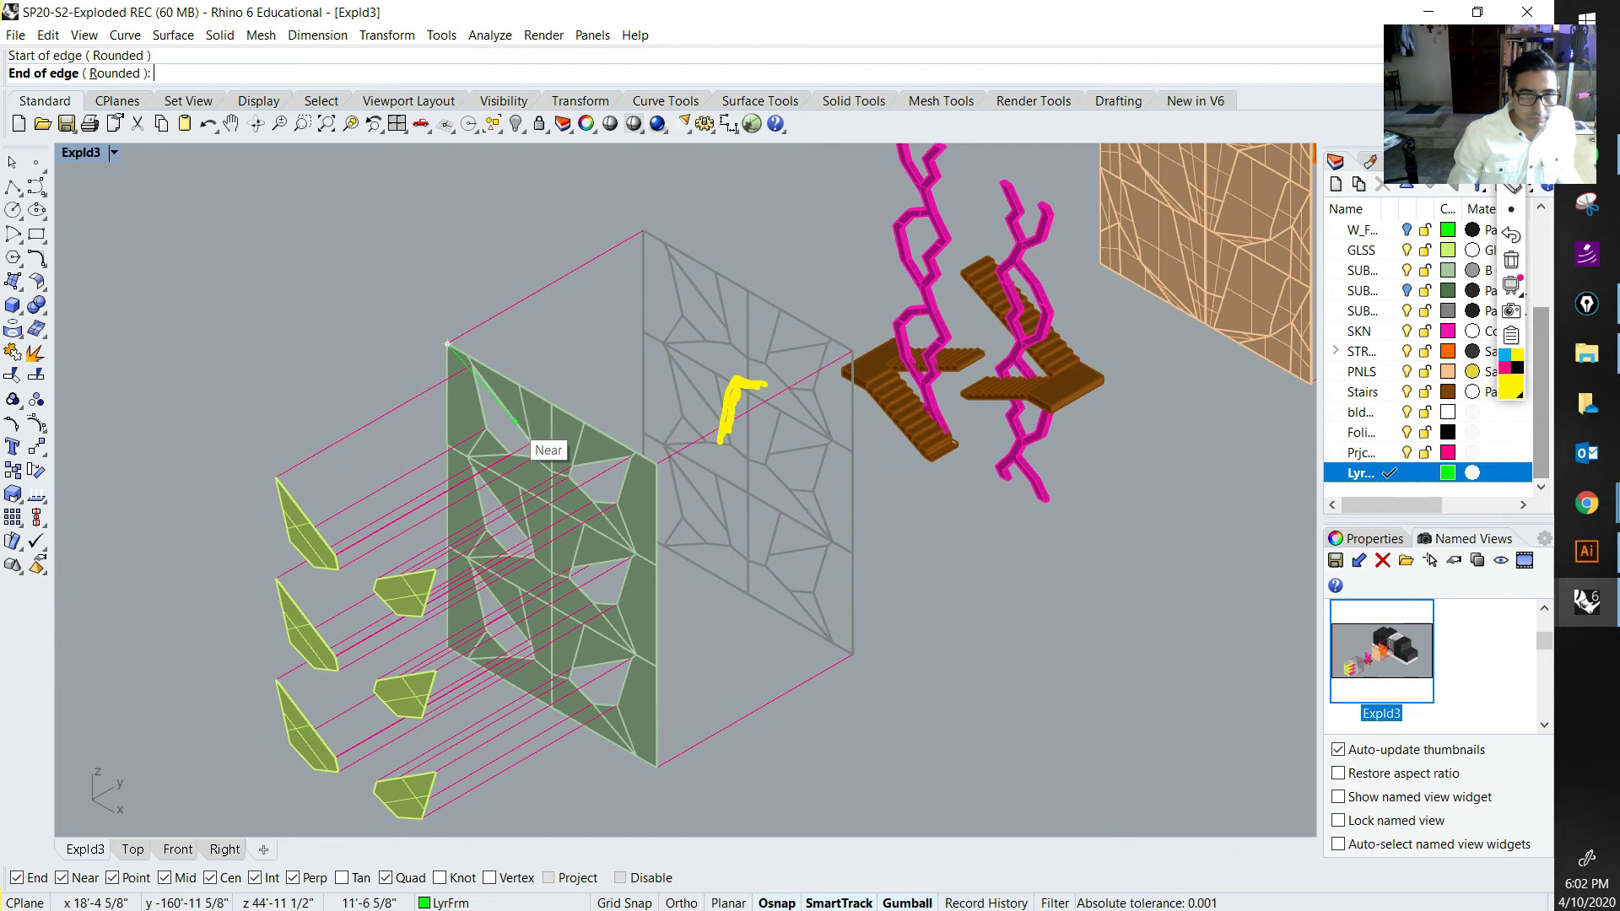
{"action": "scroll", "coordinate": [542, 445], "scroll_direction": "up", "scroll_amount": 3}
{"action": "left_click", "coordinate": [672, 473]}
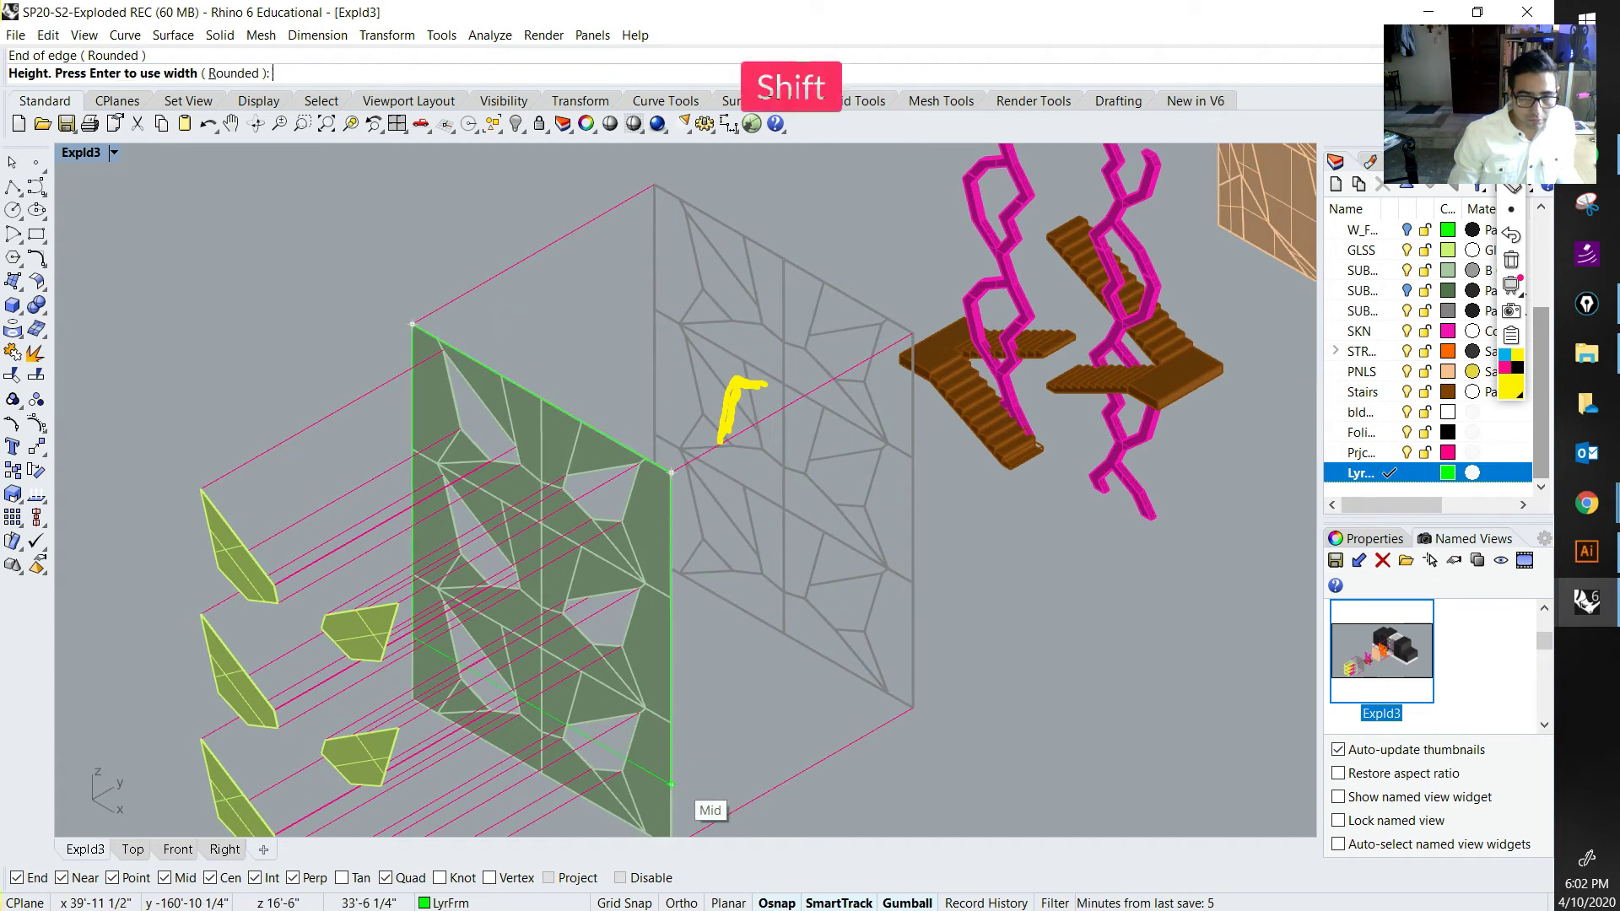
{"action": "right_click_drag", "start_coordinate": [674, 785], "coordinate": [662, 627], "text": "shift"}
{"action": "left_click", "coordinate": [660, 688]}
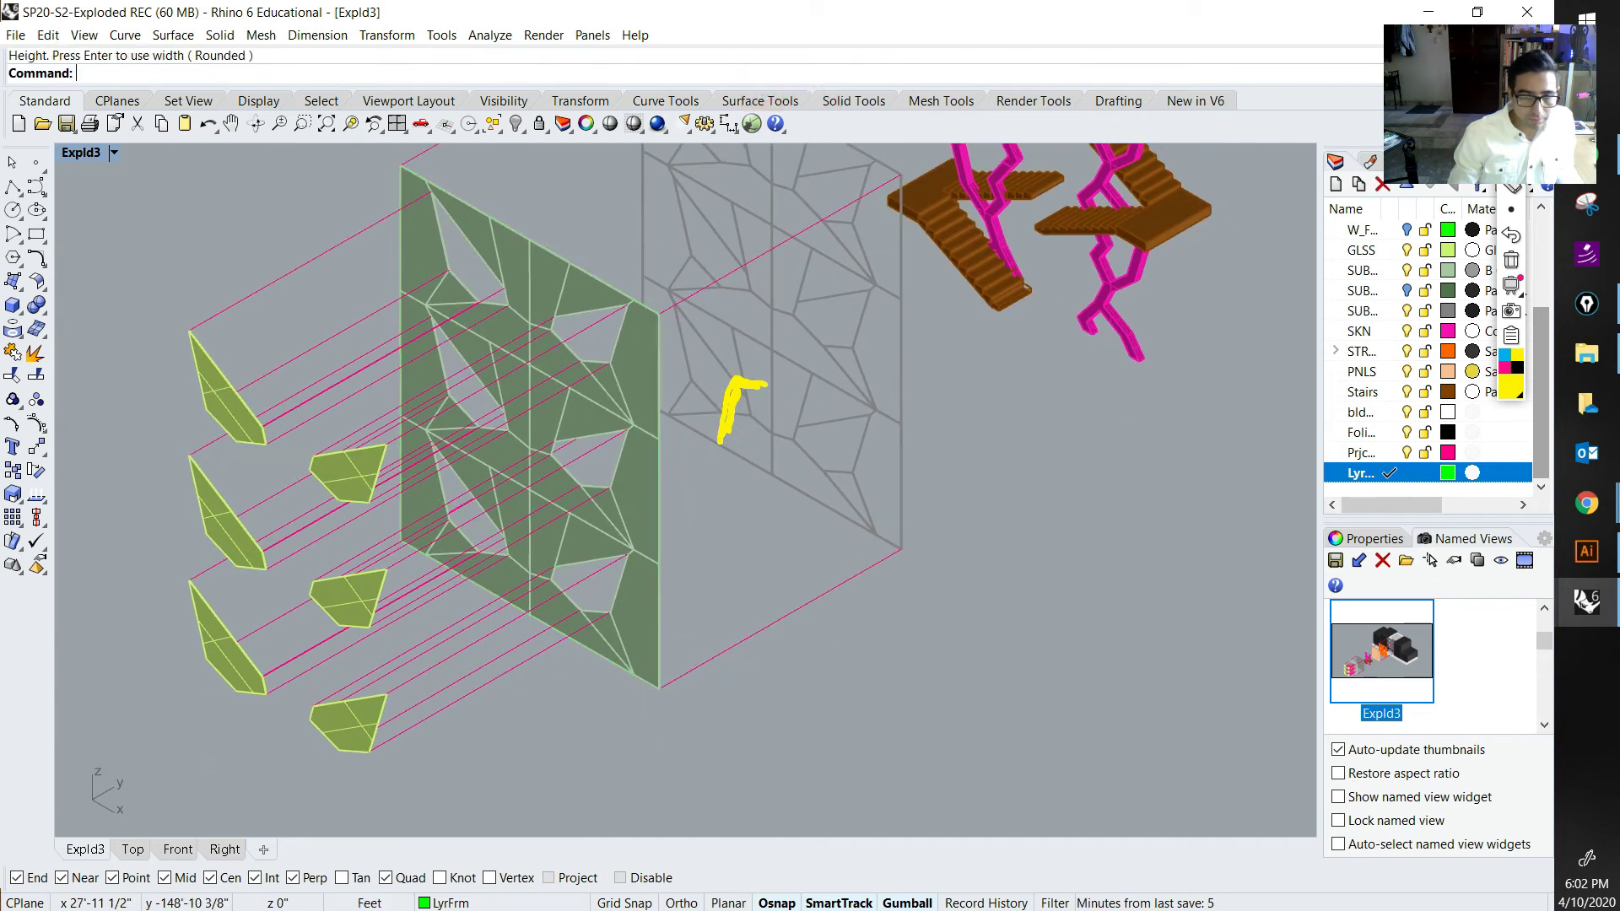
Step: Move the new green frame rectangle -30 feet along the Y axis to the glass pieces
{"action": "left_click", "coordinate": [660, 666]}
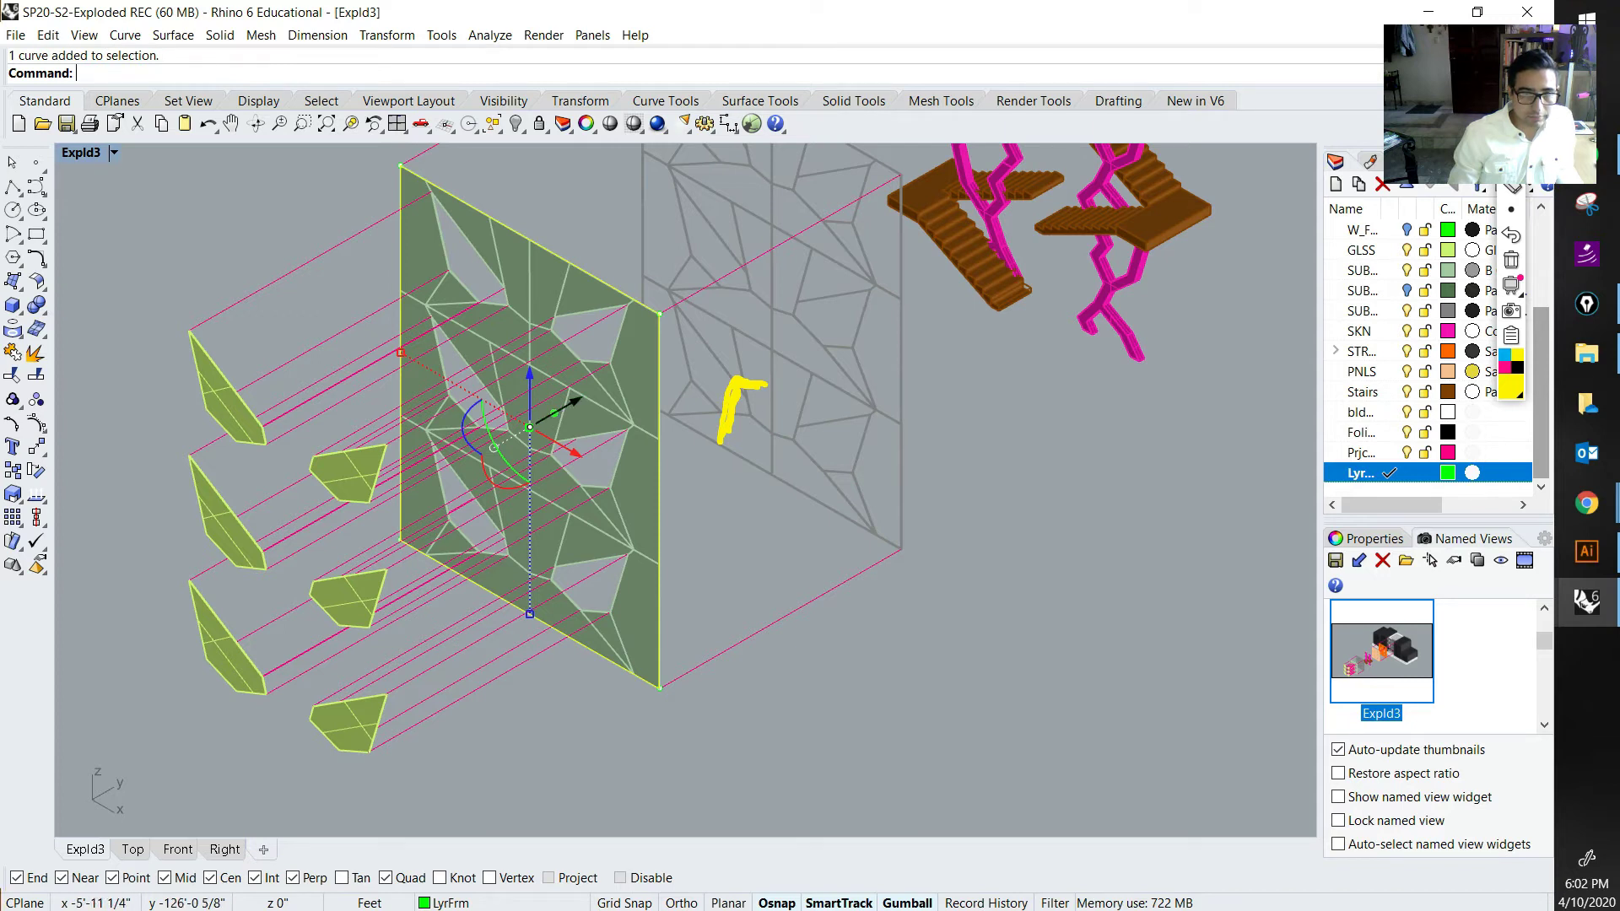
{"action": "left_click", "coordinate": [573, 404]}
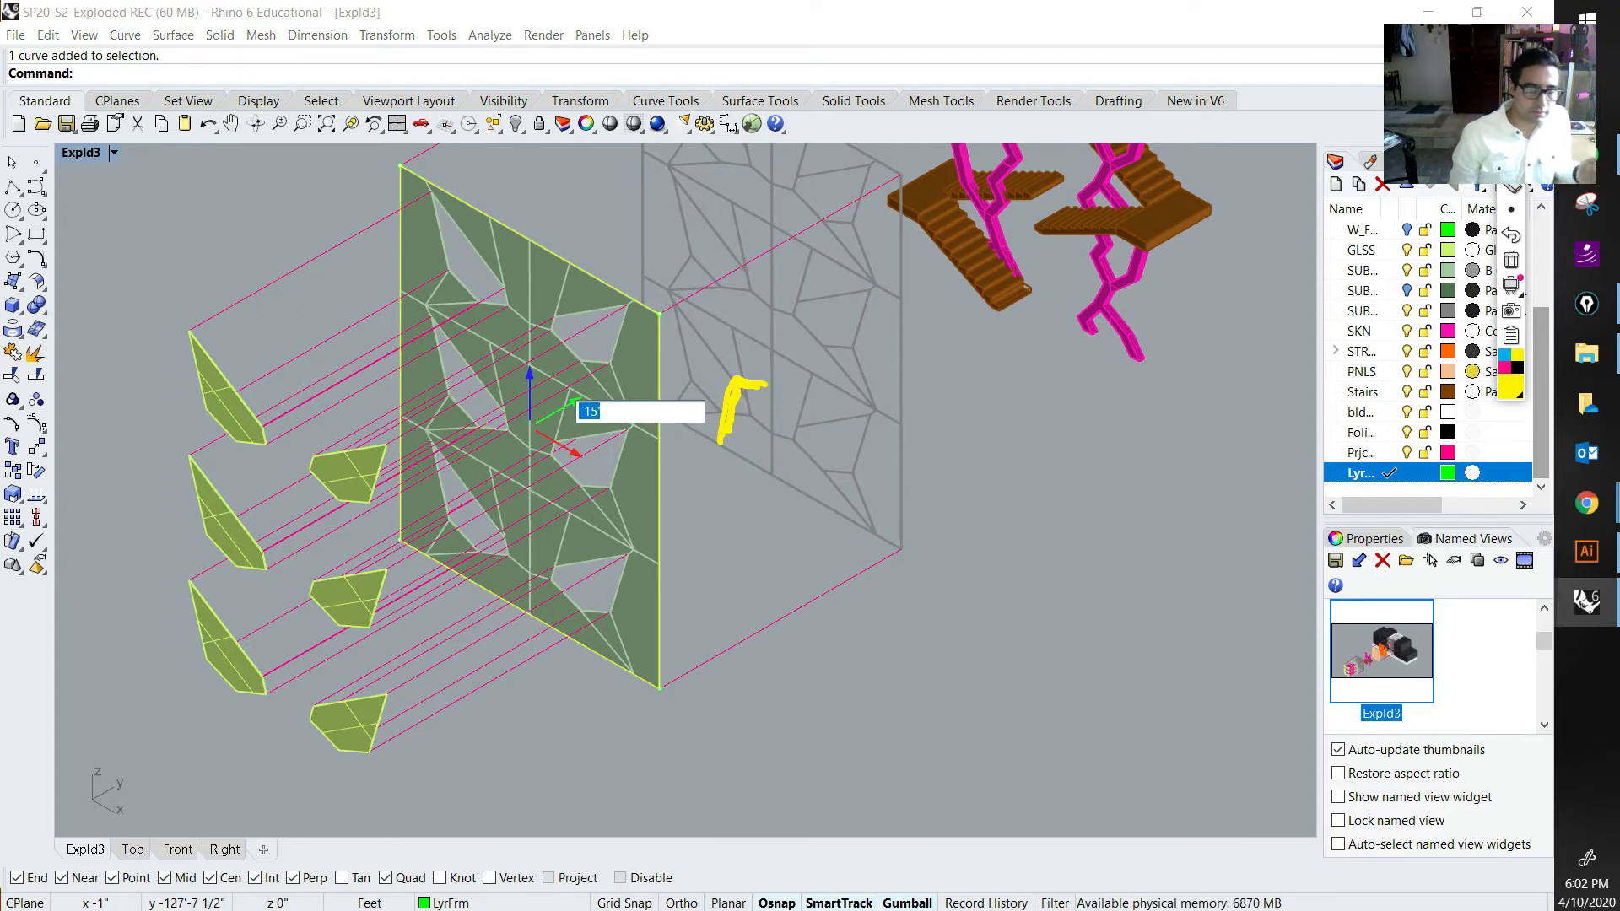
{"action": "type", "text": "-30"}
{"action": "key", "text": "Return"}
{"action": "key", "text": "Escape"}
{"action": "scroll", "coordinate": [881, 667], "scroll_direction": "down", "scroll_amount": 6}
{"action": "right_click_drag", "start_coordinate": [837, 667], "coordinate": [756, 663]}
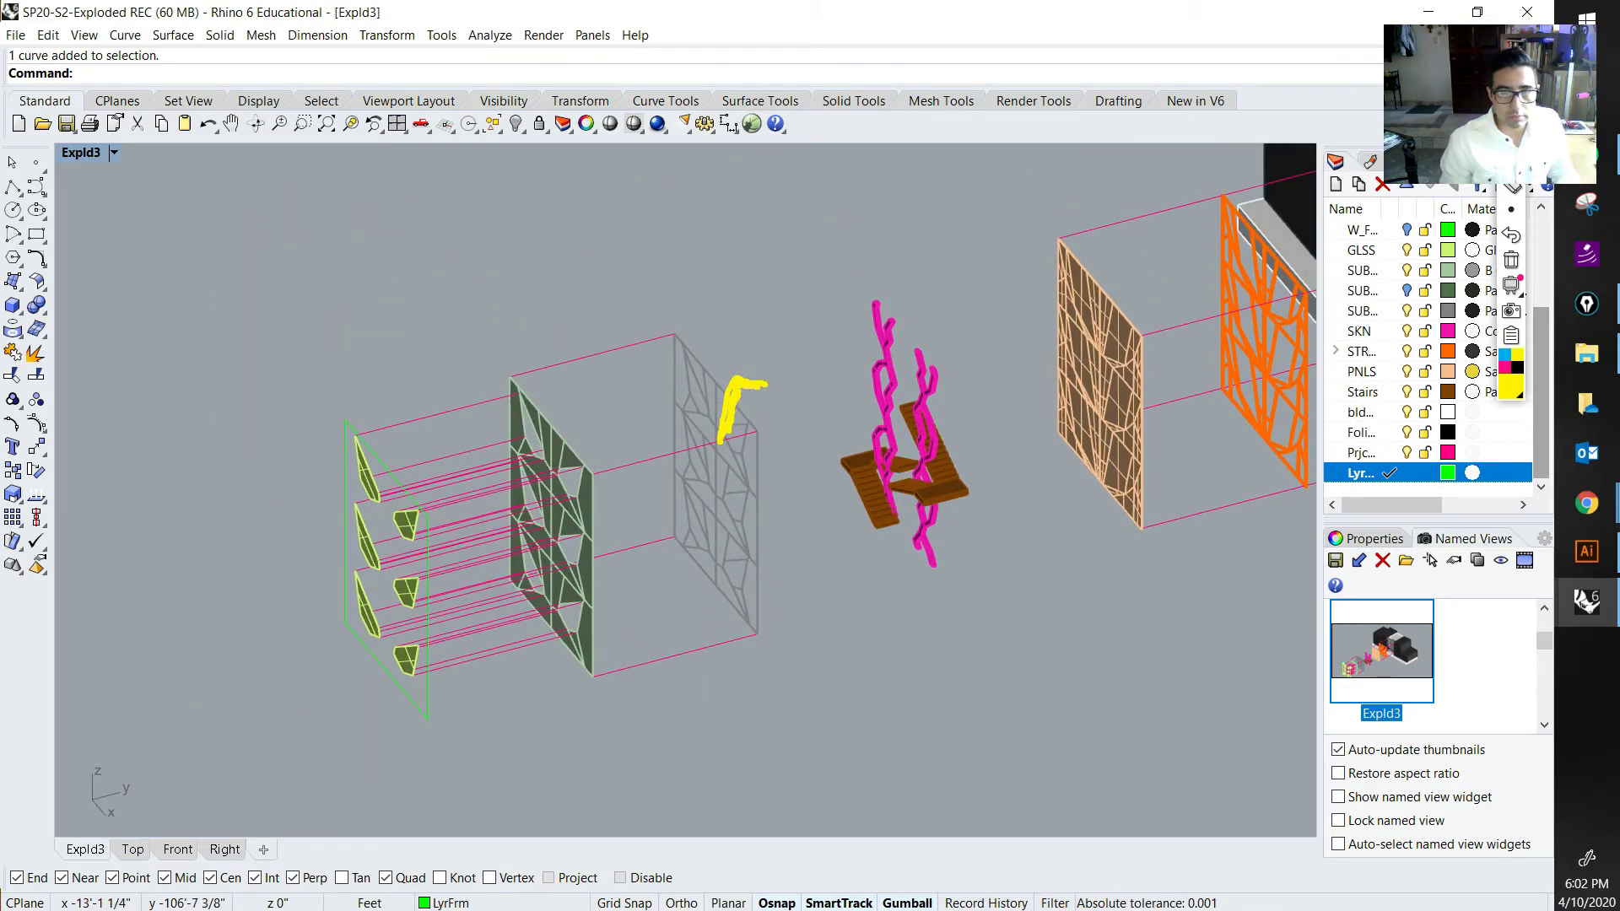
{"action": "scroll", "coordinate": [829, 429], "scroll_direction": "down", "scroll_amount": 2}
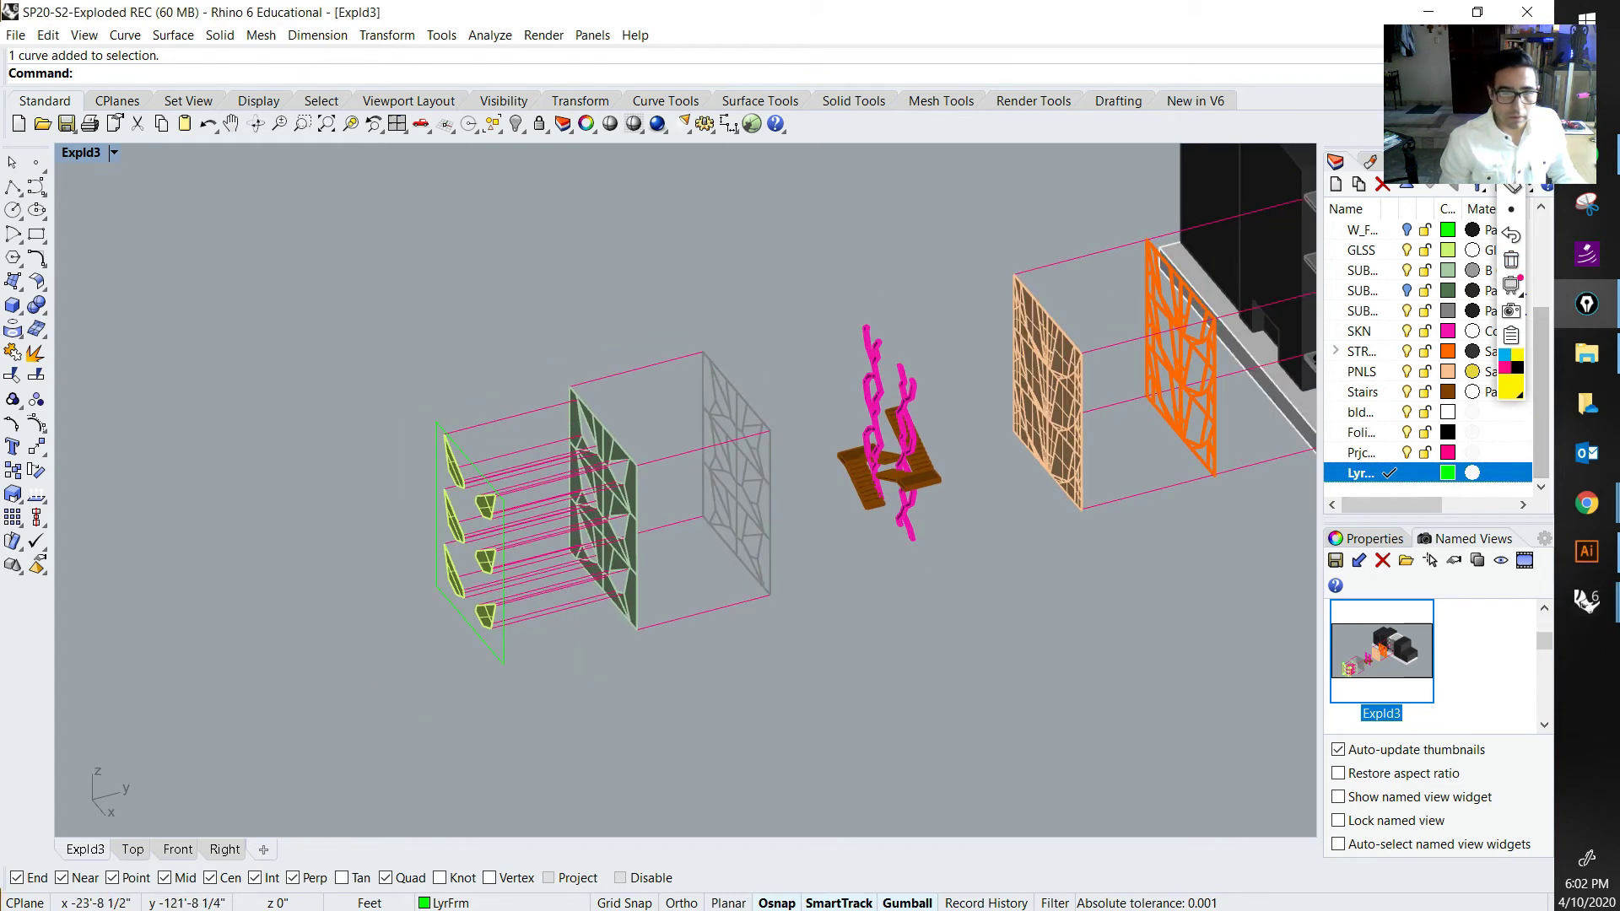
{"action": "left_click", "coordinate": [509, 497]}
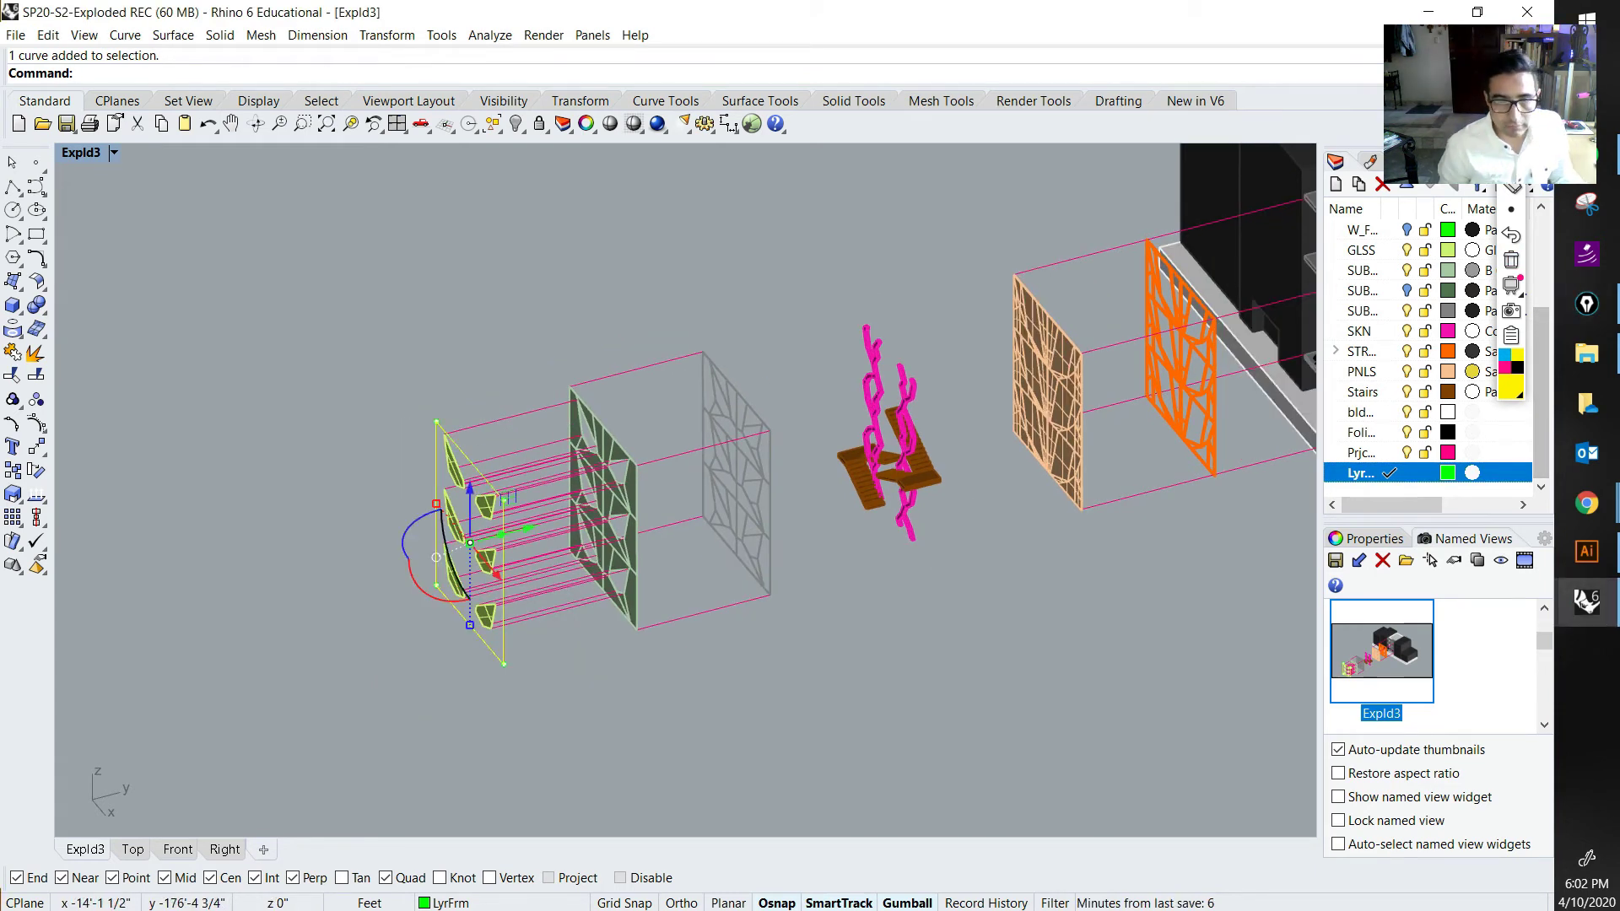
{"action": "key", "text": "Escape"}
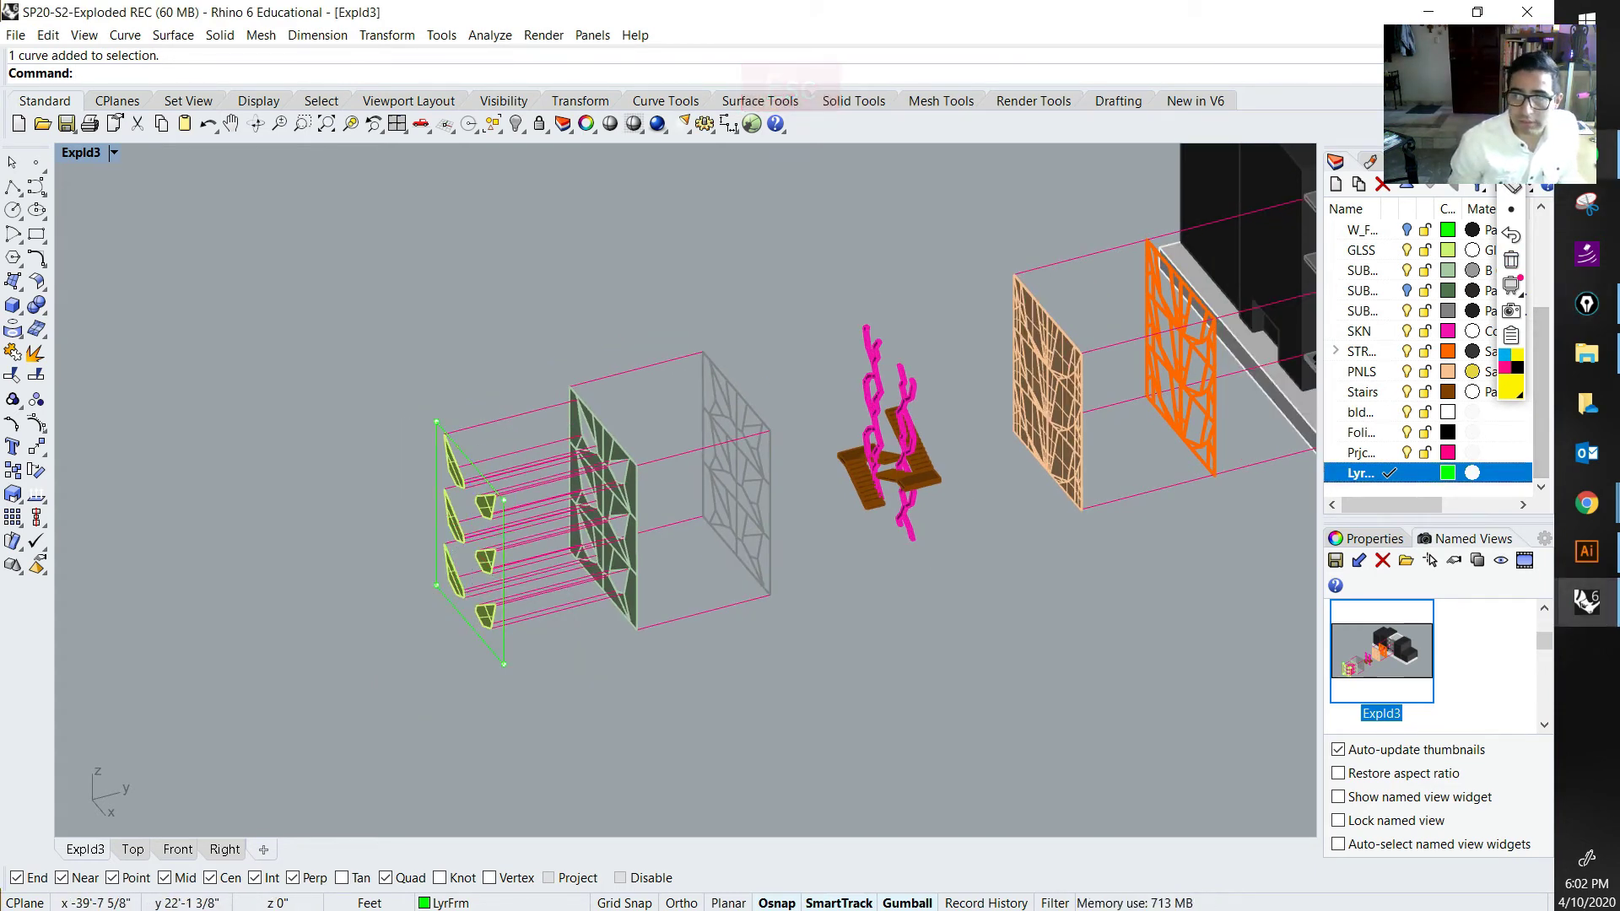
{"action": "left_click", "coordinate": [1511, 139]}
{"action": "left_click", "coordinate": [1511, 115]}
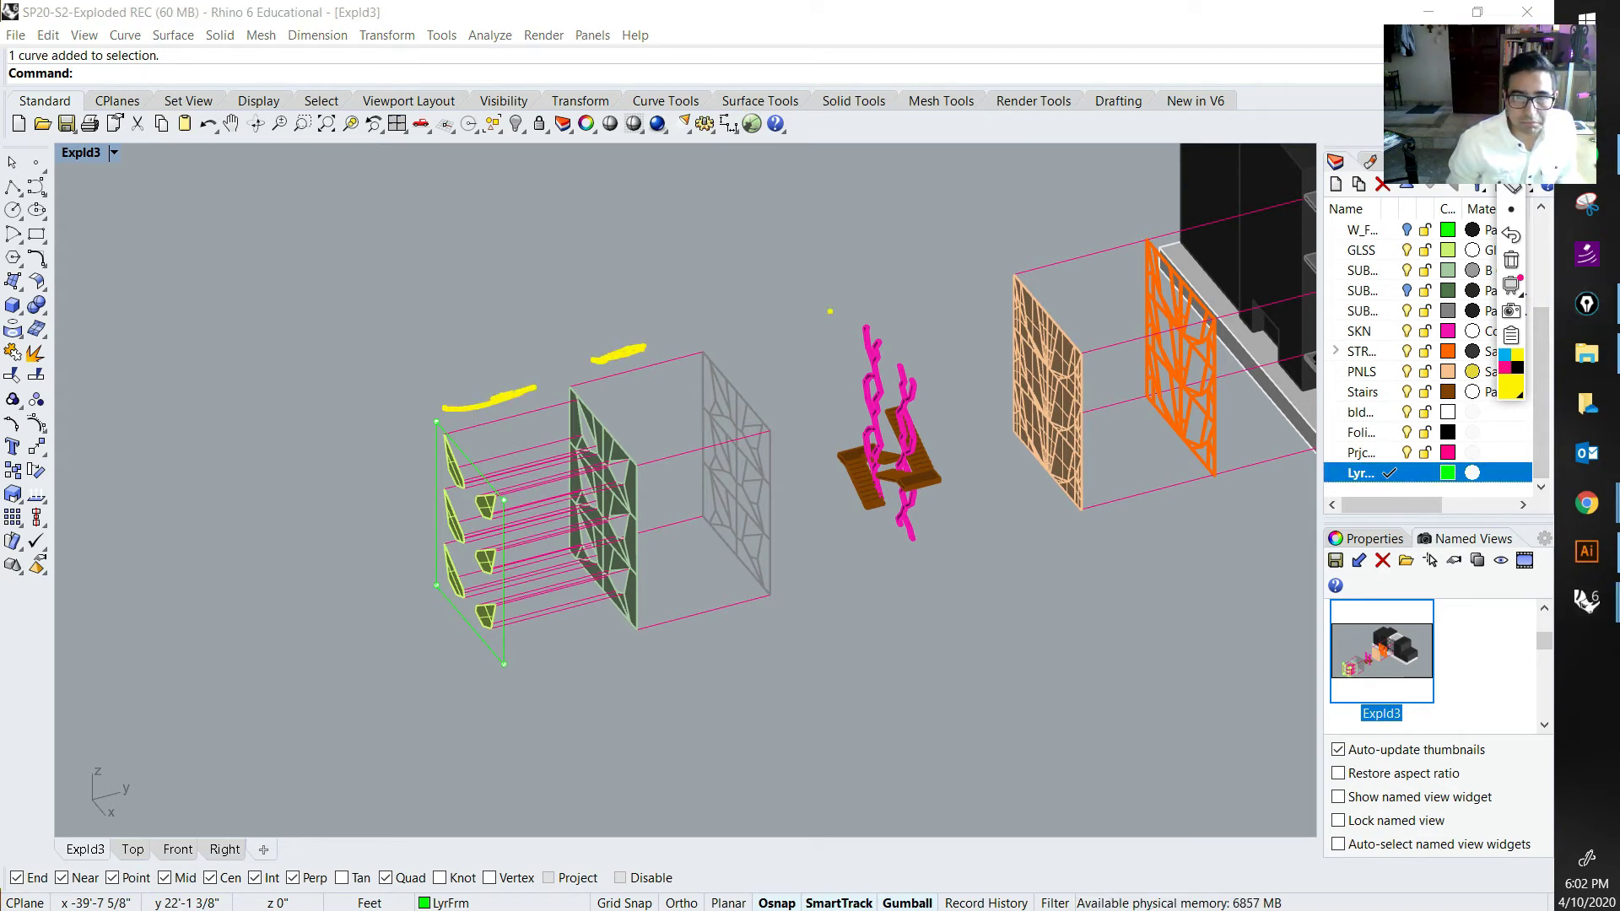
{"action": "left_click", "coordinate": [844, 658]}
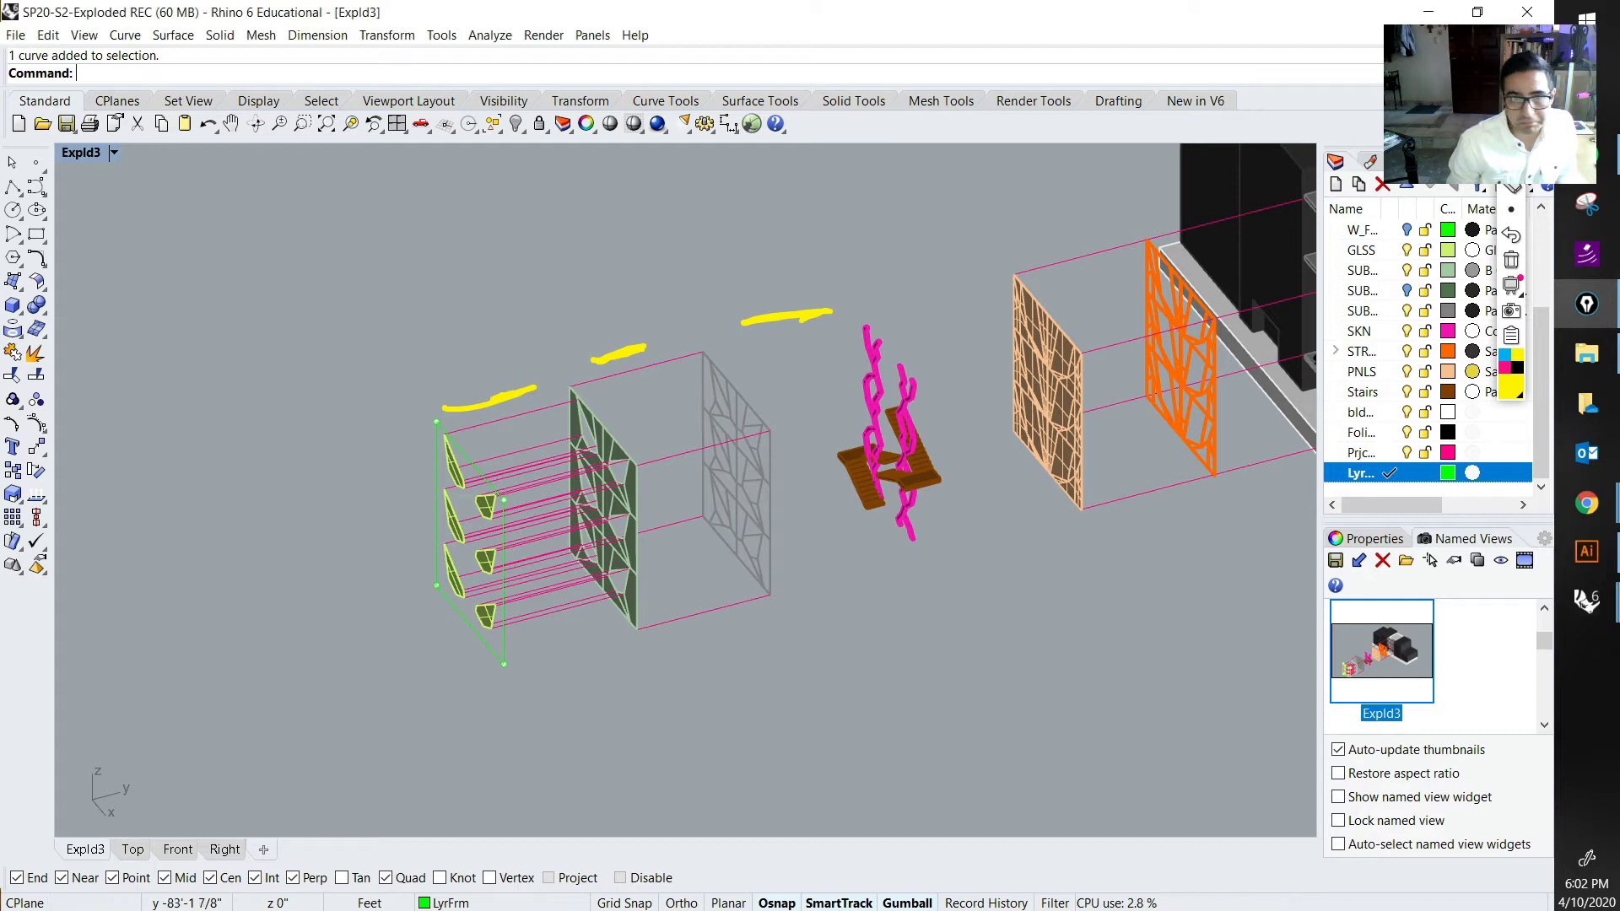
{"action": "key", "text": "Escape"}
{"action": "key", "text": "space"}
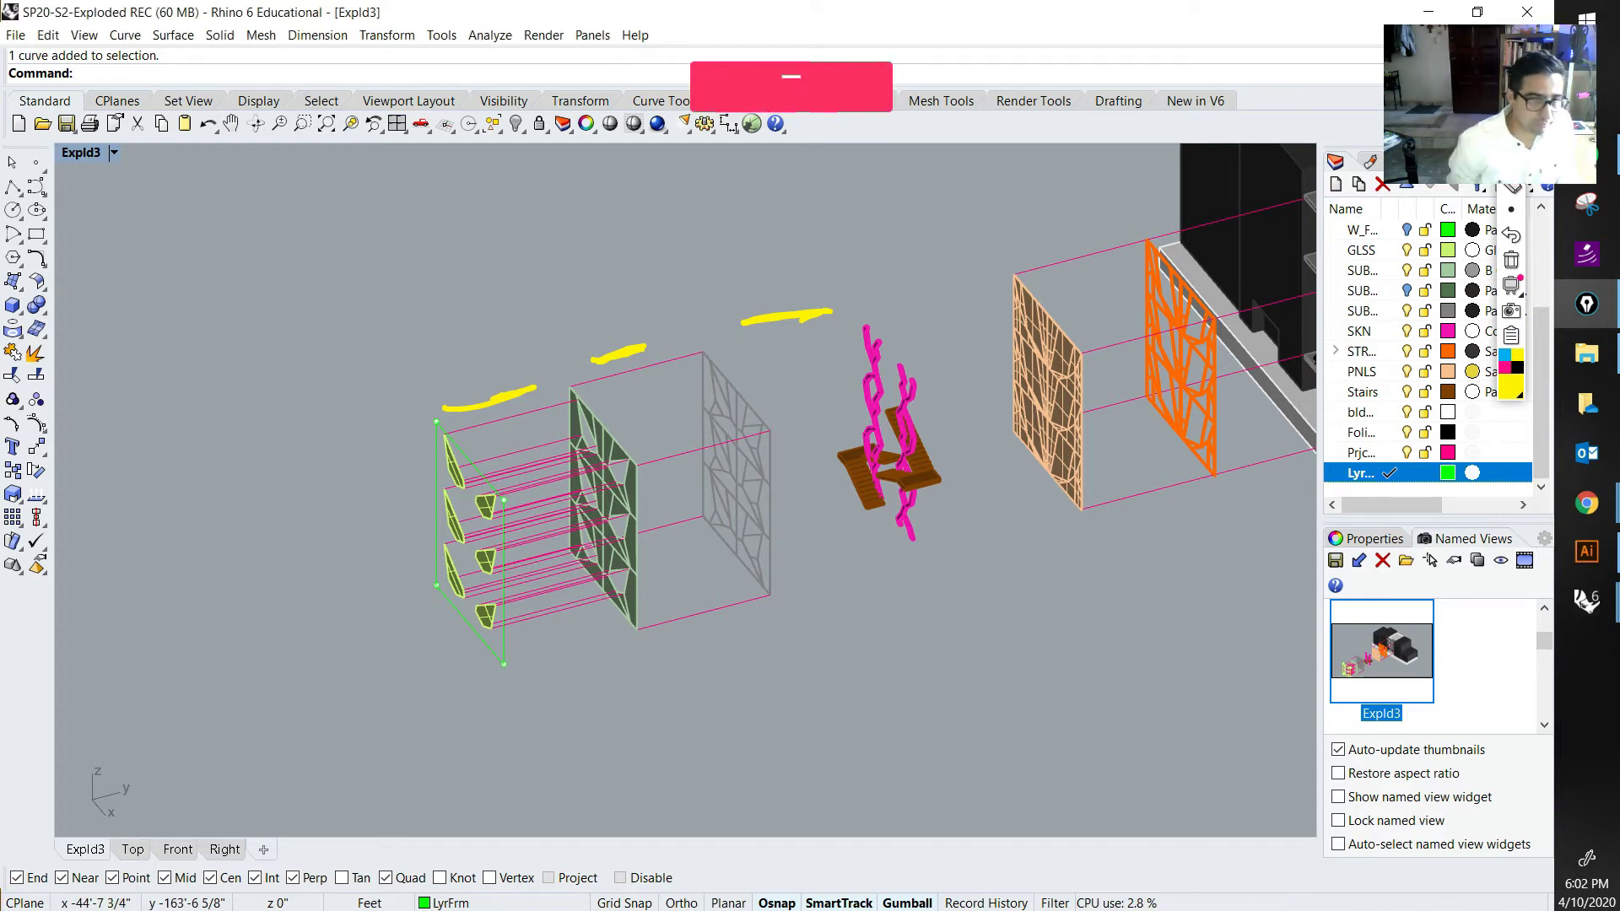
{"action": "left_click", "coordinate": [505, 500]}
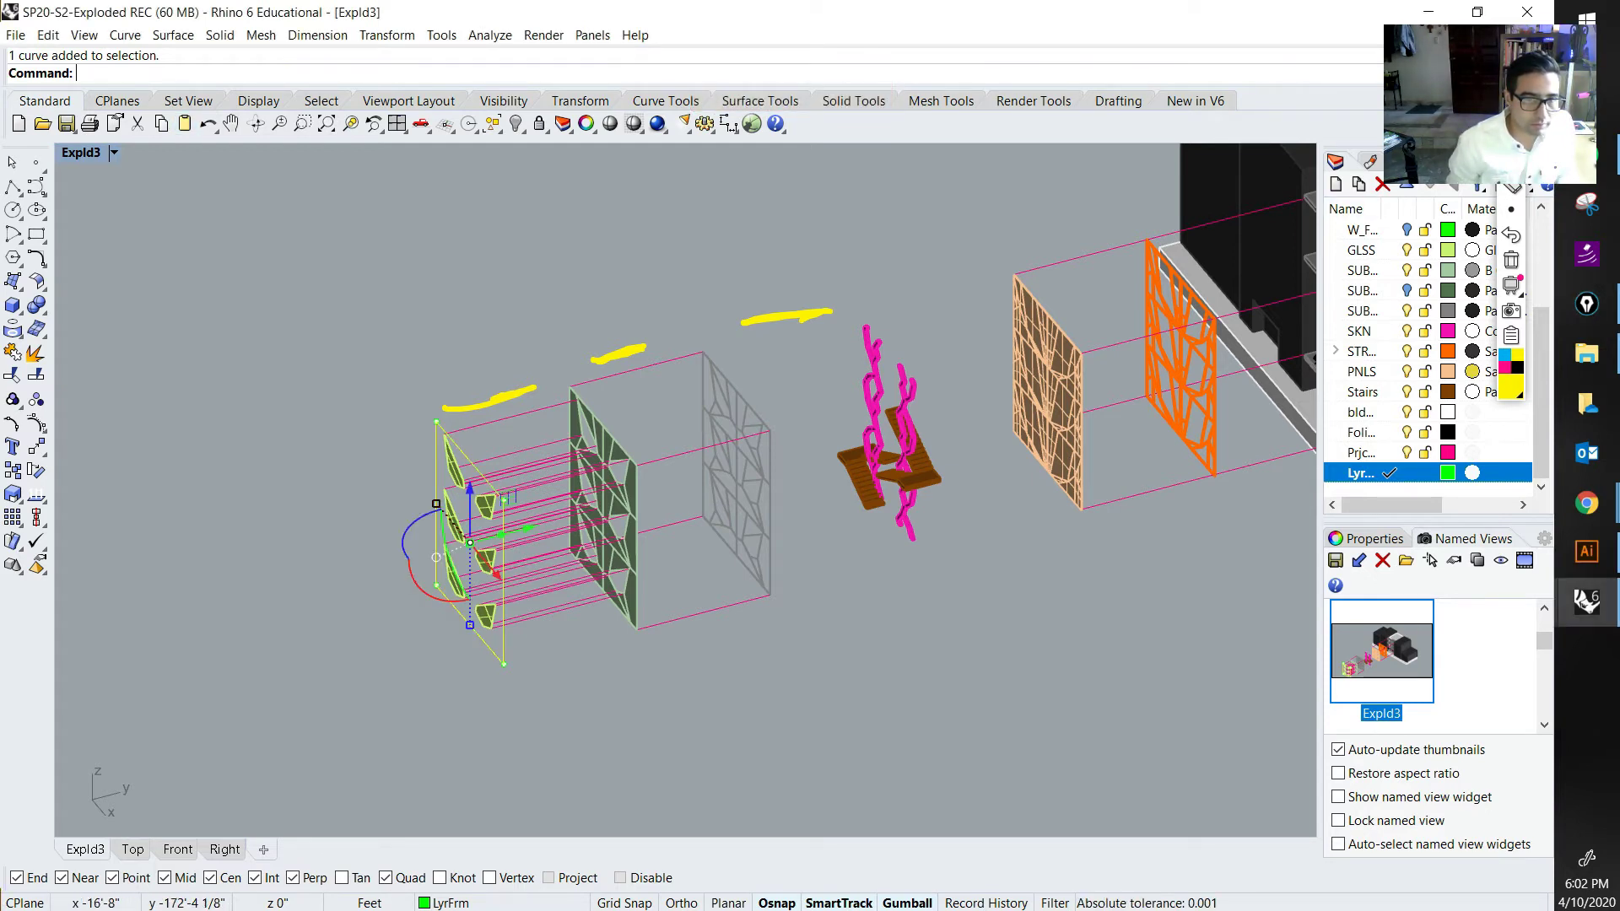
{"action": "key", "text": "space"}
{"action": "left_click", "coordinate": [567, 689]}
{"action": "key", "text": "Escape"}
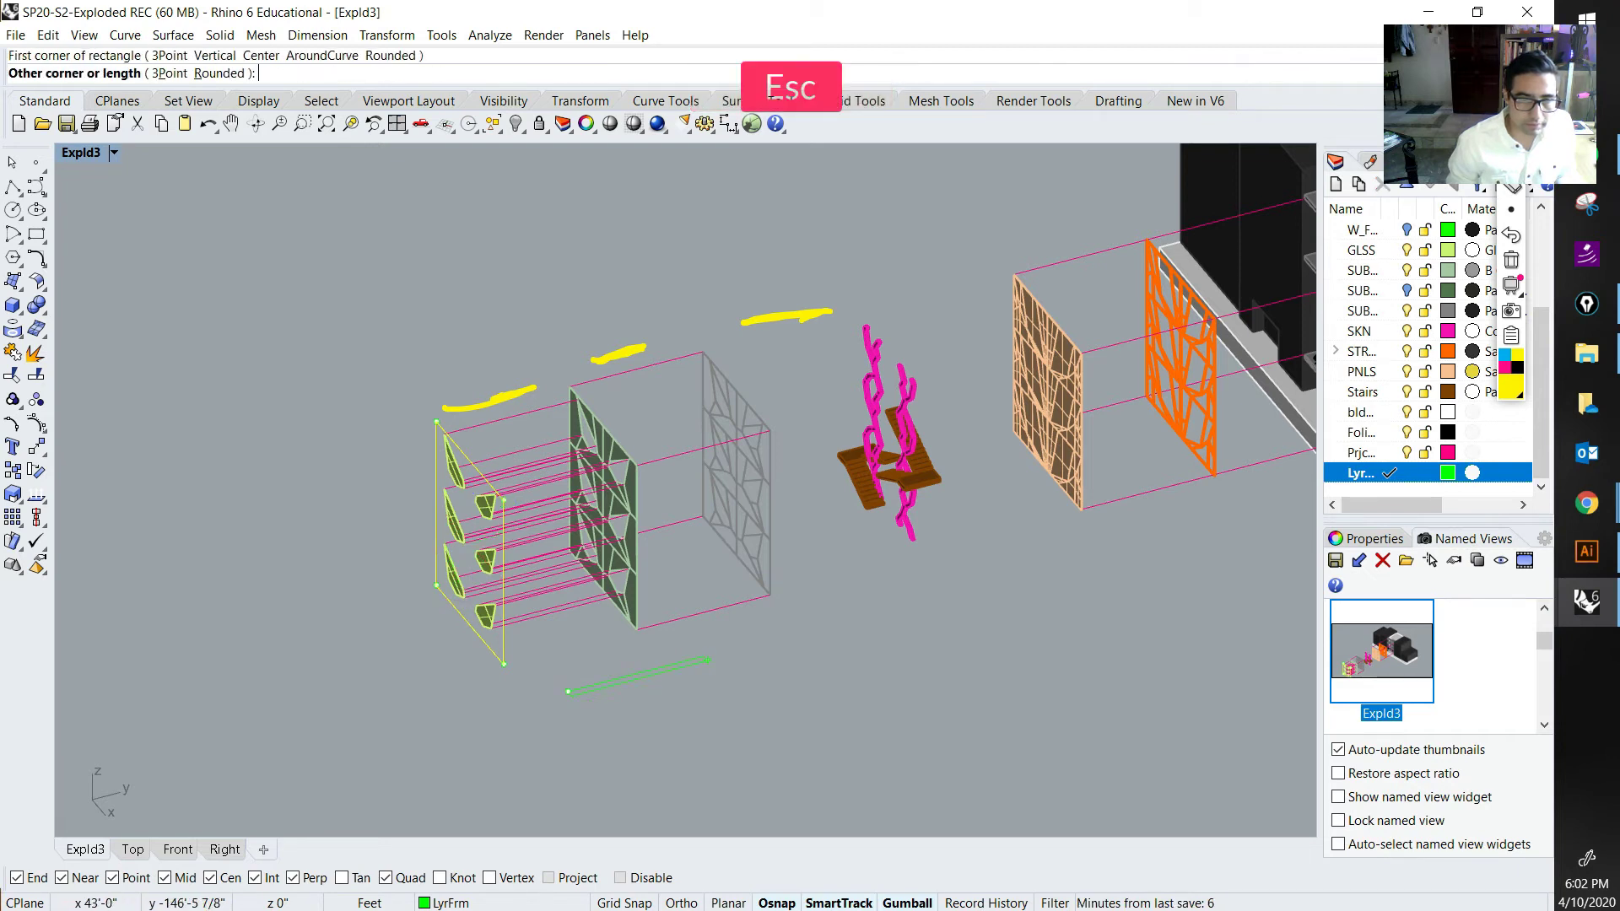
Step: Copy the frame rectangle 90' straight along the Y direction to the stairs and magenta elements
{"action": "type", "text": "copy"}
{"action": "key", "text": "space"}
{"action": "left_click", "coordinate": [503, 595]}
{"action": "key", "text": "Return"}
{"action": "left_click", "coordinate": [596, 706]}
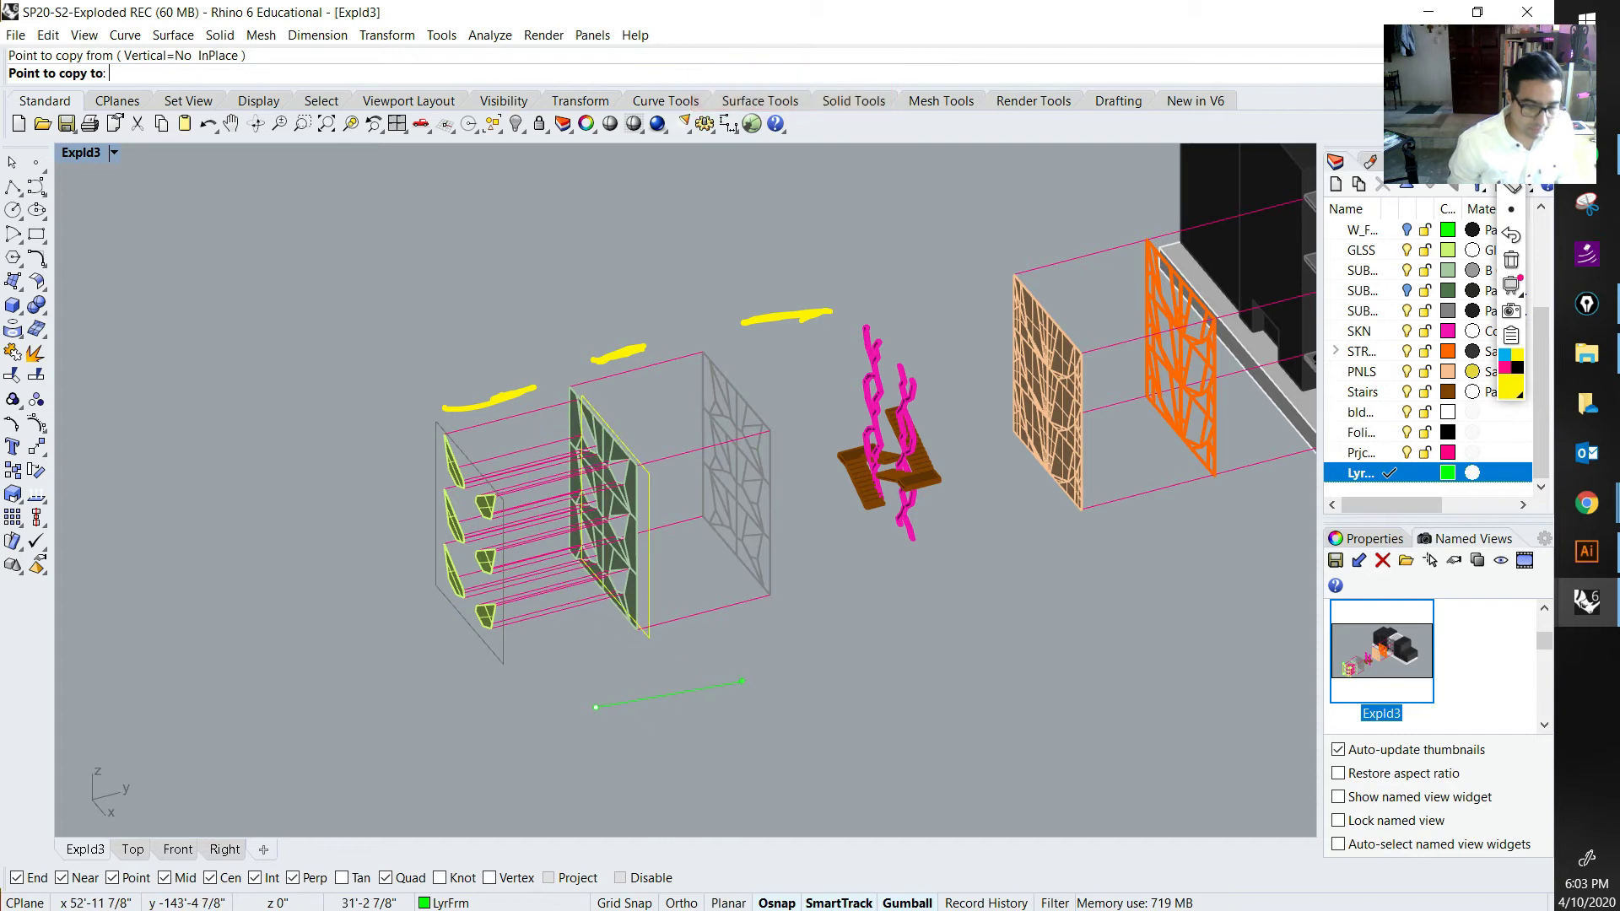
{"action": "key", "text": "shift"}
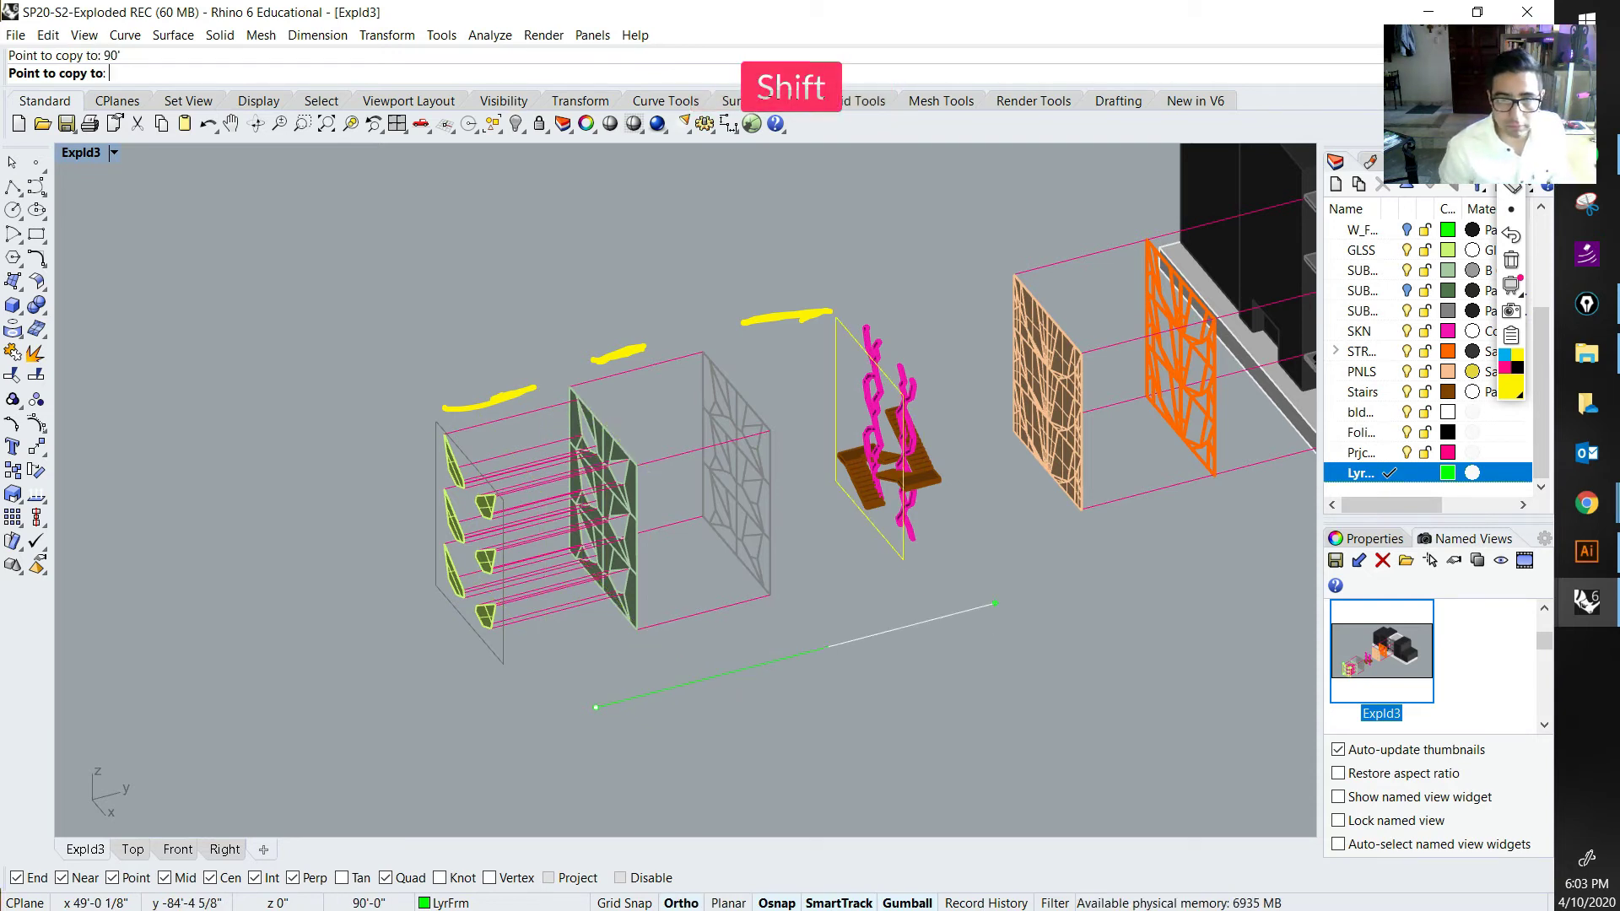
{"action": "left_click", "coordinate": [996, 602]}
{"action": "right_click", "coordinate": [936, 596]}
Step: Move the copied frame about 4'-5 1/4" along the Y axis to line it up with the magenta elements
{"action": "right_click_drag", "start_coordinate": [935, 597], "coordinate": [855, 521]}
{"action": "scroll", "coordinate": [842, 509], "scroll_direction": "up", "scroll_amount": 4}
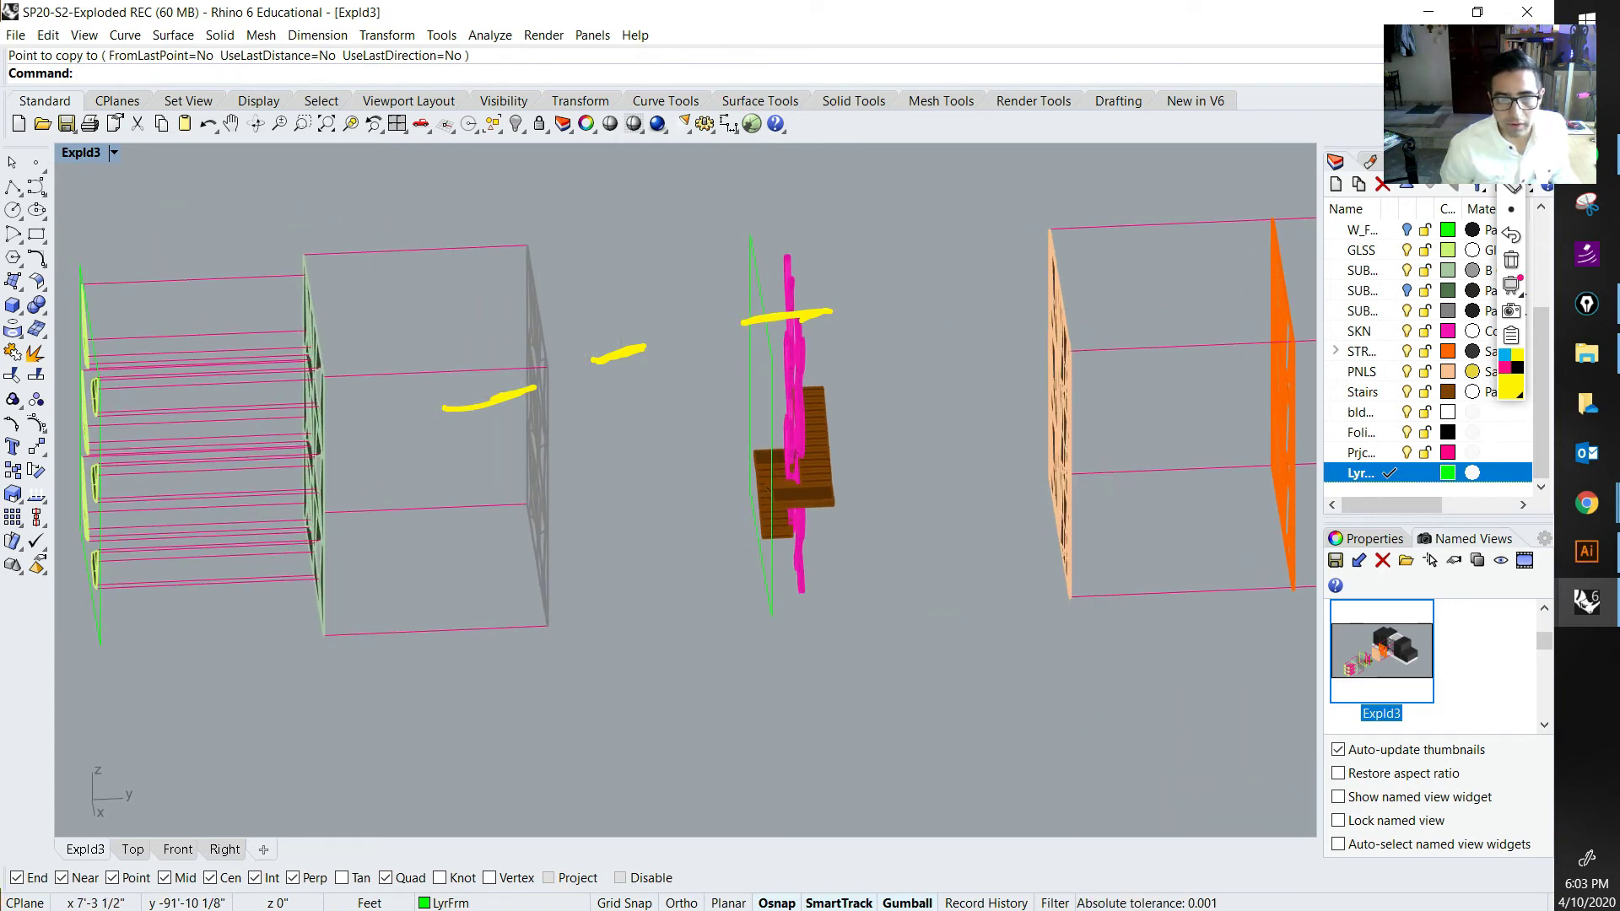
{"action": "scroll", "coordinate": [848, 510], "scroll_direction": "up", "scroll_amount": 2}
{"action": "right_click_drag", "start_coordinate": [847, 510], "coordinate": [835, 561], "text": "shift"}
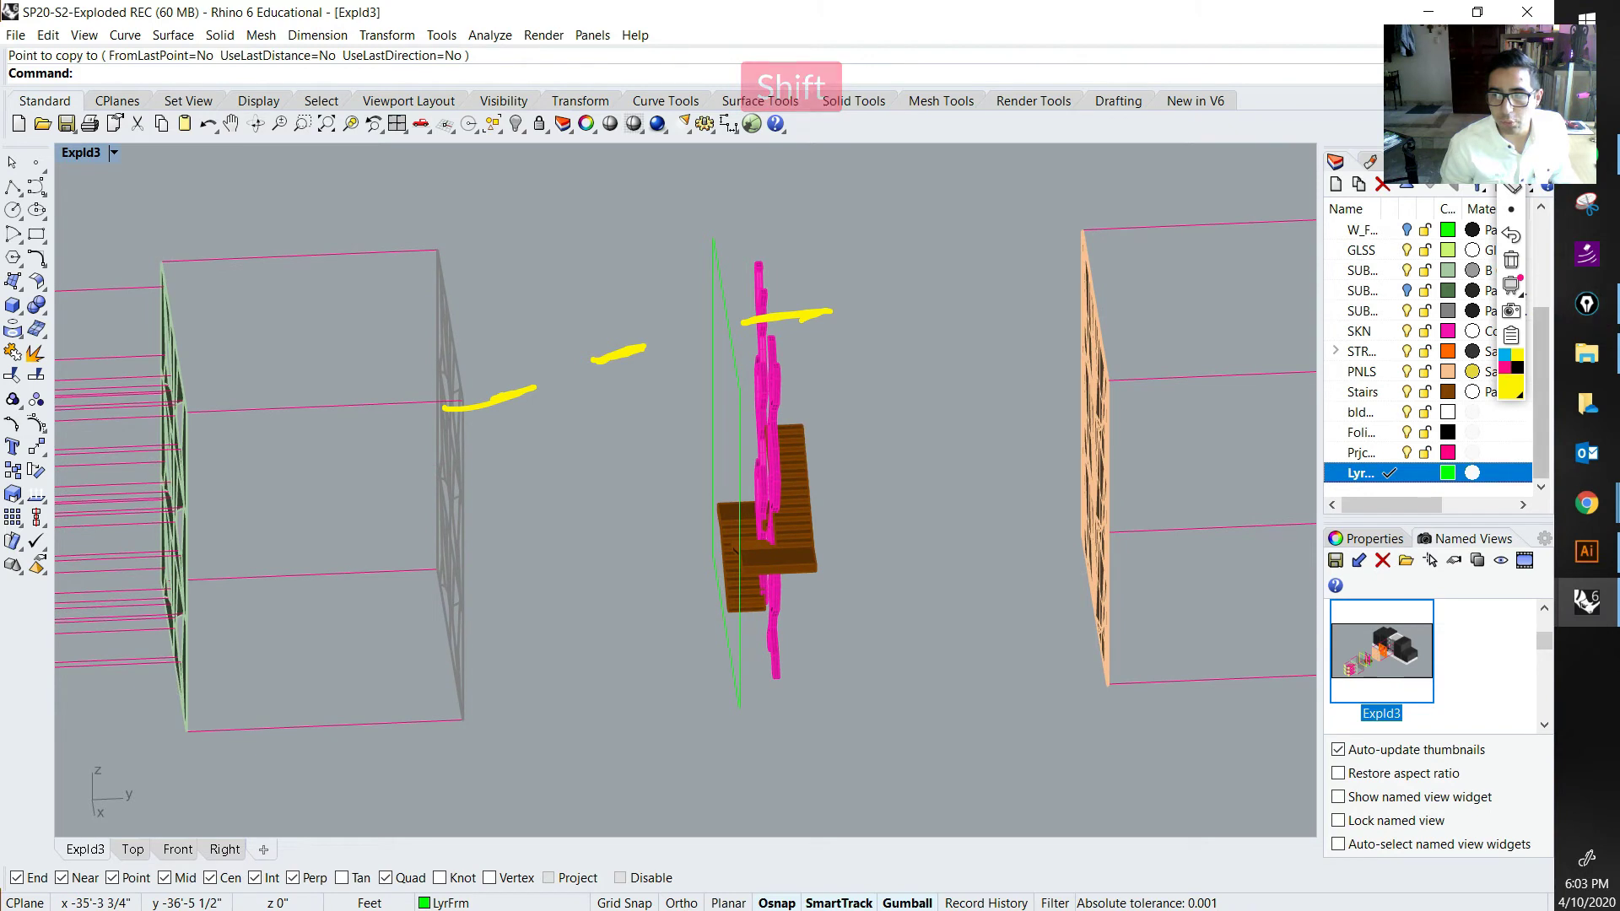
{"action": "left_click", "coordinate": [1510, 261]}
{"action": "right_click_drag", "start_coordinate": [844, 506], "coordinate": [725, 632]}
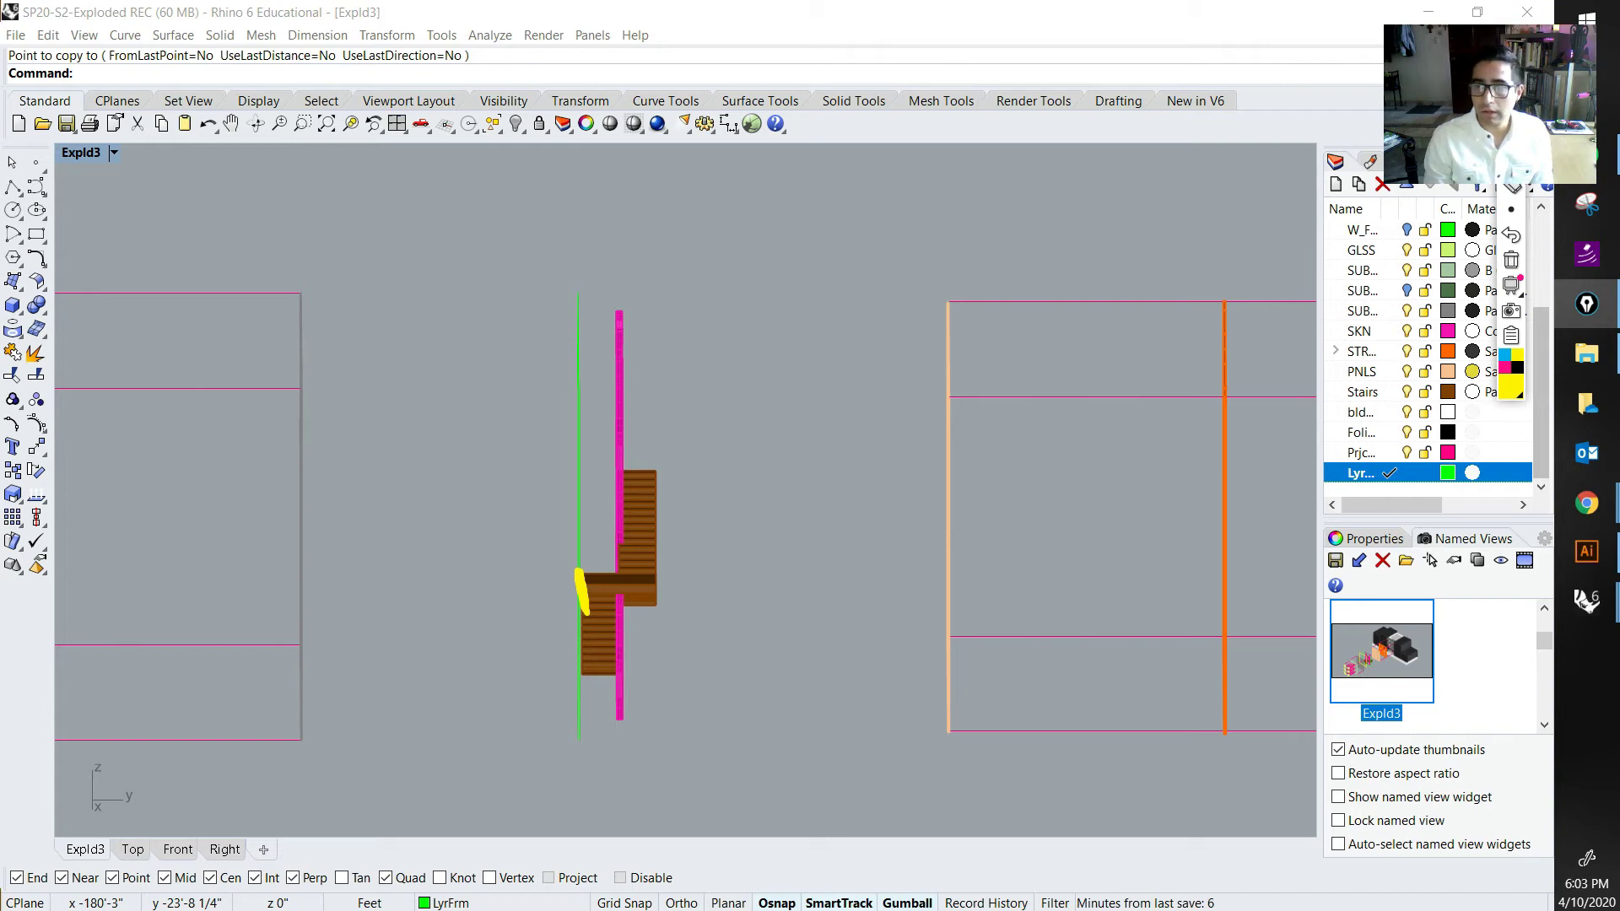
{"action": "scroll", "coordinate": [626, 528], "scroll_direction": "up", "scroll_amount": 4}
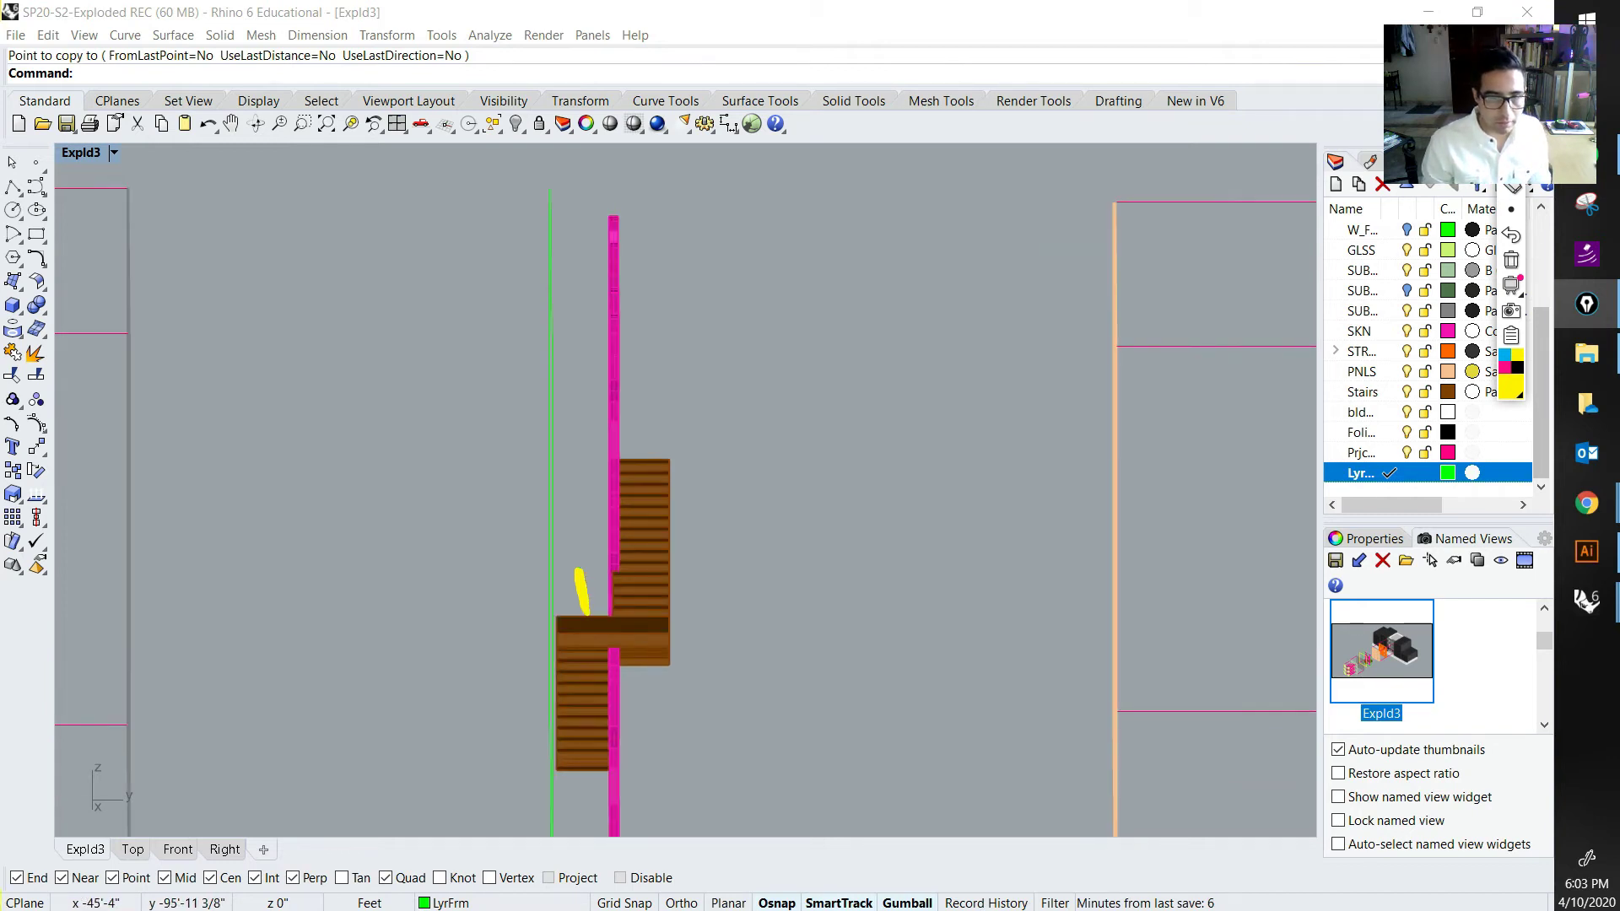
{"action": "scroll", "coordinate": [583, 473], "scroll_direction": "down", "scroll_amount": 4}
{"action": "scroll", "coordinate": [585, 325], "scroll_direction": "up", "scroll_amount": 1}
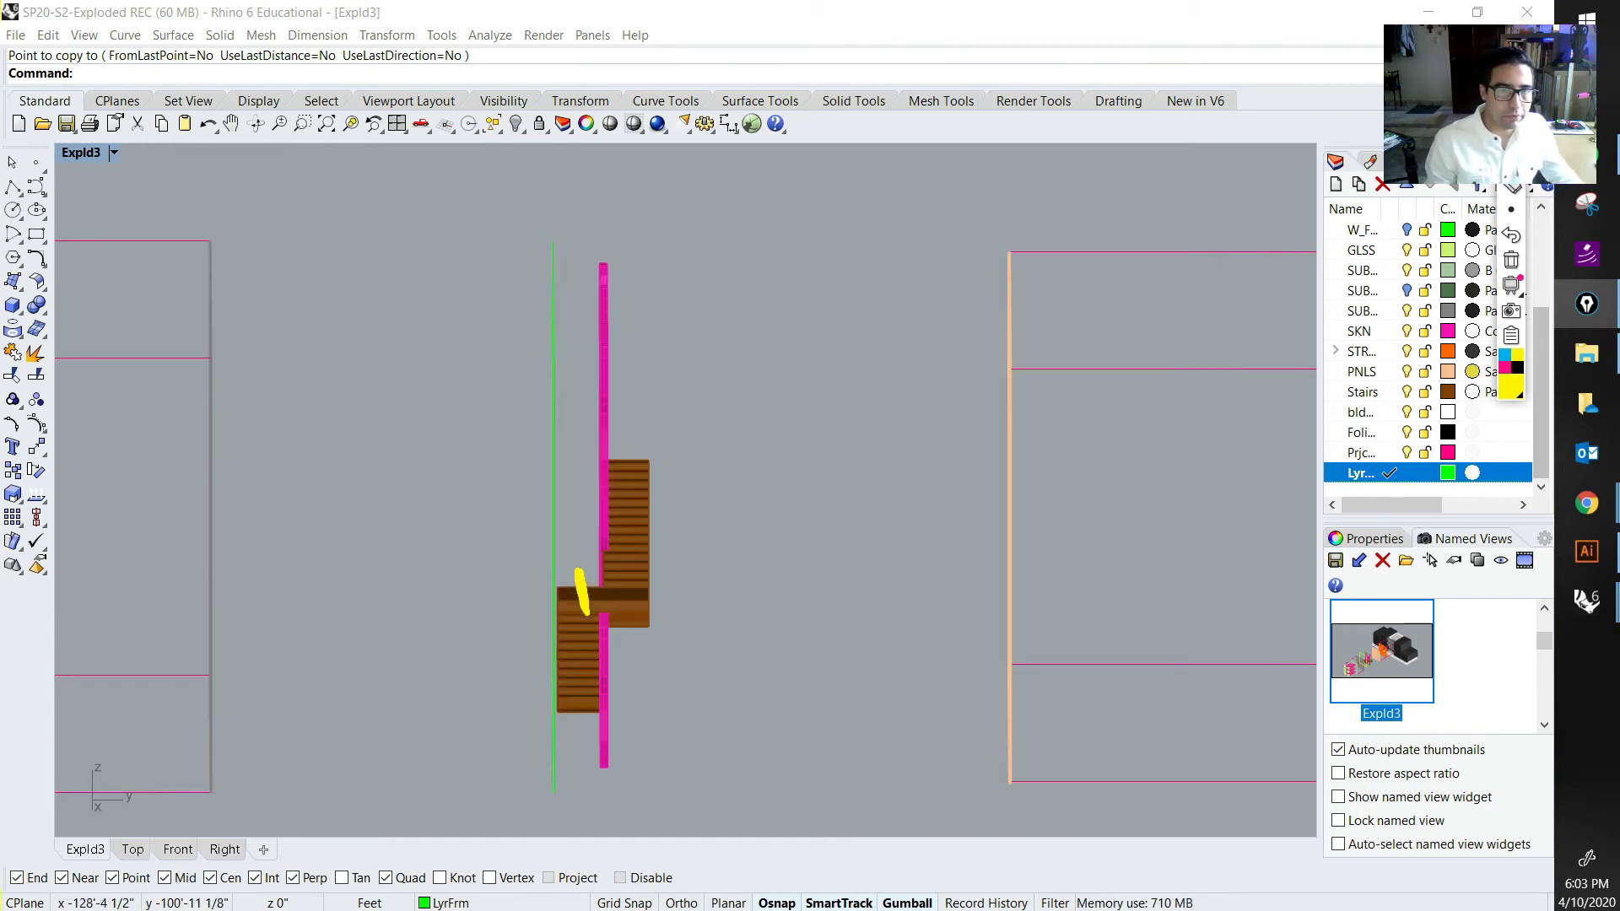
{"action": "left_click", "coordinate": [552, 329]}
{"action": "scroll", "coordinate": [604, 473], "scroll_direction": "up", "scroll_amount": 1}
{"action": "left_click_drag", "start_coordinate": [601, 527], "coordinate": [666, 527]}
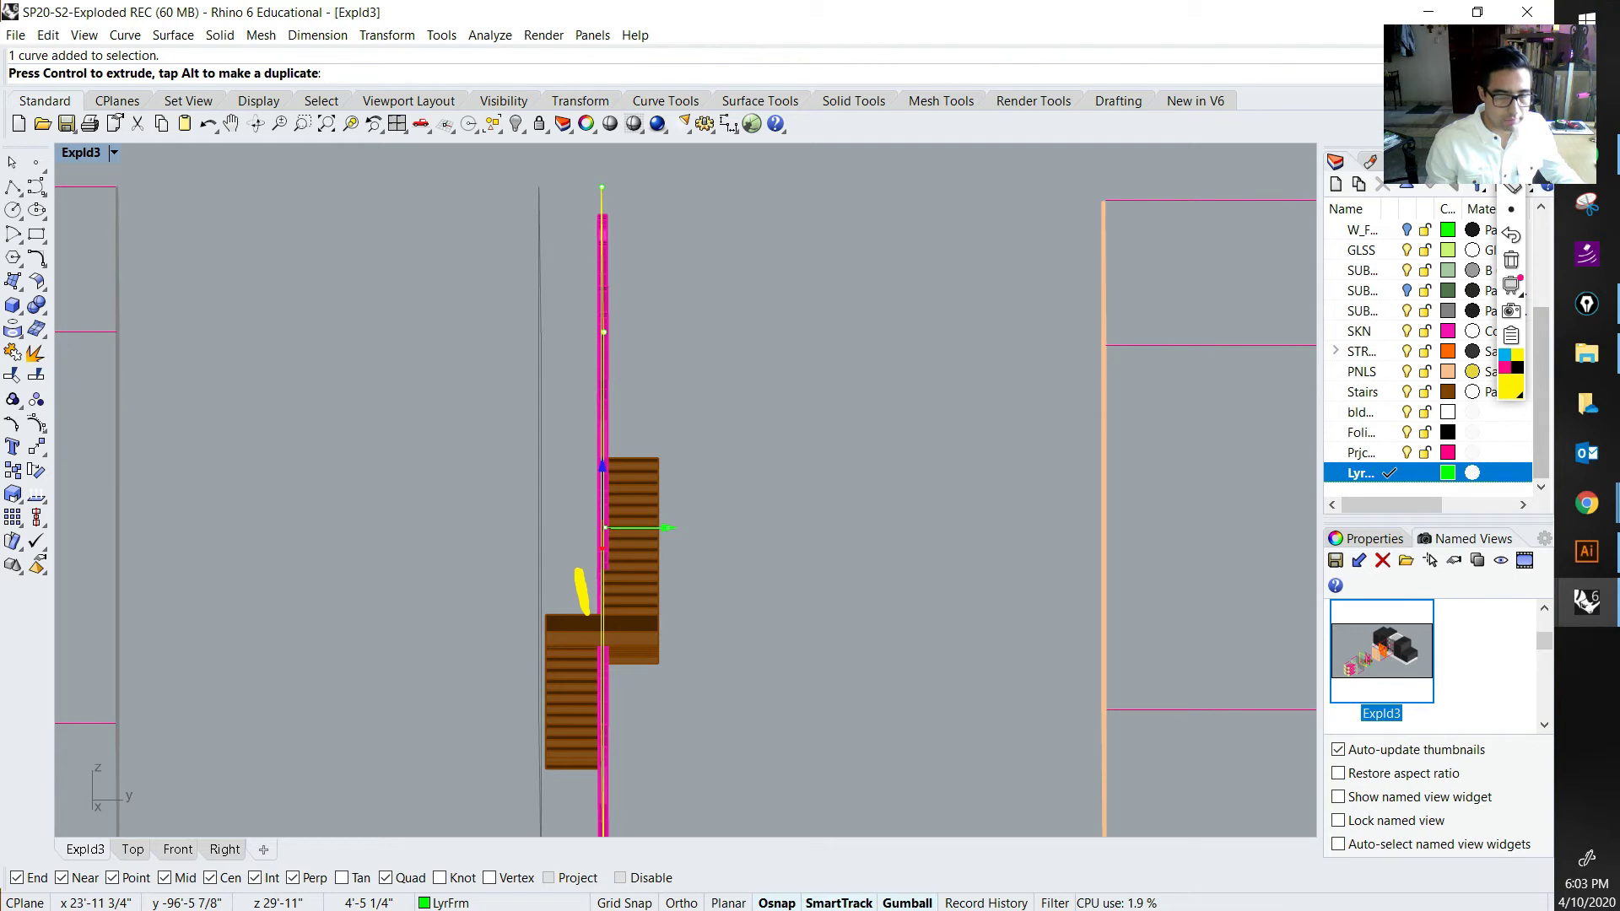
{"action": "key", "text": "Escape"}
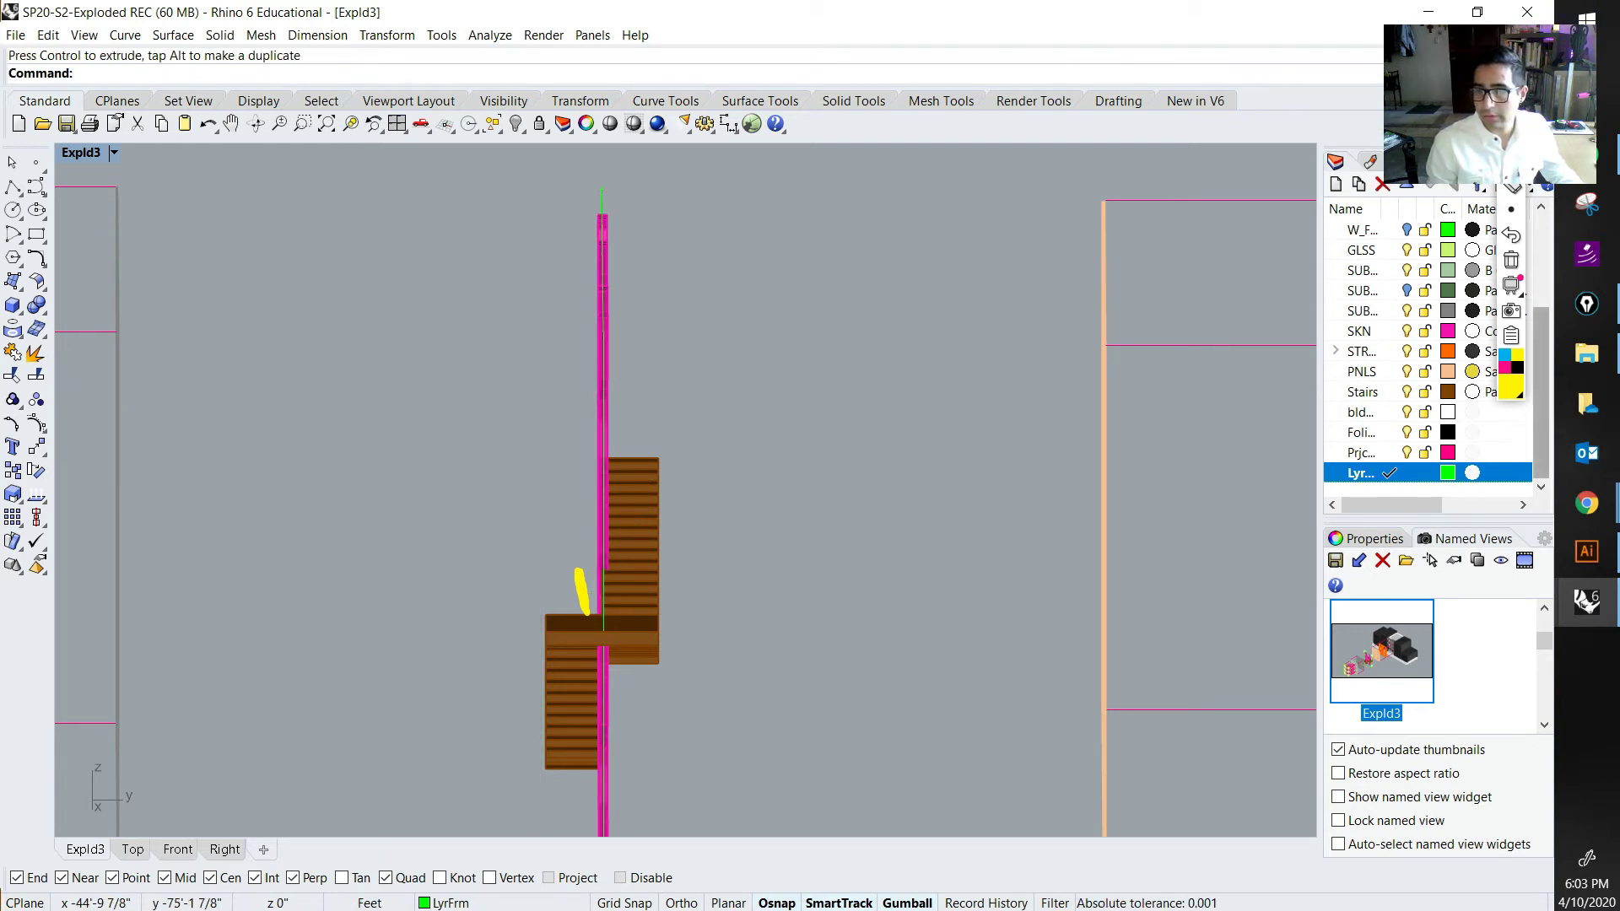
Step: Compare the exploded model in the Expld3 and Expld2 named views, finishing in Expld2
{"action": "left_click", "coordinate": [1511, 260]}
{"action": "double_click", "coordinate": [1381, 651]}
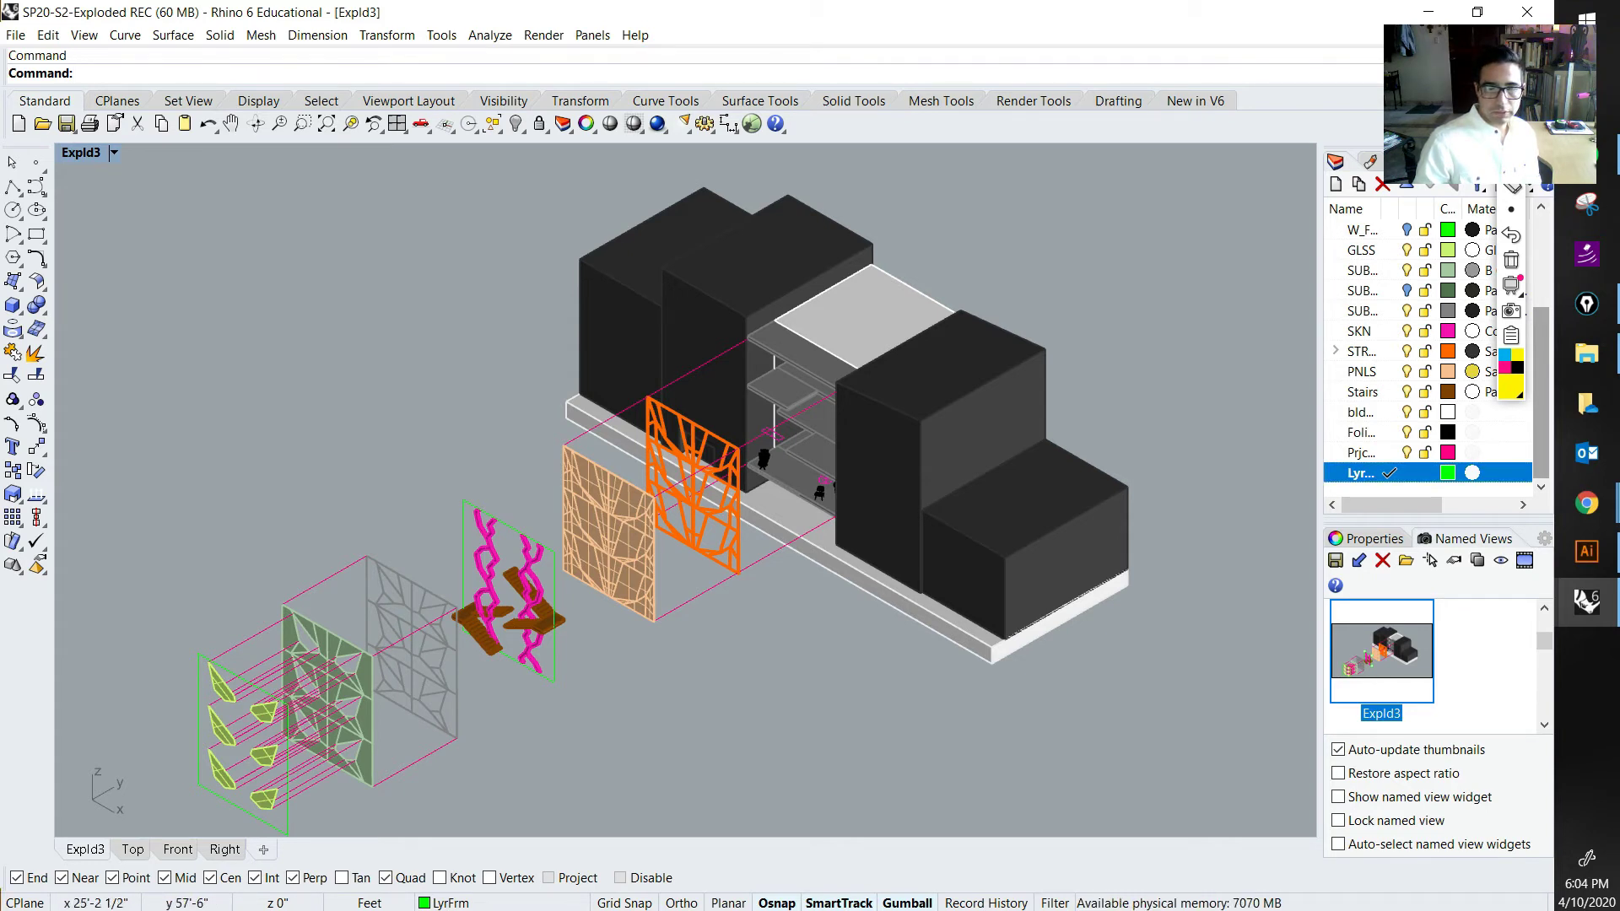
{"action": "scroll", "coordinate": [1433, 666], "scroll_direction": "up", "scroll_amount": 1}
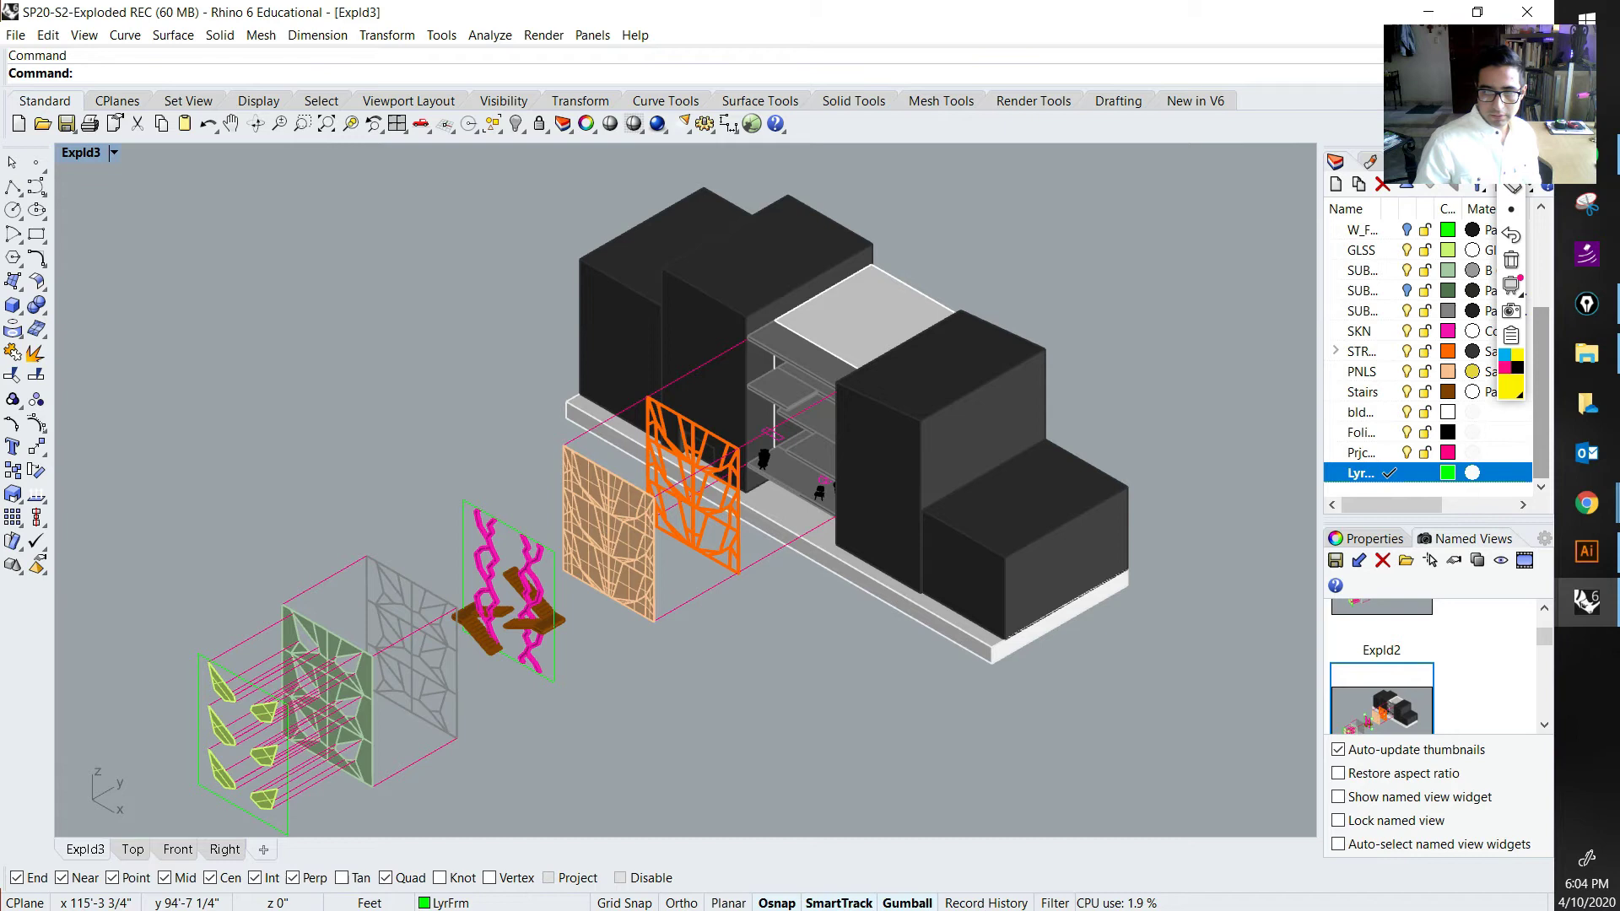
{"action": "double_click", "coordinate": [1381, 611]}
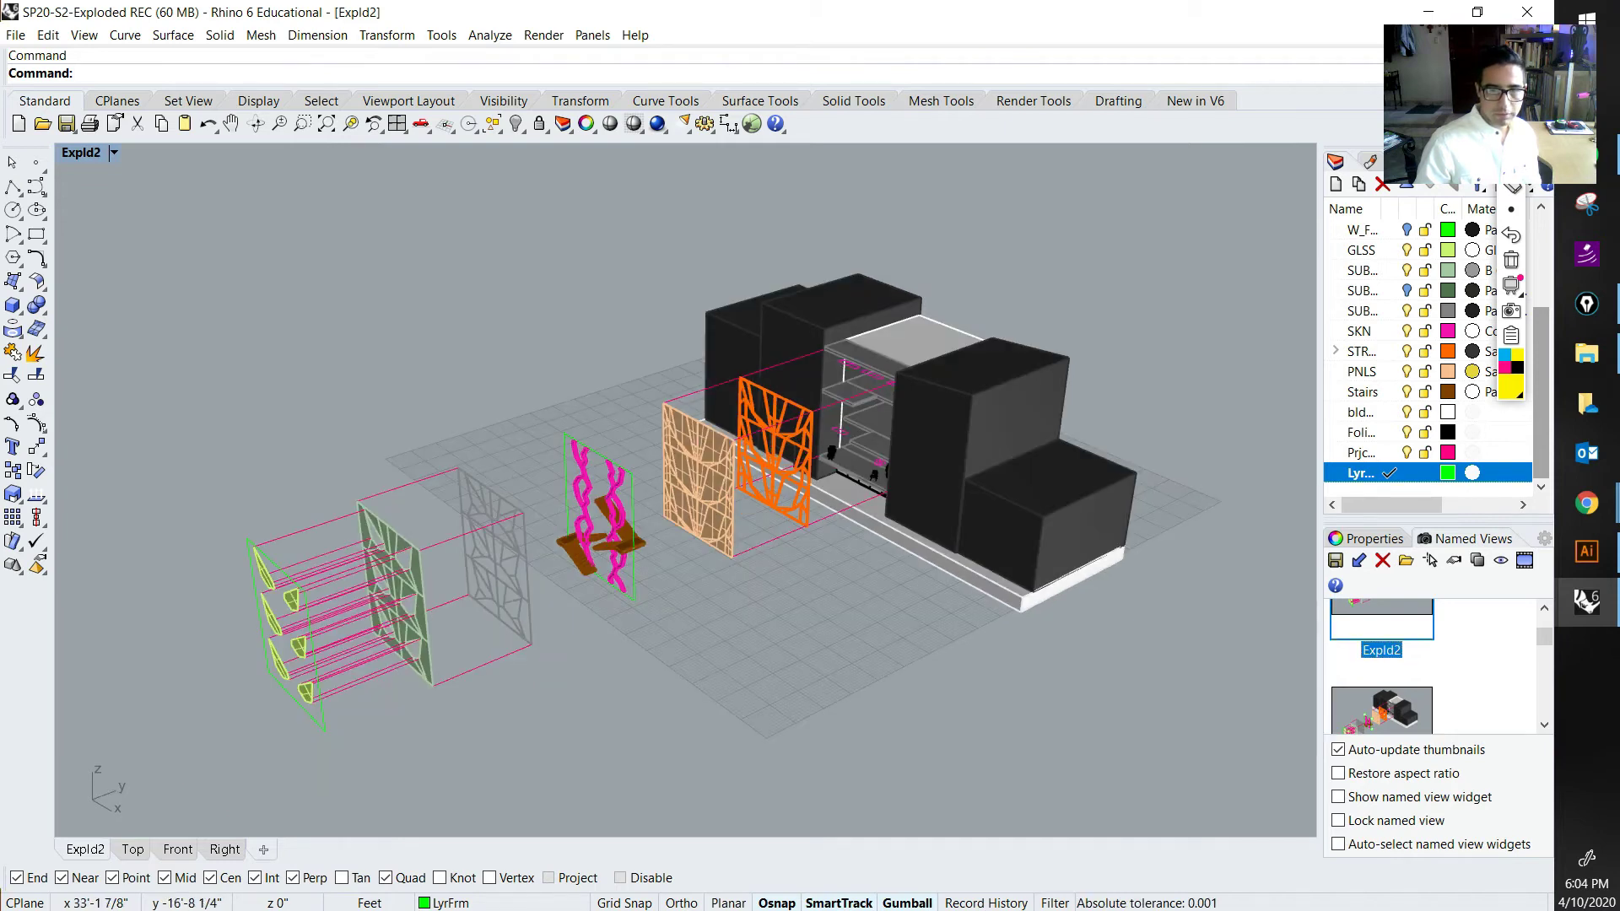
{"action": "double_click", "coordinate": [1381, 710]}
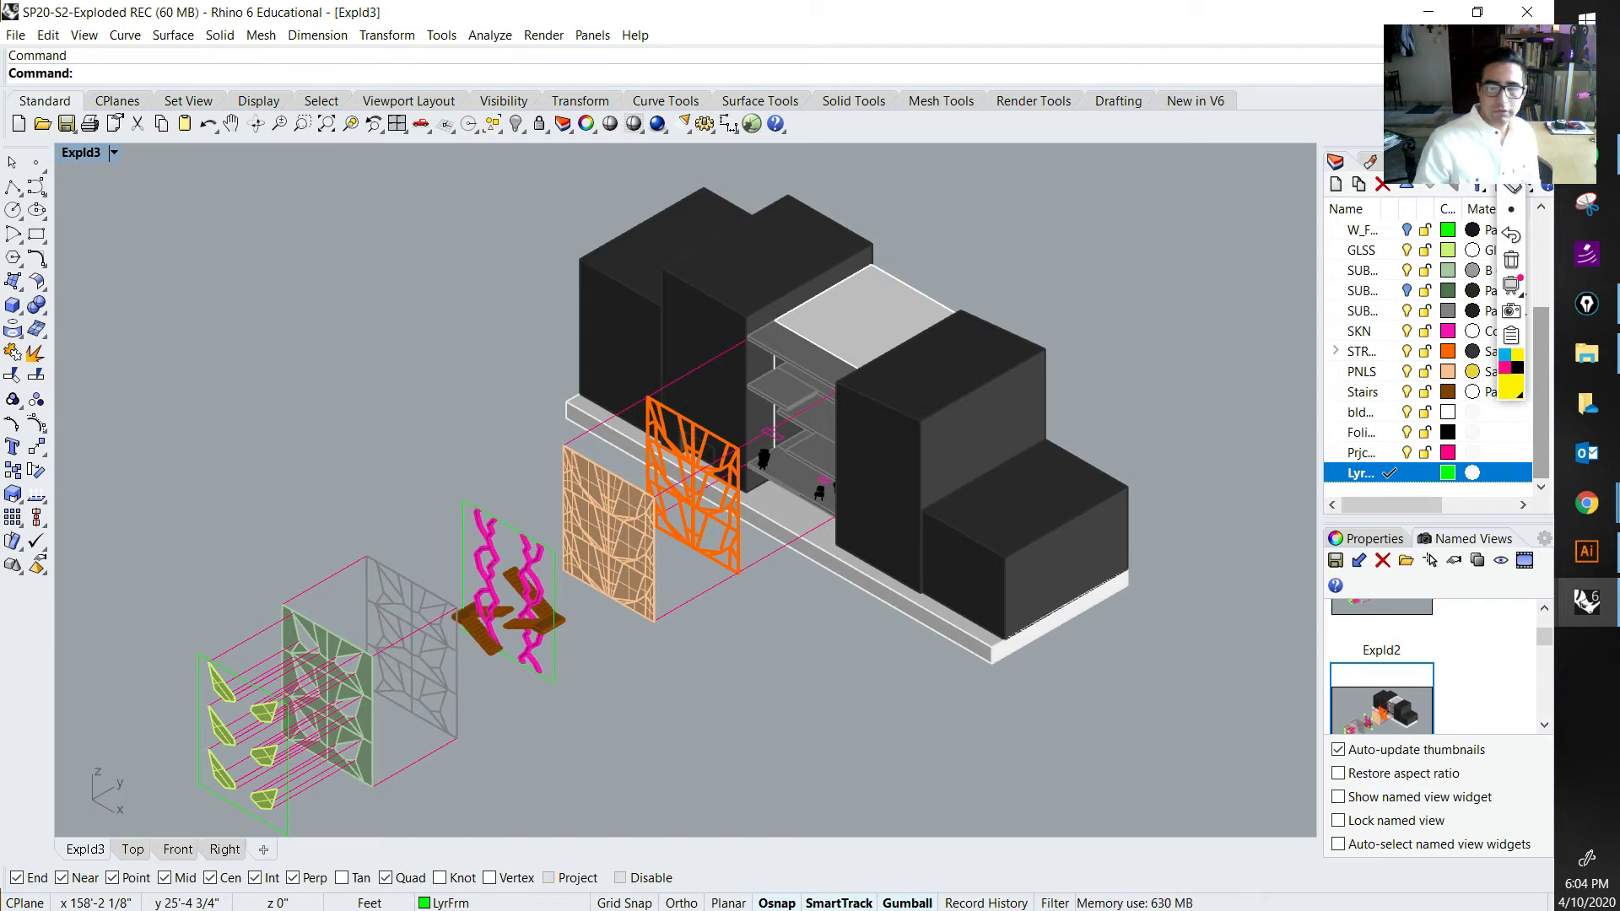
{"action": "double_click", "coordinate": [1381, 623]}
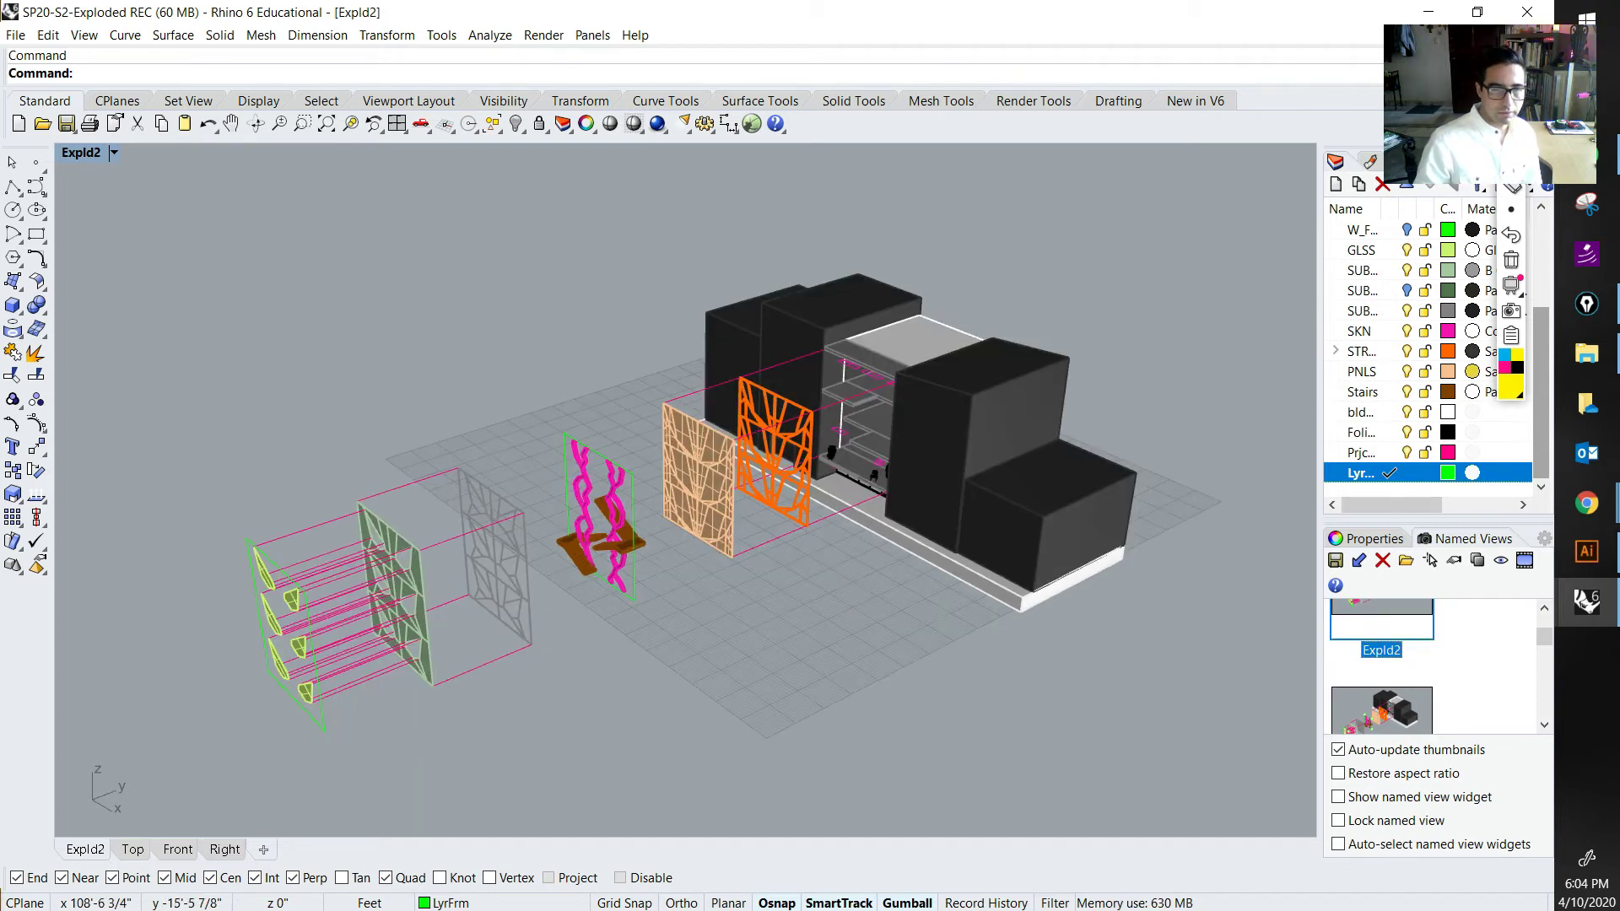
{"action": "mouse_move", "coordinate": [983, 641]}
{"action": "right_mouse_down"}
{"action": "mouse_move", "coordinate": [1012, 641]}
{"action": "mouse_move", "coordinate": [981, 641]}
{"action": "right_mouse_up"}
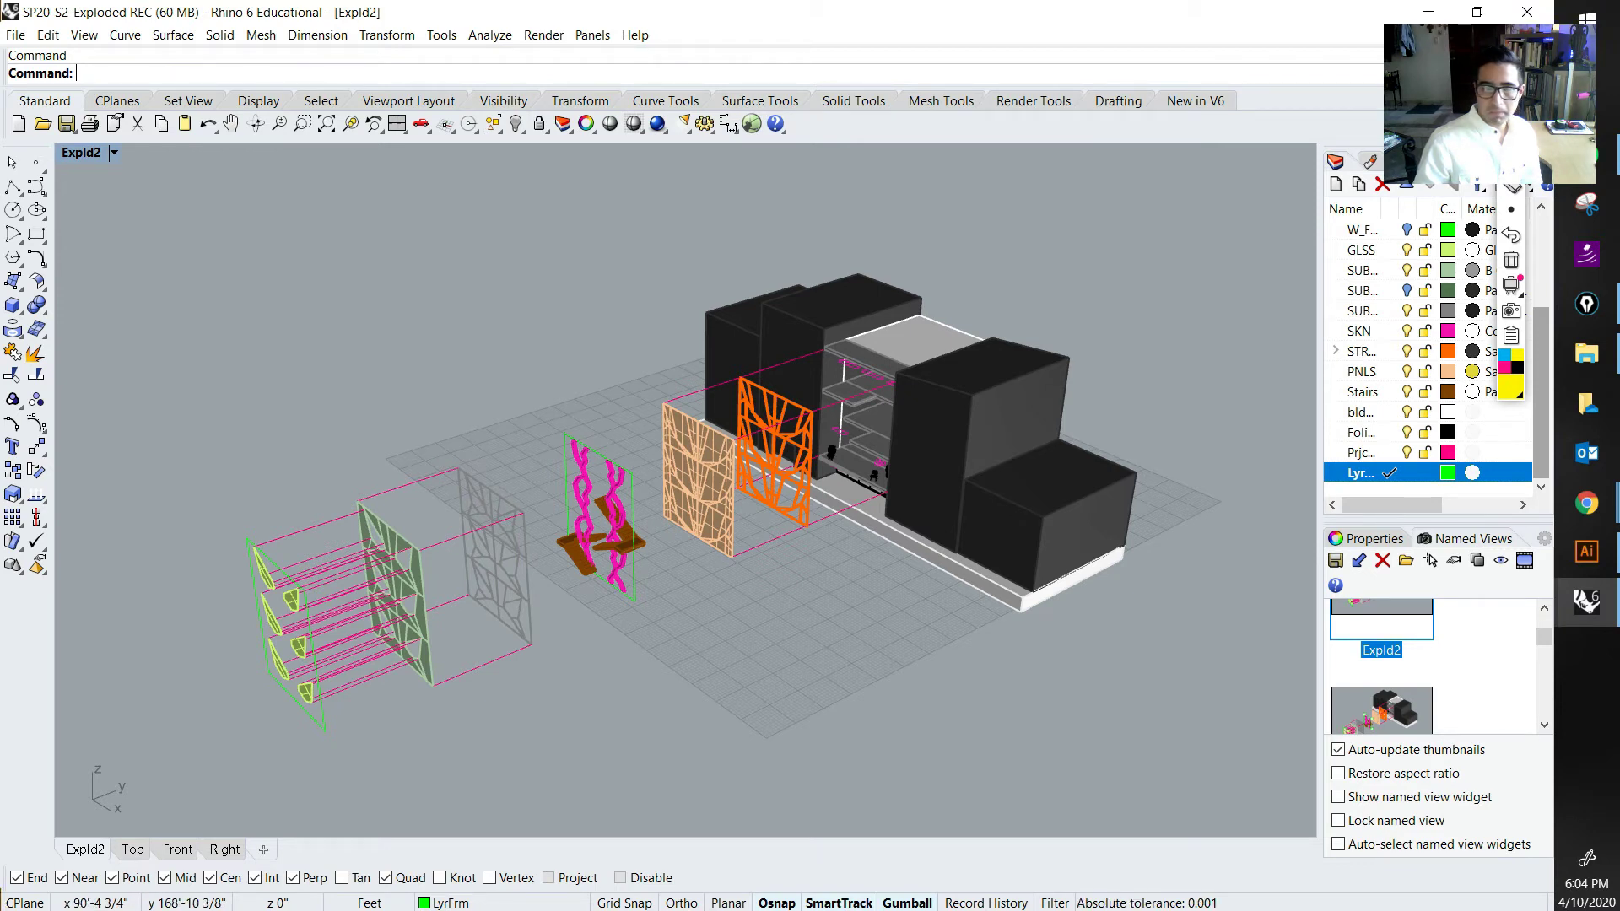
Step: Save the current viewport again as the named view Expld2, overwriting the existing one
{"action": "right_click", "coordinate": [1381, 620]}
{"action": "left_click", "coordinate": [1367, 542]}
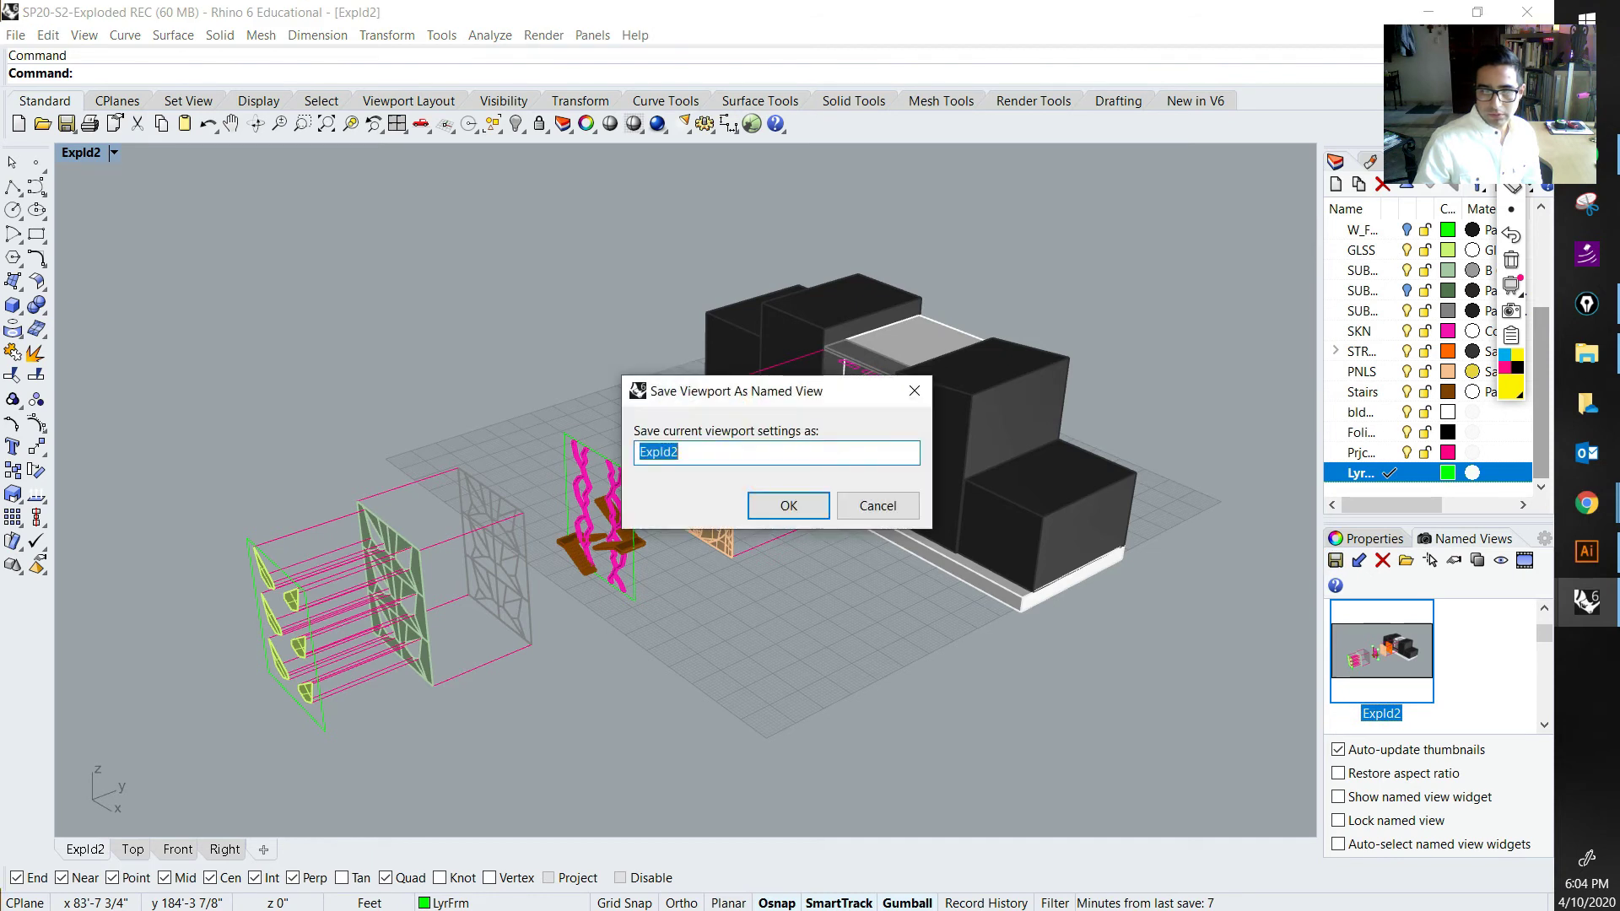
{"action": "left_click", "coordinate": [788, 505]}
{"action": "key", "text": "Return"}
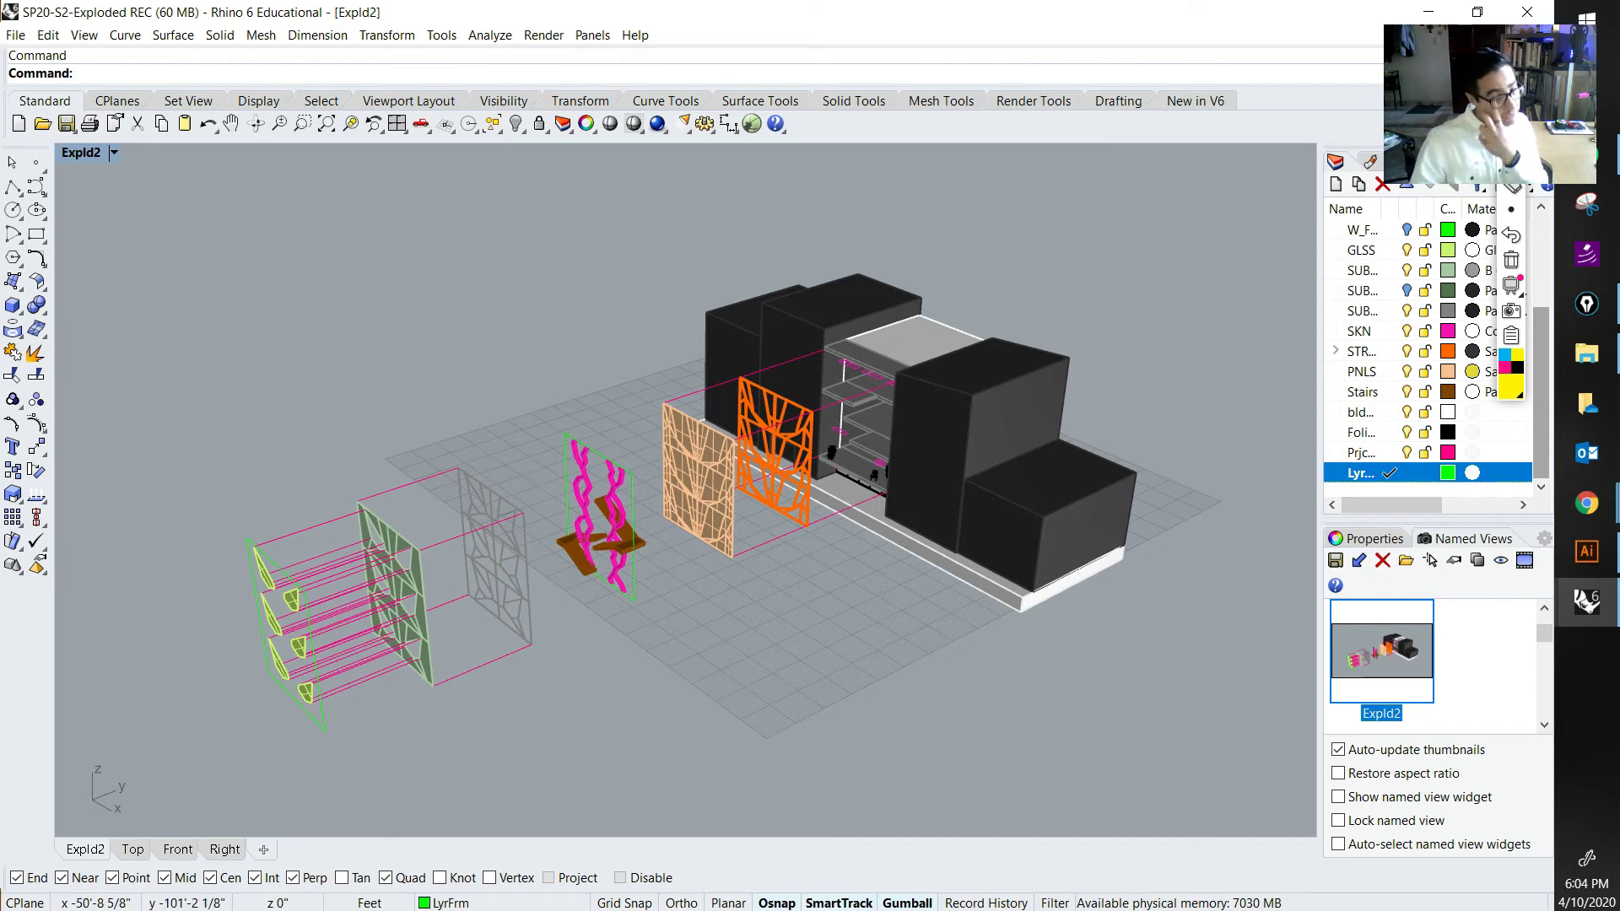
{"action": "type", "text": "copy"}
{"action": "key", "text": "space"}
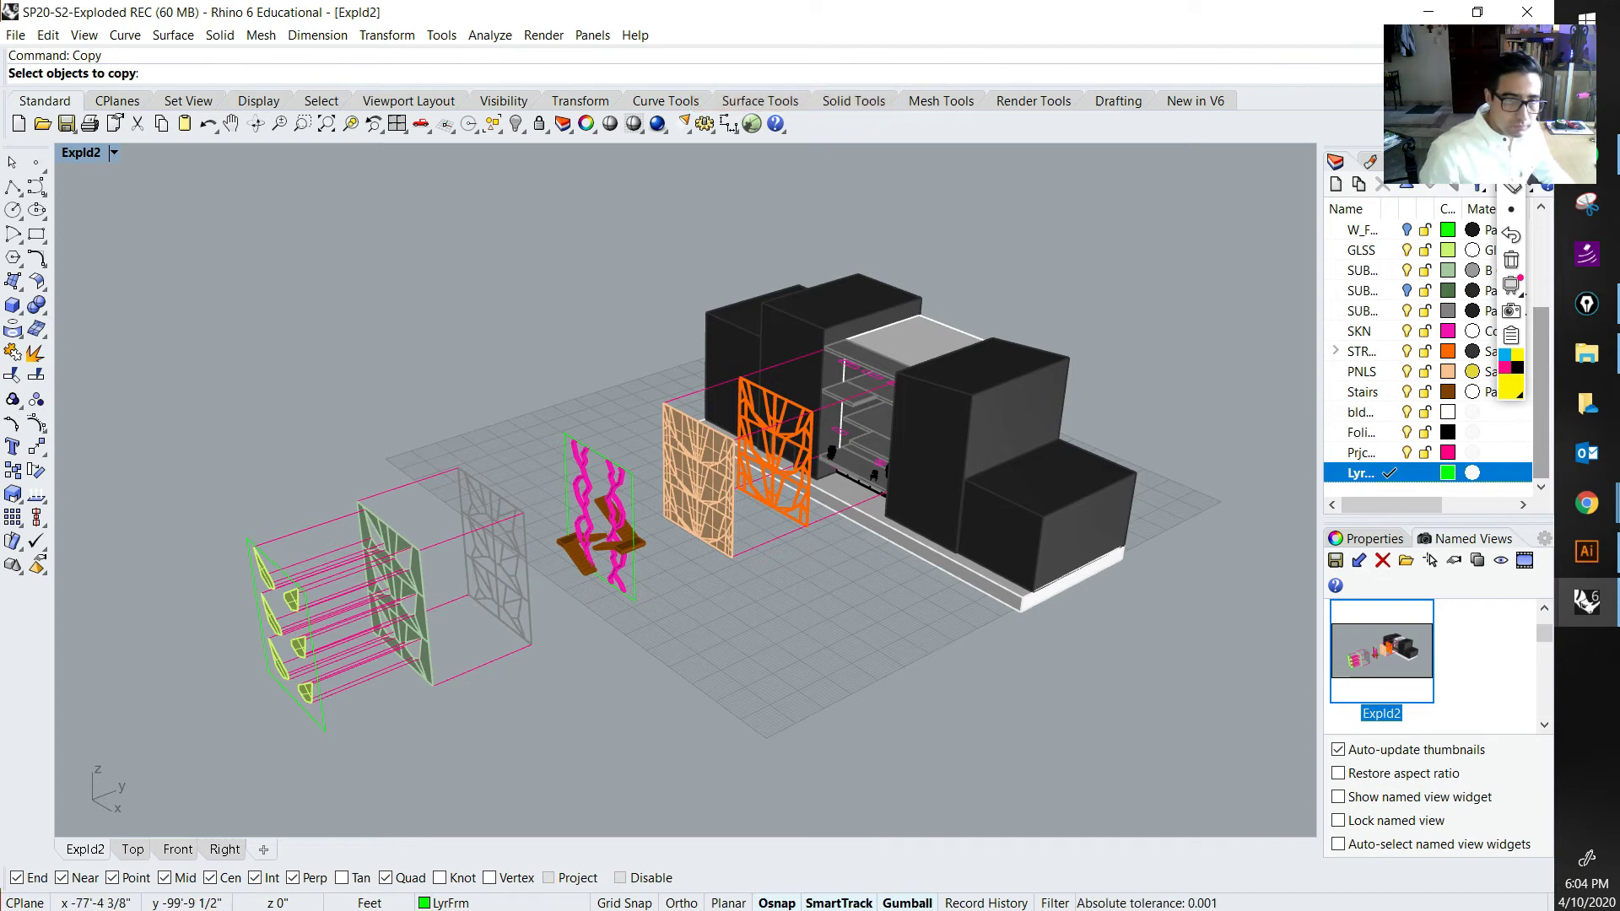
{"action": "left_click", "coordinate": [417, 482]}
{"action": "key", "text": "Escape"}
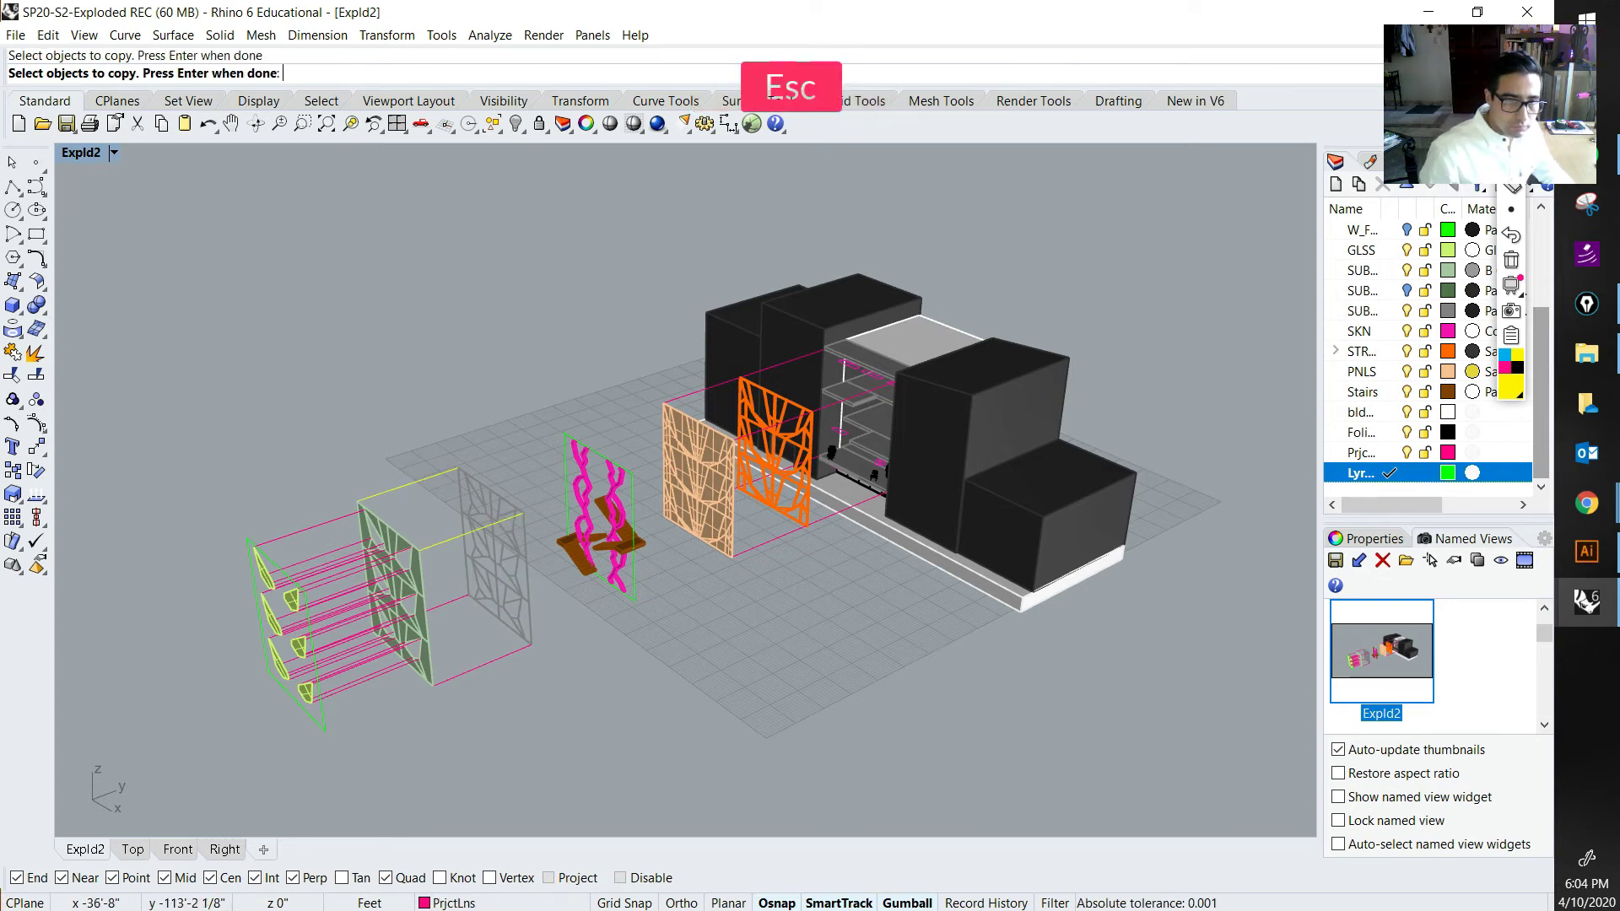
Step: Group the four projection lines that connect the corners of the green panel and the grey panel
{"action": "left_click", "coordinate": [445, 604]}
{"action": "left_click", "coordinate": [489, 662], "text": "shift"}
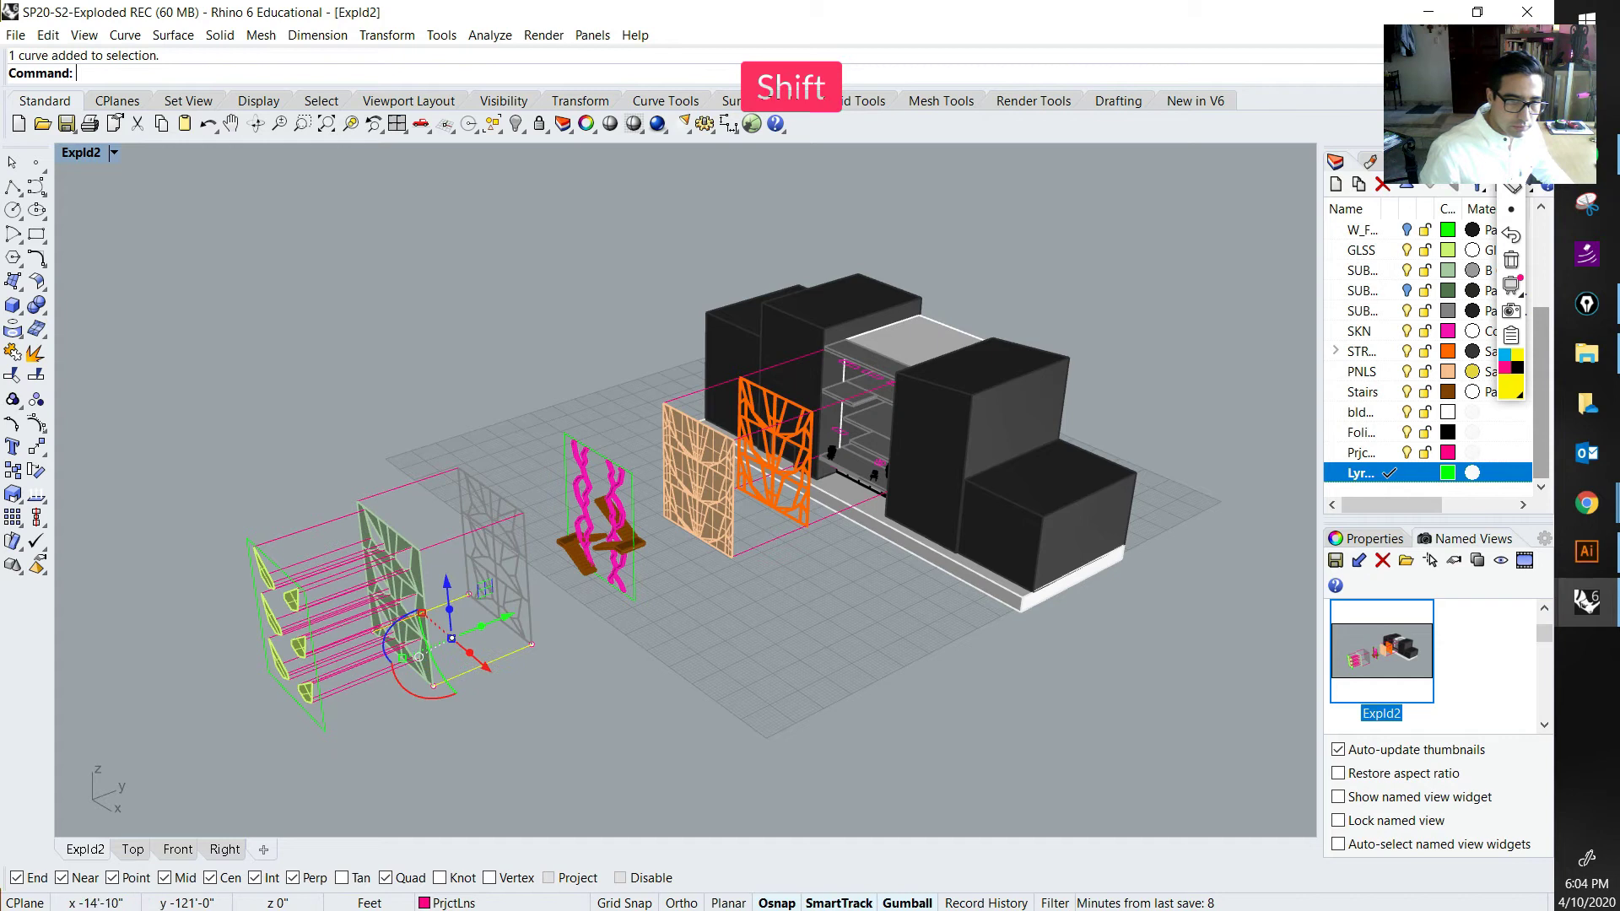
{"action": "left_click", "coordinate": [451, 538], "text": "shift"}
{"action": "left_click", "coordinate": [420, 481], "text": "shift"}
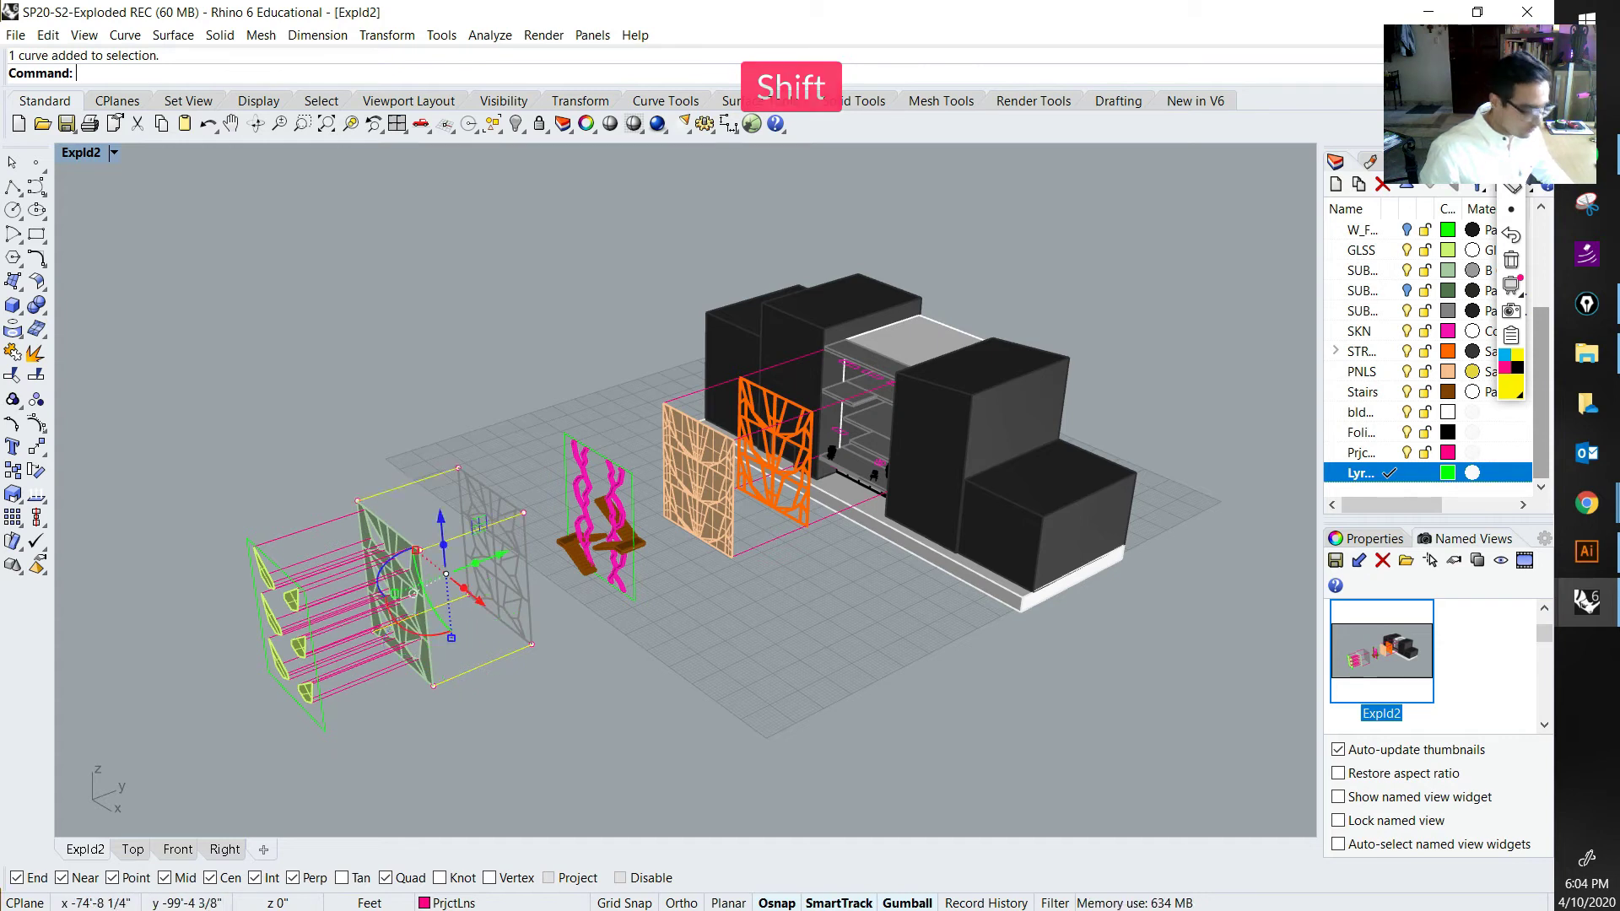
{"action": "type", "text": "Group"}
{"action": "key", "text": "space"}
{"action": "key", "text": "Escape"}
{"action": "left_click", "coordinate": [344, 574]}
{"action": "key", "text": "Escape"}
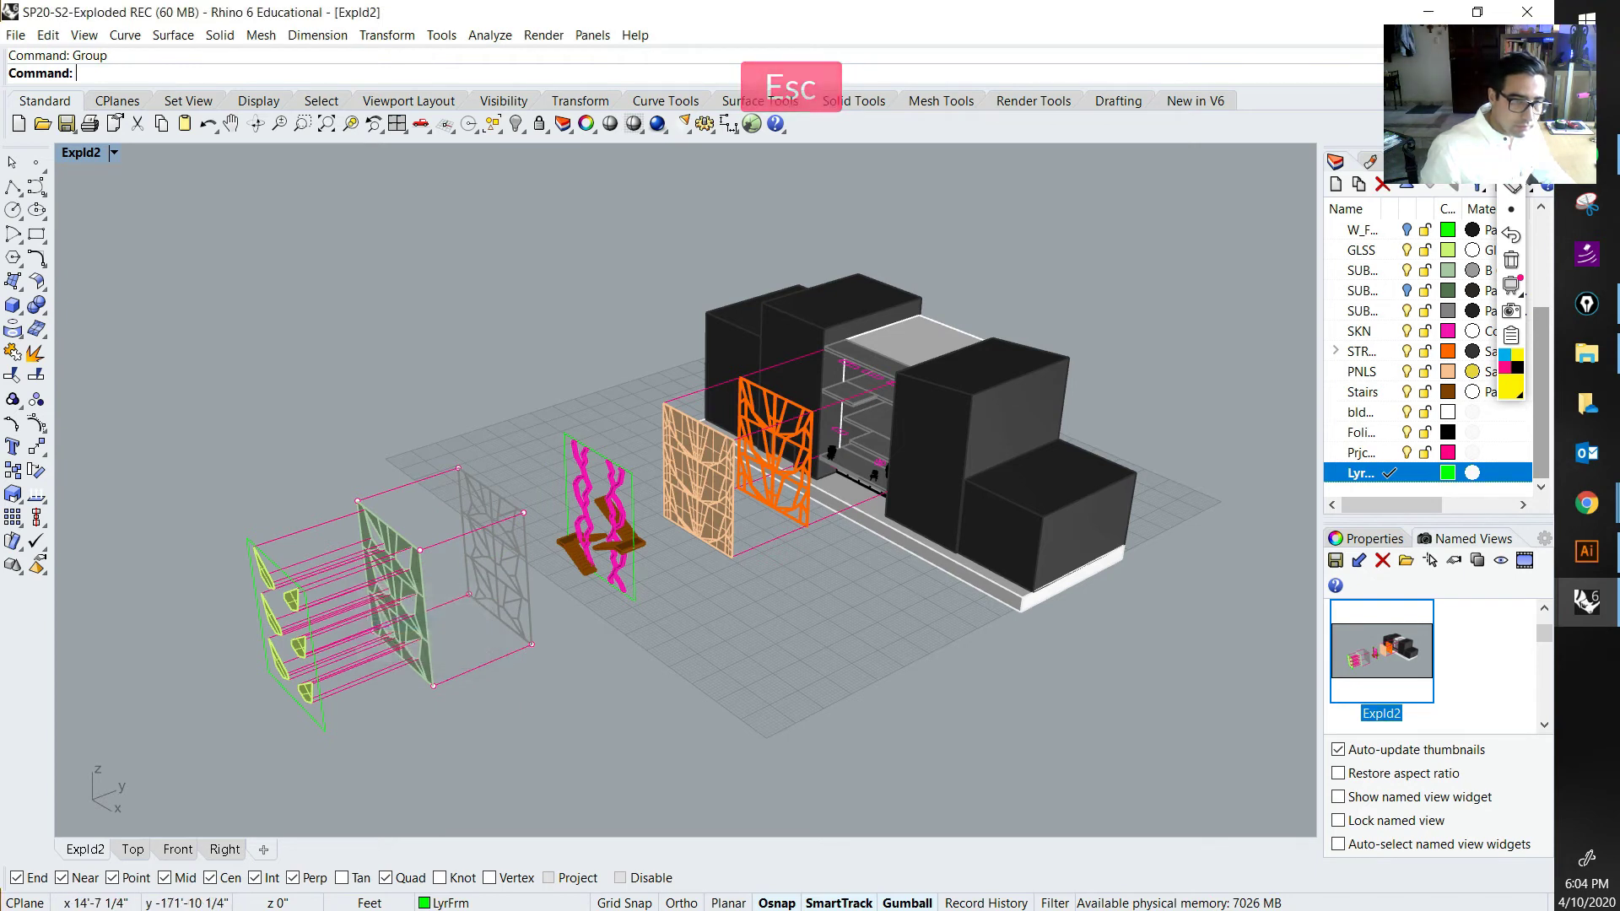
Step: Group the 30 projection lines between the yellow fins and the green panel, and restore the Expld2 named view
{"action": "left_click", "coordinate": [350, 524]}
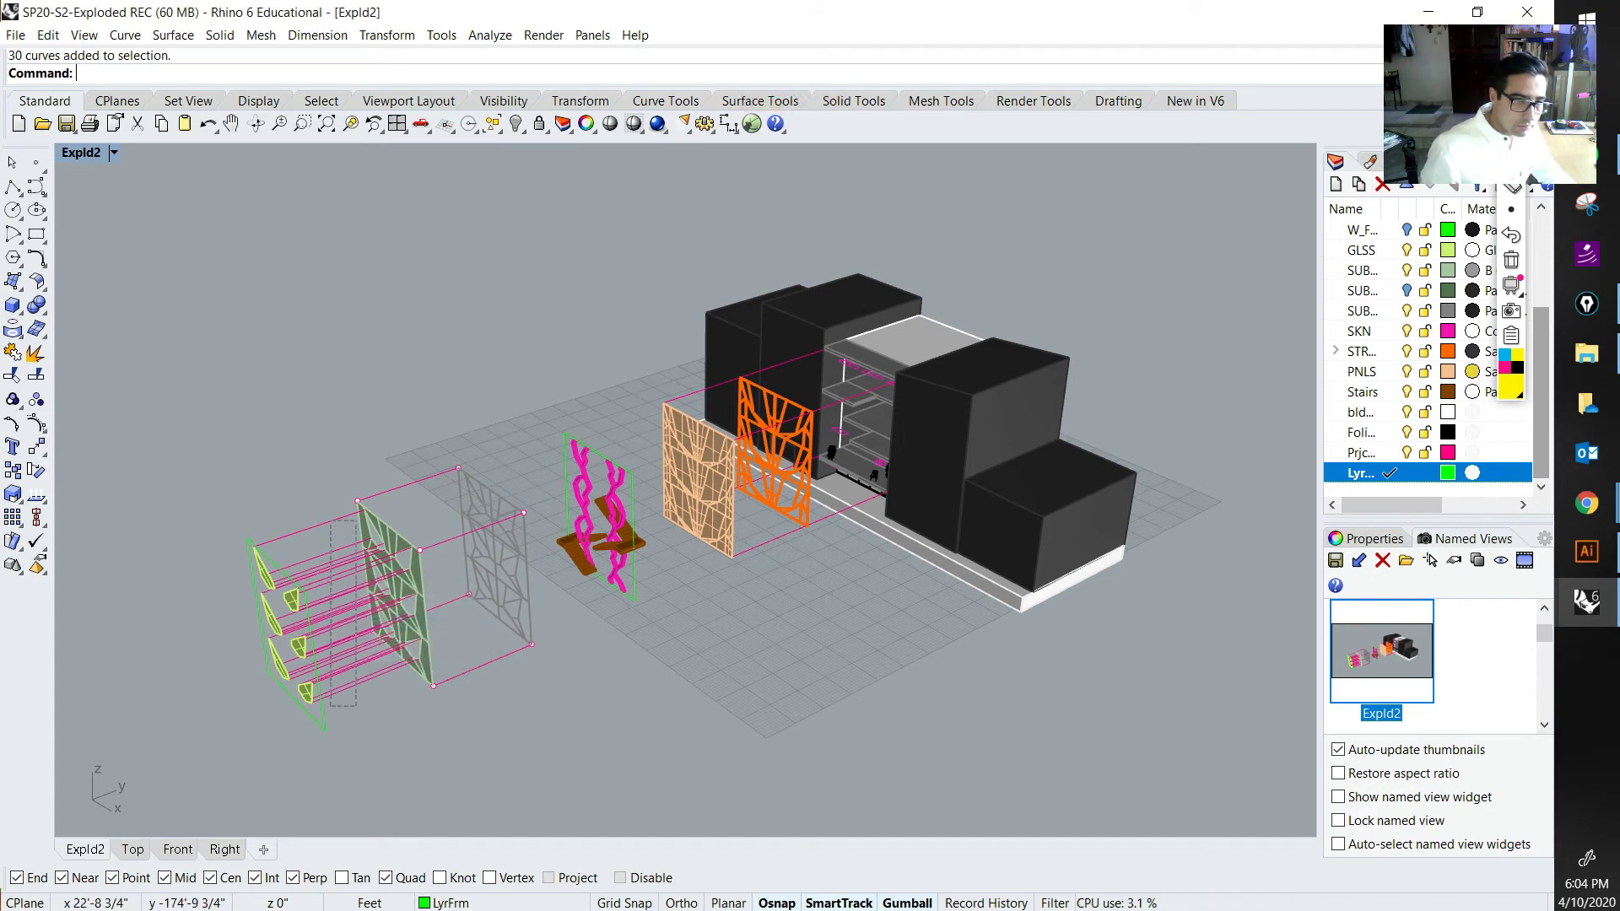
{"action": "key", "text": "Escape"}
{"action": "right_click_drag", "start_coordinate": [363, 594], "coordinate": [325, 595]}
{"action": "scroll", "coordinate": [324, 595], "scroll_direction": "up", "scroll_amount": 2}
{"action": "left_click", "coordinate": [278, 459]}
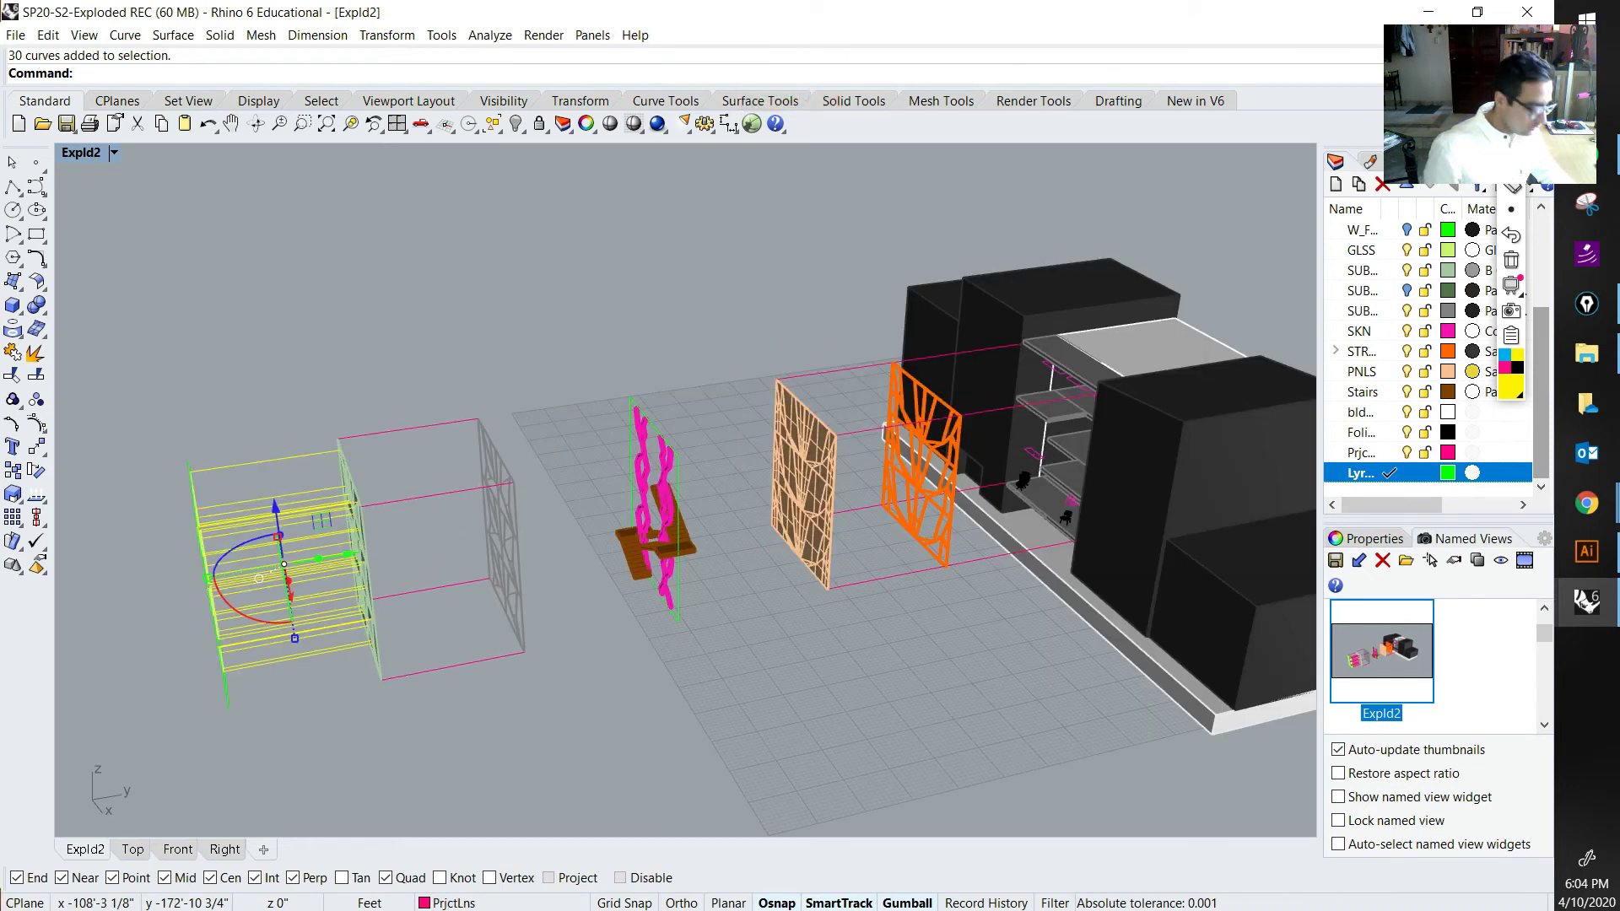
{"action": "type", "text": "gr"}
{"action": "key", "text": "Return"}
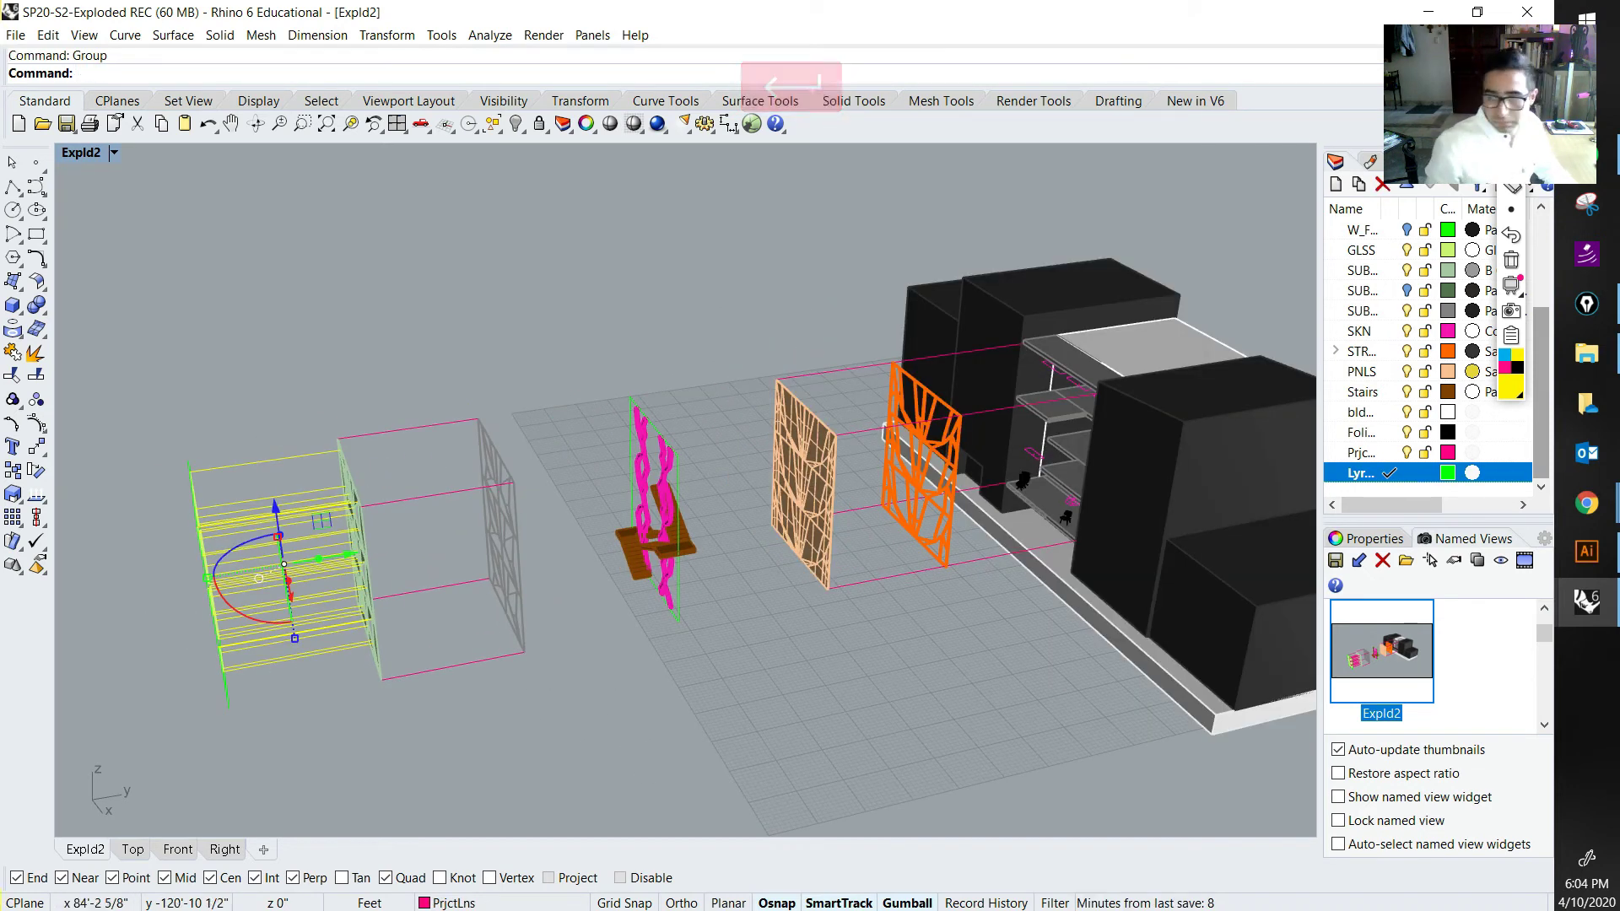
{"action": "double_click", "coordinate": [1381, 651]}
{"action": "key", "text": "Escape"}
{"action": "left_click", "coordinate": [333, 604]}
{"action": "key", "text": "Escape"}
{"action": "left_click", "coordinate": [478, 523]}
{"action": "key", "text": "Escape"}
Step: Copy the four grouped projection lines from the green panel's upper corner to the matching upper corner of the grey panel
{"action": "type", "text": "copy"}
{"action": "key", "text": "space"}
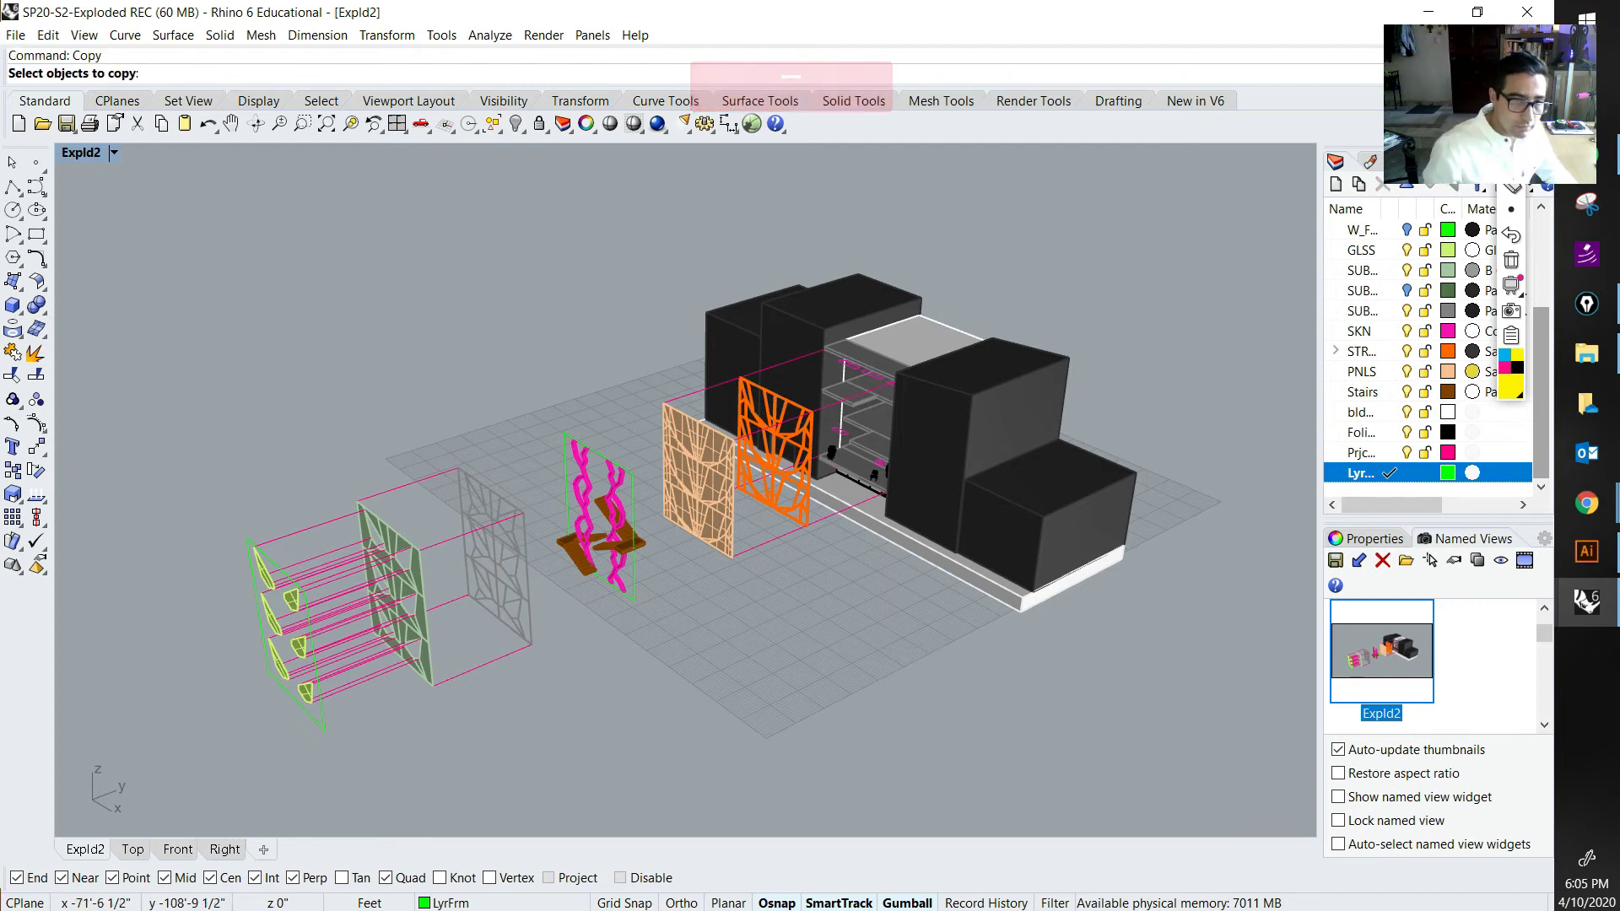
{"action": "left_click", "coordinate": [376, 495]}
{"action": "key", "text": "space"}
{"action": "scroll", "coordinate": [364, 499], "scroll_direction": "up", "scroll_amount": 8}
{"action": "scroll", "coordinate": [358, 517], "scroll_direction": "up", "scroll_amount": 5}
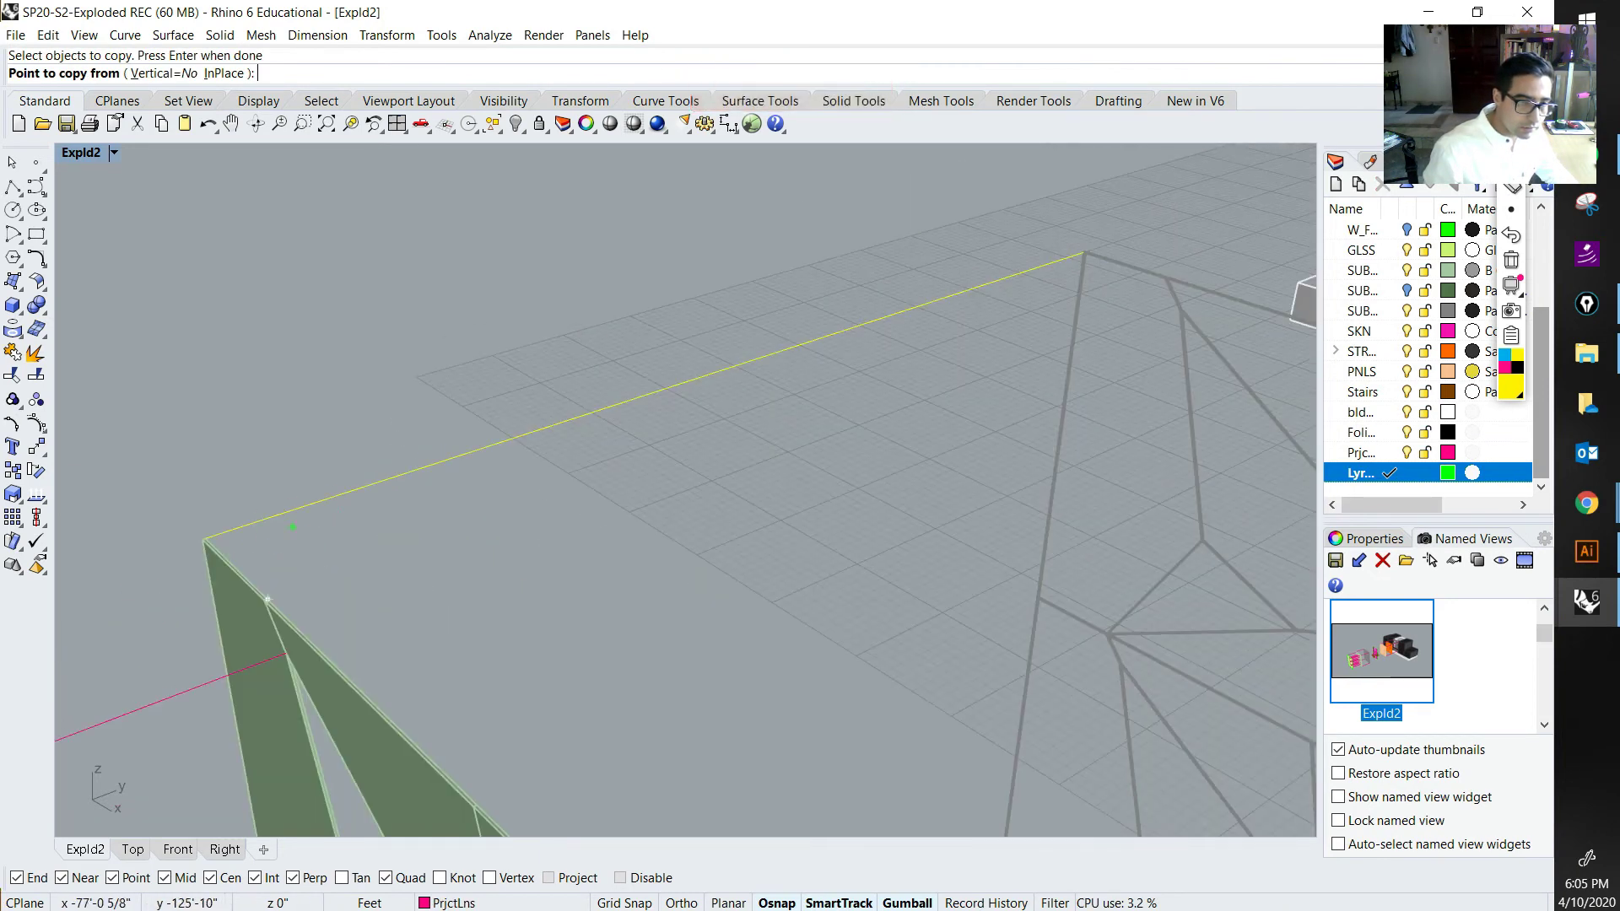
{"action": "left_click", "coordinate": [206, 537]}
{"action": "scroll", "coordinate": [267, 600], "scroll_direction": "down", "scroll_amount": 8}
{"action": "scroll", "coordinate": [279, 591], "scroll_direction": "up", "scroll_amount": 8}
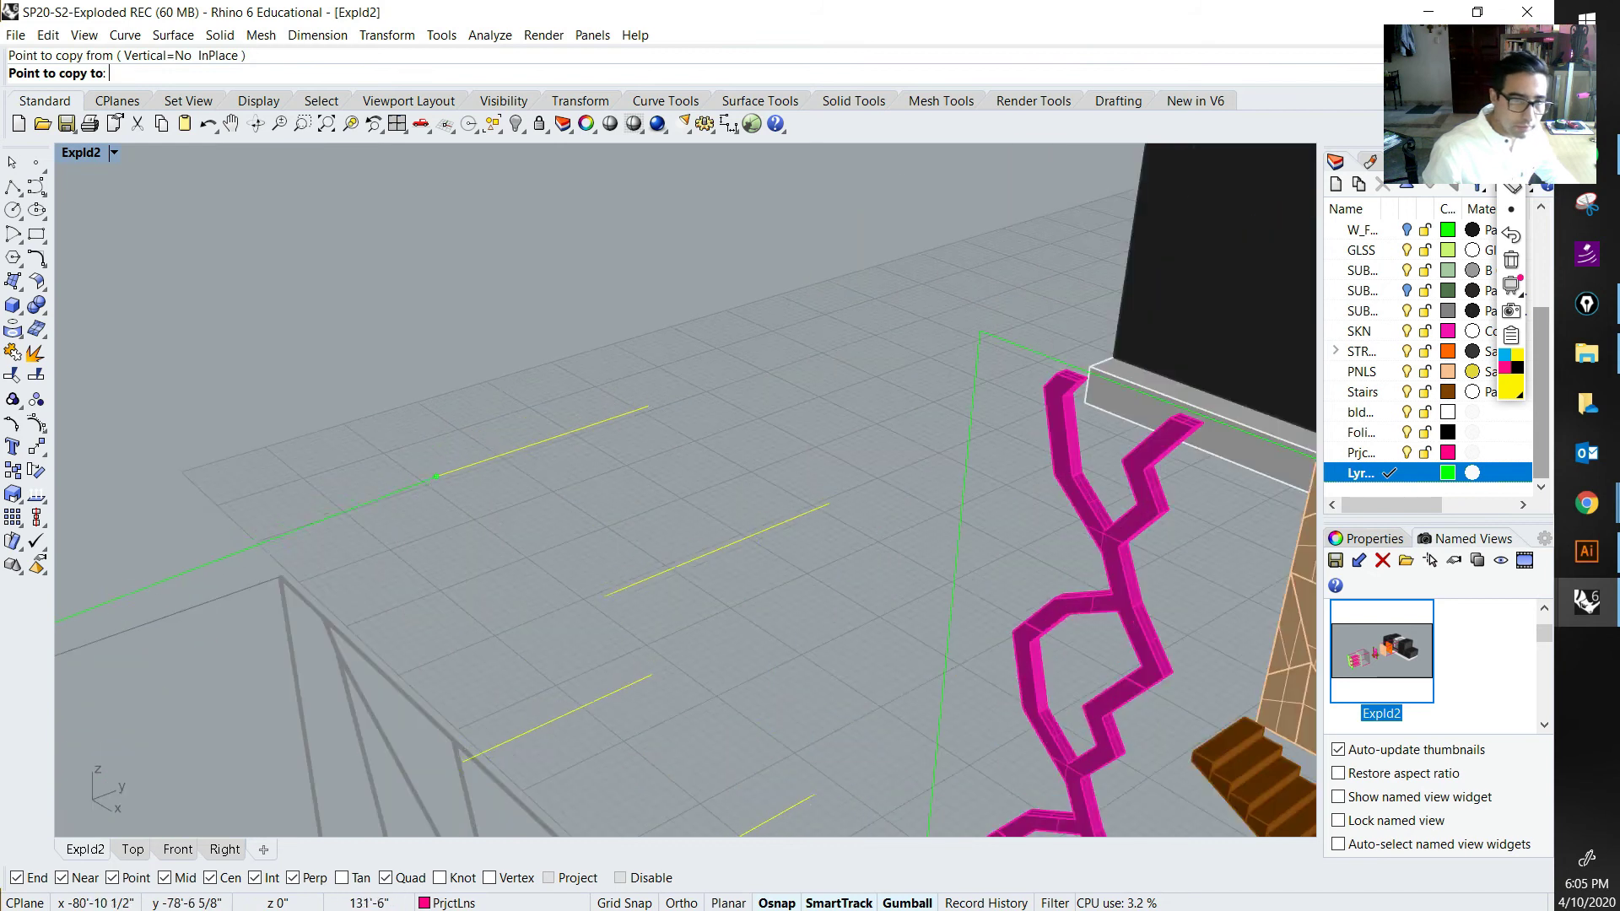
{"action": "scroll", "coordinate": [282, 582], "scroll_direction": "down", "scroll_amount": 4}
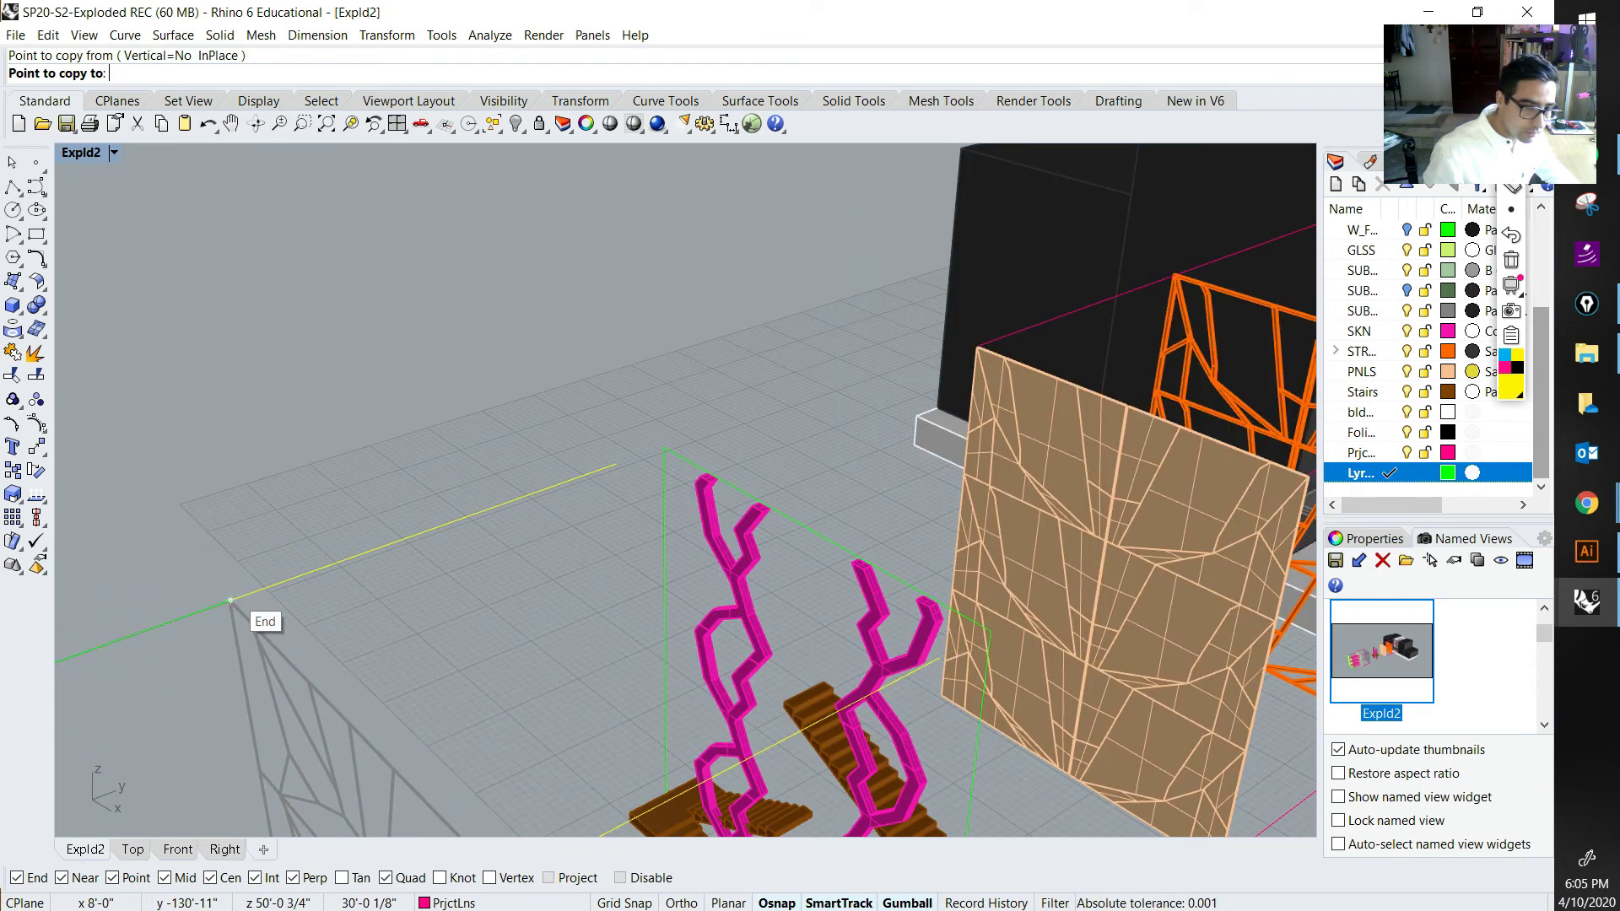
{"action": "left_click", "coordinate": [230, 601]}
{"action": "scroll", "coordinate": [226, 599], "scroll_direction": "down", "scroll_amount": 6}
{"action": "key", "text": "Escape"}
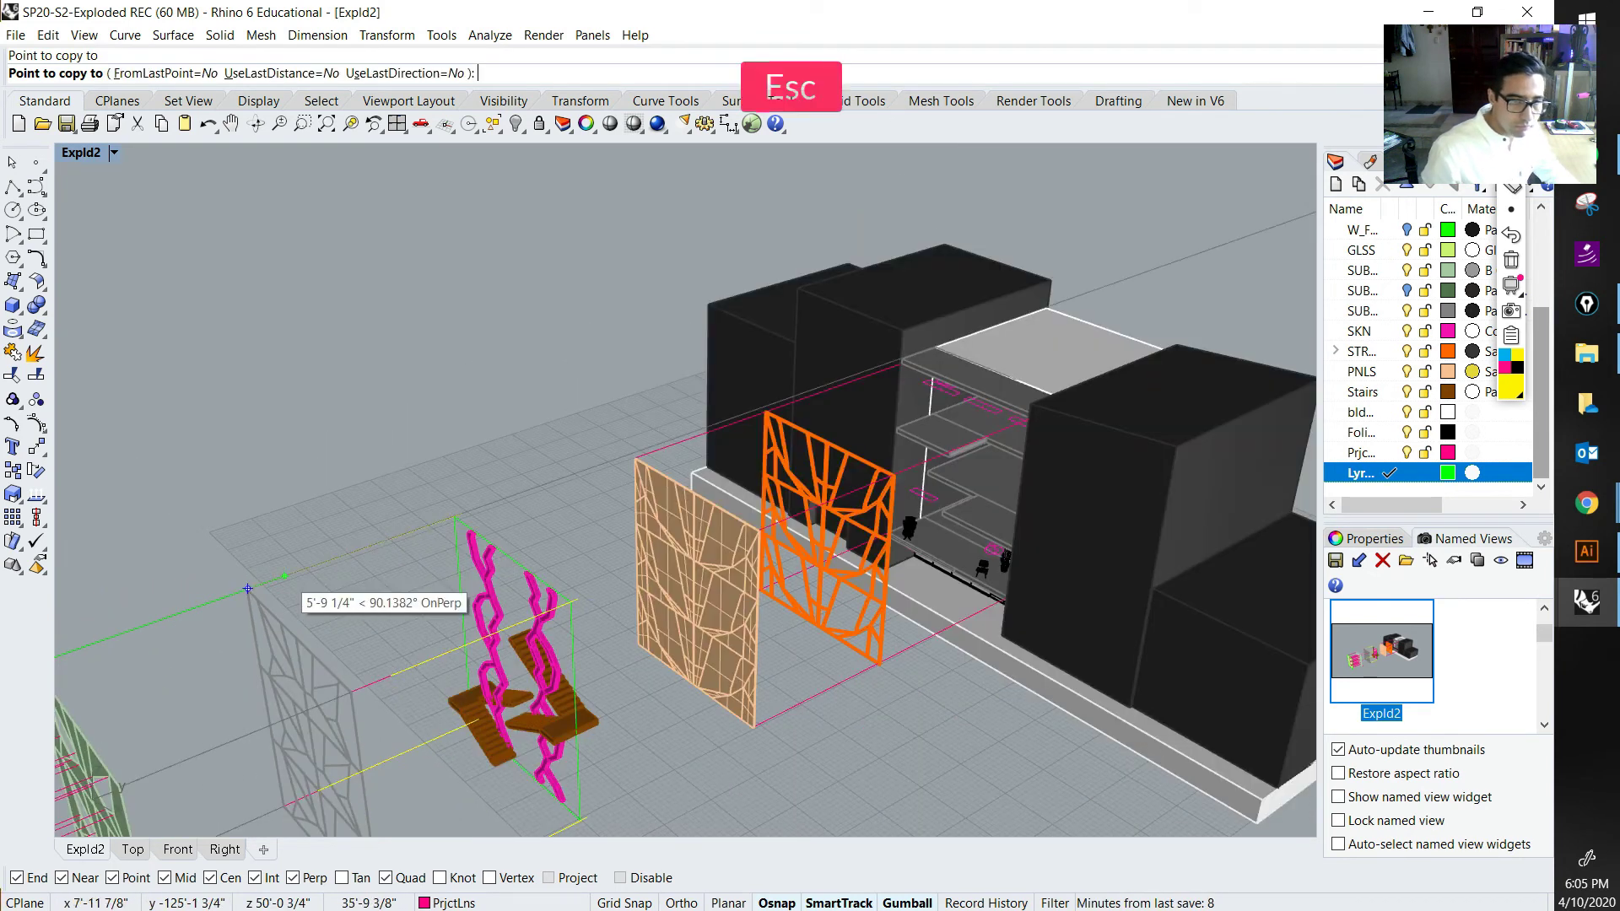
Step: Scale the four copied projection lines beyond the grey panel along their length by a factor of .5
{"action": "scroll", "coordinate": [291, 595], "scroll_direction": "down", "scroll_amount": 2}
{"action": "right_click_drag", "start_coordinate": [291, 594], "coordinate": [257, 593]}
{"action": "right_click_drag", "start_coordinate": [257, 593], "coordinate": [338, 539], "text": "shift"}
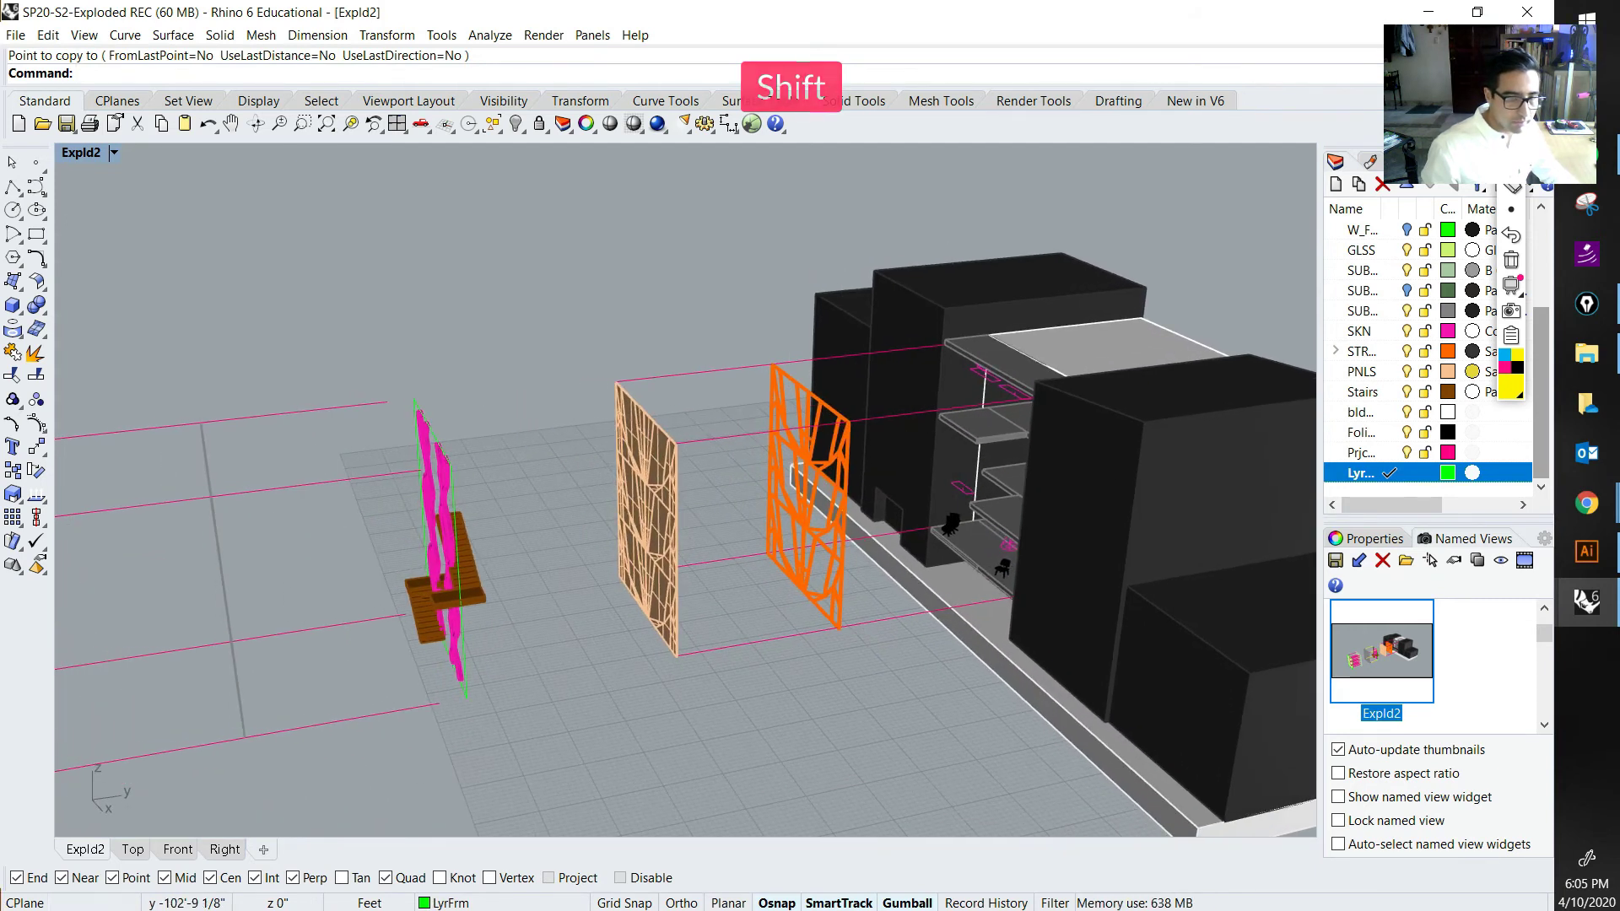
{"action": "left_click_drag", "start_coordinate": [366, 752], "coordinate": [326, 386]}
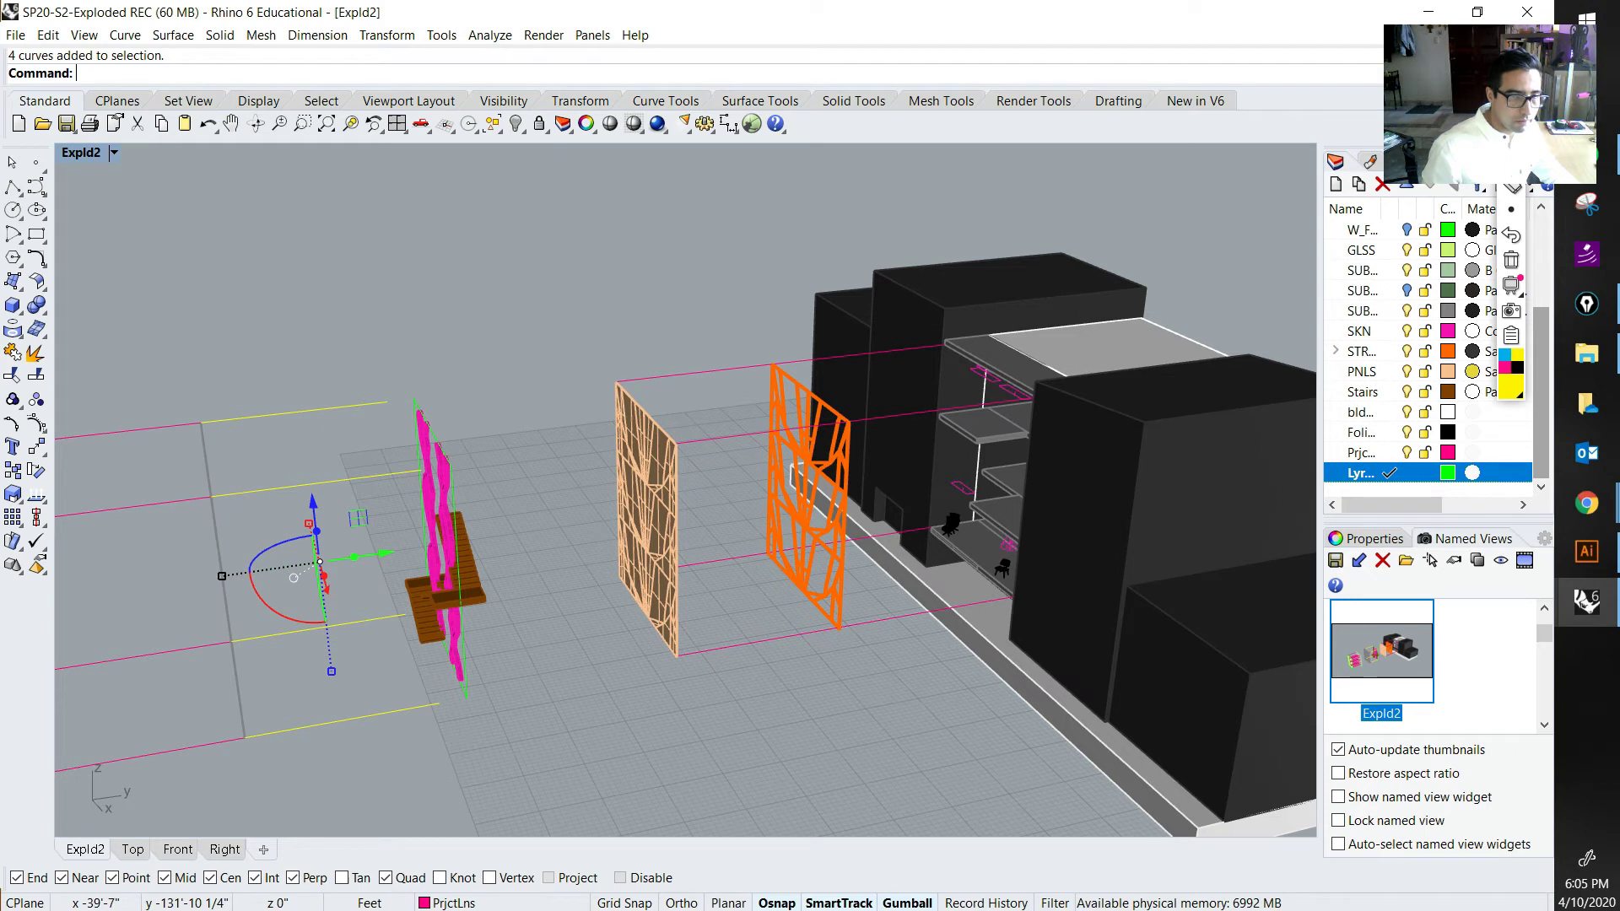
{"action": "left_click", "coordinate": [221, 576]}
{"action": "type", "text": ".5"}
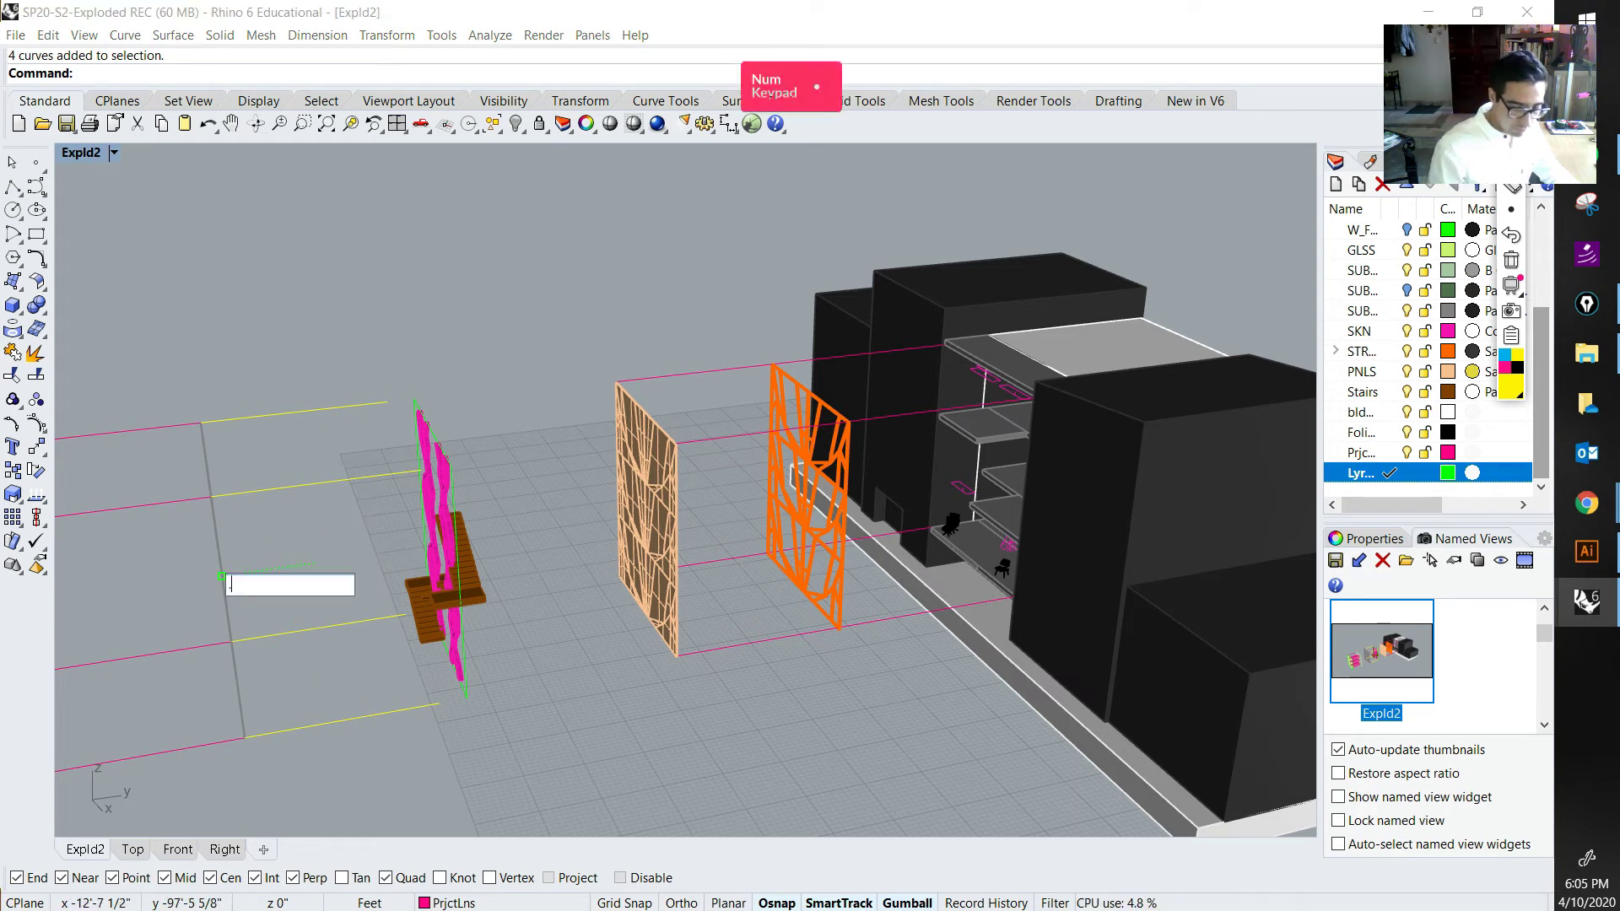
{"action": "key", "text": "Return"}
Step: Move the shortened projection lines along Y so they start at the grey panel's corners, and restore the Expld2 view
{"action": "type", "text": "m"}
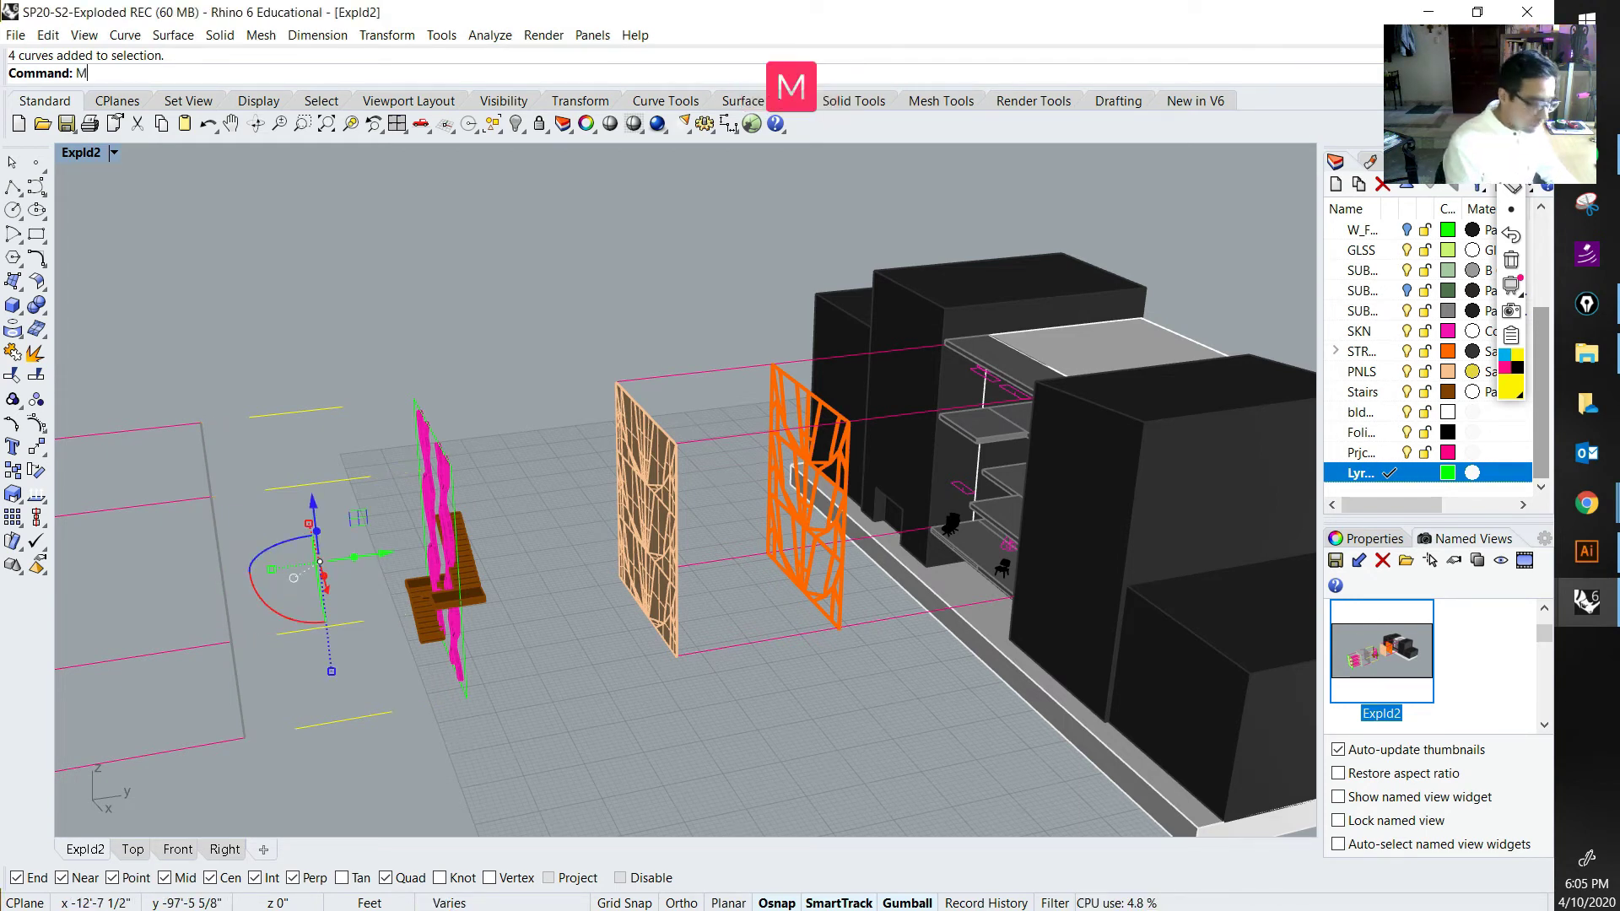
{"action": "key", "text": "space"}
{"action": "left_click", "coordinate": [249, 416]}
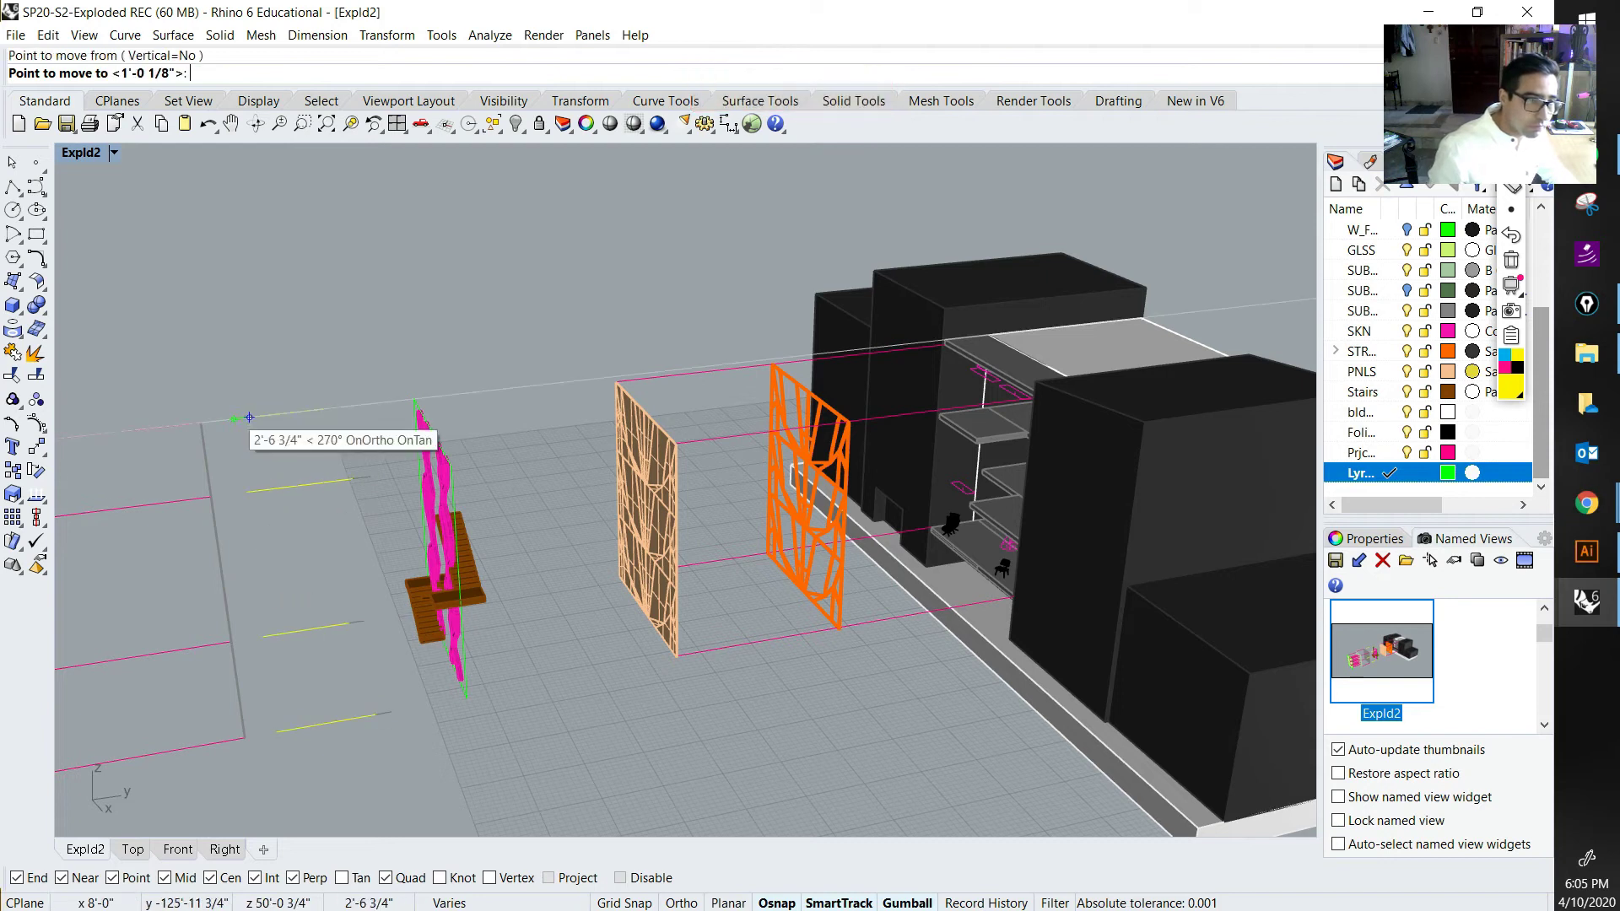
{"action": "scroll", "coordinate": [228, 413], "scroll_direction": "up", "scroll_amount": 5}
{"action": "key", "text": "shift"}
{"action": "left_click", "coordinate": [175, 433], "text": "shift"}
{"action": "key", "text": "Escape"}
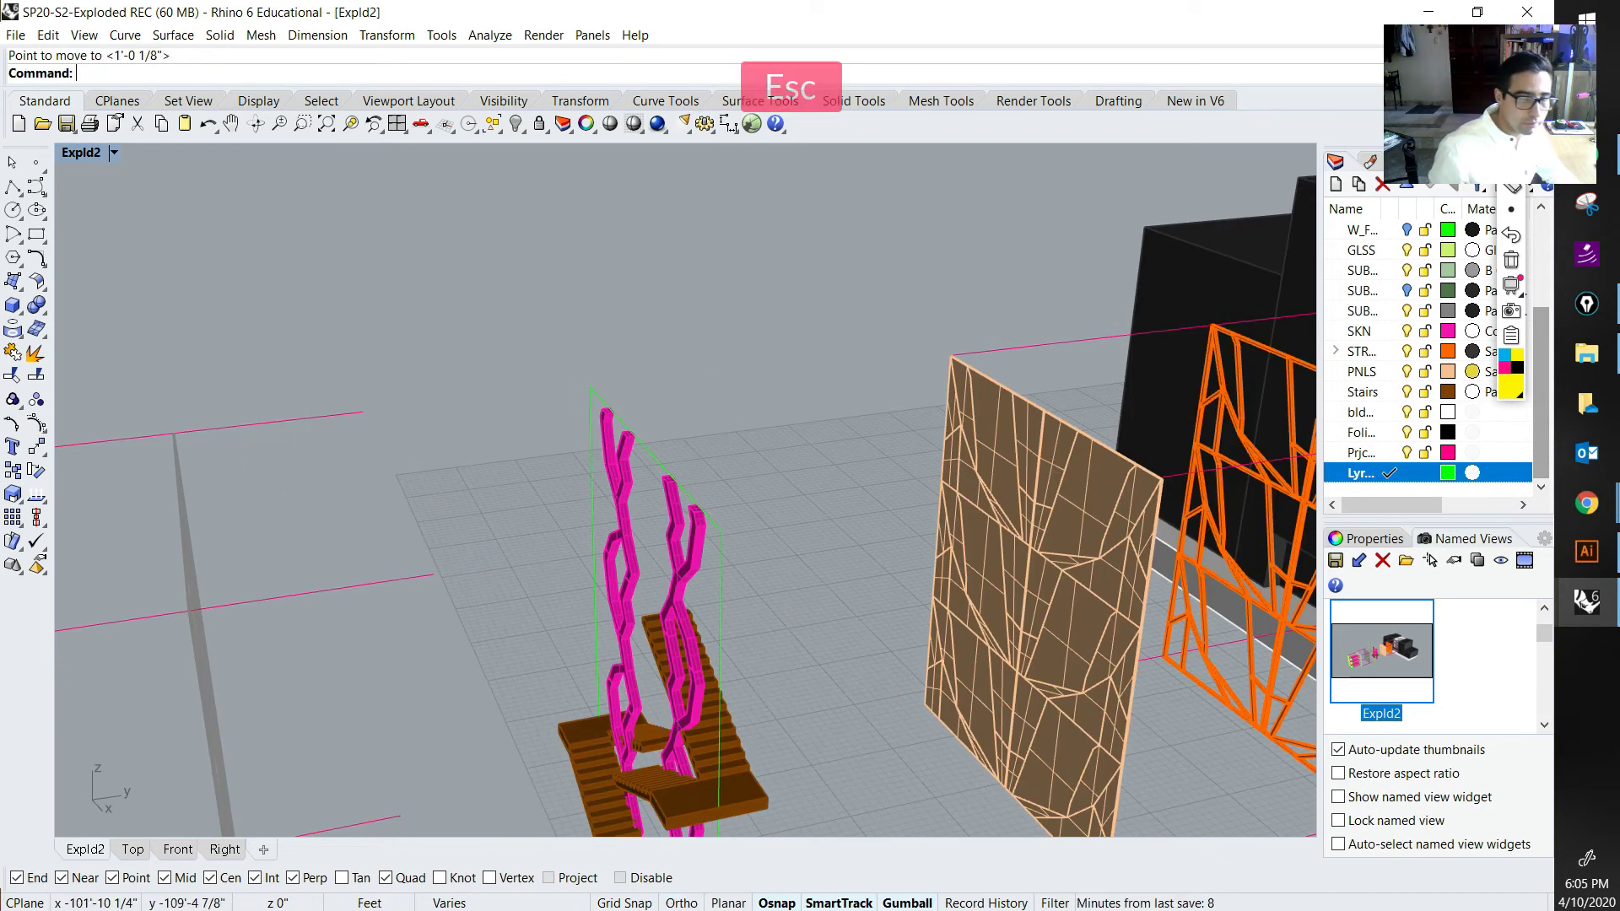
{"action": "right_click_drag", "start_coordinate": [278, 439], "coordinate": [404, 451]}
{"action": "scroll", "coordinate": [506, 447], "scroll_direction": "down", "scroll_amount": 5}
{"action": "double_click", "coordinate": [1381, 654]}
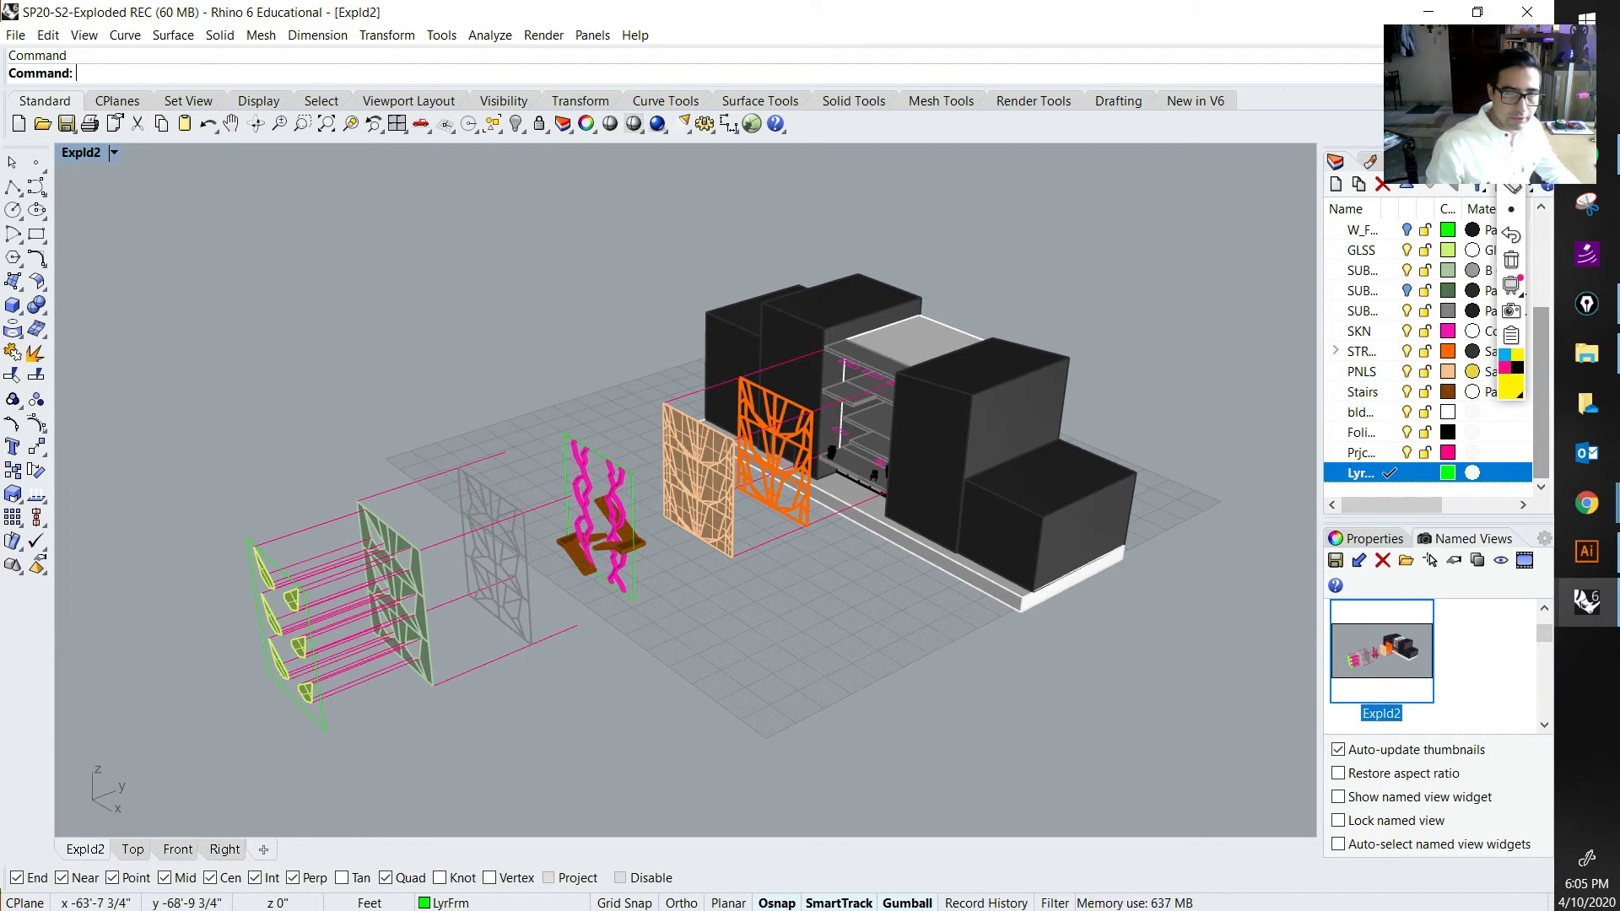
Step: Sketch yellow annotation strokes around the gaps beside the stairs layer and clear them from the screen
{"action": "left_click", "coordinate": [1511, 135]}
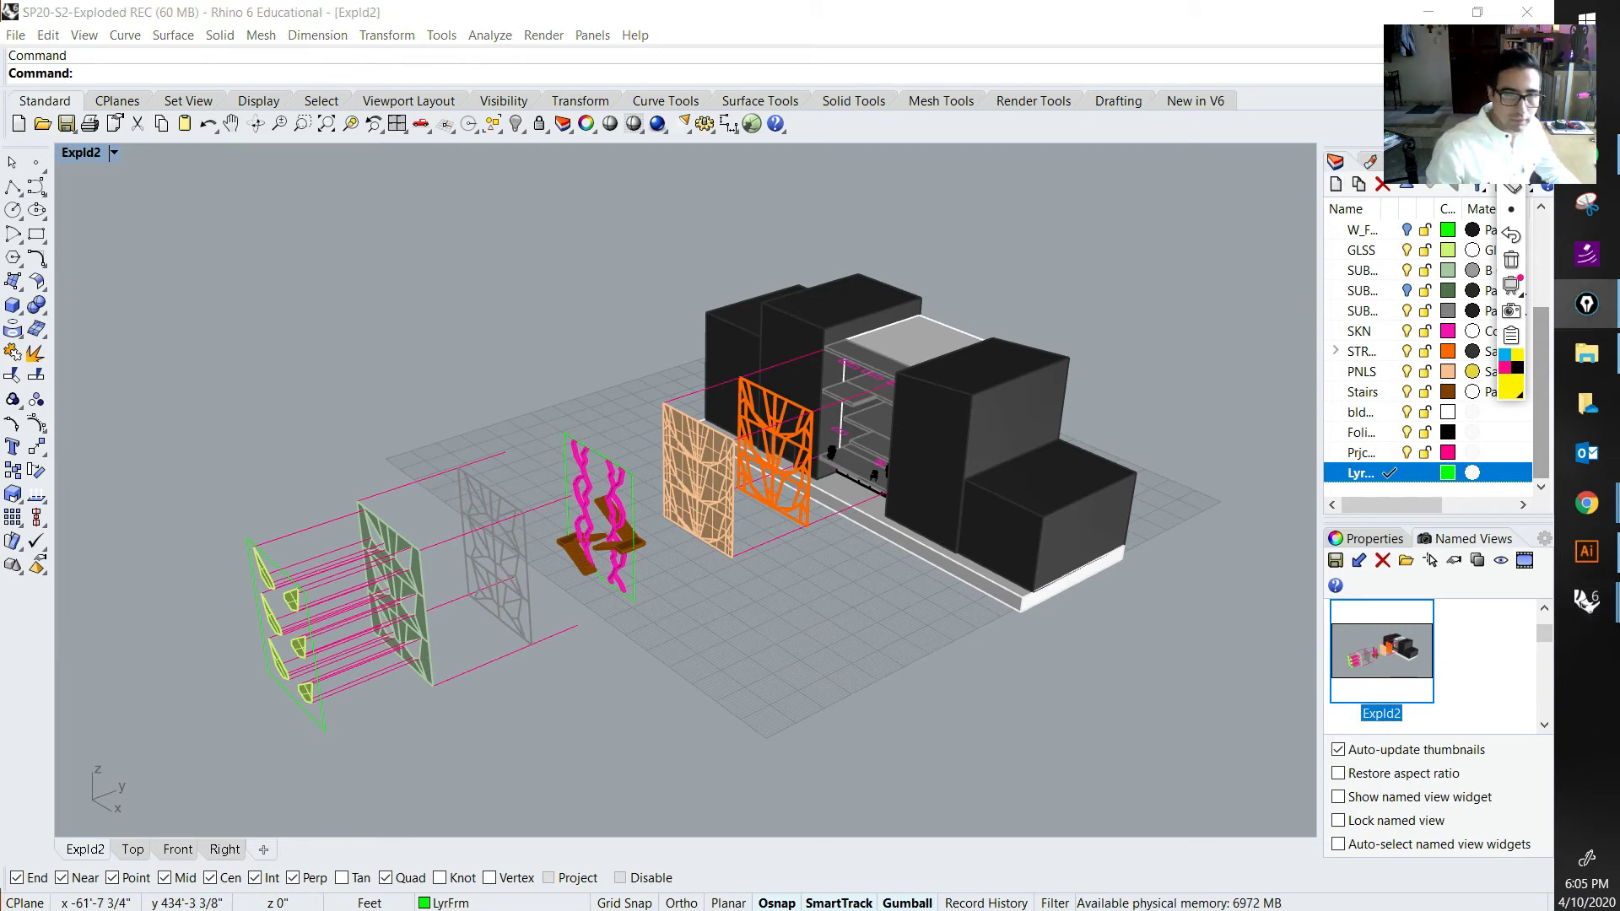
{"action": "left_click_drag", "start_coordinate": [454, 462], "coordinate": [506, 453]}
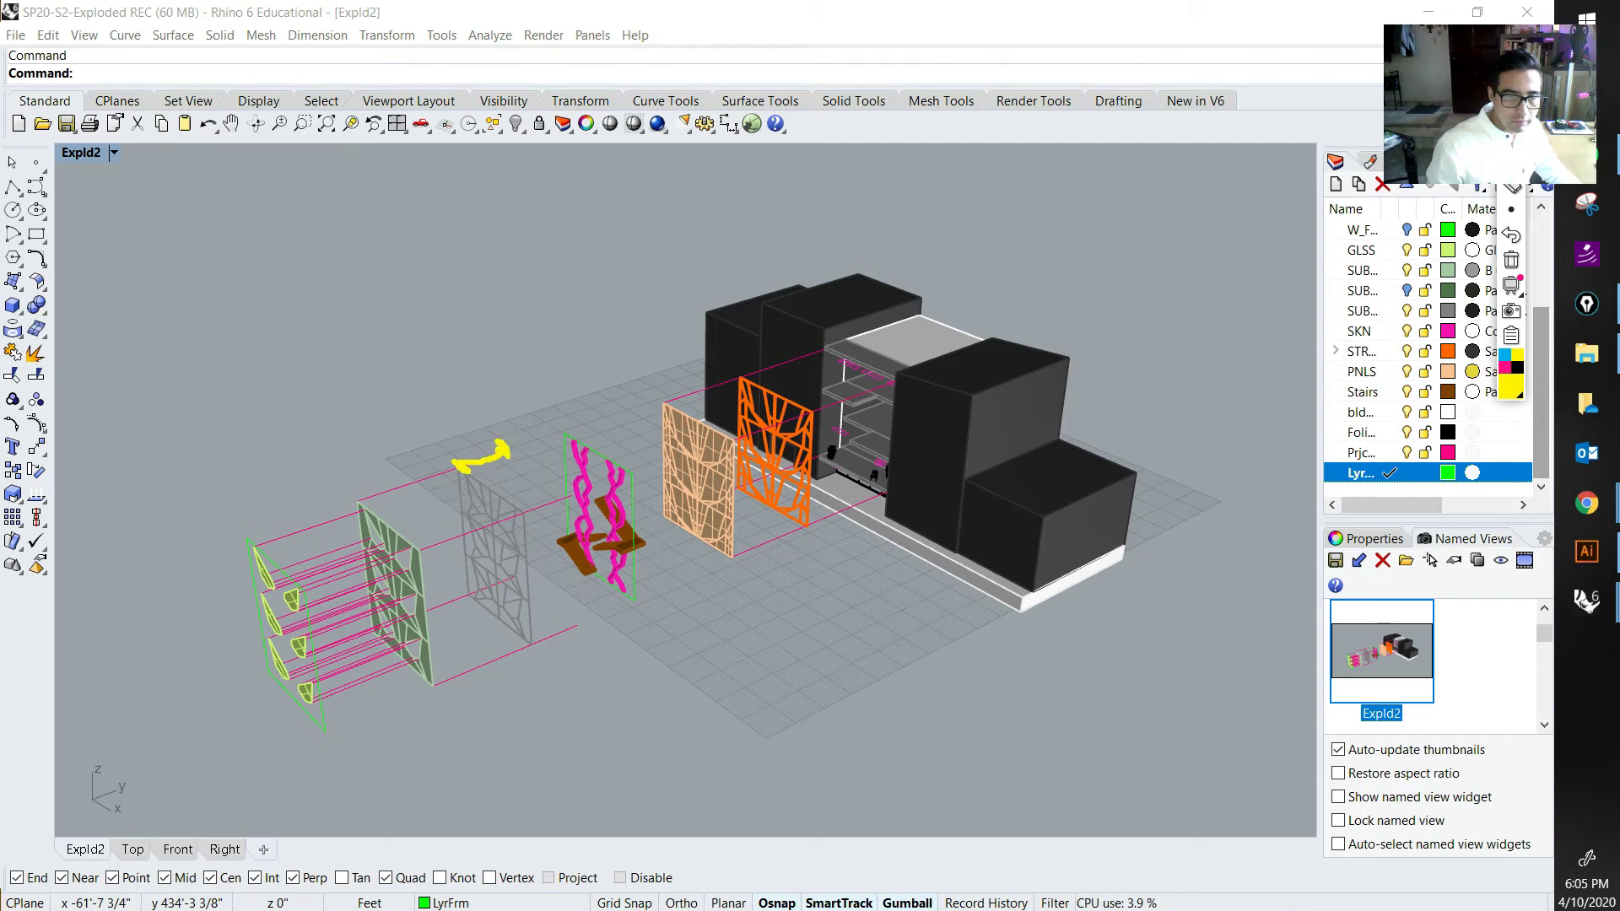
{"action": "left_click", "coordinate": [518, 444]}
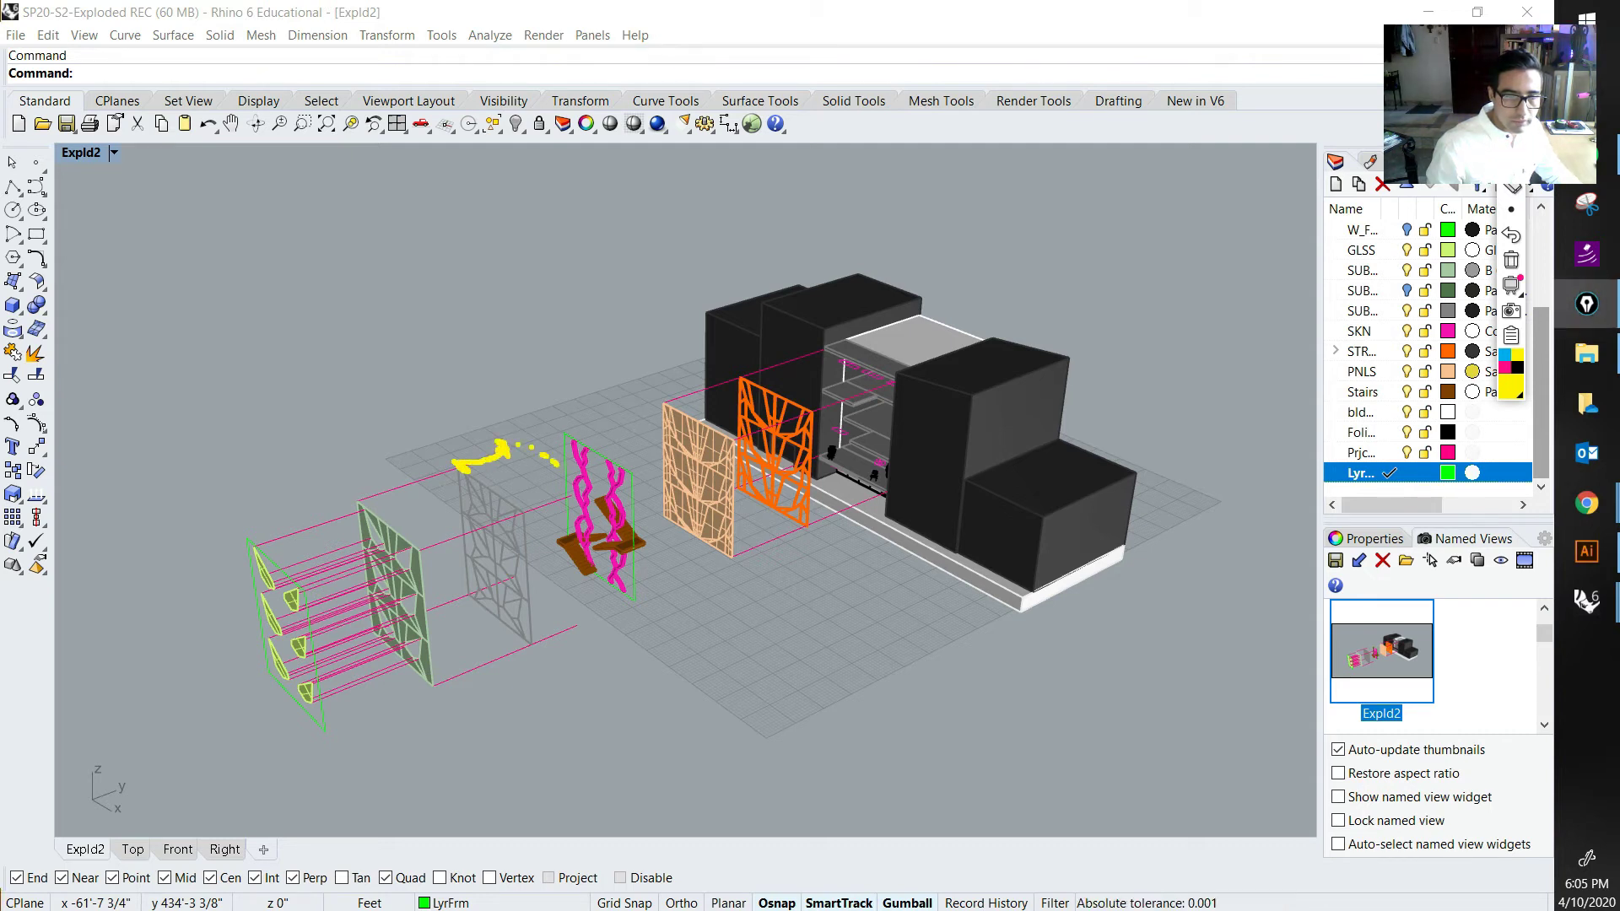
{"action": "left_click_drag", "start_coordinate": [581, 485], "coordinate": [596, 567]}
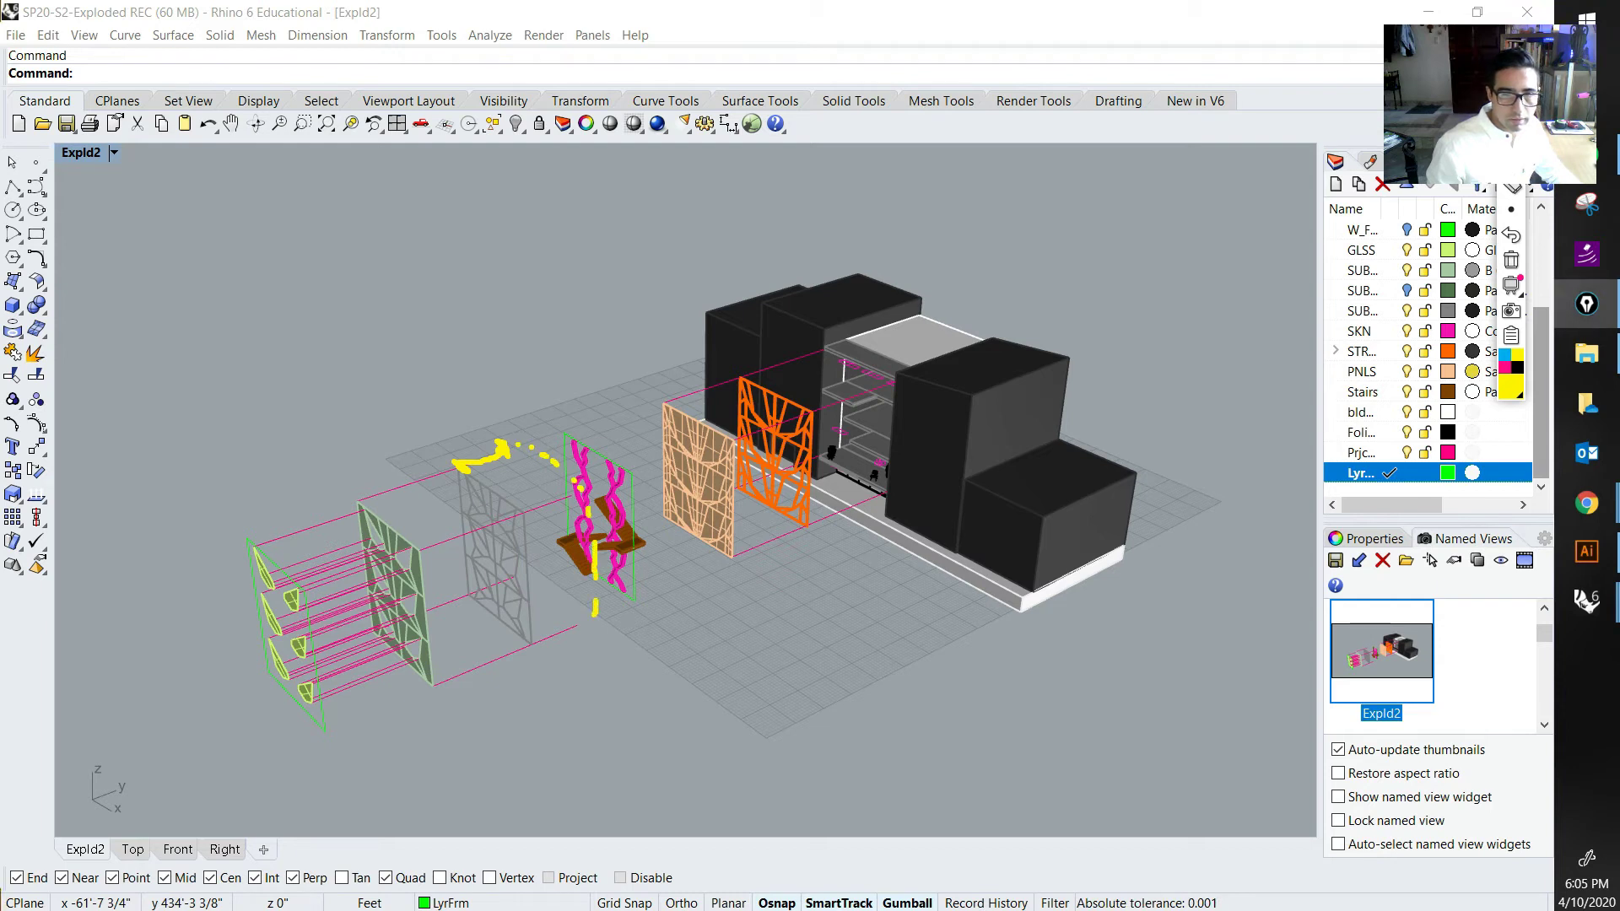
{"action": "left_click_drag", "start_coordinate": [661, 404], "coordinate": [628, 429]}
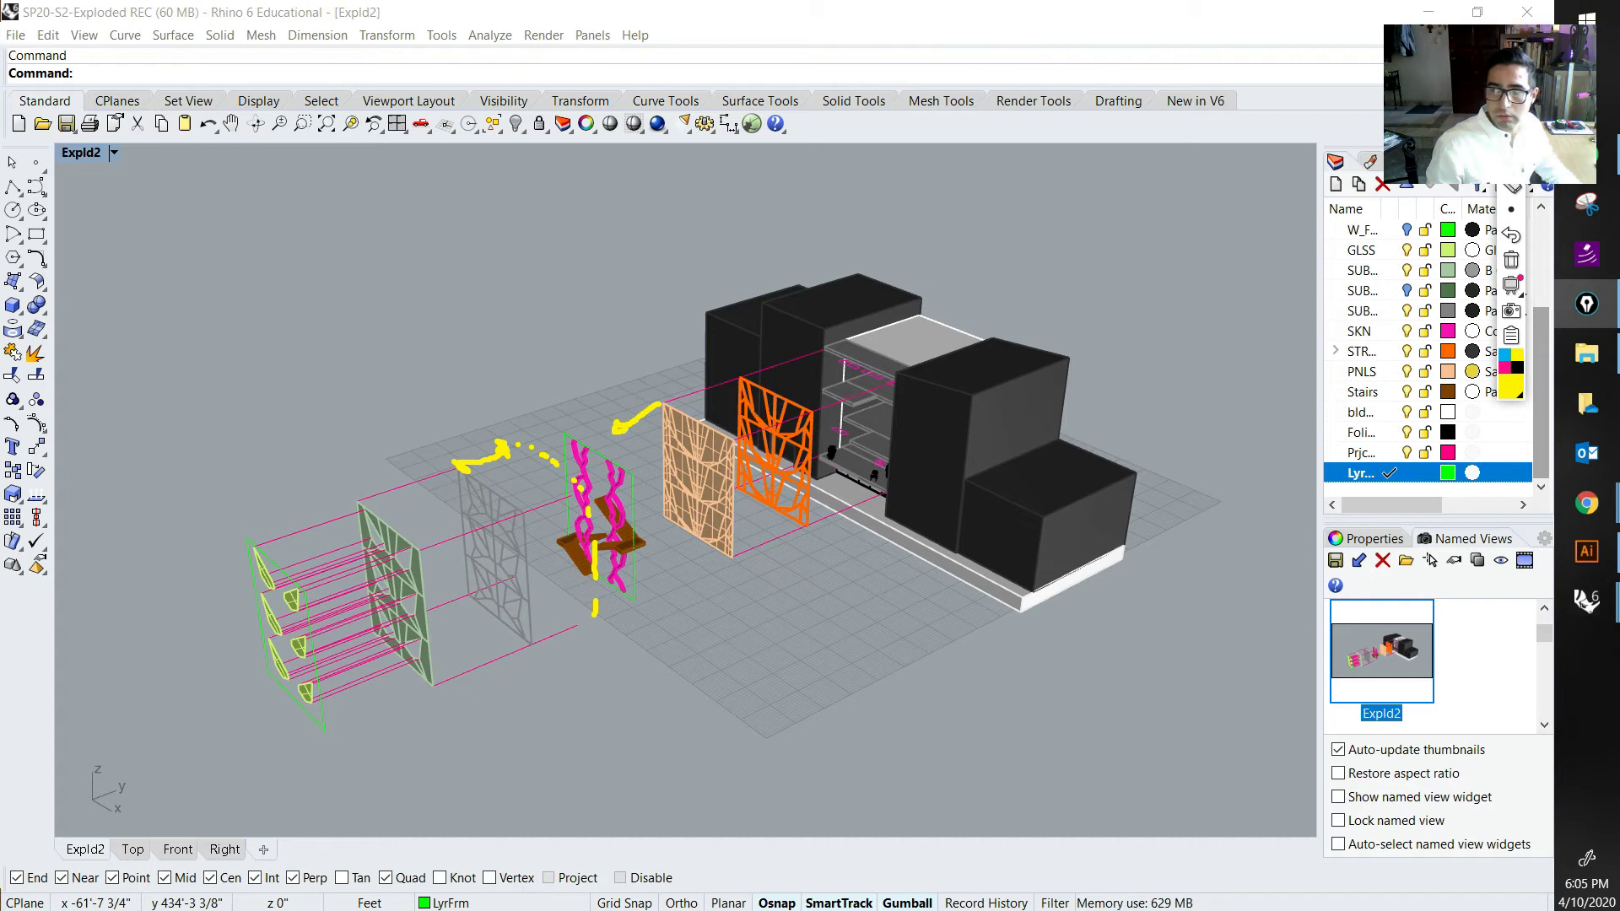
{"action": "left_click", "coordinate": [1511, 260]}
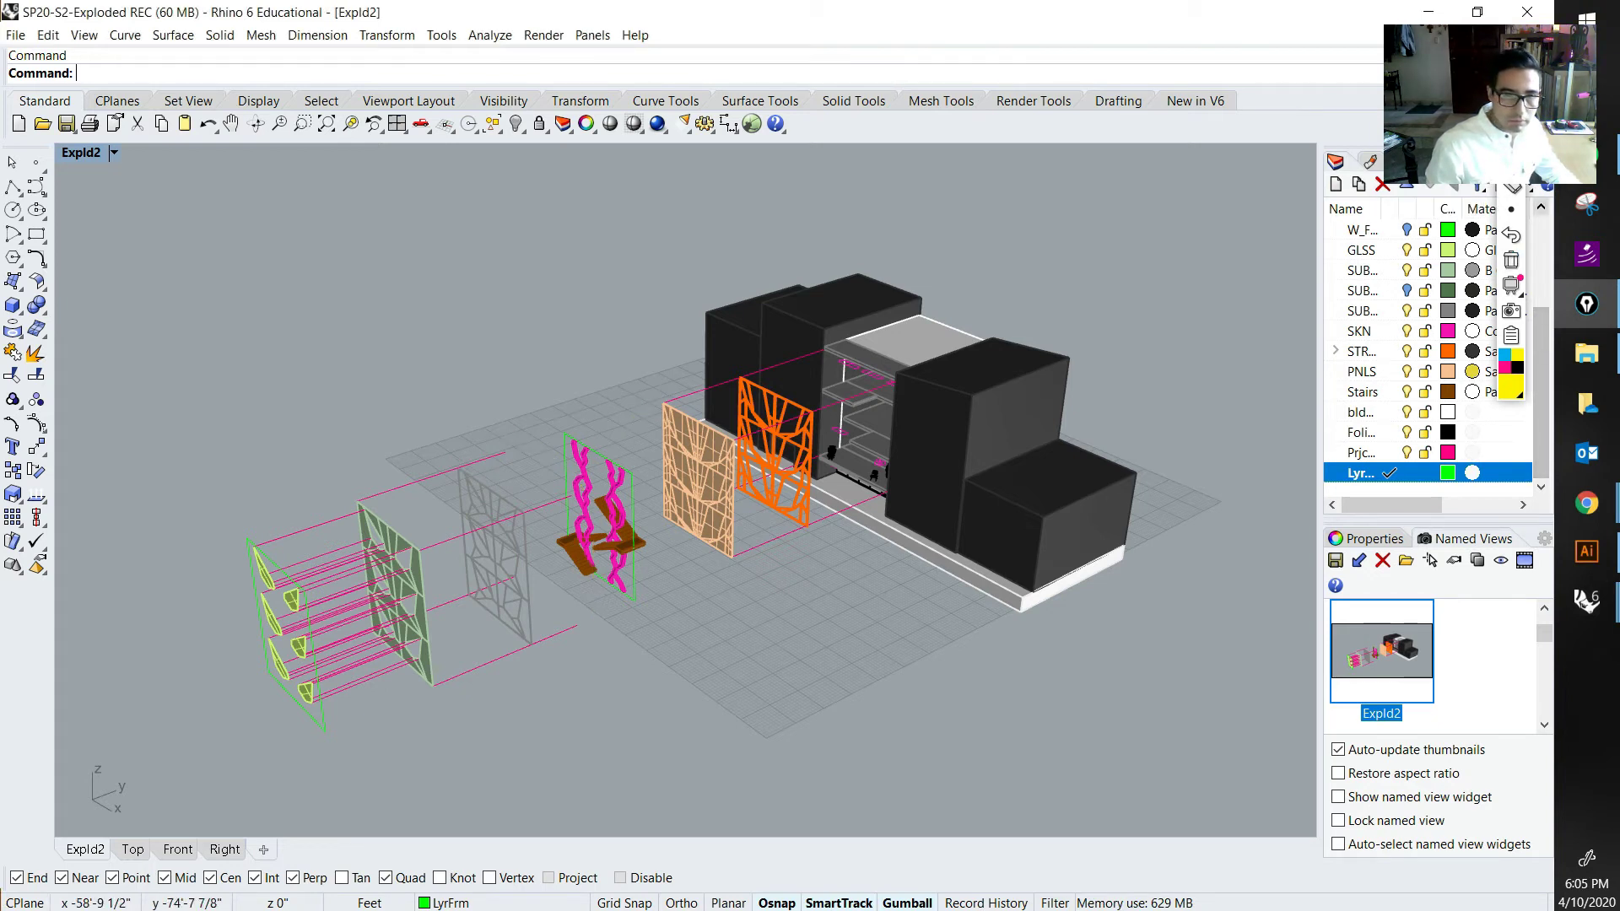
Step: Try duplicating the short projection lines from the grey panel along Y to the tan panel, and delete the copy
{"action": "left_click", "coordinate": [508, 580]}
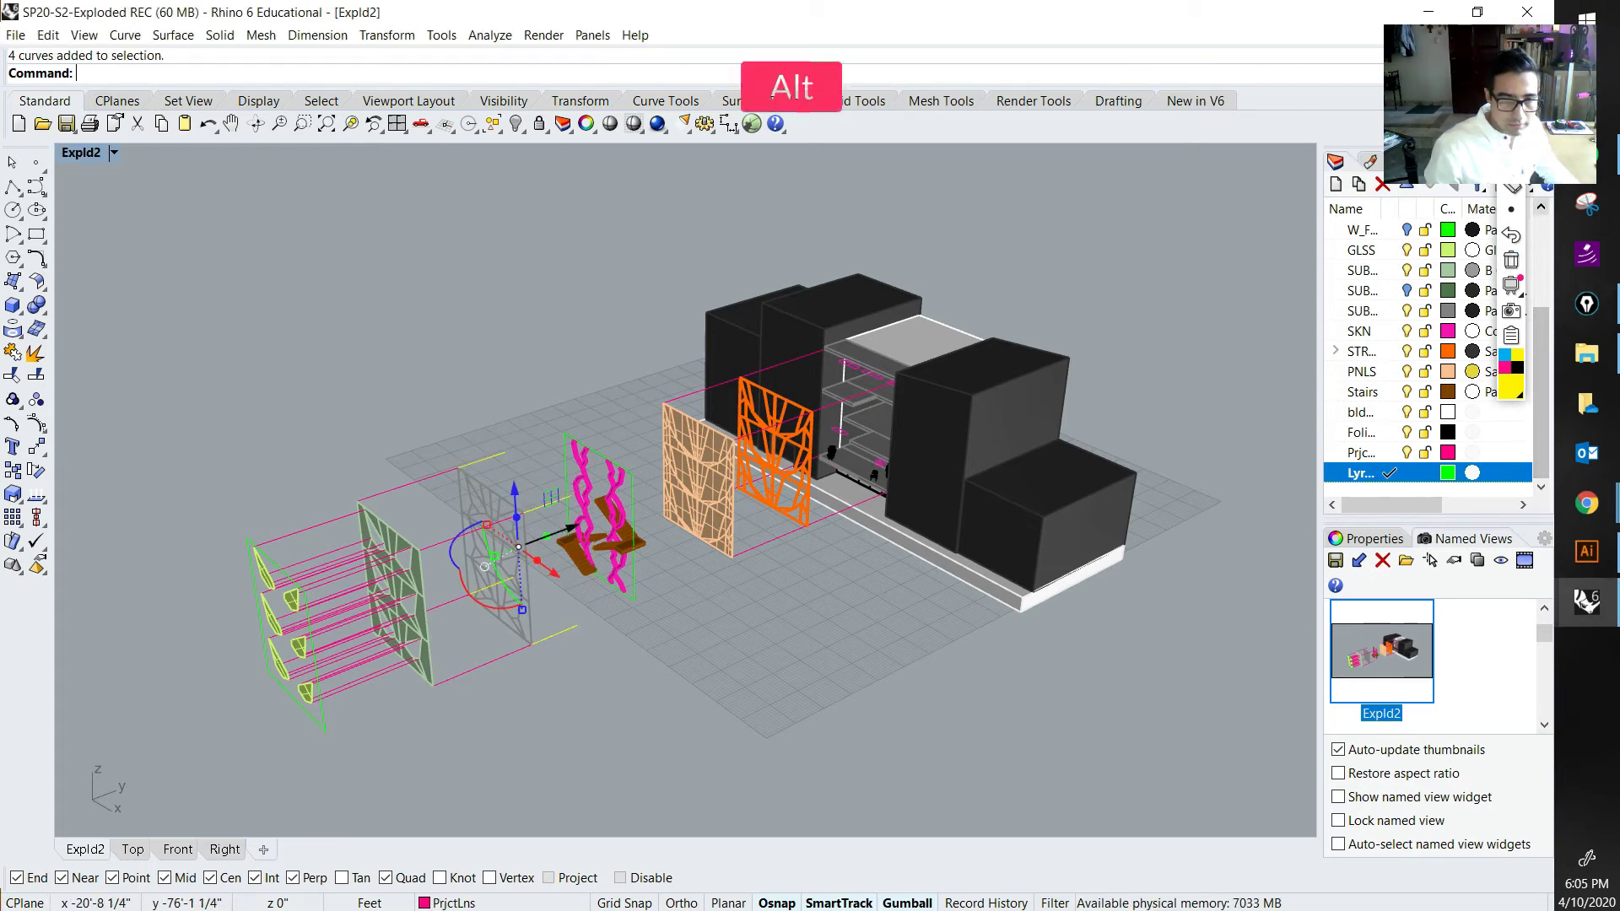
{"action": "left_click_drag", "start_coordinate": [552, 533], "coordinate": [739, 468], "text": "alt+shift"}
{"action": "key", "text": "alt"}
{"action": "scroll", "coordinate": [700, 390], "scroll_direction": "up", "scroll_amount": 10}
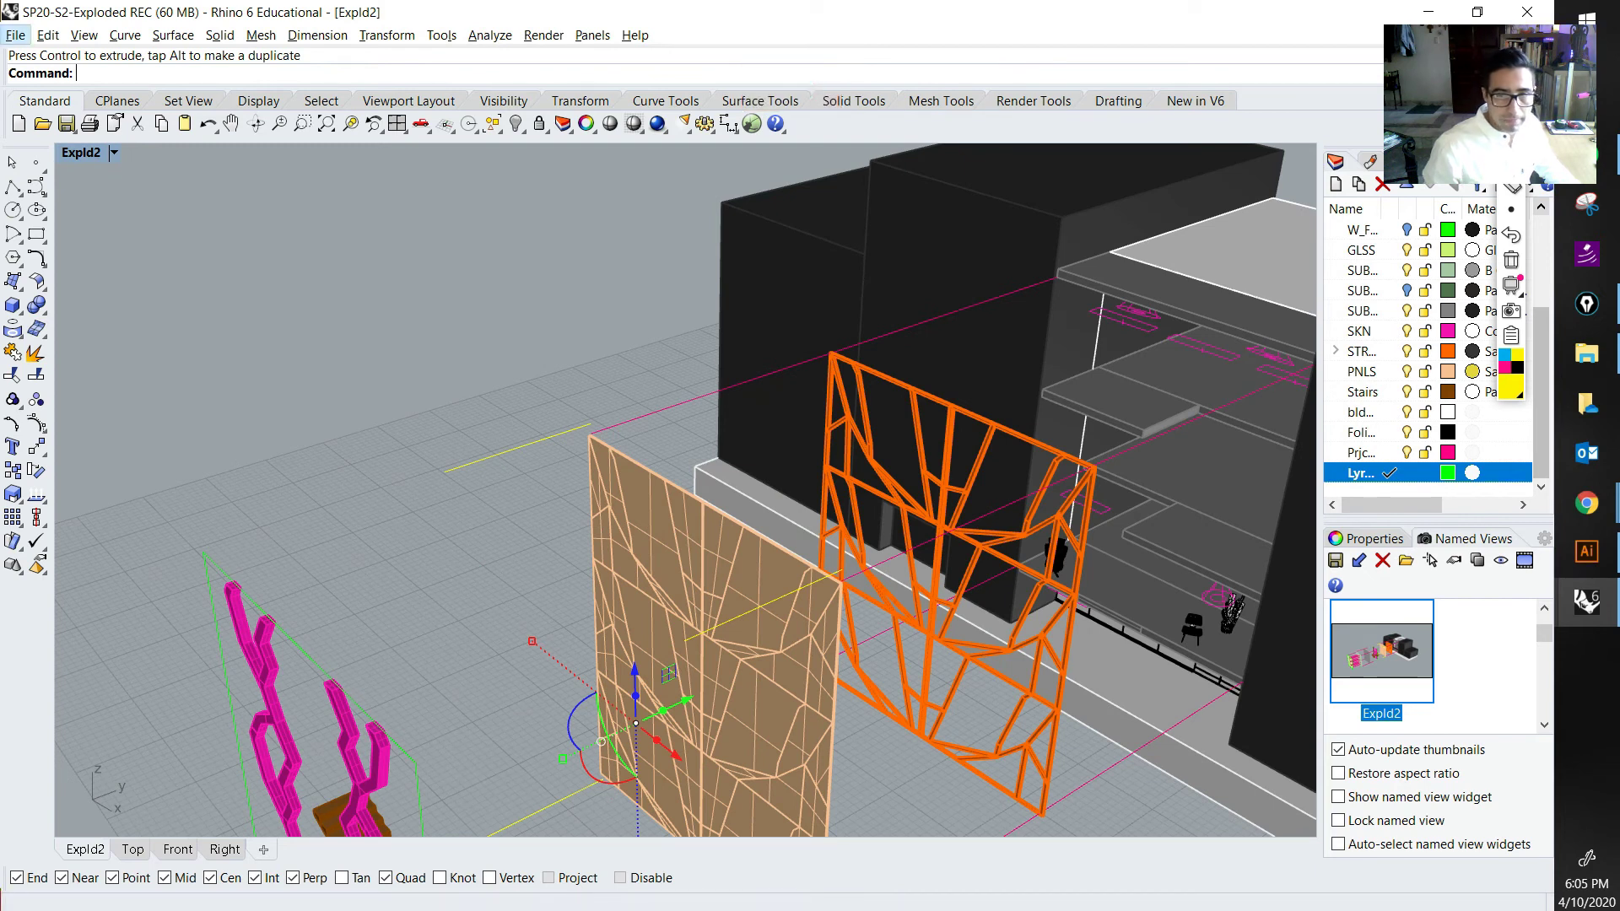
{"action": "right_click_drag", "start_coordinate": [700, 506], "coordinate": [645, 552]}
{"action": "scroll", "coordinate": [645, 552], "scroll_direction": "down", "scroll_amount": 10}
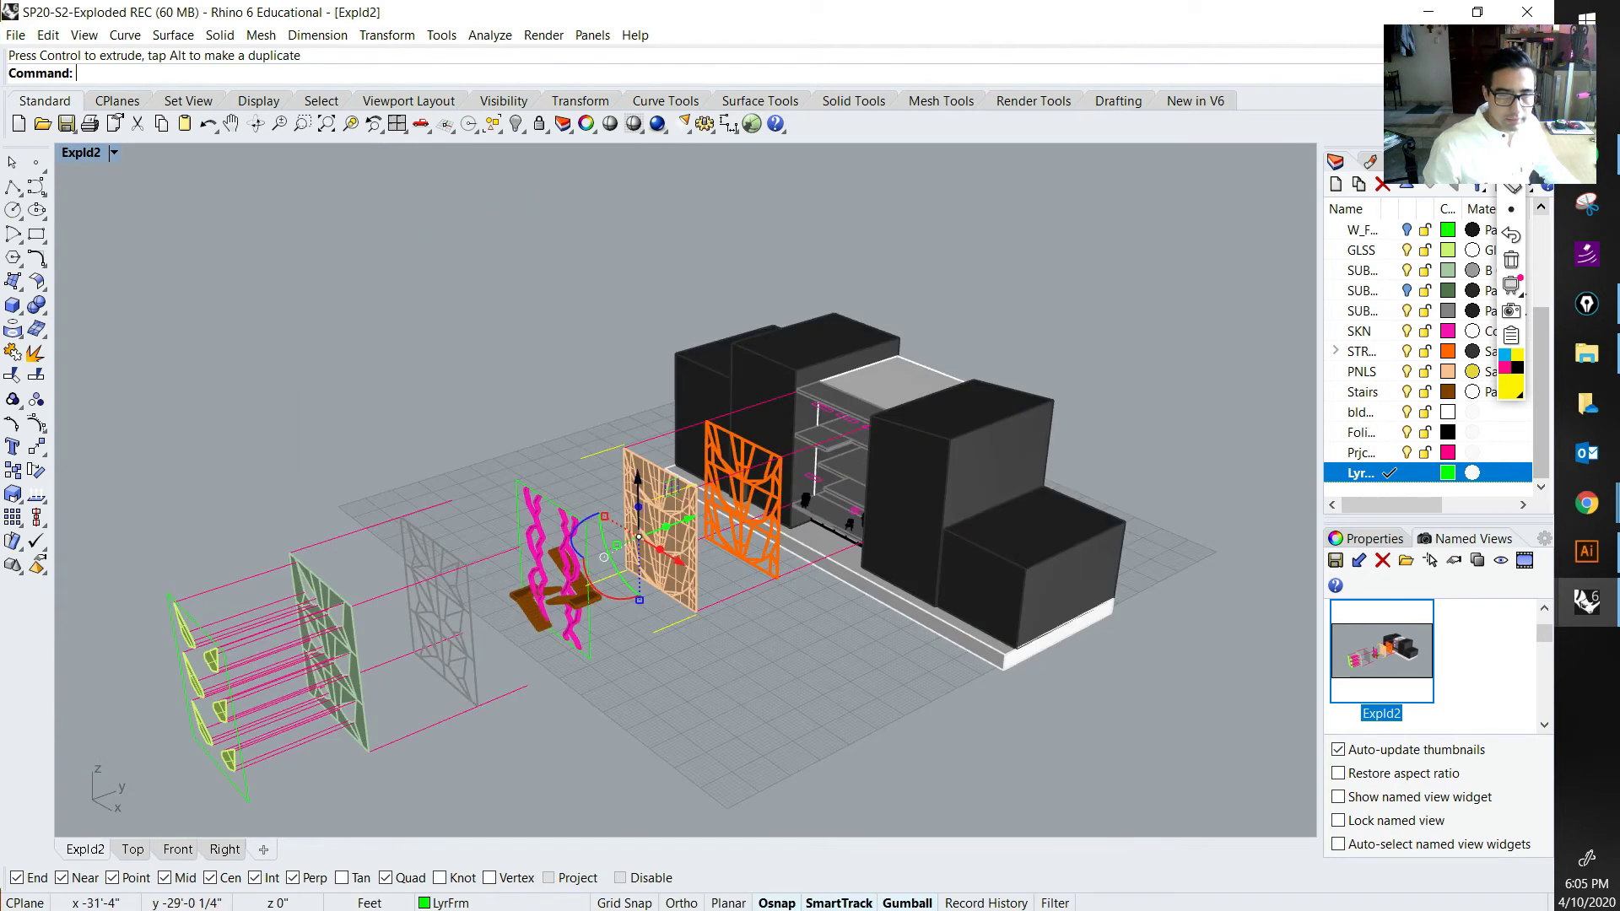
{"action": "scroll", "coordinate": [645, 561], "scroll_direction": "up", "scroll_amount": 5}
{"action": "key", "text": "Delete"}
Step: Duplicate the four lines between the tan and orange panels toward the stairs, and scale the copy to half its length
{"action": "left_click", "coordinate": [710, 388]}
{"action": "left_click", "coordinate": [707, 395]}
{"action": "key", "text": "alt"}
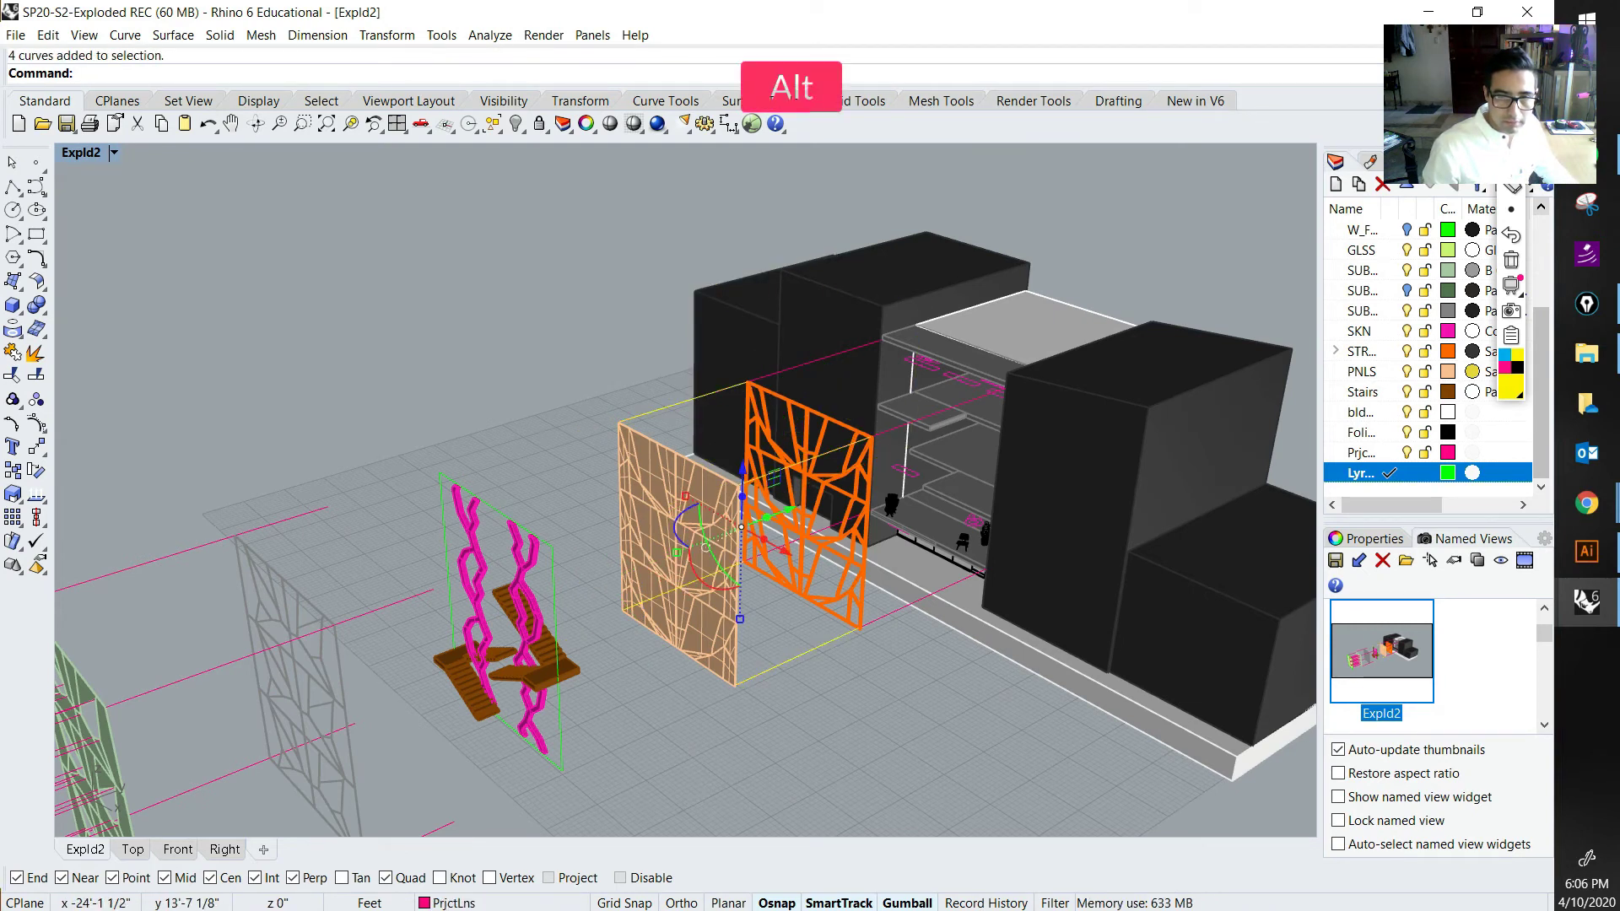
{"action": "left_click_drag", "start_coordinate": [791, 508], "coordinate": [682, 571], "text": "alt"}
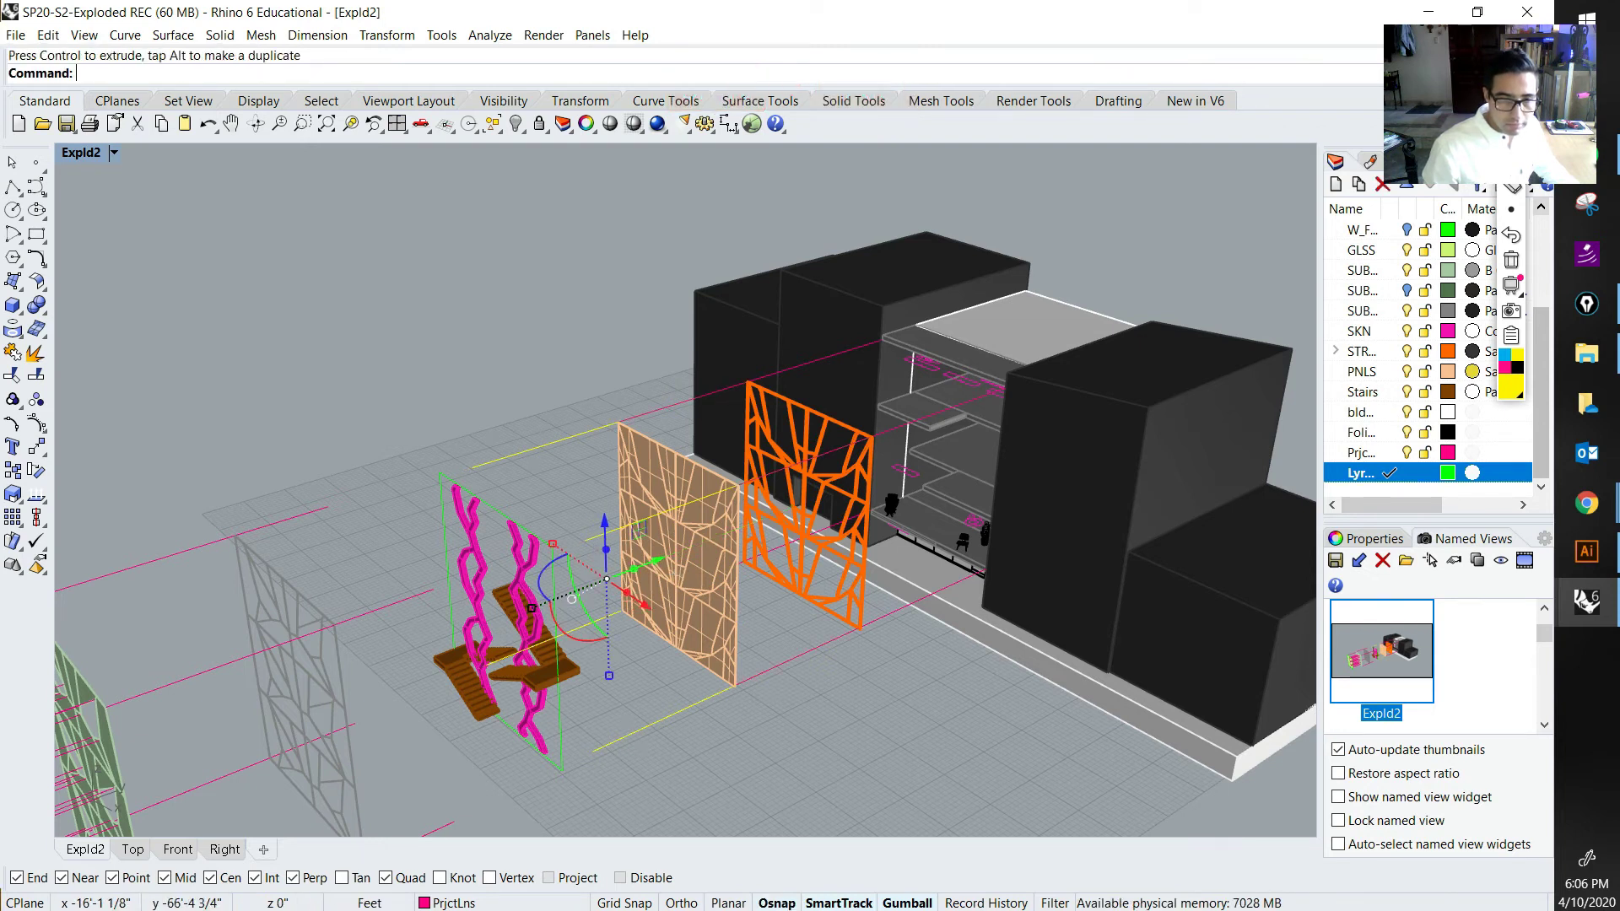
{"action": "left_click", "coordinate": [532, 609]}
{"action": "type", "text": "5"}
{"action": "key", "text": "Return"}
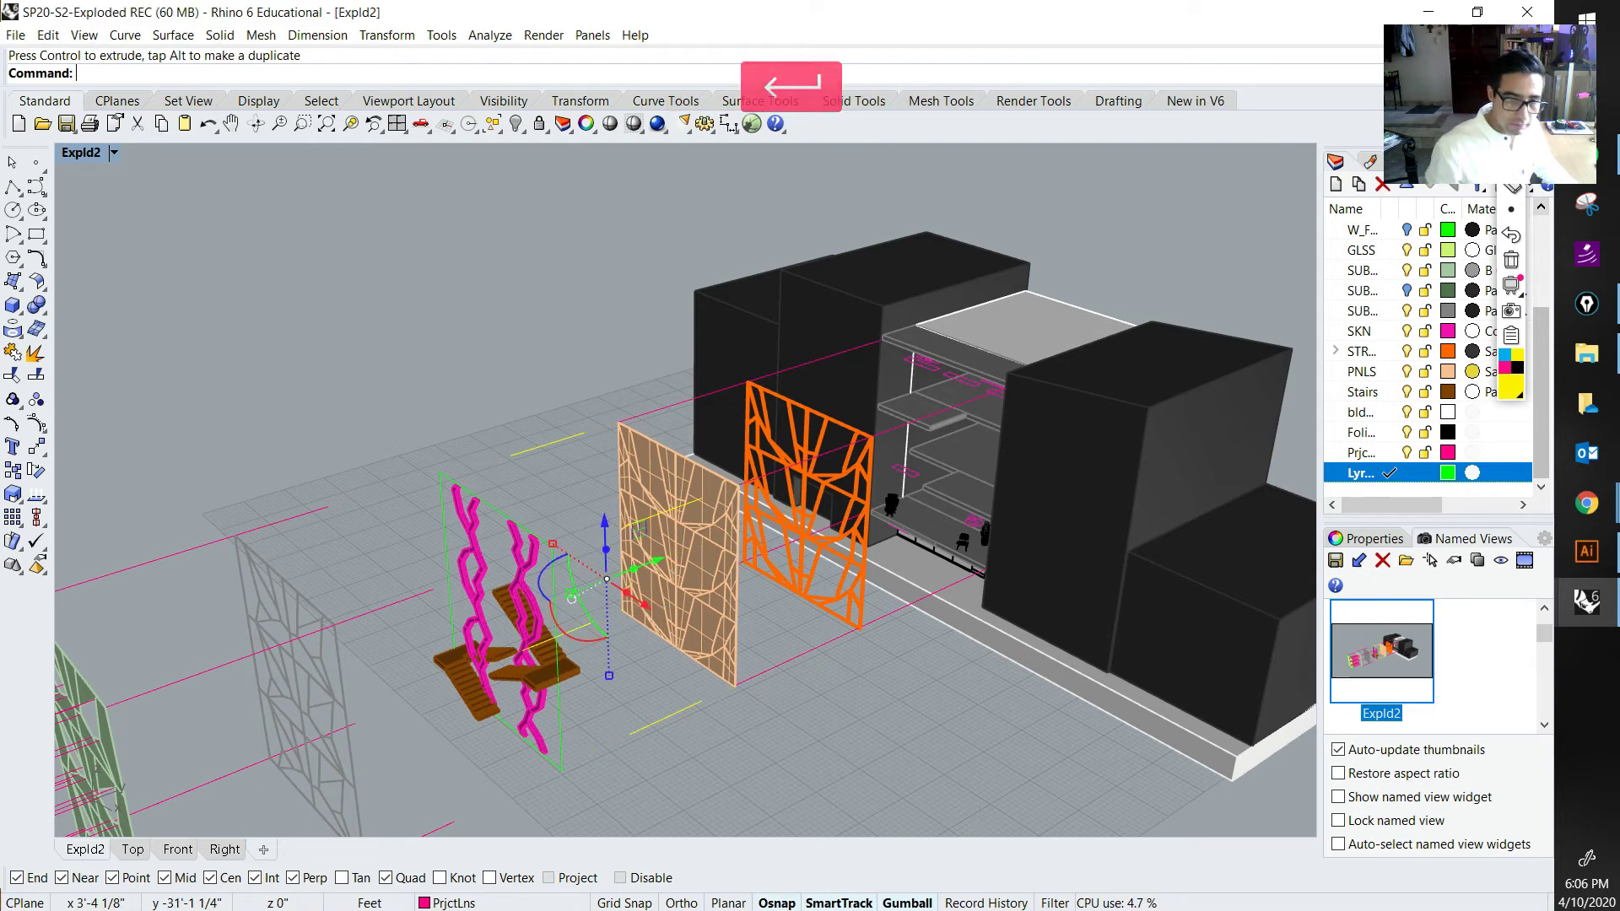
Step: Move the shortened line copies along the Y axis to meet the tan panel, and restore the Expld2 view
{"action": "scroll", "coordinate": [644, 601], "scroll_direction": "up", "scroll_amount": 4}
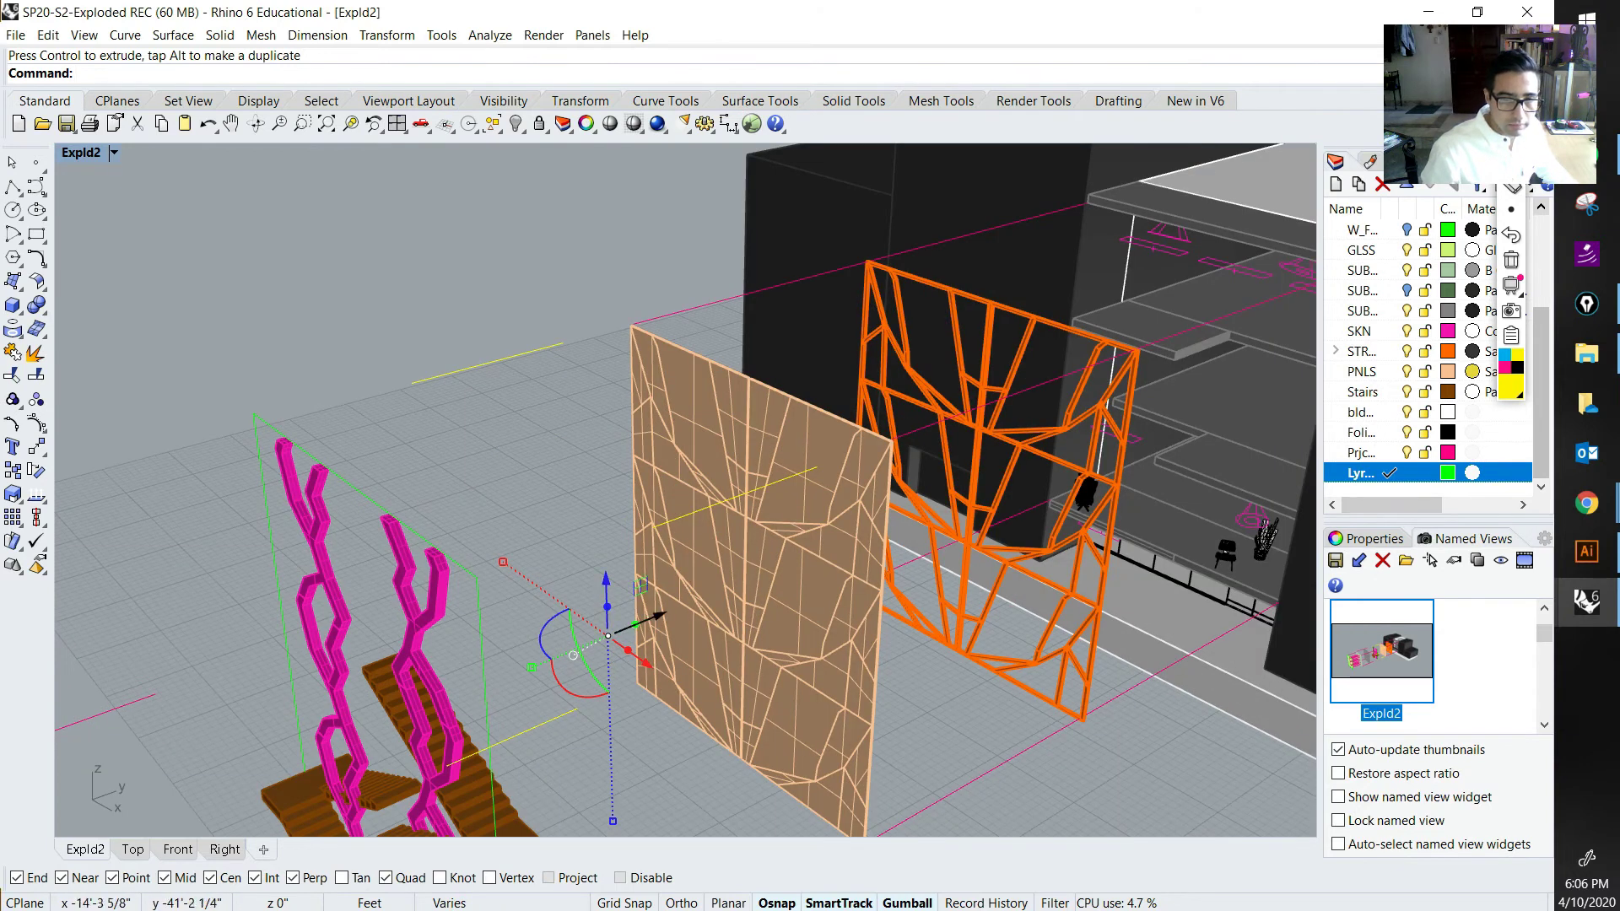
{"action": "left_click_drag", "start_coordinate": [658, 615], "coordinate": [733, 585]}
{"action": "key", "text": "Escape"}
{"action": "double_click", "coordinate": [1381, 656]}
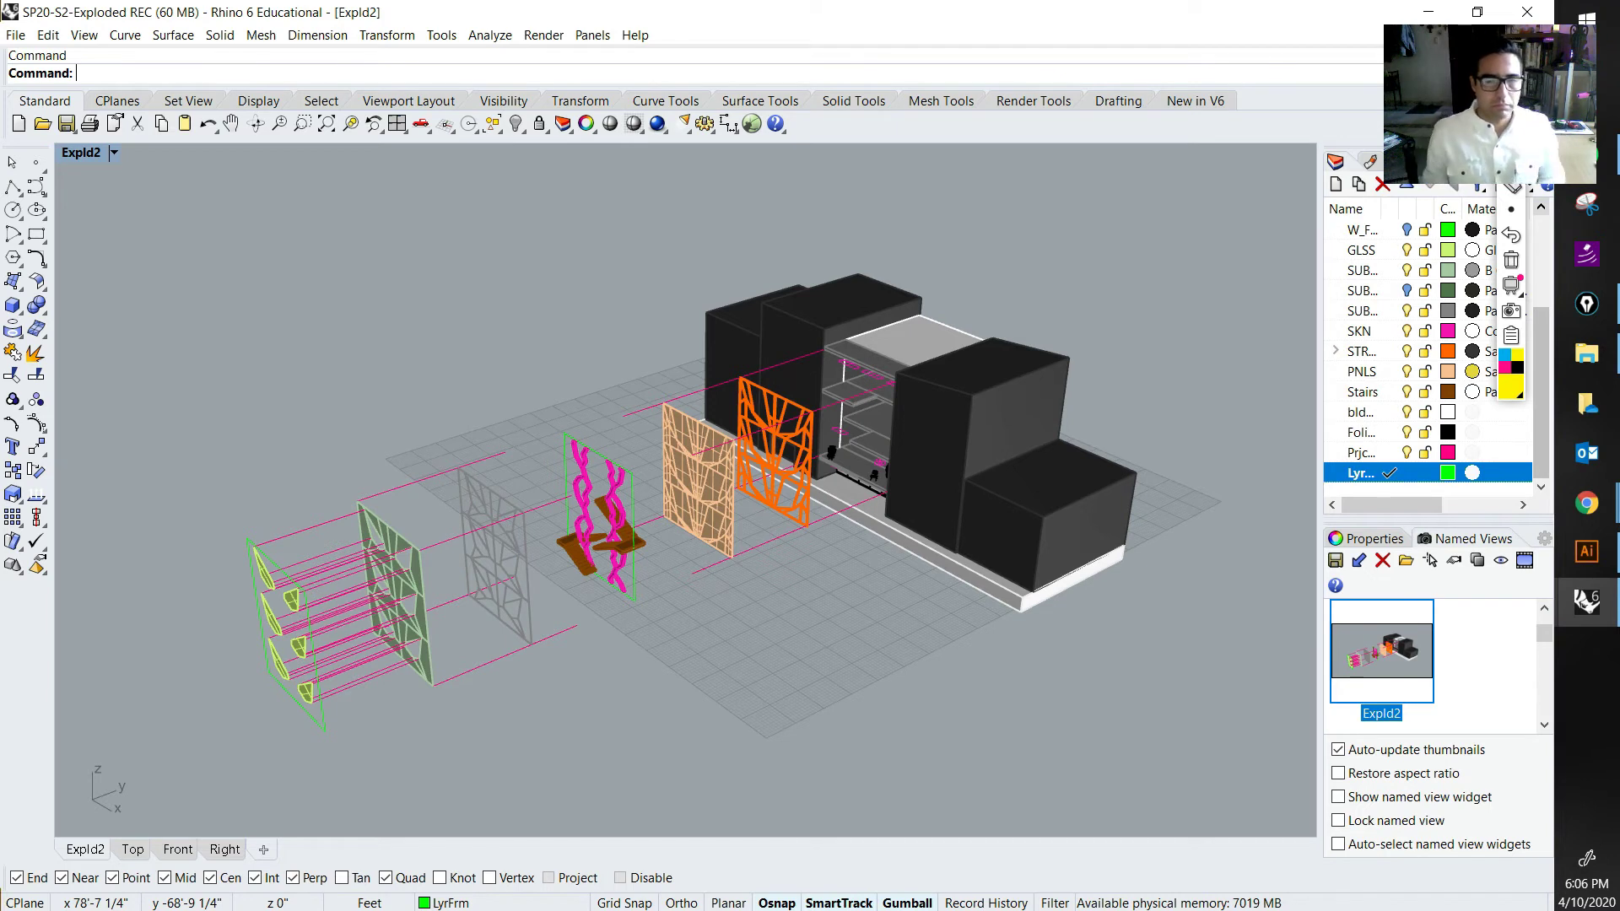
Step: Shift the short projection lines by the tan panel along the Y axis toward the stairs layer, leaving a gap
{"action": "left_click", "coordinate": [645, 409]}
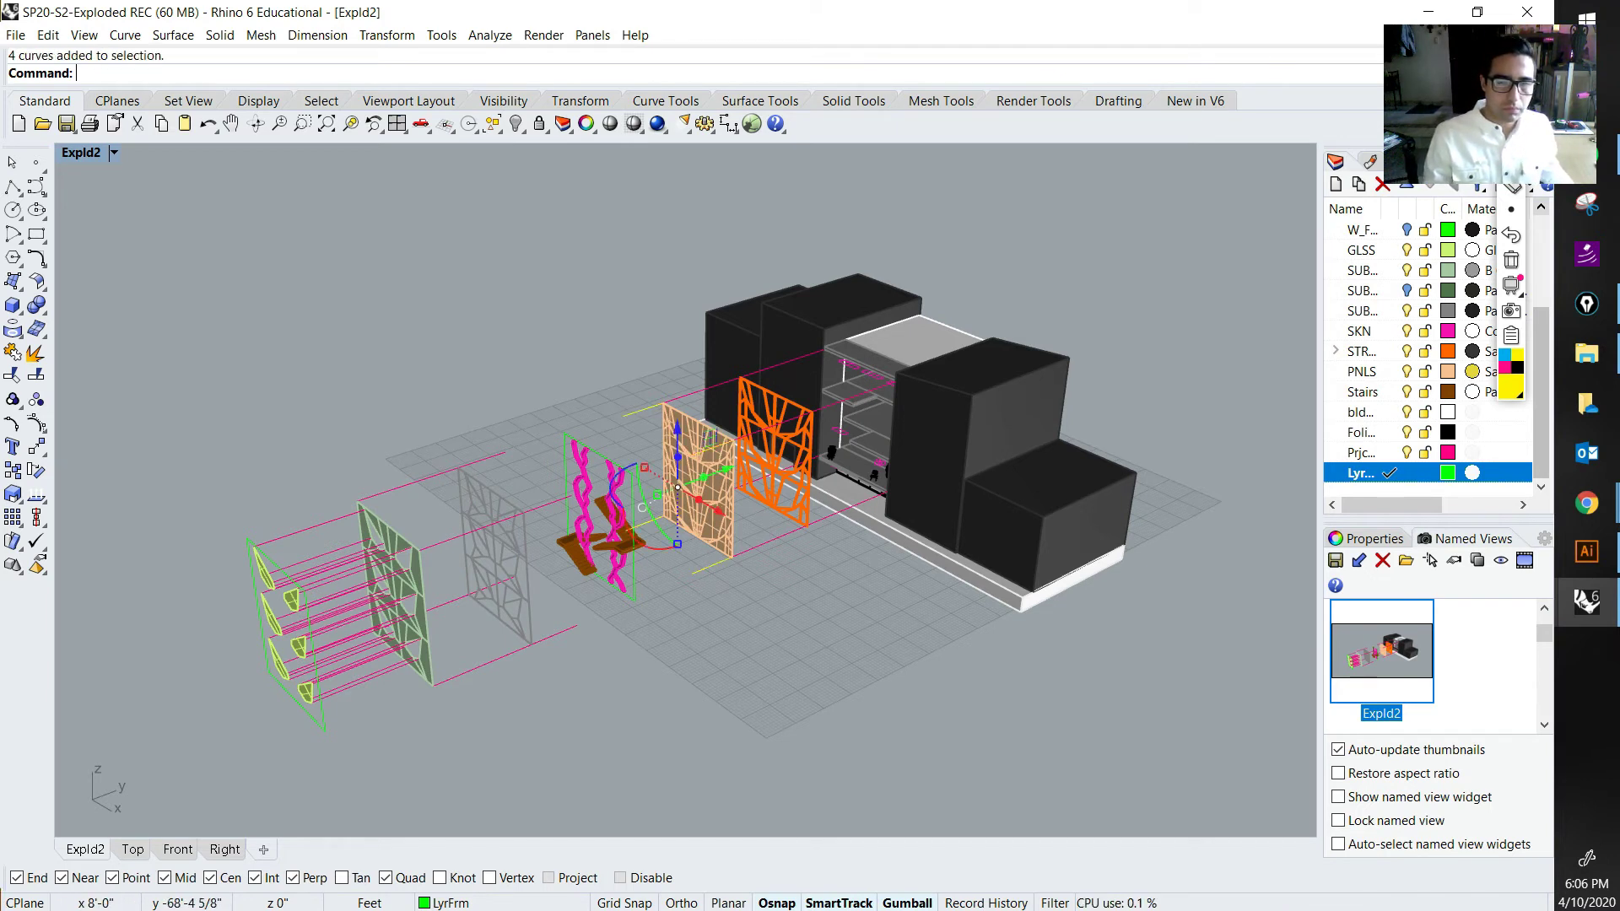
{"action": "left_click_drag", "start_coordinate": [727, 468], "coordinate": [693, 481]}
{"action": "key", "text": "Escape"}
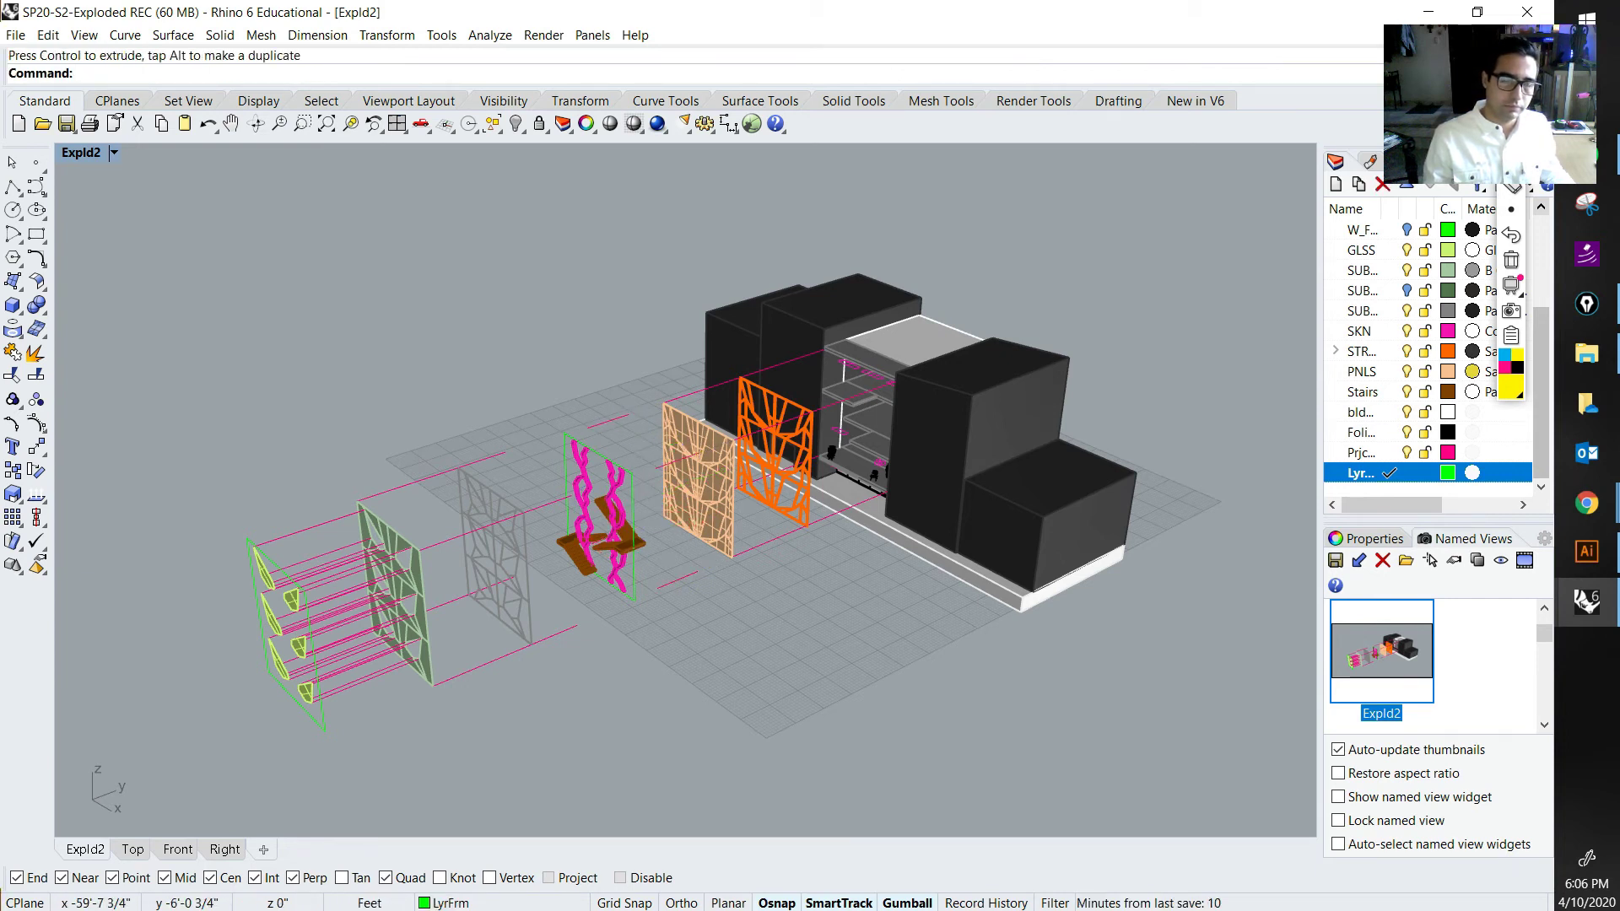
{"action": "scroll", "coordinate": [717, 473], "scroll_direction": "up", "scroll_amount": 6}
{"action": "scroll", "coordinate": [717, 472], "scroll_direction": "down", "scroll_amount": 7}
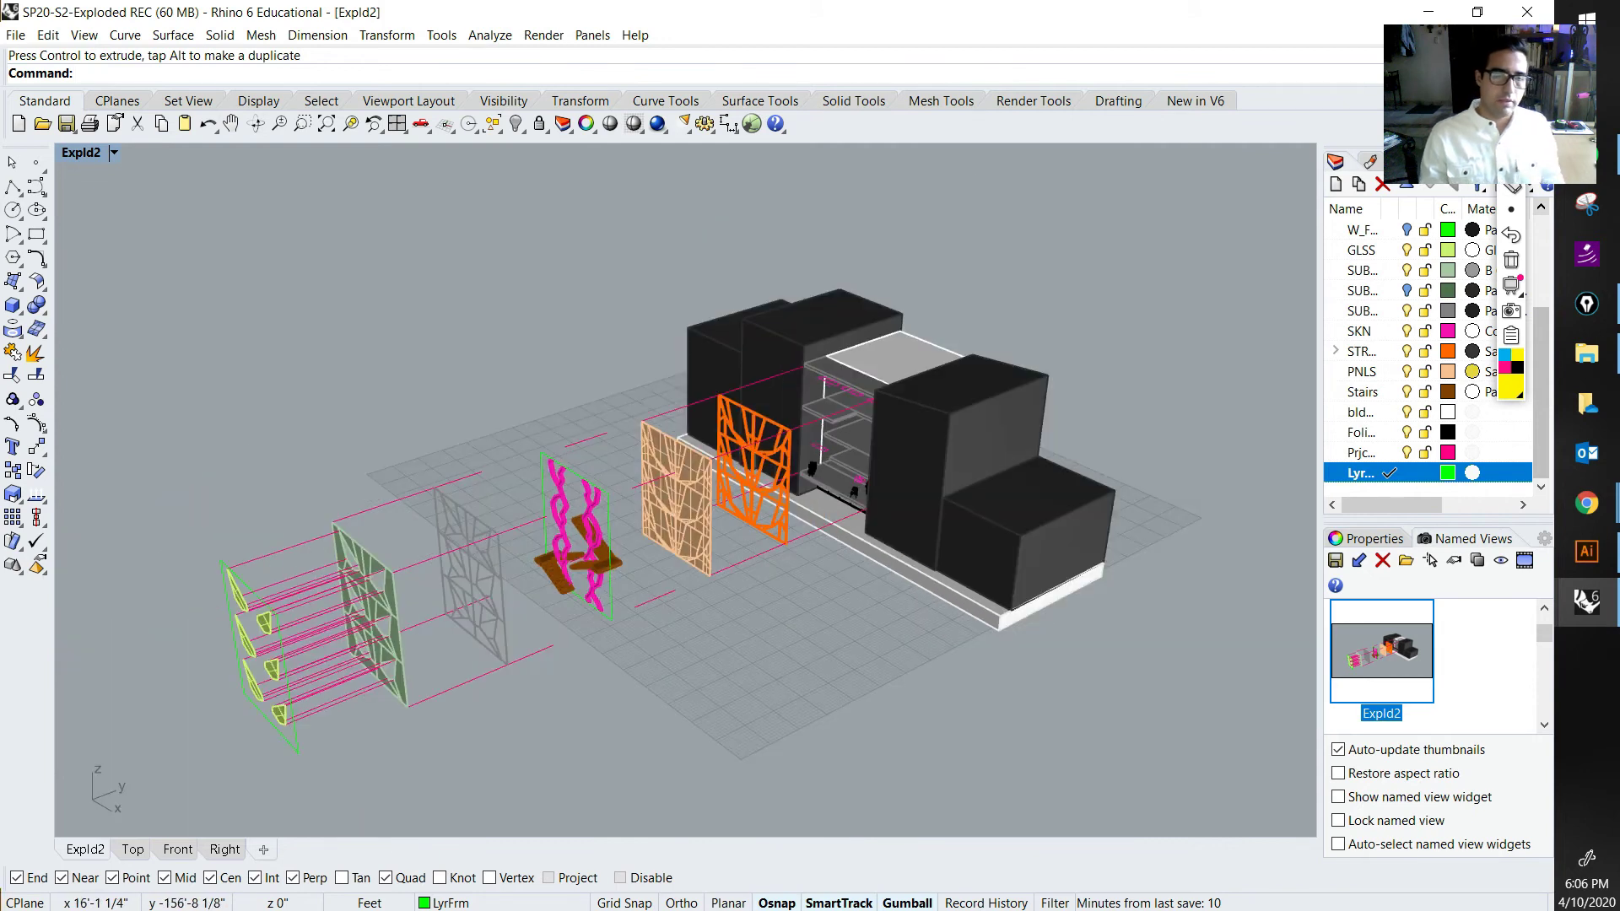
Step: Mark the projection line paths between the facade layers with yellow annotation strokes, and clear the annotations
{"action": "left_click", "coordinate": [1511, 135]}
{"action": "mouse_move", "coordinate": [205, 574]}
{"action": "left_mouse_down"}
{"action": "mouse_move", "coordinate": [269, 626]}
{"action": "mouse_move", "coordinate": [390, 579]}
{"action": "left_mouse_up"}
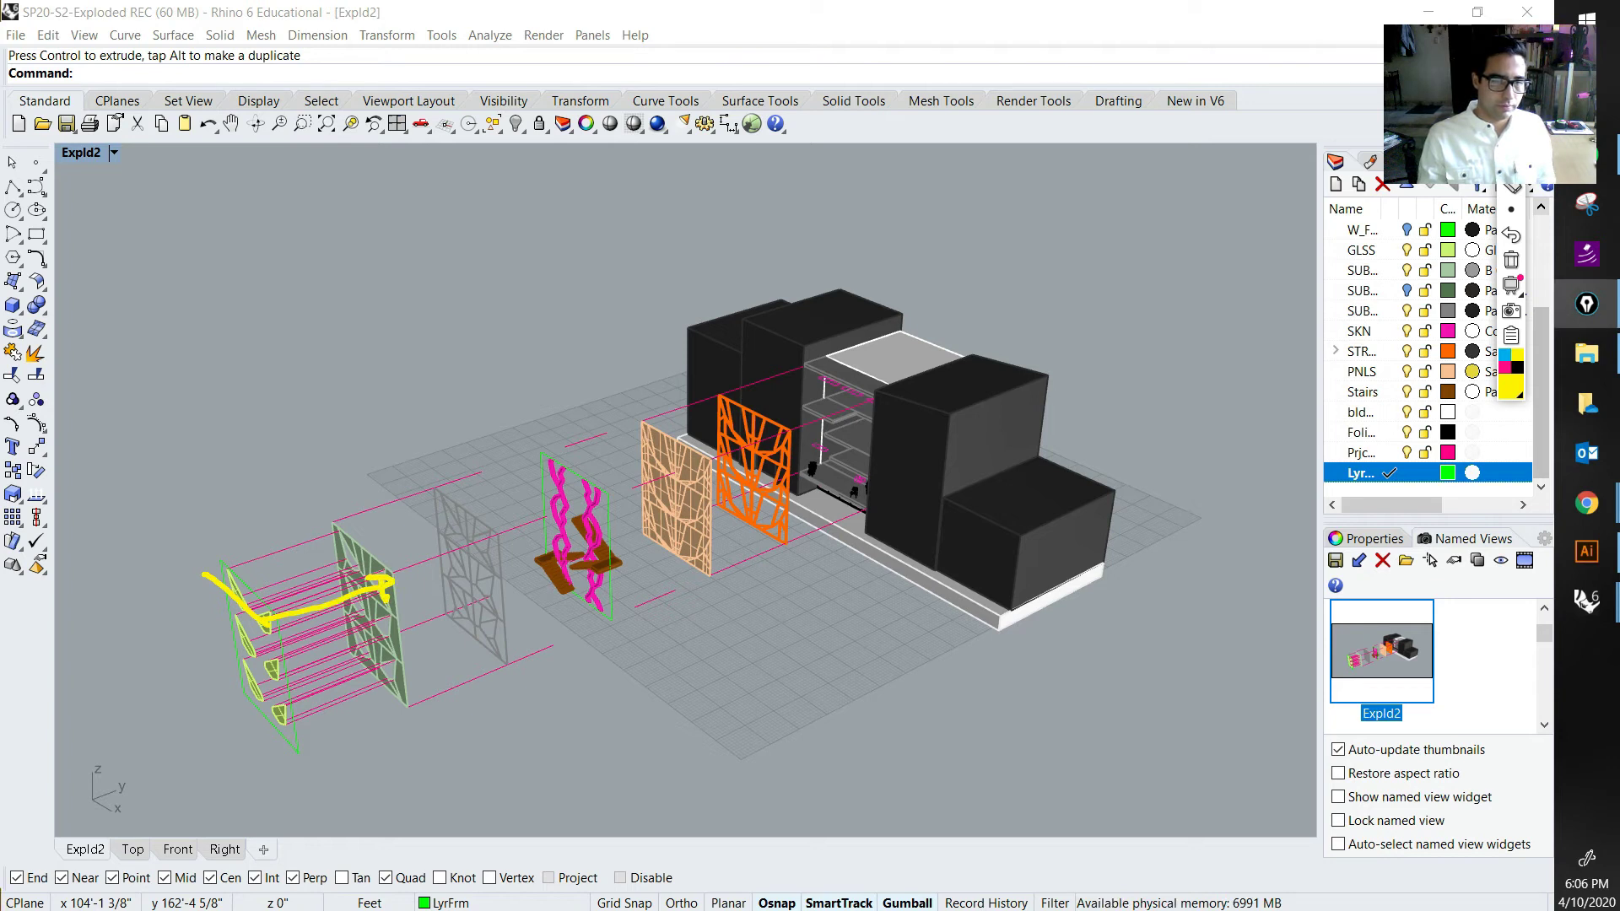
{"action": "mouse_move", "coordinate": [349, 536]}
{"action": "left_mouse_down"}
{"action": "mouse_move", "coordinate": [392, 563]}
{"action": "mouse_move", "coordinate": [512, 561]}
{"action": "mouse_move", "coordinate": [539, 523]}
{"action": "left_mouse_up"}
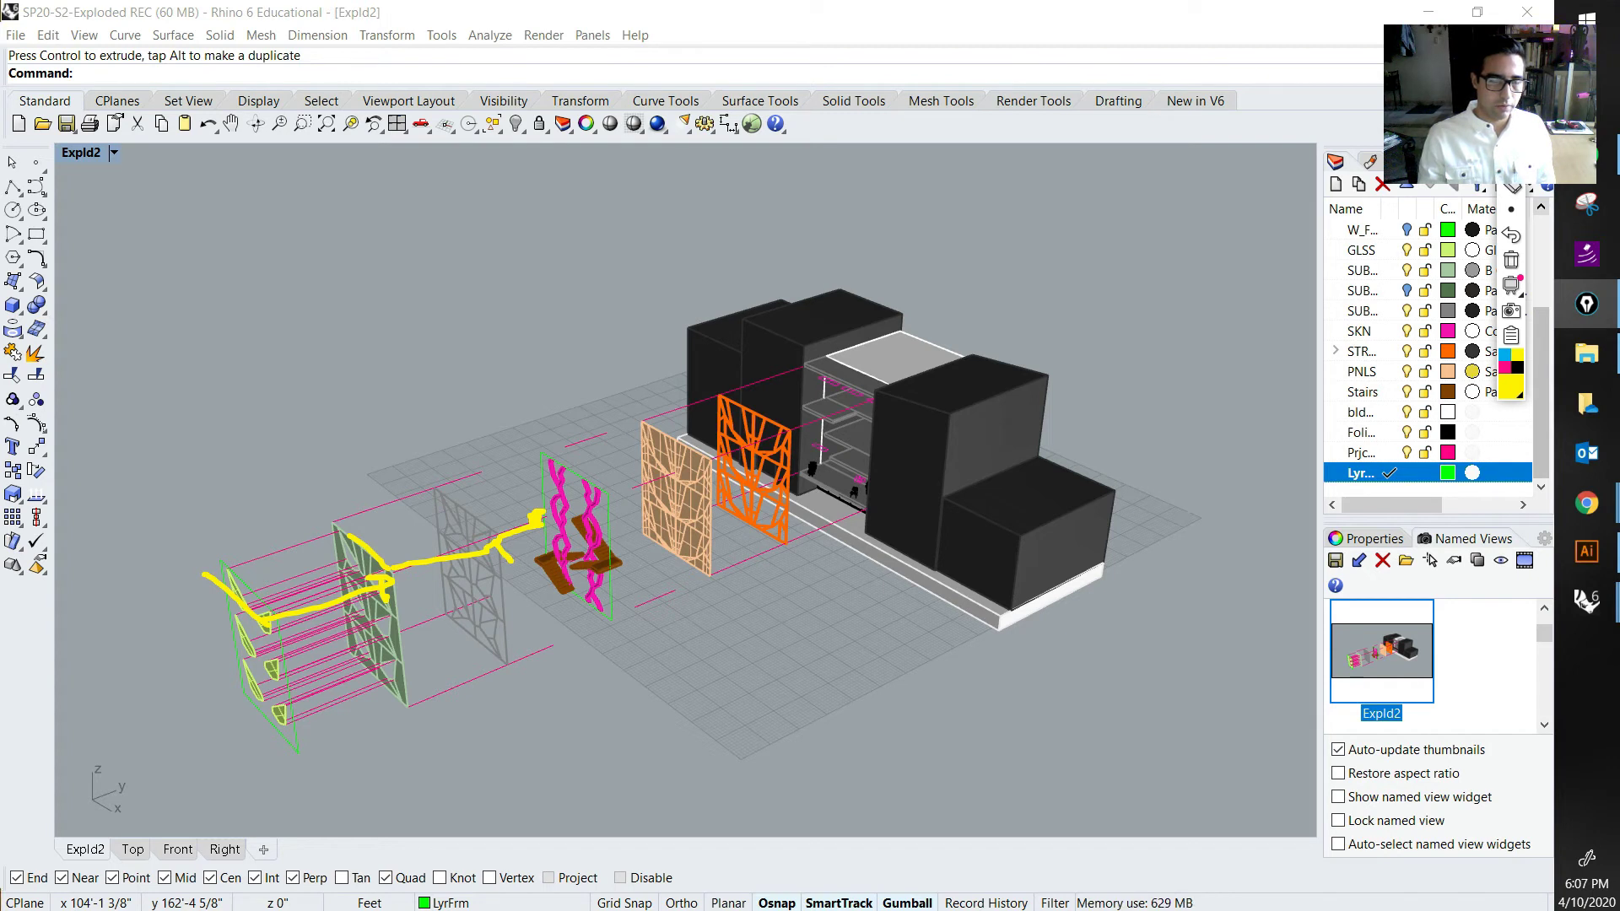
{"action": "left_click_drag", "start_coordinate": [638, 483], "coordinate": [679, 477]}
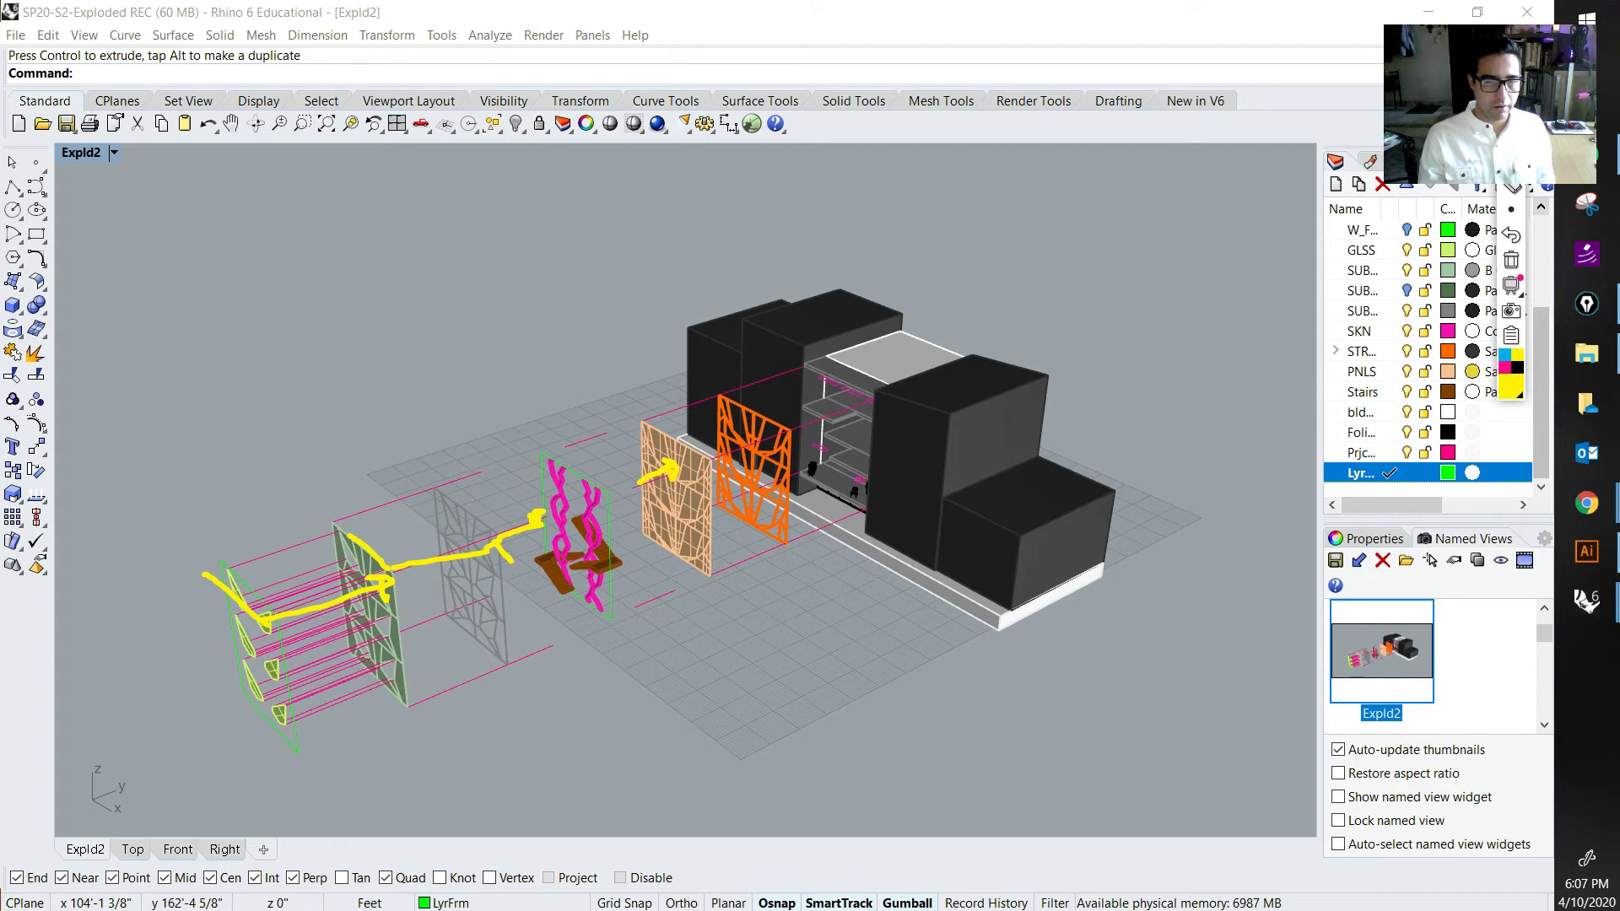
{"action": "left_click_drag", "start_coordinate": [627, 483], "coordinate": [633, 488]}
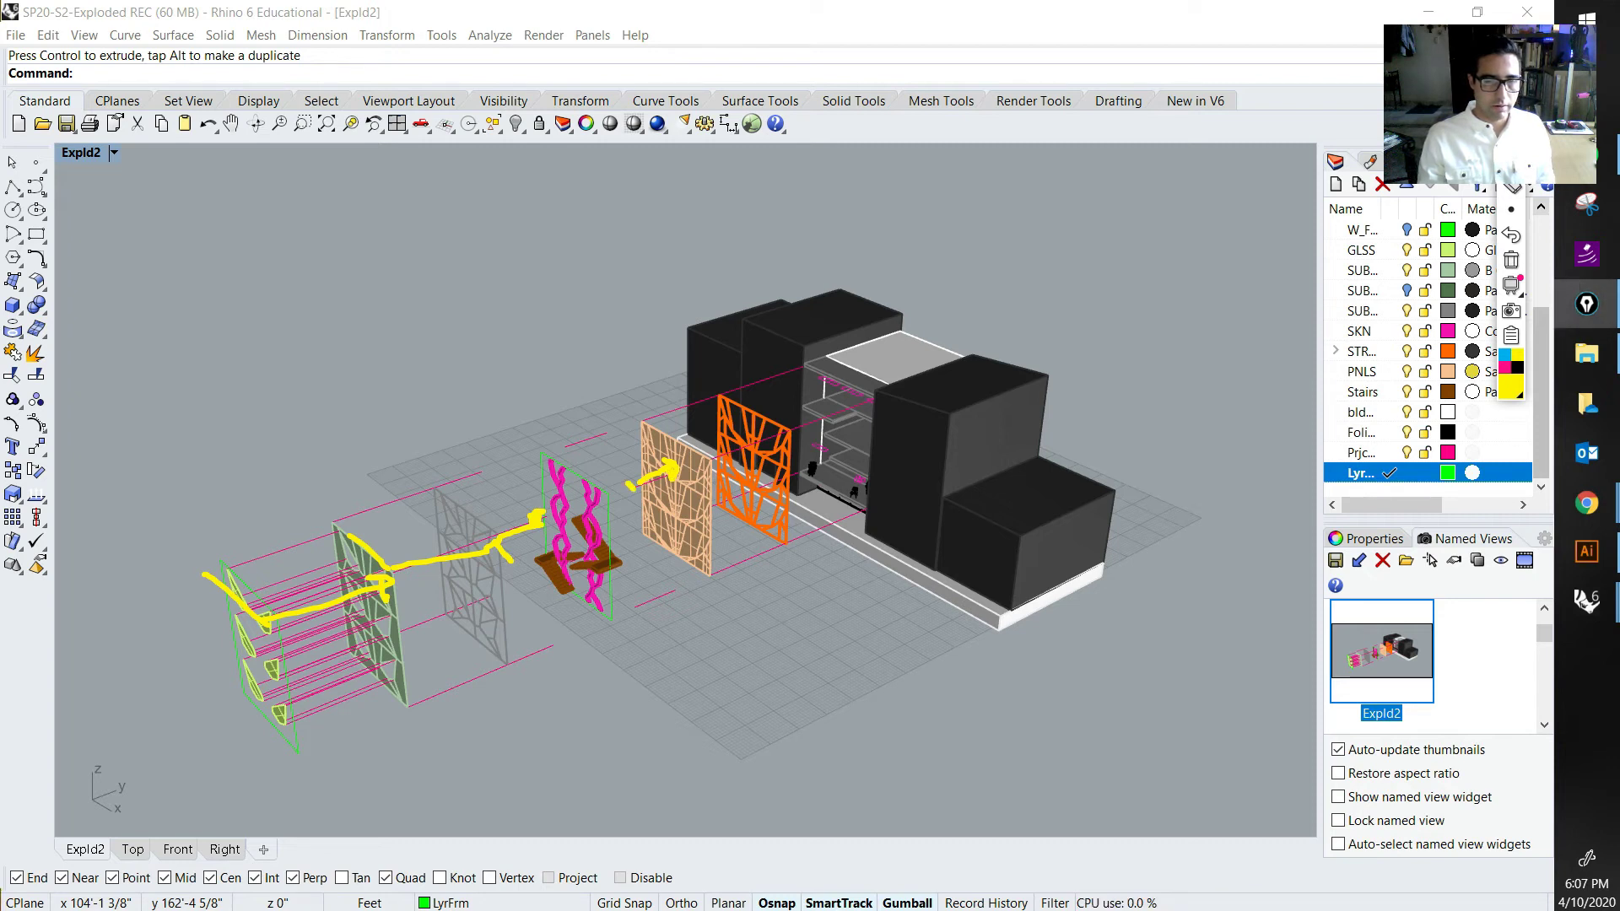
{"action": "left_click_drag", "start_coordinate": [782, 433], "coordinate": [830, 402]}
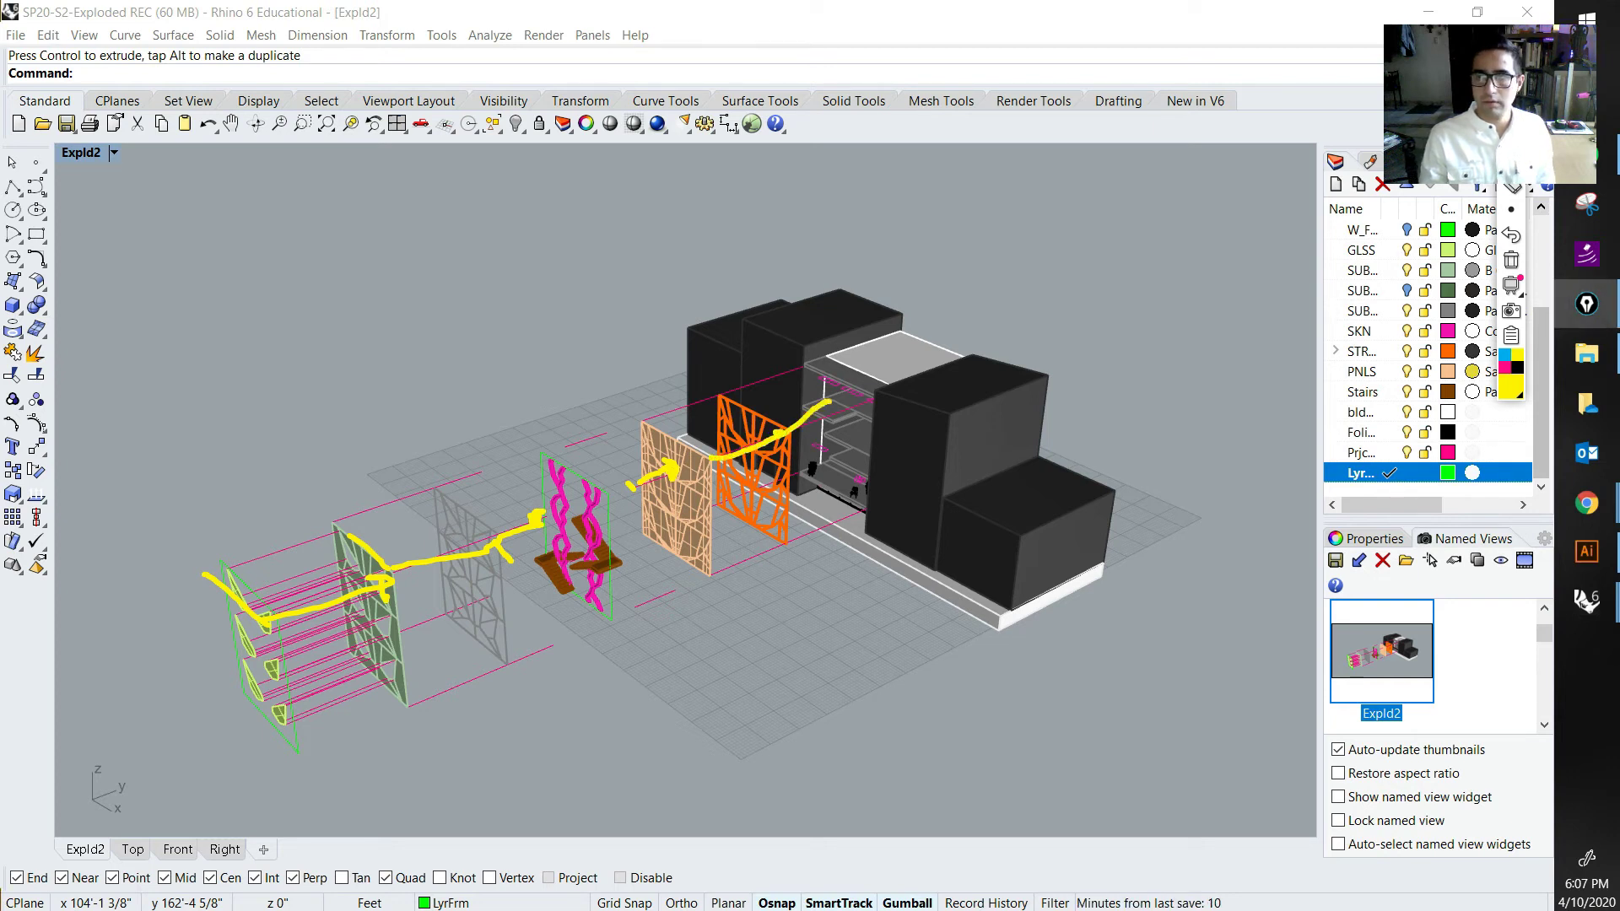
{"action": "left_click", "coordinate": [1510, 260]}
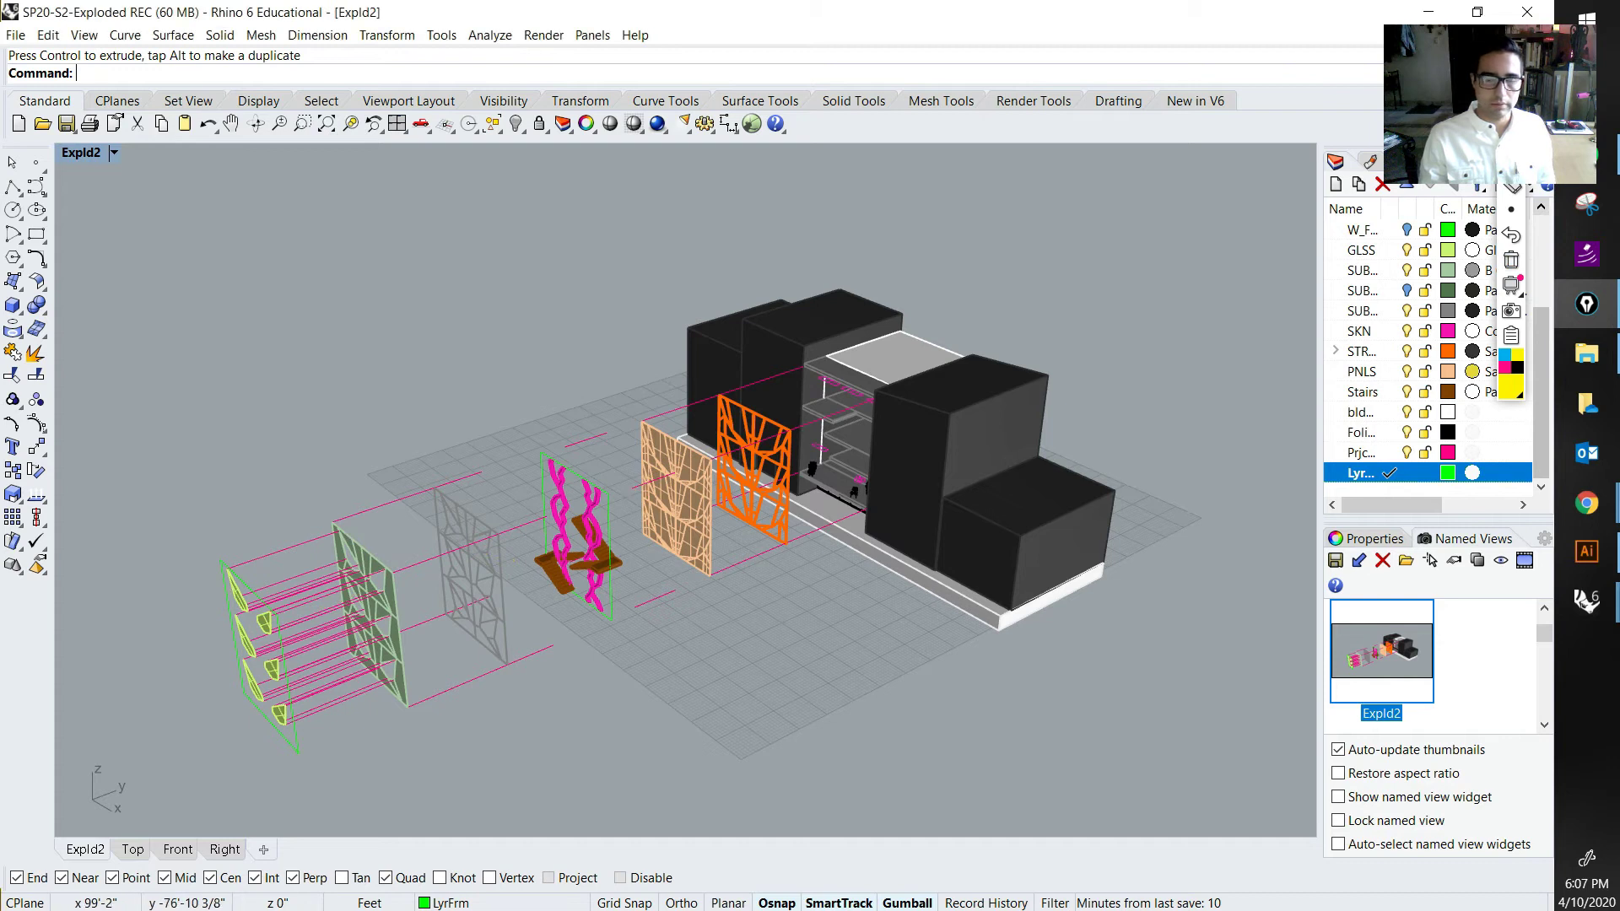
Step: Examine the exploded model in the saved Expld3 view, and restore the Expld2 view
{"action": "right_click_drag", "start_coordinate": [1096, 666], "coordinate": [1120, 648], "text": "shift"}
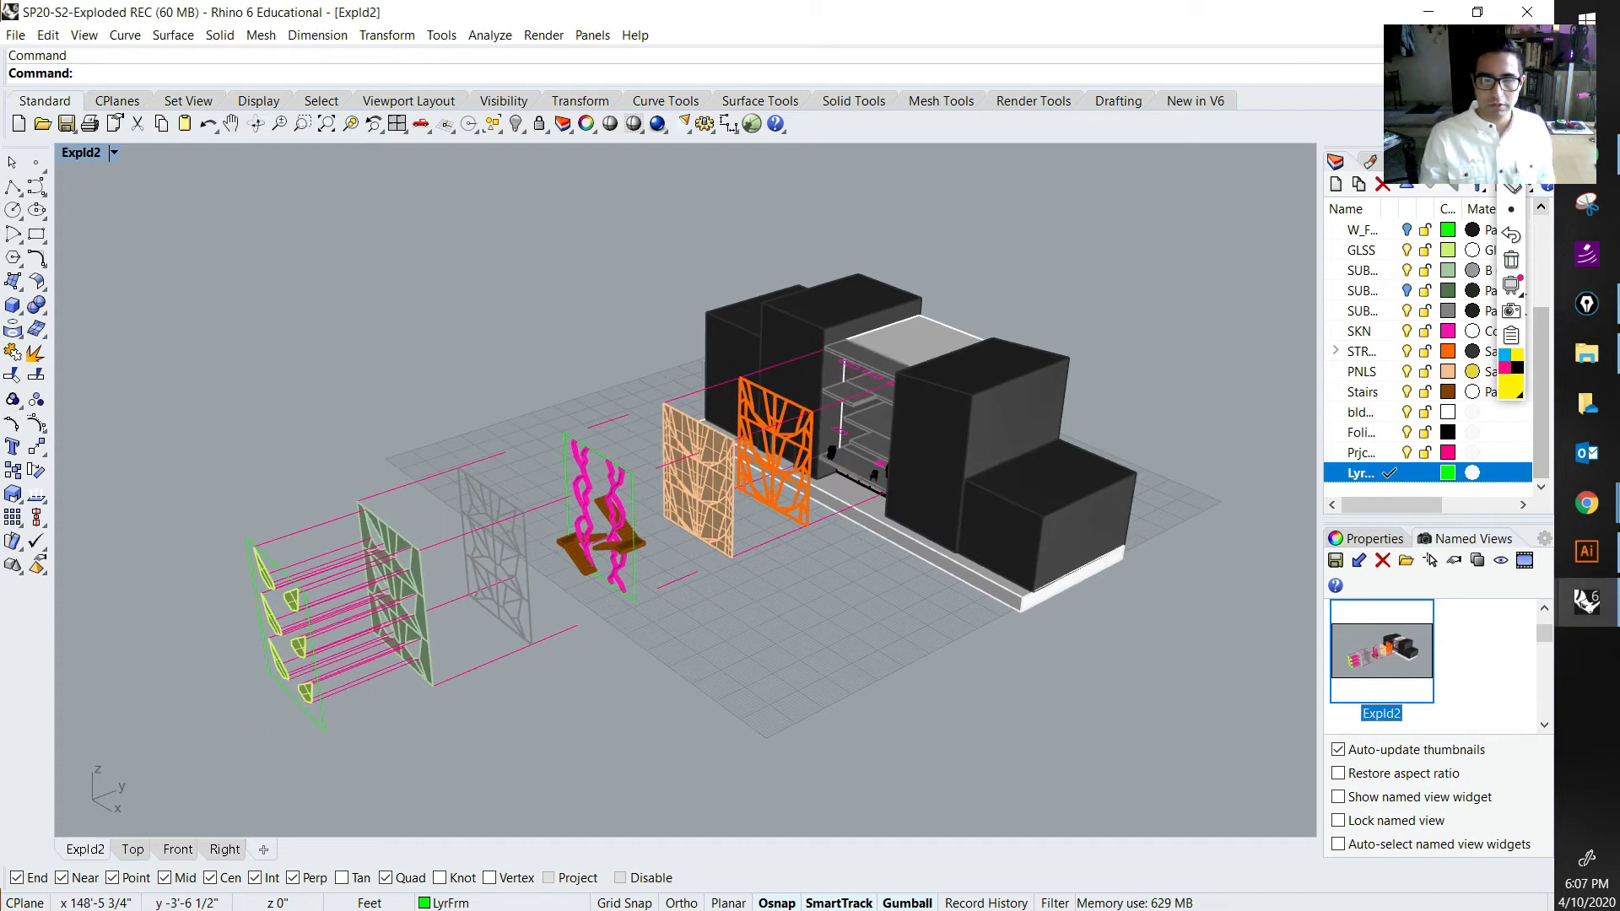
{"action": "scroll", "coordinate": [1387, 662], "scroll_direction": "down", "scroll_amount": 2}
{"action": "double_click", "coordinate": [1388, 662]}
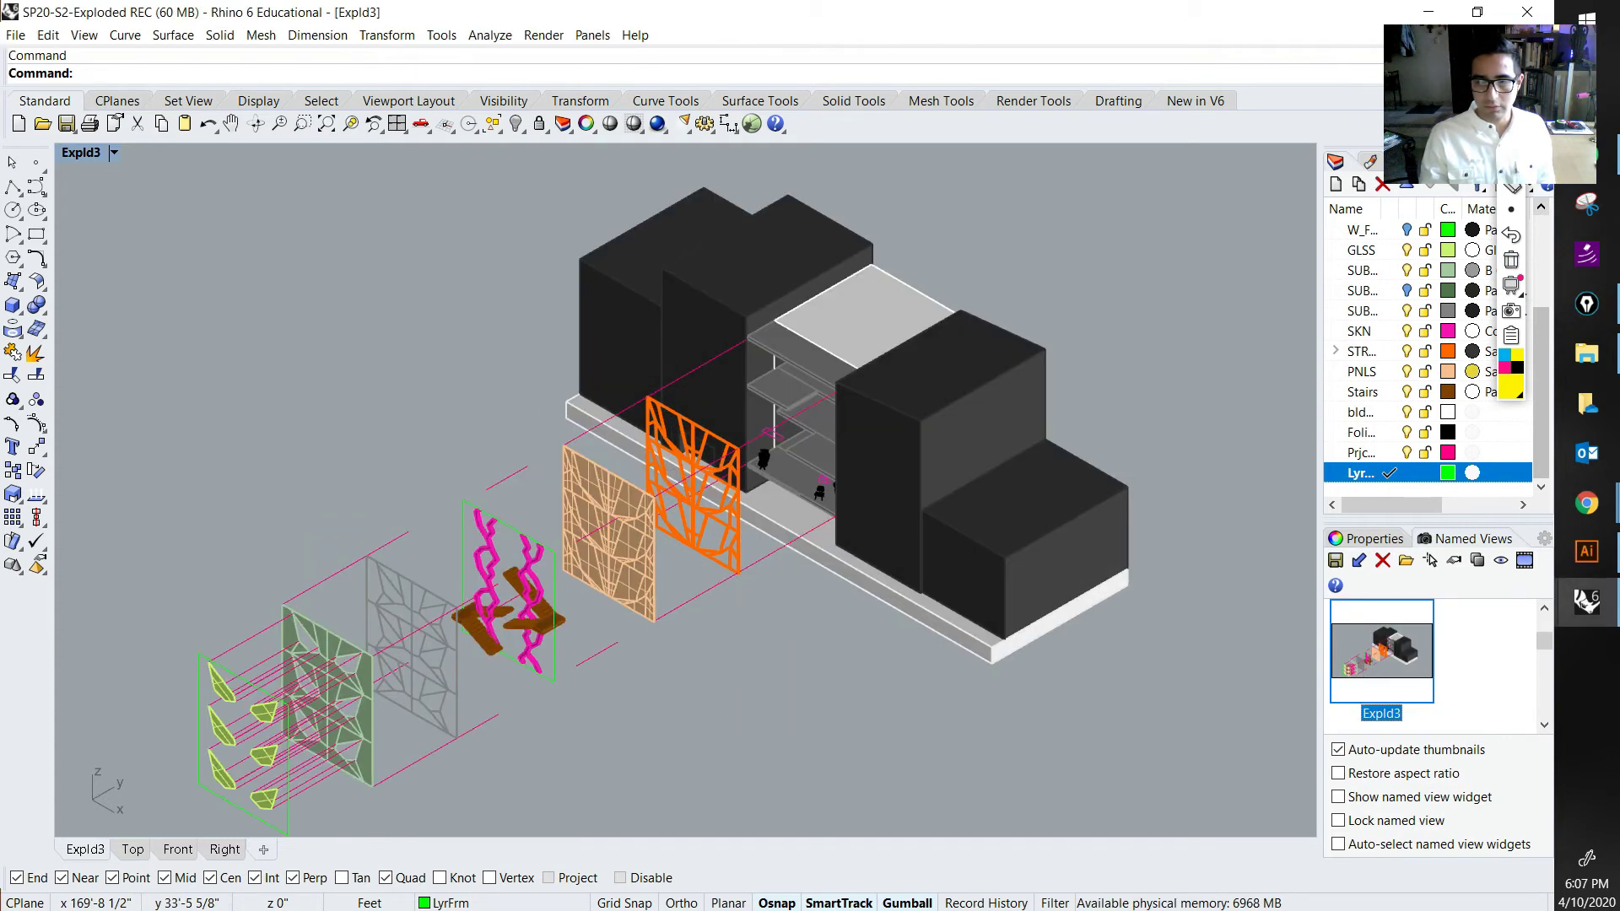
{"action": "scroll", "coordinate": [1388, 662], "scroll_direction": "up", "scroll_amount": 1}
{"action": "double_click", "coordinate": [1381, 620]}
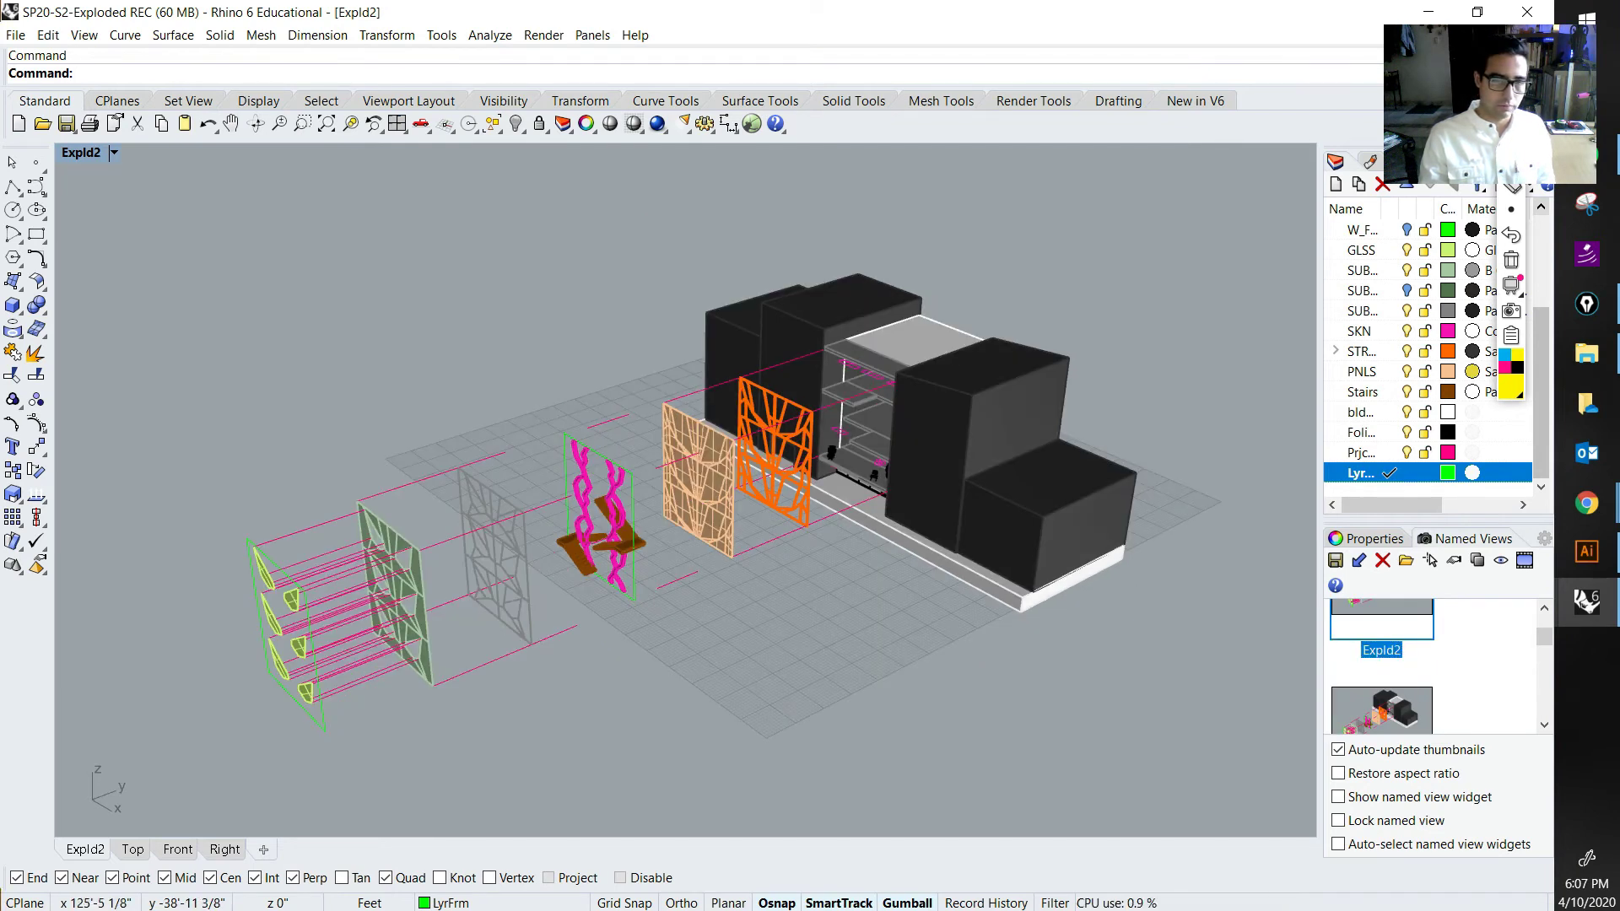
{"action": "key", "text": "Return"}
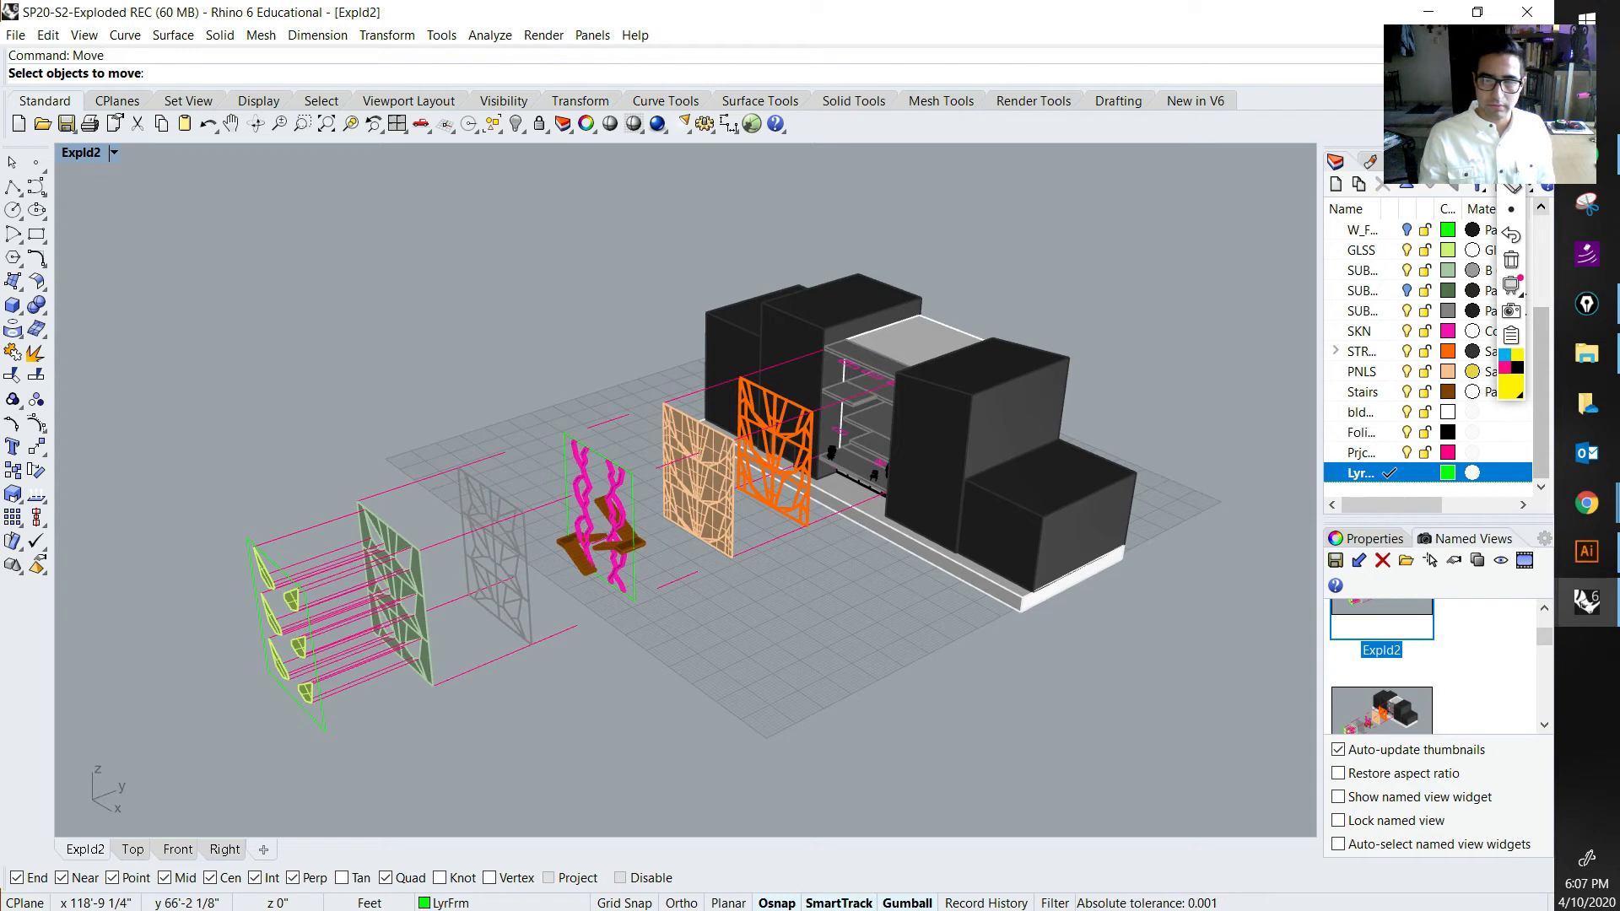
{"action": "key", "text": "Escape"}
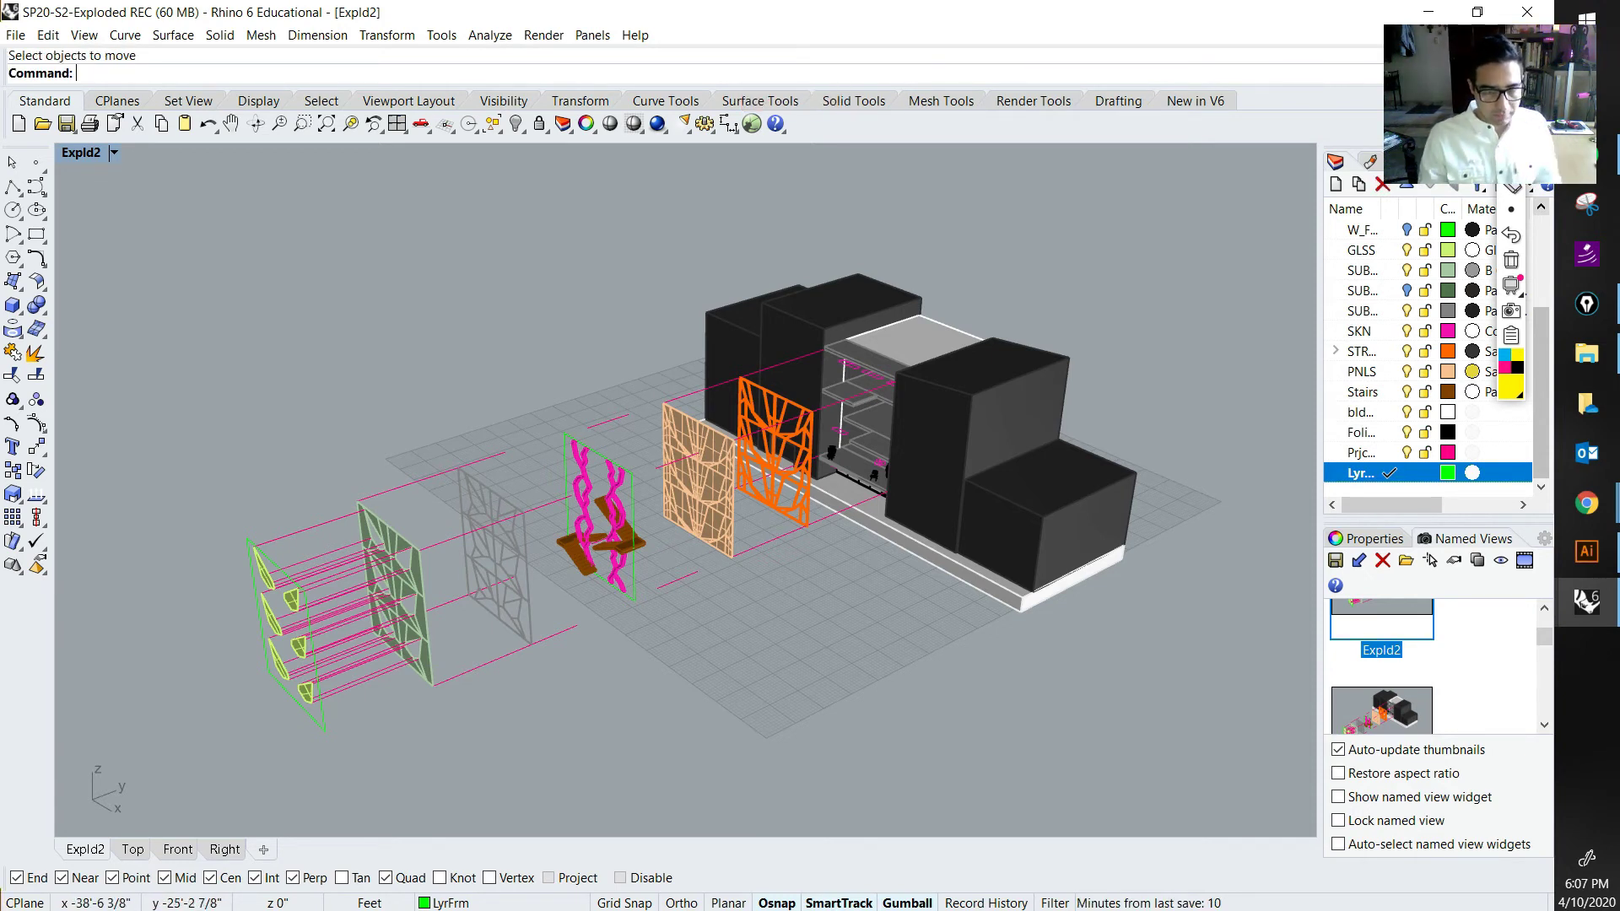
{"action": "left_click", "coordinate": [686, 489]}
{"action": "left_click", "coordinate": [610, 421]}
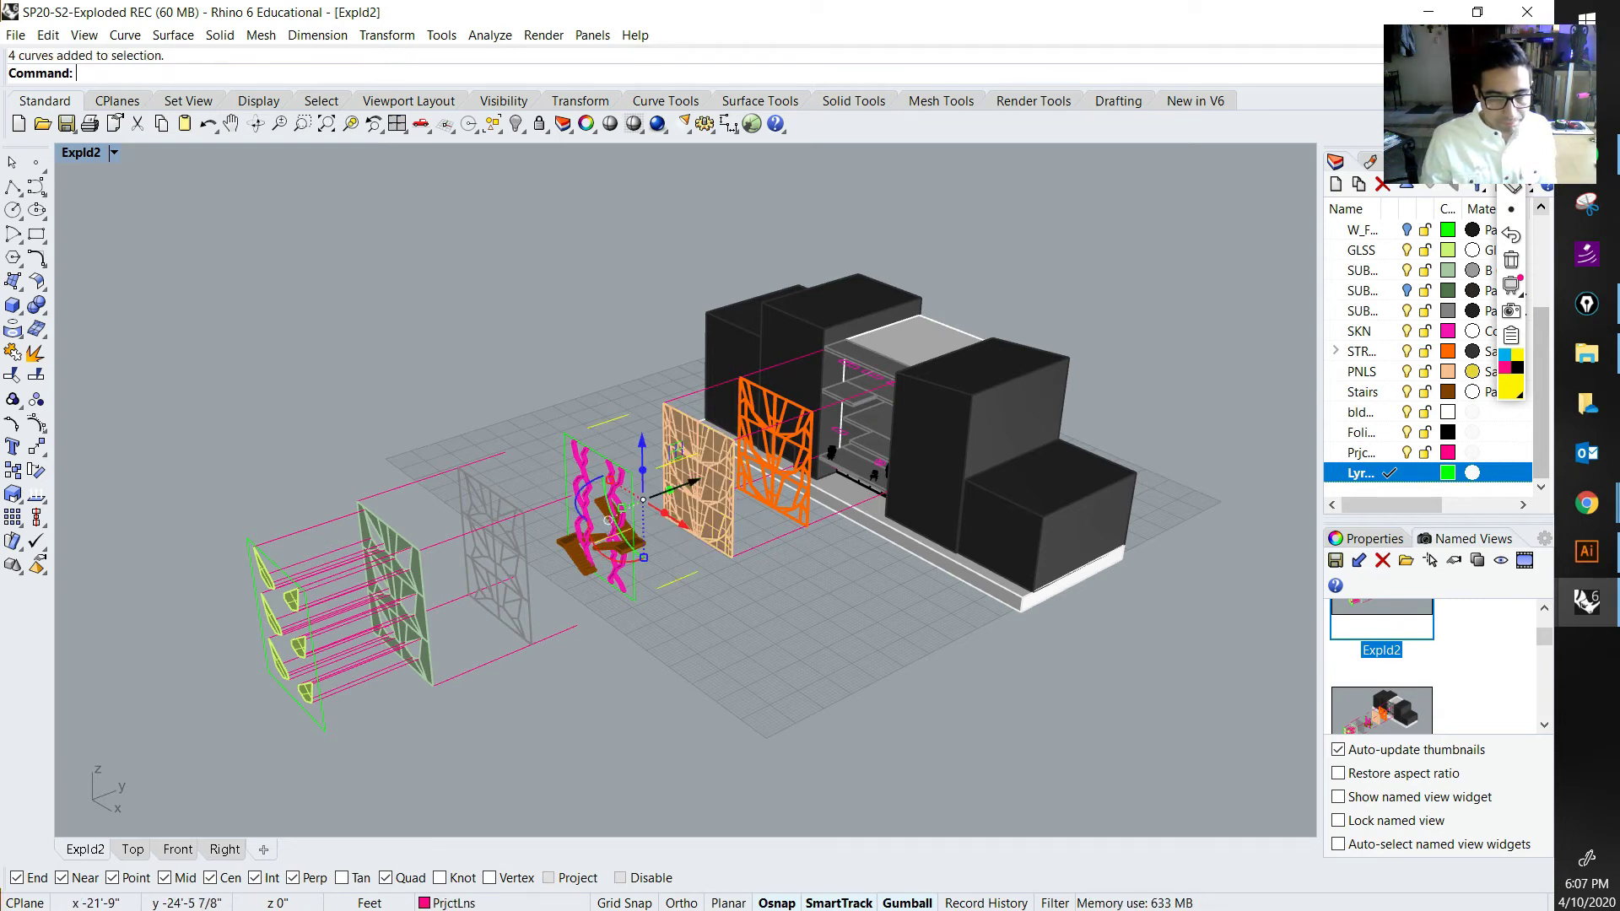
{"action": "key", "text": "Escape"}
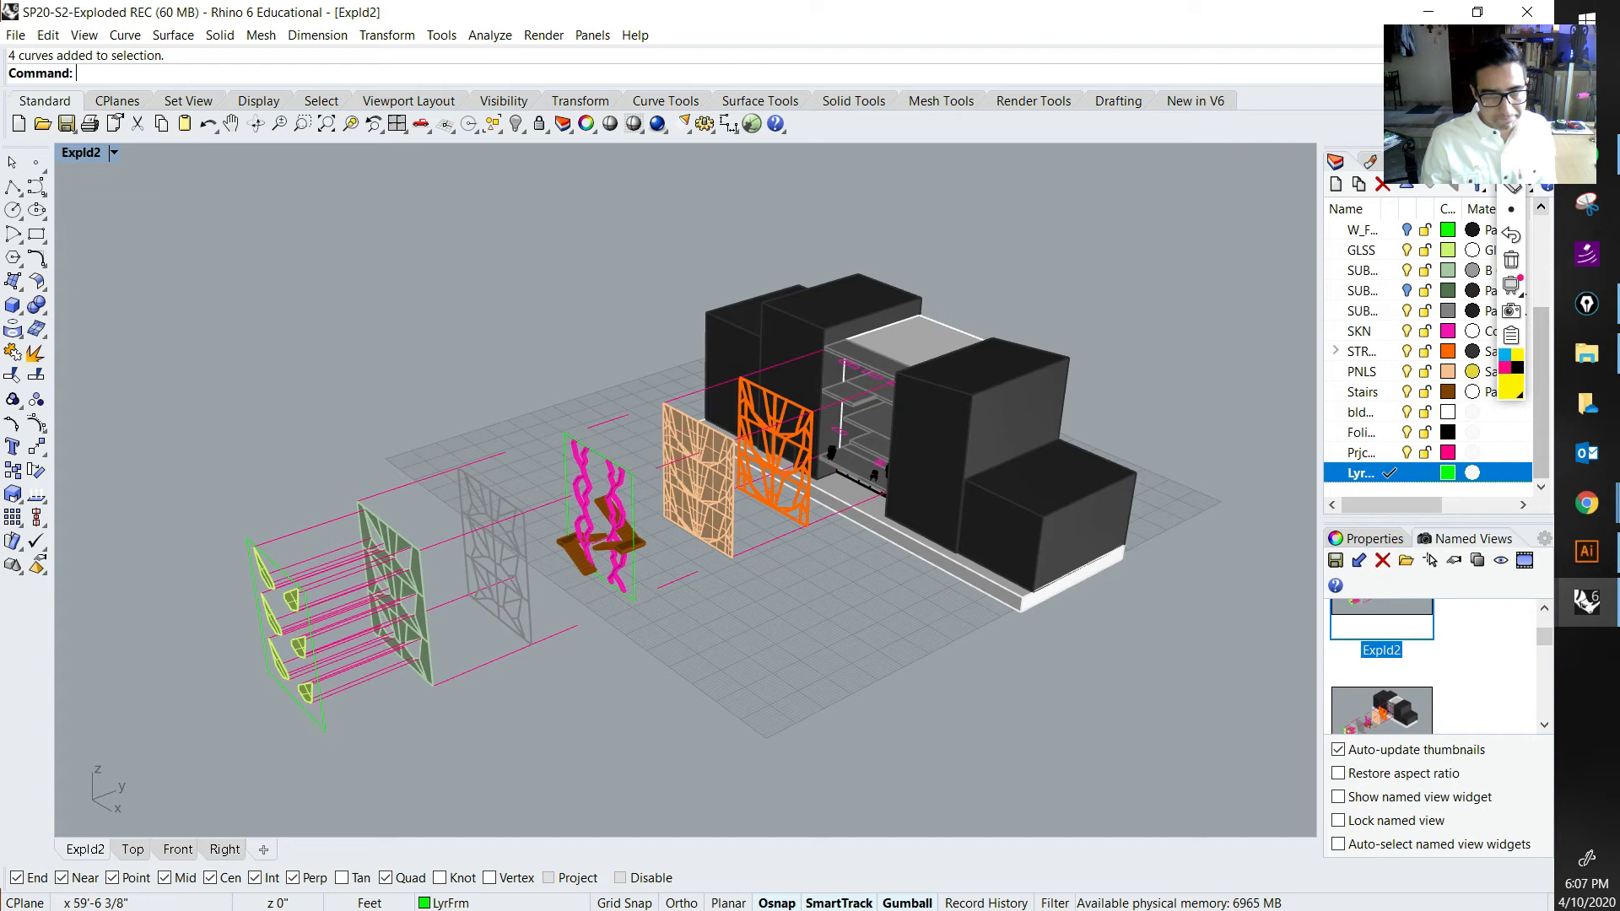
{"action": "left_click", "coordinate": [566, 491]}
{"action": "key", "text": "Escape"}
Step: Copy the green frame around the stairs along the Y axis to both sides, toward the grey panel and toward the tan panel
{"action": "type", "text": "copy"}
{"action": "key", "text": "Return"}
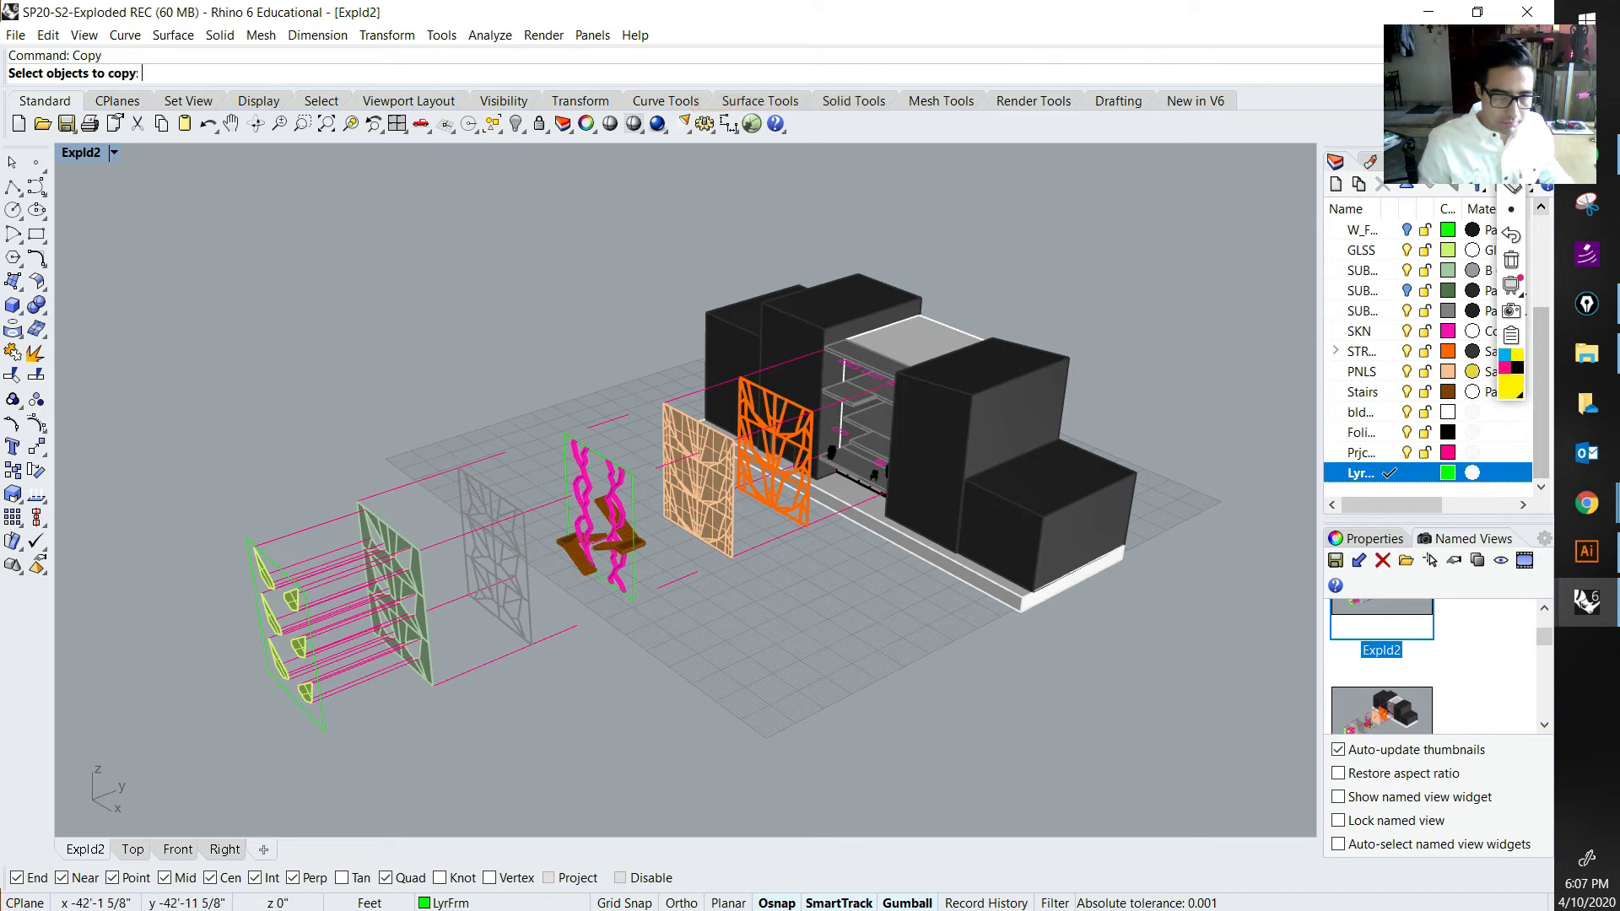
{"action": "left_click", "coordinate": [633, 498]}
{"action": "scroll", "coordinate": [641, 499], "scroll_direction": "up", "scroll_amount": 8}
{"action": "scroll", "coordinate": [643, 519], "scroll_direction": "down", "scroll_amount": 3}
{"action": "key", "text": "Return"}
{"action": "left_click", "coordinate": [699, 680]}
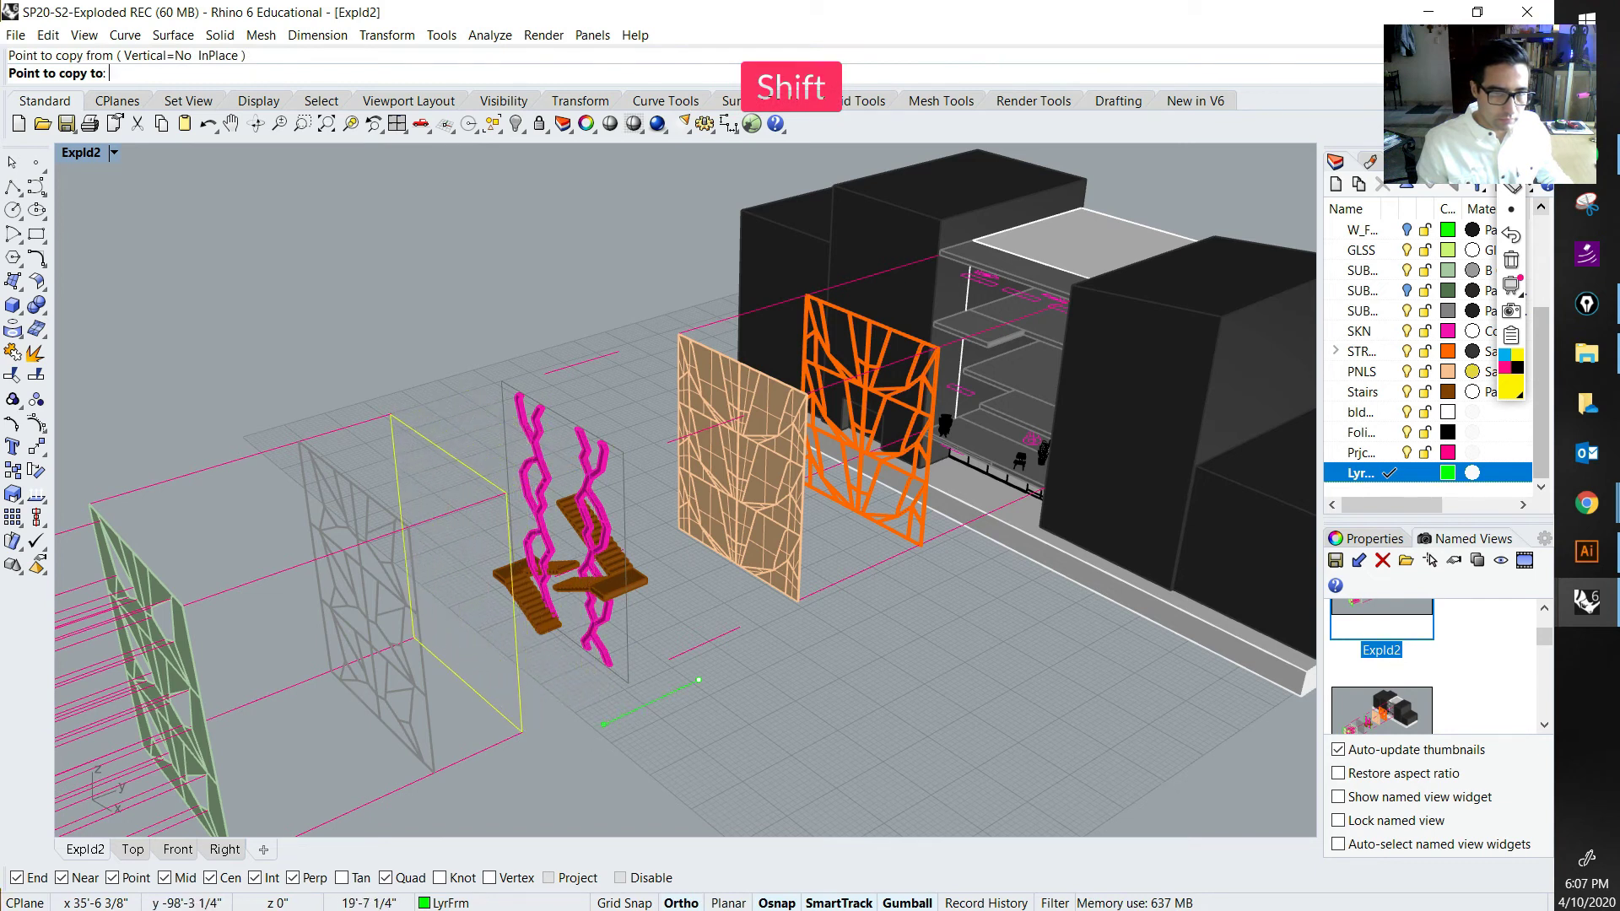
{"action": "left_click", "coordinate": [609, 721], "text": "shift"}
{"action": "left_click", "coordinate": [737, 662], "text": "shift"}
{"action": "key", "text": "Return"}
Step: Move the frame copy and its short projection lines along the Y axis to meet the tan panel, and restore the Expld2 view
{"action": "scroll", "coordinate": [738, 636], "scroll_direction": "down", "scroll_amount": 4}
{"action": "right_click_drag", "start_coordinate": [738, 637], "coordinate": [549, 620]}
{"action": "right_click_drag", "start_coordinate": [496, 550], "coordinate": [537, 570]}
{"action": "scroll", "coordinate": [537, 570], "scroll_direction": "up", "scroll_amount": 3}
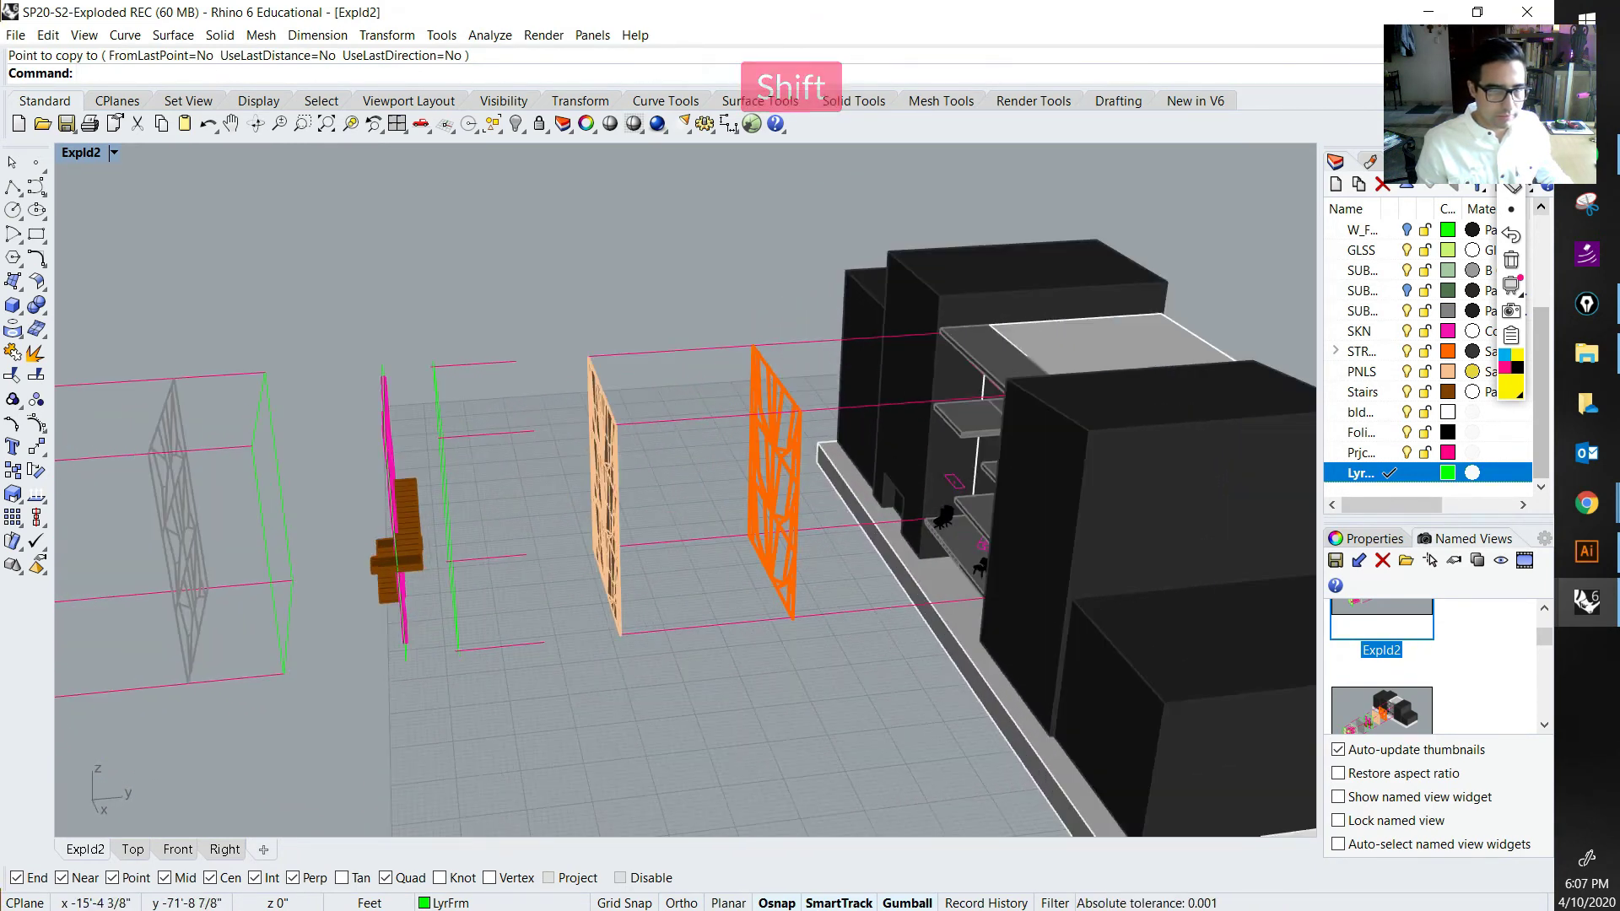
{"action": "right_click_drag", "start_coordinate": [517, 558], "coordinate": [550, 528]}
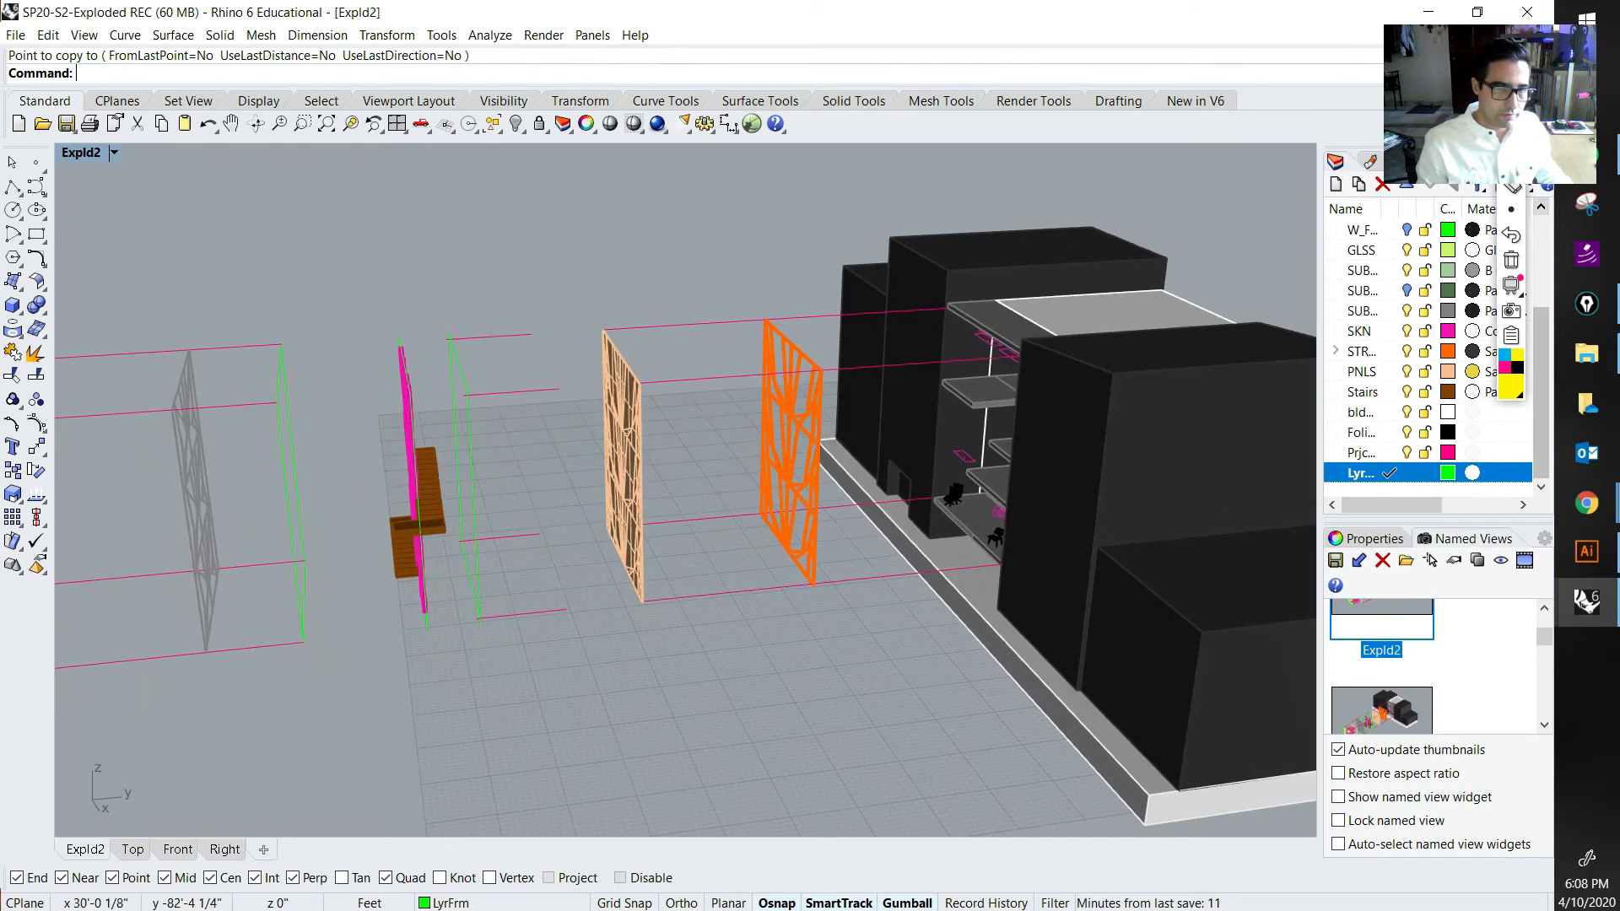
{"action": "left_click_drag", "start_coordinate": [470, 367], "coordinate": [469, 366]}
{"action": "left_click_drag", "start_coordinate": [573, 462], "coordinate": [647, 461]}
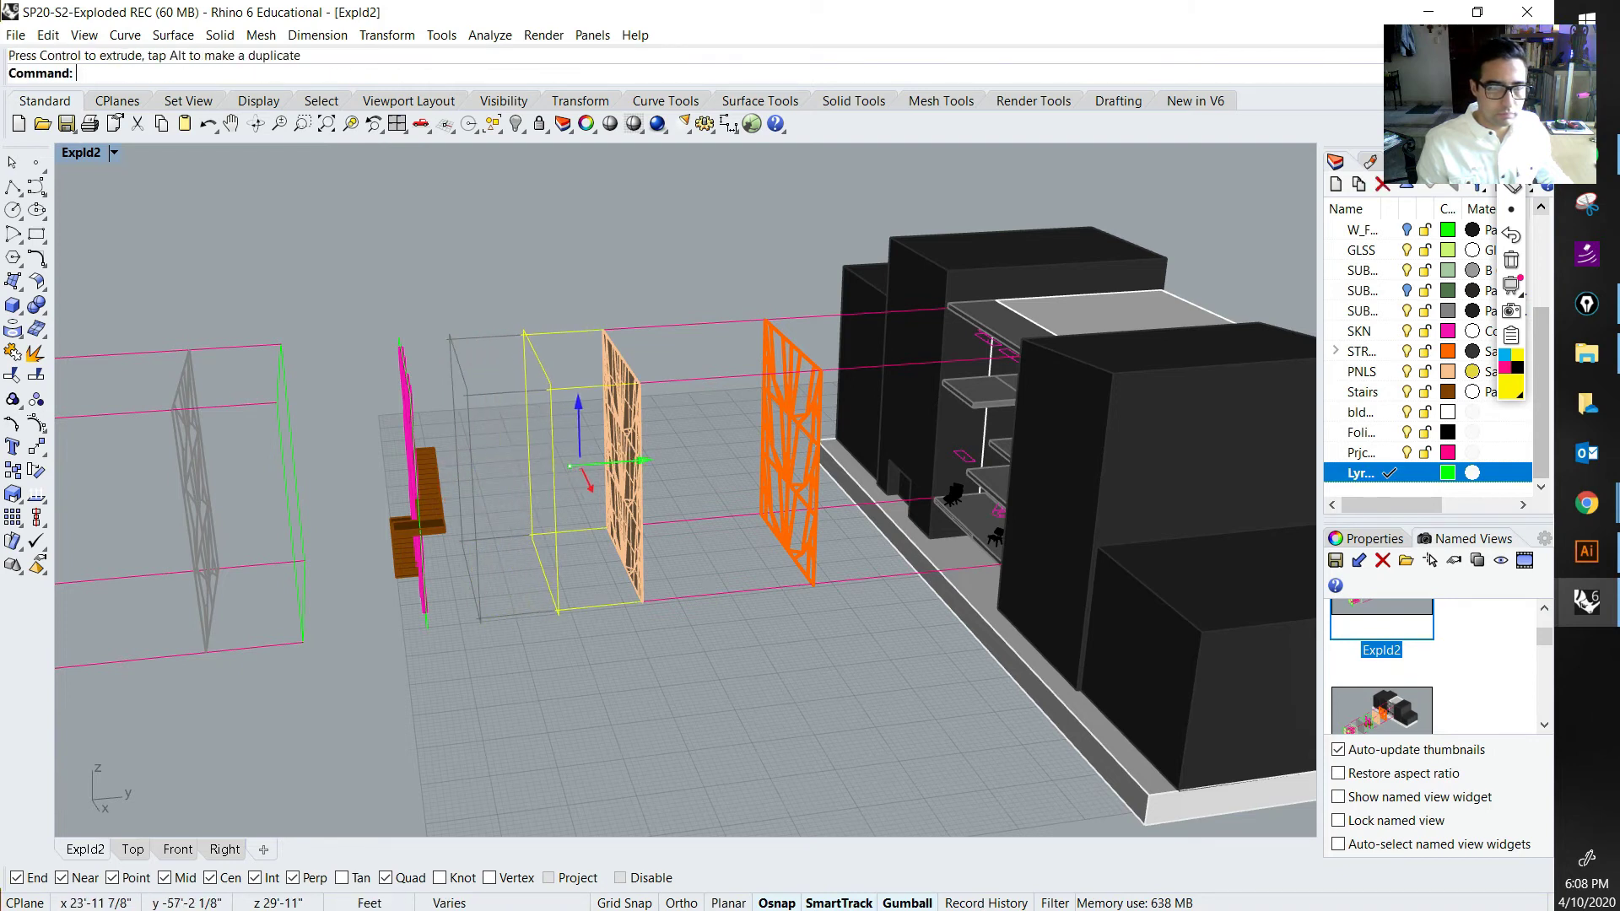
{"action": "key", "text": "Escape"}
{"action": "right_click_drag", "start_coordinate": [666, 540], "coordinate": [734, 575]}
{"action": "key", "text": "Escape"}
{"action": "scroll", "coordinate": [559, 426], "scroll_direction": "down", "scroll_amount": 5}
{"action": "right_click_drag", "start_coordinate": [561, 523], "coordinate": [516, 535]}
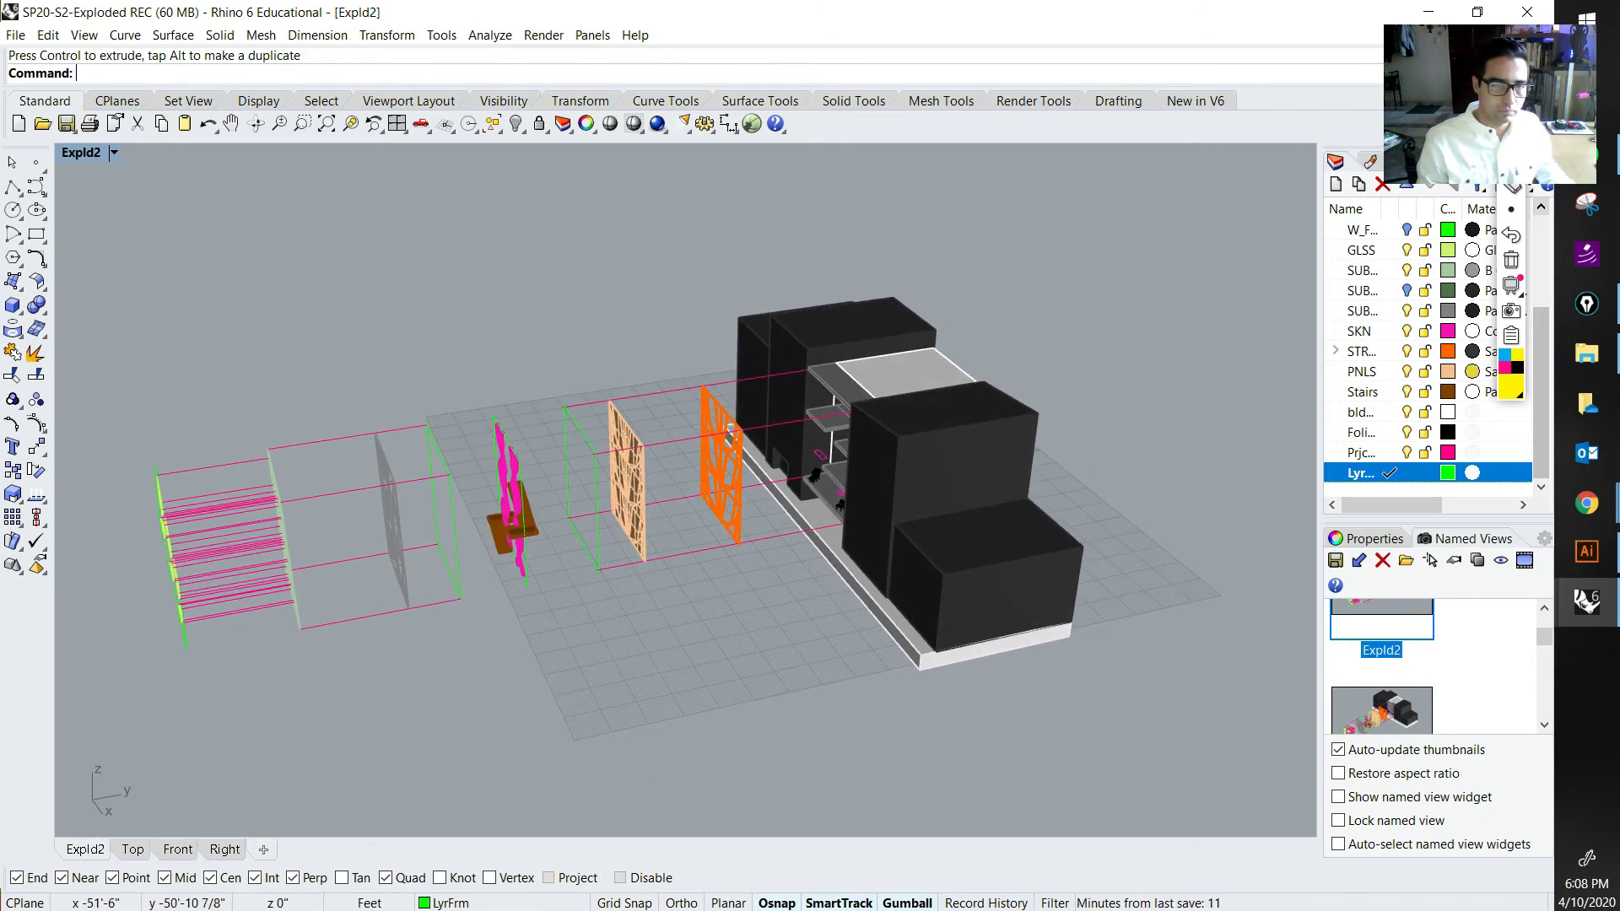
{"action": "double_click", "coordinate": [1381, 625]}
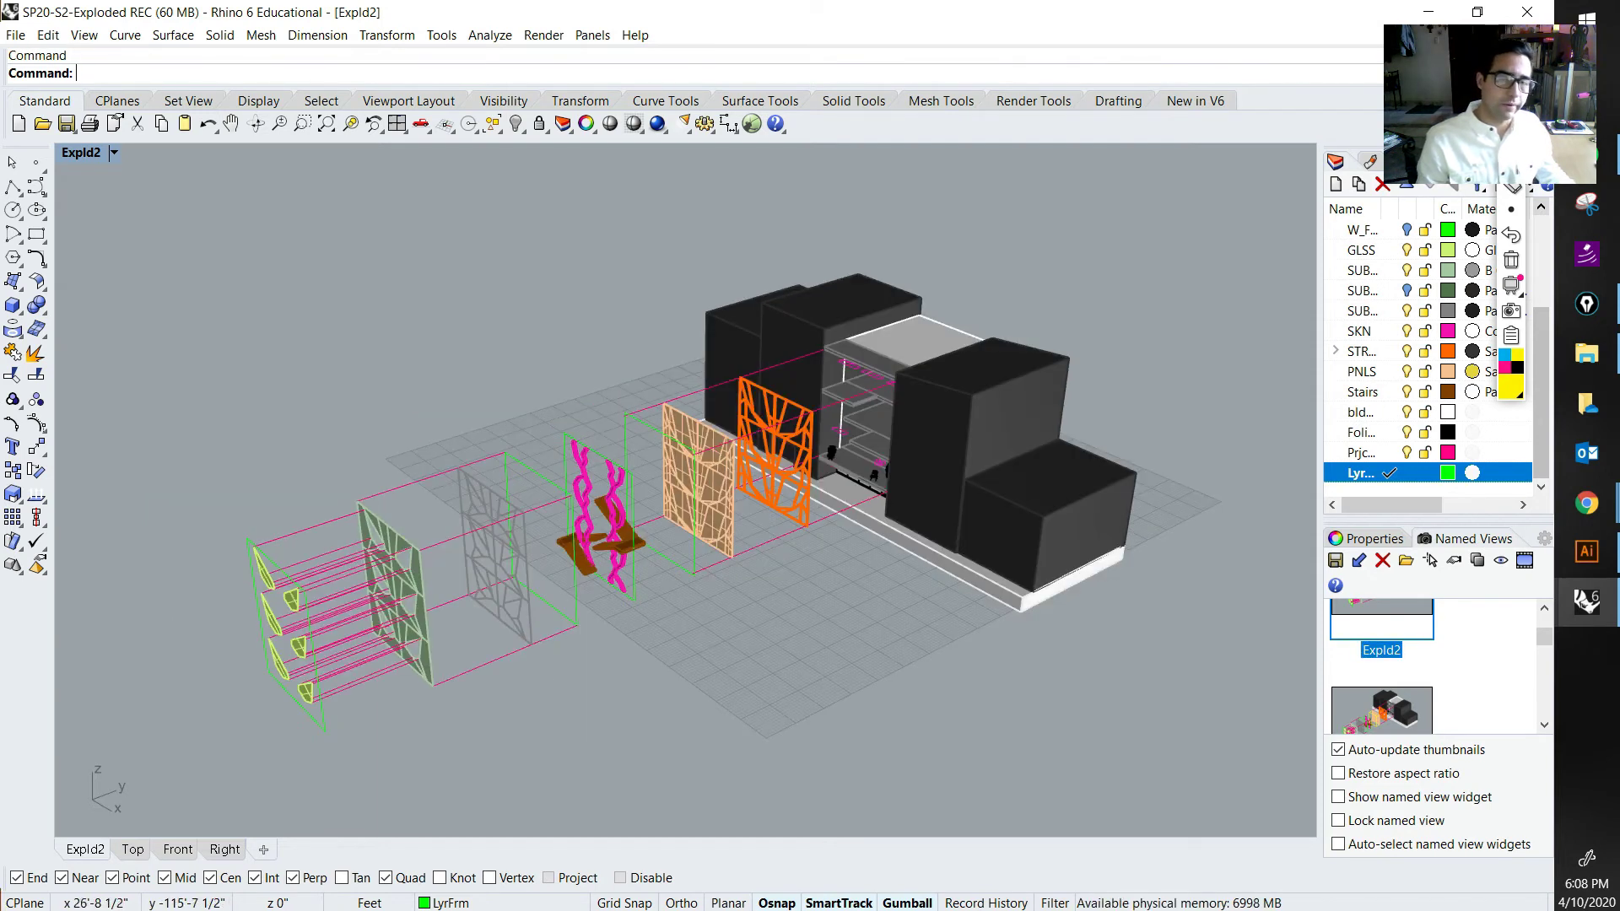
Step: Nudge the green frame beside the tan panel slightly along the Y axis toward the stairs, and save the model
{"action": "scroll", "coordinate": [642, 422], "scroll_direction": "up", "scroll_amount": 10}
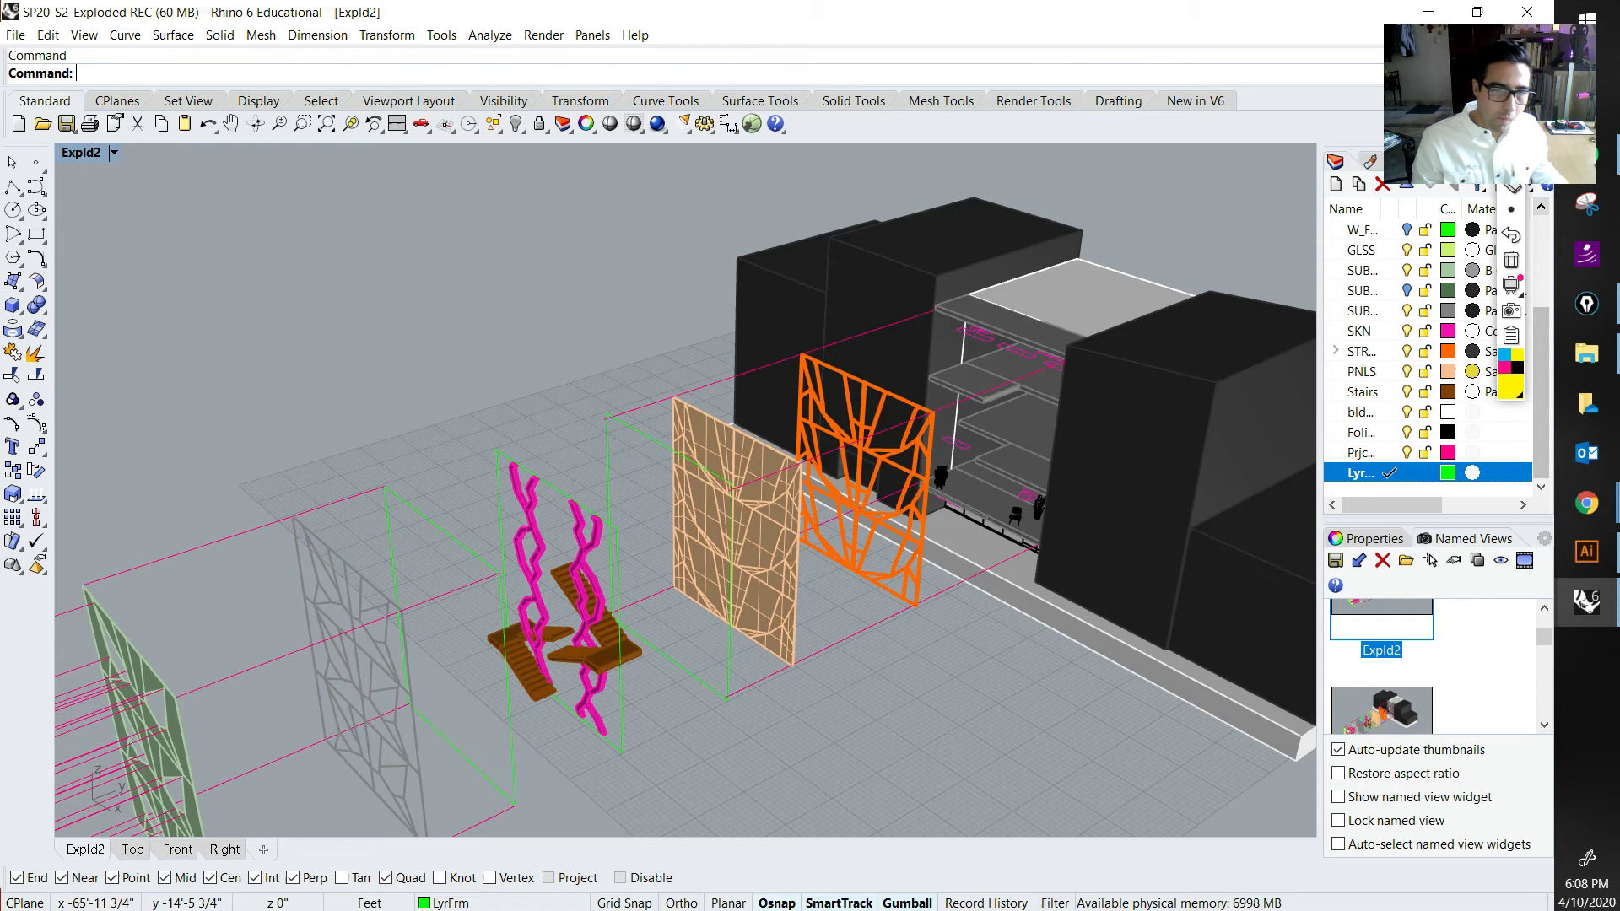
{"action": "left_click", "coordinate": [642, 428]}
{"action": "left_click_drag", "start_coordinate": [742, 658], "coordinate": [732, 663]}
{"action": "key", "text": "Escape"}
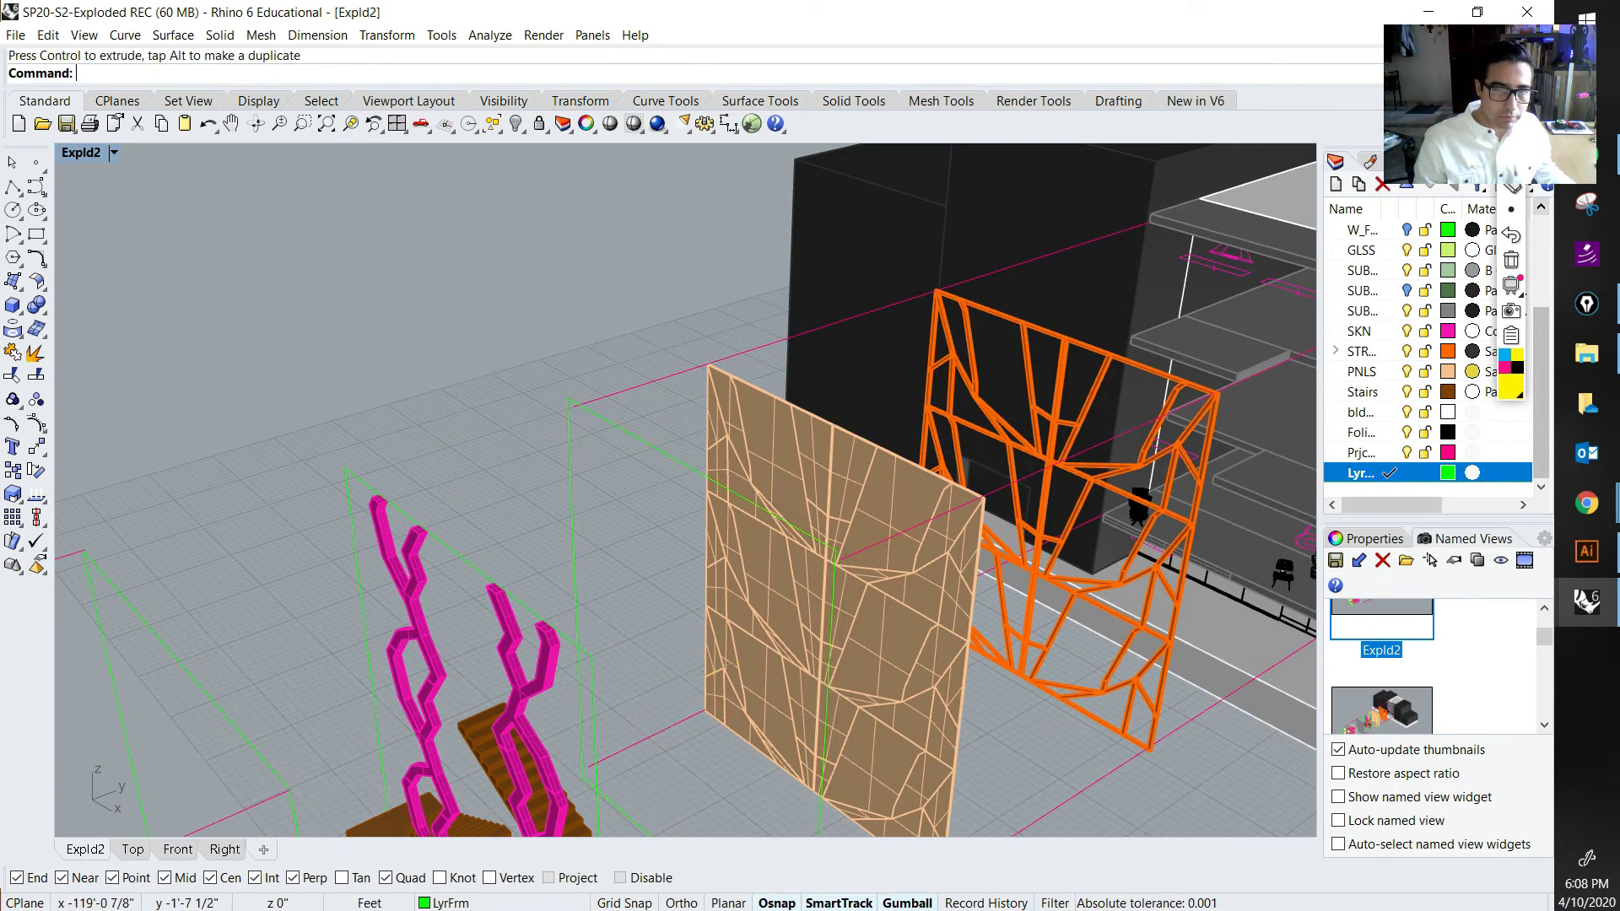
{"action": "scroll", "coordinate": [628, 388], "scroll_direction": "down", "scroll_amount": 12}
{"action": "right_click_drag", "start_coordinate": [628, 388], "coordinate": [658, 397]}
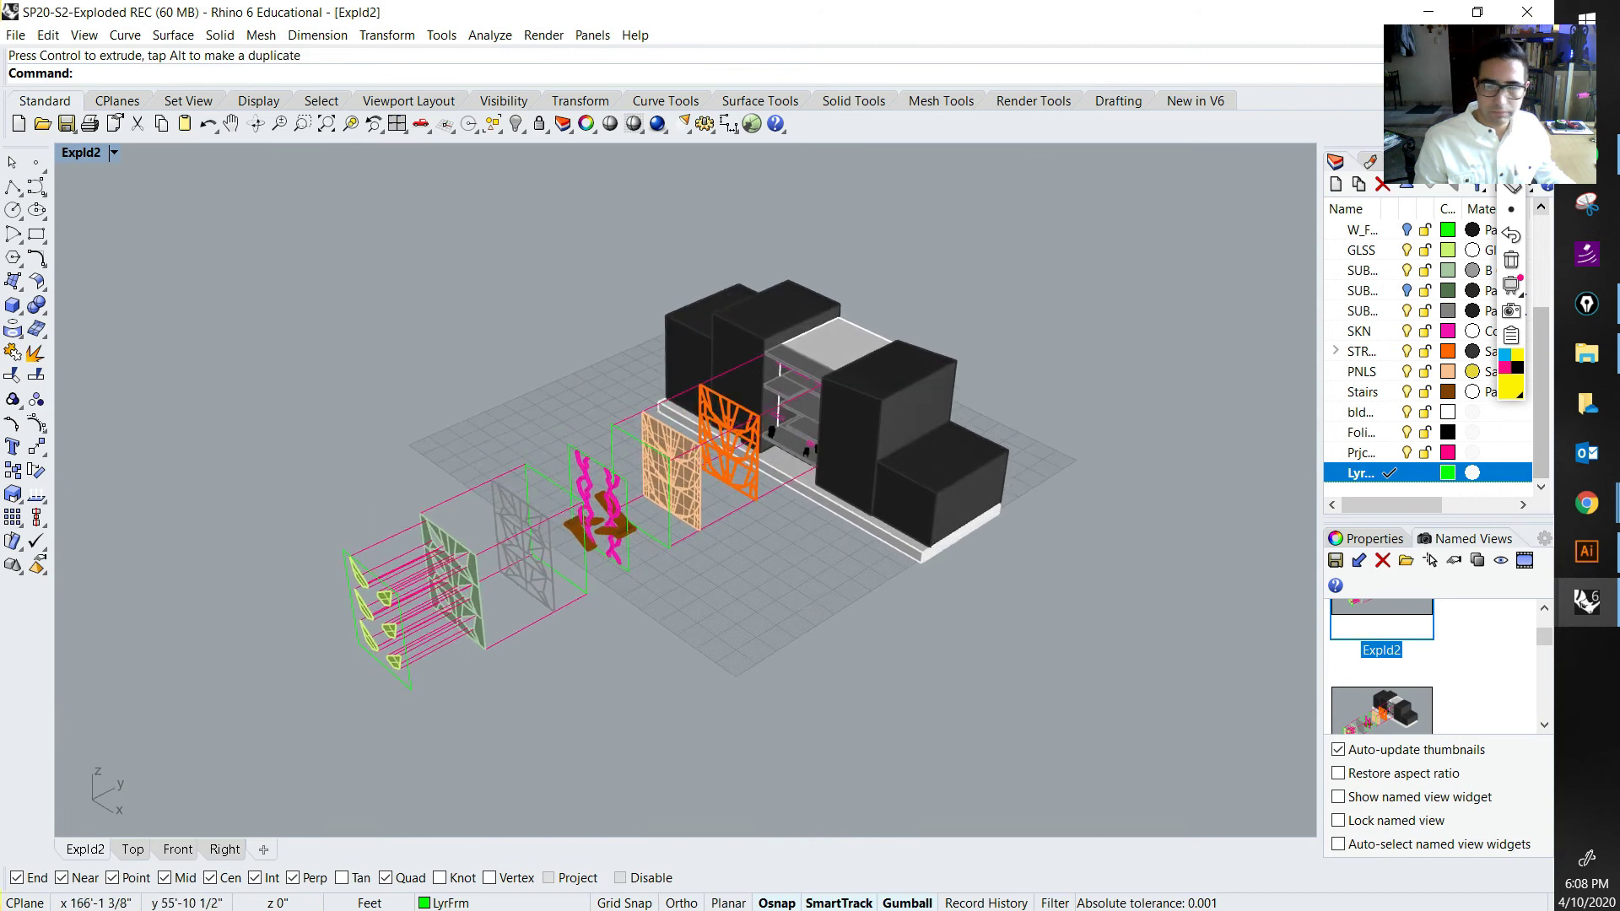
{"action": "scroll", "coordinate": [658, 397], "scroll_direction": "up", "scroll_amount": 2}
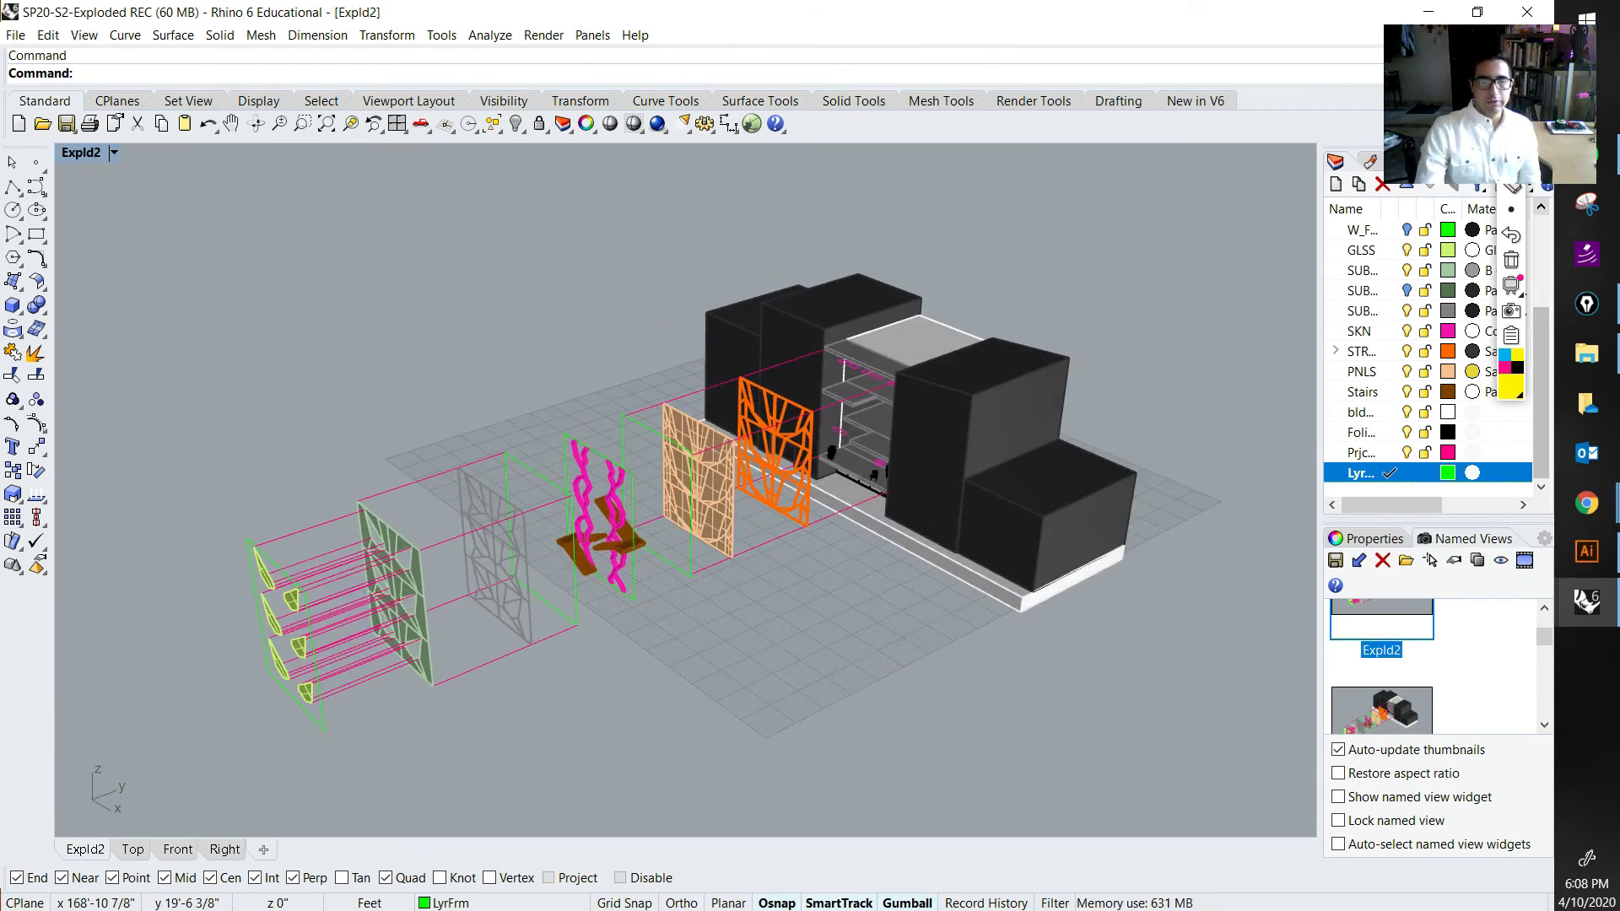
{"action": "left_click", "coordinate": [15, 35]}
{"action": "key", "text": "Return"}
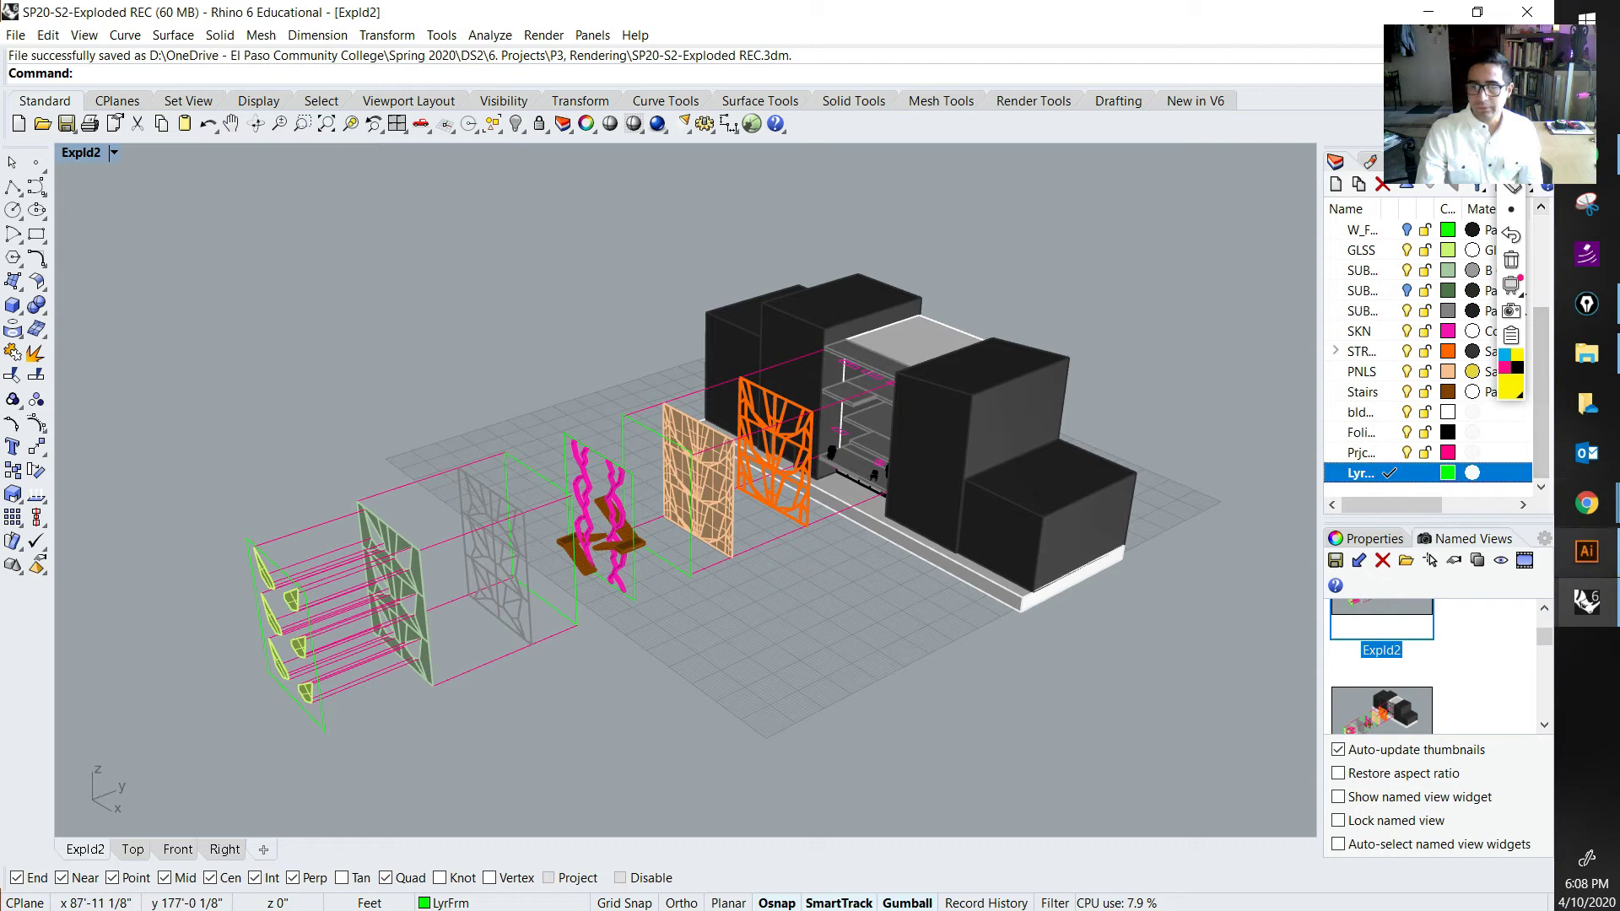
Step: Switch to Illustrator to examine the layers and linework of ExplDgrm_PREP.ai, and return to the SP20-S2-Exploded REC model in Rhino
{"action": "left_click", "coordinate": [1586, 550]}
{"action": "left_click", "coordinate": [1211, 620]}
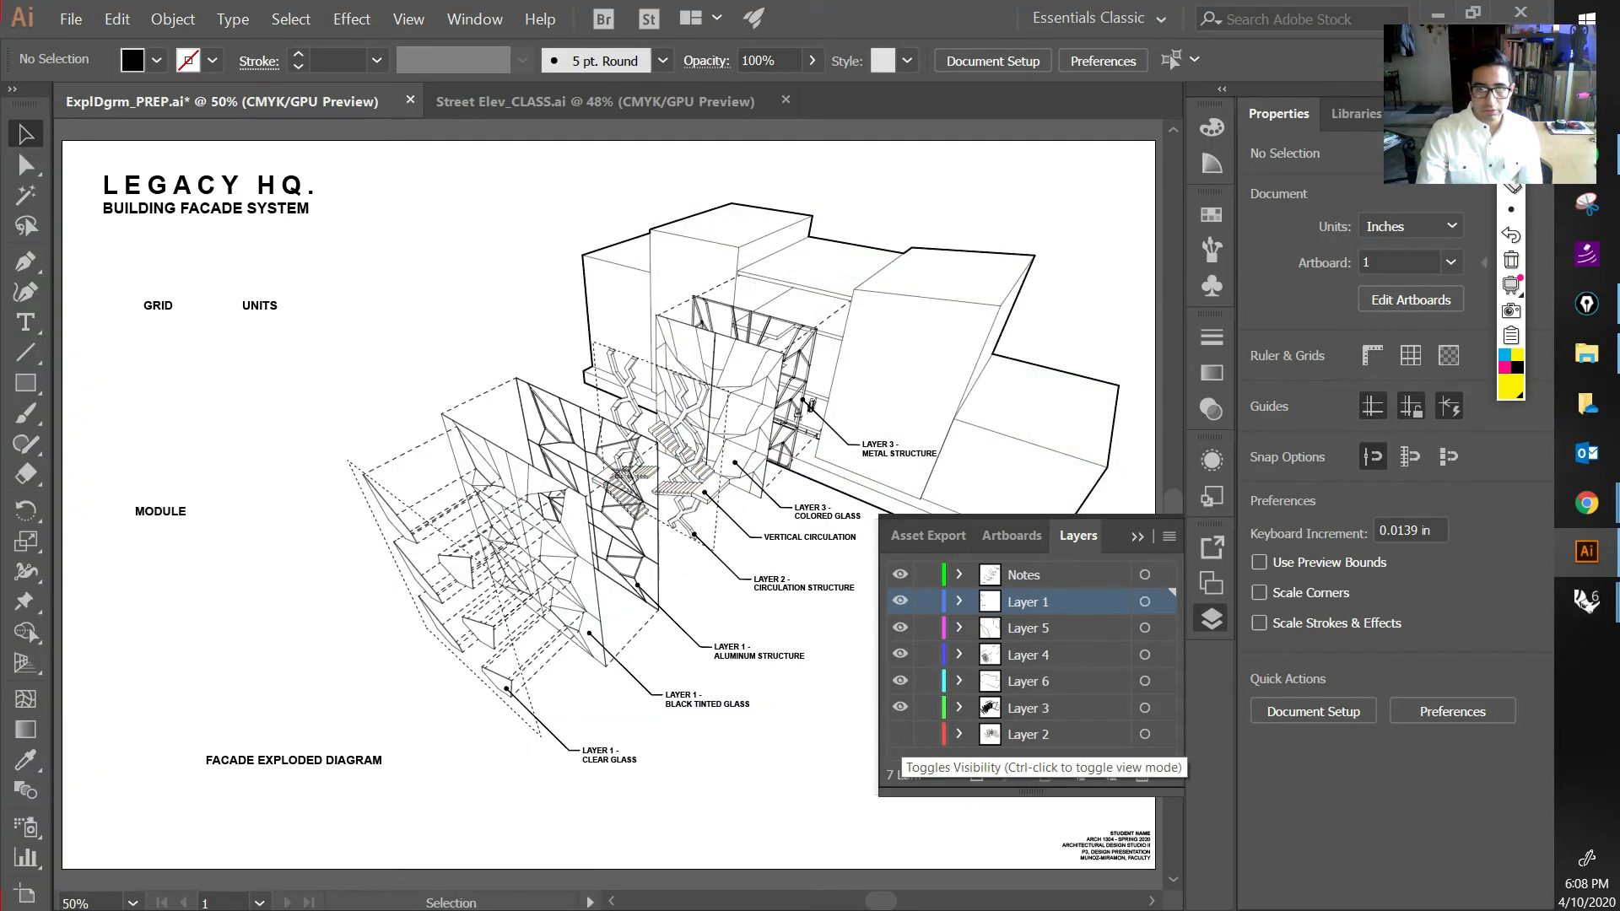
{"action": "left_click", "coordinate": [971, 302]}
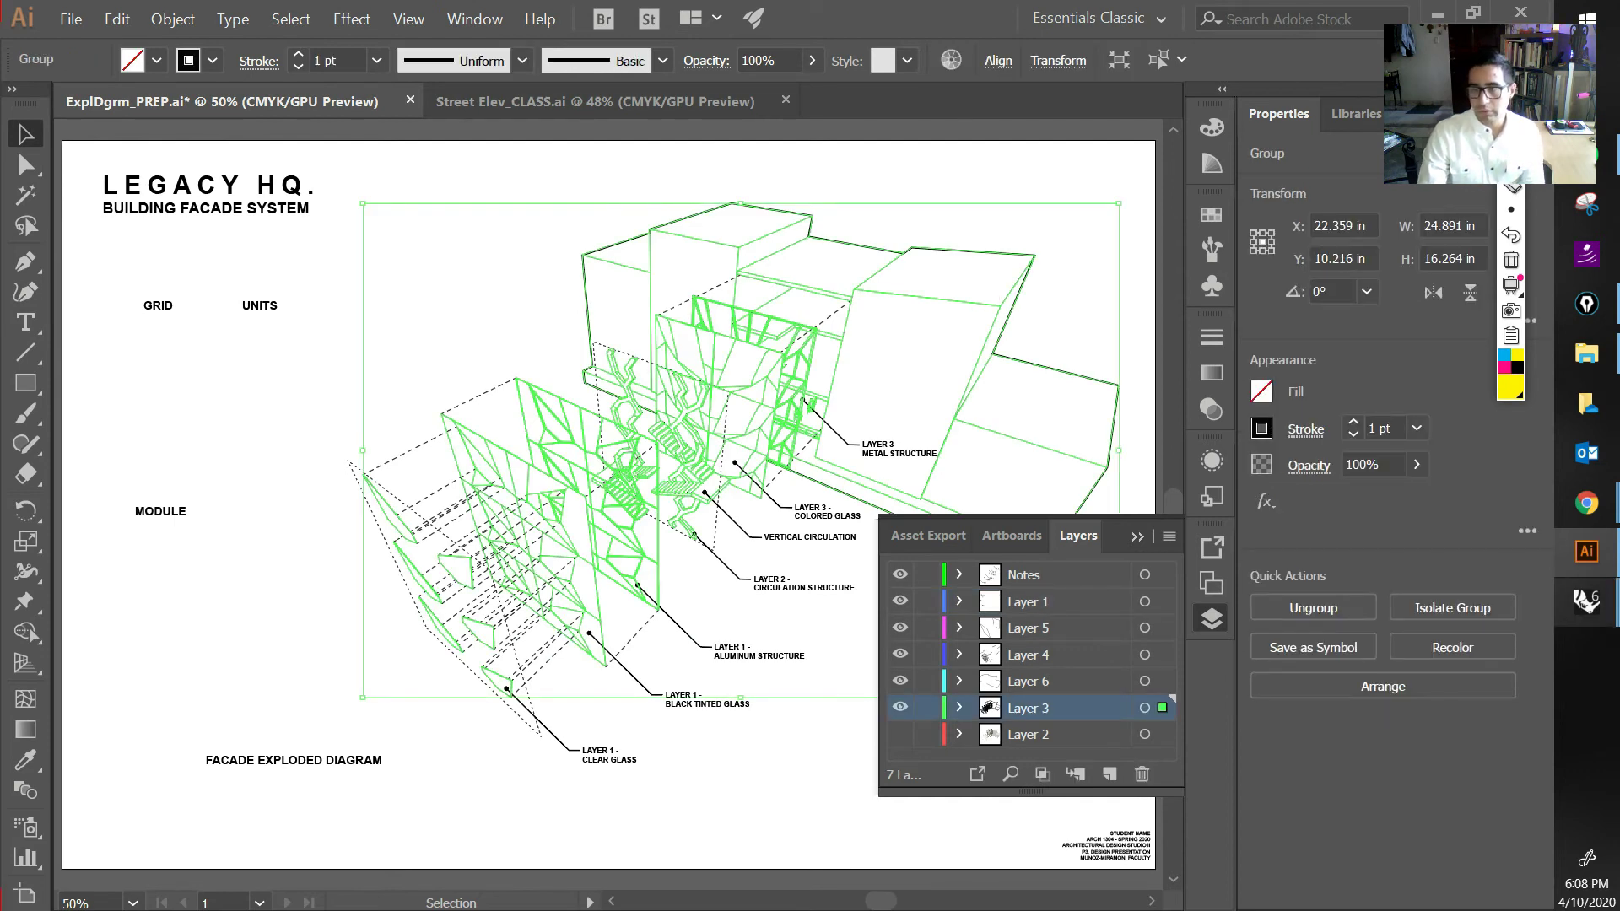
{"action": "mouse_move", "coordinate": [1585, 601]}
{"action": "left_click", "coordinate": [1439, 527]}
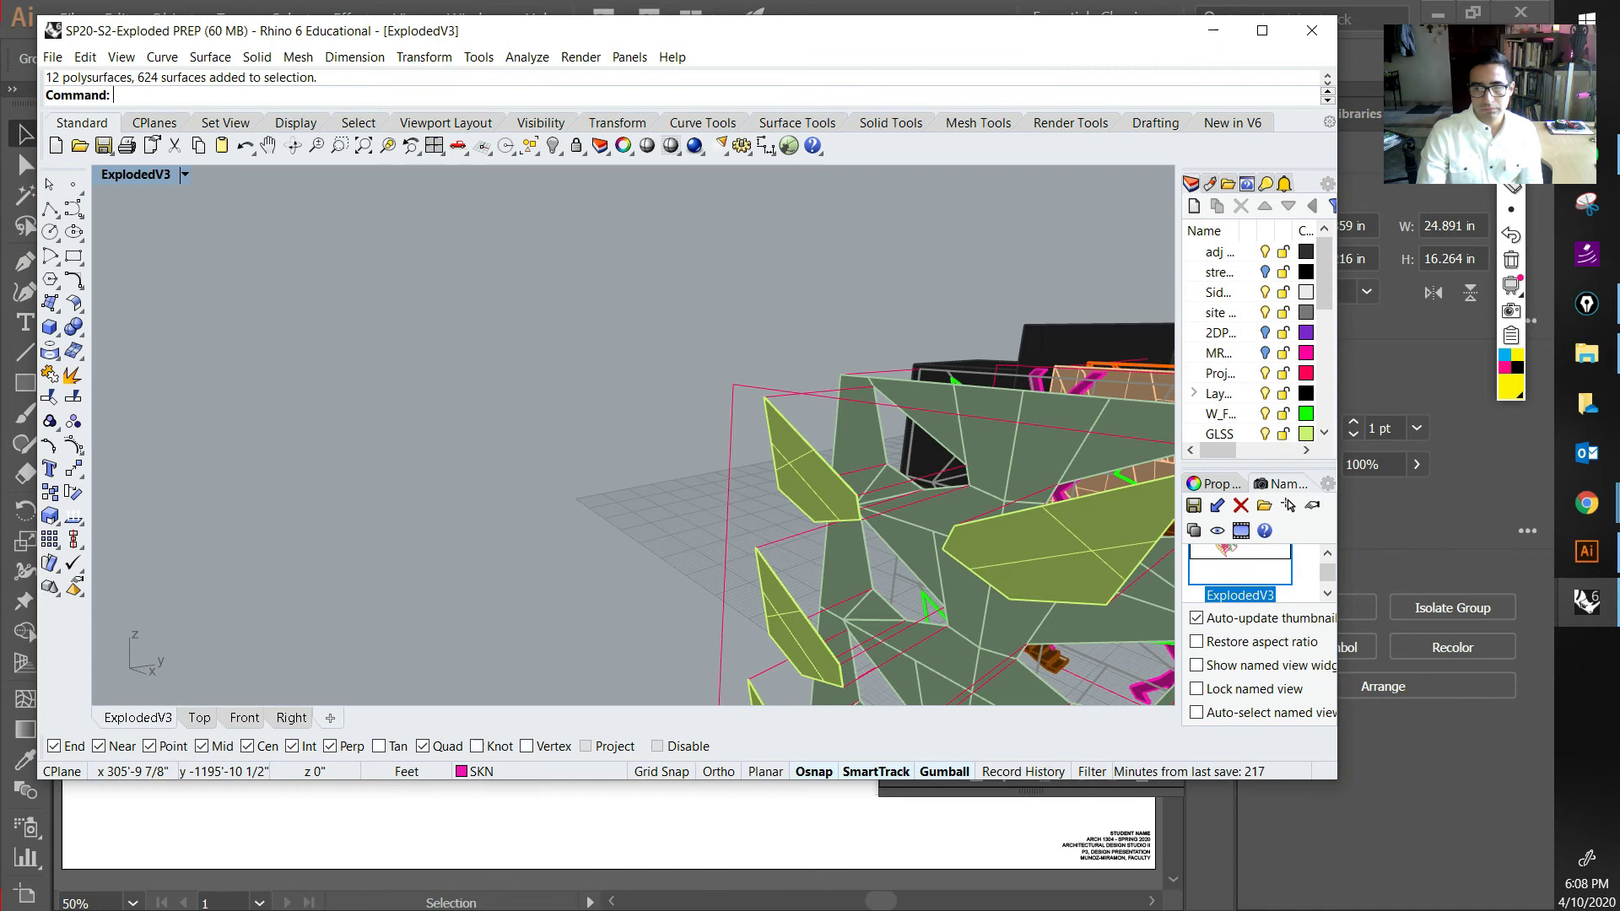
{"action": "mouse_move", "coordinate": [1586, 600]}
{"action": "left_click", "coordinate": [1439, 683]}
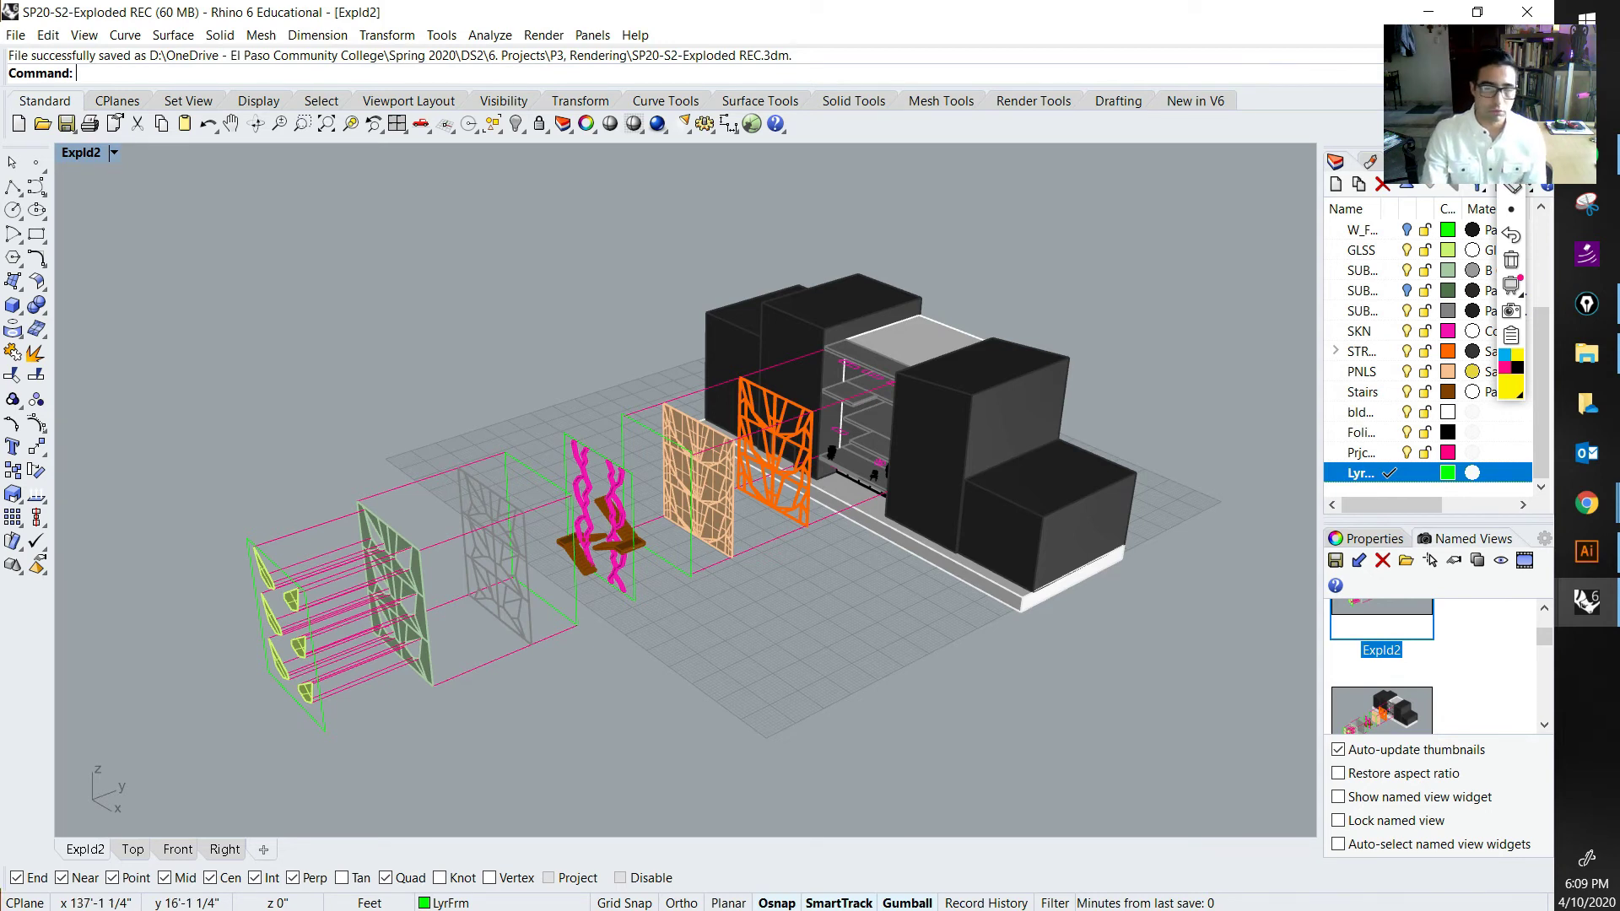
Step: Switch to Chrome to study the facade exploded diagram reference, highlighting its layer edges and connecting lines, and clear the annotations
{"action": "mouse_move", "coordinate": [1586, 503]}
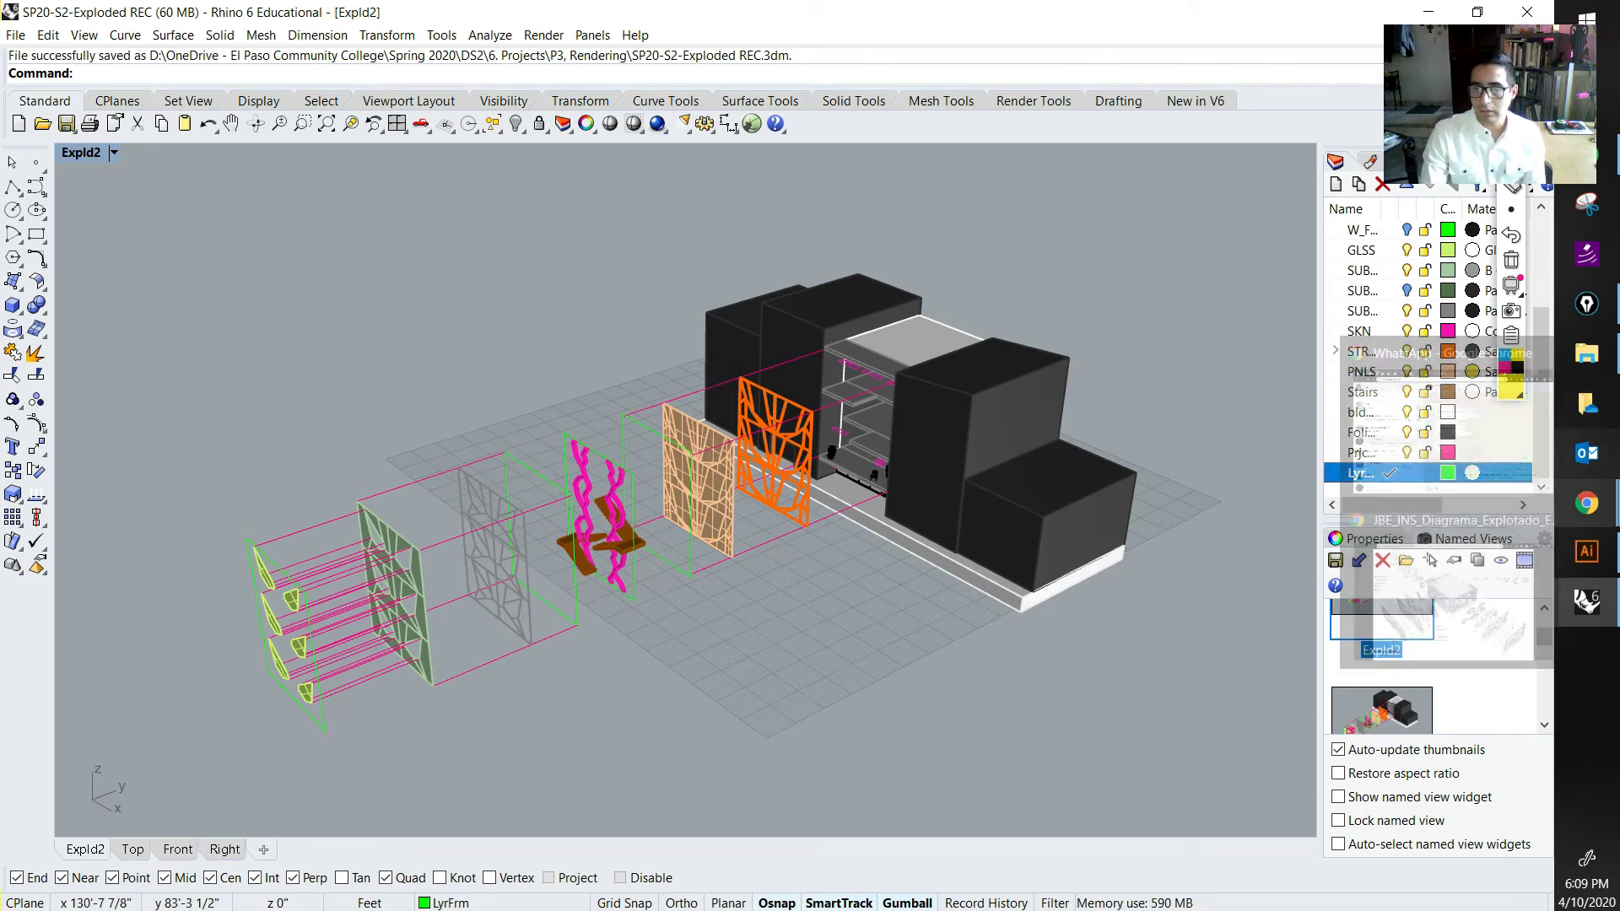
{"action": "left_click", "coordinate": [1521, 563]}
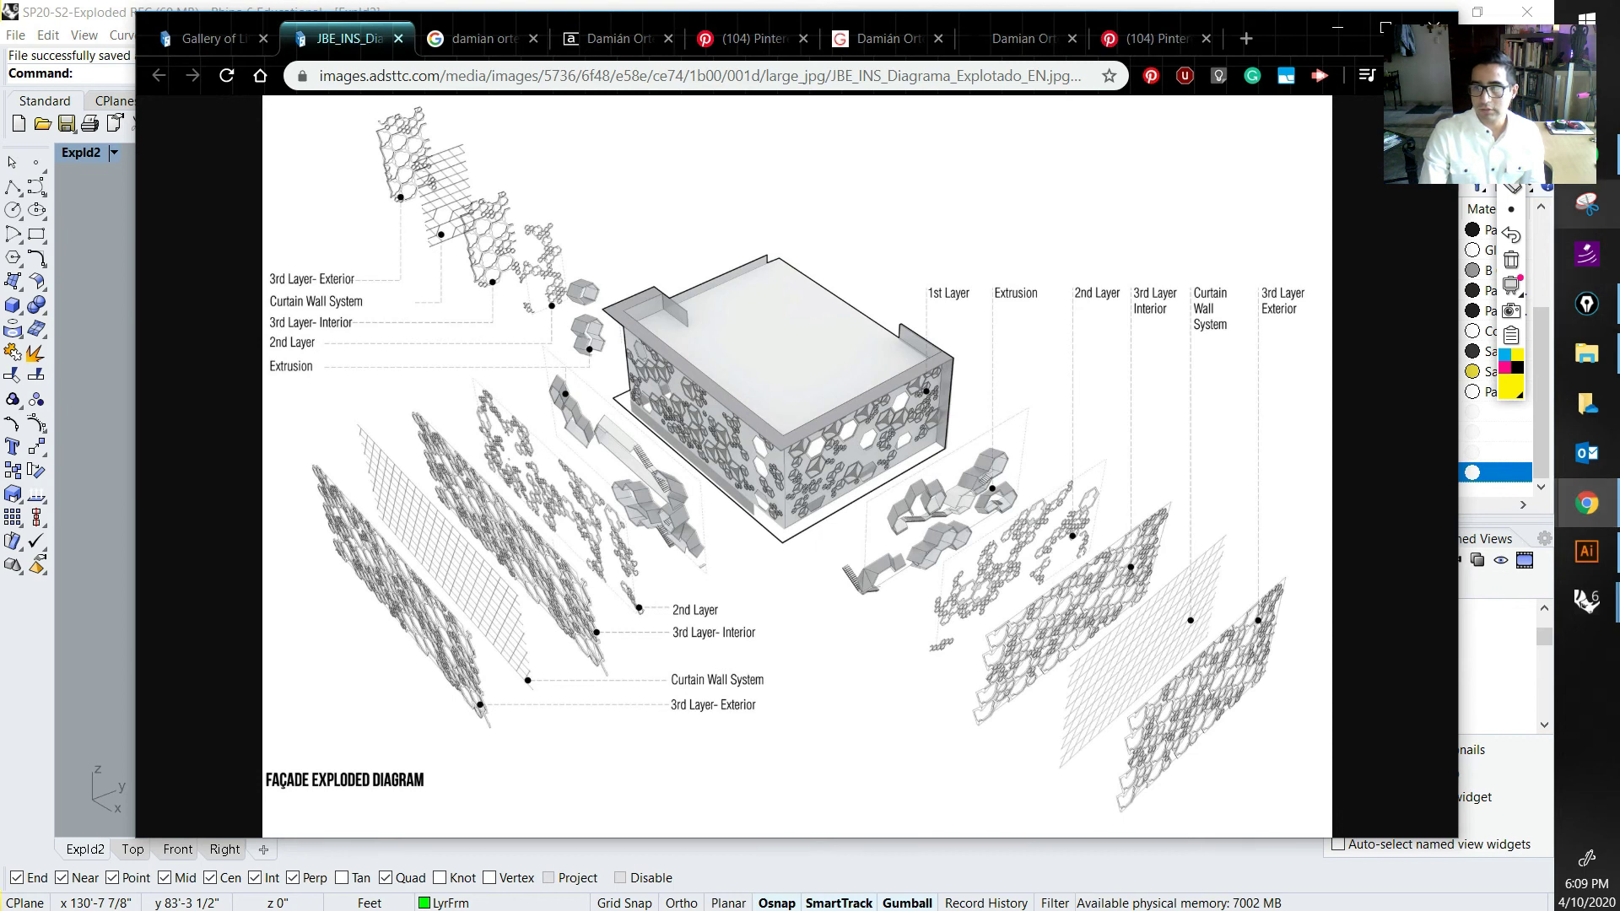
{"action": "left_click", "coordinate": [1511, 141]}
{"action": "mouse_move", "coordinate": [1125, 723]}
{"action": "left_mouse_down"}
{"action": "mouse_move", "coordinate": [1128, 751]}
{"action": "mouse_move", "coordinate": [1149, 704]}
{"action": "mouse_move", "coordinate": [1087, 657]}
{"action": "left_mouse_up"}
{"action": "left_click_drag", "start_coordinate": [988, 627], "coordinate": [982, 643]}
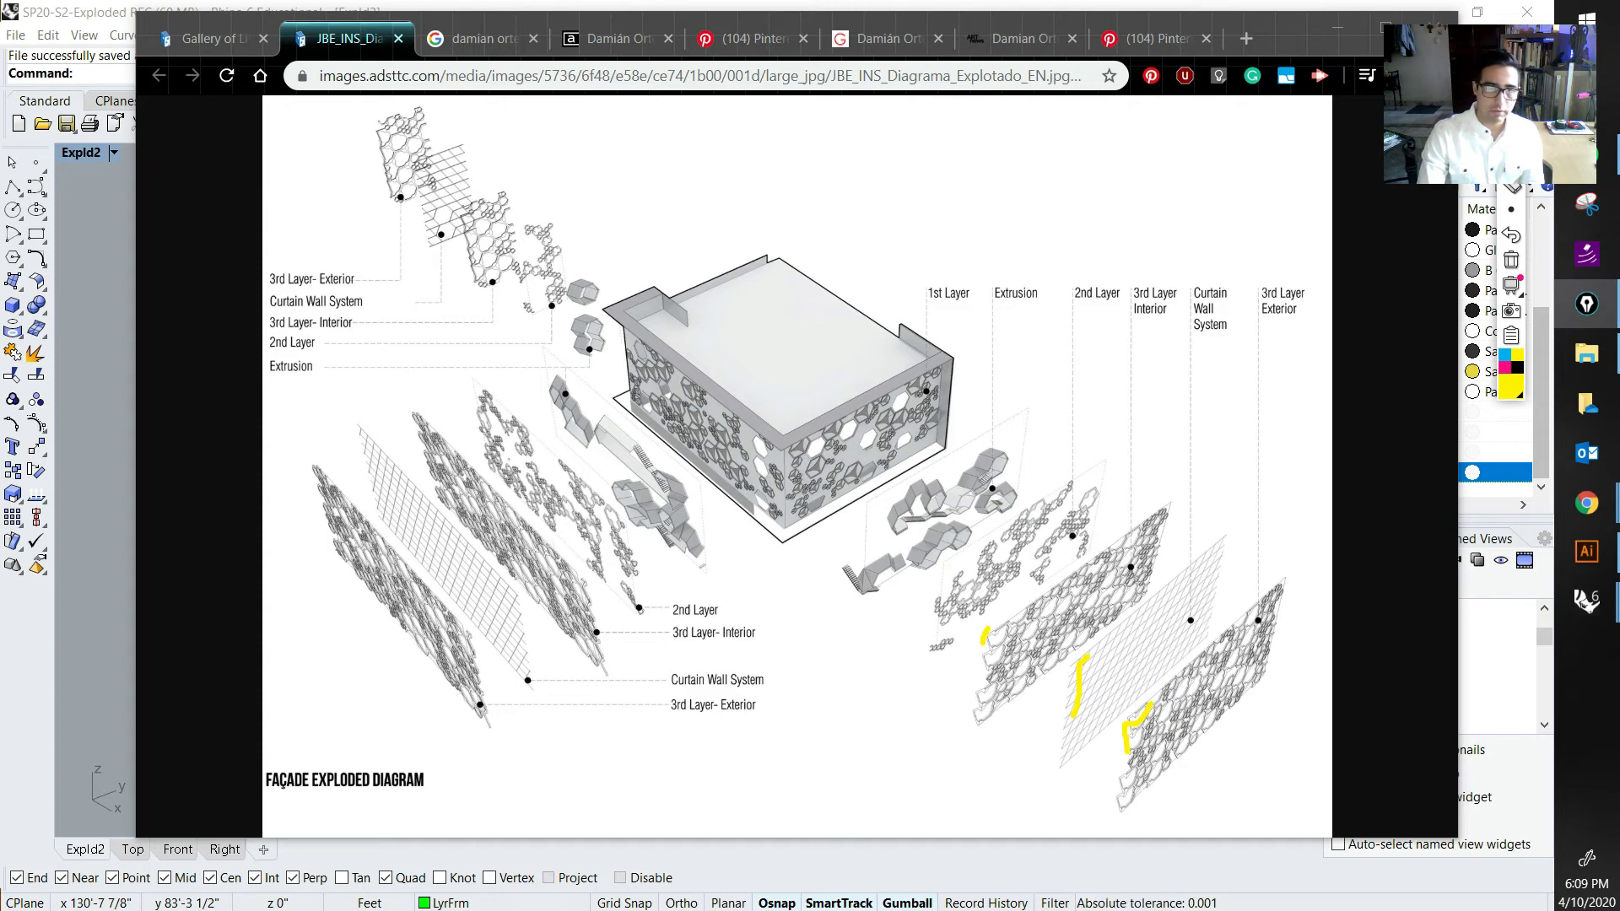
{"action": "left_click_drag", "start_coordinate": [641, 604], "coordinate": [683, 567]}
{"action": "left_click_drag", "start_coordinate": [559, 650], "coordinate": [488, 705]}
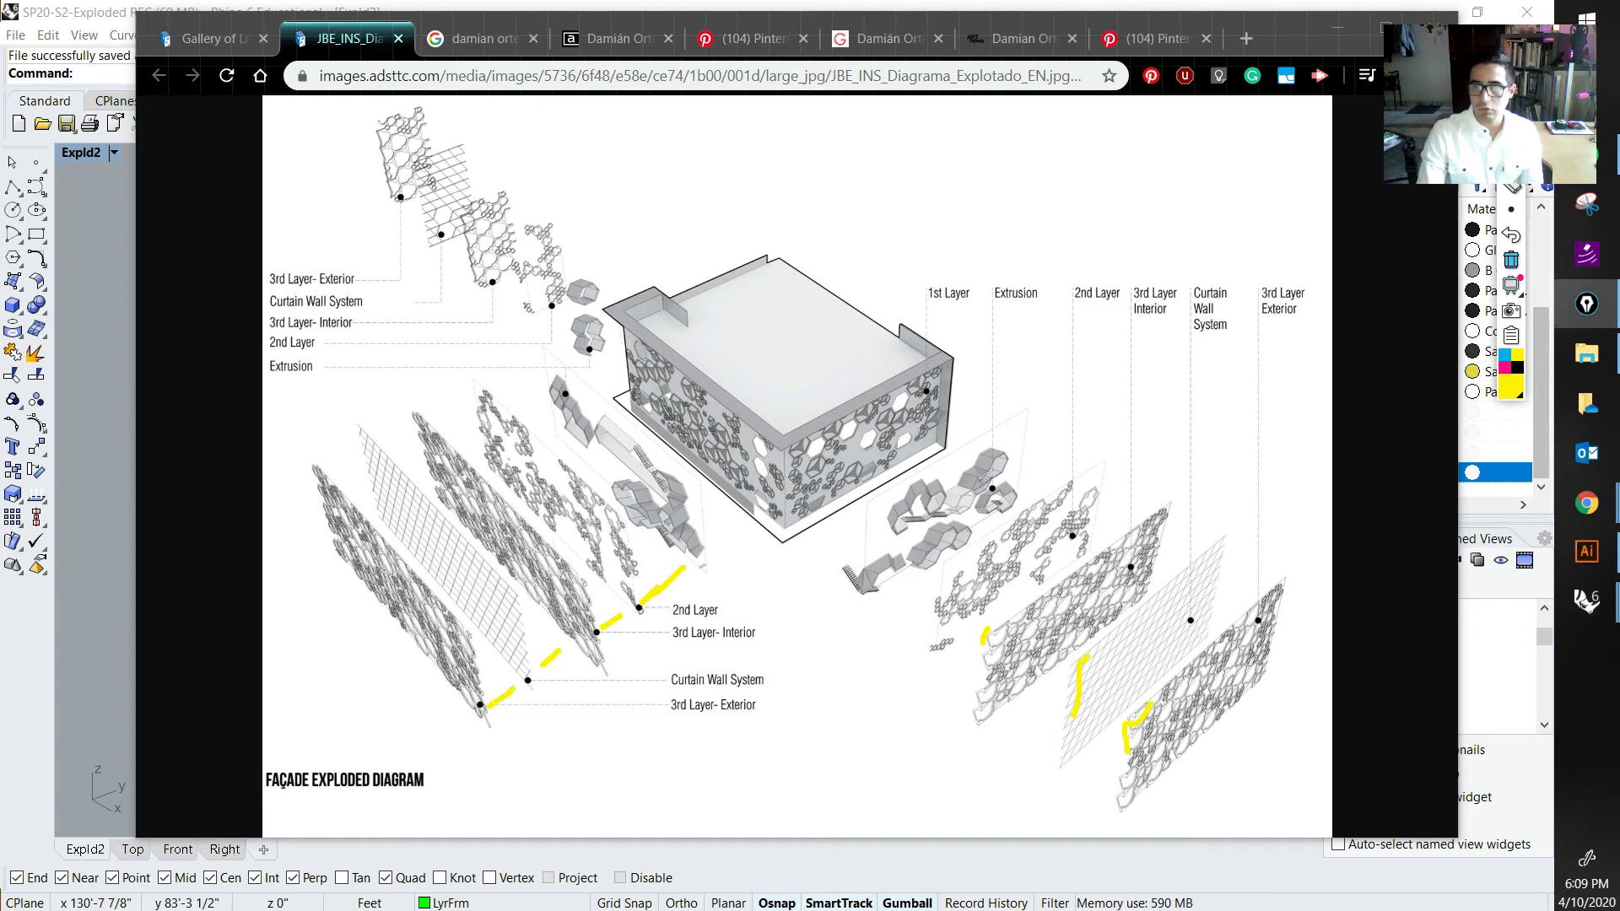
{"action": "left_click", "coordinate": [1511, 260]}
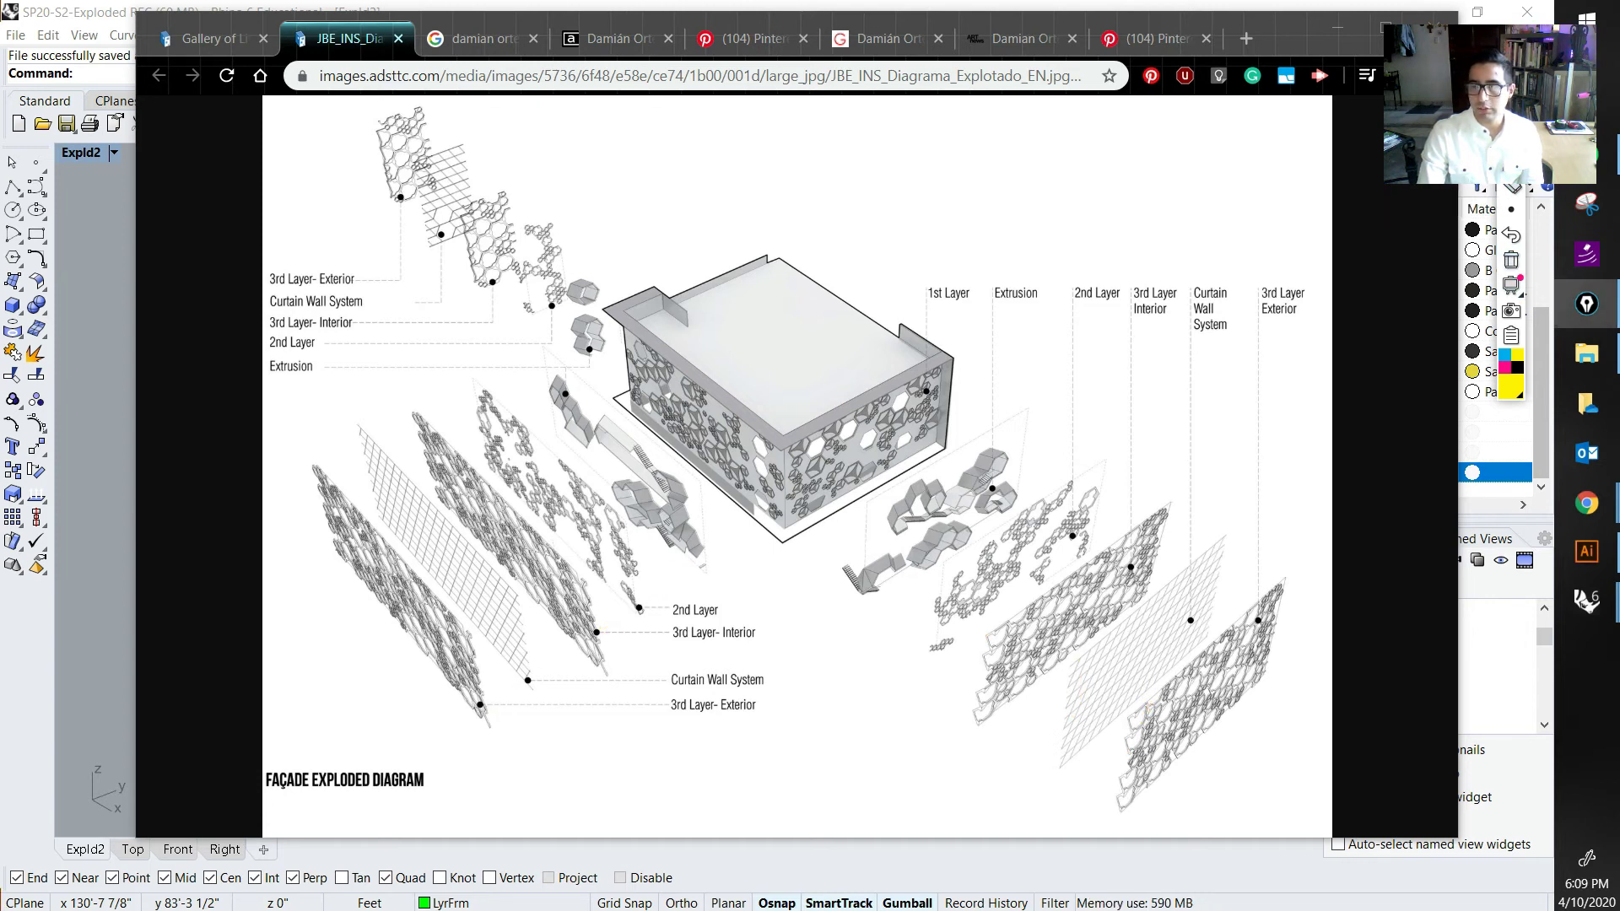
{"action": "mouse_move", "coordinate": [1586, 601]}
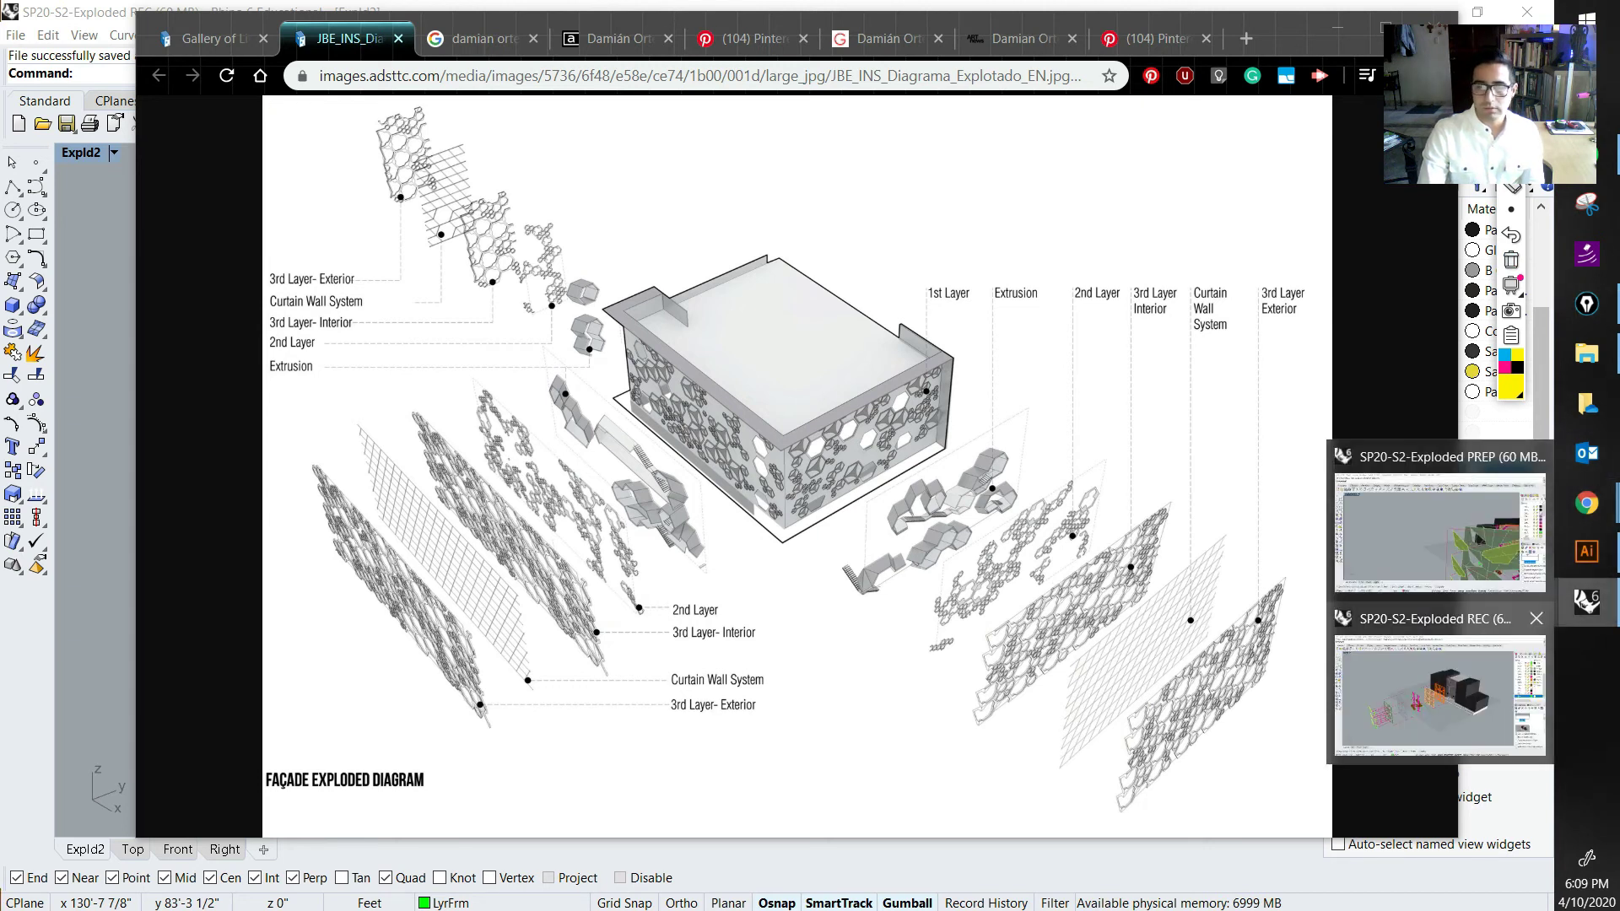
Step: Return to the SP20-S2-Exploded REC model in Rhino and start Make2D on the building and all exploded facade layers
{"action": "left_click", "coordinate": [1442, 687]}
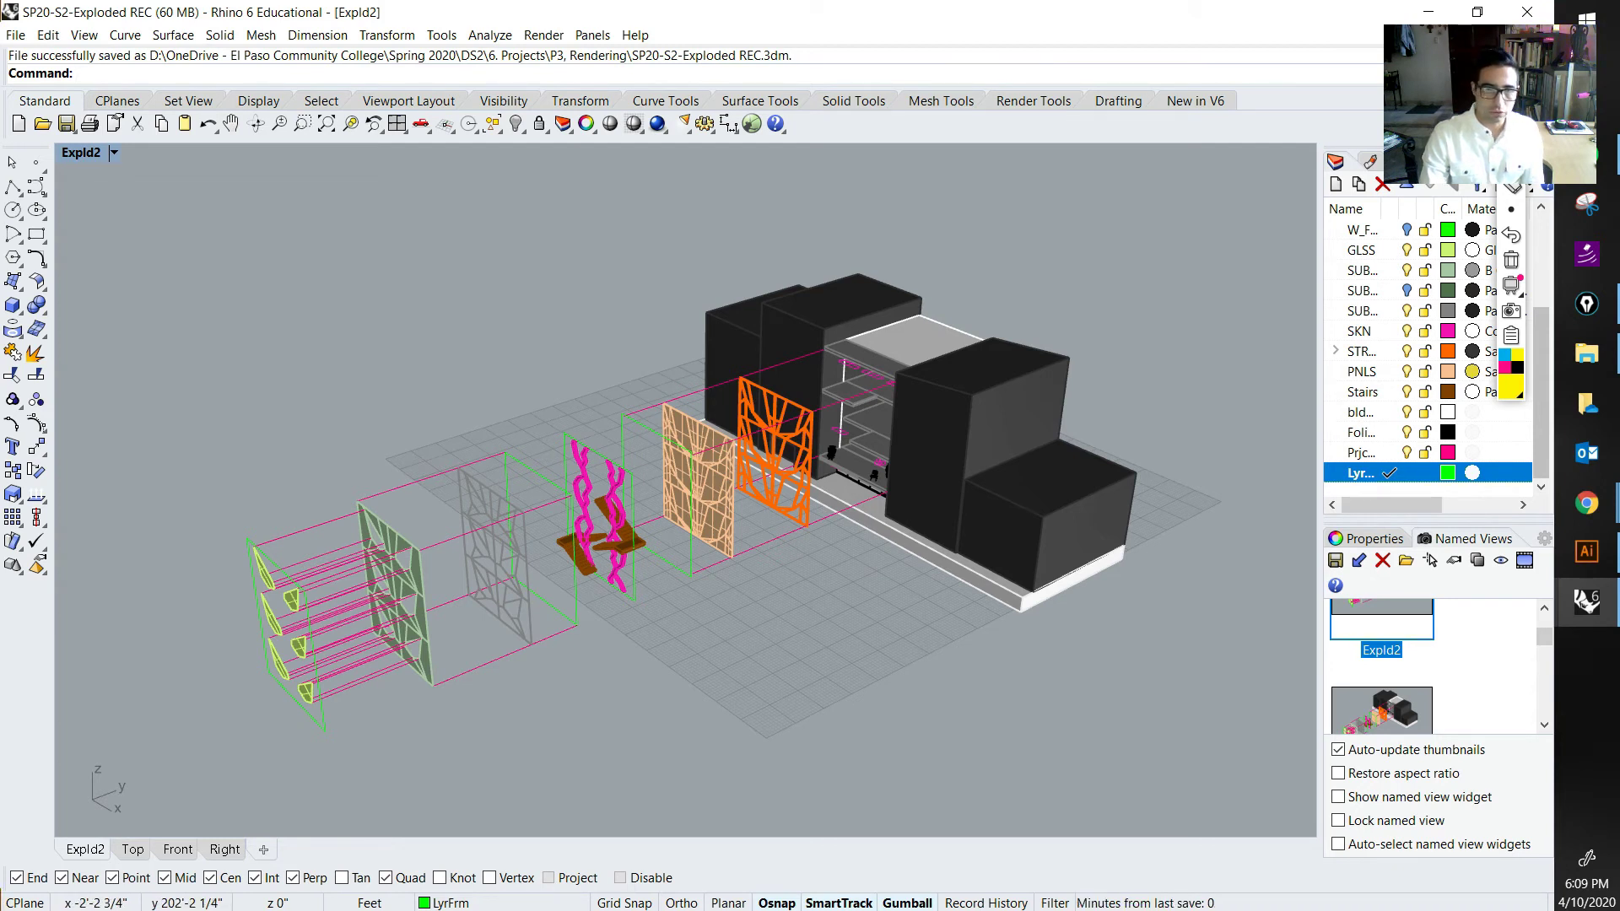
{"action": "key", "text": "Escape"}
{"action": "type", "text": "mak"}
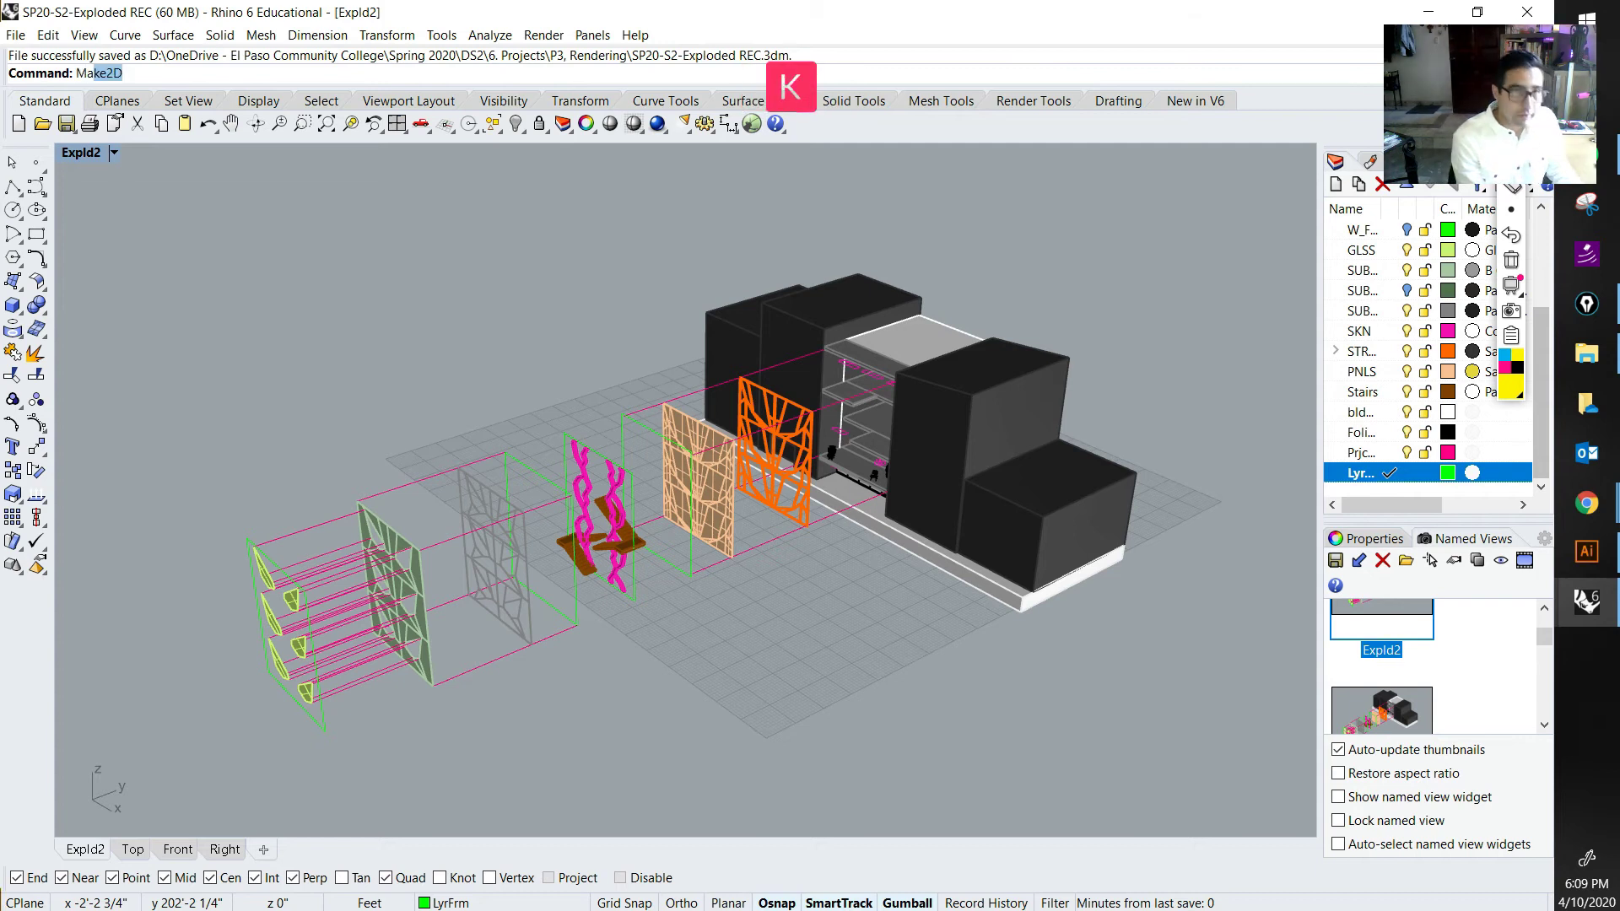
{"action": "type", "text": "e"}
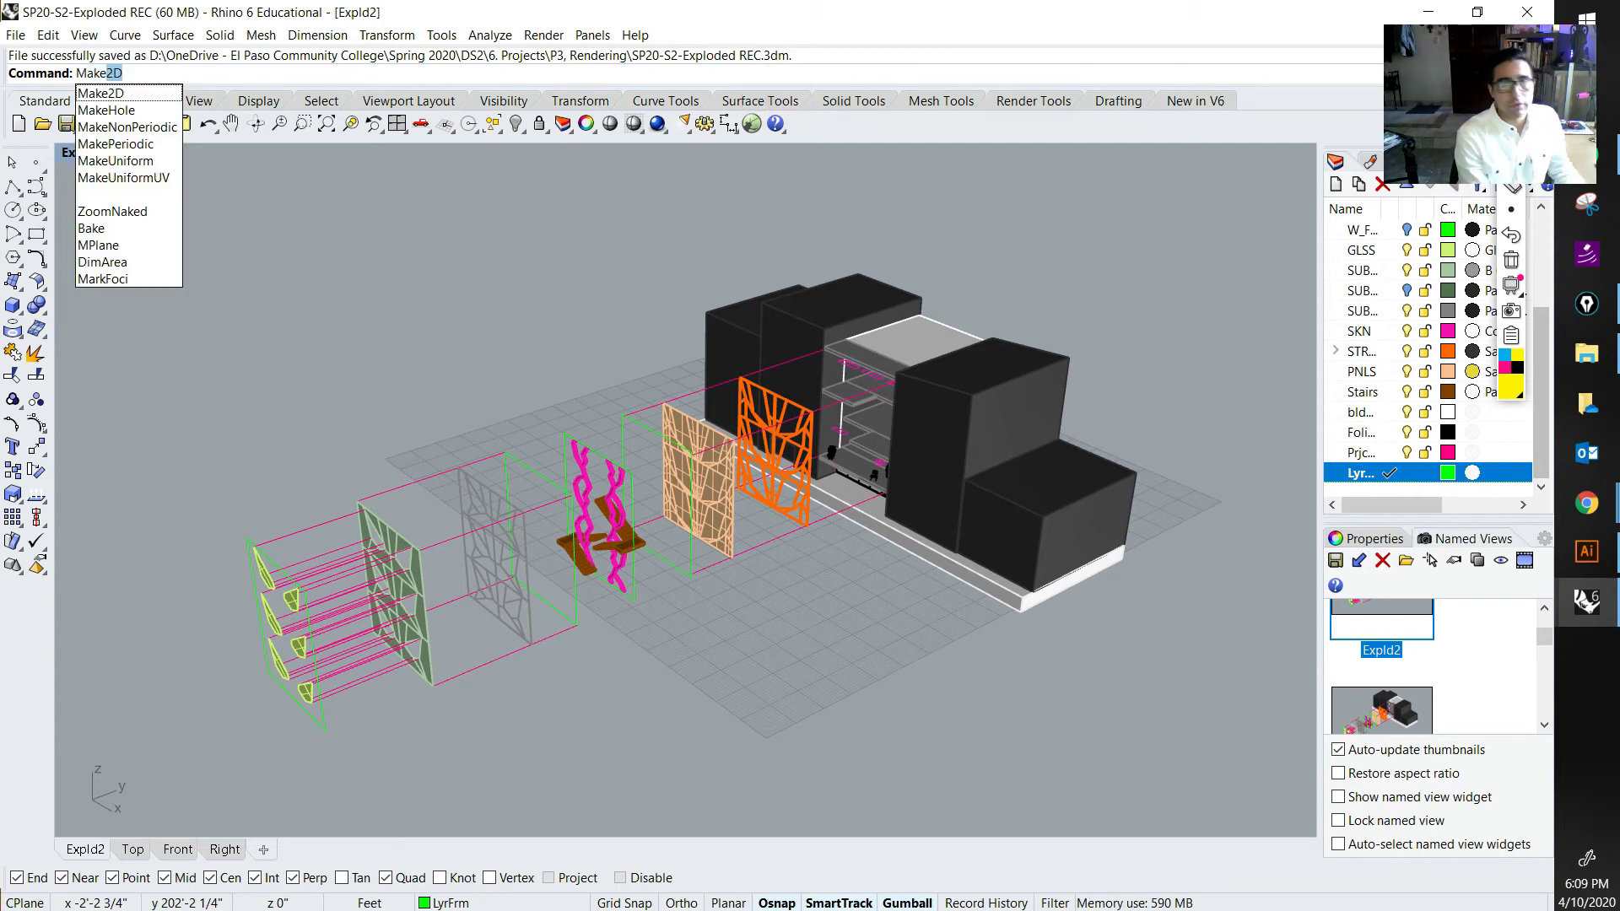
{"action": "key", "text": "Return"}
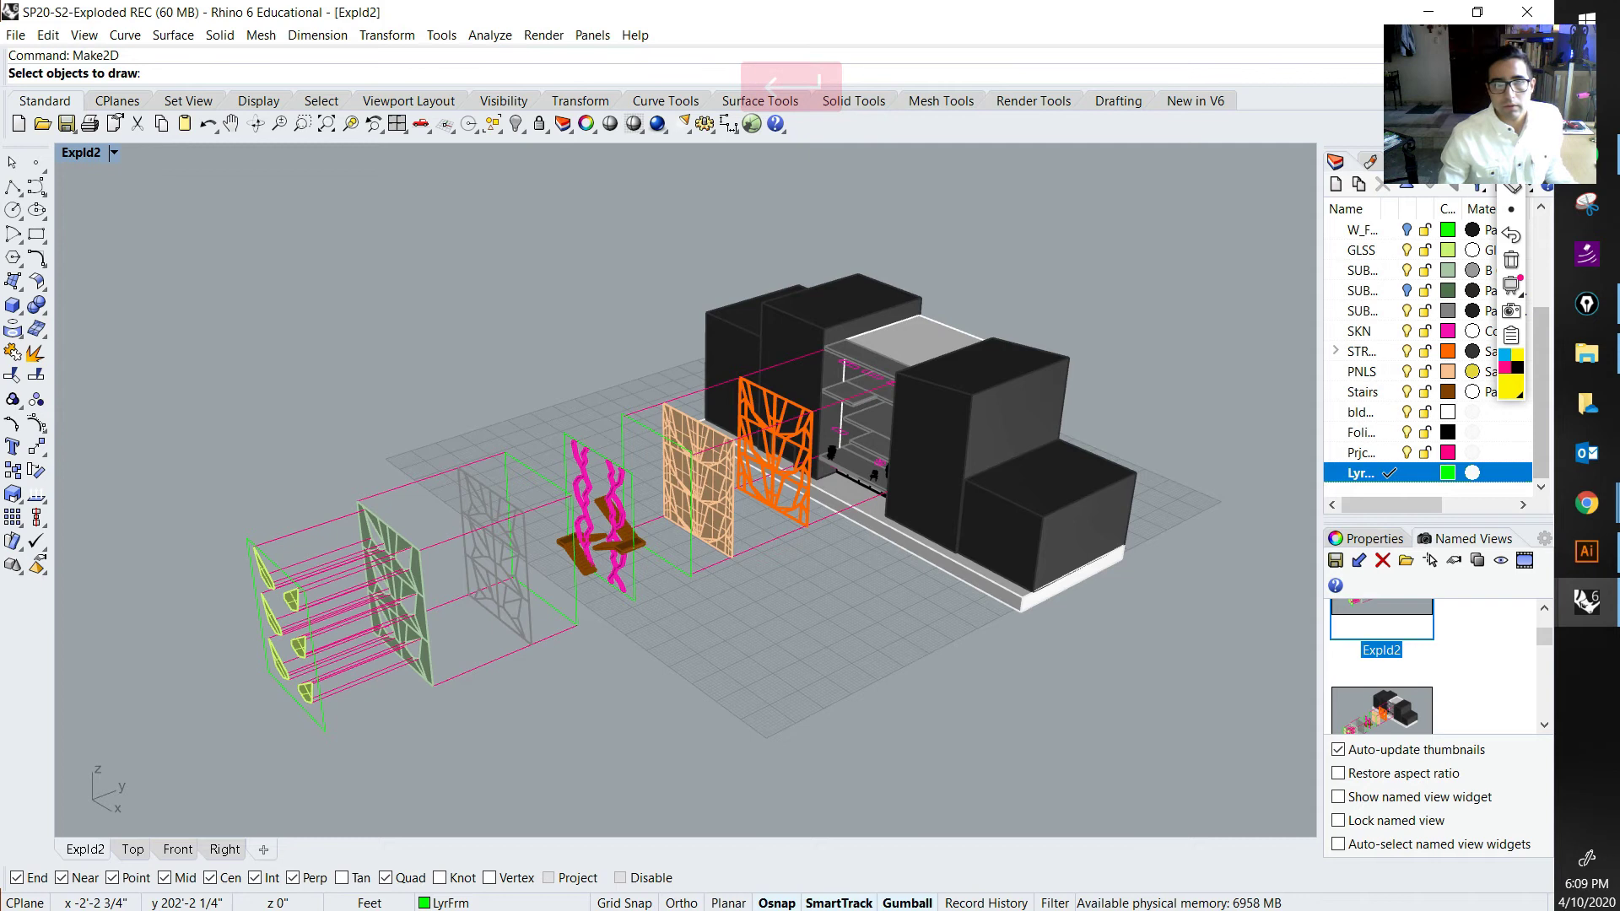
{"action": "scroll", "coordinate": [1139, 363], "scroll_direction": "up", "scroll_amount": 2}
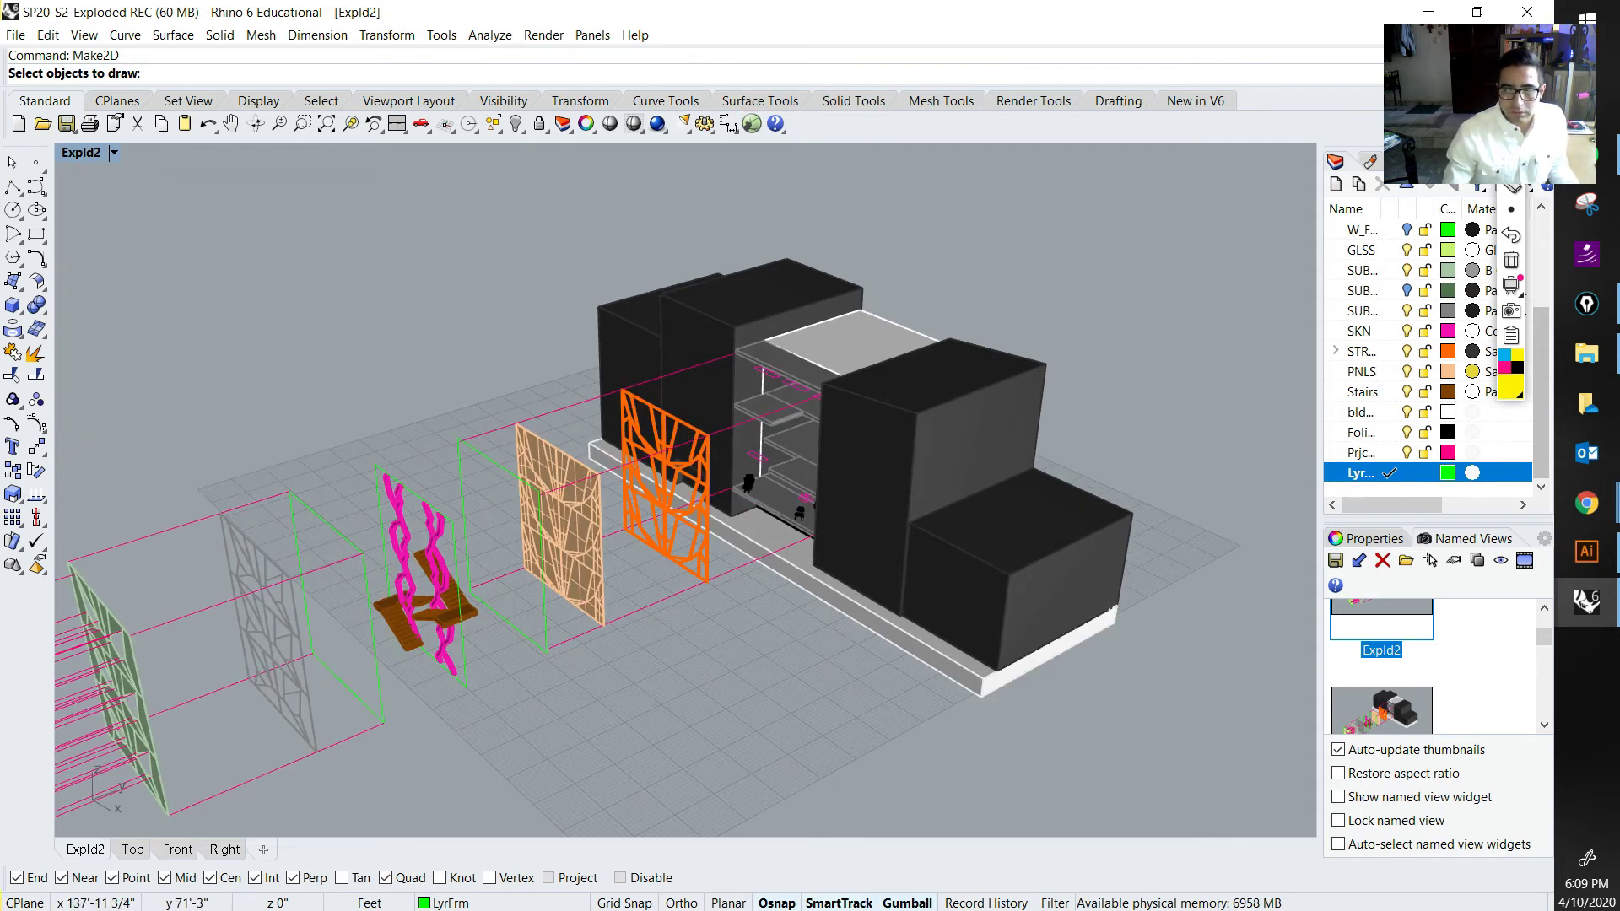
{"action": "scroll", "coordinate": [1132, 333], "scroll_direction": "down", "scroll_amount": 2}
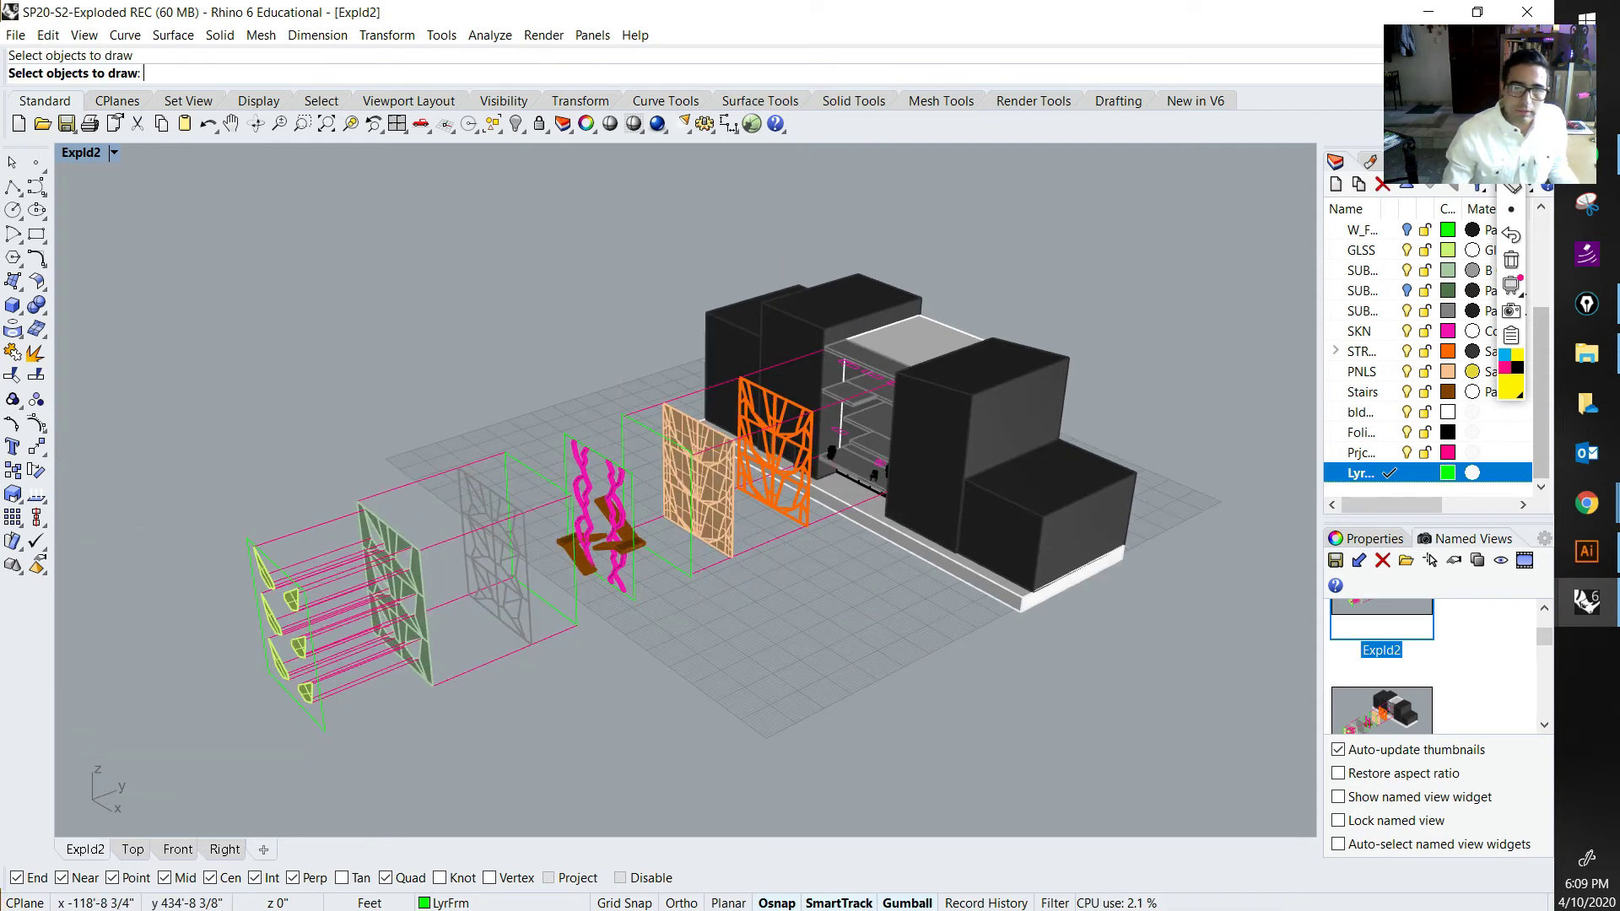
{"action": "left_click_drag", "start_coordinate": [877, 460], "coordinate": [198, 753]}
{"action": "left_click_drag", "start_coordinate": [948, 402], "coordinate": [151, 780]}
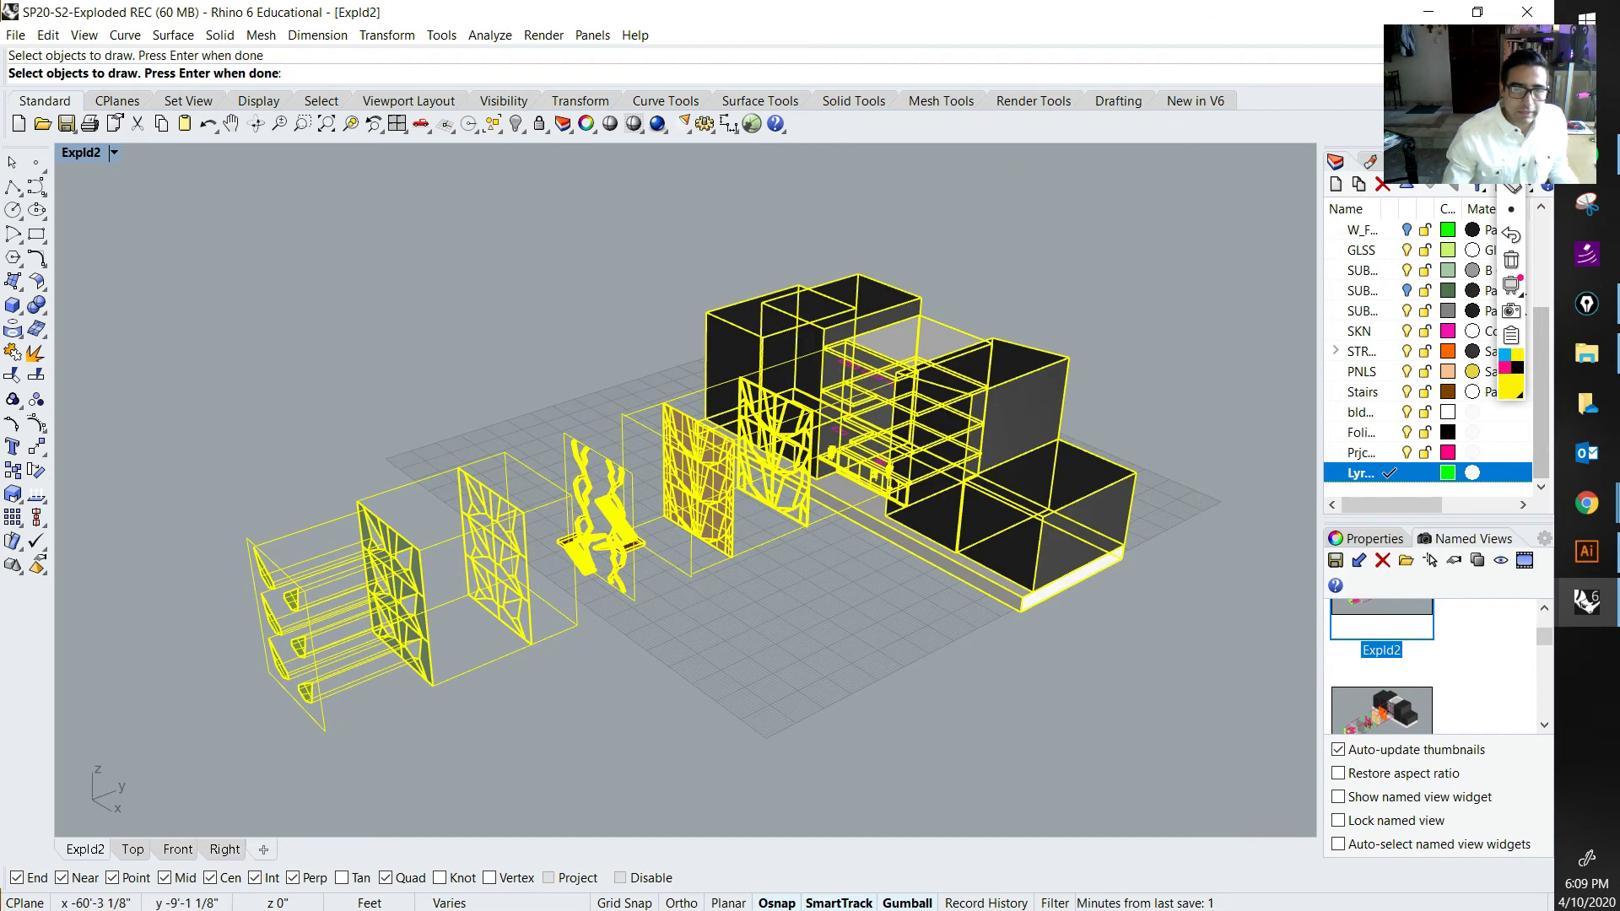
{"action": "key", "text": "Return"}
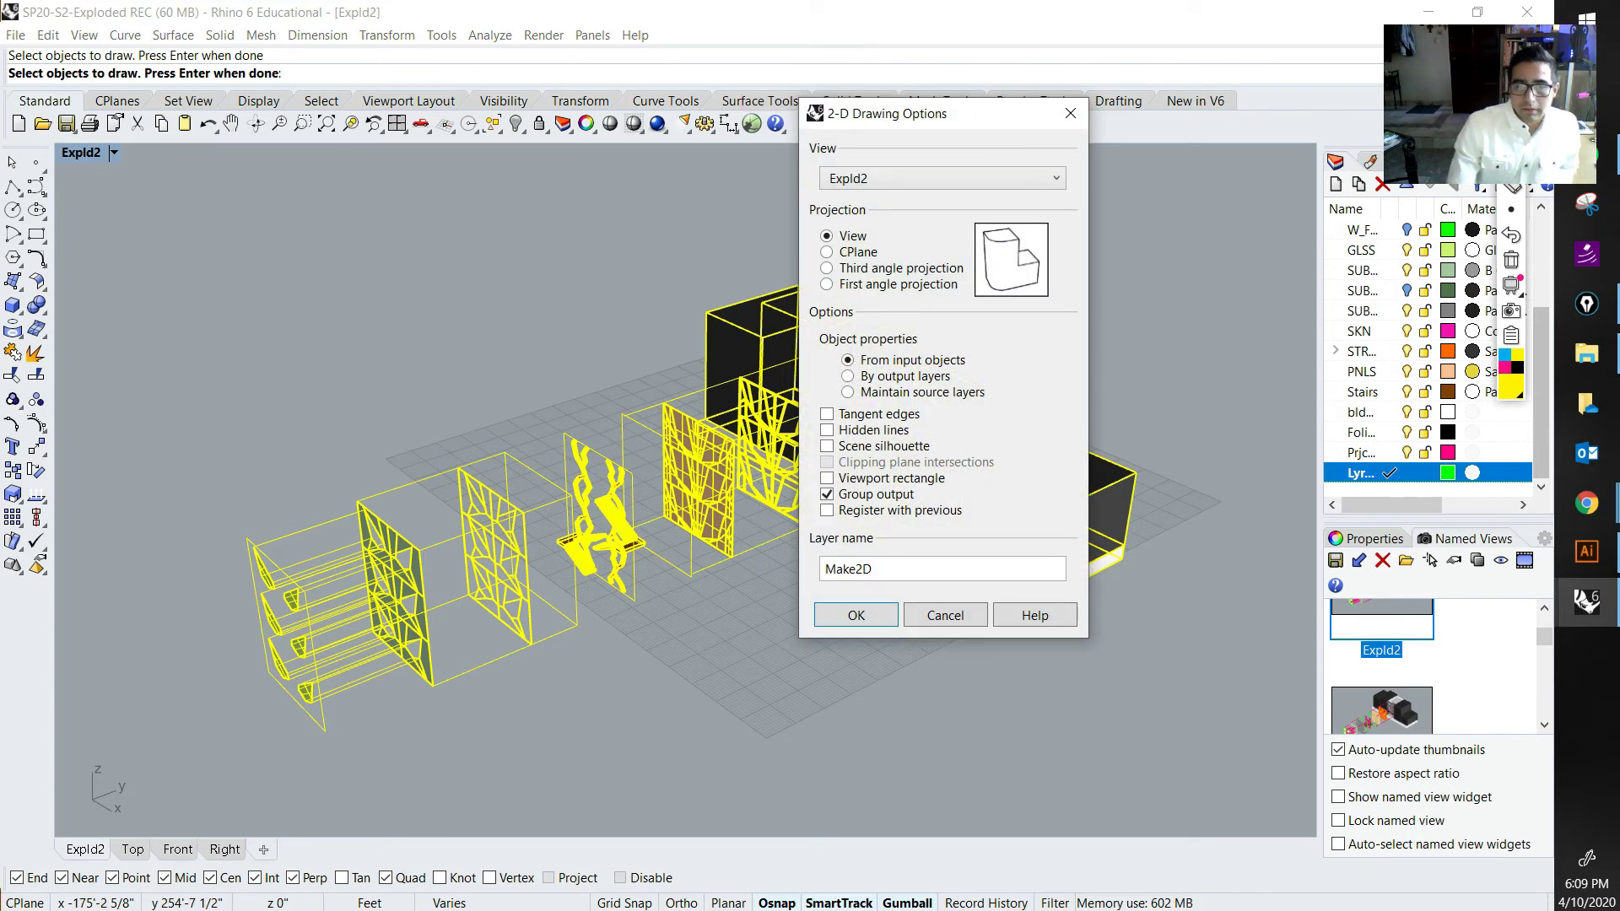
Step: Generate the 2D drawing of Expld2 with View projection, object properties from input objects, and grouped output, marking these options on screen
{"action": "left_click", "coordinate": [1586, 304]}
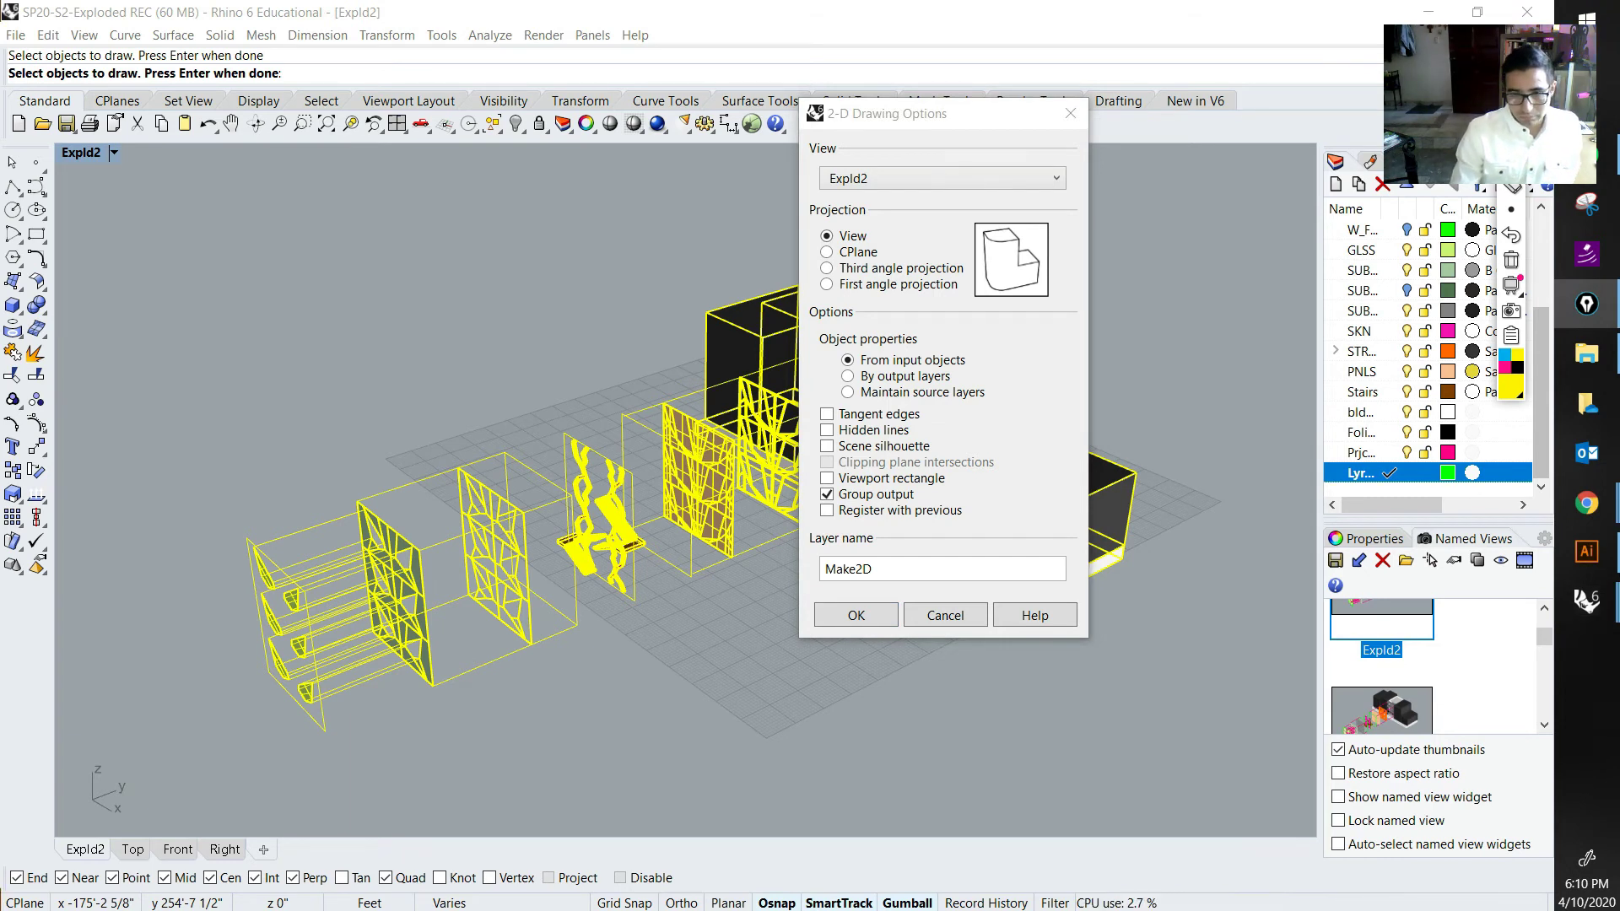
{"action": "left_click_drag", "start_coordinate": [808, 492], "coordinate": [829, 498]}
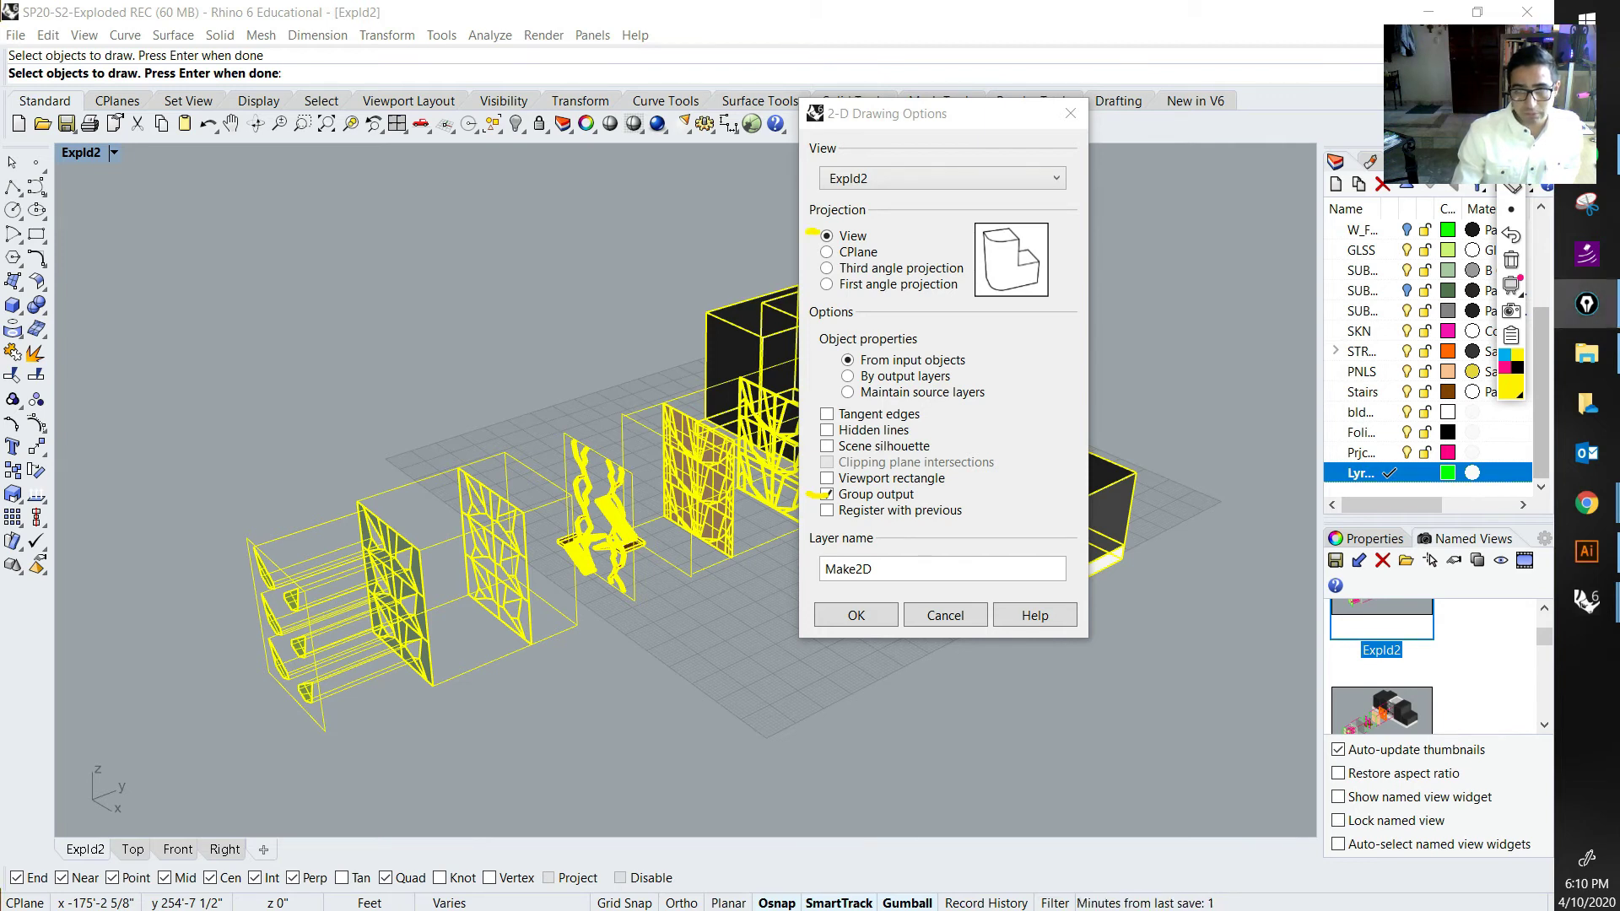
{"action": "left_click_drag", "start_coordinate": [813, 354], "coordinate": [826, 355]}
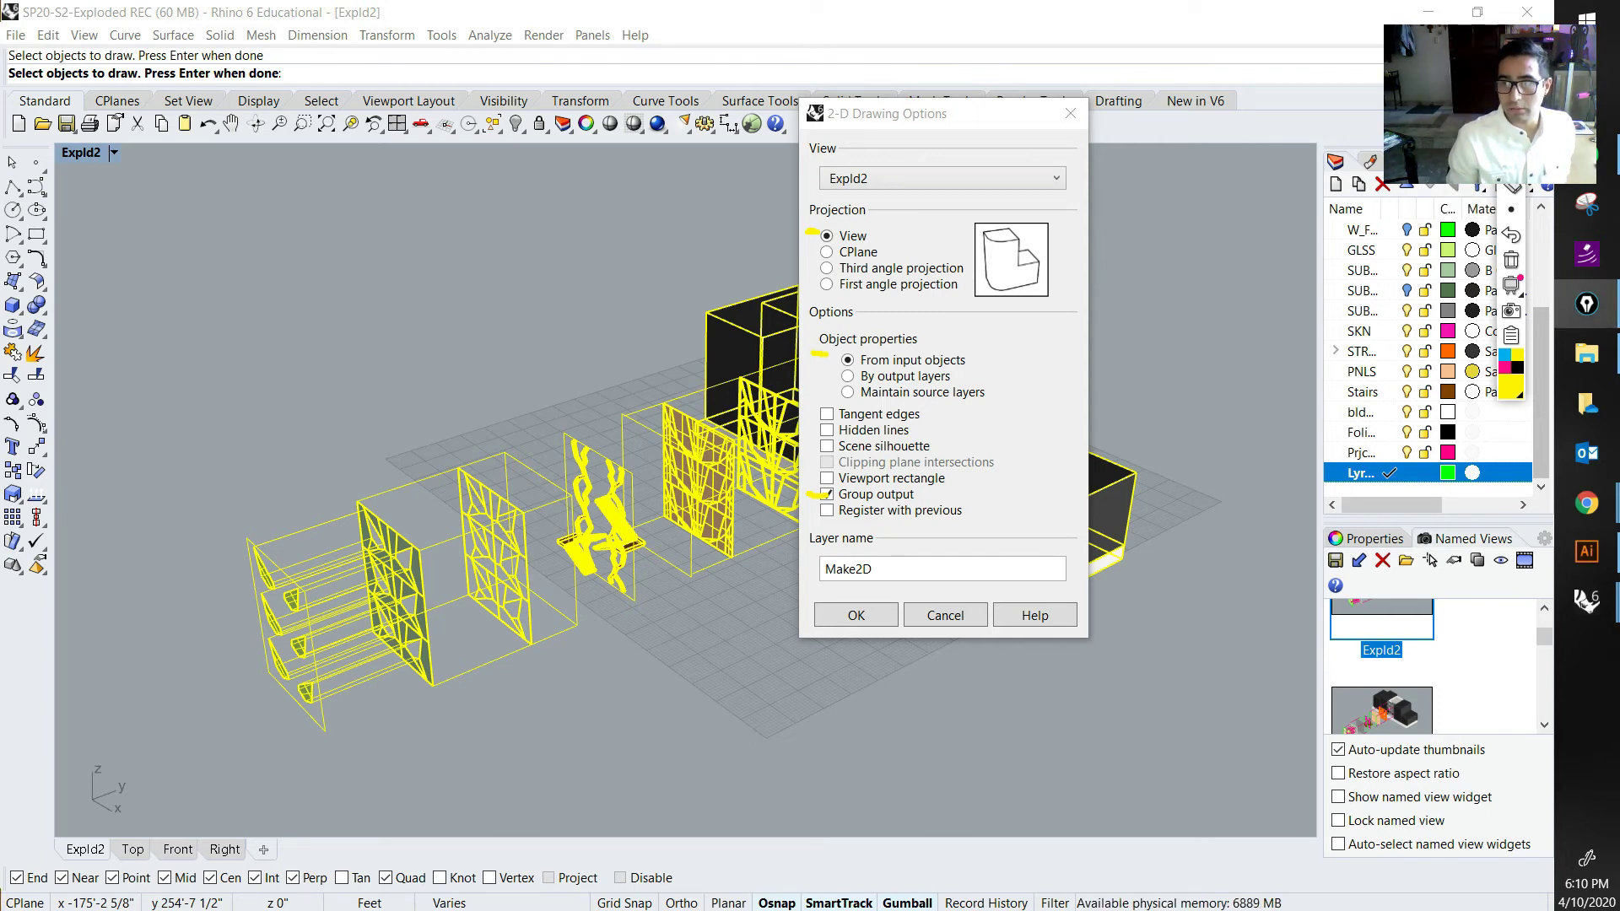
{"action": "key", "text": "Return"}
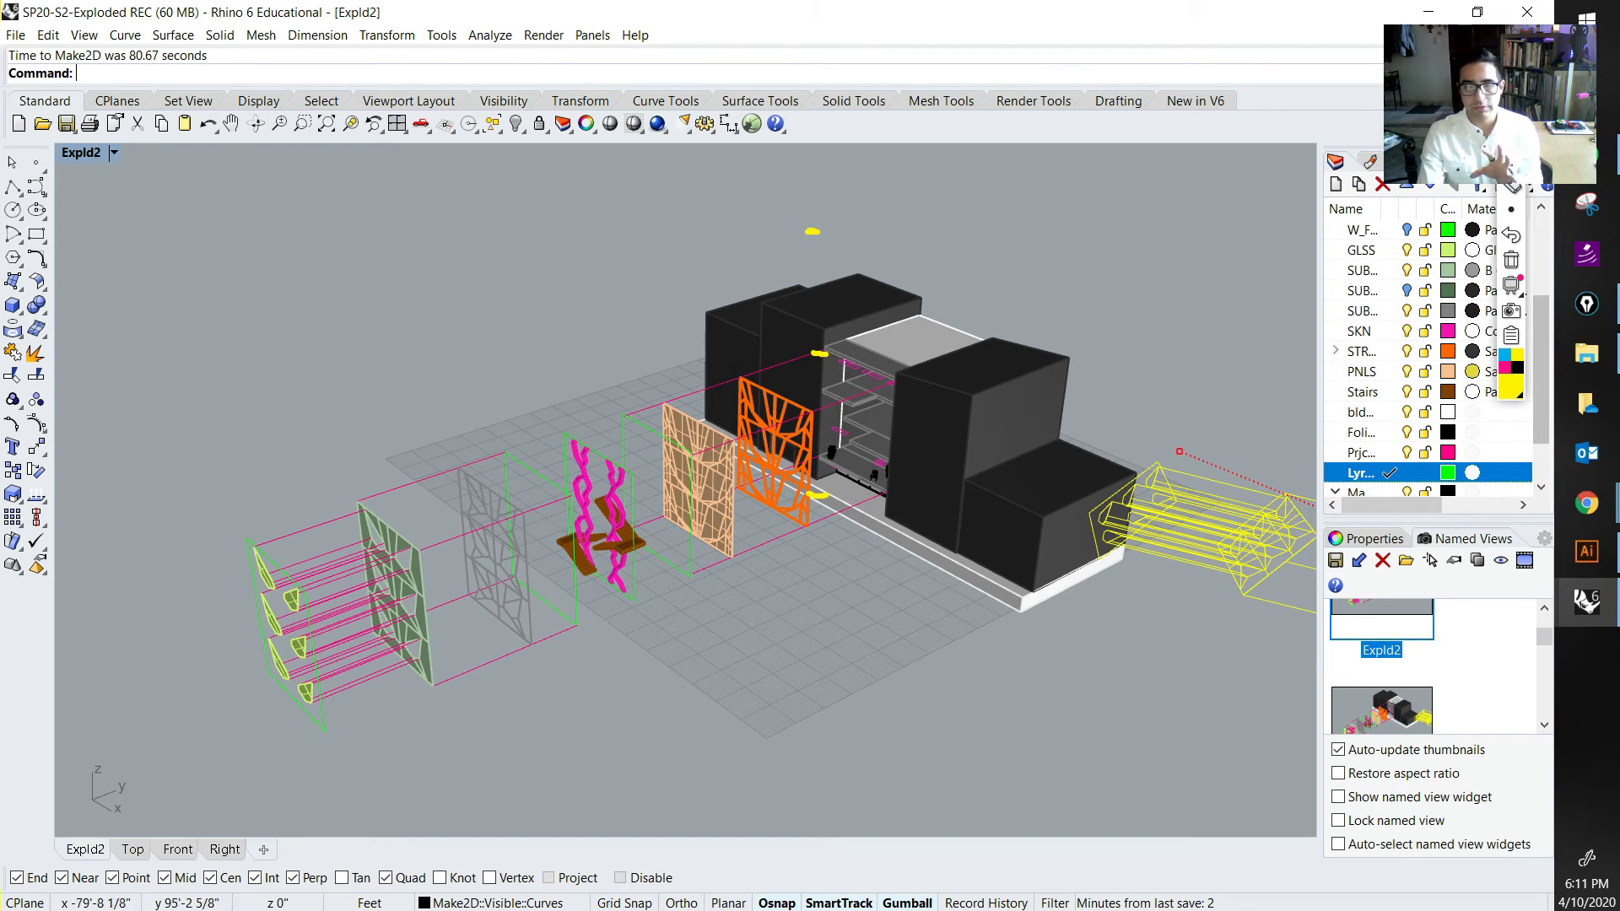
Step: Group all the selected 2D linework curves generated by Make2D
{"action": "scroll", "coordinate": [970, 236], "scroll_direction": "down", "scroll_amount": 10}
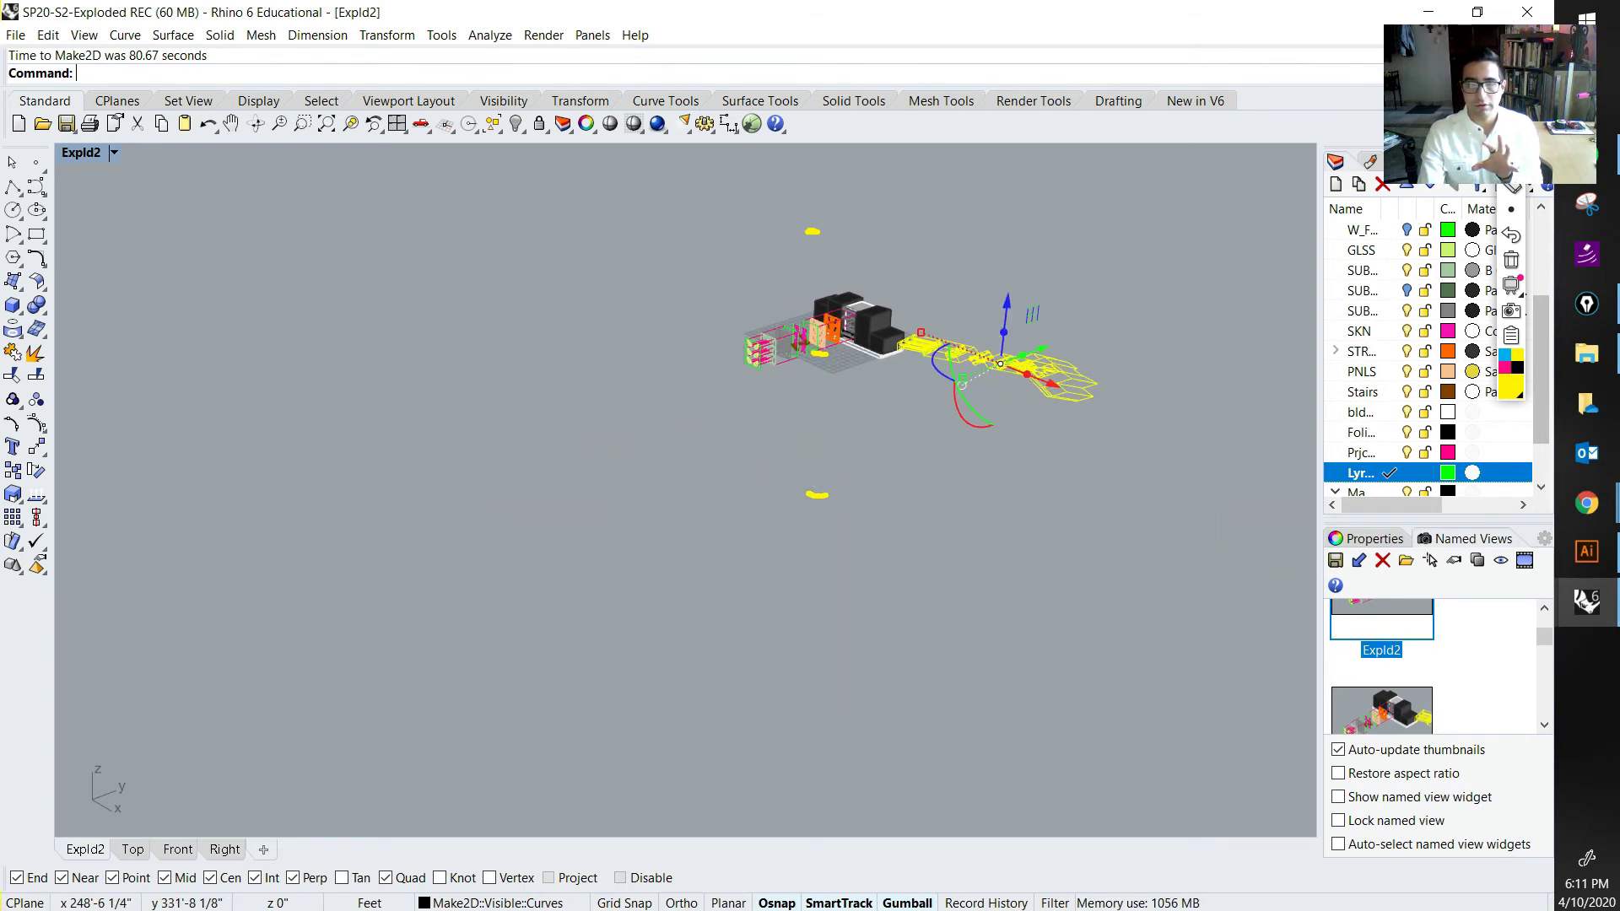
{"action": "scroll", "coordinate": [1004, 337], "scroll_direction": "up", "scroll_amount": 6}
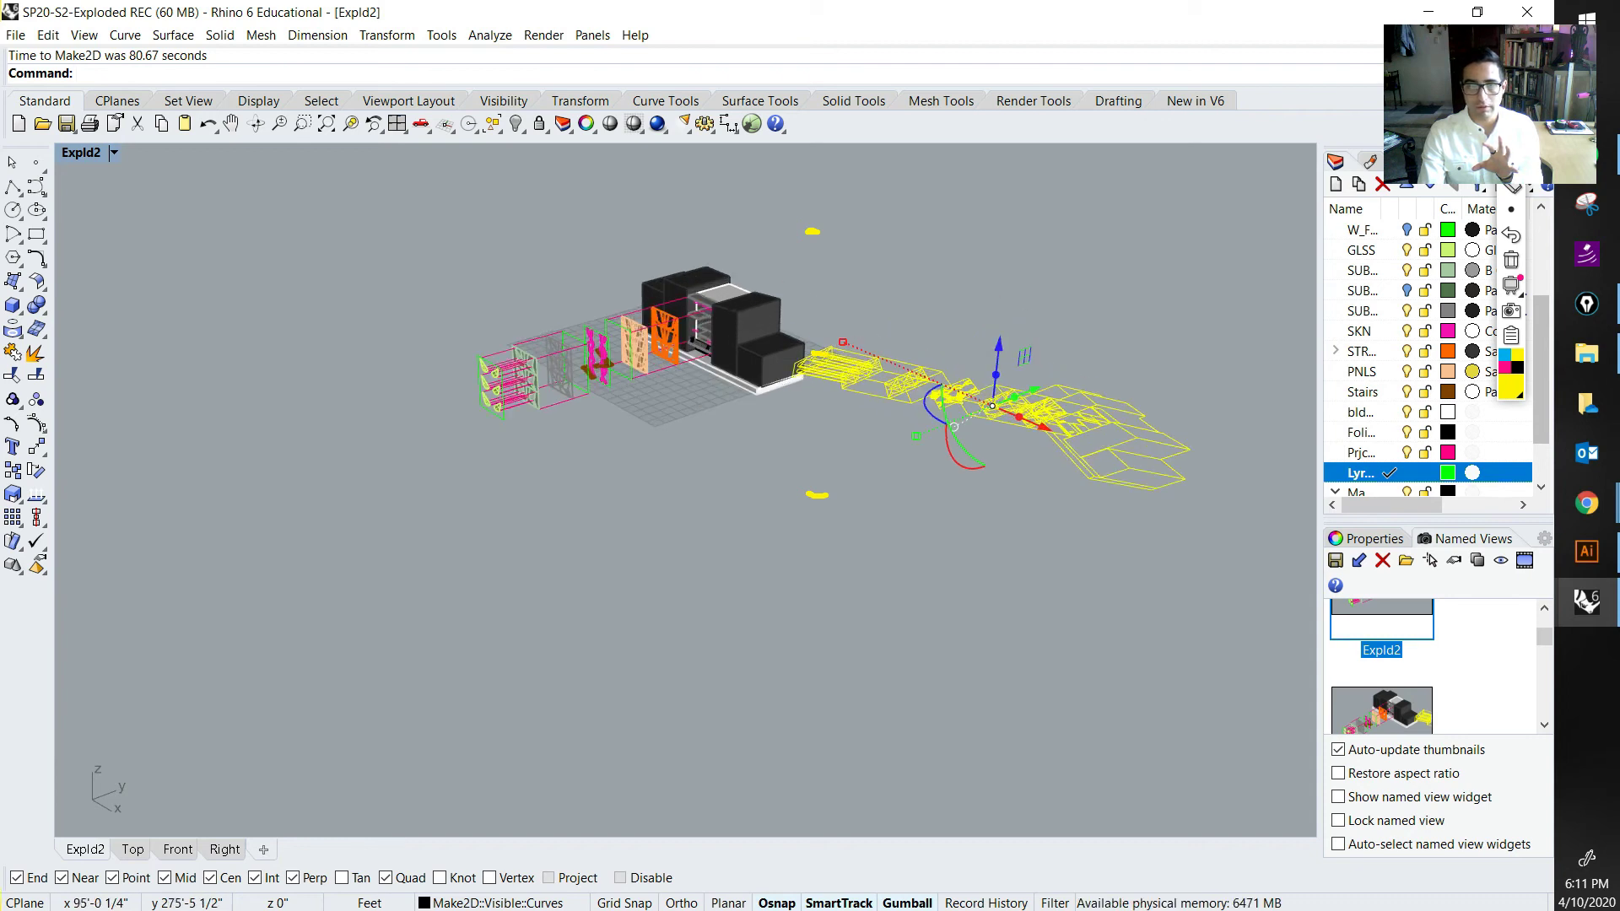
{"action": "scroll", "coordinate": [983, 316], "scroll_direction": "up", "scroll_amount": 5}
{"action": "scroll", "coordinate": [865, 346], "scroll_direction": "down", "scroll_amount": 5}
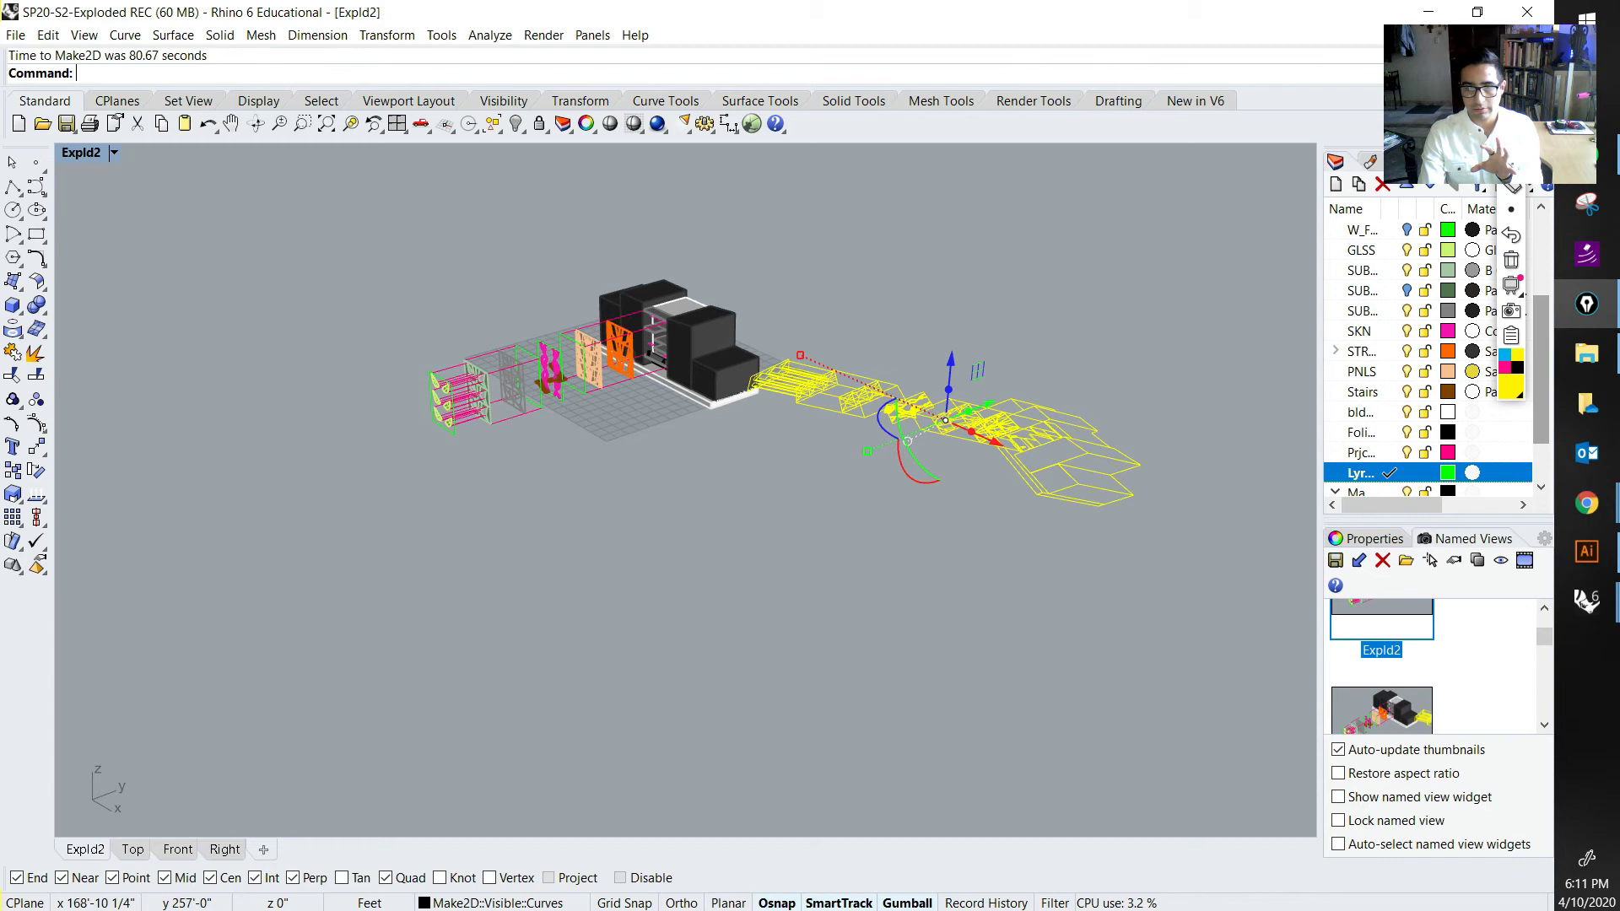
{"action": "scroll", "coordinate": [953, 317], "scroll_direction": "up", "scroll_amount": 4}
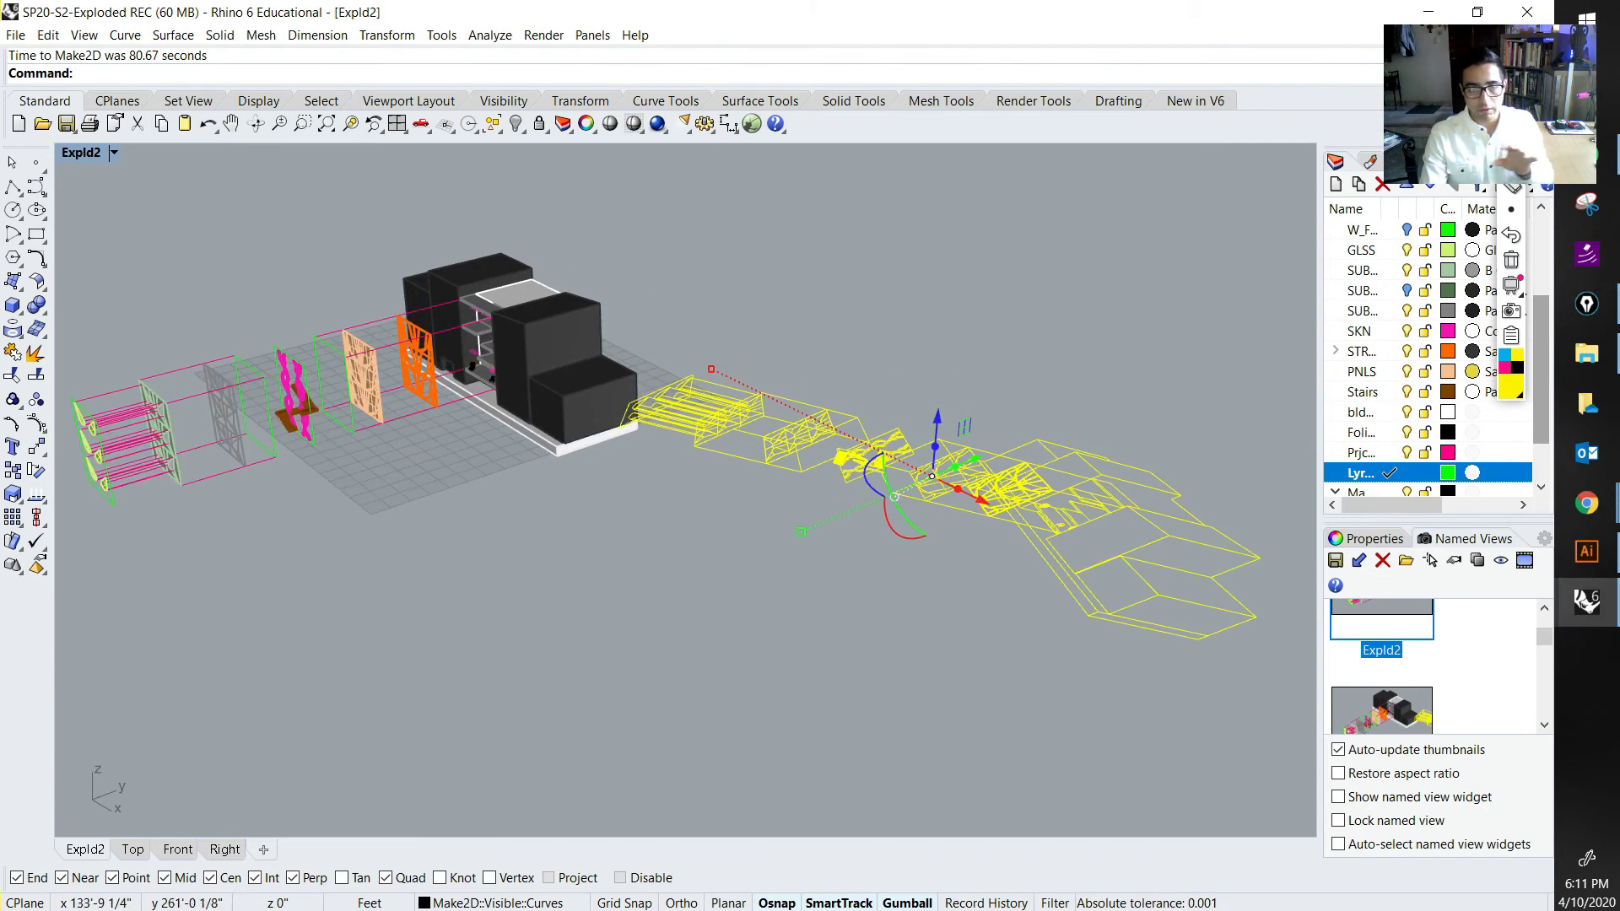
{"action": "right_click_drag", "start_coordinate": [729, 405], "coordinate": [823, 451]}
{"action": "type", "text": "gr"}
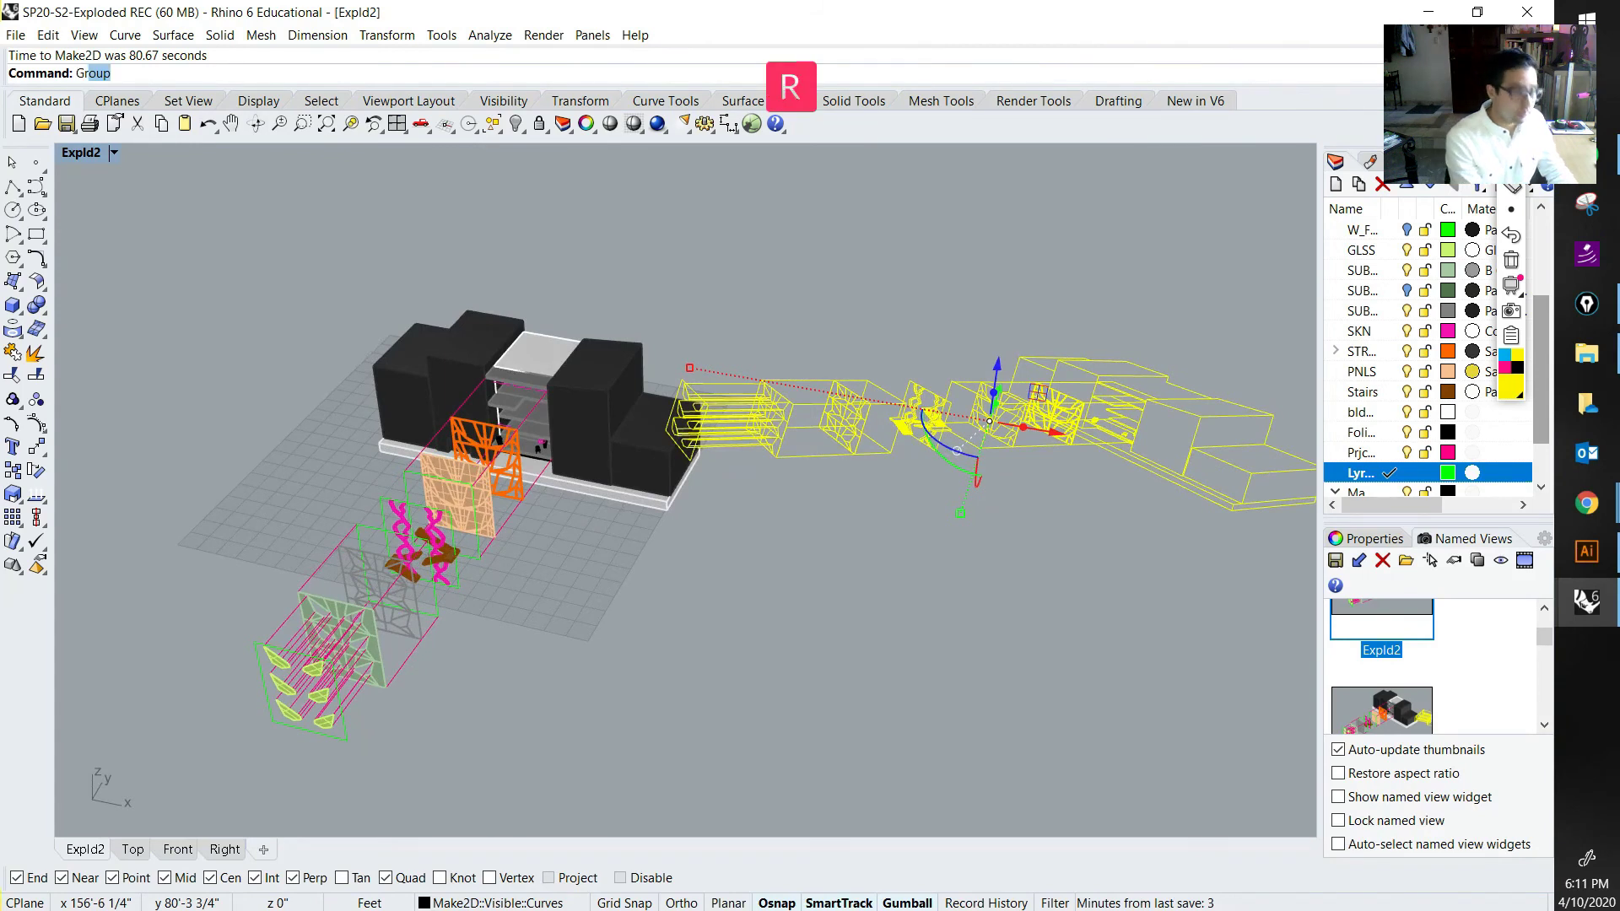
{"action": "key", "text": "Return"}
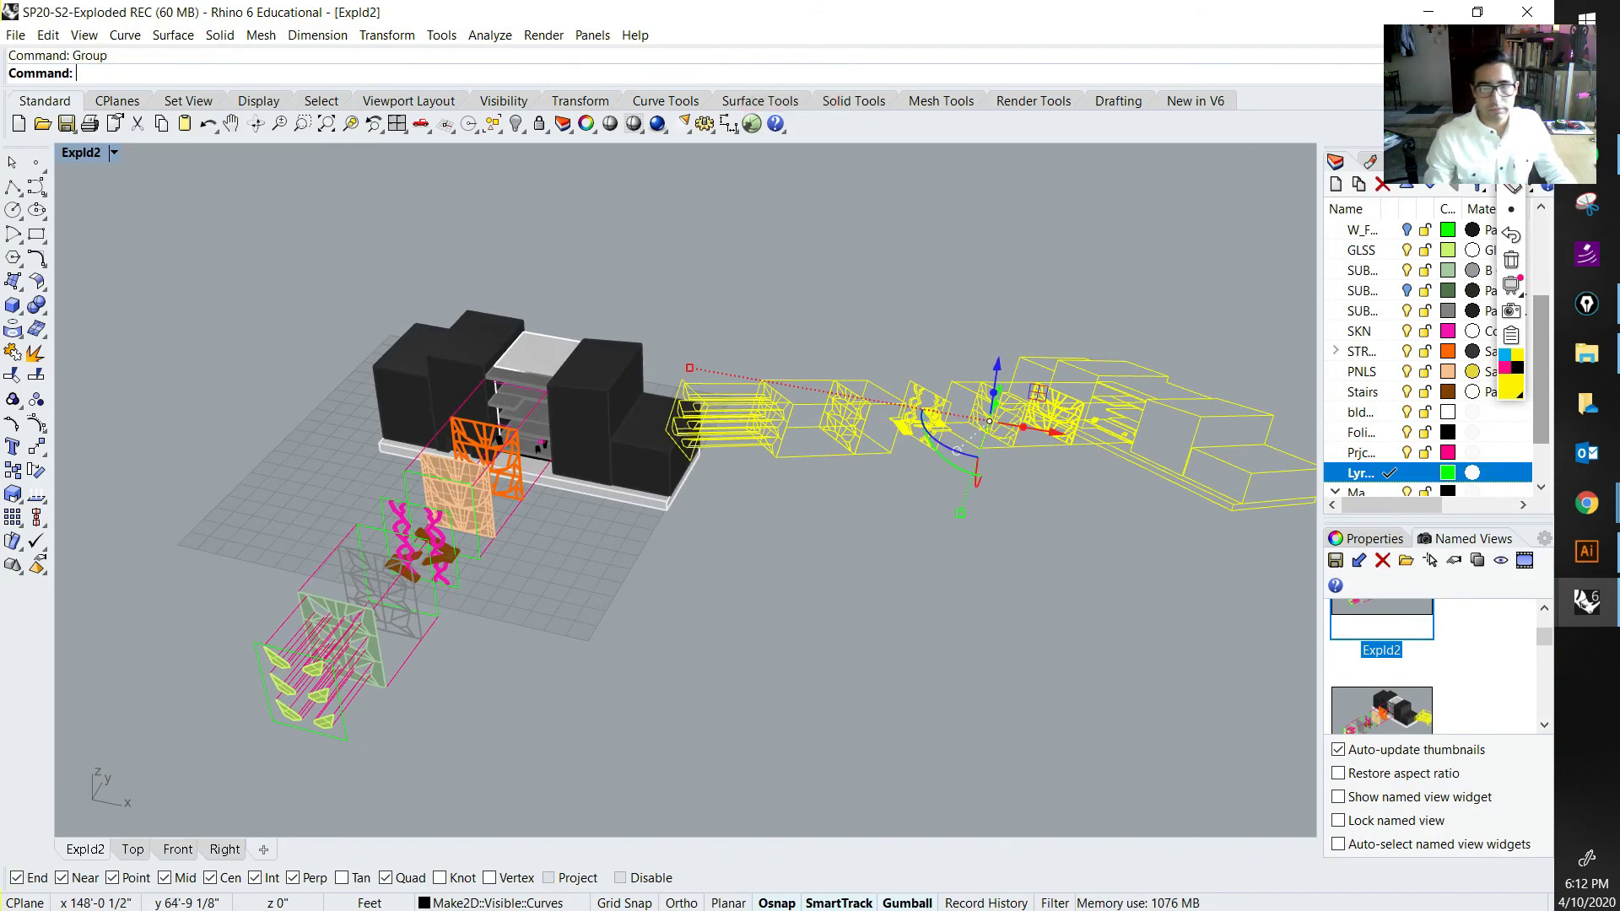
Step: Move the grouped 2D linework along the X axis away from the building model and deselect it
{"action": "scroll", "coordinate": [810, 453], "scroll_direction": "down", "scroll_amount": 6}
{"action": "left_click_drag", "start_coordinate": [951, 445], "coordinate": [1124, 477]}
{"action": "key", "text": "Escape"}
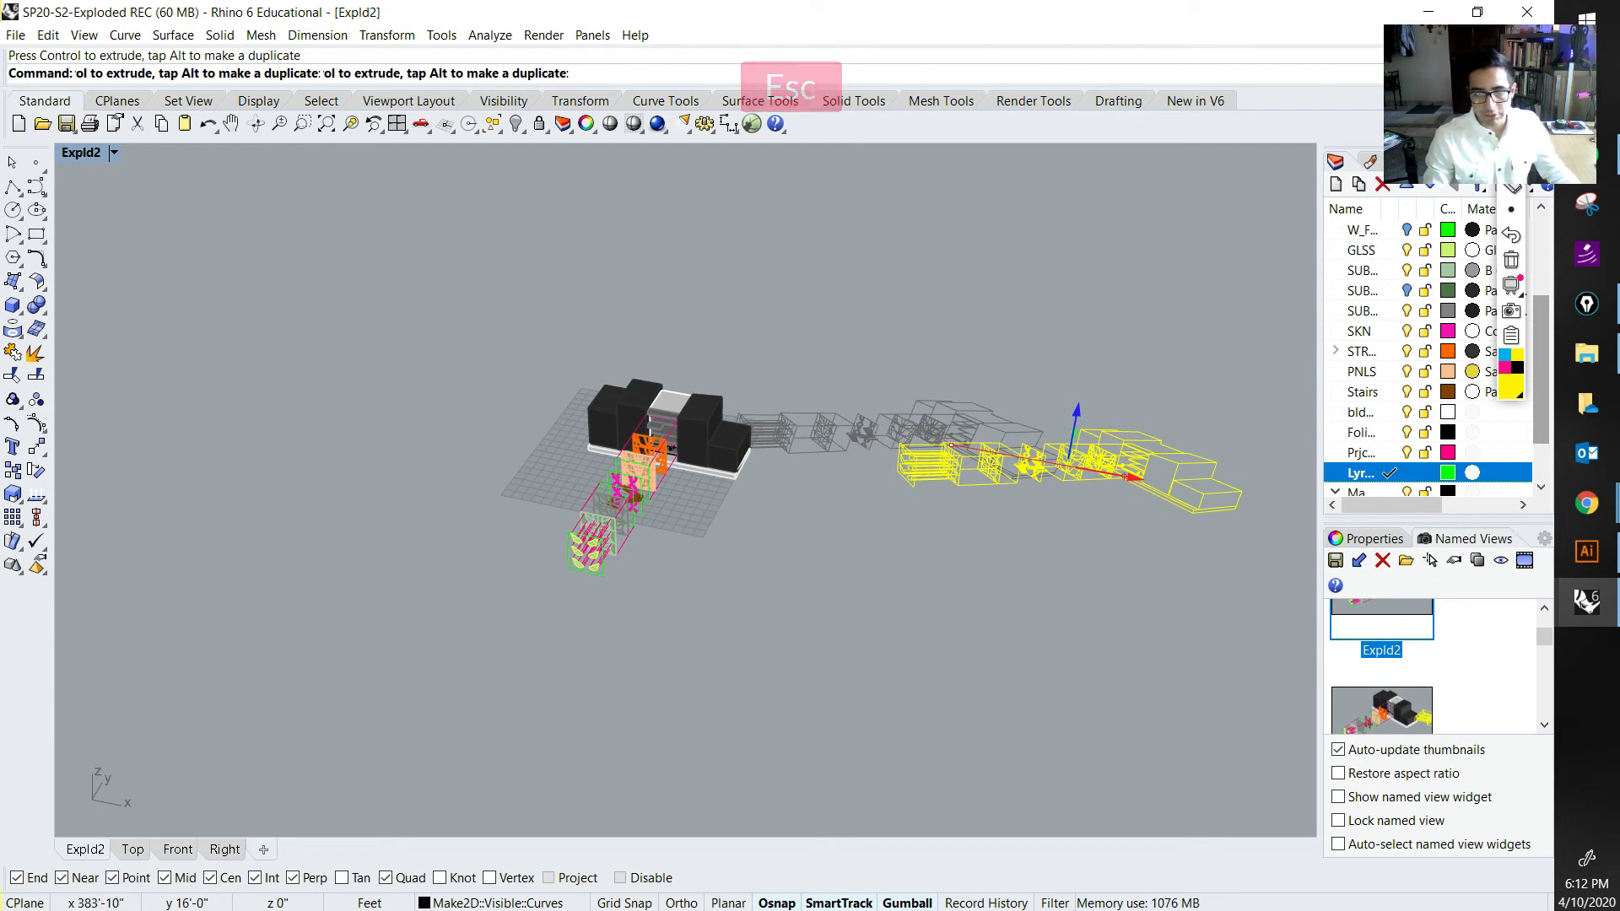
{"action": "scroll", "coordinate": [1055, 489], "scroll_direction": "up", "scroll_amount": 2}
{"action": "right_click_drag", "start_coordinate": [1156, 539], "coordinate": [954, 388]}
{"action": "left_click_drag", "start_coordinate": [889, 502], "coordinate": [856, 502]}
{"action": "key", "text": "Escape"}
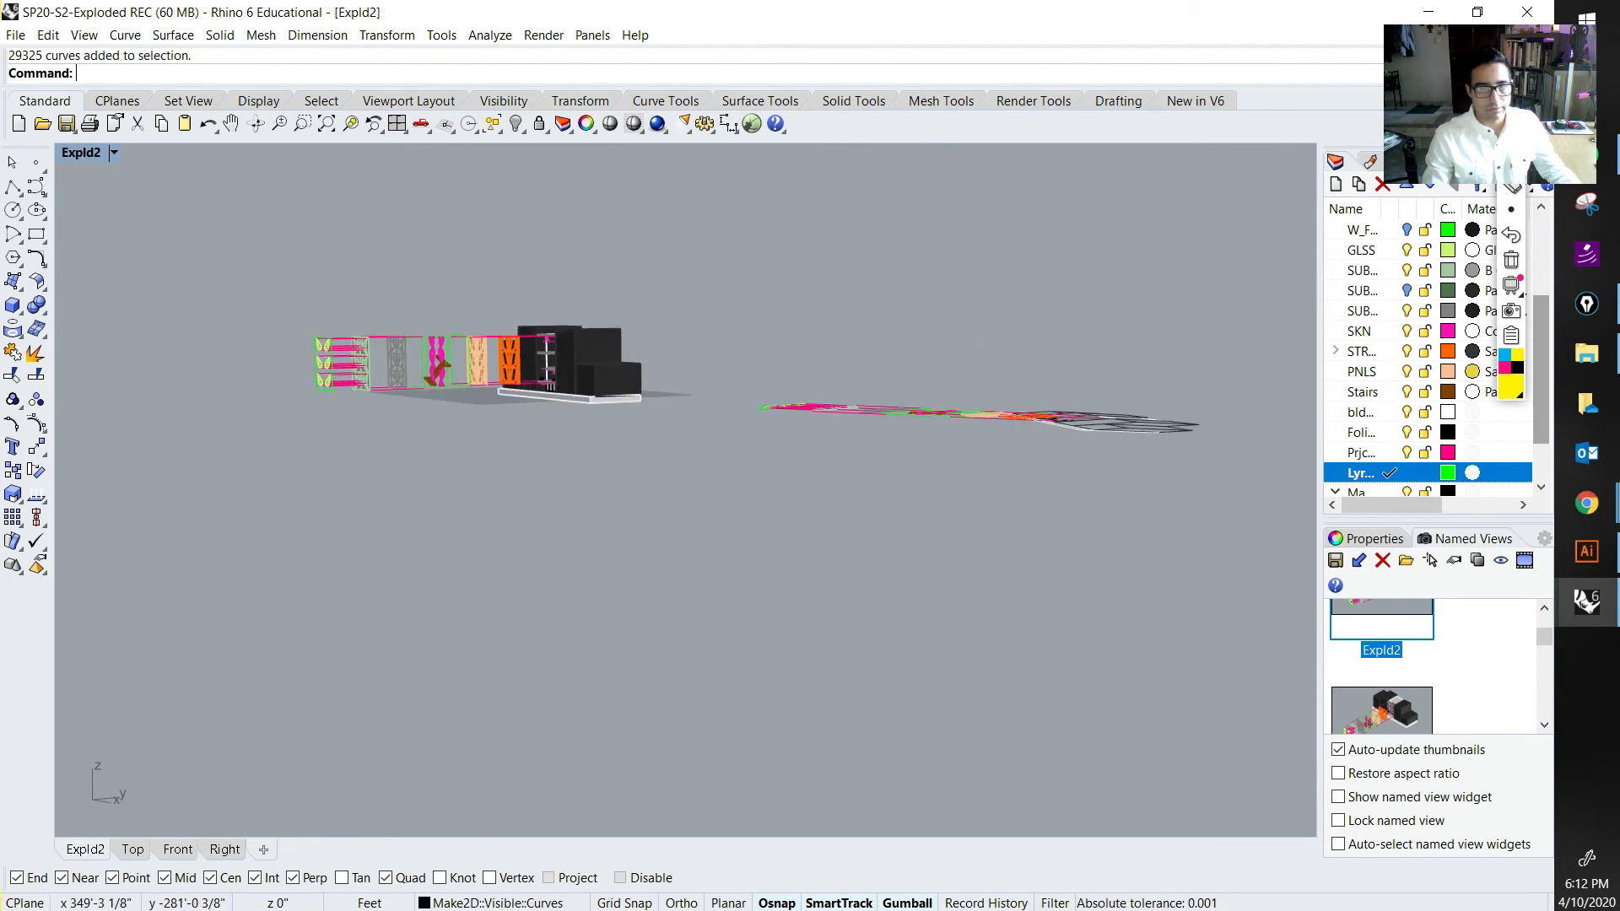
Step: Examine the flattened linework against the 3D model in perspective and in the maximized Top view, checking its line detail
{"action": "scroll", "coordinate": [379, 359], "scroll_direction": "up", "scroll_amount": 6}
{"action": "right_click_drag", "start_coordinate": [379, 358], "coordinate": [371, 451]}
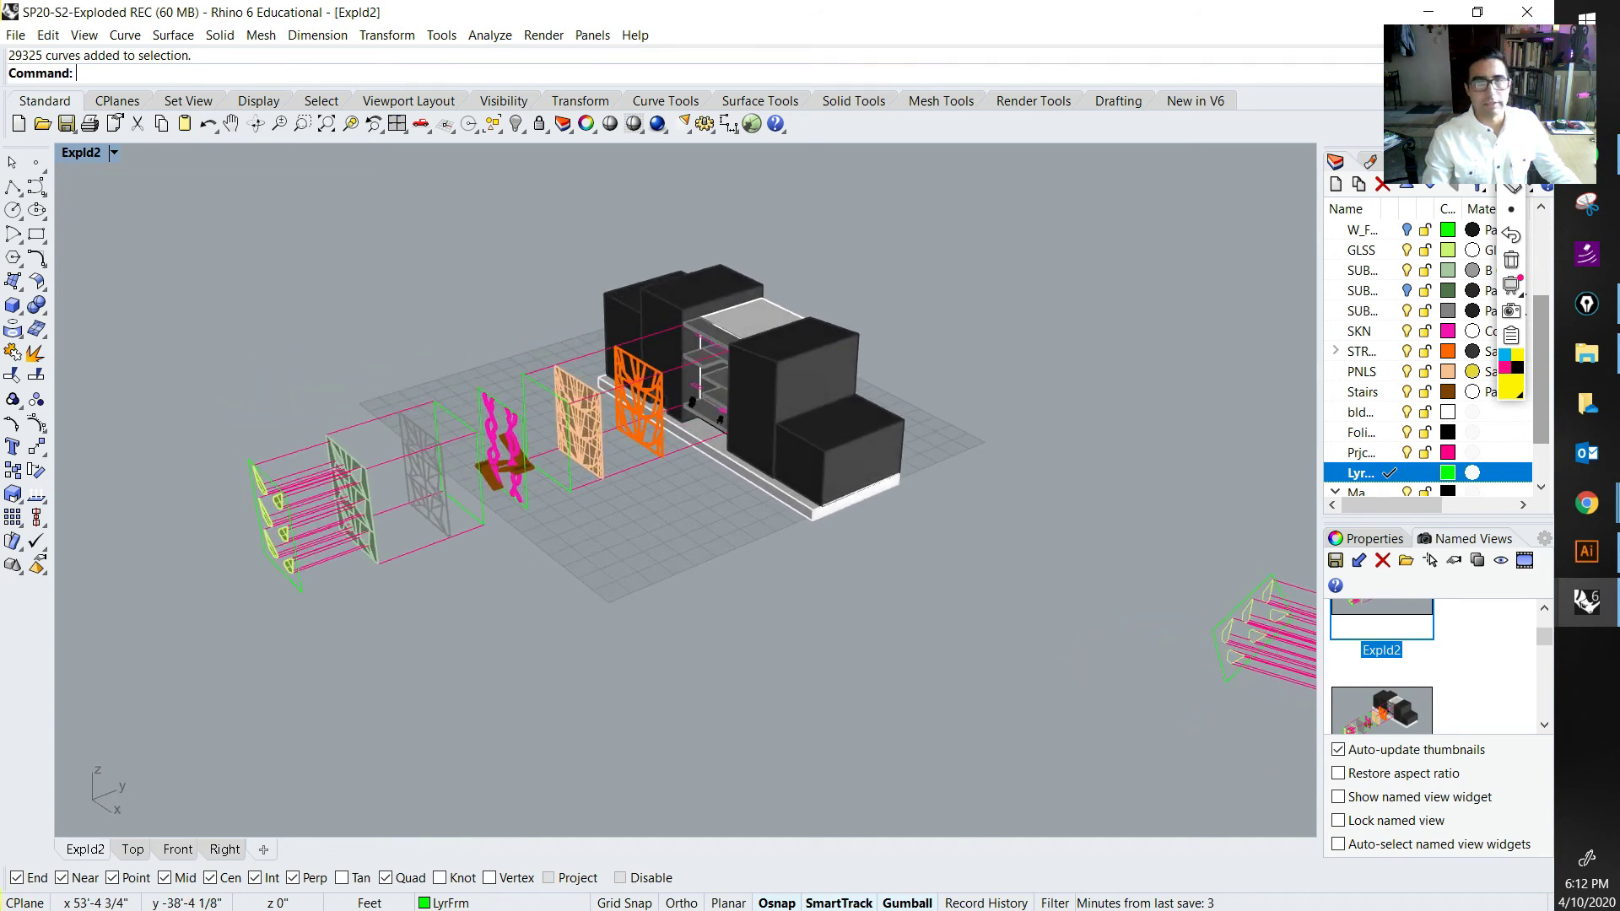
{"action": "scroll", "coordinate": [687, 431], "scroll_direction": "down", "scroll_amount": 3}
{"action": "scroll", "coordinate": [666, 413], "scroll_direction": "down", "scroll_amount": 4}
{"action": "right_click_drag", "start_coordinate": [1072, 557], "coordinate": [1063, 594], "text": "shift"}
{"action": "double_click", "coordinate": [81, 153]}
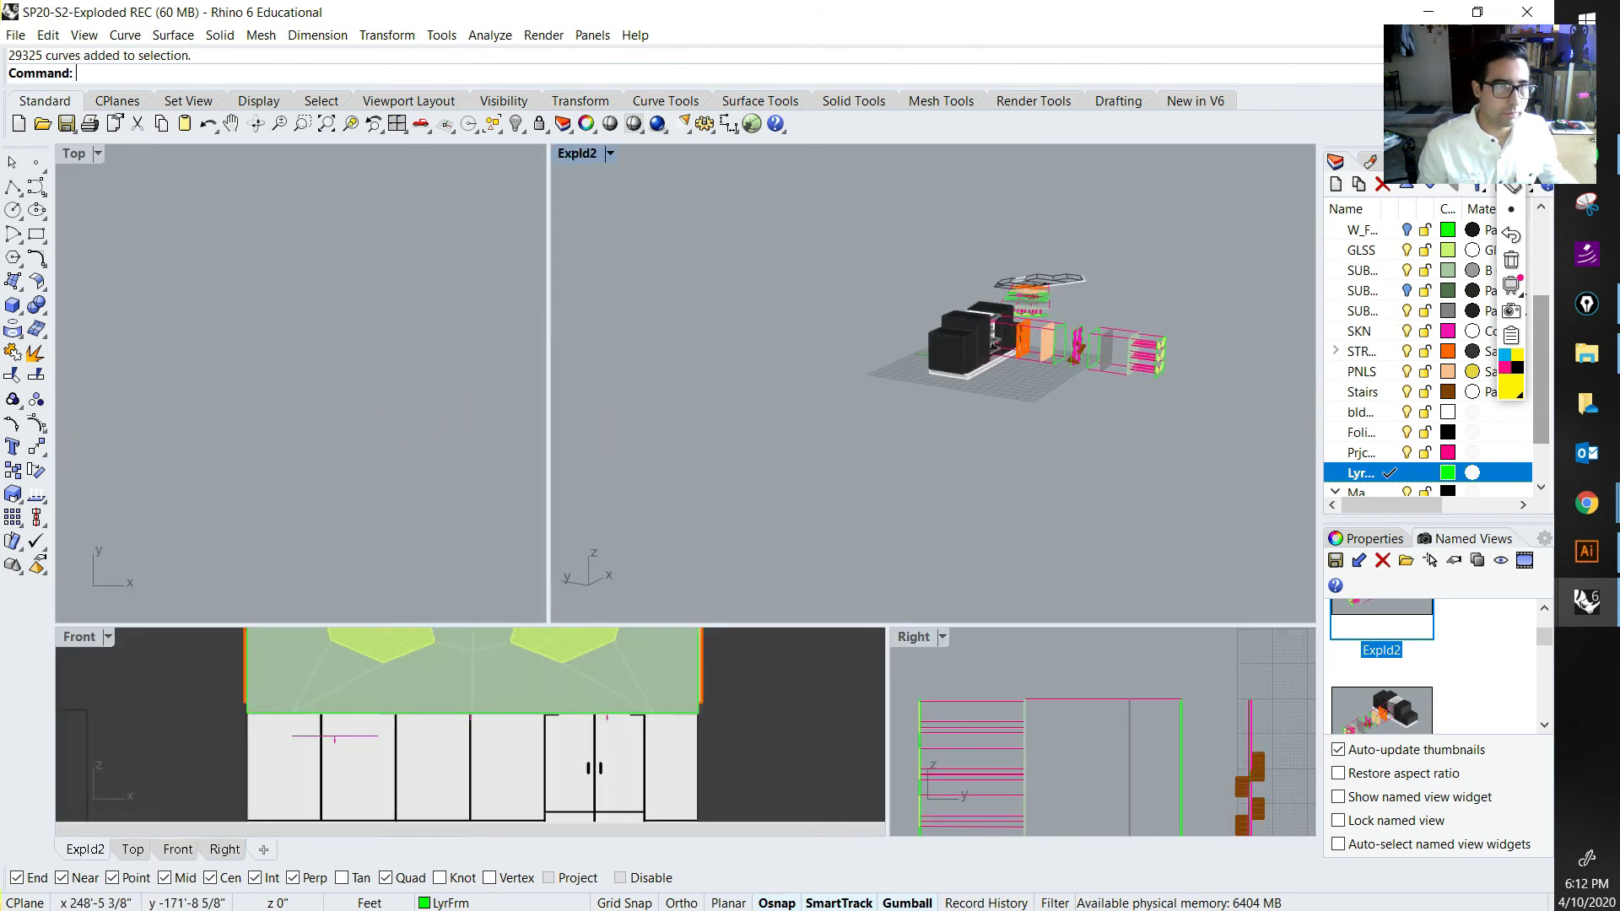
{"action": "double_click", "coordinate": [72, 153]}
{"action": "scroll", "coordinate": [685, 459], "scroll_direction": "down", "scroll_amount": 6}
{"action": "scroll", "coordinate": [687, 460], "scroll_direction": "down", "scroll_amount": 8}
{"action": "scroll", "coordinate": [736, 359], "scroll_direction": "up", "scroll_amount": 12}
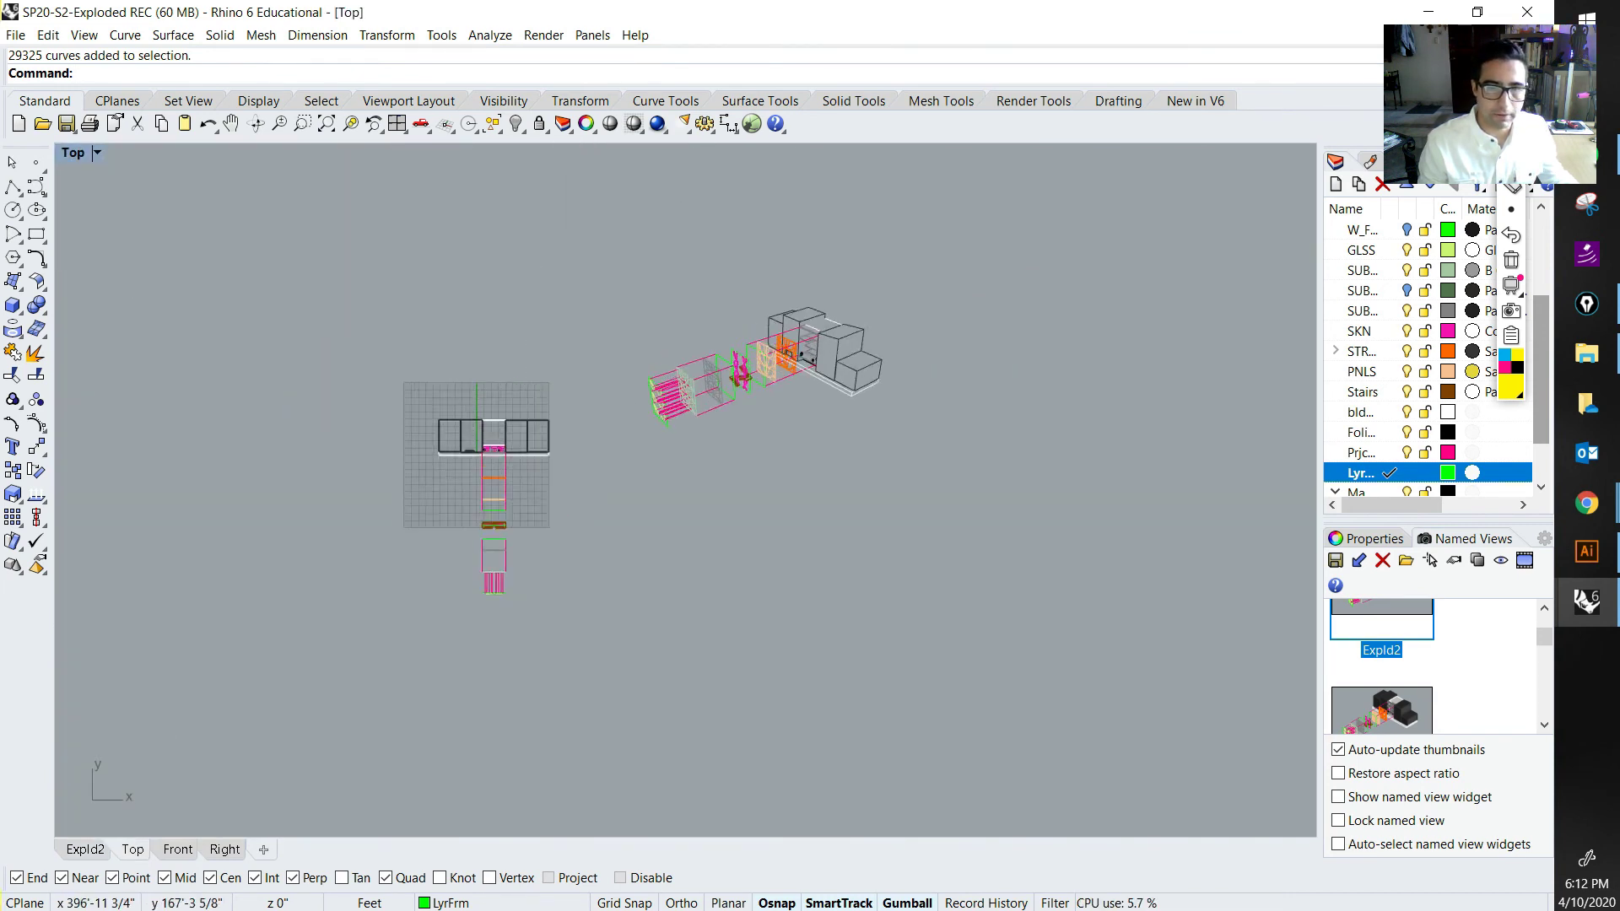
{"action": "right_click_drag", "start_coordinate": [812, 402], "coordinate": [809, 368]}
{"action": "scroll", "coordinate": [1086, 591], "scroll_direction": "up", "scroll_amount": 18}
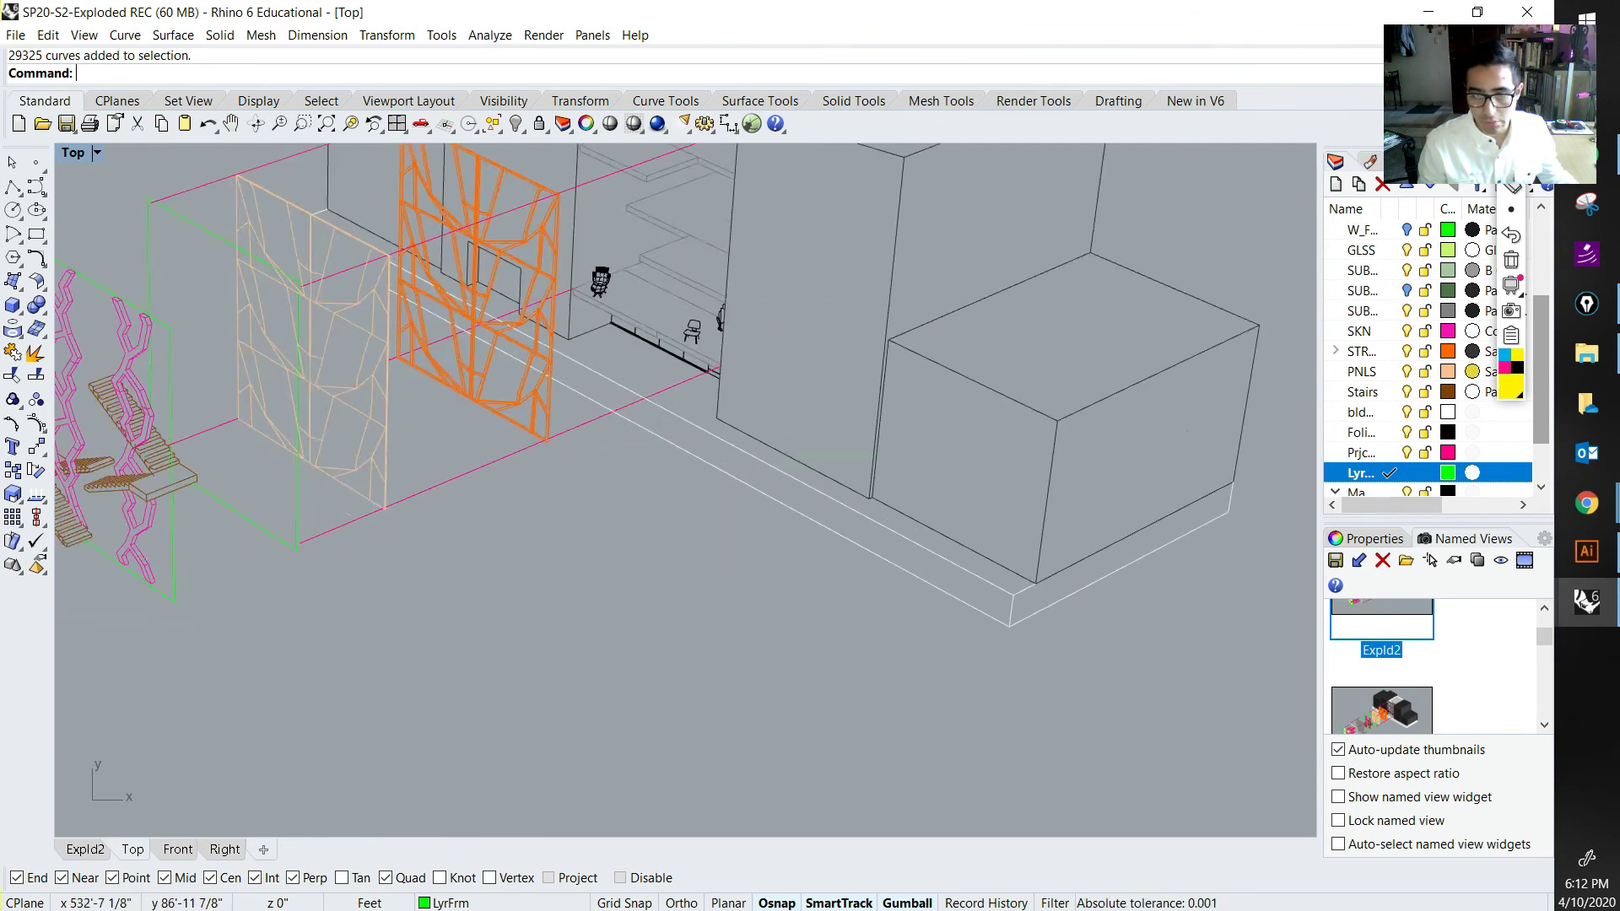
{"action": "scroll", "coordinate": [1033, 588], "scroll_direction": "down", "scroll_amount": 20}
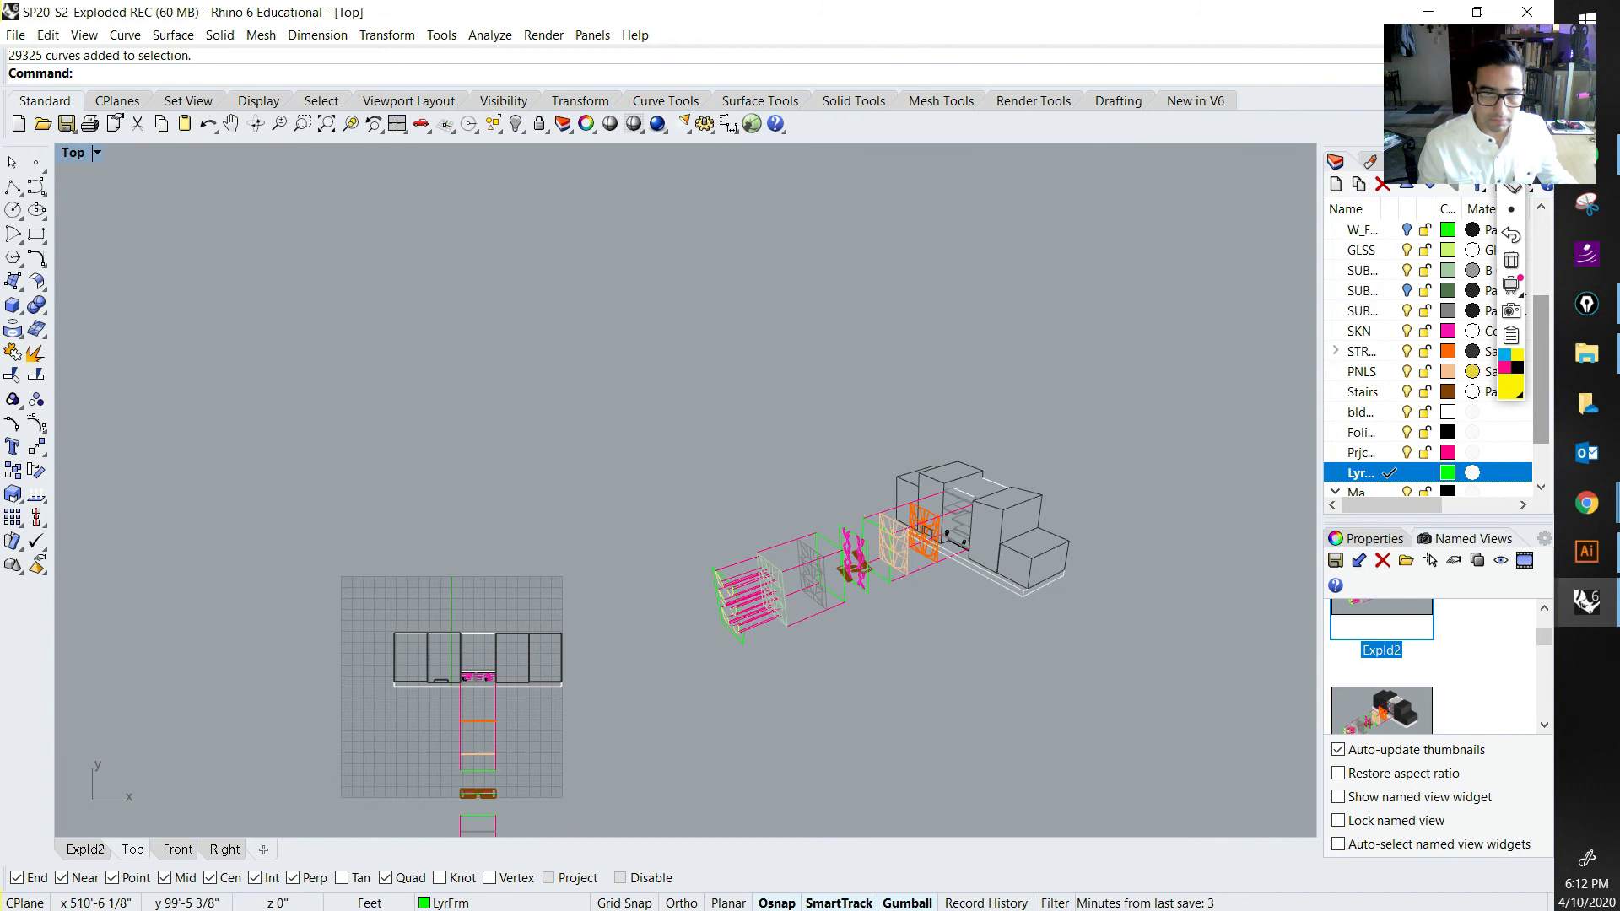
{"action": "scroll", "coordinate": [1025, 547], "scroll_direction": "up", "scroll_amount": 3}
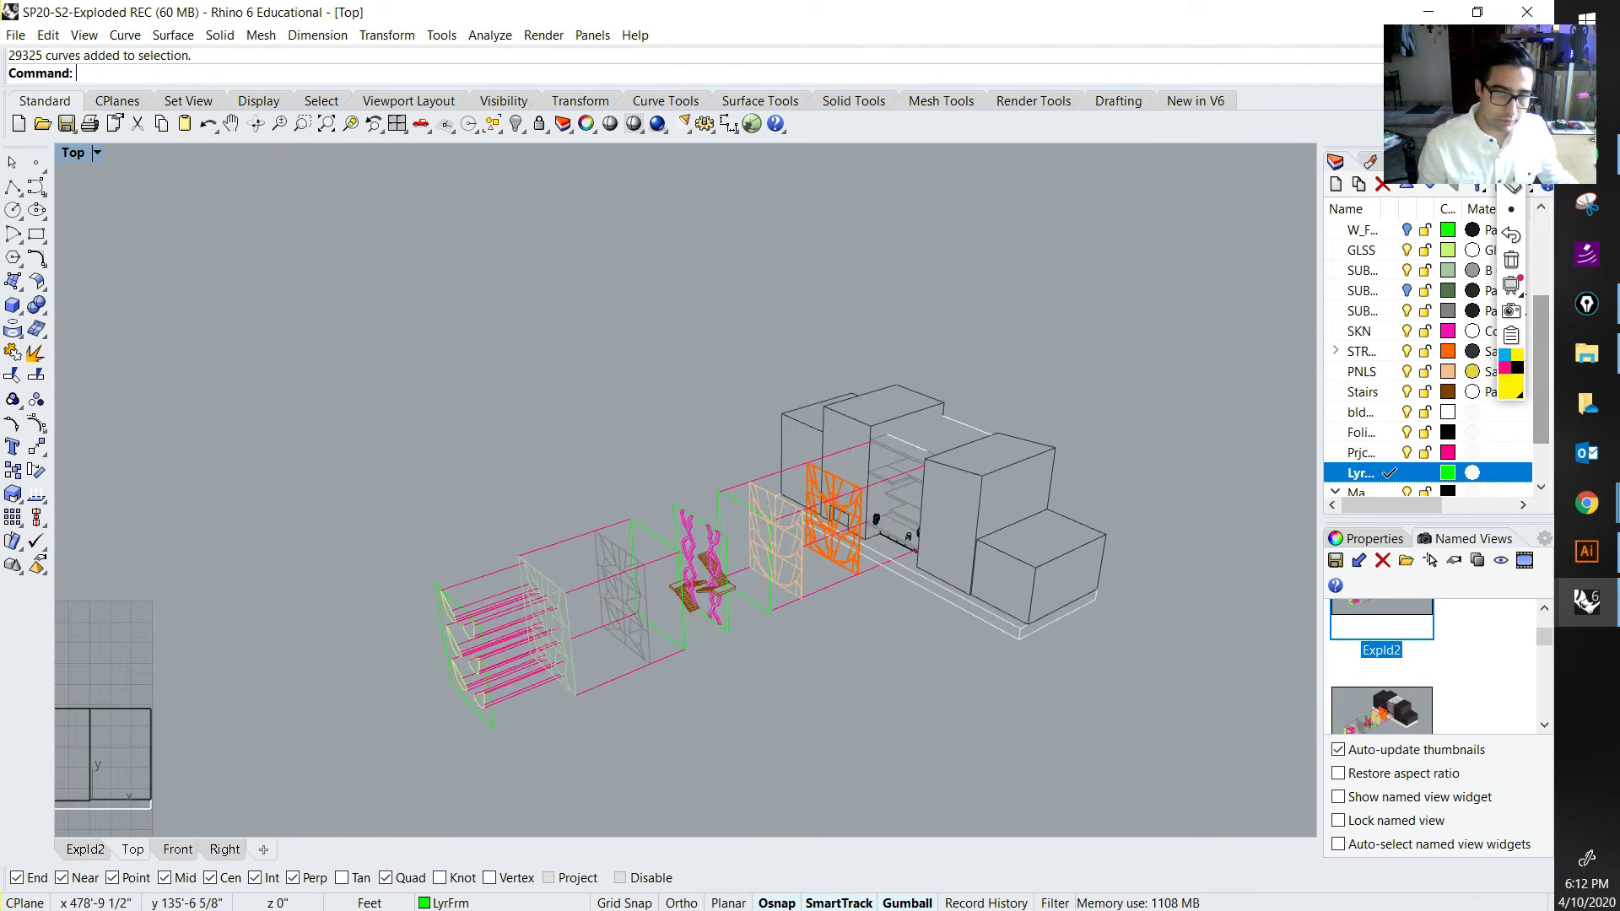
Step: Move the 2D linework group down in the Top view so it sits beside the model's plan, and deselect it
{"action": "right_click_drag", "start_coordinate": [1013, 562], "coordinate": [1011, 507]}
{"action": "scroll", "coordinate": [917, 451], "scroll_direction": "down", "scroll_amount": 8}
{"action": "left_click_drag", "start_coordinate": [913, 461], "coordinate": [924, 544]}
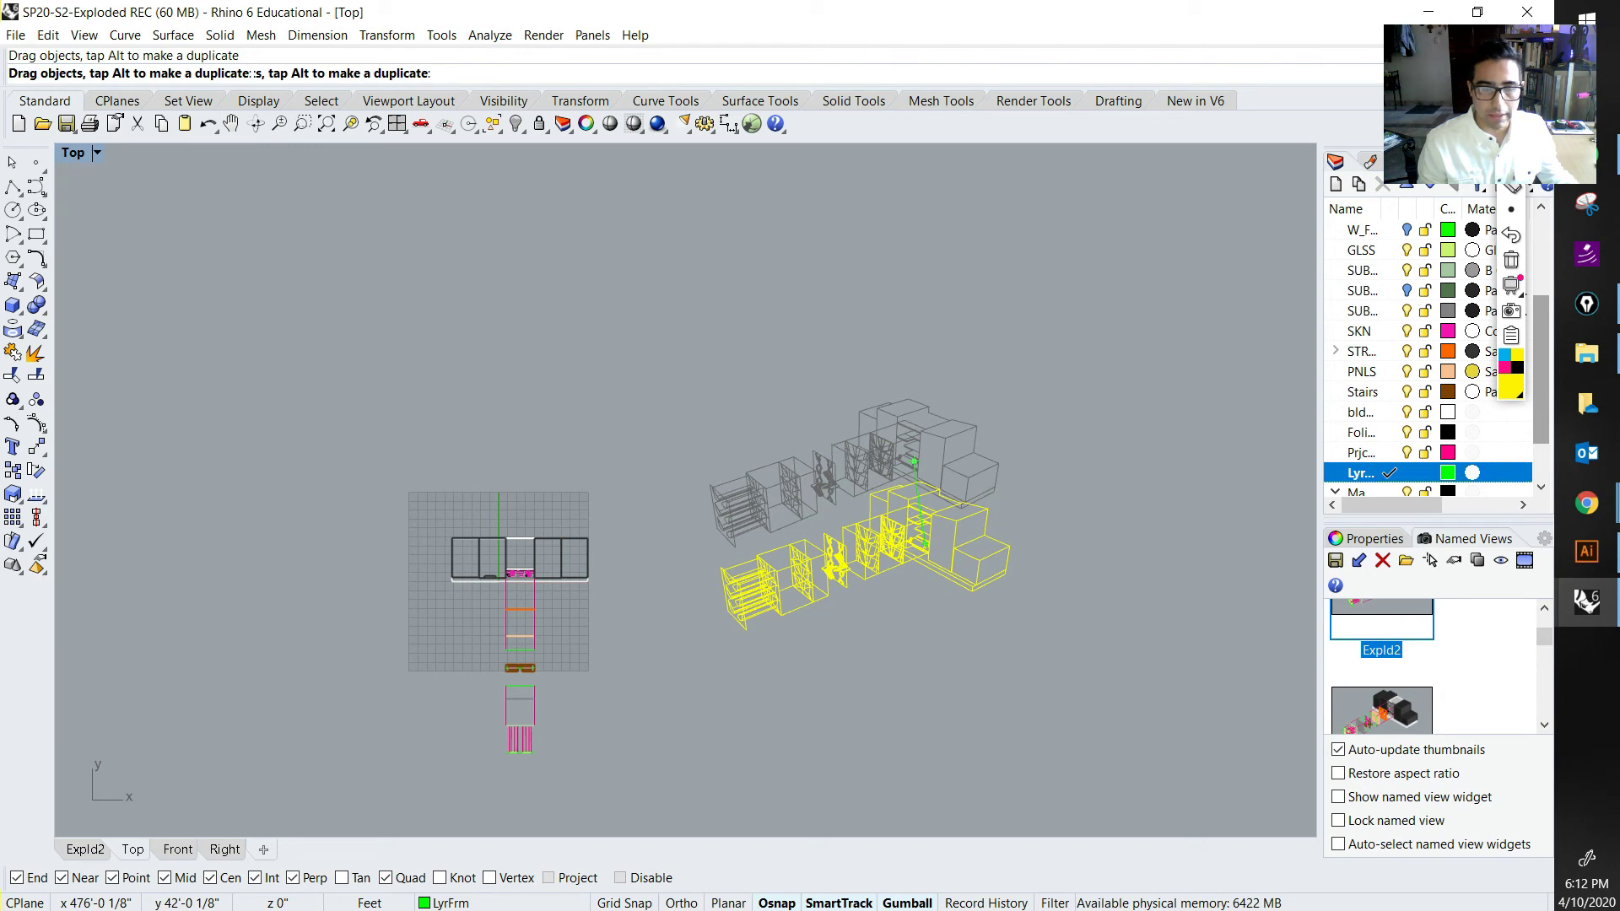
{"action": "left_click", "coordinate": [917, 631]}
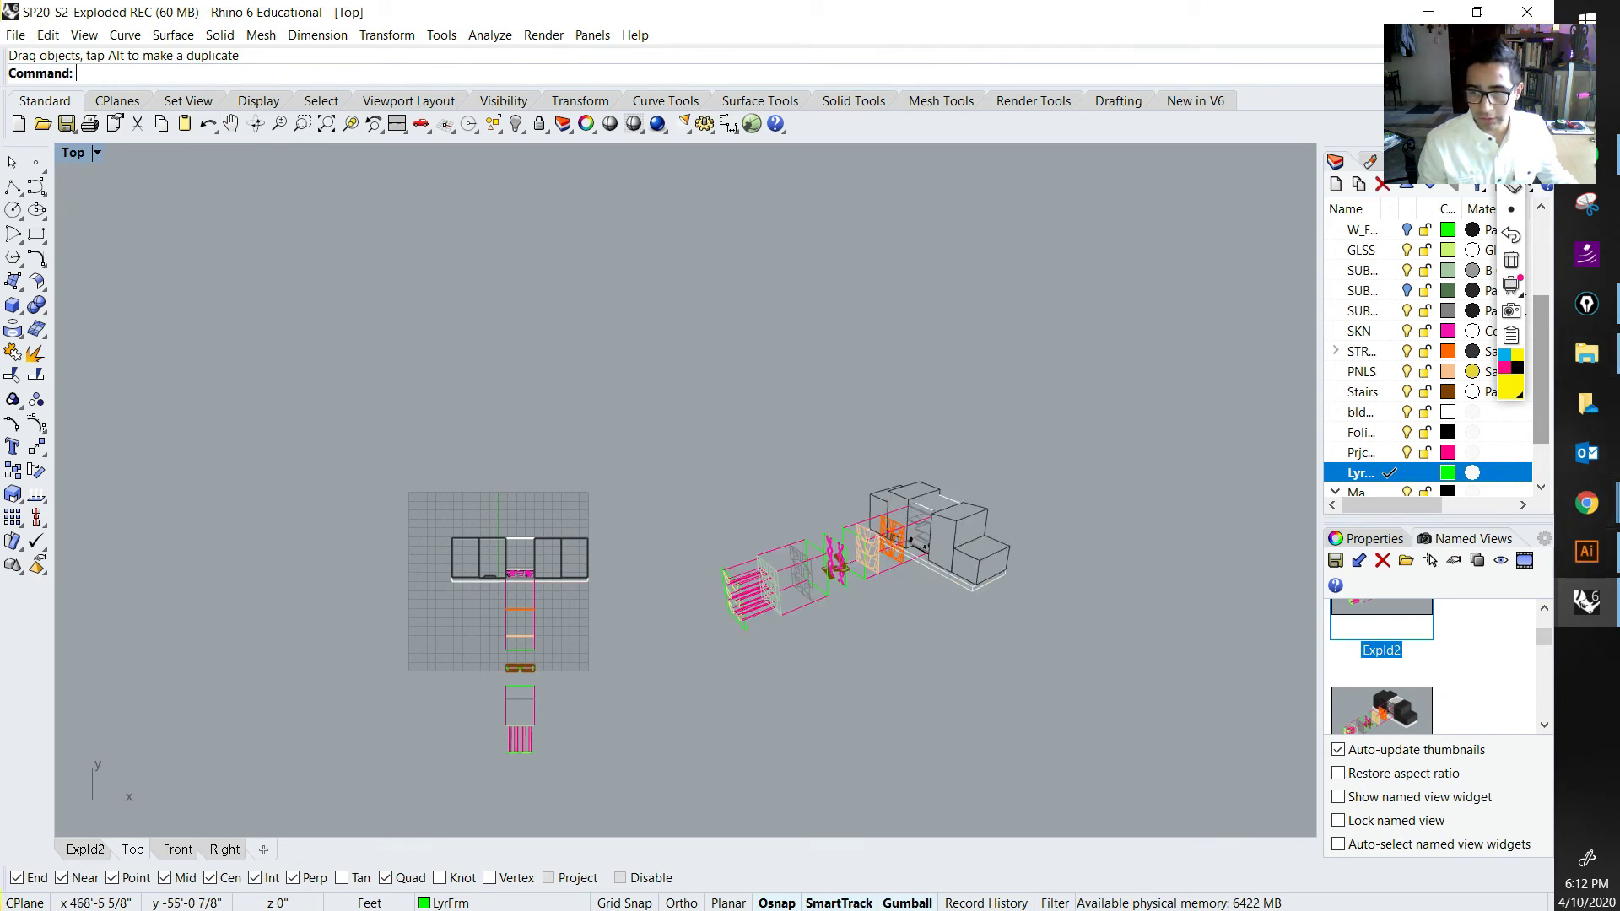
Step: Restore the Expld2 named view and set its display mode to Shaded
{"action": "double_click", "coordinate": [1381, 625]}
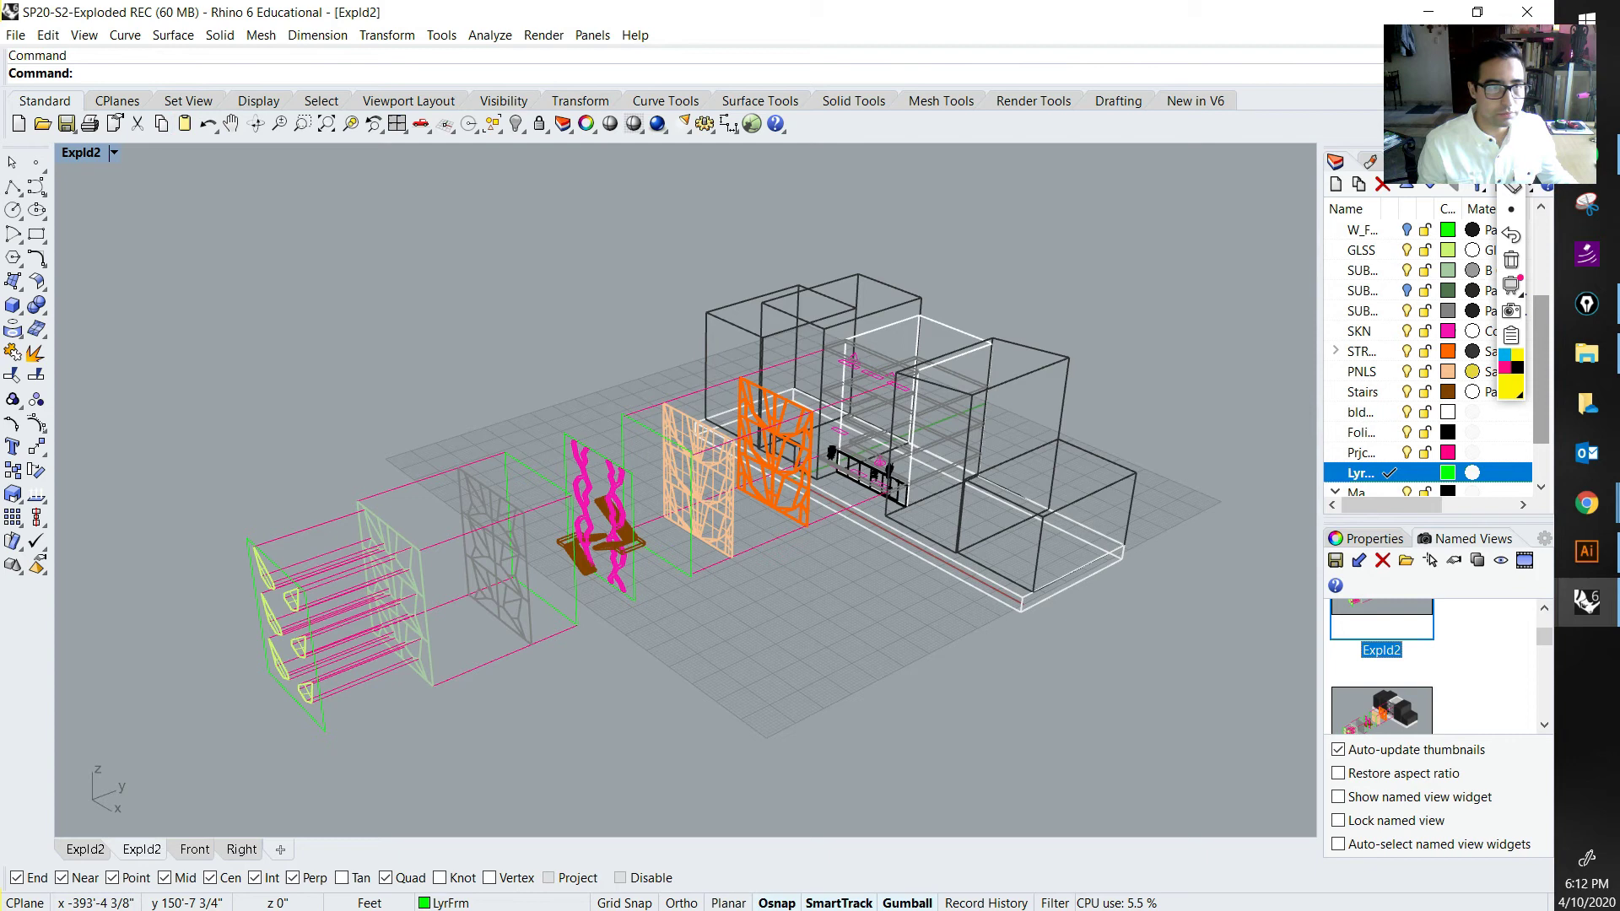
{"action": "left_click", "coordinate": [113, 152]}
{"action": "left_click", "coordinate": [100, 221]}
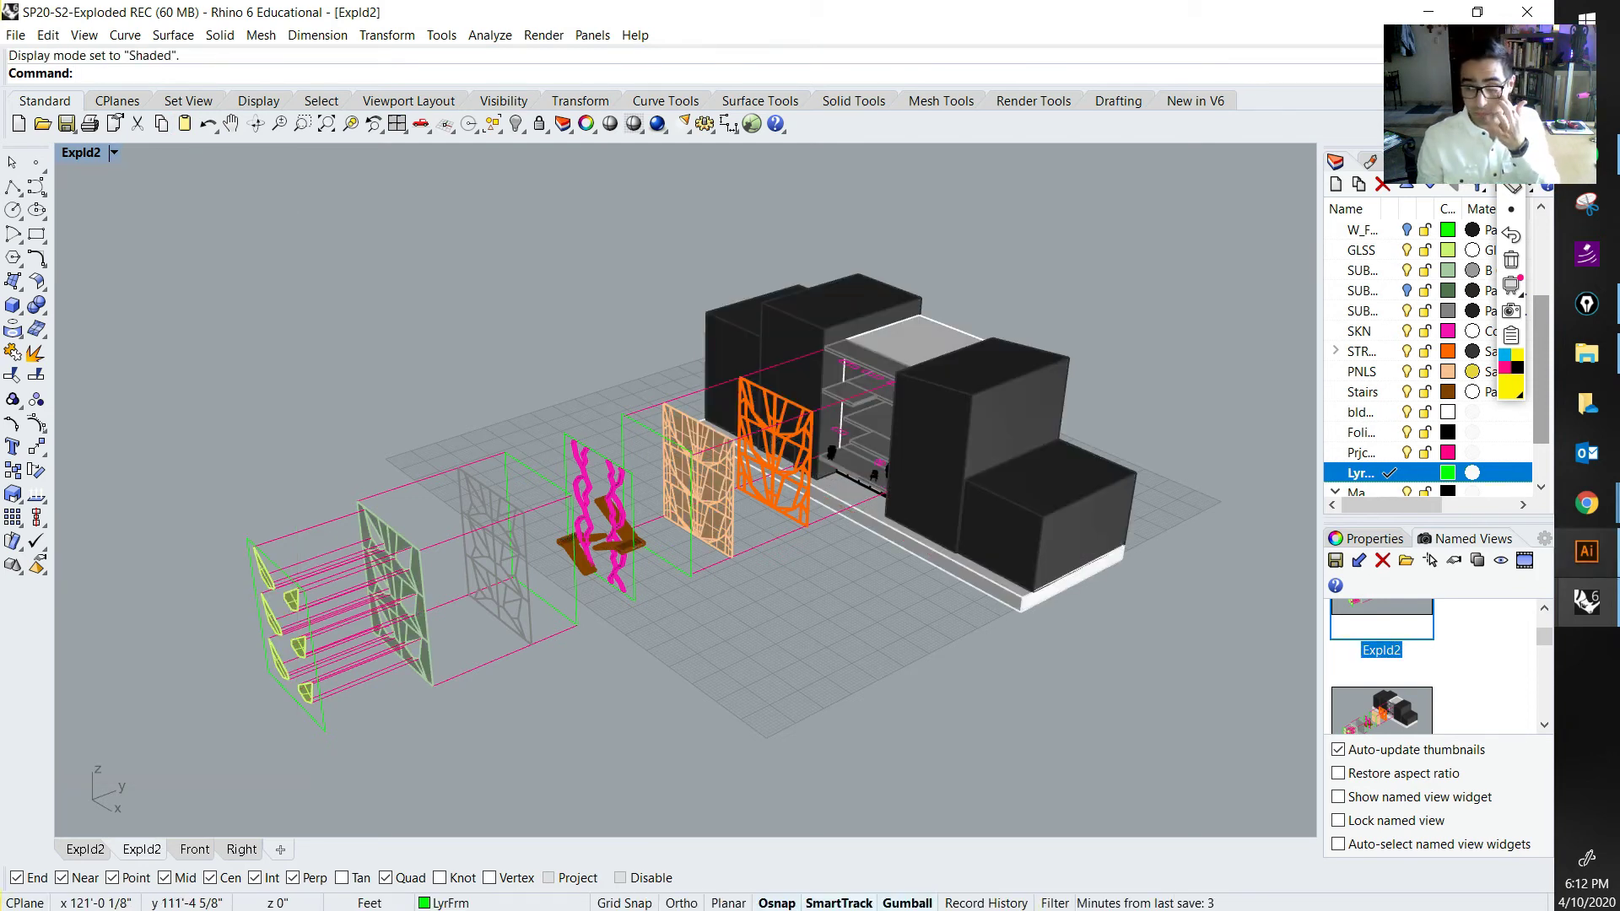
Step: Switch to ExplDgrm_PREP.ai in Illustrator, deselect the linework, and view the whole artboard at 25%
{"action": "key", "text": "alt+Tab"}
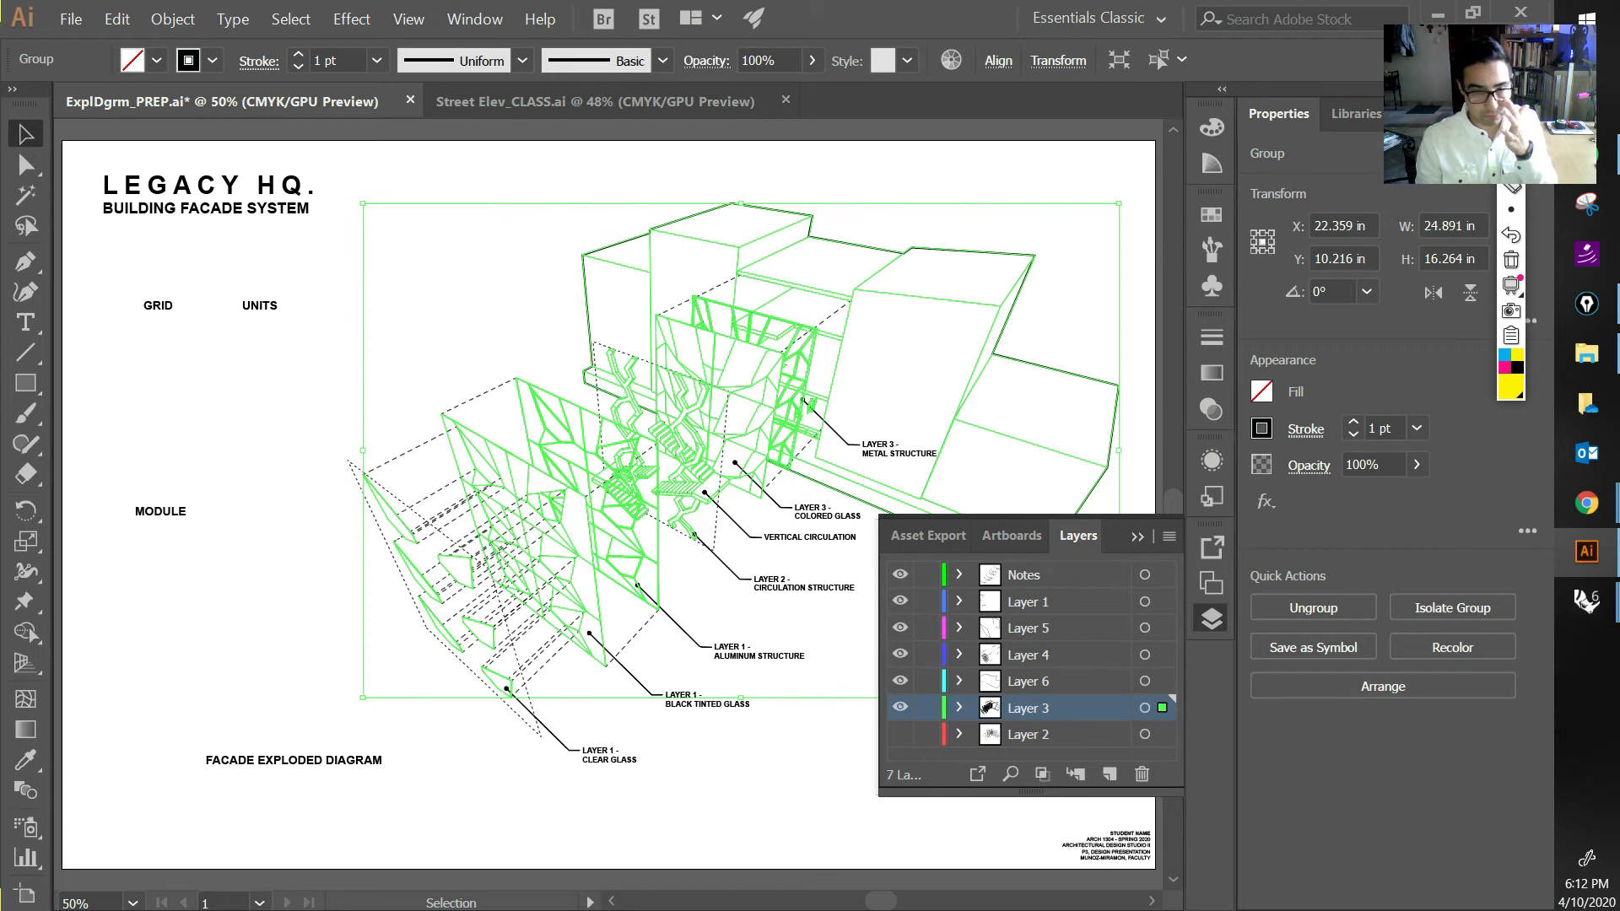
{"action": "left_click", "coordinate": [330, 457]}
{"action": "scroll", "coordinate": [331, 457], "scroll_direction": "down", "scroll_amount": 1, "text": "alt"}
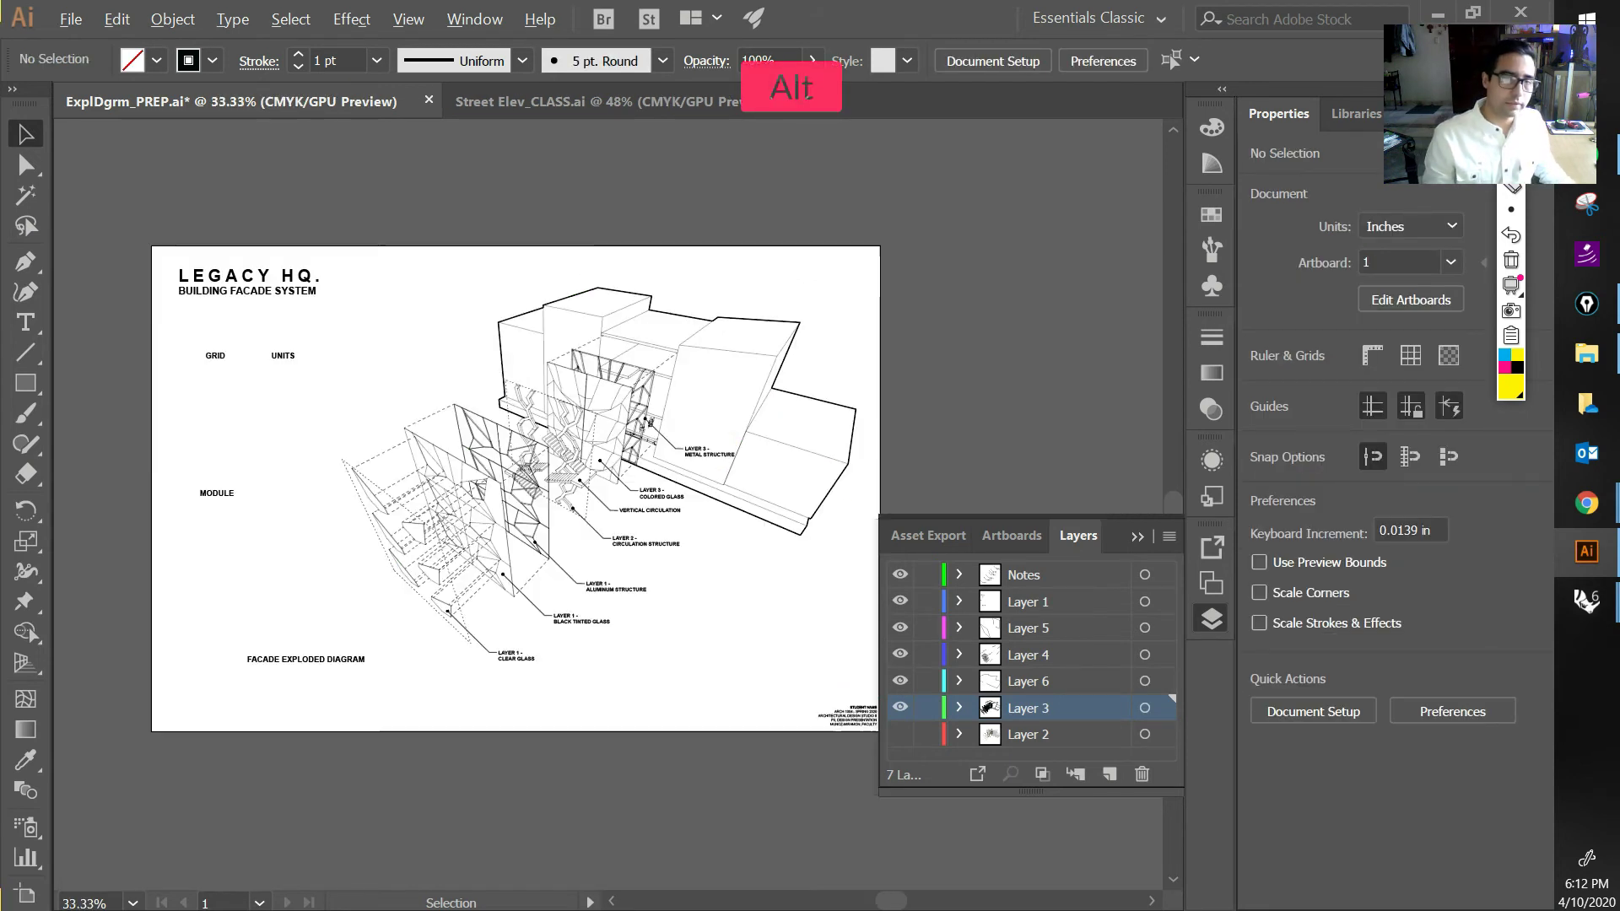
{"action": "scroll", "coordinate": [338, 567], "scroll_direction": "down", "scroll_amount": 1, "text": "alt"}
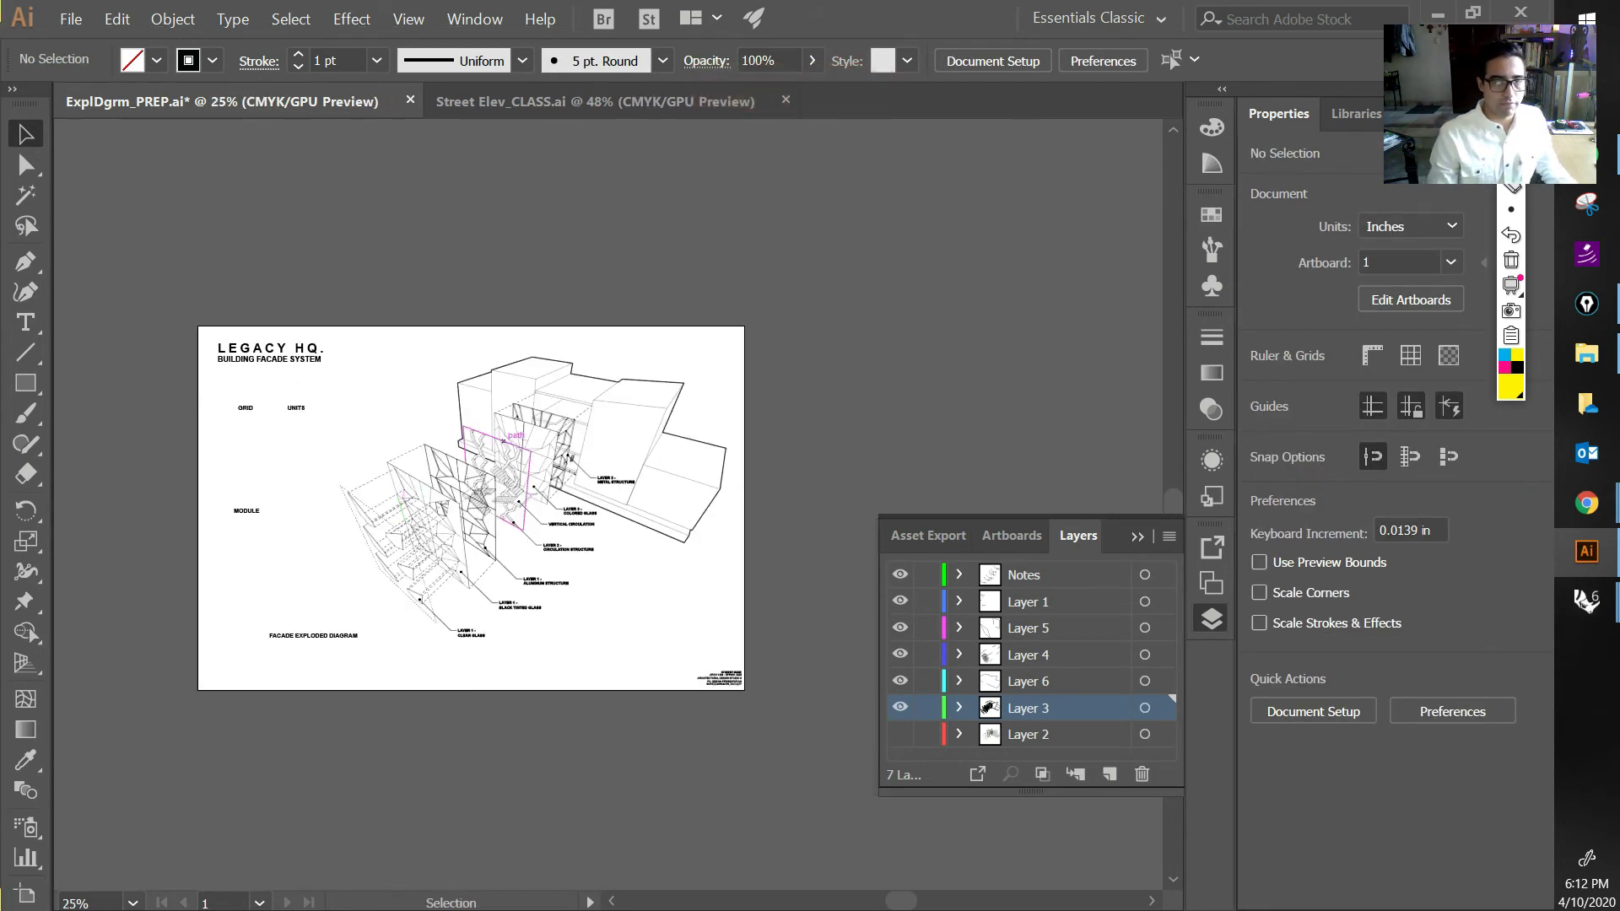
Step: Move the exploded linework group off the artboard, undo the move, and clear the selection
{"action": "left_click", "coordinate": [547, 419]}
{"action": "left_click_drag", "start_coordinate": [546, 419], "coordinate": [865, 289]}
{"action": "key", "text": "ctrl"}
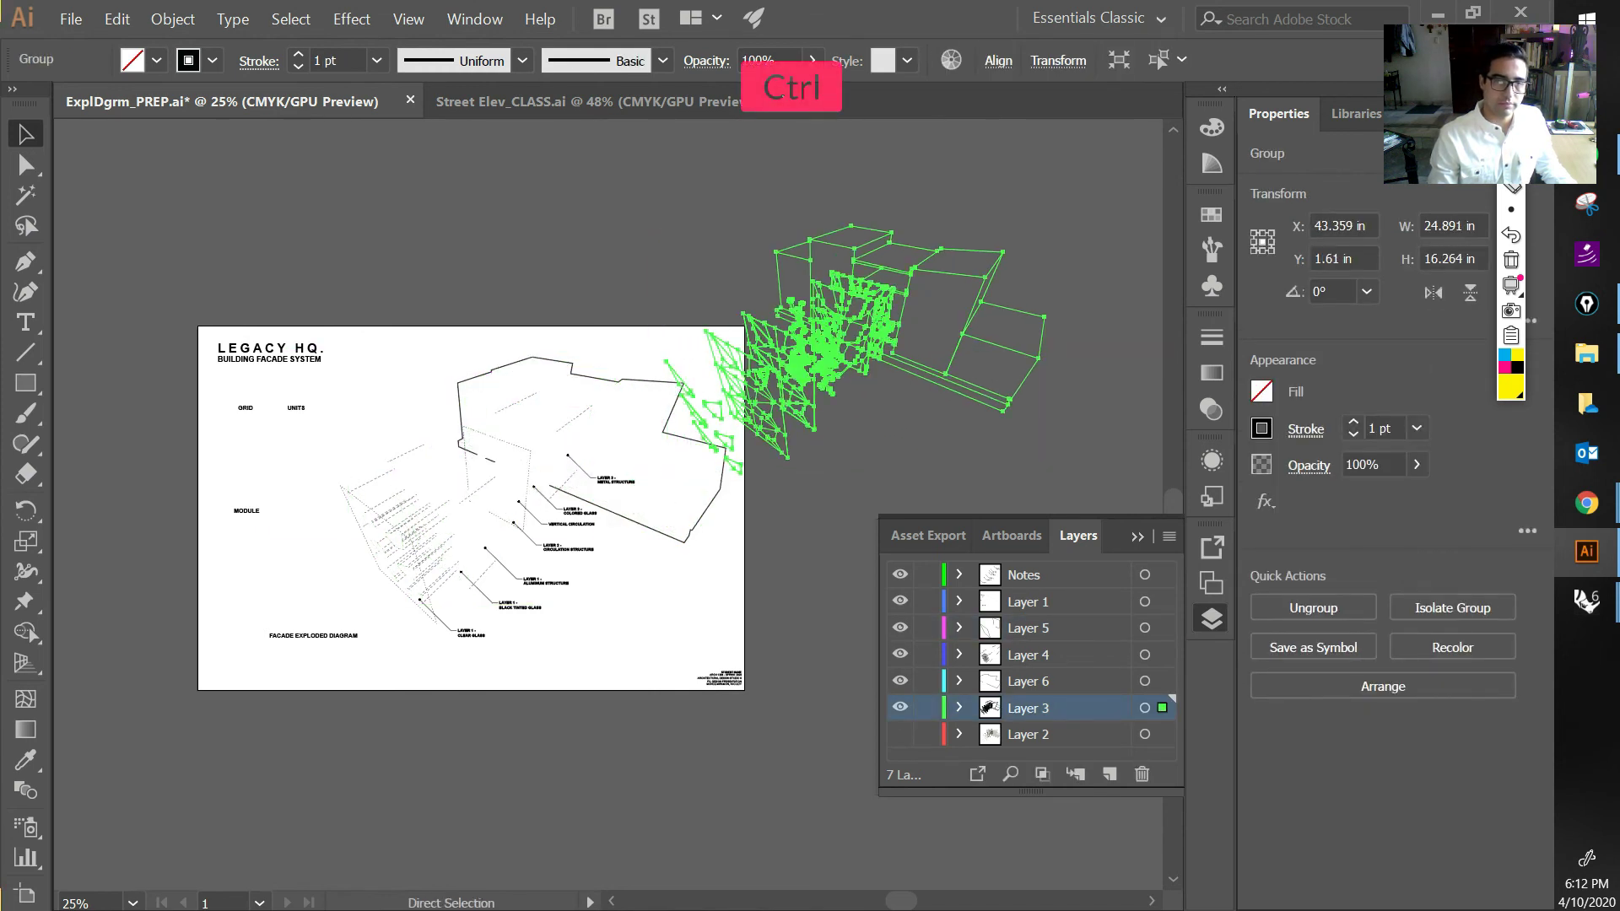
{"action": "key", "text": "ctrl+z"}
{"action": "key", "text": "ctrl+shift+a"}
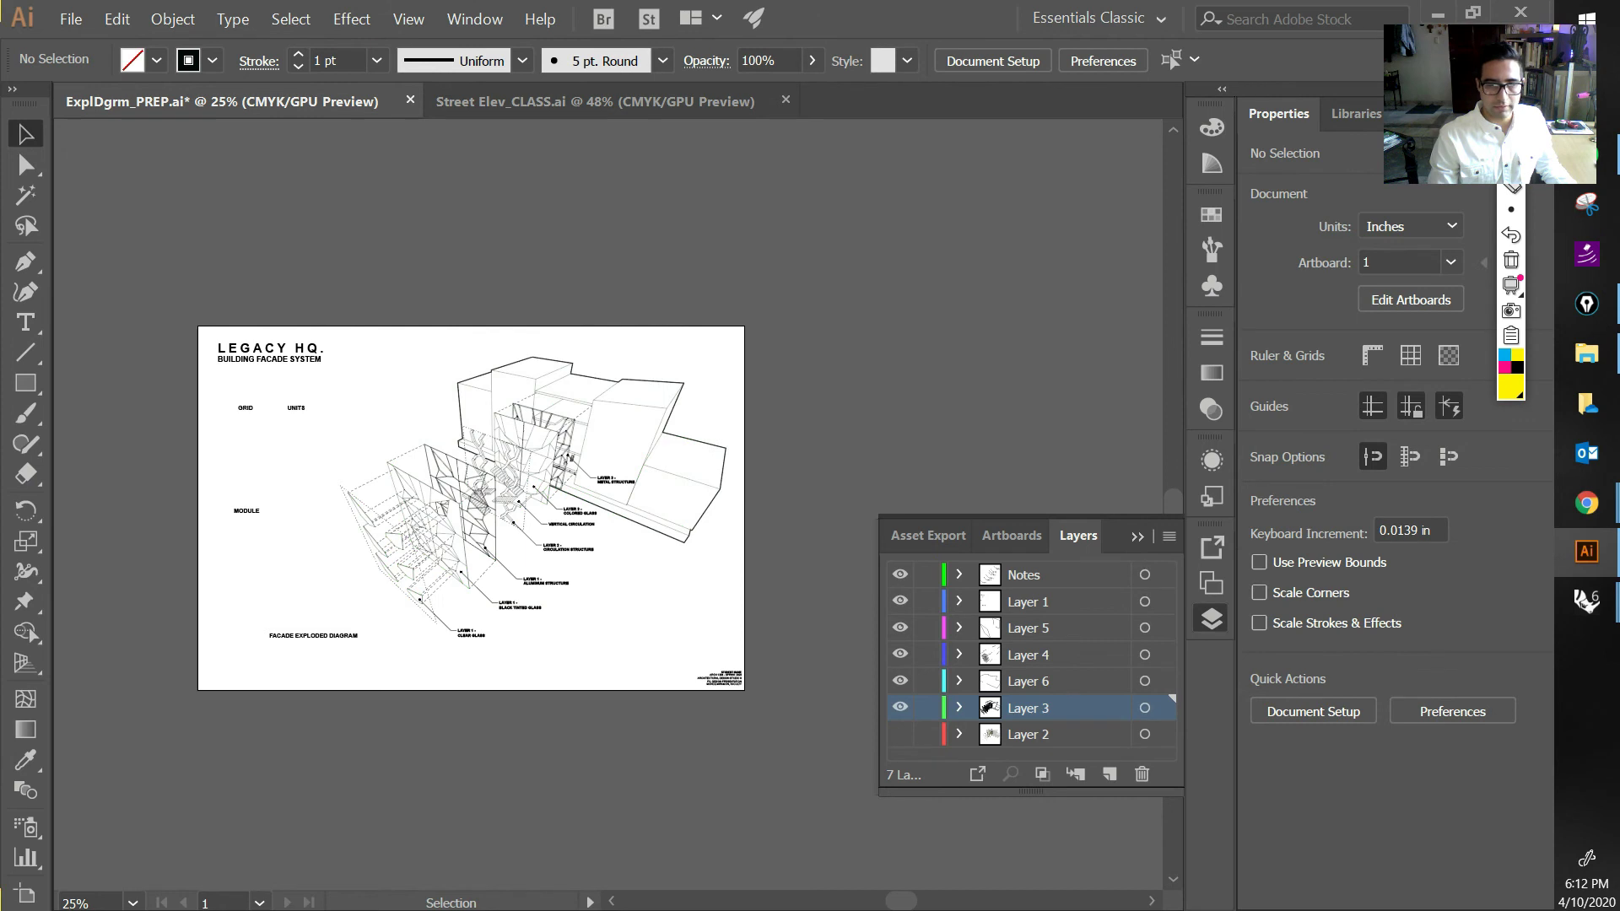
Step: Show Layer 2, move its rendered image off the artboard to inspect it, and undo the move
{"action": "left_click", "coordinate": [900, 734]}
{"action": "left_click_drag", "start_coordinate": [581, 480], "coordinate": [823, 299]}
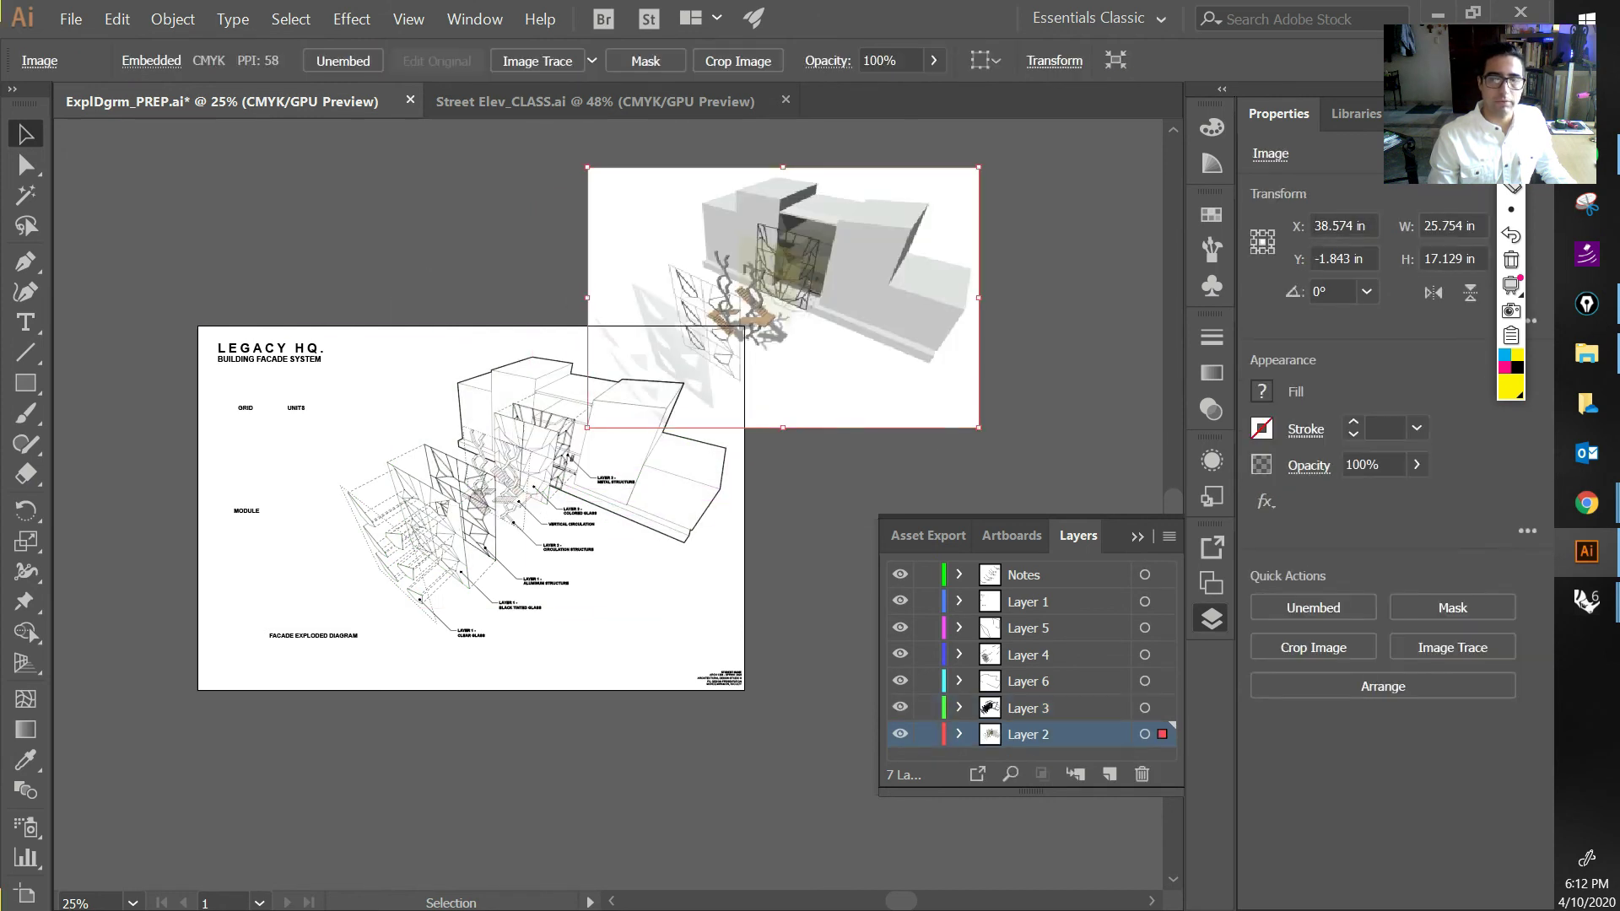
{"action": "scroll", "coordinate": [793, 199], "scroll_direction": "up", "scroll_amount": 3, "text": "alt"}
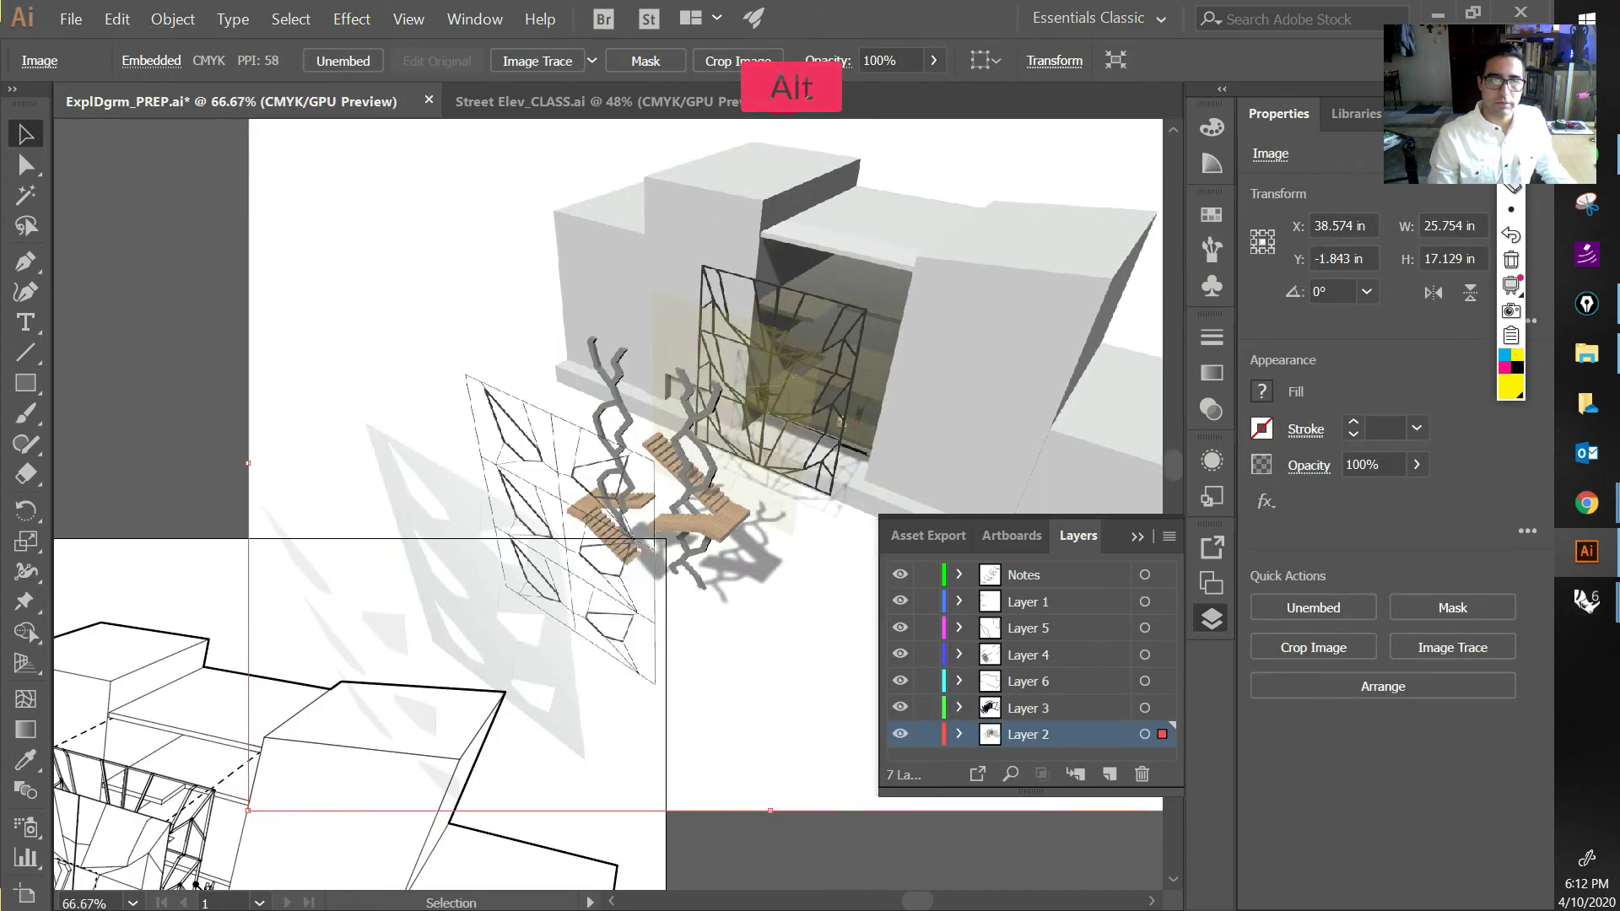
{"action": "left_click_drag", "start_coordinate": [794, 198], "coordinate": [585, 215]}
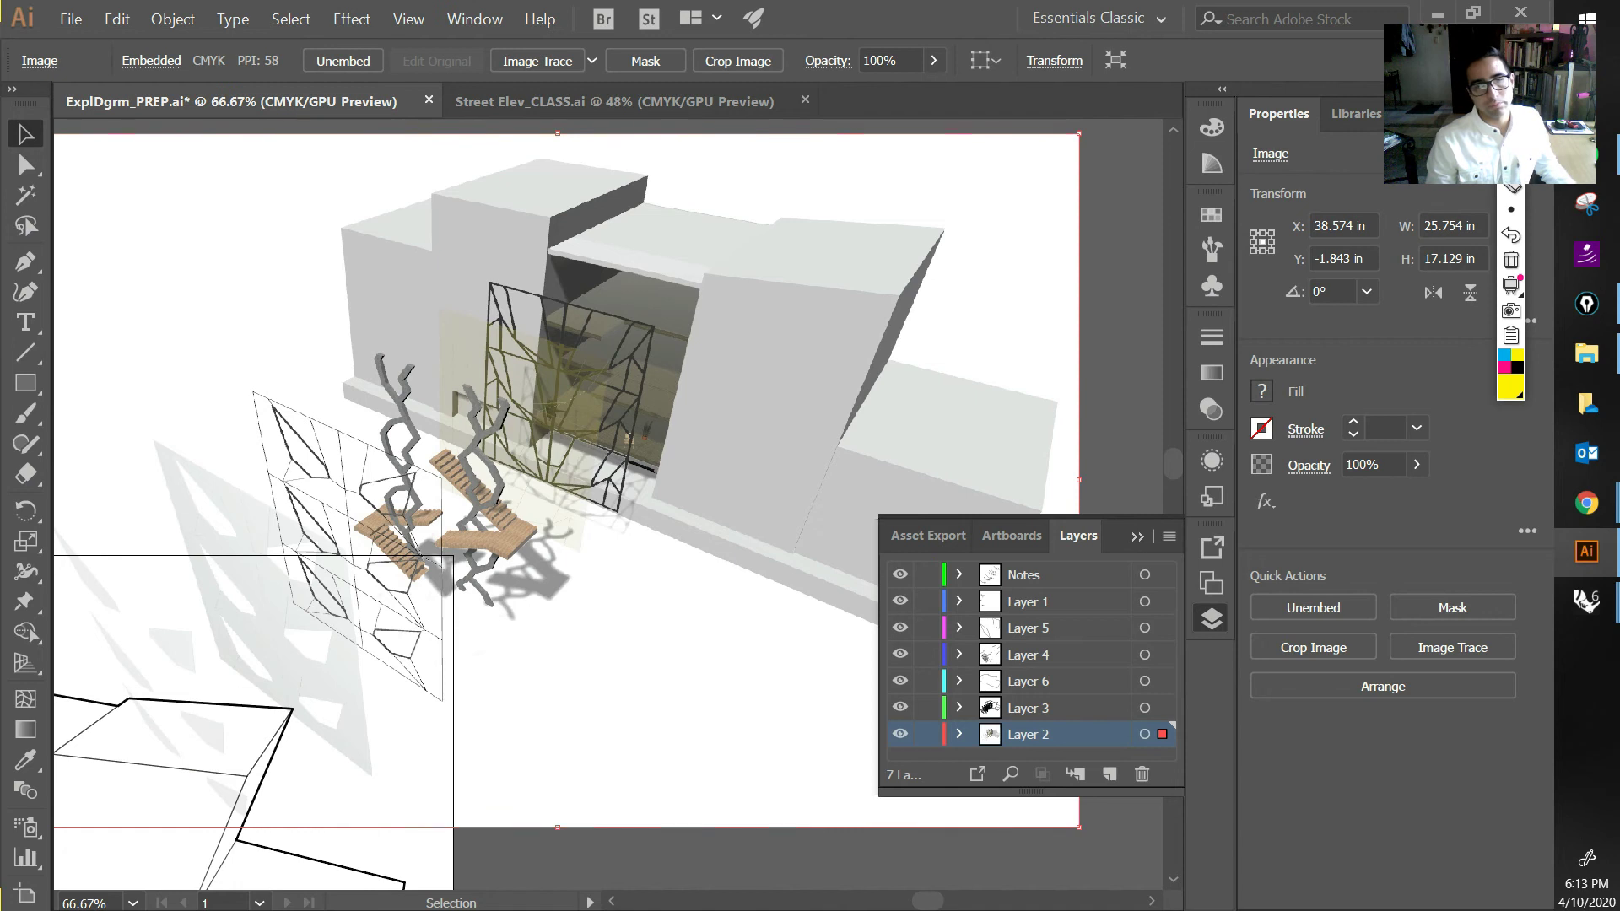
{"action": "key", "text": "alt"}
{"action": "scroll", "coordinate": [835, 421], "scroll_direction": "down", "scroll_amount": 3, "text": "alt"}
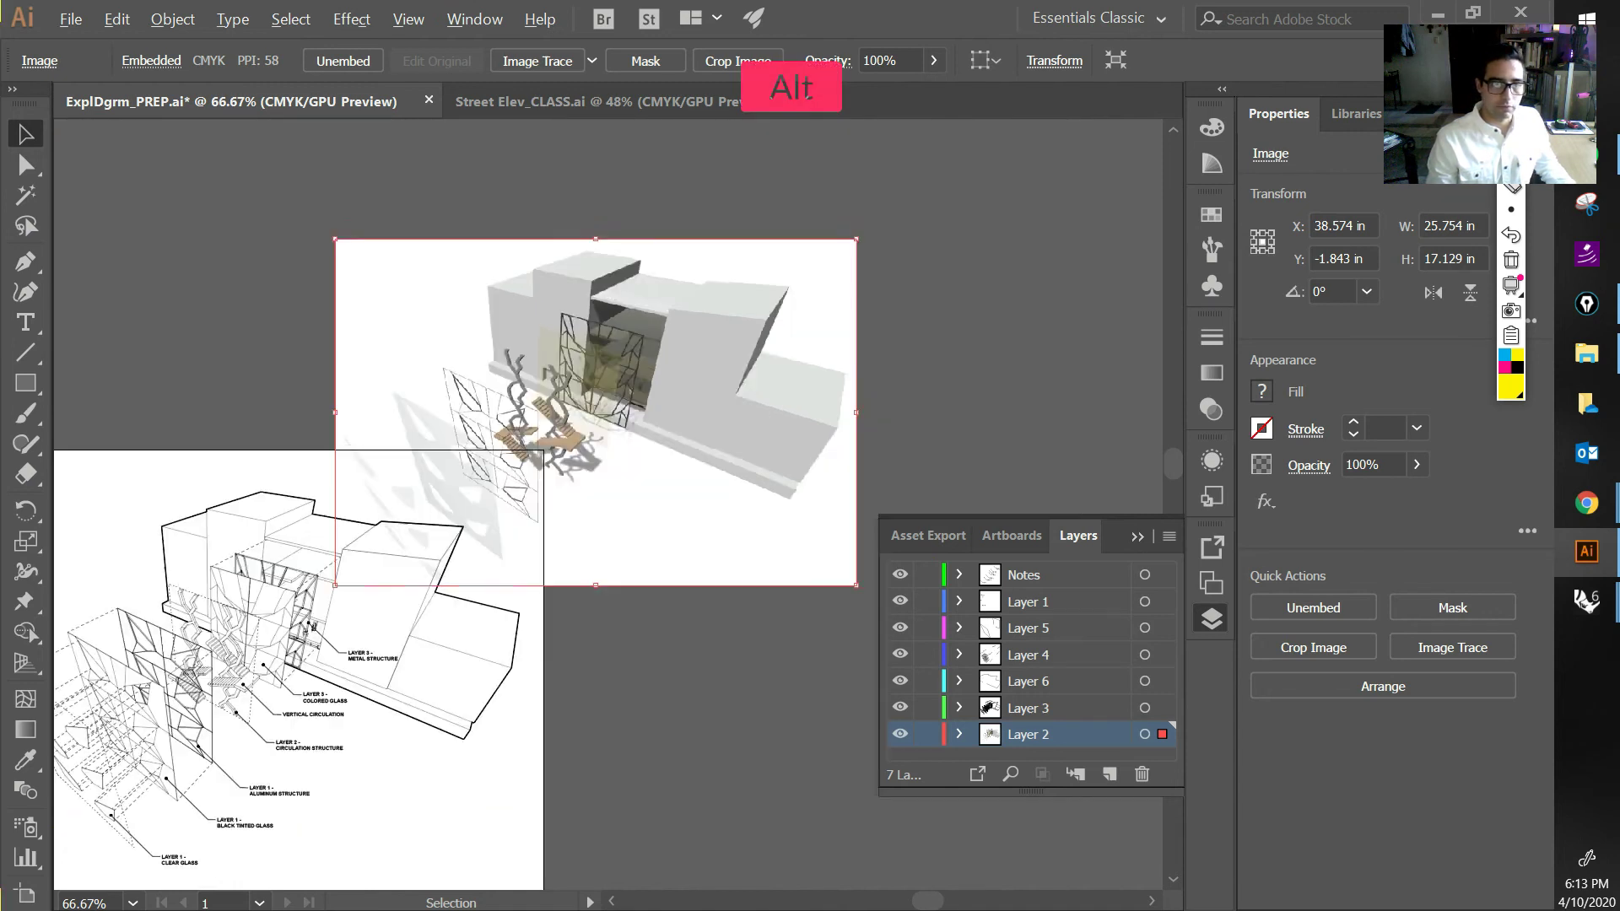
{"action": "key", "text": "ctrl+z"}
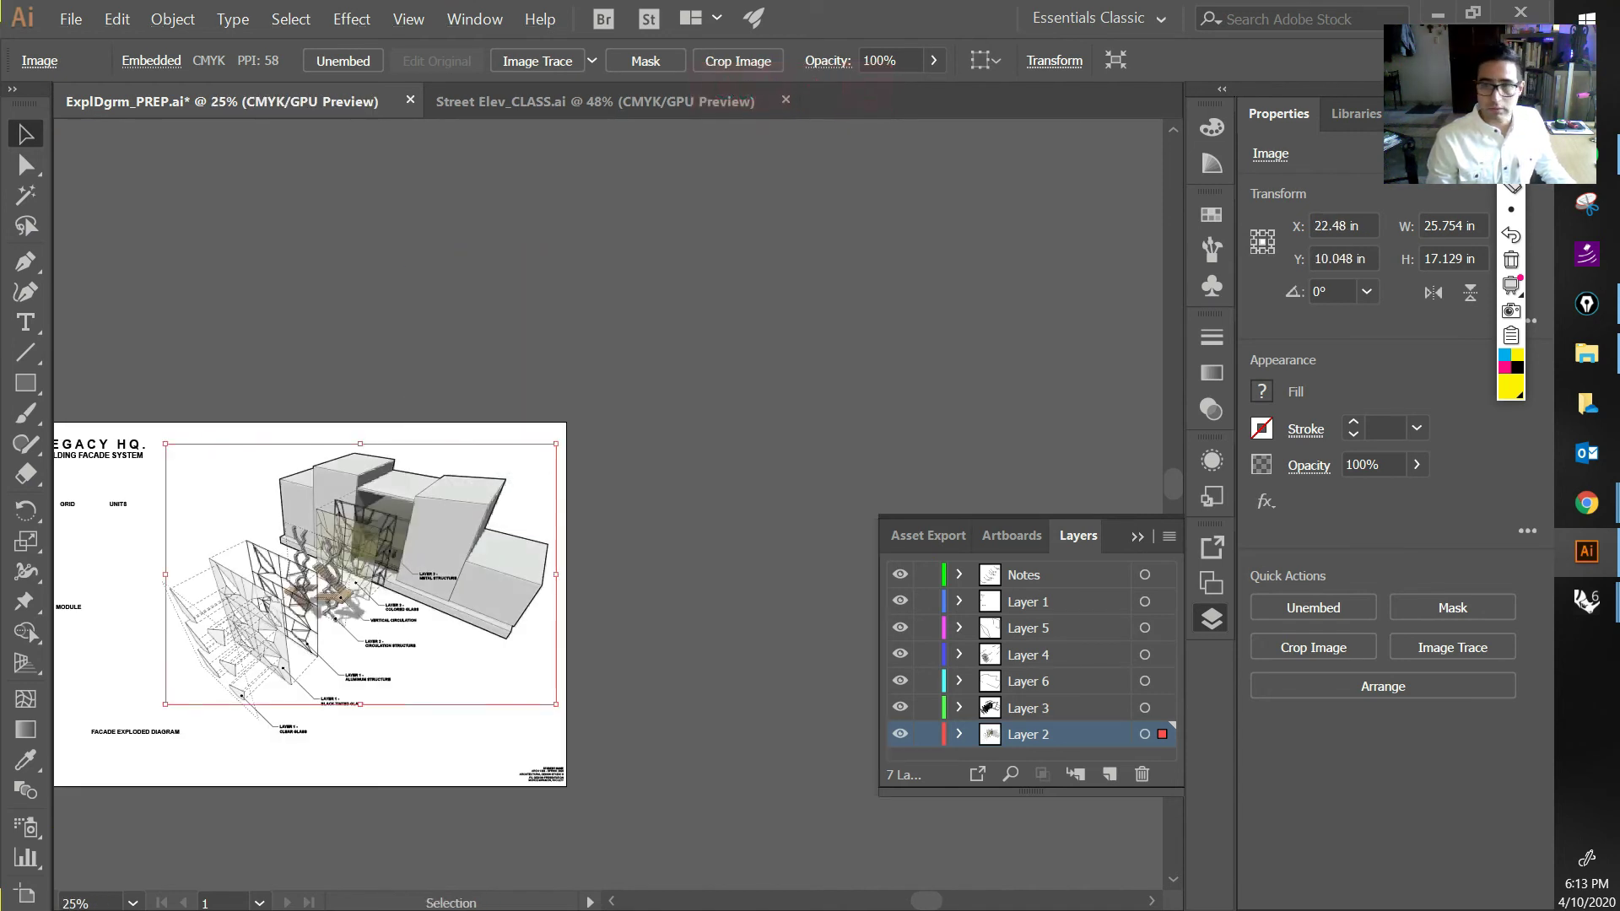
Step: Hide Layer 2 and show it again to compare the exploded diagram with and without the rendered image
{"action": "left_click", "coordinate": [1587, 601]}
{"action": "left_click", "coordinate": [1439, 692]}
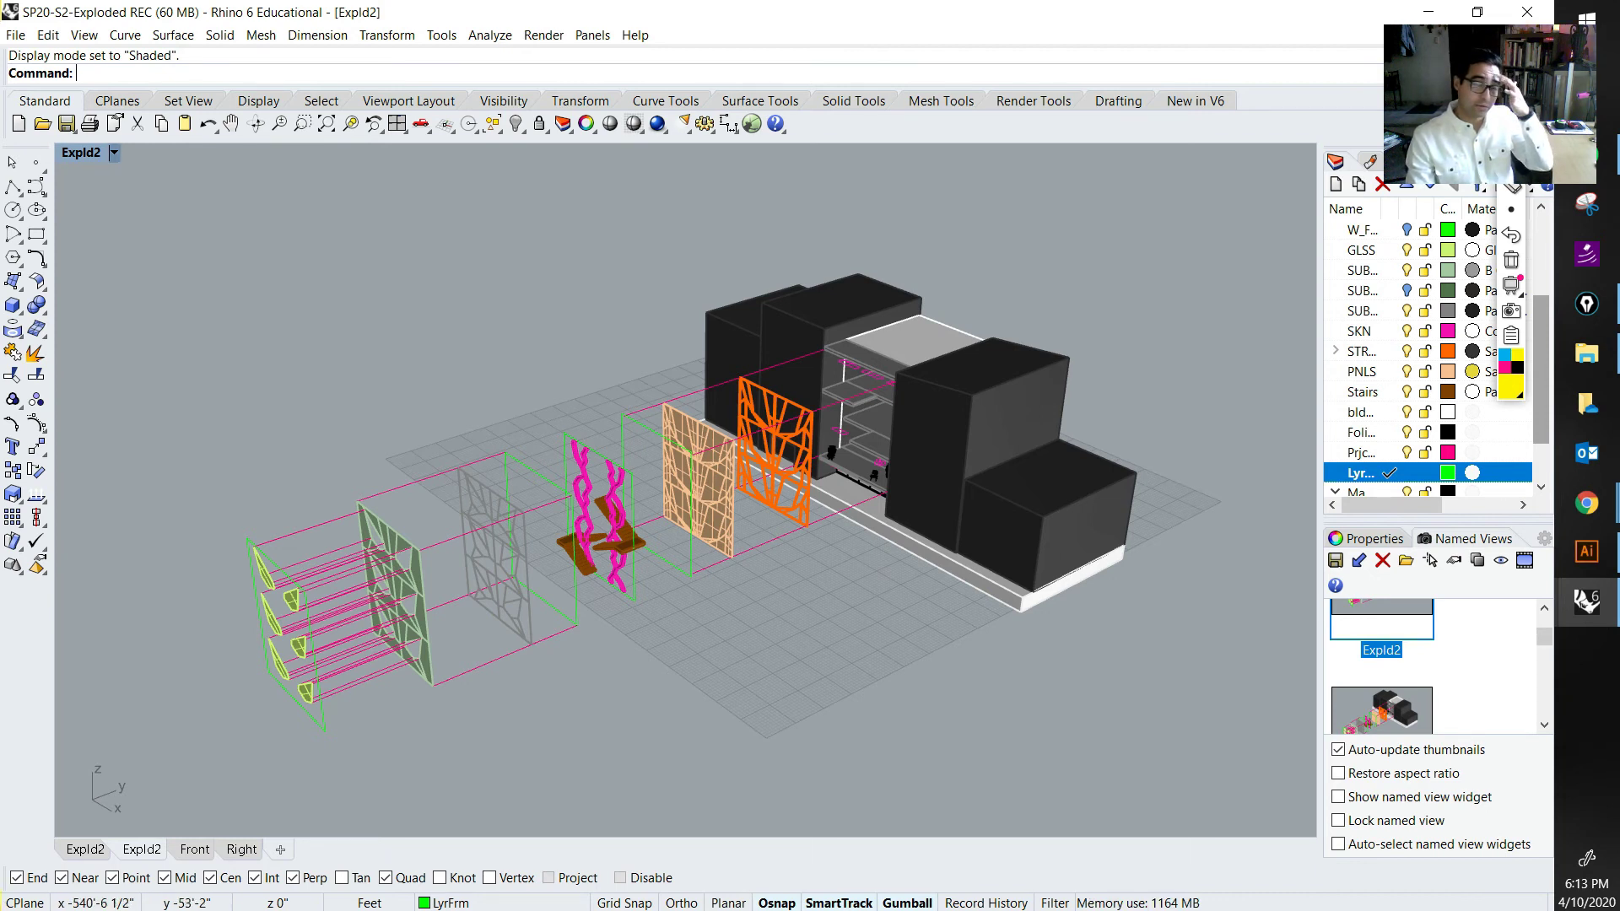
{"action": "left_click", "coordinate": [1586, 551]}
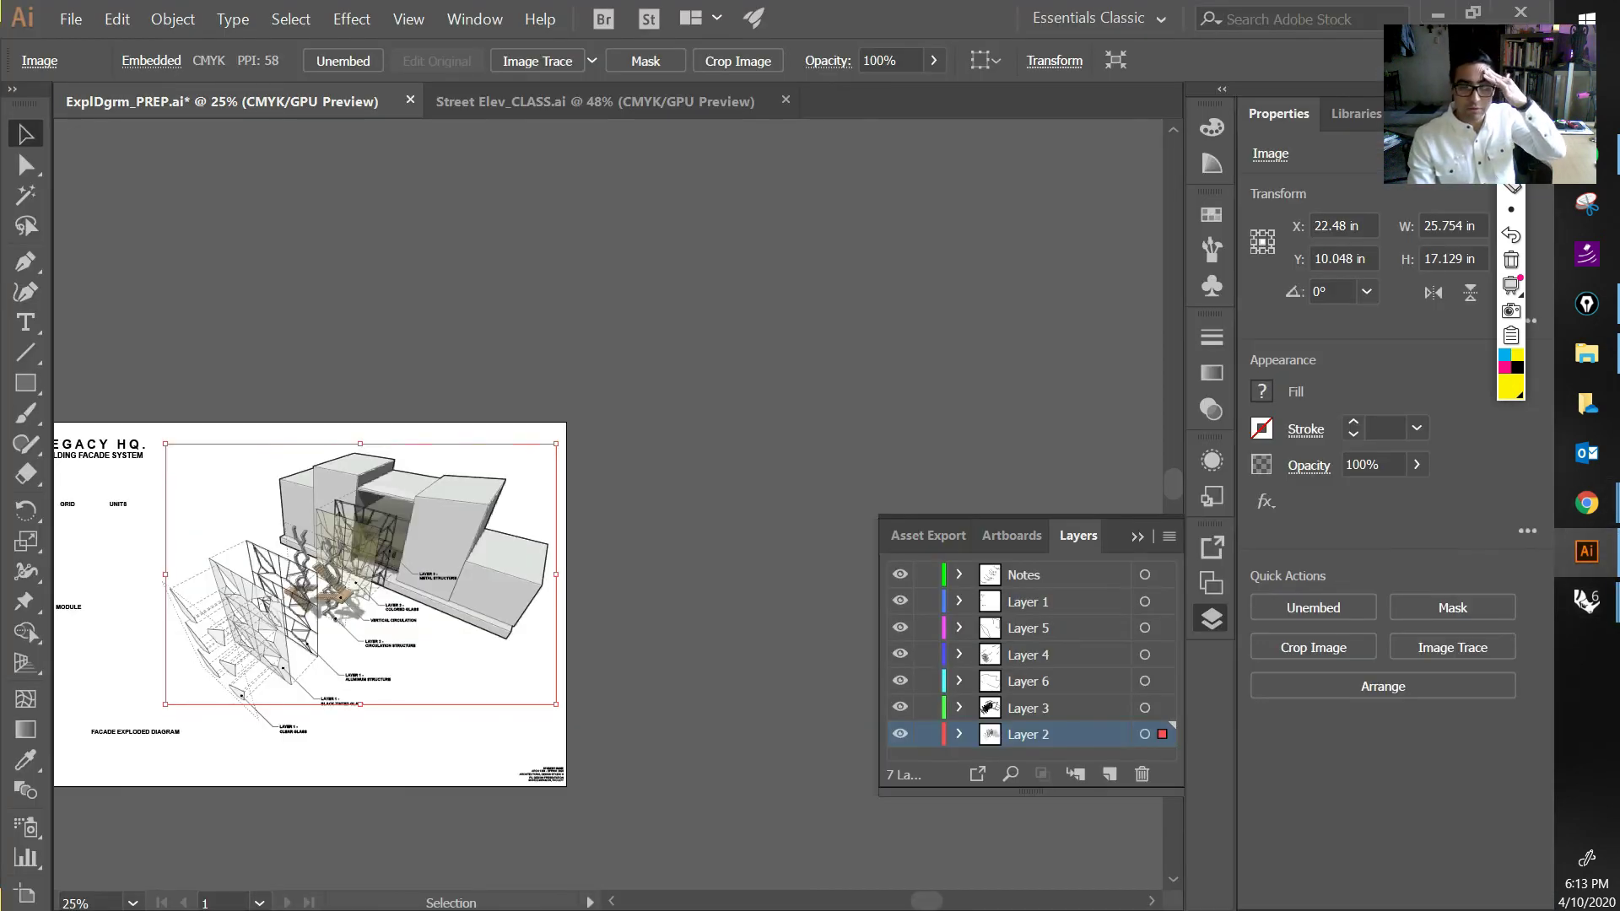
{"action": "left_click_drag", "start_coordinate": [422, 573], "coordinate": [625, 509]}
{"action": "left_click", "coordinate": [900, 734]}
{"action": "scroll", "coordinate": [579, 614], "scroll_direction": "up", "scroll_amount": 1, "text": "alt"}
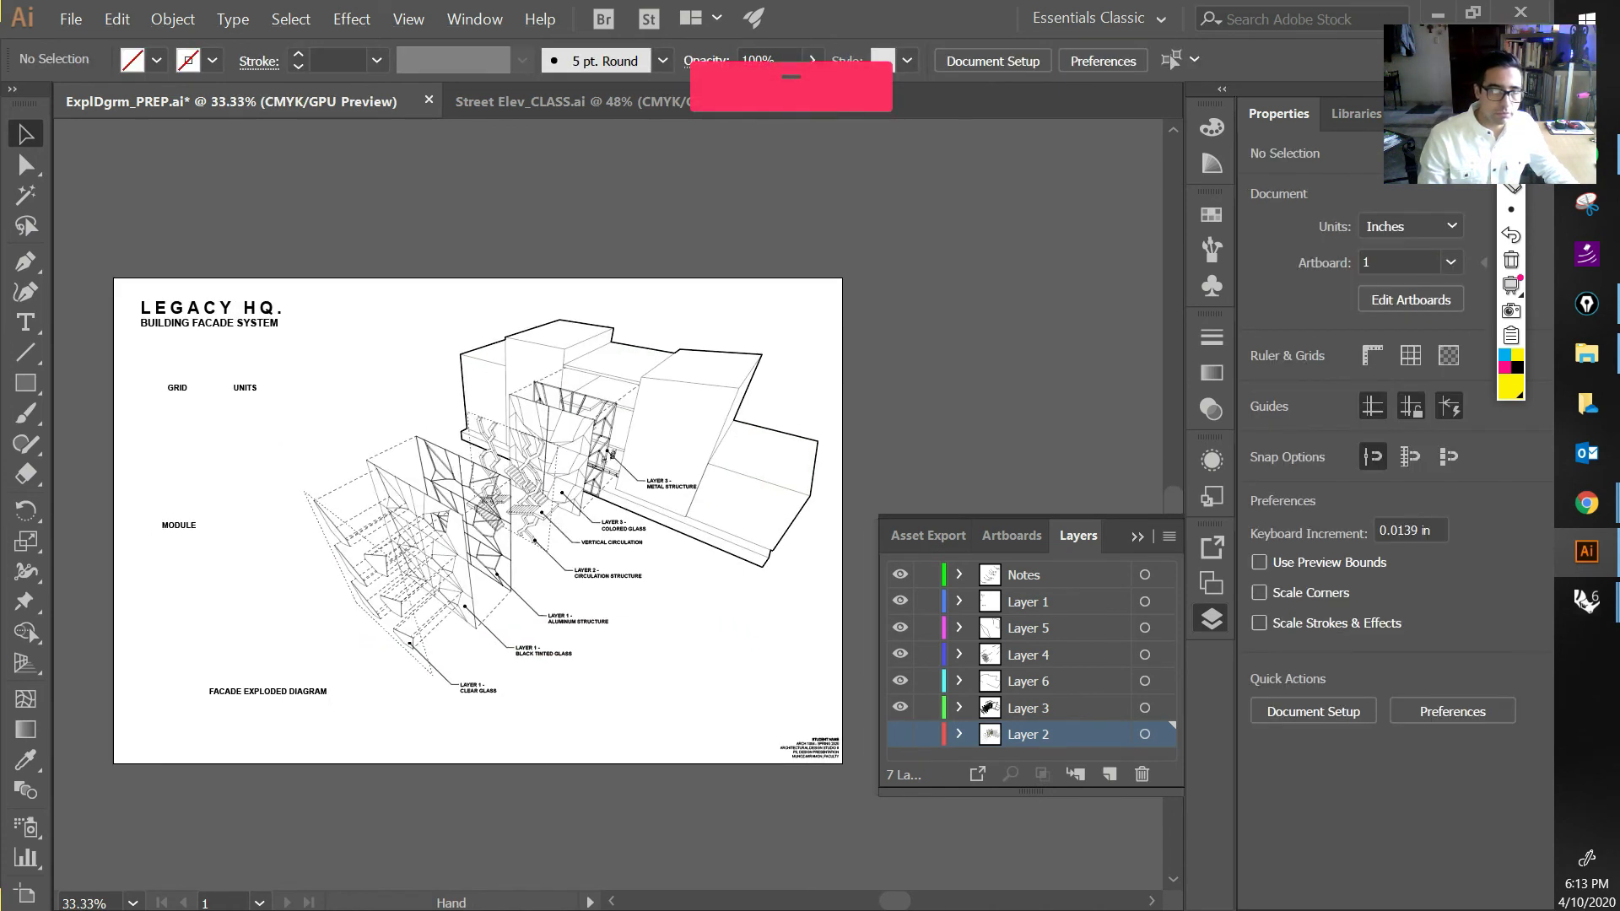
{"action": "scroll", "coordinate": [517, 534], "scroll_direction": "up", "scroll_amount": 1, "text": "alt"}
{"action": "left_click_drag", "start_coordinate": [517, 534], "coordinate": [433, 520]}
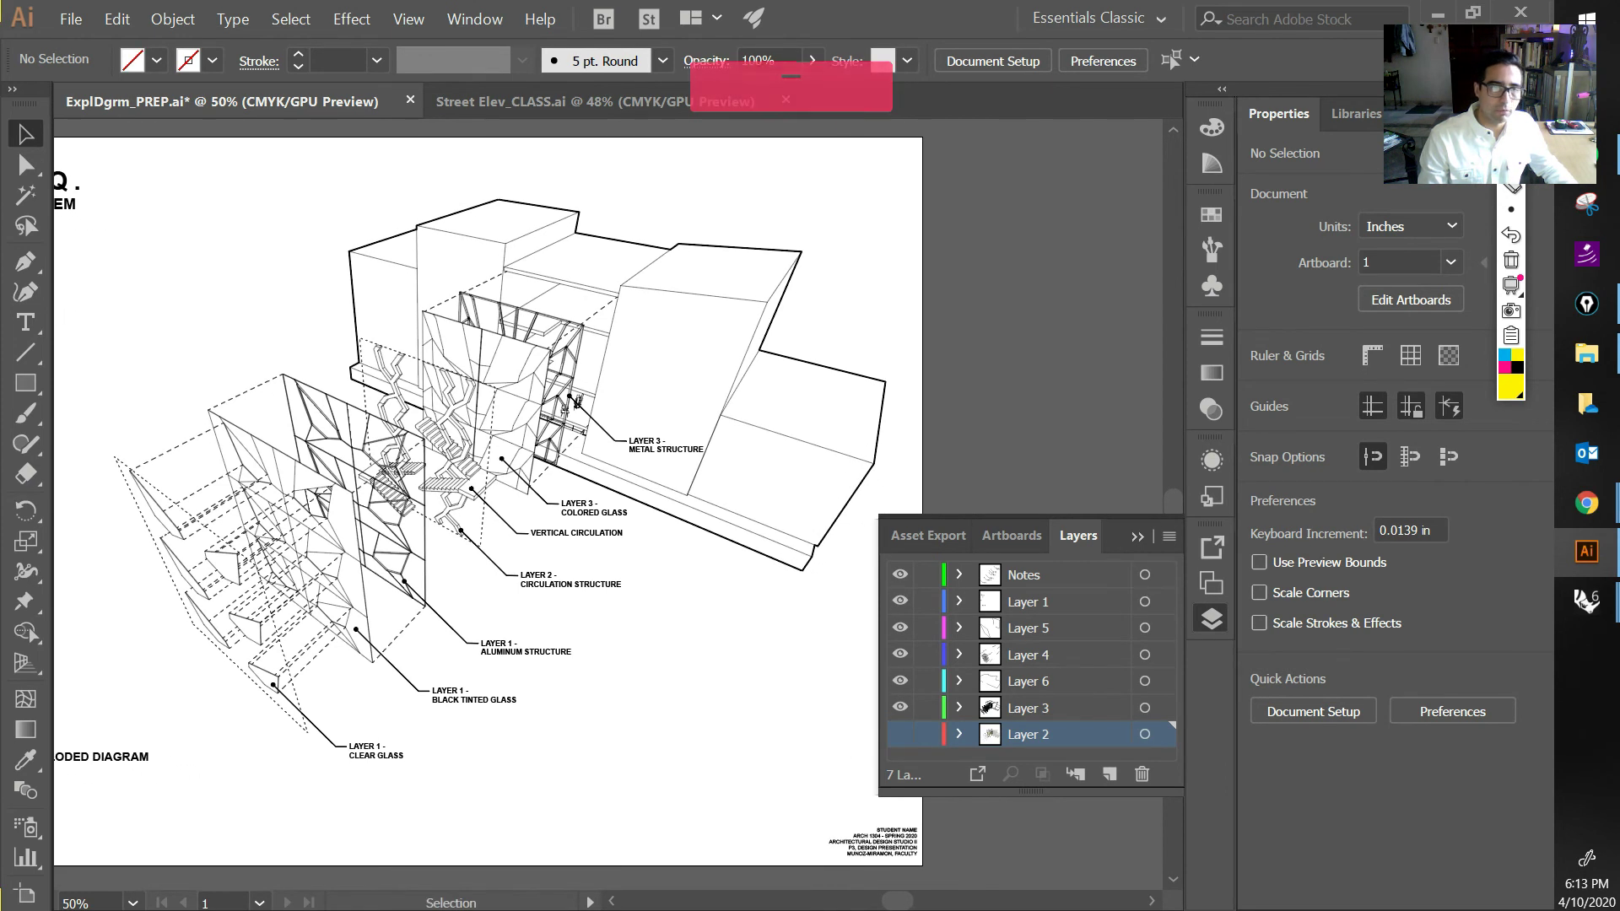
{"action": "left_click", "coordinate": [900, 734]}
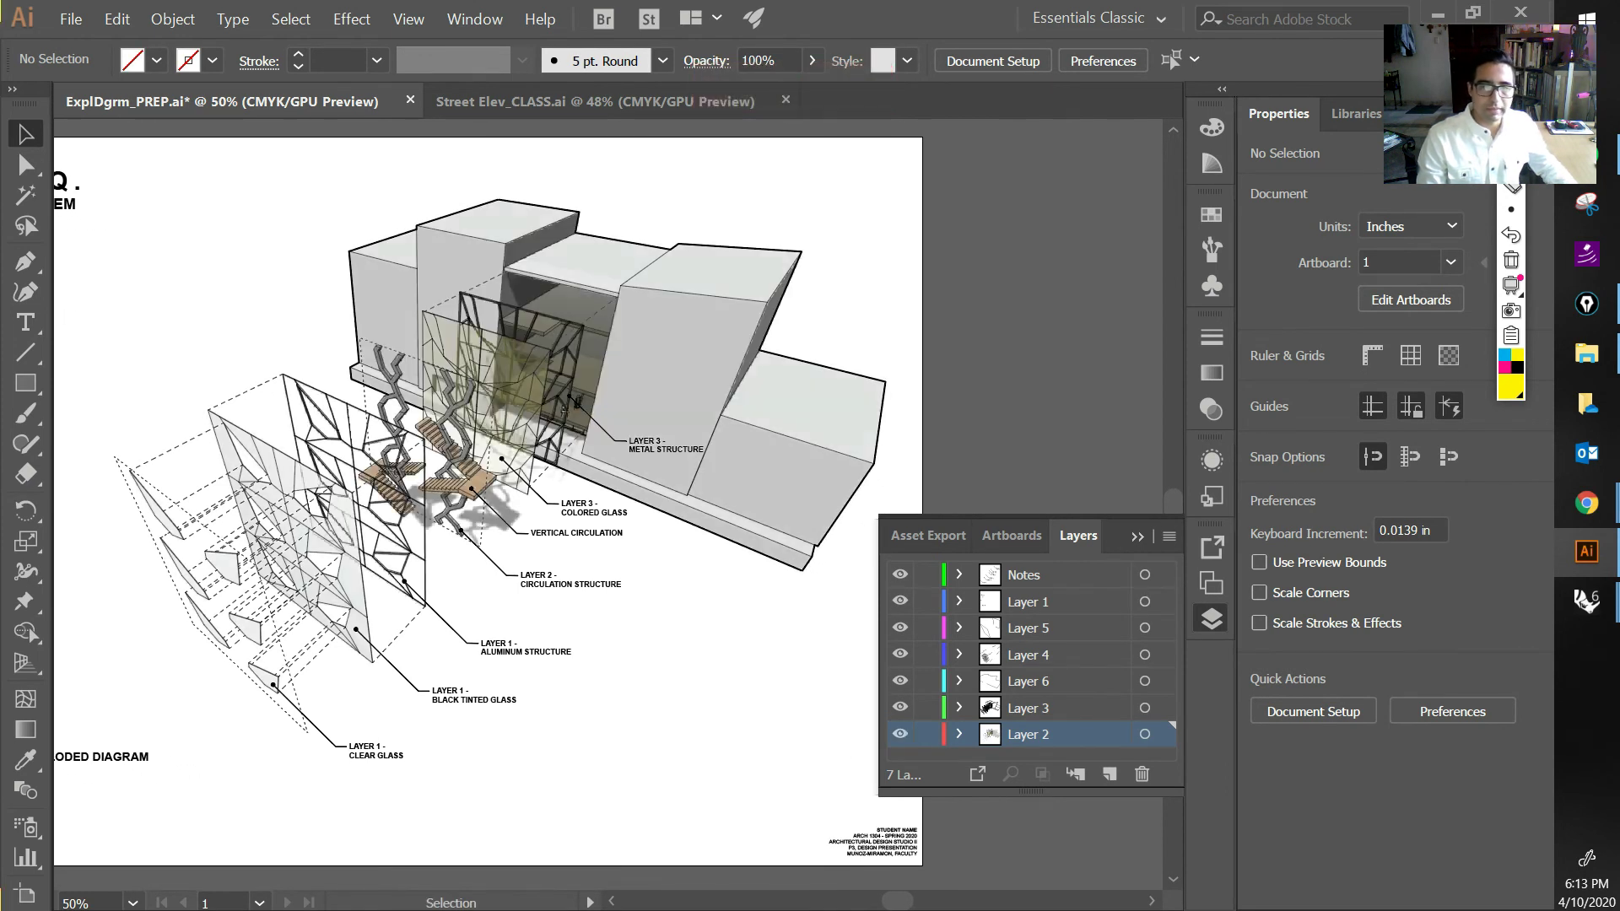
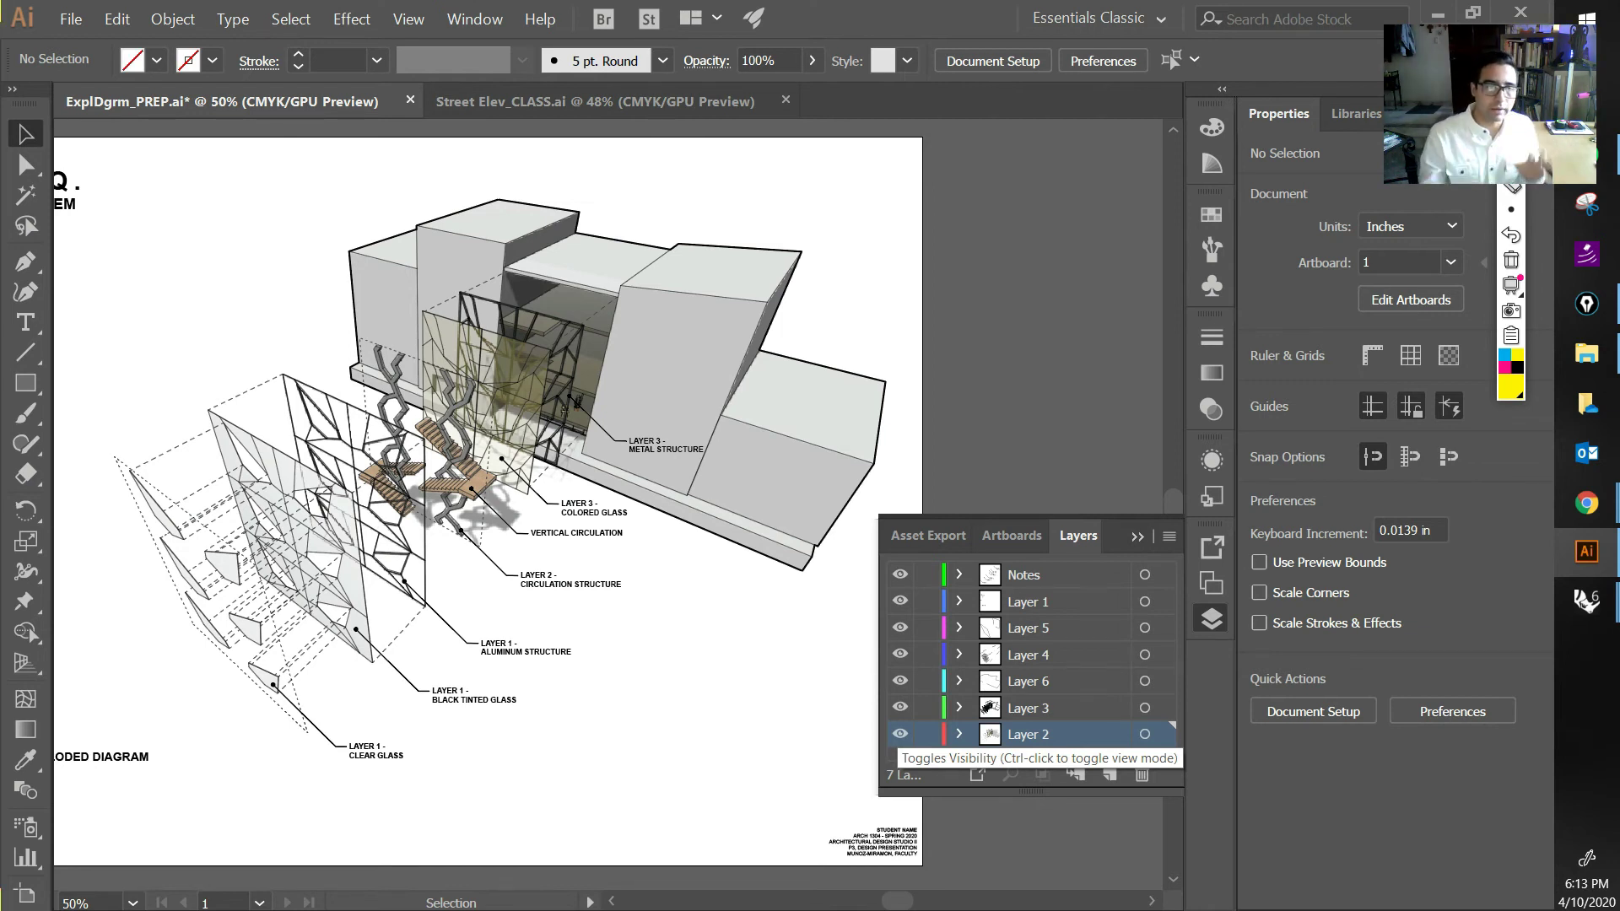
Step: Highlight three glass pieces of the exploded facade with the yellow annotation pen at 100% zoom
{"action": "scroll", "coordinate": [152, 584], "scroll_direction": "up", "scroll_amount": 2, "text": "alt"}
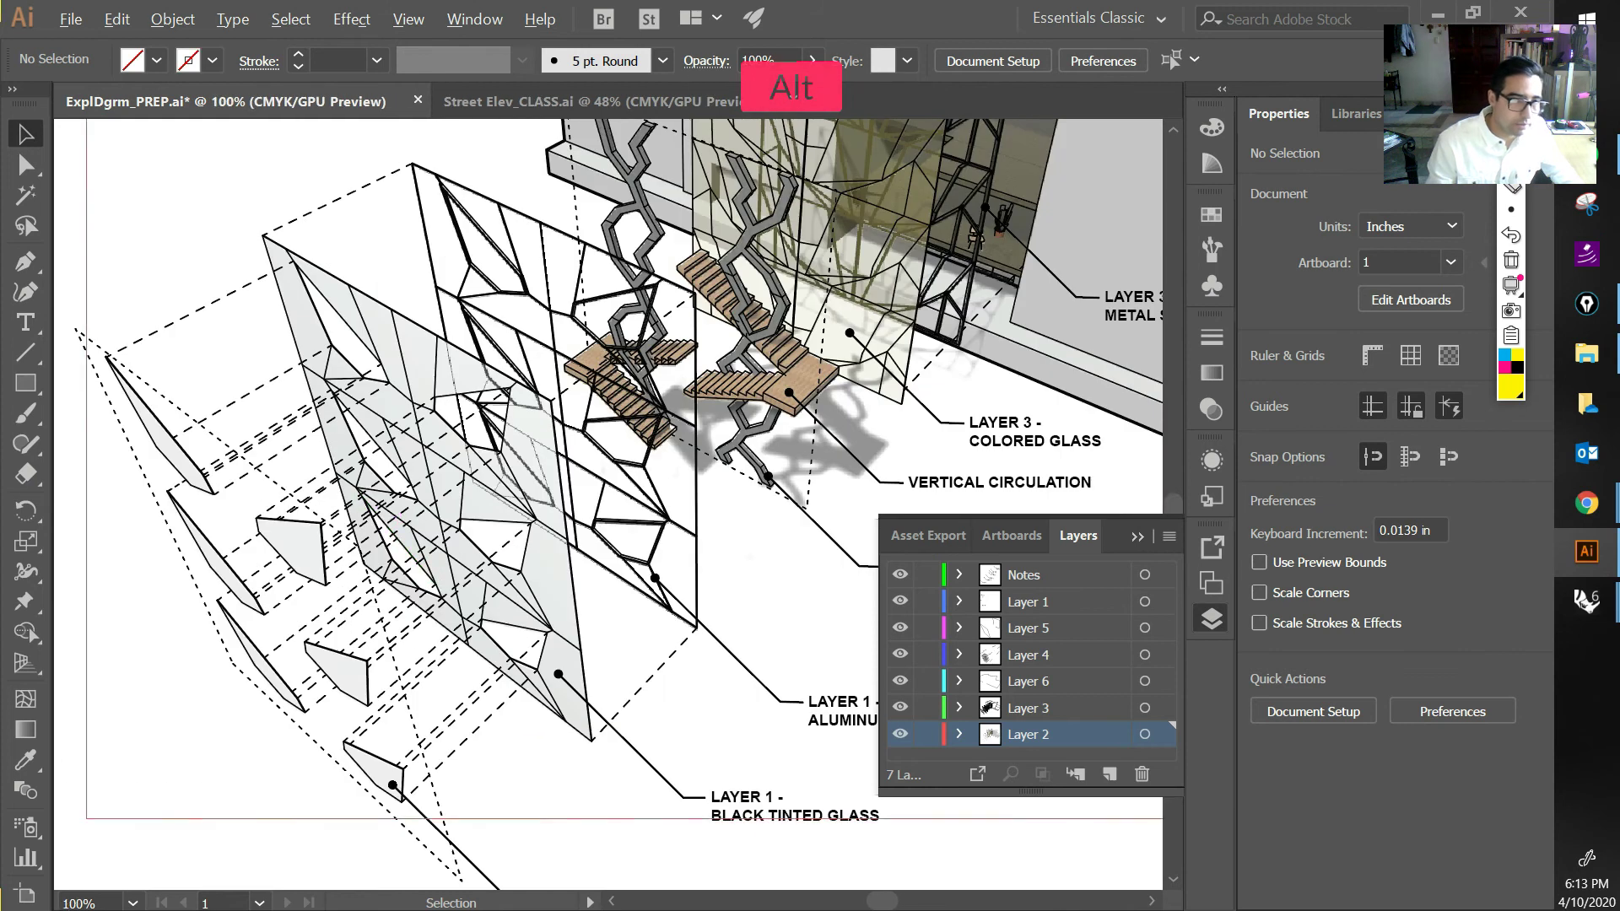
{"action": "left_click_drag", "start_coordinate": [152, 584], "coordinate": [177, 570]}
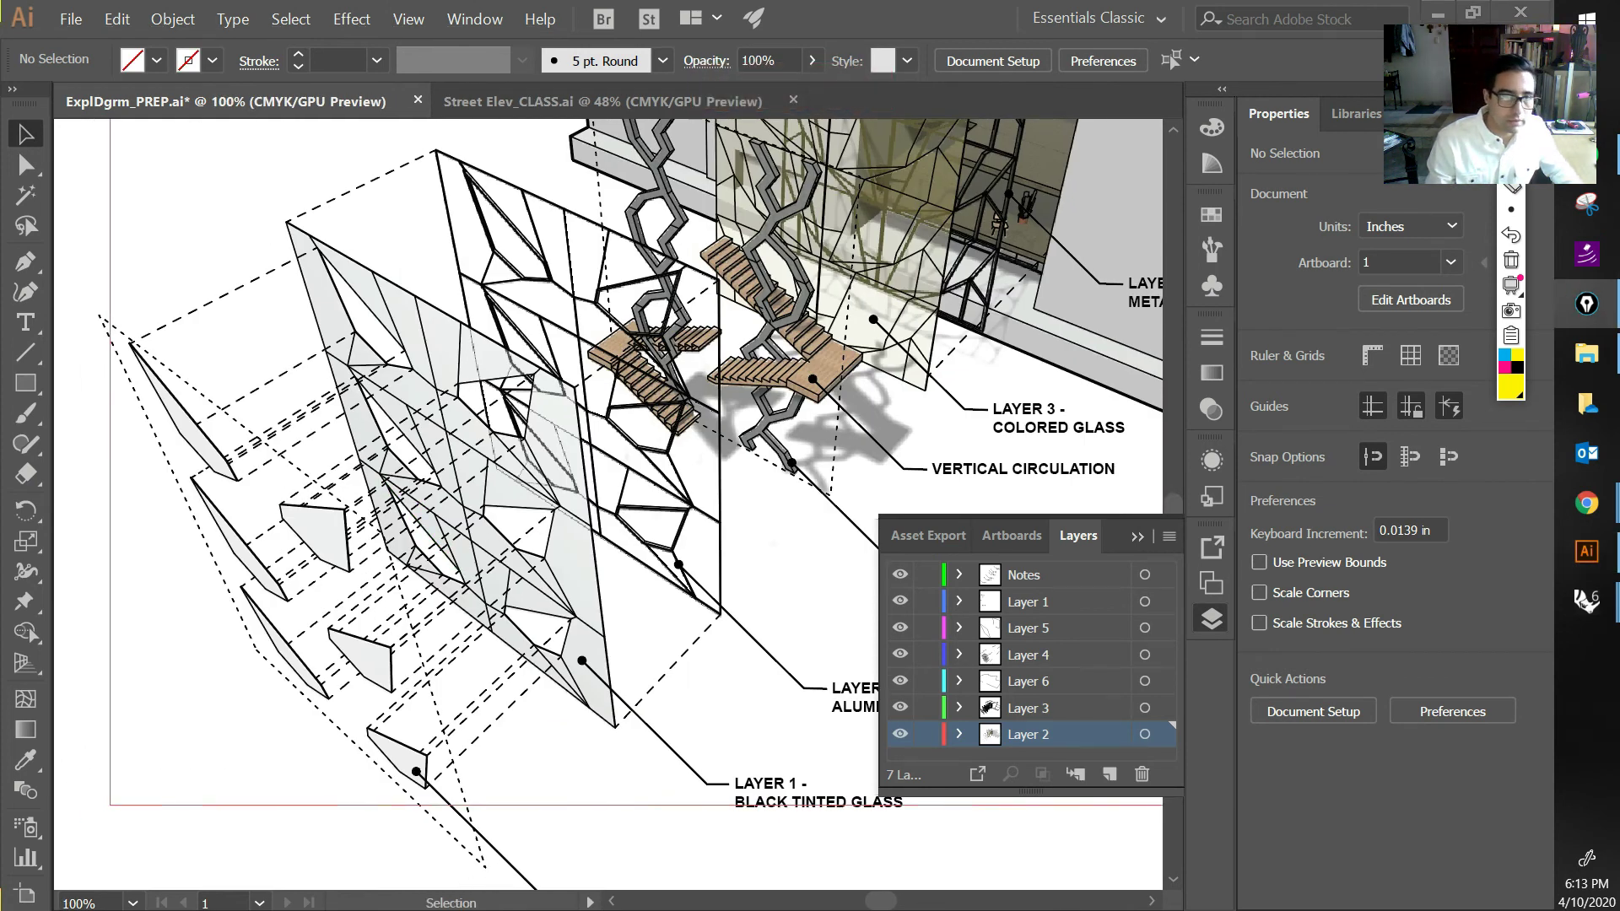
{"action": "left_click_drag", "start_coordinate": [311, 524], "coordinate": [328, 541]}
{"action": "left_click_drag", "start_coordinate": [499, 481], "coordinate": [516, 490]}
{"action": "mouse_move", "coordinate": [548, 403]}
{"action": "left_mouse_down"}
{"action": "mouse_move", "coordinate": [542, 436]}
{"action": "mouse_move", "coordinate": [569, 457]}
{"action": "left_mouse_up"}
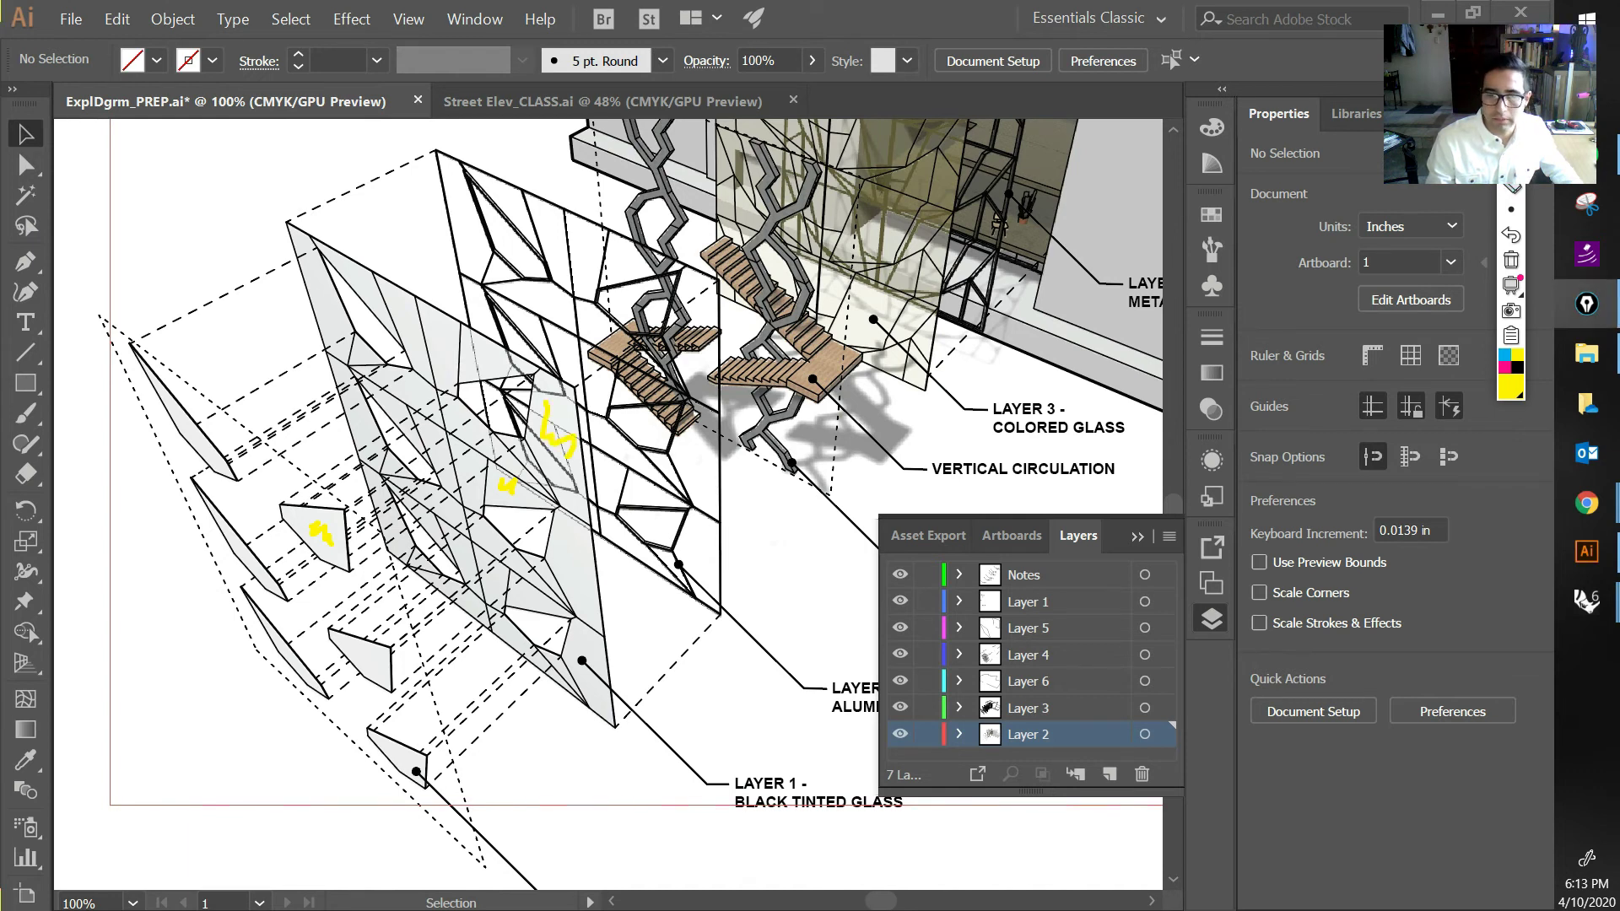
Step: Toggle Layer 2's visibility repeatedly to compare the marked glass pieces, leave it visible, and erase the yellow annotations
{"action": "left_click", "coordinate": [900, 734]}
{"action": "left_click", "coordinate": [900, 734]}
{"action": "left_click", "coordinate": [900, 734]}
{"action": "left_click", "coordinate": [900, 734]}
{"action": "left_click", "coordinate": [900, 734]}
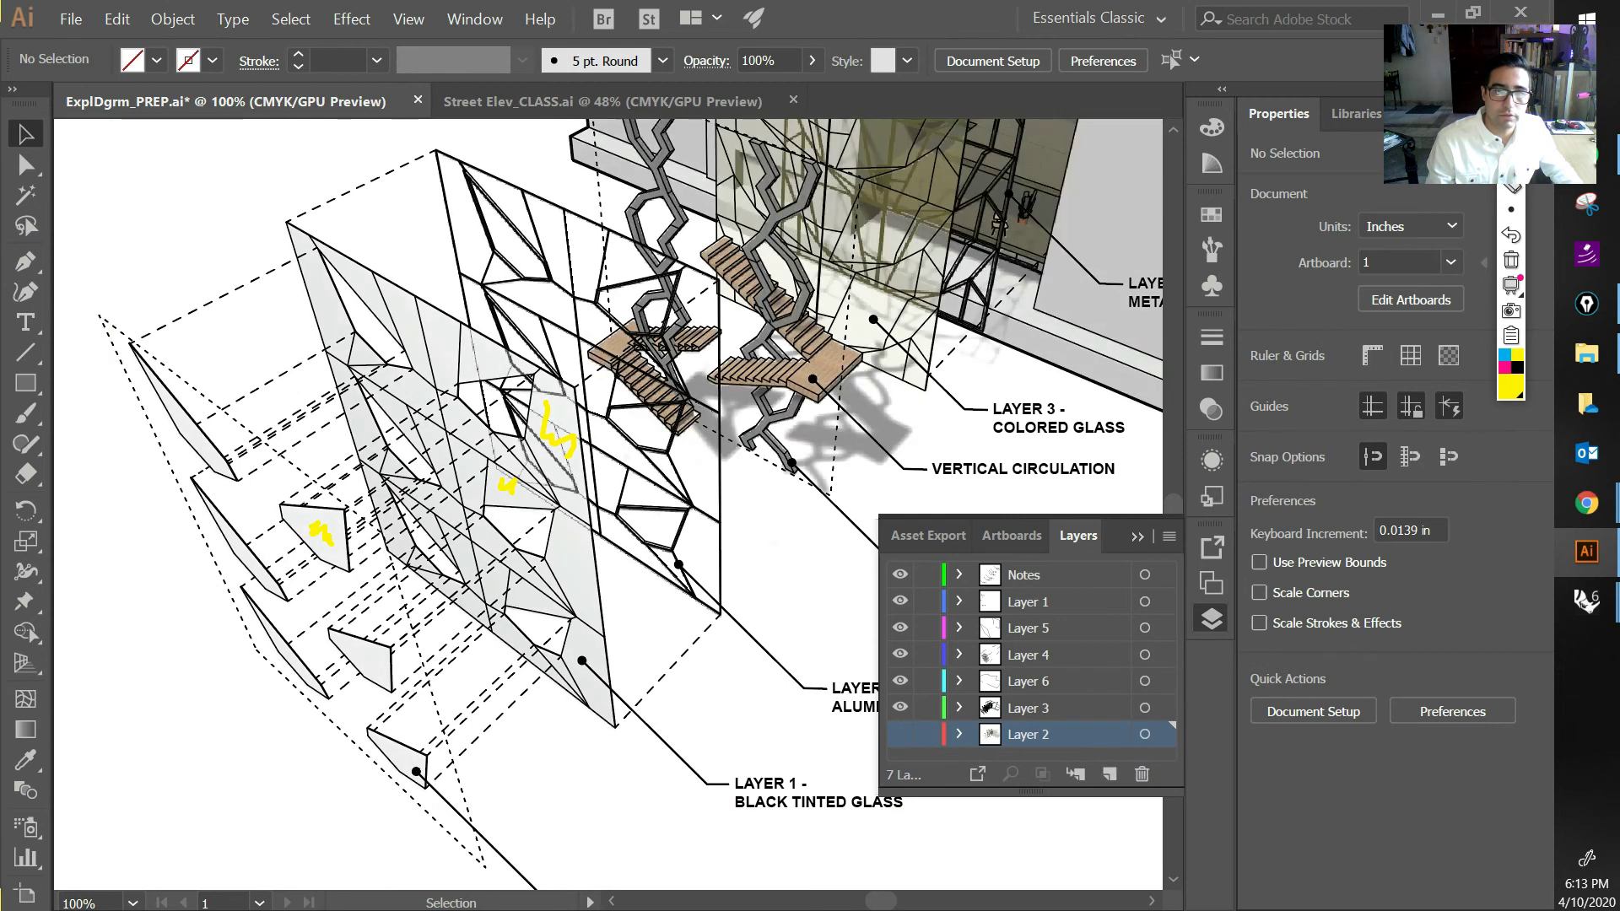
{"action": "left_click", "coordinate": [900, 733]}
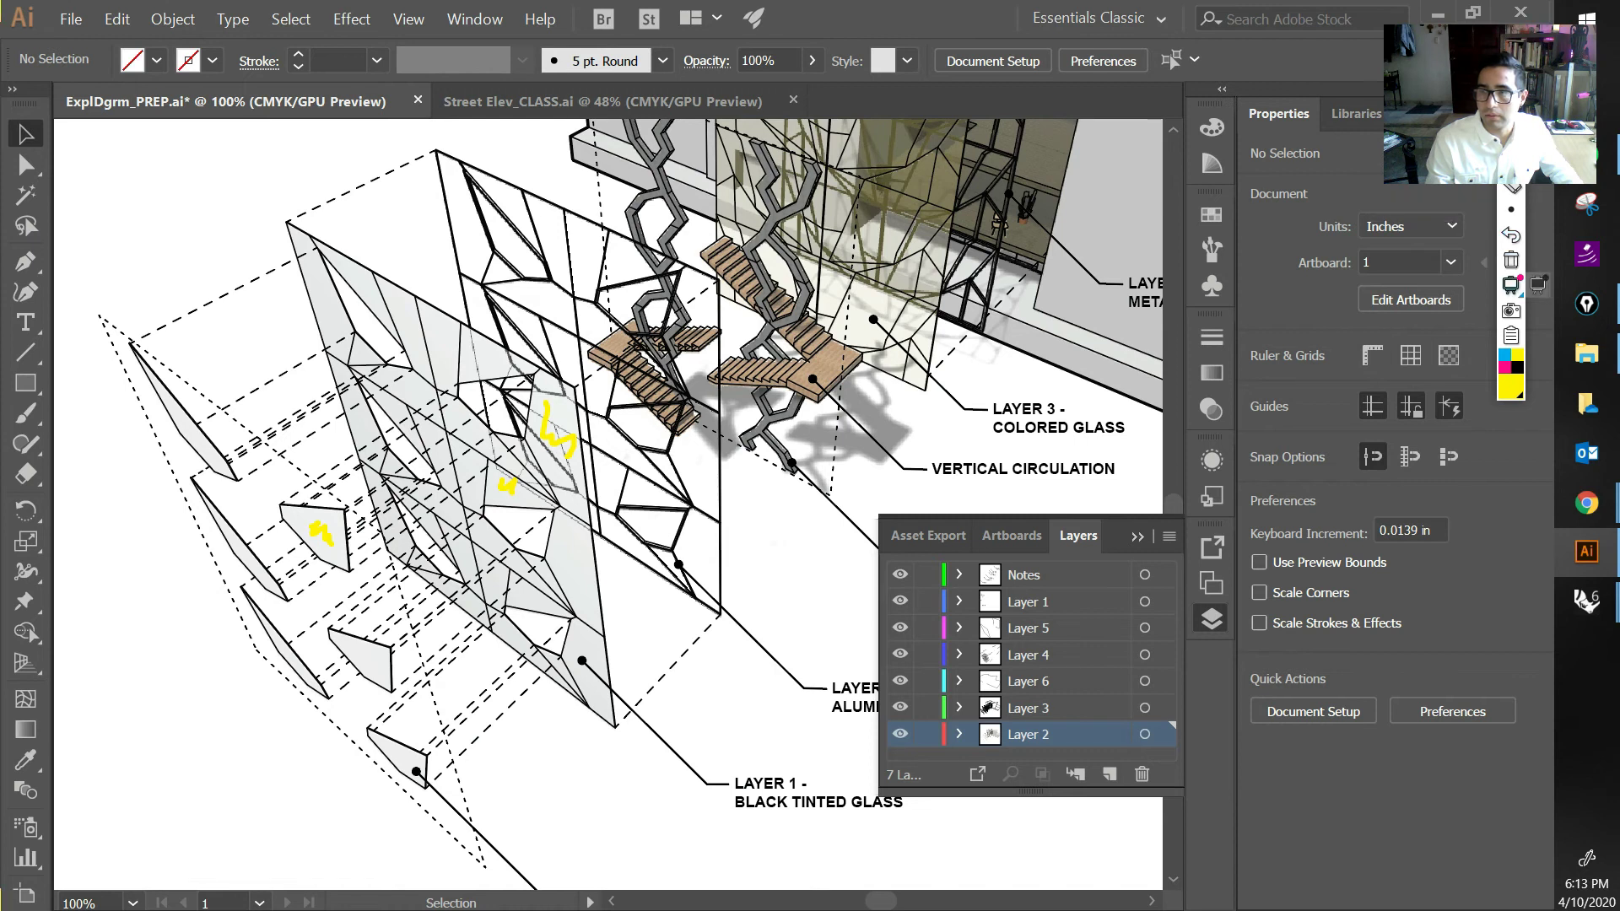
{"action": "left_click", "coordinate": [1510, 260]}
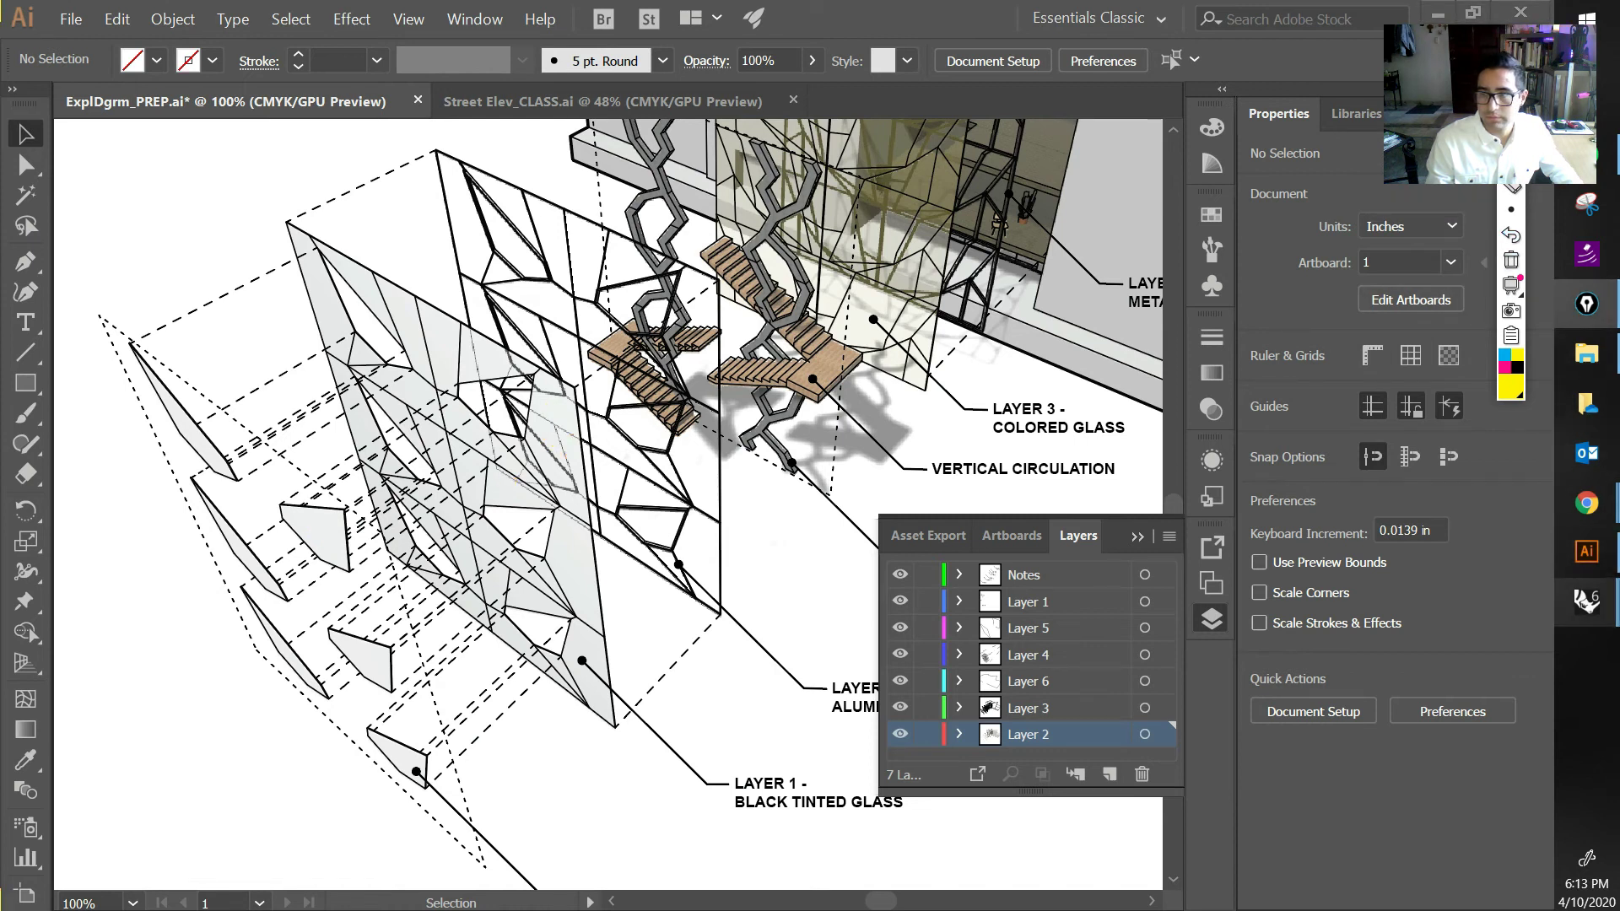
Step: Switch to the SP20-S2-Exploded model in Rhino and set the Expld2 viewport's display mode to Rendered
{"action": "left_click", "coordinate": [1586, 601]}
{"action": "left_click", "coordinate": [1439, 693]}
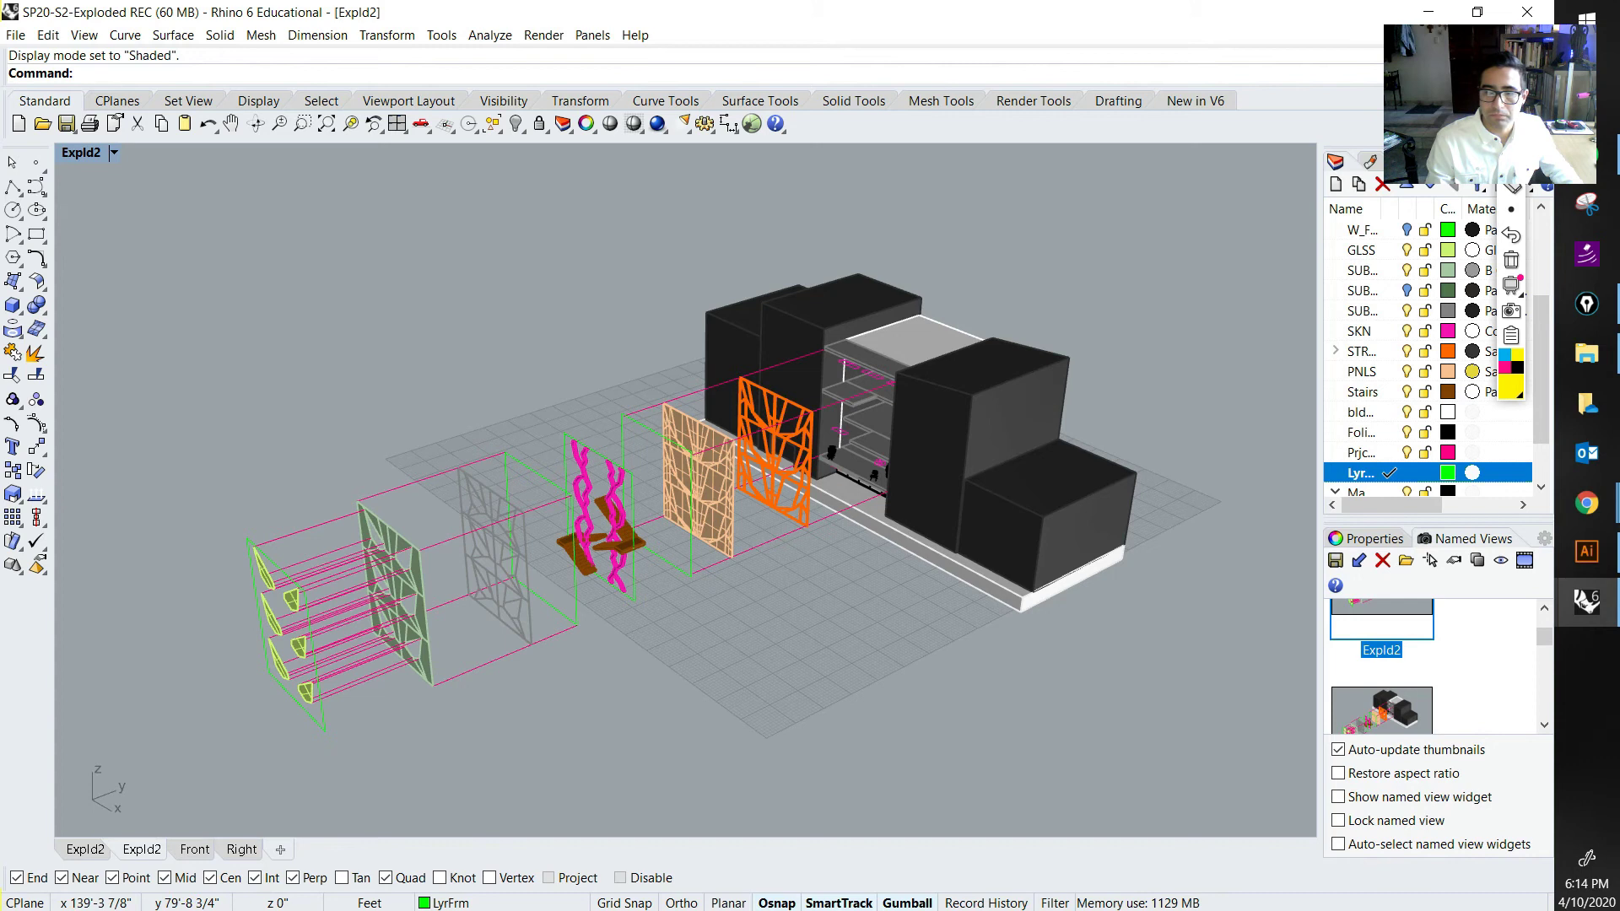
{"action": "left_click", "coordinate": [113, 152]}
{"action": "left_click", "coordinate": [109, 242]}
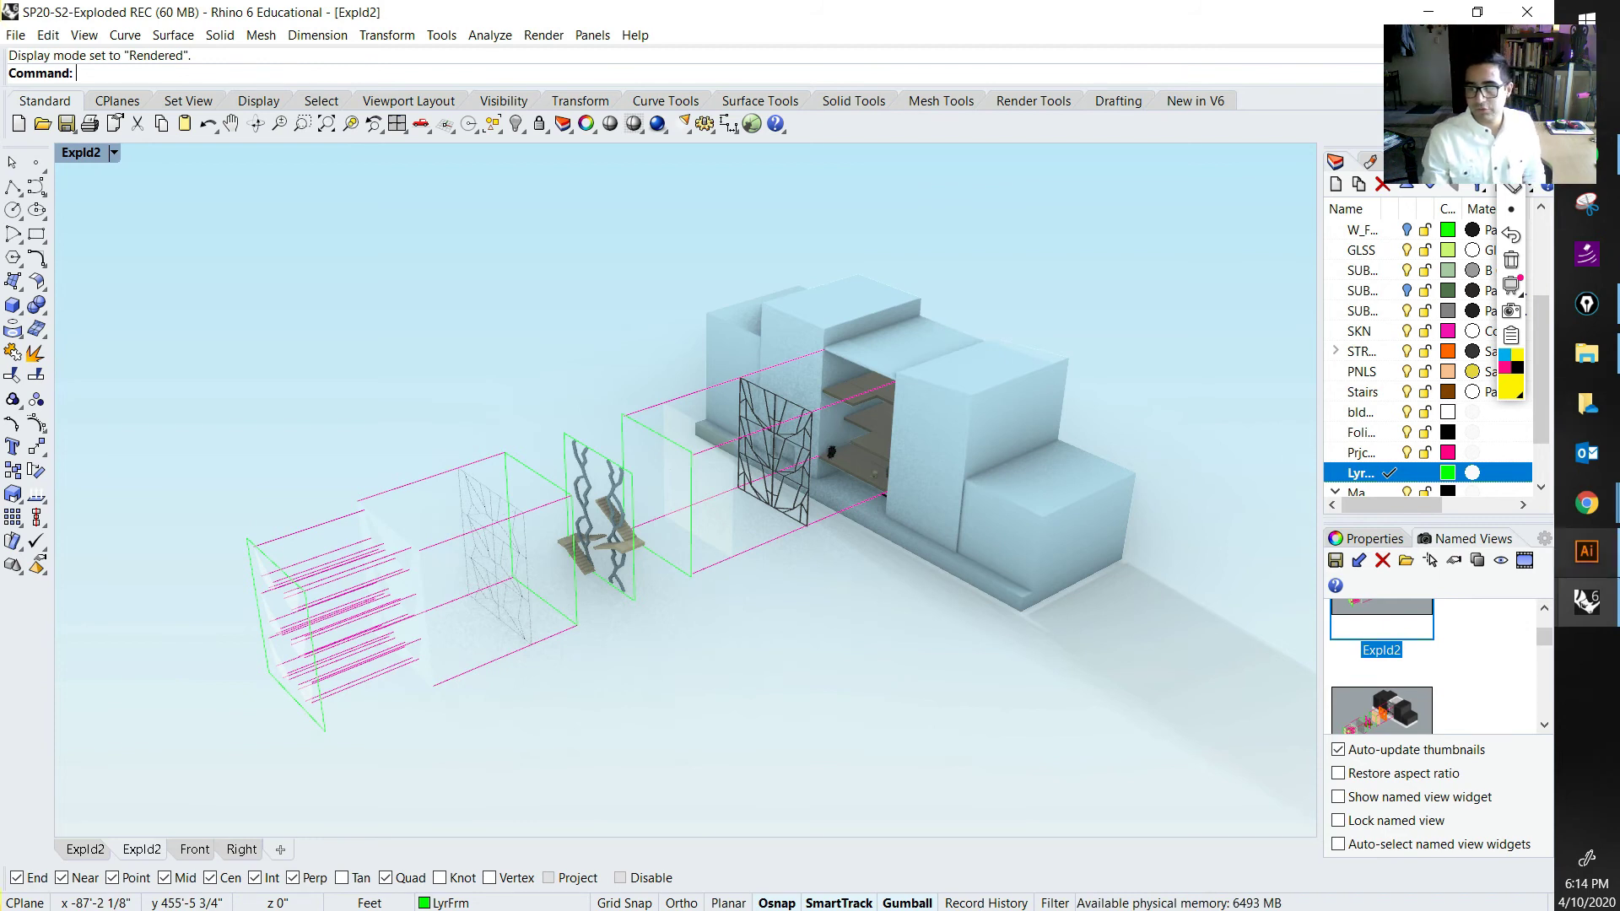
Step: Switch to ExplDgrm_PREP.ai in Illustrator and move Layer 2's rendered image off the artboard, beside the linework
{"action": "left_click", "coordinate": [1586, 551]}
{"action": "key", "text": "ctrl+0"}
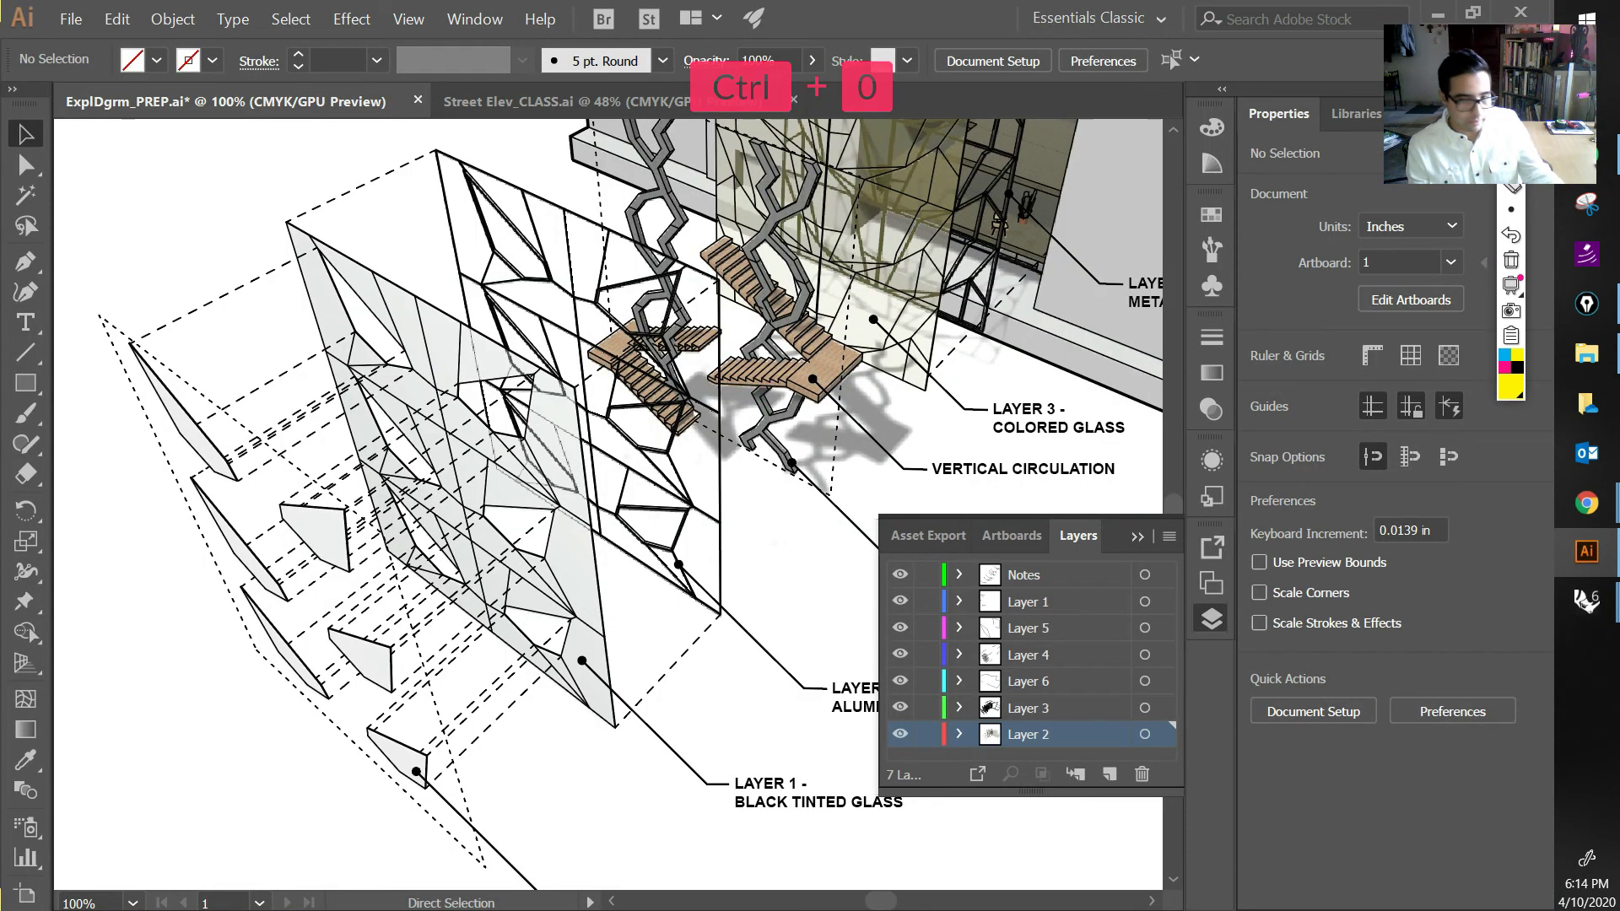
{"action": "scroll", "coordinate": [146, 516], "scroll_direction": "down", "scroll_amount": 2, "text": "alt"}
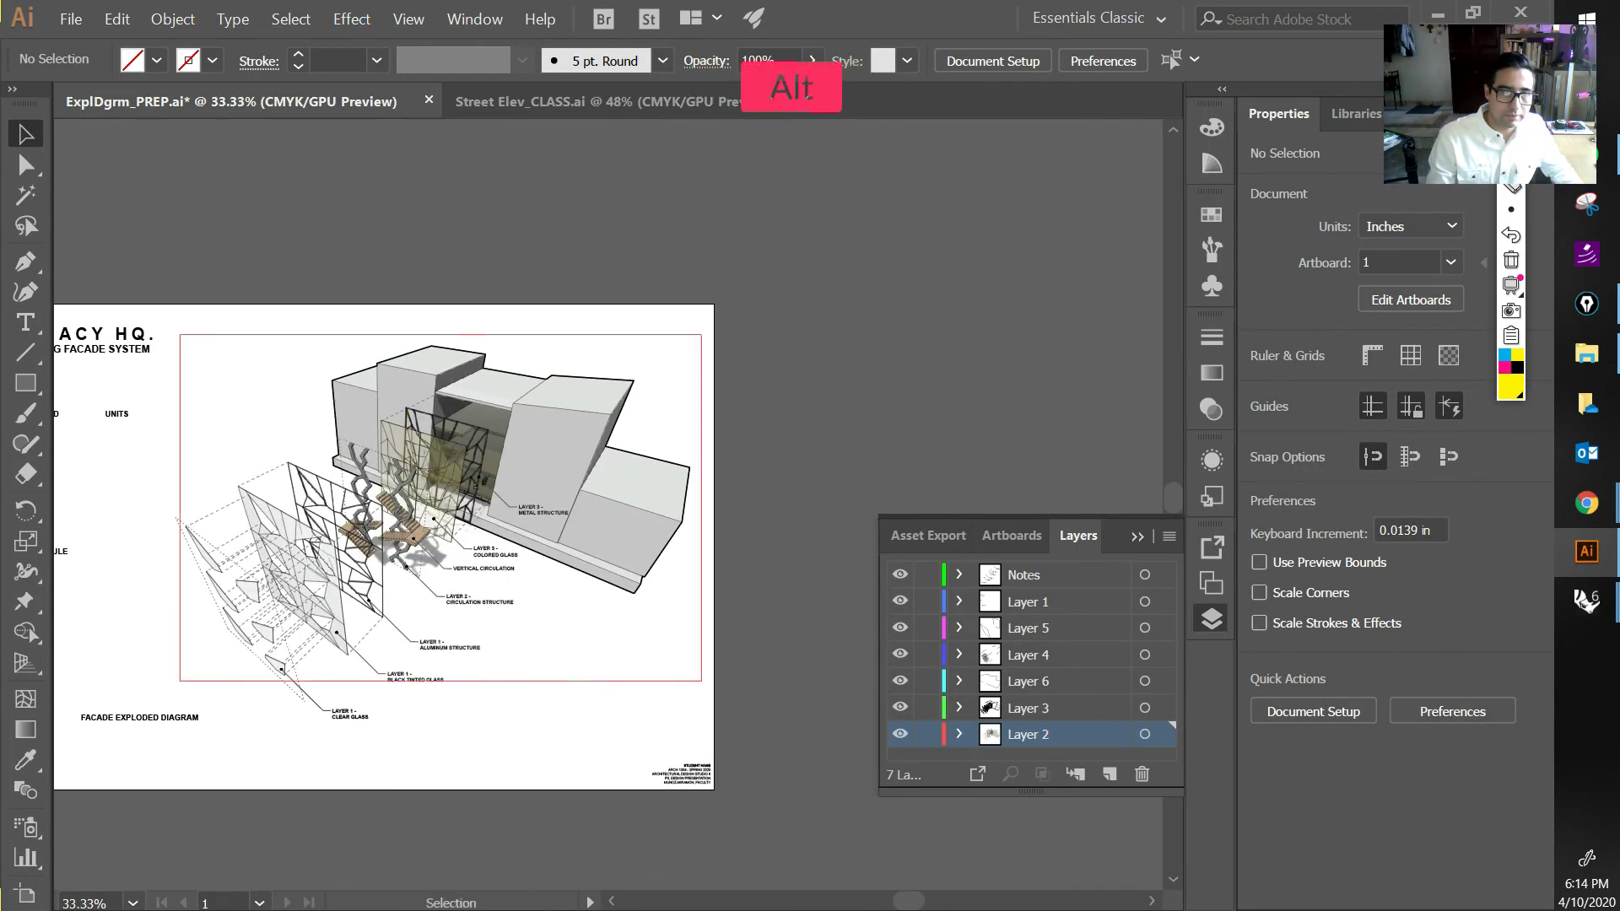
{"action": "mouse_move", "coordinate": [446, 481]}
{"action": "left_mouse_down"}
{"action": "mouse_move", "coordinate": [864, 311]}
{"action": "mouse_move", "coordinate": [868, 325]}
{"action": "mouse_move", "coordinate": [813, 355]}
{"action": "left_mouse_up"}
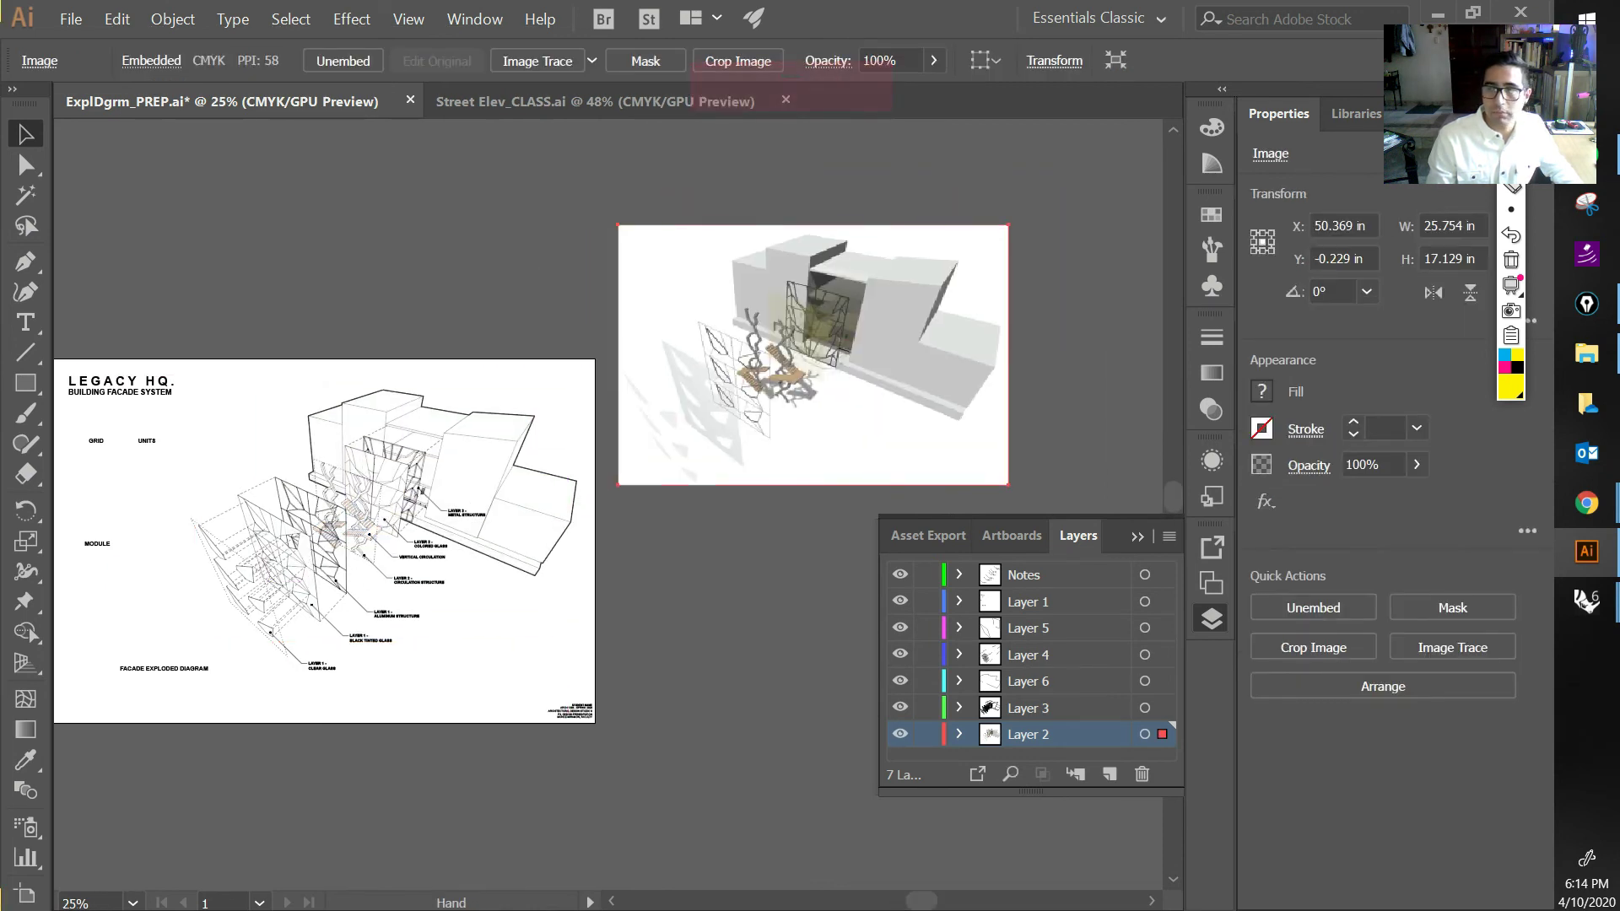
Step: Mark the background and building of the rendered image with the yellow annotation pen, and erase the marks
{"action": "left_click_drag", "start_coordinate": [877, 427], "coordinate": [852, 438]}
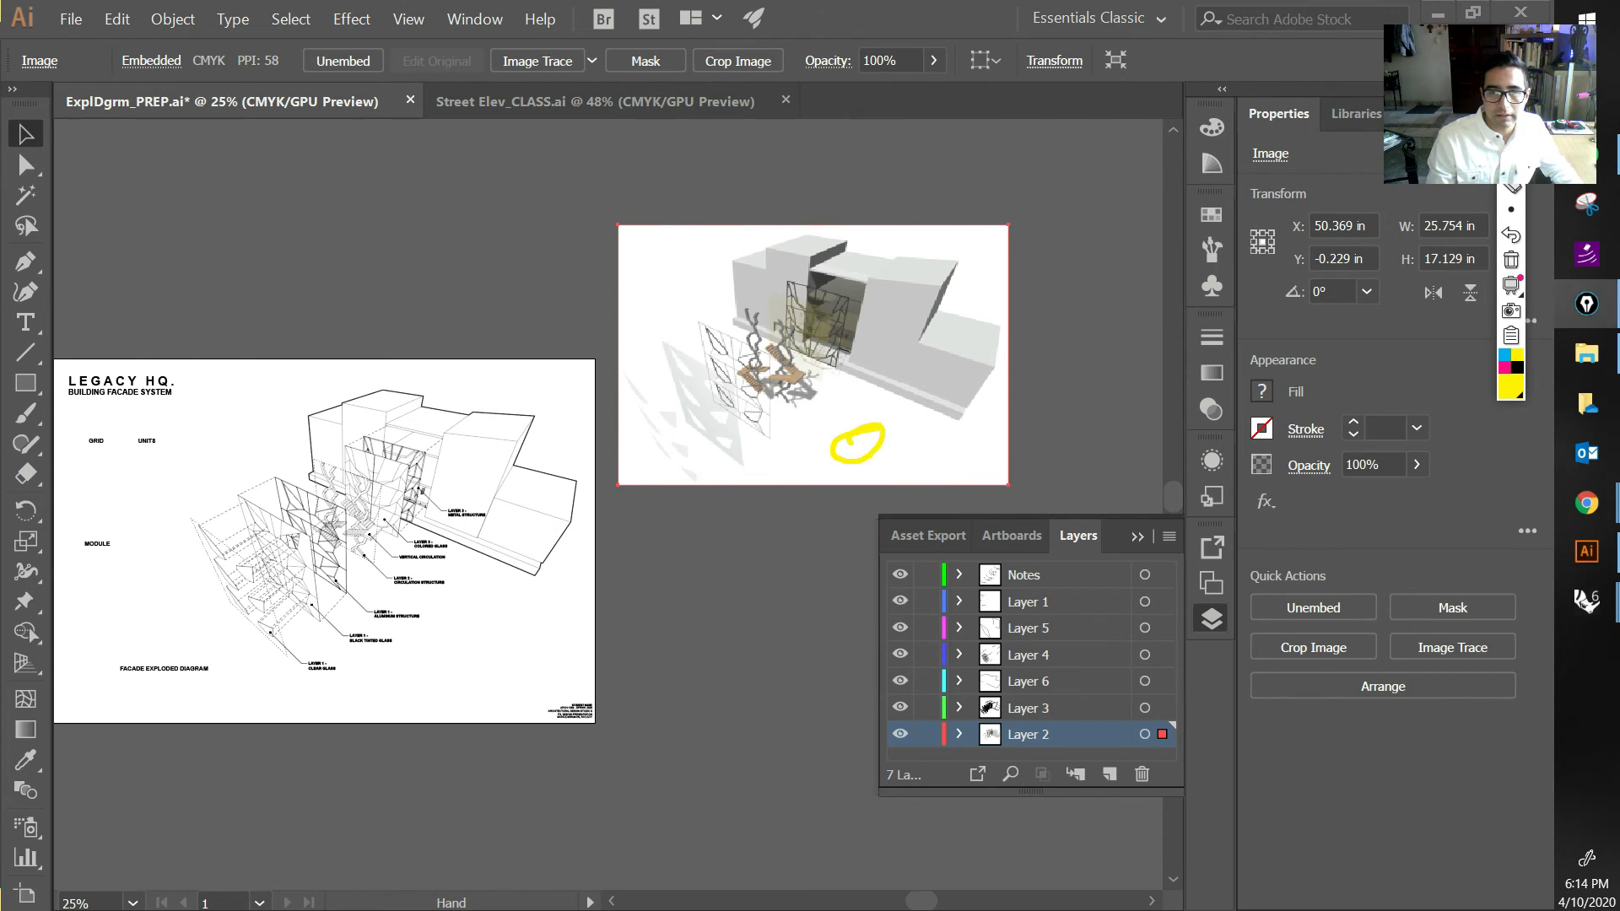
{"action": "key", "text": "alt"}
{"action": "mouse_move", "coordinate": [867, 233]}
{"action": "left_mouse_down"}
{"action": "mouse_move", "coordinate": [952, 358]}
{"action": "mouse_move", "coordinate": [776, 454]}
{"action": "mouse_move", "coordinate": [873, 364]}
{"action": "left_mouse_up"}
{"action": "left_click_drag", "start_coordinate": [972, 272], "coordinate": [968, 278]}
{"action": "left_click", "coordinate": [1510, 260]}
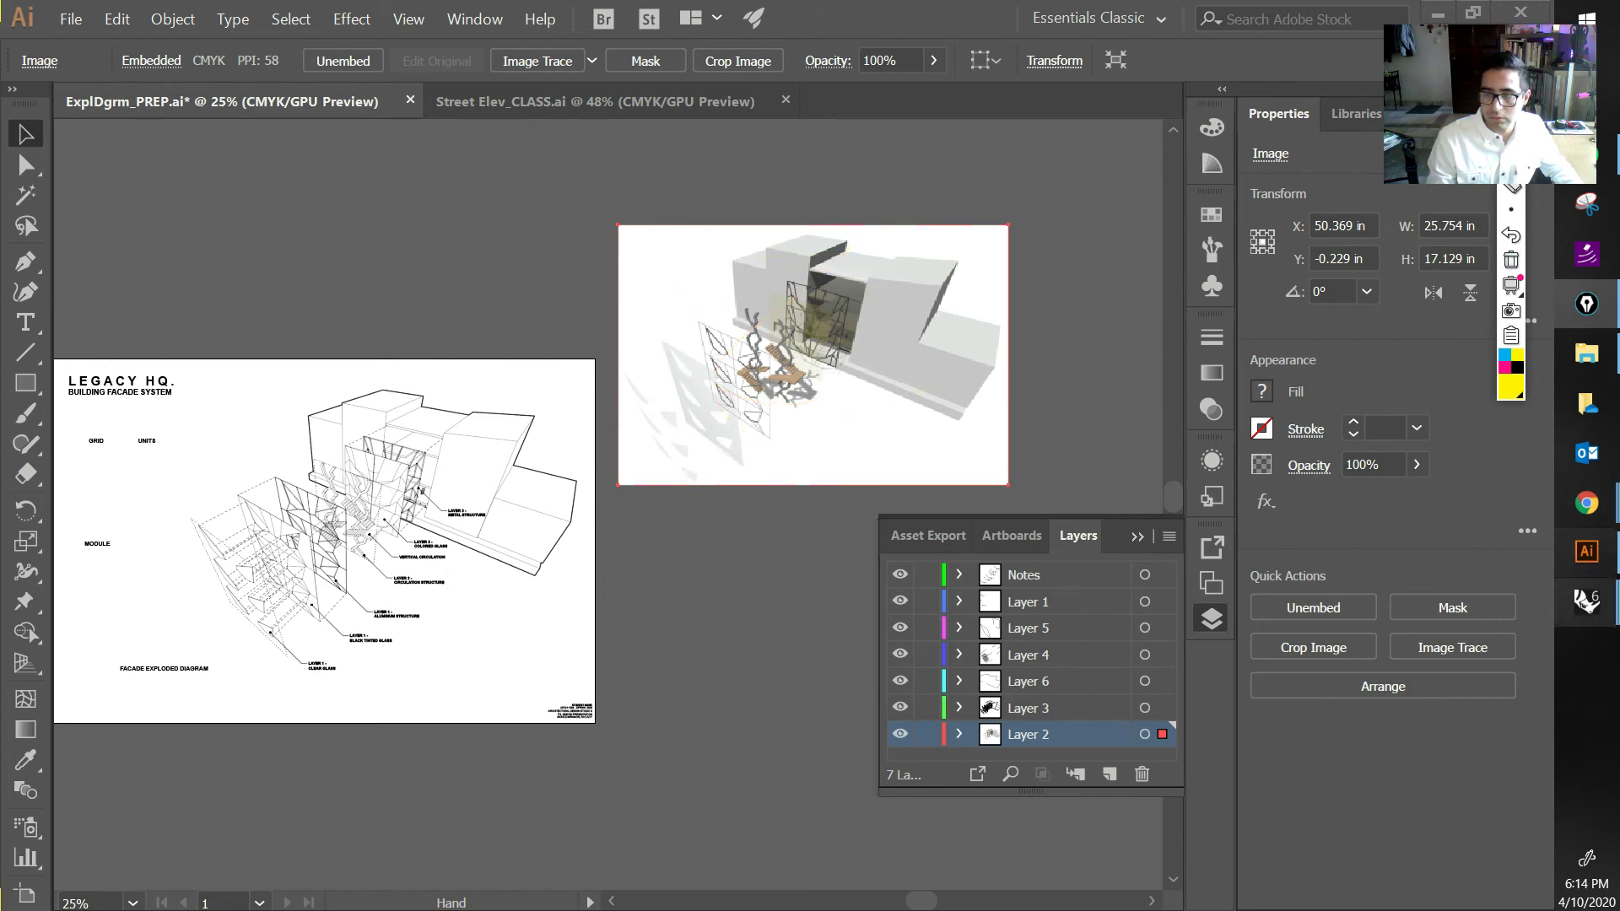
Step: Switch to Rhino, circle the sky backdrop, ground shadow and front glass panels with the annotation pen, and erase the marks
{"action": "mouse_move", "coordinate": [1586, 600]}
{"action": "left_click", "coordinate": [1439, 684]}
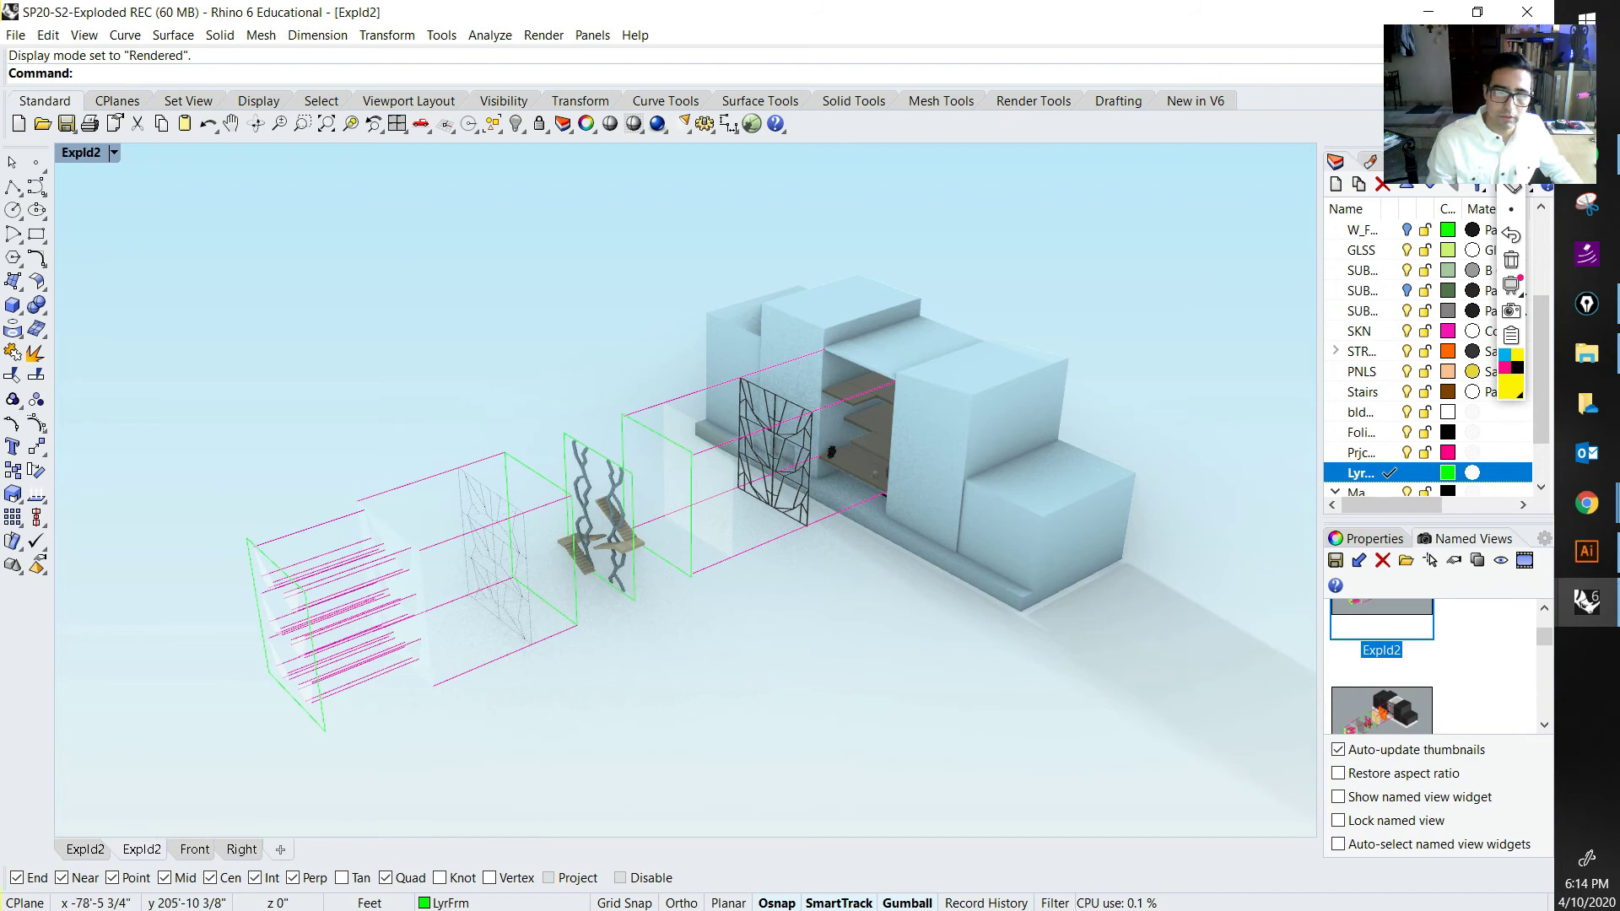
{"action": "left_click", "coordinate": [1509, 135]}
{"action": "left_click_drag", "start_coordinate": [1155, 192], "coordinate": [1110, 203]}
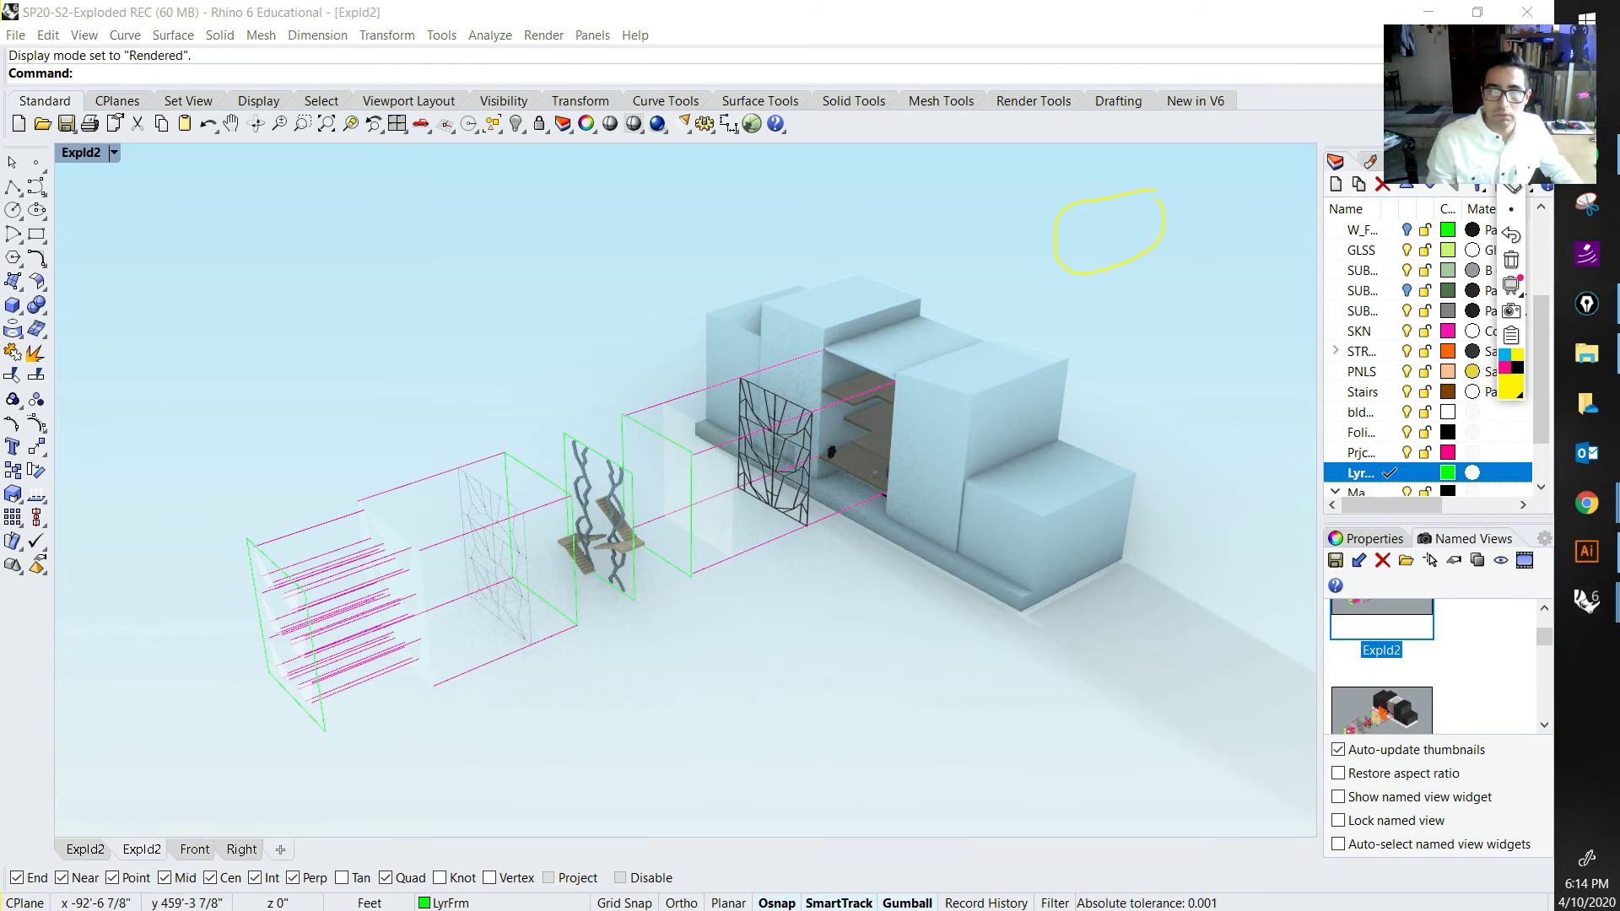
{"action": "left_click_drag", "start_coordinate": [1164, 609], "coordinate": [1174, 600]}
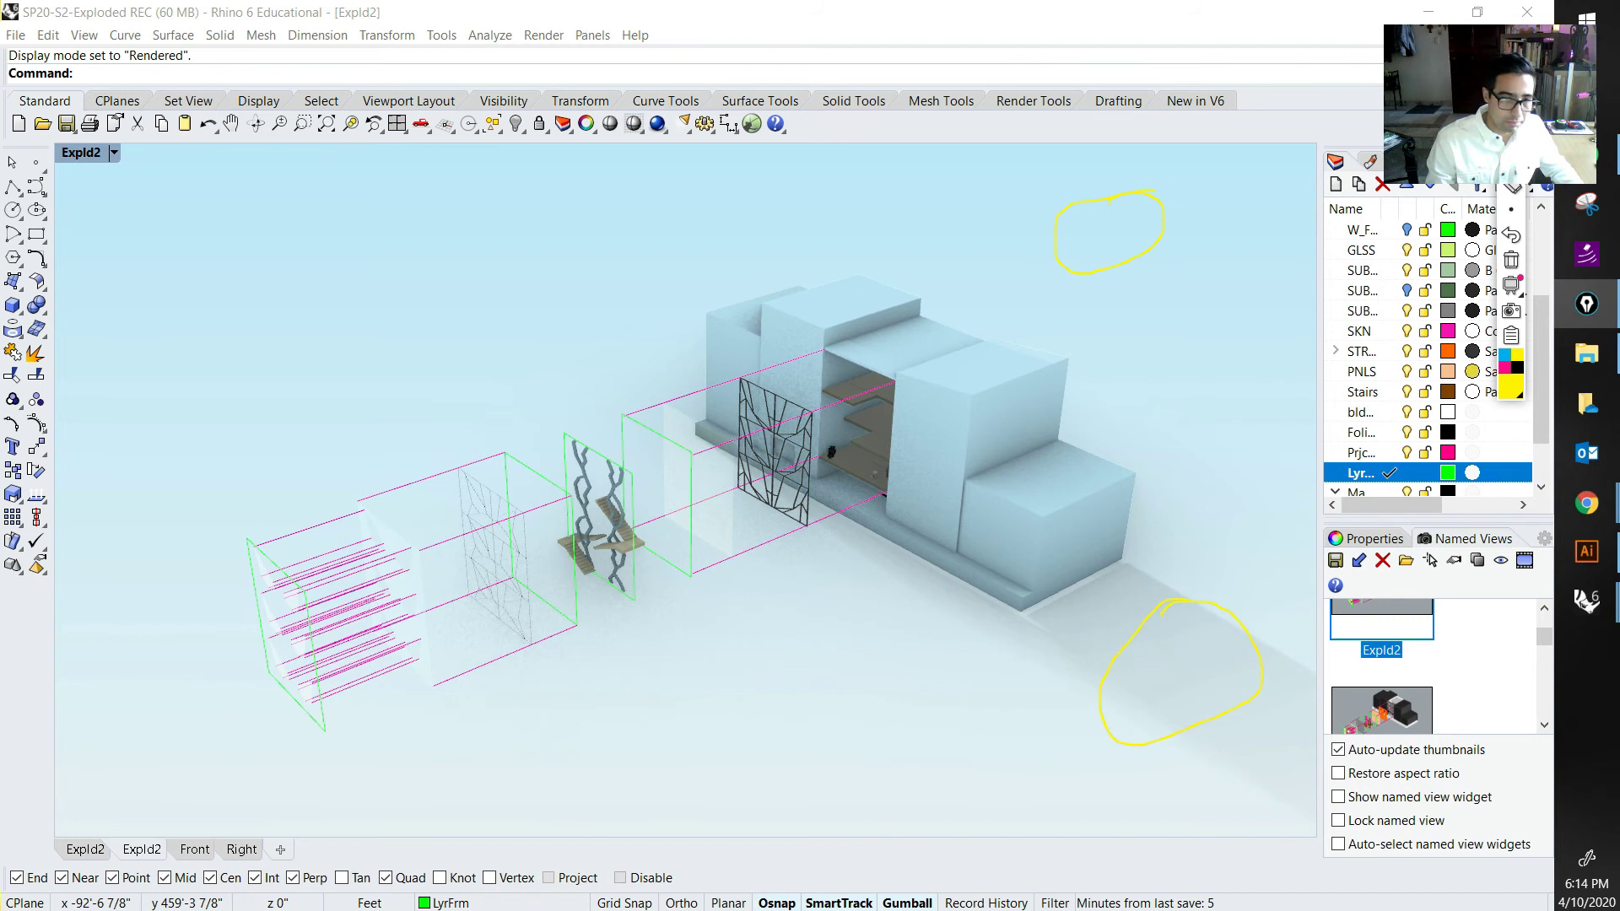
{"action": "left_click_drag", "start_coordinate": [406, 536], "coordinate": [395, 549]}
{"action": "left_click_drag", "start_coordinate": [288, 552], "coordinate": [287, 533]}
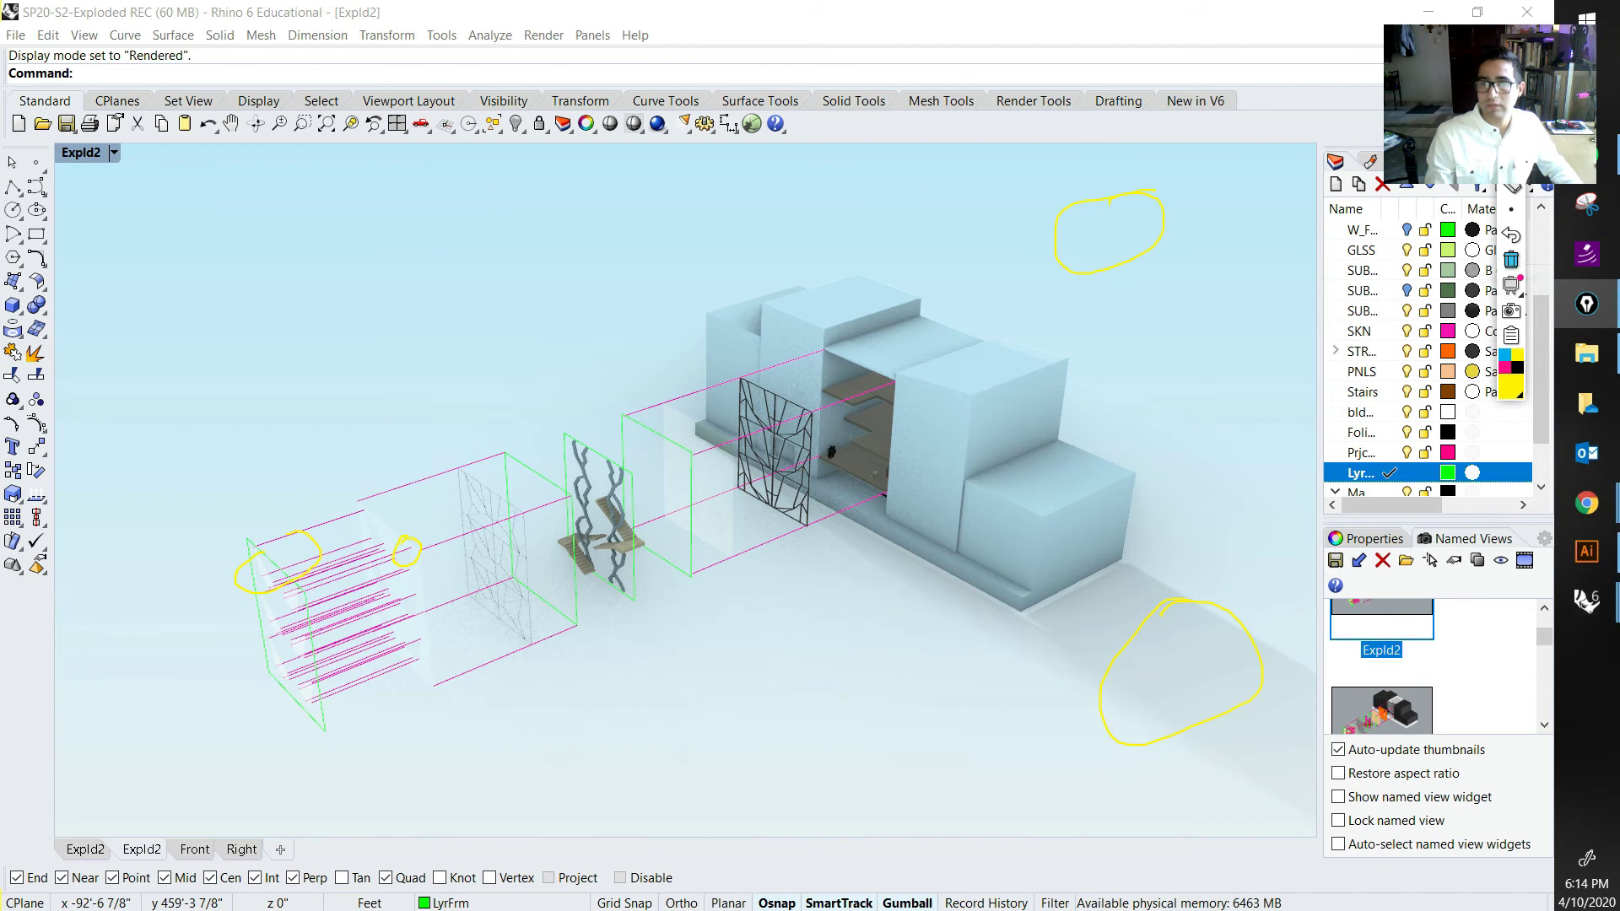
{"action": "left_click", "coordinate": [1511, 259]}
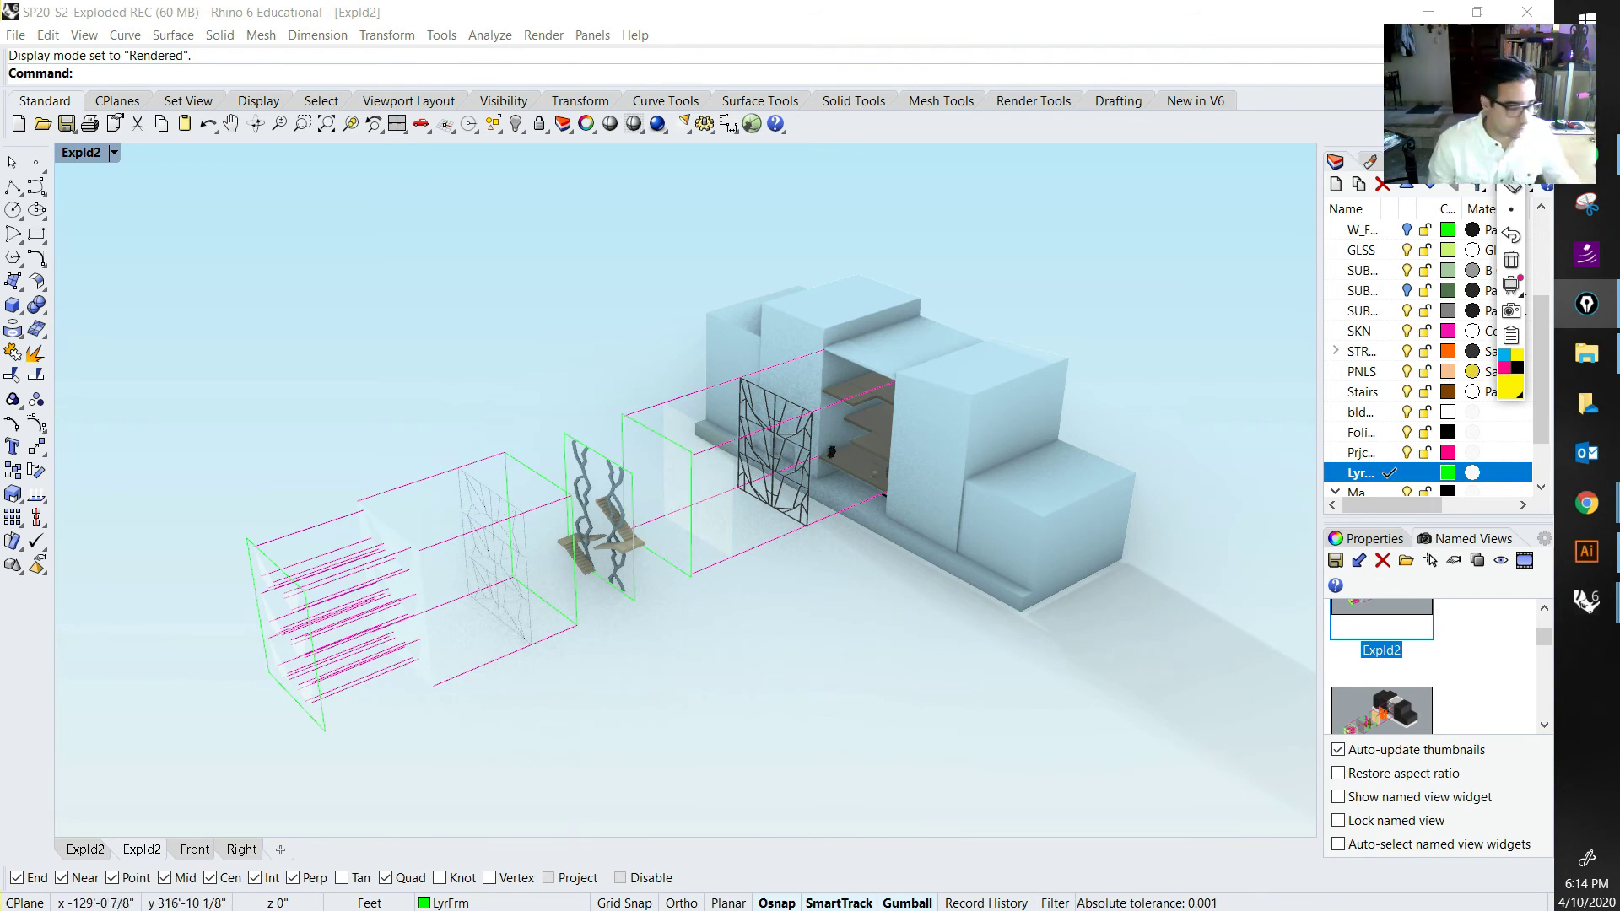
Step: Mark the render tool with the annotation pen, erase the mark, and set the pen colour to magenta
{"action": "key", "text": "Escape"}
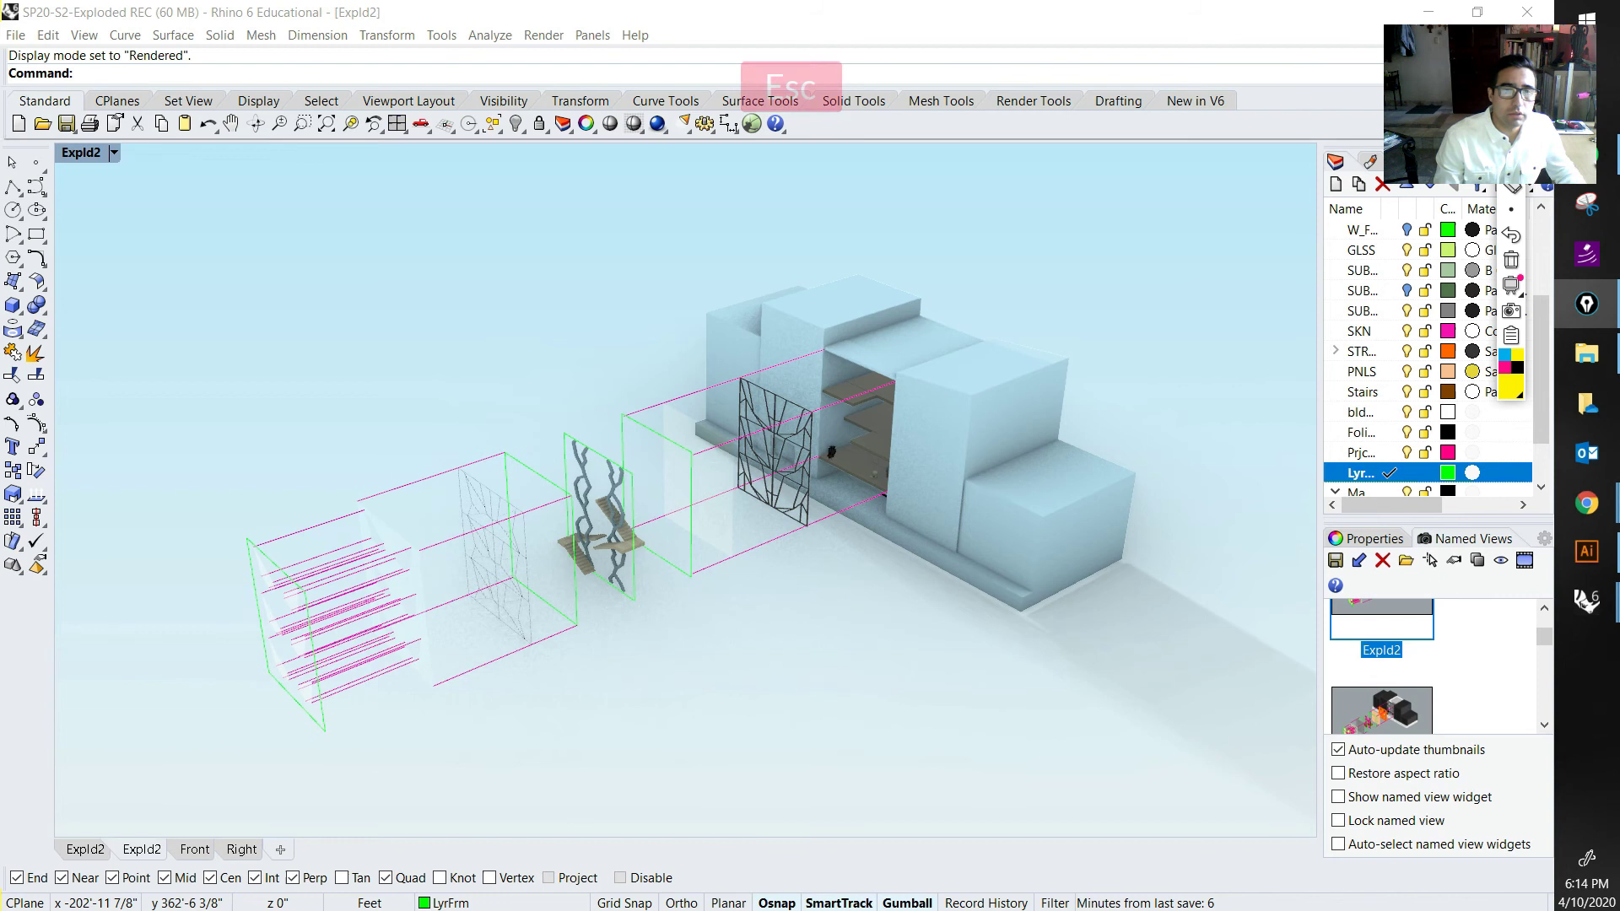
{"action": "left_click", "coordinate": [635, 35]}
{"action": "key", "text": "Escape"}
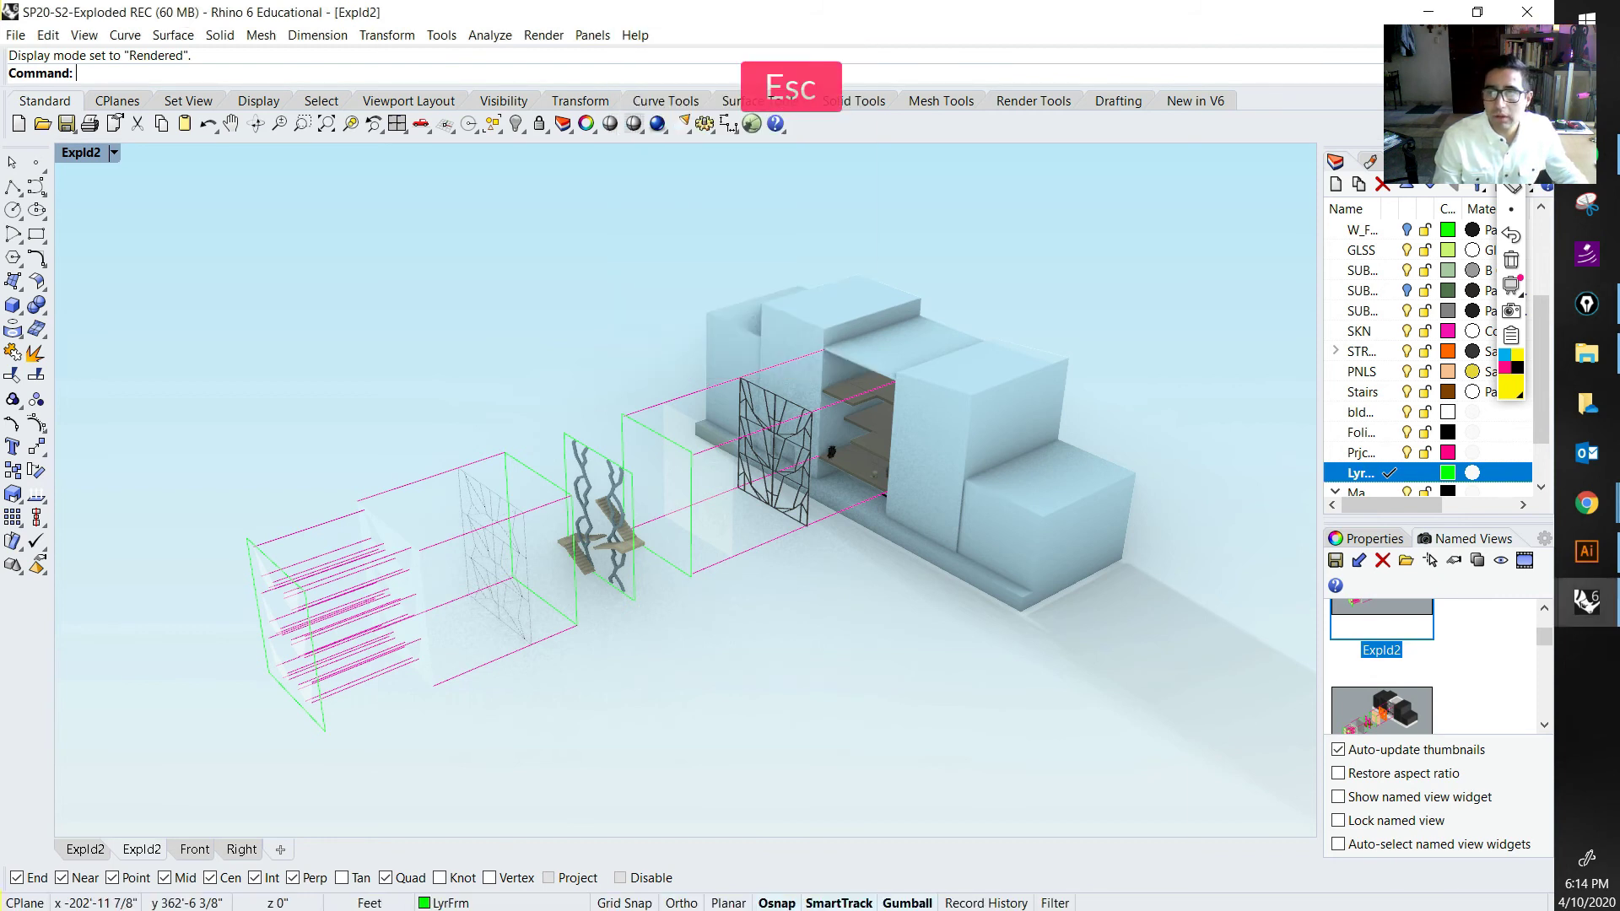
{"action": "mouse_move", "coordinate": [662, 103]}
{"action": "left_mouse_down"}
{"action": "mouse_move", "coordinate": [644, 154]}
{"action": "mouse_move", "coordinate": [655, 102]}
{"action": "left_mouse_up"}
{"action": "left_click", "coordinate": [1511, 259]}
{"action": "left_click", "coordinate": [1504, 367]}
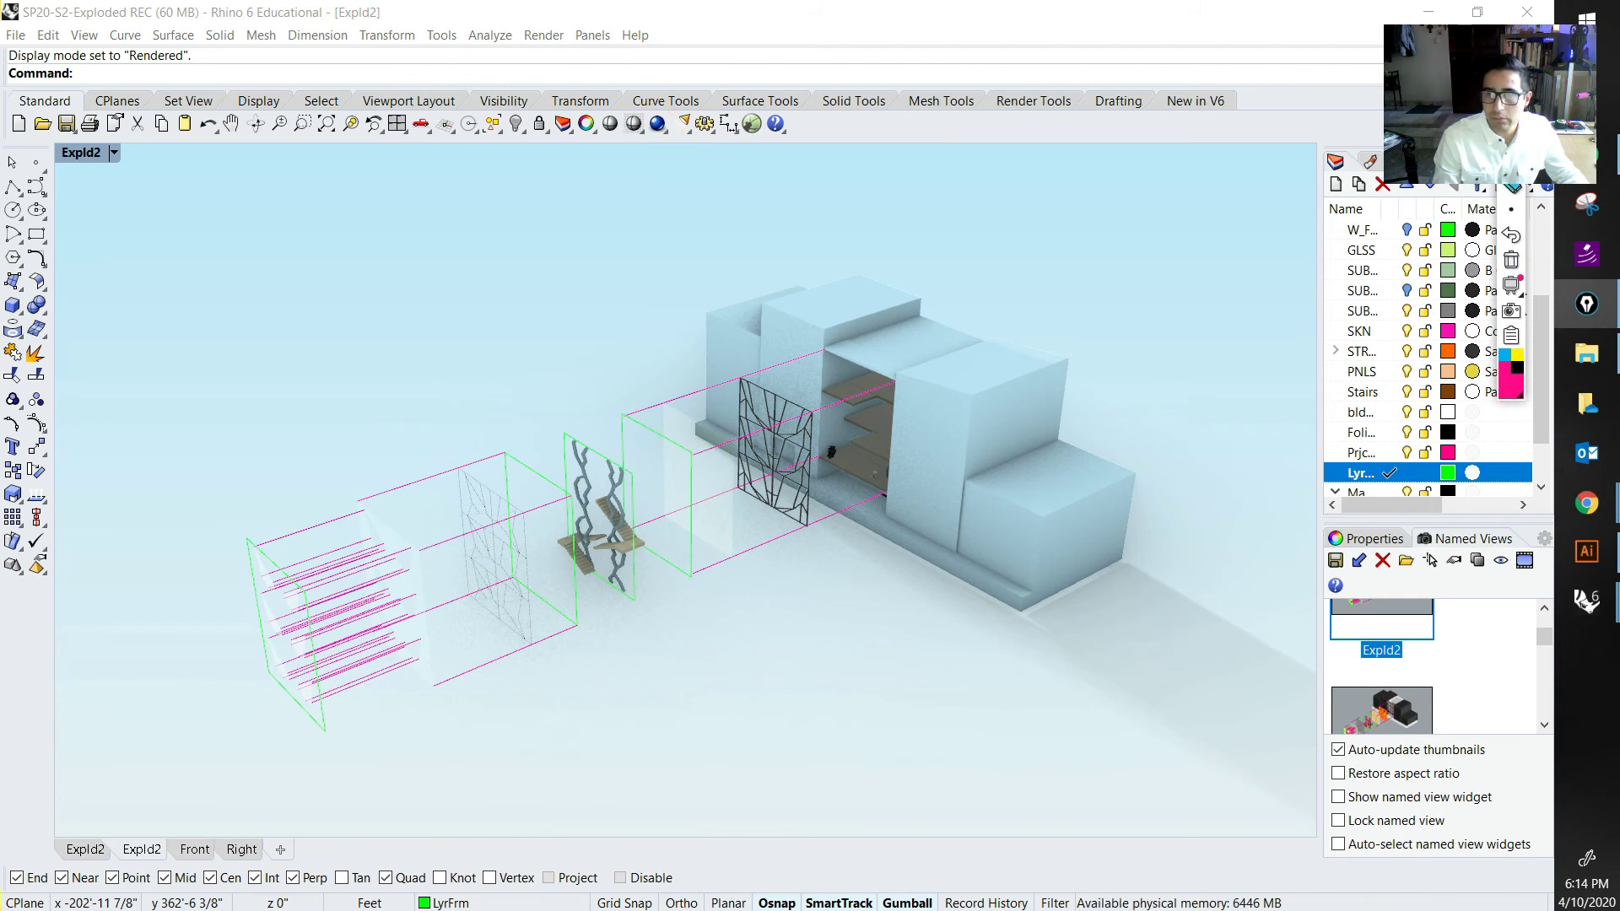
{"action": "left_click", "coordinate": [1408, 209]}
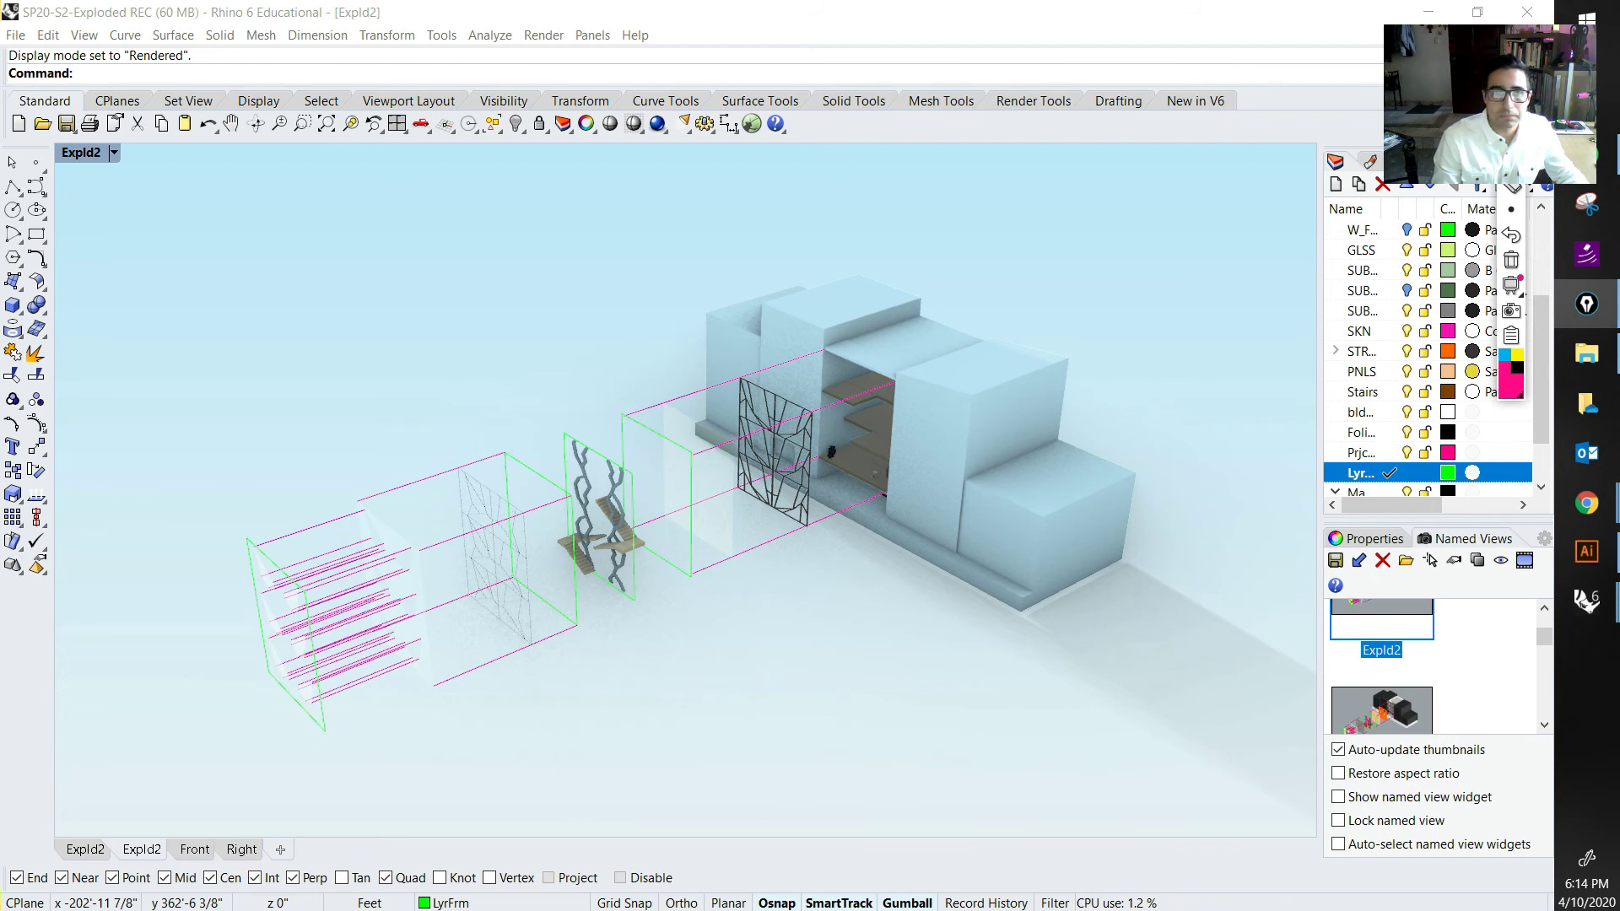
Step: Change the render backdrop from gradient to a solid white colour in the render settings, and close the settings
{"action": "right_click", "coordinate": [657, 123]}
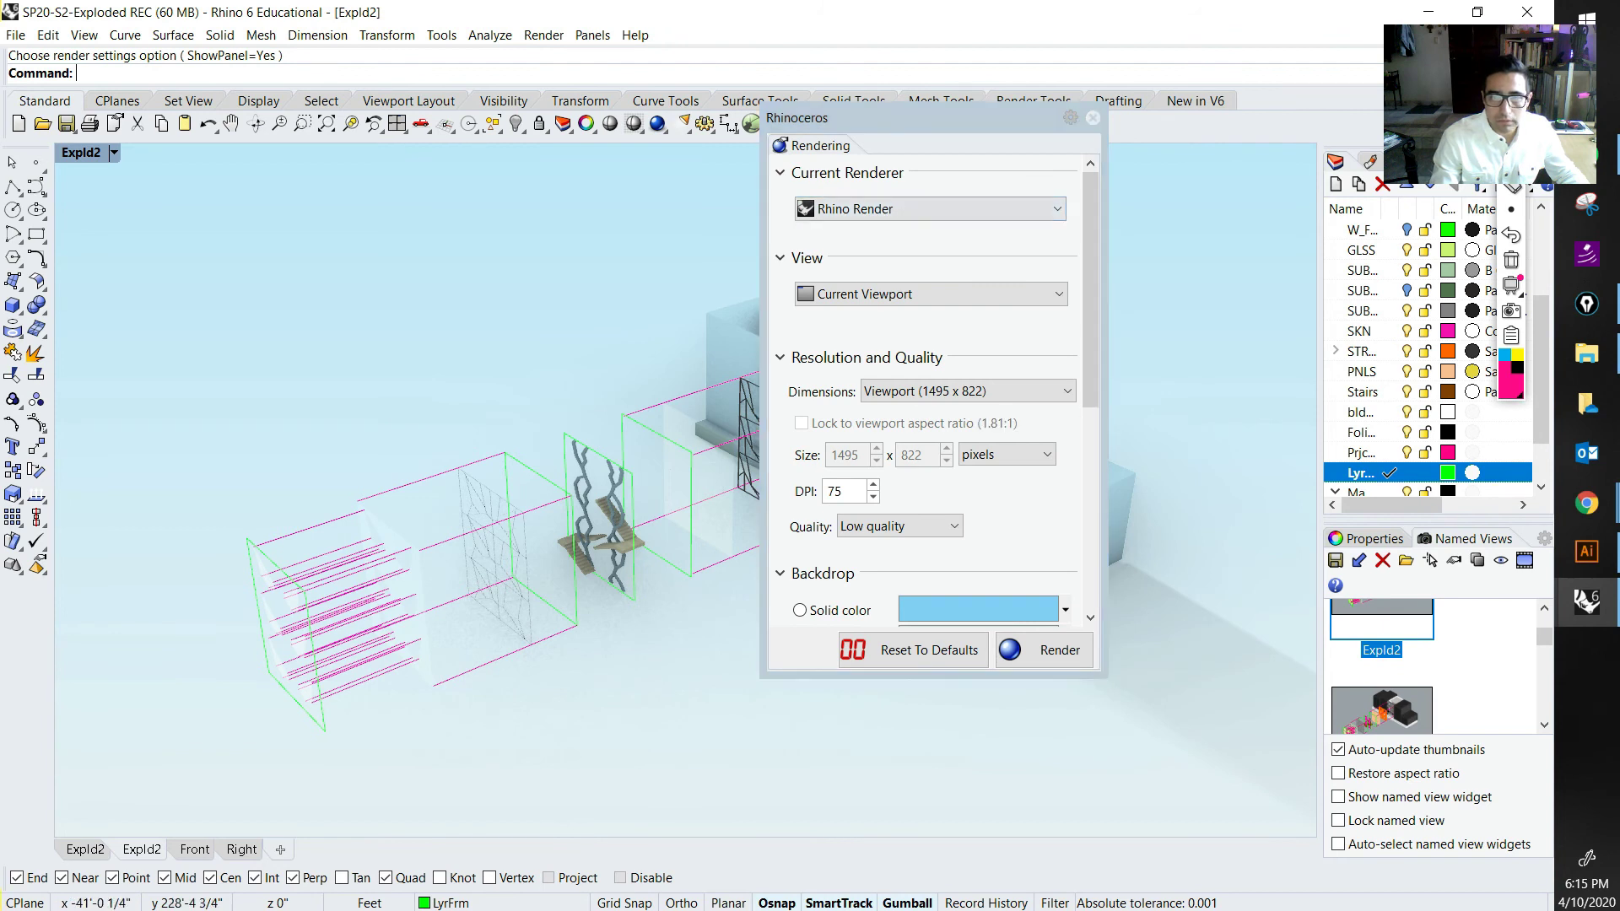
{"action": "scroll", "coordinate": [927, 397], "scroll_direction": "down", "scroll_amount": 3}
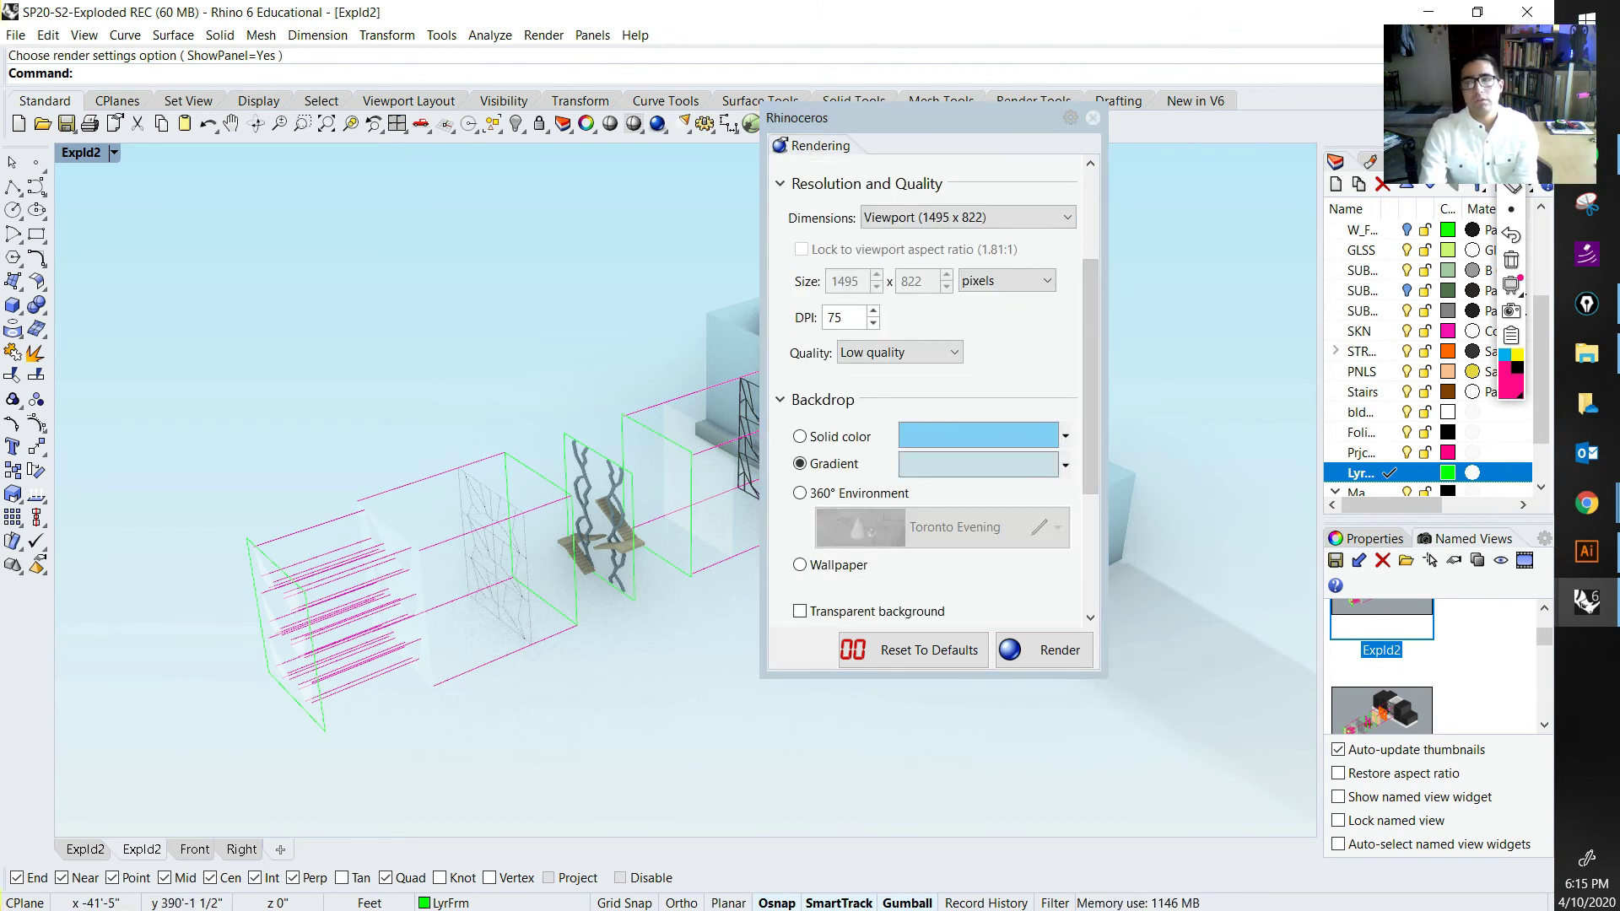
{"action": "key", "text": "ctrl+shift+3"}
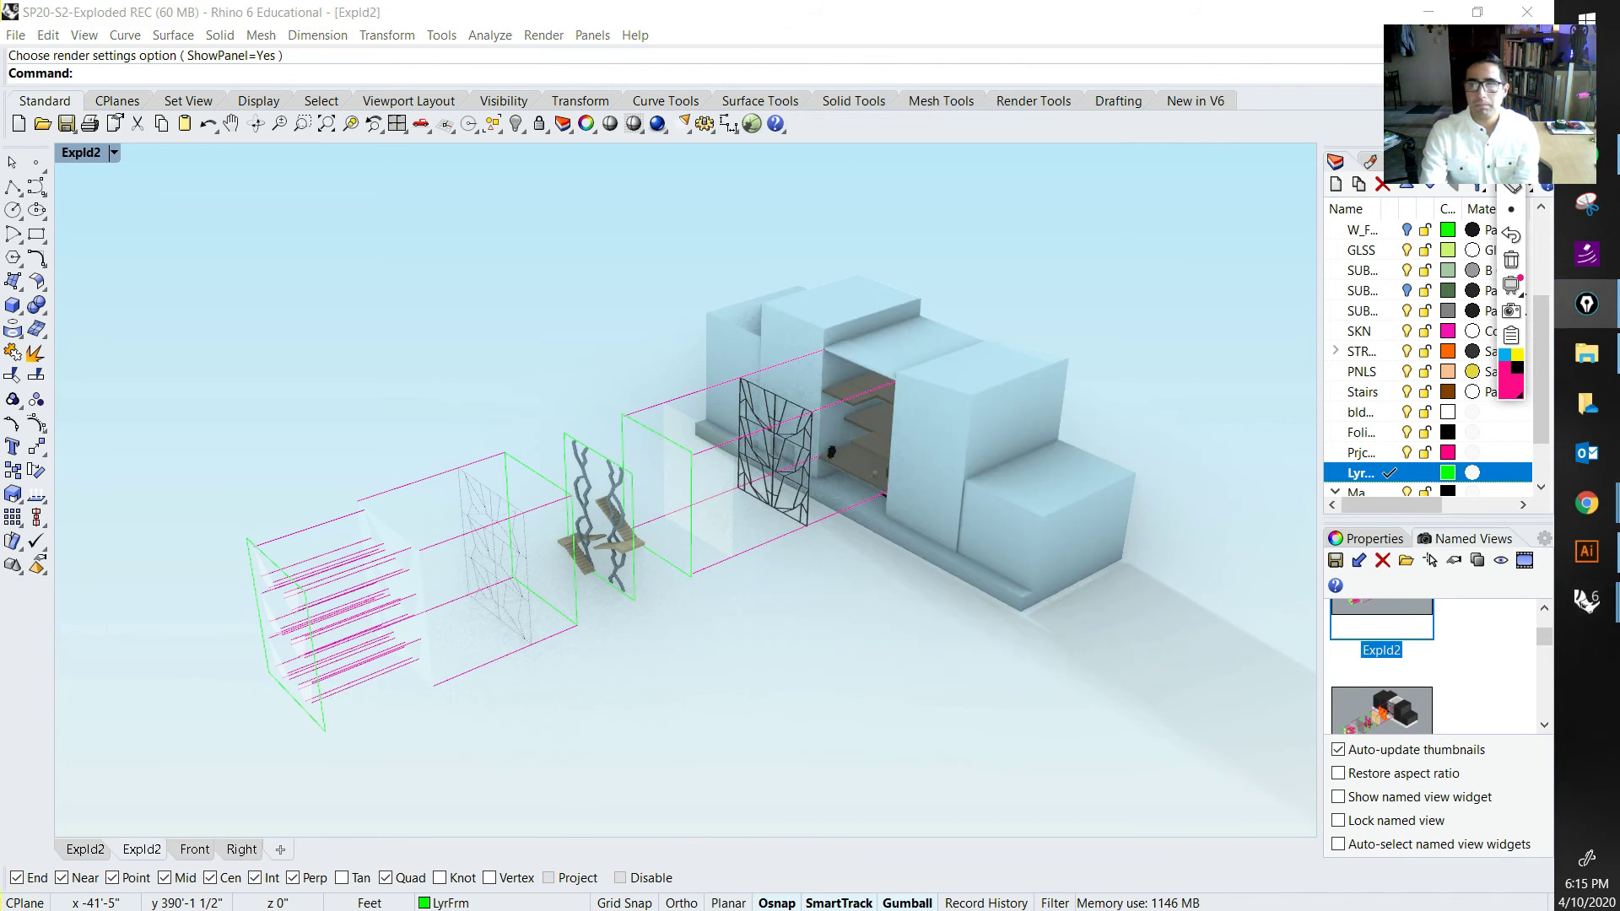
{"action": "right_click", "coordinate": [657, 124]}
{"action": "right_click", "coordinate": [657, 124]}
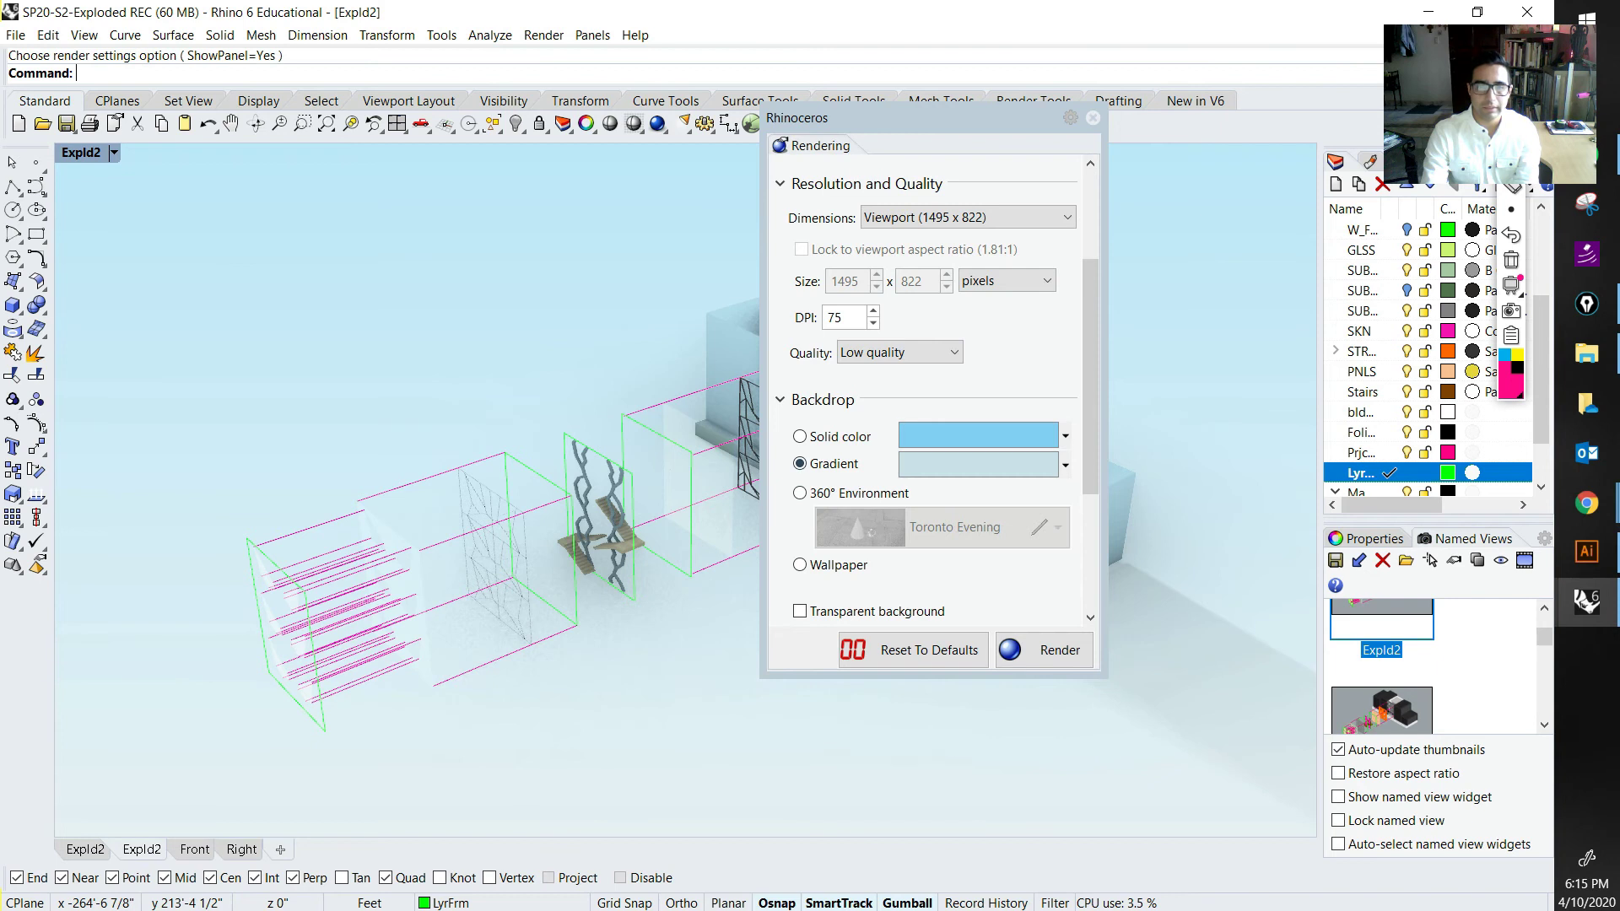
{"action": "scroll", "coordinate": [979, 463], "scroll_direction": "down", "scroll_amount": 1}
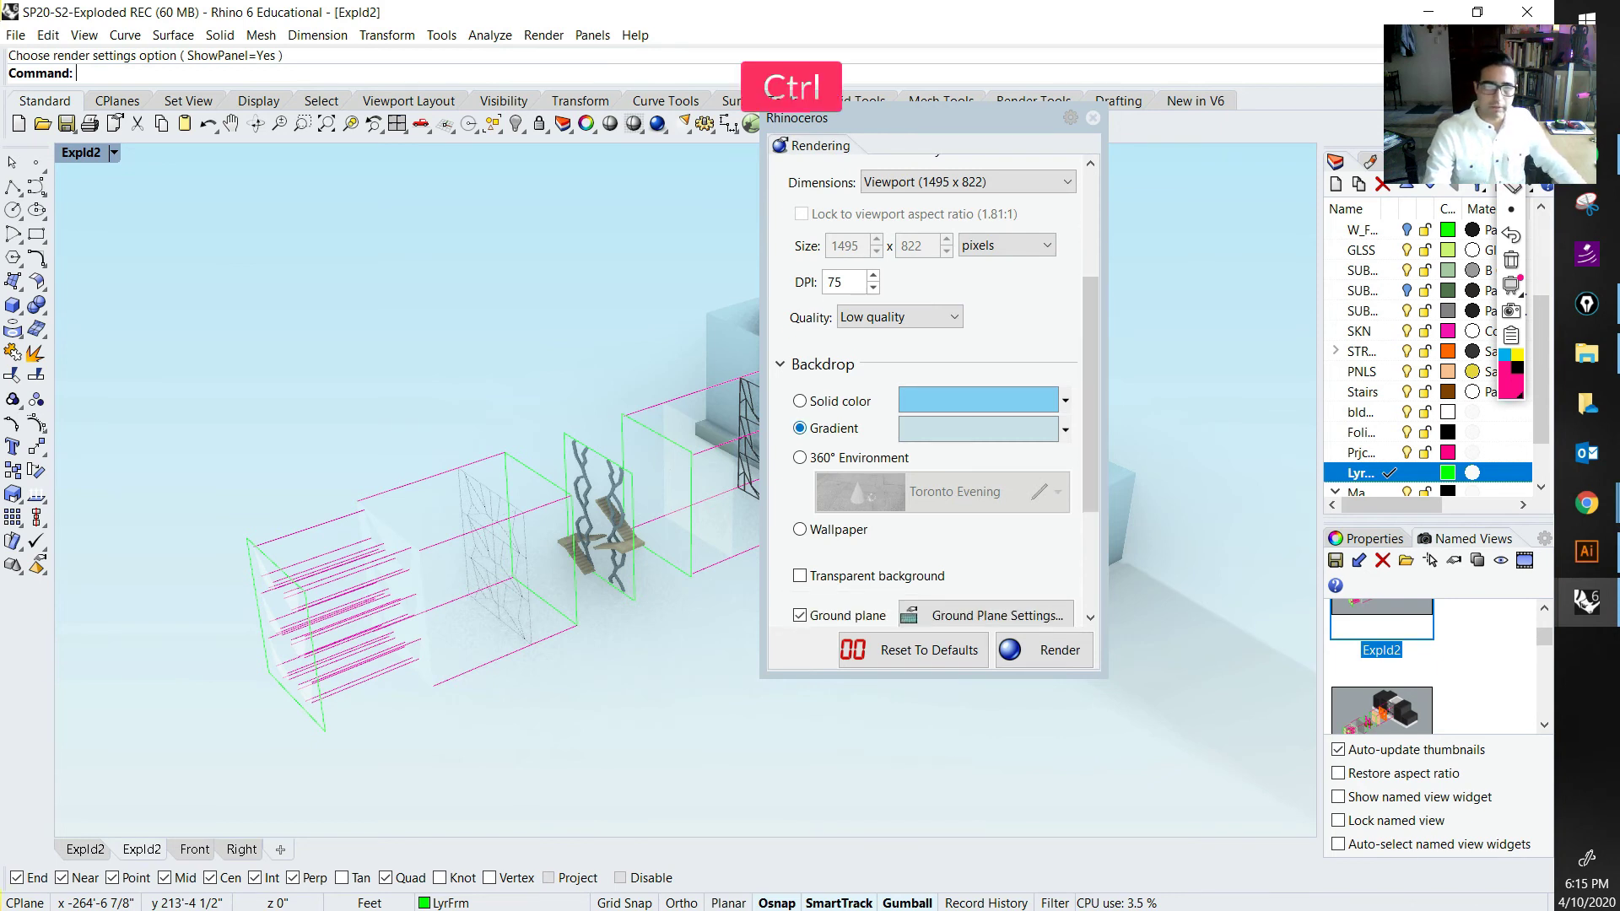
{"action": "left_click", "coordinate": [800, 400]}
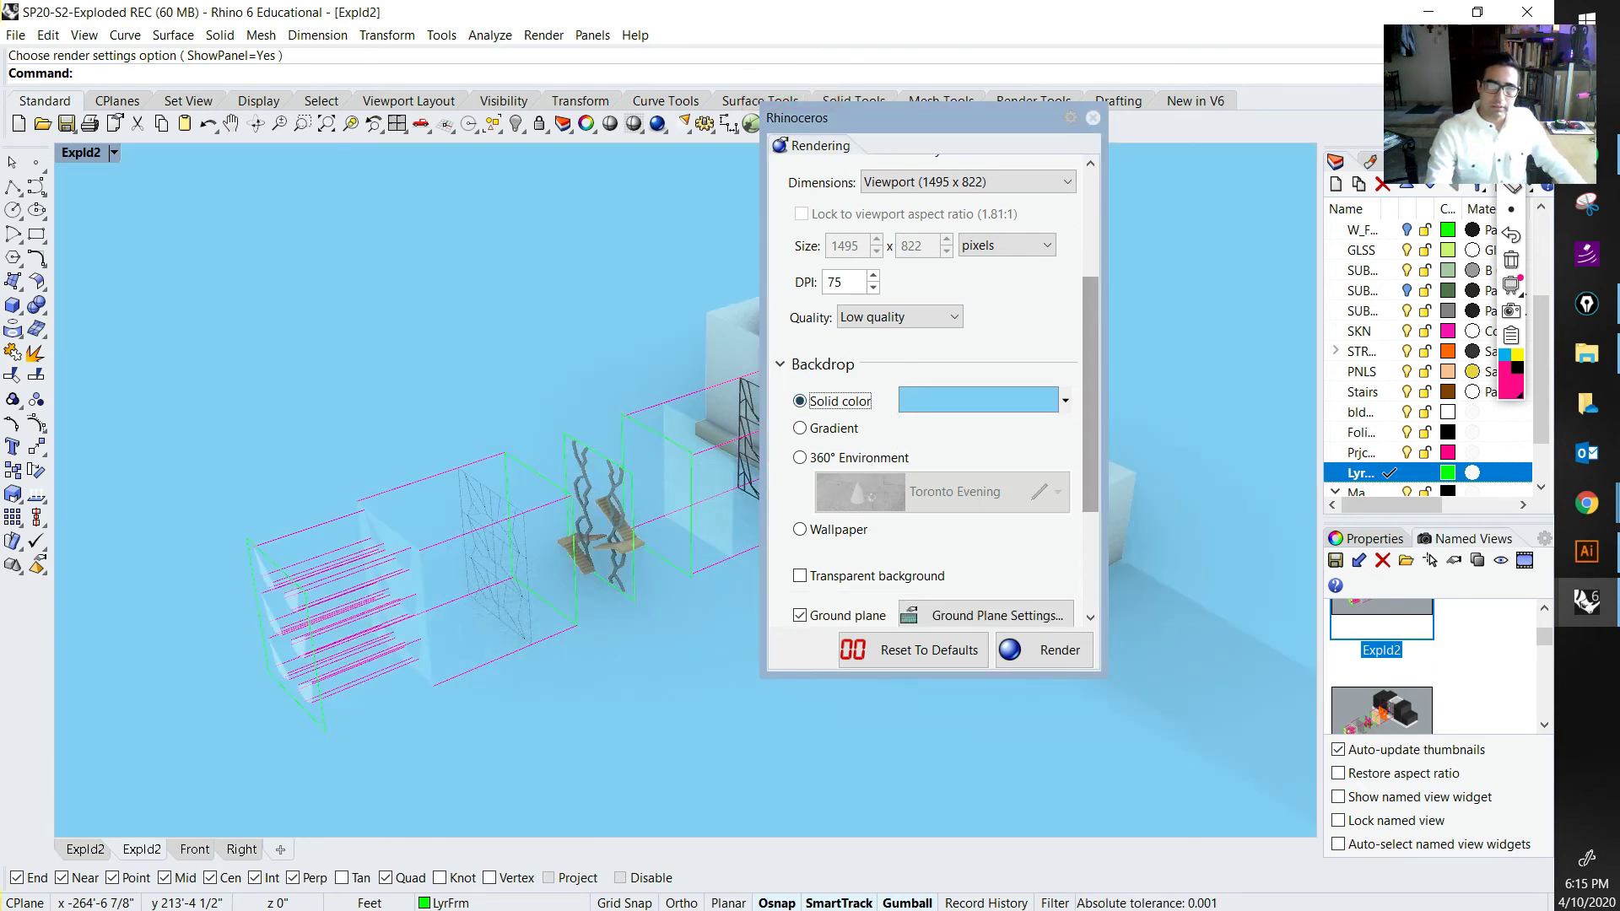
{"action": "left_click", "coordinate": [978, 400]}
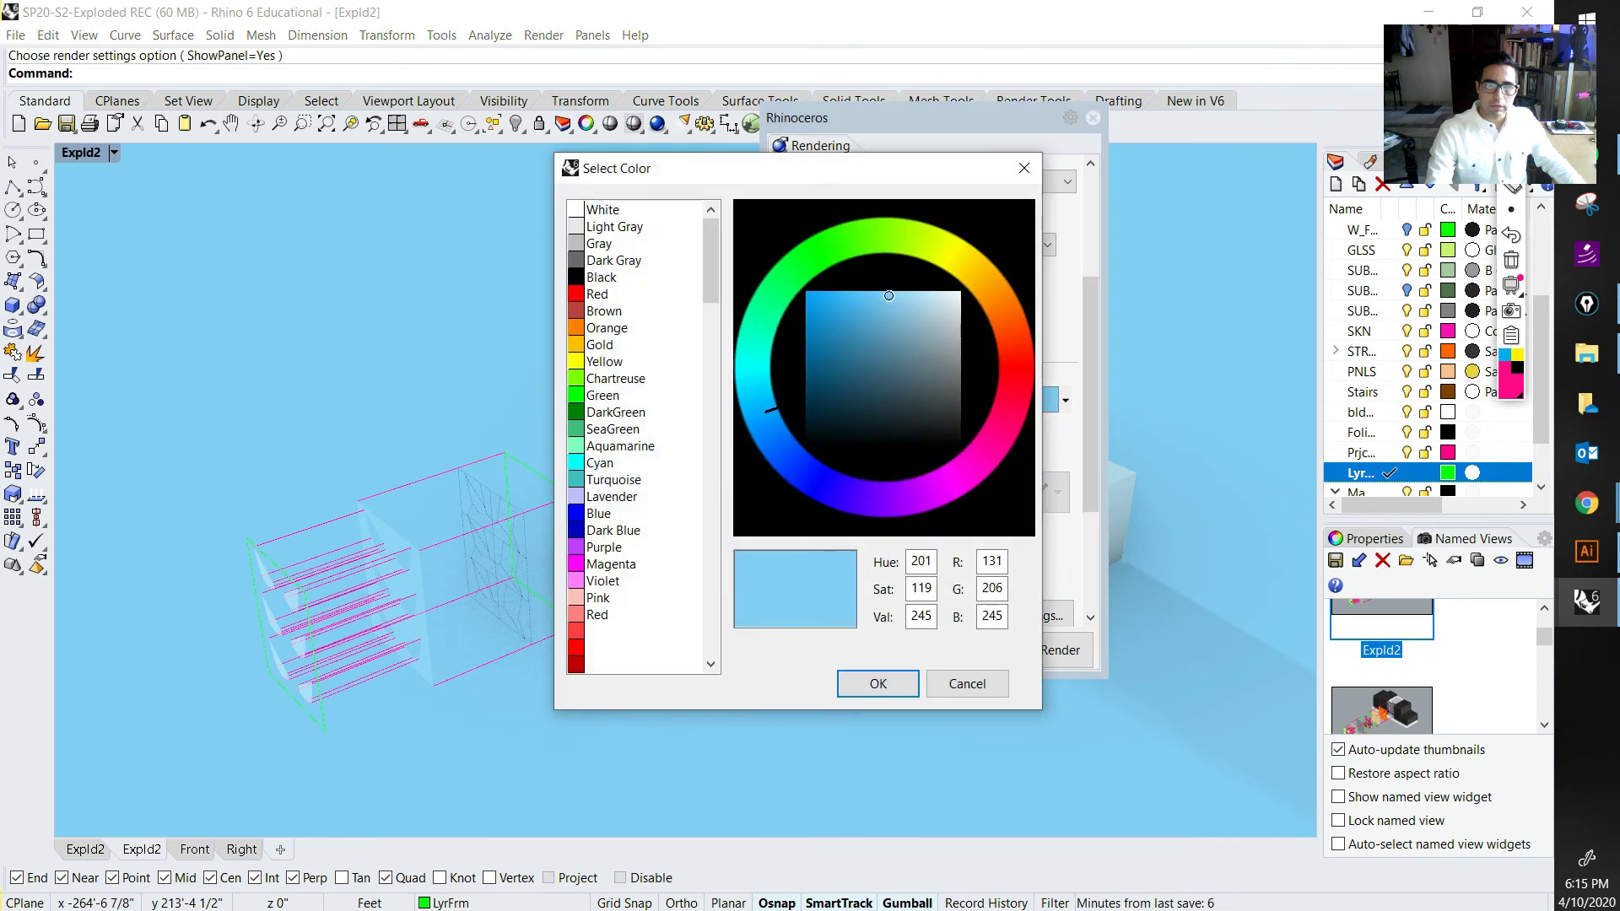
{"action": "left_click", "coordinate": [599, 208]}
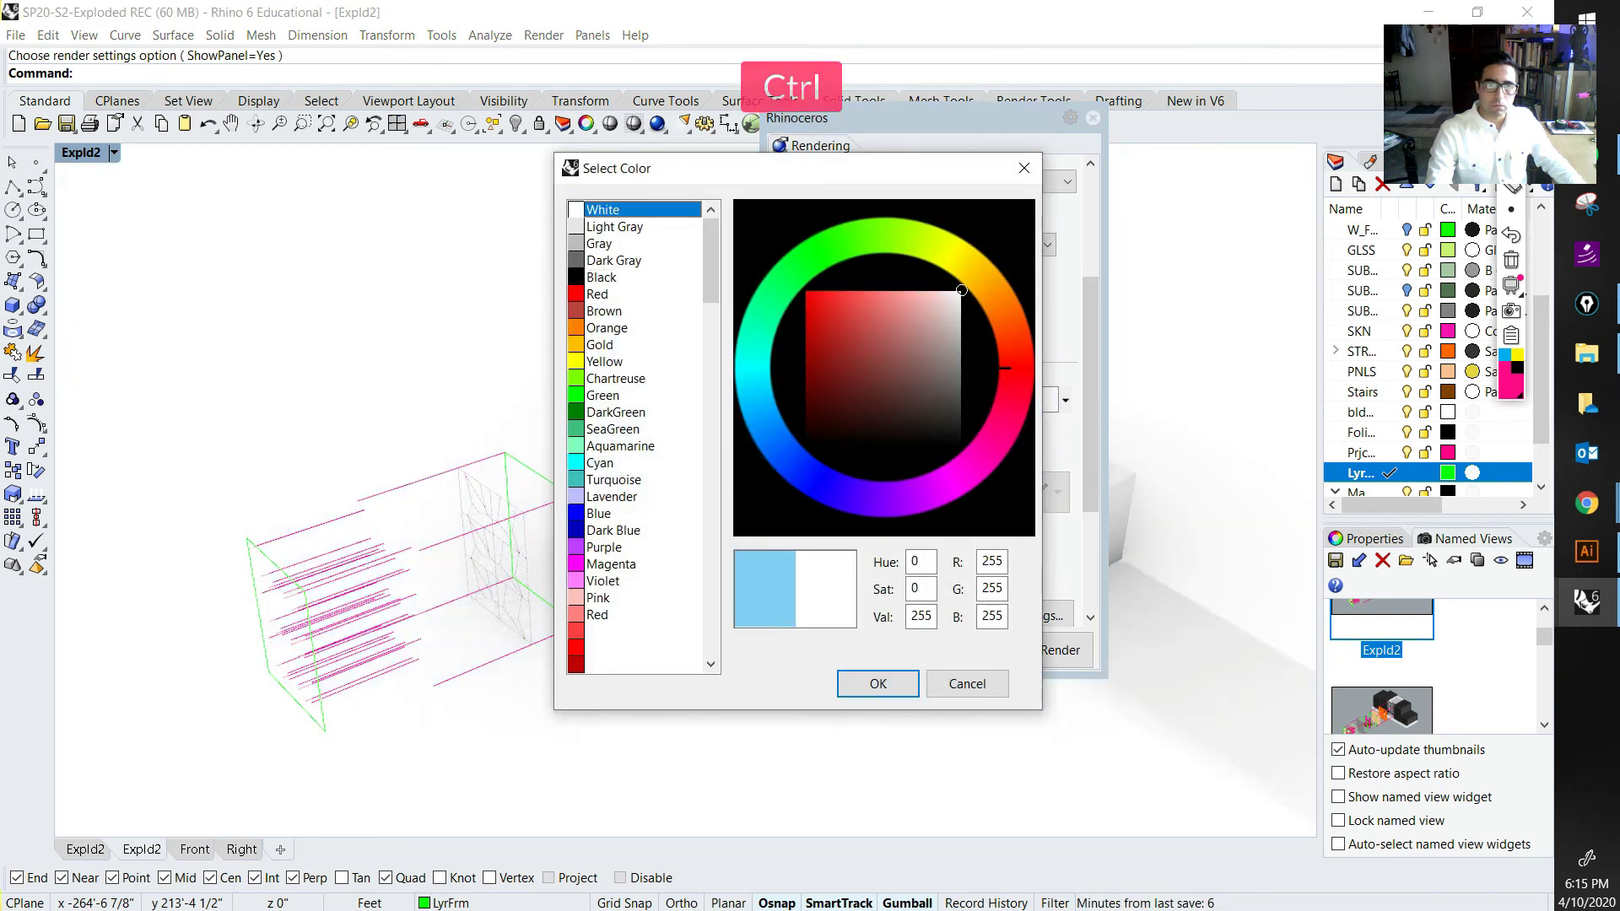
{"action": "left_click", "coordinate": [877, 684]}
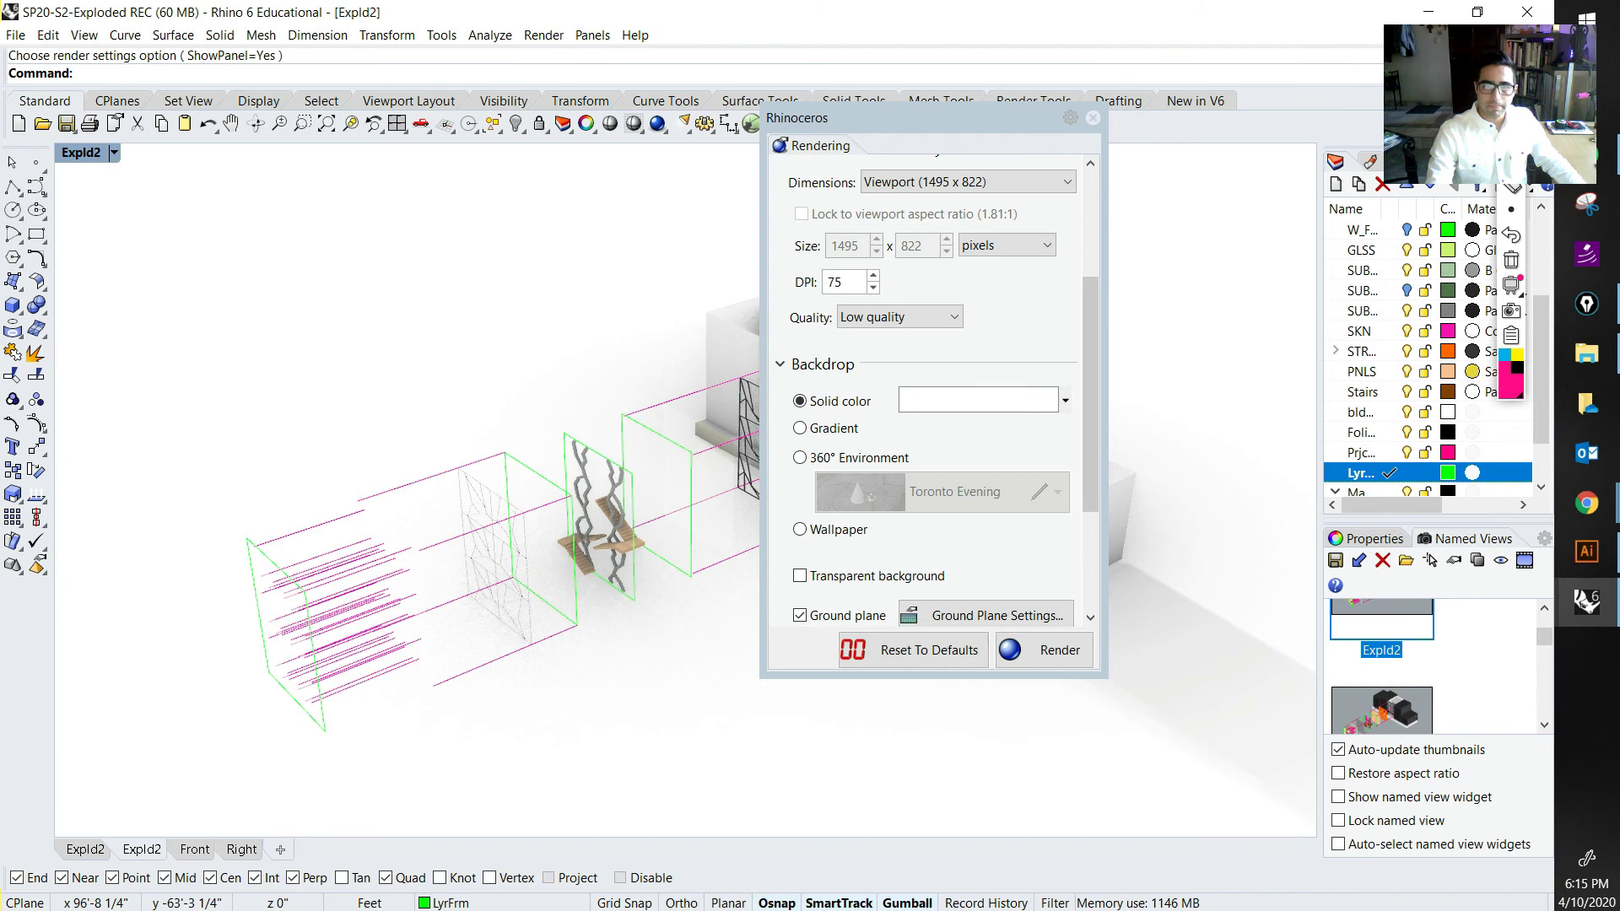
{"action": "left_click", "coordinate": [1093, 118]}
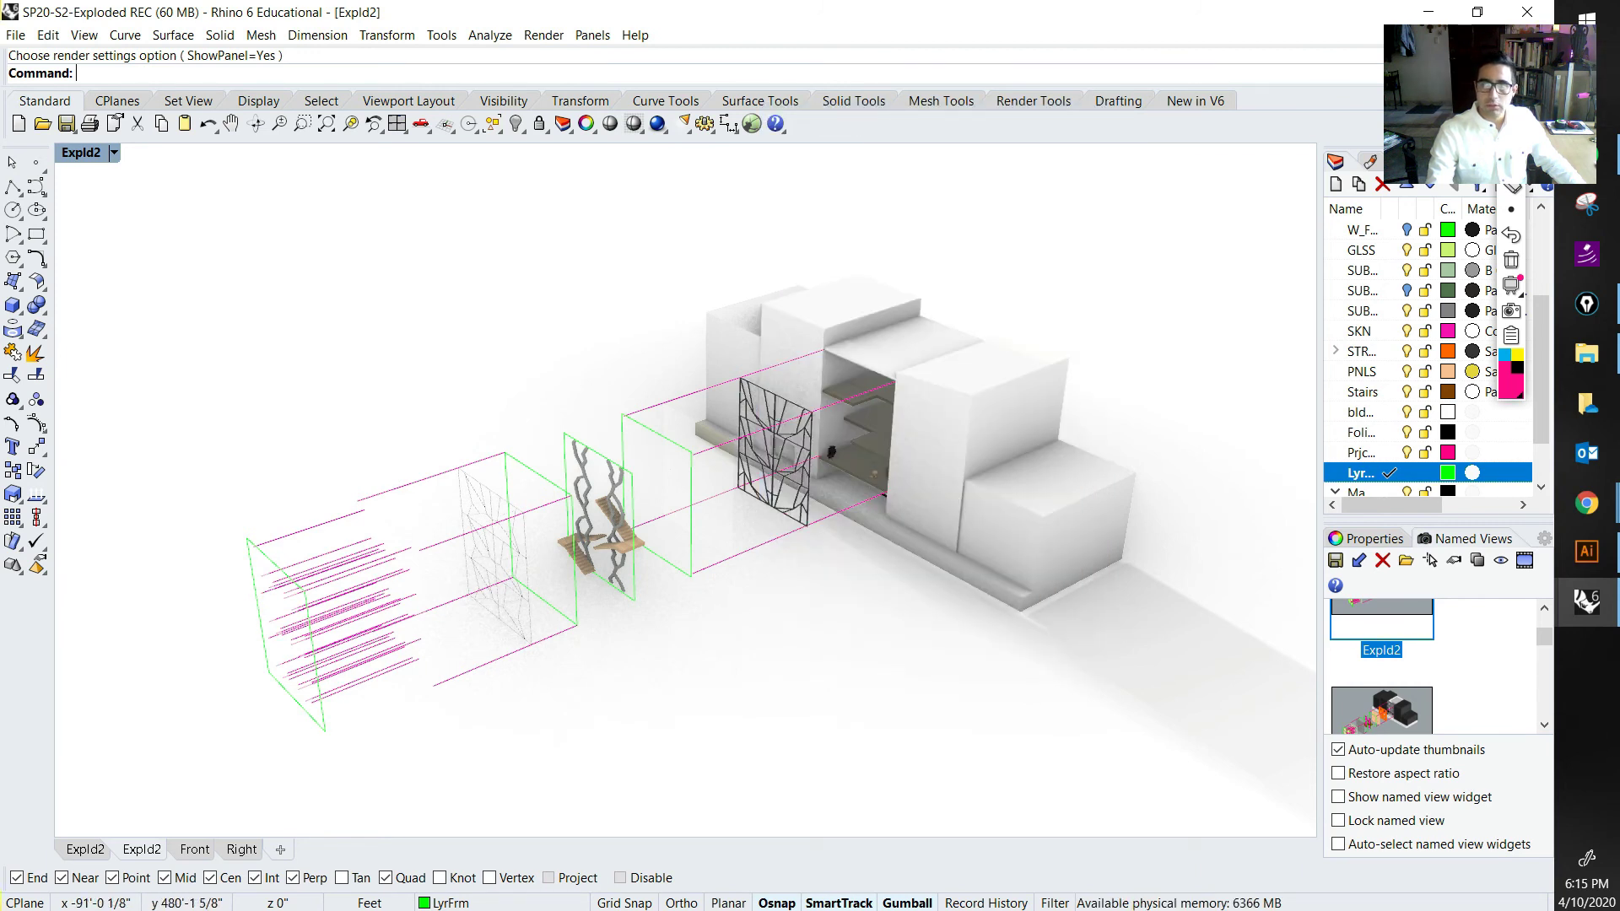
Step: Circle the two outermost layers of the exploded facade with the magenta annotation pen, and erase the marks
{"action": "left_click", "coordinate": [1510, 135]}
{"action": "mouse_move", "coordinate": [257, 546]}
{"action": "left_mouse_down"}
{"action": "mouse_move", "coordinate": [173, 617]}
{"action": "mouse_move", "coordinate": [291, 553]}
{"action": "mouse_move", "coordinate": [221, 542]}
{"action": "left_mouse_up"}
{"action": "mouse_move", "coordinate": [375, 490]}
{"action": "left_mouse_down"}
{"action": "mouse_move", "coordinate": [451, 629]}
{"action": "mouse_move", "coordinate": [359, 503]}
{"action": "left_mouse_up"}
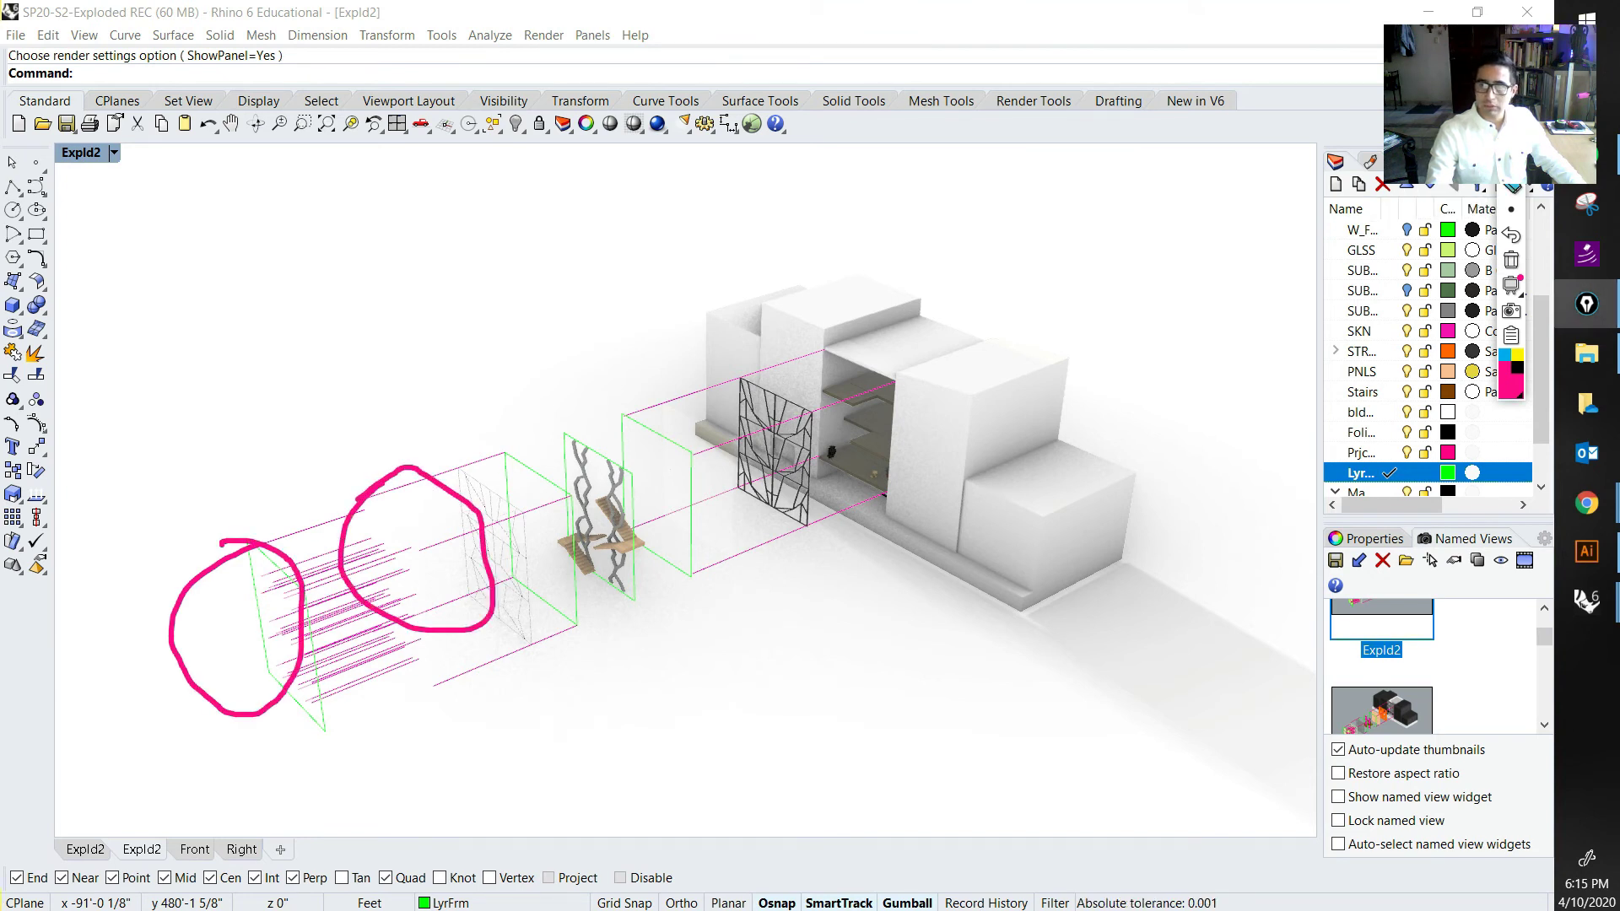
{"action": "left_click", "coordinate": [1511, 260]}
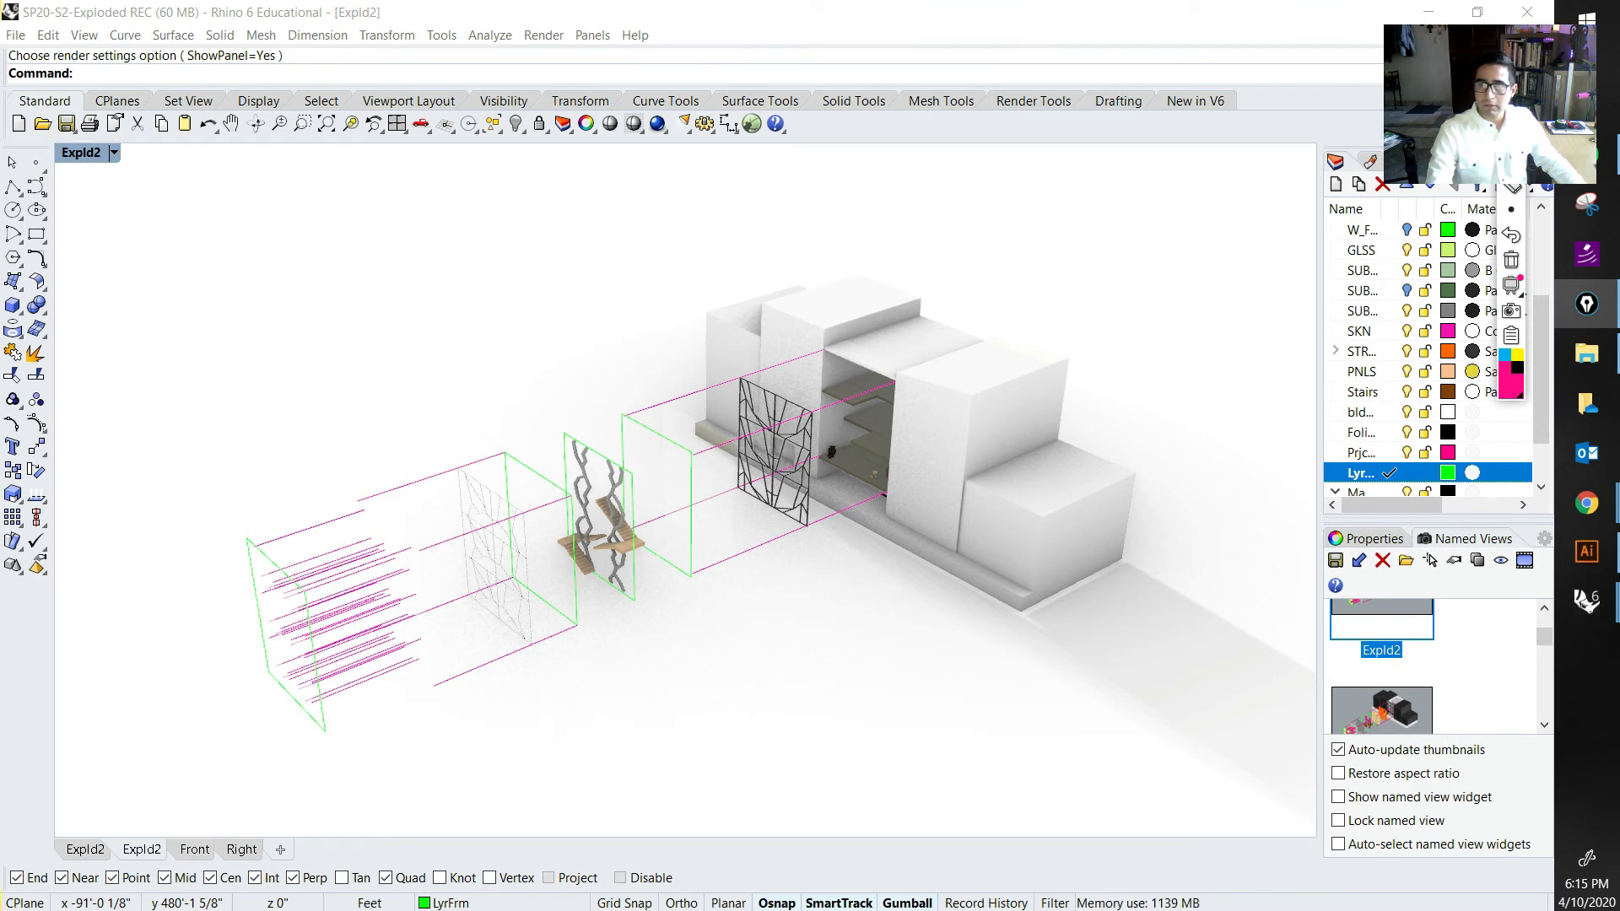
{"action": "key", "text": "ctrl"}
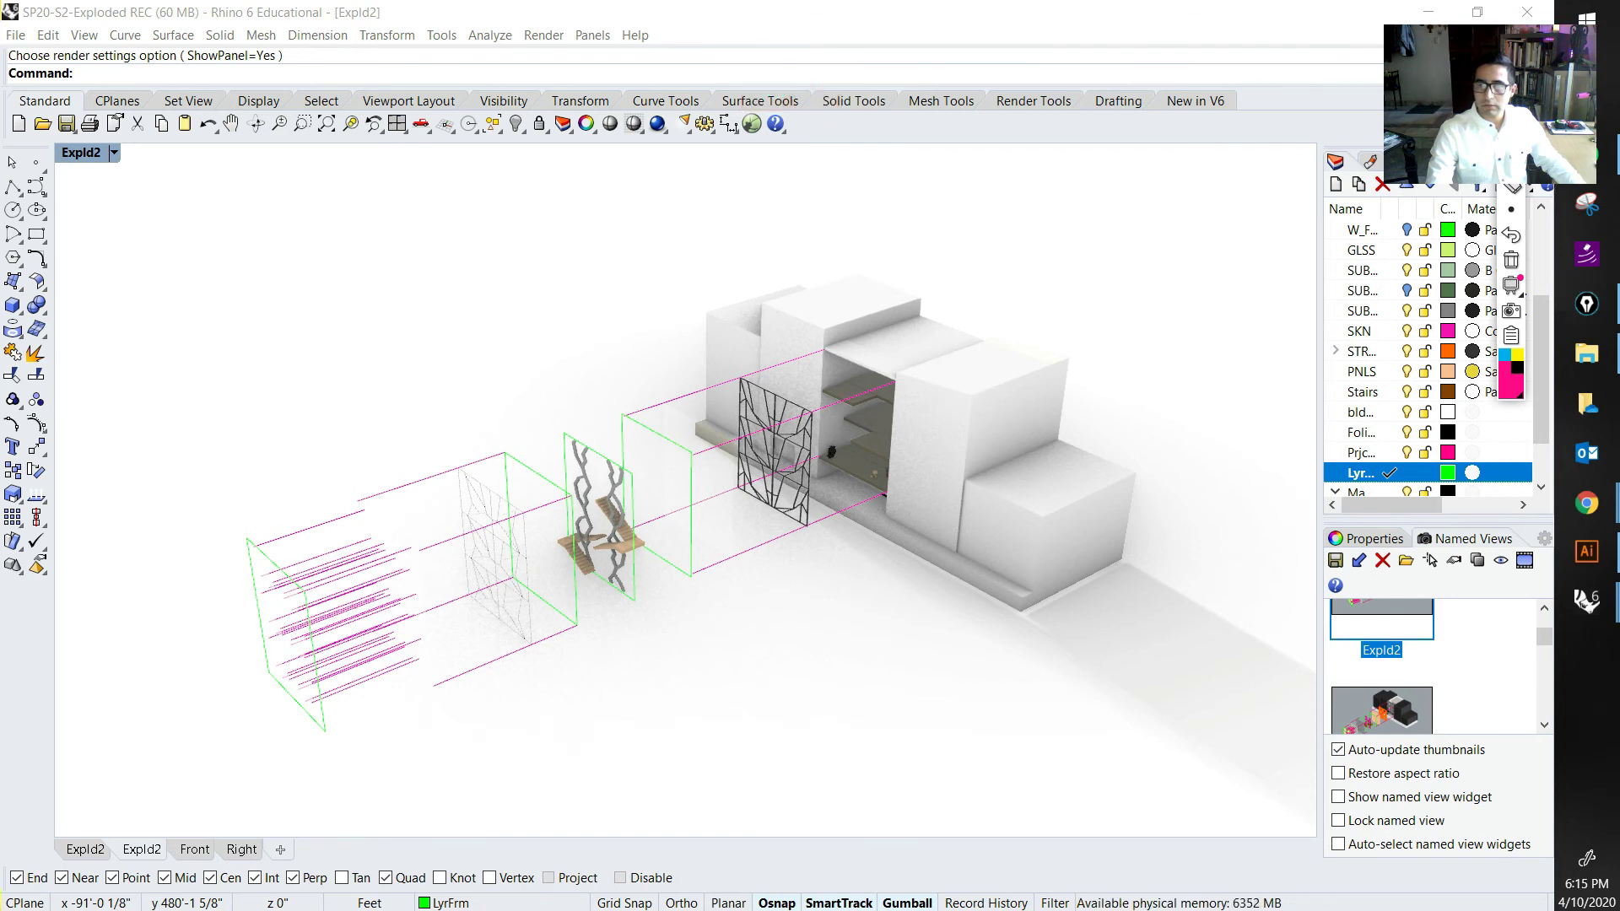
Step: Show Rhino's list of lights and test two rectangular lights and a spotlight, switching each one on and off again
{"action": "left_click", "coordinate": [1587, 602]}
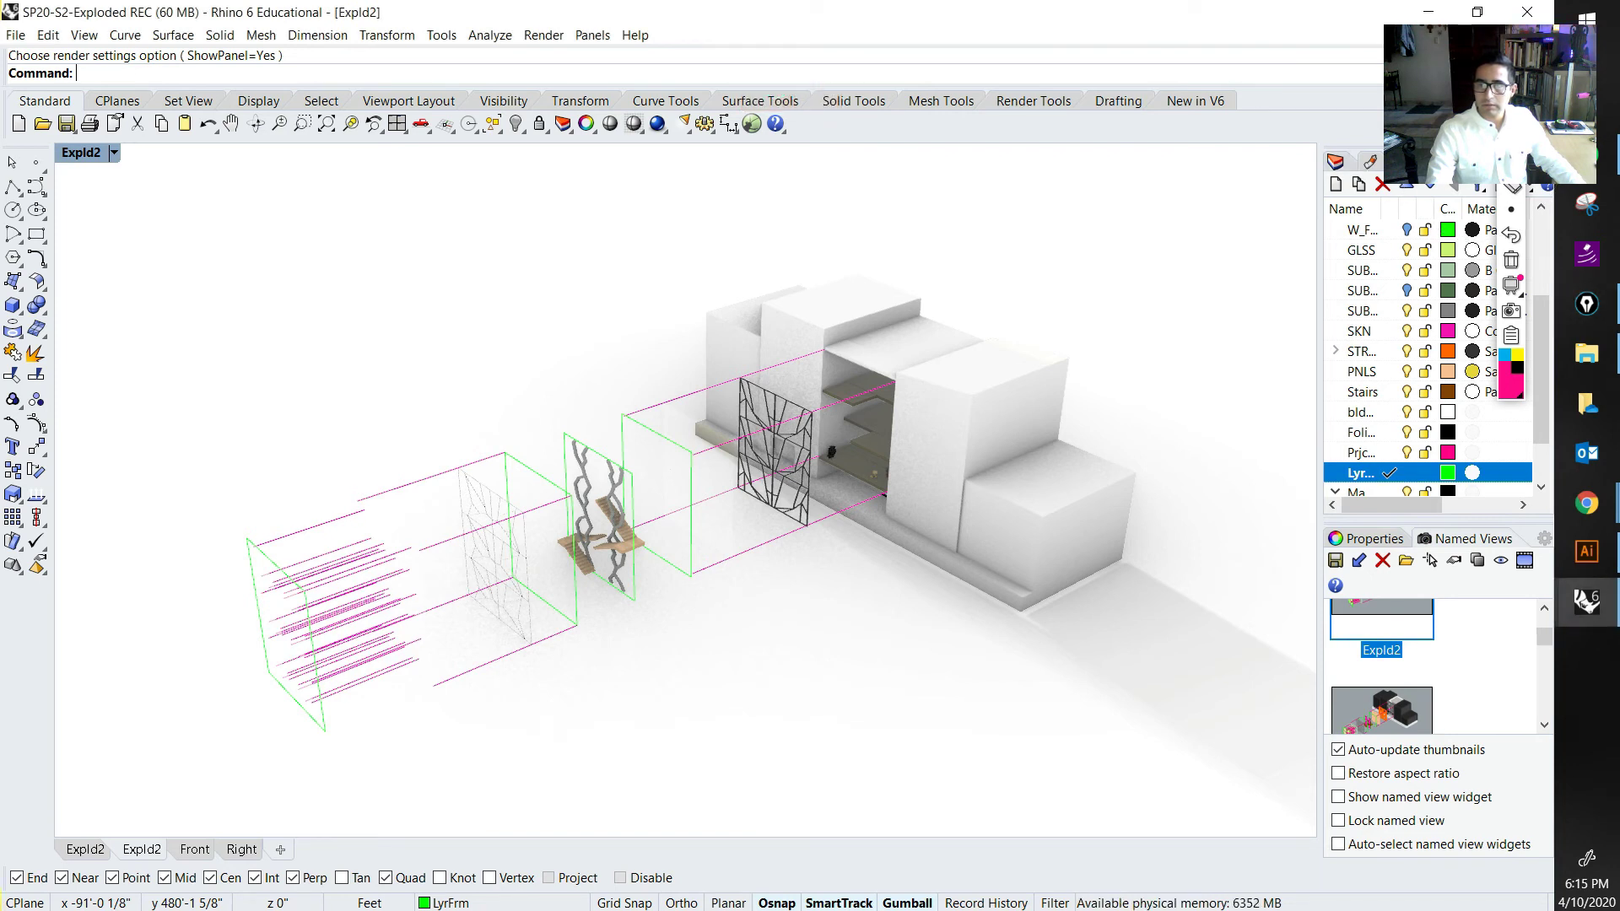
{"action": "left_click", "coordinate": [1439, 161]}
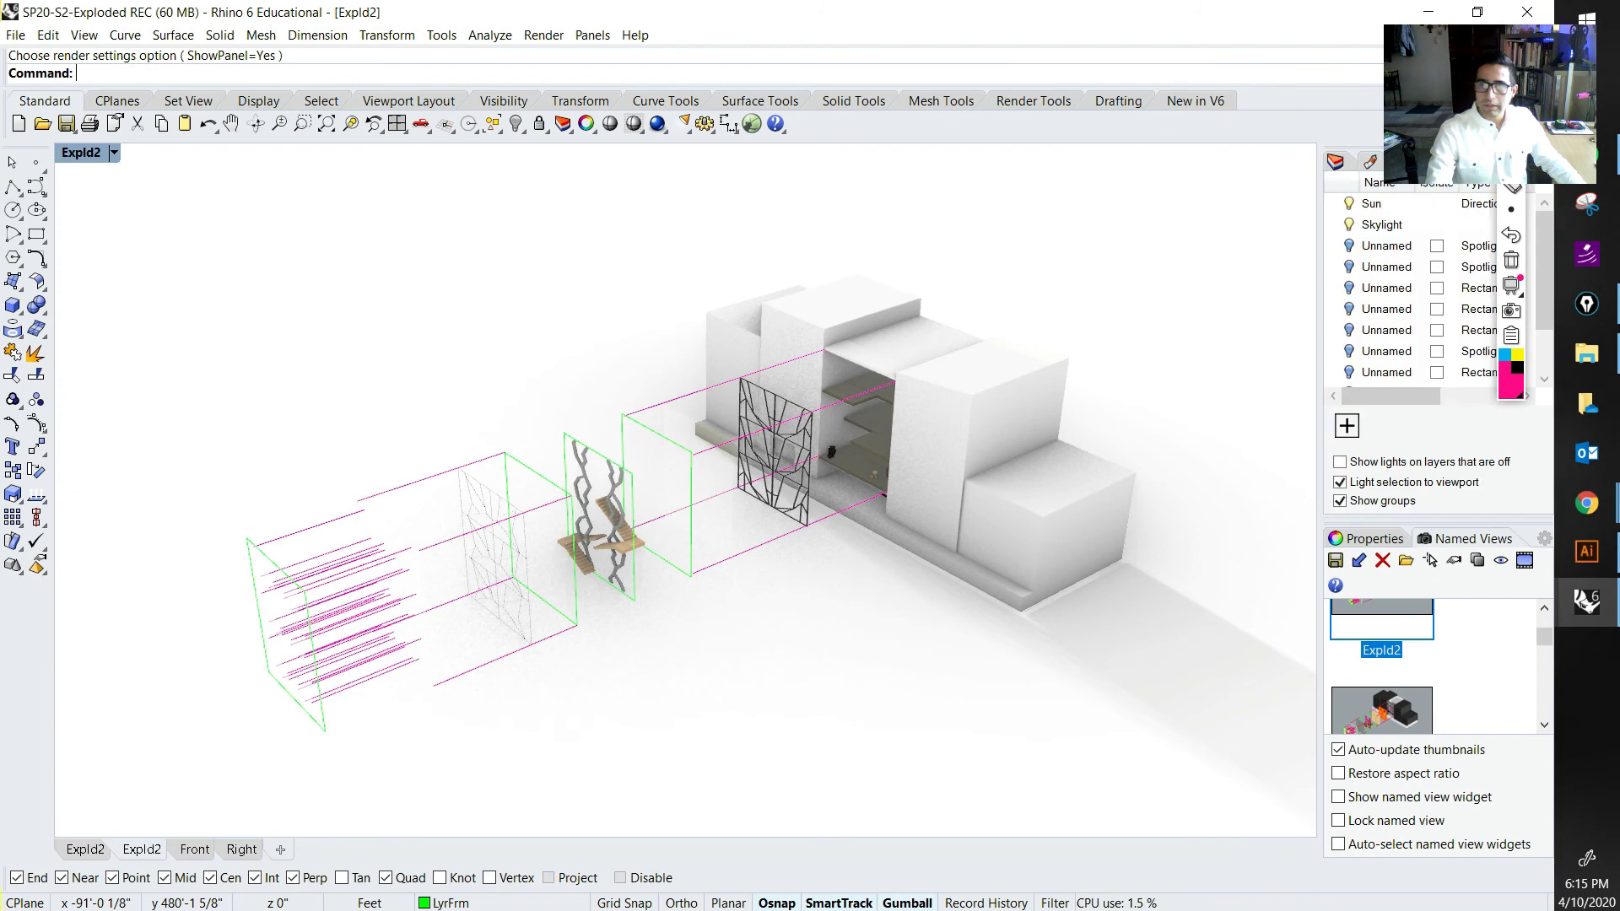
{"action": "scroll", "coordinate": [1417, 287], "scroll_direction": "down", "scroll_amount": 1}
{"action": "left_click", "coordinate": [1348, 372]}
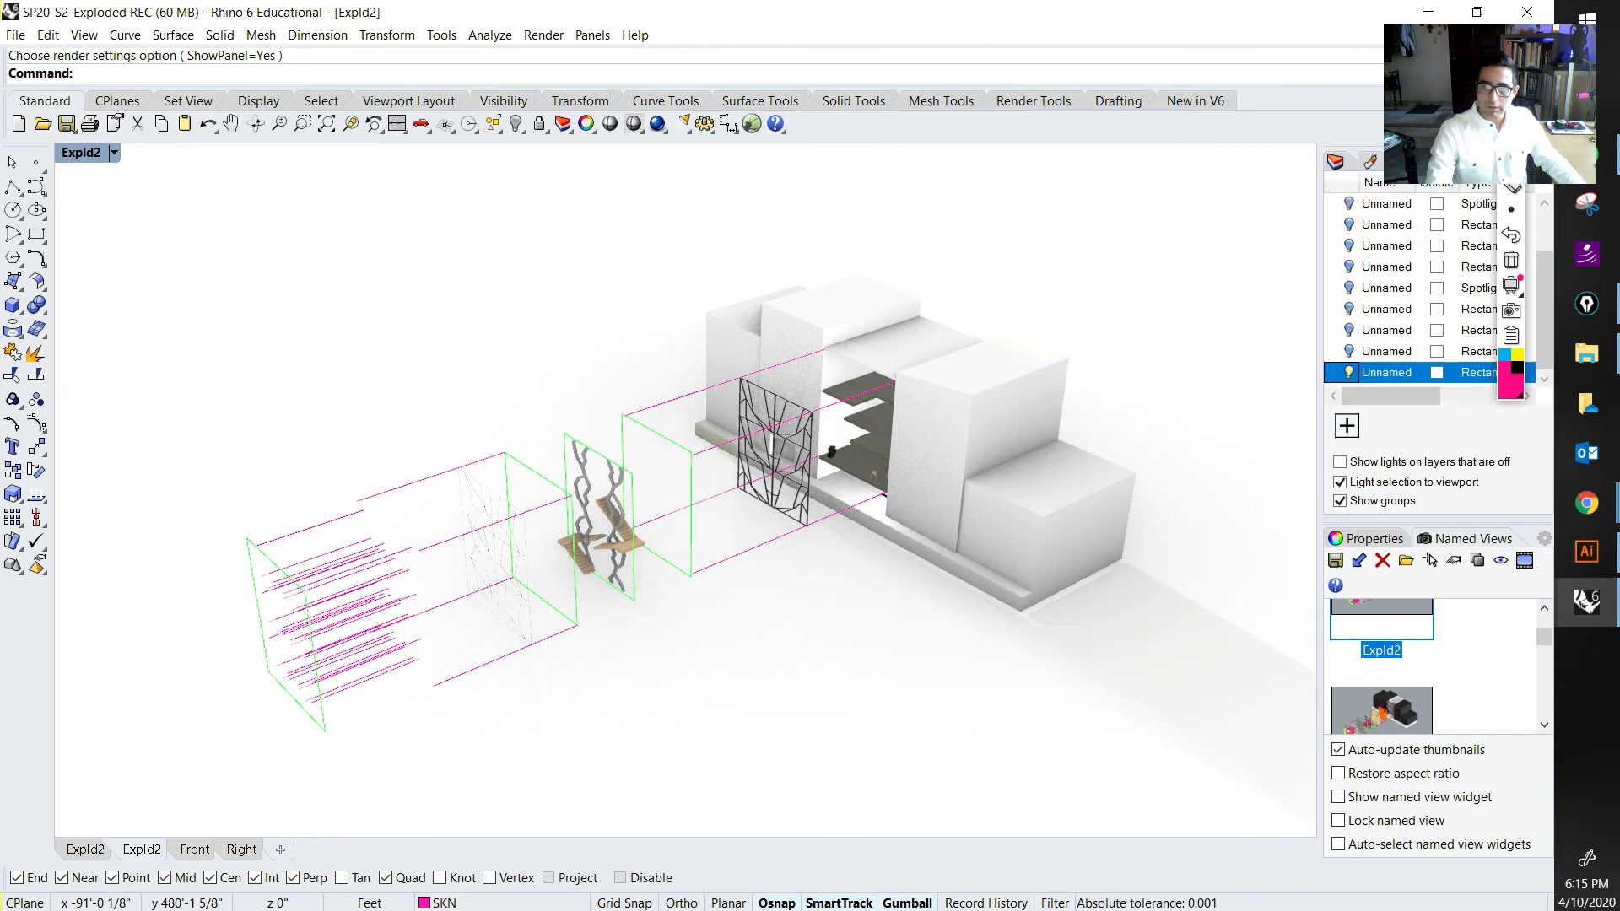
{"action": "left_click", "coordinate": [1348, 372]}
{"action": "left_click", "coordinate": [1348, 351]}
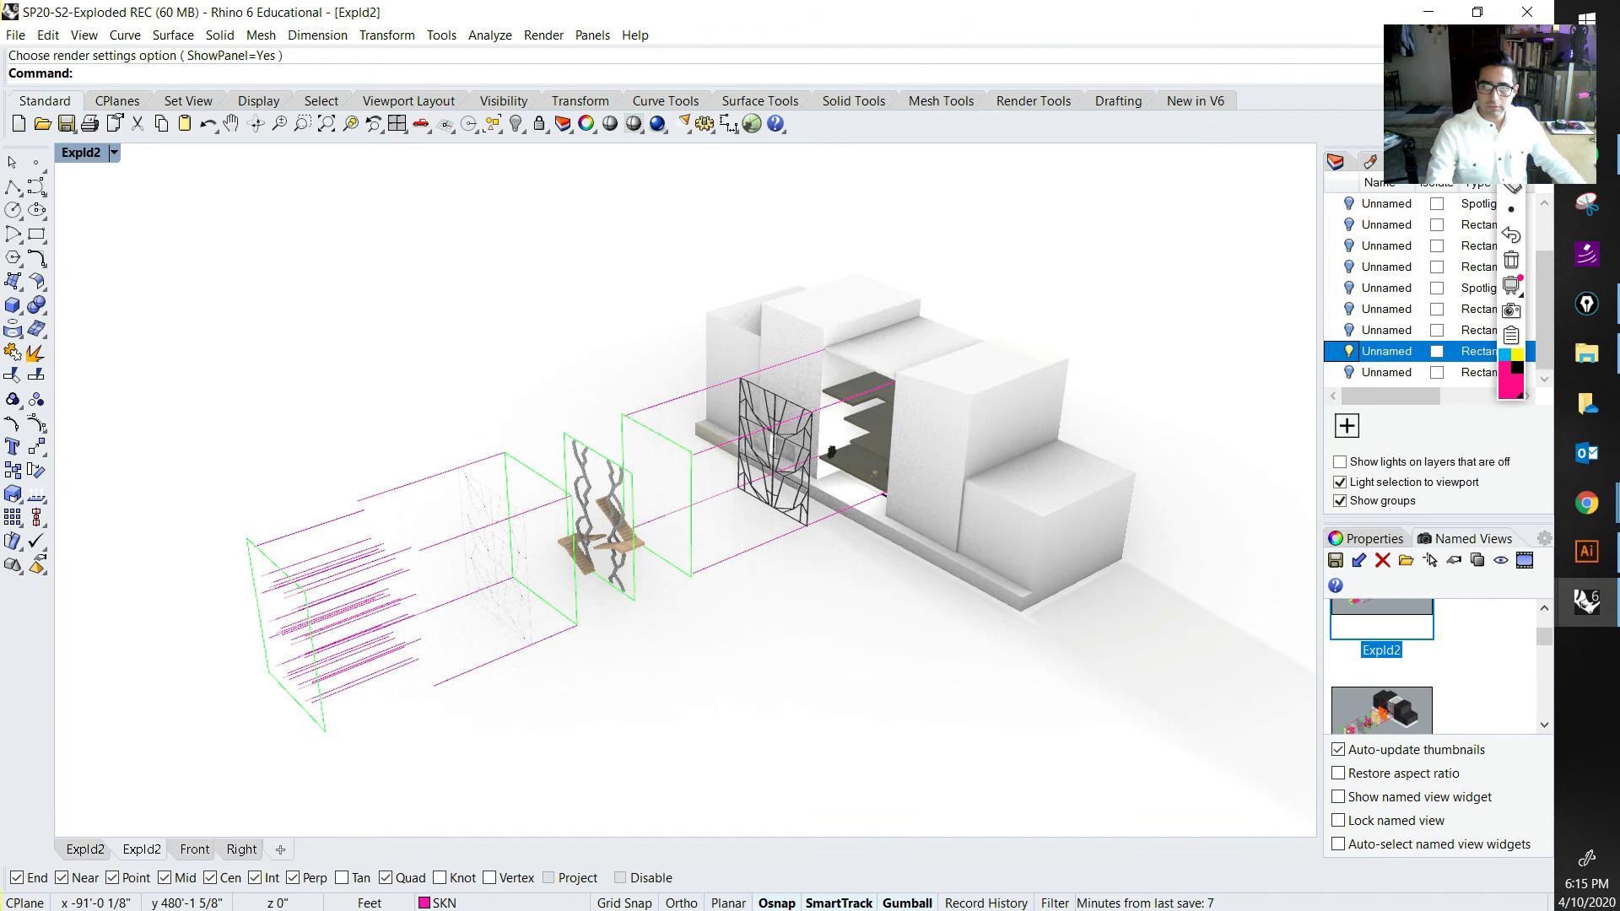
{"action": "left_click", "coordinate": [1348, 288]}
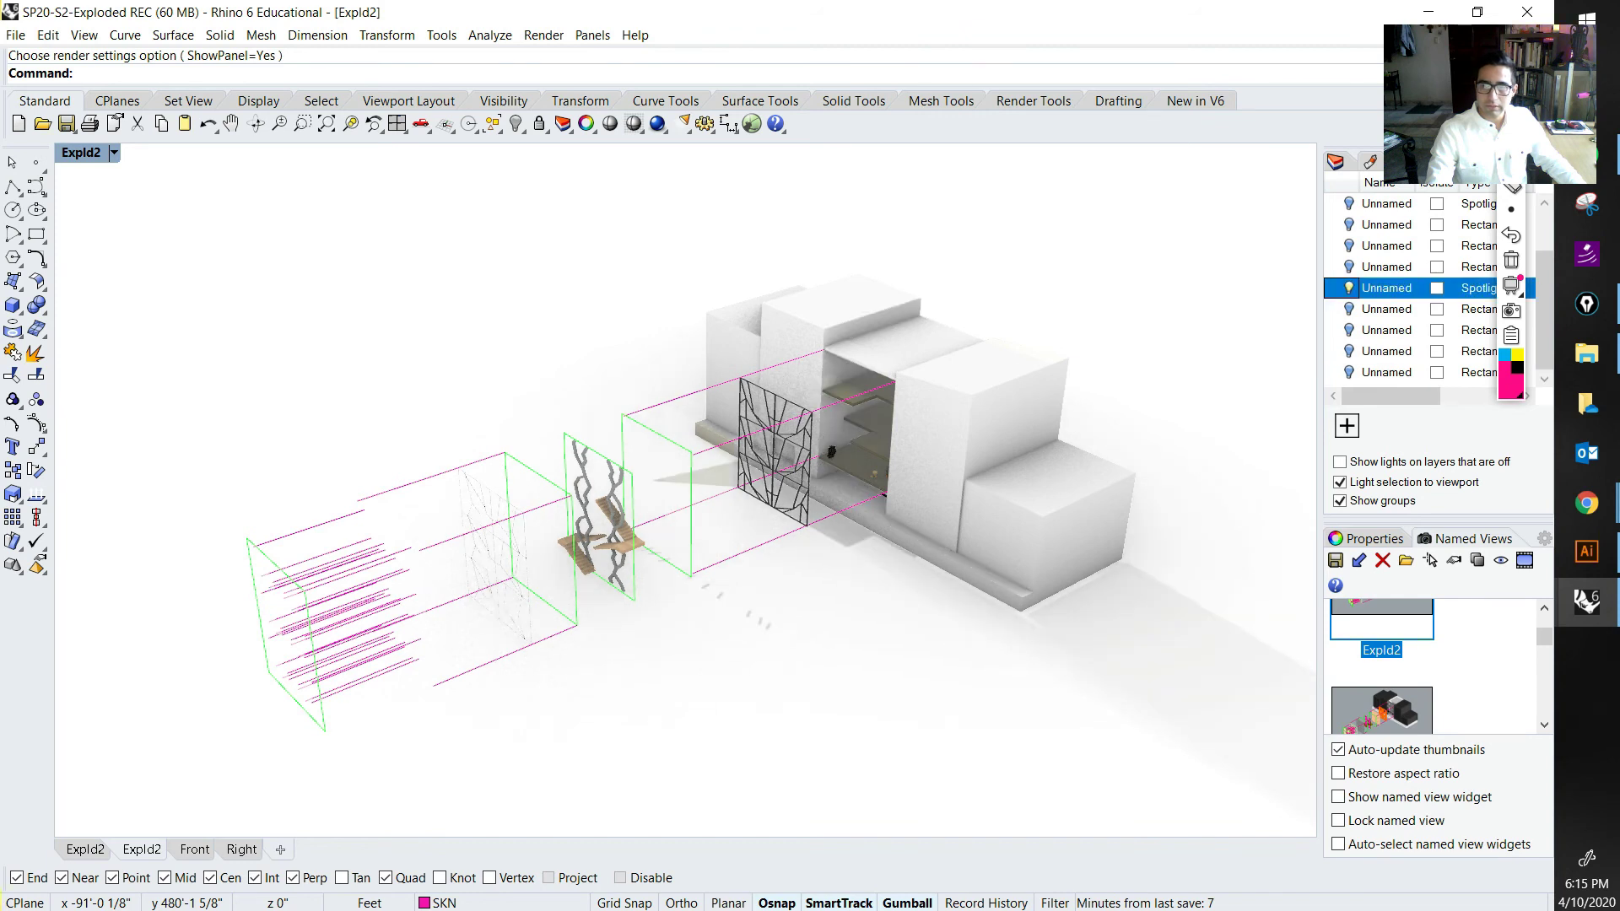
{"action": "scroll", "coordinate": [1409, 286], "scroll_direction": "up", "scroll_amount": 1}
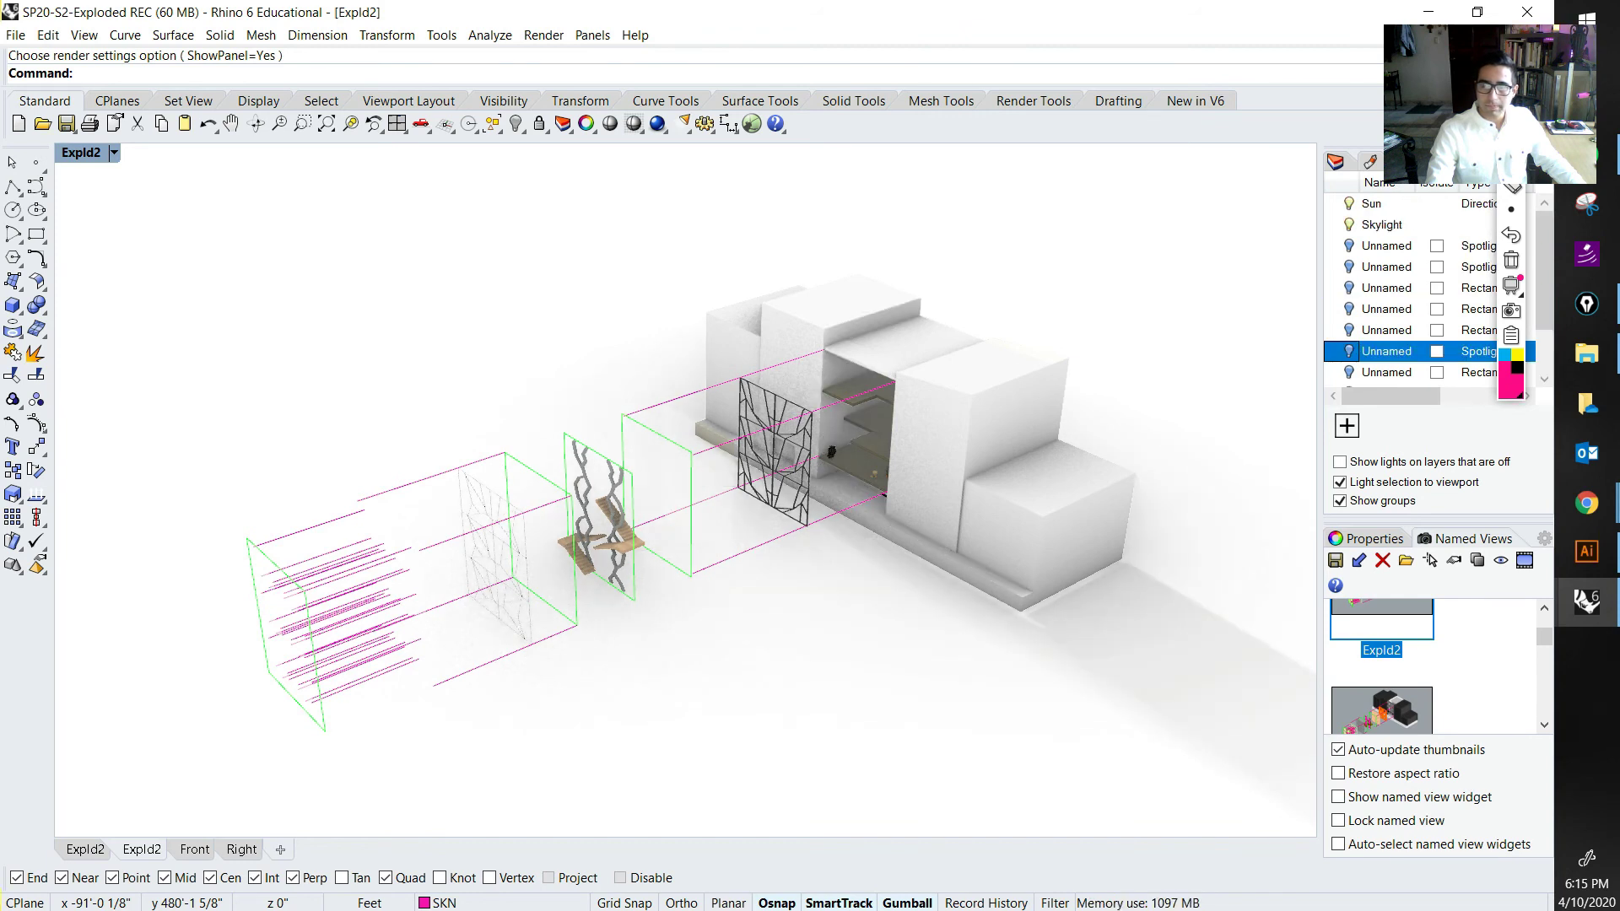
Step: Turn off the Skylight and the Sun
{"action": "left_click", "coordinate": [1348, 224]}
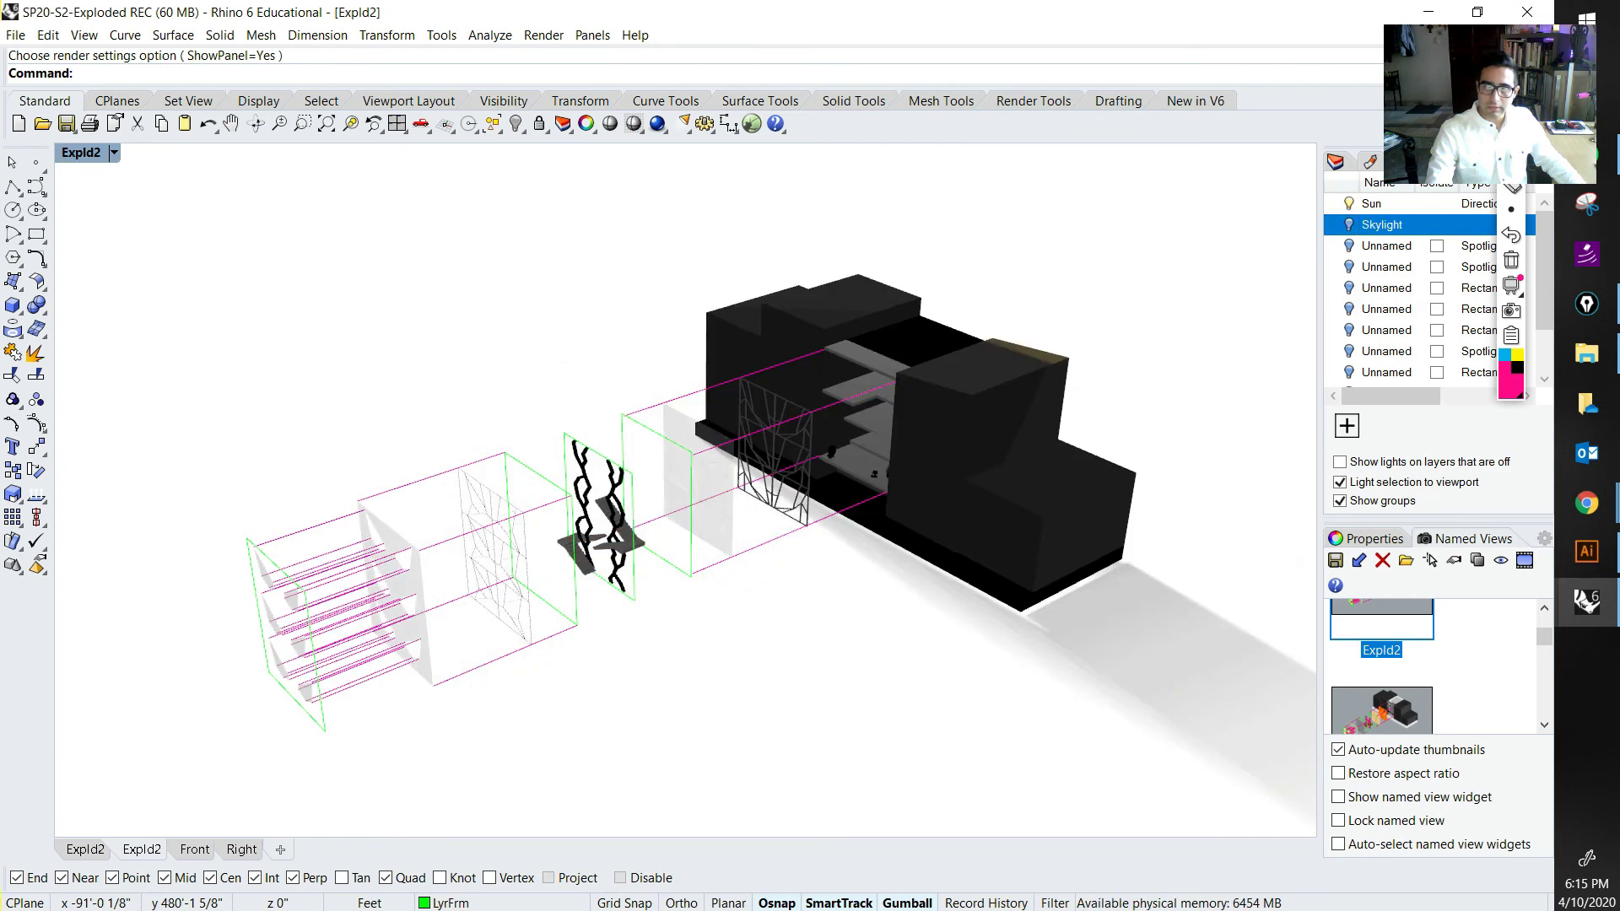
{"action": "left_click", "coordinate": [1347, 204]}
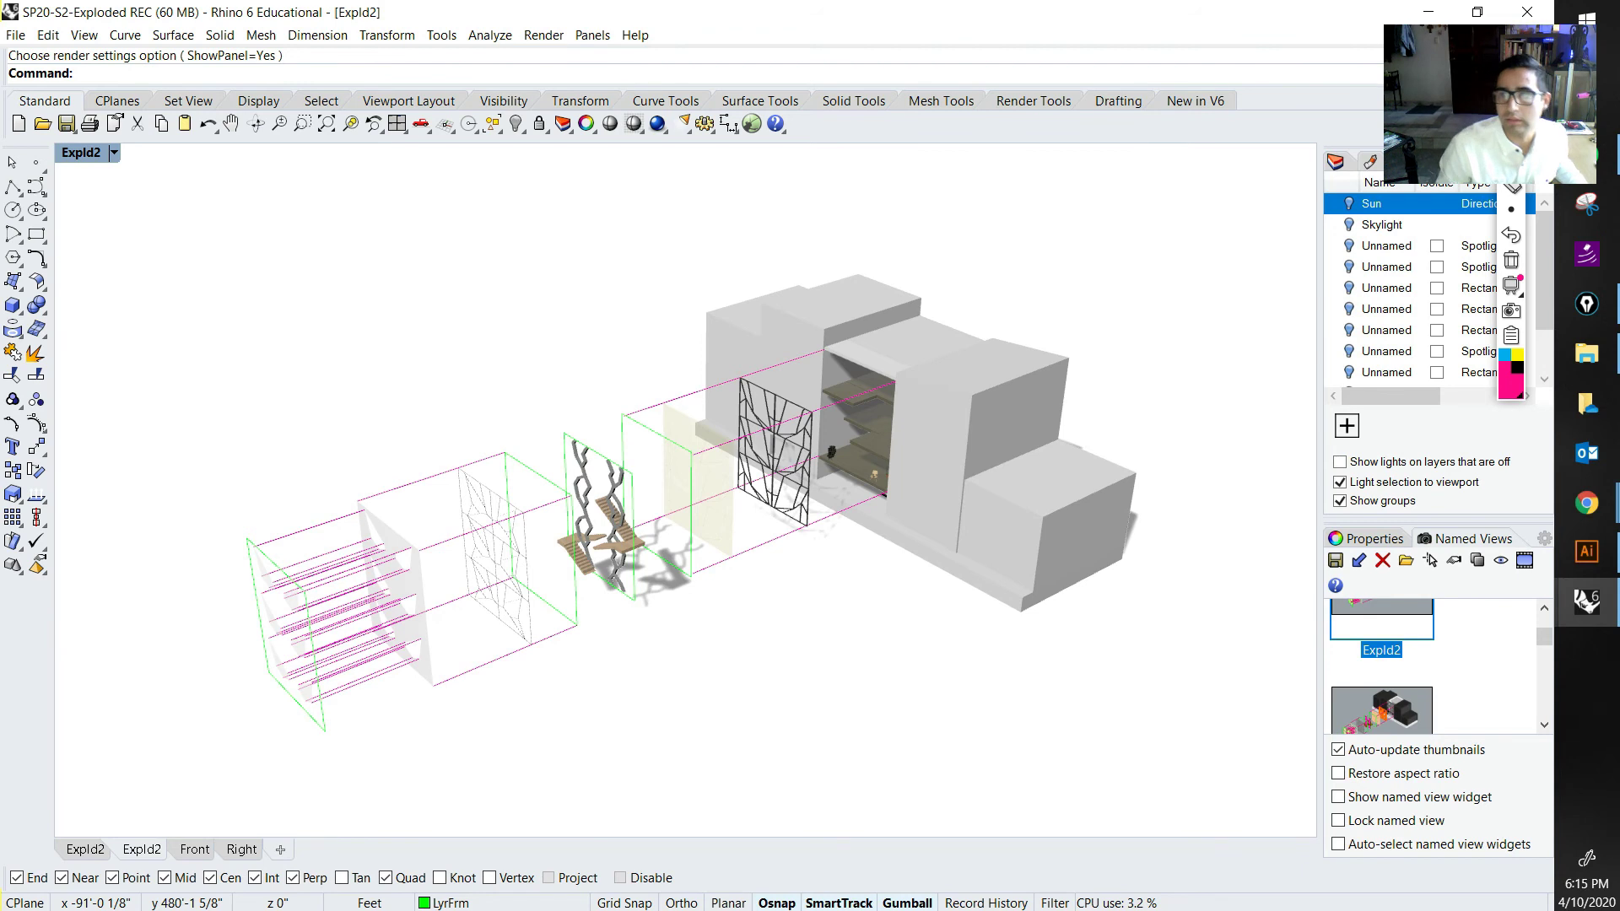
Step: Circle the upper ends of the outermost facade fins with the annotation pen, and erase the marks
{"action": "left_click", "coordinate": [1511, 260]}
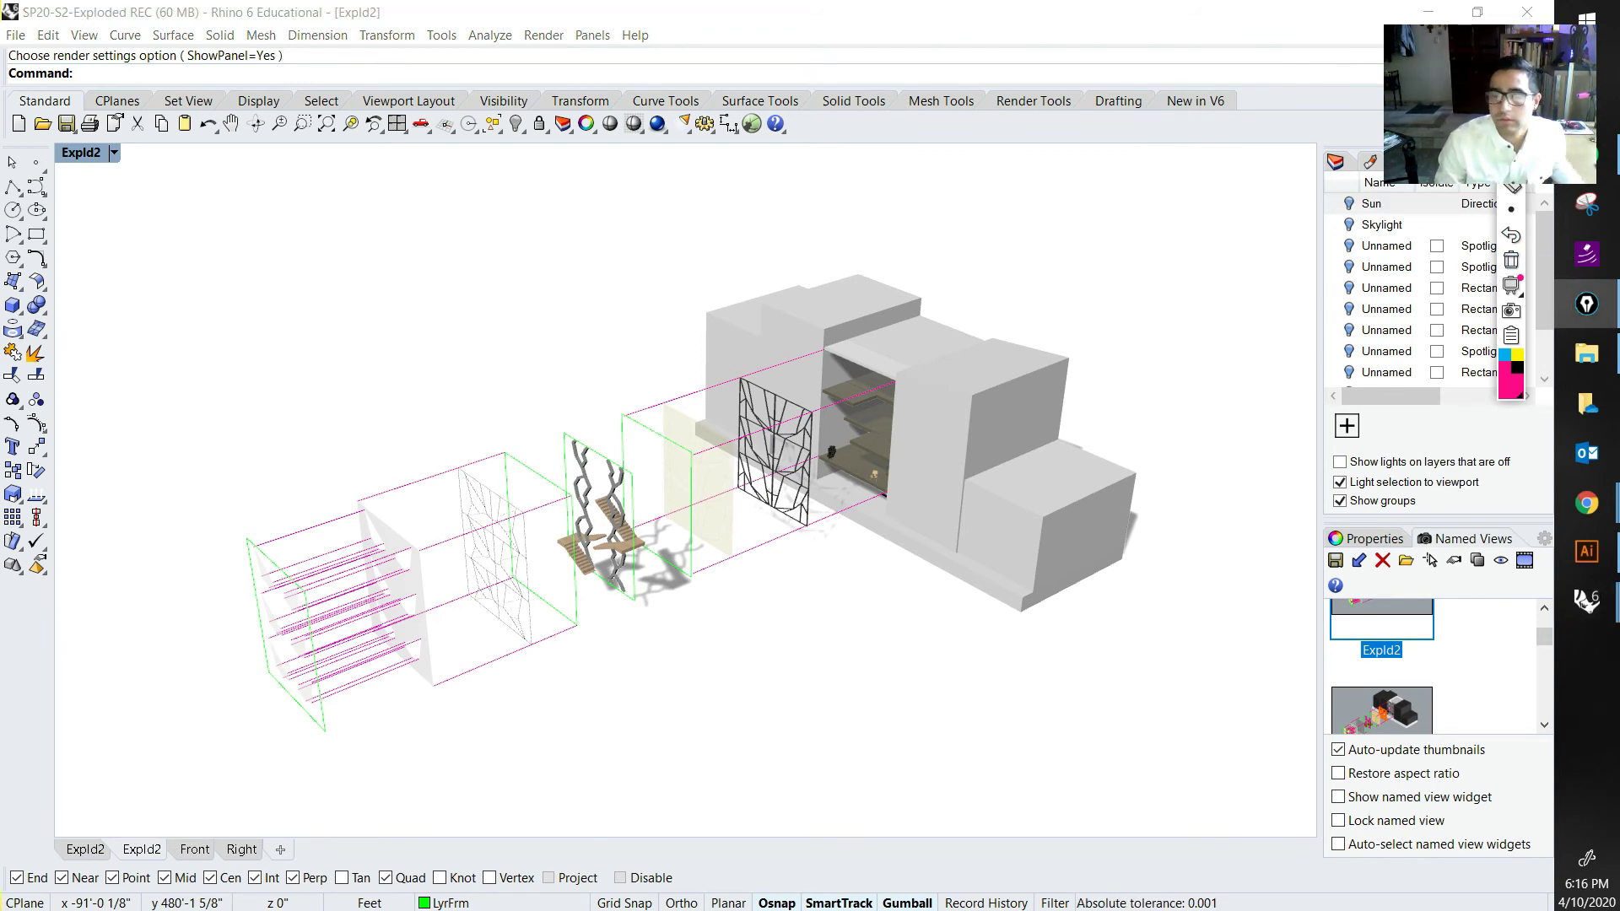
{"action": "mouse_move", "coordinate": [283, 556]}
{"action": "left_mouse_down"}
{"action": "mouse_move", "coordinate": [258, 587]}
{"action": "mouse_move", "coordinate": [278, 553]}
{"action": "left_mouse_up"}
{"action": "mouse_move", "coordinate": [392, 500]}
{"action": "left_mouse_down"}
{"action": "mouse_move", "coordinate": [385, 557]}
{"action": "mouse_move", "coordinate": [407, 510]}
{"action": "left_mouse_up"}
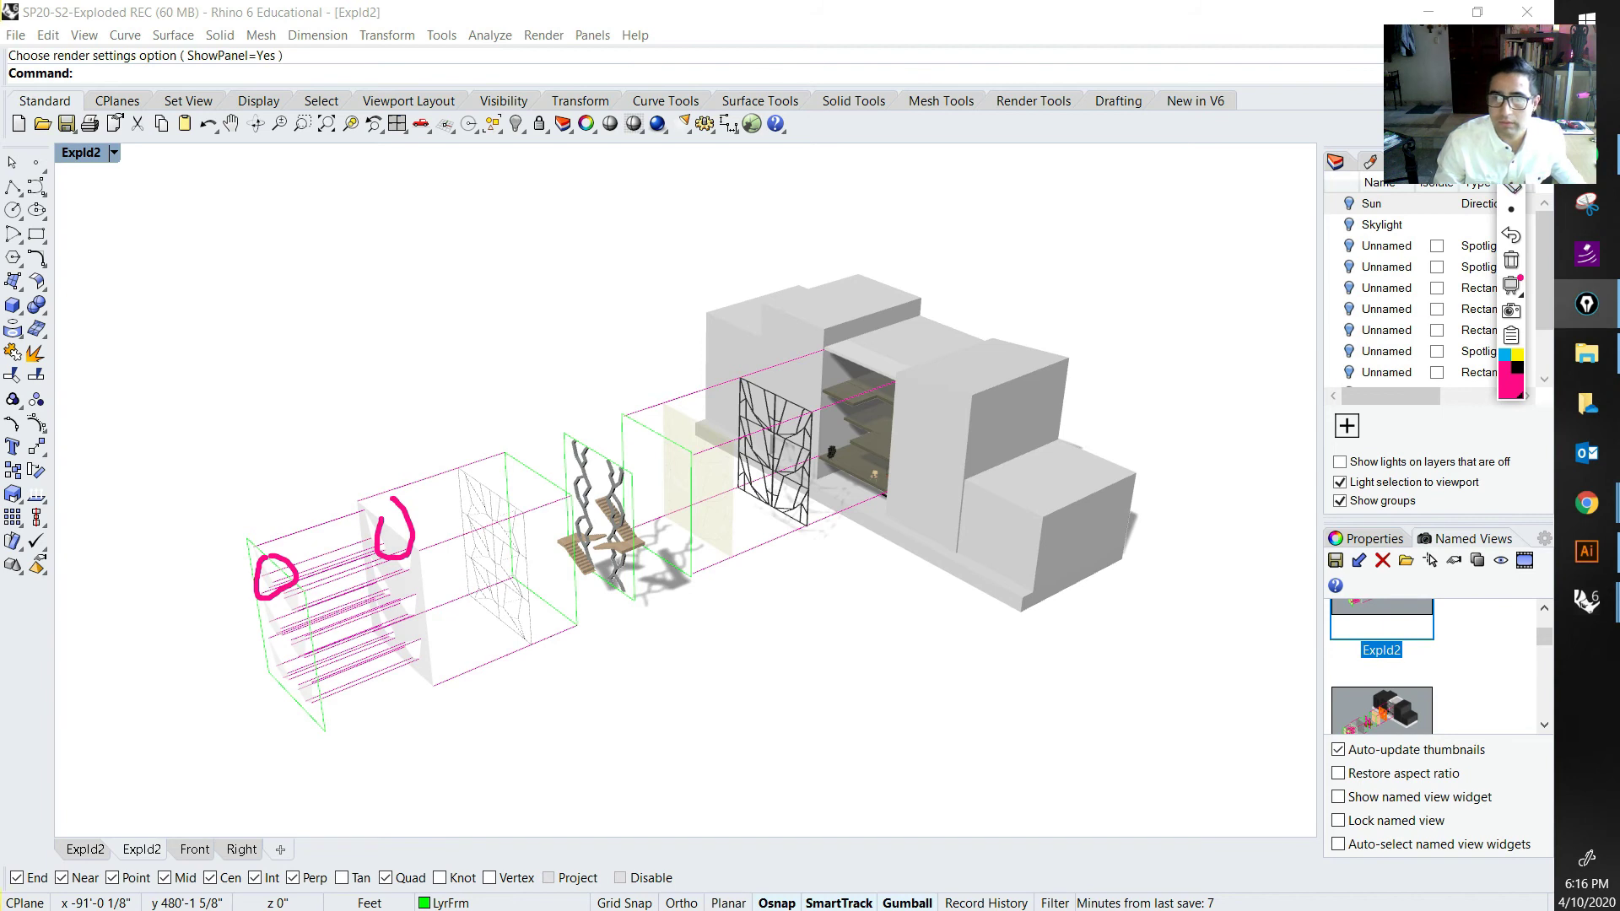
{"action": "left_click", "coordinate": [1511, 108]}
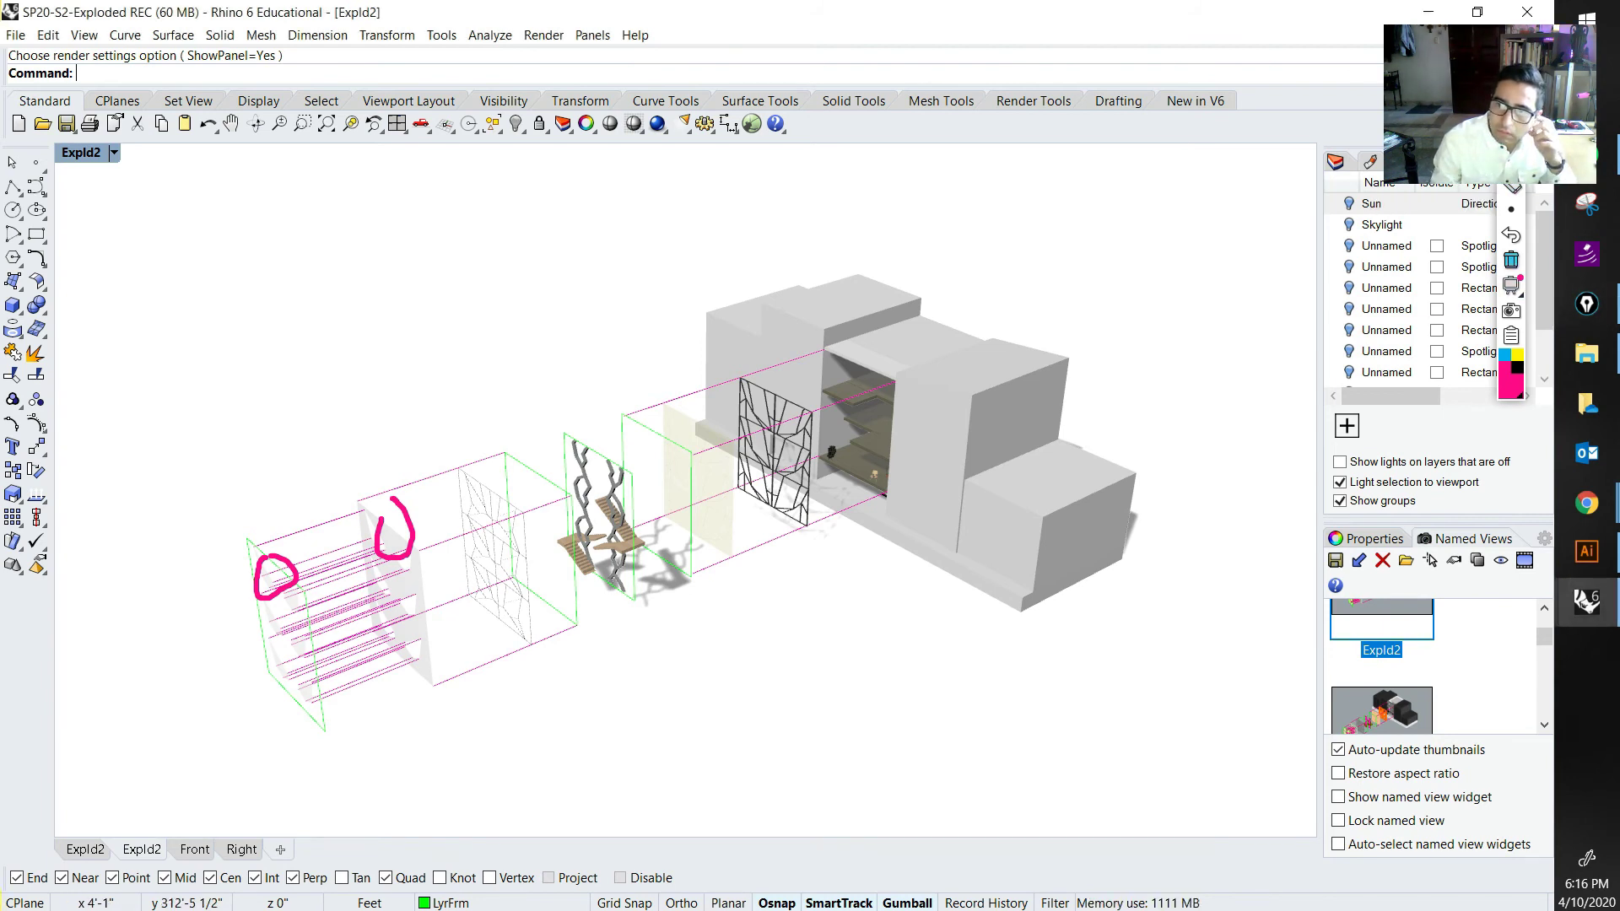
{"action": "left_click", "coordinate": [1511, 260]}
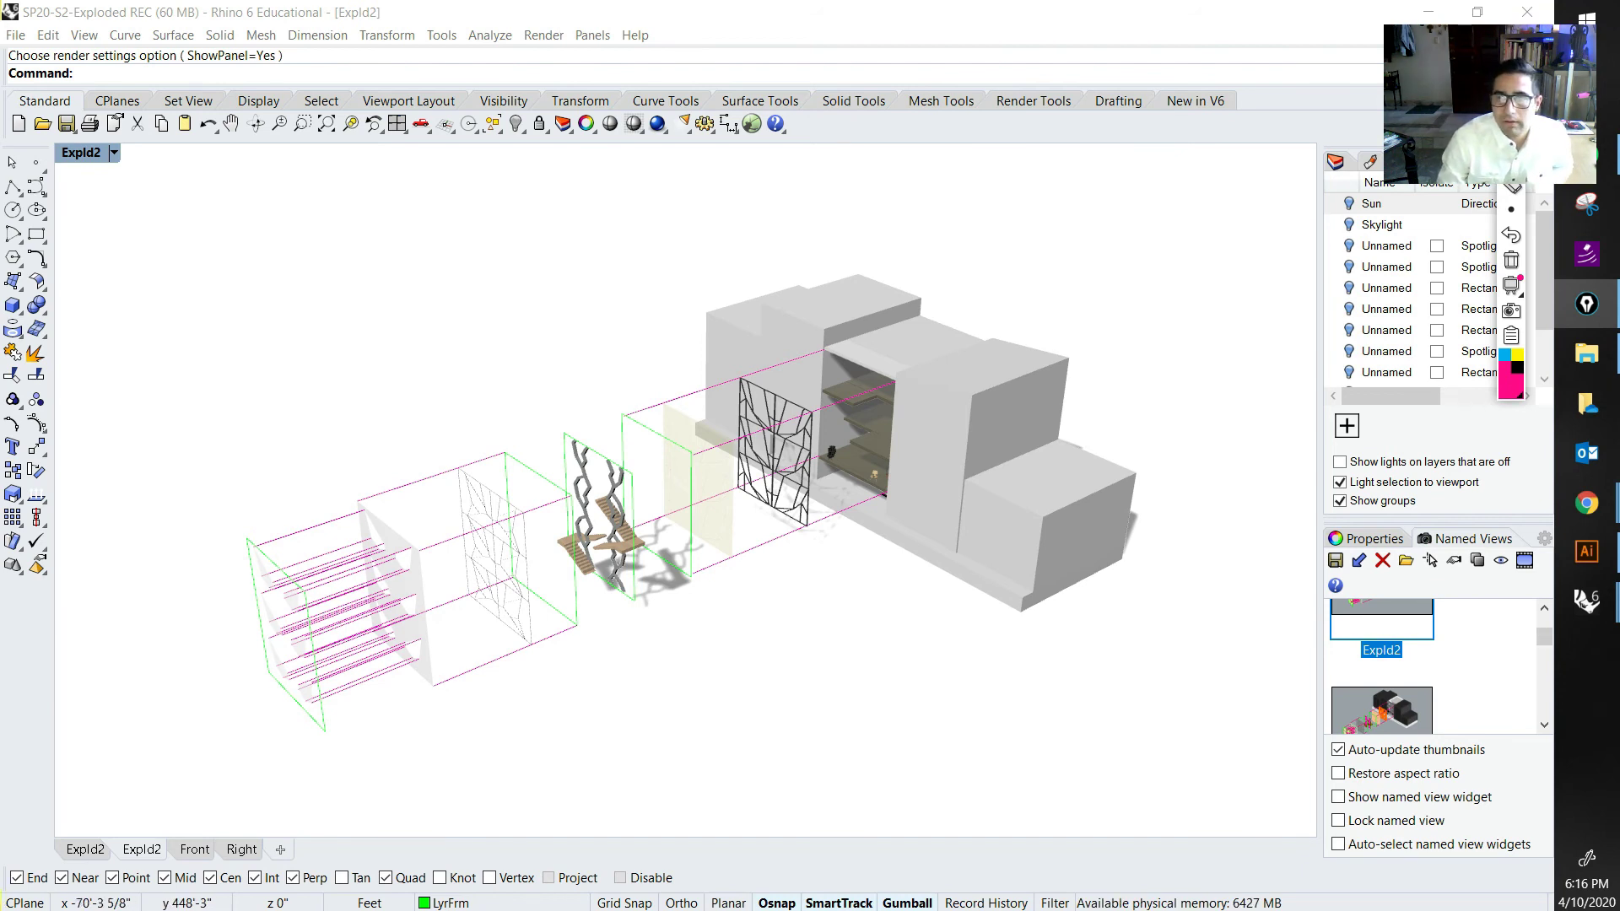
Step: Compare the model's lighting with the Sun on, with only the Skylight on, and with both off, leaving only the Skylight on
{"action": "left_click", "coordinate": [1348, 204]}
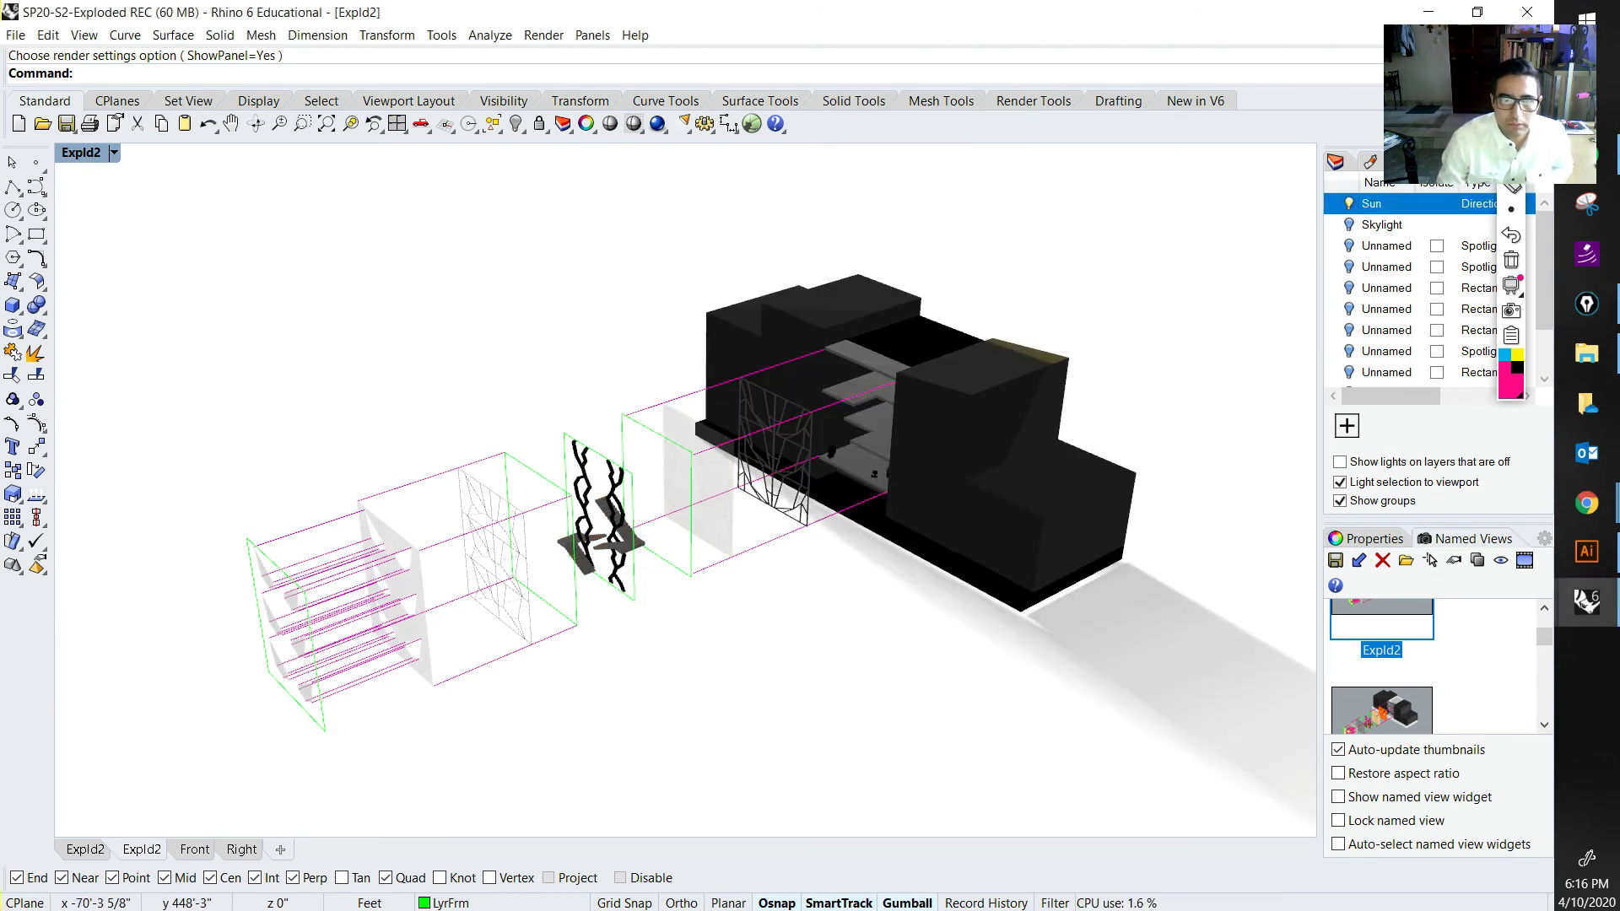
{"action": "left_click", "coordinate": [1348, 224]}
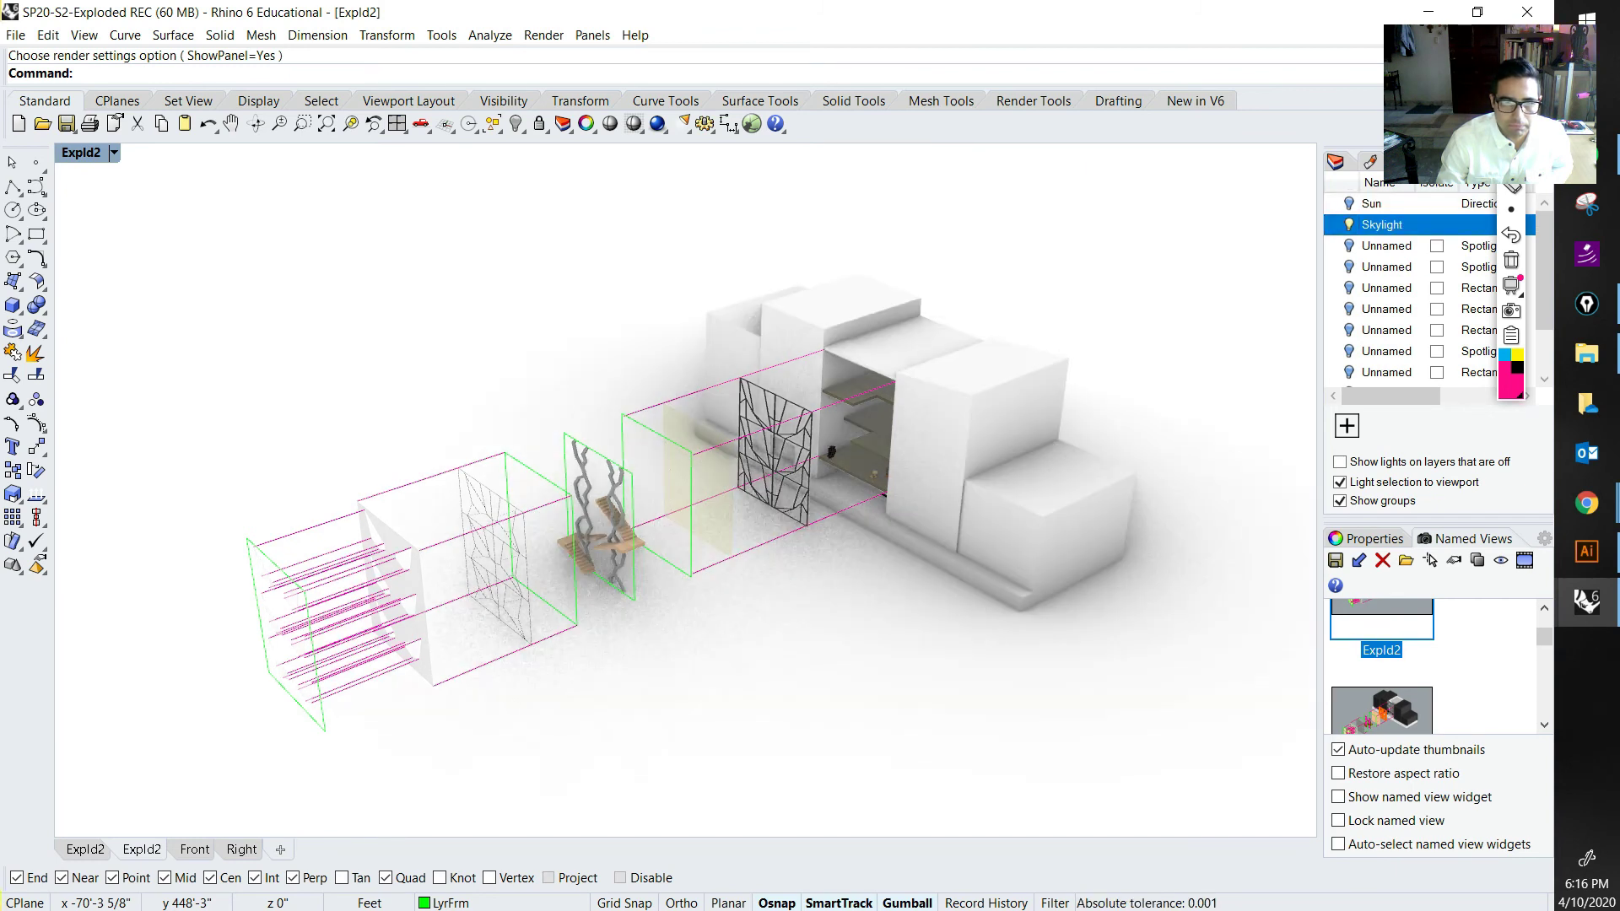
{"action": "left_click", "coordinate": [1348, 224]}
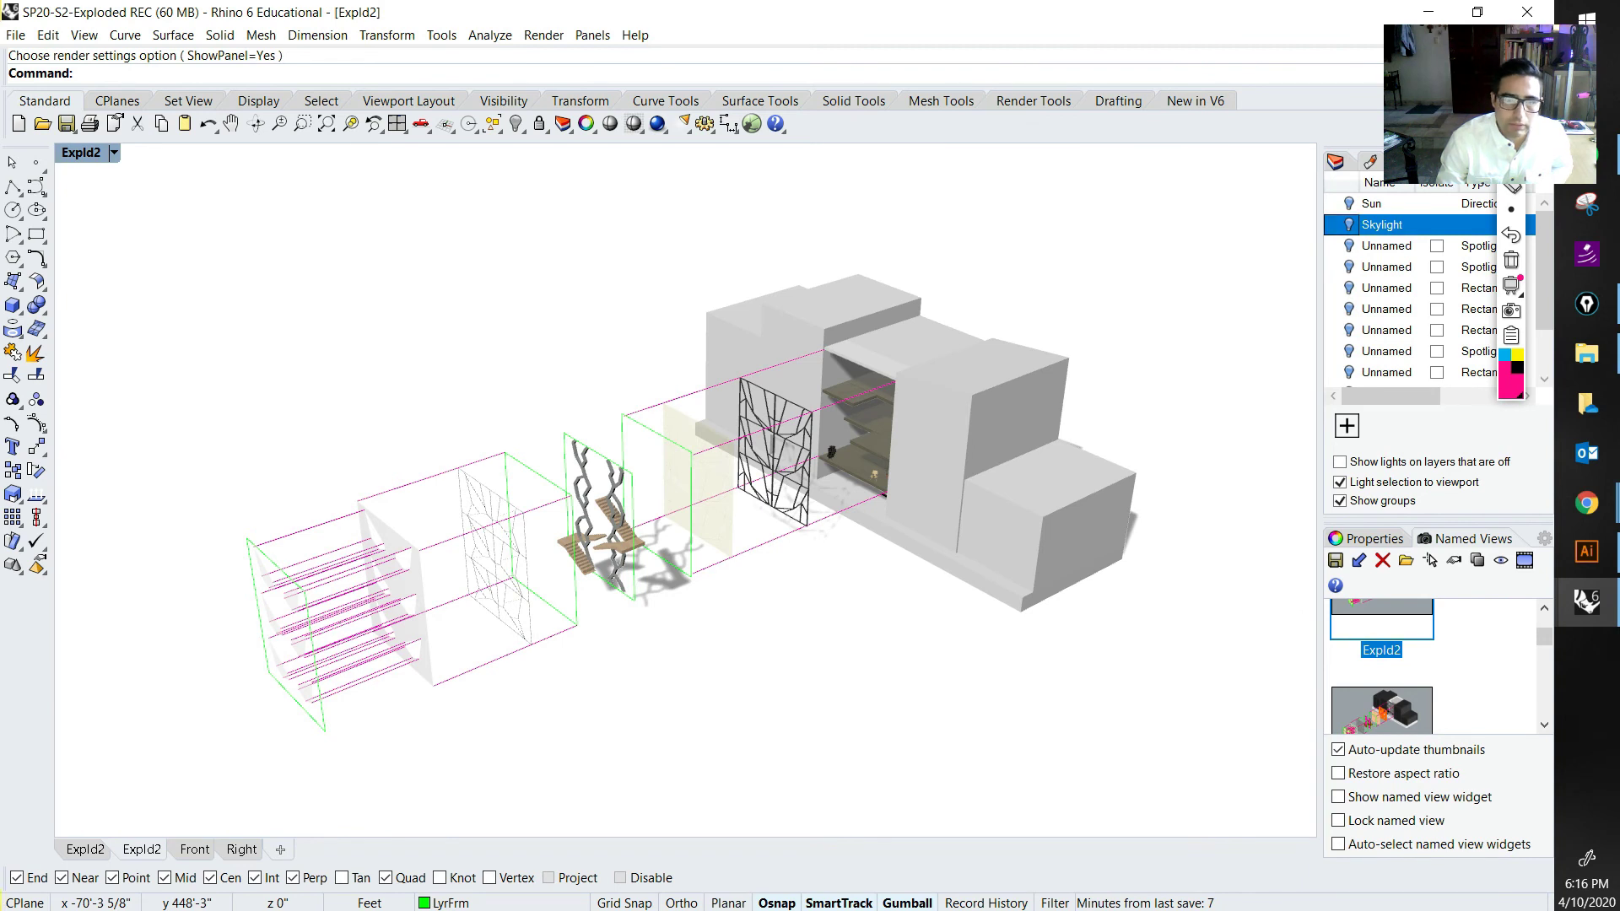
{"action": "left_click", "coordinate": [1348, 224]}
Step: Circle the outer fins and the ground shading below the stairs and structural grid with the annotation pen, and erase the marks
{"action": "left_click", "coordinate": [1511, 140]}
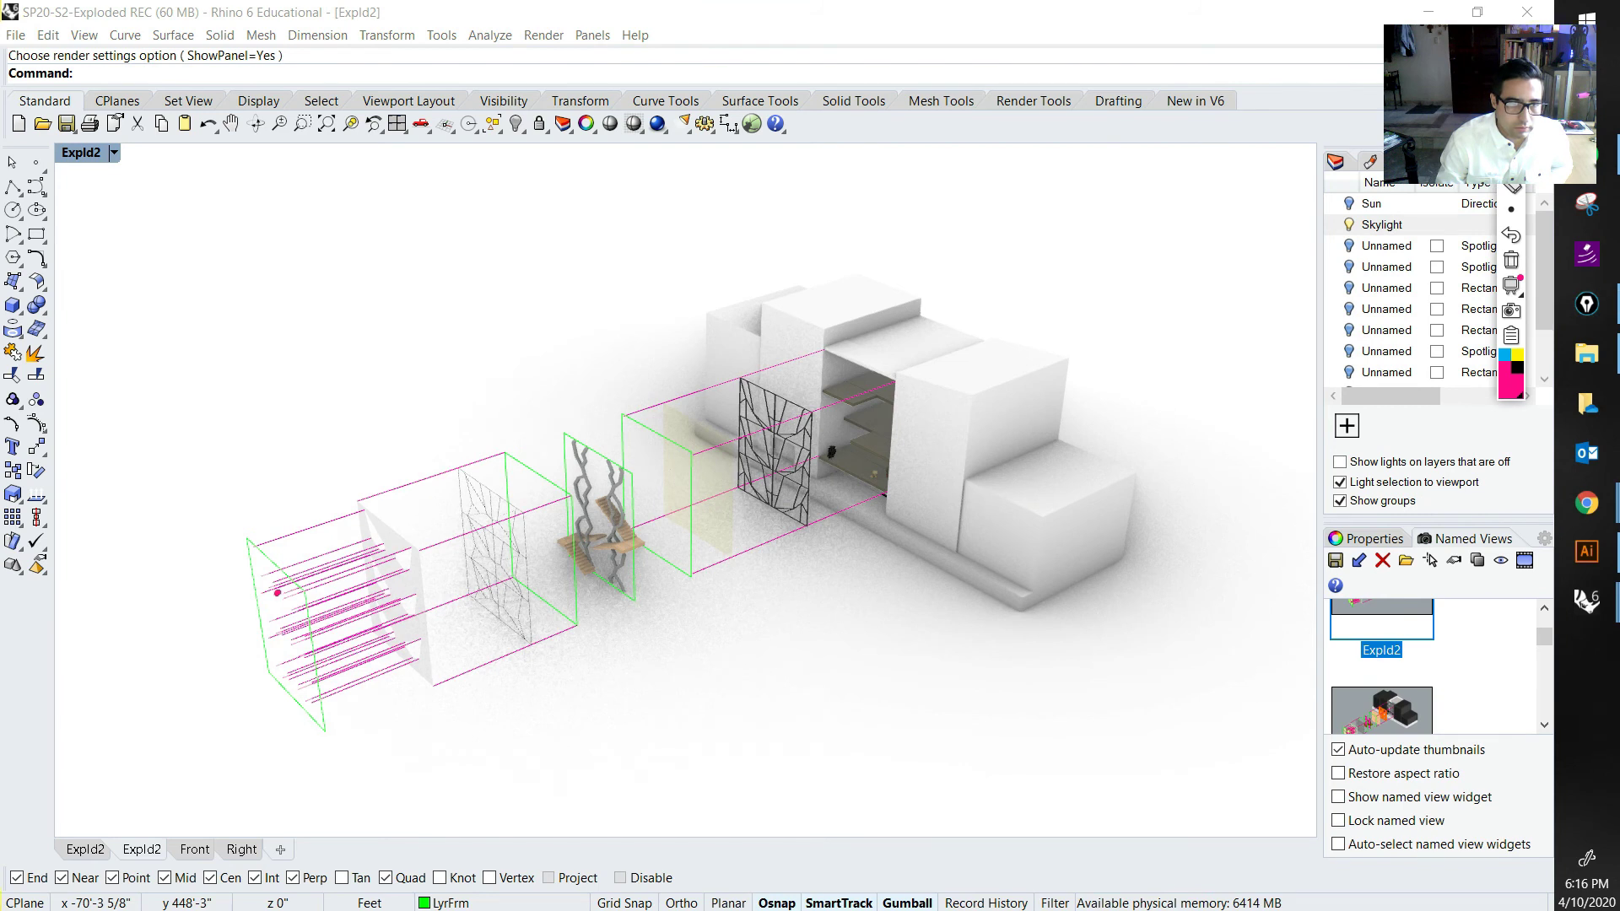
{"action": "mouse_move", "coordinate": [637, 547]}
{"action": "left_mouse_down"}
{"action": "mouse_move", "coordinate": [666, 615]}
{"action": "mouse_move", "coordinate": [591, 548]}
{"action": "left_mouse_up"}
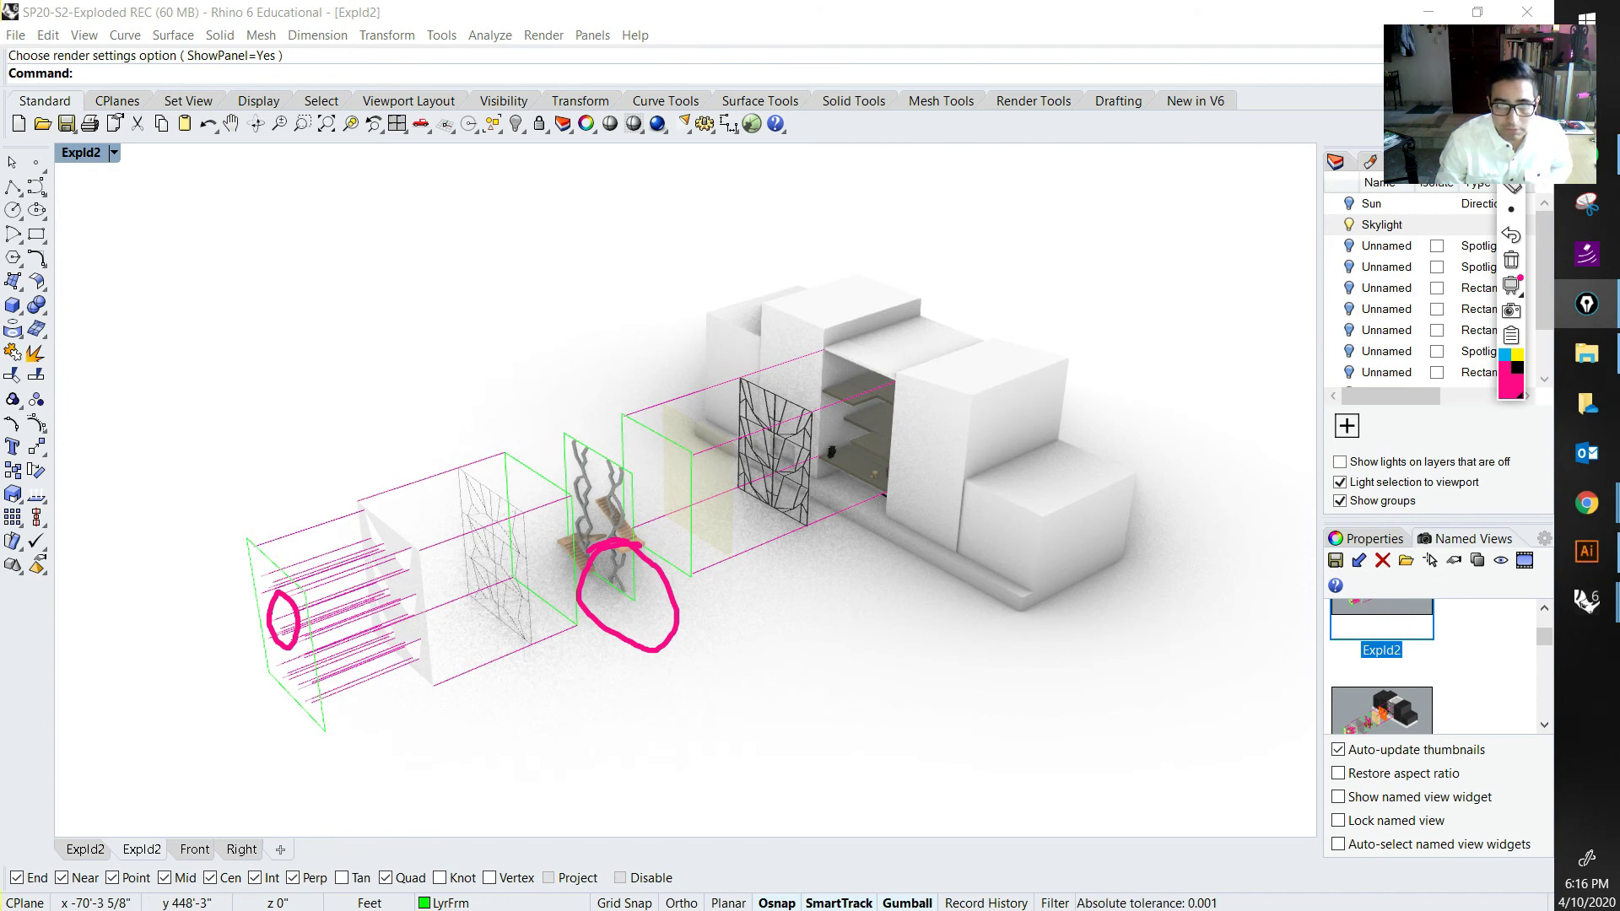
{"action": "mouse_move", "coordinate": [832, 499]}
{"action": "left_mouse_down"}
{"action": "mouse_move", "coordinate": [797, 584]}
{"action": "mouse_move", "coordinate": [800, 491]}
{"action": "left_mouse_up"}
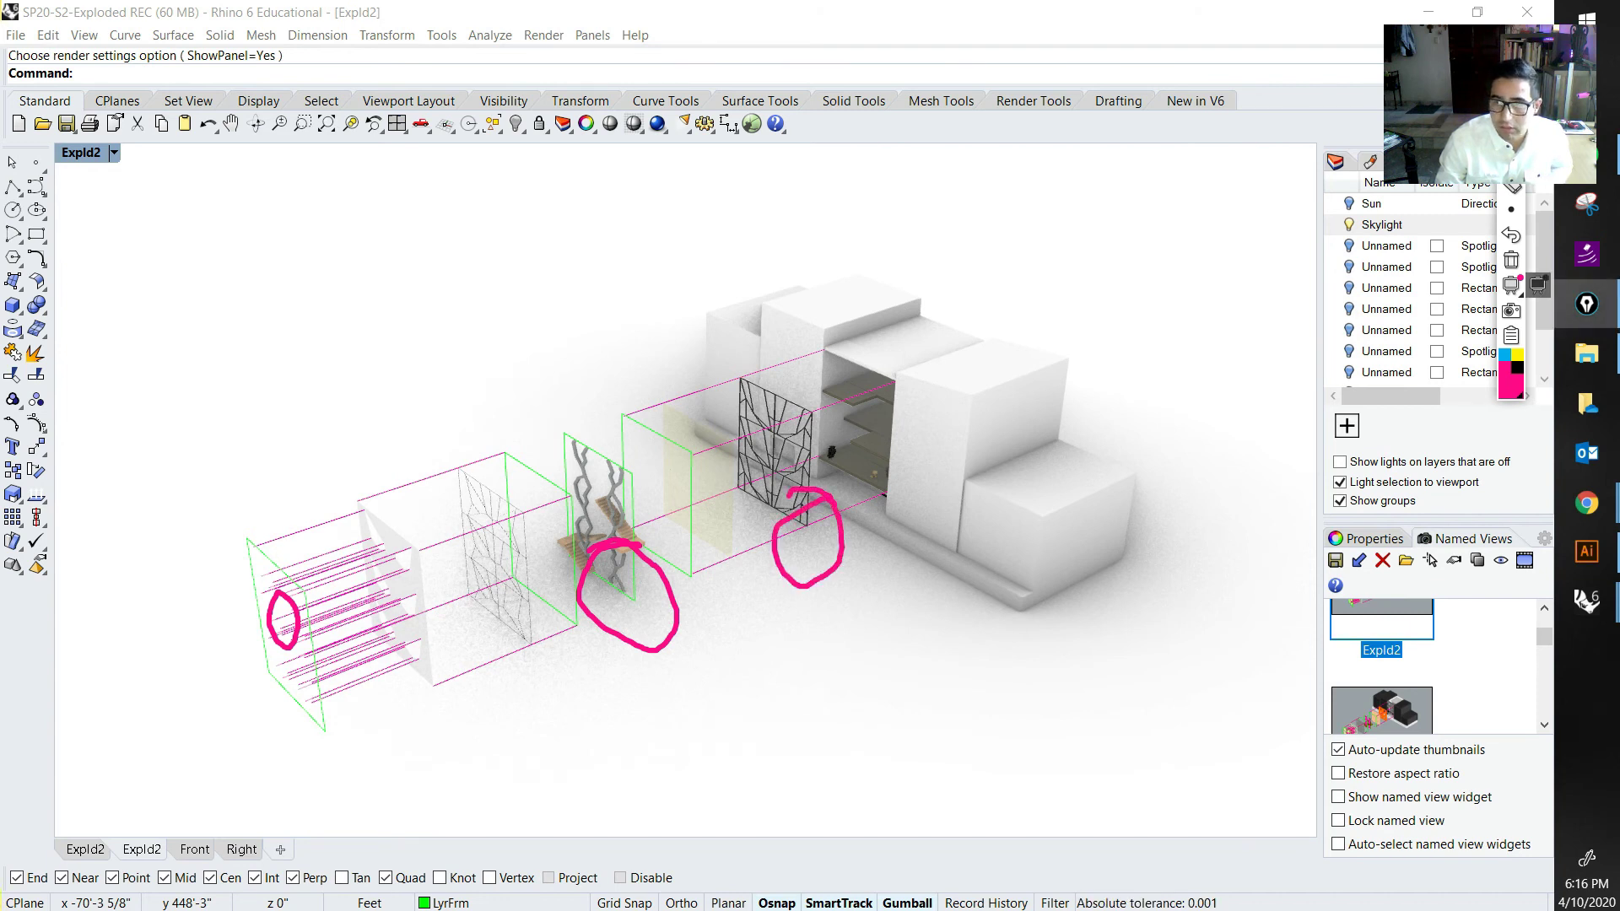
{"action": "left_click", "coordinate": [1510, 259]}
{"action": "mouse_move", "coordinate": [1510, 208]}
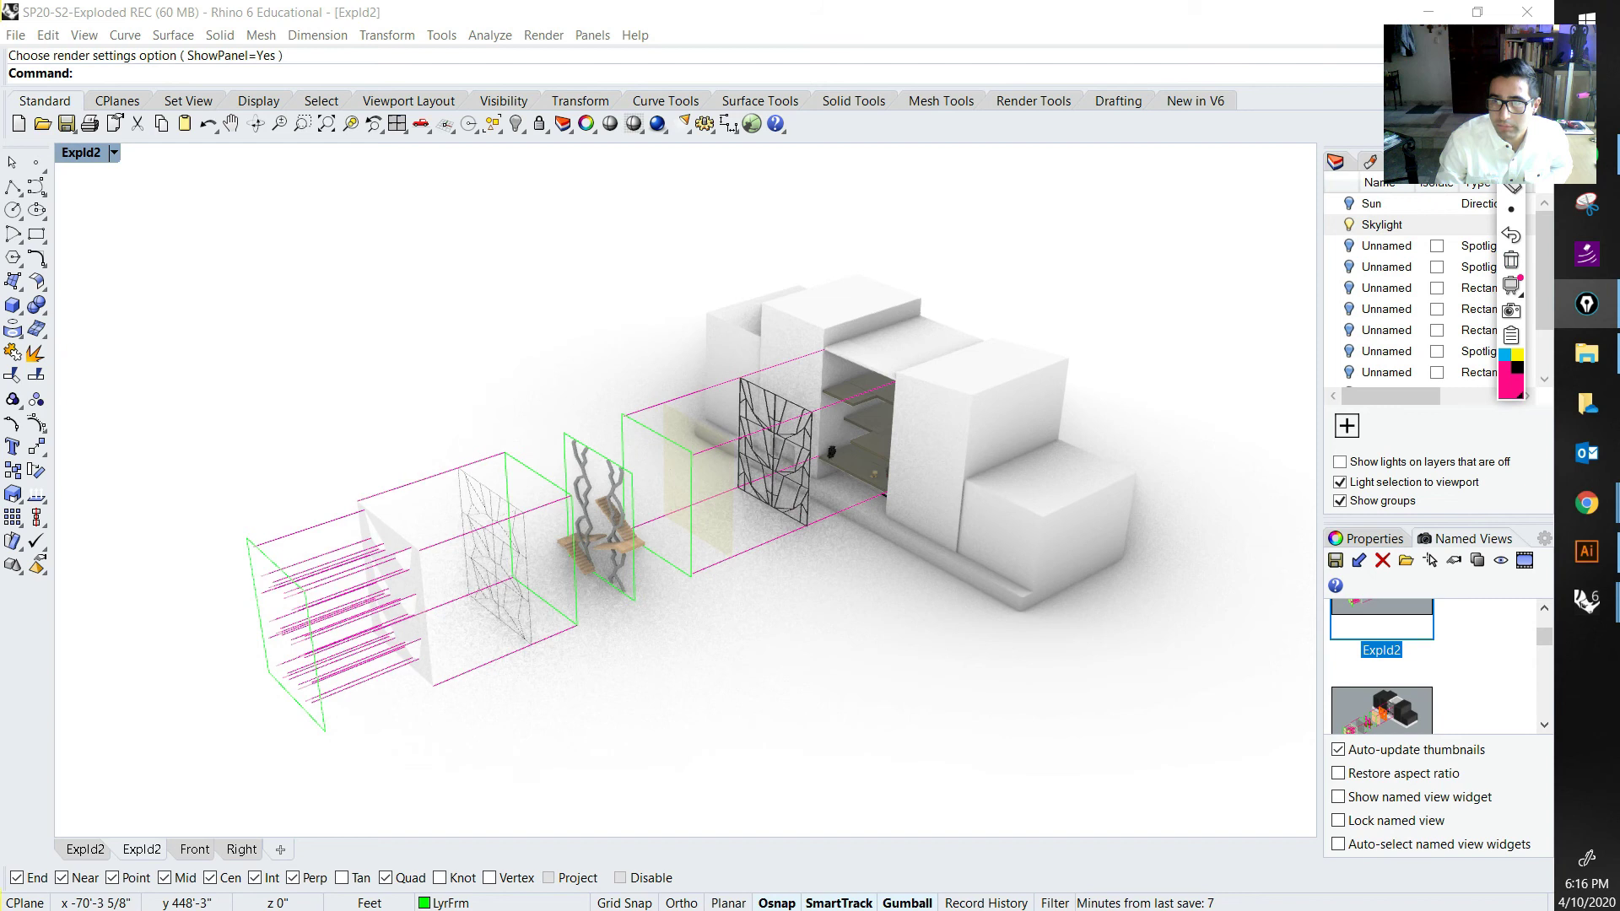
Step: Turn off the Skylight and start capturing the Expld2 view to an image file
{"action": "left_click", "coordinate": [1348, 225]}
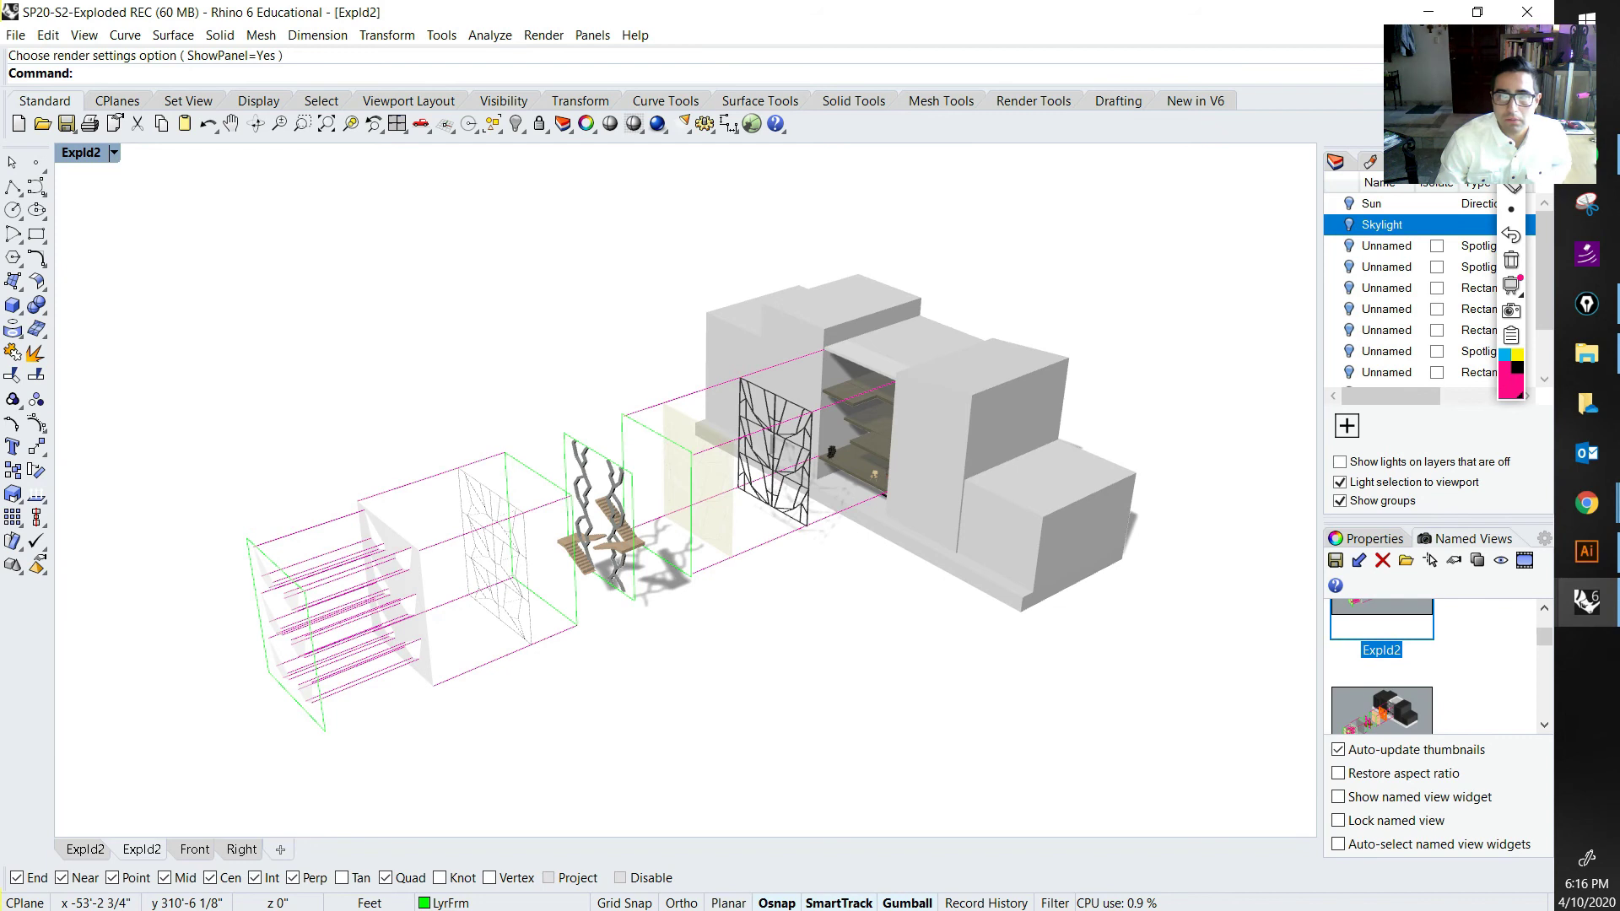
{"action": "key", "text": "Escape"}
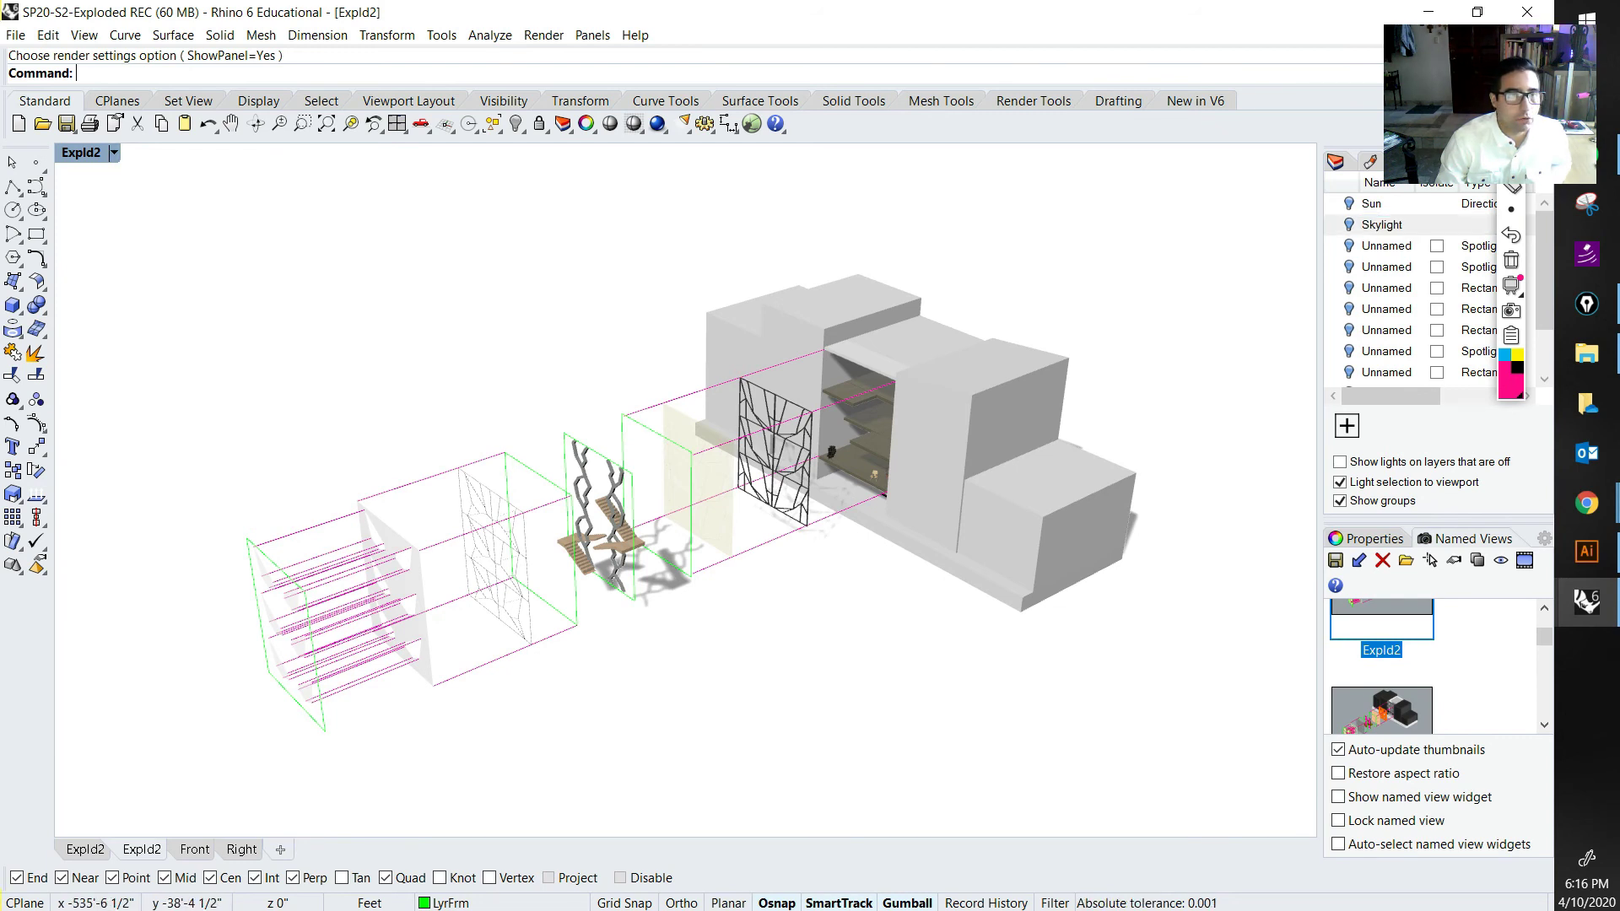
{"action": "left_click", "coordinate": [85, 34]}
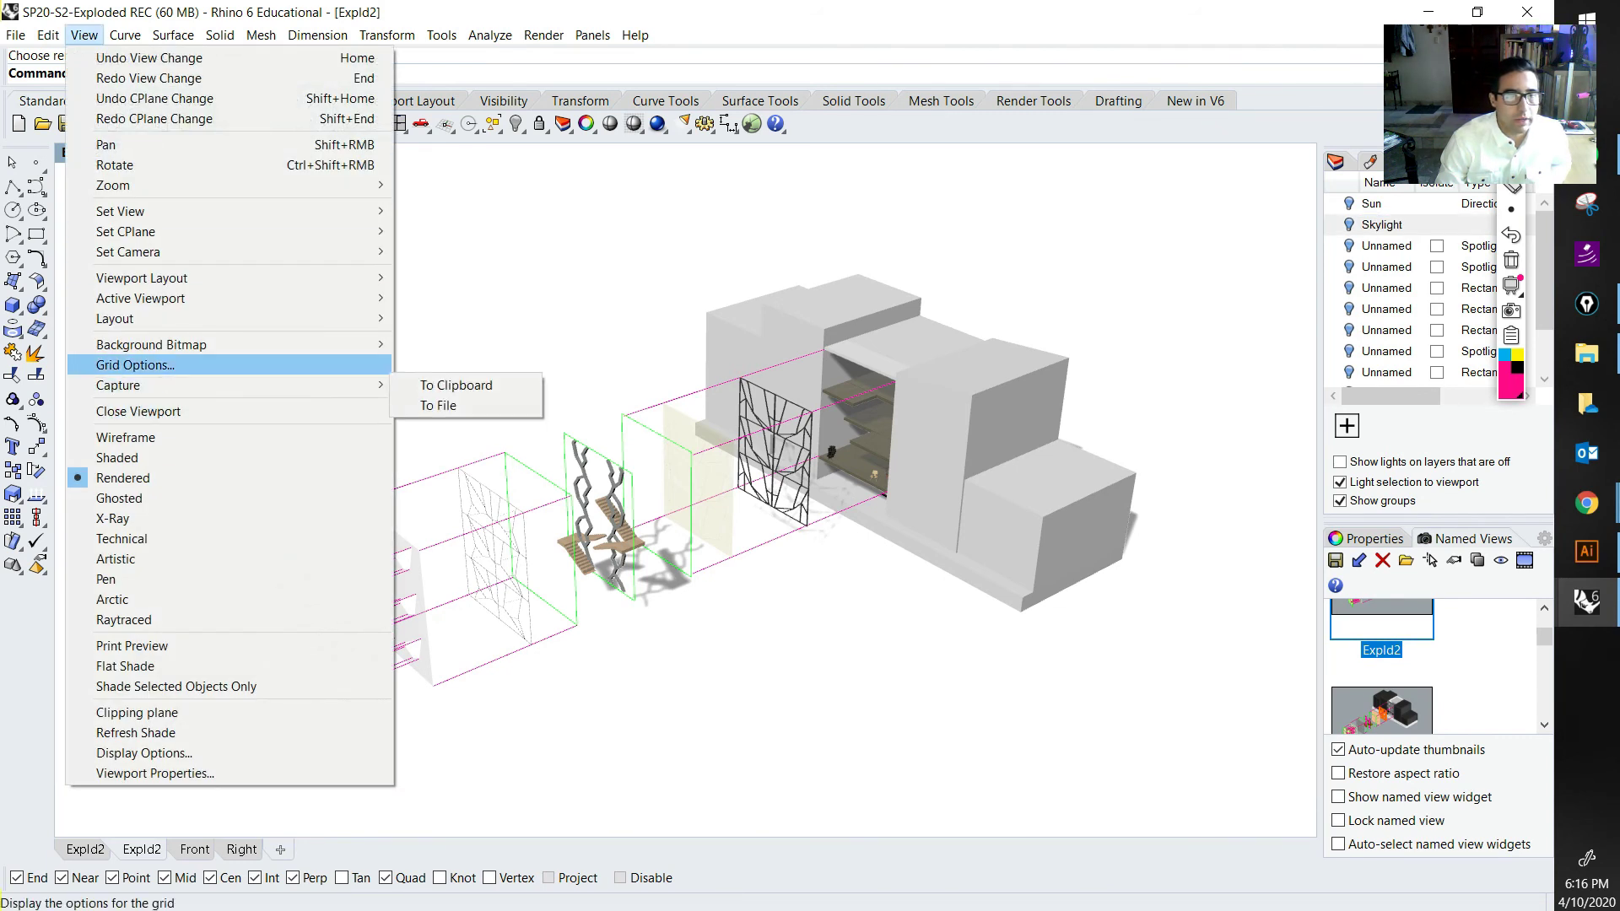
{"action": "left_click", "coordinate": [438, 405]}
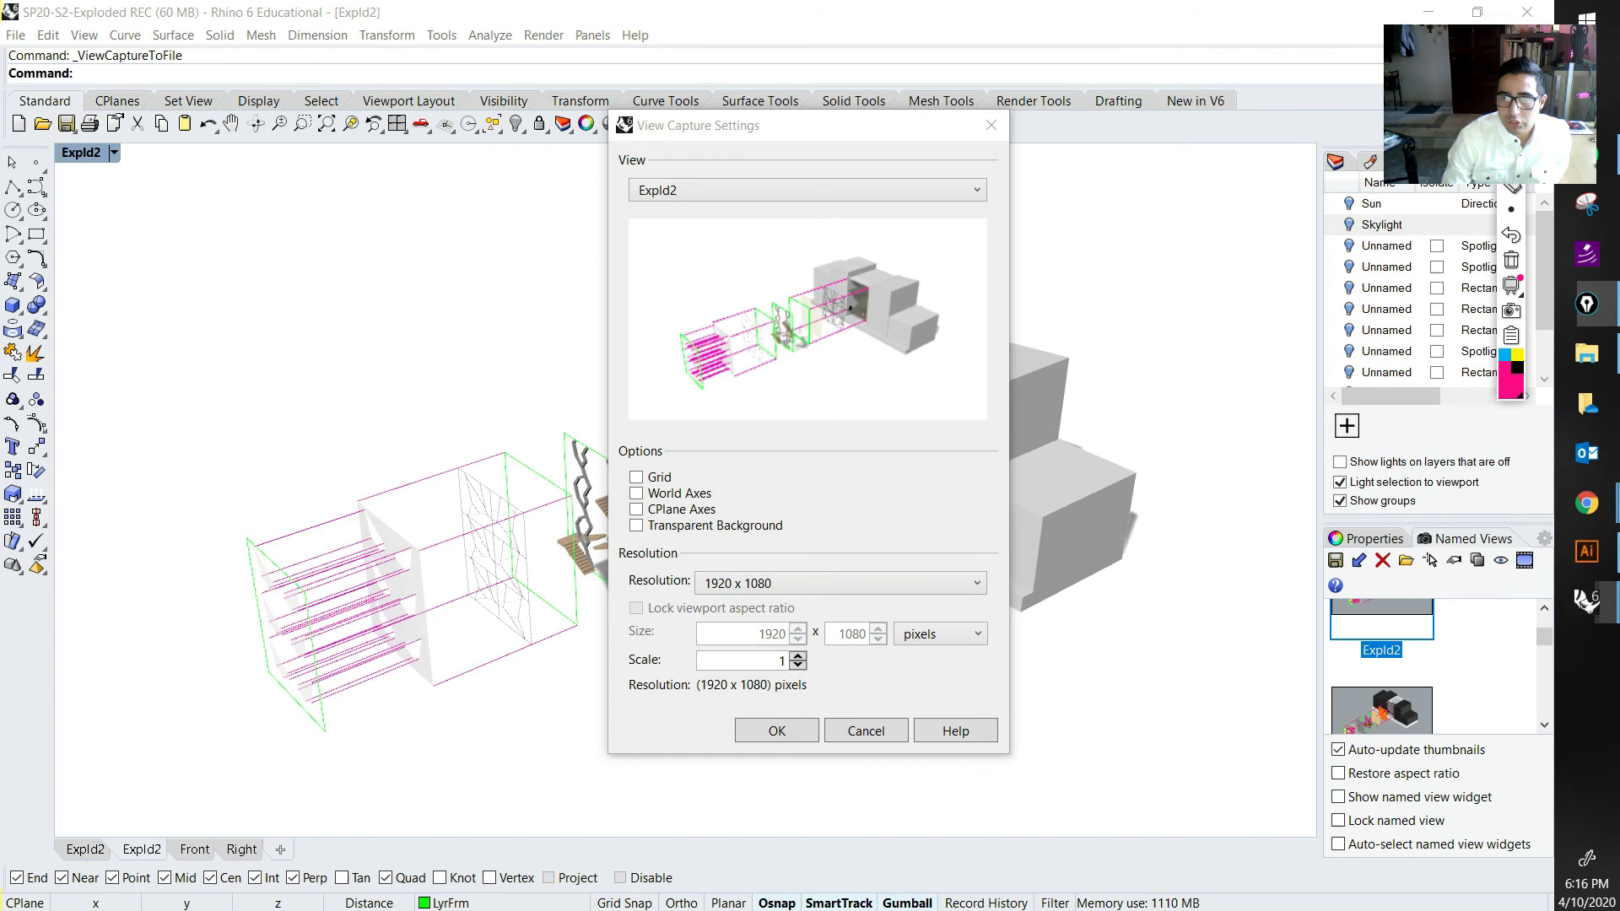
Step: Circle the capture's 1920 x 1080 resolution setting with the annotation pen, and erase the mark
{"action": "left_click_drag", "start_coordinate": [764, 555], "coordinate": [626, 591]}
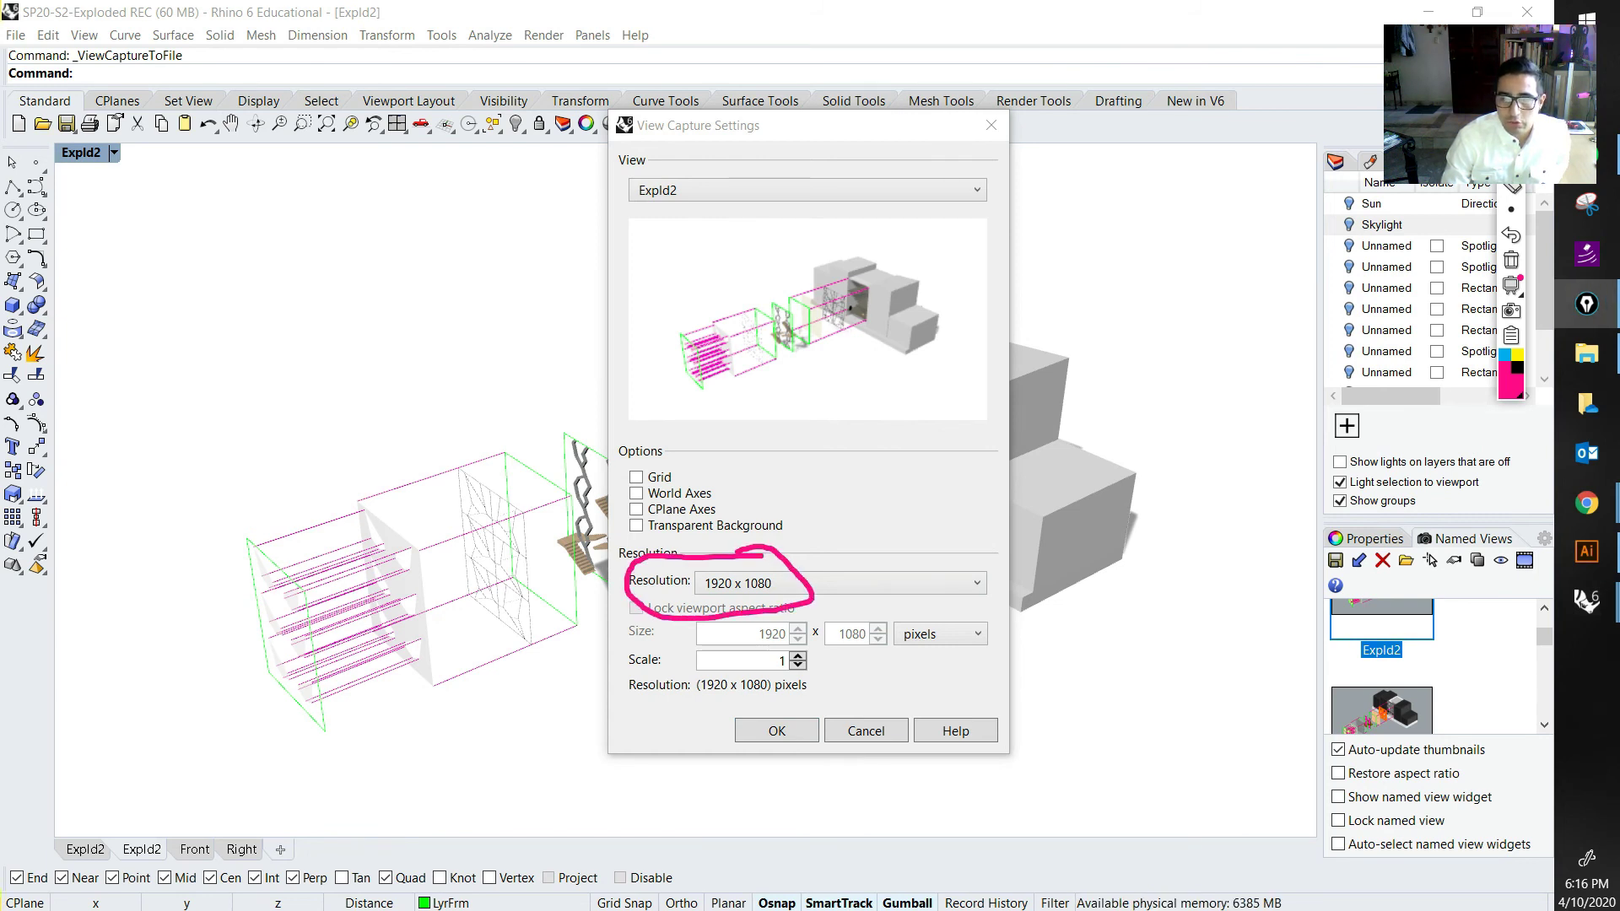
{"action": "left_click", "coordinate": [810, 582]}
{"action": "left_click", "coordinate": [1511, 260]}
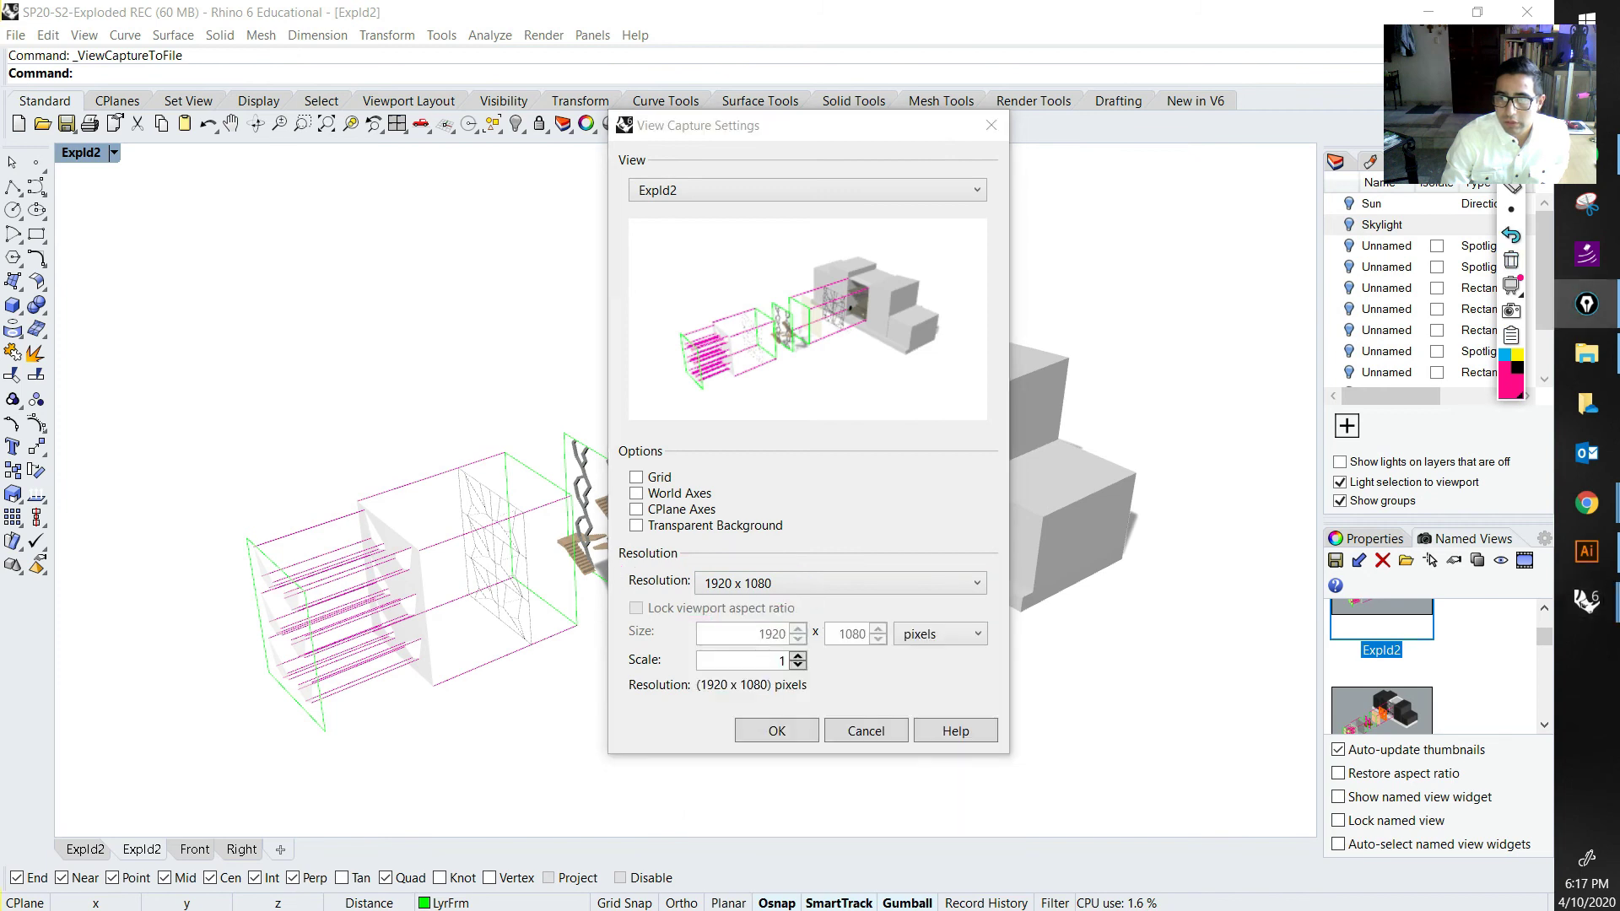
Step: Try the Viewport resolution for the capture, and set the resolution back to 1920 x 1080
{"action": "left_click", "coordinate": [839, 583]}
{"action": "left_click", "coordinate": [734, 625]}
{"action": "left_click", "coordinate": [839, 583]}
{"action": "left_click", "coordinate": [743, 605]}
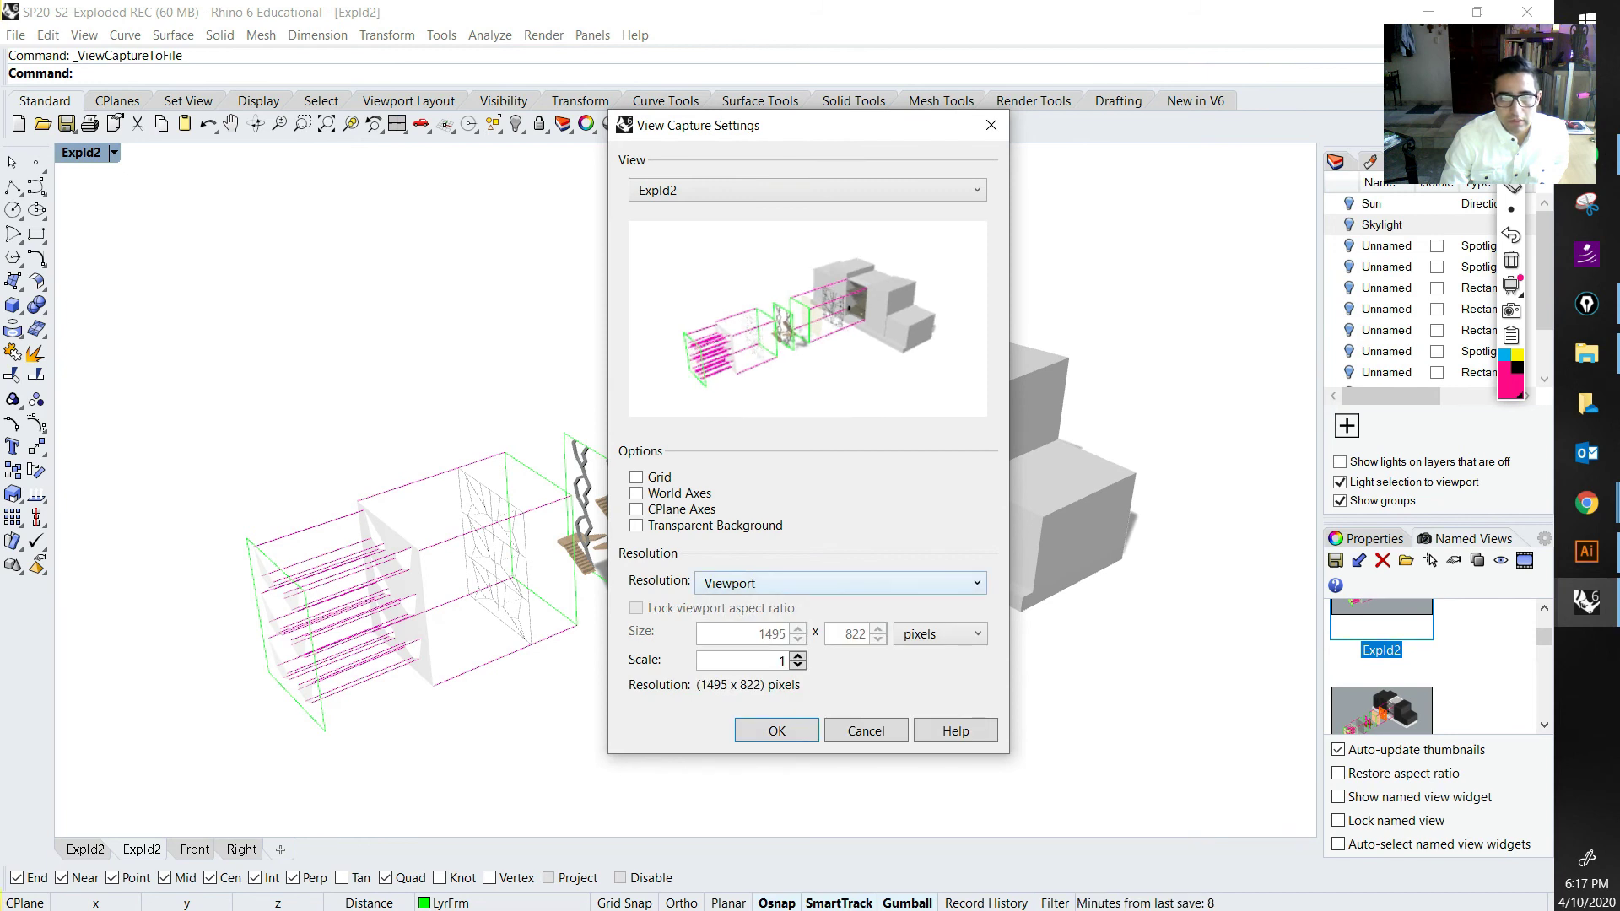
{"action": "left_click", "coordinate": [839, 583]}
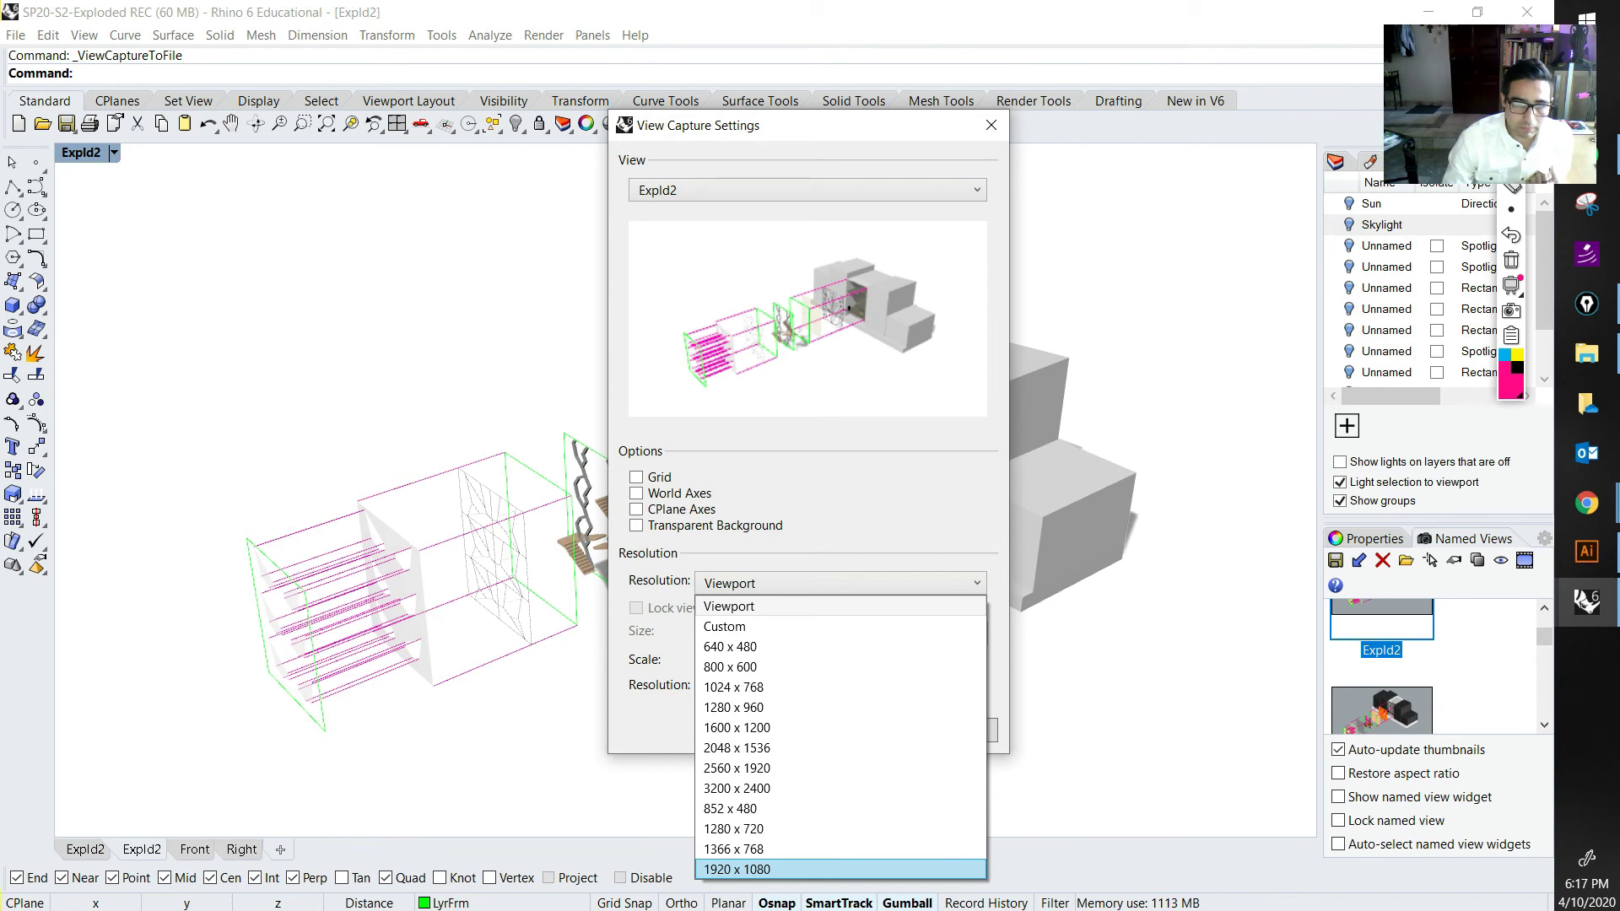
{"action": "left_click", "coordinate": [737, 869]}
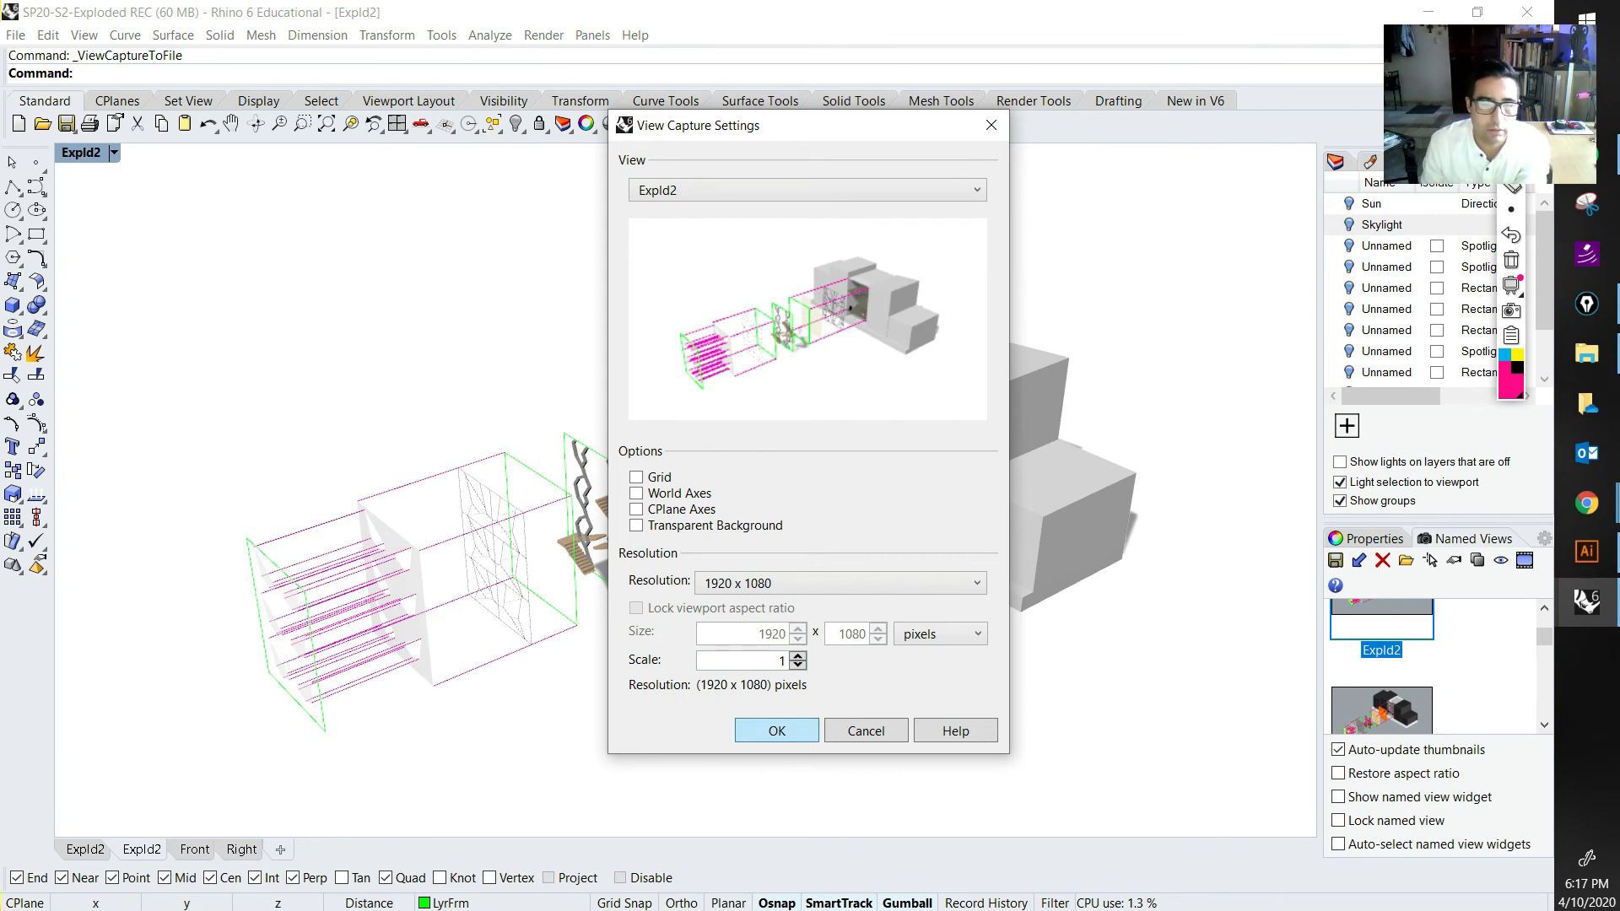
Step: Accept the capture settings and browse to the Output Renders folder in Spring 2020, DS2, 6. Projects, P3, Rendering on OneDrive
{"action": "left_click", "coordinate": [776, 730]}
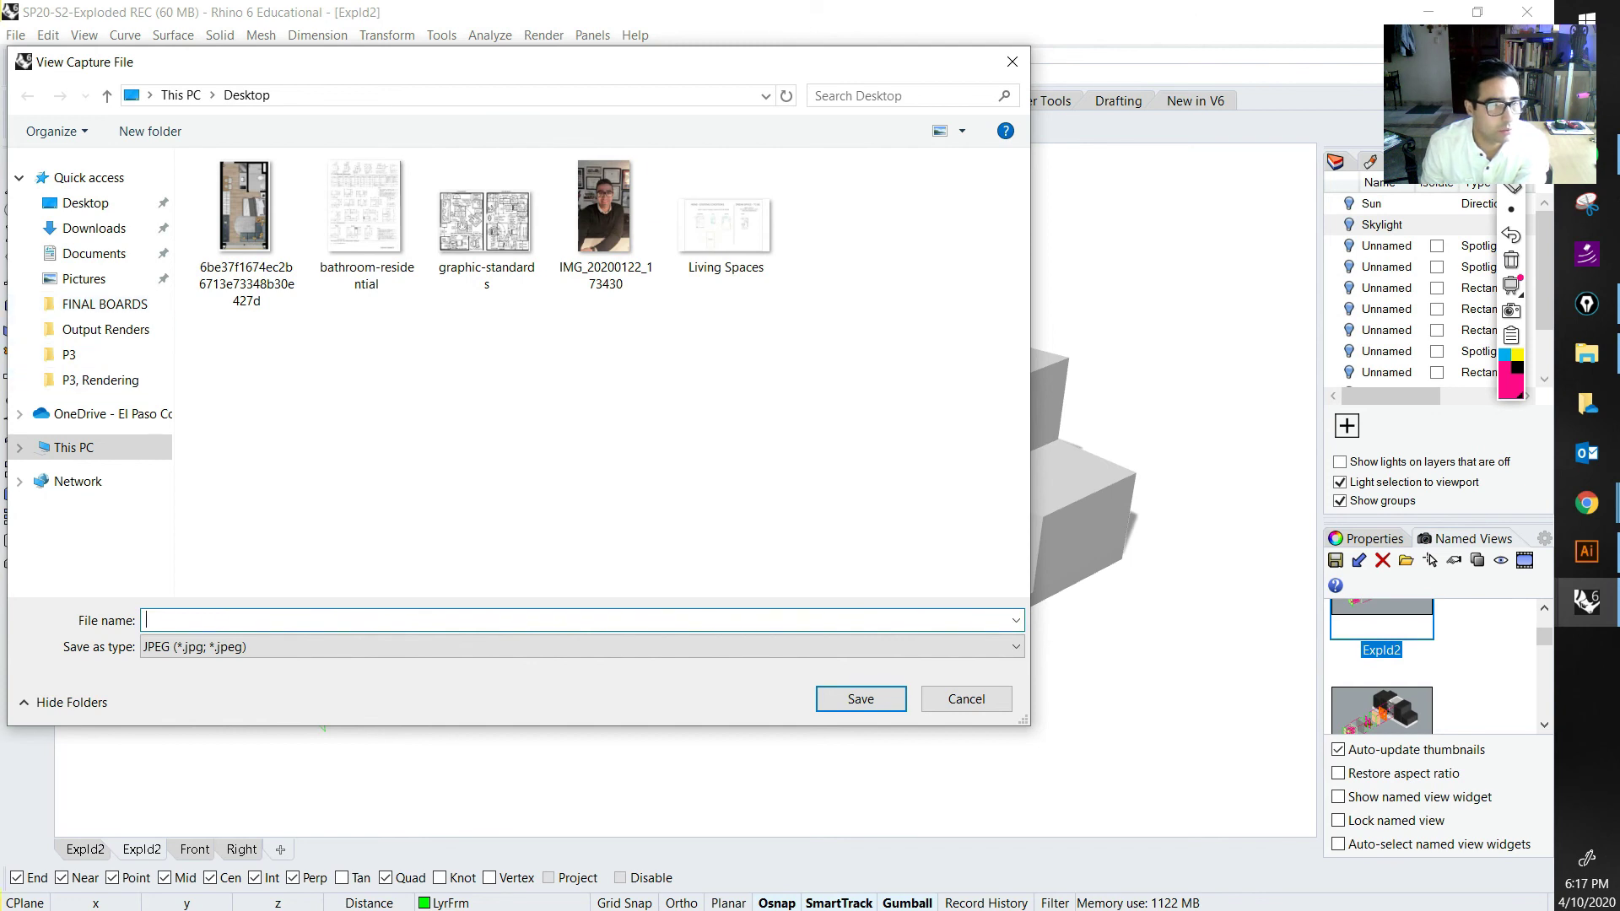
{"action": "left_click", "coordinate": [85, 414]}
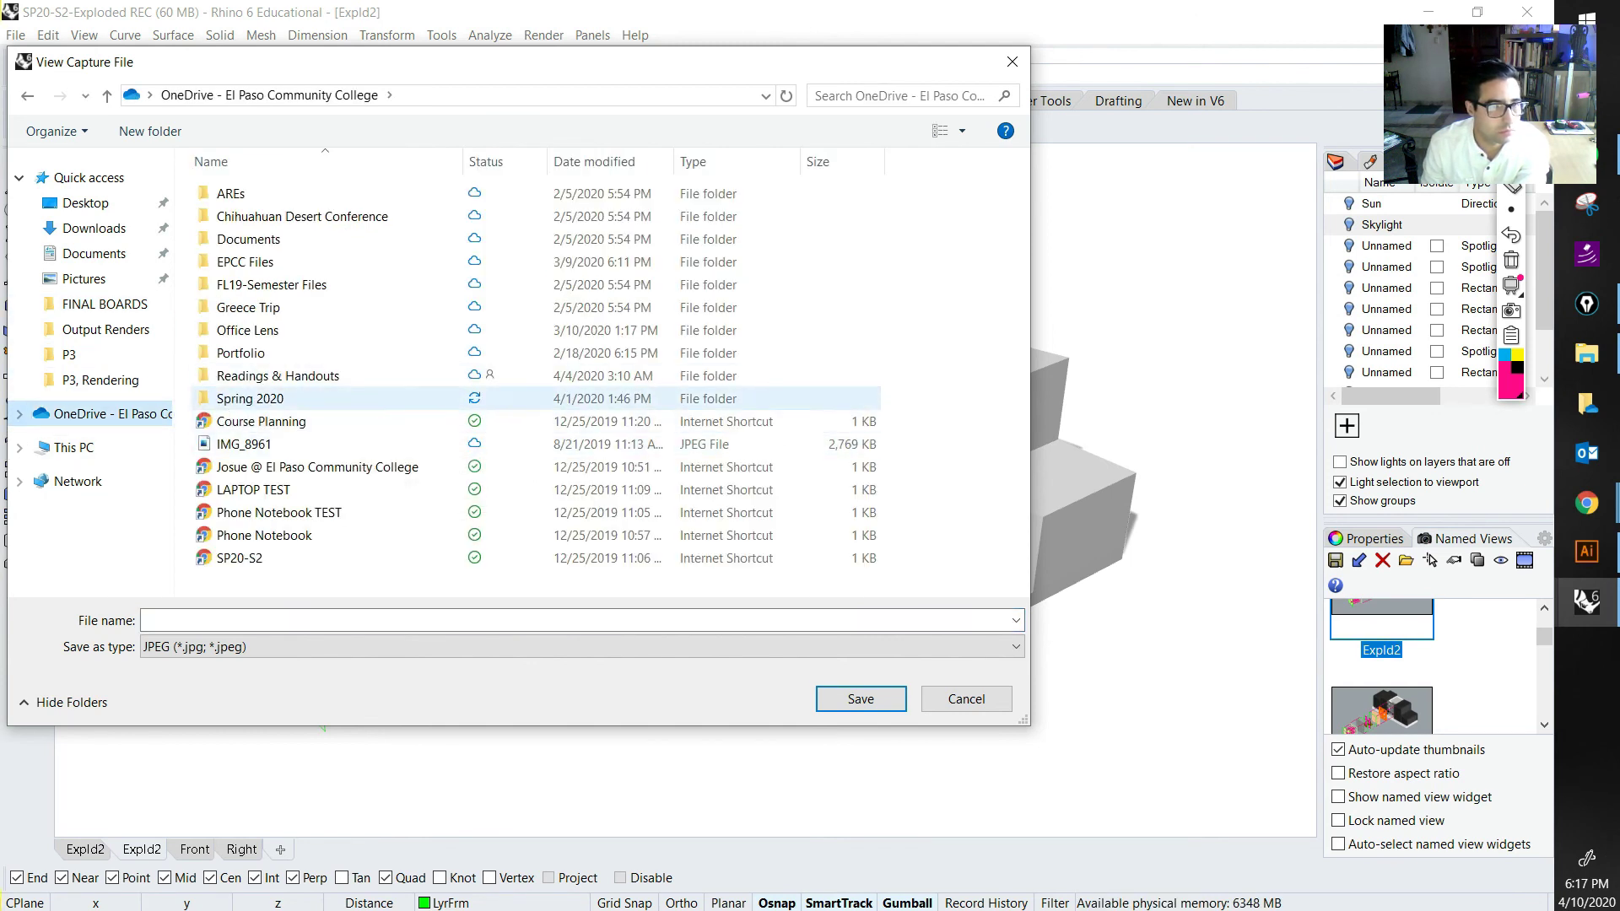
{"action": "double_click", "coordinate": [249, 398]}
{"action": "double_click", "coordinate": [229, 216]}
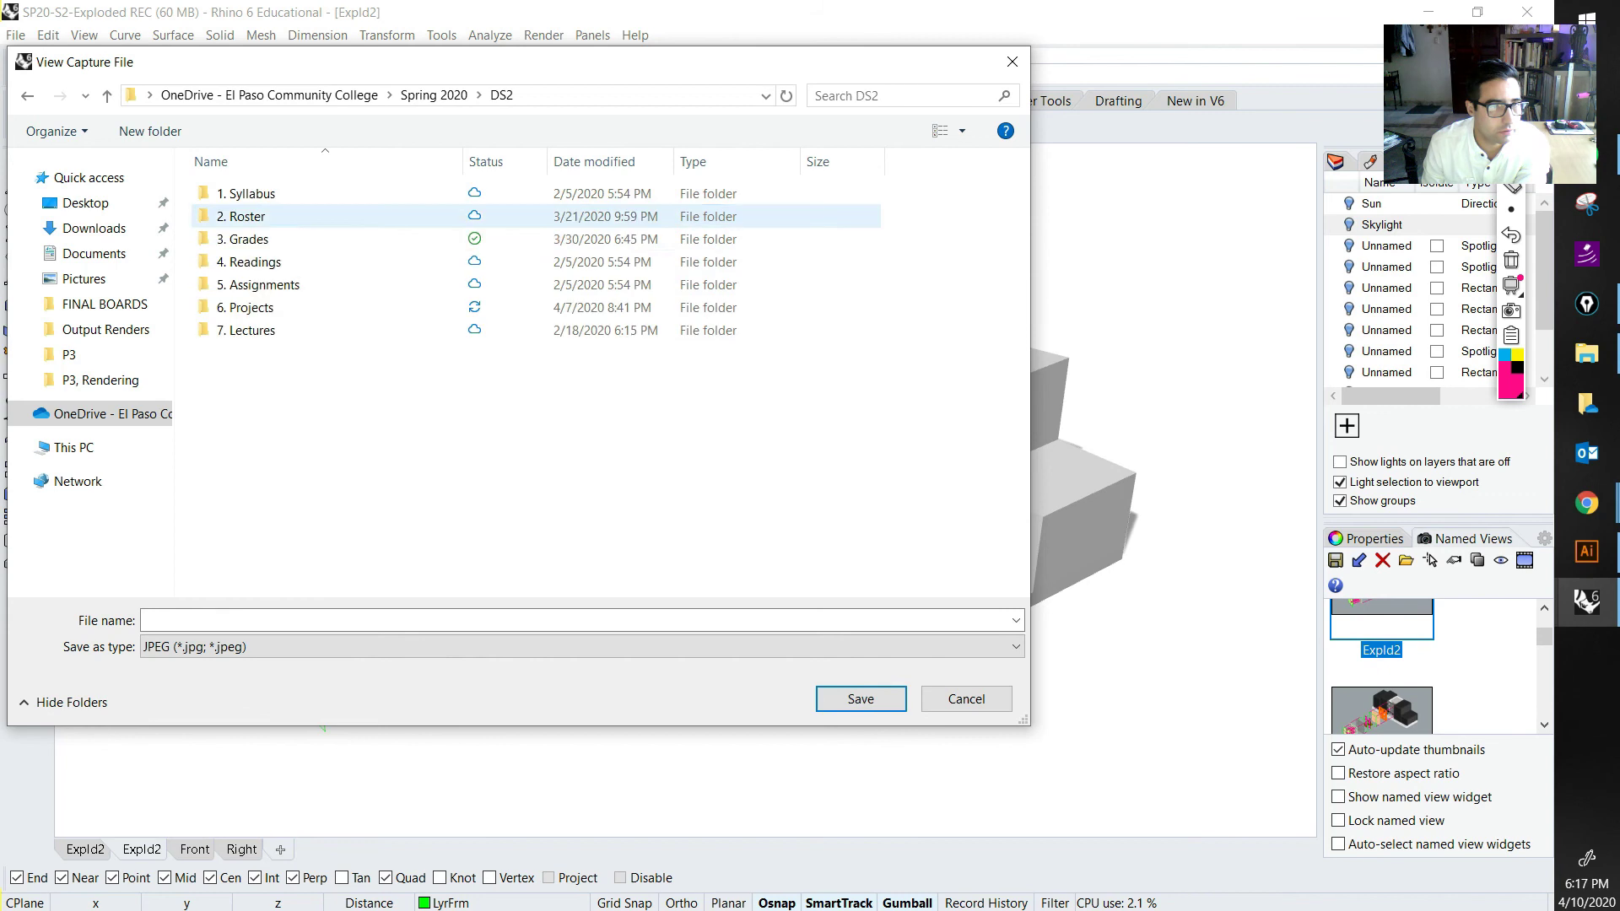
{"action": "double_click", "coordinate": [388, 307]}
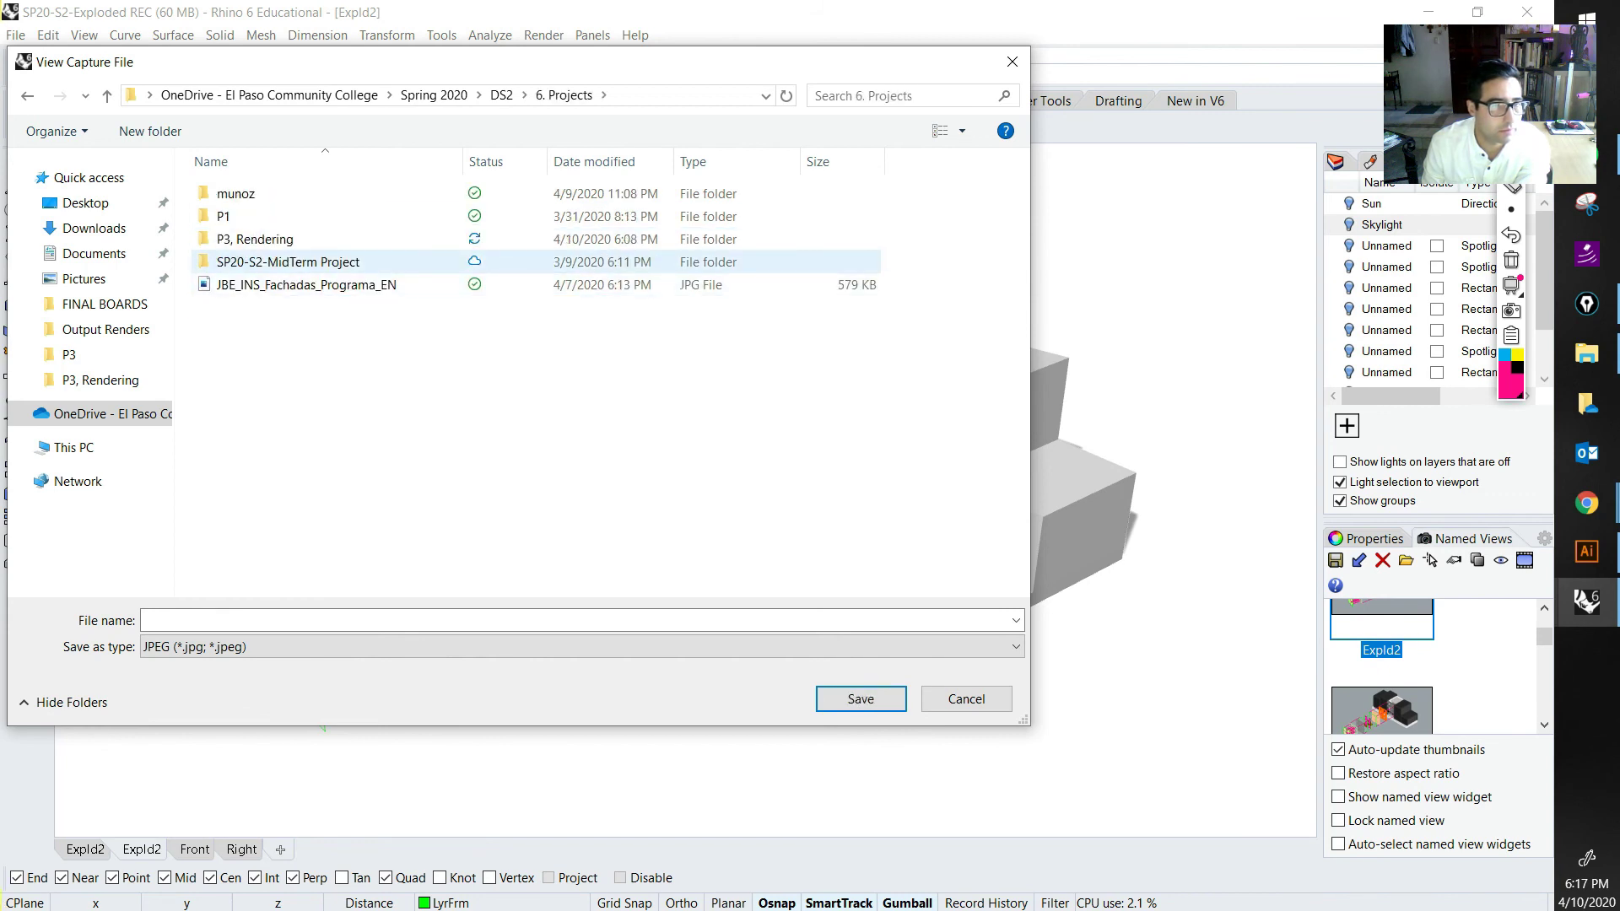
{"action": "double_click", "coordinate": [255, 239]}
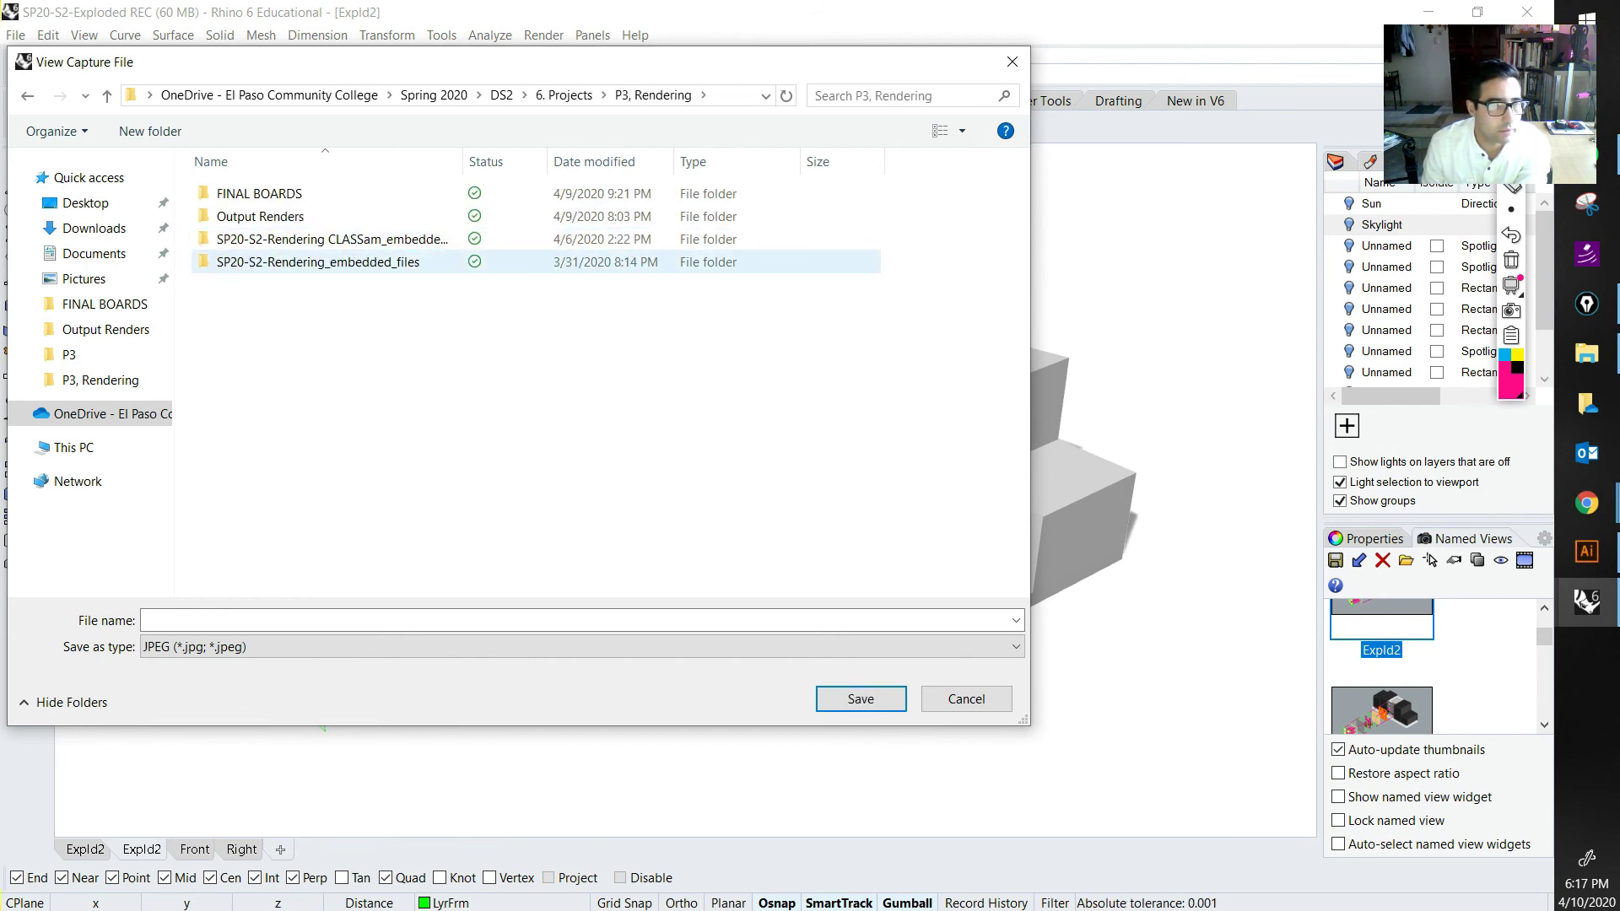
{"action": "double_click", "coordinate": [260, 216]}
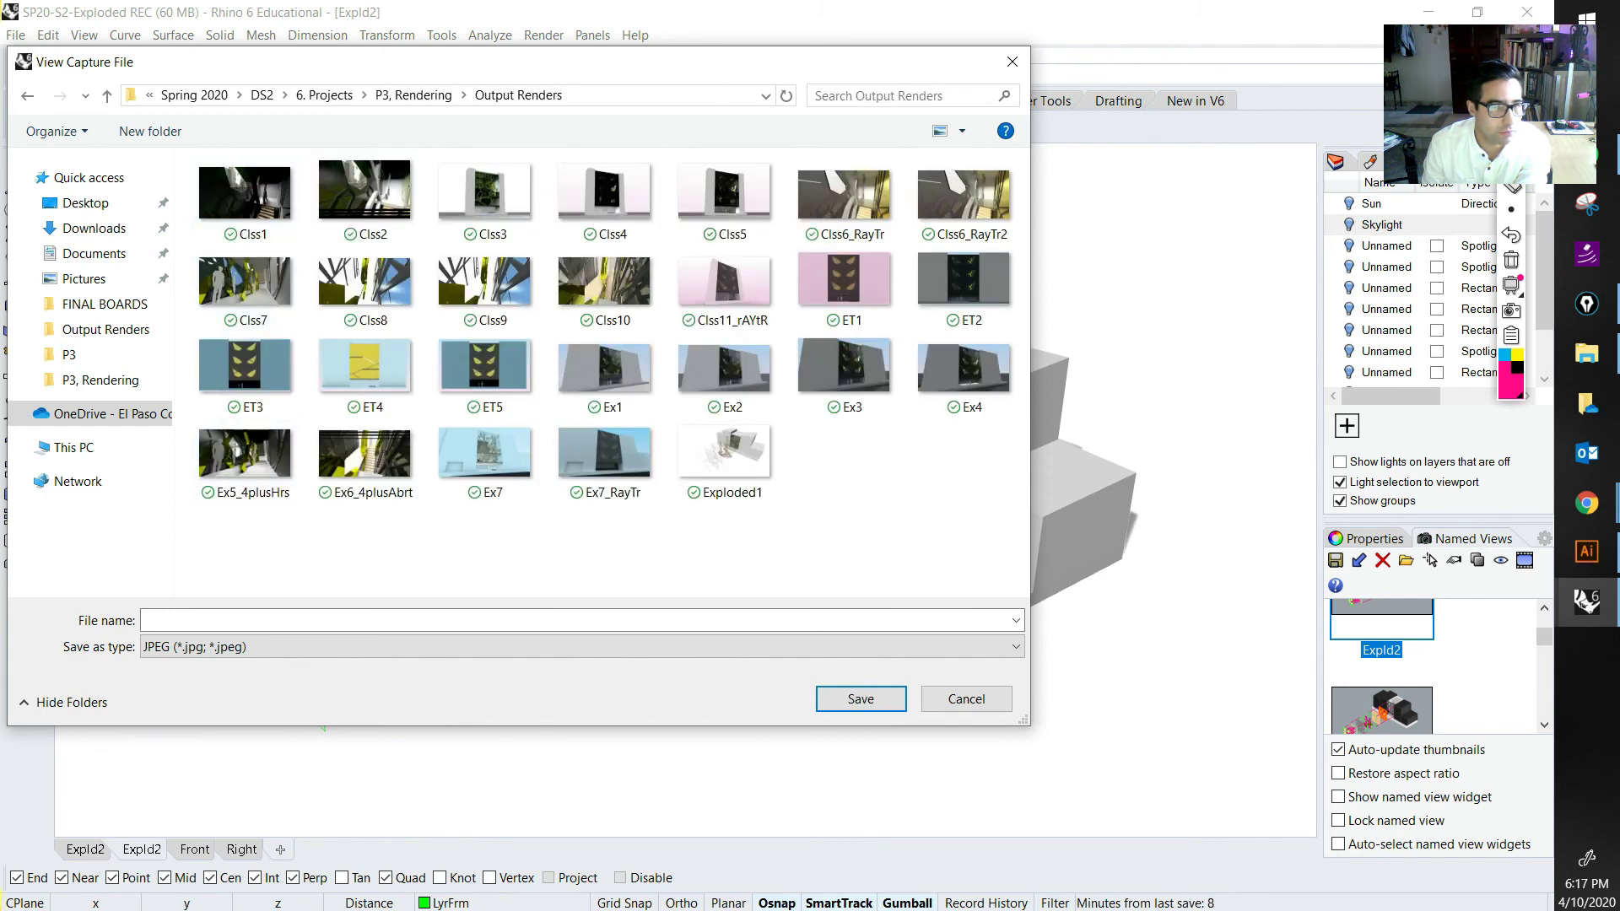
Step: Save the view capture as a JPEG named Exploded2, based on the existing Exploded1 file name
{"action": "left_click", "coordinate": [725, 462]}
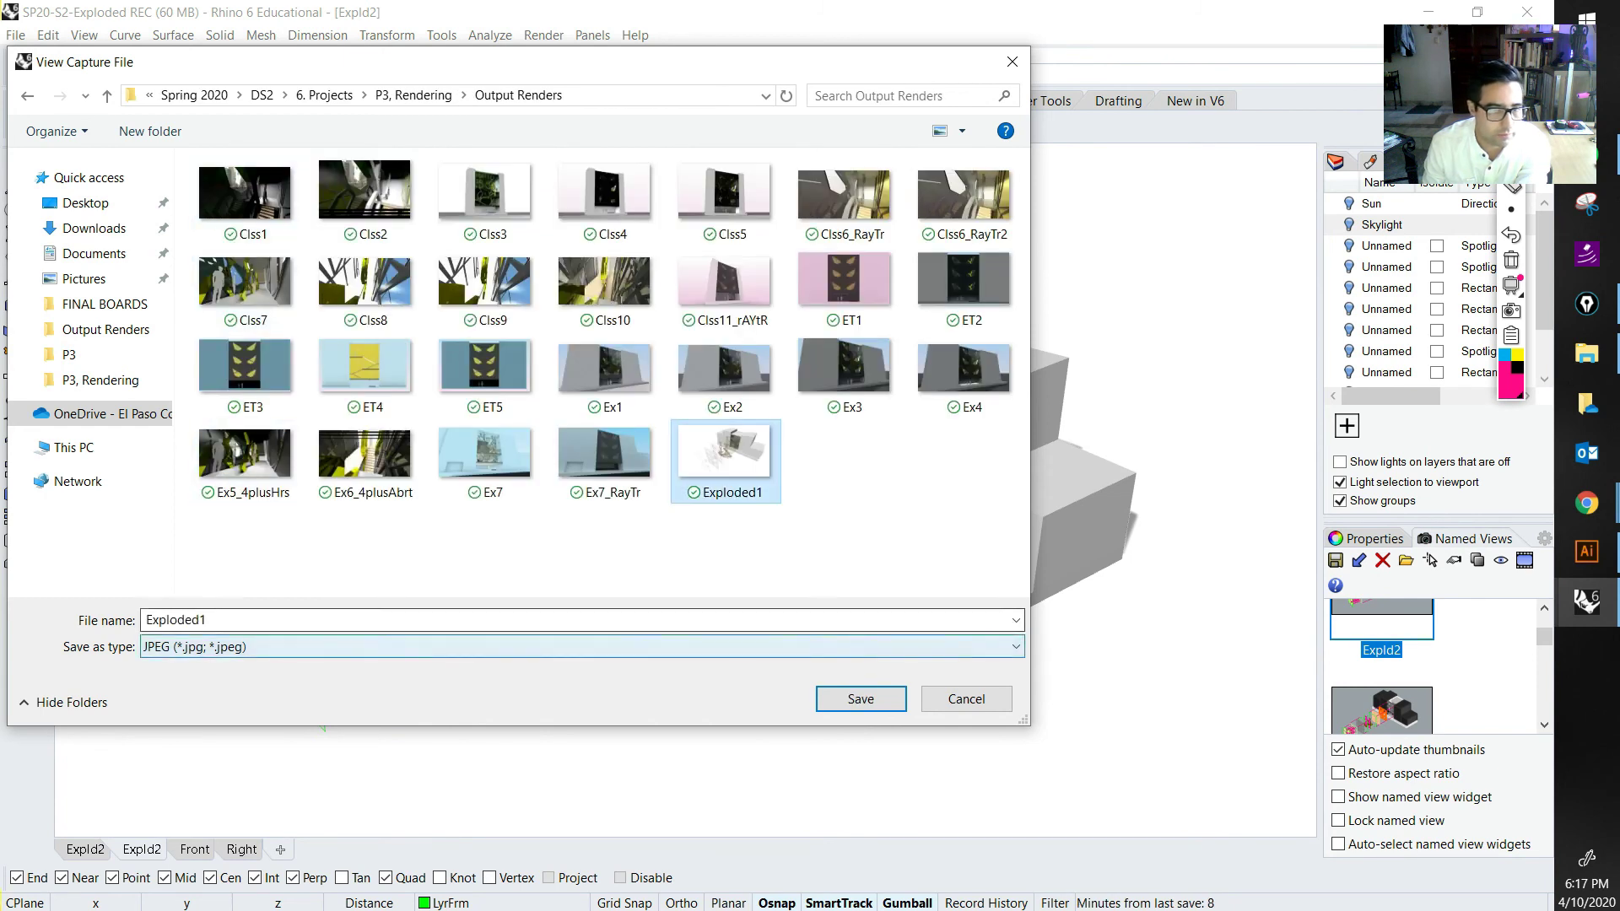
{"action": "left_click", "coordinate": [253, 620]}
{"action": "key", "text": "BackSpace"}
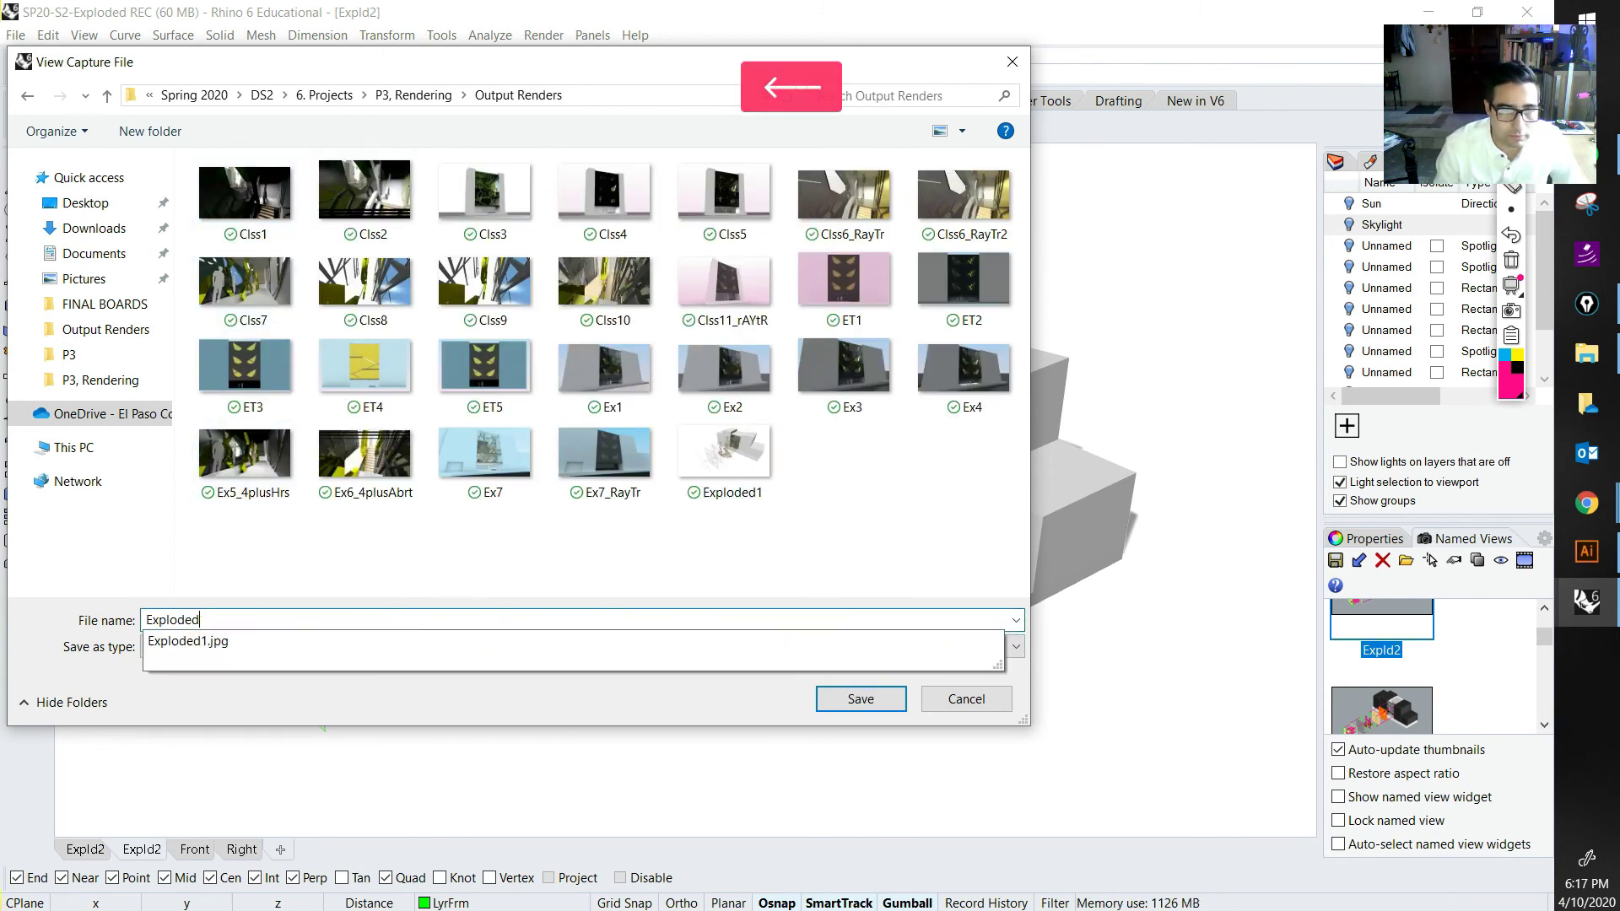
{"action": "type", "text": "2"}
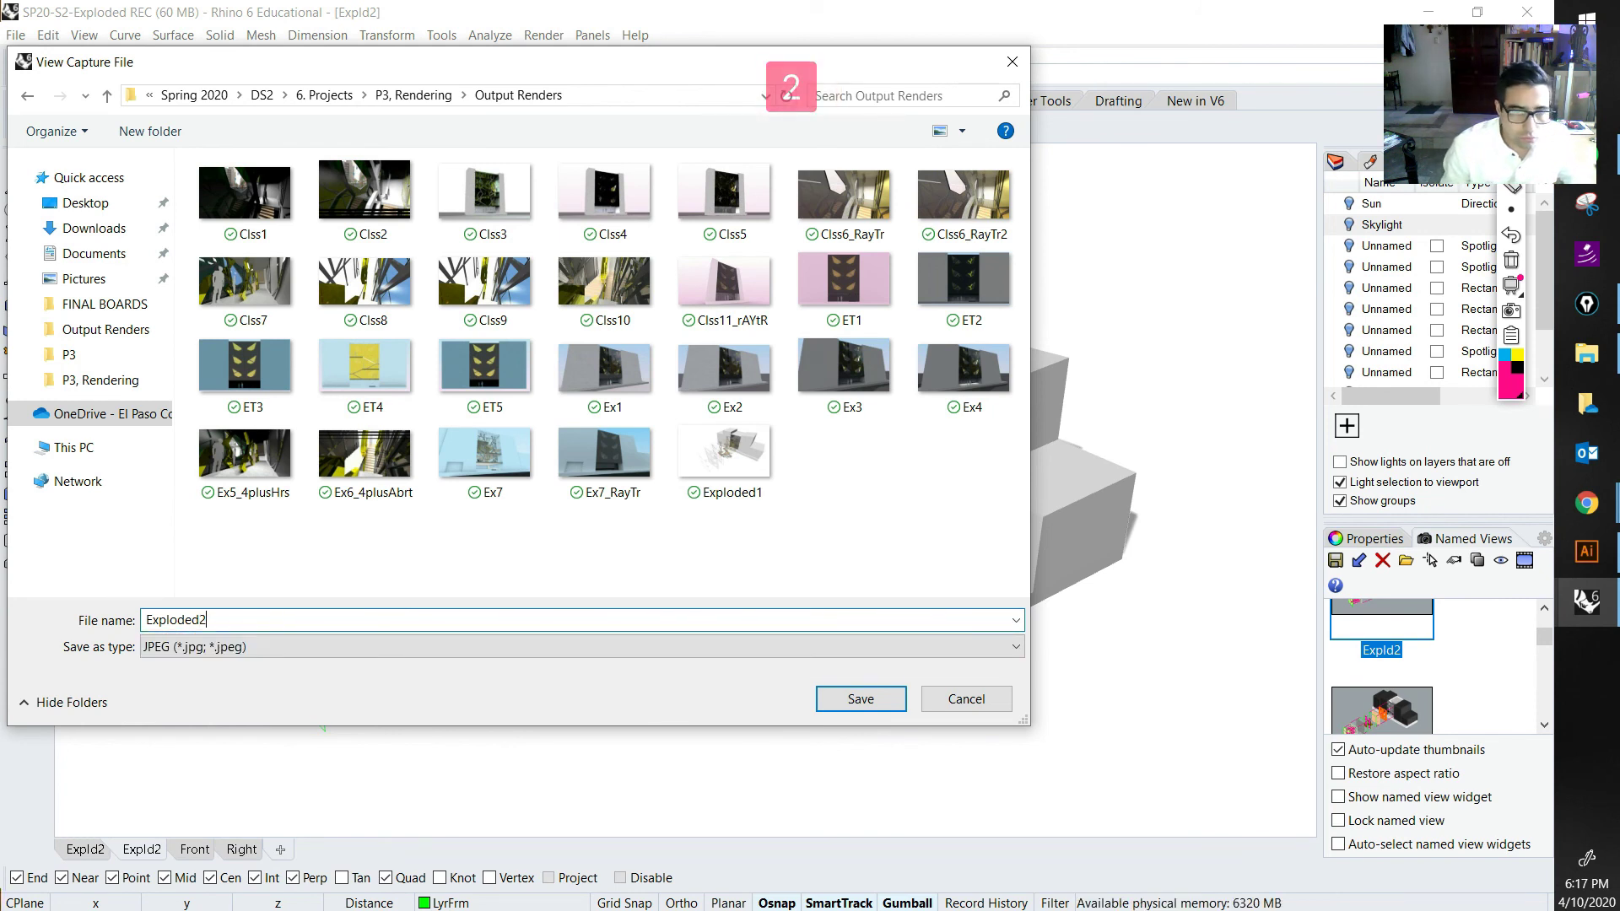
{"action": "key", "text": "Return"}
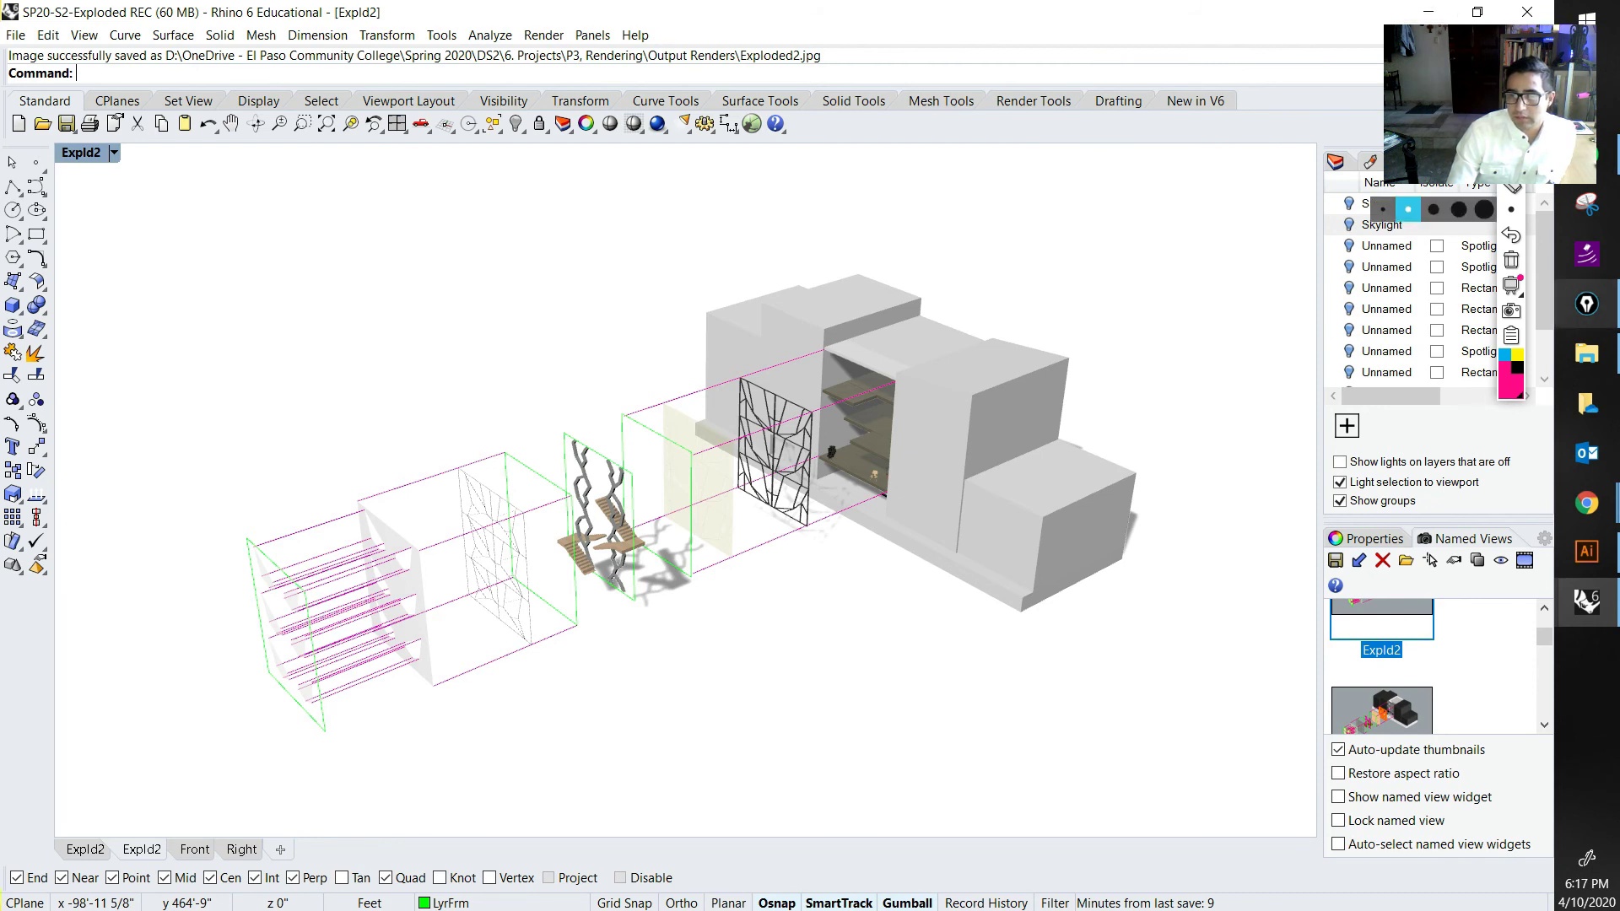
Step: Look through the FINAL BOARDS folder in File Explorer, and return to Rhino
{"action": "left_click", "coordinate": [1586, 353]}
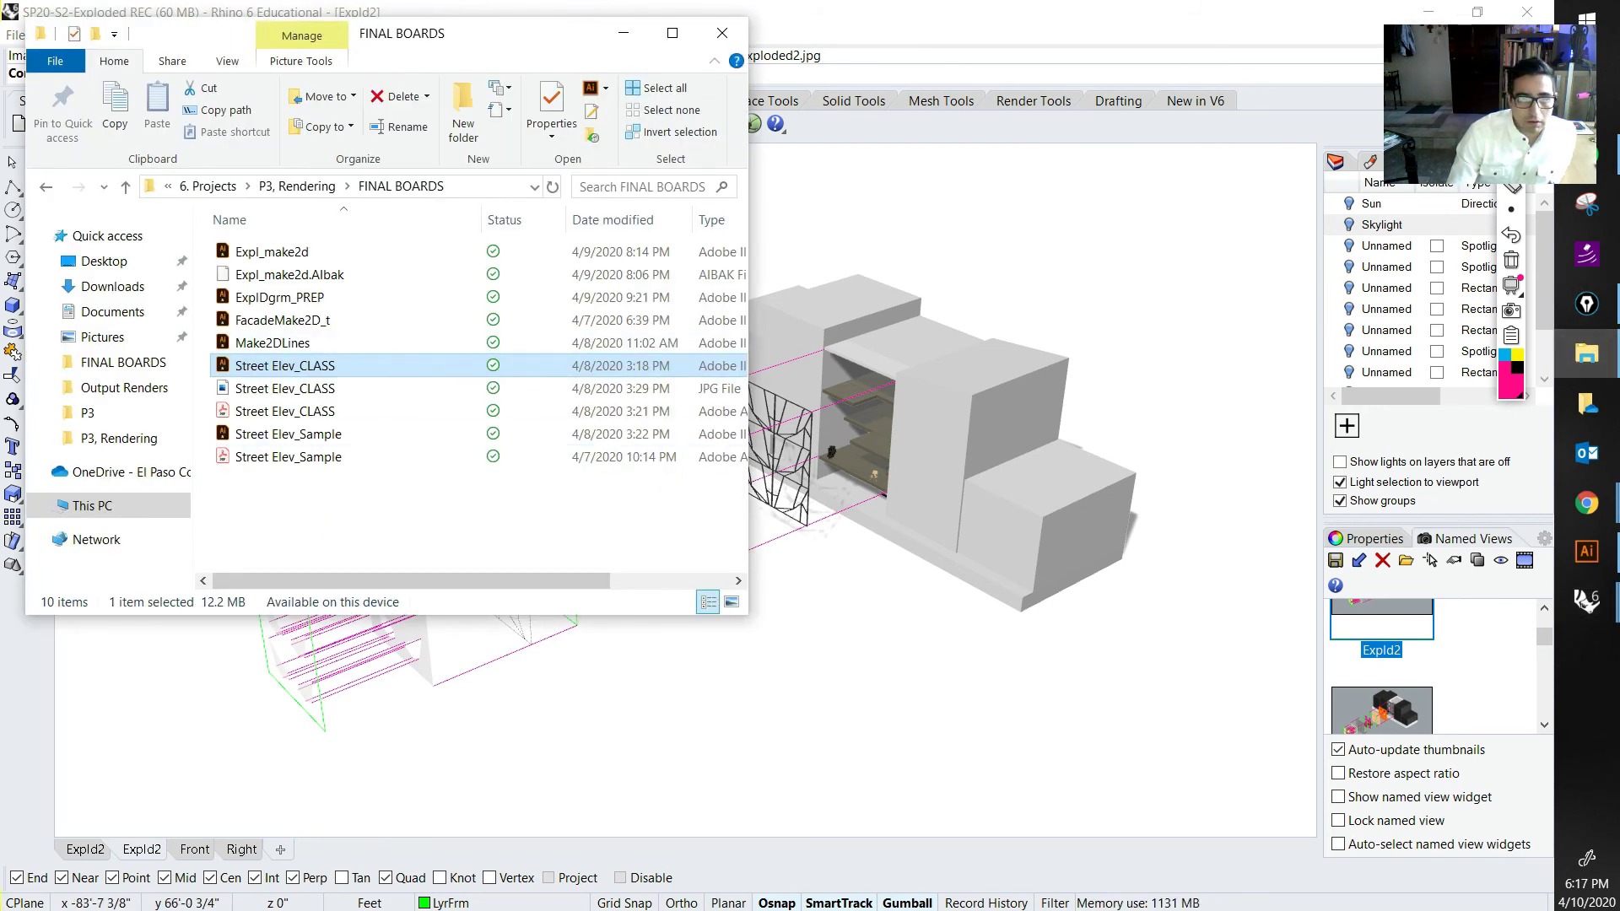
{"action": "left_click", "coordinate": [405, 516]}
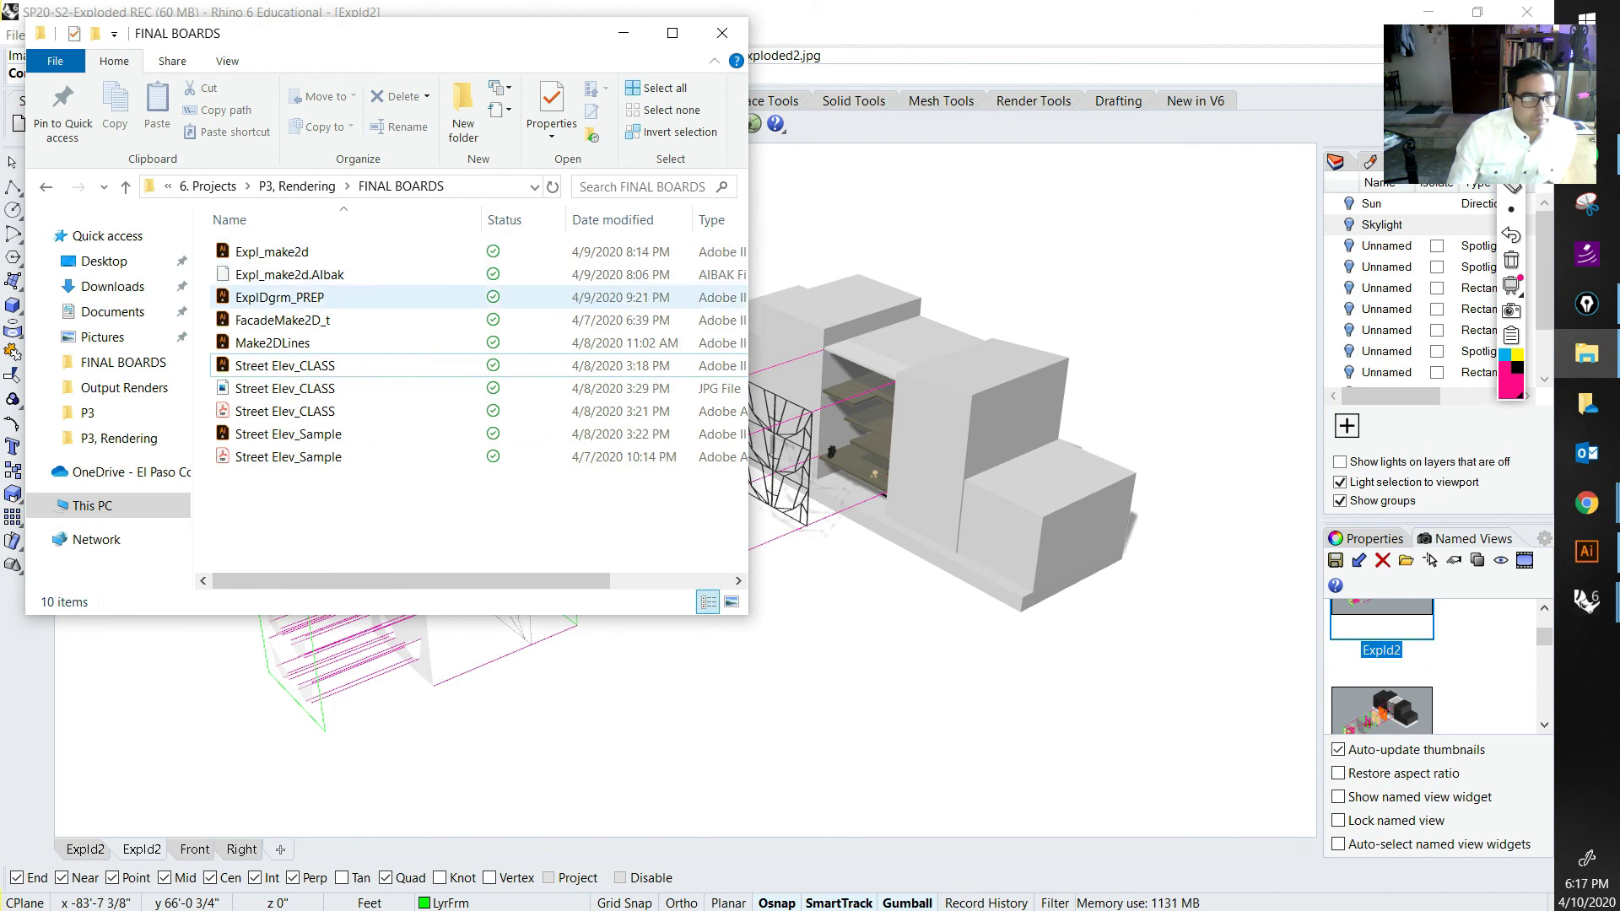
{"action": "left_click", "coordinate": [540, 726]}
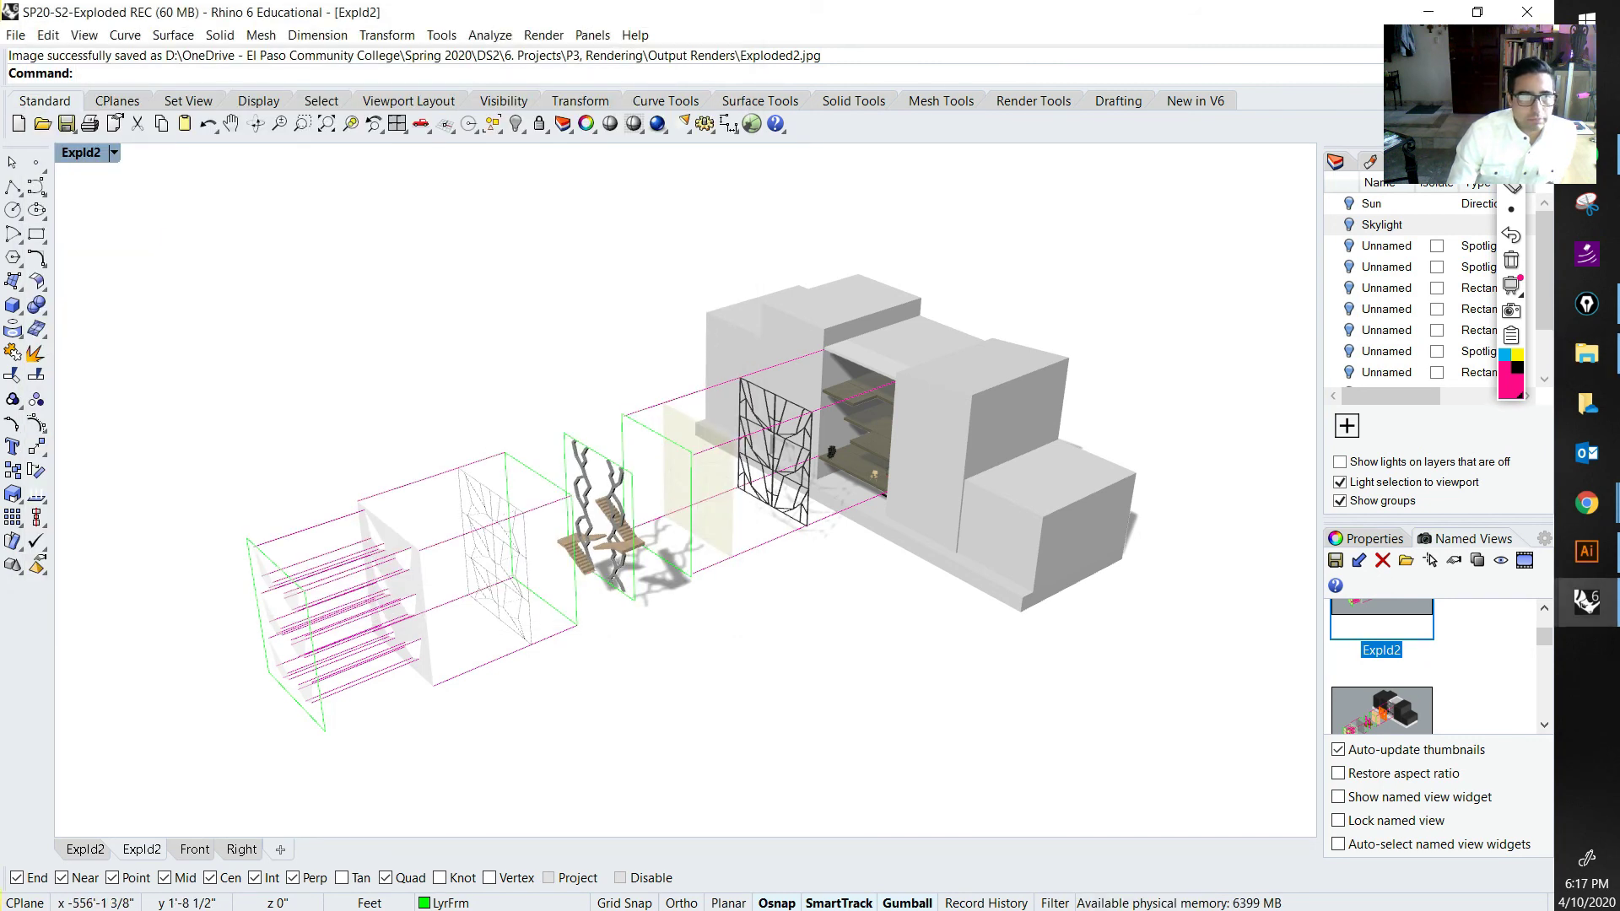
Step: Restore the multi-viewport layout and set the white rendered Expld2 viewport to the Top view
{"action": "double_click", "coordinate": [82, 153]}
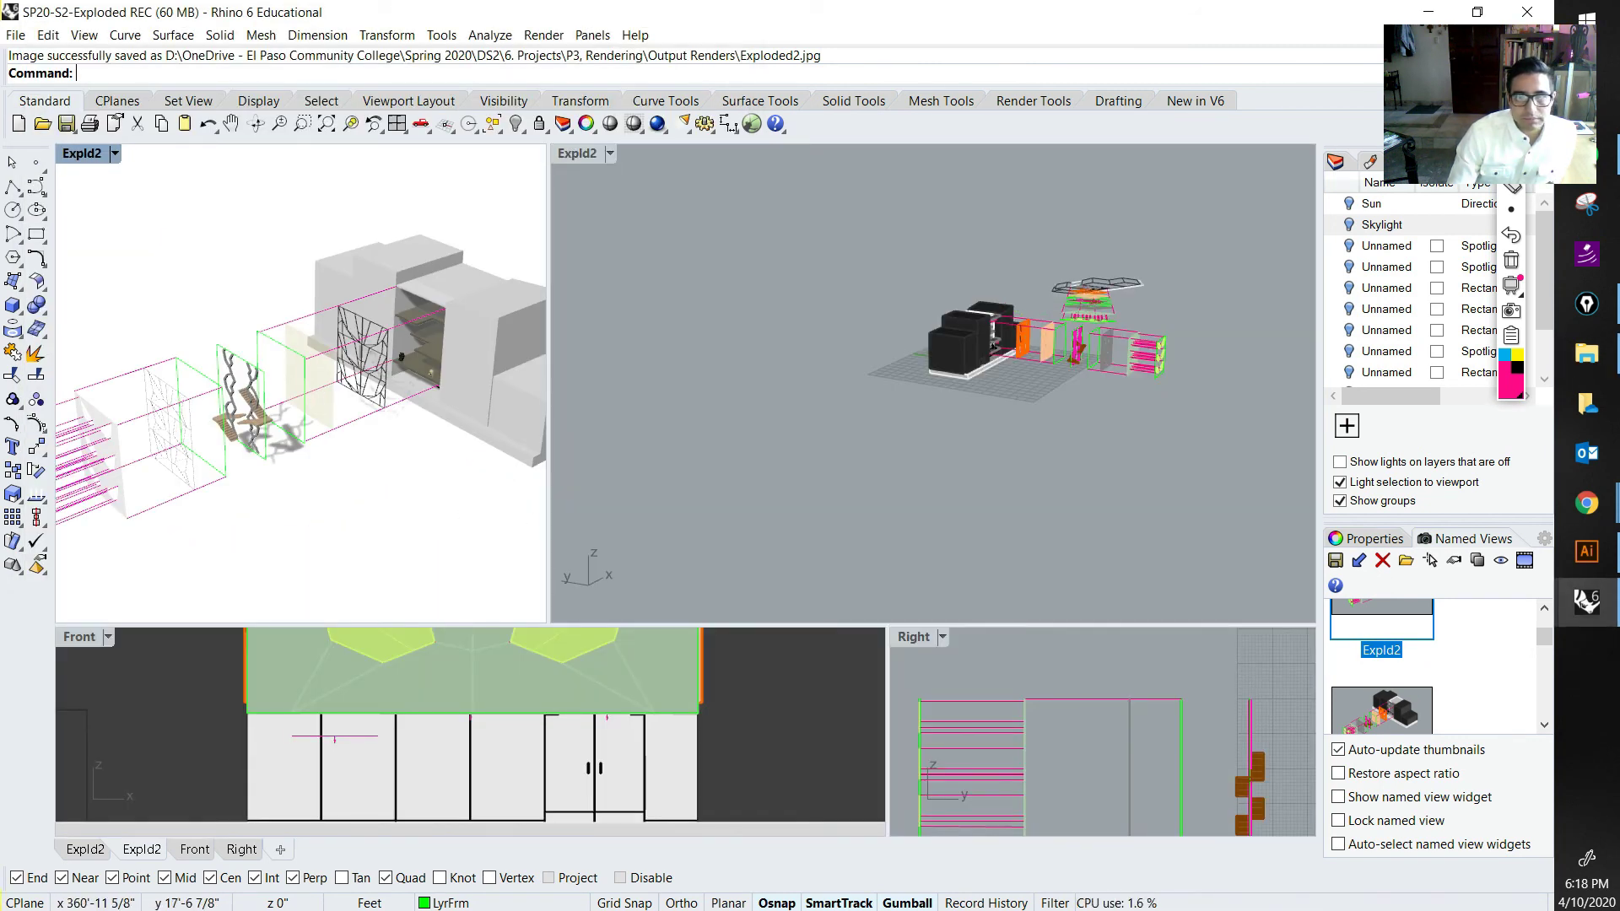
{"action": "left_click", "coordinate": [1097, 283]}
{"action": "mouse_move", "coordinate": [1113, 283]}
{"action": "right_mouse_down"}
{"action": "mouse_move", "coordinate": [970, 245]}
{"action": "mouse_move", "coordinate": [970, 322]}
{"action": "right_mouse_up"}
{"action": "left_click", "coordinate": [114, 152]}
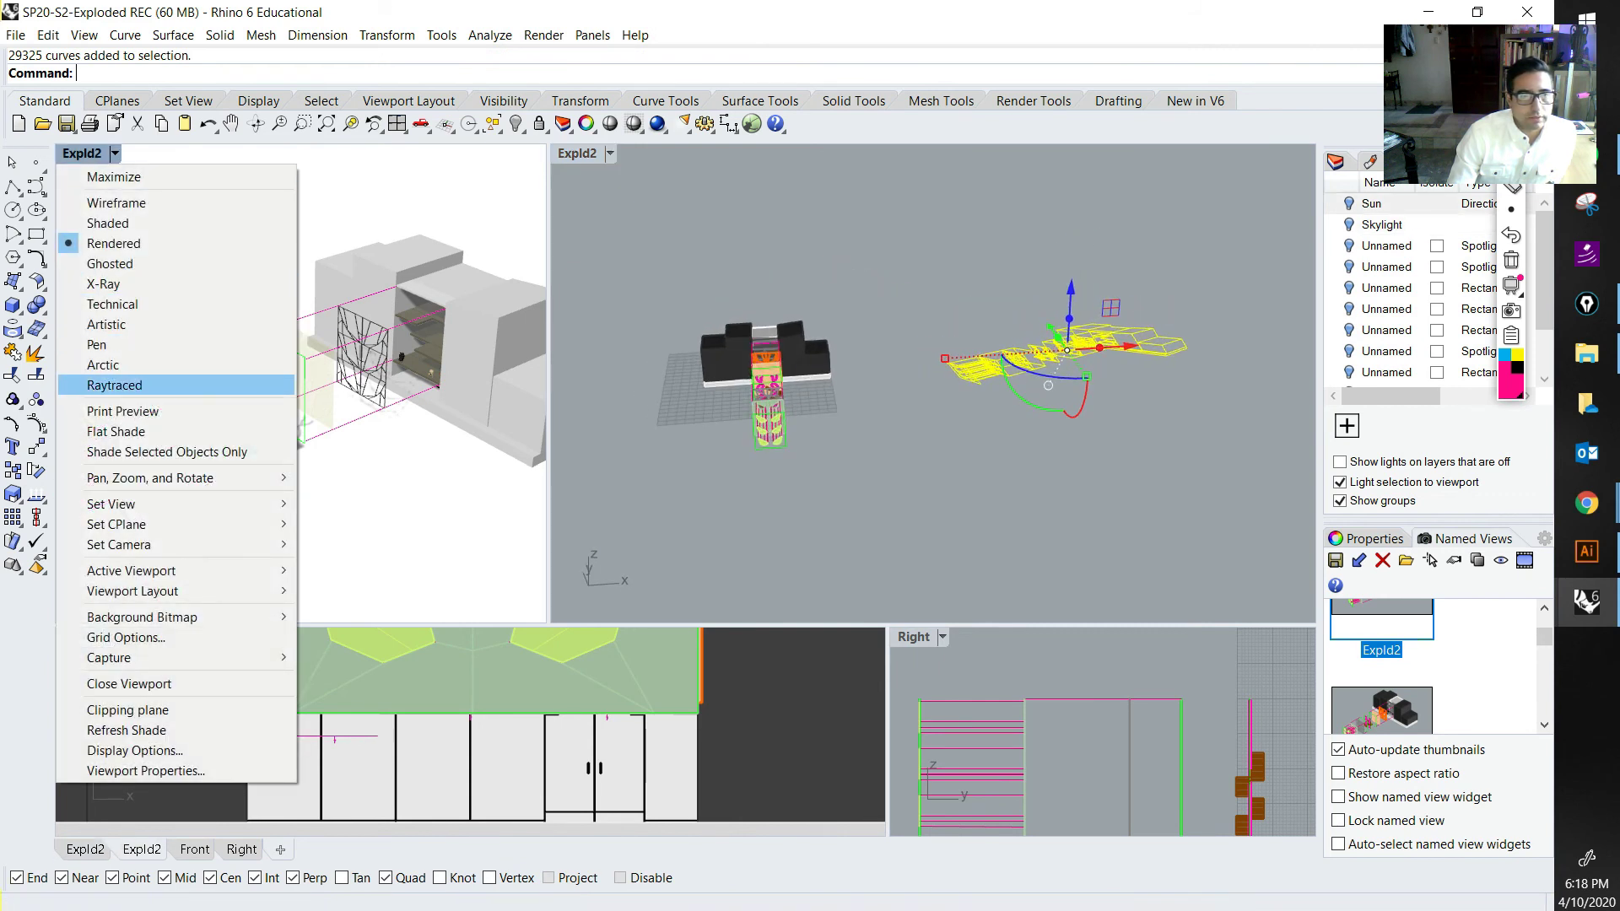
{"action": "mouse_move", "coordinate": [168, 503]}
{"action": "left_click", "coordinate": [334, 67]}
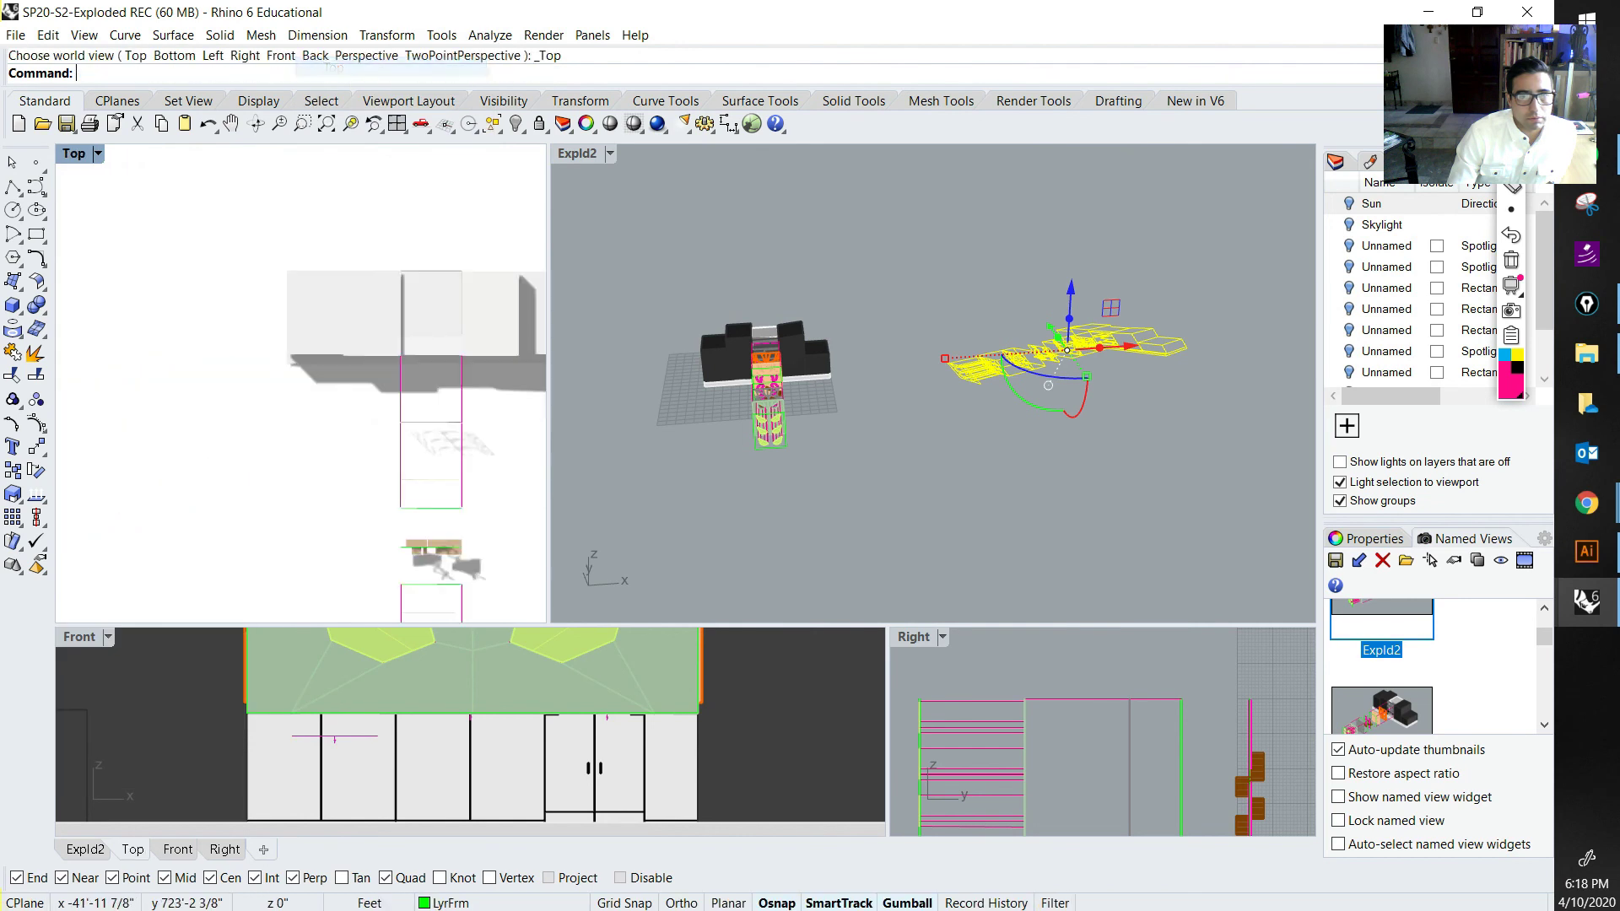
Step: Examine the flat Make2D linework beside the exploded model in the maximized perspective viewport, and restore the viewport layout
{"action": "right_click_drag", "start_coordinate": [911, 337], "coordinate": [751, 295]}
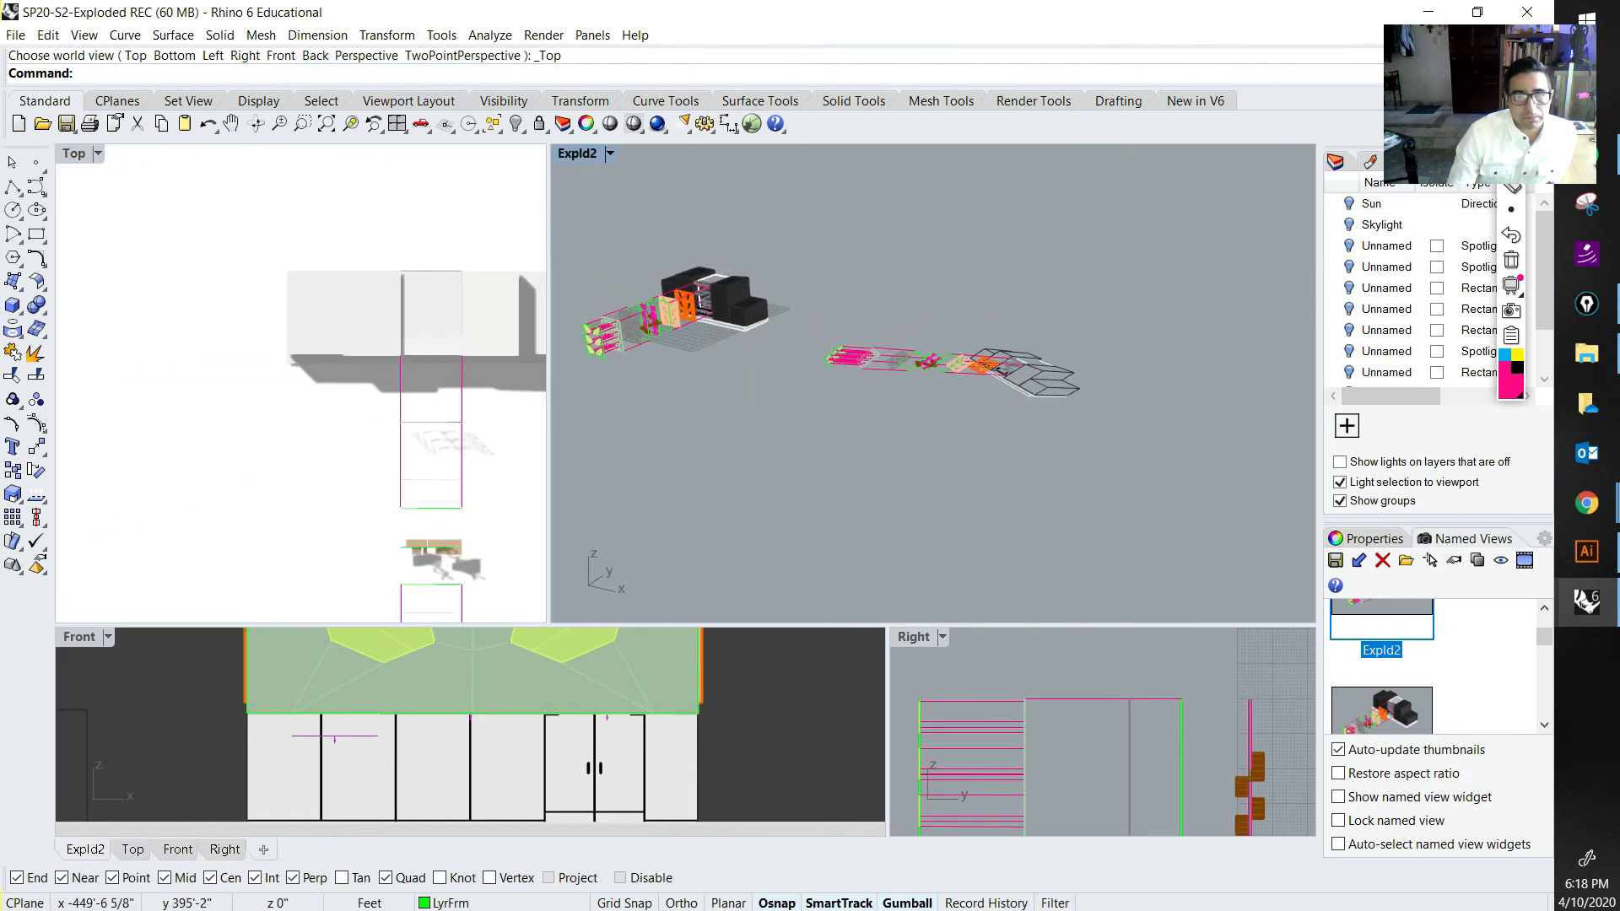
{"action": "double_click", "coordinate": [577, 153]}
{"action": "right_click_drag", "start_coordinate": [734, 380], "coordinate": [691, 485]}
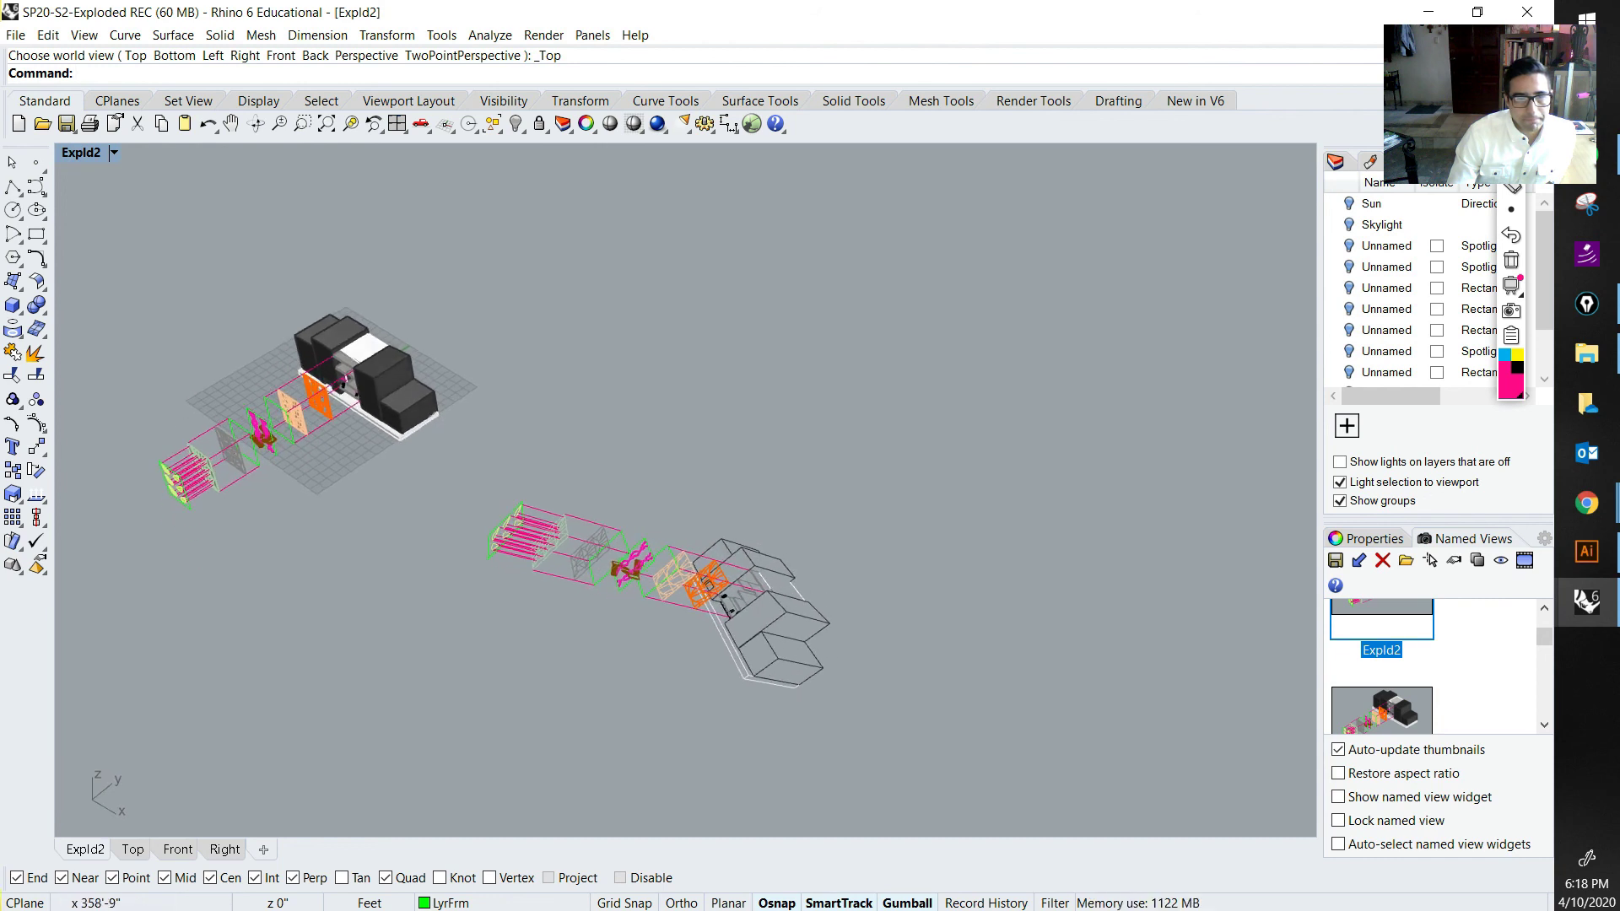
{"action": "scroll", "coordinate": [523, 523], "scroll_direction": "up", "scroll_amount": 5}
{"action": "double_click", "coordinate": [80, 153]}
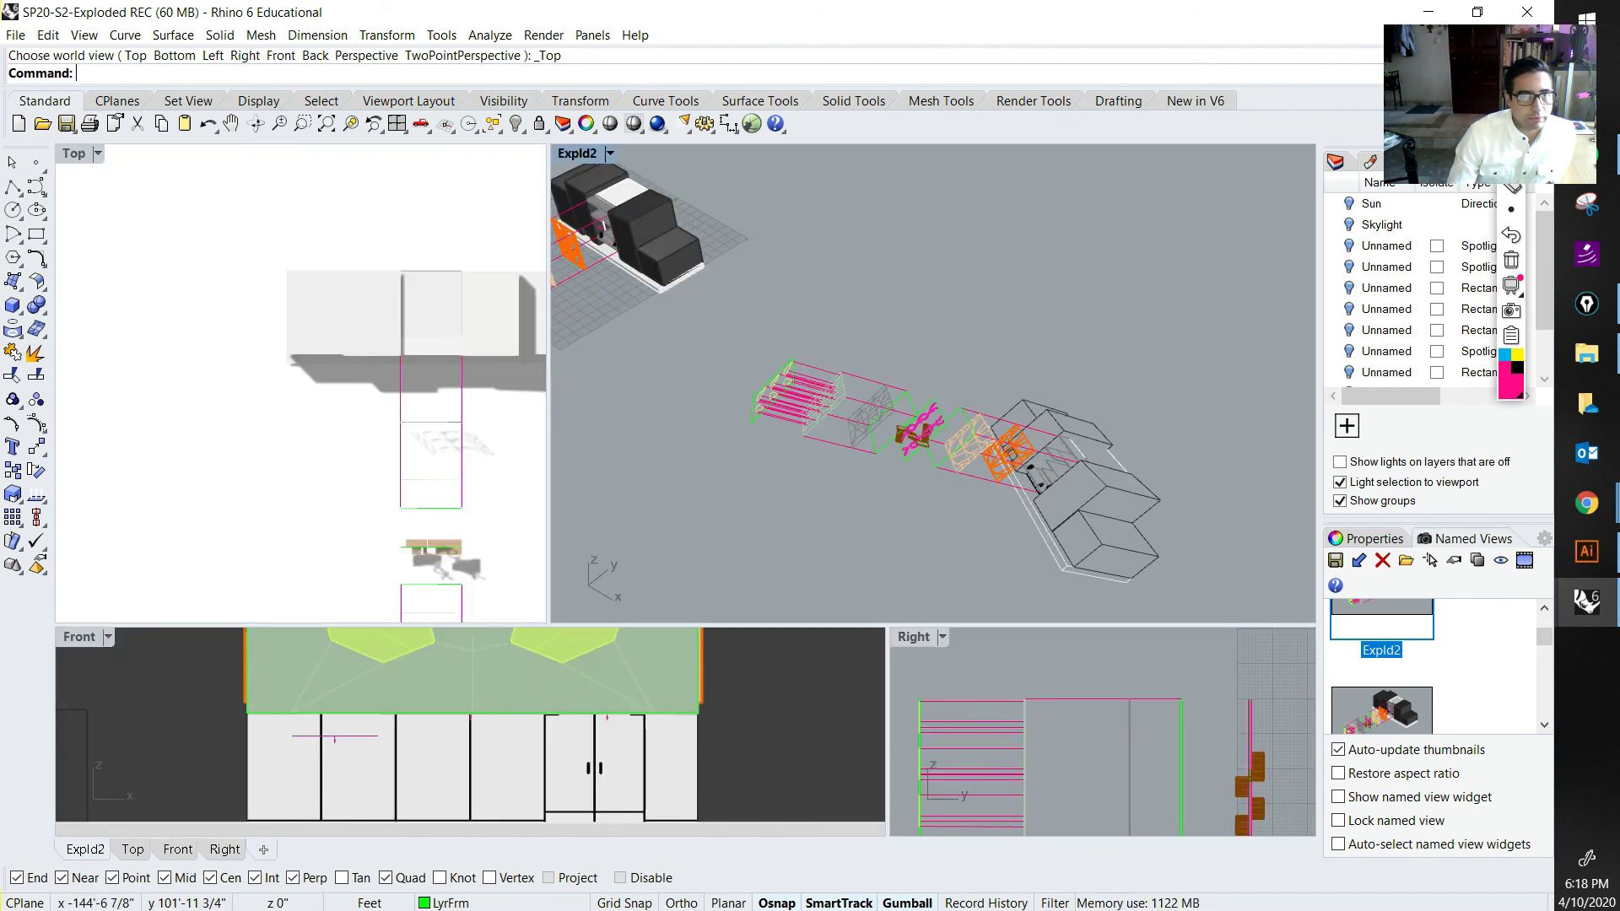
Step: Maximize the Top viewport and switch it to Shaded display, framing the Make2D linework of the exploded facade
{"action": "double_click", "coordinate": [73, 153]}
{"action": "left_click", "coordinate": [97, 152]}
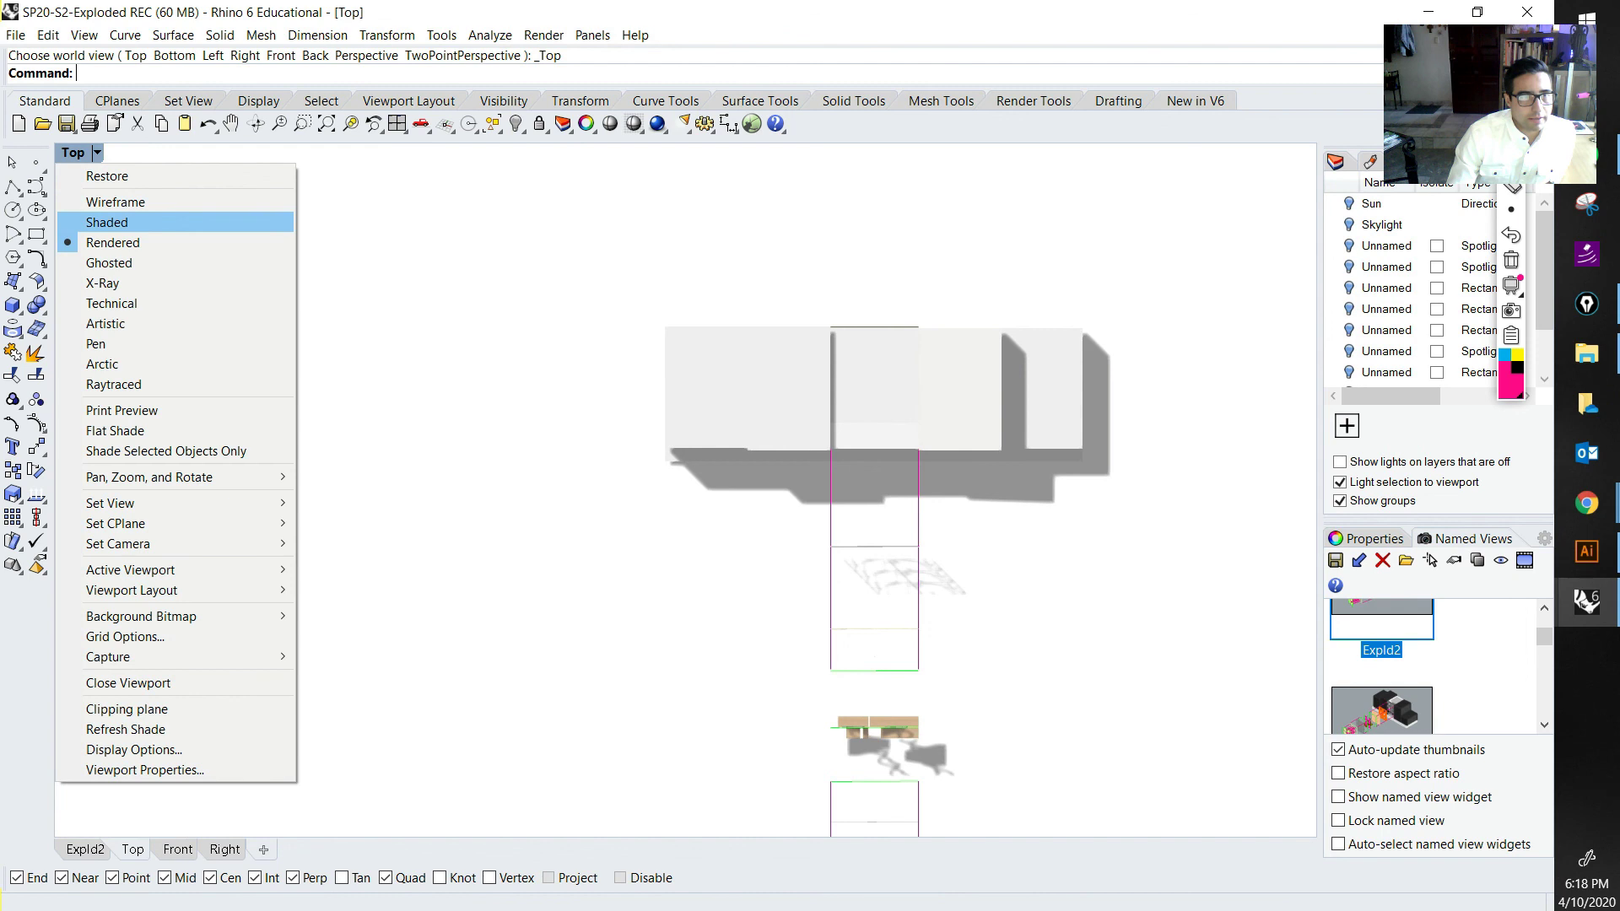
{"action": "left_click", "coordinate": [107, 221]}
{"action": "scroll", "coordinate": [862, 348], "scroll_direction": "up", "scroll_amount": 6}
{"action": "right_click_drag", "start_coordinate": [981, 298], "coordinate": [818, 403]}
{"action": "scroll", "coordinate": [818, 403], "scroll_direction": "up", "scroll_amount": 4}
{"action": "left_click", "coordinate": [807, 361]}
{"action": "left_click", "coordinate": [864, 226]}
{"action": "scroll", "coordinate": [864, 226], "scroll_direction": "down", "scroll_amount": 4}
{"action": "right_click_drag", "start_coordinate": [863, 237], "coordinate": [858, 281]}
{"action": "scroll", "coordinate": [838, 314], "scroll_direction": "up", "scroll_amount": 4}
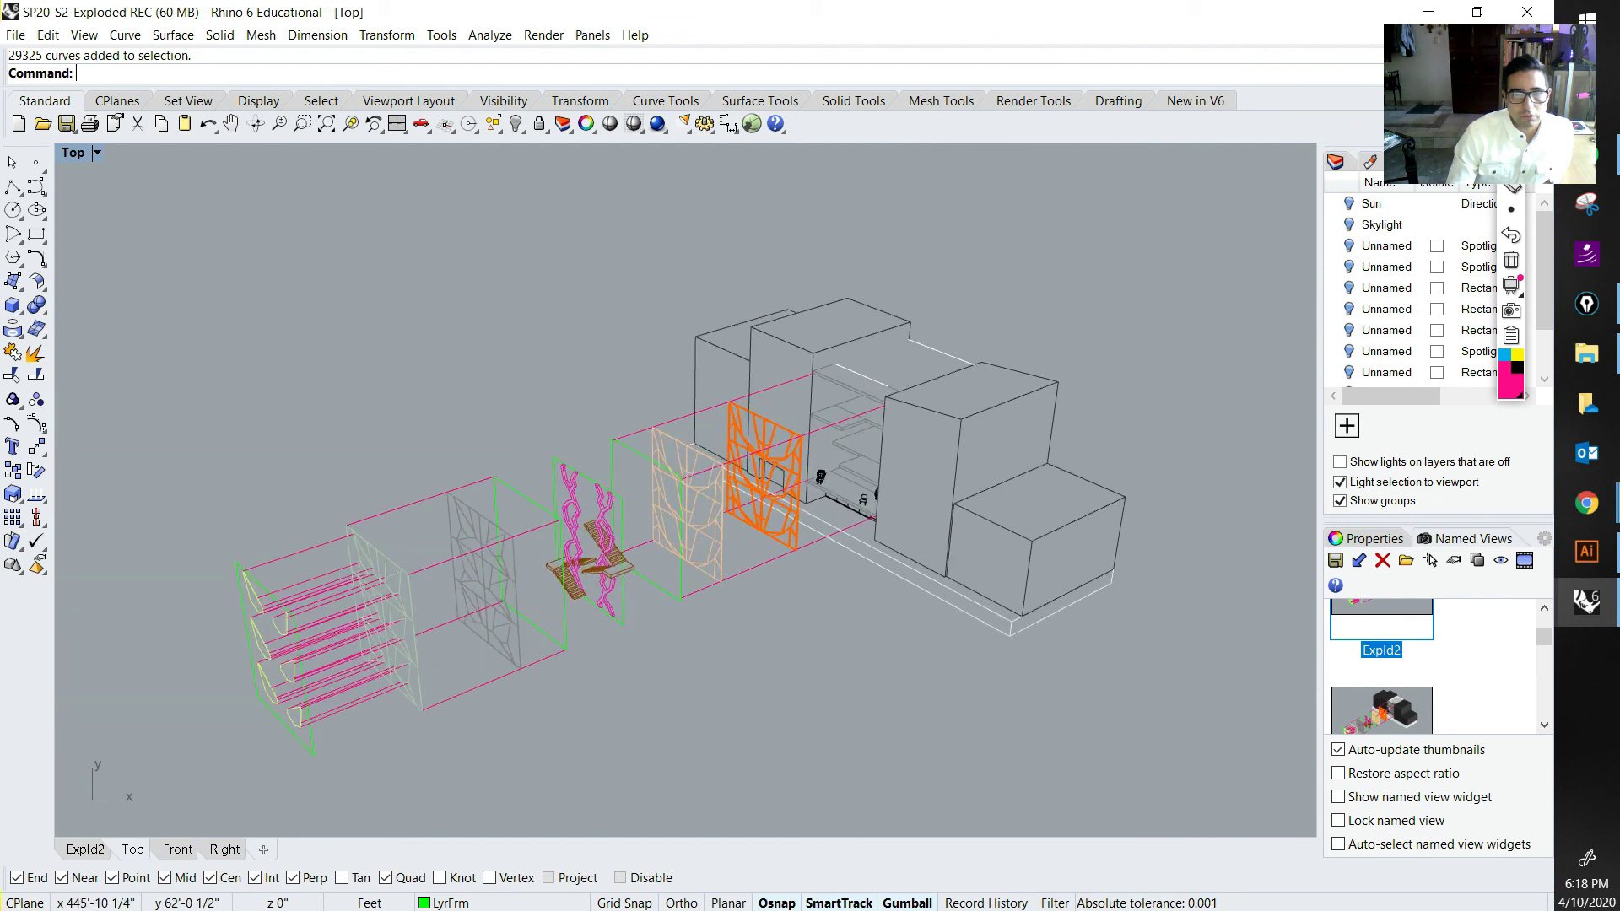
Step: Select all the Make2D linework and start the Export command
{"action": "key", "text": "ctrl+a"}
{"action": "type", "text": "Export"}
{"action": "key", "text": "Return"}
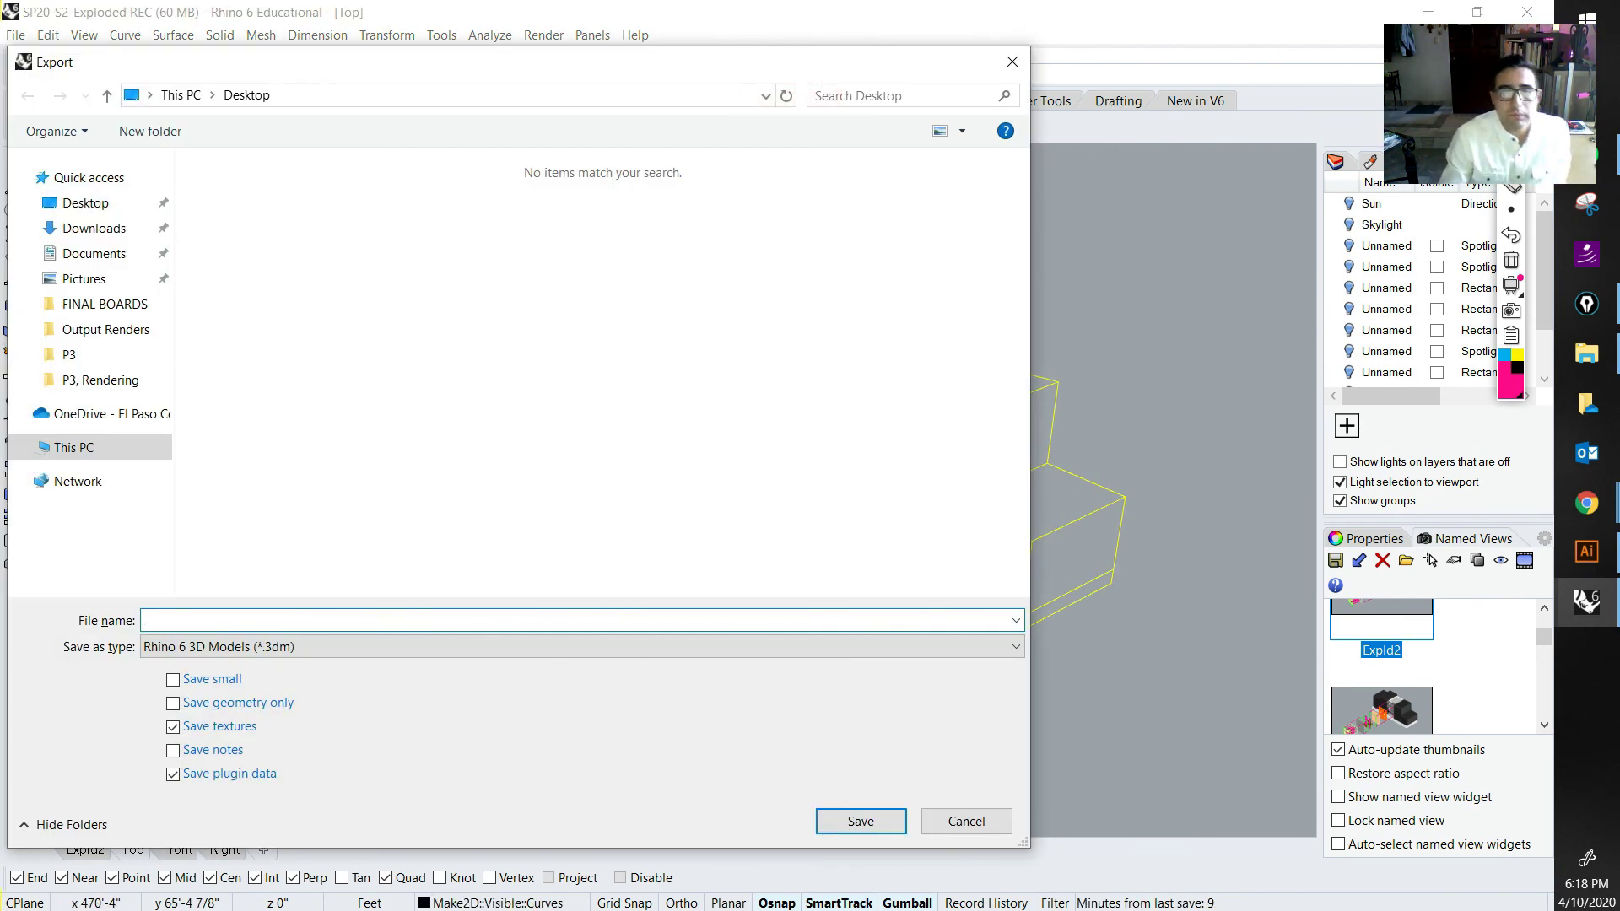
Step: Circle the folder list, the file name and the .3dm file type of the export with the annotation pen
{"action": "left_click", "coordinate": [1511, 138]}
{"action": "mouse_move", "coordinate": [20, 205]}
{"action": "left_mouse_down"}
{"action": "mouse_move", "coordinate": [126, 294]}
{"action": "mouse_move", "coordinate": [2, 181]}
{"action": "left_mouse_up"}
{"action": "left_click_drag", "start_coordinate": [158, 601], "coordinate": [173, 601]}
{"action": "left_click_drag", "start_coordinate": [279, 630], "coordinate": [263, 679]}
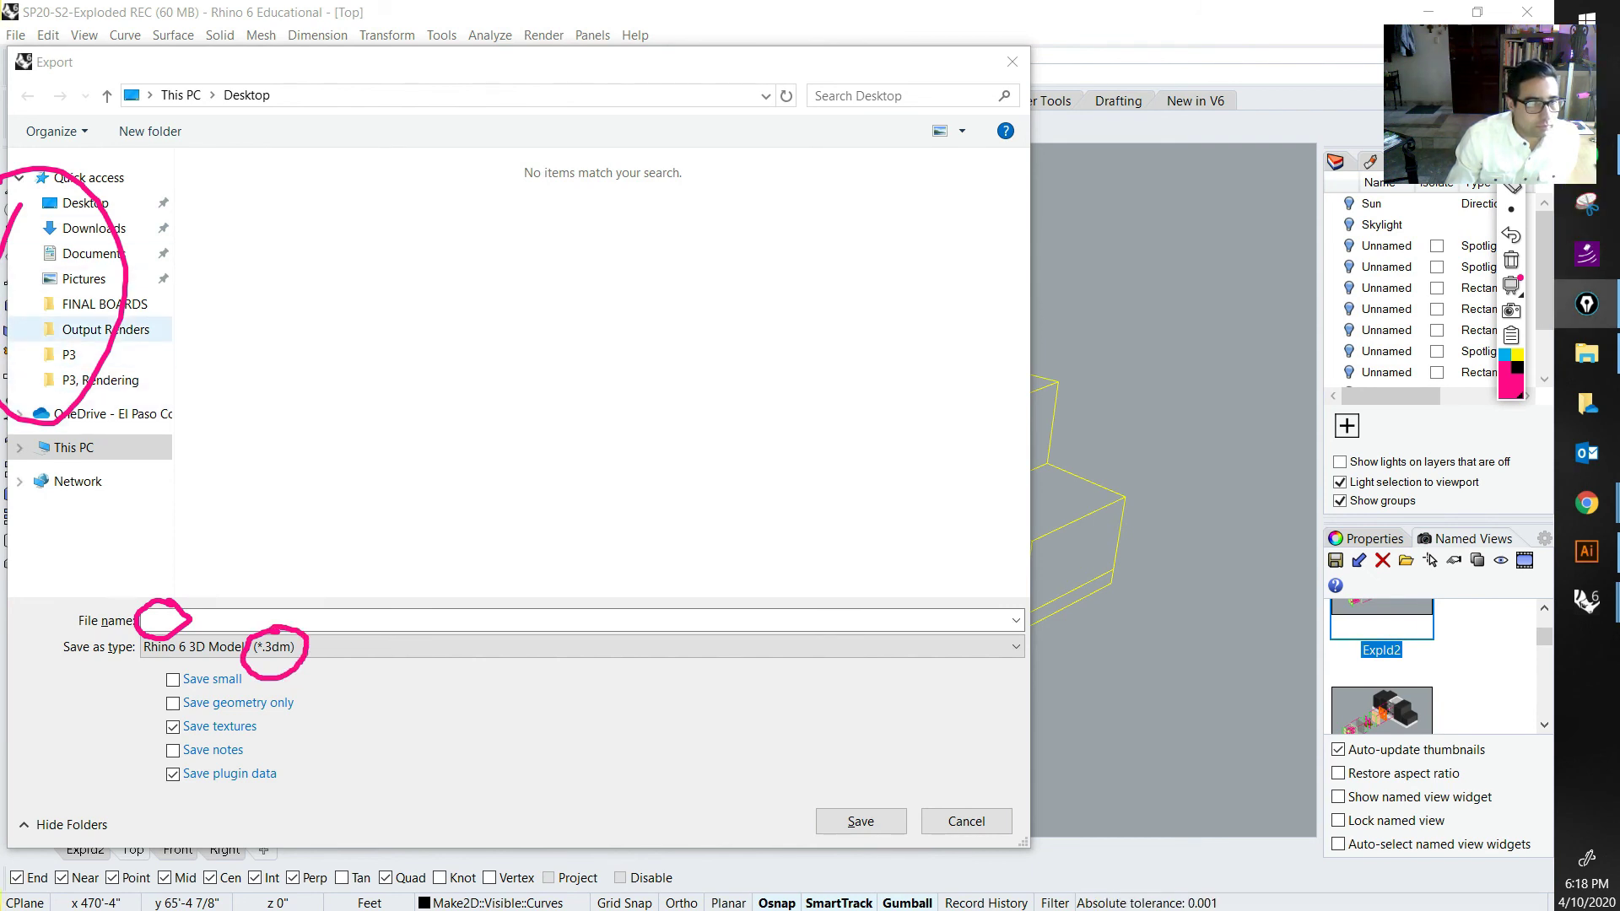
Step: Choose the FINAL BOARDS folder for the export, clear the pen annotations, and name the file "Expl make2d lines"
{"action": "left_click", "coordinate": [105, 304]}
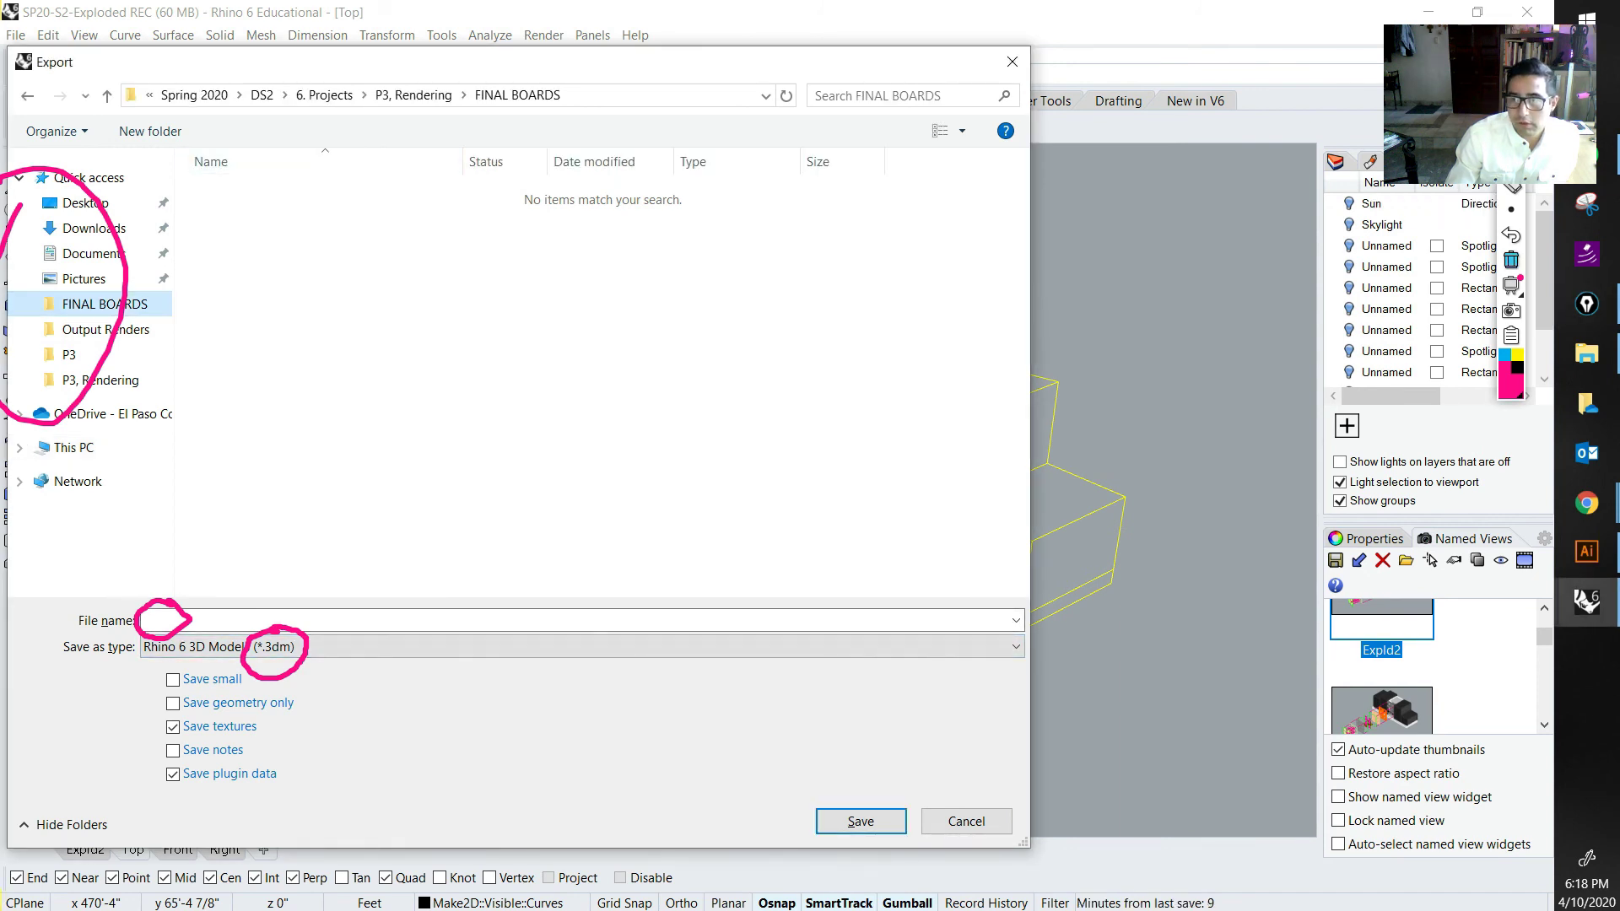
{"action": "left_click", "coordinate": [1511, 260]}
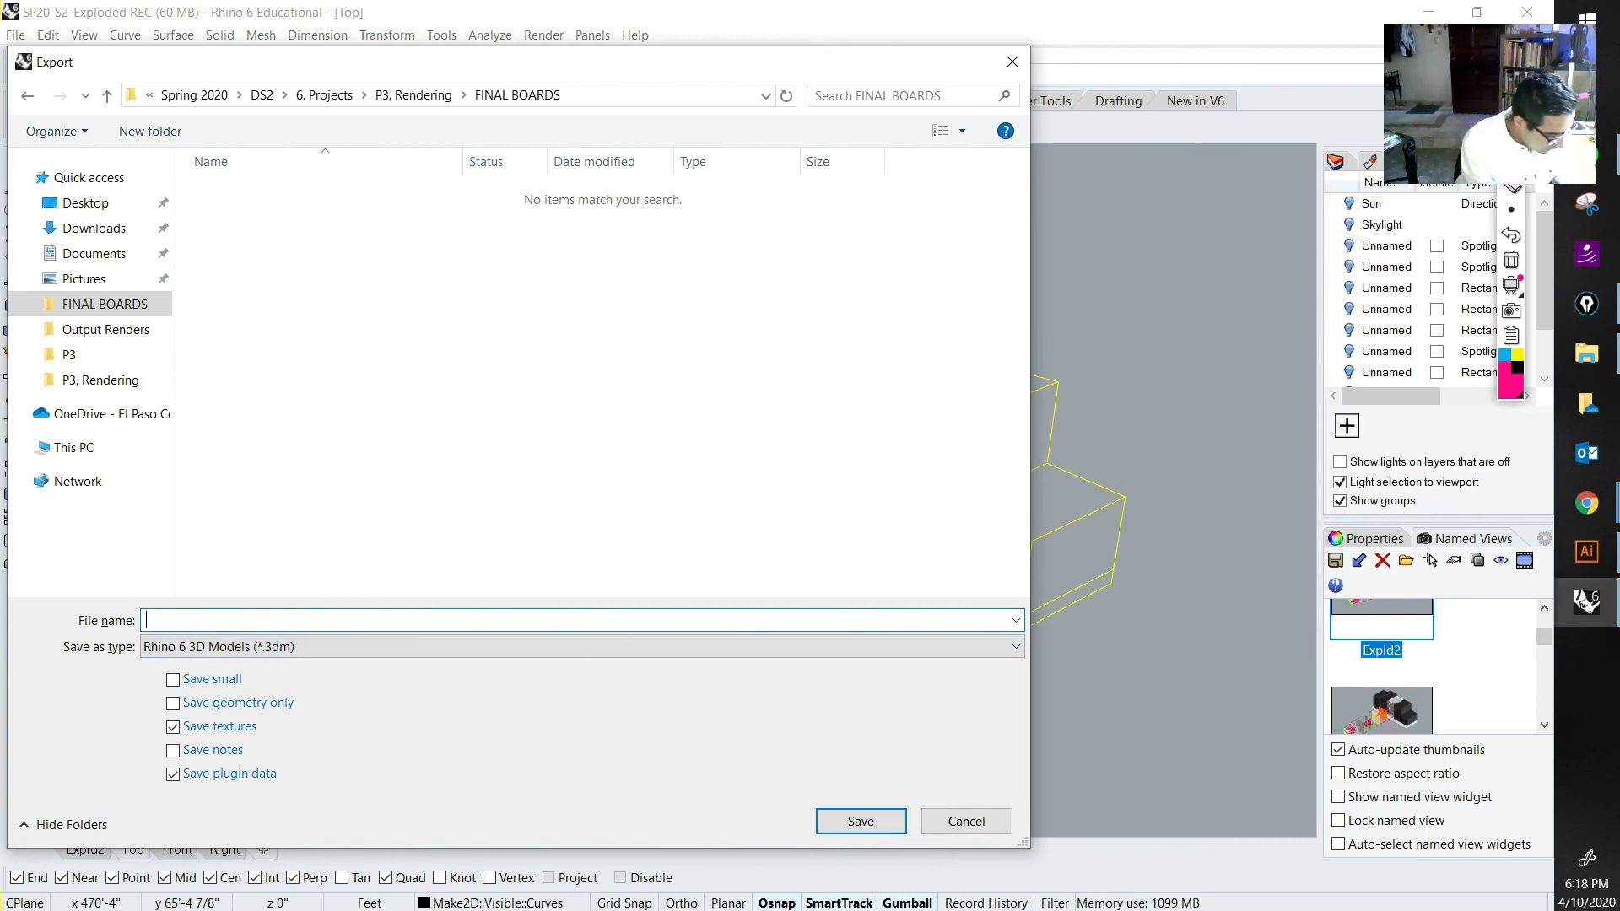
{"action": "type", "text": "Expl make"}
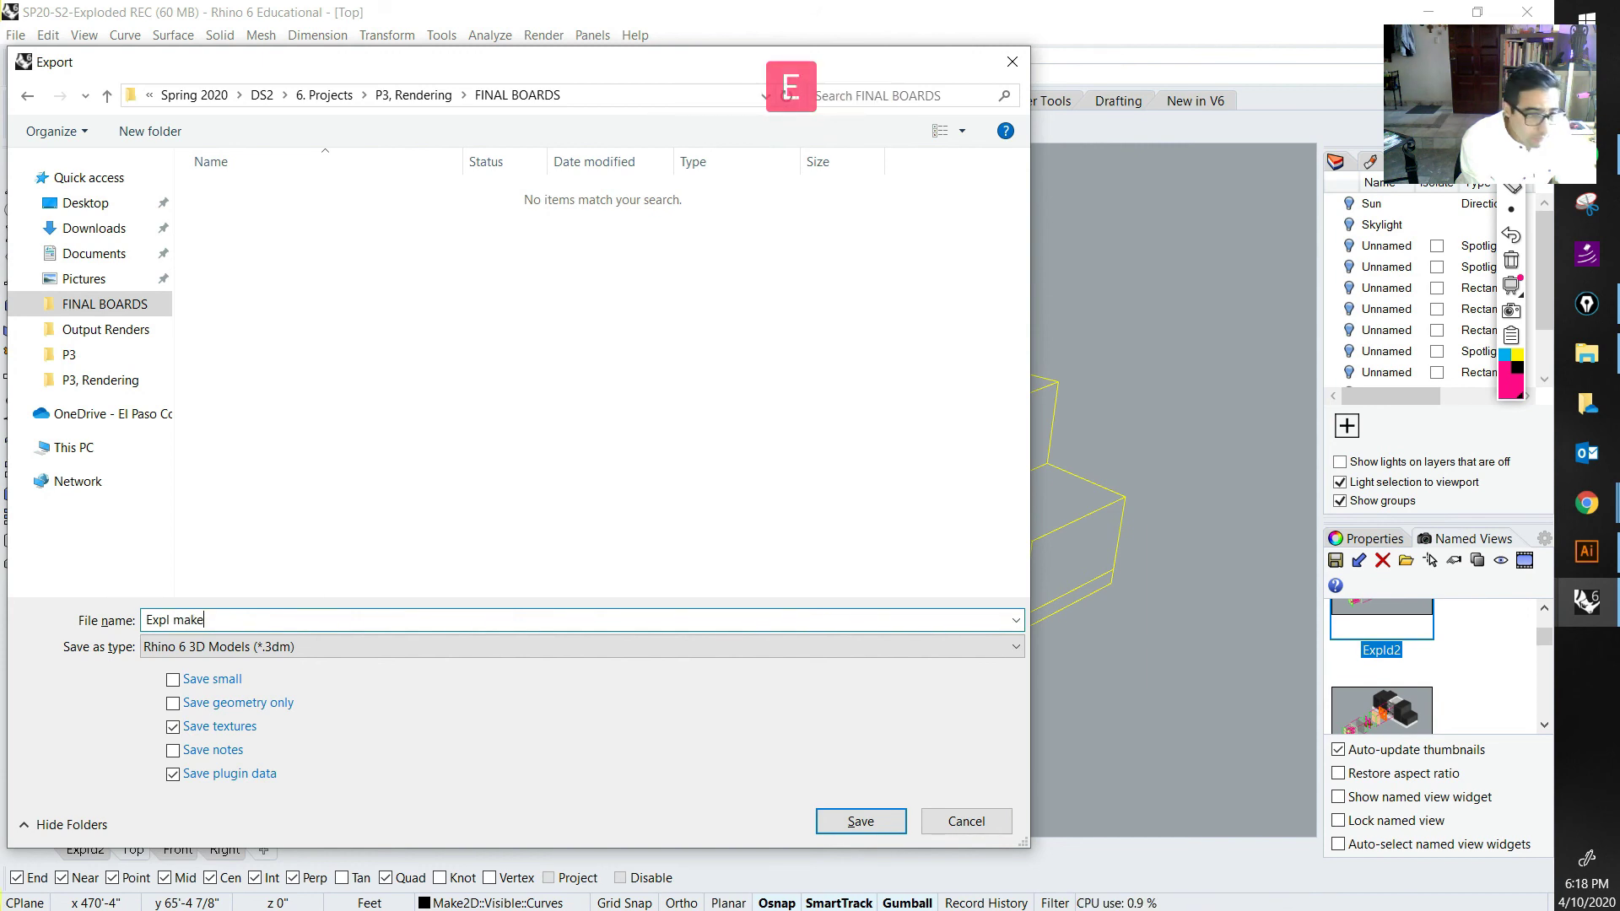
{"action": "type", "text": "2d lines"}
Step: Export the linework as an Adobe Illustrator (*.ai) file using Snapshot of current view and RGB color, and deselect it
{"action": "left_click", "coordinate": [582, 647]}
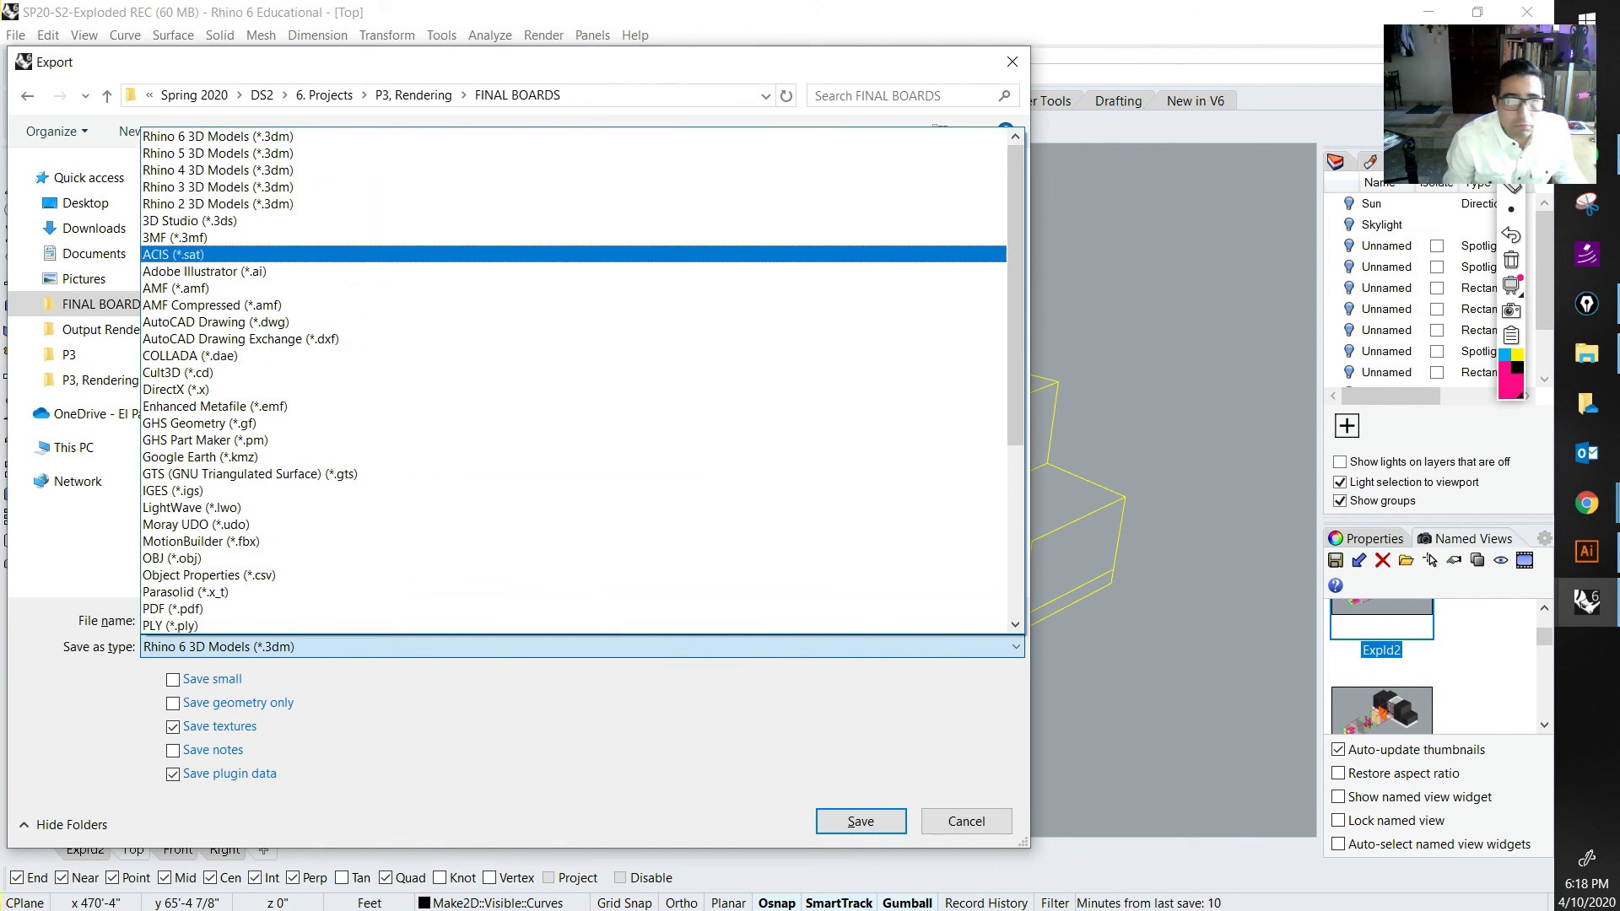
{"action": "key", "text": "ctrl"}
{"action": "key", "text": "ctrl"}
{"action": "key", "text": "ctrl"}
{"action": "key", "text": "ctrl"}
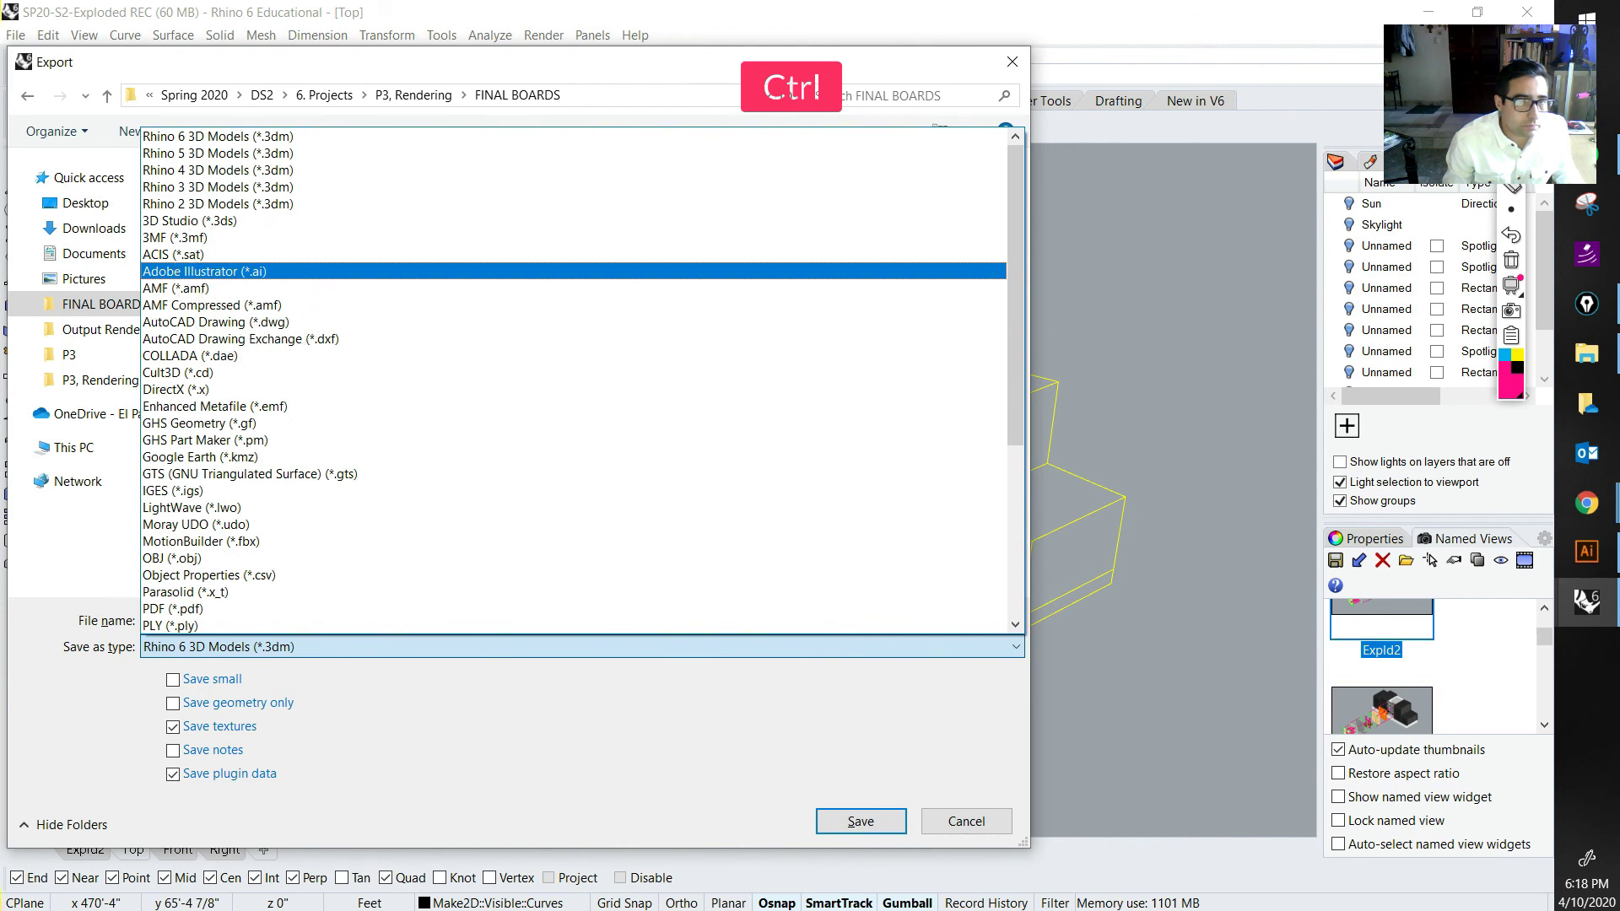
{"action": "key", "text": "ctrl"}
{"action": "key", "text": "ctrl"}
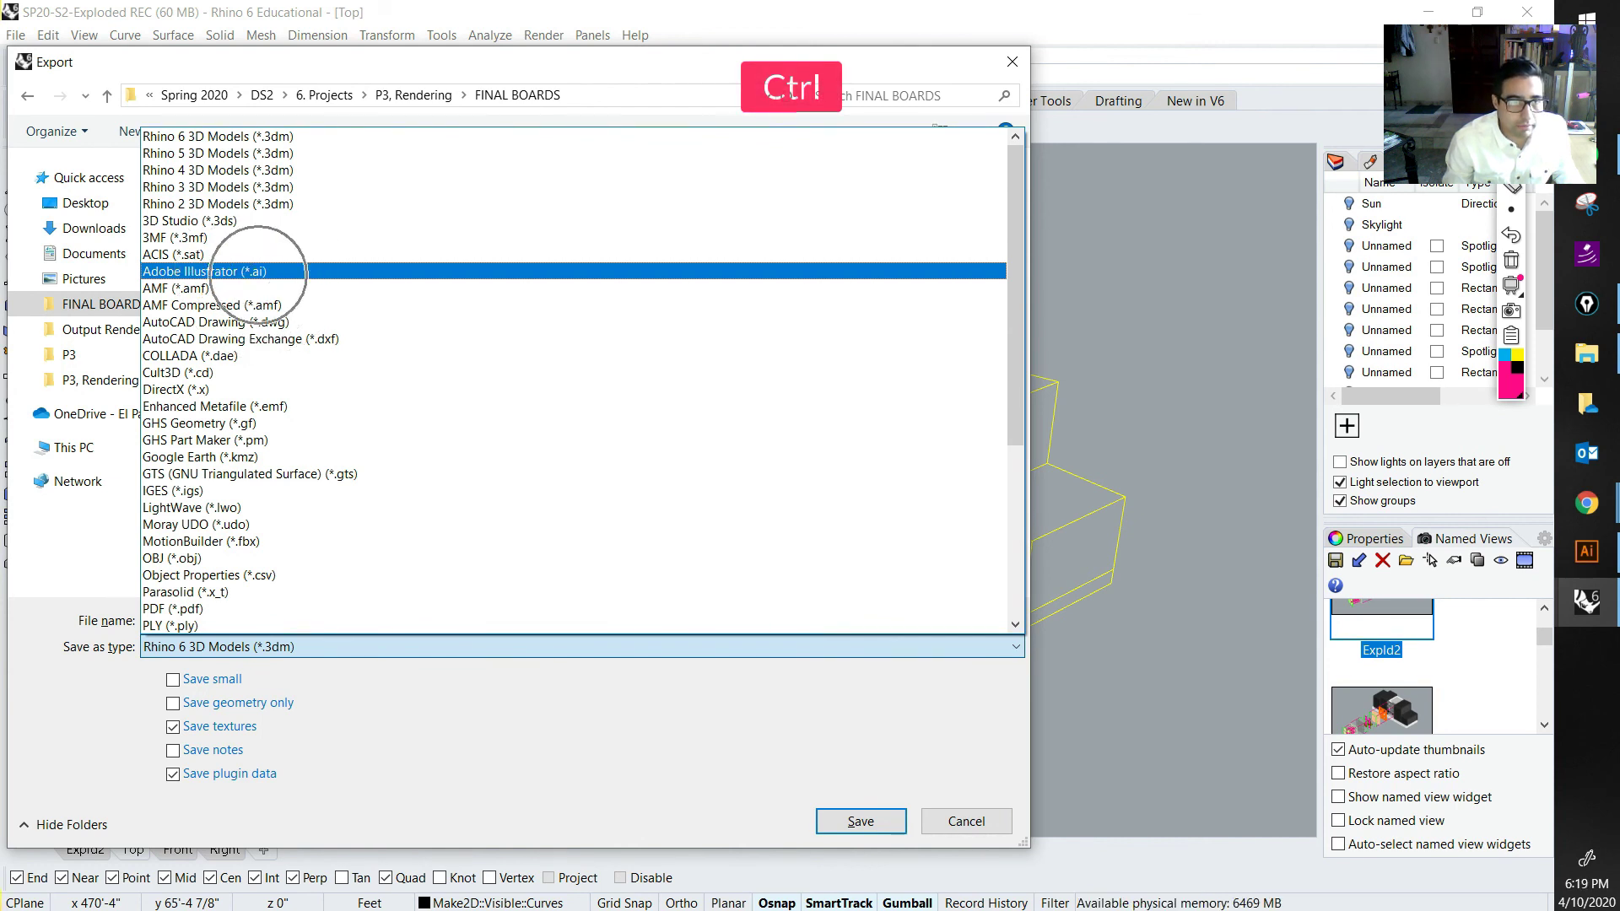
{"action": "left_click", "coordinate": [211, 271]}
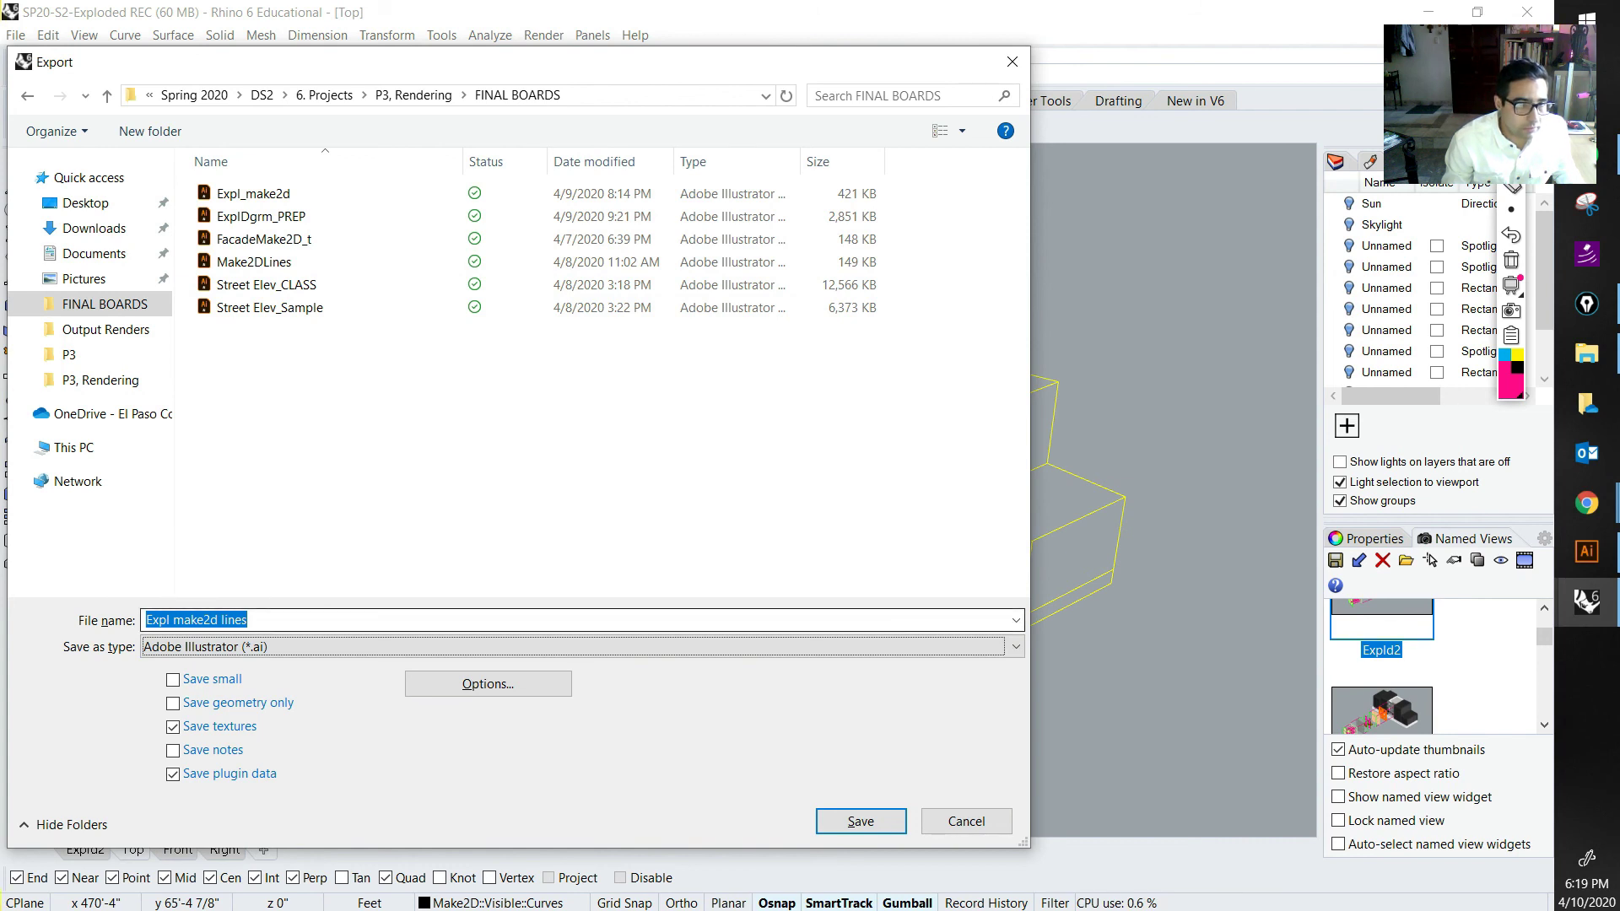
{"action": "key", "text": "Return"}
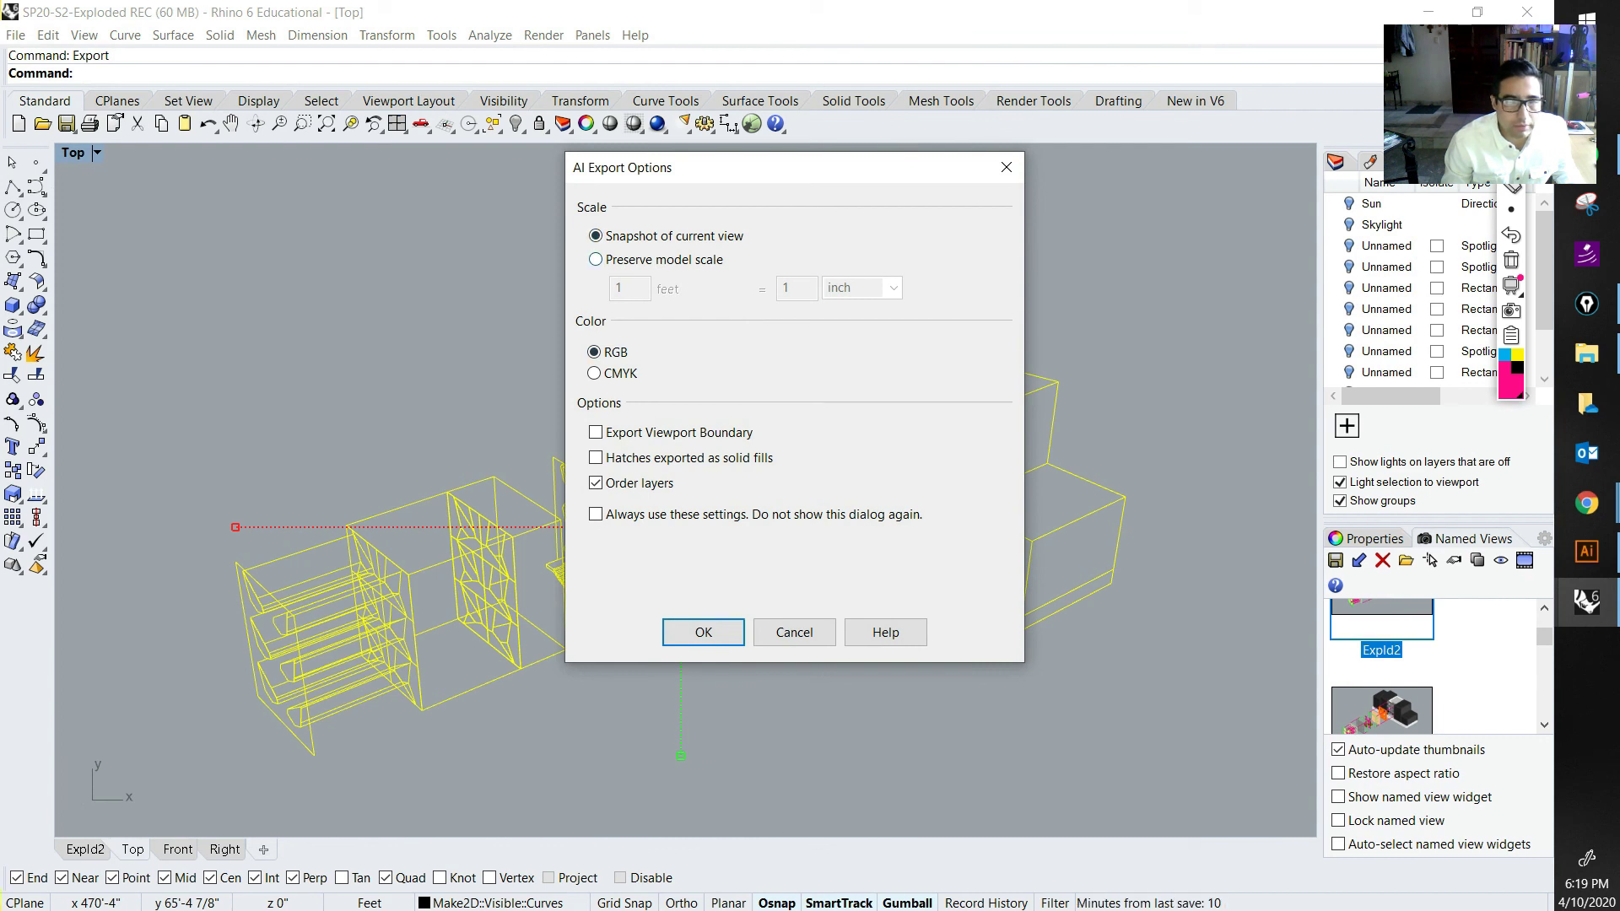
{"action": "left_click", "coordinate": [704, 632]}
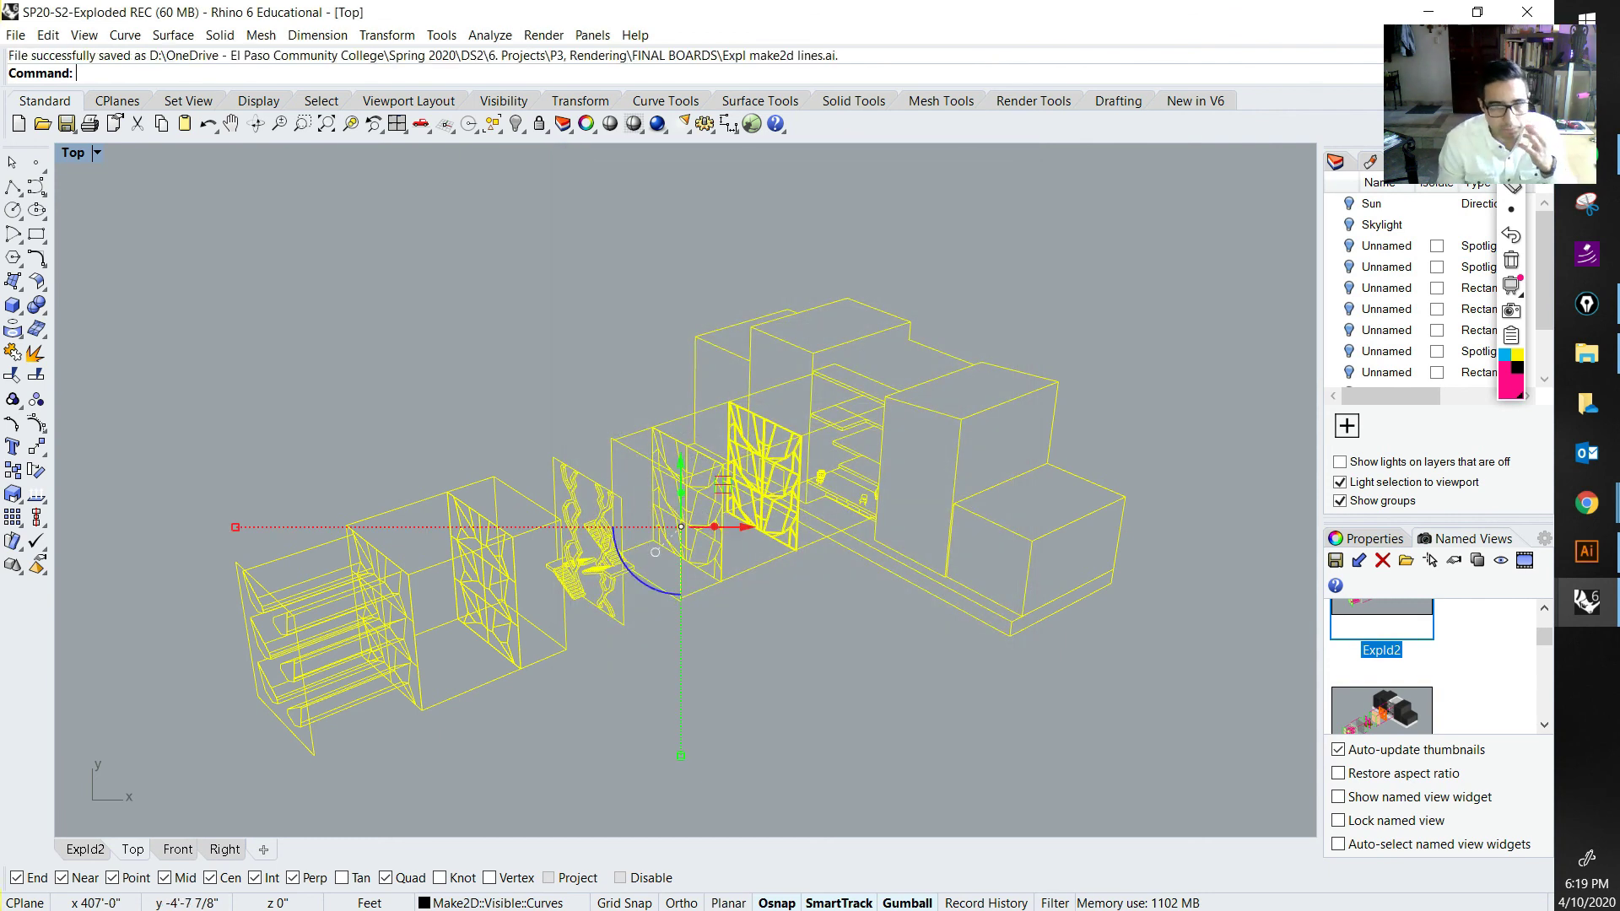
{"action": "key", "text": "Escape"}
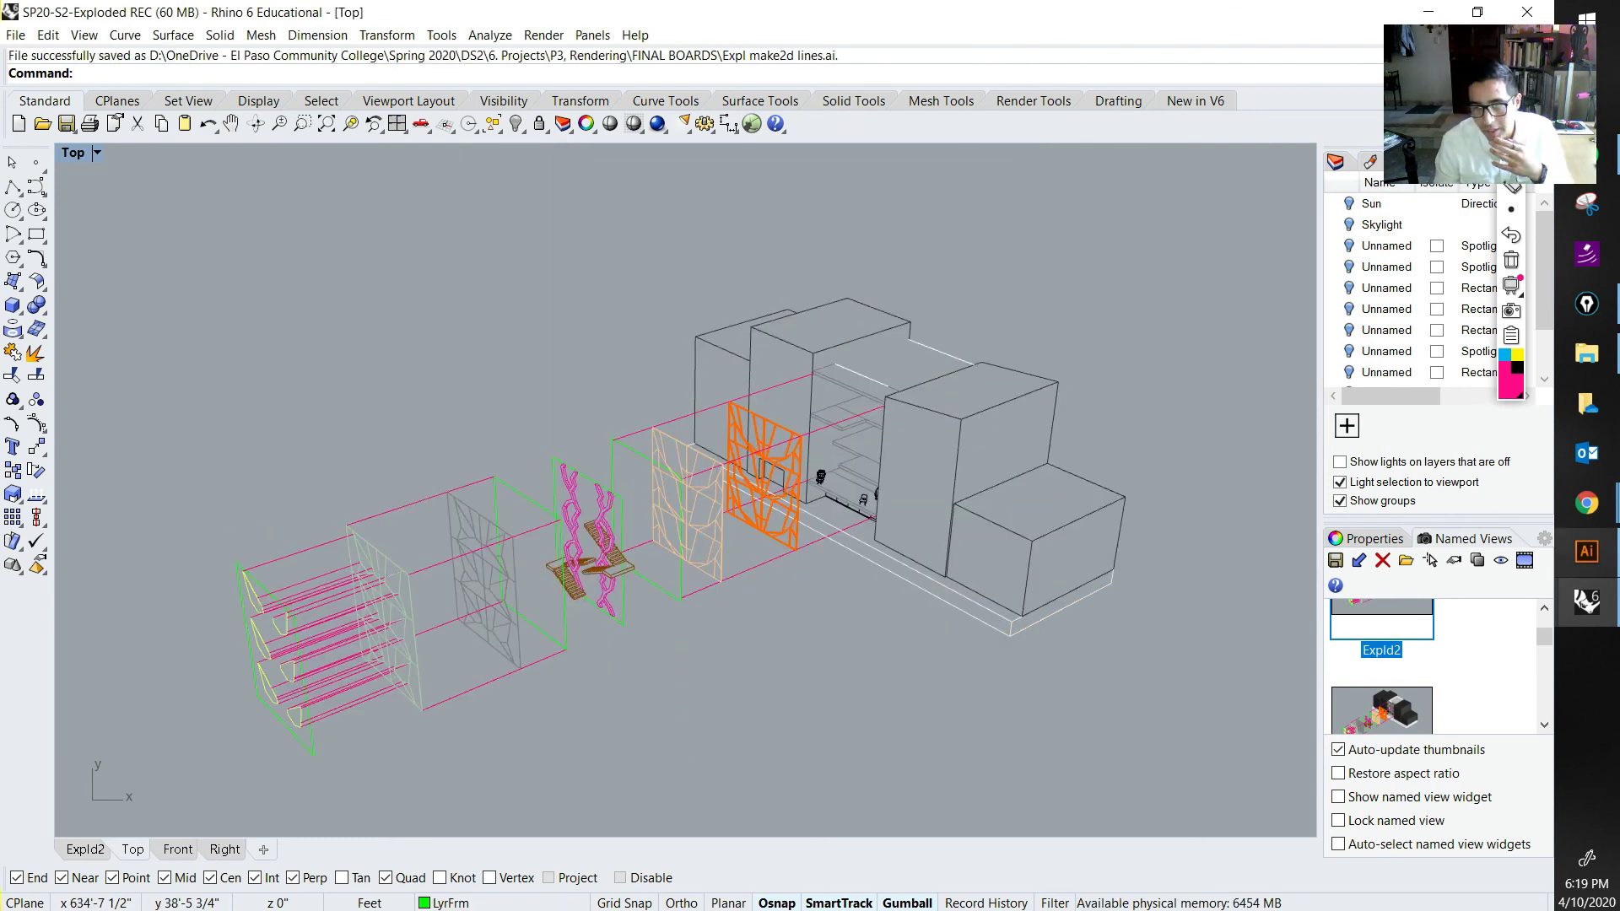
Step: Switch to Illustrator and undo the moves in ExplDgrm_PREP.ai so the rendered image sits beneath the linework on the artboard
{"action": "key", "text": "alt+Tab"}
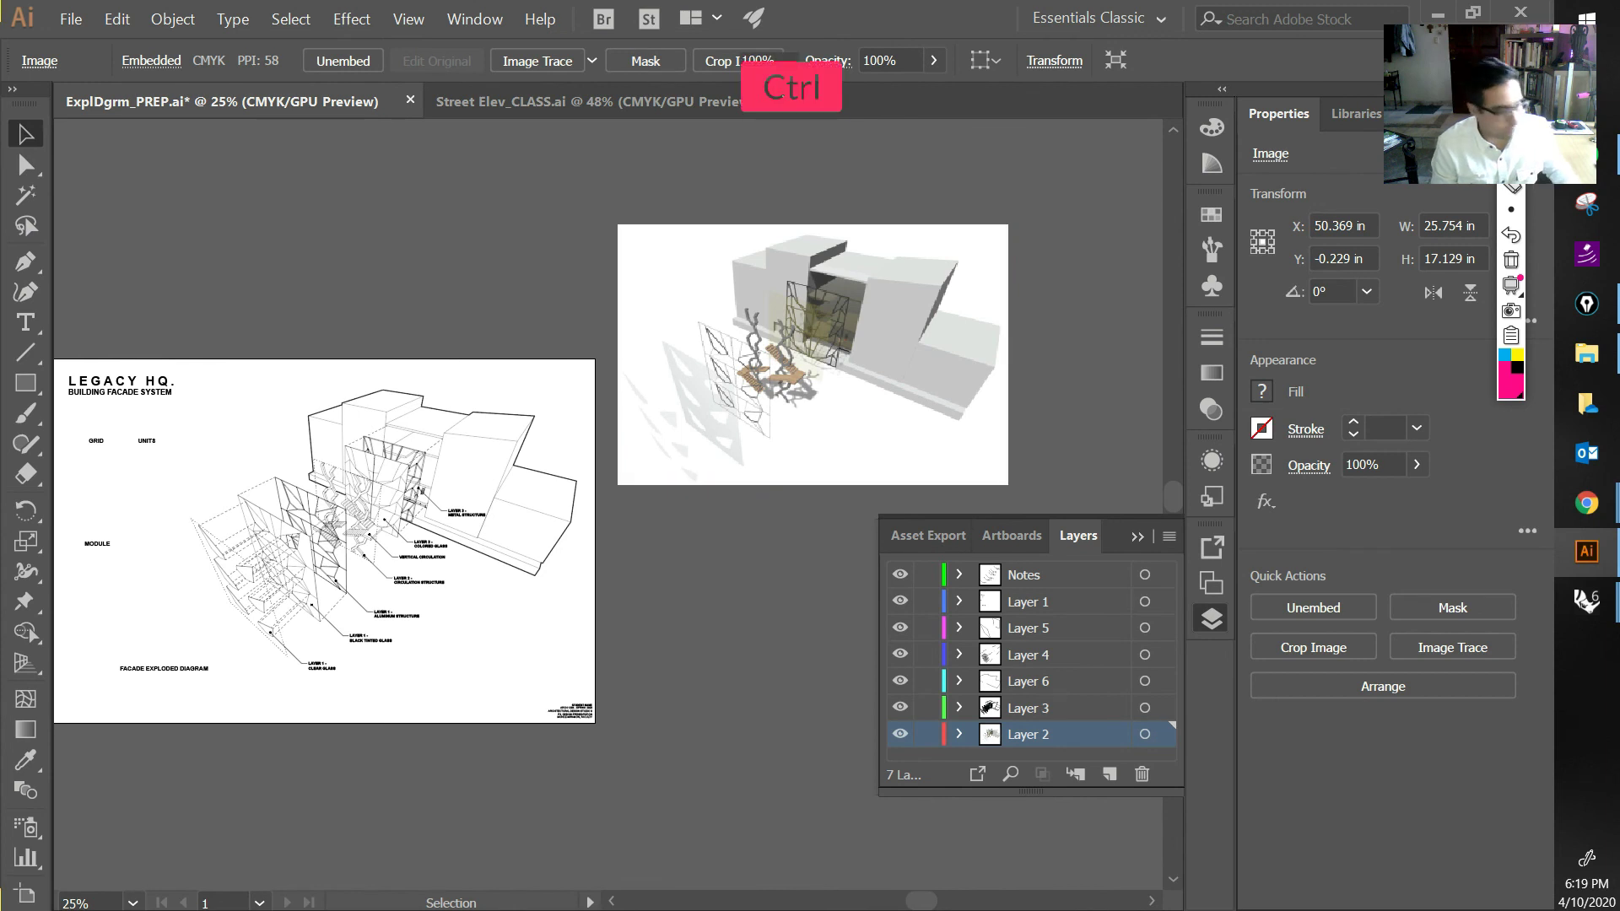
{"action": "key", "text": "ctrl+z"}
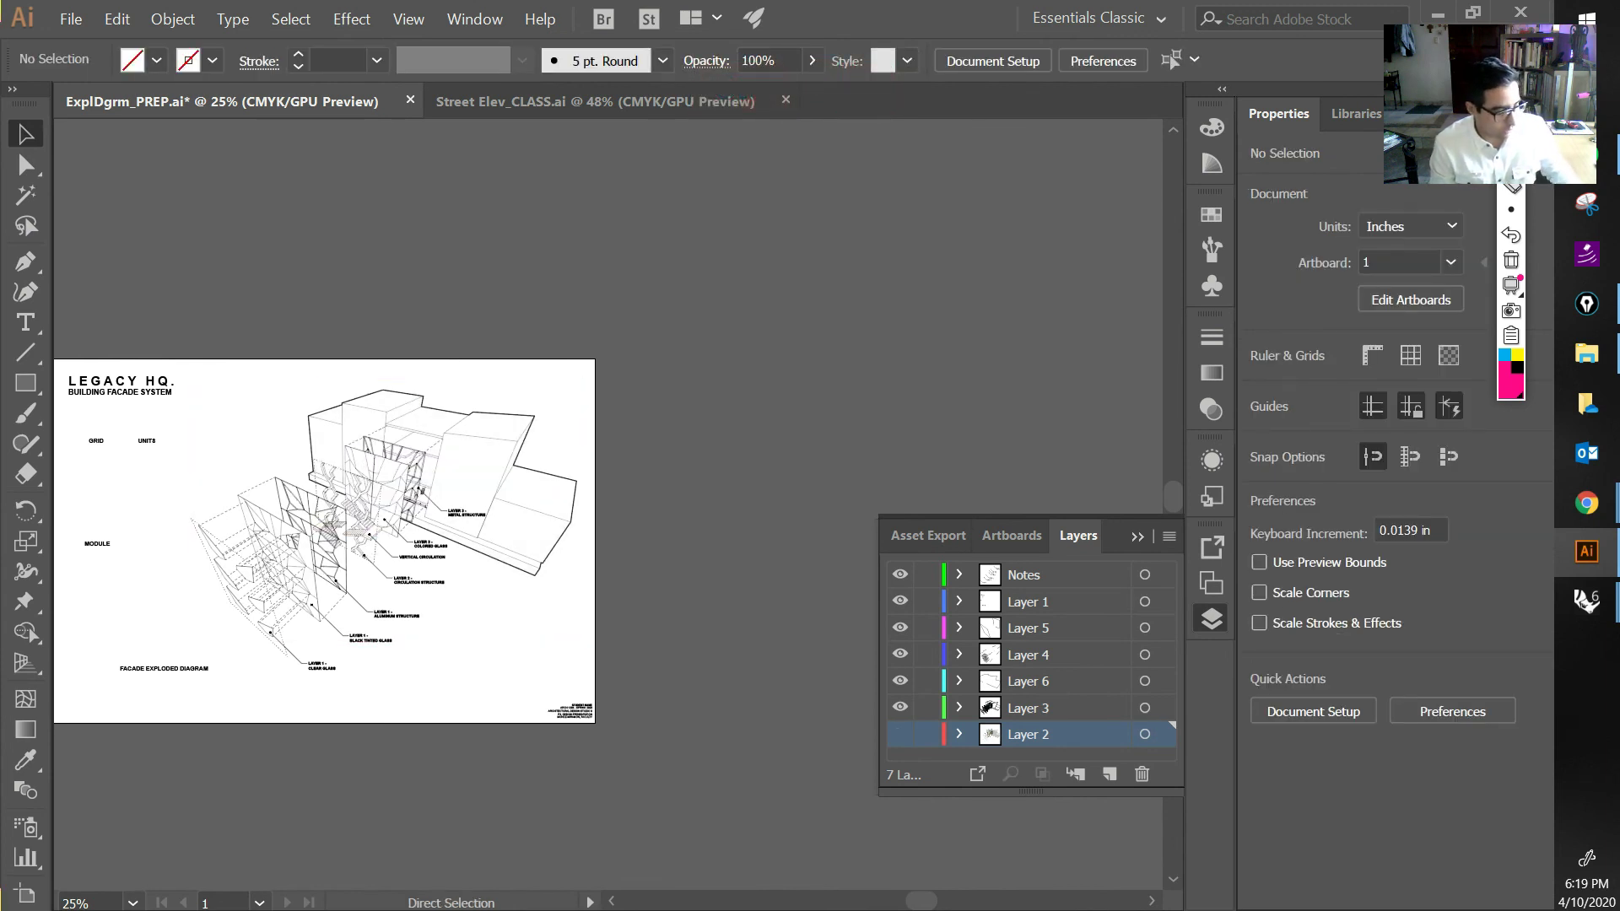
{"action": "key", "text": "ctrl+z"}
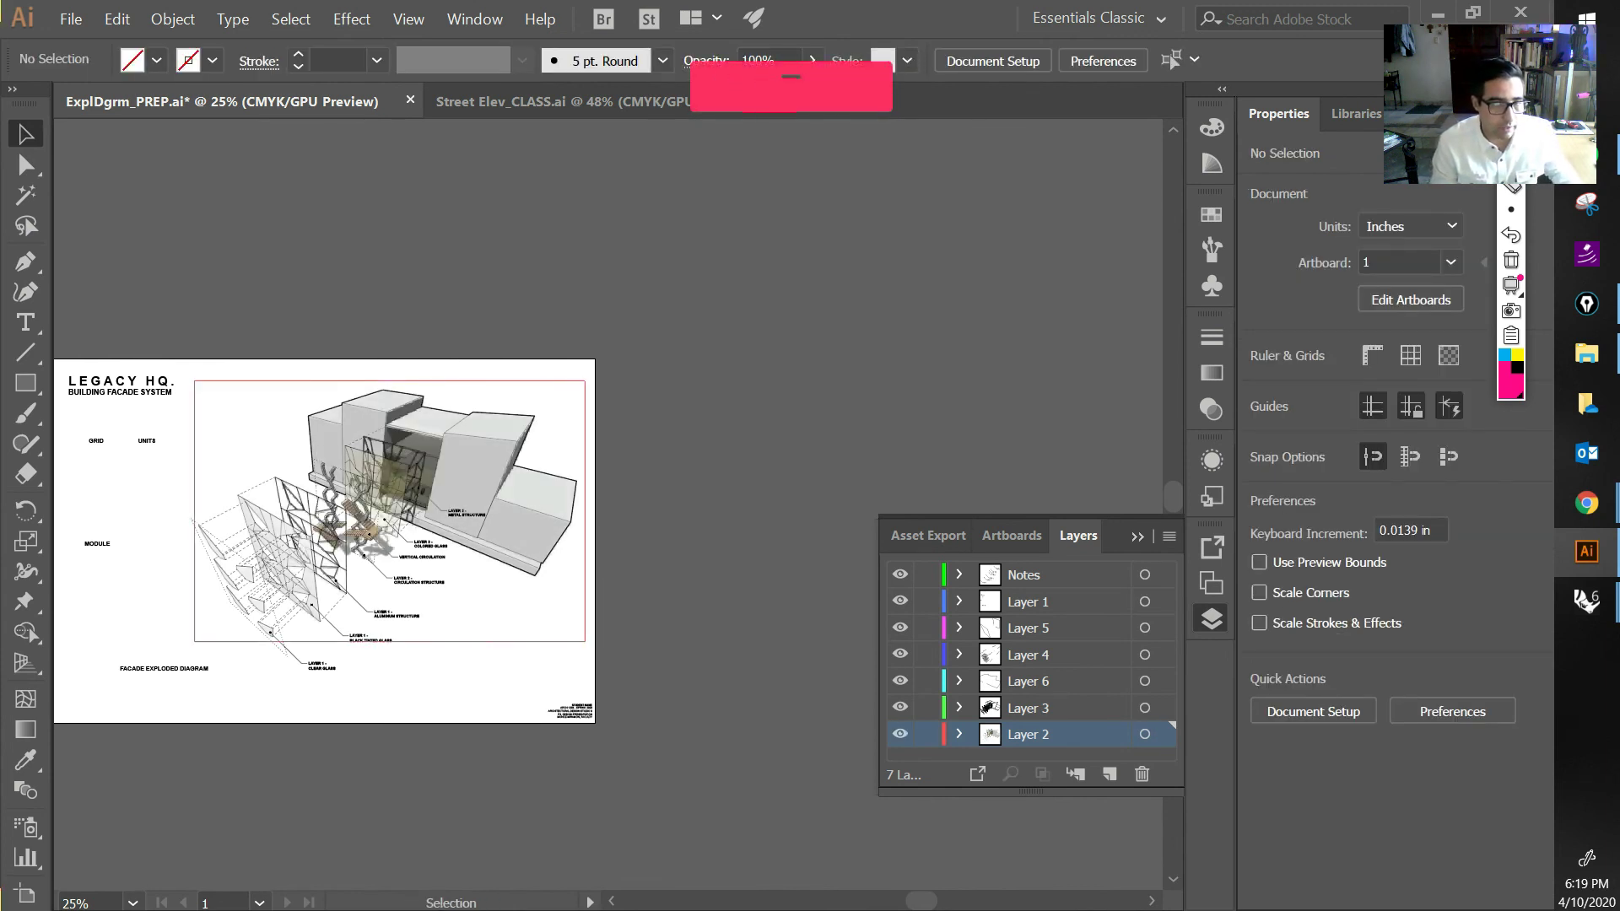
{"action": "left_click_drag", "start_coordinate": [380, 540], "coordinate": [491, 538]}
{"action": "key", "text": "ctrl+shift+z"}
{"action": "key", "text": "ctrl+shift+z"}
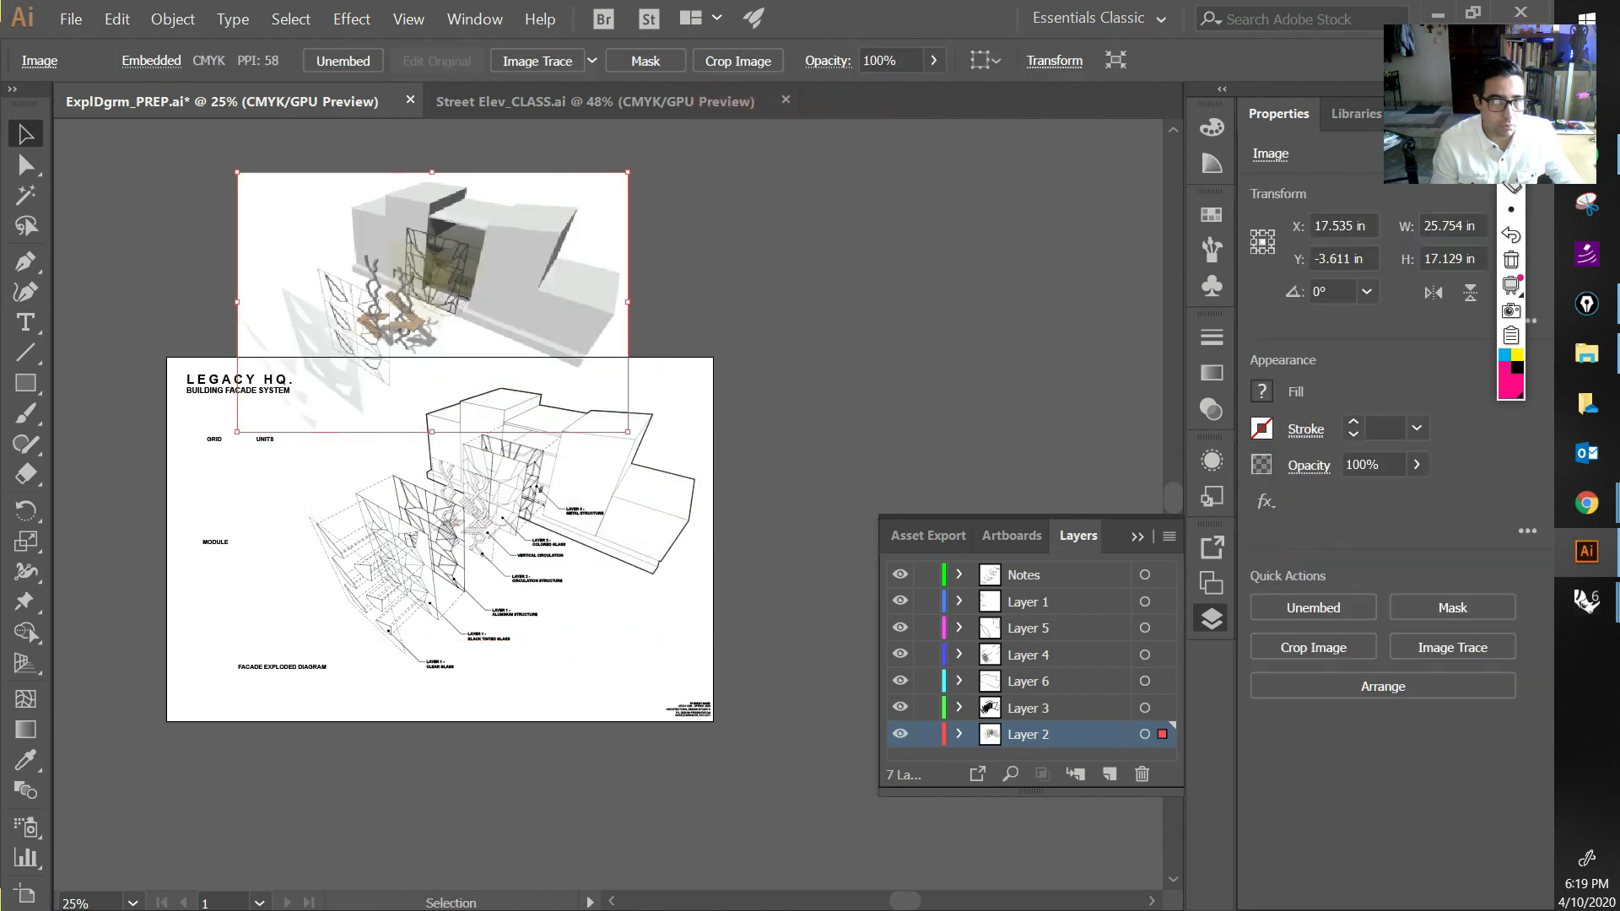
{"action": "key", "text": "ctrl+z"}
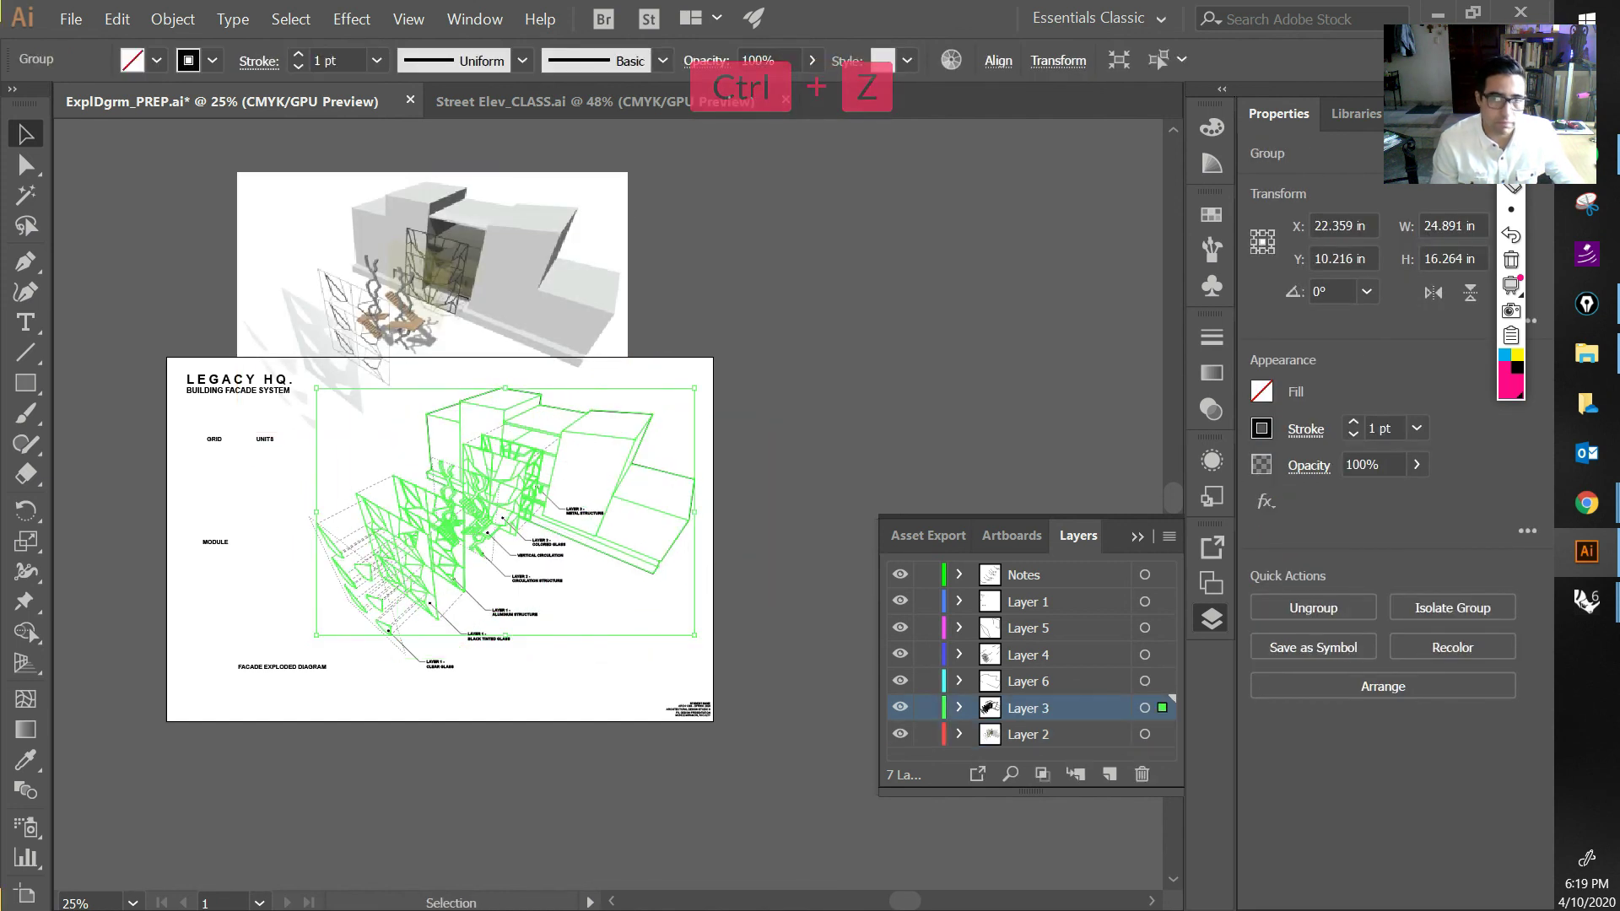
{"action": "key", "text": "ctrl+z"}
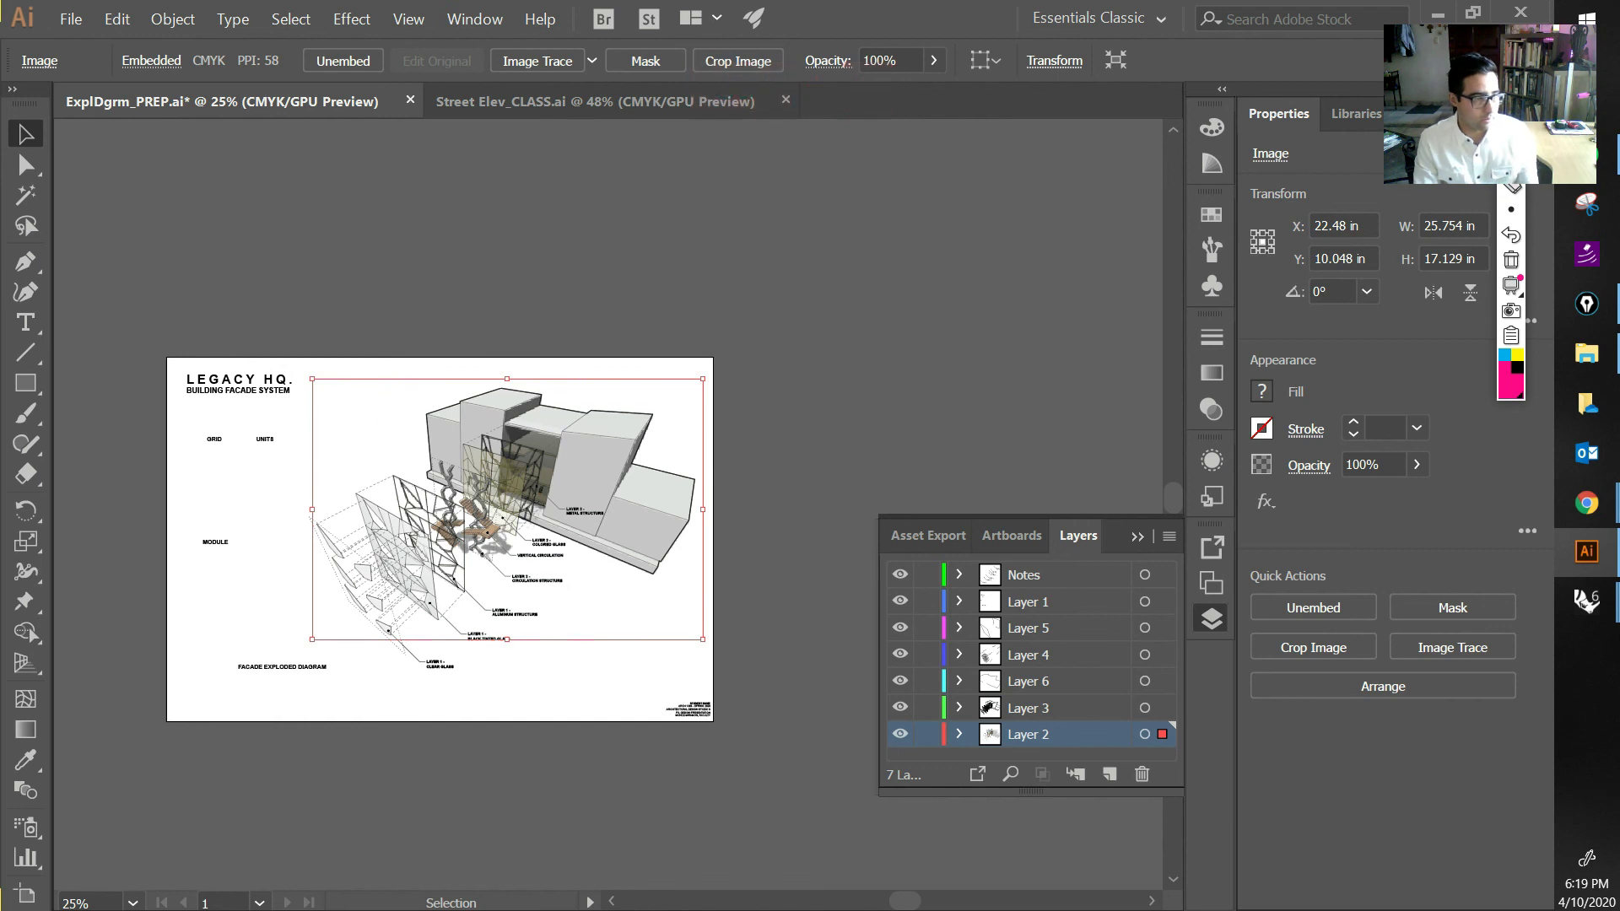
{"action": "key", "text": "ctrl+shift+a"}
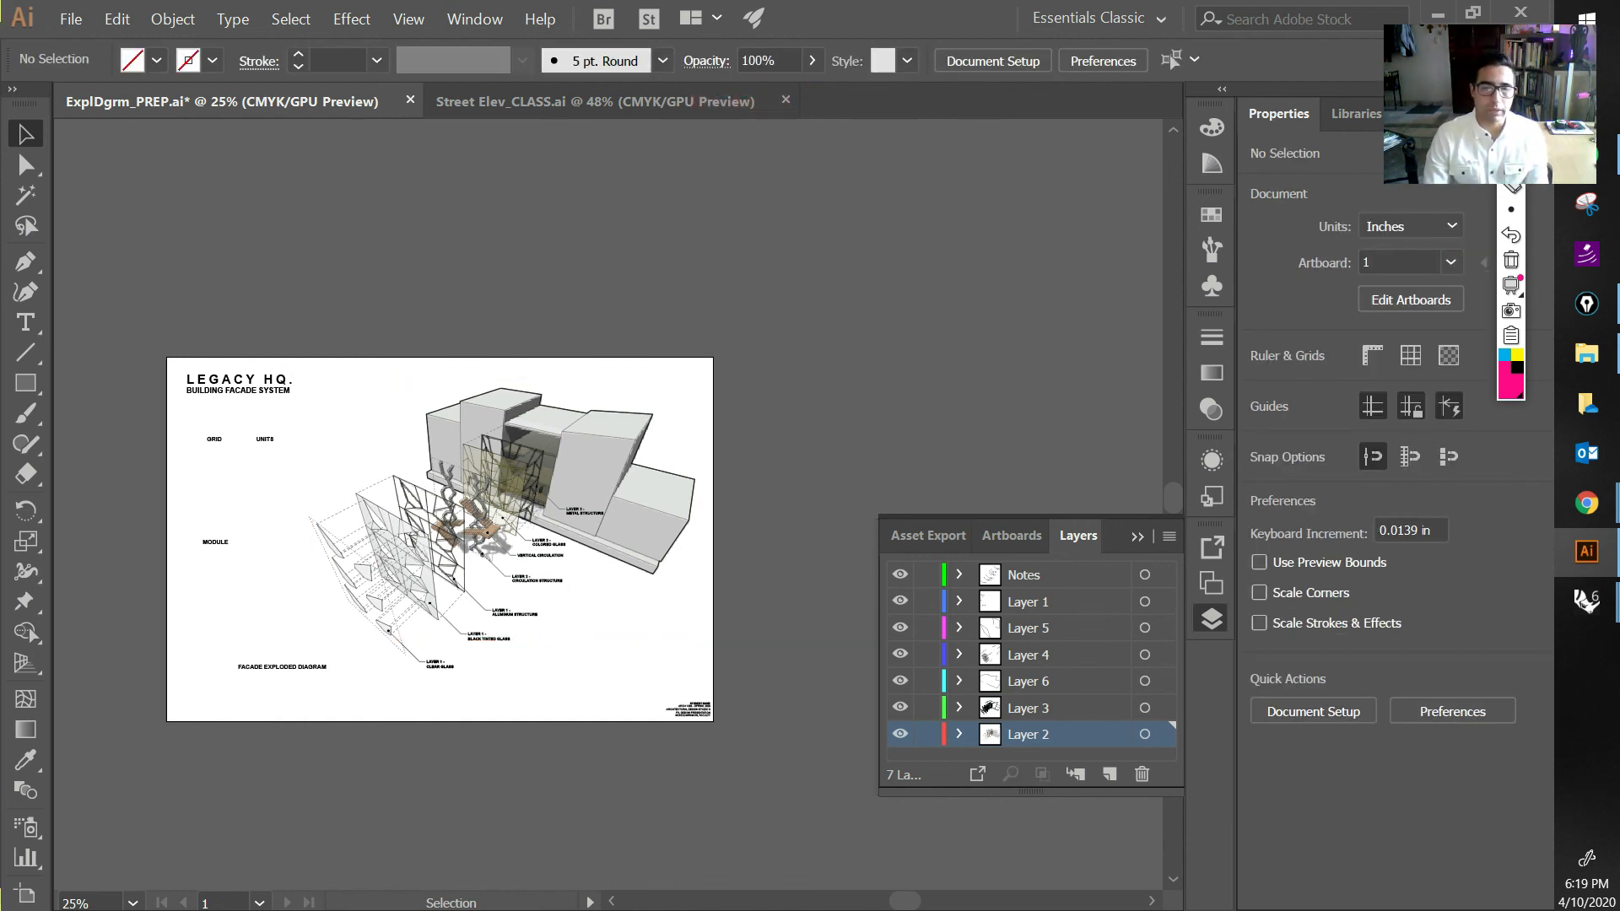
{"action": "key", "text": "space"}
{"action": "left_click_drag", "start_coordinate": [506, 507], "coordinate": [615, 461]}
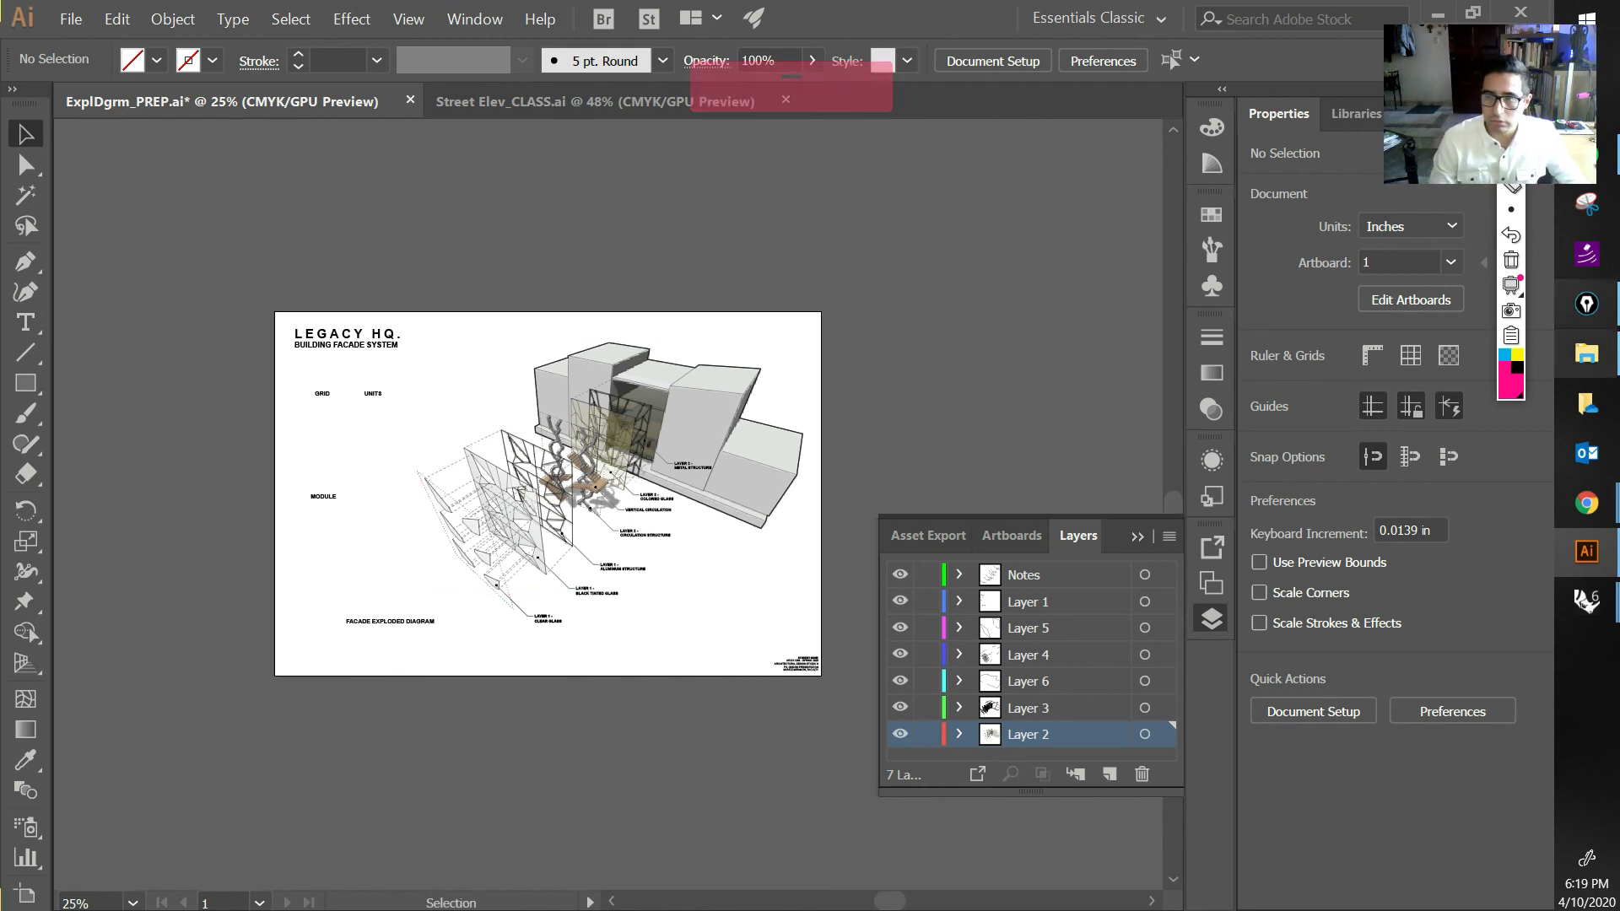
Step: Open the exported "Expl make2d lines" file from the FINAL BOARDS folder in Illustrator and inspect its linework
{"action": "left_click", "coordinate": [1586, 354]}
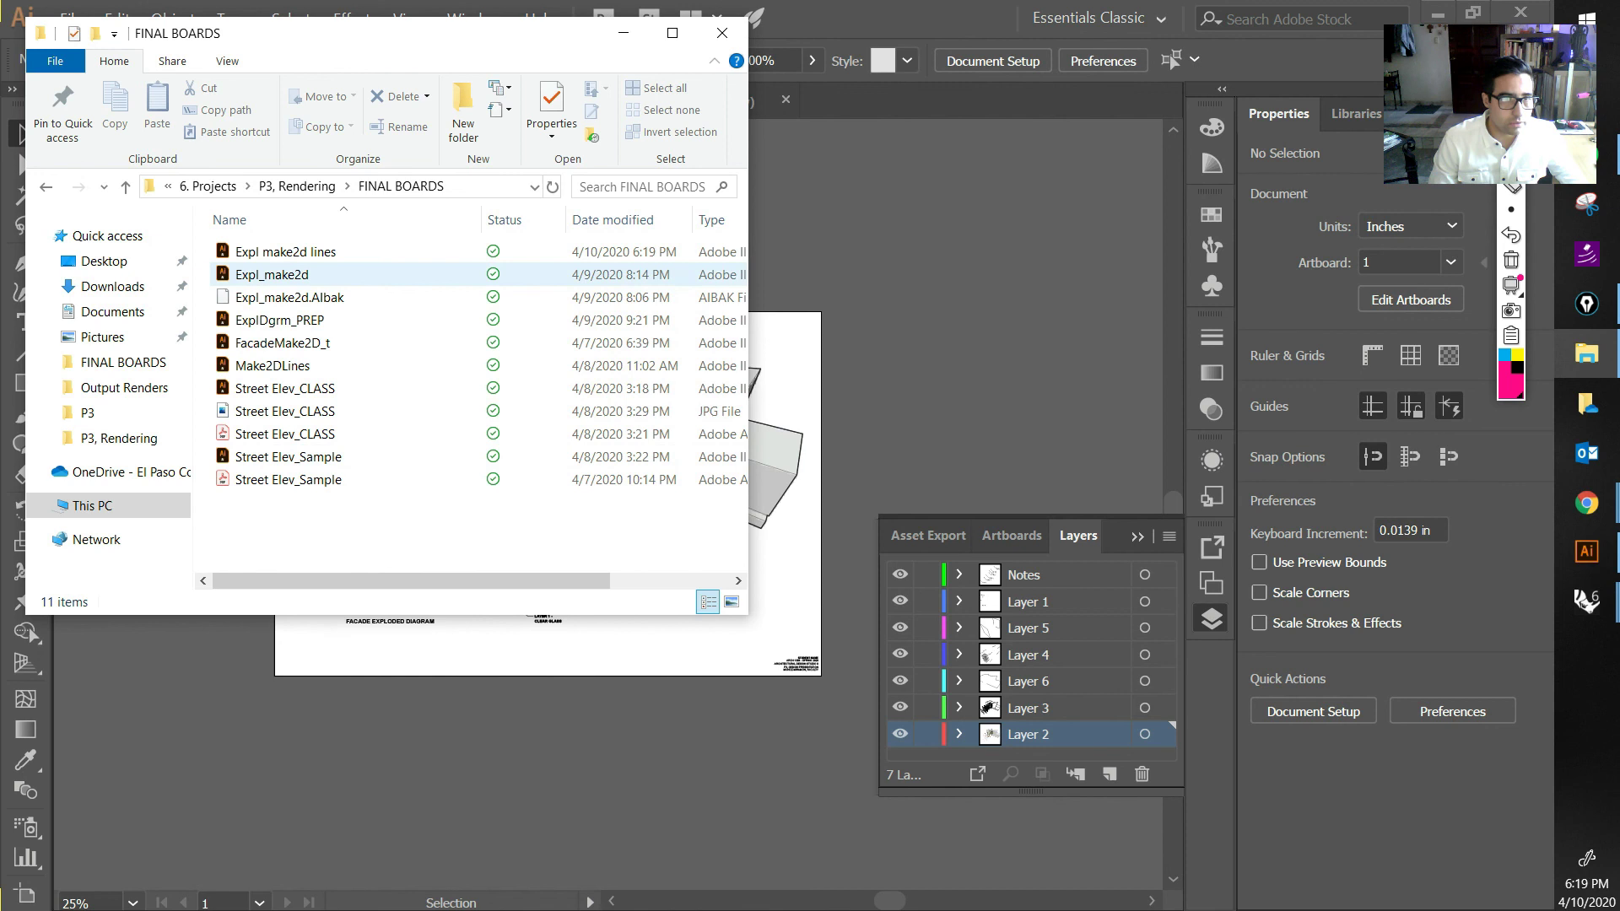
{"action": "left_click", "coordinate": [286, 252]}
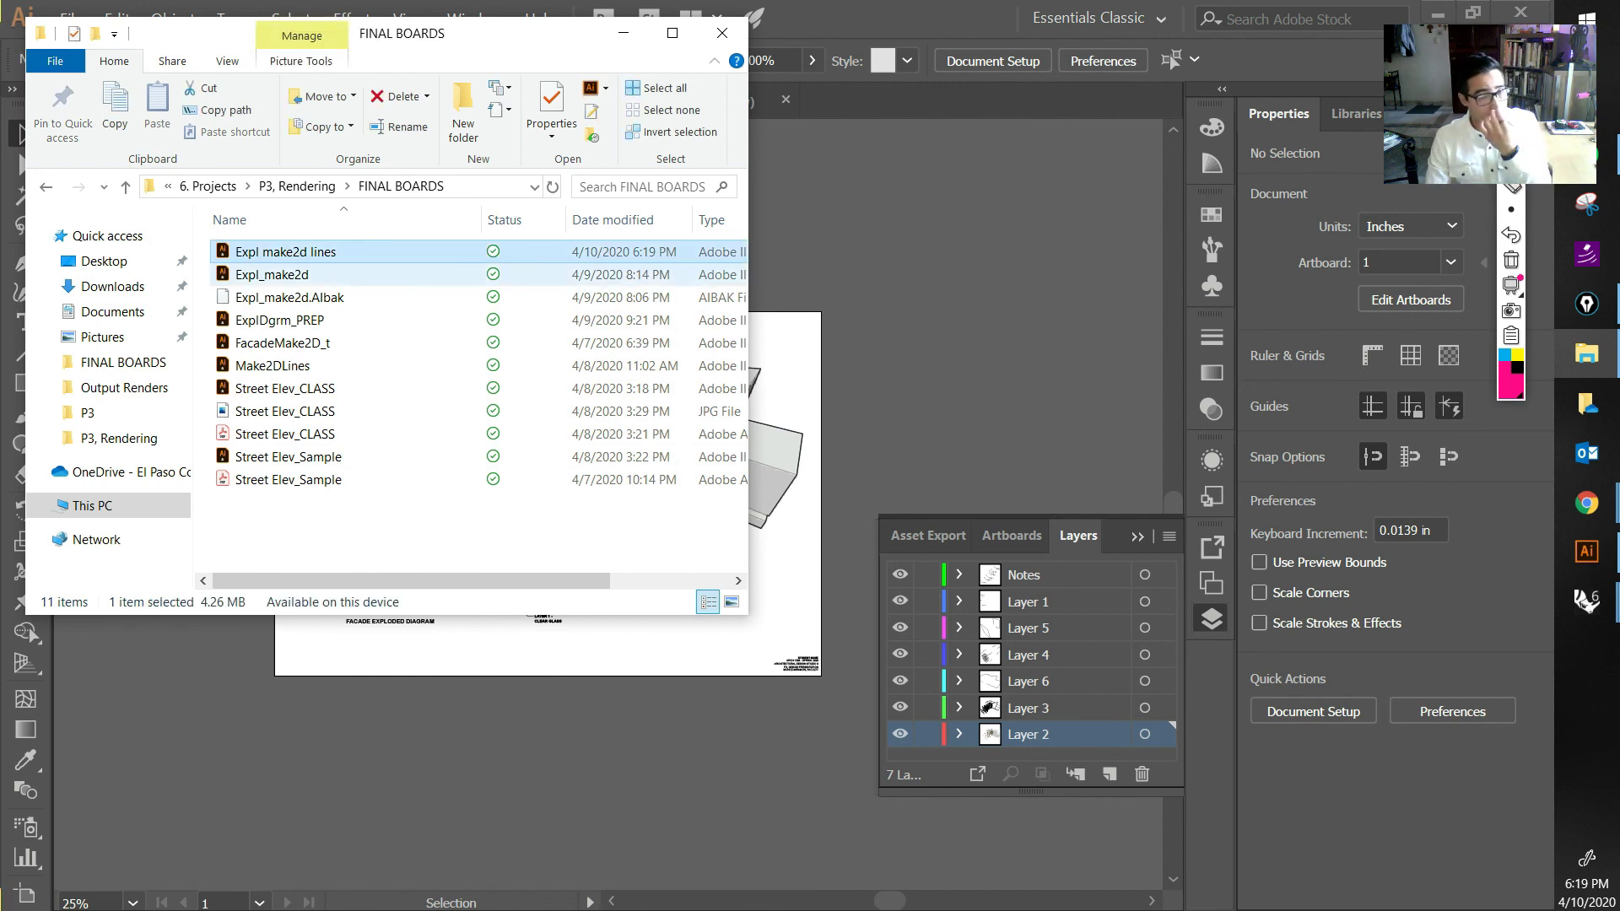
{"action": "key", "text": "Return"}
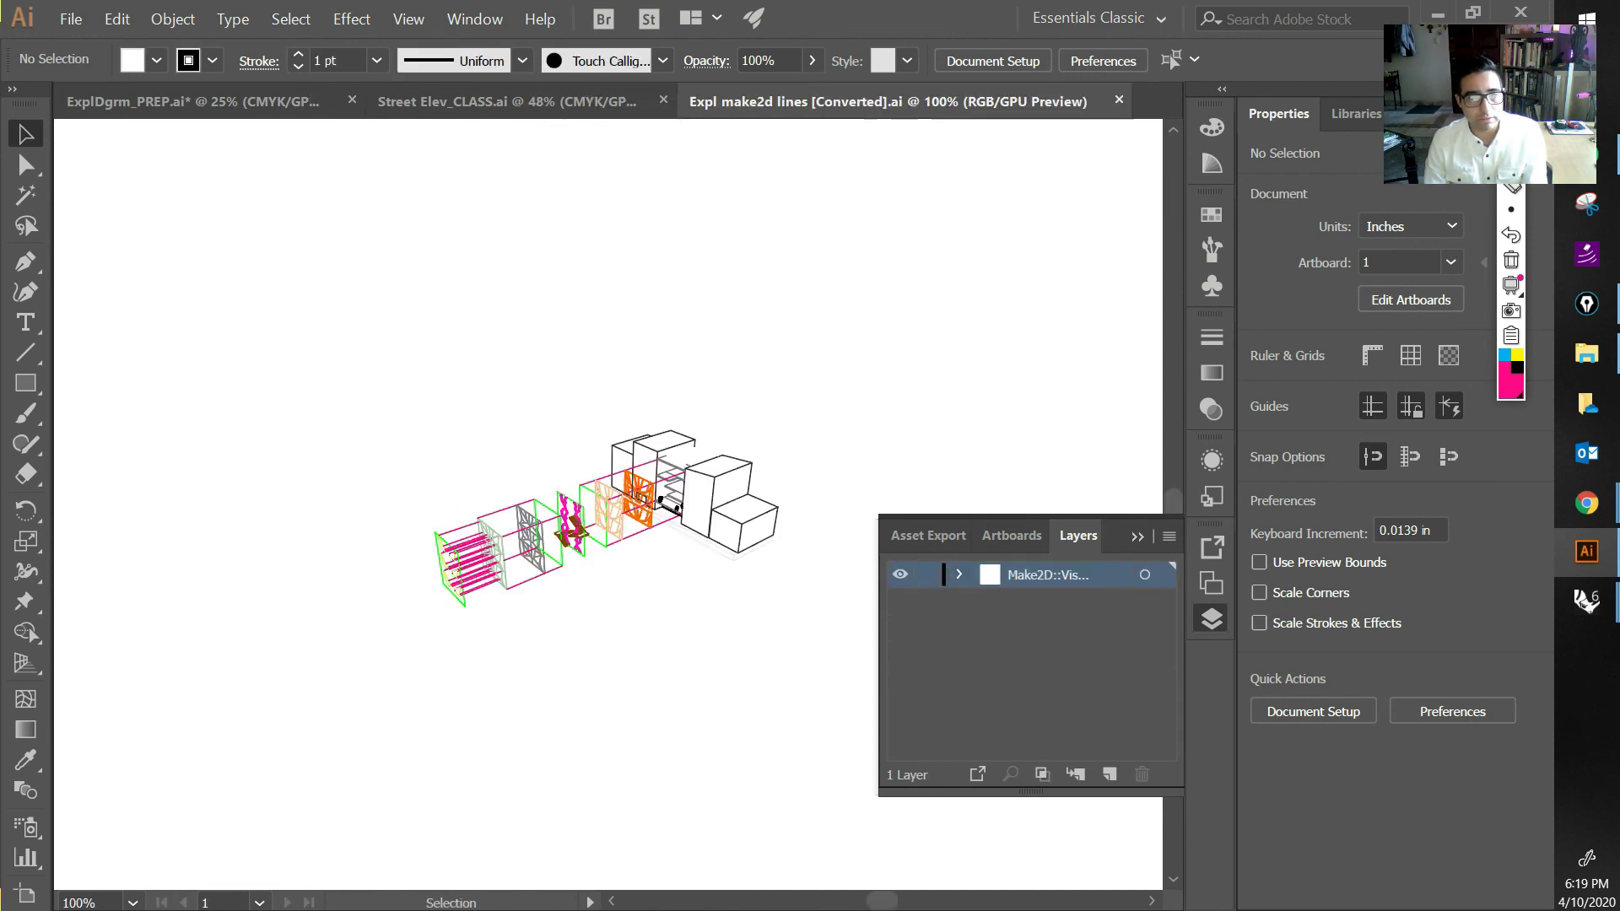
{"action": "scroll", "coordinate": [715, 501], "scroll_direction": "up", "scroll_amount": 1}
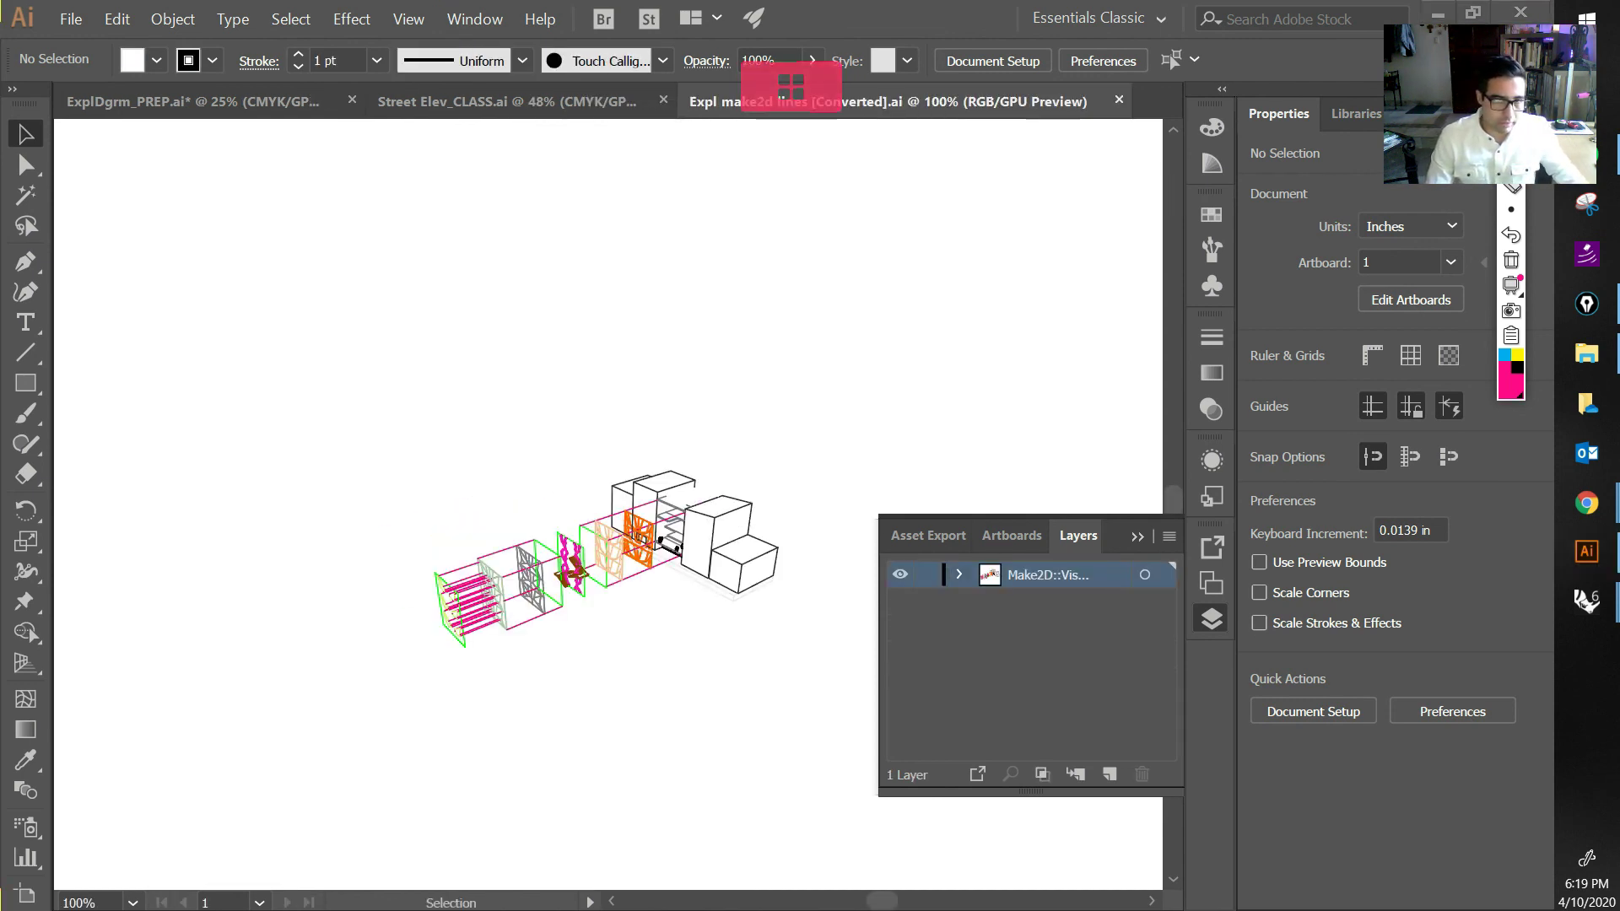
{"action": "scroll", "coordinate": [675, 582], "scroll_direction": "up", "scroll_amount": 3, "text": "alt"}
{"action": "scroll", "coordinate": [673, 577], "scroll_direction": "down", "scroll_amount": 2, "text": "alt"}
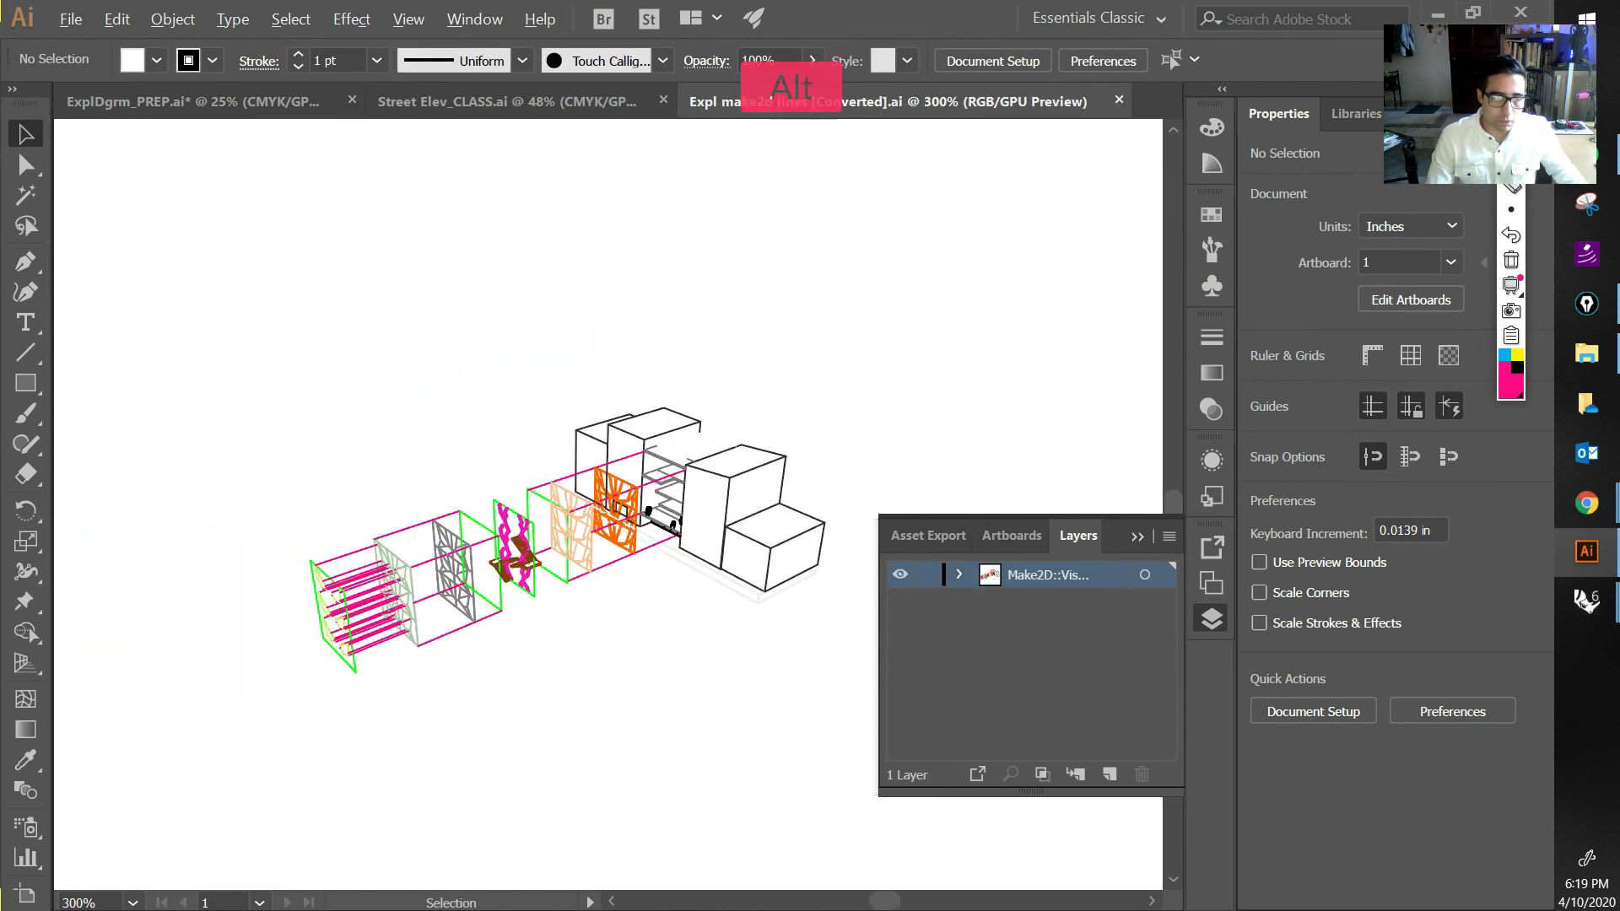
Step: Browse to the Output Renders folder inside P3, Rendering and open the Exploded2 image for viewing
{"action": "left_click", "coordinate": [1586, 354]}
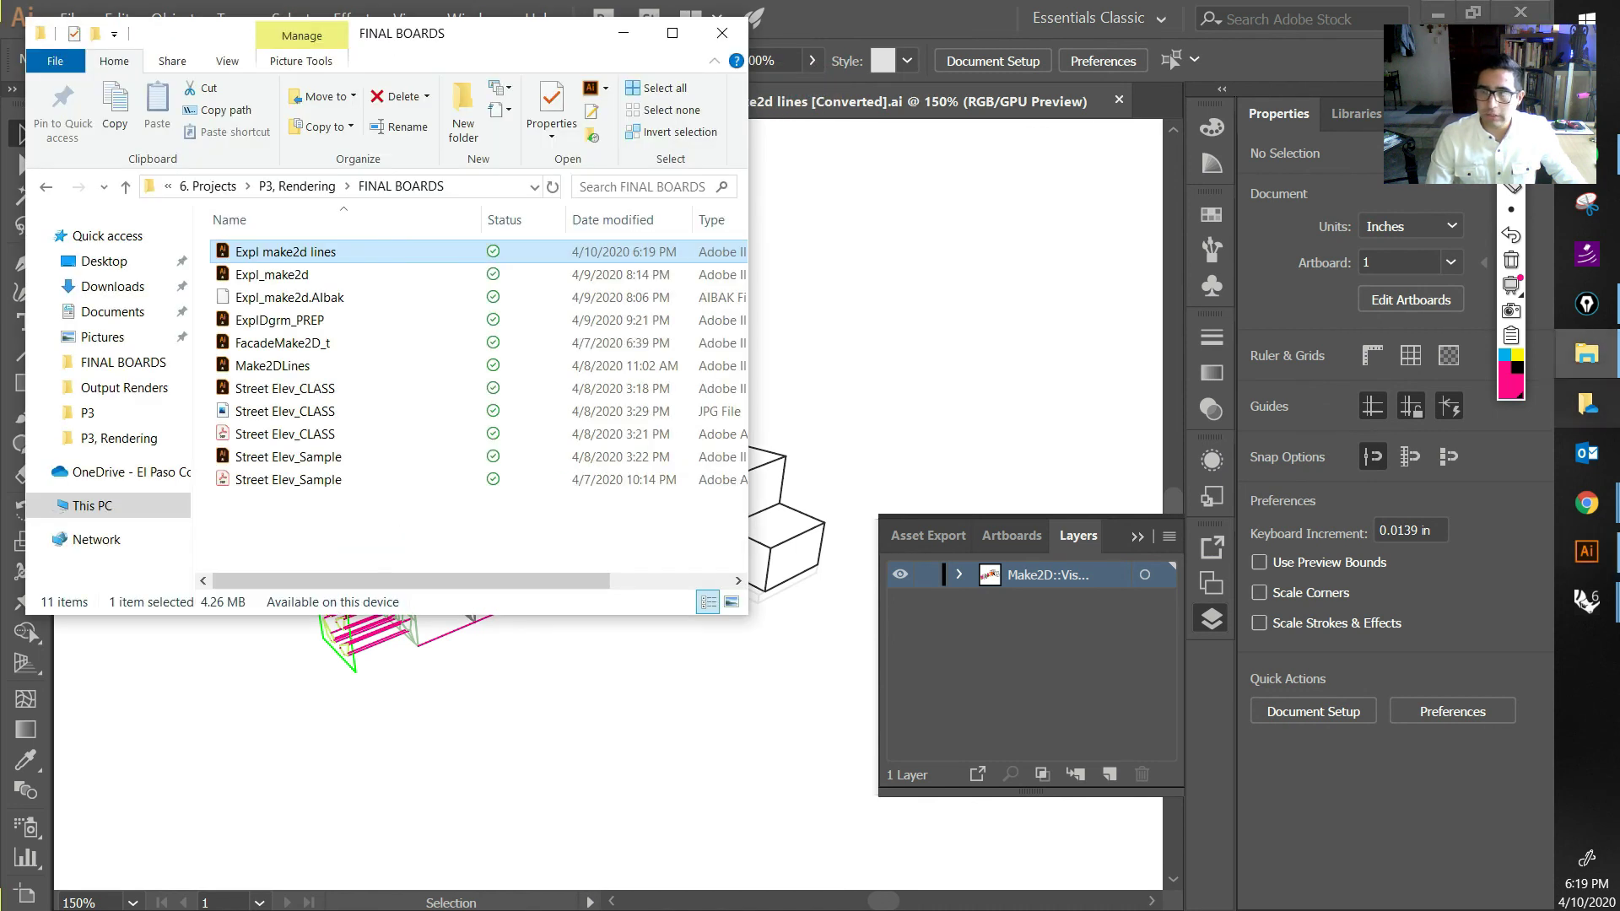
{"action": "left_click", "coordinate": [298, 186]}
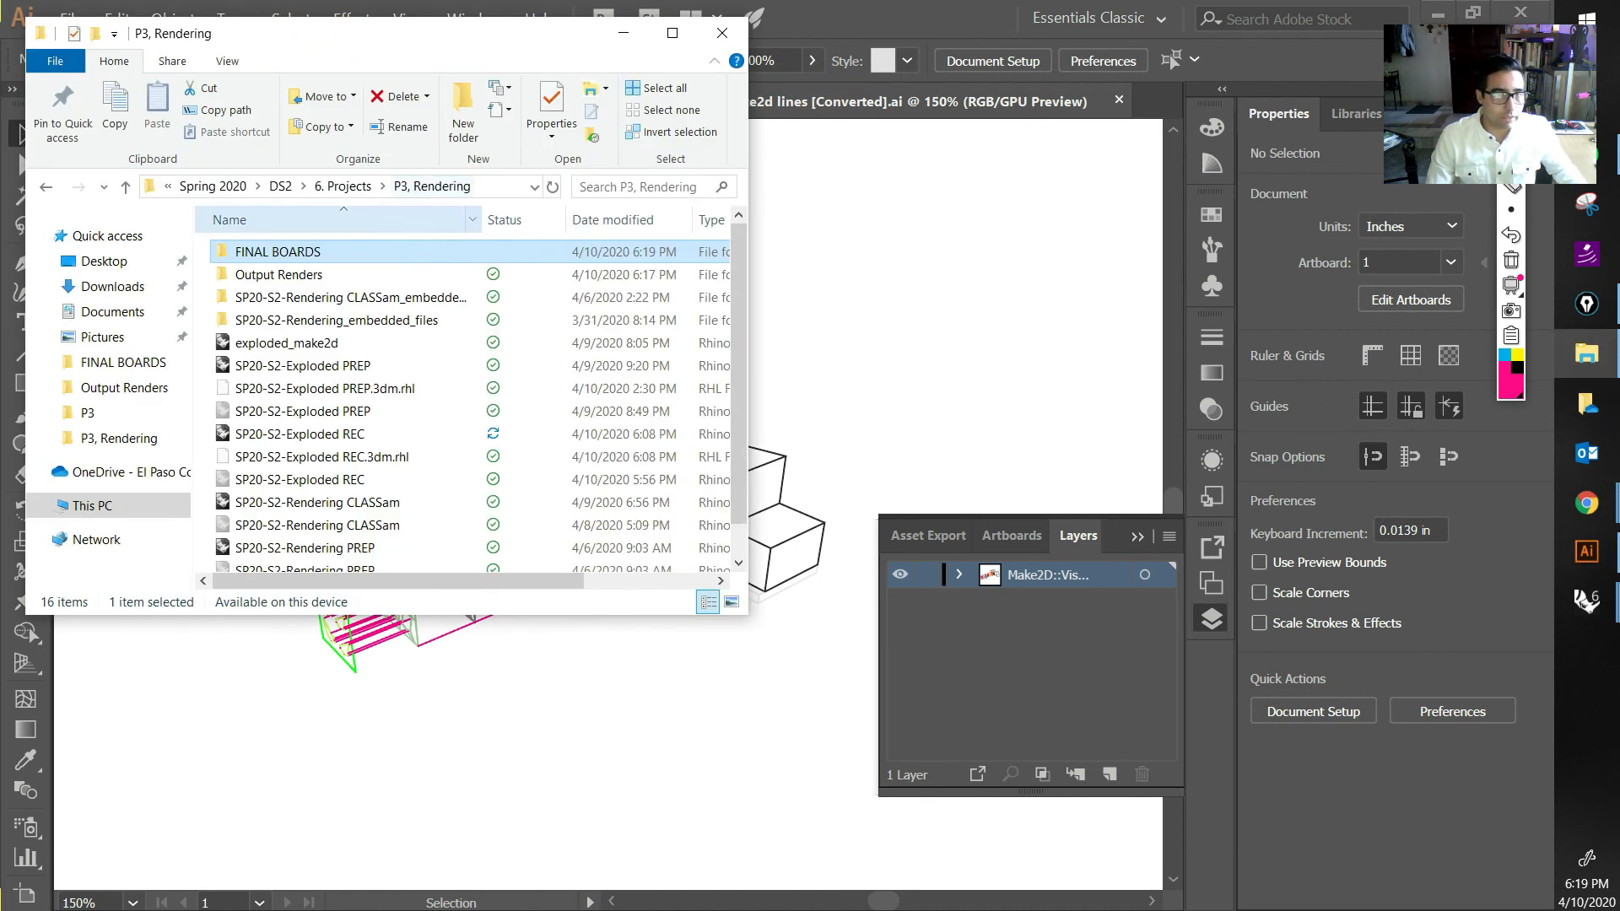
{"action": "left_click", "coordinate": [279, 275]}
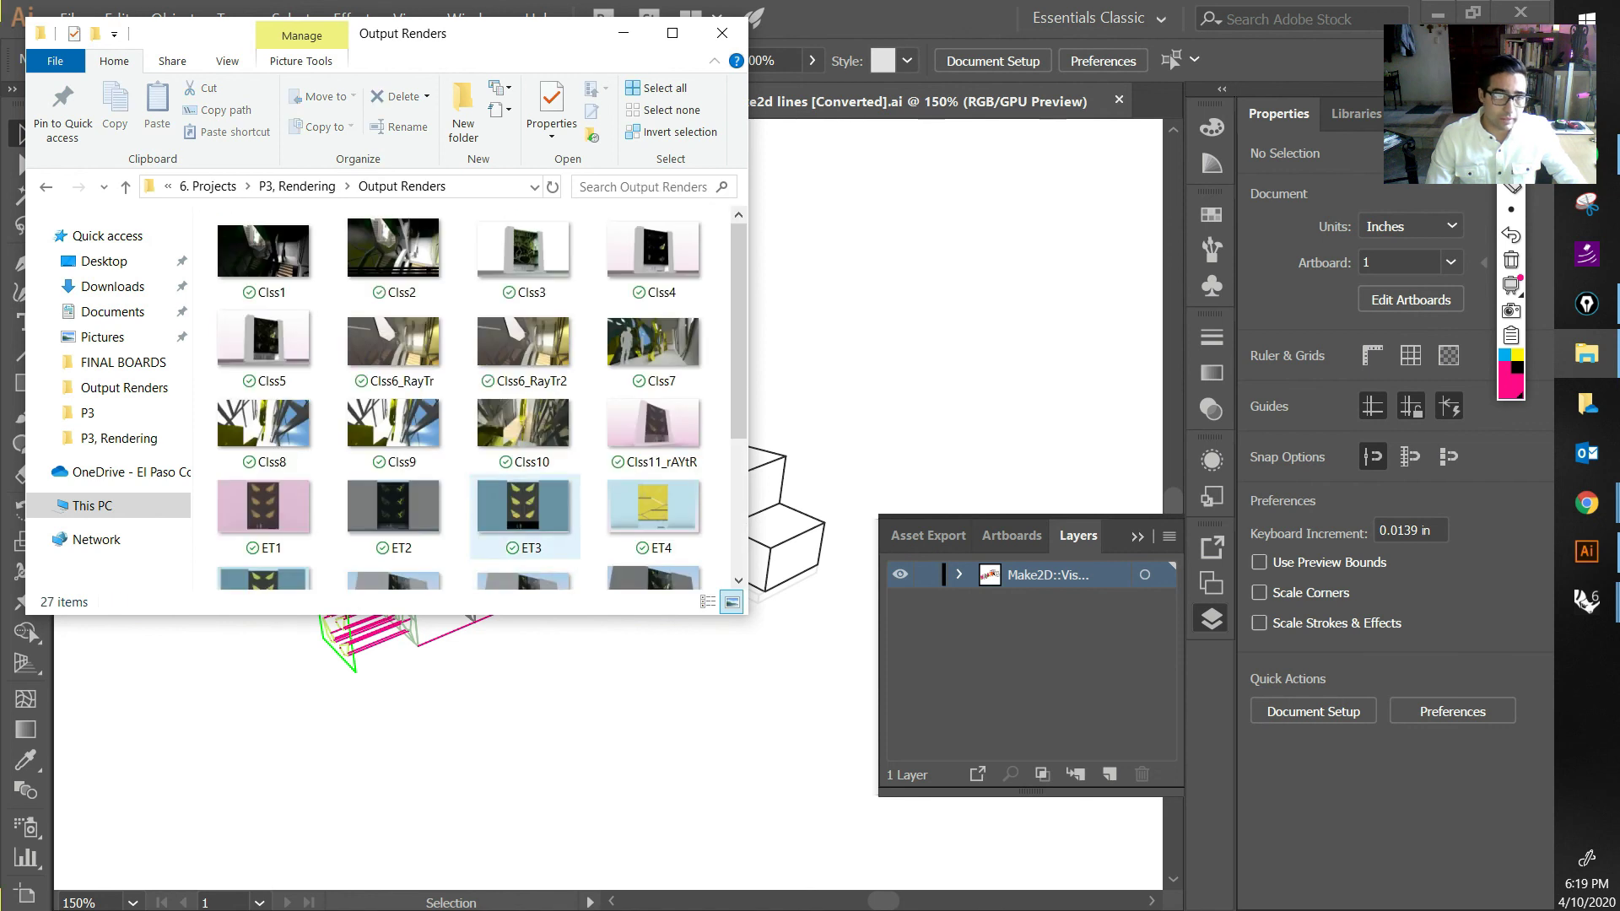
{"action": "scroll", "coordinate": [523, 557], "scroll_direction": "down", "scroll_amount": 3}
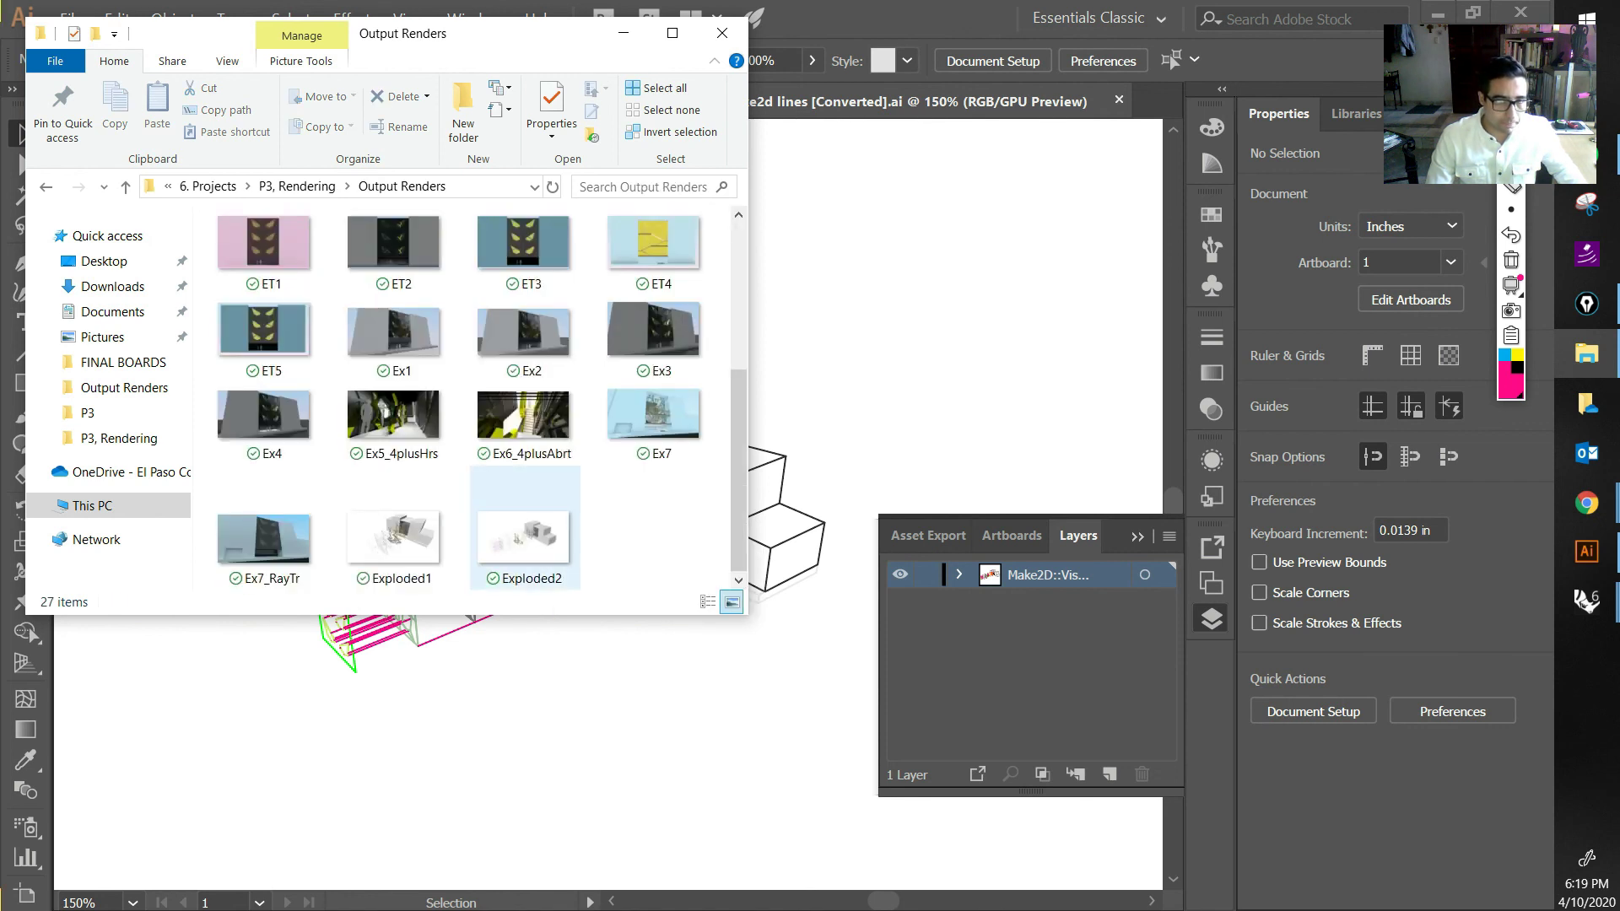
{"action": "double_click", "coordinate": [523, 536]}
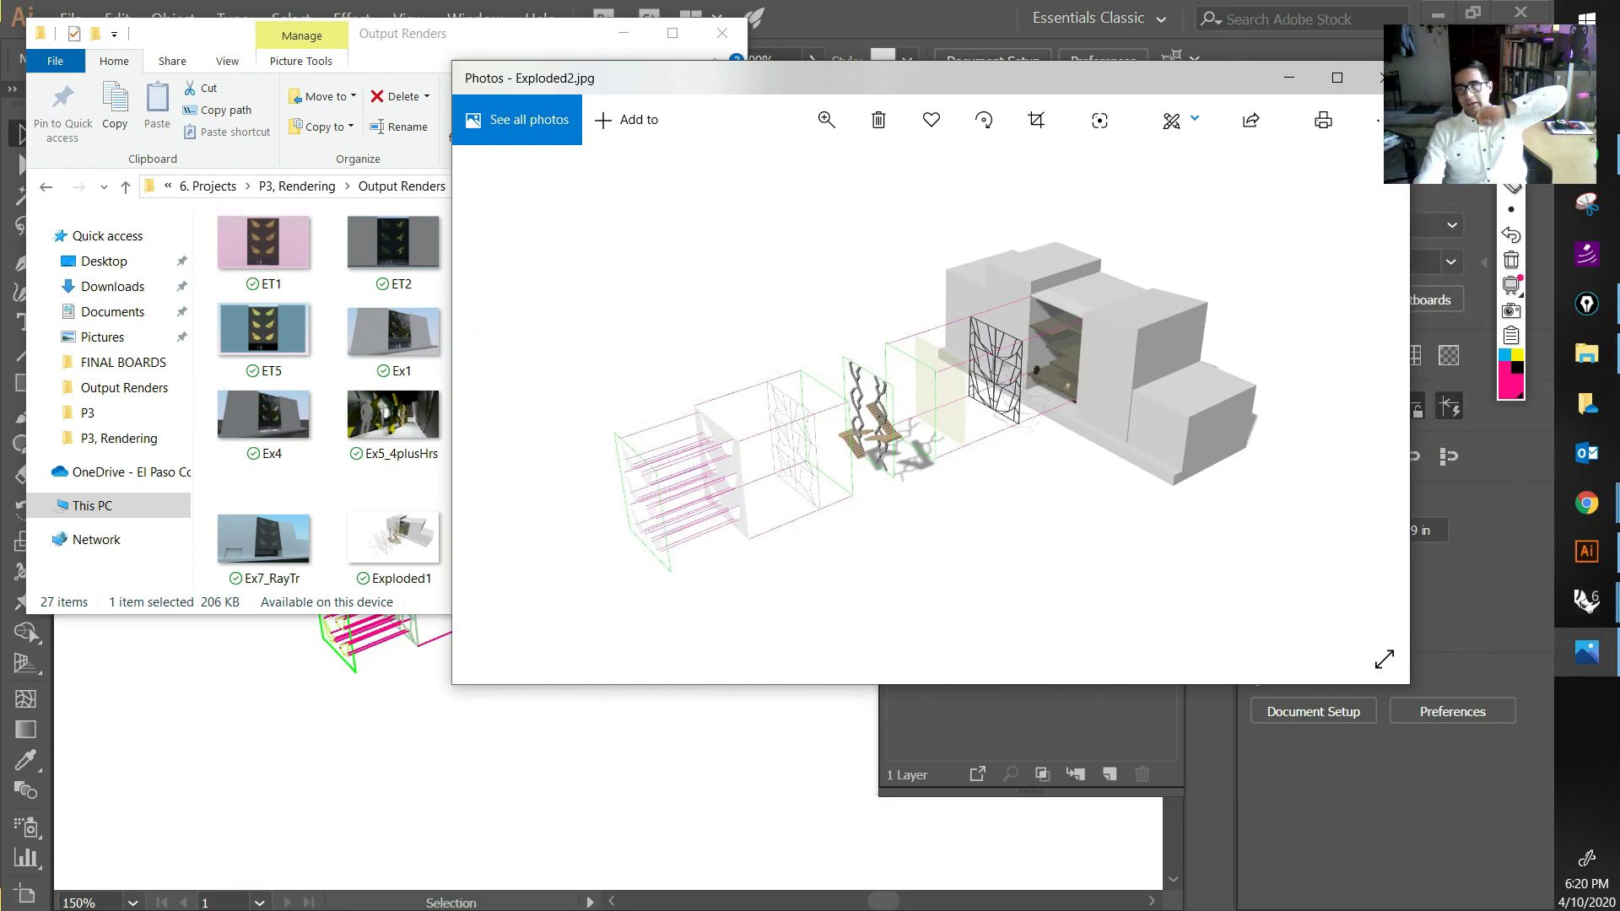
Step: Circle the connector and frame lines in the Exploded2 render with the annotation pen, then close the image and minimize the folder window
{"action": "left_click", "coordinate": [1511, 136]}
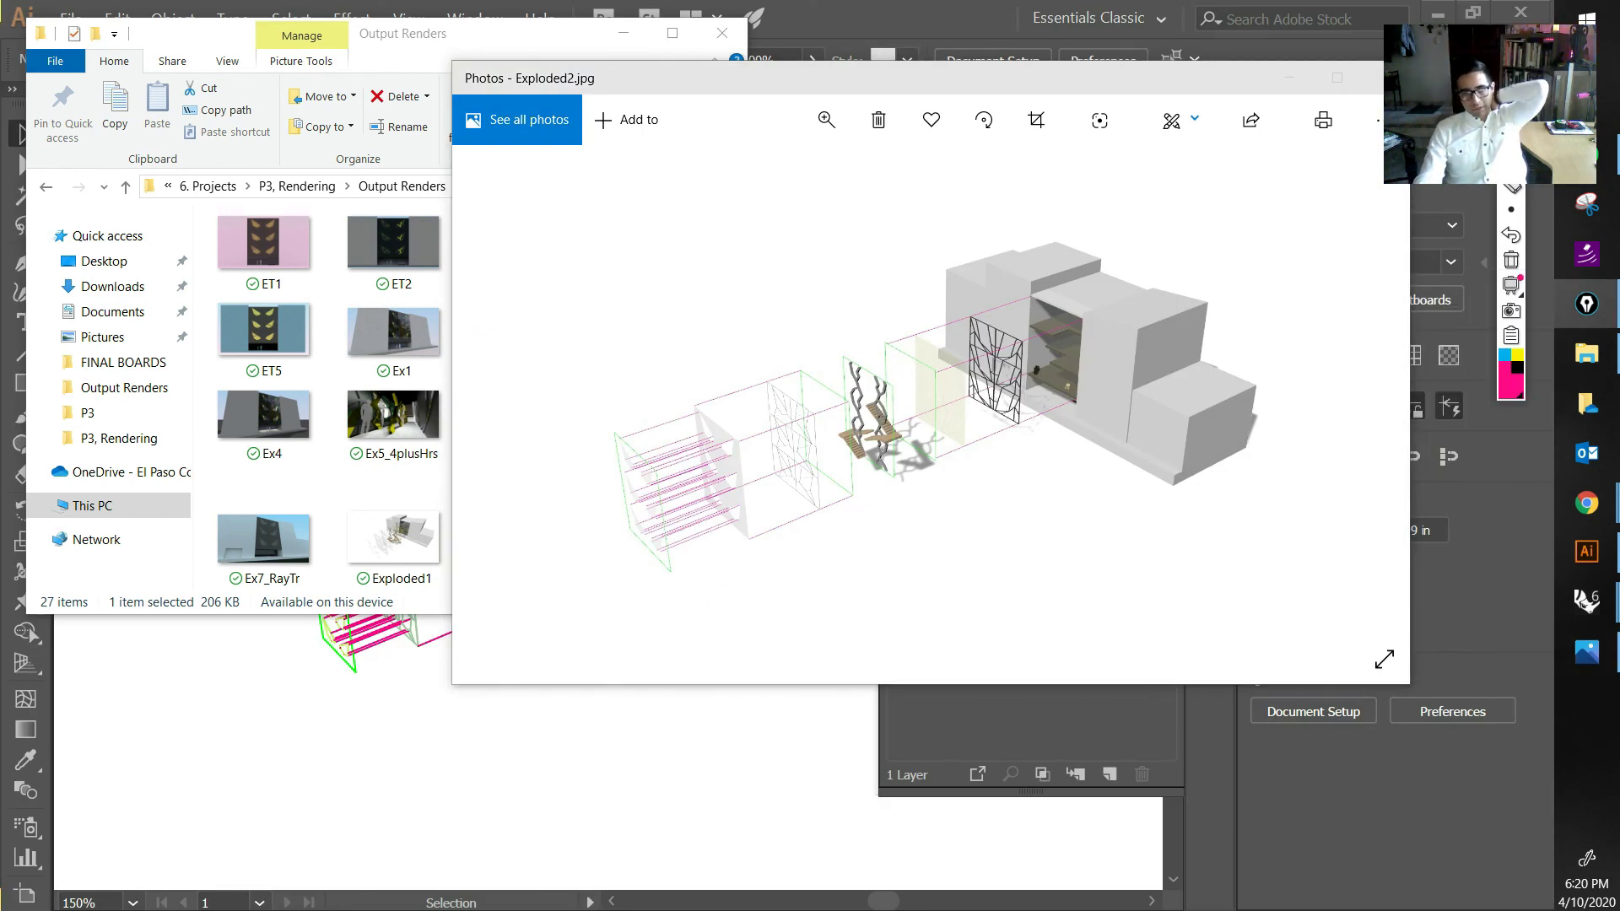
{"action": "mouse_move", "coordinate": [664, 408]}
{"action": "left_mouse_down"}
{"action": "mouse_move", "coordinate": [649, 436]}
{"action": "mouse_move", "coordinate": [688, 451]}
{"action": "mouse_move", "coordinate": [674, 410]}
{"action": "mouse_move", "coordinate": [717, 412]}
{"action": "mouse_move", "coordinate": [732, 367]}
{"action": "left_mouse_up"}
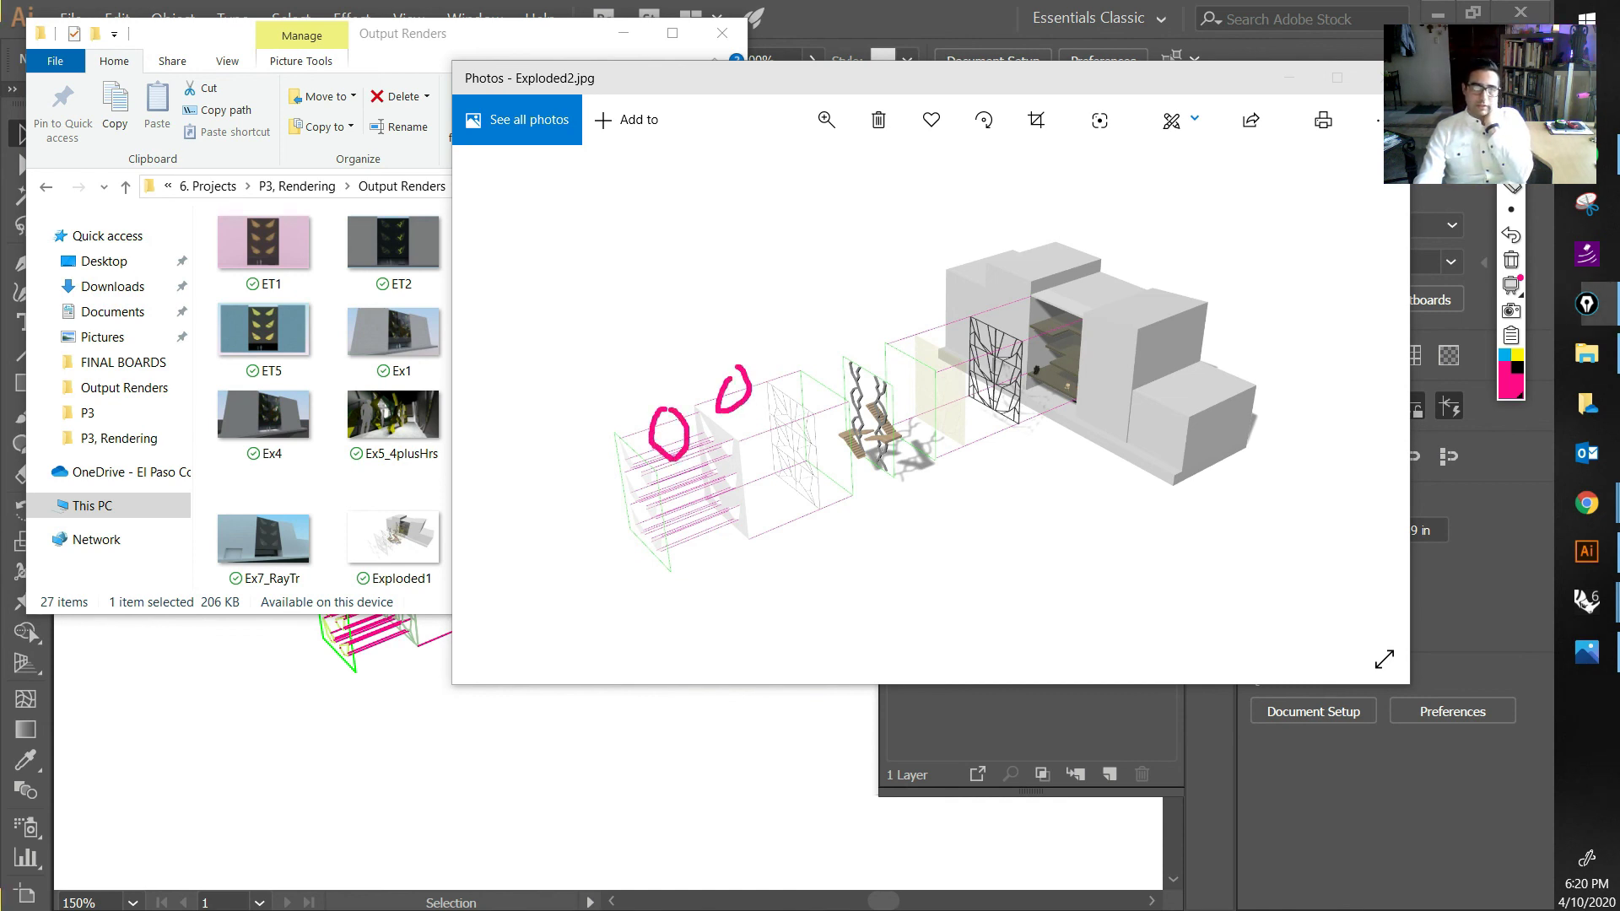
{"action": "mouse_move", "coordinate": [748, 430]}
{"action": "left_mouse_down"}
{"action": "mouse_move", "coordinate": [766, 429]}
{"action": "mouse_move", "coordinate": [749, 422]}
{"action": "left_mouse_up"}
{"action": "mouse_move", "coordinate": [937, 318]}
{"action": "left_mouse_down"}
{"action": "mouse_move", "coordinate": [931, 341]}
{"action": "mouse_move", "coordinate": [940, 317]}
{"action": "left_mouse_up"}
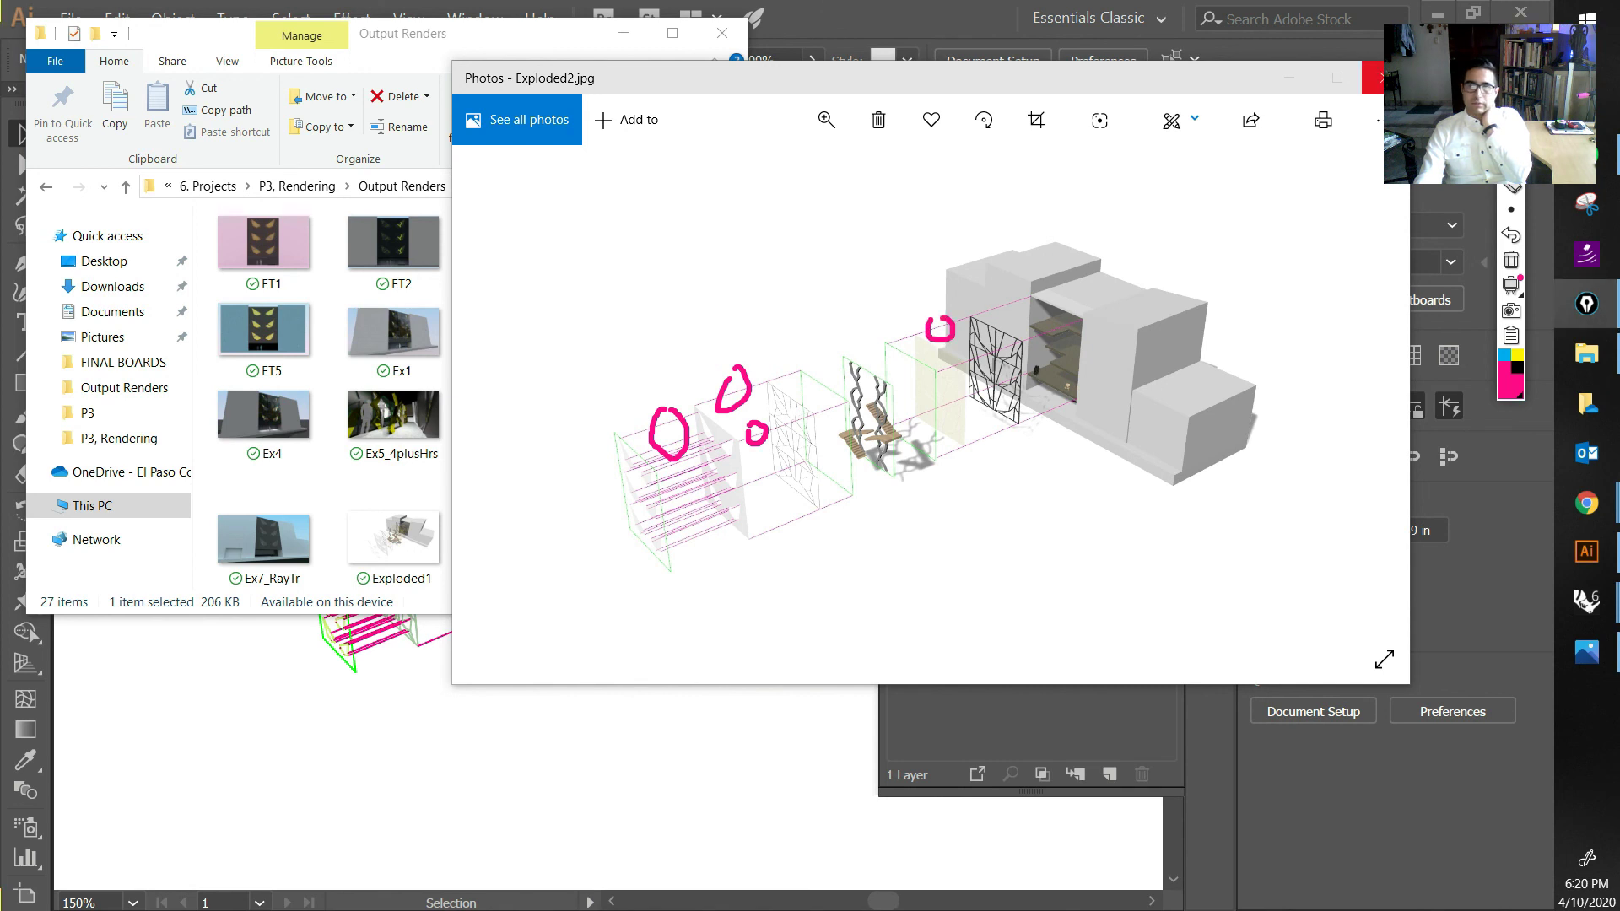
{"action": "left_click", "coordinate": [1375, 78]}
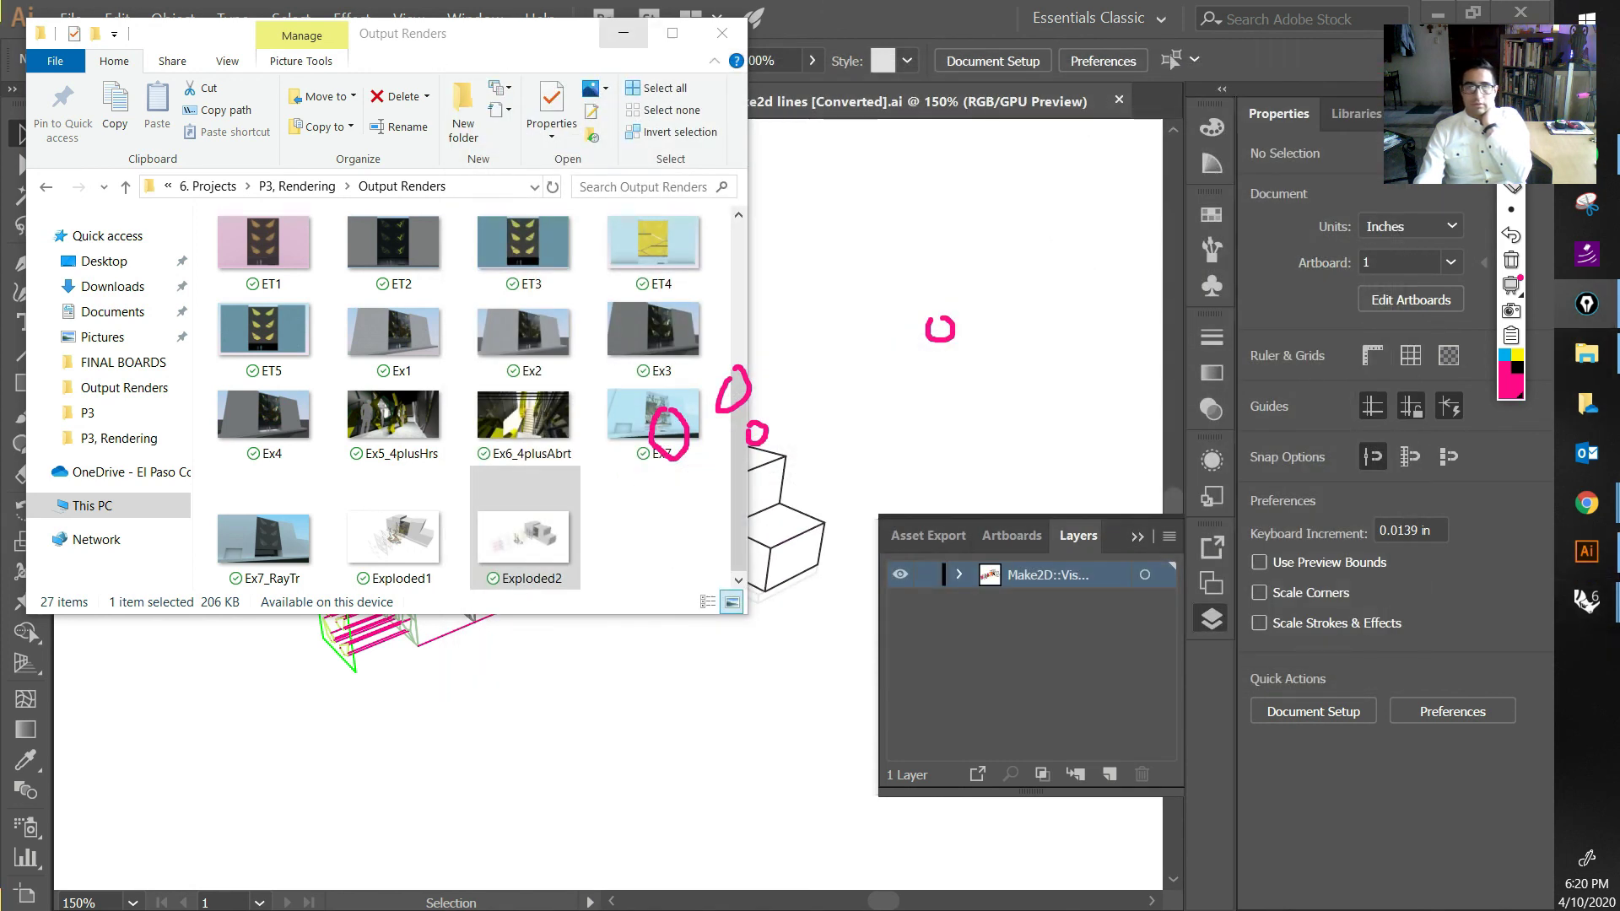
{"action": "left_click", "coordinate": [624, 33]}
Step: Switch to the SP20-S2-Exploded REC model in Rhino and restore the four-viewport layout from the maximized Top view
{"action": "mouse_move", "coordinate": [1585, 601]}
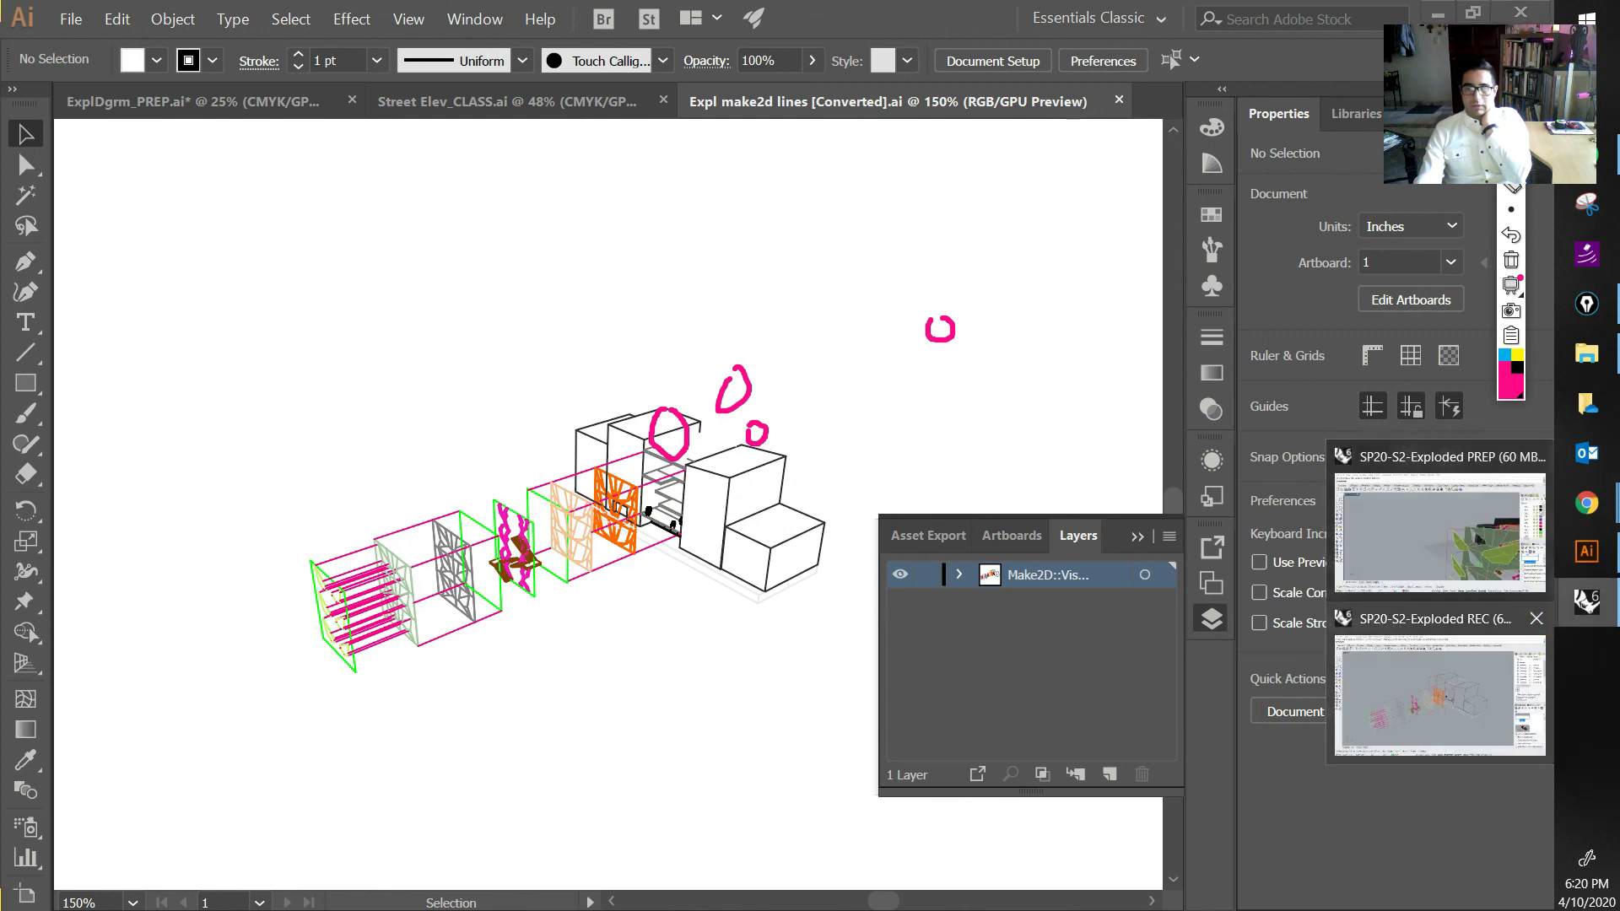
{"action": "left_click", "coordinate": [1439, 693]}
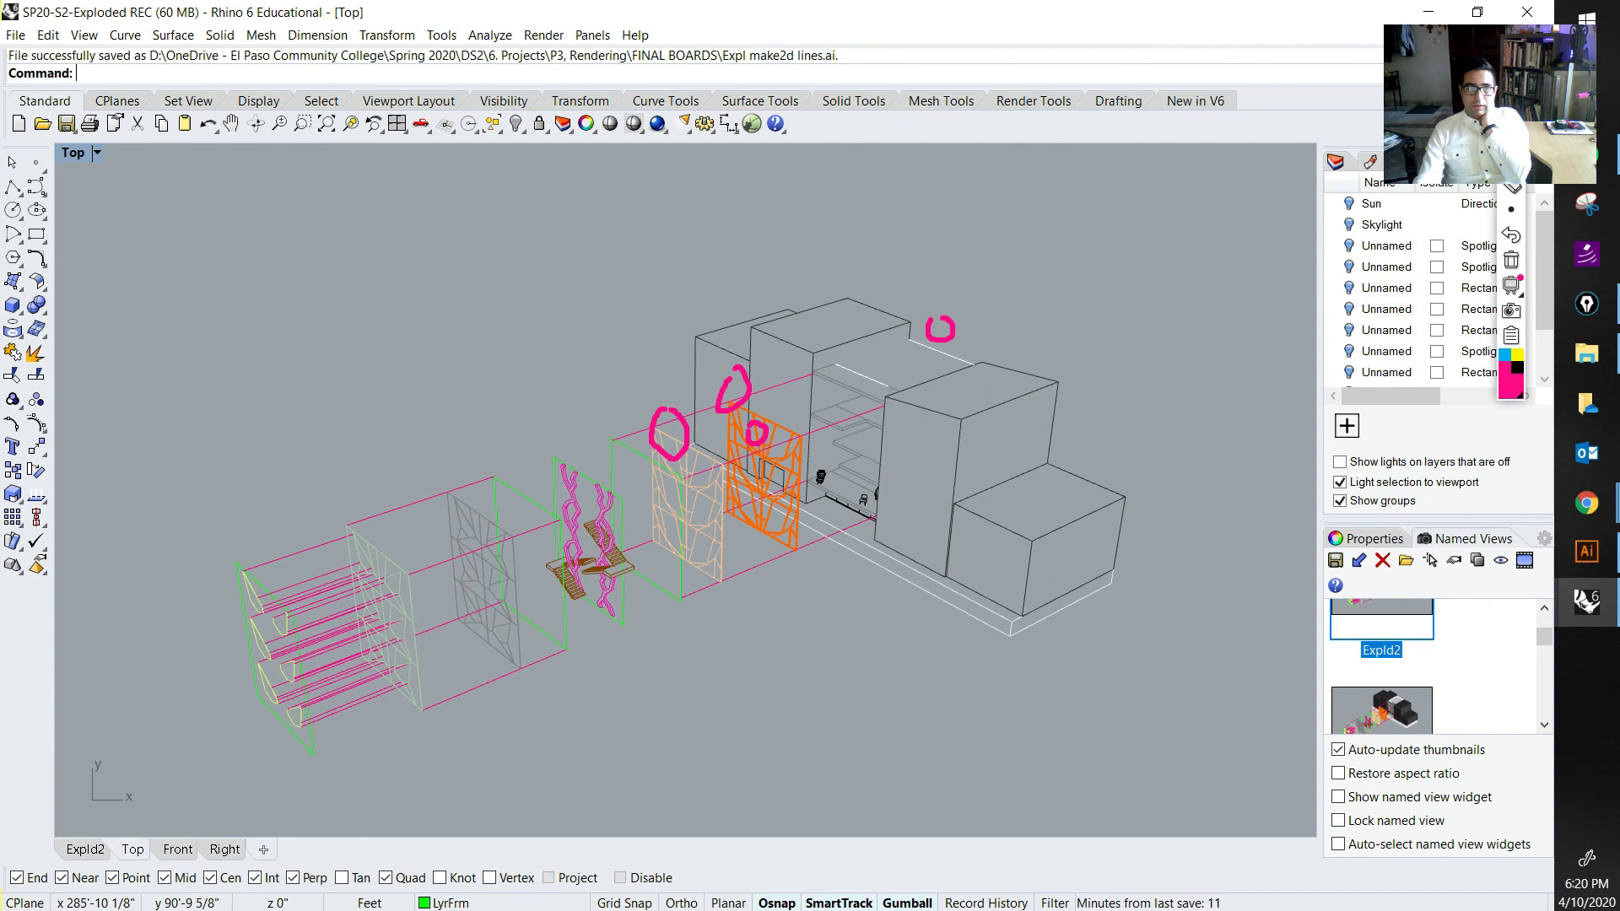
{"action": "double_click", "coordinate": [74, 153]}
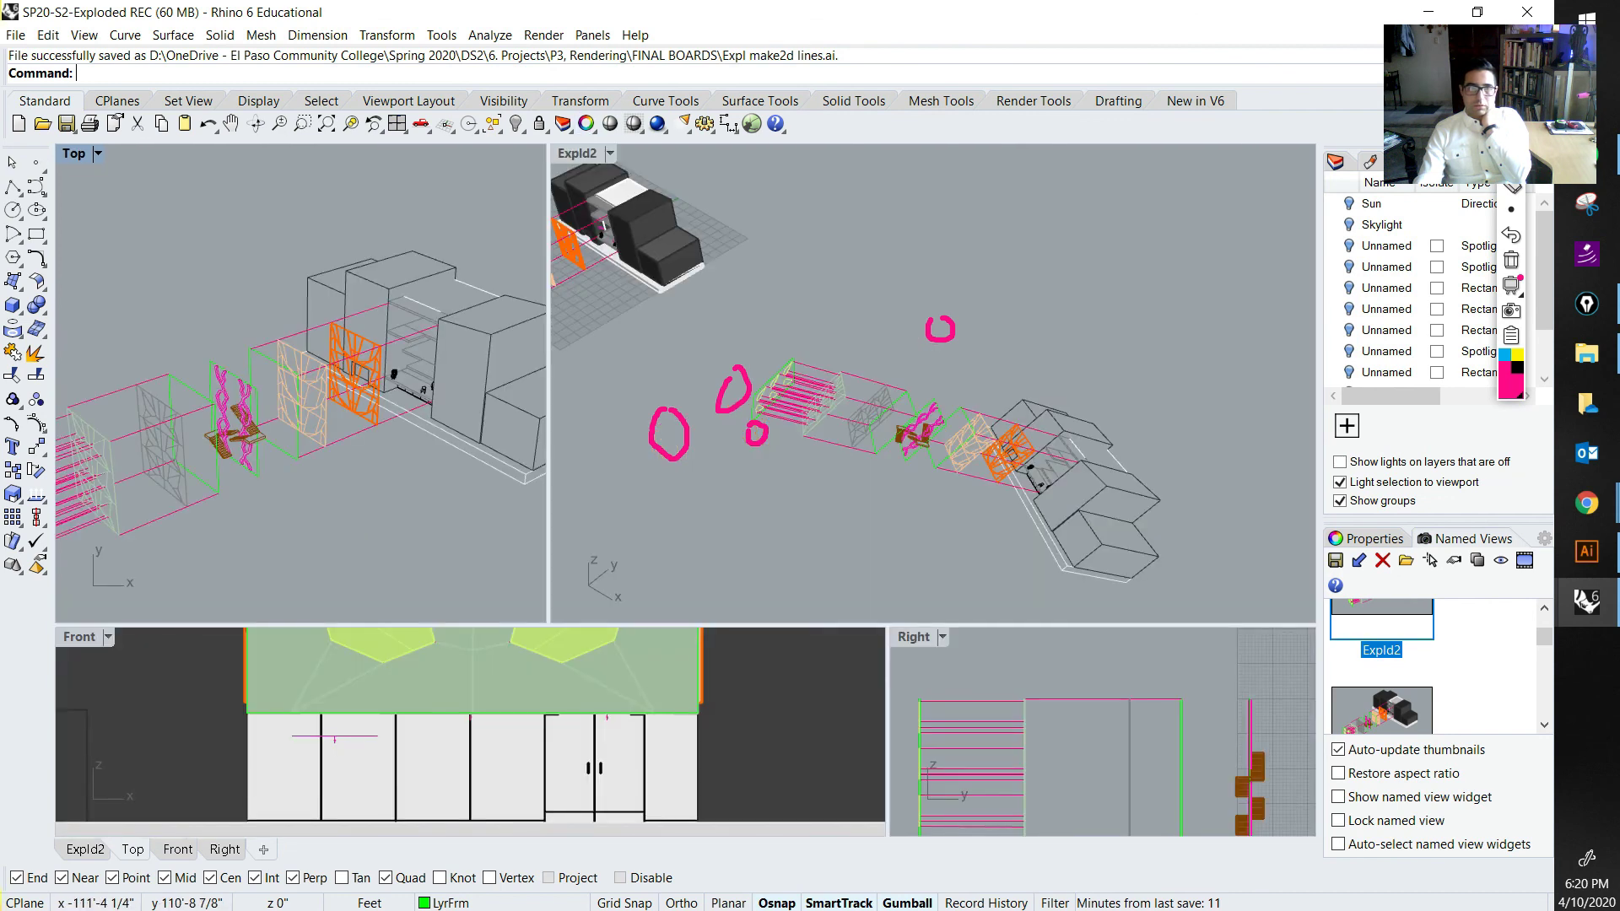
Step: Maximize the Expld2 viewport, clear the pen annotations, and restore the saved Expld2 named view
{"action": "double_click", "coordinate": [577, 154]}
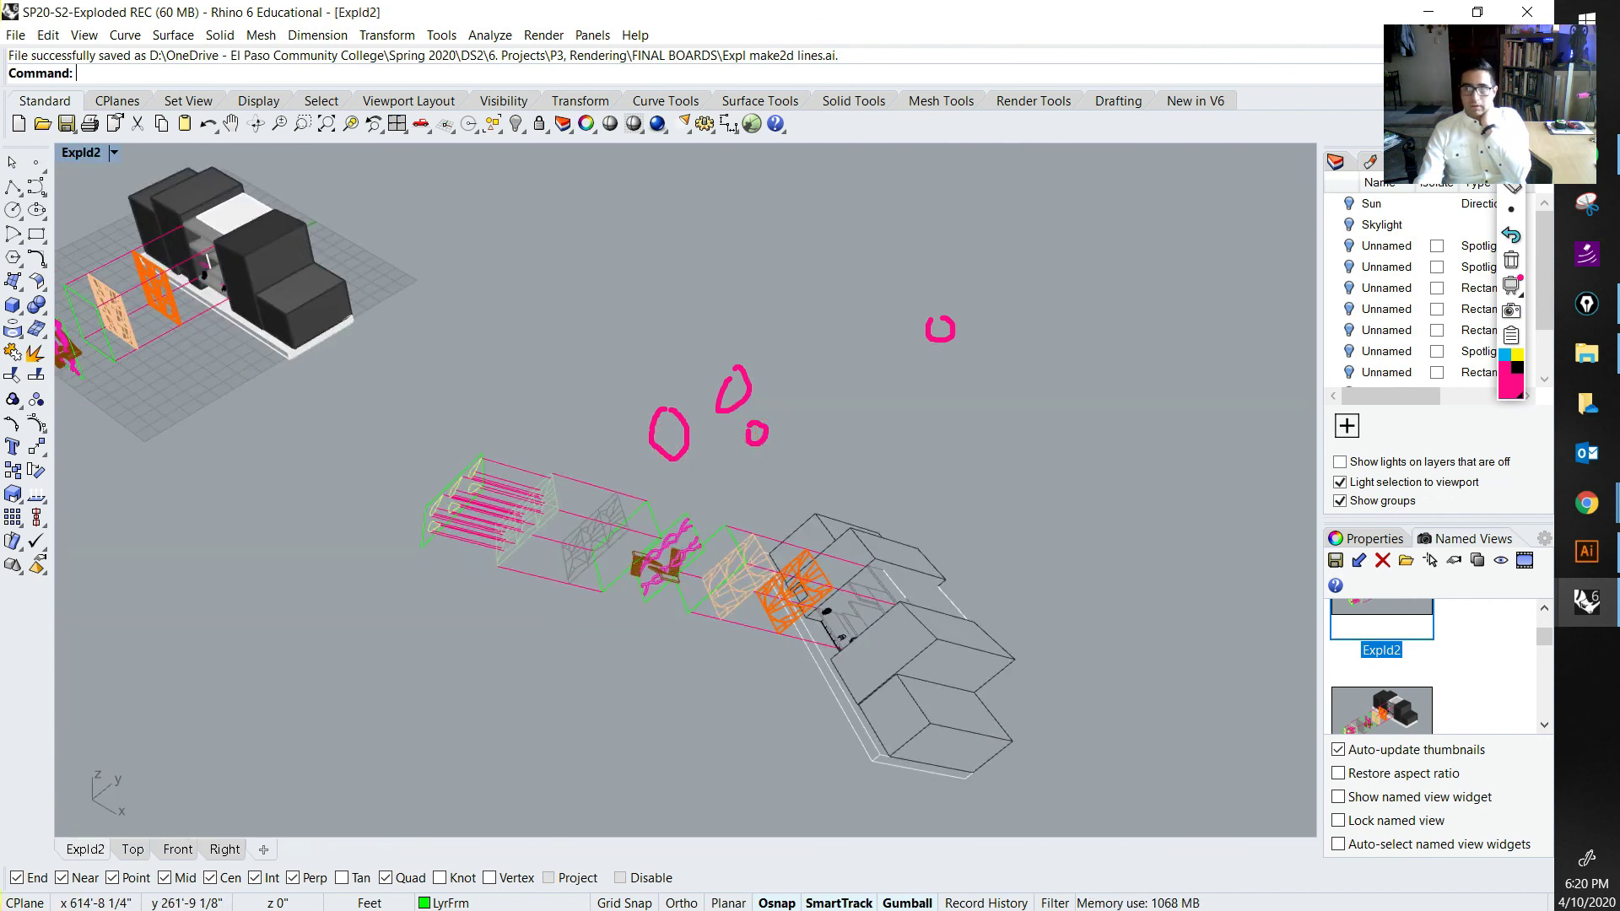
{"action": "left_click", "coordinate": [1511, 260]}
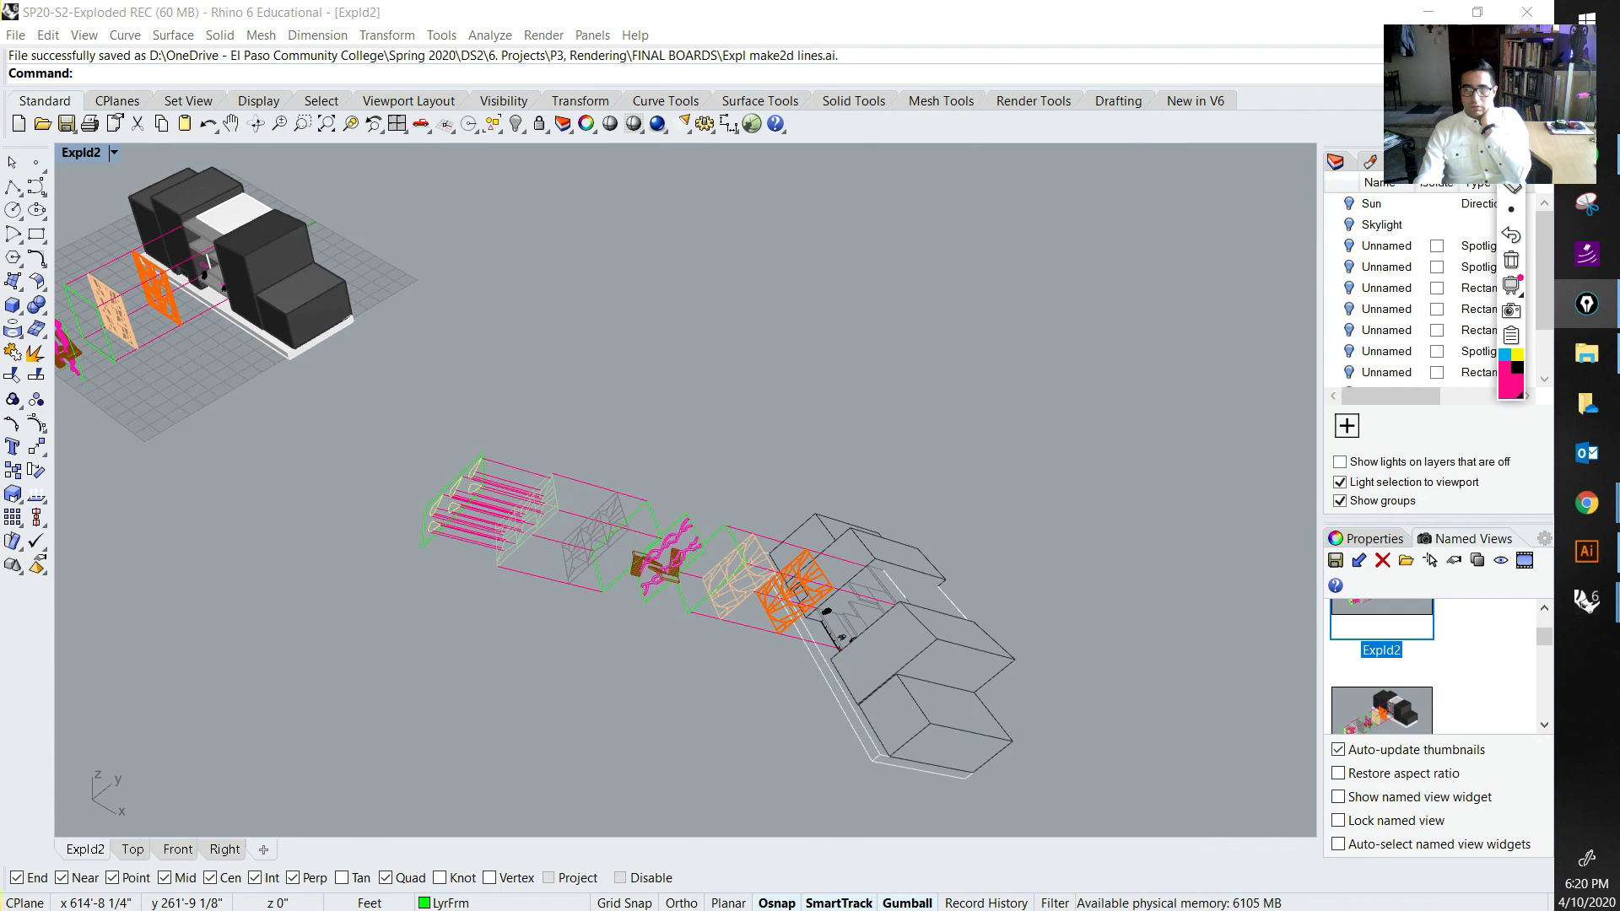
{"action": "double_click", "coordinate": [1381, 619]}
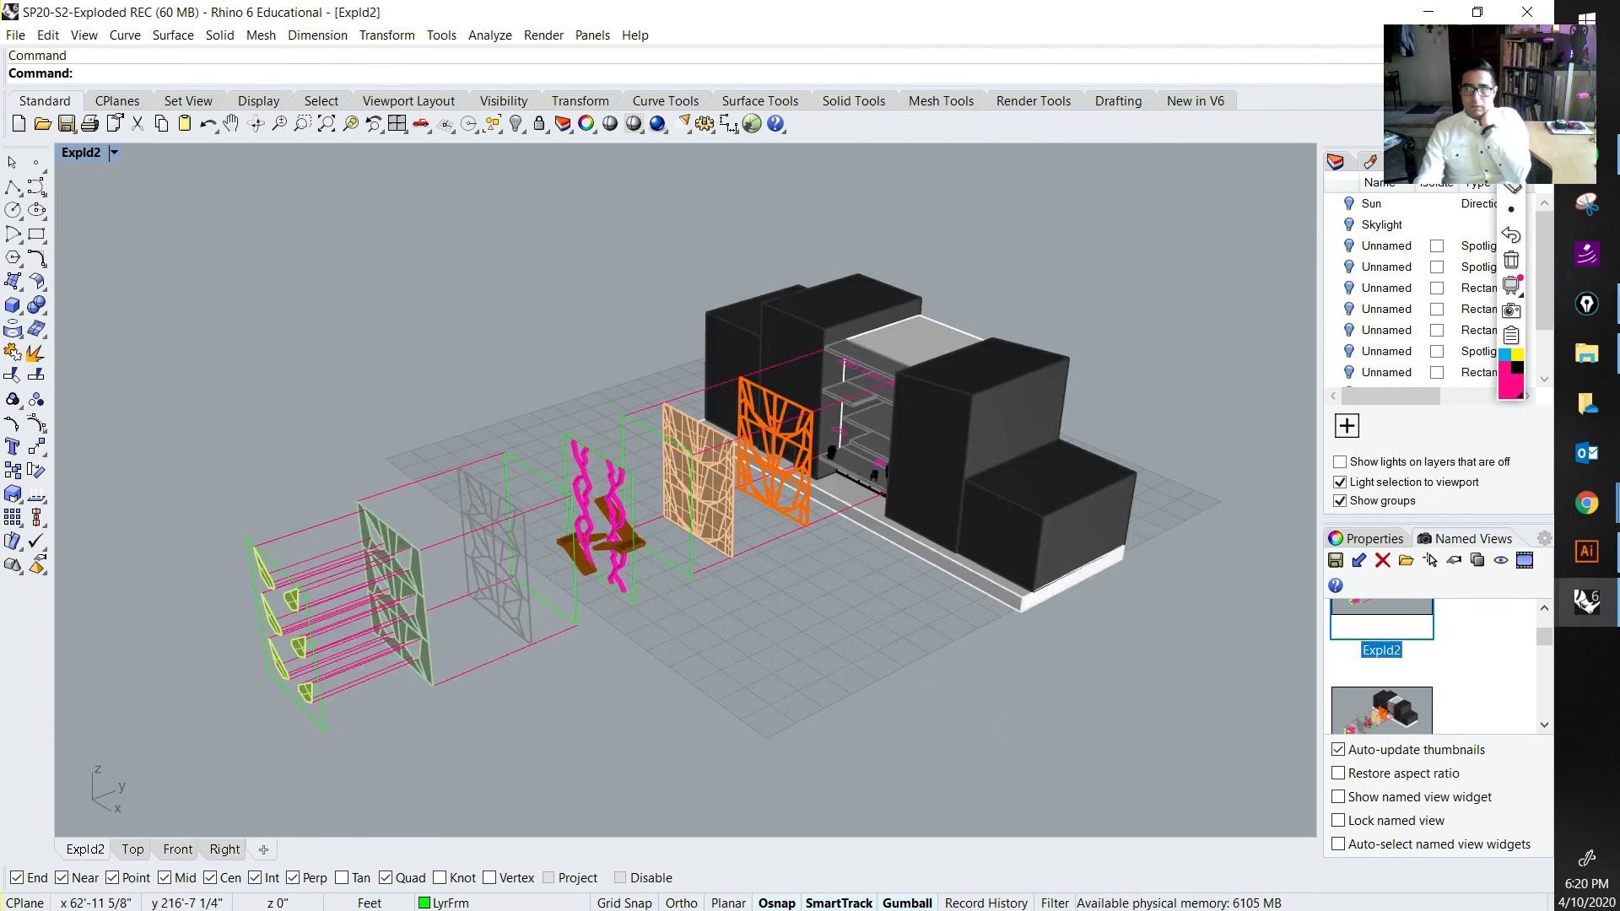
Step: Make SUB_GLSS STRCTR the current layer and turn off the magenta projection-line layer and the green LyrFrm layer
{"action": "left_click", "coordinate": [1335, 161]}
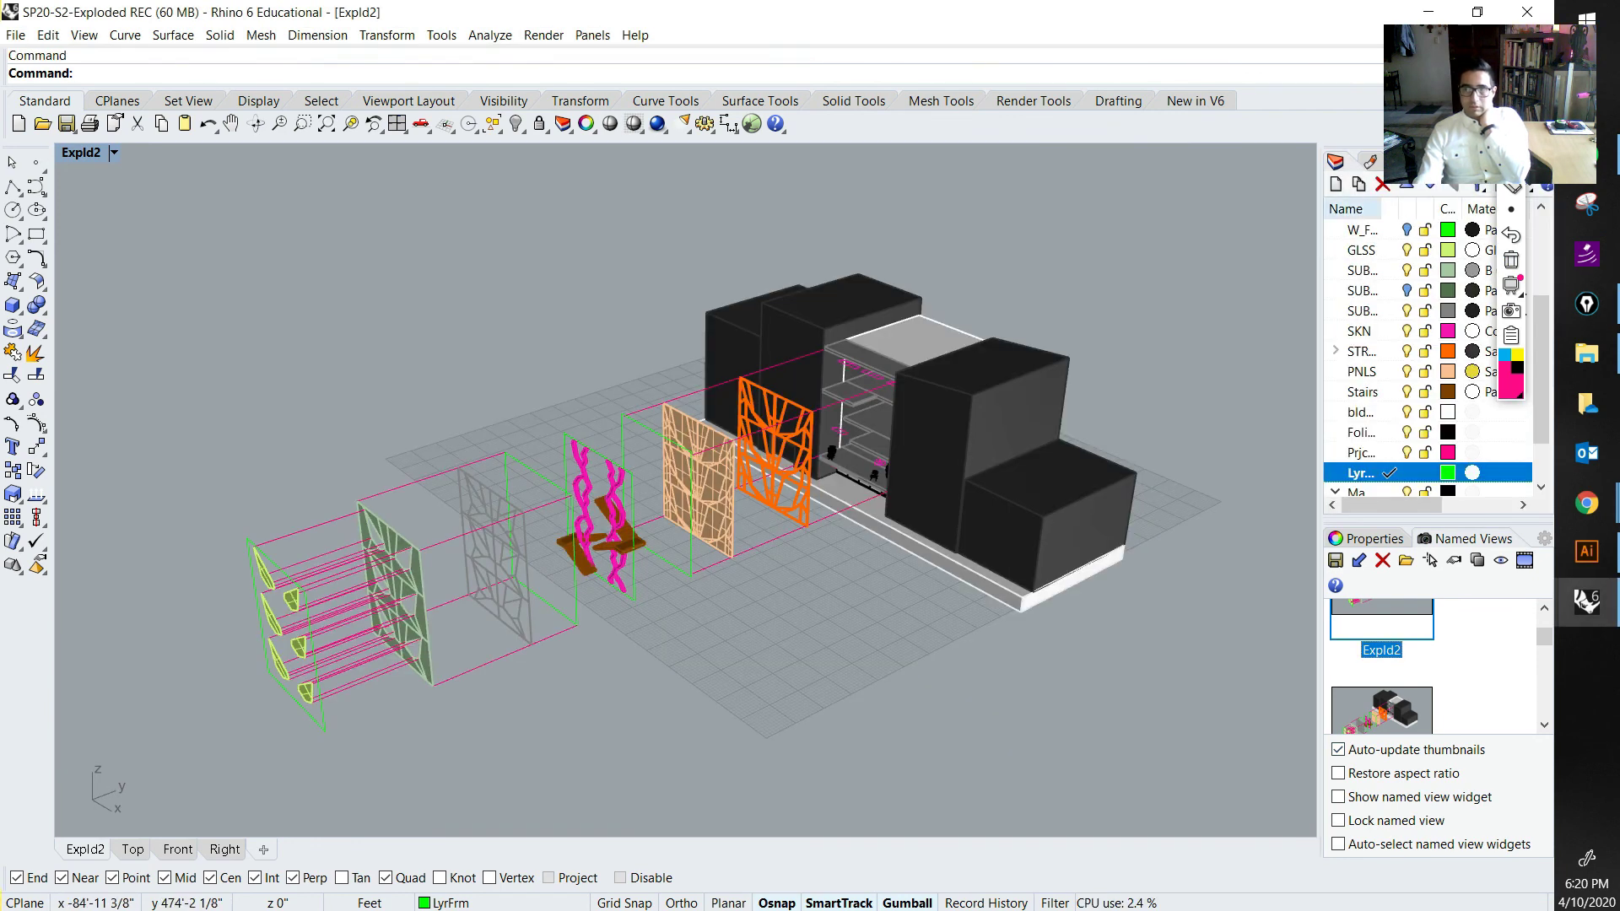
{"action": "scroll", "coordinate": [1384, 363], "scroll_direction": "down", "scroll_amount": 1}
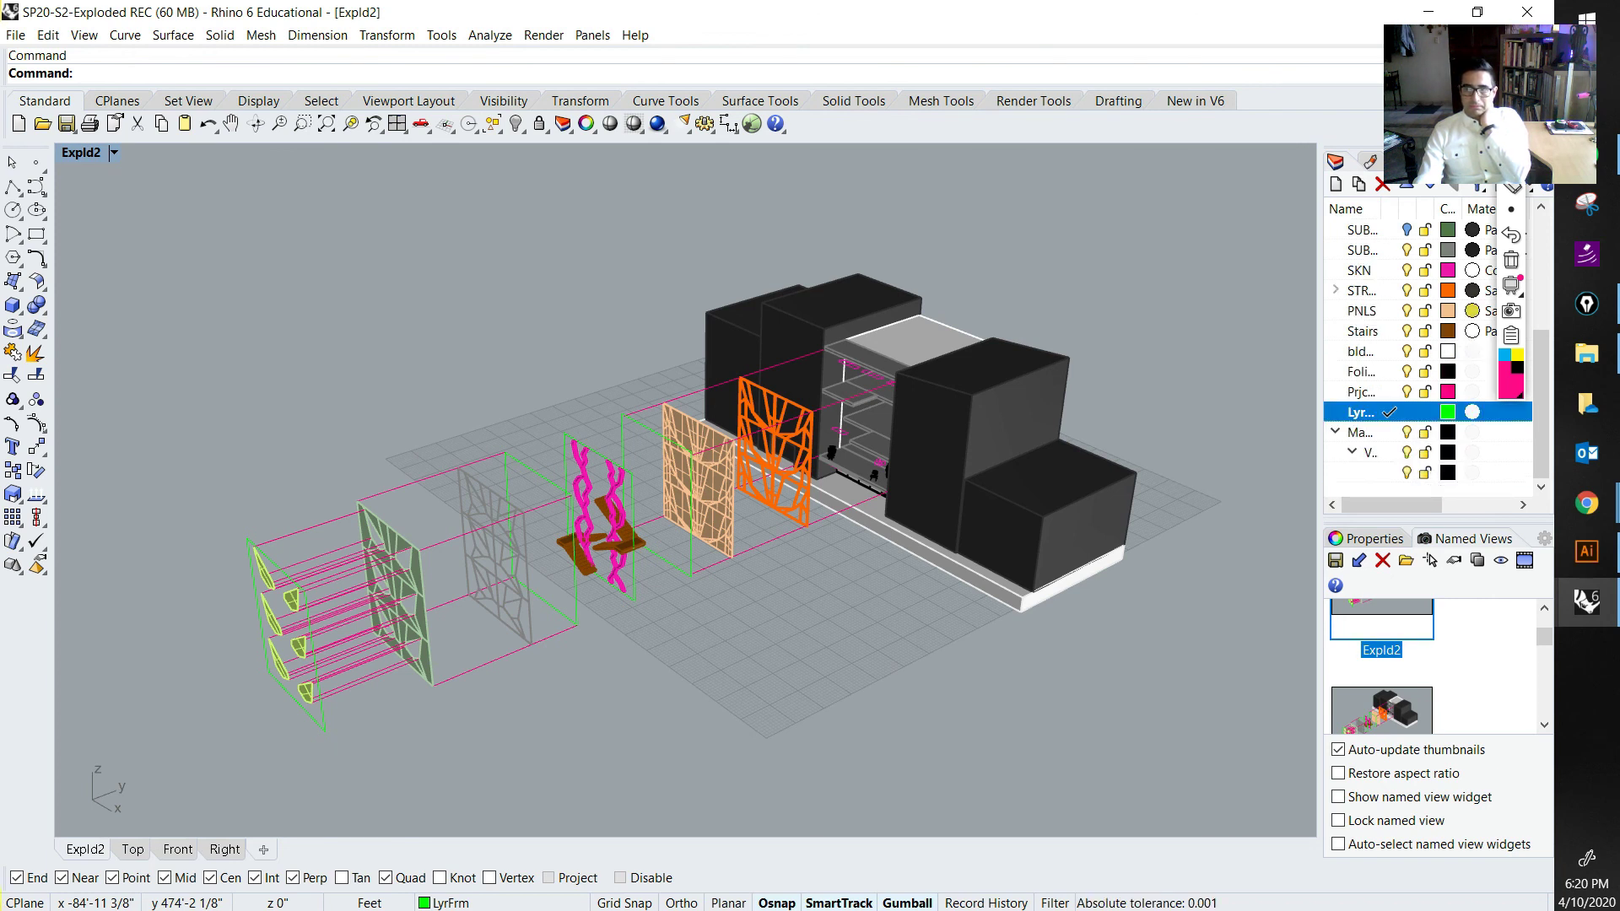
{"action": "left_click", "coordinate": [1405, 391]}
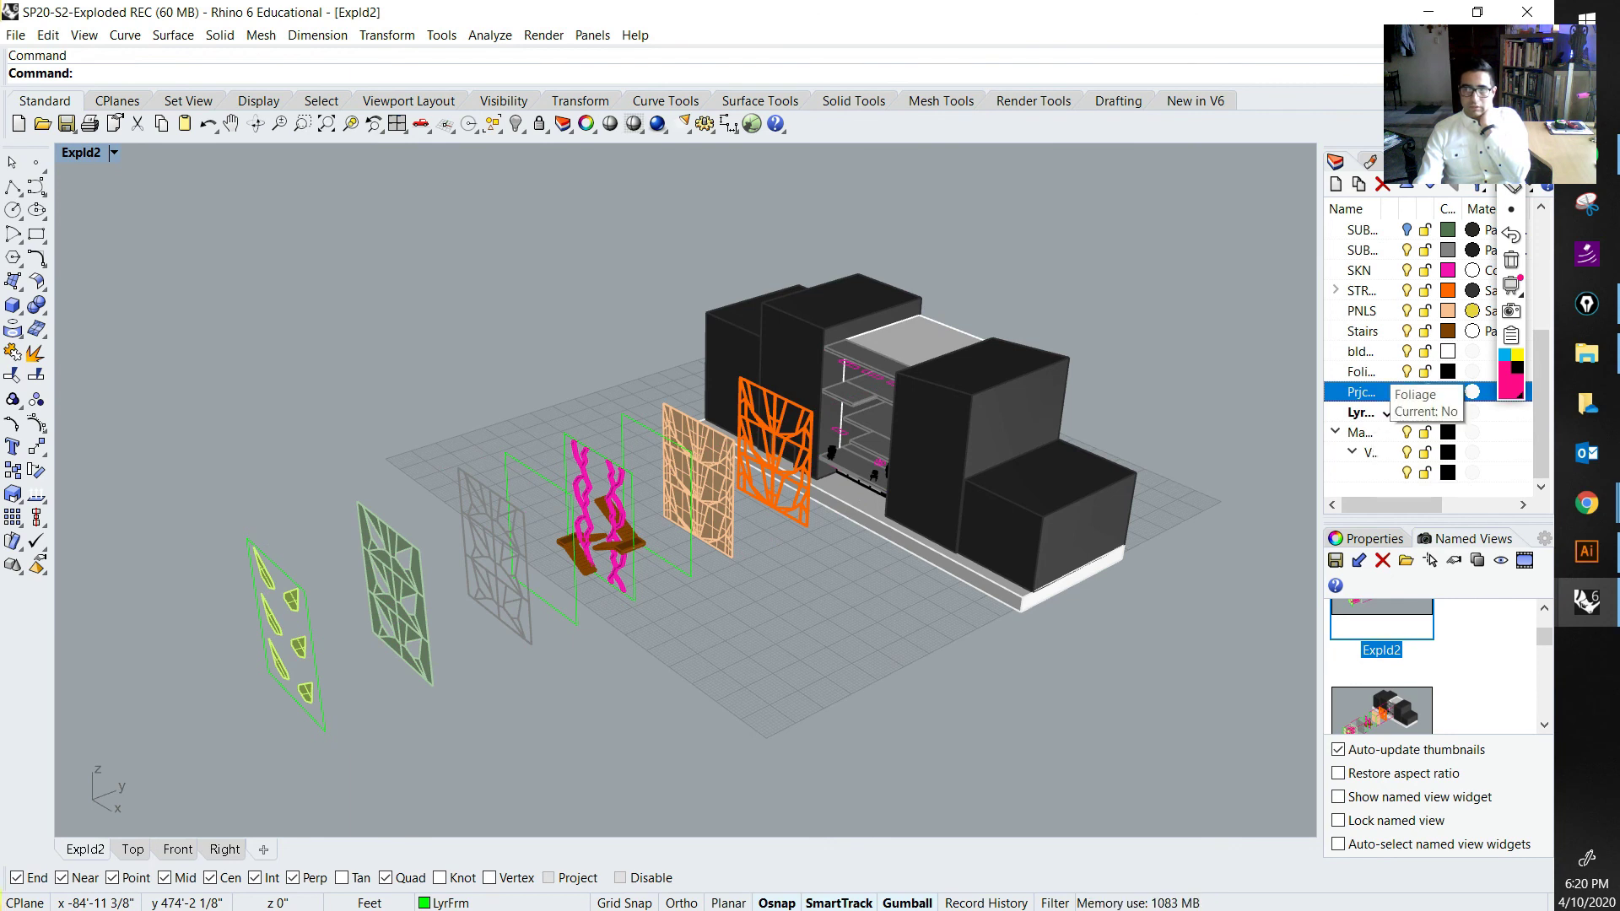
{"action": "left_click", "coordinate": [1392, 250]}
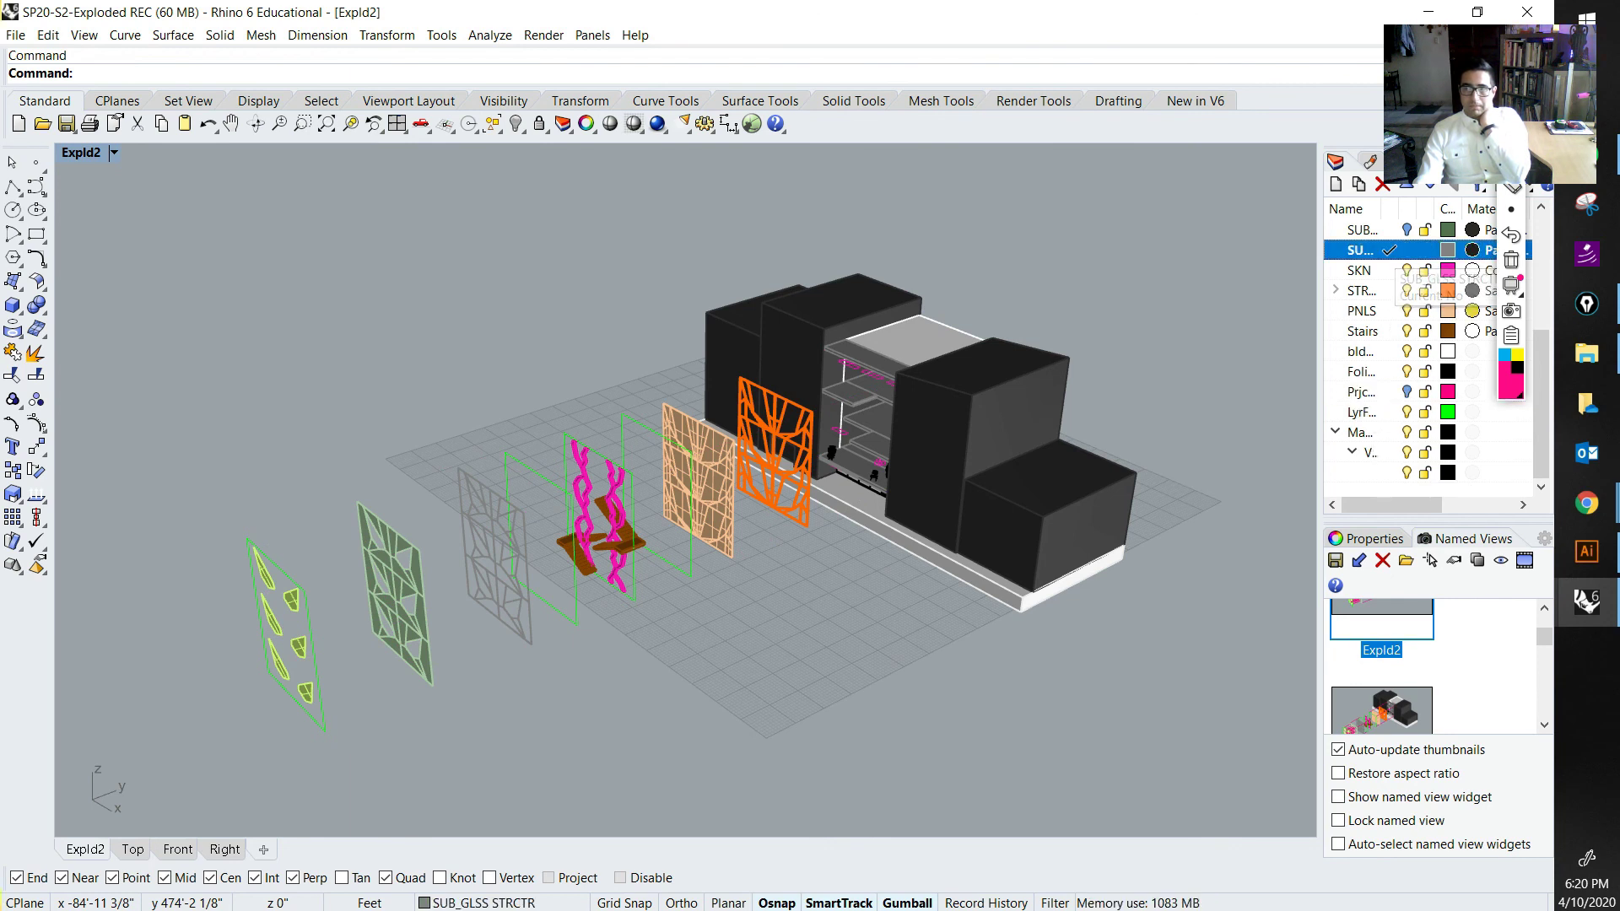
{"action": "left_click", "coordinate": [1405, 412]}
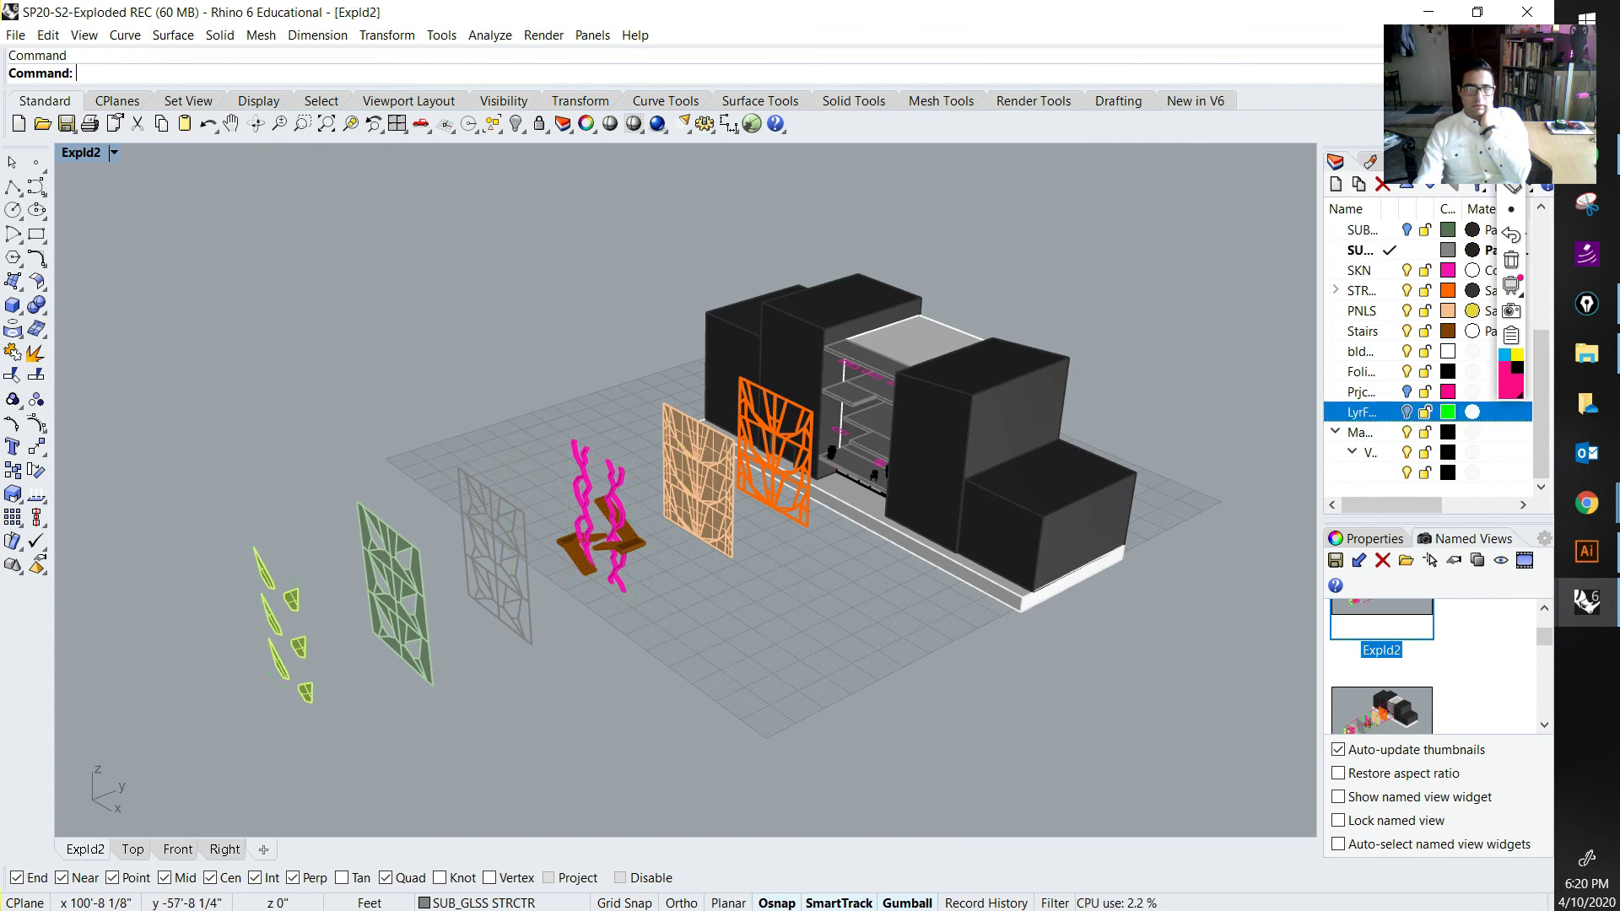
Step: Switch to Illustrator to review the ExplDgrm_PREP board, and return to the SP20-S2-Exploded REC model in Rhino
{"action": "mouse_move", "coordinate": [1586, 600]}
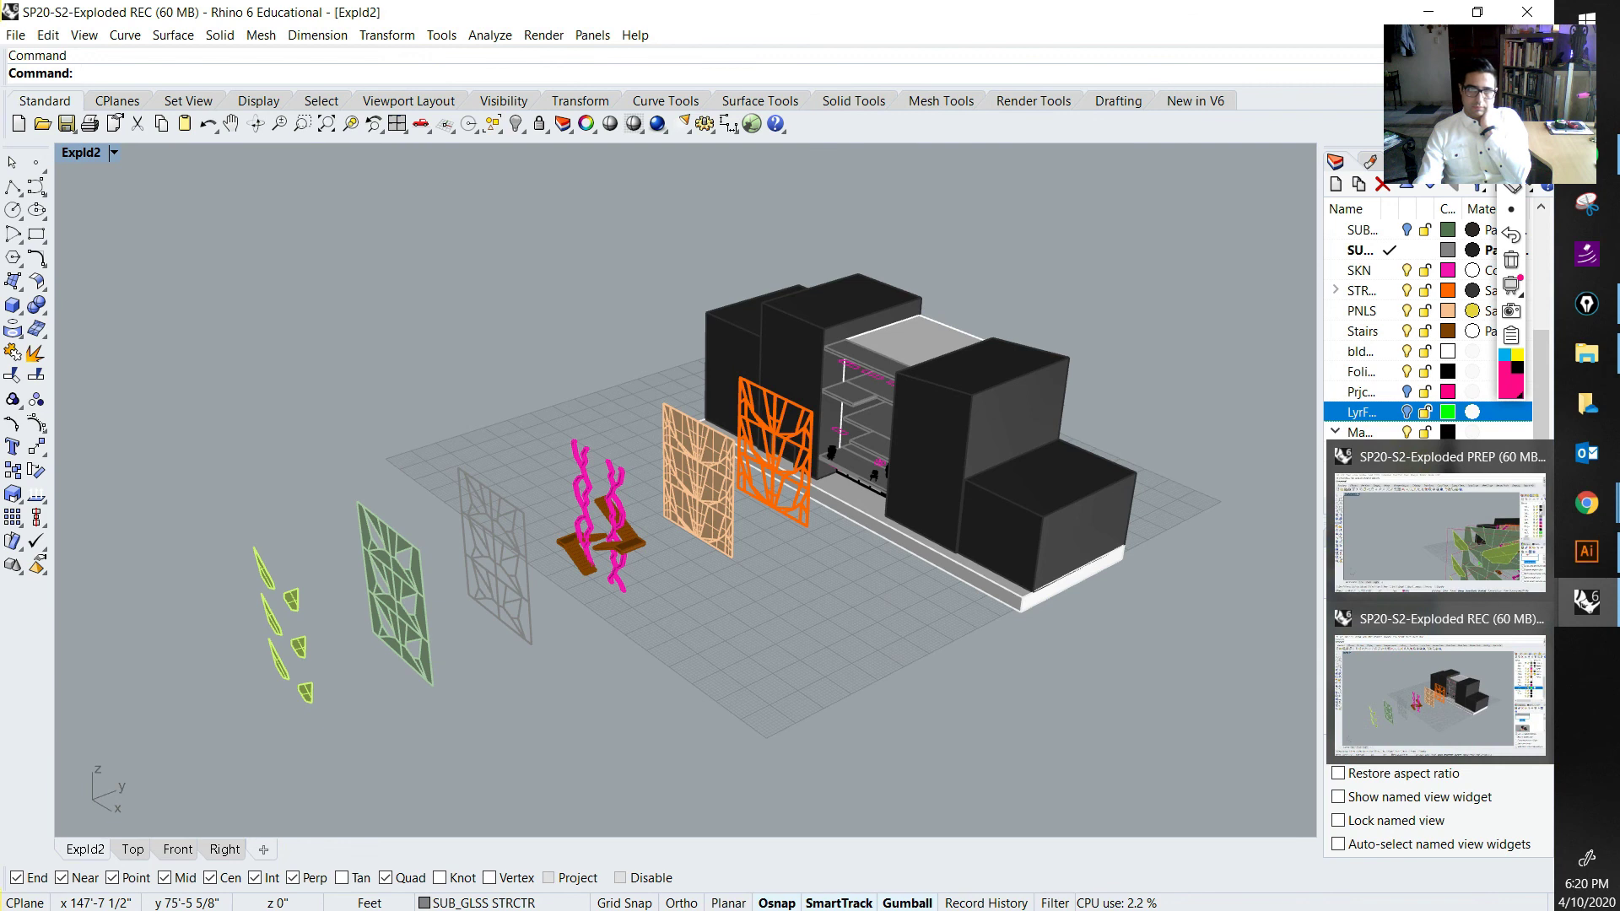
{"action": "left_click", "coordinate": [1585, 550]}
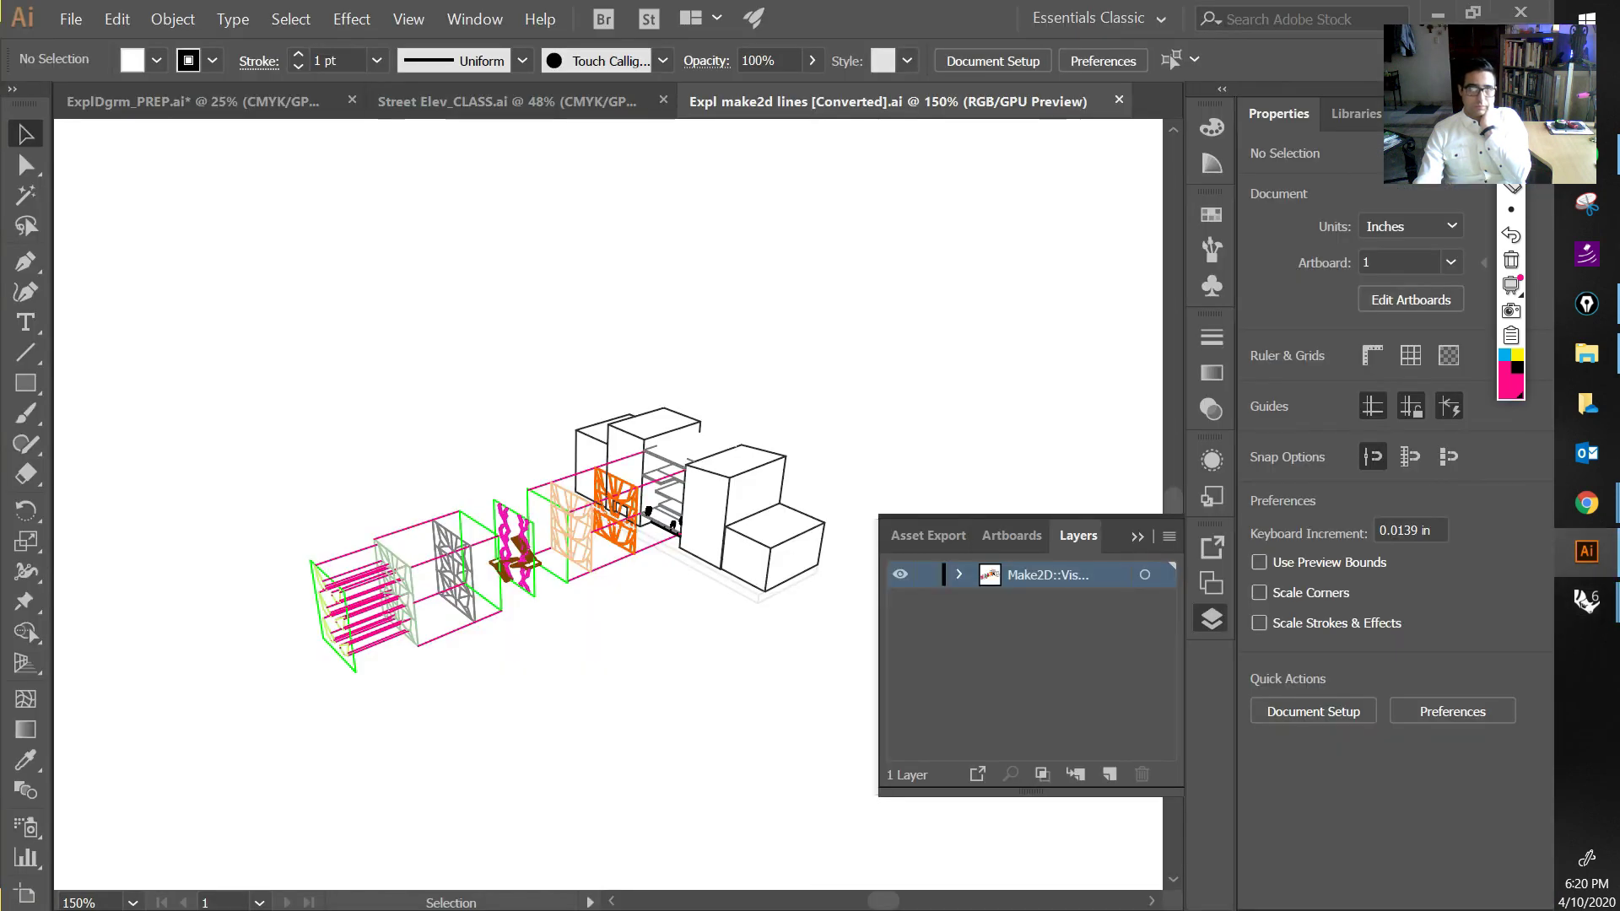
{"action": "key", "text": "ctrl+Tab"}
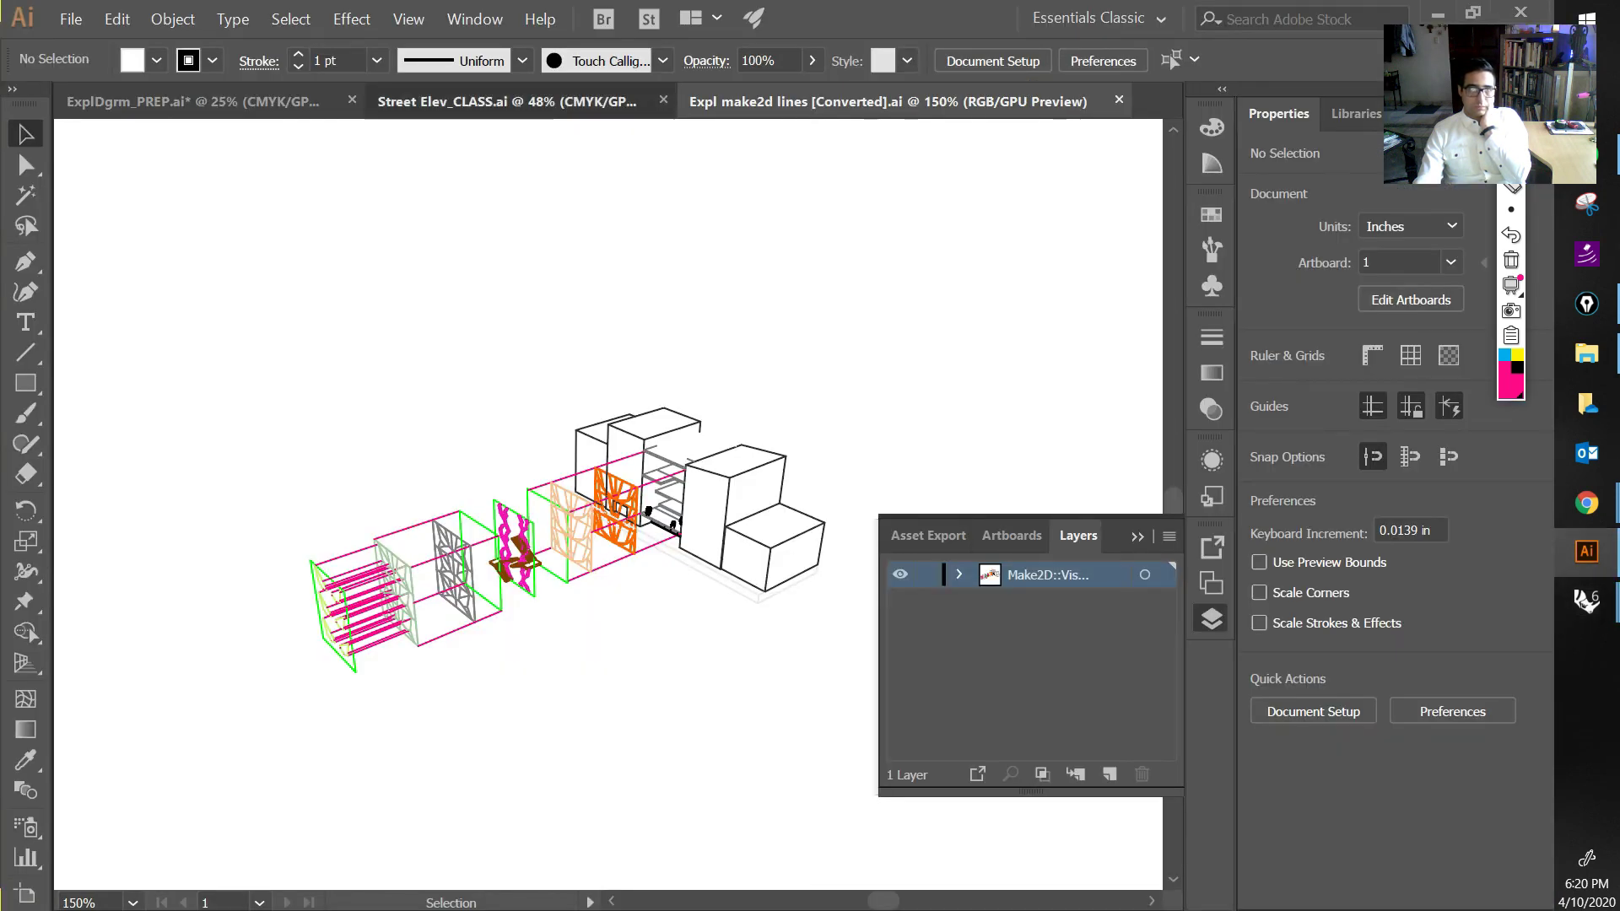
{"action": "key", "text": "ctrl+Tab"}
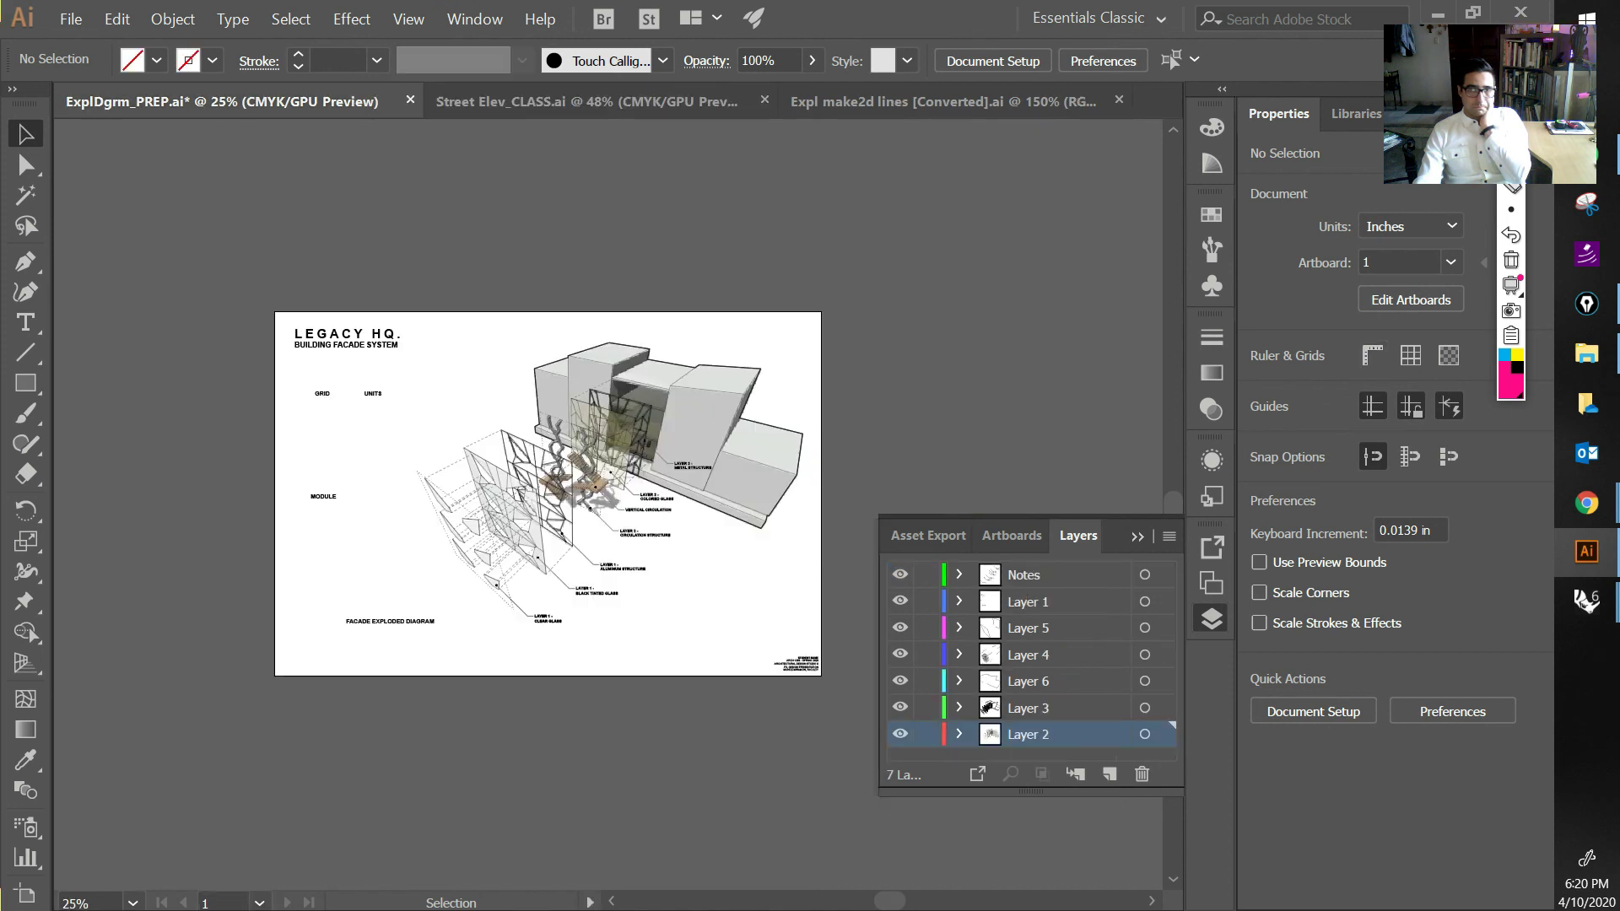
{"action": "mouse_move", "coordinate": [1585, 600]}
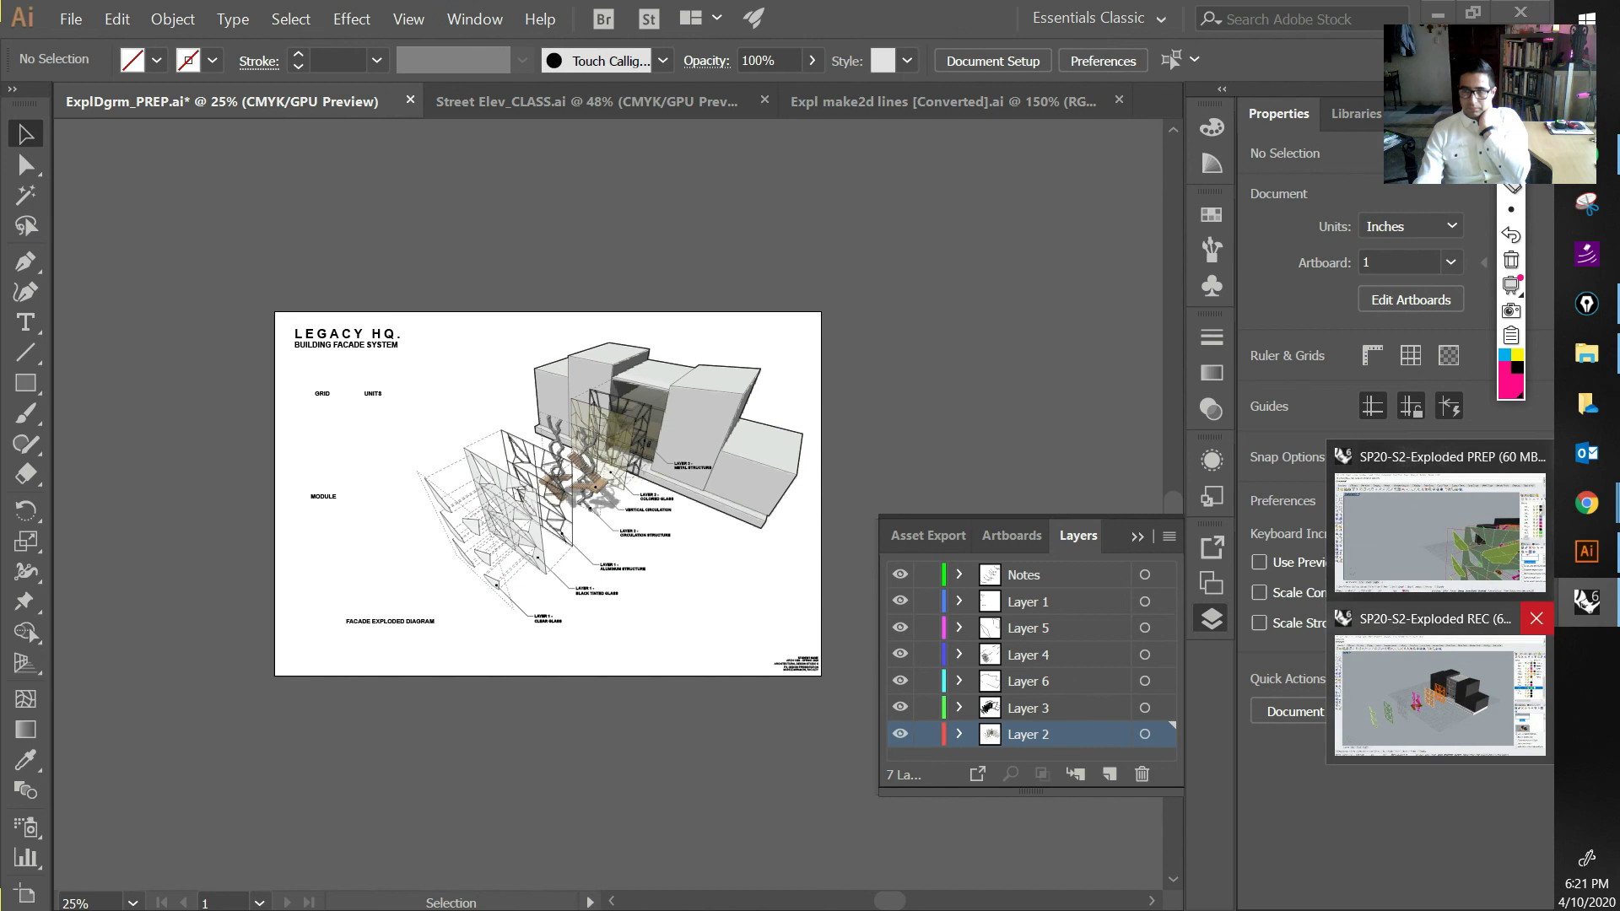
{"action": "left_click", "coordinate": [1438, 684]}
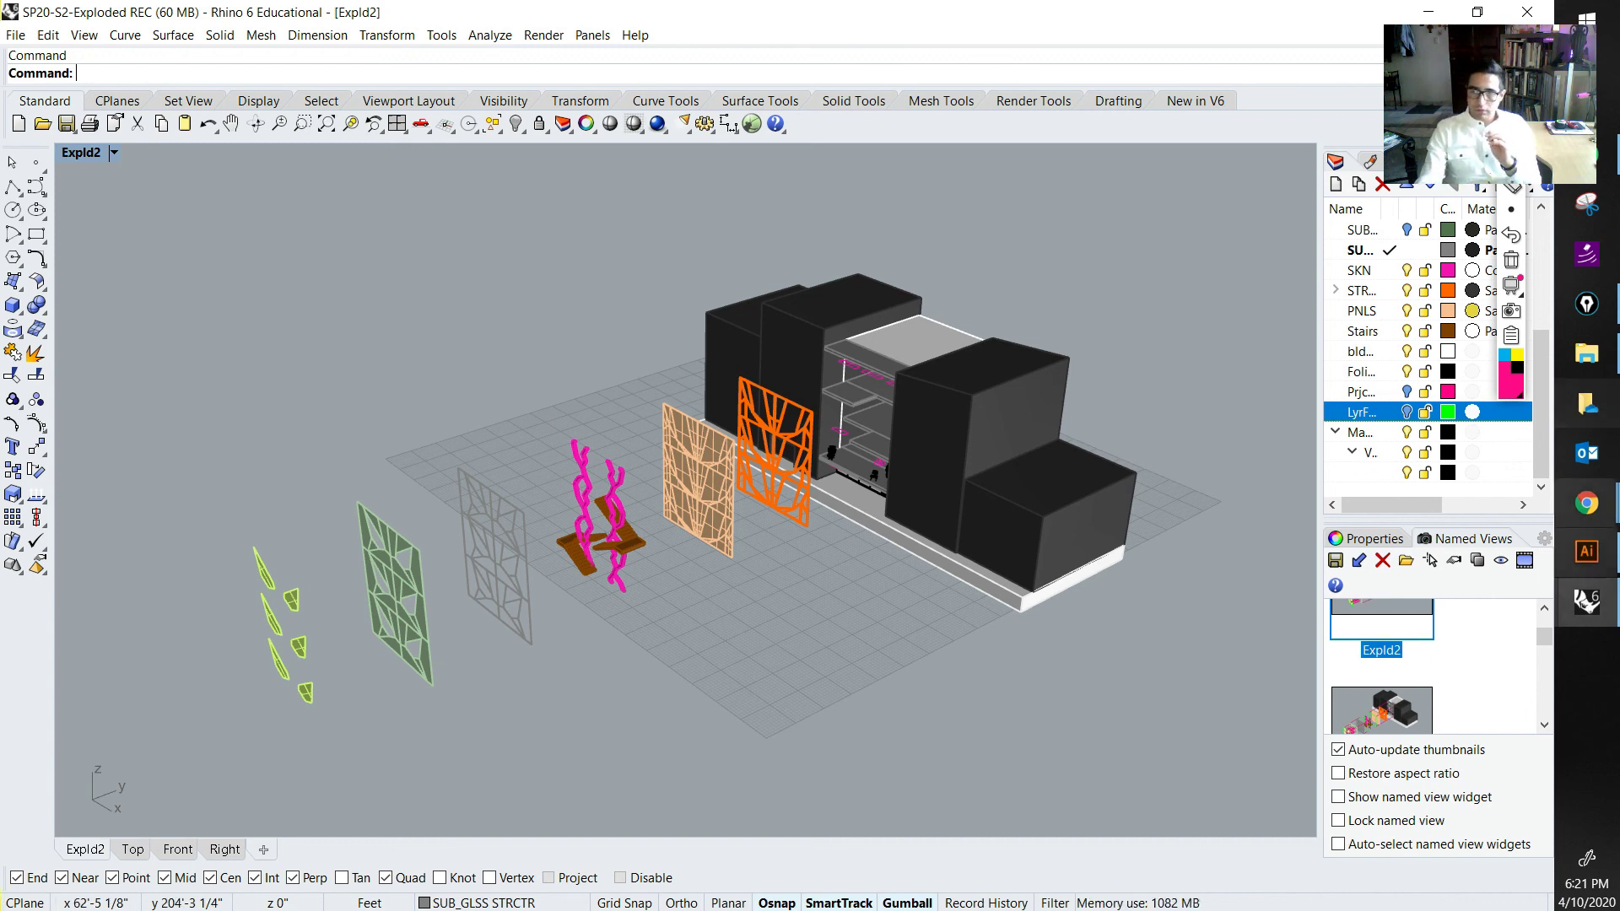
Step: Open the Exploded2 image from the Output Renders folder and zoom in on its connector and frame lines
{"action": "left_click", "coordinate": [1586, 352]}
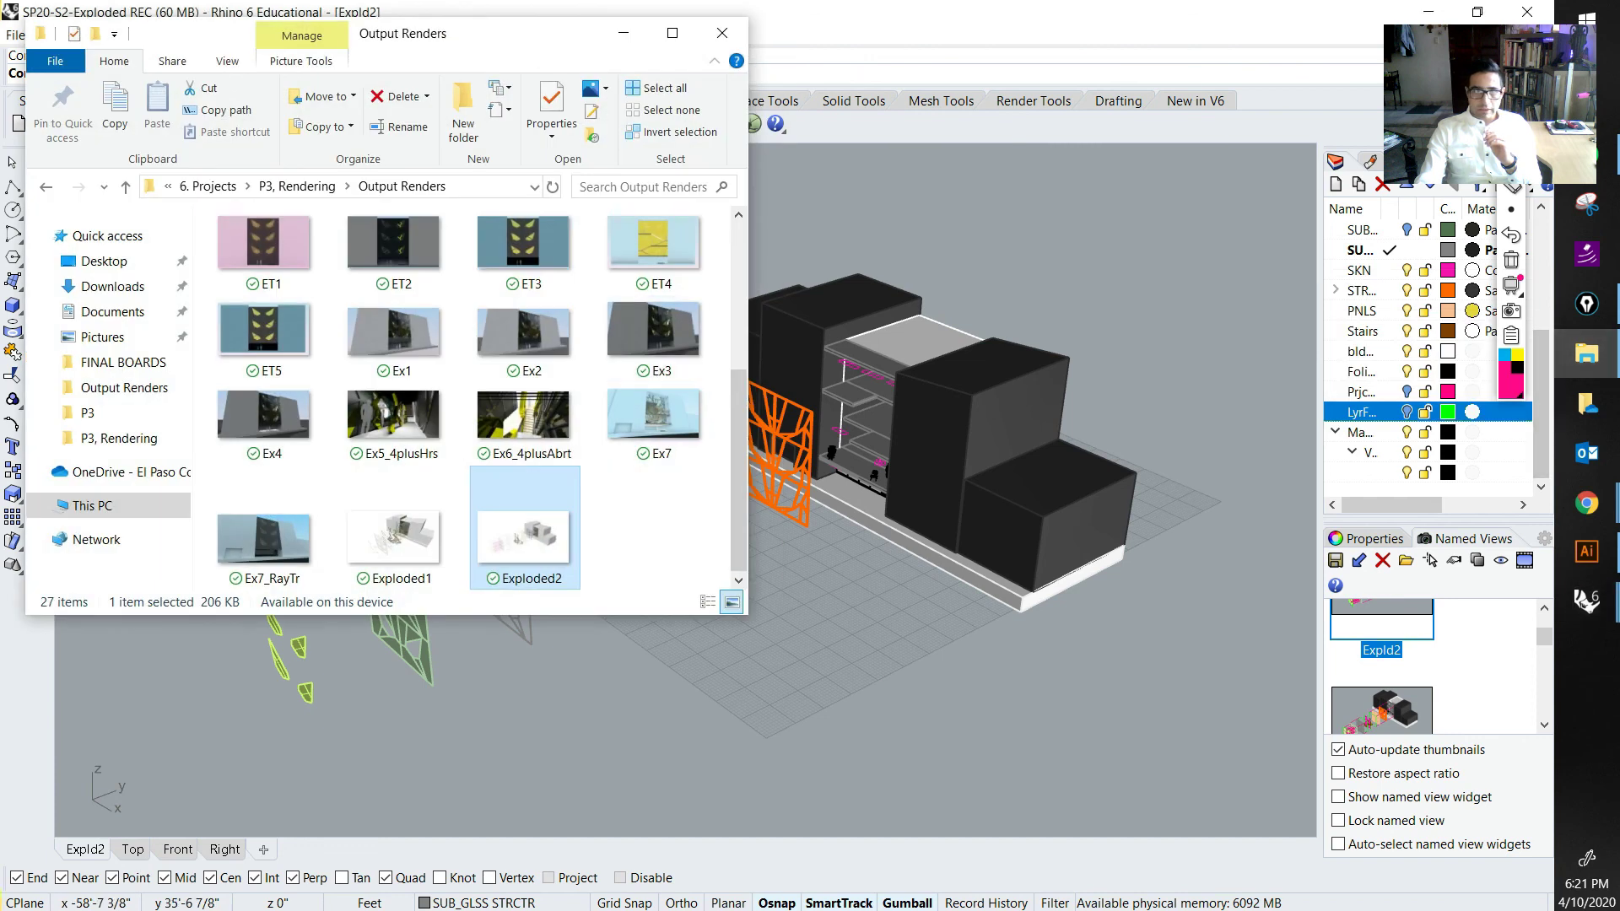
{"action": "key", "text": "Return"}
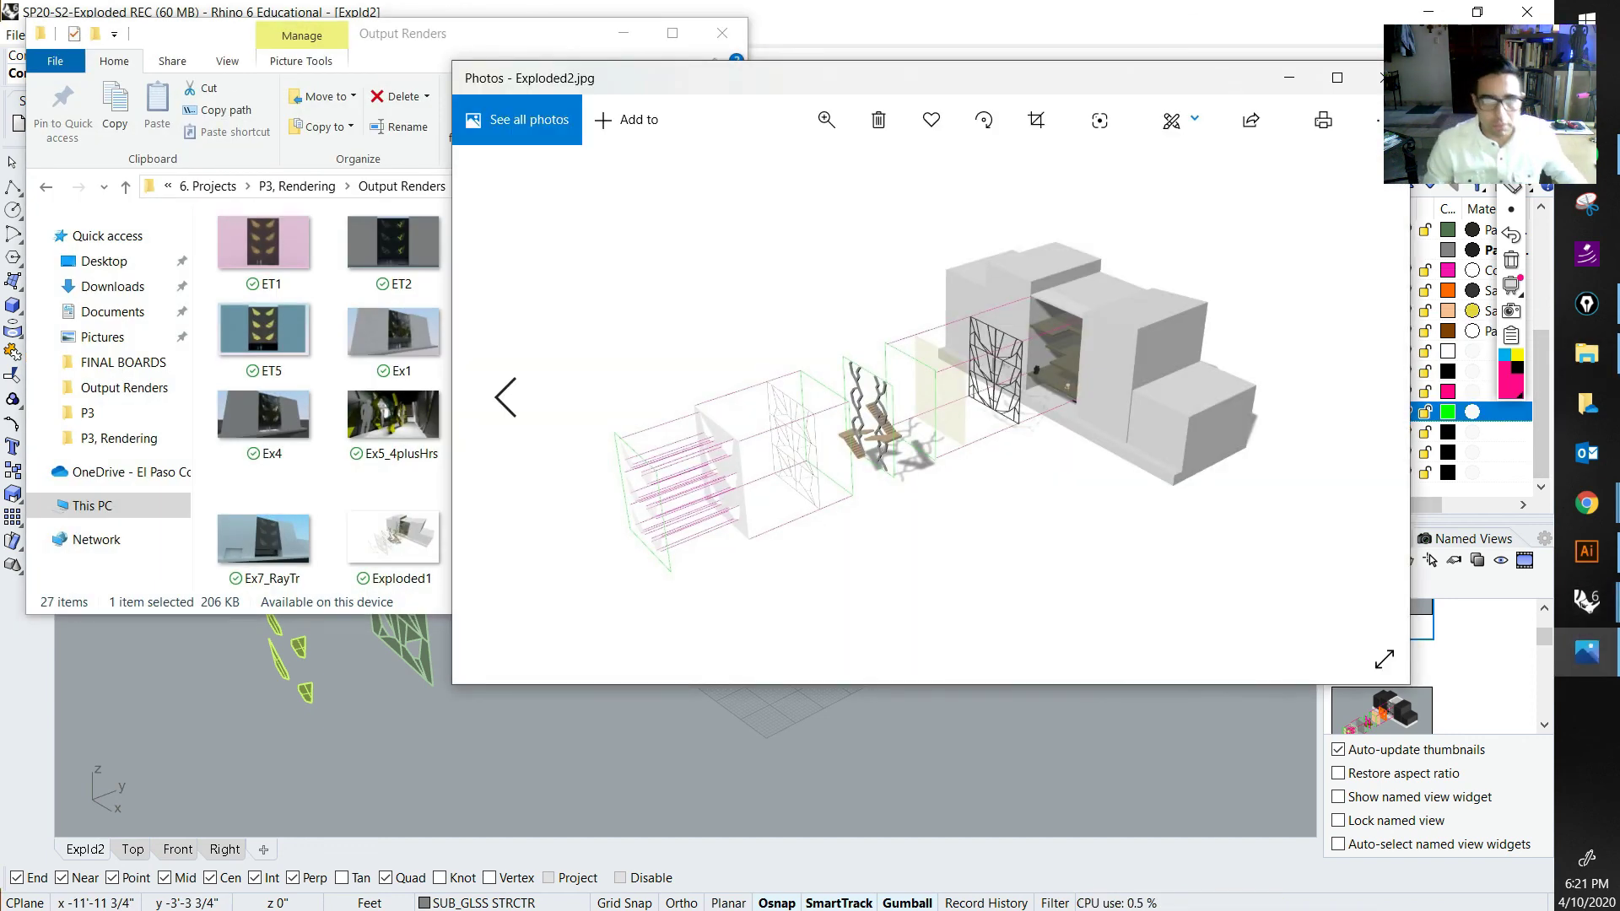
{"action": "left_click", "coordinate": [826, 119]}
{"action": "left_click_drag", "start_coordinate": [727, 174], "coordinate": [925, 175]}
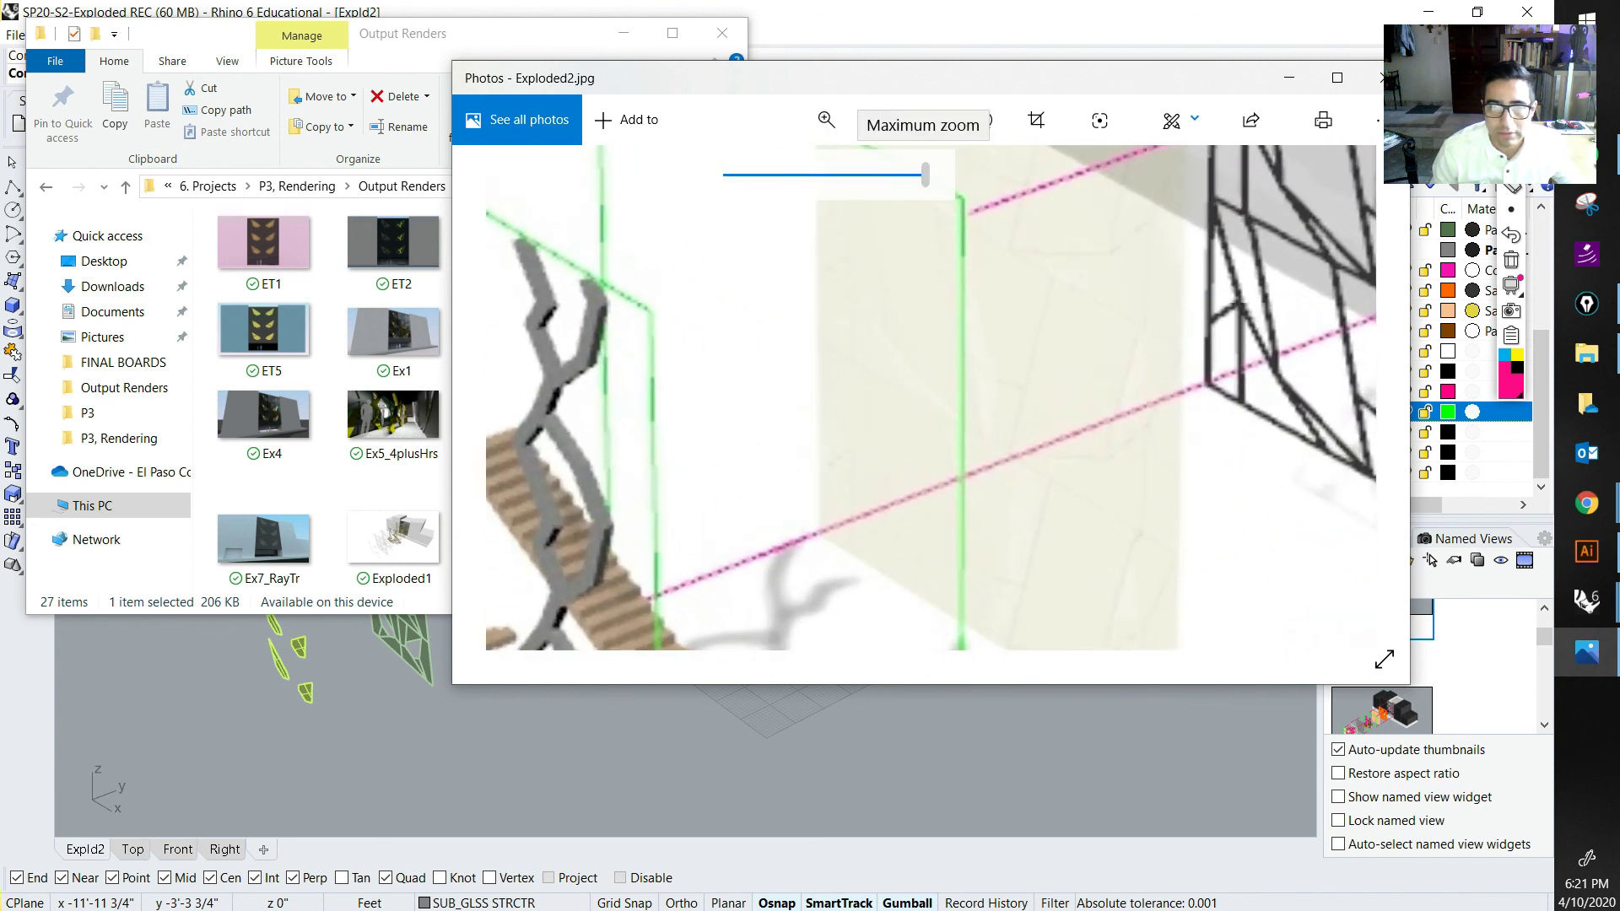
{"action": "left_click_drag", "start_coordinate": [930, 388], "coordinate": [951, 468]}
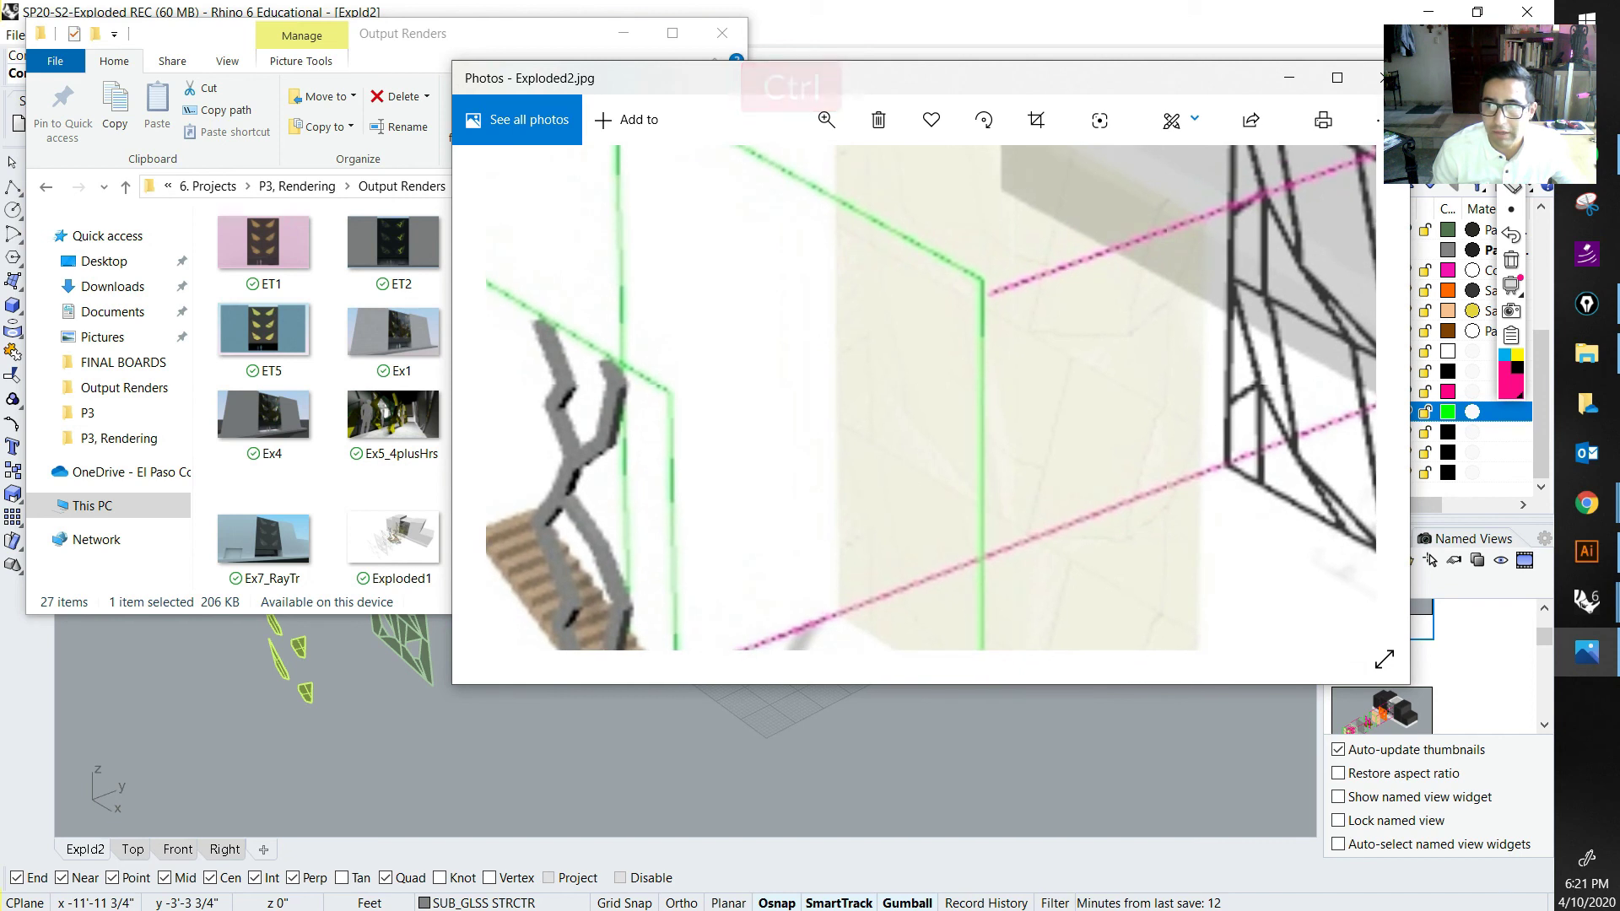
Step: Circle the upper connector line at the black structure with the annotation pen, clear the mark, and close the image and folder views
{"action": "left_click", "coordinate": [1510, 135]}
{"action": "mouse_move", "coordinate": [1249, 168]}
{"action": "left_mouse_down"}
{"action": "mouse_move", "coordinate": [1185, 175]}
{"action": "mouse_move", "coordinate": [1200, 211]}
{"action": "left_mouse_up"}
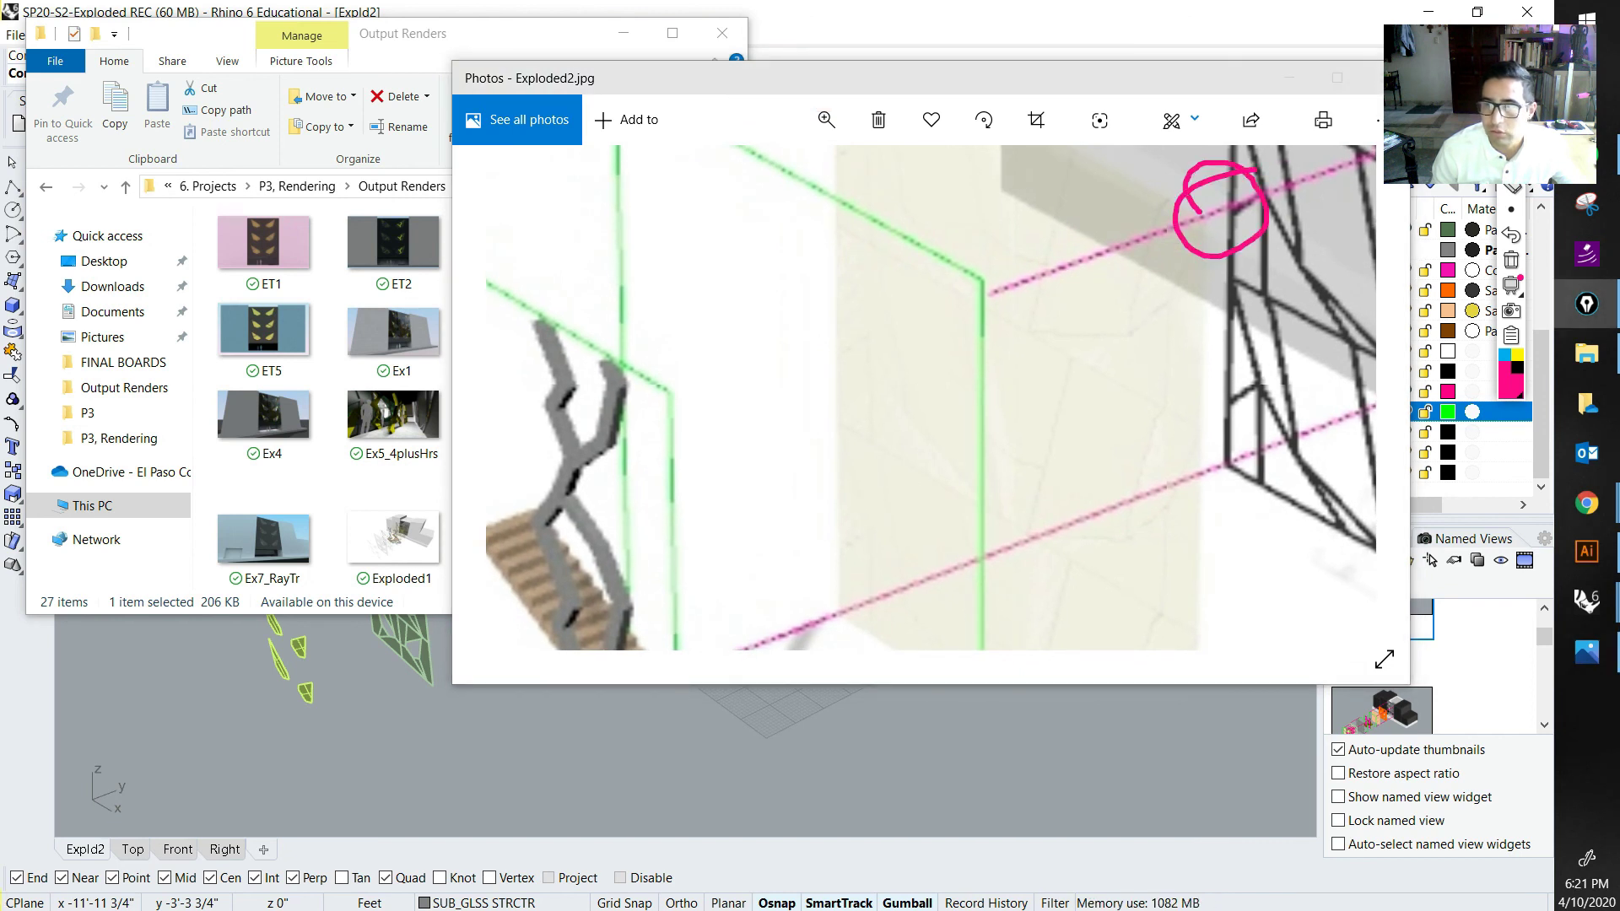
{"action": "left_click", "coordinate": [1511, 259]}
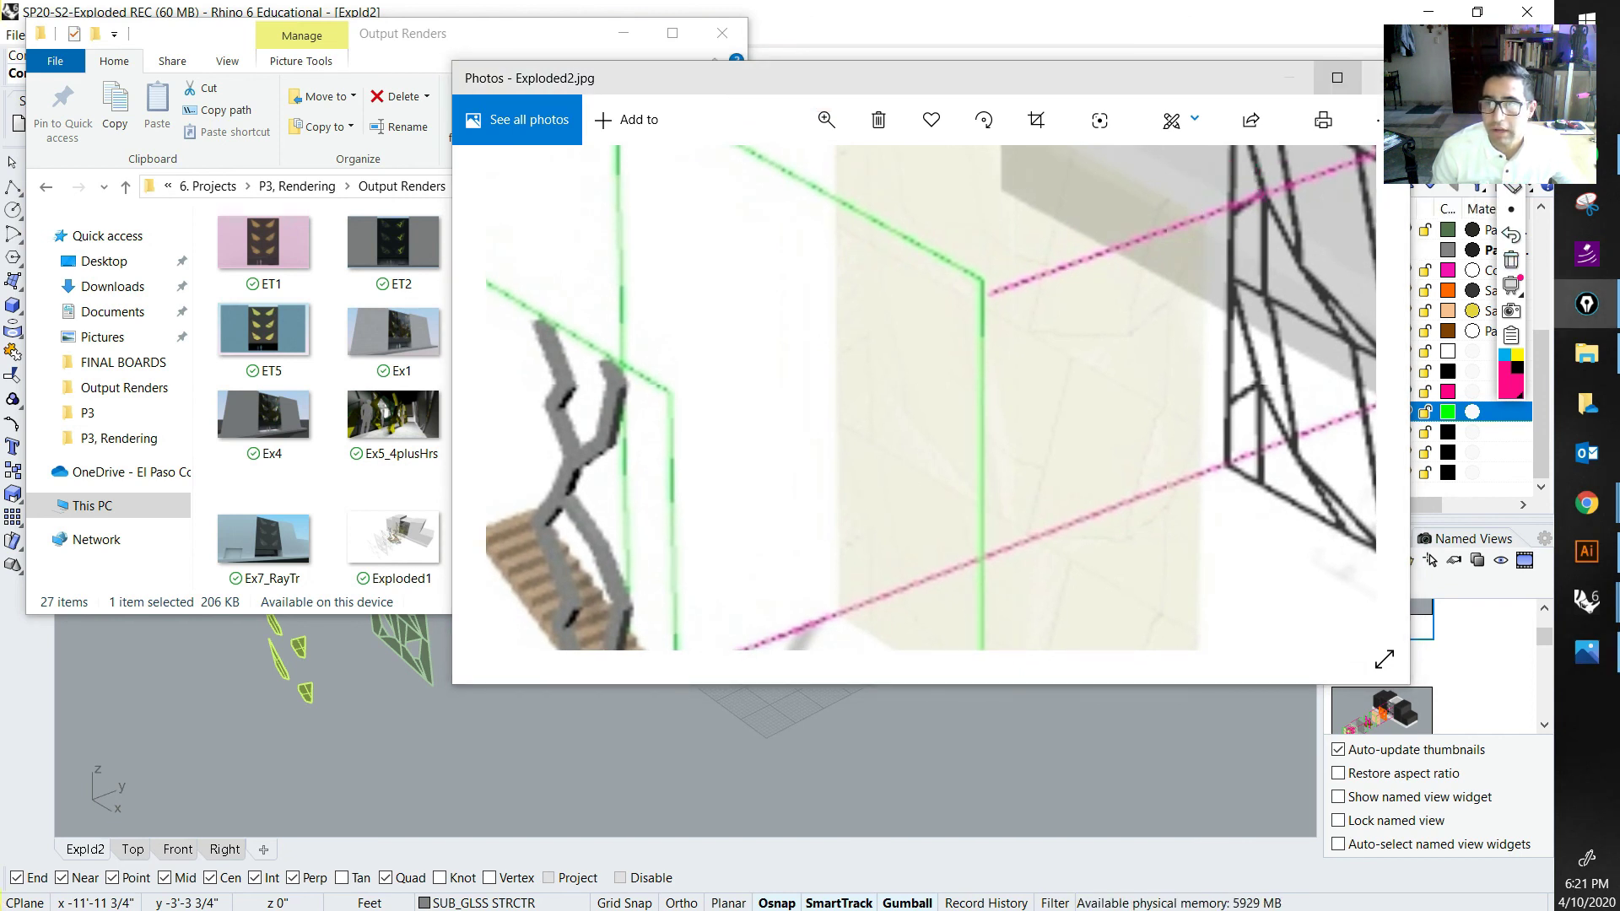
{"action": "left_click", "coordinate": [1383, 77]}
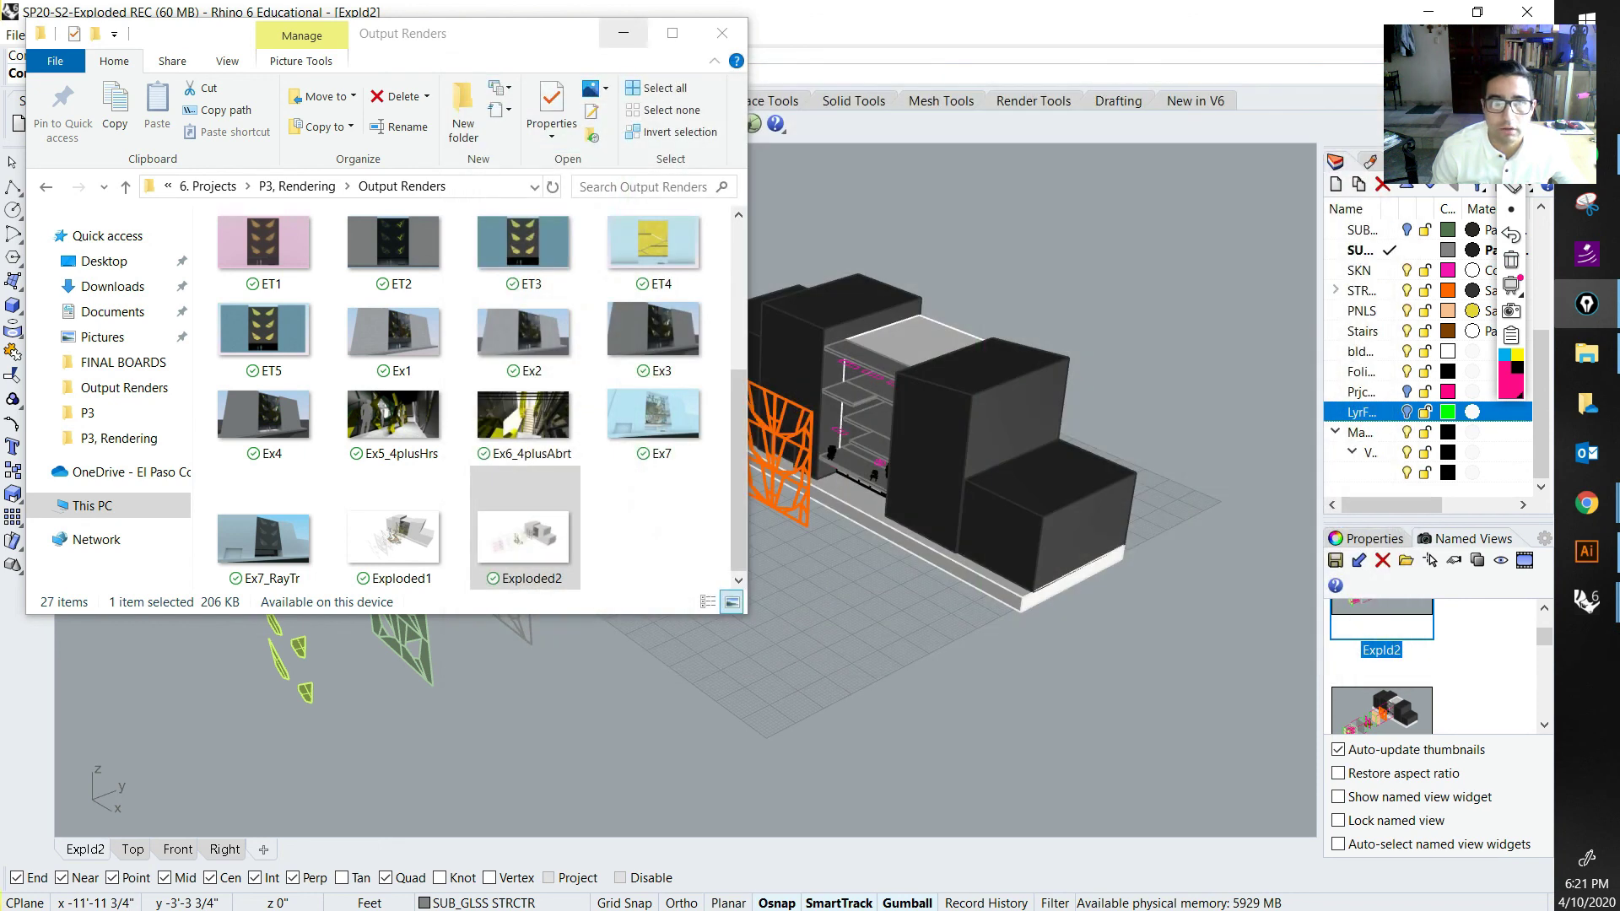
{"action": "left_click", "coordinate": [623, 32]}
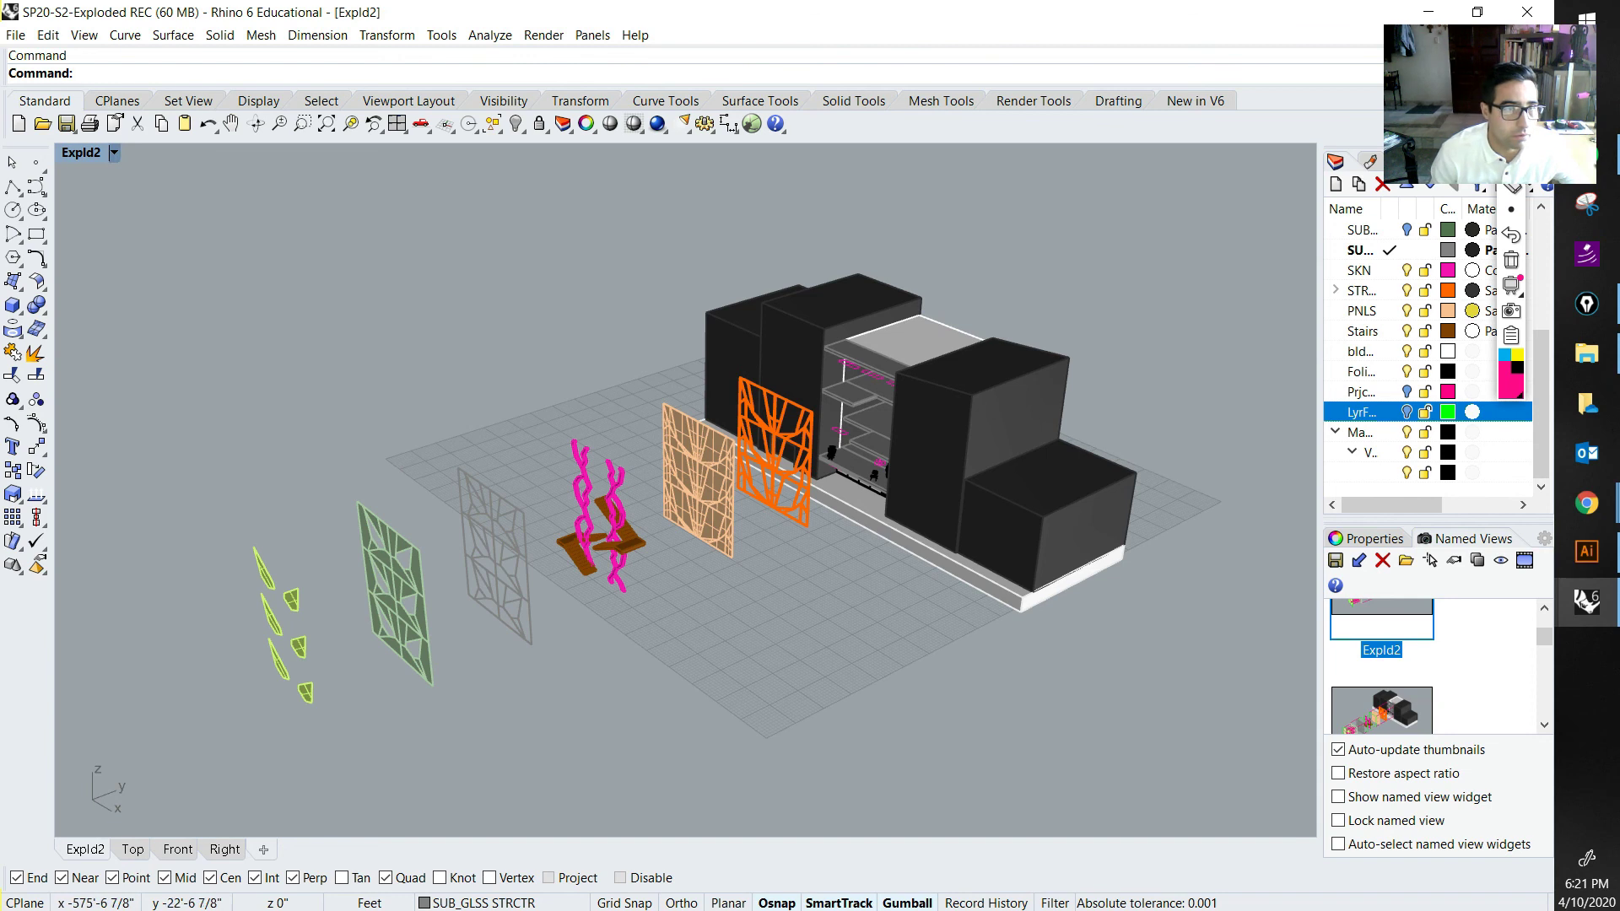
Step: Set the Expld2 viewport to the Rendered display mode
{"action": "left_click", "coordinate": [81, 152]}
{"action": "left_click", "coordinate": [95, 239]}
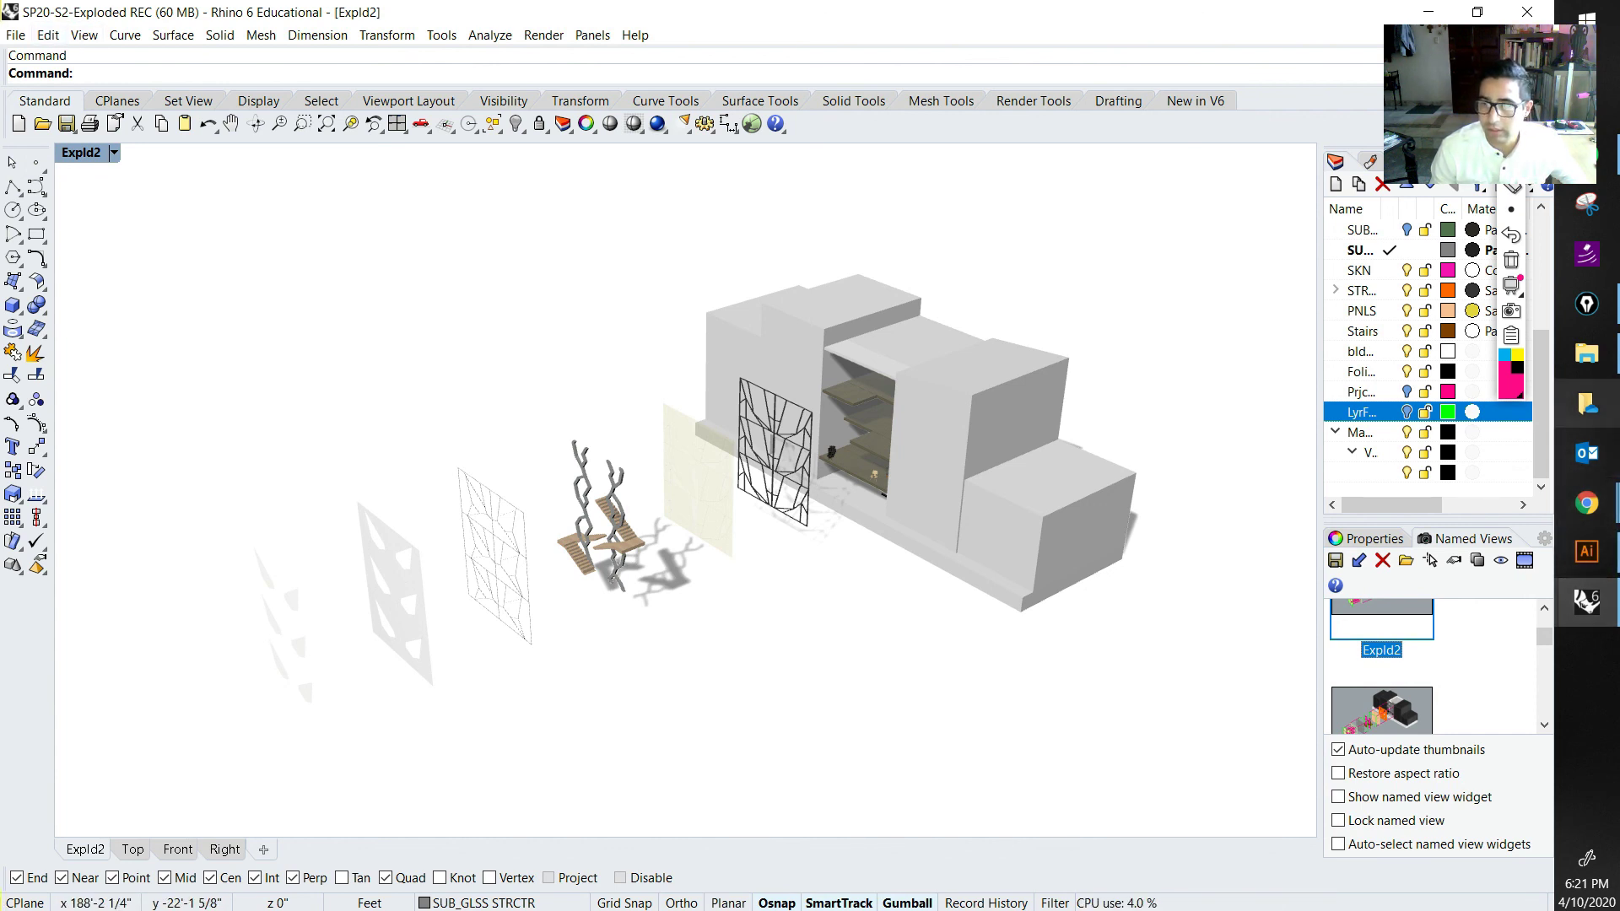
{"action": "left_click", "coordinate": [1587, 353]}
{"action": "left_click", "coordinate": [657, 541]}
{"action": "left_click", "coordinate": [810, 51]}
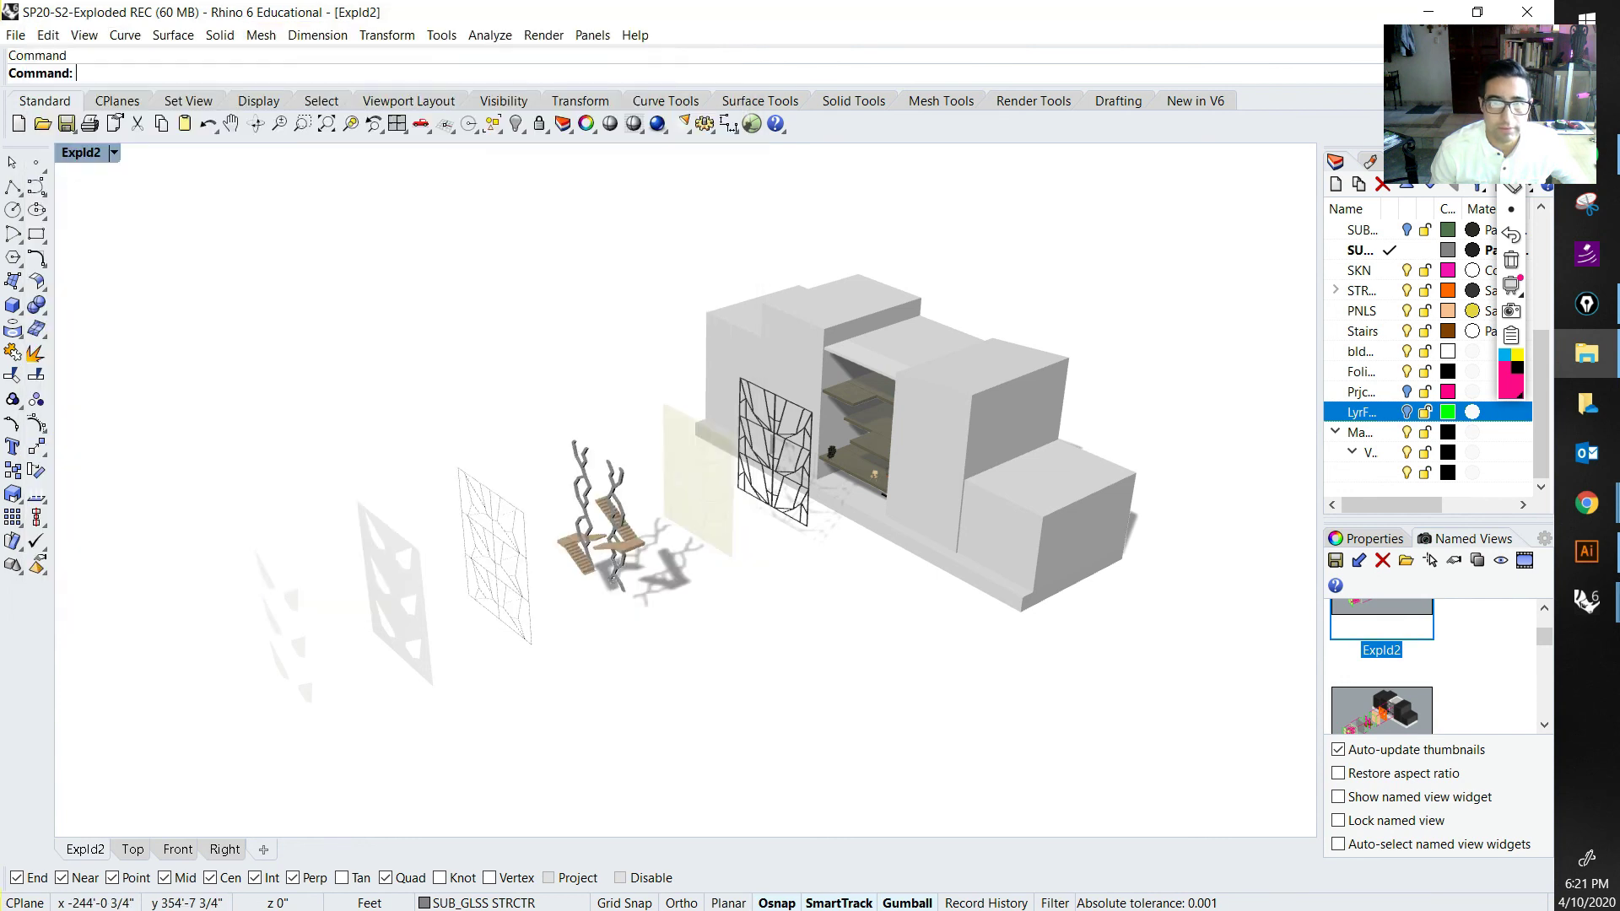
Step: Capture the Expld2 viewport to a file at 1920 x 1080 resolution
{"action": "left_click", "coordinate": [114, 153]}
{"action": "left_click", "coordinate": [84, 35]}
{"action": "left_click", "coordinate": [84, 36]}
{"action": "mouse_move", "coordinate": [168, 385]}
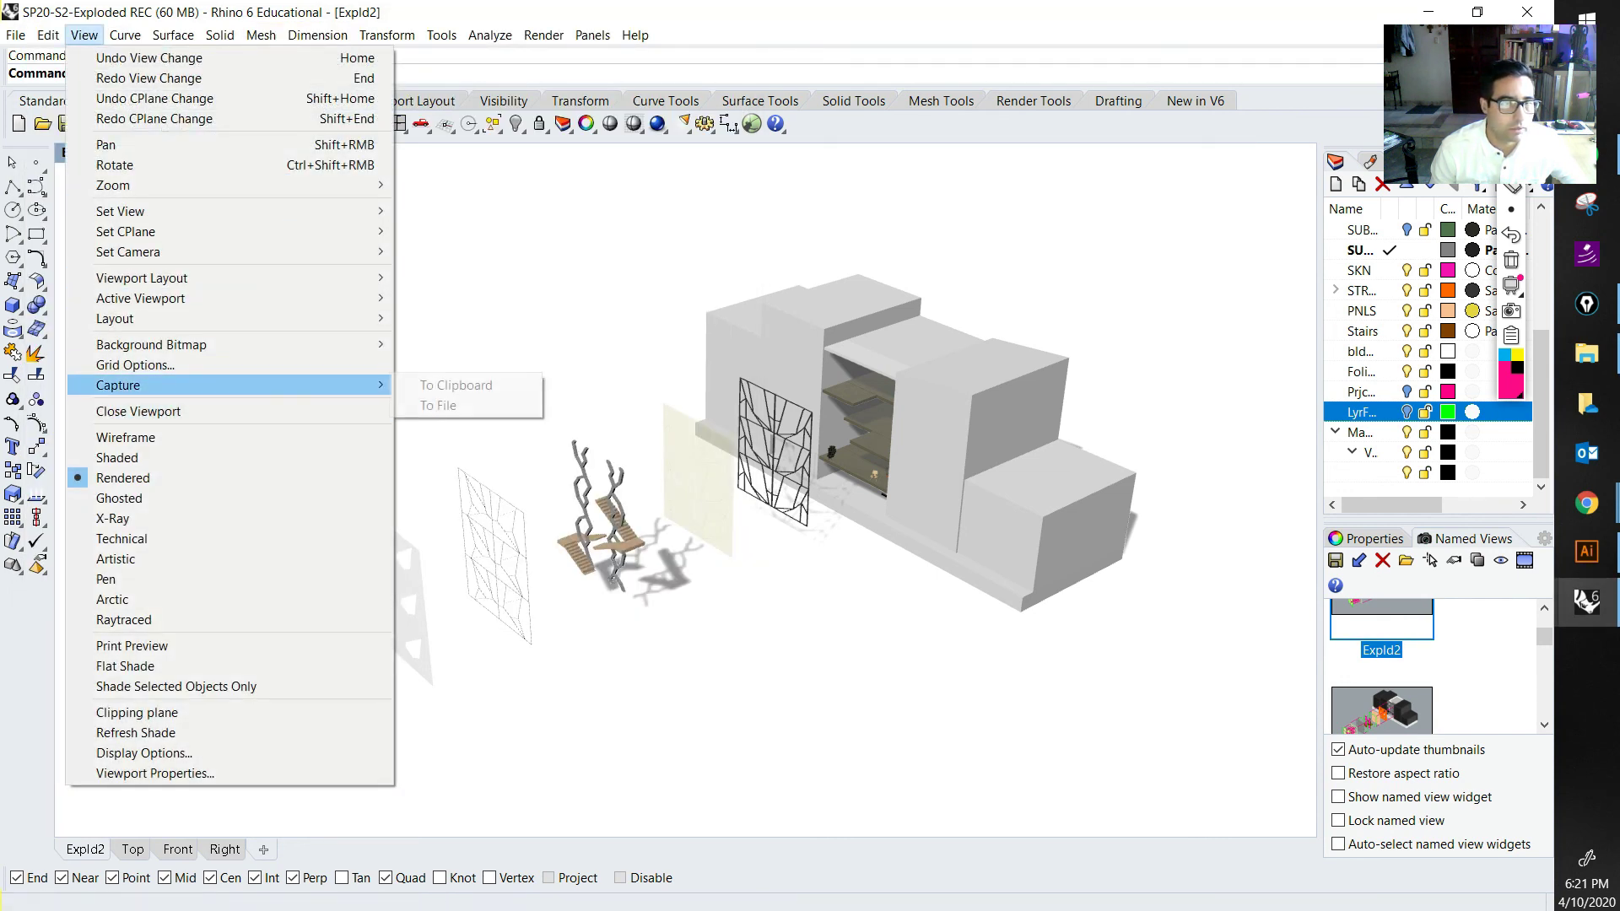
{"action": "left_click", "coordinate": [437, 405]}
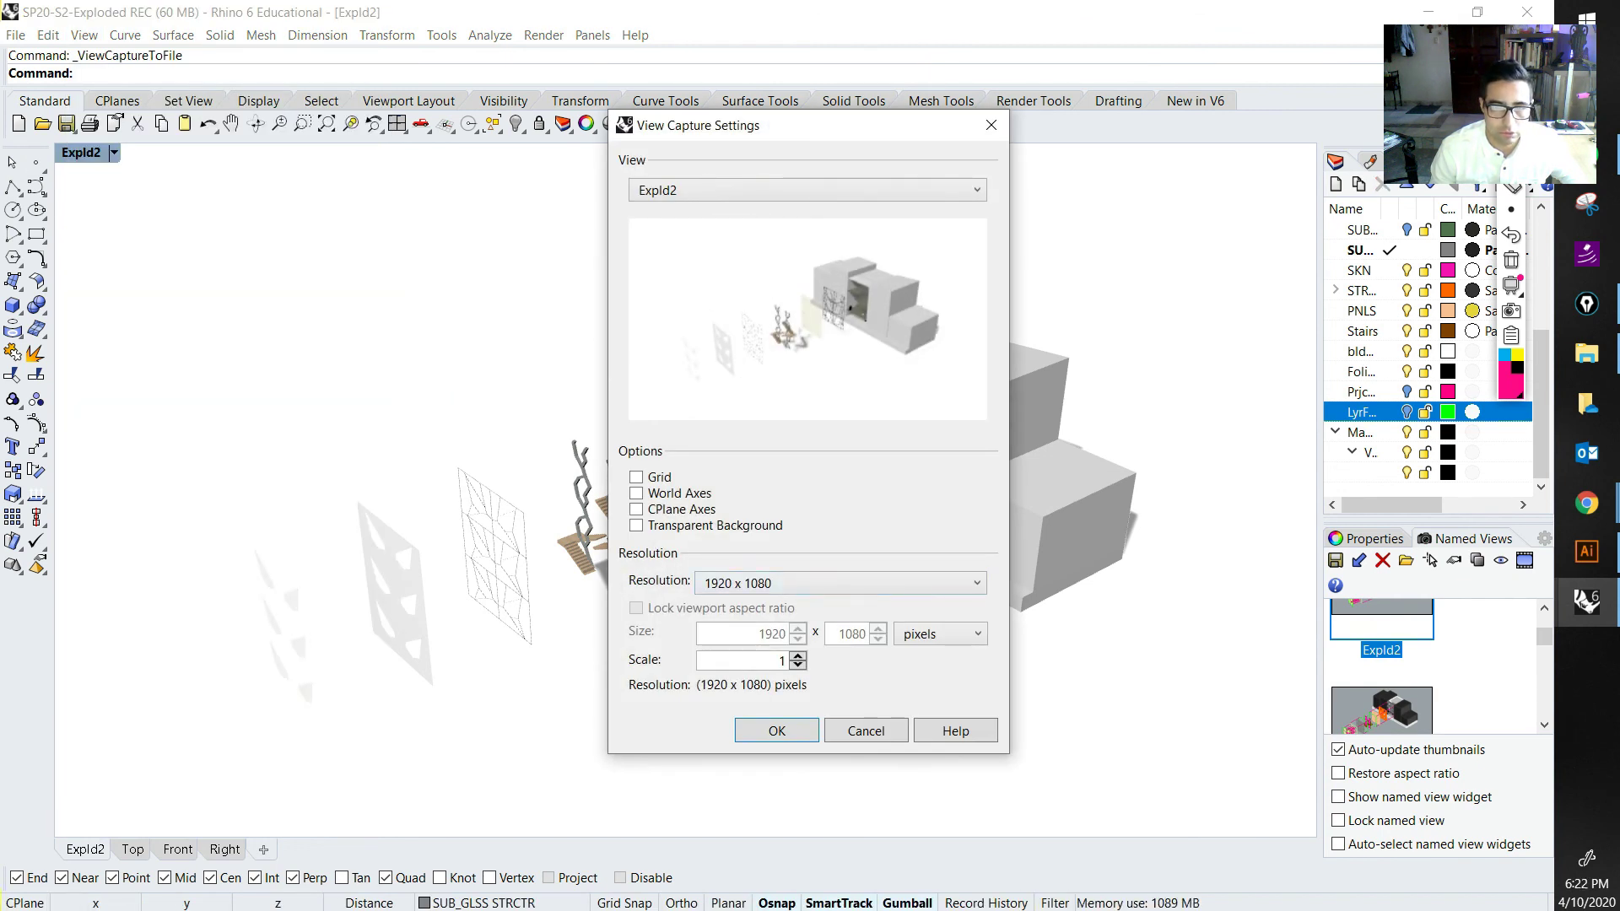
{"action": "left_click", "coordinate": [802, 583]}
{"action": "left_click", "coordinate": [781, 869]}
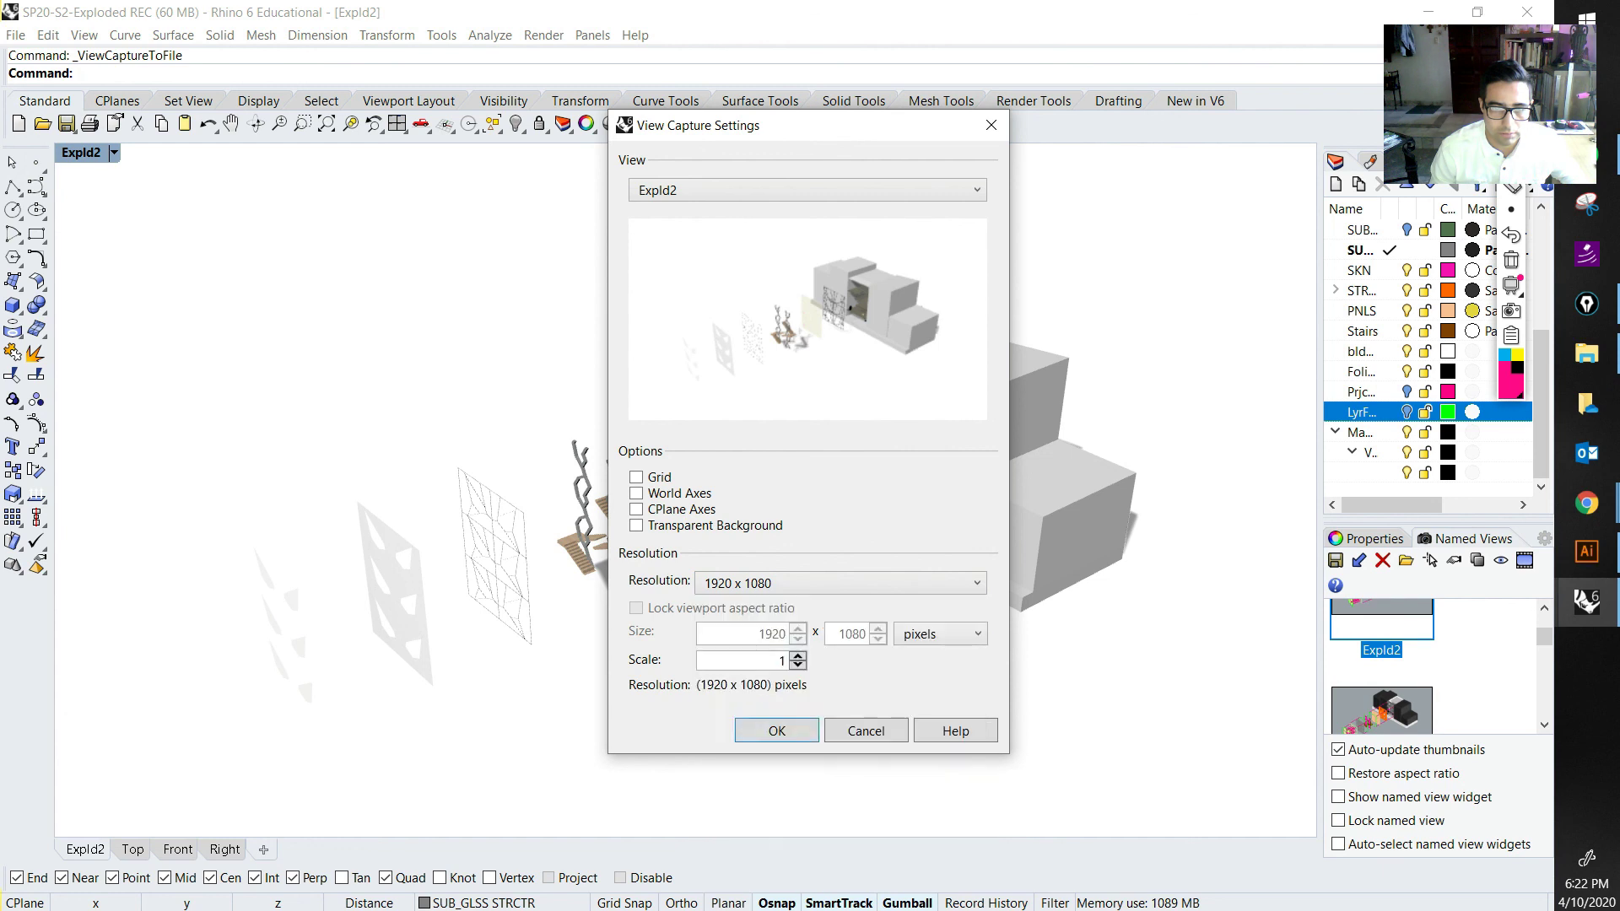
{"action": "left_click", "coordinate": [776, 730]}
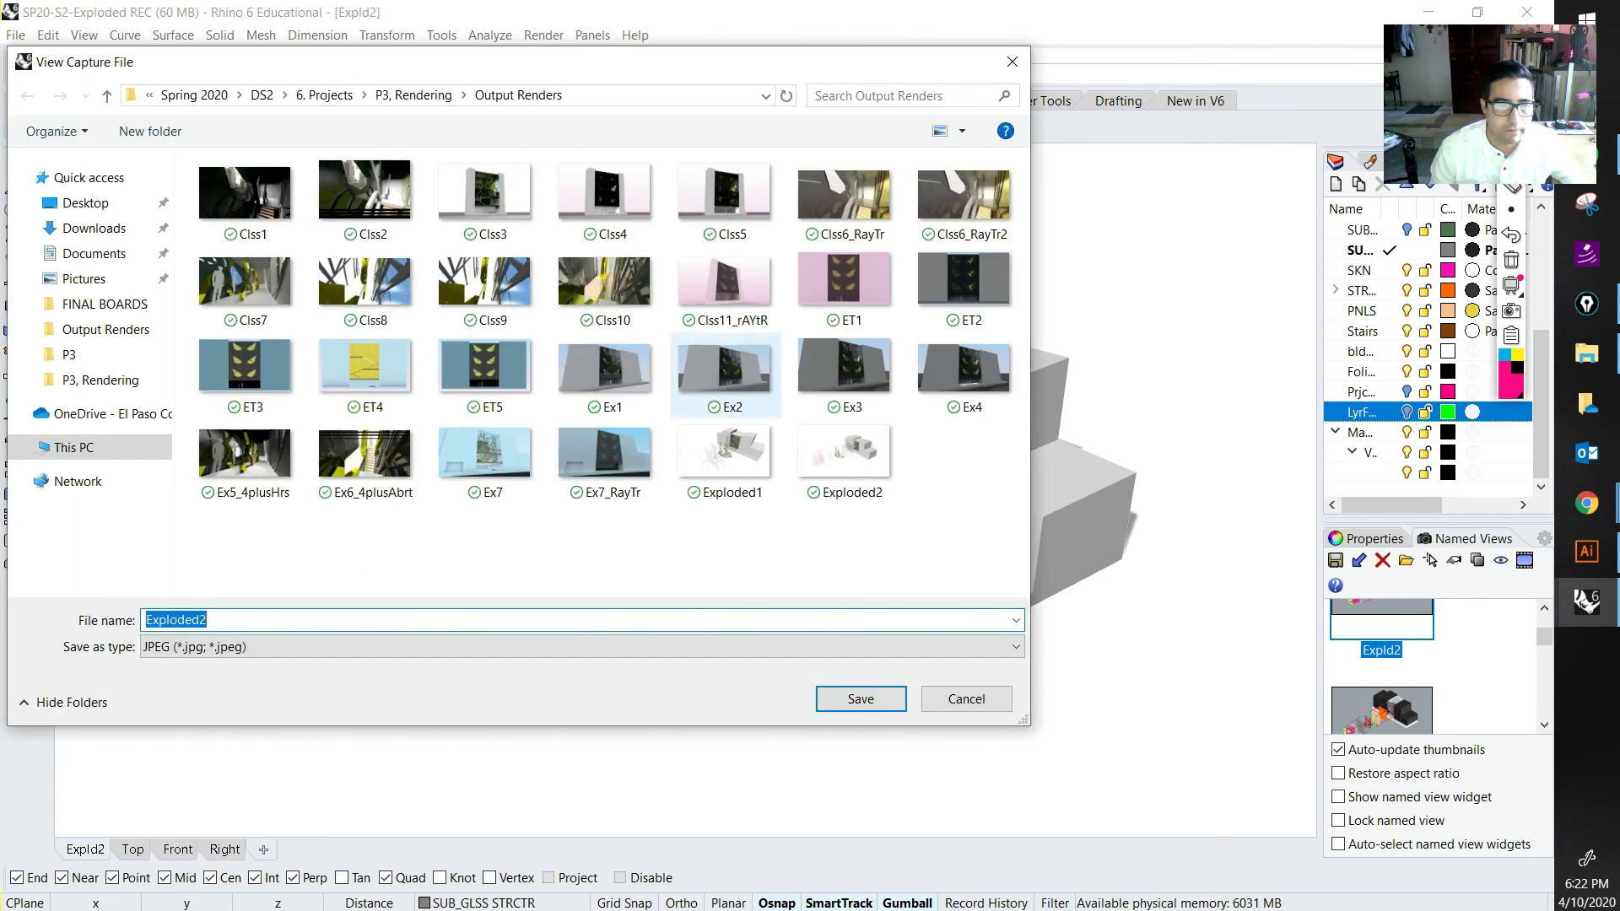
Step: Save the capture as JPEG in Output Renders, overwriting the existing Exploded2 image
{"action": "left_click", "coordinate": [844, 463]}
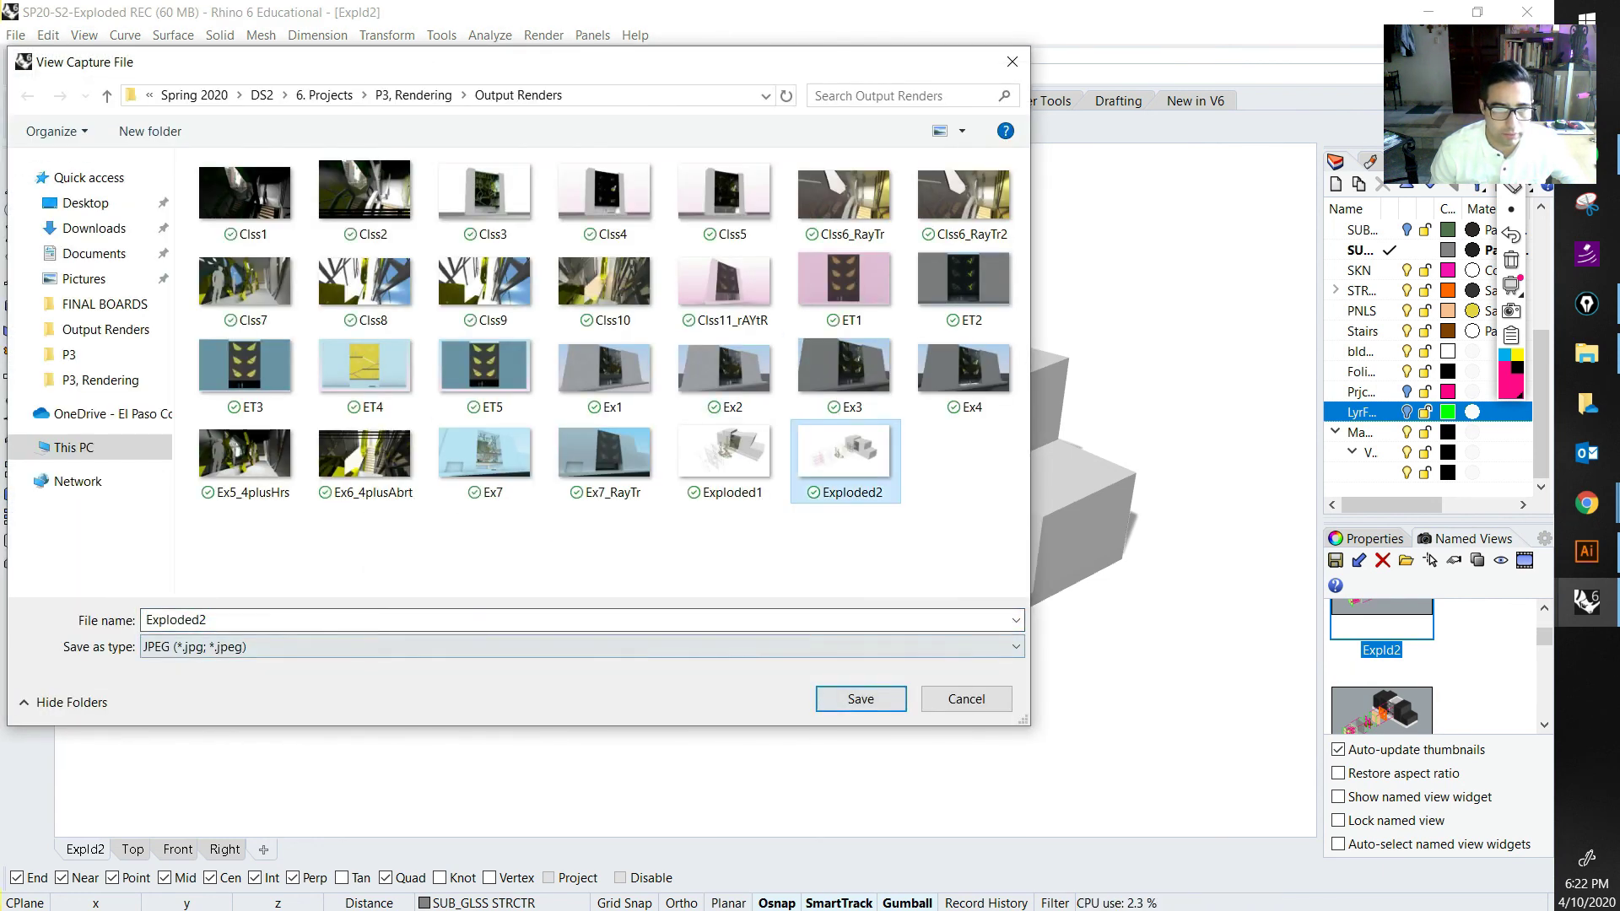
{"action": "left_click", "coordinate": [860, 698]}
{"action": "left_click", "coordinate": [755, 543]}
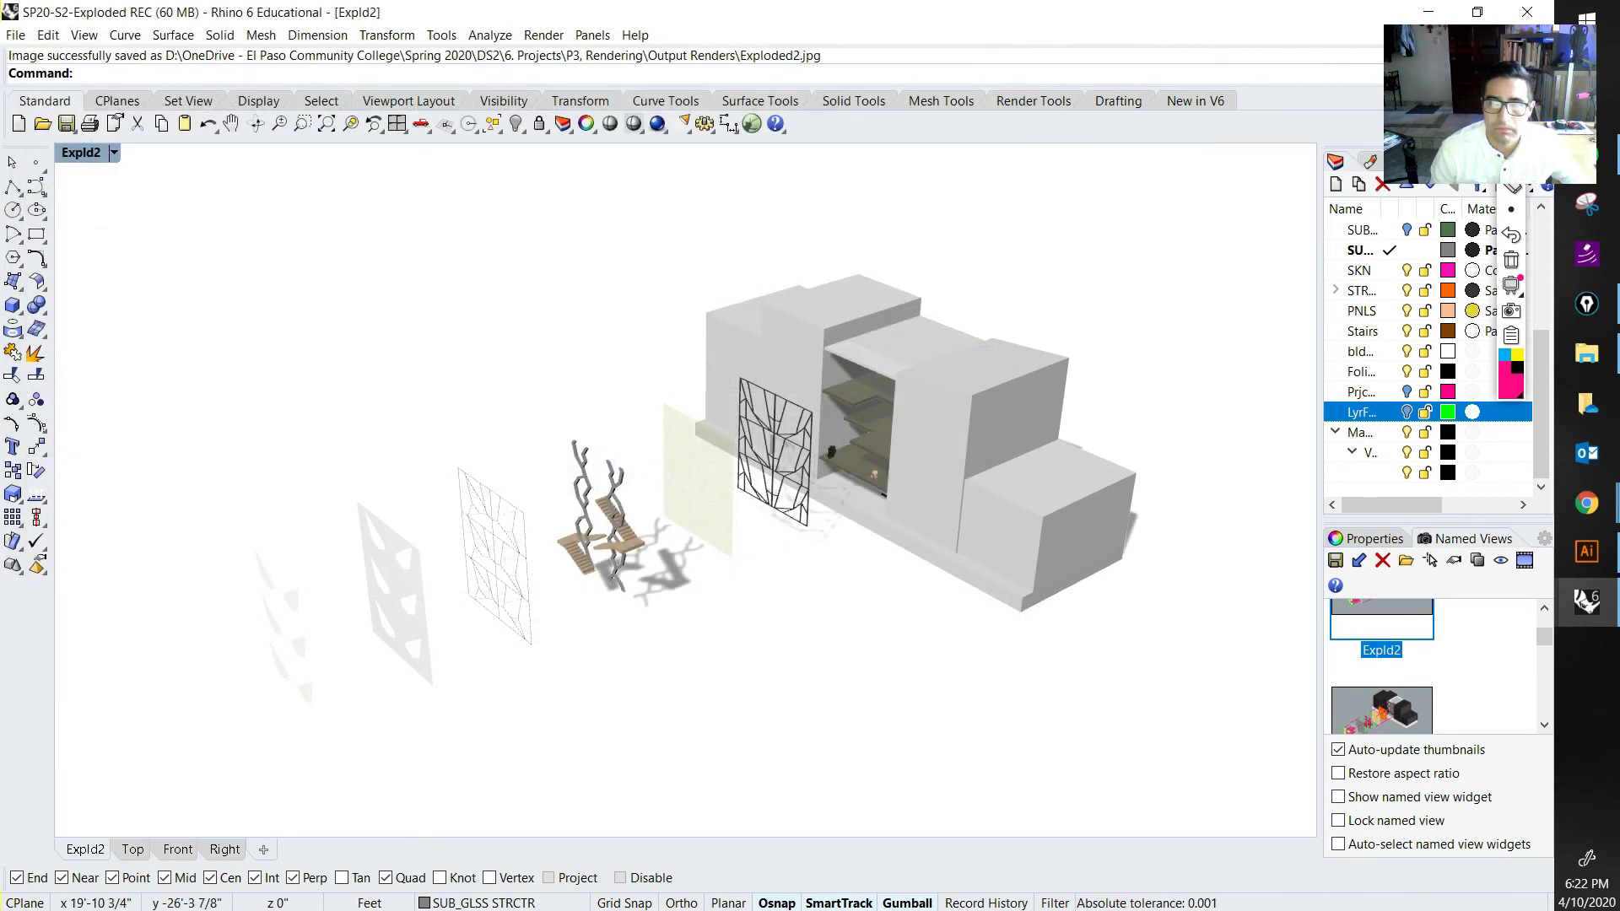
Step: Open the newly saved Exploded2 image from the Output Renders folder to check the render without connector lines
{"action": "left_click", "coordinate": [1586, 353]}
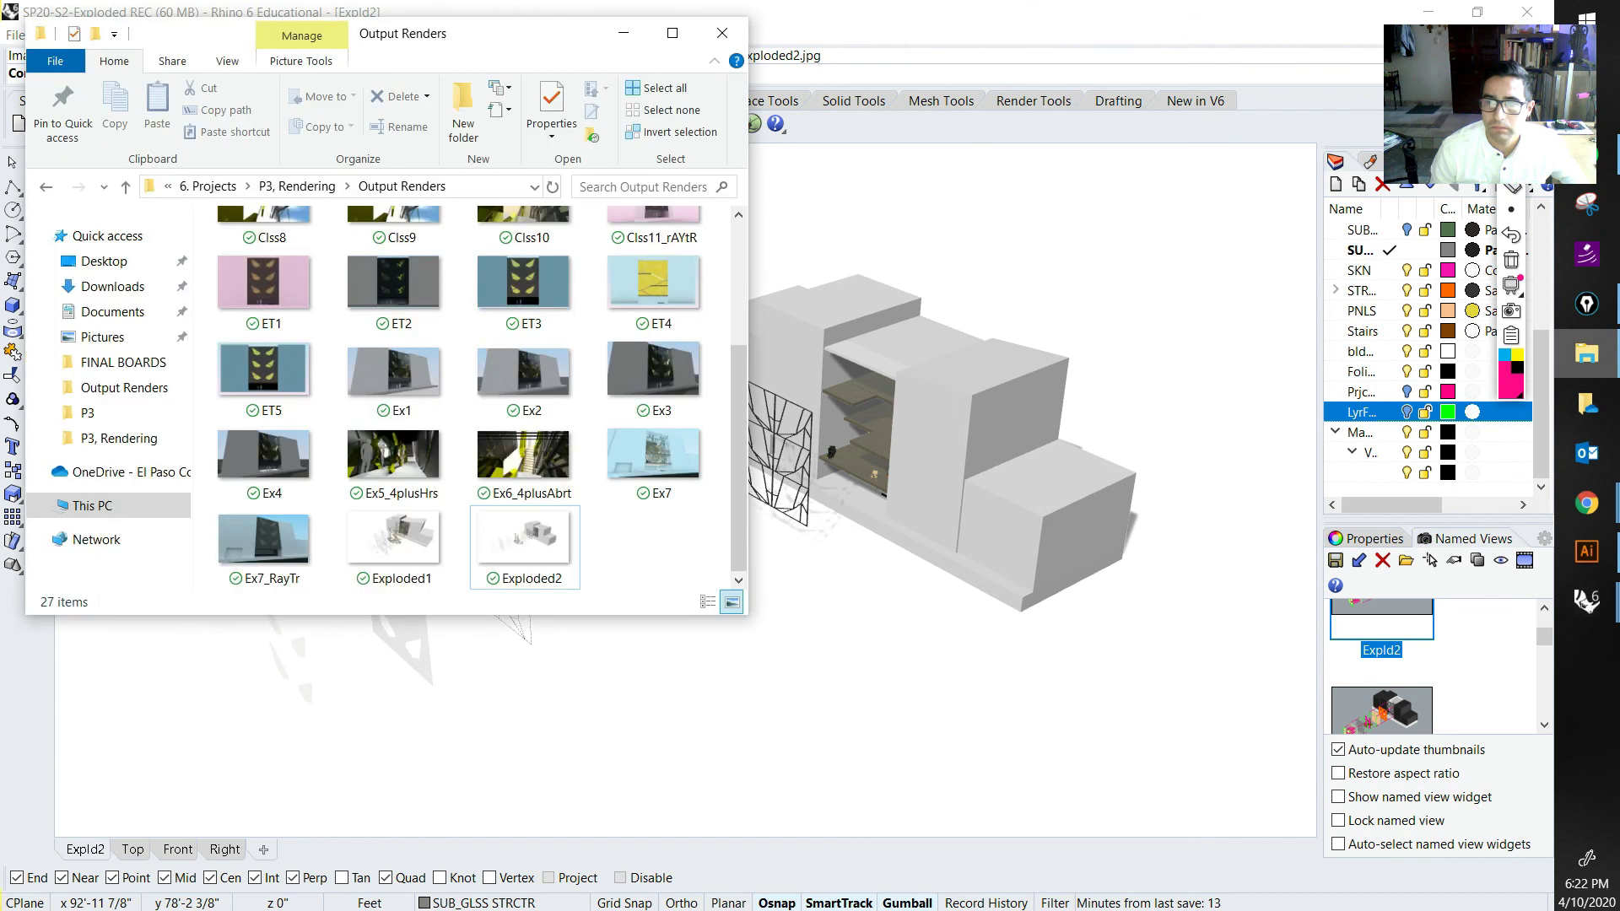
{"action": "double_click", "coordinate": [524, 539]}
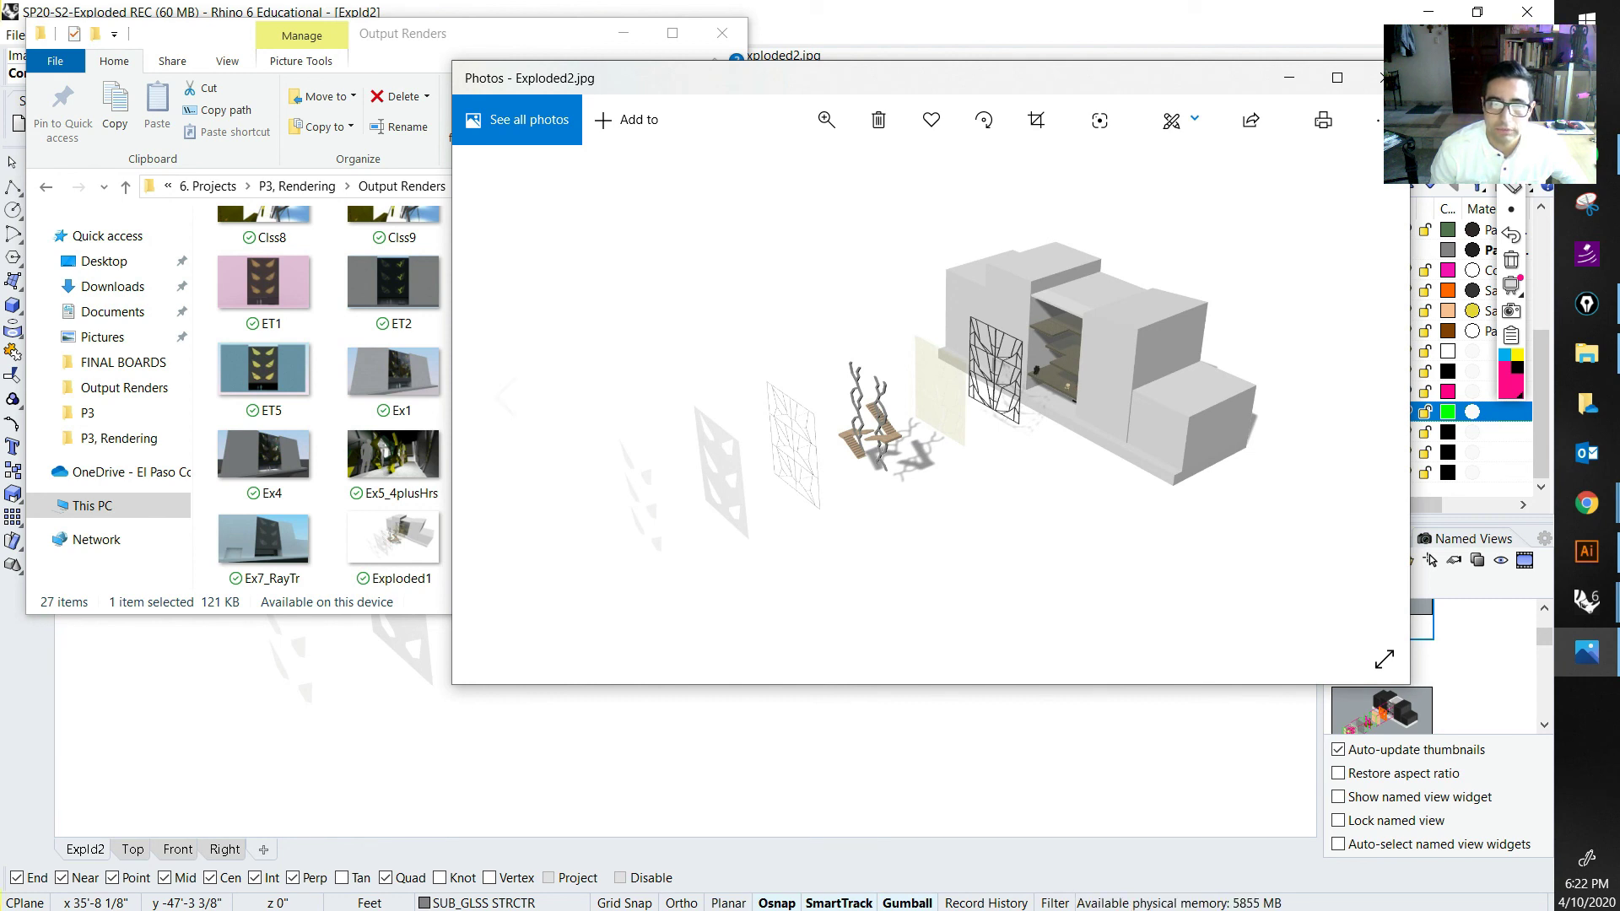
{"action": "mouse_move", "coordinate": [887, 78]}
{"action": "left_mouse_down"}
{"action": "mouse_move", "coordinate": [727, 90]}
{"action": "mouse_move", "coordinate": [874, 106]}
{"action": "left_mouse_up"}
Step: Switch to Illustrator and compare the Expl make2d lines document with the ExplDgrm_PREP board
{"action": "left_click", "coordinate": [1586, 551]}
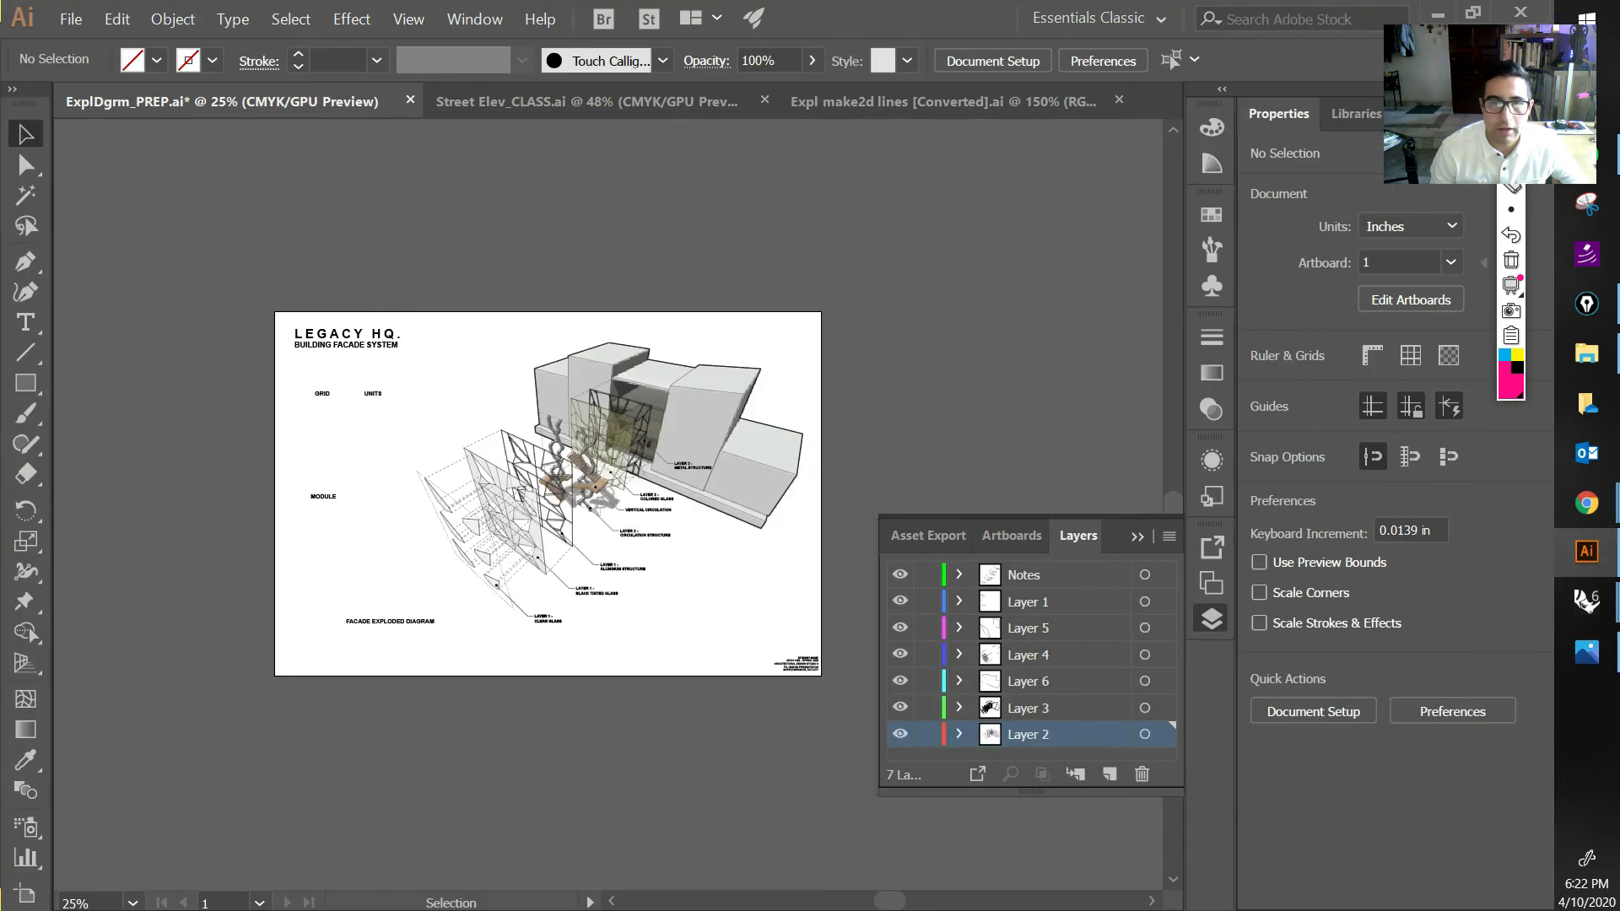
{"action": "left_click", "coordinate": [903, 102]}
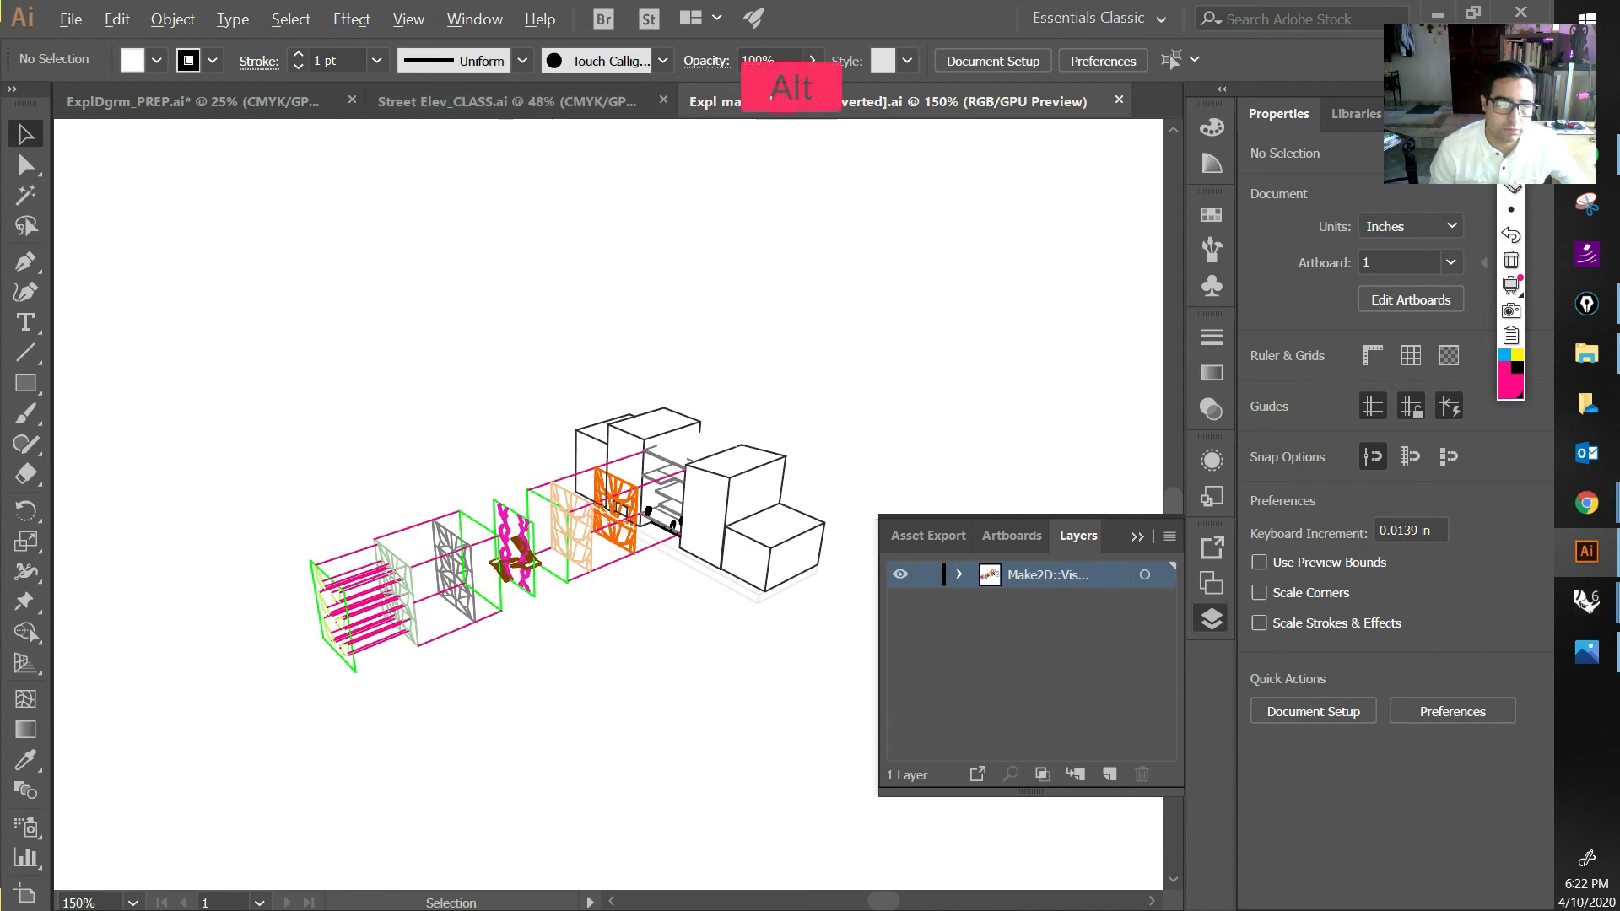
{"action": "scroll", "coordinate": [671, 373], "scroll_direction": "down", "scroll_amount": 2, "text": "alt"}
{"action": "key", "text": "ctrl+Tab"}
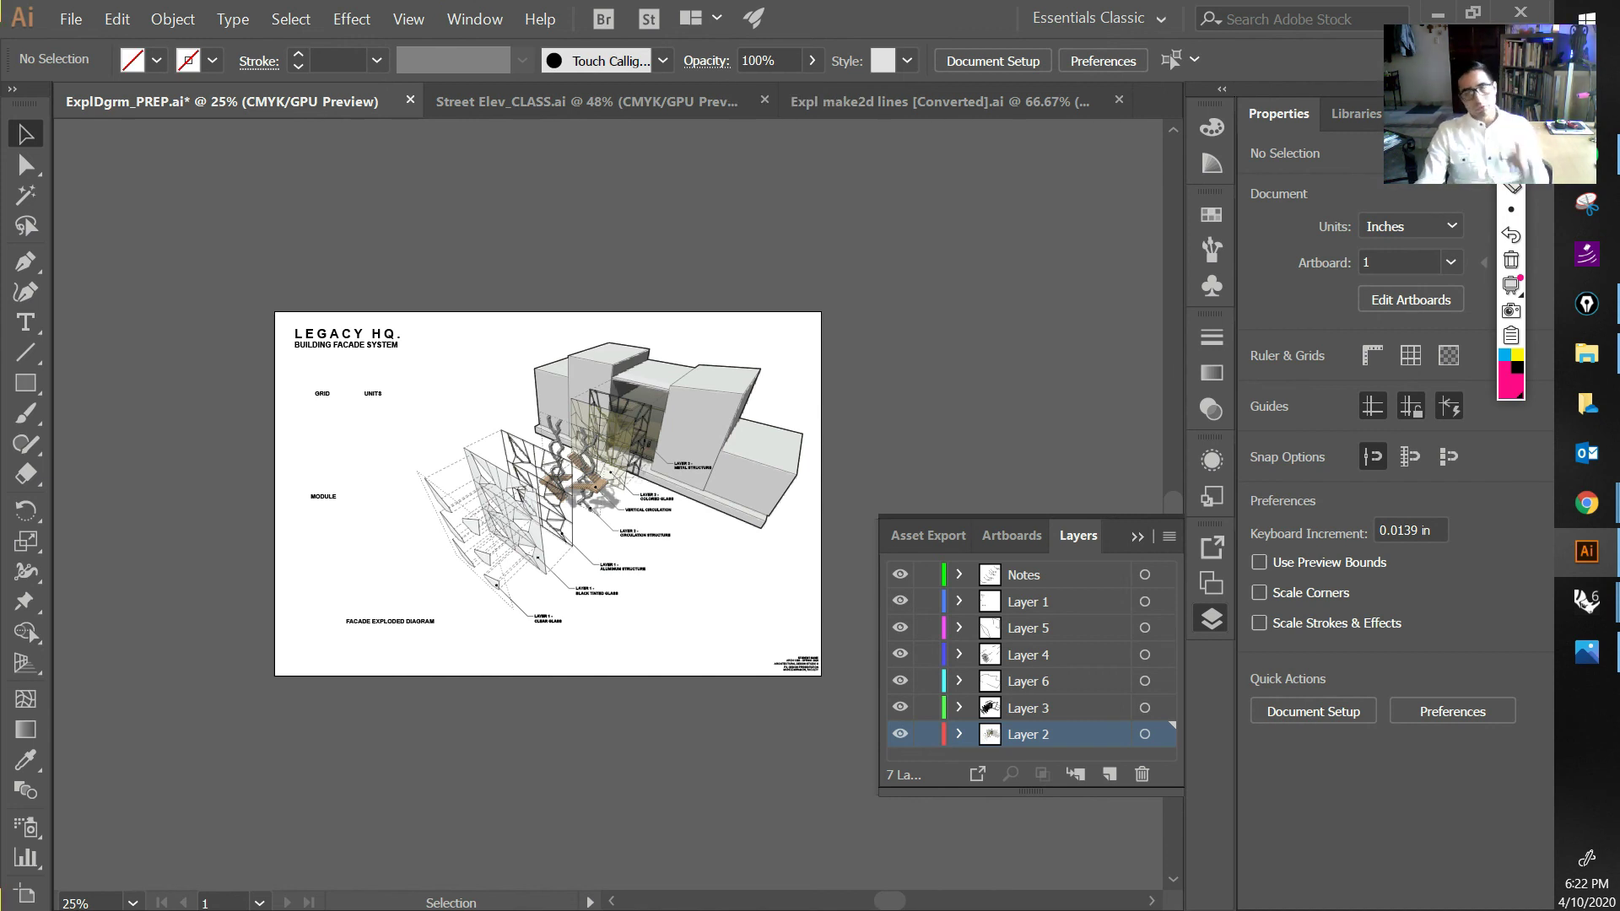
{"action": "mouse_move", "coordinate": [1586, 503]}
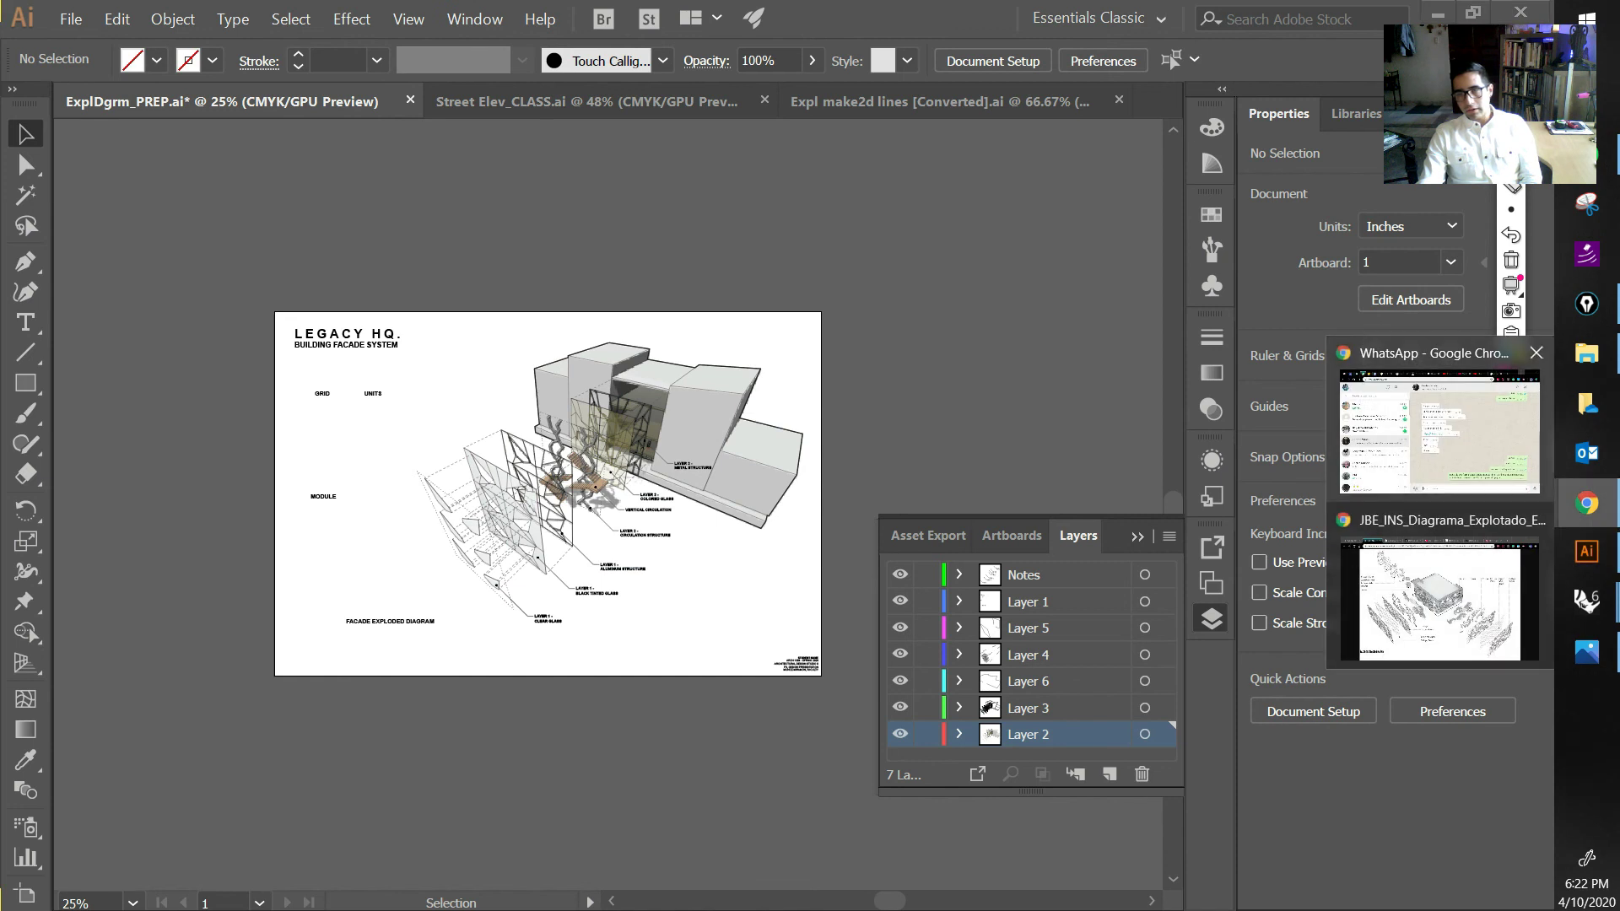